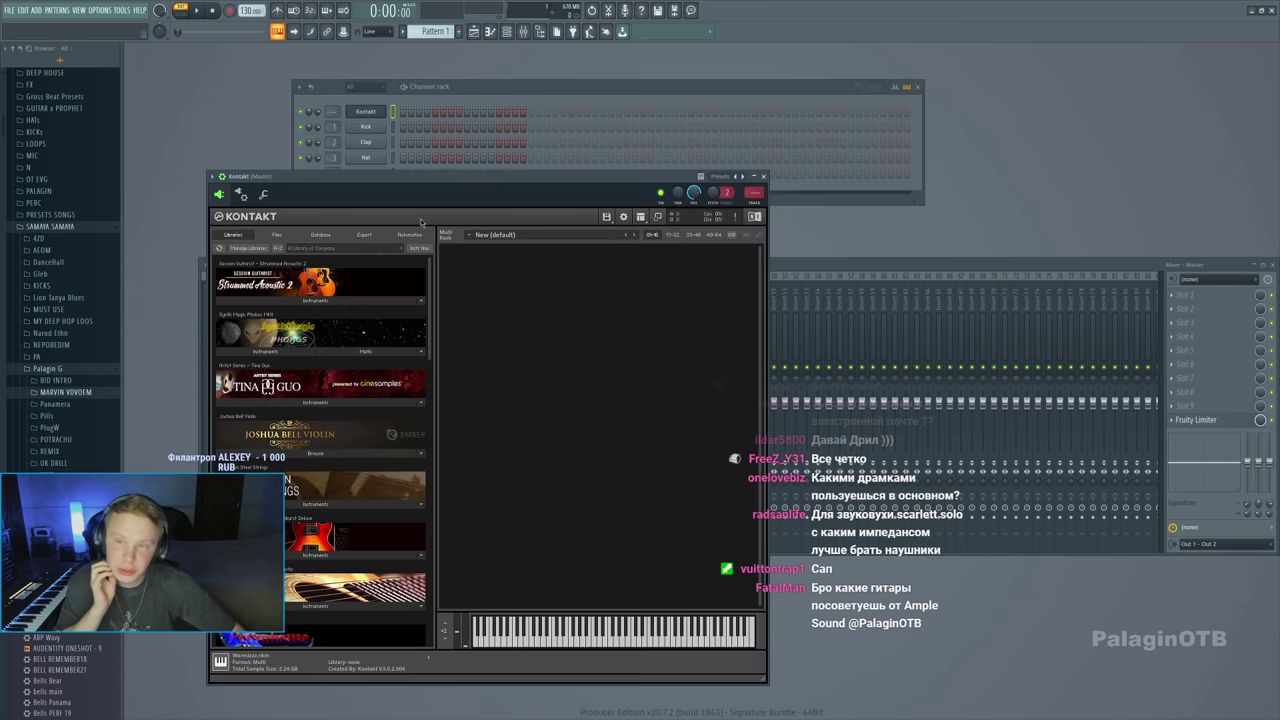
# Load the Warm Jazz multi from the Pettinhouse Guitar Bundle library into Kontakt
pyautogui.moveTo(400, 206); pyautogui.dragTo(643, 207)
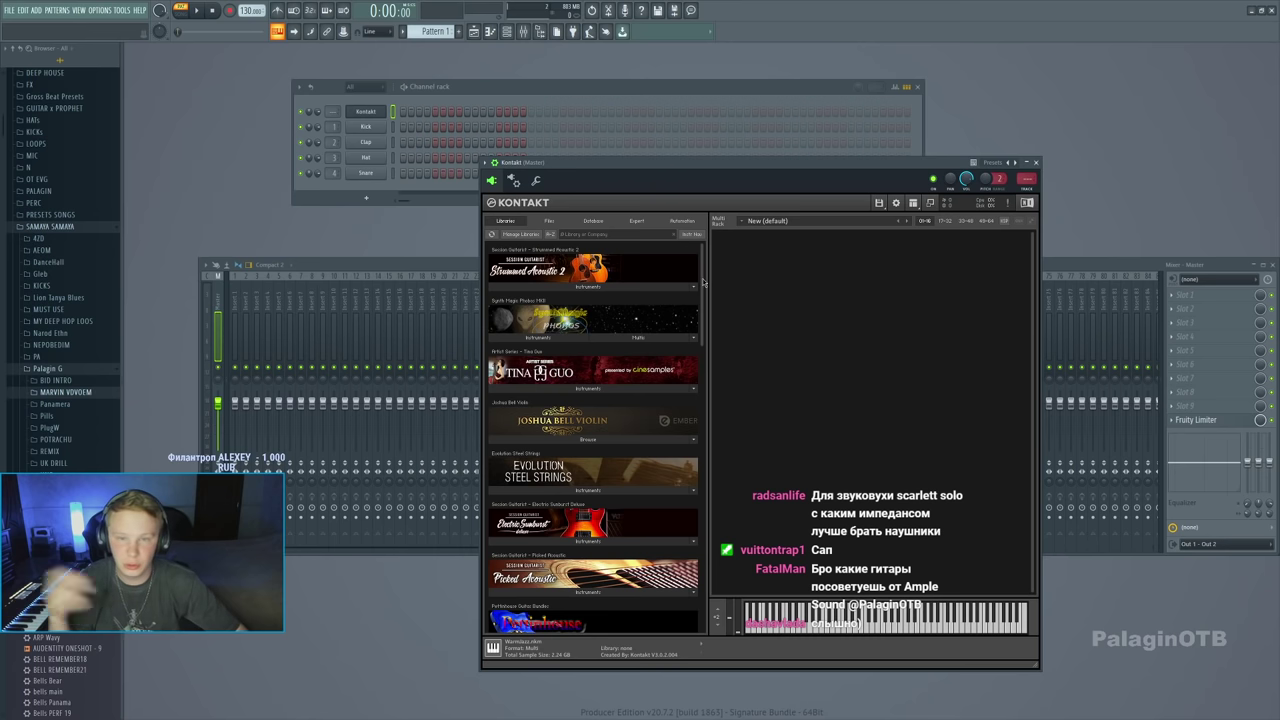
pyautogui.moveTo(703, 283); pyautogui.dragTo(701, 316)
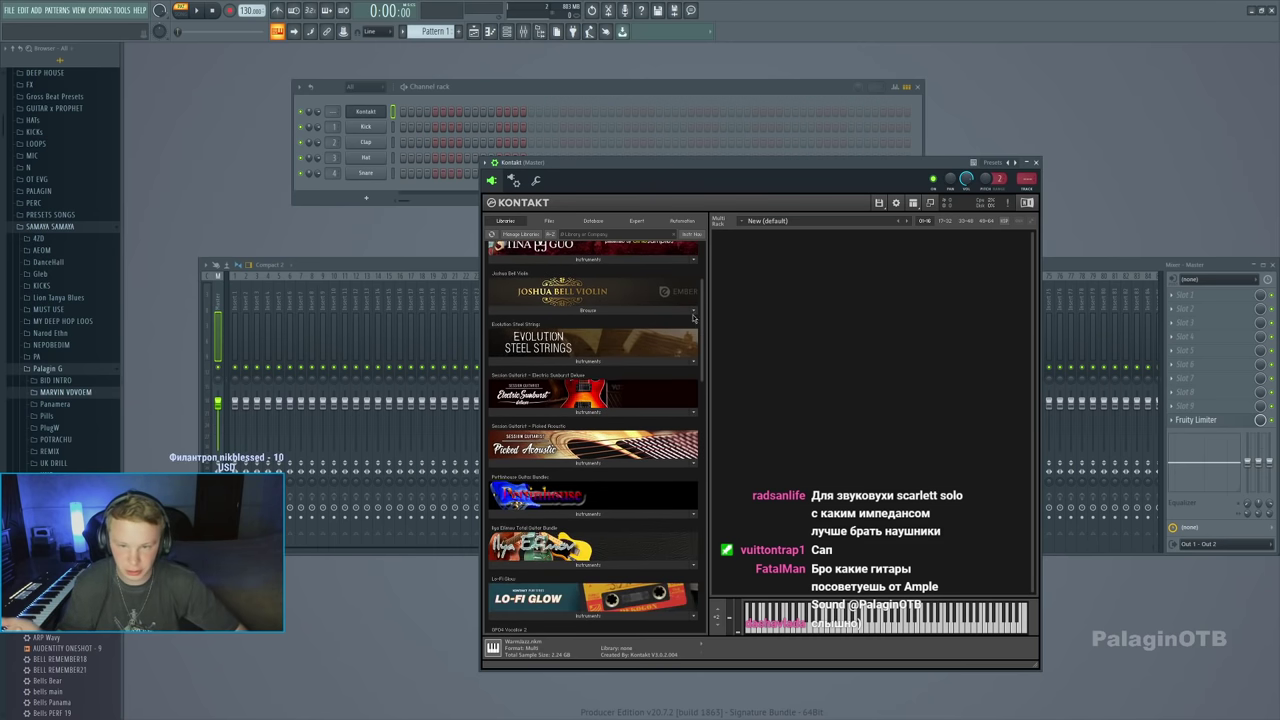
pyautogui.click(557, 514)
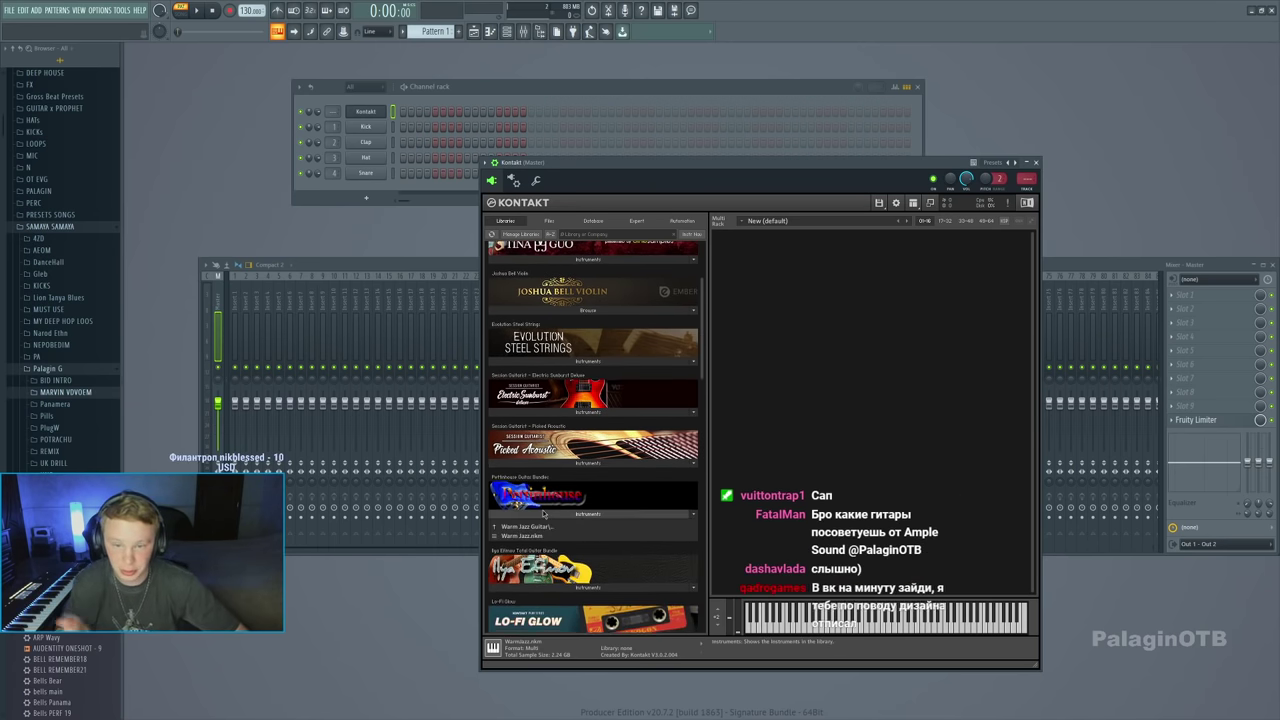
pyautogui.scroll(-1, 557, 500)
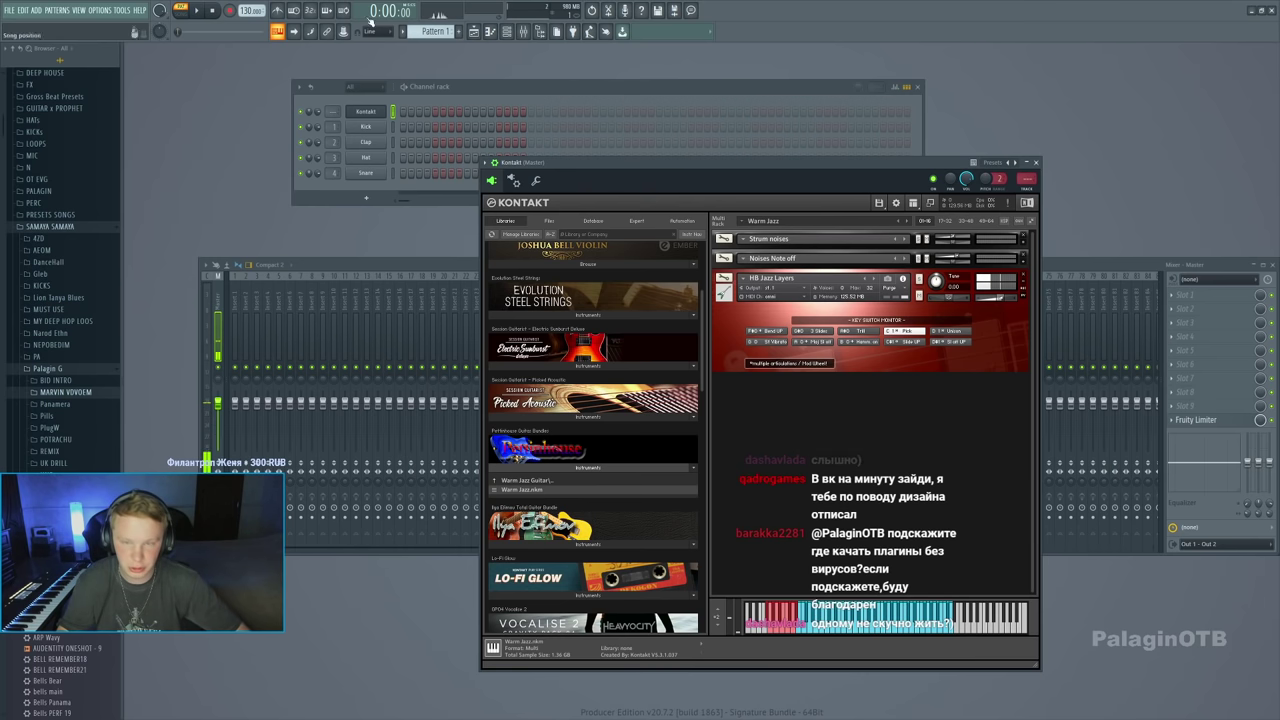
# In the Kontakt channel's piano roll, place long C6 and A4 notes at bar 1's start, then staggered E5 and A5 notes
pyautogui.press('F7')
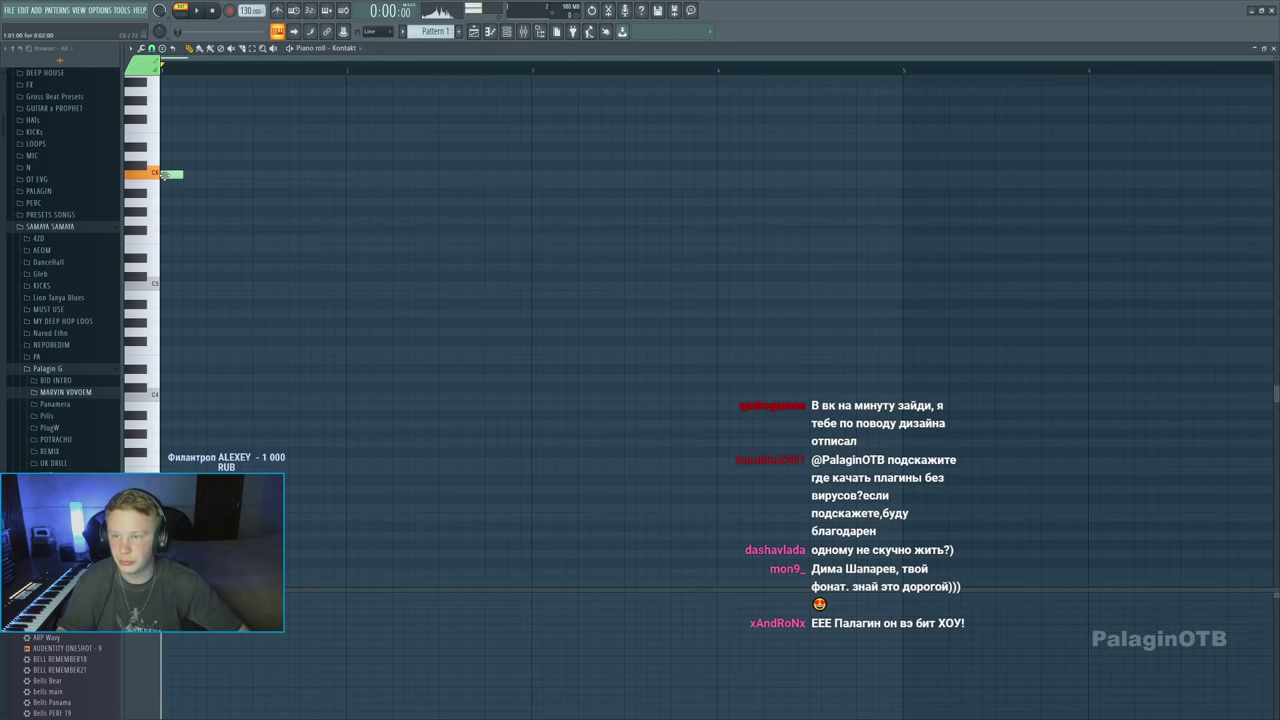
pyautogui.click(163, 175)
pyautogui.click(172, 313)
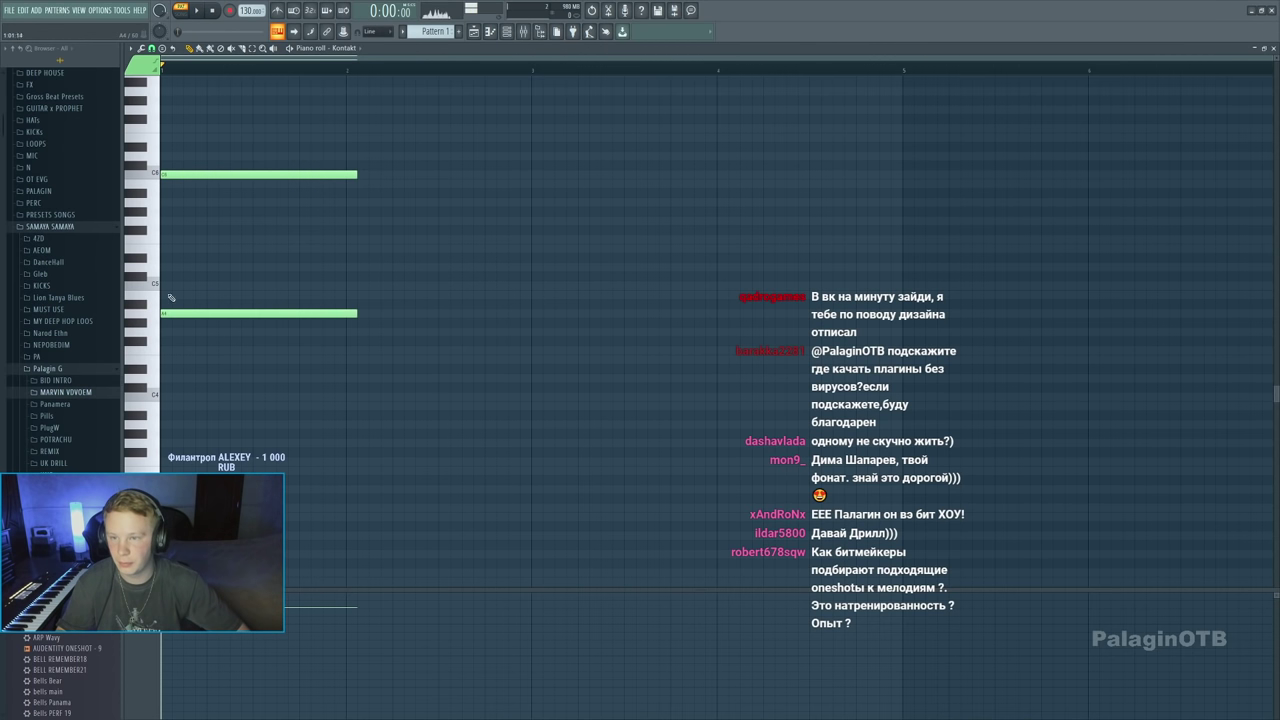
pyautogui.click(187, 248)
pyautogui.click(210, 202)
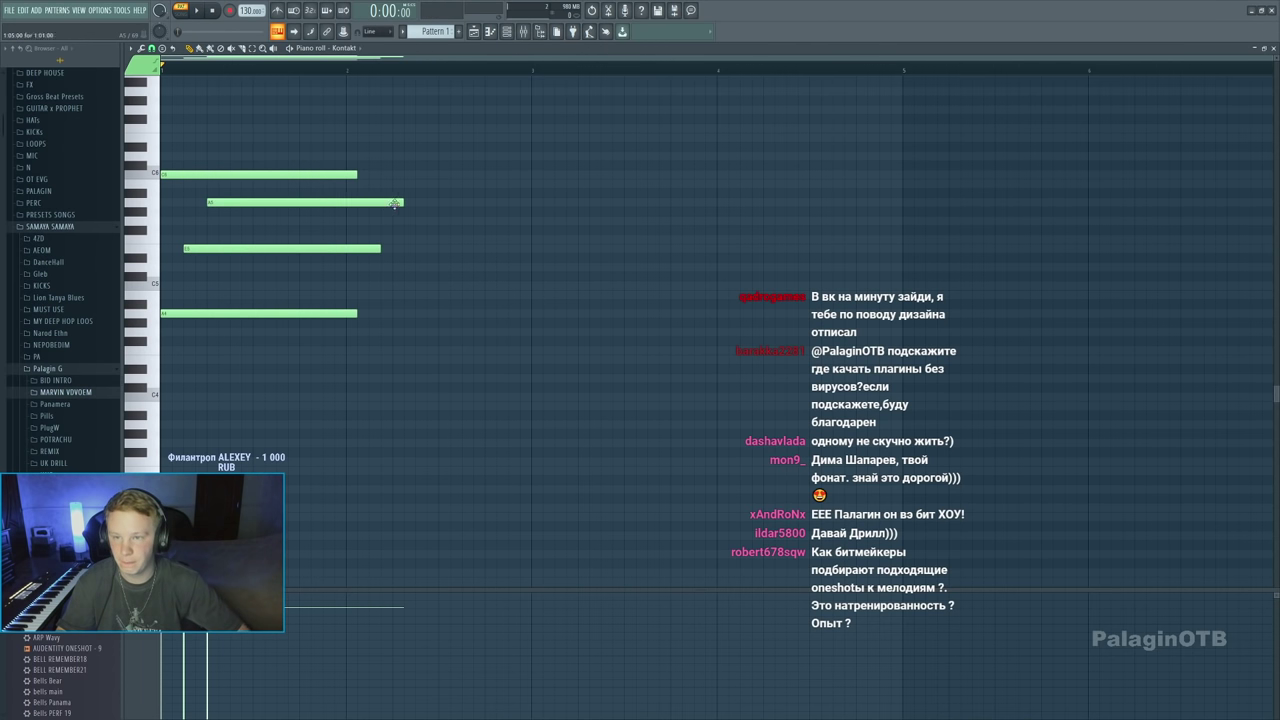
# Repeat the A5 note from the middle of bar 1 and trim all notes to end with the bar
pyautogui.moveTo(395, 203); pyautogui.dragTo(253, 203)
pyautogui.click(257, 202)
pyautogui.click(301, 202)
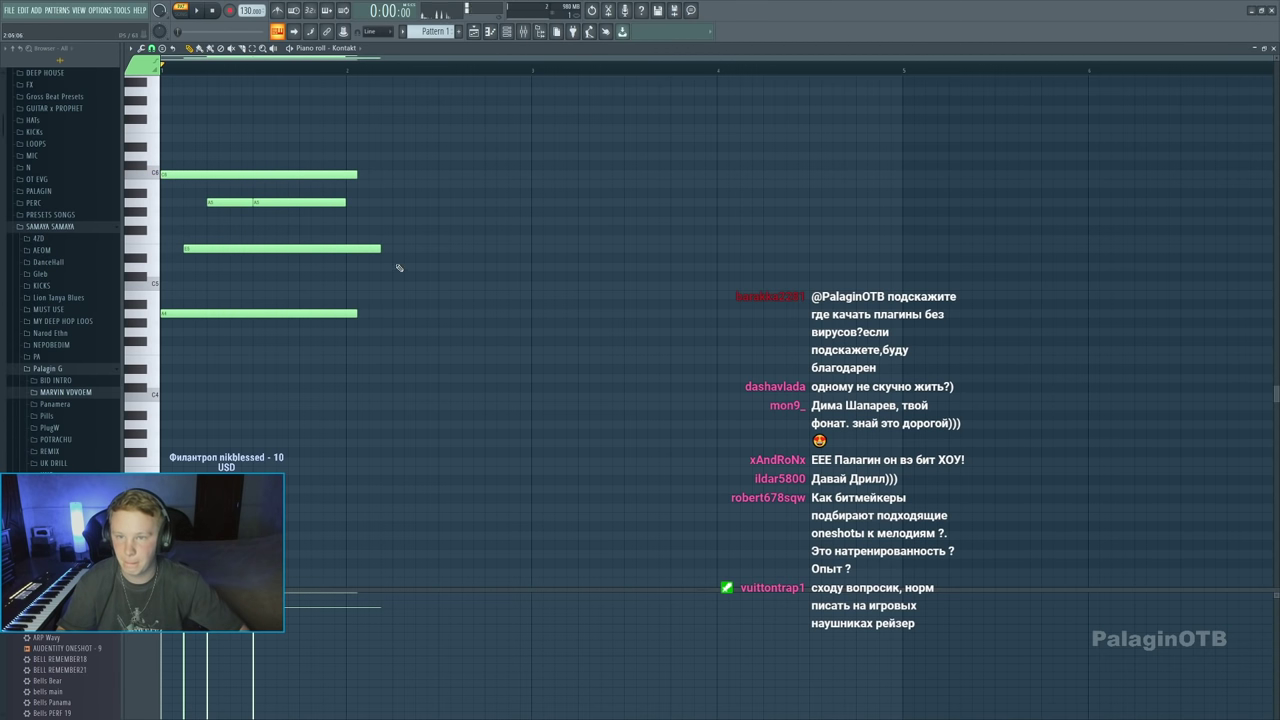
pyautogui.press('space')
pyautogui.moveTo(379, 248); pyautogui.dragTo(346, 248)
pyautogui.press('space')
pyautogui.moveTo(356, 313); pyautogui.dragTo(346, 313)
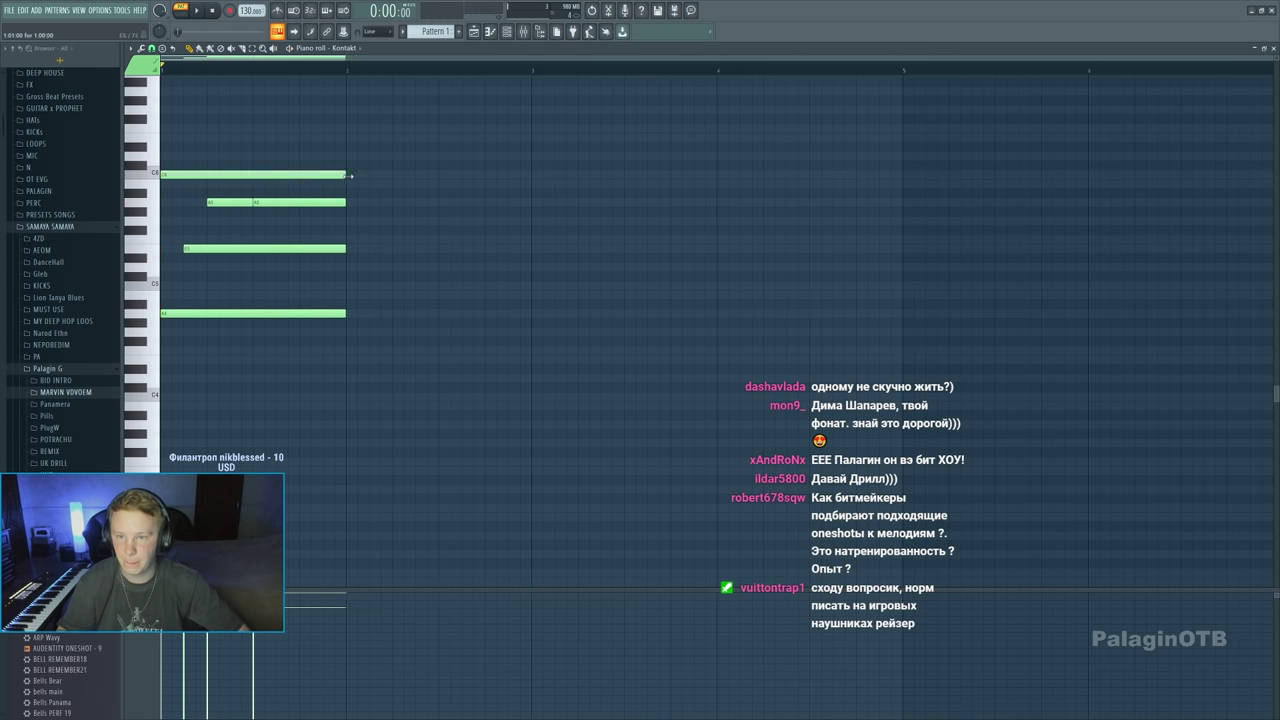
# Add G5 and F#5 notes in the last quarter of bar 1 and trim both to the bar's end
pyautogui.click(302, 220)
pyautogui.click(325, 230)
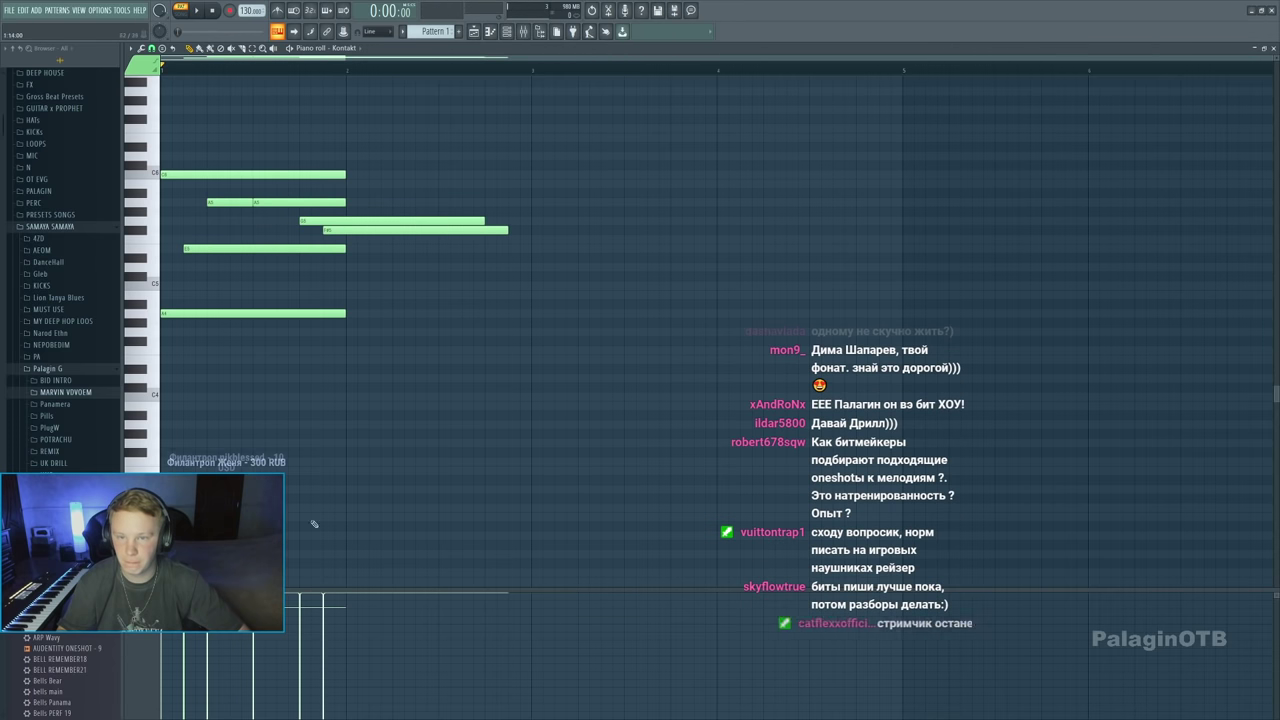
pyautogui.press('space')
pyautogui.moveTo(484, 220); pyautogui.dragTo(346, 220)
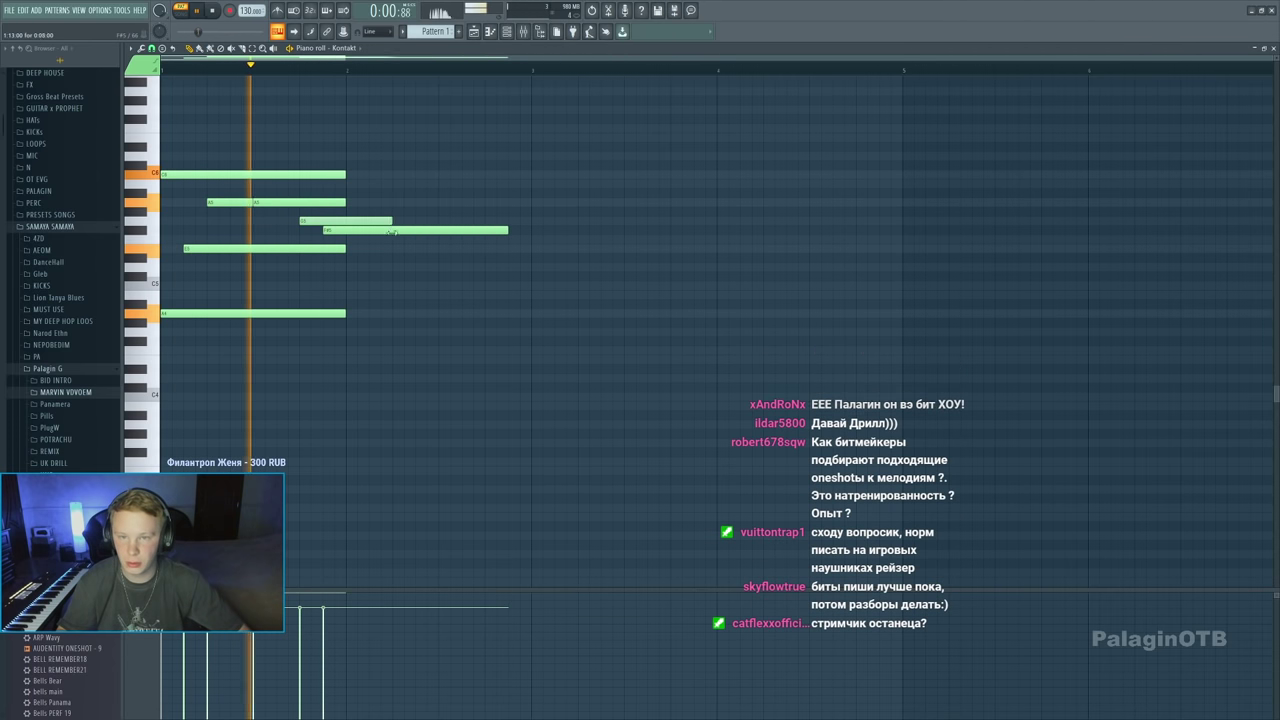
pyautogui.press('space')
pyautogui.moveTo(510, 231); pyautogui.dragTo(346, 230)
# Copy the whole phrase into bar 2 and transpose the bar 1 notes up five semitones
pyautogui.hotkey('ctrl', 'a')
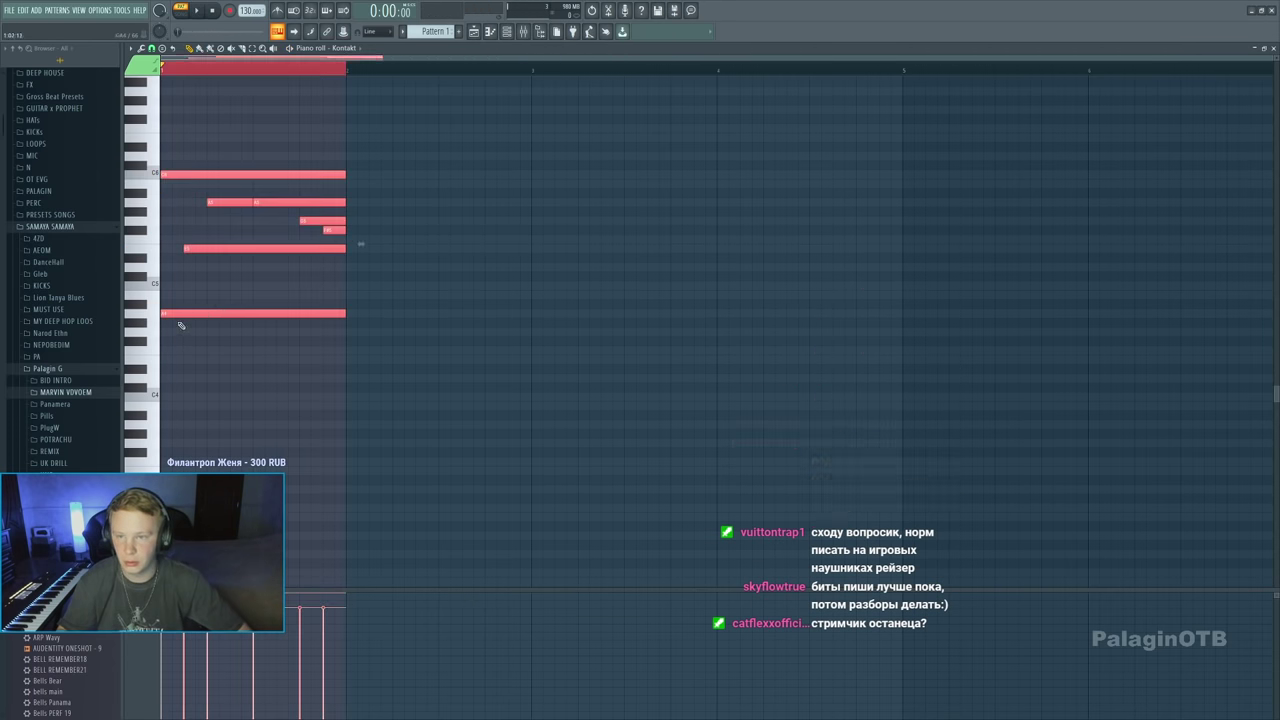
pyautogui.moveTo(177, 316); pyautogui.dragTo(172, 269)
pyautogui.hotkey('ctrl', 'v')
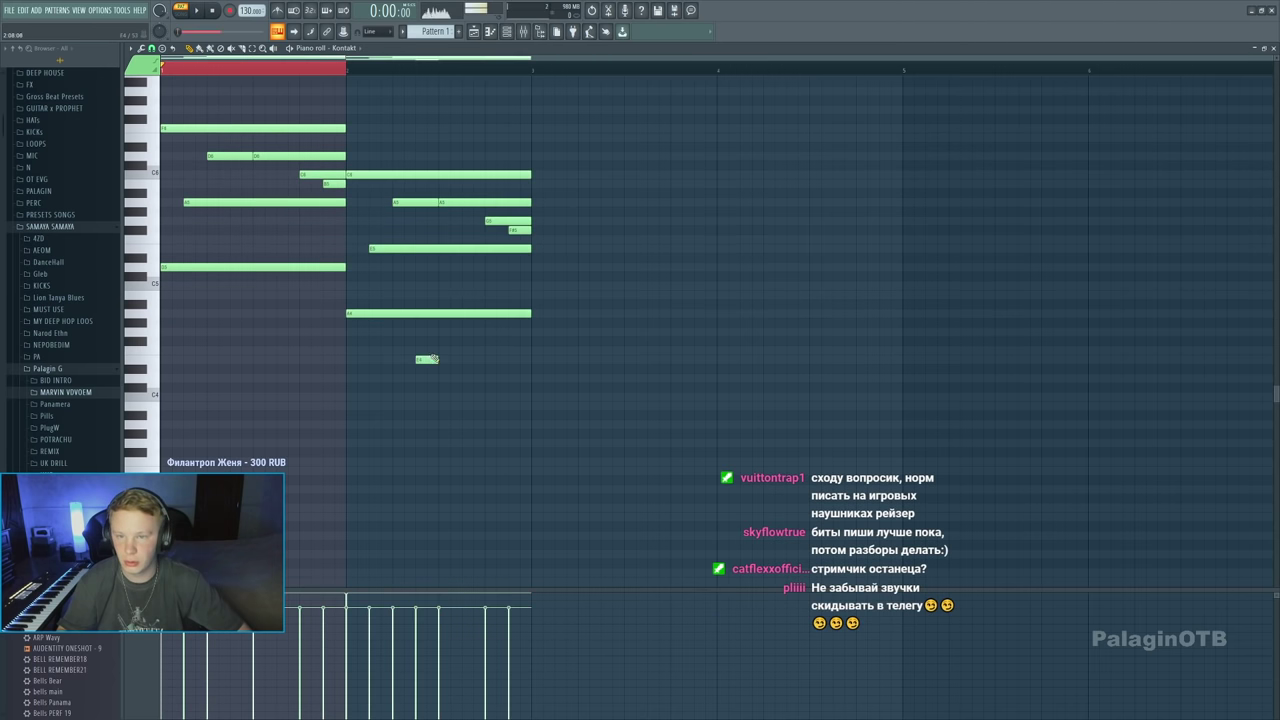
pyautogui.hotkey('ctrl', 'a')
pyautogui.click(1273, 47)
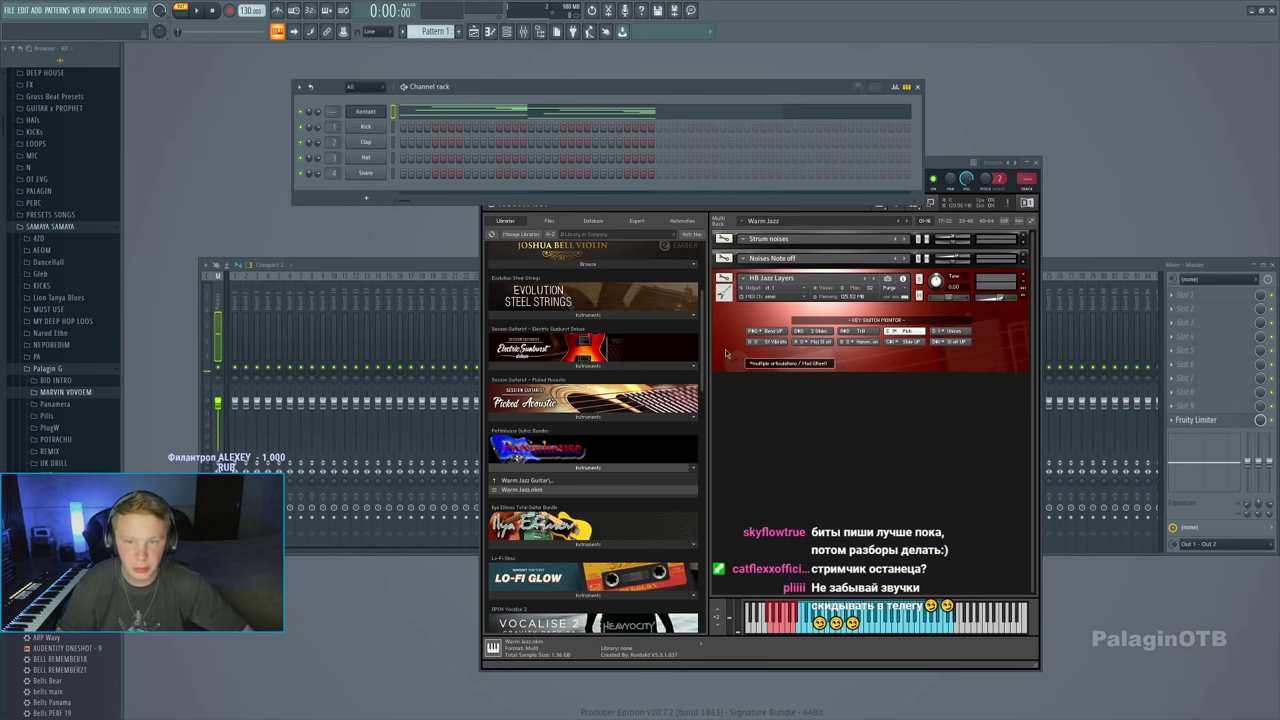
pyautogui.press('space')
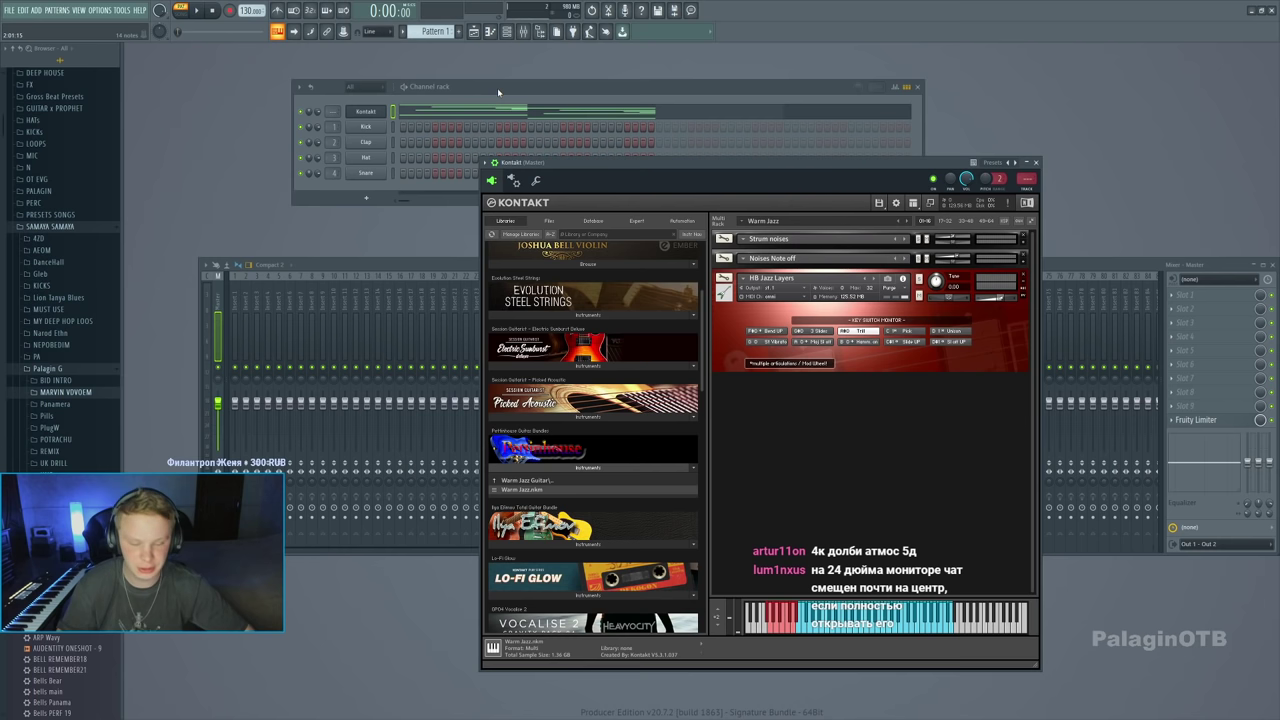
# In bar 2, replace the closing G5 and F#5 notes with a short G5 followed by a short A5
pyautogui.press('F7')
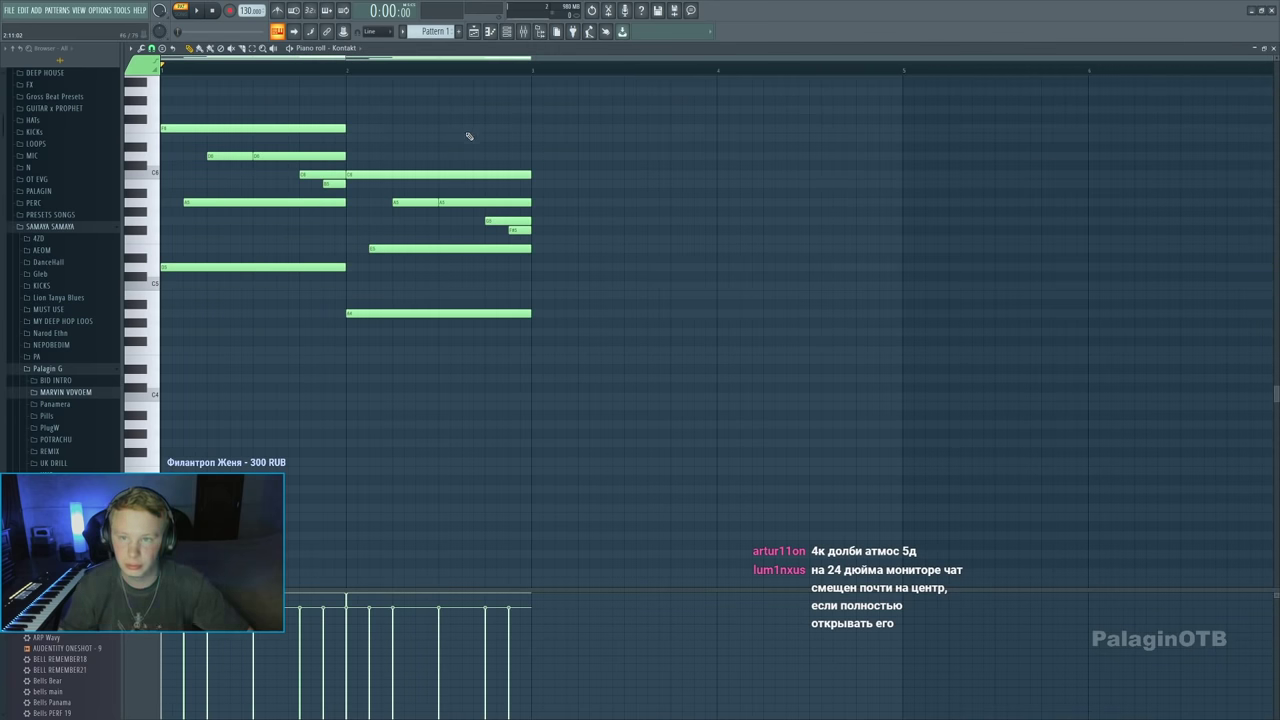
pyautogui.press('space')
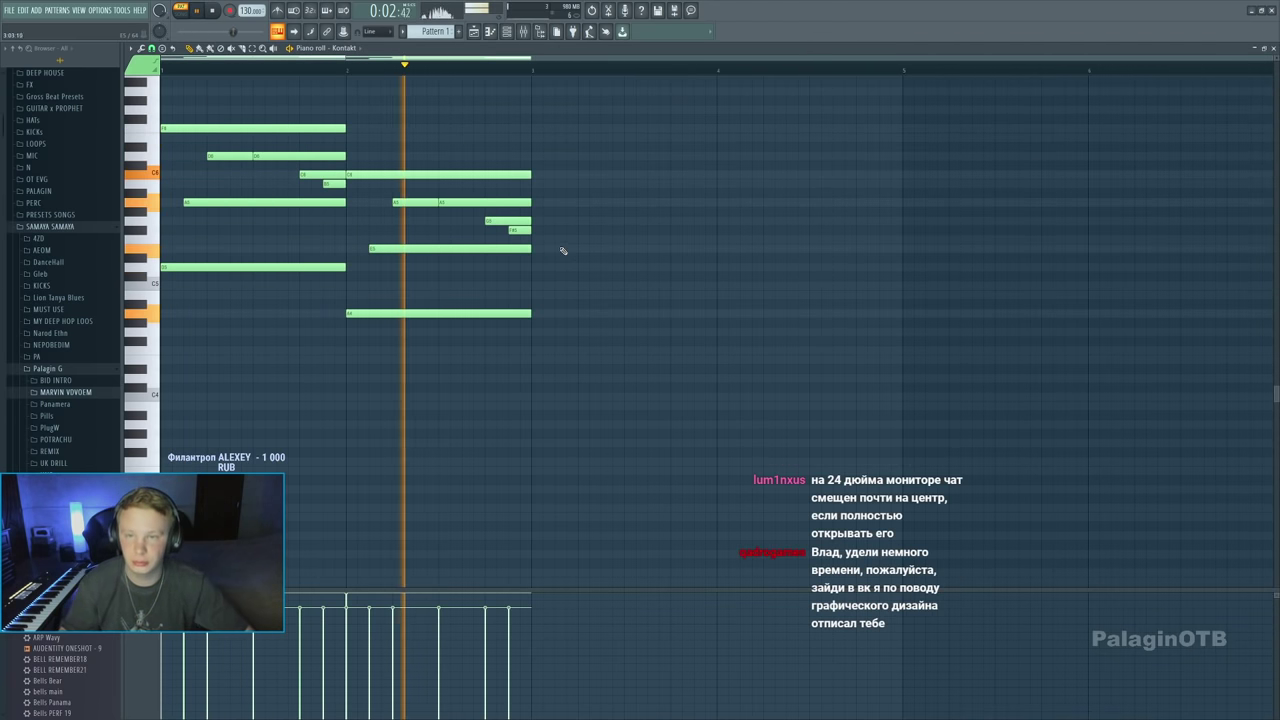
pyautogui.rightClick(514, 221)
pyautogui.rightClick(519, 231)
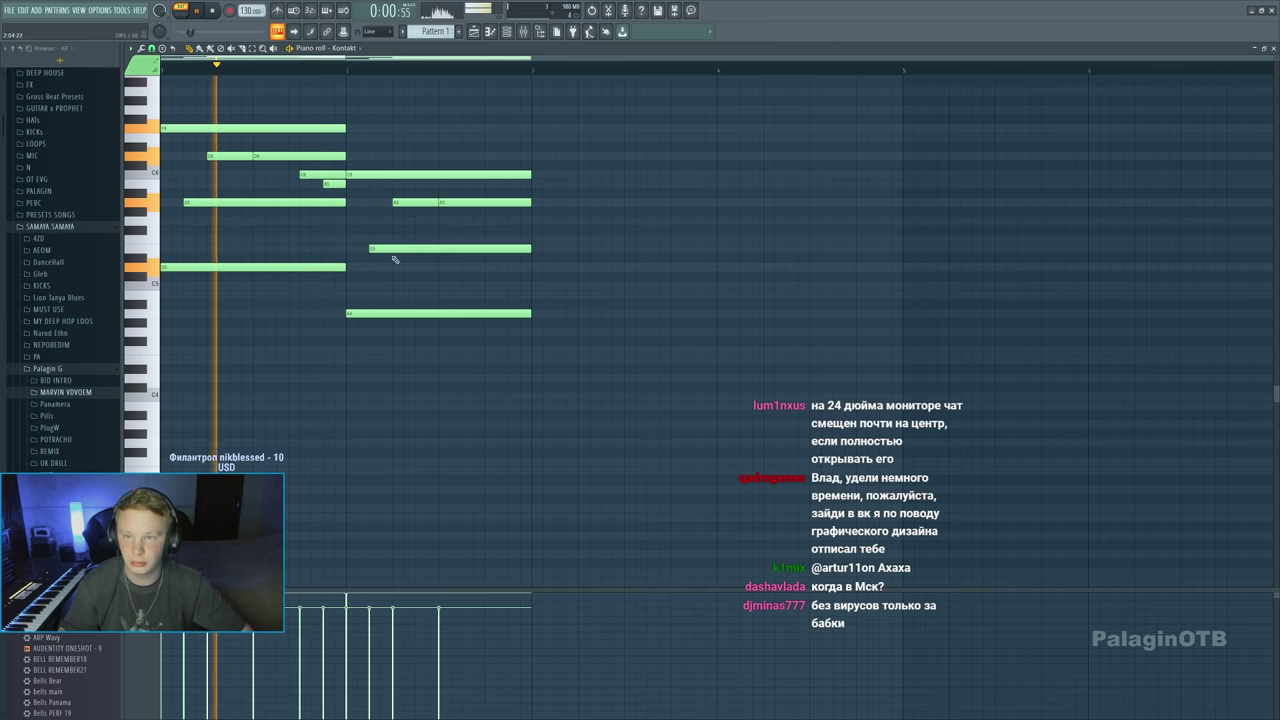
pyautogui.click(487, 220)
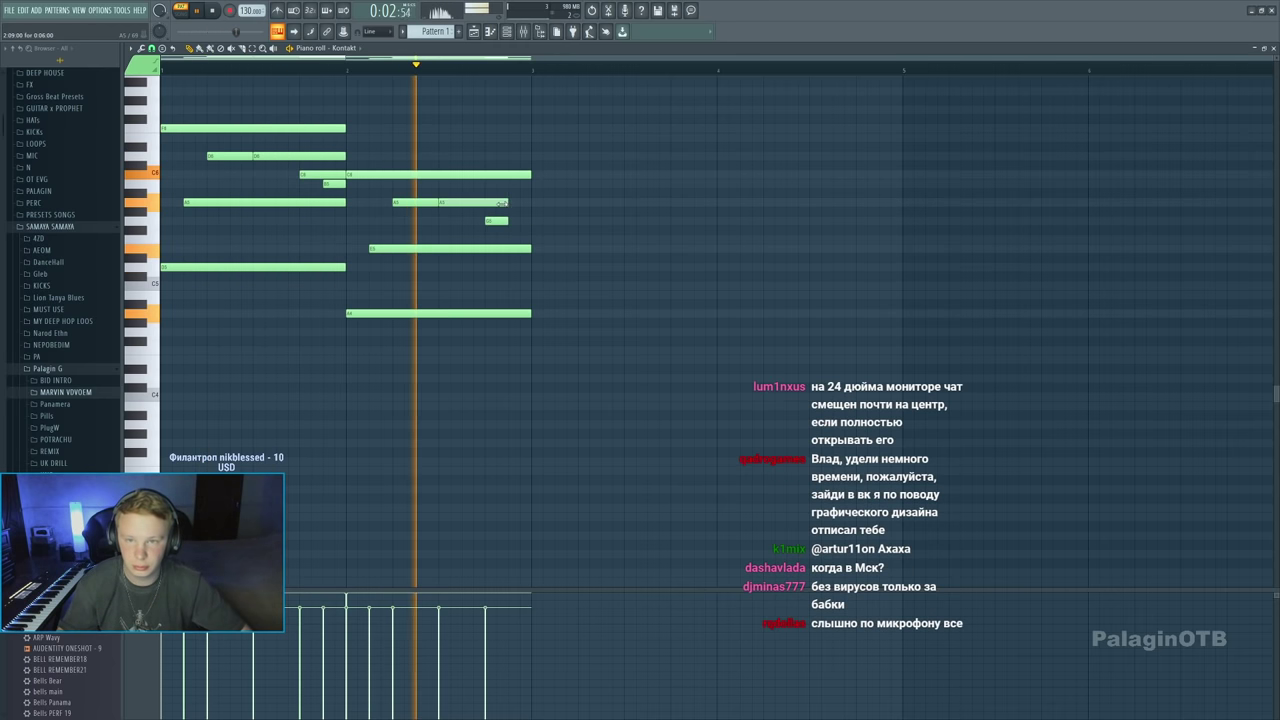
pyautogui.click(543, 203)
pyautogui.rightClick(543, 203)
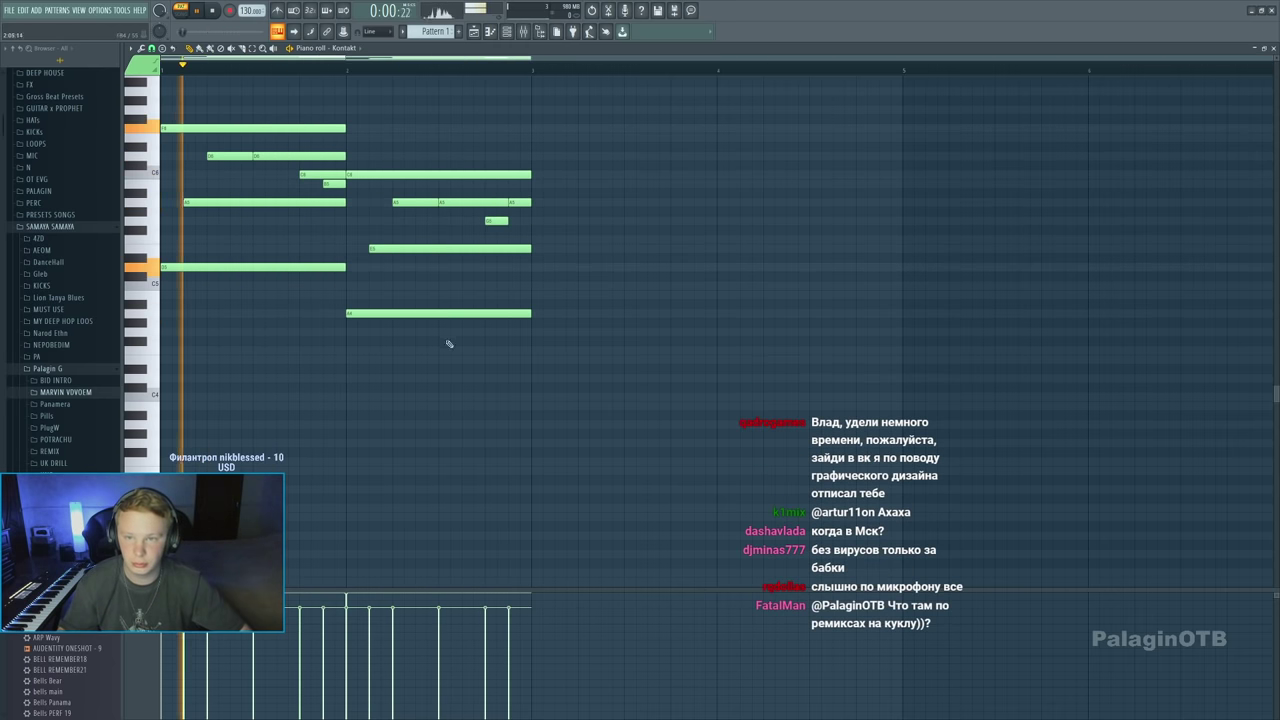
# Duplicate the bar 2 phrase into bars 3 and 4, with the bar 3 copy one semitone lower
pyautogui.press('space')
pyautogui.hotkey('ctrl', 'a')
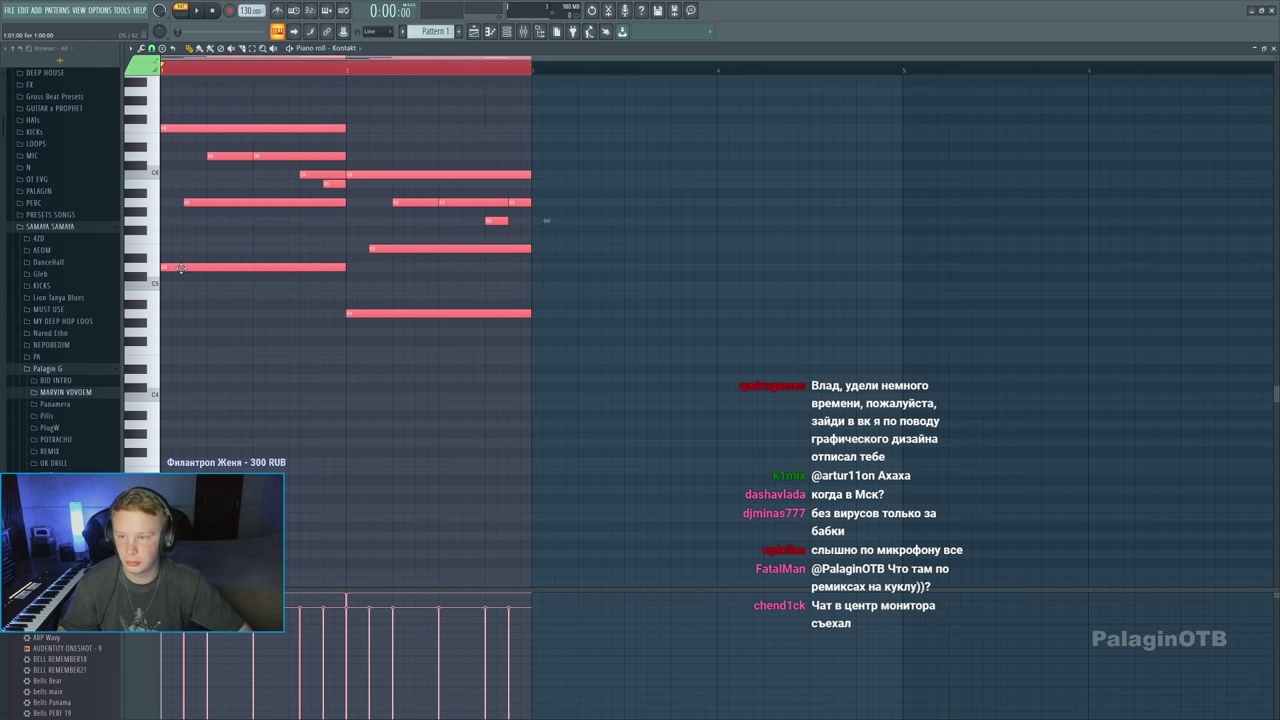
pyautogui.press('space')
pyautogui.click(237, 309)
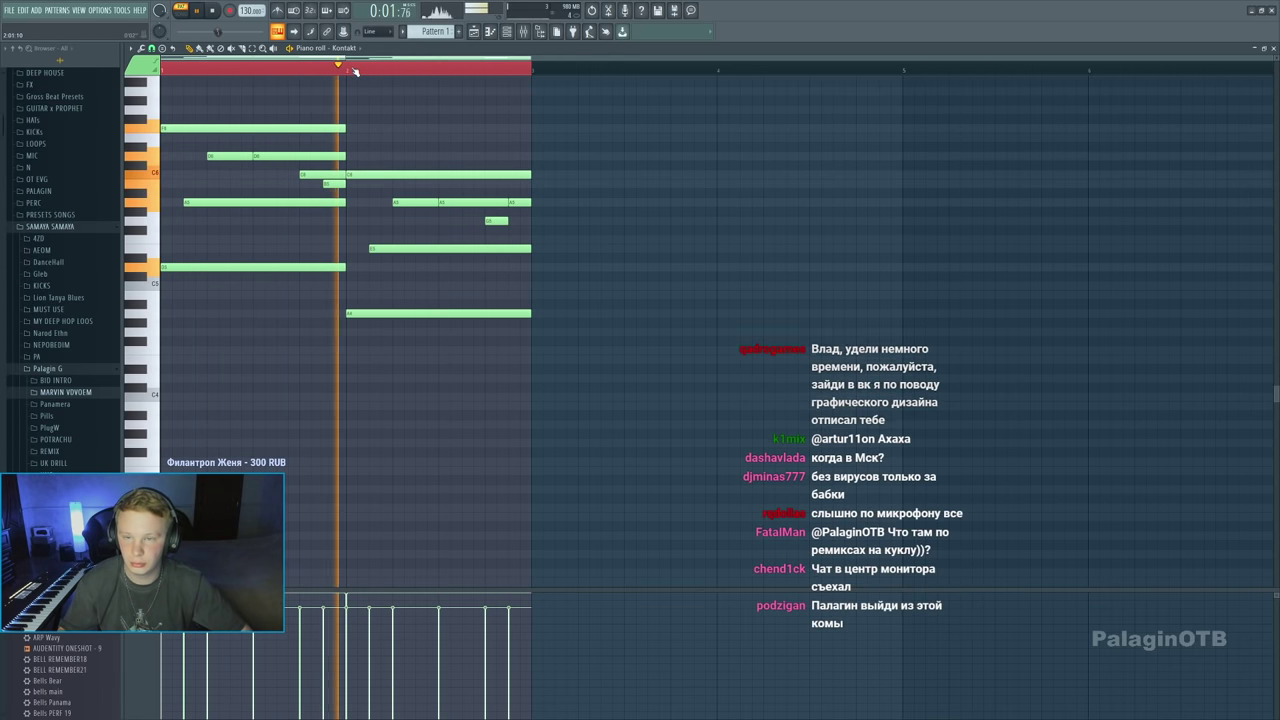
pyautogui.moveTo(354, 70); pyautogui.dragTo(531, 70)
pyautogui.hotkey('ctrl', 'b')
pyautogui.hotkey('ctrl', 'b')
pyautogui.hotkey('ctrl', 'd')
pyautogui.press('space')
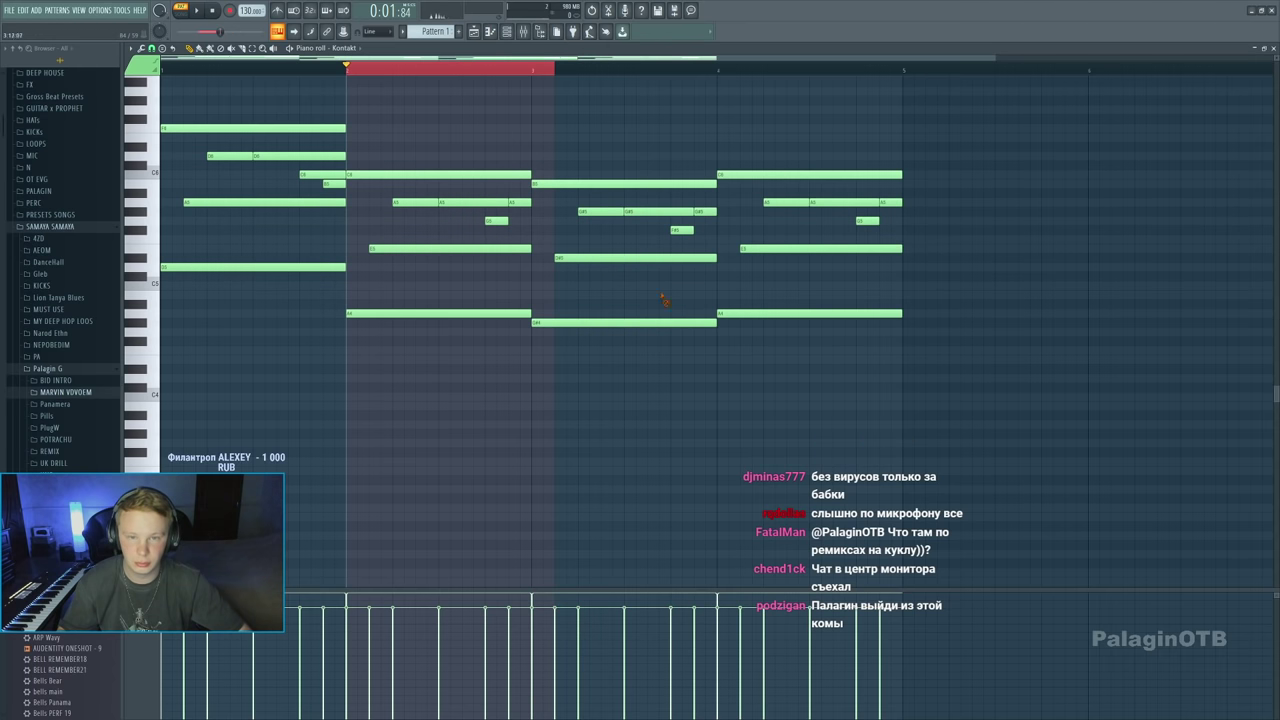
# In bar 3, lower the long D#5 to D5 and the short F#5 to E5, auditioning from bar 2
pyautogui.click(365, 63)
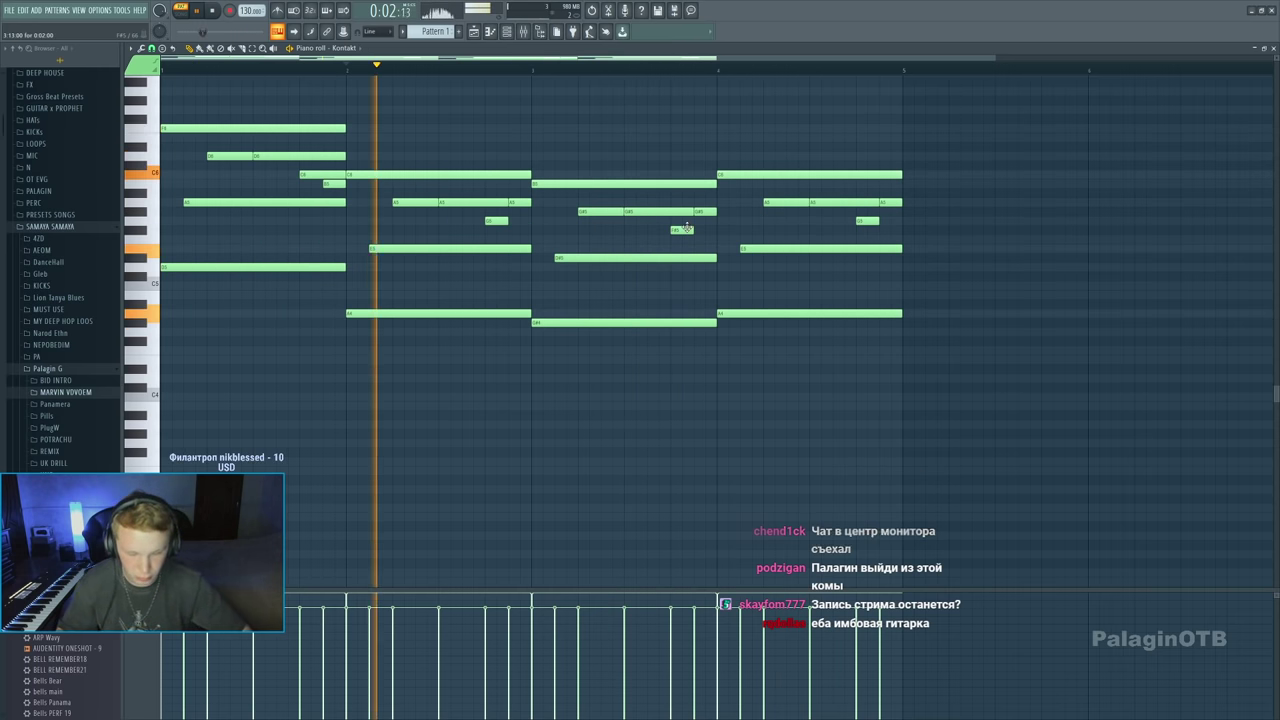
pyautogui.press('space')
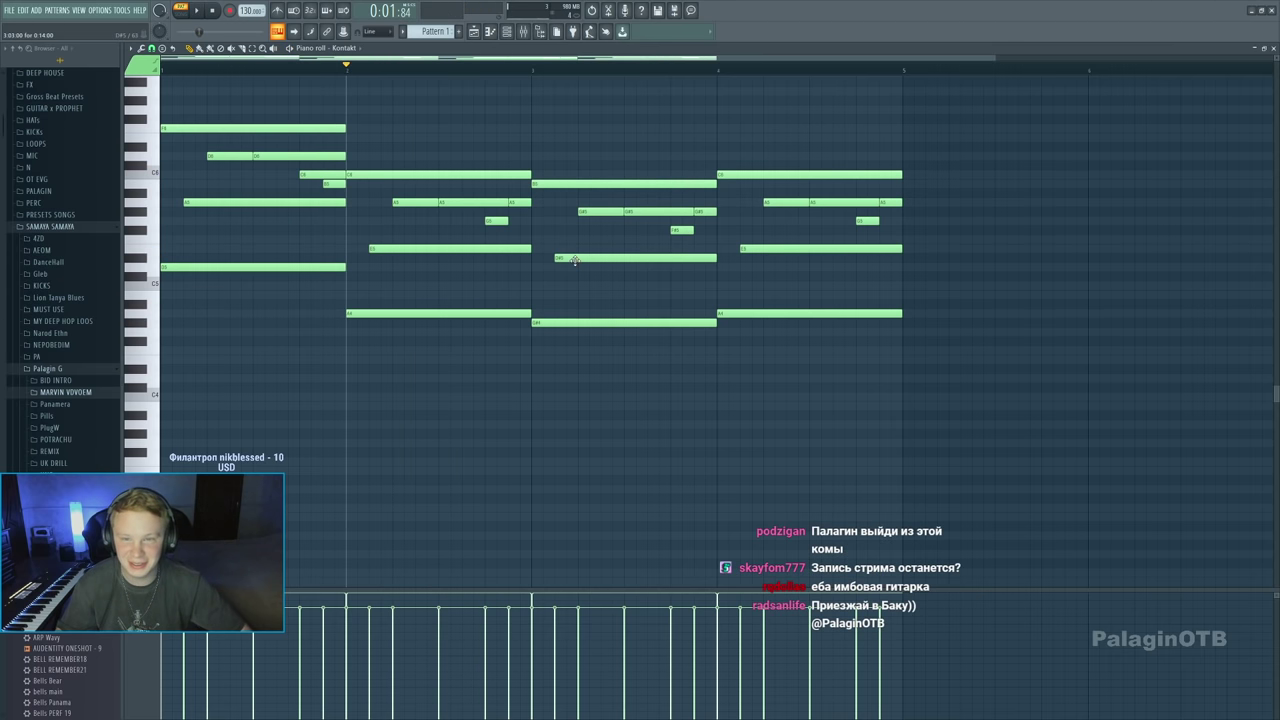
pyautogui.moveTo(574, 258); pyautogui.dragTo(574, 270)
pyautogui.moveTo(676, 231); pyautogui.dragTo(684, 248)
pyautogui.press('space')
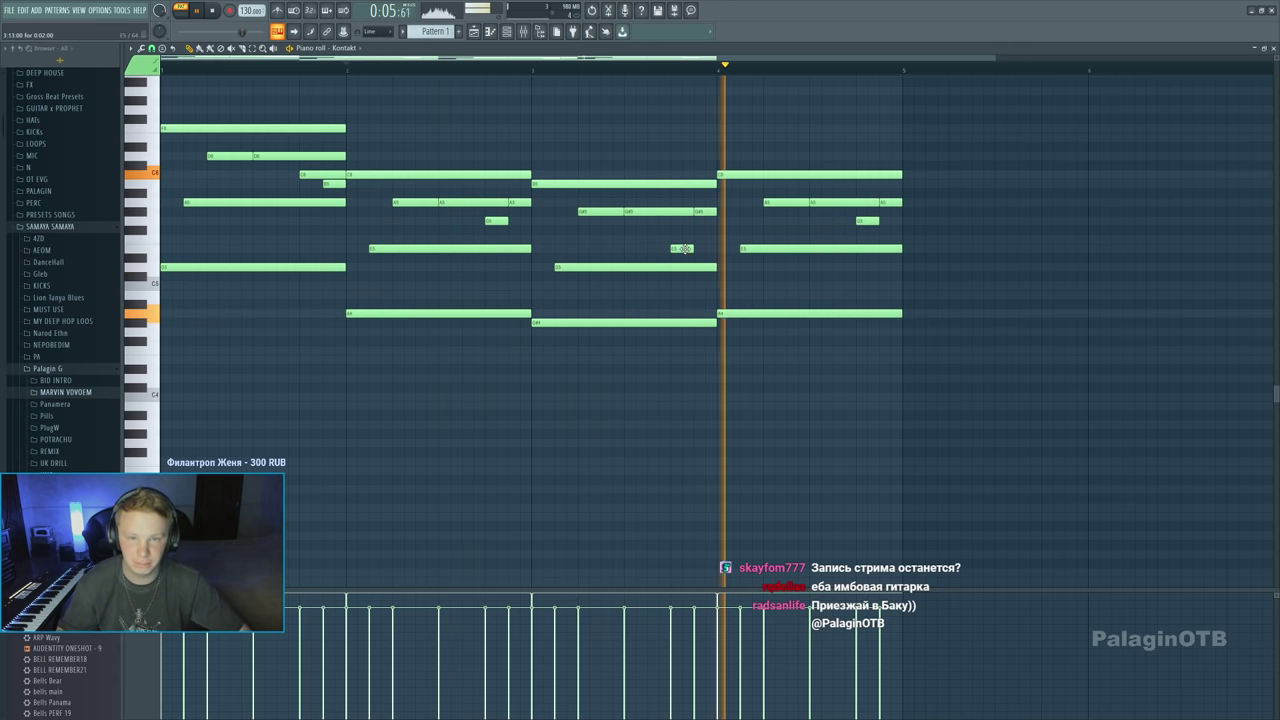
pyautogui.press('space')
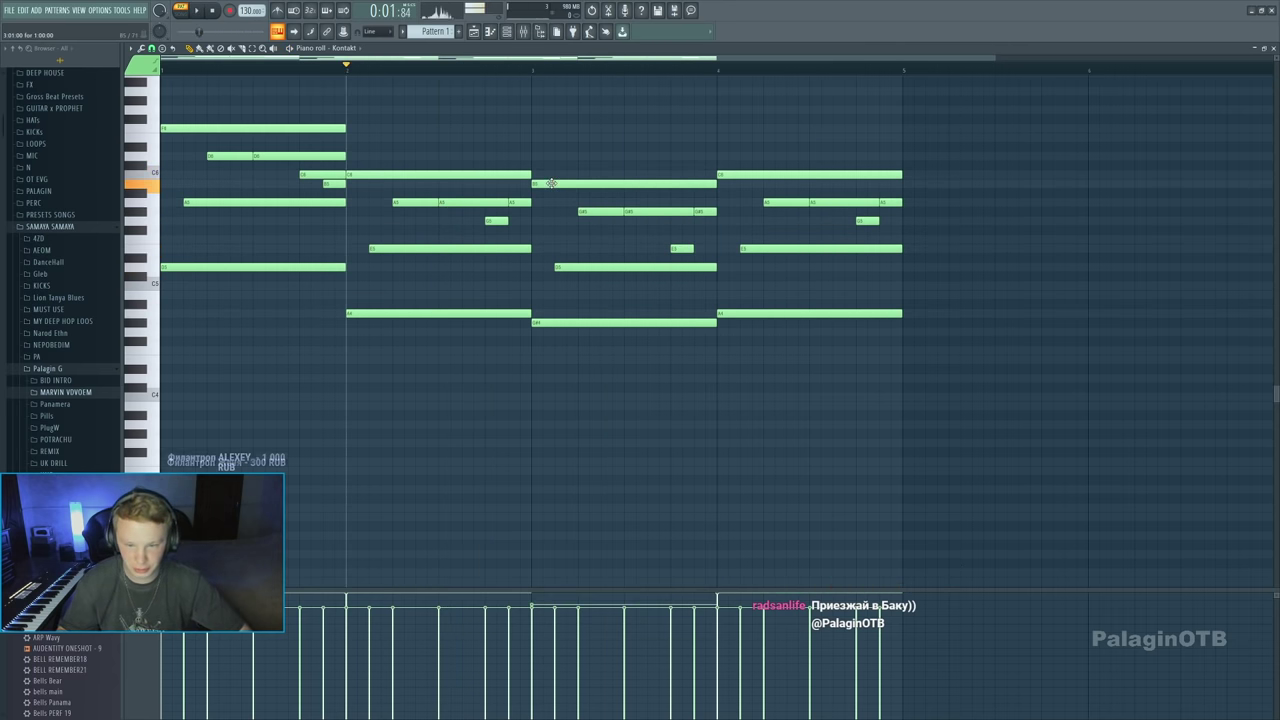
pyautogui.press('space')
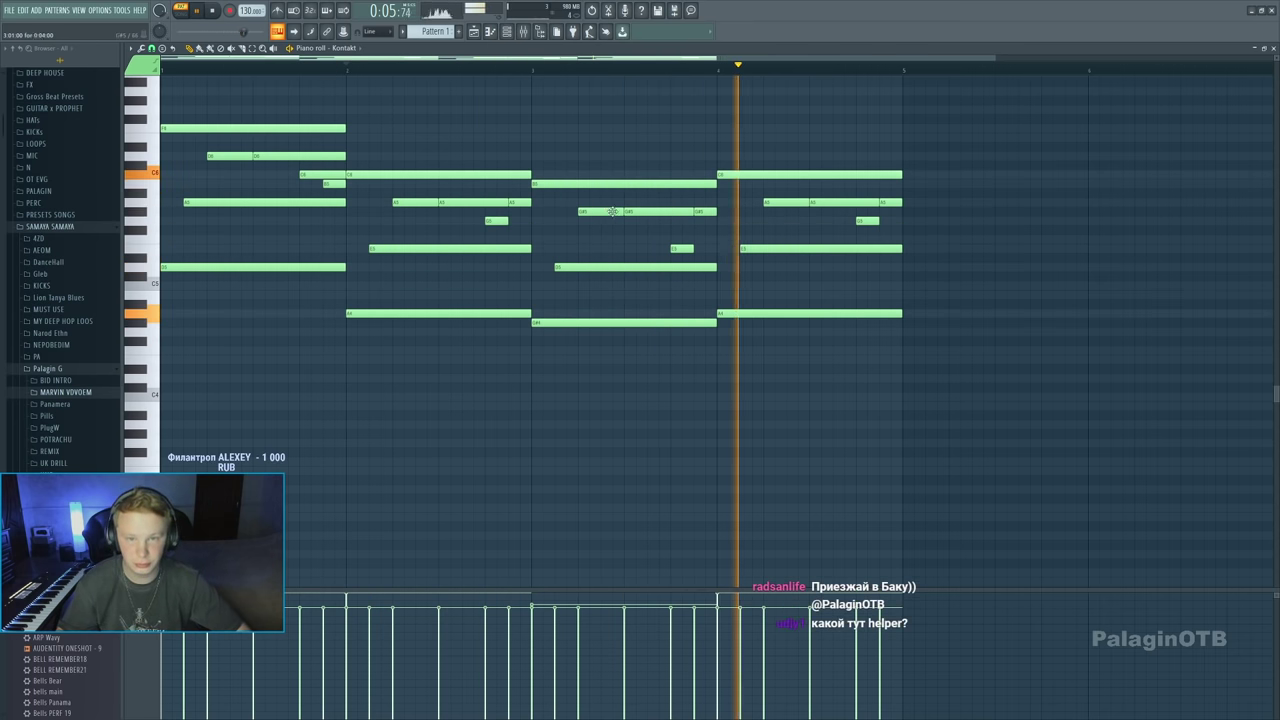
# Raise bar 4's short G5 to D6, add a closing E6 there, and raise bar 2's short G5 to G#5
pyautogui.click(730, 68)
pyautogui.moveTo(867, 221); pyautogui.dragTo(867, 156)
pyautogui.press('space')
pyautogui.press('space')
pyautogui.click(890, 146)
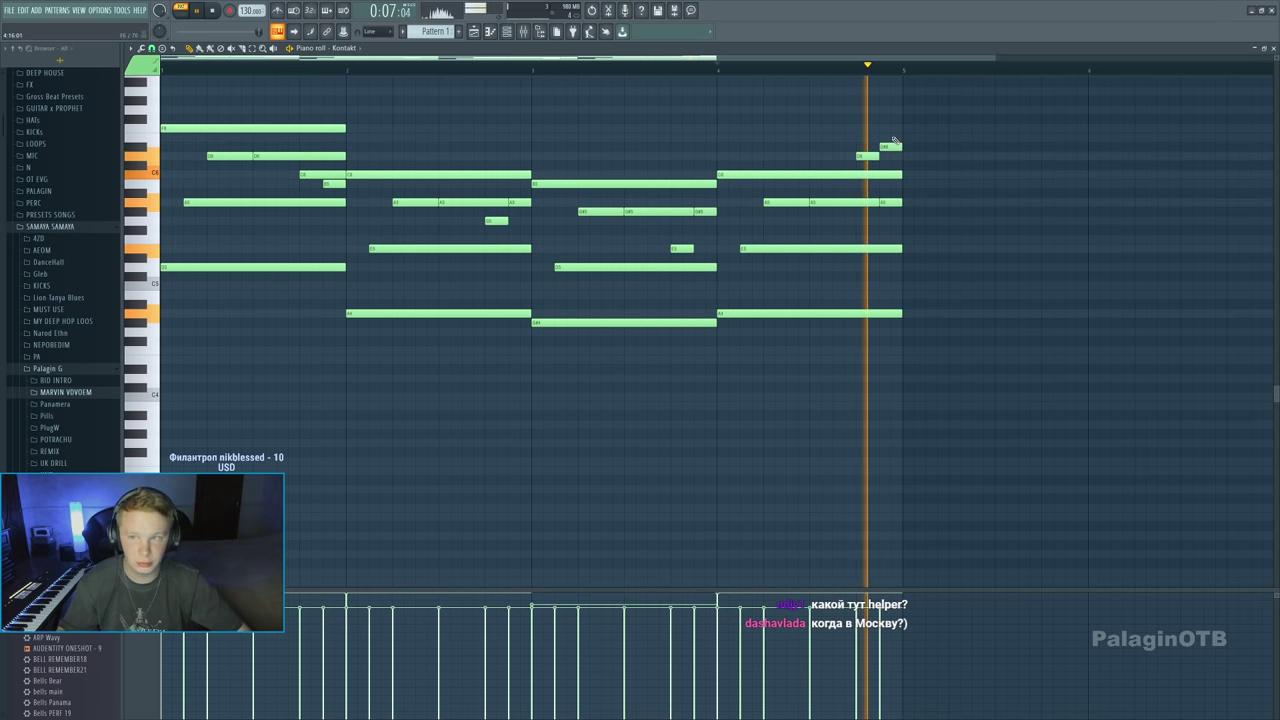
pyautogui.moveTo(893, 146); pyautogui.dragTo(891, 137)
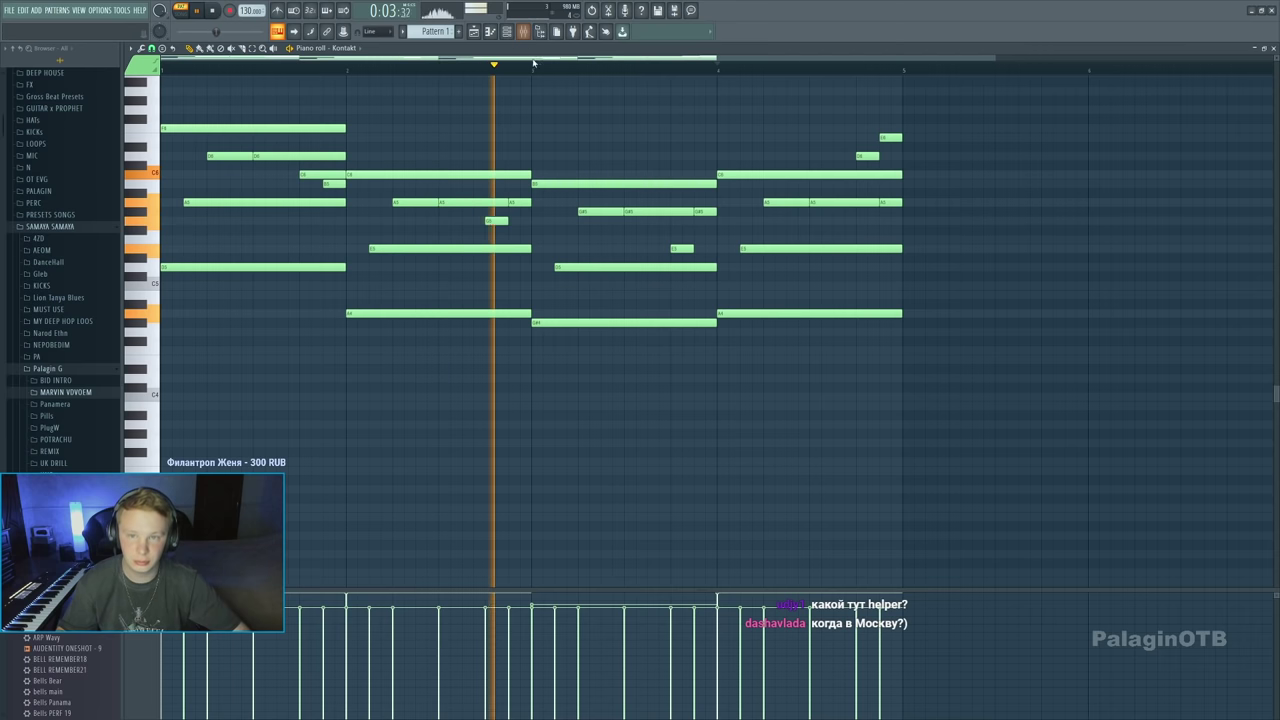
pyautogui.moveTo(494, 220); pyautogui.dragTo(493, 211)
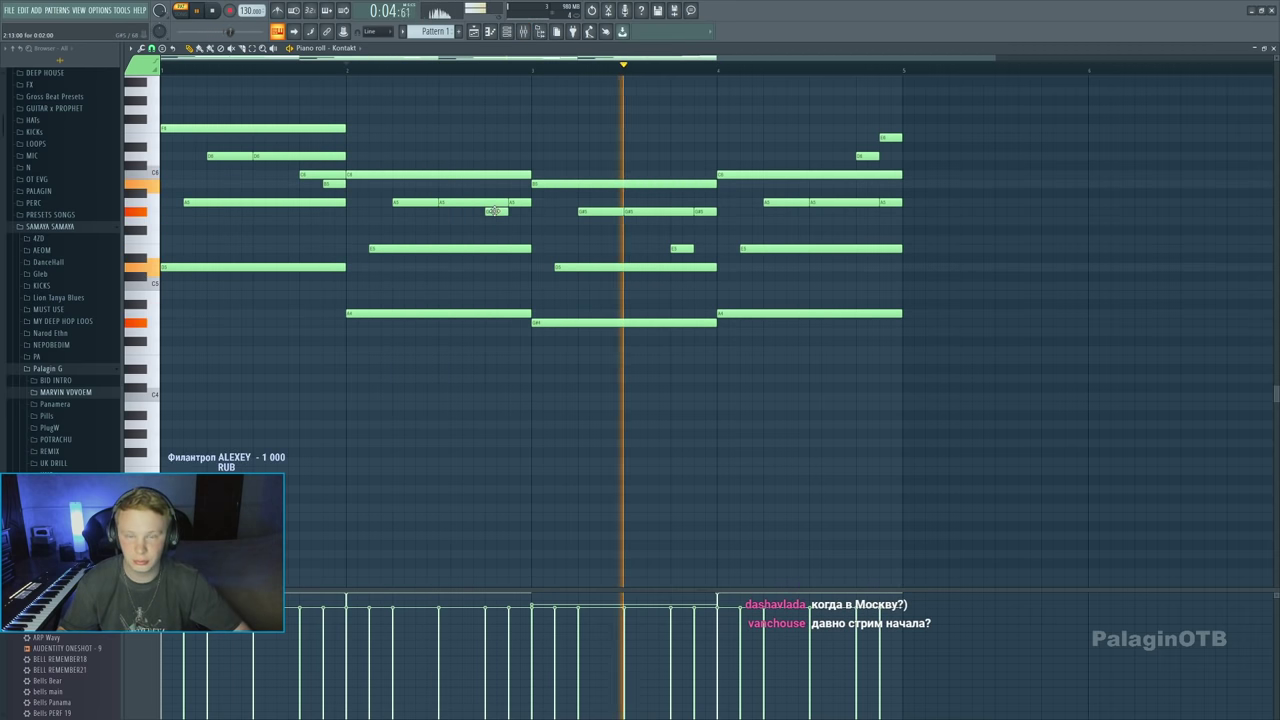
# Route the Kontakt channel to free mixer track 5 and close the piano roll and plugin windows
pyautogui.click(1274, 51)
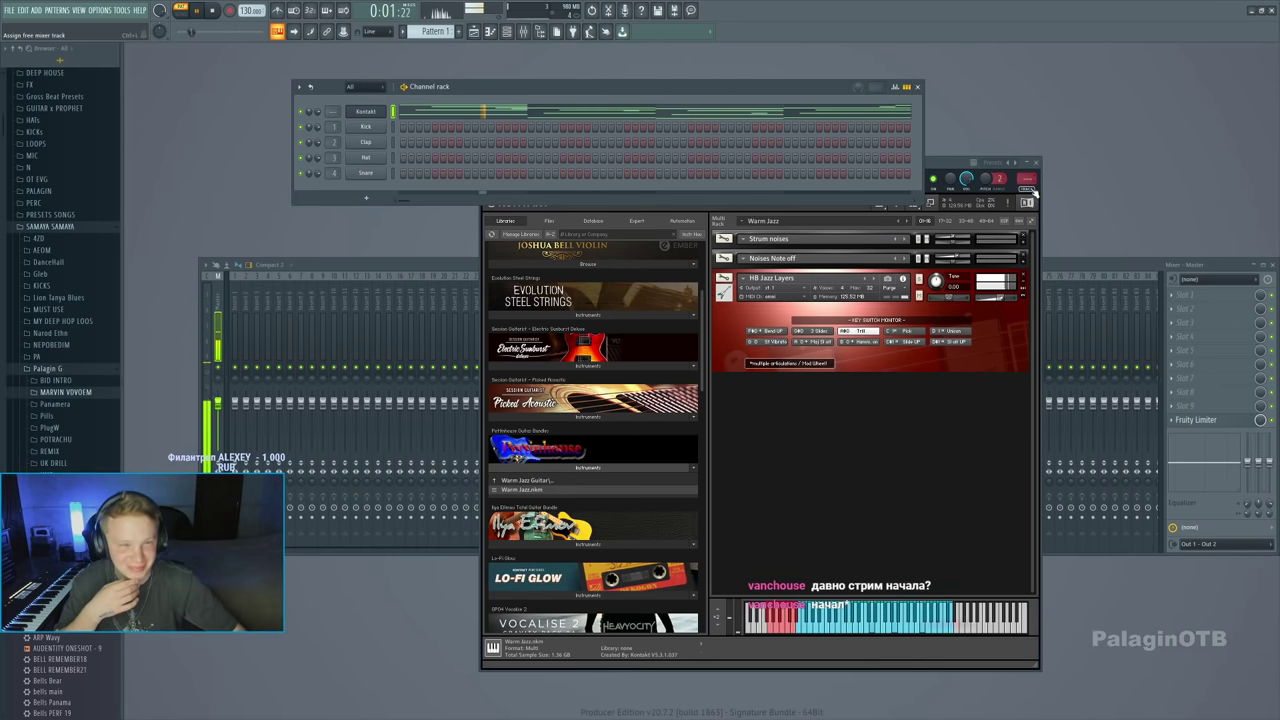
pyautogui.press('F9')
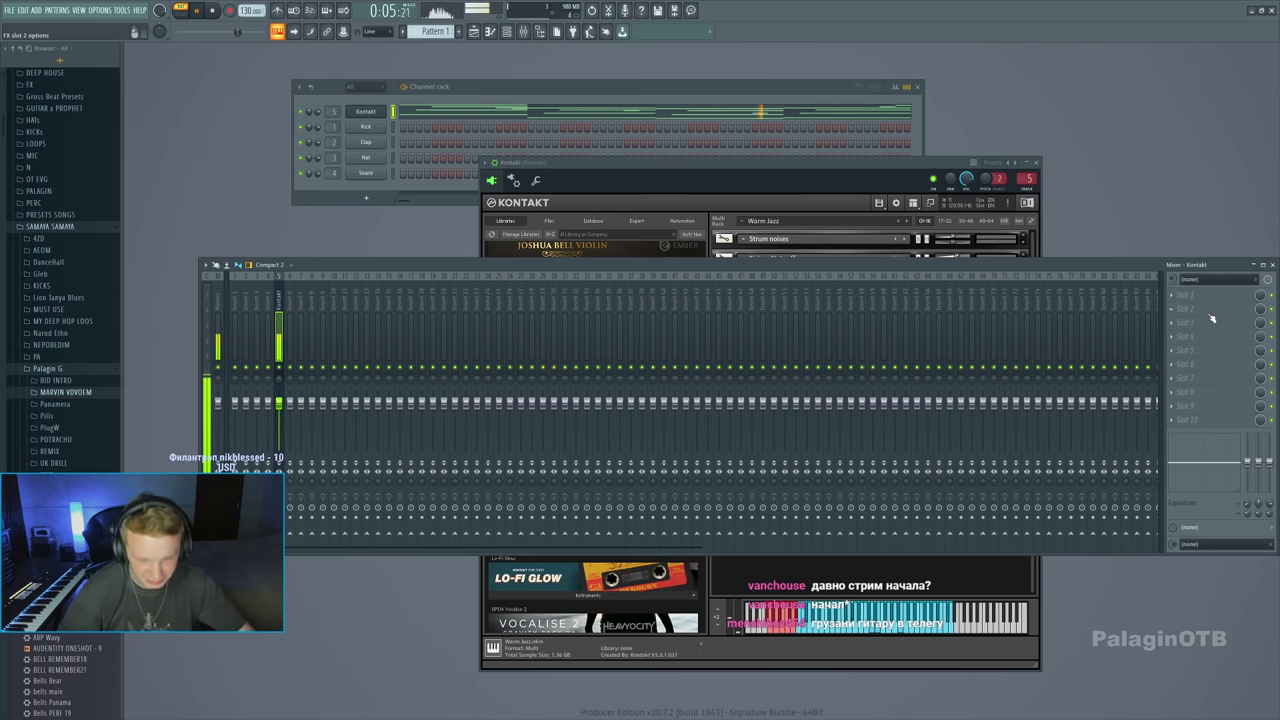
pyautogui.click(1037, 161)
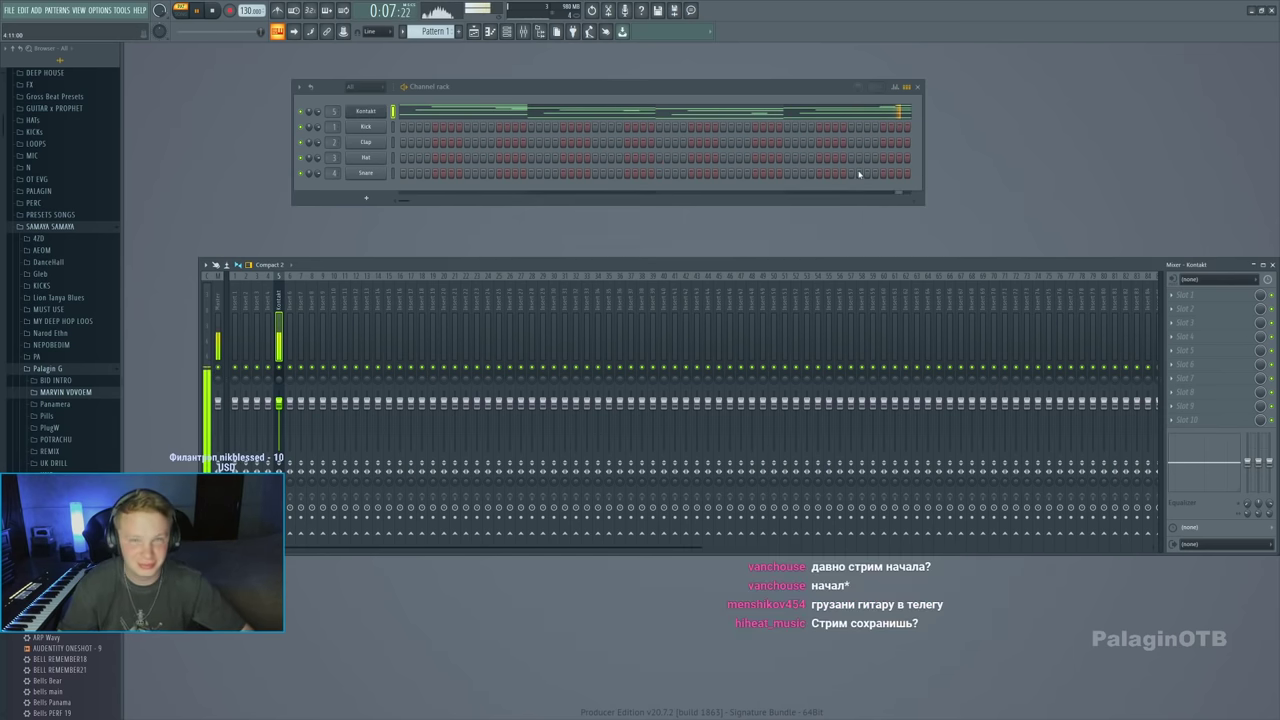
# Browse the Drum Dealer folder's 2 PALAGIN - N.N.F 2 kit and audition its hat samples, including GHSTRG_hihat_closed_selective
pyautogui.click(45, 226)
pyautogui.click(40, 257)
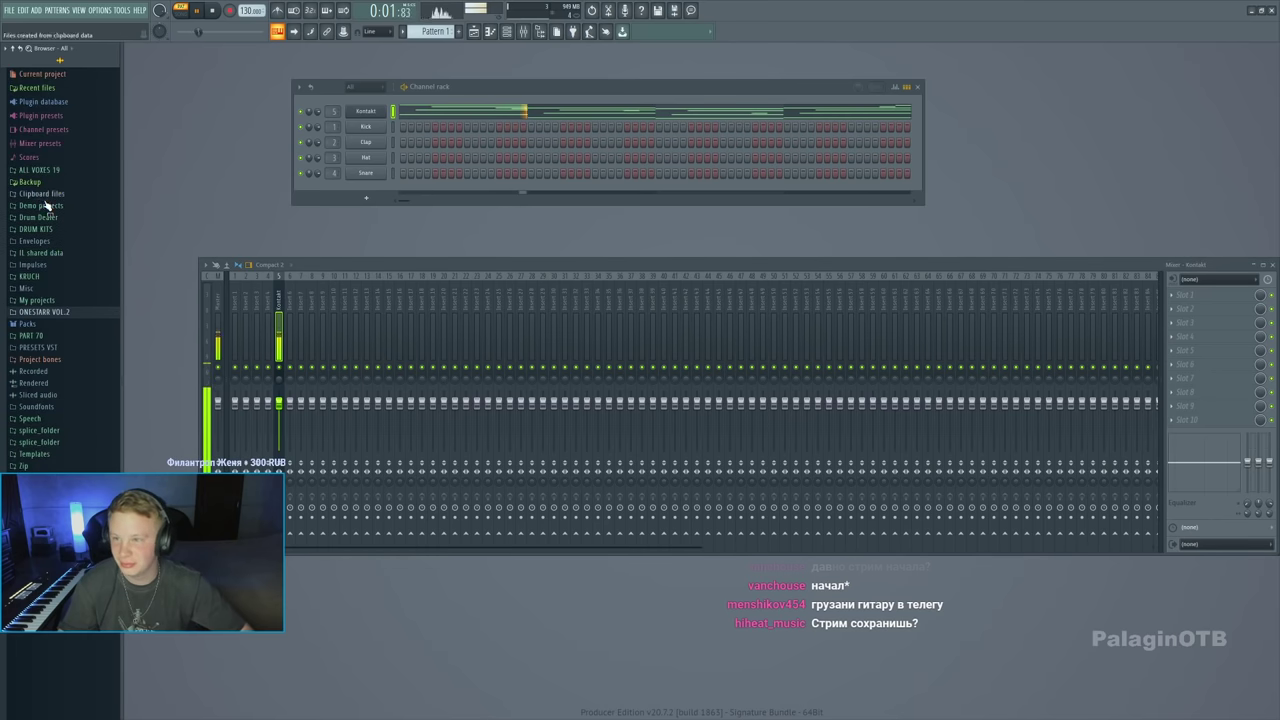
pyautogui.click(56, 218)
pyautogui.click(50, 241)
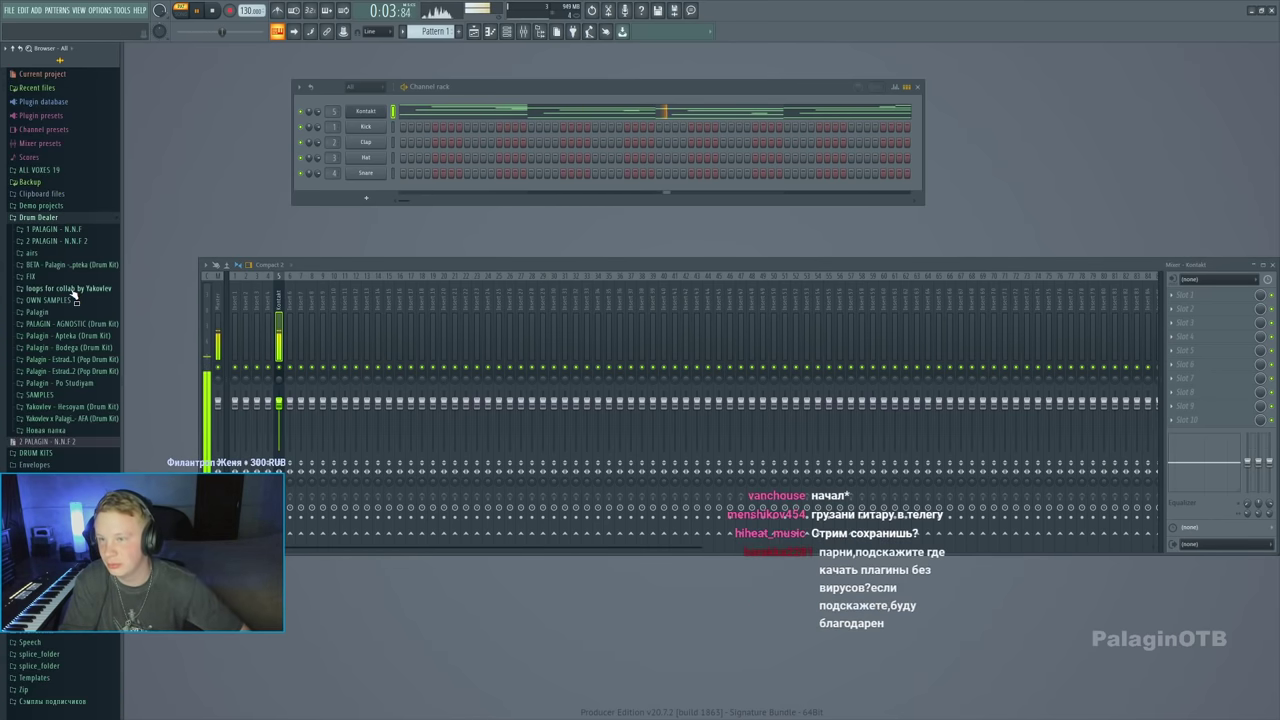
pyautogui.click(40, 313)
pyautogui.click(46, 324)
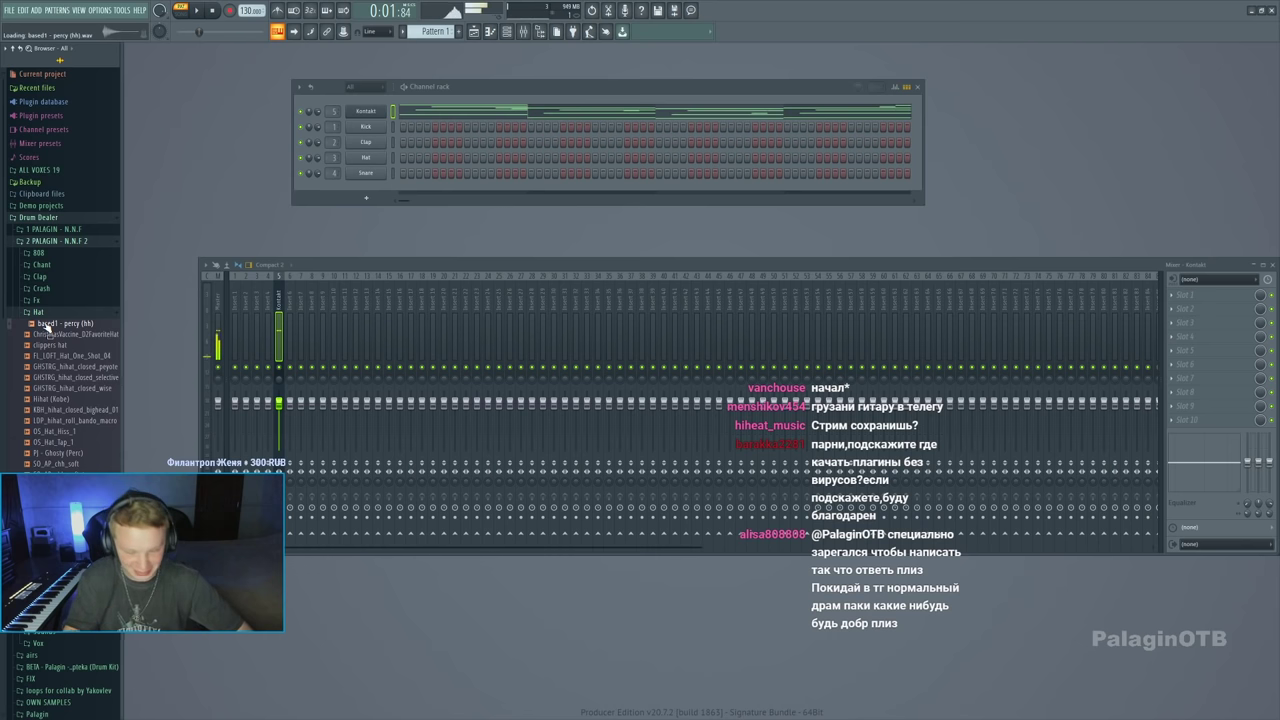
pyautogui.click(44, 344)
pyautogui.click(55, 377)
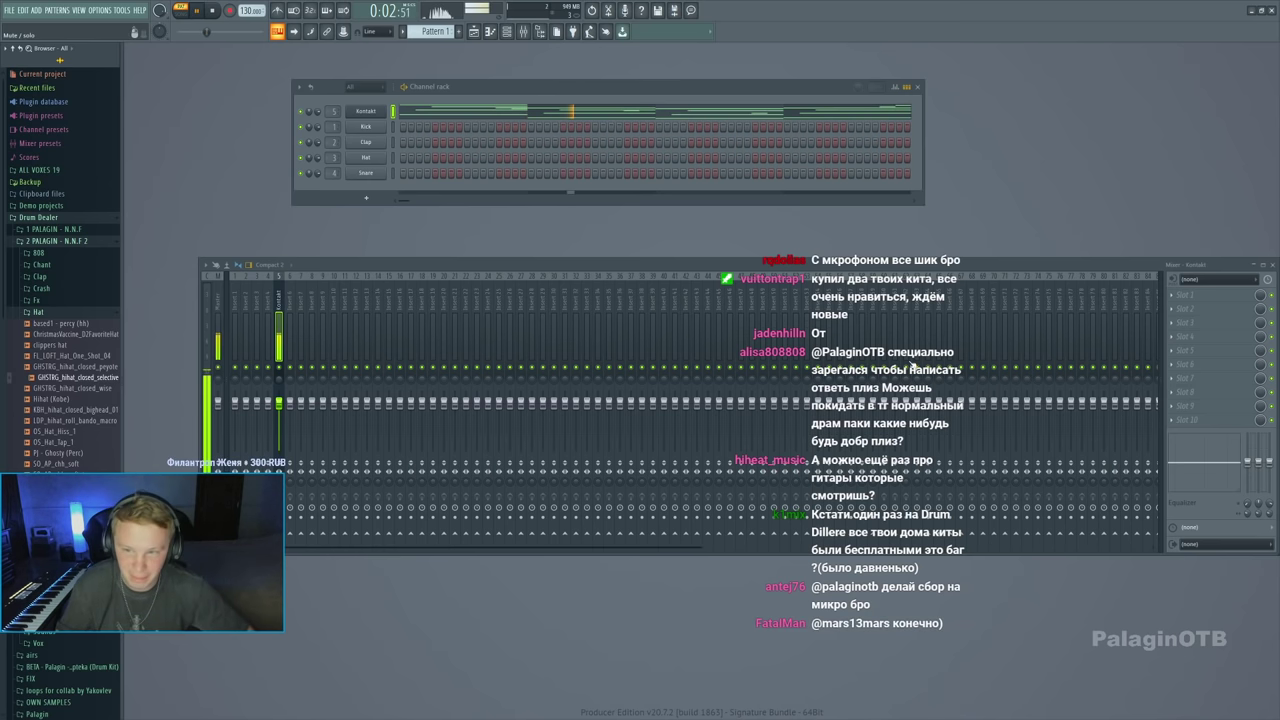
pyautogui.press('space')
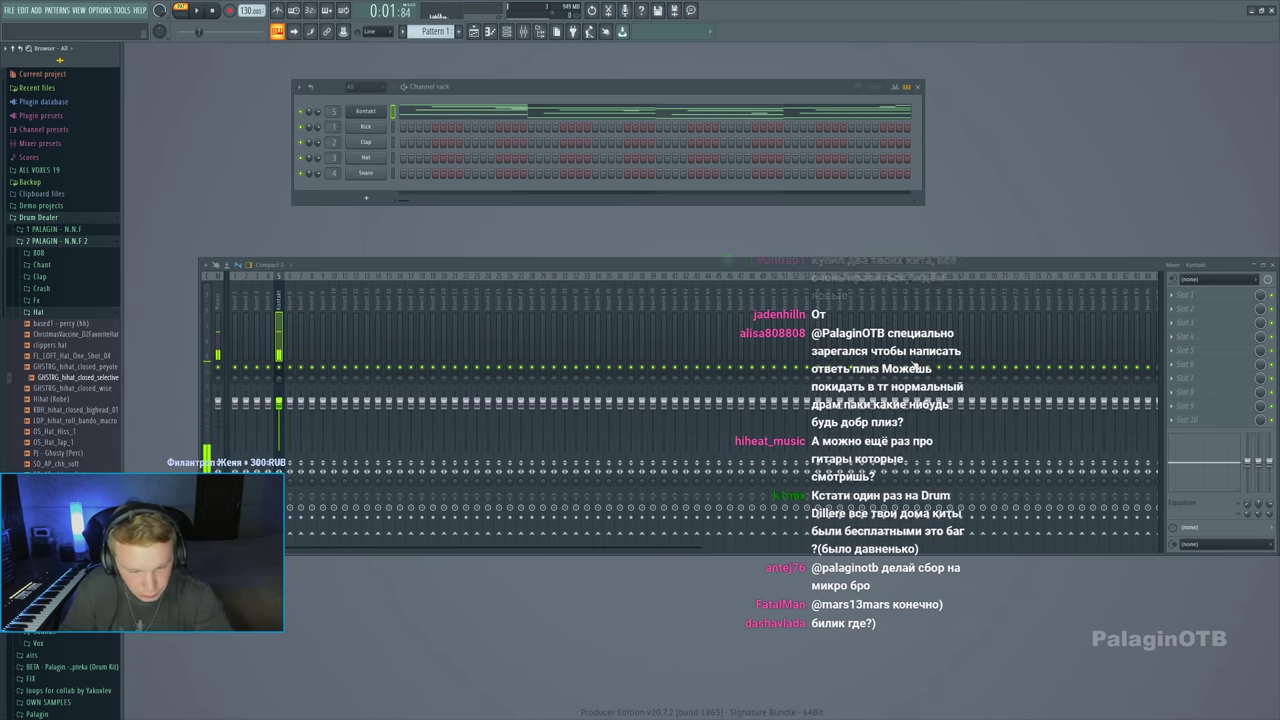
# Load RC-20 Retro Color in slot 3 of the Kontakt mixer track and switch off its Magnetic and Noise modules
pyautogui.press('space')
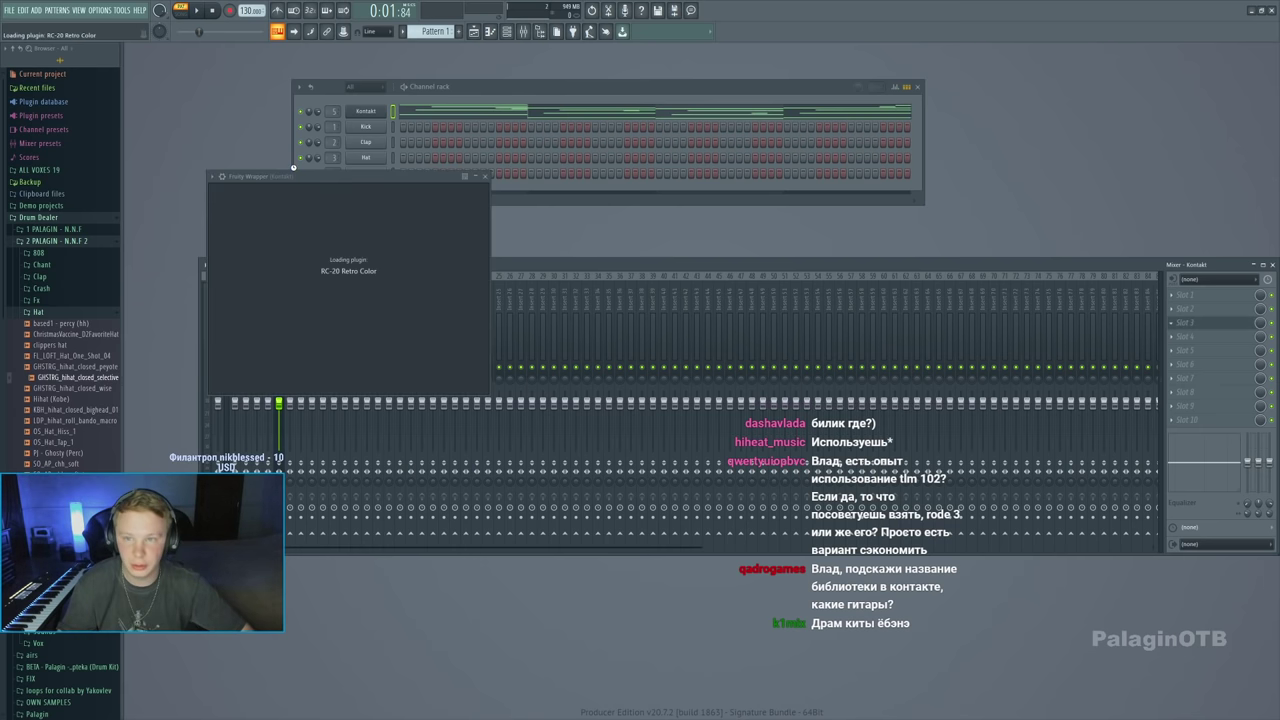
pyautogui.moveTo(504, 410); pyautogui.dragTo(505, 330)
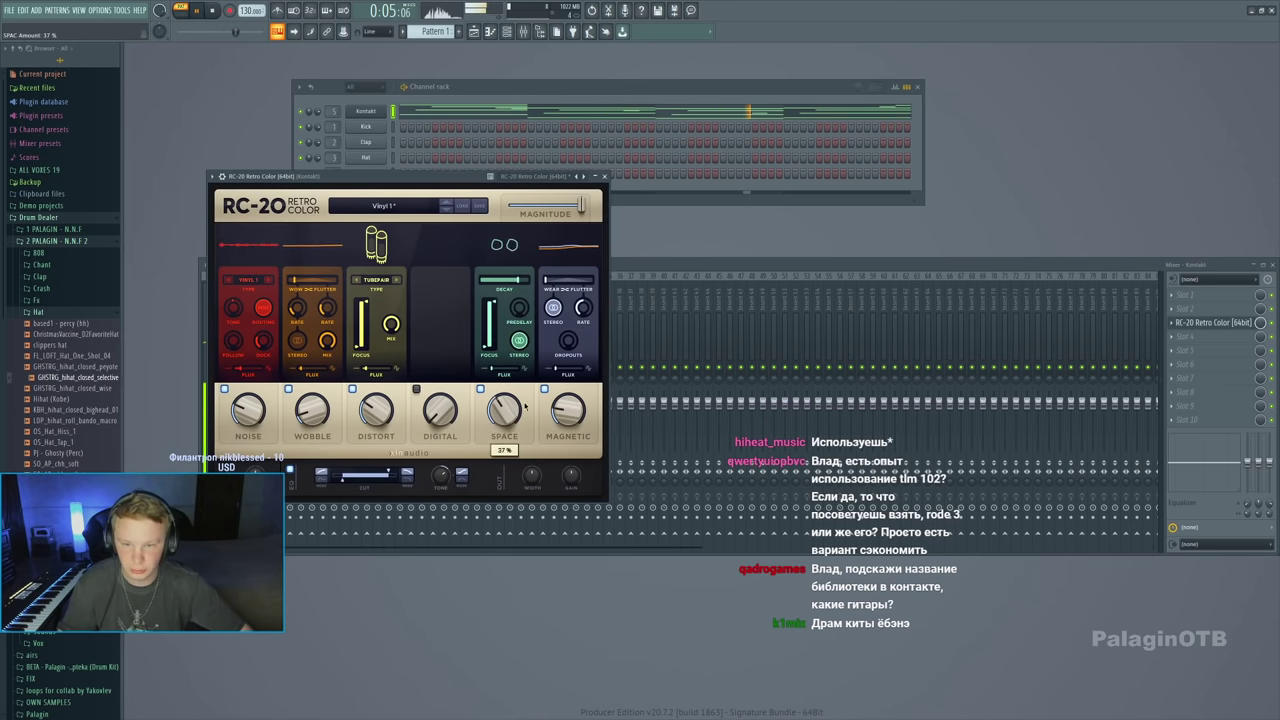
pyautogui.click(544, 389)
pyautogui.click(224, 389)
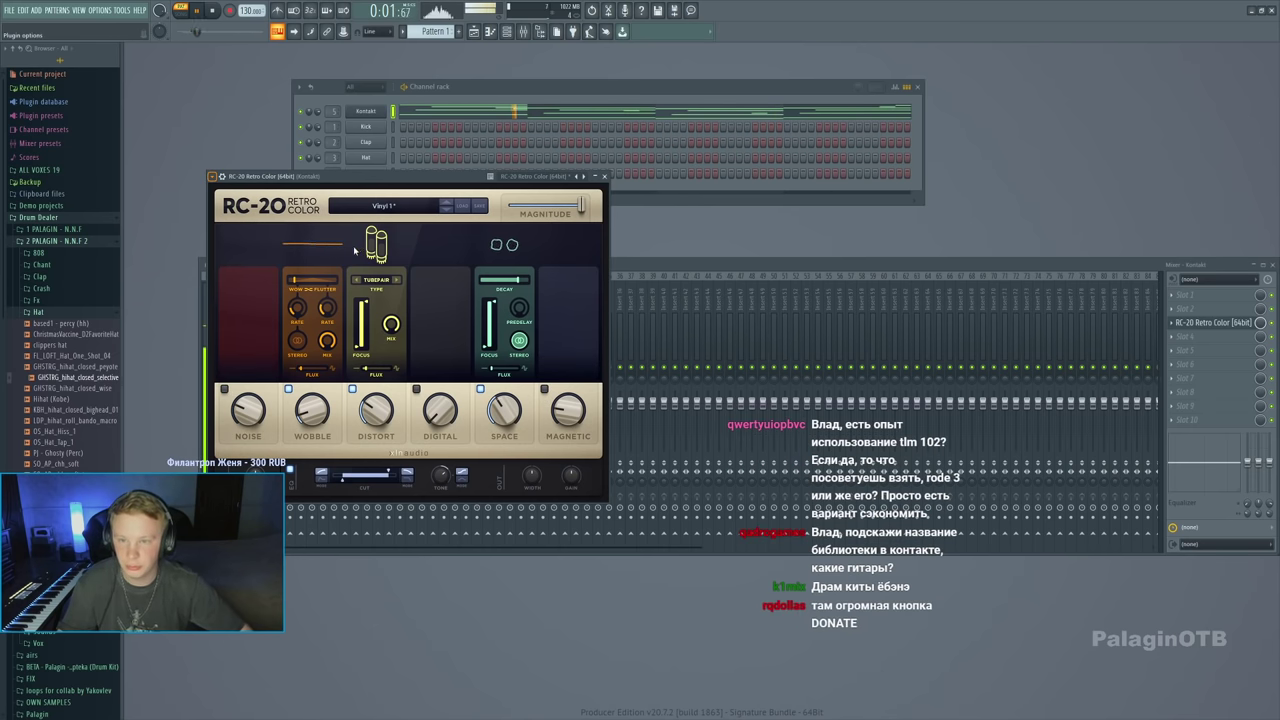
# Switch off RC-20's Distort, set the wow rate to 0.3 Hz and Space to 19%, and lower the Kontakt track's volume to 91%
pyautogui.click(352, 389)
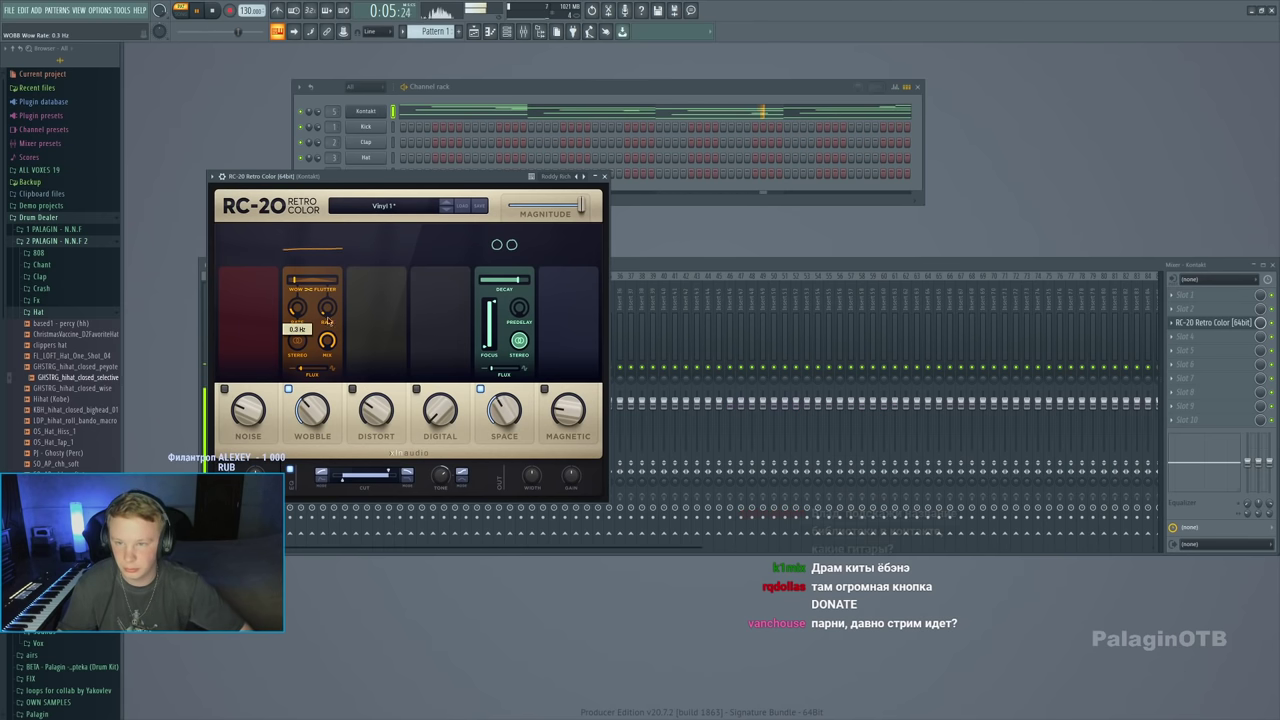
pyautogui.moveTo(318, 404)
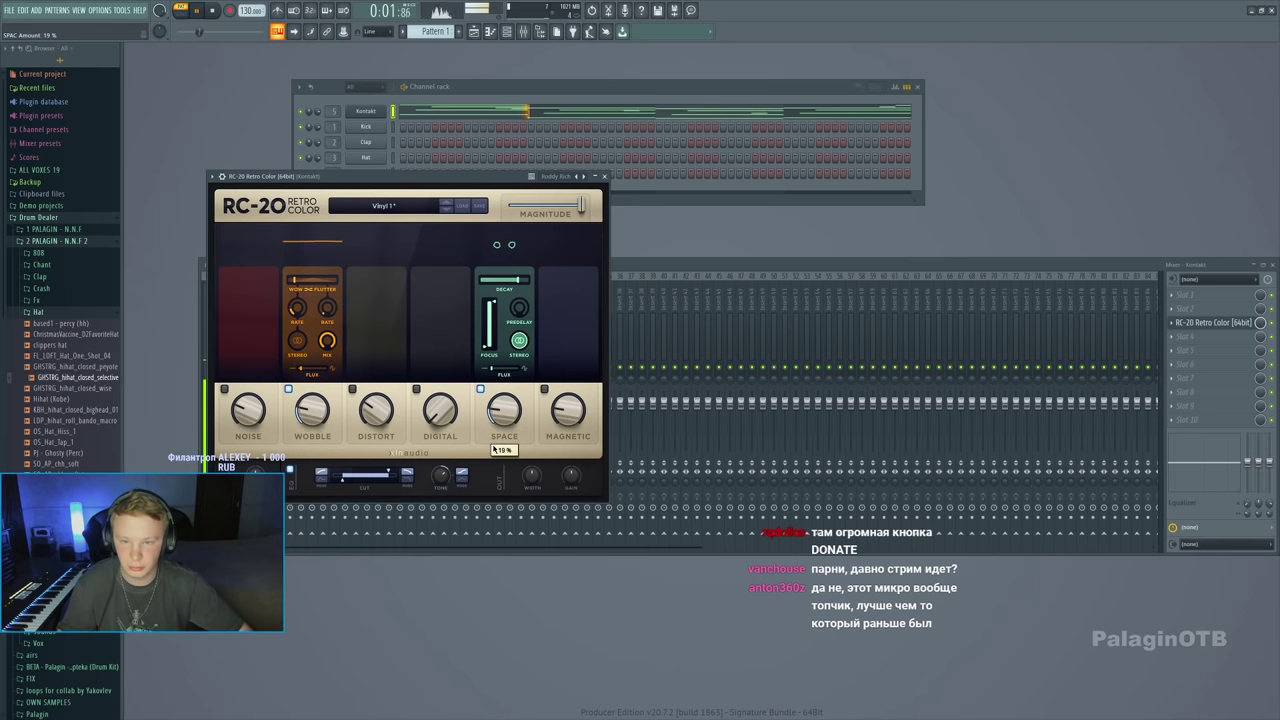
pyautogui.click(604, 176)
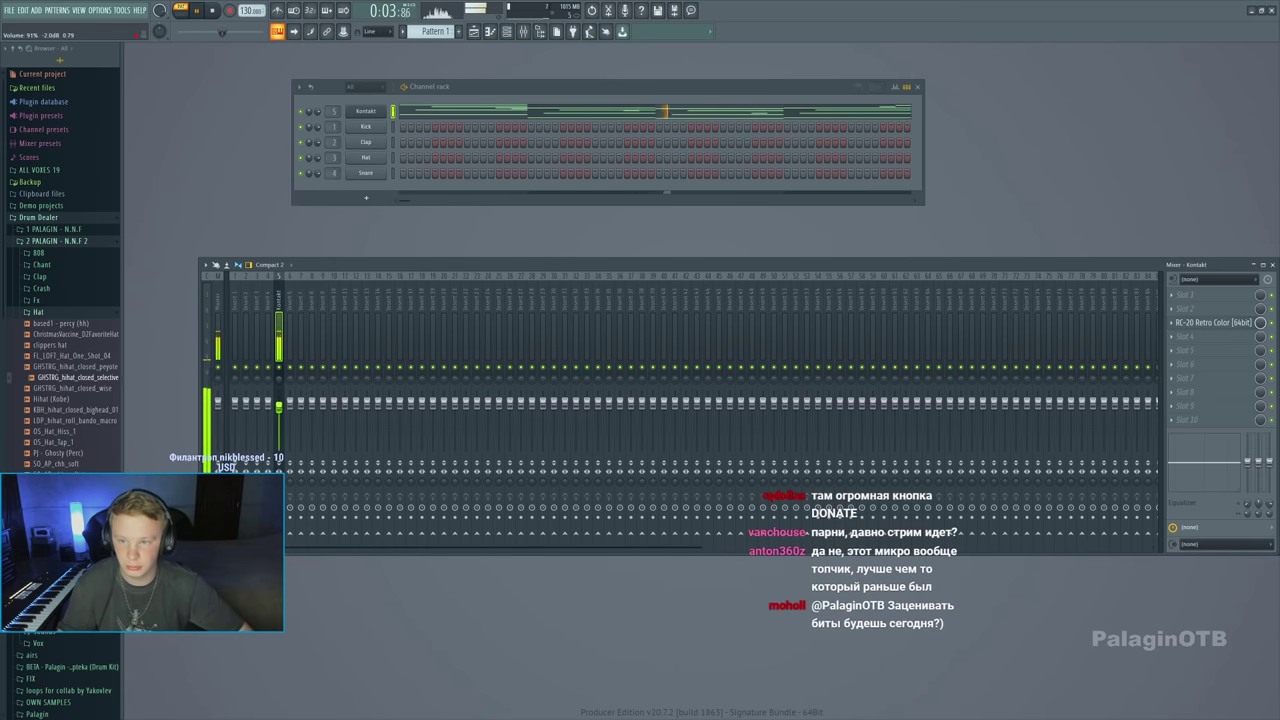
# Copy the Kontakt melody from Pattern 1 into a new Pattern 2 and reverse its notes in time
pyautogui.click(429, 112)
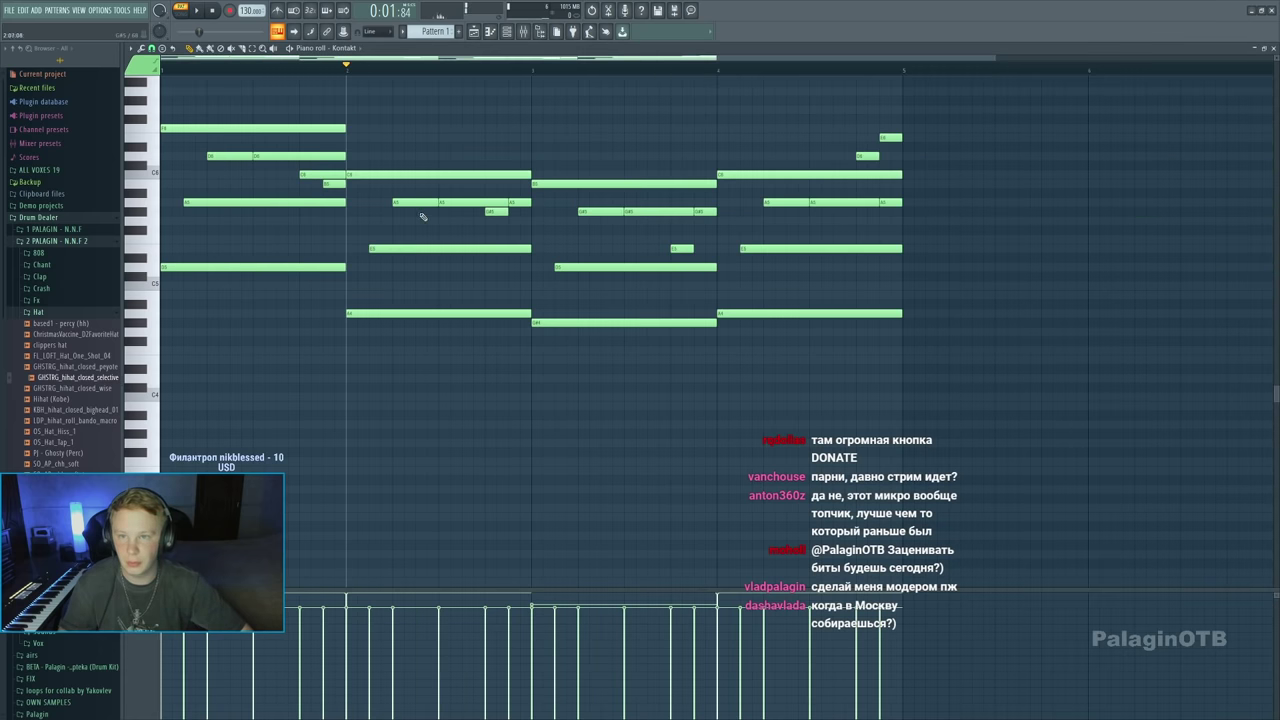
pyautogui.scroll(-1, 452, 32)
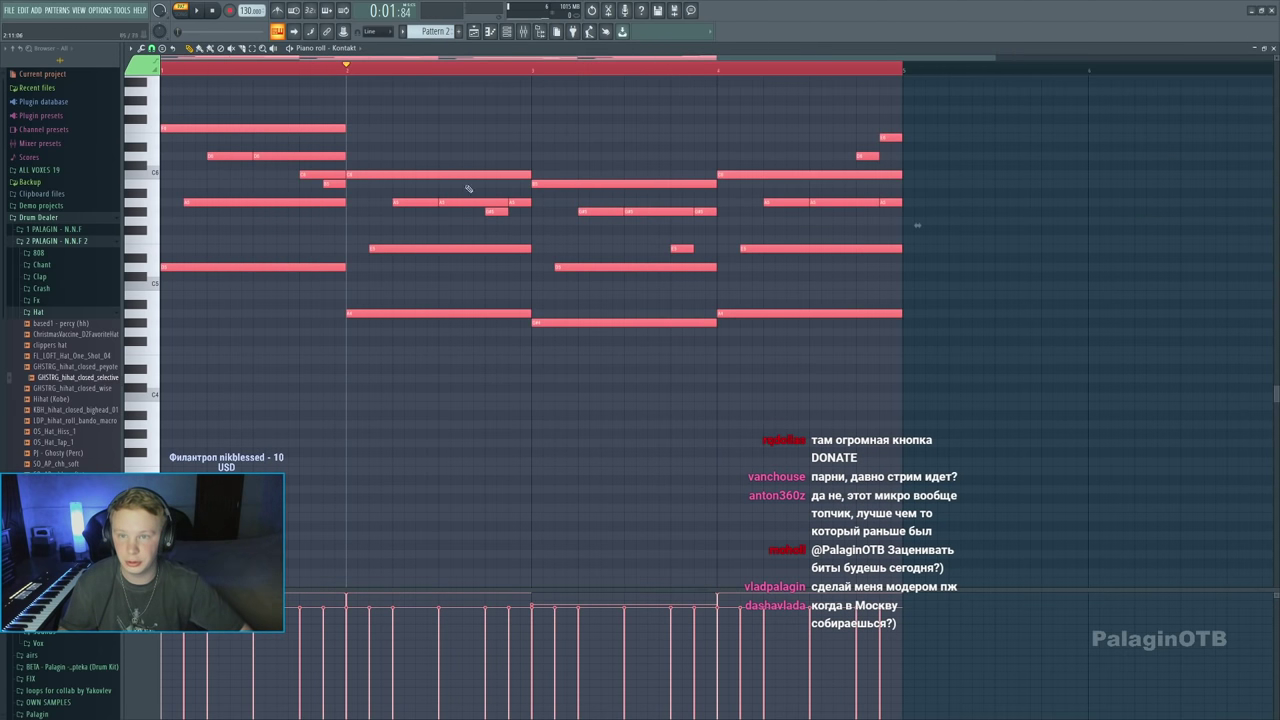
pyautogui.scroll(3, 438, 233)
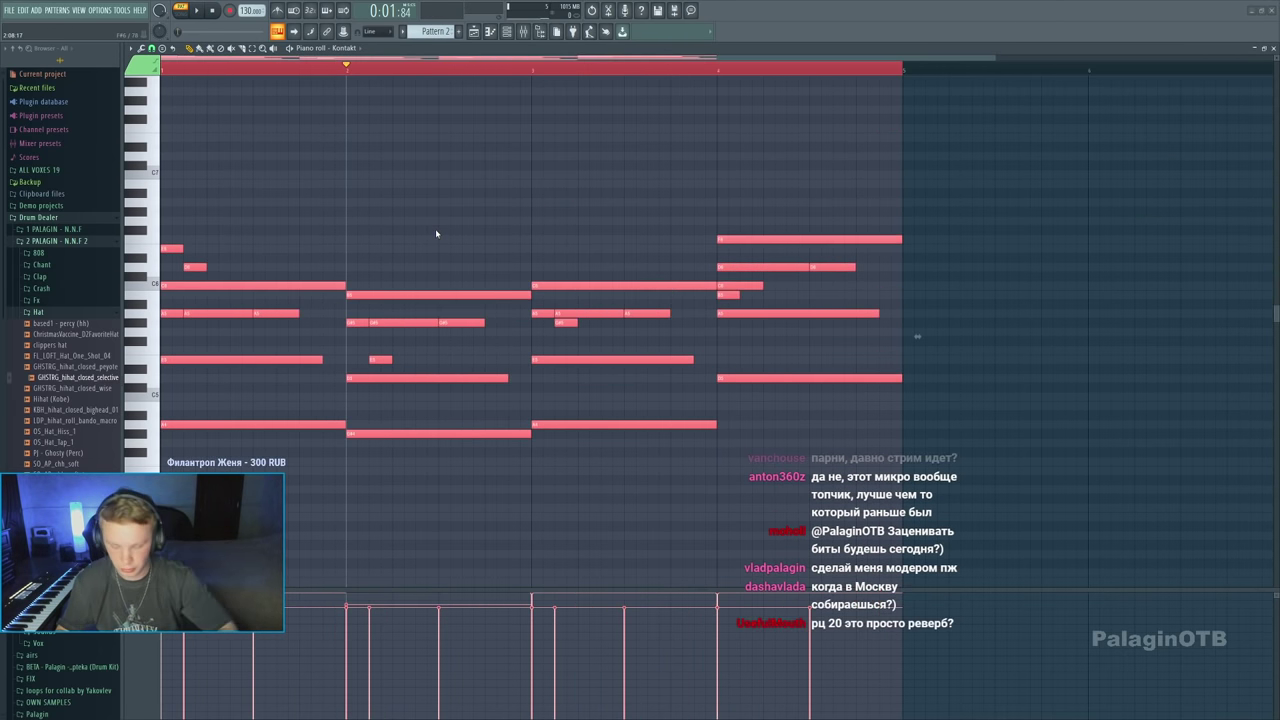
# Place Pattern 2 in bars 1 to 4 of playlist track 2 and render the Kontakt mixer track to an audio clip on track 1
pyautogui.click(486, 31)
pyautogui.moveTo(250, 112); pyautogui.dragTo(276, 71)
pyautogui.press('l')
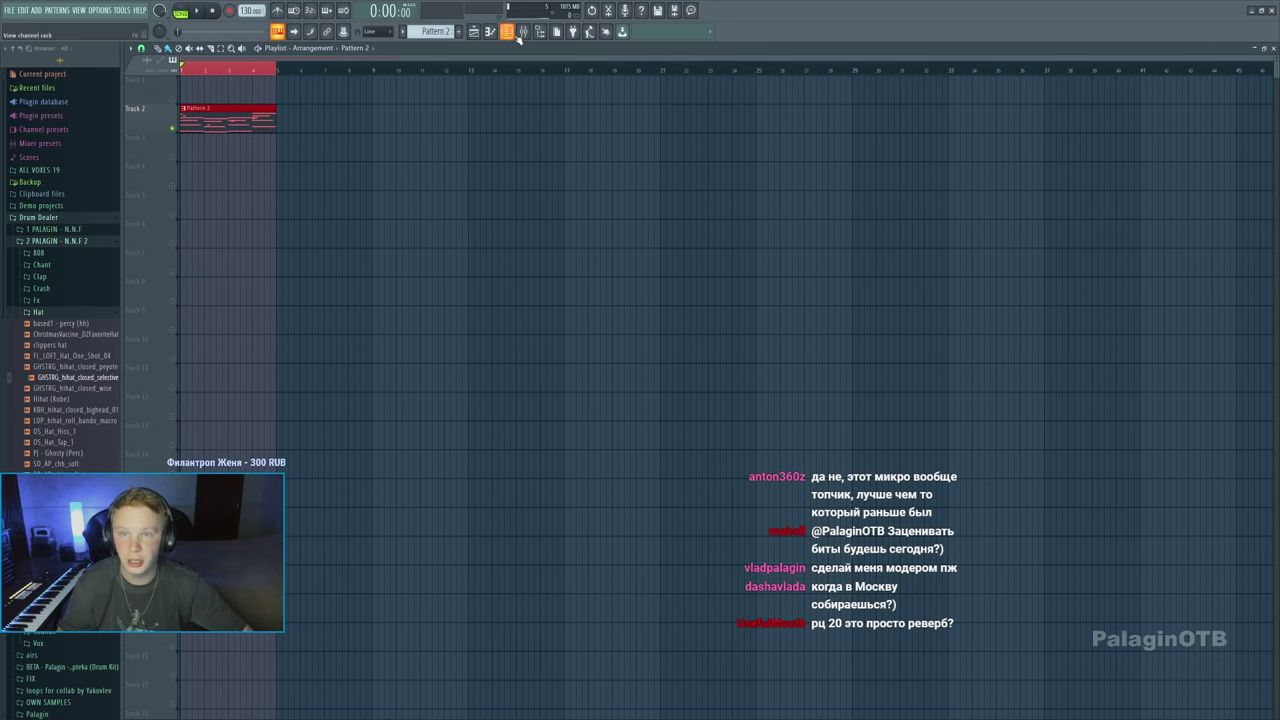
pyautogui.press('F9')
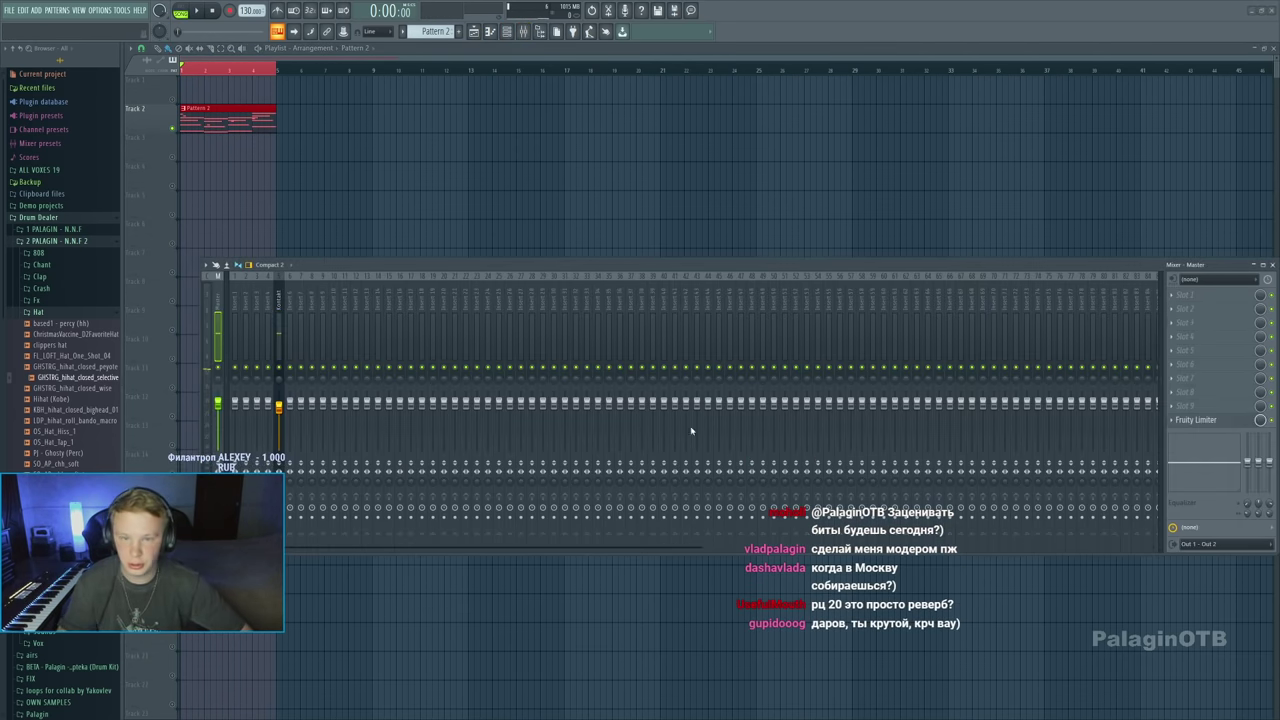
pyautogui.press('F9')
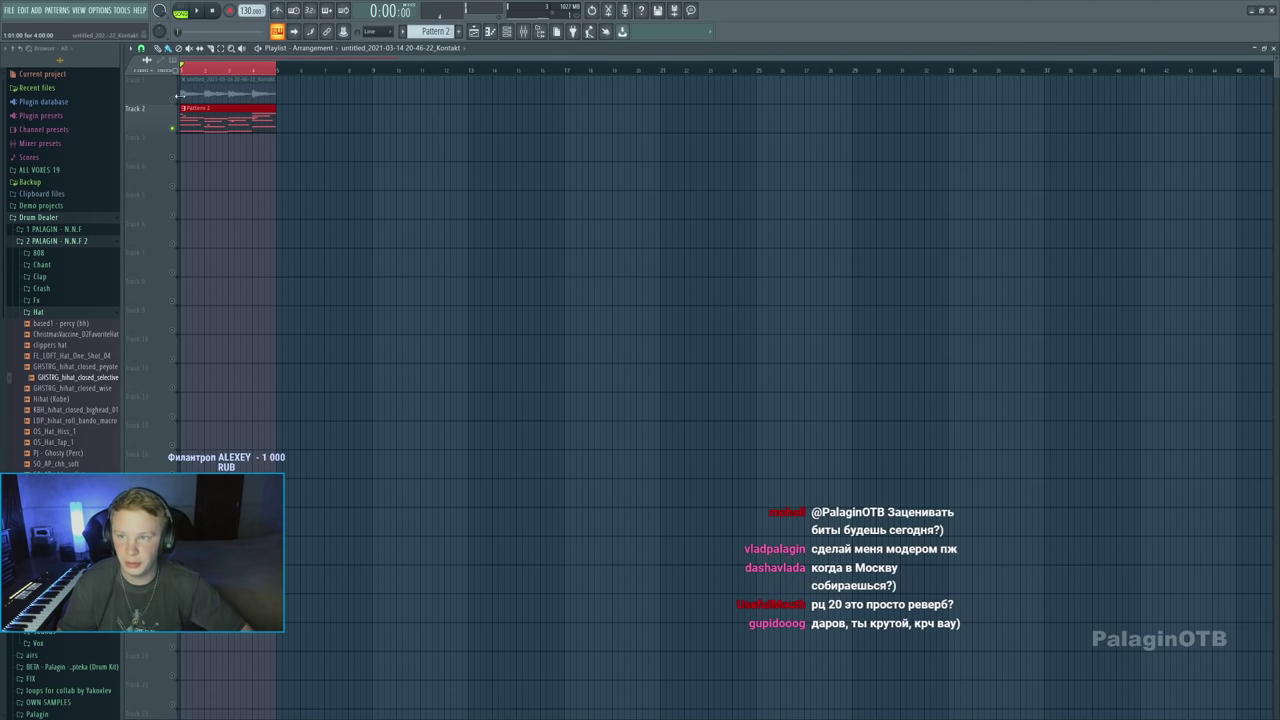
# Reverse the rendered Kontakt audio, audition it with track 2 muted, and duplicate the clip into bars 5 to 8
pyautogui.click(380, 312)
pyautogui.press('space')
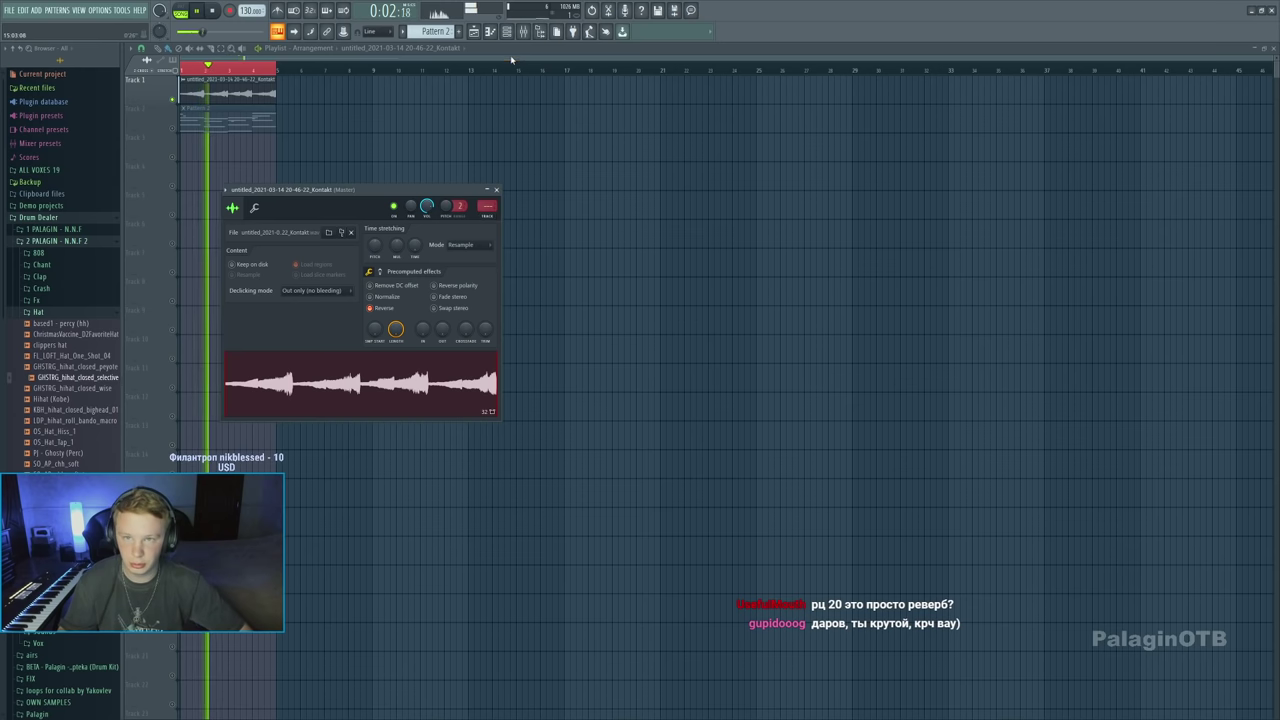
pyautogui.click(496, 189)
pyautogui.hotkey('ctrl', 'a')
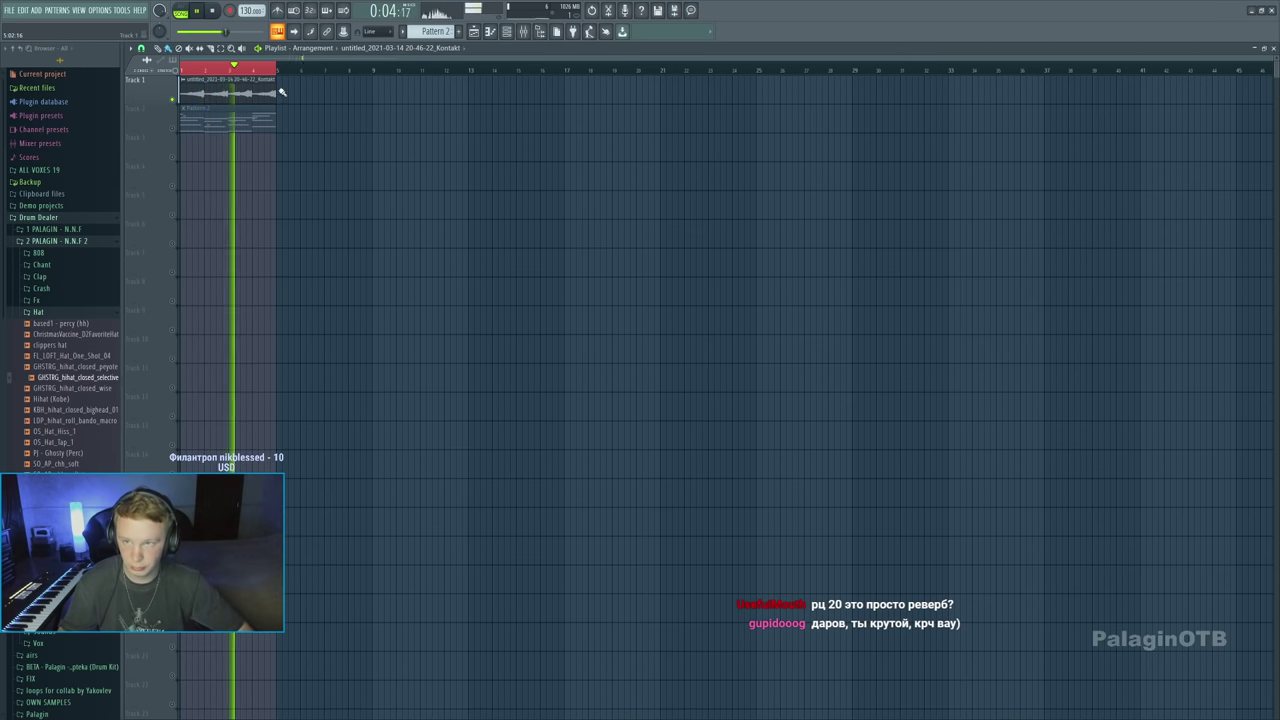
pyautogui.hotkey('ctrl', 'b')
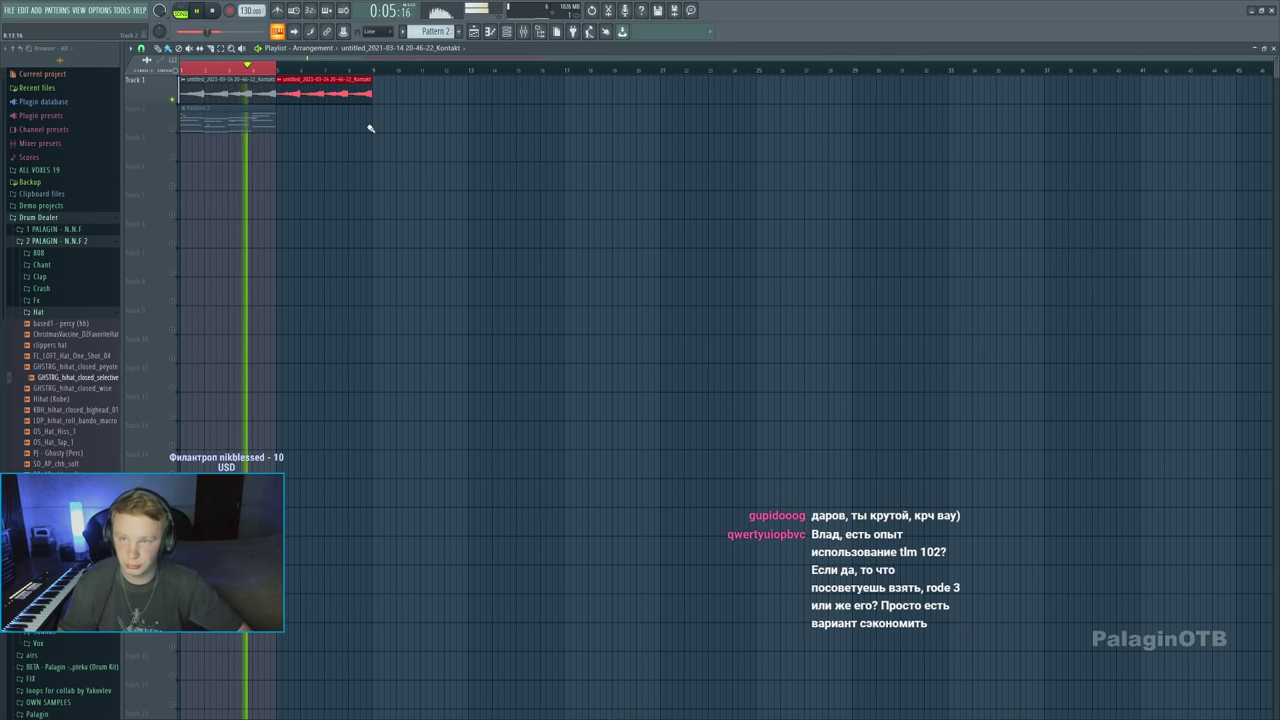
# Route the reversed audio clip to free mixer track 6 and shift its pitch with the stretch mode set to Auto
pyautogui.doubleClick(320, 92)
pyautogui.press('space')
pyautogui.press('space')
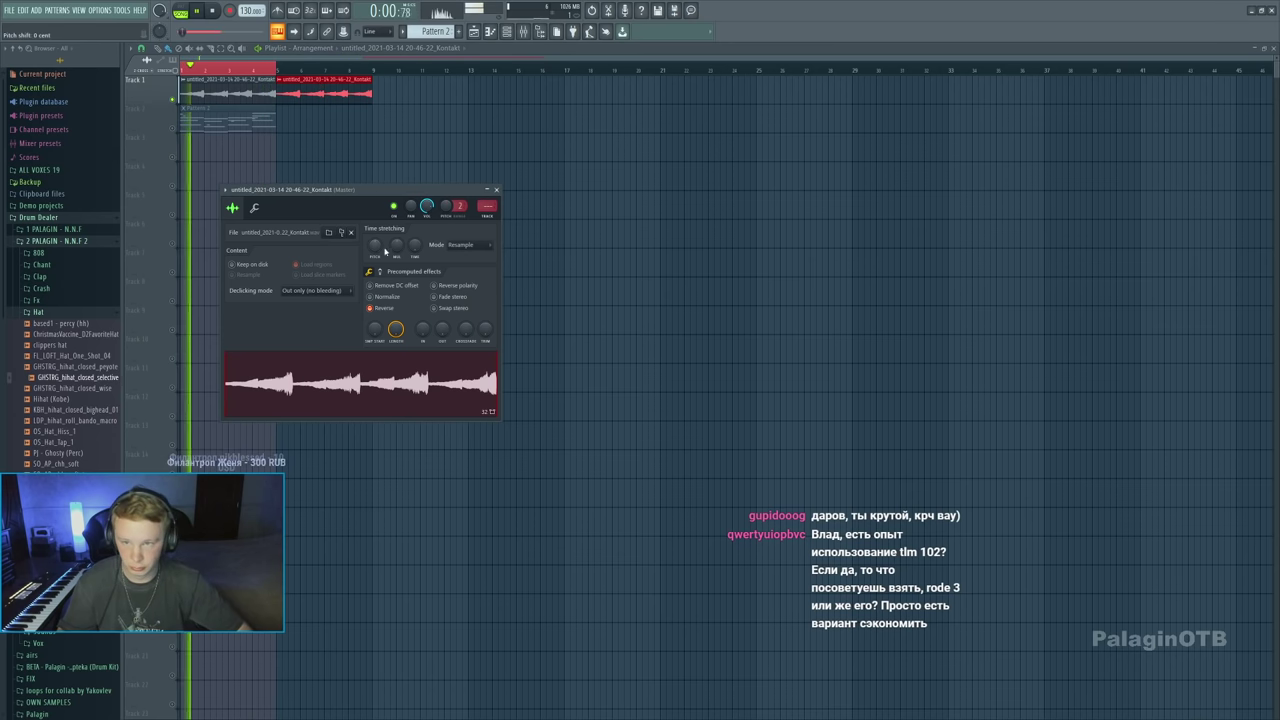
pyautogui.click(488, 210)
pyautogui.press('space')
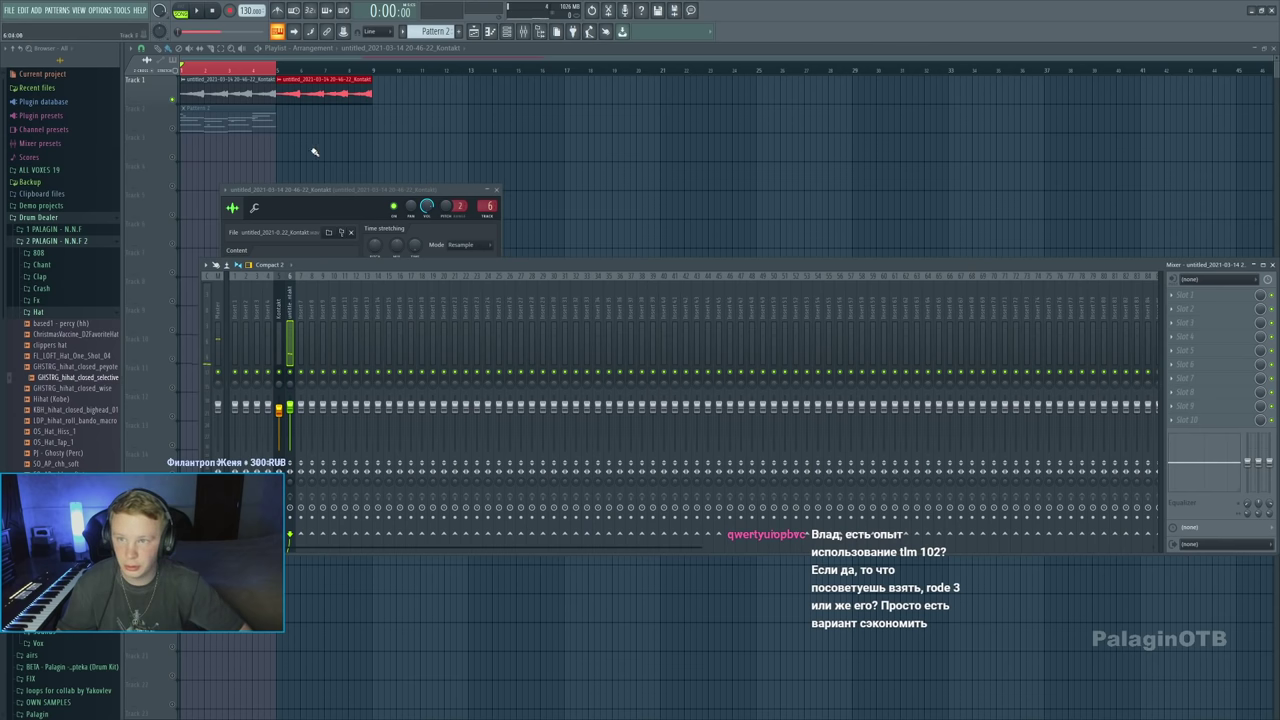
pyautogui.click(386, 247)
pyautogui.press('space')
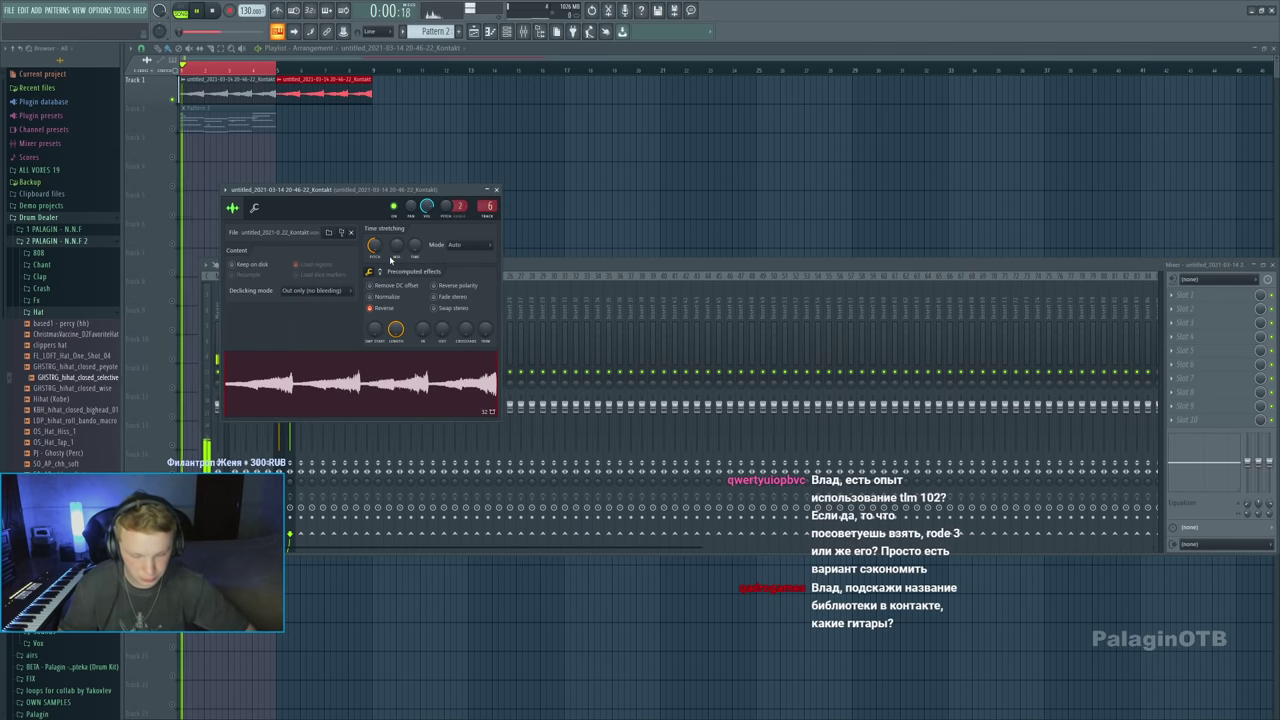
# Load Fruity Parametric EQ 2 on mixer track 6, raise the low cut, and lower the high cut to about 5273 Hz
pyautogui.click(1217, 310)
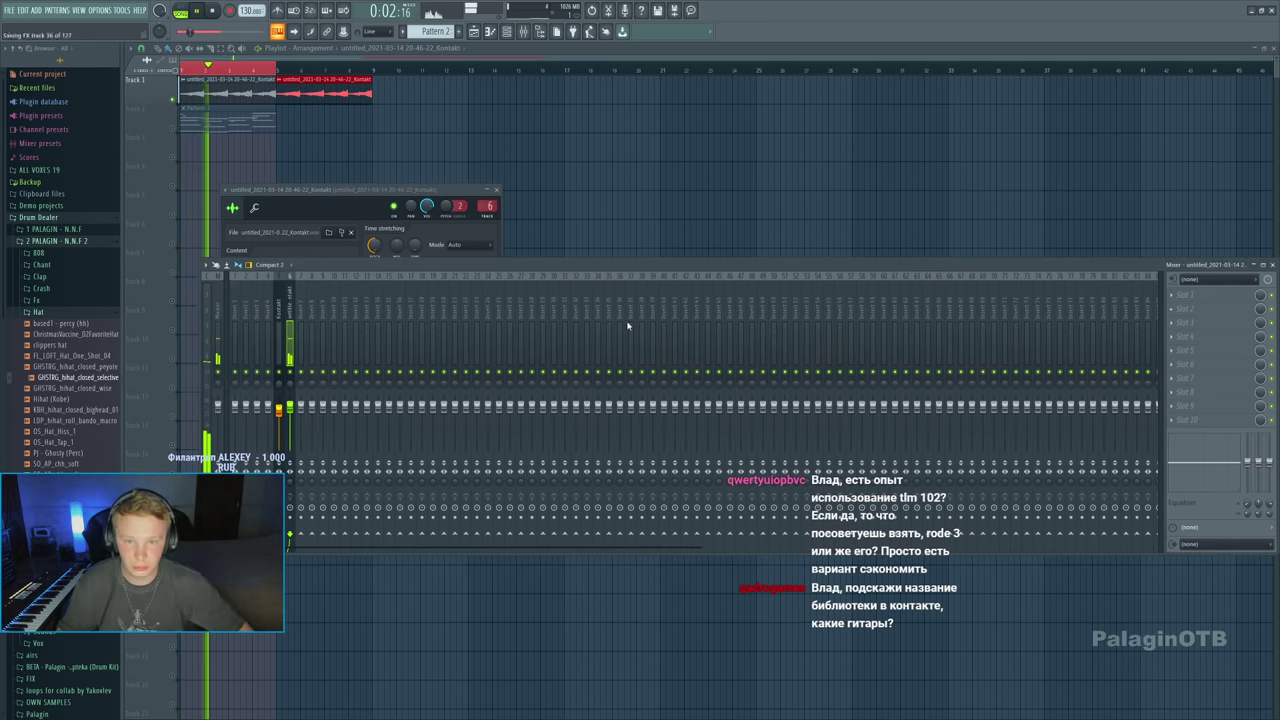
pyautogui.click(497, 190)
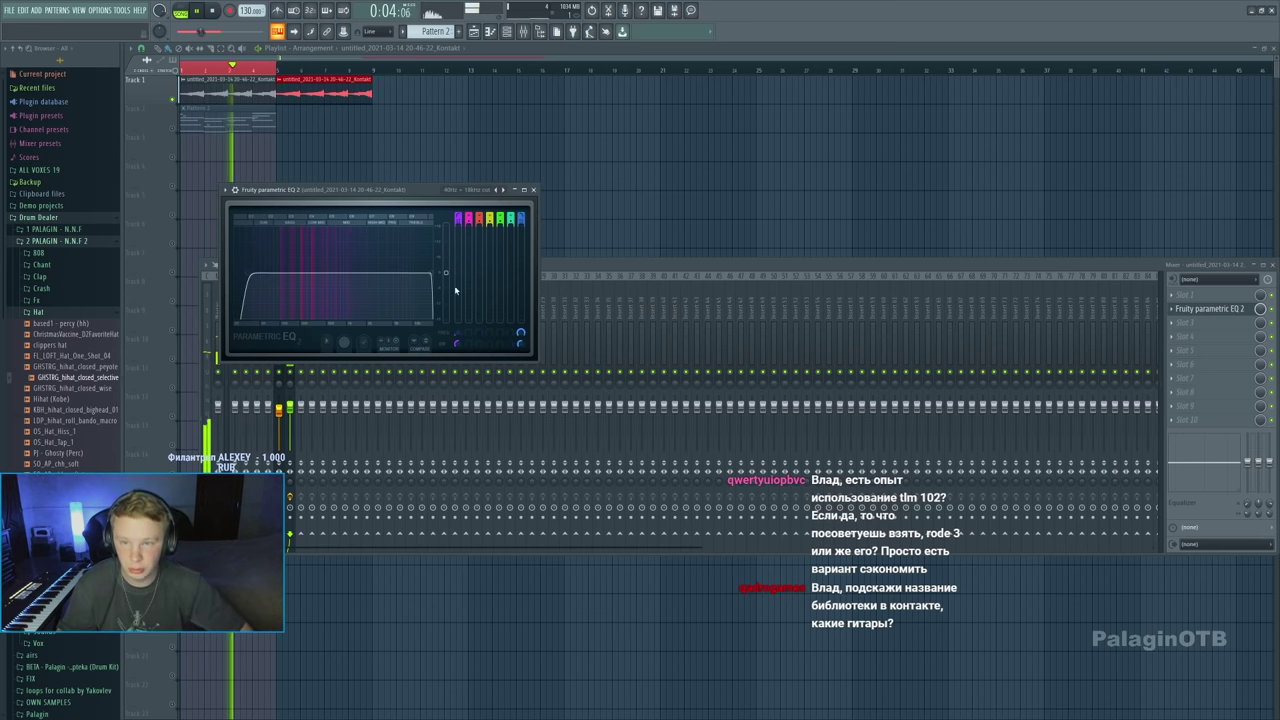
pyautogui.moveTo(289, 276); pyautogui.dragTo(322, 276)
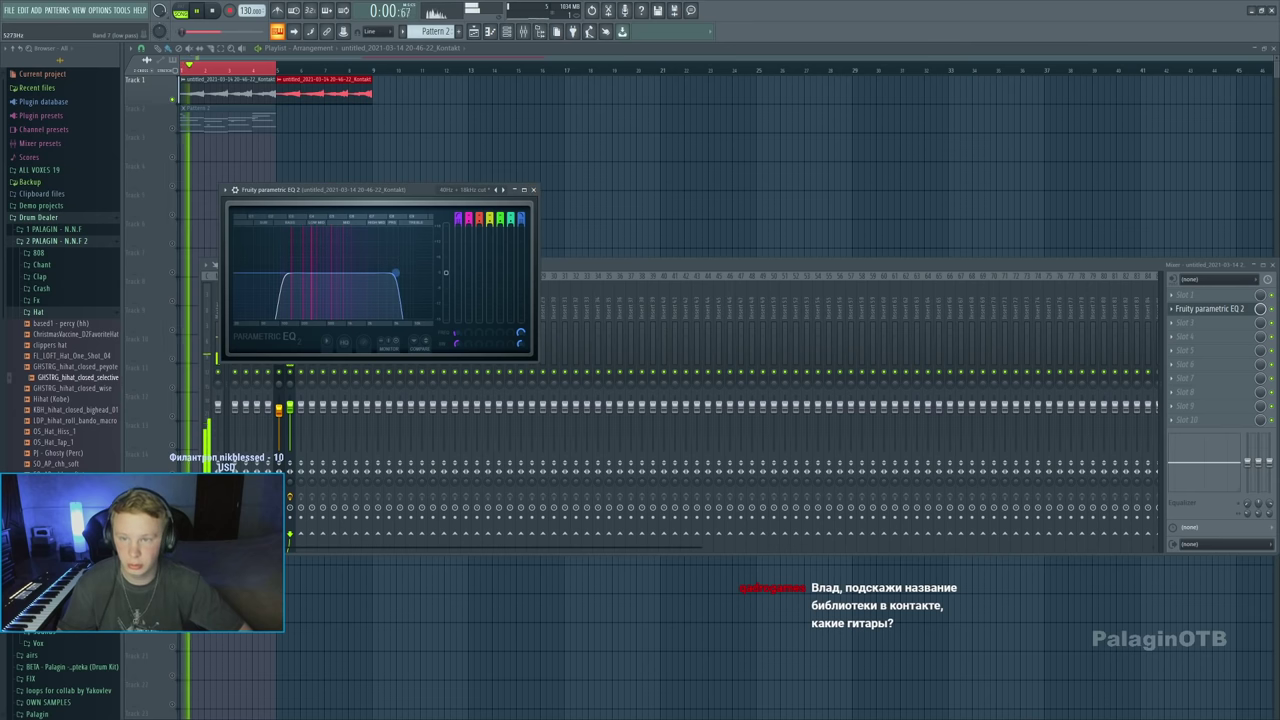
pyautogui.click(533, 189)
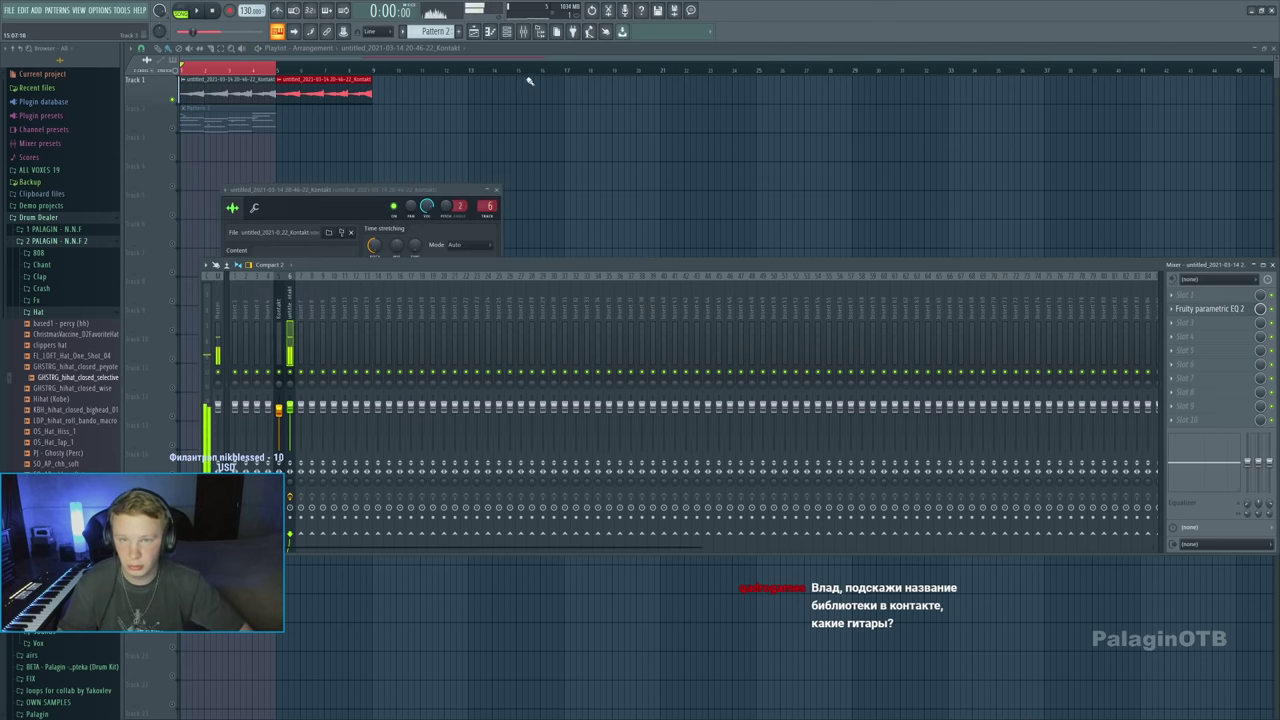
pyautogui.press('F9')
pyautogui.press('space')
# Mute the reversed audio clips, unmute track 2, and return Pattern 2's notes to their original order
pyautogui.click(241, 102)
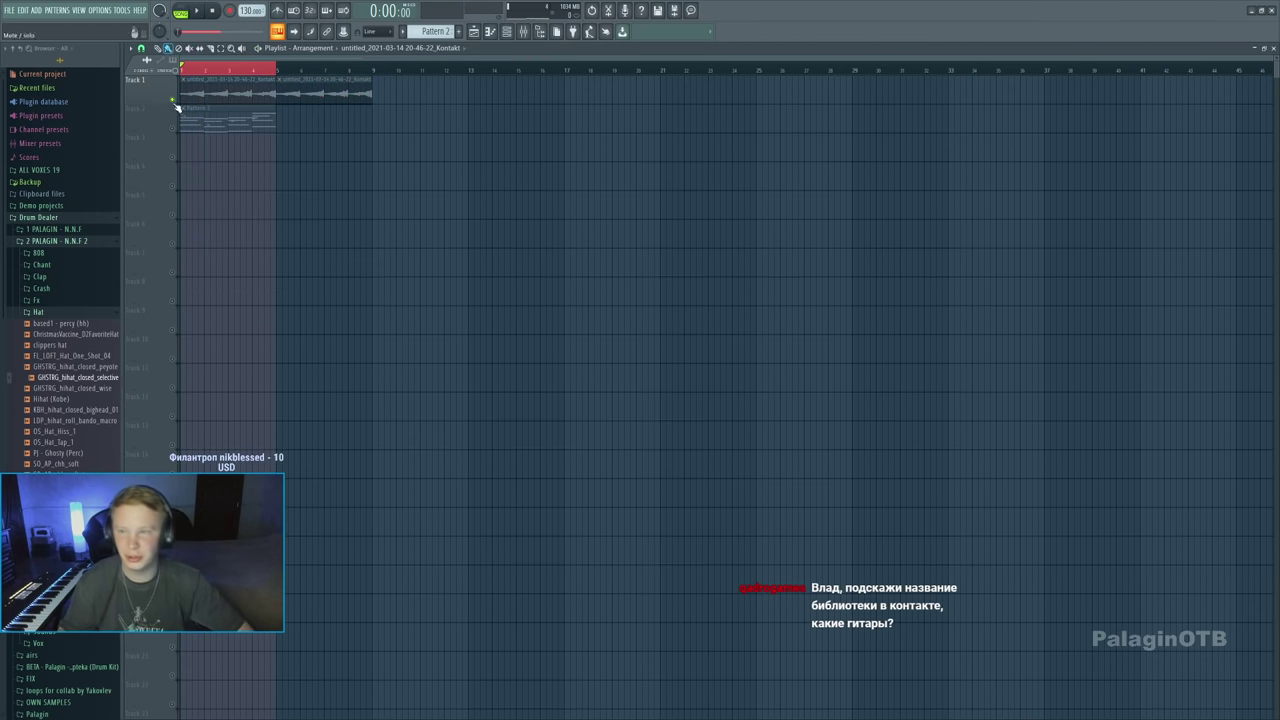
pyautogui.doubleClick(178, 108)
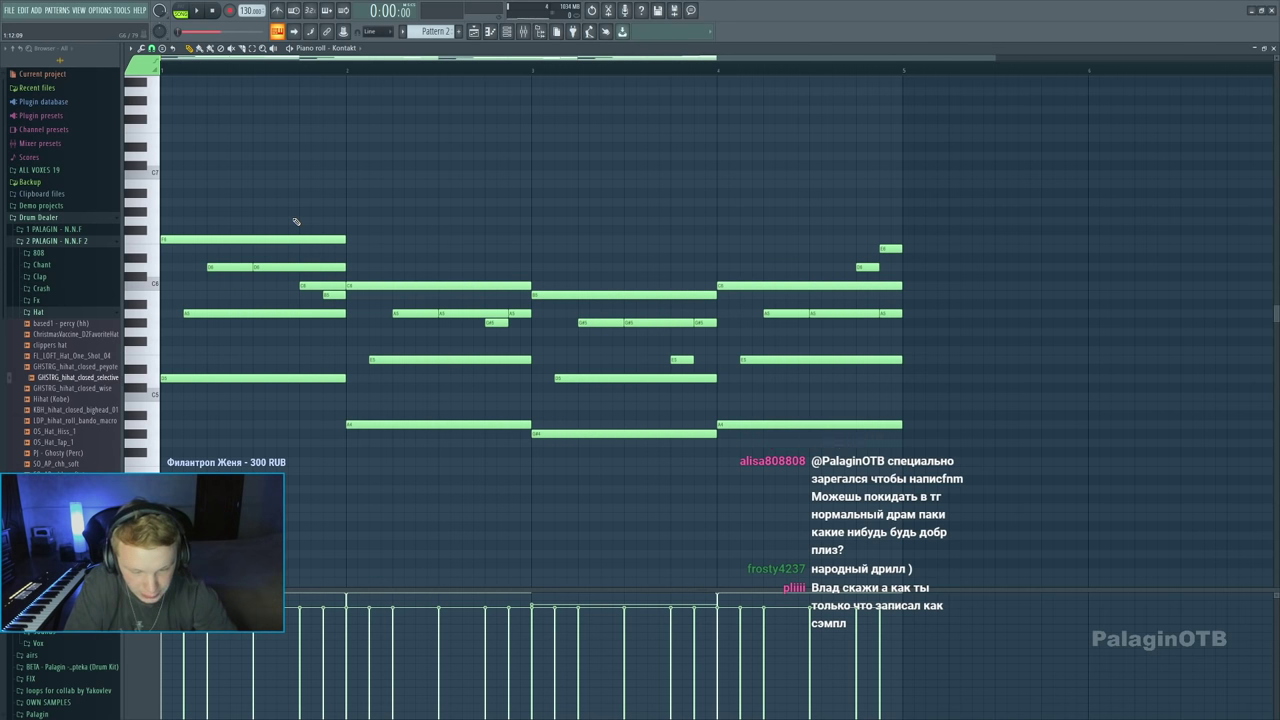
pyautogui.press('space')
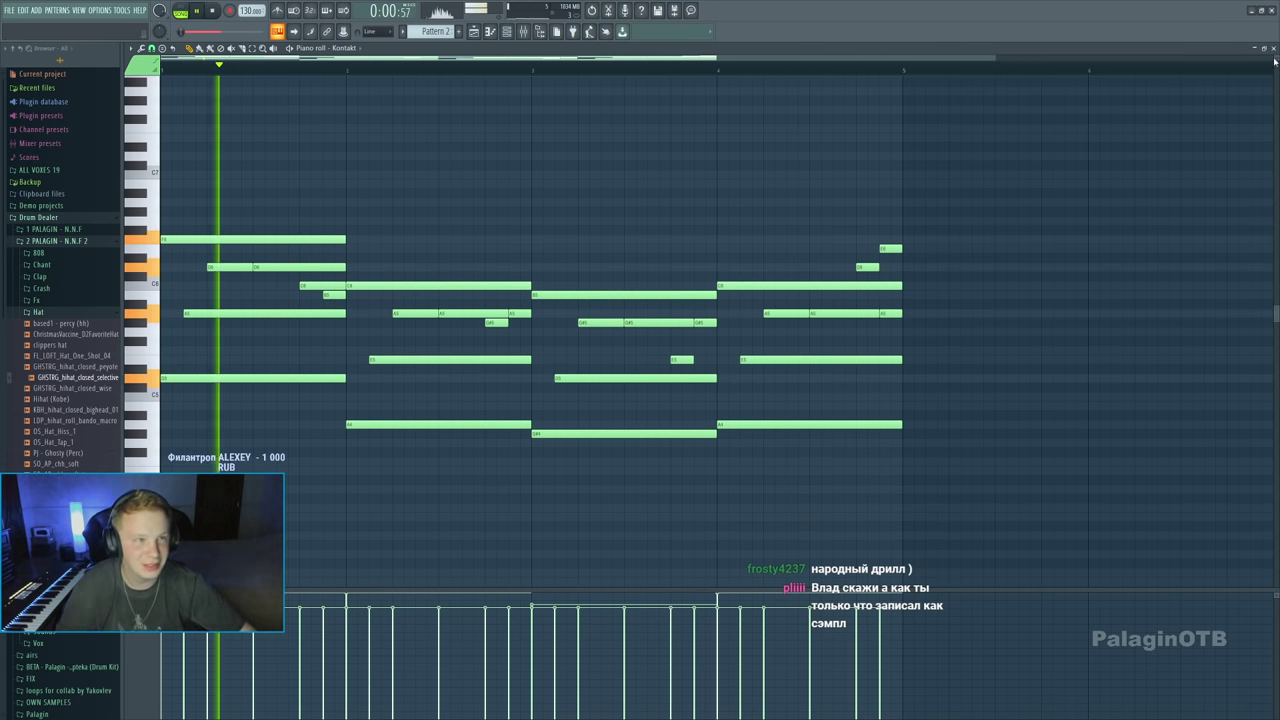
pyautogui.click(1273, 49)
pyautogui.press('F6')
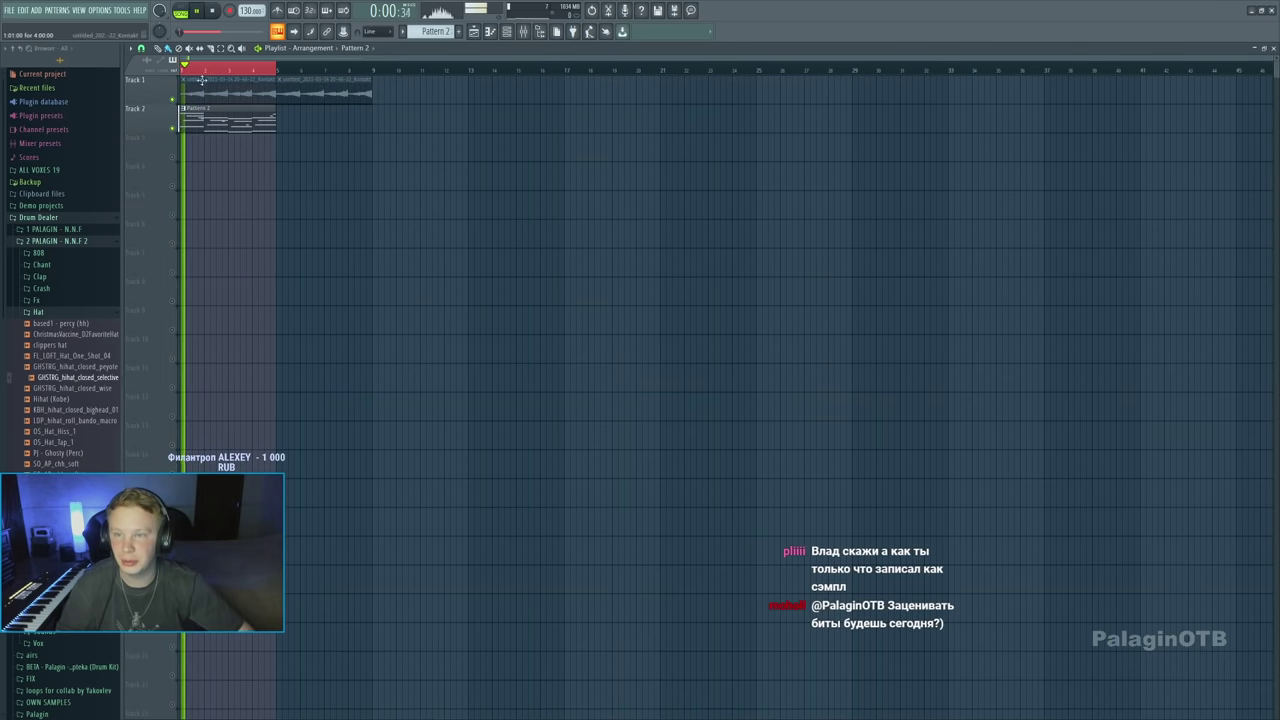
# Unmute the reversed audio clips during playback and add a second Pattern 2 clip in bars 5 to 8
pyautogui.press('space')
pyautogui.press('space')
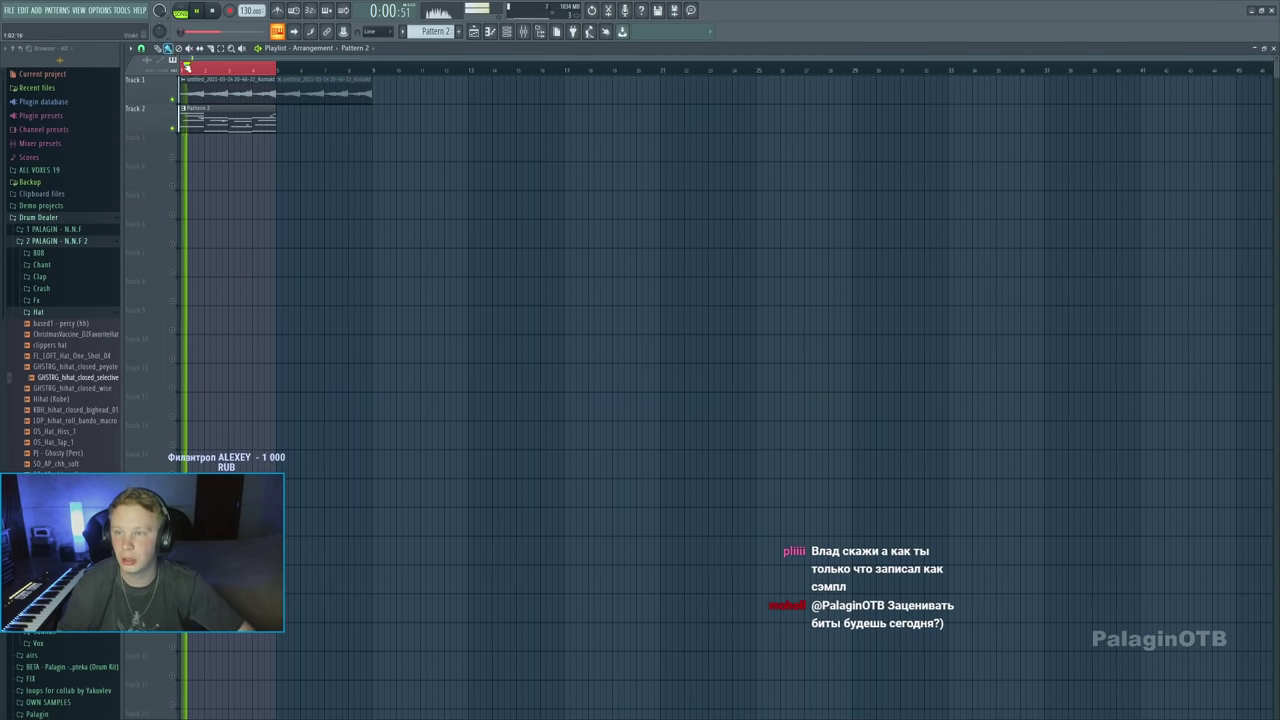
pyautogui.click(304, 120)
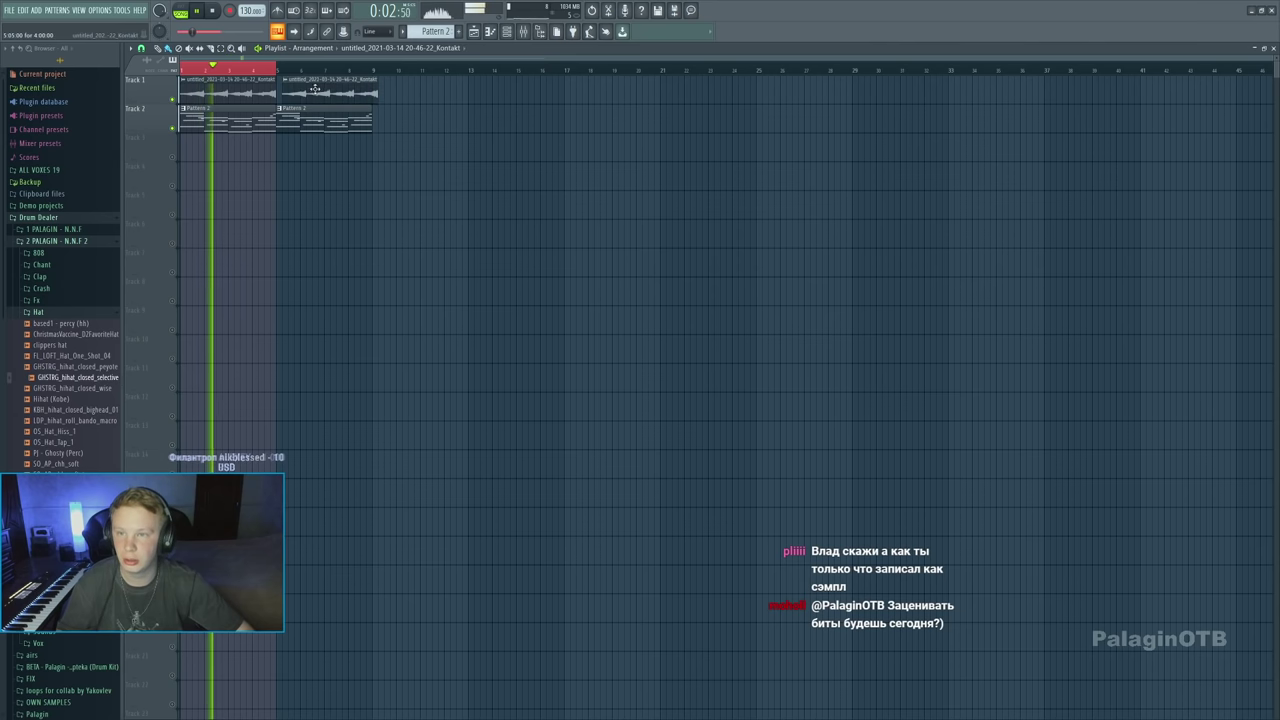
# Duplicate all clips on both tracks into bars 9 to 16, loop bars 1 to 8, and show the mixer
pyautogui.hotkey('ctrl', 'a')
pyautogui.hotkey('ctrl', 'b')
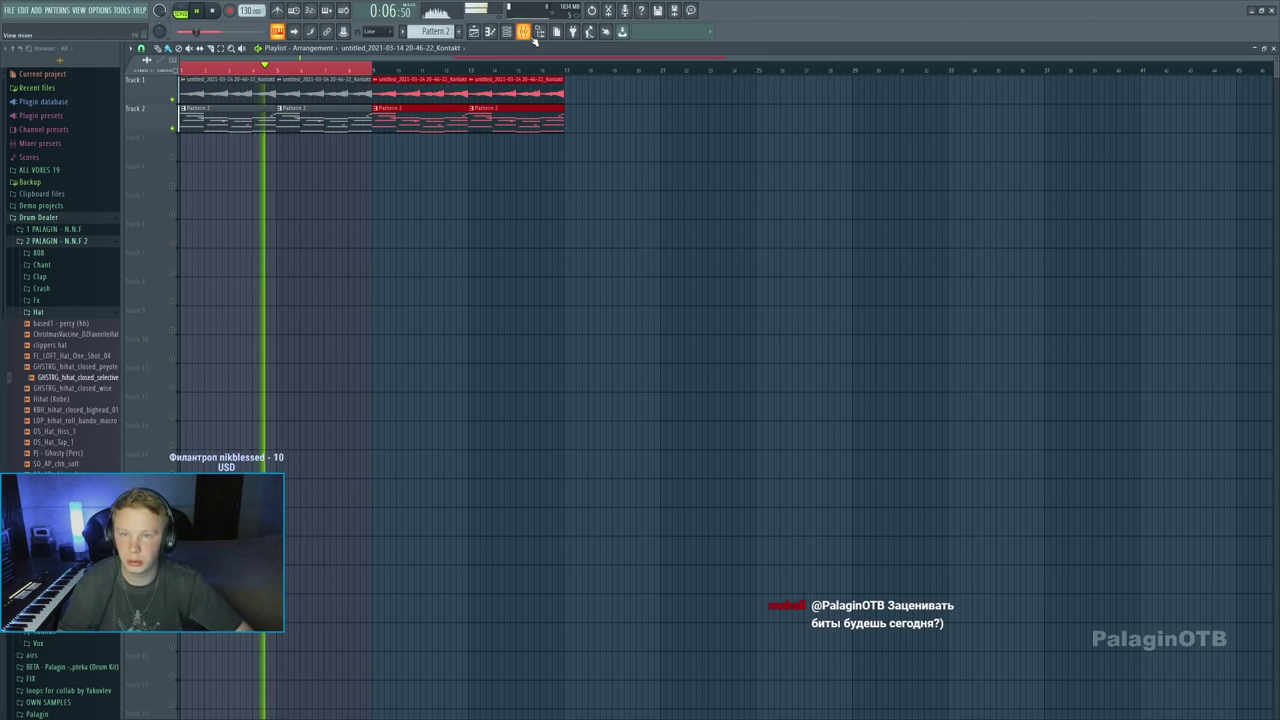
pyautogui.press('F9')
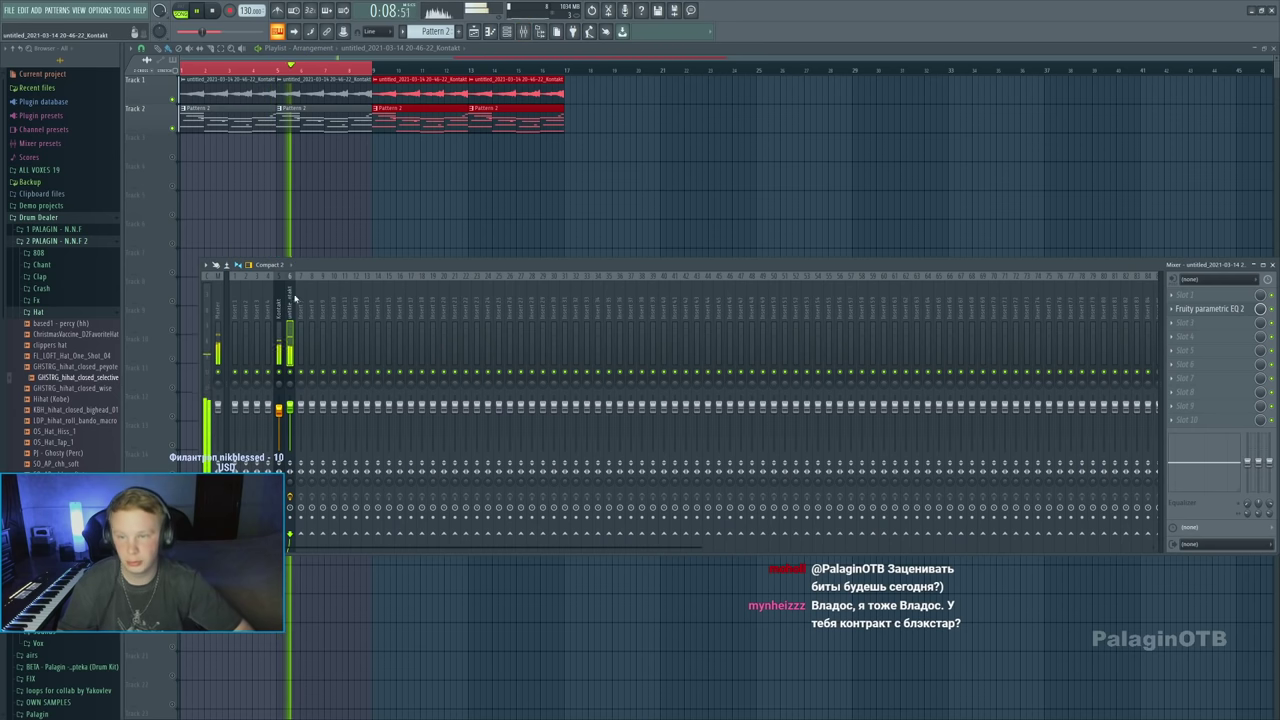
# Lower mixer track 6's volume to about 62%, and switch to the new, empty Pattern 3 with the playlist closed
pyautogui.moveTo(290, 408); pyautogui.dragTo(290, 416)
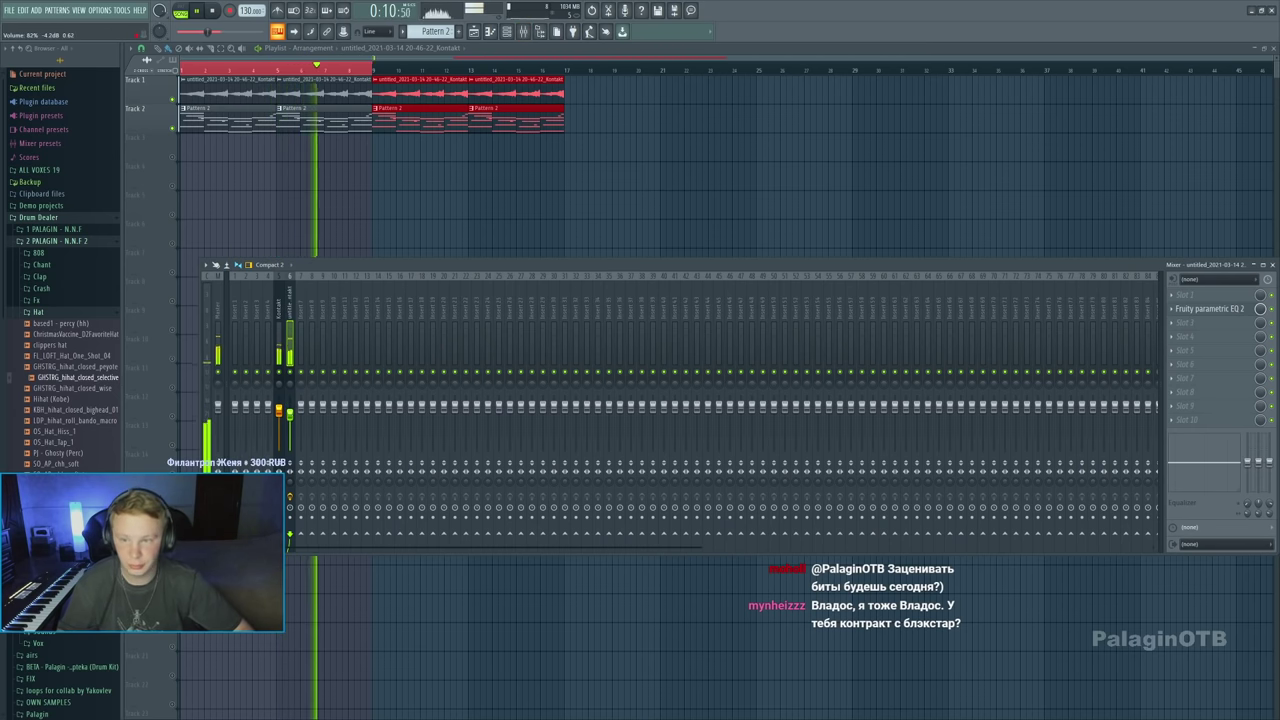
pyautogui.press('F9')
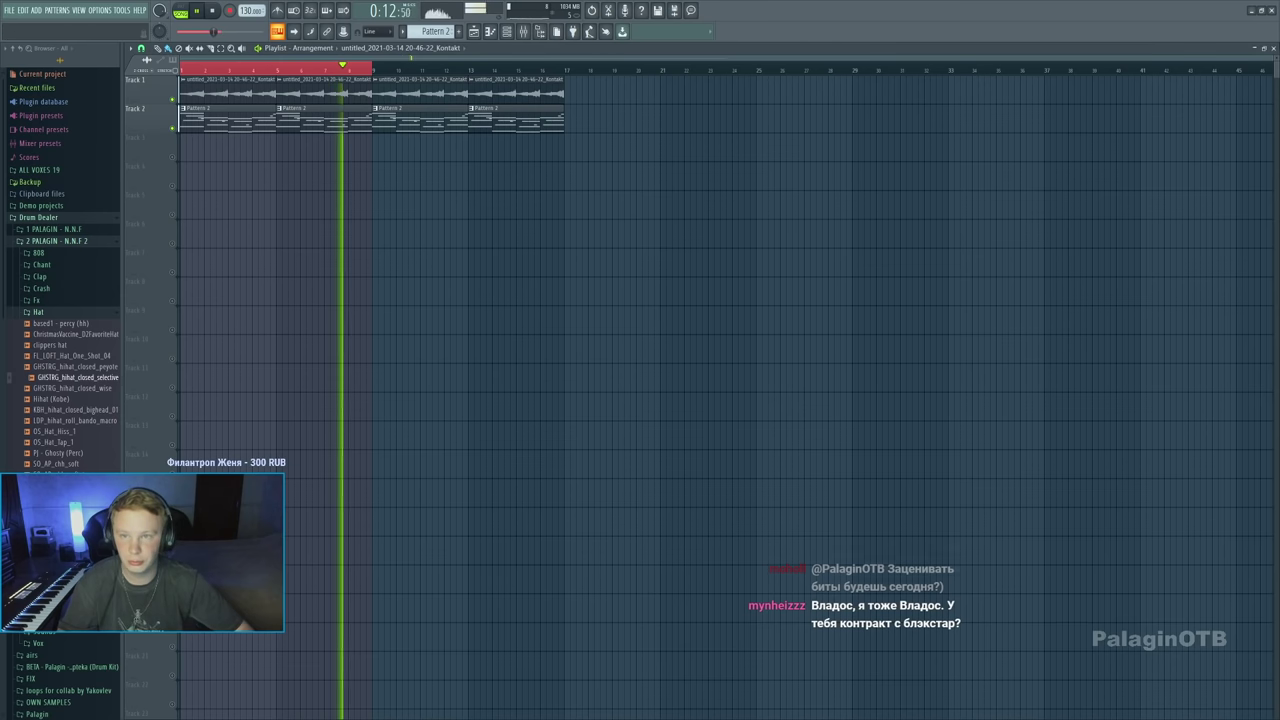
pyautogui.press('F4')
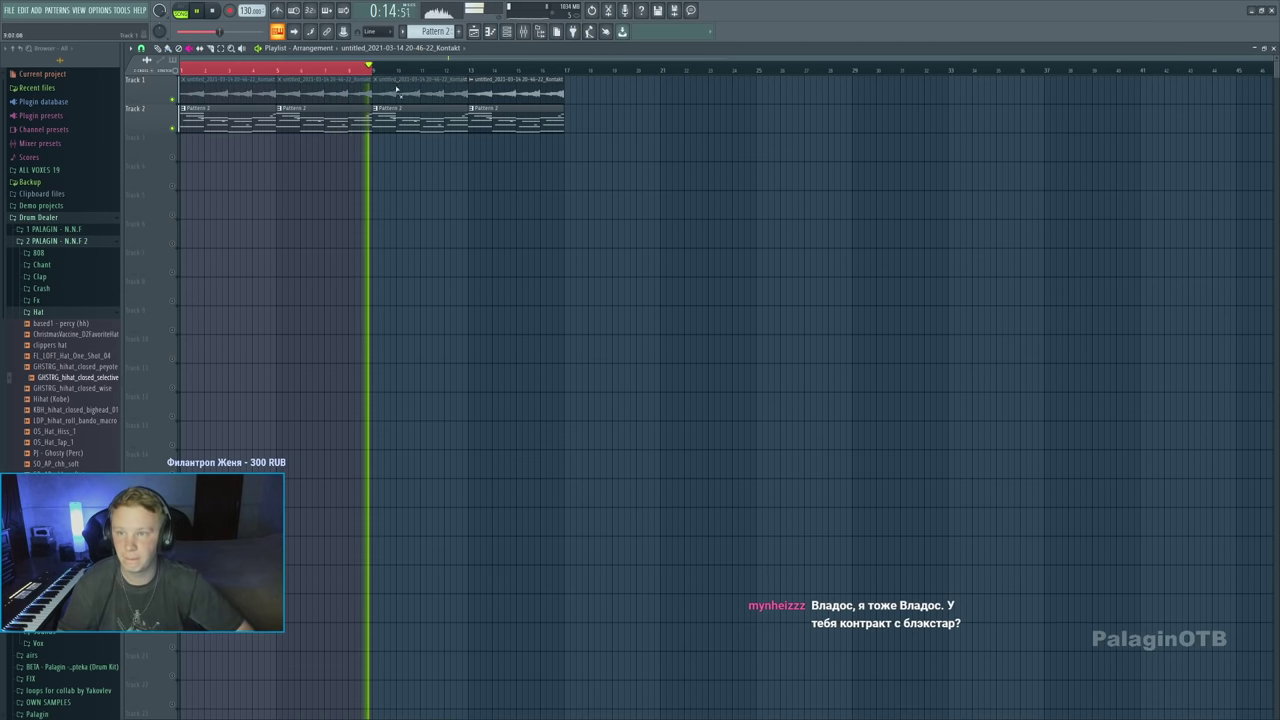
pyautogui.press('space')
pyautogui.click(1273, 48)
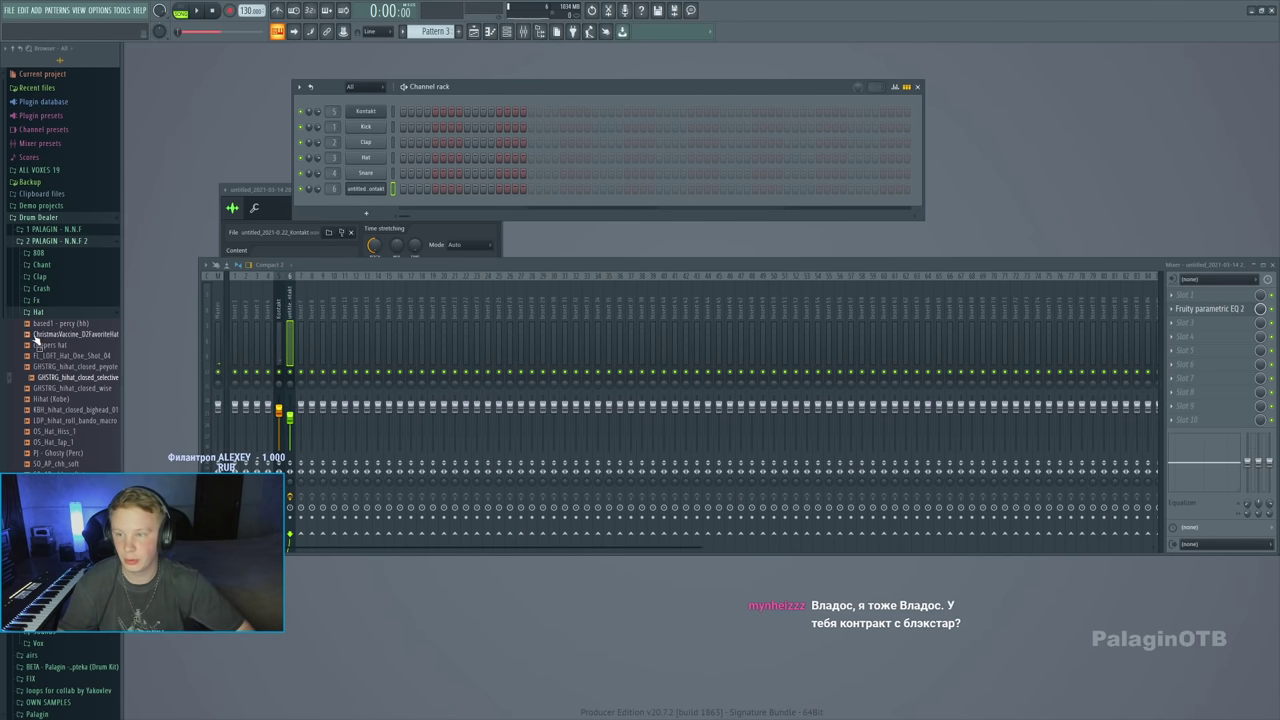
# Audition hats in the 2 PALAGIN - N.N.F 2 folder and load GHSTRG_hihat_closed_selective onto the Kick channel
pyautogui.click(52, 442)
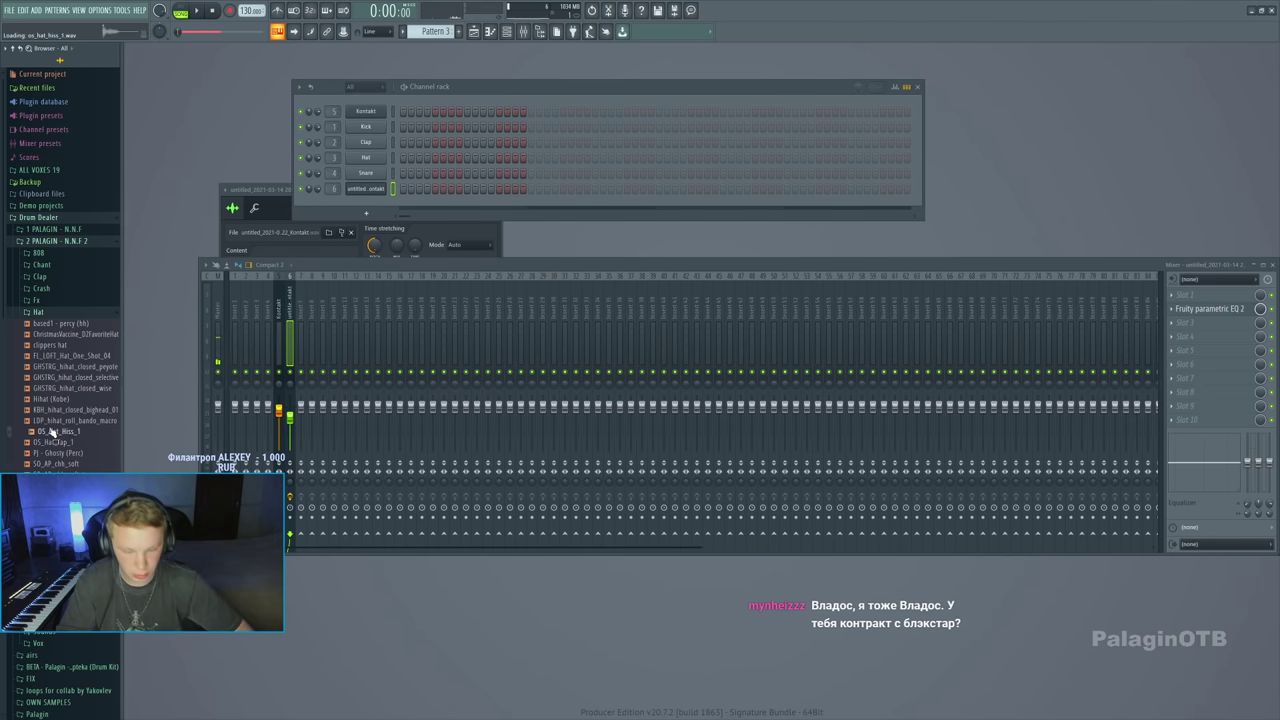
pyautogui.click(58, 378)
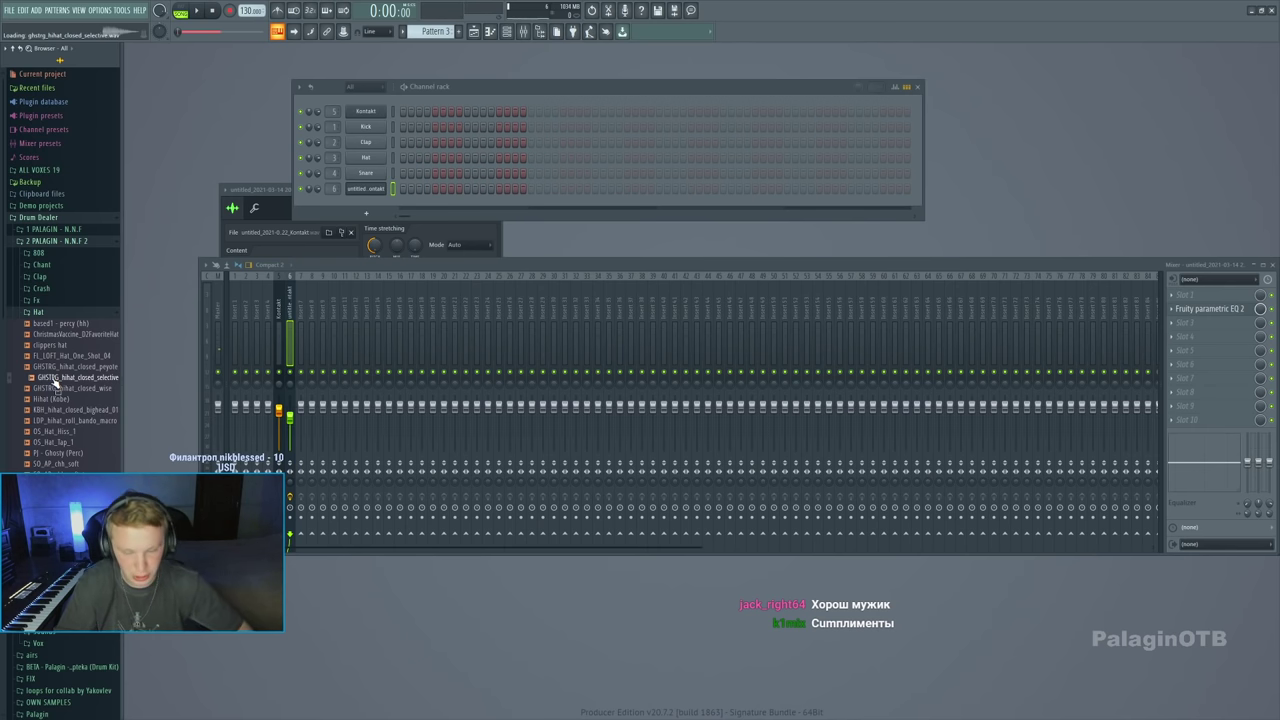
pyautogui.moveTo(56, 382); pyautogui.dragTo(403, 131)
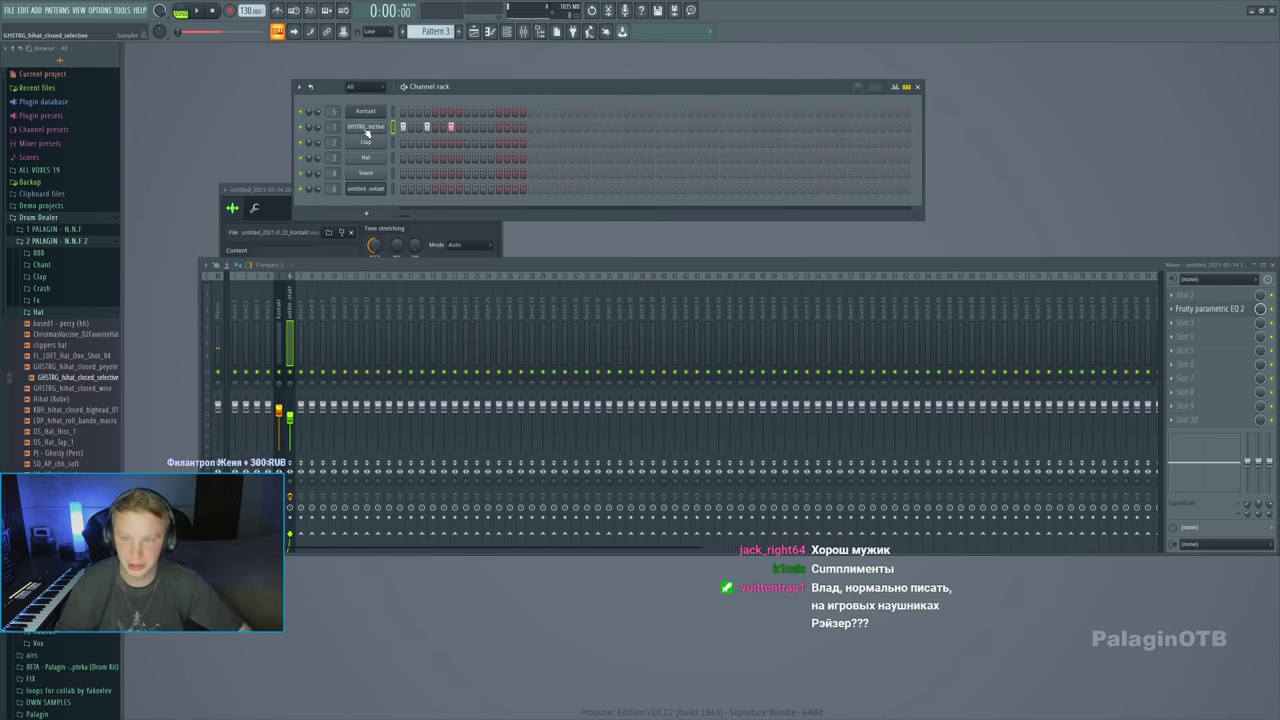
# Extend the accented closed hi-hat hits across bars 1 and 2 and add softer hits just before the accents
pyautogui.click(366, 131)
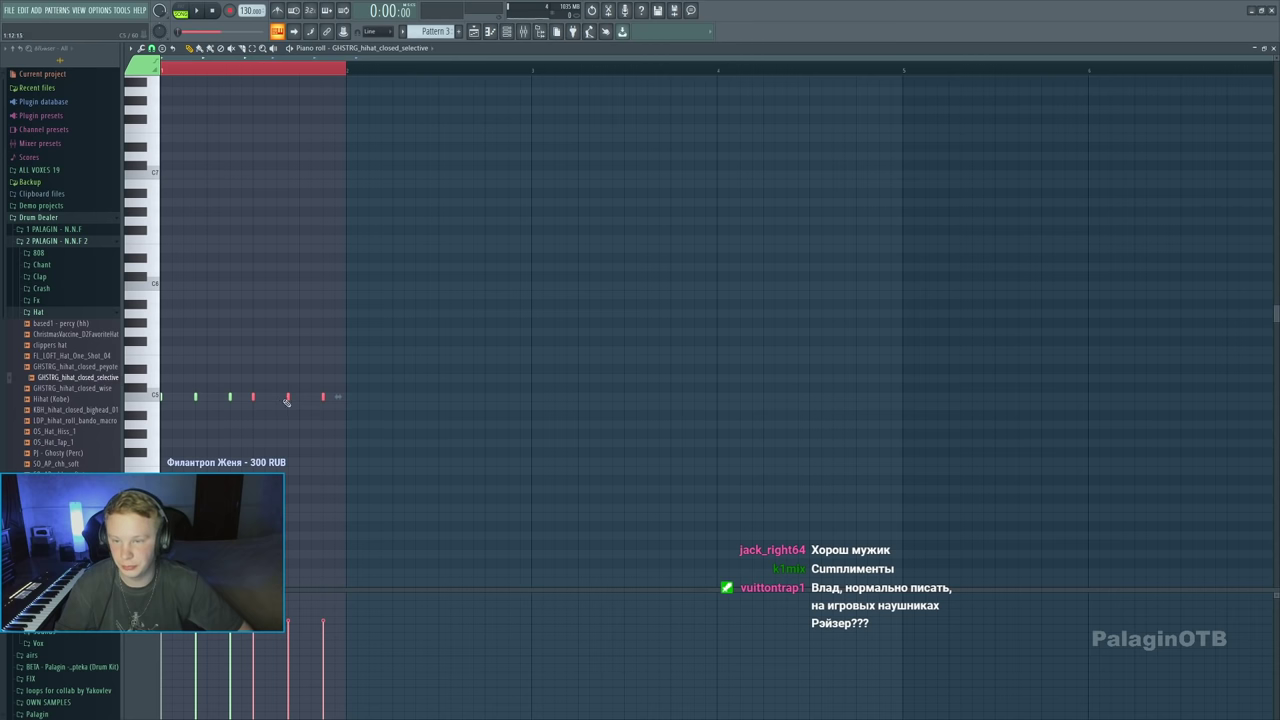
pyautogui.hotkey('ctrl', 'b')
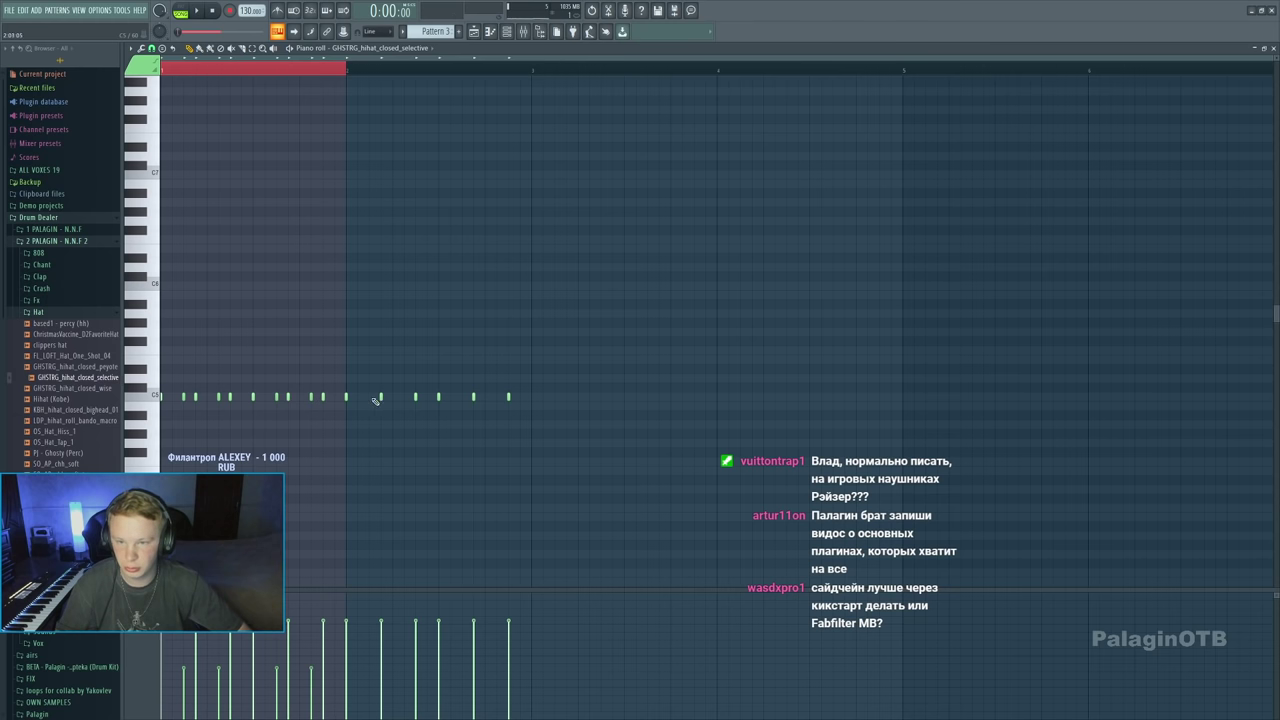
pyautogui.press('space')
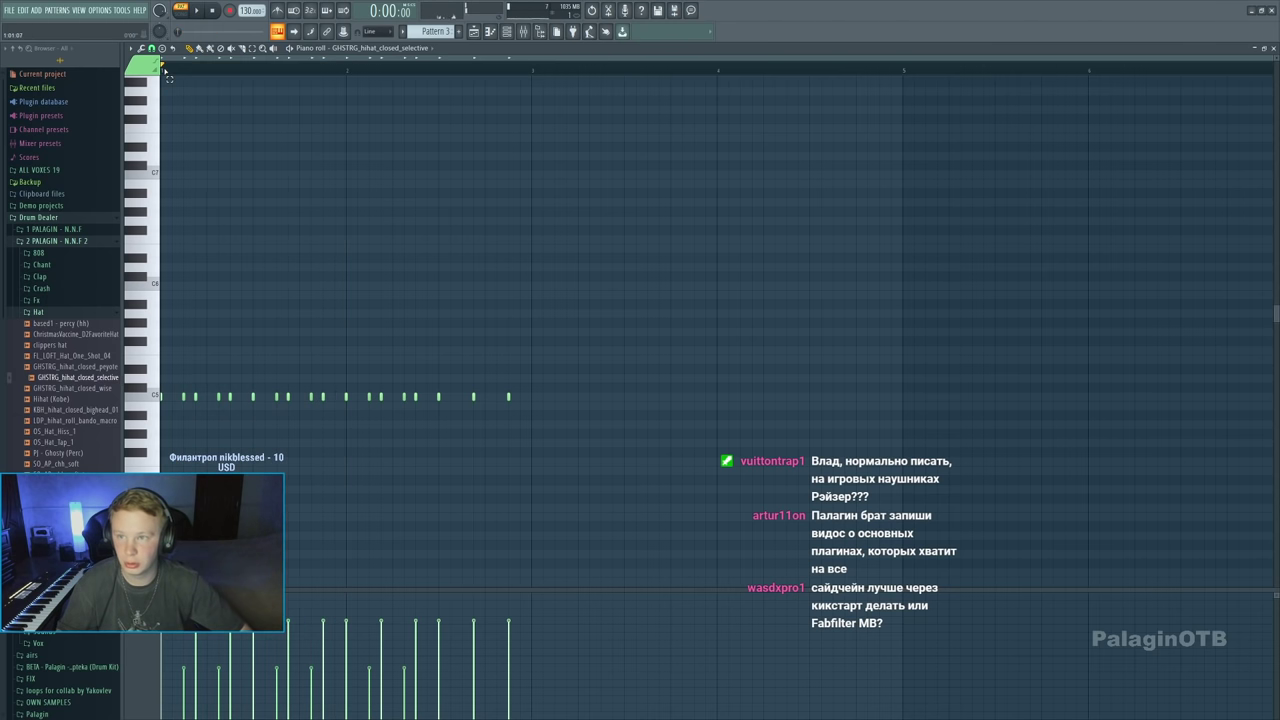
pyautogui.click(461, 397)
pyautogui.click(496, 397)
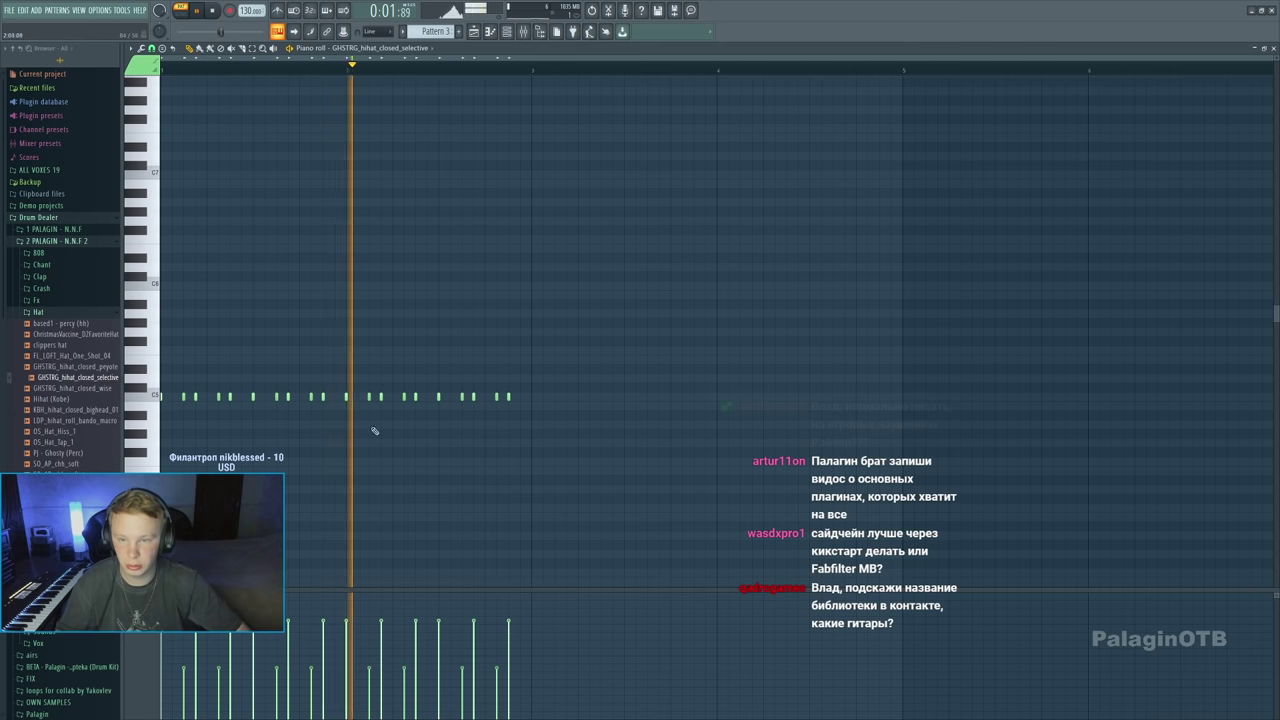
# Fill the remaining empty steps of bars 1 and 2 with even quieter hi-hat notes, checking by playback, and close the piano roll
pyautogui.press('space')
pyautogui.click(173, 397)
pyautogui.click(207, 397)
pyautogui.press('space')
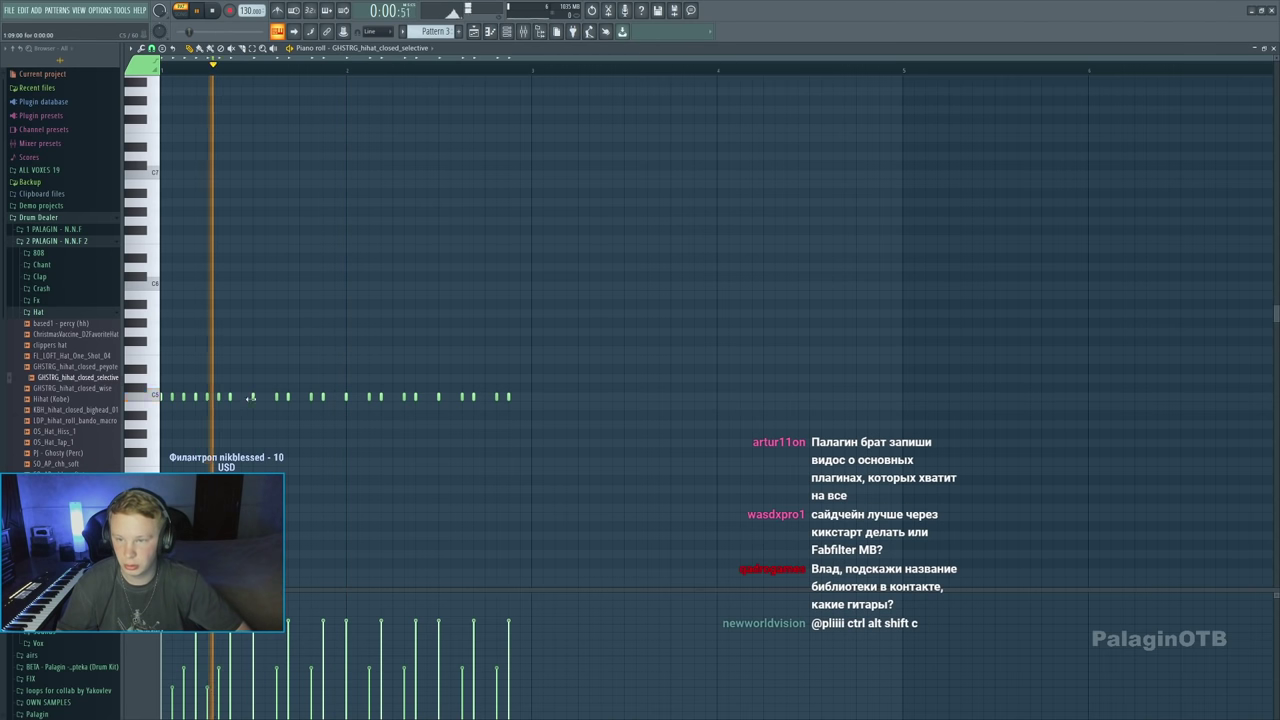
pyautogui.click(242, 397)
pyautogui.click(265, 397)
pyautogui.click(299, 397)
pyautogui.press('space')
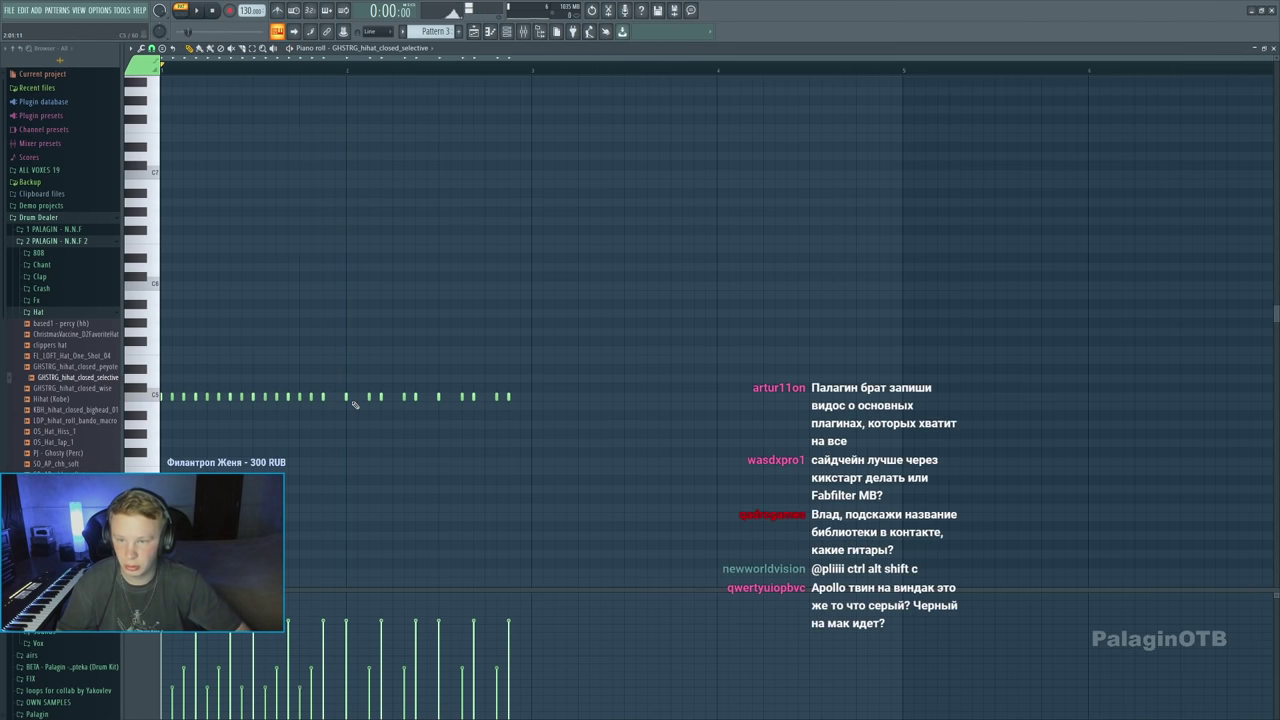
pyautogui.click(427, 397)
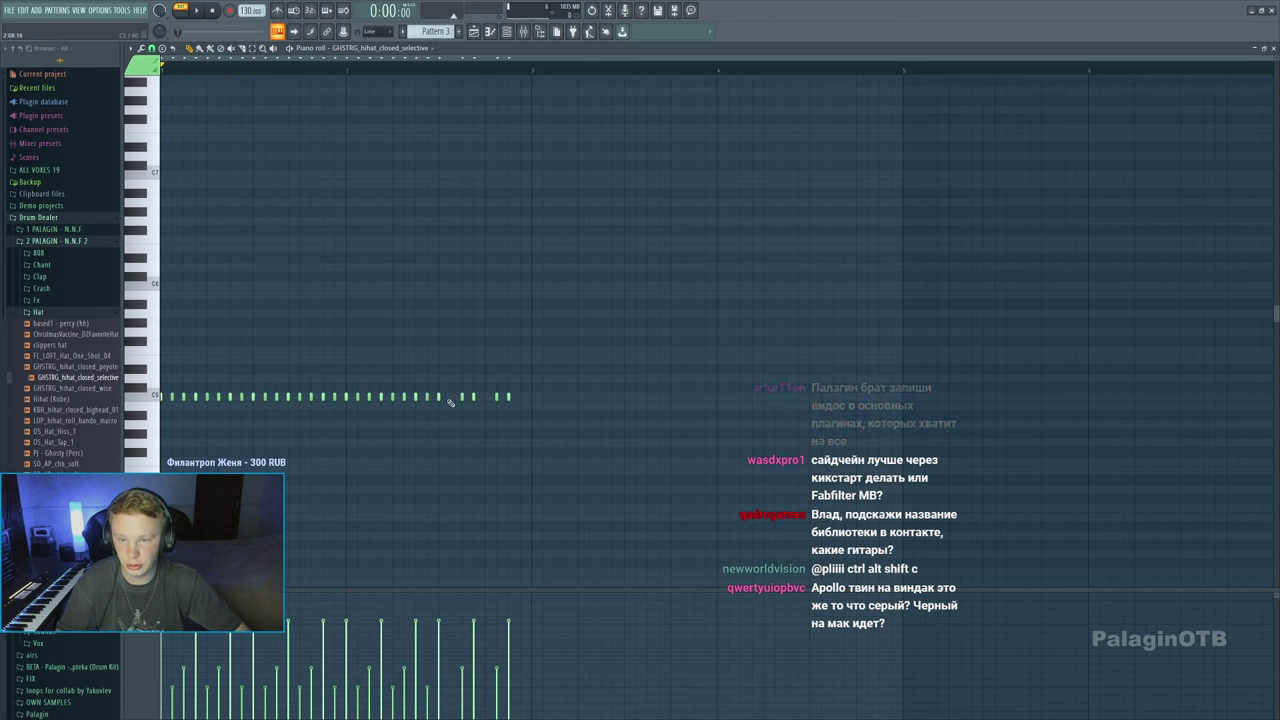
pyautogui.click(450, 397)
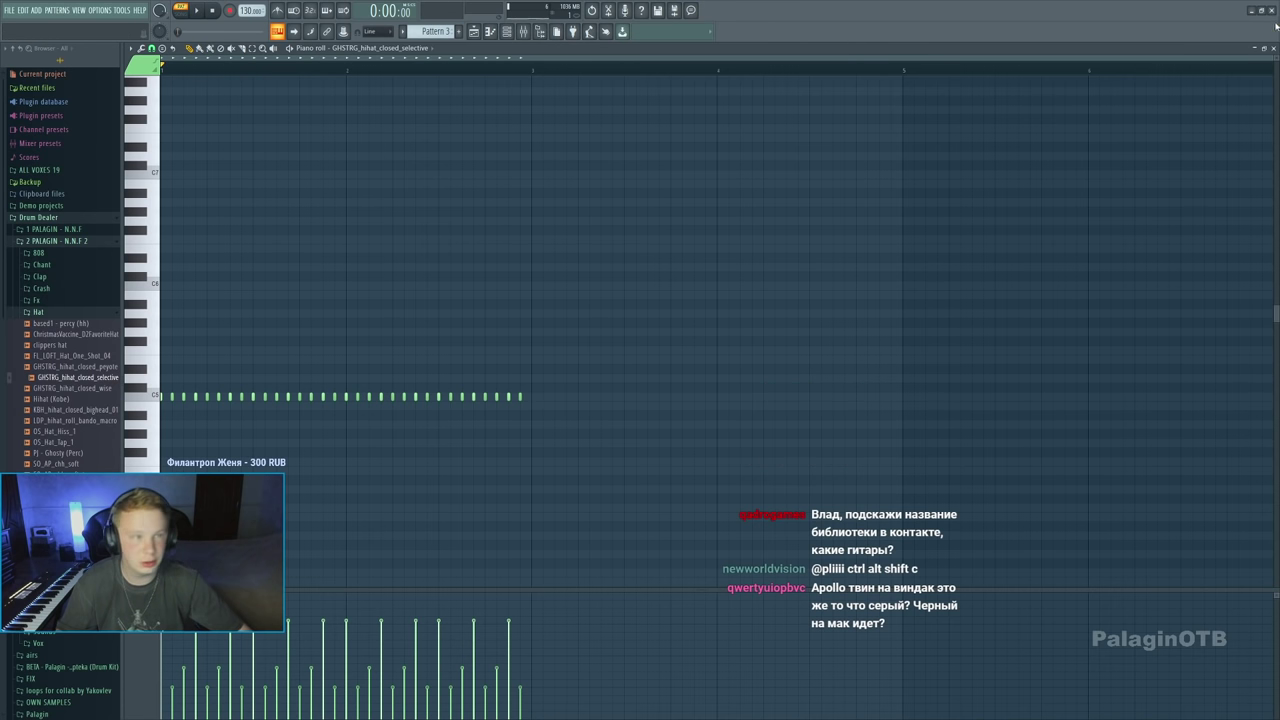
pyautogui.click(1273, 48)
# Try other hat samples on the hi-hat channel during playback and settle on UBP_HH_KOMPASS
pyautogui.click(61, 367)
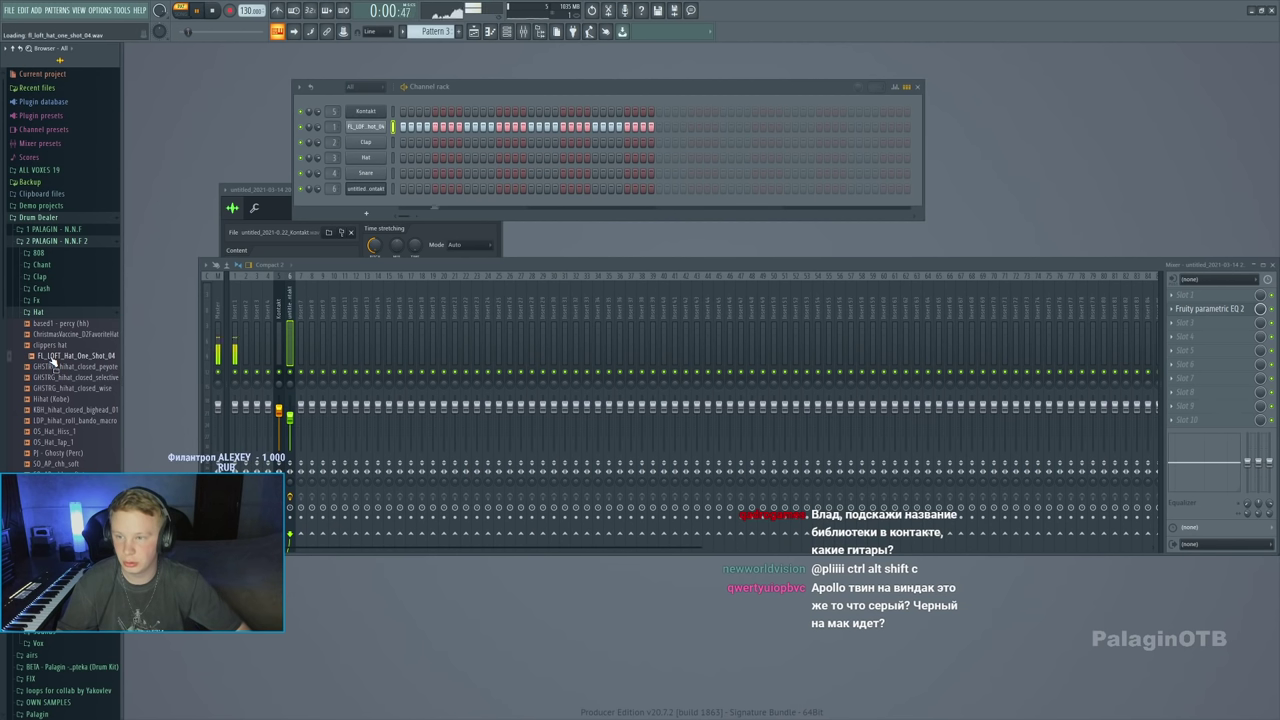
pyautogui.click(56, 453)
pyautogui.click(57, 464)
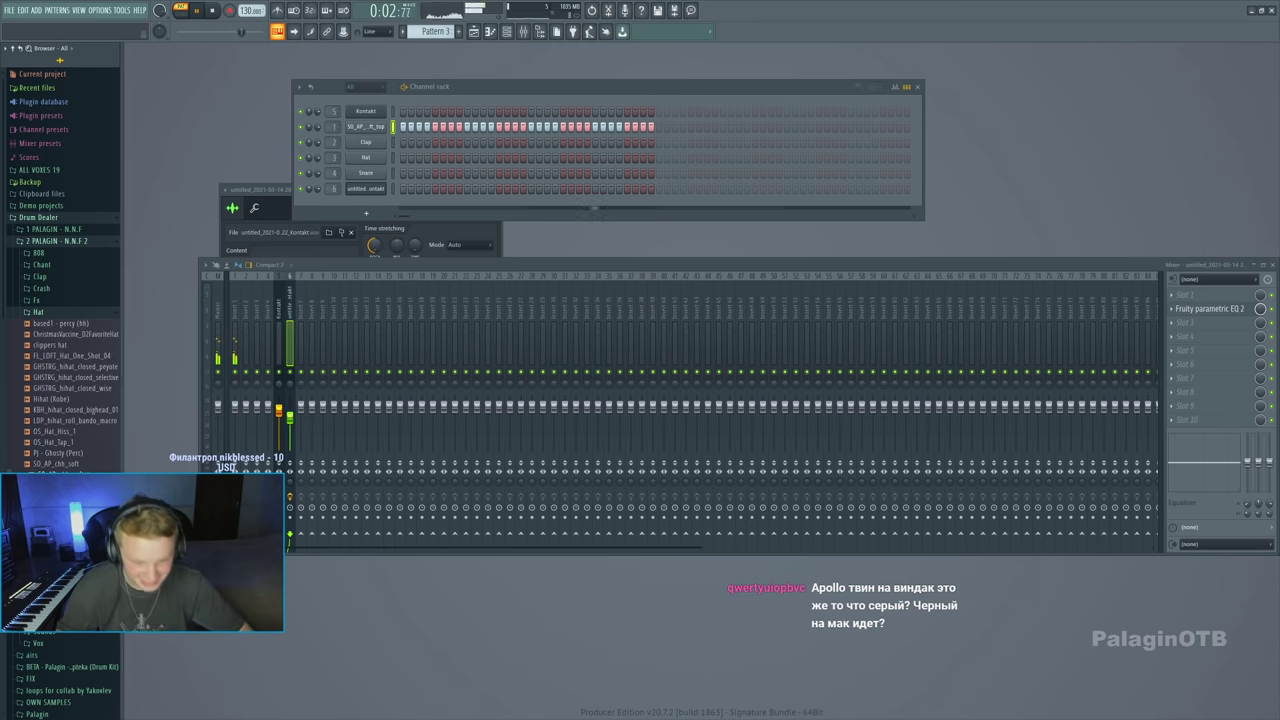
pyautogui.click(40, 312)
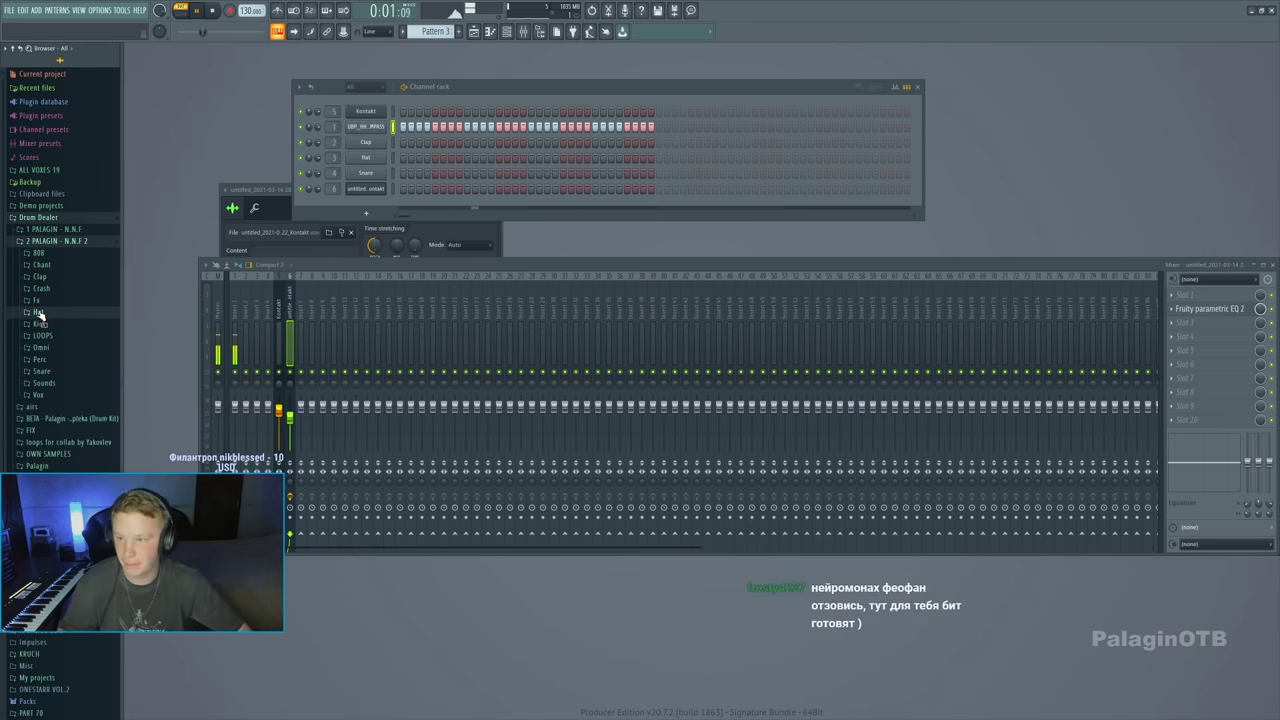
# Audition the kick folders, load kick 1 from 1 PALAGIN - N.N.F onto the Clap channel, and place a hit on its first step
pyautogui.click(48, 324)
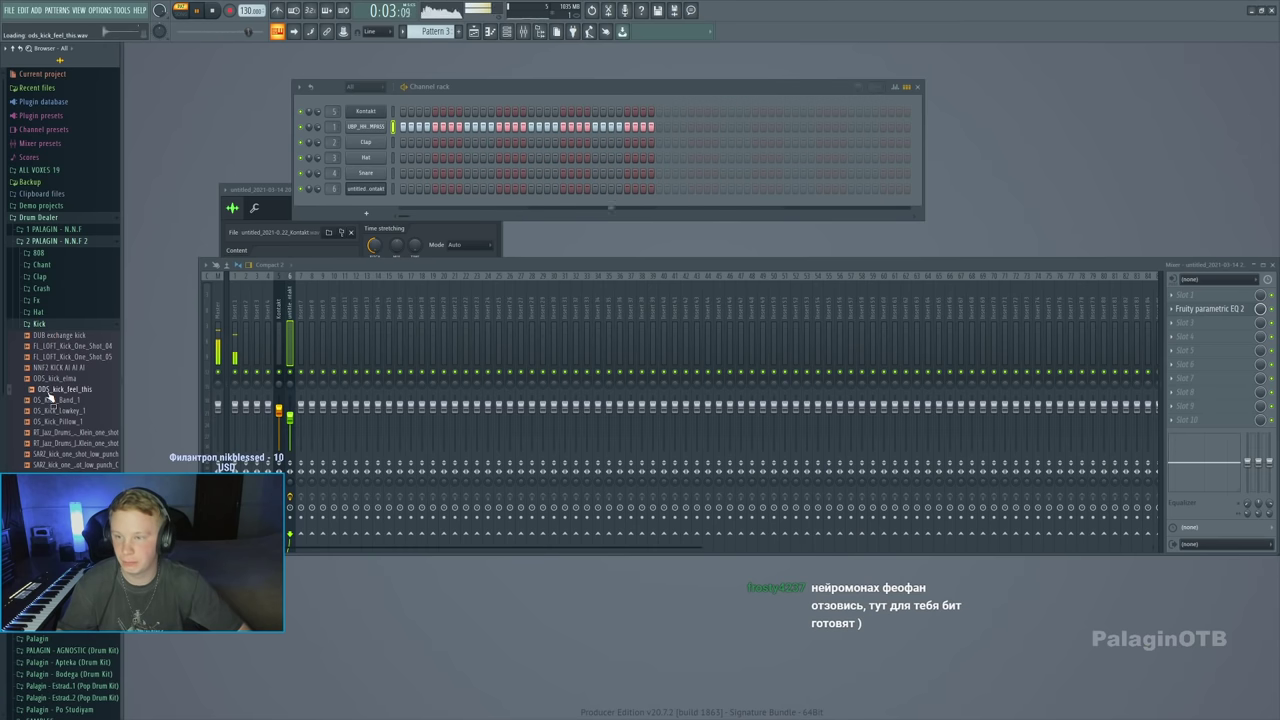
pyautogui.click(44, 231)
pyautogui.click(40, 313)
pyautogui.click(44, 335)
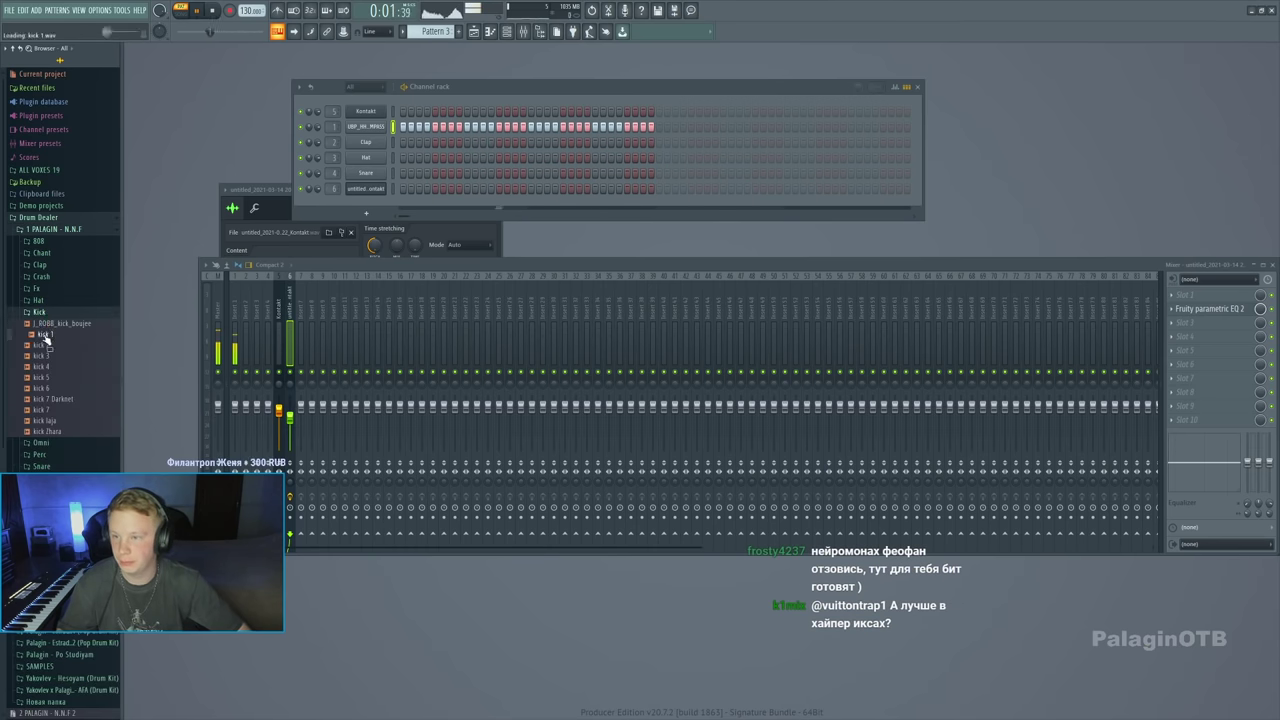
pyautogui.moveTo(356, 145); pyautogui.dragTo(358, 143)
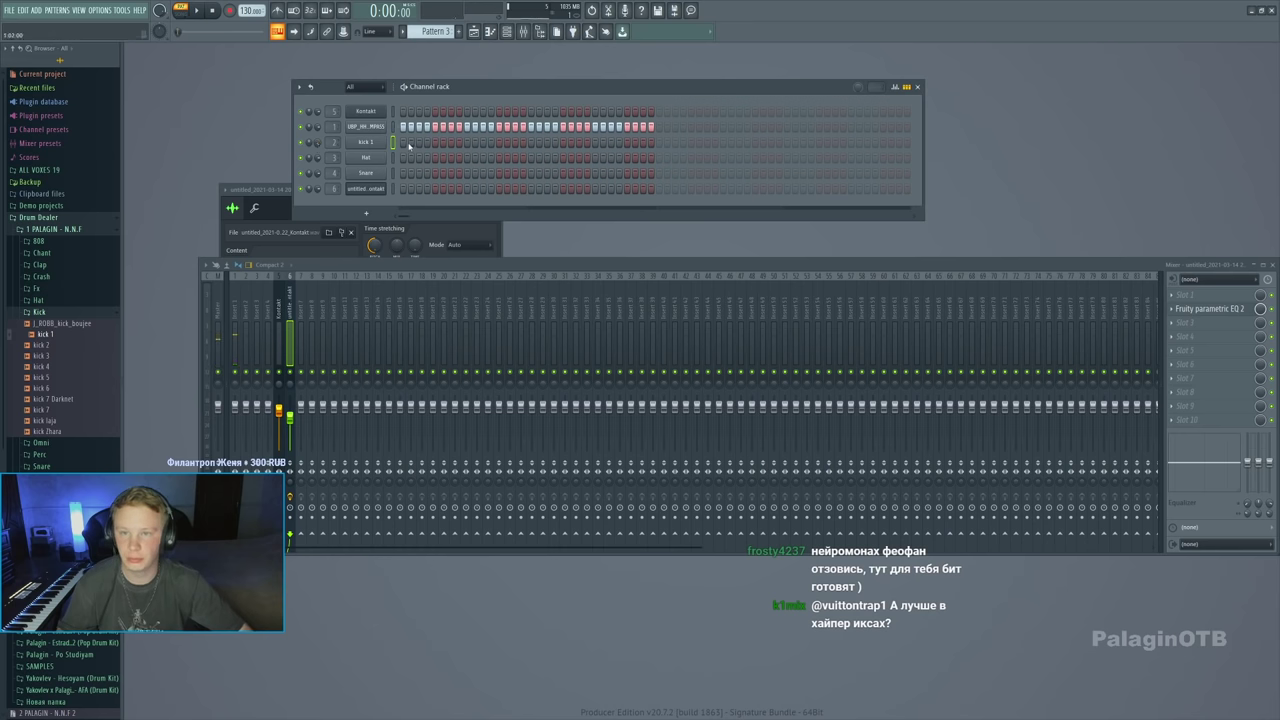
# Adjust the time shift in the hi-hat channel's miscellaneous settings and close its window
pyautogui.click(362, 127)
pyautogui.click(211, 141)
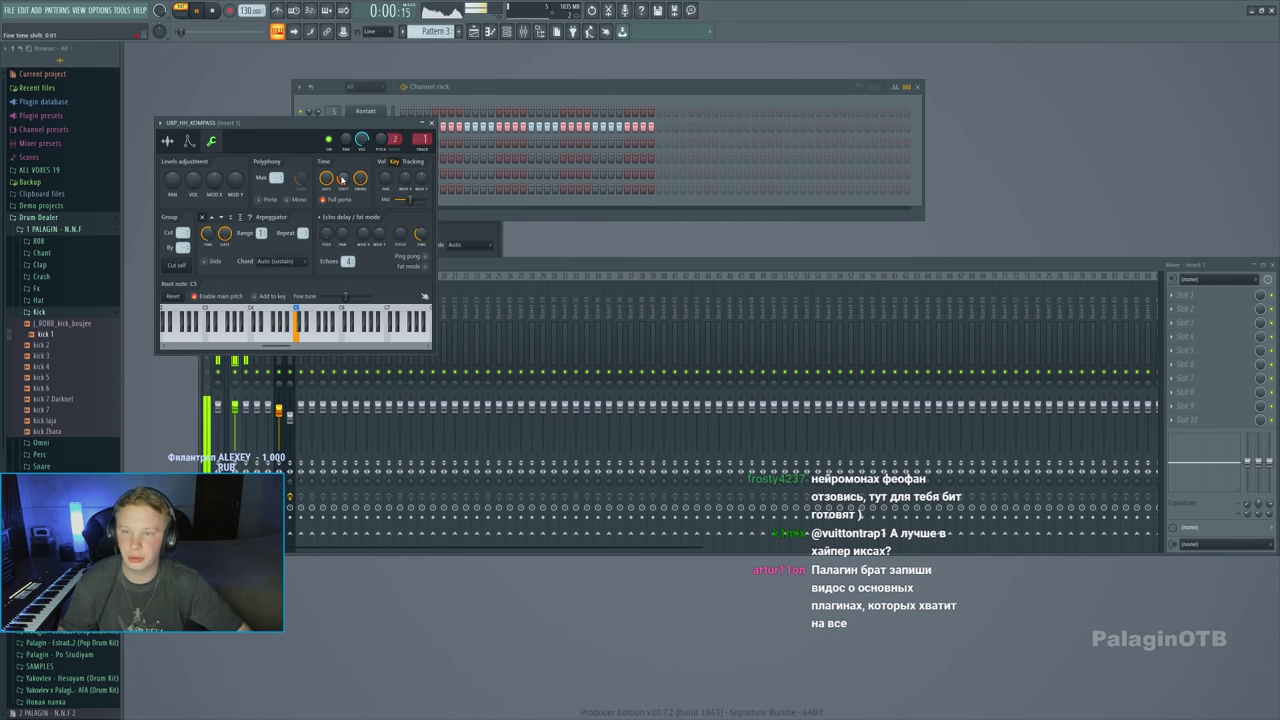
pyautogui.click(431, 122)
# Insert Arturia Pre TridA on the Master track, adjust its input gain, and listen to the drums
pyautogui.click(228, 311)
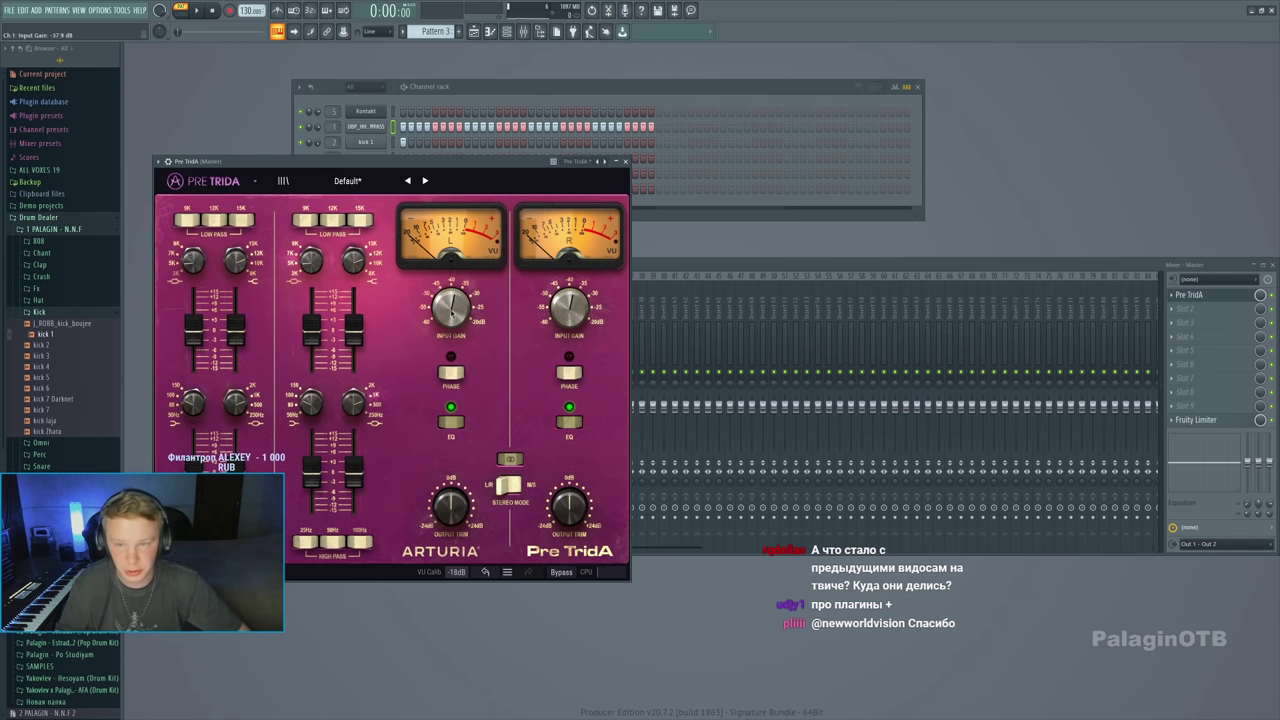
pyautogui.click(626, 161)
pyautogui.press('space')
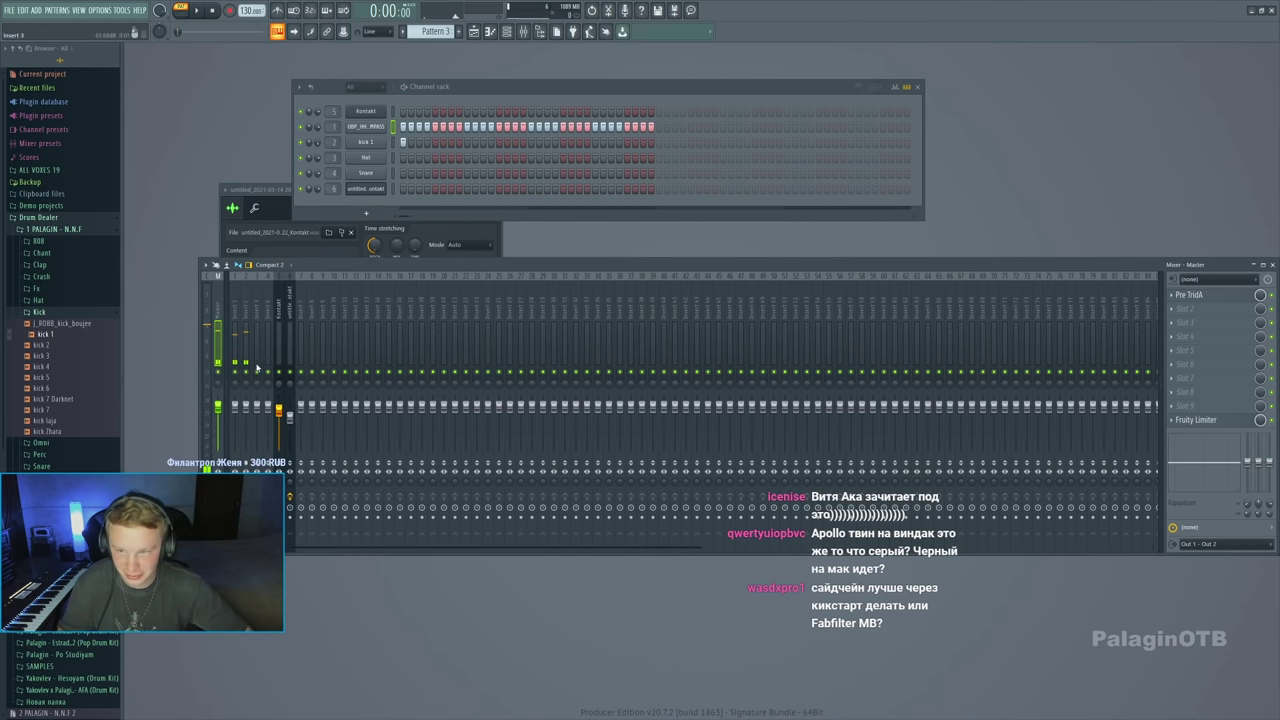
# Lower the hi-hat's level on mixer track 1 and place a Pattern 3 clip at bar 1 on playlist track 3
pyautogui.moveTo(235, 406); pyautogui.dragTo(238, 420)
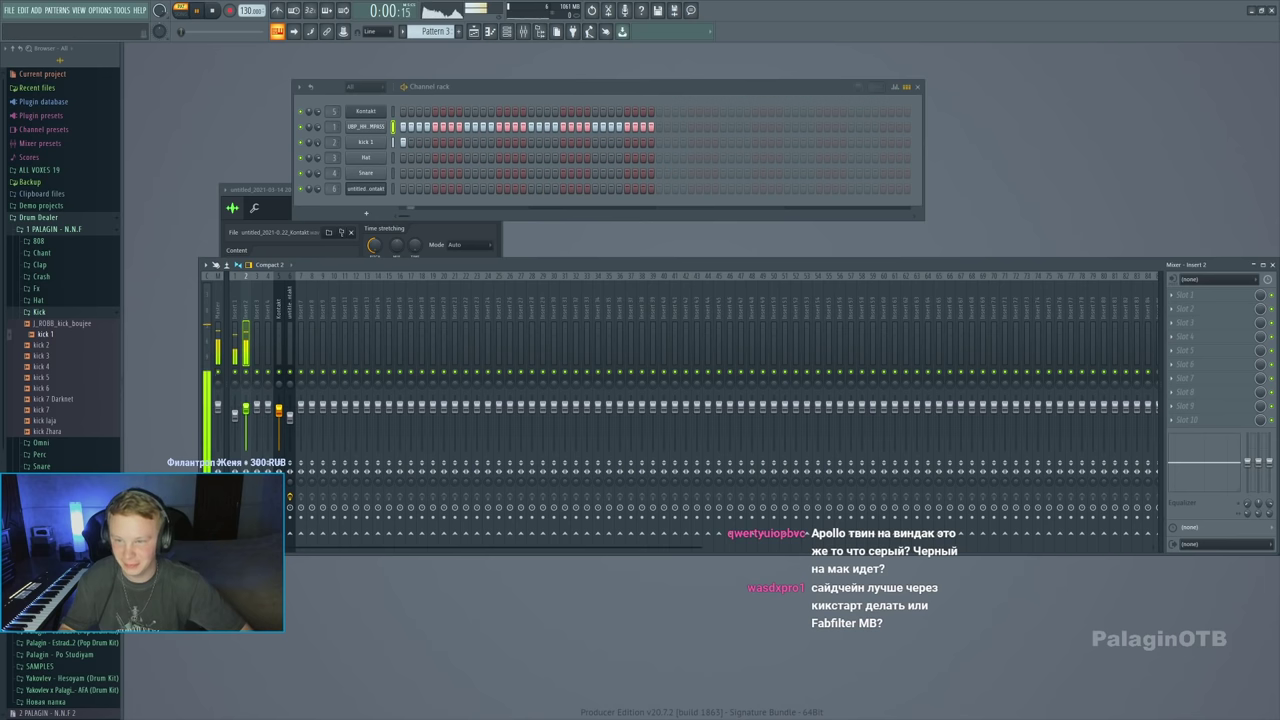
pyautogui.press('F5')
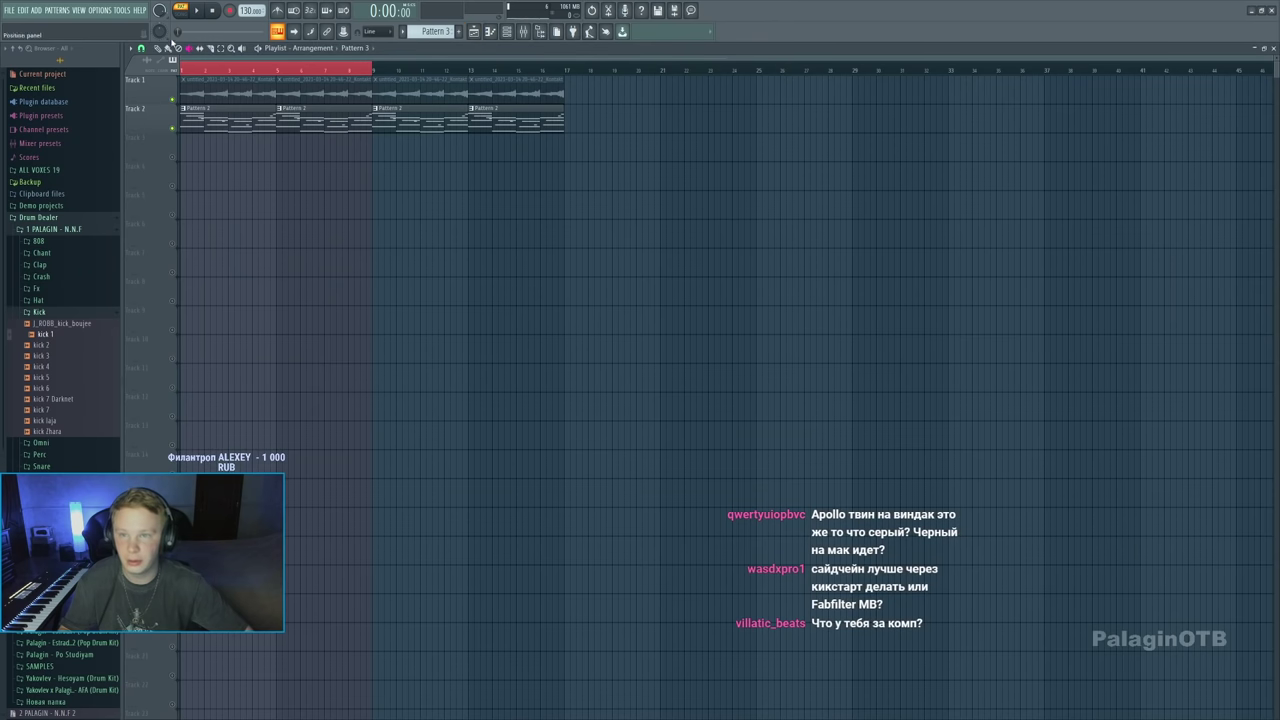
pyautogui.press('l')
pyautogui.press('space')
pyautogui.click(188, 137)
pyautogui.press('space')
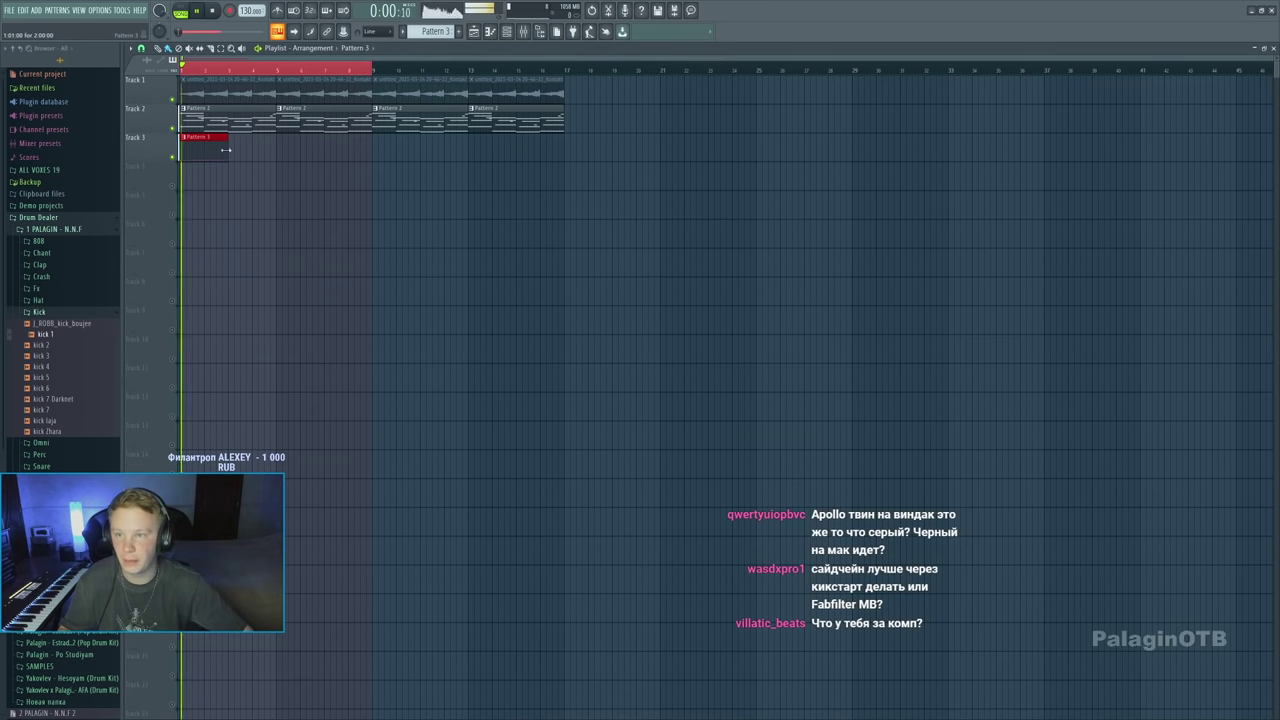
# Repeat the hi-hat notes to fill four bars and rework the velocities in the second half of bar 2
pyautogui.doubleClick(224, 140)
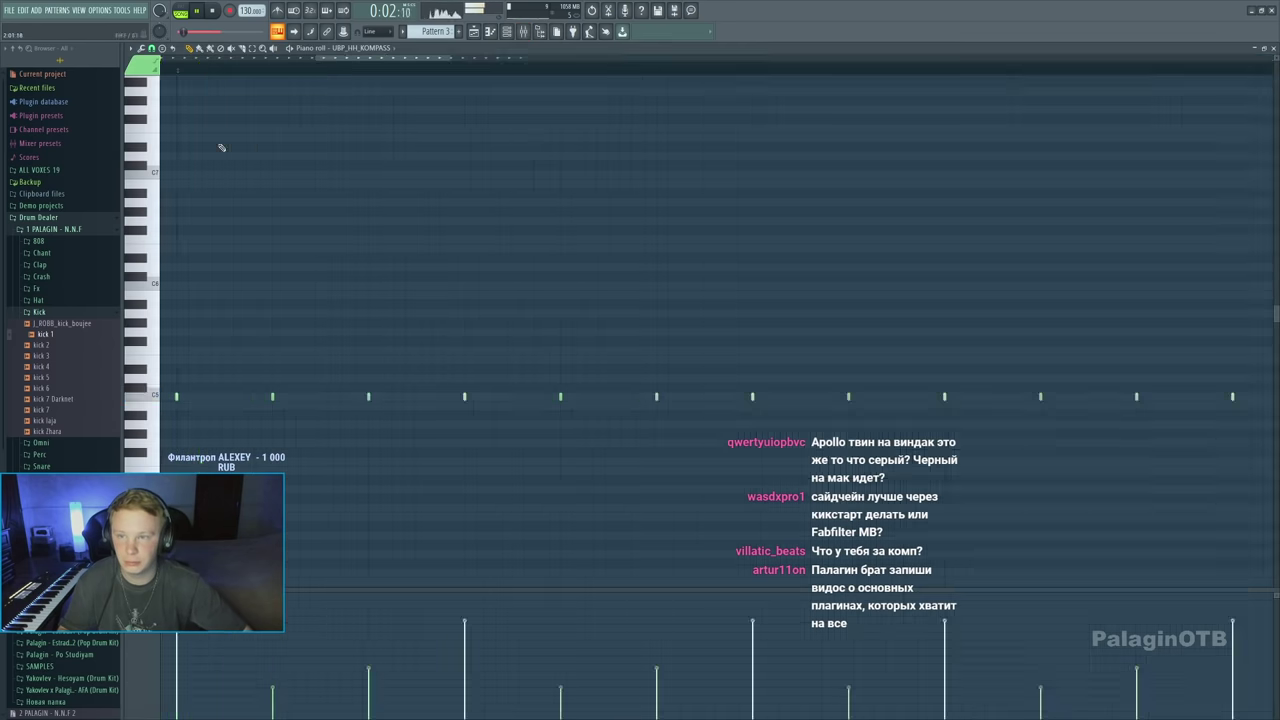
pyautogui.click(1274, 48)
pyautogui.press('space')
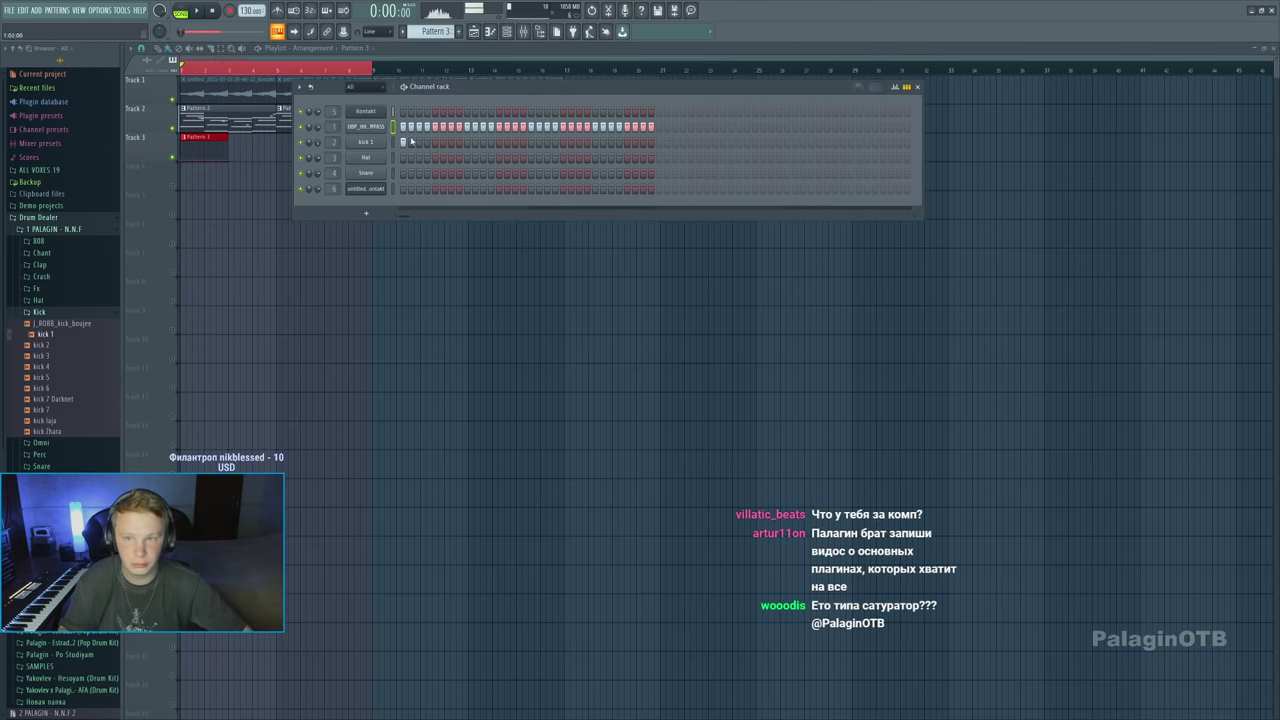
pyautogui.press('F7')
pyautogui.press('space')
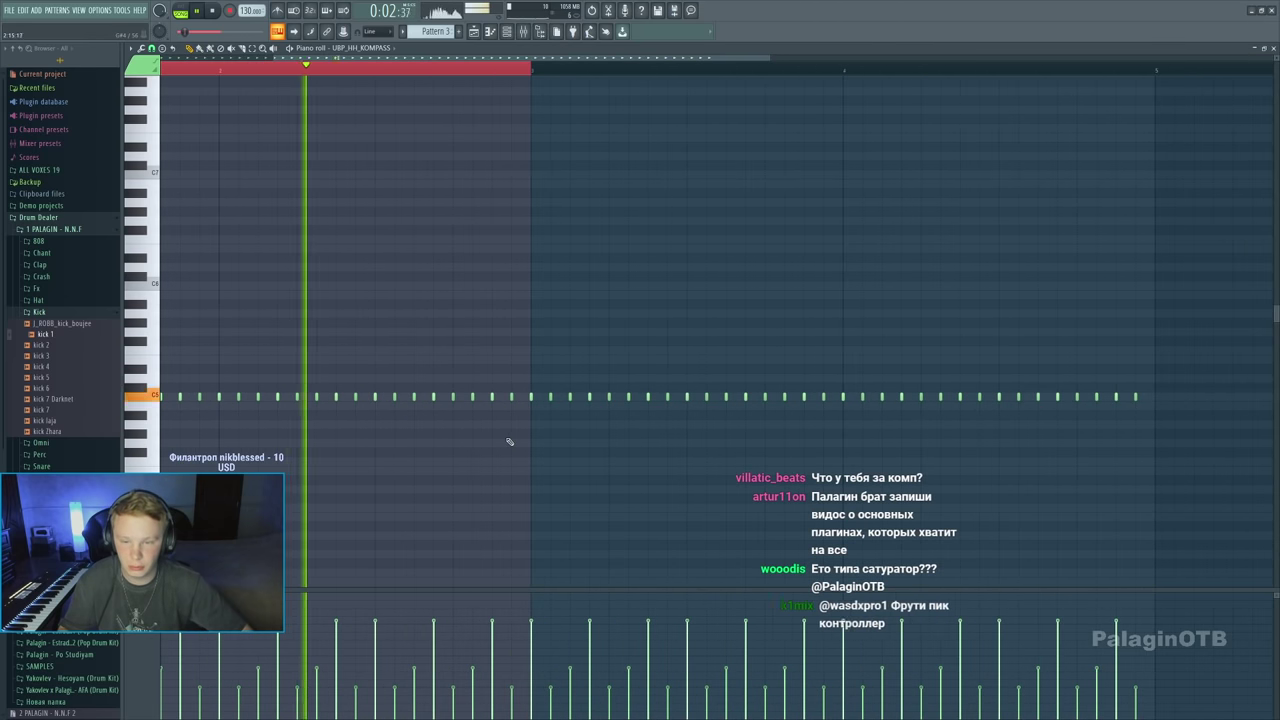
pyautogui.press('space')
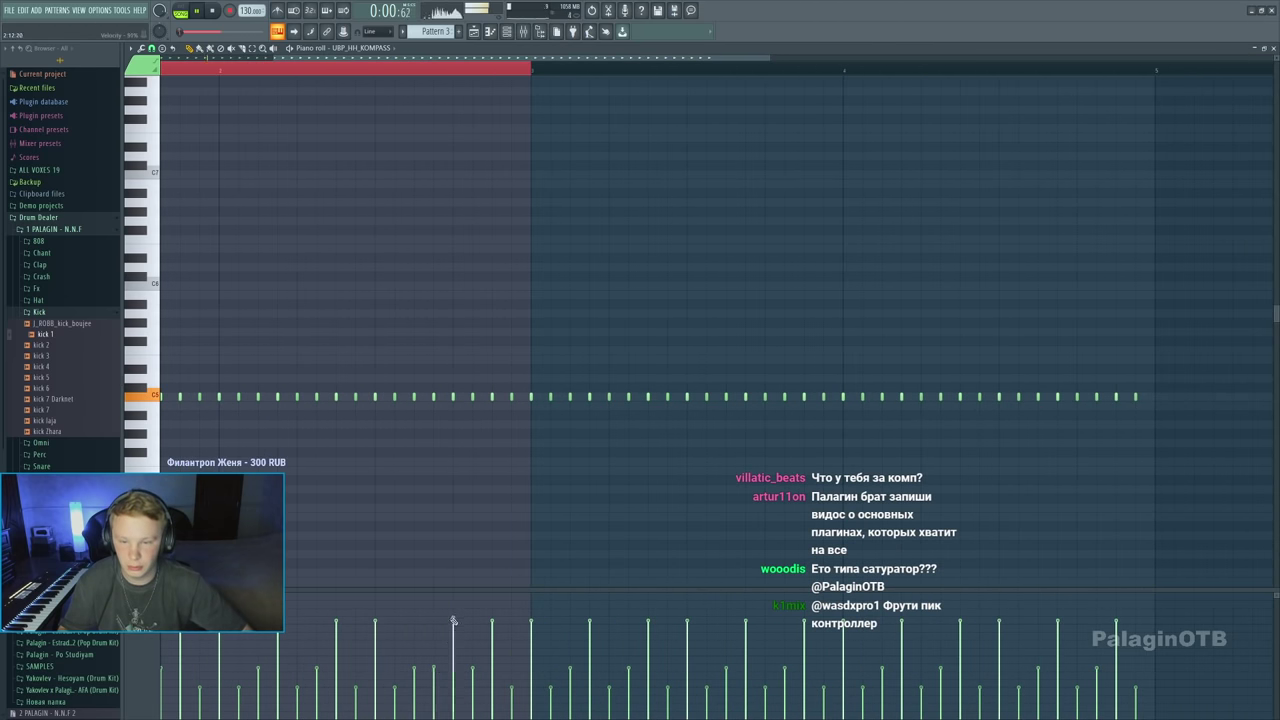
pyautogui.press('space')
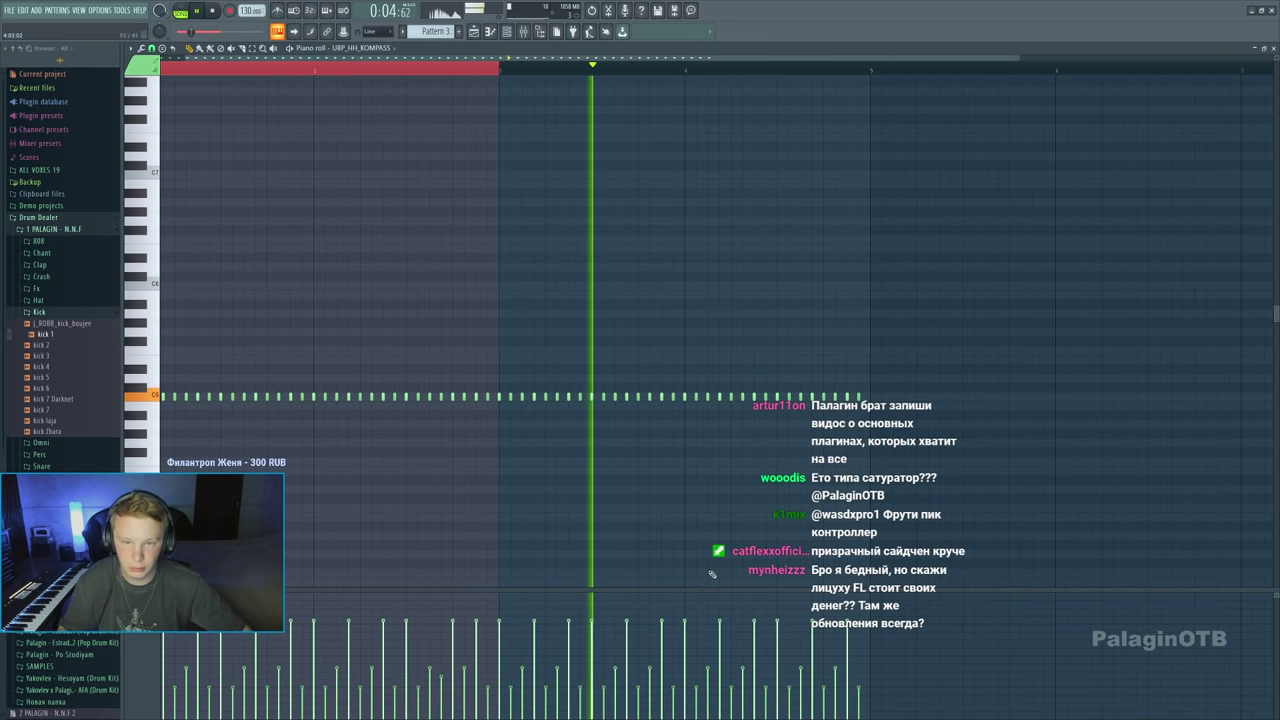
# Replace the hi-hat notes in the third beat of bar 3 with a fast roll whose velocities rise gradually
pyautogui.scroll(2, 676, 435)
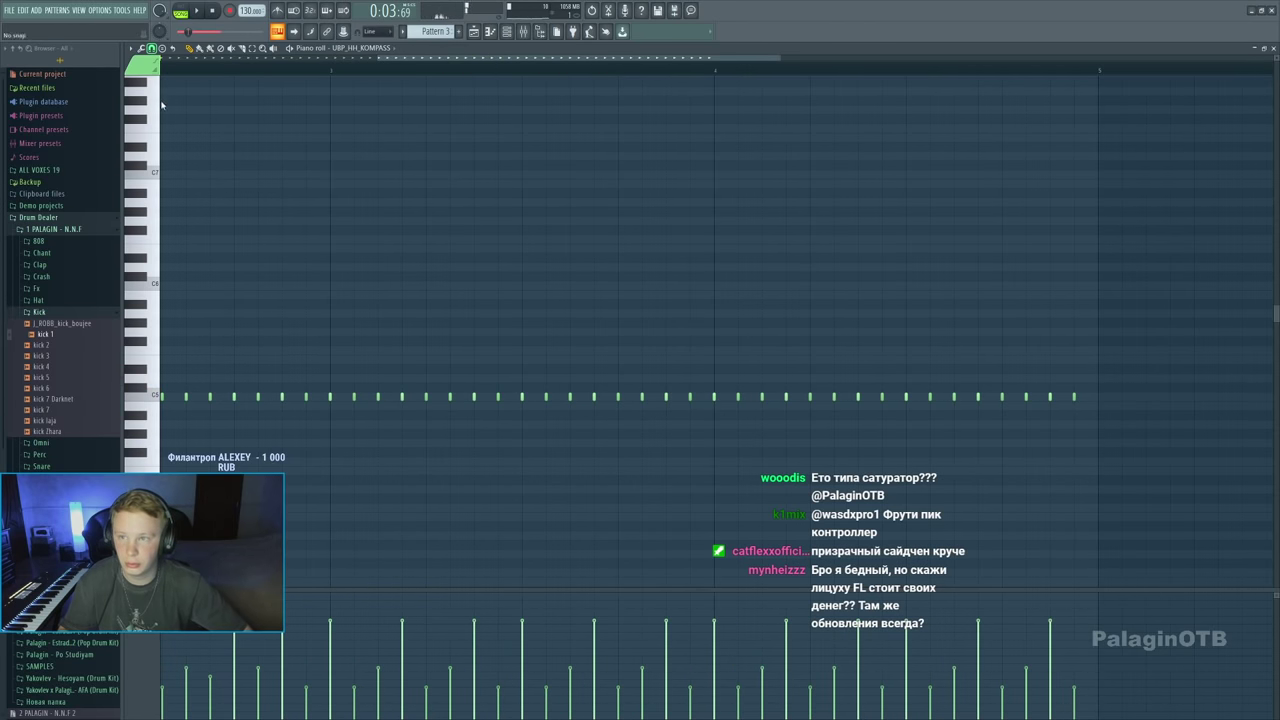
pyautogui.rightClick(592, 400)
pyautogui.moveTo(592, 401); pyautogui.dragTo(610, 398)
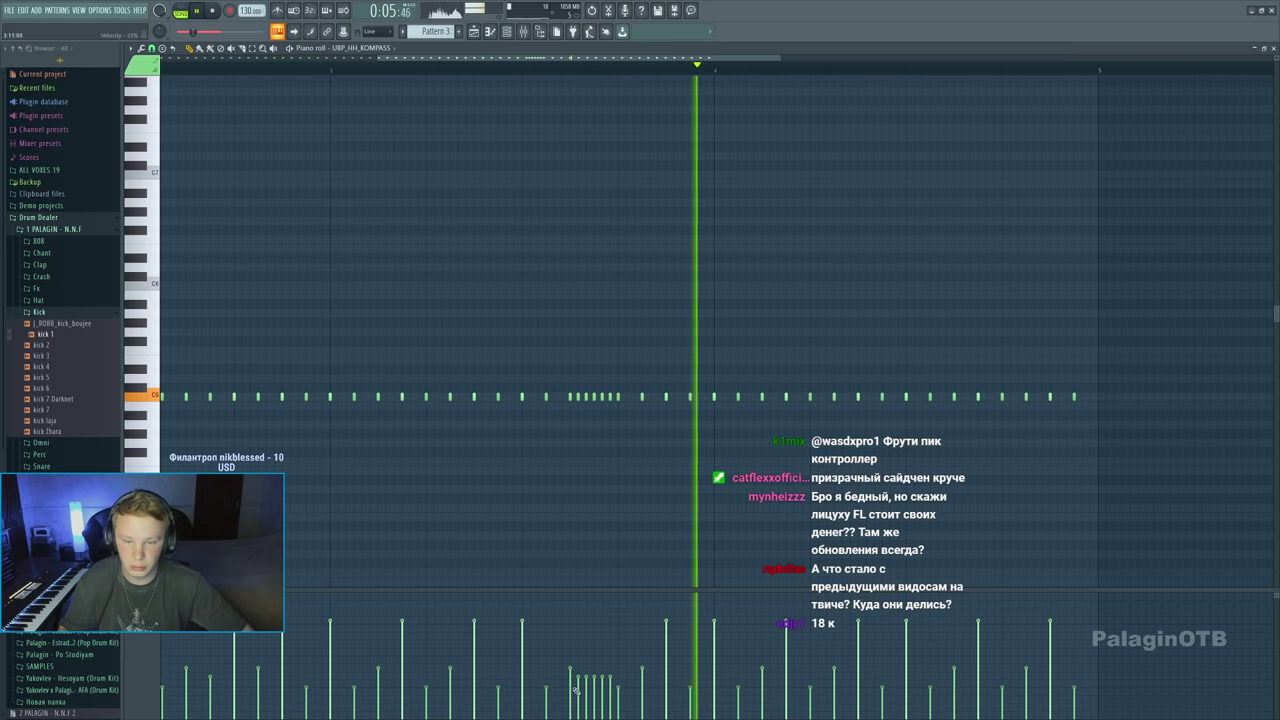
pyautogui.moveTo(570, 692); pyautogui.dragTo(619, 625)
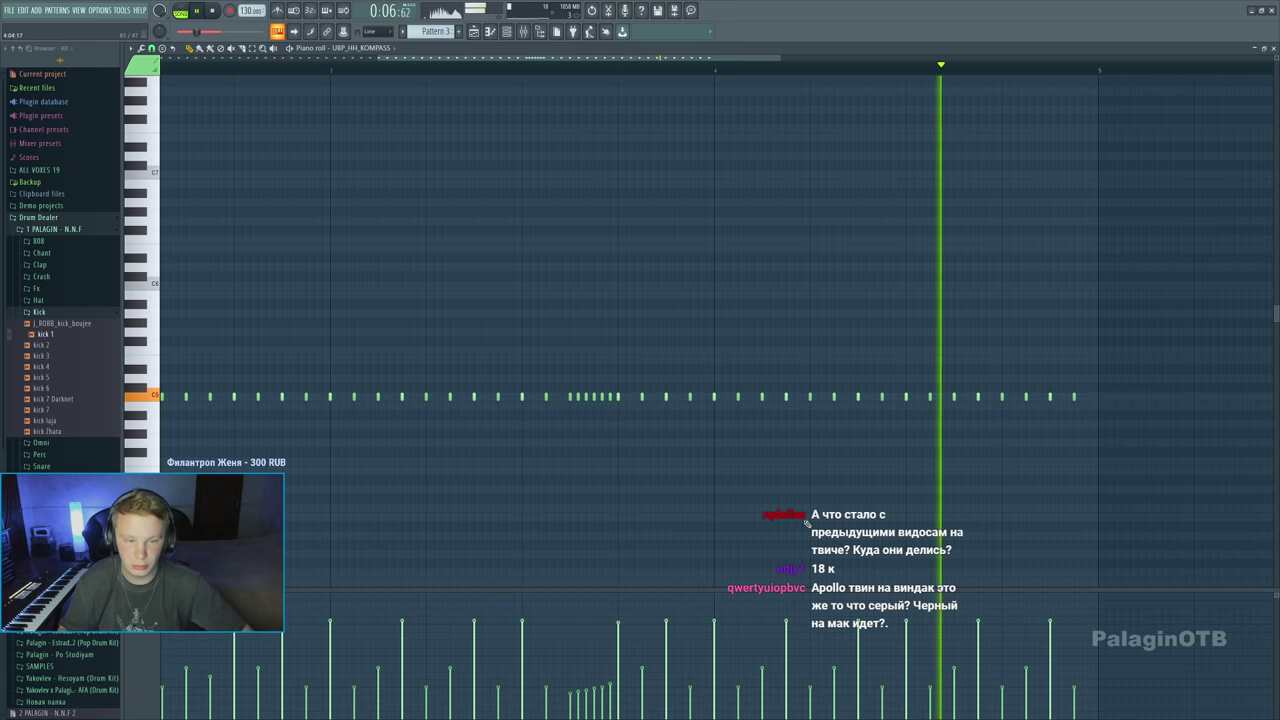
# Add two short, fast hi-hat rolls within the third beat of bar 4
pyautogui.scroll(1, 831, 446)
pyautogui.click(782, 412)
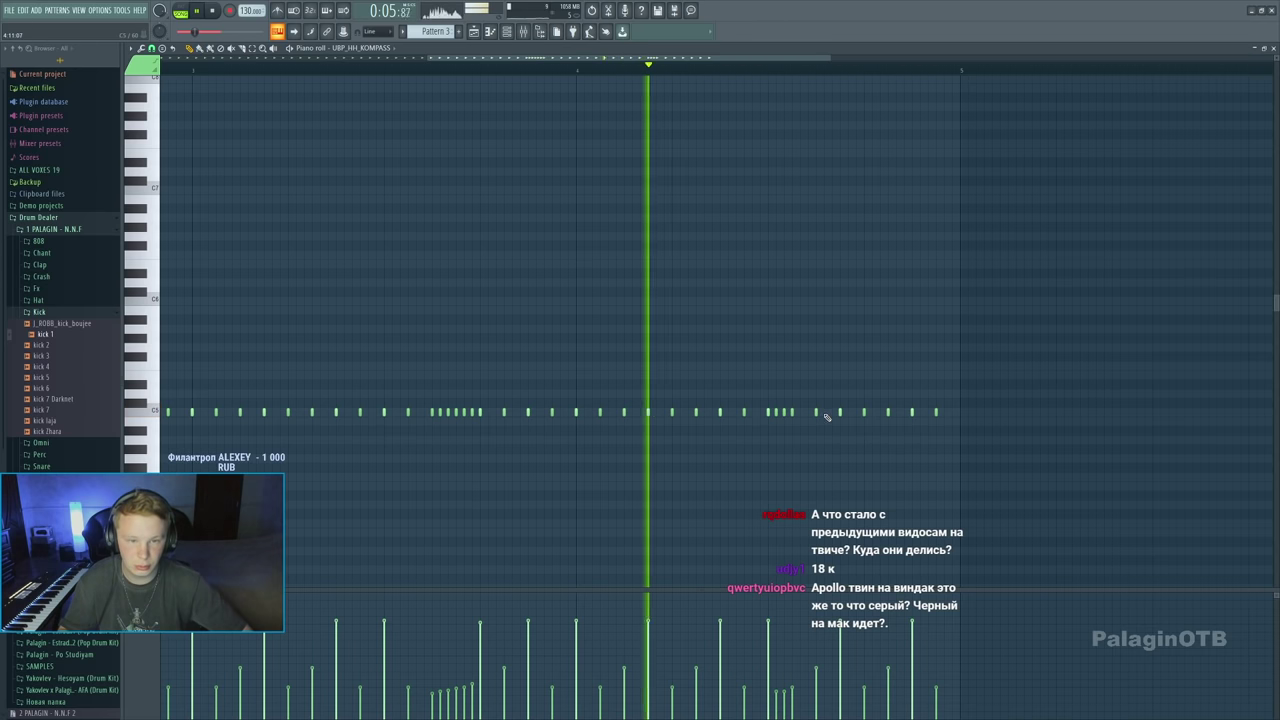
pyautogui.click(831, 412)
pyautogui.scroll(-2, 831, 412)
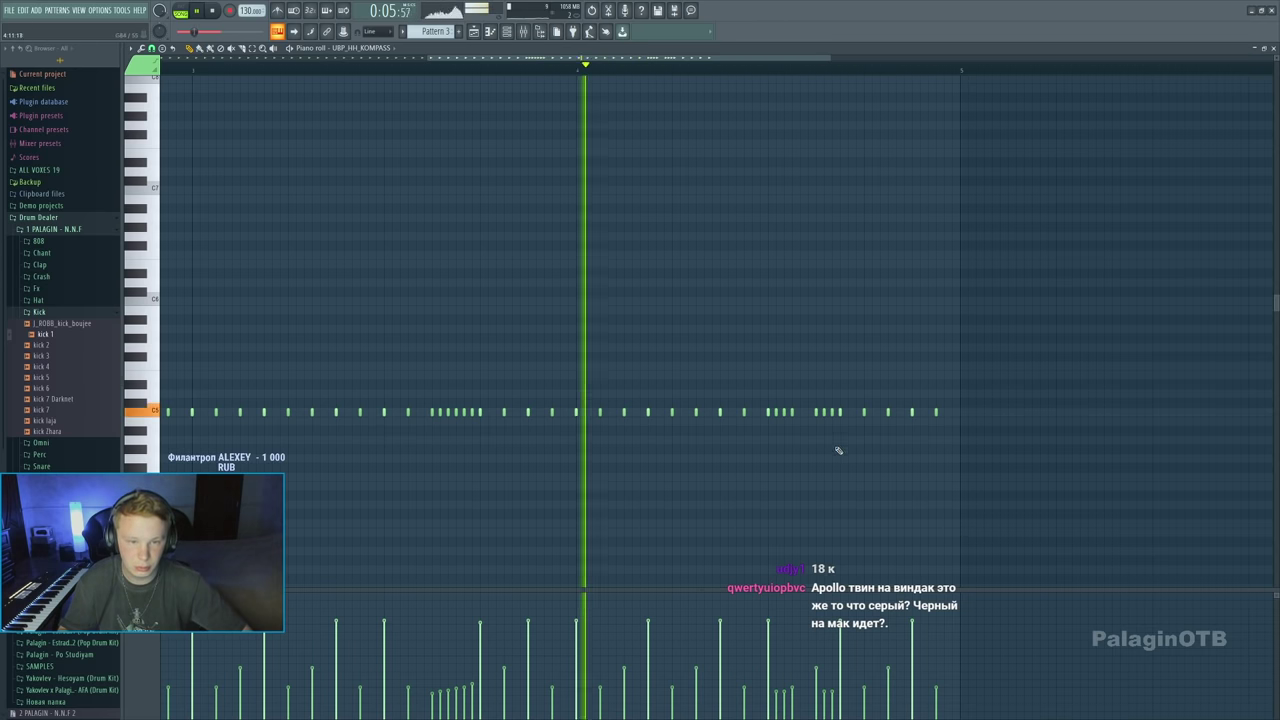
# Place a second Pattern 3 clip at bar 5 on playlist track 3
pyautogui.press('F7')
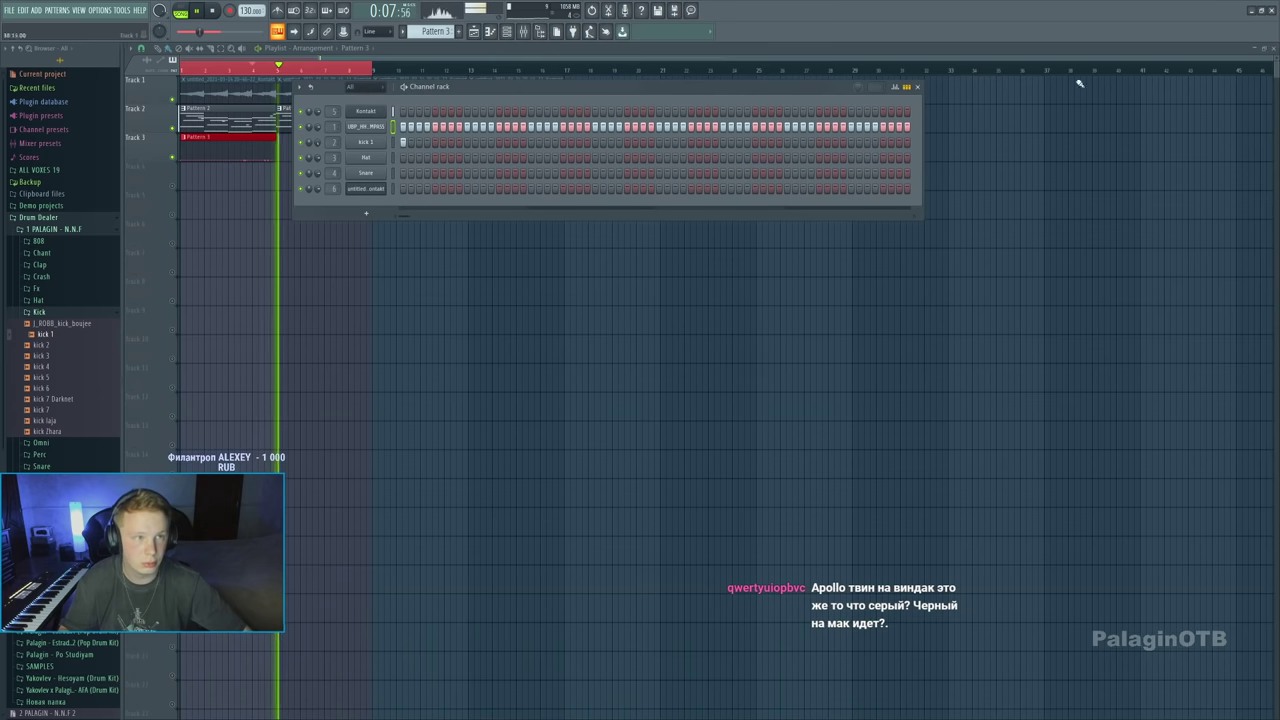
pyautogui.click(39, 312)
pyautogui.press('F6')
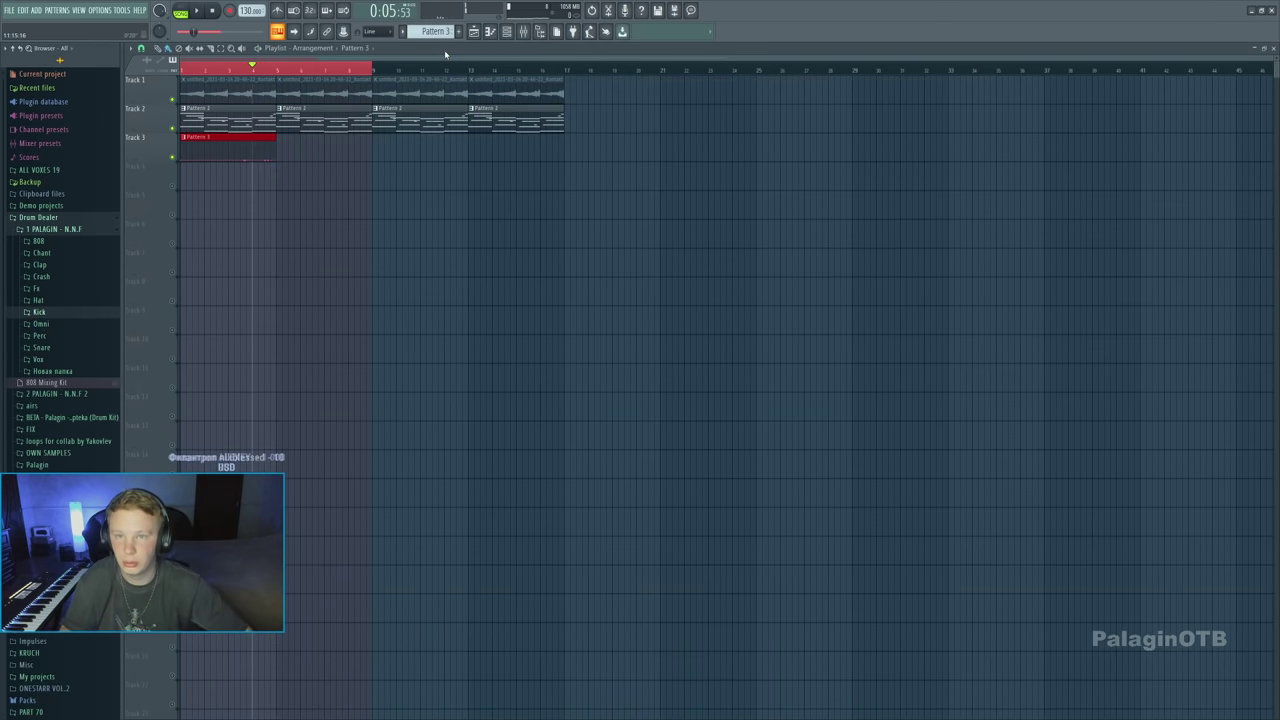
pyautogui.click(278, 139)
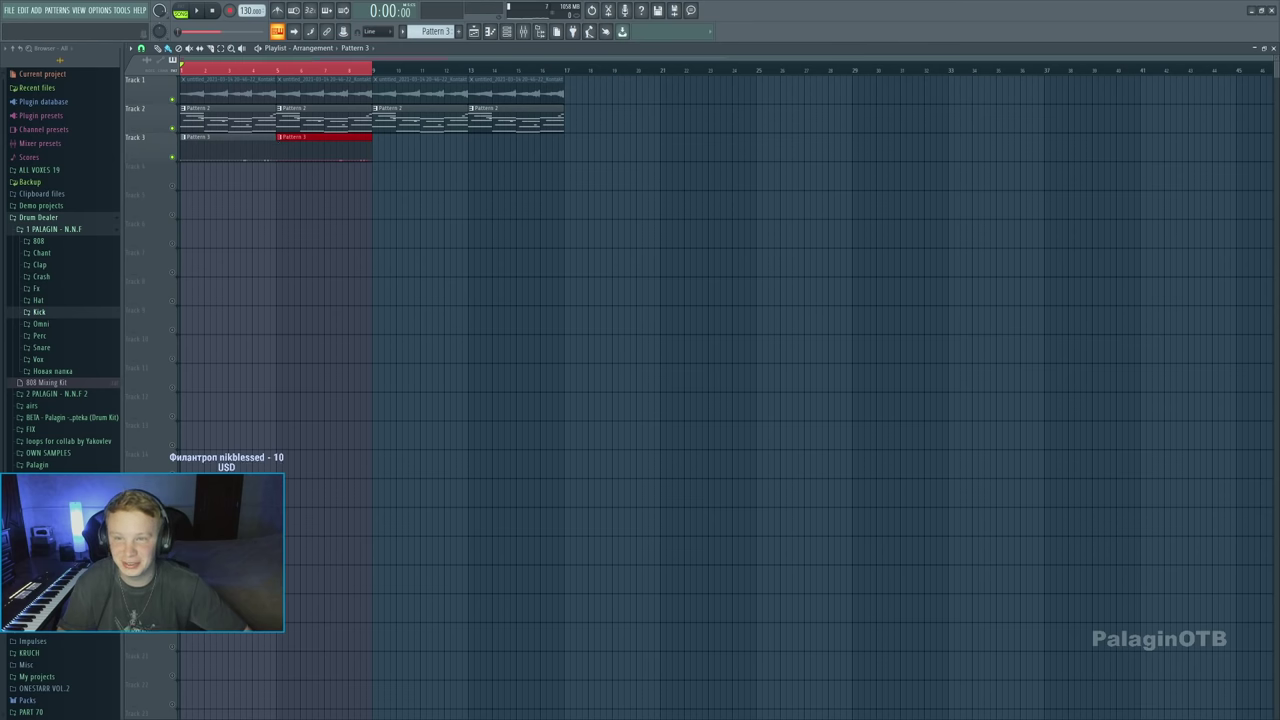
# Insert Fruity parametric EQ 2 on the Kontakt mixer track, cut the lows with band 1, boost the highs with band 5, and listen
pyautogui.press('F5')
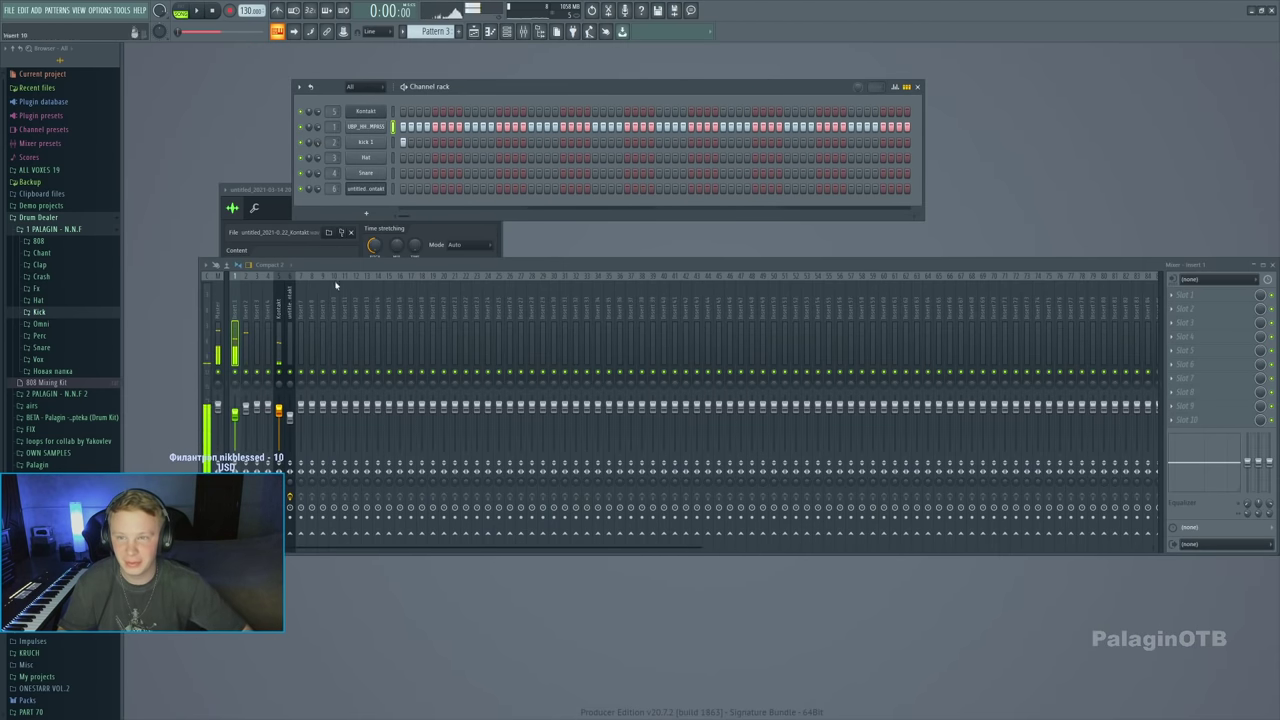
pyautogui.click(277, 320)
pyautogui.press('space')
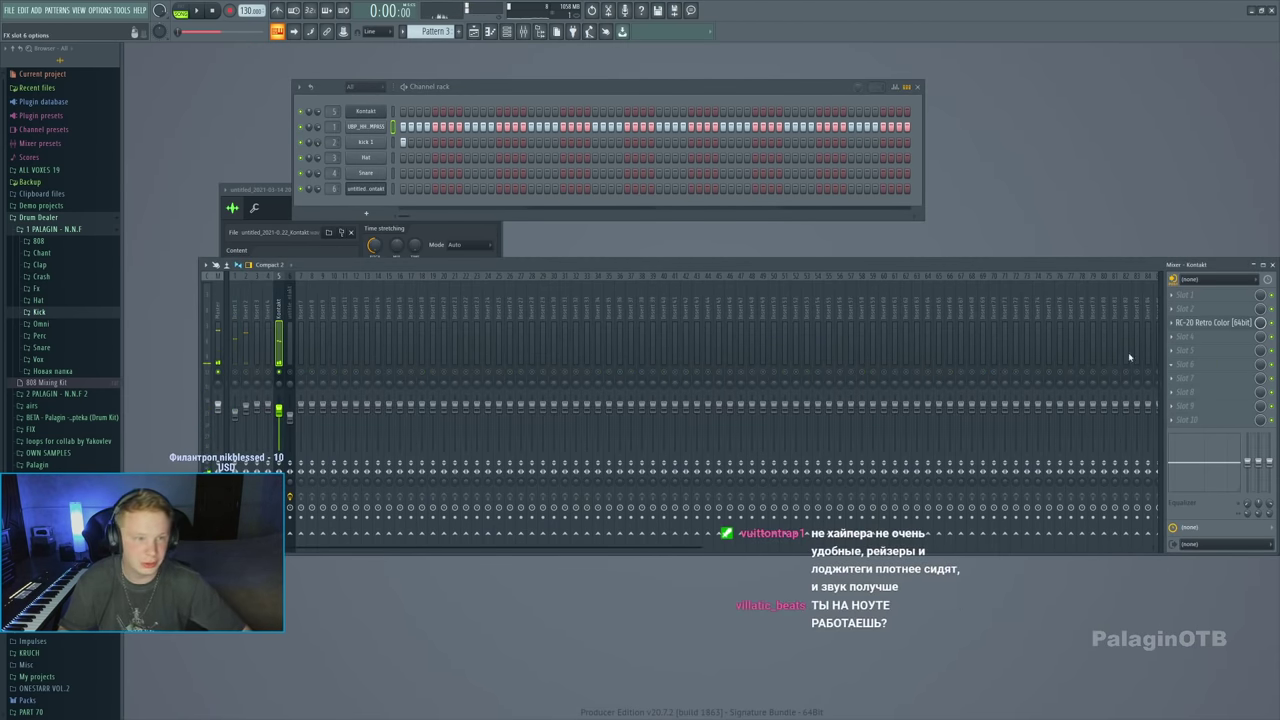
pyautogui.press('space')
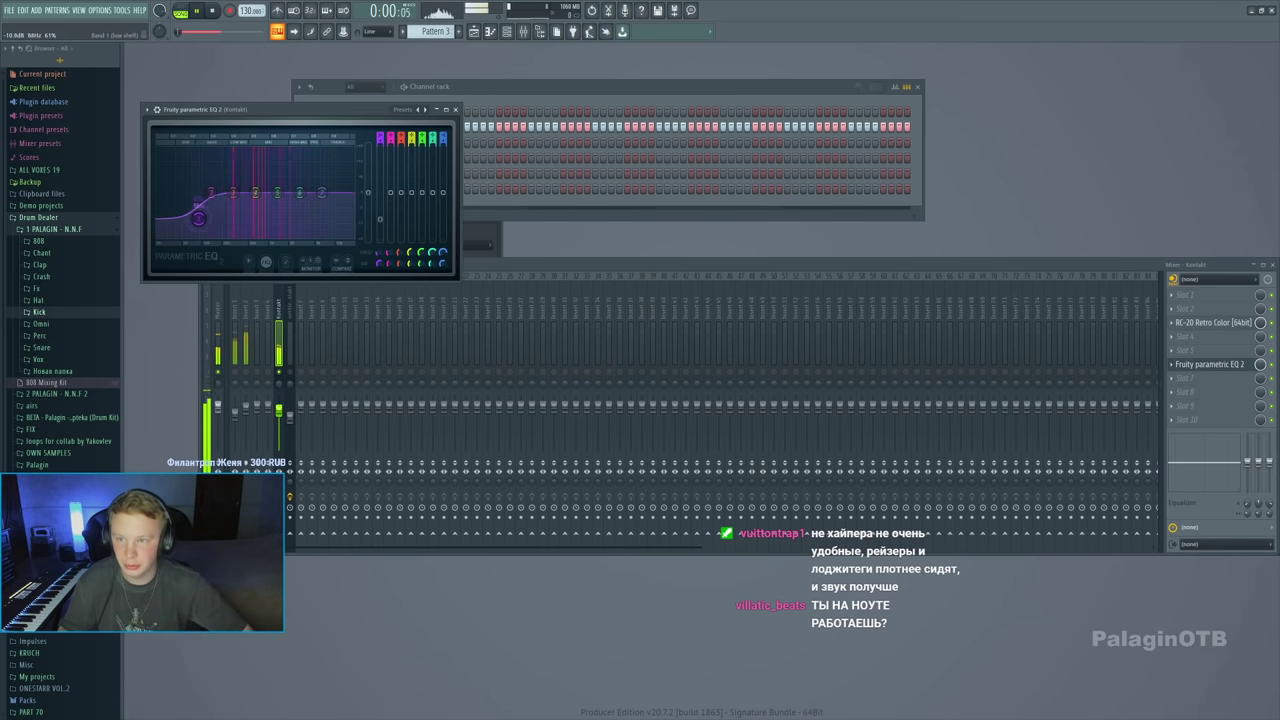
pyautogui.moveTo(277, 192); pyautogui.dragTo(286, 165)
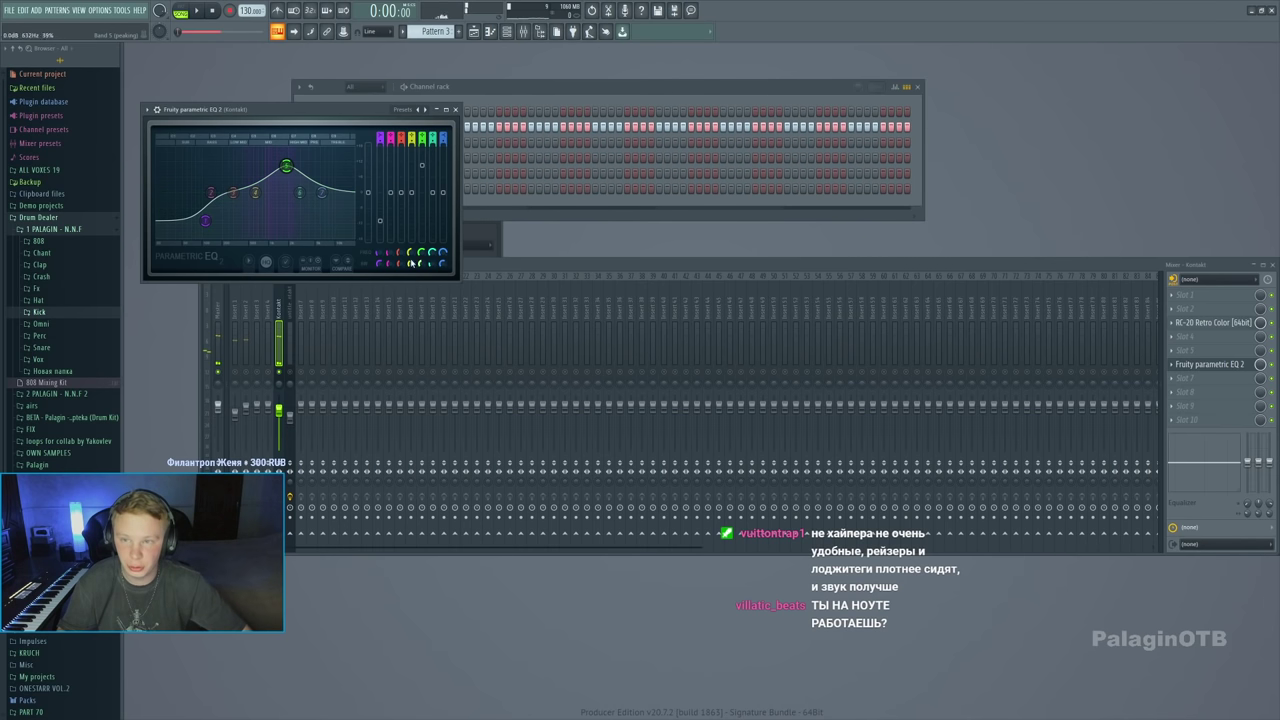
pyautogui.moveTo(287, 165); pyautogui.dragTo(315, 163)
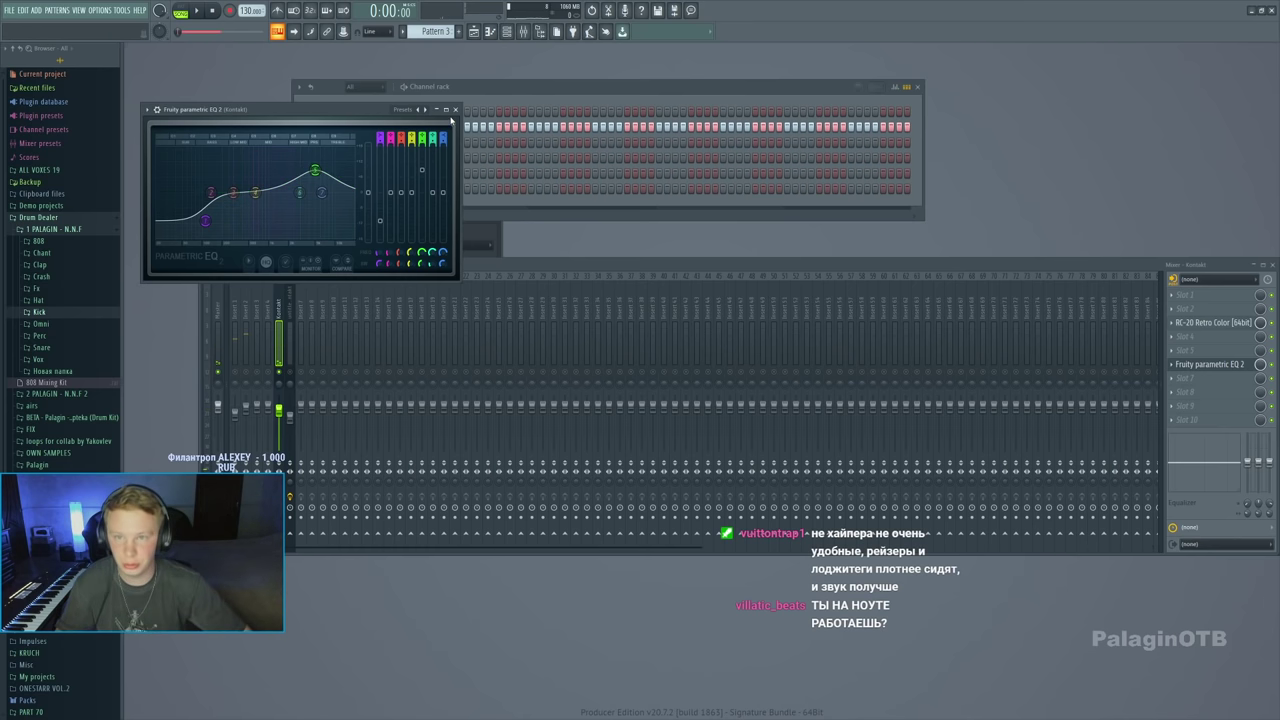
pyautogui.click(455, 109)
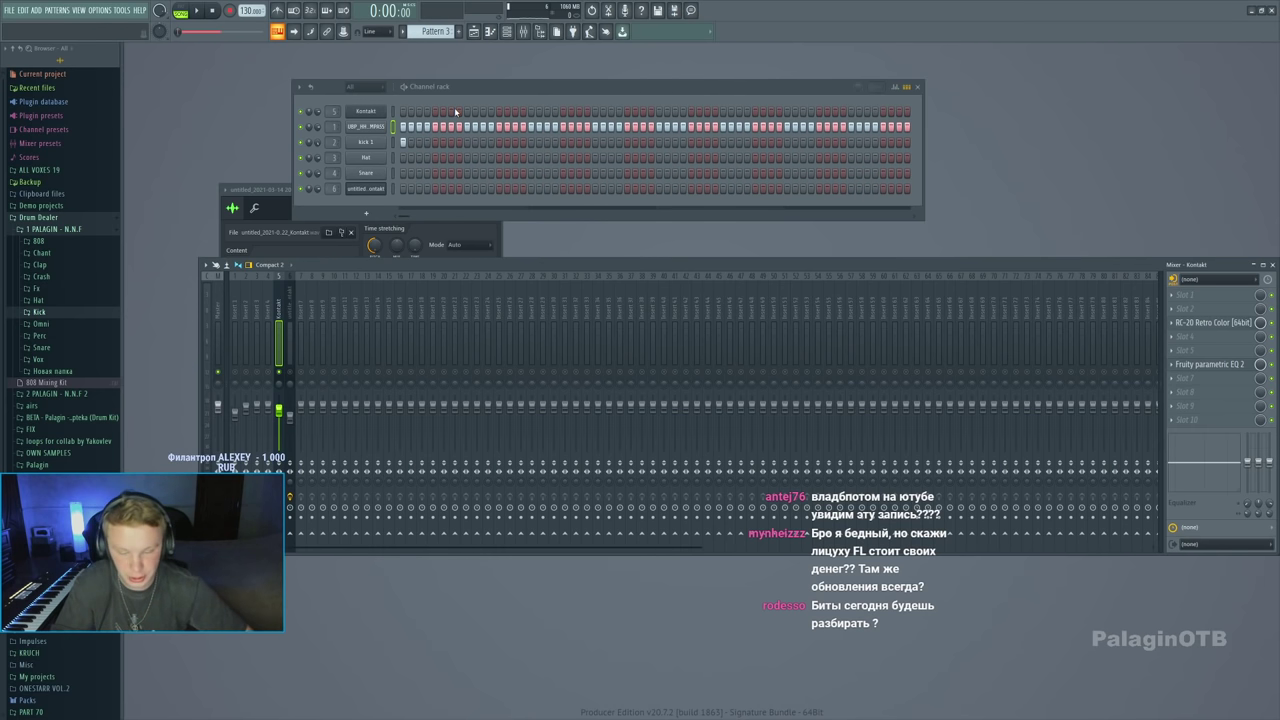
pyautogui.click(1230, 365)
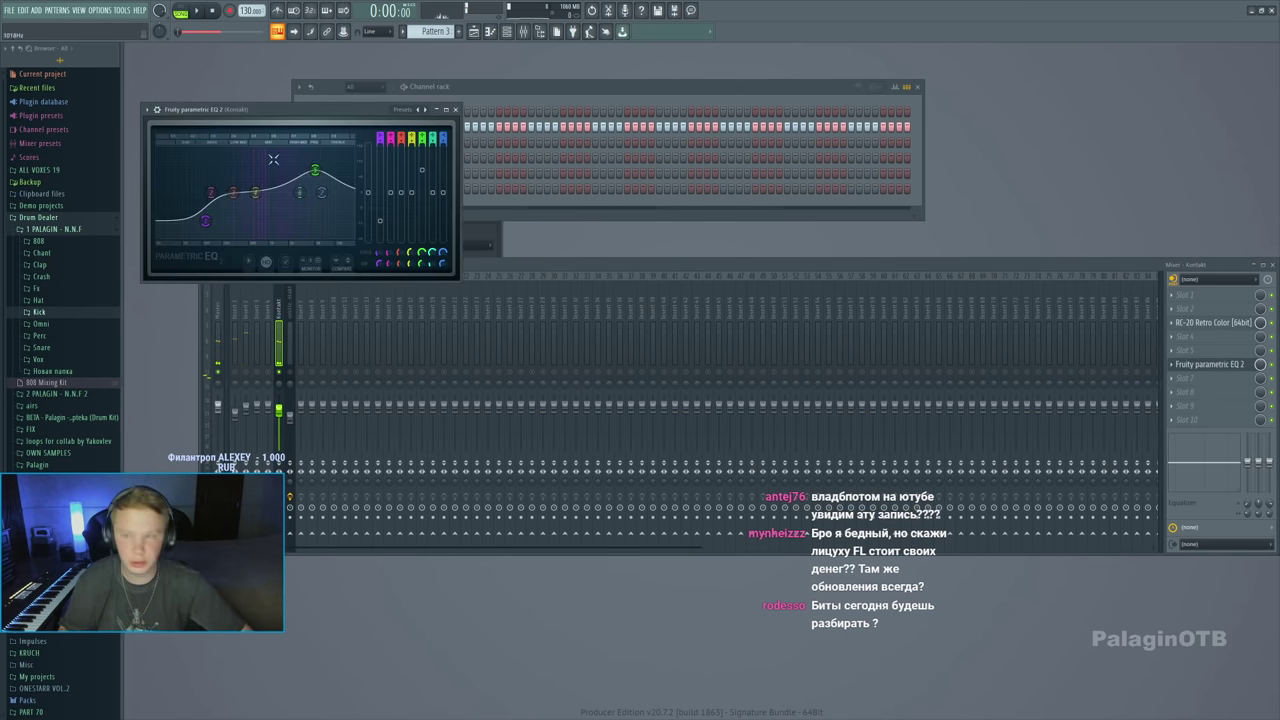
pyautogui.press('space')
pyautogui.click(455, 109)
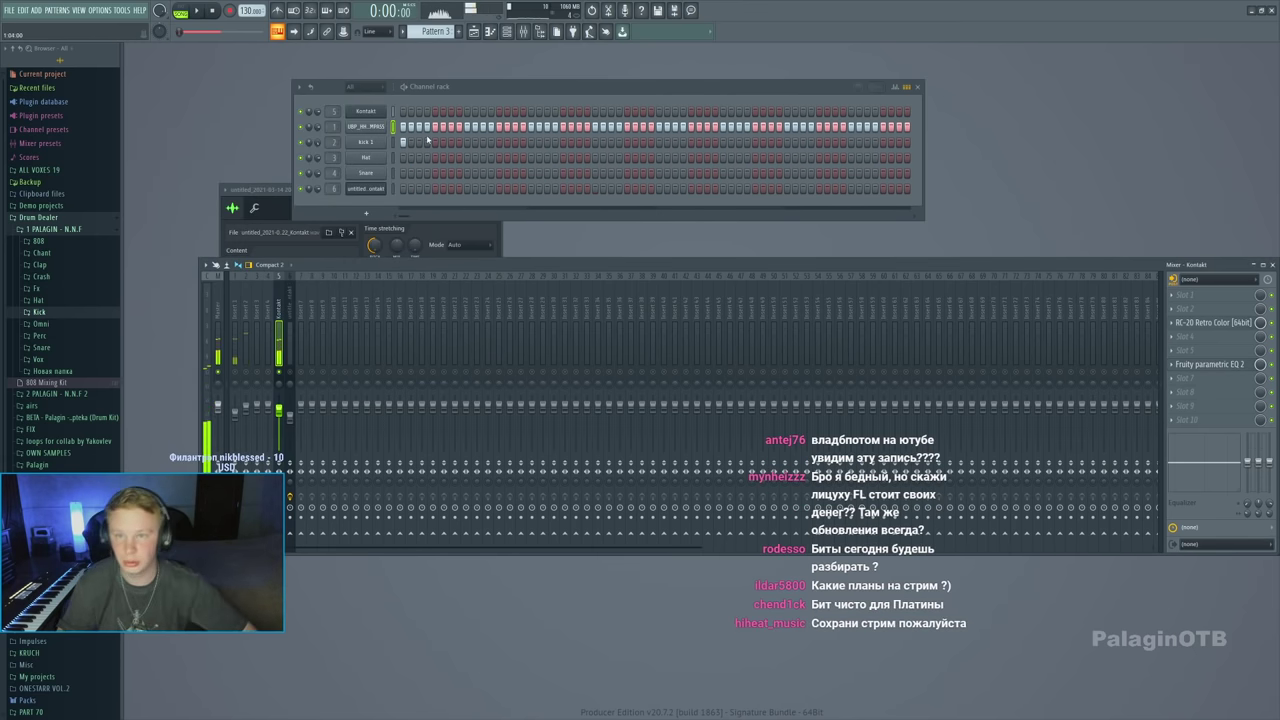
# Lower the hi-hat's mixer track 1 volume to about 76% during playback
pyautogui.click(474, 32)
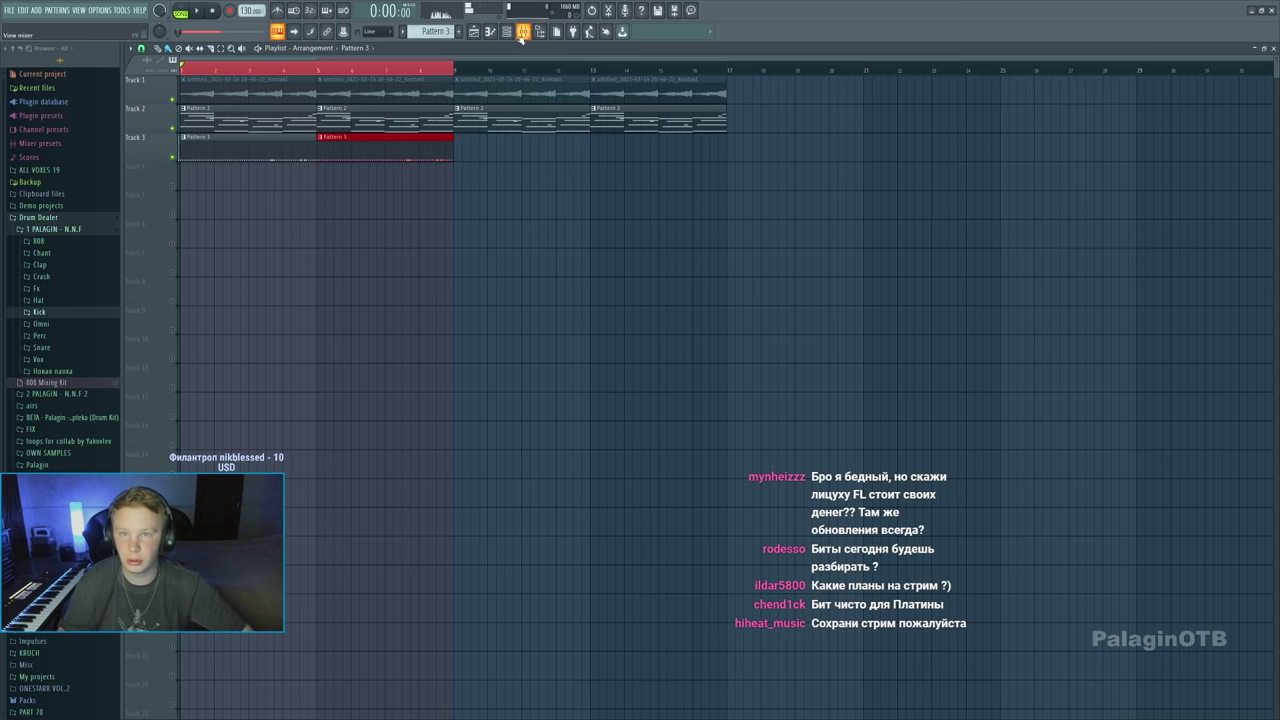
pyautogui.press('F5')
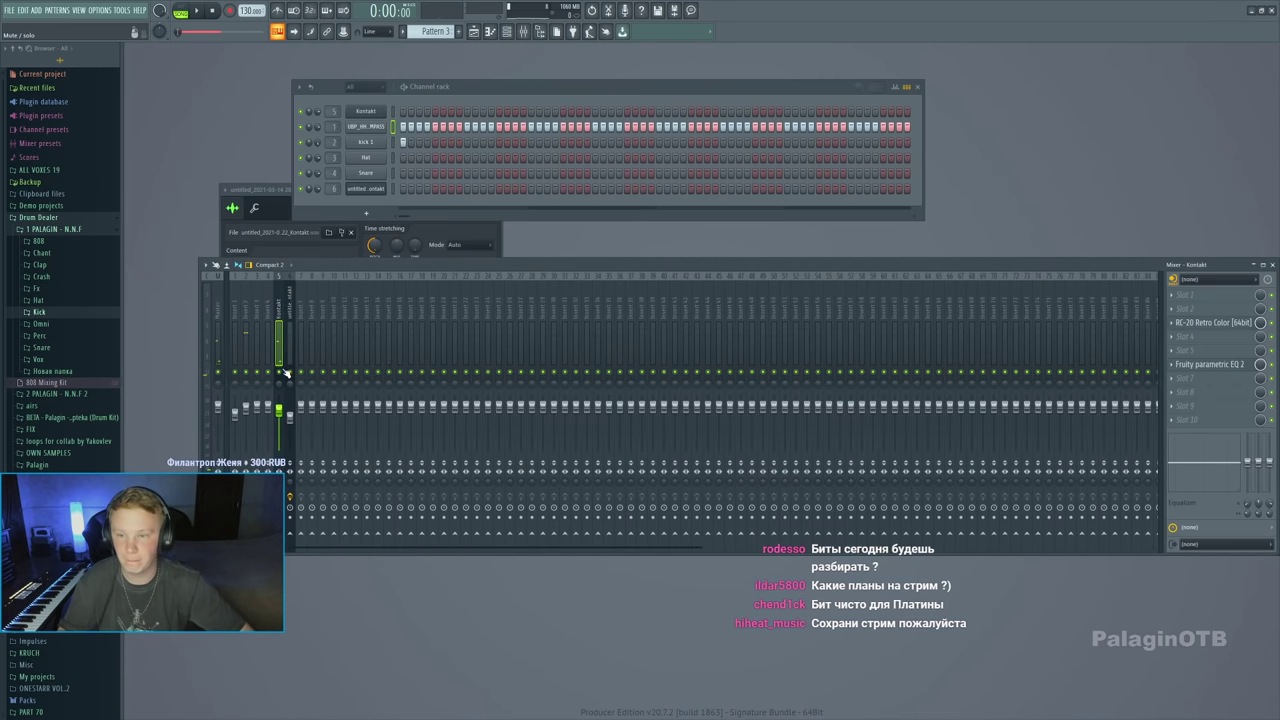
pyautogui.press('space')
pyautogui.click(236, 418)
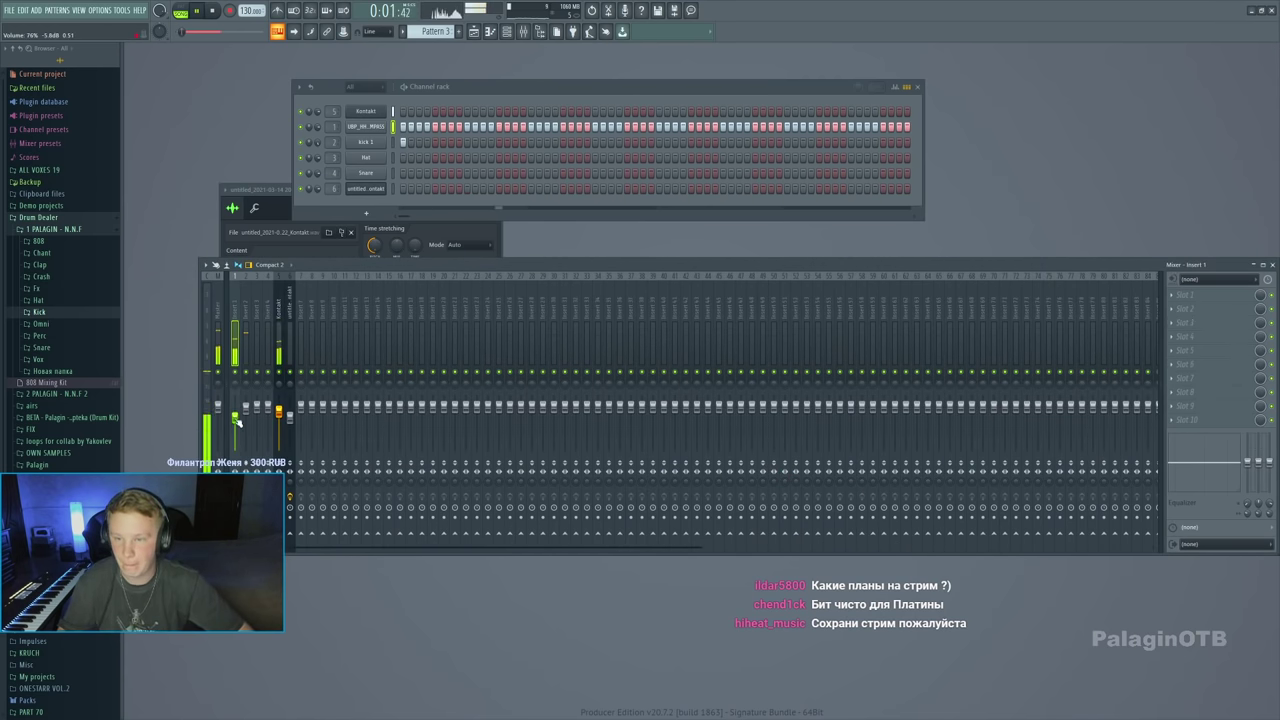
# Build a four-bar kick 1 pattern with hits at the starts of bars 1 and 3, mid-bar 2, and on beats 2 and 4 of bar 4
pyautogui.press('F7')
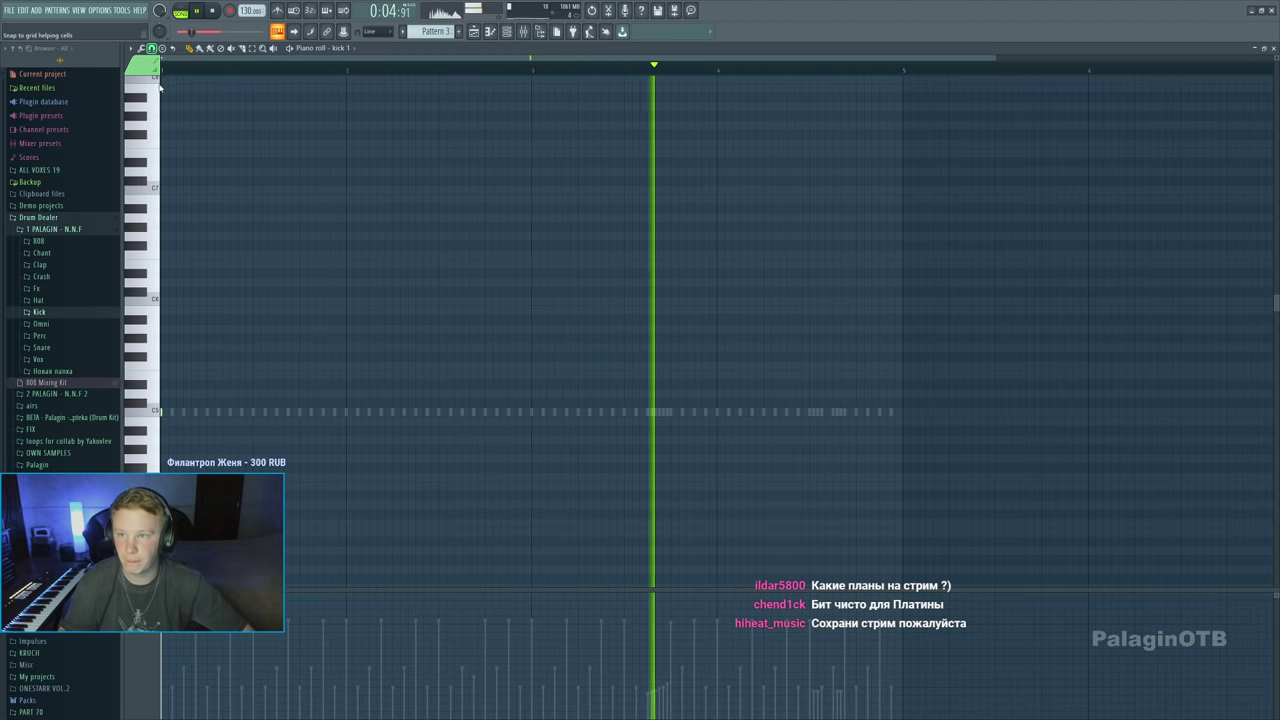
pyautogui.click(165, 411)
pyautogui.click(769, 411)
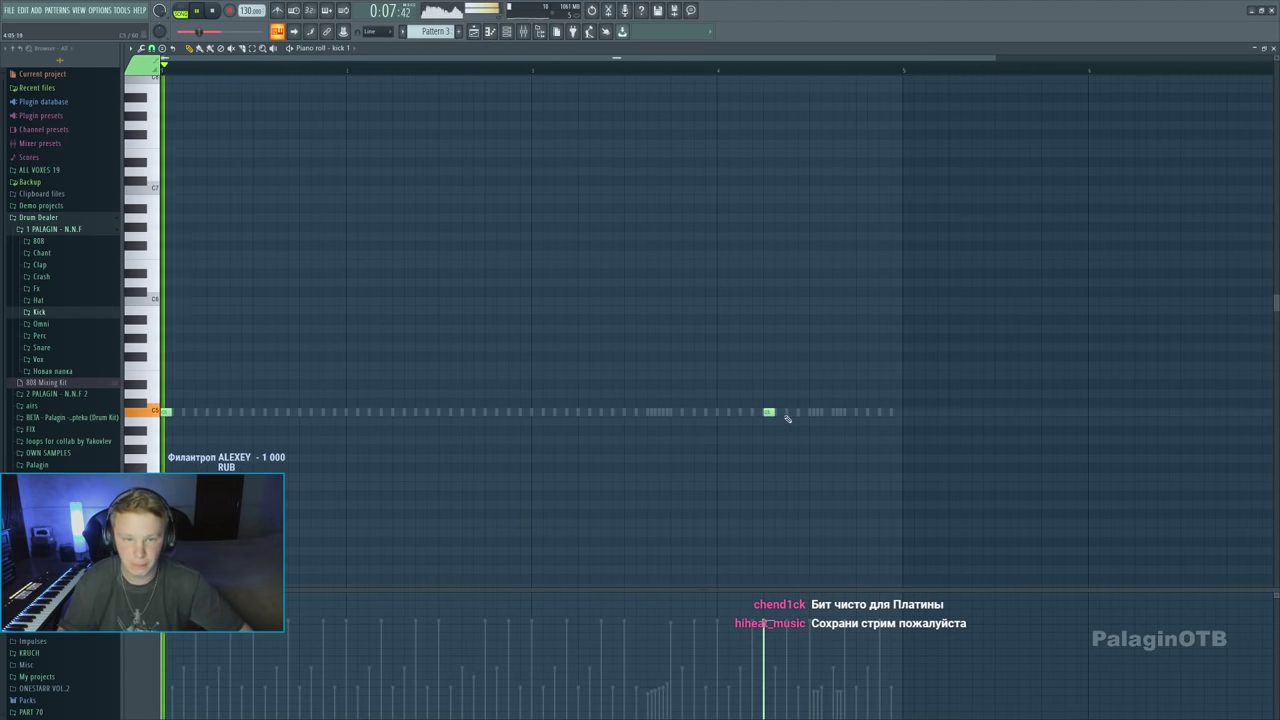
pyautogui.click(861, 411)
pyautogui.click(884, 411)
pyautogui.click(444, 411)
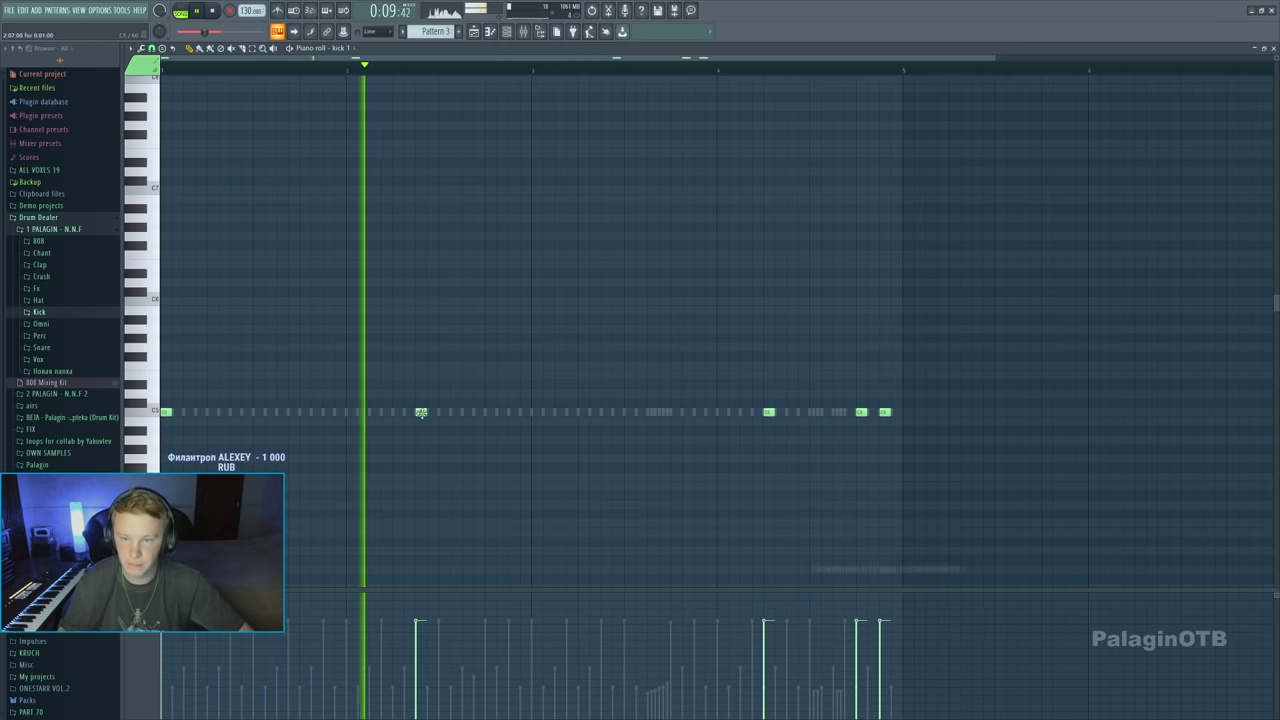
pyautogui.click(421, 411)
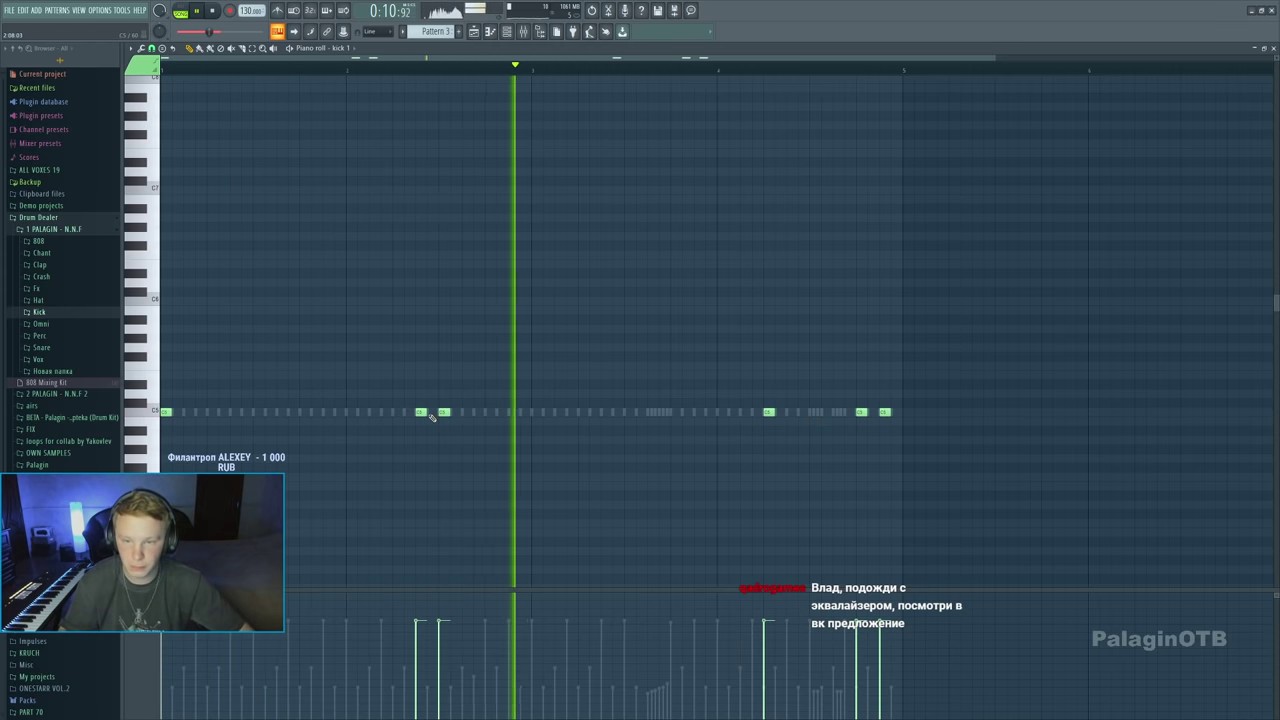
pyautogui.click(536, 411)
pyautogui.scroll(-1, 486, 380)
# Cut all kick notes out of Pattern 3 and paste them into a new Pattern 4
pyautogui.hotkey('ctrl', 'a')
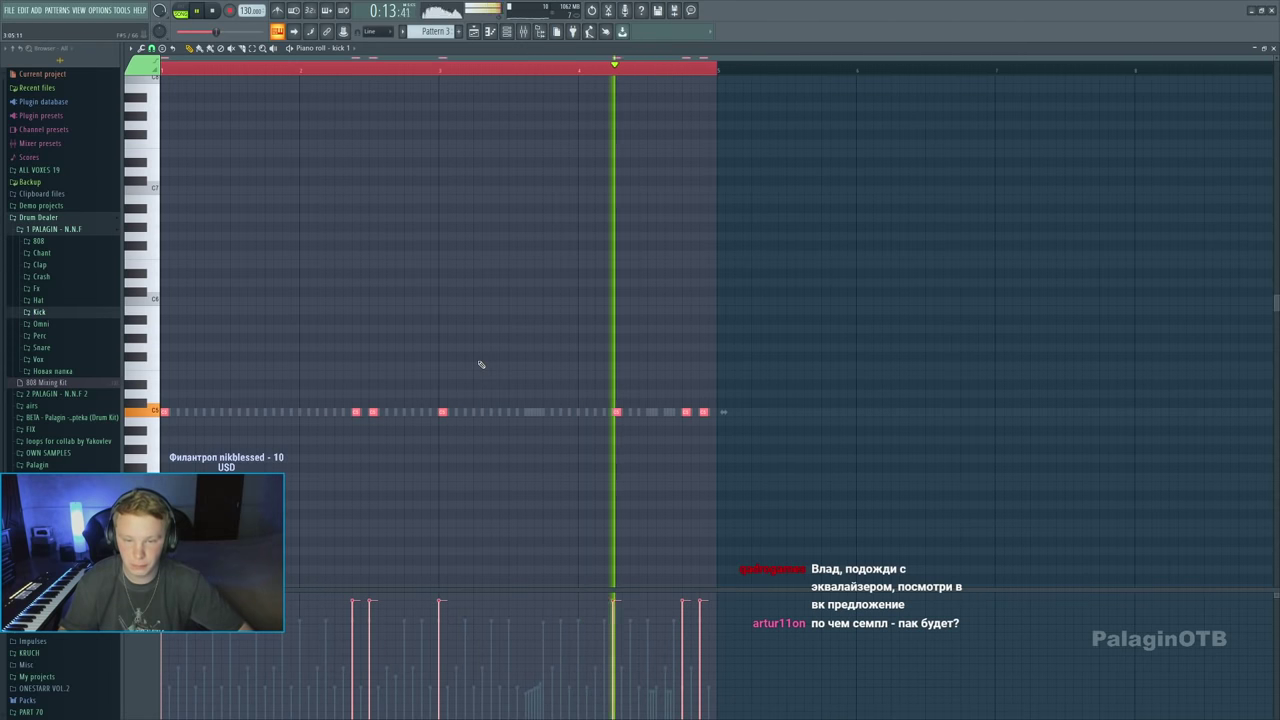
pyautogui.press('space')
pyautogui.hotkey('ctrl', 'x')
pyautogui.click(459, 32)
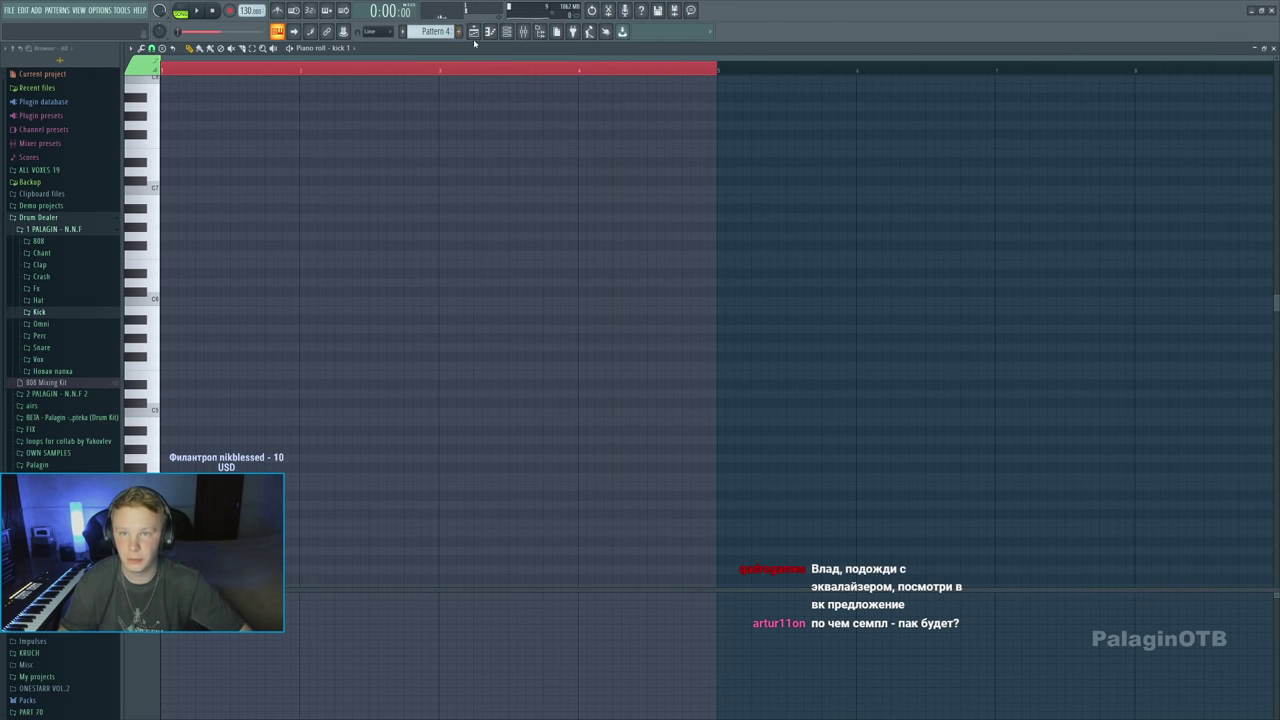
pyautogui.hotkey('ctrl', 'v')
pyautogui.hscroll(-1, 193, 431)
# Copy the four-bar kick sequence into bars 5 to 8 and slightly lower the velocity of all kick notes
pyautogui.hotkey('ctrl', 'a')
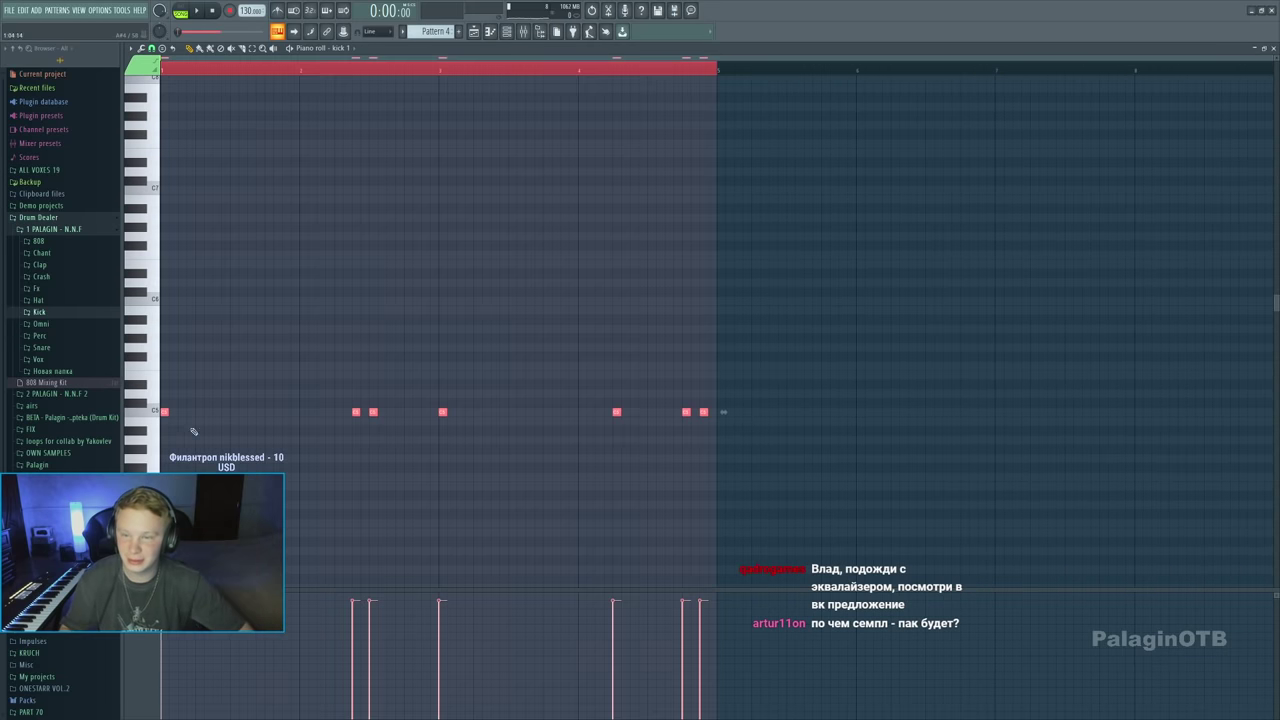
pyautogui.moveTo(165, 412); pyautogui.dragTo(740, 413)
pyautogui.scroll(-2, 718, 412)
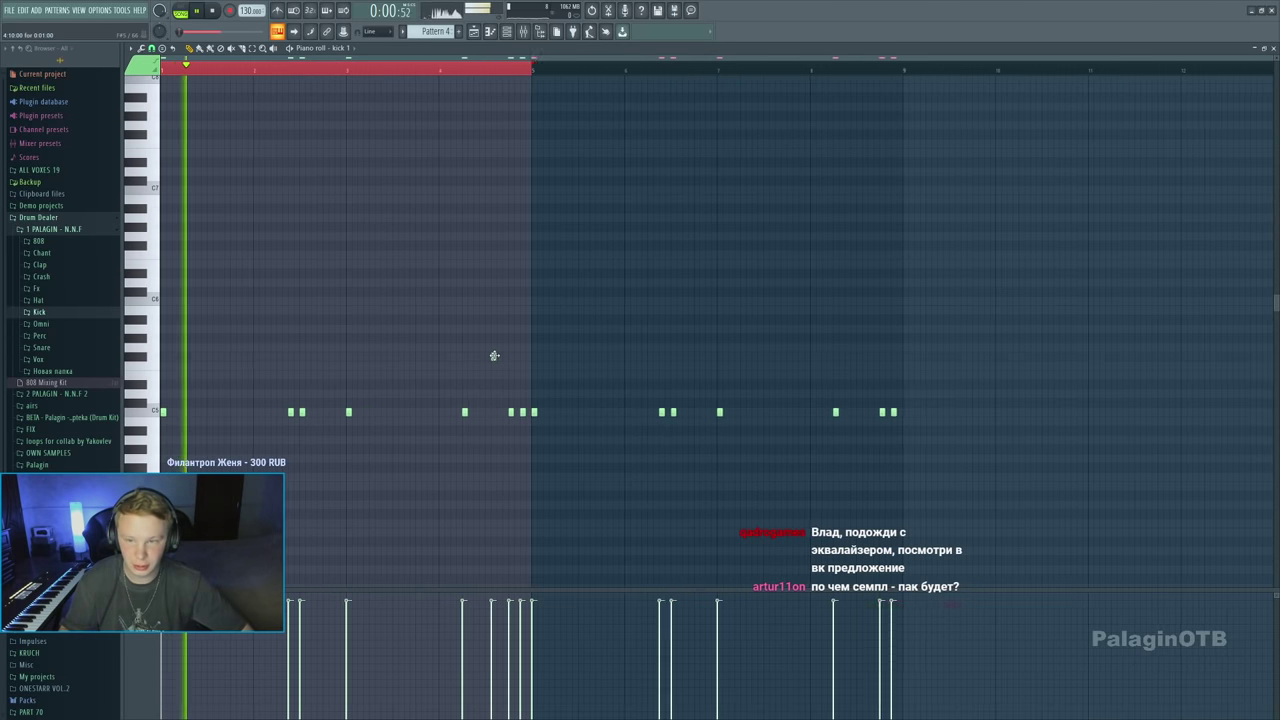
pyautogui.hotkey('ctrl', 'a')
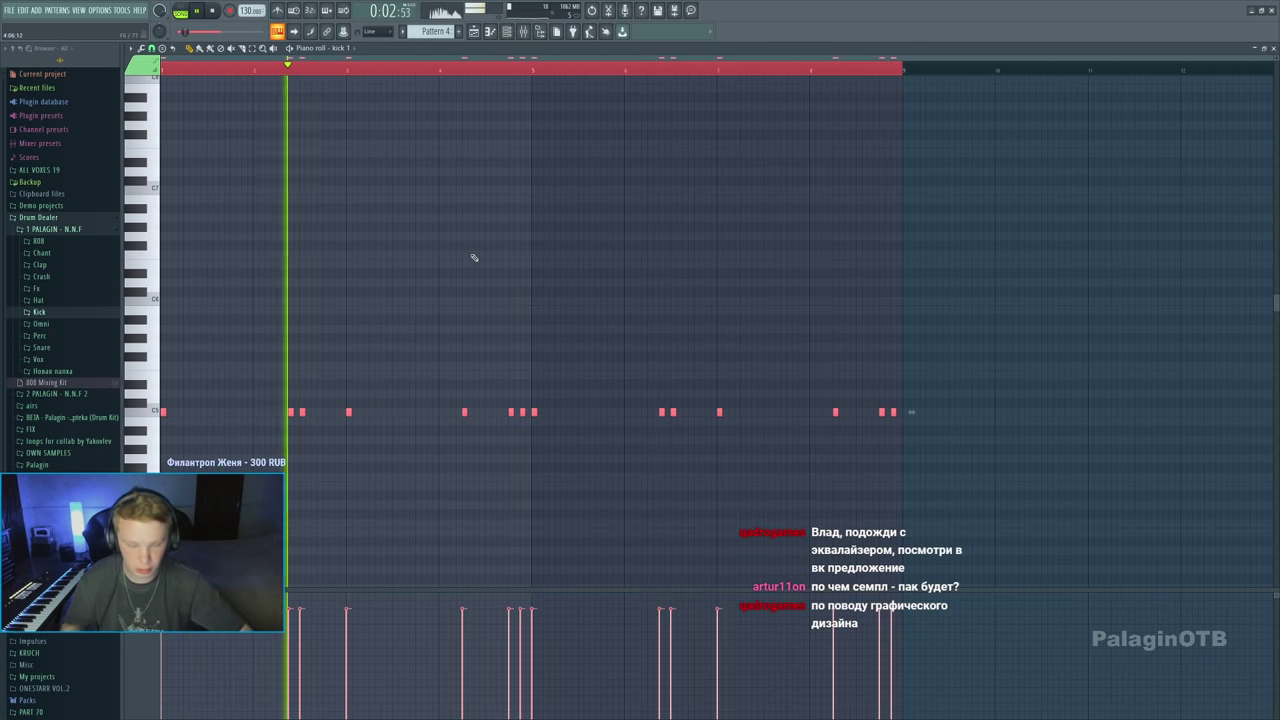
pyautogui.hotkey('ctrl', 'd')
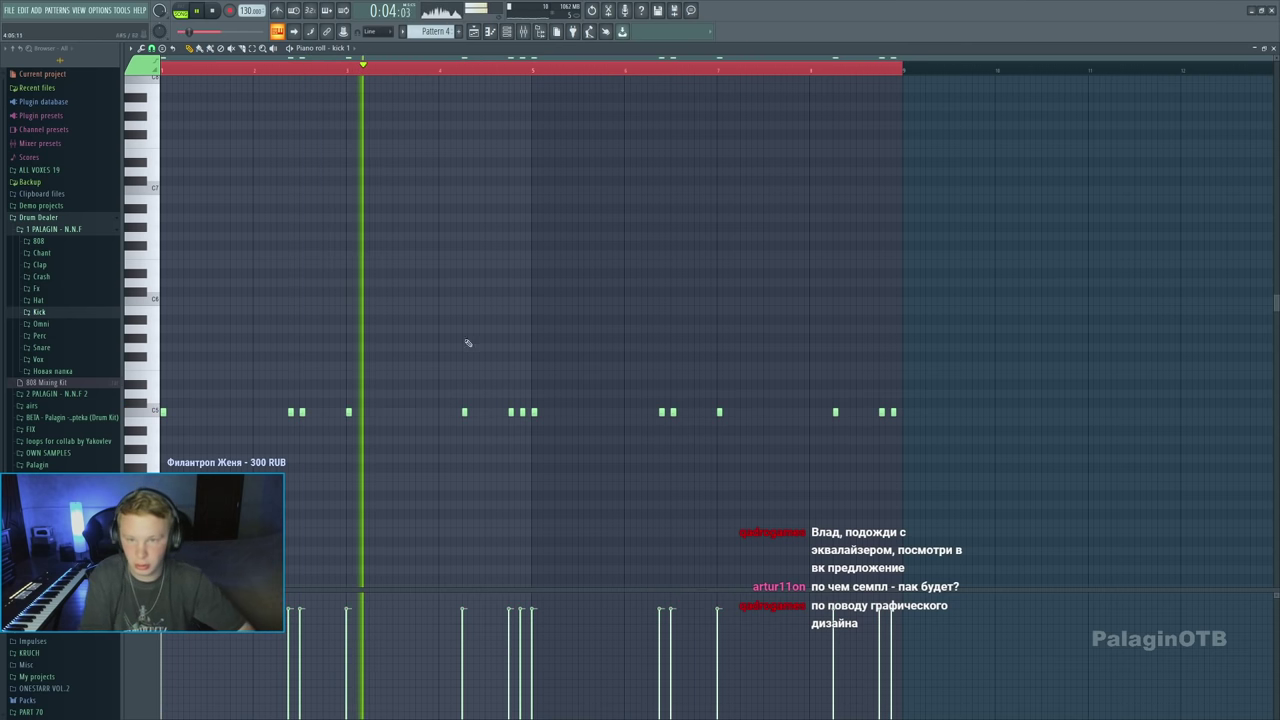
# Add kicks early in bar 6 and on beat 3 of bar 8, remove the last kick, and place Pattern 4 on playlist track 4
pyautogui.click(494, 412)
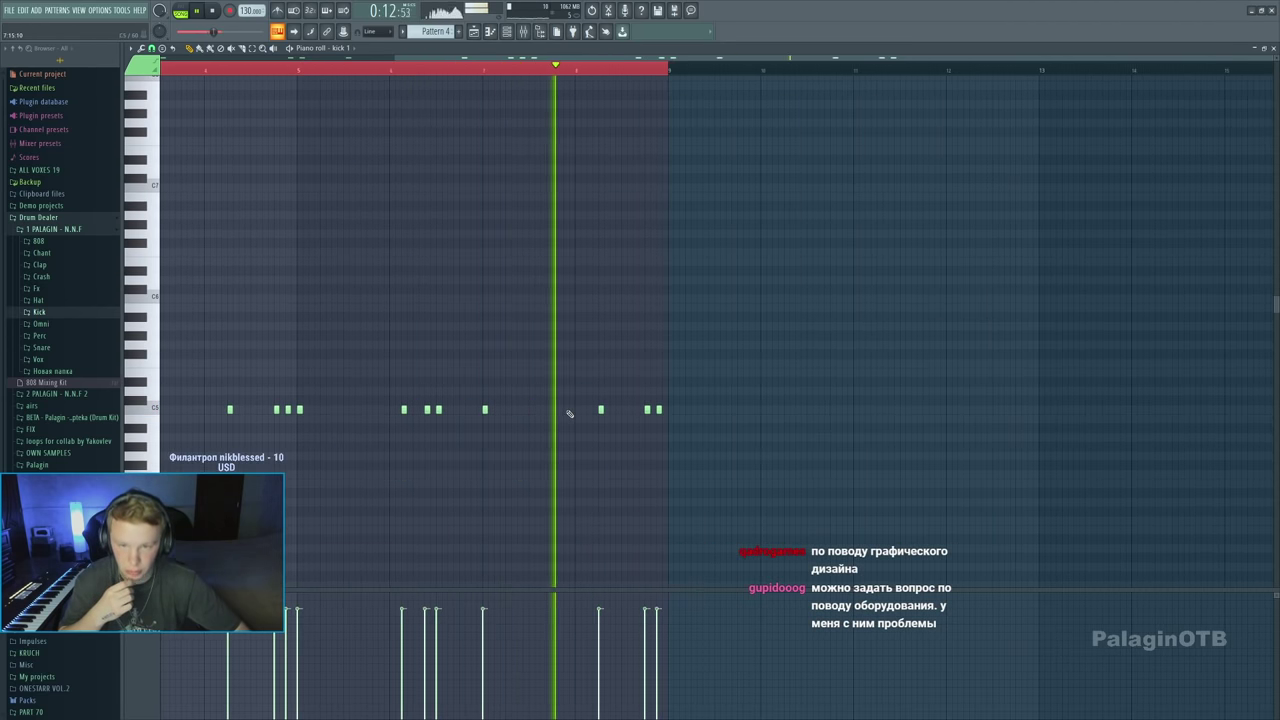
pyautogui.click(625, 410)
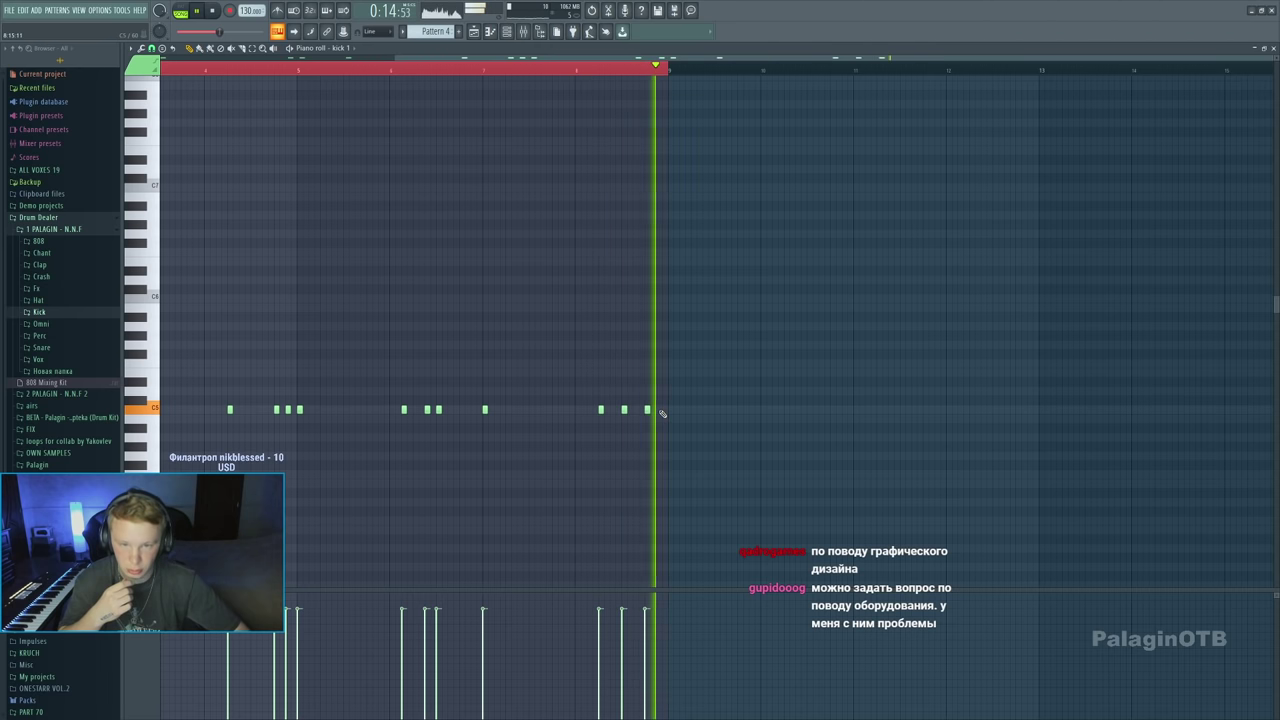
pyautogui.click(1273, 48)
pyautogui.press('space')
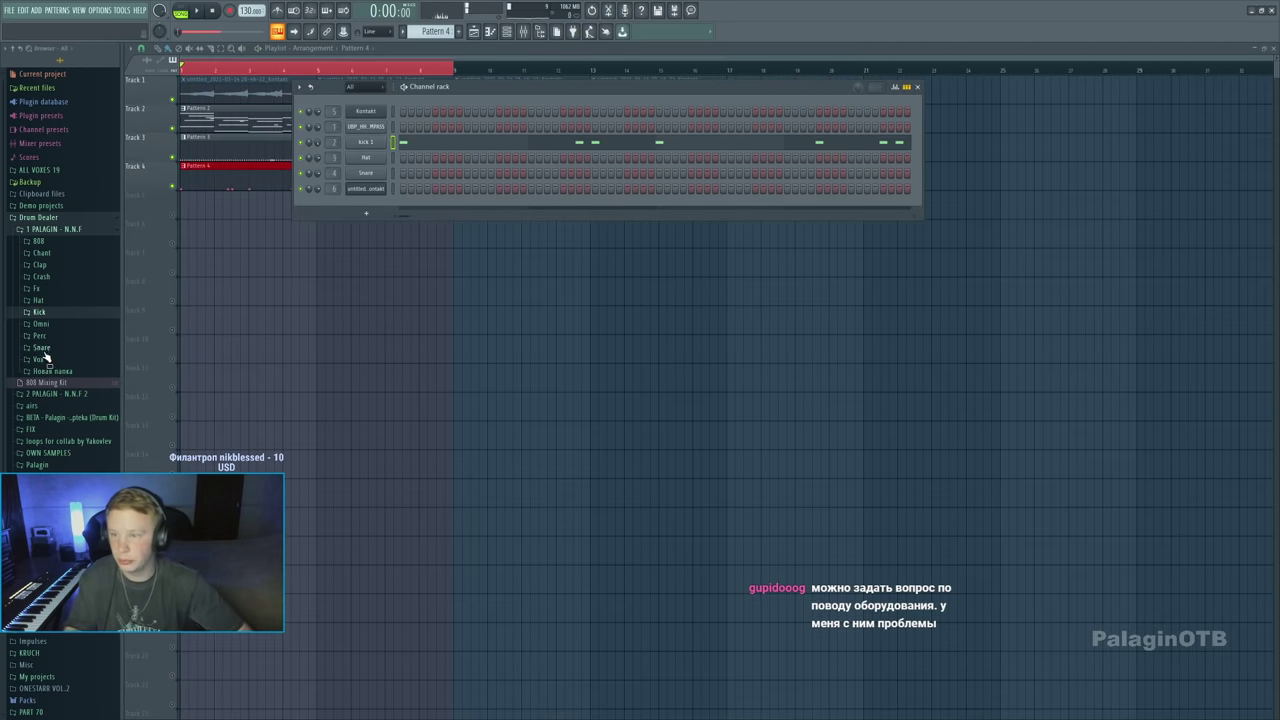
# Audition the snares and claps in the PALAGIN - N.N.F kit and load nnf Snare Darknet into the Hat channel
pyautogui.click(43, 348)
pyautogui.click(47, 358)
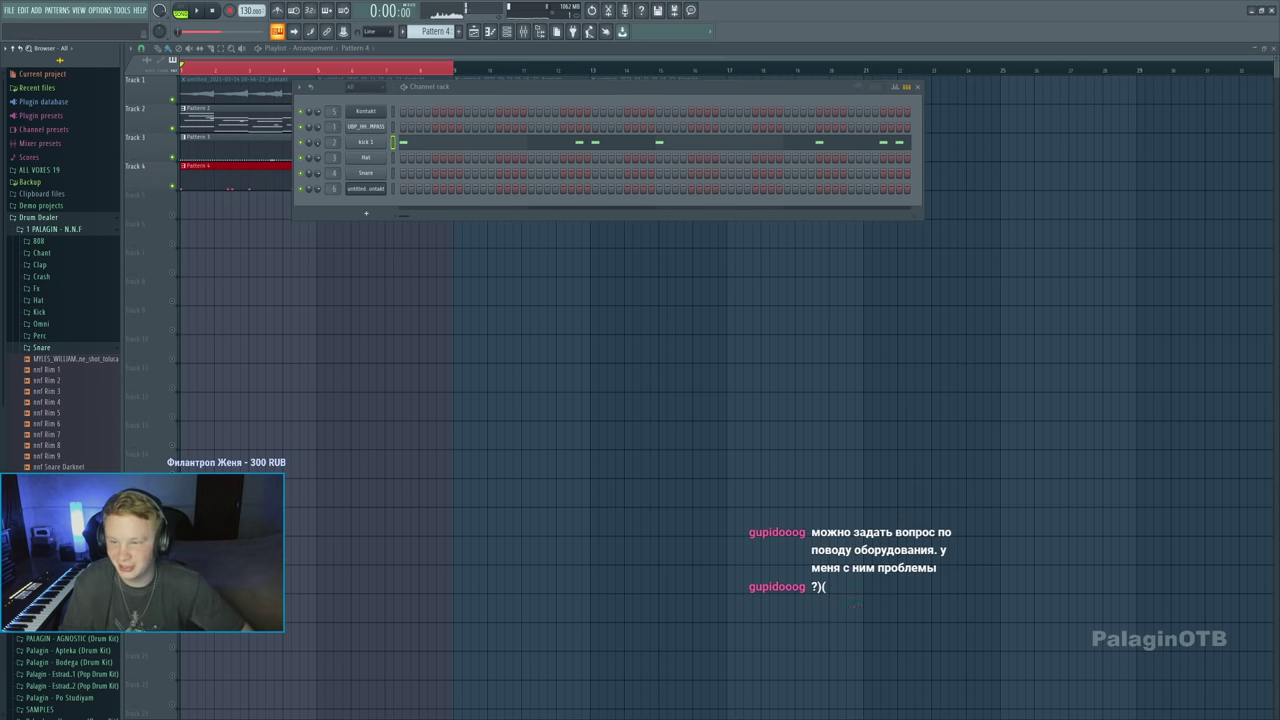
pyautogui.click(40, 346)
pyautogui.click(45, 265)
pyautogui.click(52, 275)
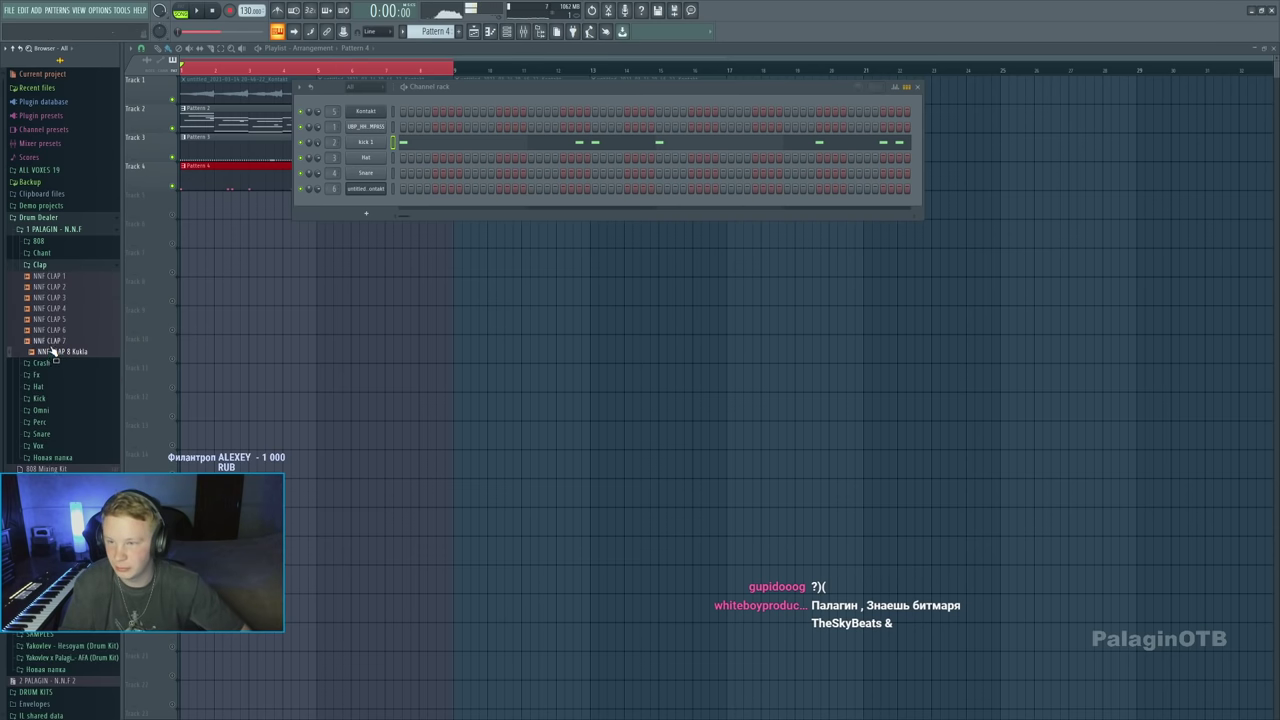
pyautogui.click(45, 266)
pyautogui.click(41, 347)
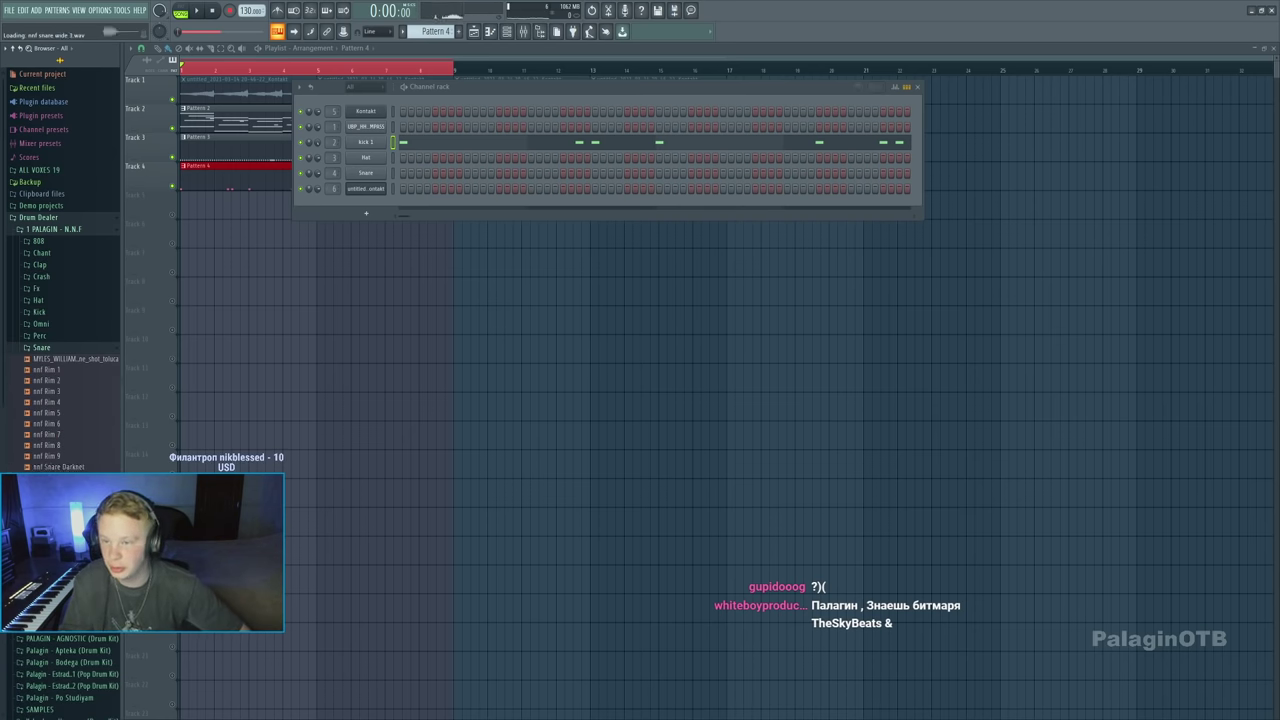
# Audition the claps in the PALAGIN - N.N.F and N.N.F 2 kits and add OS_Snare_Upbeat_1 as a new channel
pyautogui.click(38, 265)
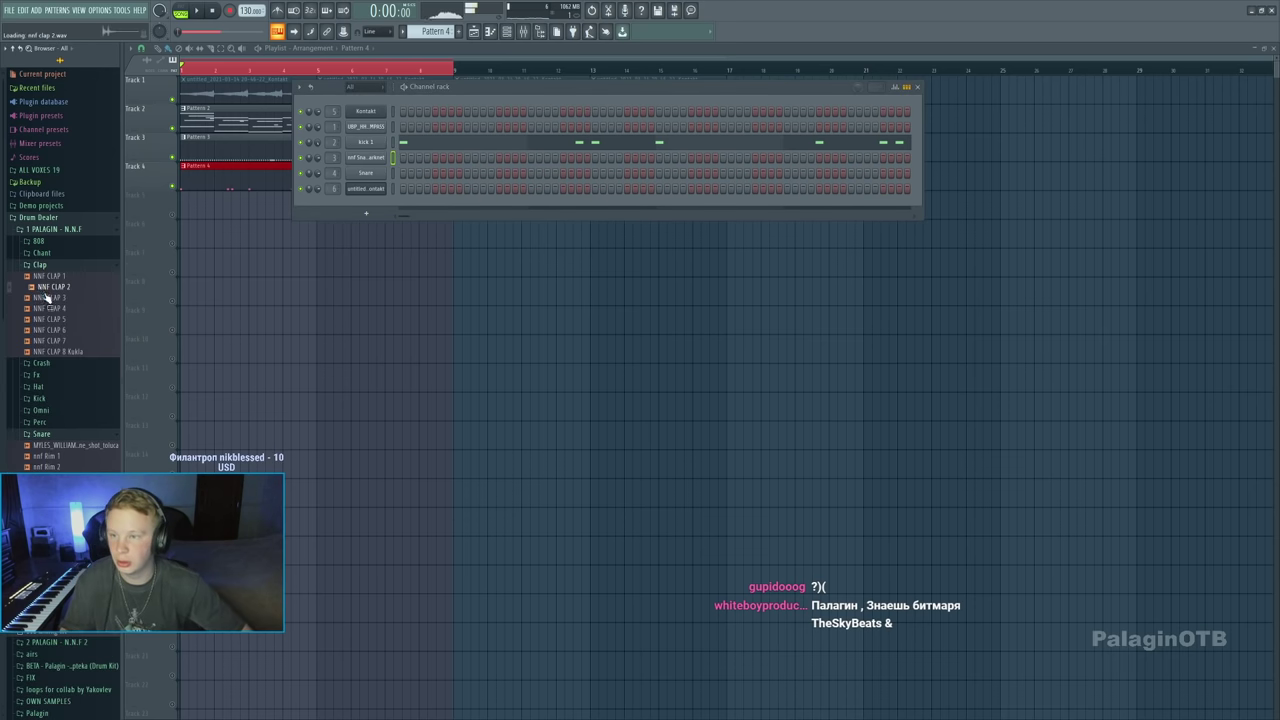
pyautogui.click(50, 229)
pyautogui.click(50, 241)
pyautogui.click(40, 276)
pyautogui.click(48, 288)
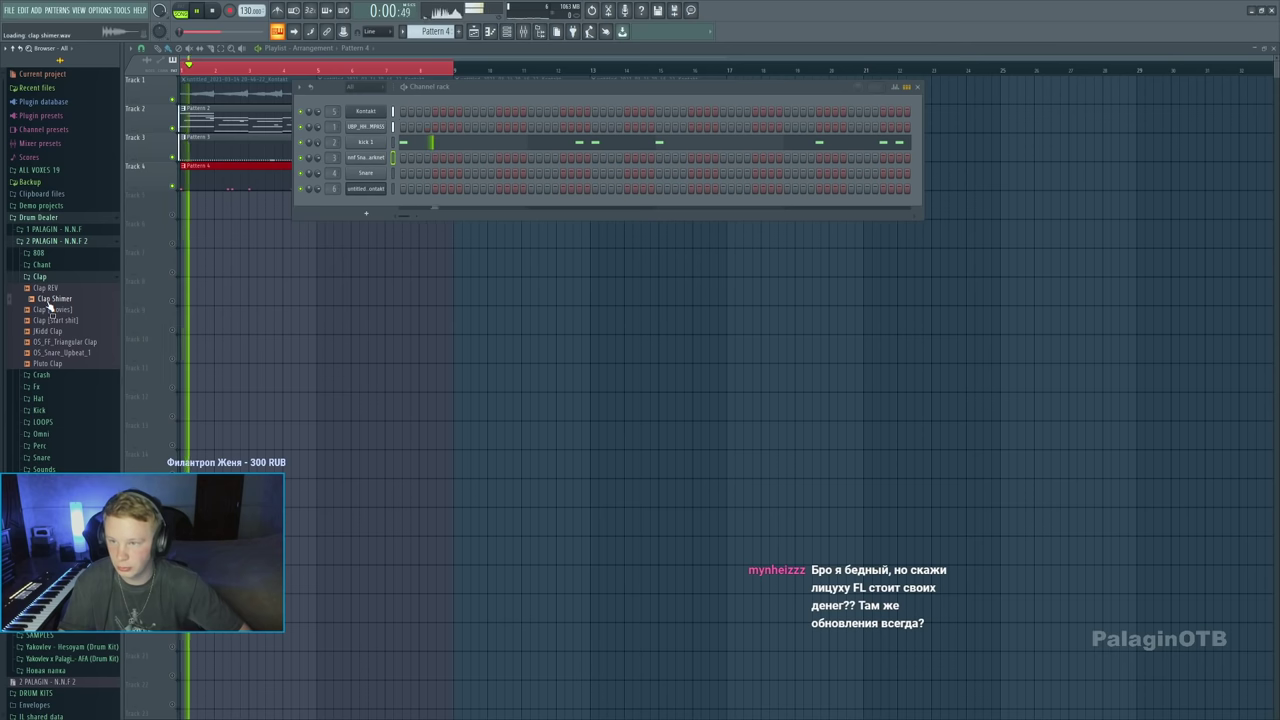
pyautogui.click(48, 309)
pyautogui.click(48, 320)
pyautogui.click(47, 331)
pyautogui.click(50, 342)
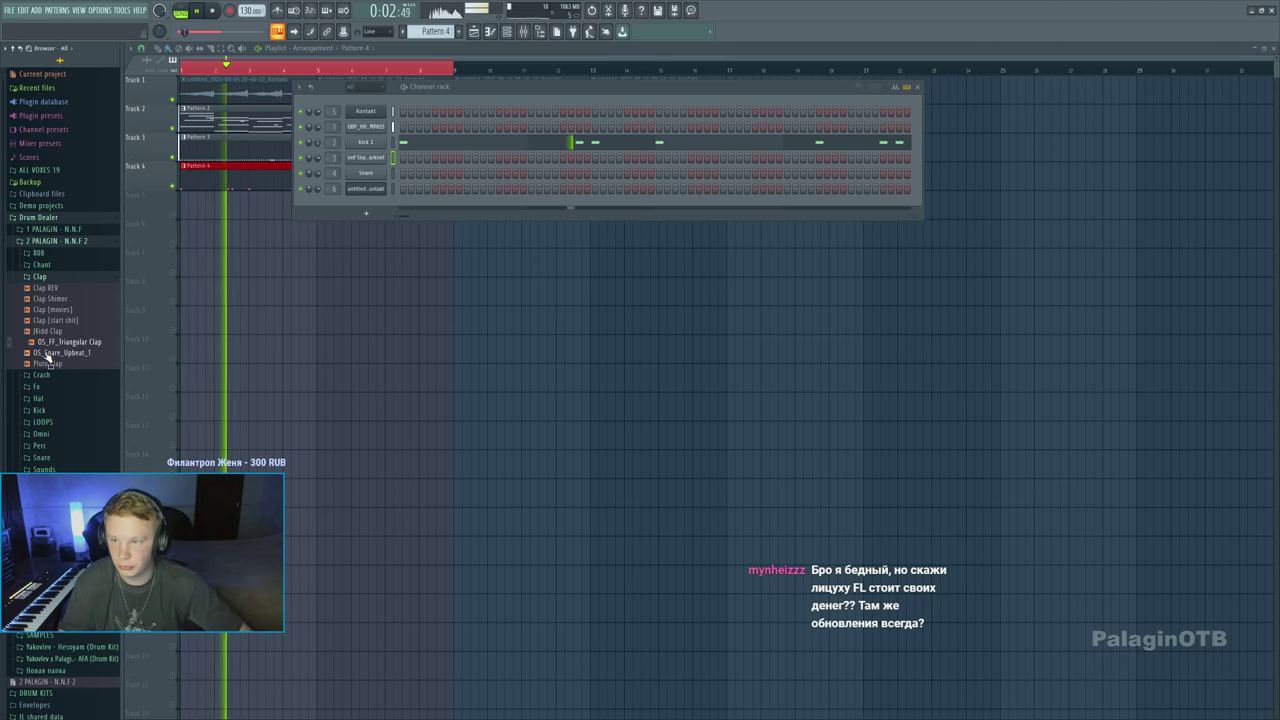
pyautogui.moveTo(47, 355); pyautogui.dragTo(370, 204)
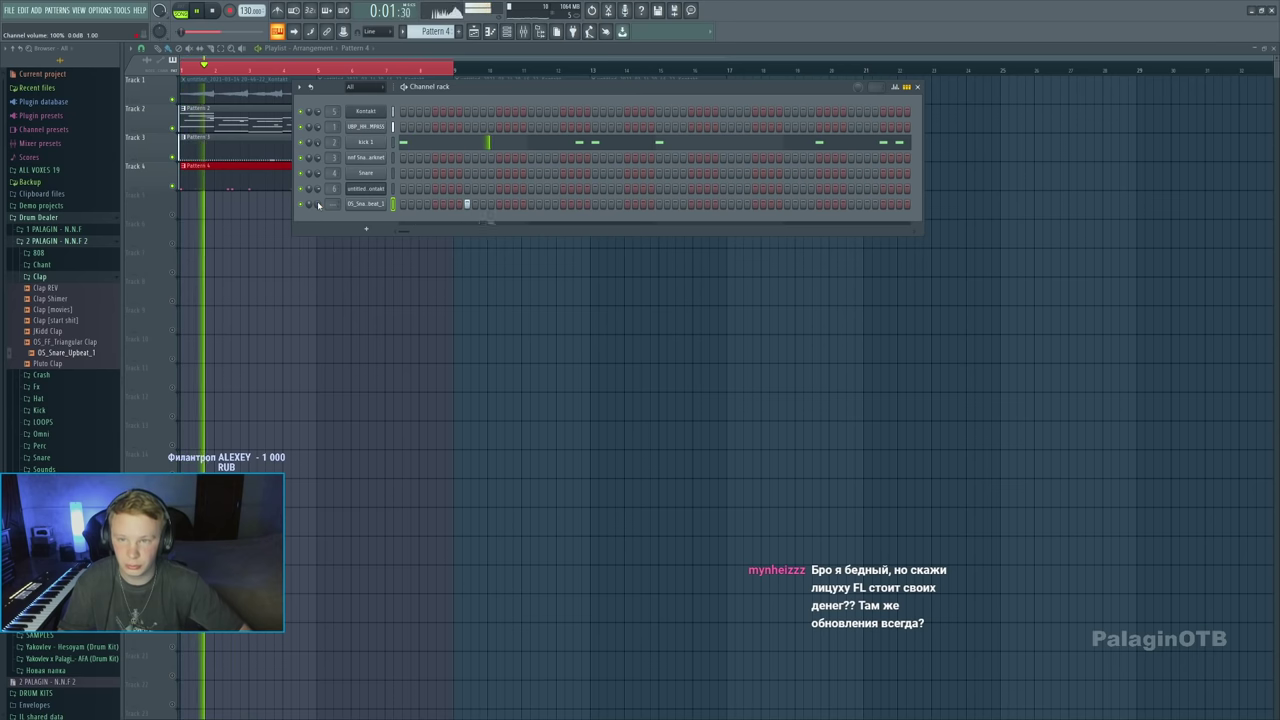
# Place OS_Snare_Upbeat_1 hits on C5 in Pattern 4, one per bar in bars 1 to 6 and two each in bars 7 and 8
pyautogui.press('F7')
pyautogui.click(325, 409)
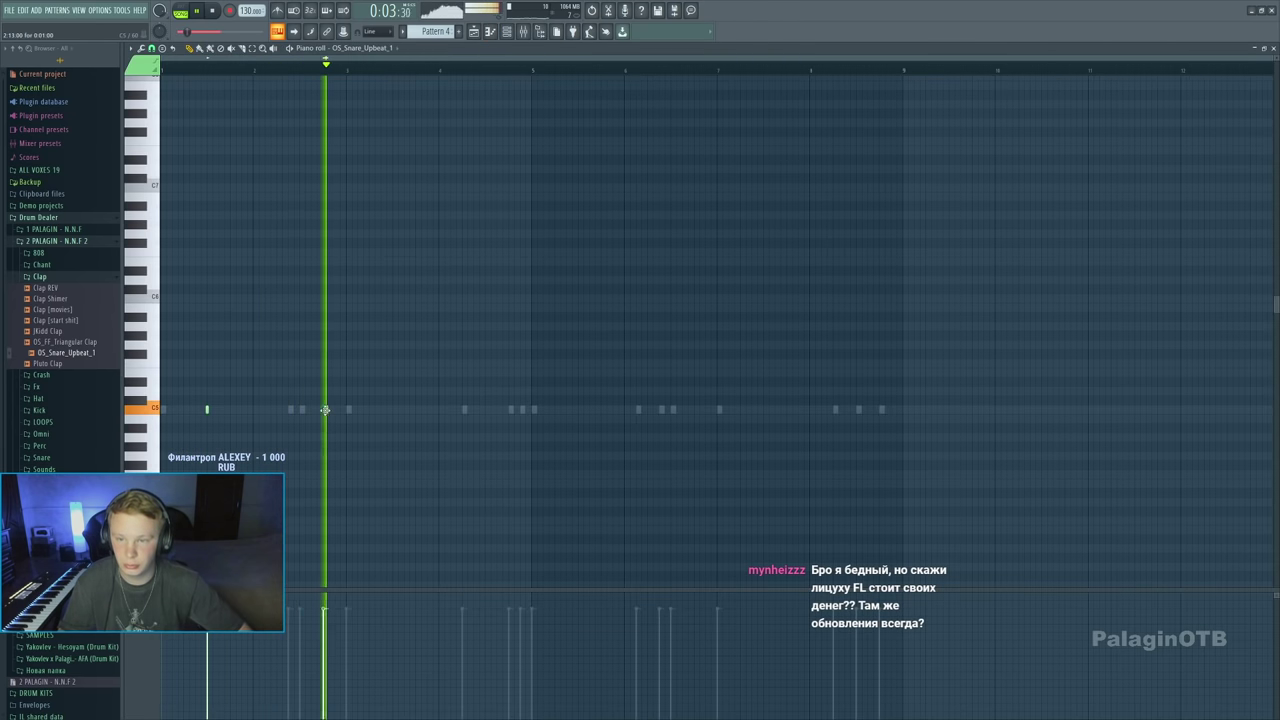
pyautogui.click(395, 409)
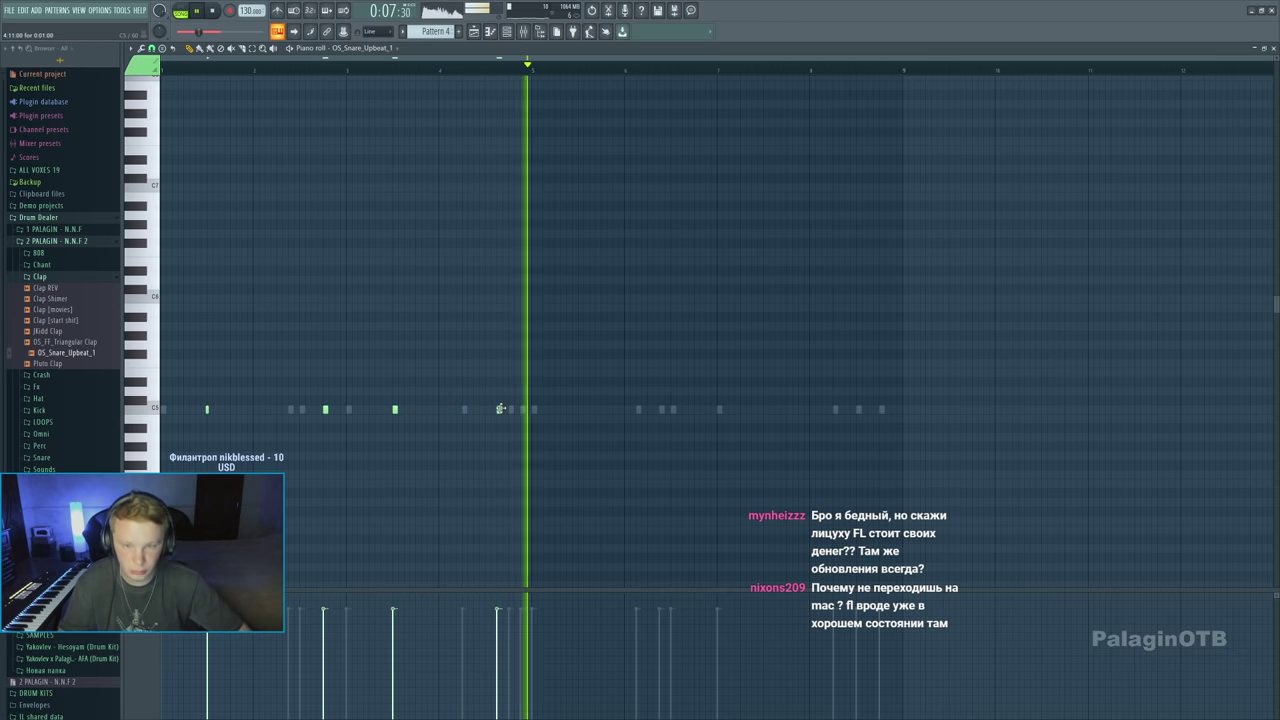
pyautogui.click(580, 409)
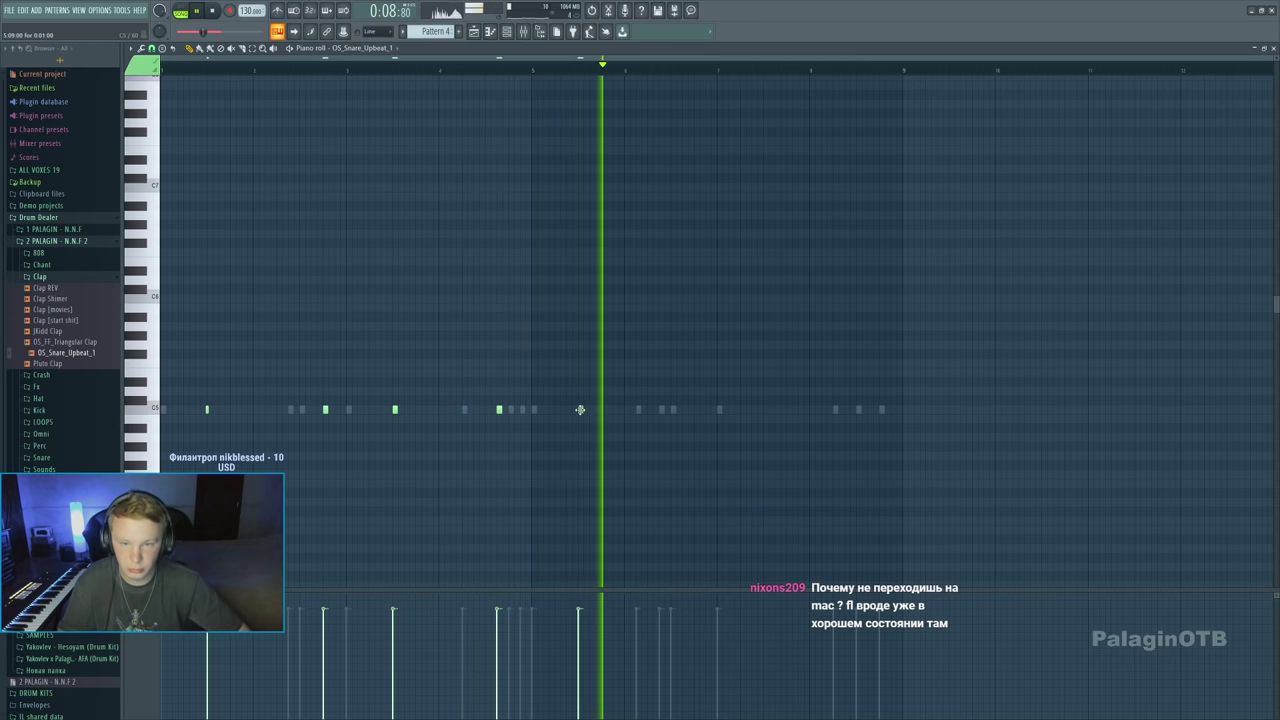
pyautogui.click(697, 409)
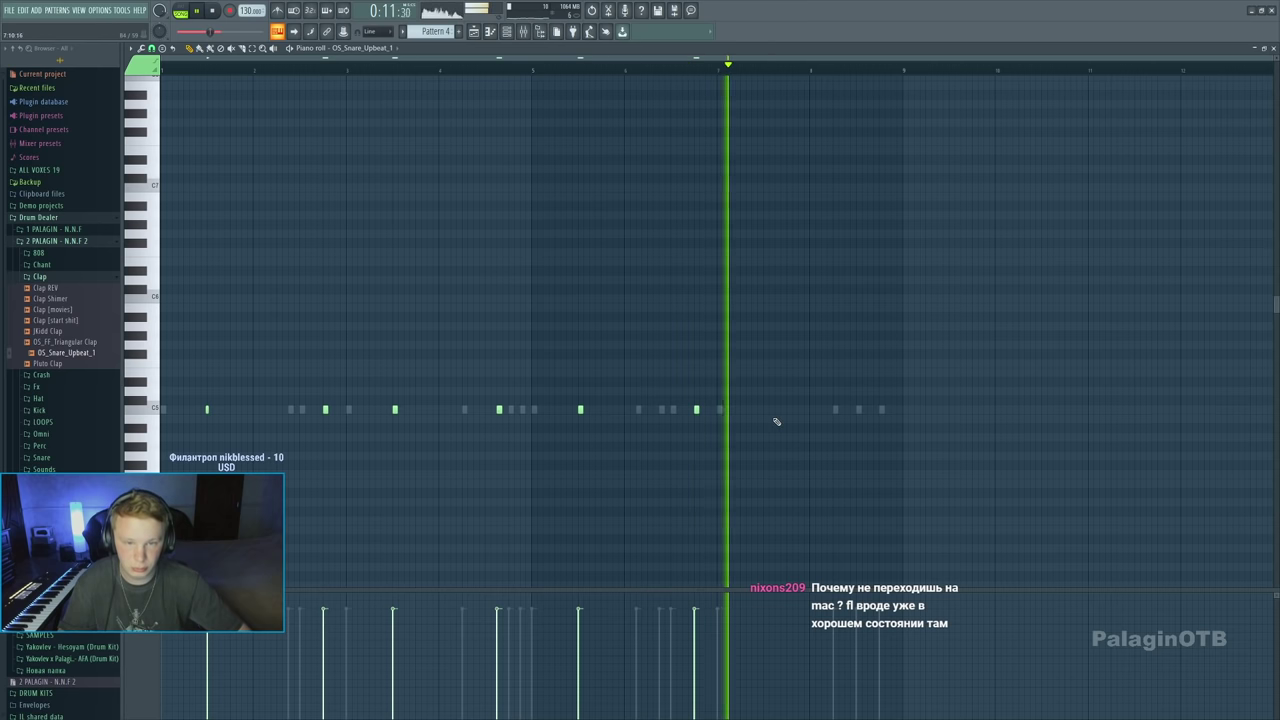
pyautogui.click(766, 409)
pyautogui.click(800, 409)
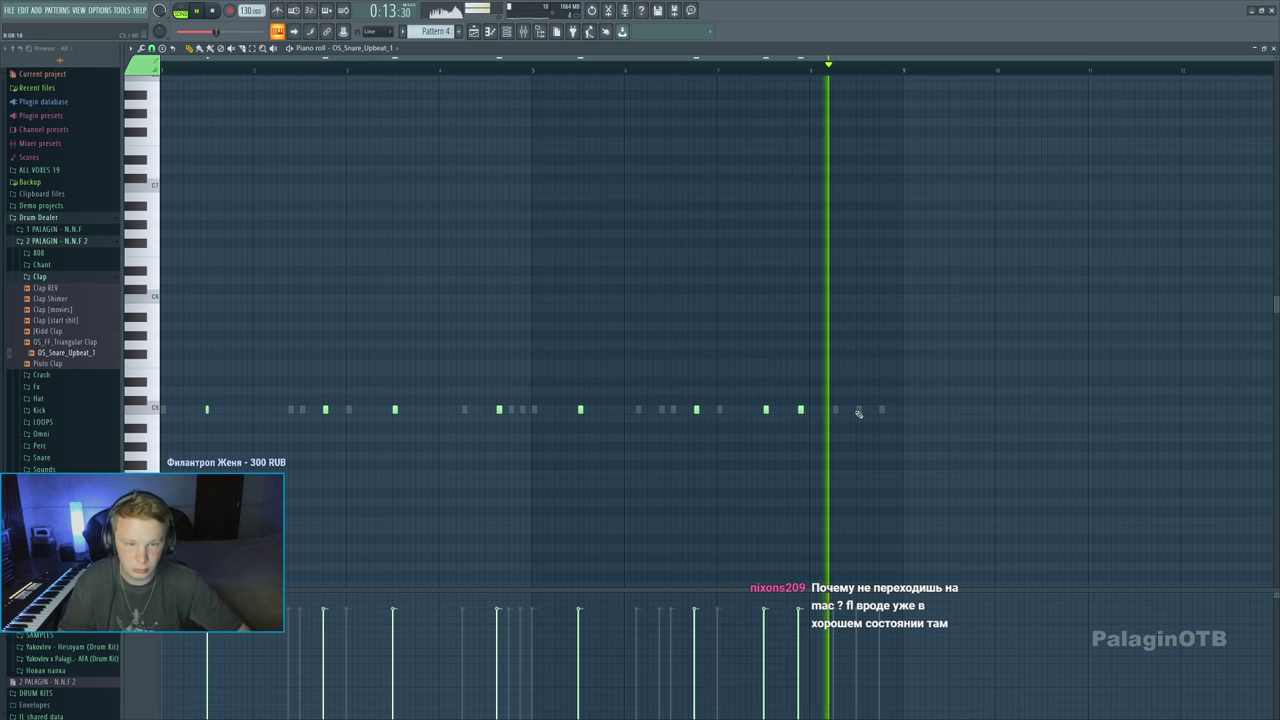
pyautogui.click(870, 409)
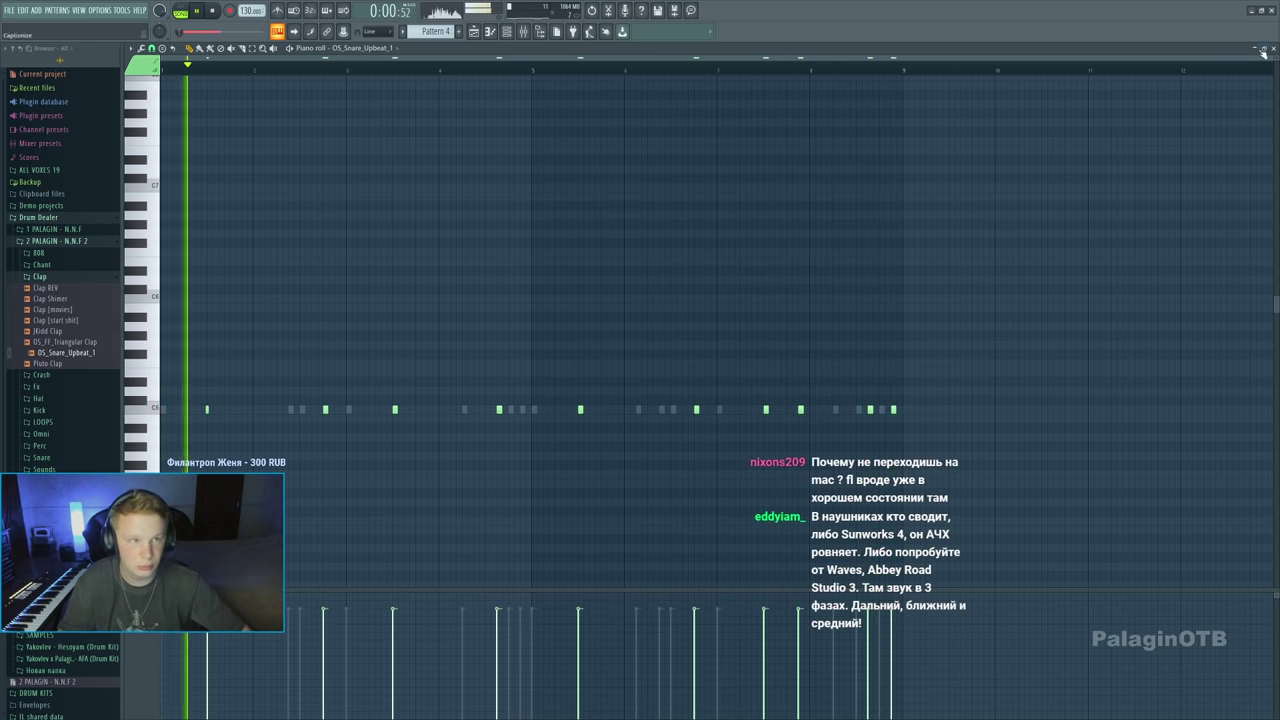
pyautogui.press('F7')
# Try adding and shifting kicks around the last kick of bar 8 in Pattern 4
pyautogui.press('F7')
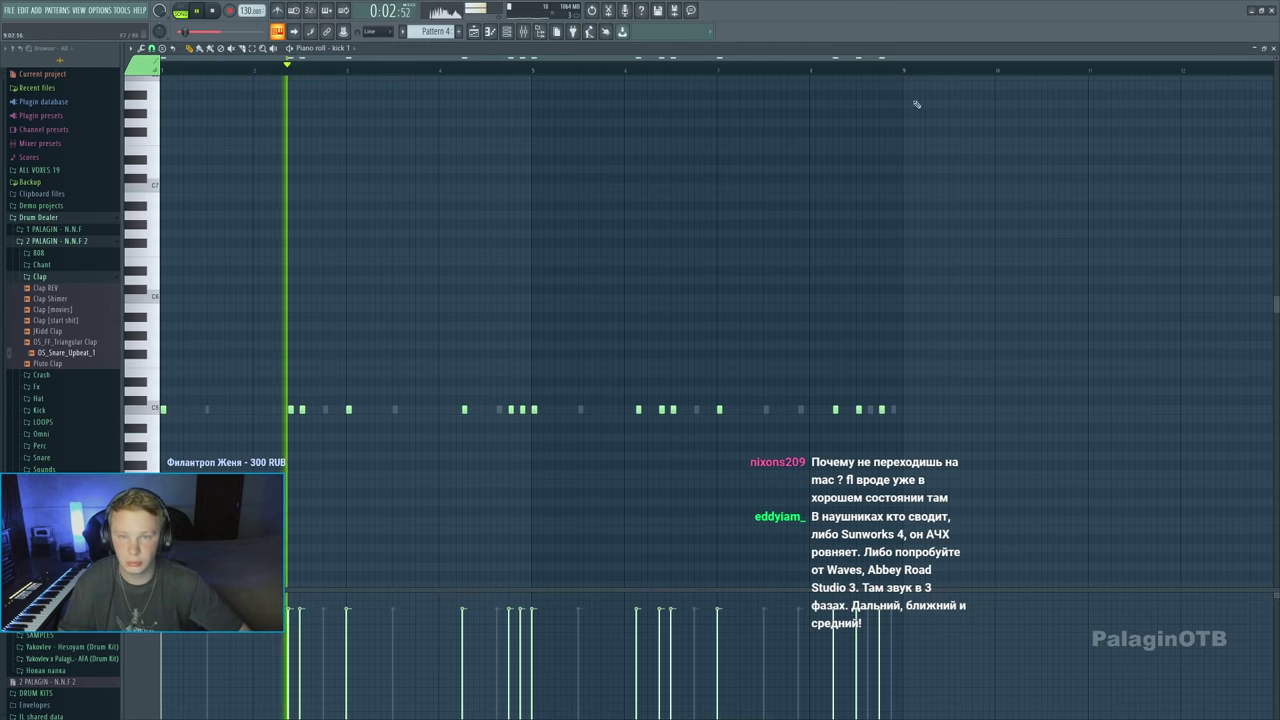
pyautogui.click(887, 409)
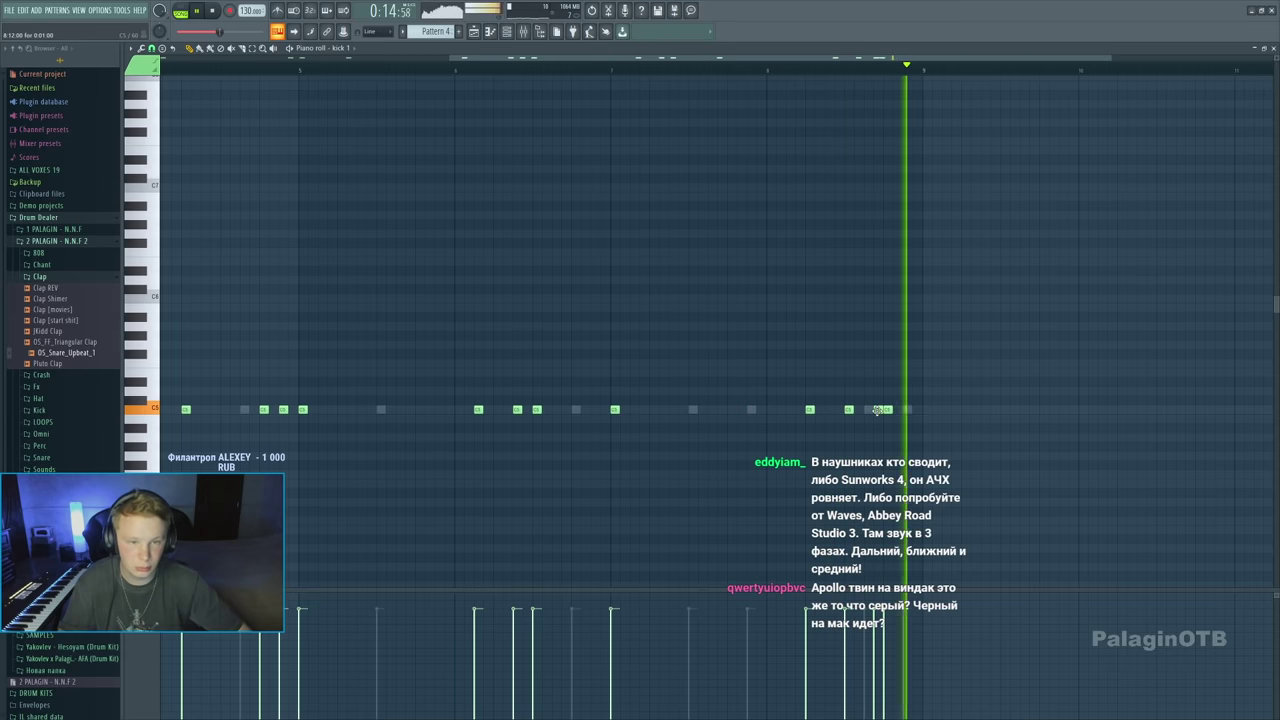
pyautogui.moveTo(887, 409); pyautogui.dragTo(878, 409)
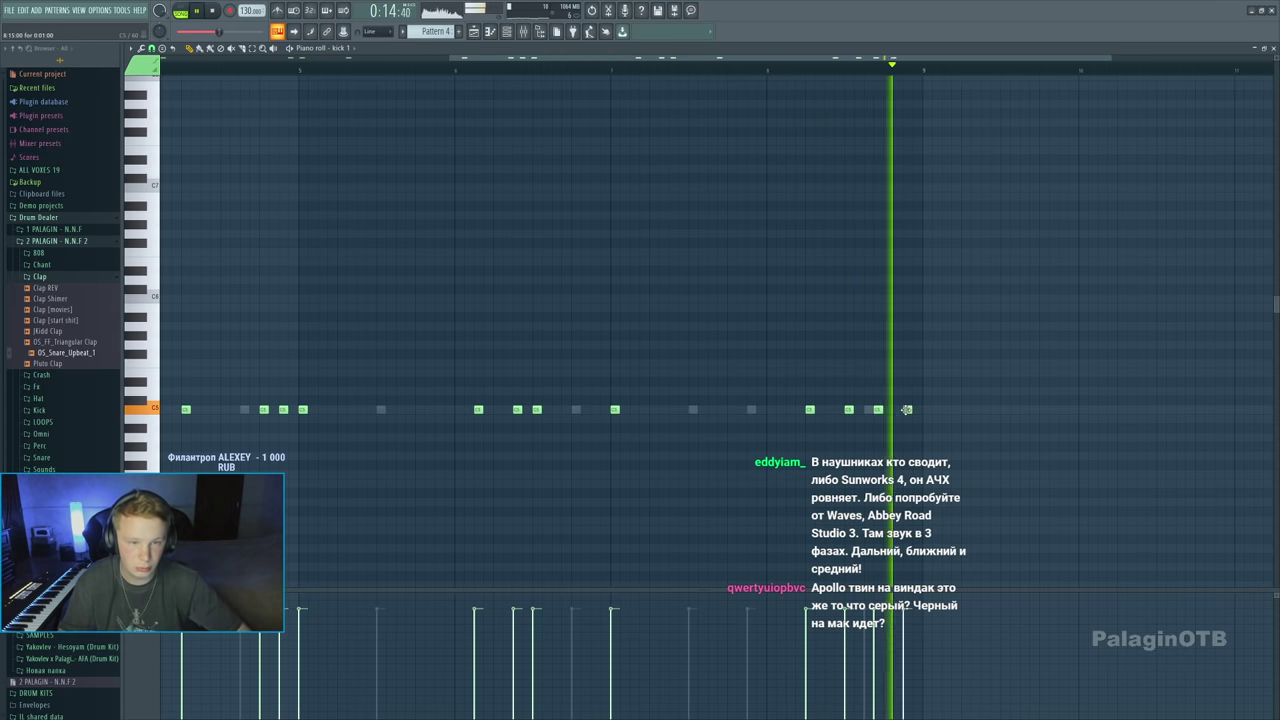
pyautogui.click(908, 409)
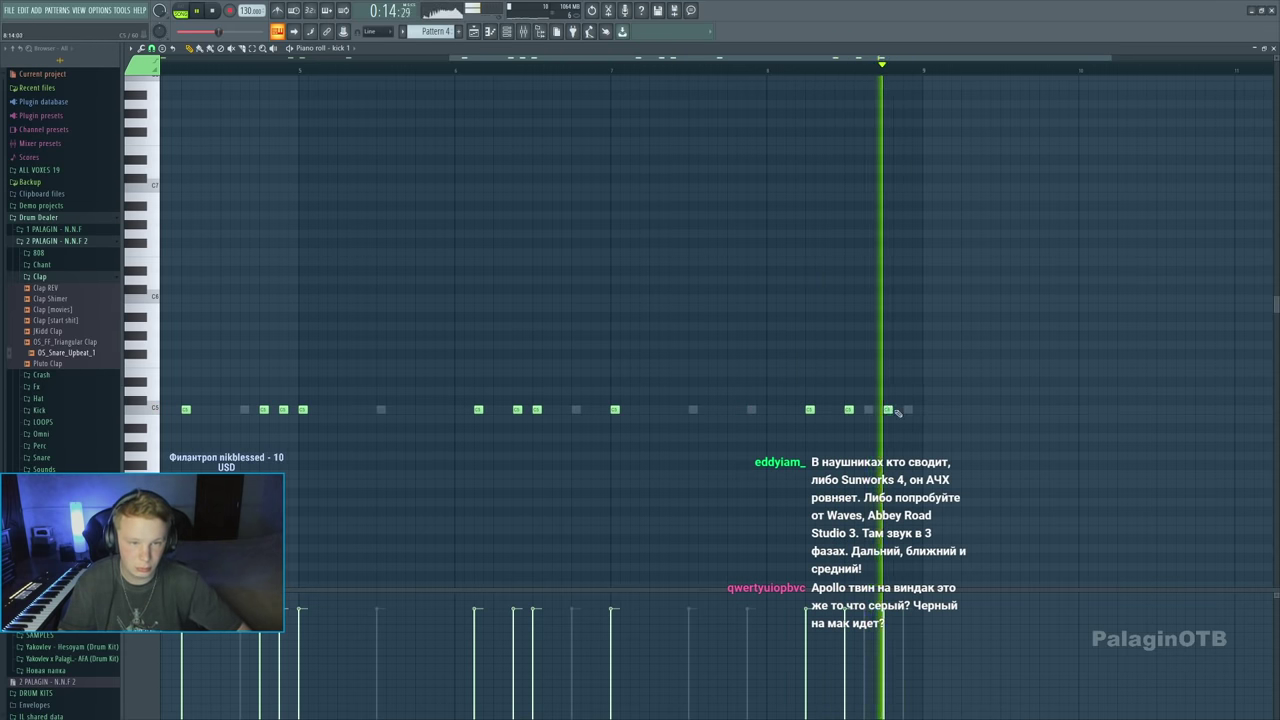
pyautogui.moveTo(908, 409); pyautogui.dragTo(893, 409)
pyautogui.click(1271, 47)
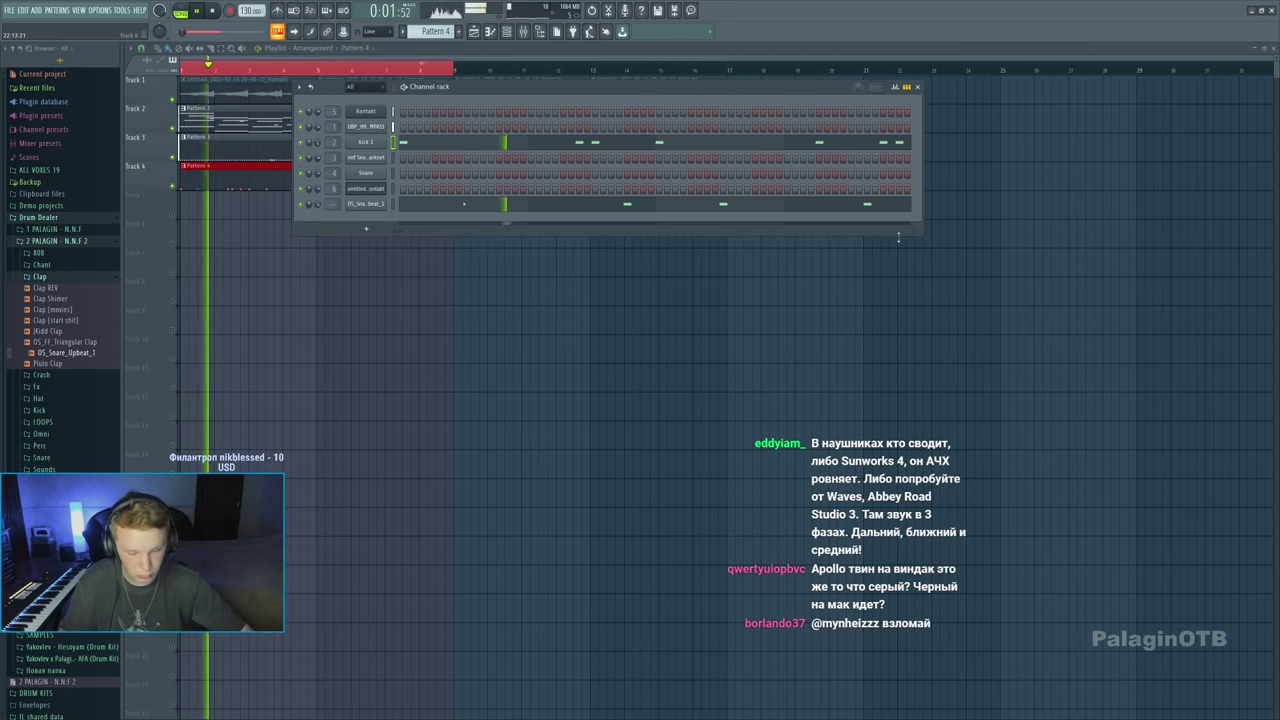
# Duplicate the Pattern 3 and Pattern 4 clips into bars 9 to 16 of the playlist
pyautogui.press('F6')
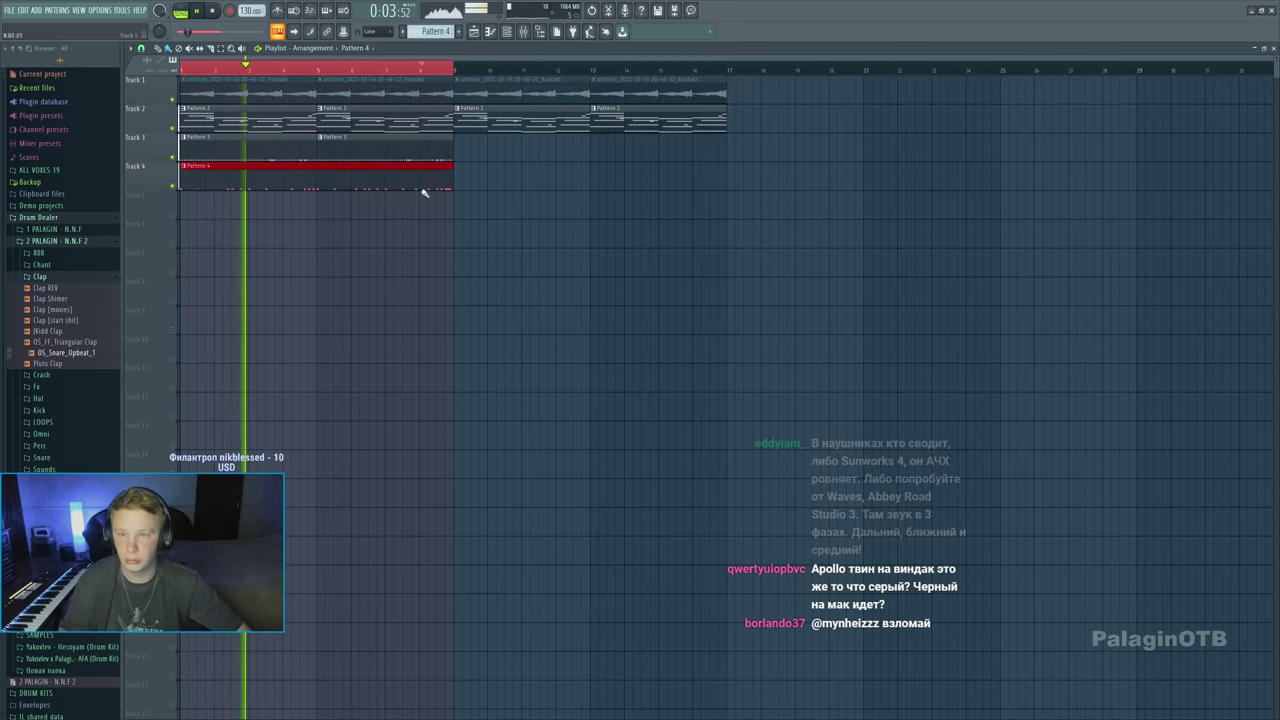
pyautogui.click(359, 138)
pyautogui.hotkey('ctrl', 'b')
pyautogui.hotkey('ctrl', 'b')
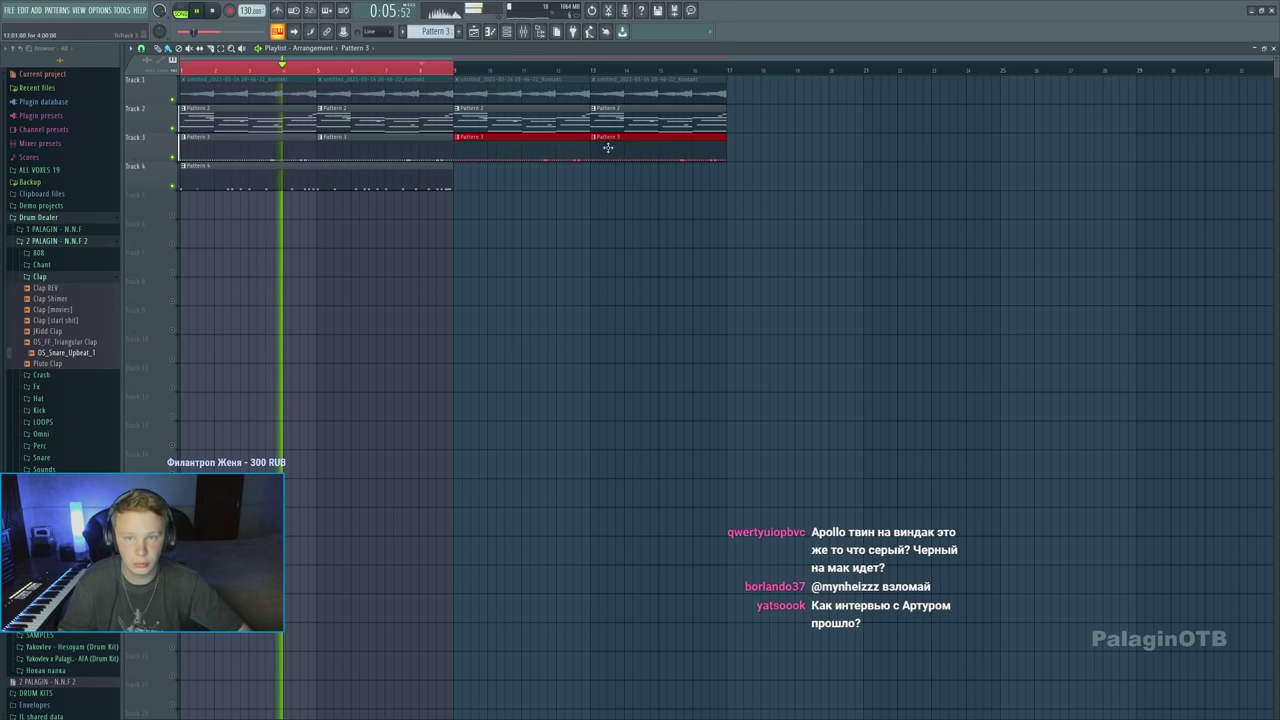
pyautogui.click(461, 176)
pyautogui.hotkey('ctrl', 'b')
# Solo playlist track 2 and render the Kontakt mixer track over bars 1 to 8 to an audio clip on track 5
pyautogui.moveTo(181, 68); pyautogui.dragTo(301, 78)
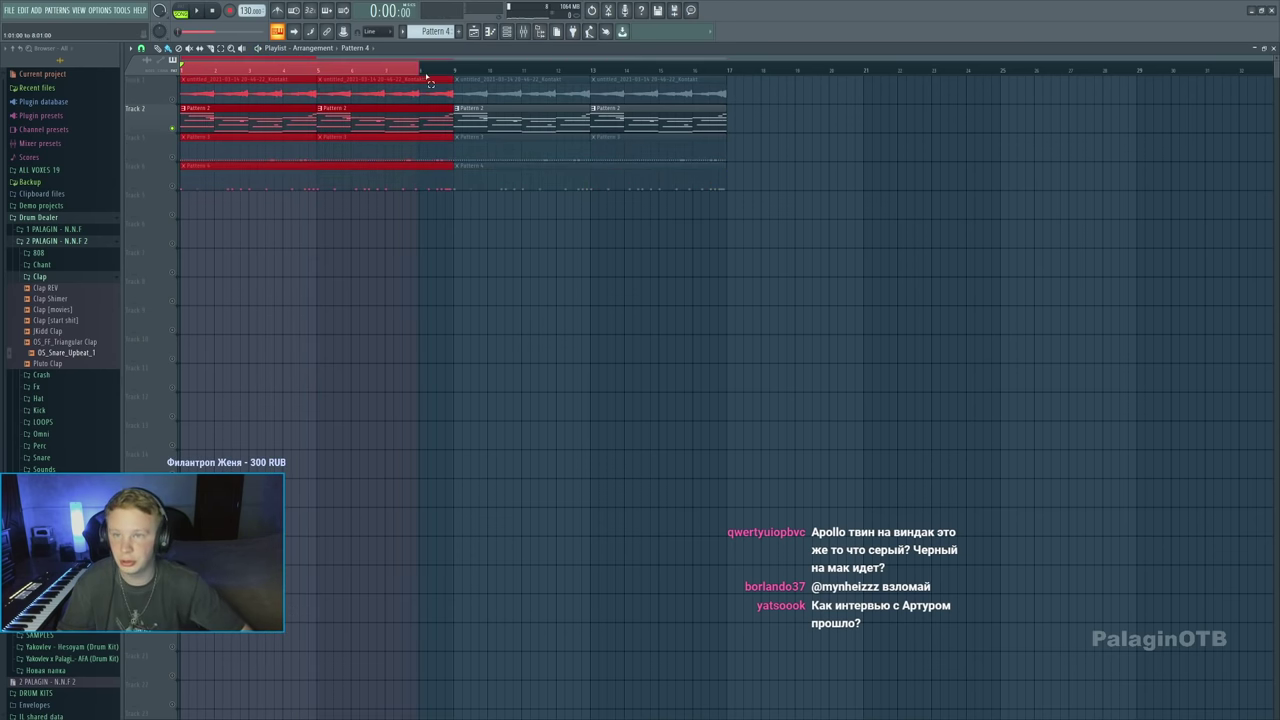
pyautogui.click(522, 31)
pyautogui.click(279, 345)
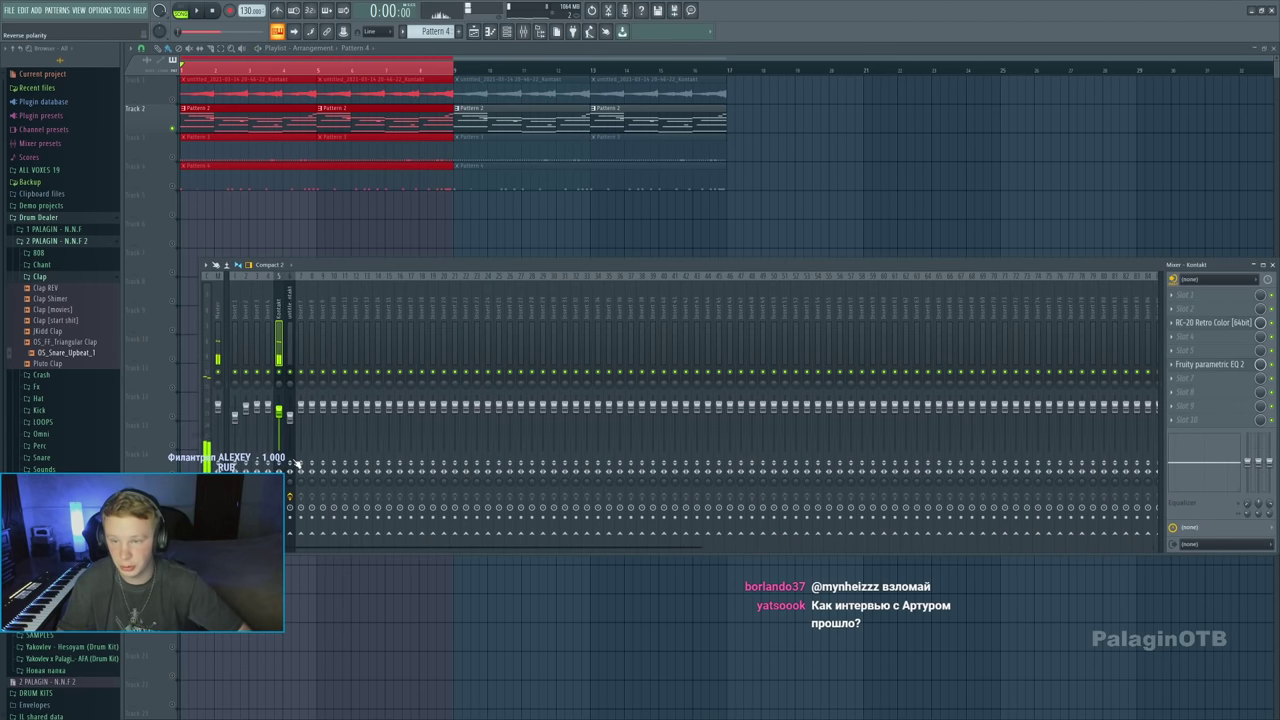
pyautogui.click(1236, 327)
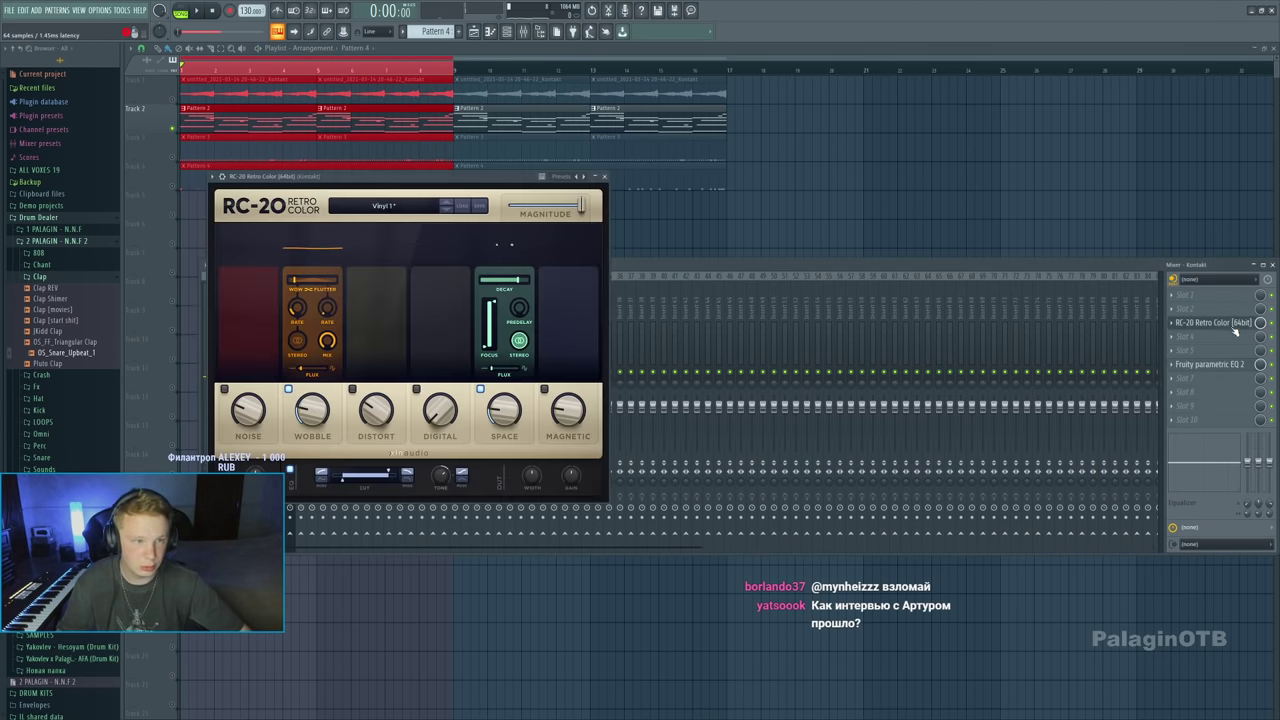
pyautogui.click(1257, 326)
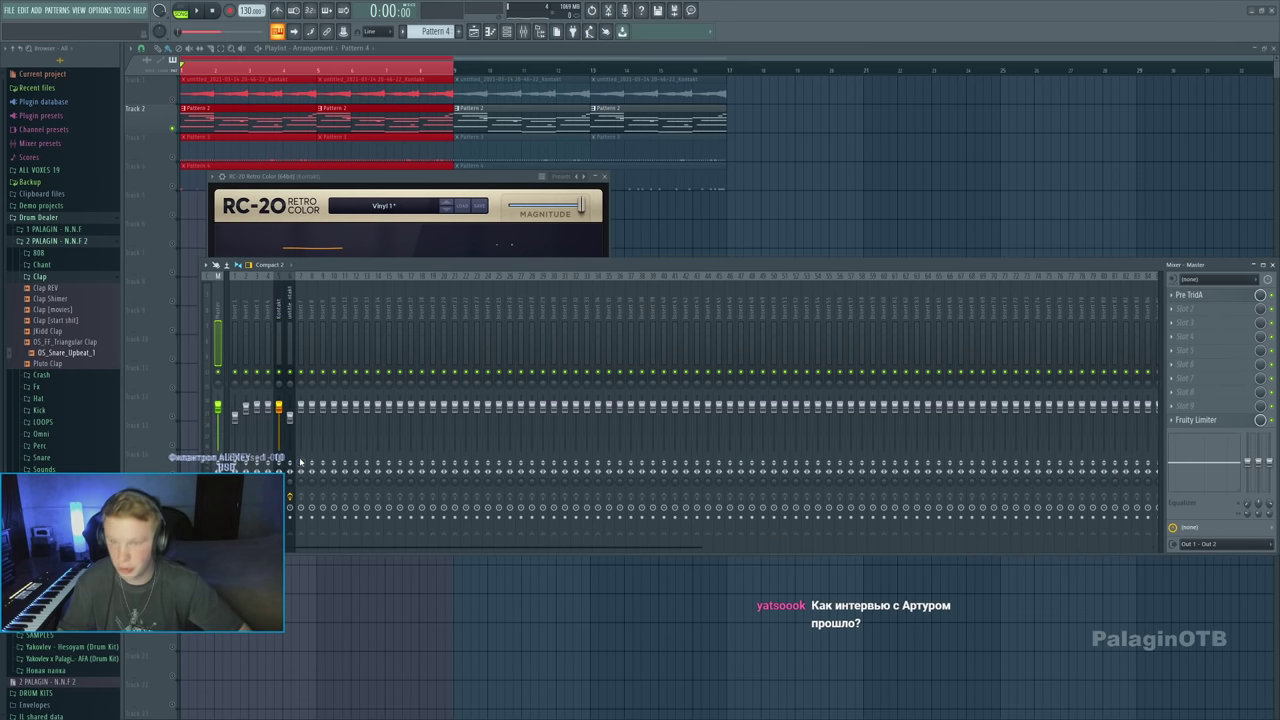
pyautogui.click(497, 245)
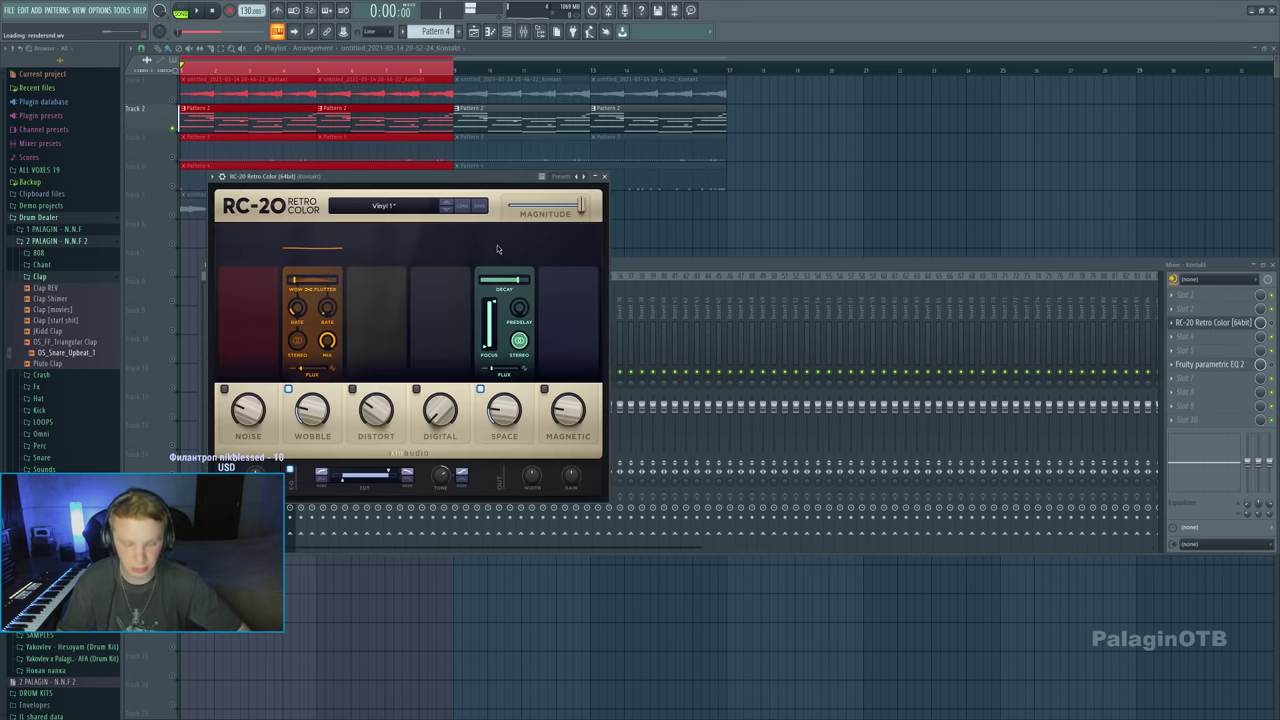
pyautogui.click(263, 148)
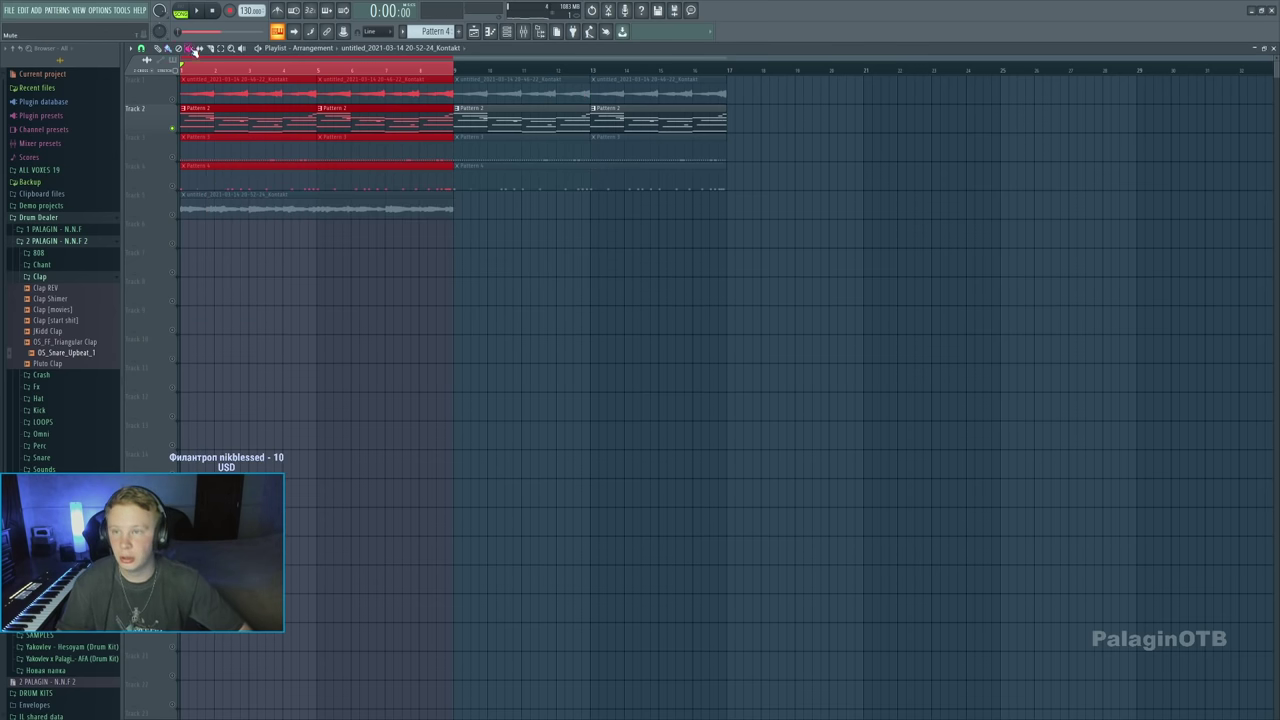
# Solo playlist track 5 and route the rendered Kontakt audio clip to mixer track 5
pyautogui.click(388, 118)
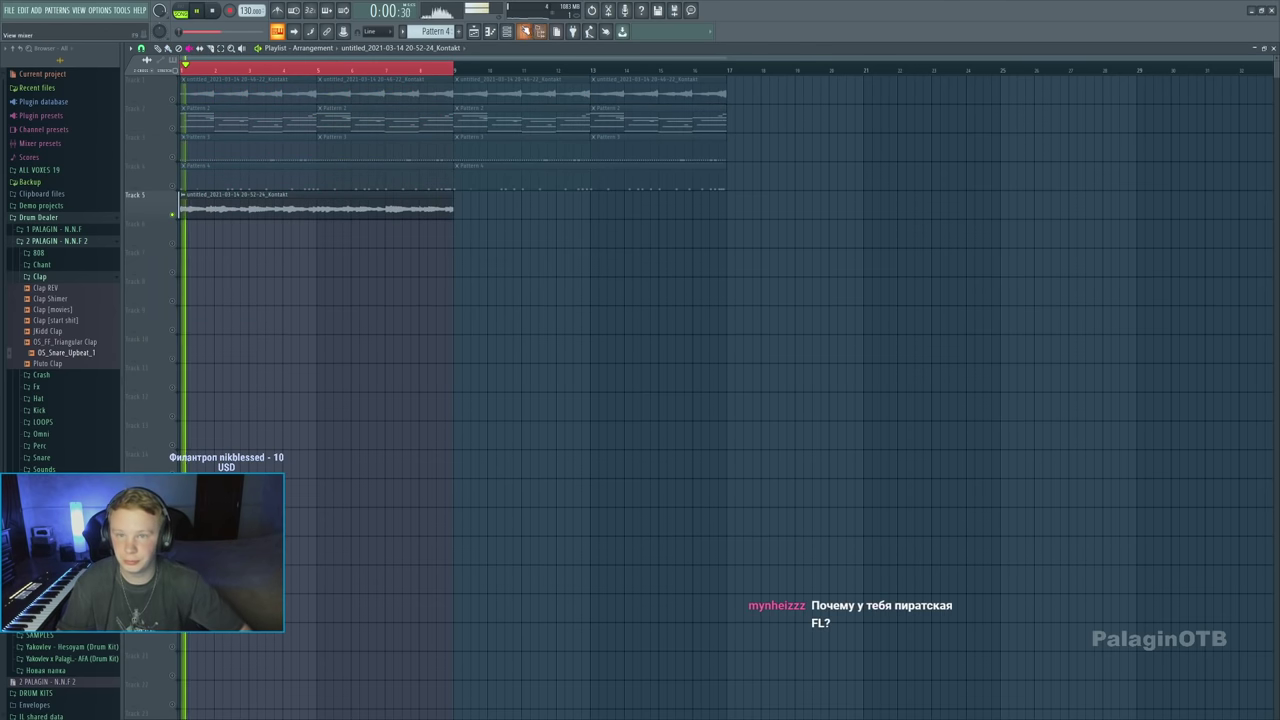
pyautogui.click(250, 194)
pyautogui.press('F9')
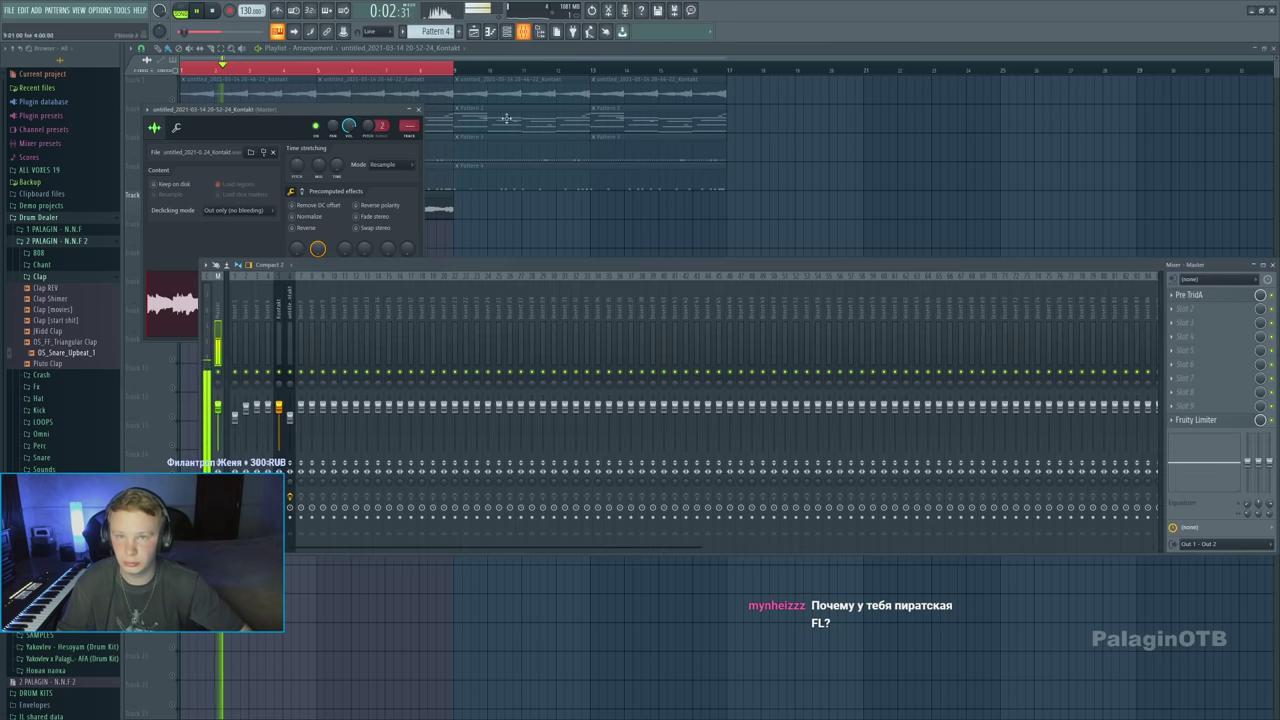
pyautogui.click(281, 333)
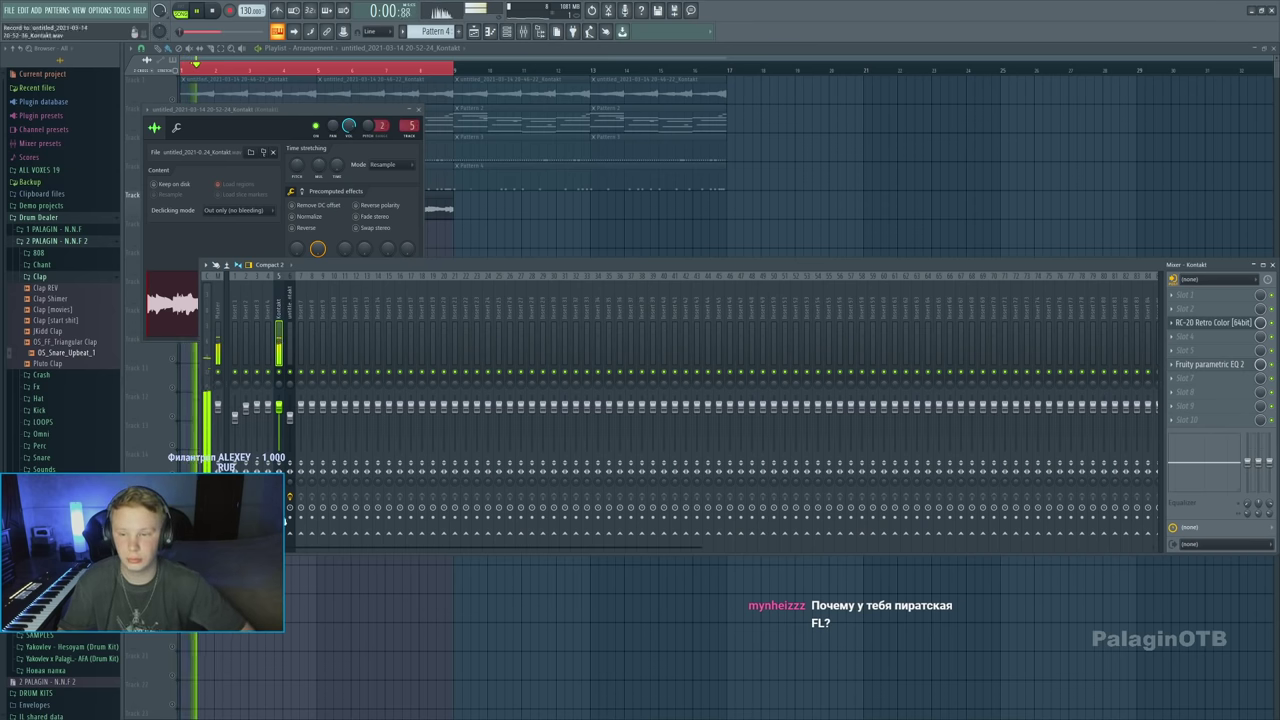
# Duplicate the rendered clip into bars 9 to 16 on track 5 and mute the Pattern 2 clips in bars 1 to 8
pyautogui.click(507, 47)
pyautogui.click(459, 204)
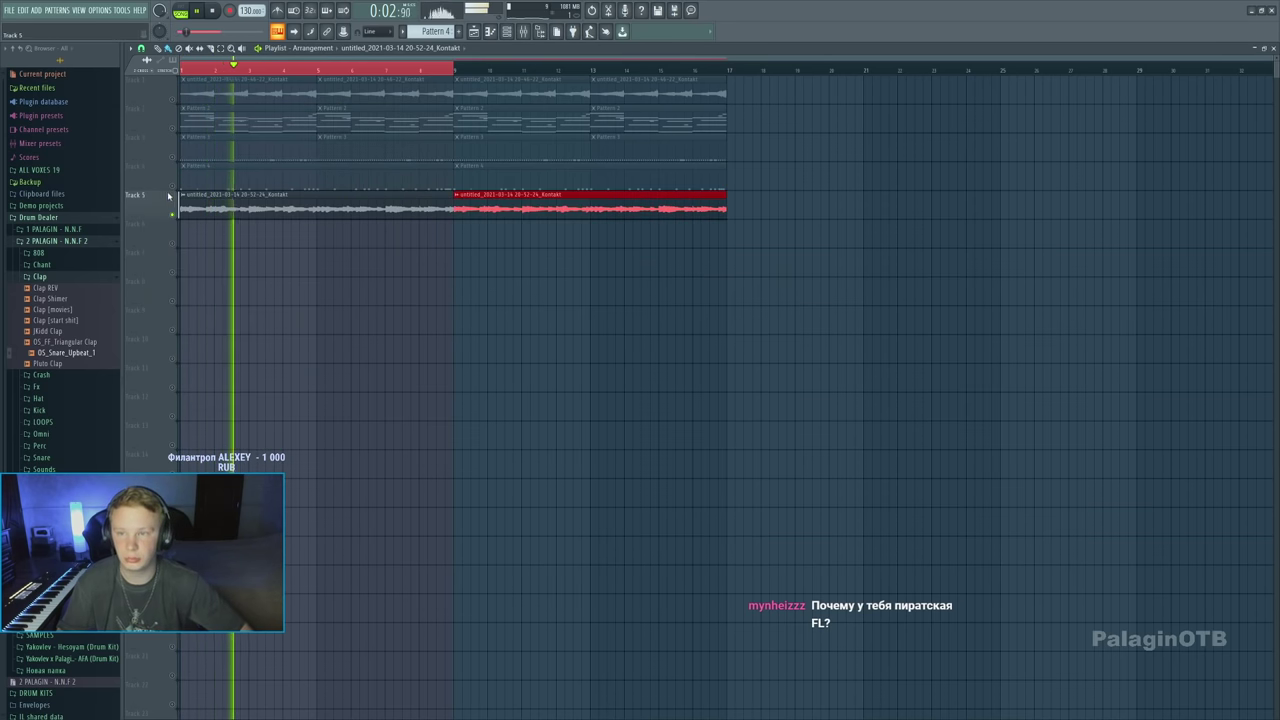
pyautogui.scroll(-2, 371, 280)
pyautogui.scroll(2, 371, 280)
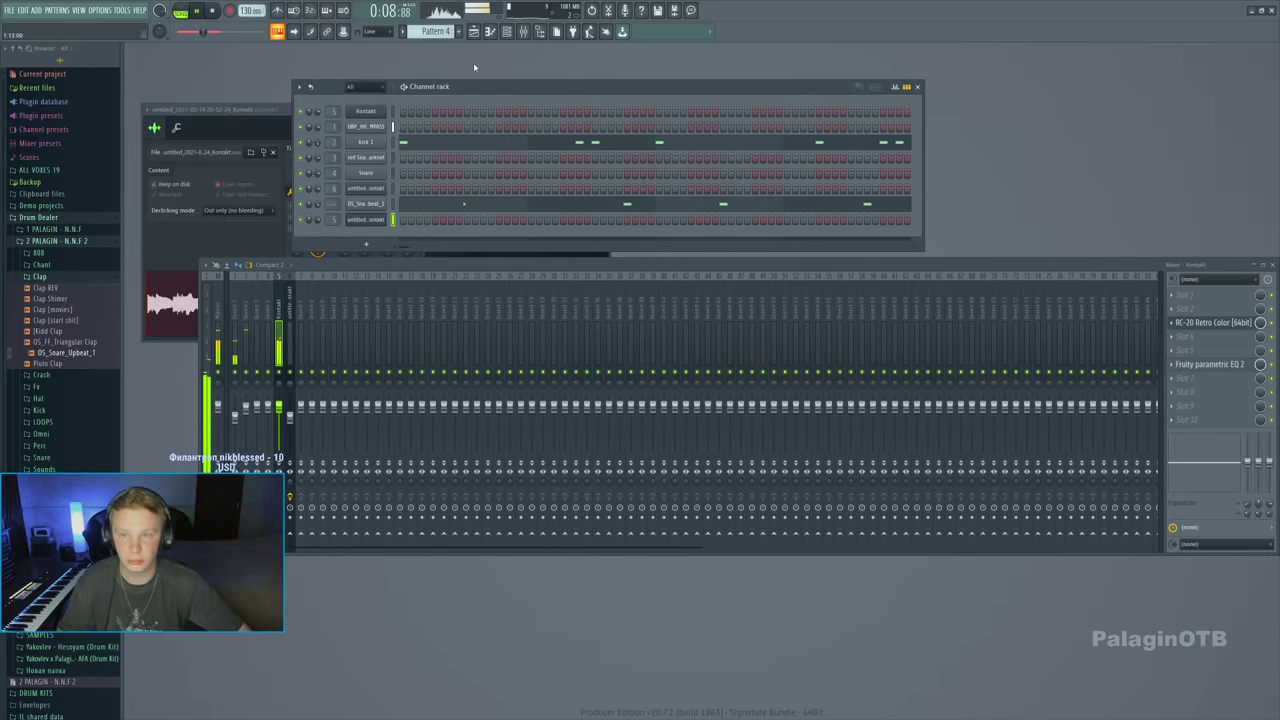
# Create Pattern 5 and add Drilluminati - Jedlak 808 from the N.N.F 2 kit as a new channel
pyautogui.click(460, 31)
pyautogui.click(50, 278)
pyautogui.click(40, 253)
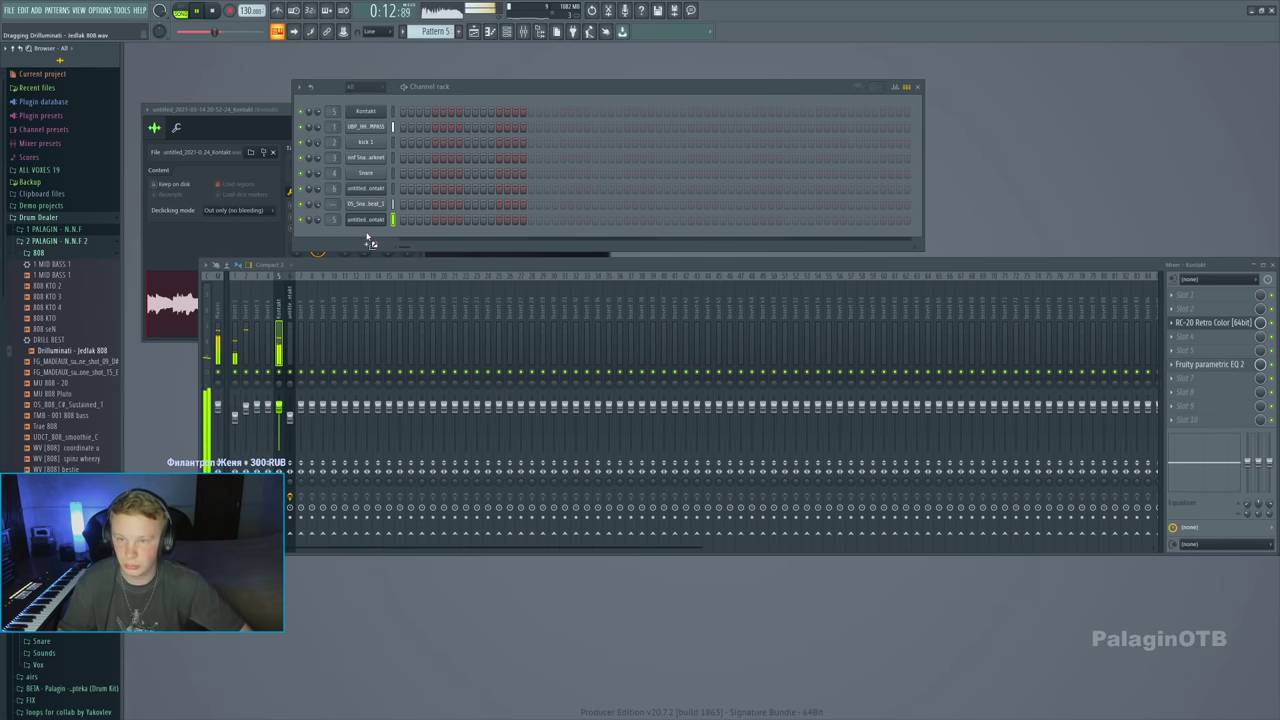
pyautogui.moveTo(370, 242); pyautogui.dragTo(370, 242)
# Set the Jedlak 808 channel up with a volume envelope and mono polyphony, and route it to mixer track 7
pyautogui.click(189, 141)
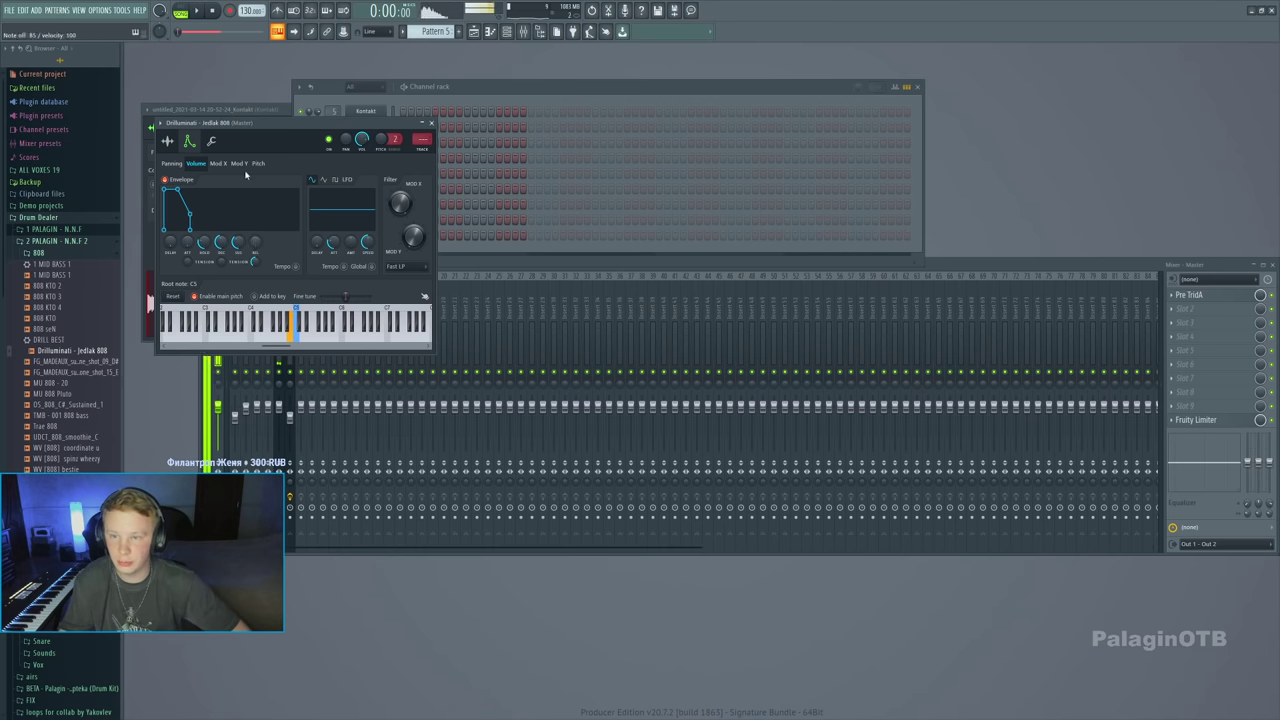
pyautogui.click(211, 141)
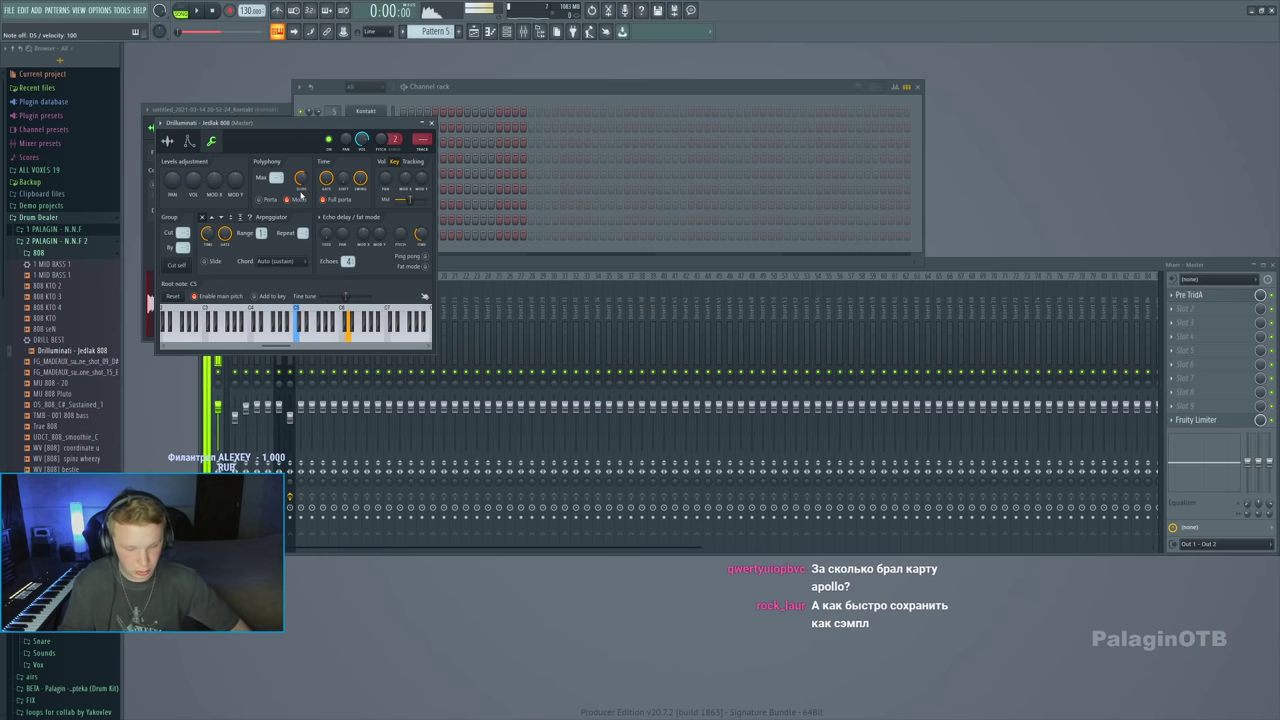
pyautogui.hotkey('ctrl', 'l')
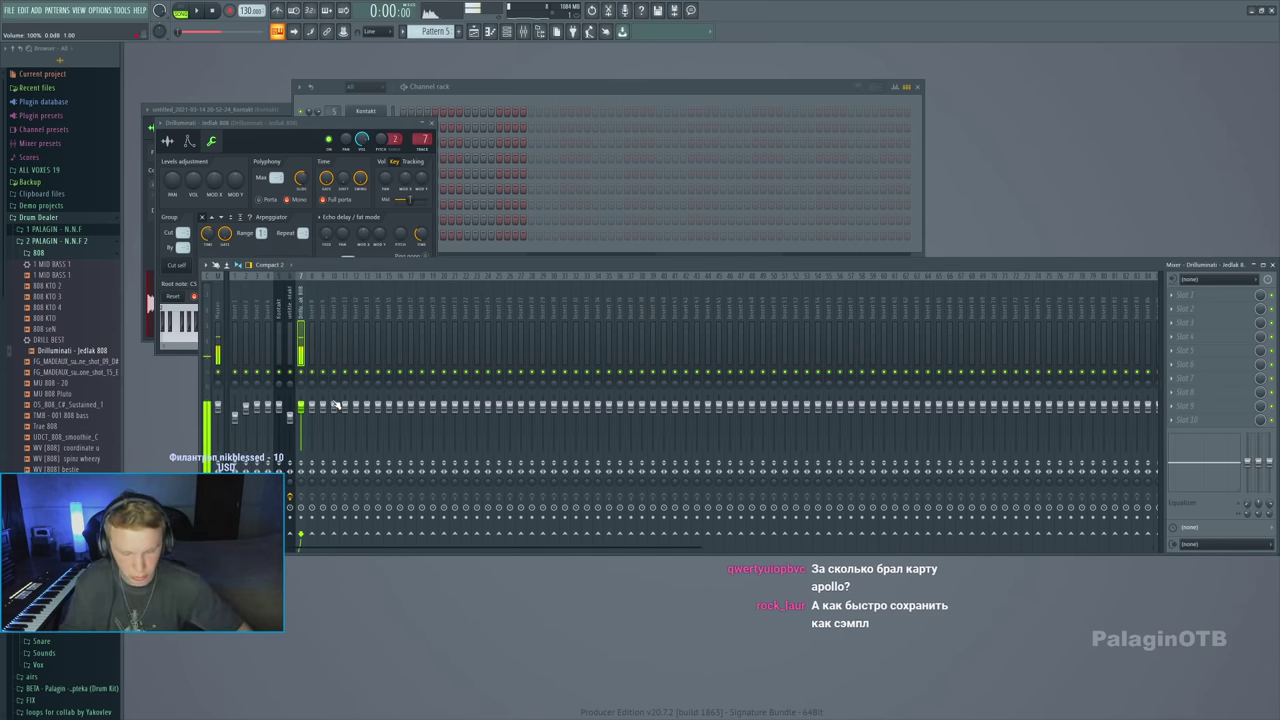
# Set the playlist time selection to bars 1 to 4 and play the arrangement
pyautogui.click(476, 33)
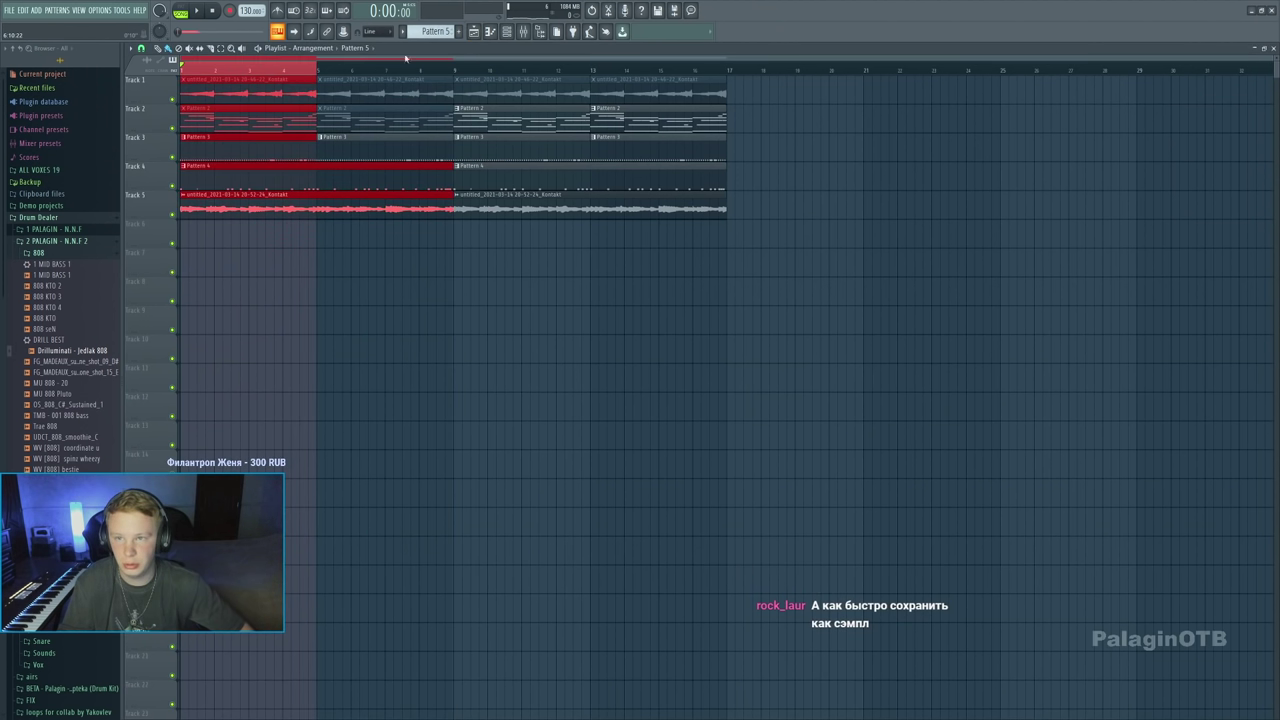
pyautogui.click(523, 33)
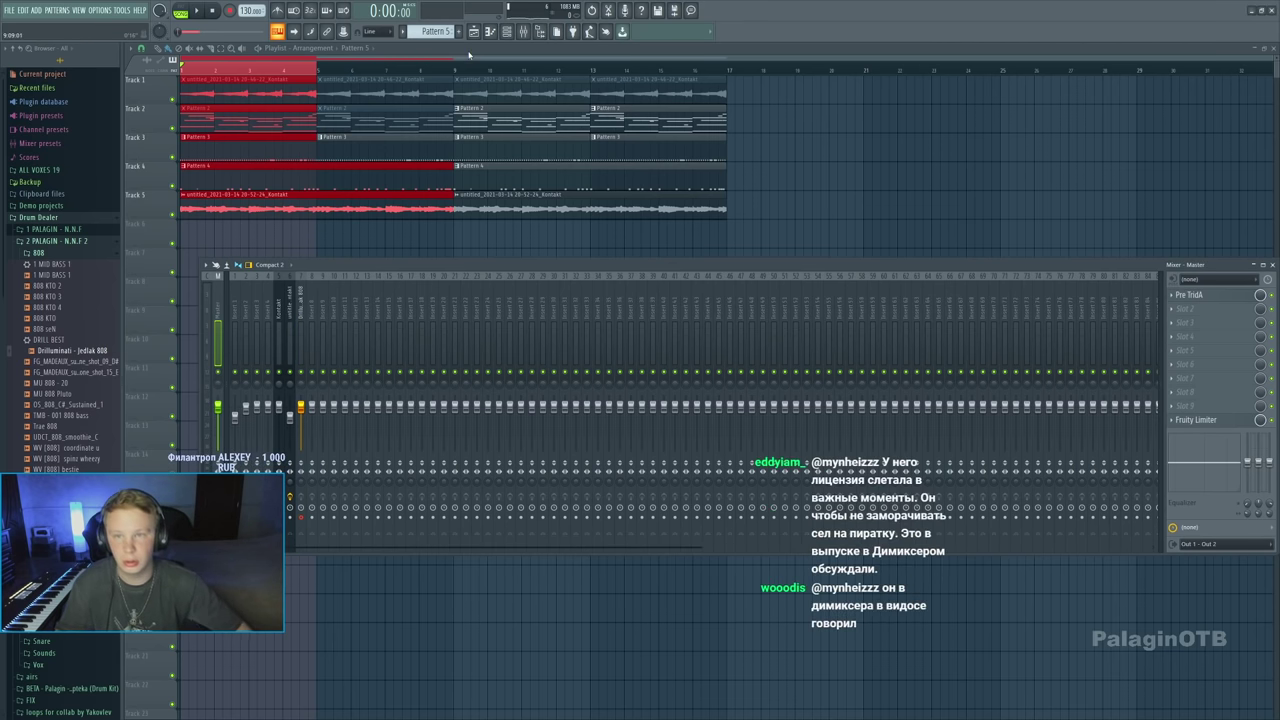
pyautogui.press('F9')
pyautogui.press('space')
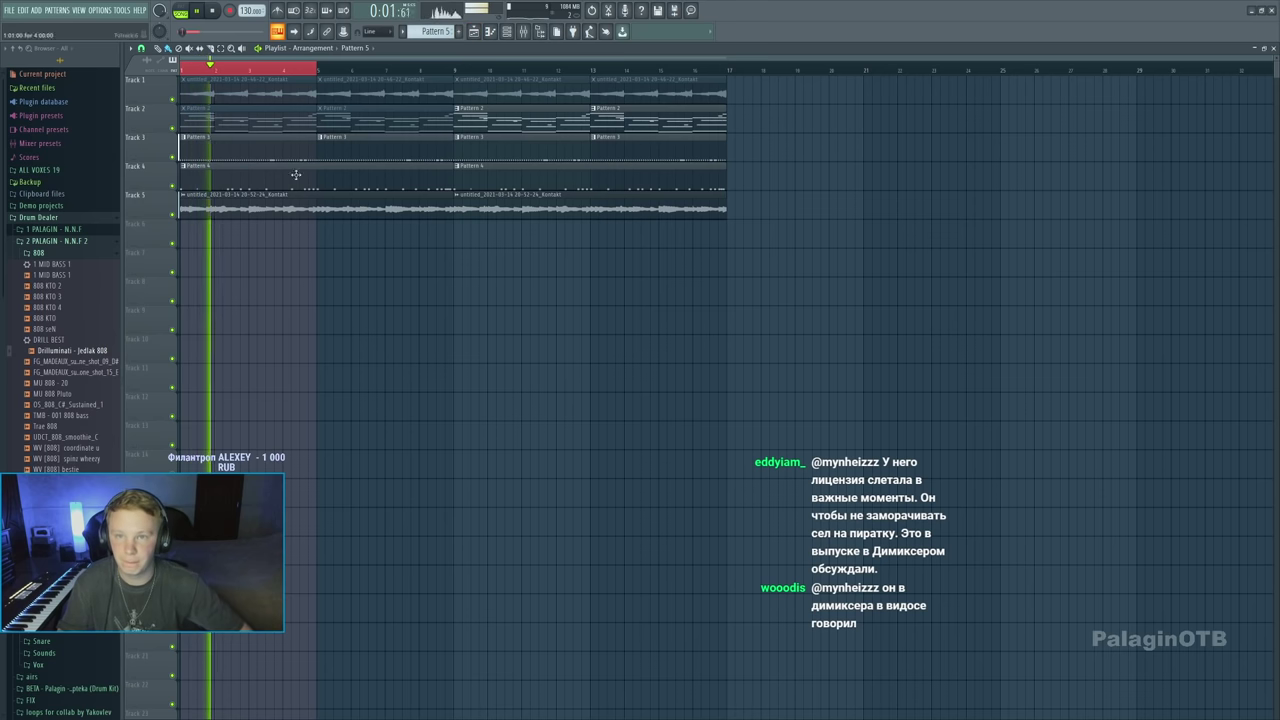
# Open the Jedlak 808's note editor in Pattern 5 and draw one-bar D6 and A5 notes in bars 1 and 2
pyautogui.press('F6')
pyautogui.press('F7')
pyautogui.press('space')
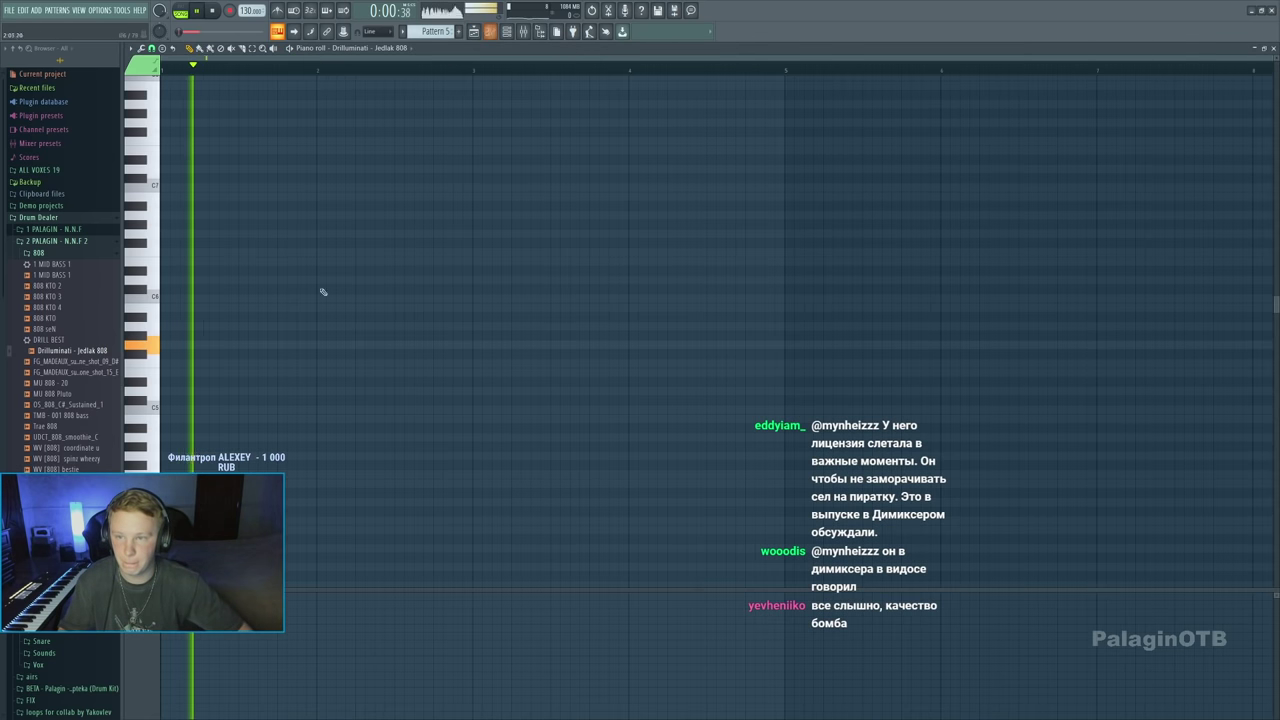
pyautogui.press('space')
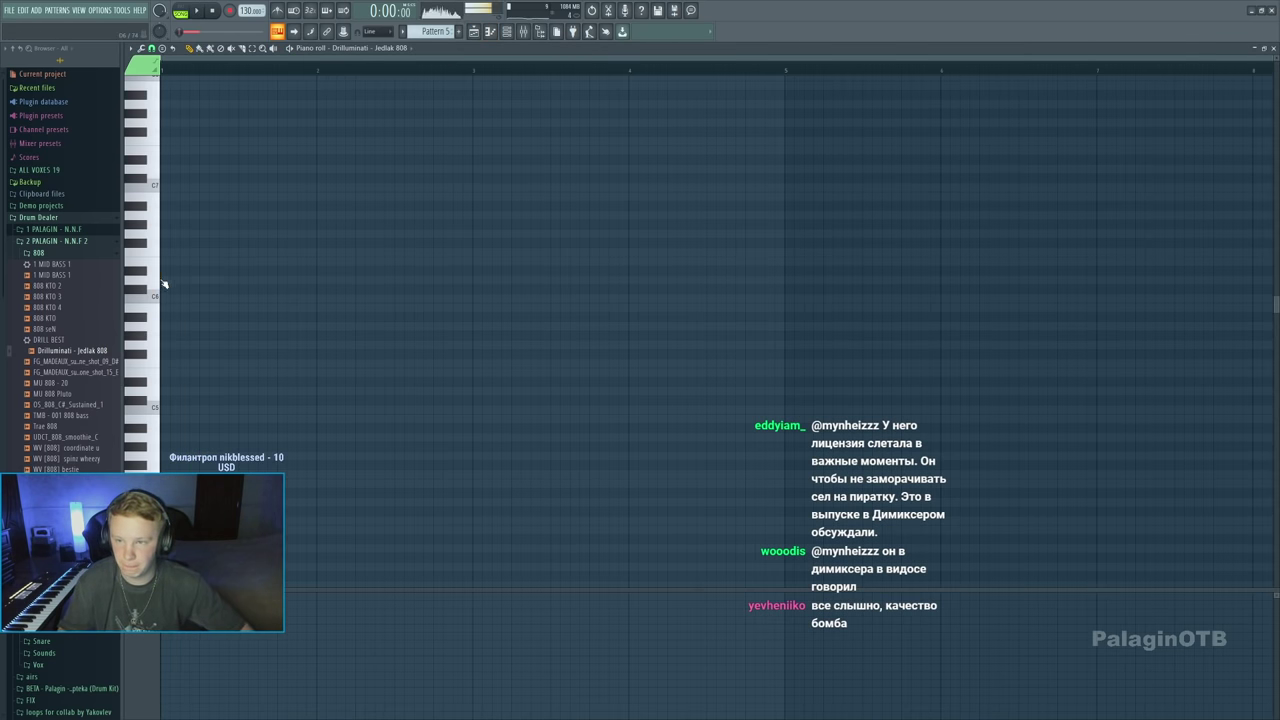
pyautogui.moveTo(340, 280); pyautogui.dragTo(316, 280)
pyautogui.click(322, 326)
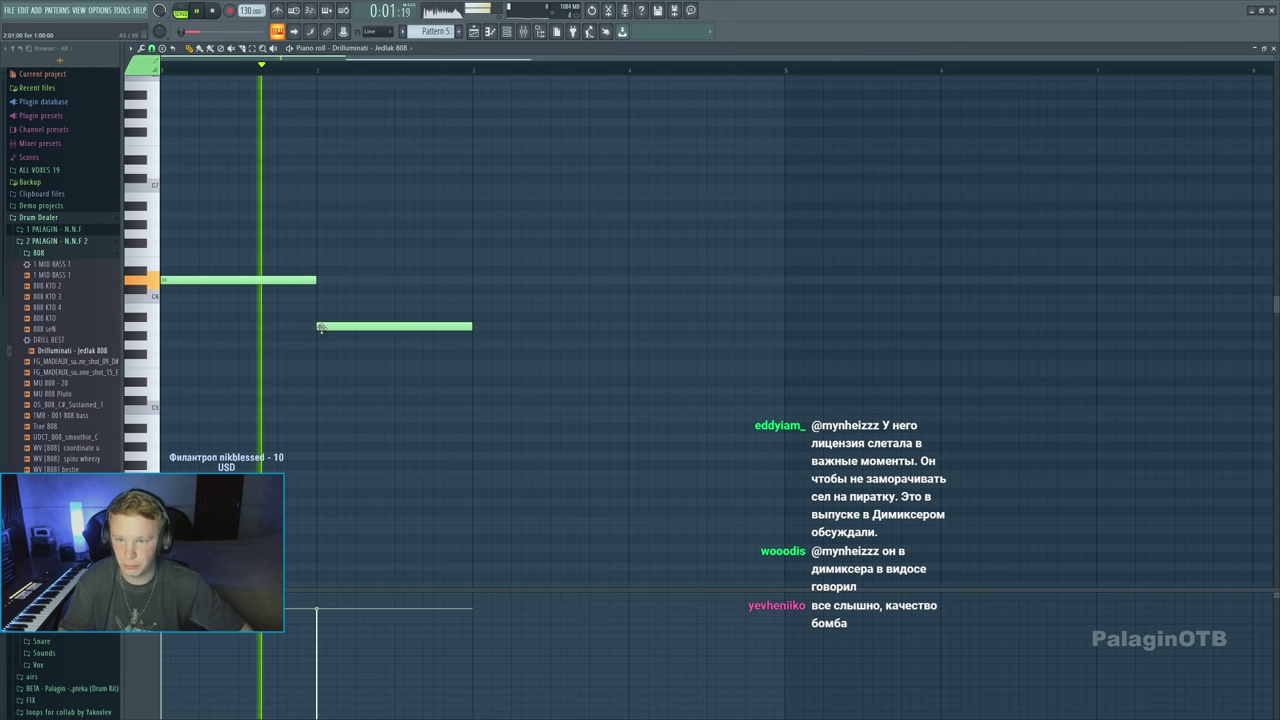
pyautogui.scroll(1, 470, 348)
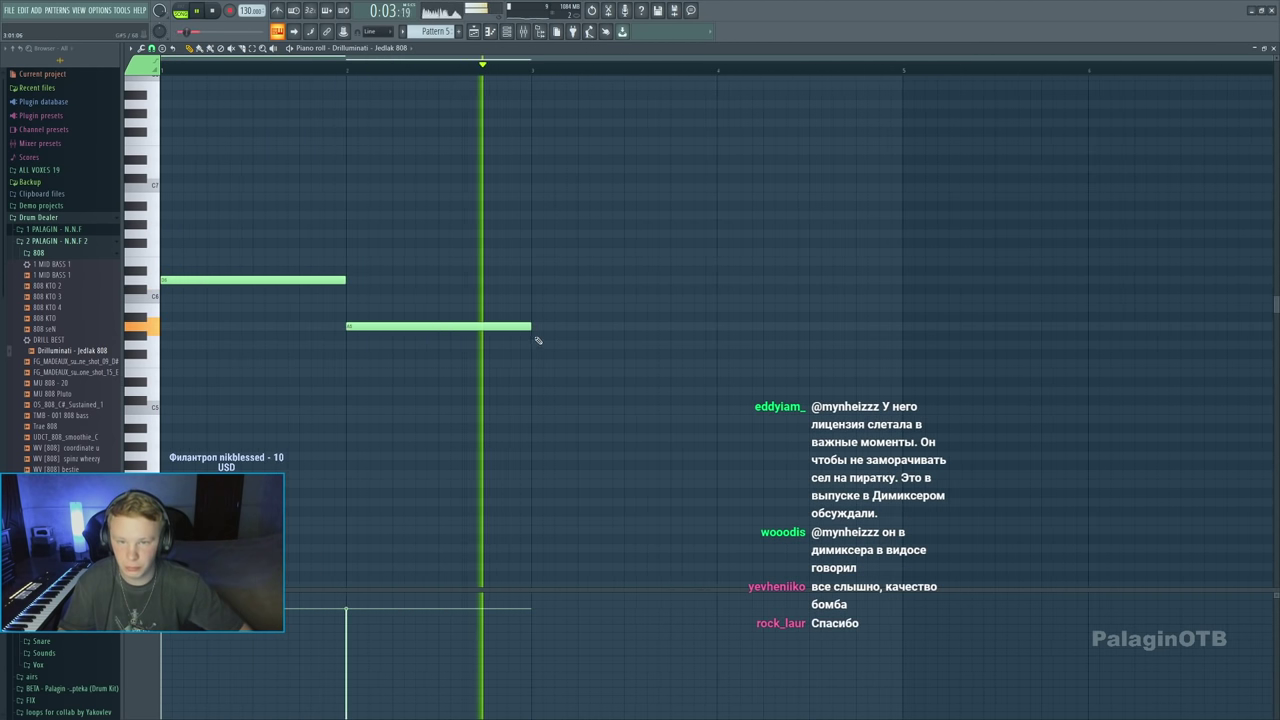
# Add half-bar G#5 and E5 notes in bar 3 and a one-bar A5 note in bar 4
pyautogui.click(534, 335)
pyautogui.click(630, 375)
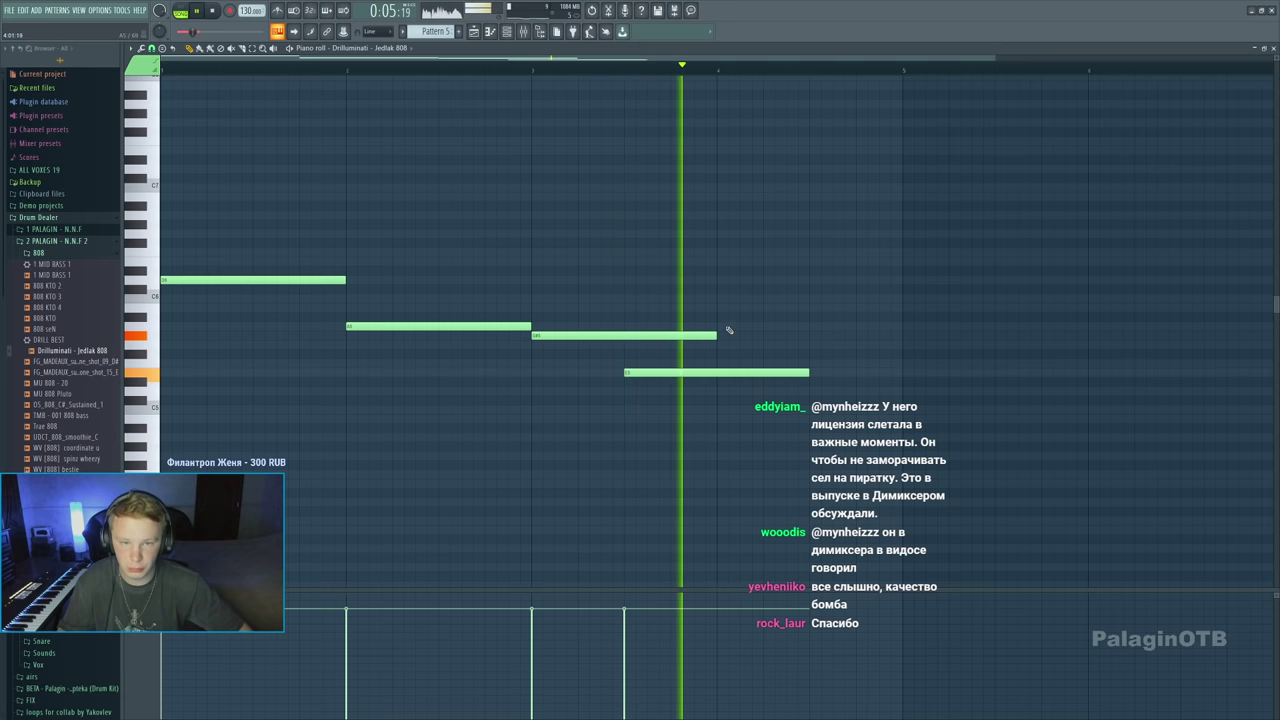
pyautogui.click(729, 327)
pyautogui.moveTo(808, 373); pyautogui.dragTo(622, 338)
pyautogui.press('space')
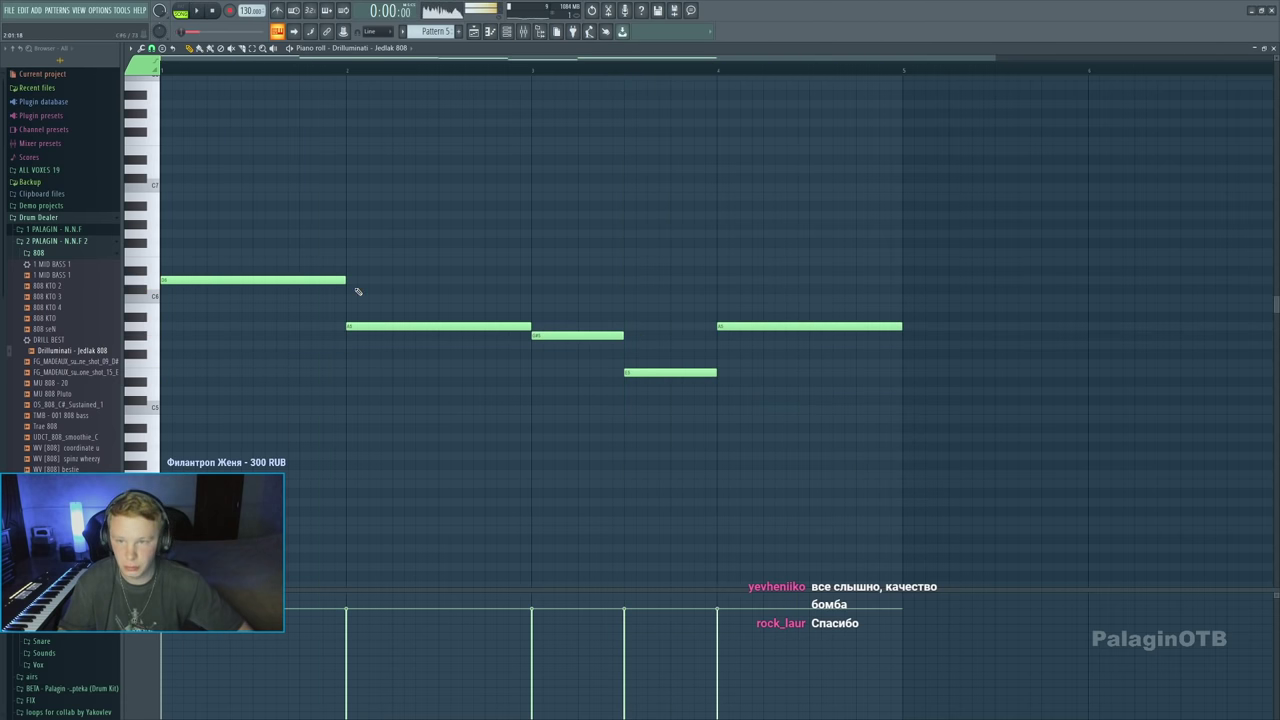
# Transpose all the 808 notes down one octave and preview them
pyautogui.hotkey('ctrl', 'a')
pyautogui.hotkey('ctrl', 'Down')
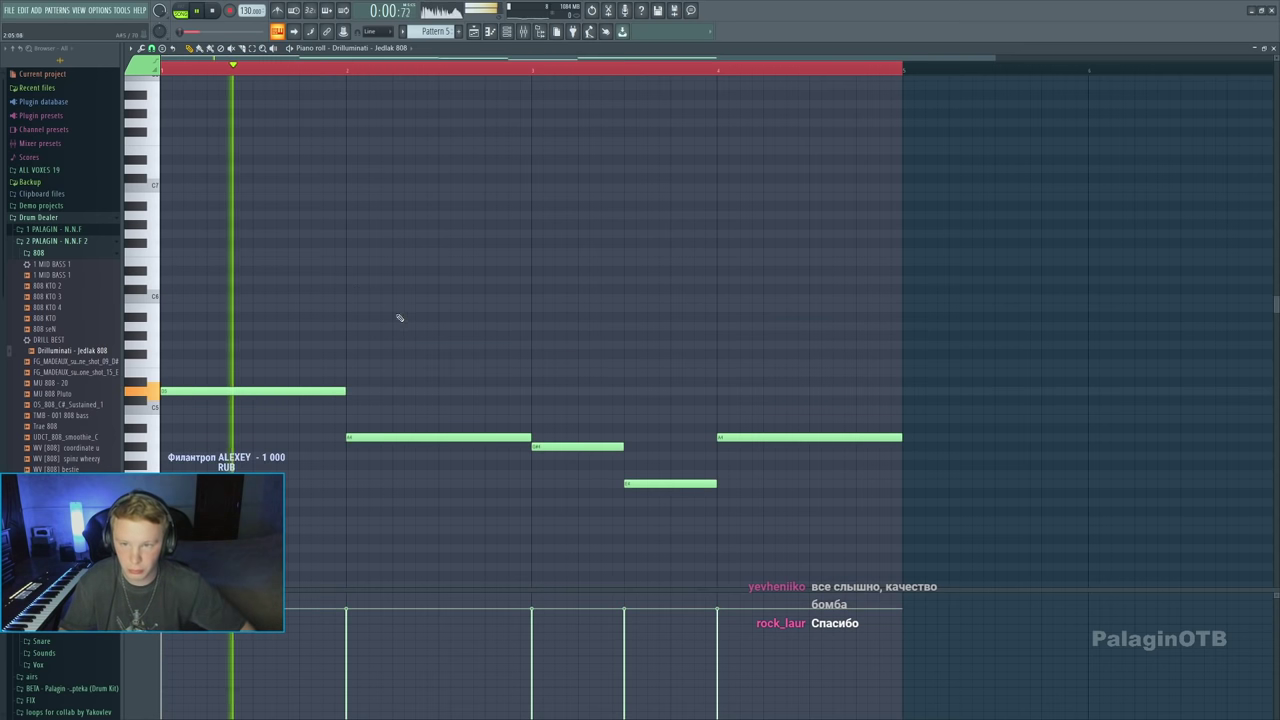
pyautogui.press('space')
# Inspect the Pre TridA effect on the master track and play the arrangement while watching the mixer levels
pyautogui.click(522, 31)
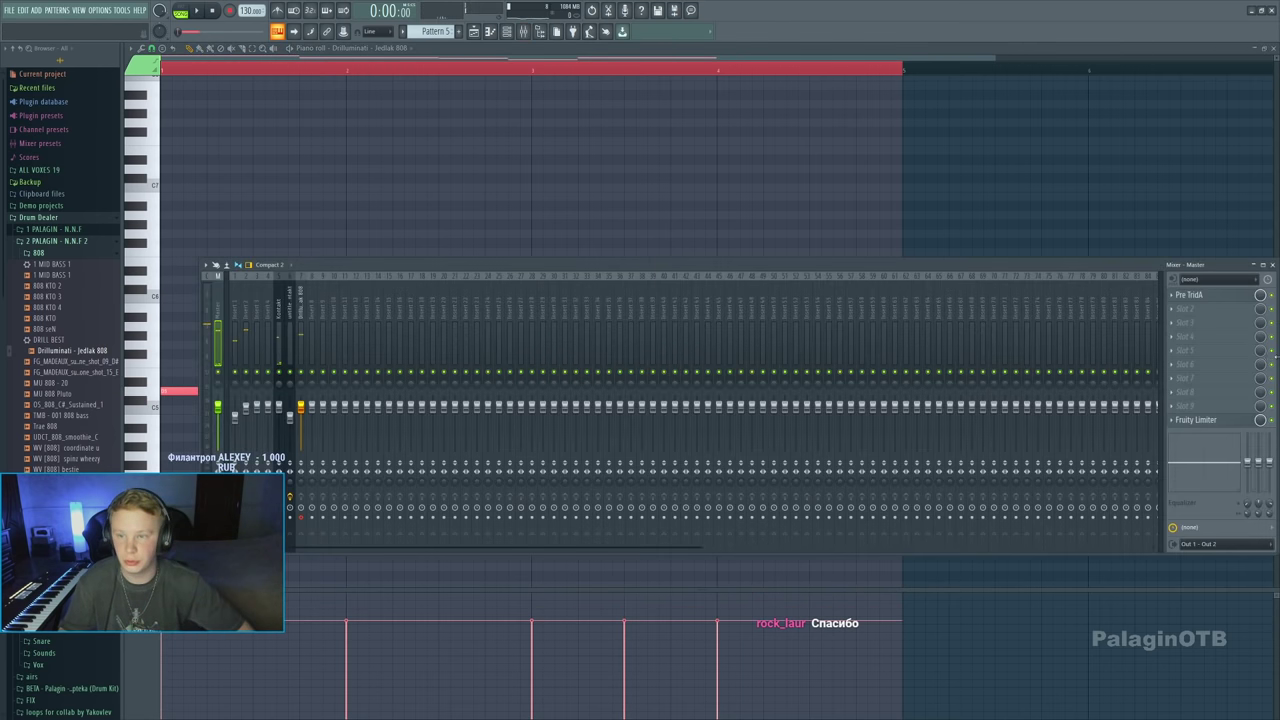
pyautogui.click(1209, 296)
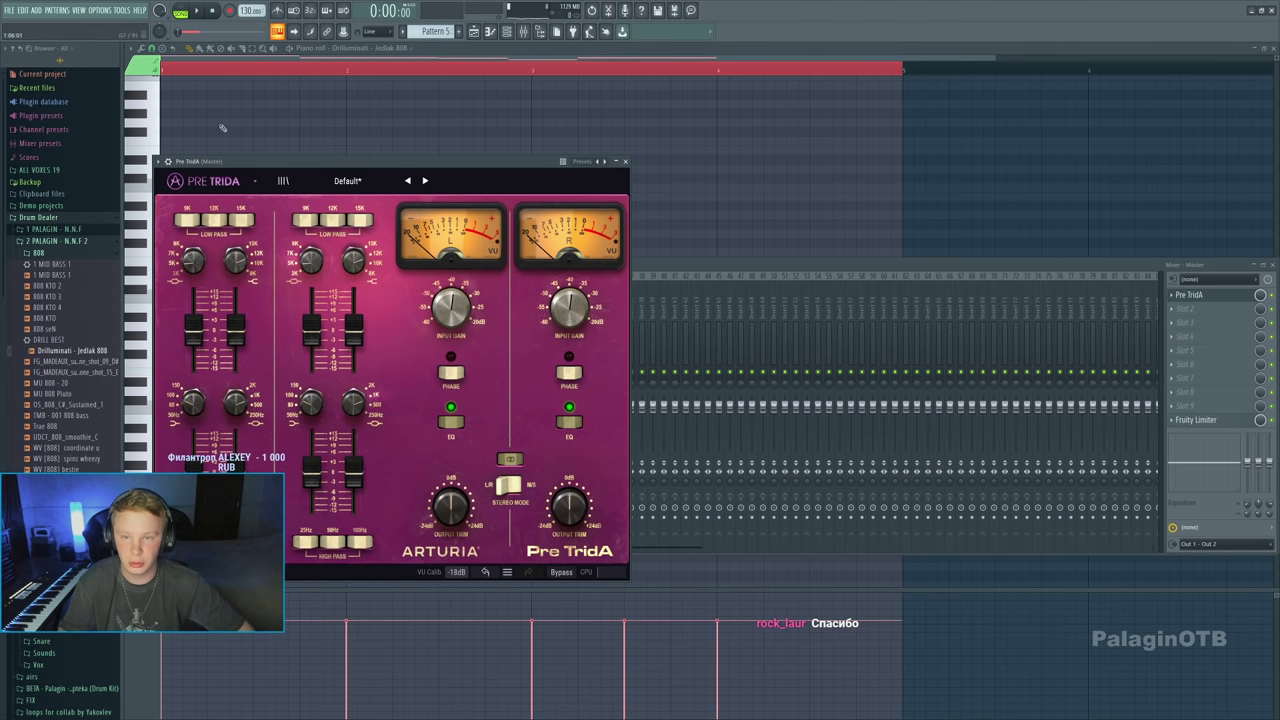
pyautogui.click(626, 161)
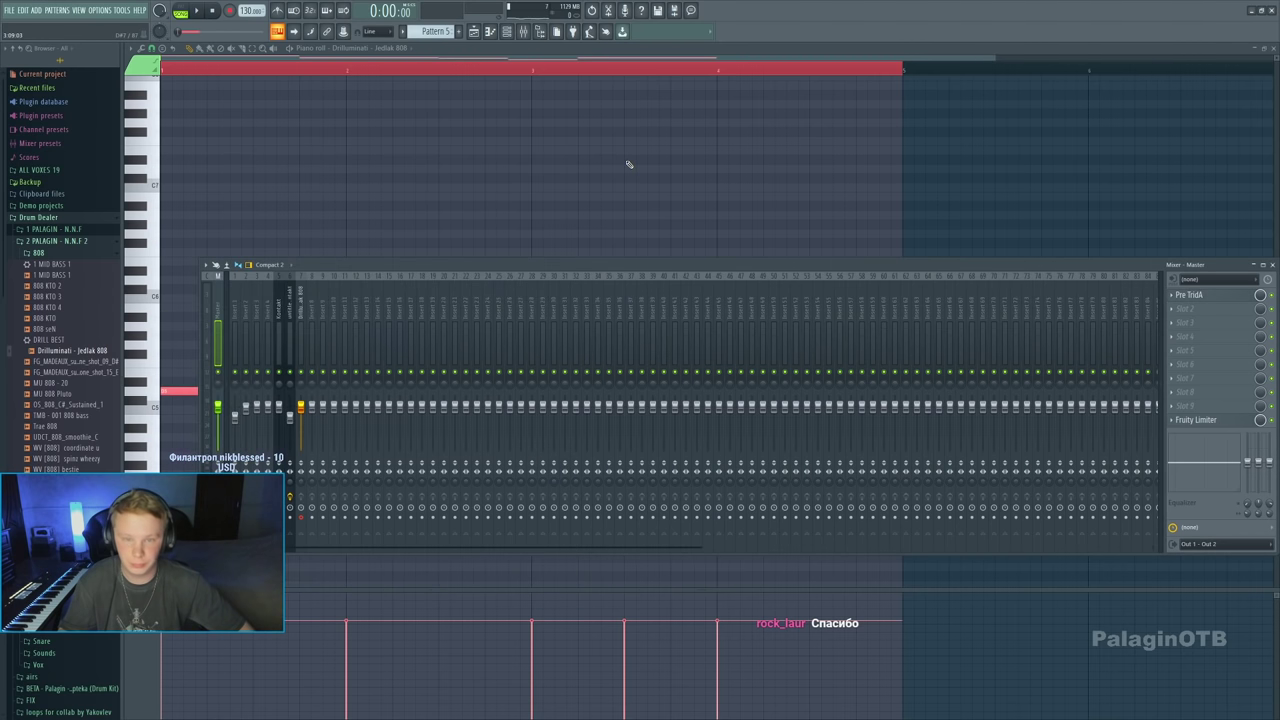
pyautogui.press('space')
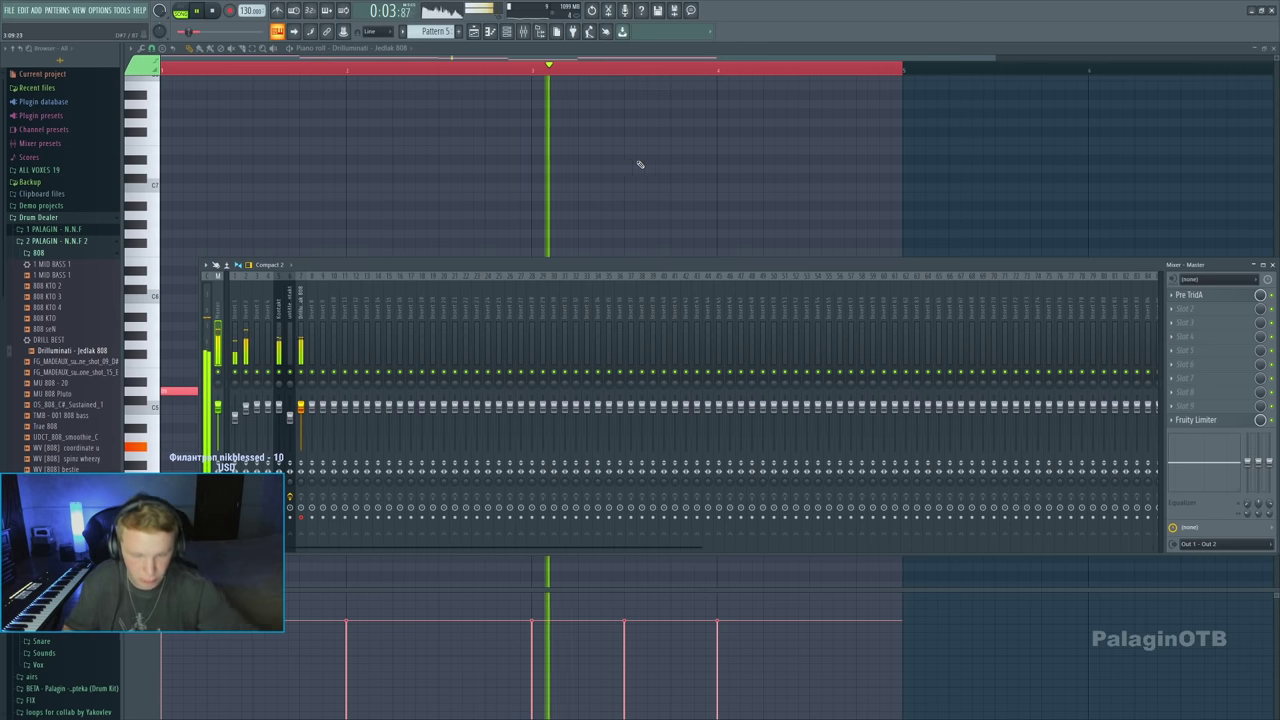
pyautogui.press('F9')
pyautogui.press('space')
# Raise bar 3's G# and E notes one octave and shorten the E note to the last quarter of the bar
pyautogui.moveTo(546, 446); pyautogui.dragTo(554, 327)
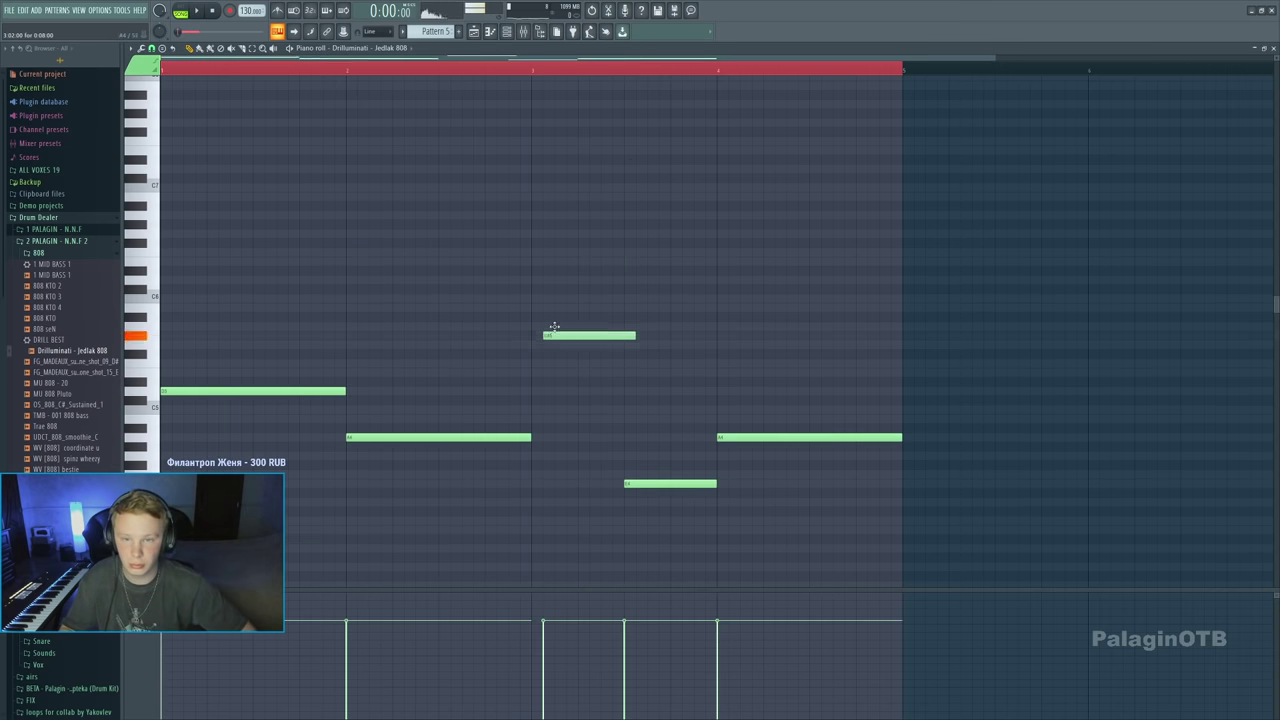
pyautogui.press('space')
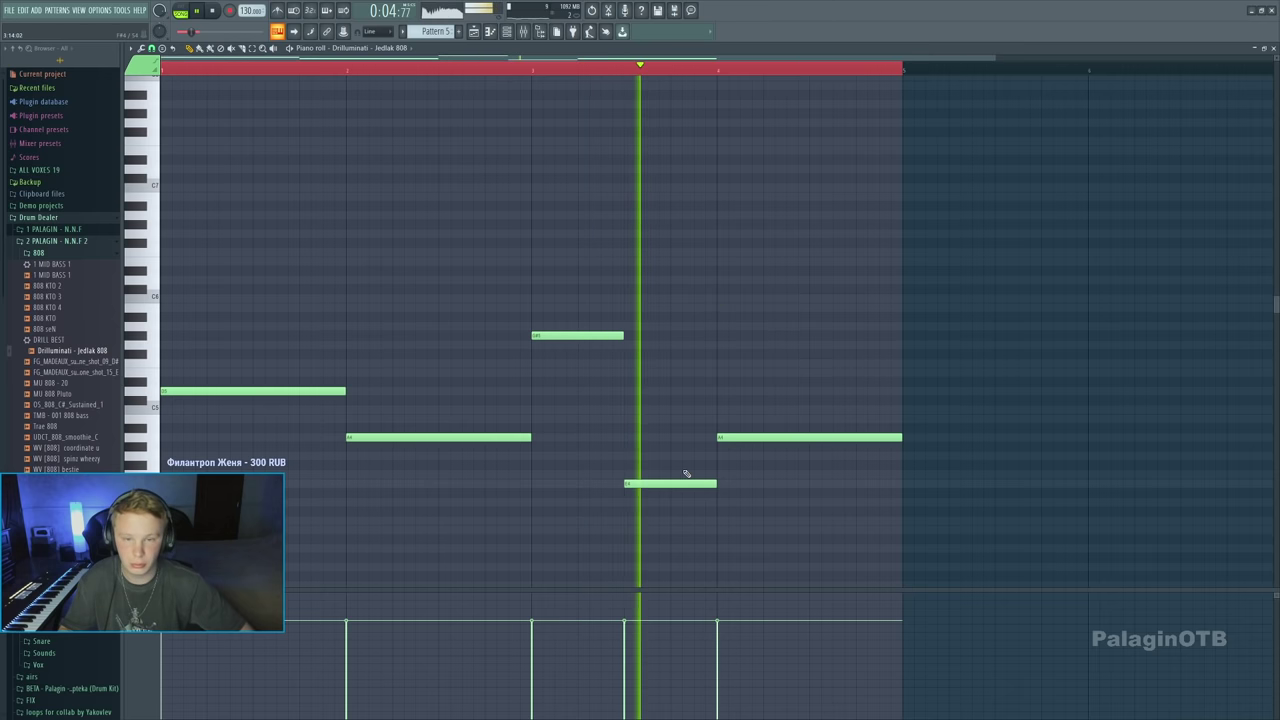
pyautogui.moveTo(648, 483); pyautogui.dragTo(680, 372)
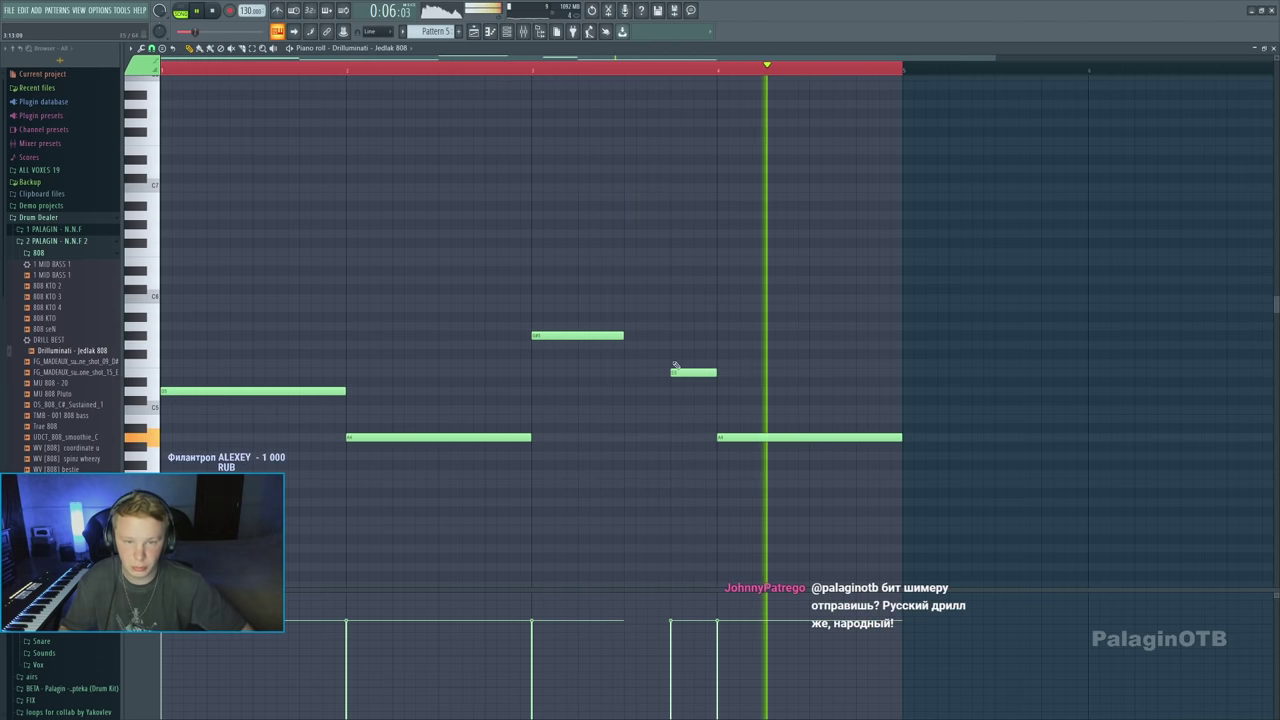
# Fill the gap before bar 3's E5 note with two short G#5 notes and play back the line
pyautogui.moveTo(623, 335); pyautogui.dragTo(679, 335)
pyautogui.click(628, 335)
pyautogui.press('space')
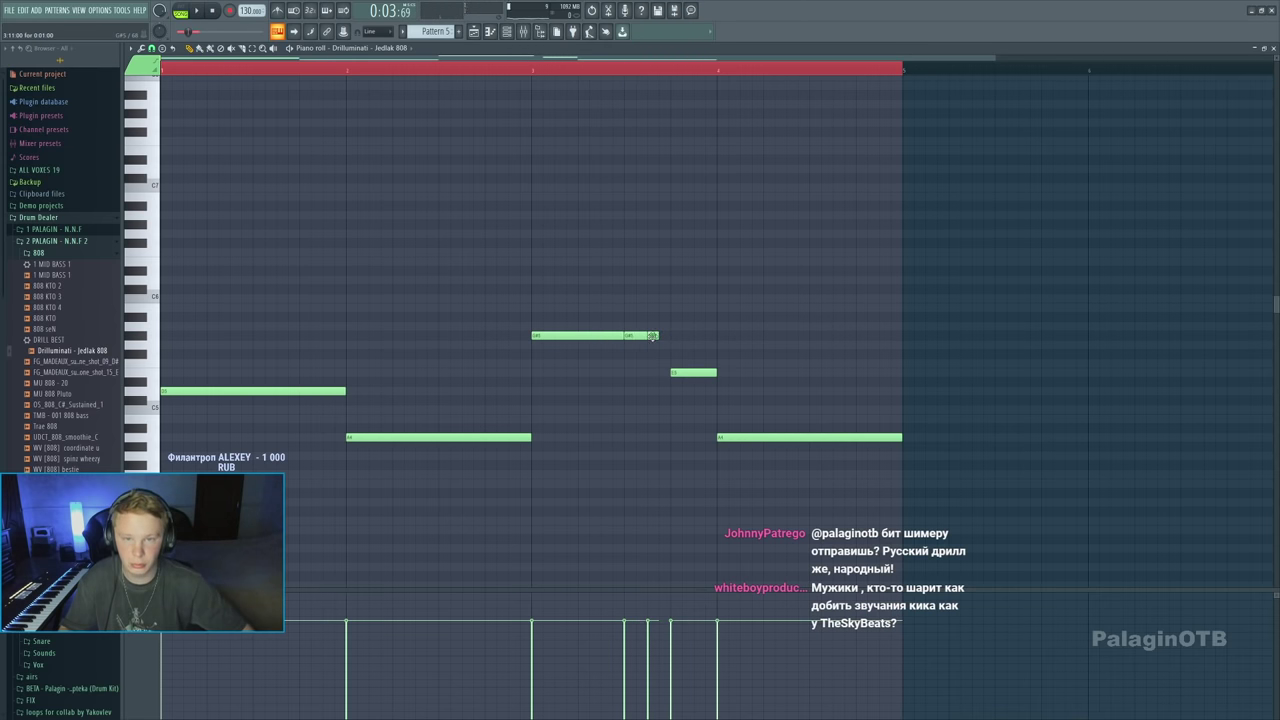
pyautogui.press('space')
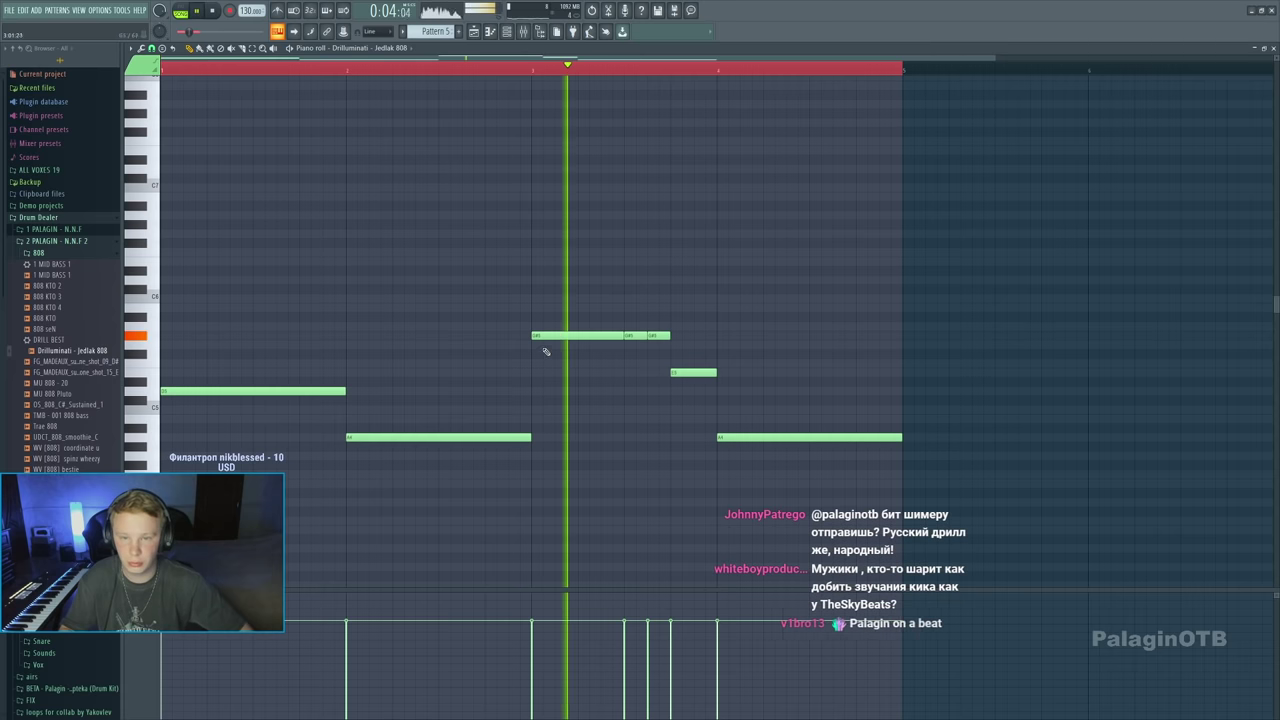
# Draw four short descending slide notes at C7, B6, A6 and G#6 over the end of bar 3, and split the E5 note in two
pyautogui.scroll(1, 644, 207)
pyautogui.scroll(3, 644, 207)
pyautogui.press('space')
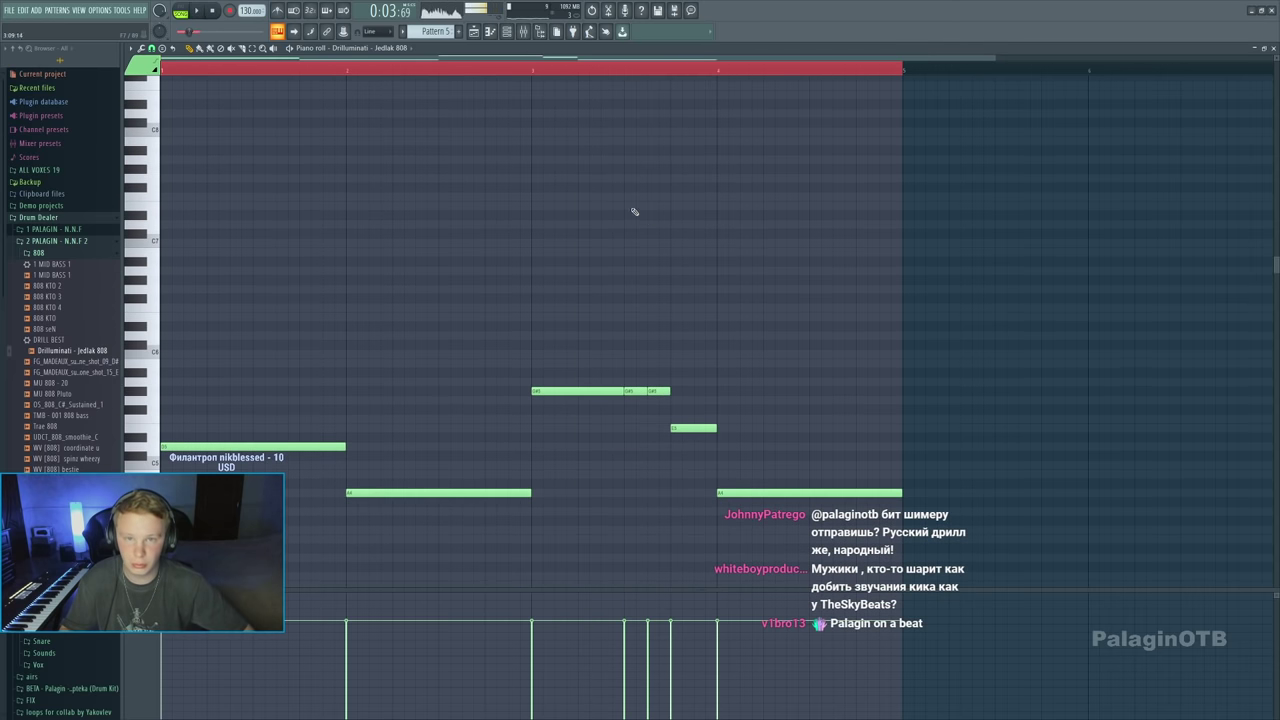
pyautogui.press('space')
pyautogui.click(630, 168)
pyautogui.click(653, 168)
pyautogui.moveTo(660, 169); pyautogui.dragTo(630, 252)
pyautogui.moveTo(653, 317); pyautogui.dragTo(629, 243)
pyautogui.click(676, 317)
pyautogui.moveTo(678, 318); pyautogui.dragTo(701, 318)
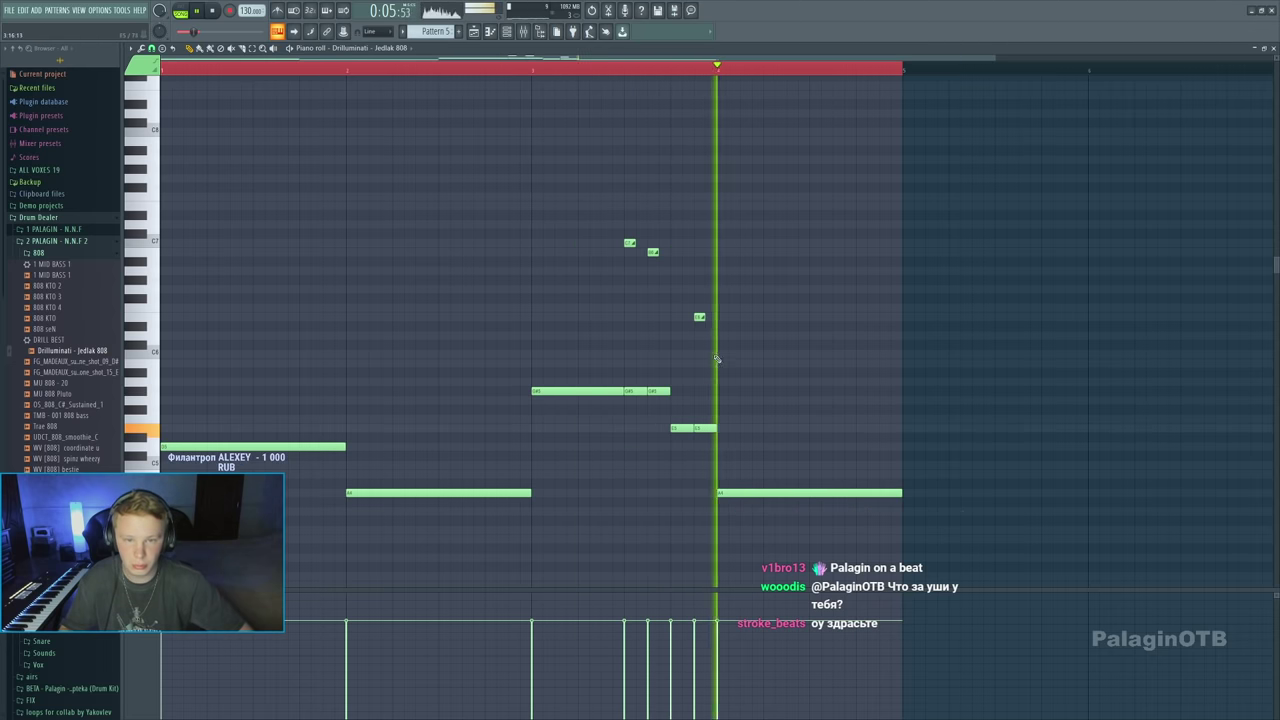
pyautogui.moveTo(700, 318); pyautogui.dragTo(700, 280)
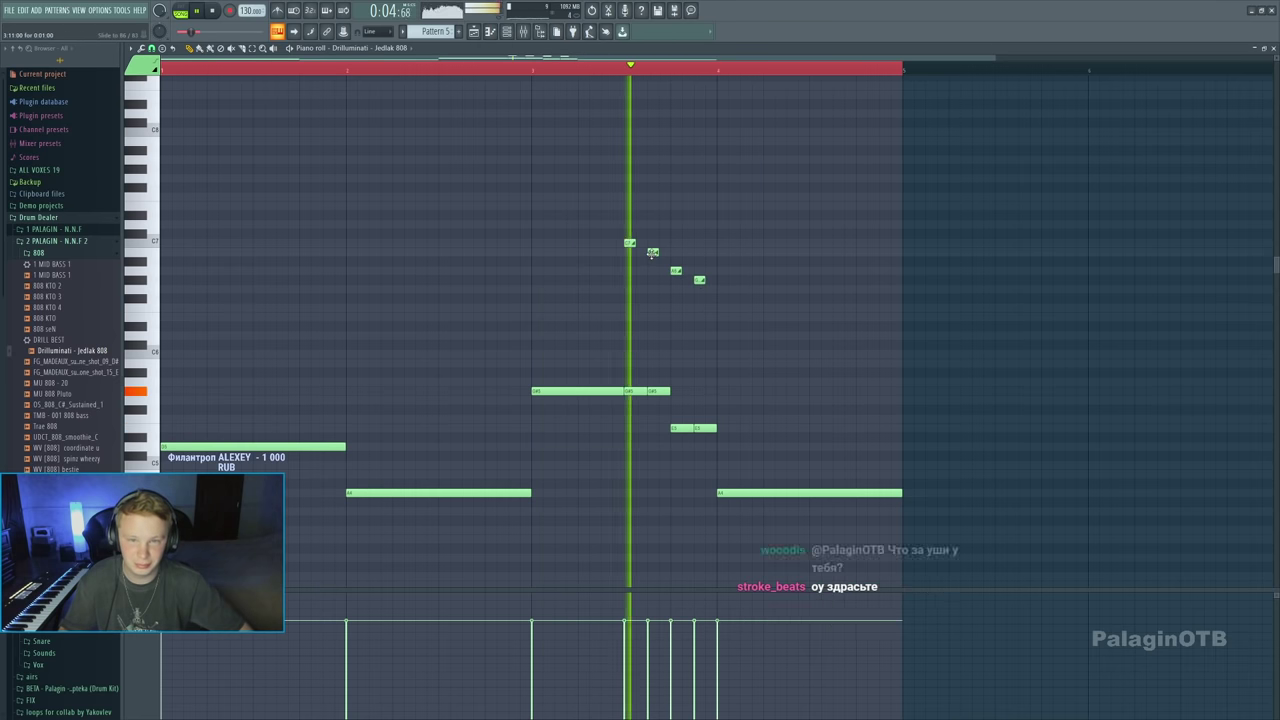
# Rework the slides into rising E6, G#6 and A6 notes leading into bar 4, and split bar 4's A4 note after a quarter bar
pyautogui.moveTo(652, 253); pyautogui.dragTo(652, 310)
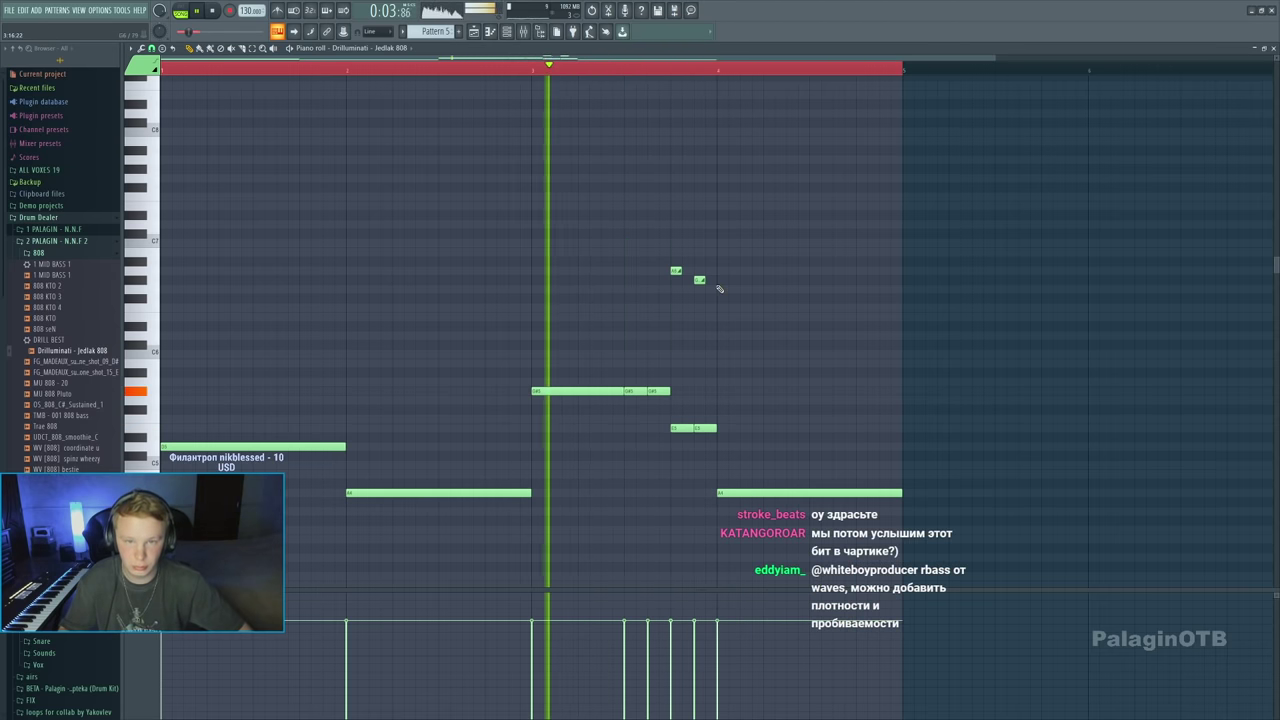
pyautogui.press('space')
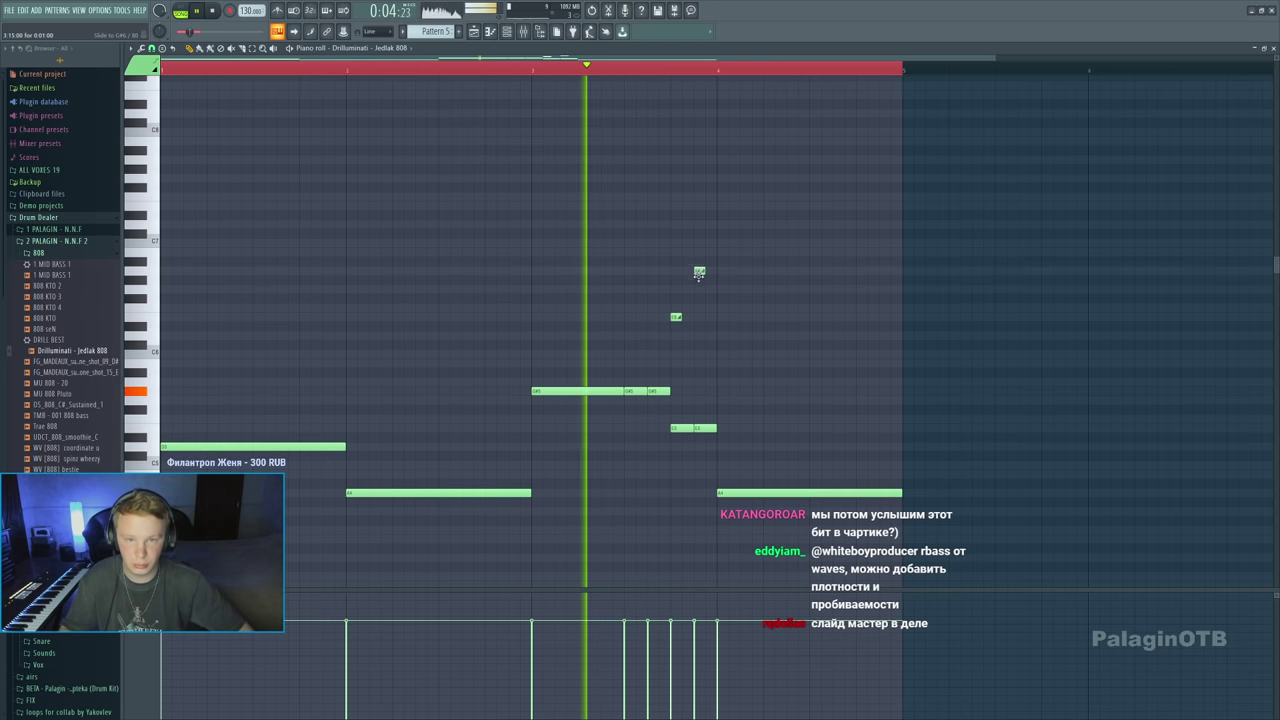
pyautogui.moveTo(699, 271); pyautogui.dragTo(699, 280)
pyautogui.click(723, 270)
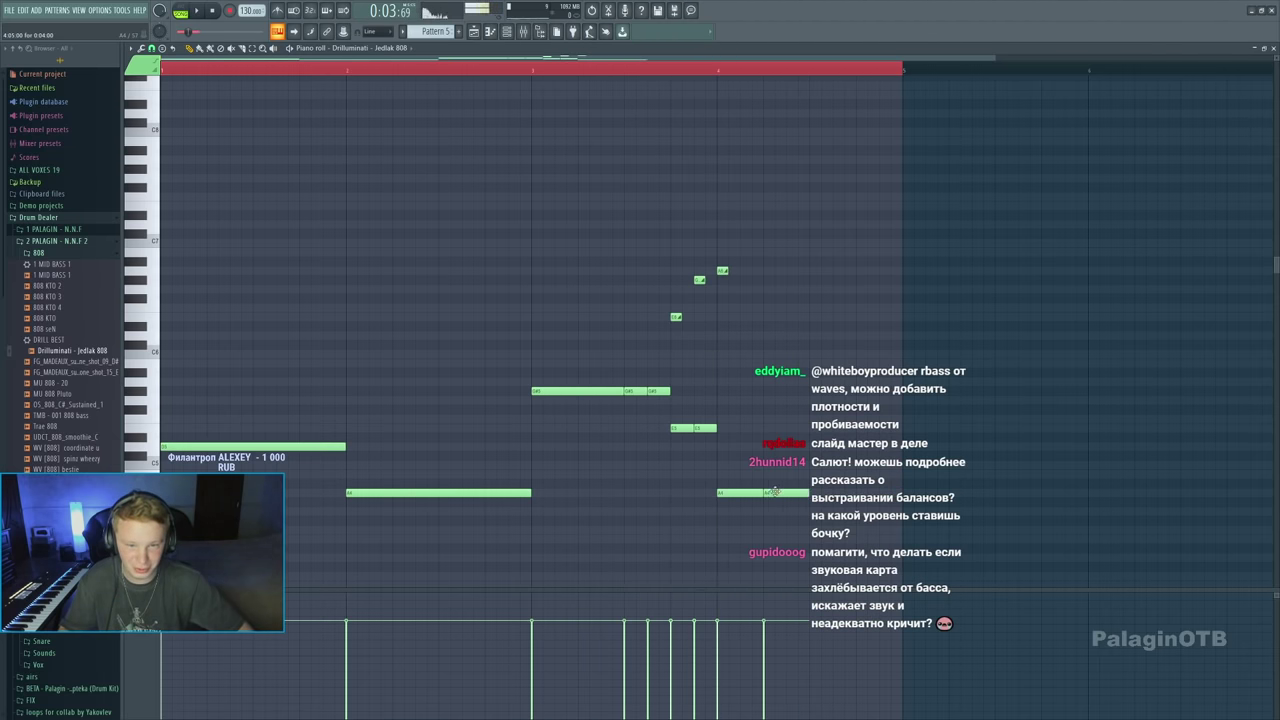
# Duplicate the four-bar 808 line into bars 5 to 8
pyautogui.scroll(-2, 727, 447)
pyautogui.hotkey('ctrl', 'a')
pyautogui.hotkey('ctrl', 'b')
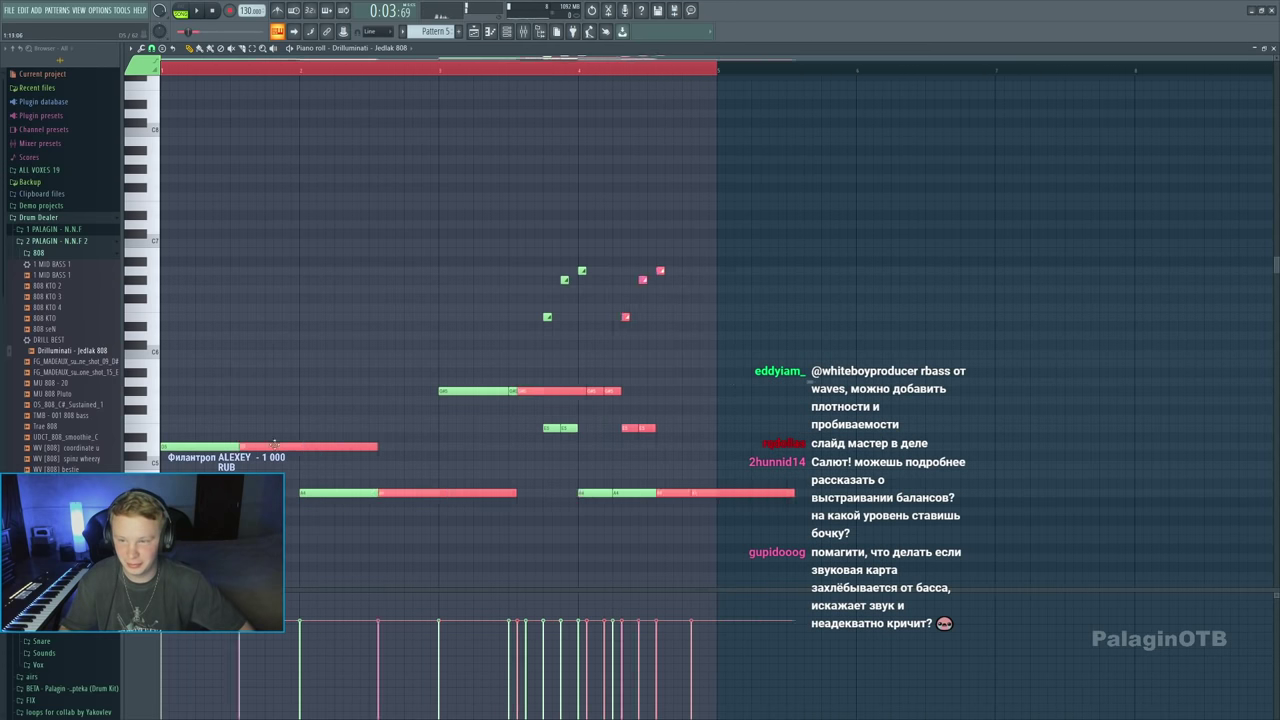
pyautogui.scroll(-3, 600, 343)
pyautogui.scroll(1, 477, 354)
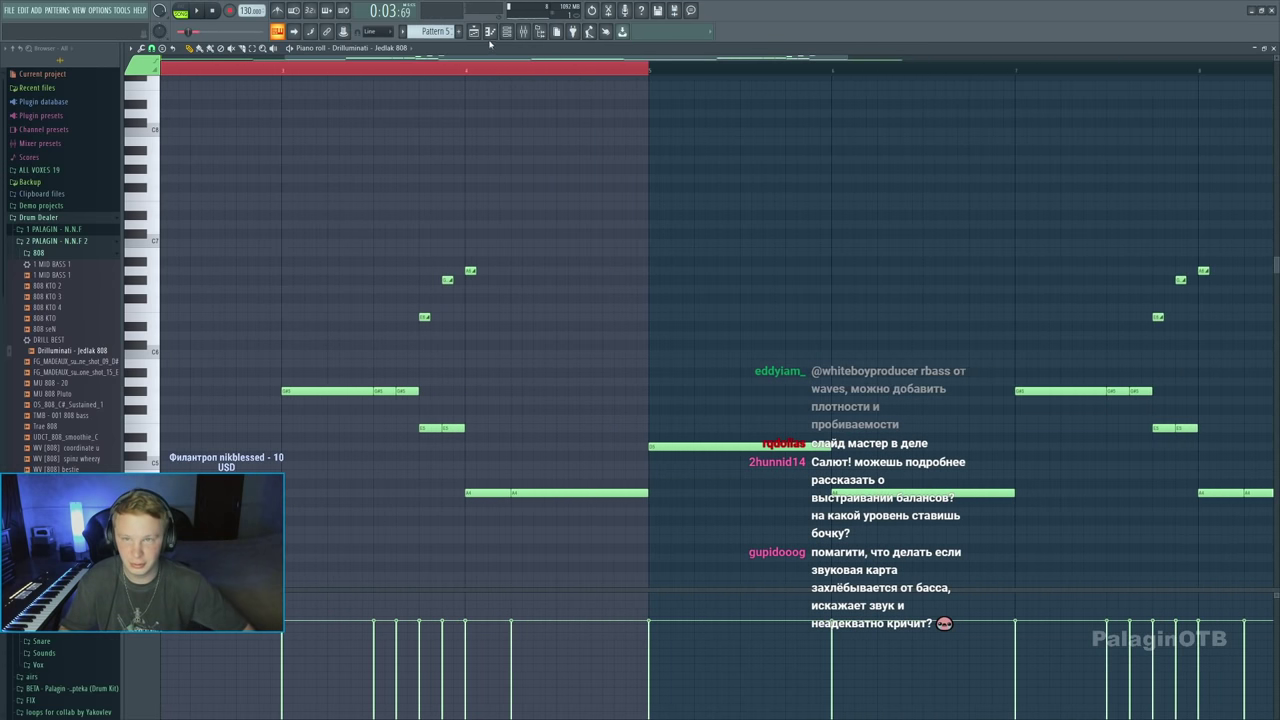
# Place the Pattern 5 clip on playlist track 6 in bars 1 to 8 and set the time selection to those bars
pyautogui.press('F5')
pyautogui.moveTo(185, 88); pyautogui.dragTo(454, 270)
pyautogui.moveTo(185, 235); pyautogui.dragTo(256, 265)
pyautogui.rightClick(256, 240)
pyautogui.click(256, 240)
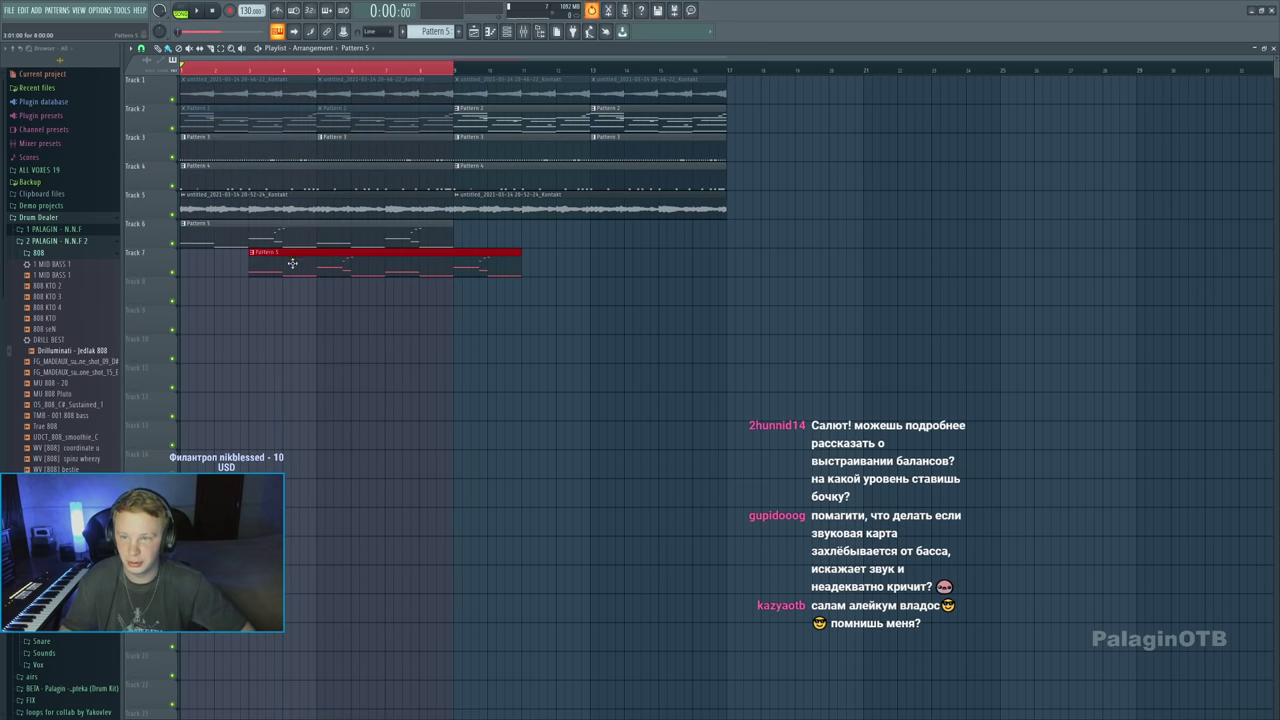
# In bars 1 to 4, delete the slides and the short G#5 and E5 notes, and restrict bar 2's A4 to the bar's second half
pyautogui.press('F7')
pyautogui.scroll(-2, 271, 229)
pyautogui.press('space')
pyautogui.rightClick(431, 280)
pyautogui.rightClick(418, 317)
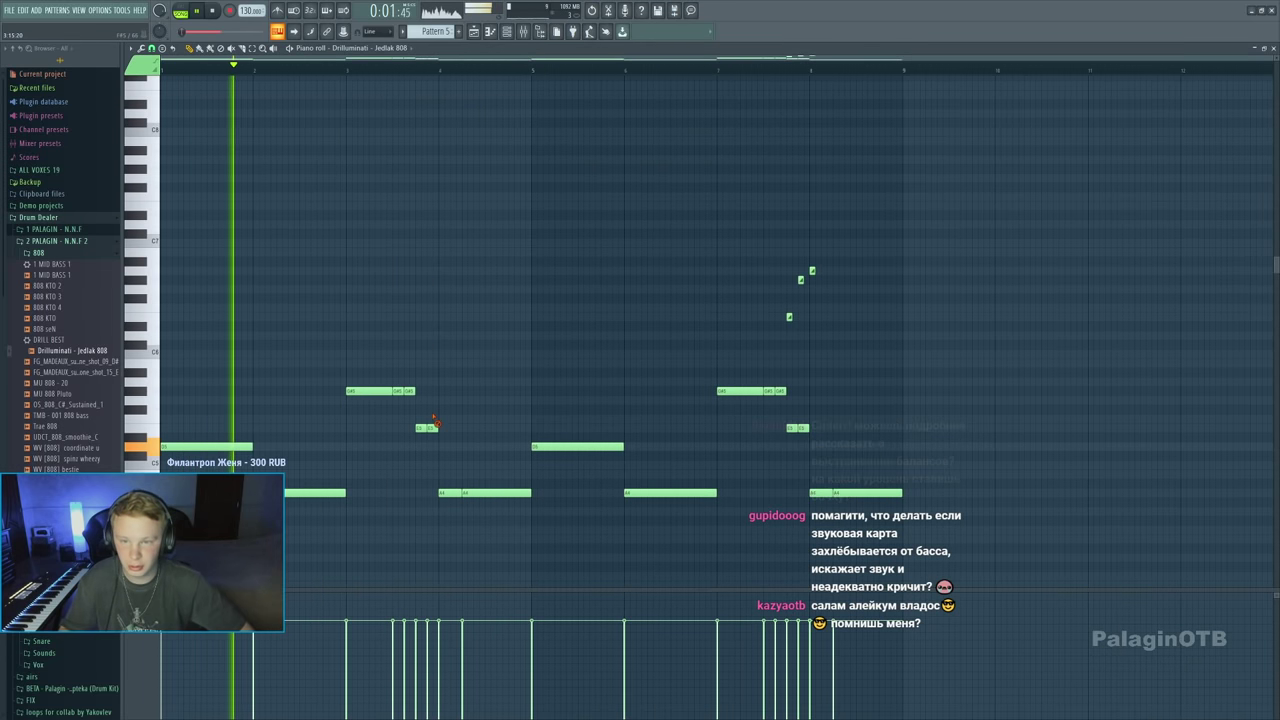
pyautogui.rightClick(409, 391)
pyautogui.rightClick(399, 391)
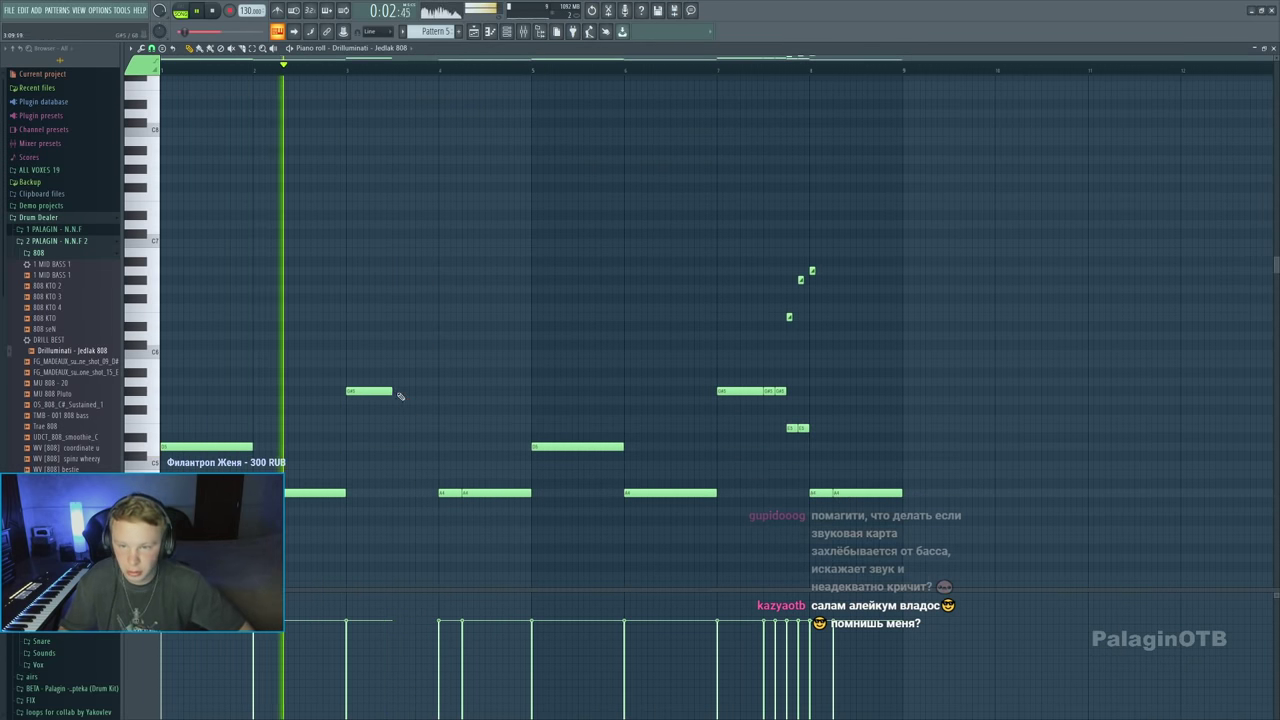
pyautogui.rightClick(340, 493)
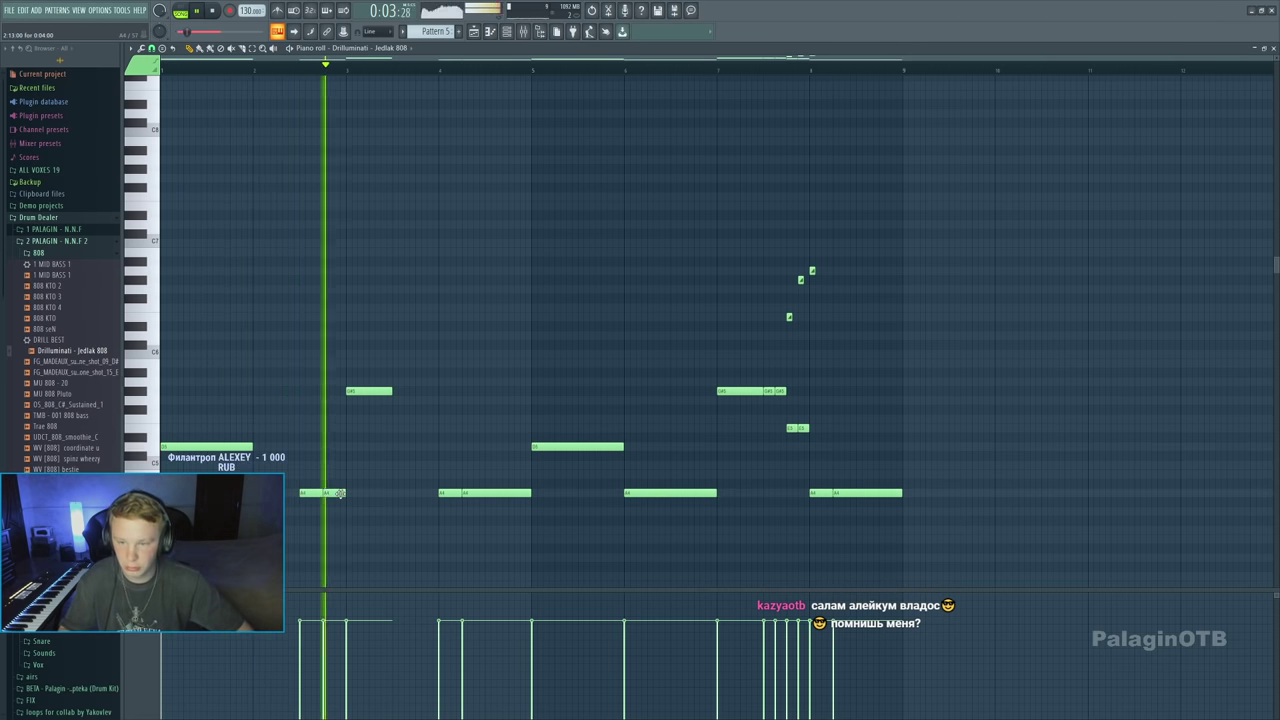
pyautogui.press('space')
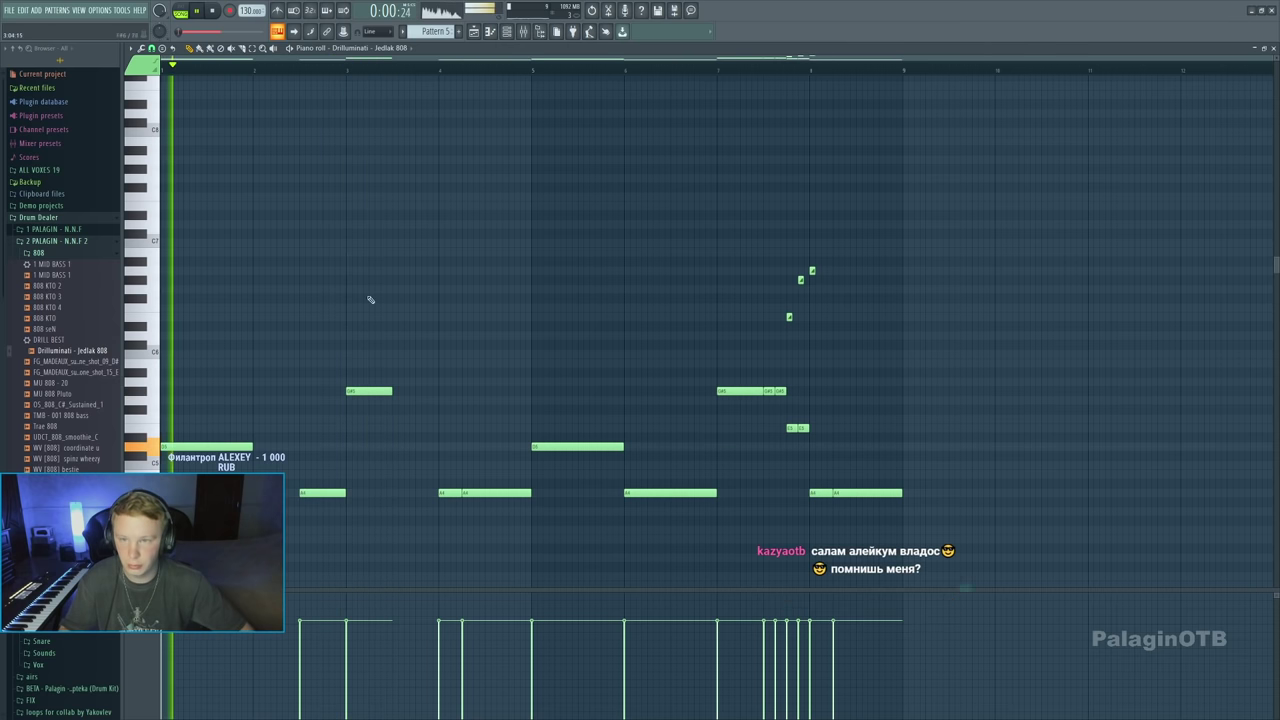
# Review the arrangement, the 808 notes and the rendered Kontakt clip's channel settings, and bring up the channel rack
pyautogui.press('F5')
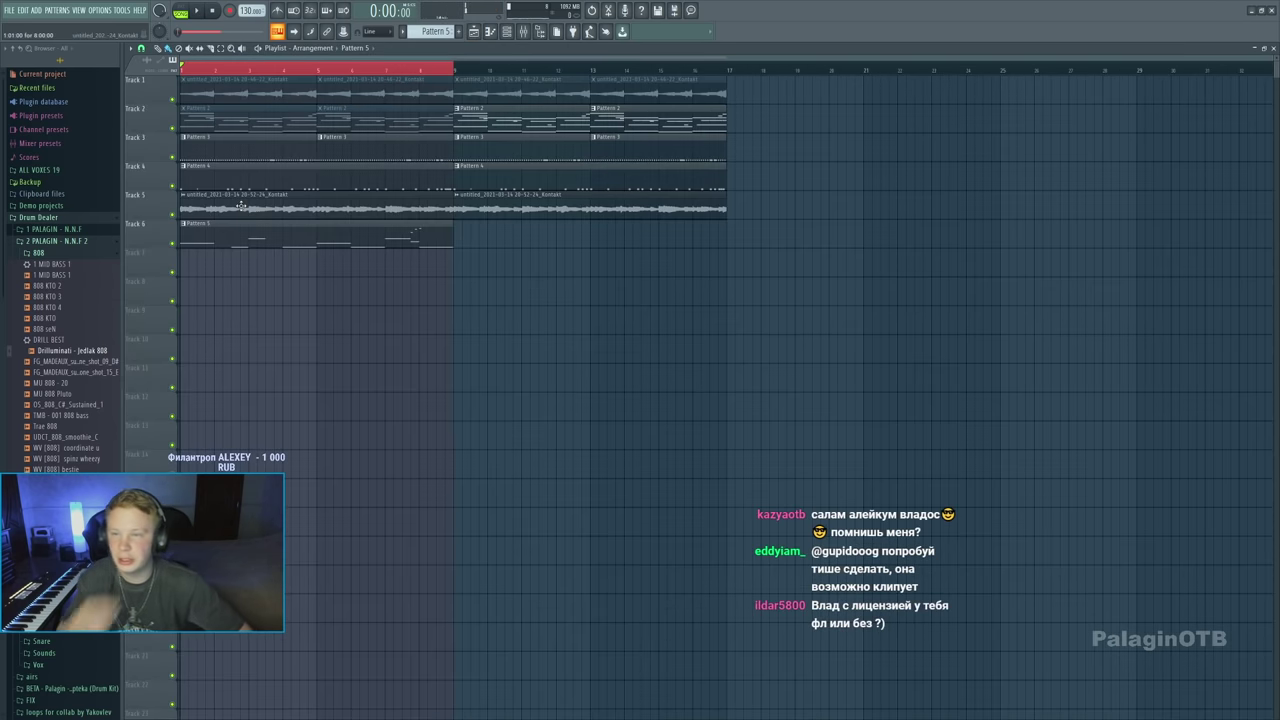
pyautogui.press('F7')
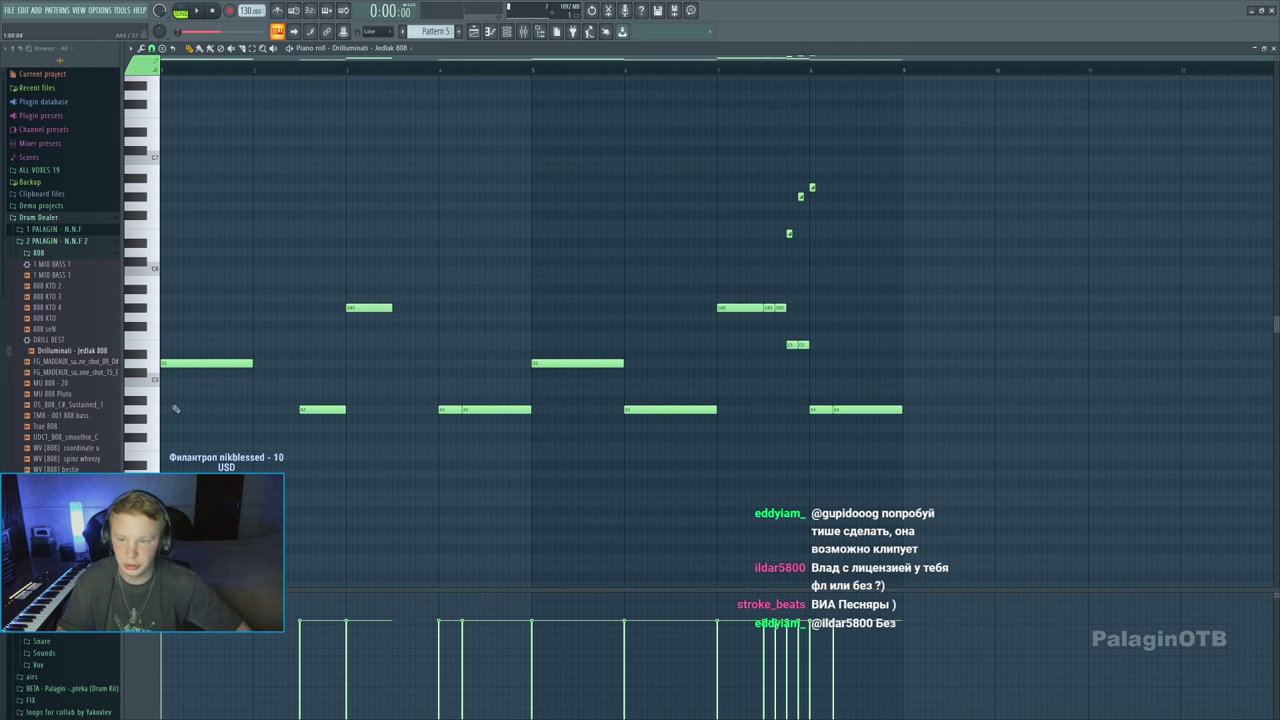
pyautogui.press('F5')
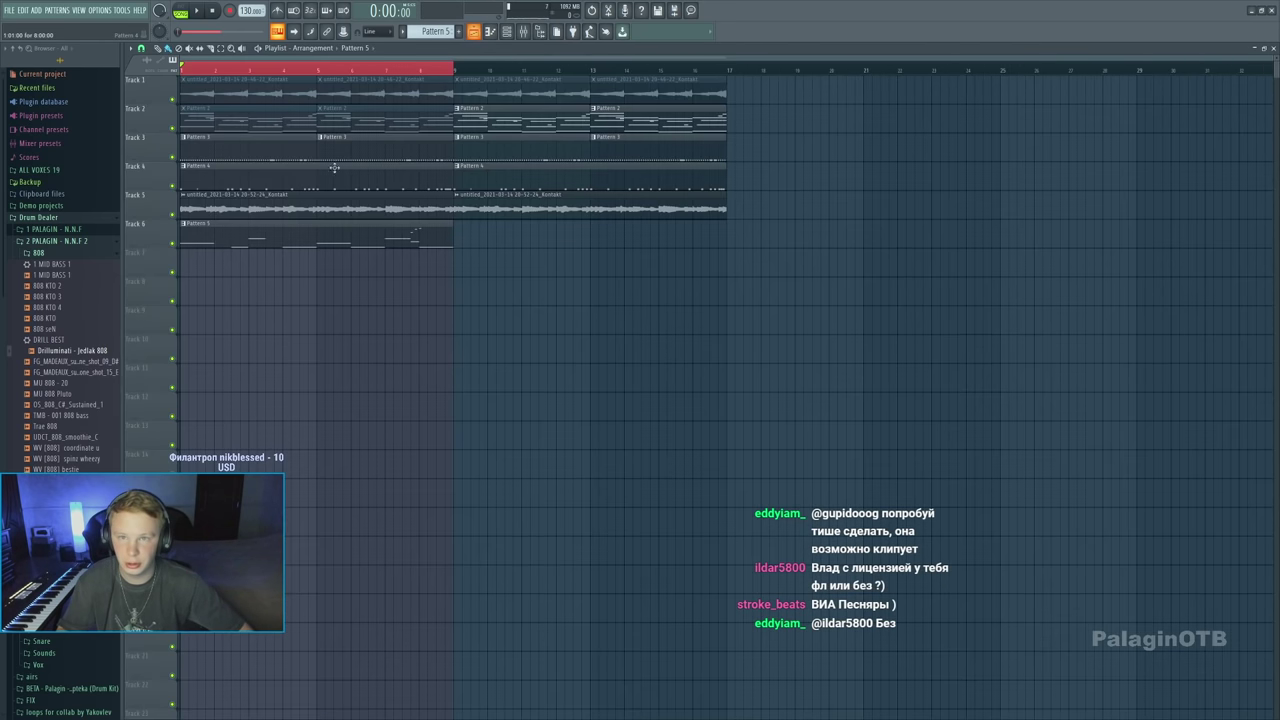
pyautogui.doubleClick(229, 205)
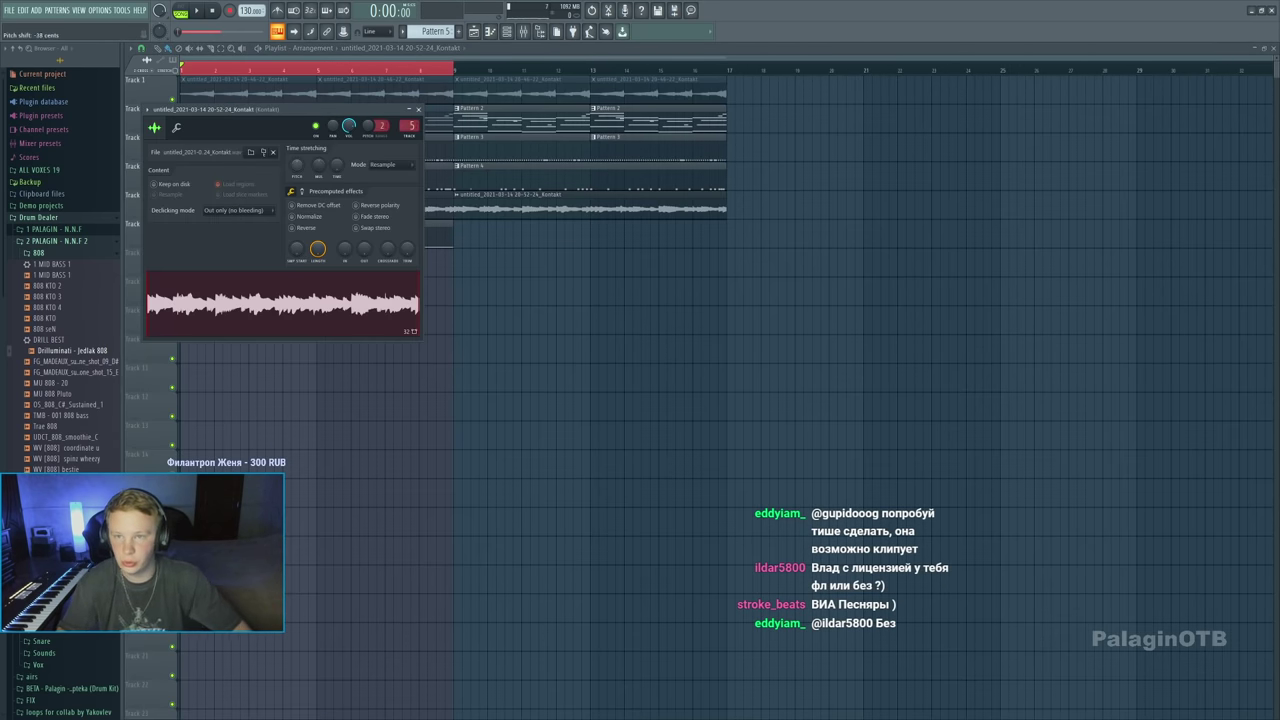
pyautogui.press('Escape')
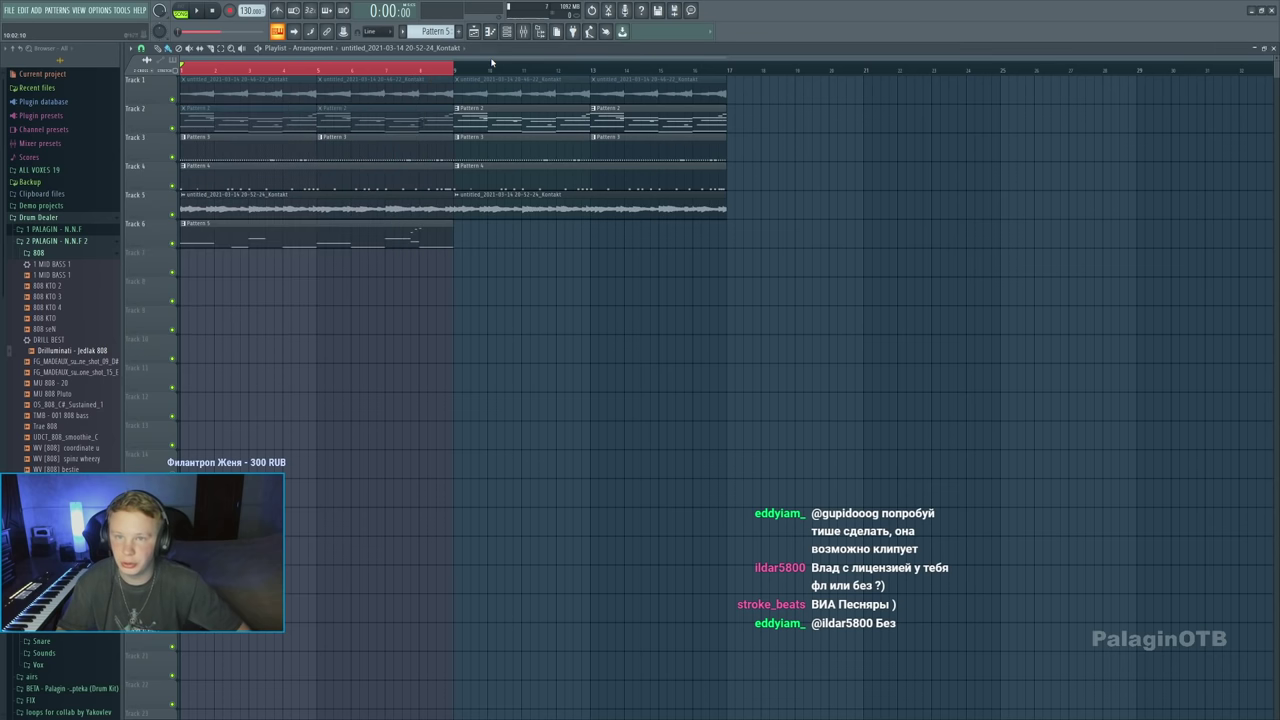
pyautogui.doubleClick(217, 230)
pyautogui.press('Escape')
pyautogui.press('F6')
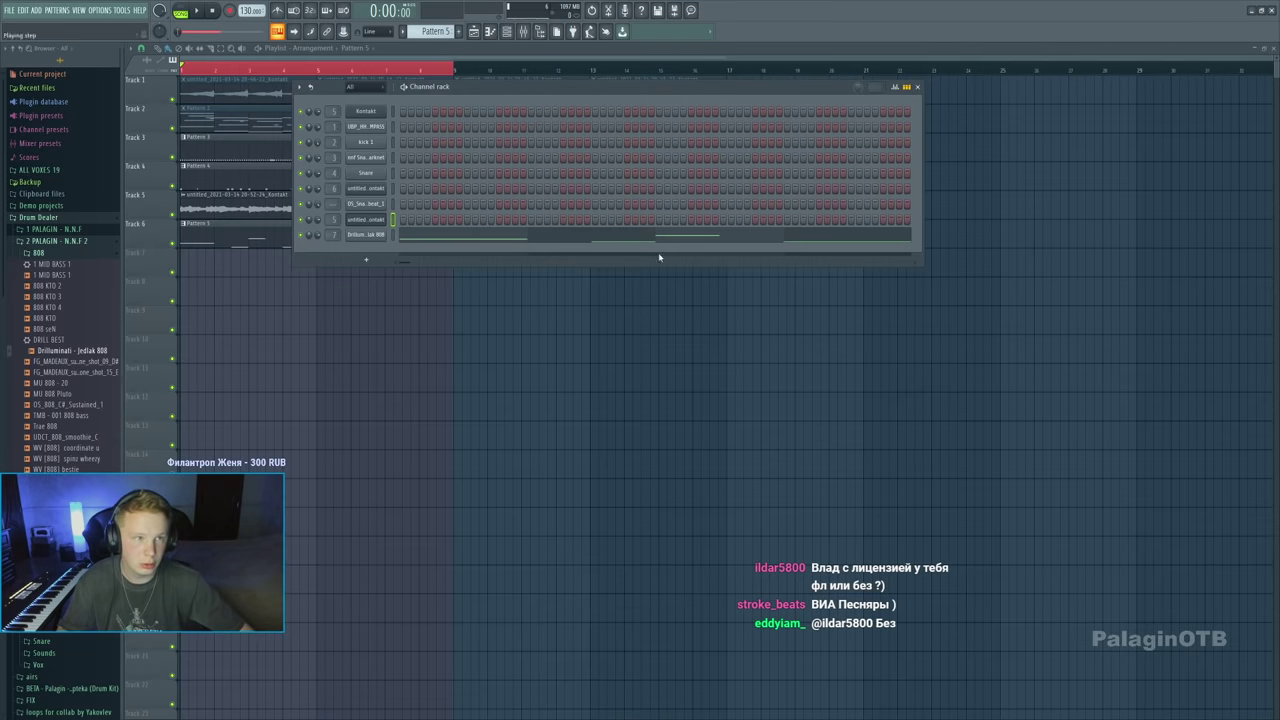
# Open the 808 line's notes, raise bar 2's A4 to A5 and lengthen bar 3's G#5 almost to the end of its bar
pyautogui.click(365, 236)
pyautogui.press('Escape')
pyautogui.press('Escape')
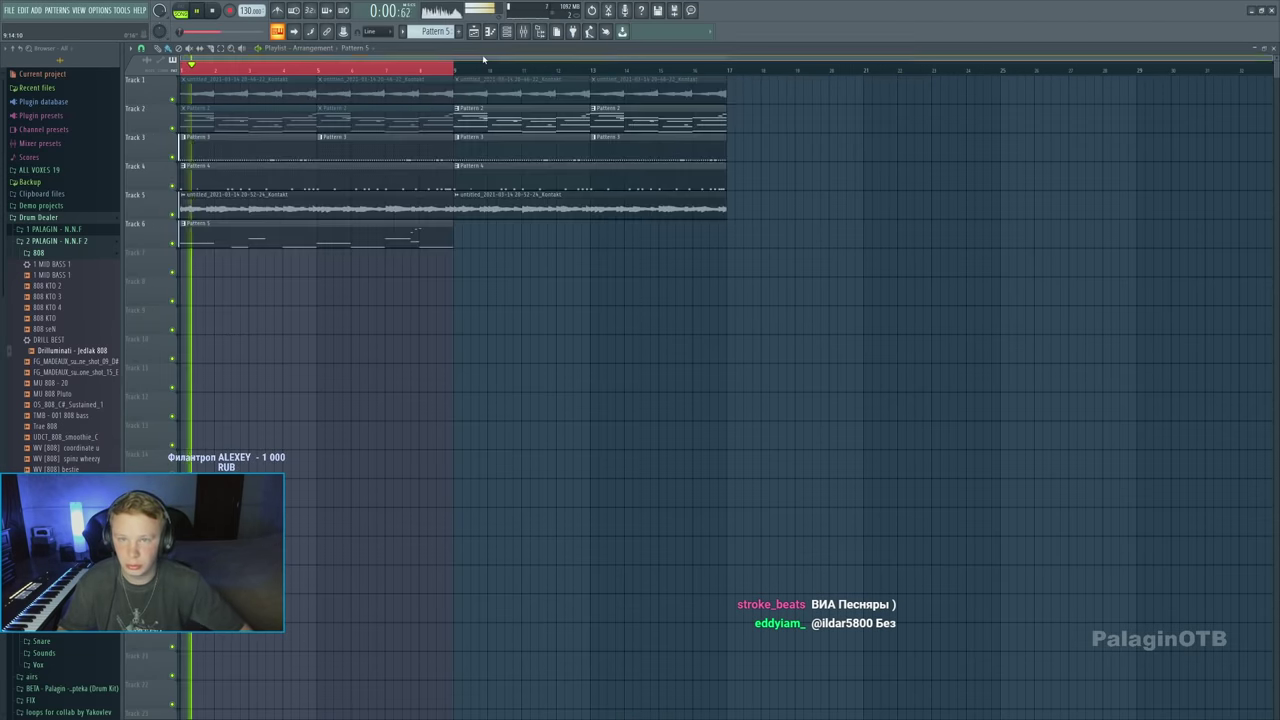
pyautogui.doubleClick(255, 256)
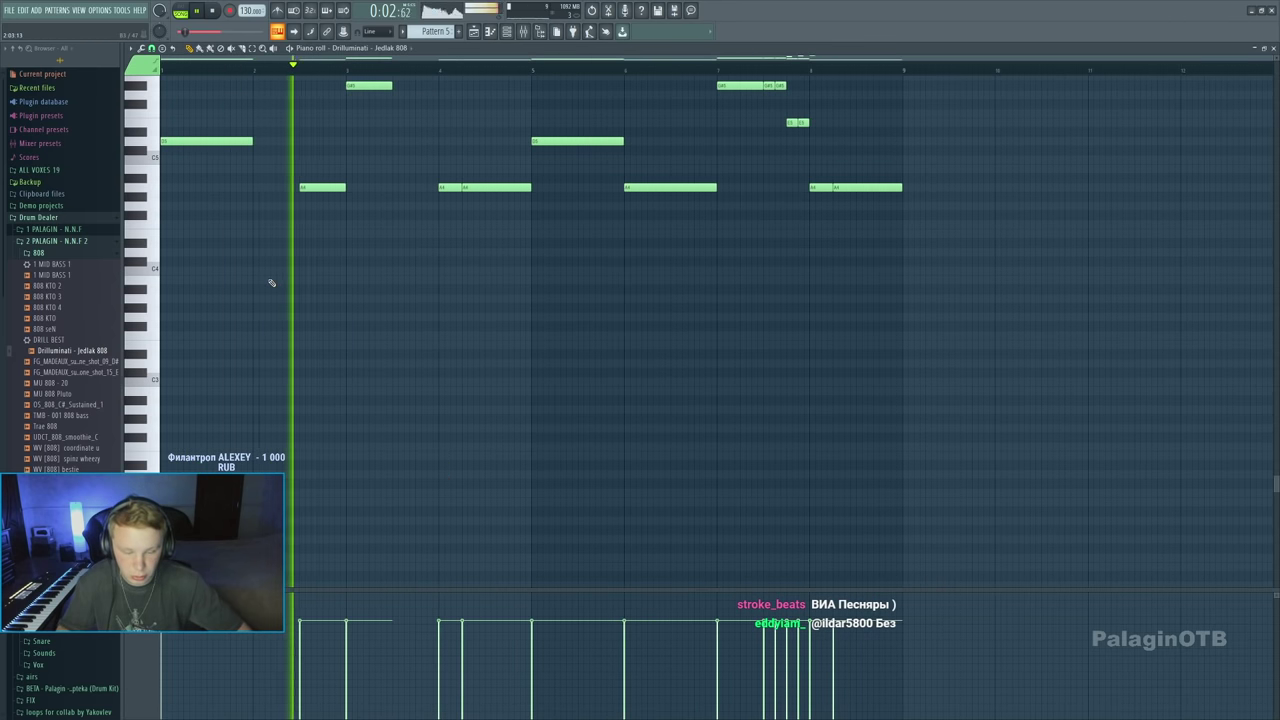
pyautogui.scroll(3, 310, 285)
pyautogui.scroll(3, 346, 292)
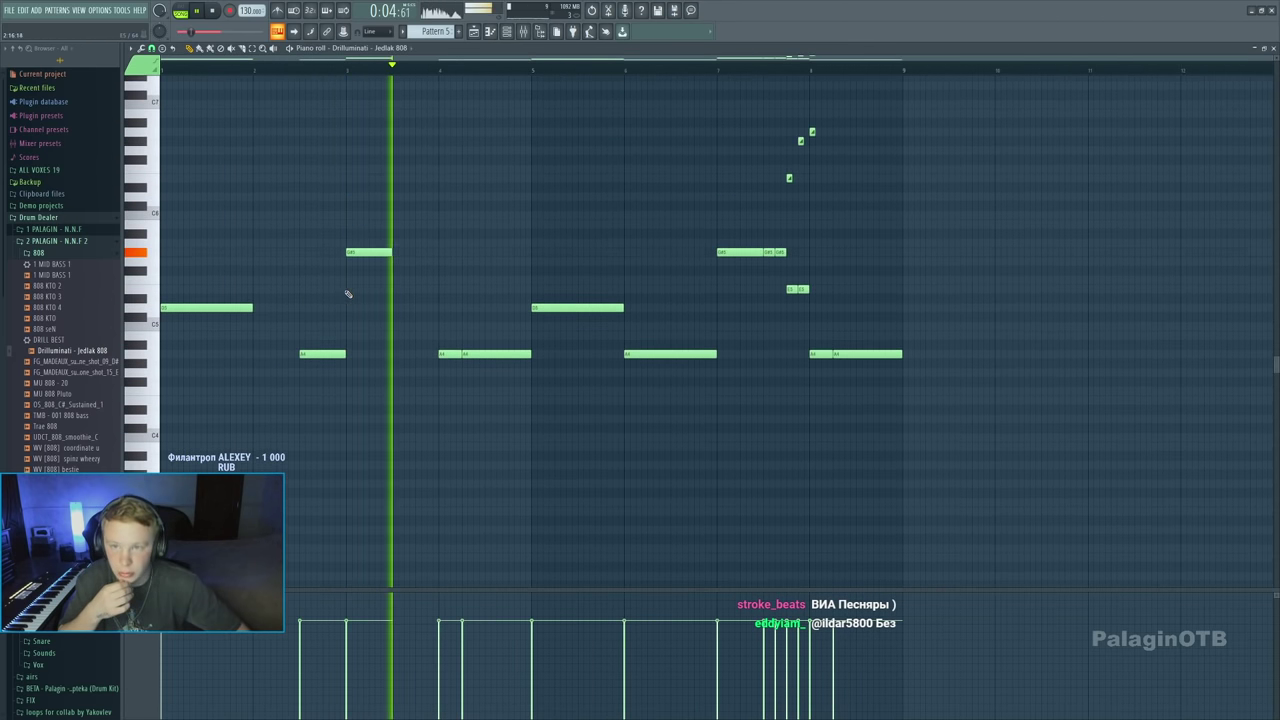
pyautogui.press('space')
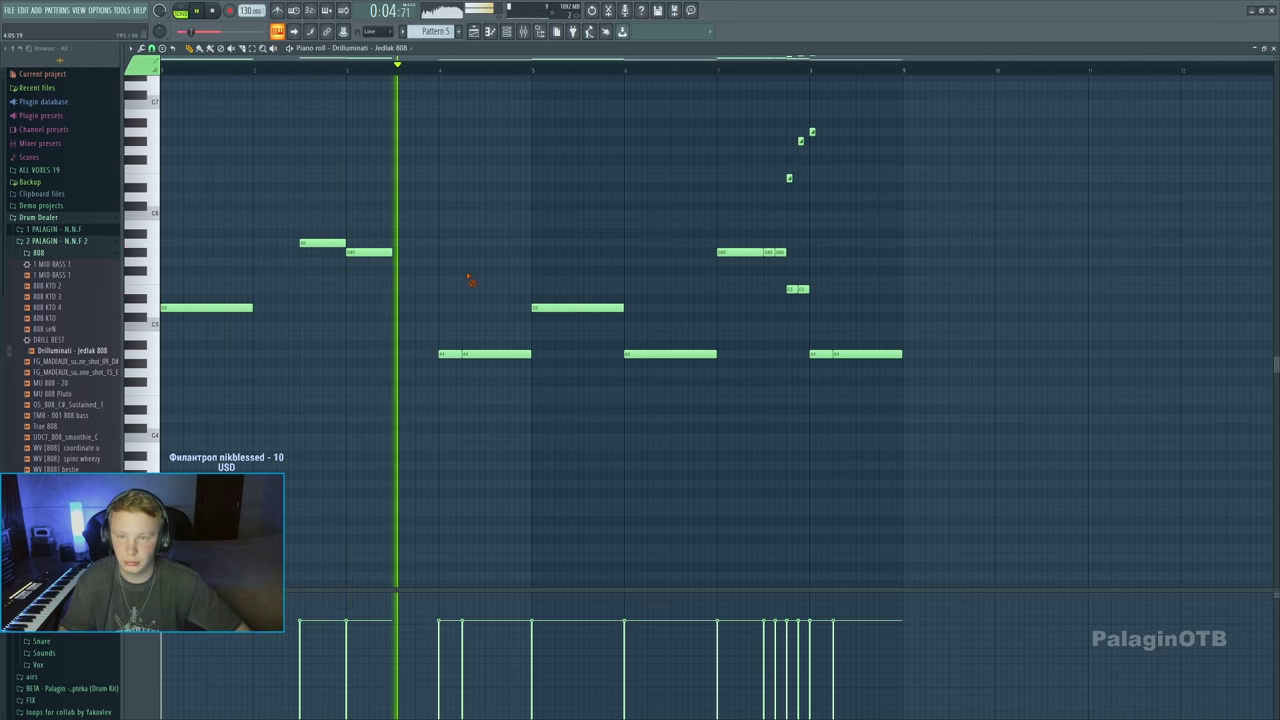
pyautogui.moveTo(392, 251); pyautogui.dragTo(432, 252)
# In bar 4, delete the short opening A4, shorten the remaining A4 to half a bar and follow it with a quarter-note A5
pyautogui.rightClick(450, 356)
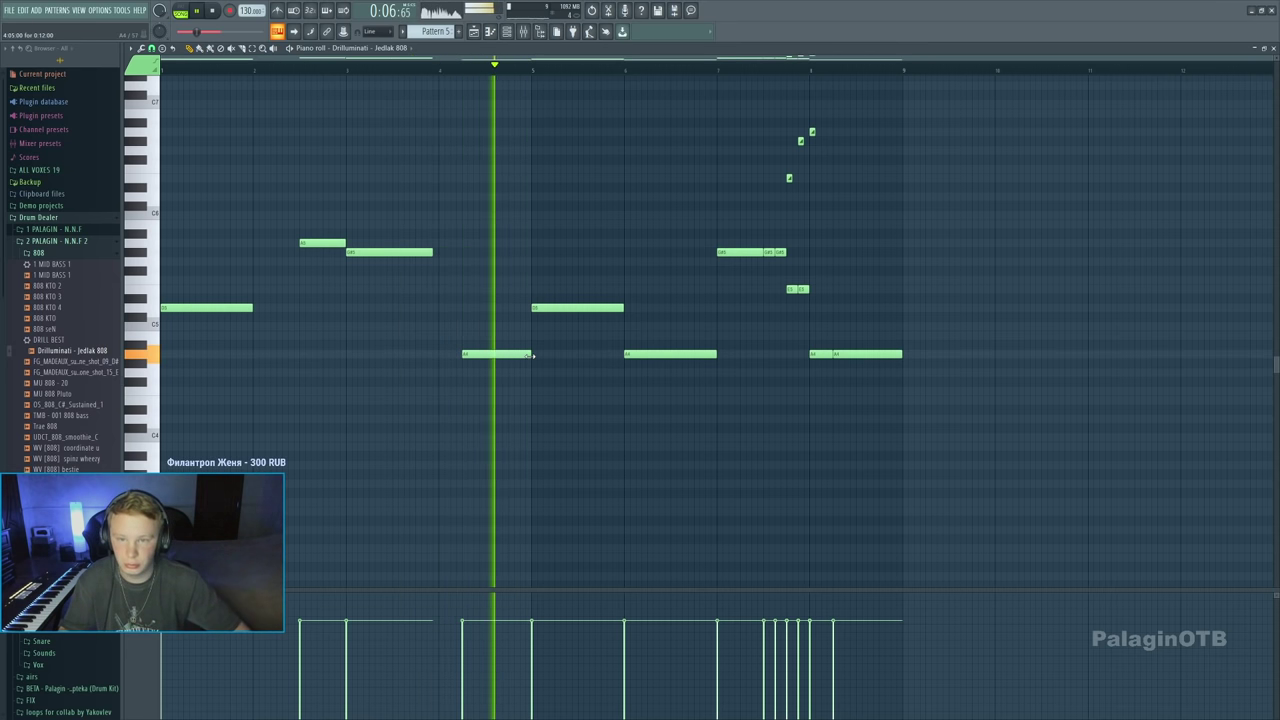
pyautogui.moveTo(491, 356); pyautogui.dragTo(484, 355)
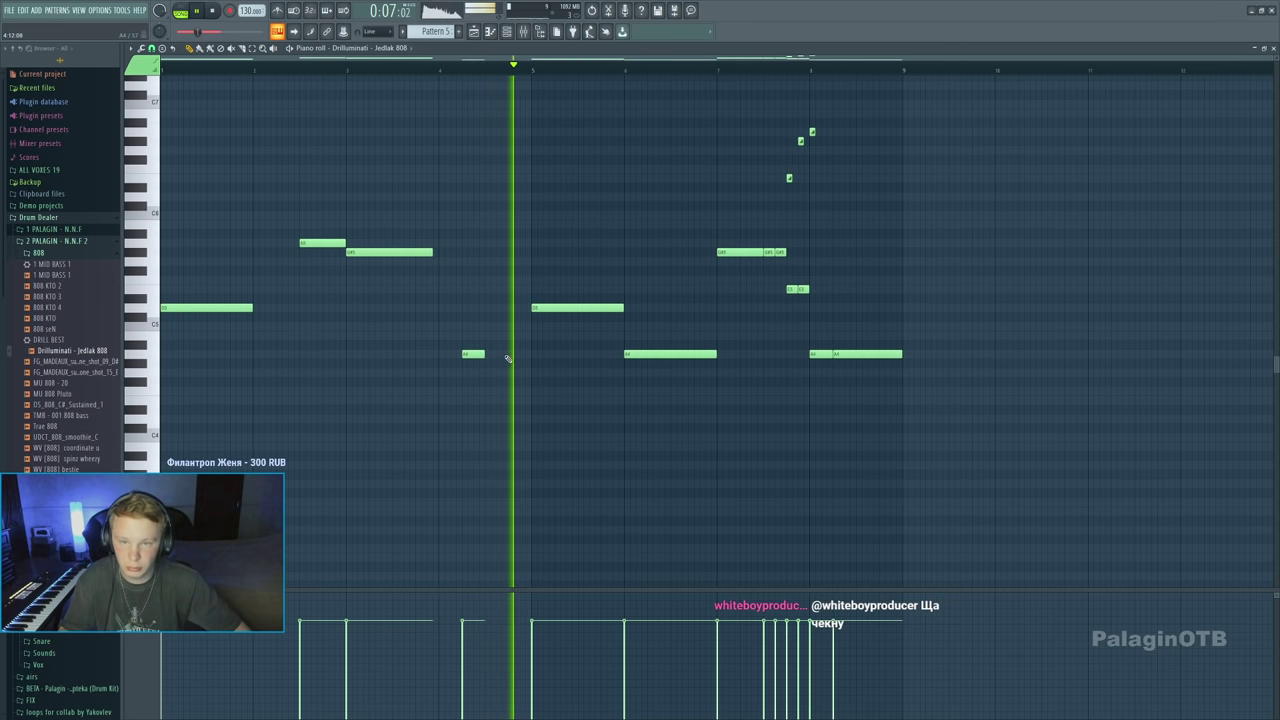
pyautogui.moveTo(511, 354); pyautogui.dragTo(511, 242)
pyautogui.moveTo(488, 354); pyautogui.dragTo(508, 354)
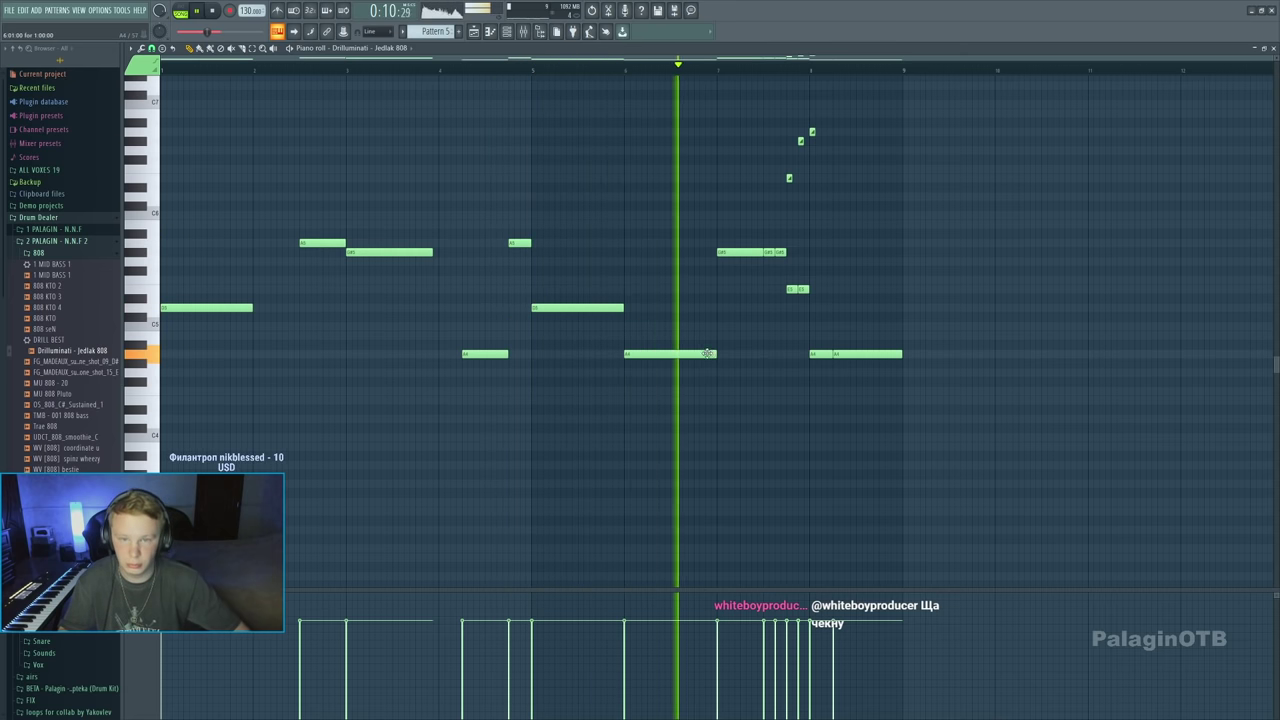
# Shorten bar 6's A4 to an eighth note and place a short A6 slide over it
pyautogui.moveTo(714, 351); pyautogui.dragTo(629, 354)
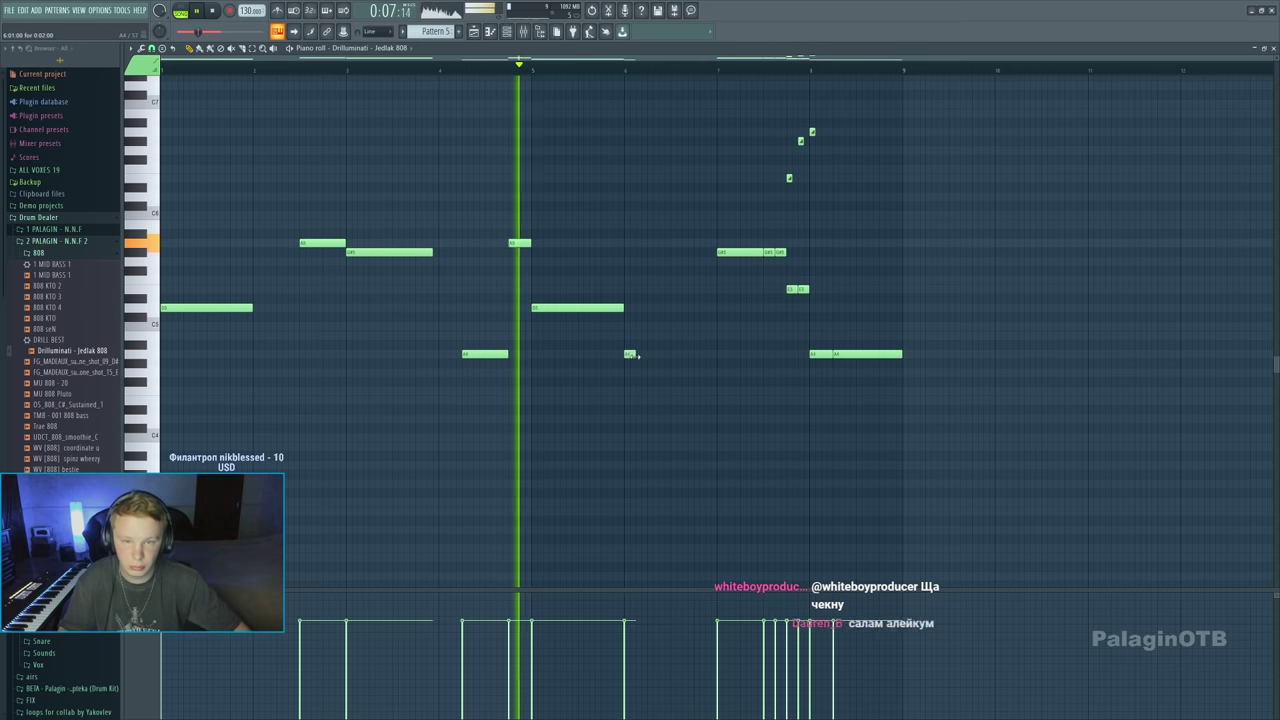
pyautogui.click(626, 179)
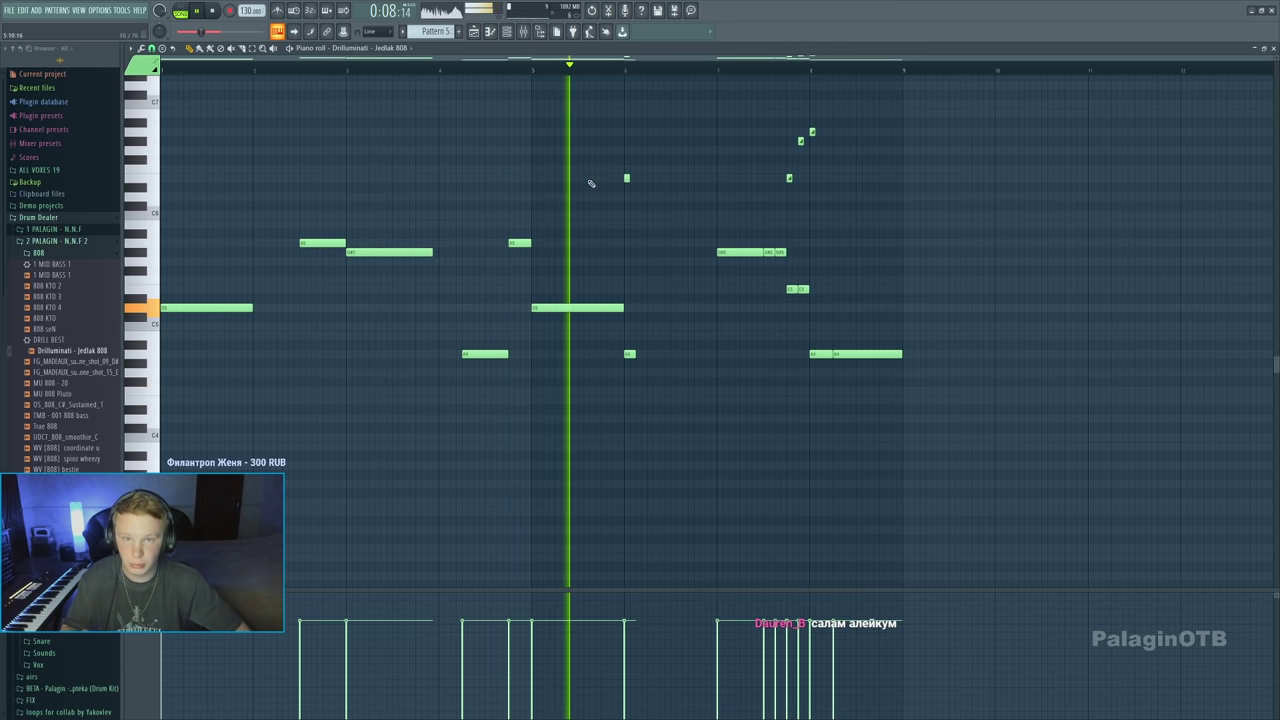
pyautogui.rightClick(626, 179)
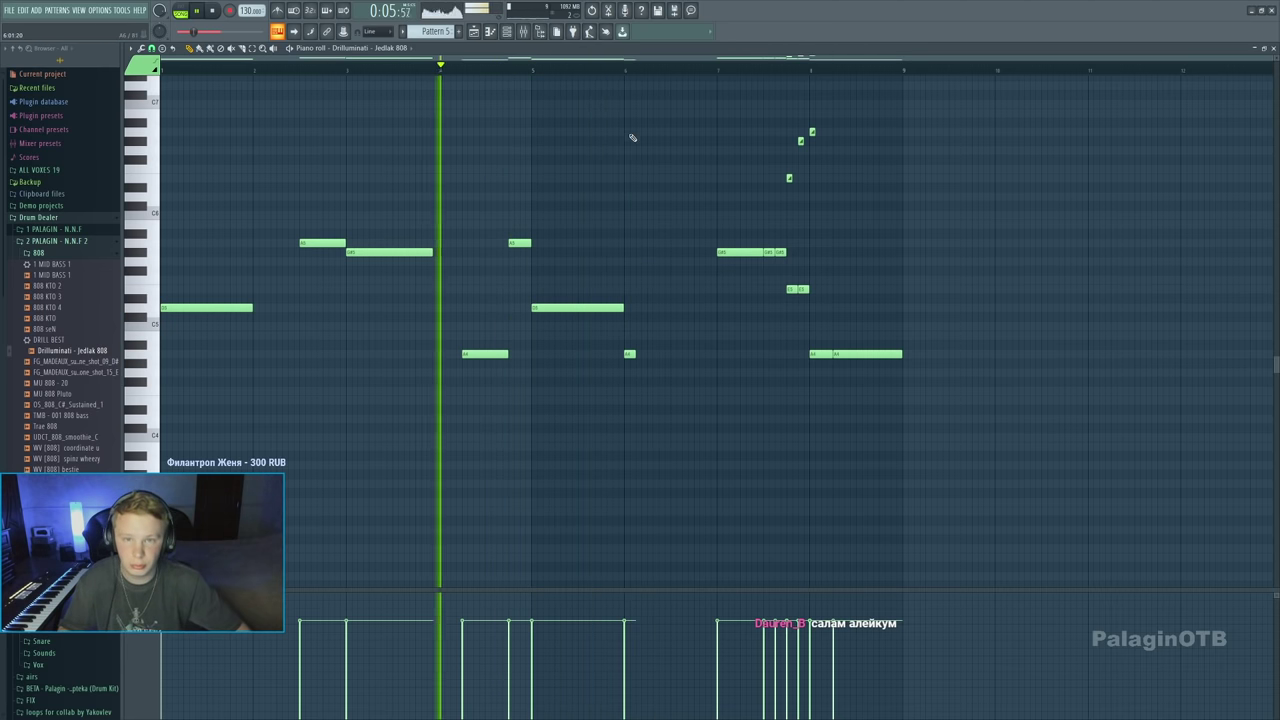
pyautogui.click(630, 134)
pyautogui.scroll(2, 634, 170)
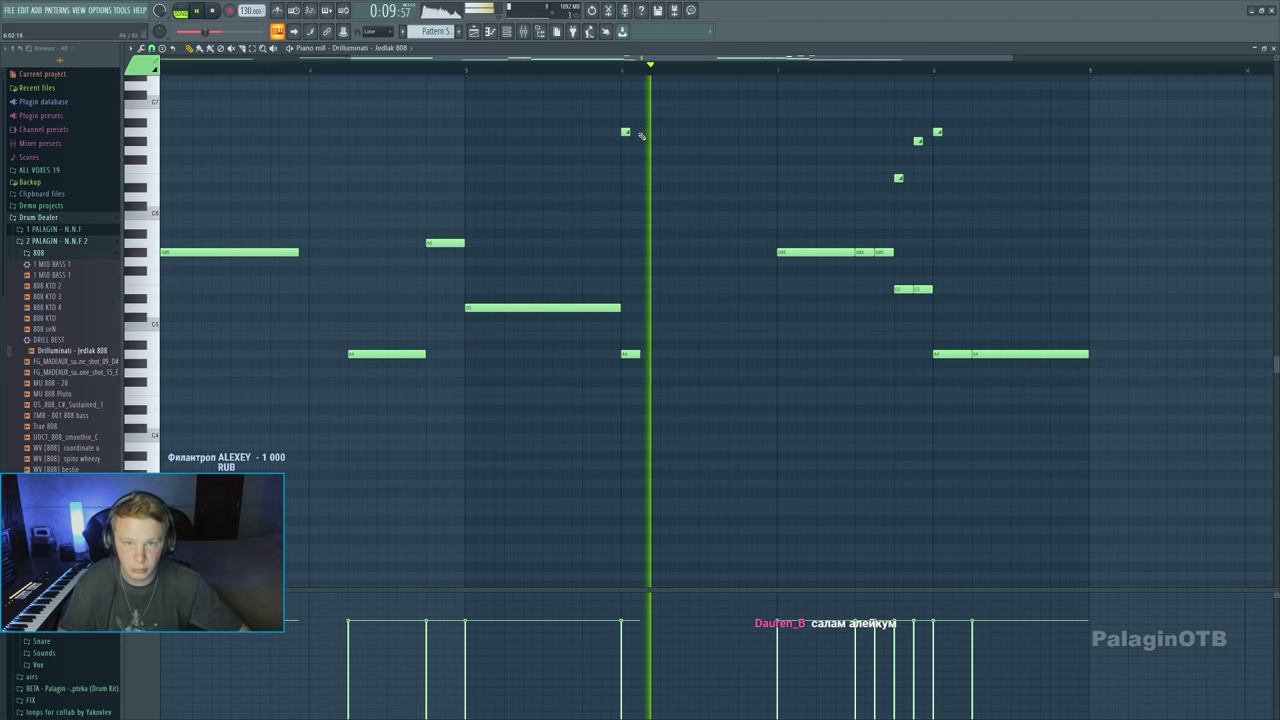
# Add a second A4 three eighths long in bar 6 with a short A5 slide over it, and lower the first slide to A5
pyautogui.press('space')
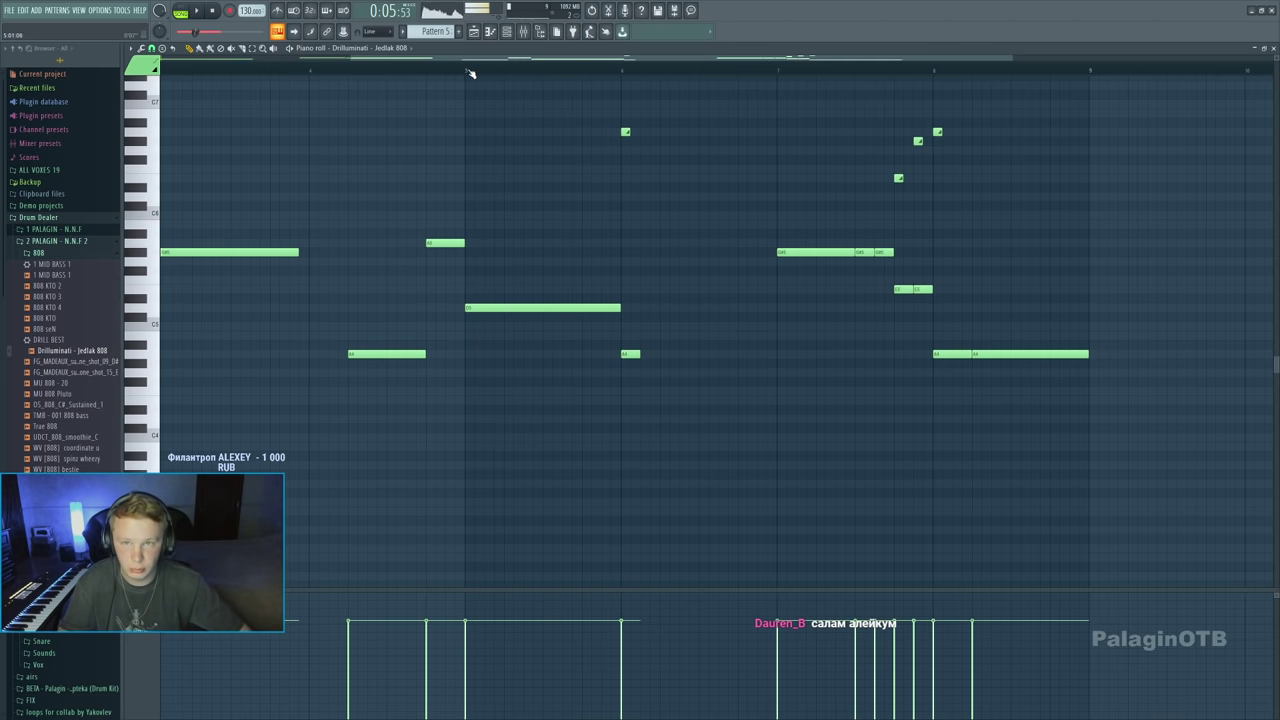
pyautogui.press('space')
pyautogui.click(645, 353)
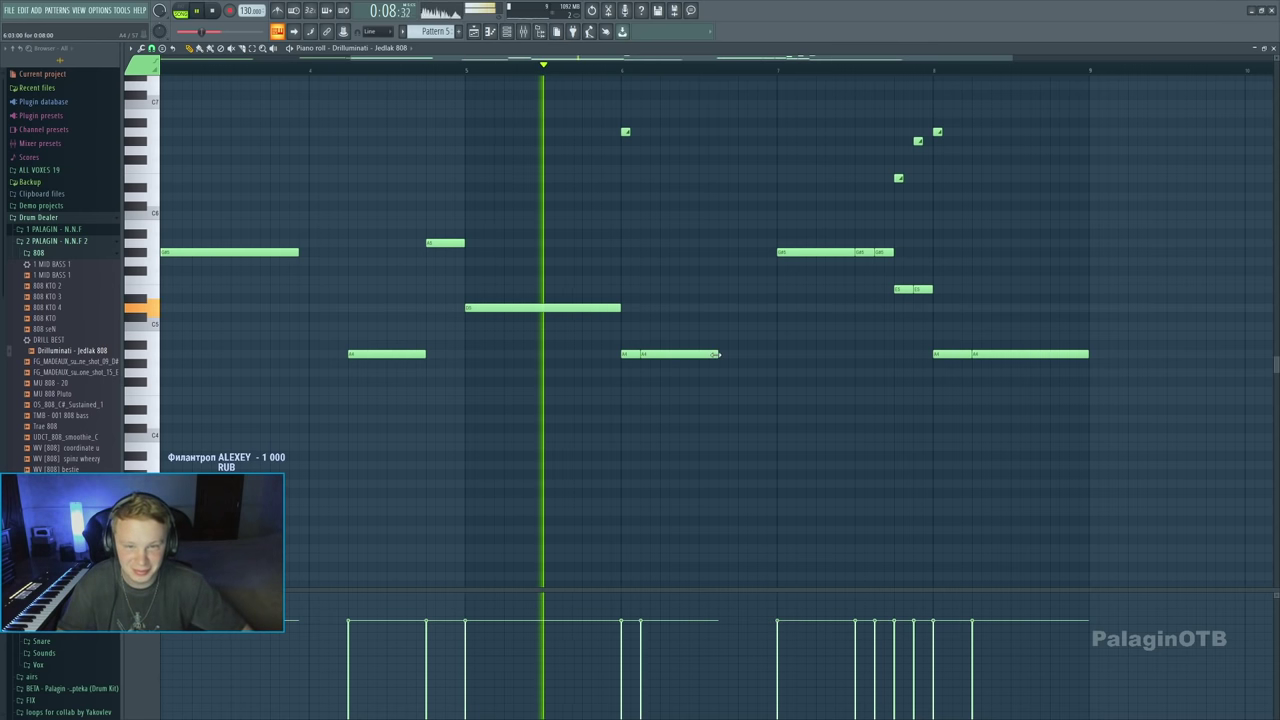
pyautogui.moveTo(707, 354); pyautogui.dragTo(698, 354)
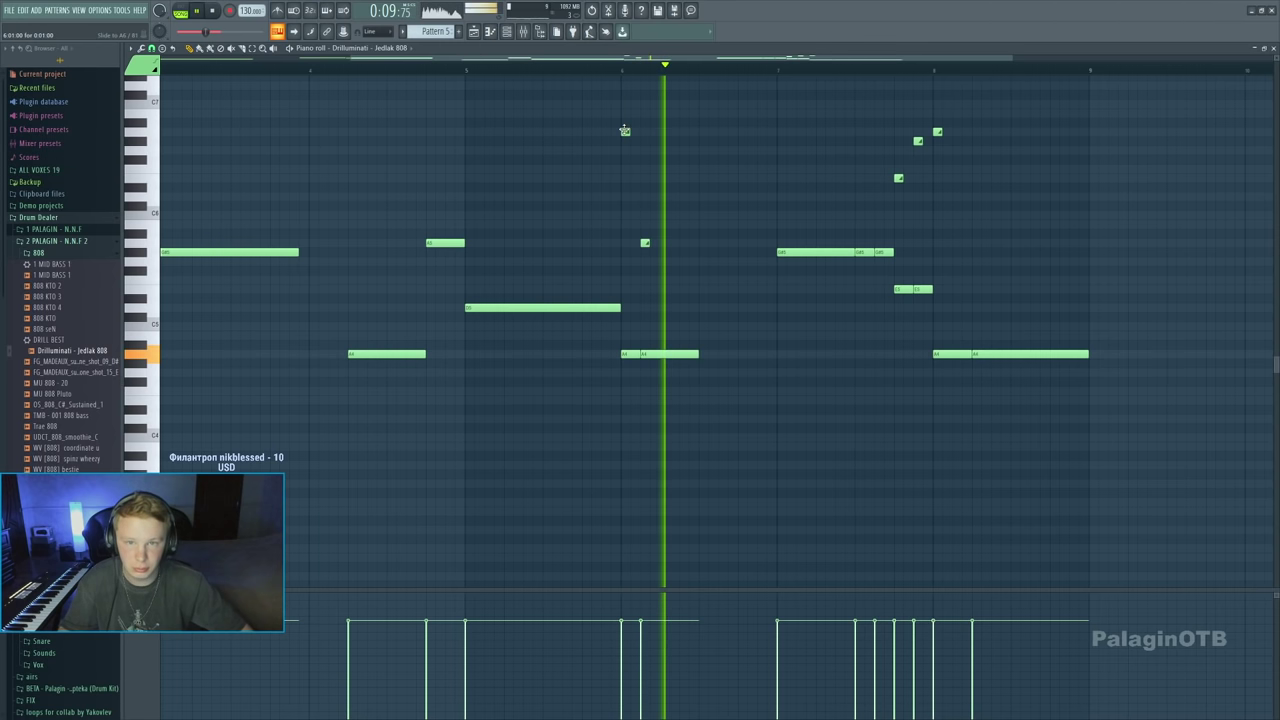
pyautogui.moveTo(622, 225); pyautogui.dragTo(624, 243)
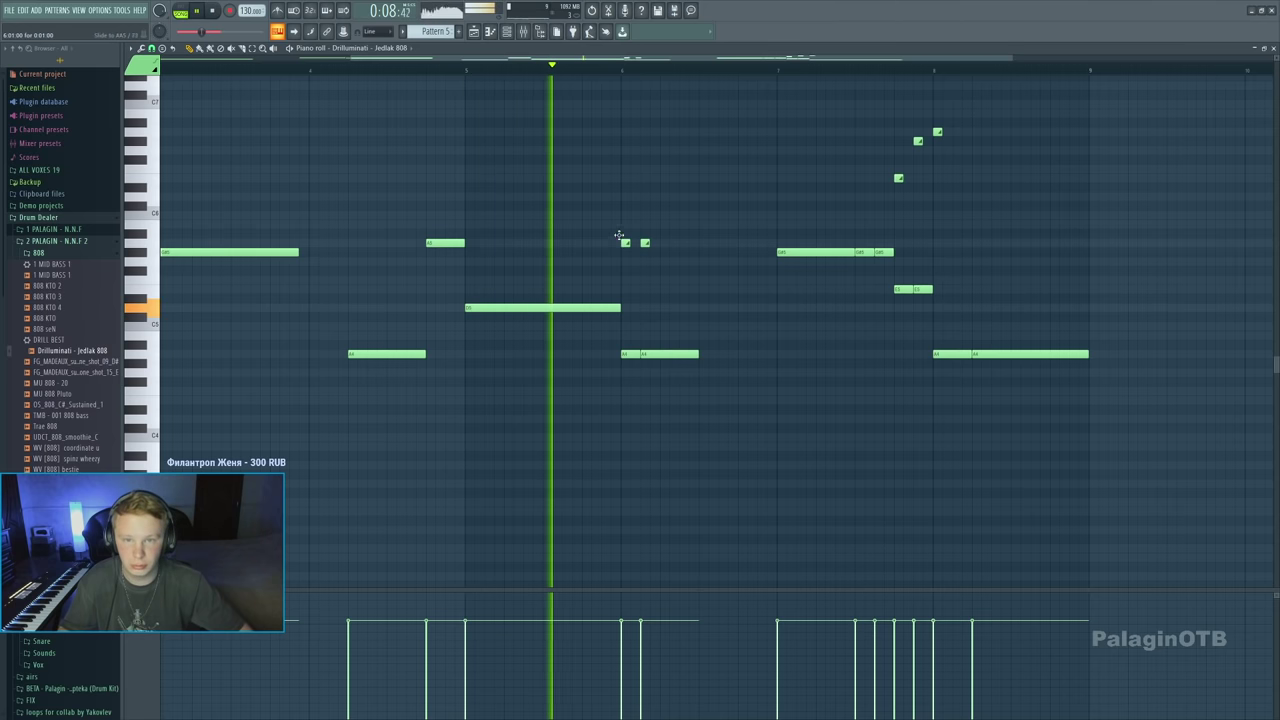
# Split the end of bar 5's D5 into two eighth notes and place short slides on E5 and G5 over them
pyautogui.click(603, 190)
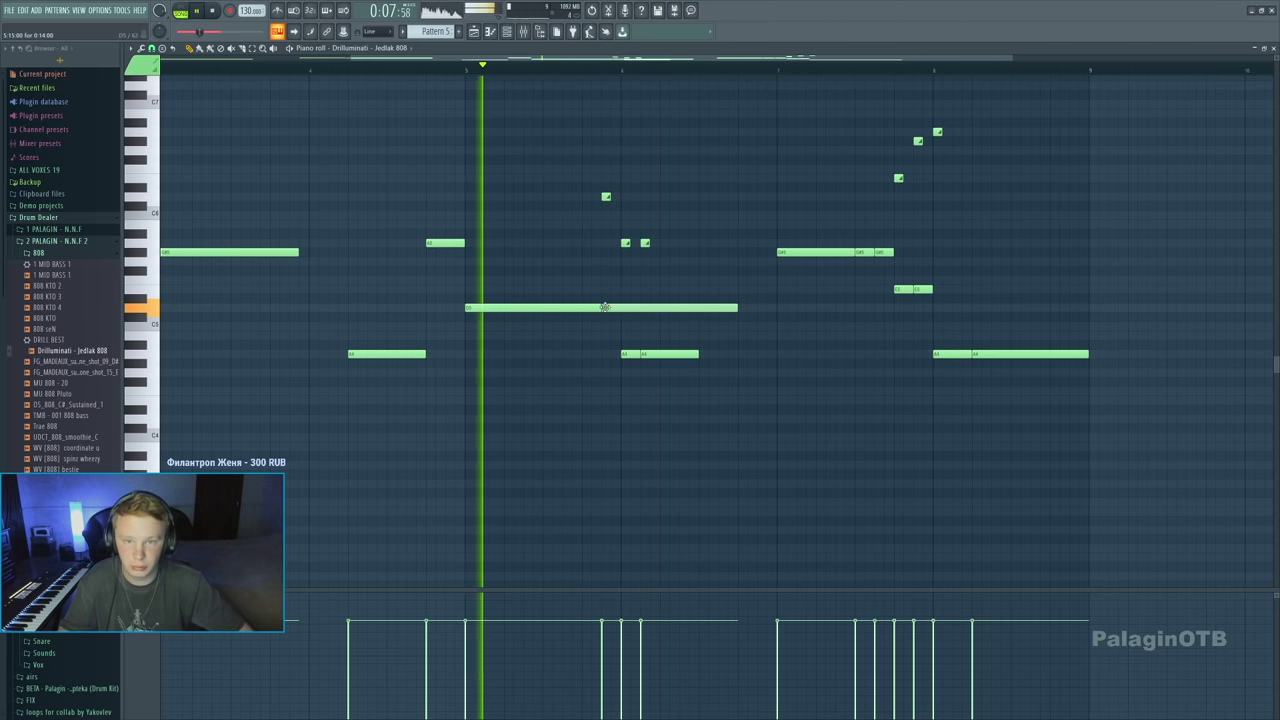
pyautogui.moveTo(737, 307); pyautogui.dragTo(620, 309)
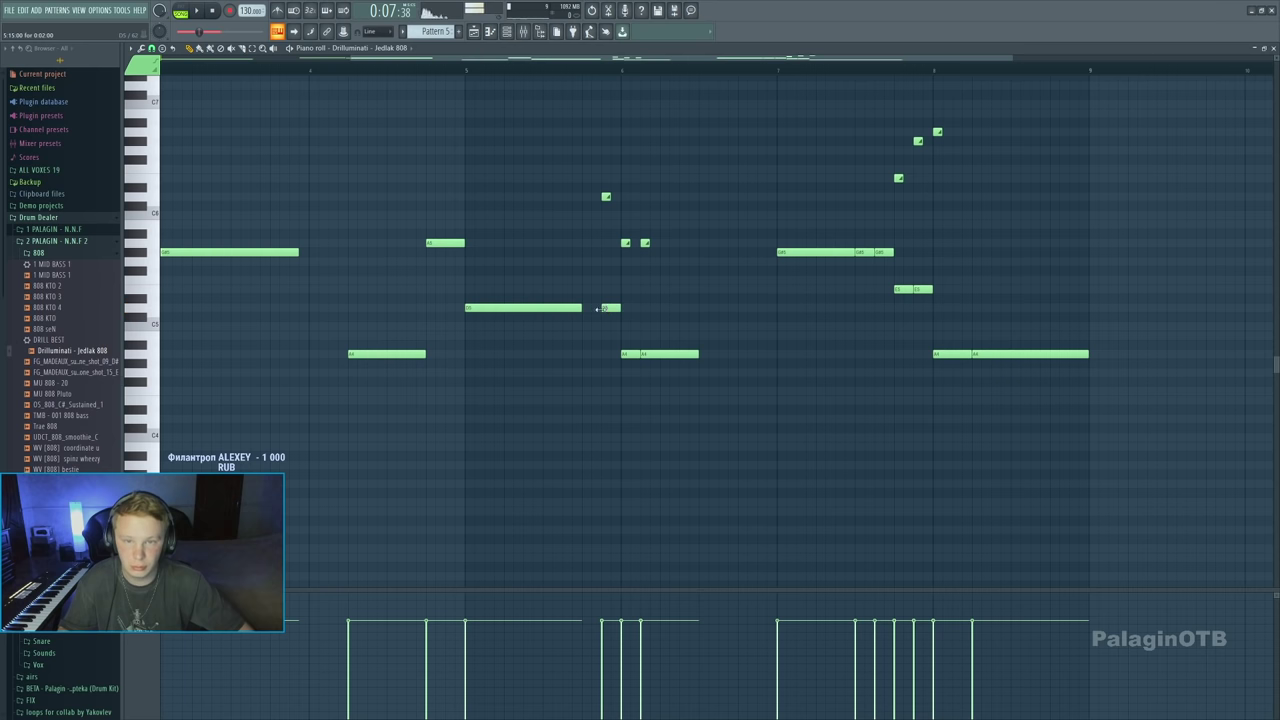
pyautogui.press('space')
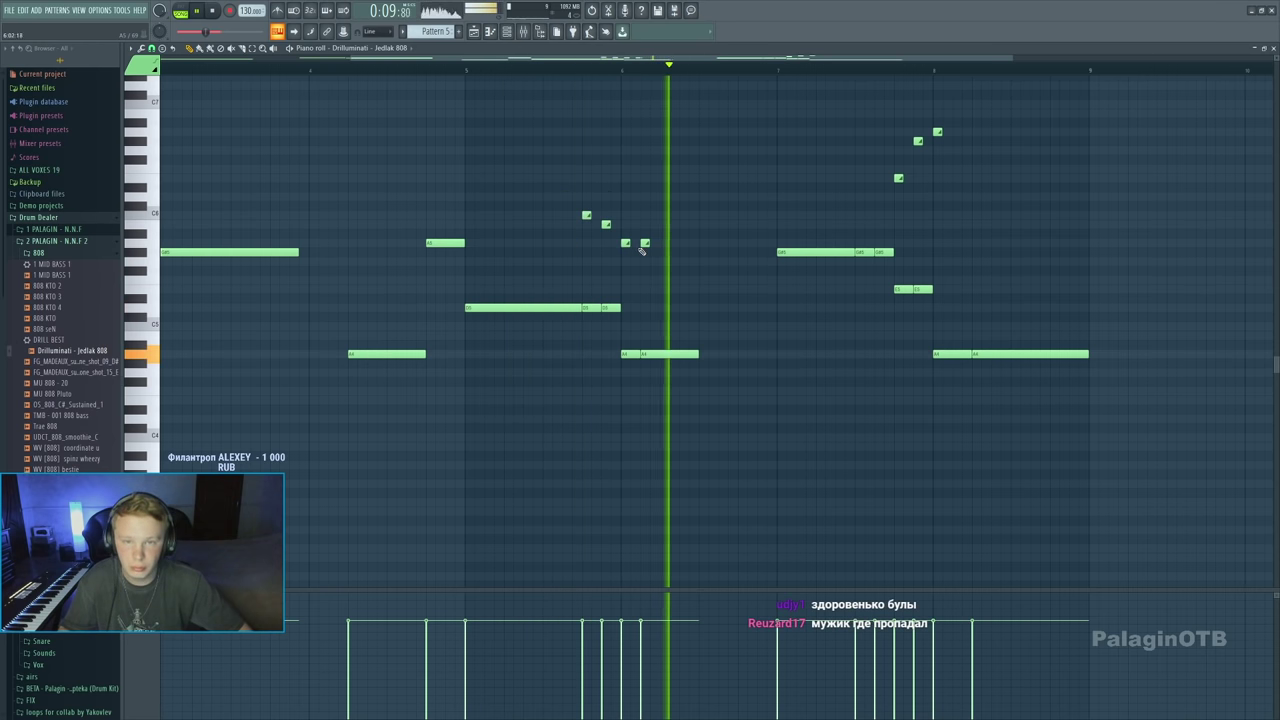
pyautogui.moveTo(586, 215); pyautogui.dragTo(586, 168)
pyautogui.moveTo(606, 224); pyautogui.dragTo(606, 177)
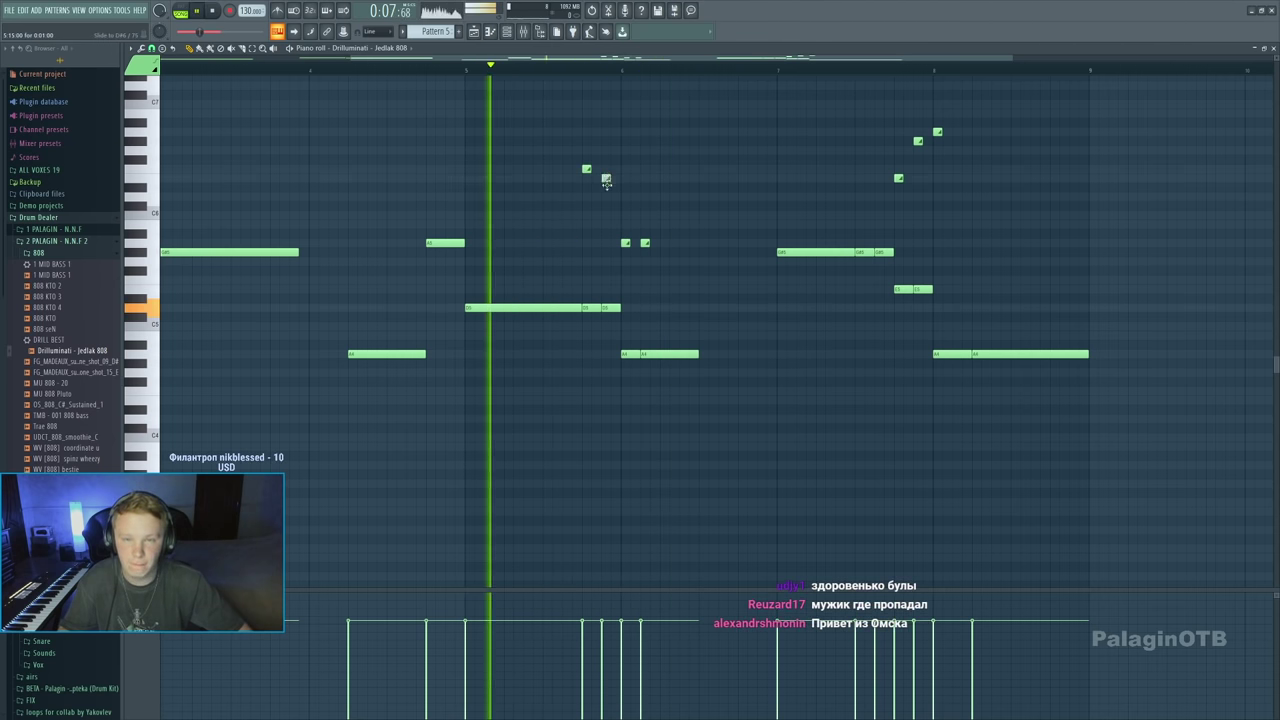
pyautogui.moveTo(606, 177); pyautogui.dragTo(587, 297)
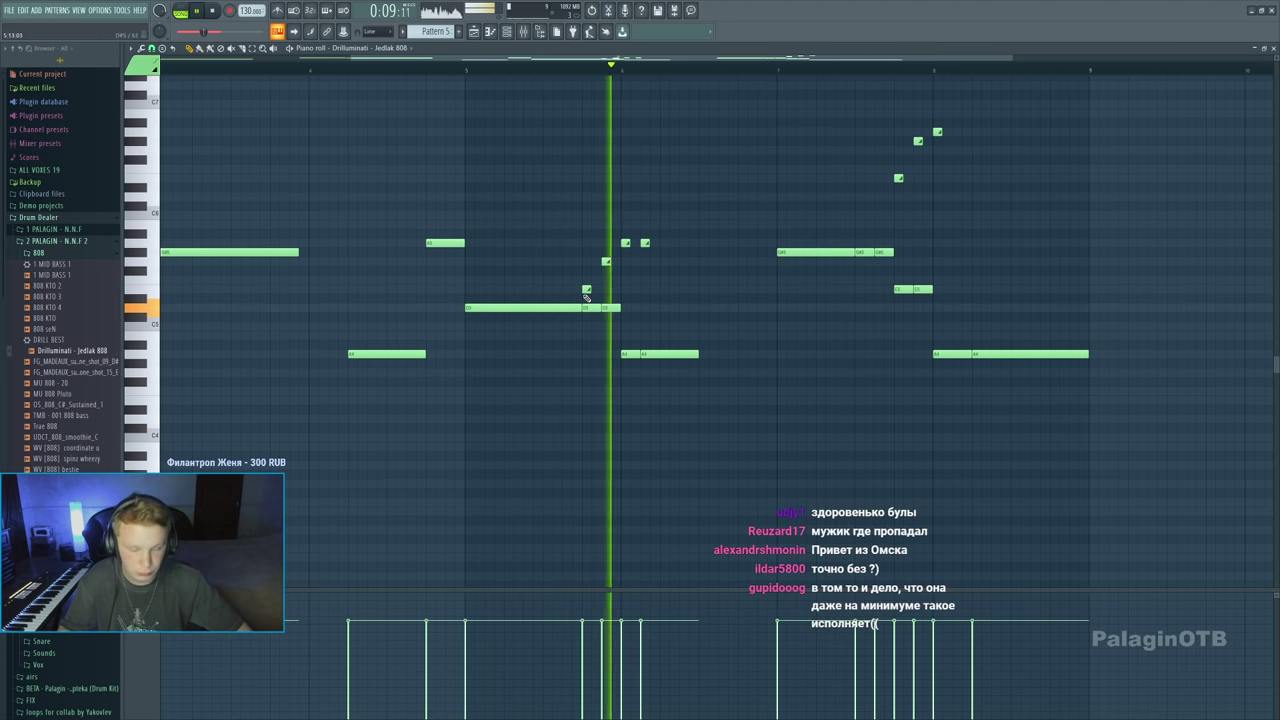
pyautogui.press('space')
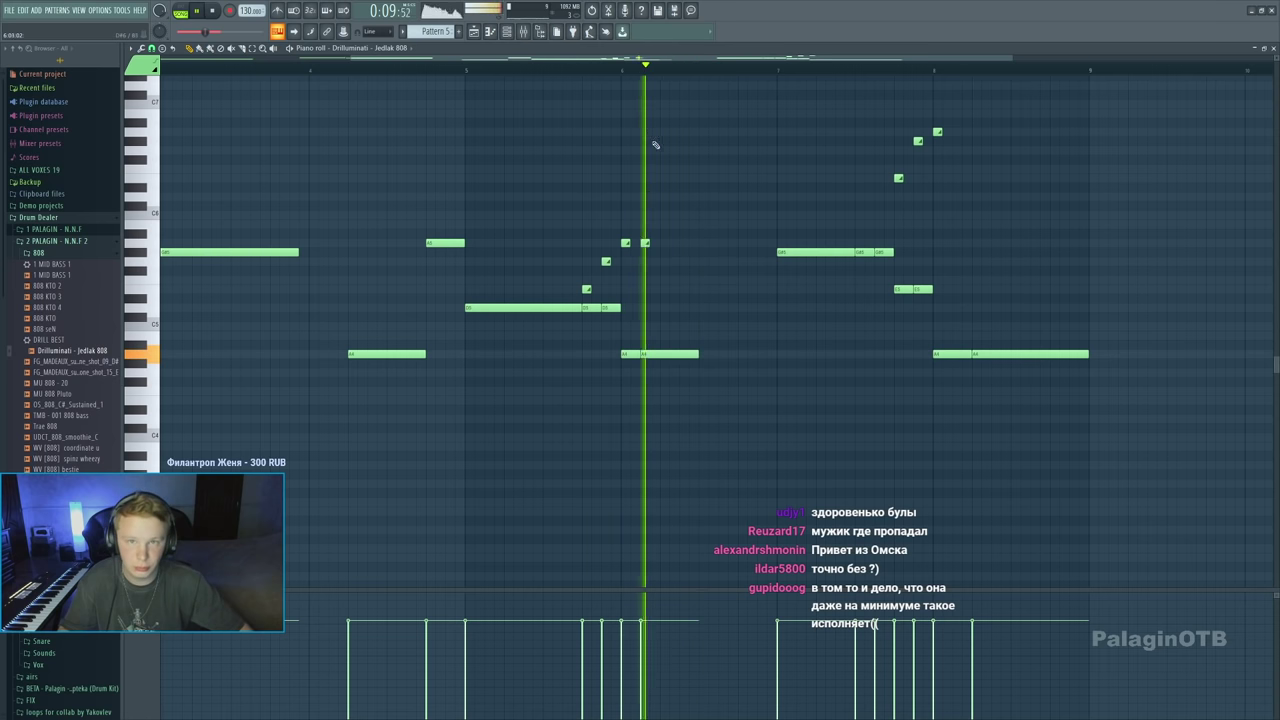
# Add a third A4 note and A5 slide in bar 6, and fill the bar's second half with a quarter-note A5 and A4
pyautogui.click(664, 242)
pyautogui.moveTo(697, 355); pyautogui.dragTo(664, 357)
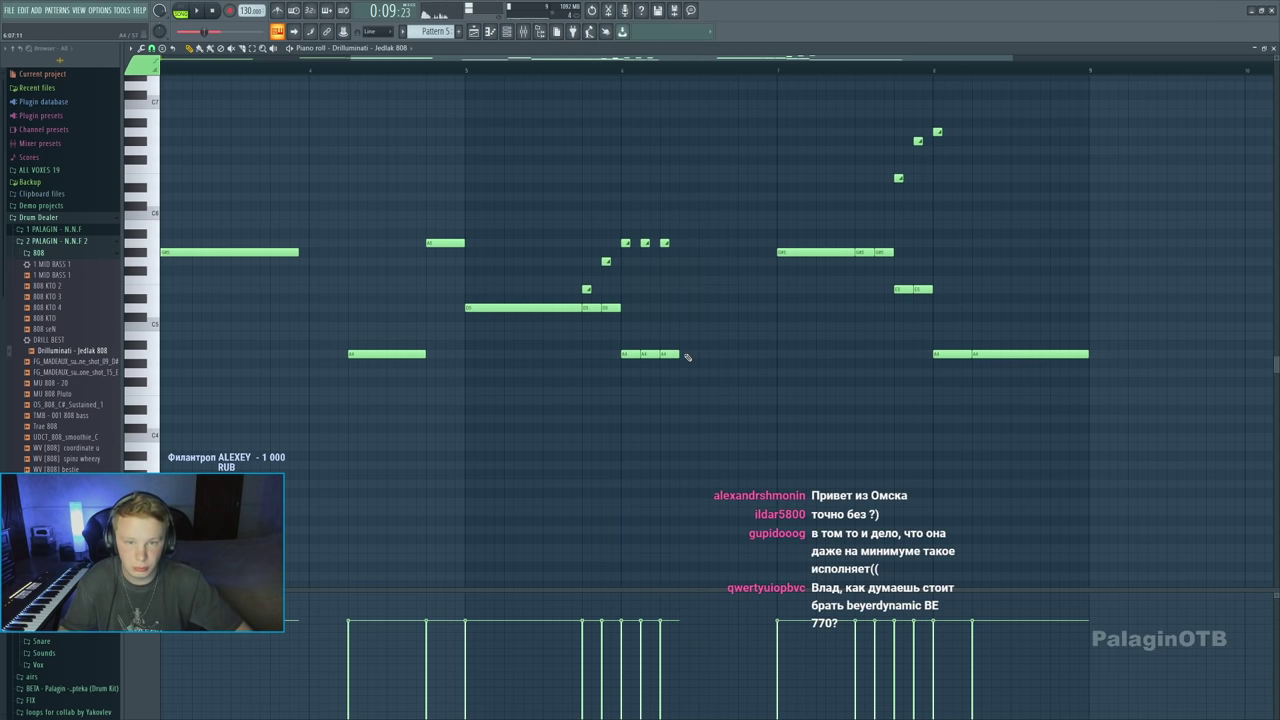
pyautogui.press('space')
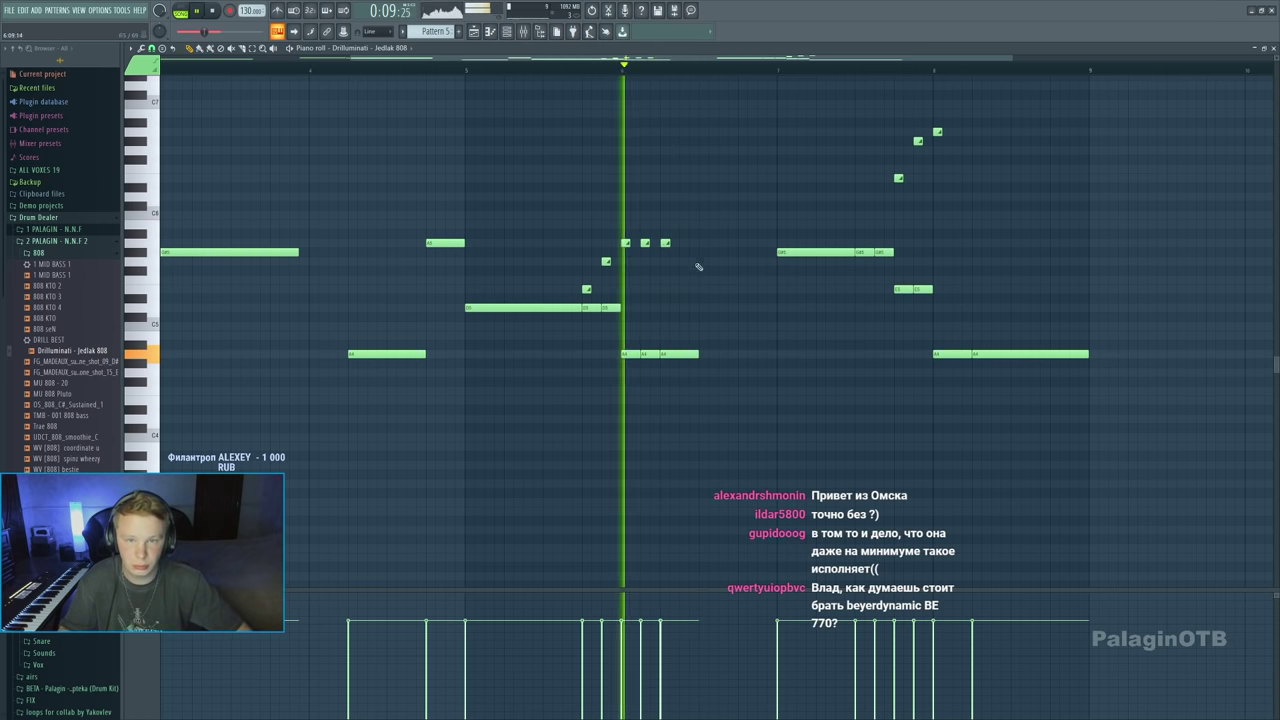
pyautogui.moveTo(698, 354); pyautogui.dragTo(738, 355)
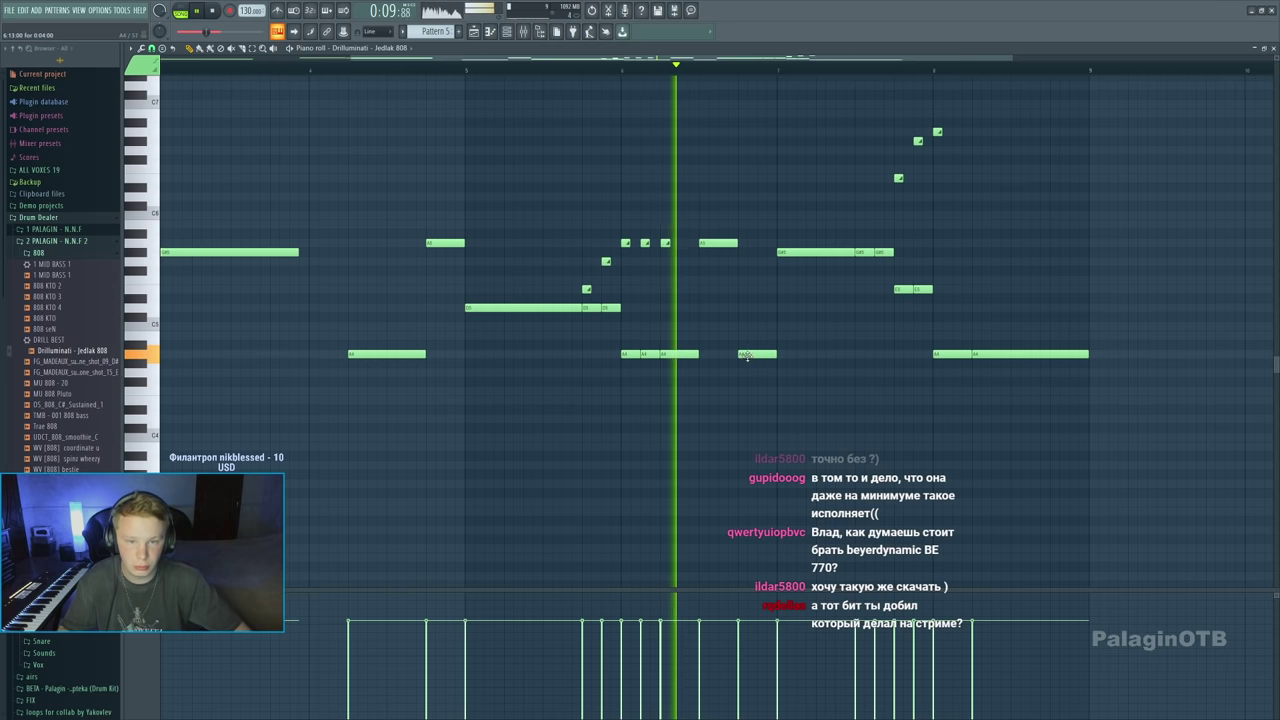
pyautogui.click(684, 346)
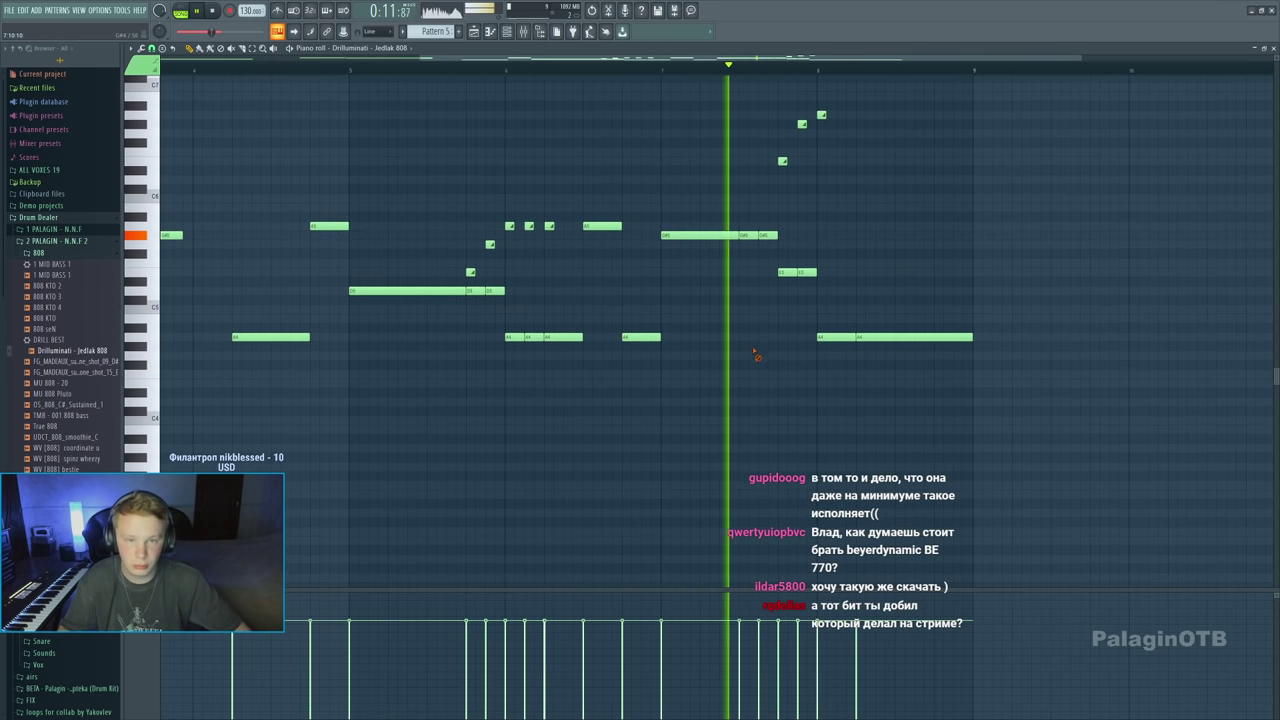
# Replace bar 7's G#5 notes with one three-quarter-bar note and split the end of bar 8's A4 into three eighth notes
pyautogui.rightClick(768, 235)
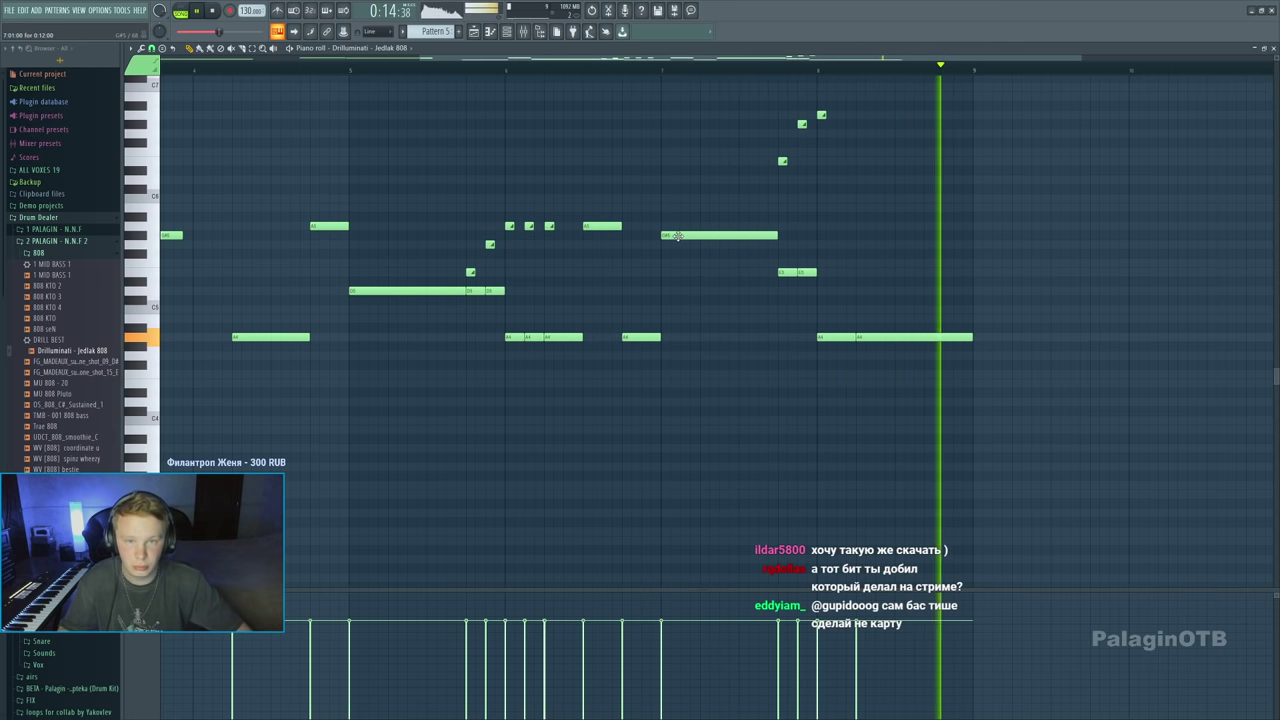
pyautogui.moveTo(680, 237); pyautogui.dragTo(677, 348)
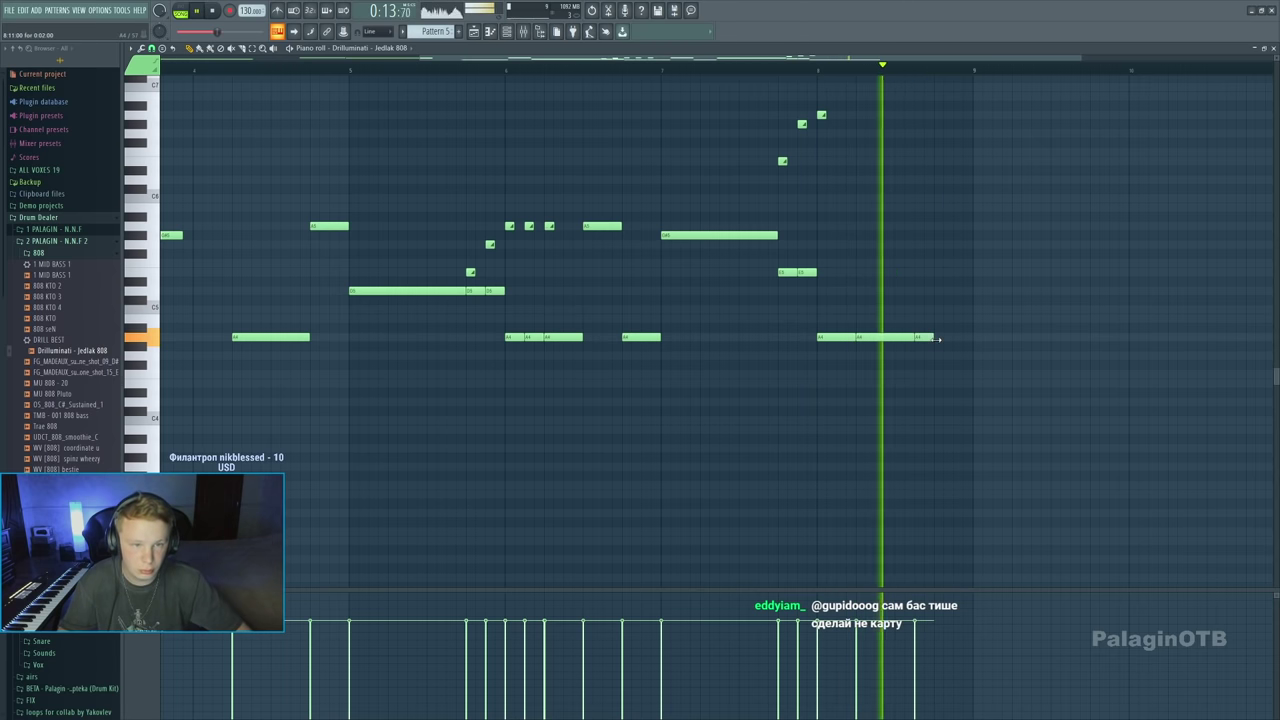
pyautogui.scroll(1, 880, 255)
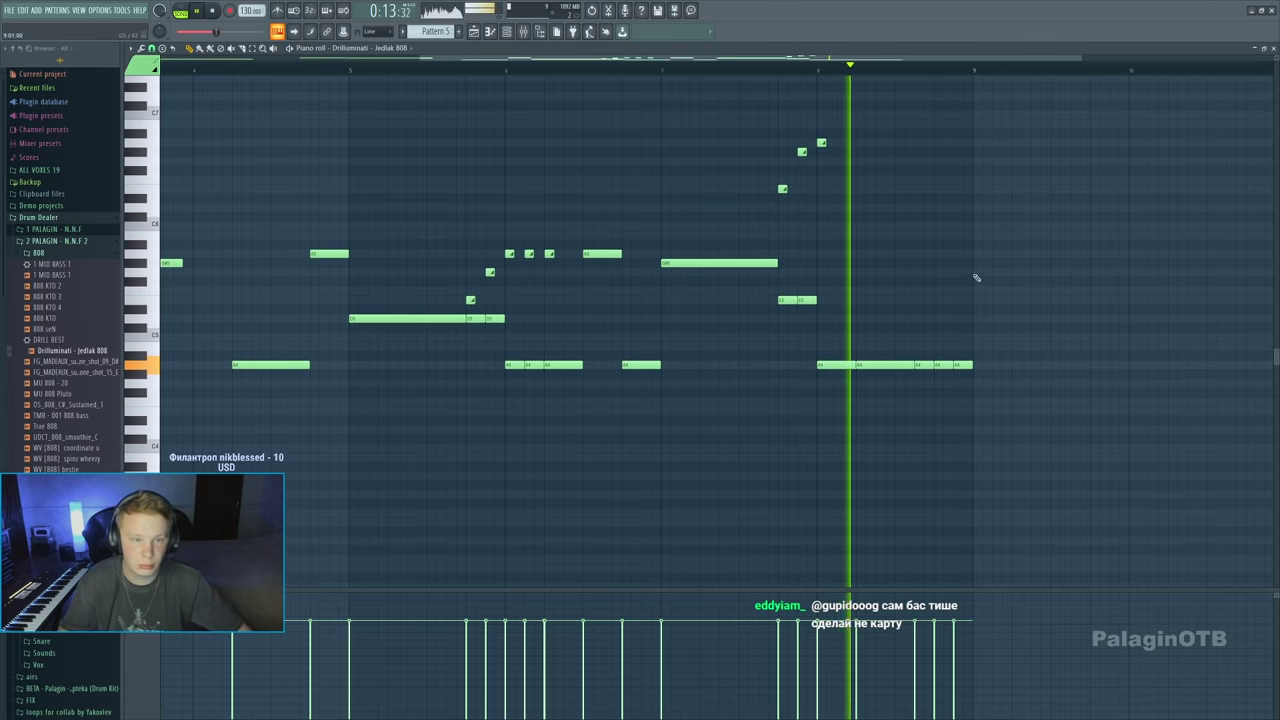
# Try short slide notes from C7 upward over the three closing A4 notes of bar 8
pyautogui.scroll(1, 960, 220)
pyautogui.click(912, 114)
pyautogui.scroll(1, 925, 200)
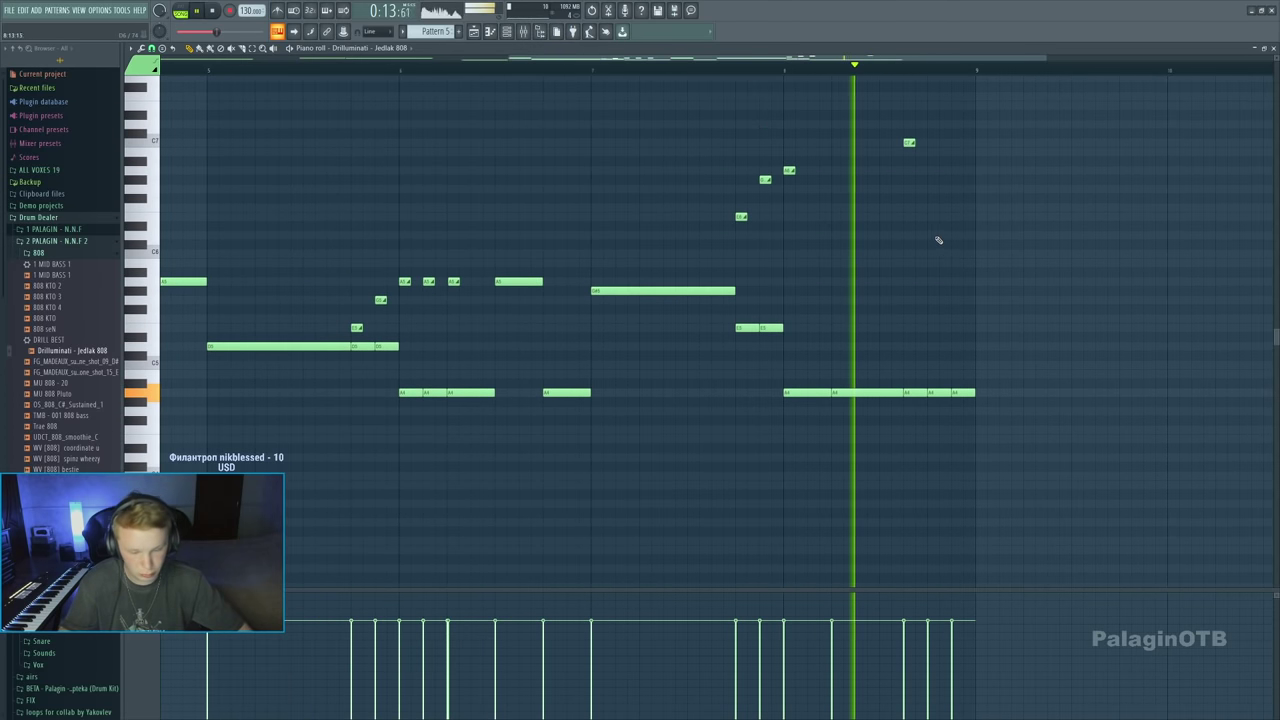
pyautogui.scroll(2, 956, 177)
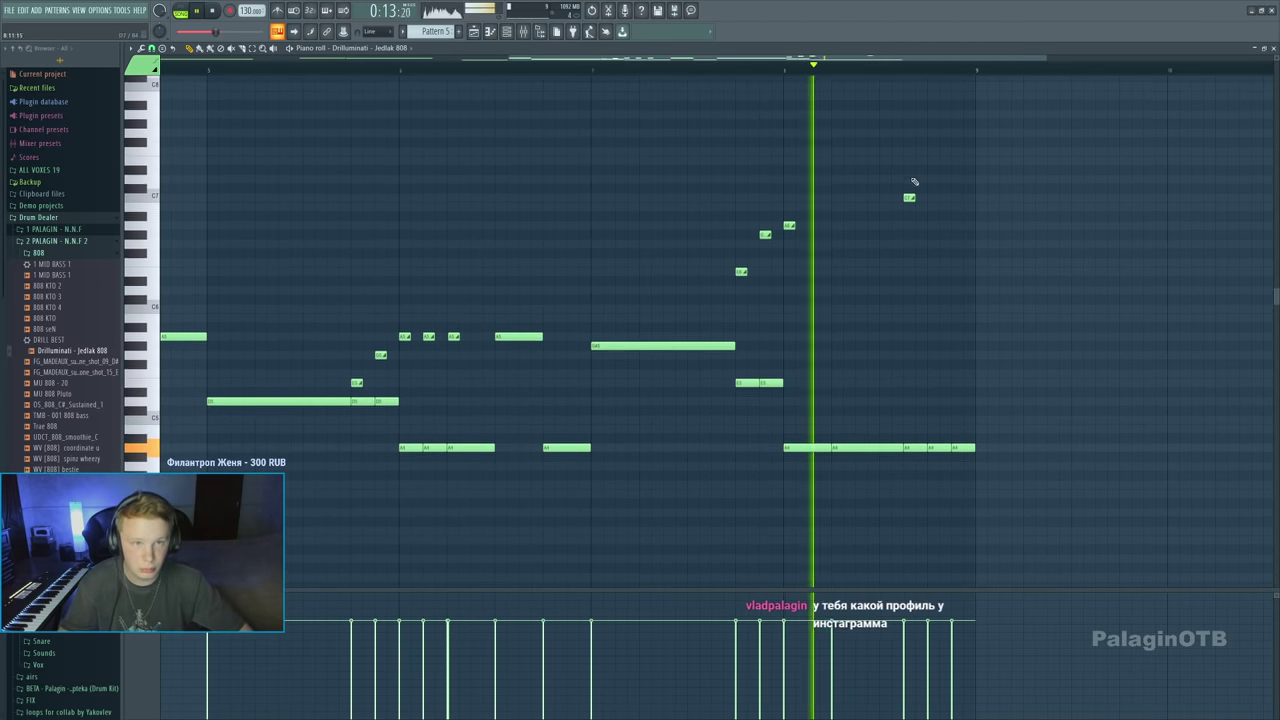
pyautogui.moveTo(909, 196); pyautogui.dragTo(909, 152)
pyautogui.click(933, 161)
pyautogui.click(957, 188)
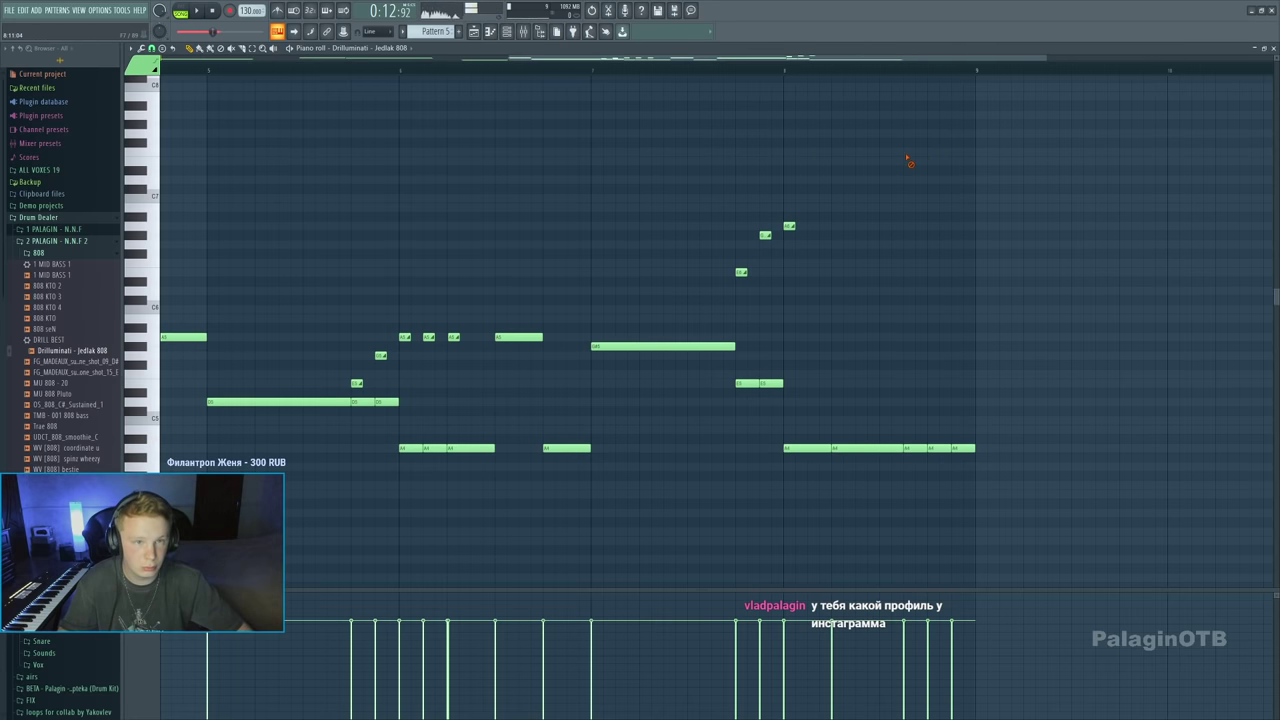
# Try an E7 slide and a G#7 slide over the first and last of bar 8's closing A4 notes
pyautogui.scroll(1, 914, 177)
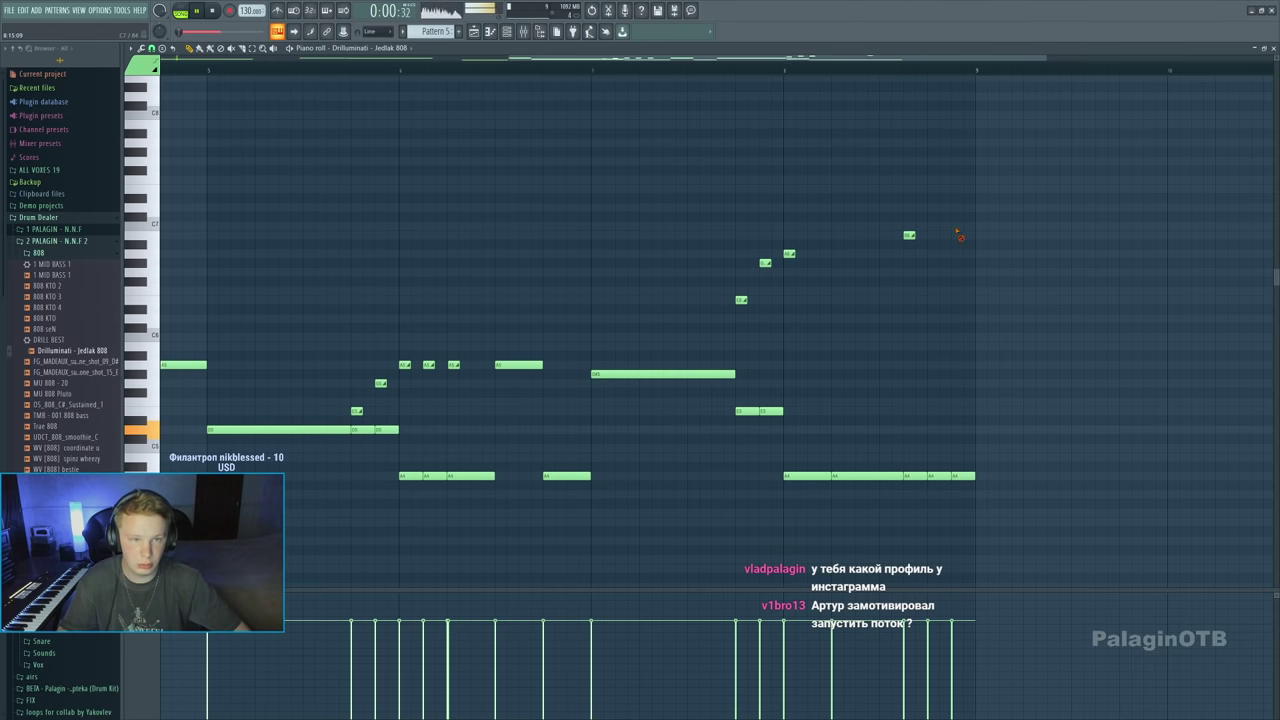
pyautogui.click(909, 189)
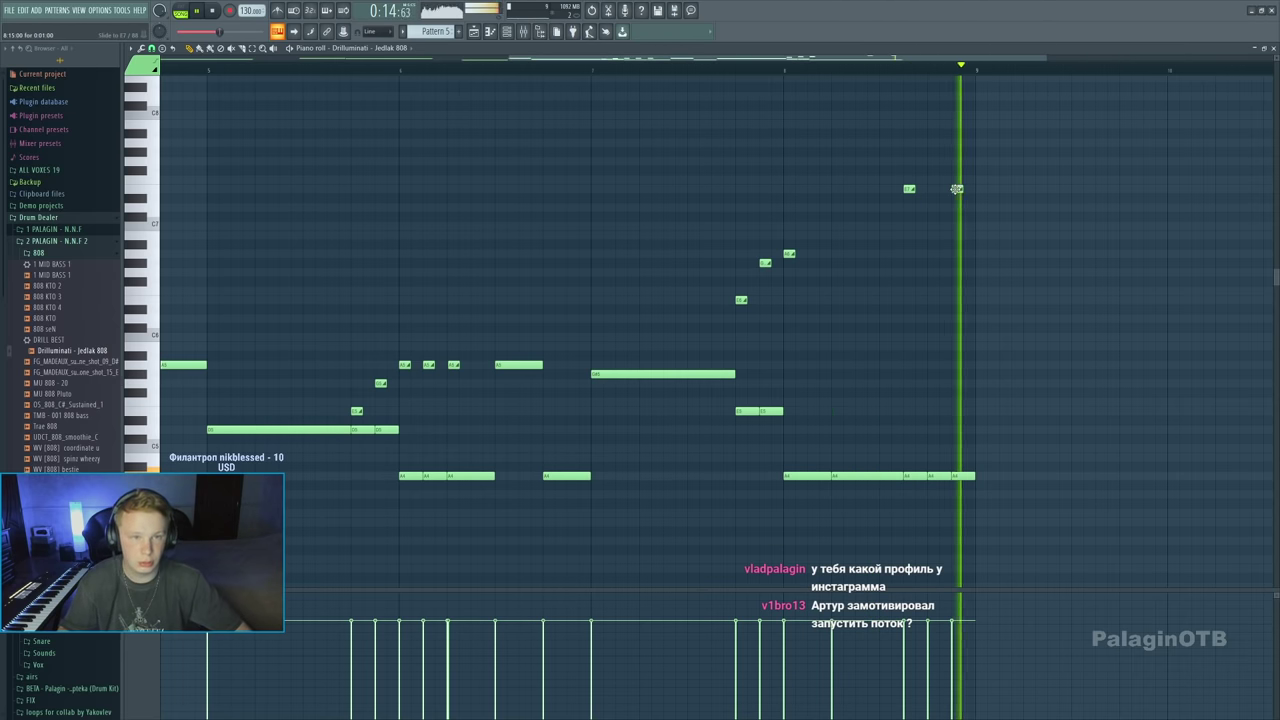
pyautogui.click(910, 189)
pyautogui.click(956, 151)
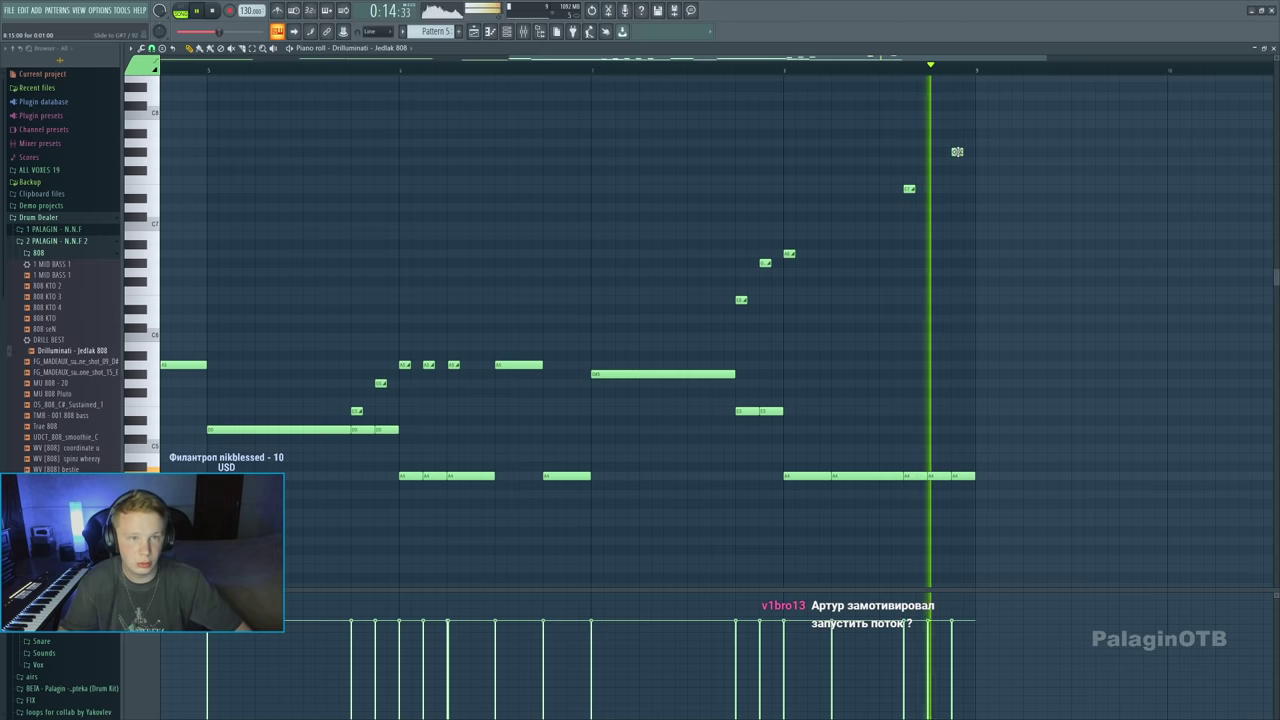
pyautogui.rightClick(957, 151)
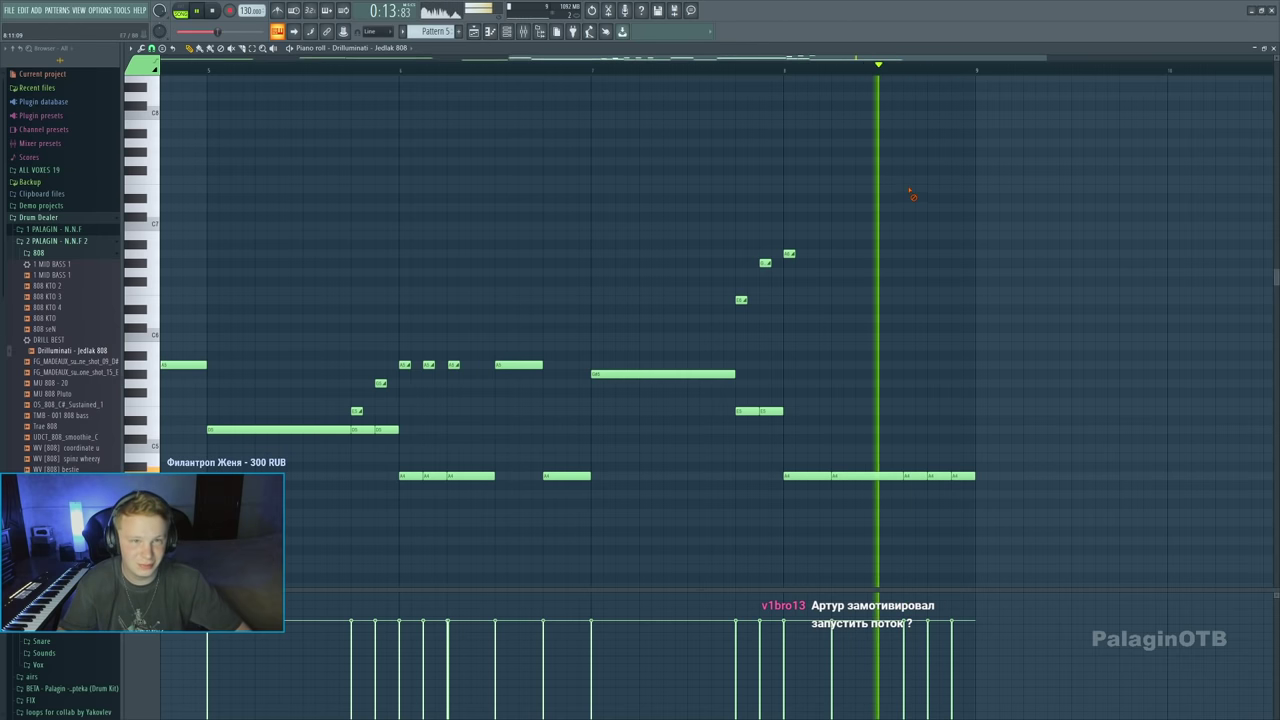
# Try an A7 slide and a B7 slide over the first and last of bar 8's closing A4 notes
pyautogui.moveTo(909, 190); pyautogui.dragTo(909, 123)
pyautogui.click(957, 115)
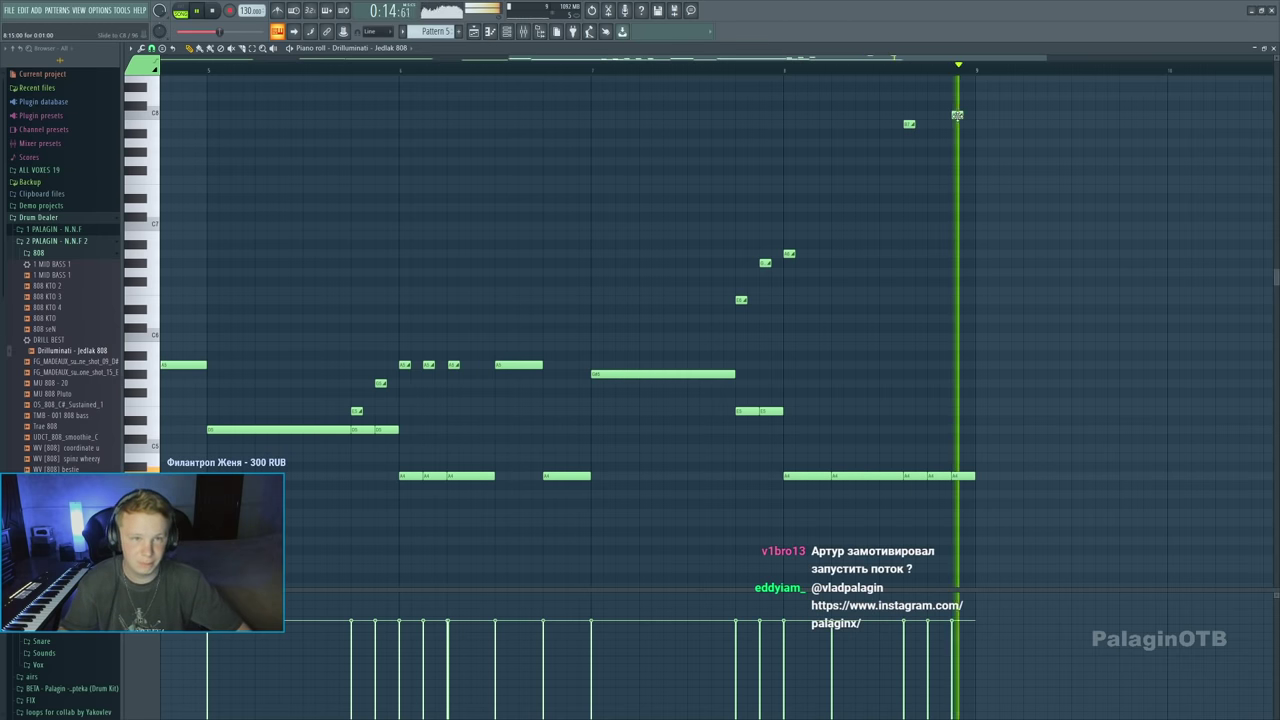
pyautogui.click(955, 124)
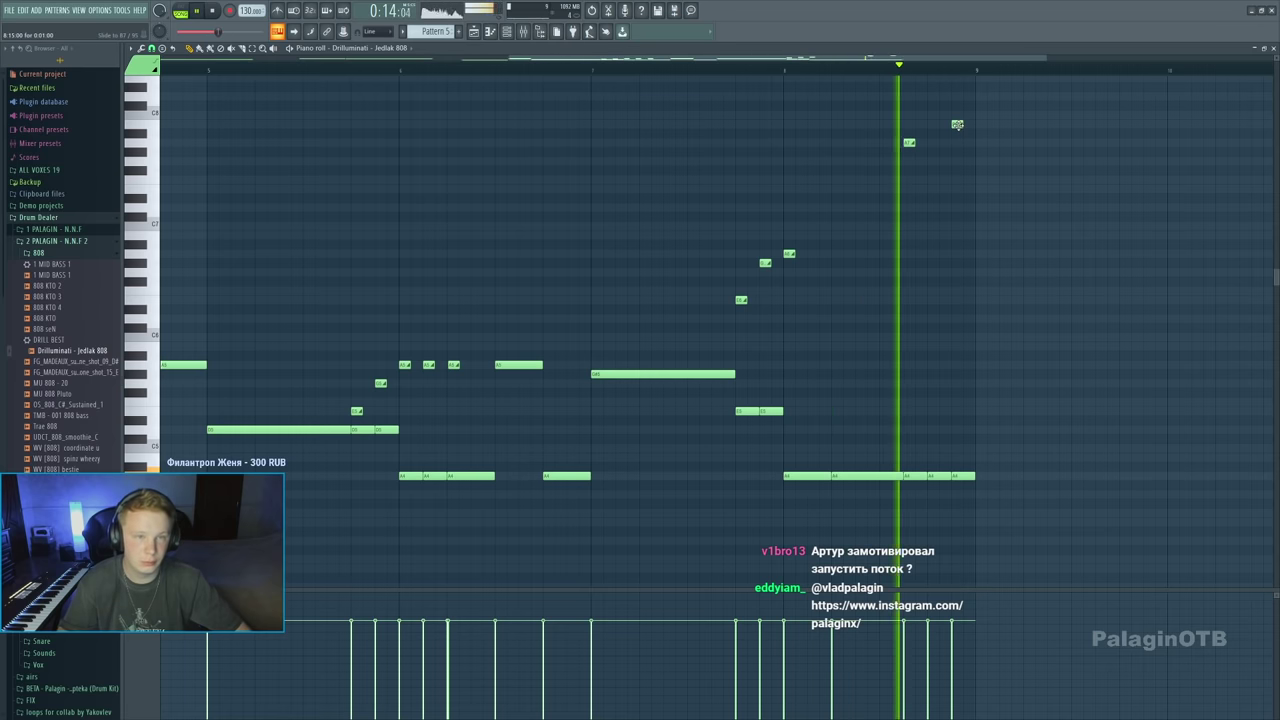
# Place a short A5 slide over the first and a B5 slide over the last of bar 8's closing A4 notes
pyautogui.click(905, 346)
pyautogui.rightClick(957, 235)
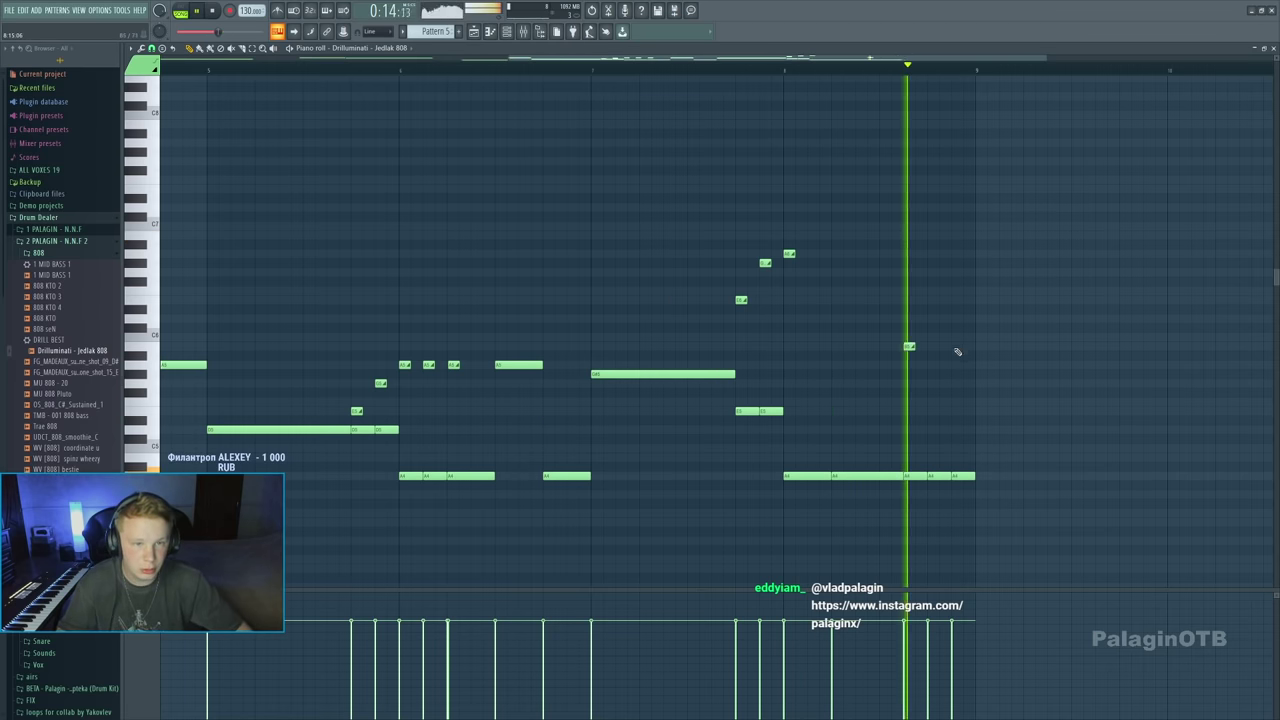
pyautogui.click(906, 364)
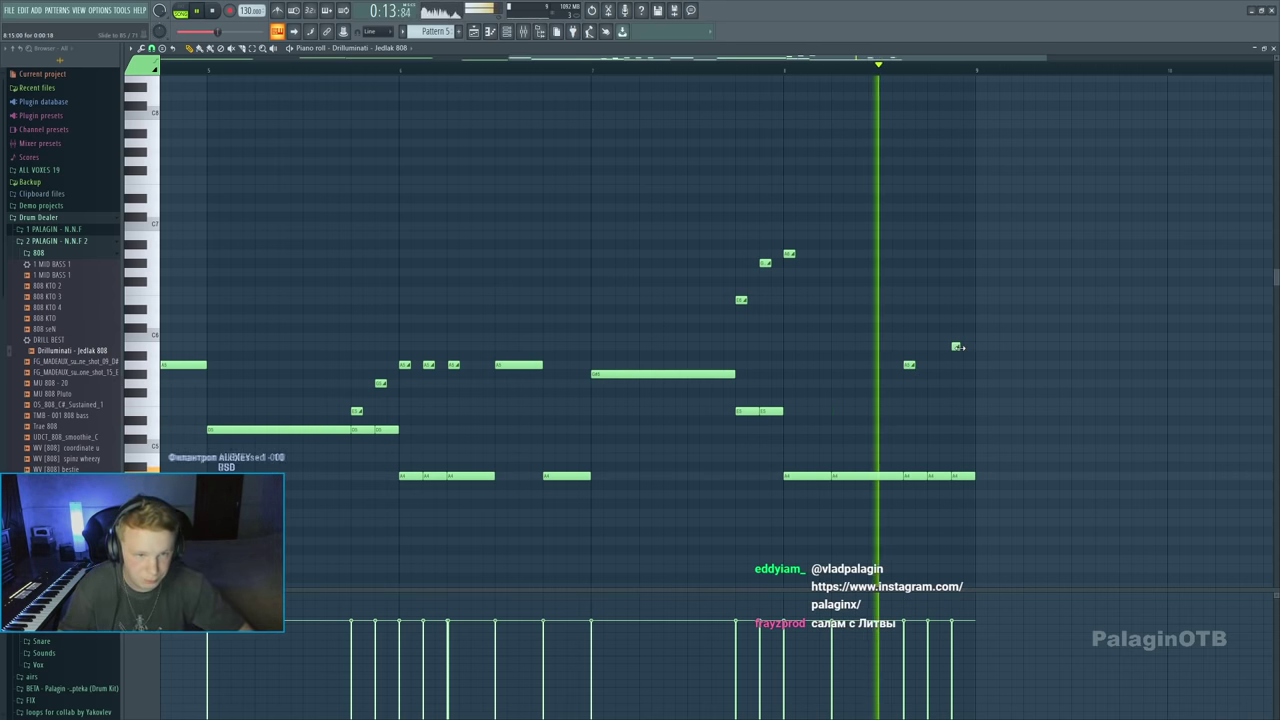
# Play the arrangement from the start and check the levels of the mixer tracks
pyautogui.click(474, 31)
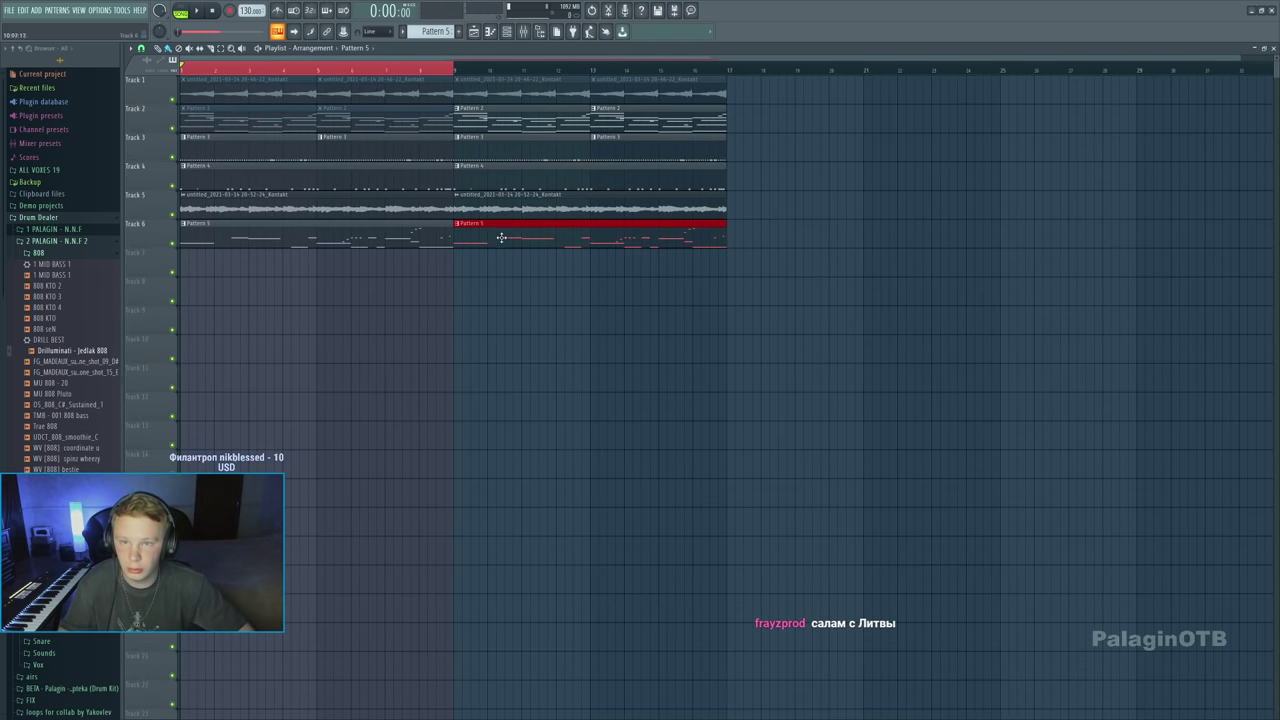
pyautogui.moveTo(501, 237)
pyautogui.mouseDown()
pyautogui.moveTo(535, 265)
pyautogui.moveTo(501, 237)
pyautogui.mouseUp()
pyautogui.press('space')
pyautogui.press('F9')
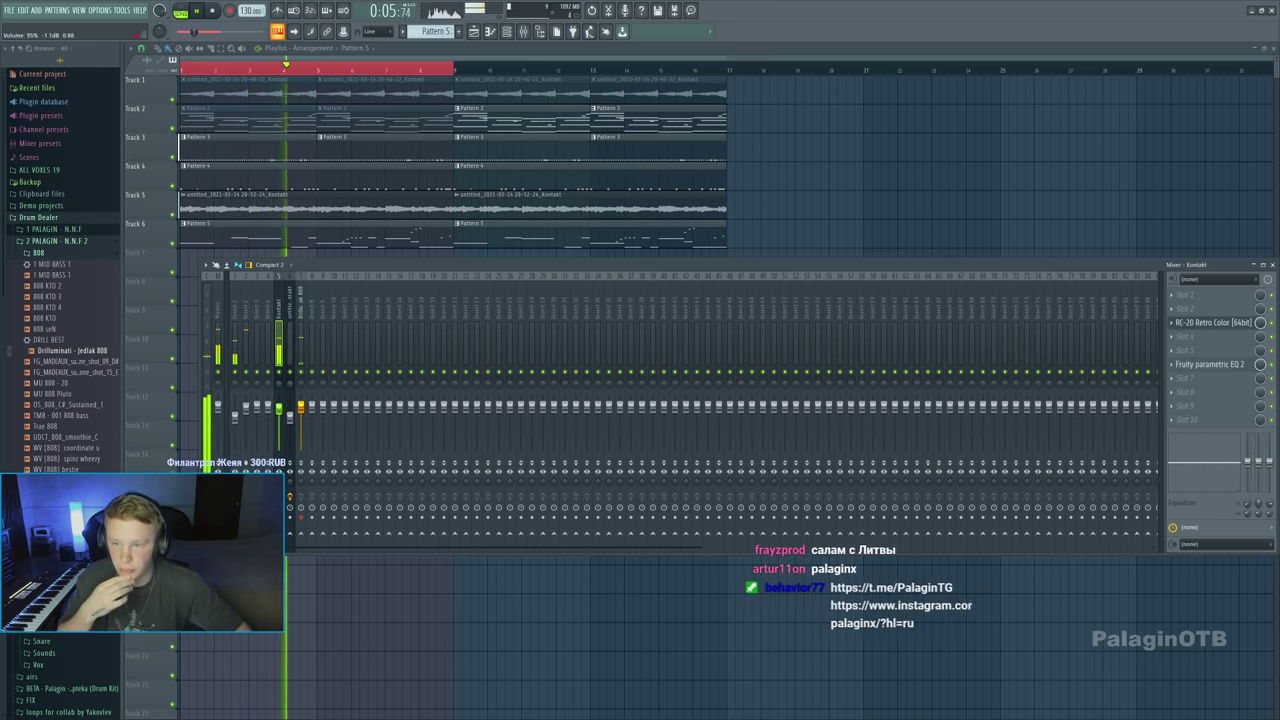
pyautogui.click(288, 72)
# Select all A4 notes in the 808 pattern and audition them with the beat
pyautogui.press('F9')
pyautogui.press('F7')
pyautogui.scroll(-3, 211, 357)
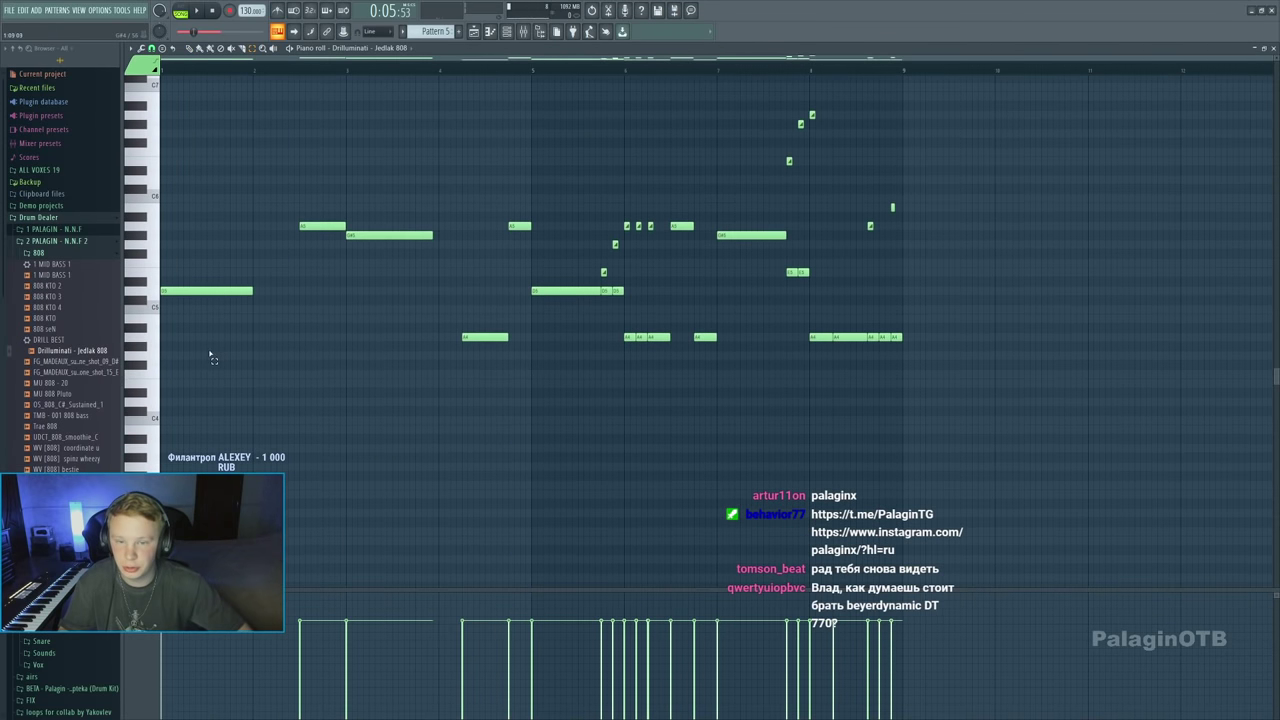
pyautogui.click(148, 340)
pyautogui.press('space')
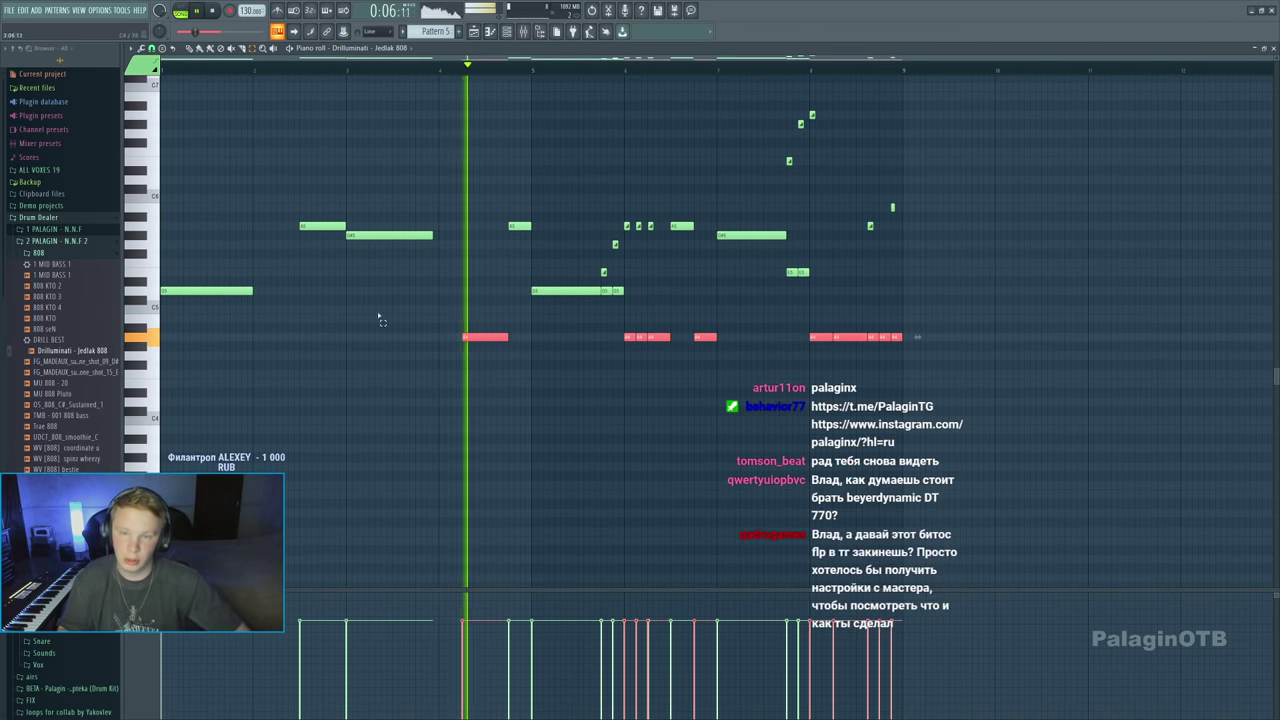
pyautogui.press('F5')
pyautogui.press('space')
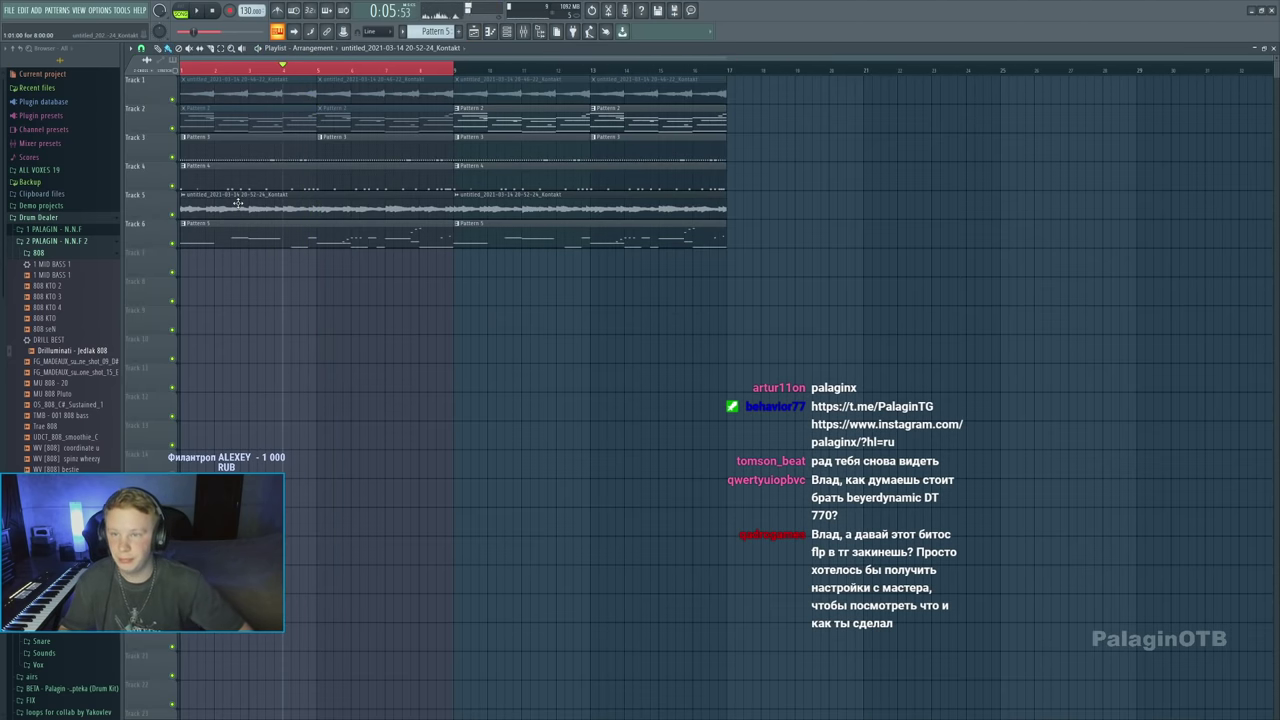
# Inspect the rendered Kontakt clip's sampler settings and the 808 channel, and play the first bars of the arrangement
pyautogui.doubleClick(298, 192)
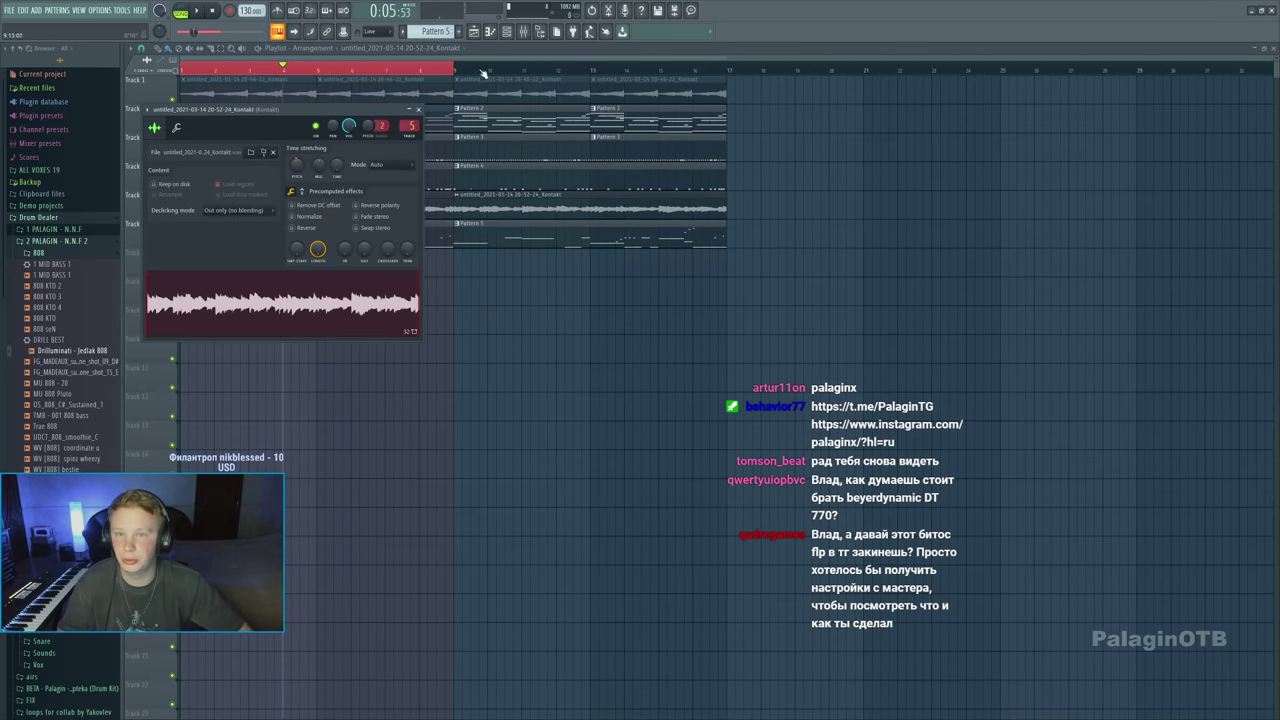
pyautogui.press('Escape')
pyautogui.press('F7')
pyautogui.press('F5')
pyautogui.press('F6')
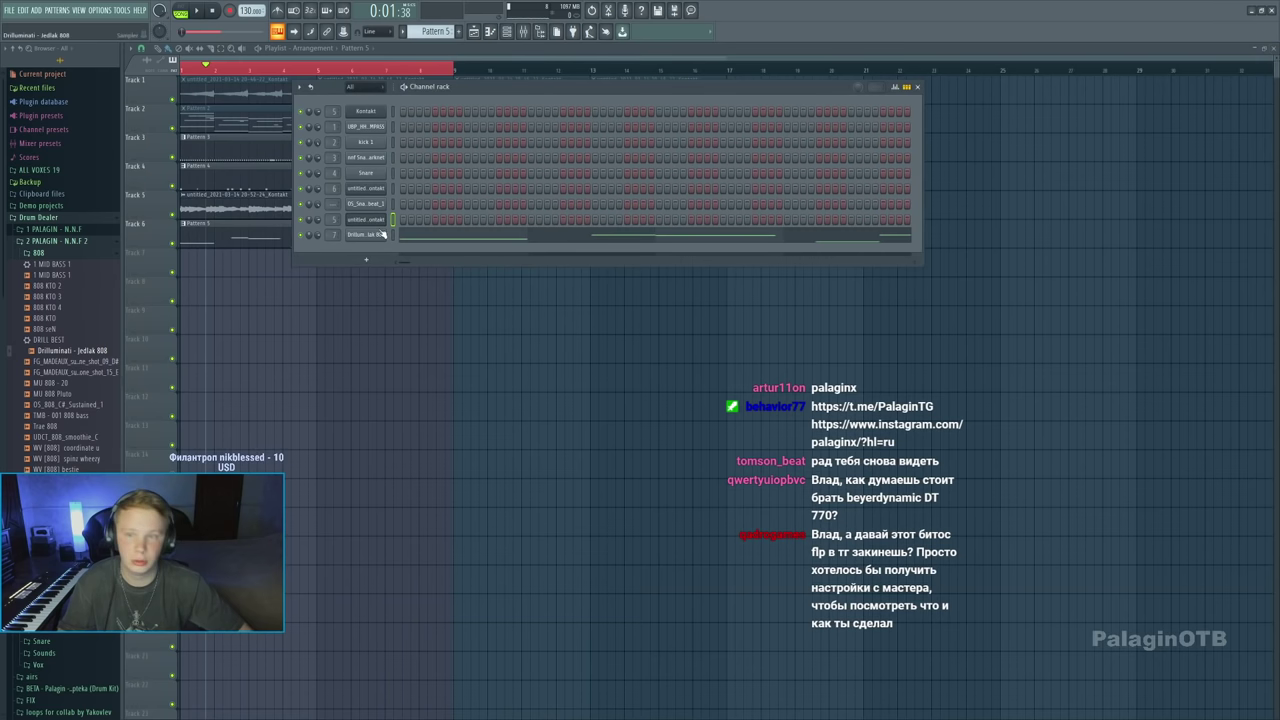
pyautogui.click(380, 234)
pyautogui.click(325, 46)
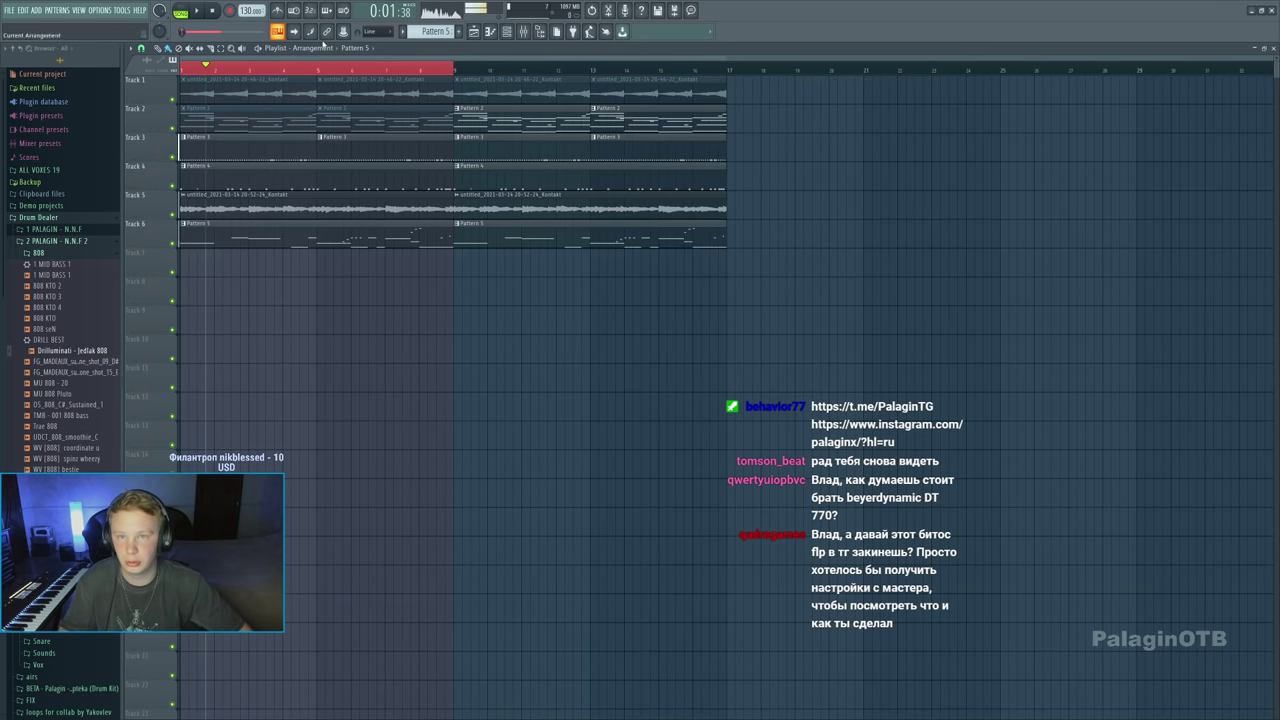
pyautogui.press('space')
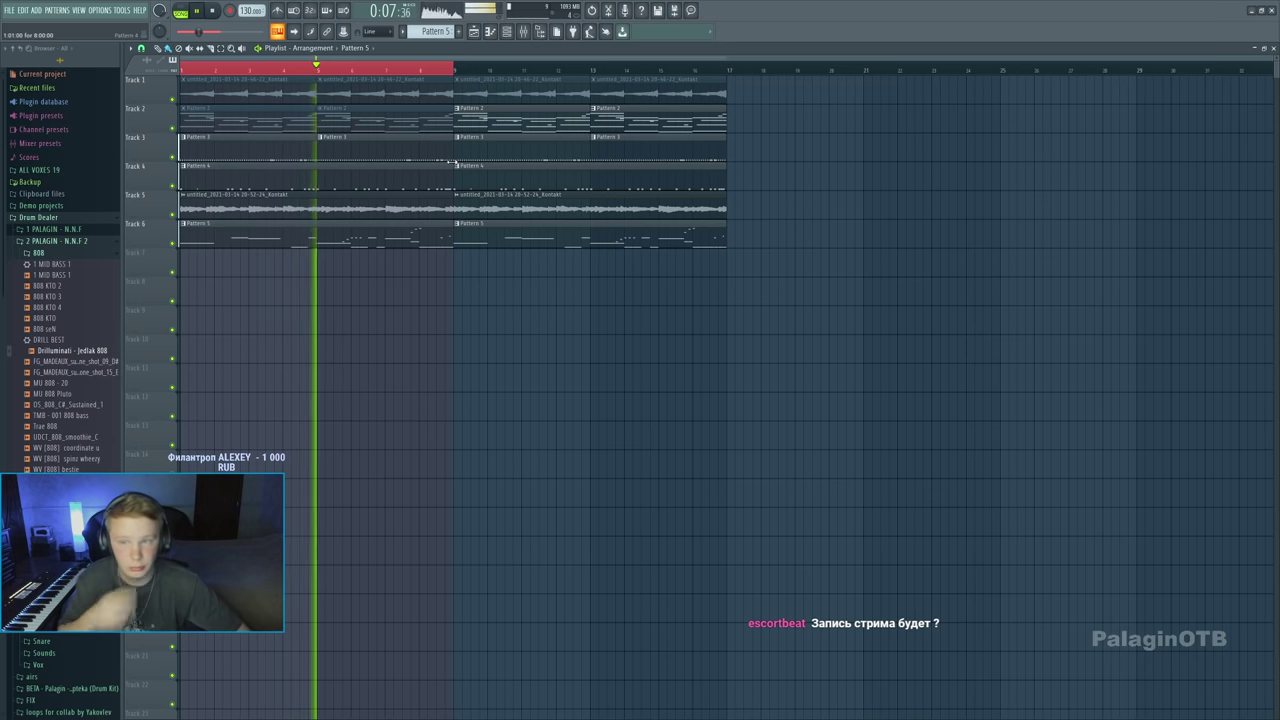
pyautogui.press('space')
# Duplicate all clips of the sixteen-bar arrangement so the copy starts at bar 17, and play from the start
pyautogui.click(510, 275)
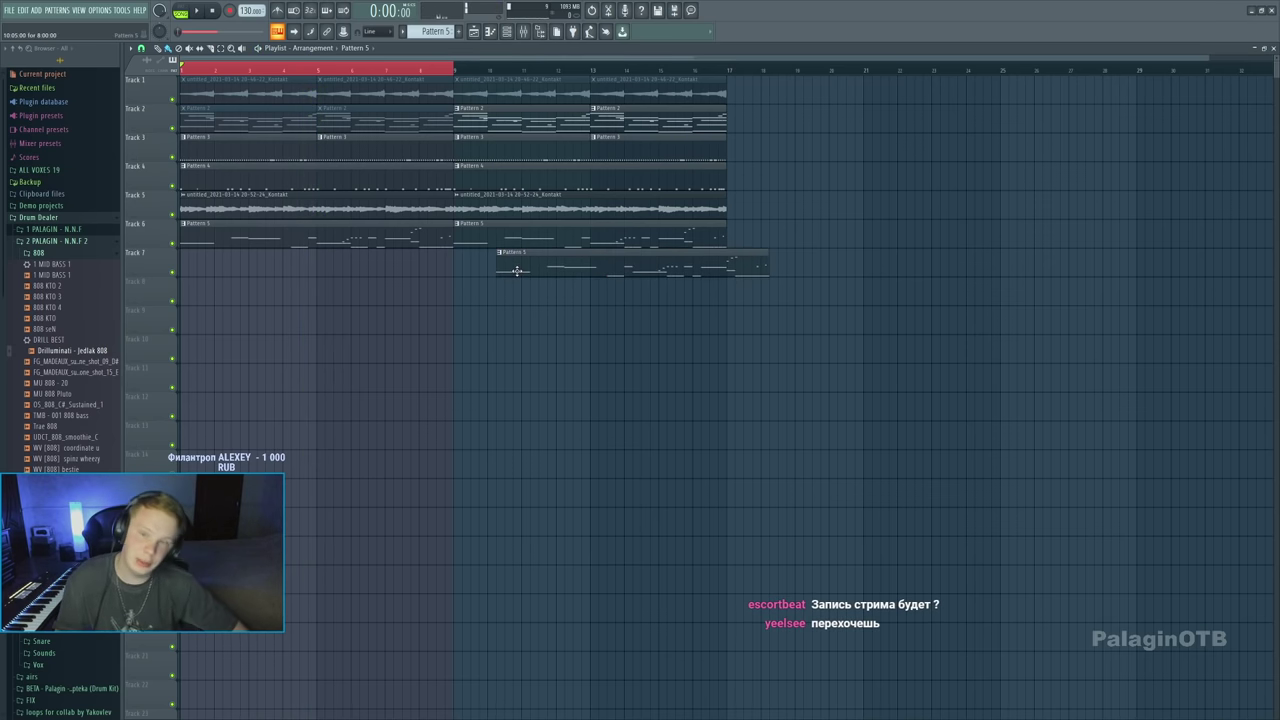
pyautogui.rightClick(516, 270)
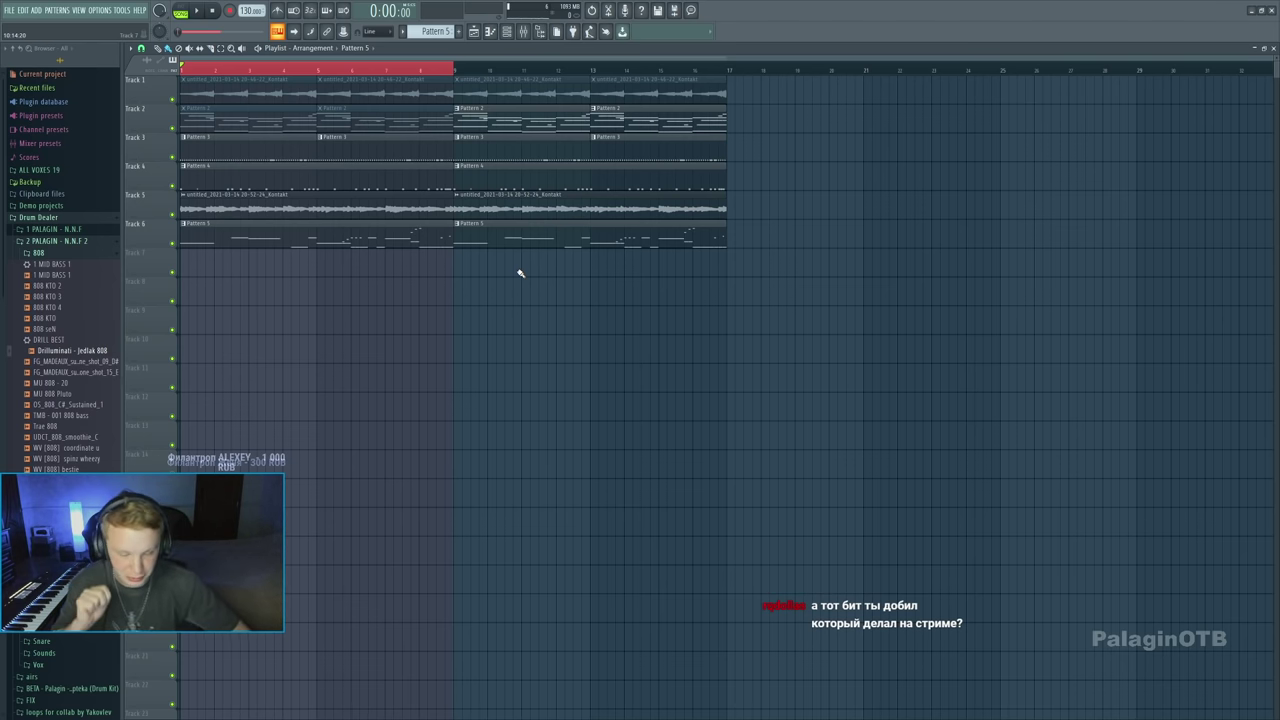
pyautogui.hotkey('ctrl', 'b')
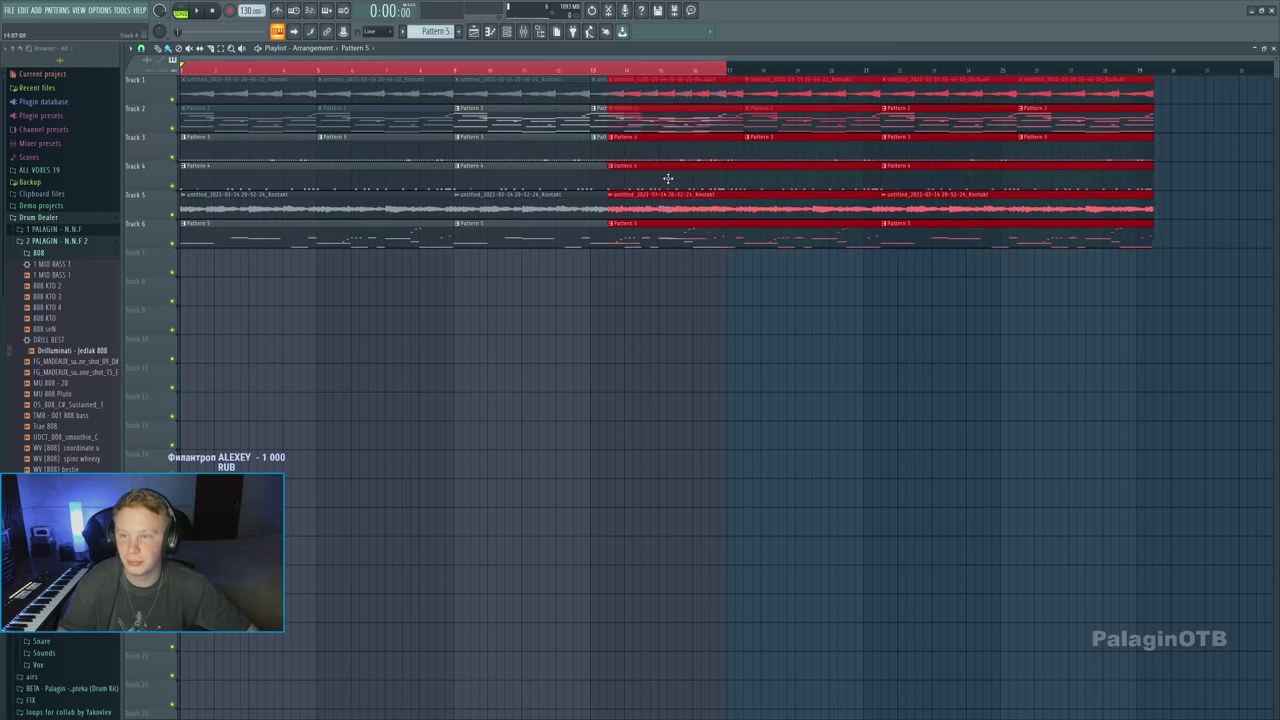
pyautogui.press('space')
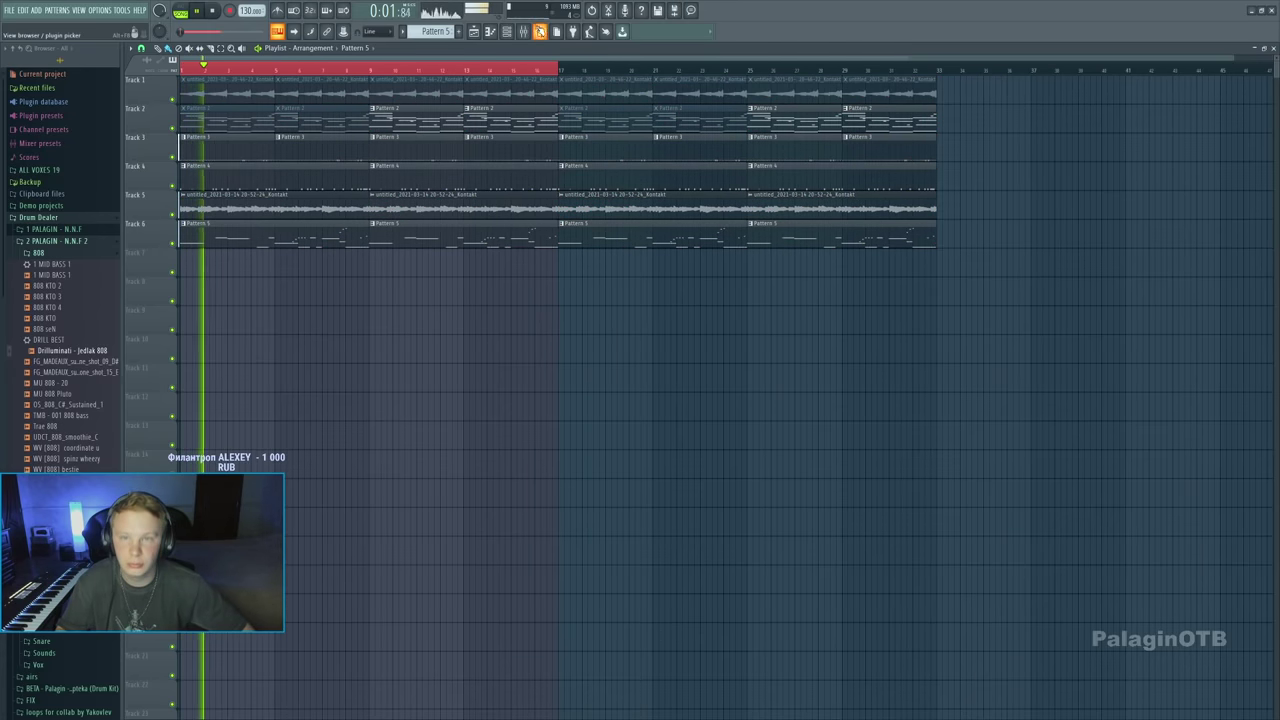
# Play the arrangement with the mixer open and check the effects on the Kontakt track
pyautogui.click(524, 31)
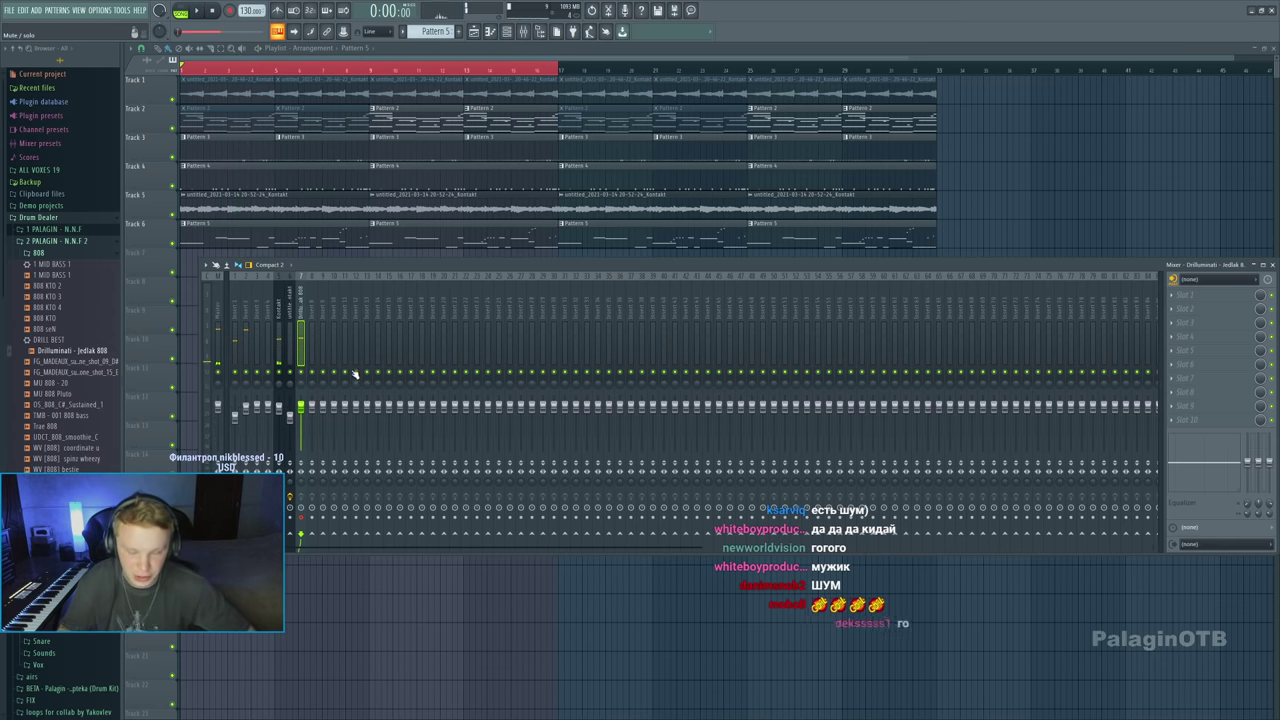
pyautogui.press('space')
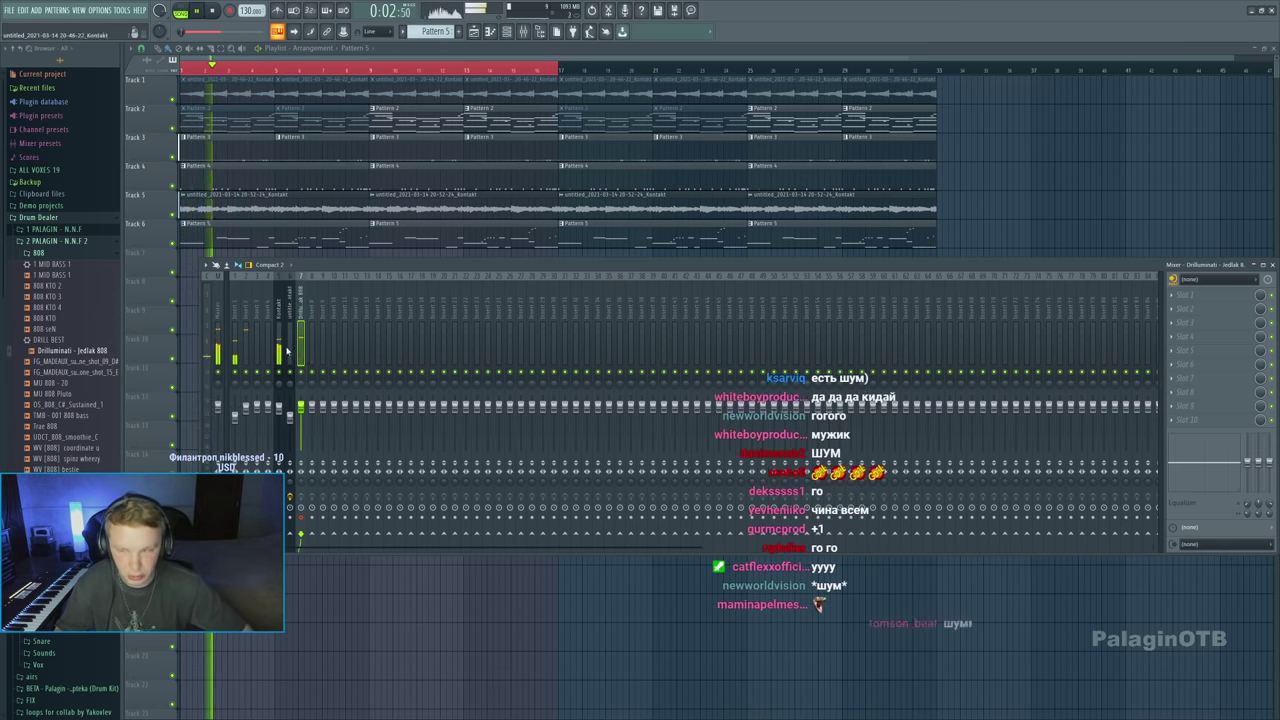
pyautogui.click(279, 345)
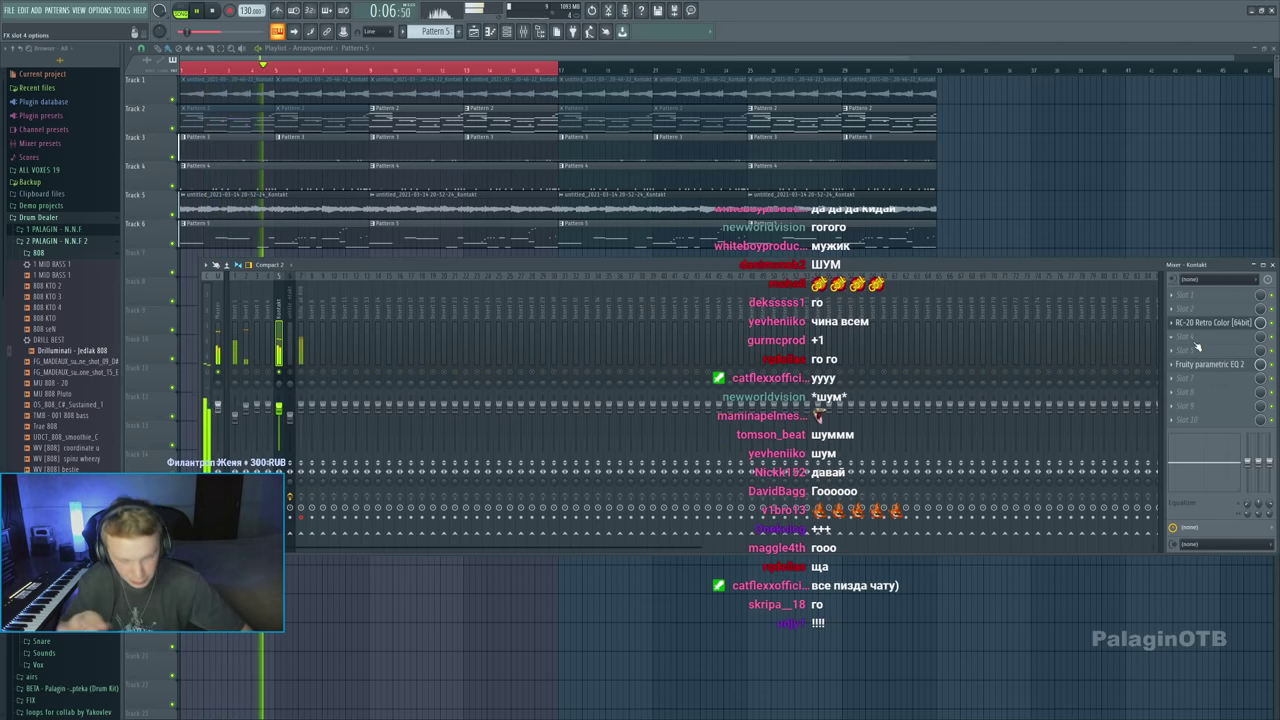
pyautogui.press('space')
pyautogui.press('F9')
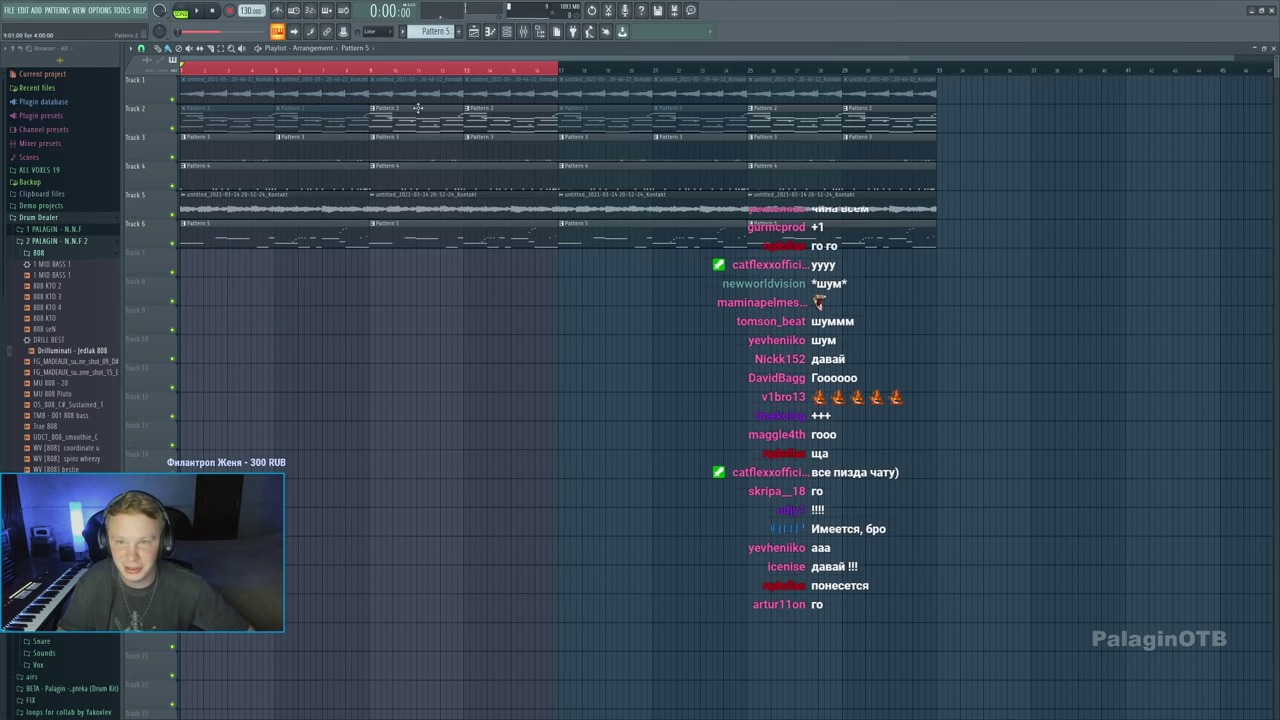
# Switch to Pattern 4, open the OS_Snare_Upbeat_1 channel and route it to mixer track 8
pyautogui.doubleClick(300, 137)
pyautogui.click(1274, 48)
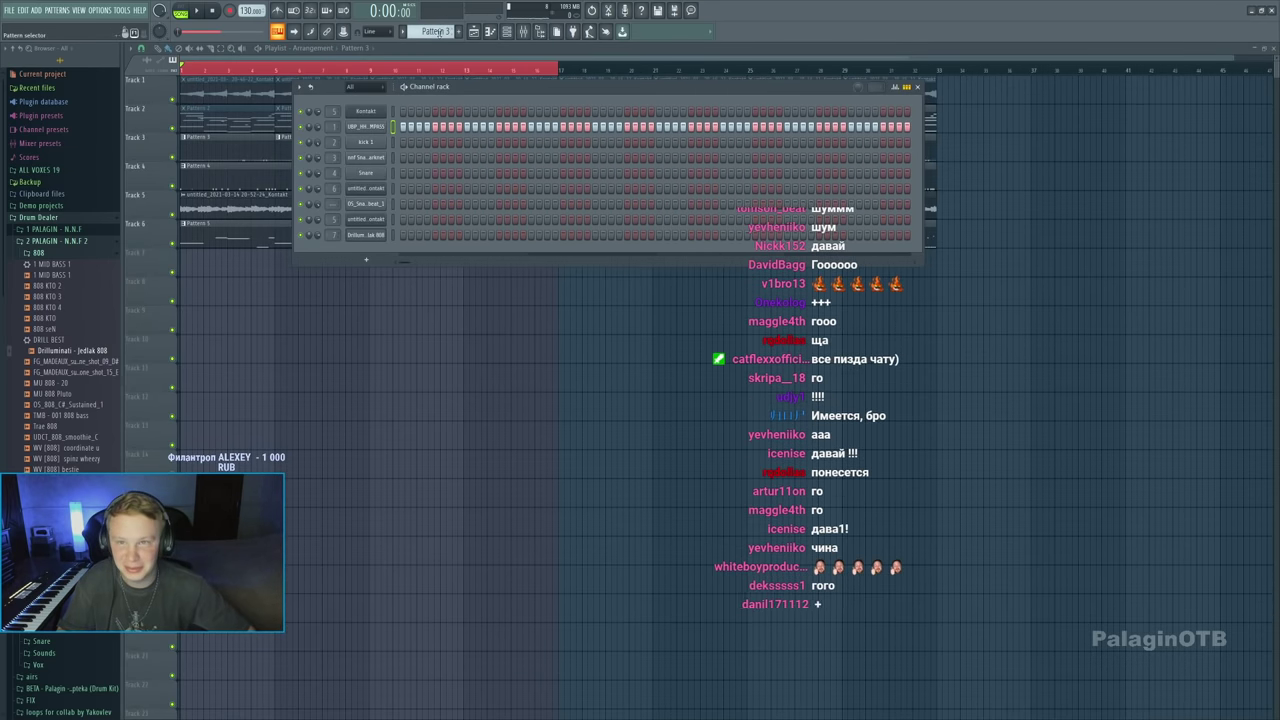
pyautogui.scroll(2, 435, 31)
pyautogui.scroll(-2, 430, 31)
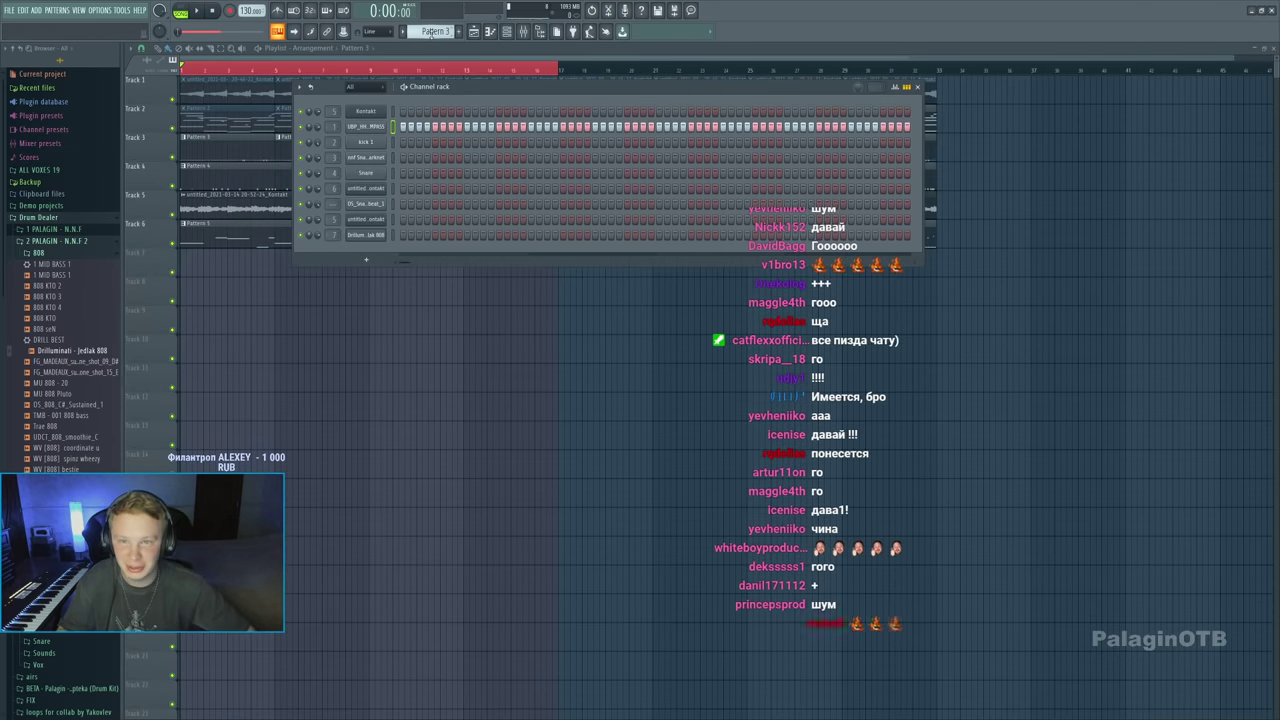
pyautogui.click(354, 205)
pyautogui.click(397, 122)
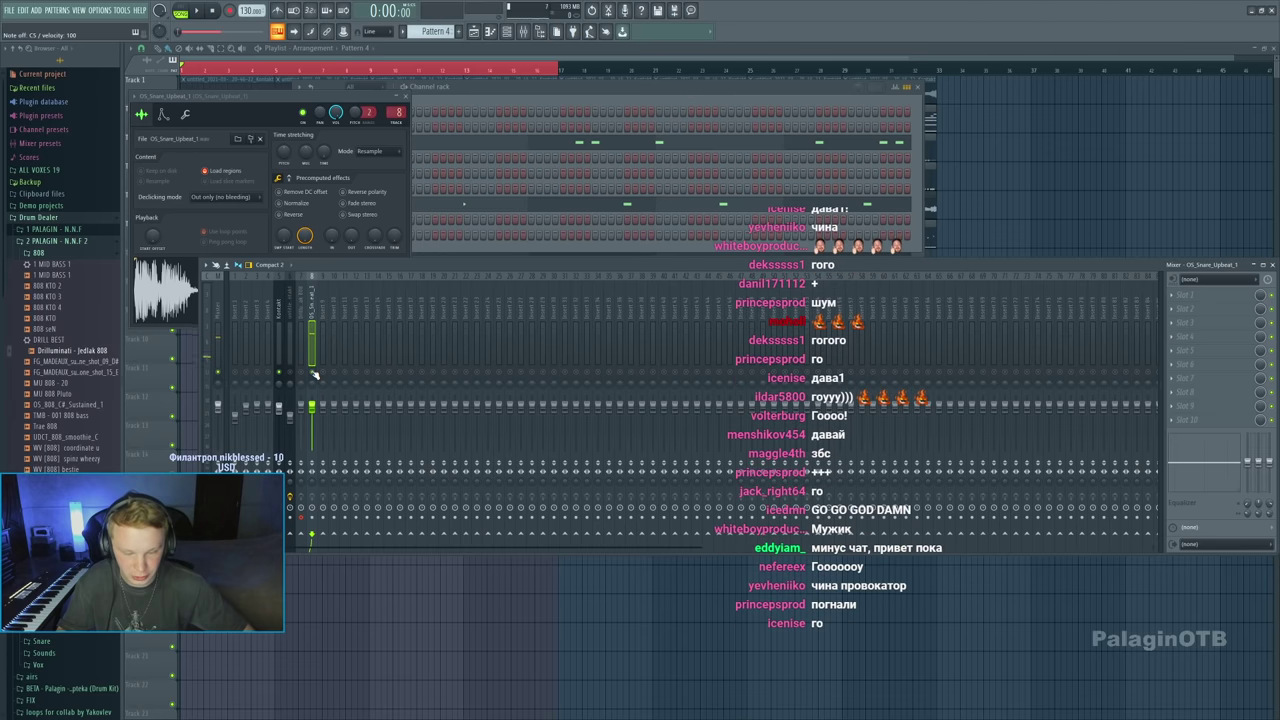
# Add a fade-out to the OS_Snare_Upbeat_1 sample and listen to it in the beat
pyautogui.click(277, 227)
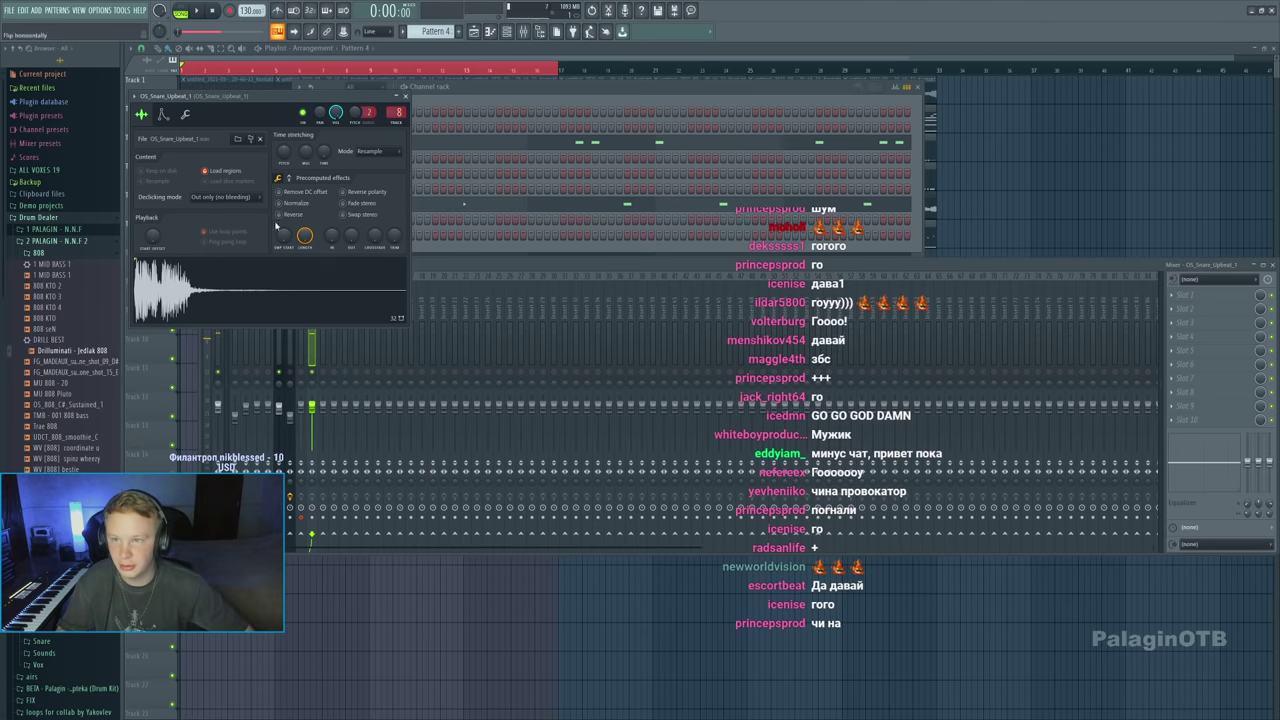
pyautogui.moveTo(349, 241); pyautogui.dragTo(349, 240)
pyautogui.press('space')
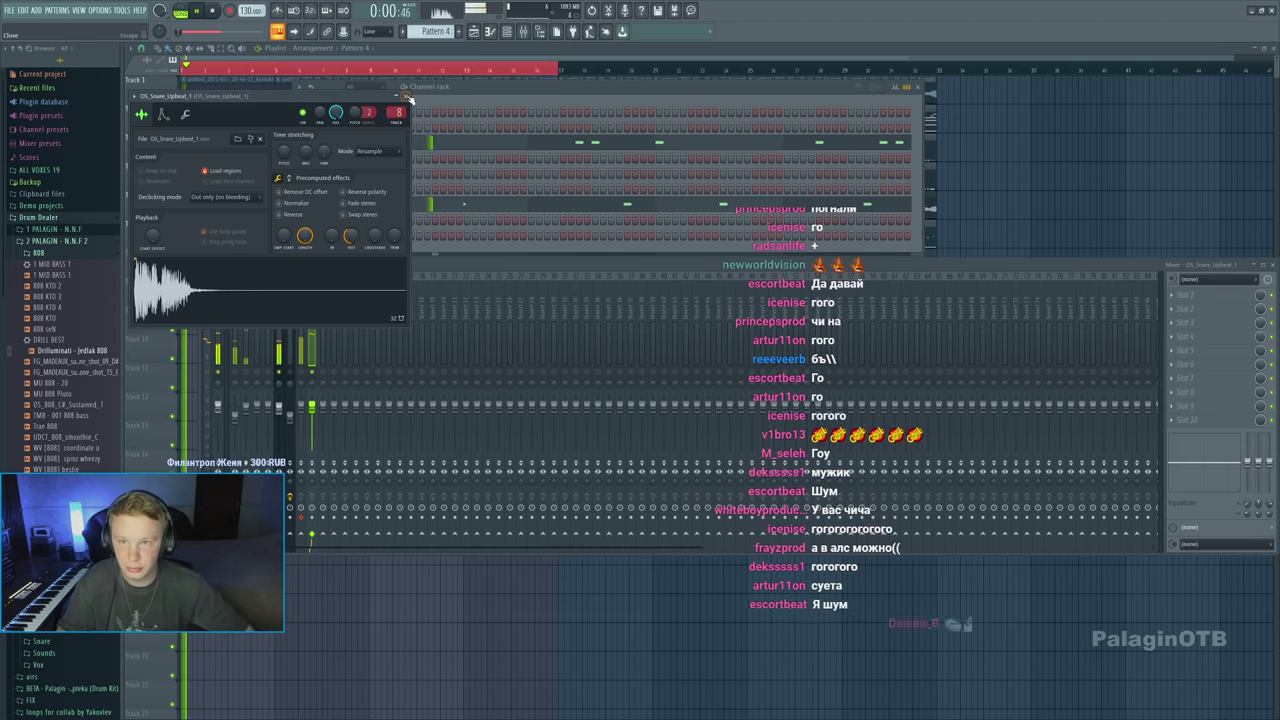
pyautogui.press('Escape')
# Load LittleRadiator on the Drilluminati 808 mixer track, set Heat to -0.75 dB and lower its Mix
pyautogui.click(305, 375)
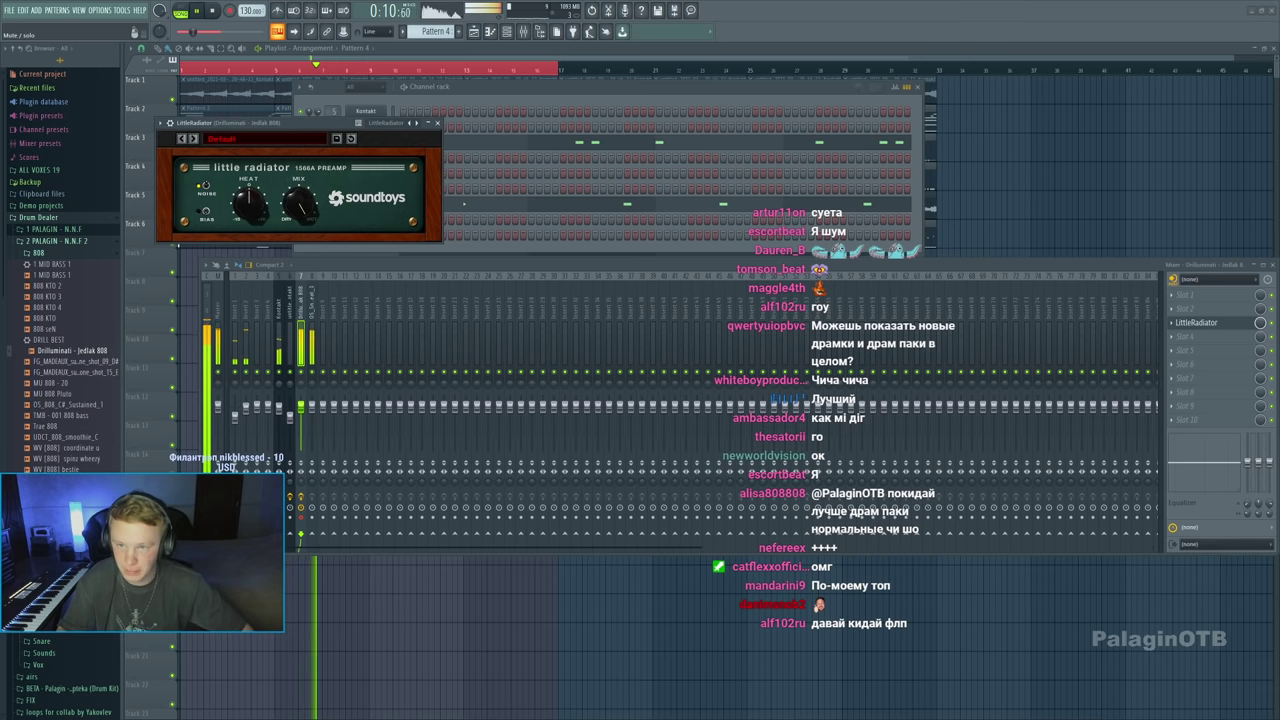
pyautogui.press('space')
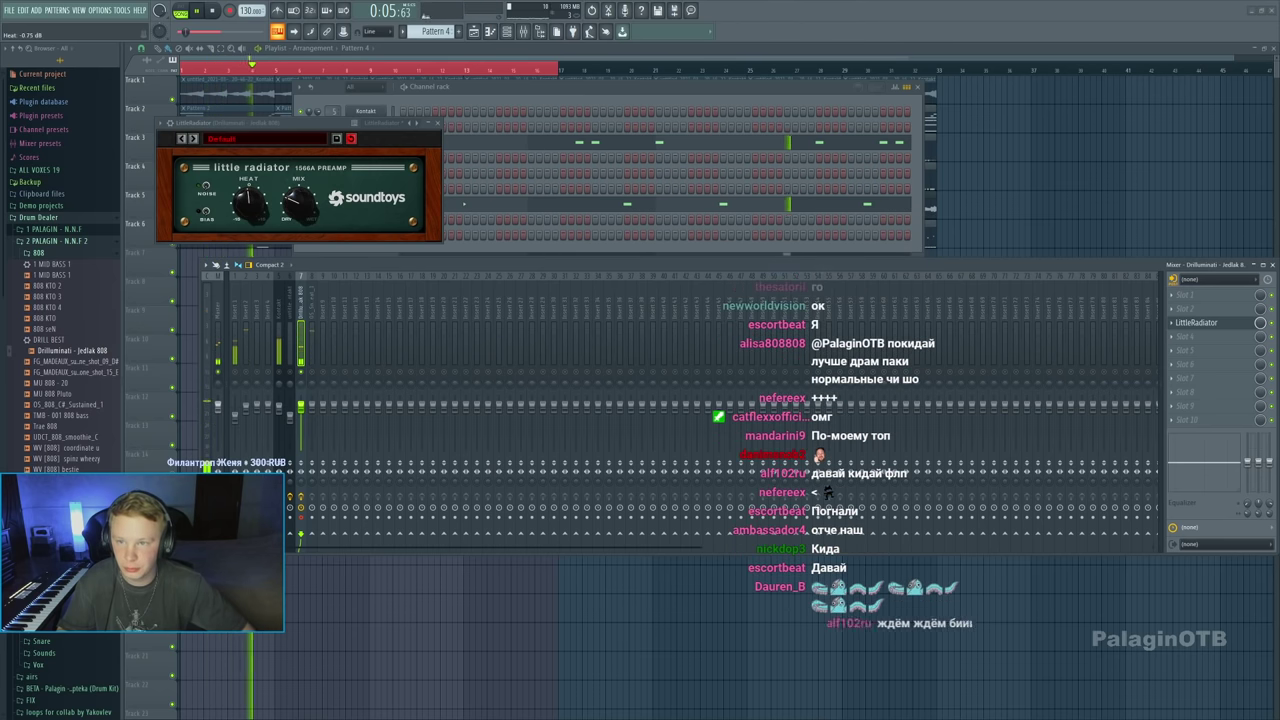
pyautogui.click(350, 138)
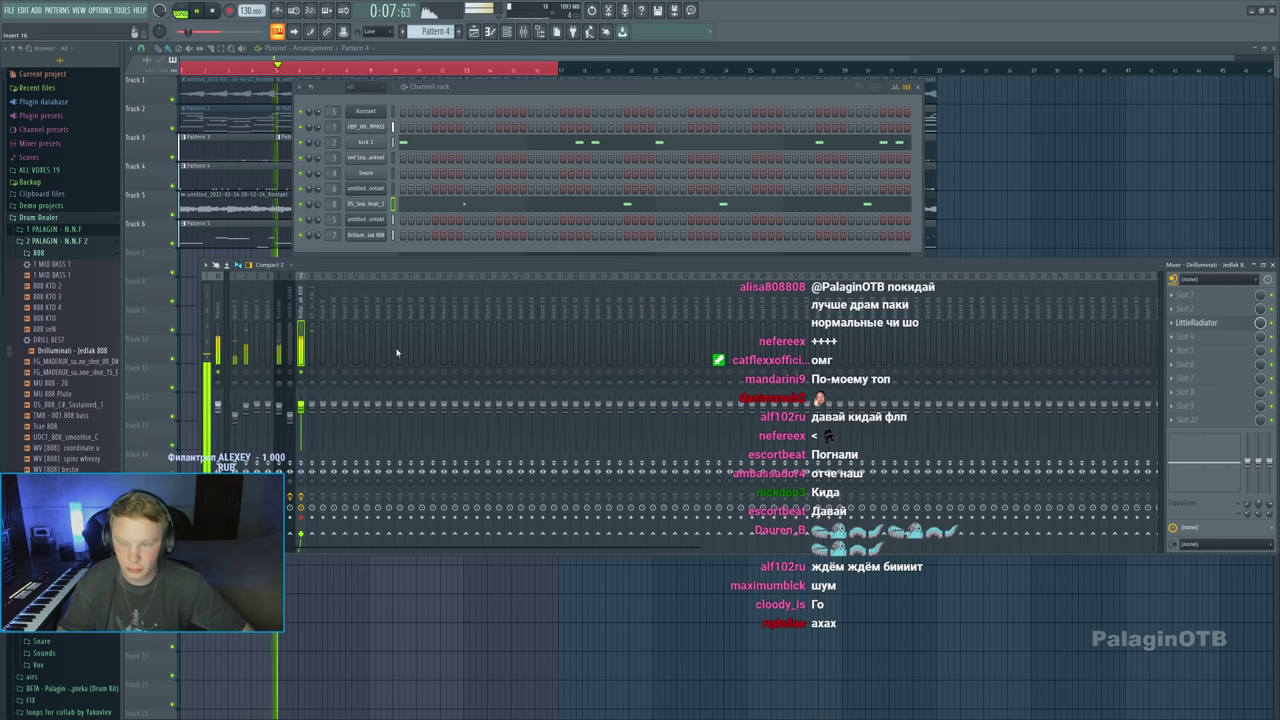
# Add Fruity Fast Dist after LittleRadiator on the 808 mixer track and set its mix level to 12%
pyautogui.press('space')
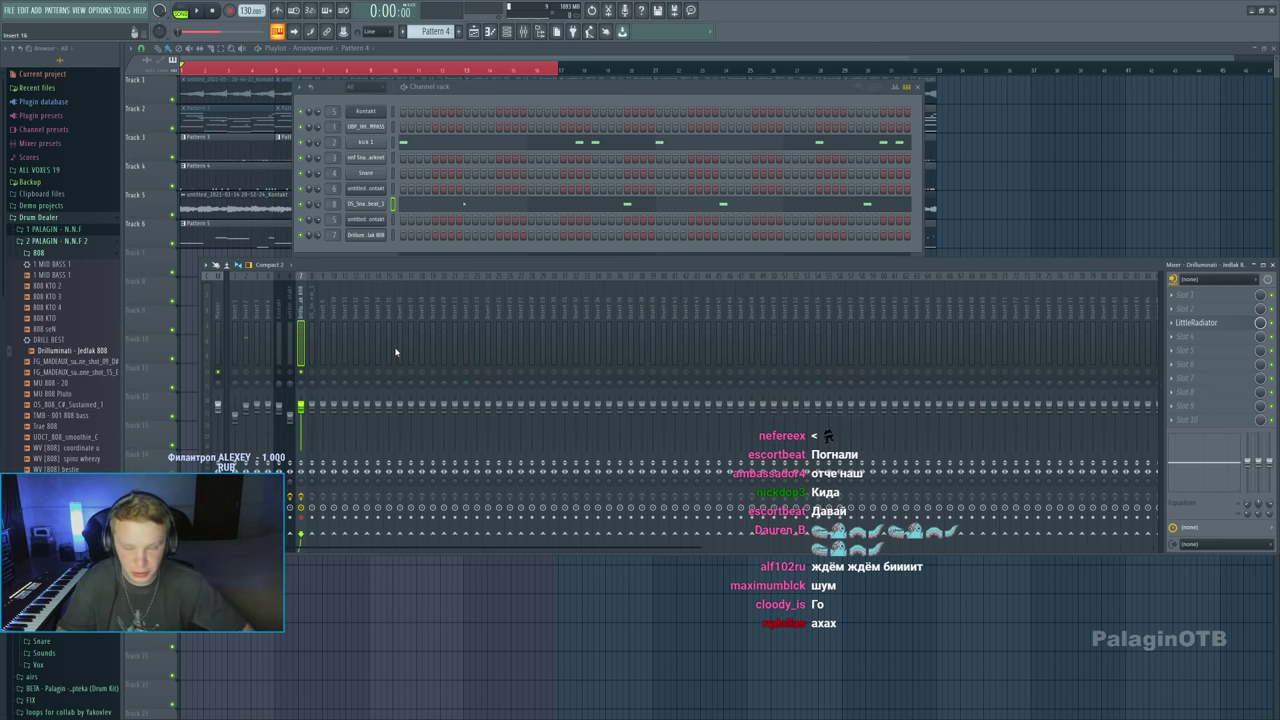
pyautogui.press('space')
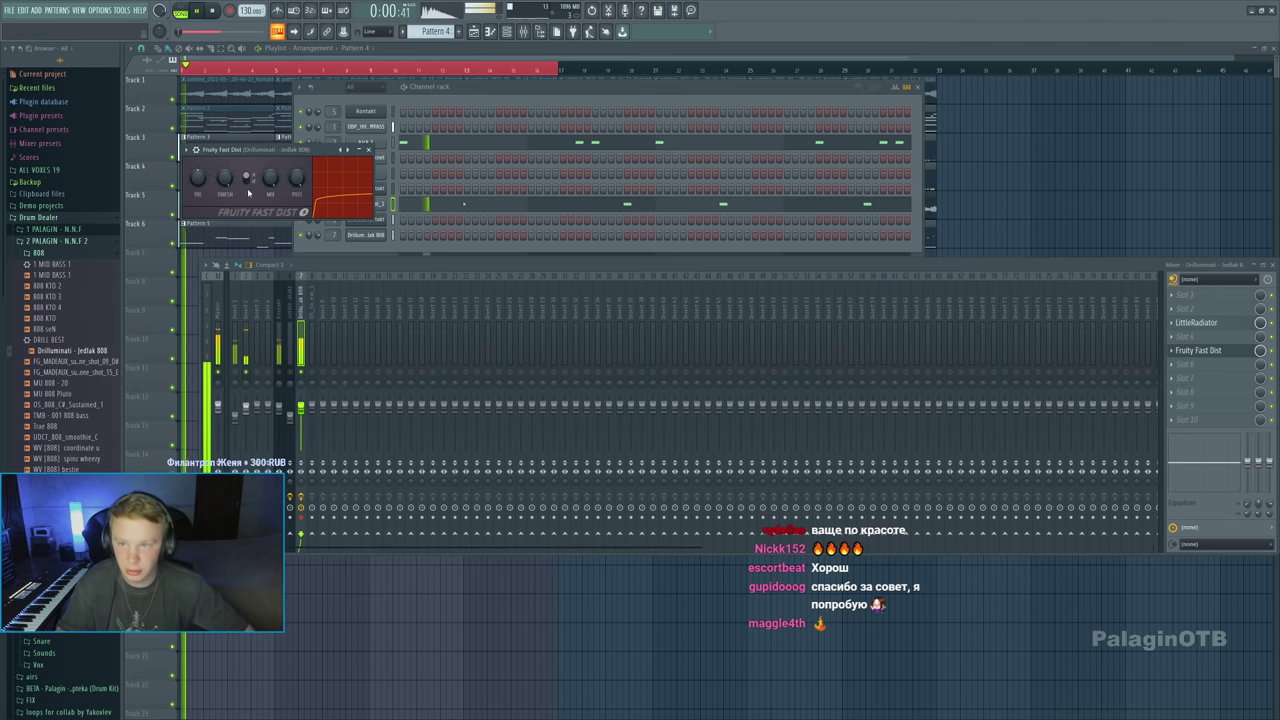
pyautogui.moveTo(248, 190); pyautogui.dragTo(248, 175)
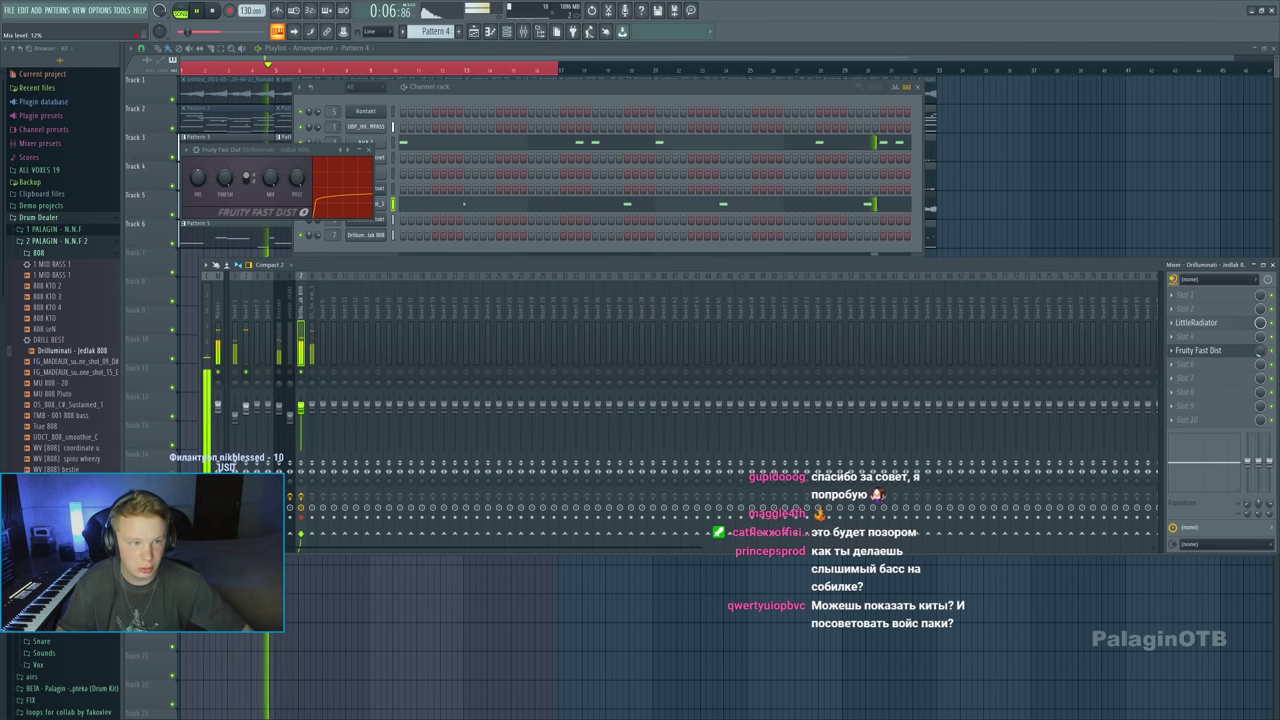
# Listen to the arrangement with the processed 808 and restart playback from bar 1 while checking the mixer levels
pyautogui.press('F5')
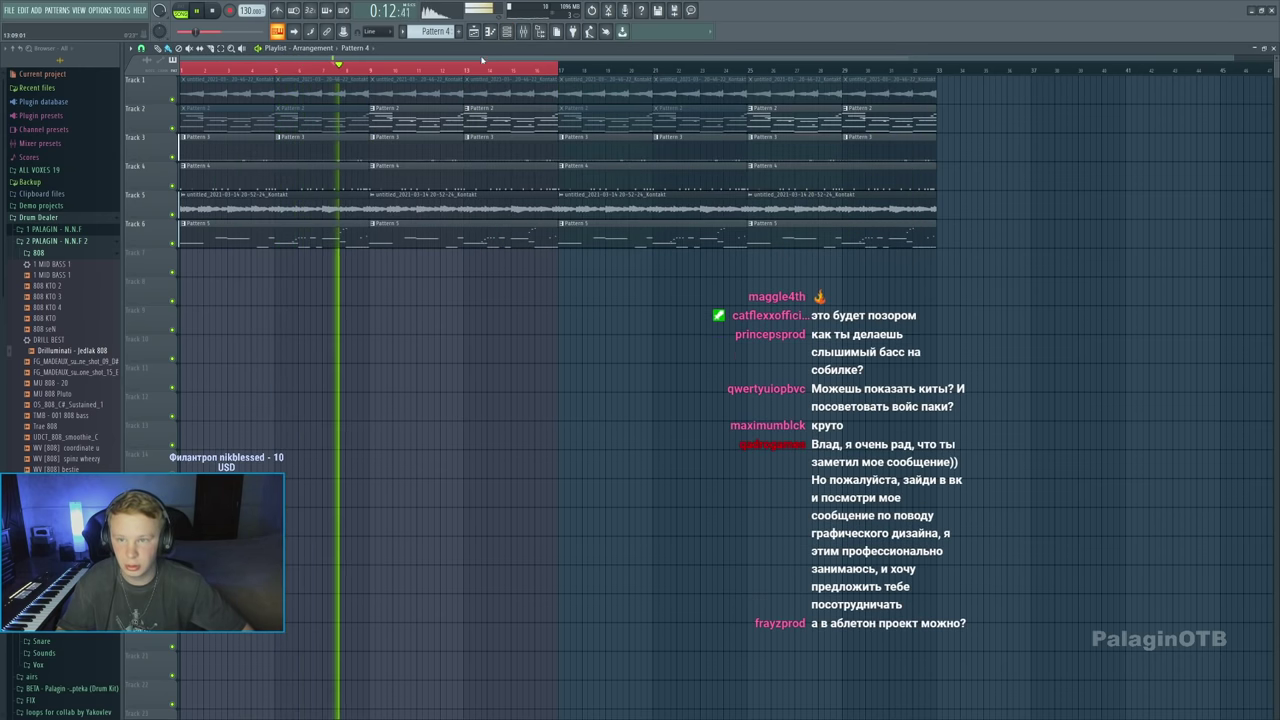
pyautogui.press('F9')
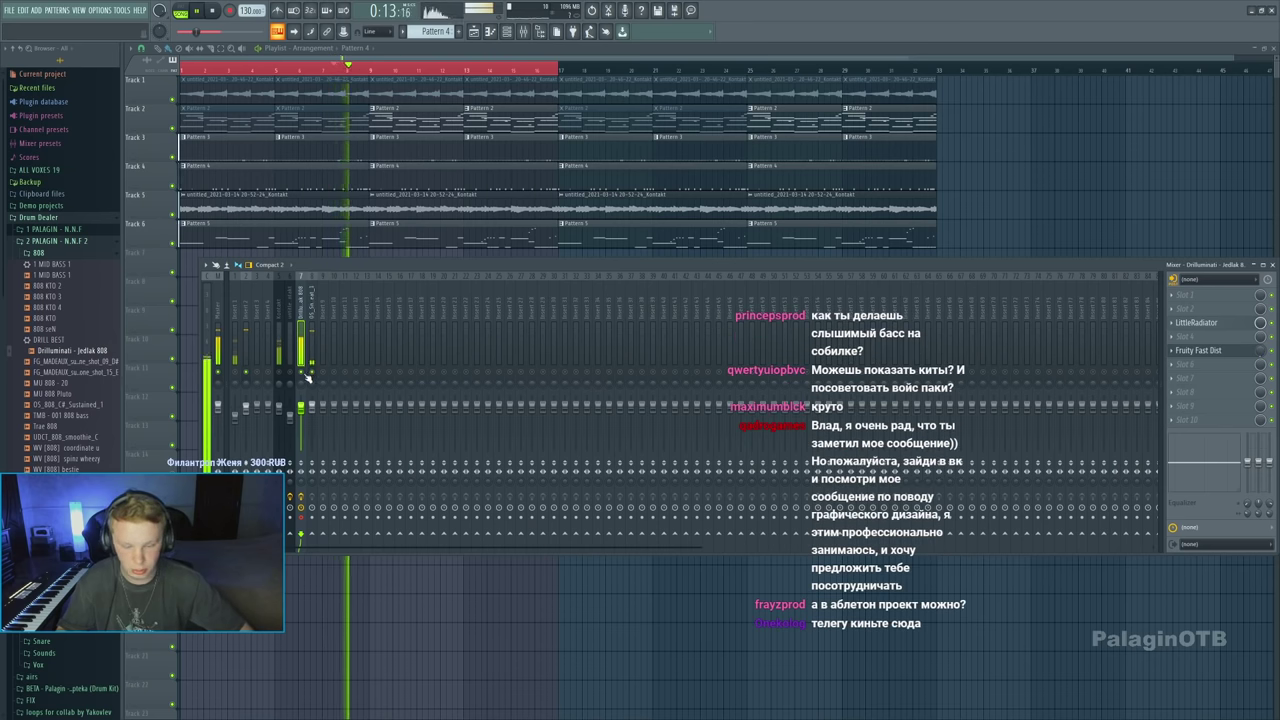
pyautogui.click(212, 11)
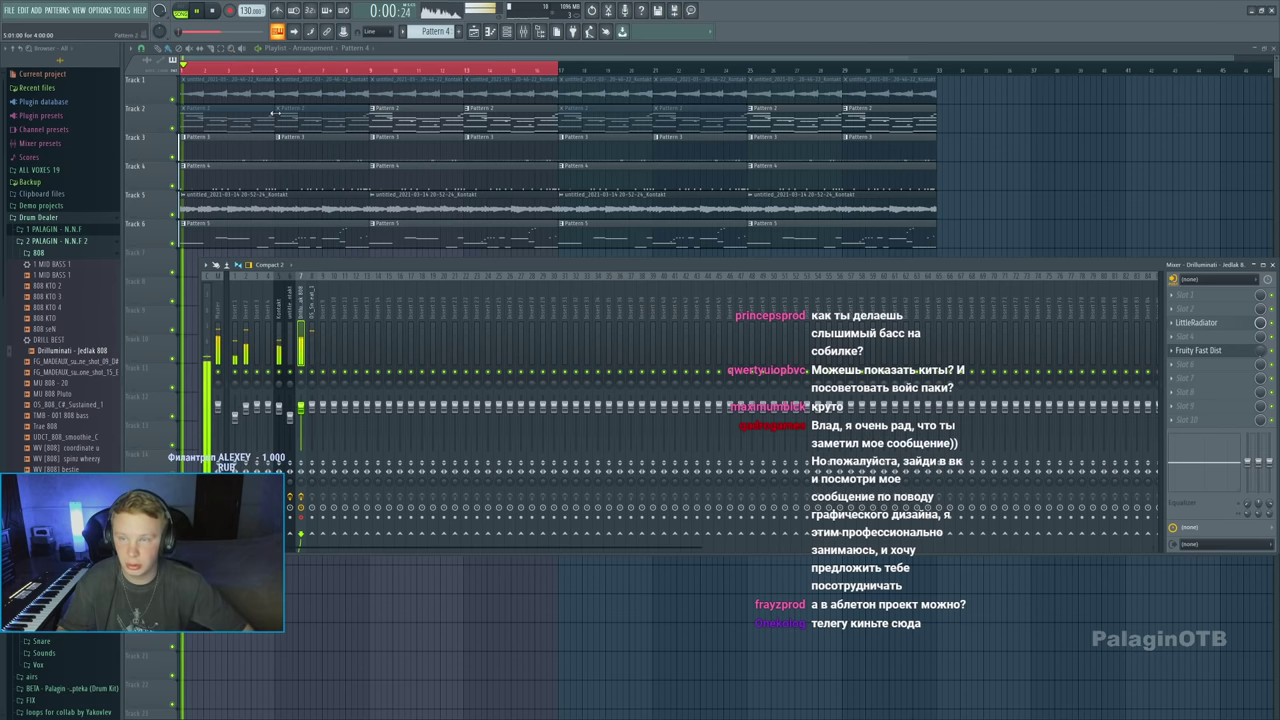
# Close the mixer, collapse the Drum Dealer sample folder and open the DRUM KITS folder in the browser
pyautogui.press('F9')
pyautogui.click(52, 243)
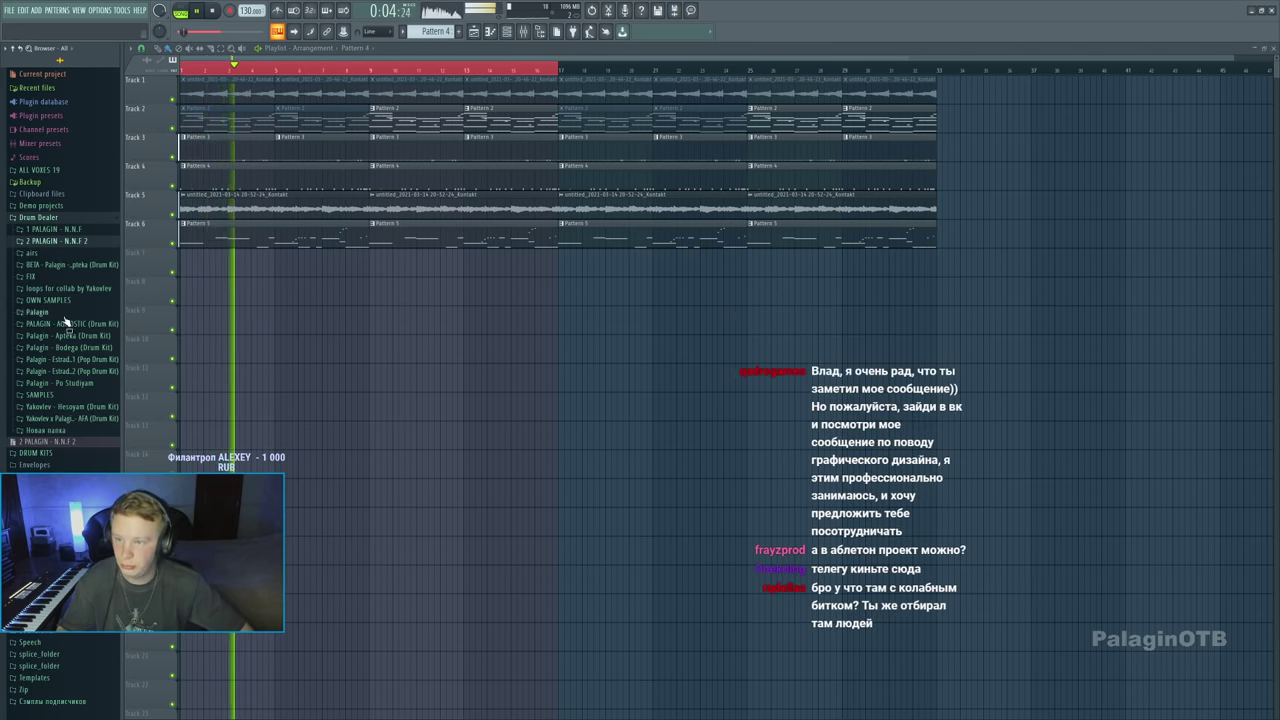
pyautogui.click(38, 217)
pyautogui.click(36, 229)
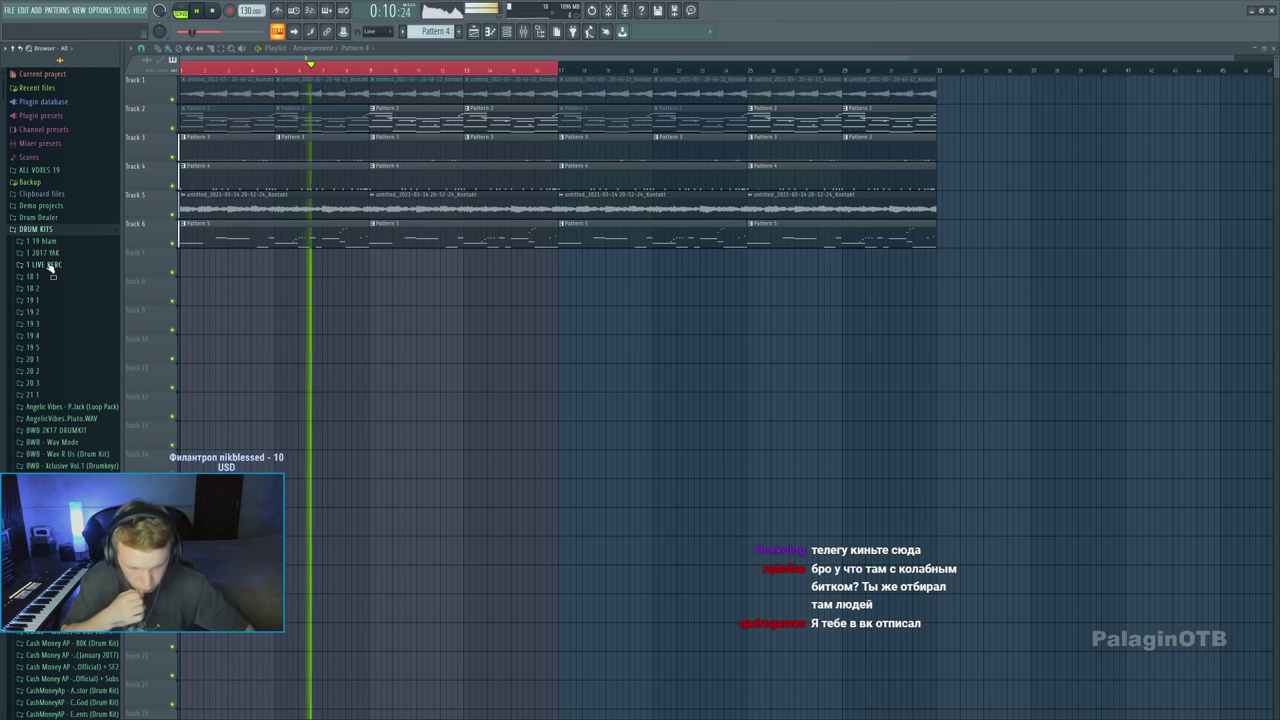
# Play the arrangement from around bar 6 and compare the Pattern 2 melody notes with the Pattern 5 808 notes
pyautogui.click(307, 70)
pyautogui.press('space')
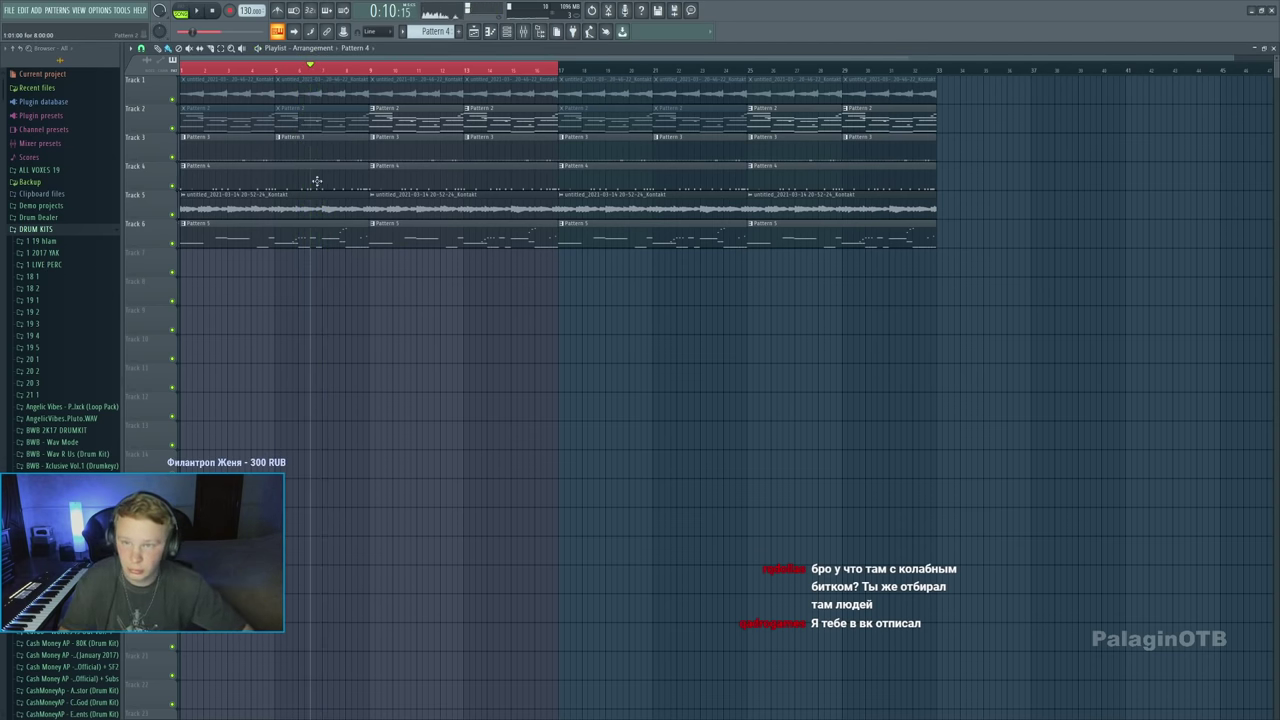
pyautogui.doubleClick(307, 116)
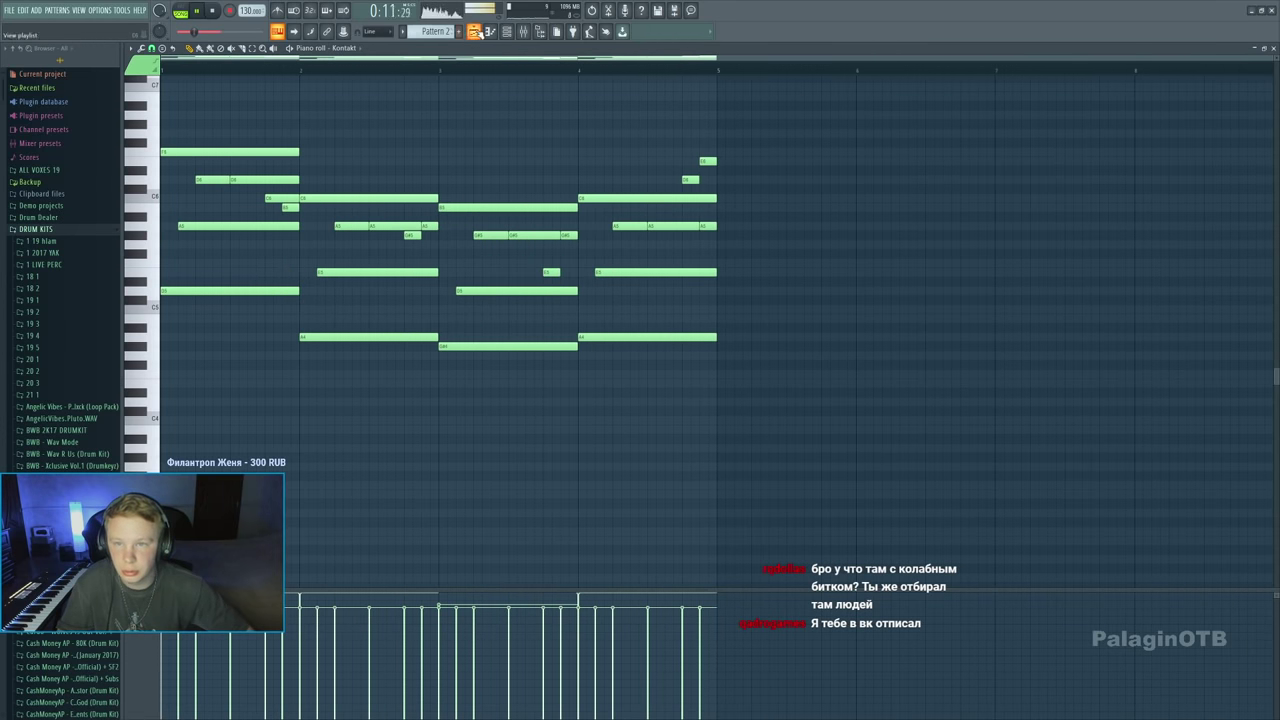
pyautogui.click(478, 32)
pyautogui.click(478, 32)
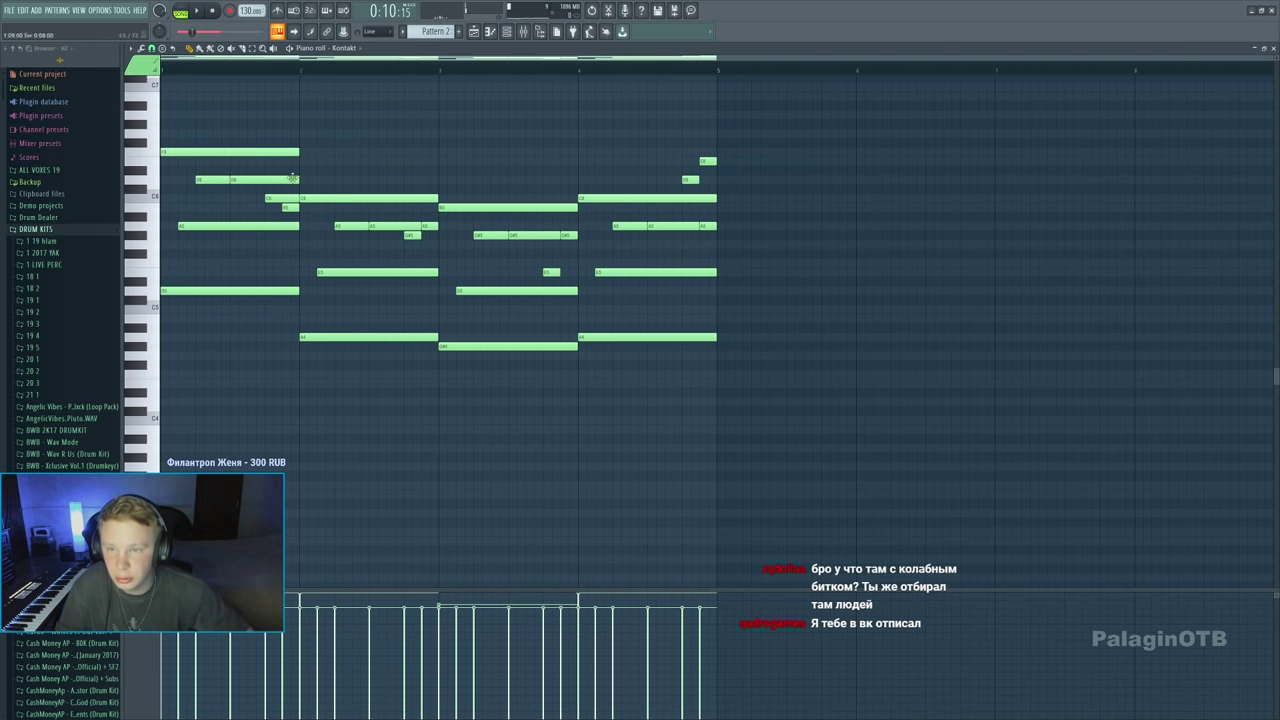
pyautogui.click(474, 33)
pyautogui.doubleClick(352, 229)
pyautogui.press('space')
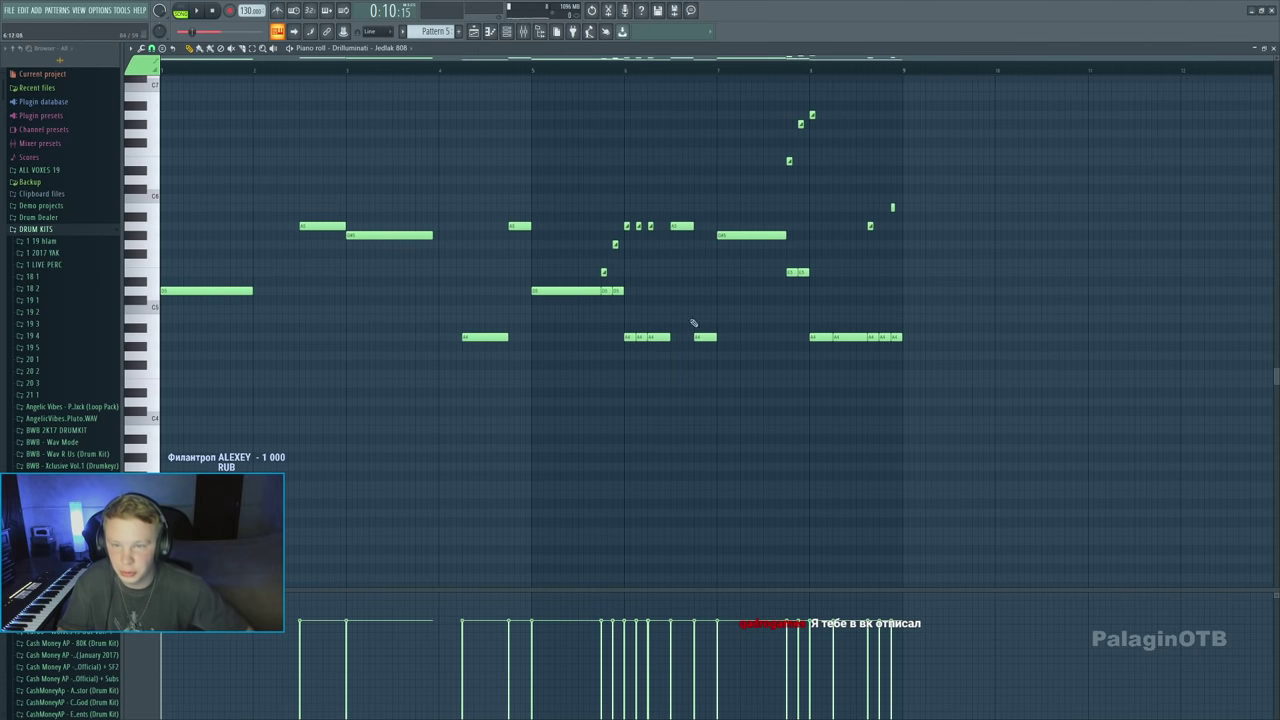
# Add two short slide notes, at G#5 and A5, over the 808's A4 note just before bar 7 and listen to them
pyautogui.press('space')
pyautogui.scroll(2, 718, 315)
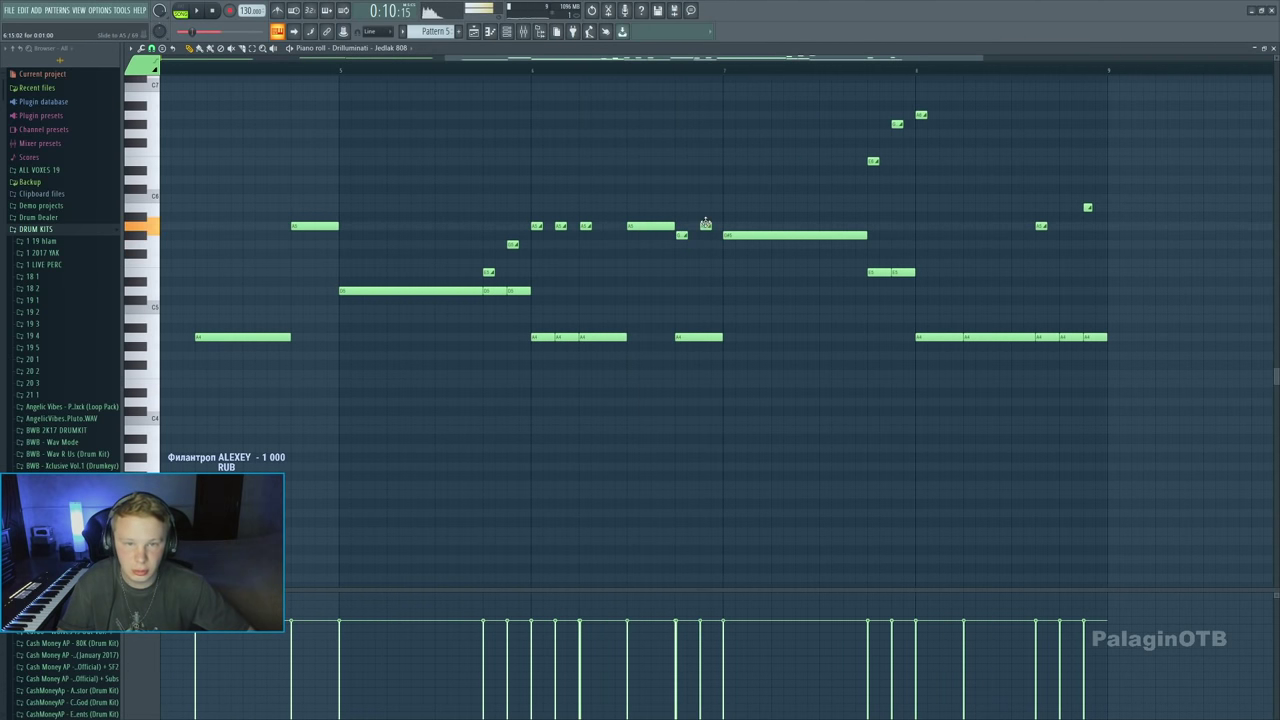
pyautogui.press('space')
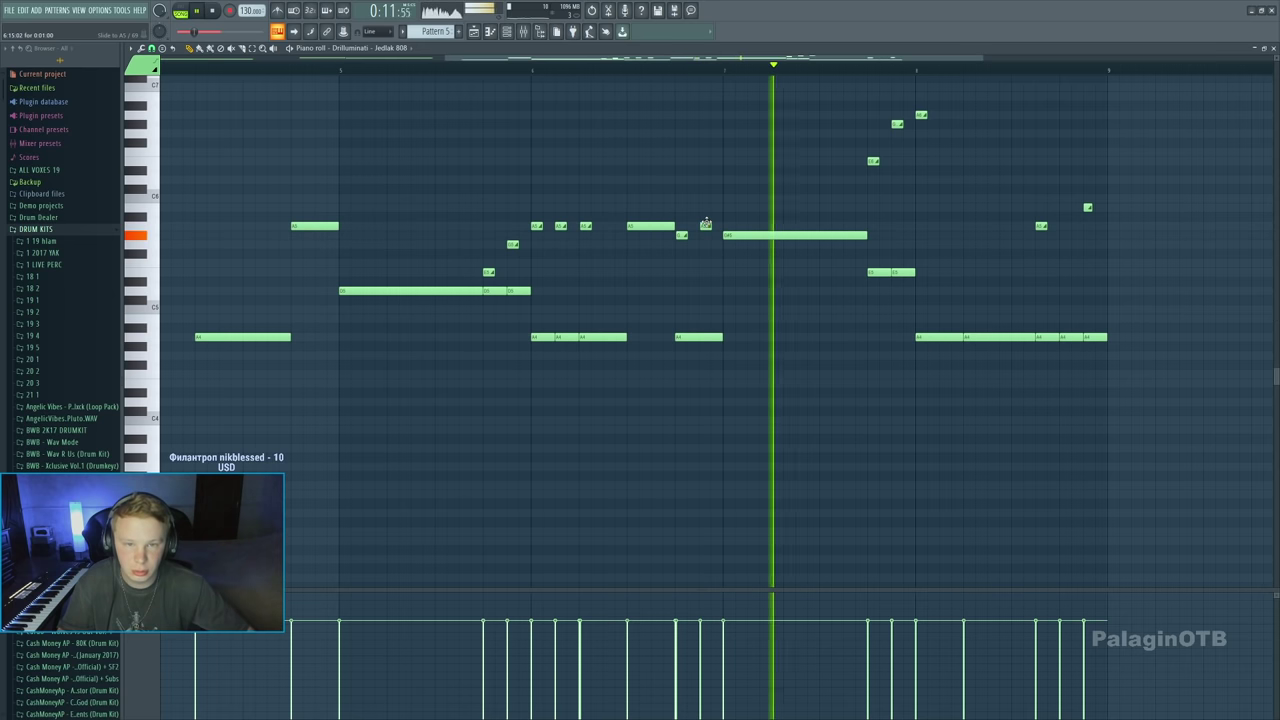
pyautogui.press('space')
pyautogui.scroll(-2, 697, 301)
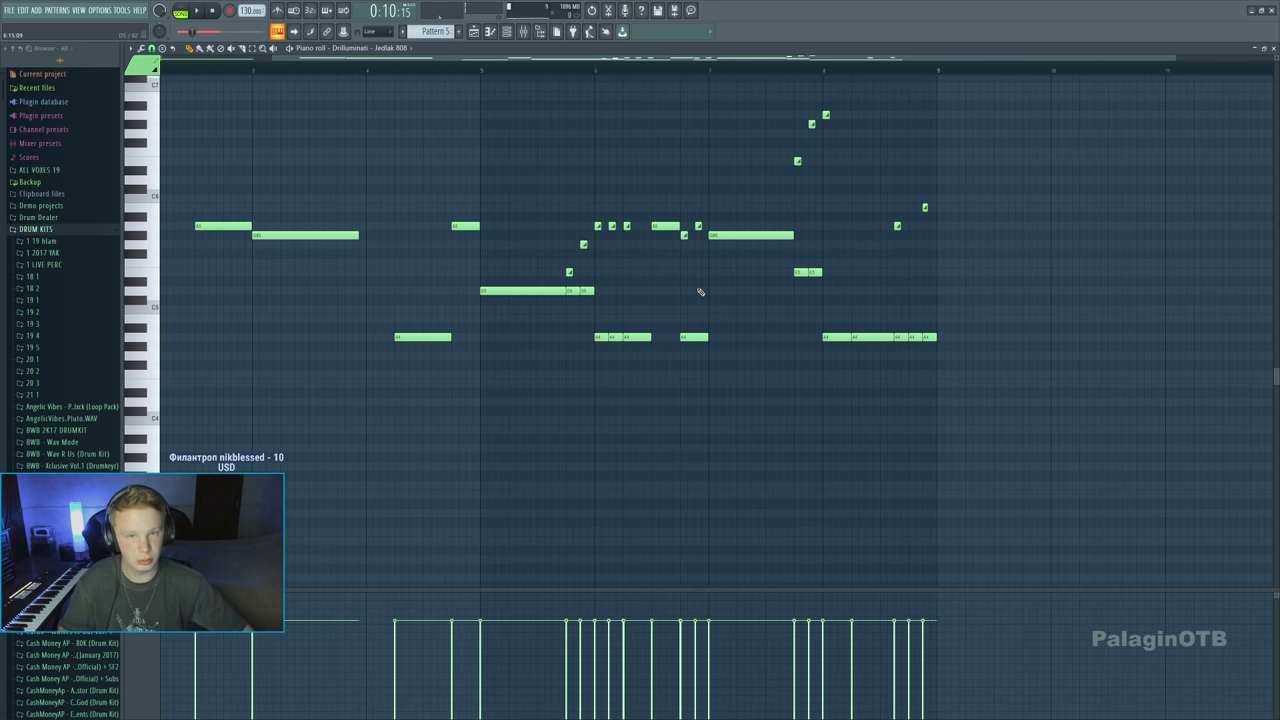
# Check the Pattern 2 melody notes around bar 6 and reopen the Pattern 5 808 notes
pyautogui.click(478, 32)
pyautogui.doubleClick(301, 125)
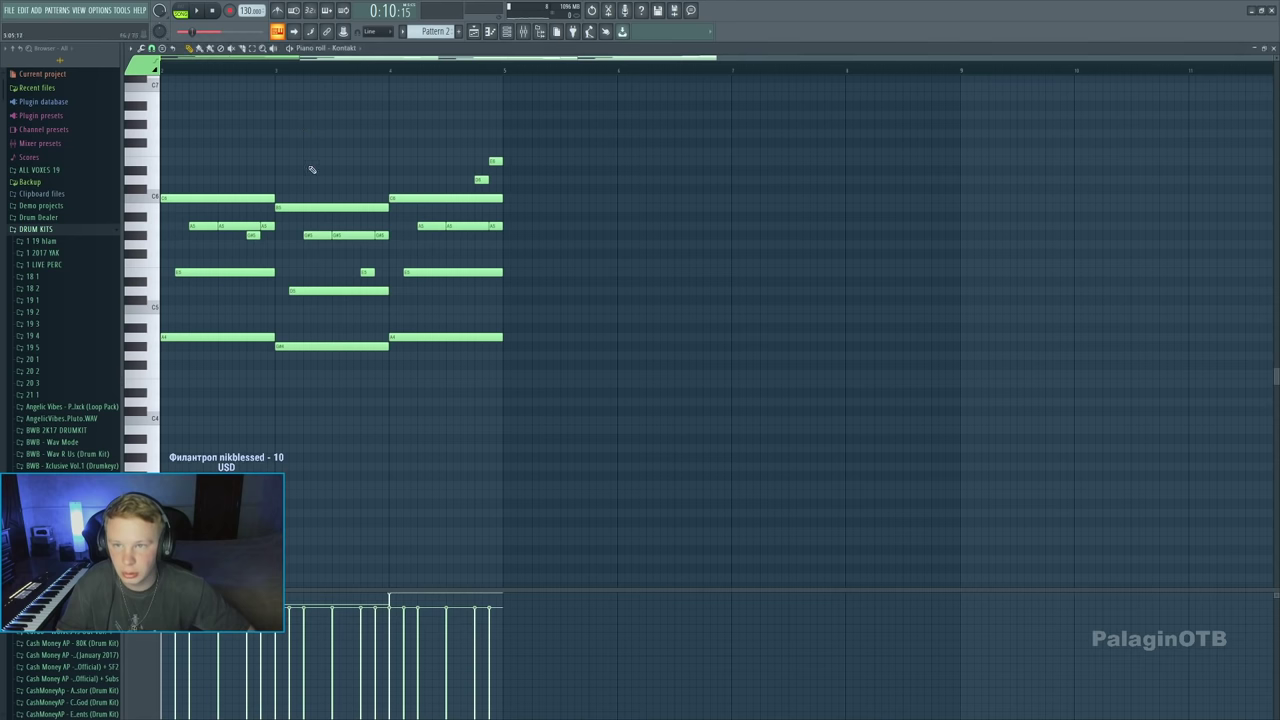
pyautogui.click(486, 34)
pyautogui.doubleClick(317, 252)
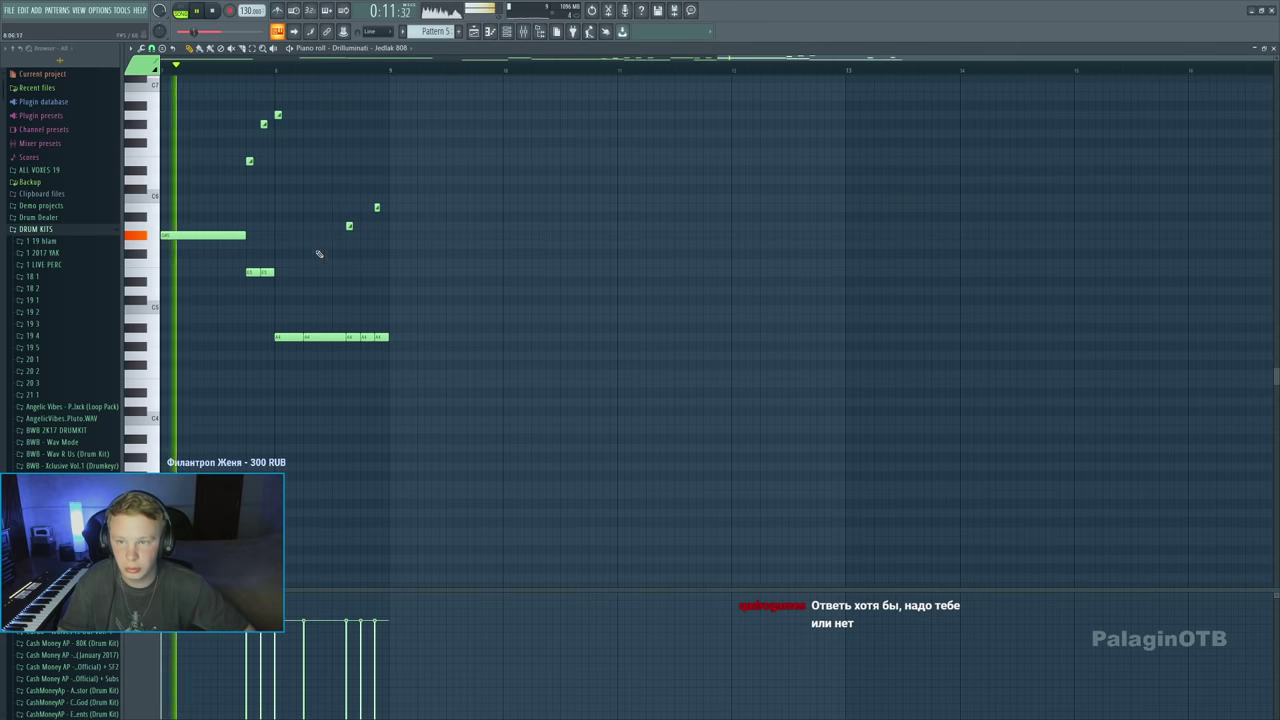
# Split the 808's A4 note before bar 7 and keep a single slide note over its second half, lowered to E5
pyautogui.scroll(5, 838, 336)
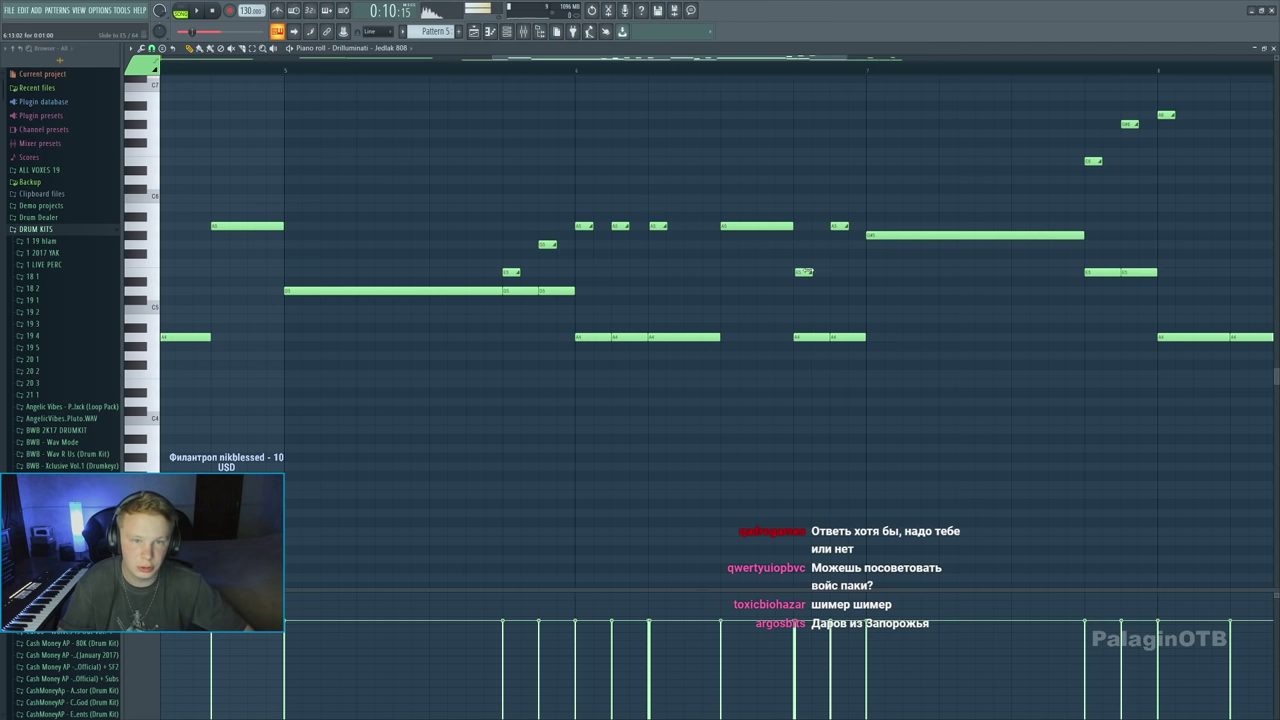
pyautogui.moveTo(840, 226); pyautogui.dragTo(838, 276)
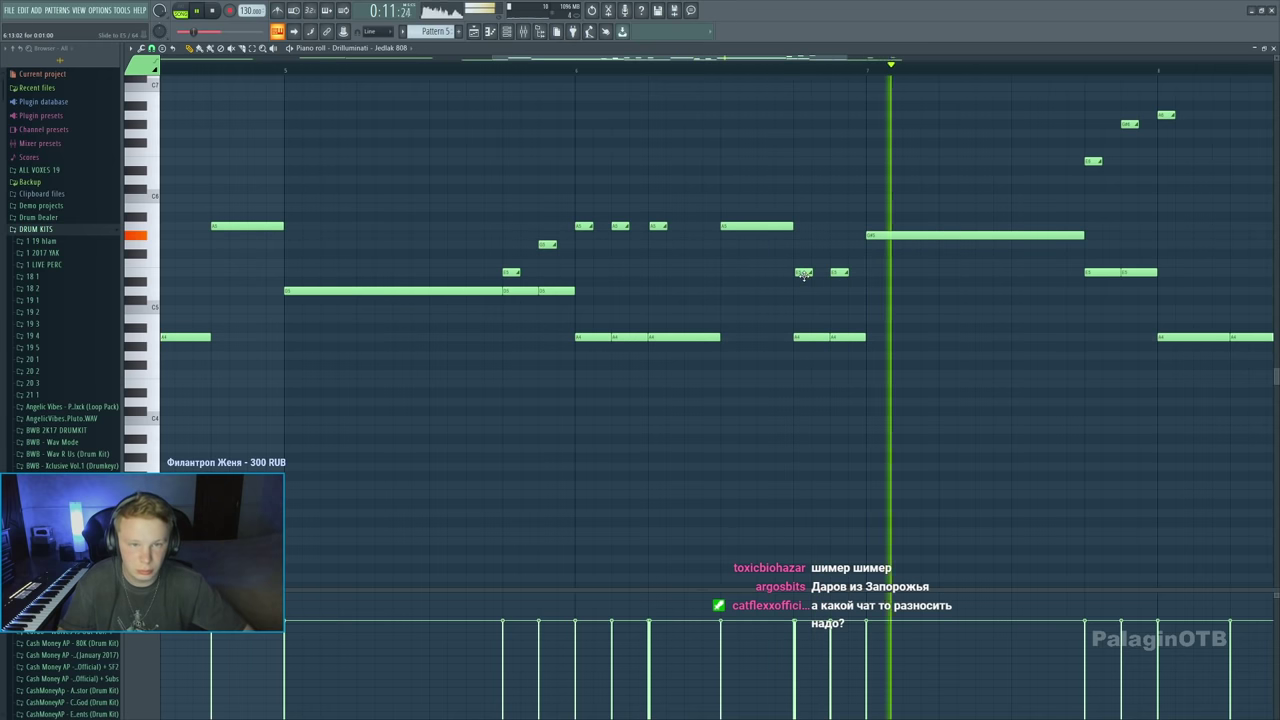
pyautogui.rightClick(803, 273)
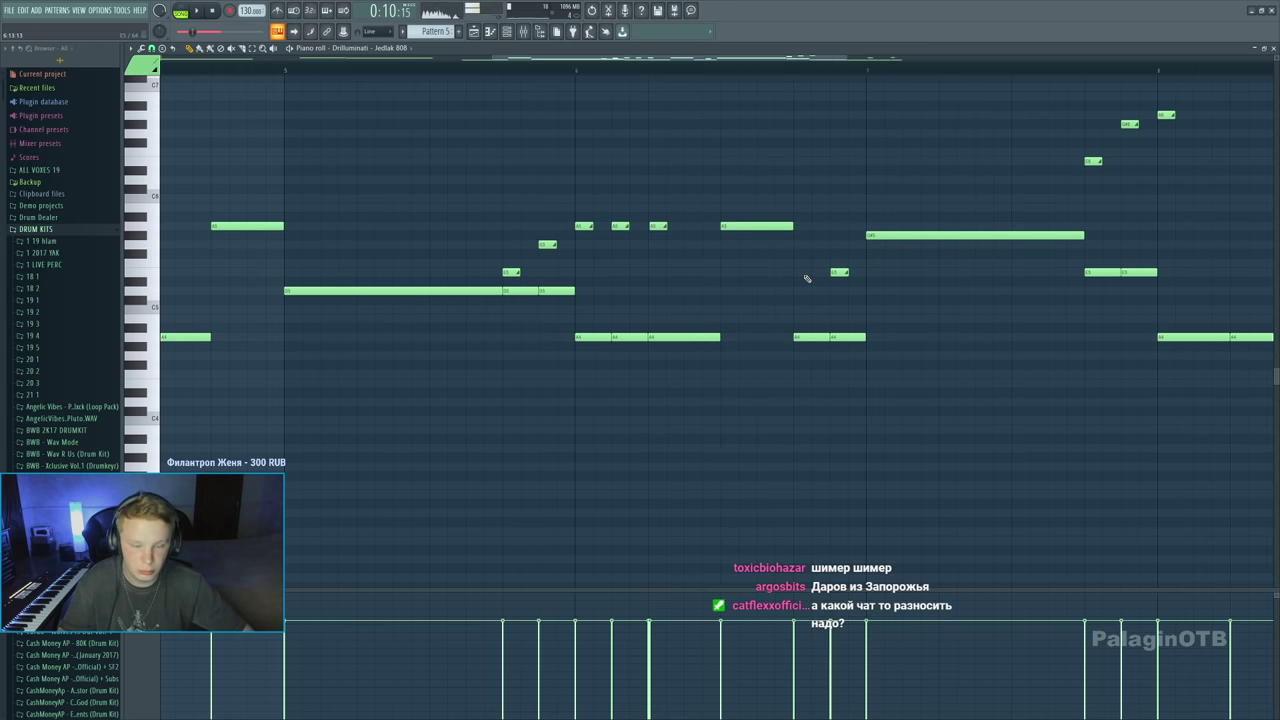
# Mute the two Pattern 2 clips in bars 9 to 16 of the playlist and return playback to bar 1
pyautogui.click(476, 33)
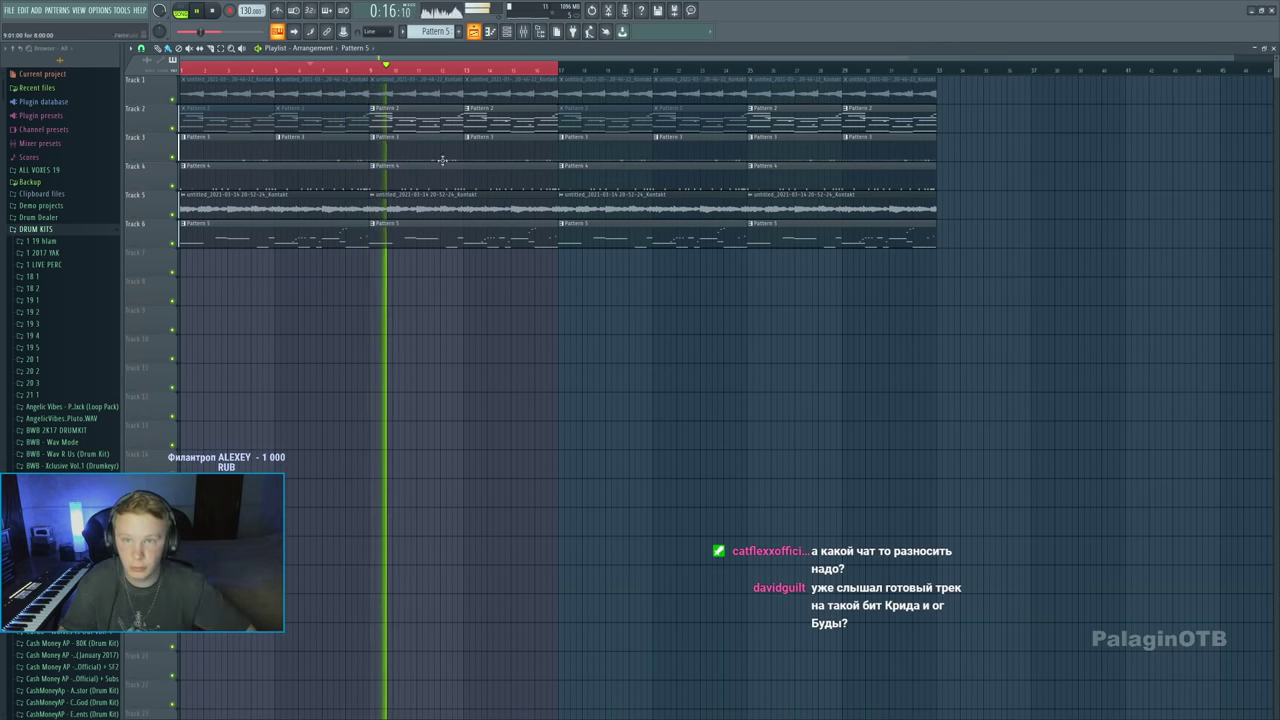
pyautogui.press('space')
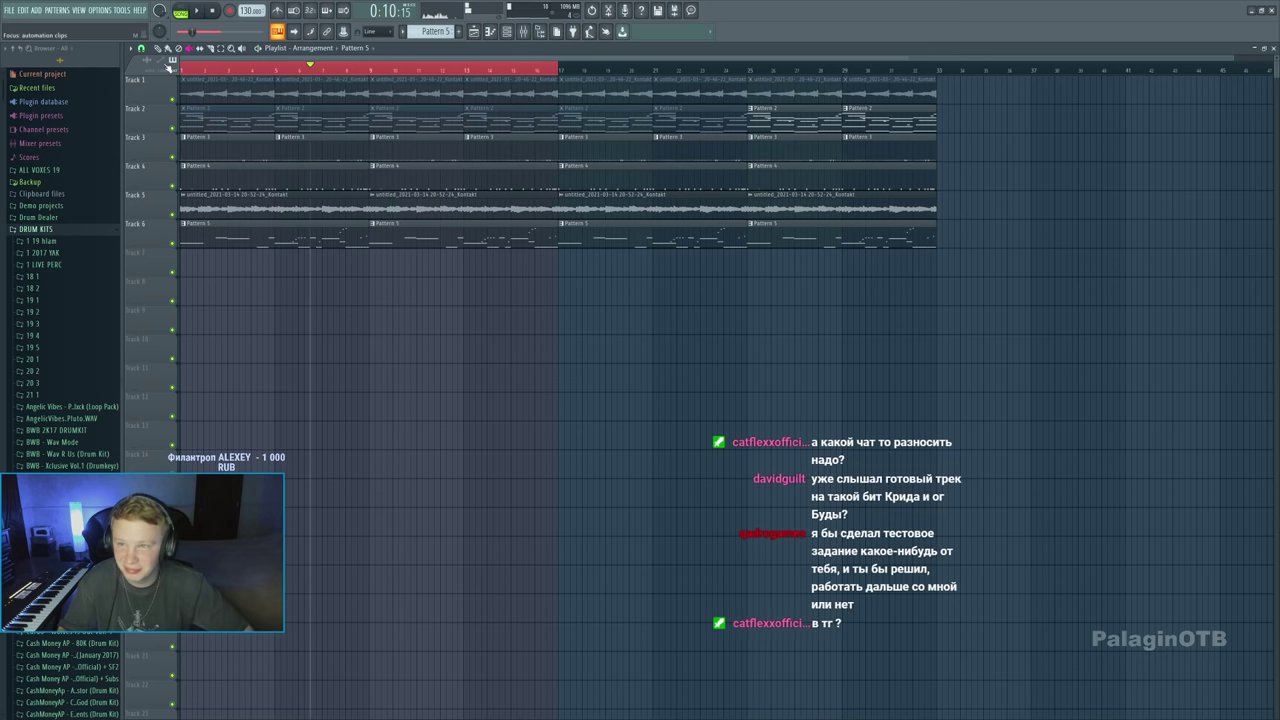
pyautogui.press('space')
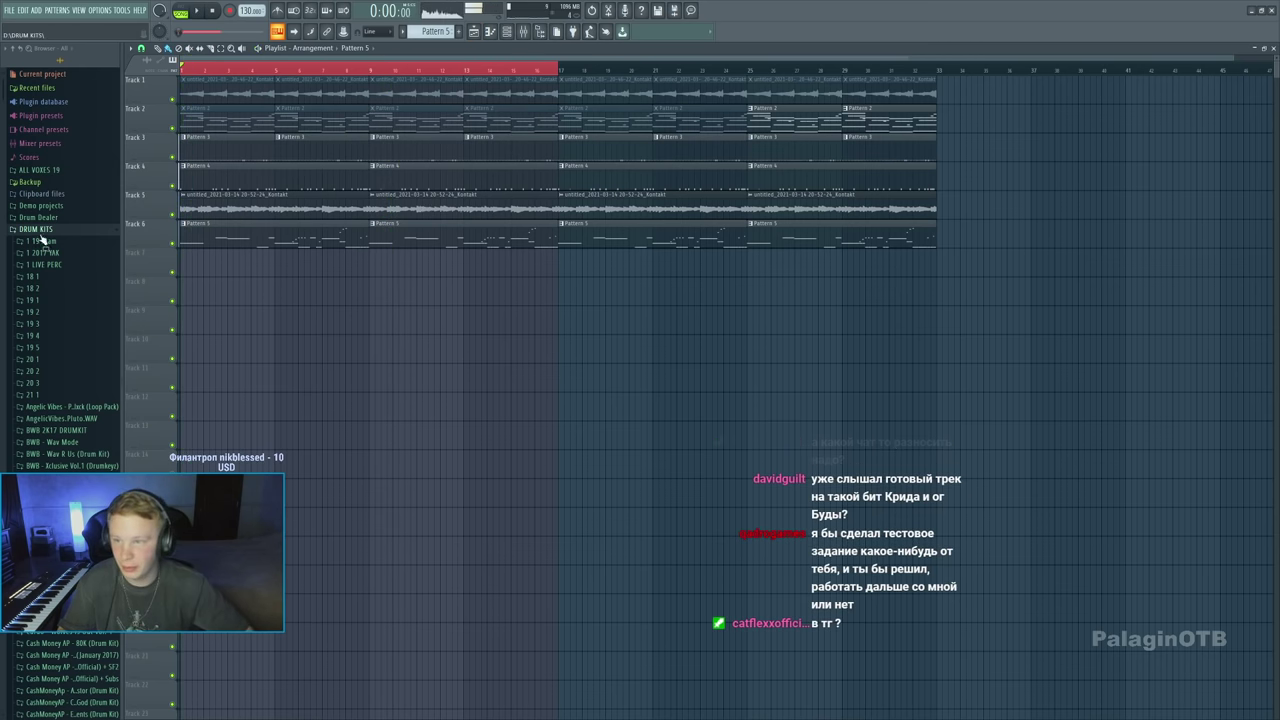
pyautogui.click(38, 230)
pyautogui.click(44, 231)
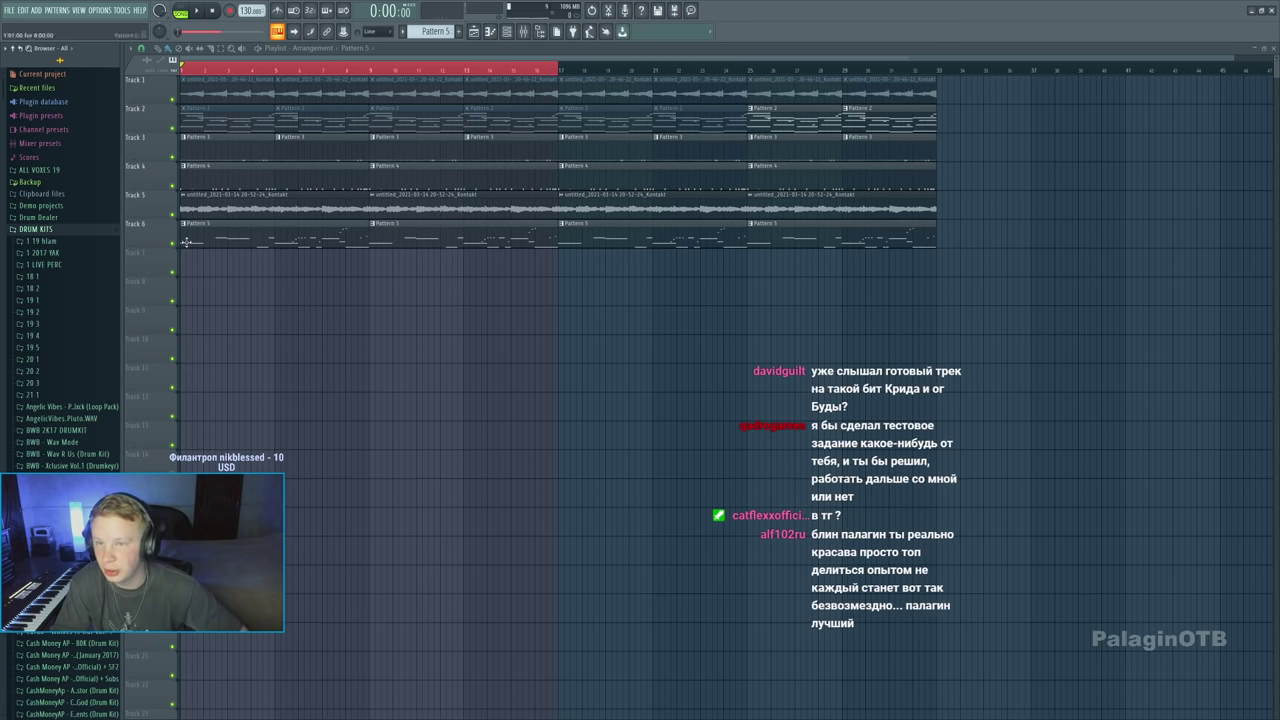
# Solo Track 6 and listen to the Pattern 5 808 notes with the Drilluminati 808 mixer track selected
pyautogui.rightClick(173, 244)
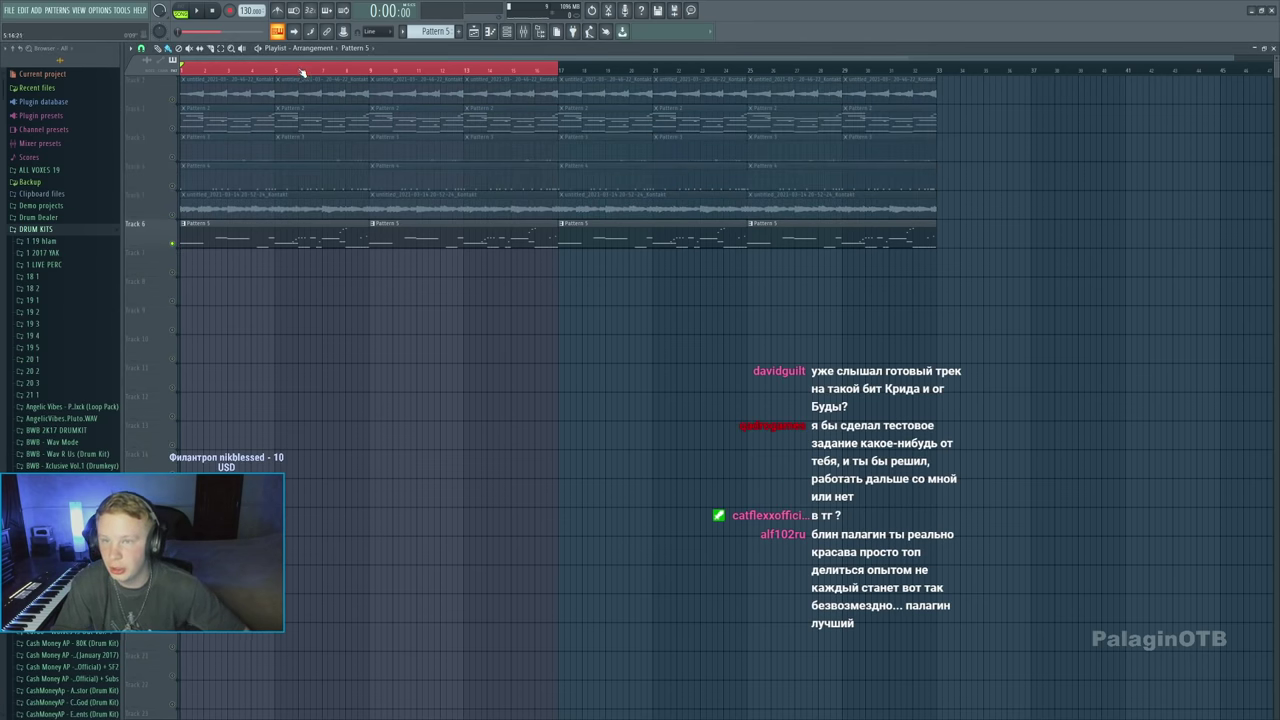
pyautogui.doubleClick(284, 230)
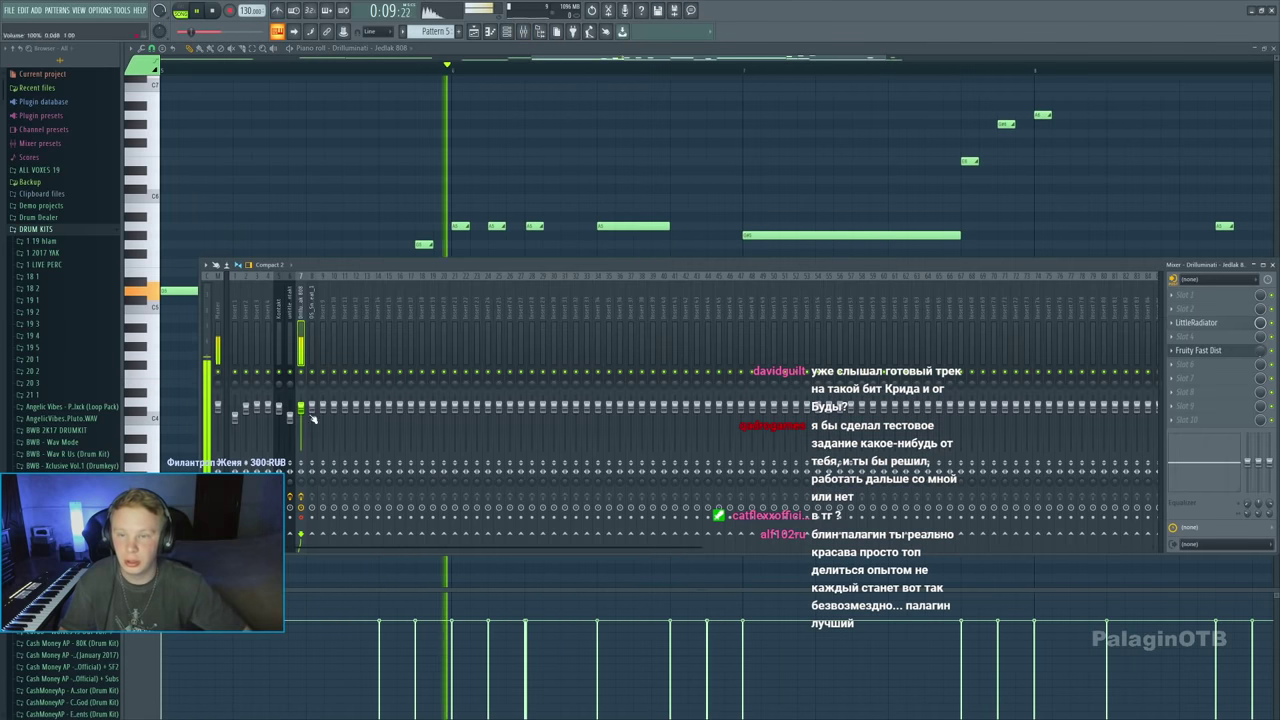
pyautogui.click(303, 308)
pyautogui.press('space')
# Route the 808 mixer track to an empty Insert 8 beside it and load Unfiltered Audio Bass Mint in slot 2
pyautogui.click(314, 310)
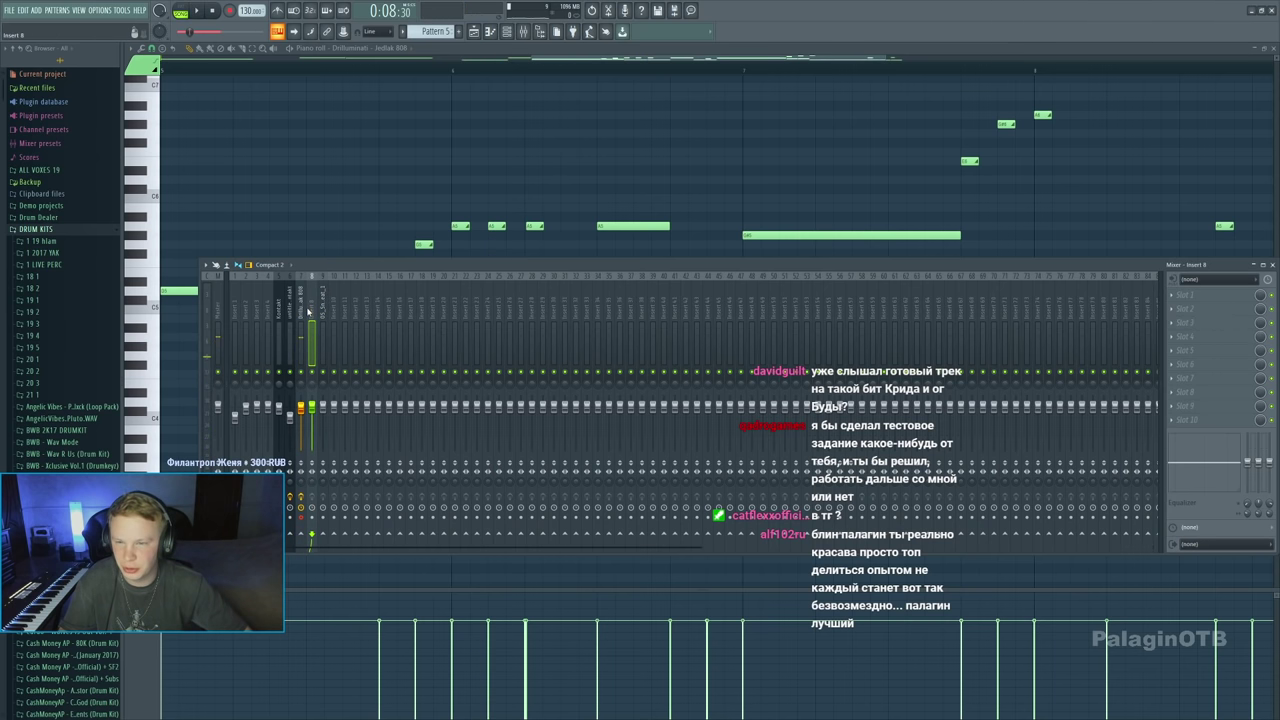
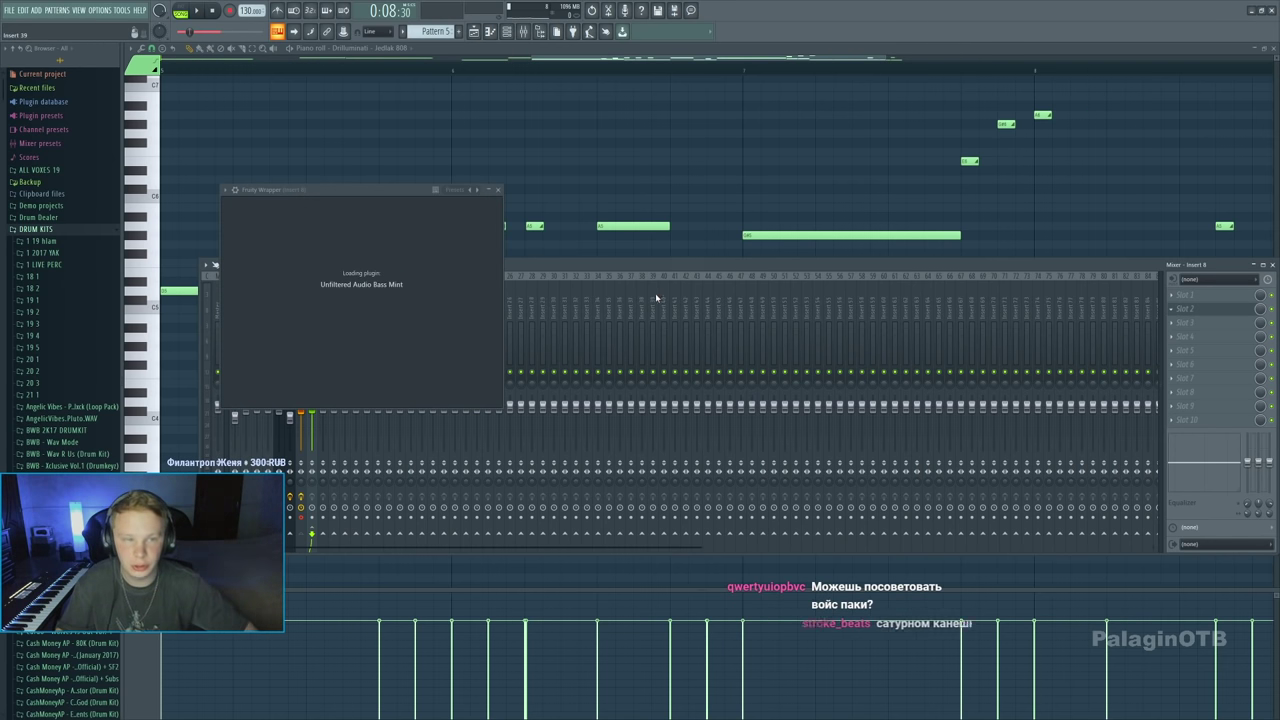
pyautogui.press('space')
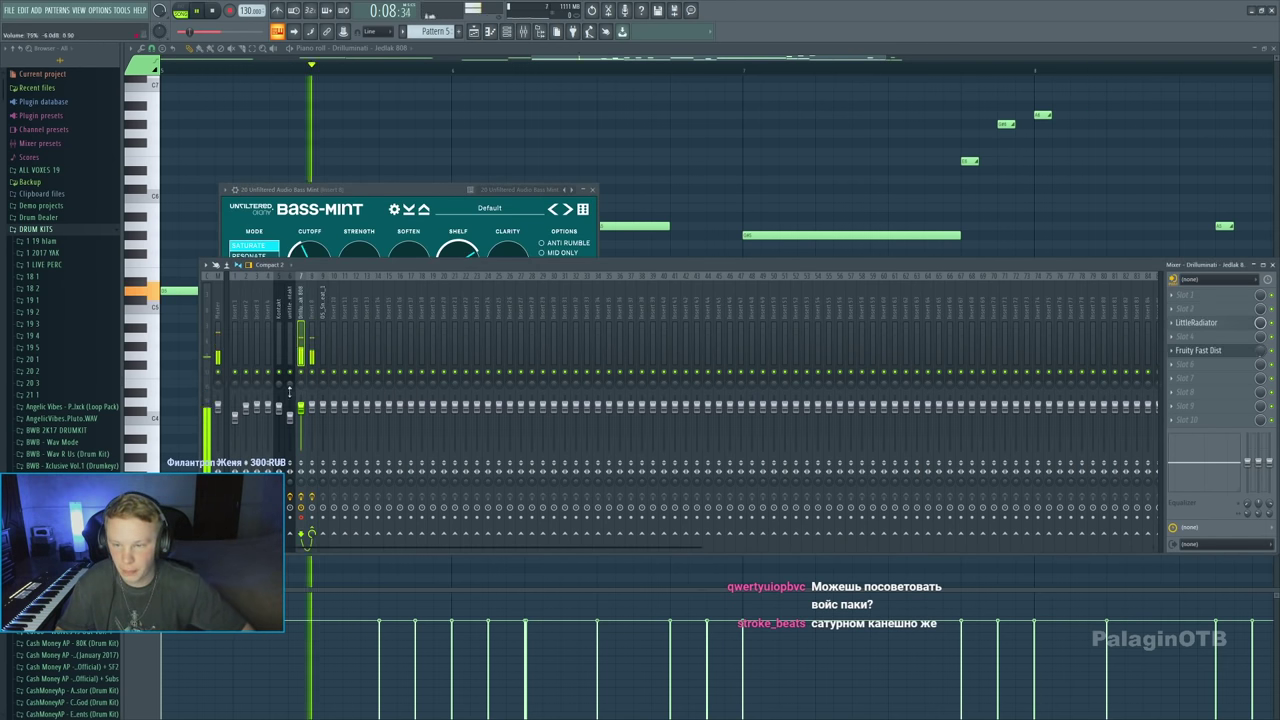
pyautogui.click(441, 202)
# Audition Bass-Mint presets on the playing 808, settle on Resonate A2 and lower the Insert 8 volume
pyautogui.click(567, 208)
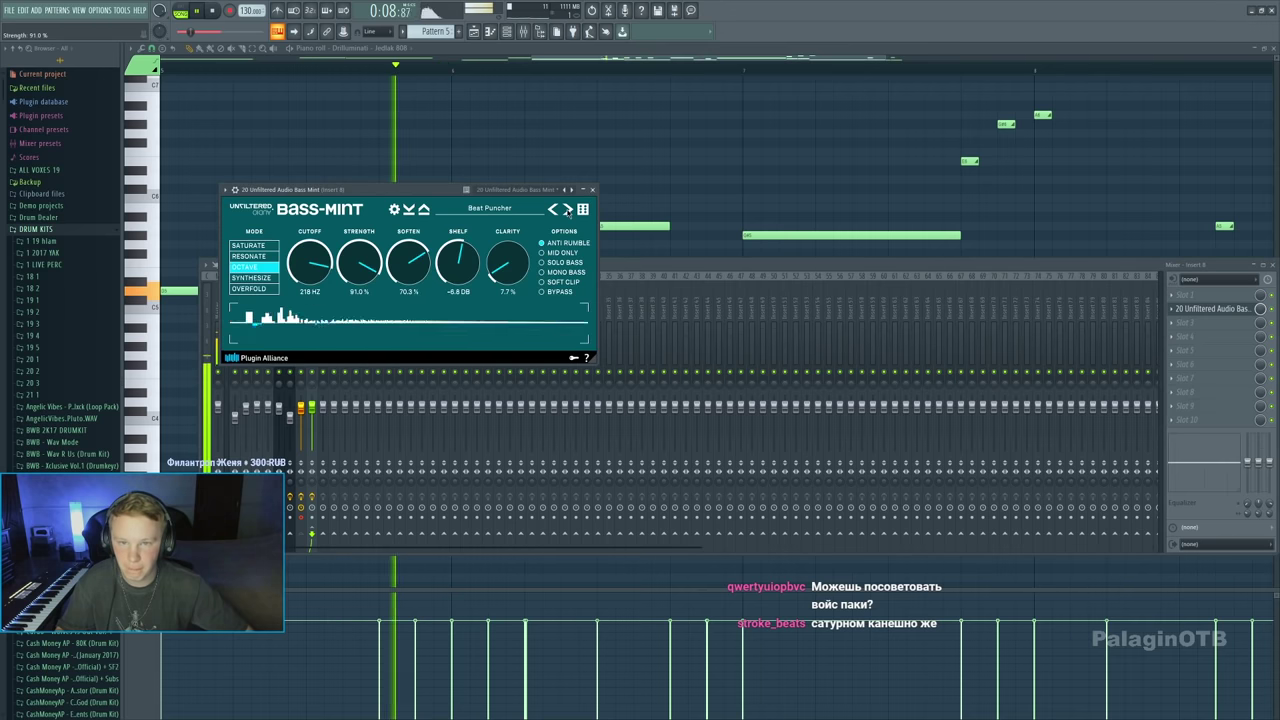
pyautogui.click(314, 412)
pyautogui.click(567, 208)
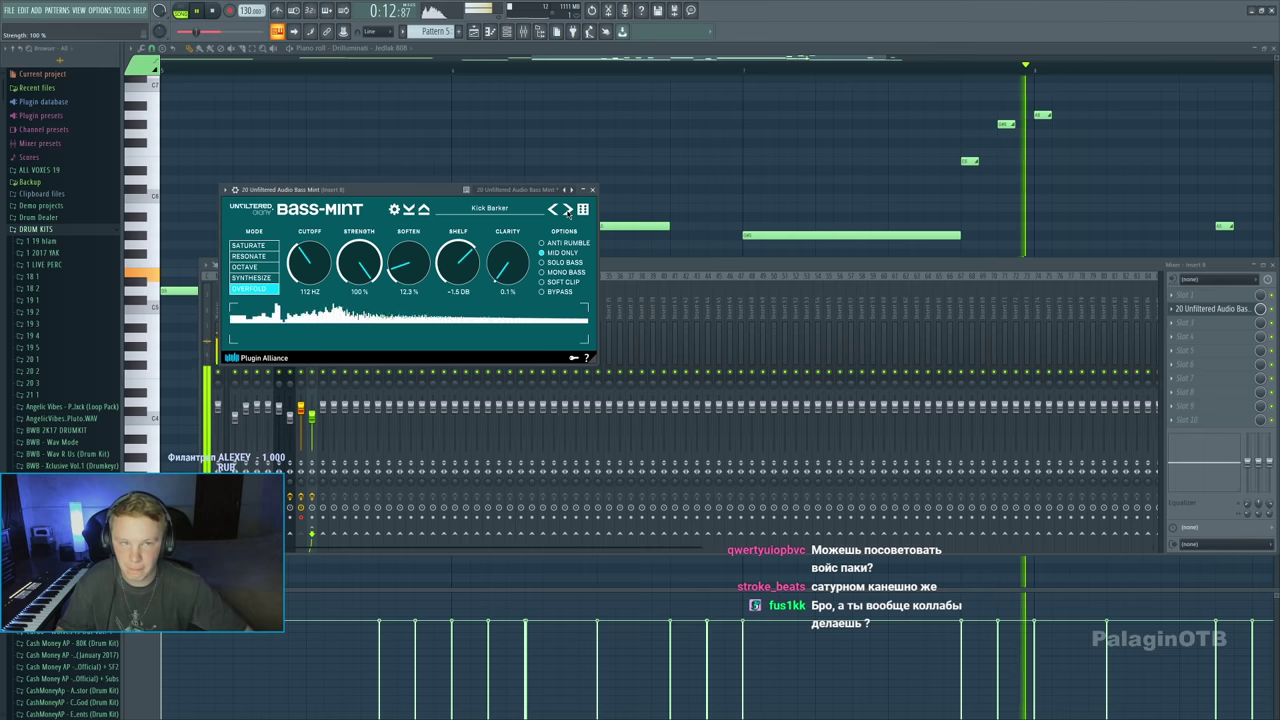
pyautogui.click(567, 208)
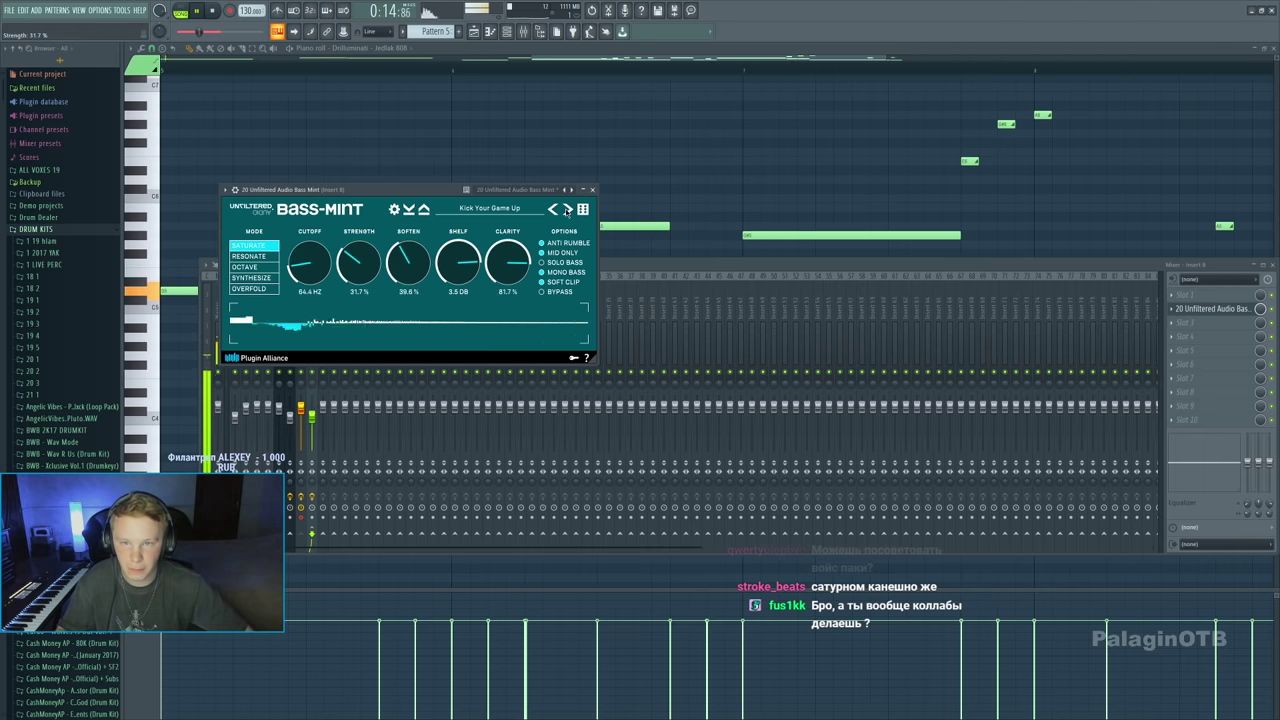
pyautogui.click(567, 208)
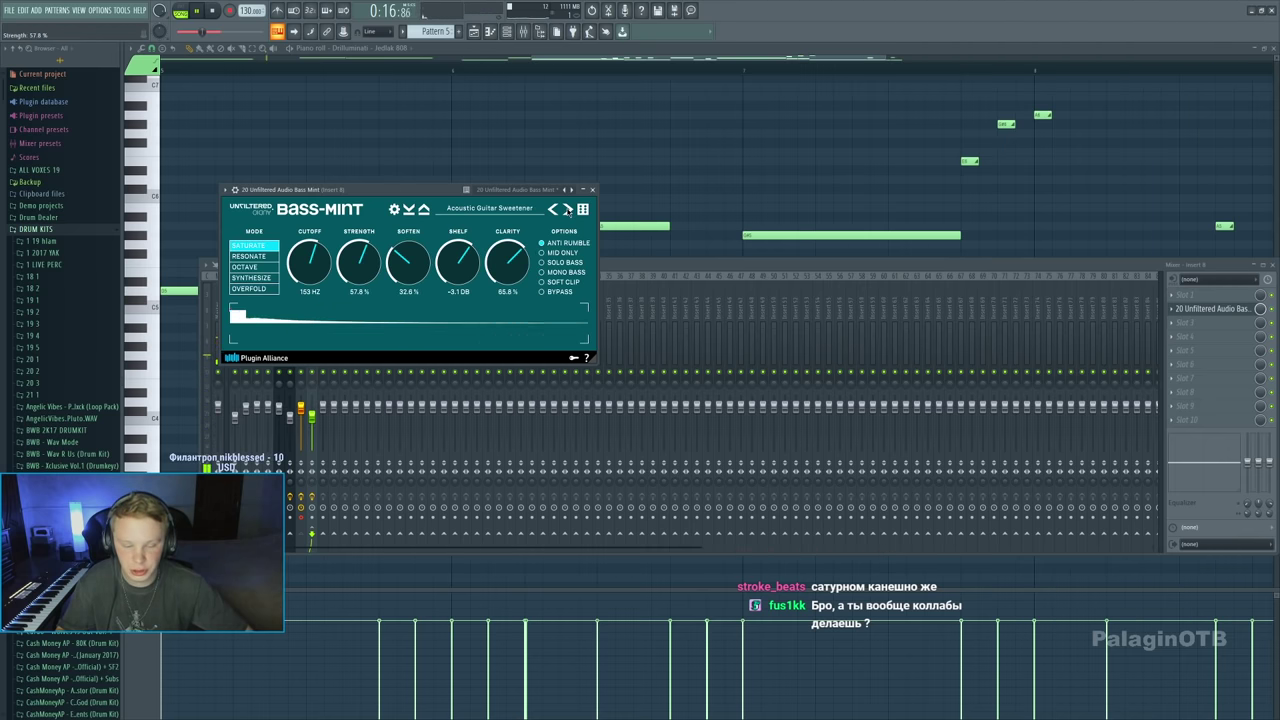
pyautogui.click(567, 208)
pyautogui.click(567, 208)
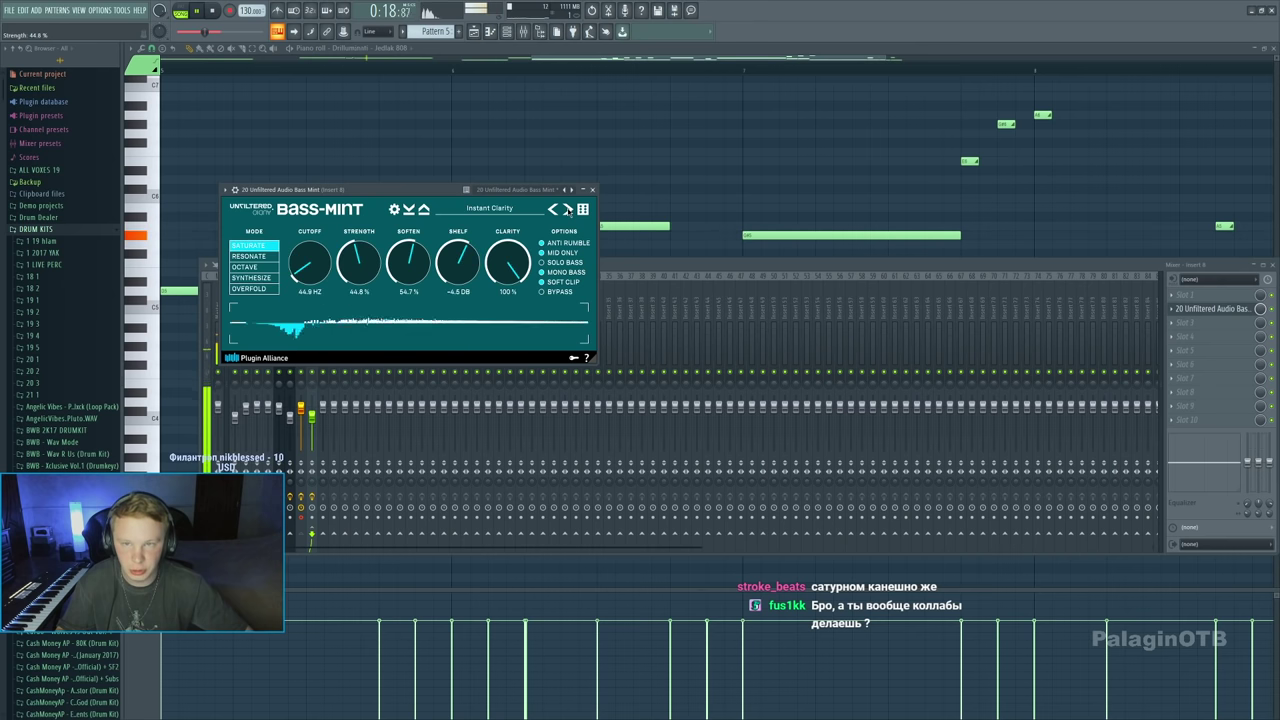
pyautogui.click(567, 208)
pyautogui.click(567, 208)
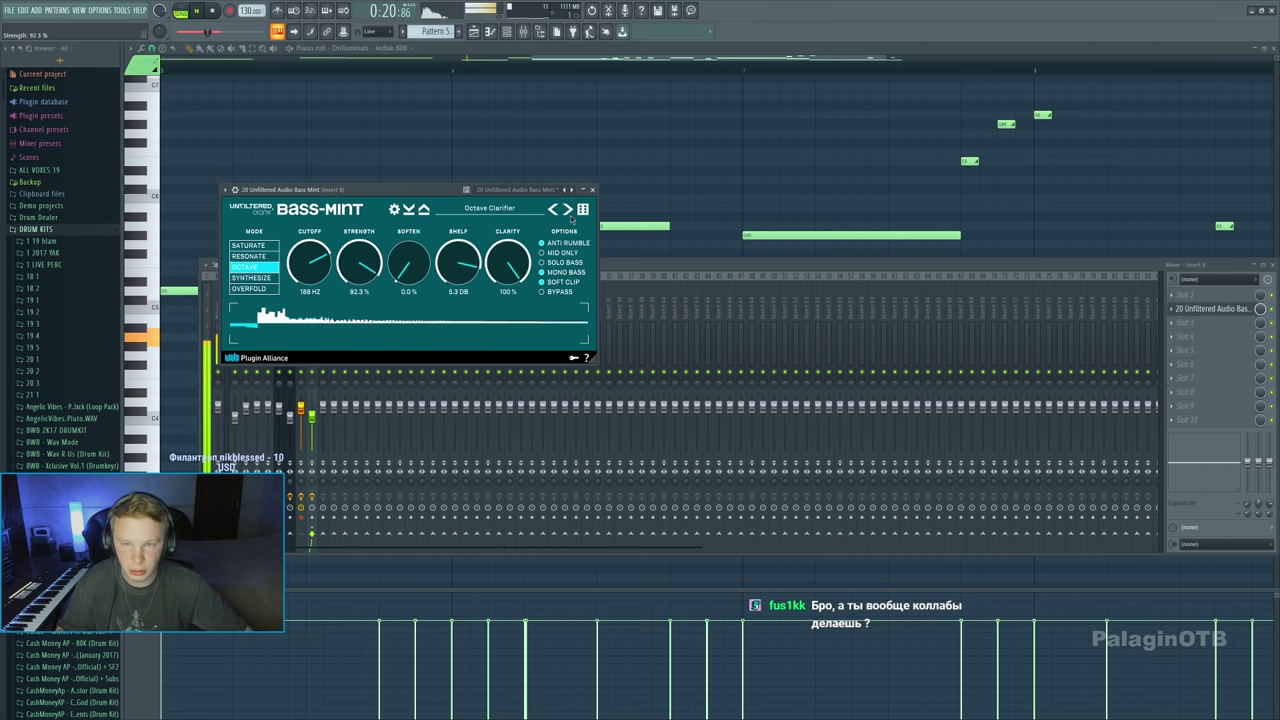
pyautogui.click(567, 208)
pyautogui.click(567, 208)
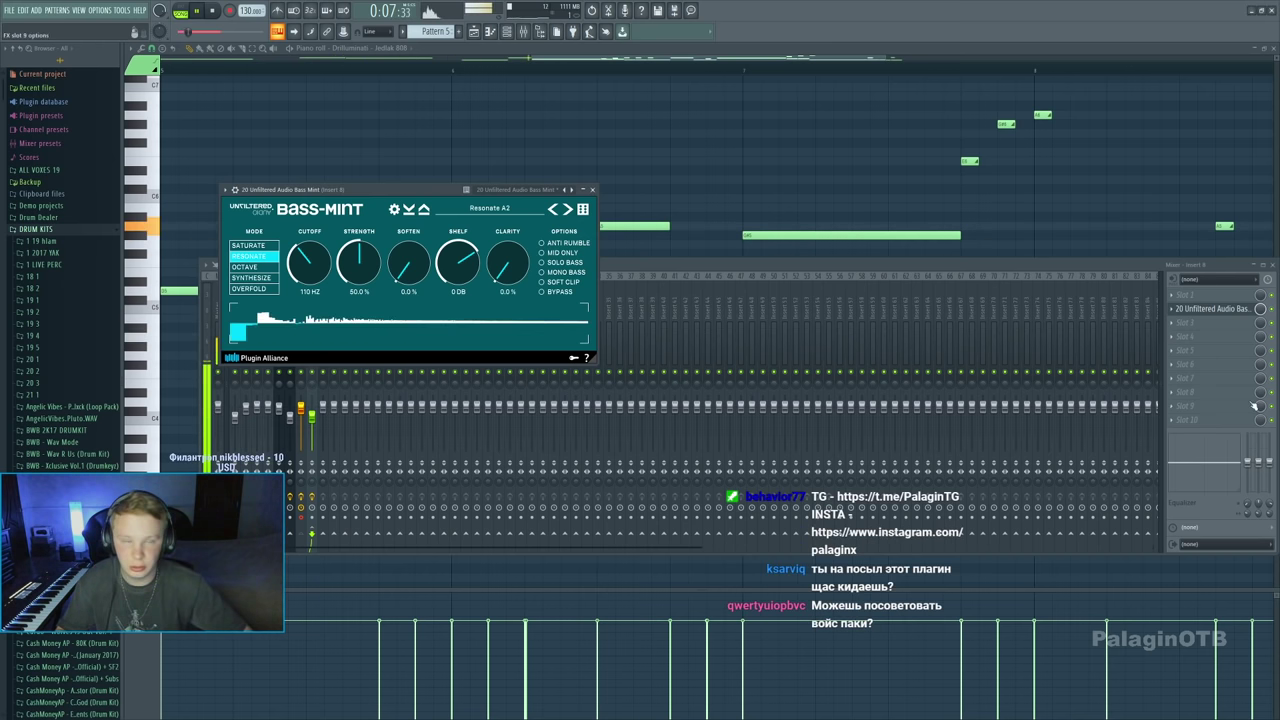
# Add Fruity parametric EQ 2 to slot 5 of Insert 8 and load its 40Hz - 18kHz cut preset
pyautogui.click(612, 405)
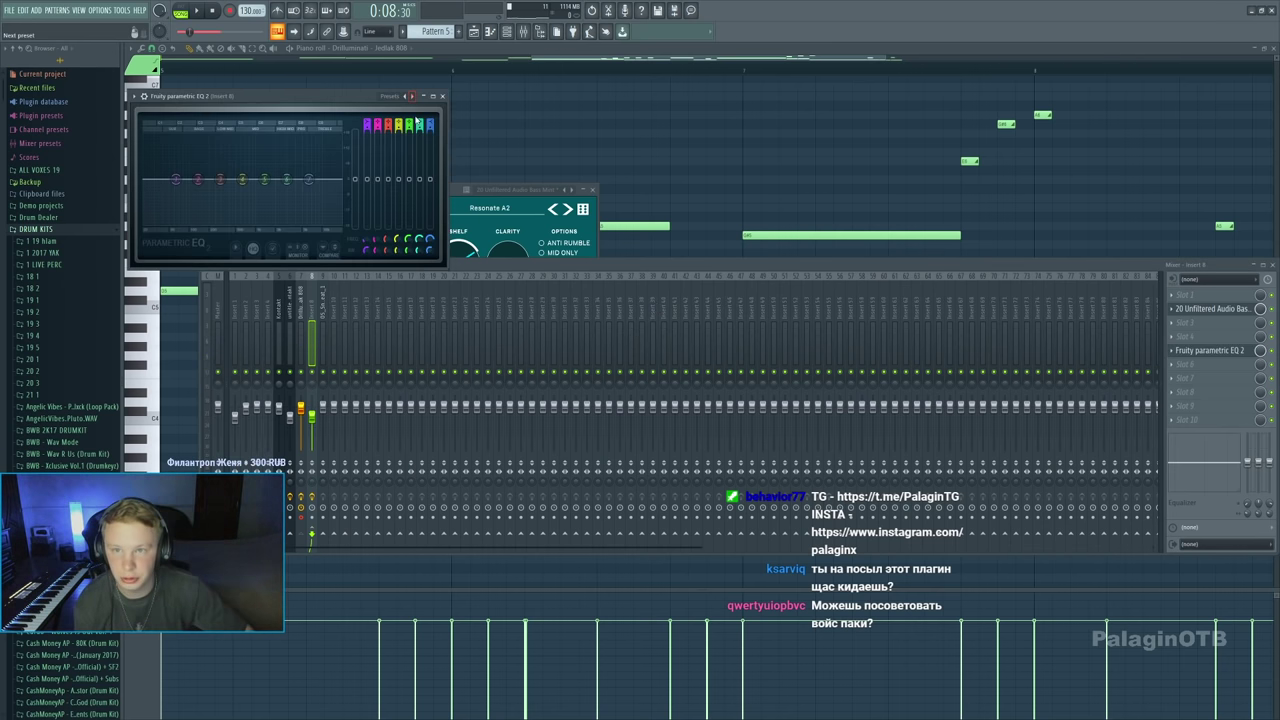
pyautogui.click(411, 96)
pyautogui.click(411, 96)
pyautogui.click(411, 96)
# Lower the EQ's high-cut frequency while the 808 plays and reduce the Insert 8 volume further
pyautogui.press('space')
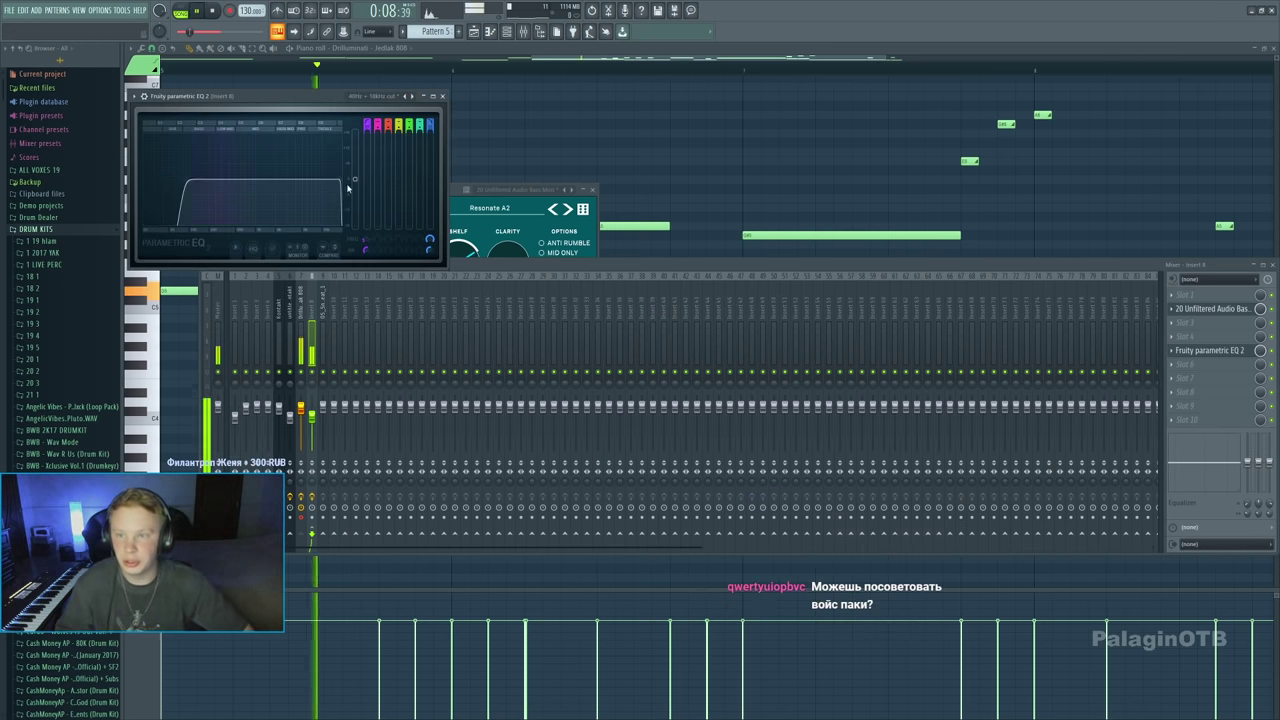
pyautogui.moveTo(286, 180); pyautogui.dragTo(264, 188)
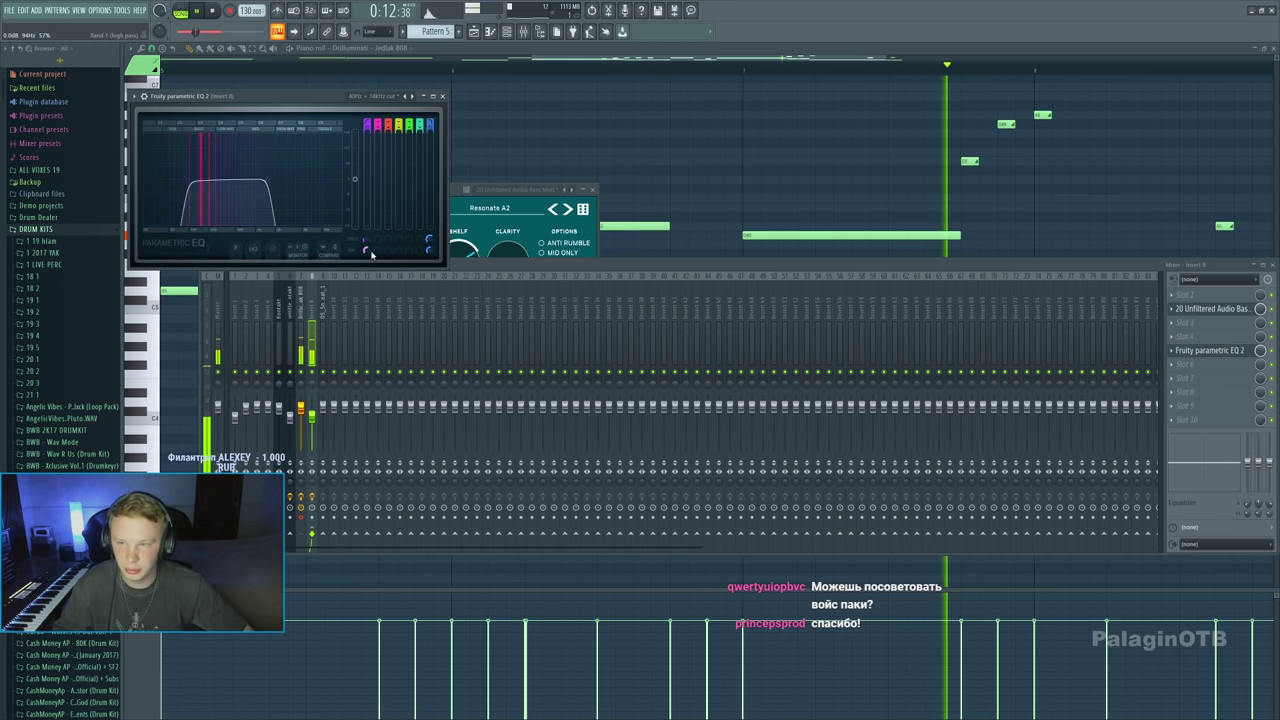
pyautogui.click(300, 470)
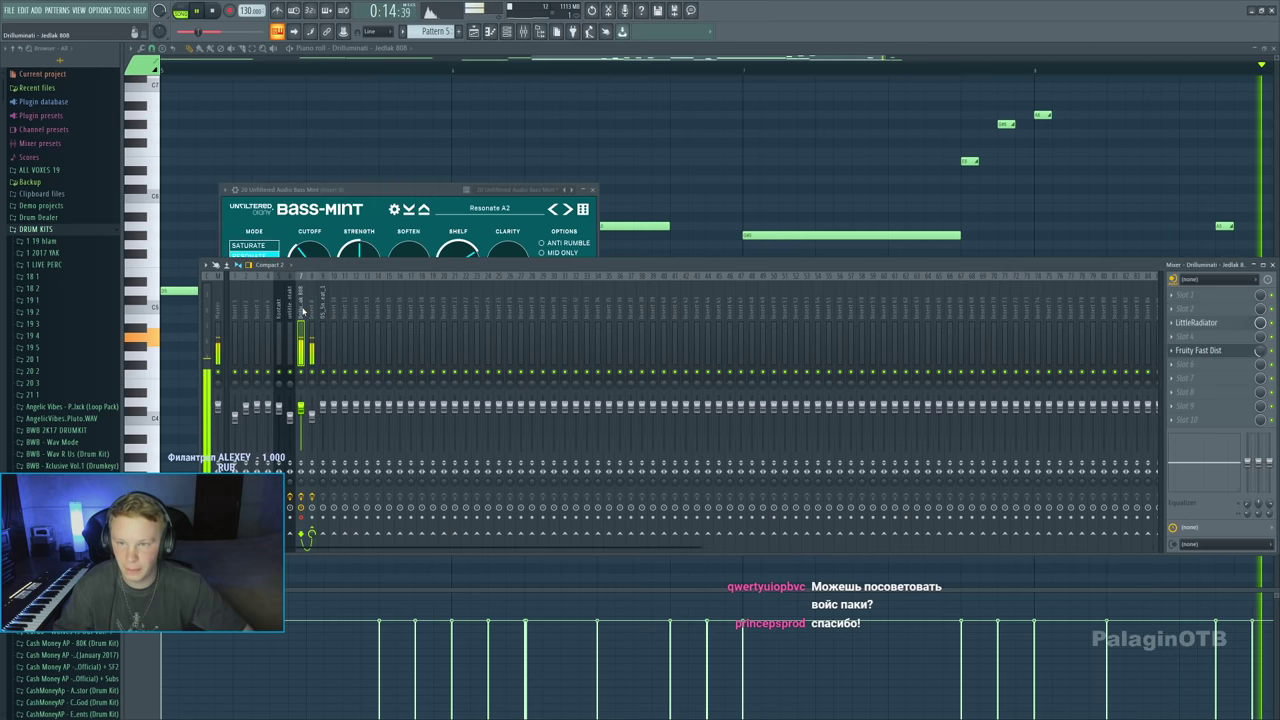
pyautogui.click(312, 417)
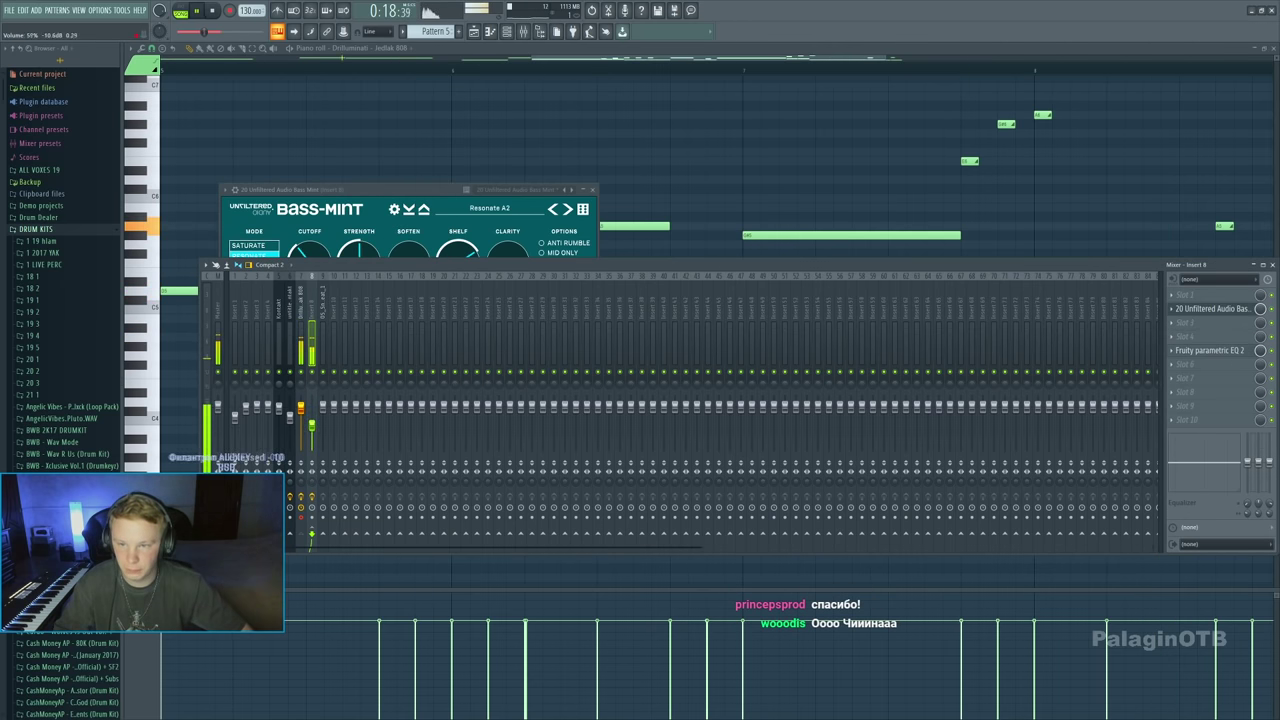
# Add an empty Insert 9 beside Insert 8 and route both Insert 8 and the 808 track into it
pyautogui.moveTo(311, 425); pyautogui.dragTo(311, 447)
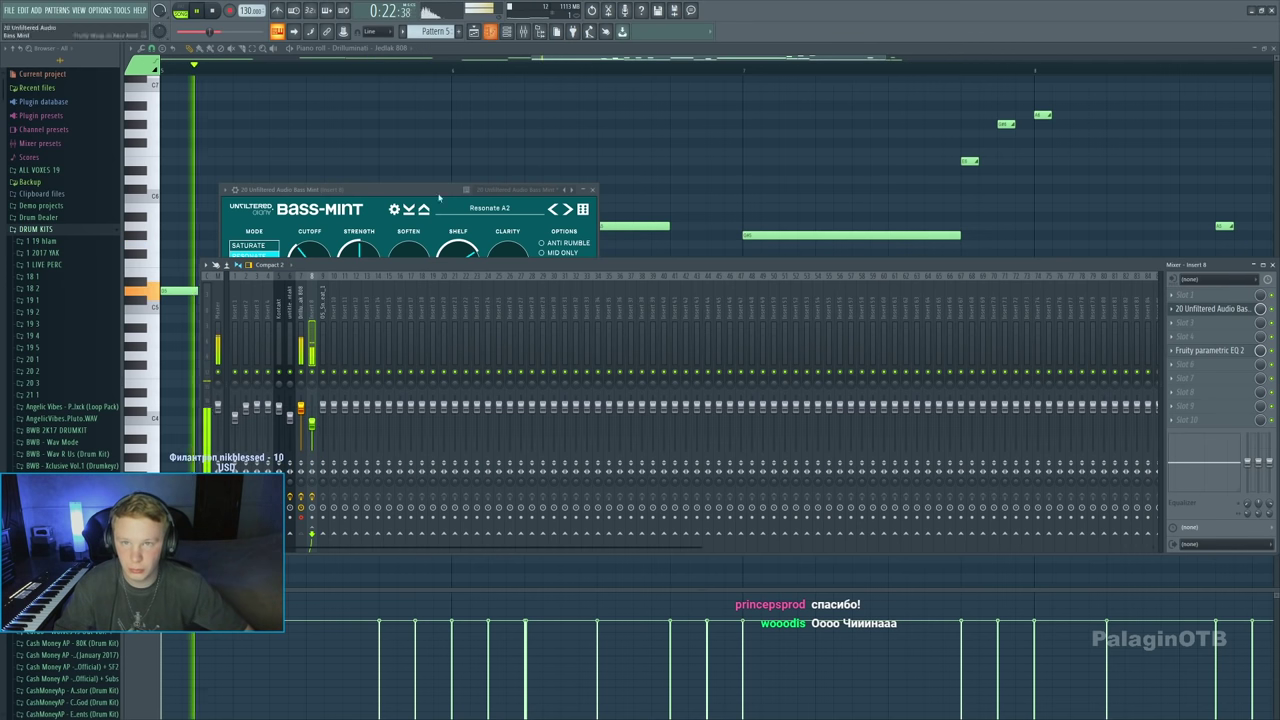
pyautogui.click(318, 316)
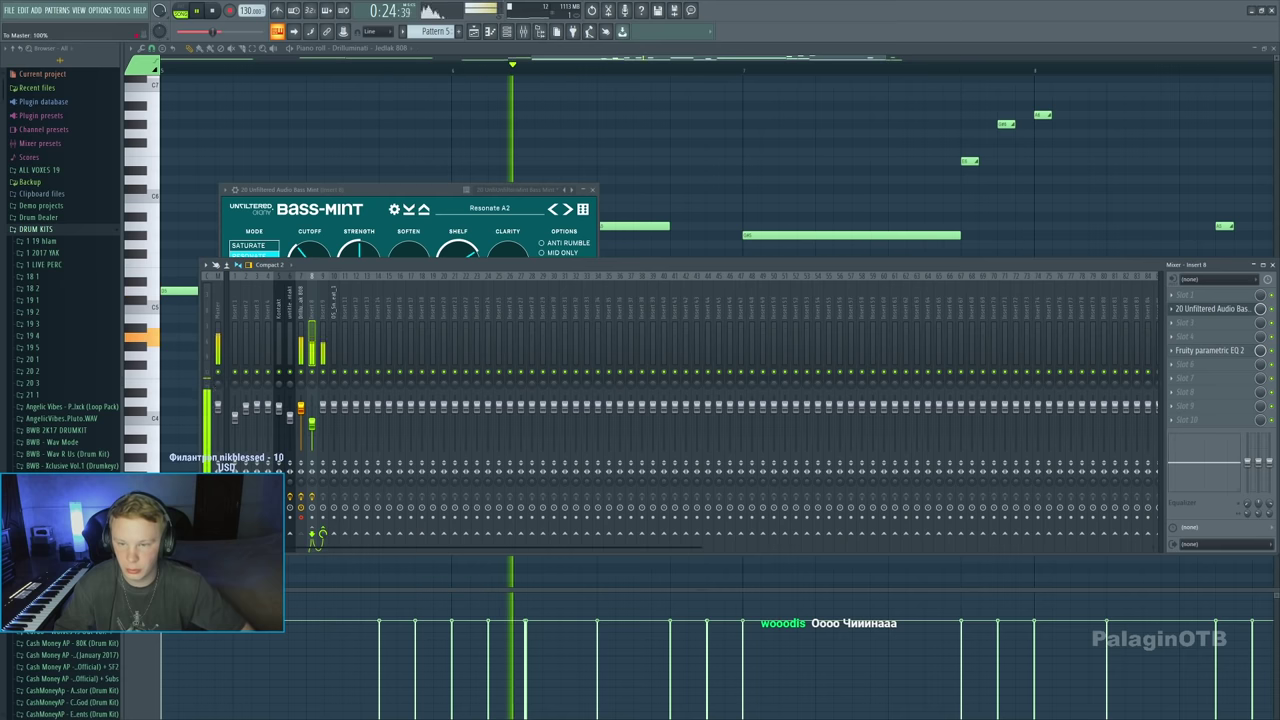
pyautogui.click(313, 500)
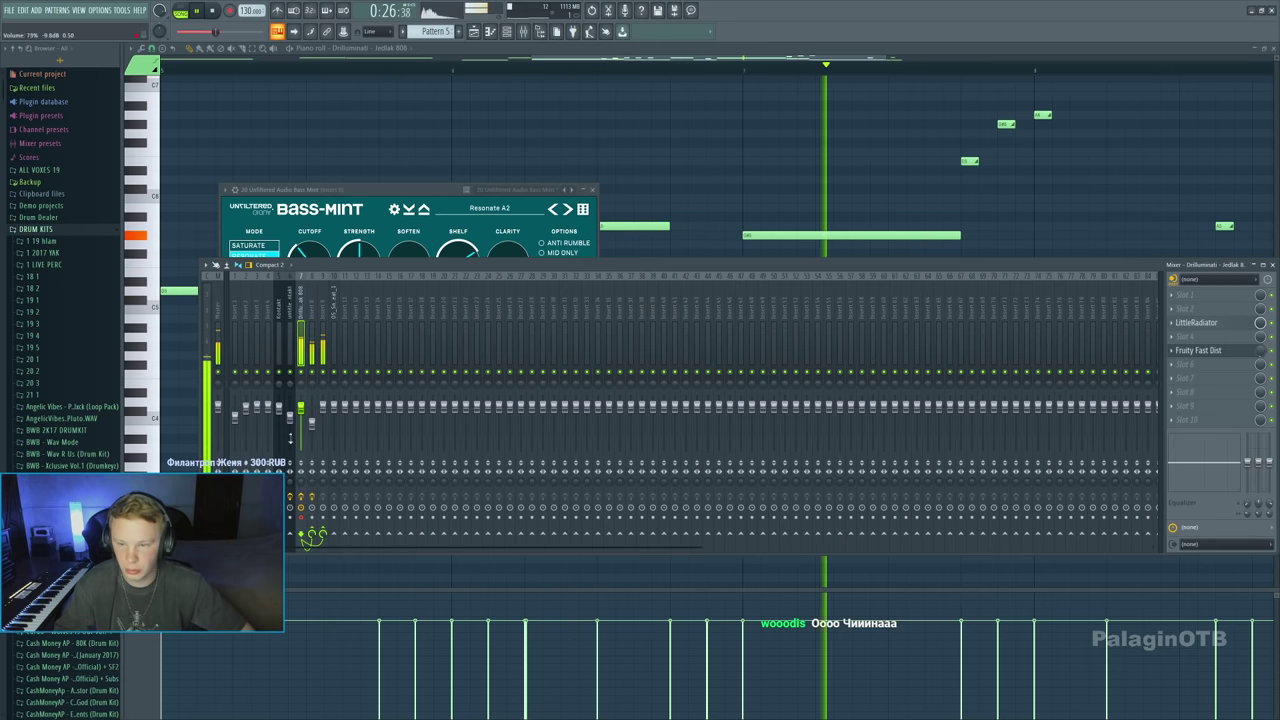
pyautogui.click(318, 386)
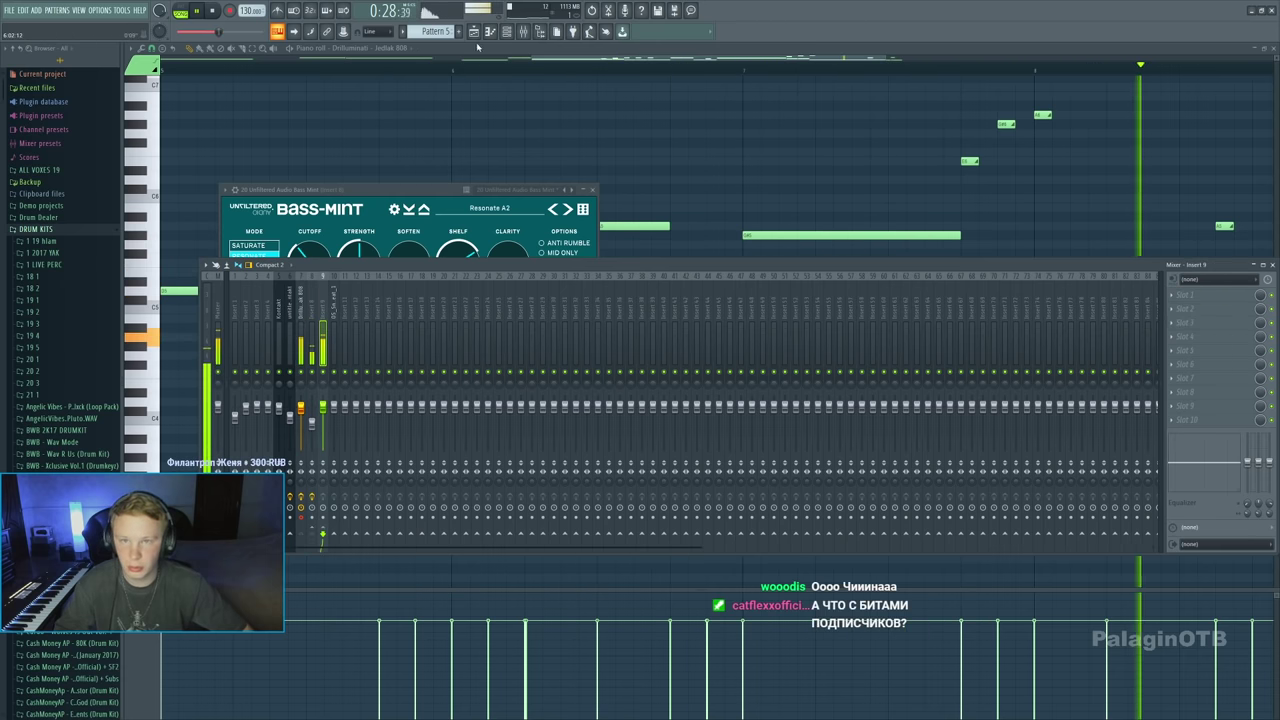
# Play the arrangement from the start and compare Insert 8 volume levels between silent and full, settling on a reduced level
pyautogui.press('F5')
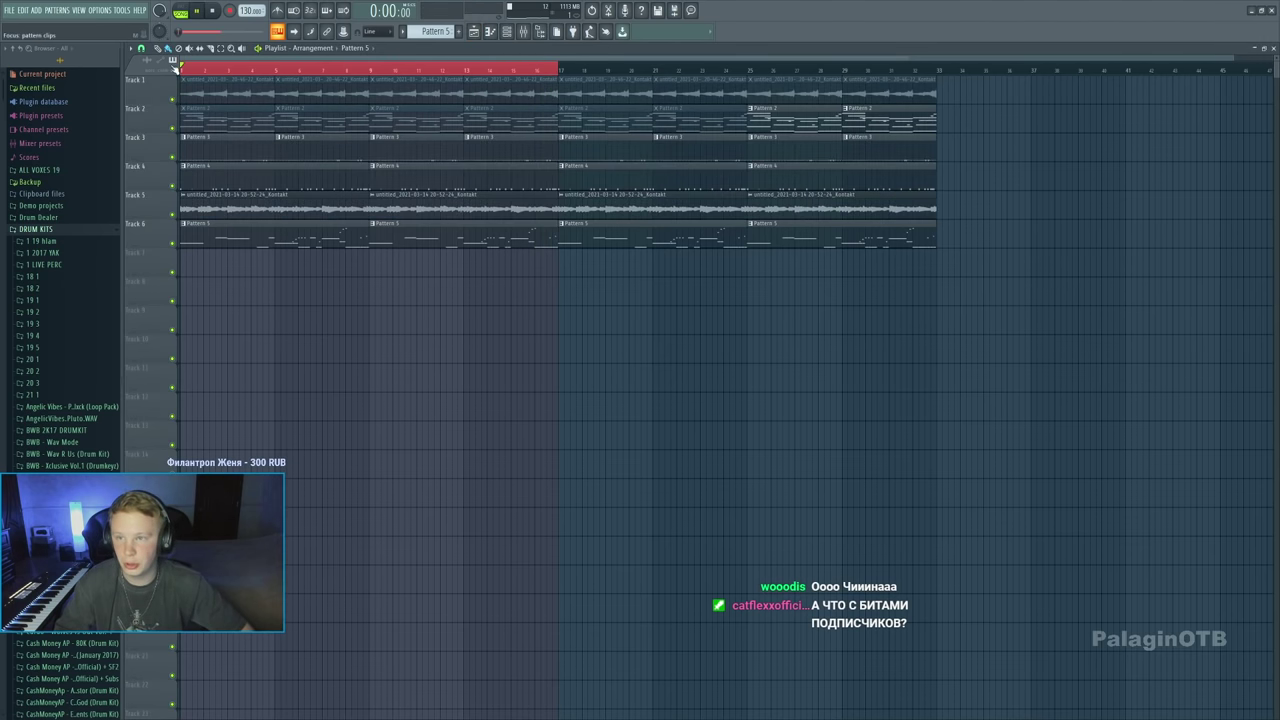
pyautogui.press('F9')
pyautogui.click(311, 408)
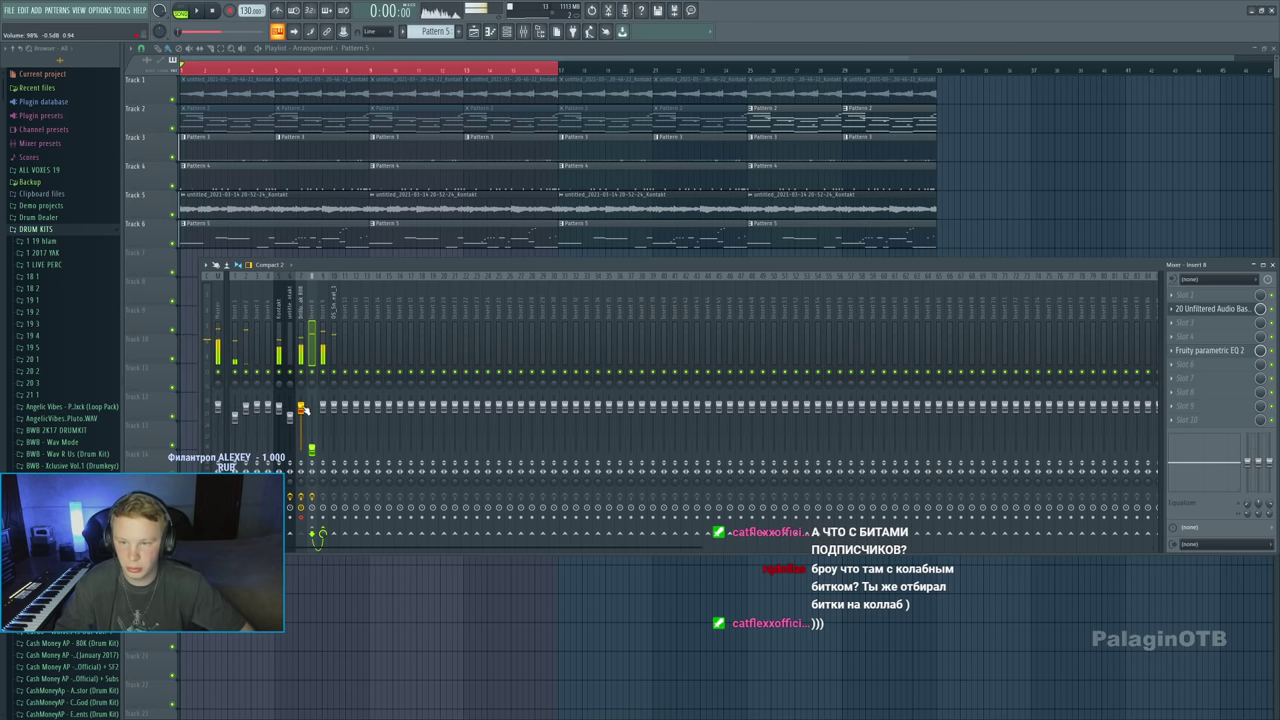
pyautogui.click(301, 410)
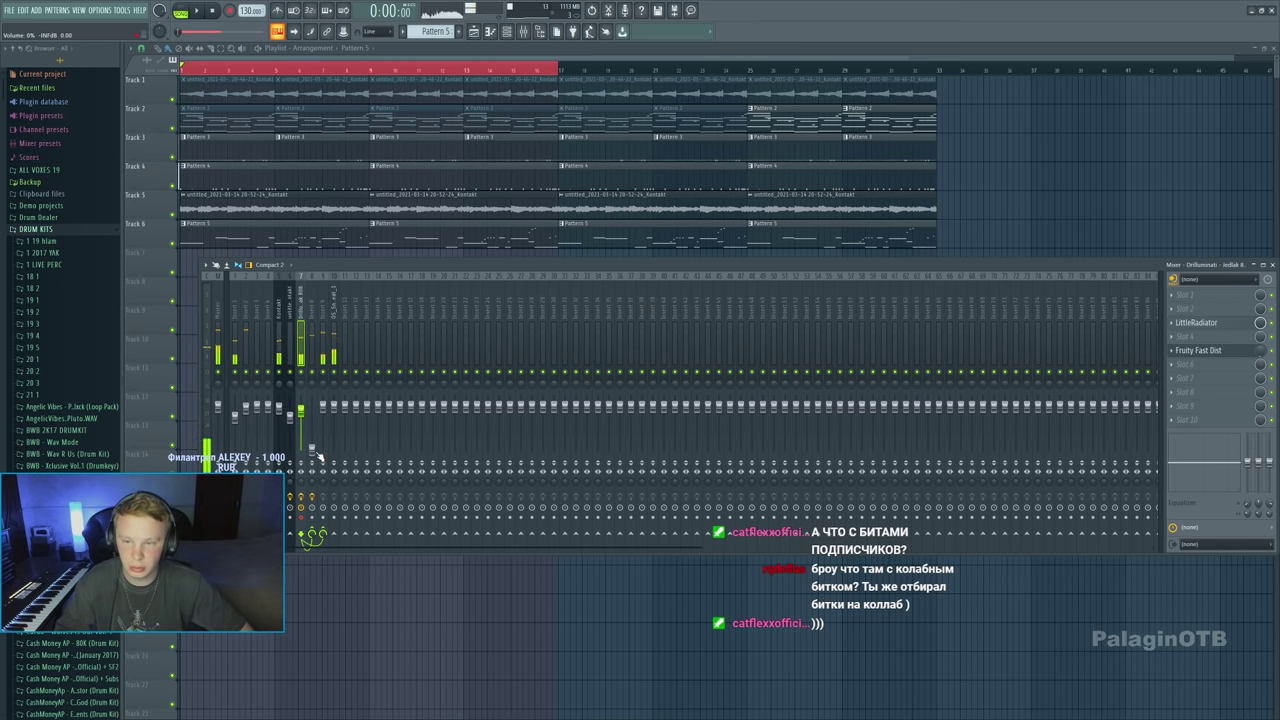
pyautogui.click(316, 454)
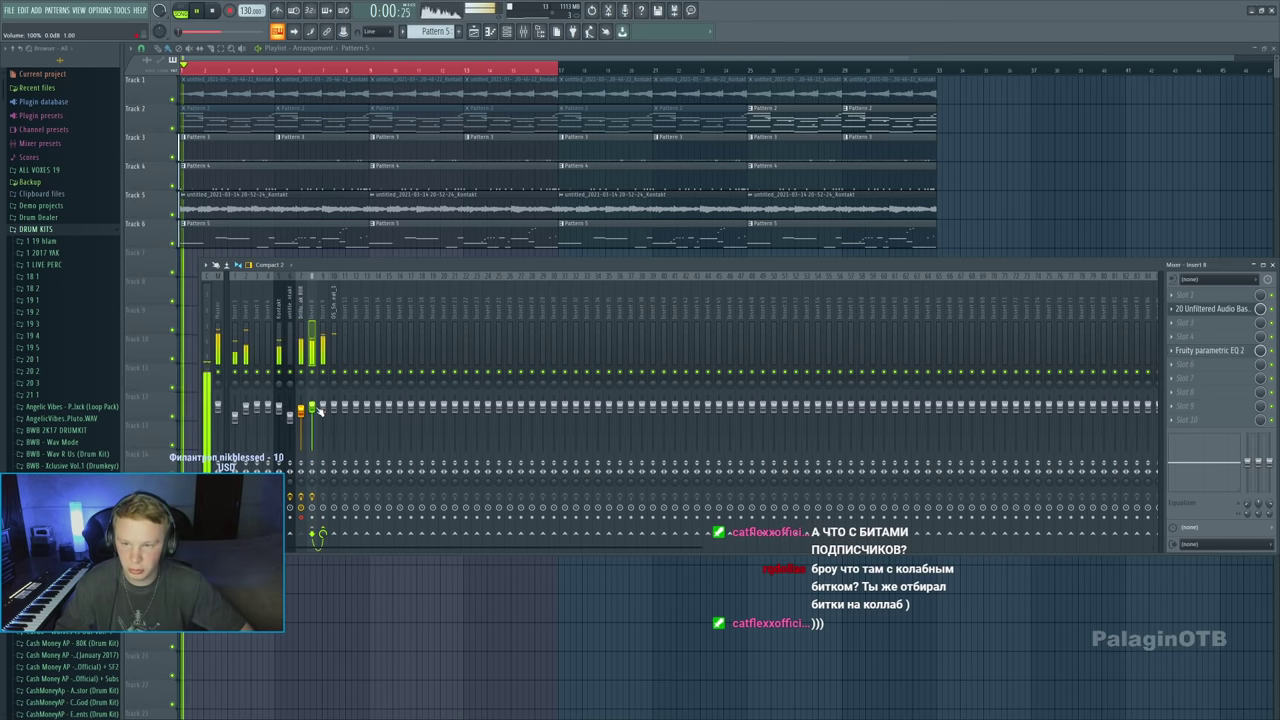
pyautogui.press('space')
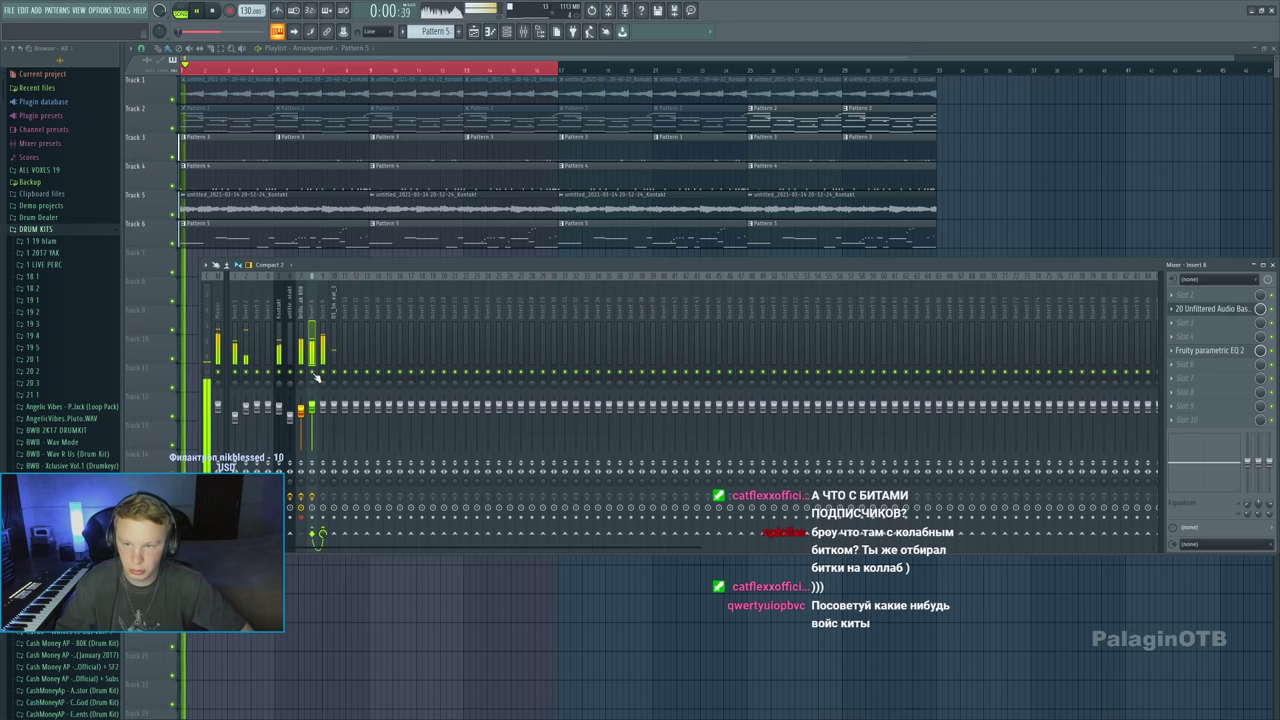
pyautogui.press('space')
pyautogui.press('space')
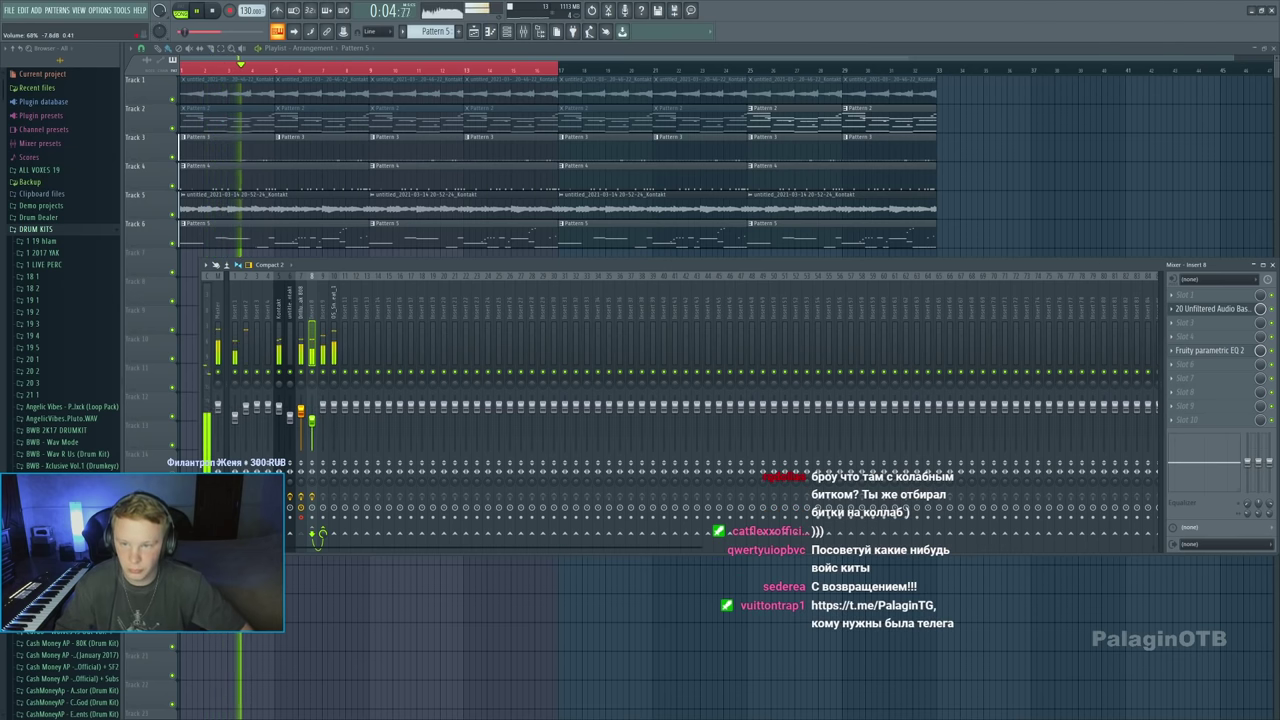
# Solo Insert 9 to hear the combined 808, set the Insert 8 volume to about 65% and unsolo the track
pyautogui.click(323, 368)
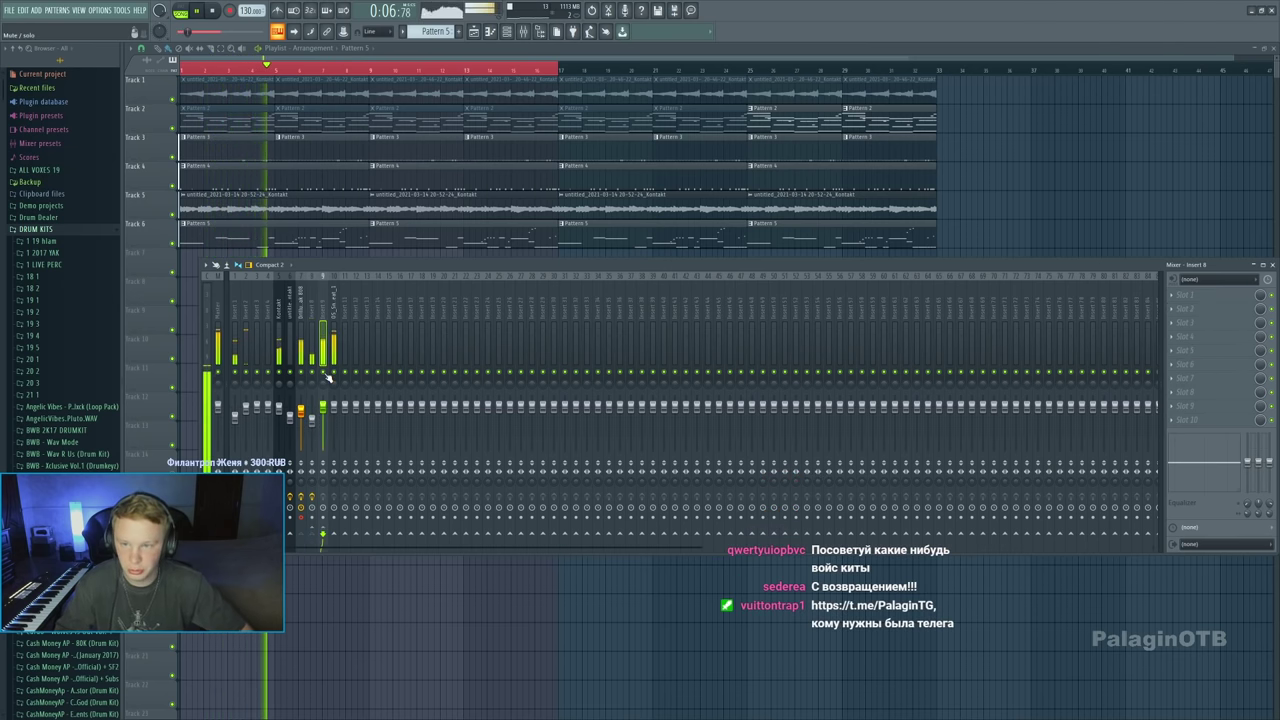
pyautogui.press('space')
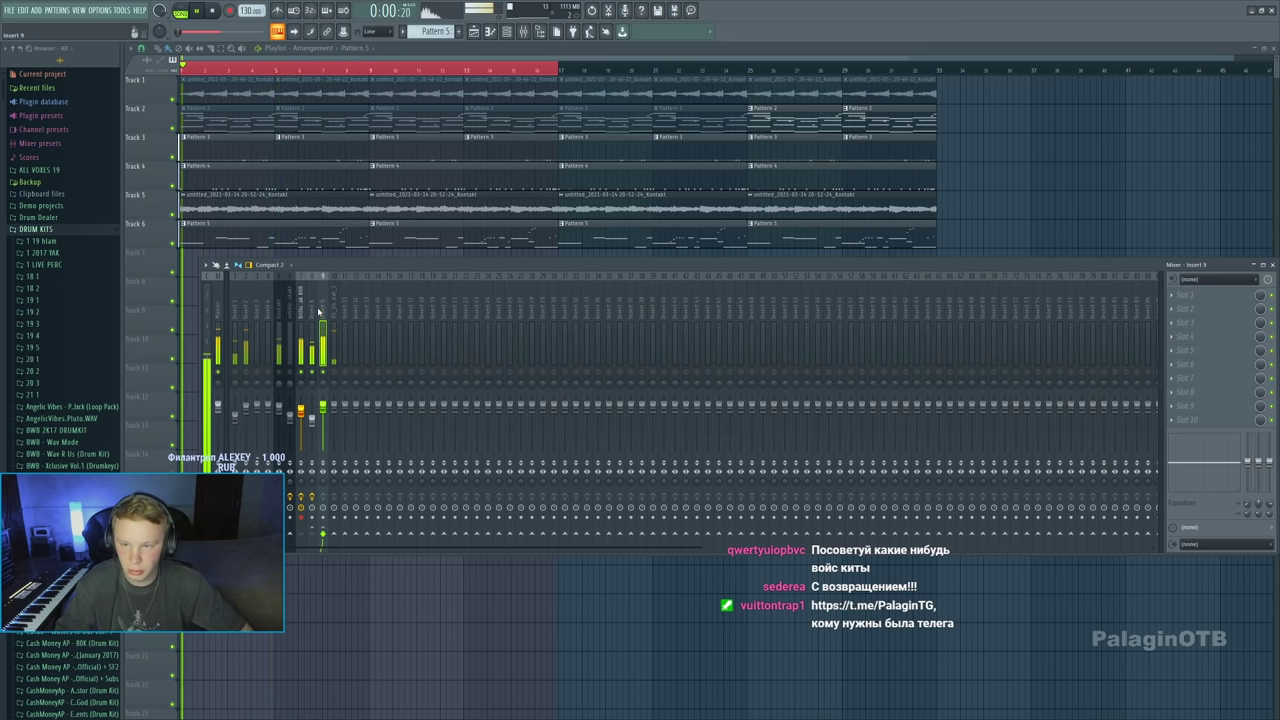
pyautogui.click(314, 533)
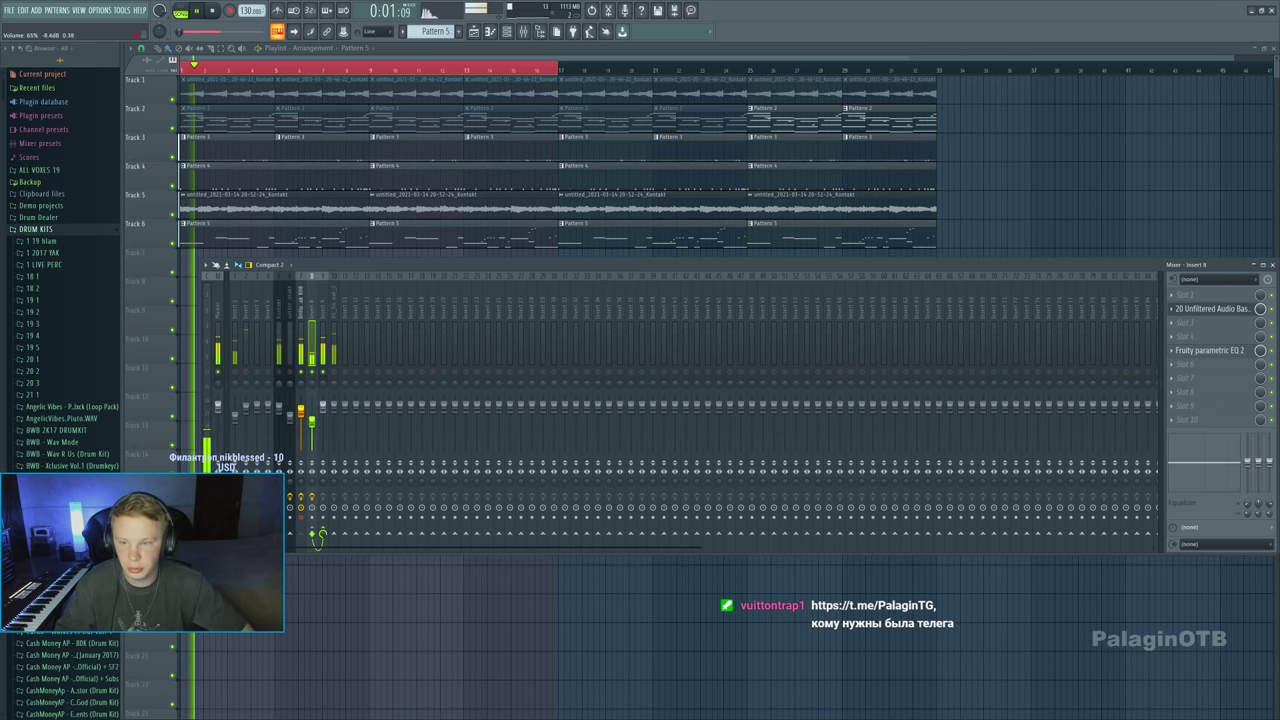
pyautogui.press('Right')
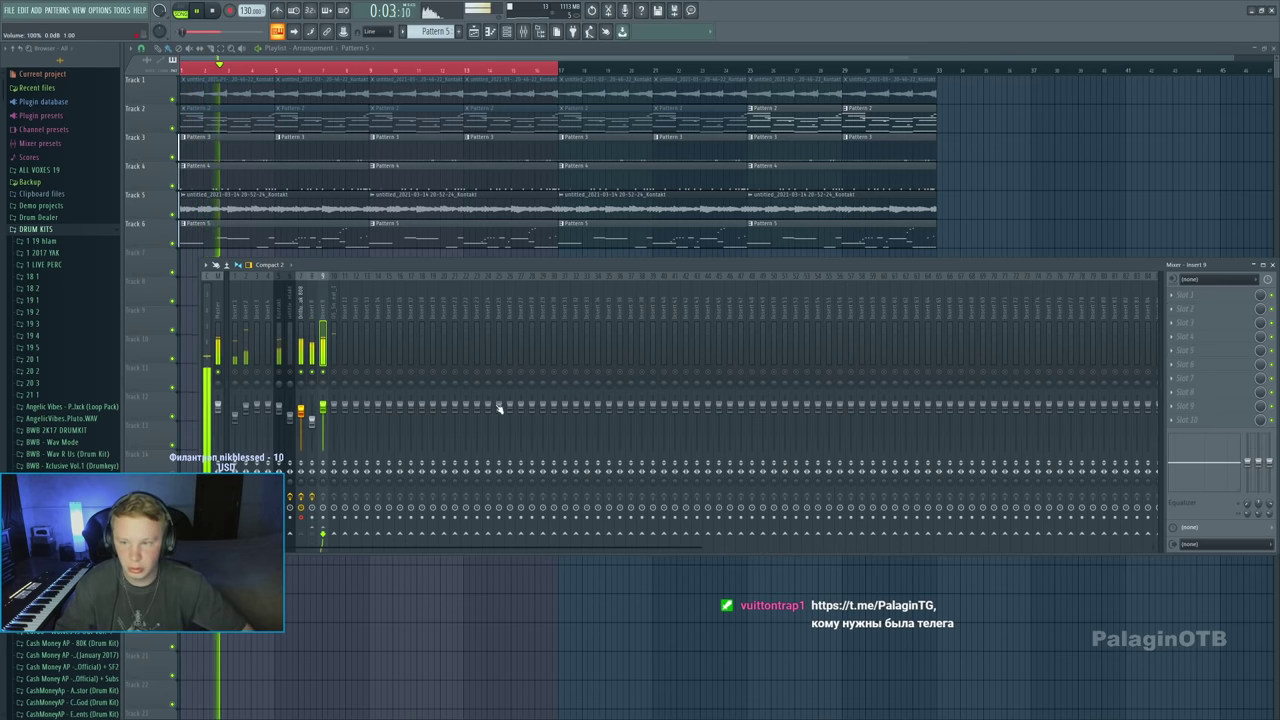
pyautogui.press('space')
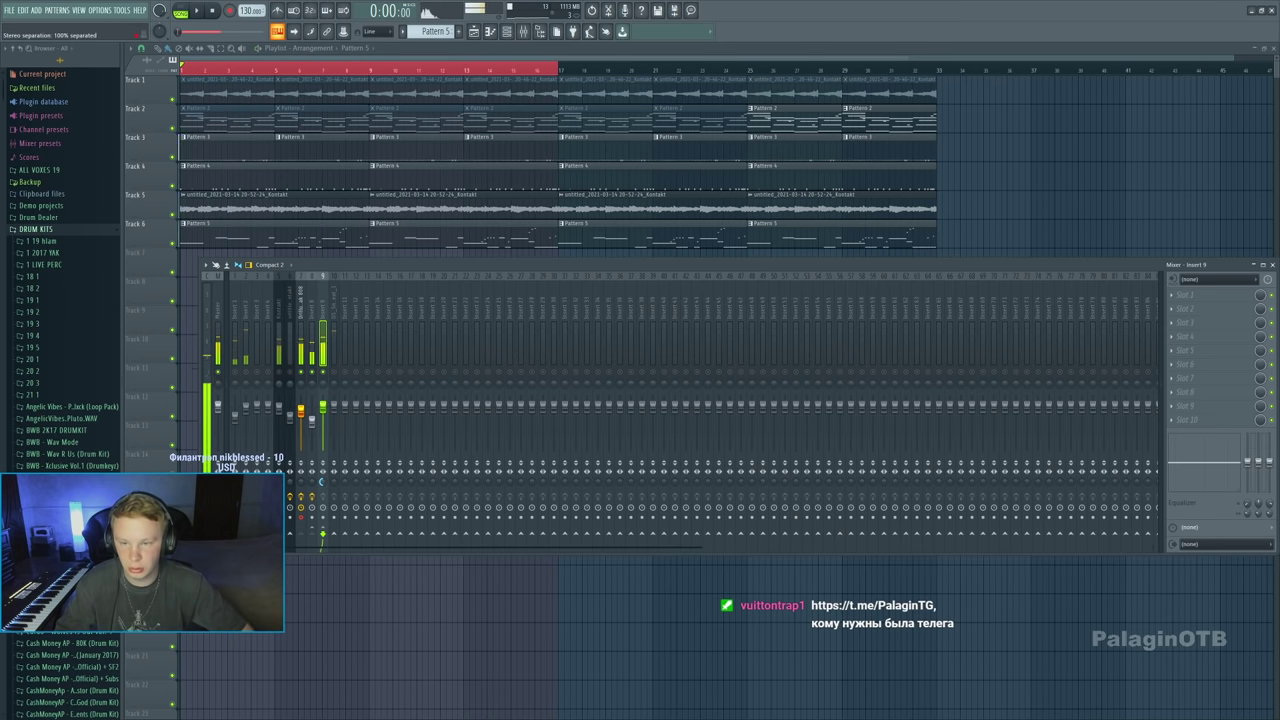
pyautogui.rightClick(323, 373)
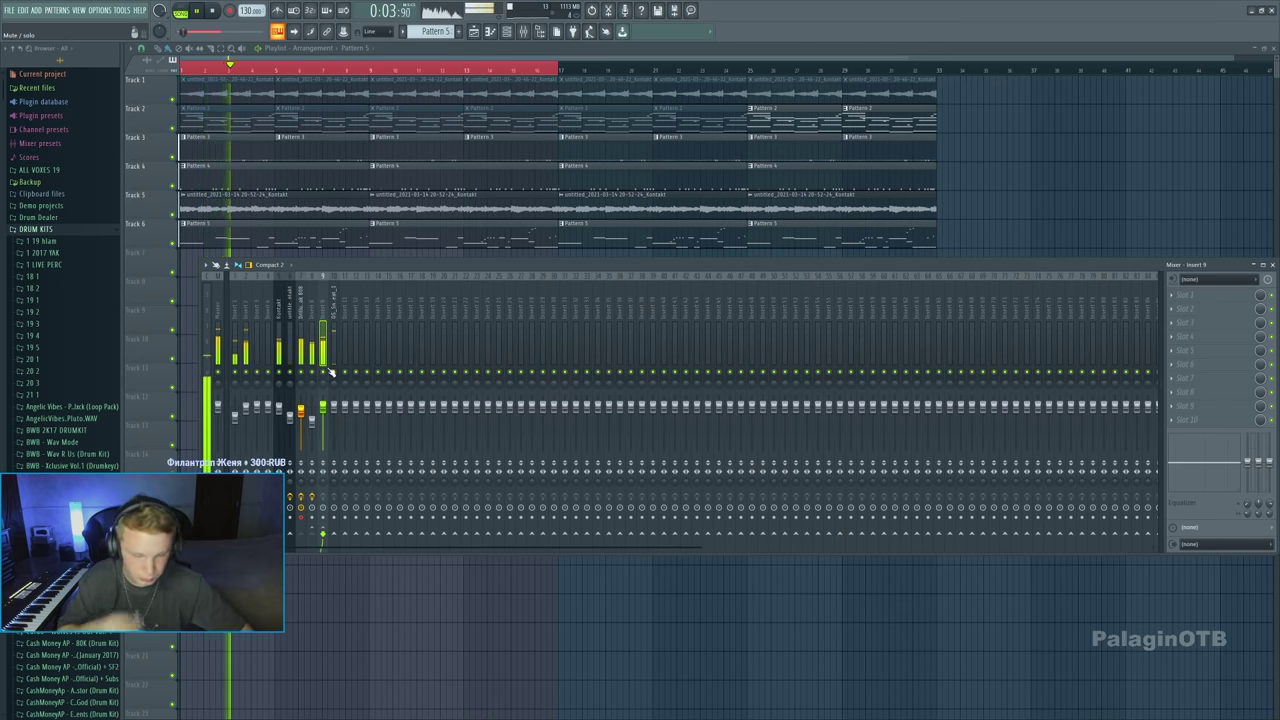
# Leave the playlist and switch to the empty Pattern 6
pyautogui.press('F9')
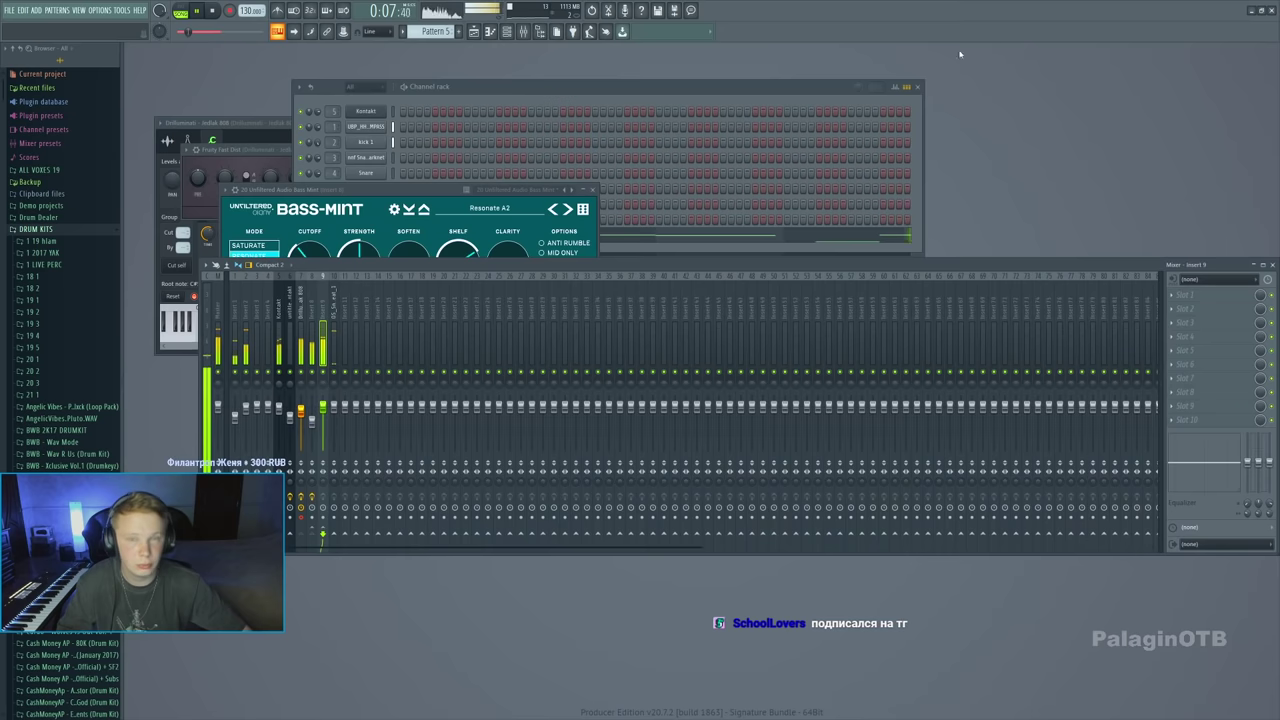
pyautogui.click(474, 31)
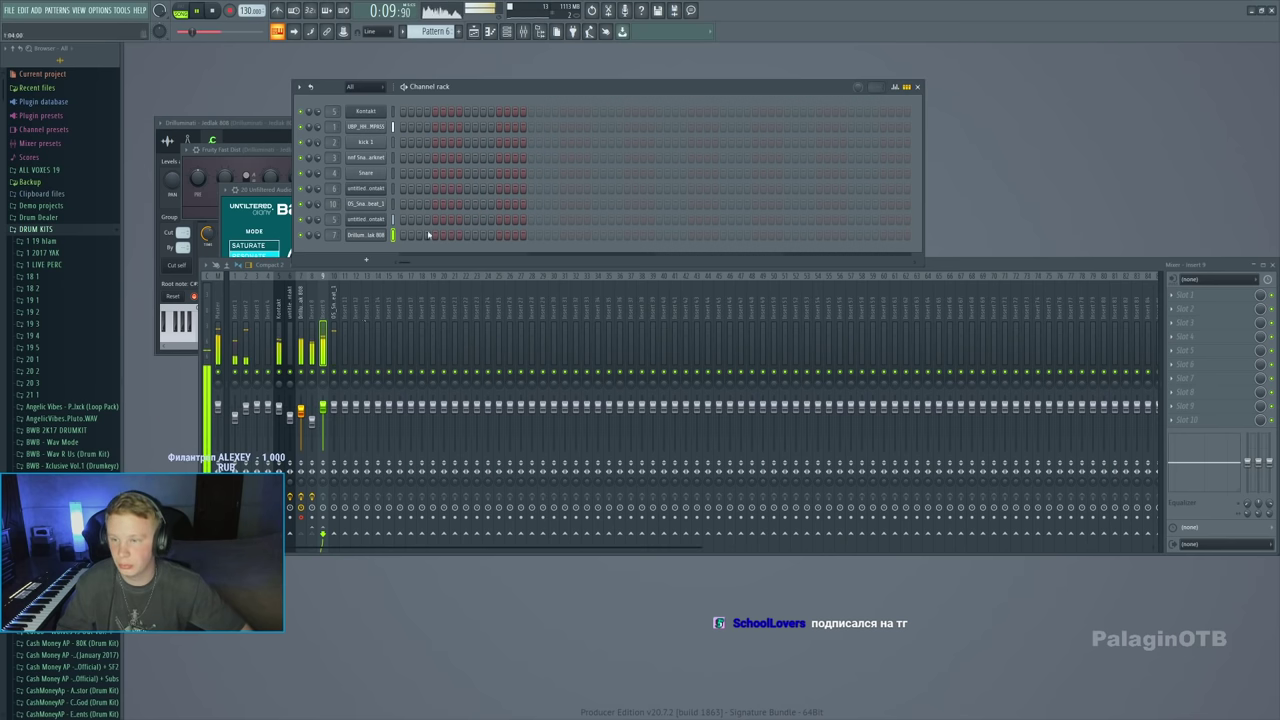
# Load LittleRadiator in slot 3 of Insert 8, adjust its heat and lower the Insert 8 volume to about 24%
pyautogui.click(320, 318)
pyautogui.press('space')
pyautogui.click(1234, 309)
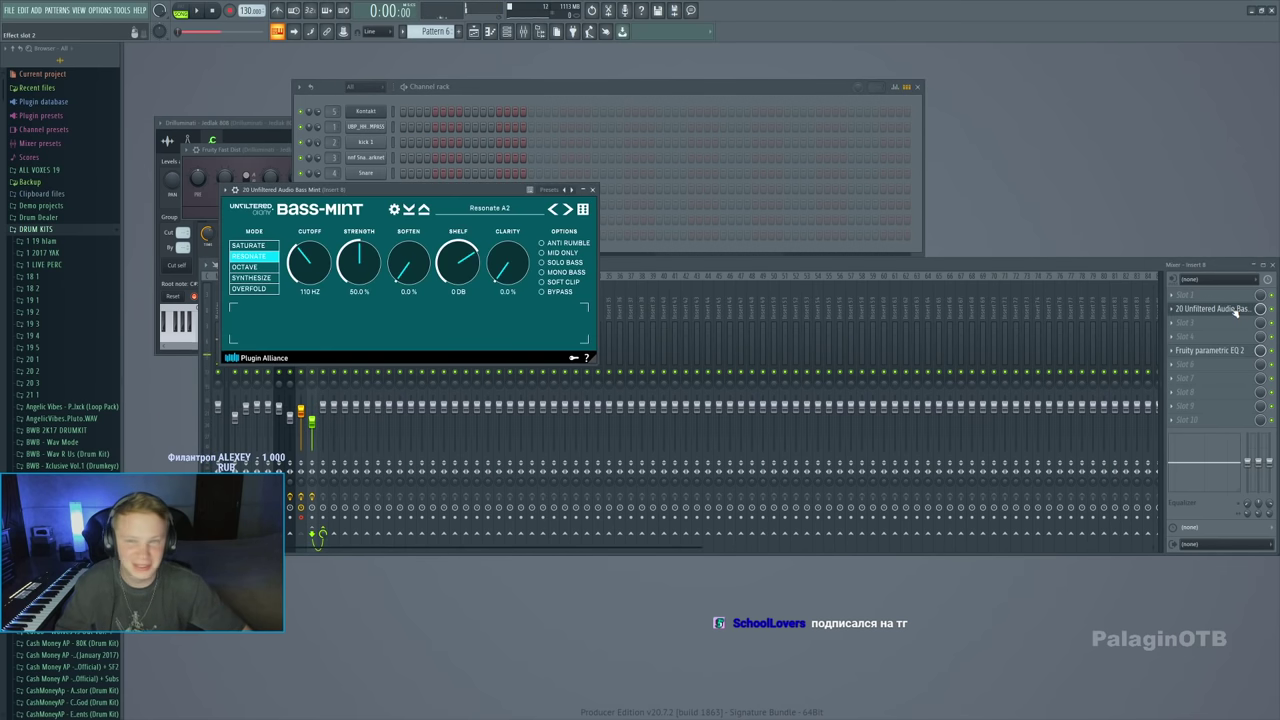
pyautogui.click(1275, 313)
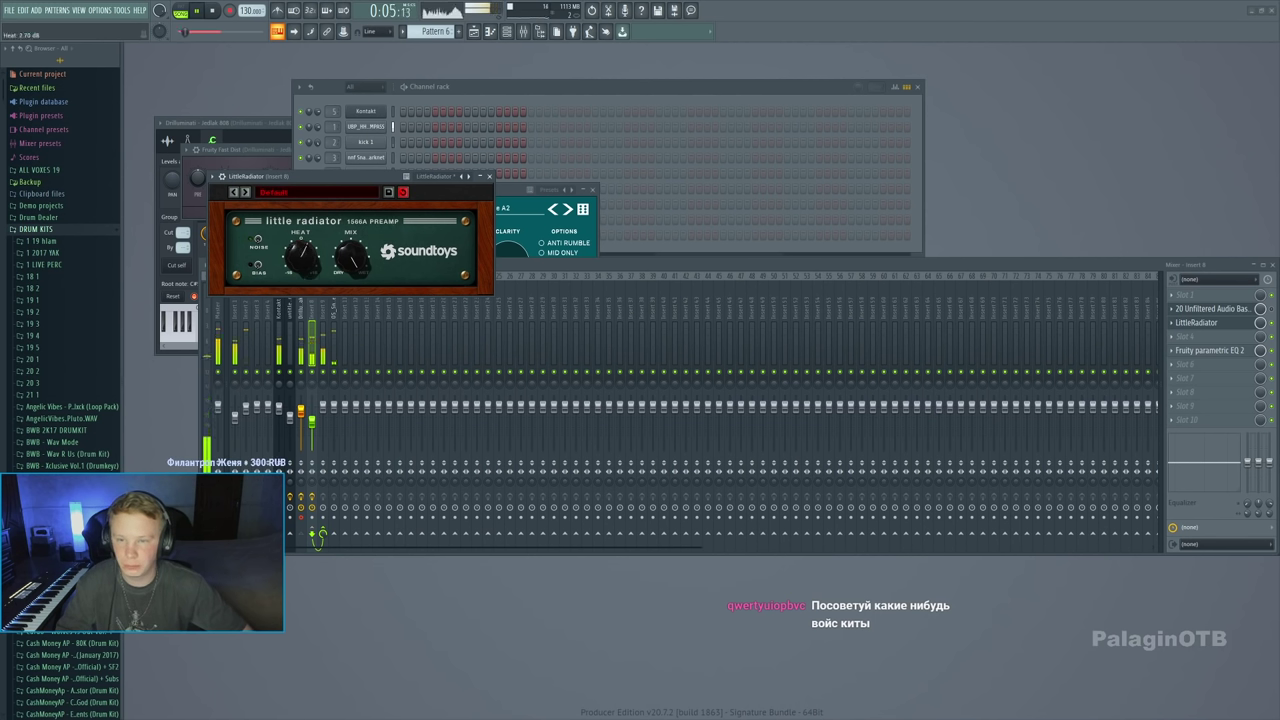
pyautogui.press('Escape')
pyautogui.press('Escape')
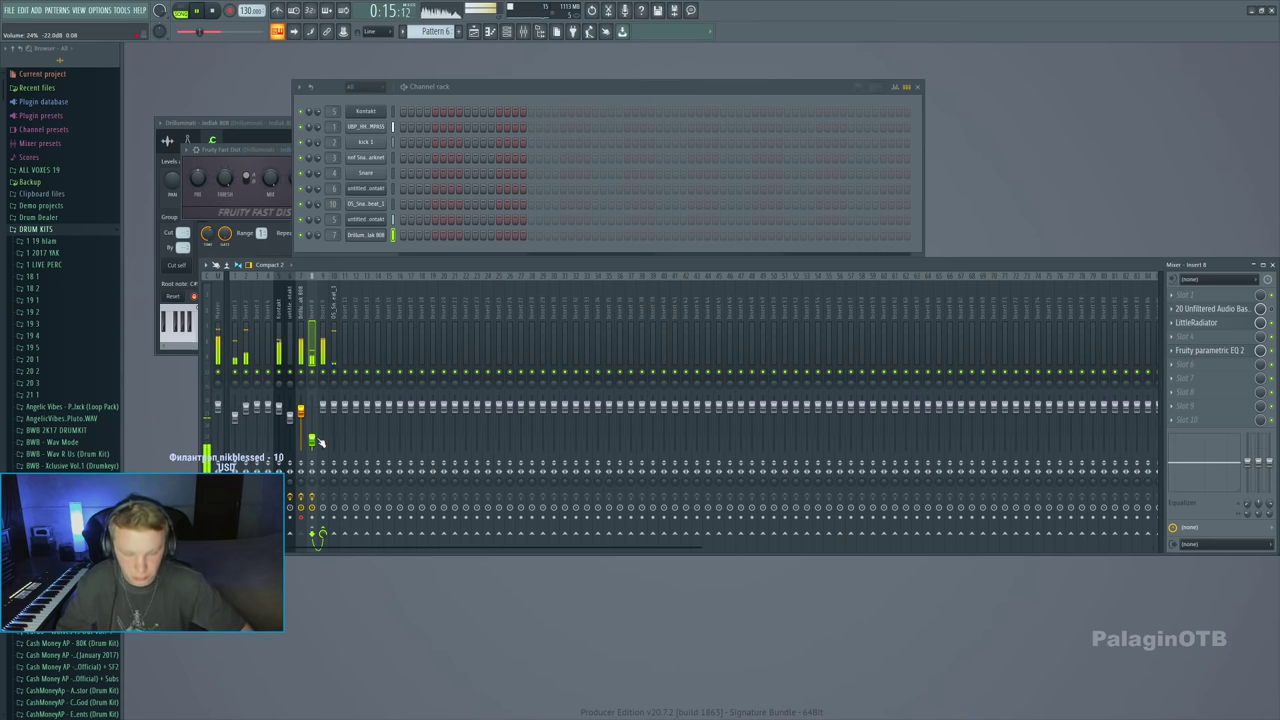
# Return to the playlist and browse DRUM KITS to 19 1, ALL VOXES 19, the Dusty Acapellas pack and its Vocal_One_Shots
pyautogui.click(474, 31)
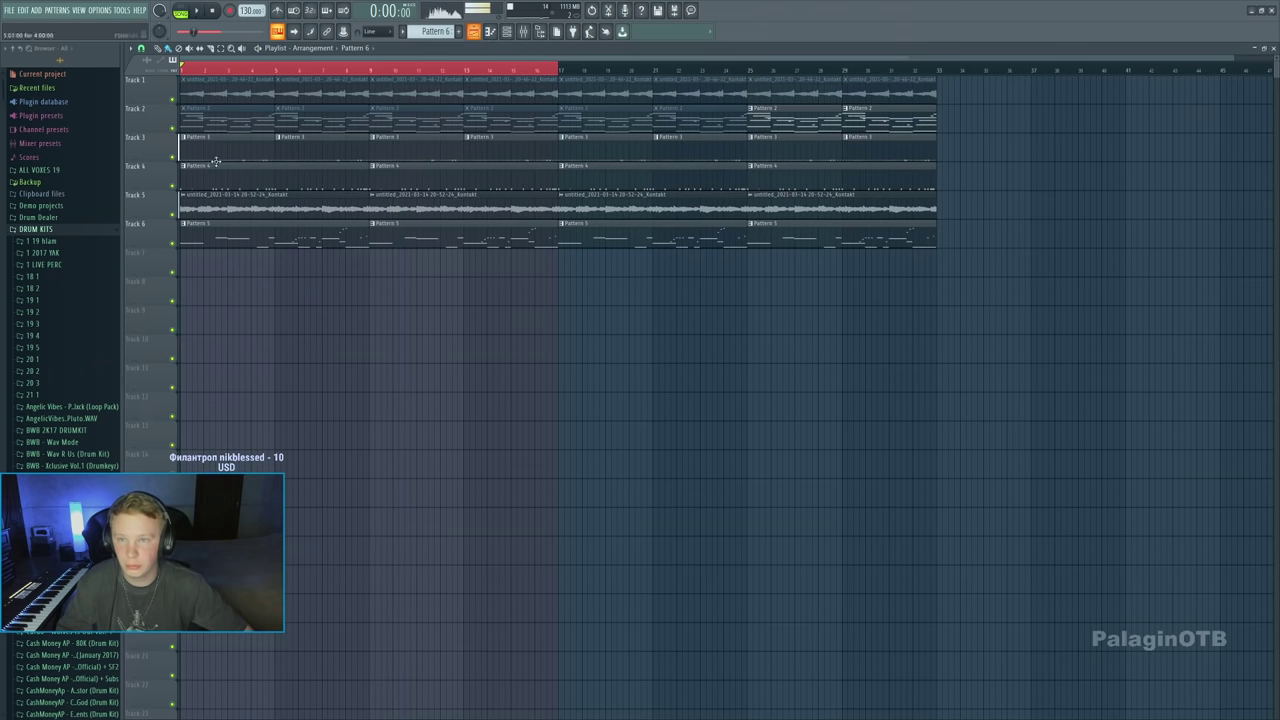
pyautogui.press('space')
pyautogui.click(40, 230)
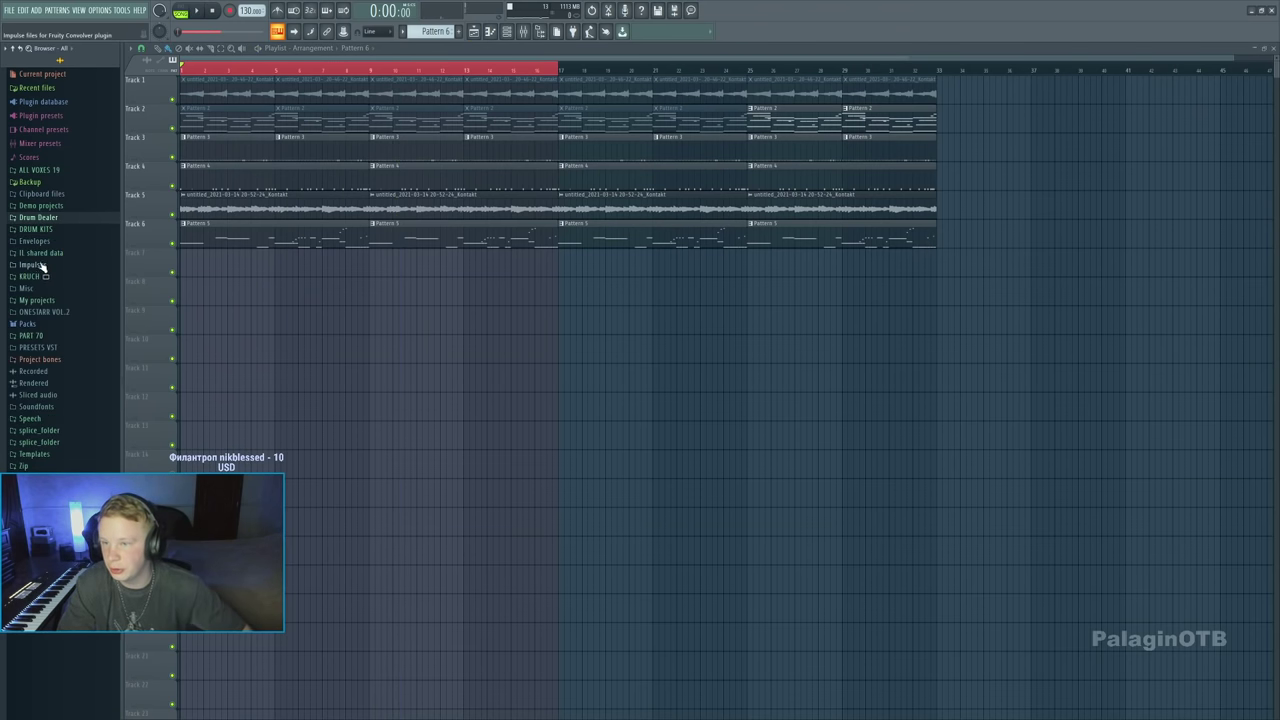
pyautogui.click(42, 230)
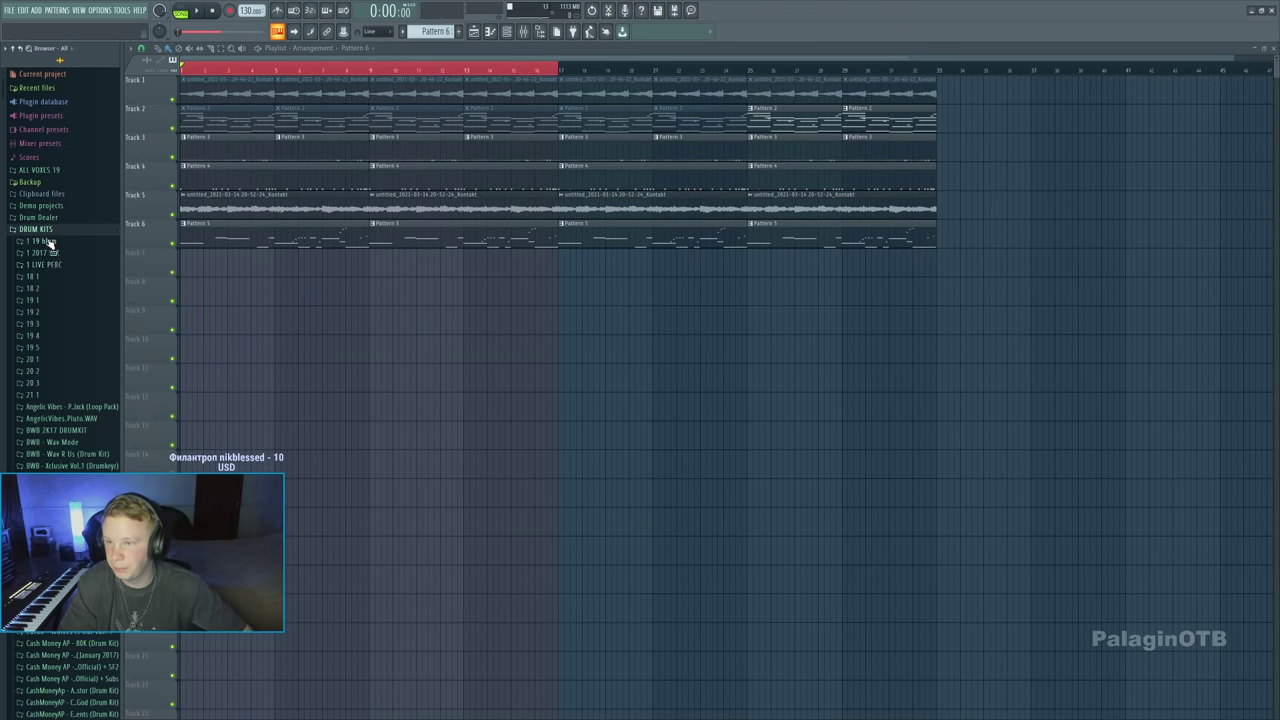
pyautogui.click(33, 300)
pyautogui.click(52, 312)
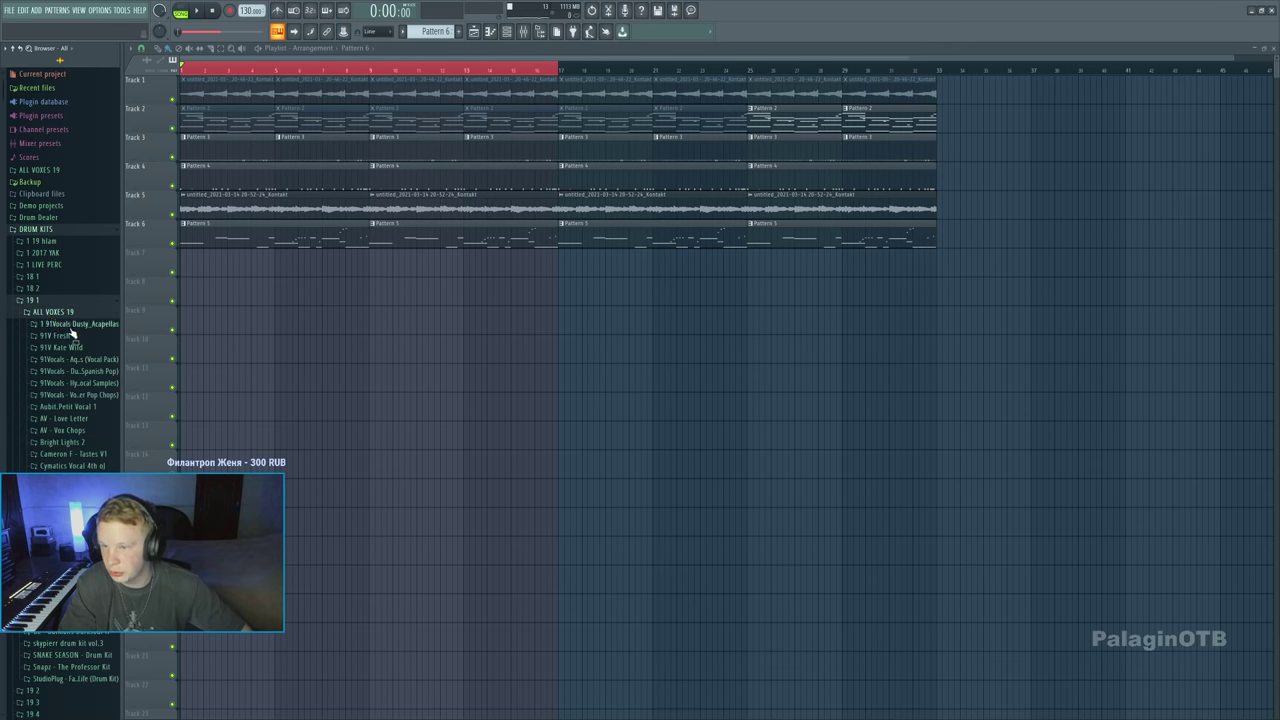
pyautogui.click(72, 324)
pyautogui.click(72, 347)
pyautogui.click(76, 371)
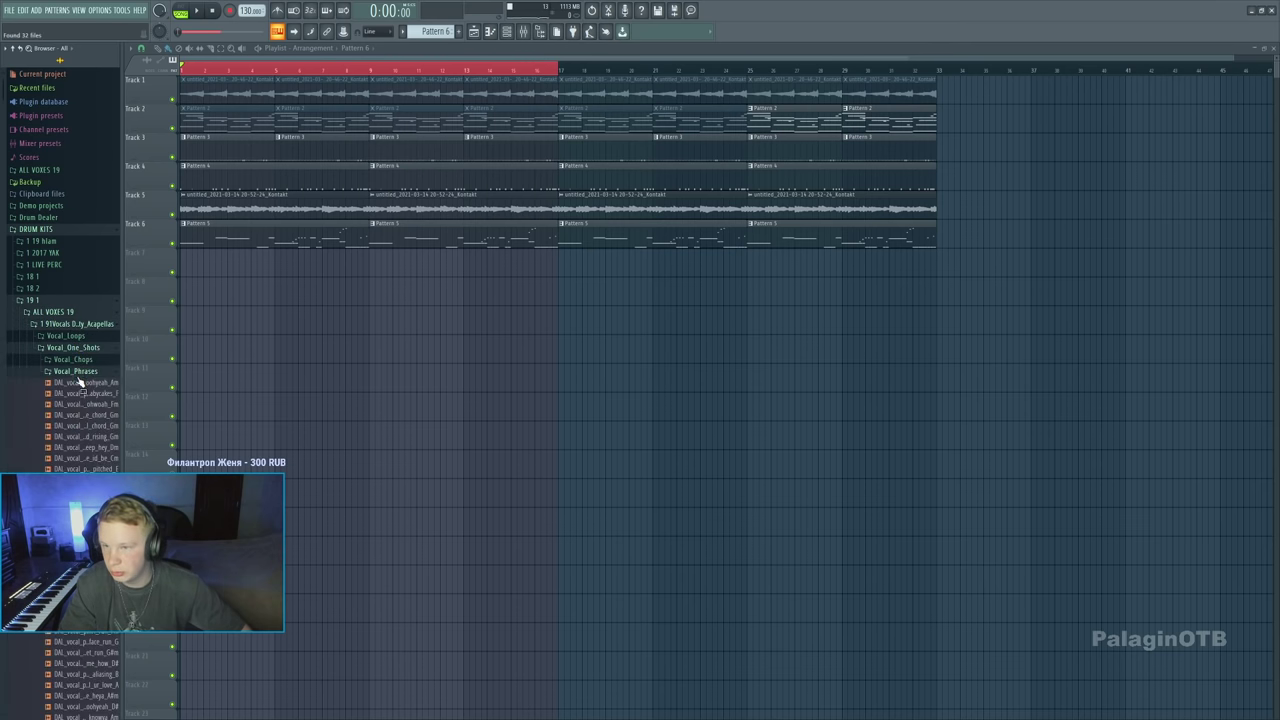
# Audition a sample from Vocal_Chops and return to the Vocal_Phrases folder
pyautogui.click(72, 359)
pyautogui.click(86, 371)
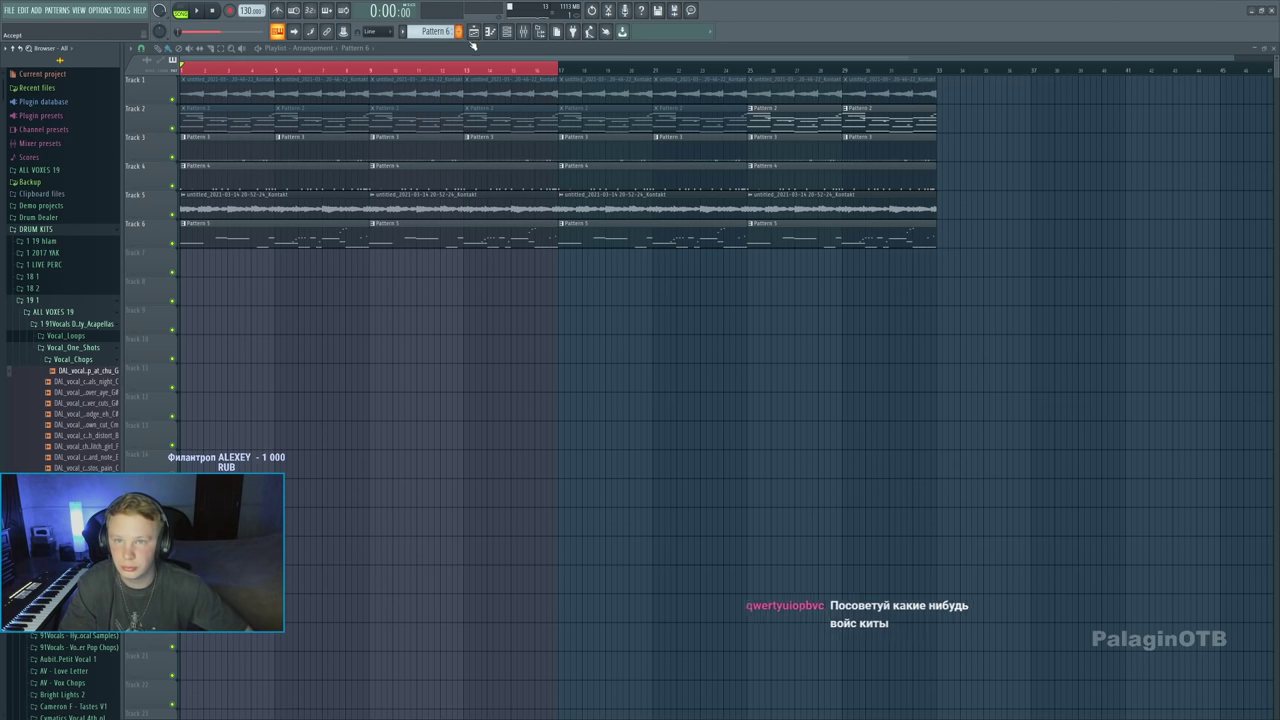
pyautogui.click(72, 359)
pyautogui.click(76, 371)
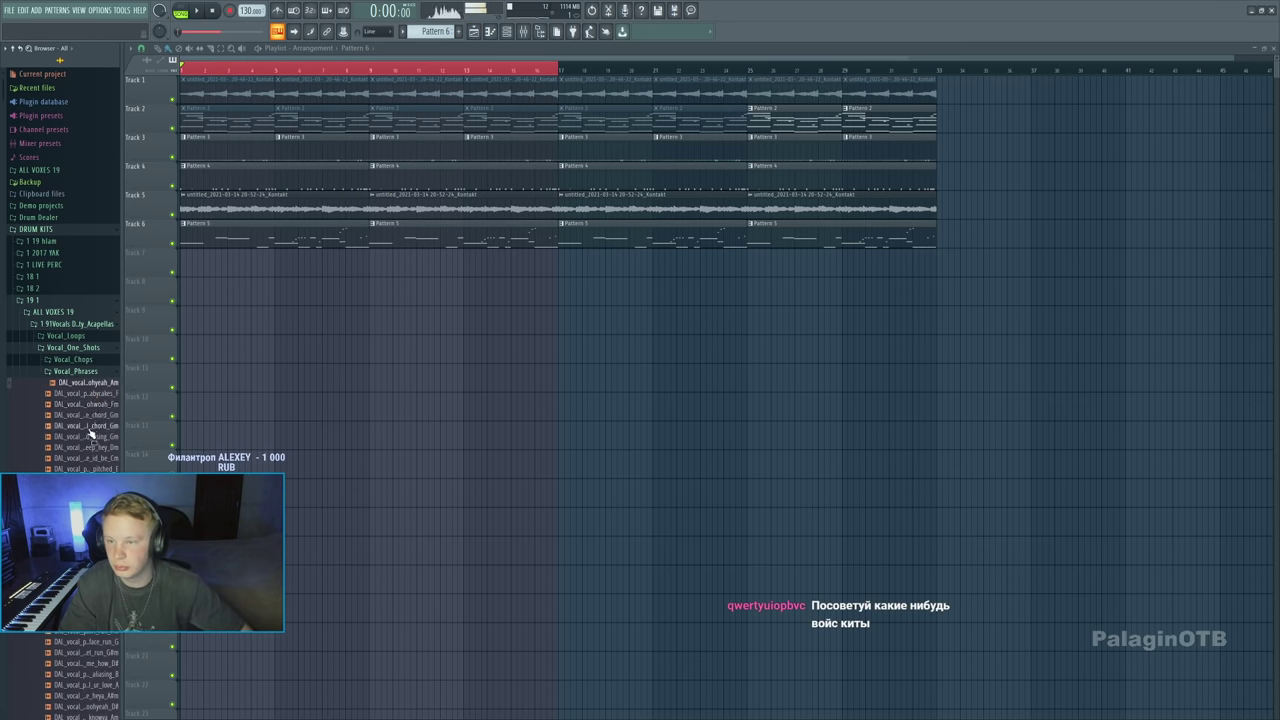
# Place the DAL_vocal_phrase_secret_run_G#m sample from Vocal_Phrases at bar 1 of Track 7 and solo that track
pyautogui.scroll(-3, 90, 432)
pyautogui.scroll(-2, 85, 400)
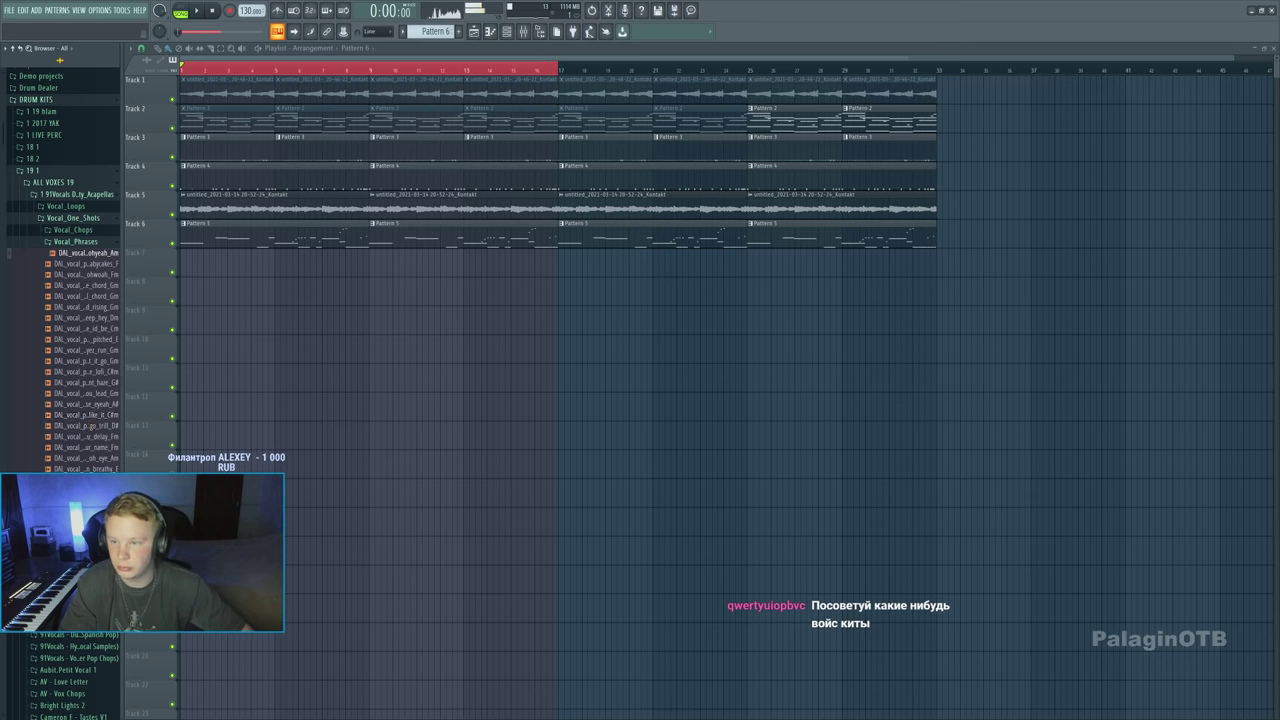
pyautogui.scroll(-2, 63, 300)
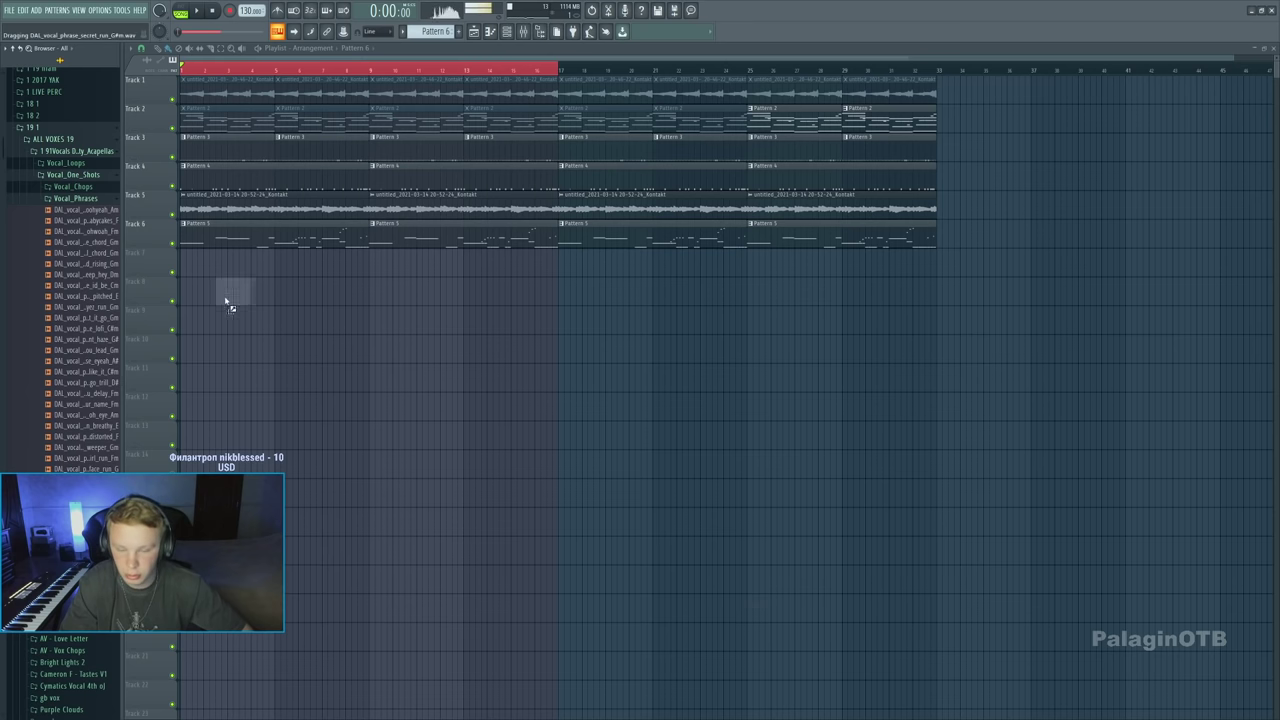
pyautogui.keyDown('ctrl'); pyautogui.click(173, 271); pyautogui.keyUp('ctrl')
pyautogui.scroll(3, 180, 272)
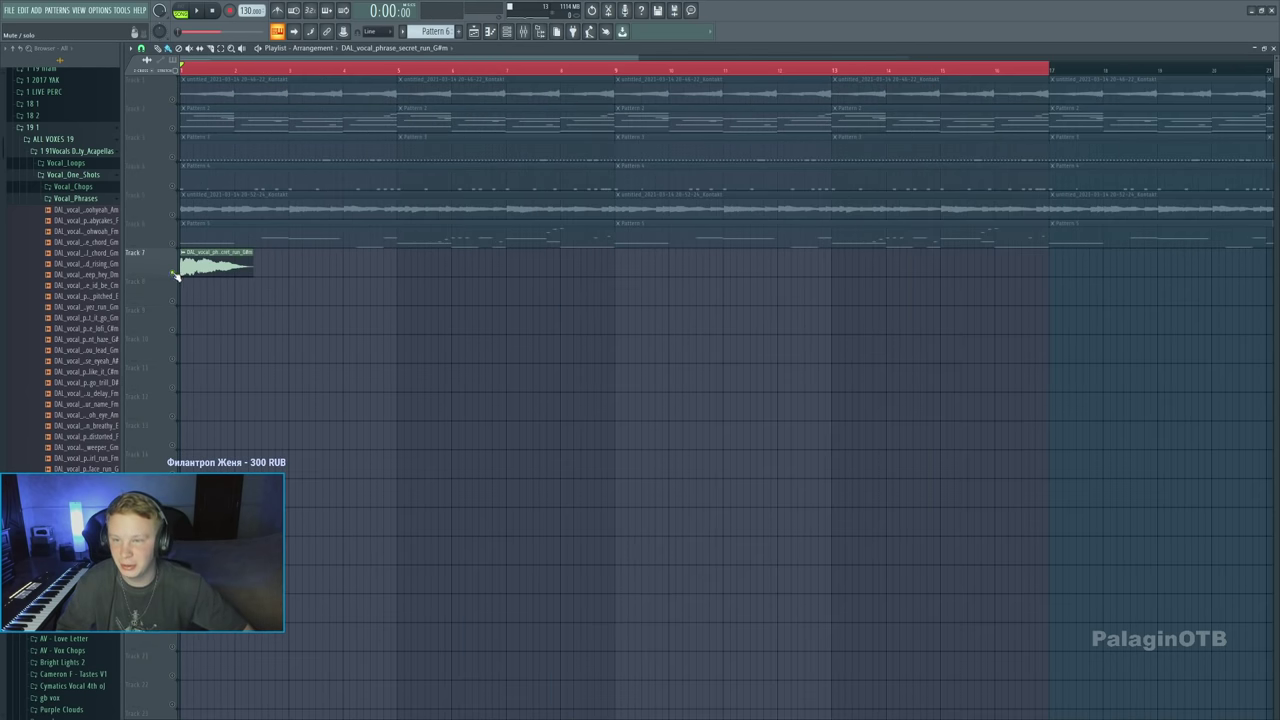
# Stretch the vocal phrase on Track 7 by setting its time stretch to 1:10:17 in the channel settings
pyautogui.doubleClick(217, 266)
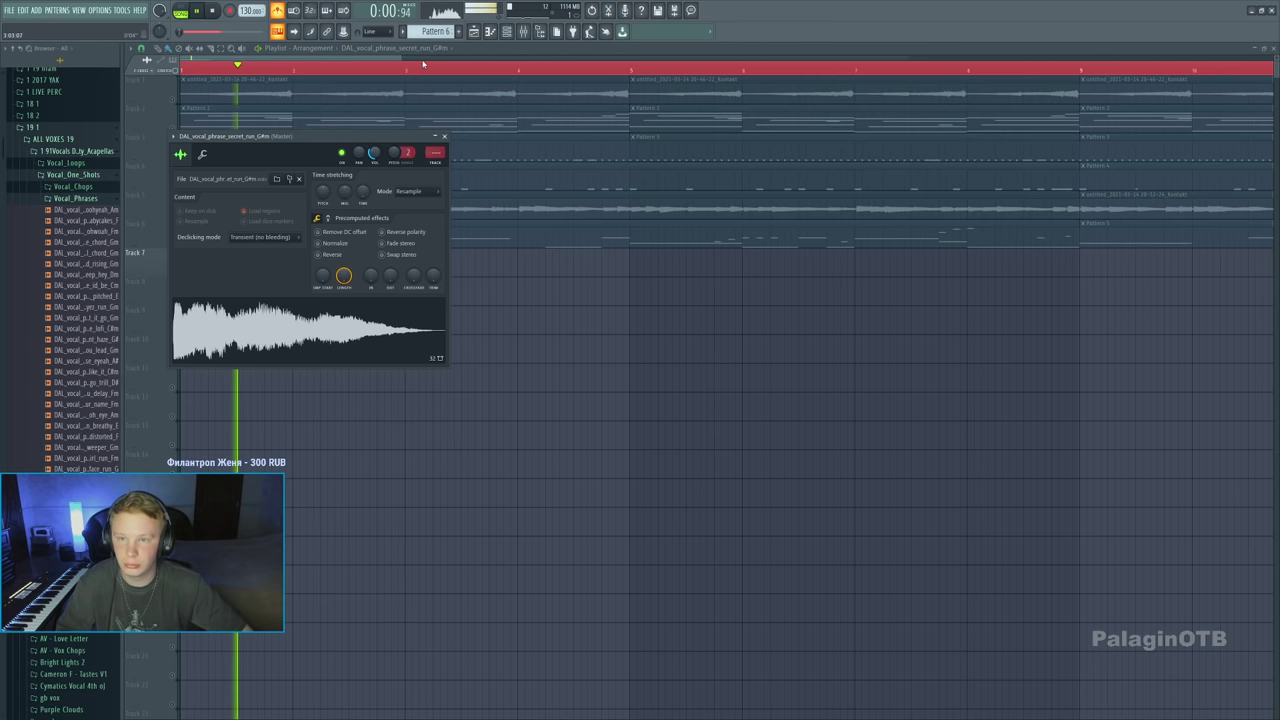
pyautogui.moveTo(318, 143); pyautogui.dragTo(699, 262)
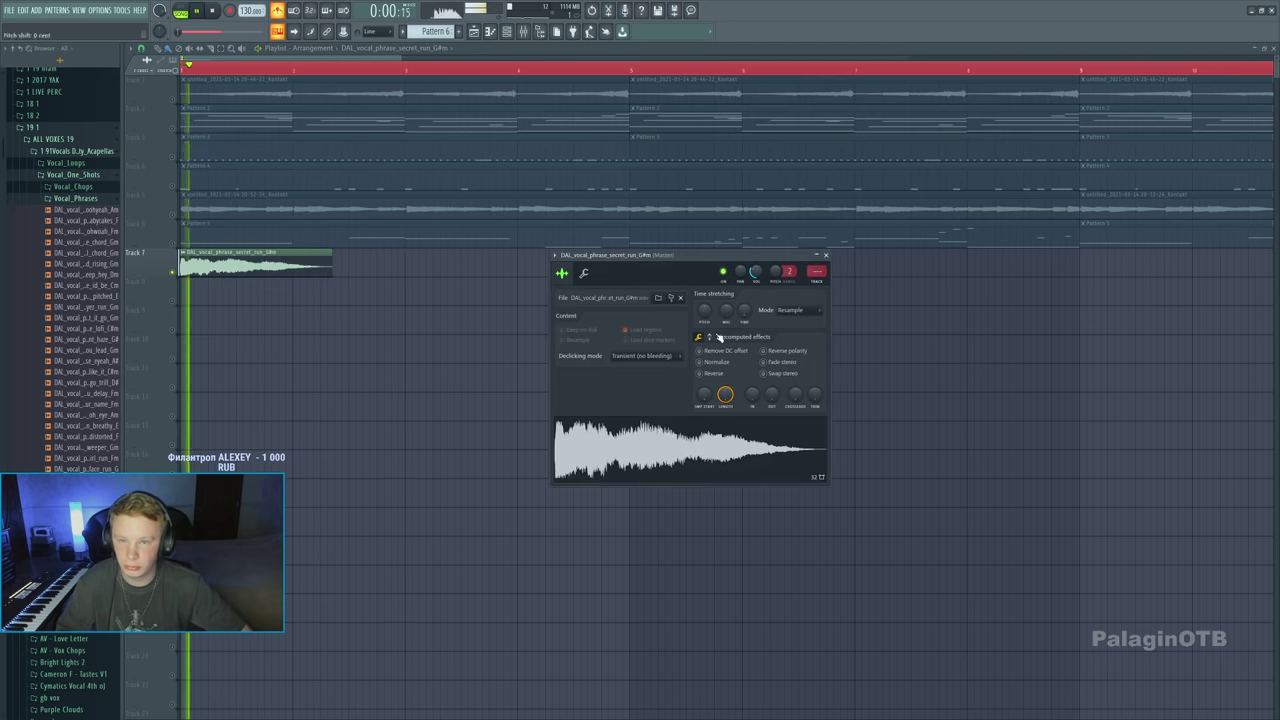
pyautogui.scroll(3, 743, 316)
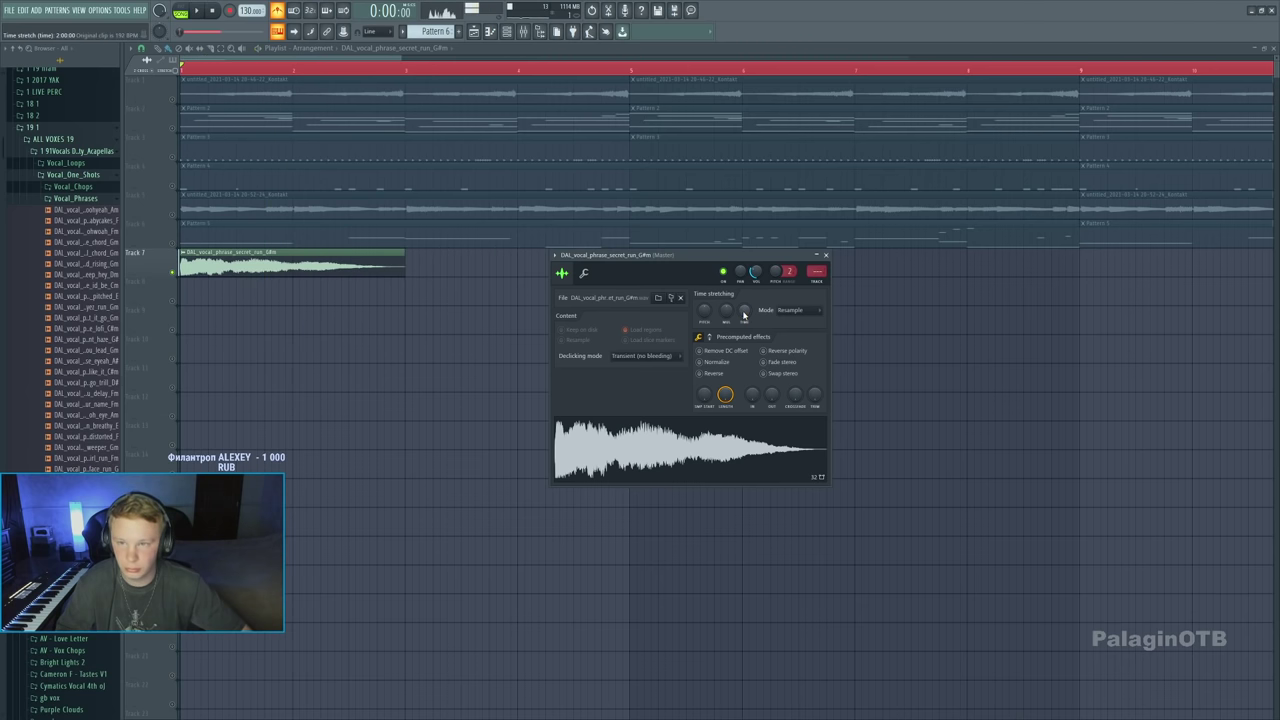
pyautogui.scroll(2, 743, 316)
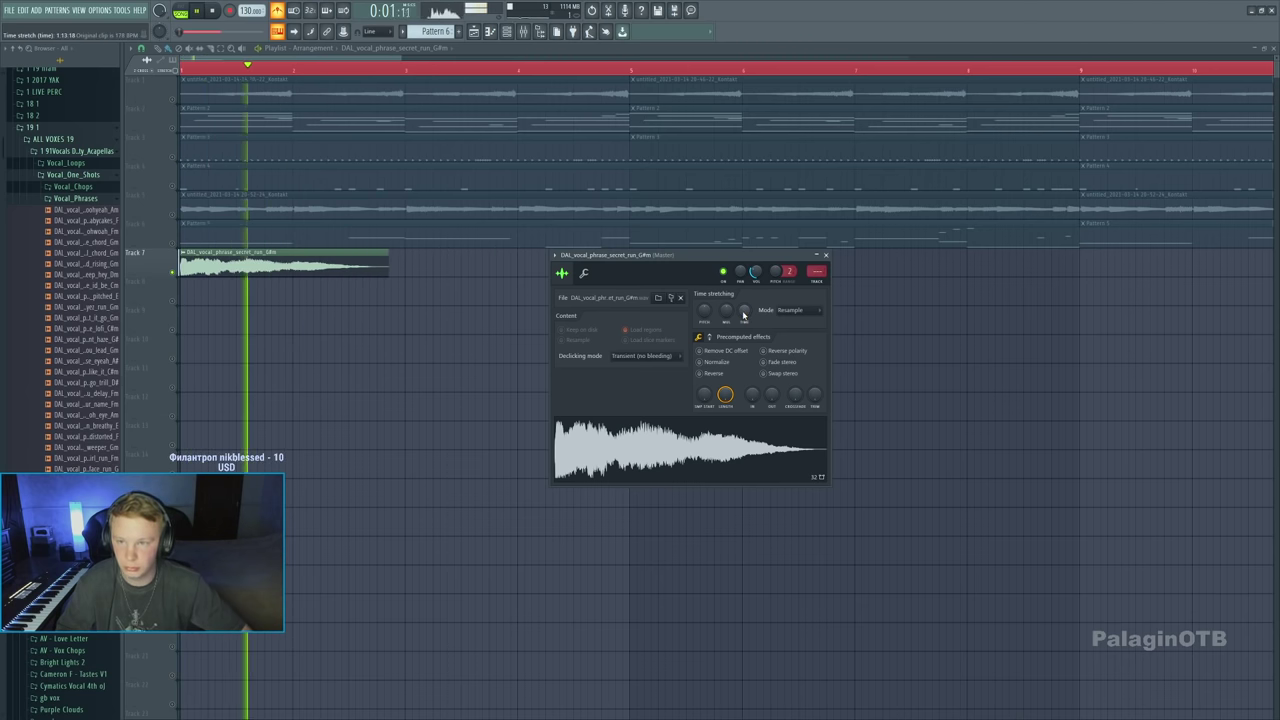
pyautogui.scroll(-1, 743, 316)
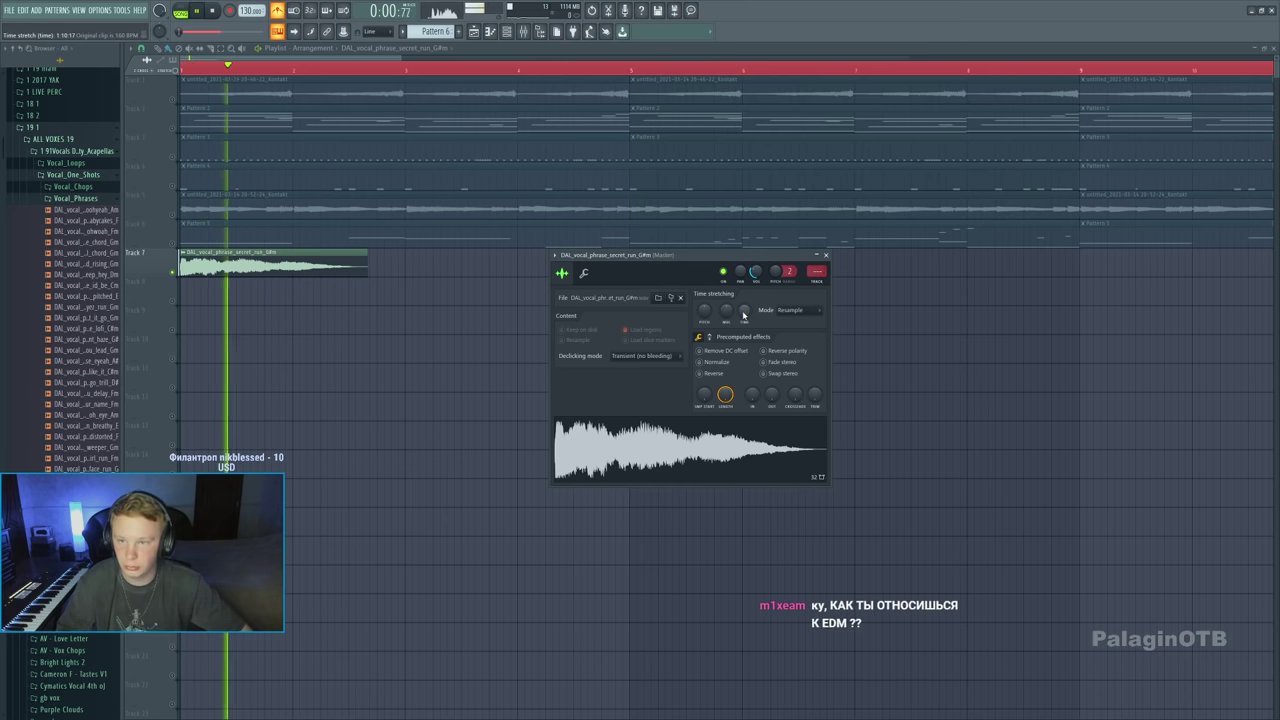
pyautogui.press('space')
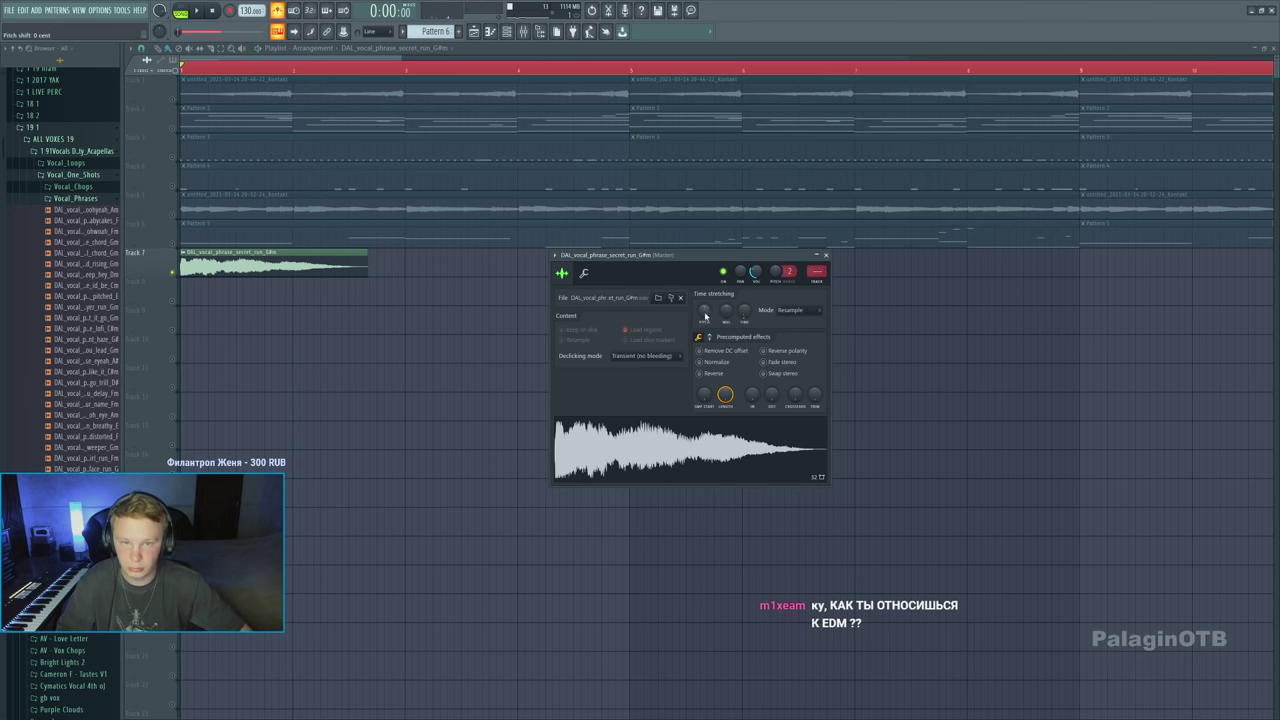
pyautogui.press('Escape')
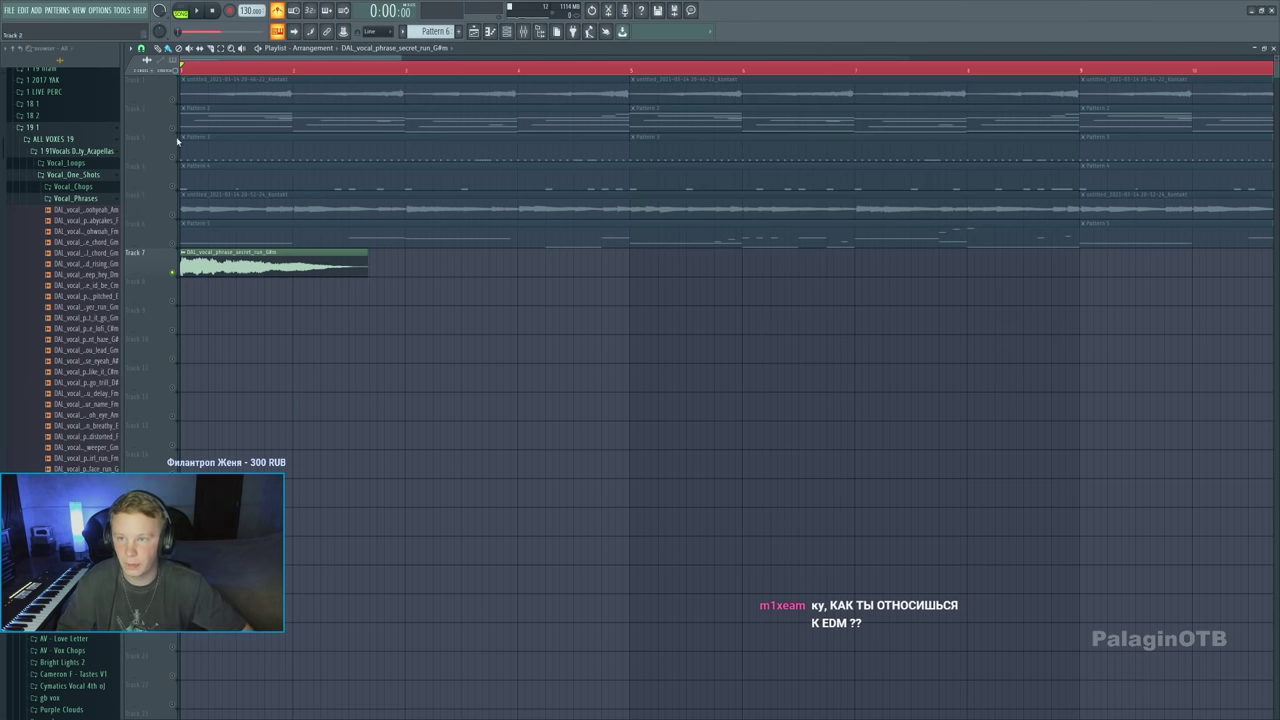
# With Track 5 also enabled, set the vocal's stretch mode to Auto and try raising its pitch shift to +500 cents
pyautogui.doubleClick(341, 272)
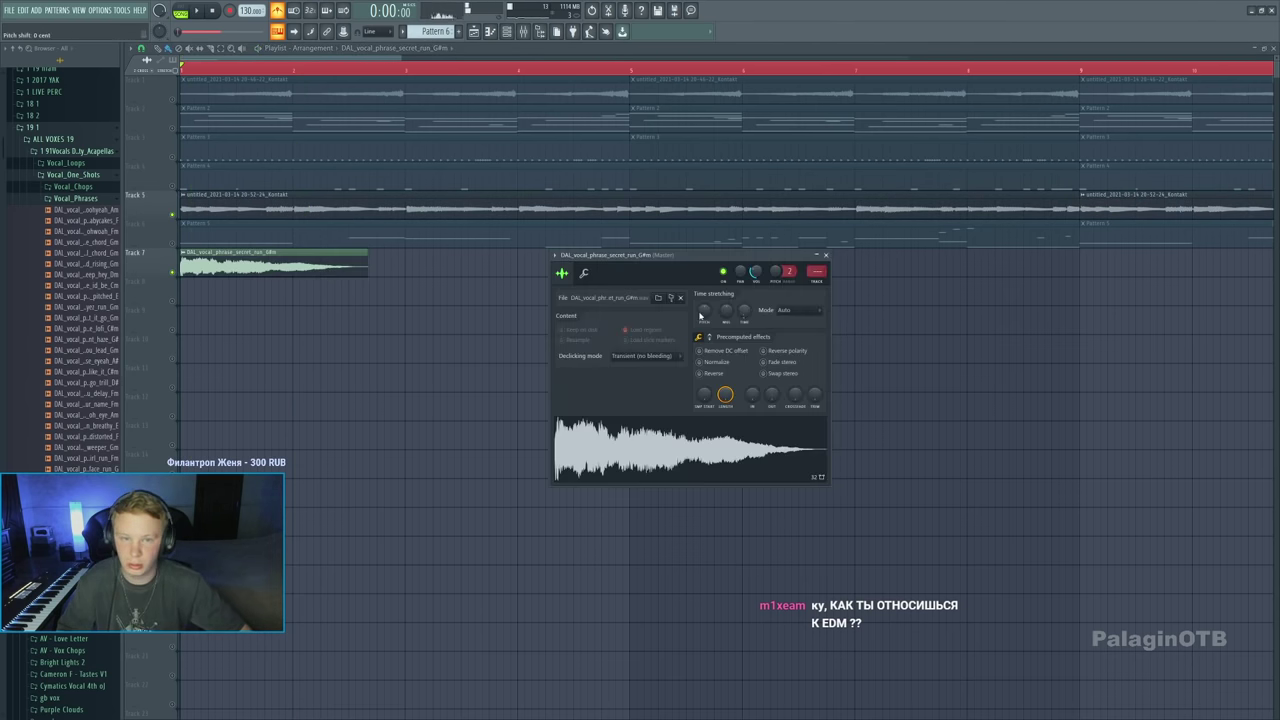
pyautogui.press('space')
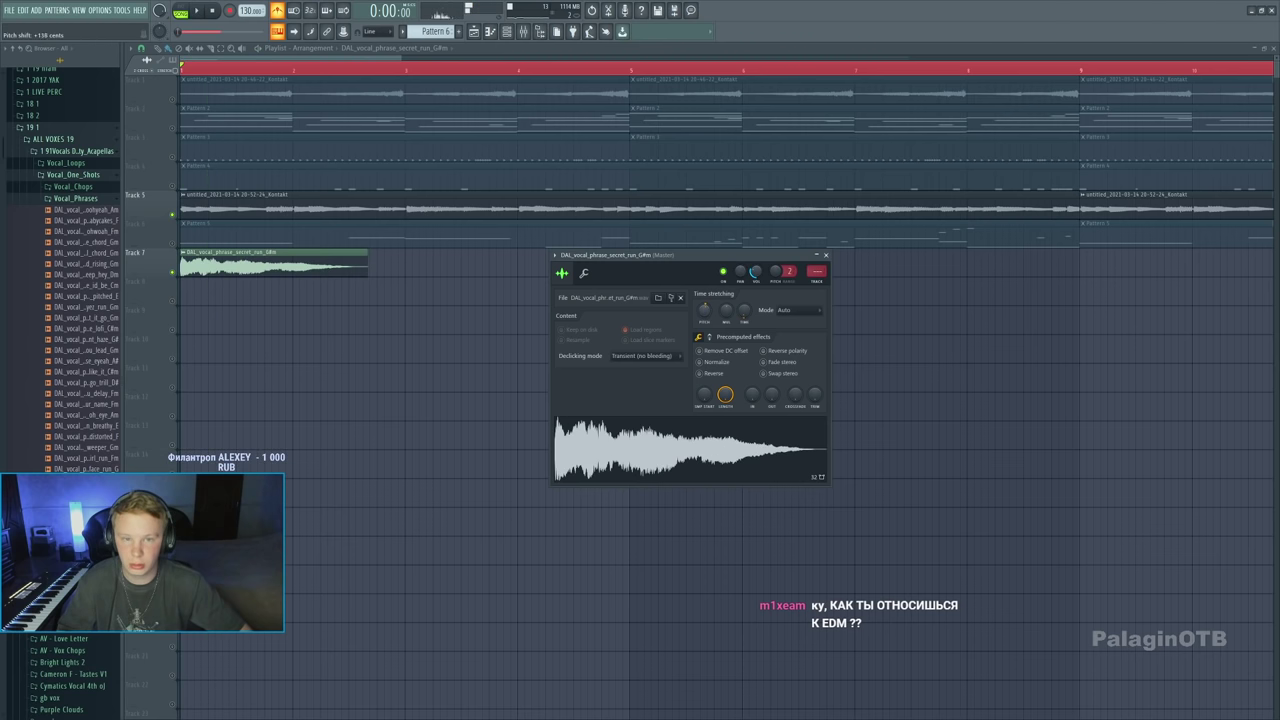
pyautogui.scroll(2, 705, 313)
pyautogui.press('space')
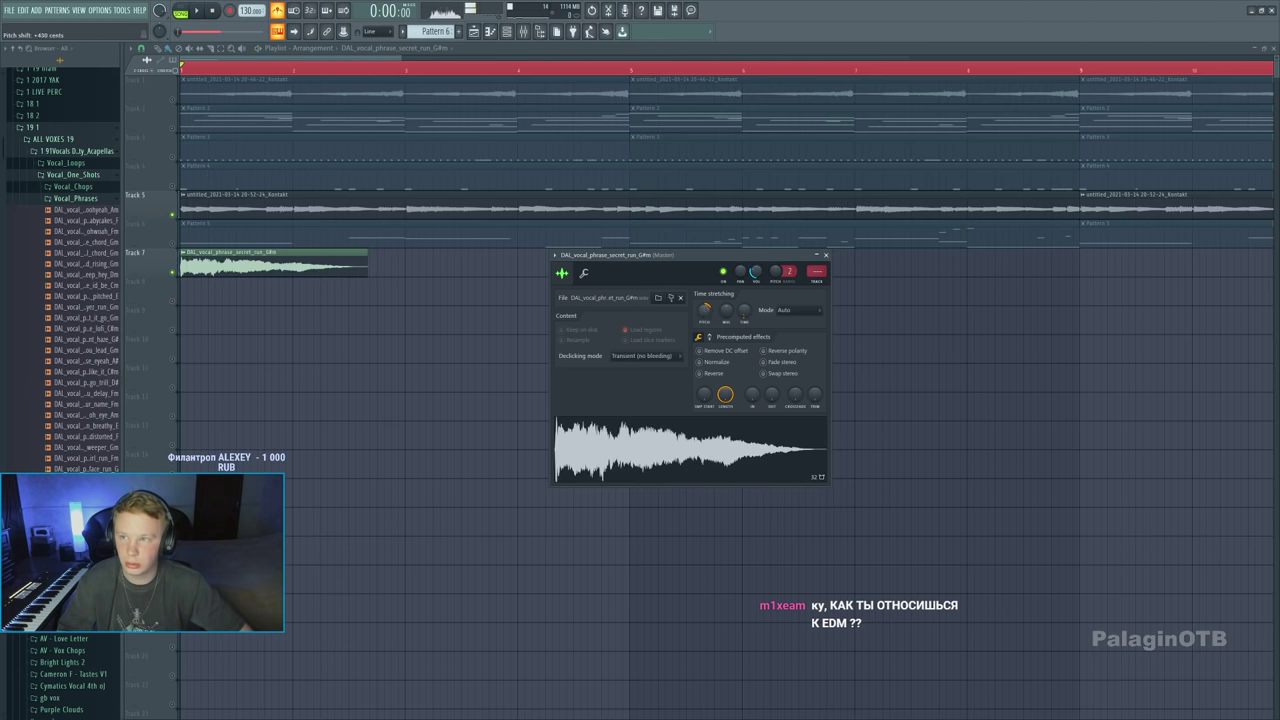
pyautogui.press('space')
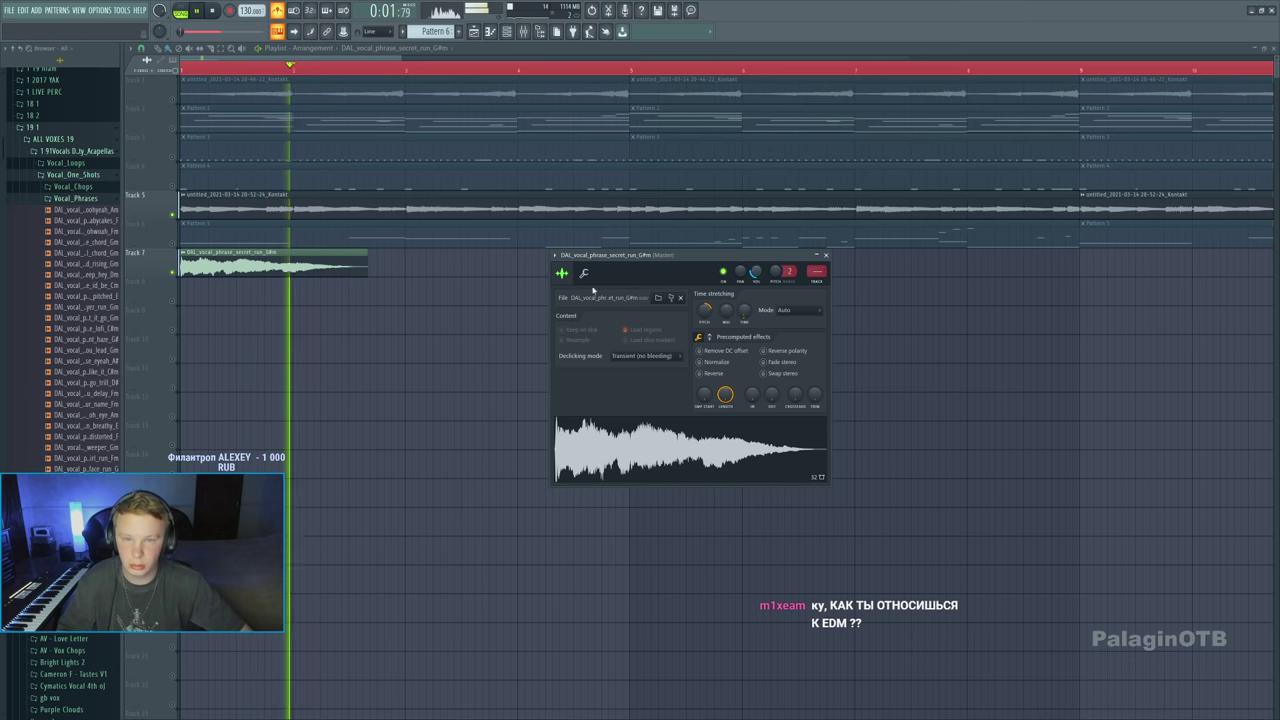
pyautogui.press('space')
pyautogui.press('space')
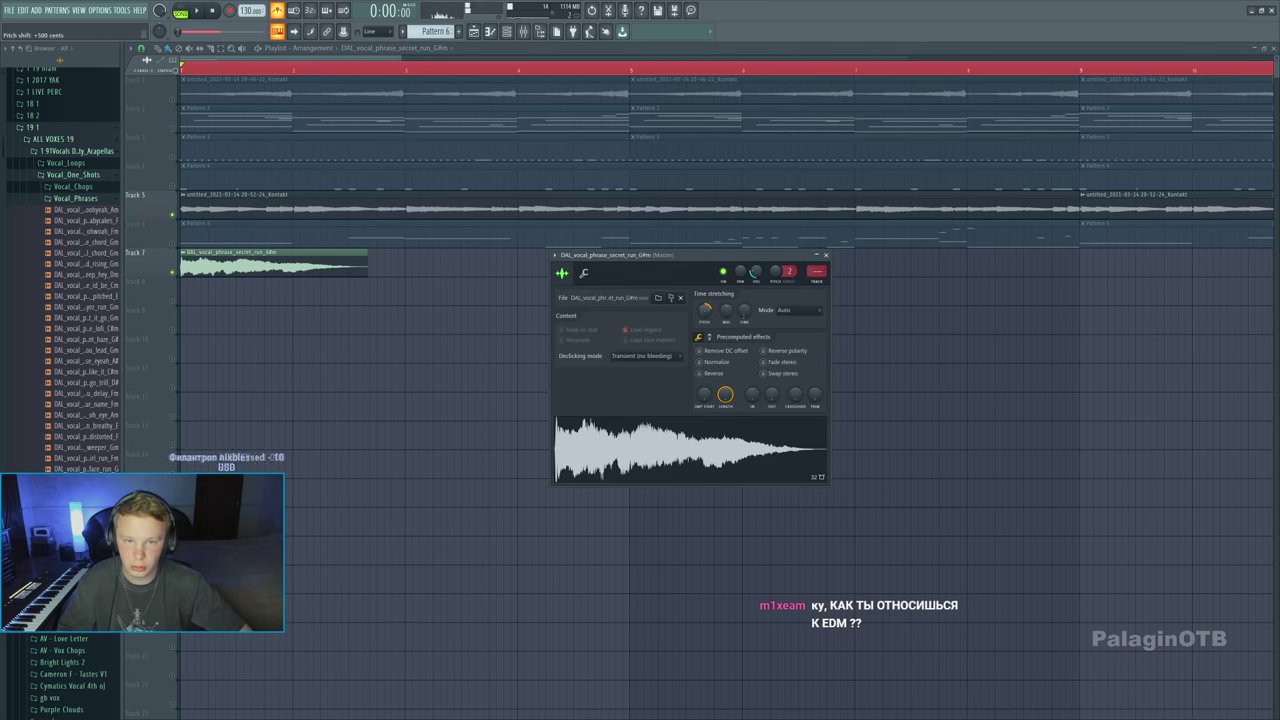
# Try lowering the vocal's pitch shift to -200 and -185 cents while listening against Track 5
pyautogui.press('space')
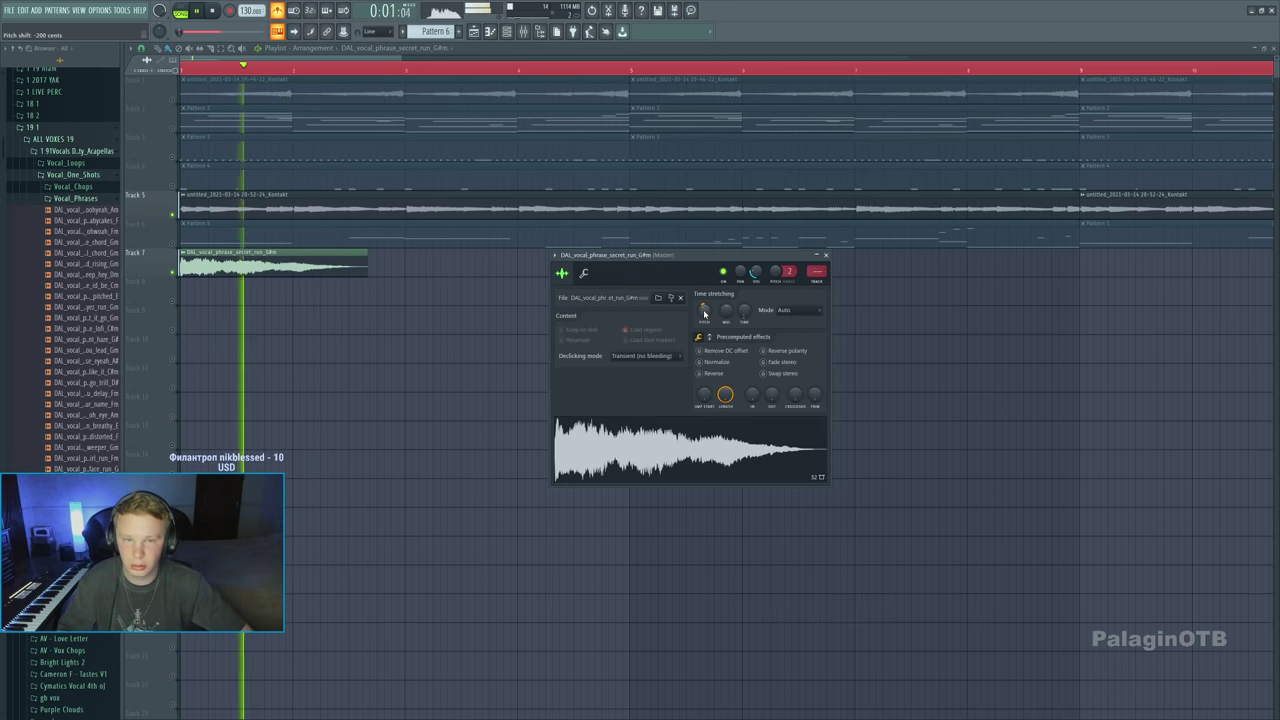
pyautogui.press('space')
pyautogui.press('space')
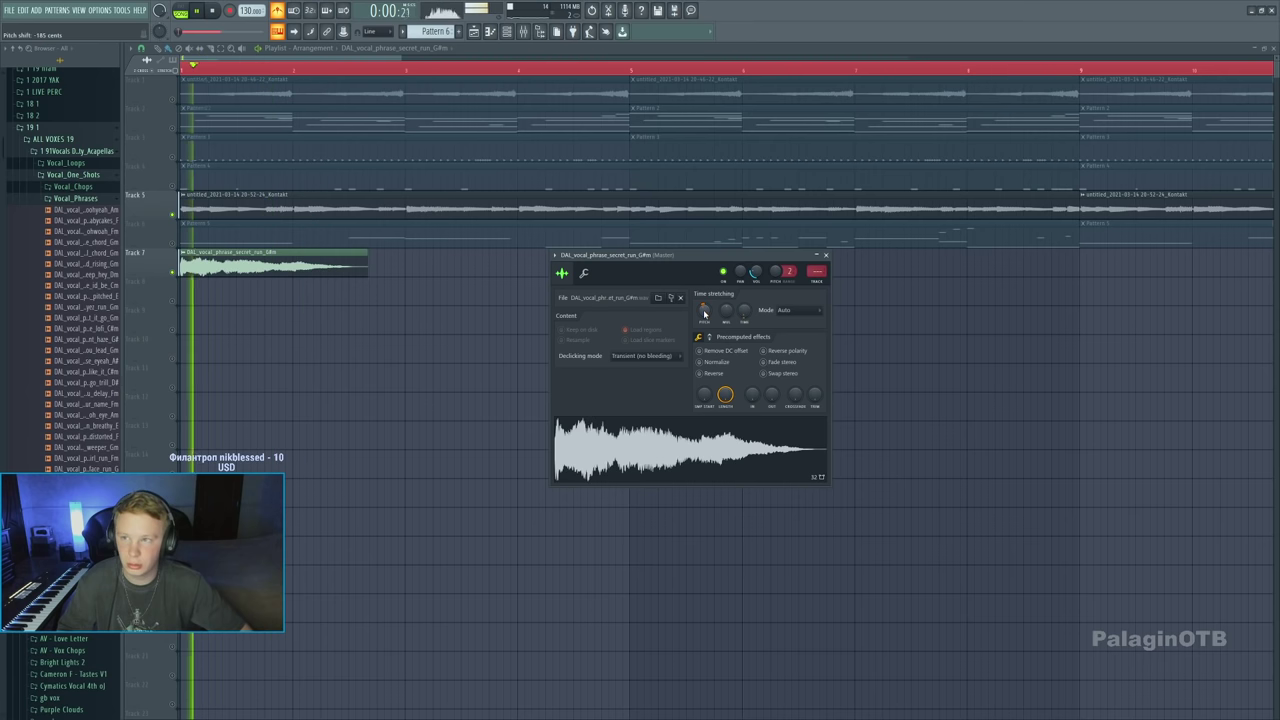
pyautogui.press('space')
# Route the vocal to Insert 11 and load Auto-Tune VST in slot 2 with key G-sharp and scale Minor
pyautogui.press('F9')
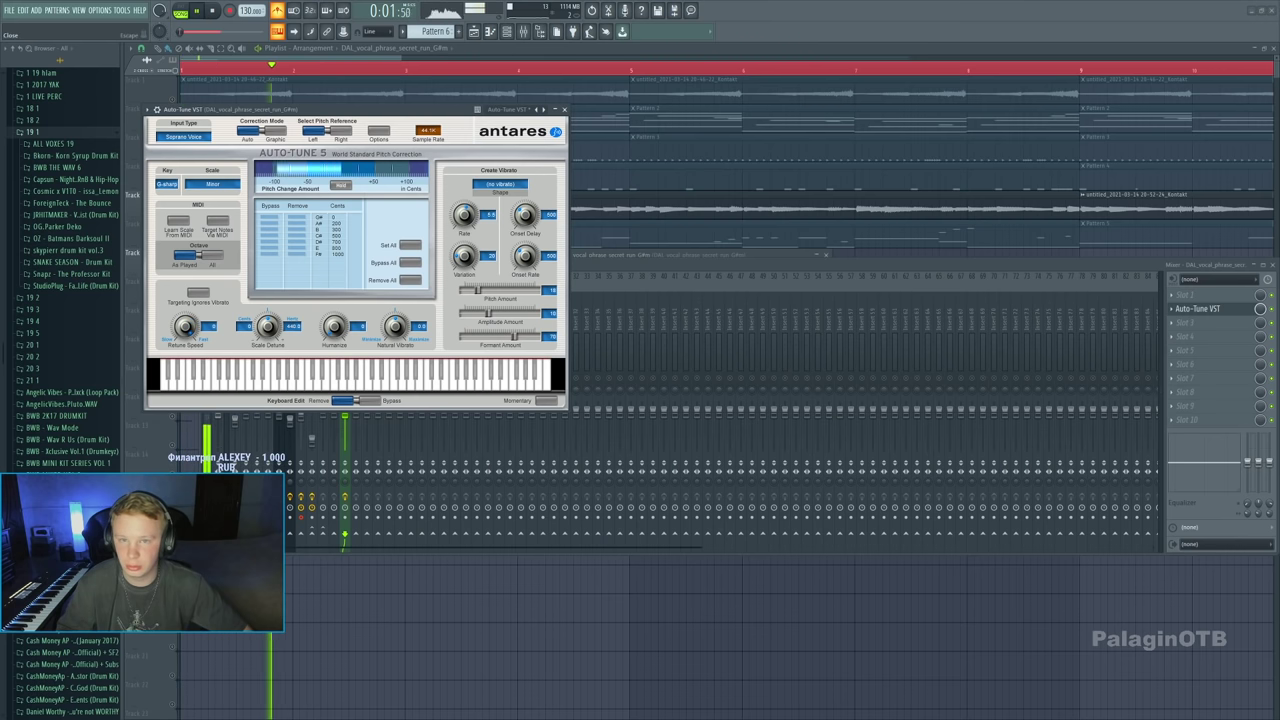
pyautogui.press('space')
pyautogui.press('F12')
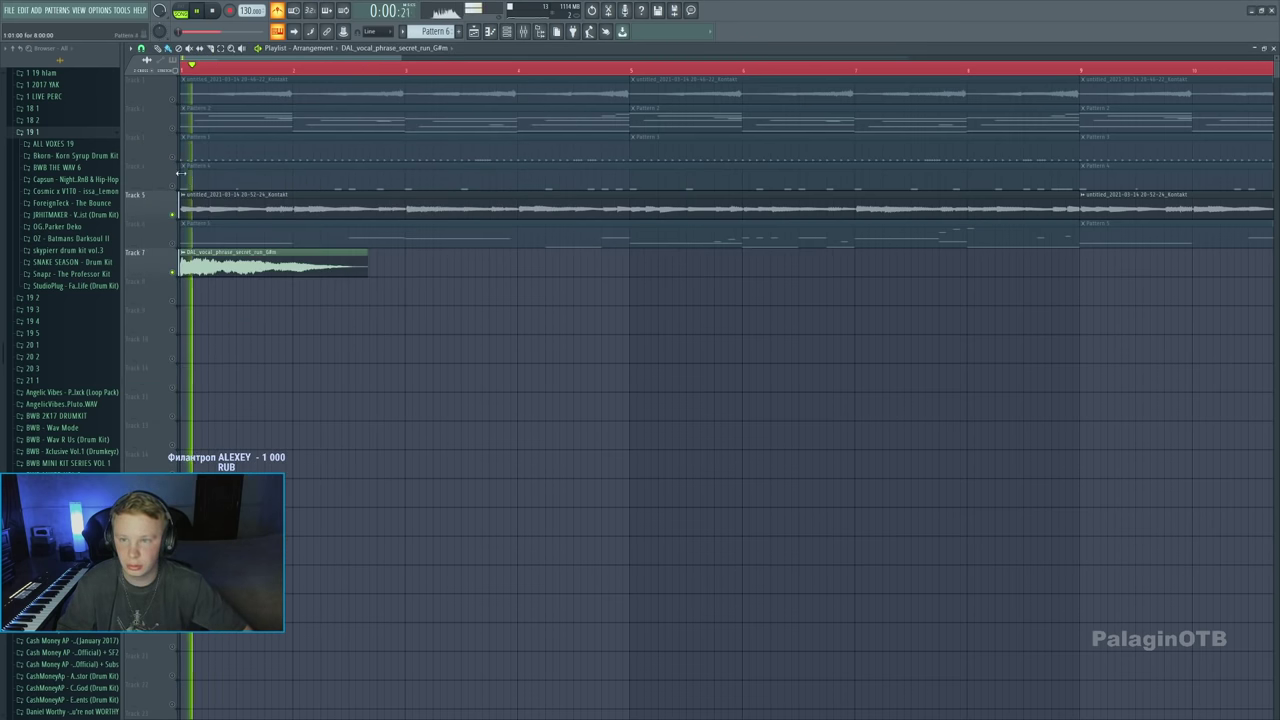
# Enable Track 2 alongside the vocal and reset the vocal sample's pitch shift to 0 cents
pyautogui.click(522, 31)
pyautogui.press('space')
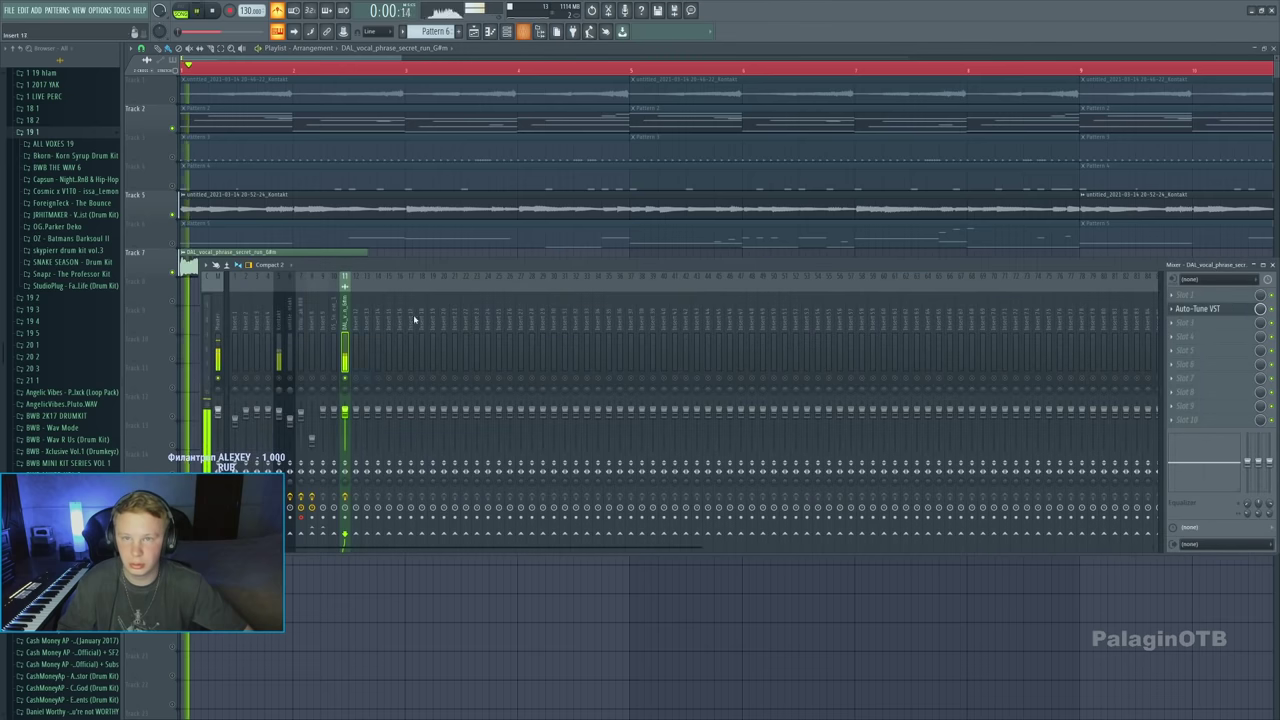
pyautogui.doubleClick(282, 263)
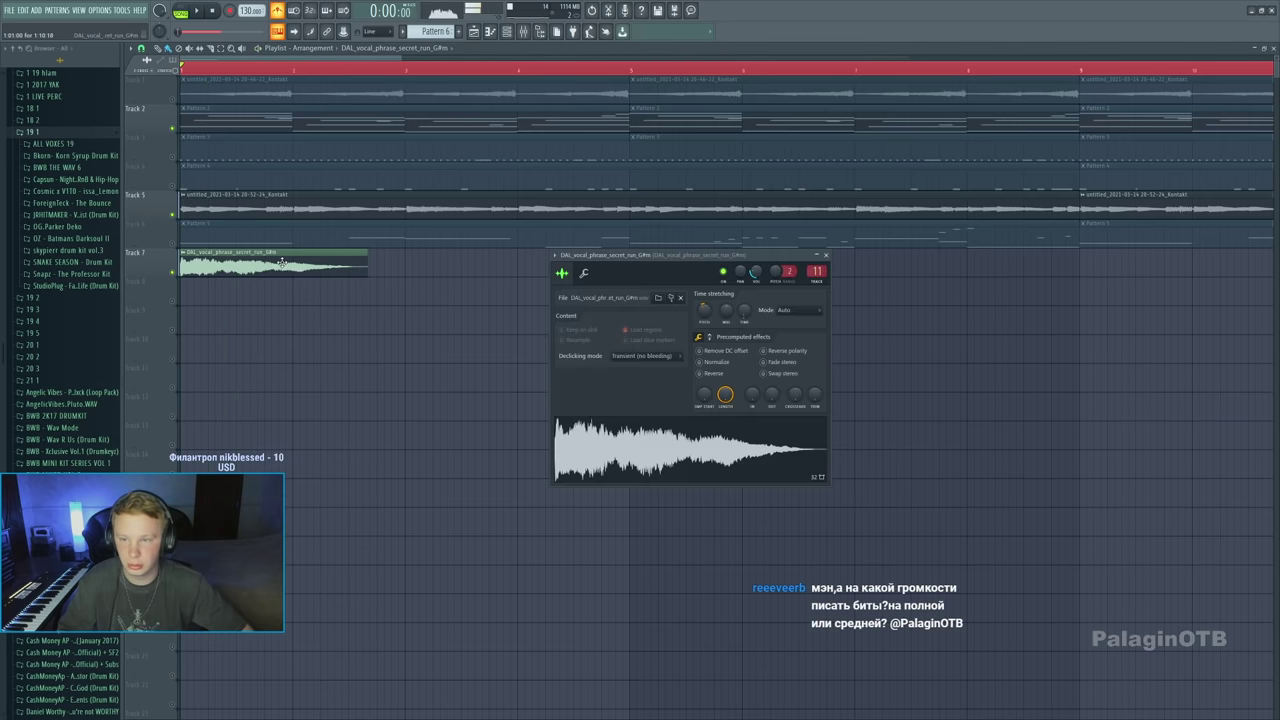
pyautogui.press('space')
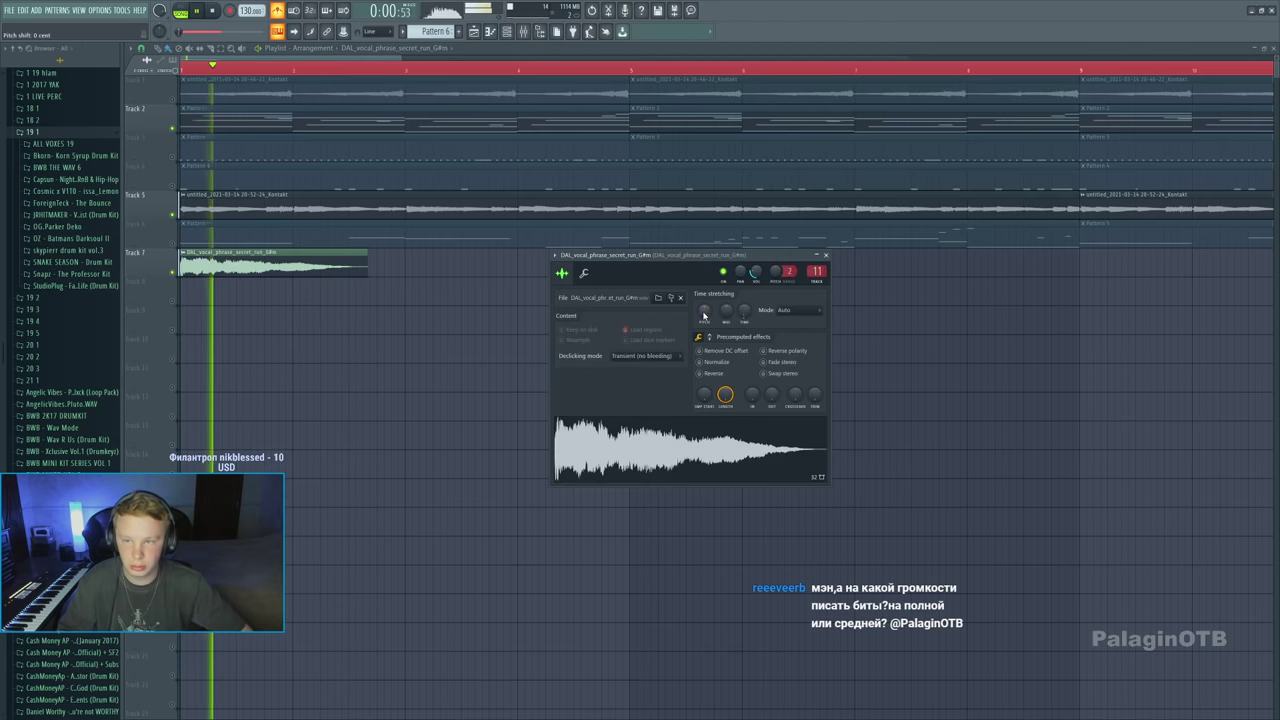
pyautogui.click(825, 255)
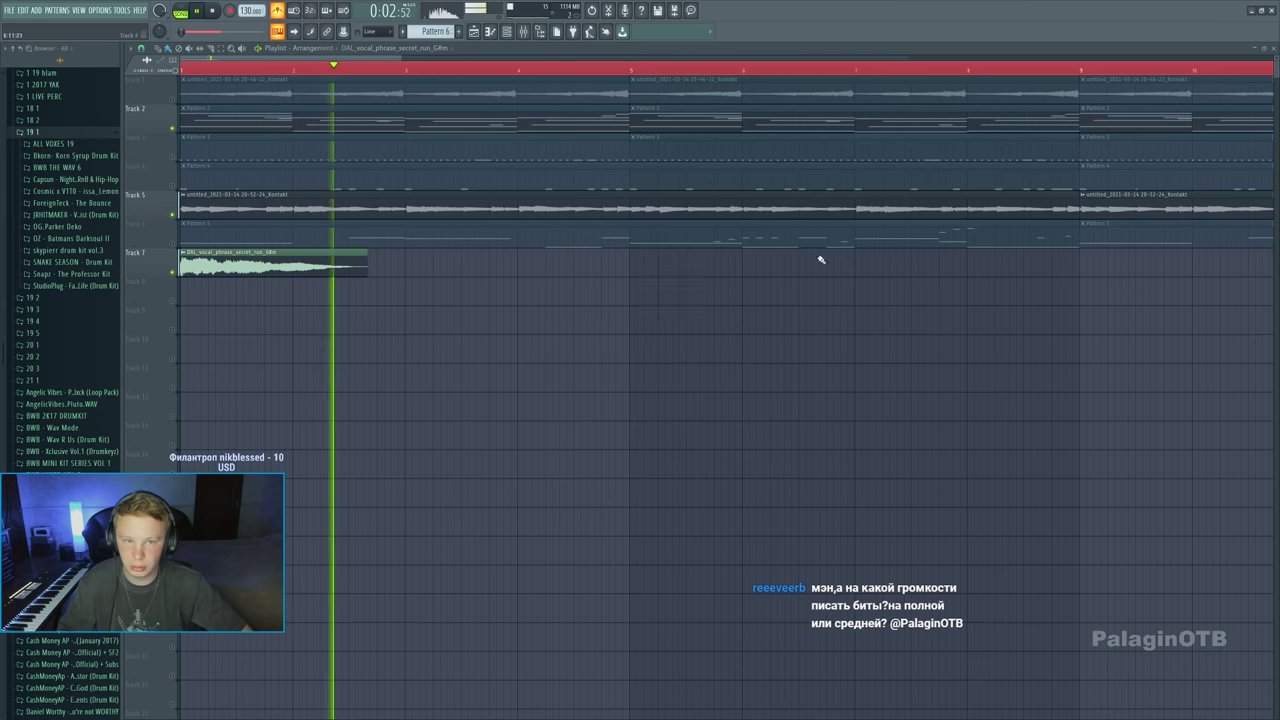
# Copy the vocal clip on Track 7 to bar 5
pyautogui.scroll(-2, 330, 262)
pyautogui.moveTo(329, 262); pyautogui.dragTo(449, 262)
pyautogui.scroll(-2, 300, 272)
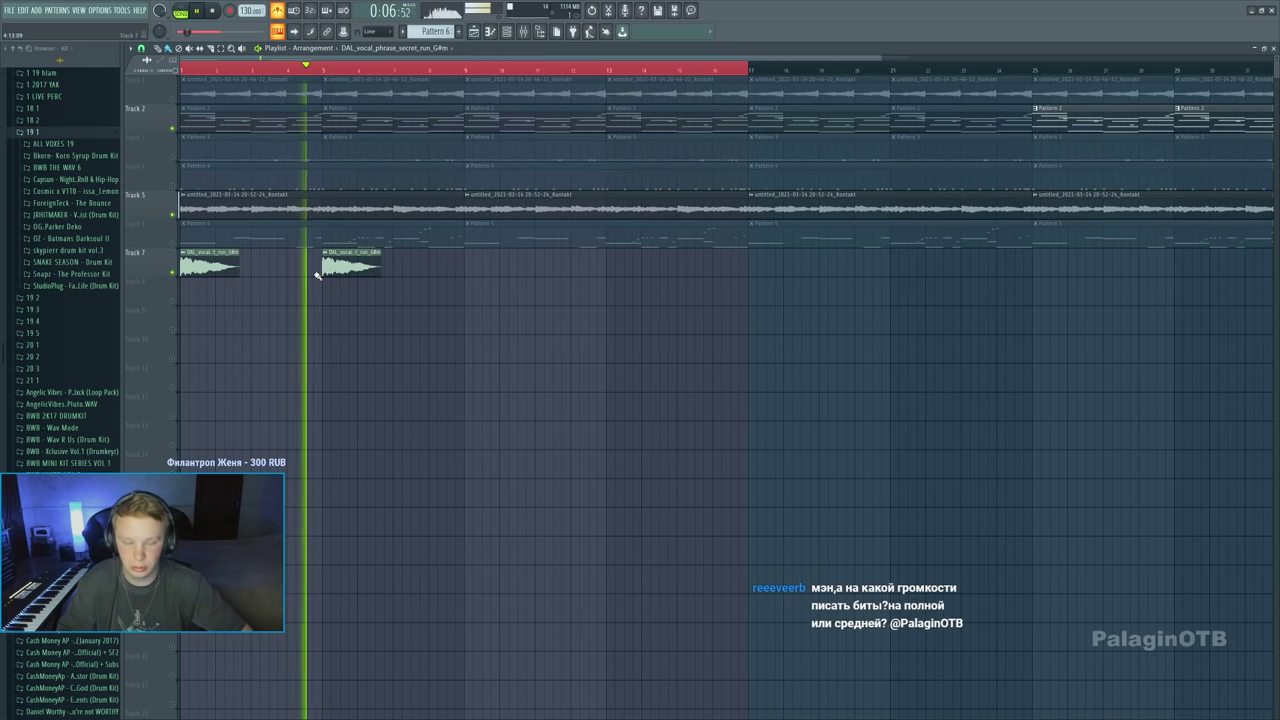
# Load Fruity parametric EQ 2 in slot 4 of the vocal's insert with the low and high ends cut
pyautogui.press('F9')
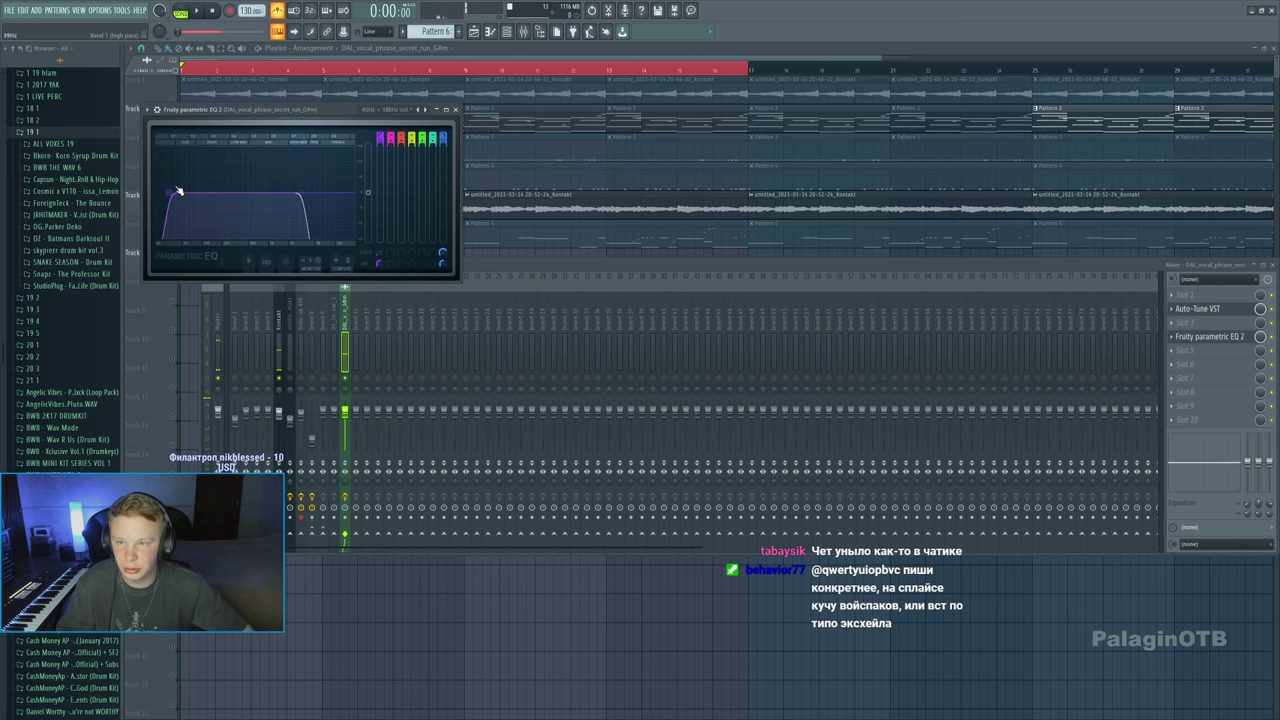
pyautogui.click(455, 109)
pyautogui.press('F9')
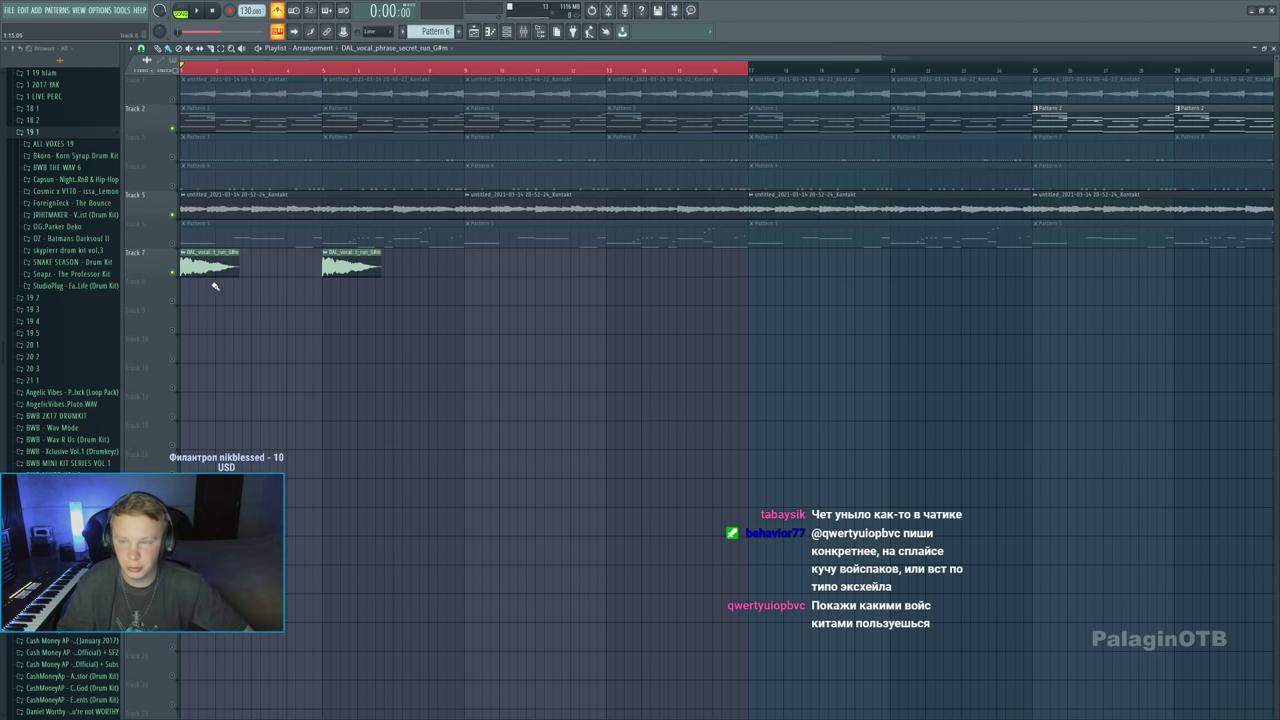
# Add a short fade-in to the vocal sample, normalize it and adjust its channel volume
pyautogui.doubleClick(235, 268)
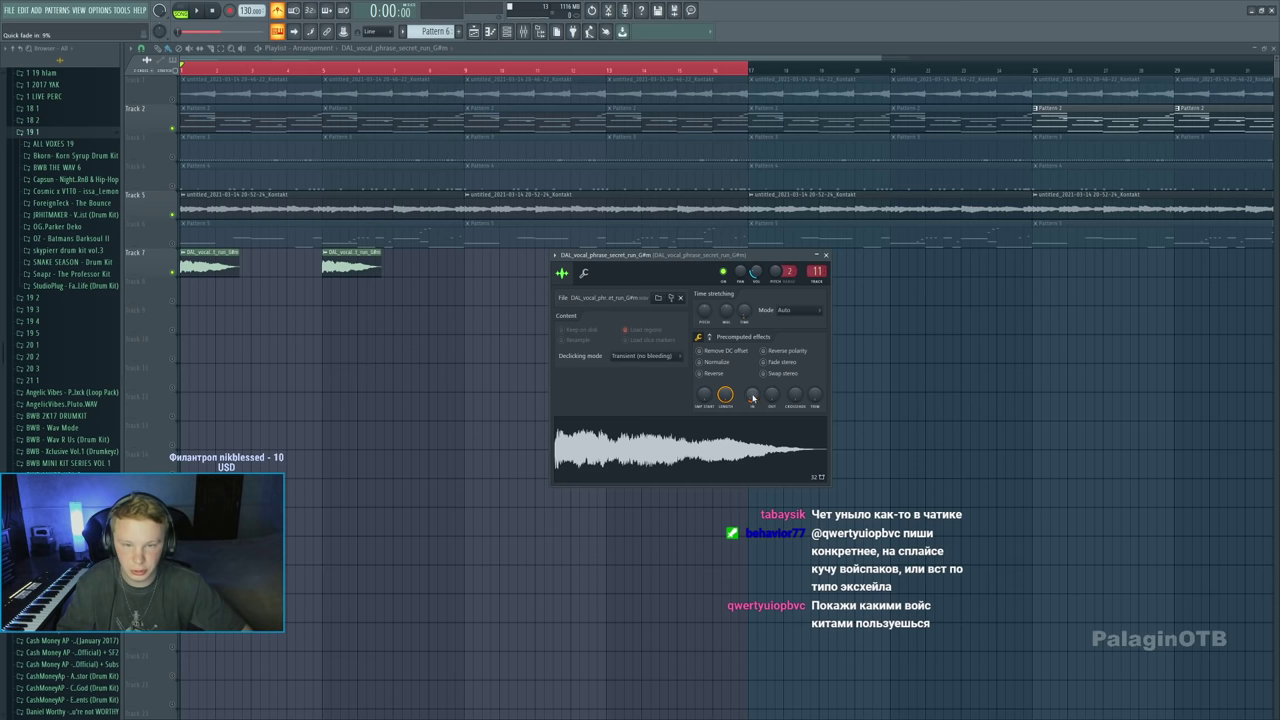
pyautogui.click(715, 362)
pyautogui.scroll(2, 752, 397)
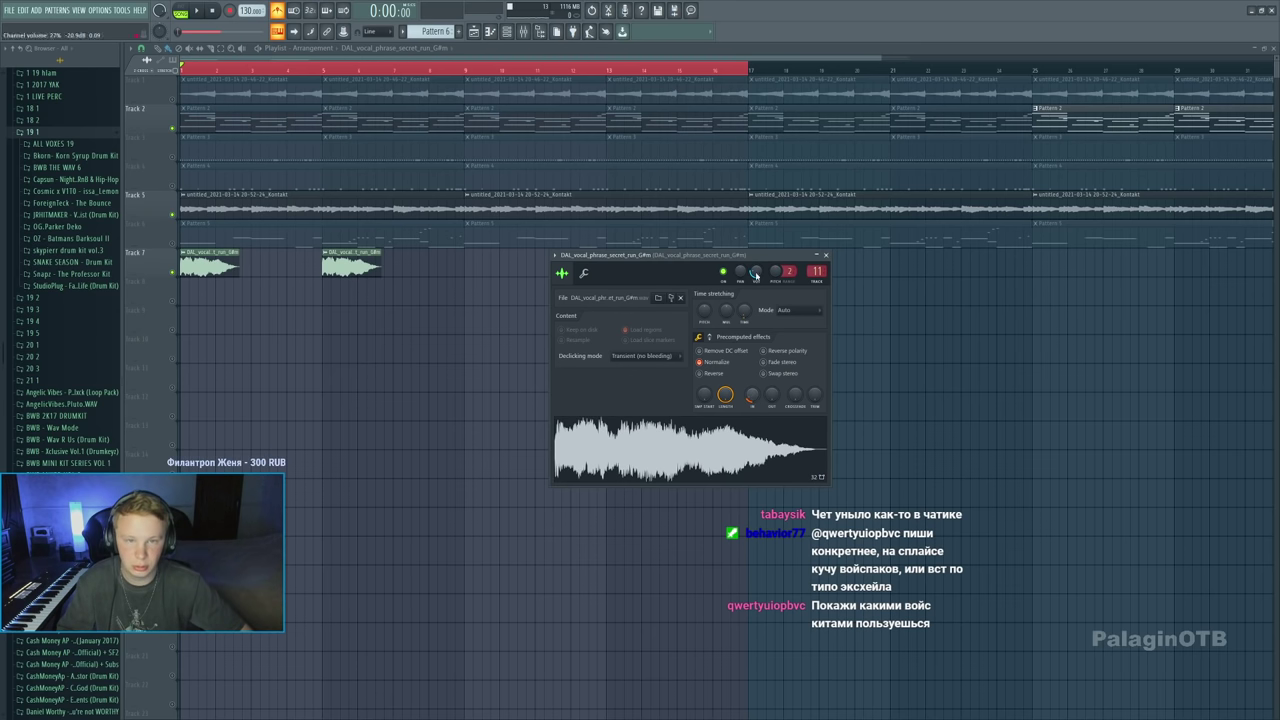
pyautogui.scroll(-1, 755, 274)
# Load ValhallaRoom in slot 6 of the vocal's insert with a decay of 6.09 s and Bass Mult at 0.50 X
pyautogui.click(522, 31)
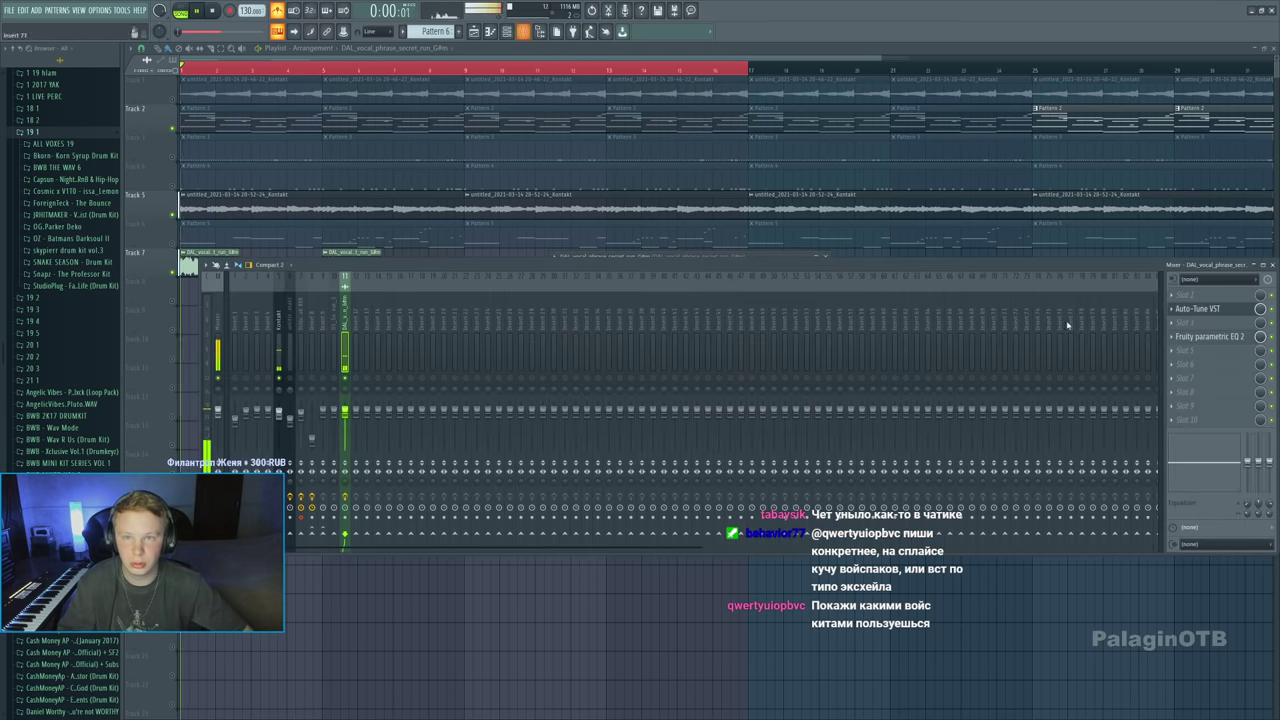
pyautogui.click(1204, 366)
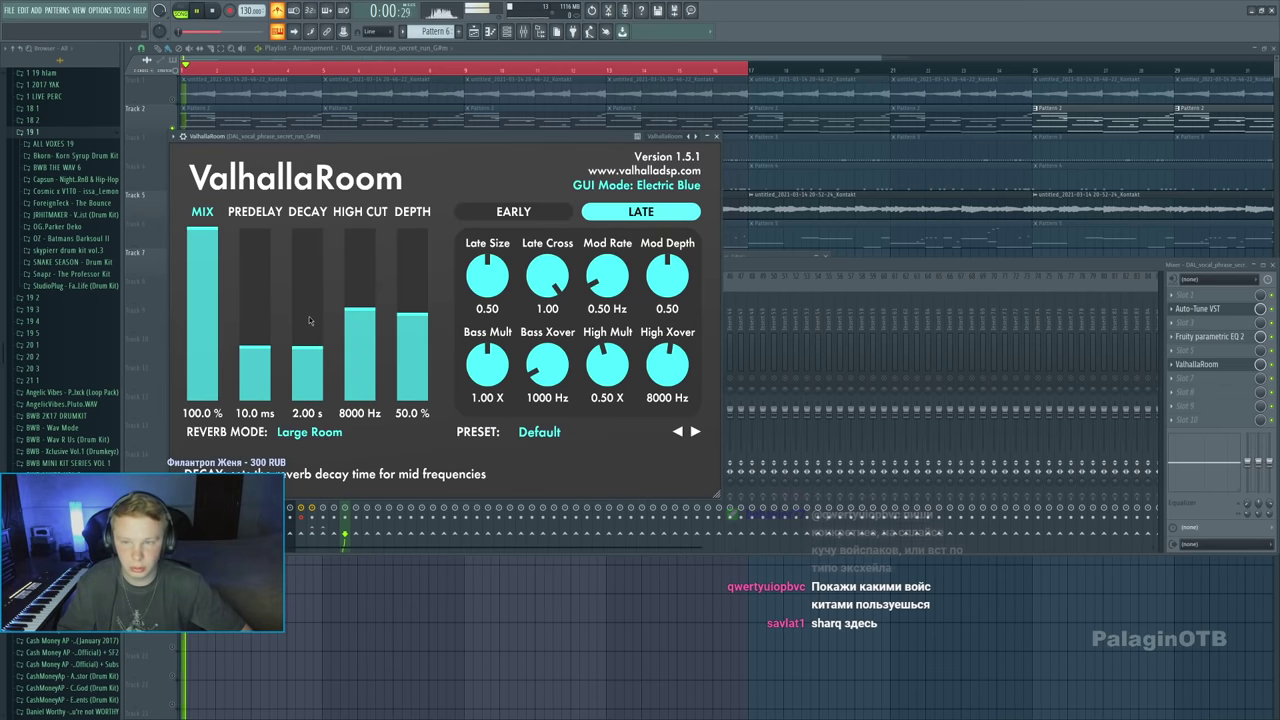
pyautogui.click(309, 320)
pyautogui.moveTo(487, 365); pyautogui.dragTo(461, 435)
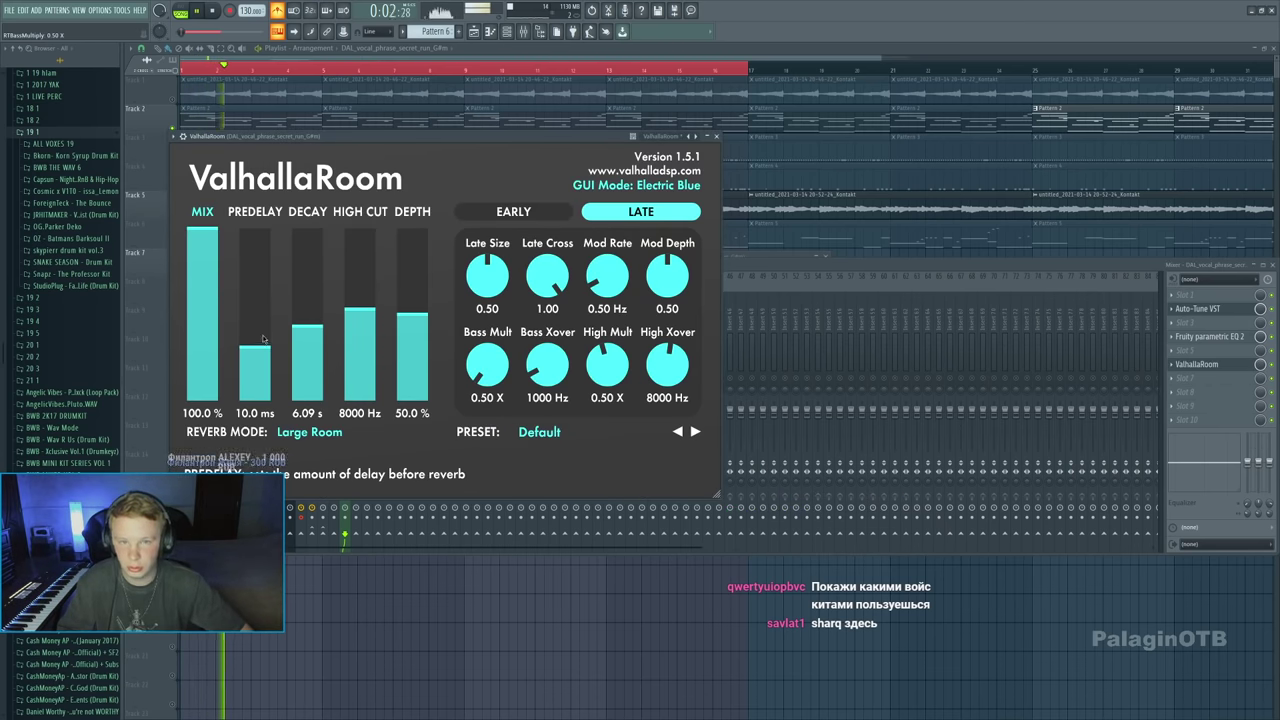
pyautogui.press('Escape')
pyautogui.press('Escape')
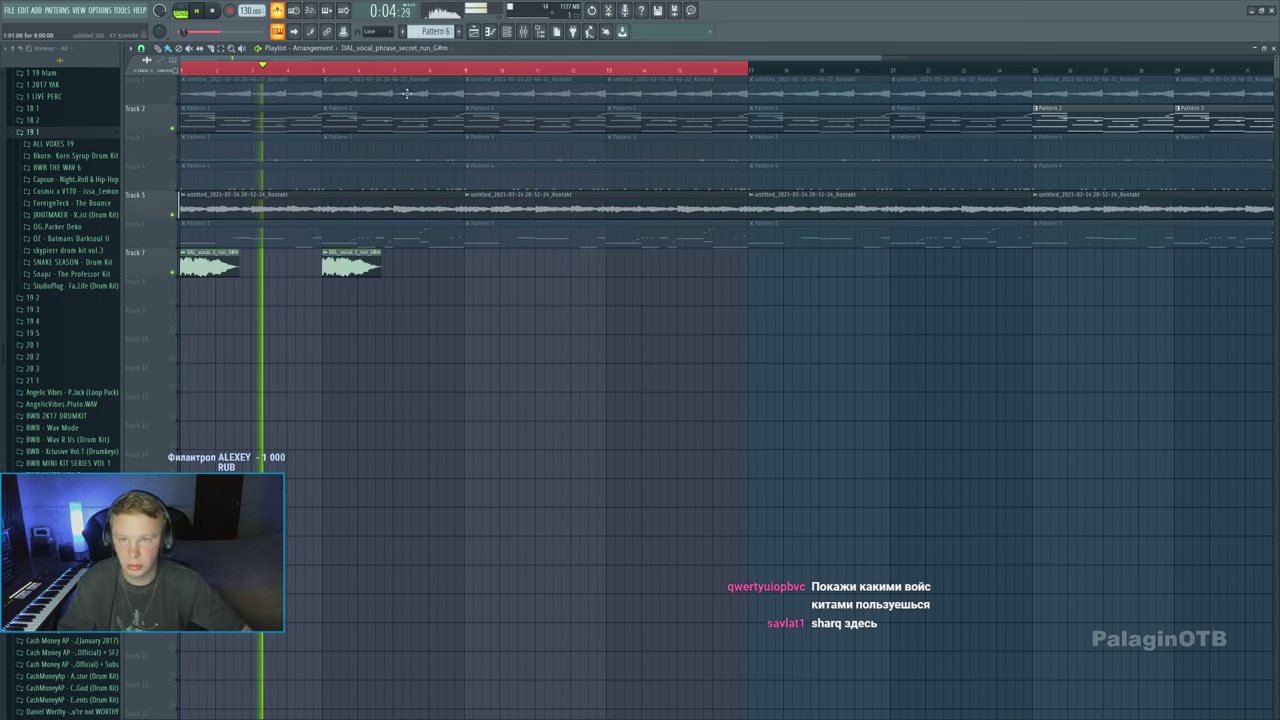
# Slice the first vocal clip at step 13 of bar 1 and copy its tail to step 13 of bars 3 and 7
pyautogui.moveTo(243, 66); pyautogui.dragTo(244, 135)
pyautogui.moveTo(236, 248); pyautogui.dragTo(427, 262)
pyautogui.scroll(-2, 329, 320)
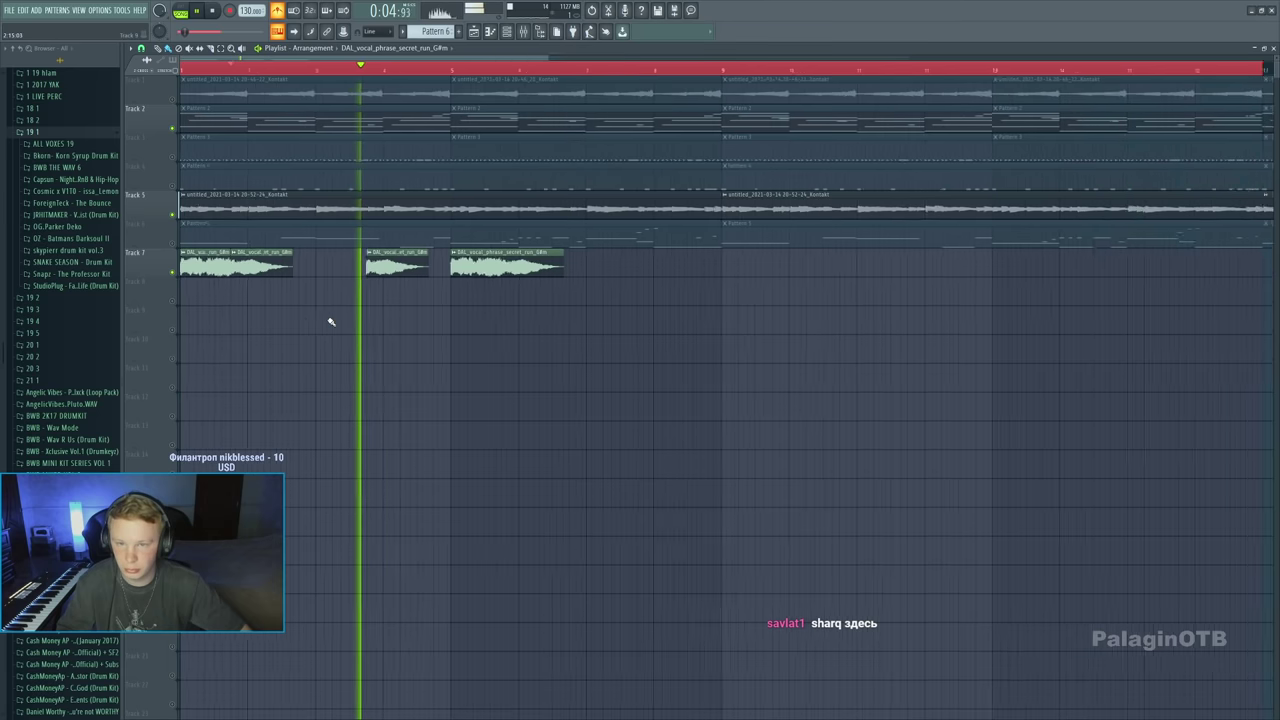
pyautogui.click(531, 267)
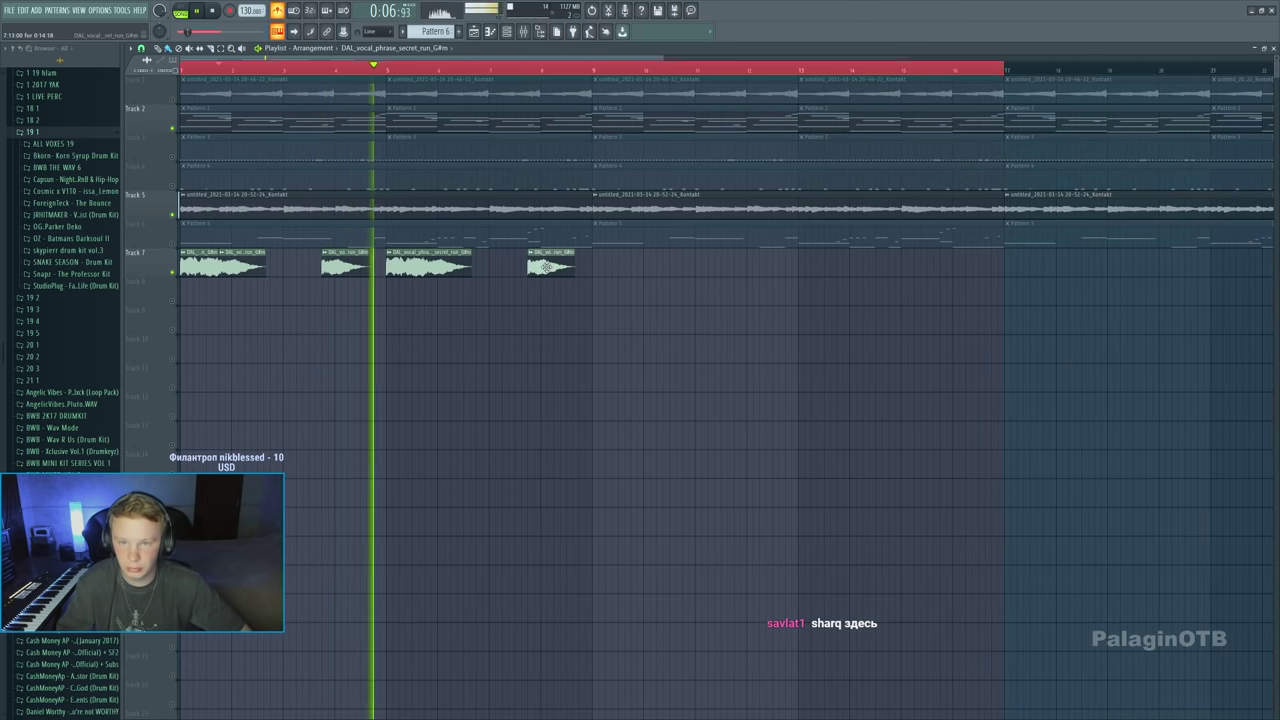
# Slice the first vocal phrase again at bar 2 and place a copy of the cut tail at bar 3 of Track 8
pyautogui.press('space')
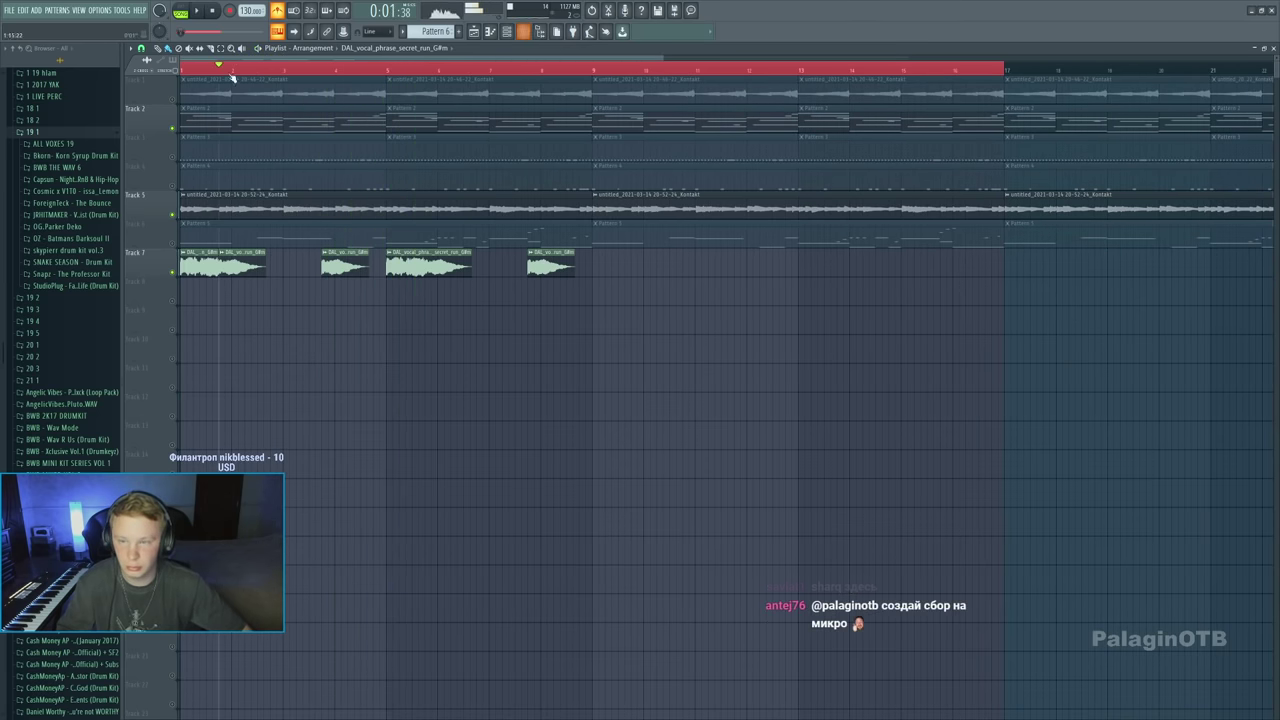
pyautogui.press('space')
pyautogui.scroll(2, 206, 288)
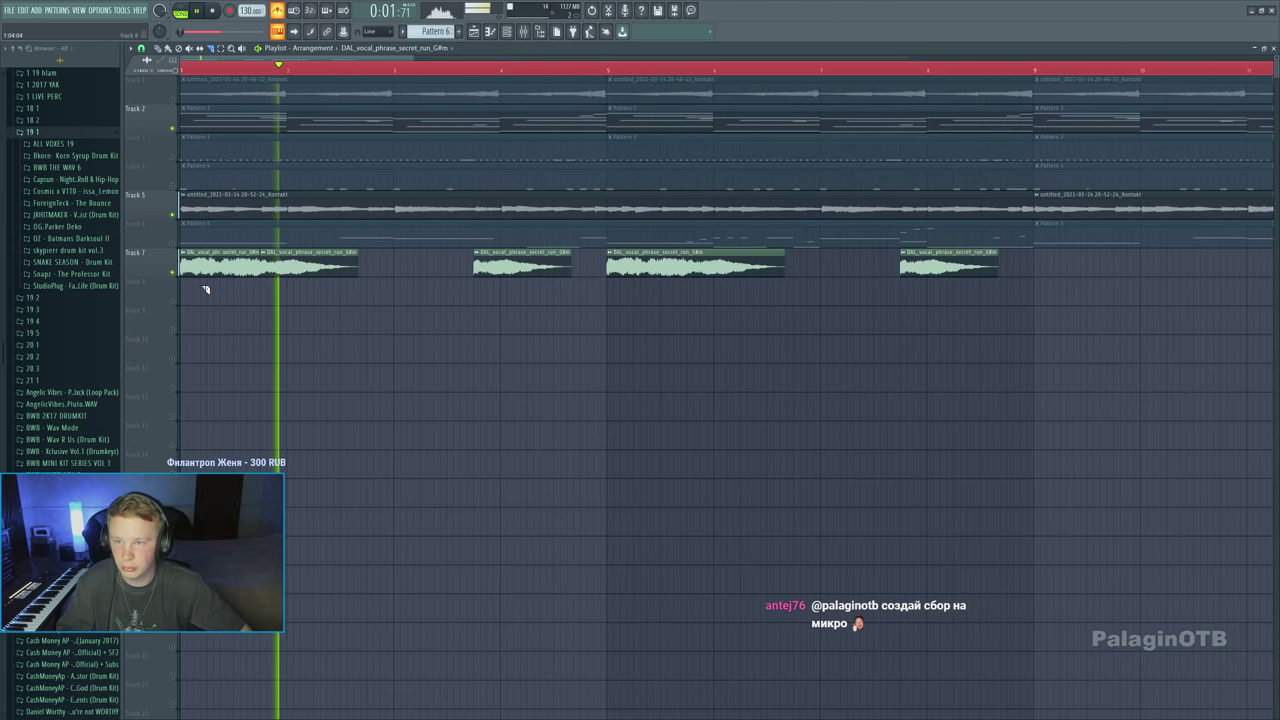
pyautogui.click(300, 295)
pyautogui.rightClick(300, 295)
pyautogui.press('space')
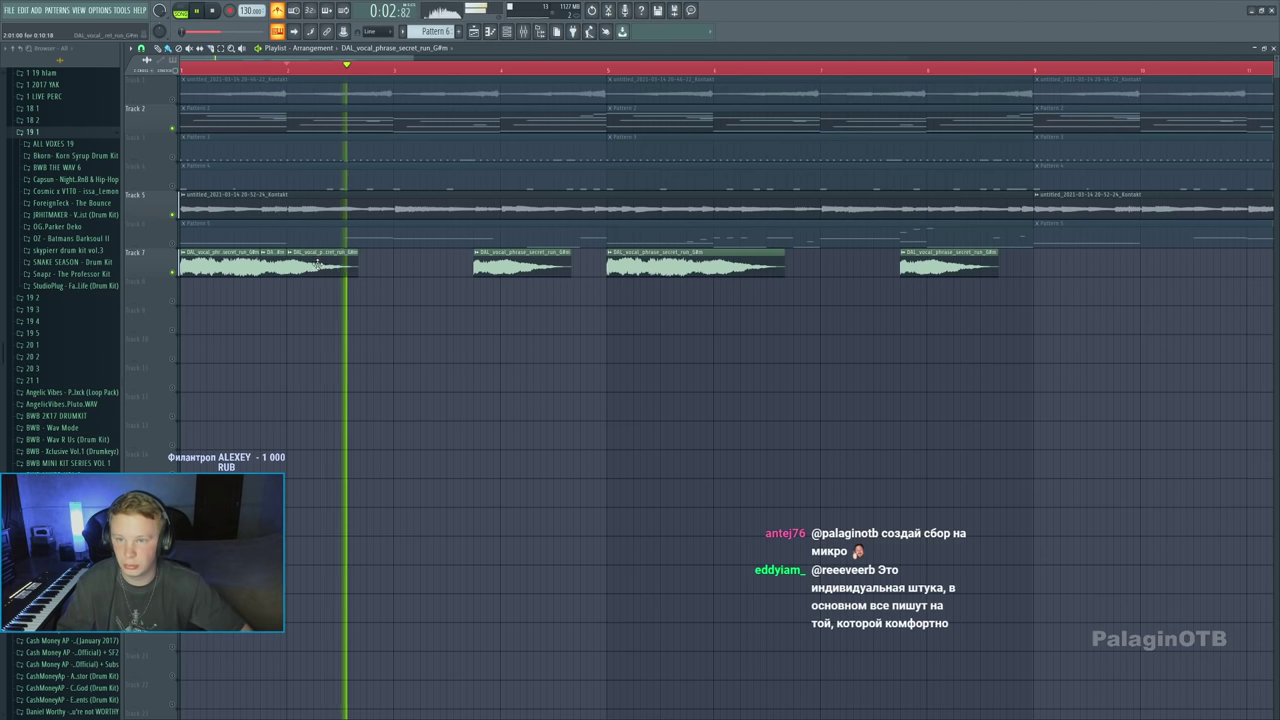
pyautogui.click(405, 290)
pyautogui.click(406, 293)
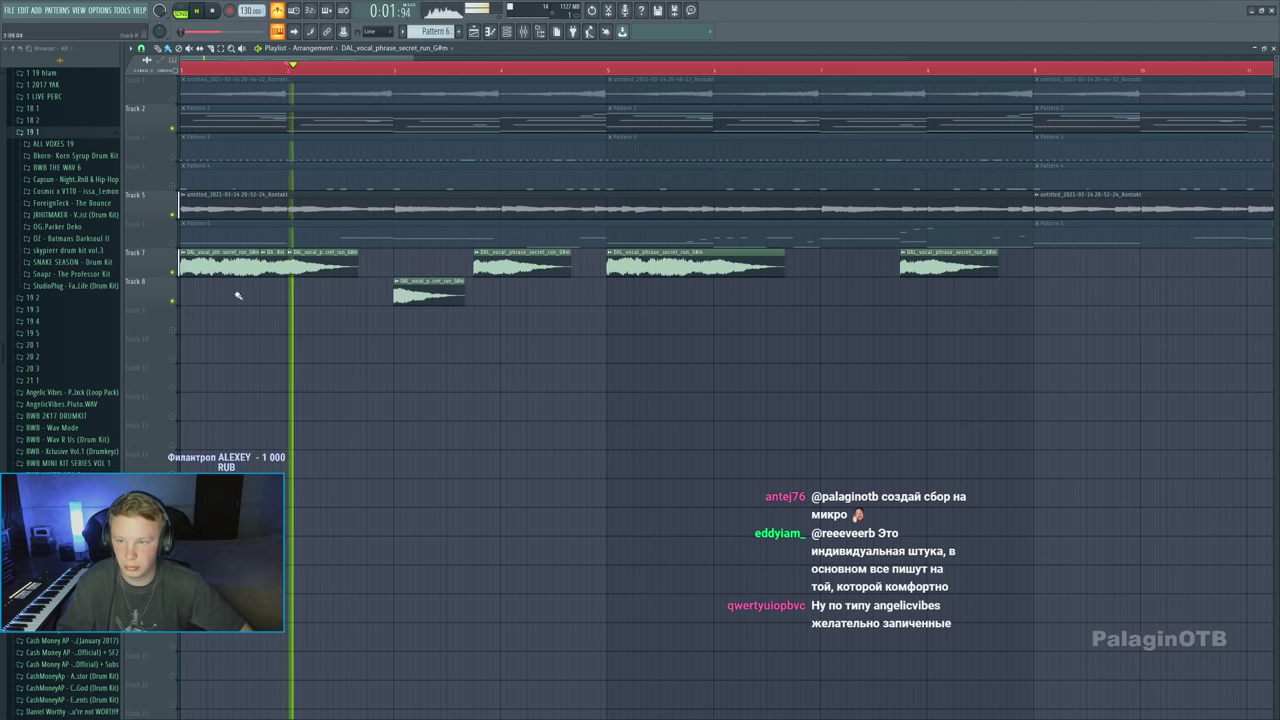
# Make the vocal copy at bar 3 unique with a pitch shift of -200 cents and move it to Track 7
pyautogui.doubleClick(408, 293)
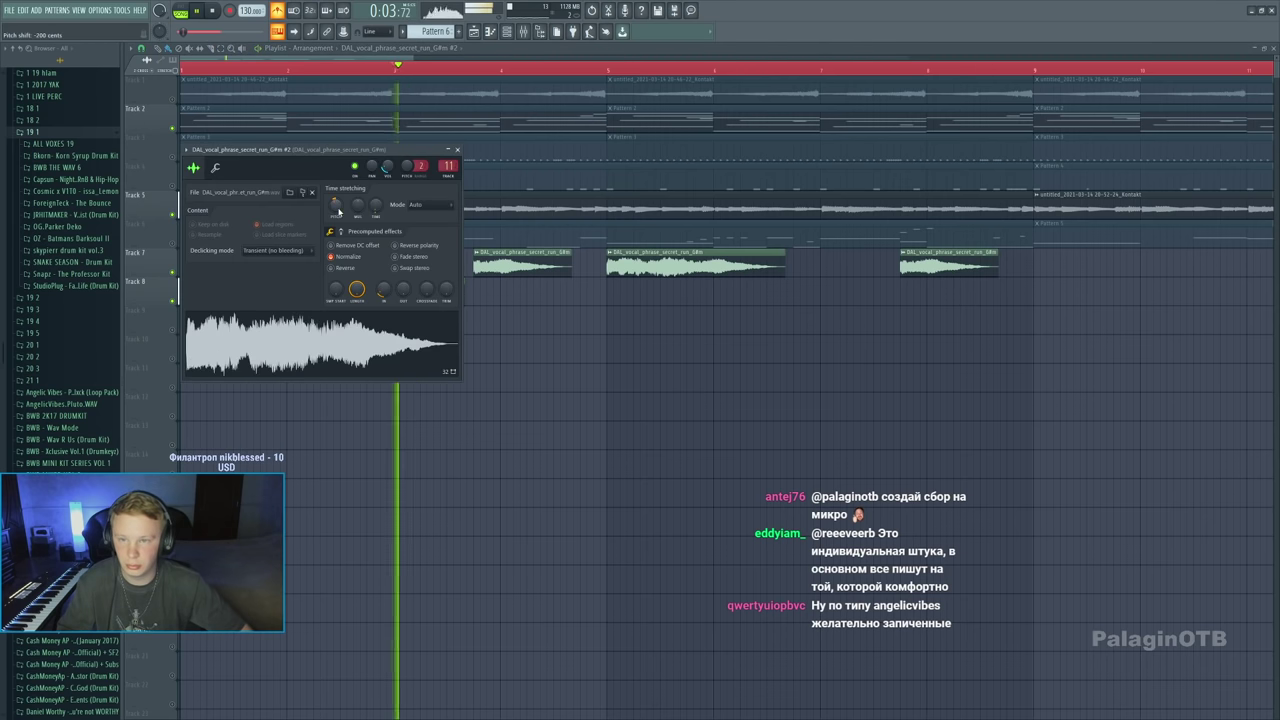
pyautogui.click(457, 149)
pyautogui.press('space')
pyautogui.press('space')
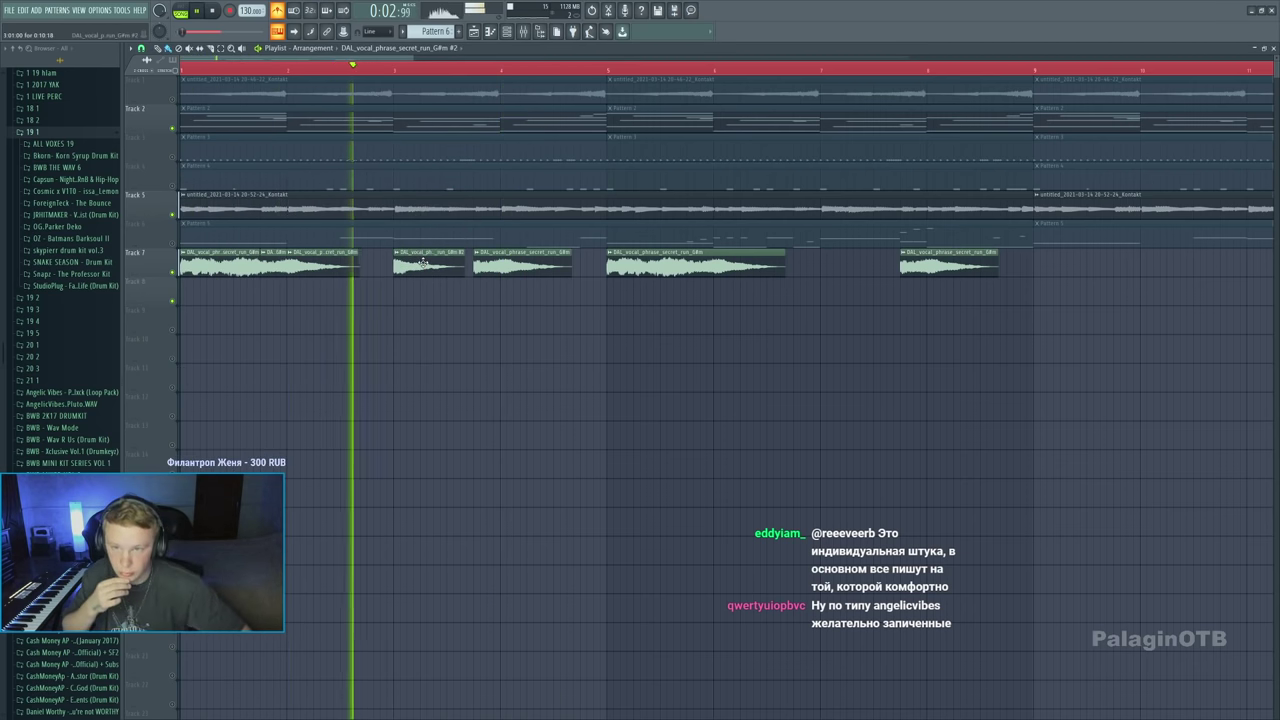
# Try extending the start of the bar 3 vocal clip back to step 13 of bar 2
pyautogui.moveTo(392, 299); pyautogui.dragTo(367, 272)
pyautogui.press('space')
pyautogui.press('space')
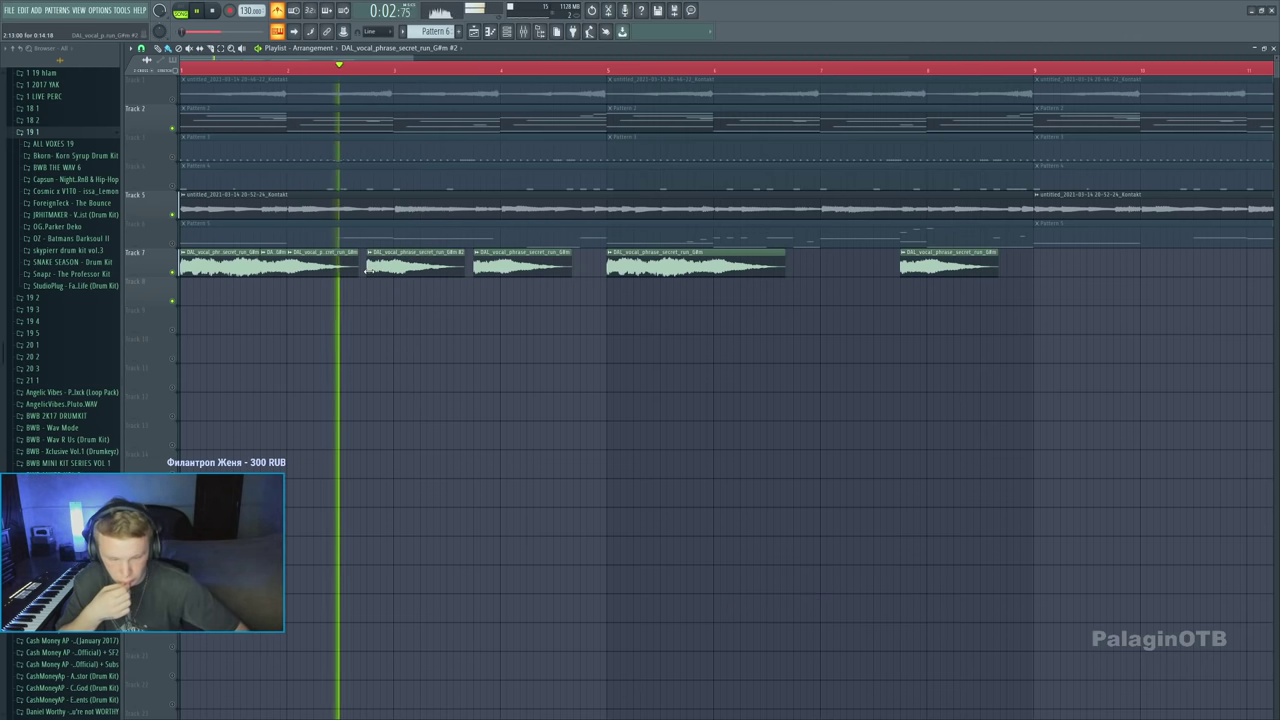
pyautogui.moveTo(367, 272); pyautogui.dragTo(393, 272)
# Slice the vocal phrase at bar 4 and place a copy of its tail on Track 8 at step 9 of bar 4
pyautogui.scroll(-1, 560, 292)
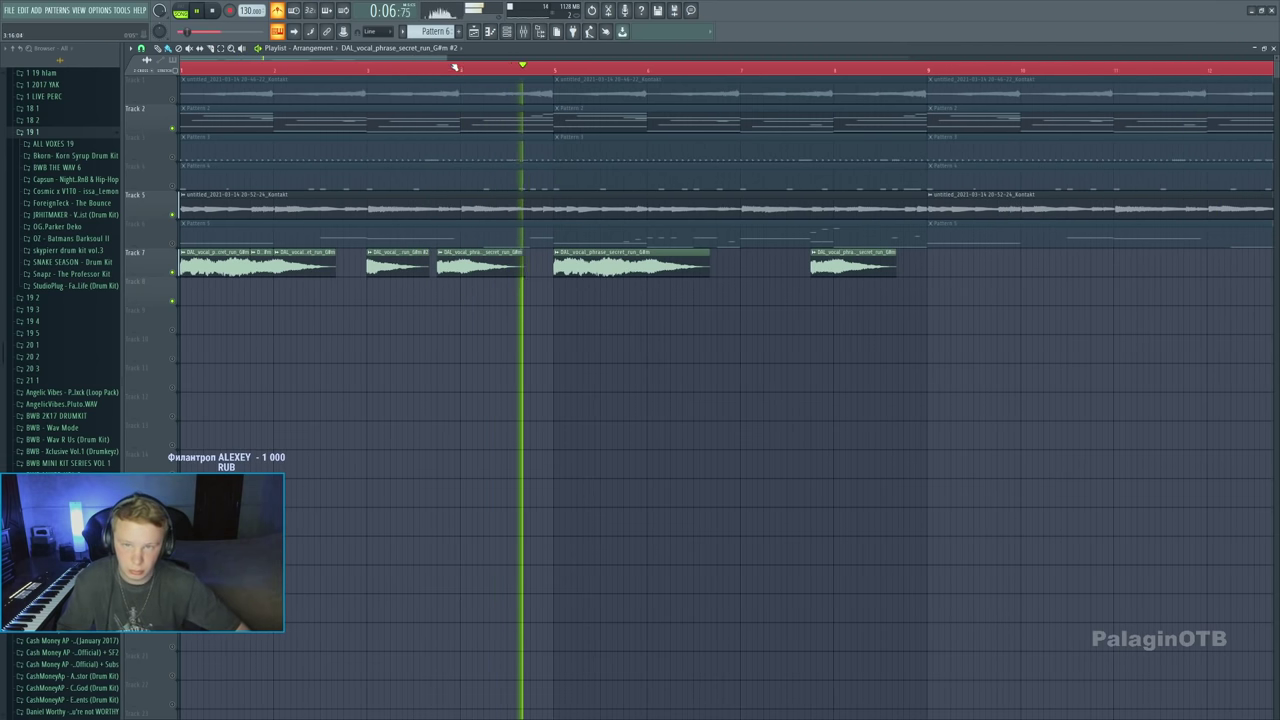
pyautogui.press('space')
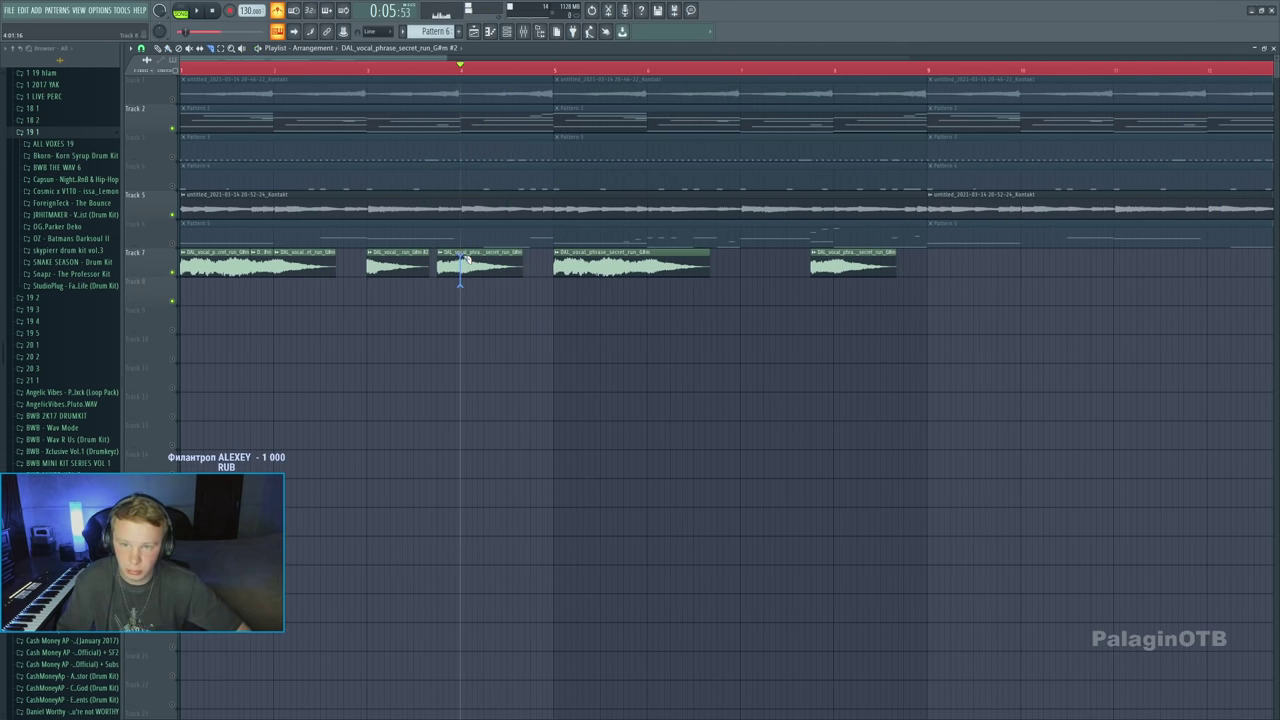
pyautogui.press('space')
pyautogui.press('space')
pyautogui.click(525, 268)
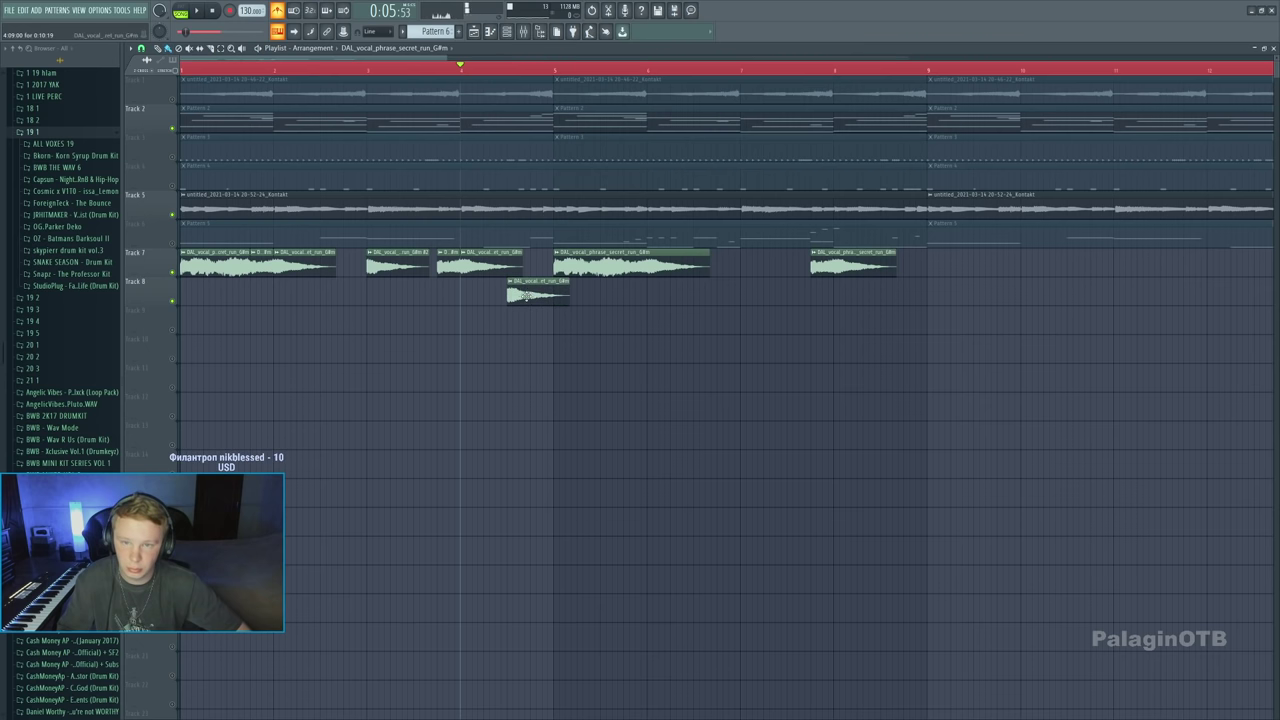
# Make the Track 8 vocal copy unique, raise its pitch shift and trim the clip to end at bar 5
pyautogui.press('space')
pyautogui.click(512, 281)
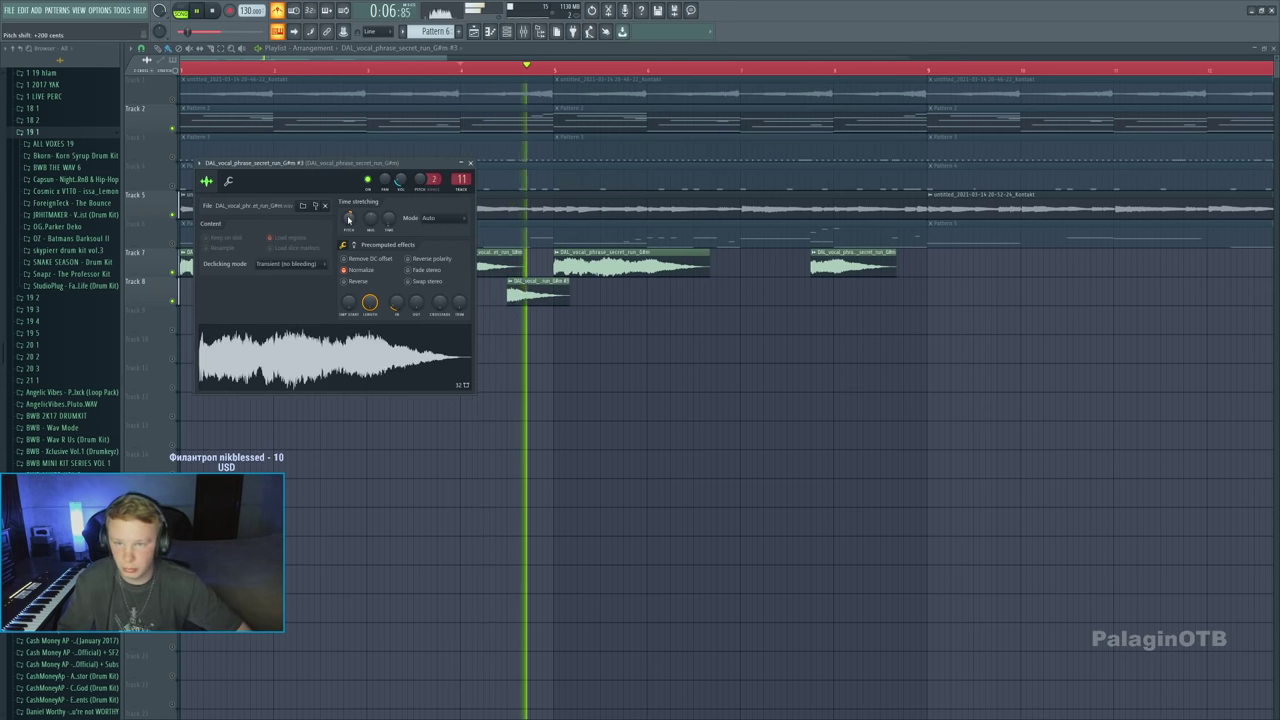
pyautogui.press('space')
pyautogui.press('space')
pyautogui.scroll(4, 350, 216)
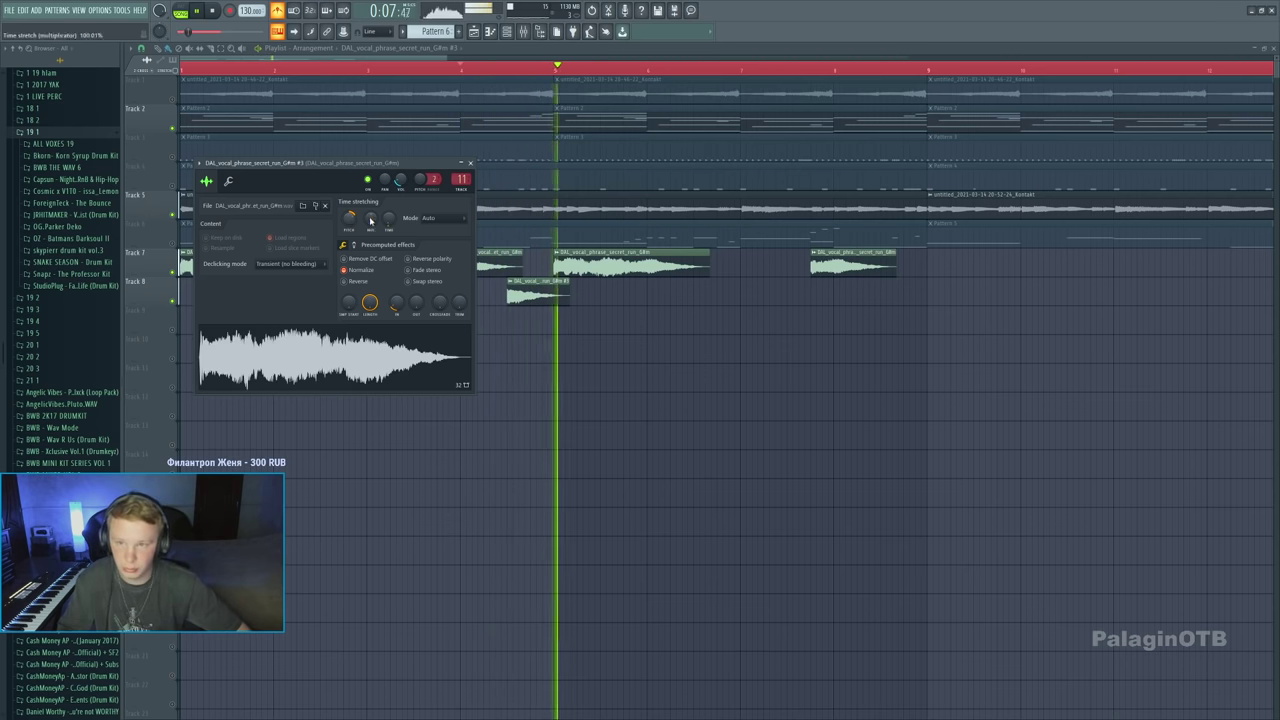
pyautogui.press('Escape')
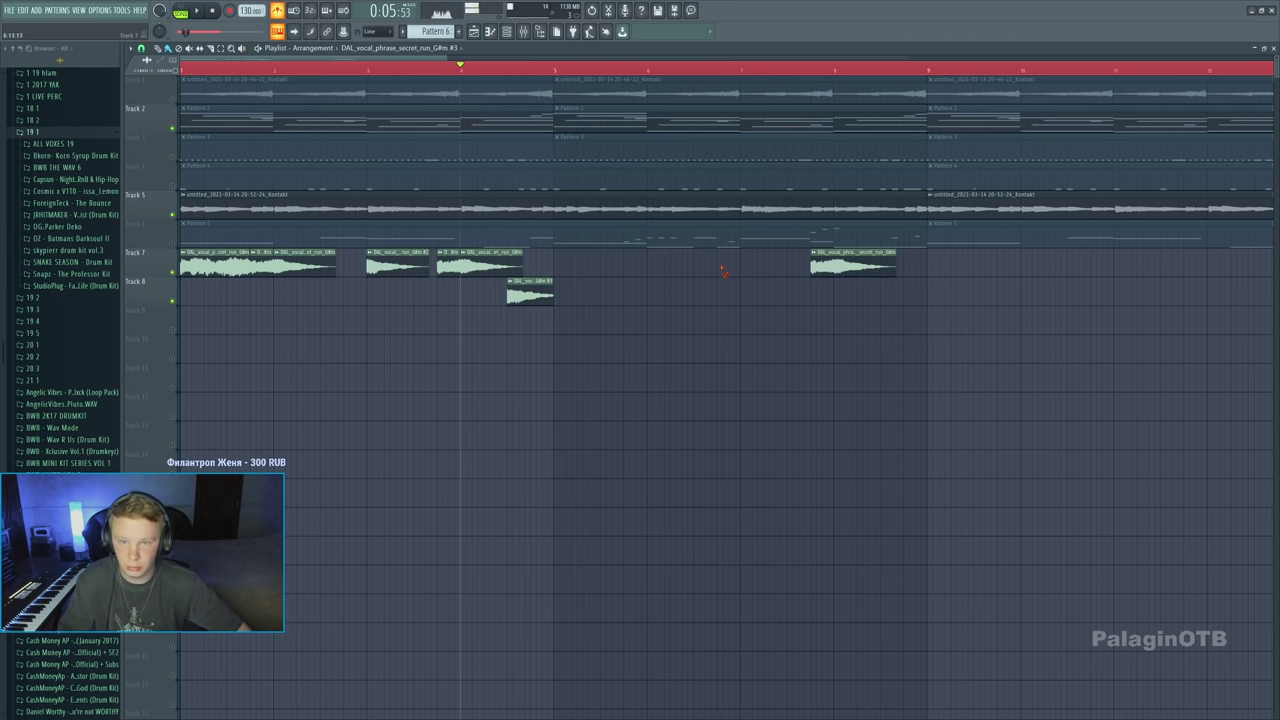
# Replace the old vocal clips from bar 5 onward with a duplicate of the chopped four-bar vocal sequence
pyautogui.scroll(-3, 489, 316)
pyautogui.hotkey('ctrl', 'a')
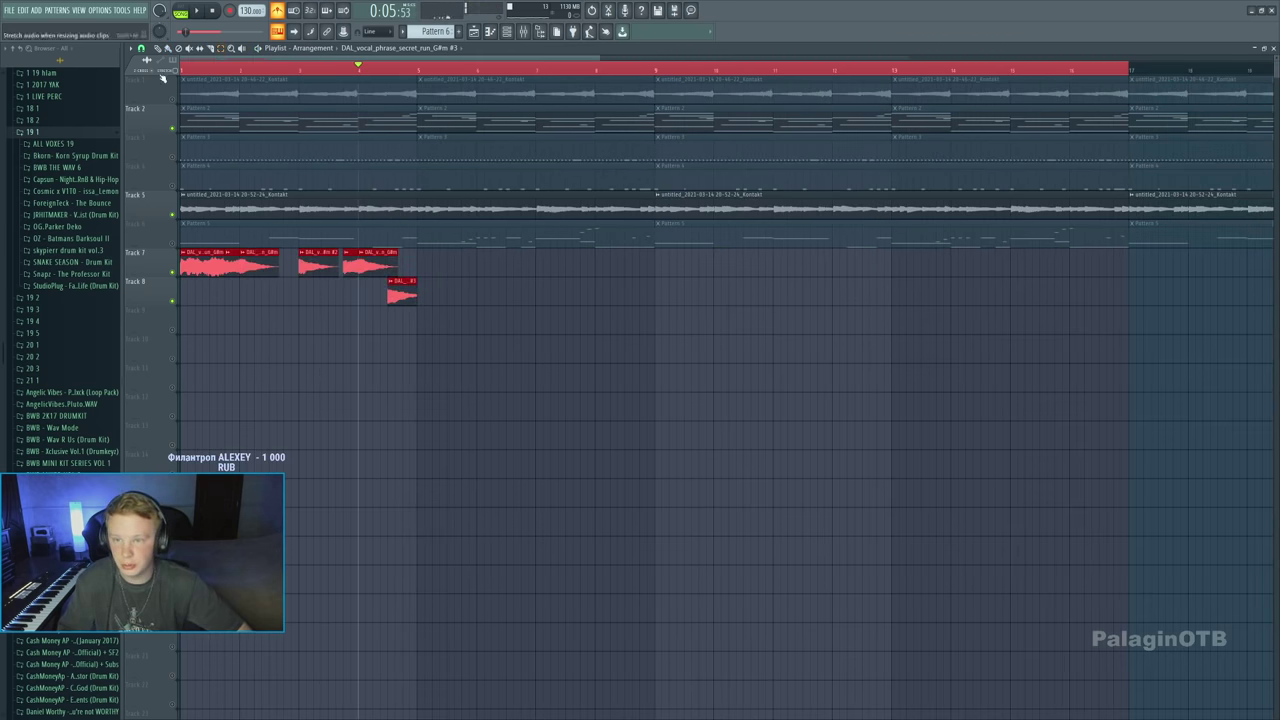
pyautogui.hotkey('ctrl', 'b')
pyautogui.scroll(-2, 236, 122)
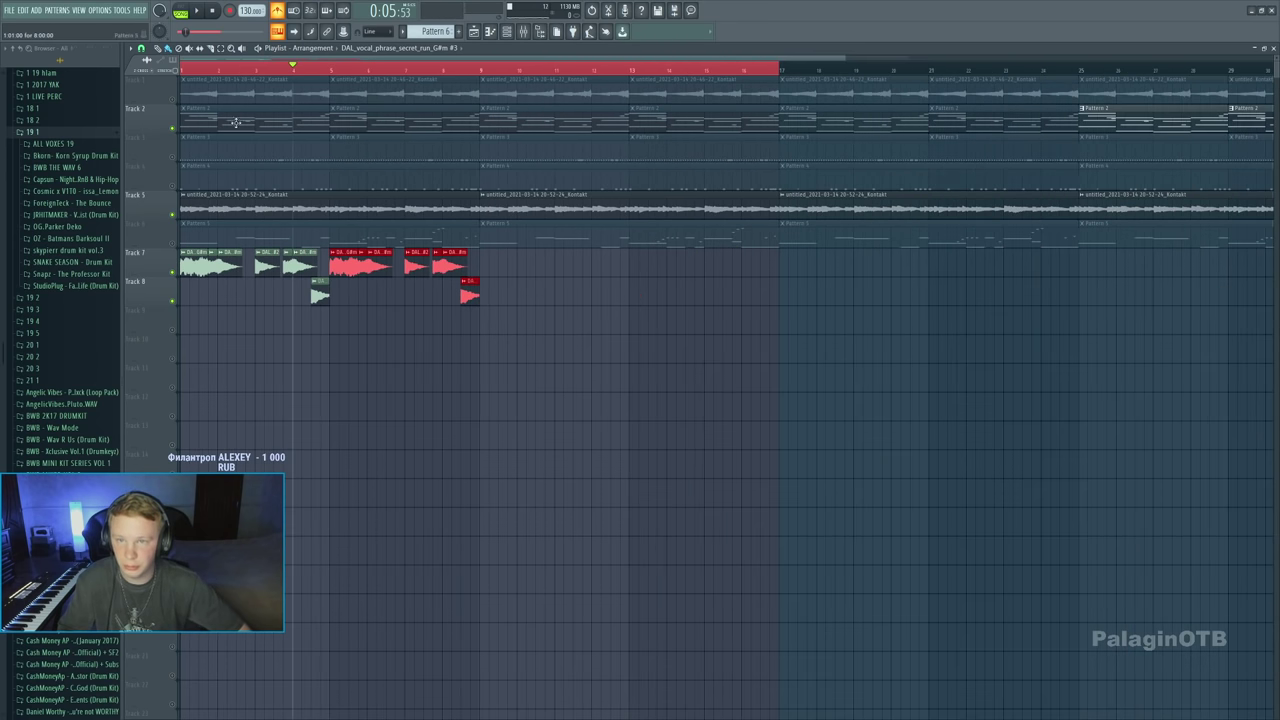
# Unmute all playlist tracks and play the full arrangement from the start
pyautogui.click(173, 128)
pyautogui.press('space')
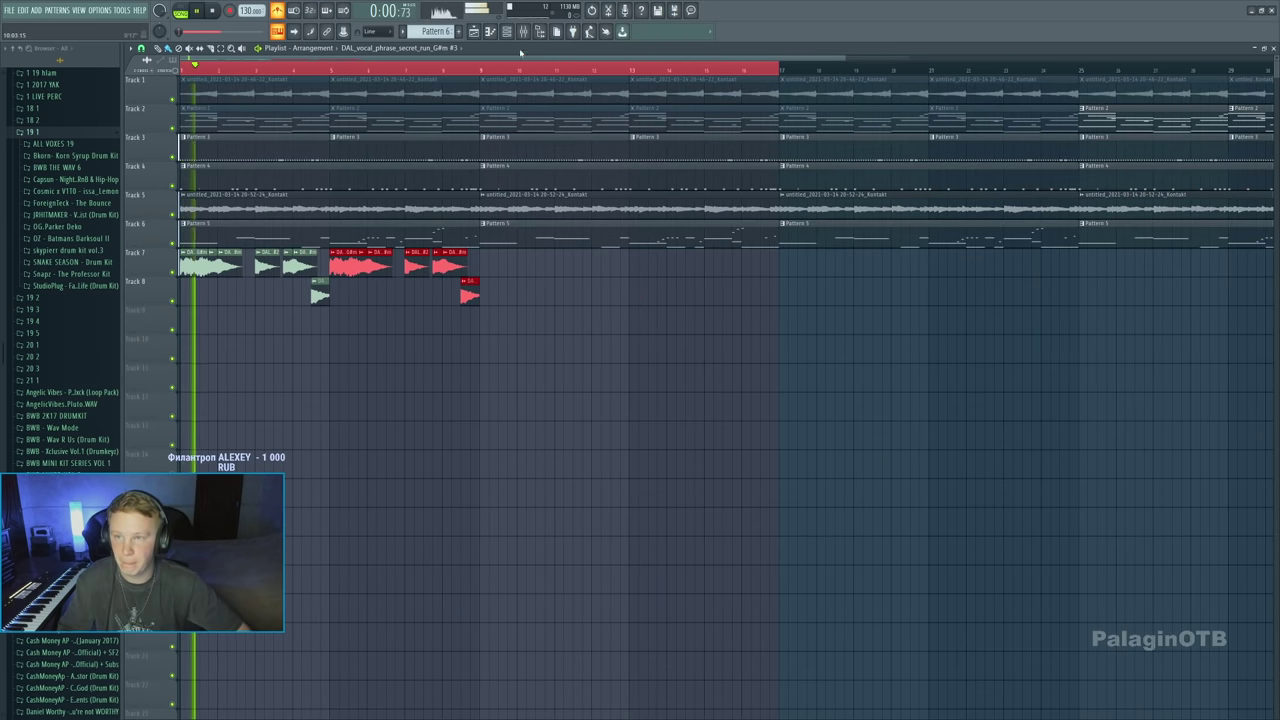
# Check the Fruity parametric EQ 2 curve on the vocal's mixer insert while the arrangement plays
pyautogui.press('F9')
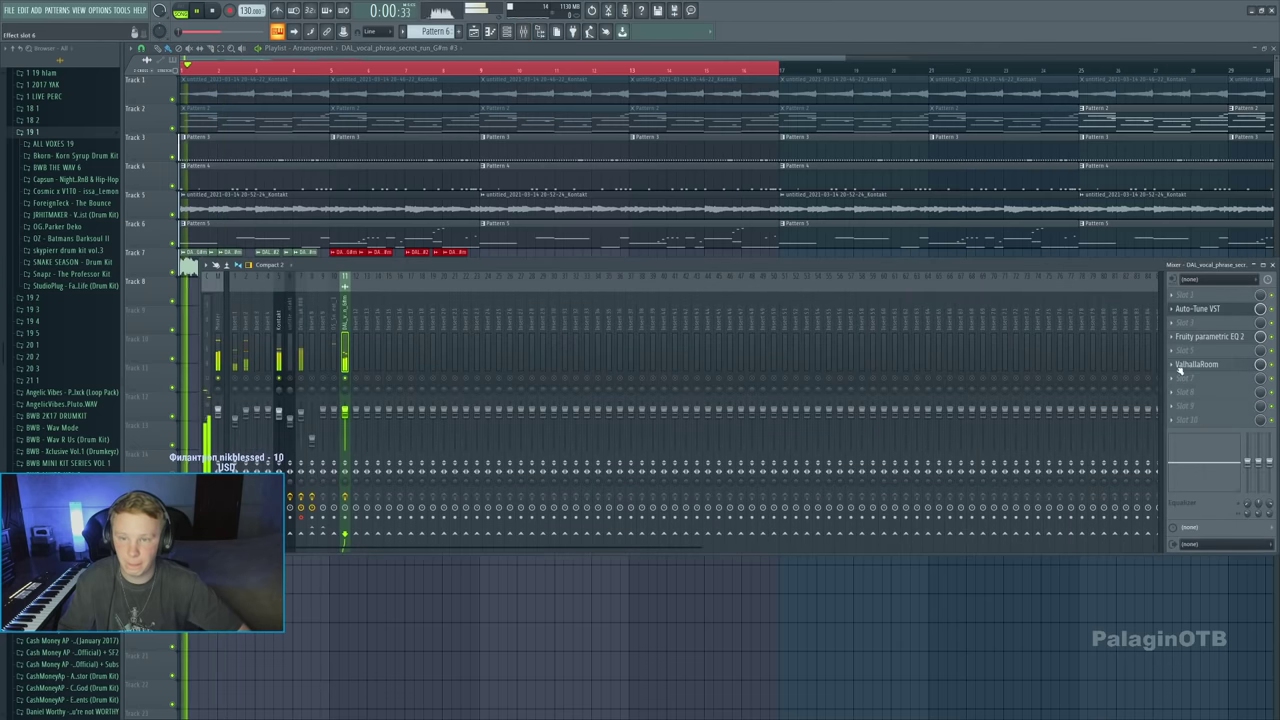
pyautogui.click(1209, 336)
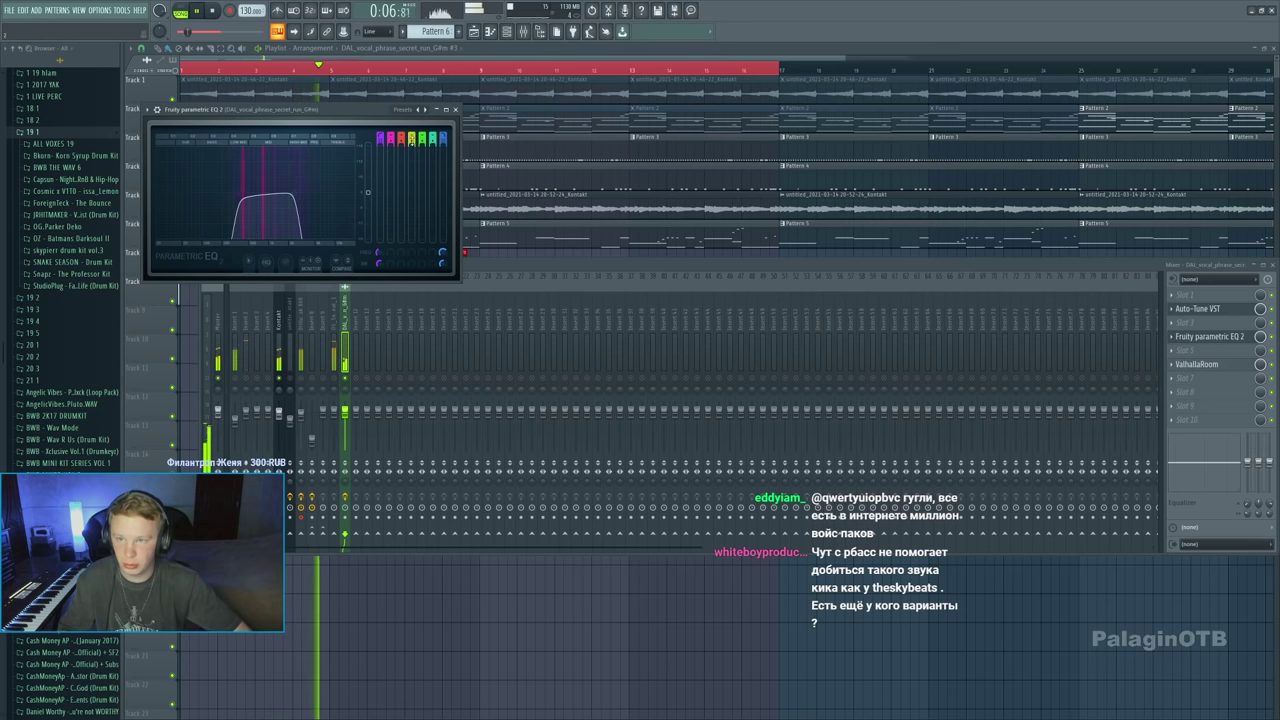
pyautogui.click(455, 109)
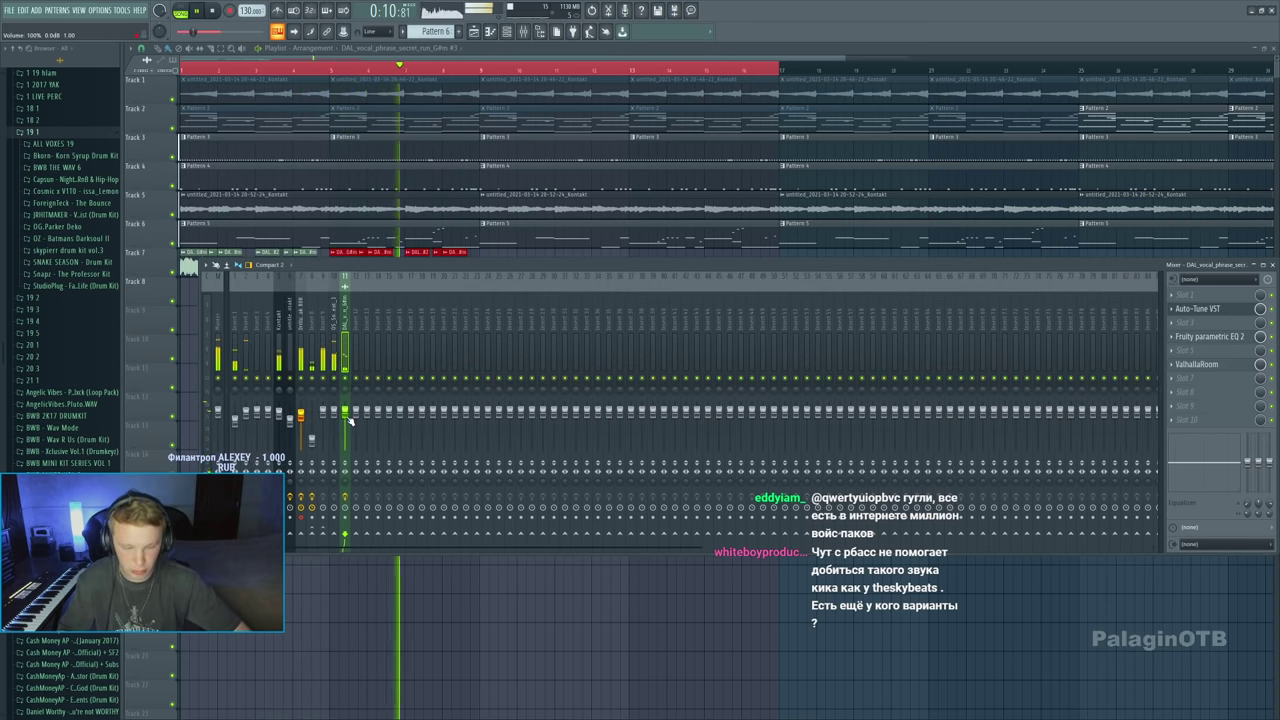
pyautogui.press('F9')
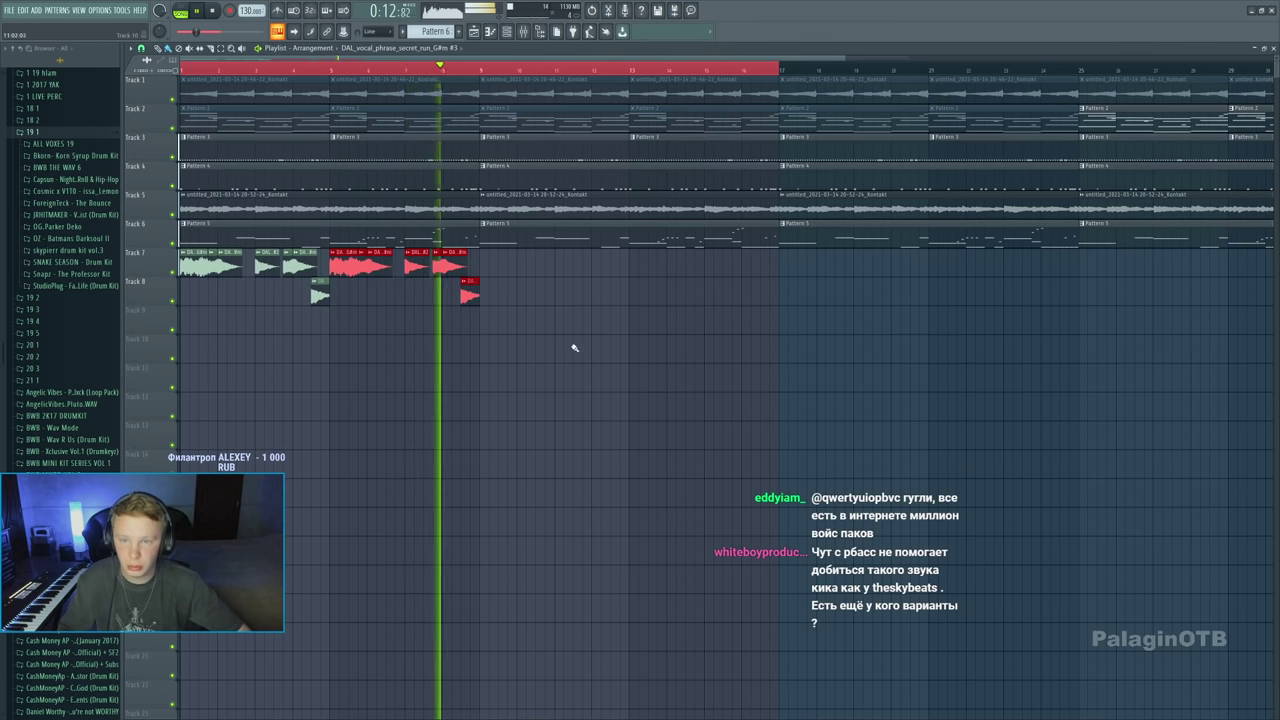
pyautogui.scroll(-2, 534, 357)
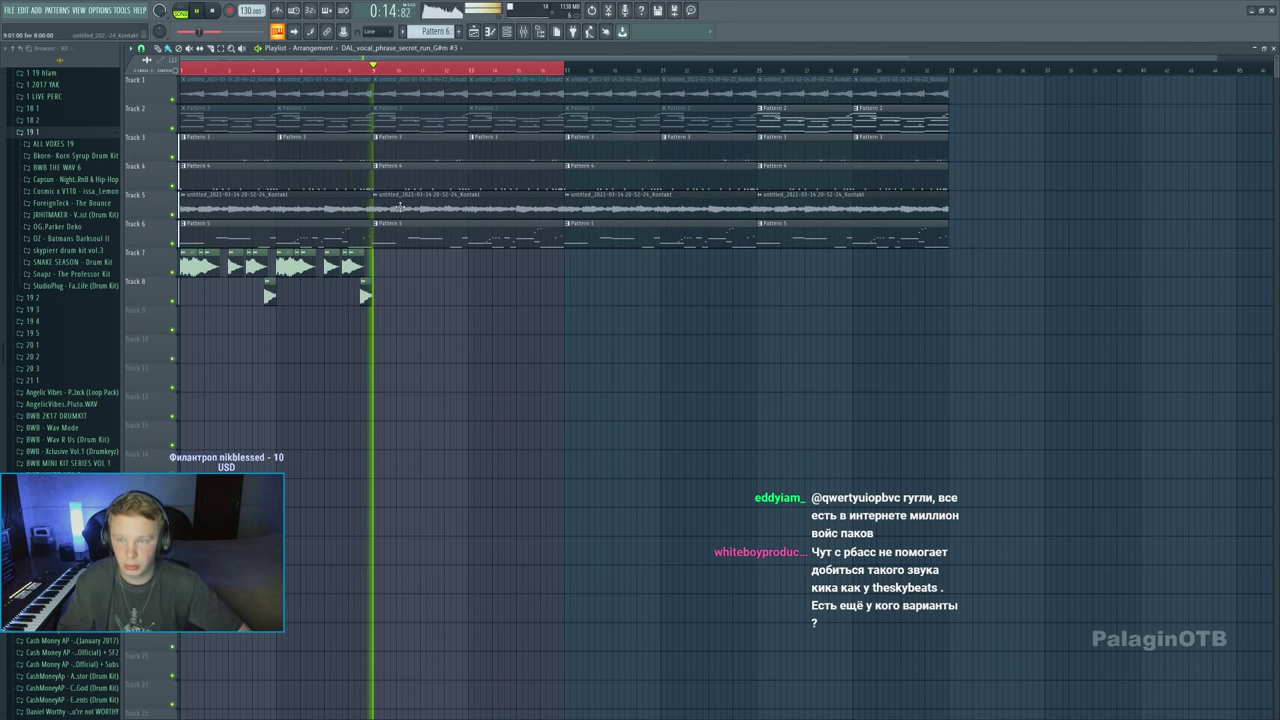
# Solo Tracks 1 and 5 and open the audio settings of the first reversed clip on Track 1
pyautogui.press('space')
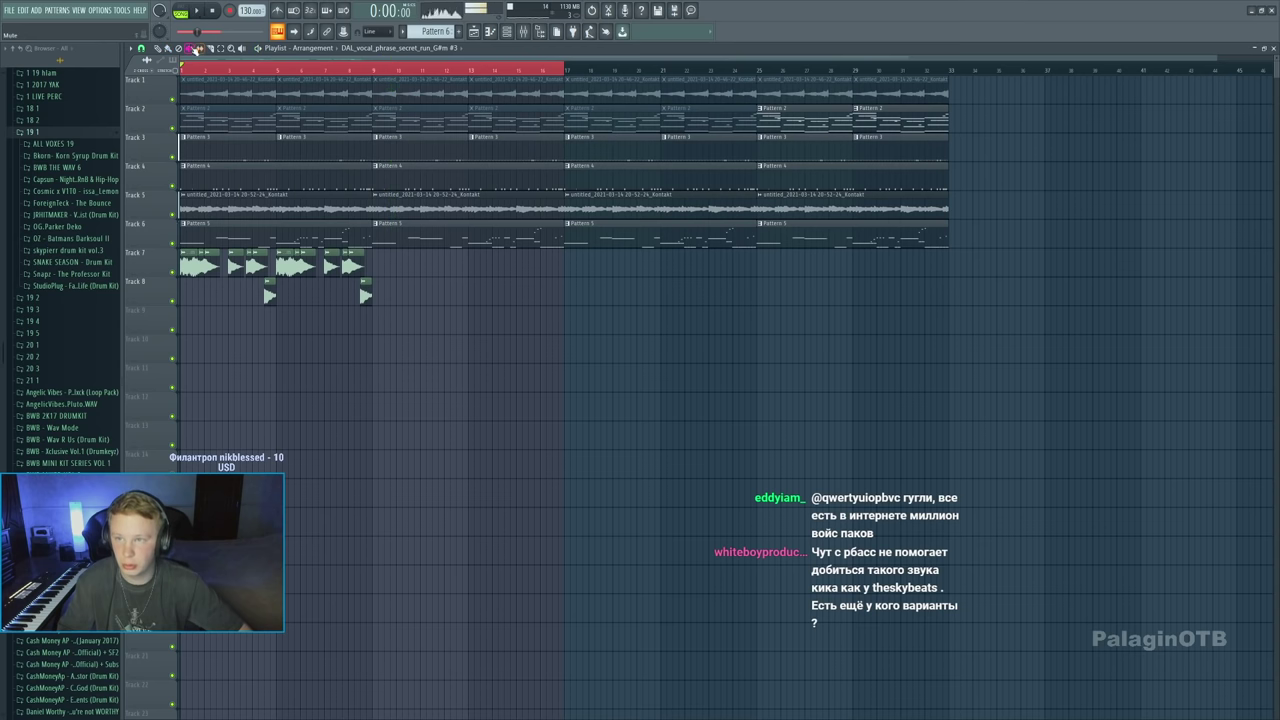
pyautogui.click(200, 92)
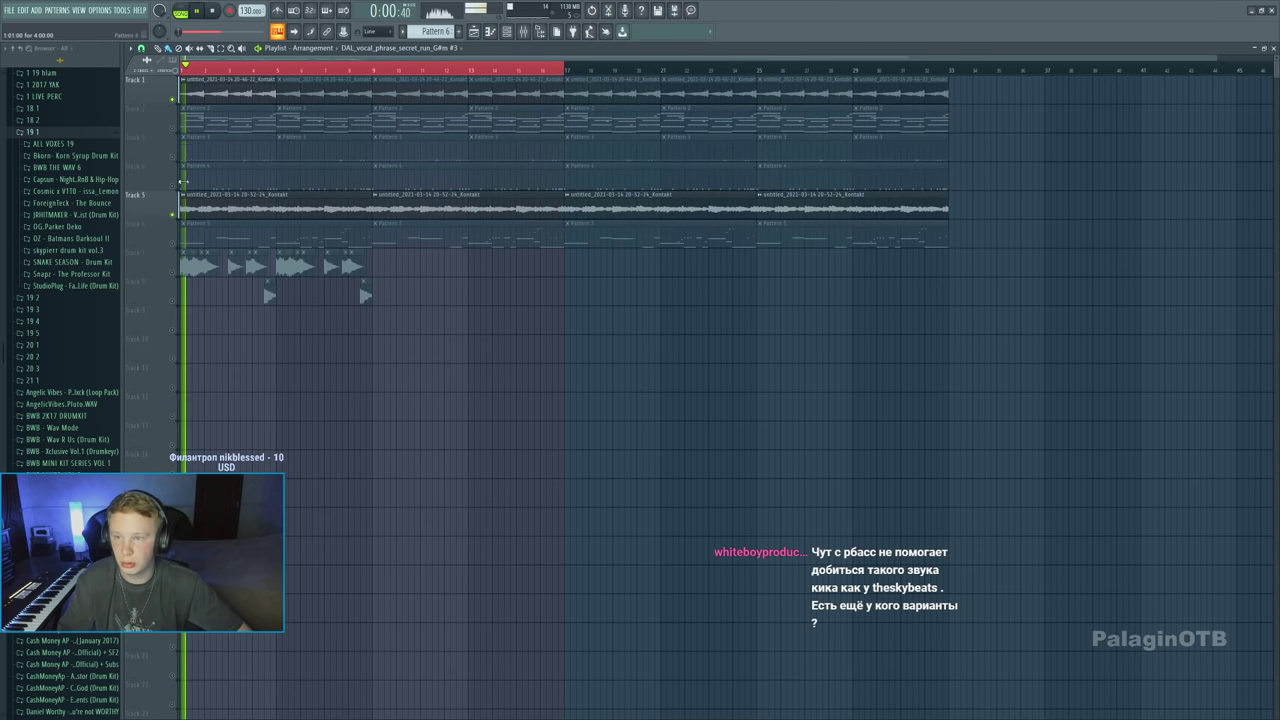
pyautogui.doubleClick(200, 92)
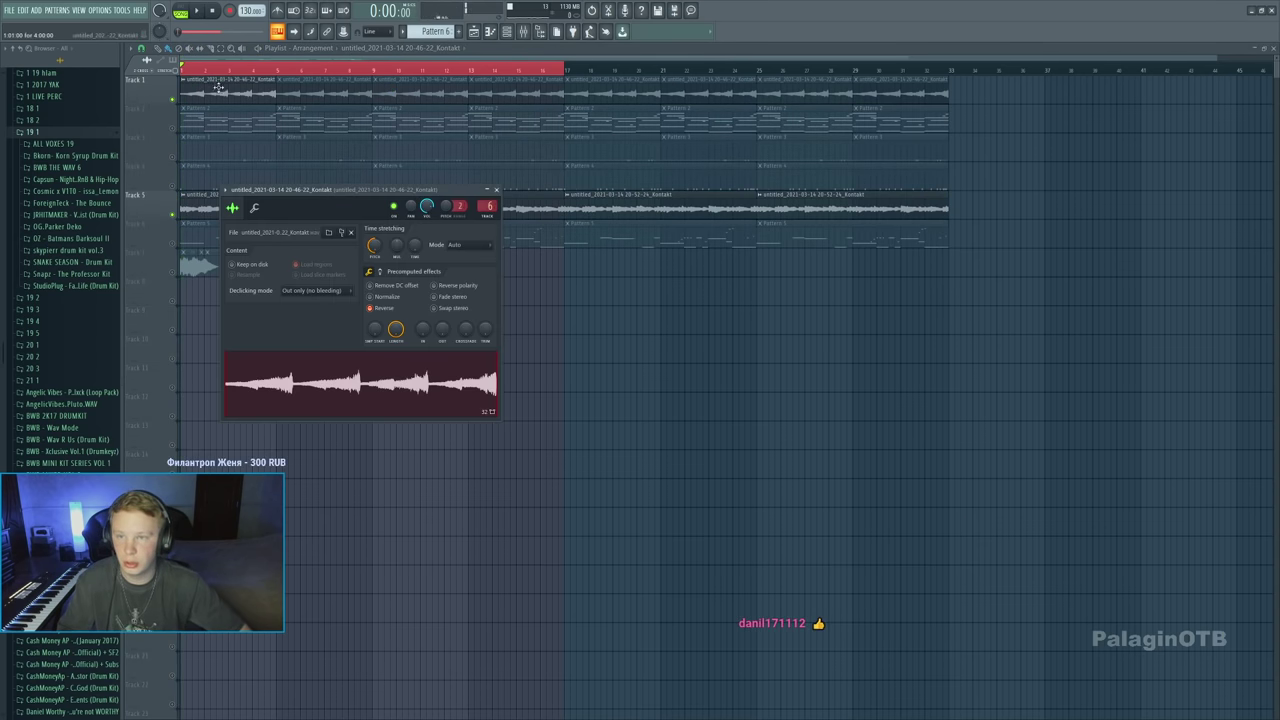
# Delete all Track 1 clips from bar 5 onward, keeping only the first four-bar reversed clip
pyautogui.click(251, 91)
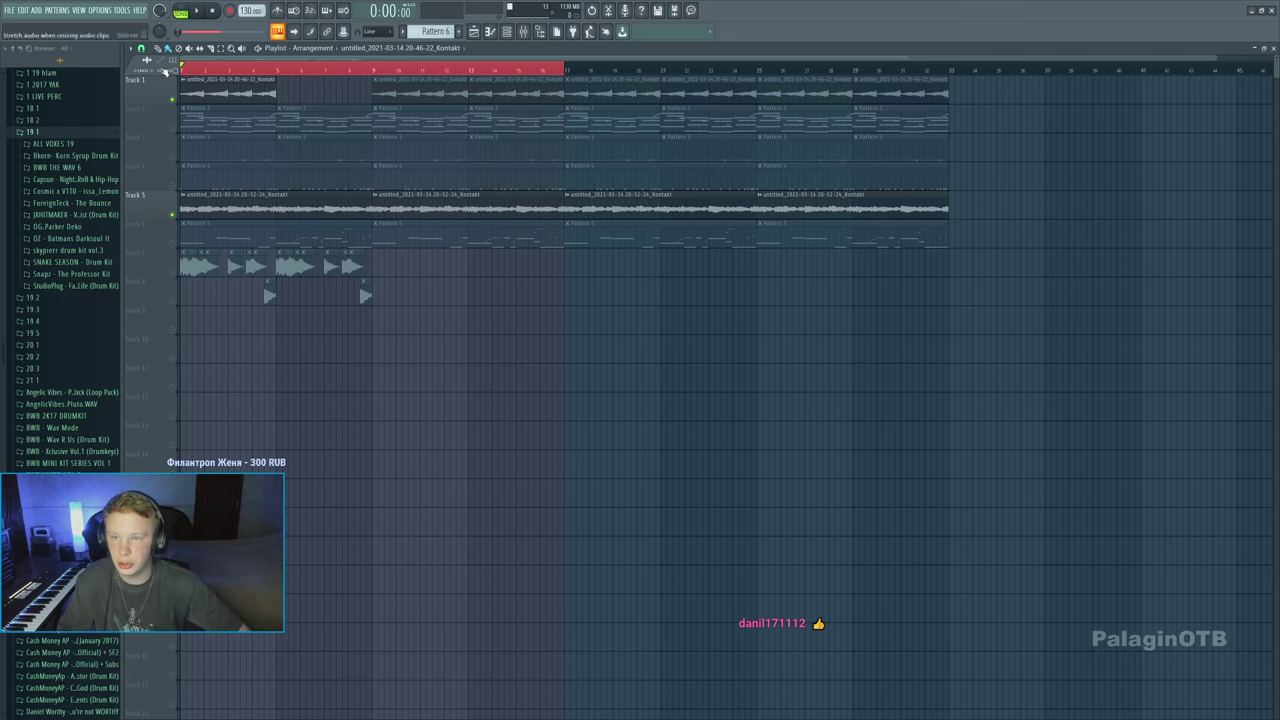
pyautogui.scroll(5, 178, 78)
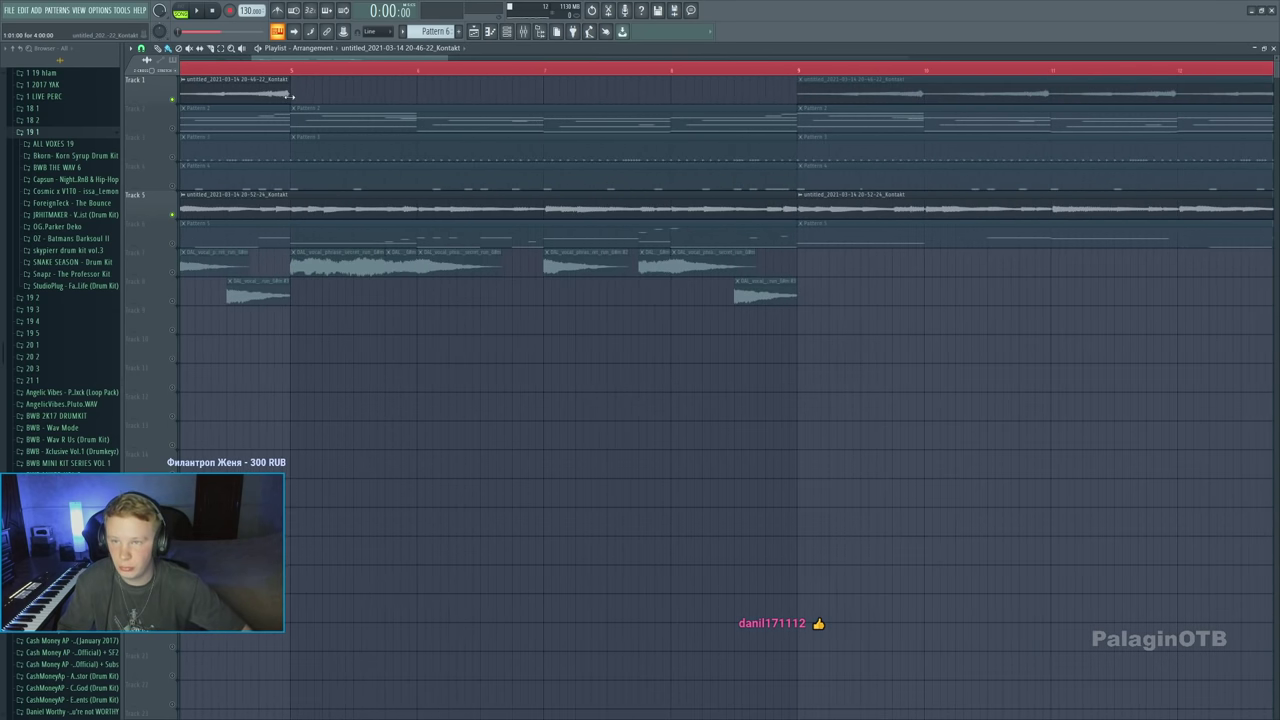
pyautogui.scroll(-5, 308, 96)
pyautogui.doubleClick(339, 190)
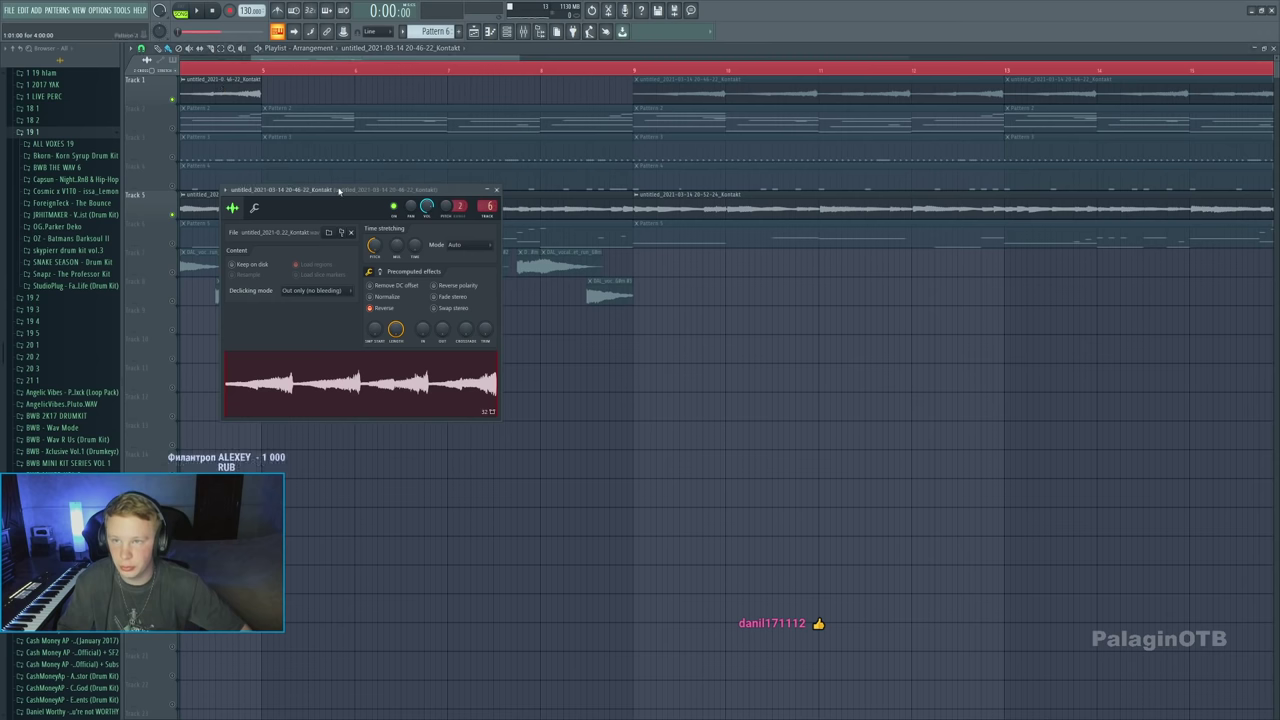
pyautogui.click(489, 188)
pyautogui.scroll(-4, 281, 220)
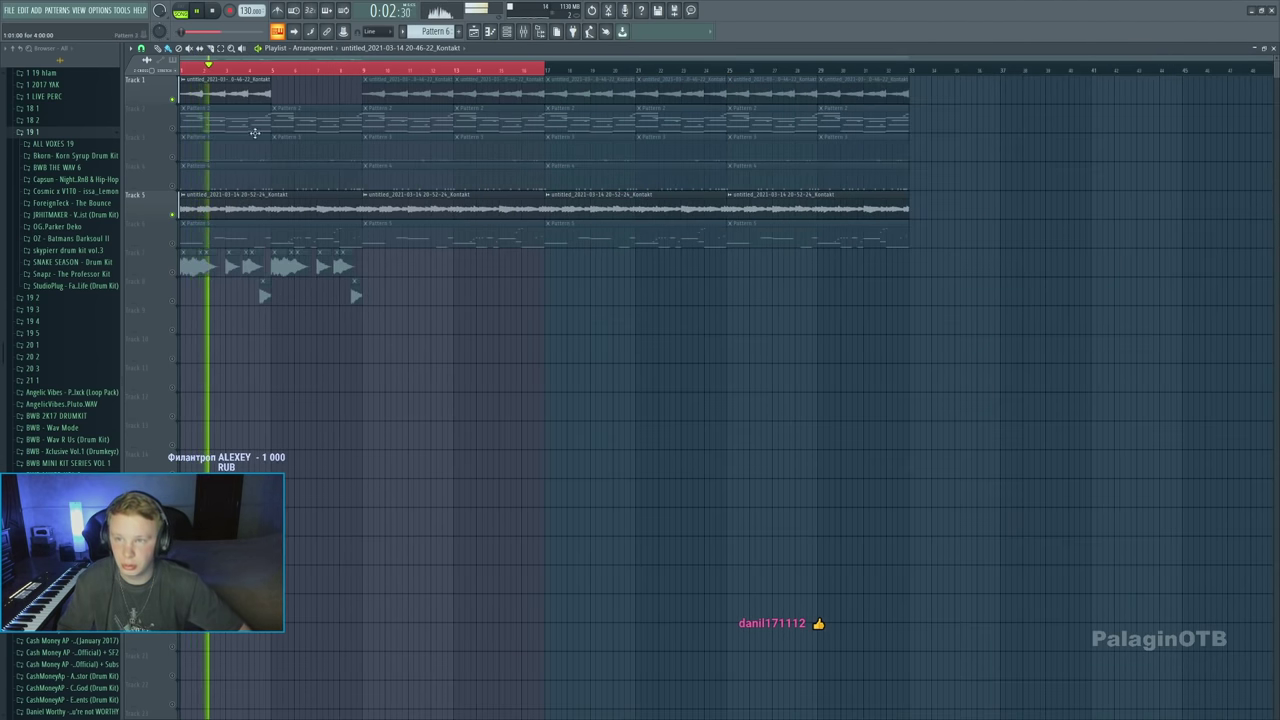
pyautogui.moveTo(360, 92); pyautogui.dragTo(909, 80)
# Render bars 1 to 4 of the soloed Track 1 clip through its armed mixer track into a new audio clip
pyautogui.press('space')
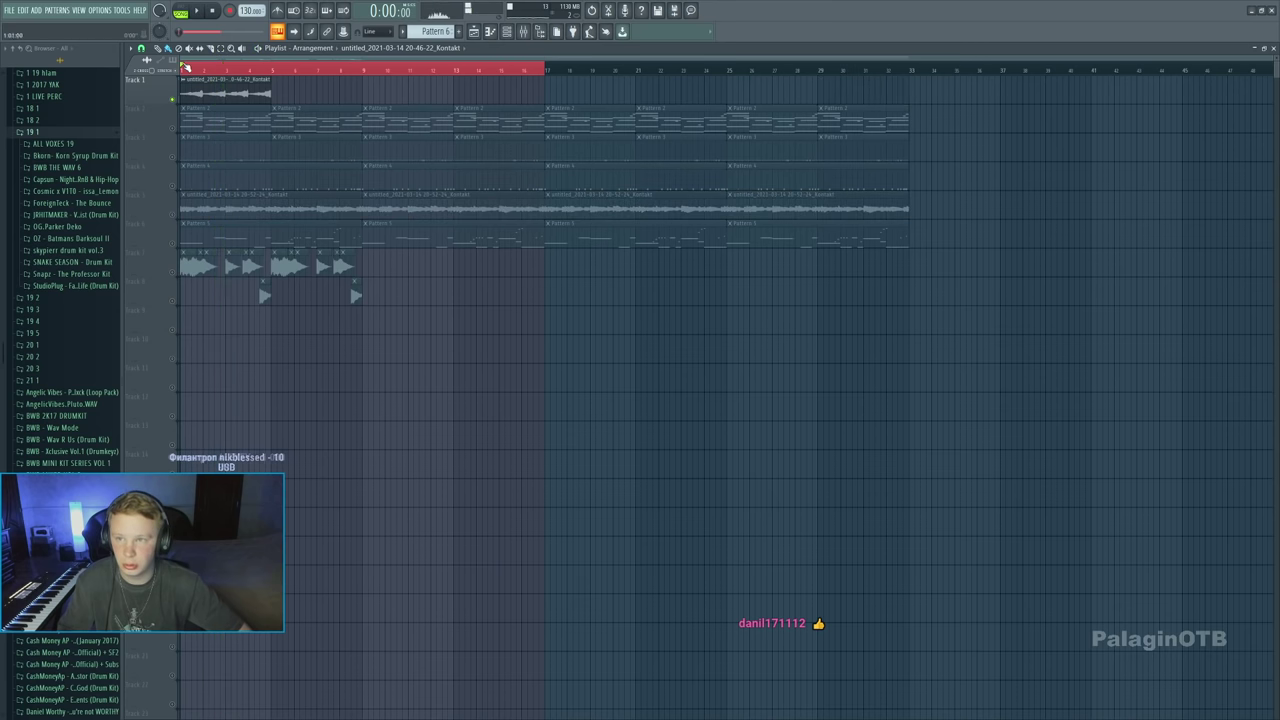
pyautogui.moveTo(185, 67); pyautogui.dragTo(268, 79)
pyautogui.press('F9')
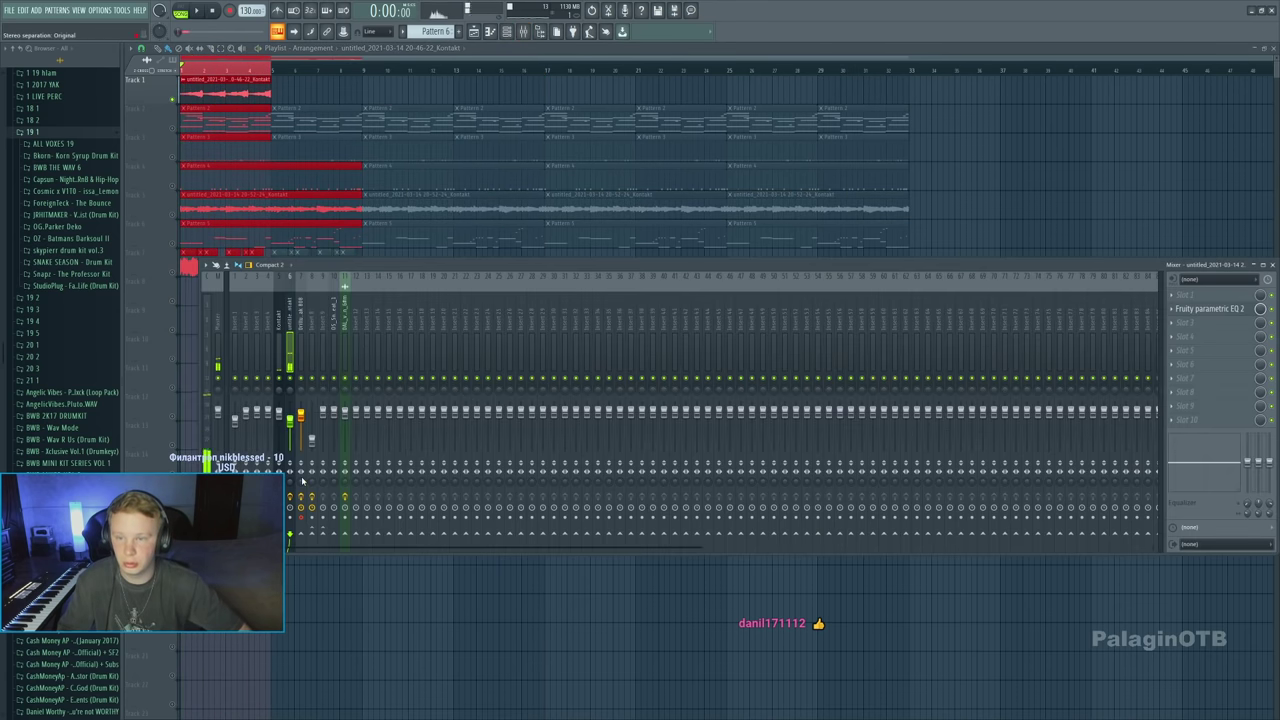
pyautogui.click(294, 521)
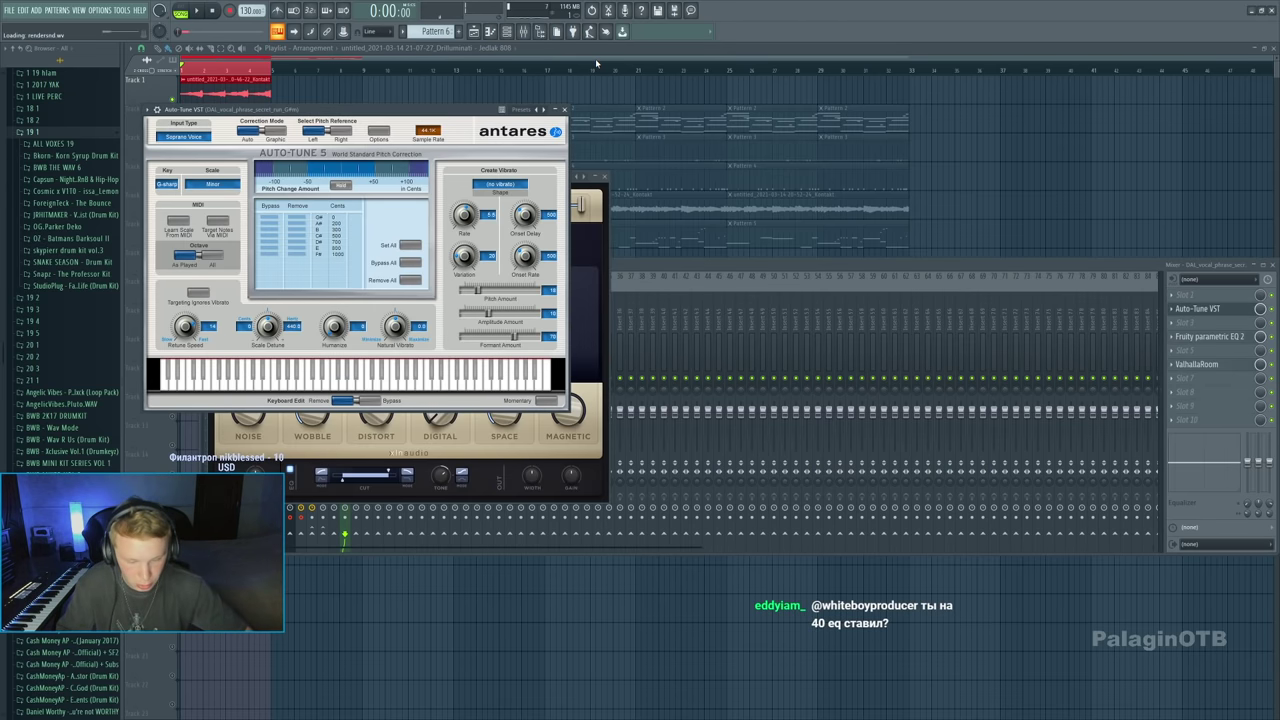
pyautogui.click(662, 62)
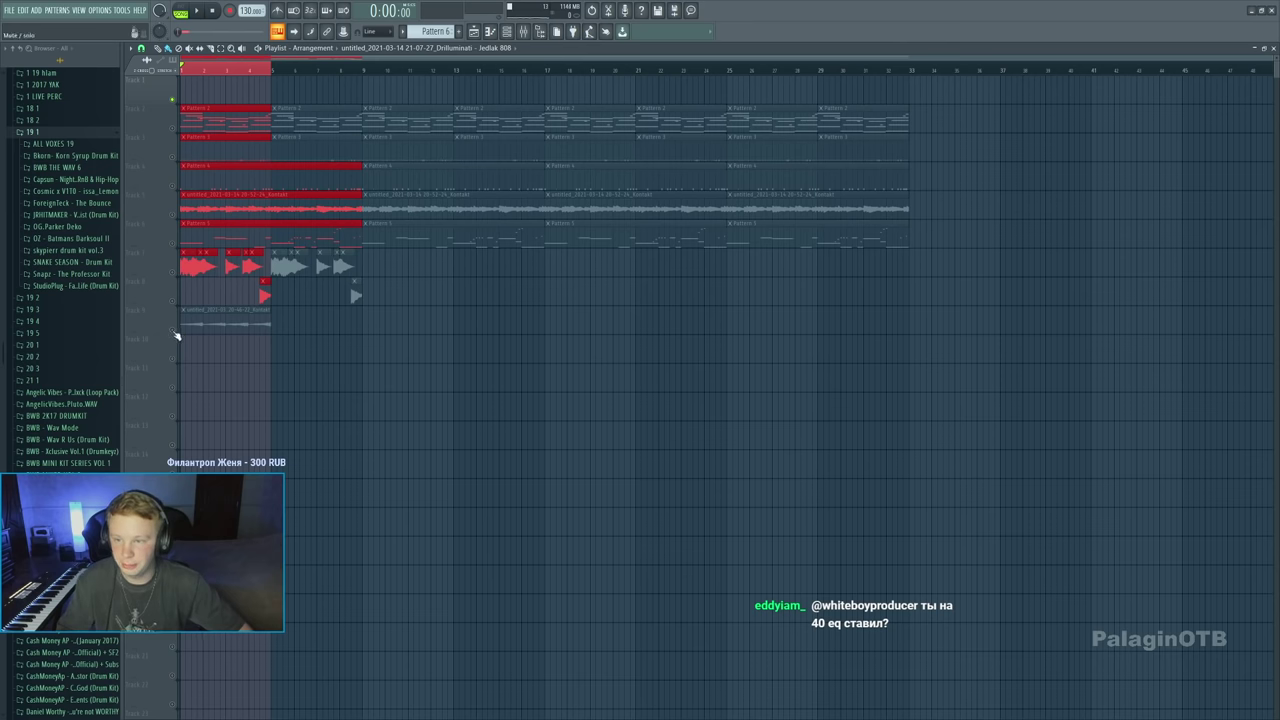
# Place a second copy of the rendered clip on Track 9 at bar 5 and audition it with the soloed tracks
pyautogui.doubleClick(230, 318)
pyautogui.press('space')
pyautogui.press('Escape')
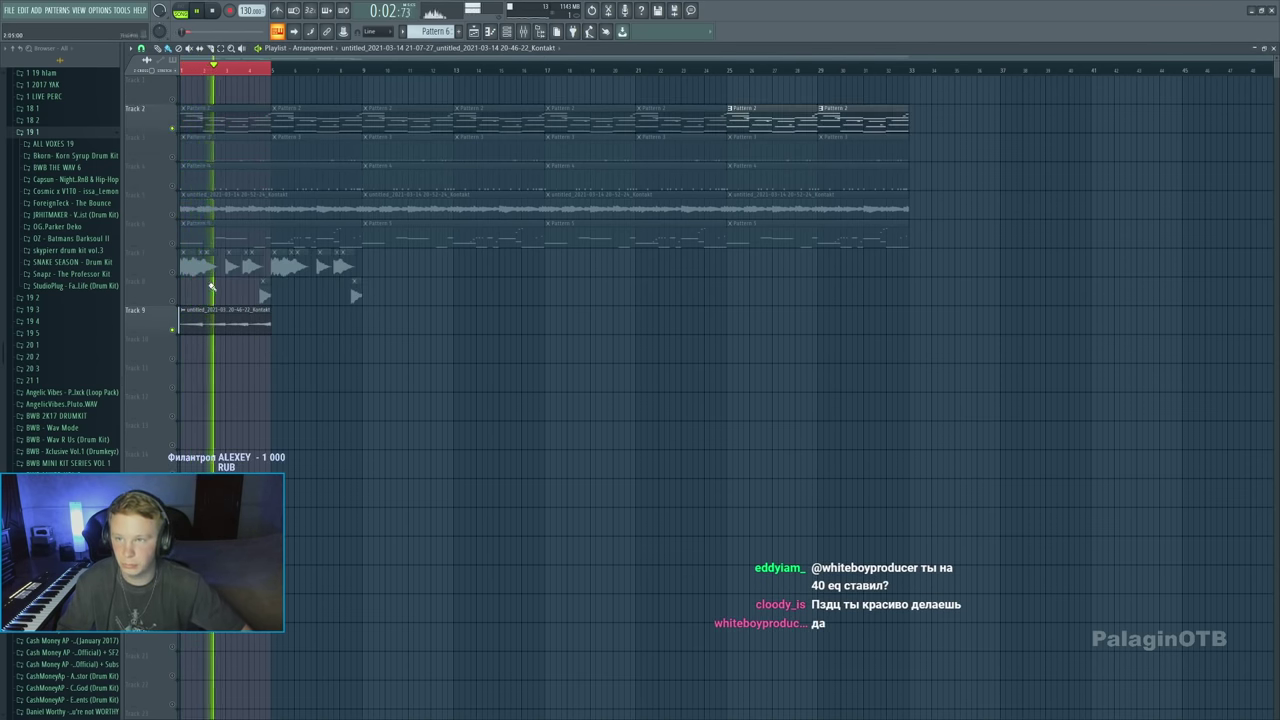
pyautogui.click(332, 325)
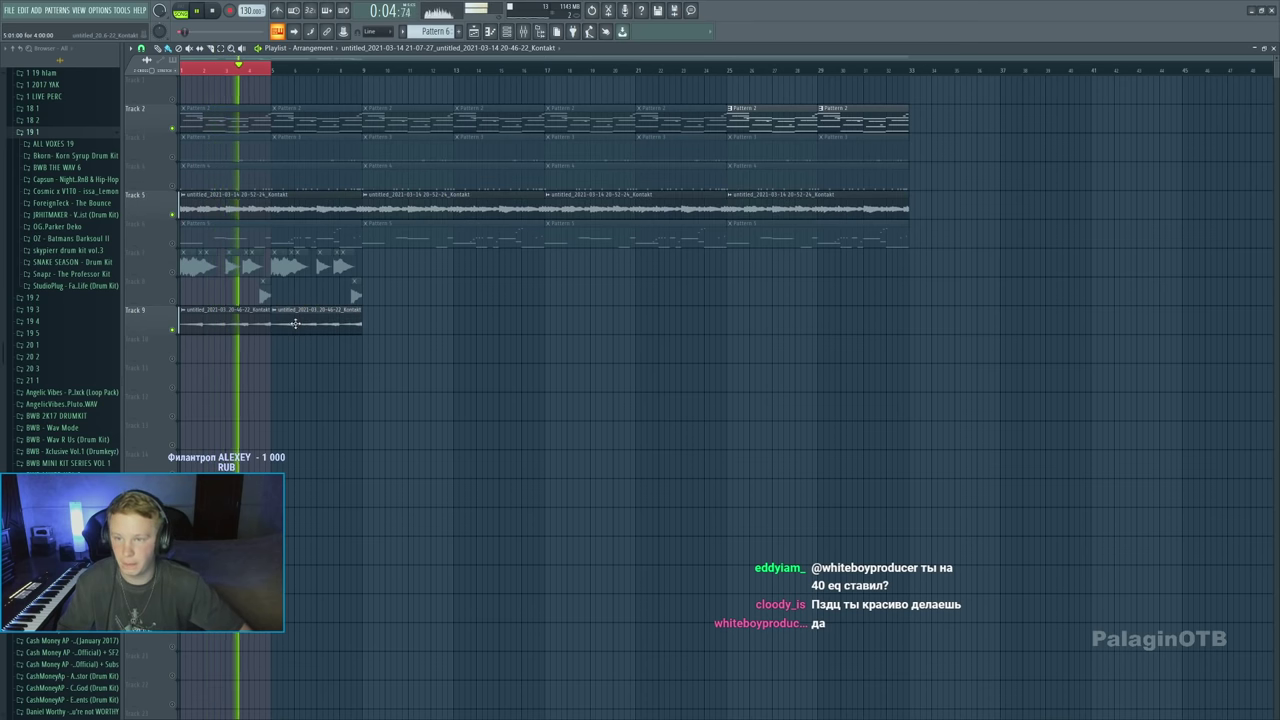
pyautogui.scroll(3, 332, 325)
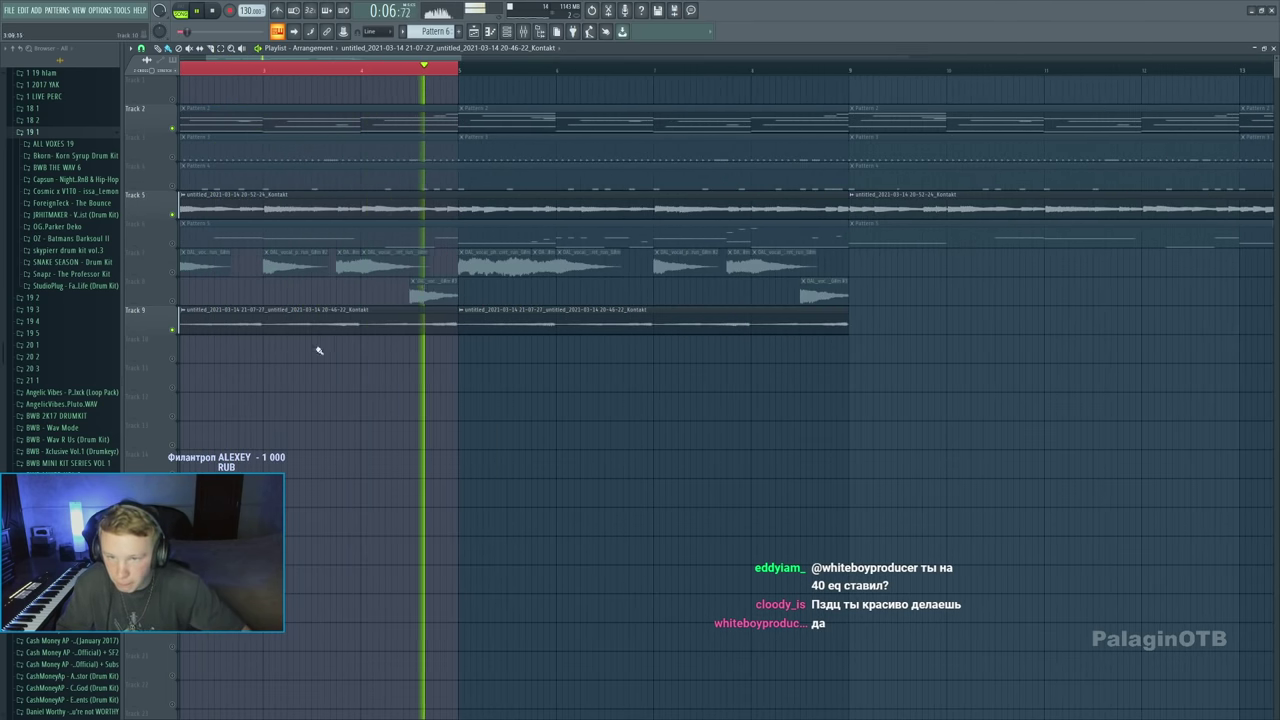
pyautogui.scroll(2, 314, 355)
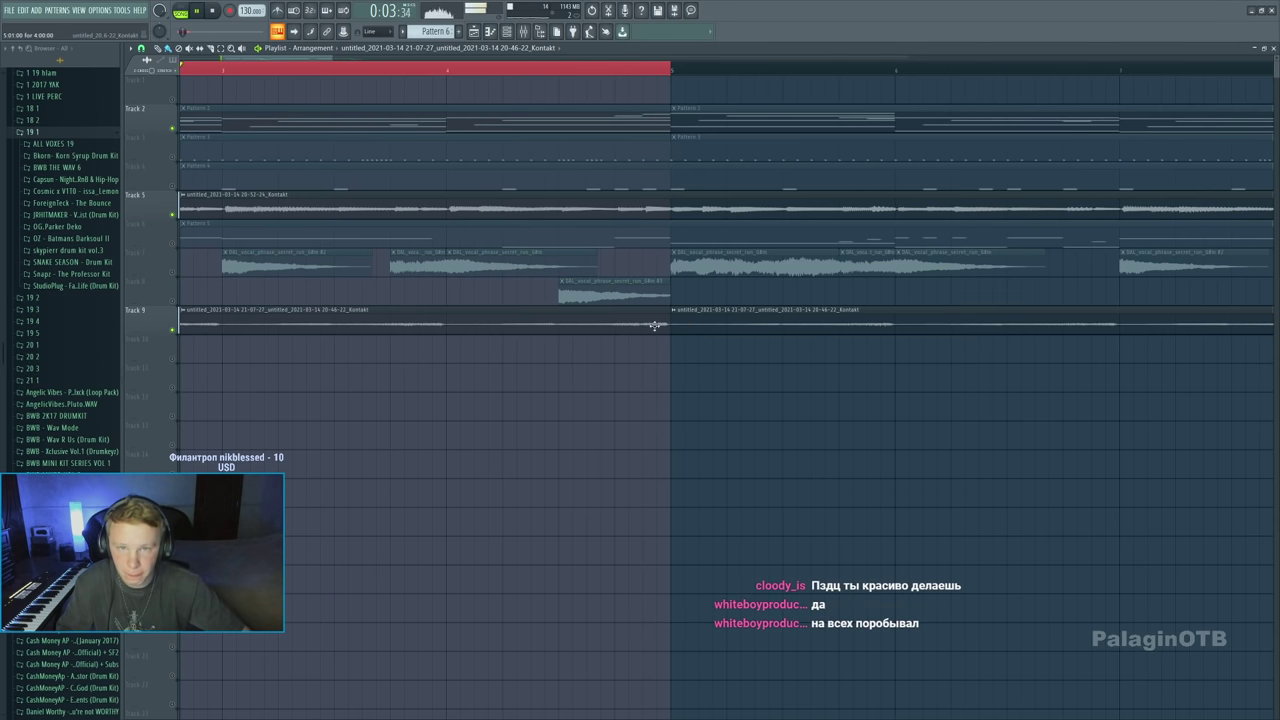
pyautogui.scroll(-5, 580, 346)
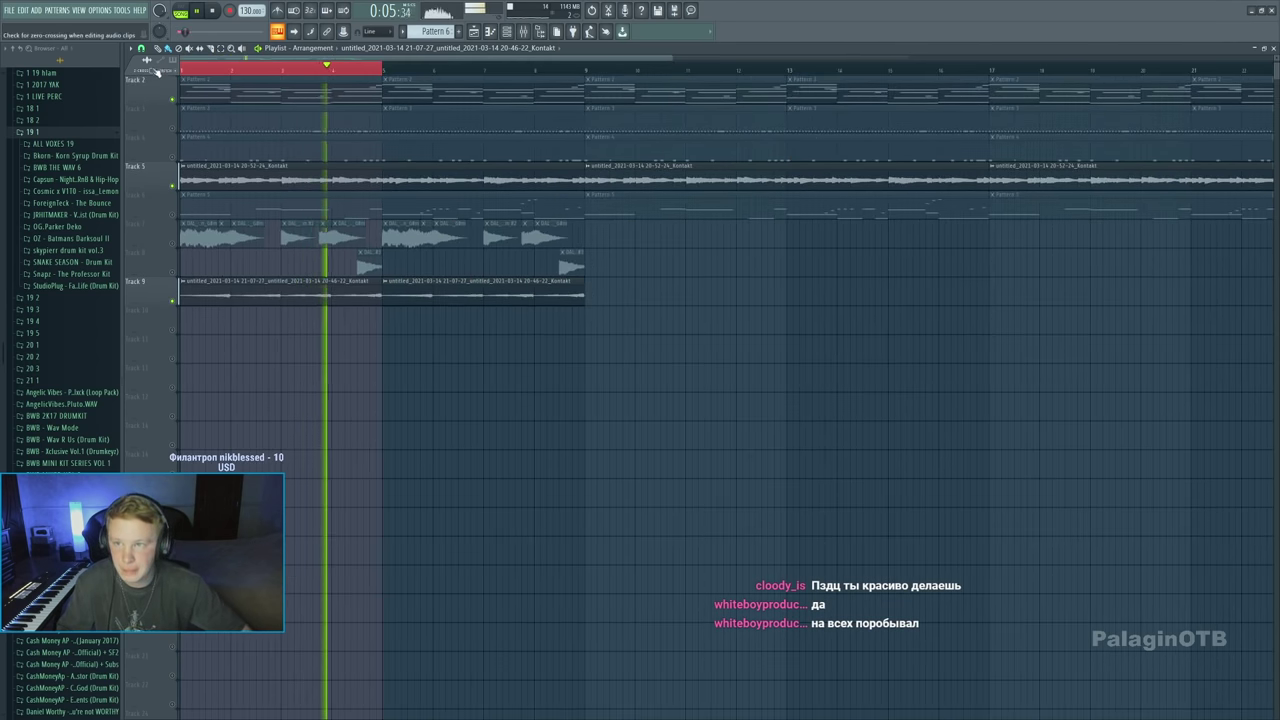
pyautogui.scroll(1, 277, 257)
pyautogui.press('space')
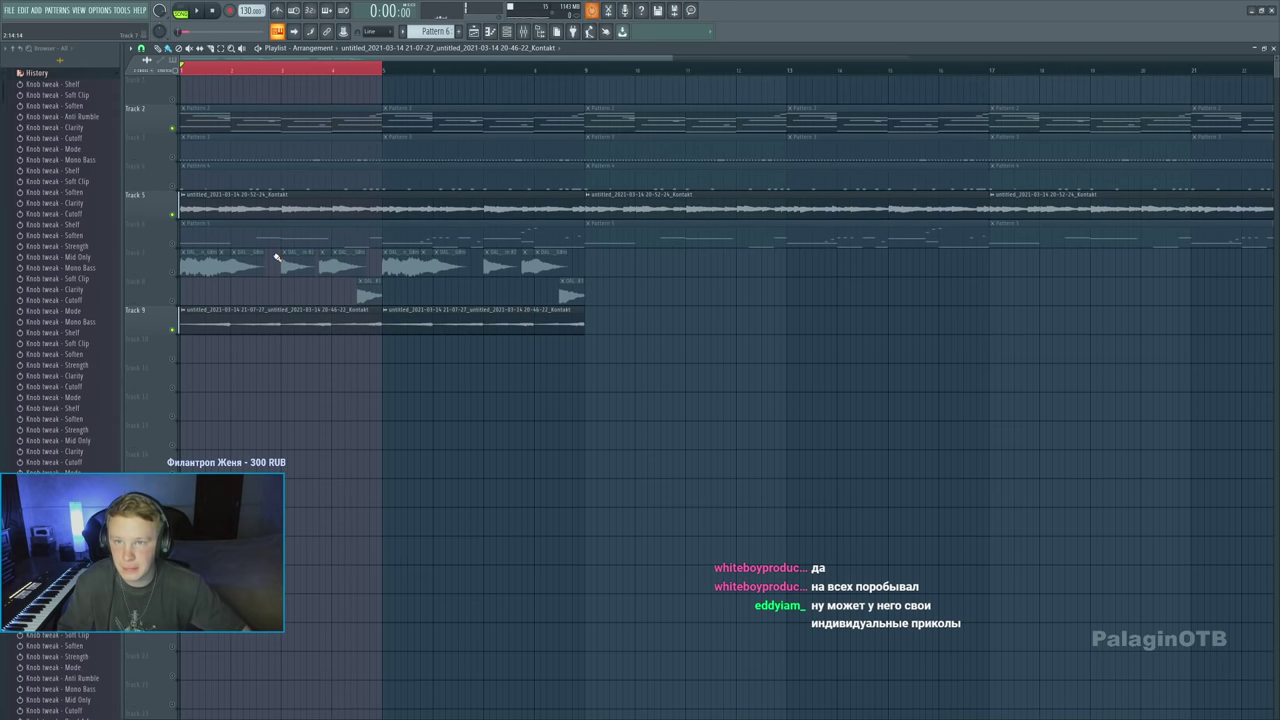
# Undo the recent playlist edits, including the Track 9 copy and the removal of the original Track 1 clip
pyautogui.hotkey('ctrl', 'alt', 'z')
pyautogui.hotkey('ctrl', 'alt', 'z')
pyautogui.hotkey('ctrl', 'alt', 'z')
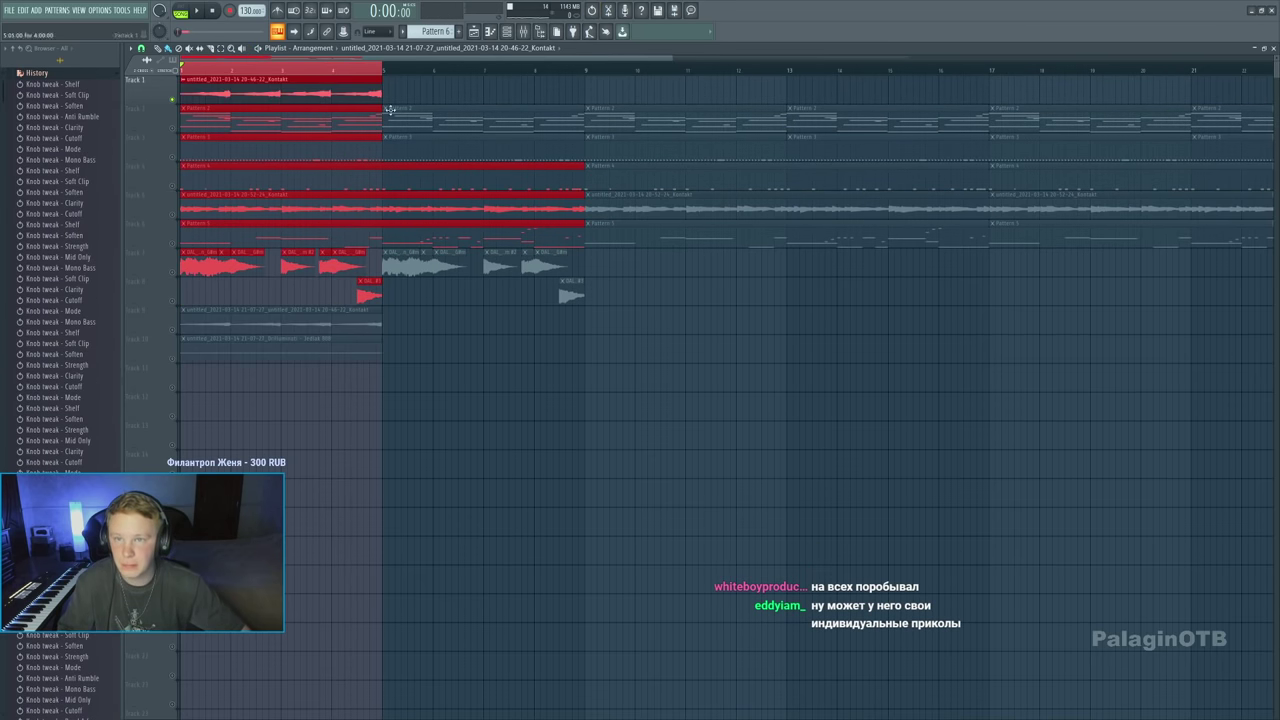
# Check the original reversed clip's time-stretching settings against the rendered clip, and undo the latest Track 1 changes
pyautogui.doubleClick(409, 254)
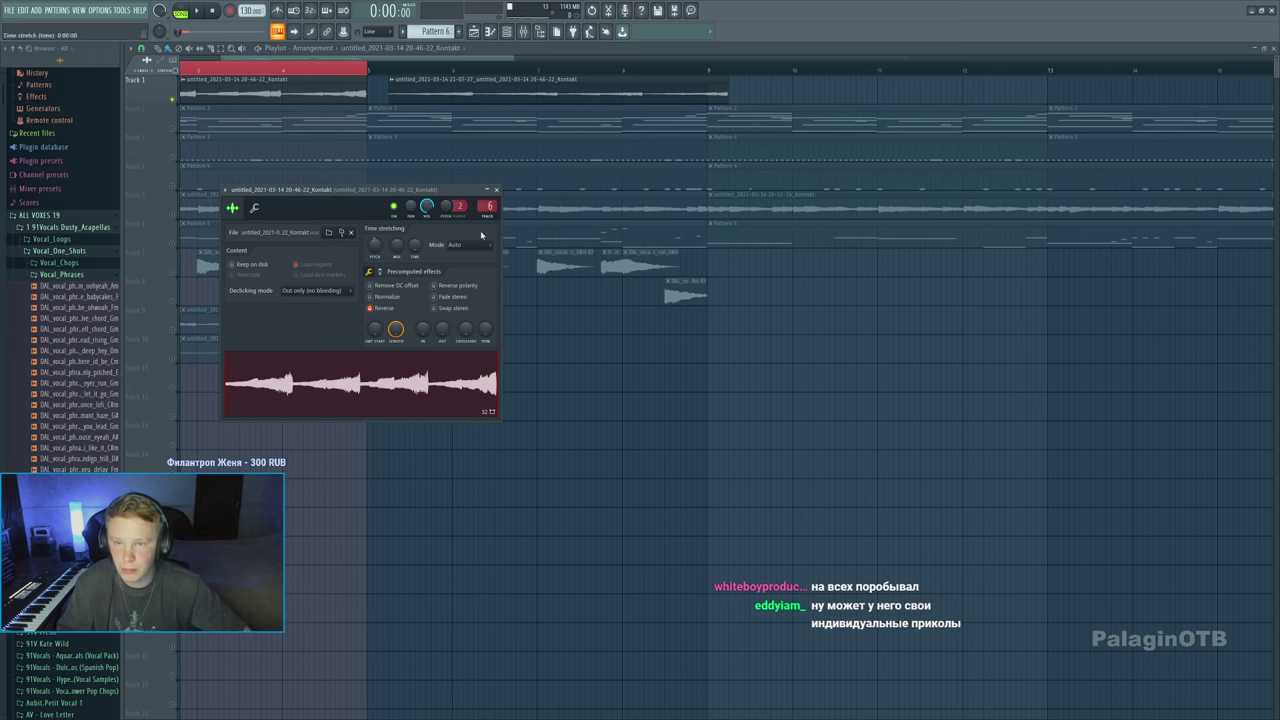
pyautogui.hotkey('ctrl', 'alt', 'z')
pyautogui.hotkey('ctrl', 'alt', 'z')
pyautogui.hotkey('ctrl', 'alt', 'z')
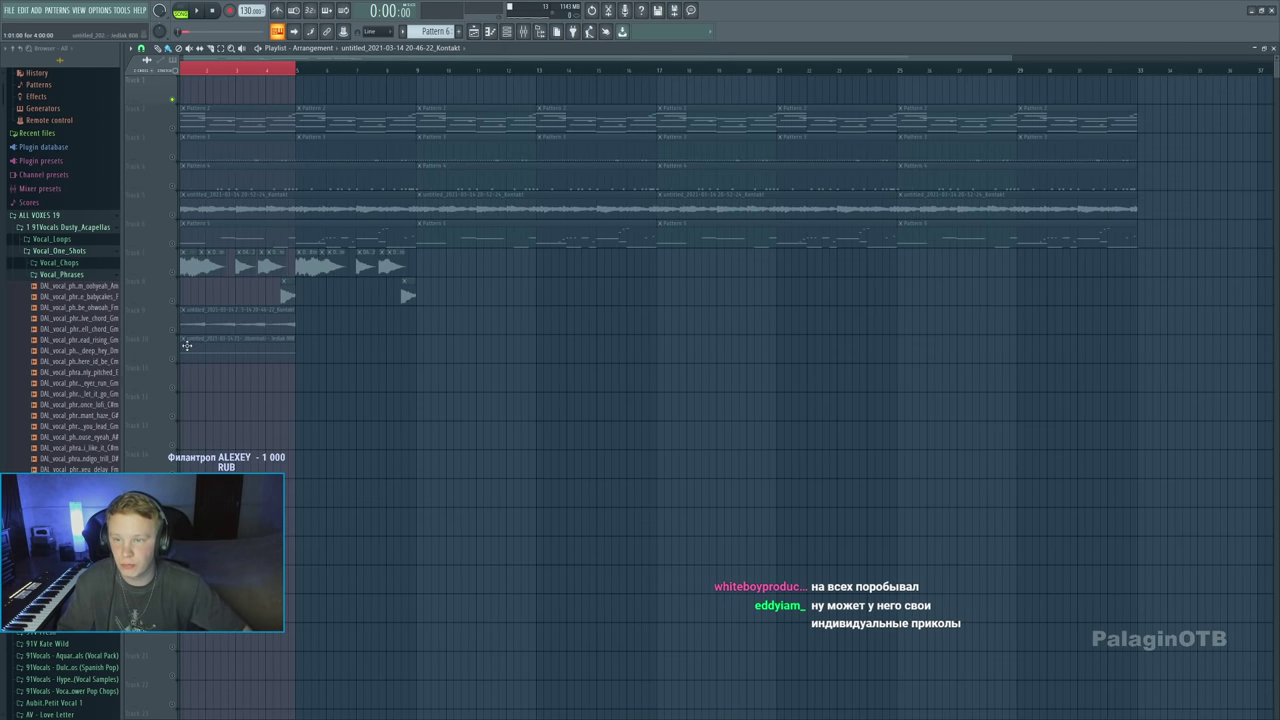
# Unsolo the playlist tracks and place copies of the rendered clip on Track 10 at bars 5 and 9 during playback
pyautogui.click(176, 335)
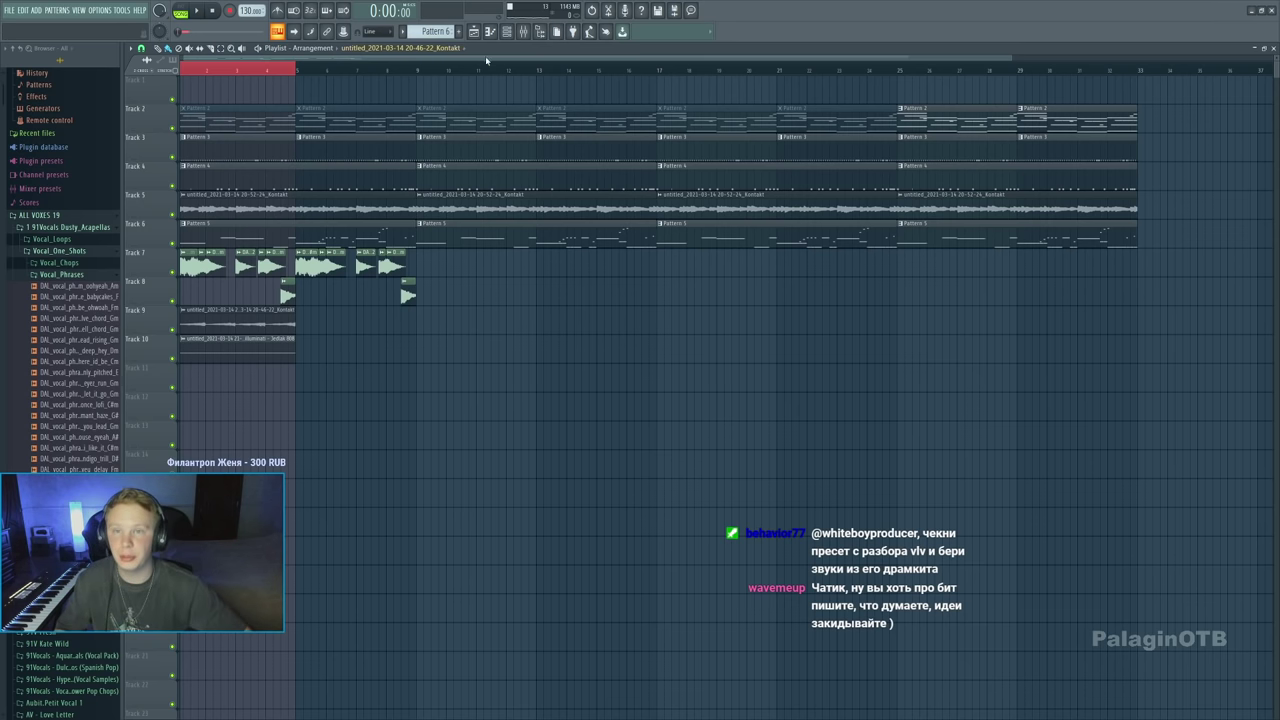
pyautogui.press('space')
pyautogui.scroll(-2, 486, 60)
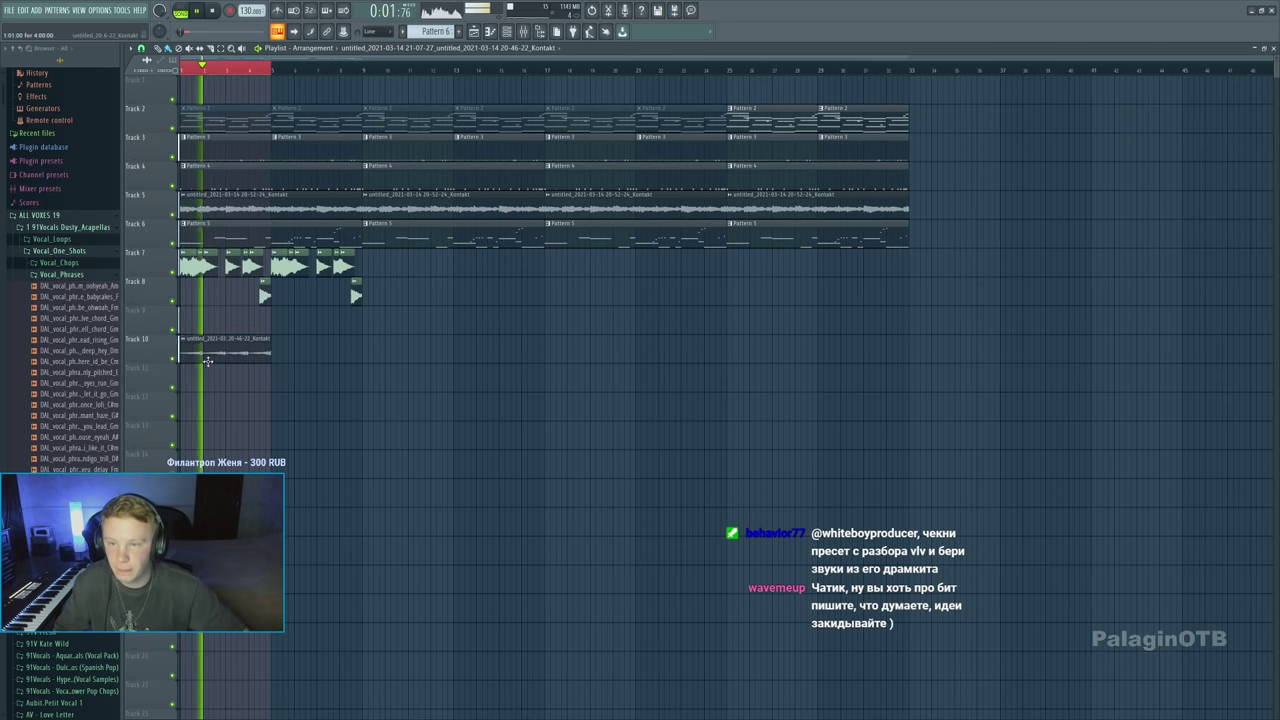
pyautogui.click(285, 345)
pyautogui.click(378, 344)
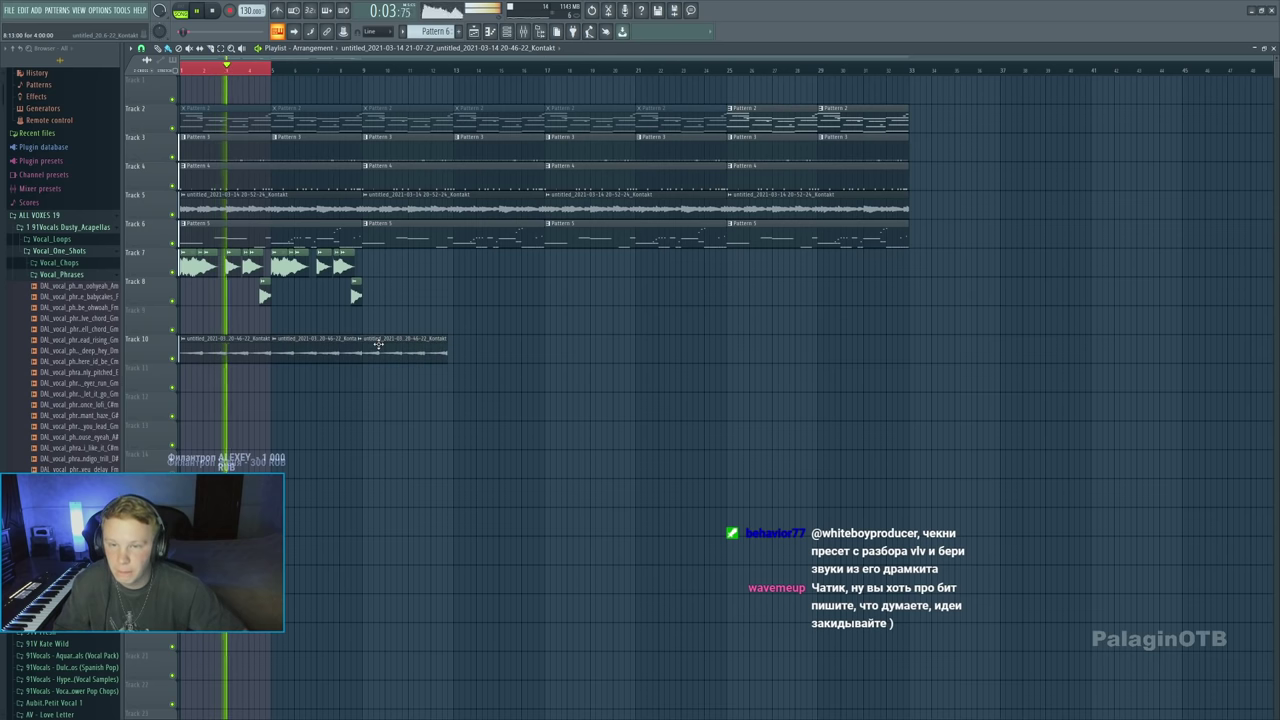
# Fill Track 10 with back-to-back copies of the rendered clip through the end of bar 32
pyautogui.doubleClick(378, 344)
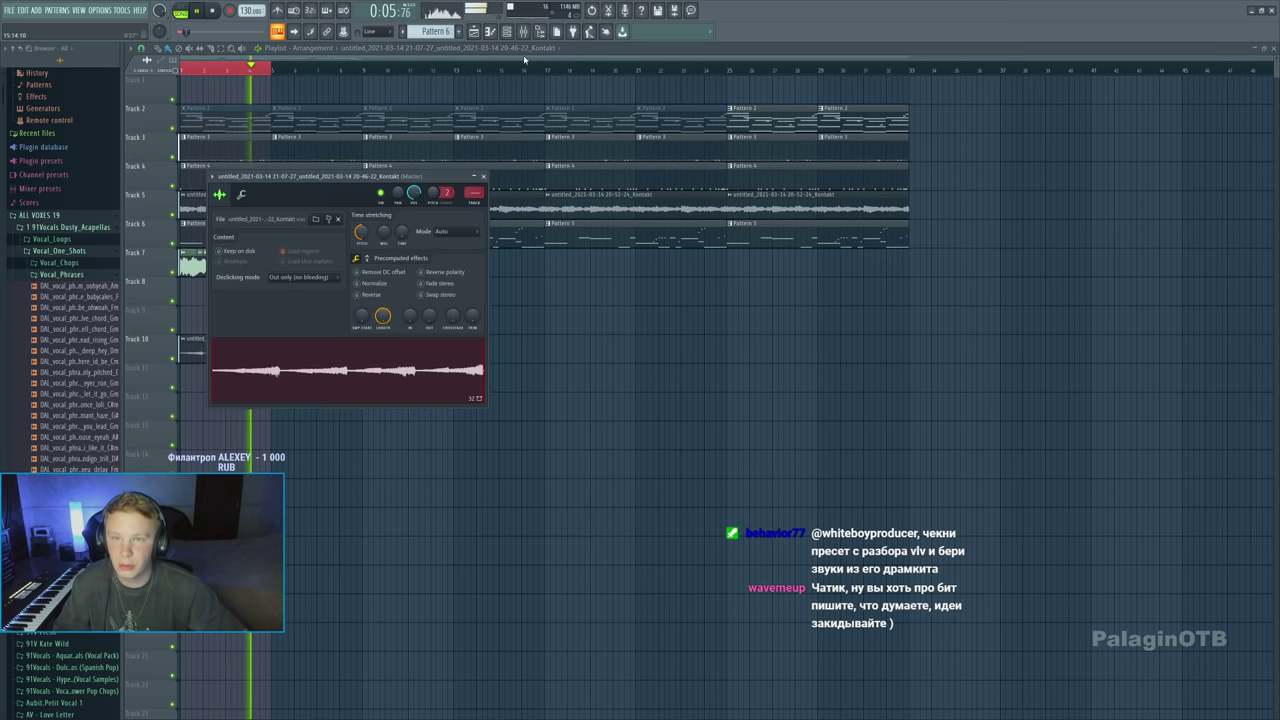
pyautogui.click(483, 176)
pyautogui.click(490, 353)
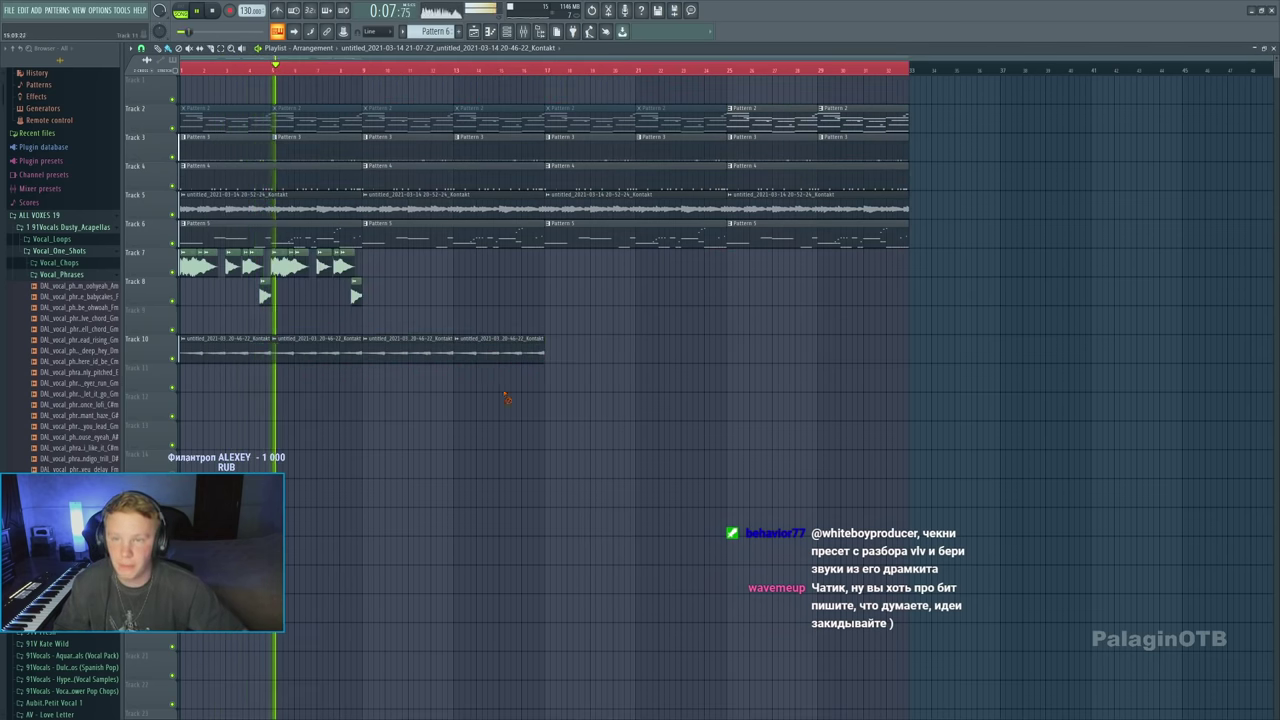
pyautogui.click(572, 344)
pyautogui.click(645, 344)
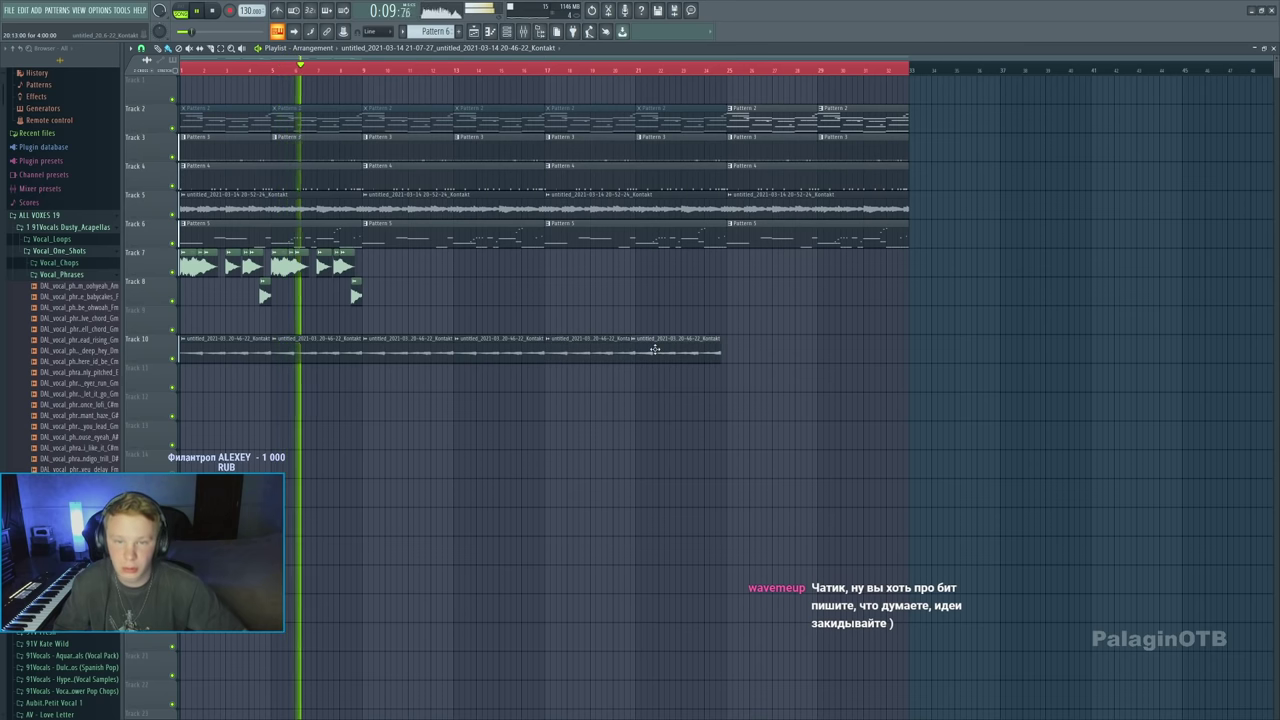
pyautogui.click(735, 344)
pyautogui.click(849, 349)
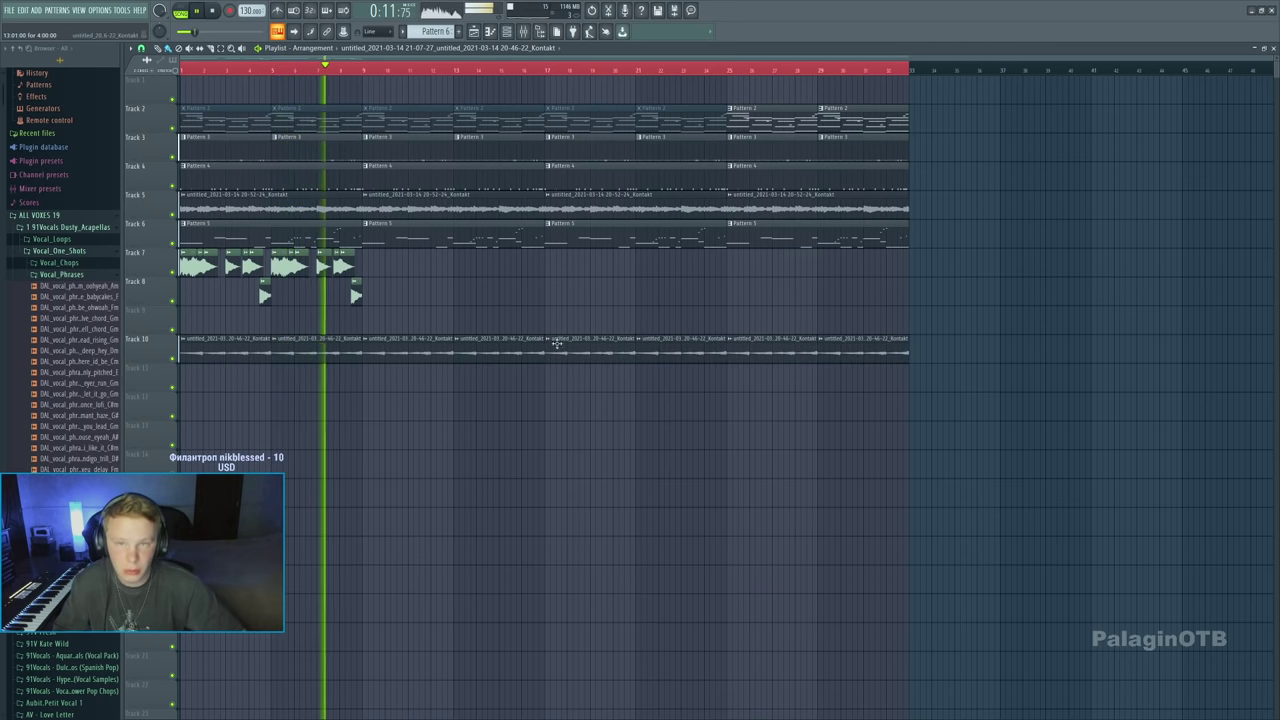
# Route the rendered clip to mixer track 12 and add Fruity Parametric EQ 2 to that track
pyautogui.click(826, 338)
pyautogui.press('F9')
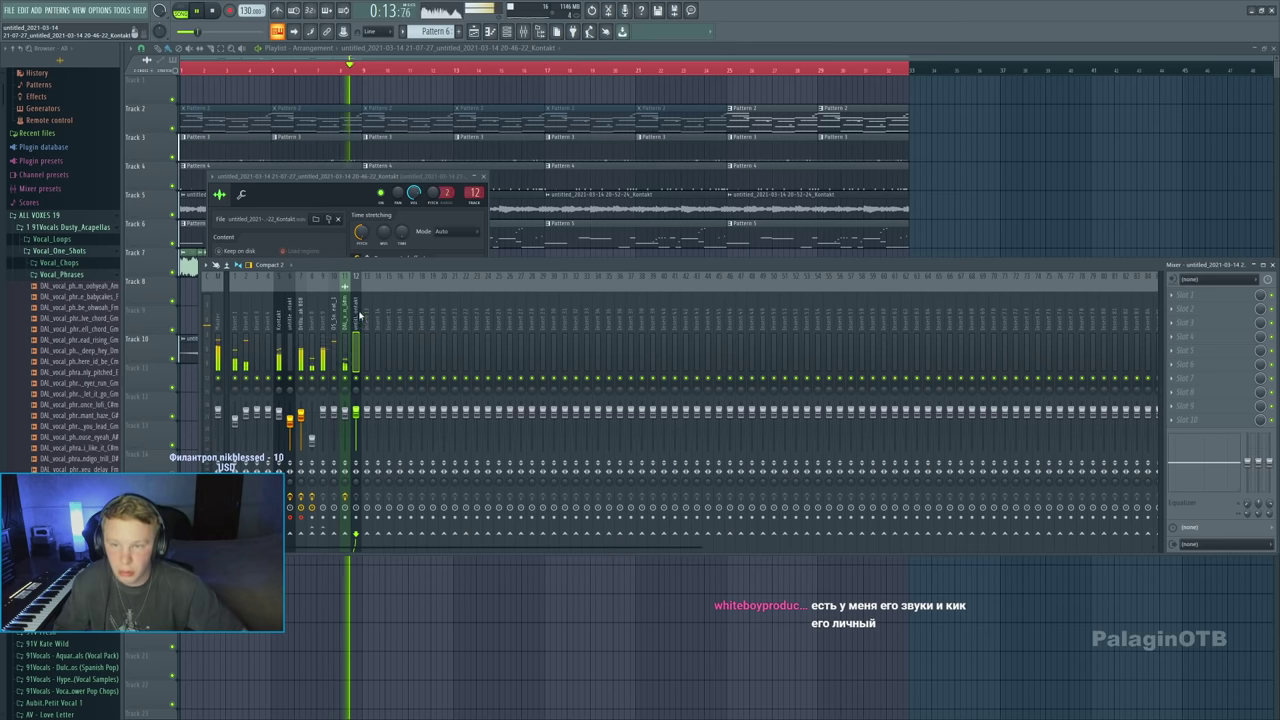
pyautogui.press('space')
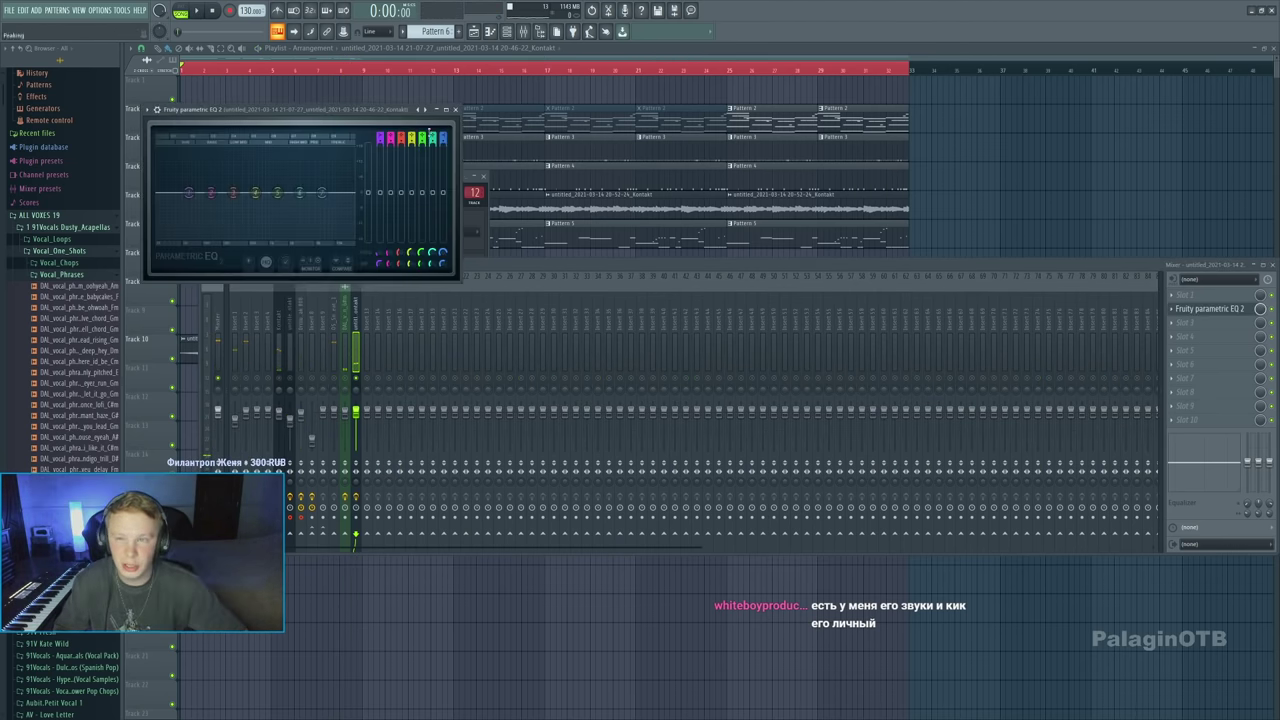
# Cut the rendered clip's low frequencies with a steep high-pass on the first EQ band while listening to it
pyautogui.press('space')
pyautogui.moveTo(189, 192); pyautogui.dragTo(220, 192)
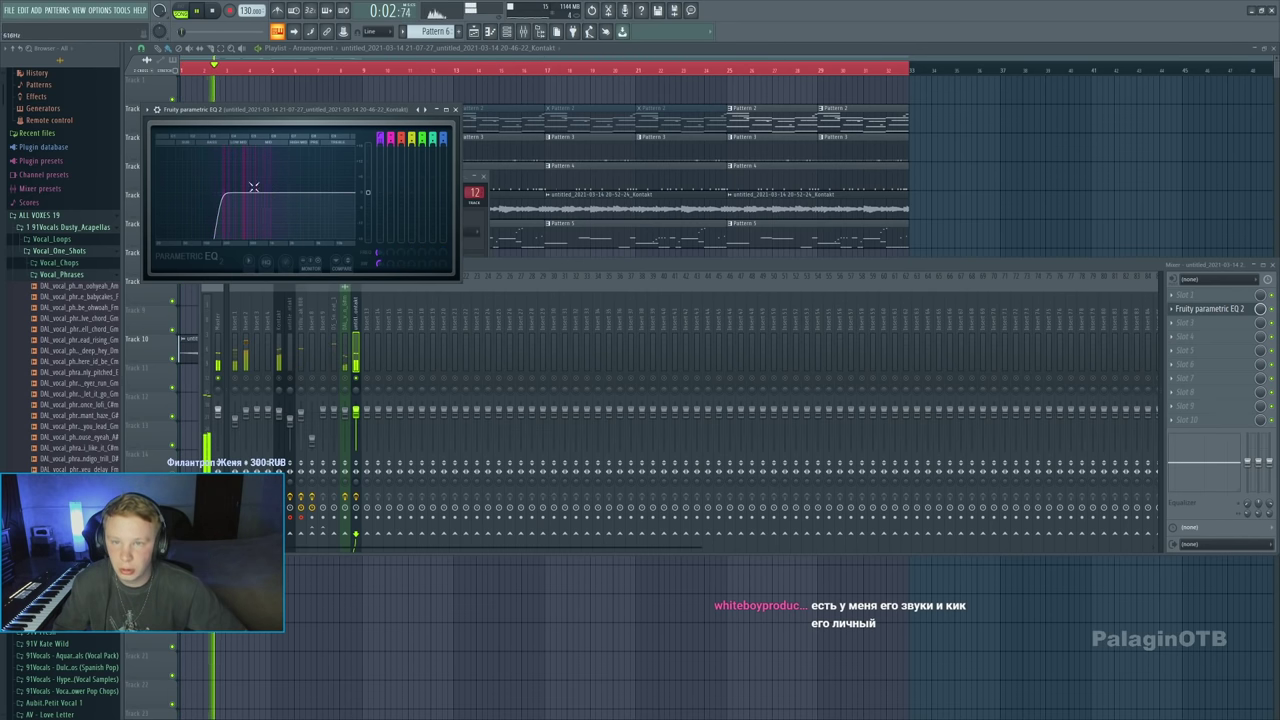
pyautogui.click(455, 109)
pyautogui.press('F9')
pyautogui.press('space')
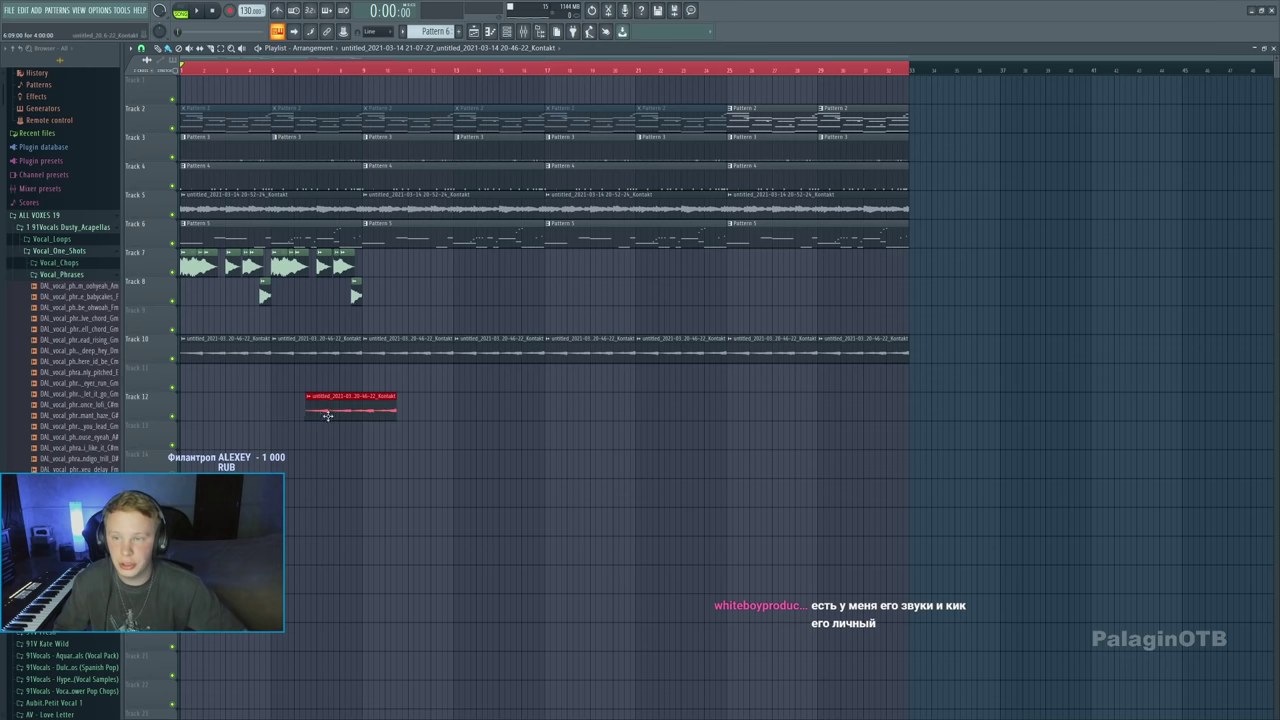
# Set the time-stretching pitch shift of the audio clip on Track 5 to about -85 cents
pyautogui.scroll(4, 183, 300)
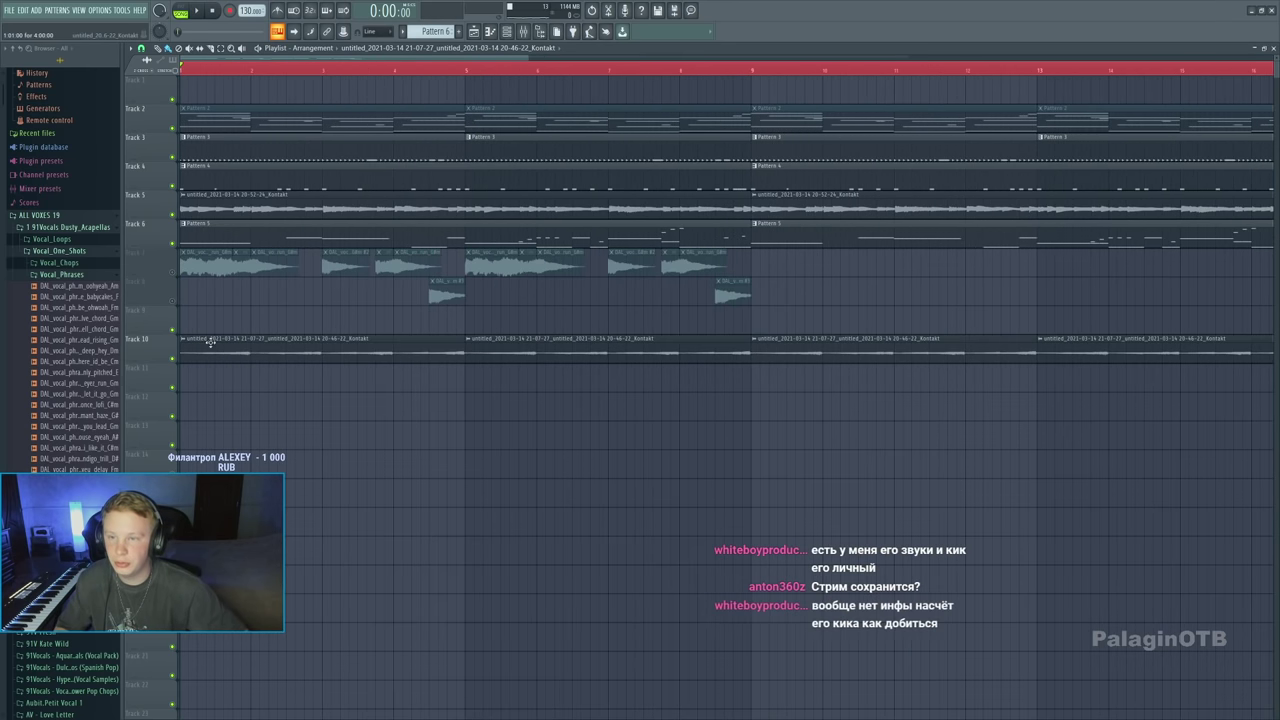
pyautogui.doubleClick(189, 207)
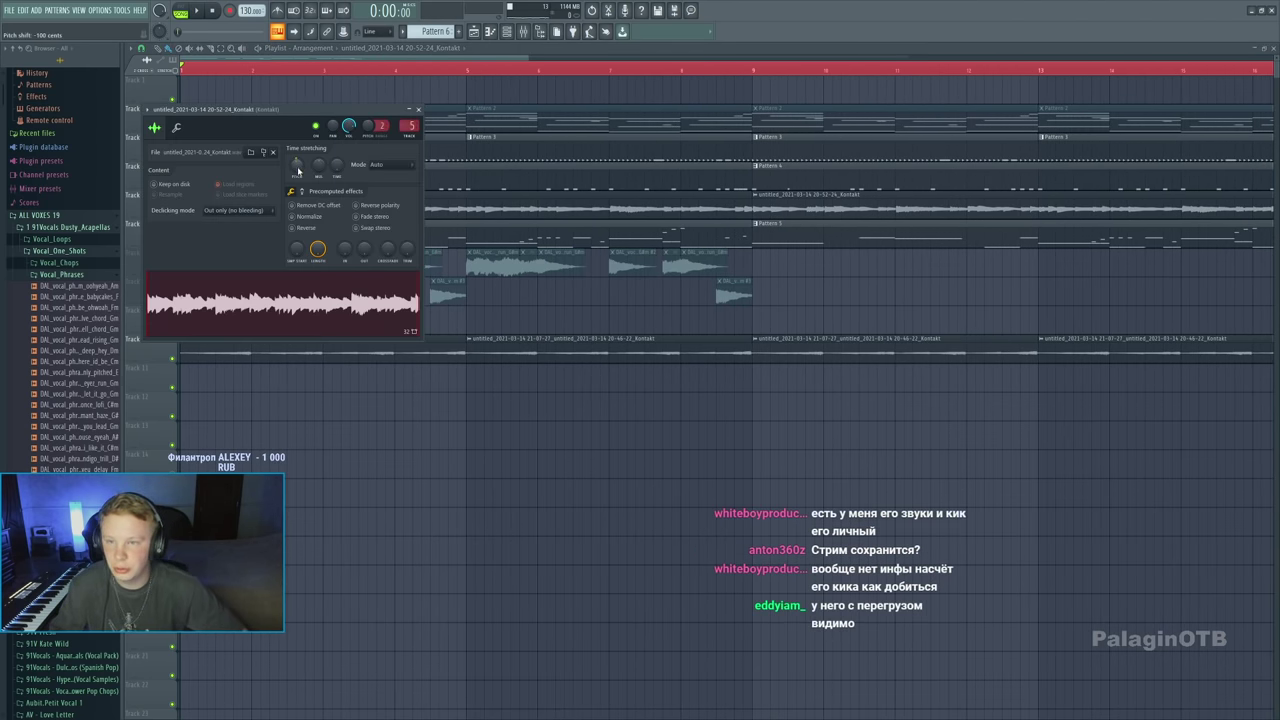
pyautogui.moveTo(296, 163); pyautogui.dragTo(296, 160)
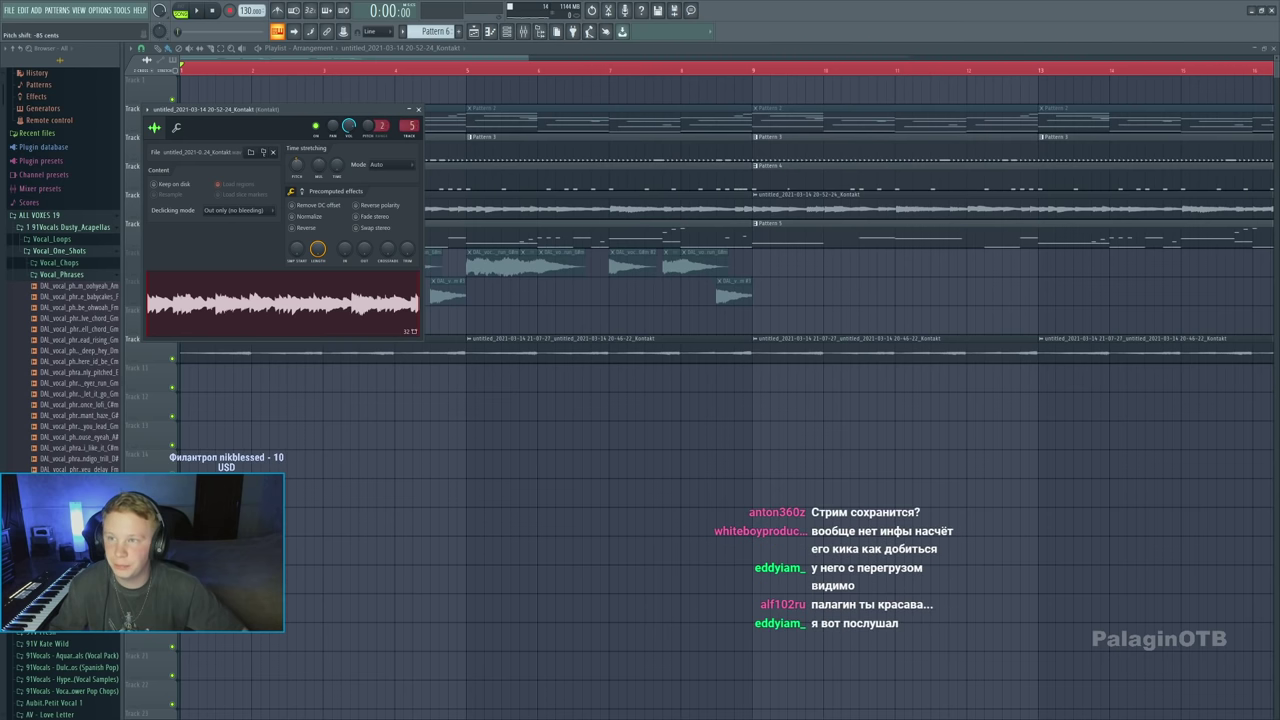
pyautogui.press('Escape')
# Set the time-stretching pitch shift of the rendered clip on Track 10 to -1200 cents and listen to the arrangement
pyautogui.doubleClick(317, 355)
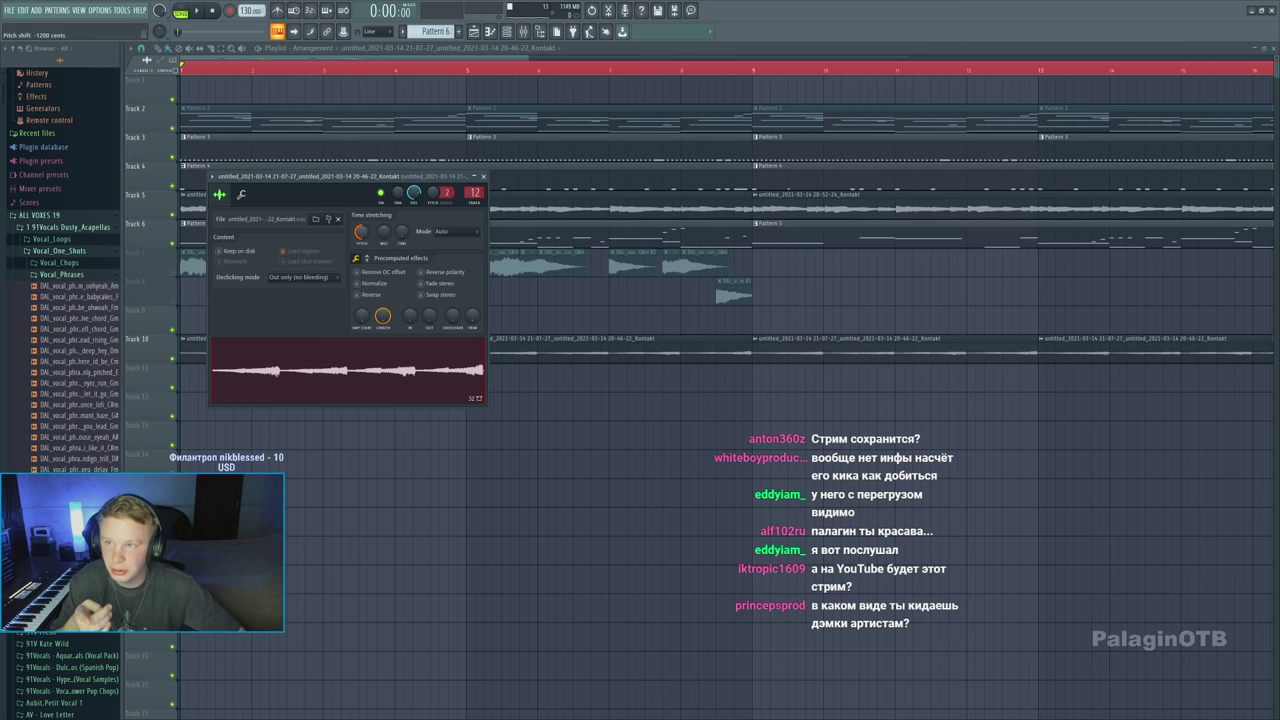
pyautogui.press('Escape')
pyautogui.press('space')
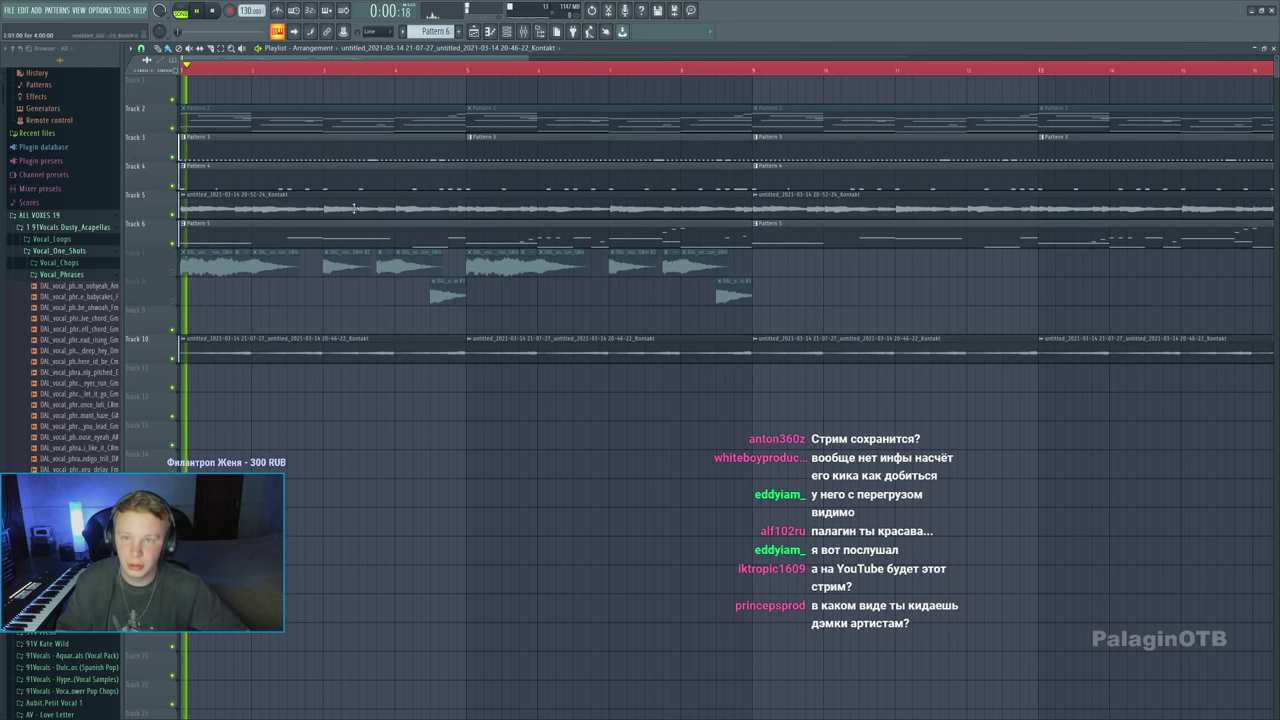
pyautogui.scroll(-3, 594, 70)
pyautogui.press('F9')
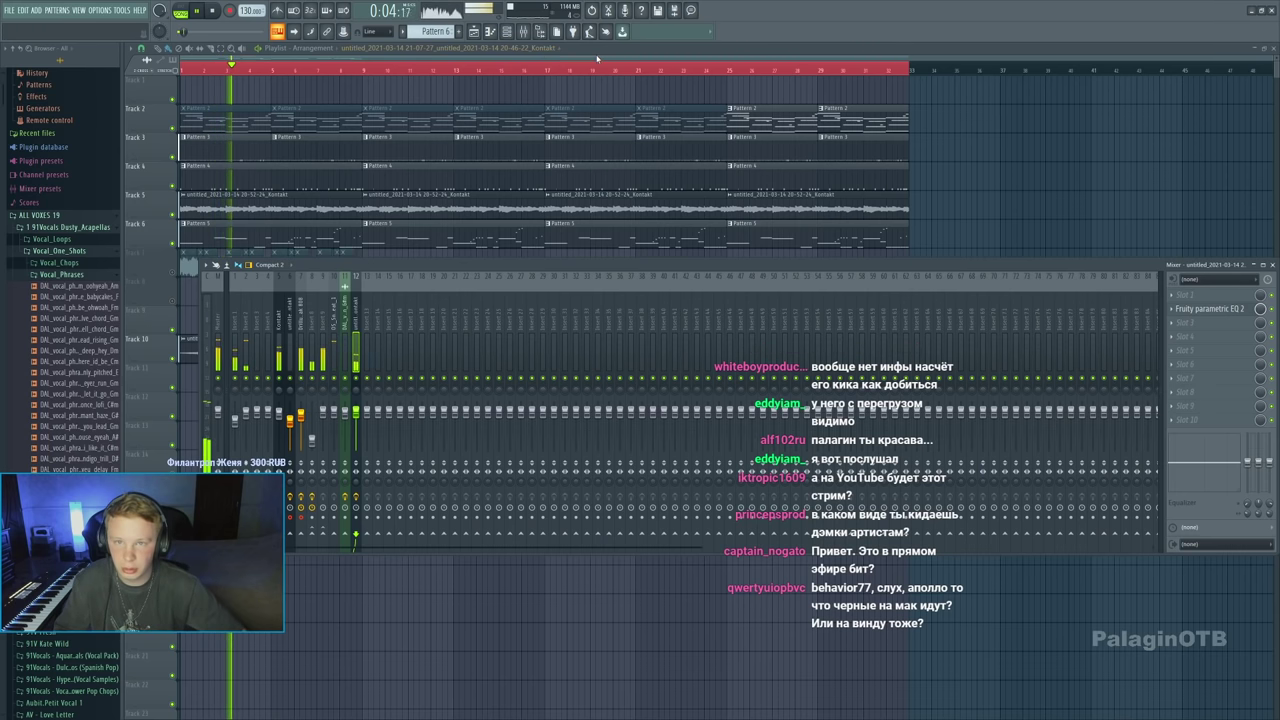
pyautogui.press('F9')
pyautogui.press('space')
pyautogui.press('space')
pyautogui.press('space')
# Set the time-stretching pitch shift of the Track 5 audio clip to -100 cents while listening to that track soloed
pyautogui.doubleClick(203, 211)
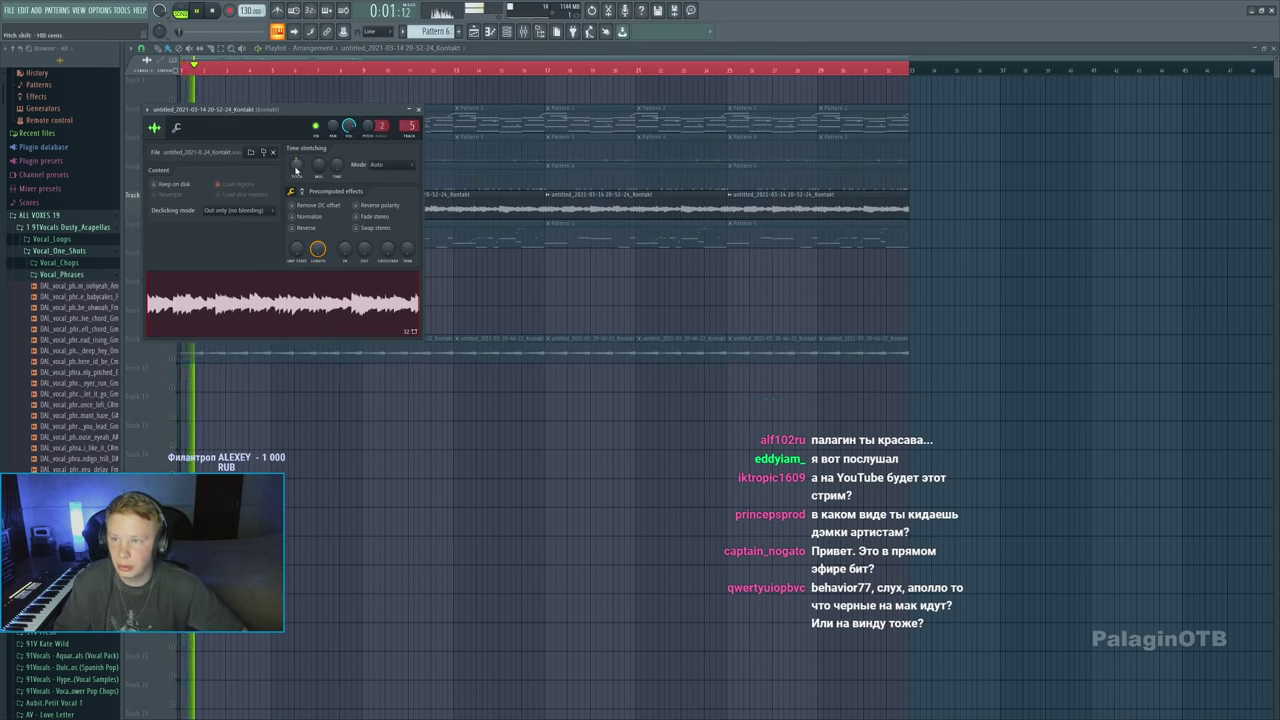
pyautogui.press('space')
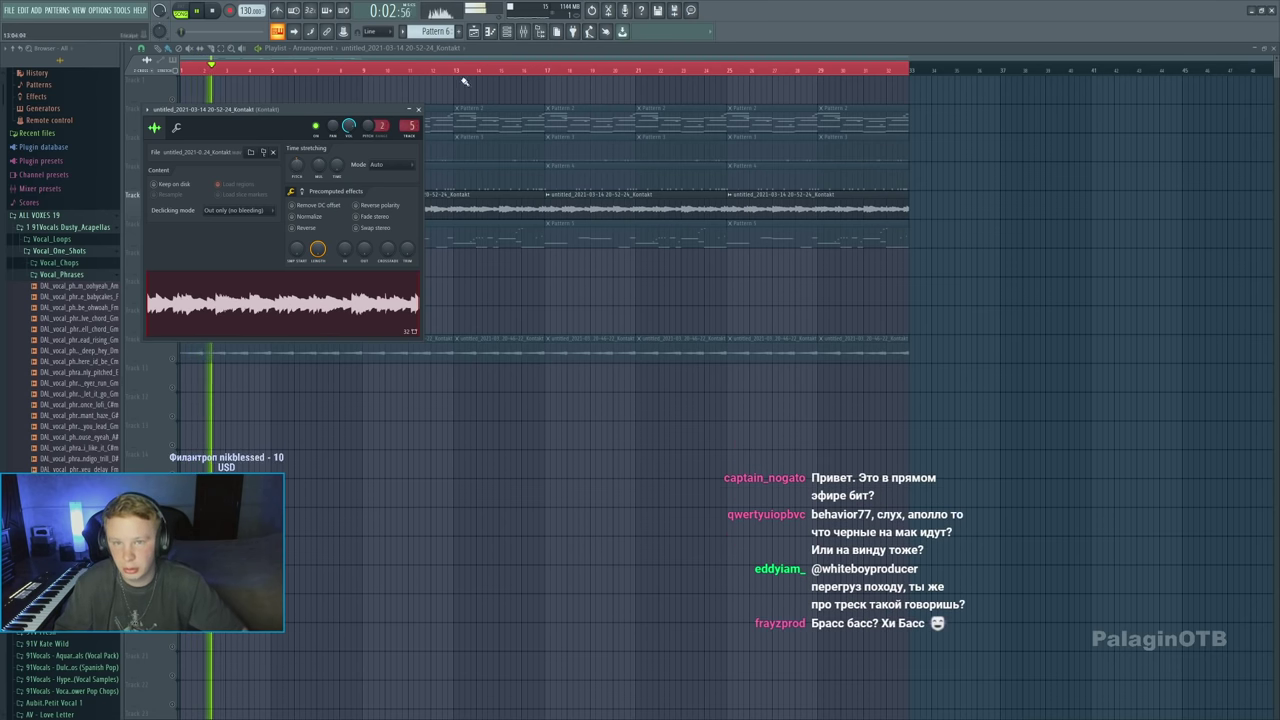
pyautogui.click(418, 109)
pyautogui.press('space')
pyautogui.click(175, 245)
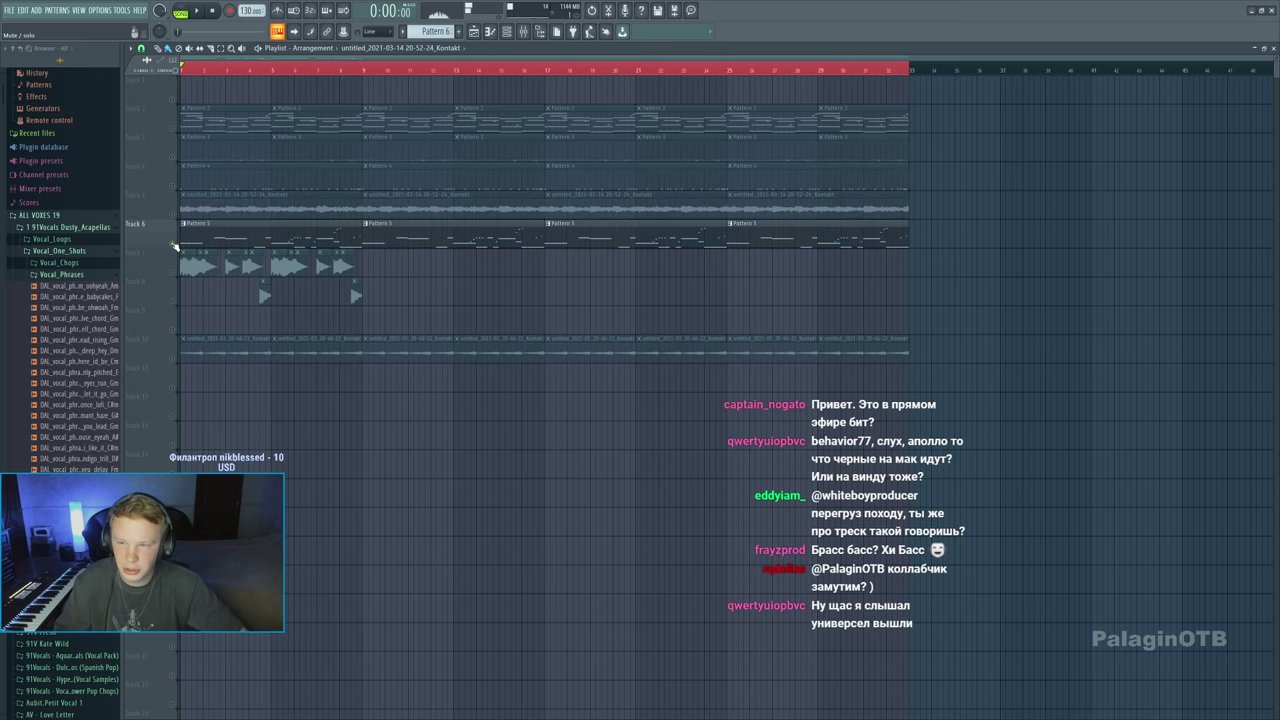
pyautogui.doubleClick(332, 203)
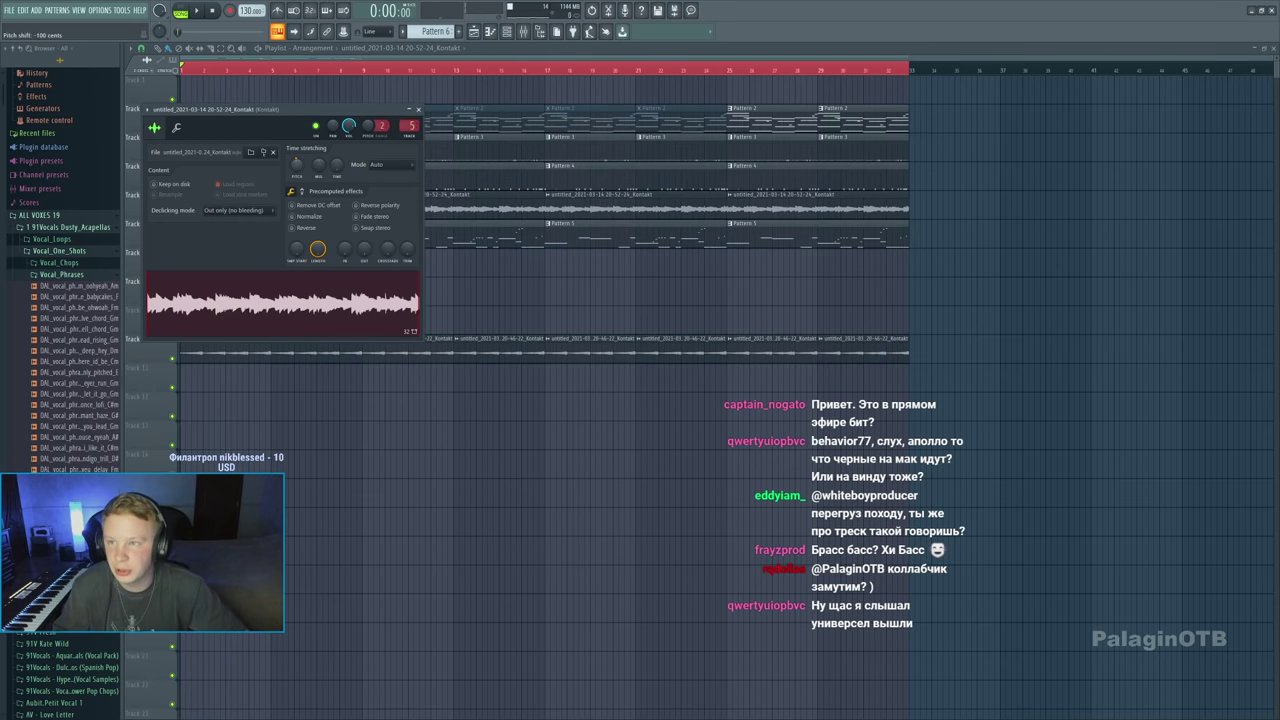
pyautogui.press('Escape')
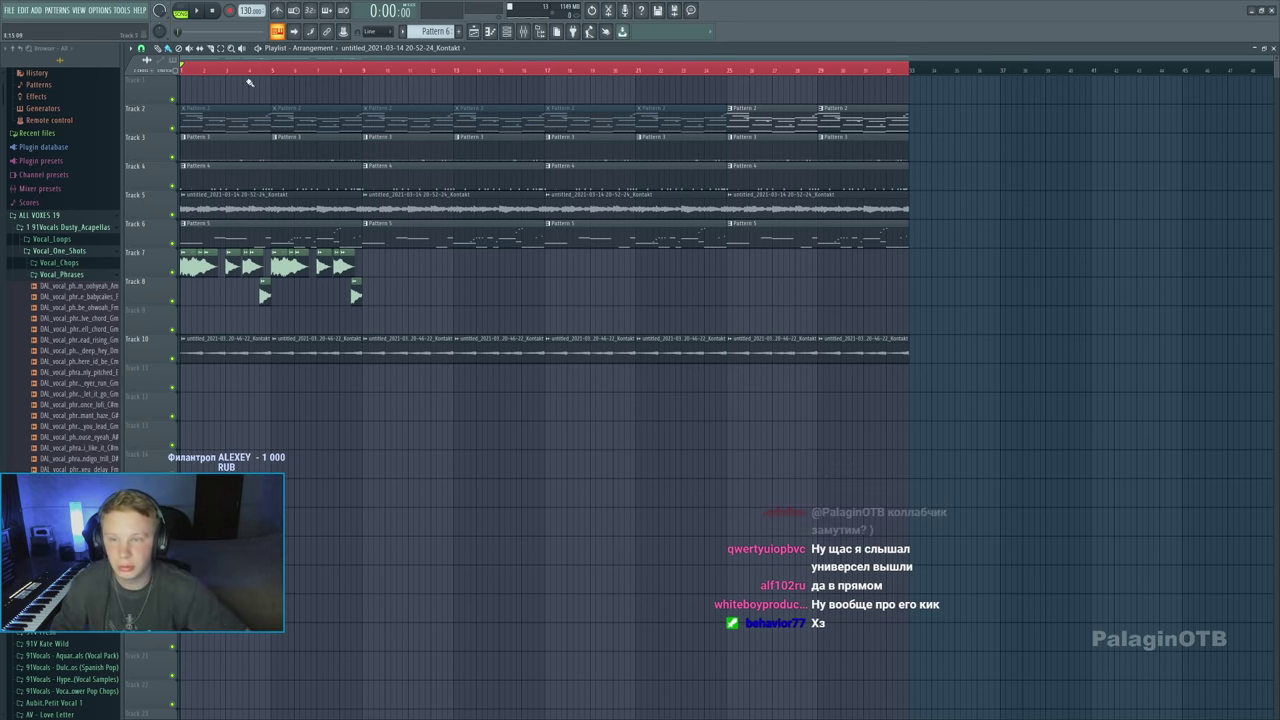
# Duplicate the eight-bar group of vocal chops on Tracks 7 and 8 three times, filling both tracks through bar 32
pyautogui.moveTo(180, 248); pyautogui.dragTo(388, 334)
pyautogui.click(178, 48)
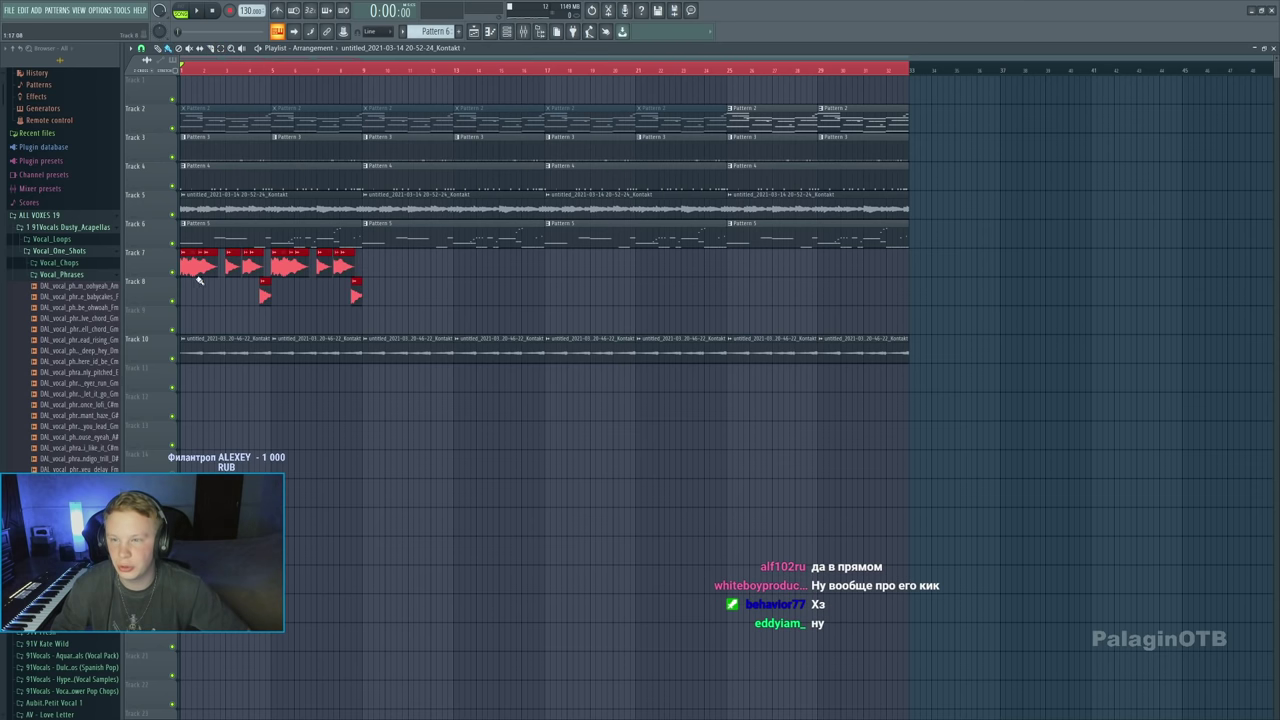
pyautogui.hotkey('ctrl', 'b')
pyautogui.hotkey('ctrl', 'b')
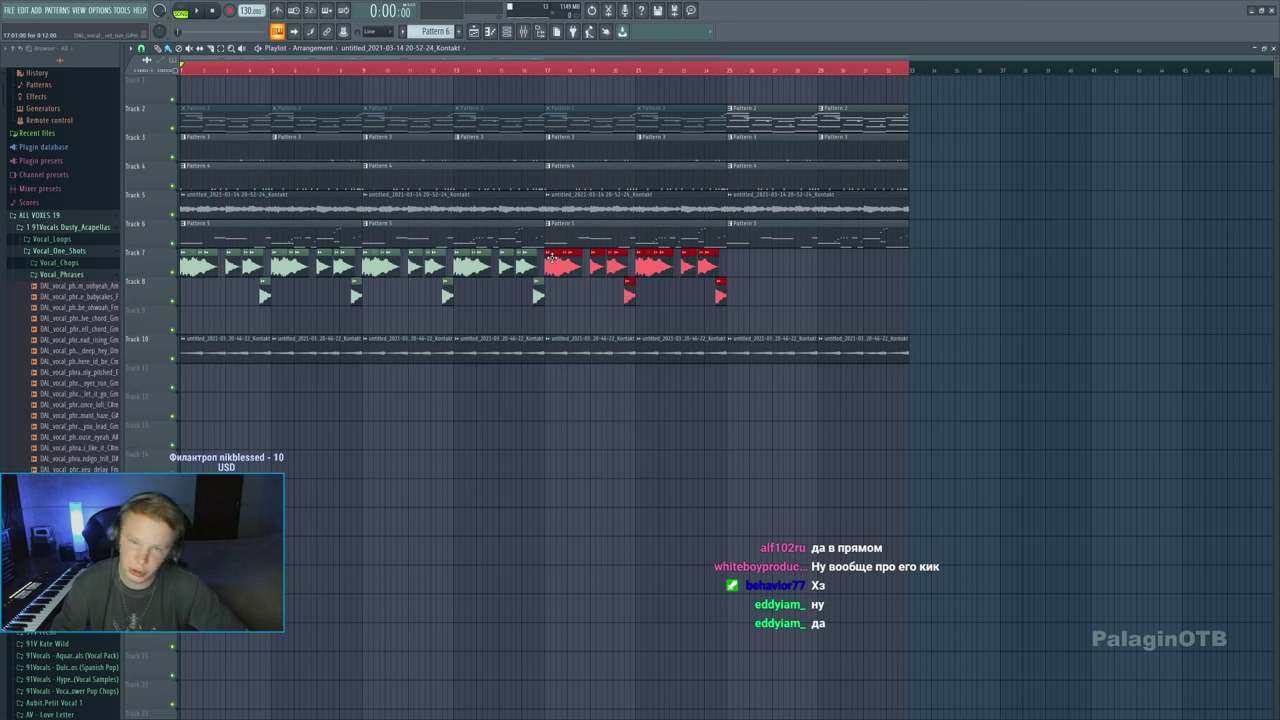
pyautogui.hotkey('ctrl', 'b')
pyautogui.click(993, 272)
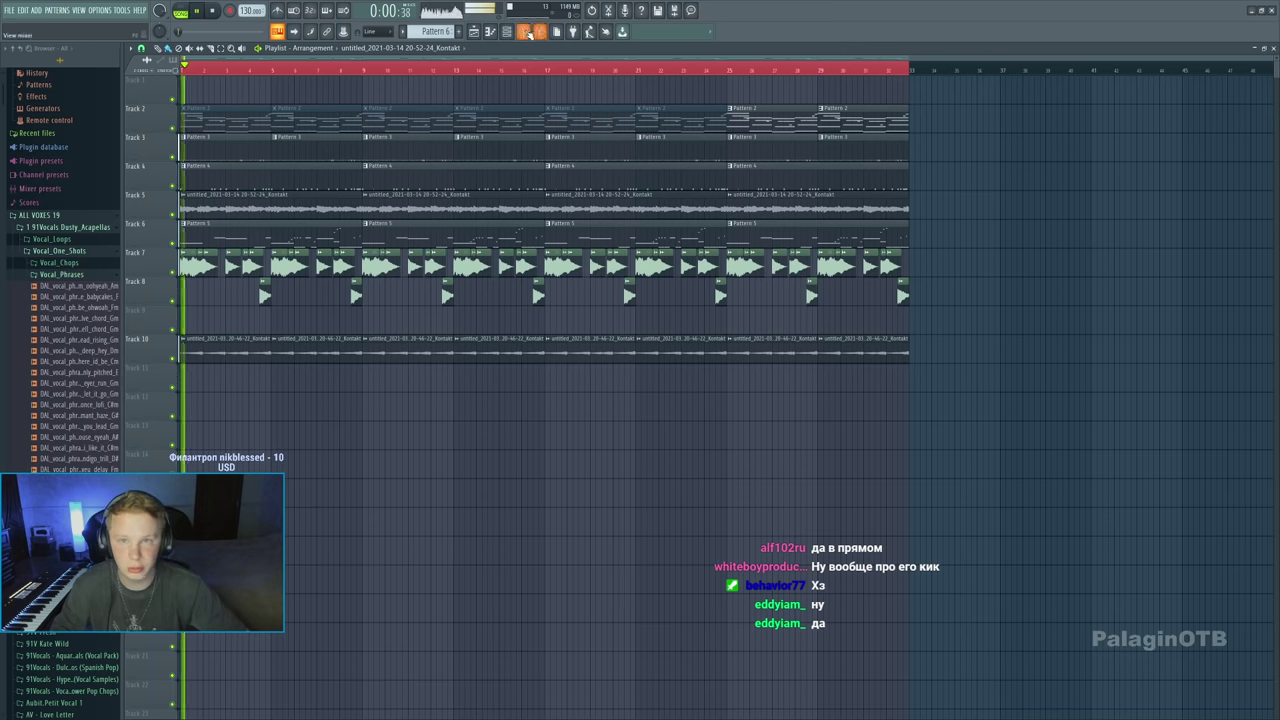
# Listen to the full arrangement, then solo Track 5 and play it with the mixer open
pyautogui.click(528, 32)
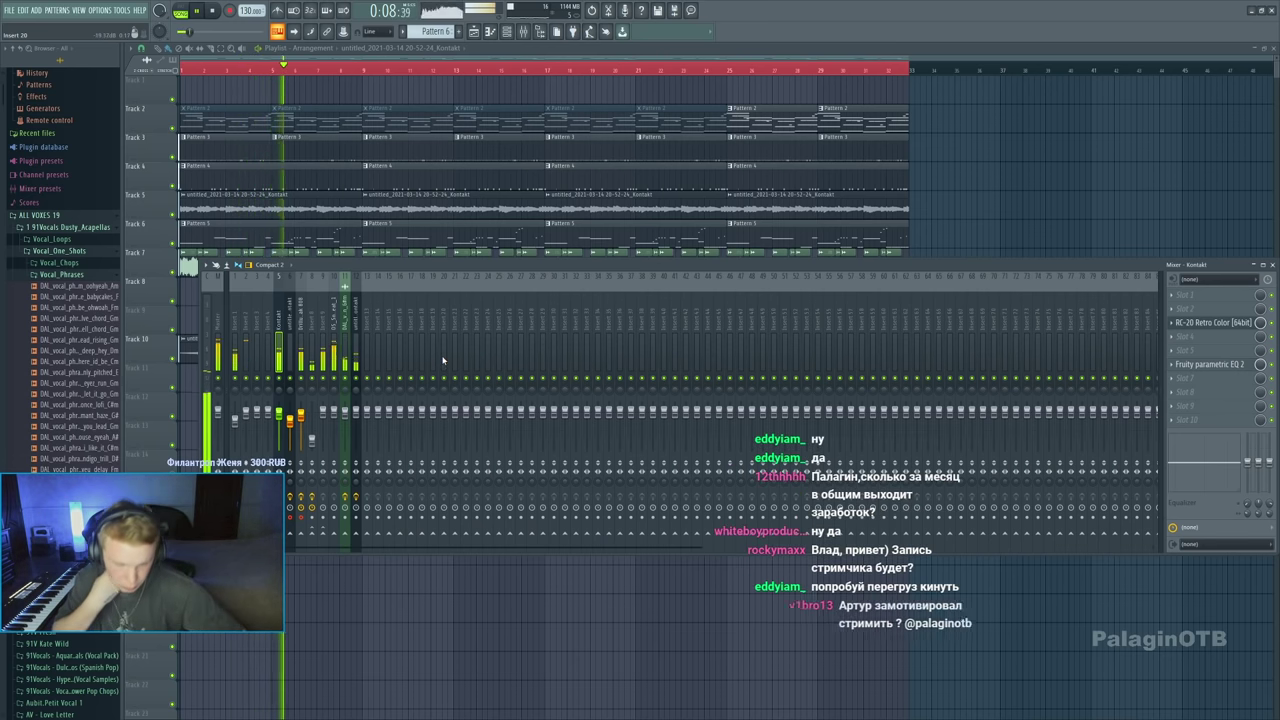
pyautogui.click(471, 100)
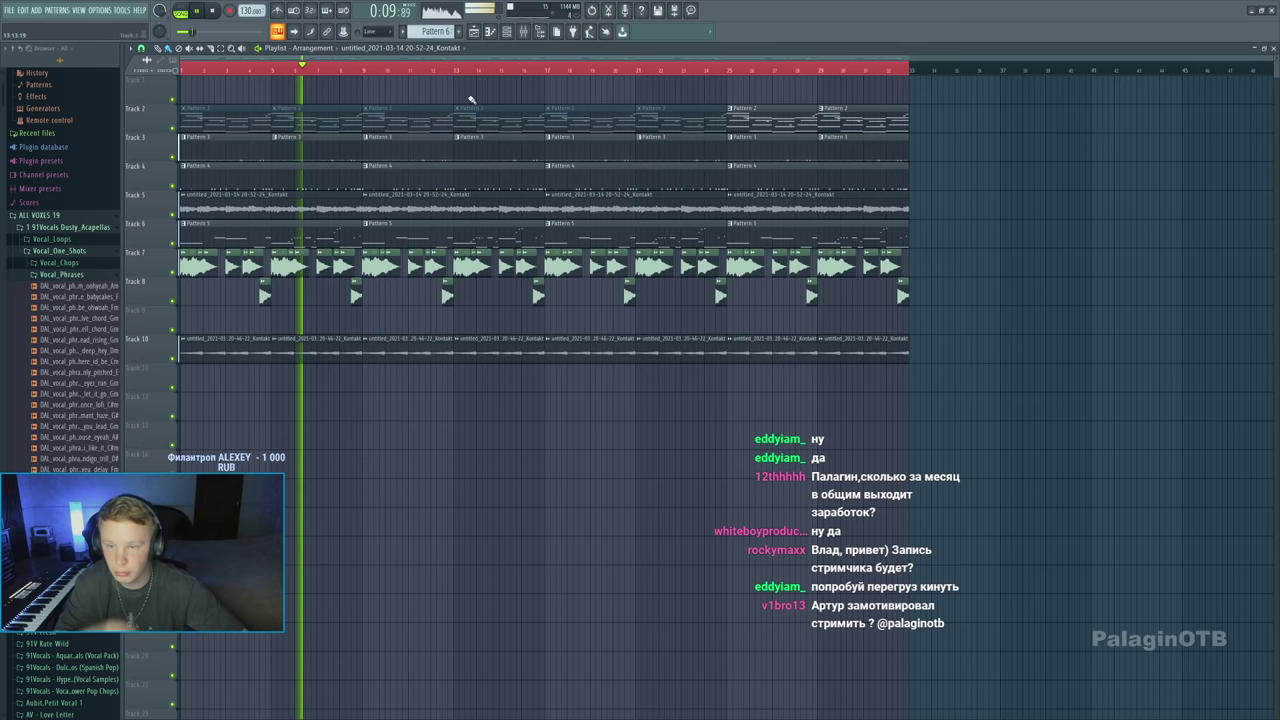
pyautogui.click(60, 250)
pyautogui.press('space')
pyautogui.keyDown('ctrl'); pyautogui.click(172, 214); pyautogui.keyUp('ctrl')
pyautogui.press('space')
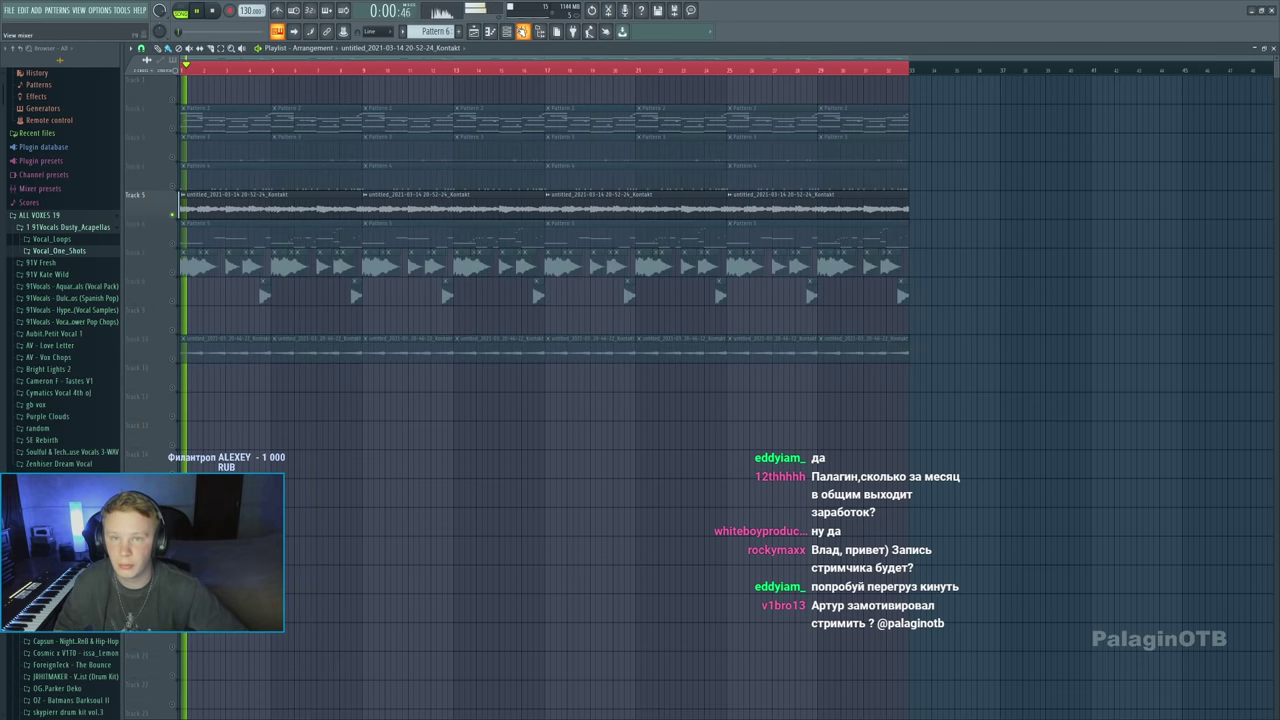
pyautogui.press('F9')
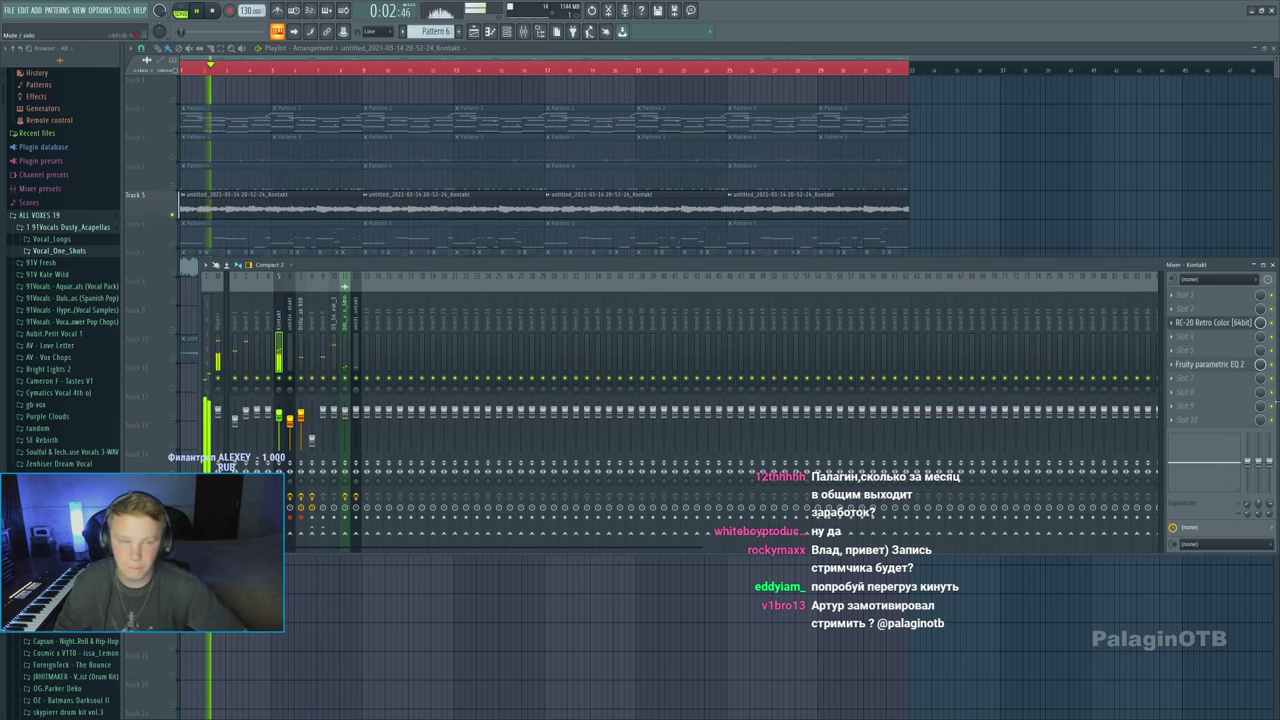
# Fine-tune the Space amount in RC-20 Retro Color on the Kontakt mixer track while the melody plays
pyautogui.click(1213, 323)
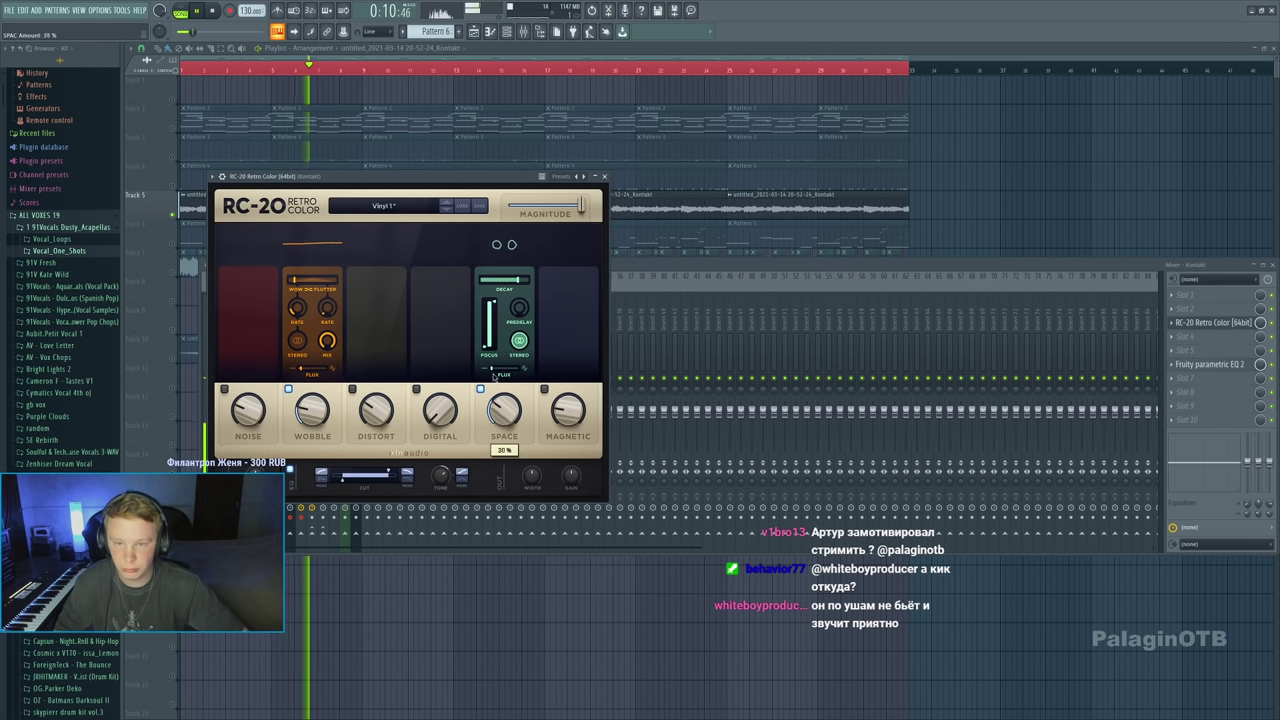
pyautogui.moveTo(519, 288)
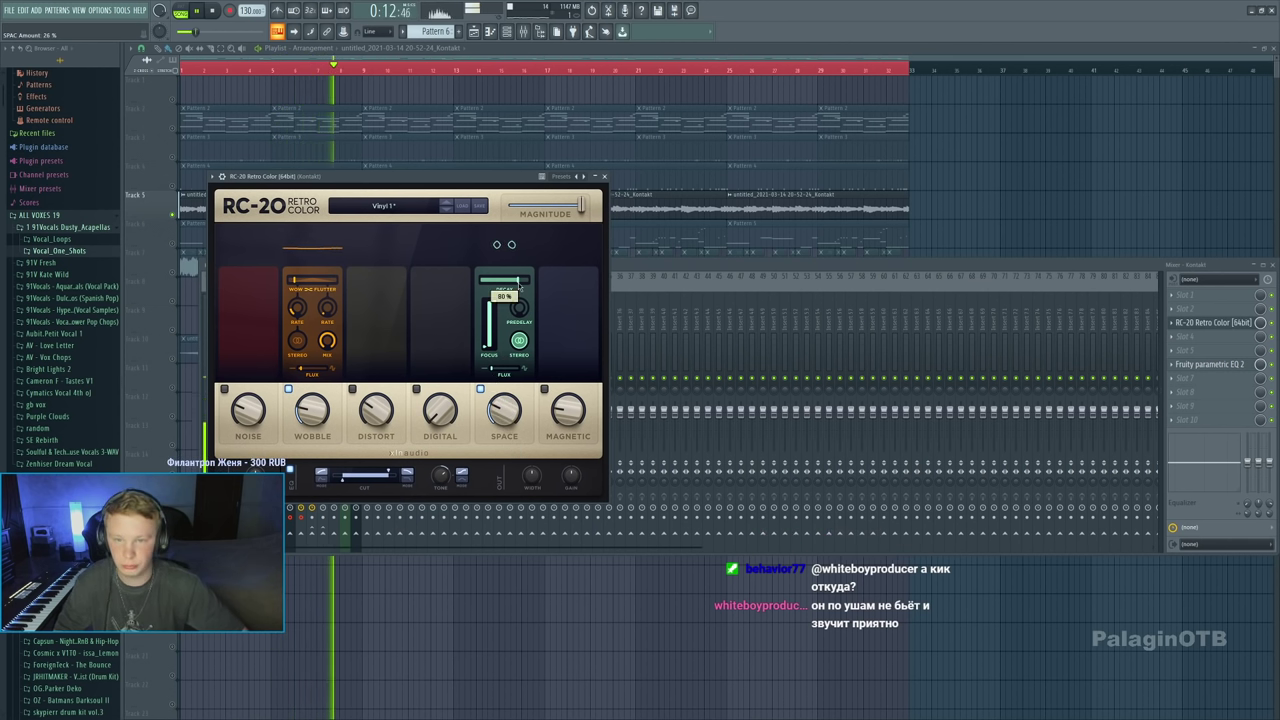
pyautogui.moveTo(506, 421)
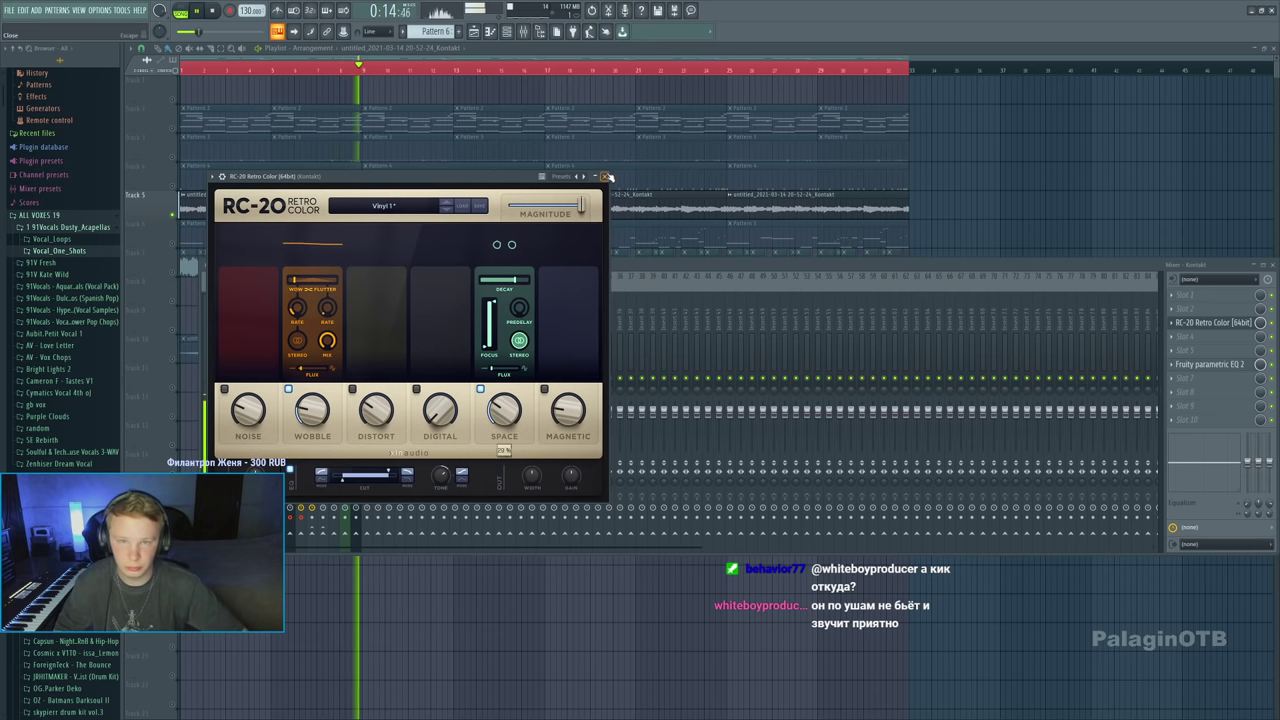
pyautogui.click(604, 176)
# Reshape the peaking bands of Fruity Parametric EQ 2 on the Kontakt mixer track, then stop playback and unsolo Track 5
pyautogui.click(1210, 364)
pyautogui.moveTo(230, 206); pyautogui.dragTo(263, 201)
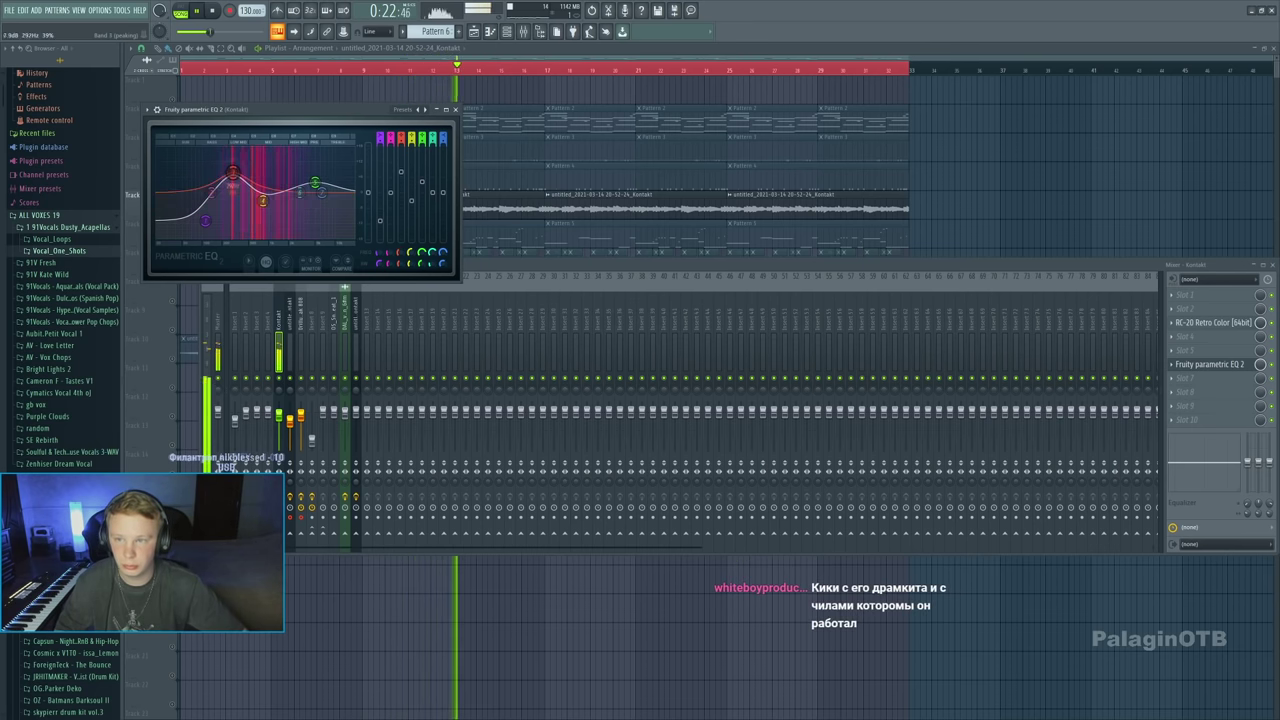
pyautogui.click(456, 110)
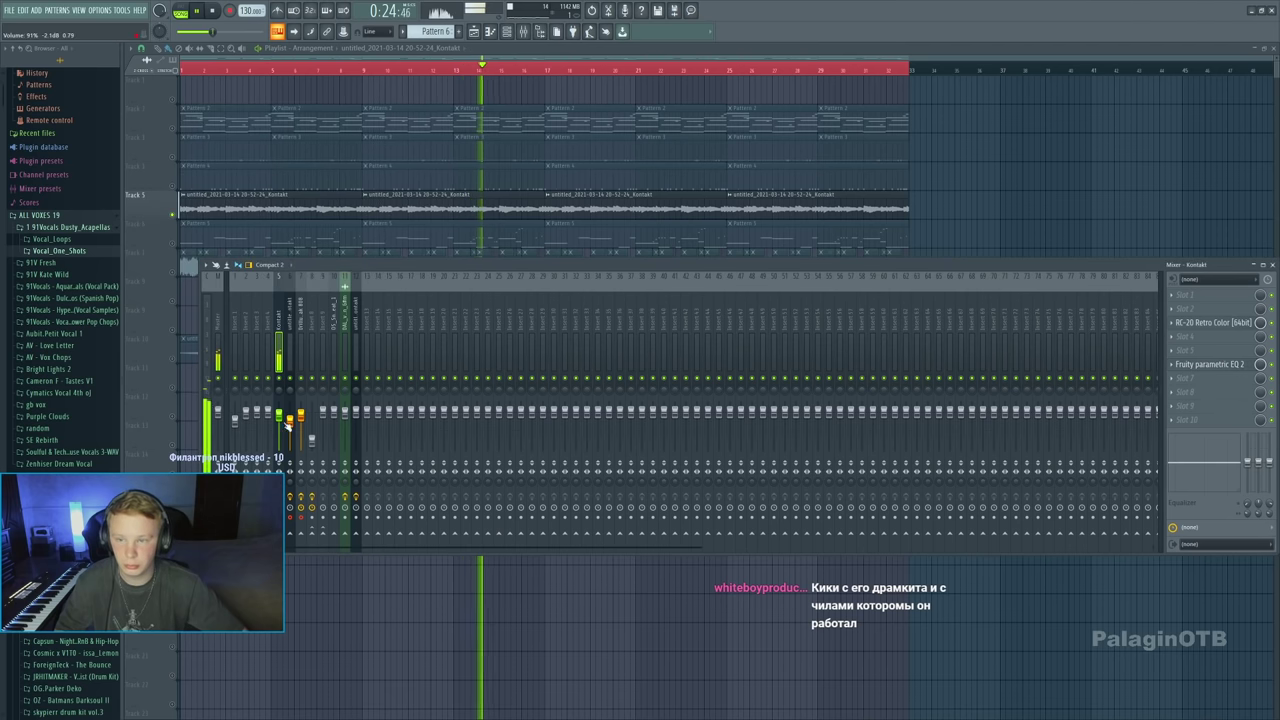
pyautogui.press('F9')
pyautogui.press('space')
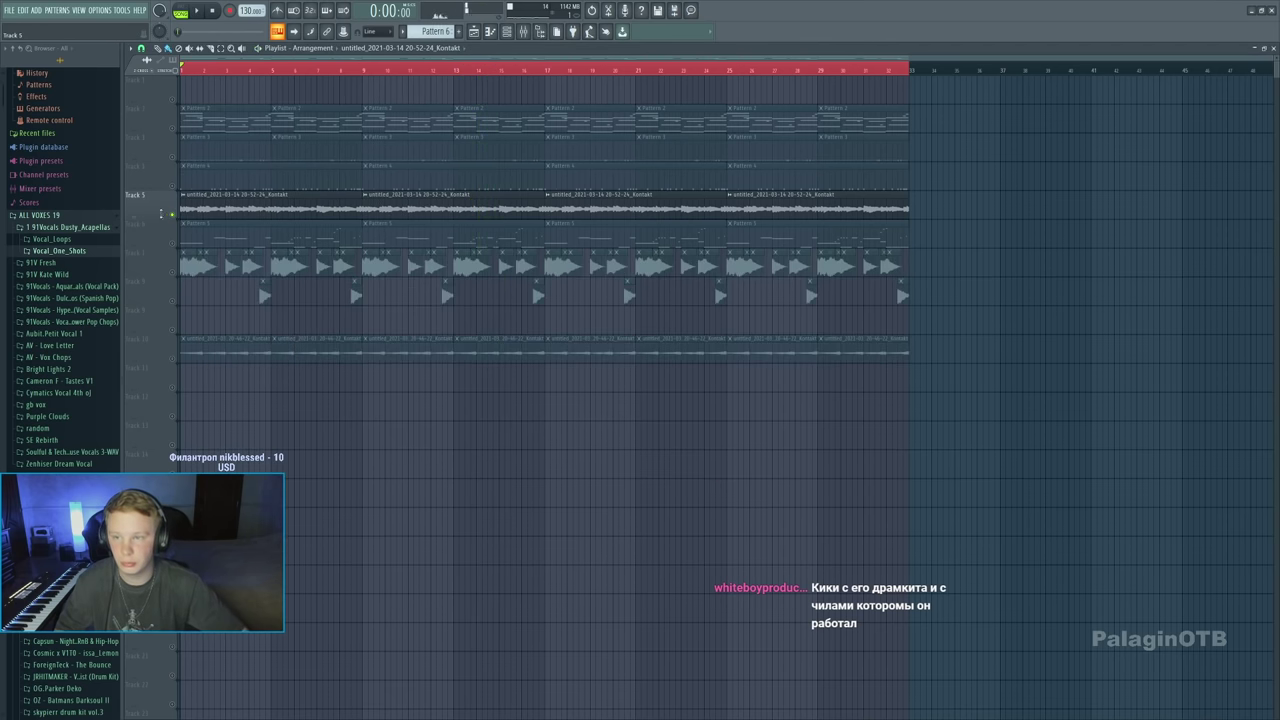
pyautogui.rightClick(171, 214)
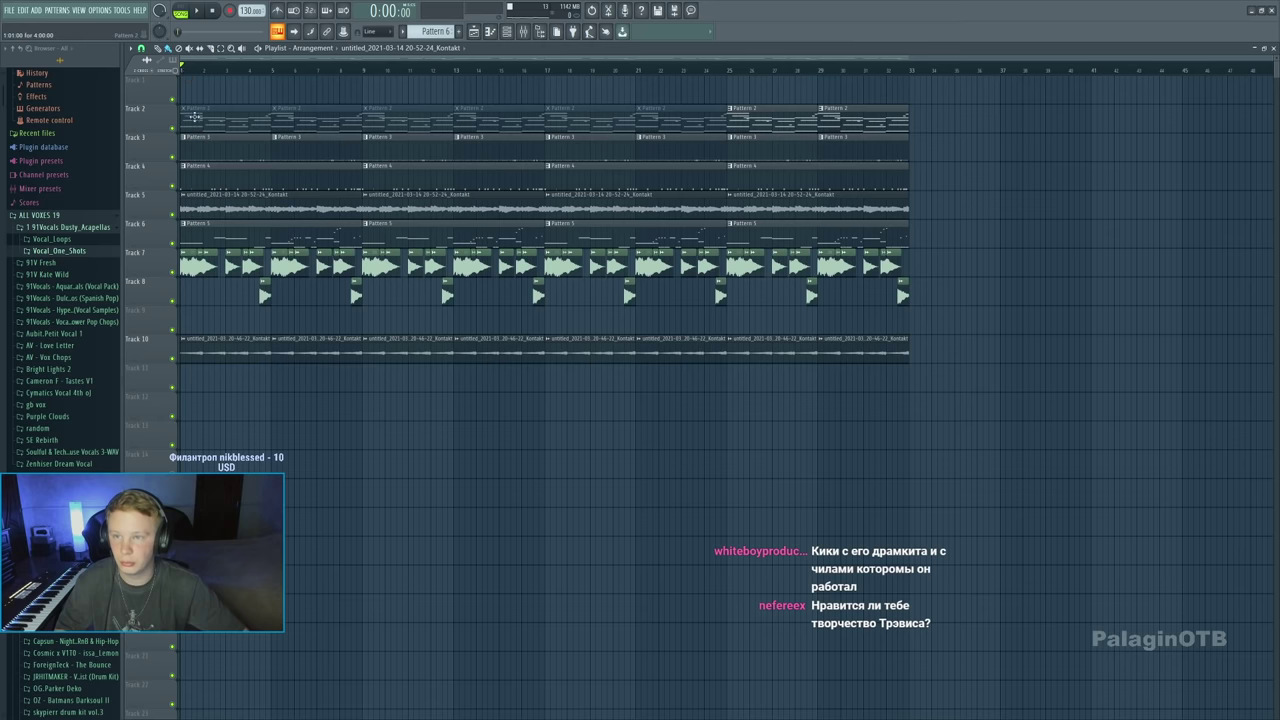
# Shift the whole arrangement eight bars later and fill bars 1 to 8 of Track 5 with the melody clip
pyautogui.hotkey('ctrl', 'a')
pyautogui.moveTo(200, 137); pyautogui.dragTo(382, 137)
pyautogui.press('space')
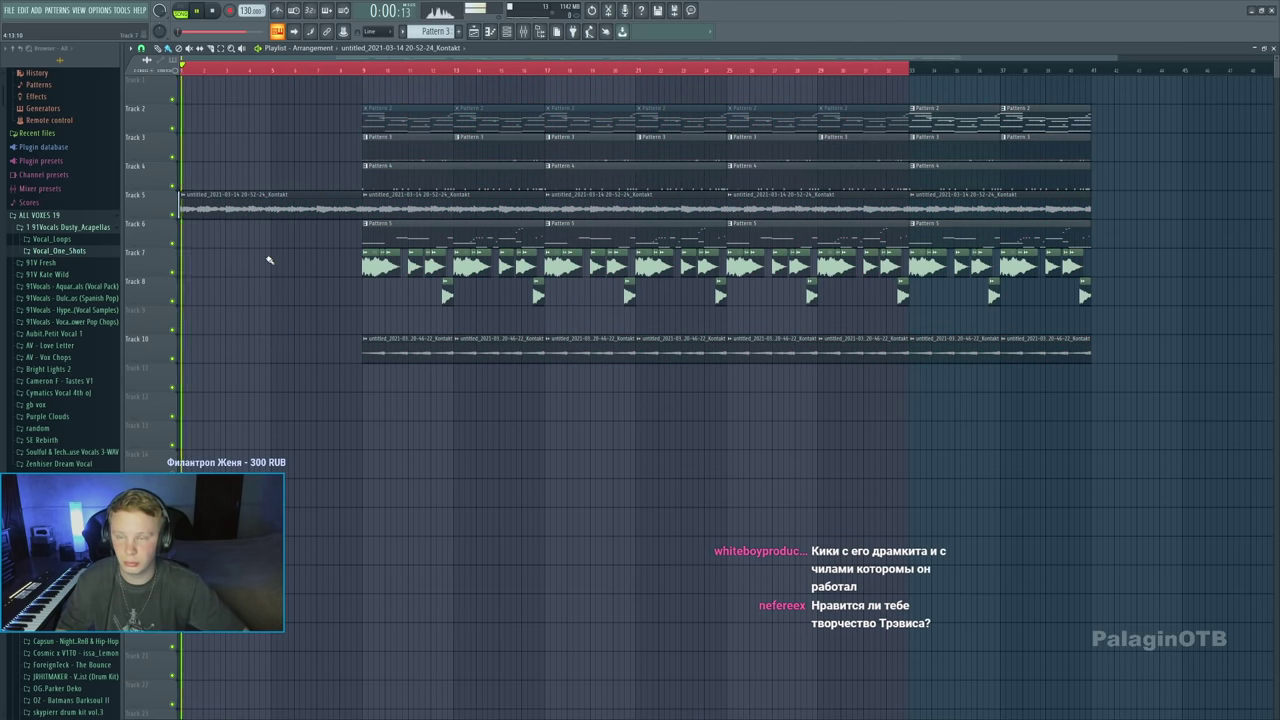
# Place two copies of the rendered clip on Track 10 across bars 1 to 8 and play the intro
pyautogui.click(309, 344)
pyautogui.press('space')
pyautogui.moveTo(309, 344); pyautogui.dragTo(211, 344)
pyautogui.press('space')
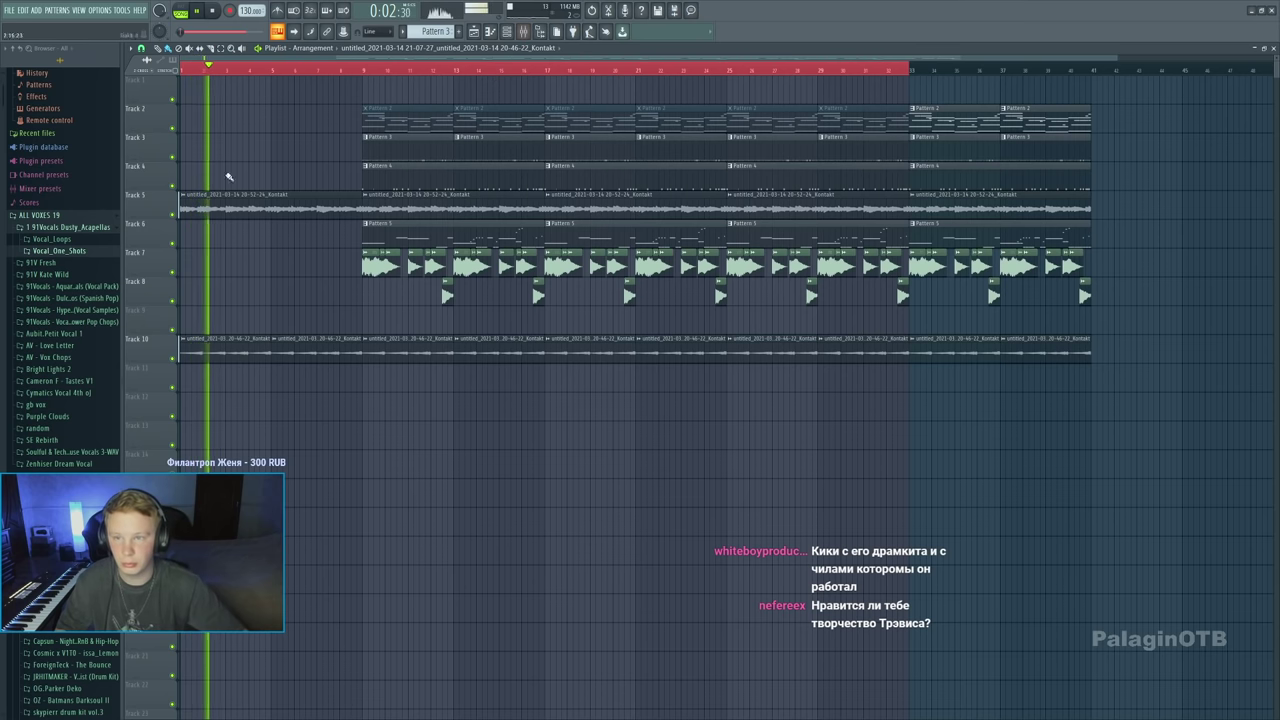
# Listen to the intro while checking the Track 10 clip's settings and the Kontakt mixer track's equalizer
pyautogui.doubleClick(245, 335)
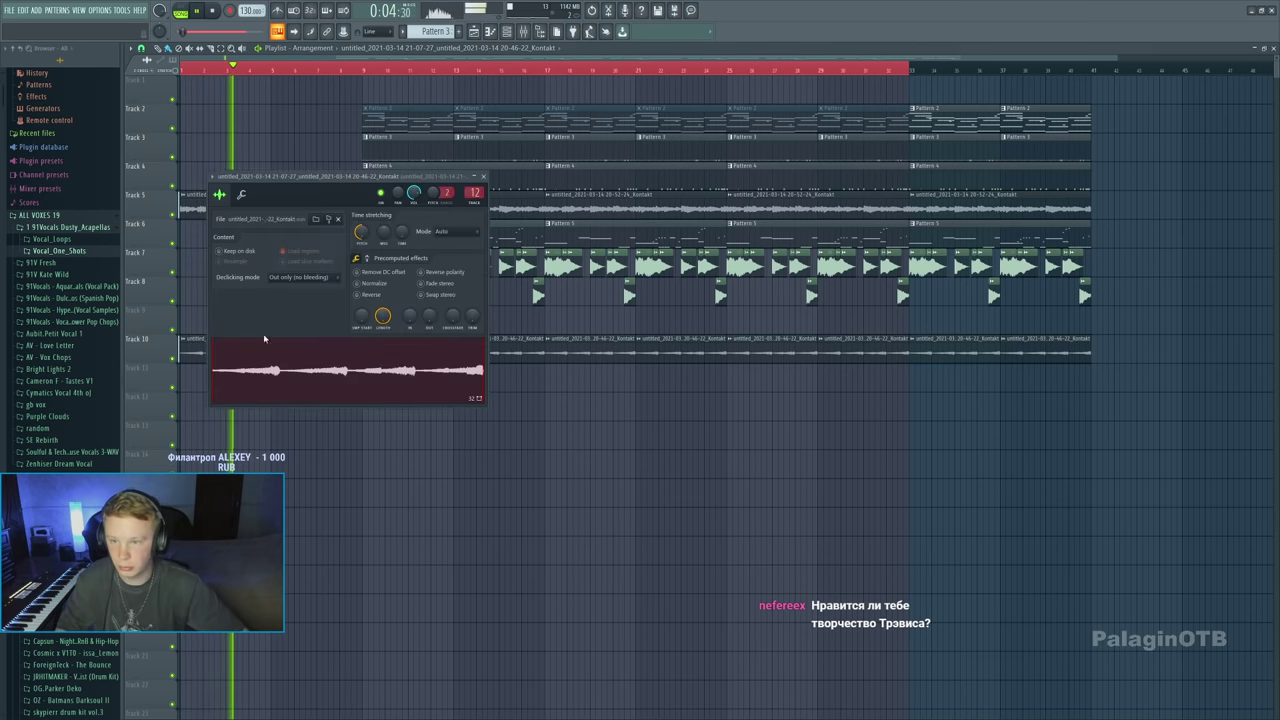
pyautogui.press('space')
pyautogui.click(483, 176)
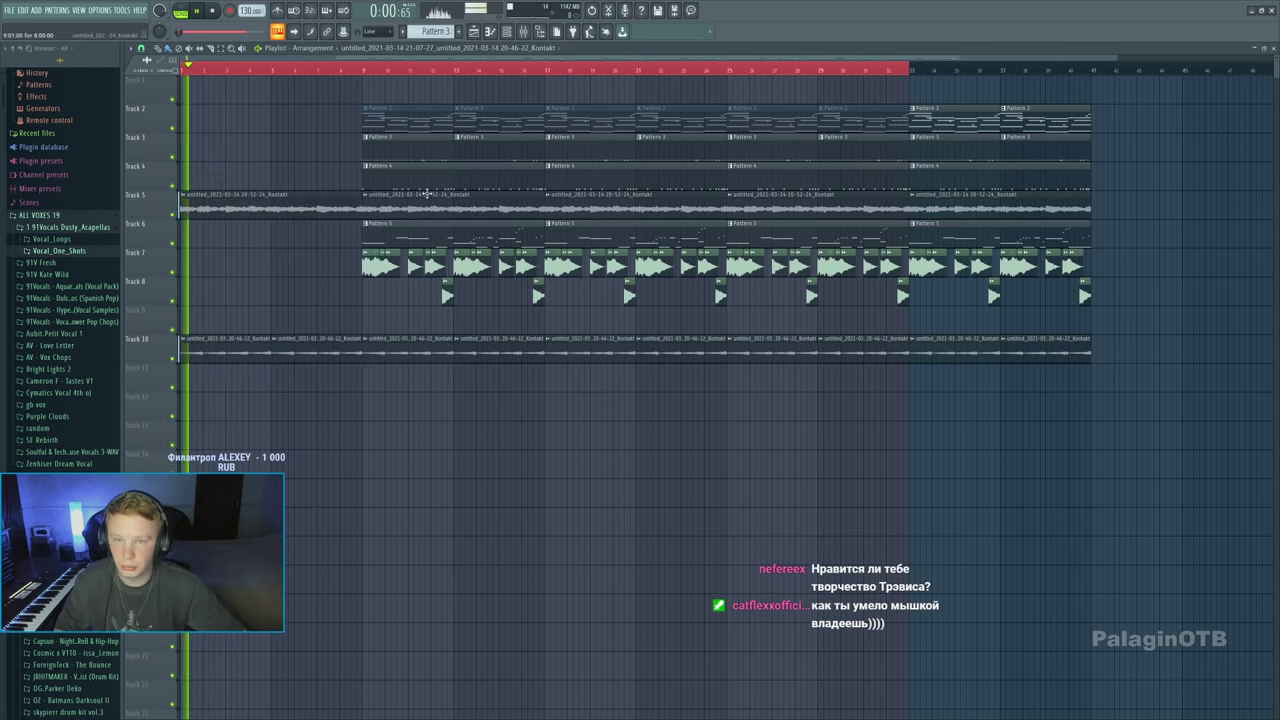
pyautogui.click(37, 215)
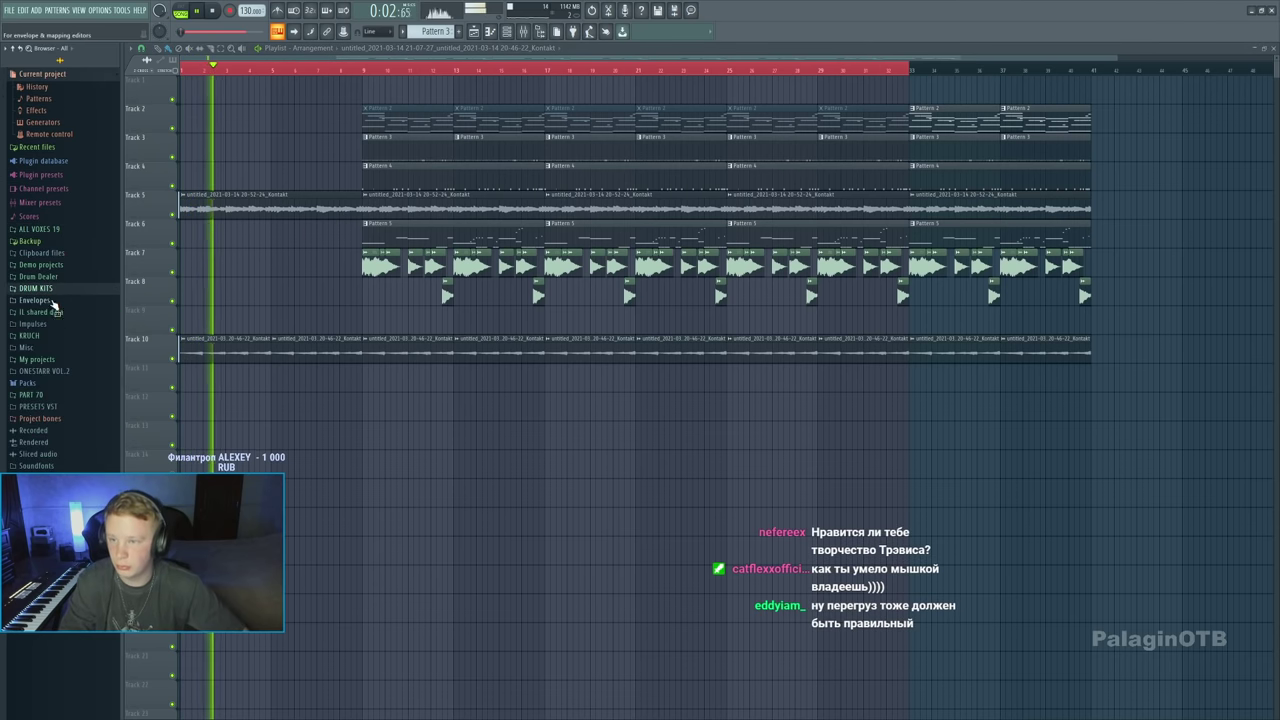
pyautogui.press('F9')
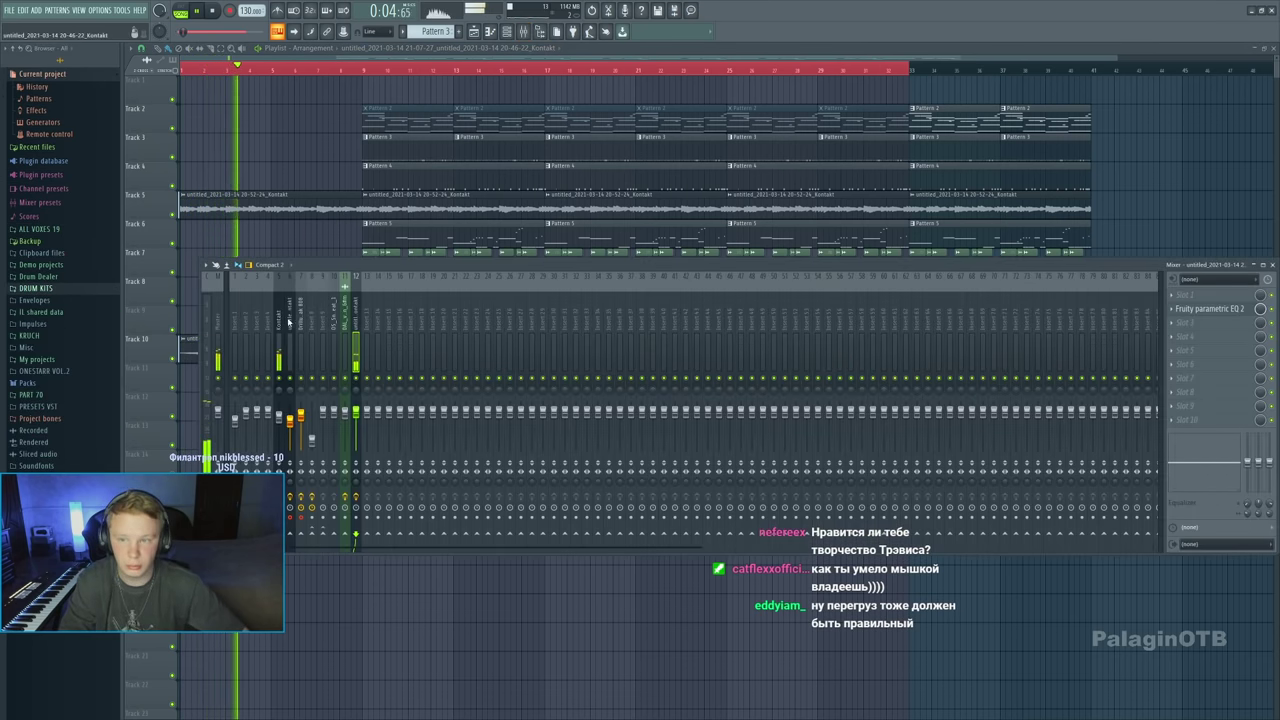
pyautogui.click(284, 330)
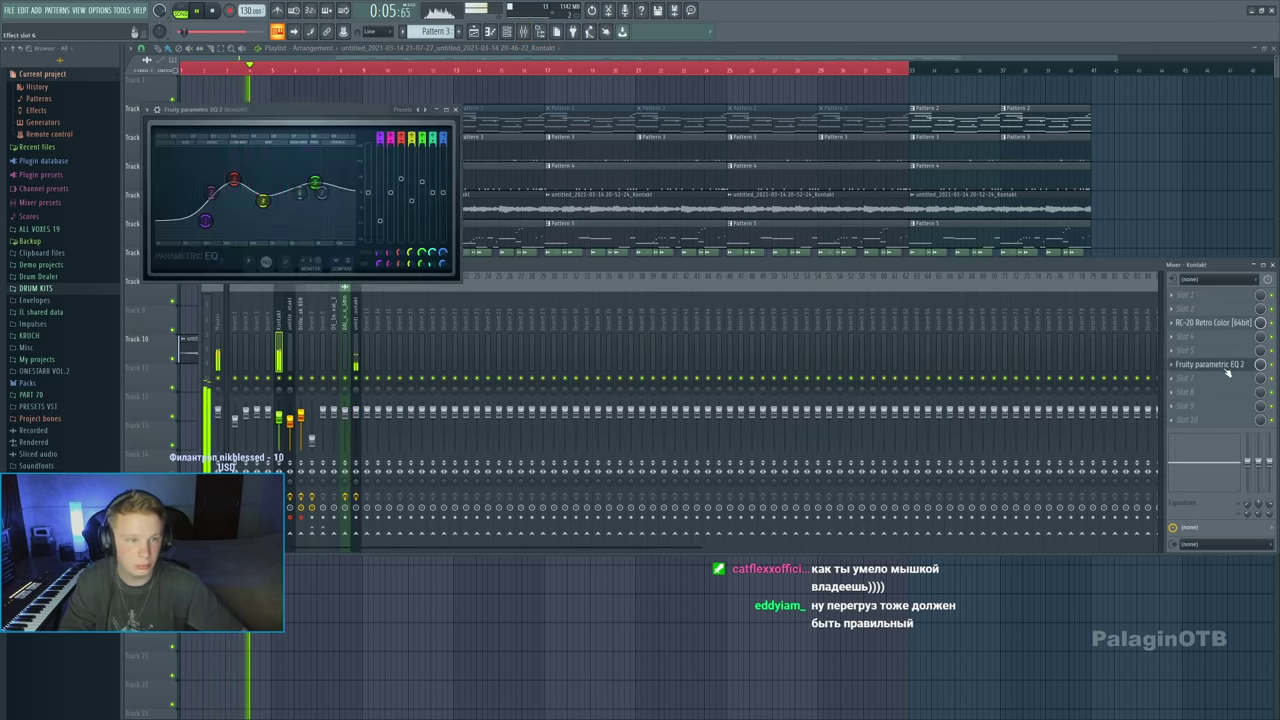
pyautogui.click(457, 110)
pyautogui.press('F9')
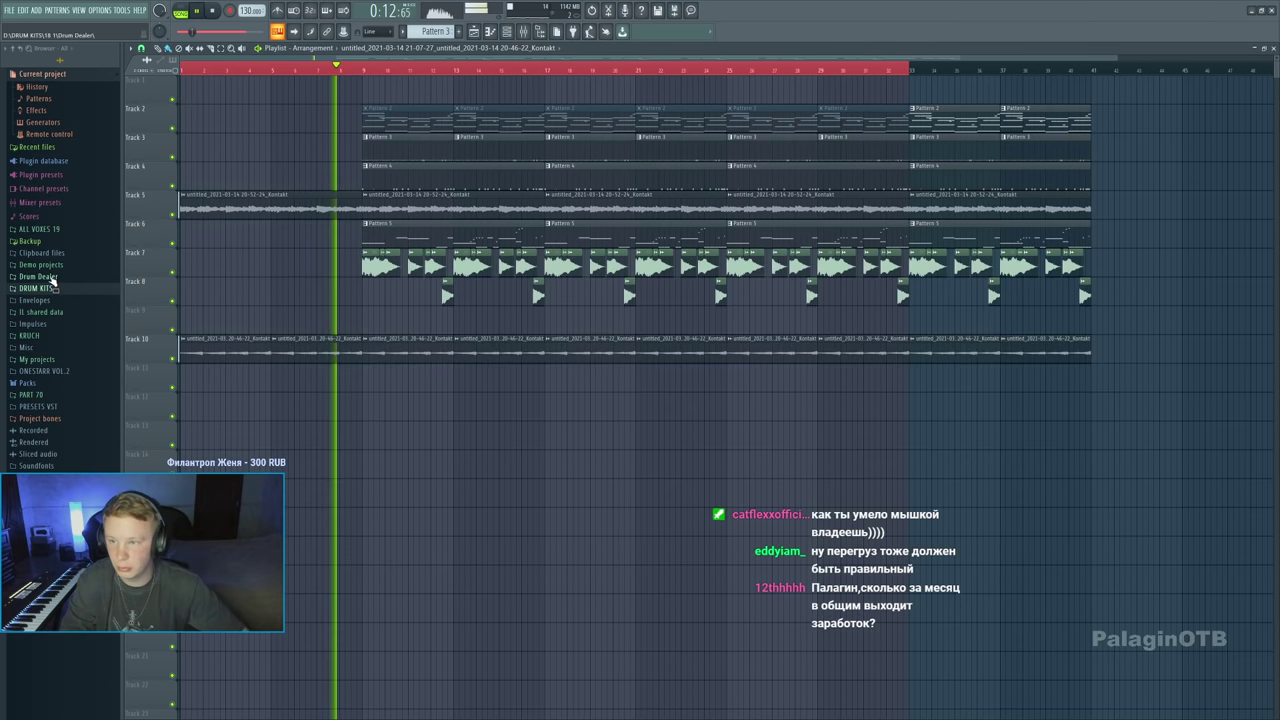
# Delete the Pattern 5 clip at bar 9 on Track 6 and preview Drill Gun Shot from the 2 PALAGIN - N.N.F 2 Fx folder
pyautogui.rightClick(380, 235)
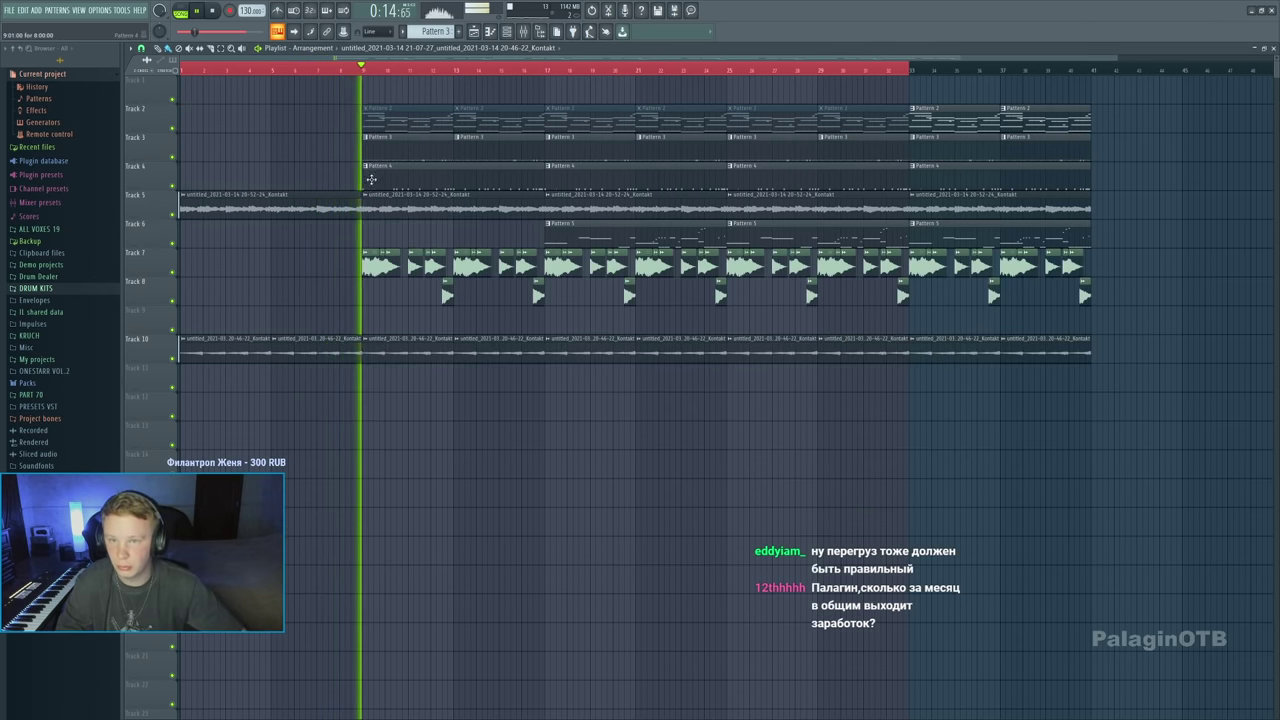
pyautogui.click(50, 276)
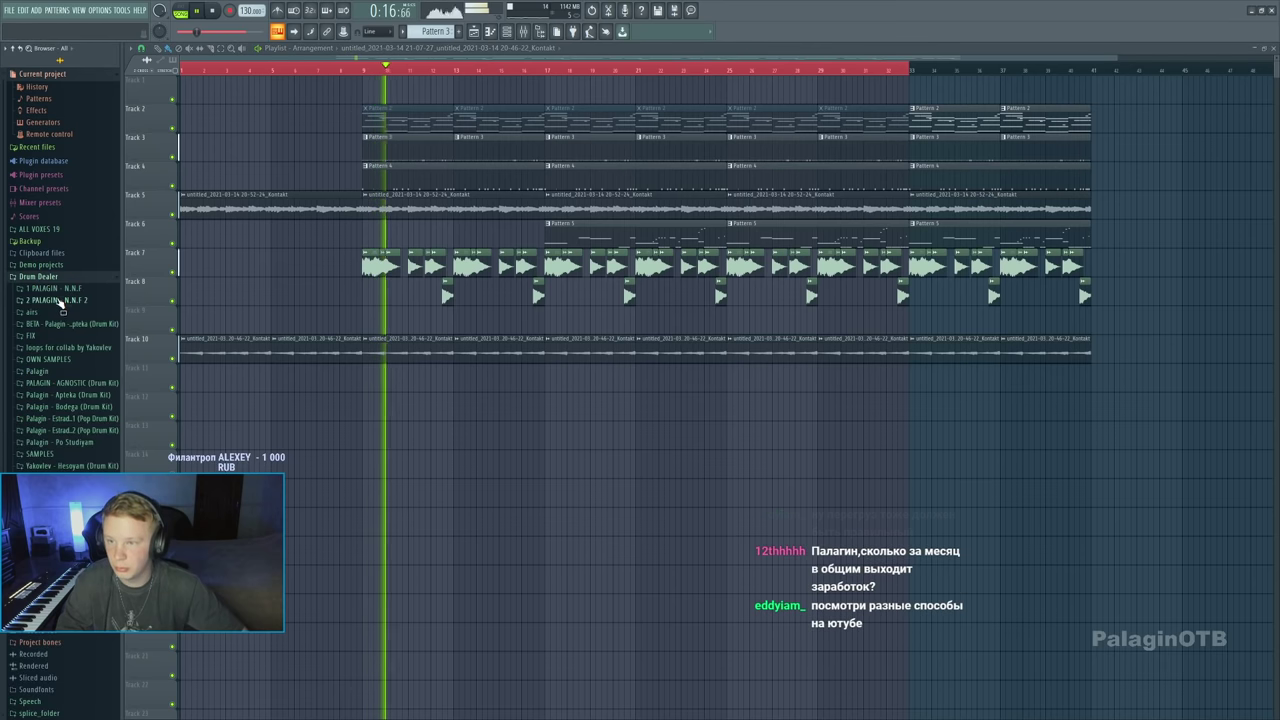
pyautogui.click(60, 300)
pyautogui.click(36, 358)
pyautogui.click(44, 392)
pyautogui.press('space')
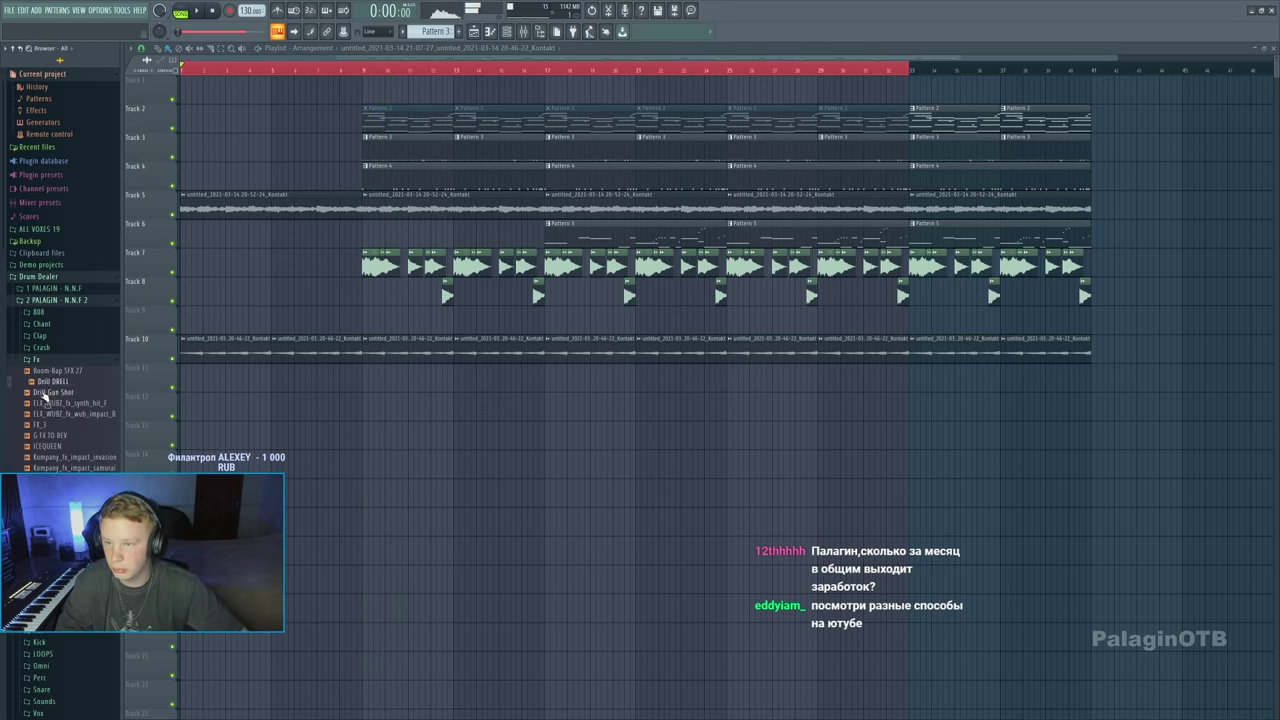
# Place Drill Gun Shot on the track below Track 10 at bars 9, 17 and 25, playing the arrangement from bar 9
pyautogui.moveTo(44, 396); pyautogui.dragTo(372, 381)
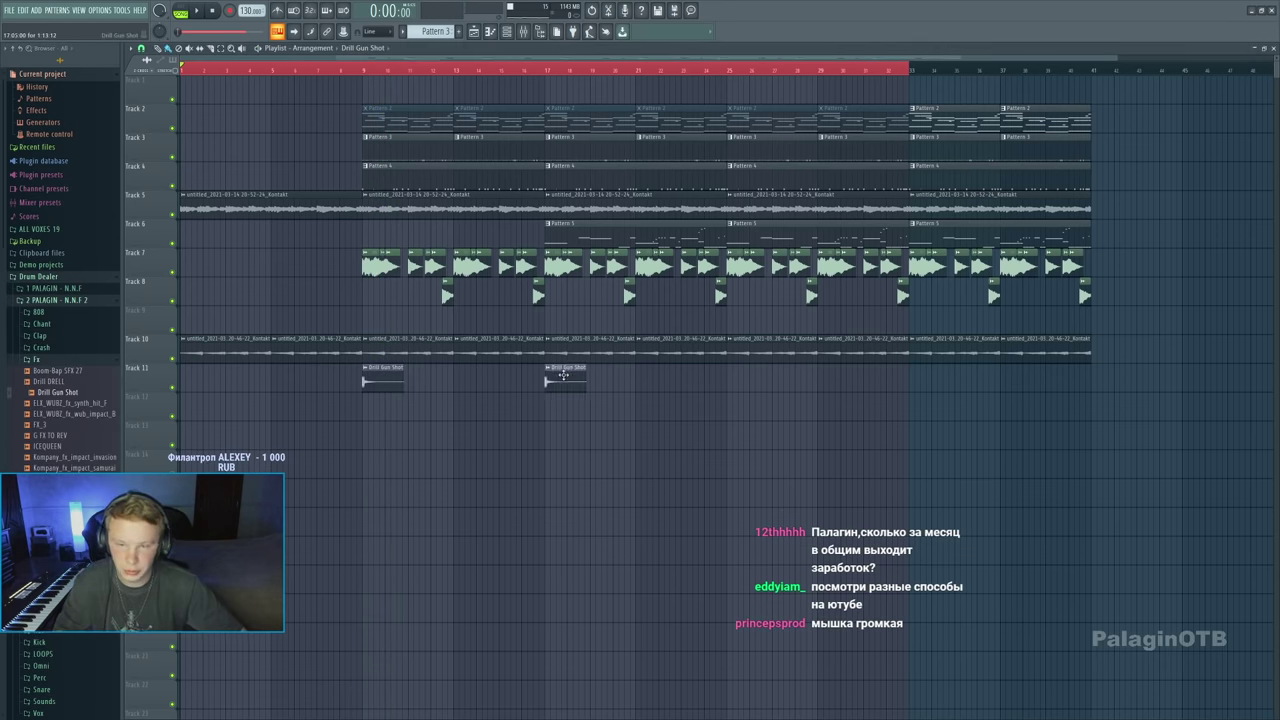
pyautogui.click(365, 70)
pyautogui.press('space')
pyautogui.click(745, 380)
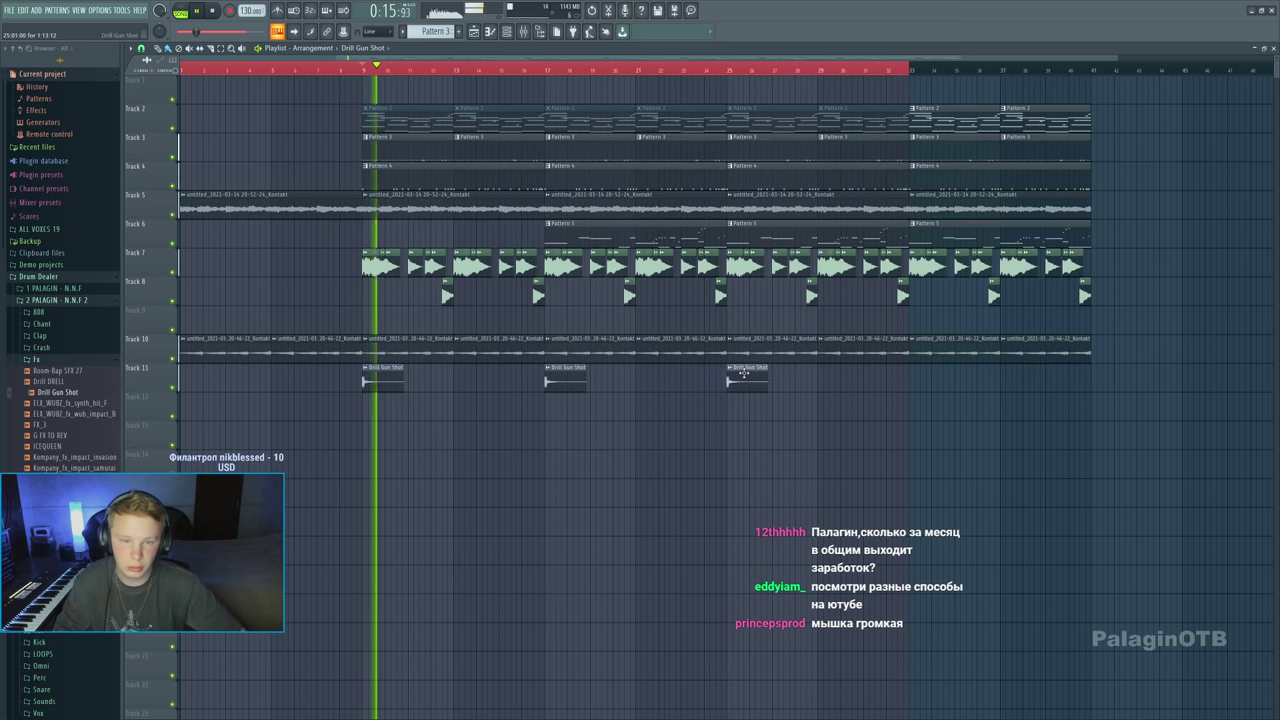
# Add a fourth Drill Gun Shot clip at bar 33 and route the sample to mixer track 13
pyautogui.click(930, 380)
pyautogui.press('space')
pyautogui.doubleClick(930, 380)
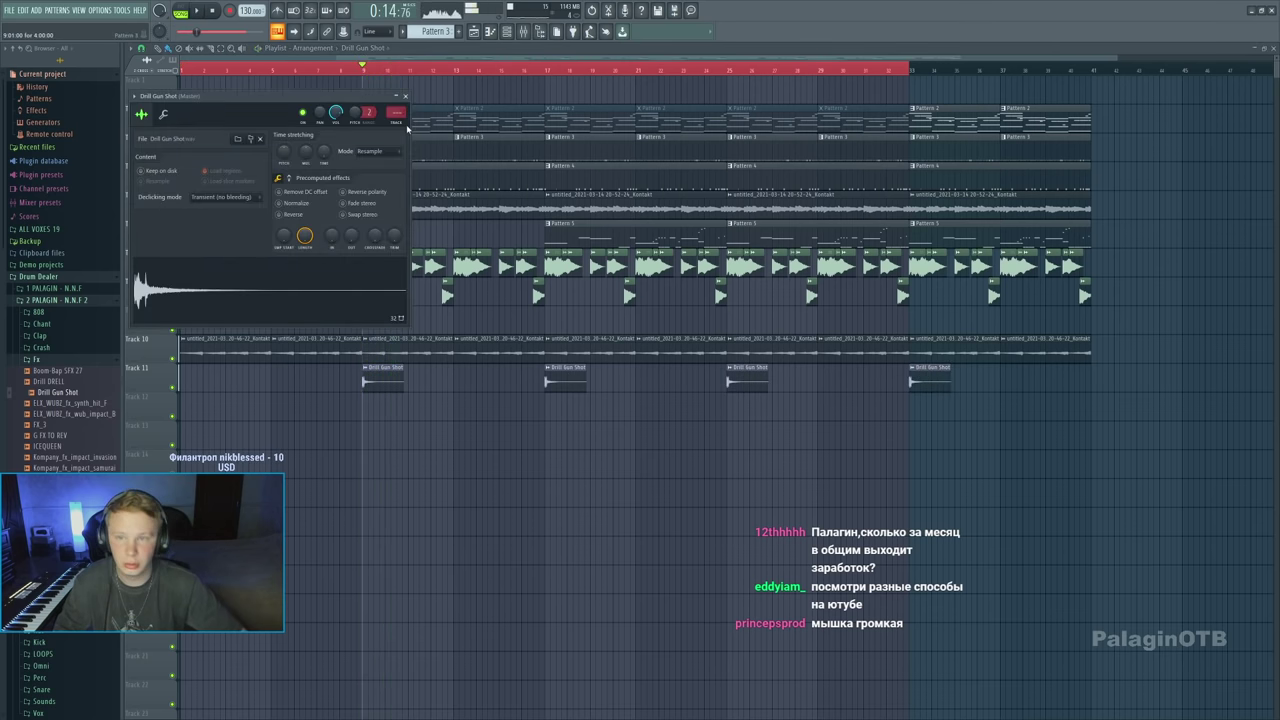
pyautogui.doubleClick(396, 116)
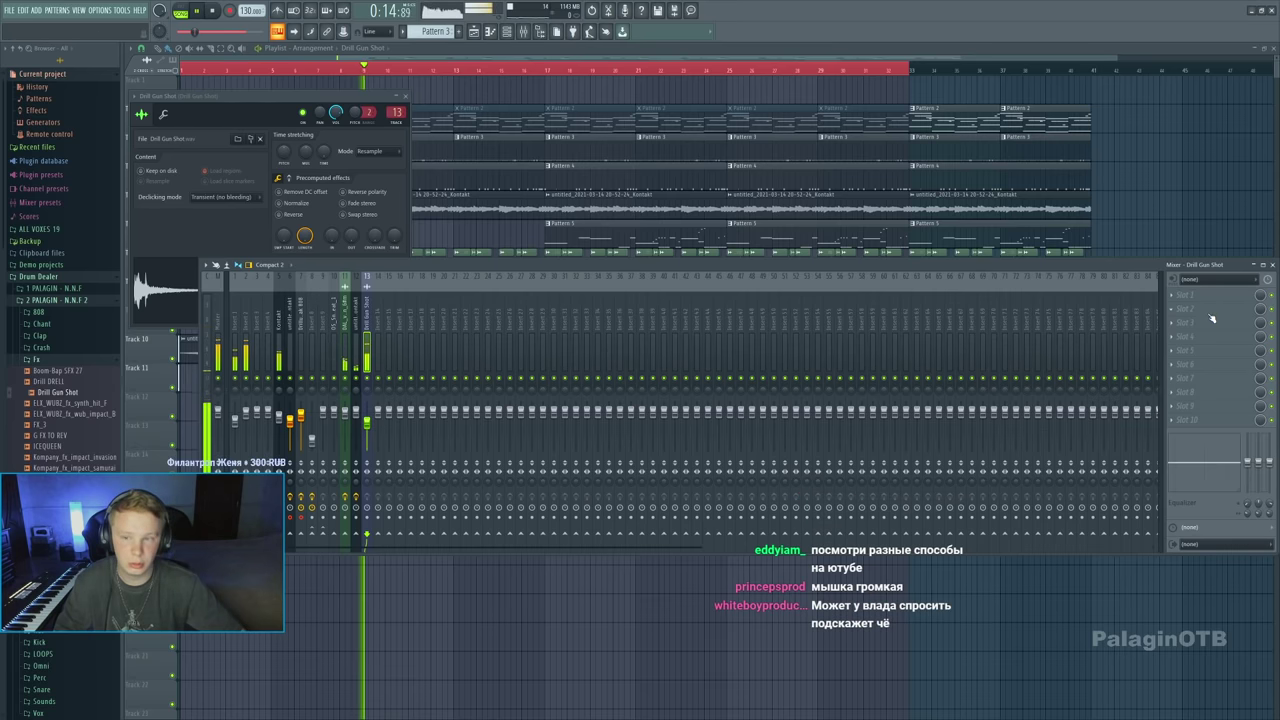
# Check Pattern 4 in the channel rack and the kick 1 sampler settings, and start playback from bar 9
pyautogui.press('F12')
pyautogui.press('F7')
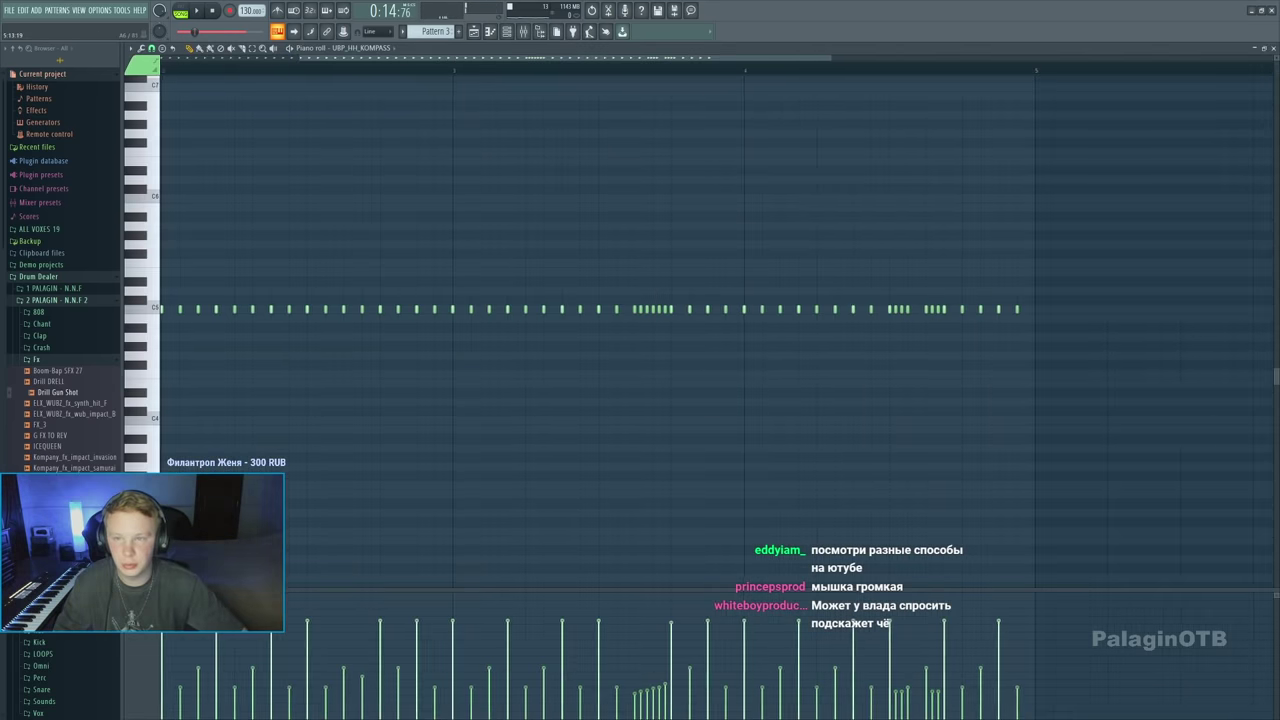
pyautogui.press('F7')
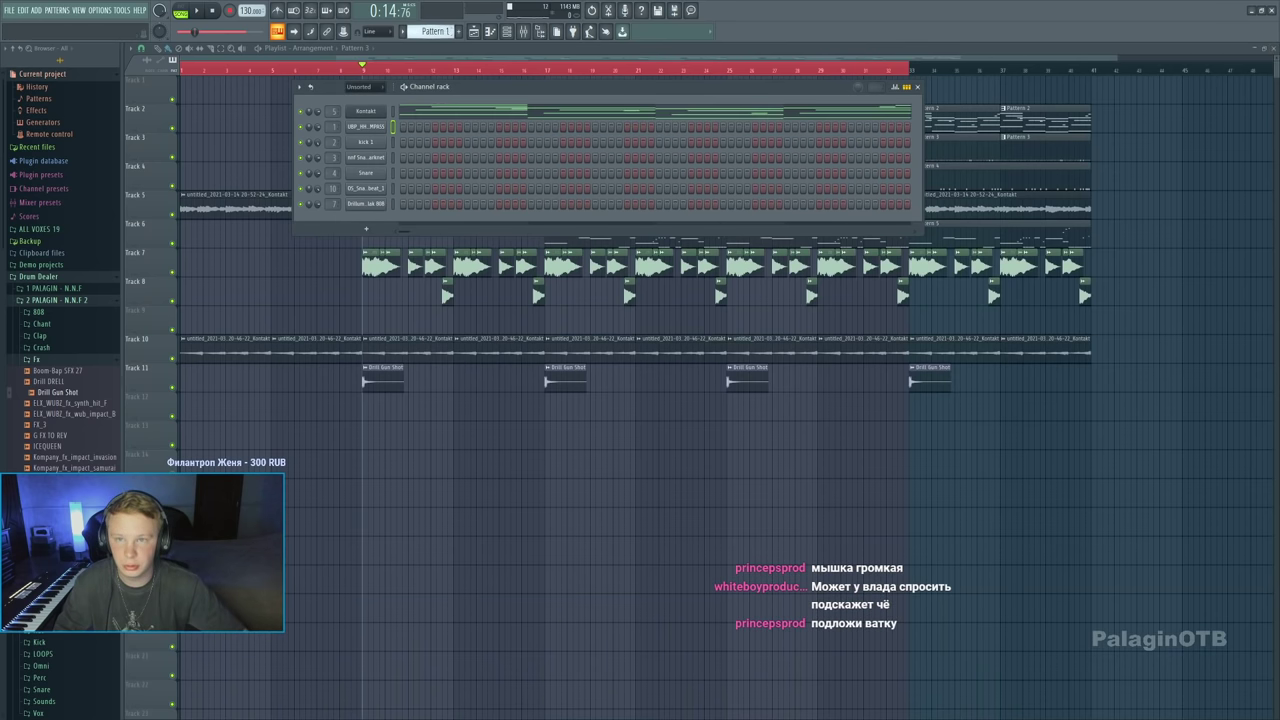
pyautogui.scroll(-3, 435, 31)
pyautogui.click(366, 142)
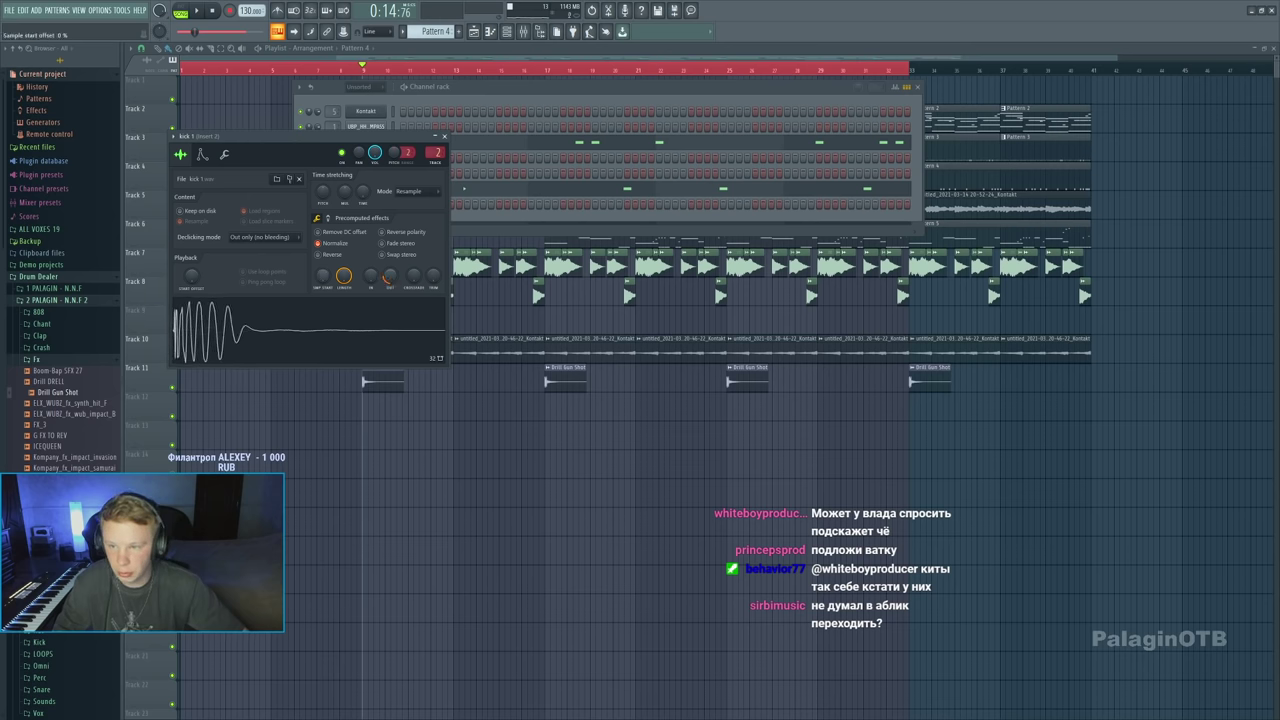
pyautogui.press('space')
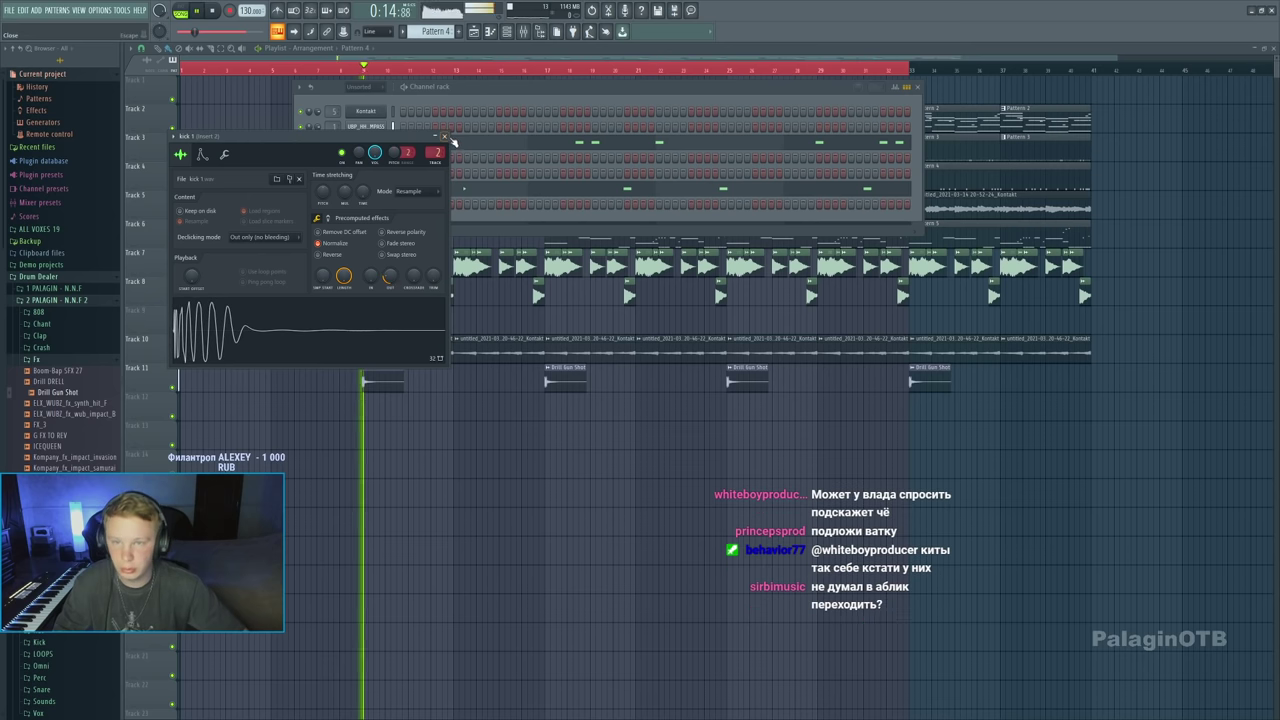
# Add Fruity Delay 3 to slot 3 of the Drill Gun Shot mixer track, lower its feedback level to about 46% and listen back
pyautogui.press('Escape')
pyautogui.press('F9')
pyautogui.click(365, 422)
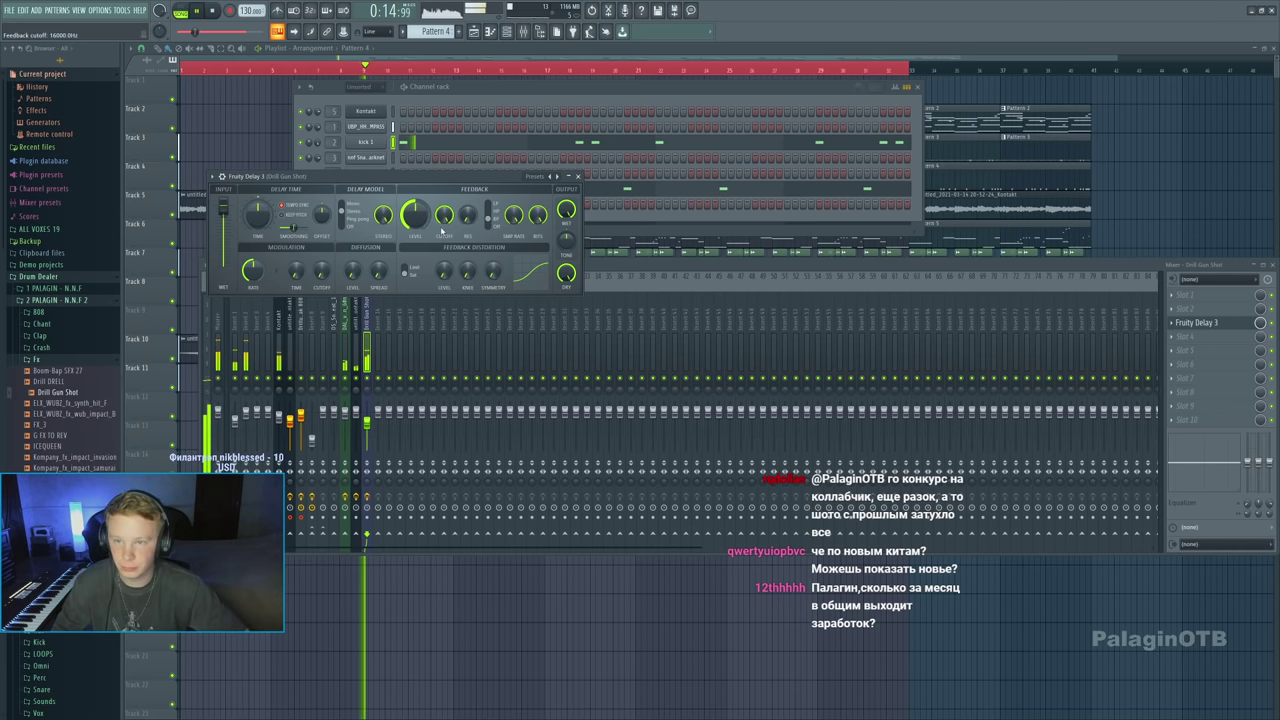
pyautogui.moveTo(443, 214); pyautogui.dragTo(441, 216)
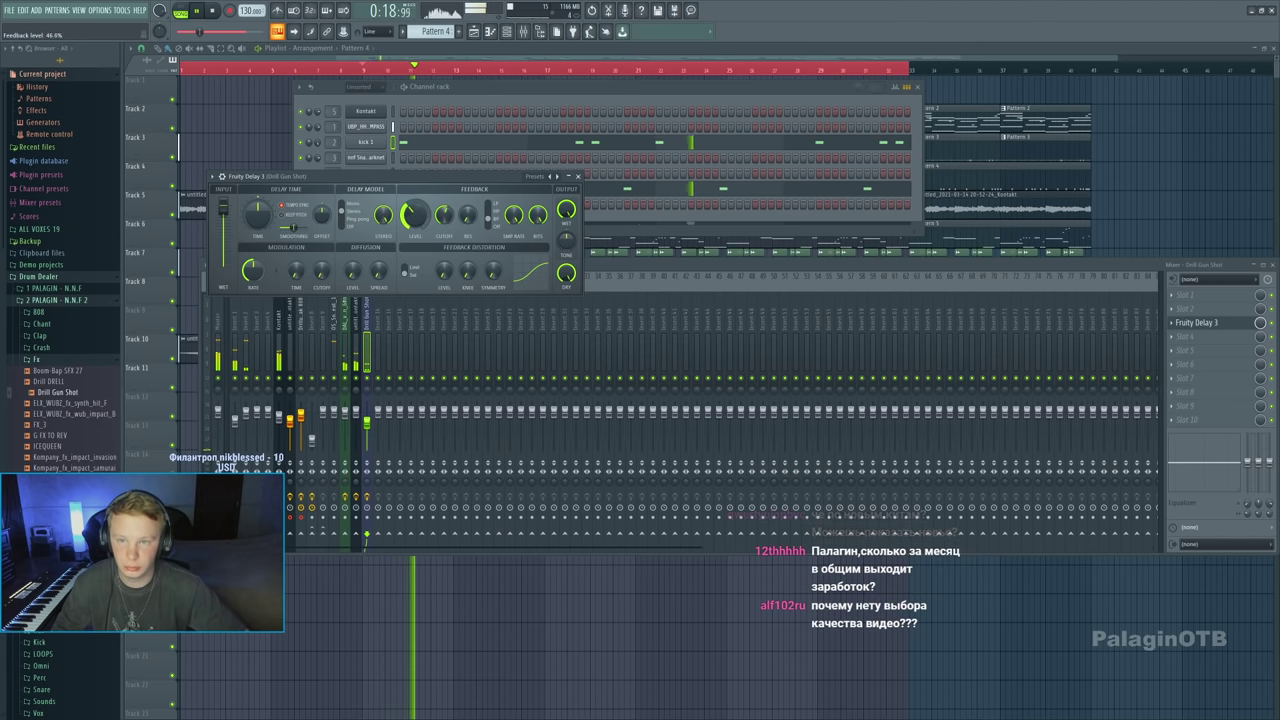
pyautogui.click(577, 177)
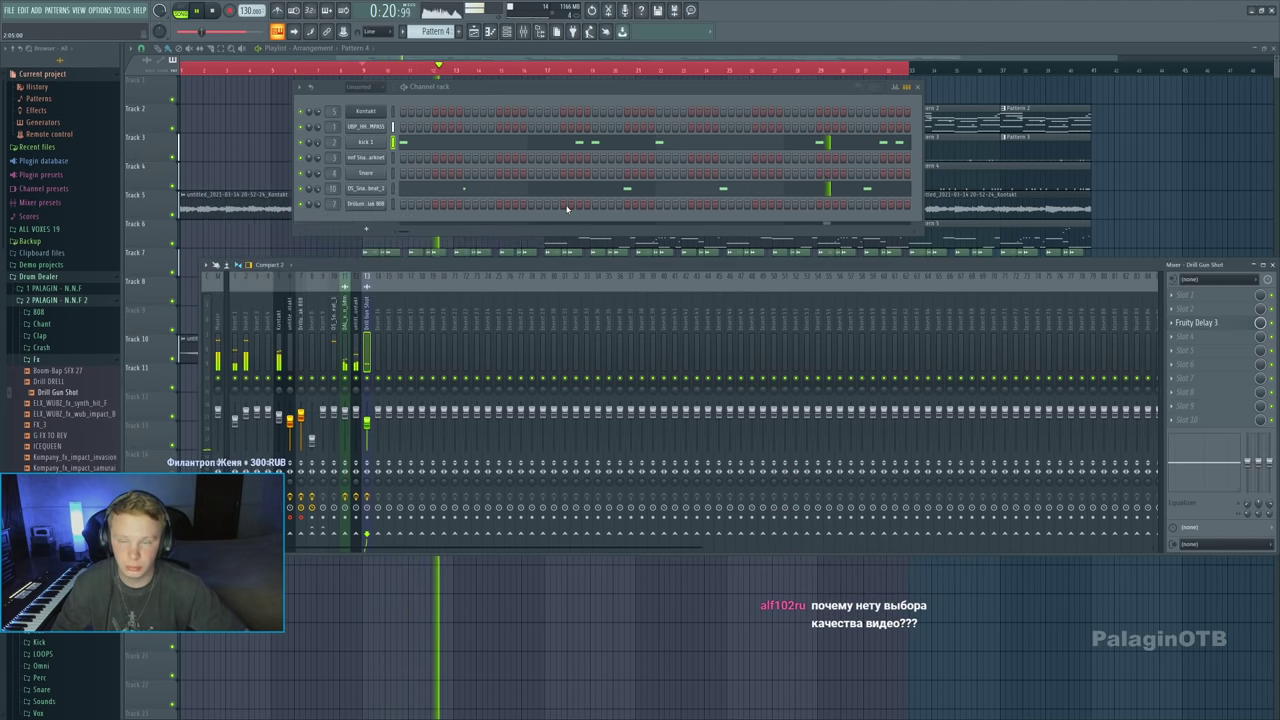
pyautogui.press('F5')
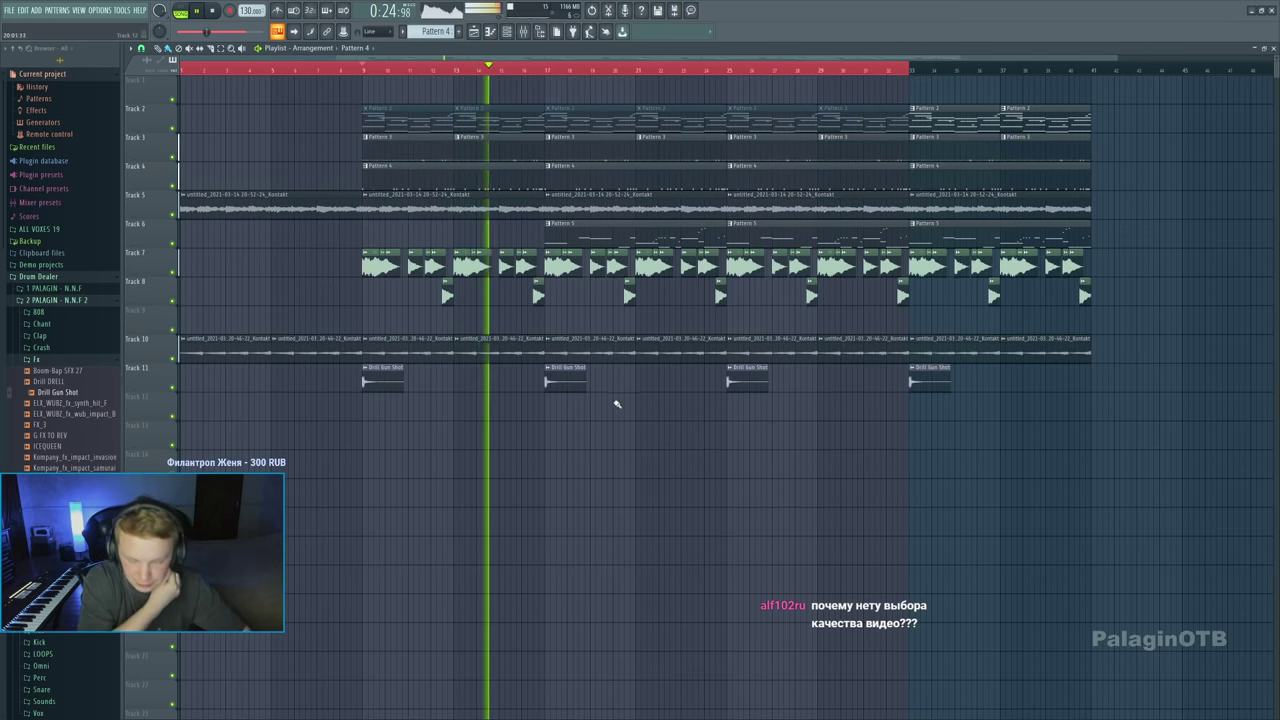
pyautogui.press('space')
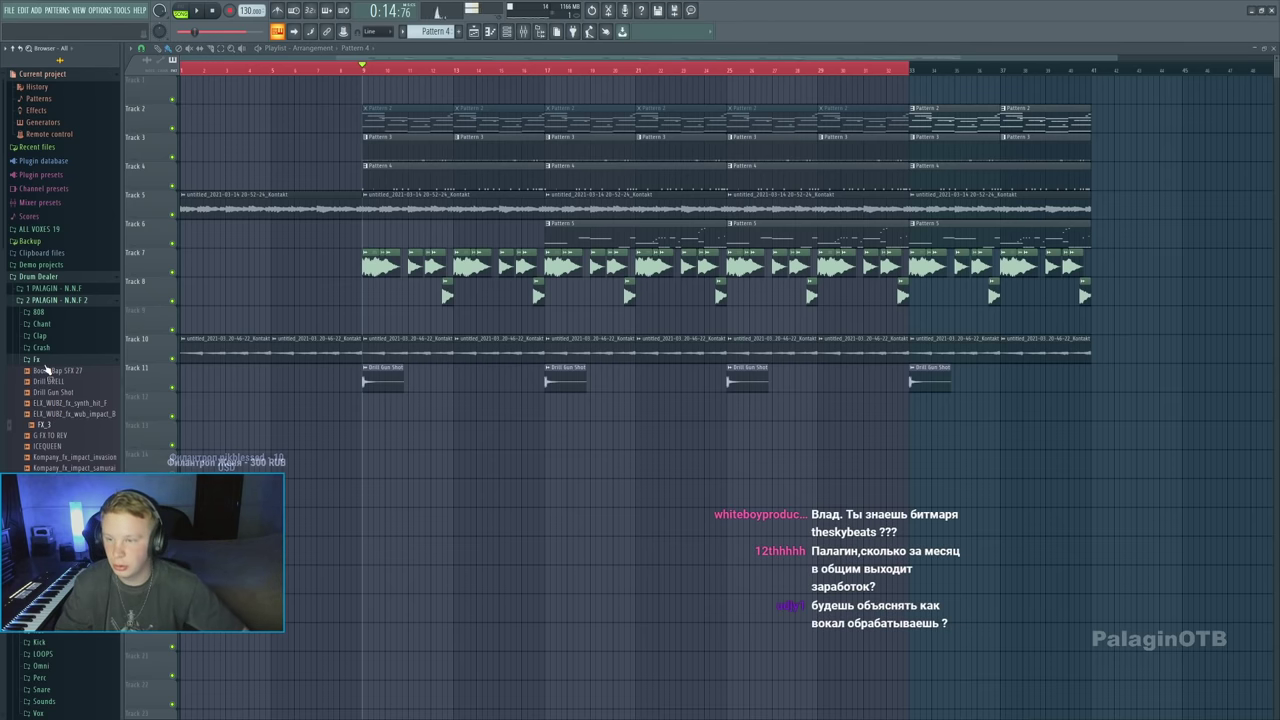
# Place NNF FX - Darknet from the 1 PALAGIN - N.N.F Fx folder on Track 12, with its swell peaking at bar 9
pyautogui.click(58, 301)
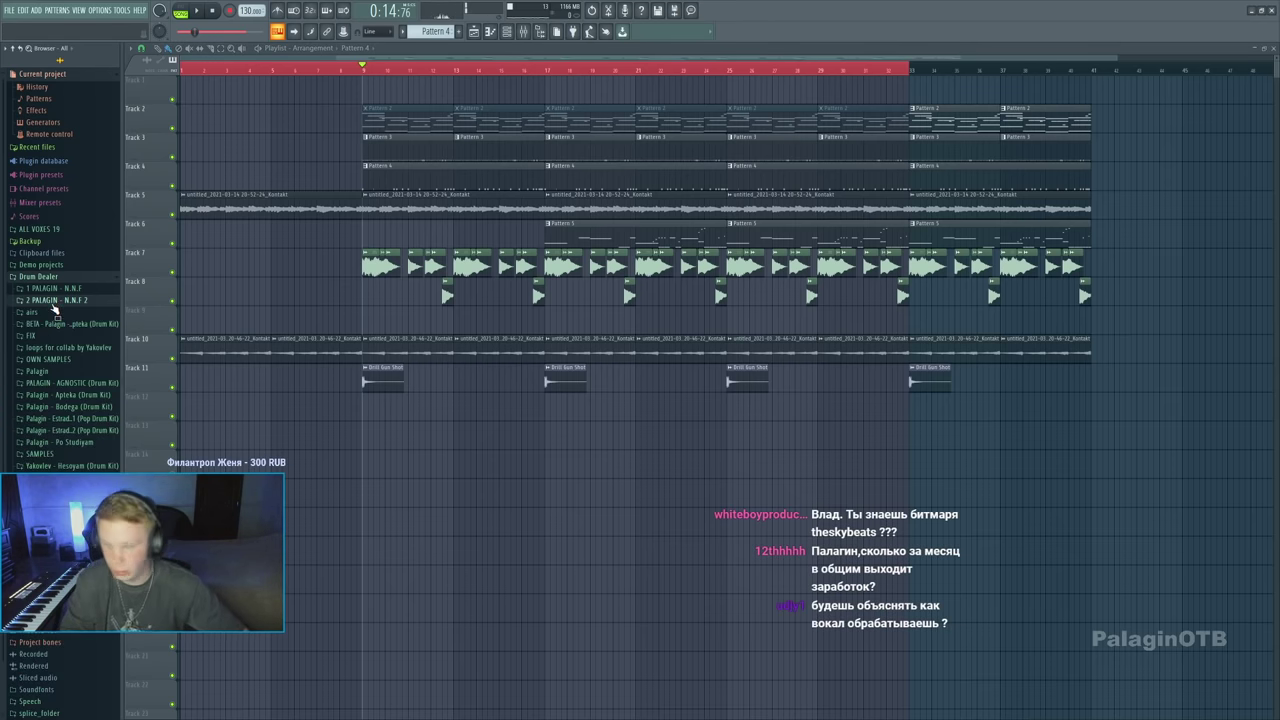
pyautogui.click(55, 288)
pyautogui.click(46, 348)
pyautogui.moveTo(62, 383); pyautogui.dragTo(379, 403)
pyautogui.scroll(4, 379, 403)
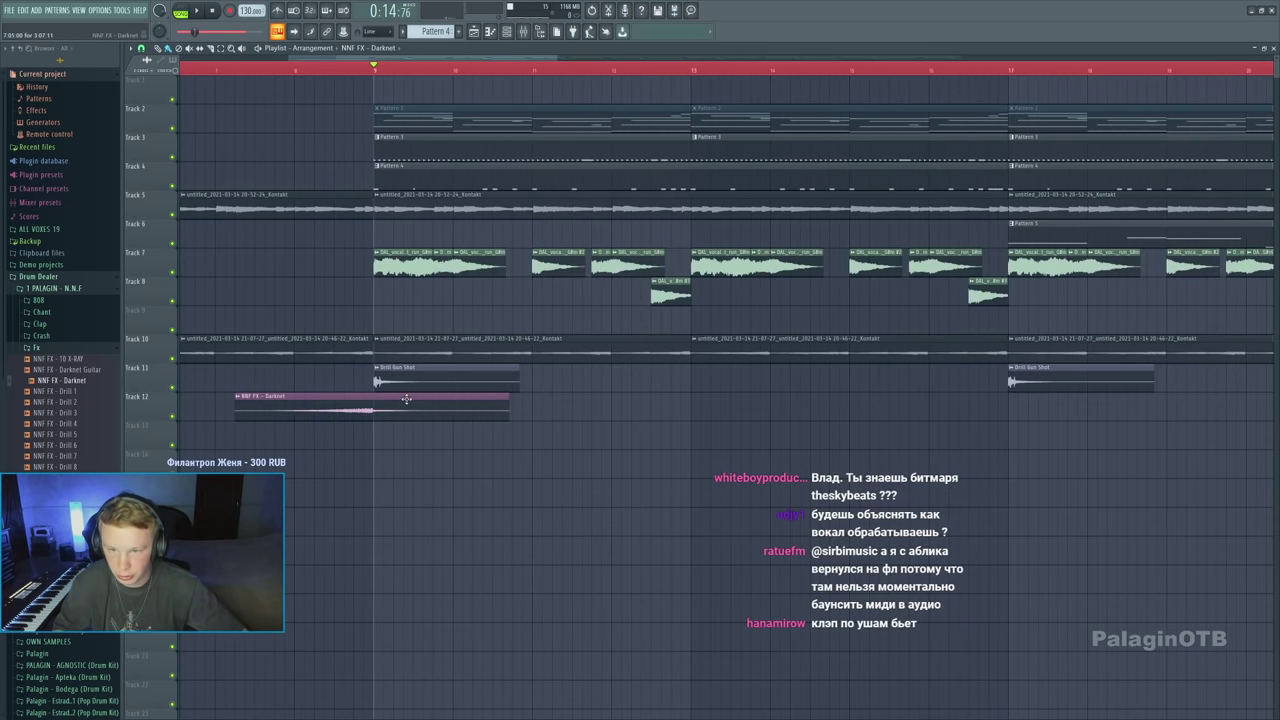
pyautogui.scroll(5, 374, 400)
pyautogui.scroll(-6, 354, 425)
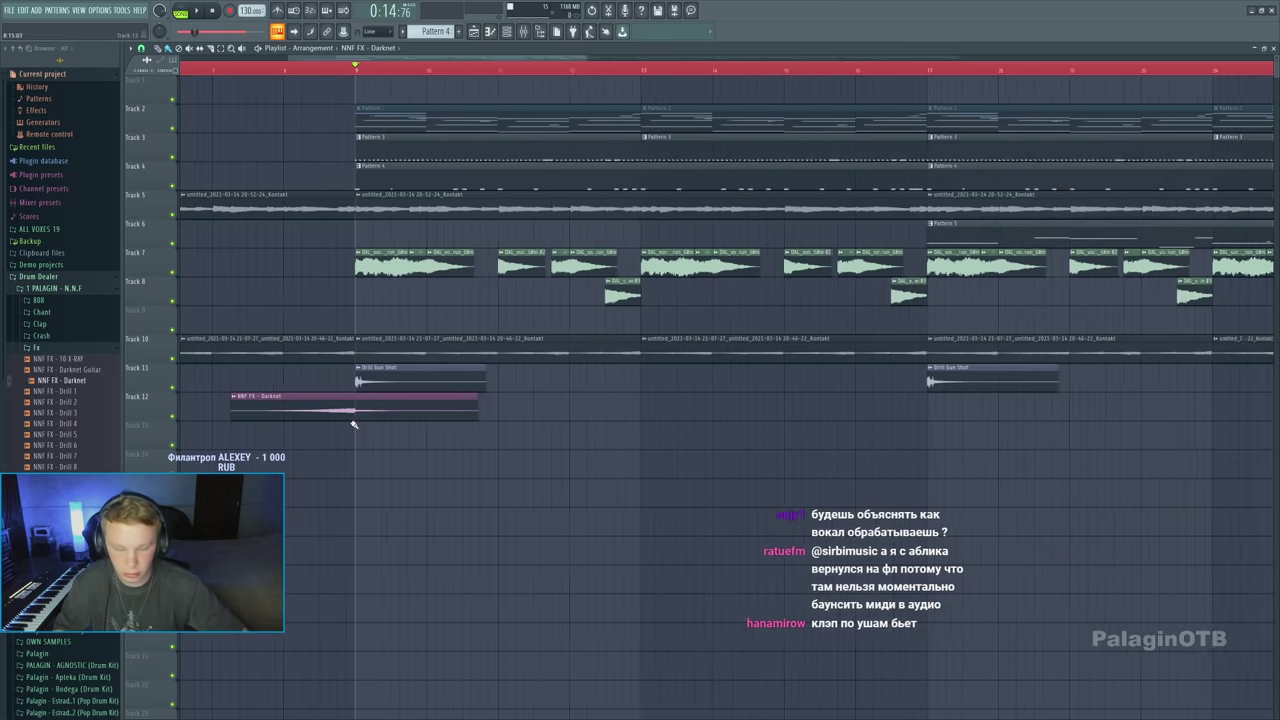
# Play the arrangement from bar 8 and check the mixer levels of the drum tracks around the Darknet effect
pyautogui.click(299, 69)
pyautogui.press('space')
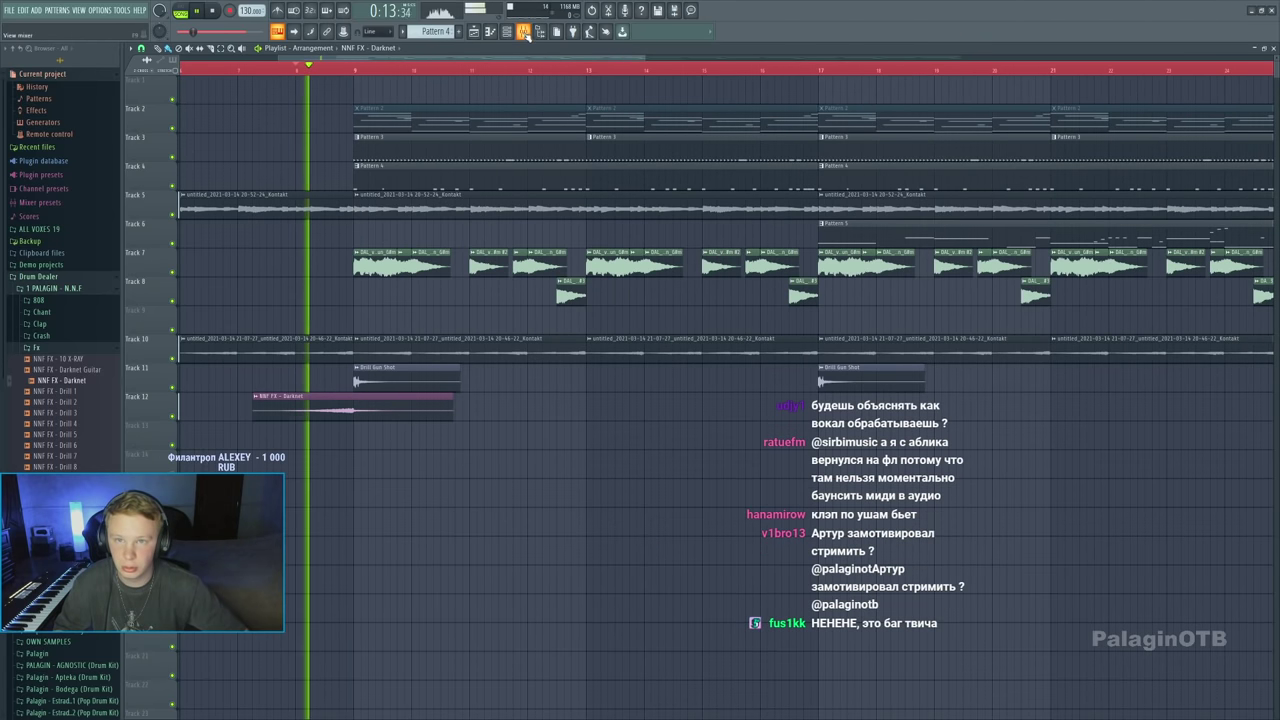
pyautogui.press('F9')
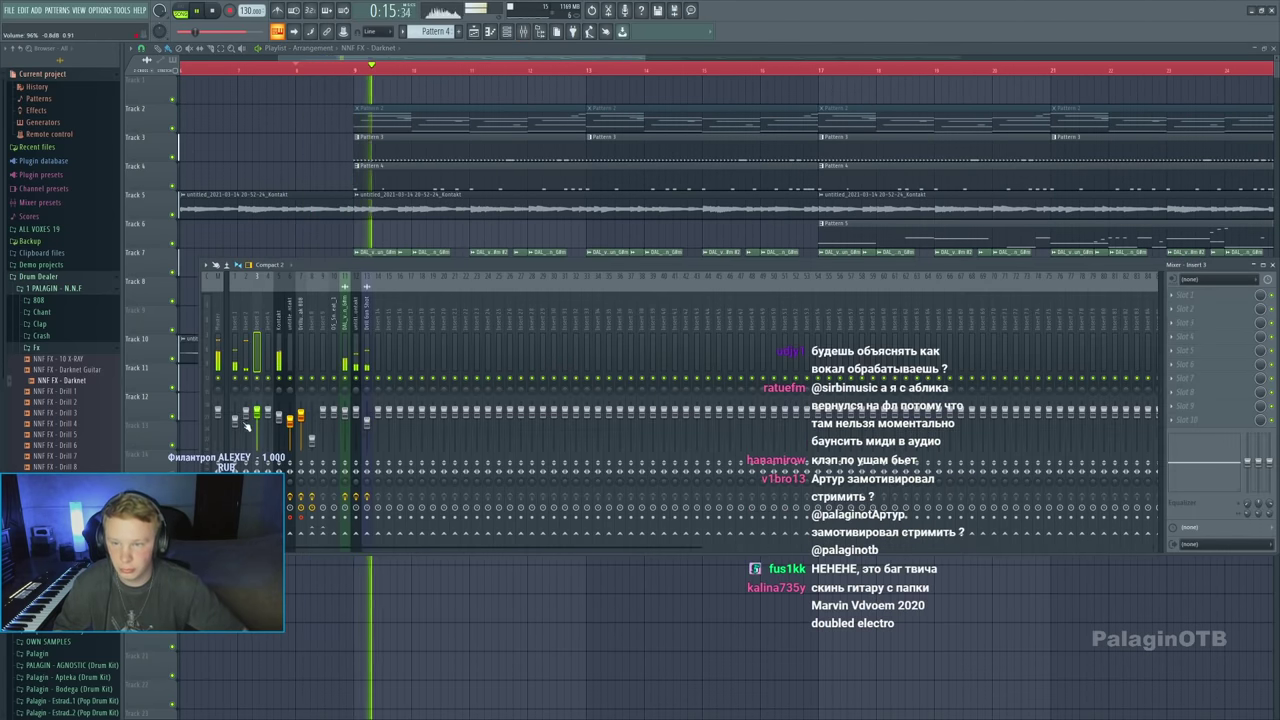
pyautogui.click(334, 410)
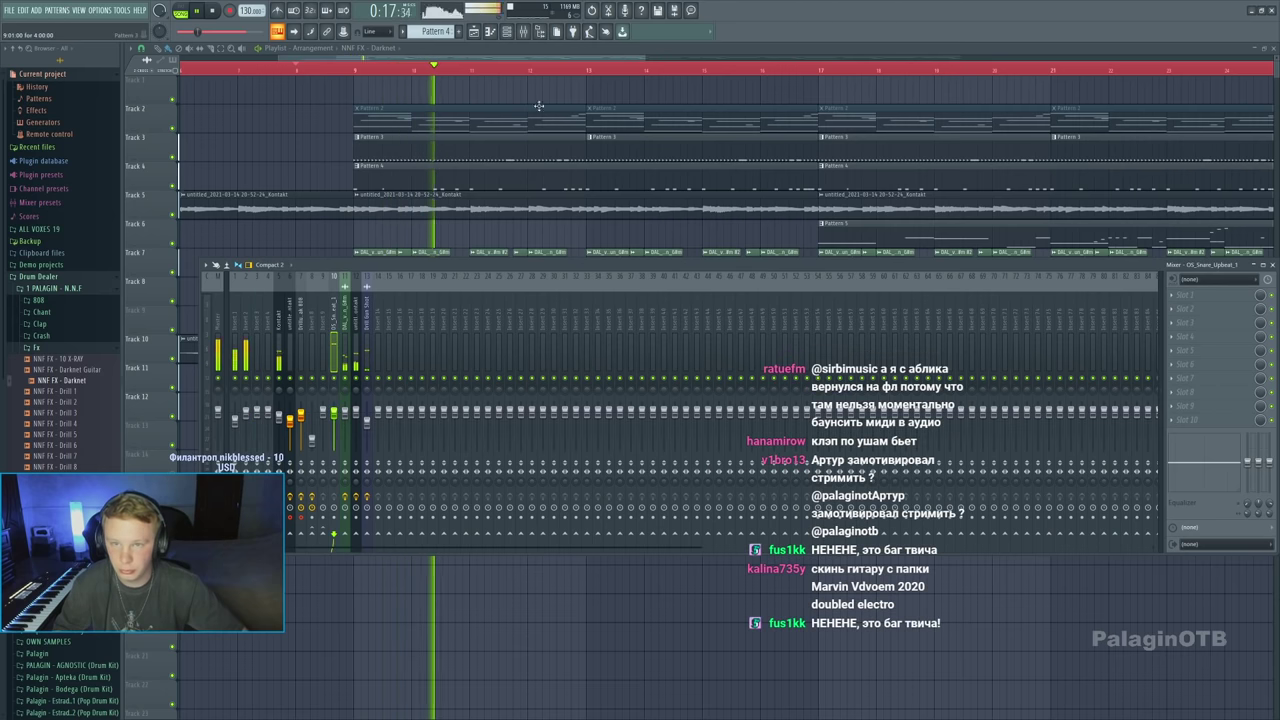
pyautogui.press('F9')
# Add three more NNF FX - Darknet clips on Track 12, leading into bars 17, 25 and 33
pyautogui.scroll(-3, 374, 408)
pyautogui.click(500, 408)
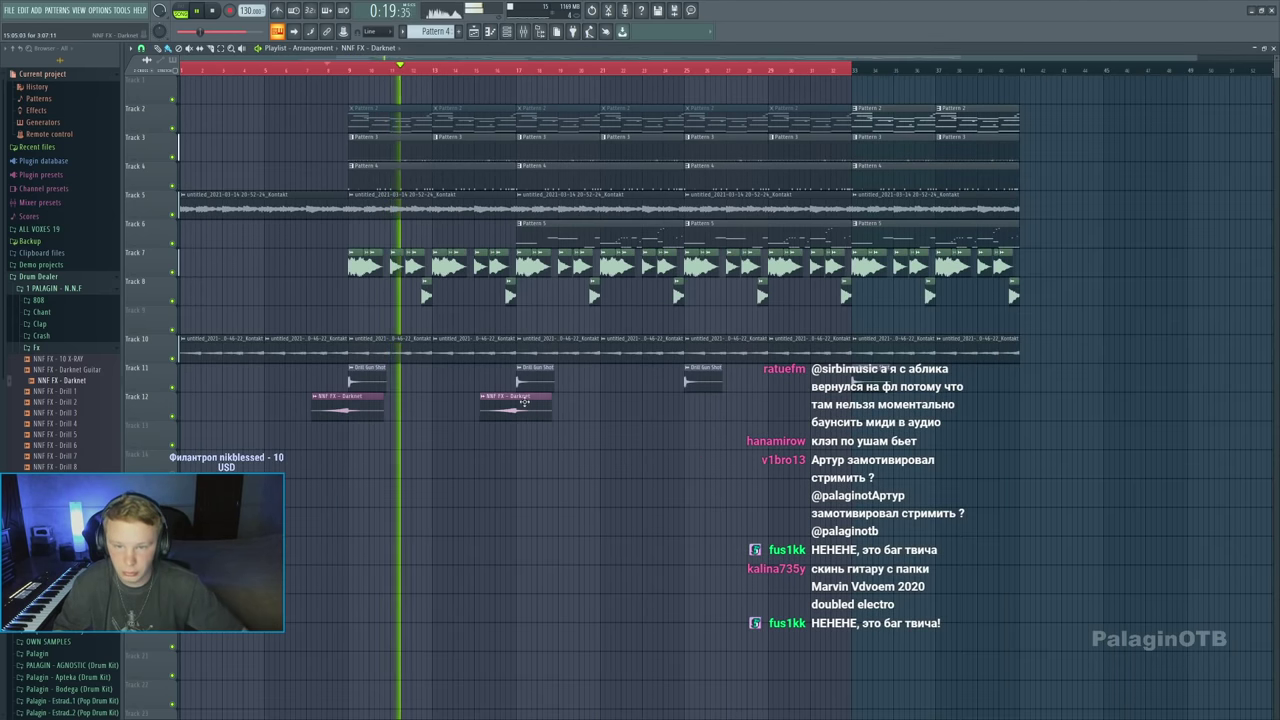
pyautogui.click(670, 404)
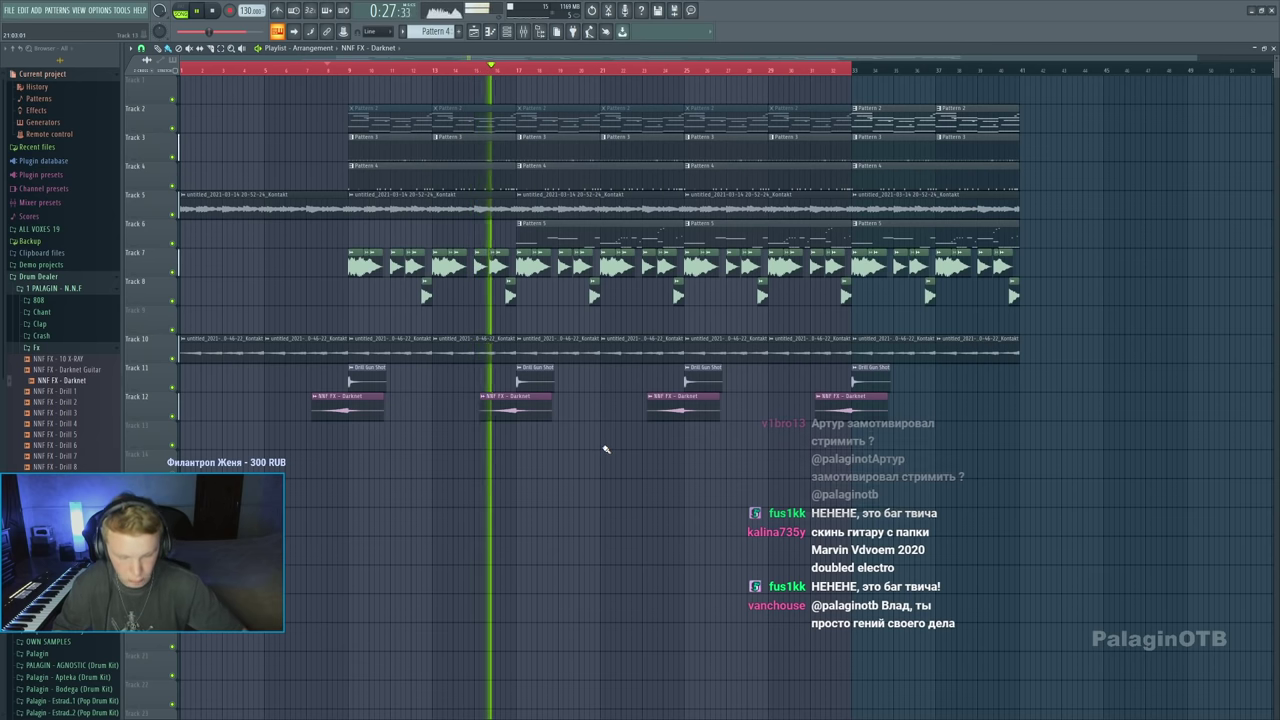
pyautogui.keyDown('ctrl'); pyautogui.scroll(-1, 528, 420); pyautogui.keyUp('ctrl')
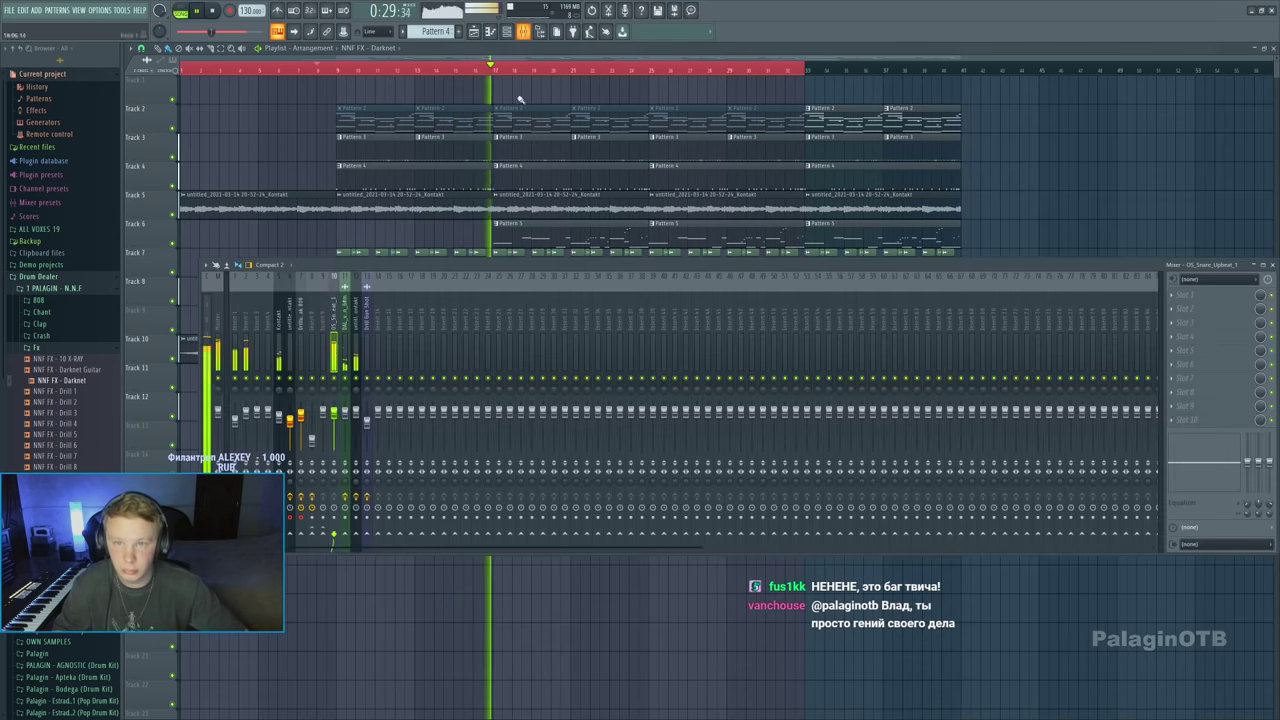
# Listen through the arrangement while checking the Drill Gun Shot mixer track, and collapse the browser's Fx folder
pyautogui.press('F9')
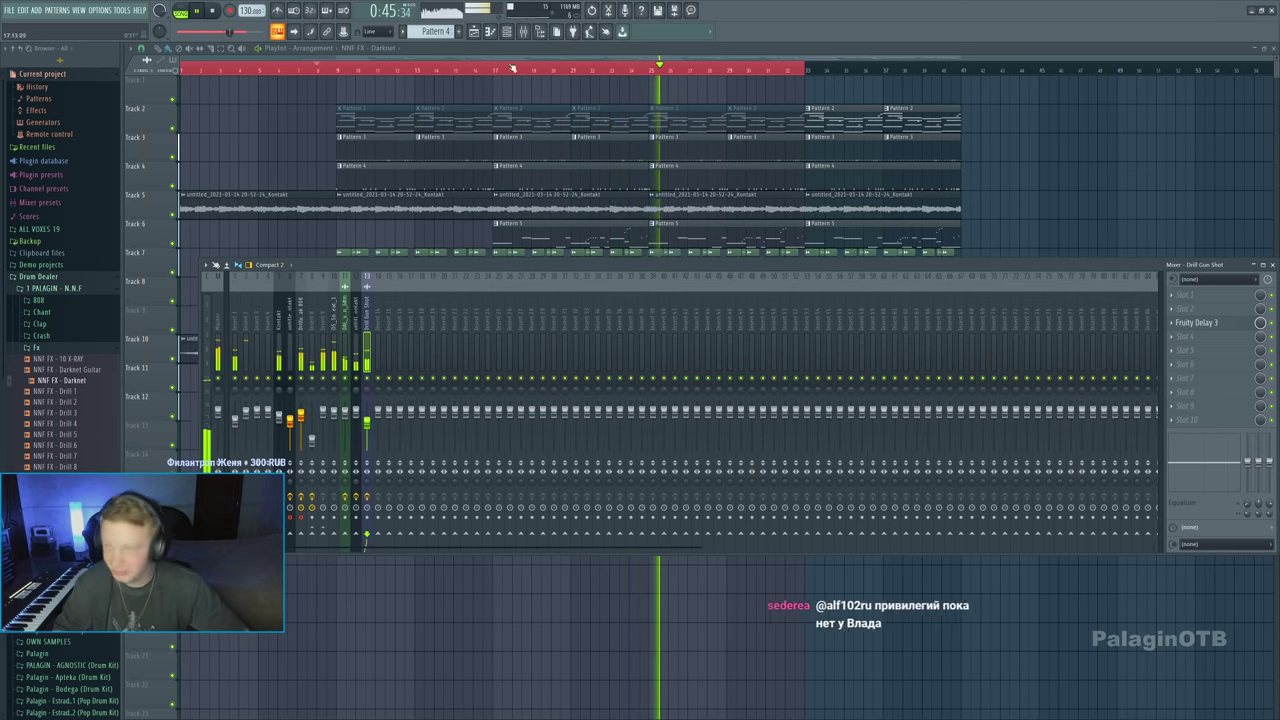
pyautogui.press('F9')
pyautogui.click(40, 347)
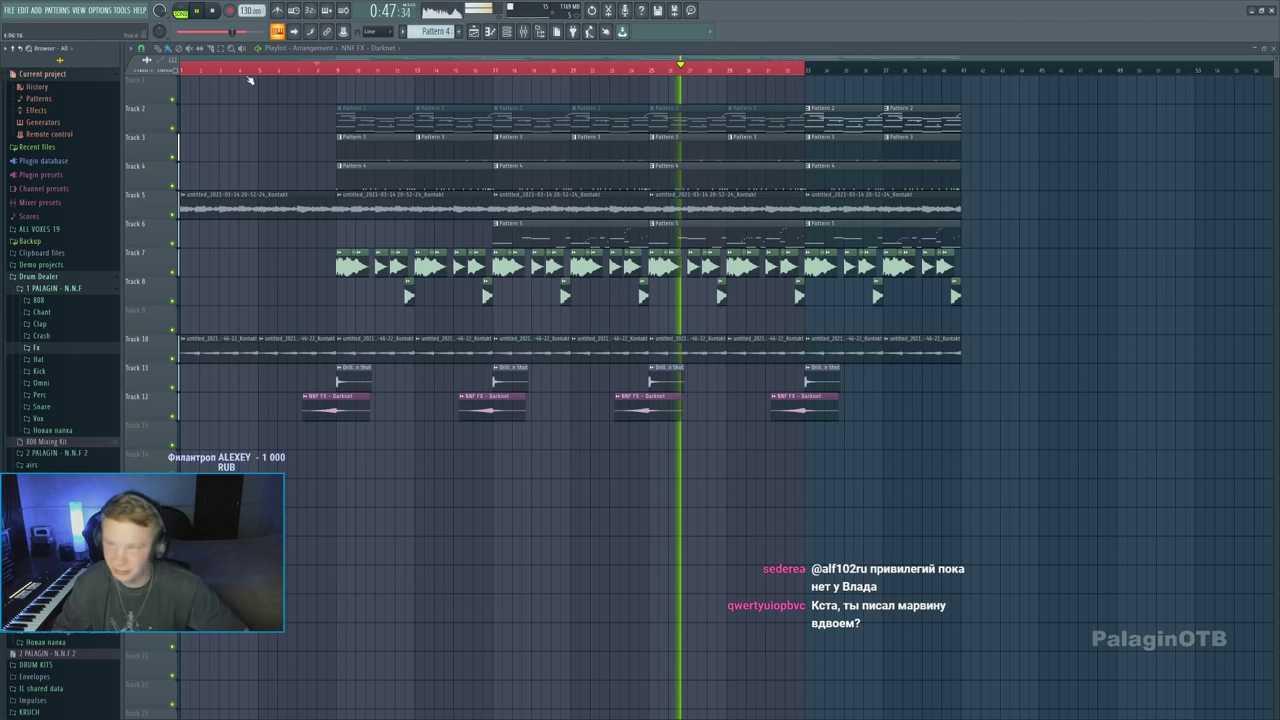
# Load Ozone 9 Exciter in slot 5 of the Master track, split off a high-frequency band and solo it
pyautogui.press('F9')
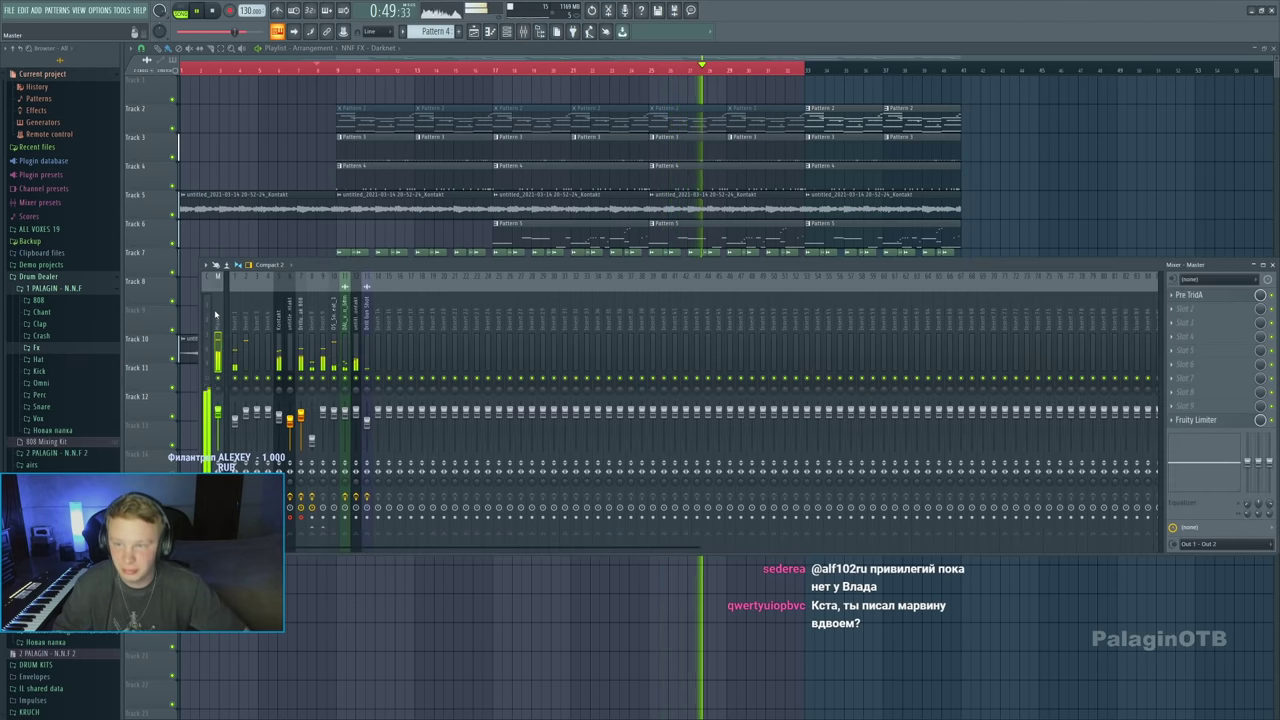
pyautogui.press('space')
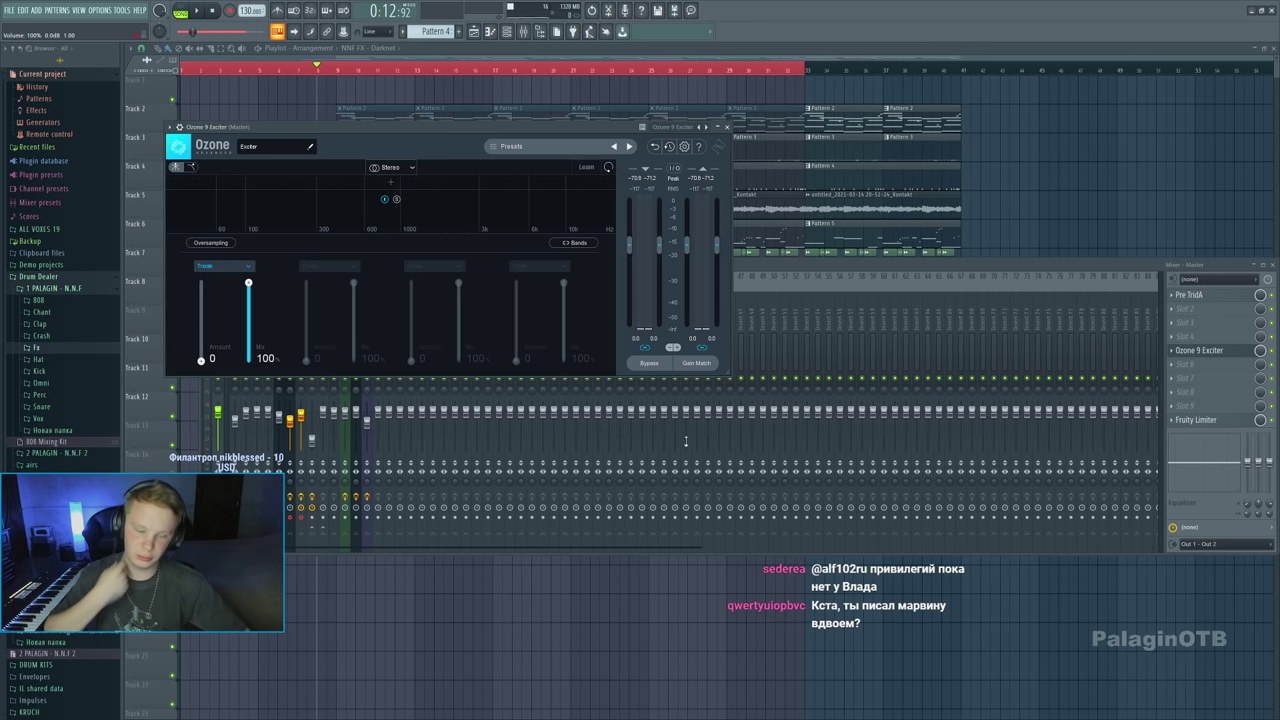
pyautogui.click(519, 185)
pyautogui.click(573, 200)
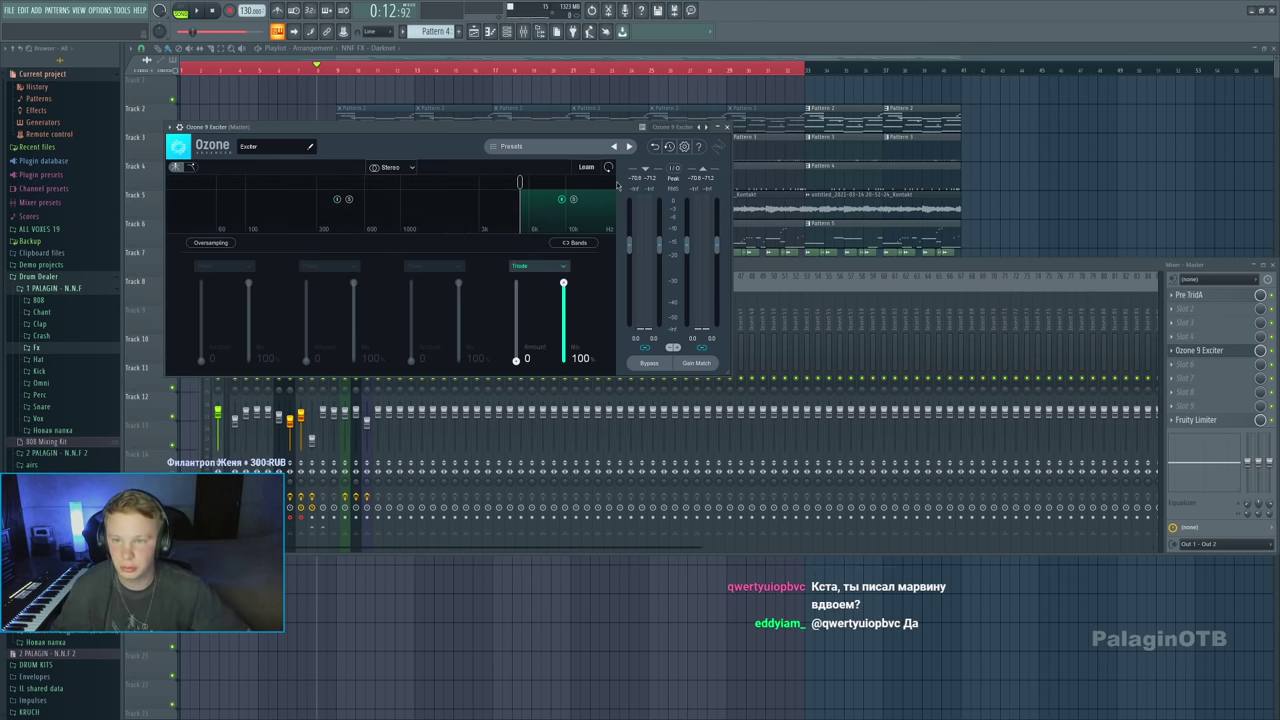
# Raise the high band's crossover while auditioning from bar 9, and set the band to Tape mode with an amount of 7.6
pyautogui.click(529, 77)
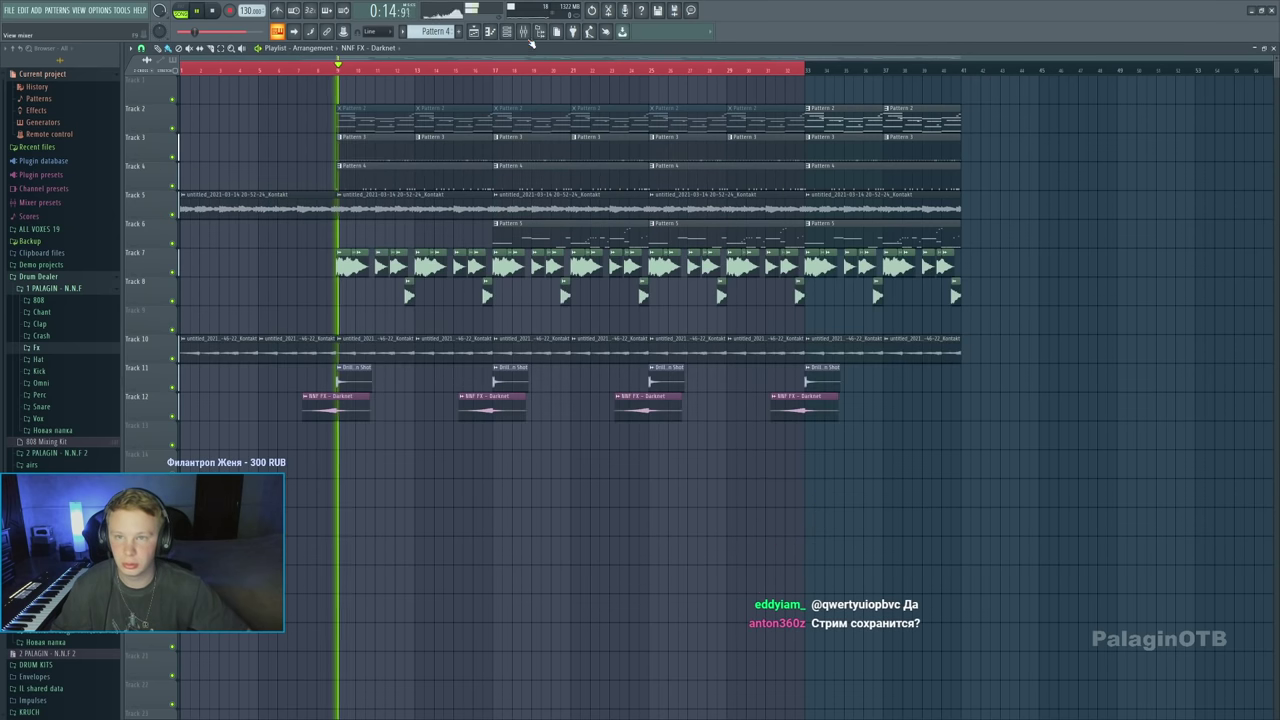
pyautogui.click(1212, 338)
pyautogui.click(1199, 350)
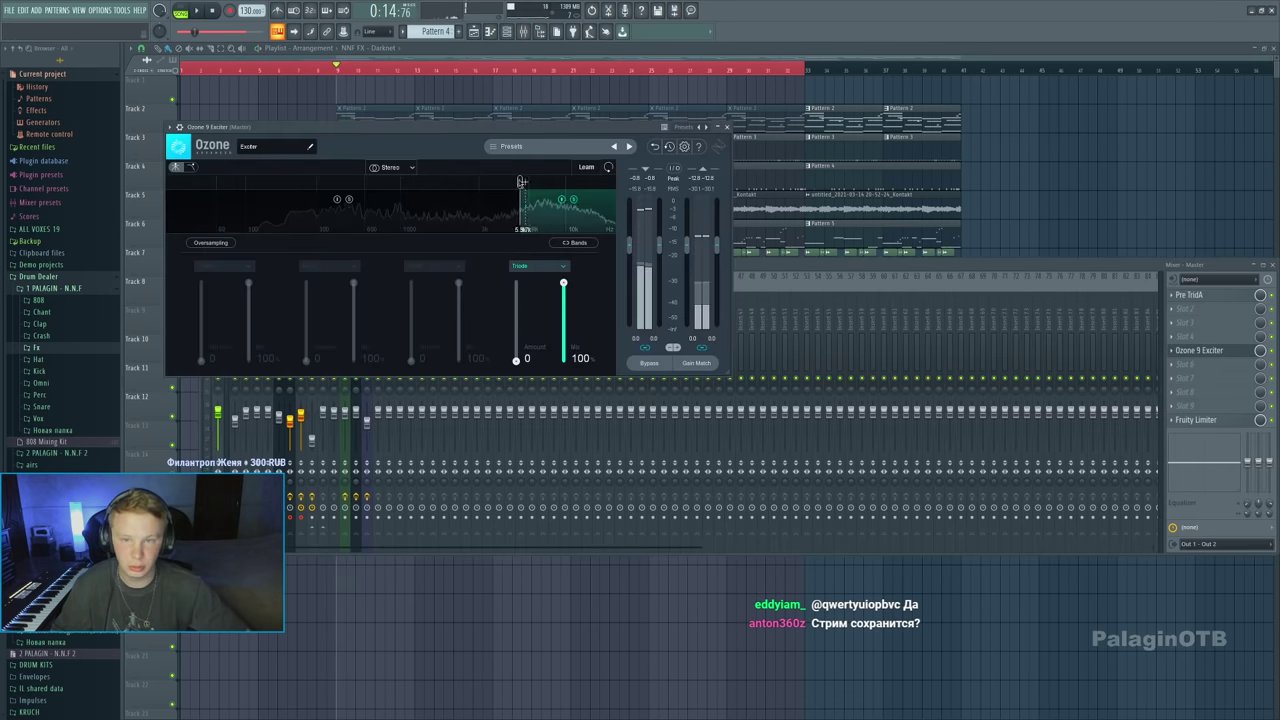
pyautogui.moveTo(519, 182); pyautogui.dragTo(557, 183)
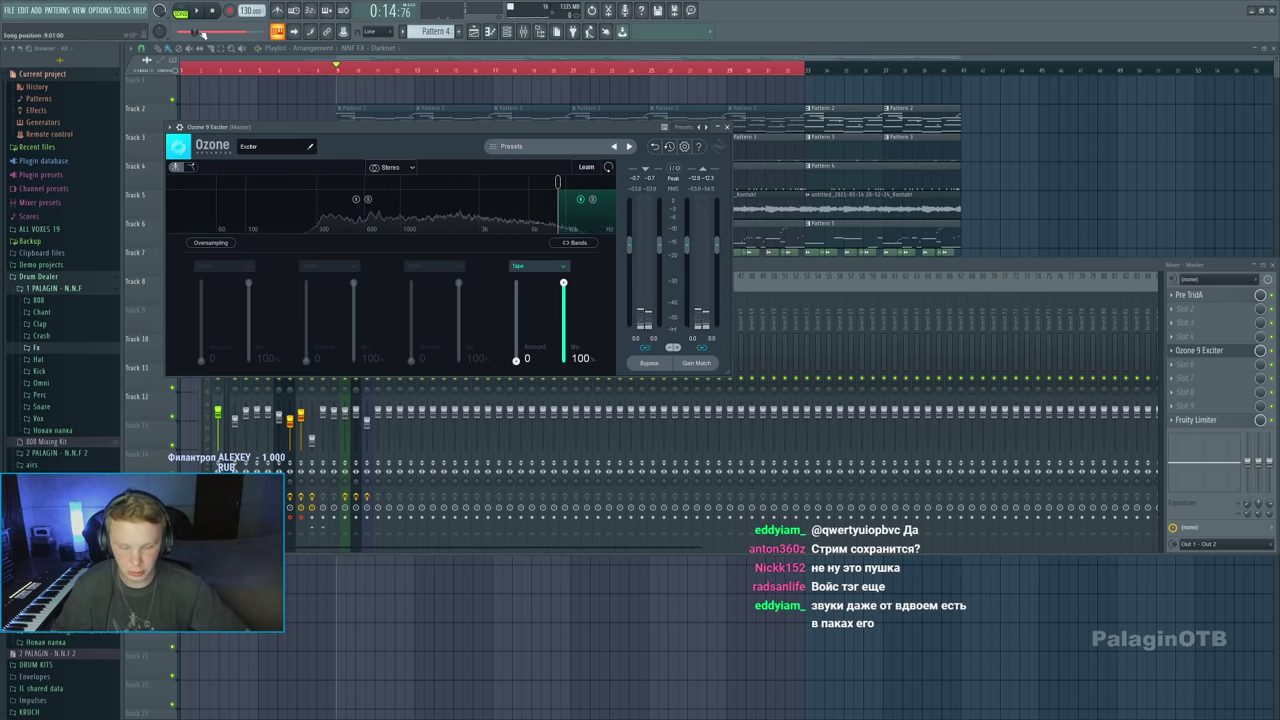
pyautogui.moveTo(516, 360); pyautogui.dragTo(509, 323)
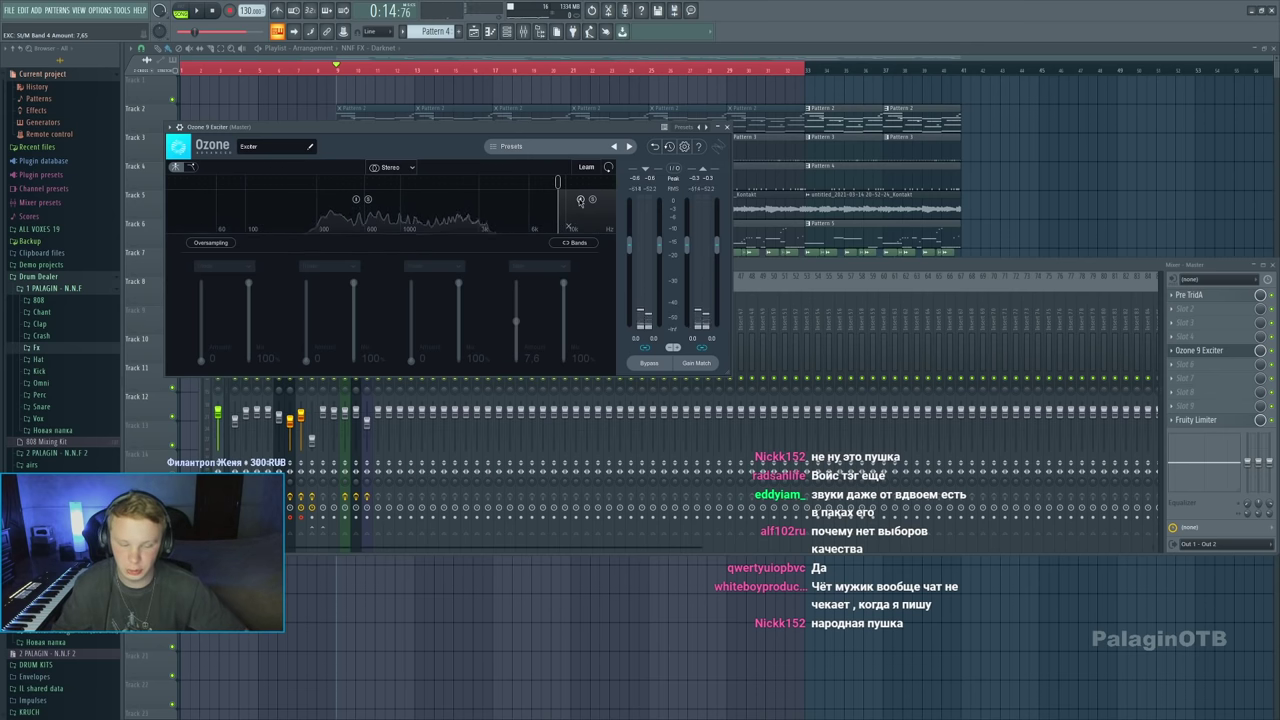
# Compare playback with the high band on and off, and set its amount to 8.0 and mix to 69.9%
pyautogui.press('space')
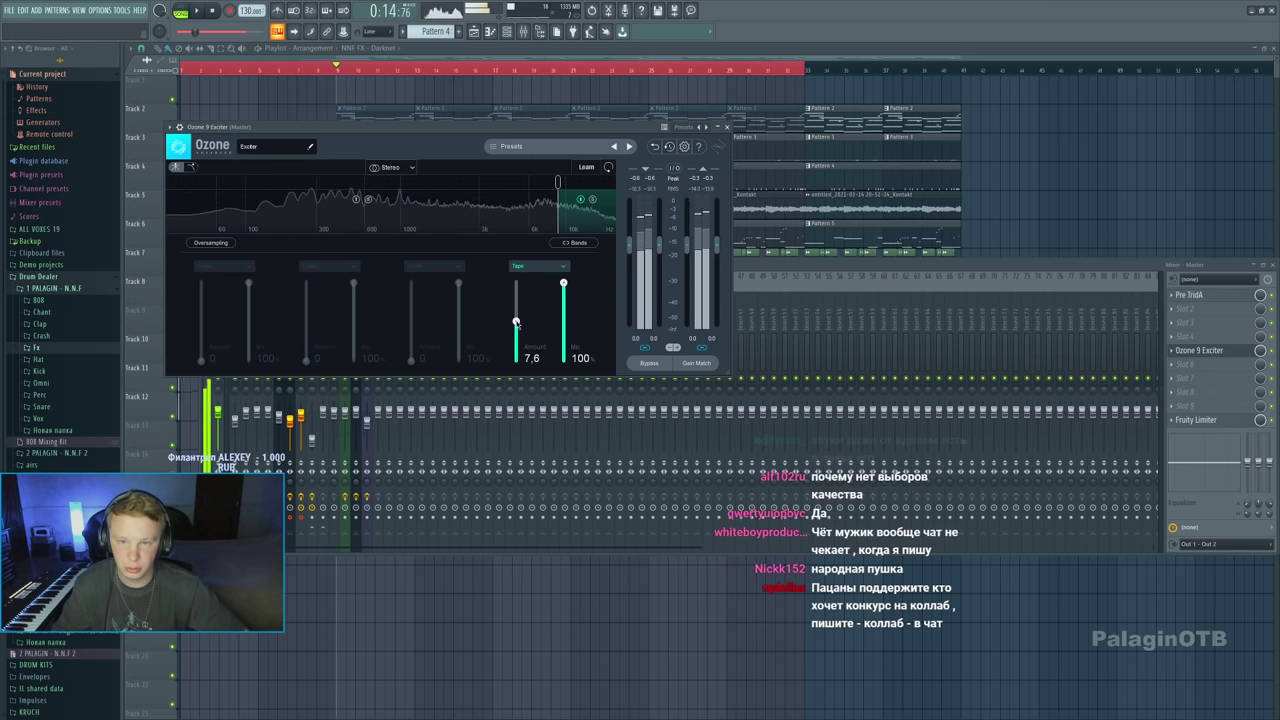
pyautogui.press('space')
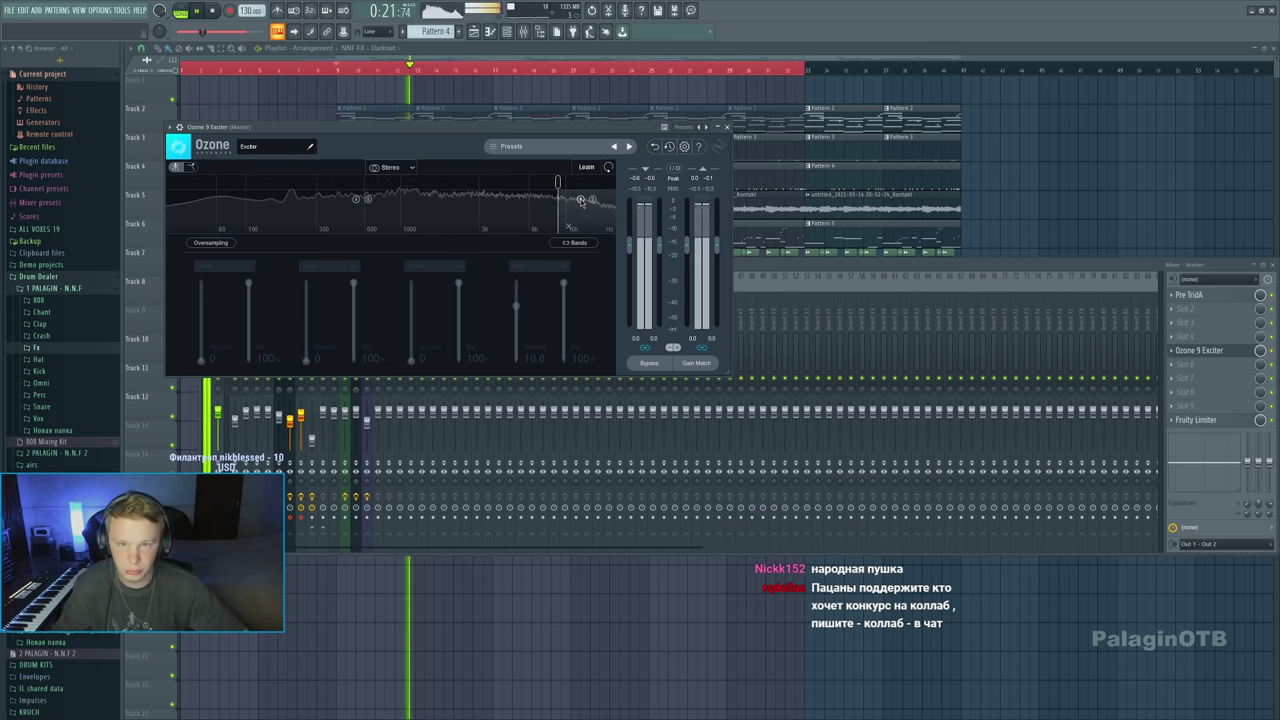
pyautogui.moveTo(516, 307); pyautogui.dragTo(516, 320)
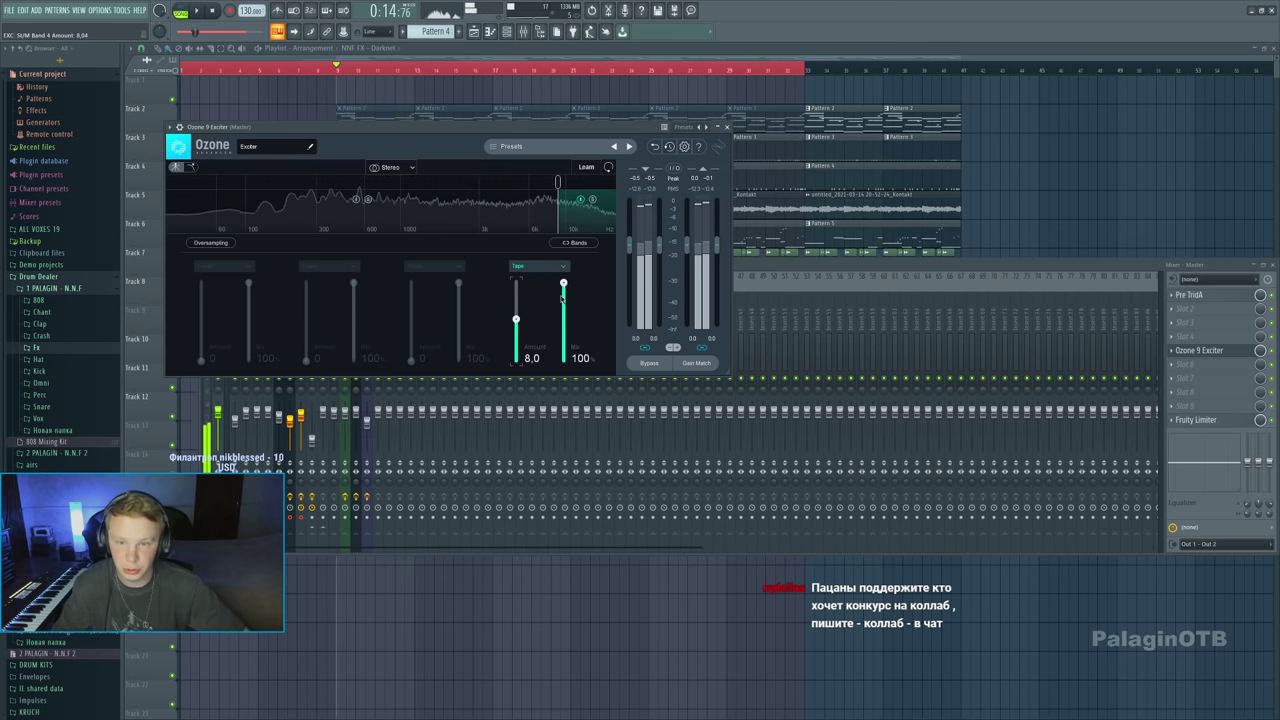
# Split off an upper-mid band below the high band and nudge its lower crossover slightly upward during playback
pyautogui.click(463, 183)
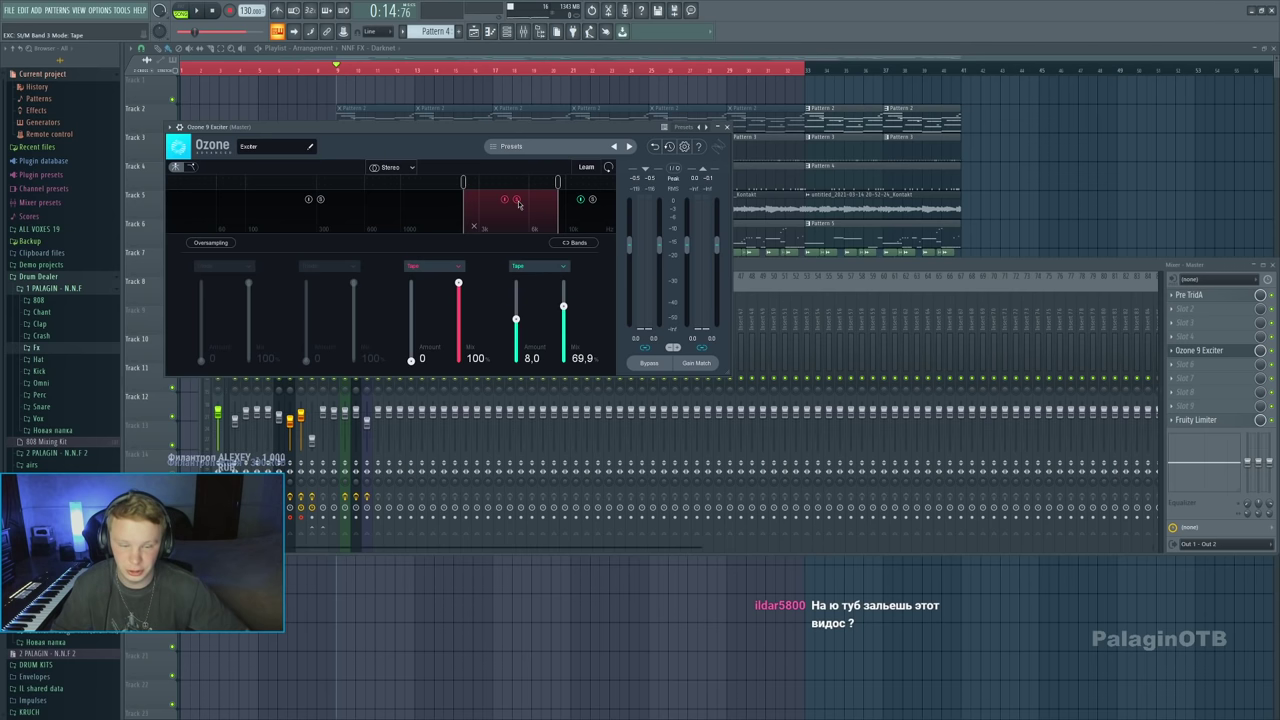
pyautogui.press('space')
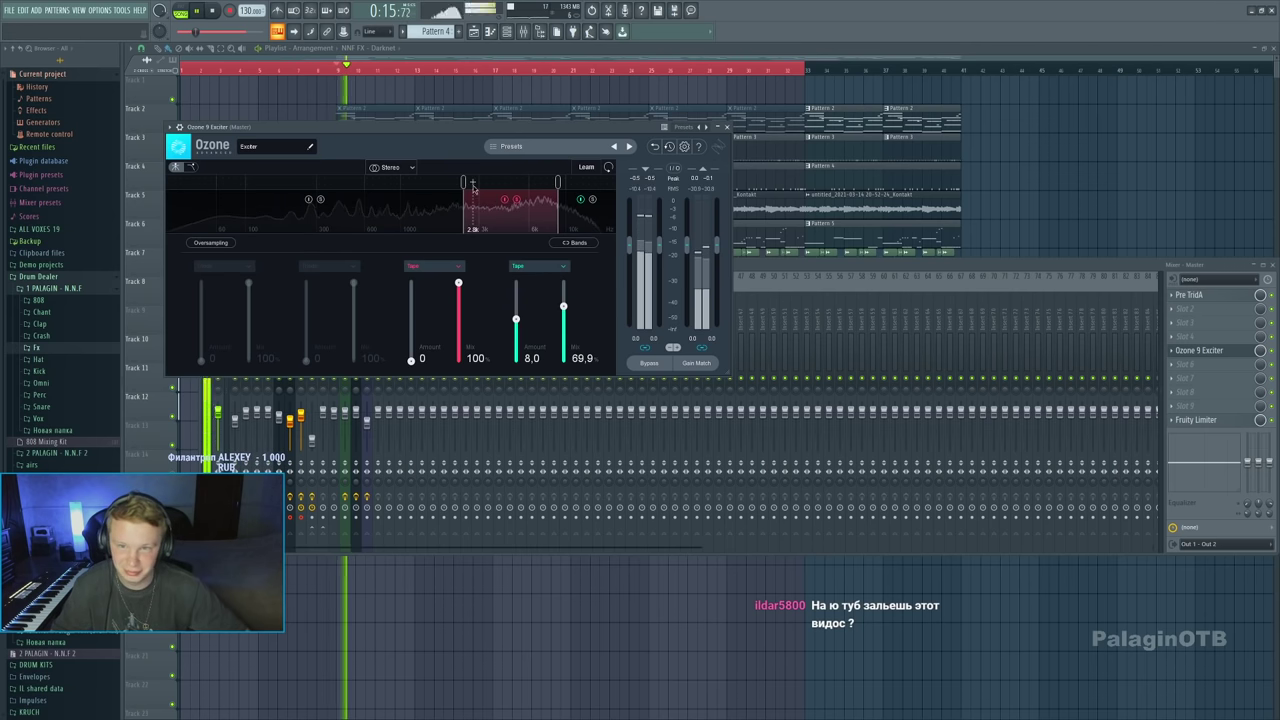
pyautogui.moveTo(463, 183)
pyautogui.mouseDown()
pyautogui.moveTo(491, 186)
pyautogui.moveTo(412, 192)
pyautogui.moveTo(463, 197)
pyautogui.mouseUp()
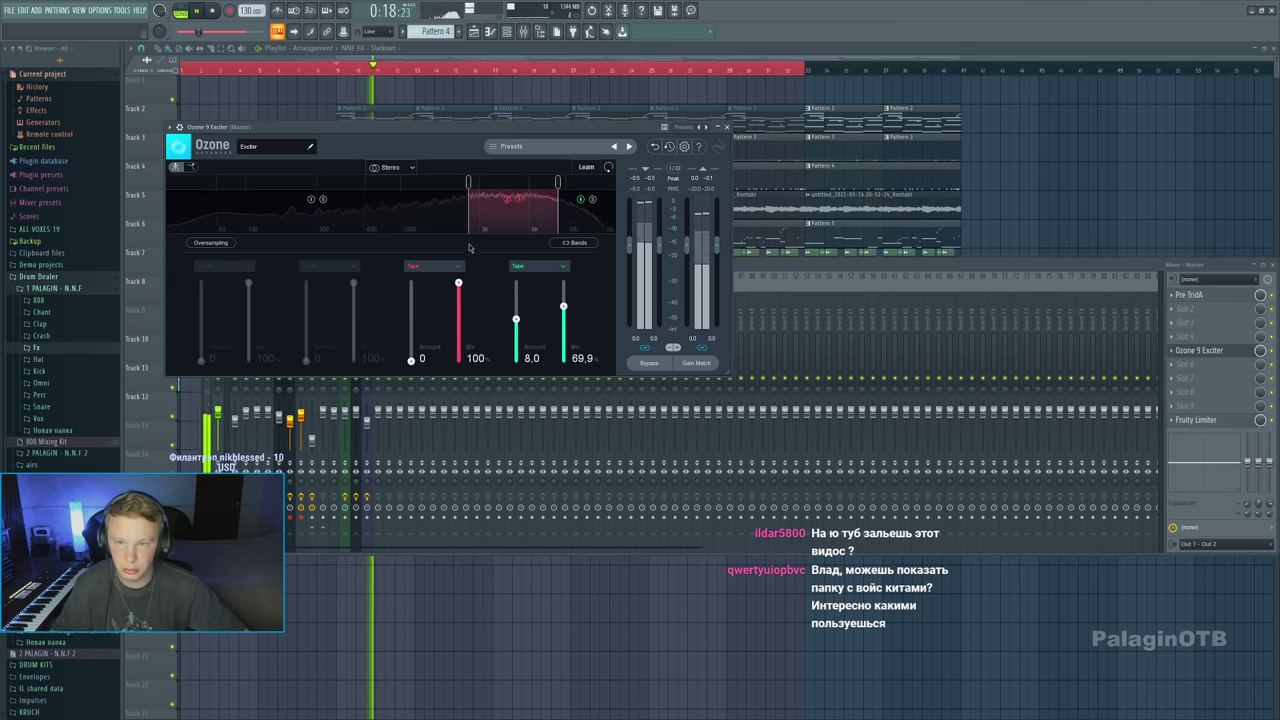
# Set the upper-mid band's amount to 6.5 and mix to 30.1%, raise its lower crossover slightly, and close the exciter
pyautogui.moveTo(410, 360); pyautogui.dragTo(410, 325)
pyautogui.moveTo(458, 284); pyautogui.dragTo(457, 337)
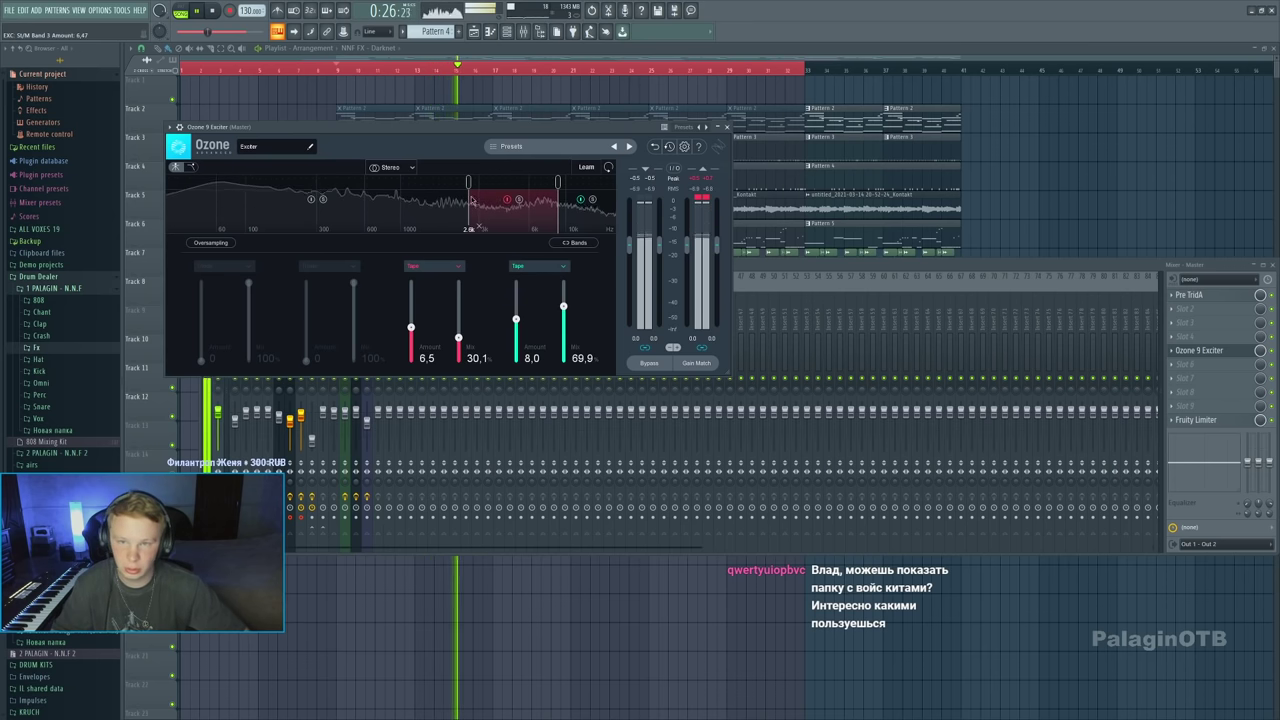
pyautogui.moveTo(473, 185); pyautogui.dragTo(480, 185)
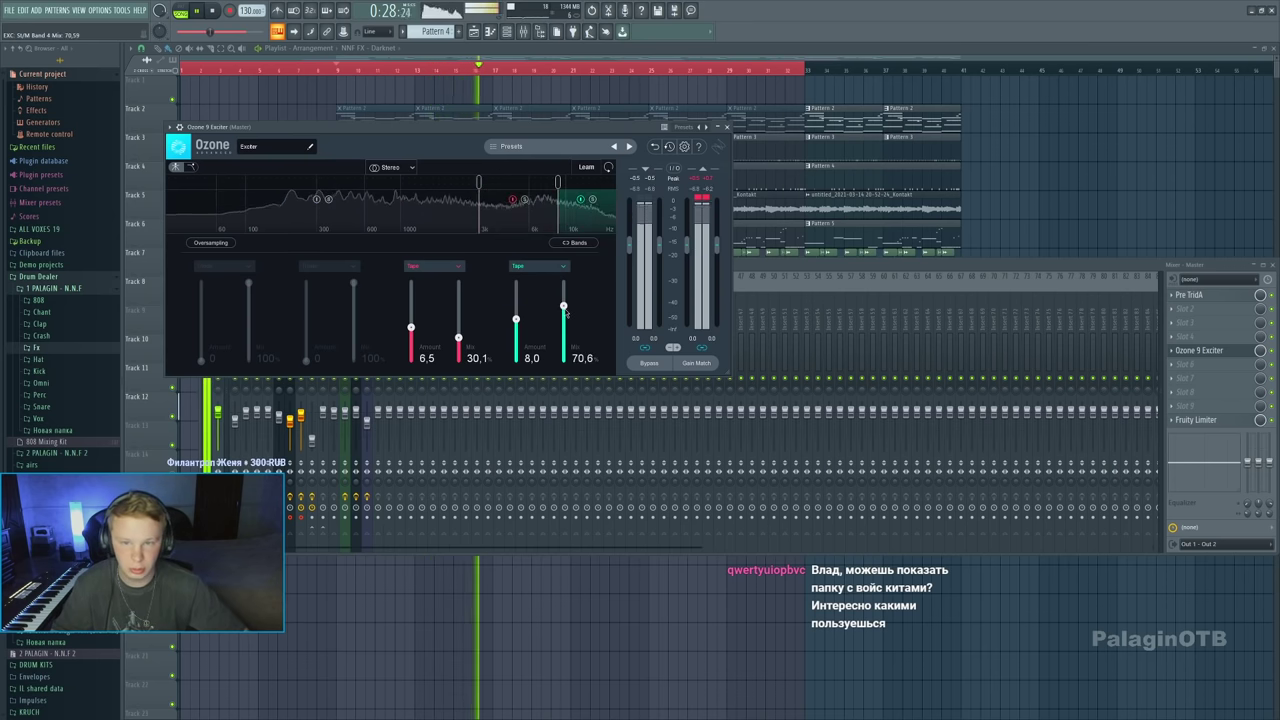
pyautogui.moveTo(515, 318); pyautogui.dragTo(515, 320)
pyautogui.click(1199, 350)
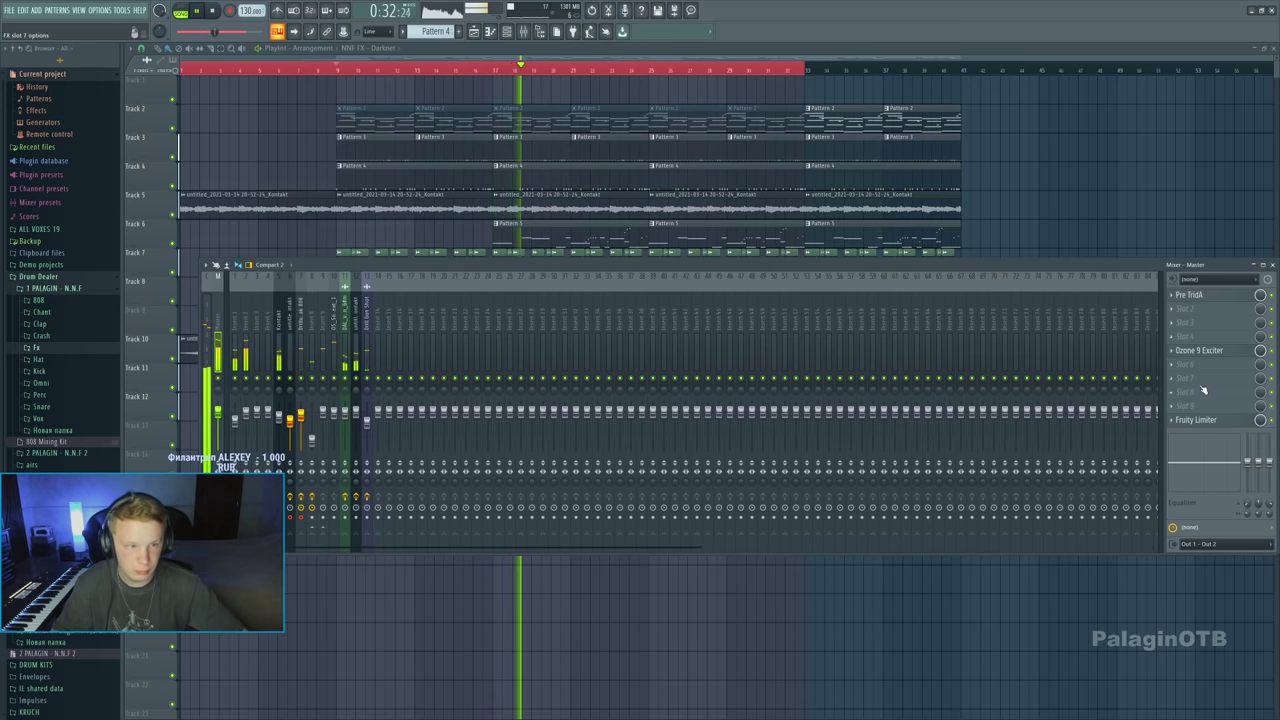
pyautogui.press('space')
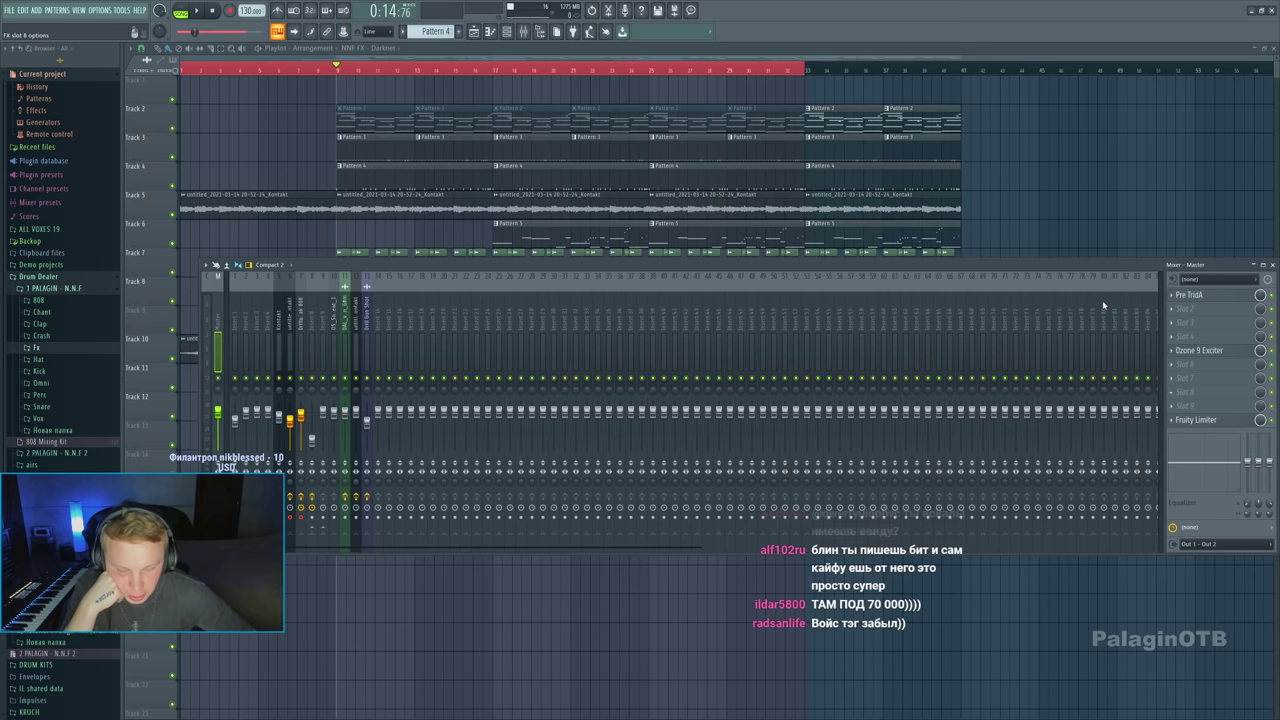
# Close the mixer and open the FROZENGANGTAGS folder inside the TAG sample folder
pyautogui.press('F9')
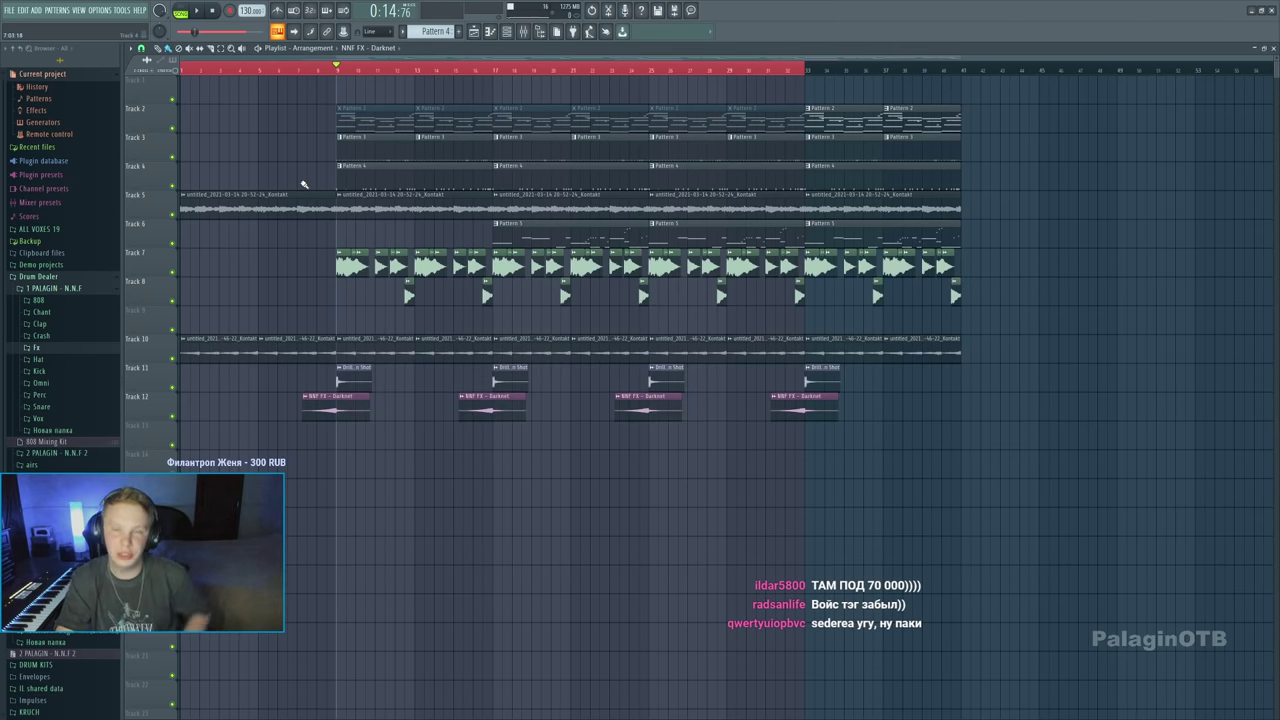
pyautogui.click(29, 277)
pyautogui.click(46, 287)
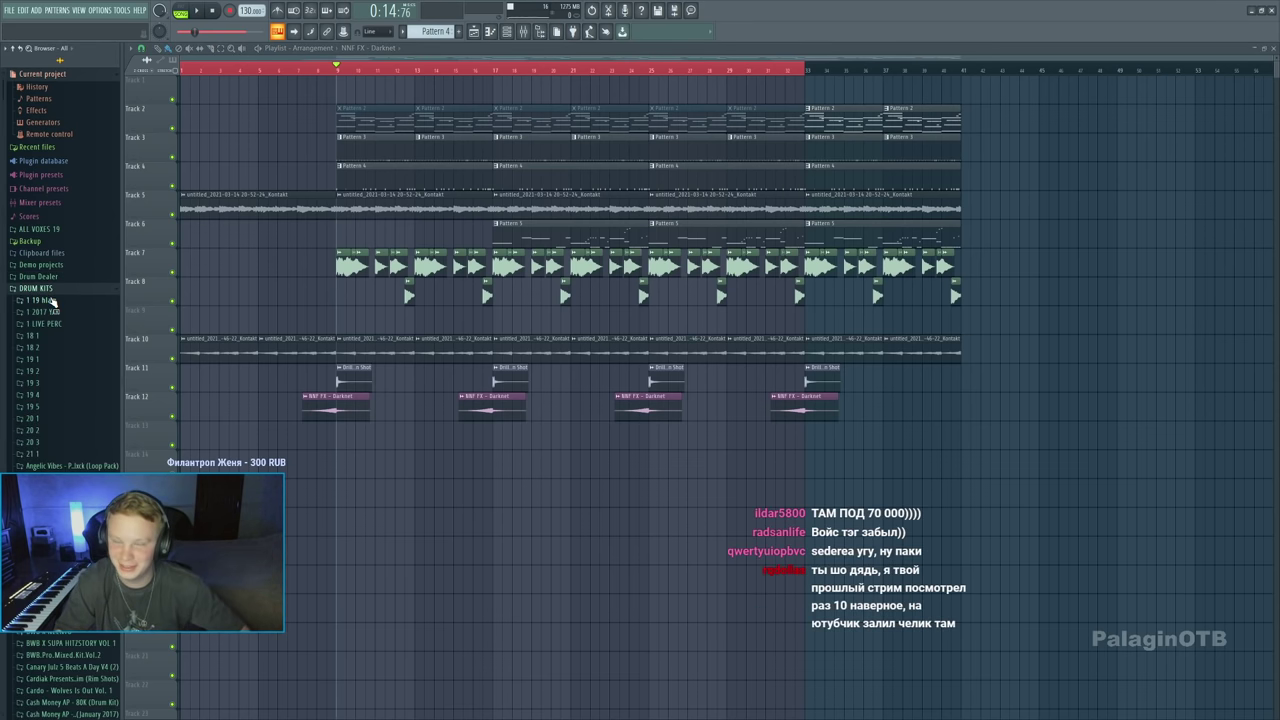
pyautogui.scroll(-3, 60, 330)
pyautogui.scroll(5, 59, 332)
pyautogui.click(52, 290)
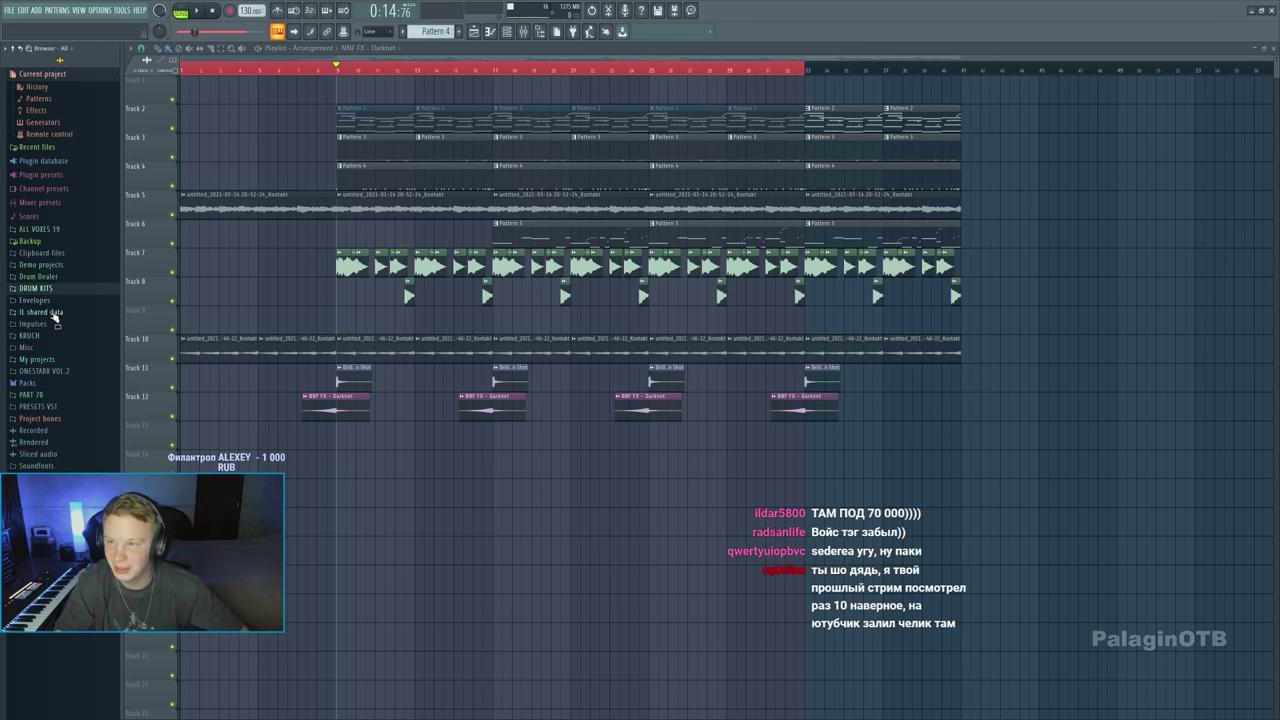
pyautogui.click(44, 371)
pyautogui.scroll(-5, 50, 420)
pyautogui.scroll(-6, 55, 420)
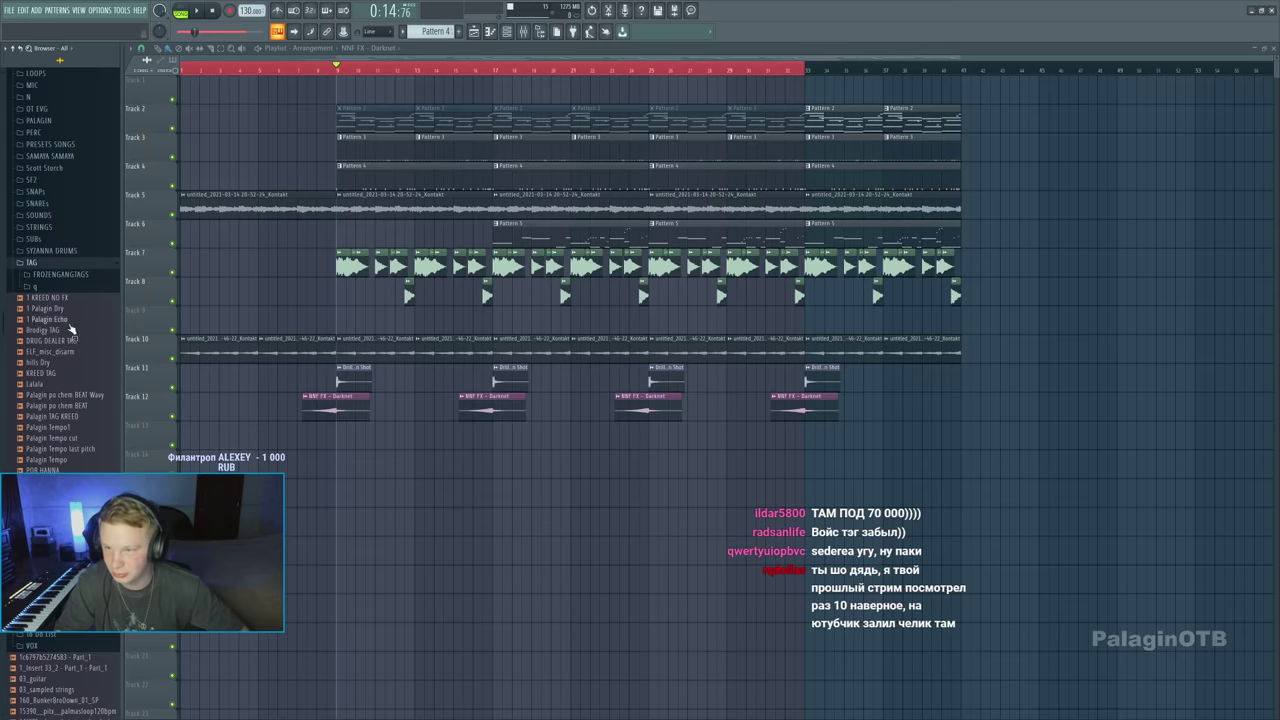
pyautogui.click(60, 274)
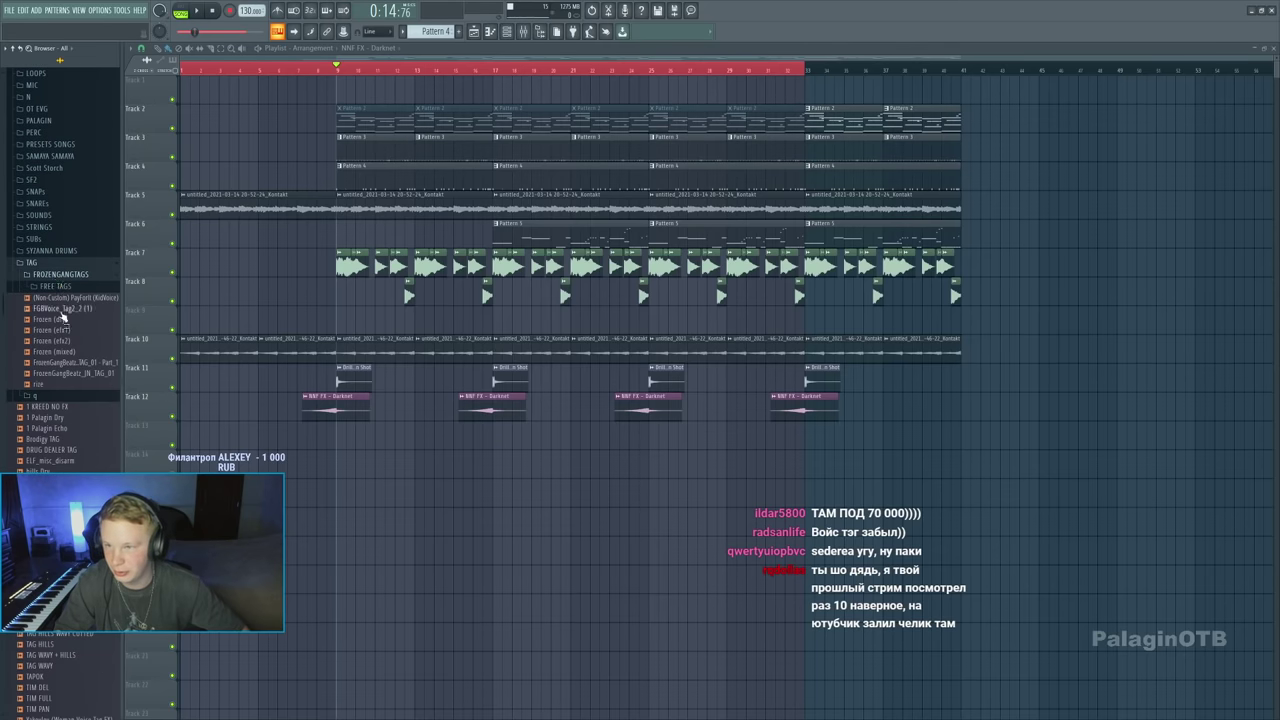
# Place the FrozenGangBeatz_IN_TAG_01 sample on Track 14 of the playlist, aligned with the start of the first riser
pyautogui.click(55, 373)
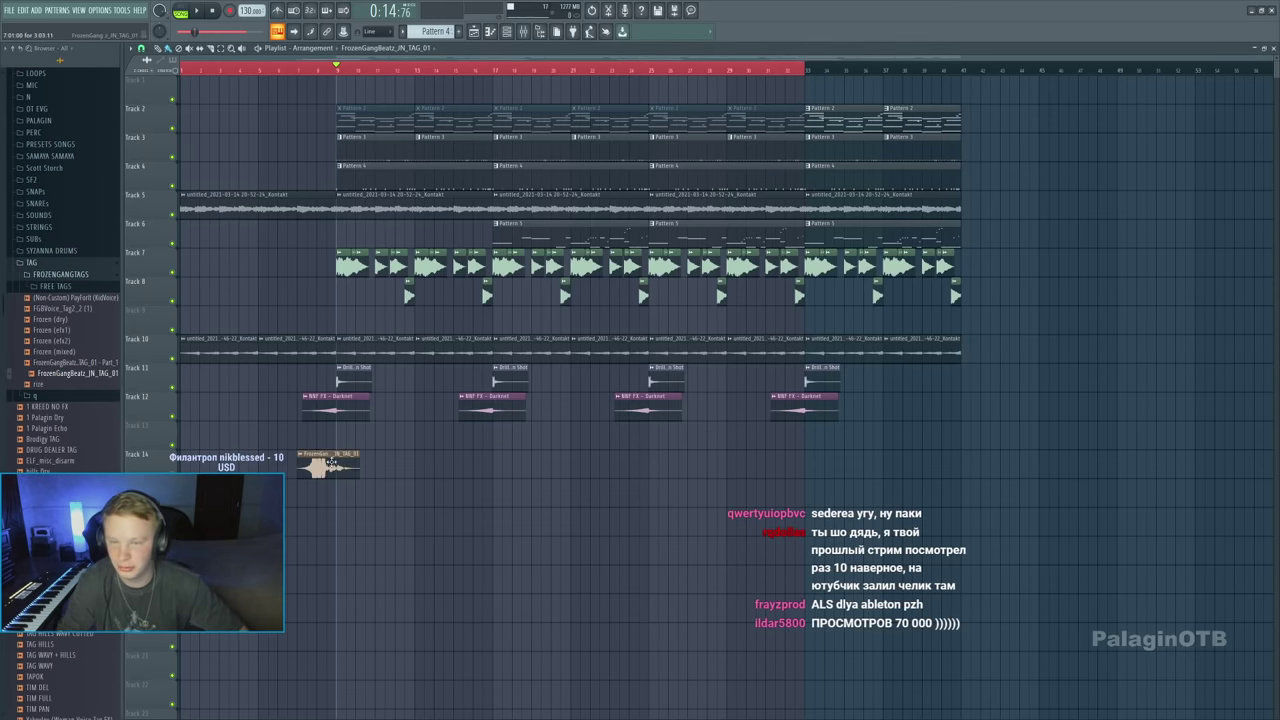
pyautogui.scroll(3, 330, 462)
pyautogui.moveTo(337, 451); pyautogui.dragTo(337, 451)
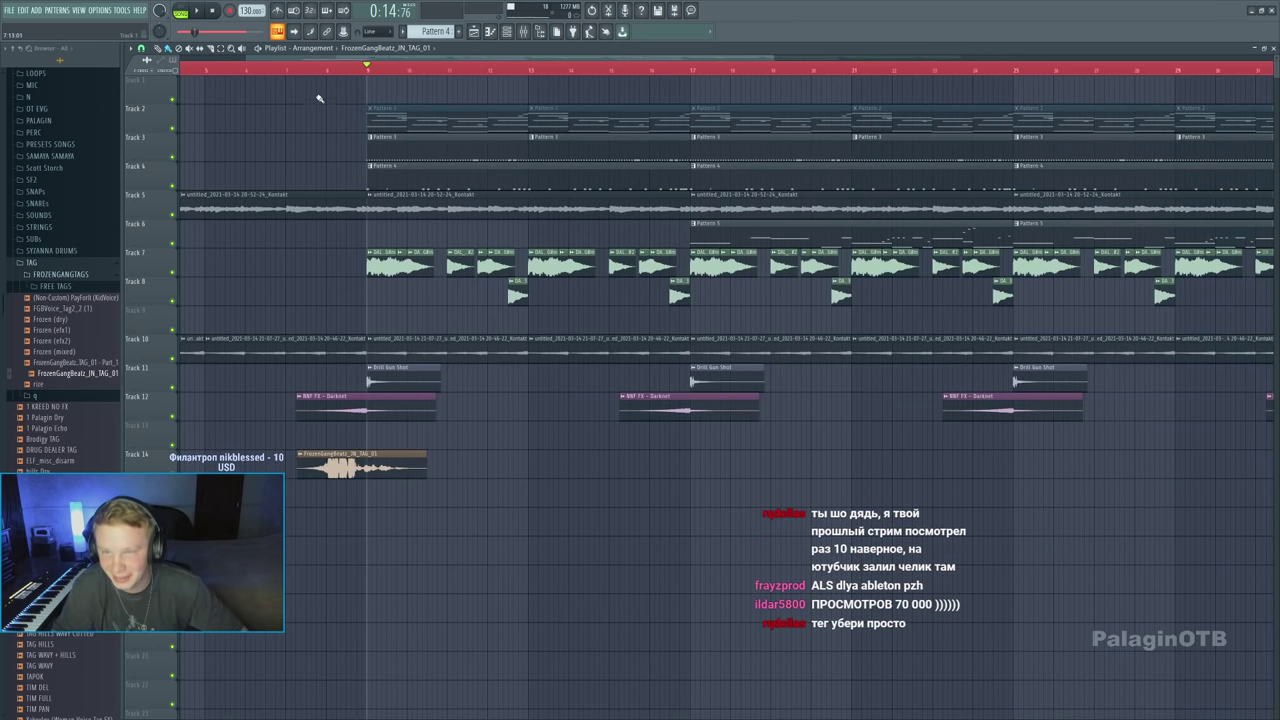
# Route the tag sample to mixer track 14, lower its fader, and check it in playback
pyautogui.doubleClick(342, 464)
pyautogui.click(425, 149)
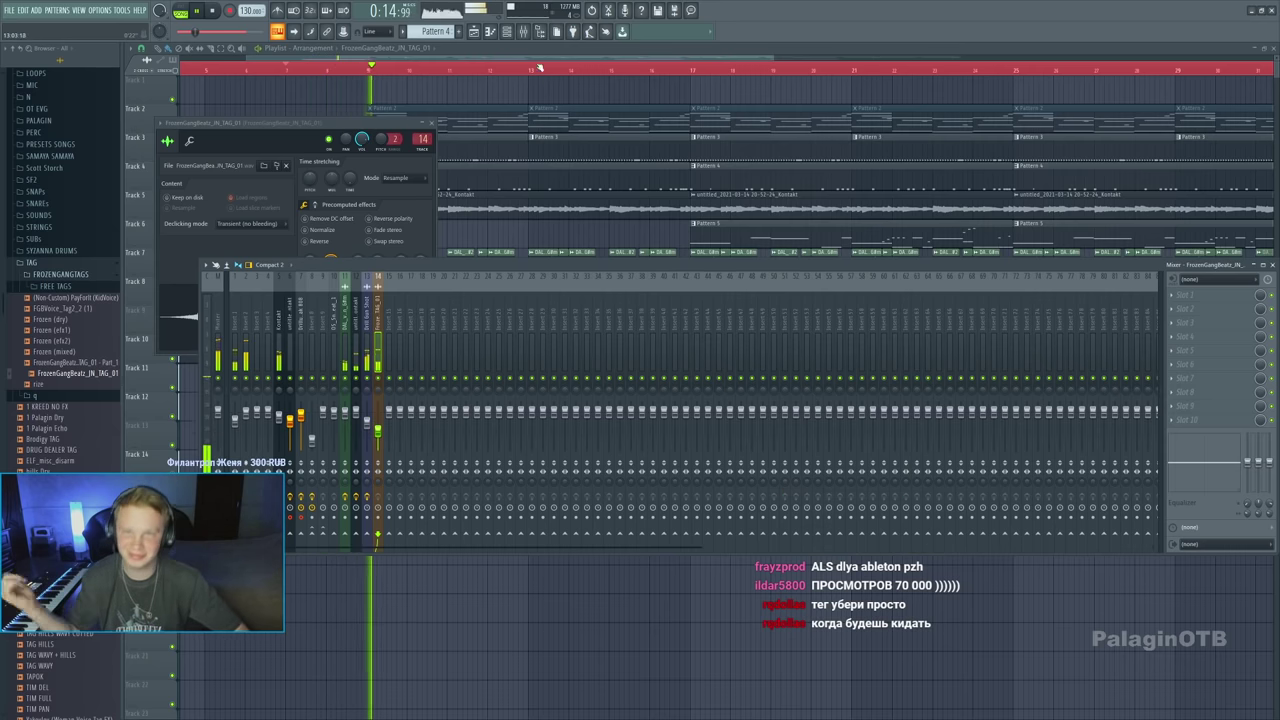
pyautogui.click(491, 100)
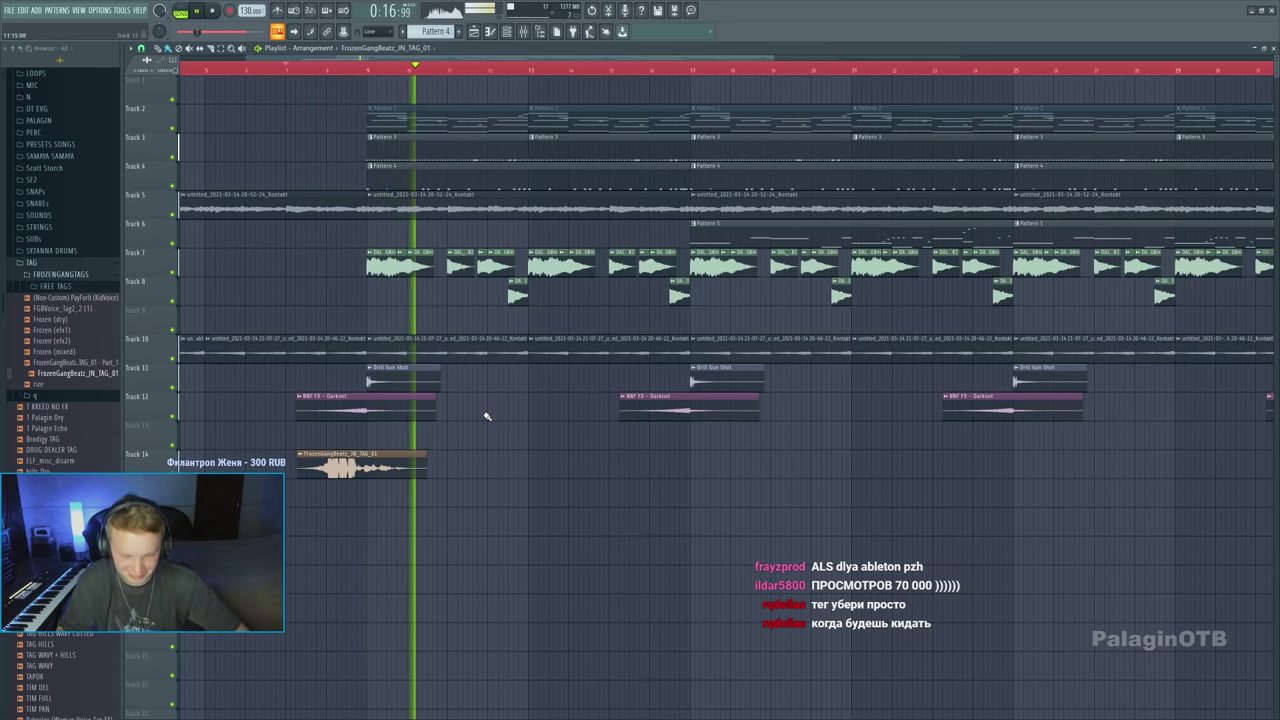
pyautogui.moveTo(540, 468); pyautogui.dragTo(606, 472)
pyautogui.scroll(-2, 548, 470)
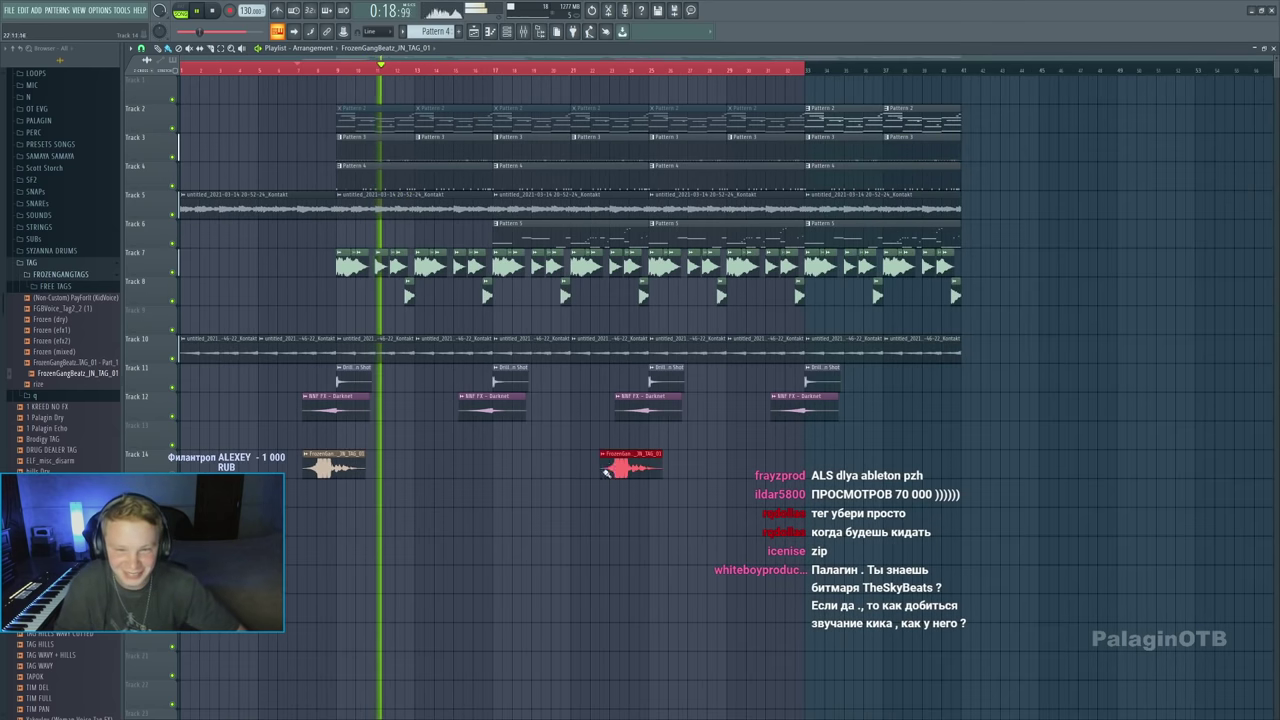
pyautogui.rightClick(606, 472)
# Audition the section from bar 17, select bars 17 to 25 as the loop range, and mute the Drill Gun Shot clips
pyautogui.click(50, 286)
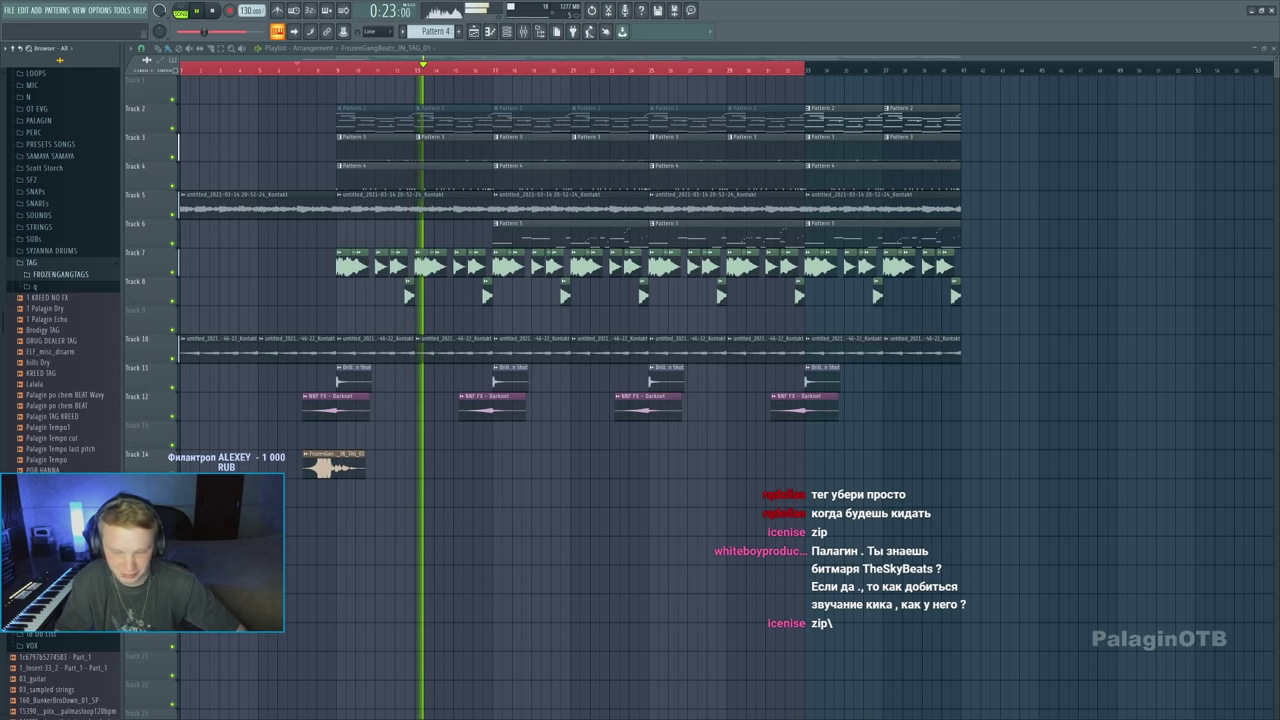
pyautogui.scroll(2, 505, 340)
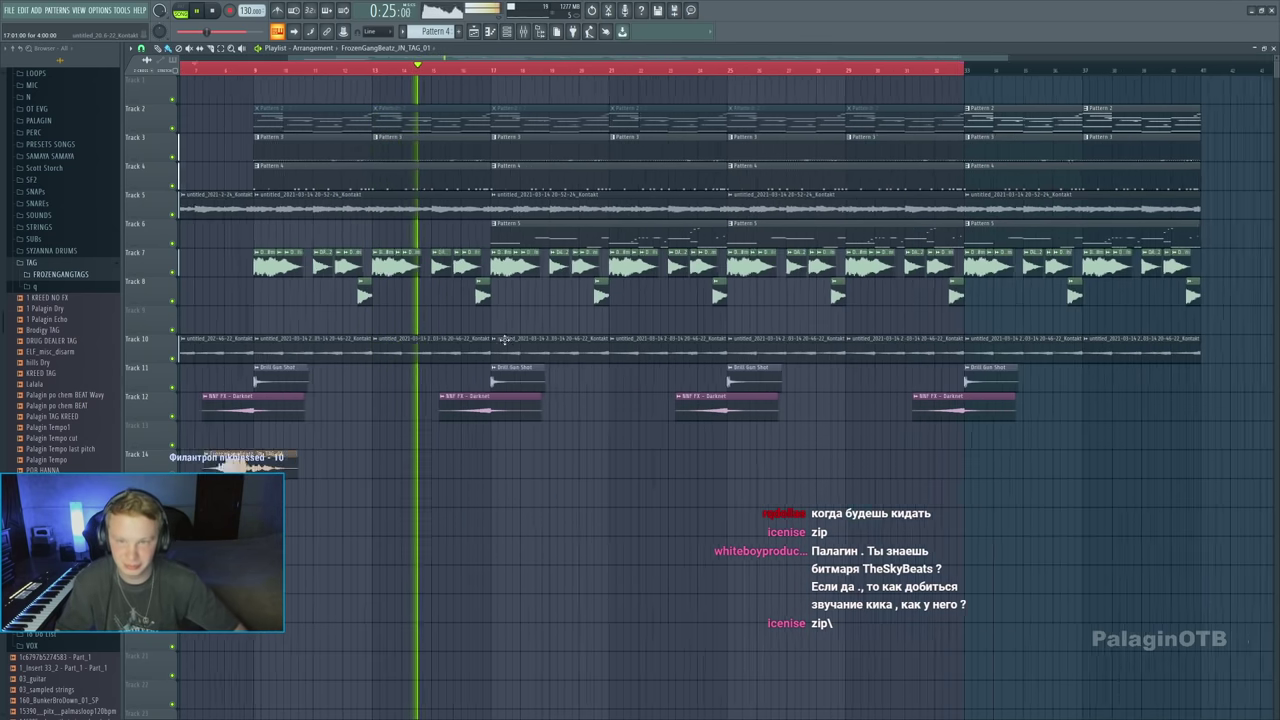
pyautogui.scroll(1, 505, 340)
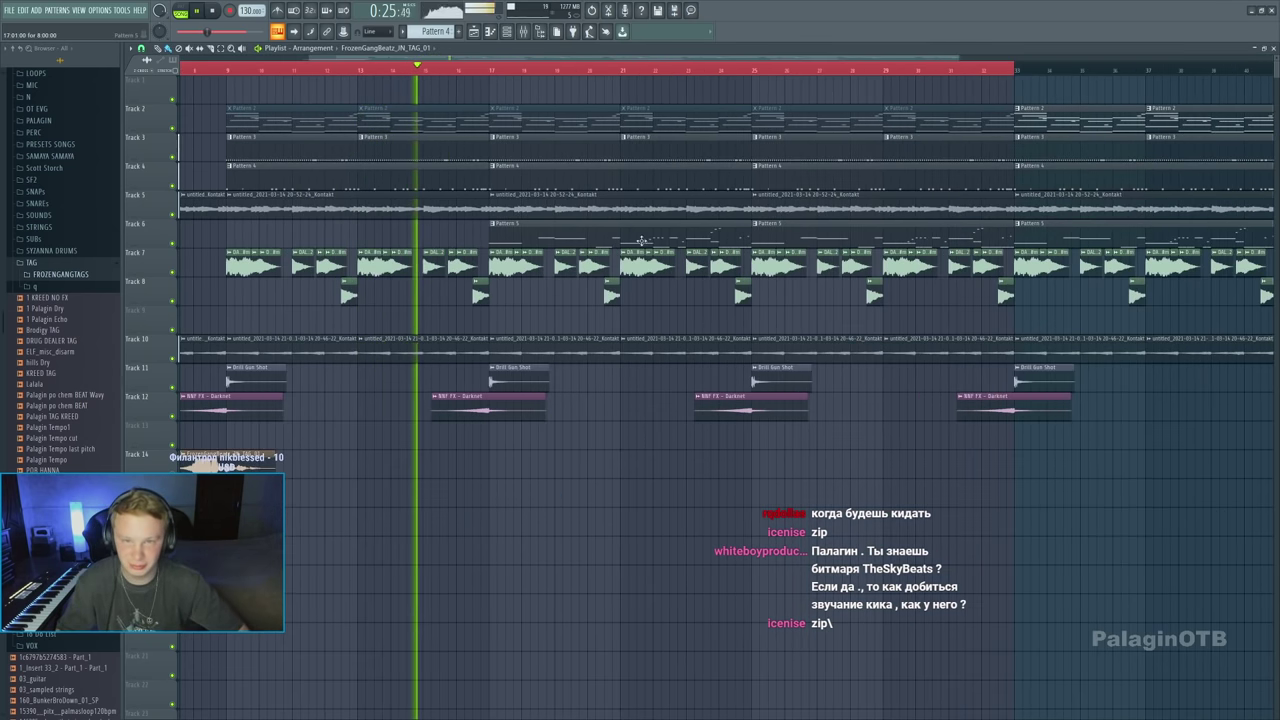
pyautogui.rightClick(383, 233)
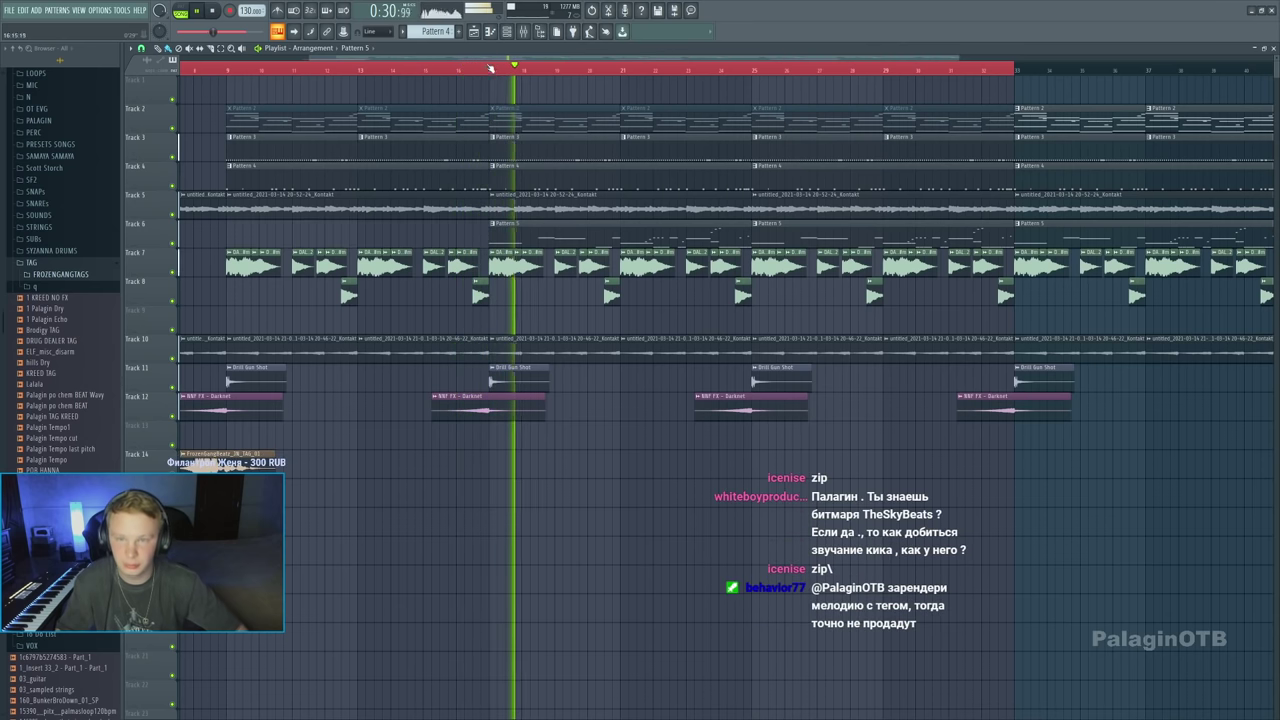
pyautogui.click(492, 70)
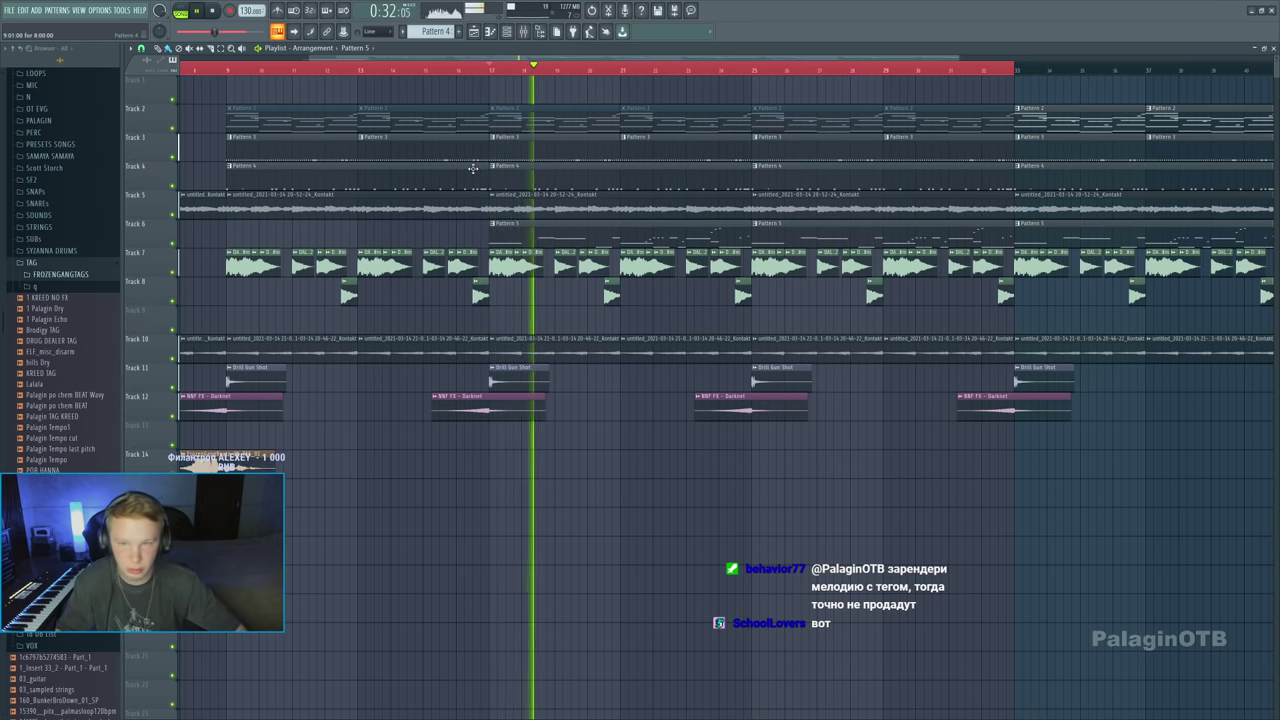
pyautogui.keyDown('ctrl'); pyautogui.scroll(-2, 474, 171); pyautogui.keyUp('ctrl')
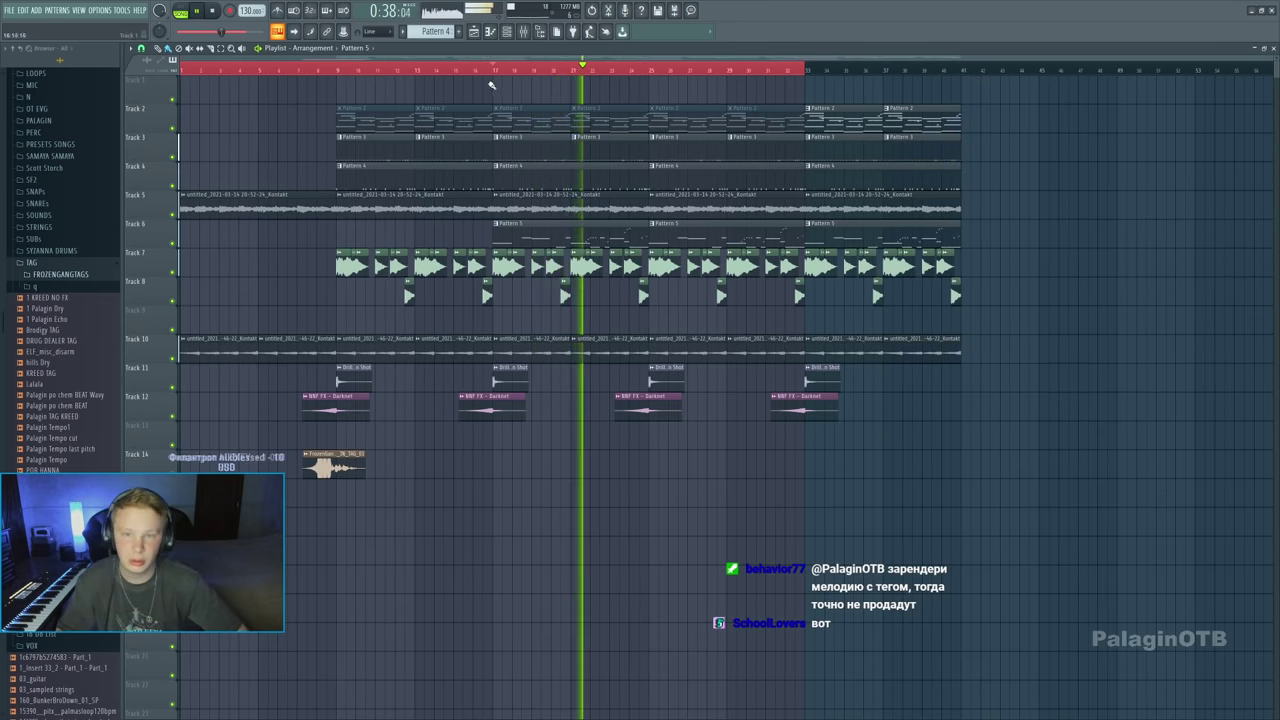
pyautogui.moveTo(490, 72); pyautogui.dragTo(650, 76)
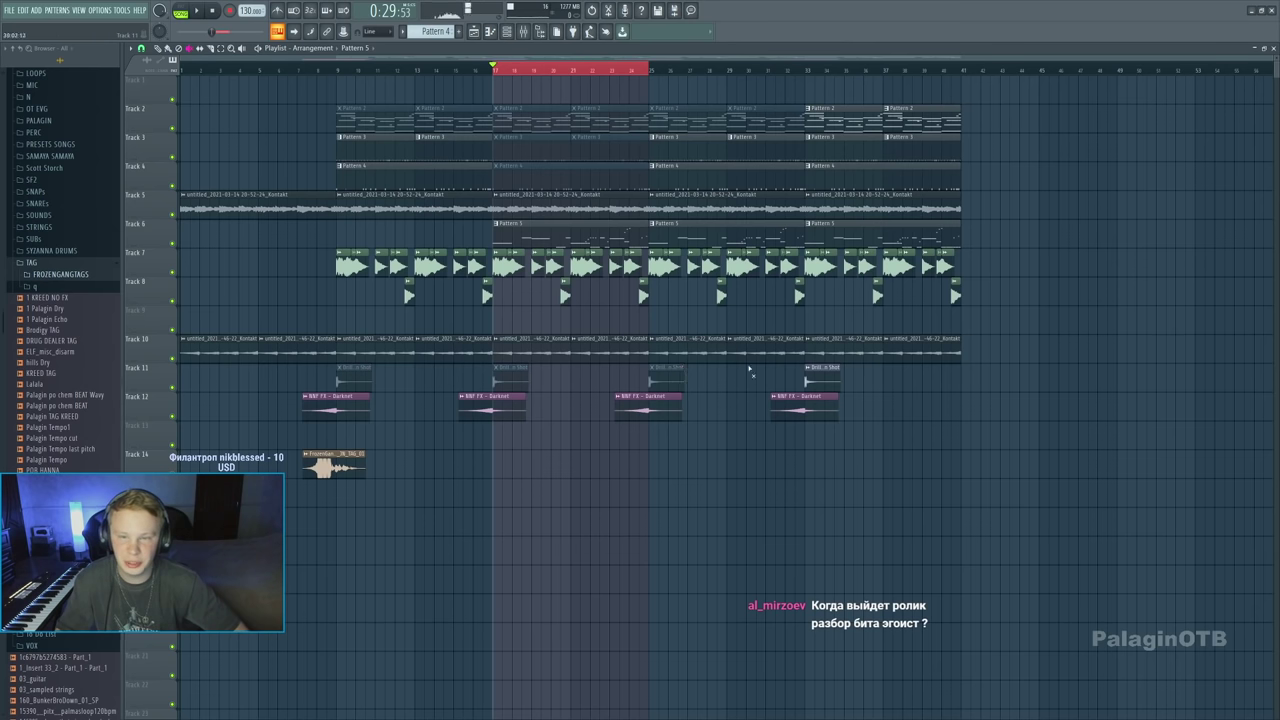
# Create Pattern 6, place it at bar 17 on Track 13, and show the channel rack
pyautogui.click(460, 32)
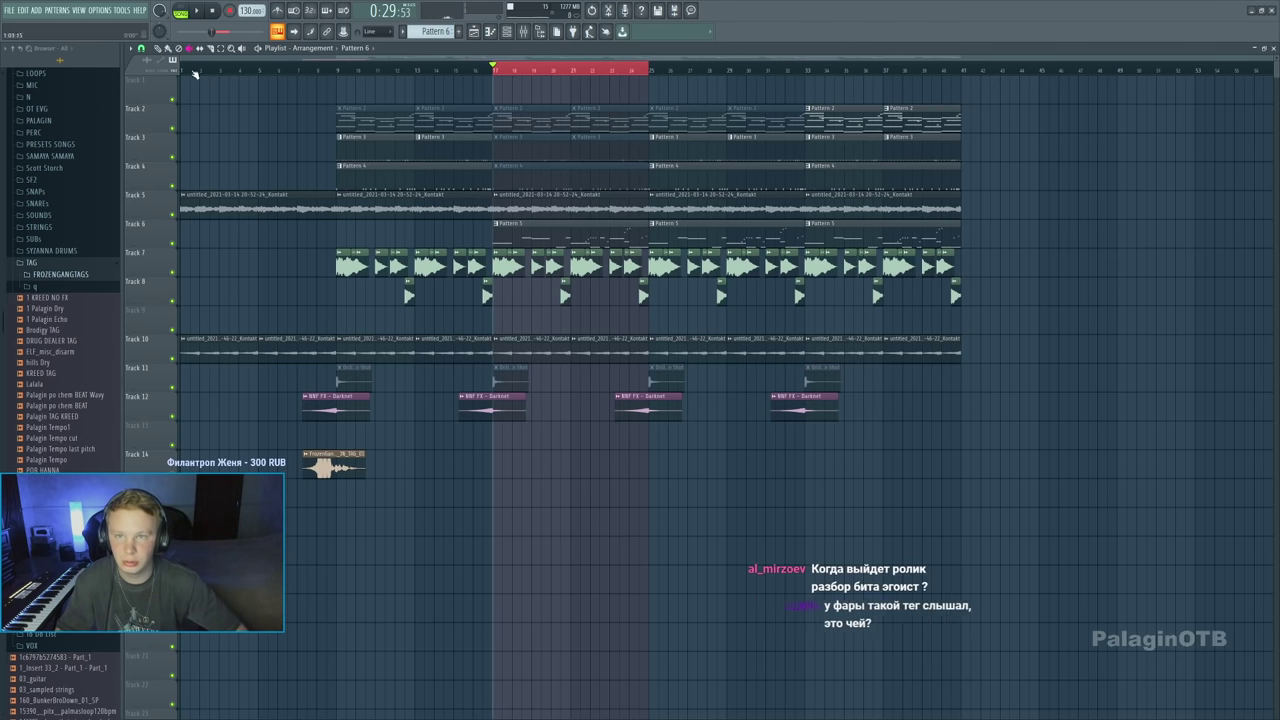
pyautogui.doubleClick(500, 435)
pyautogui.click(371, 93)
pyautogui.click(370, 111)
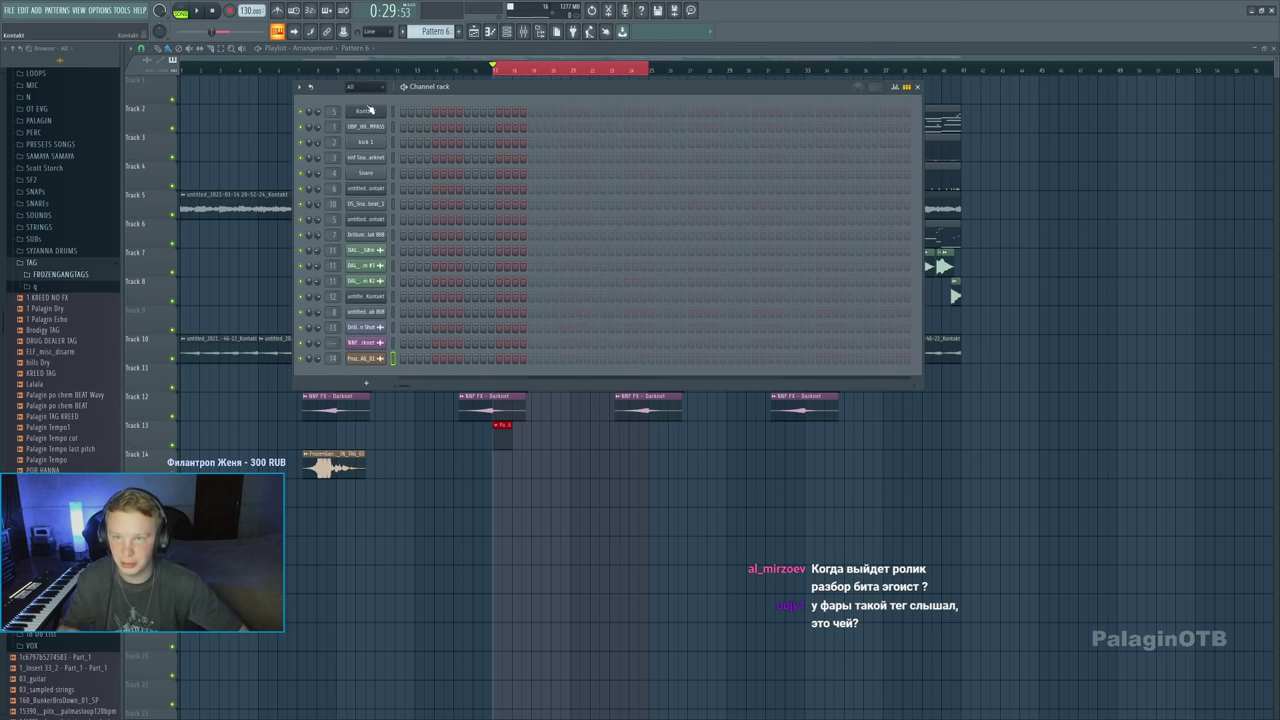
# Load the Pad Nikto chordi preset from SAMAYA SAMAYA's Panamera subfolder, set its Amp Envelope 1 release to 28.00, and route it to mixer track 15
pyautogui.click(47, 274)
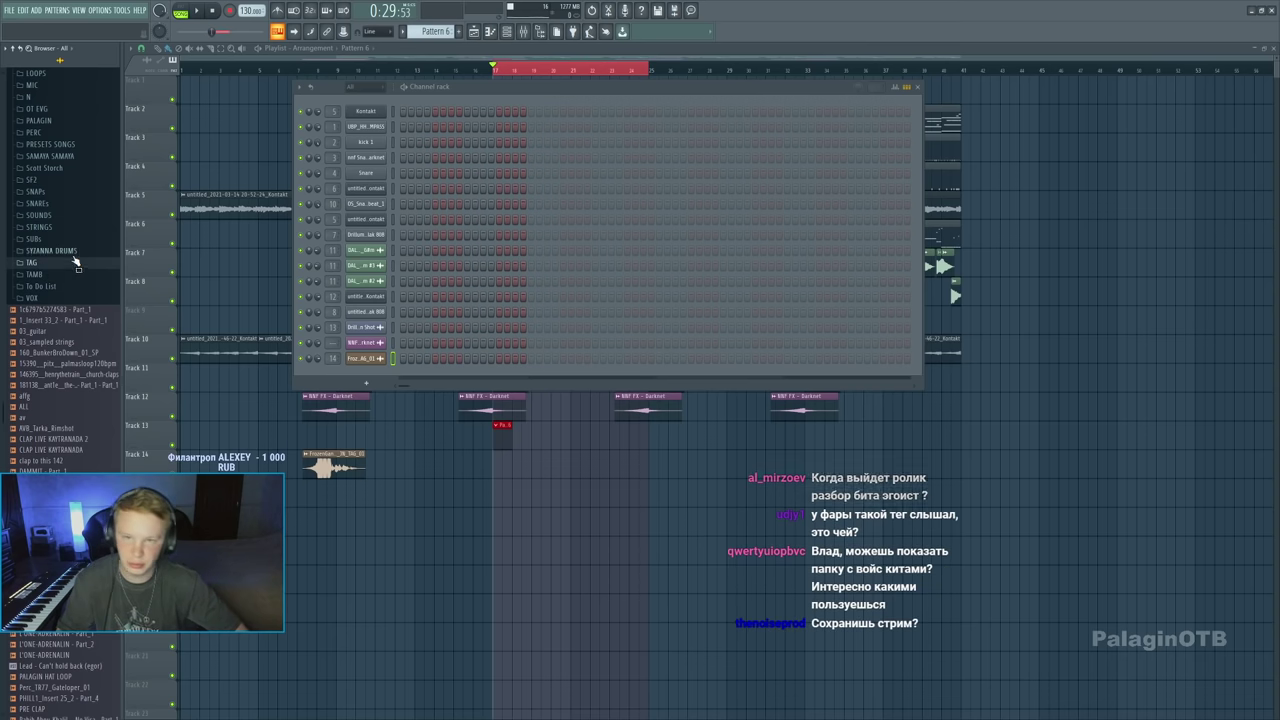
pyautogui.scroll(3, 70, 250)
pyautogui.click(50, 286)
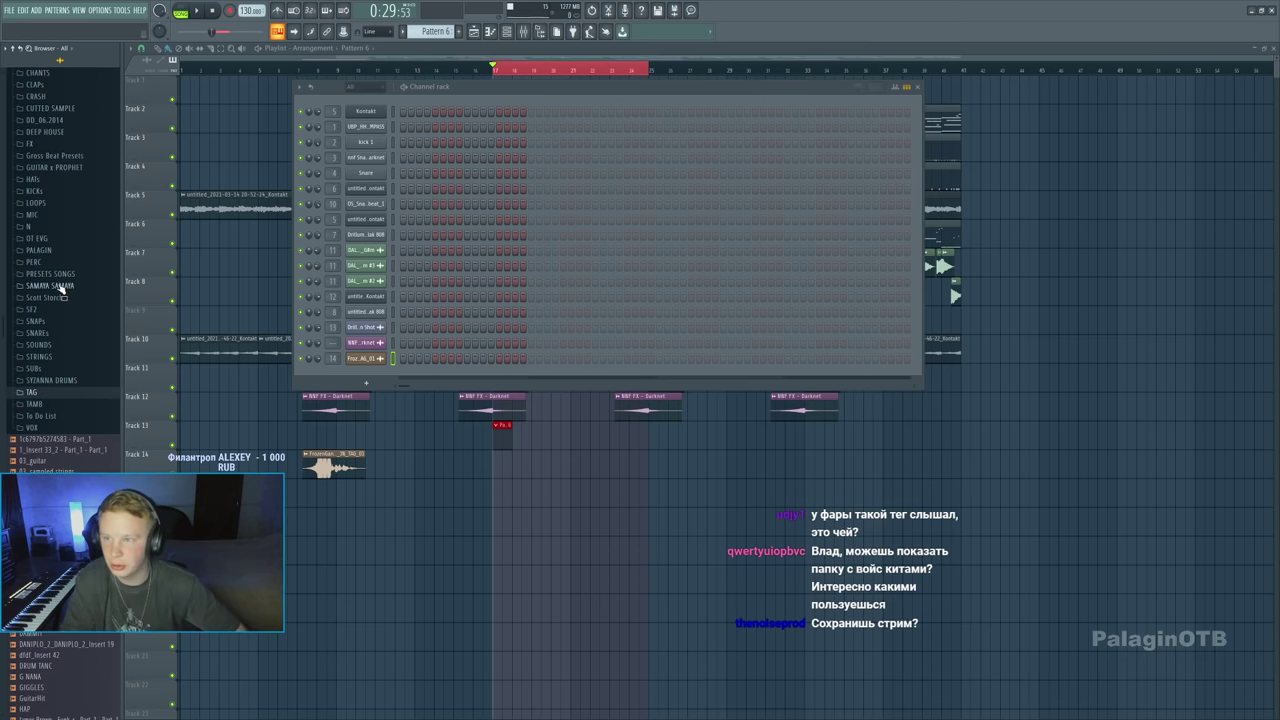
pyautogui.scroll(-2, 64, 346)
pyautogui.click(46, 342)
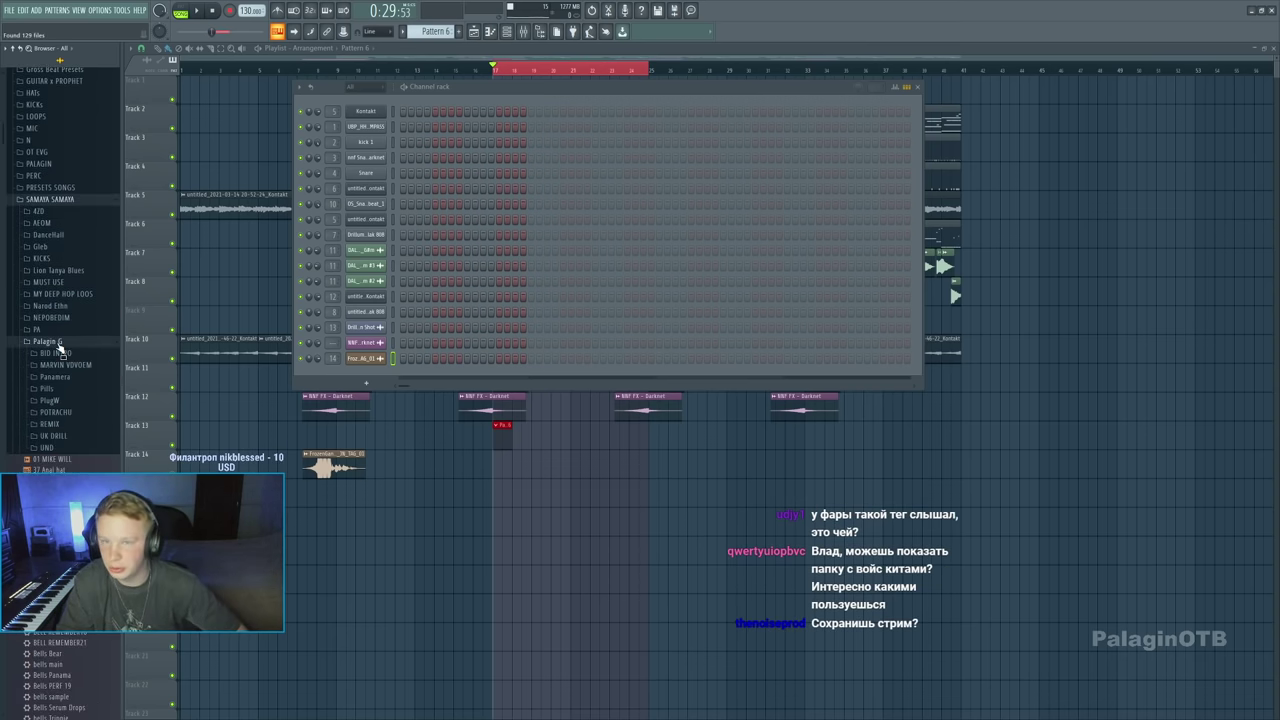
pyautogui.click(64, 365)
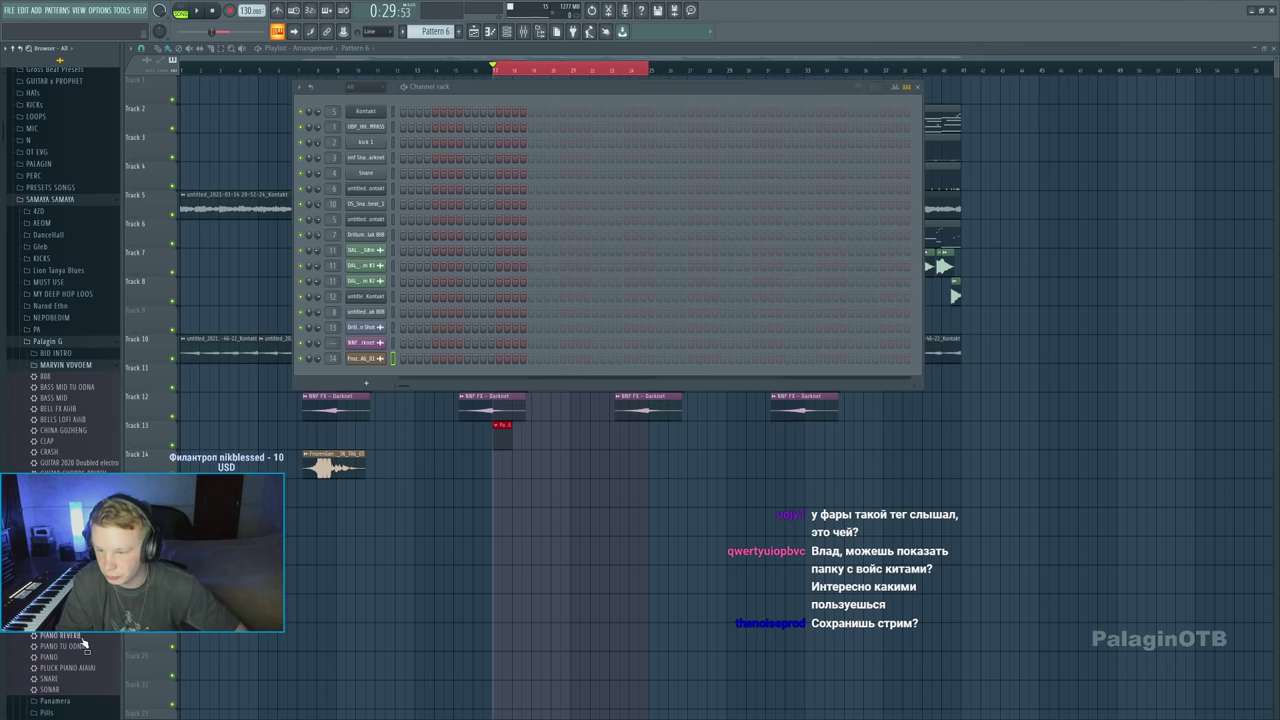
pyautogui.click(56, 353)
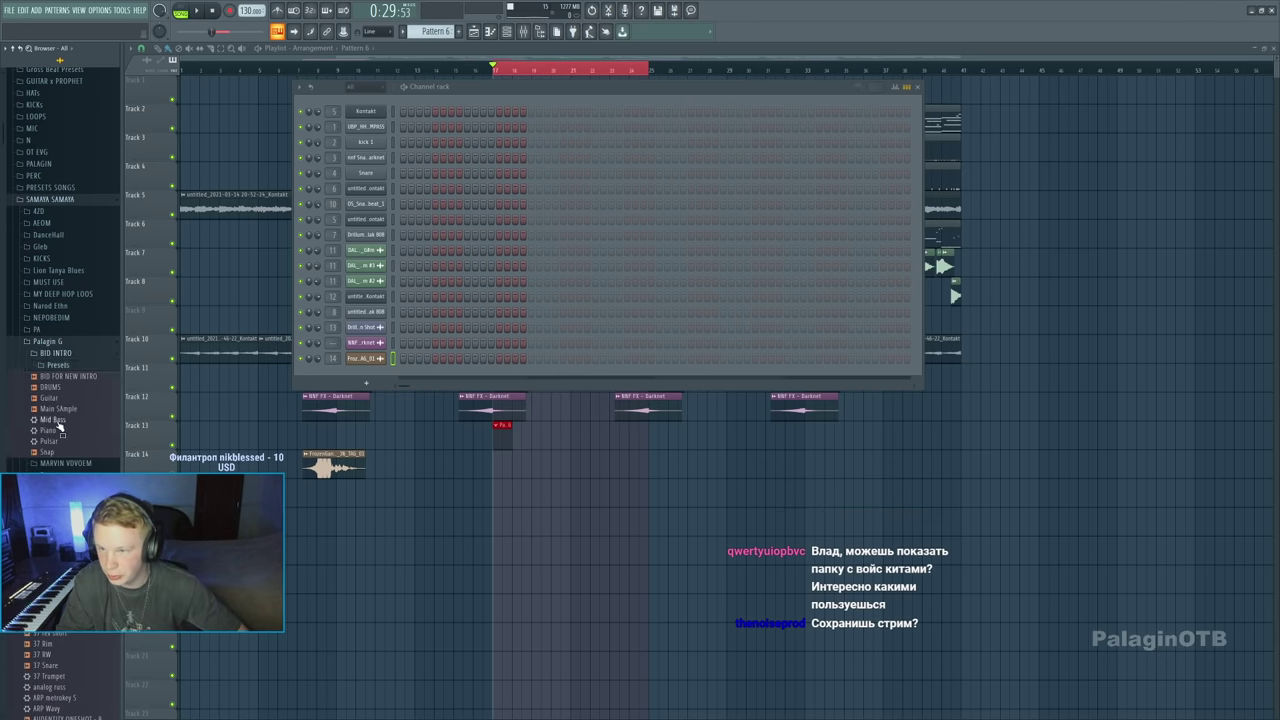
pyautogui.click(64, 463)
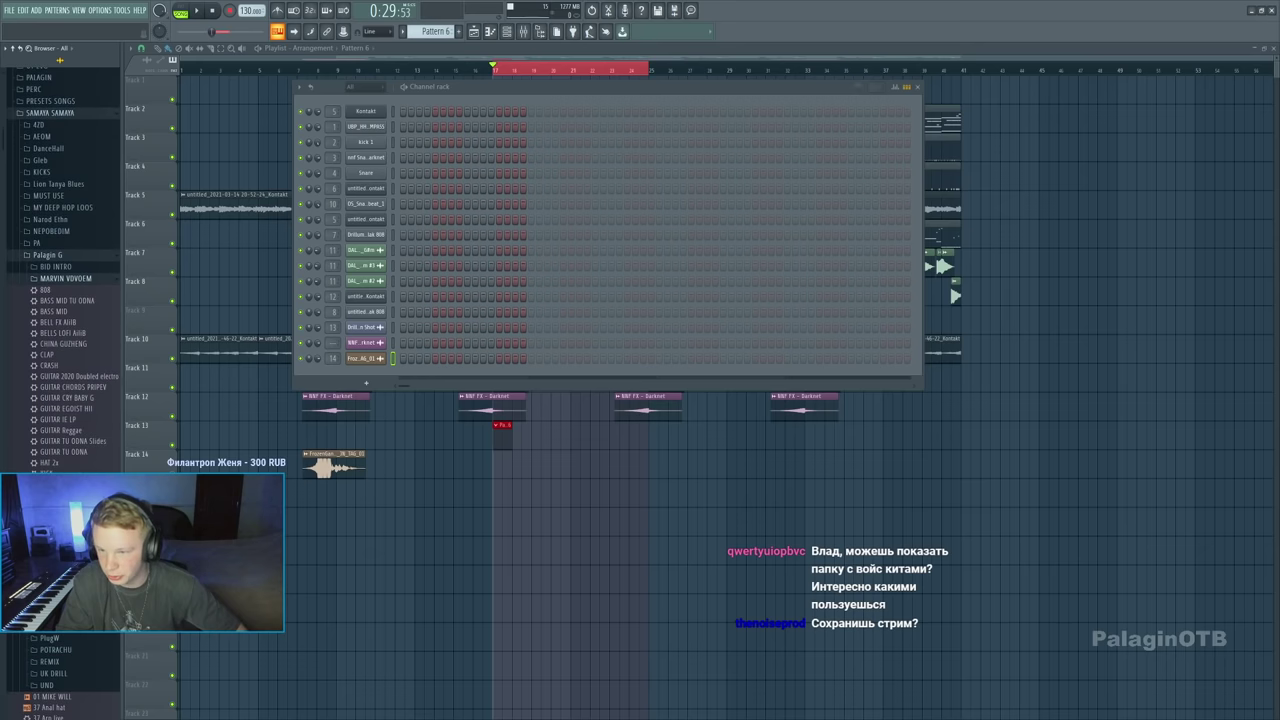
pyautogui.click(64, 278)
pyautogui.click(55, 290)
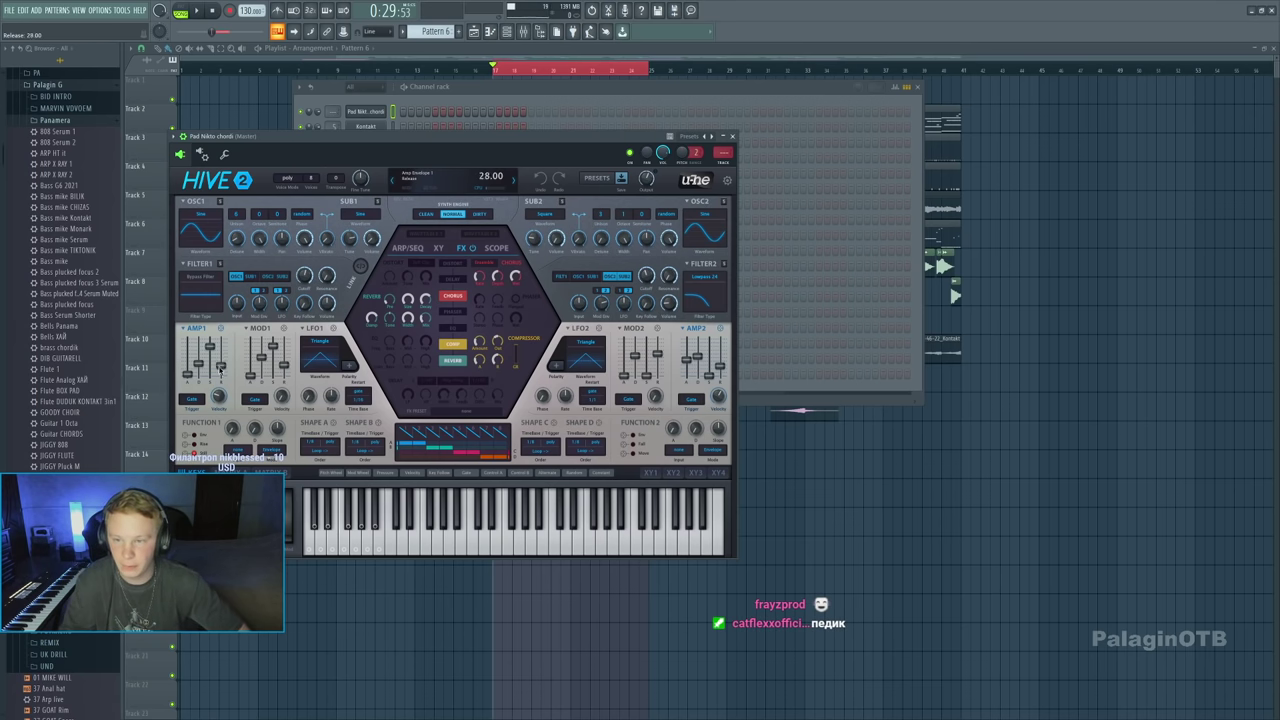
pyautogui.click(724, 165)
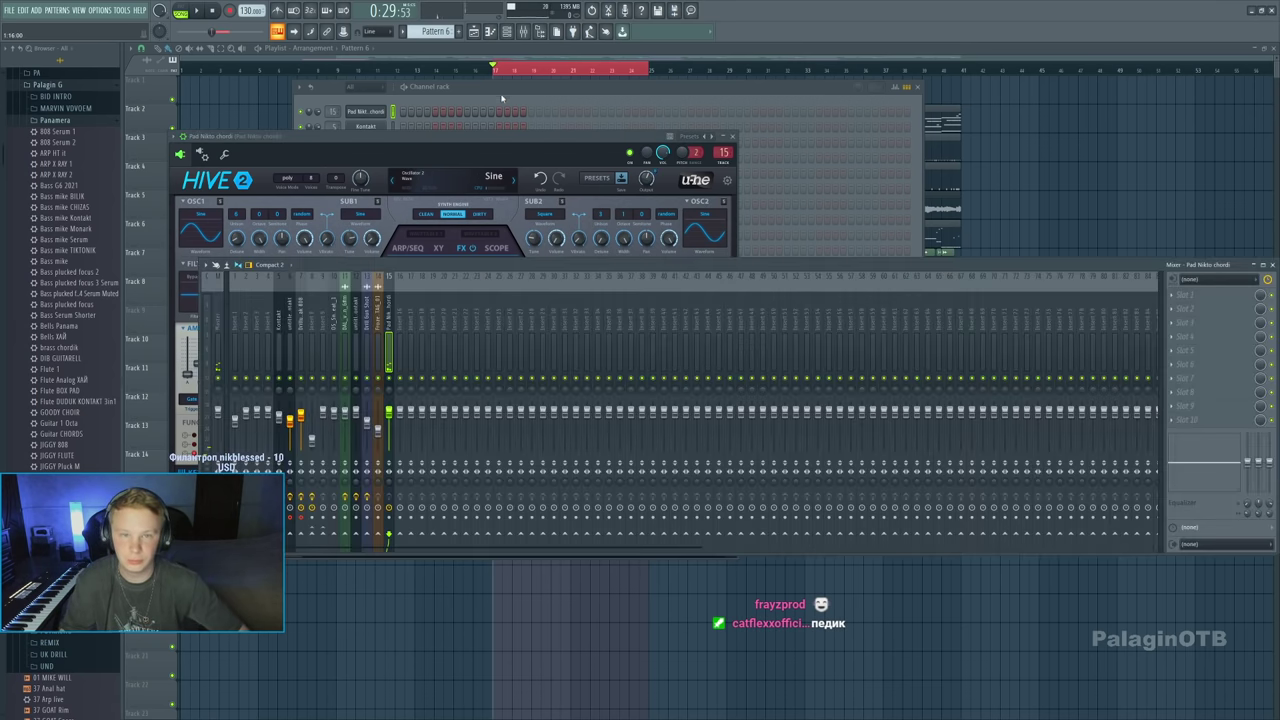
# Switch to Pattern 1, play it in pattern mode, and view the Kontakt channel's chords in the piano roll
pyautogui.click(489, 128)
pyautogui.scroll(5, 435, 31)
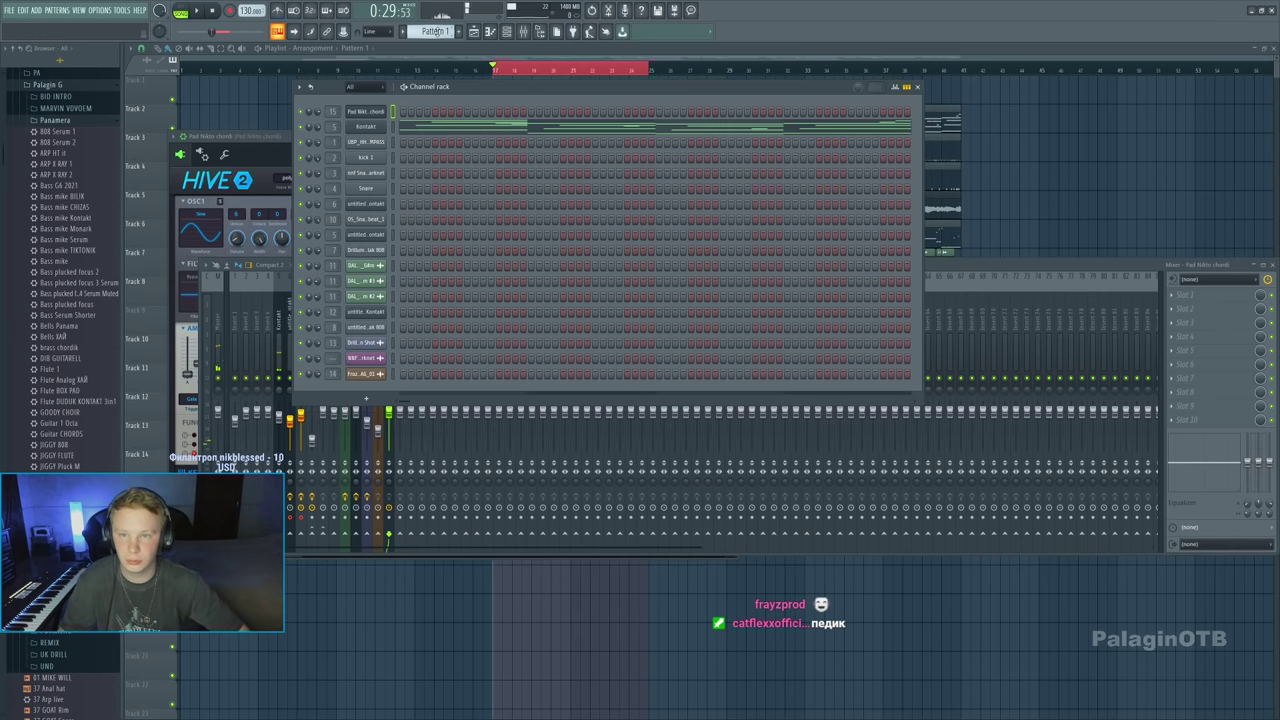
pyautogui.click(175, 10)
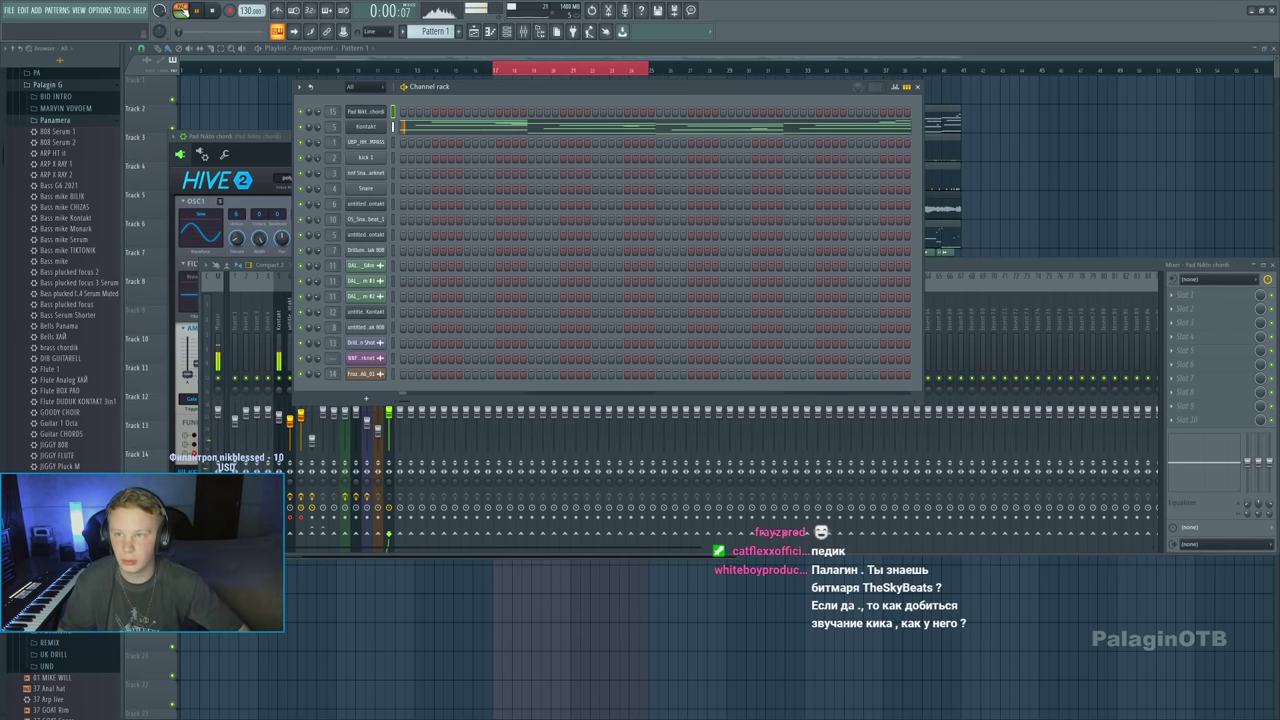
pyautogui.click(424, 131)
pyautogui.press('space')
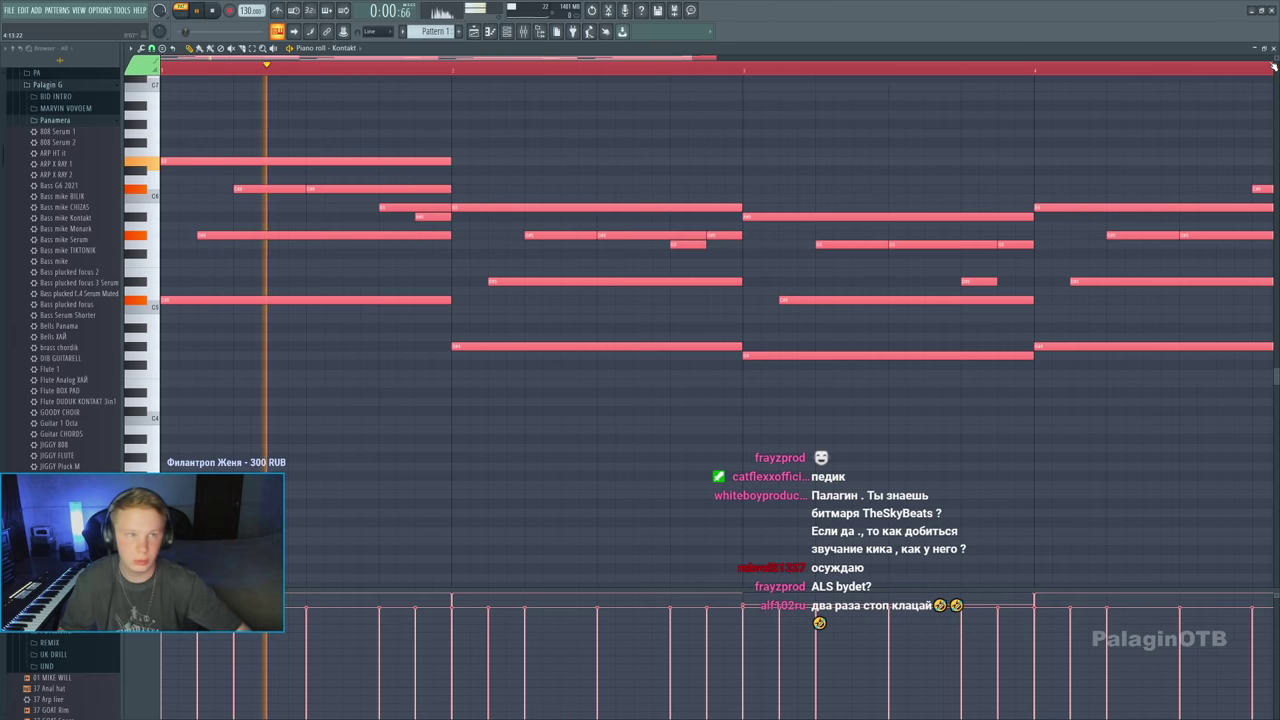
# Stop playback, leave the Kontakt notes, and open the Pad Nikto chordi channel's piano roll in Pattern 1
pyautogui.click(1271, 47)
pyautogui.press('space')
pyautogui.click(219, 257)
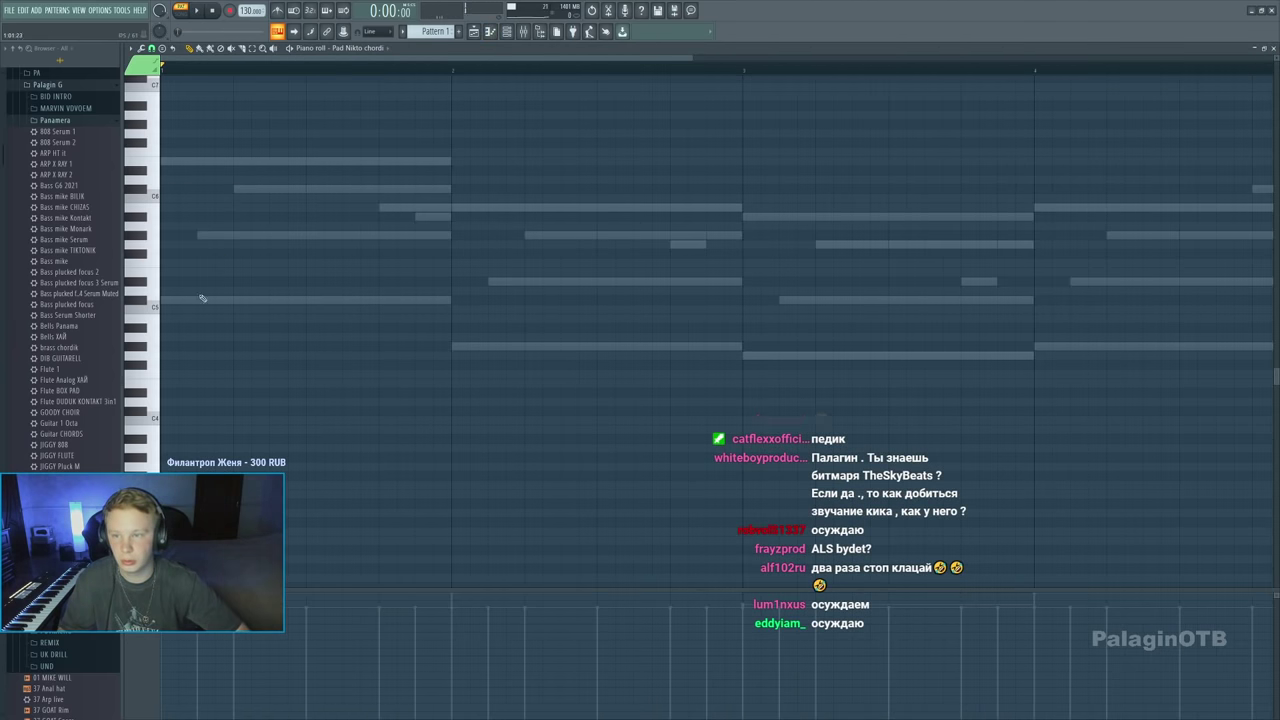
# Transpose all of the Kontakt channel's notes in Pattern 1 up one semitone and close the piano roll
pyautogui.doubleClick(200, 300)
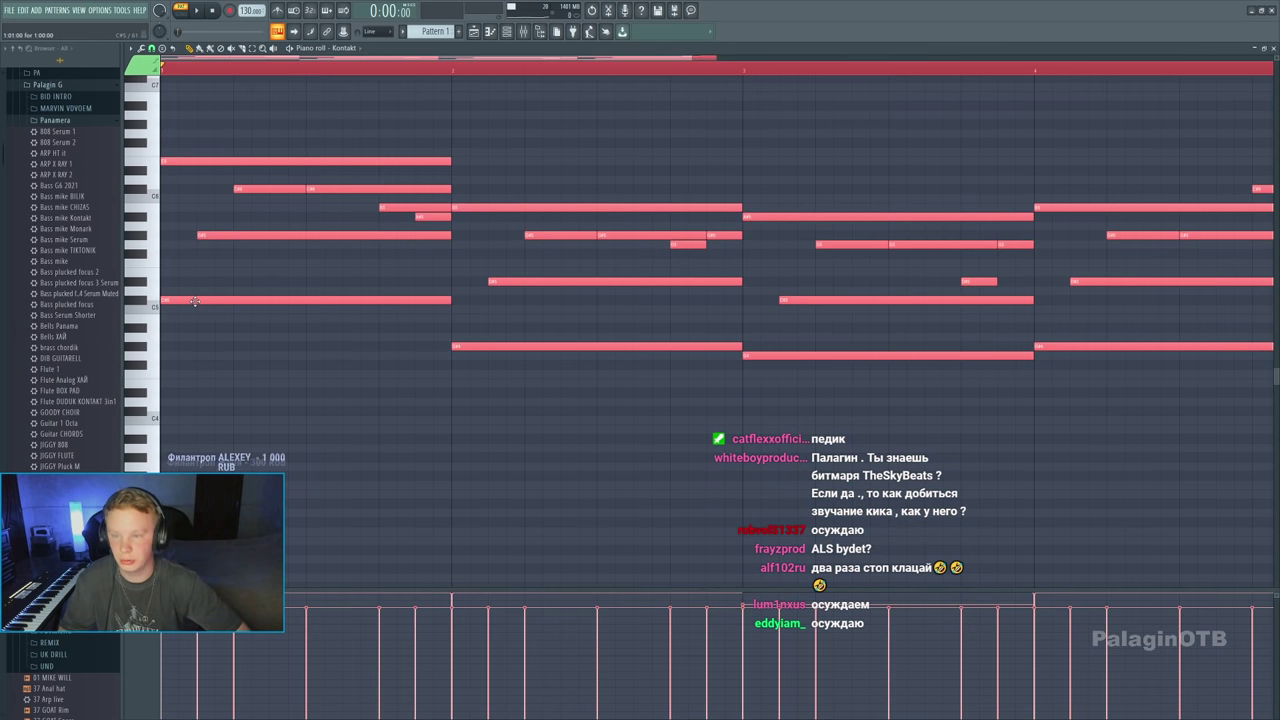
pyautogui.hotkey('shift', 'Up')
pyautogui.press('space')
pyautogui.click(1273, 48)
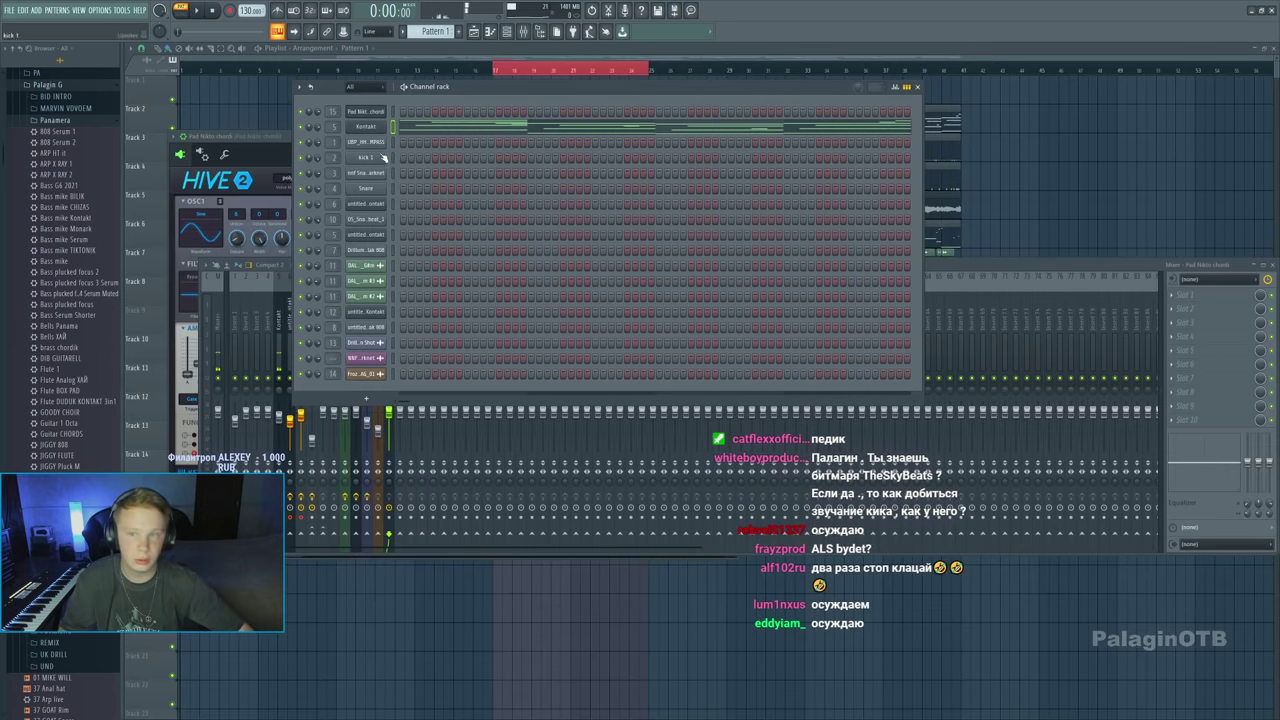
# Check the root note in the Kontakt channel's miscellaneous settings and close its window
pyautogui.click(321, 128)
pyautogui.click(535, 179)
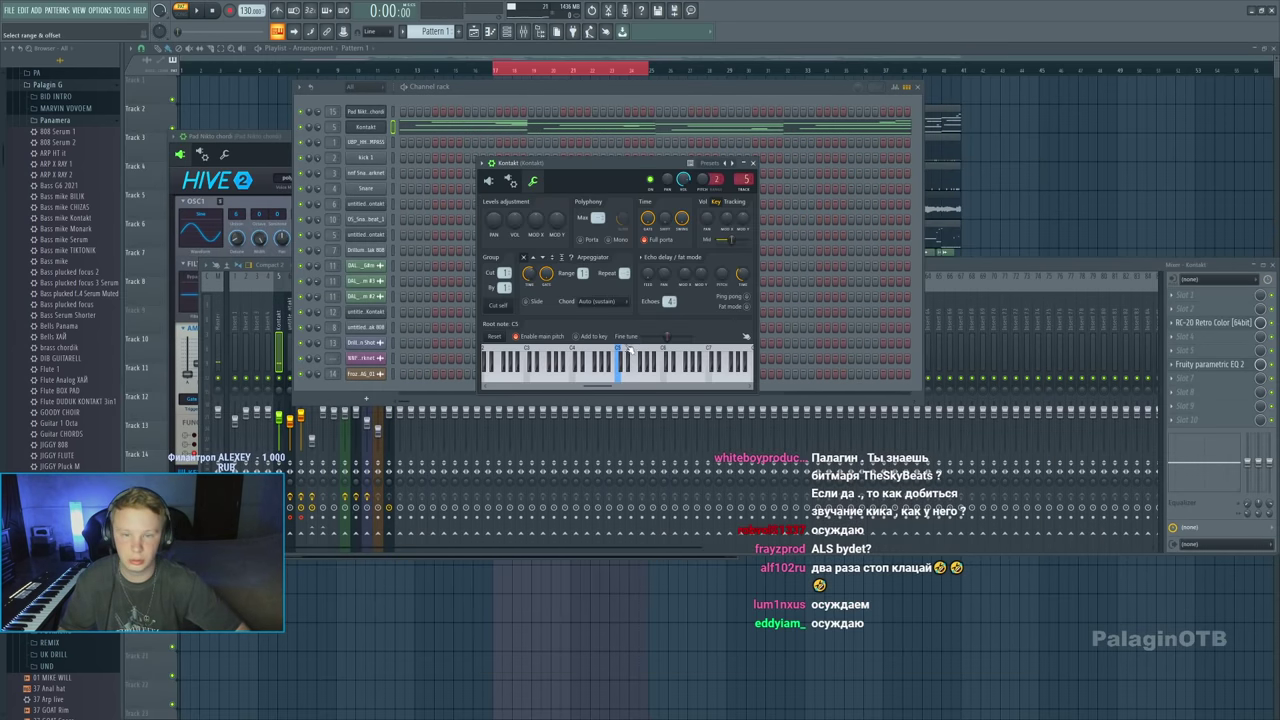
pyautogui.press('Escape')
# Draw four one-bar notes for Pad Nikto chordi following the ghost bass line: D5, A4, G#4 and A4
pyautogui.press('F7')
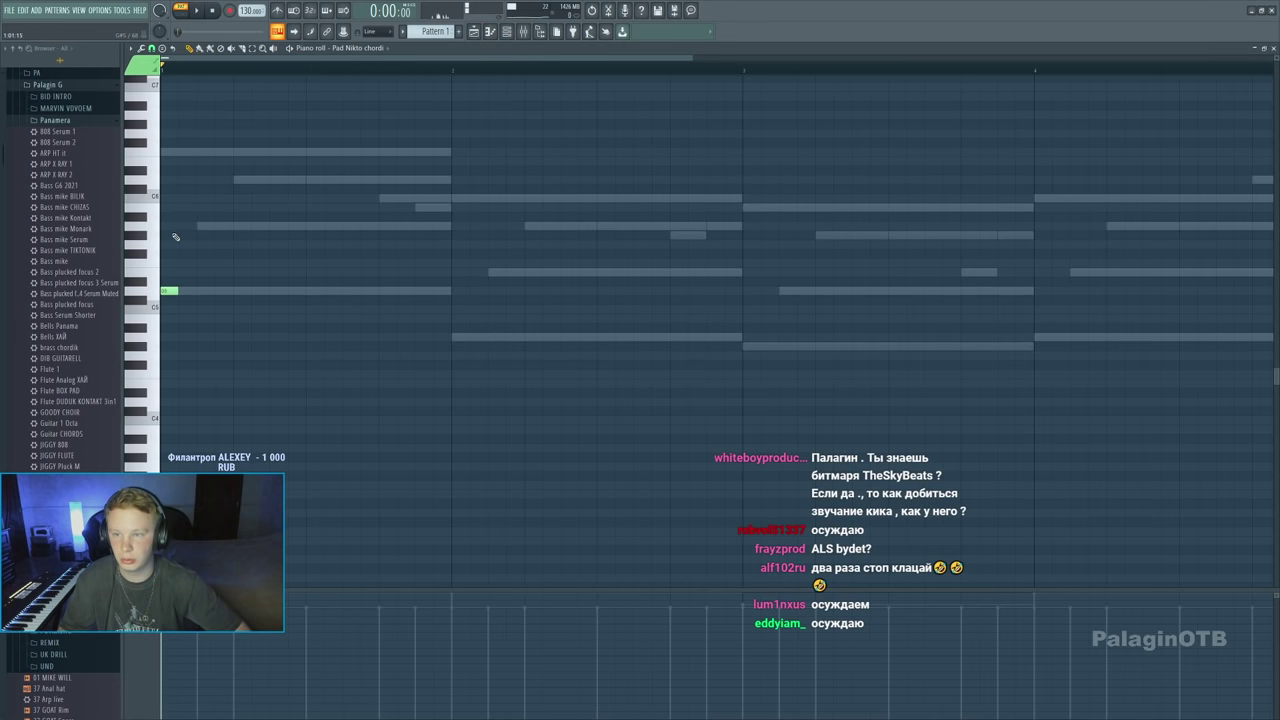
pyautogui.moveTo(165, 290); pyautogui.dragTo(451, 297)
pyautogui.click(457, 336)
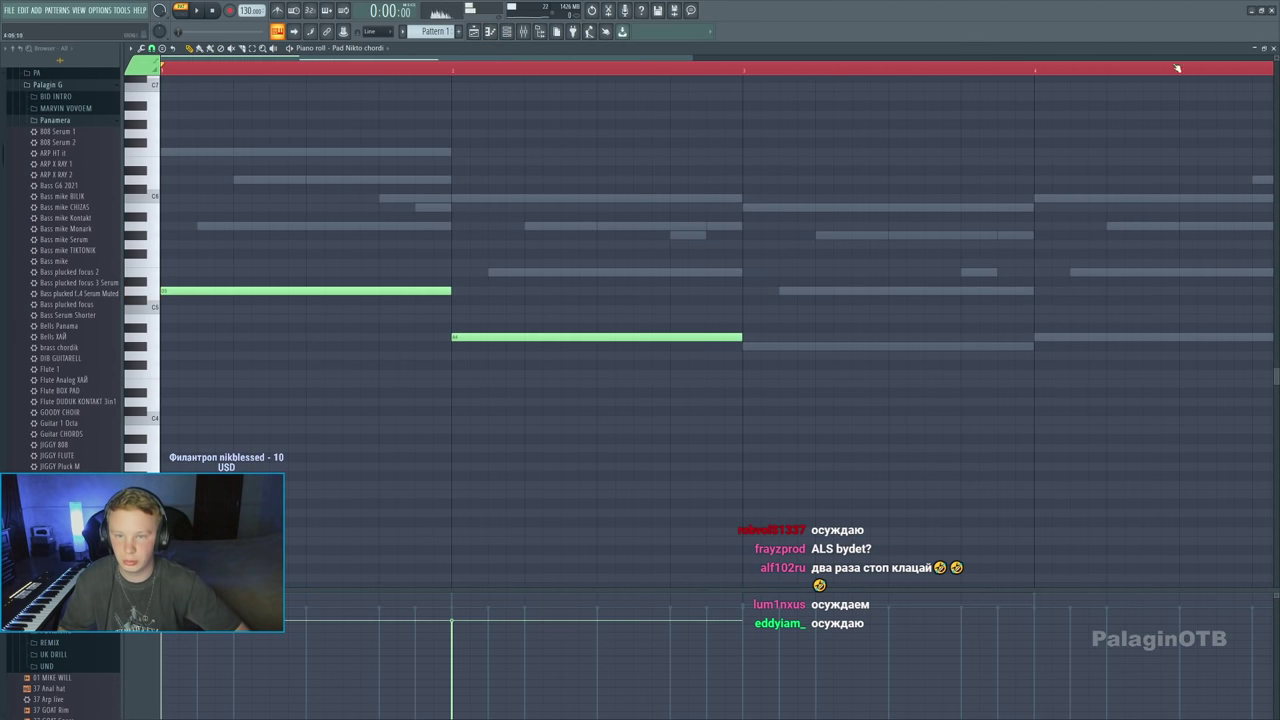
pyautogui.click(1274, 47)
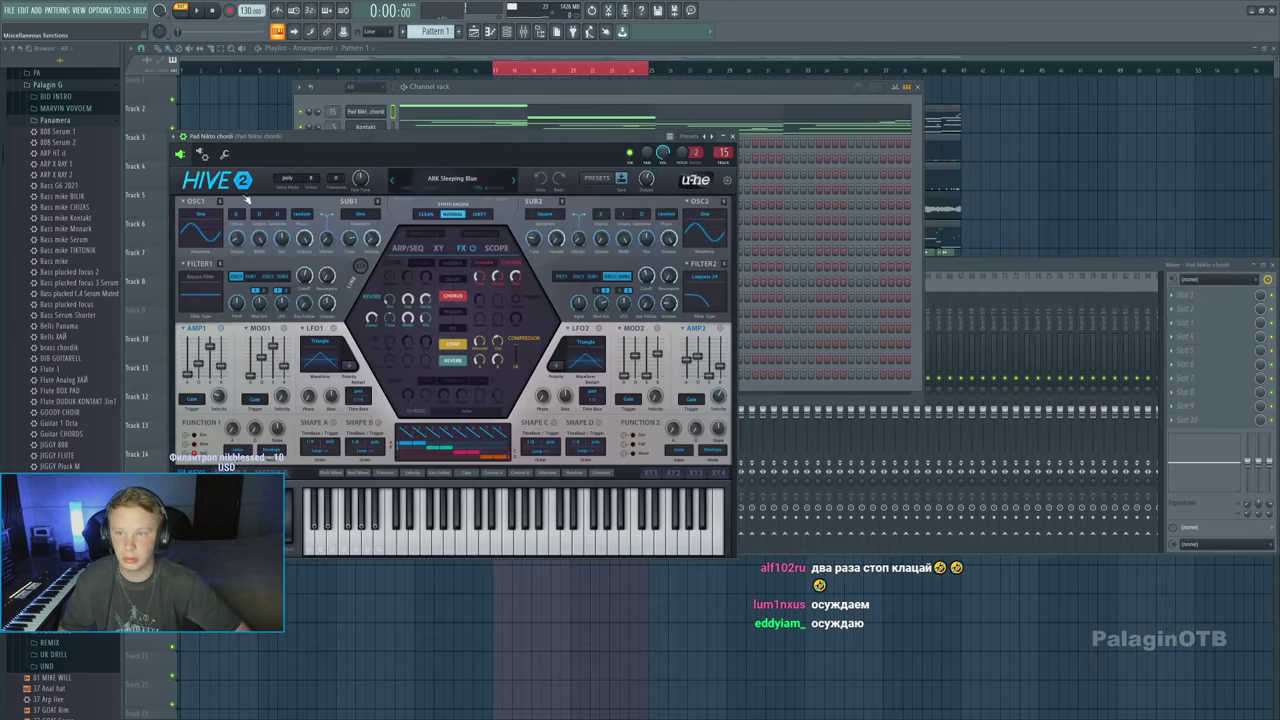
pyautogui.press('F7')
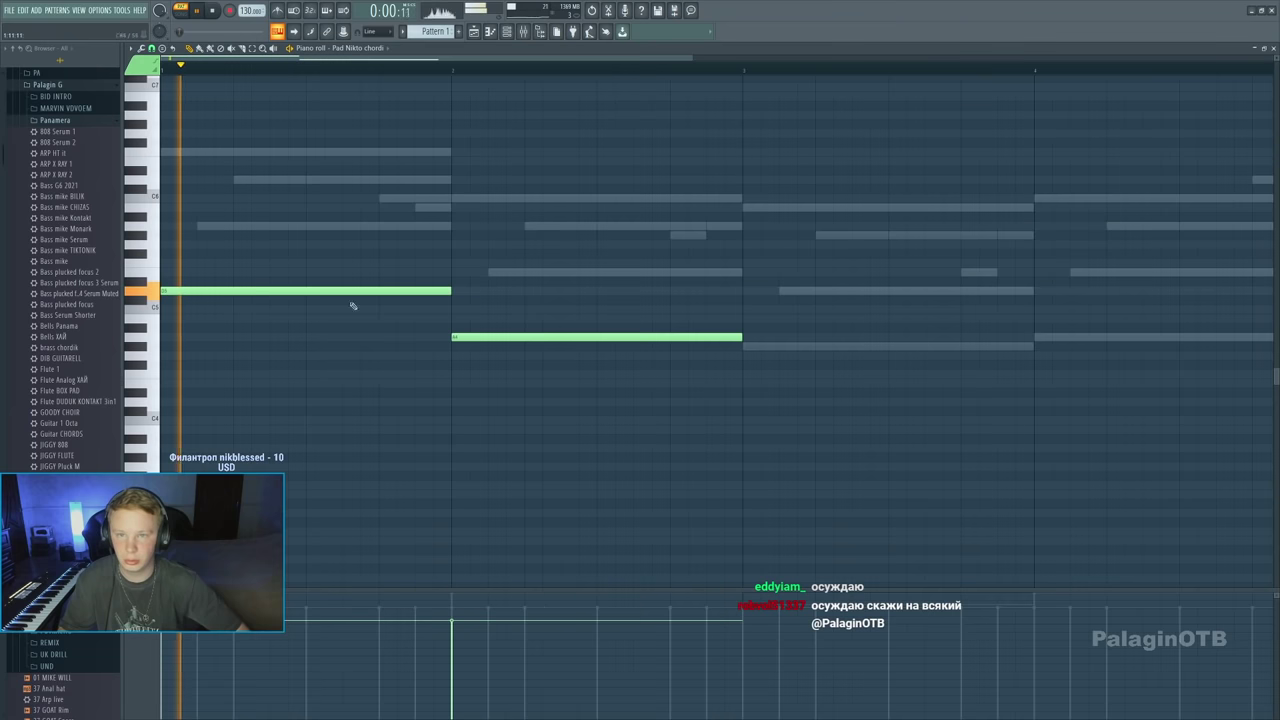
pyautogui.scroll(-2, 352, 305)
pyautogui.click(486, 345)
pyautogui.click(631, 337)
pyautogui.hotkey('ctrl', 'a')
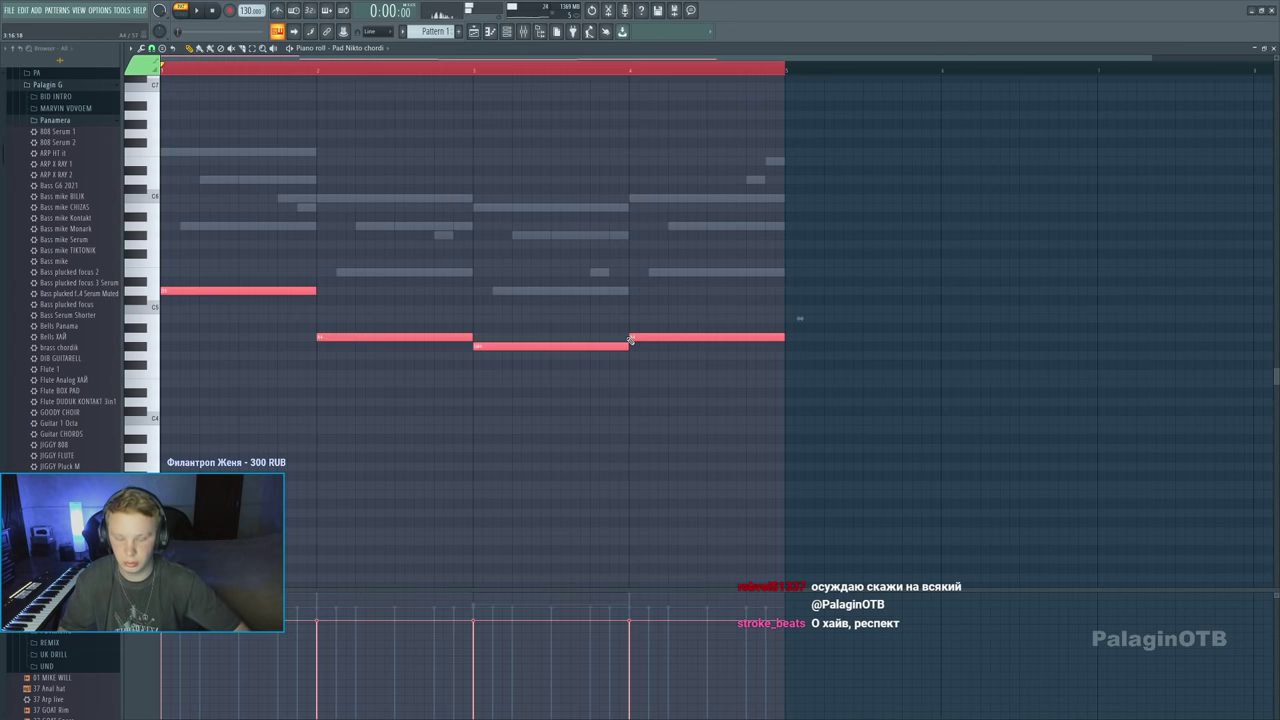
# Build the pad notes into four one-bar chords: D4-D5-F5-A5, A3-A4-C5-E5, G#3-G#4-B4-D5 and A3-A4-C5-E5
pyautogui.press('space')
pyautogui.hotkey('ctrl', 'Up')
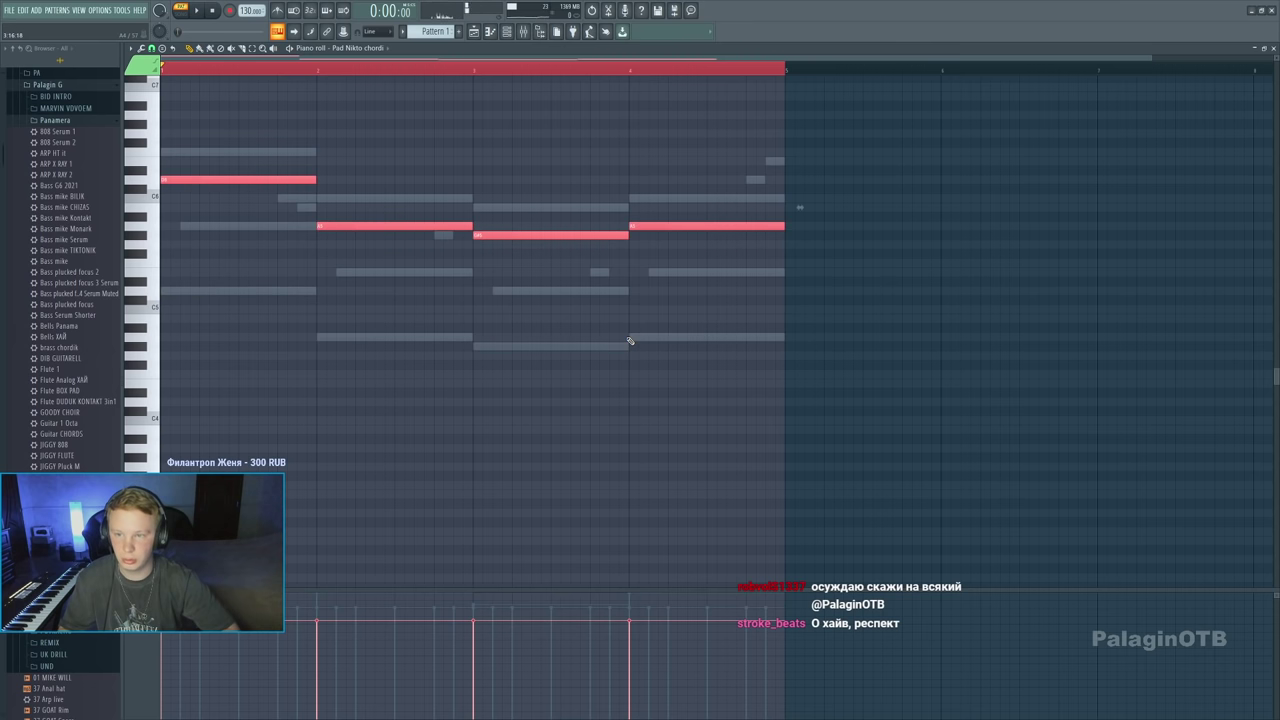
pyautogui.hotkey('ctrl', 'Down')
pyautogui.hotkey('ctrl', 'Down')
pyautogui.press('space')
pyautogui.moveTo(167, 401); pyautogui.dragTo(169, 218)
pyautogui.press('space')
pyautogui.click(350, 300)
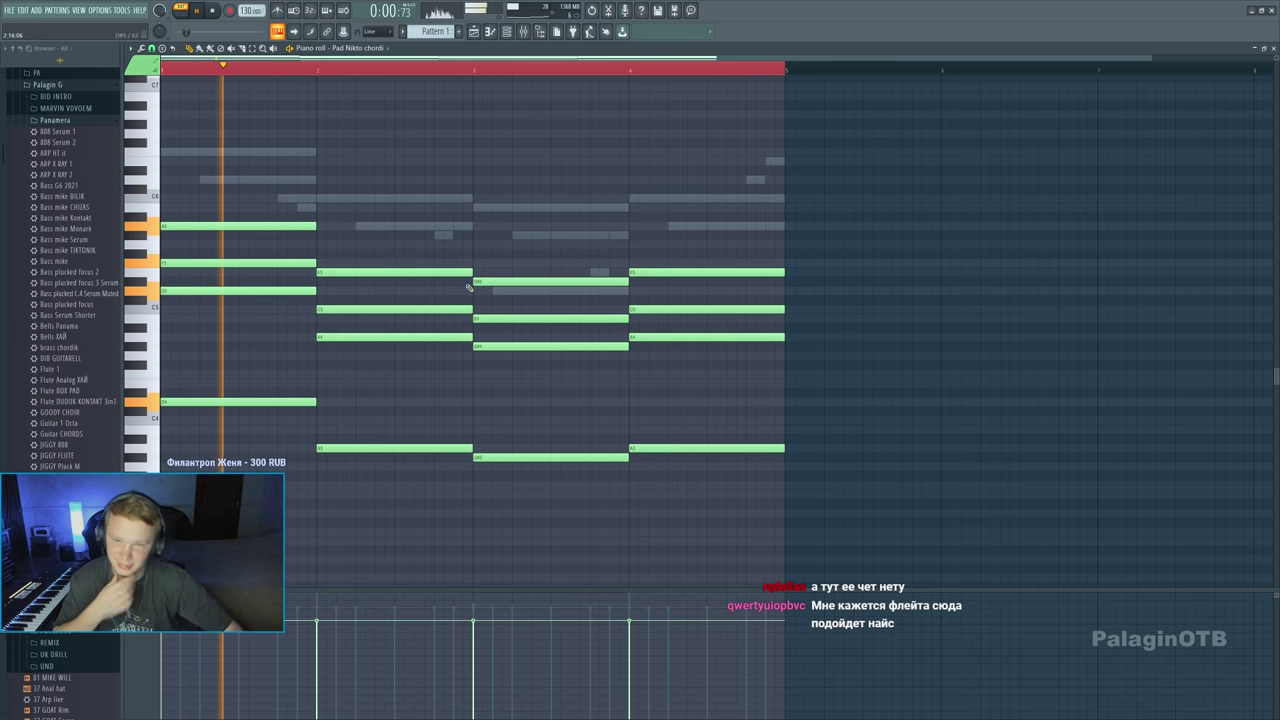
pyautogui.moveTo(490, 278); pyautogui.dragTo(490, 289)
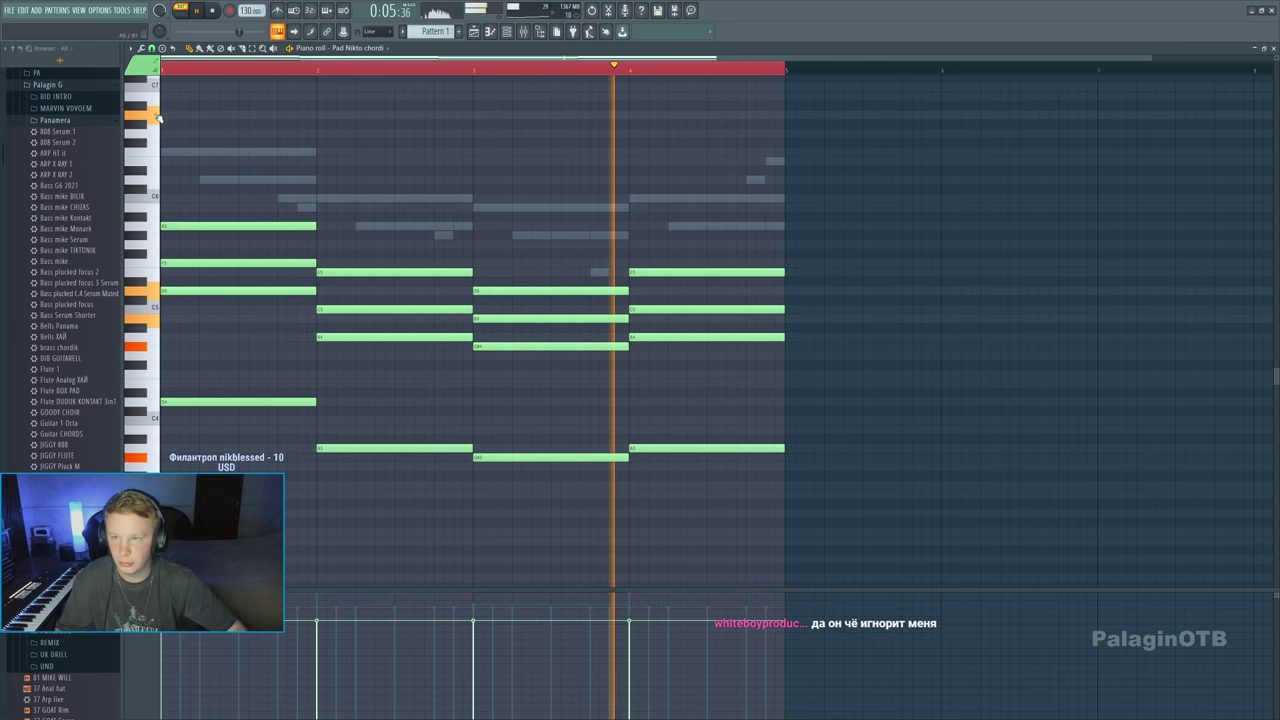
# Move the pad chords into Pattern 6 and place its clips on Track 13 from bar 25 to 41, clearing those at bar 17
pyautogui.press('space')
pyautogui.scroll(-5, 435, 31)
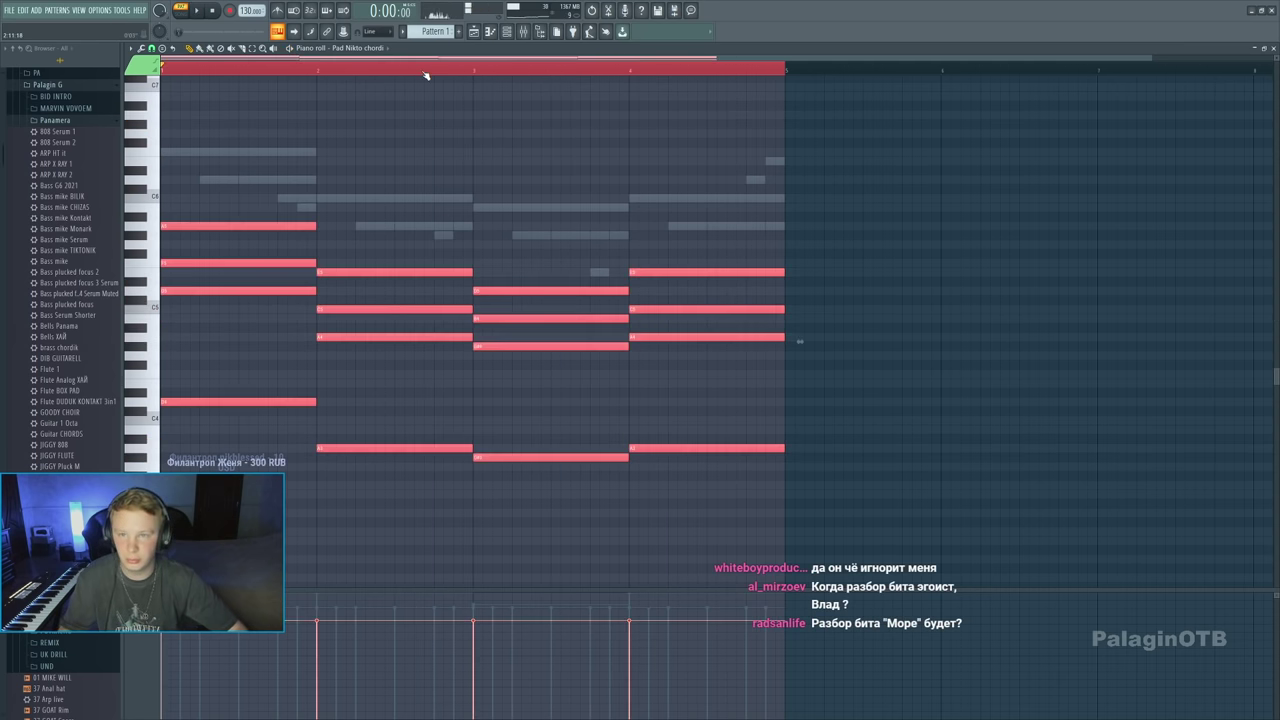
pyautogui.click(474, 31)
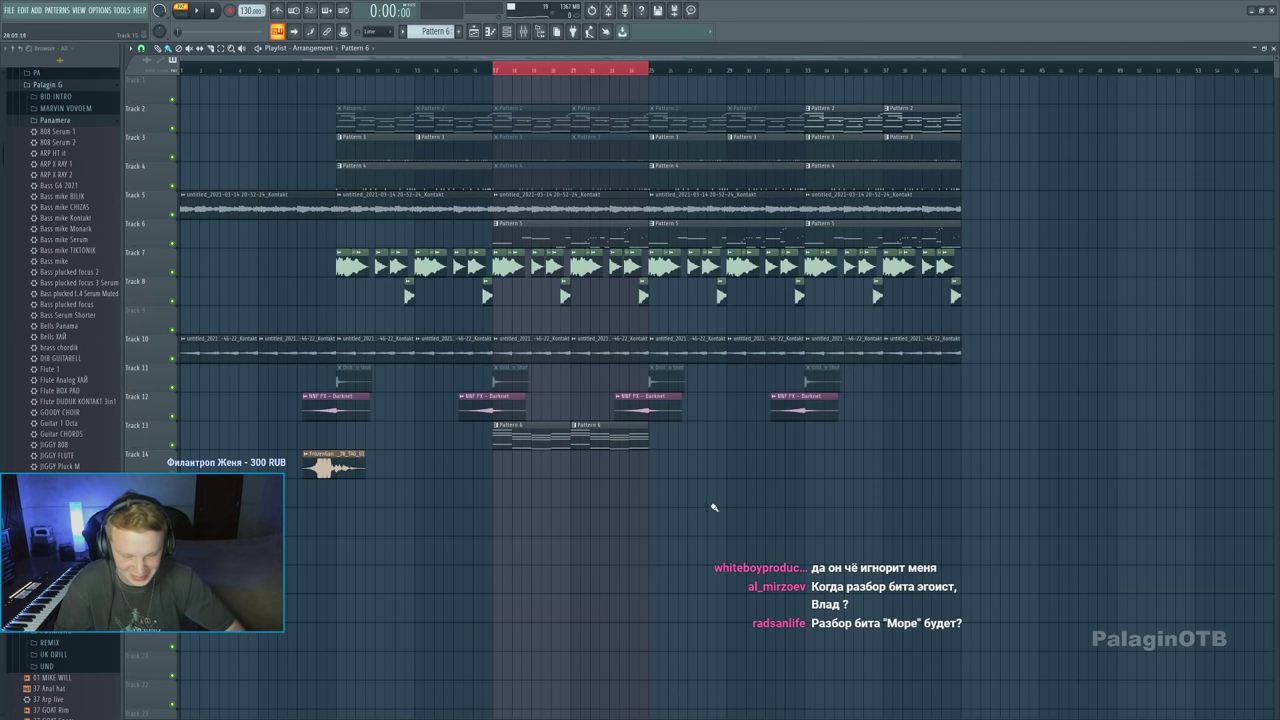
pyautogui.moveTo(662, 430); pyautogui.dragTo(958, 432)
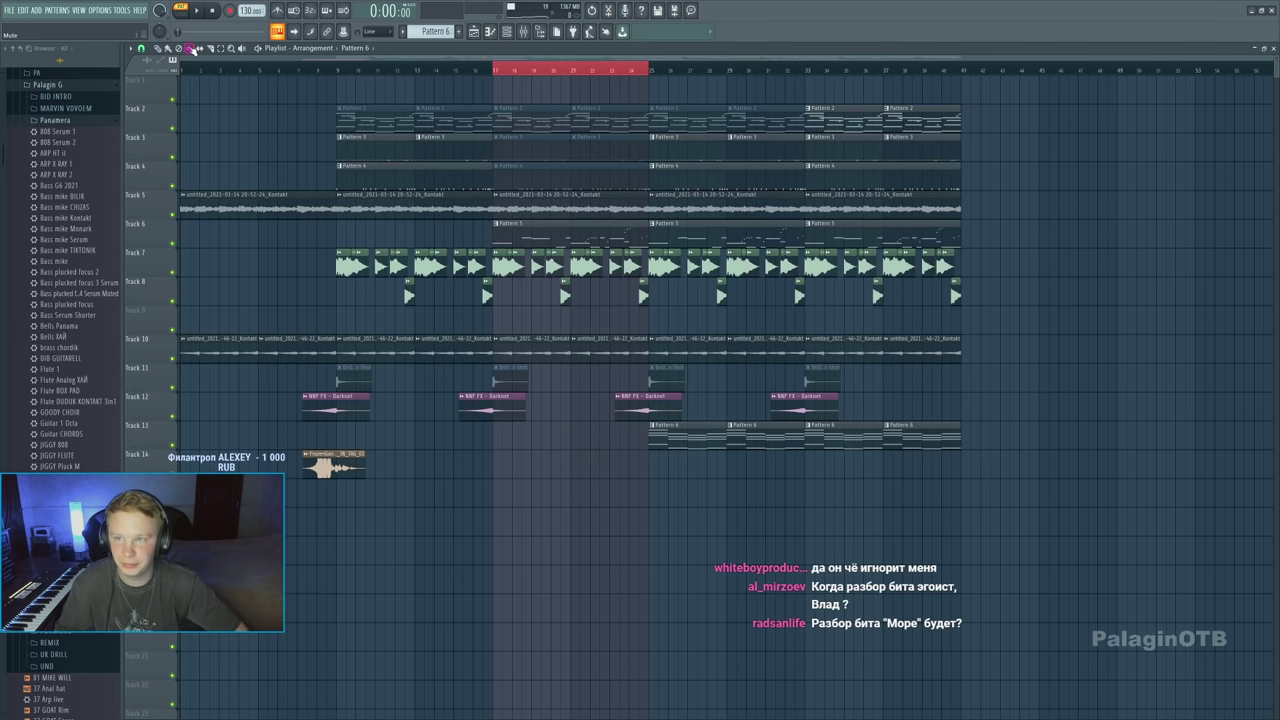
# Unmute the Track 3 and 4 clips at bars 17 to 25, then delete all Track 2 clips and the Track 3 and 4 clips at bars 25 to 33
pyautogui.click(546, 175)
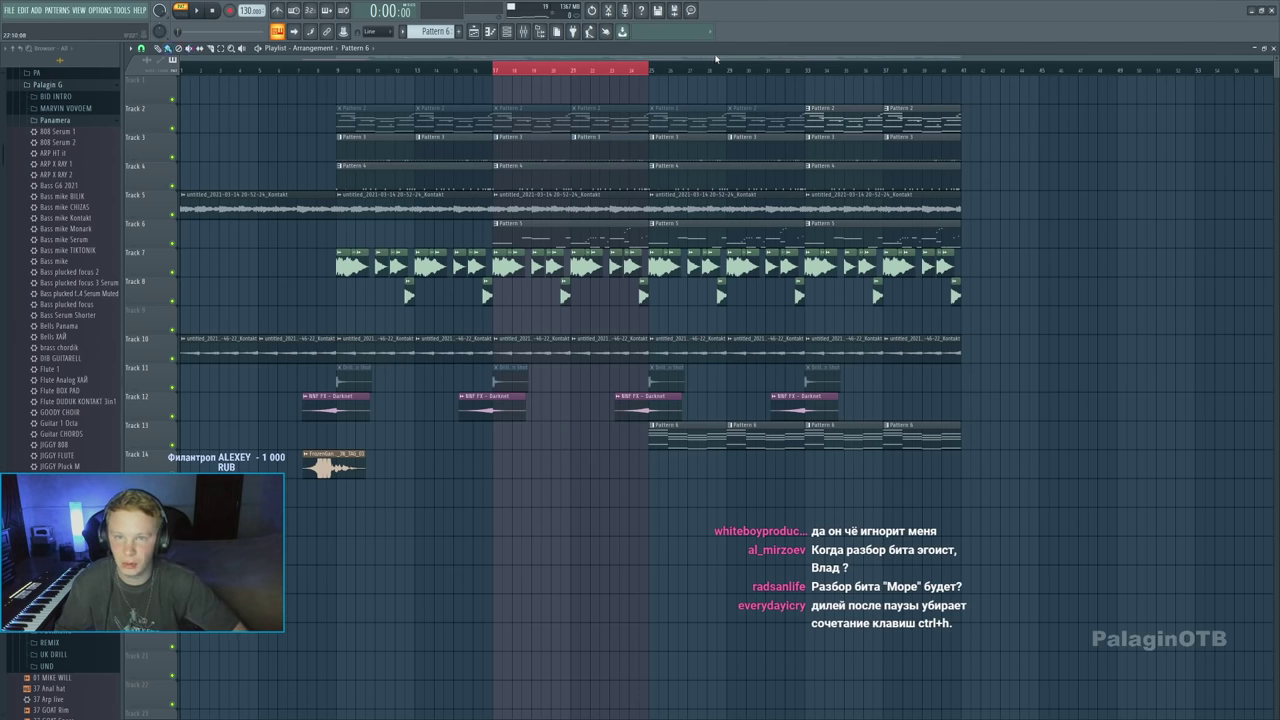
pyautogui.click(642, 72)
pyautogui.moveTo(701, 155)
pyautogui.mouseDown()
pyautogui.moveTo(850, 106)
pyautogui.moveTo(946, 256)
pyautogui.moveTo(726, 110)
pyautogui.moveTo(724, 122)
pyautogui.moveTo(313, 100)
pyautogui.mouseUp()
pyautogui.moveTo(763, 112)
pyautogui.mouseDown()
pyautogui.moveTo(997, 113)
pyautogui.moveTo(747, 197)
pyautogui.moveTo(865, 129)
pyautogui.moveTo(1040, 110)
pyautogui.mouseUp()
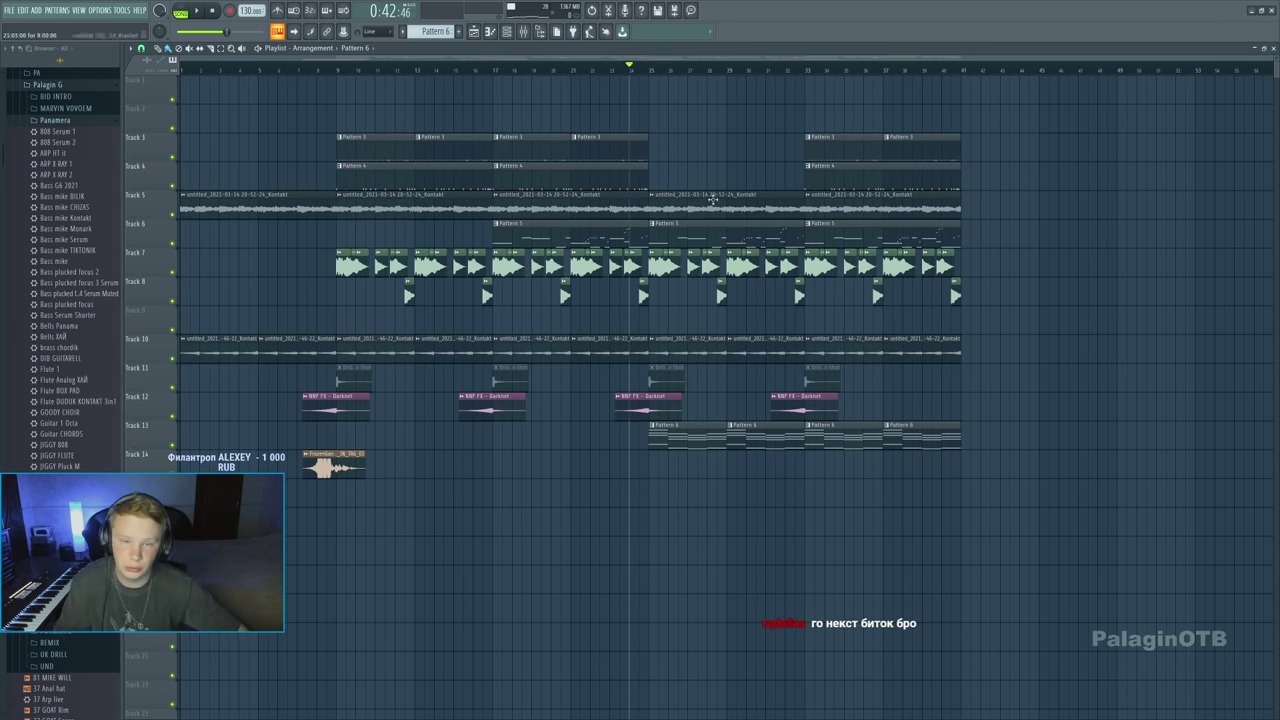
# View the sampler settings of the third NNF FX - Darknet clip on Track 12 and return to the playlist
pyautogui.doubleClick(648, 398)
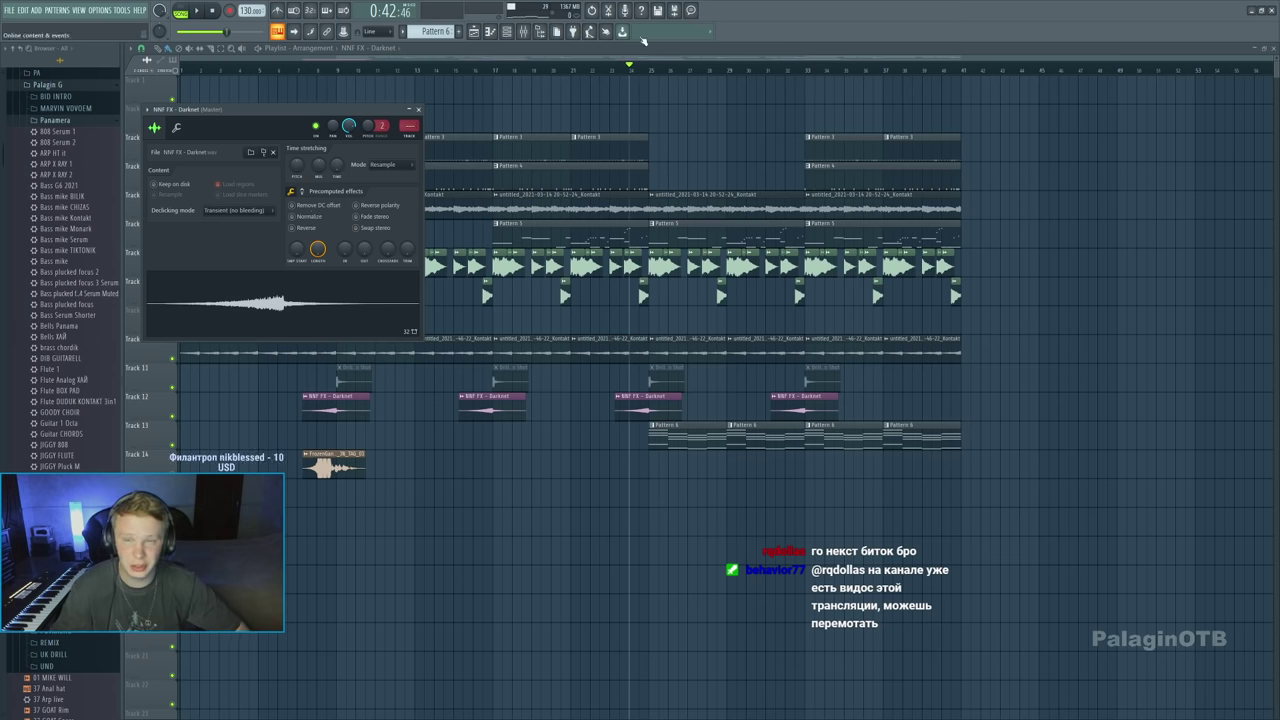
pyautogui.press('Escape')
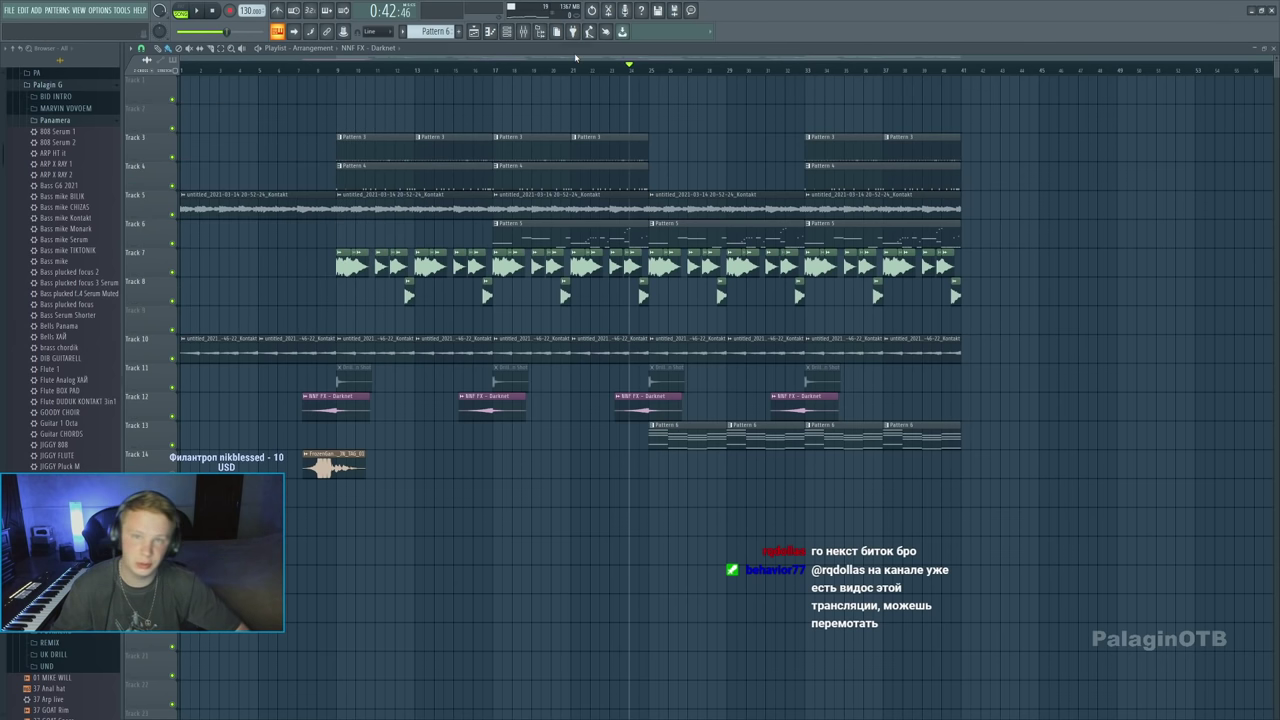
pyautogui.click(522, 31)
pyautogui.press('F9')
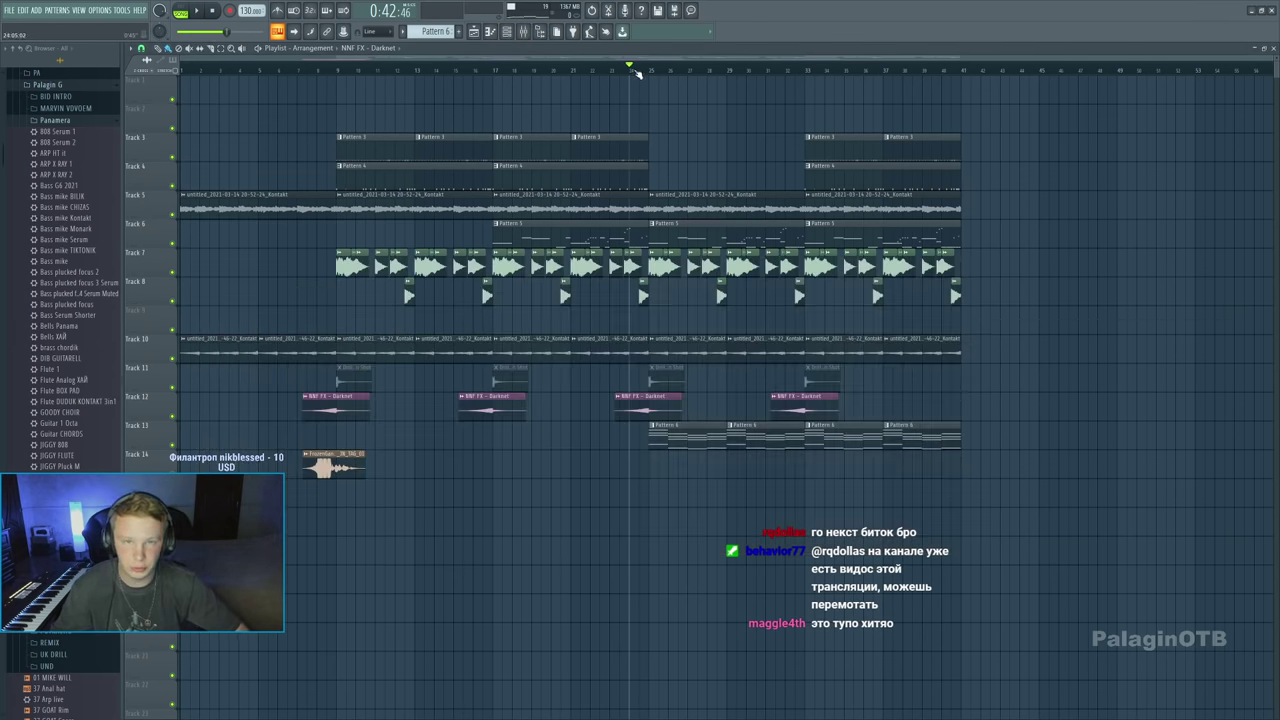
# Play the arrangement from bar 24, mute Track 6's Pattern 5 clip at bars 25 to 33, and check the pad's mixer track
pyautogui.press('space')
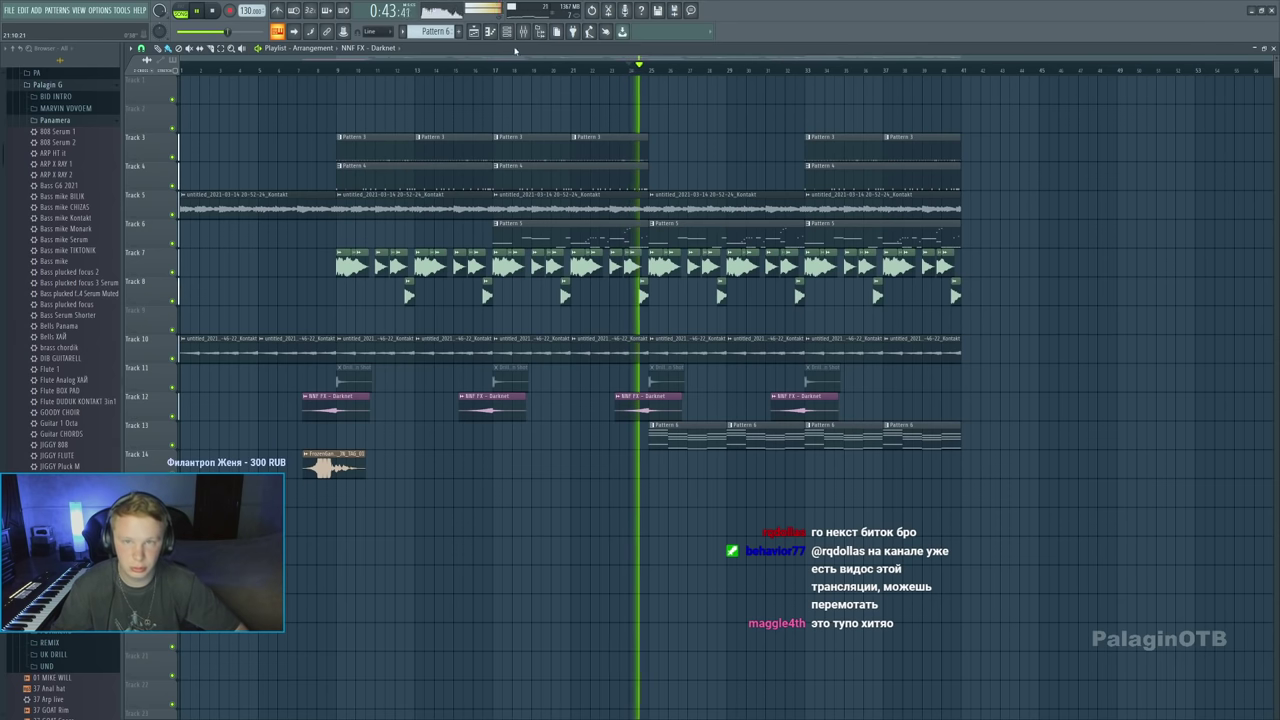
pyautogui.press('F9')
pyautogui.press('F9')
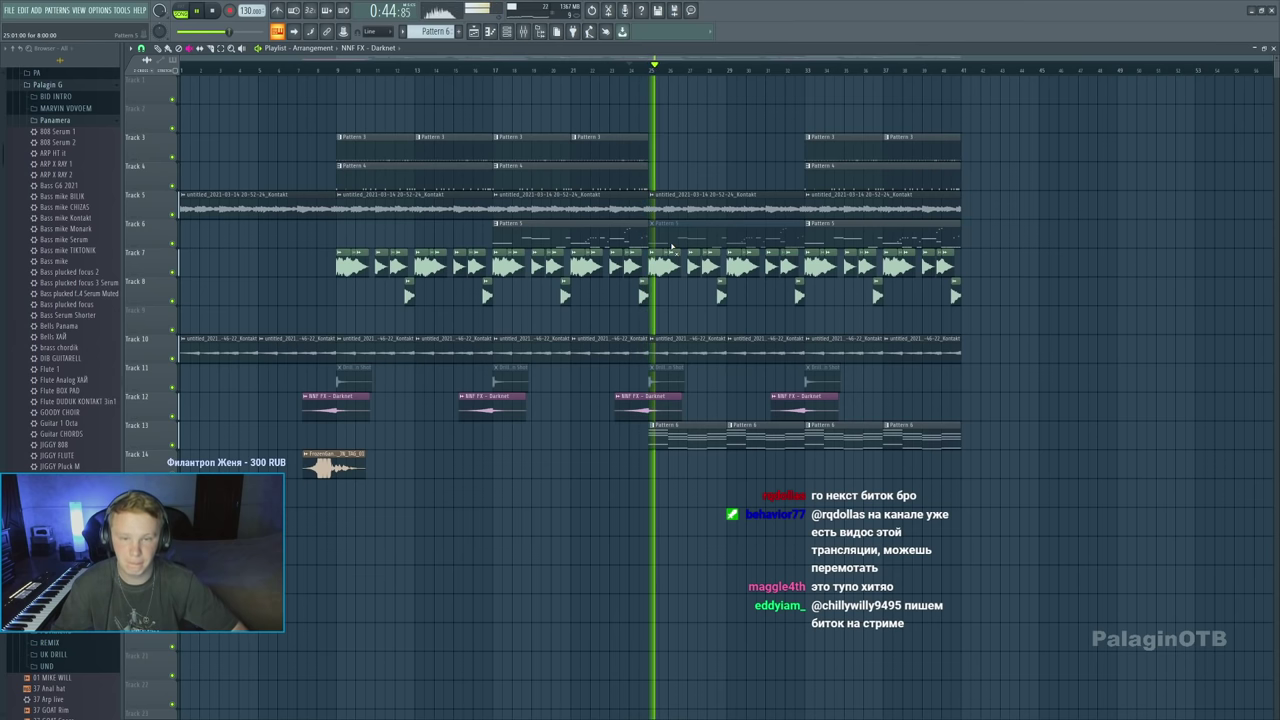
pyautogui.press('F9')
pyautogui.click(389, 325)
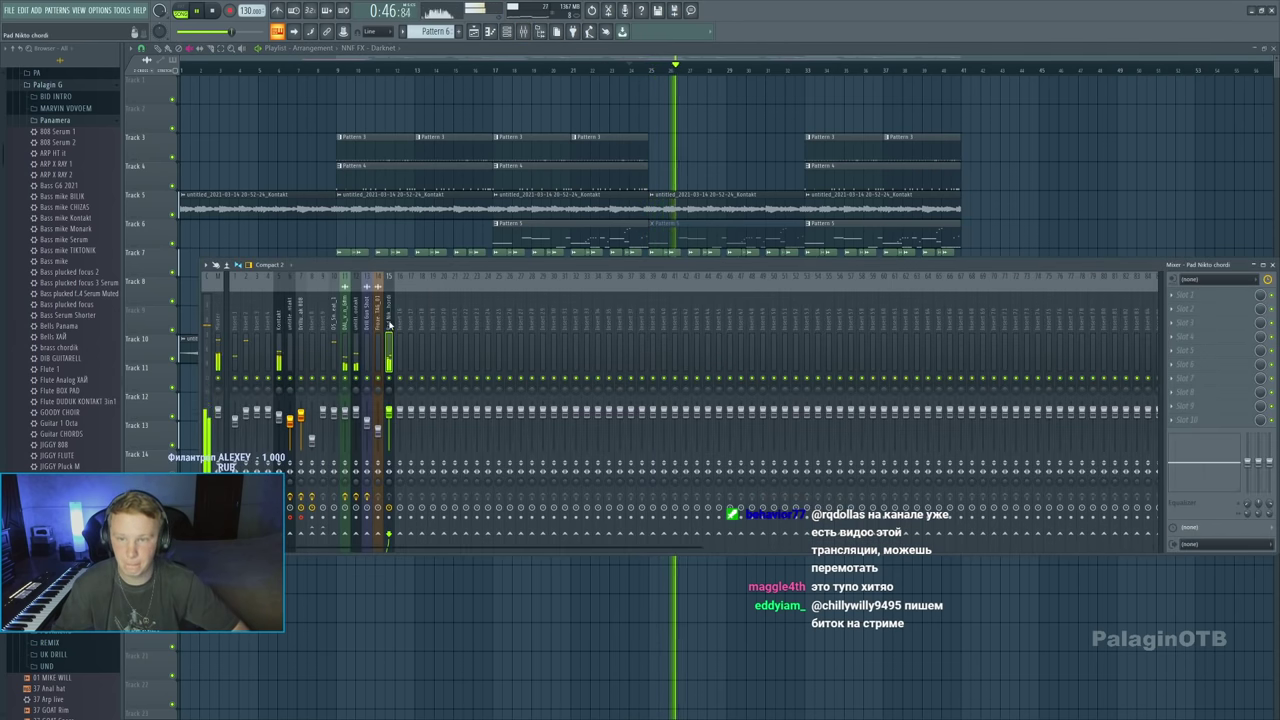
pyautogui.press('F9')
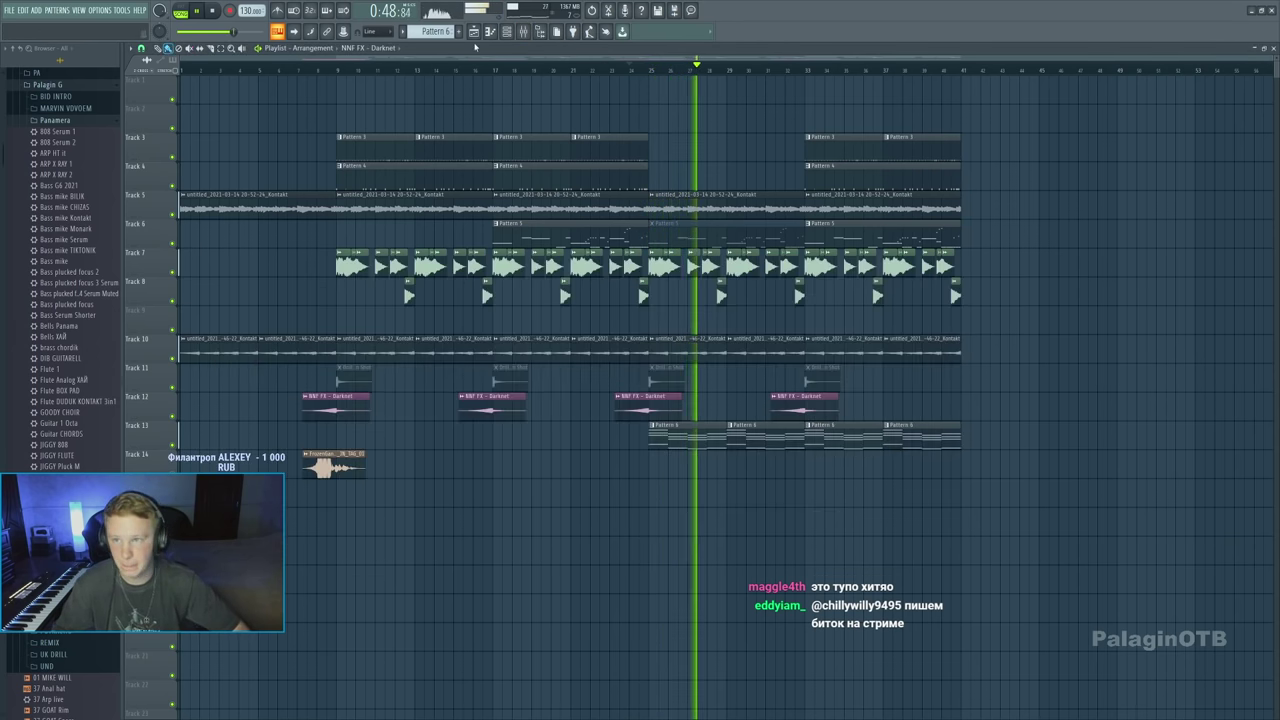
# Loop playback over bars 25 to 33 and select the DAL vocal phrase track in the mixer
pyautogui.moveTo(655, 70); pyautogui.dragTo(806, 72)
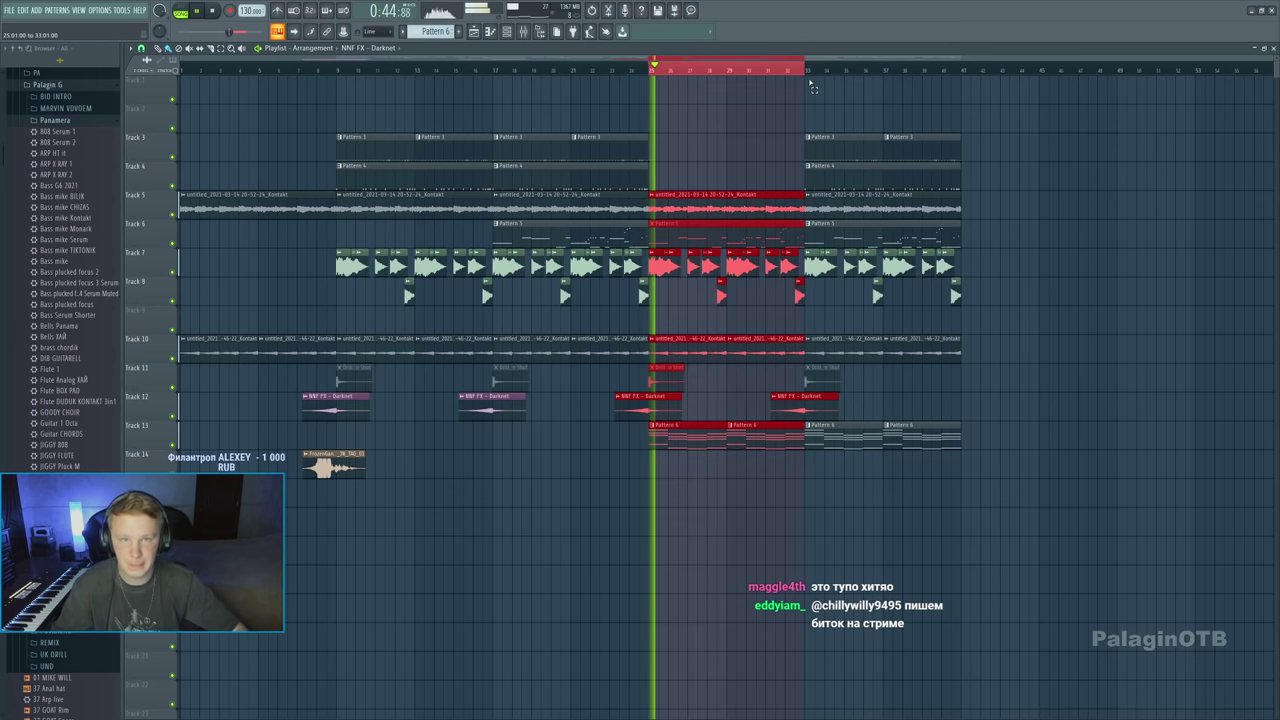
pyautogui.press('F9')
pyautogui.press('Left')
pyautogui.press('Left')
pyautogui.press('Left')
pyautogui.press('Left')
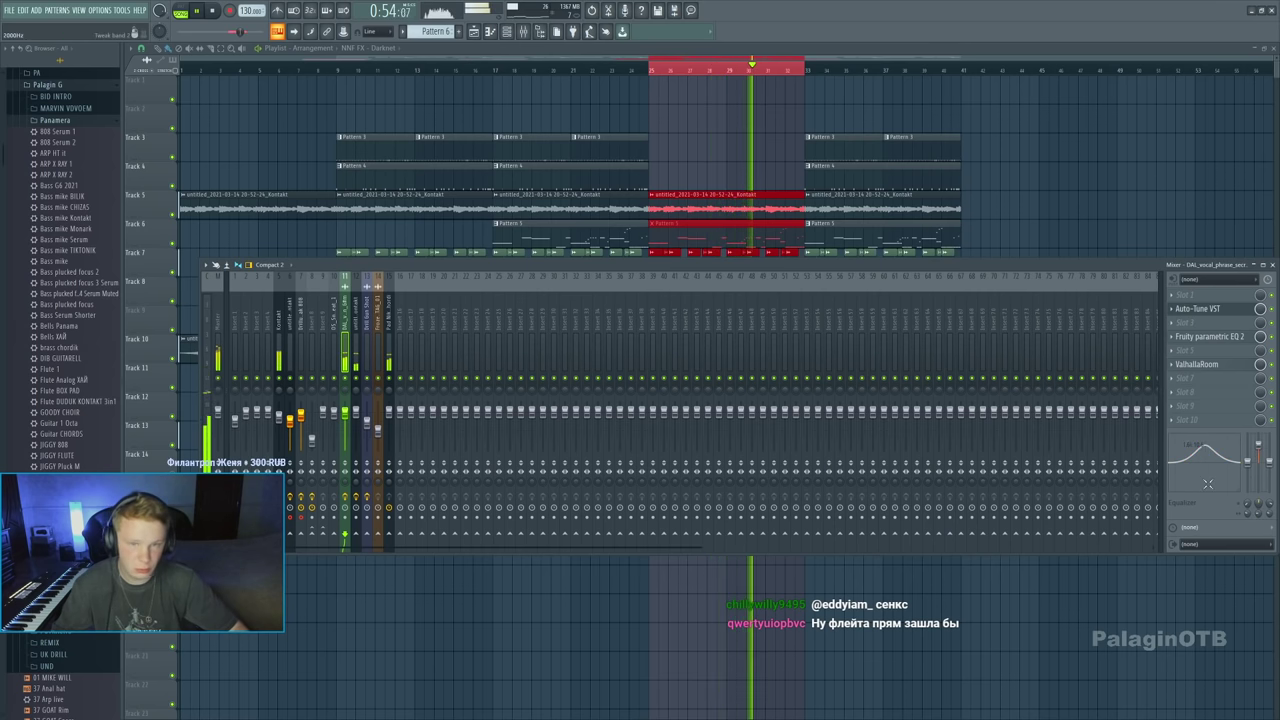
# Add FabFilter Pro-Q 3 to the vocal phrase track and place it in slot 4, after Fruity parametric EQ 2
pyautogui.click(1195, 330)
pyautogui.press('space')
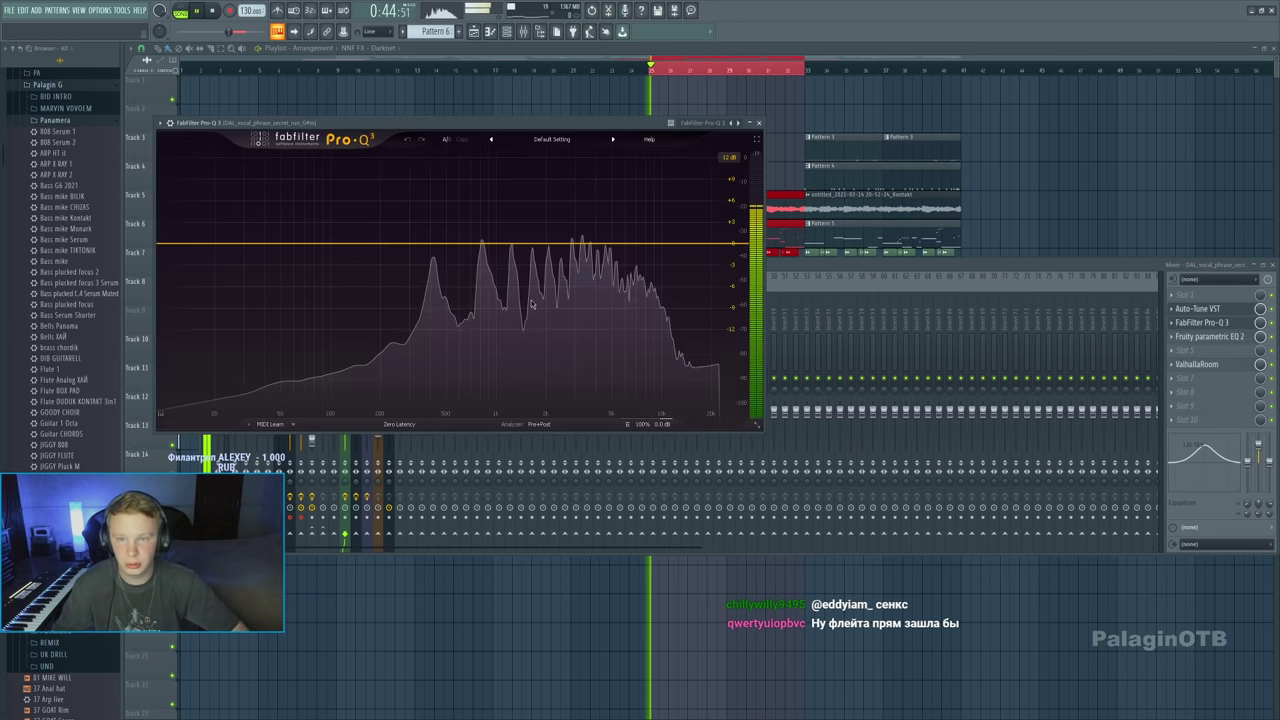
pyautogui.moveTo(1256, 329); pyautogui.dragTo(1240, 341)
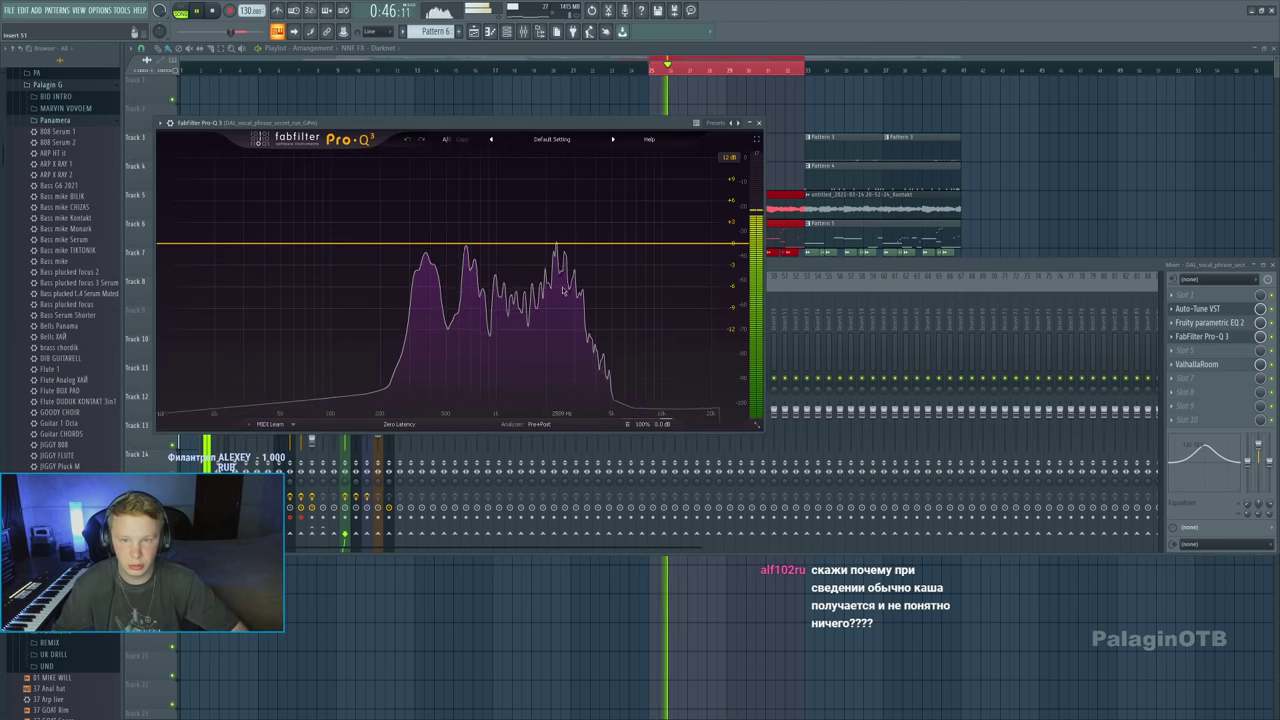
# Add a narrow Pro-Q 3 band between 2 and 3 kHz with Q about 9.8, gain 0 dB and dynamic range about -7 dB, and close the plugin
pyautogui.moveTo(563, 305); pyautogui.dragTo(554, 283)
pyautogui.scroll(5, 553, 281)
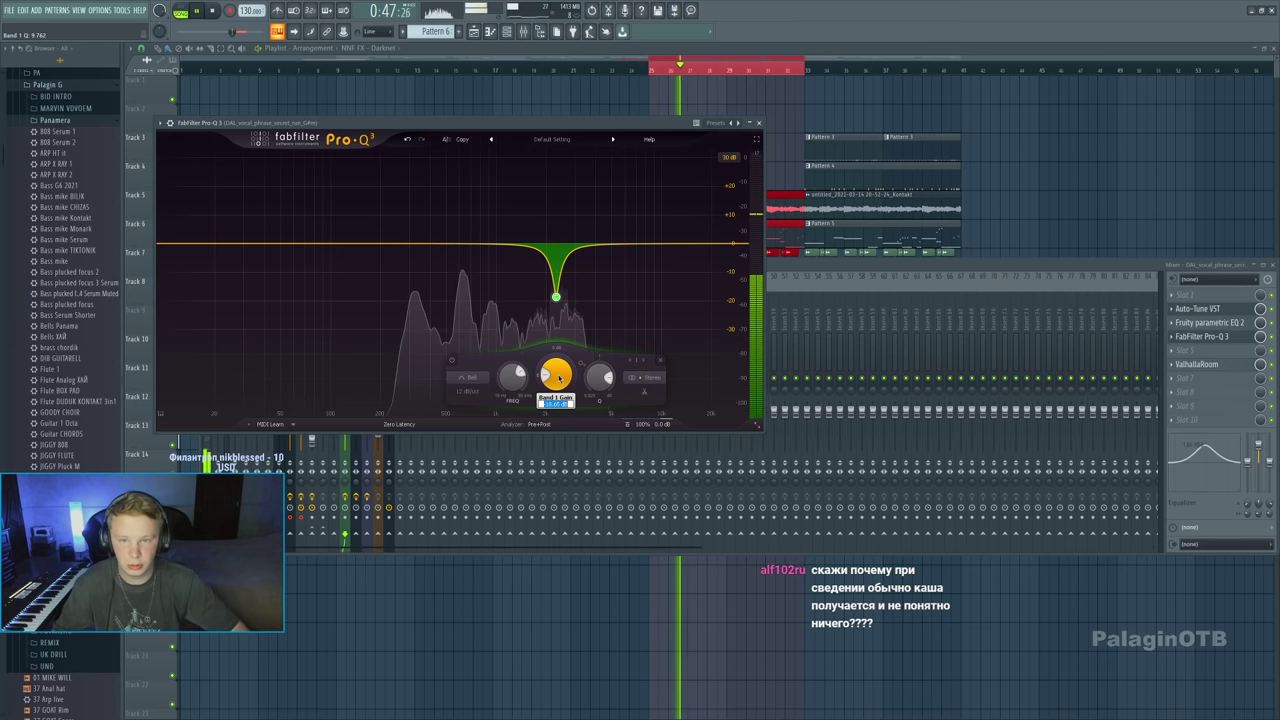
pyautogui.doubleClick(558, 377)
pyautogui.write('0')
pyautogui.press('Return')
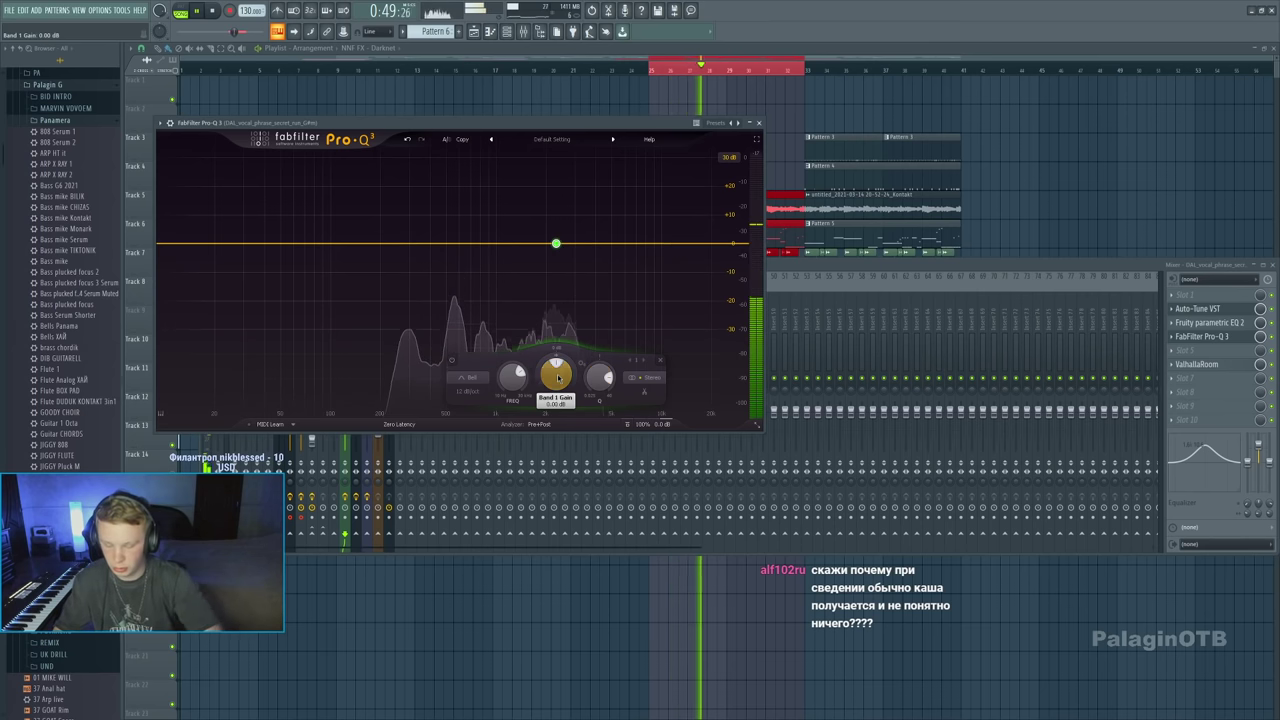
pyautogui.moveTo(558, 377); pyautogui.dragTo(527, 434)
pyautogui.click(532, 424)
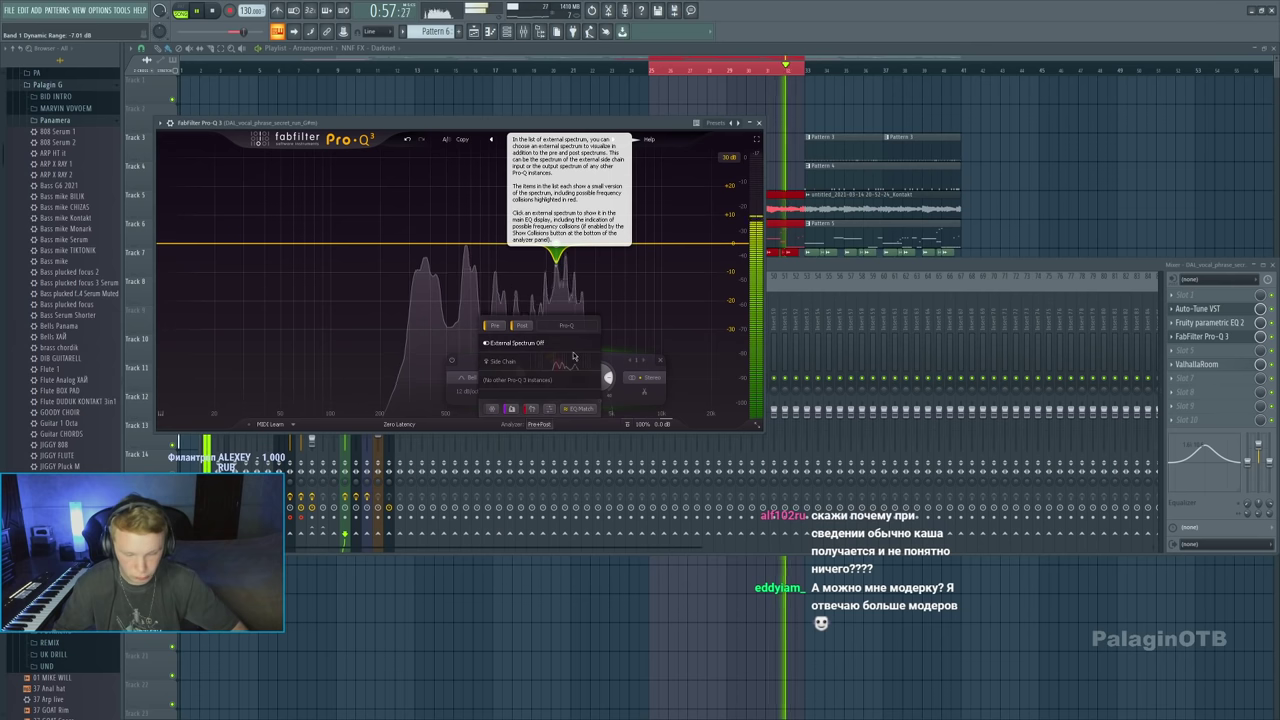
pyautogui.click(758, 122)
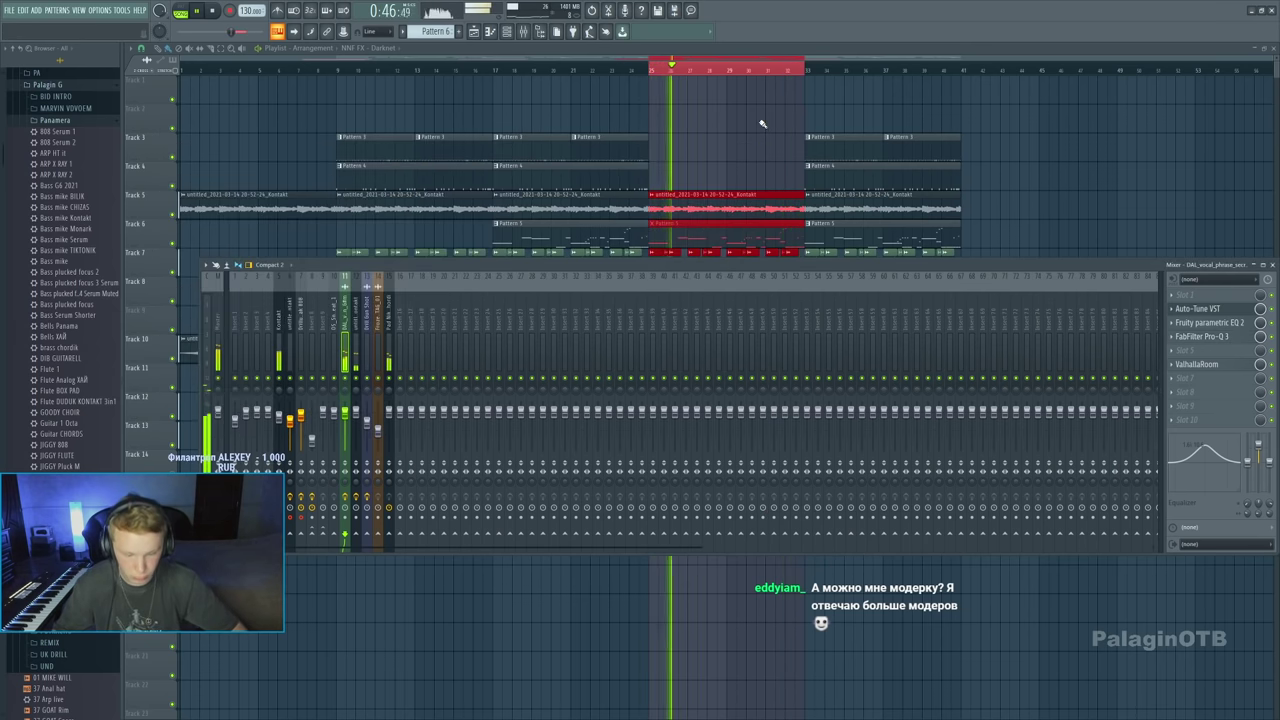
# Stop playback, replay the loop at bars 25 to 33, and hide the mixer
pyautogui.press('space')
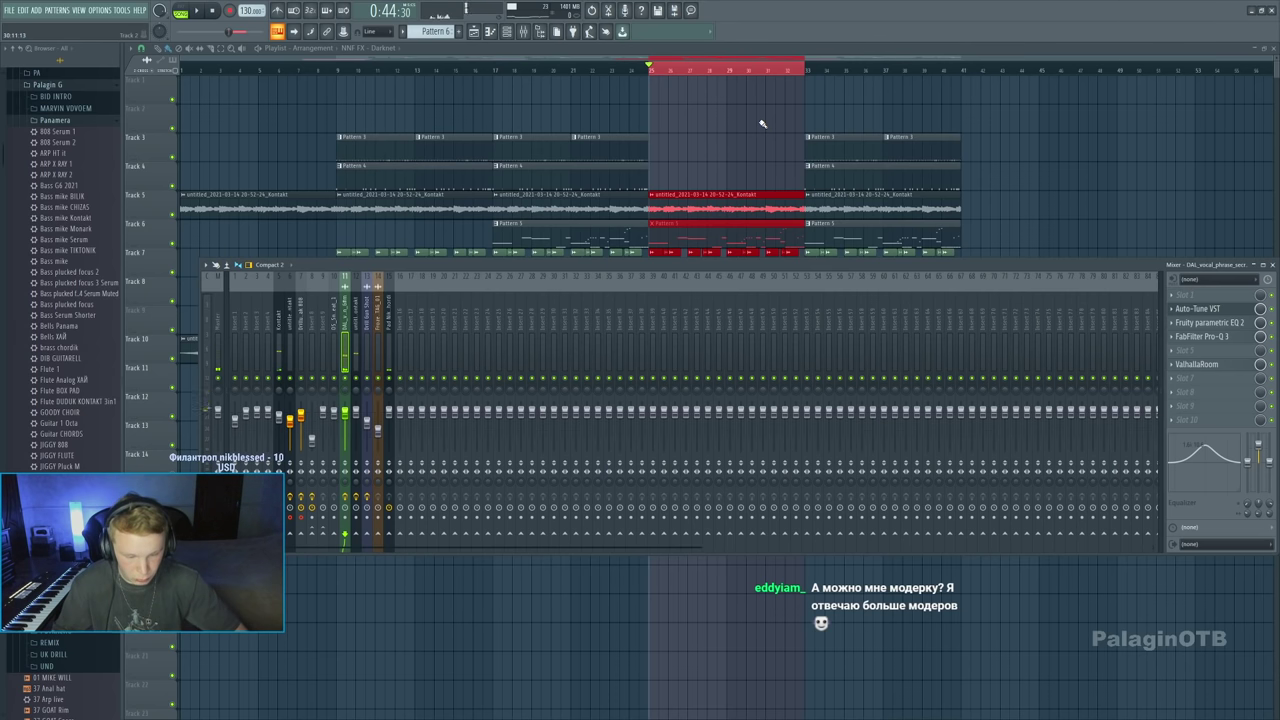
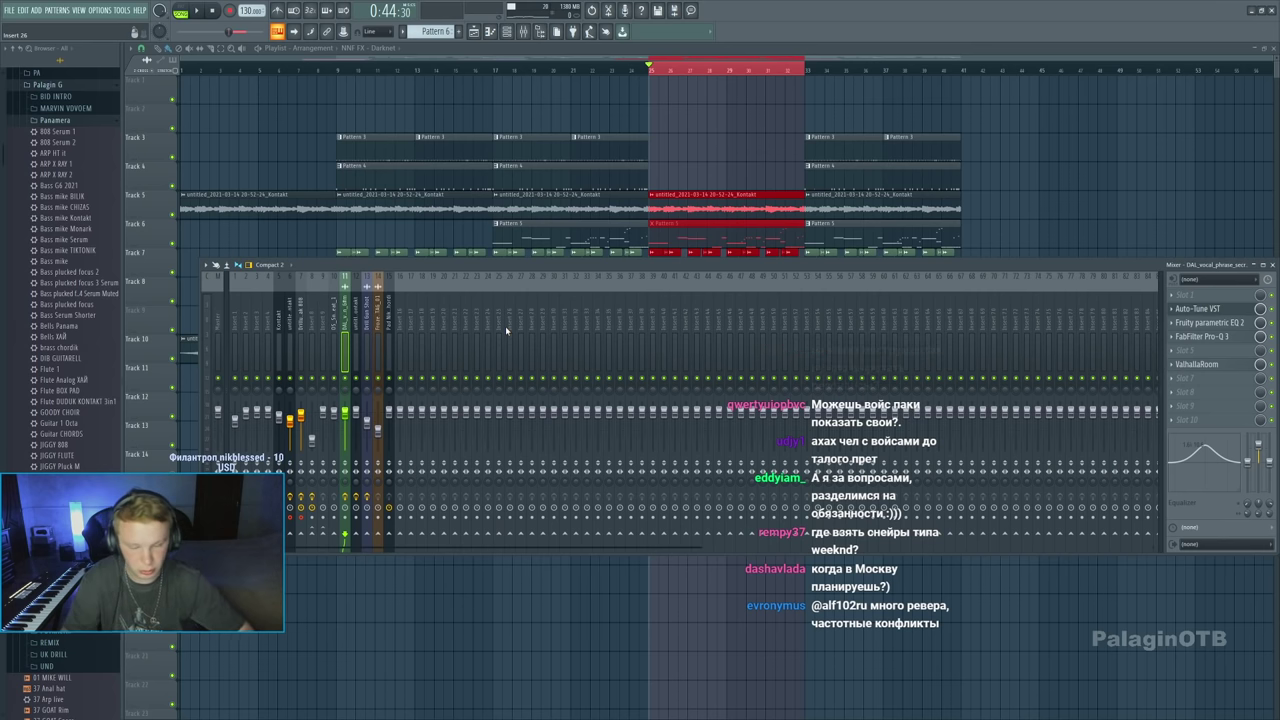
pyautogui.press('space')
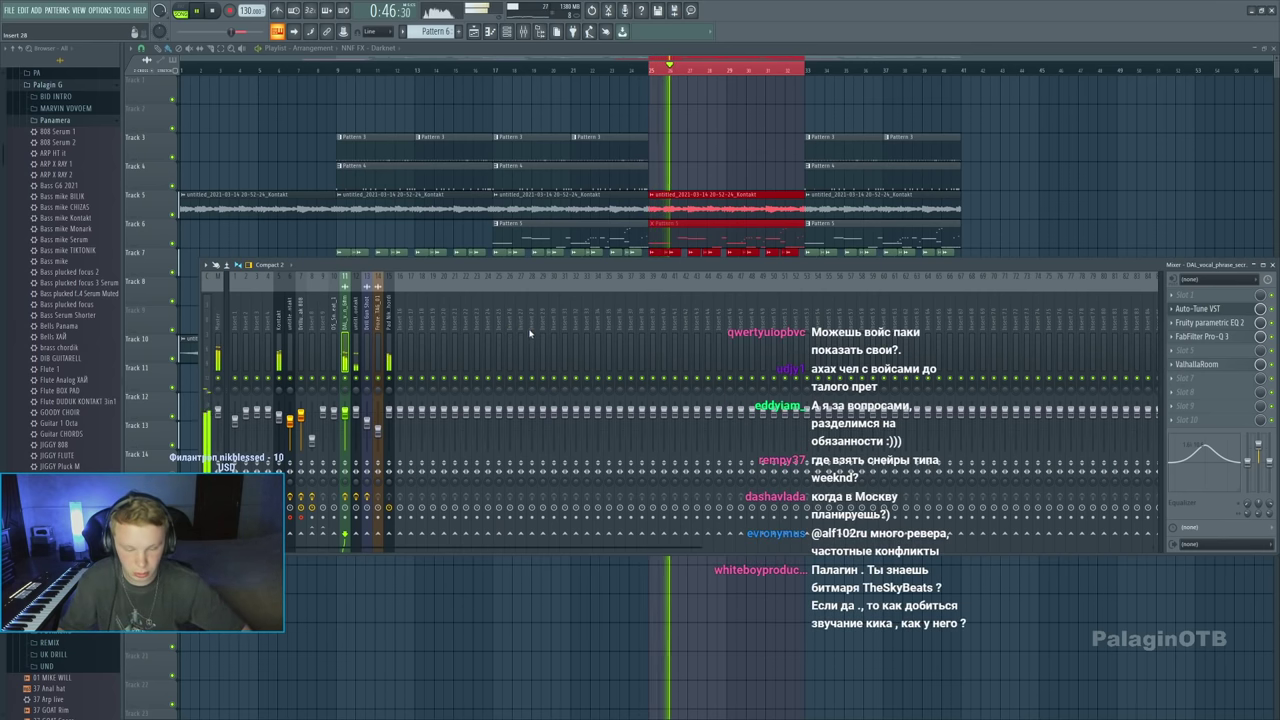
pyautogui.press('F9')
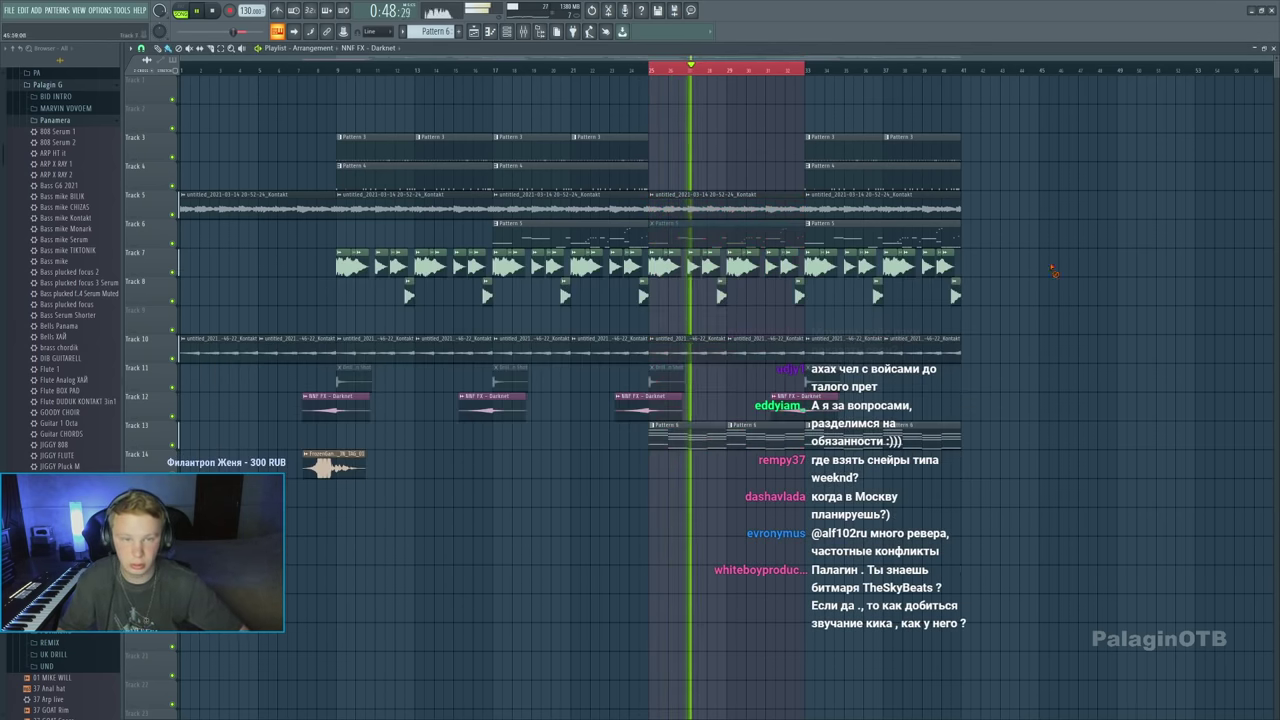
# Stop the loop playback, close the playlist, and switch to a new empty pattern, Pattern 7
pyautogui.press('F9')
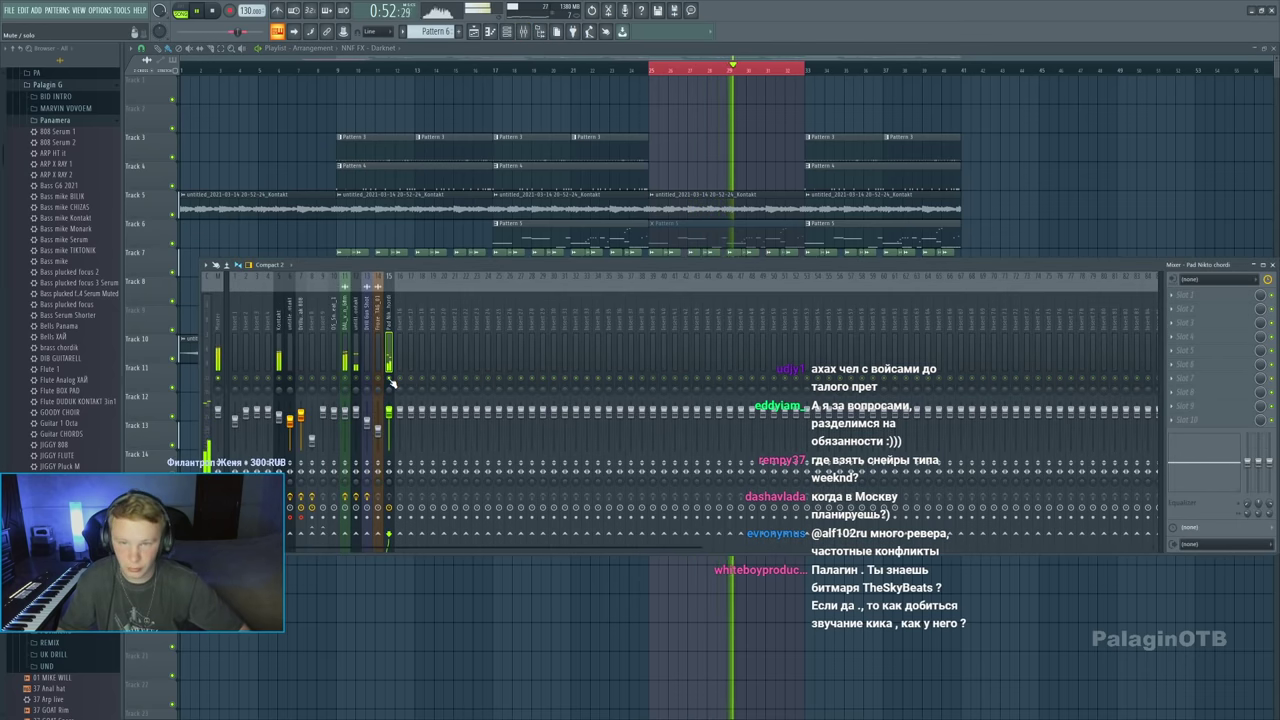
pyautogui.press('F5')
pyautogui.press('space')
pyautogui.press('F5')
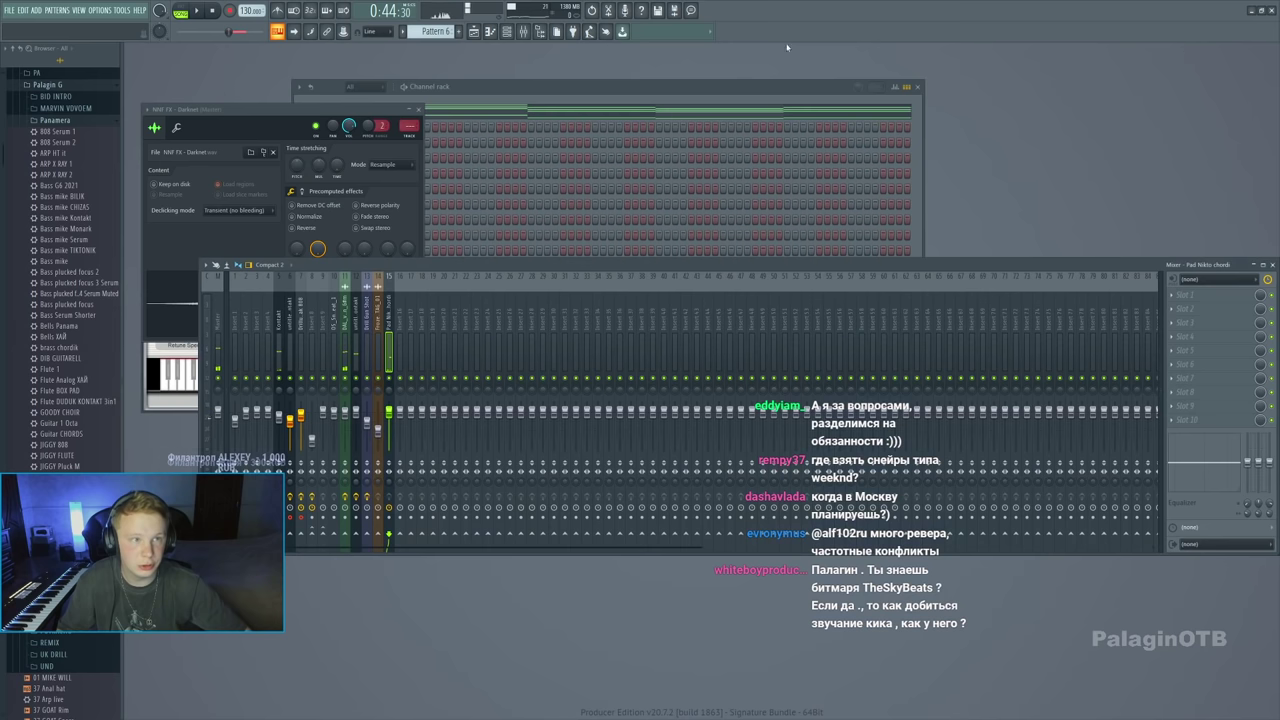
pyautogui.click(459, 33)
# Load the Bass mike preset from the Panamera folder into a new channel and route it to mixer track 16
pyautogui.click(42, 96)
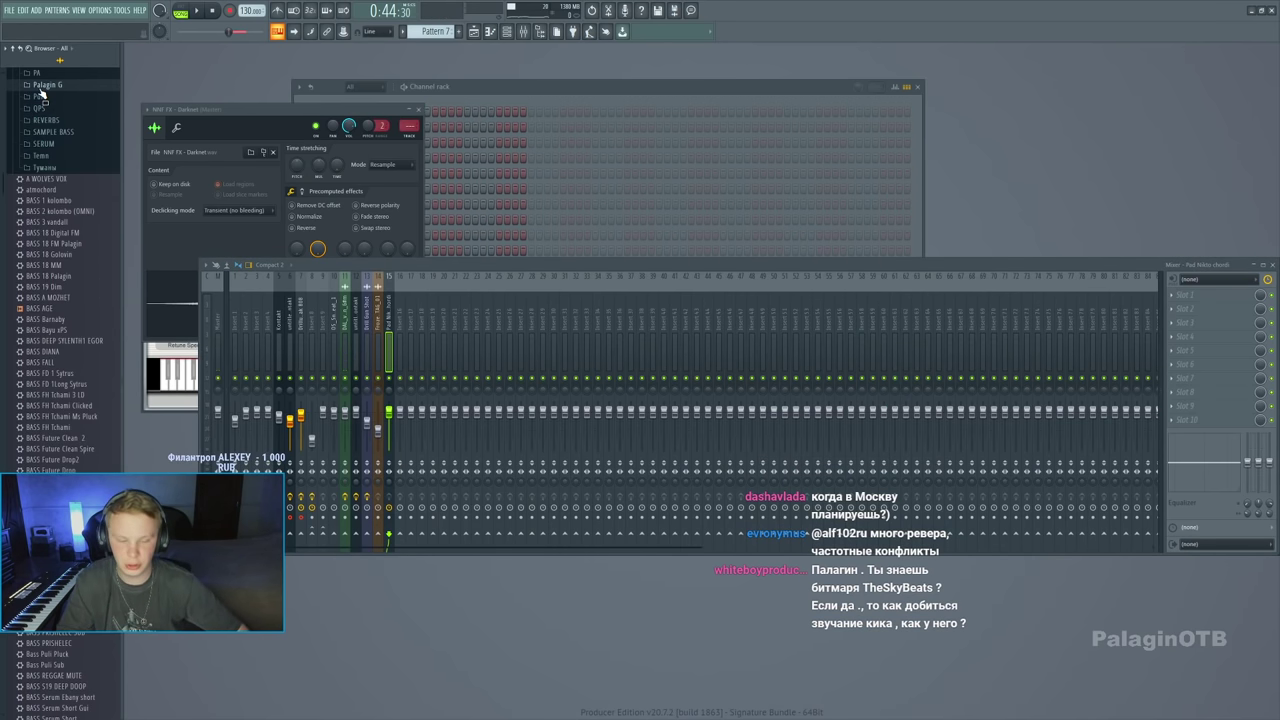
pyautogui.click(42, 94)
pyautogui.click(57, 122)
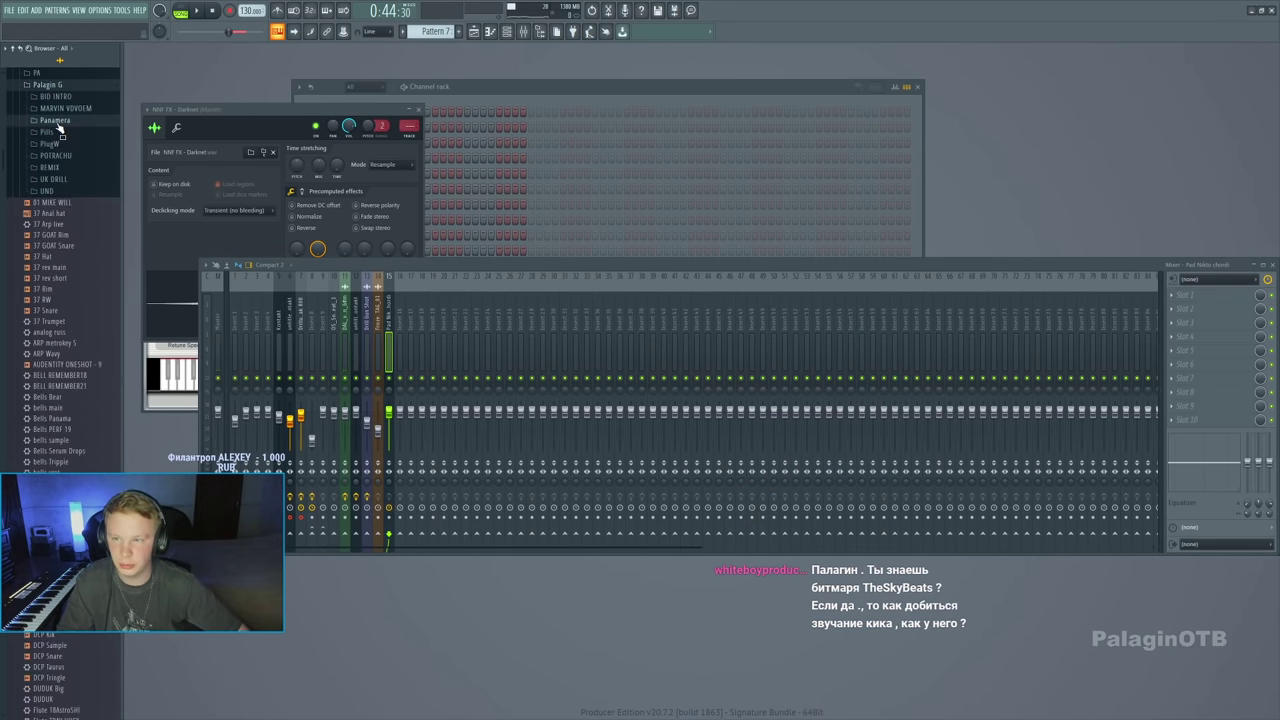
pyautogui.click(57, 122)
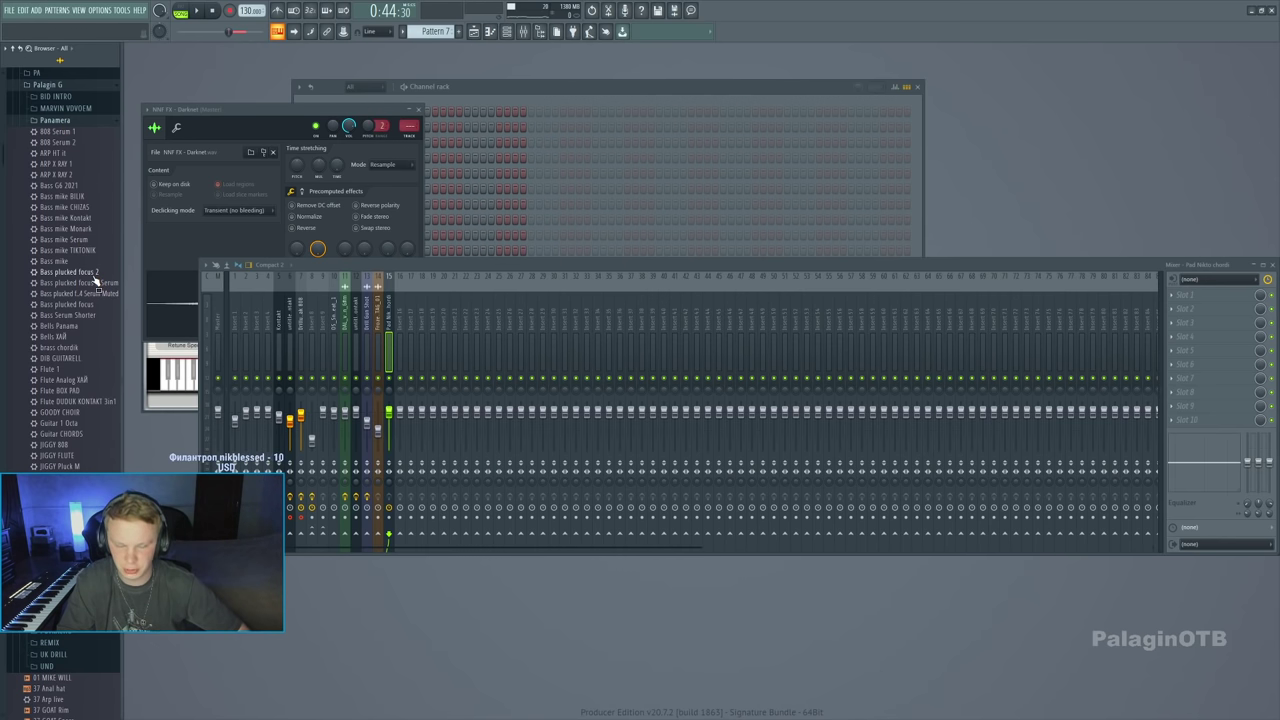
pyautogui.moveTo(367, 103); pyautogui.dragTo(362, 104)
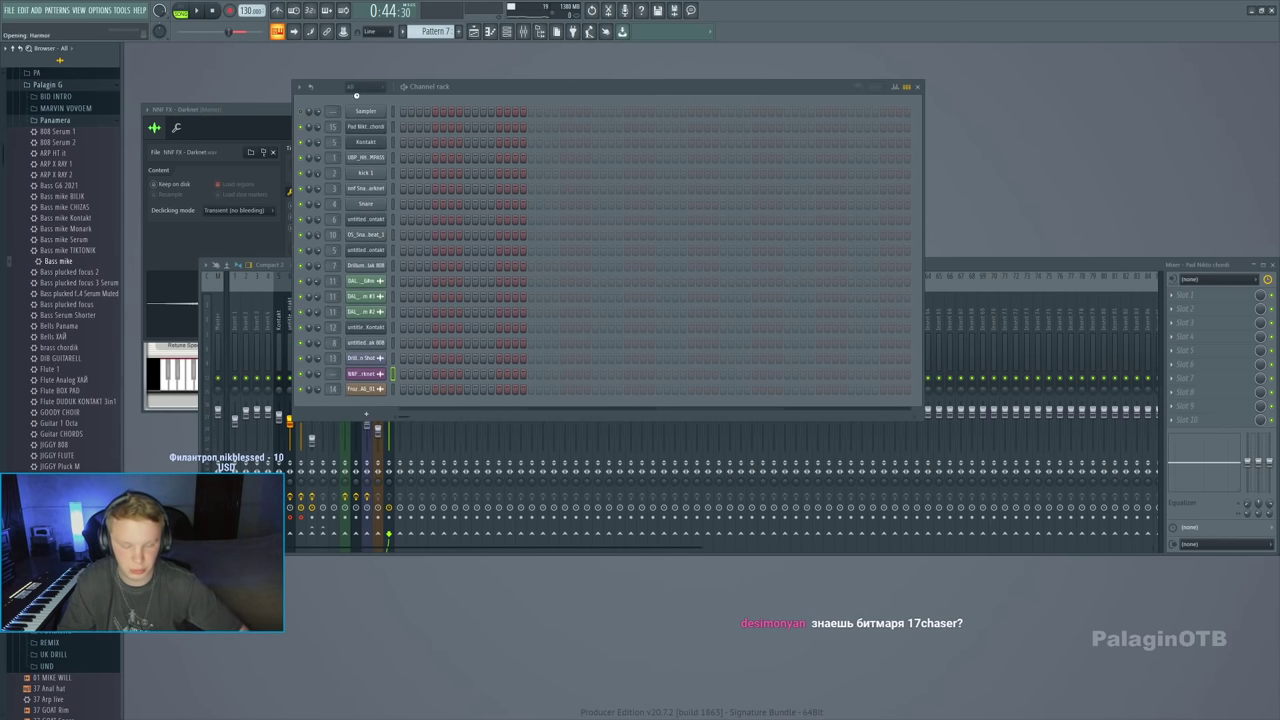
pyautogui.hotkey('ctrl', 'l')
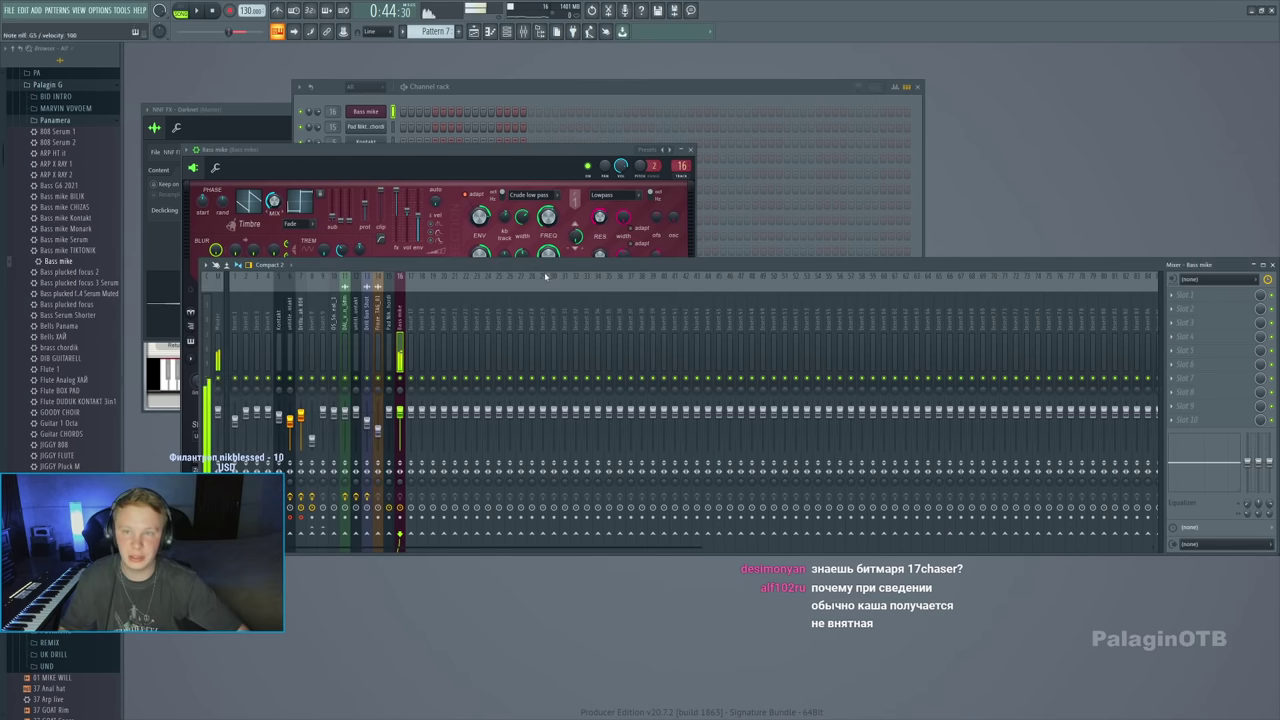
# Audition the Bass mike sound and place Pattern 7 on playlist Track 14 at bar 25
pyautogui.click(409, 147)
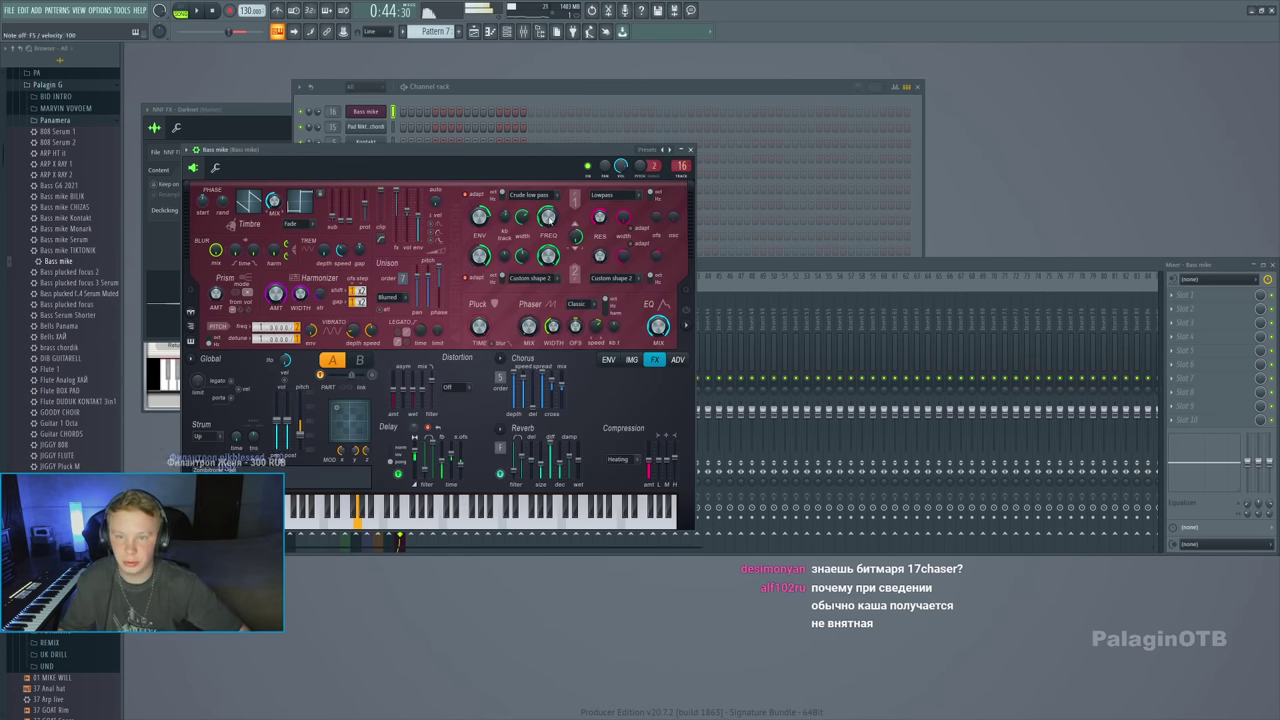
pyautogui.click(487, 31)
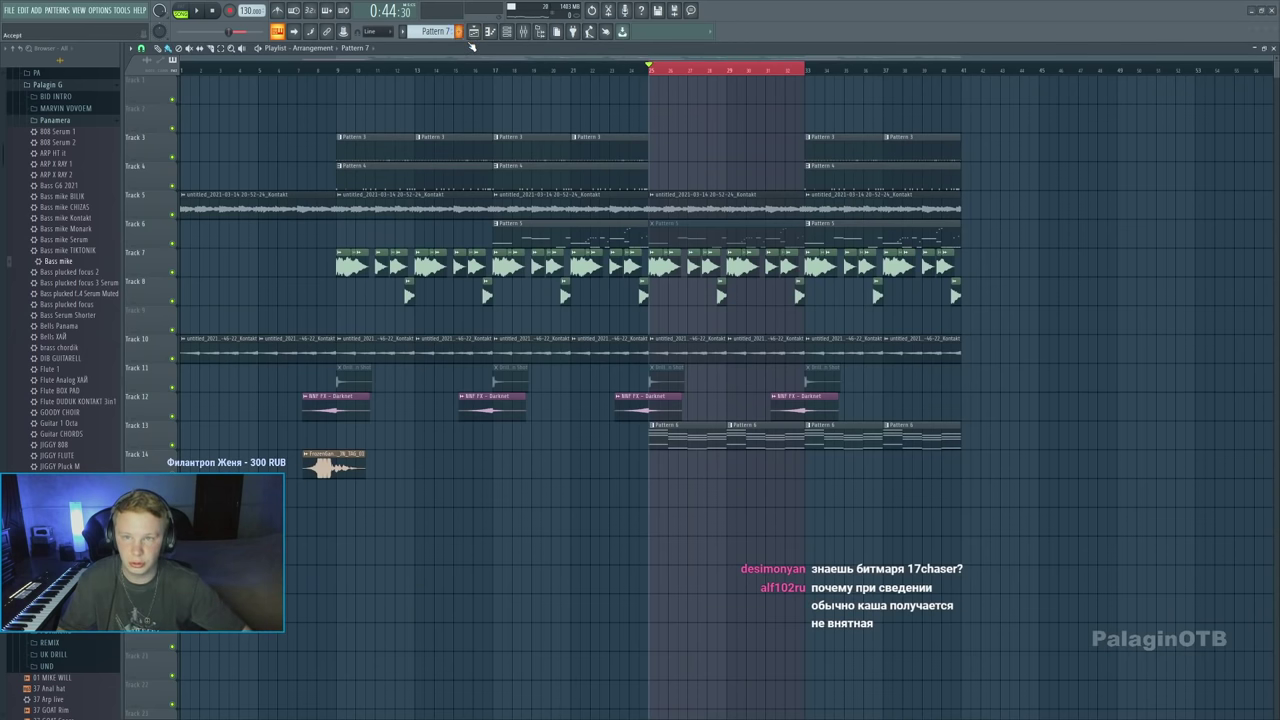
pyautogui.press('F6')
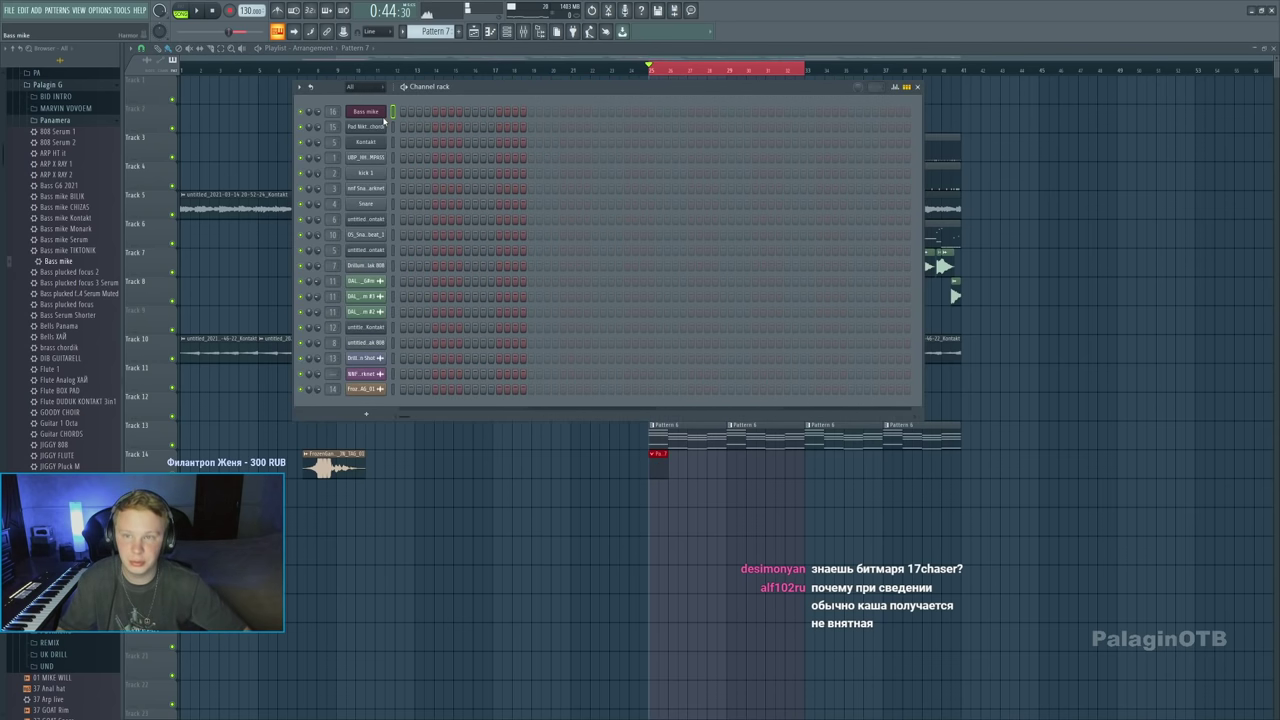
# Examine the Bass mike channel's empty piano roll and its instrument and miscellaneous settings
pyautogui.click(383, 112)
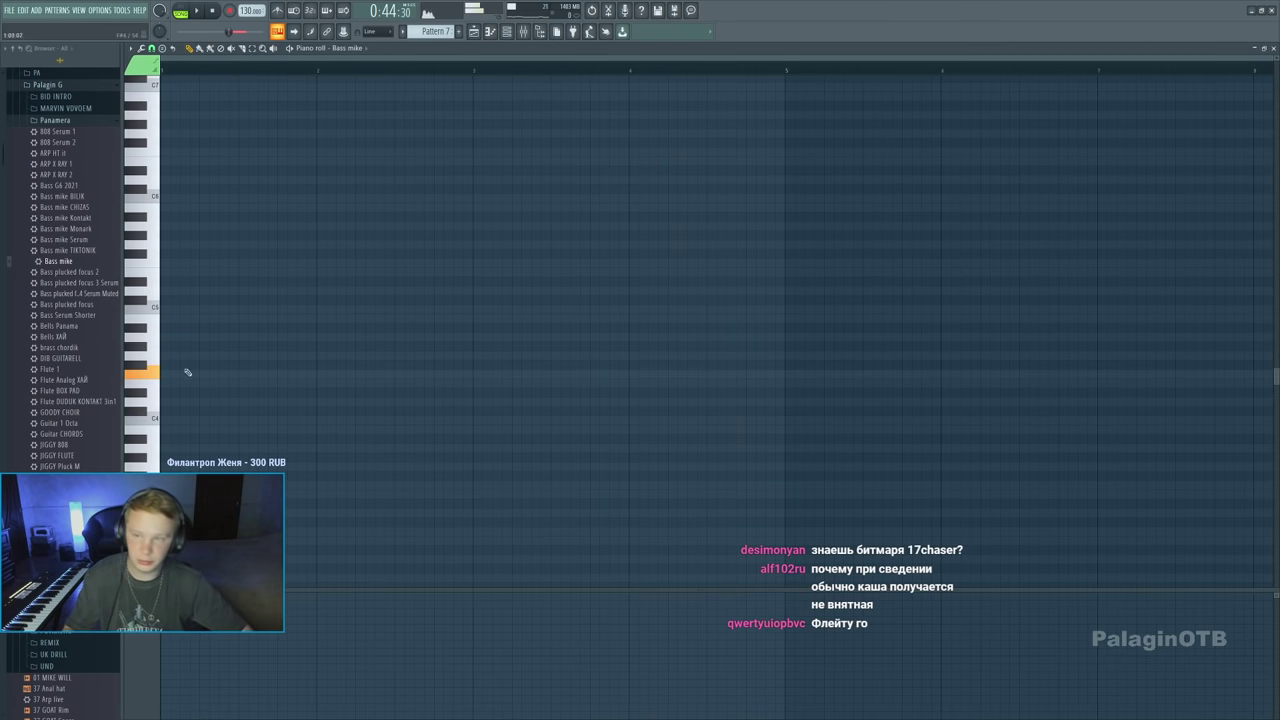
pyautogui.click(1274, 47)
pyautogui.click(361, 112)
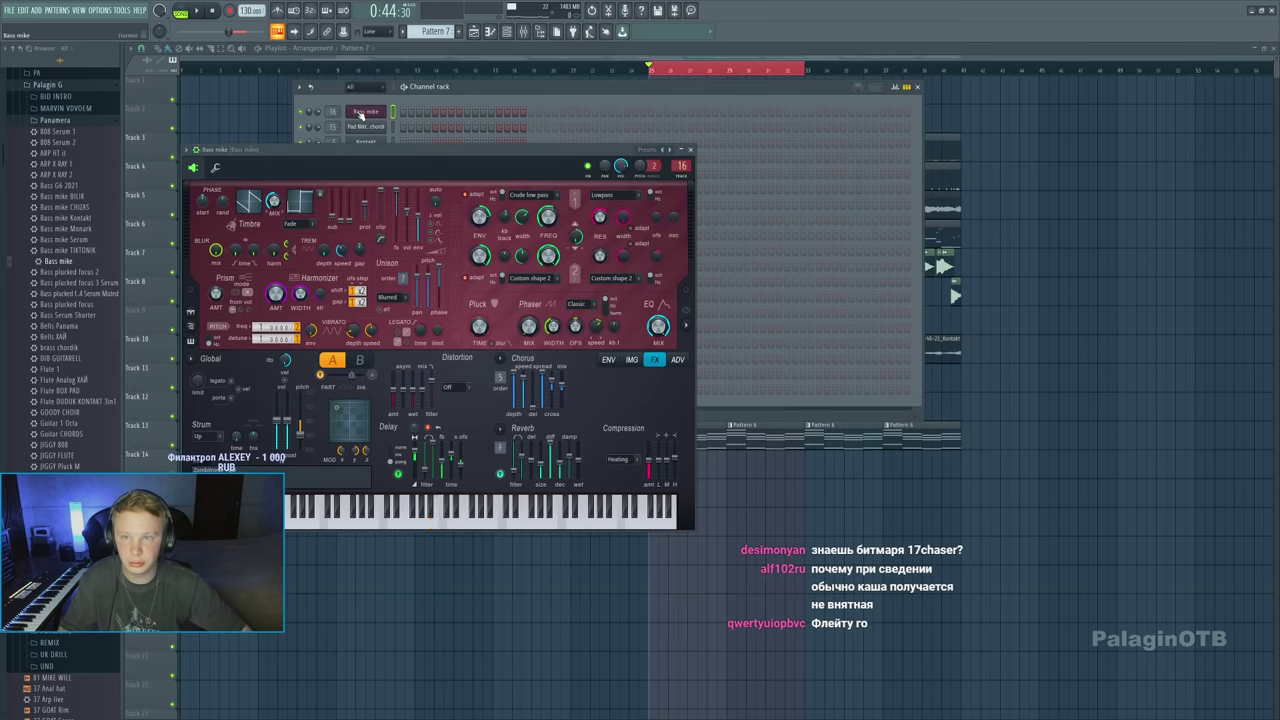
pyautogui.click(215, 168)
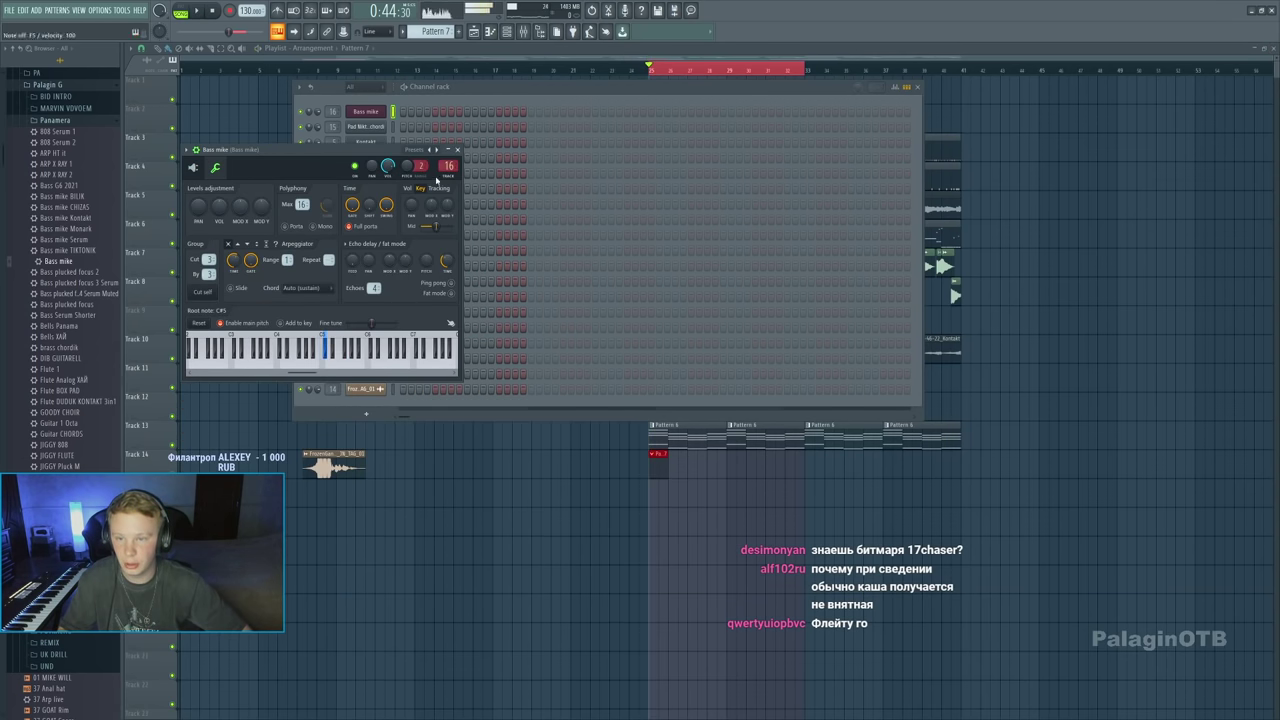
pyautogui.click(457, 149)
# Draw four consecutive one-bar notes, D5, A4, G#4 and A4, in the Bass mike piano roll
pyautogui.click(405, 116)
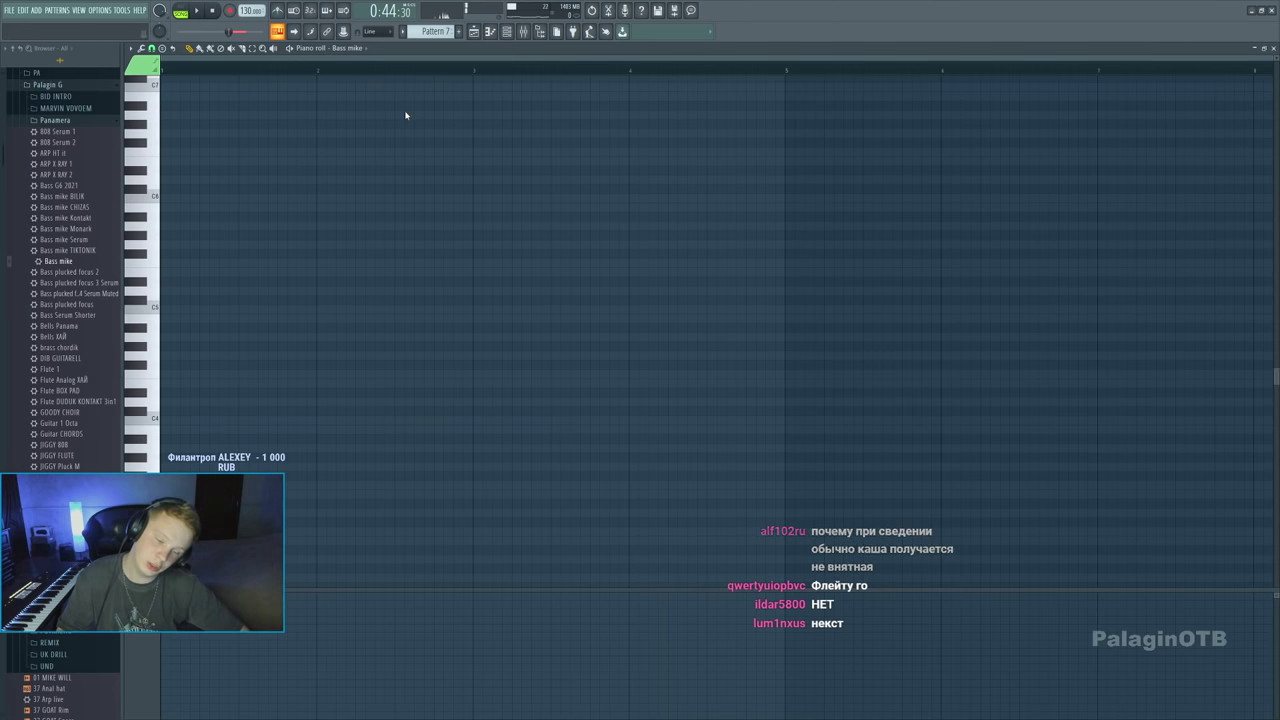
pyautogui.click(164, 336)
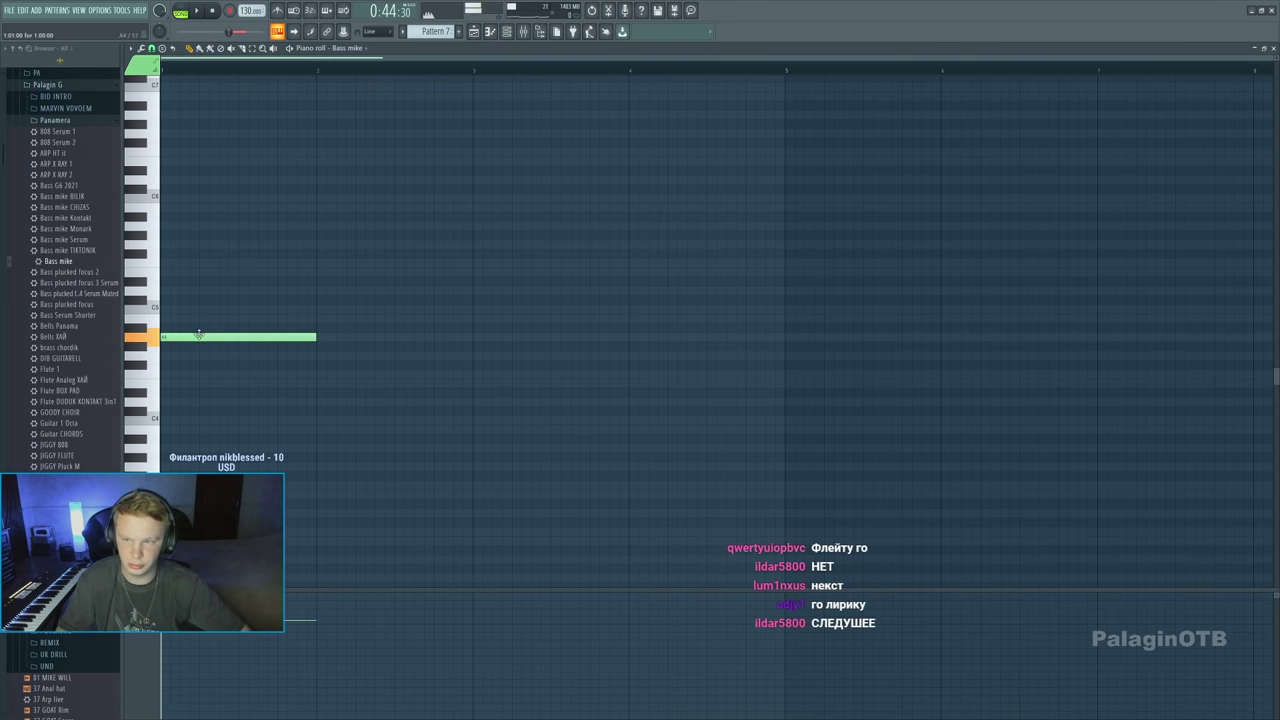
pyautogui.moveTo(199, 334); pyautogui.dragTo(200, 290)
pyautogui.click(324, 337)
pyautogui.click(478, 347)
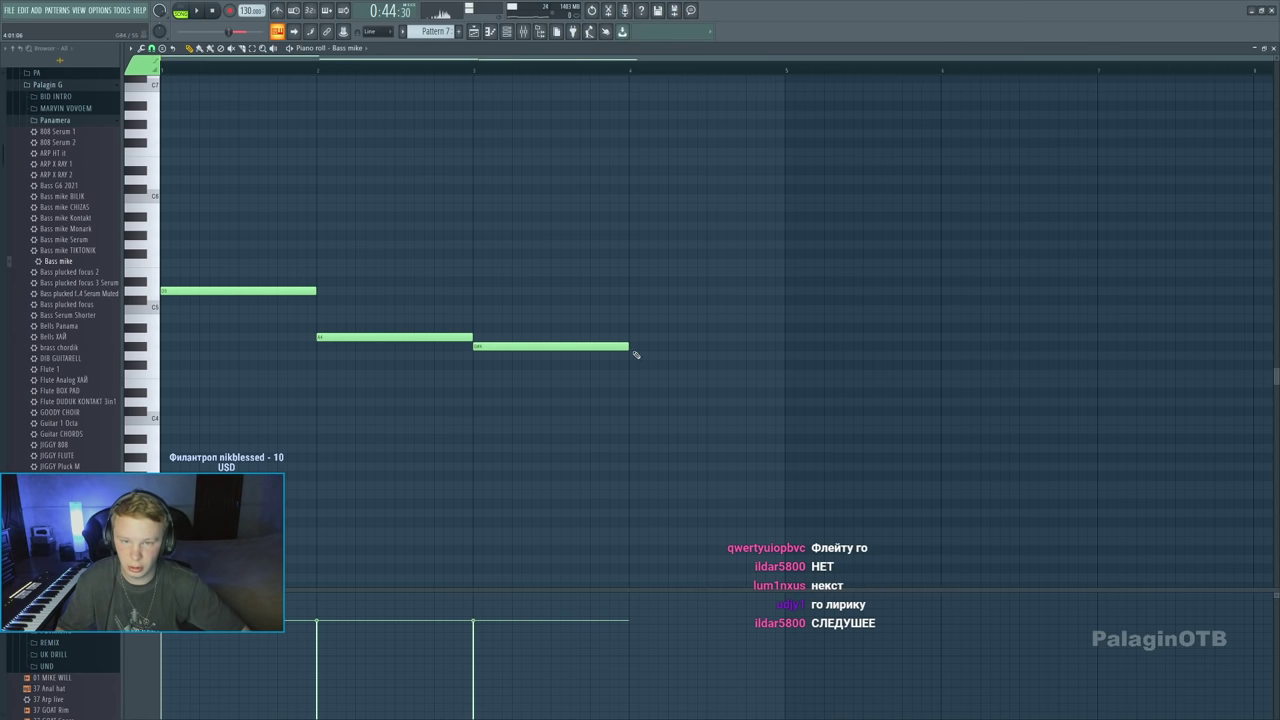
pyautogui.click(634, 338)
# Lower all four Bass mike notes by one octave and preview the pattern
pyautogui.hotkey('ctrl', 'a')
pyautogui.hotkey('ctrl', 'Down')
pyautogui.press('space')
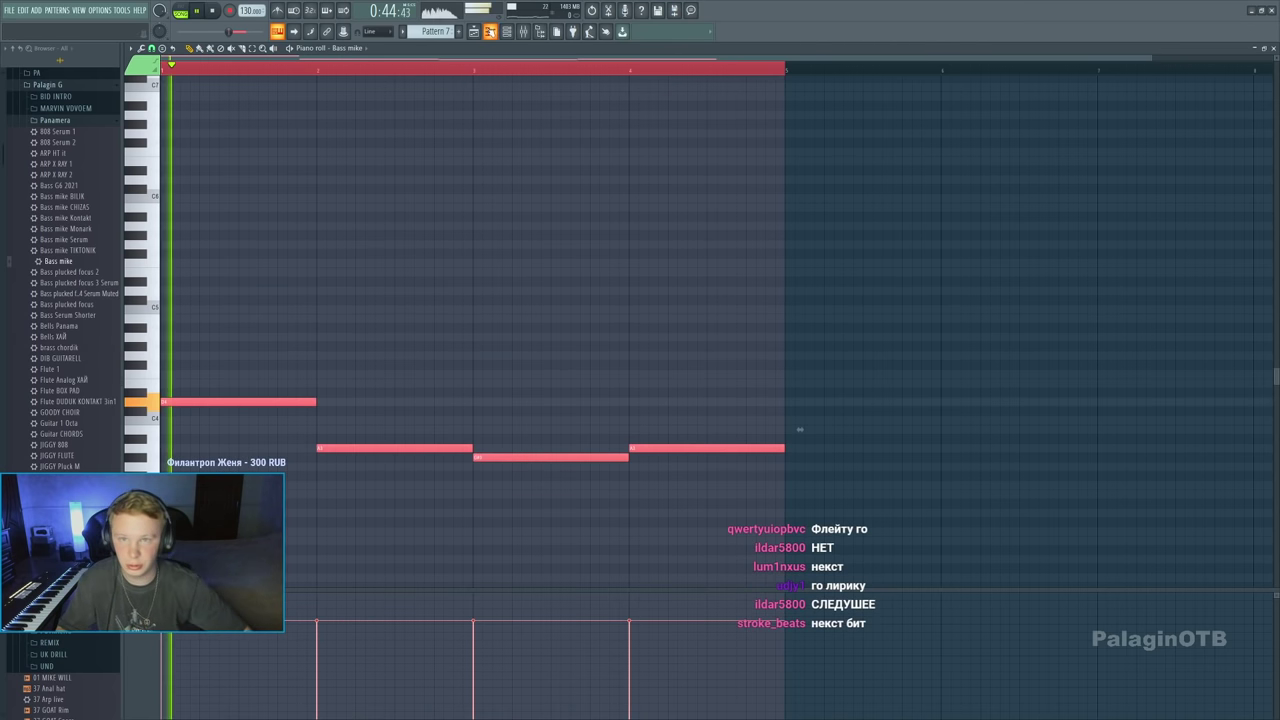
pyautogui.press('space')
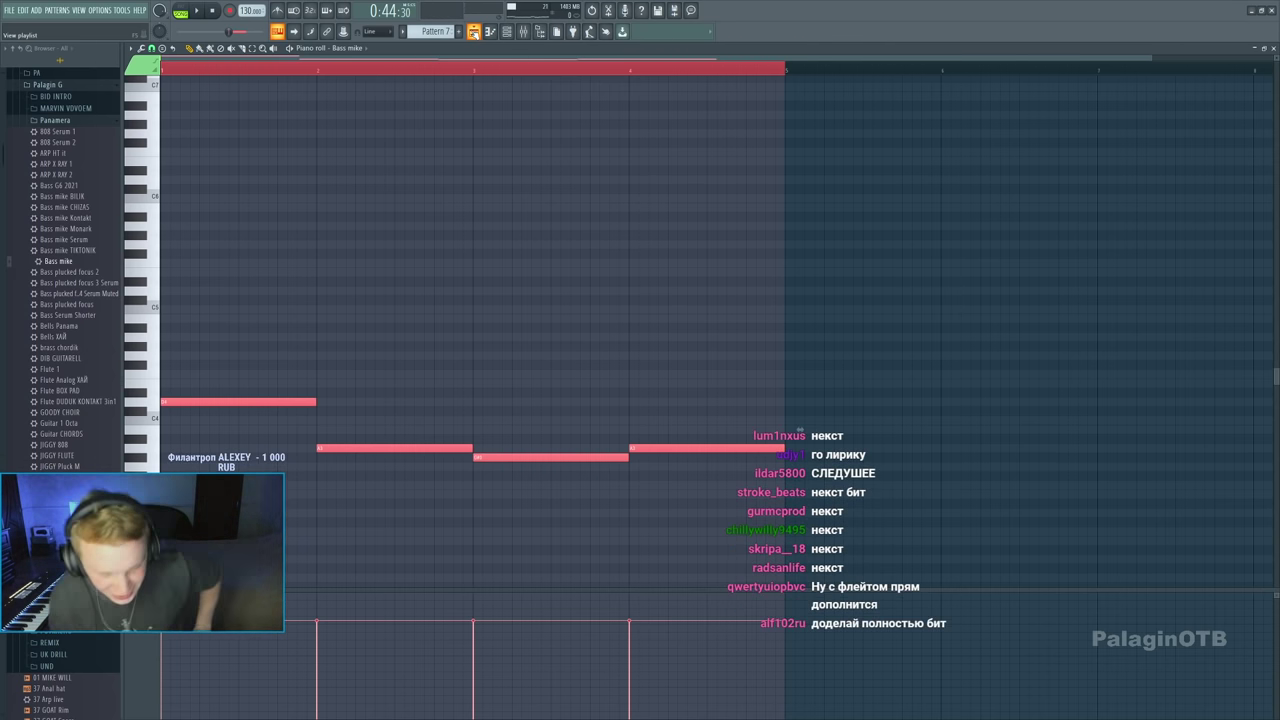
# Repeat the Pattern 7 clip at bar 29 on Track 14 and mute the Track 5 Kontakt clip over bars 25 to 33
pyautogui.click(473, 31)
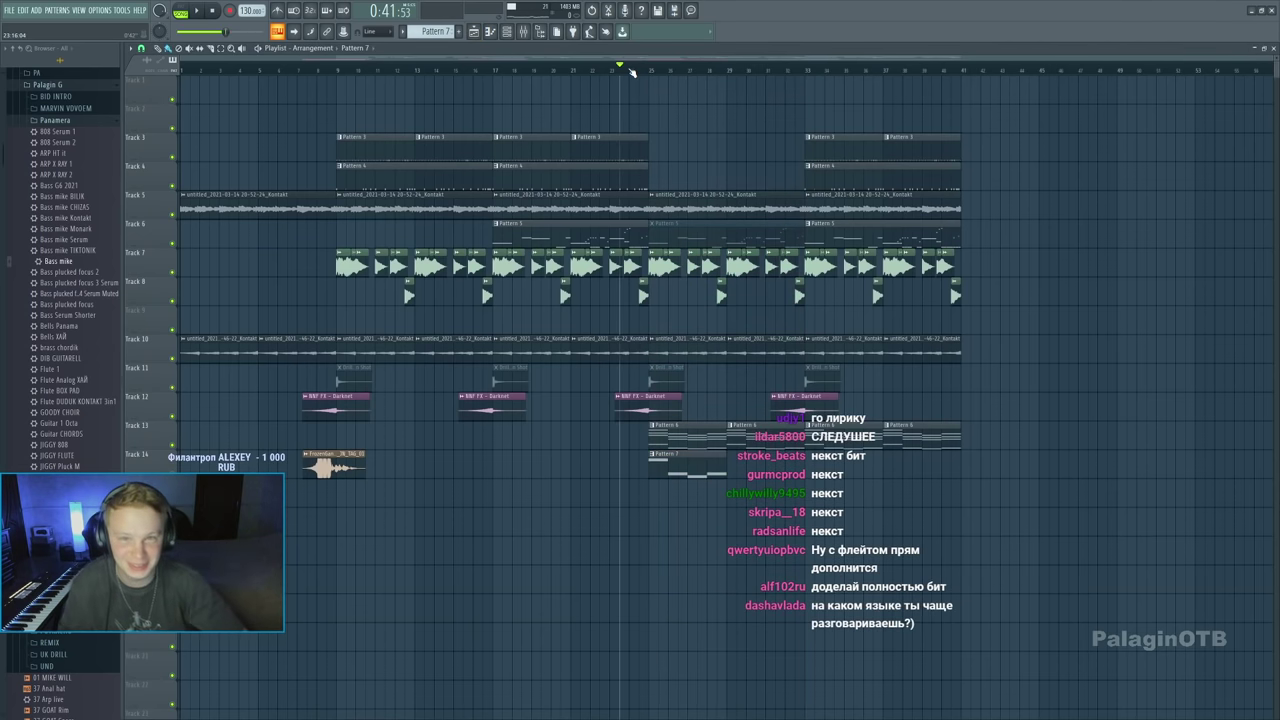
pyautogui.press('space')
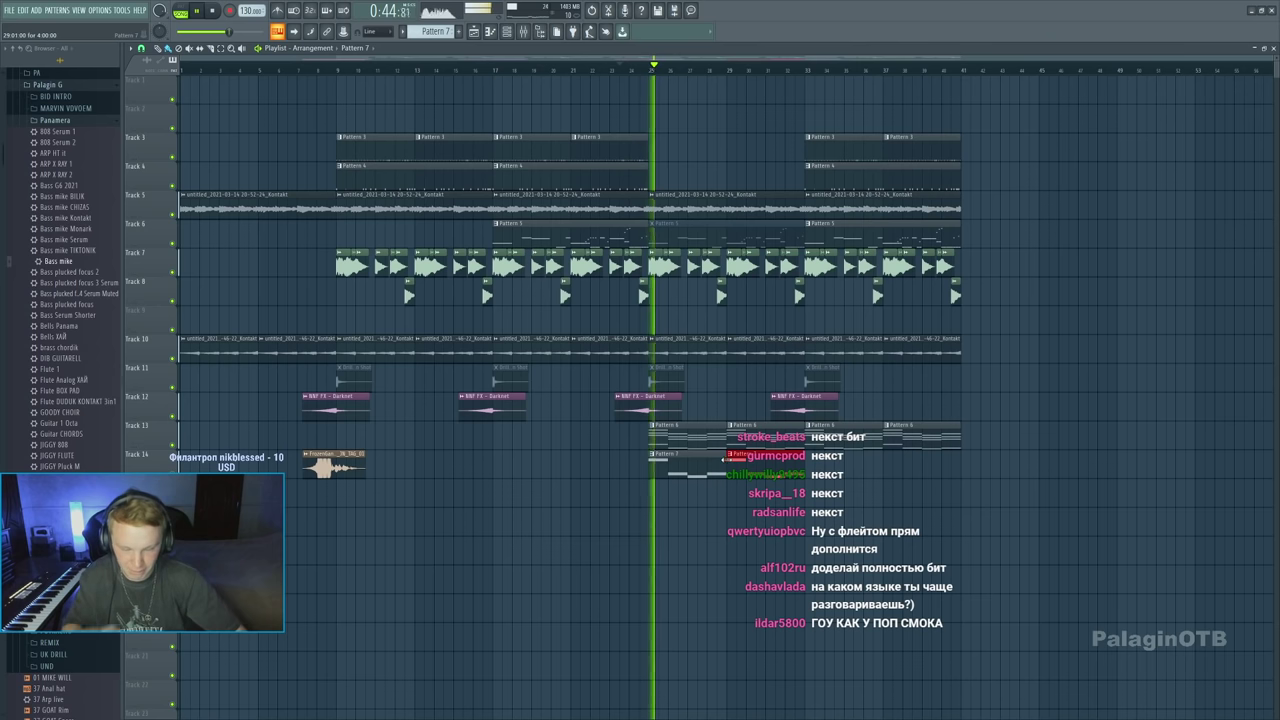
pyautogui.click(523, 32)
pyautogui.press('F9')
pyautogui.press('space')
pyautogui.press('space')
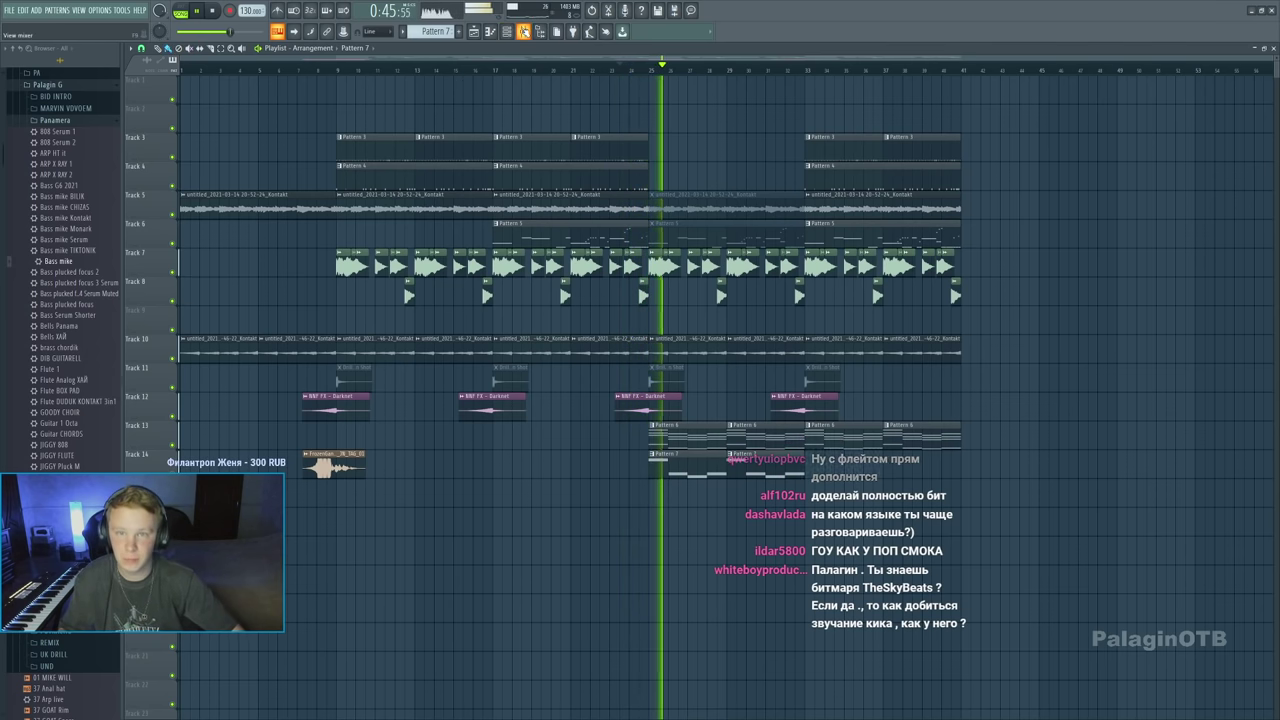
# Boost the mid EQ band of the Kontakt audio on mixer track 12 during playback, and hide the mixer
pyautogui.press('F9')
pyautogui.press('F9')
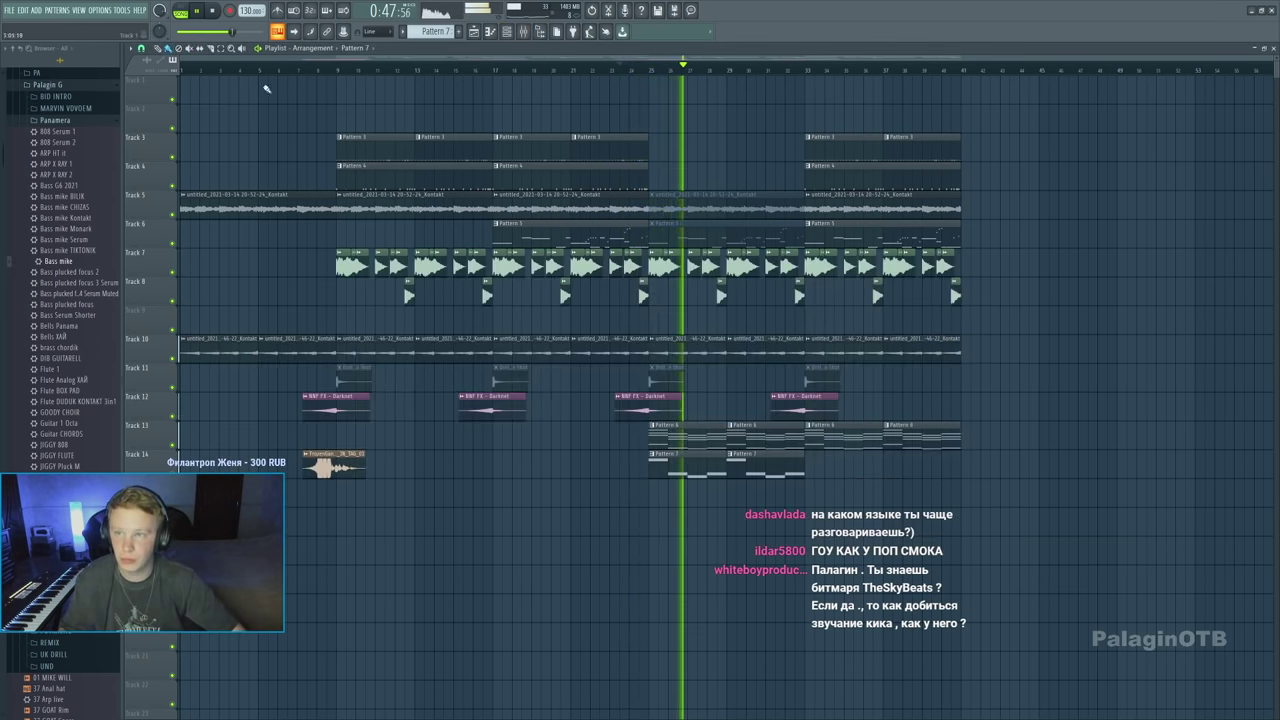
pyautogui.click(524, 31)
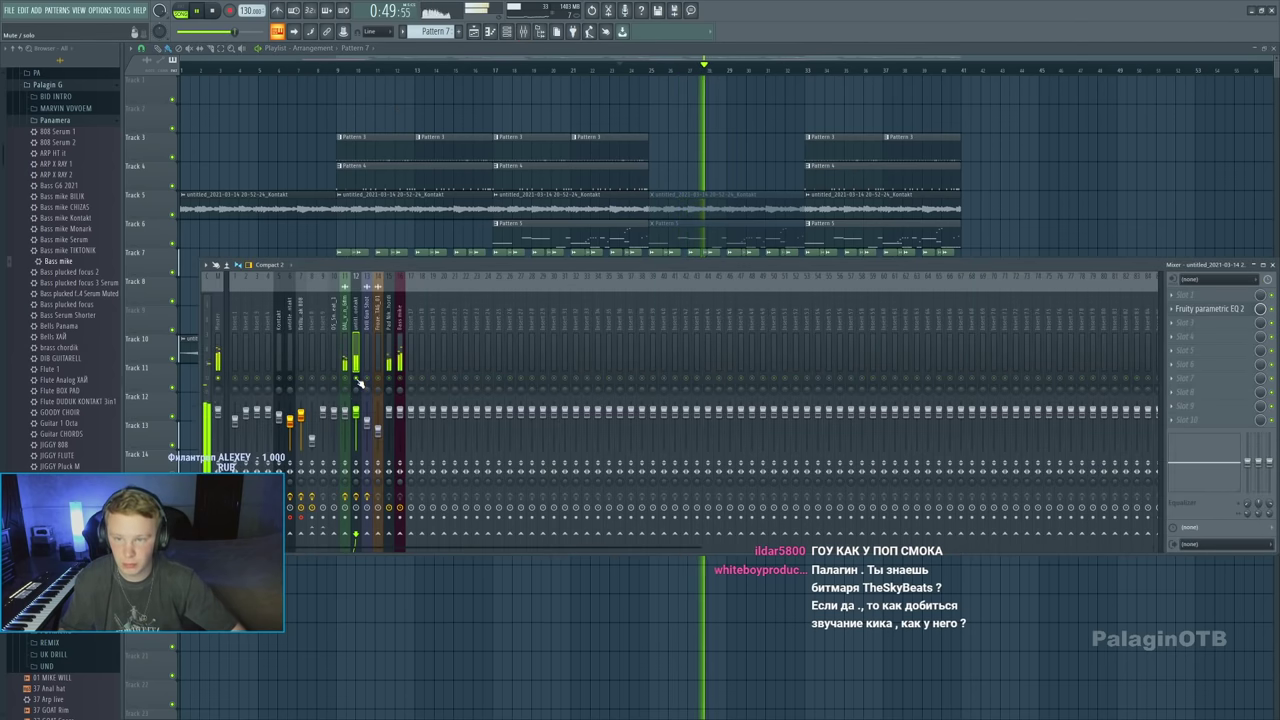
pyautogui.moveTo(1215, 461); pyautogui.dragTo(1258, 460)
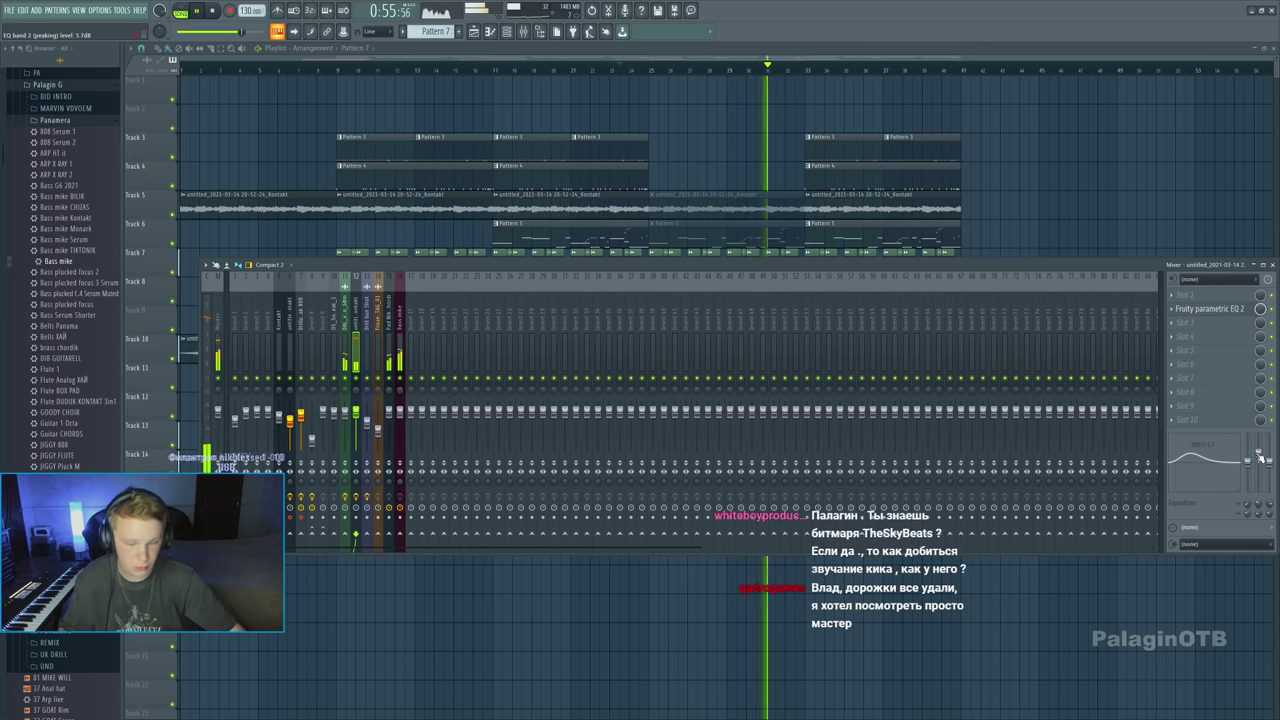
pyautogui.press('F9')
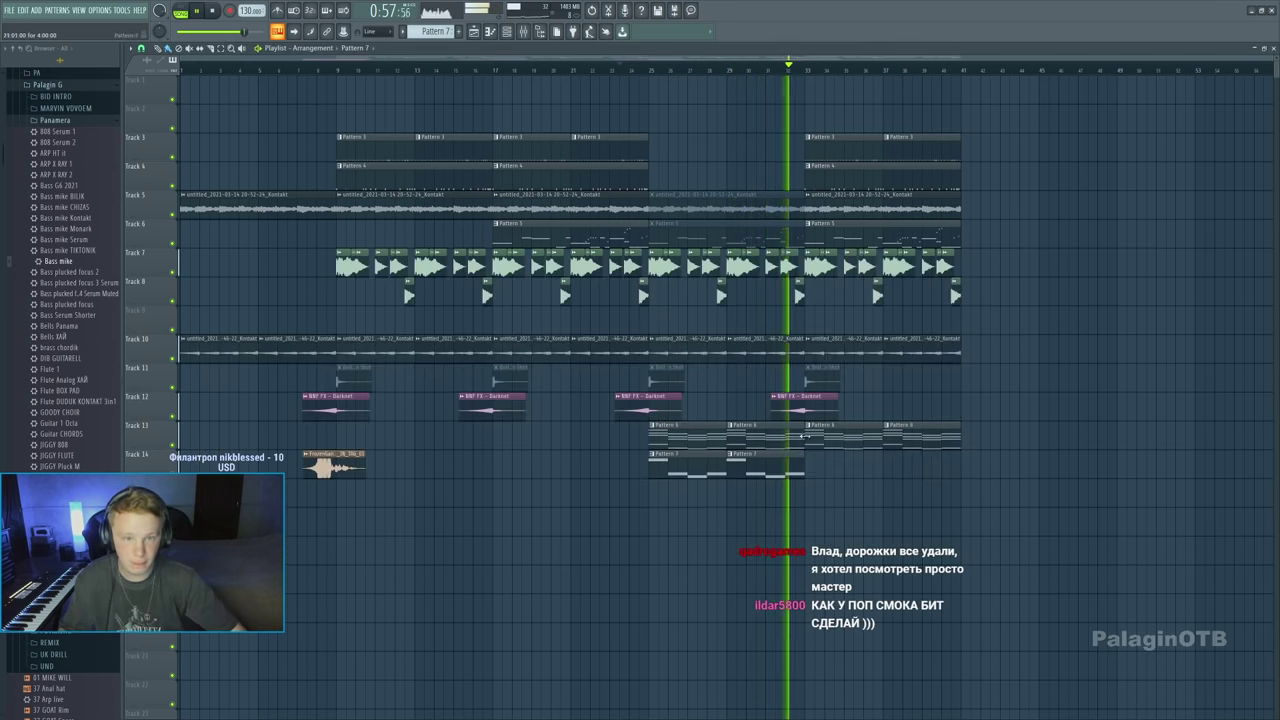
# Trim the second Pattern 6 and Pattern 7 clips to end just before bar 33 and unmute the Track 11 clip at bar 33
pyautogui.press('space')
pyautogui.click(766, 66)
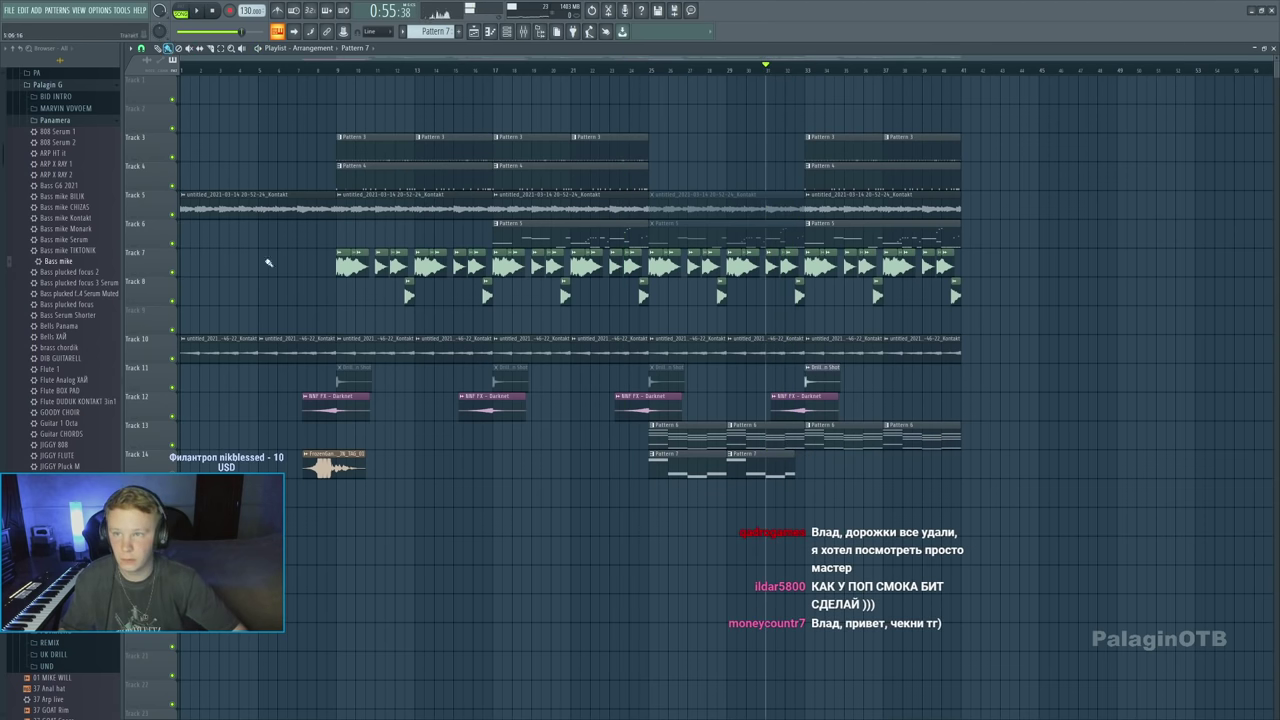
pyautogui.press('space')
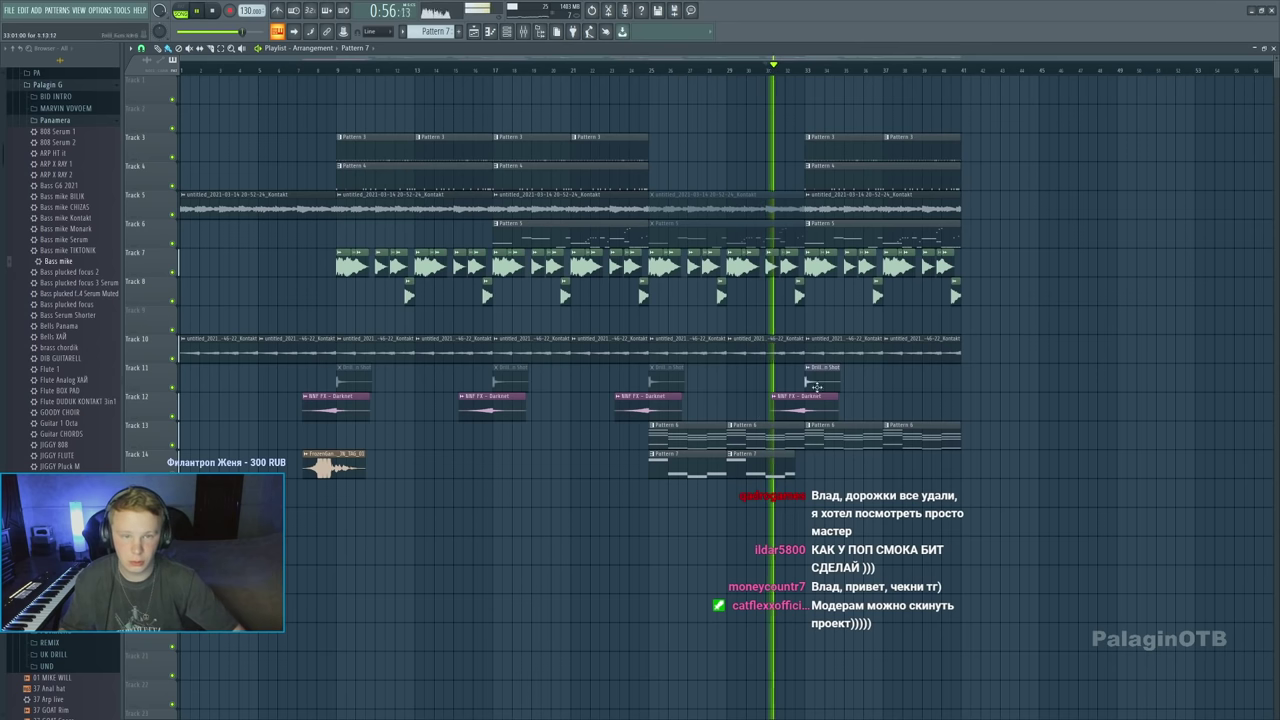
pyautogui.press('space')
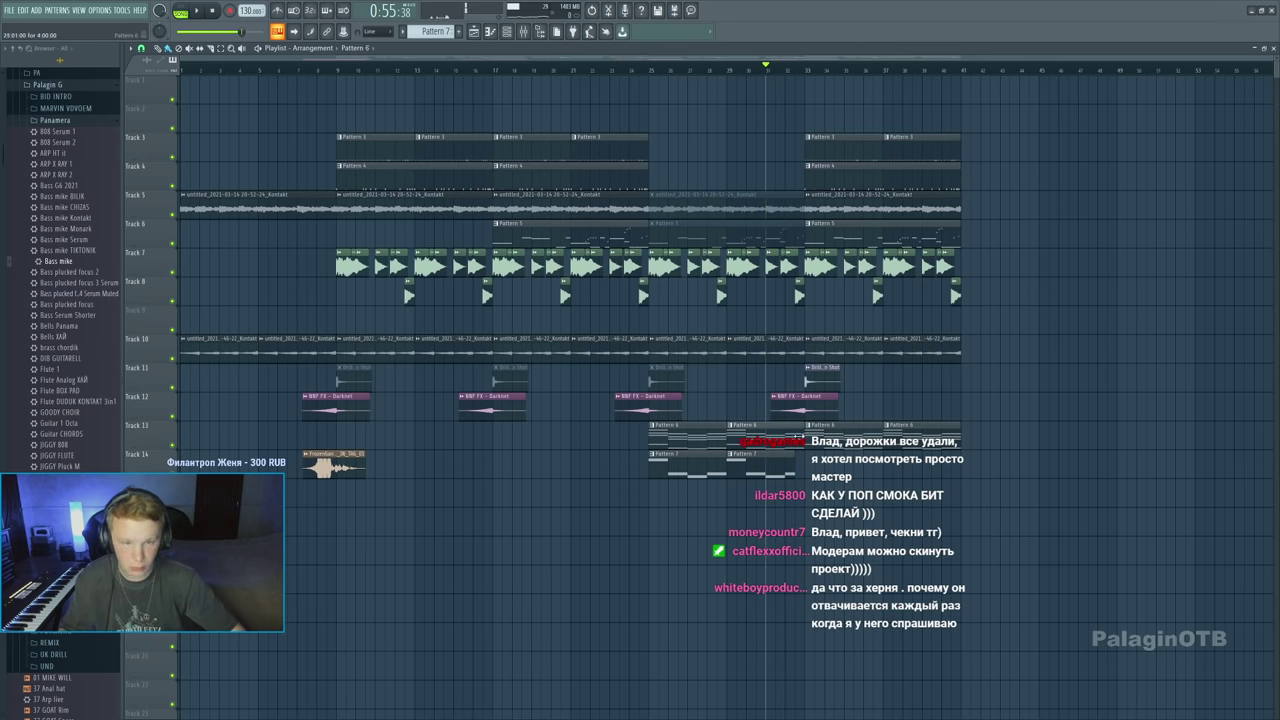
pyautogui.press('space')
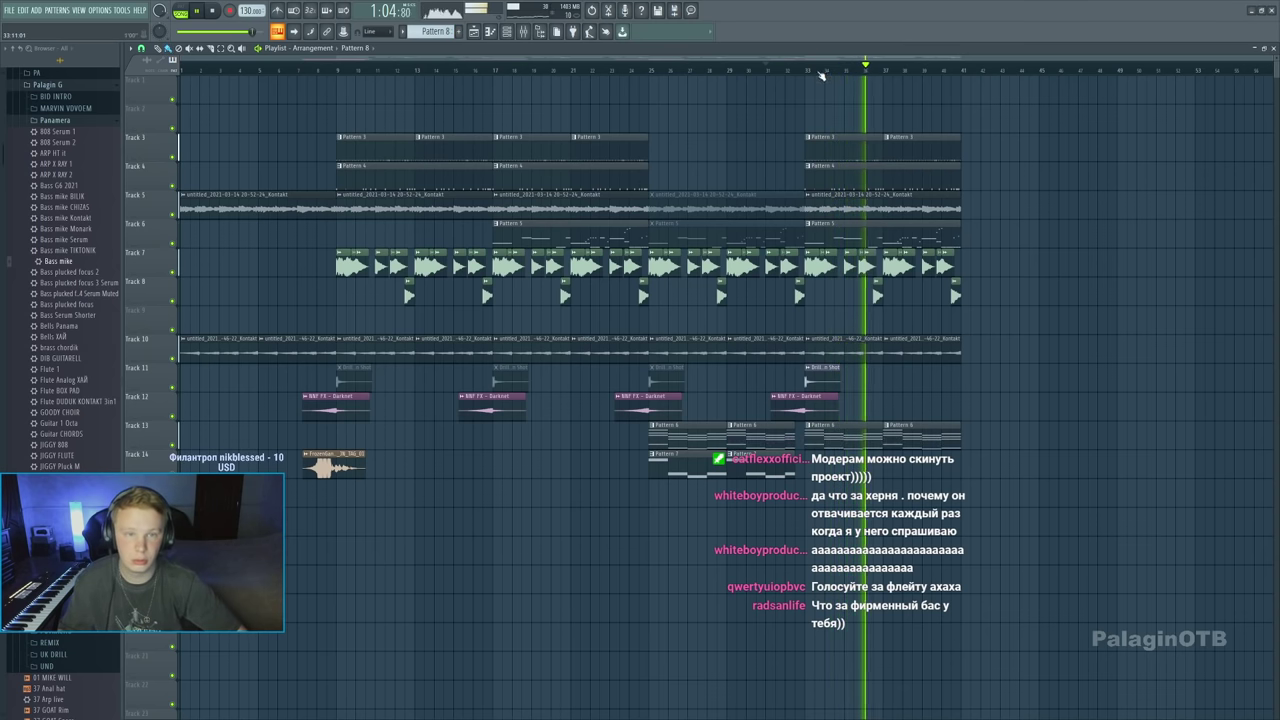
# Set the playlist loop to bars 33 to 41 and add an Xpand!2 channel routed to mixer track 17
pyautogui.moveTo(820, 76); pyautogui.dragTo(962, 70)
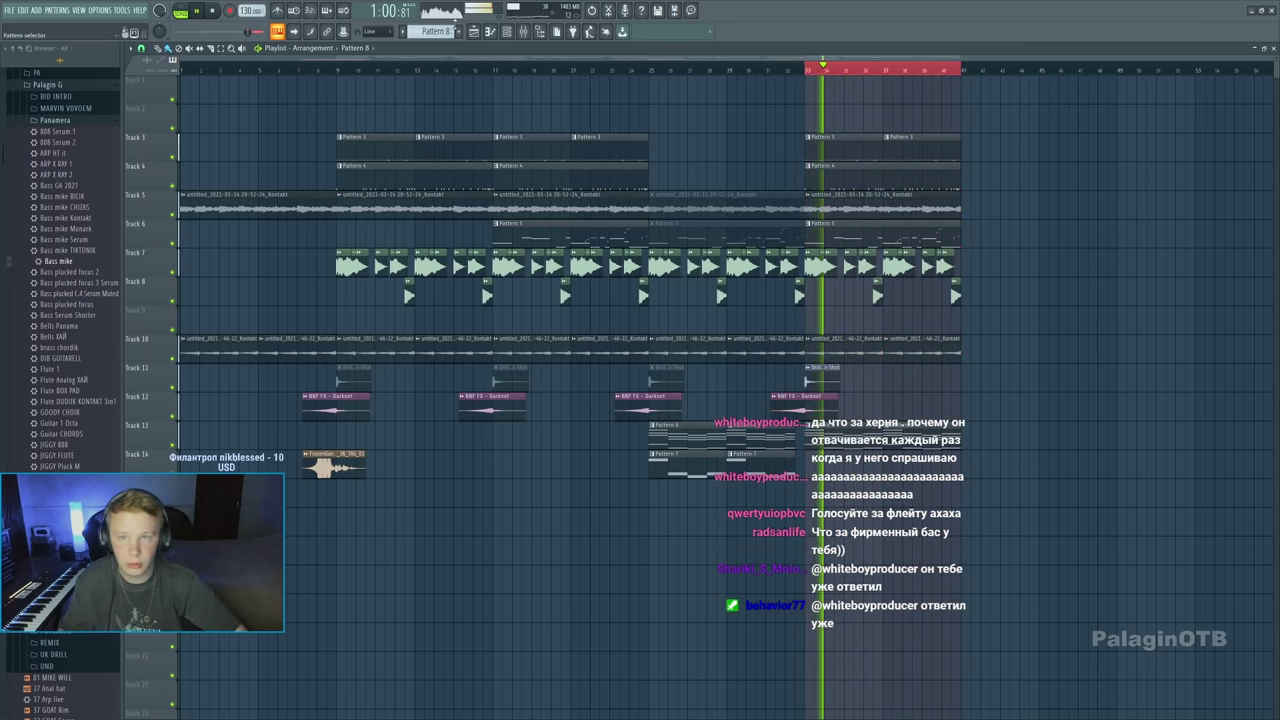
pyautogui.click(1270, 47)
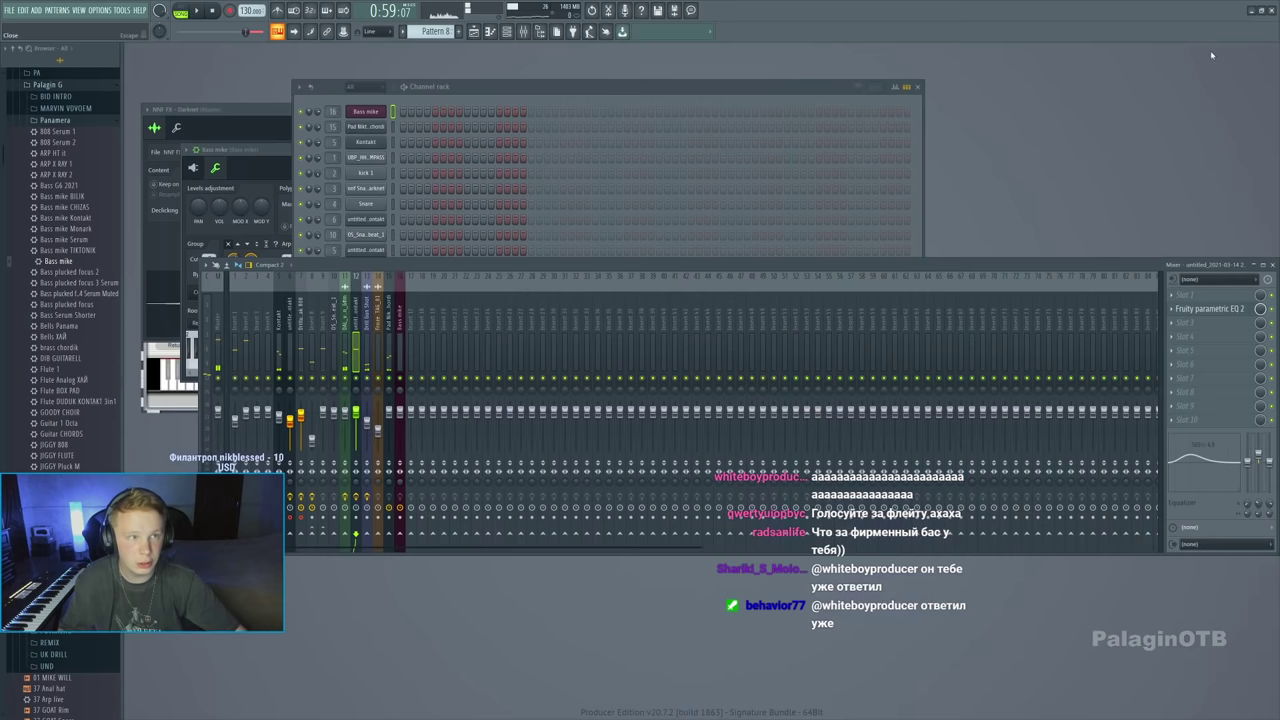
pyautogui.click(390, 141)
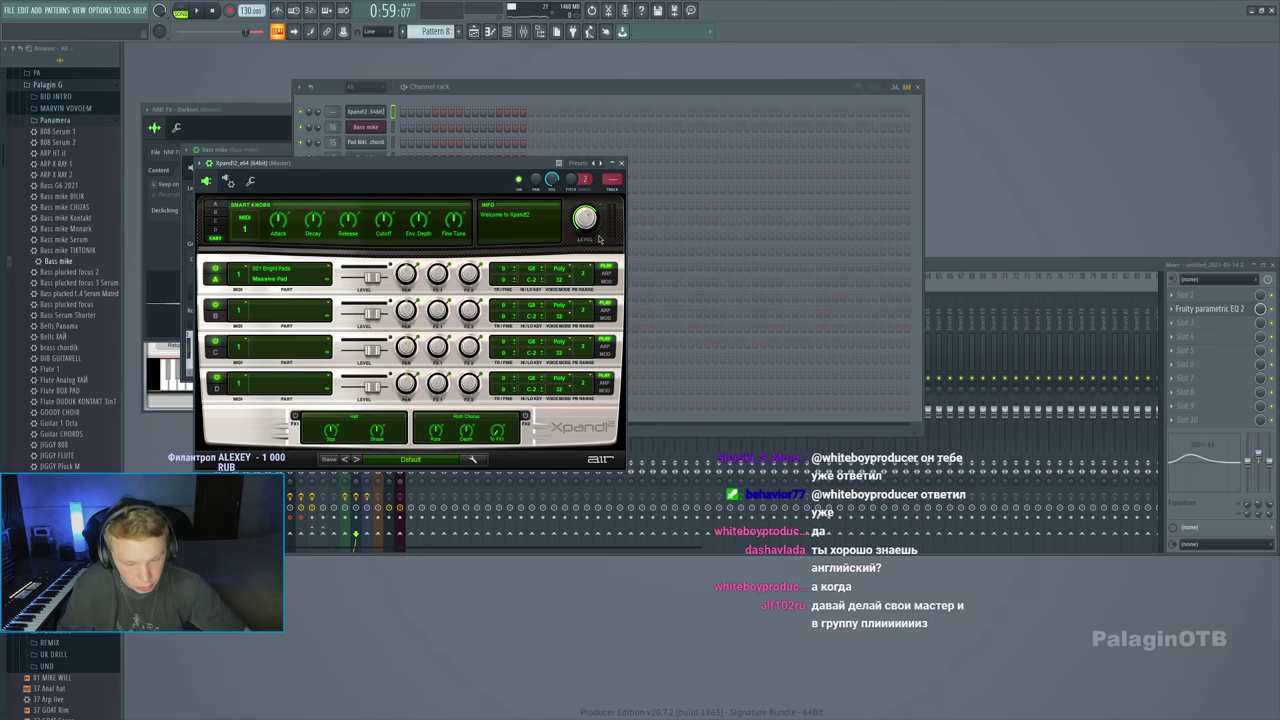
pyautogui.click(256, 180)
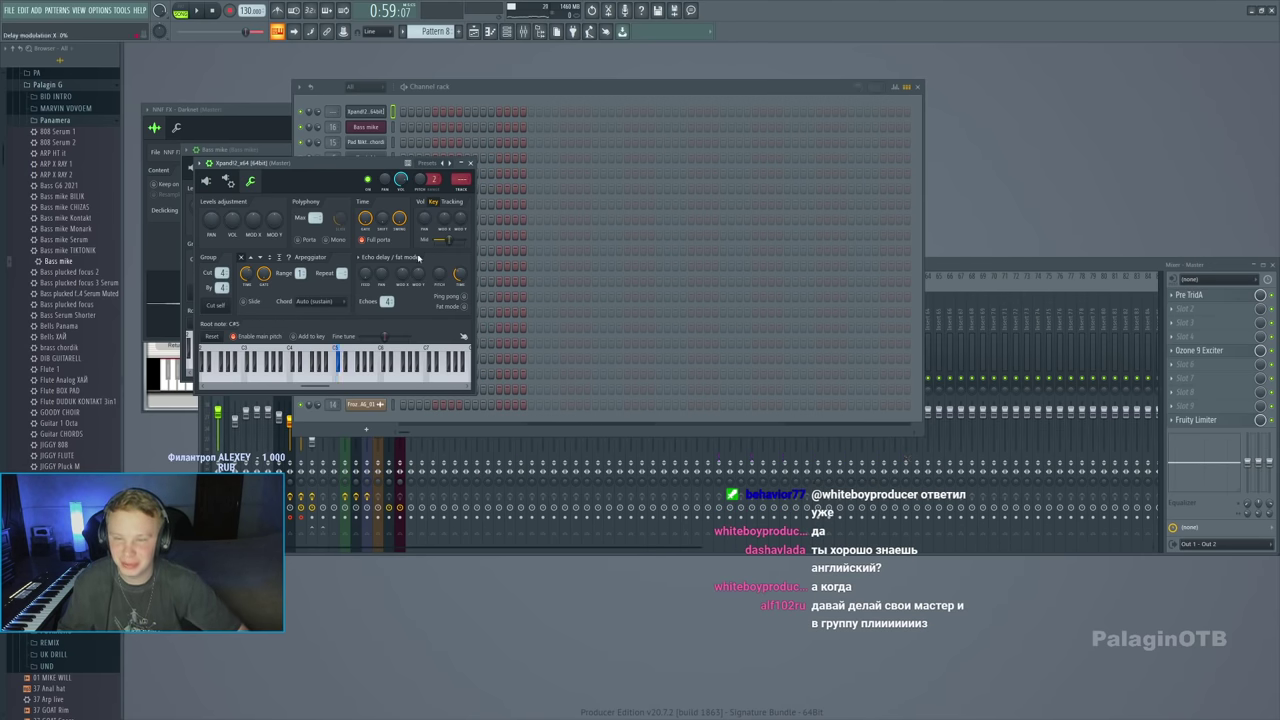
pyautogui.click(463, 191)
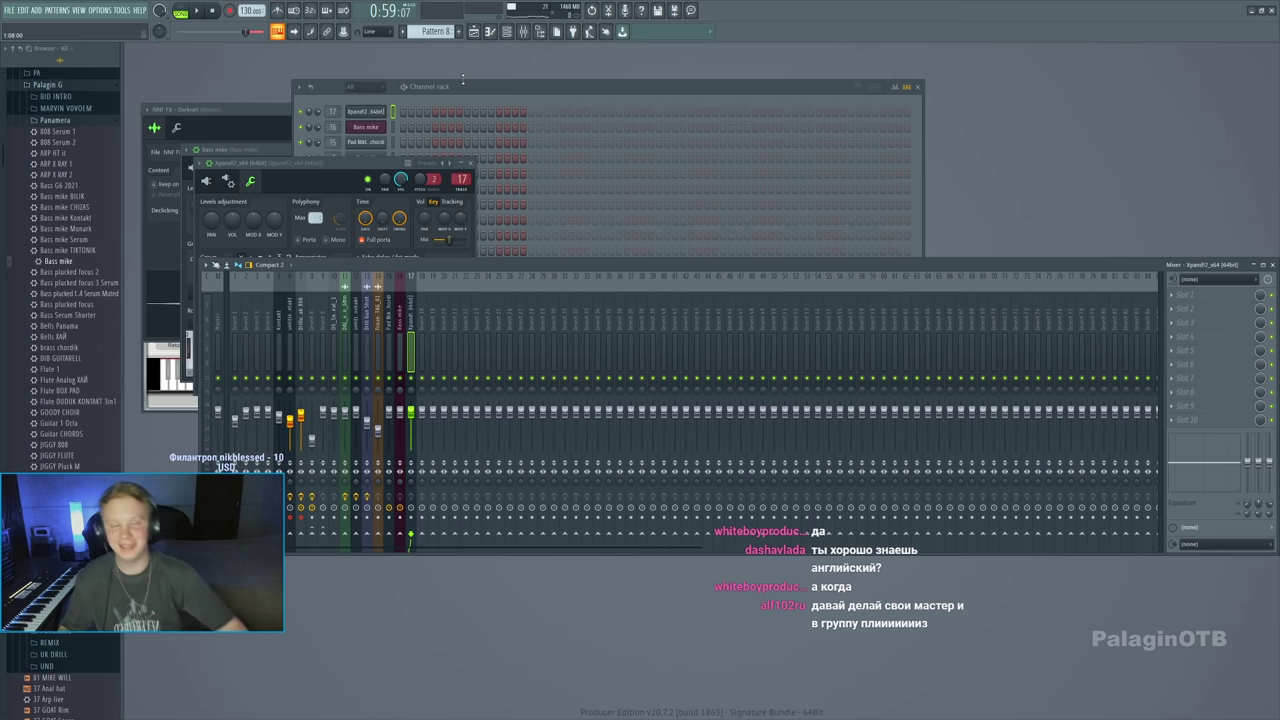
pyautogui.click(474, 31)
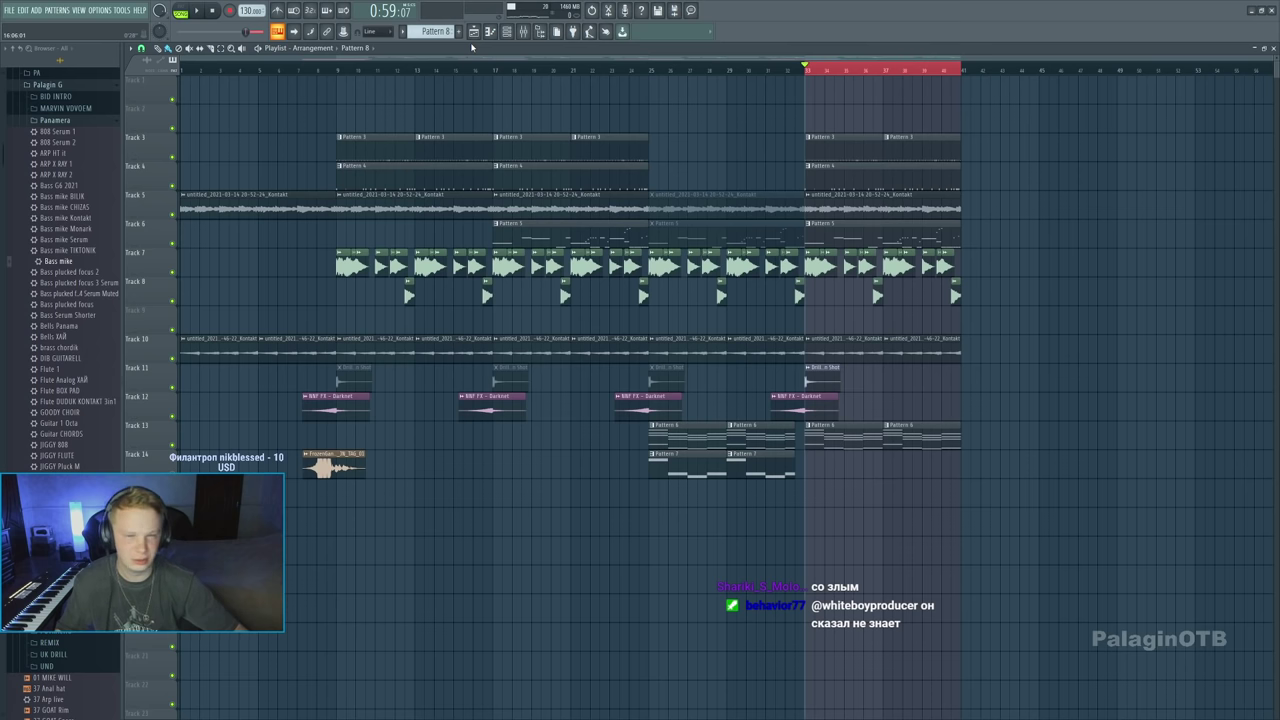
# Audition the Xpand!2 Big Dirt Bells preset against the looped playback of bars 33 to 41
pyautogui.press('F5')
pyautogui.press('F6')
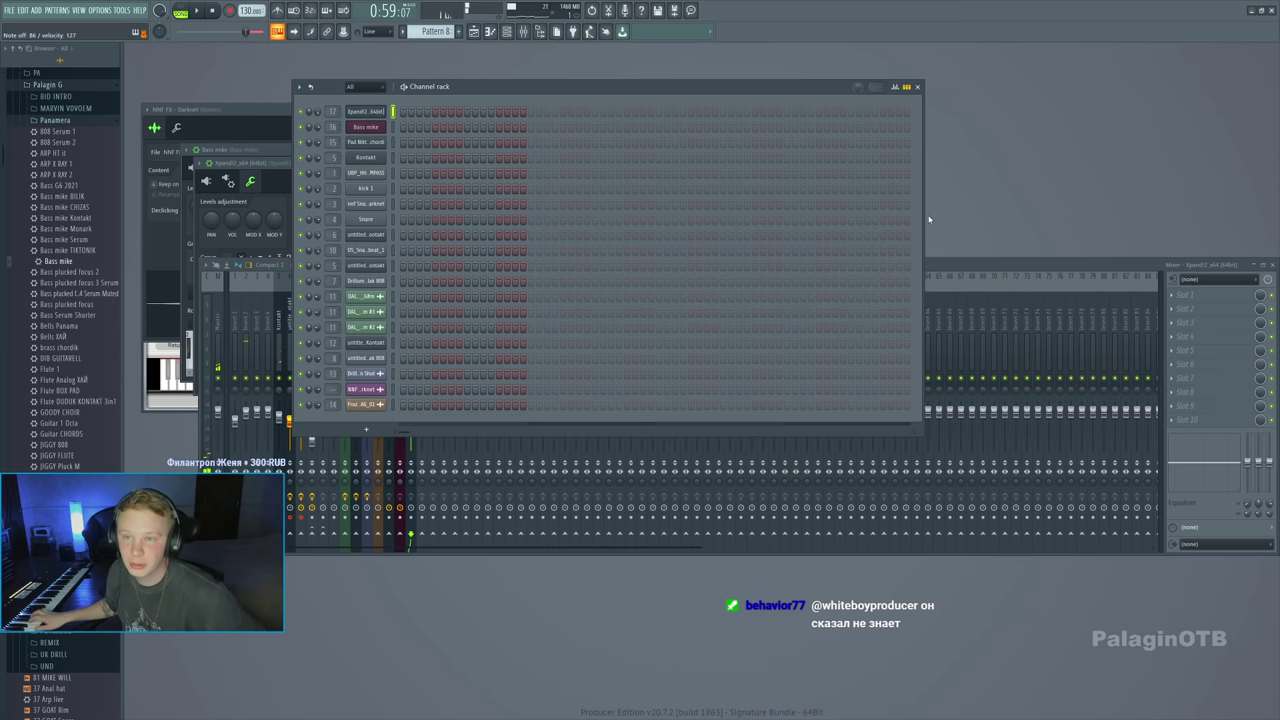
pyautogui.click(942, 266)
pyautogui.click(362, 112)
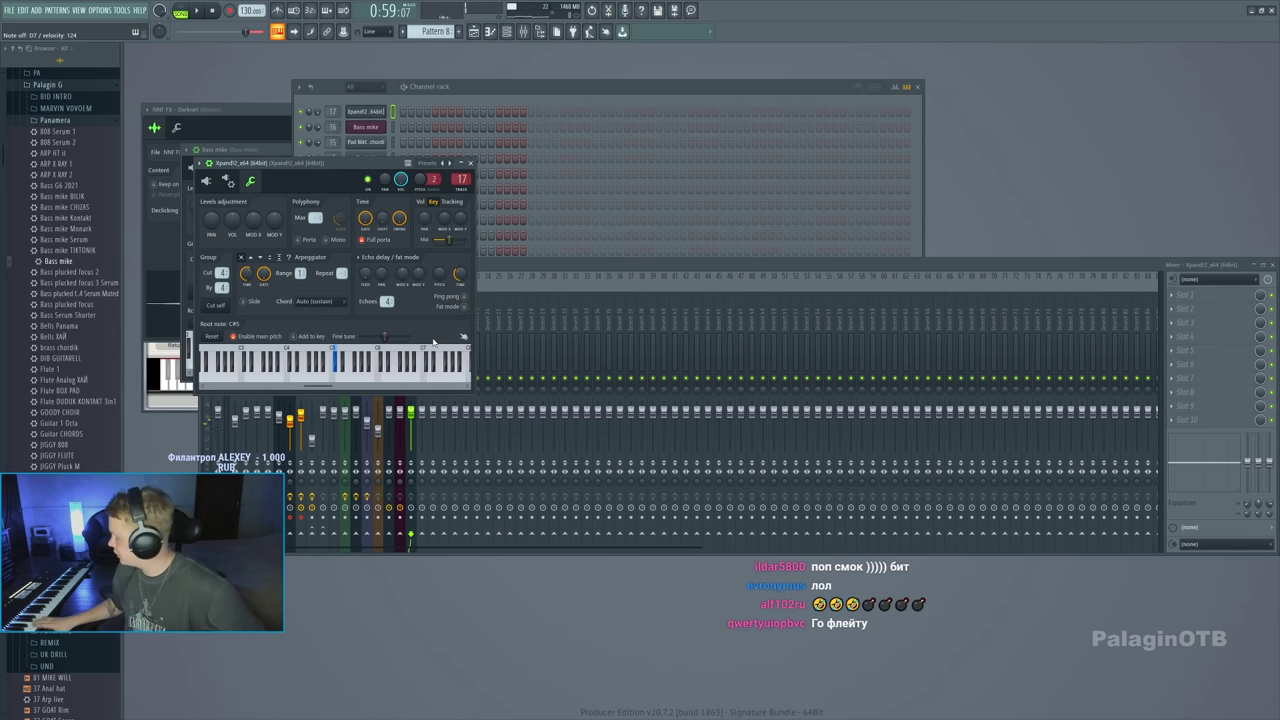
pyautogui.click(207, 181)
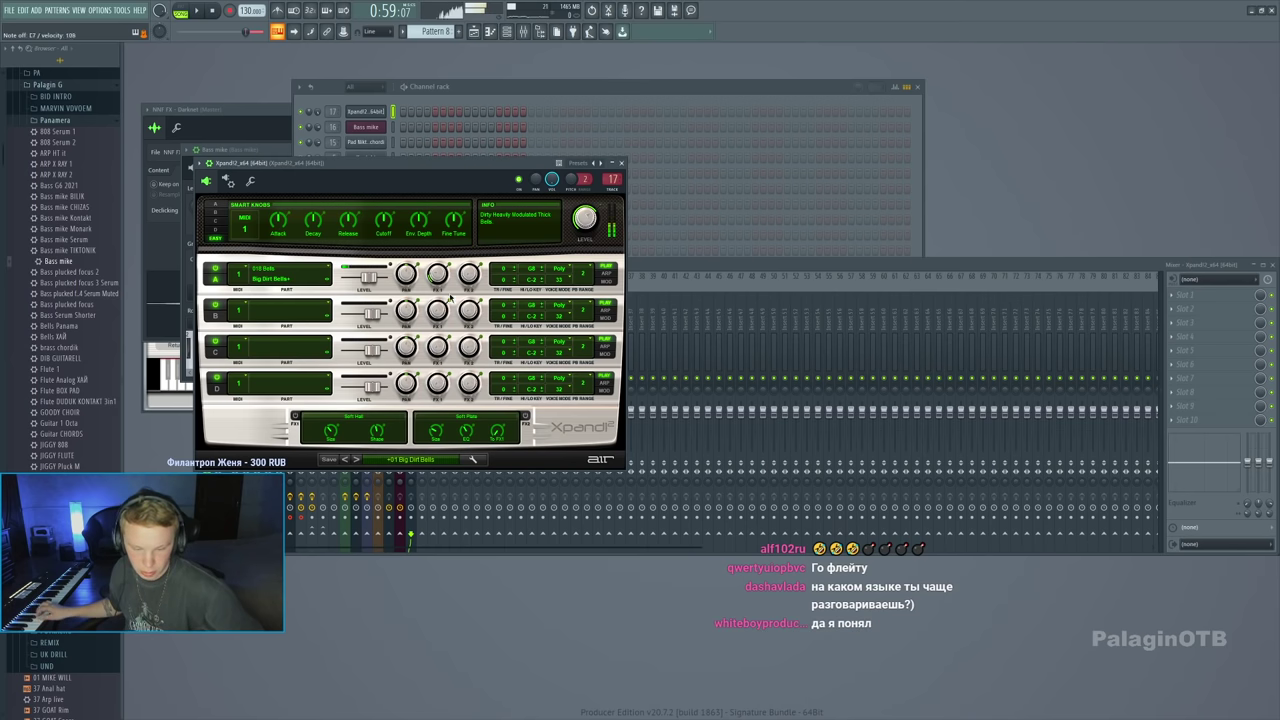
pyautogui.click(250, 181)
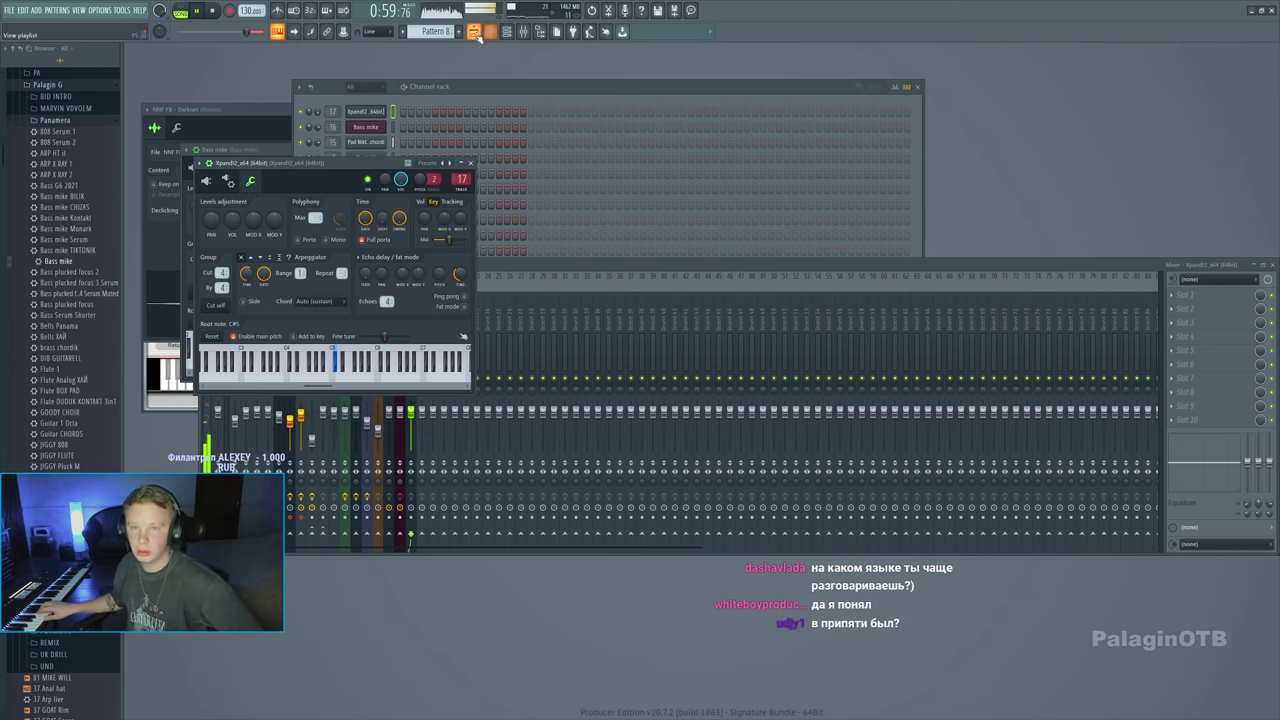
pyautogui.click(476, 32)
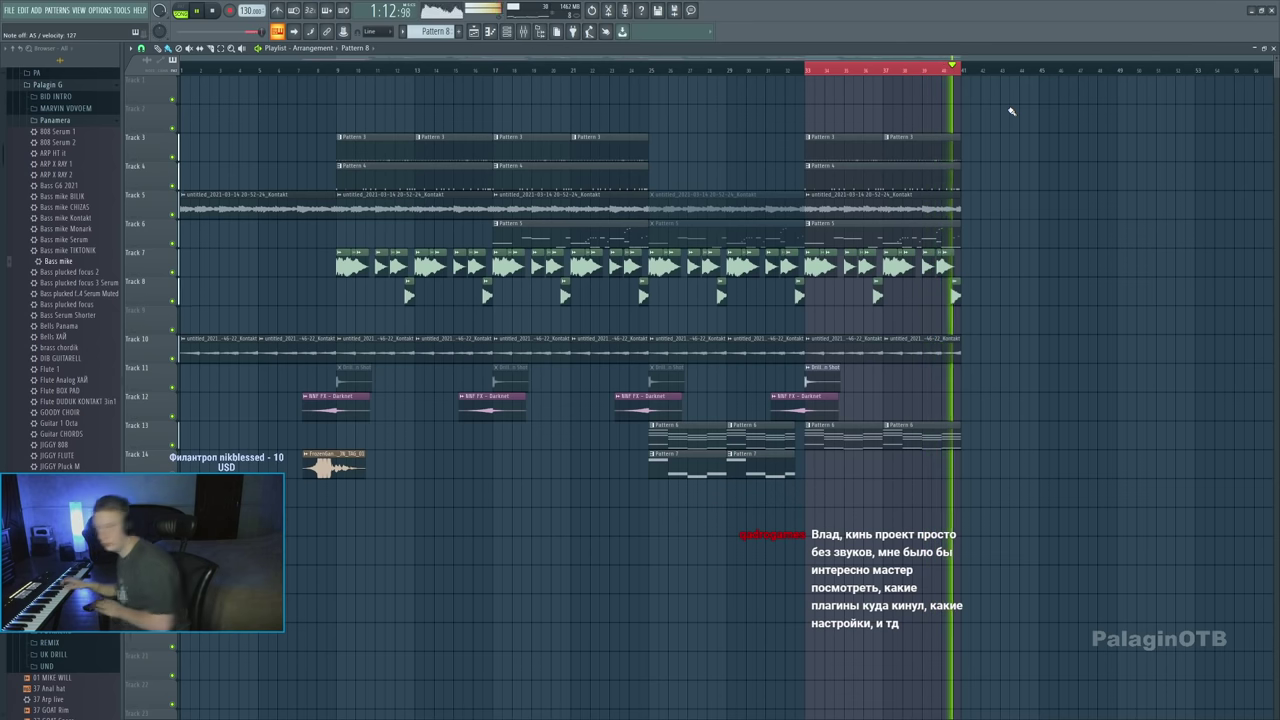
pyautogui.press('space')
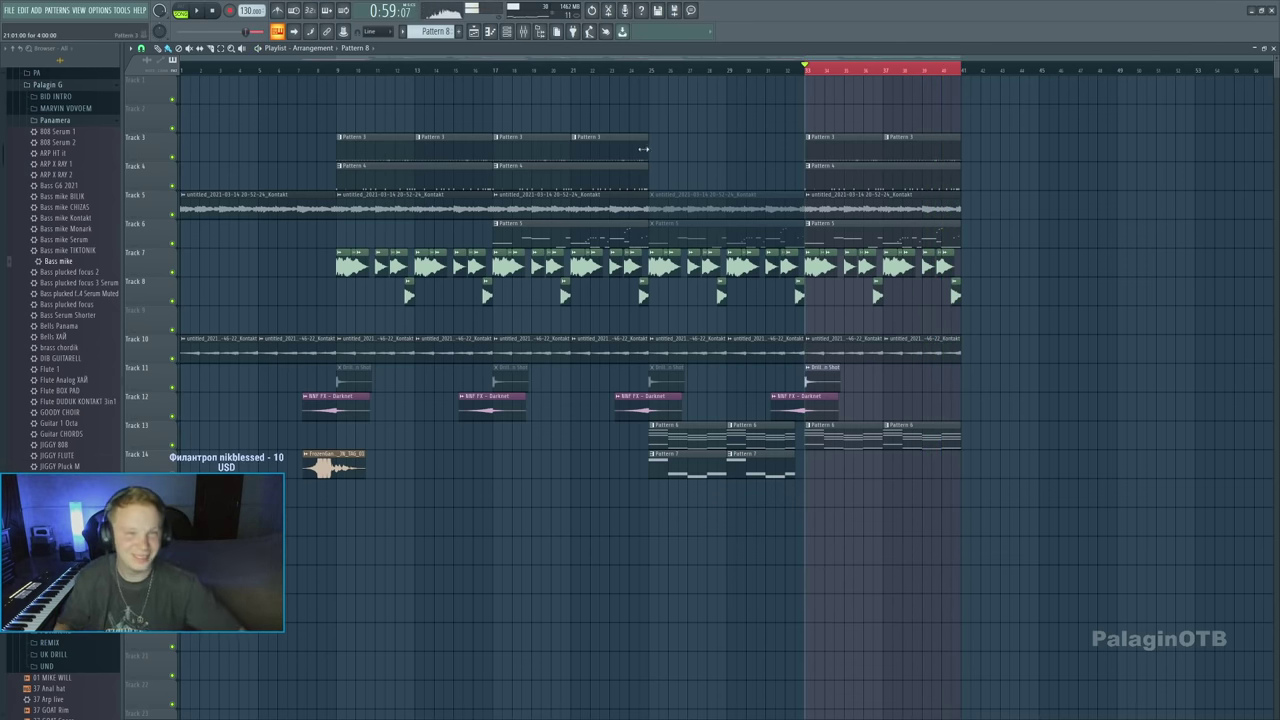
# Try the Digi Octa Bells preset in Xpand!2 and return to the playlist
pyautogui.press('F5')
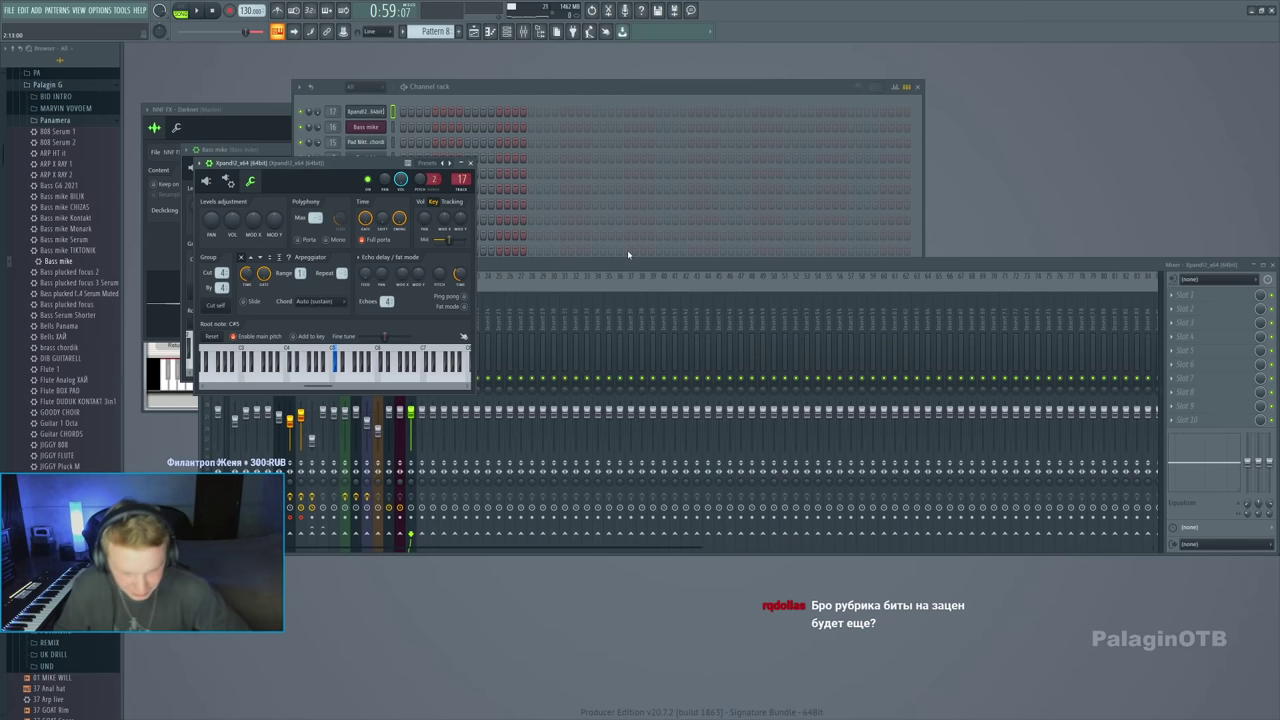
pyautogui.click(209, 182)
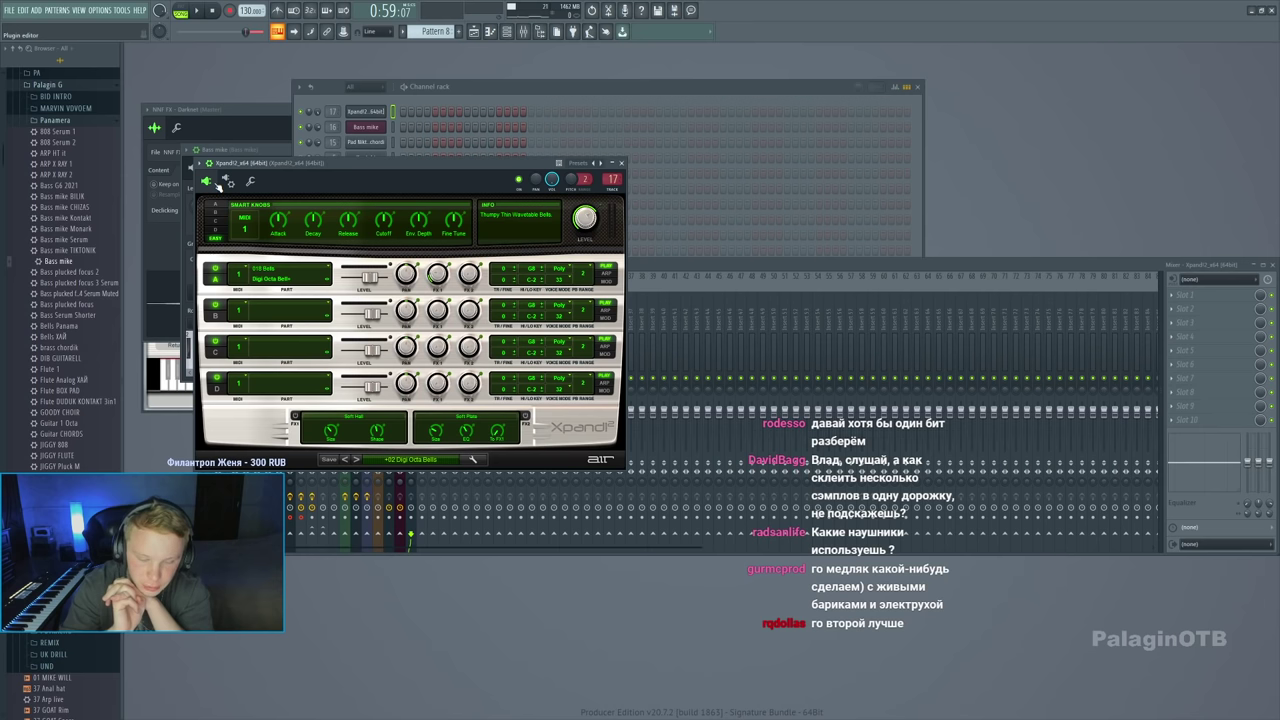
pyautogui.click(474, 31)
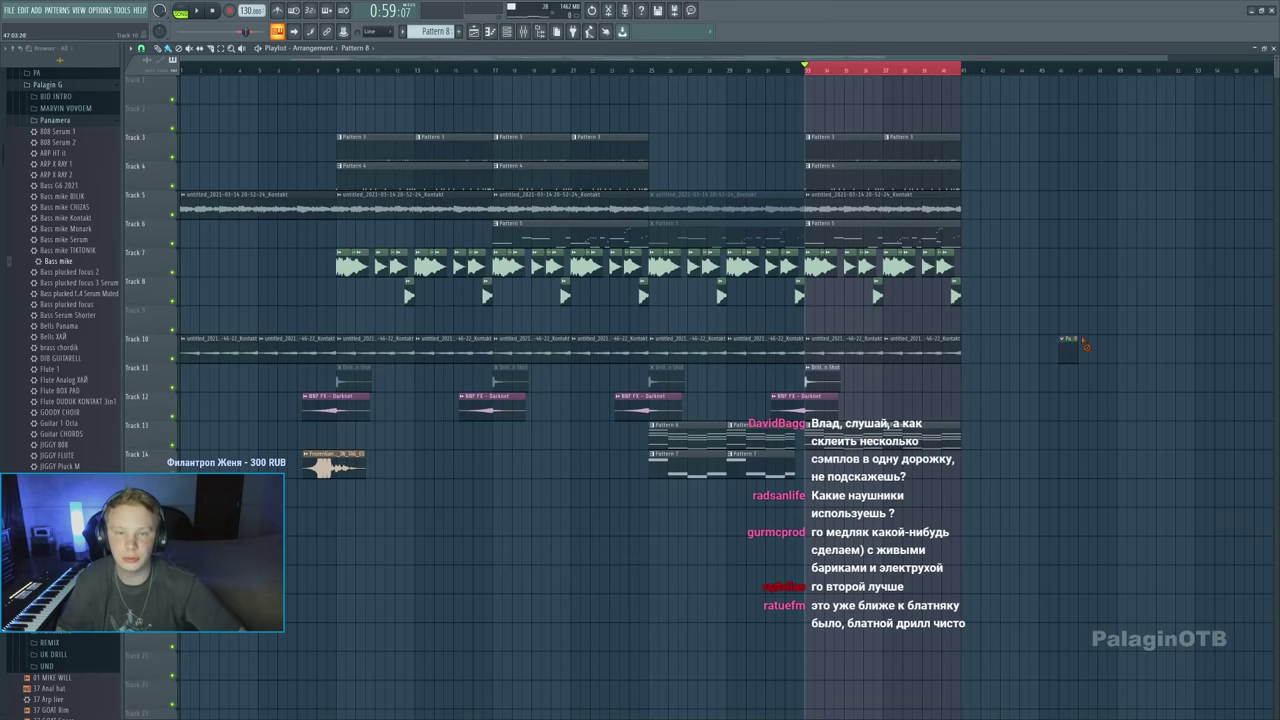
# Delete the producer tag clip from Track 14 and remove the unused channels, including Xpand!2, from the channel rack
pyautogui.click(185, 68)
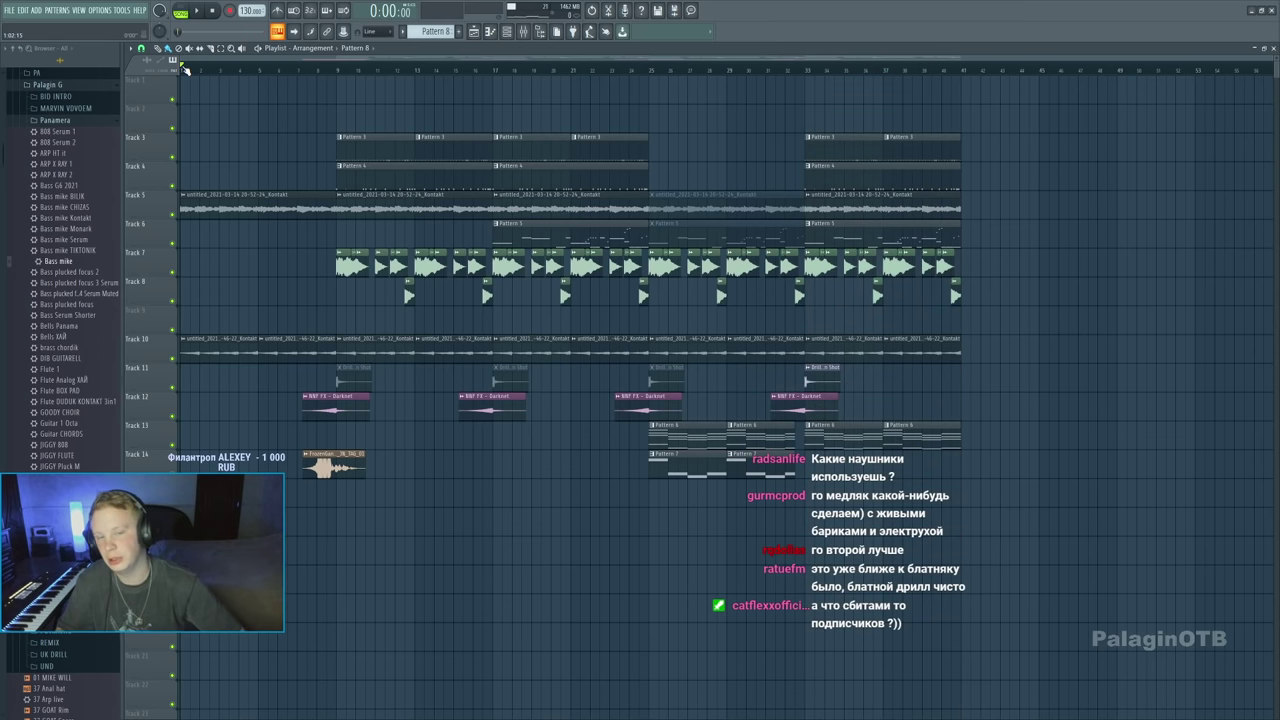
pyautogui.rightClick(328, 468)
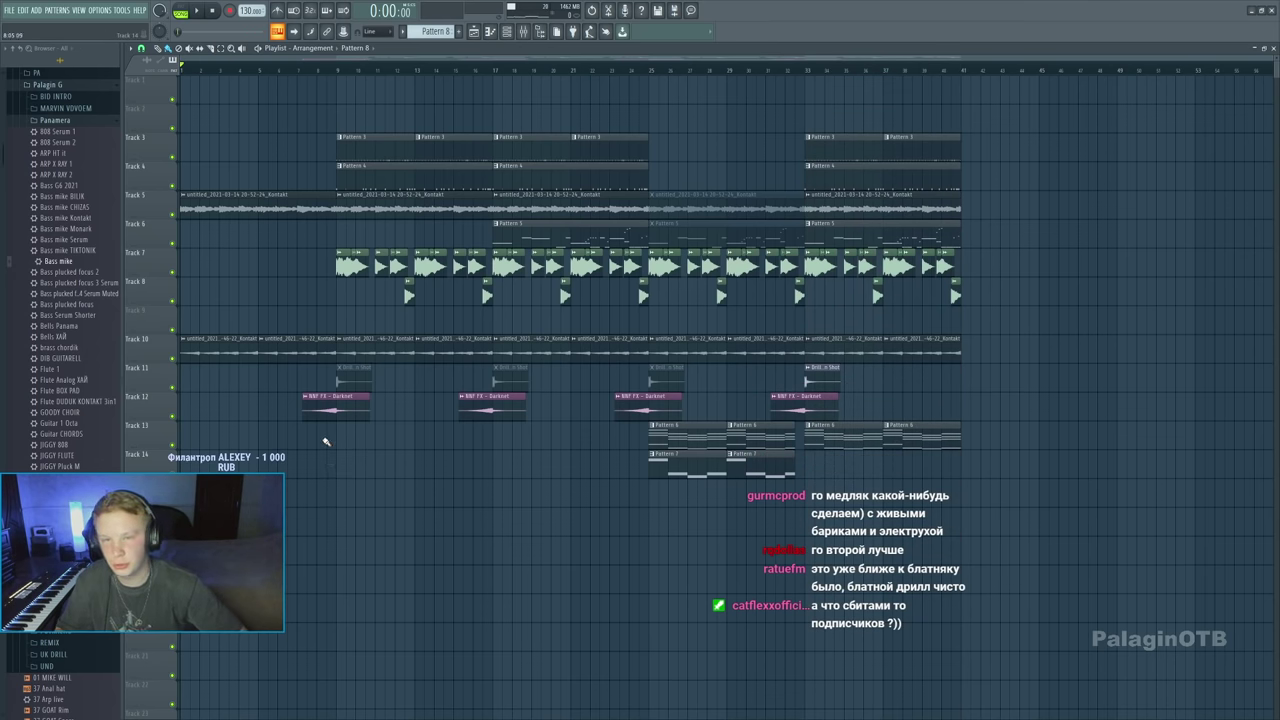
pyautogui.press('F5')
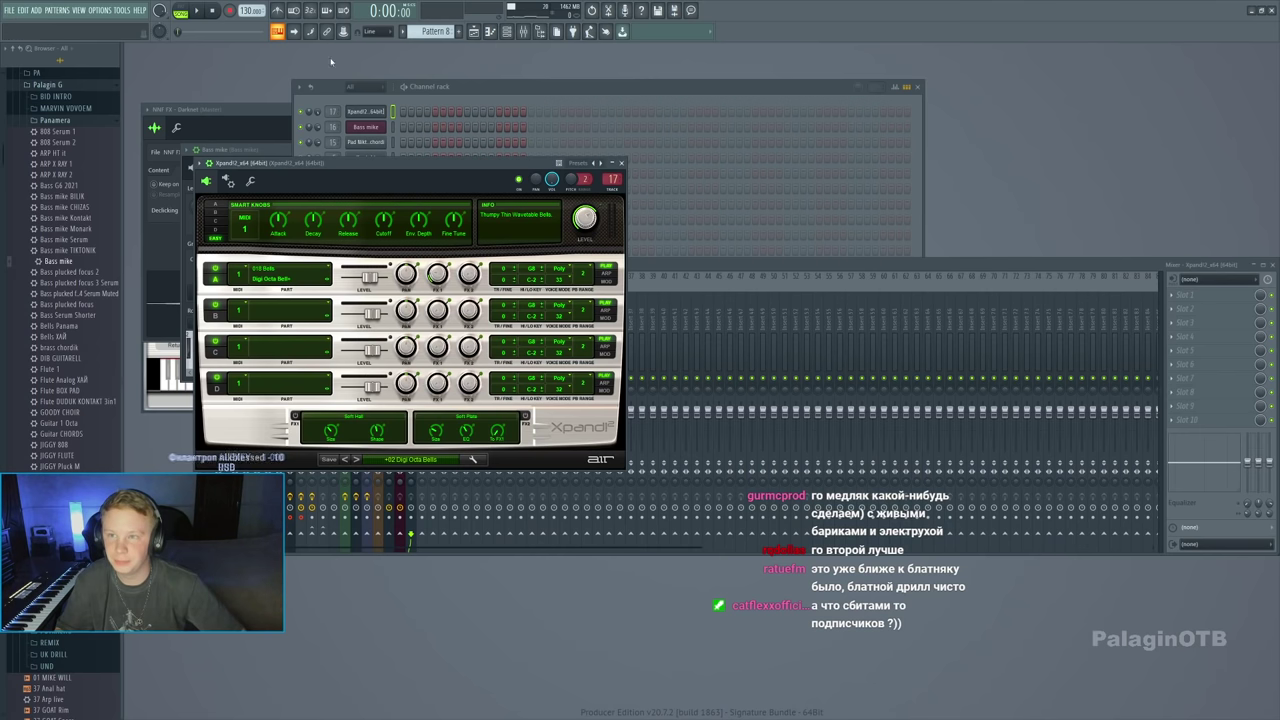
pyautogui.press('F6')
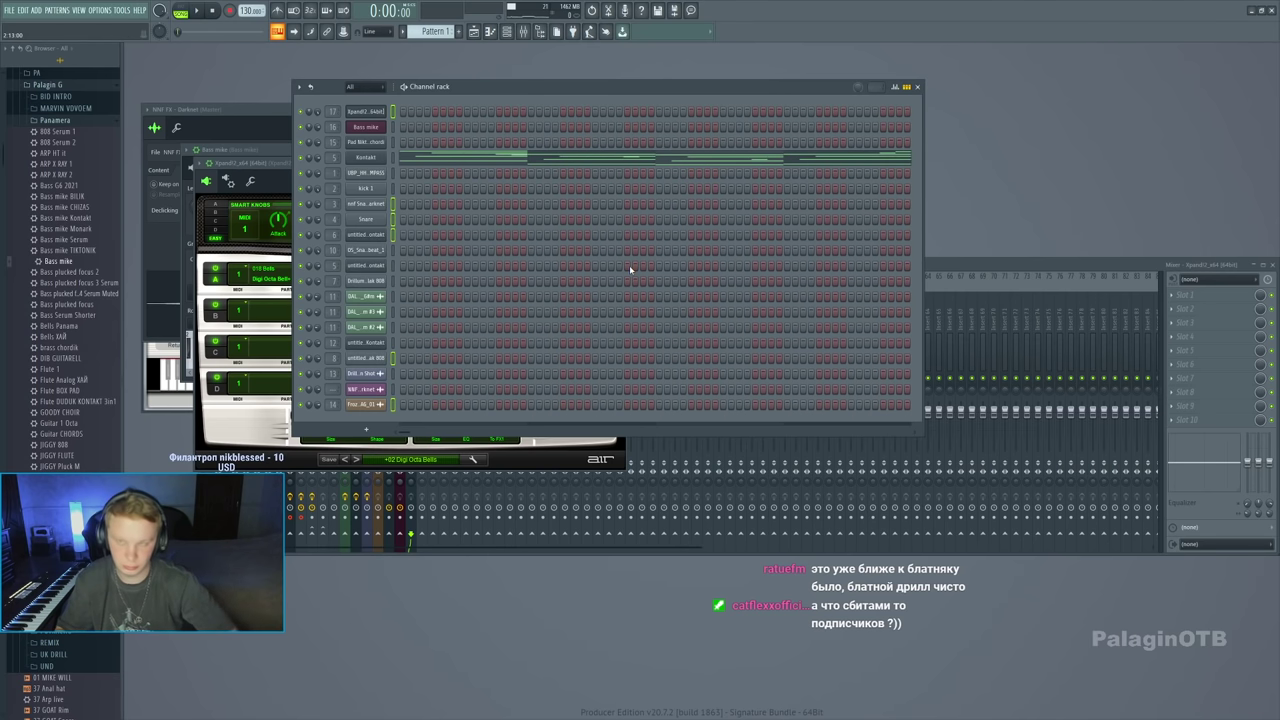
pyautogui.hotkey('alt', 'Delete')
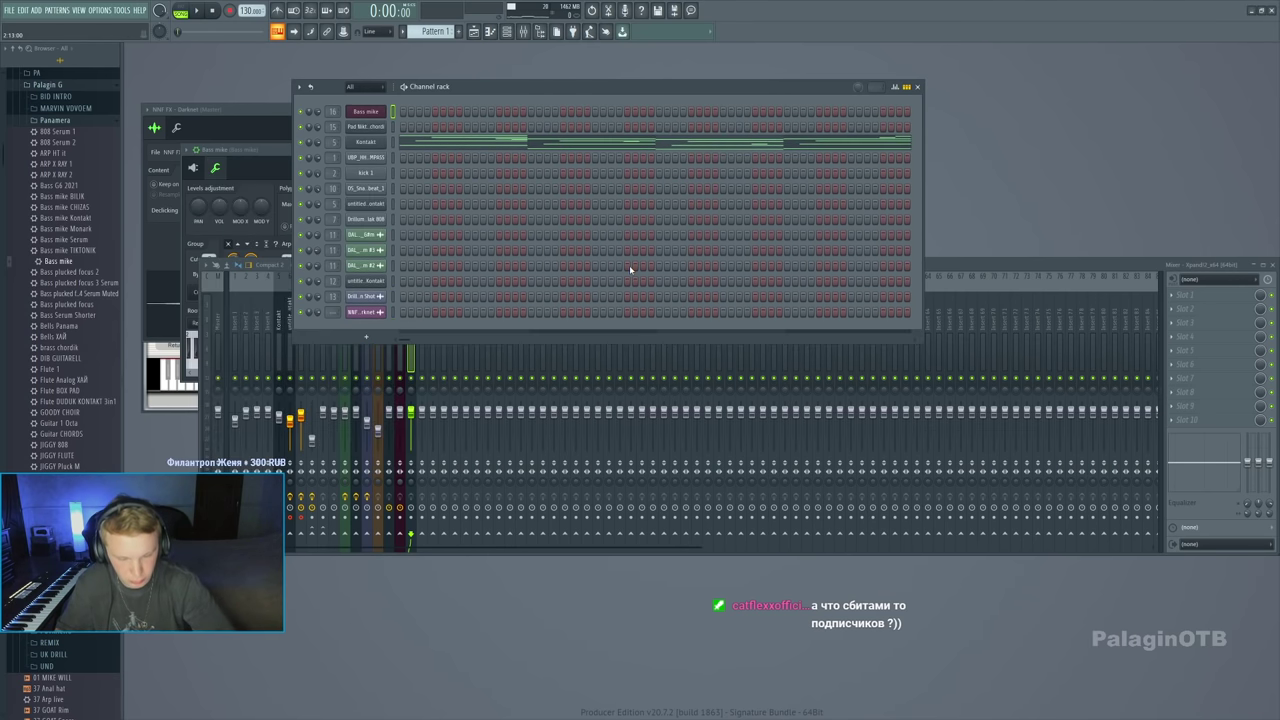
# Set the playlist time selection to the whole arrangement, bars 1 to 41
pyautogui.press('F5')
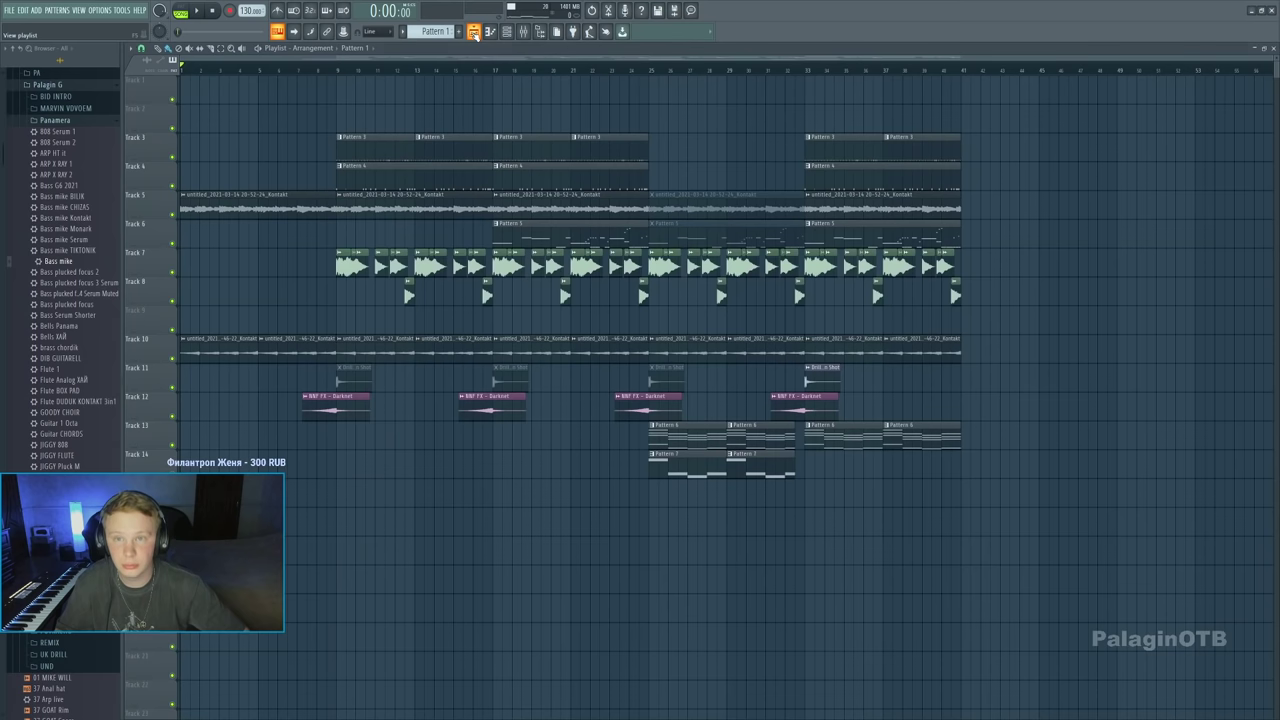
pyautogui.hotkey('ctrl', 'a')
pyautogui.click(1151, 243)
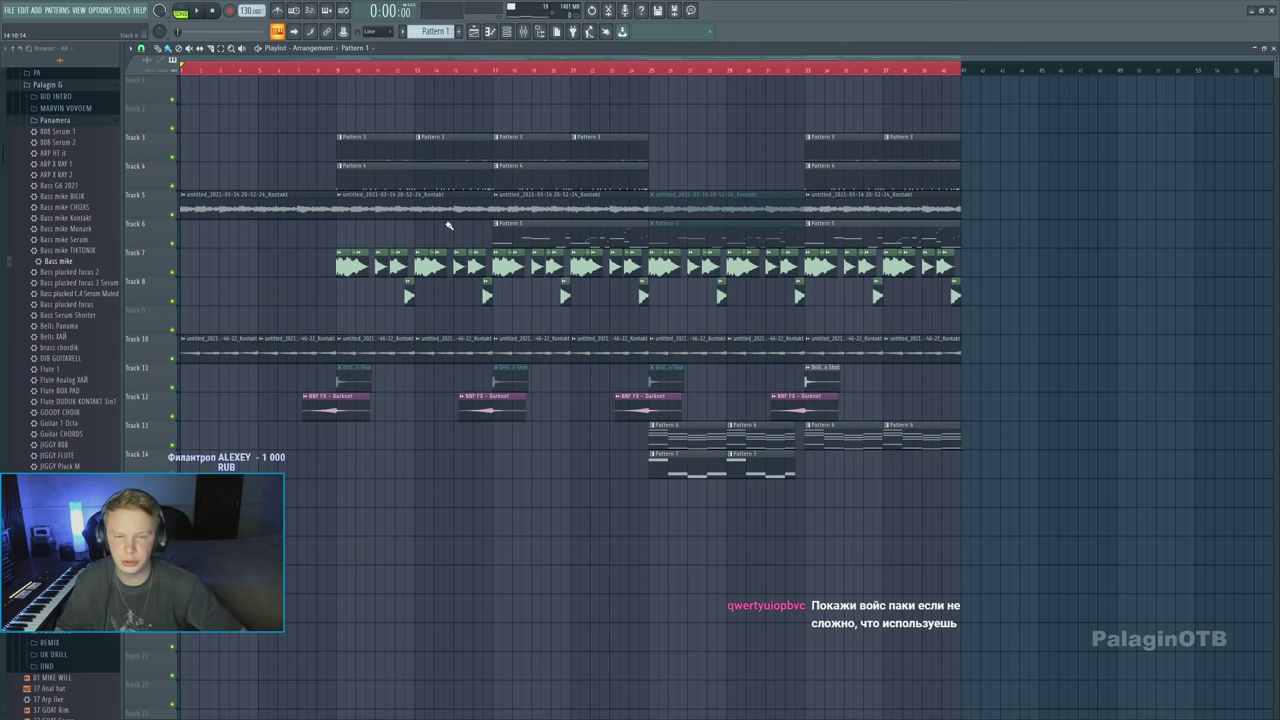
# Examine the pad chord notes of Pattern 6 and the settings of the pad channel
pyautogui.doubleClick(687, 441)
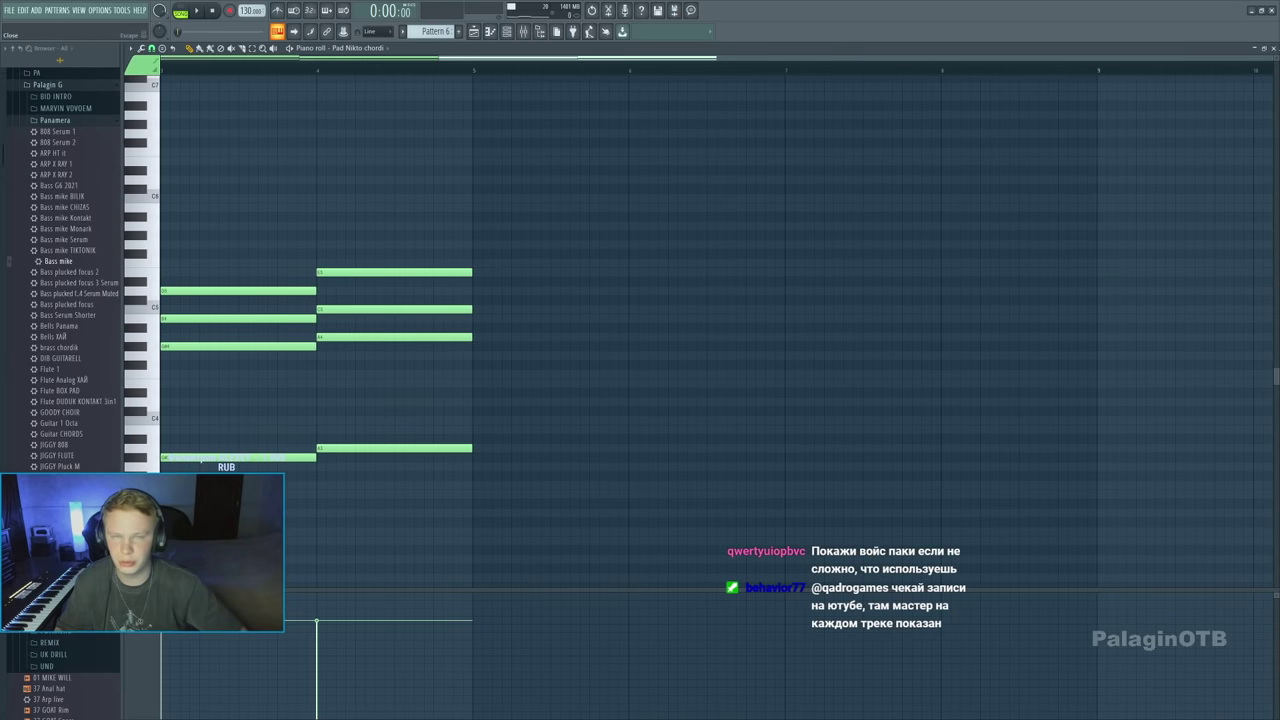
pyautogui.press('F6')
pyautogui.click(366, 127)
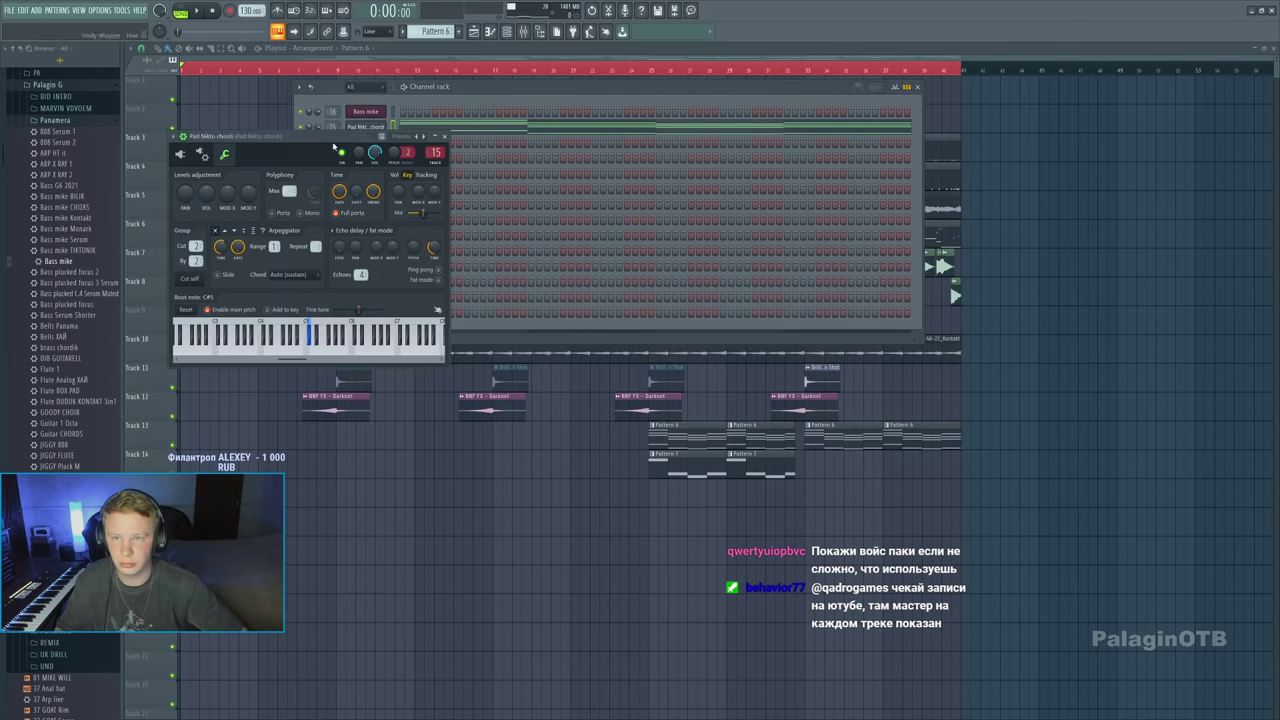
pyautogui.click(733, 136)
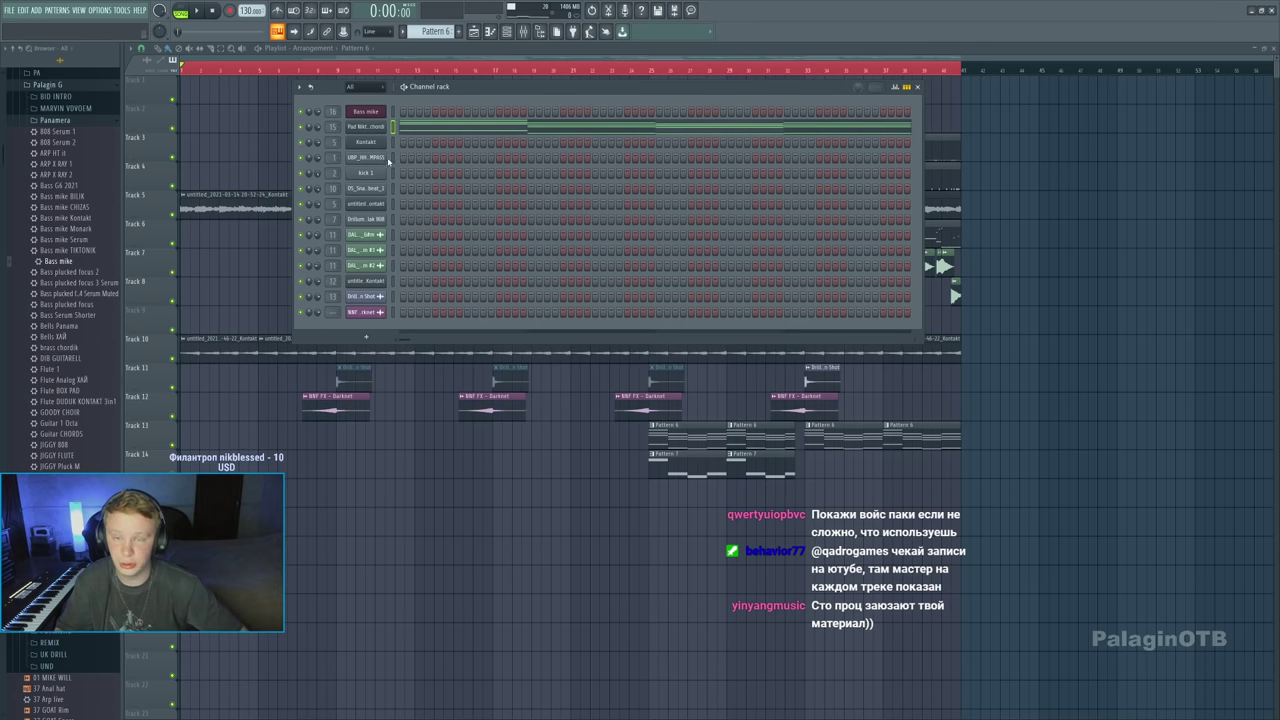
pyautogui.press('F6')
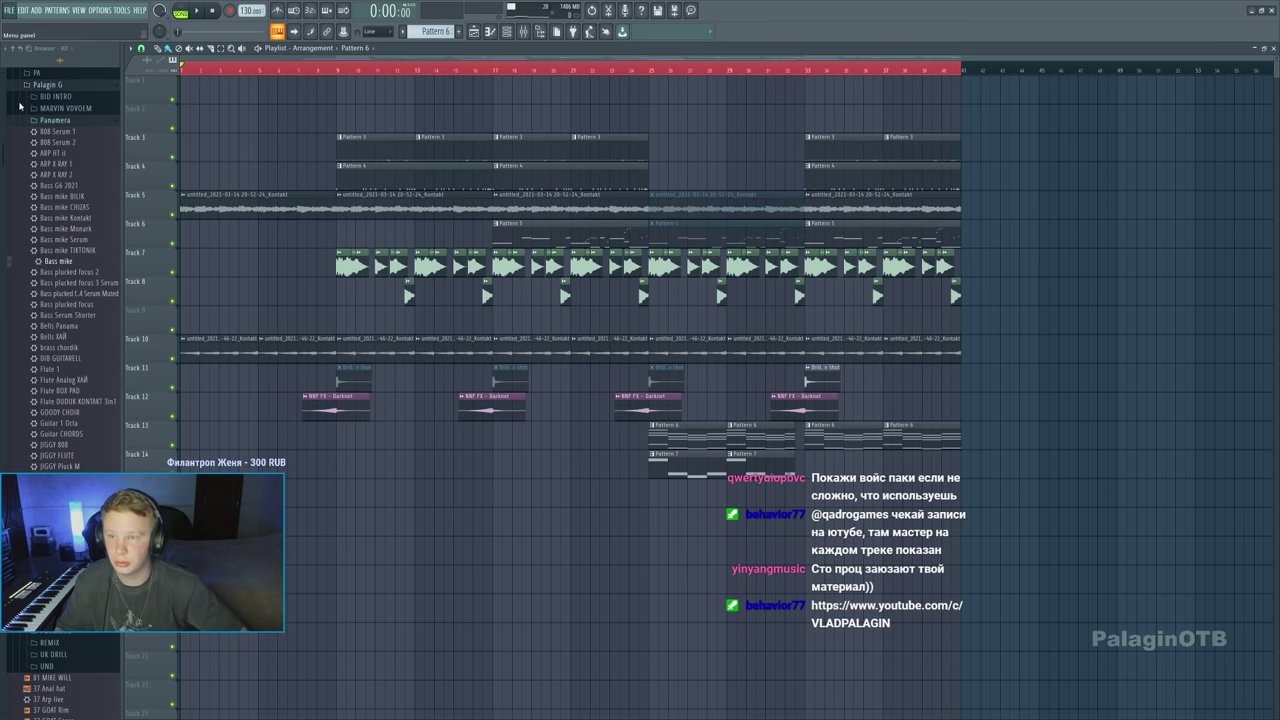
# Mute all Kontakt audio clips on Track 5 and fill Track 1 with Pattern 1 clips over bars 1 to 41
pyautogui.moveTo(182, 207); pyautogui.dragTo(814, 215)
pyautogui.press('F5')
pyautogui.press('F6')
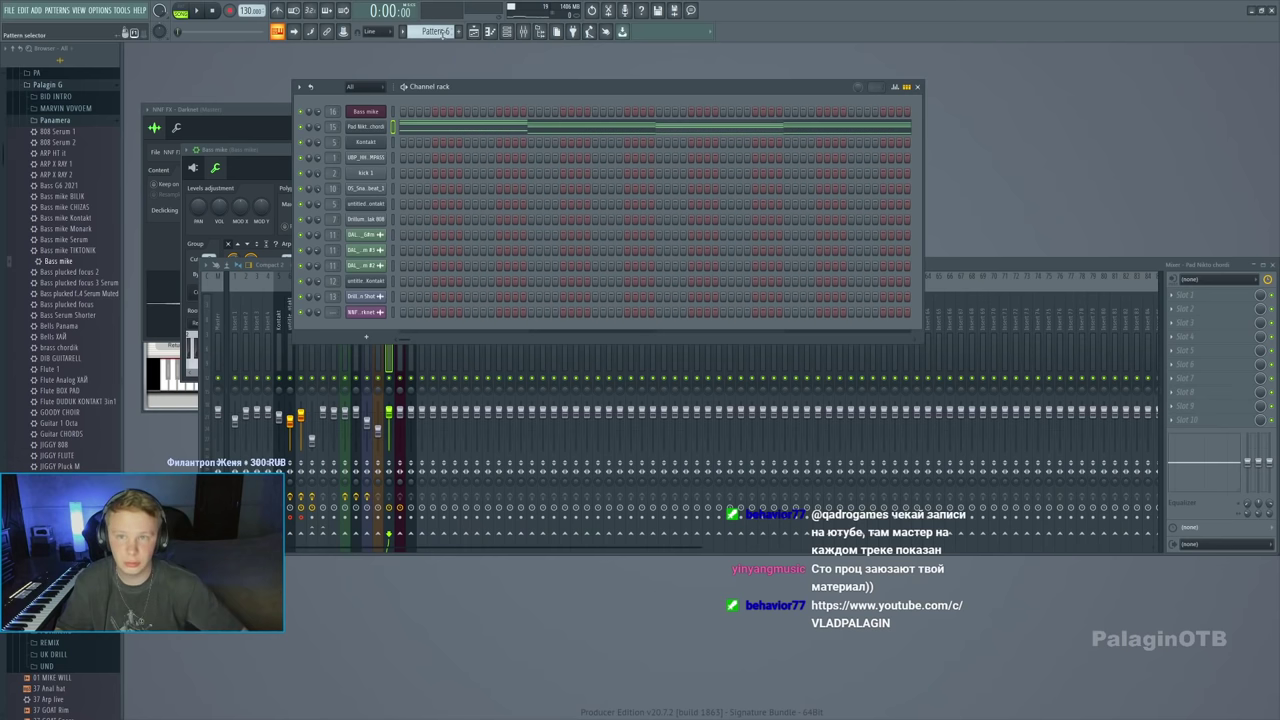
pyautogui.press('F5')
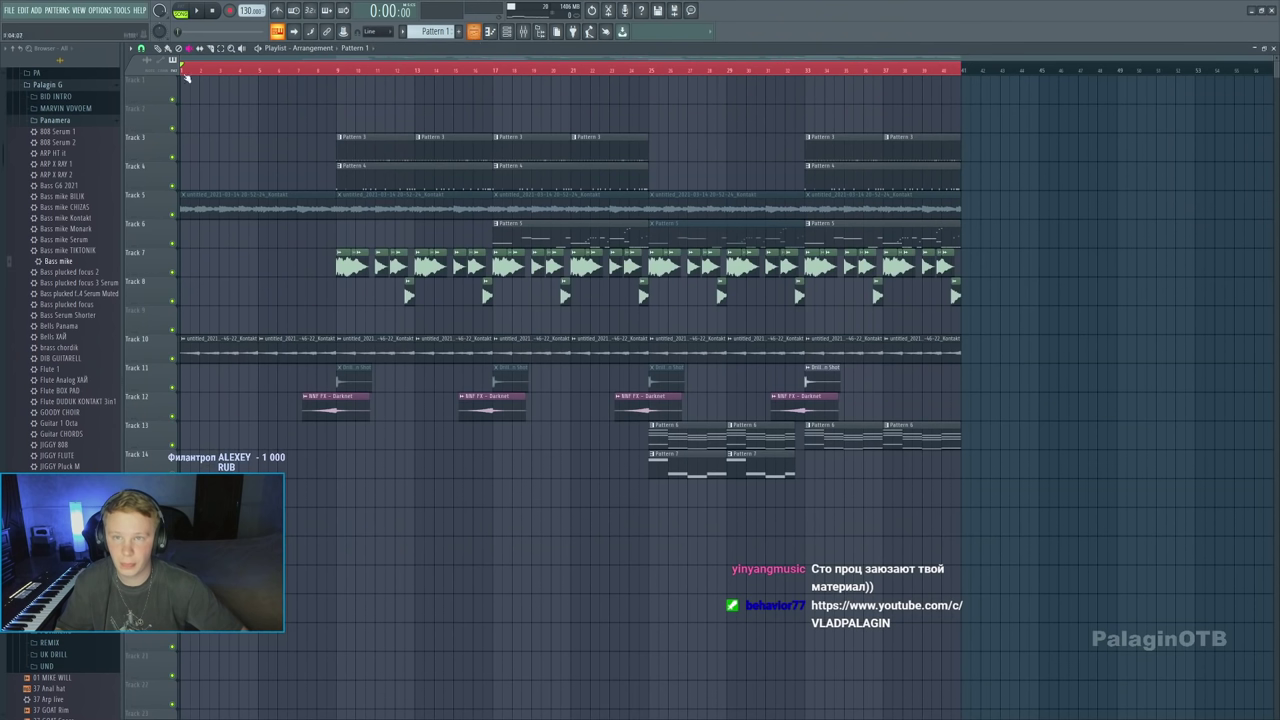
pyautogui.moveTo(628, 99); pyautogui.dragTo(868, 103)
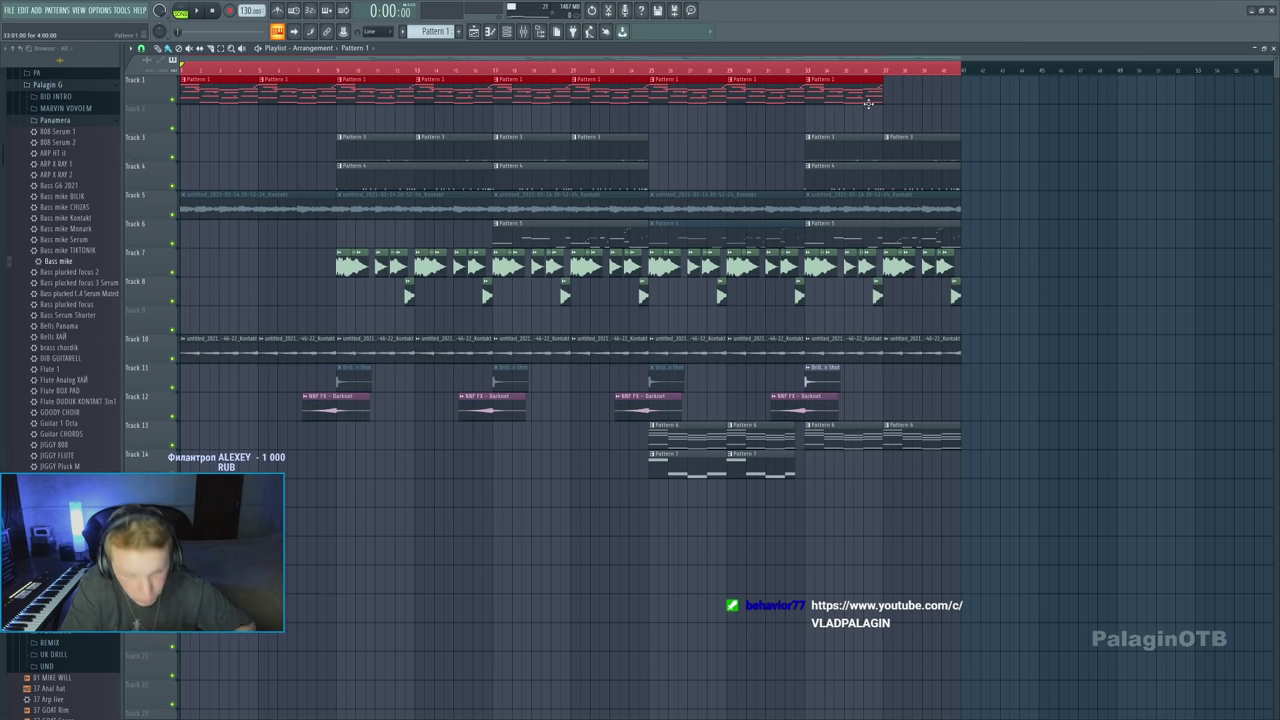
pyautogui.click(887, 98)
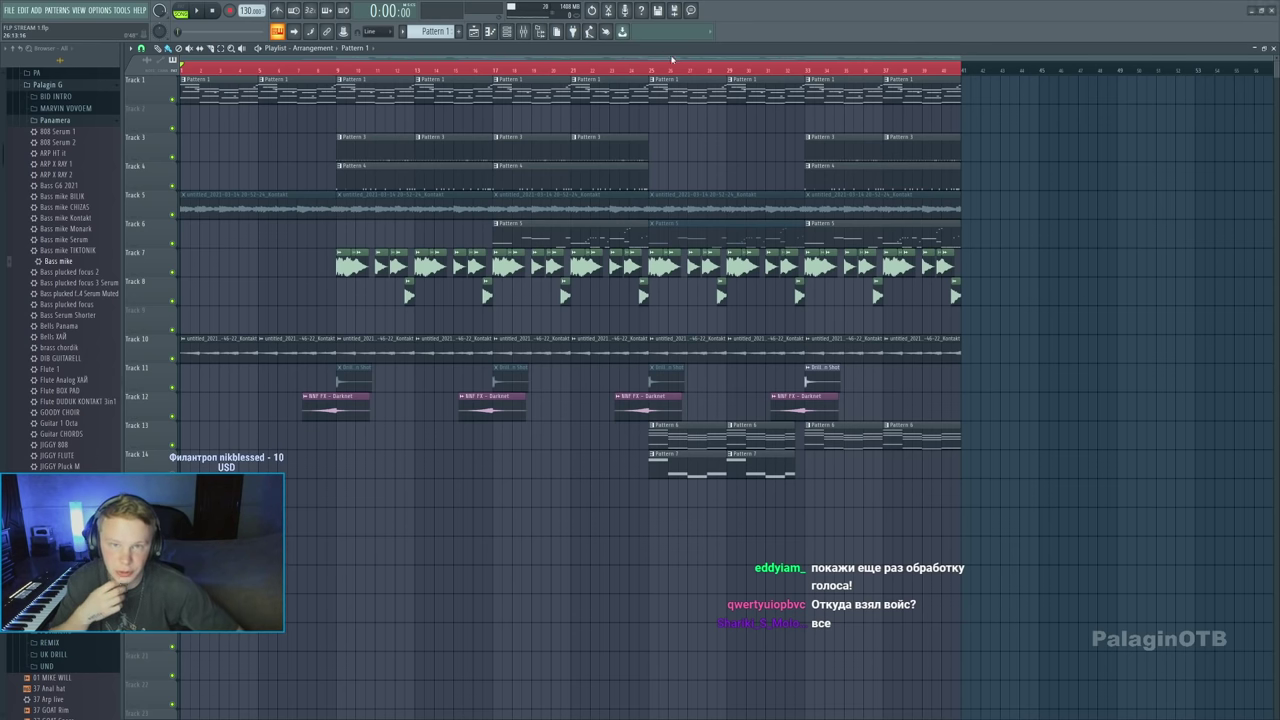
# Locate the source of the Track 7 vocal phrase sample in the browser and examine the vocal packs inside ALL VOXES 19
pyautogui.doubleClick(588, 262)
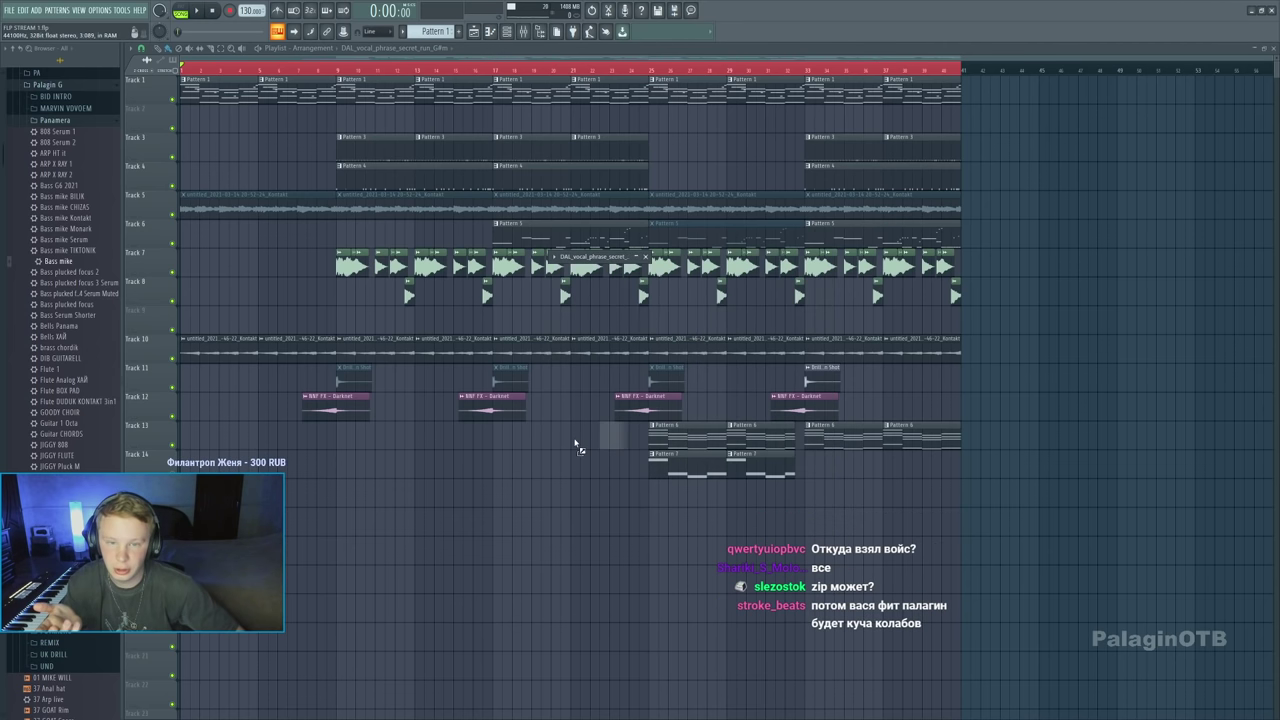
pyautogui.doubleClick(576, 262)
pyautogui.scroll(10, 24, 326)
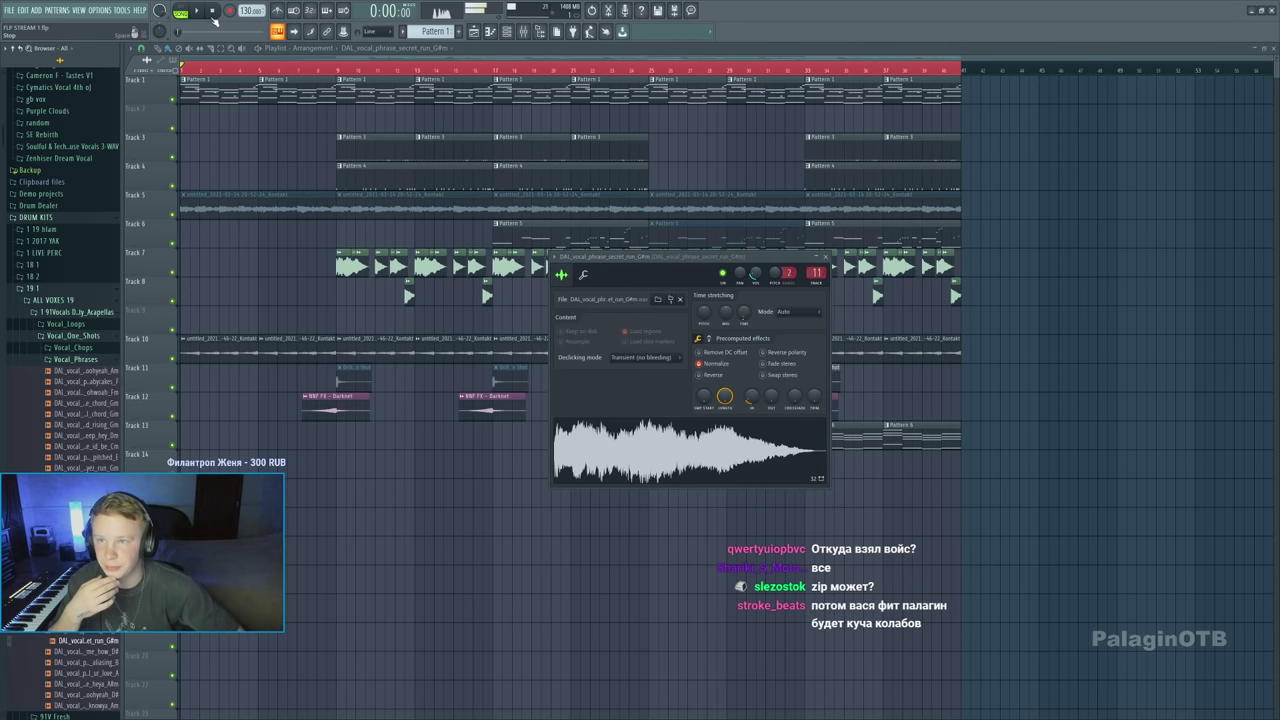
pyautogui.click(50, 316)
pyautogui.press('Escape')
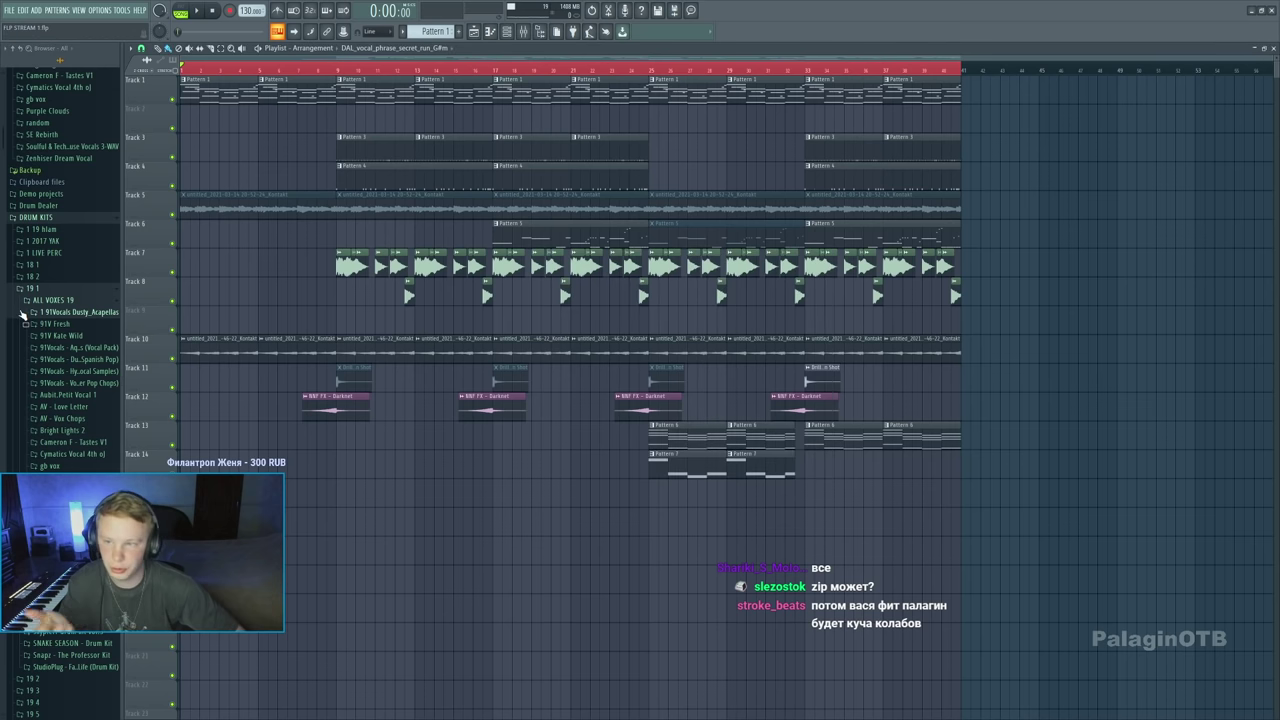
pyautogui.click(44, 301)
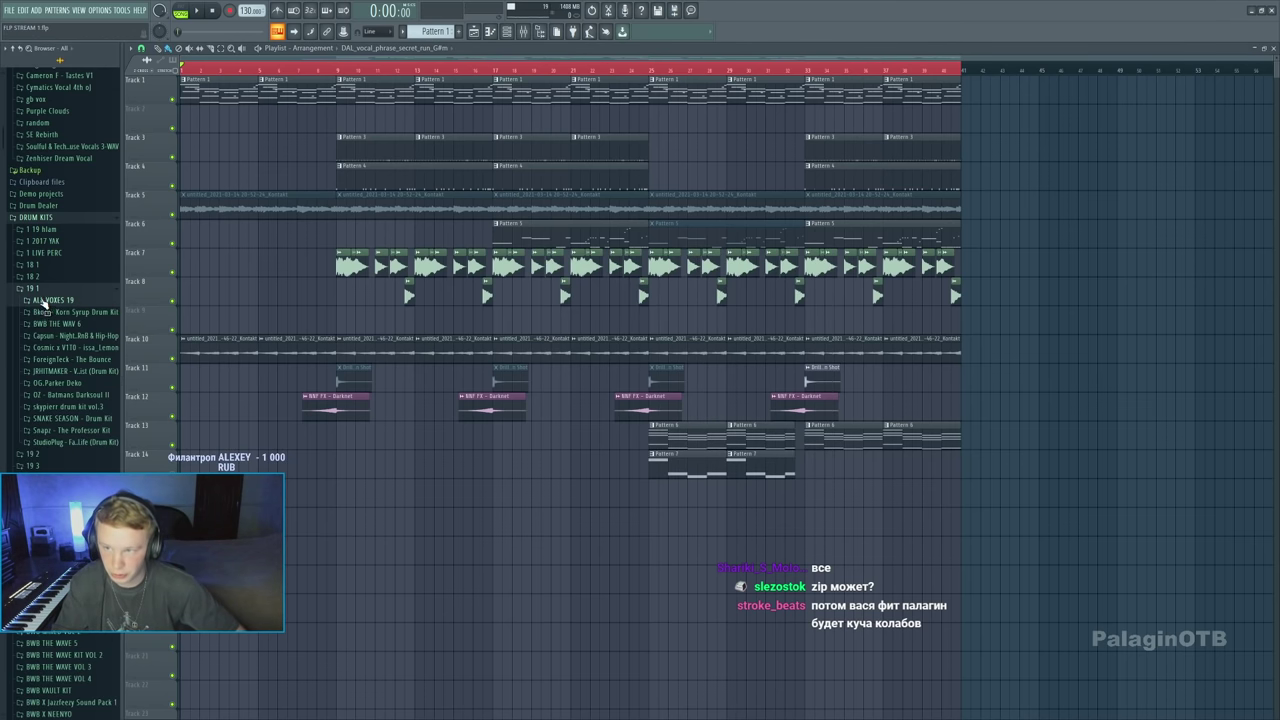
pyautogui.click(42, 302)
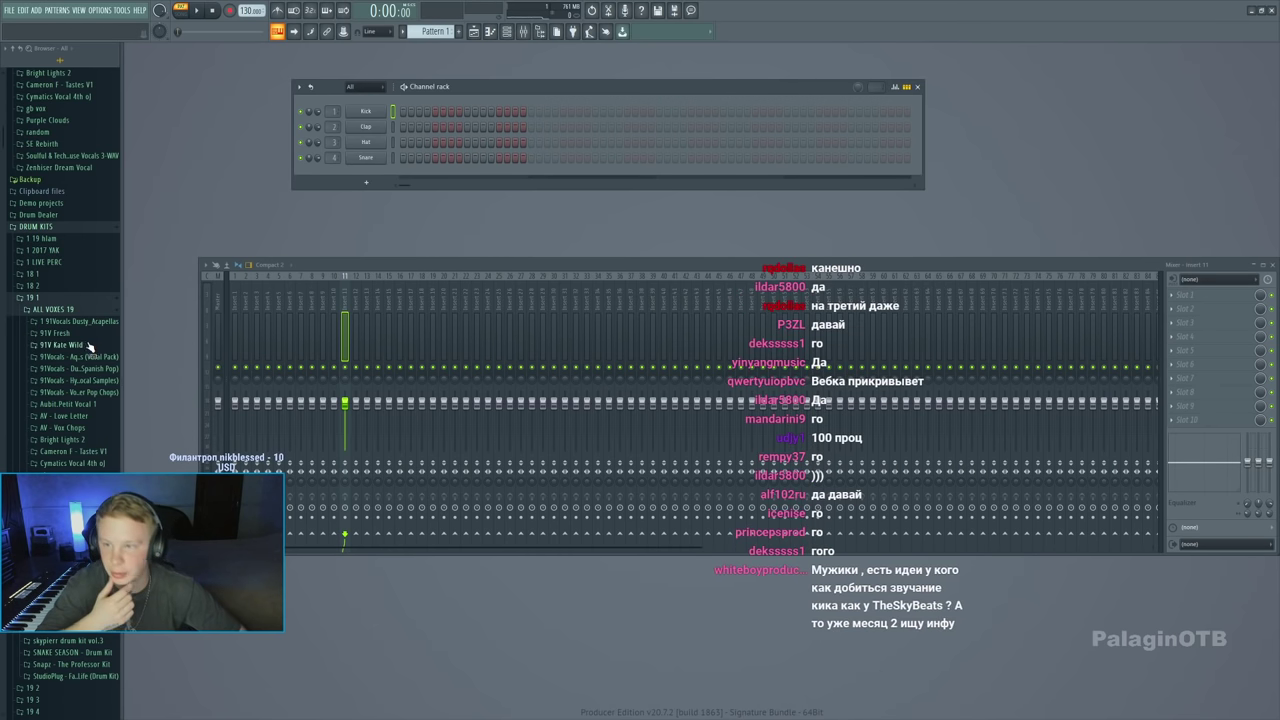
pyautogui.scroll(-5, 67, 337)
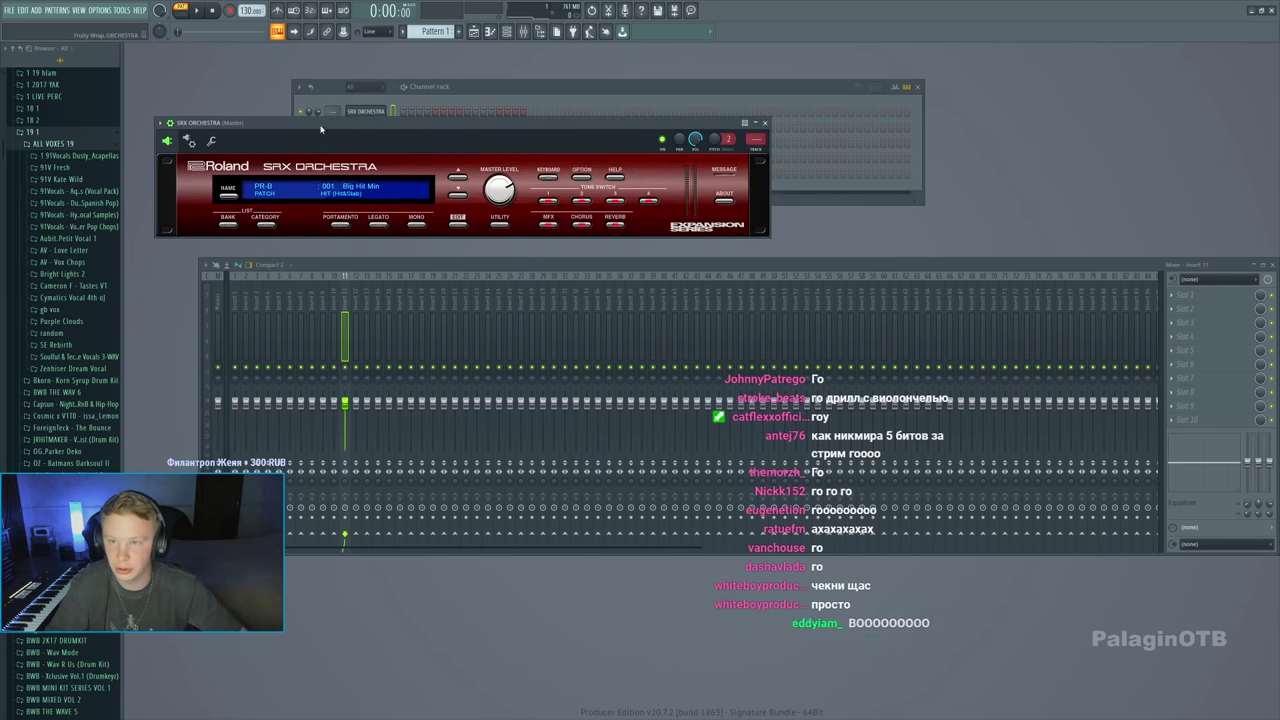
# Route SRX ORCHESTRA to mixer track 5 and audition its string patches up to 071 Solo Cello 2
pyautogui.click(759, 152)
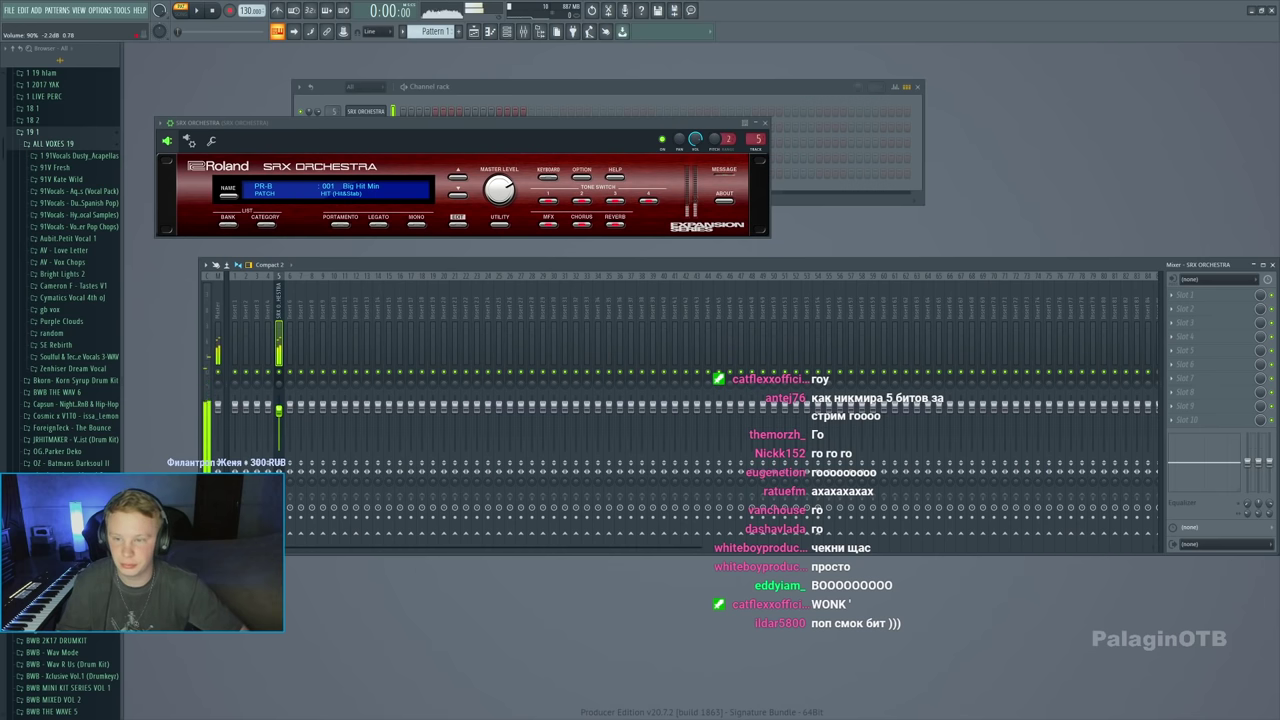
pyautogui.click(455, 195)
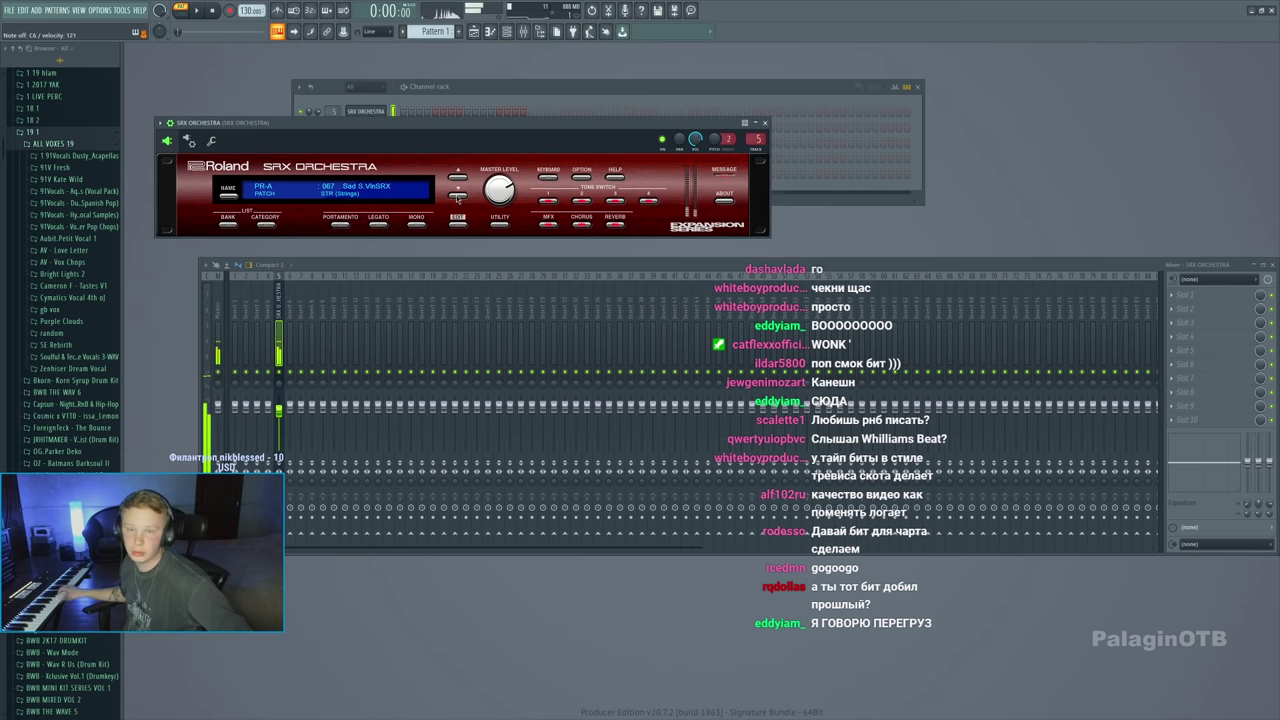
pyautogui.click(457, 196)
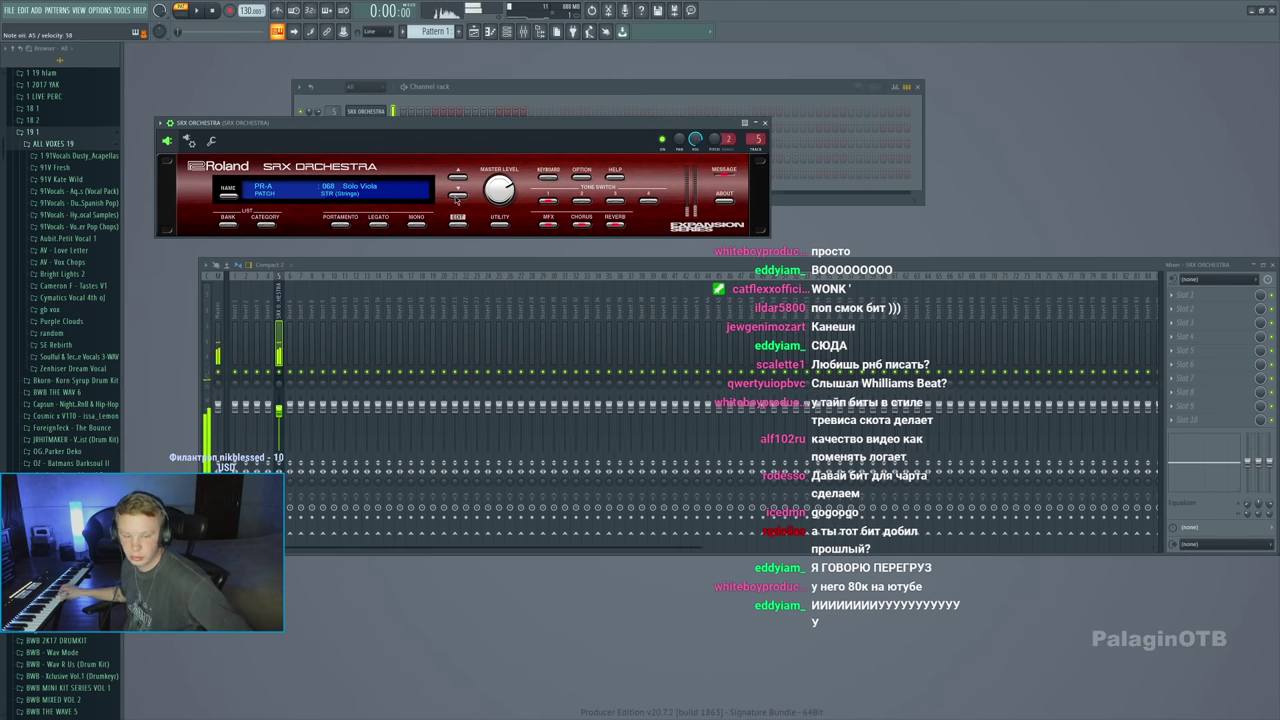
pyautogui.click(457, 197)
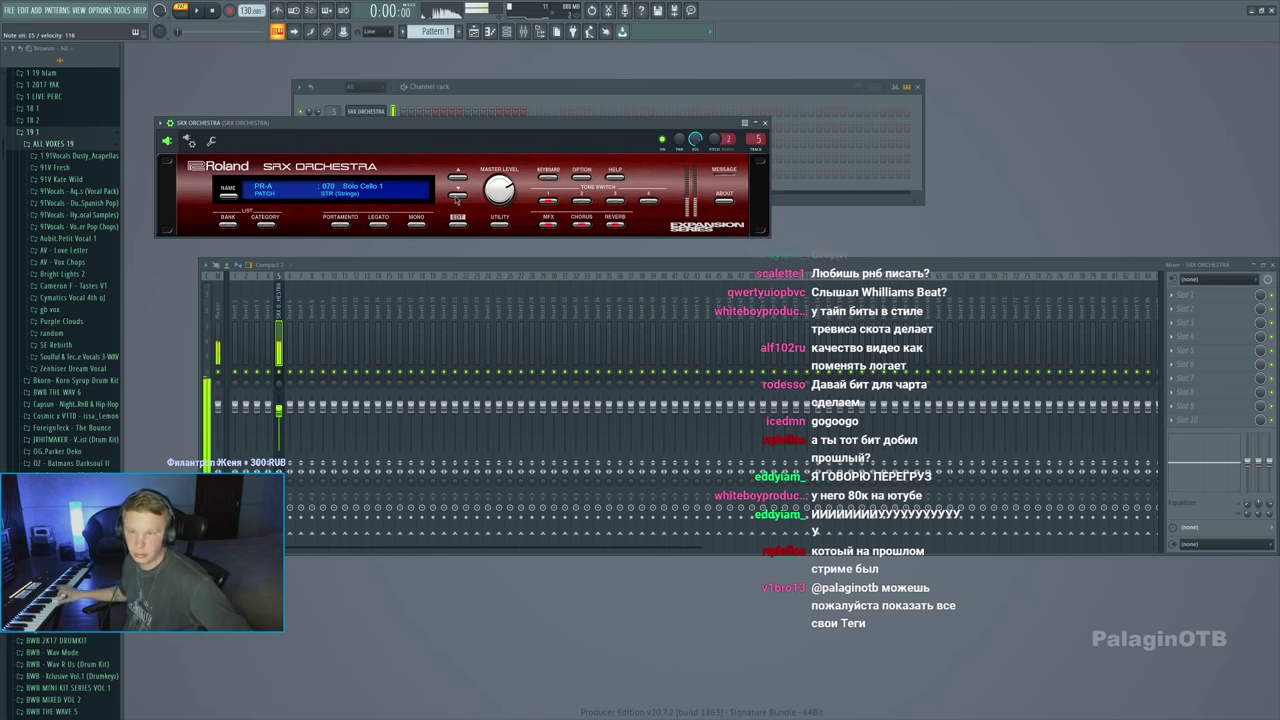
pyautogui.click(457, 196)
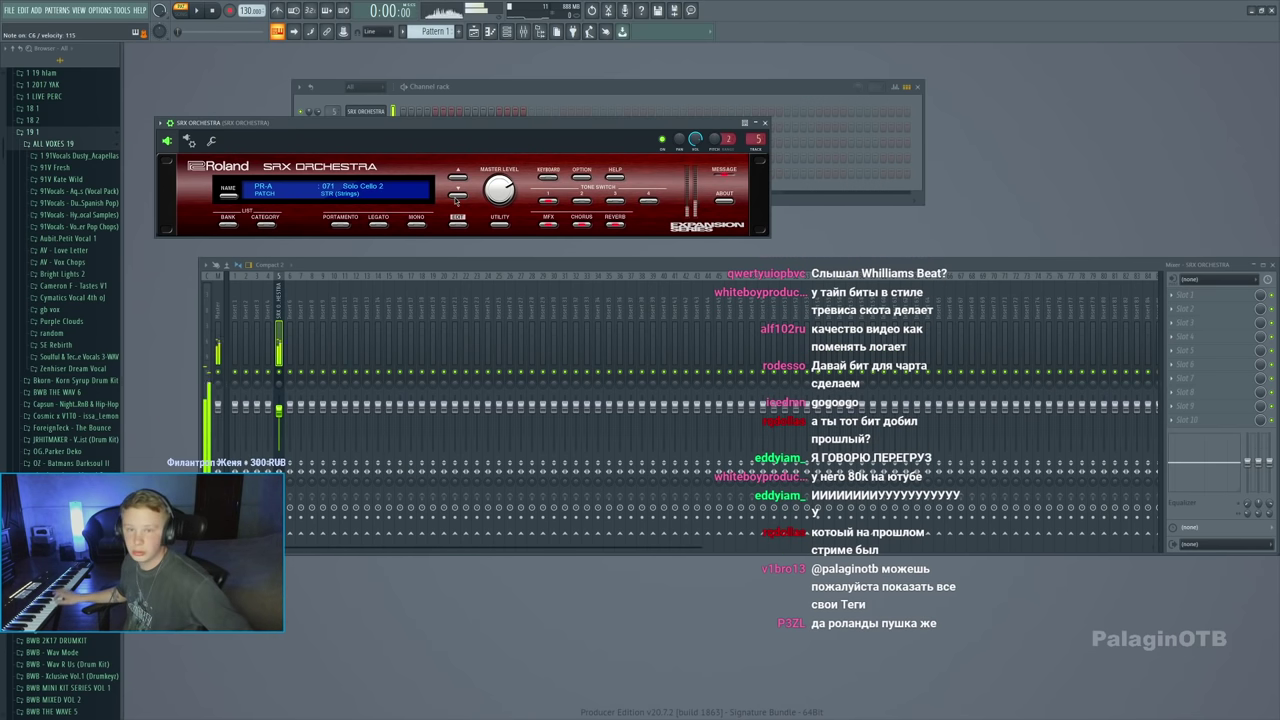
# Audition further SRX ORCHESTRA string patches past 072 The V Cello and select 078 Tape Str SRX
pyautogui.click(457, 196)
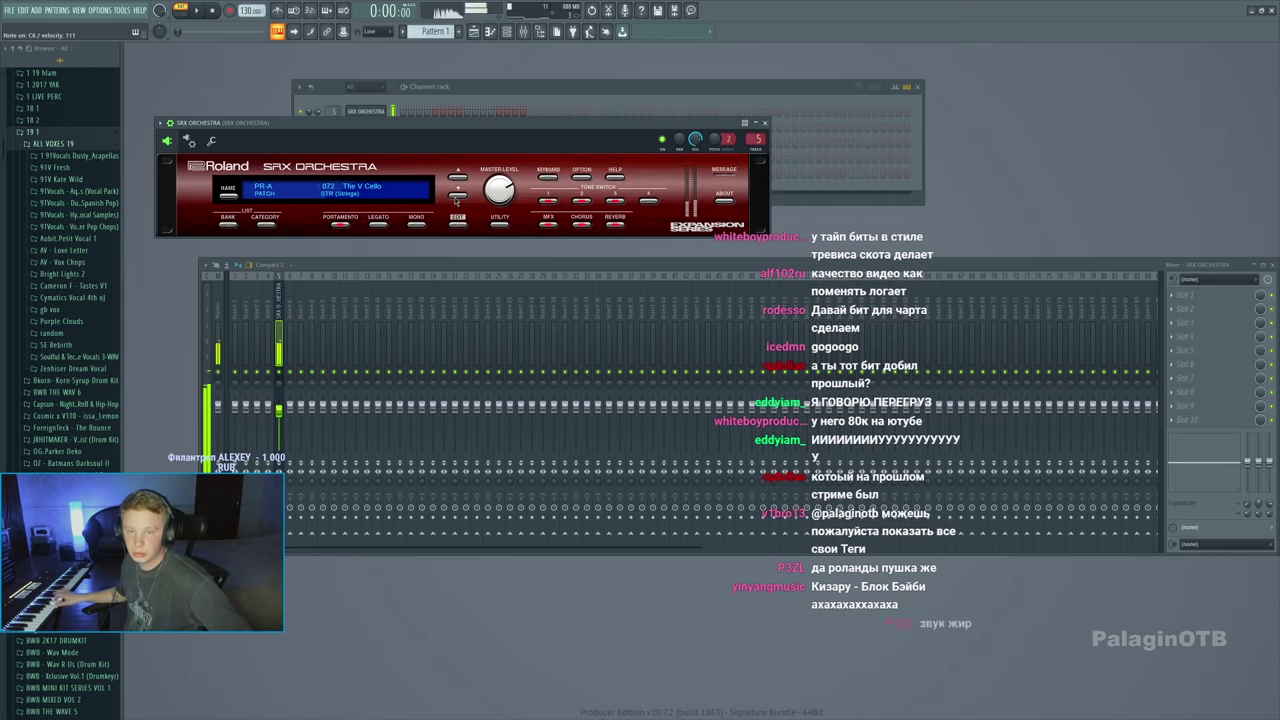
pyautogui.click(457, 196)
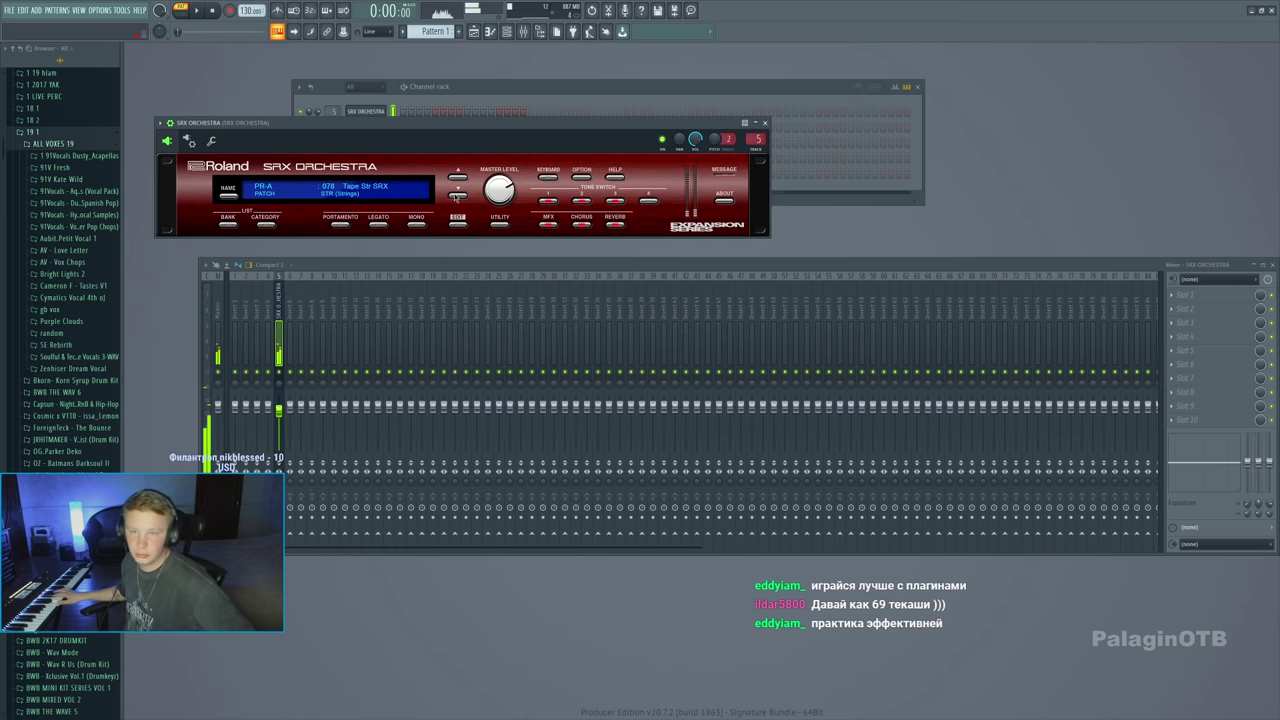
# Draw an E5-A5-C6 chord in bar 1 and an E5-B5-D6 chord in bar 2 of the SRX ORCHESTRA piano roll, adding G5 mid-bar 2
pyautogui.rightClick(381, 111)
pyautogui.click(400, 123)
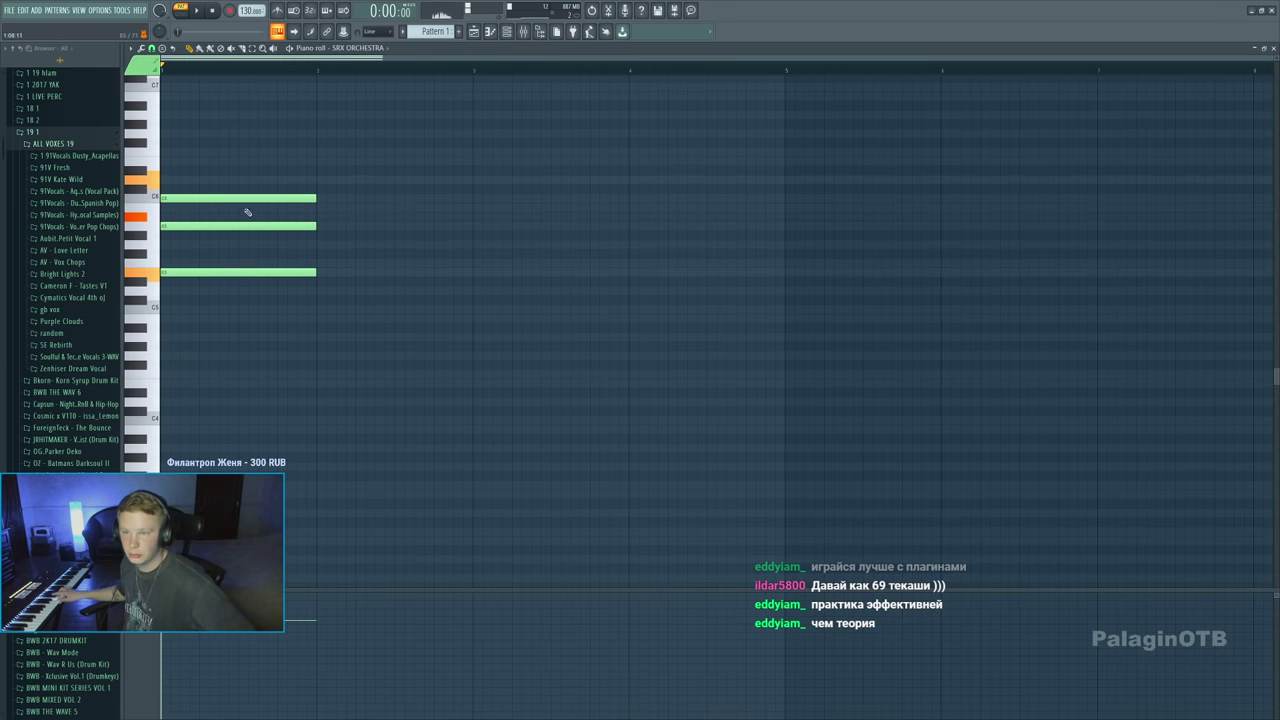
pyautogui.click(320, 207)
pyautogui.click(321, 272)
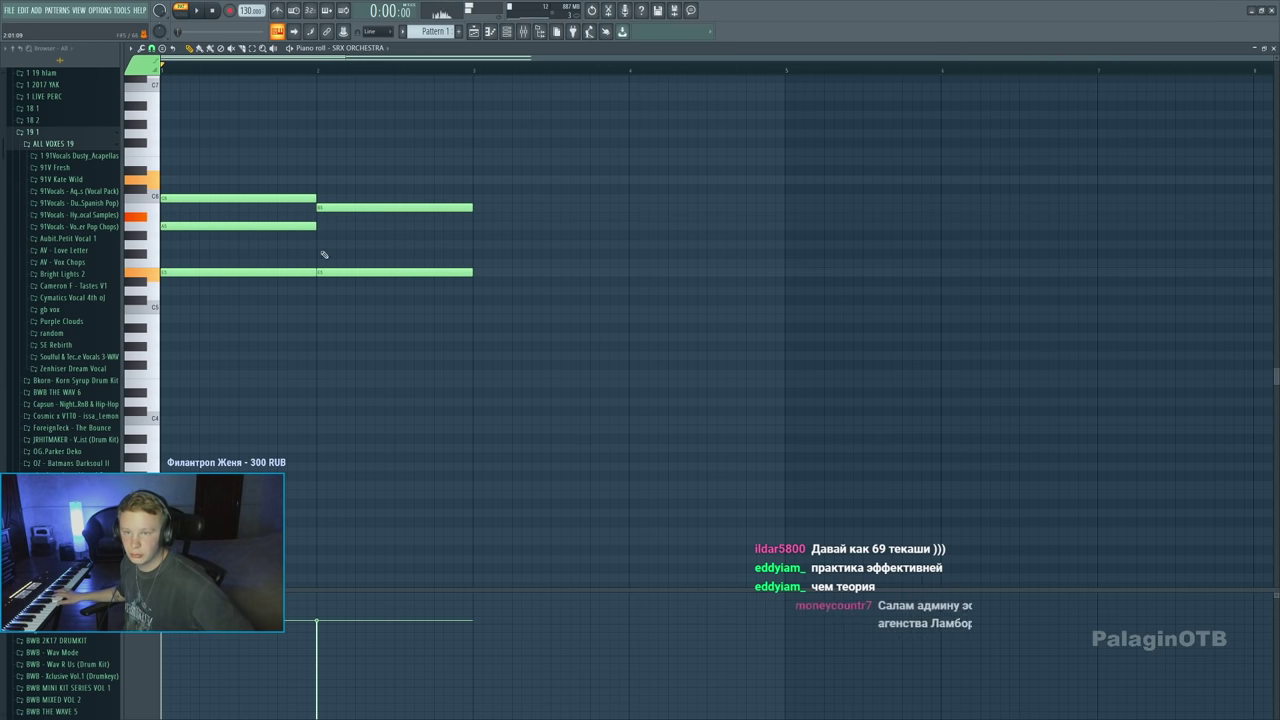
pyautogui.click(318, 180)
pyautogui.click(420, 244)
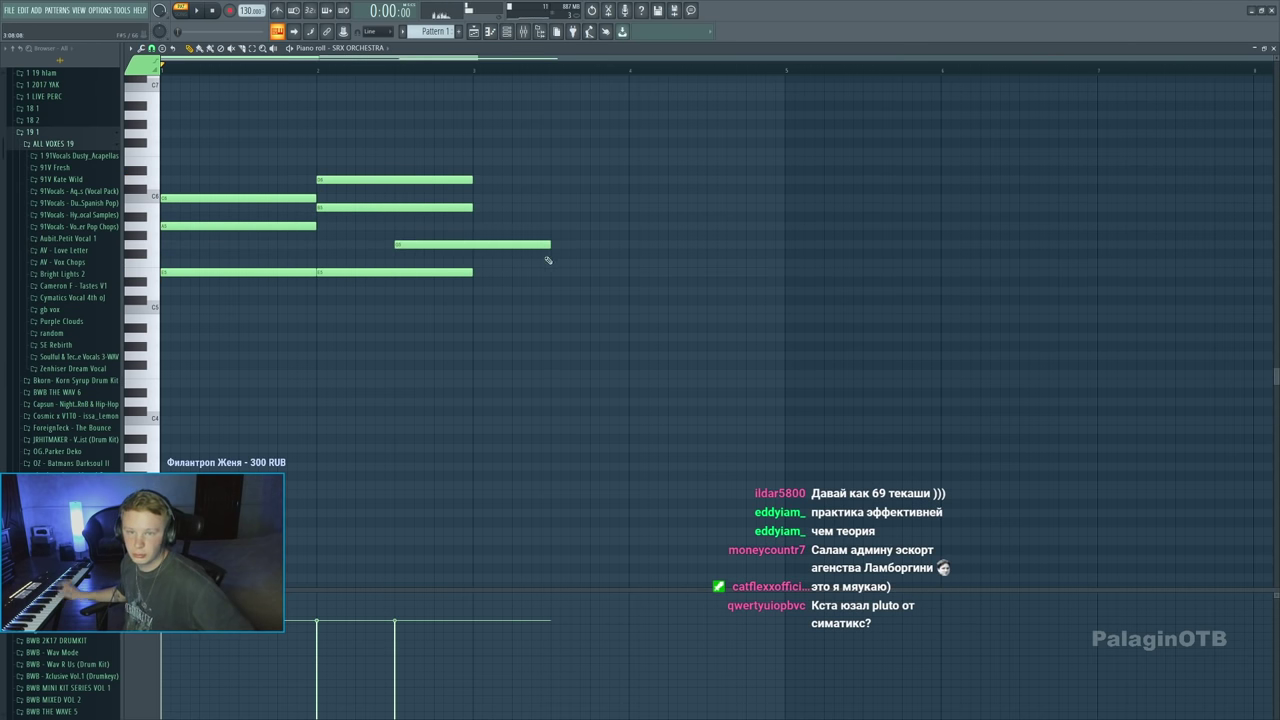
# Trim the G5 note to the end of bar 2 and duplicate the two-bar progression into bars 3 and 4
pyautogui.press('space')
pyautogui.hotkey('ctrl', 'a')
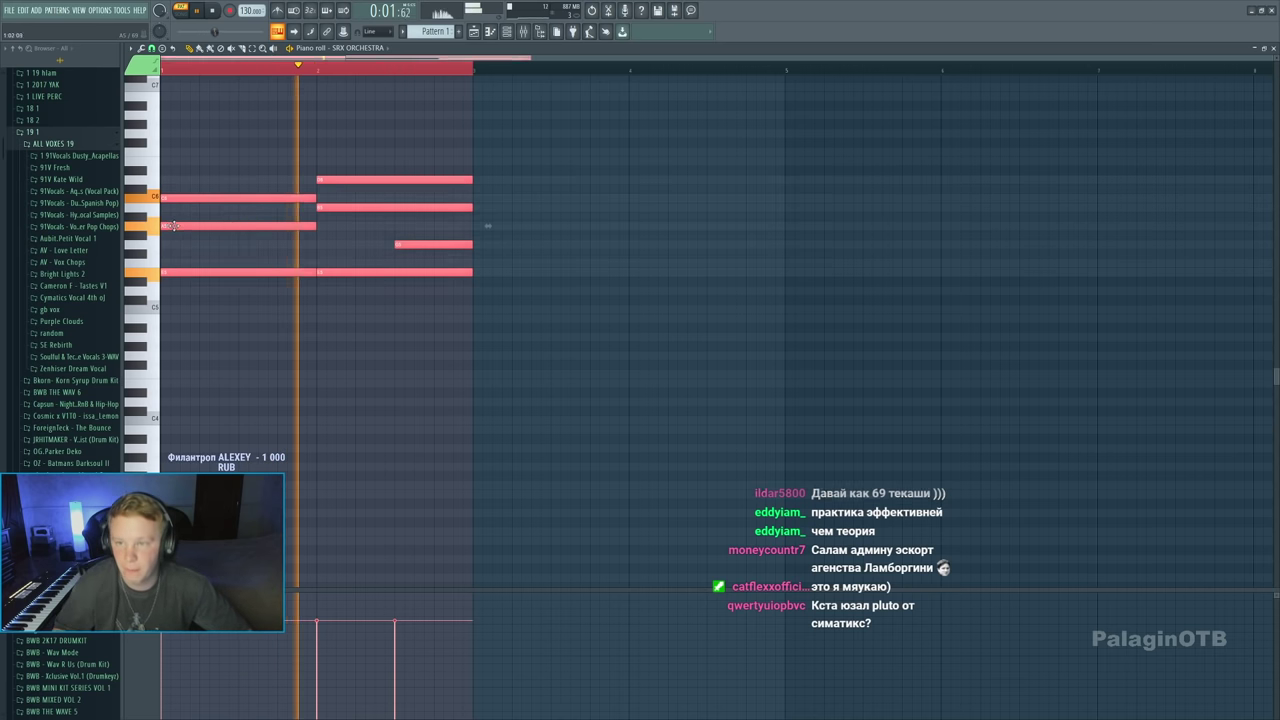
pyautogui.hotkey('ctrl', 'b')
pyautogui.hotkey('ctrl', 'a')
pyautogui.hotkey('ctrl', 'd')
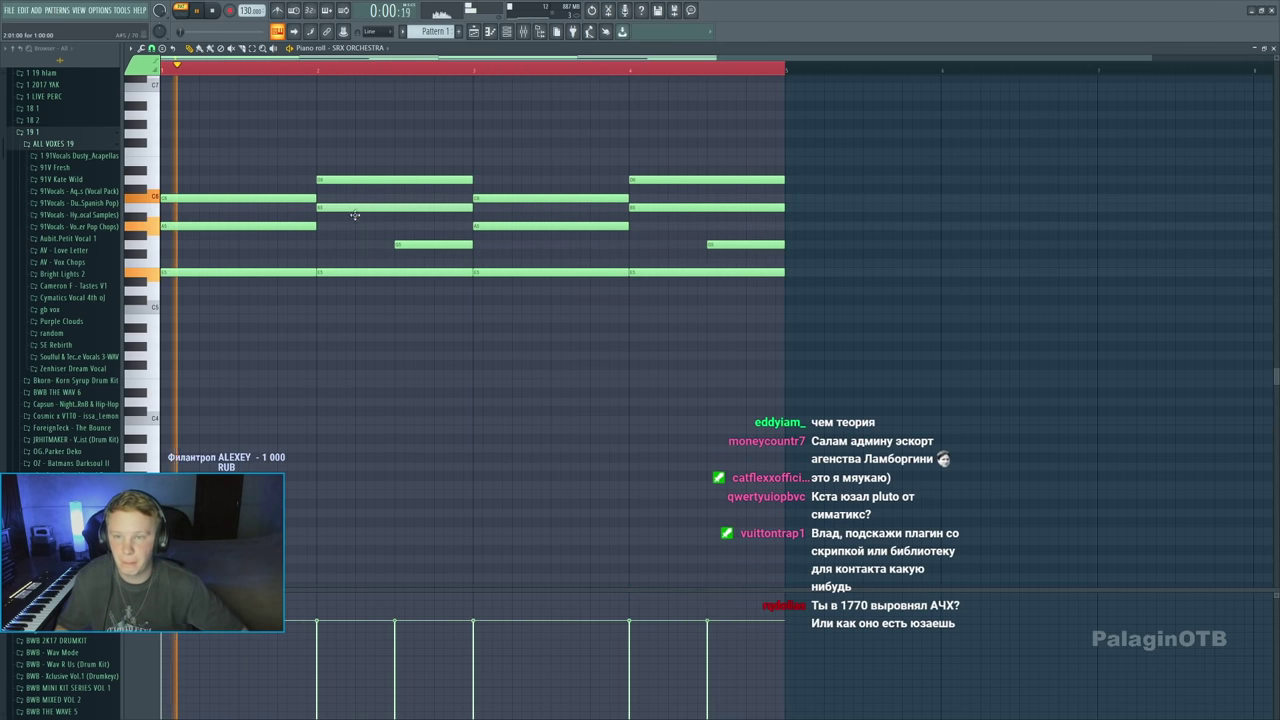
# In bars 2 and 4, lower the B5 chord notes to A#5 and raise the E5 notes to F5
pyautogui.moveTo(355, 207); pyautogui.dragTo(355, 216)
pyautogui.moveTo(645, 207); pyautogui.dragTo(645, 216)
pyautogui.hotkey('ctrl', 'a')
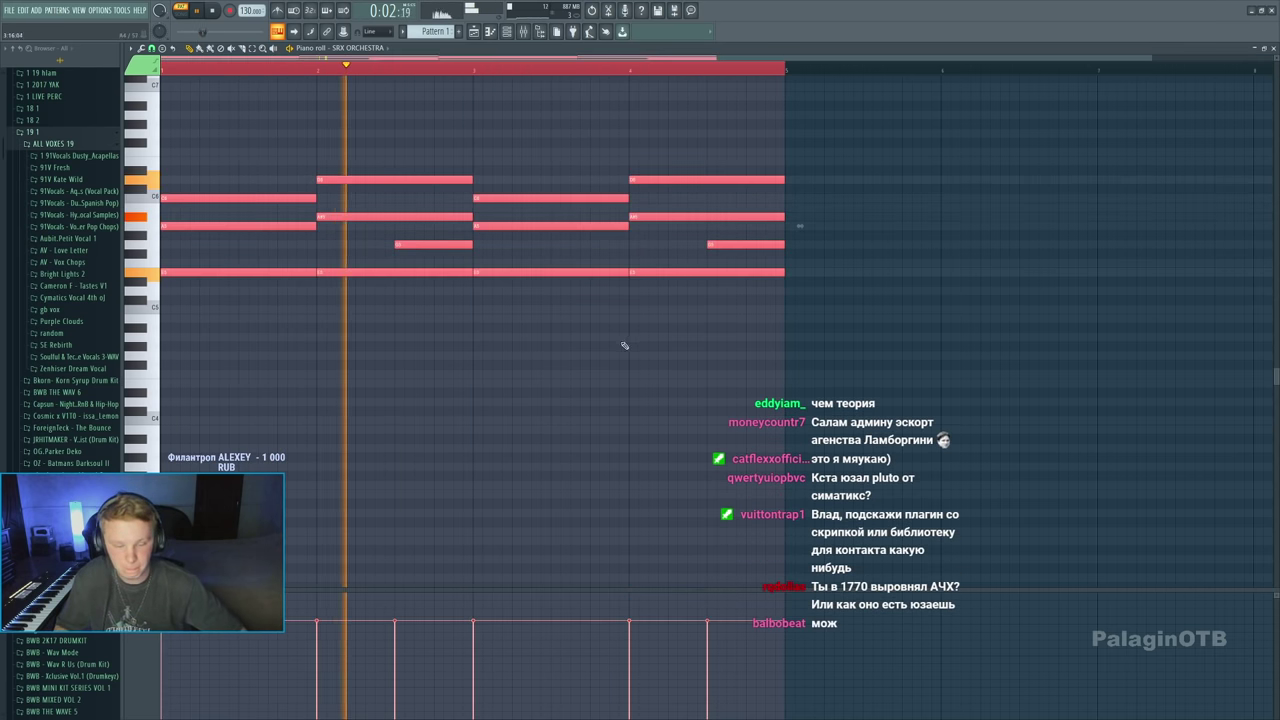
pyautogui.hotkey('ctrl', 'd')
pyautogui.moveTo(667, 273); pyautogui.dragTo(667, 264)
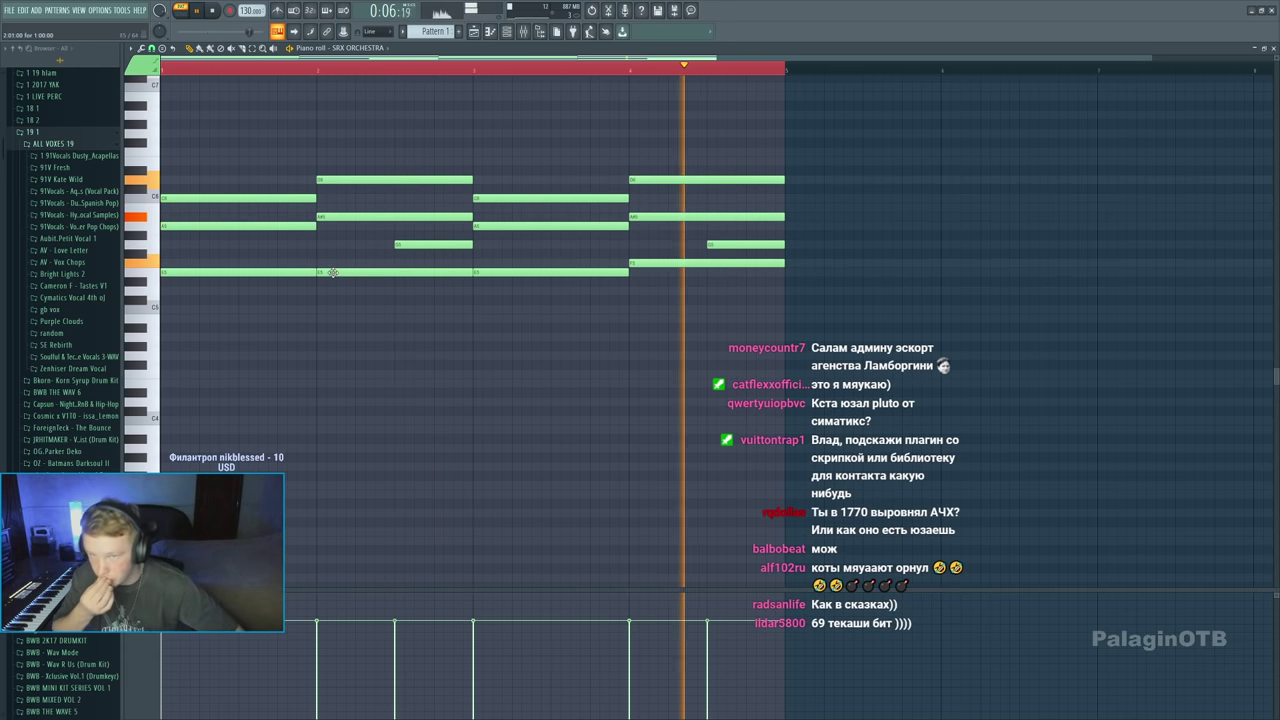
pyautogui.moveTo(352, 273); pyautogui.dragTo(352, 264)
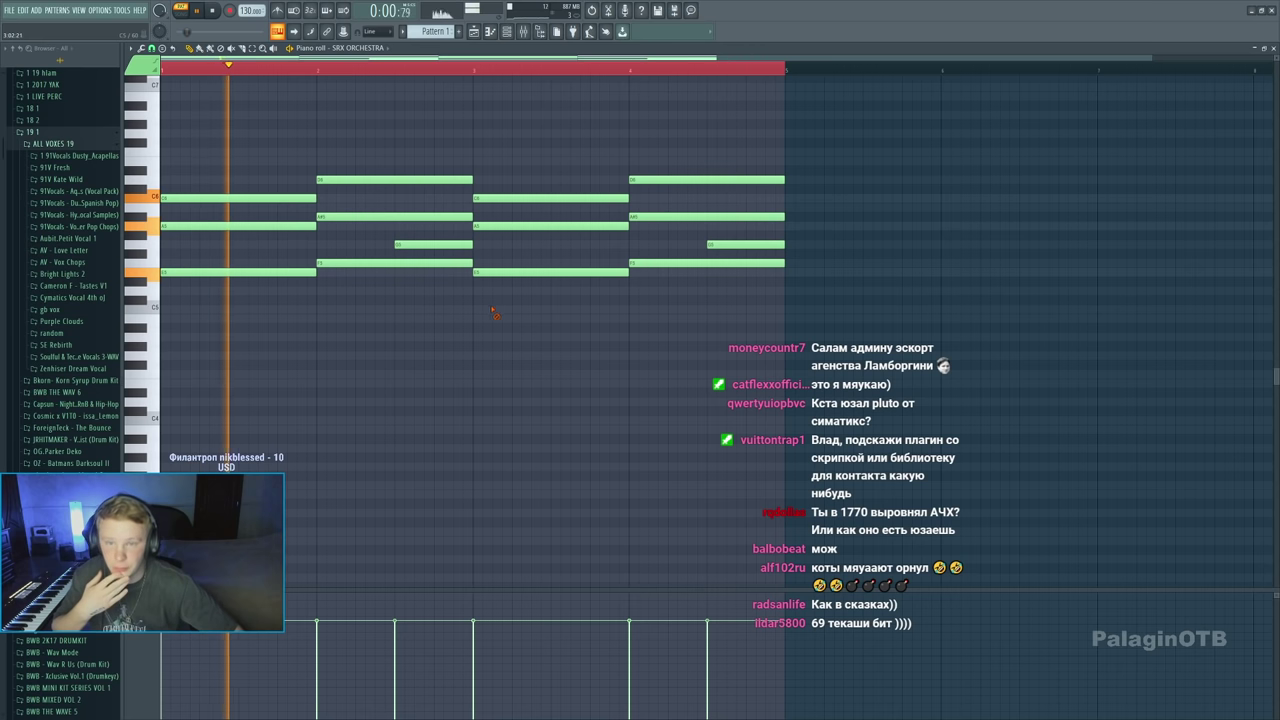
pyautogui.press('space')
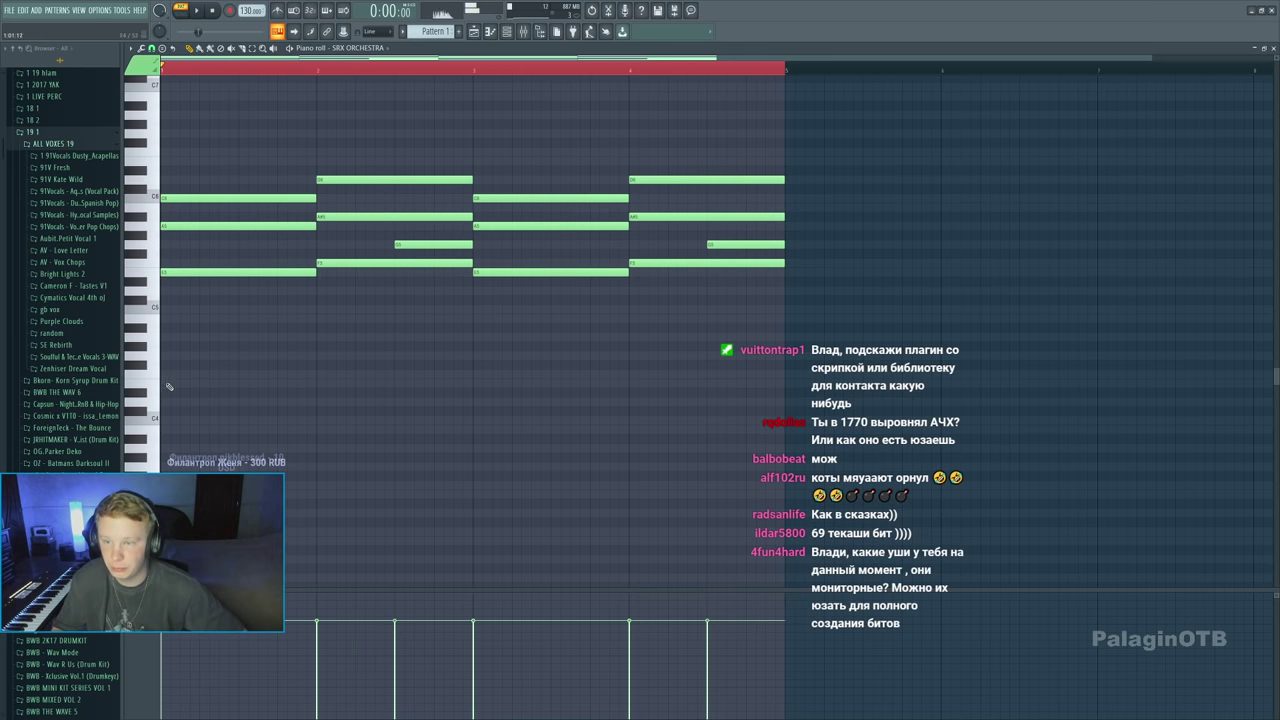
# Add one-bar bass notes below the chords: E4 in bars 1 and 3, F4 in bars 2 and 4
pyautogui.click(165, 383)
pyautogui.moveTo(316, 383); pyautogui.dragTo(785, 390)
pyautogui.press('space')
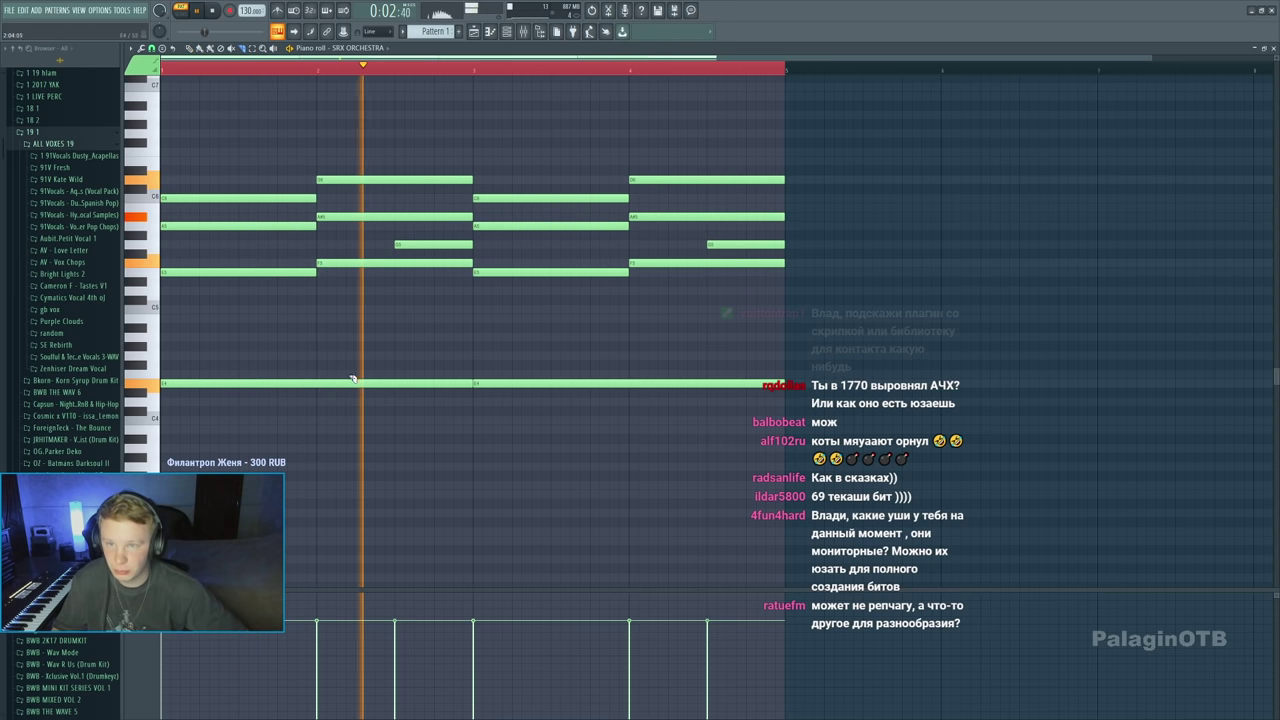
pyautogui.click(320, 386)
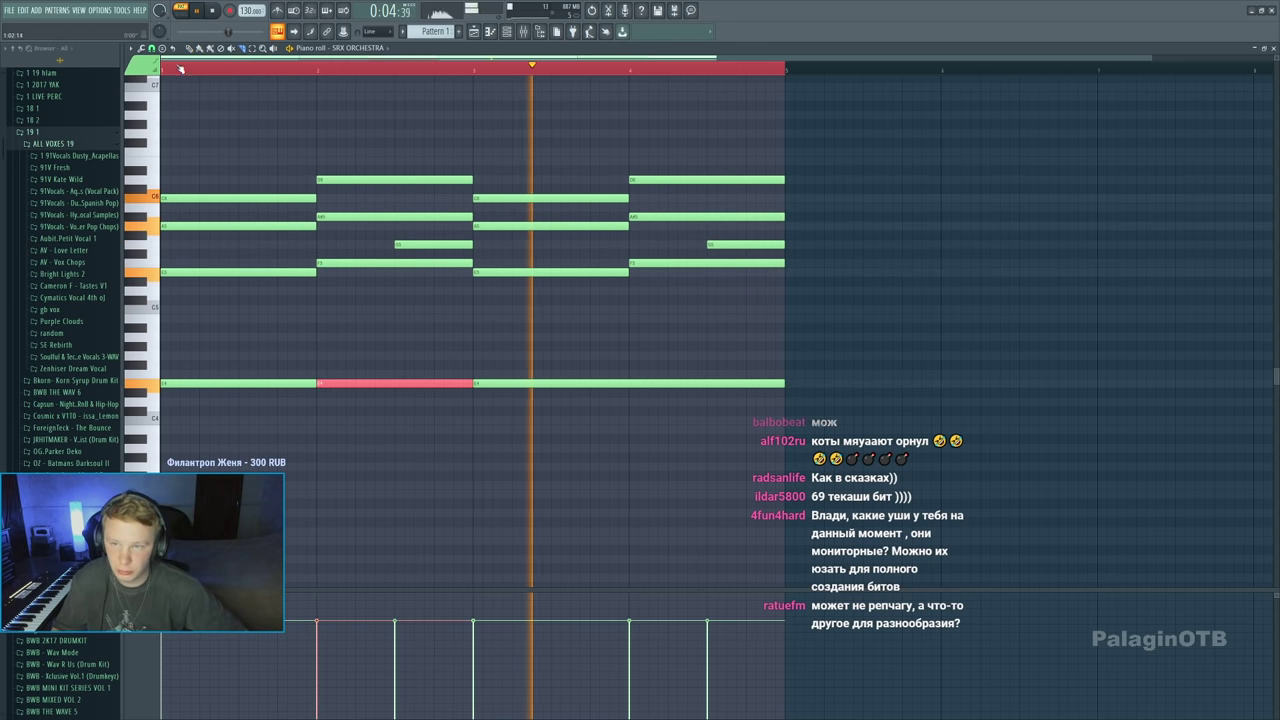
pyautogui.moveTo(320, 386)
pyautogui.mouseDown()
pyautogui.moveTo(333, 451)
pyautogui.moveTo(333, 373)
pyautogui.mouseUp()
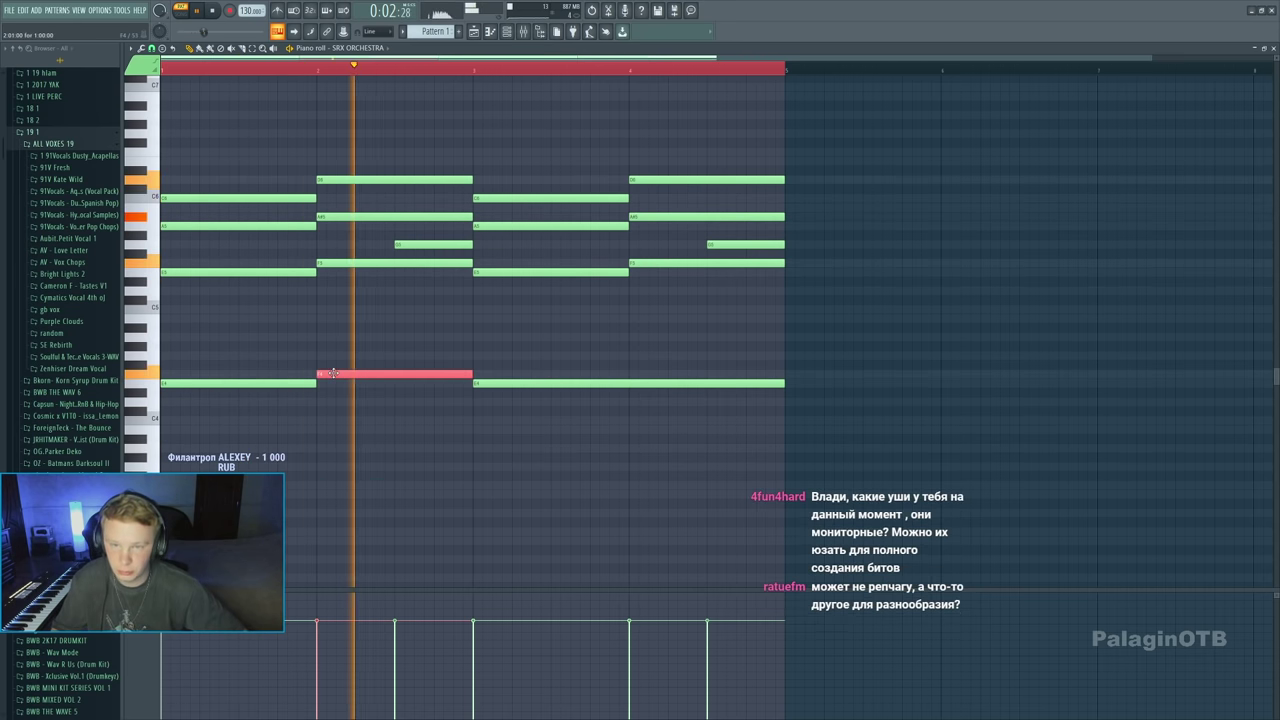
pyautogui.moveTo(783, 380); pyautogui.dragTo(629, 383)
pyautogui.click(663, 374)
# Shorten the bass notes in bars 1 and 2 to half a bar and fill the second halves with A3 and D4
pyautogui.moveTo(308, 392); pyautogui.dragTo(230, 393)
pyautogui.press('space')
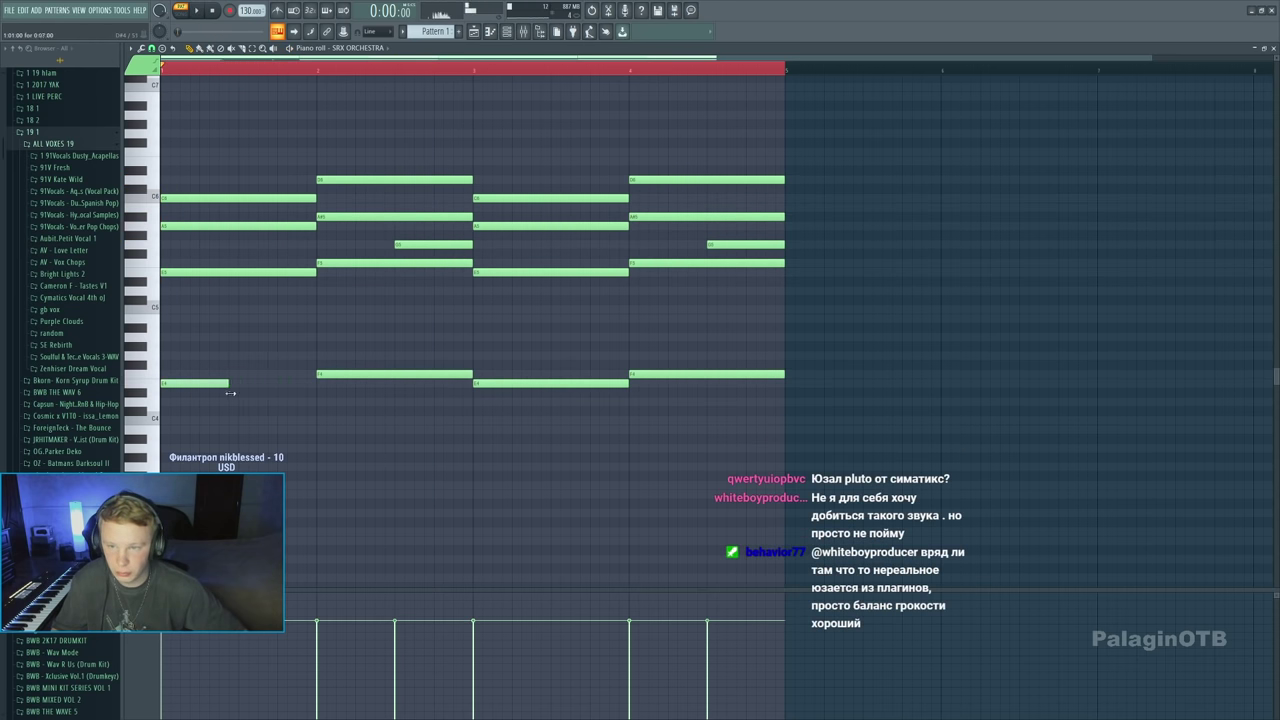
pyautogui.click(250, 447)
pyautogui.press('space')
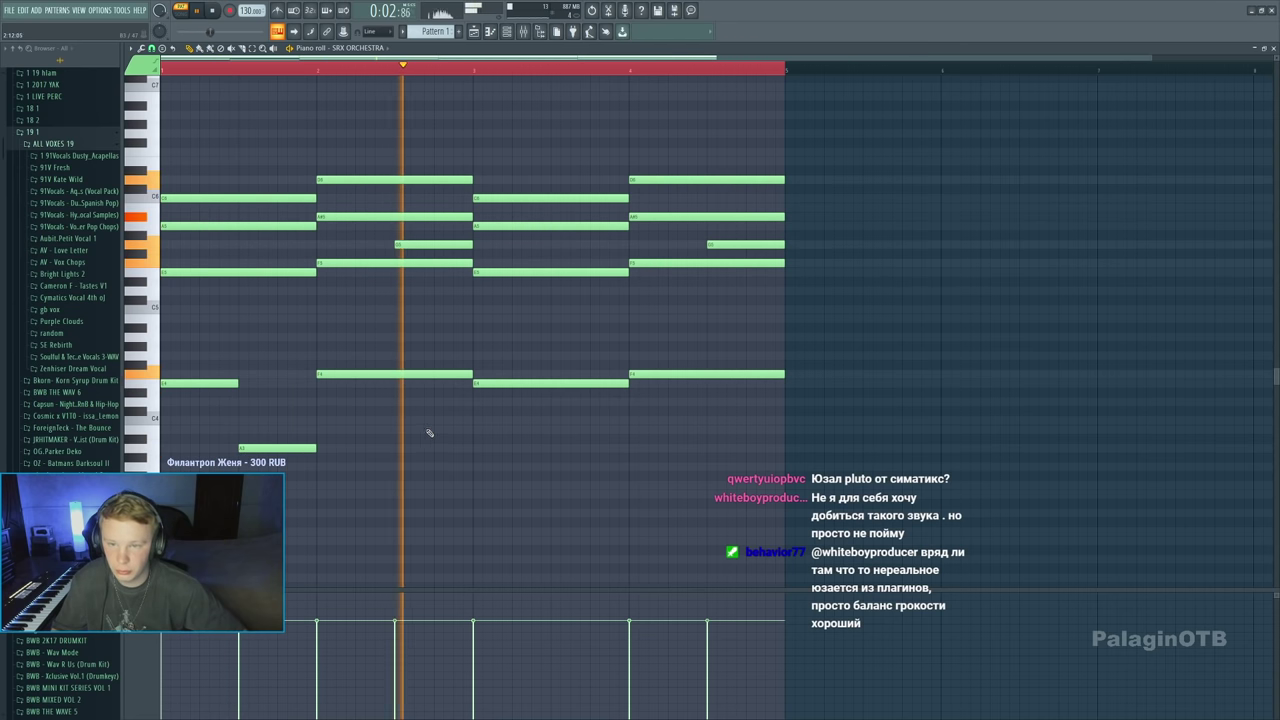
pyautogui.press('space')
pyautogui.click(405, 401)
pyautogui.press('space')
pyautogui.moveTo(471, 374); pyautogui.dragTo(394, 374)
# Replace the long bass notes in bars 3 and 4 with a copy of the bass line from bars 1 and 2
pyautogui.rightClick(550, 383)
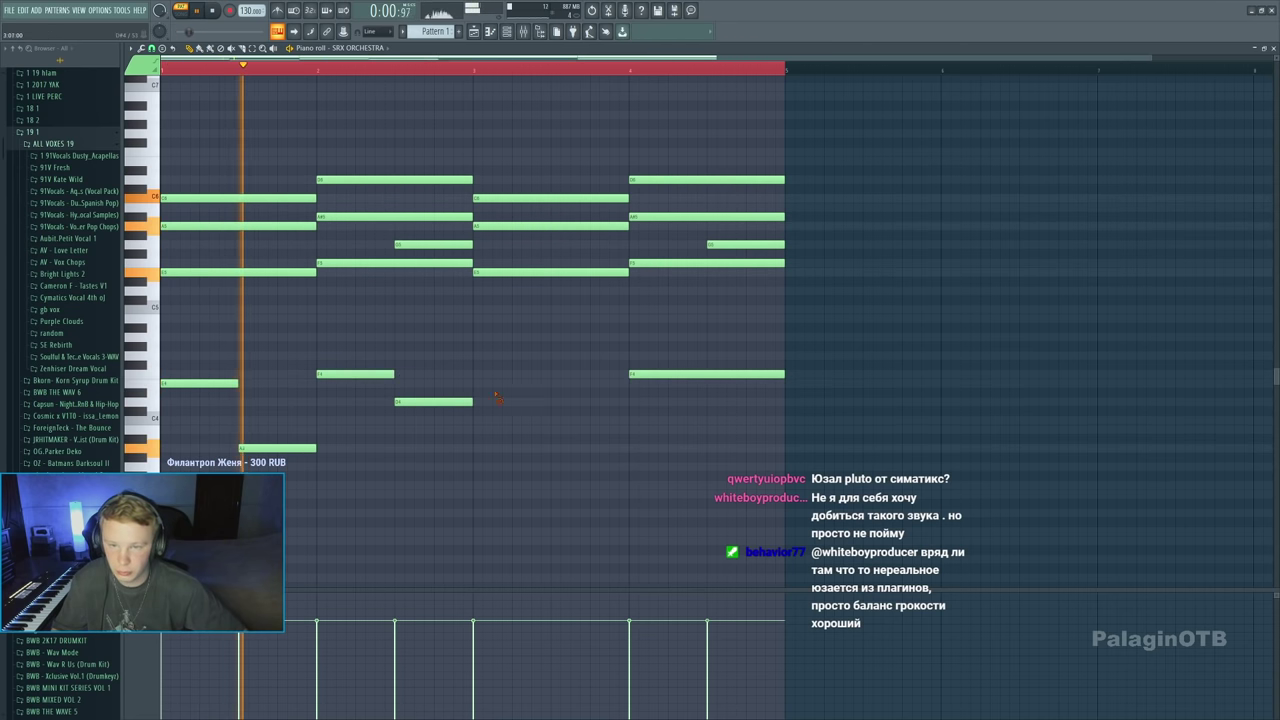
pyautogui.rightClick(705, 374)
pyautogui.moveTo(491, 337); pyautogui.dragTo(160, 455)
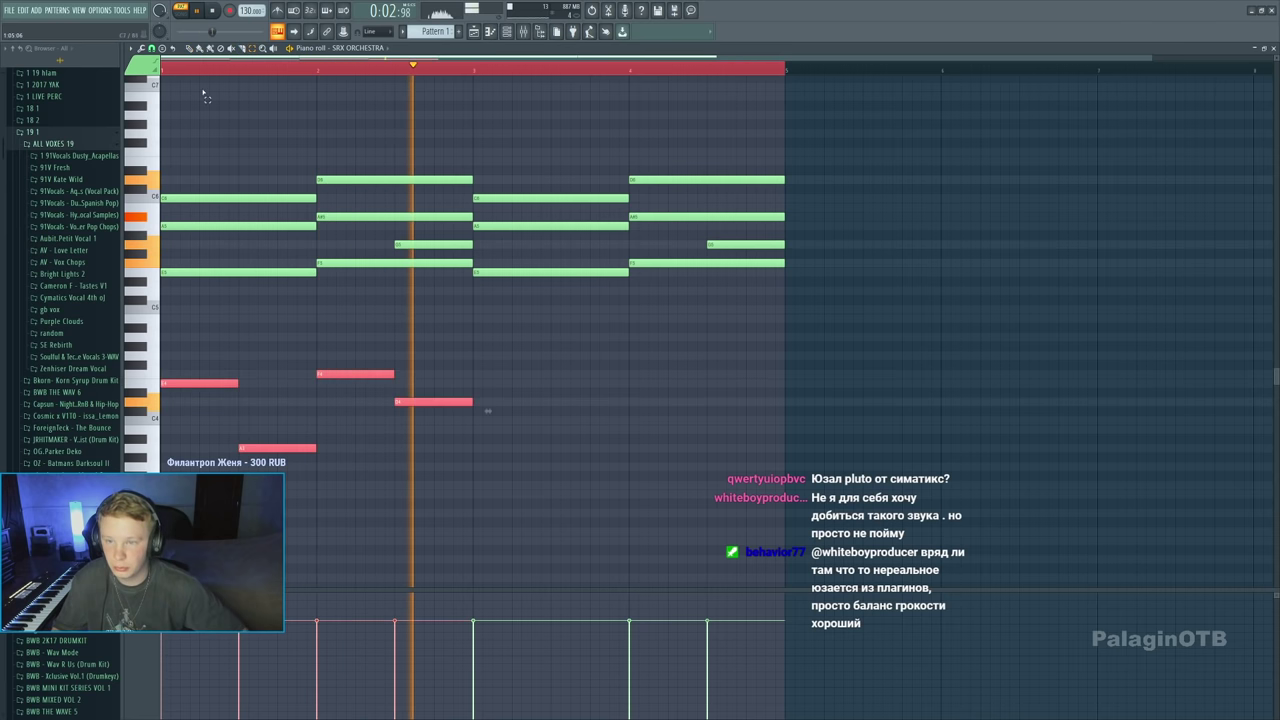
pyautogui.press('space')
pyautogui.press('space')
pyautogui.hotkey('ctrl', 'b')
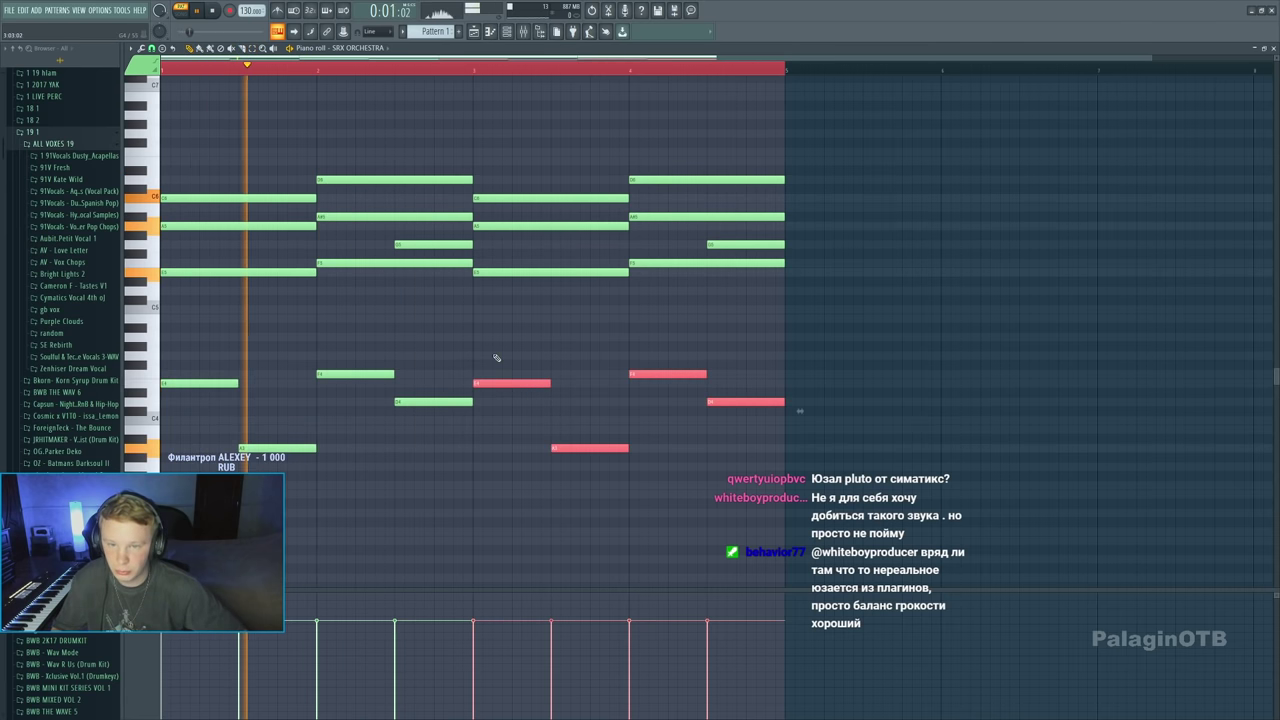
pyautogui.hotkey('ctrl', 'd')
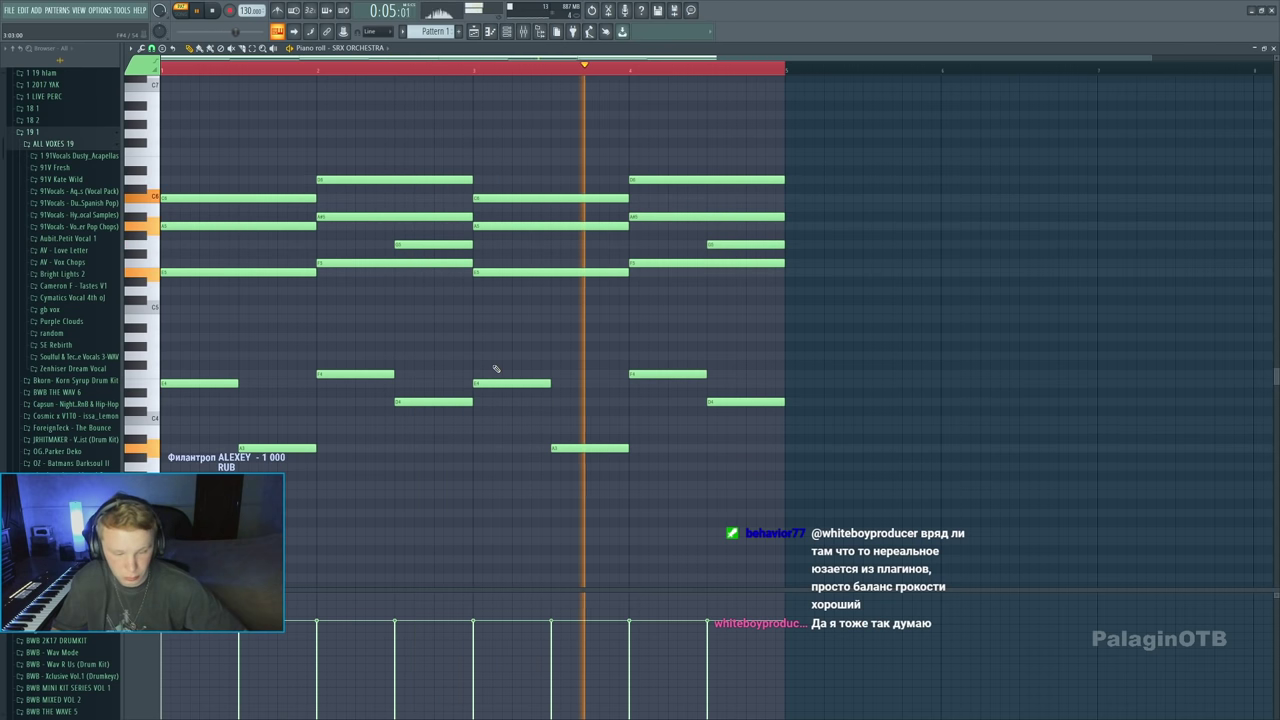
# Play back the four-bar loop and switch SRX ORCHESTRA to patch 080 Mellow Tape
pyautogui.press('space')
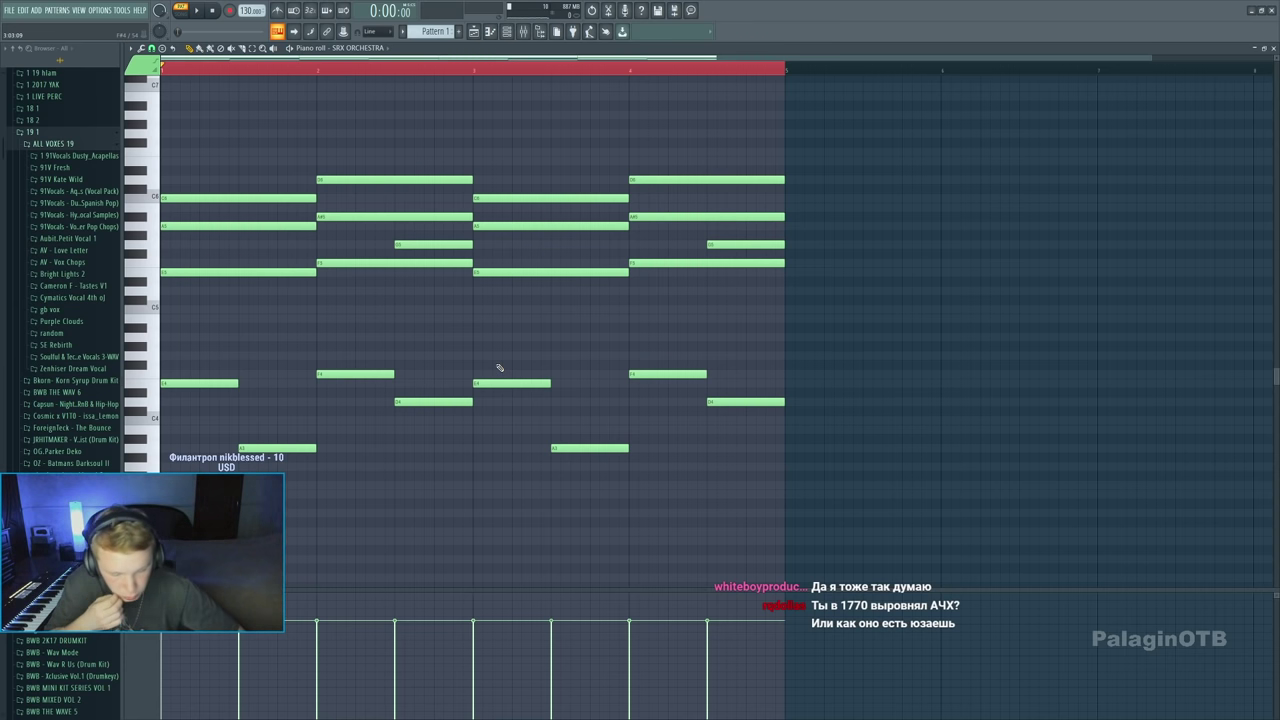
pyautogui.press('space')
pyautogui.press('space')
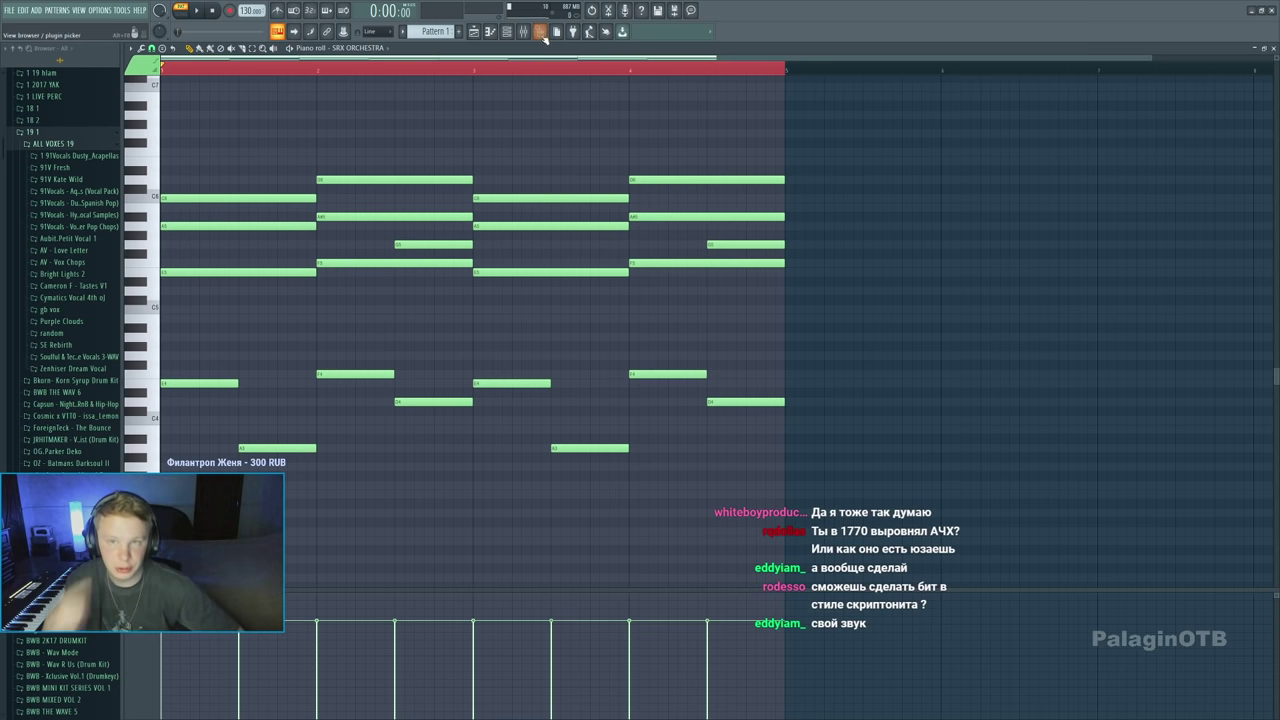
pyautogui.press('space')
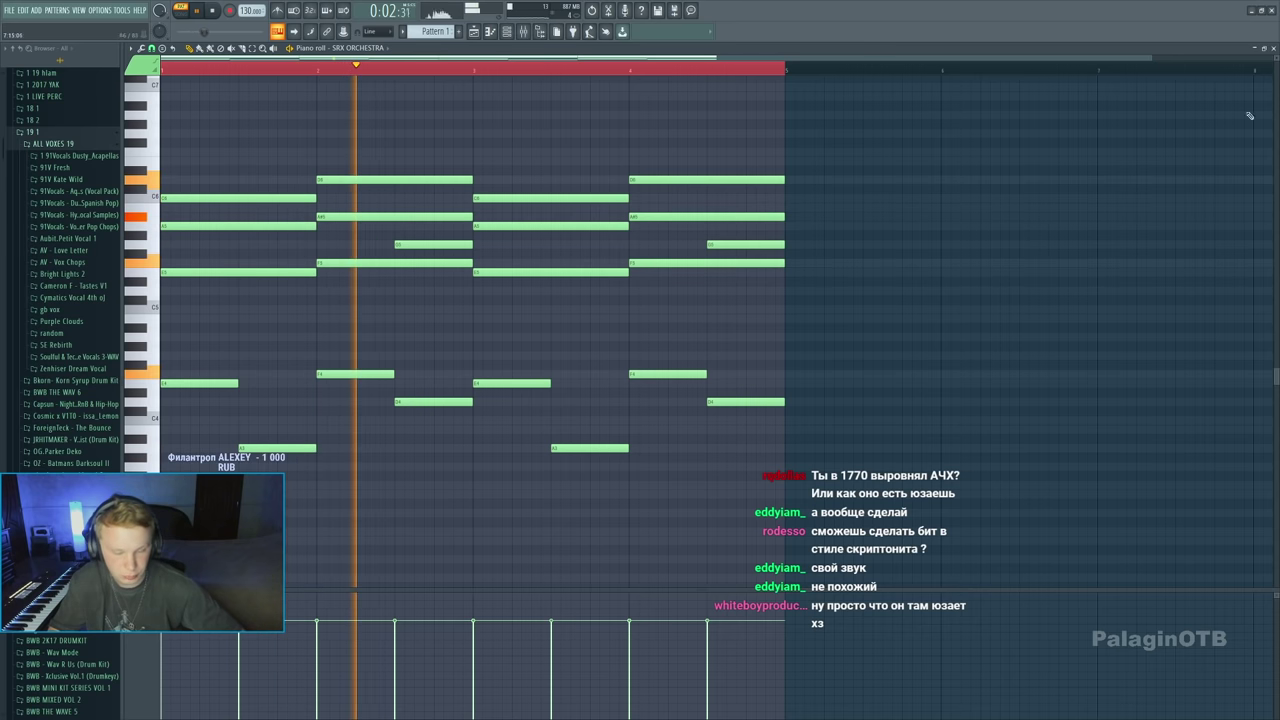
pyautogui.press('F7')
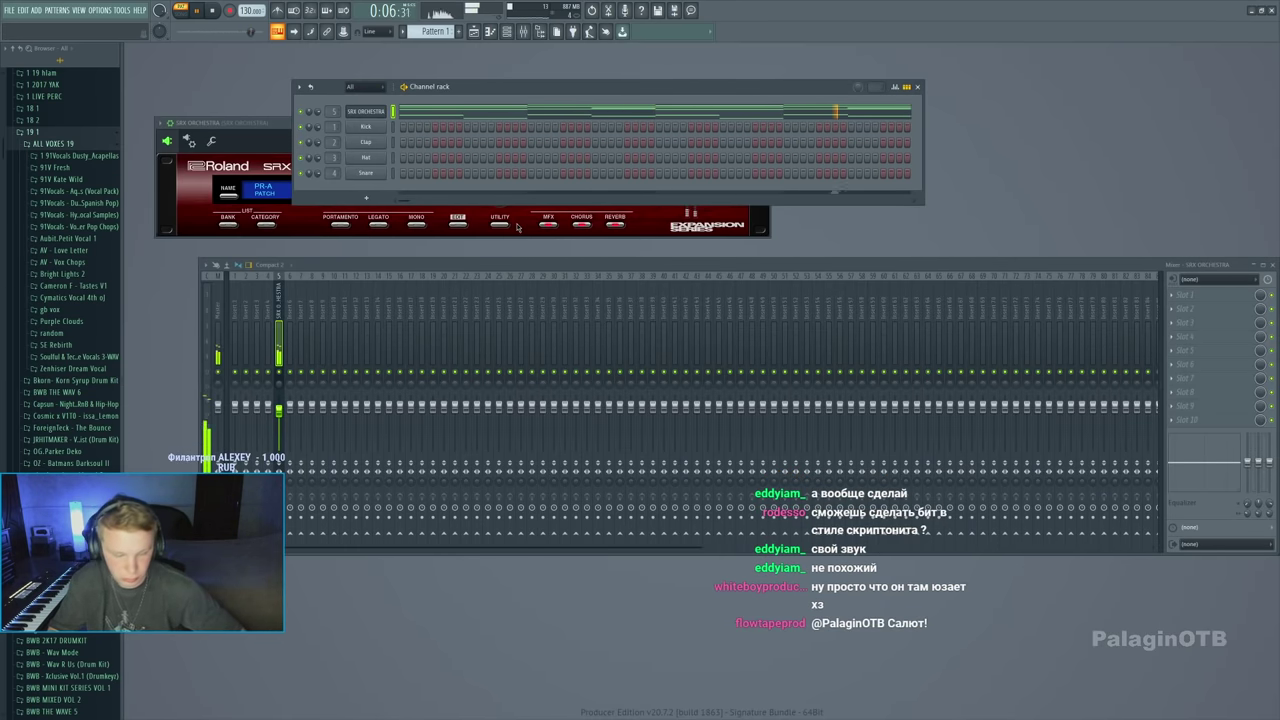
pyautogui.click(368, 112)
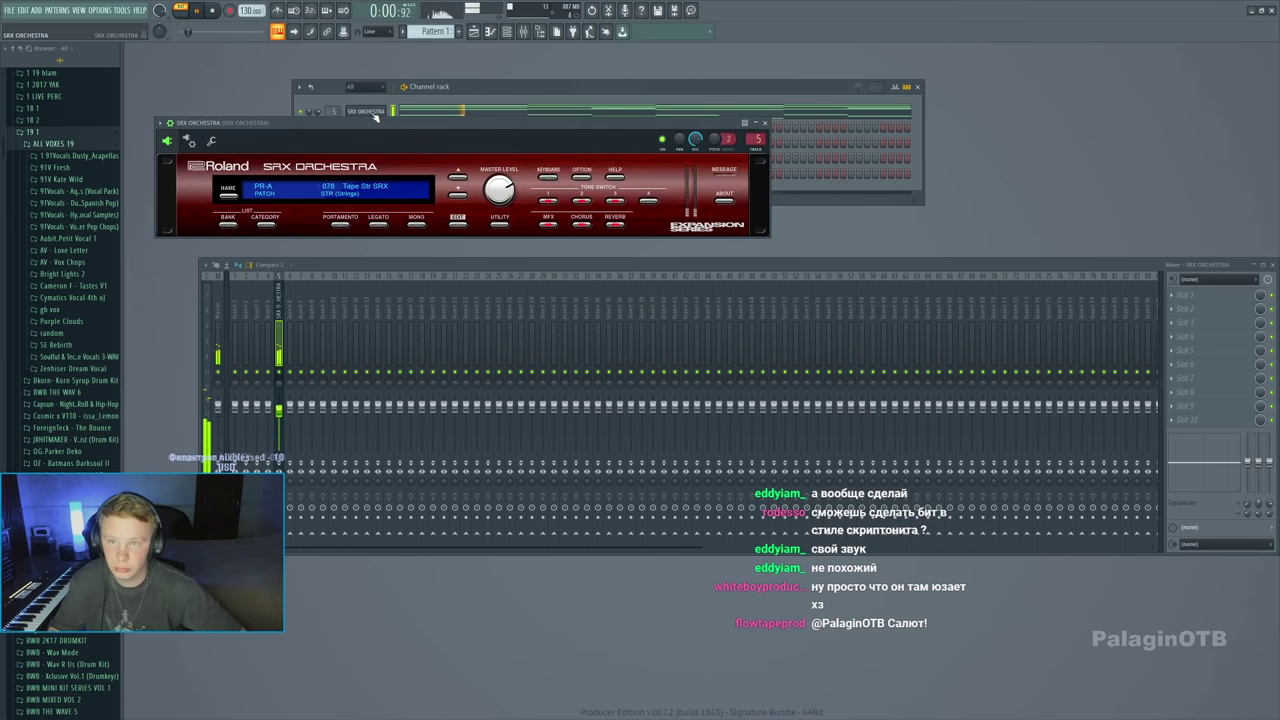
pyautogui.click(457, 176)
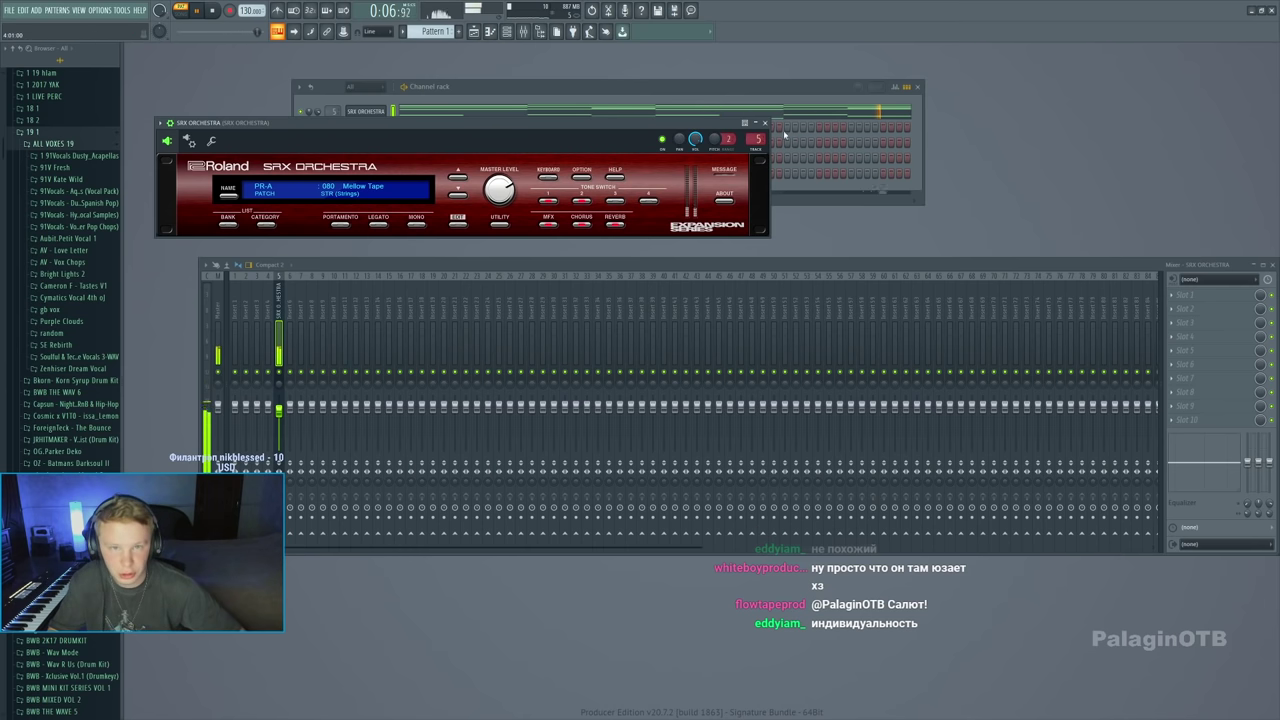
pyautogui.press('Escape')
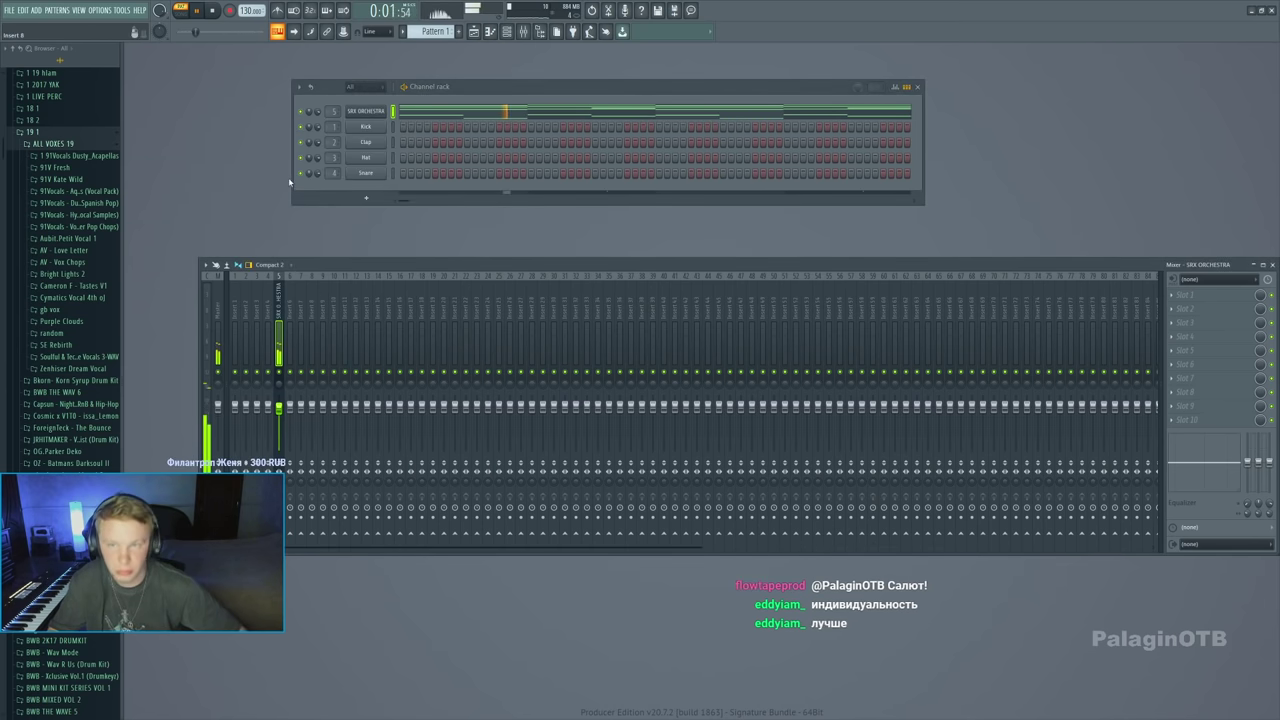
# Browse the Drum Dealer kits and open the Kick folder of 1 PALAGIN - N.N.F
pyautogui.scroll(-5, 45, 283)
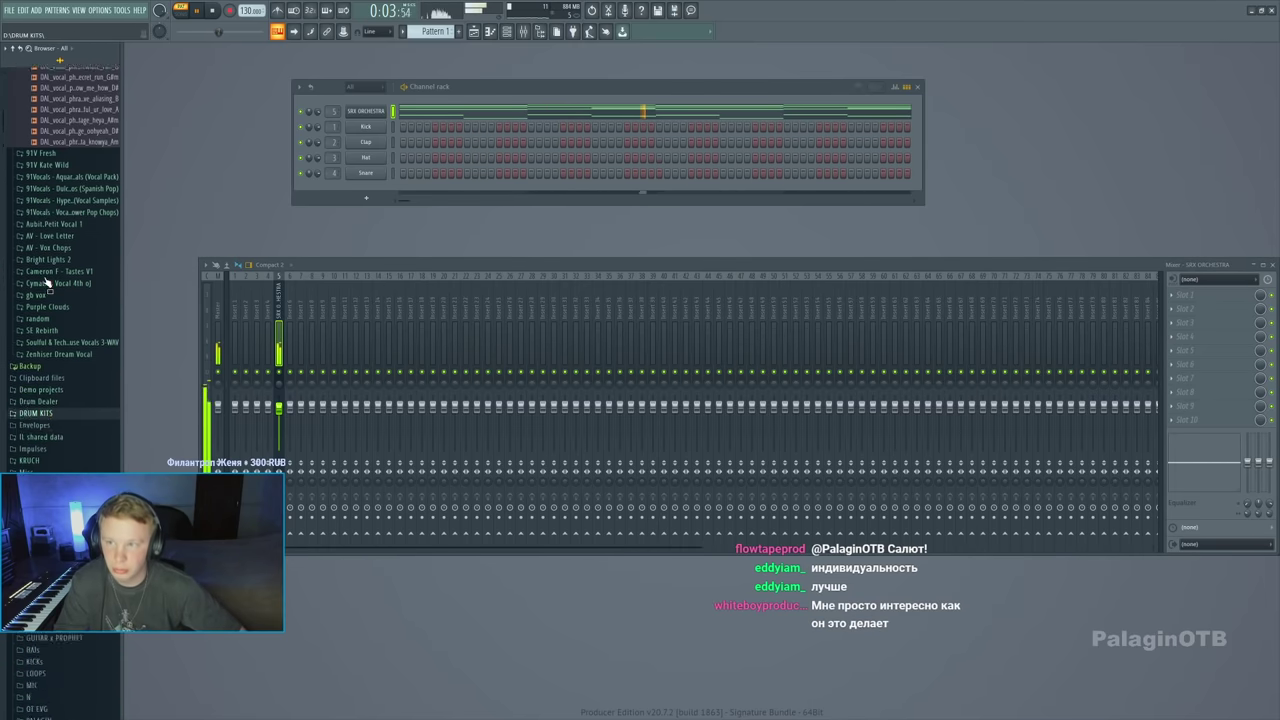
pyautogui.scroll(15, 45, 283)
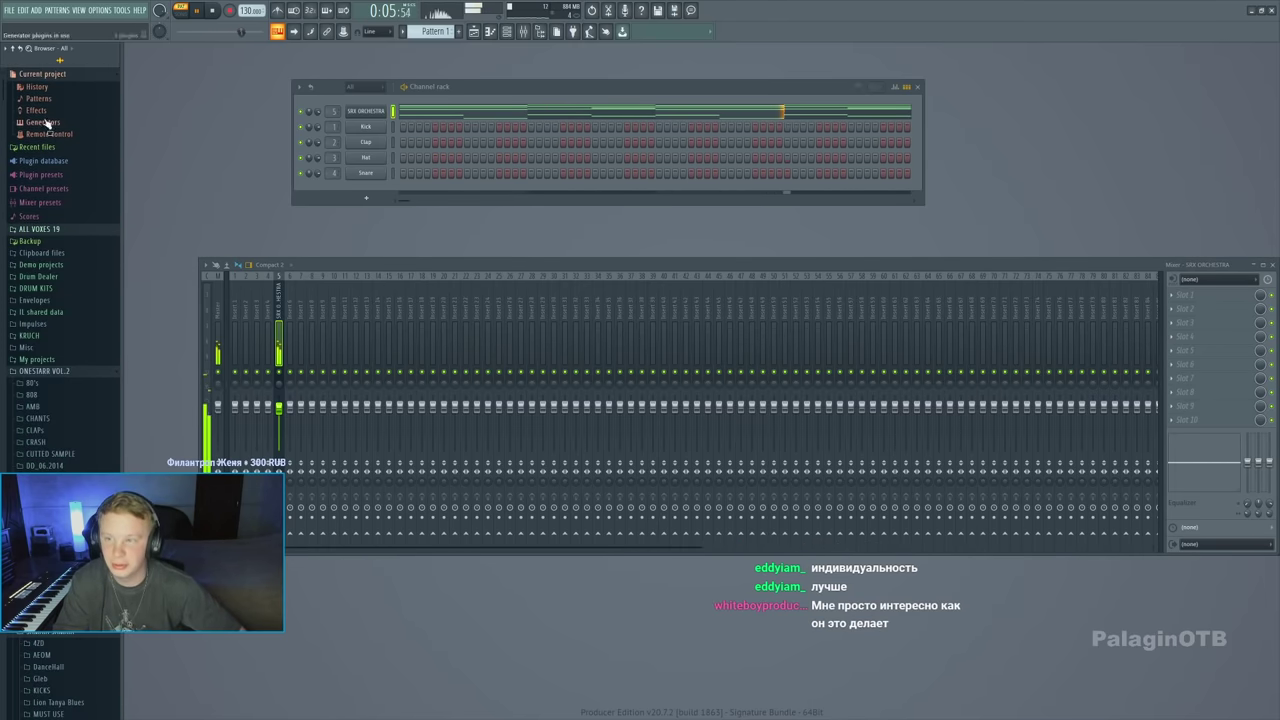
pyautogui.click(40, 76)
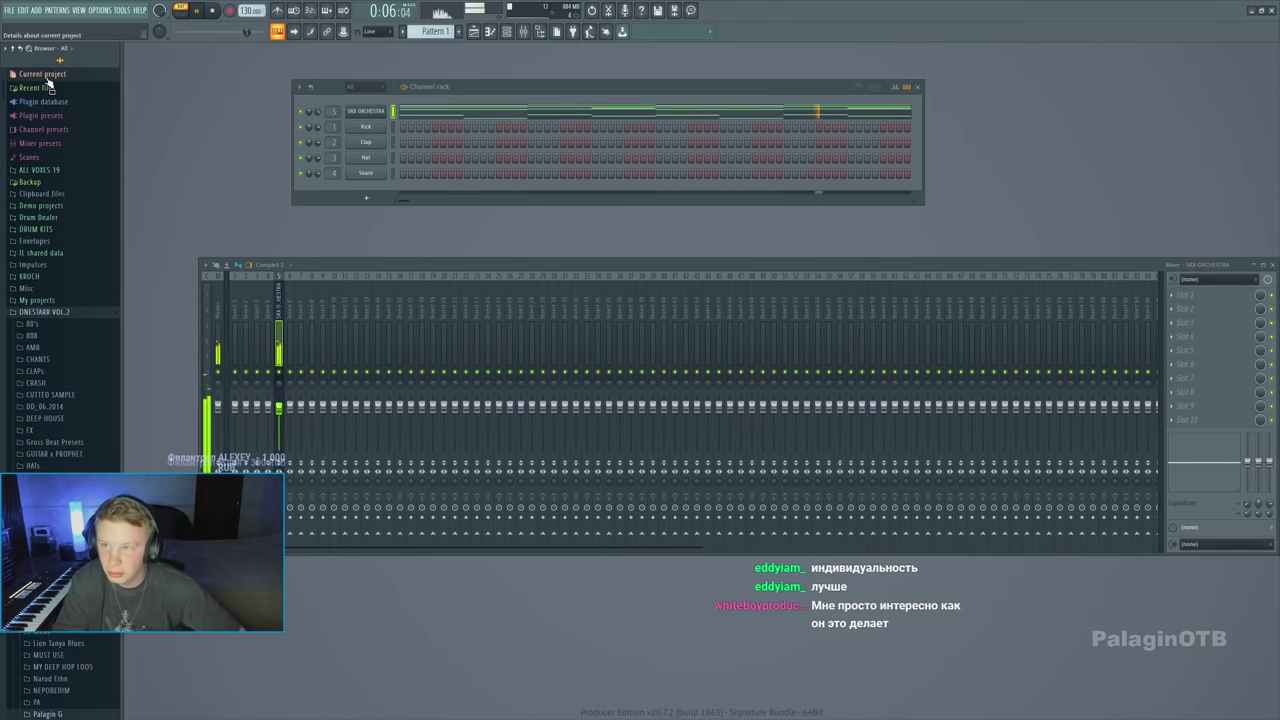
pyautogui.click(36, 229)
pyautogui.click(38, 217)
pyautogui.click(62, 243)
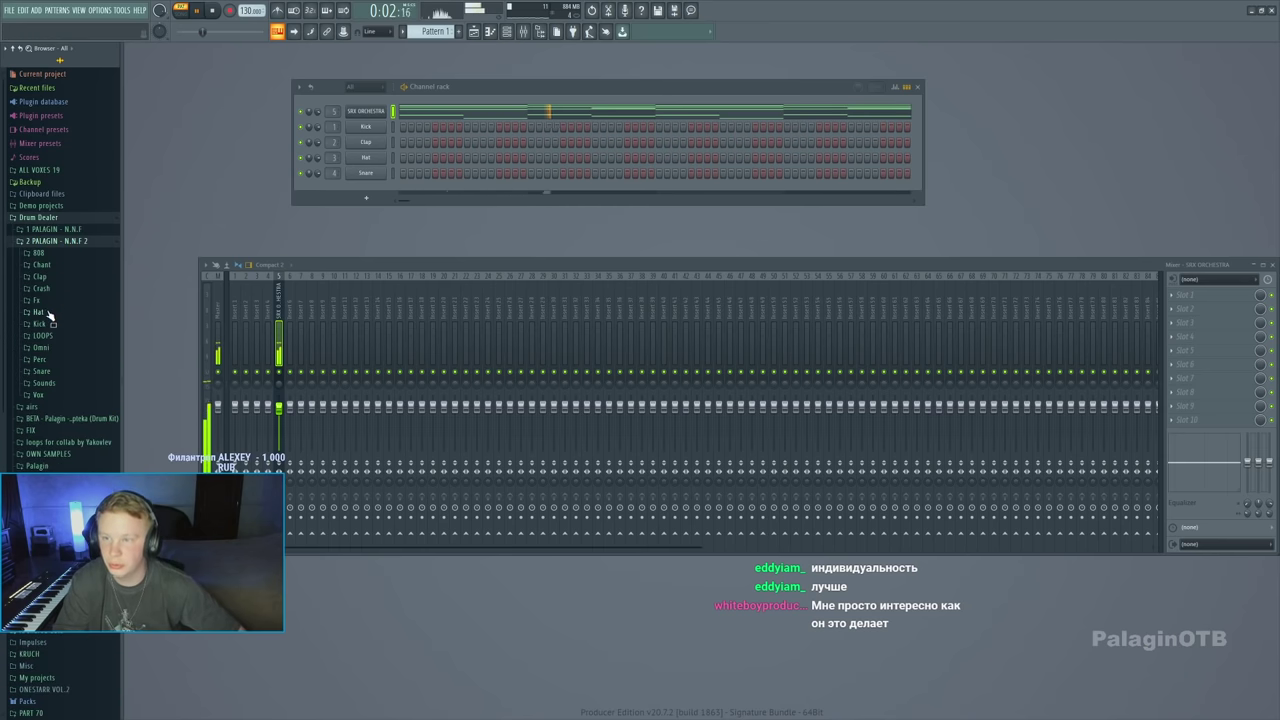
pyautogui.click(45, 323)
pyautogui.click(58, 232)
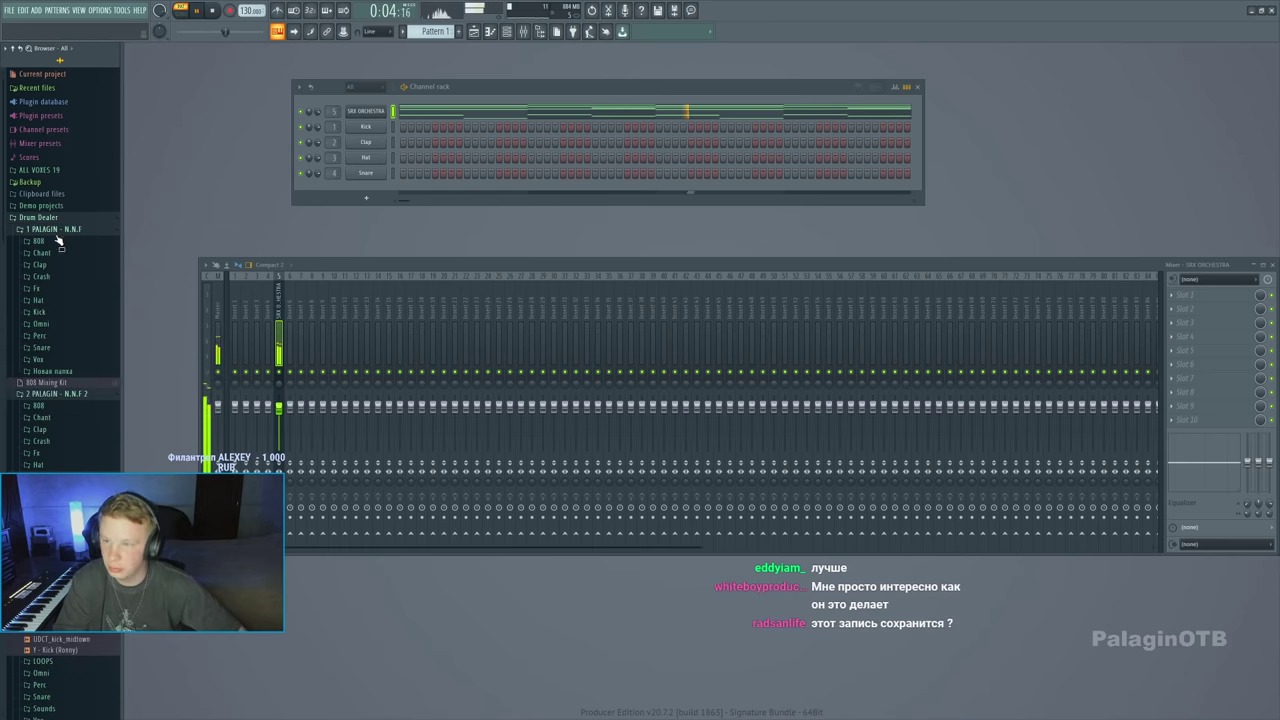
pyautogui.click(39, 312)
# Audition the N.N.F kick samples, load kick 1 onto the Kick channel and place a hit on its first step
pyautogui.click(44, 335)
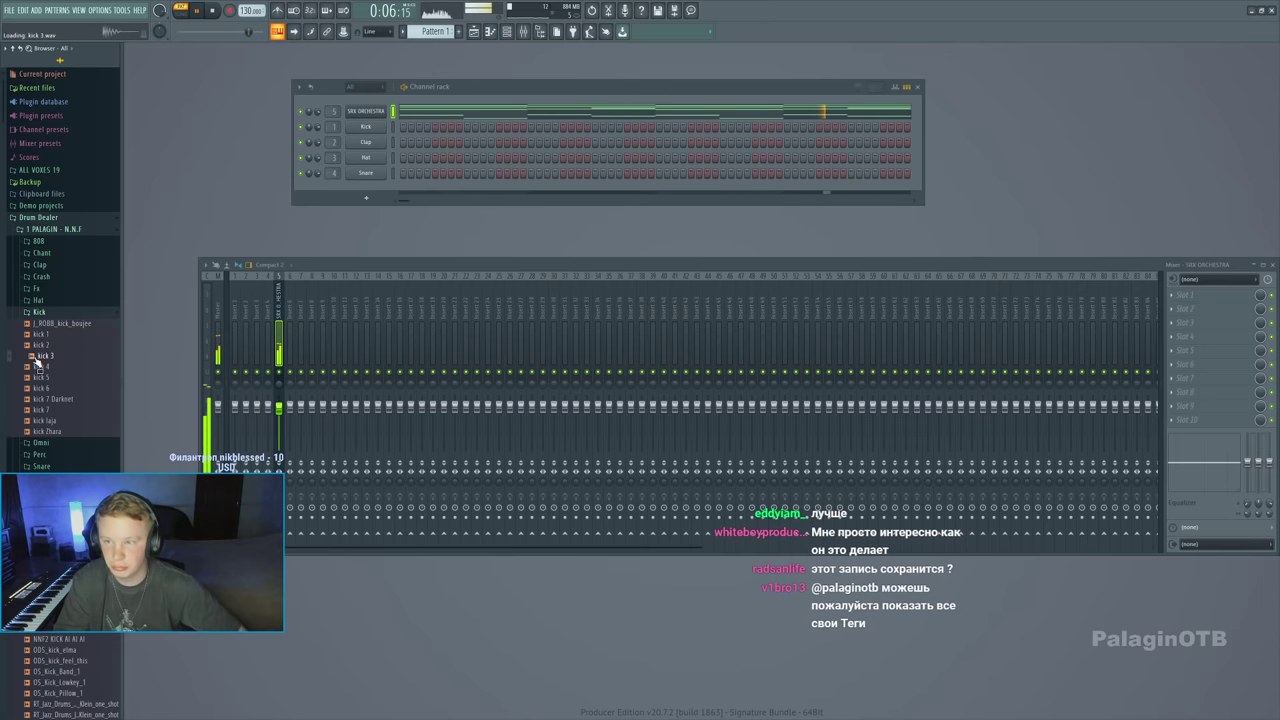
pyautogui.click(44, 399)
pyautogui.click(44, 409)
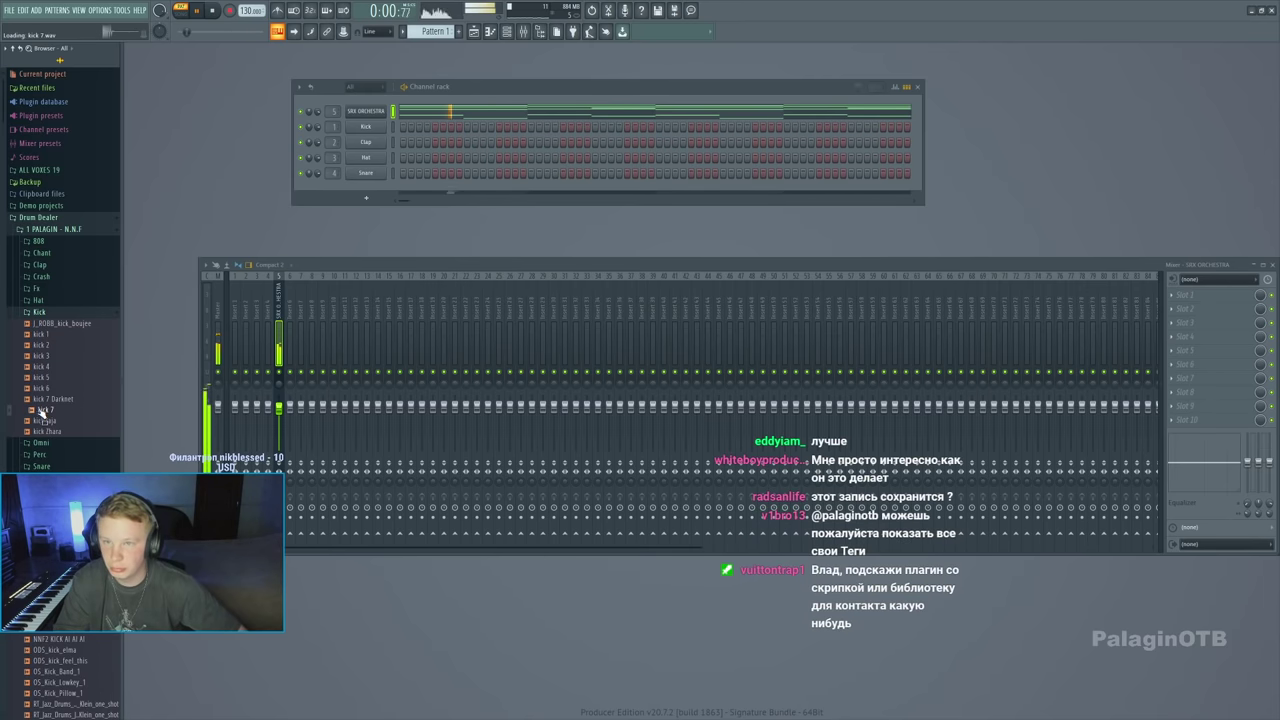
pyautogui.click(44, 420)
pyautogui.click(44, 431)
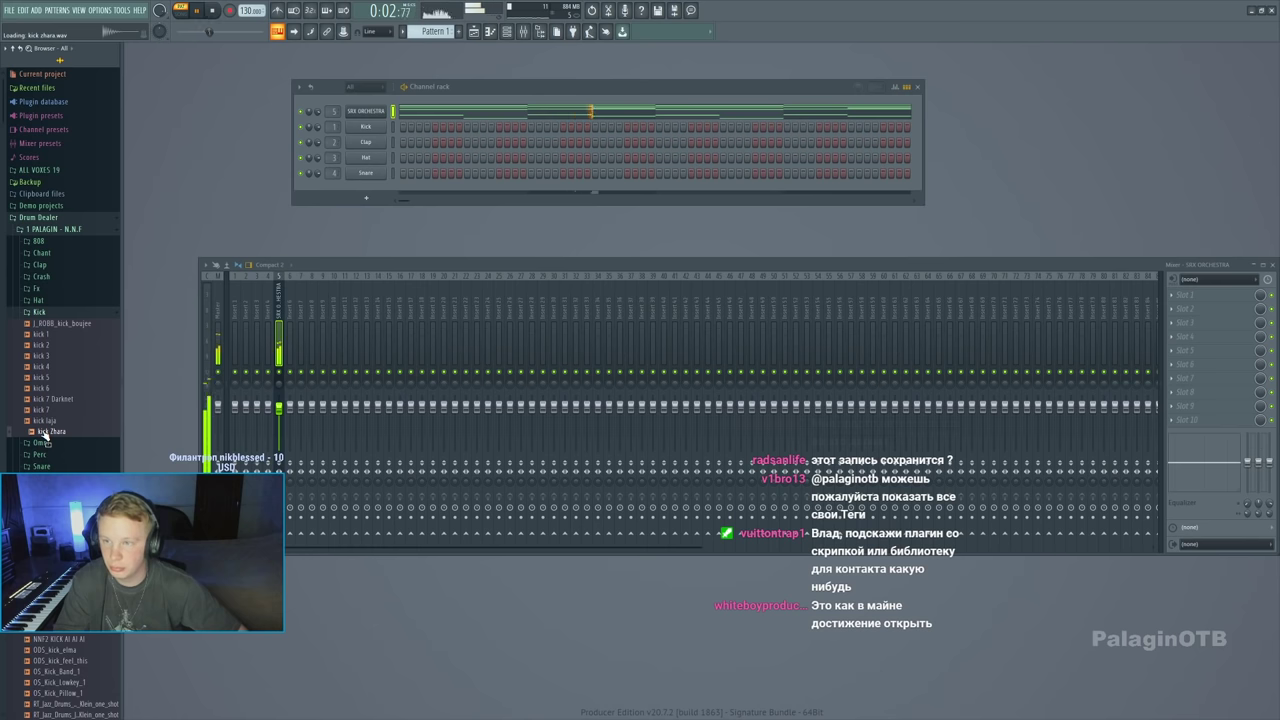
pyautogui.moveTo(40, 334); pyautogui.dragTo(369, 129)
pyautogui.press('space')
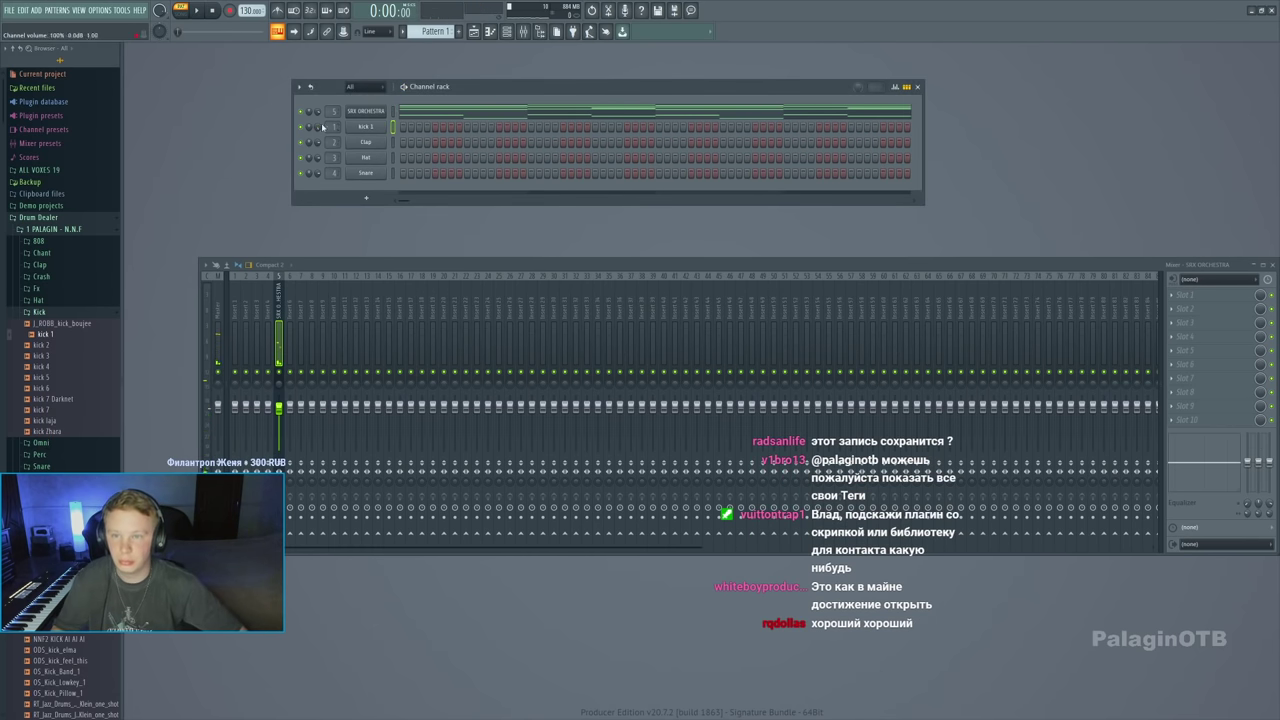
# Audition the samples in the N.N.F Hat folder and load nnnf hat 11 onto the Clap channel
pyautogui.click(38, 300)
pyautogui.click(58, 409)
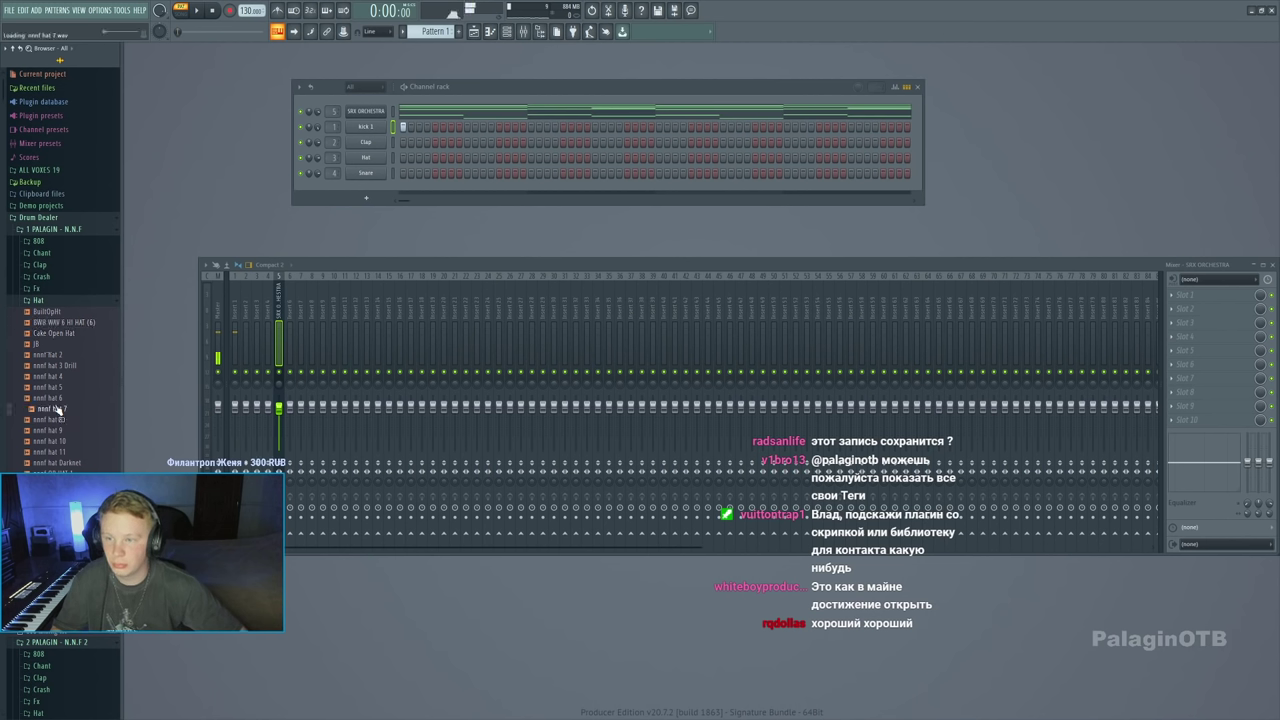
pyautogui.click(50, 452)
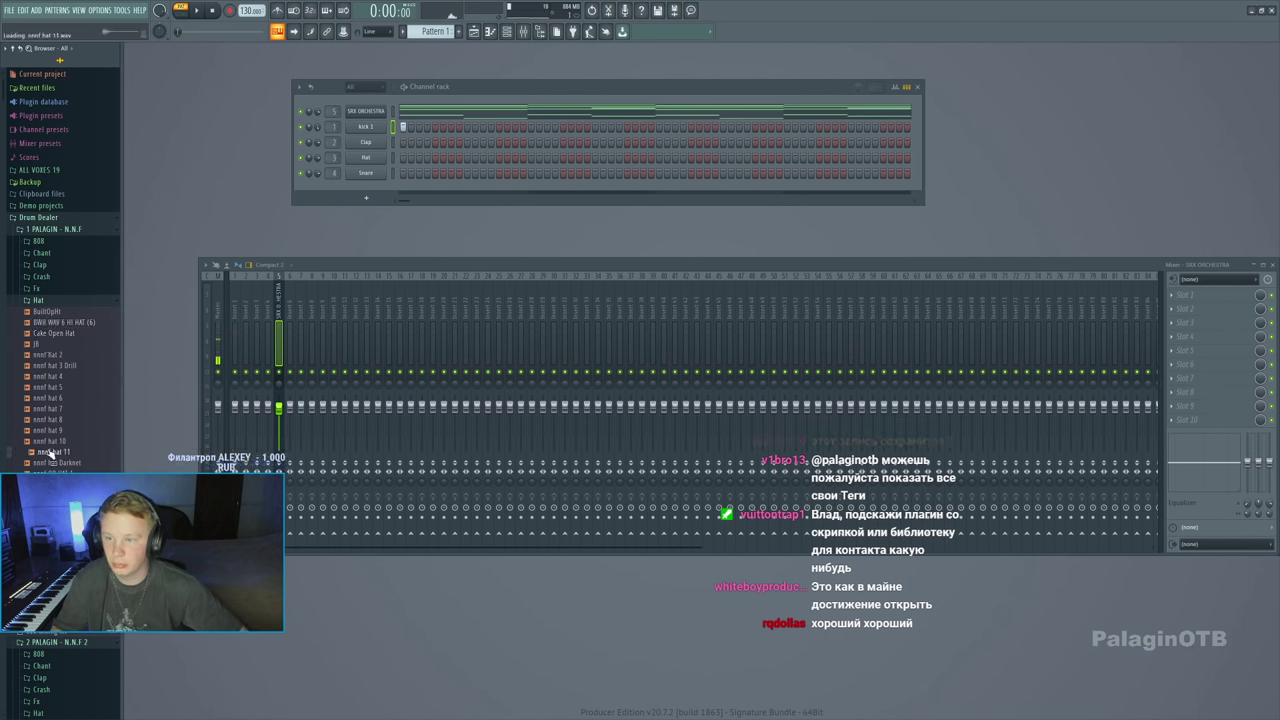
pyautogui.moveTo(432, 198); pyautogui.dragTo(366, 142)
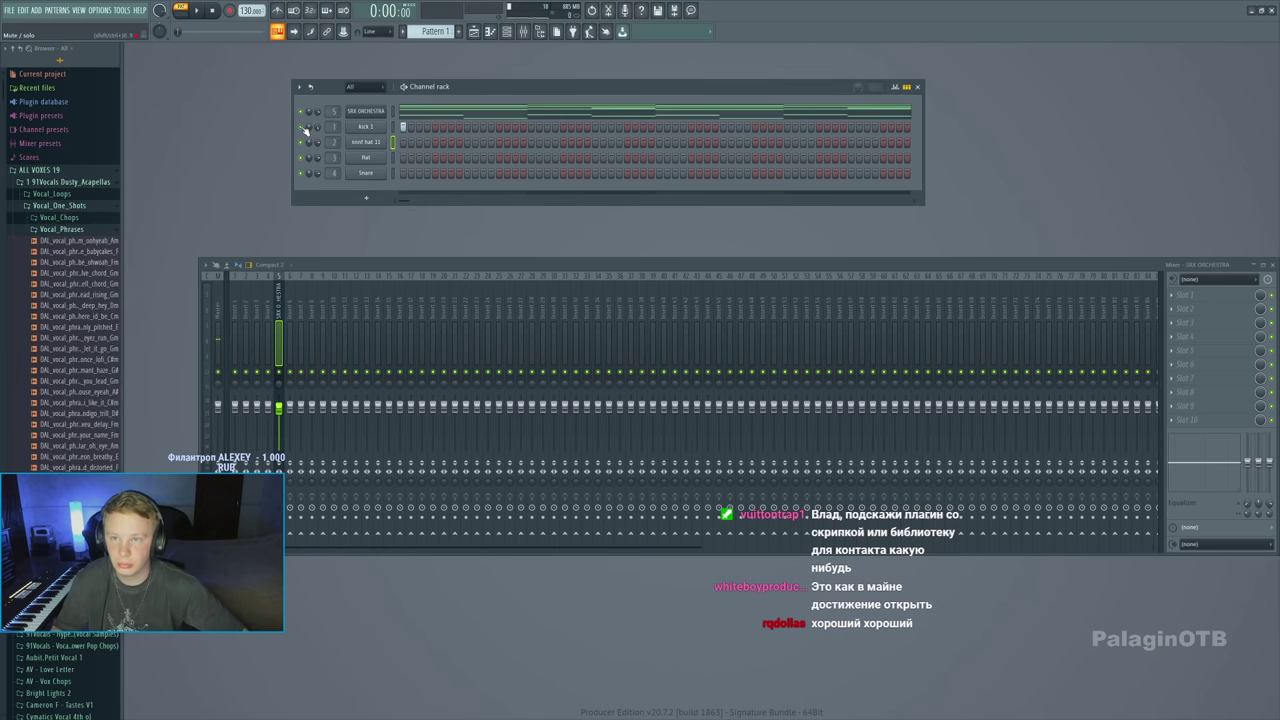
# Try nnnf hat 11 on every fourth step, check the pattern in the piano roll and clear it
pyautogui.press('space')
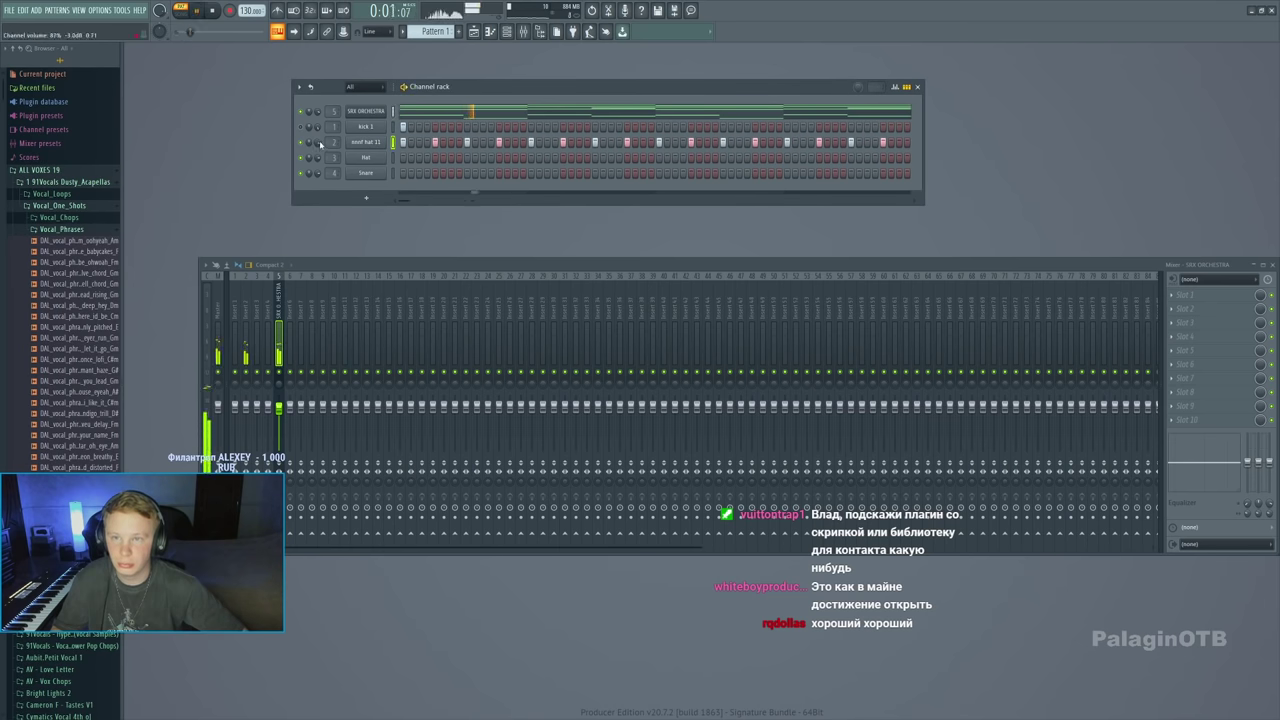
pyautogui.press('F7')
pyautogui.hotkey('ctrl', 'v')
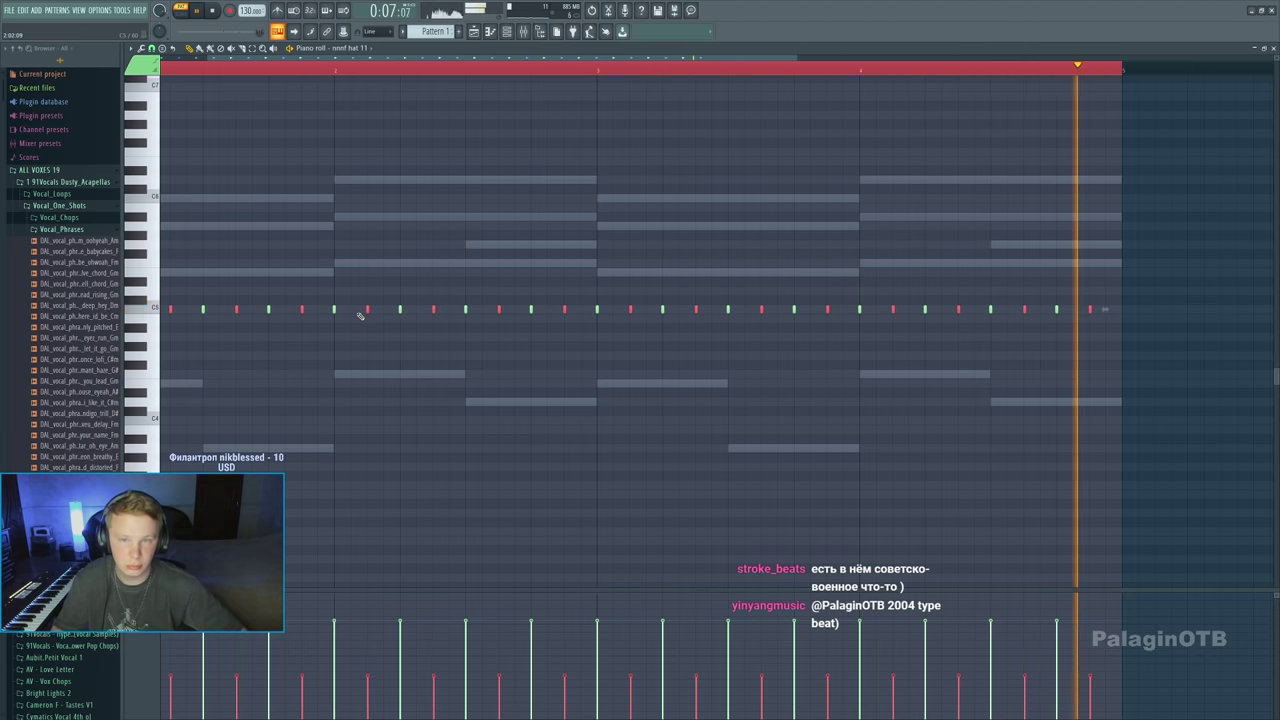
pyautogui.press('Delete')
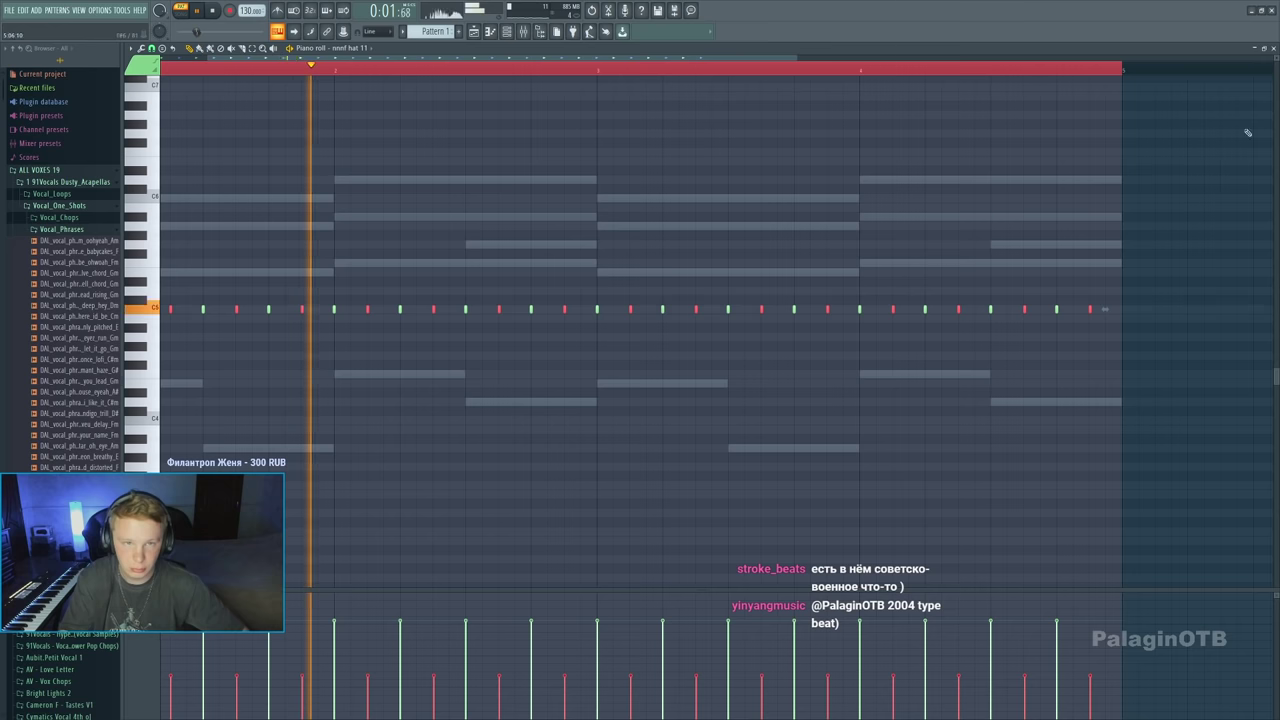
pyautogui.click(1273, 49)
pyautogui.press('space')
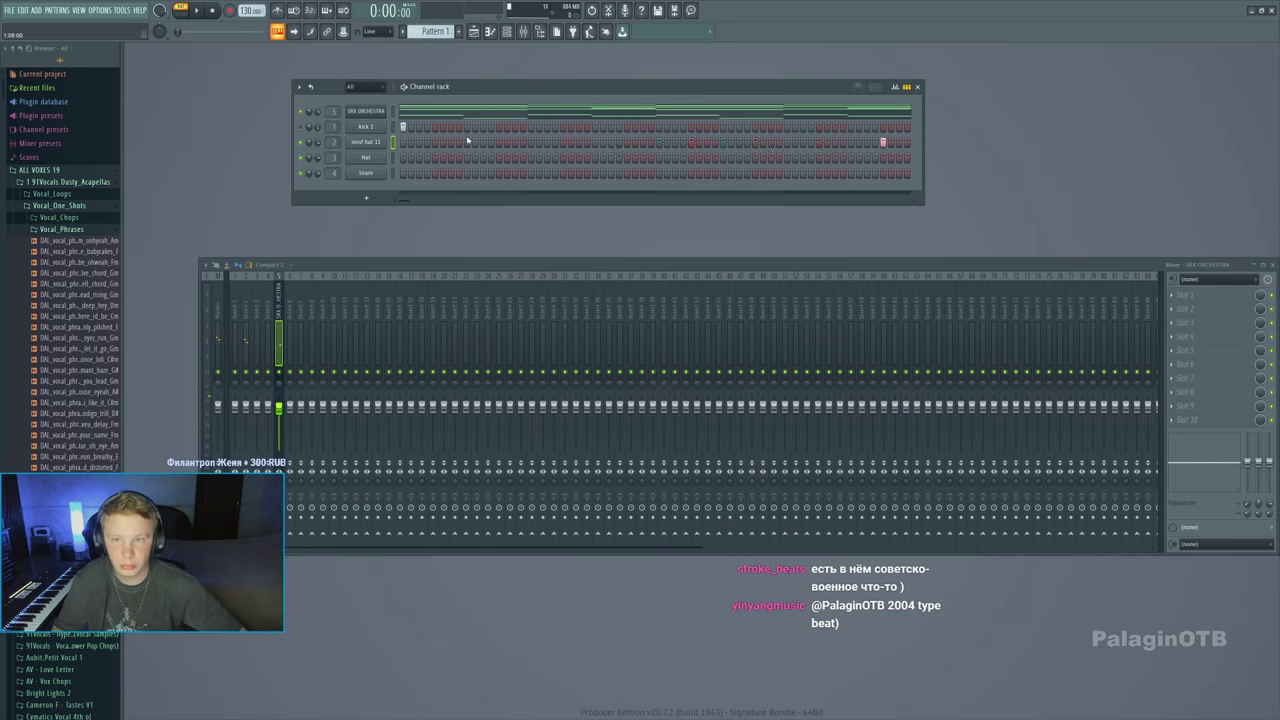
# Play the loop briefly and fill the nnnf hat 11 channel on every second step across all four bars
pyautogui.press('space')
pyautogui.press('space')
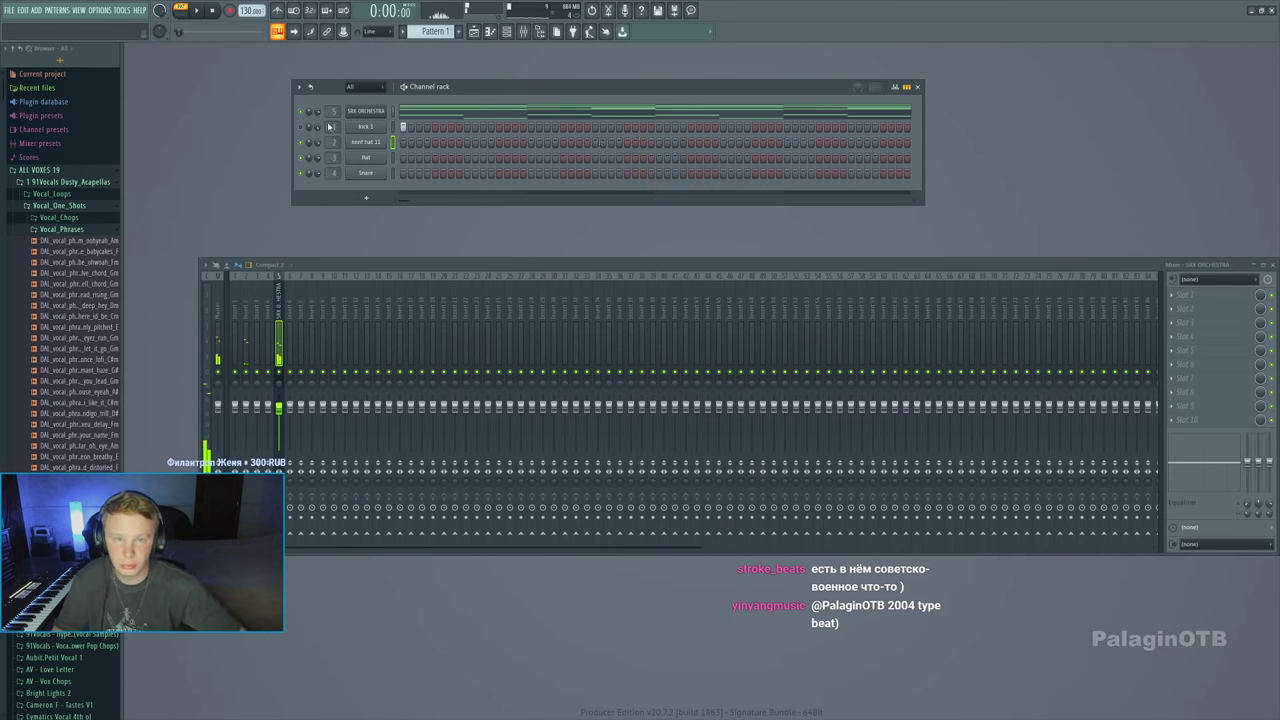
pyautogui.click(365, 142)
pyautogui.hotkey('ctrl', 'v')
# Check the N.N.F claps, browse the DRUM KITS folders and open the HATS folder of the GHOSTY VOL. 1 kit
pyautogui.click(57, 243)
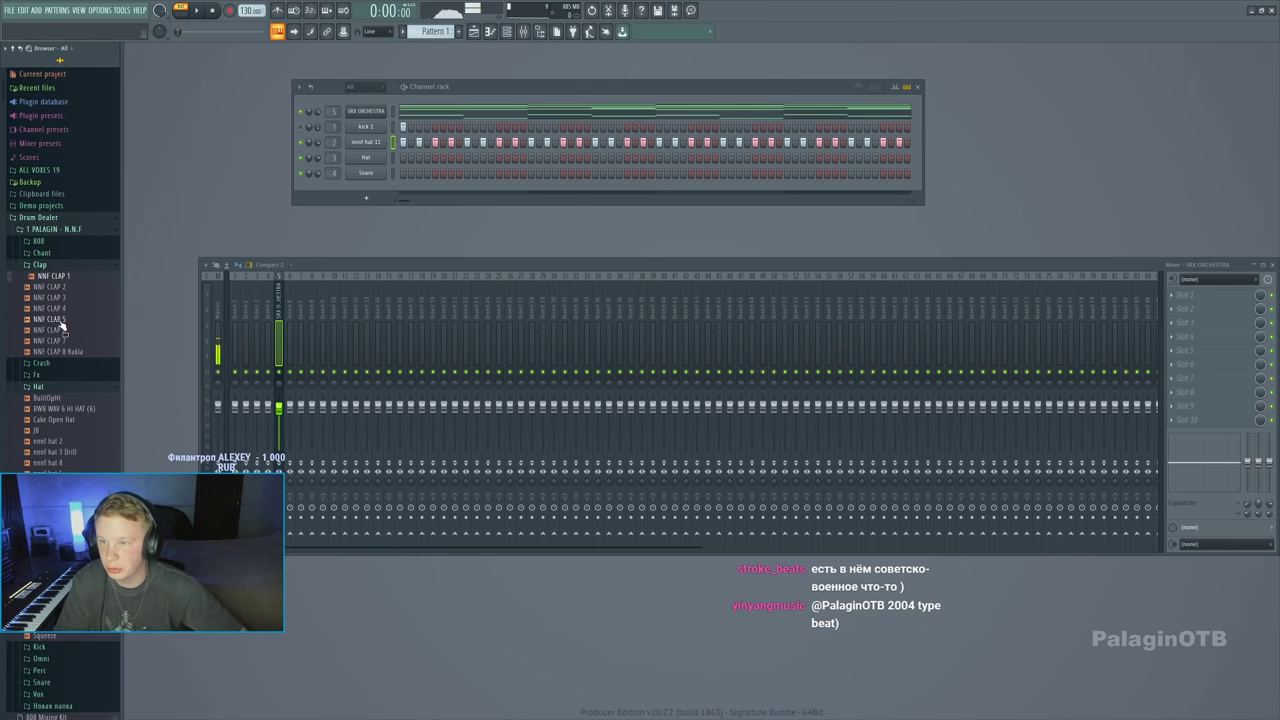
pyautogui.click(40, 218)
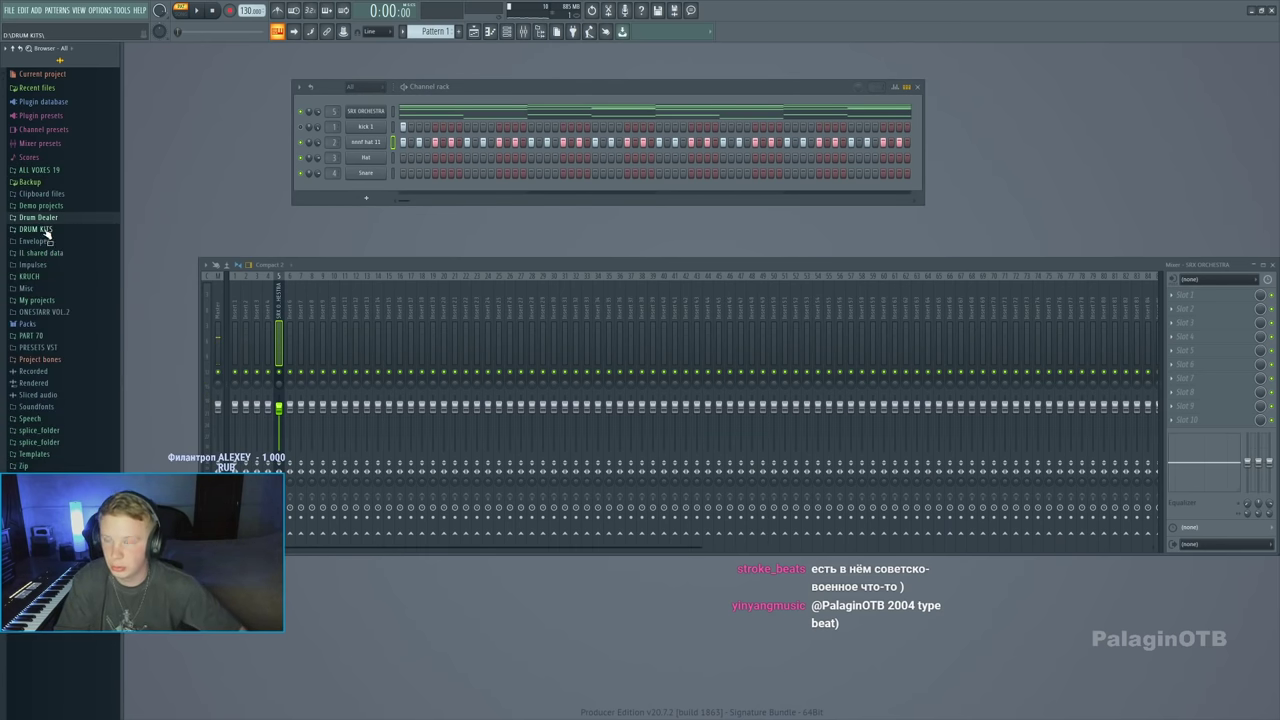
pyautogui.click(45, 230)
pyautogui.click(49, 405)
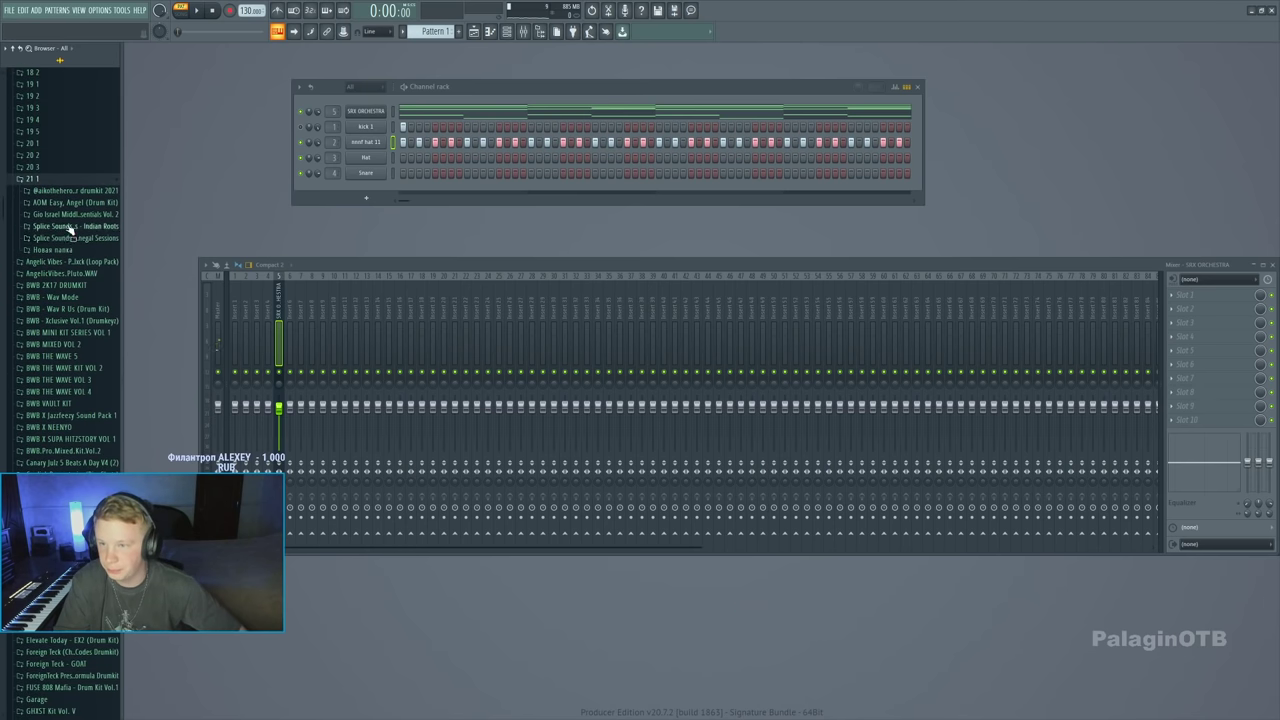
pyautogui.click(32, 166)
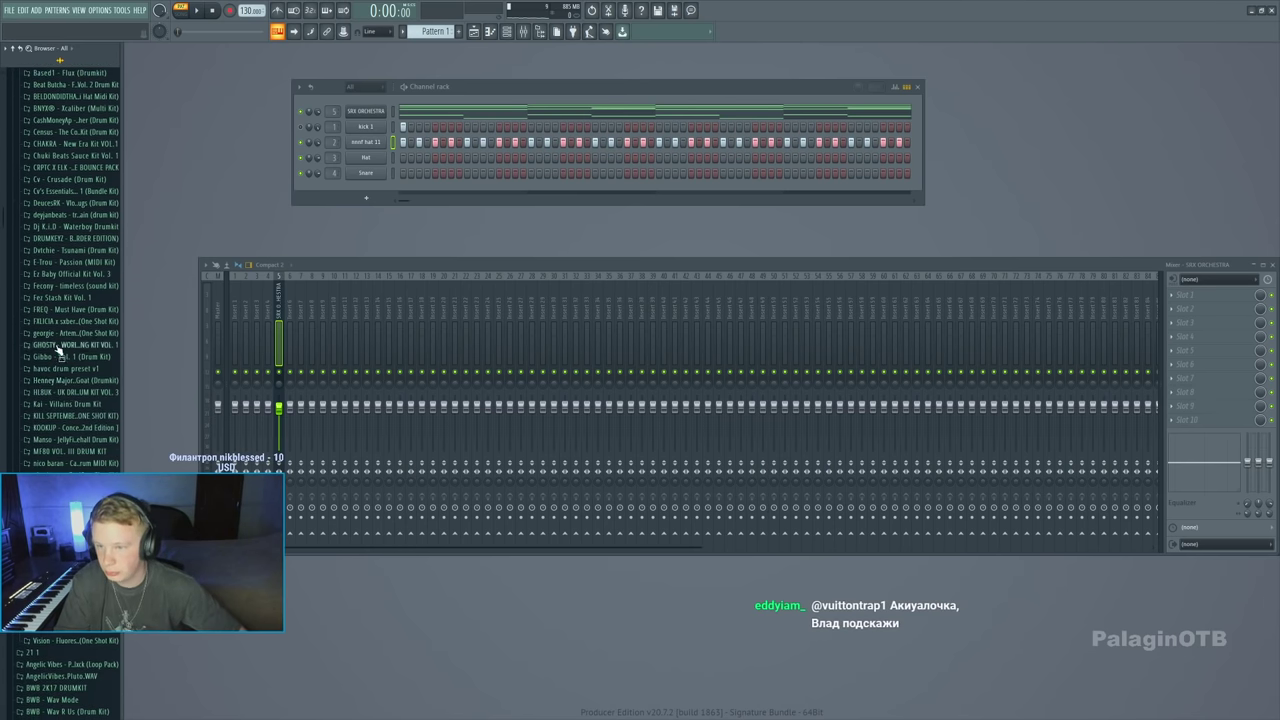
pyautogui.click(58, 345)
pyautogui.click(52, 381)
# Audition the GHOSTY hats, load OPEN HAT onto the Hat channel and place hits on step 11 of bars 1 and 3
pyautogui.press('Down')
pyautogui.press('Down')
pyautogui.press('Down')
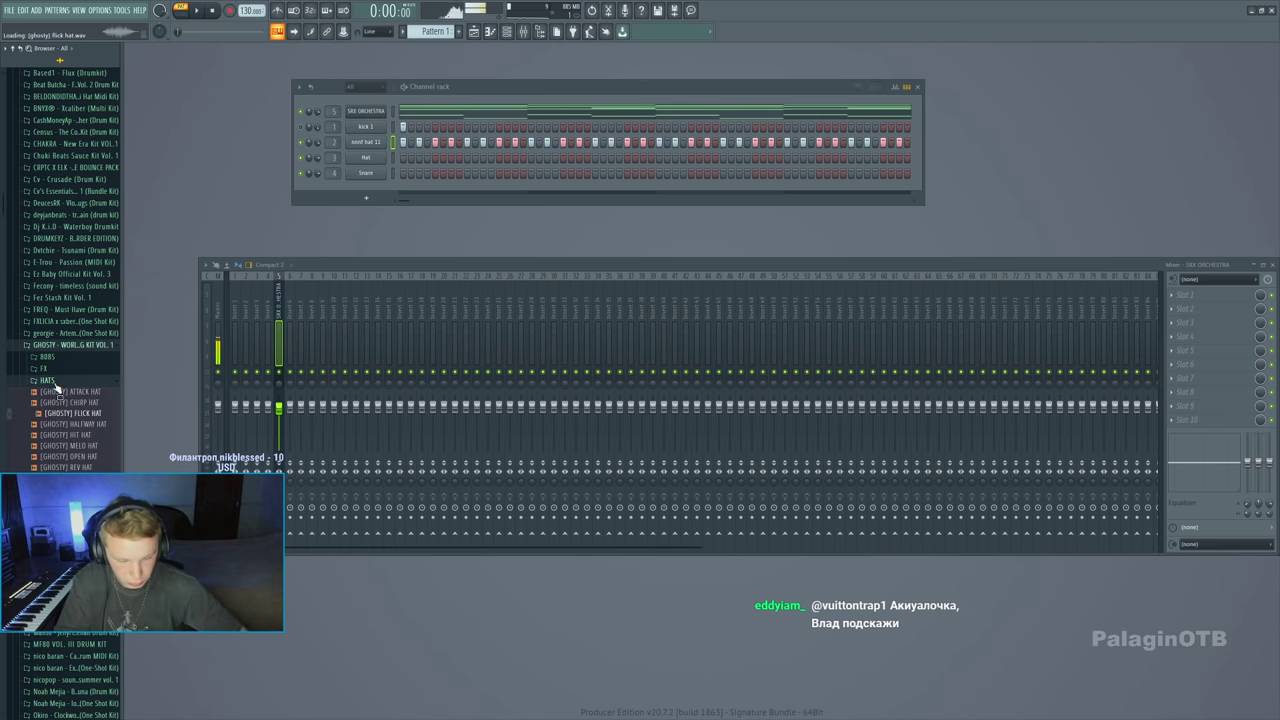
pyautogui.press('Down')
pyautogui.press('Down')
pyautogui.press('Down')
pyautogui.press('Down')
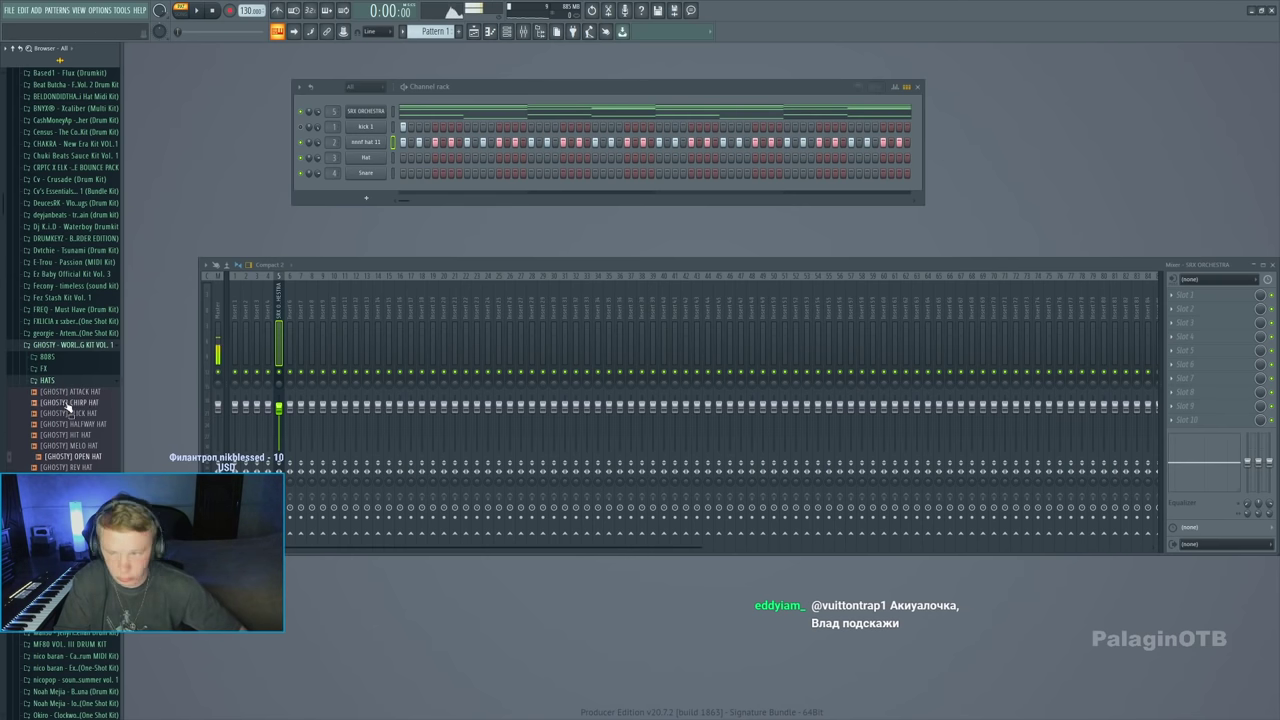
pyautogui.press('space')
pyautogui.moveTo(73, 456); pyautogui.dragTo(365, 157)
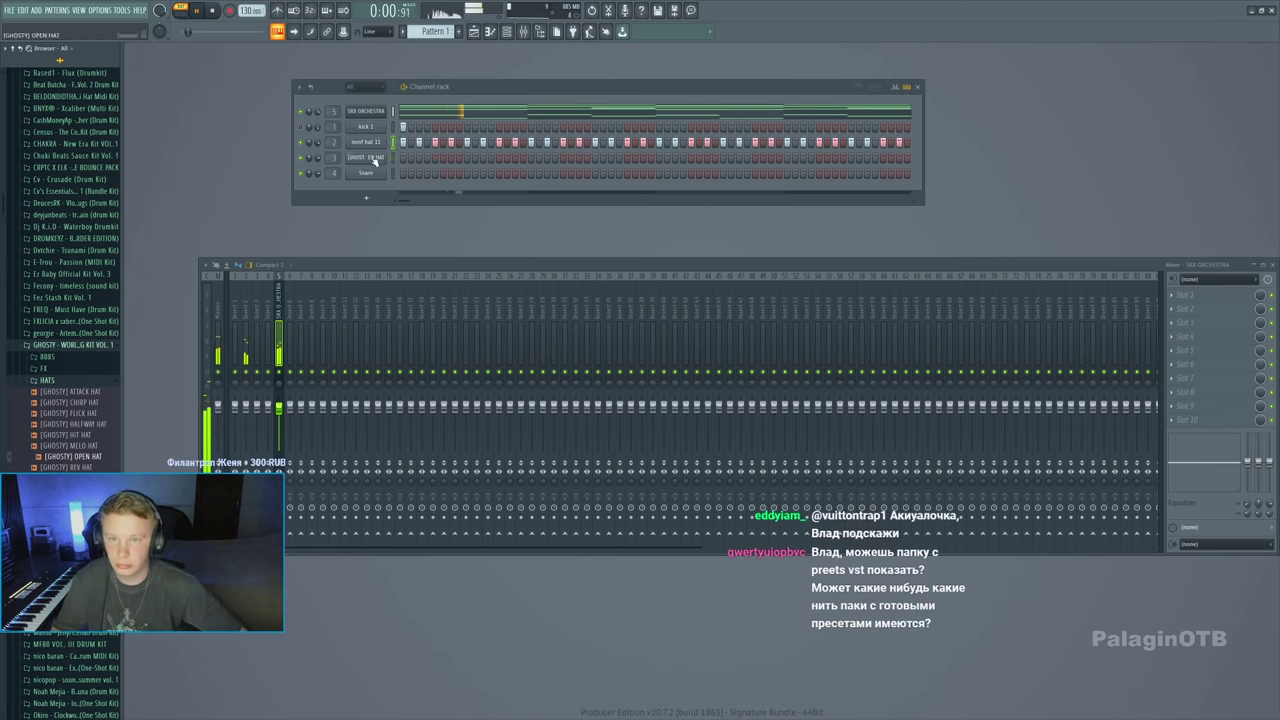
pyautogui.click(483, 158)
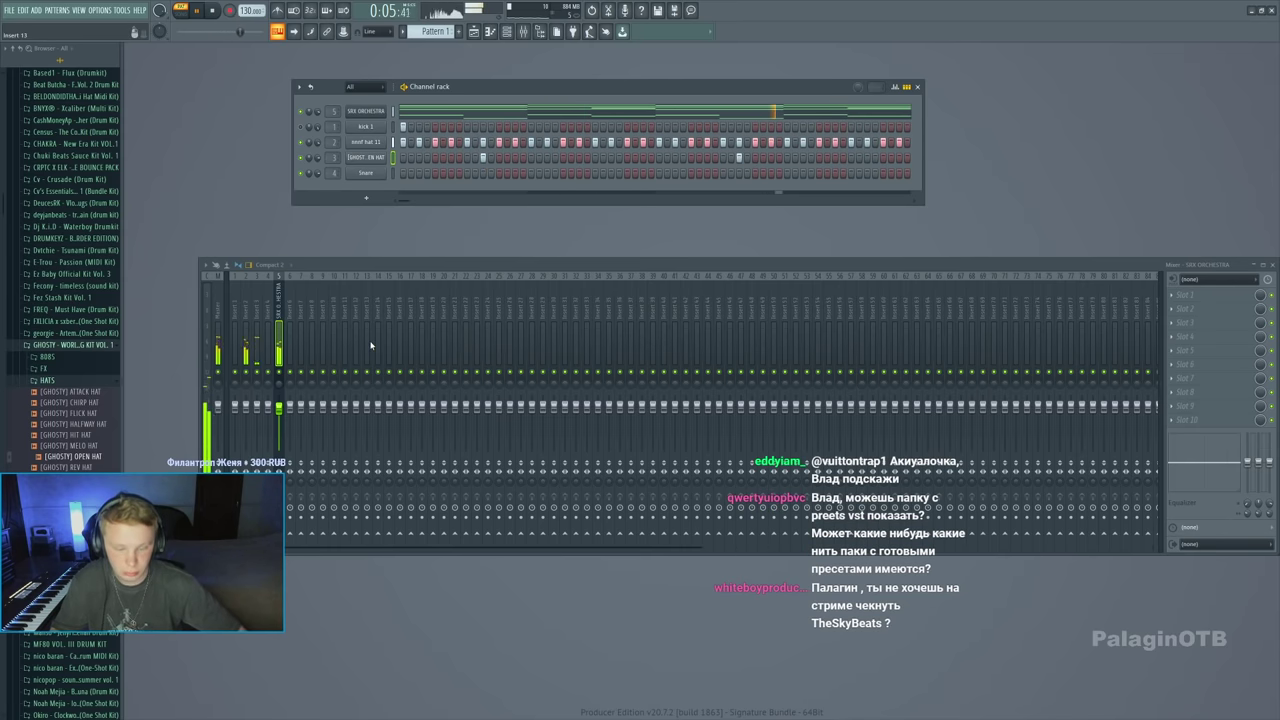
# Audition more GHOSTY hats, load REV HAT onto the Snare channel and place hits on steps 13 and 15 of bar 4
pyautogui.click(70, 445)
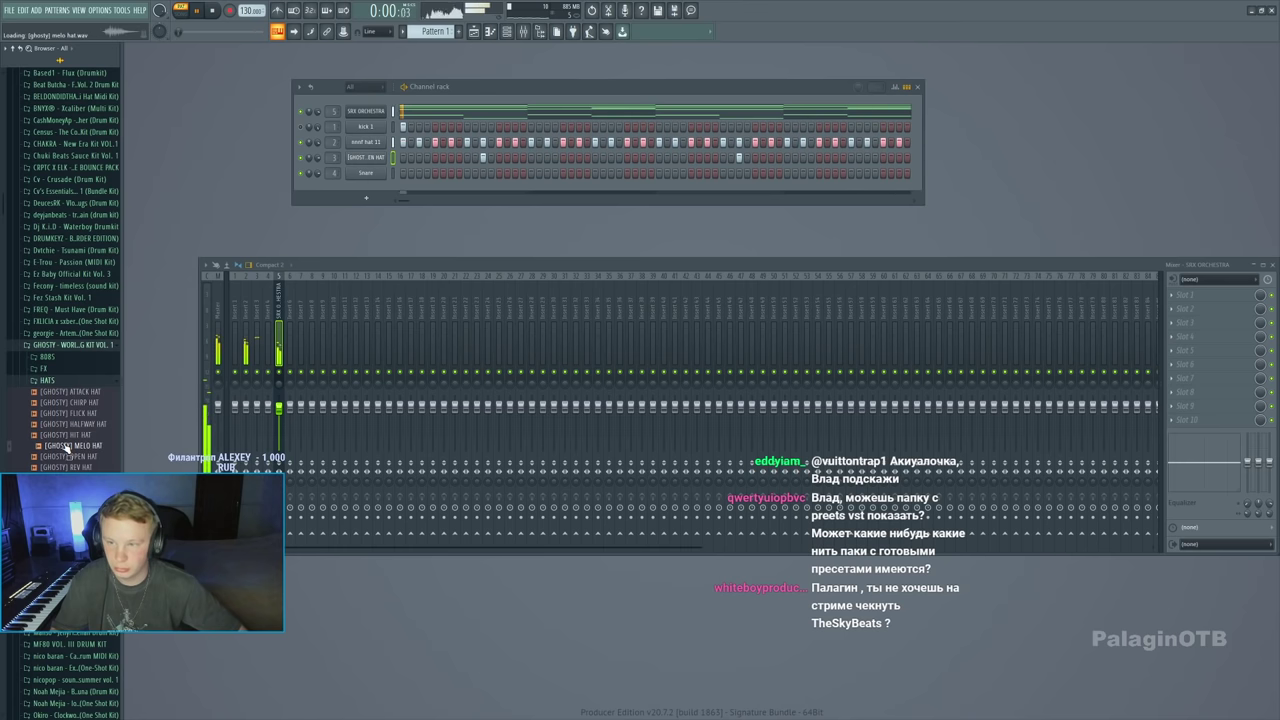
pyautogui.click(73, 413)
pyautogui.press('Up')
pyautogui.press('Up')
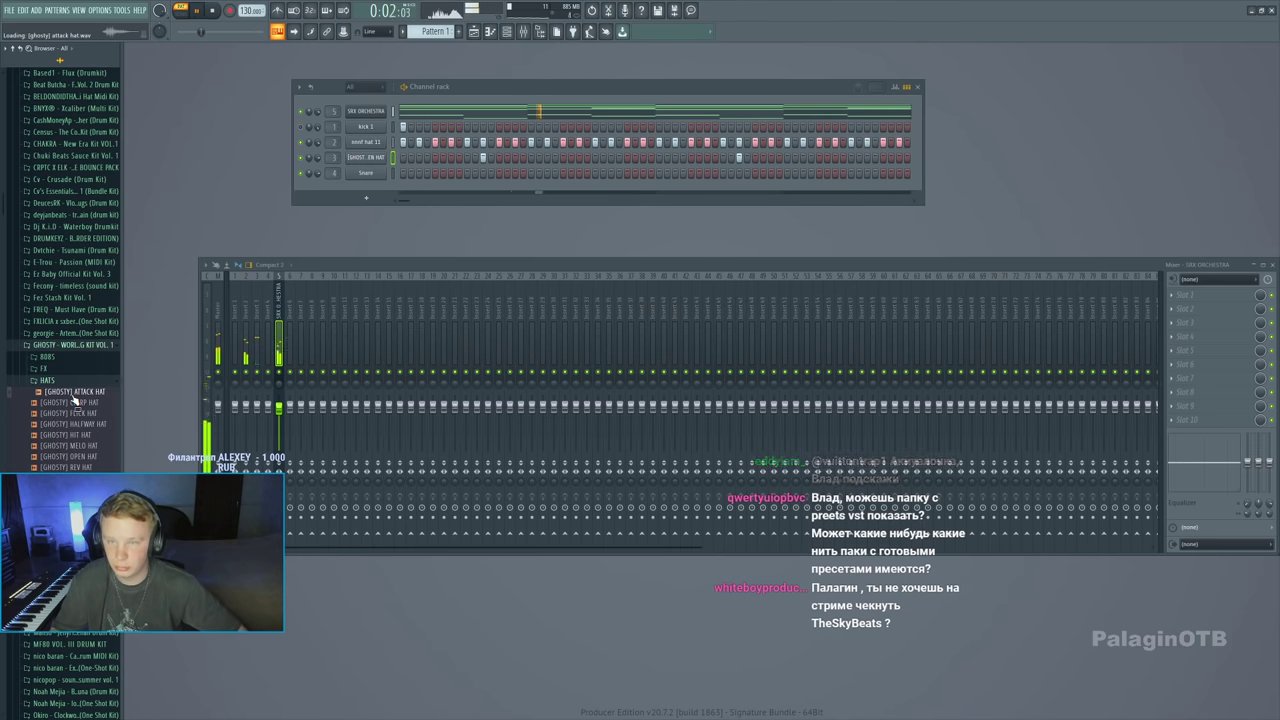
pyautogui.moveTo(66, 467); pyautogui.dragTo(366, 174)
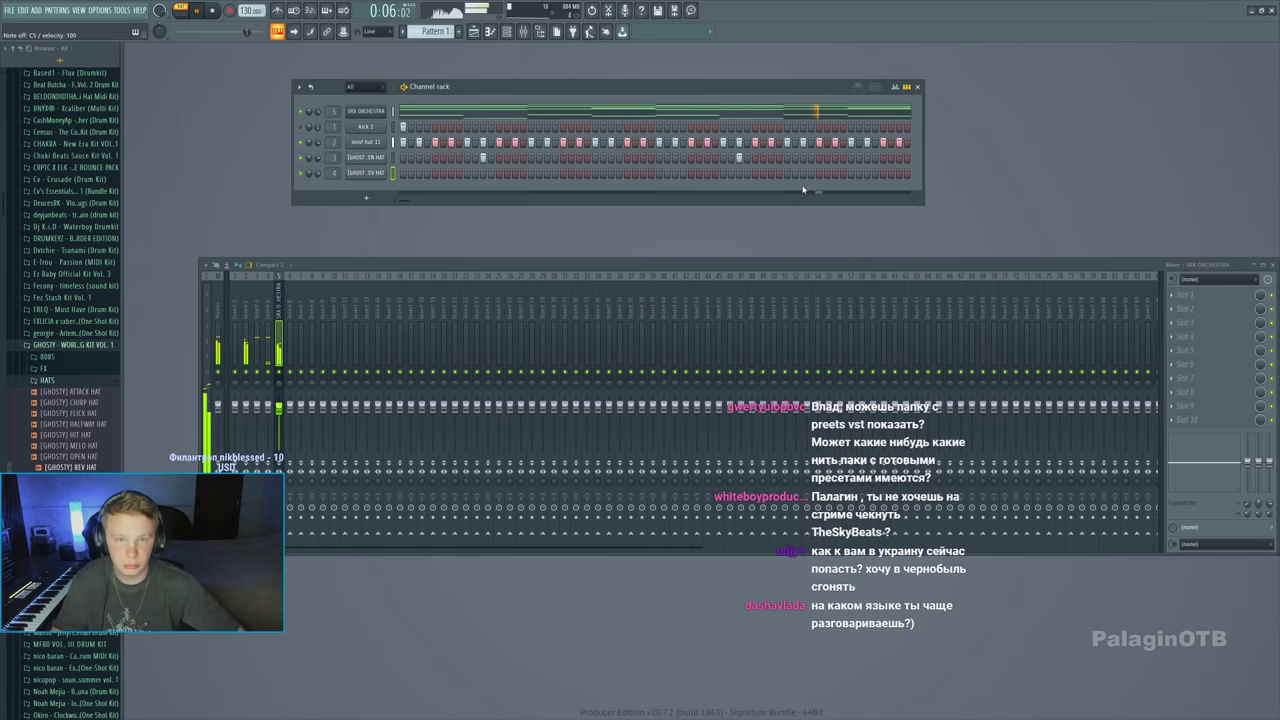
pyautogui.press('space')
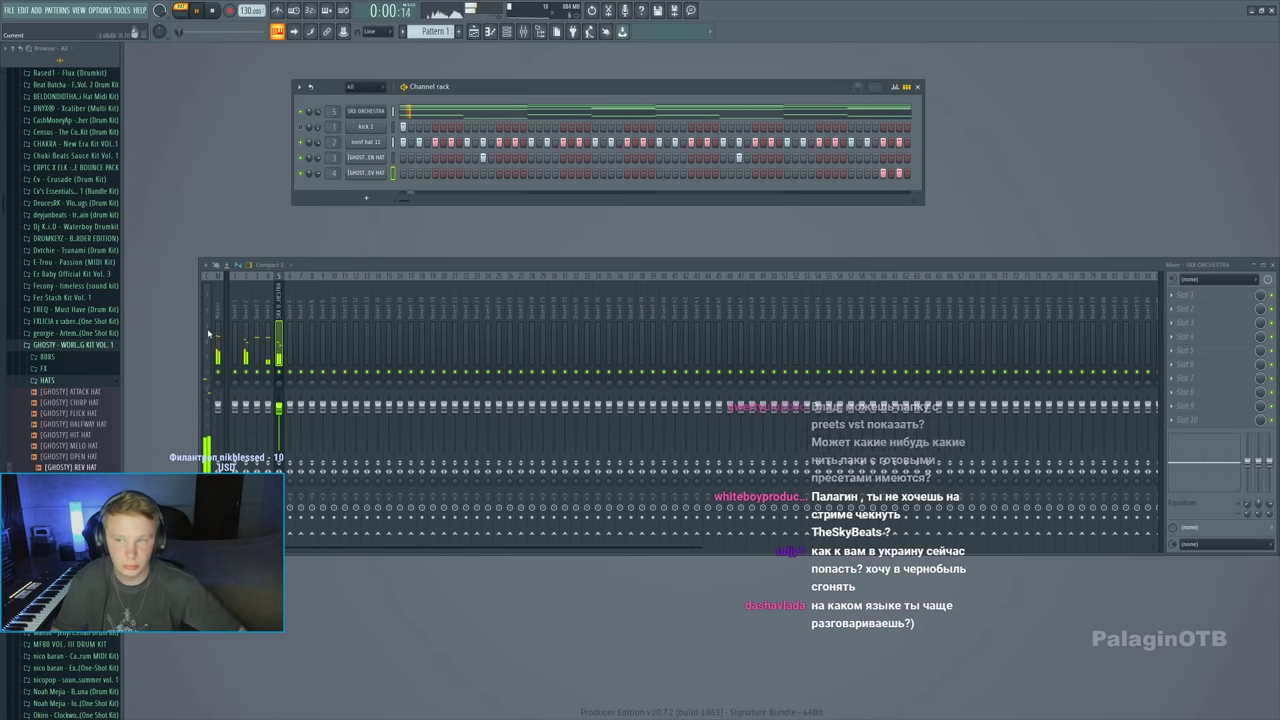
# Add the GHOSTY DRILL KICK as a new channel and place hits on the first step of bars 1 and 3
pyautogui.click(47, 380)
pyautogui.click(47, 404)
pyautogui.click(73, 414)
pyautogui.moveTo(62, 426); pyautogui.dragTo(421, 203)
pyautogui.moveTo(343, 191); pyautogui.dragTo(344, 193)
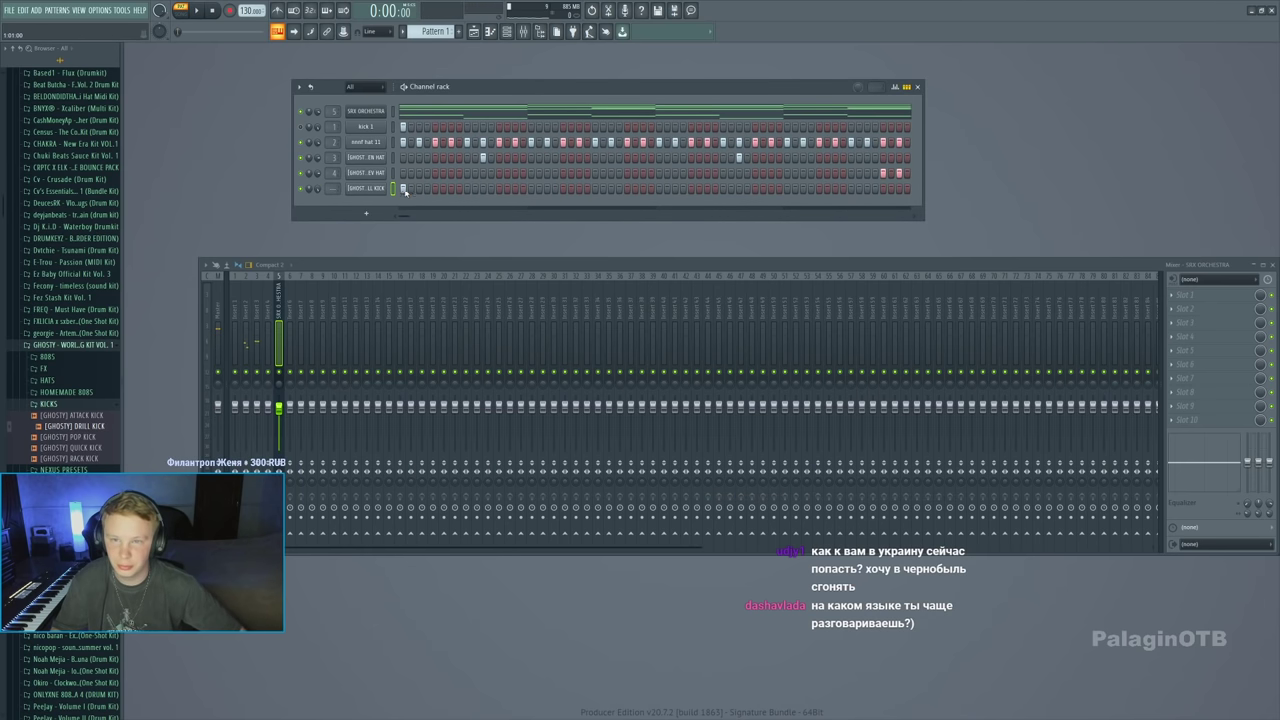
pyautogui.click(404, 189)
pyautogui.press('space')
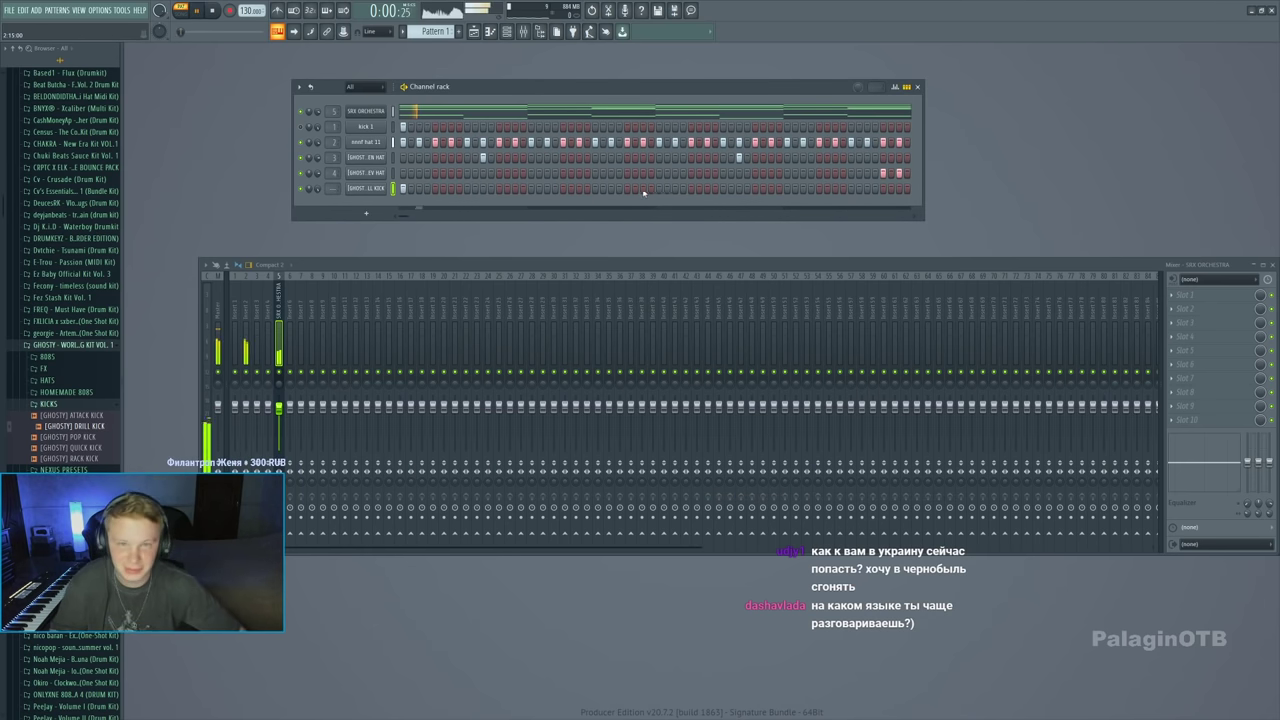
pyautogui.press('space')
# Add the Arturia Pre TridA preamp to the master mixer track, play the loop through it and close the plugin
pyautogui.click(217, 330)
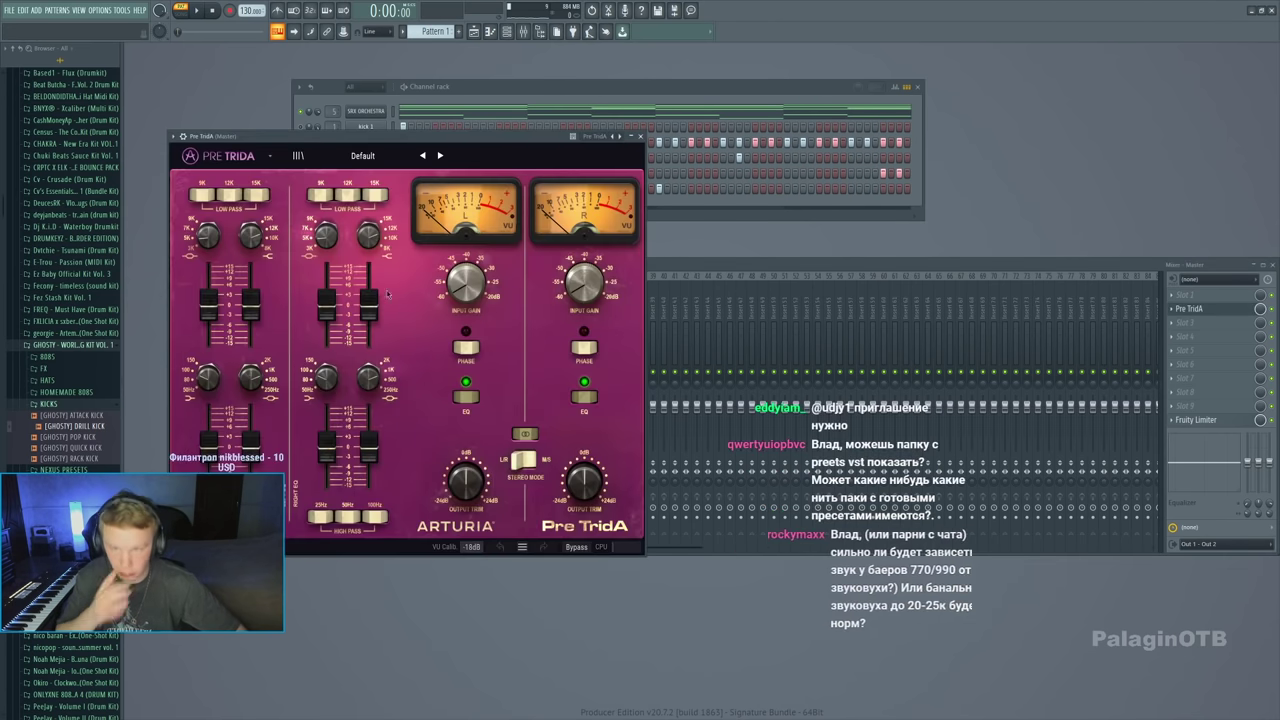
pyautogui.press('space')
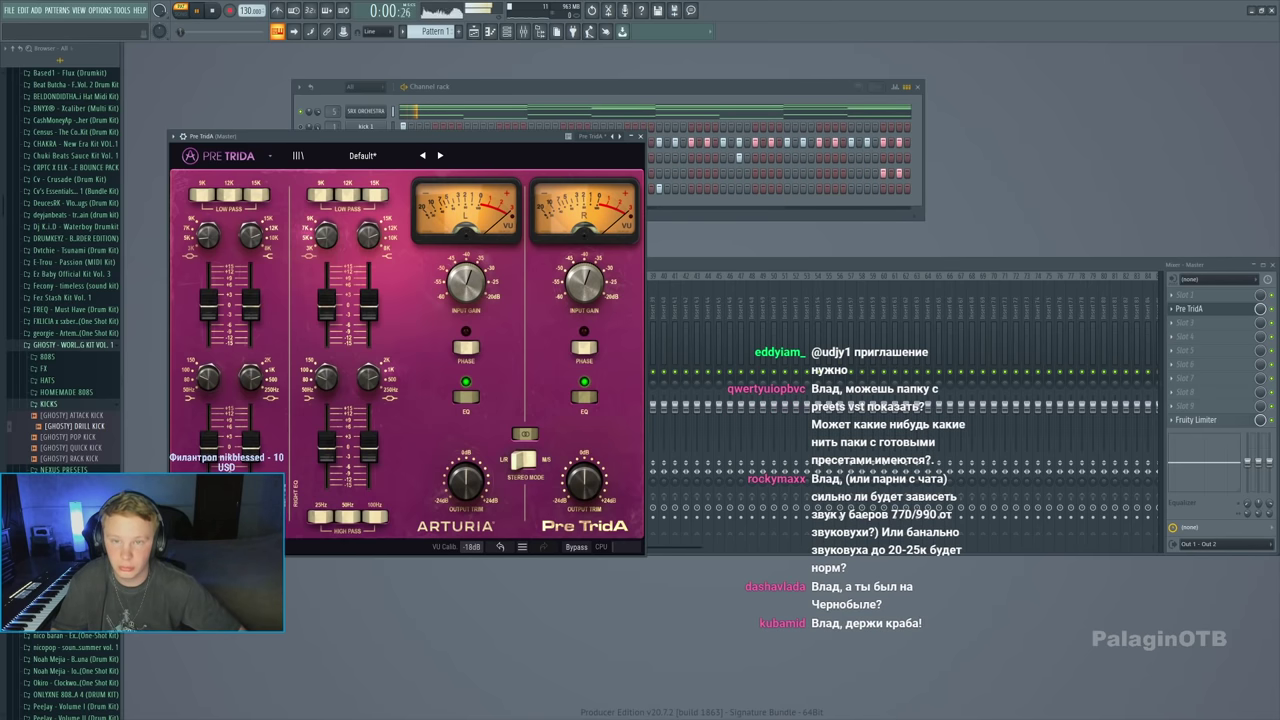
pyautogui.press('space')
pyautogui.press('Escape')
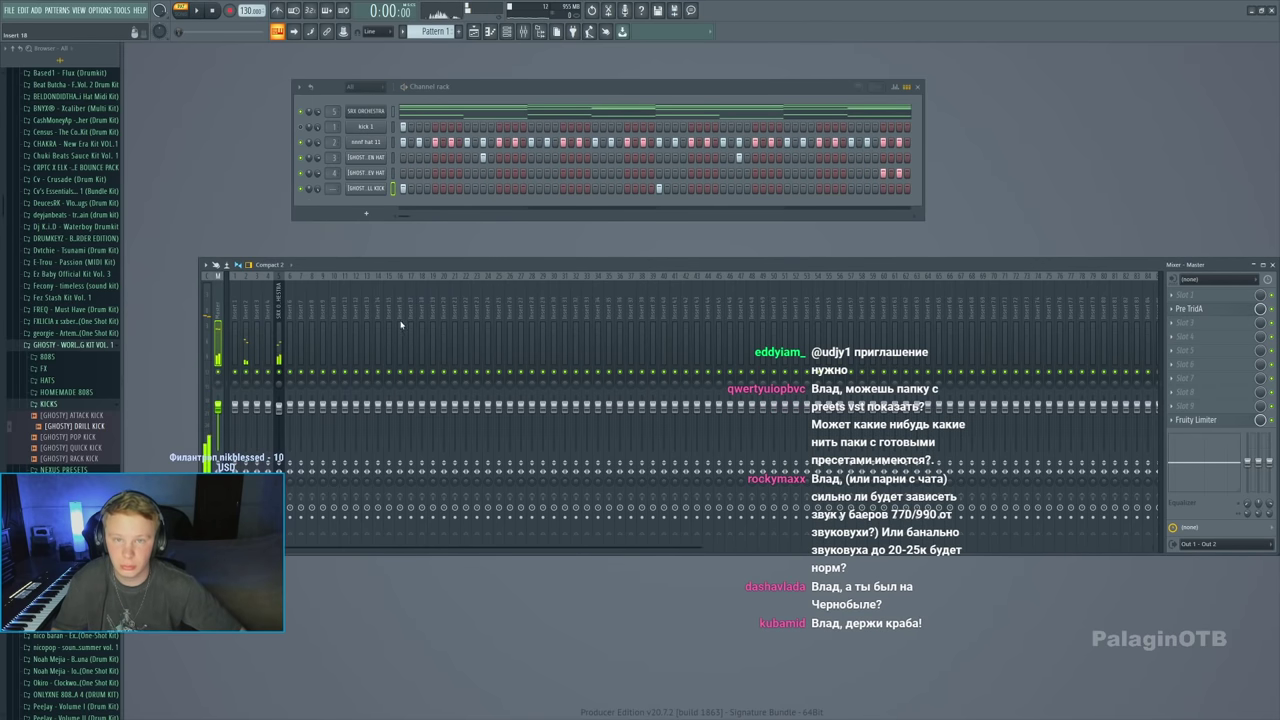
# Route the GHOSTY DRILL KICK channel to mixer track 6 and play the loop to check it
pyautogui.click(366, 188)
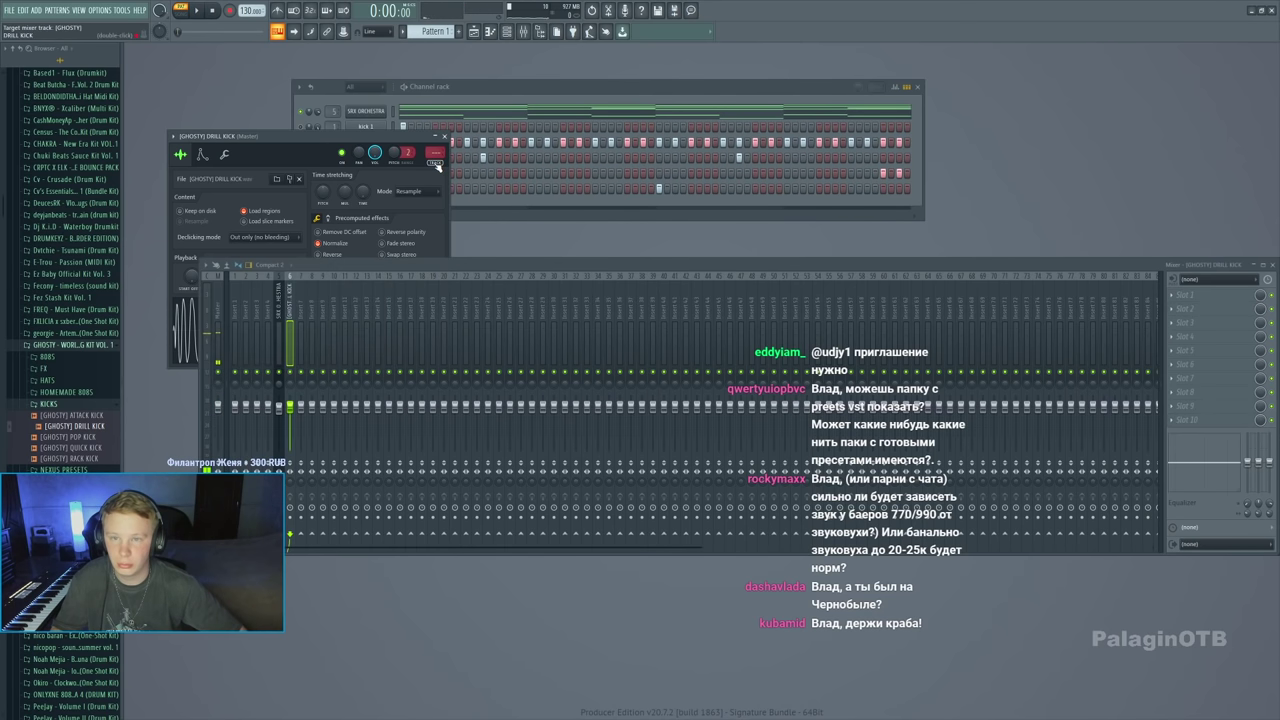
pyautogui.hotkey('ctrl', 'l')
pyautogui.press('space')
pyautogui.press('space')
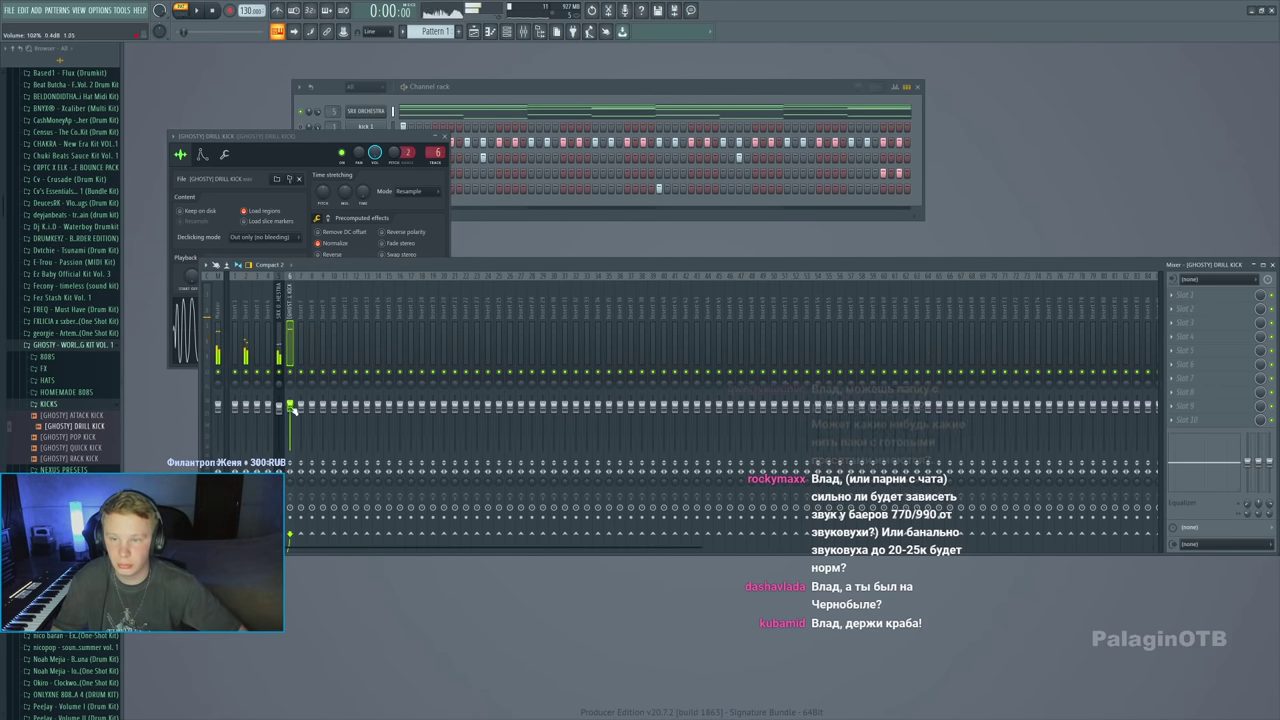
# Add DRILL KICK hits on steps 5 and 9 of bar 1, 7 and 9 of bar 2, 5 and 15 of bar 3, 7 and 13 of bar 4
pyautogui.click(475, 86)
pyautogui.press('space')
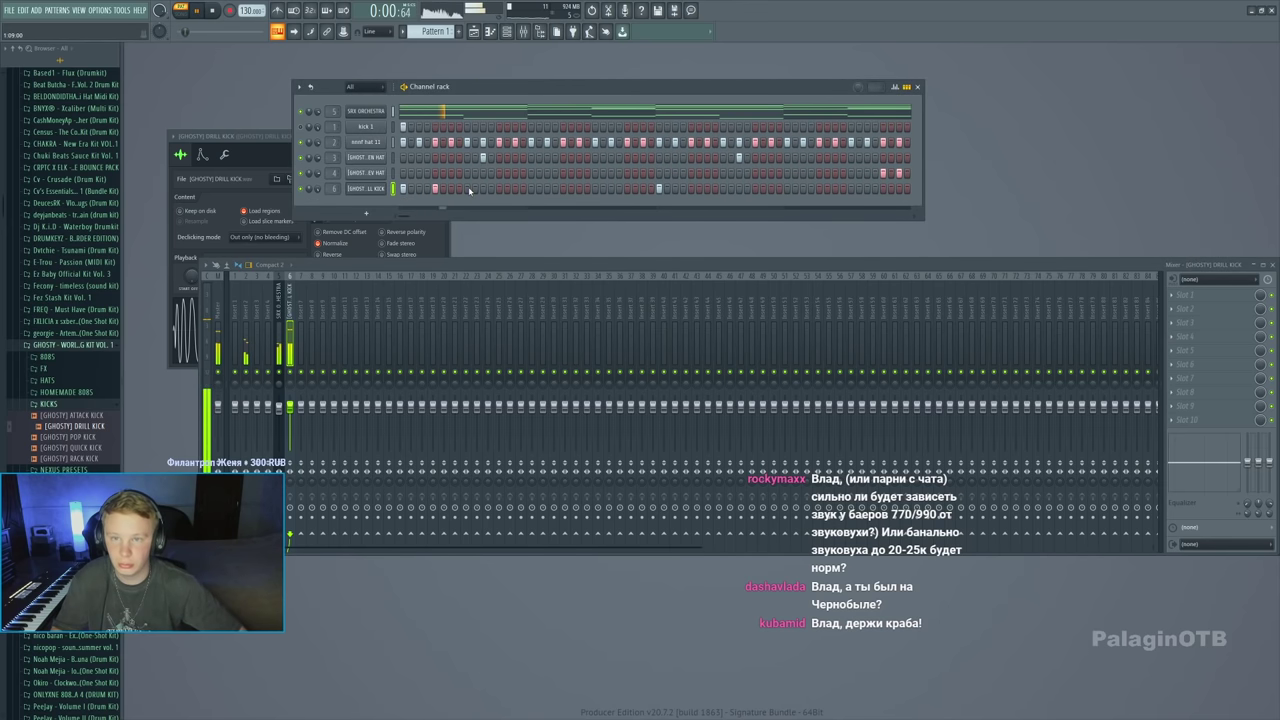
pyautogui.click(579, 188)
pyautogui.click(595, 188)
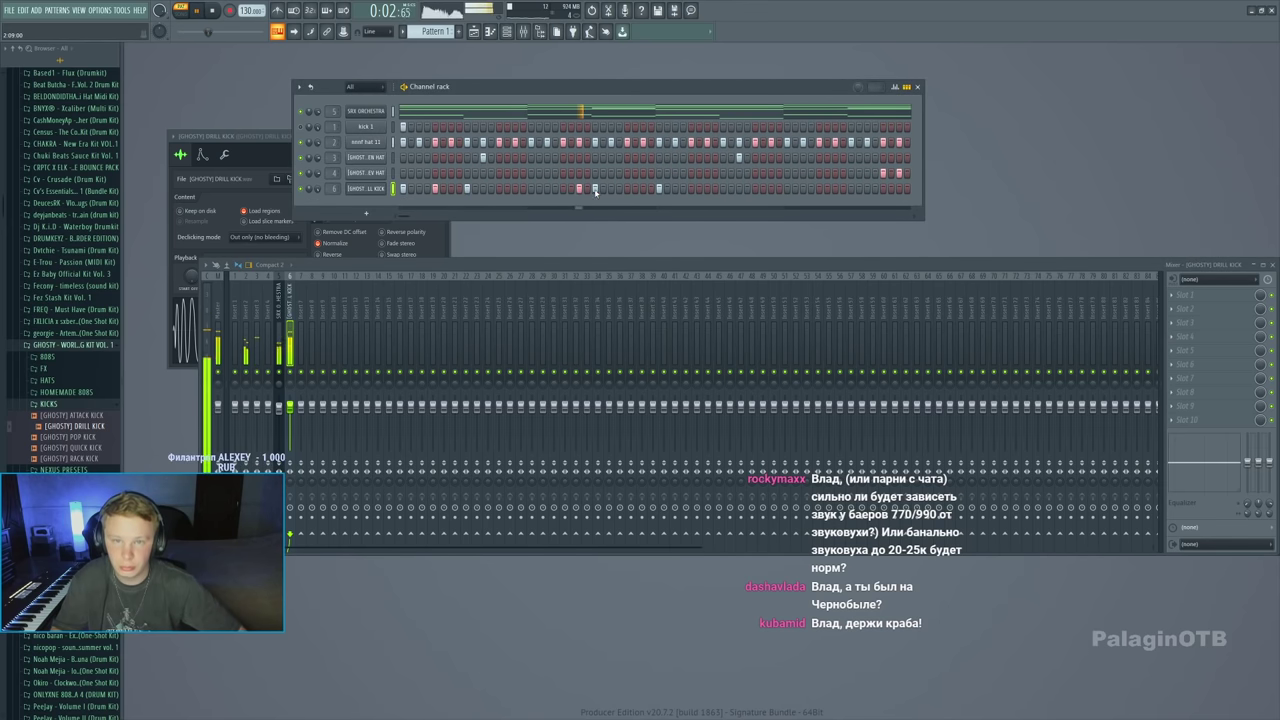
pyautogui.click(691, 188)
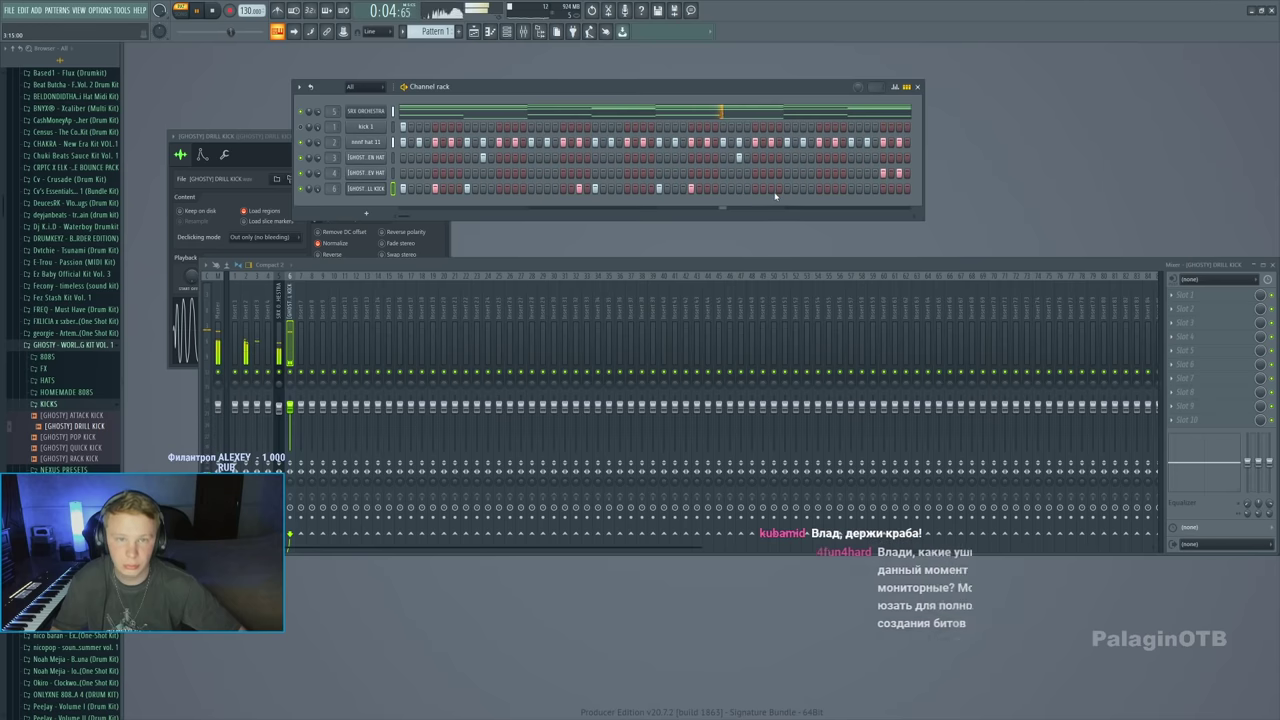
pyautogui.click(771, 188)
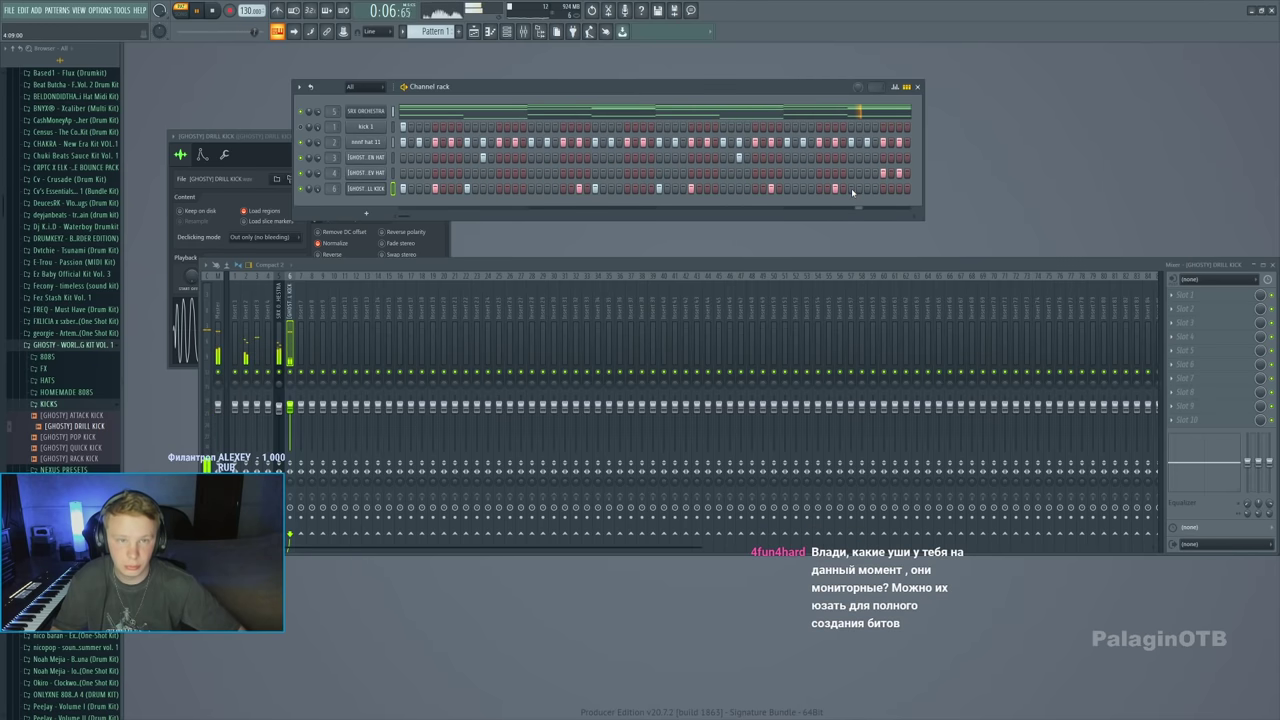
pyautogui.click(882, 188)
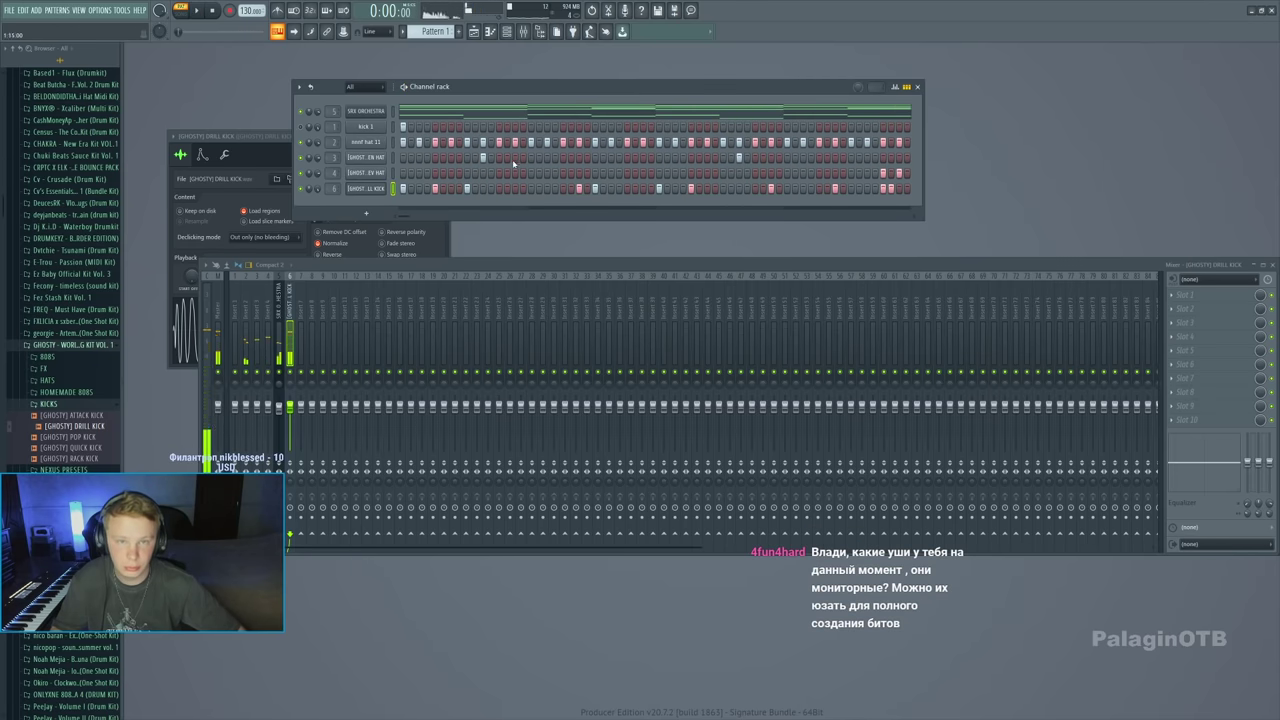
# Set the REV HAT's root note to C#5 and its mixer track volume to 95%, and rearrange its hits across bars 2 and 4
pyautogui.click(365, 172)
pyautogui.click(345, 358)
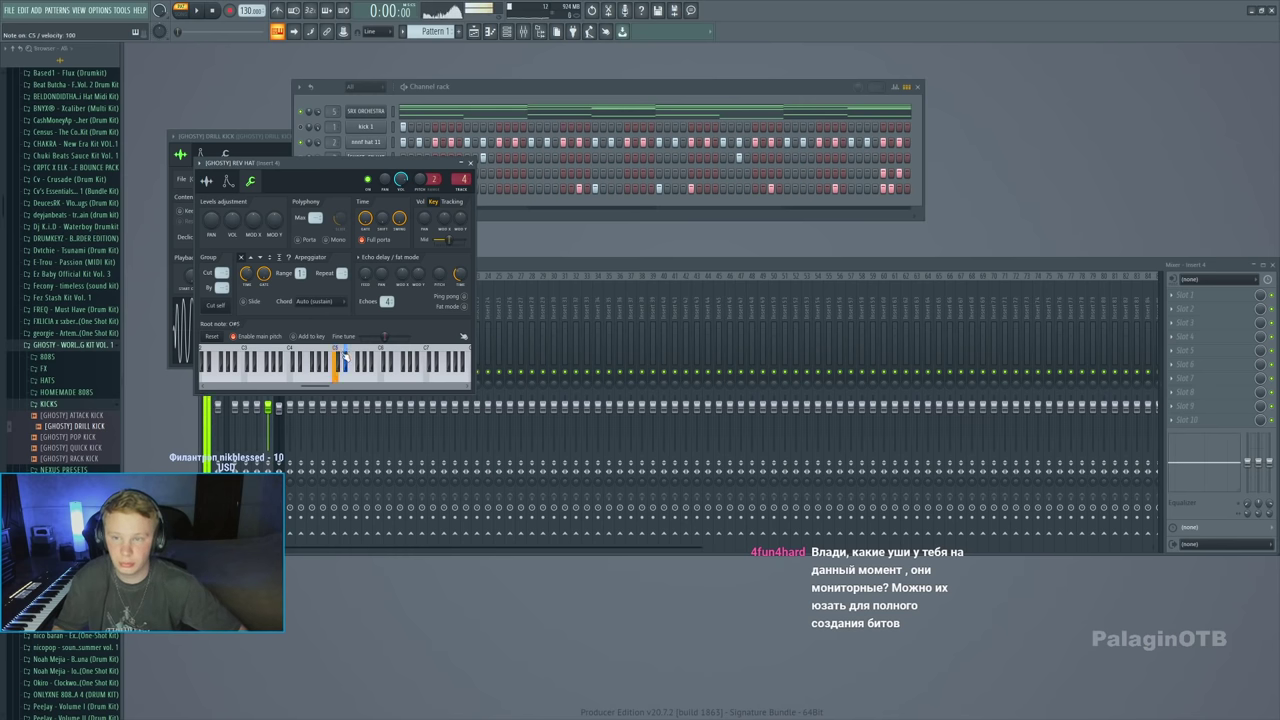
pyautogui.press('space')
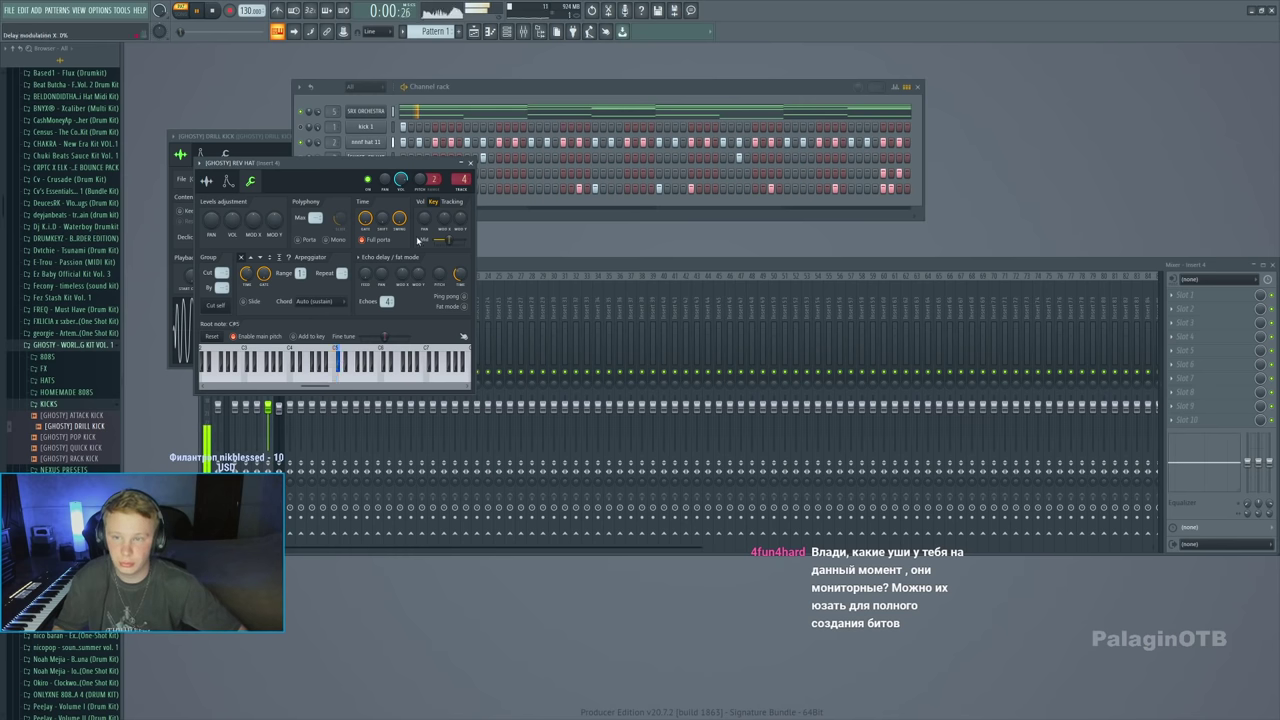
pyautogui.click(279, 408)
pyautogui.moveTo(270, 409); pyautogui.dragTo(270, 413)
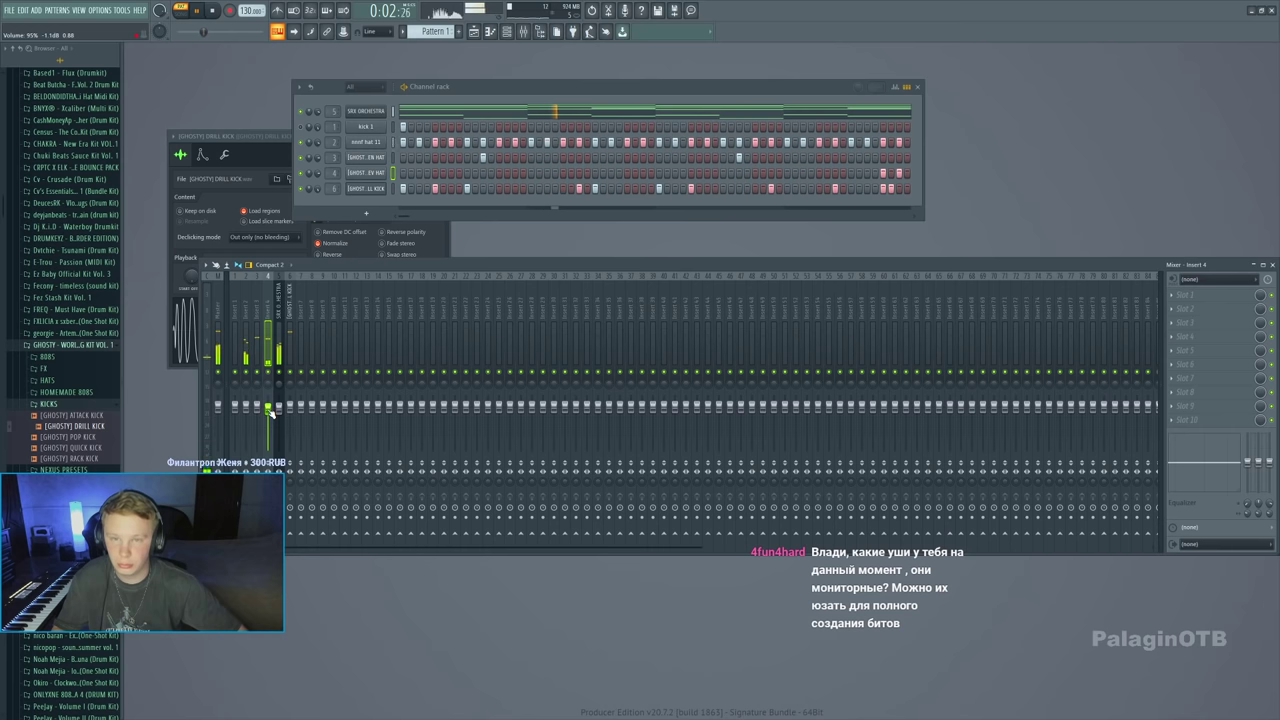
pyautogui.click(487, 86)
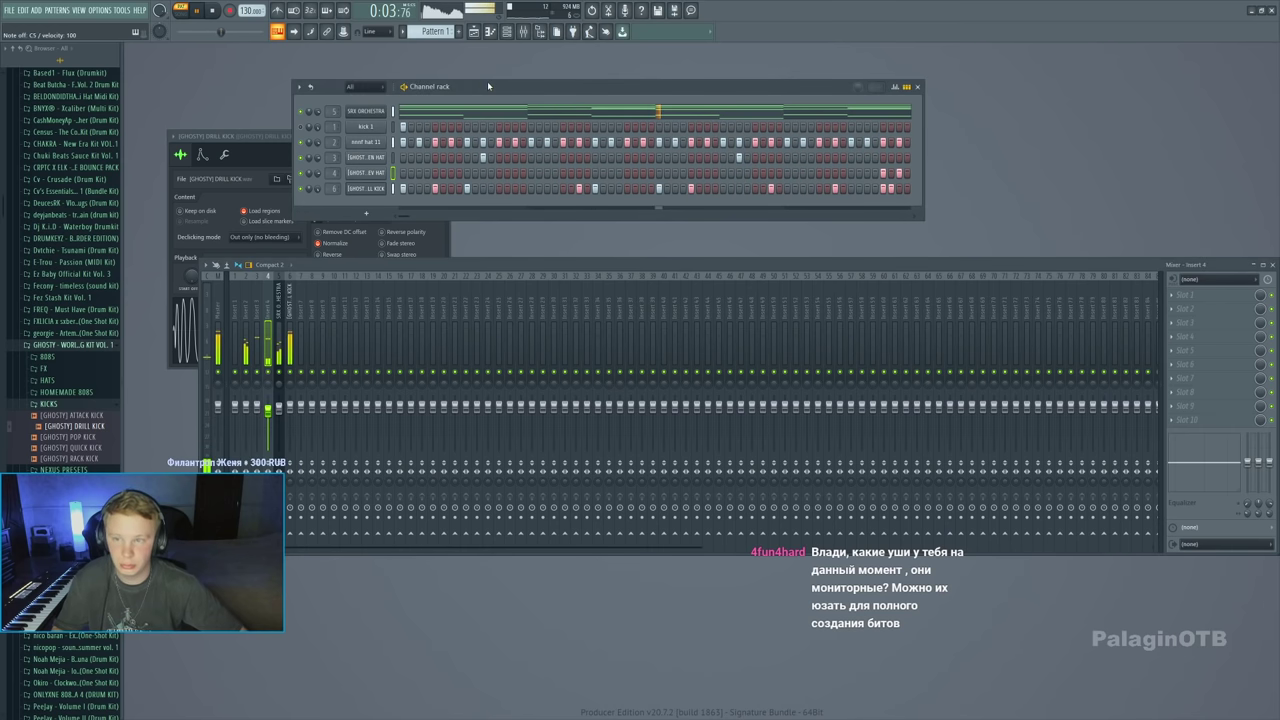
# Add the GHOSTY CRACK SNARE as a new channel and replace its sample with the GHOSTY ENDER SNARE
pyautogui.click(48, 403)
pyautogui.click(50, 439)
pyautogui.click(75, 461)
pyautogui.moveTo(55, 466); pyautogui.dragTo(368, 206)
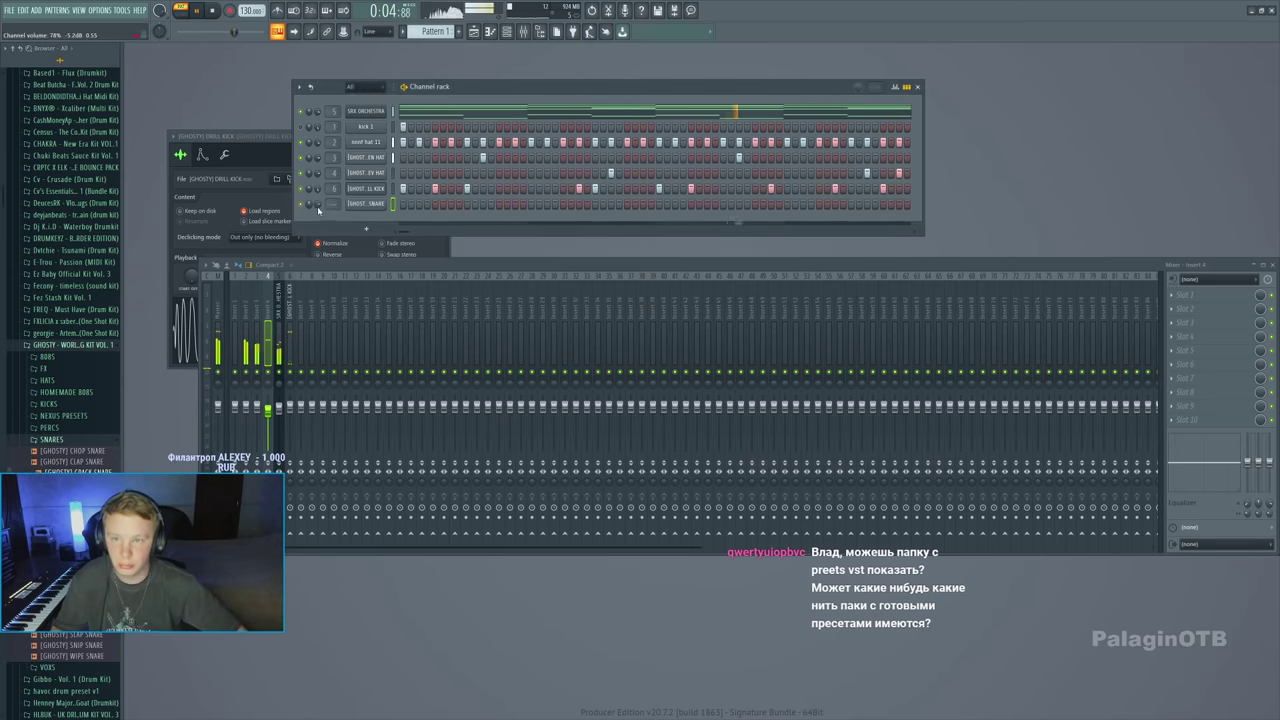
pyautogui.click(364, 205)
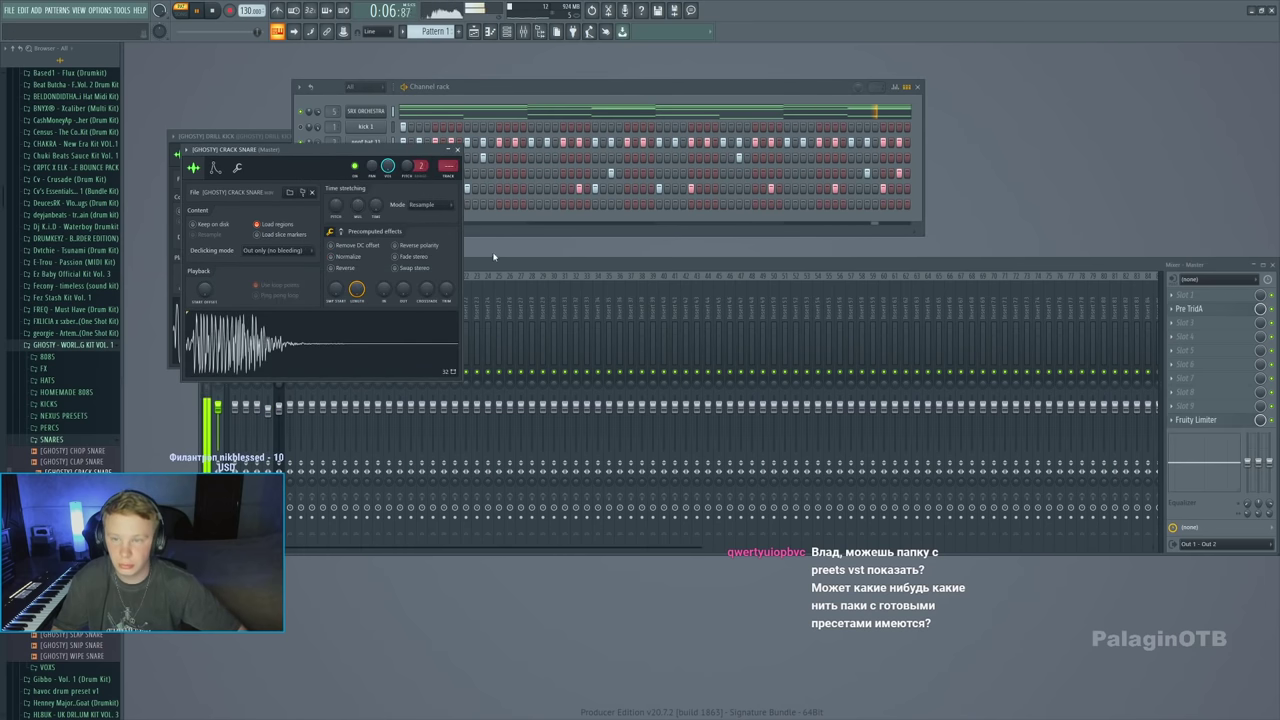
pyautogui.click(482, 96)
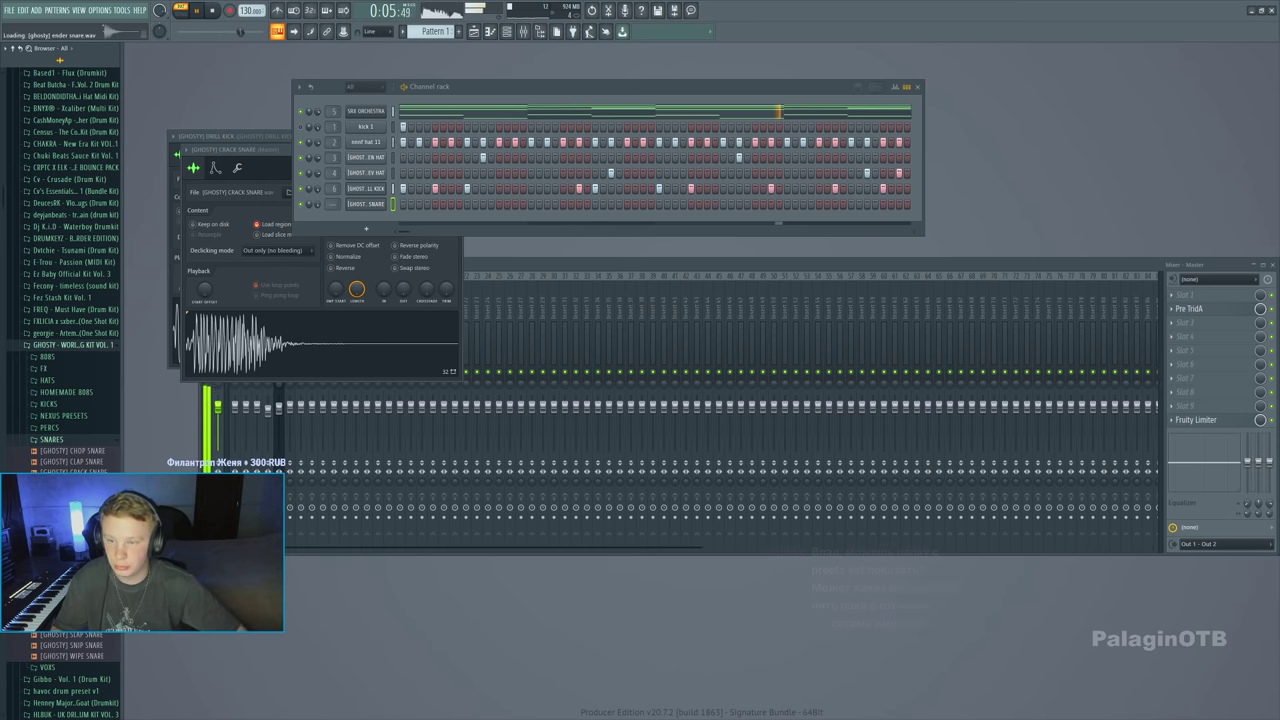
# Normalize the ENDER SNARE and route it to mixer track 7 with the track volume at 102%
pyautogui.click(367, 205)
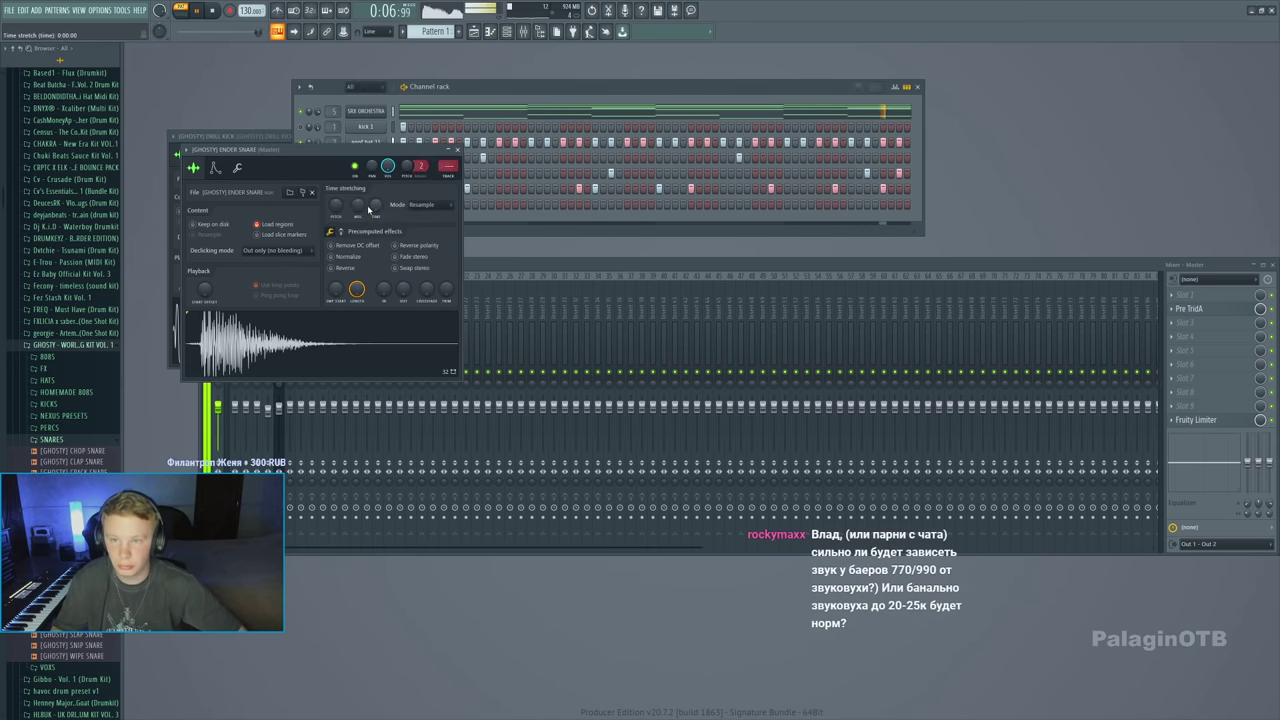
pyautogui.click(333, 257)
pyautogui.hotkey('ctrl', 'l')
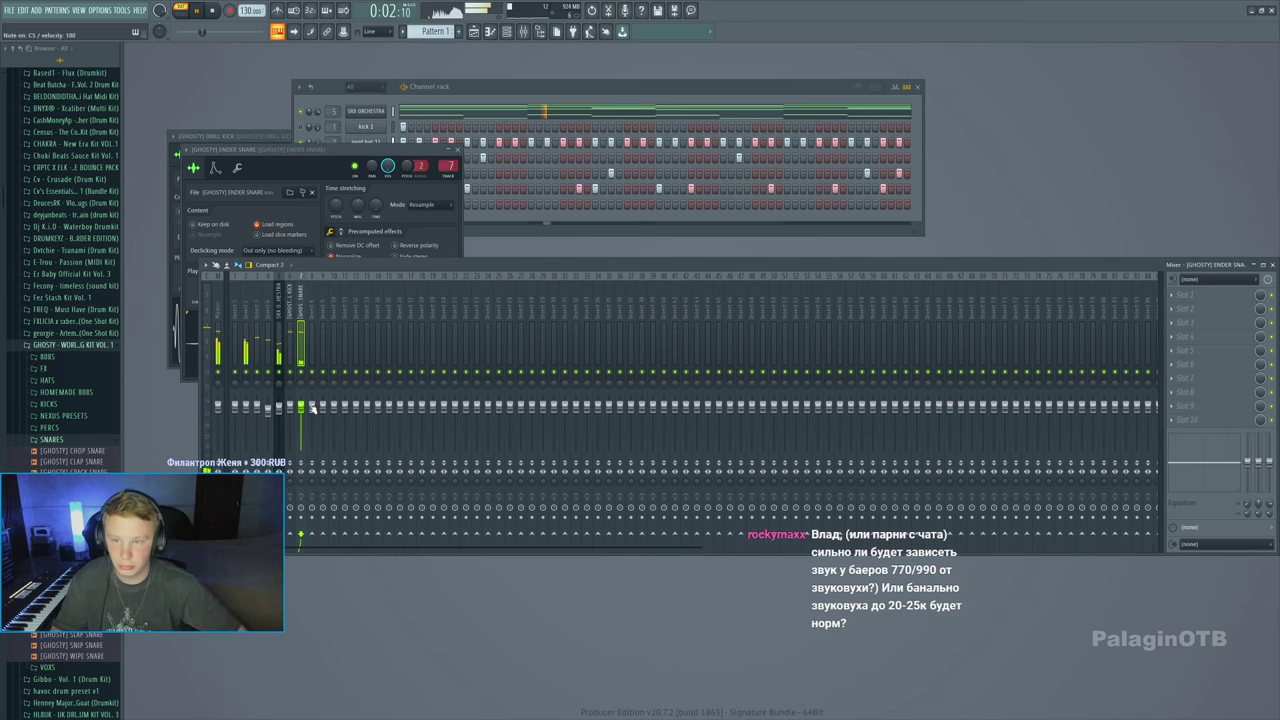
pyautogui.moveTo(300, 410); pyautogui.dragTo(300, 406)
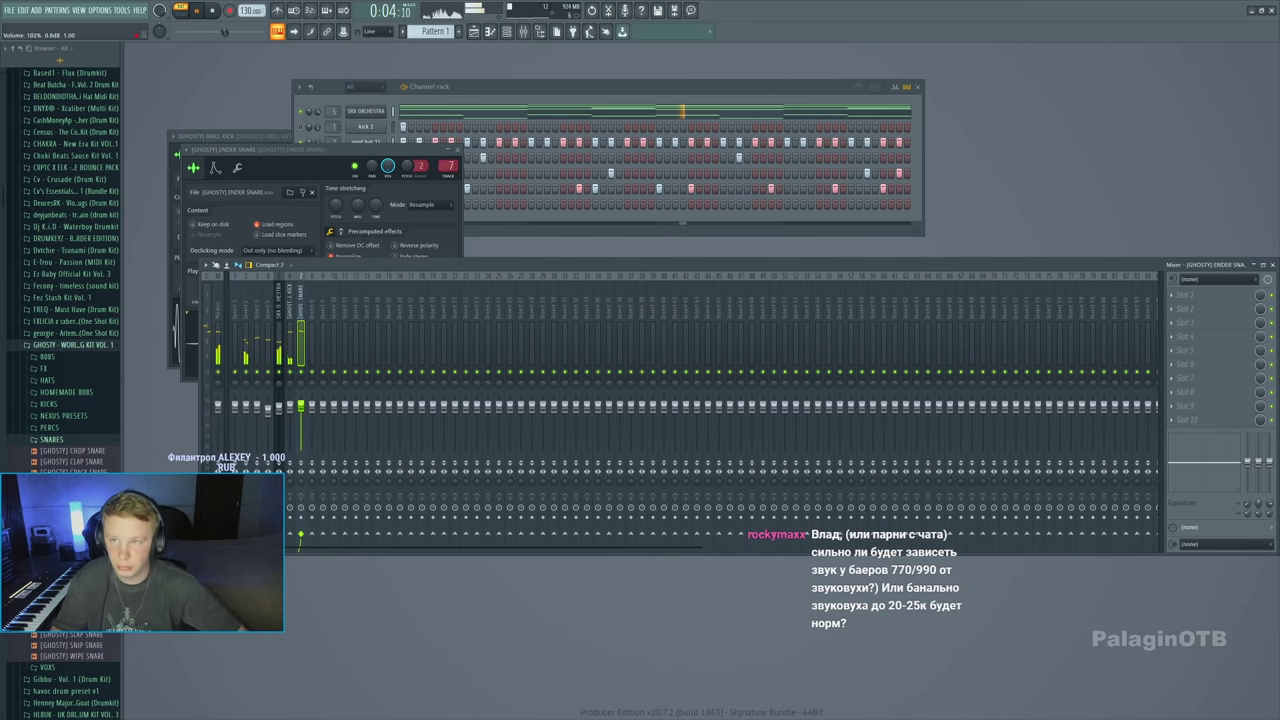
# Solo individual mixer tracks to compare levels, lower the SRX ORCHESTRA and insert 2, and set insert 3 to 71%
pyautogui.click(278, 360)
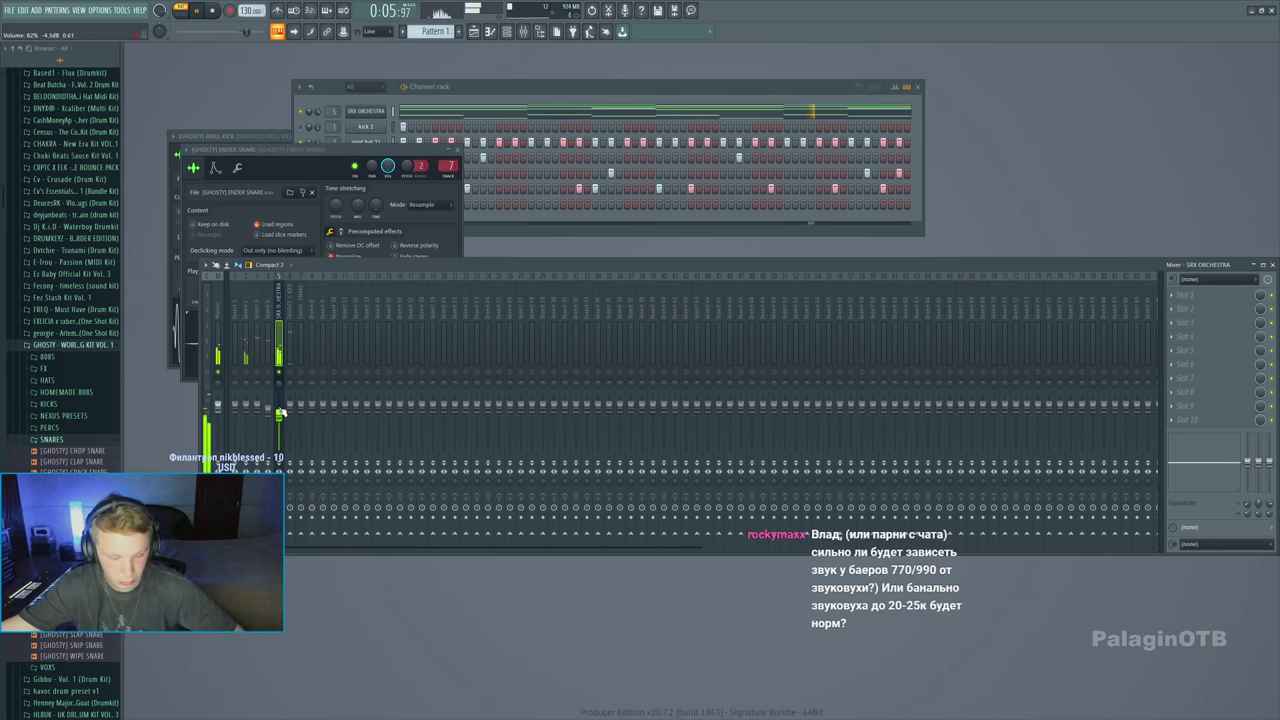
pyautogui.press('space')
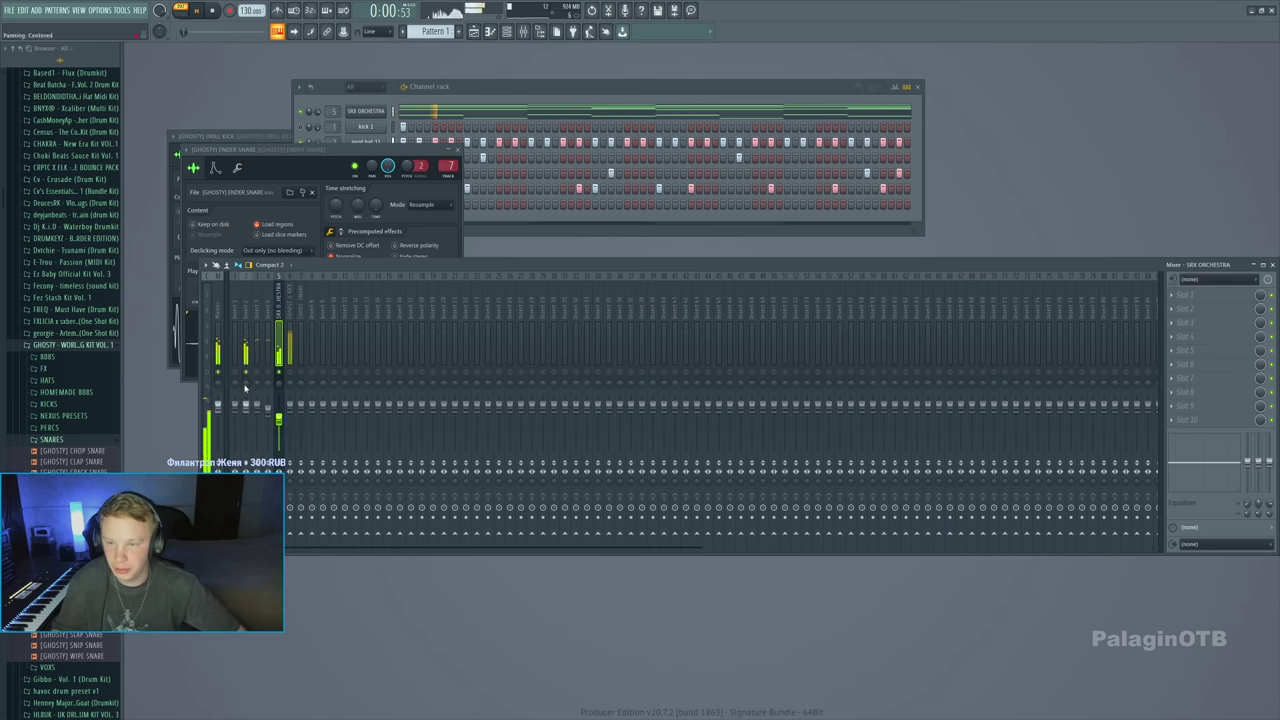
pyautogui.click(290, 404)
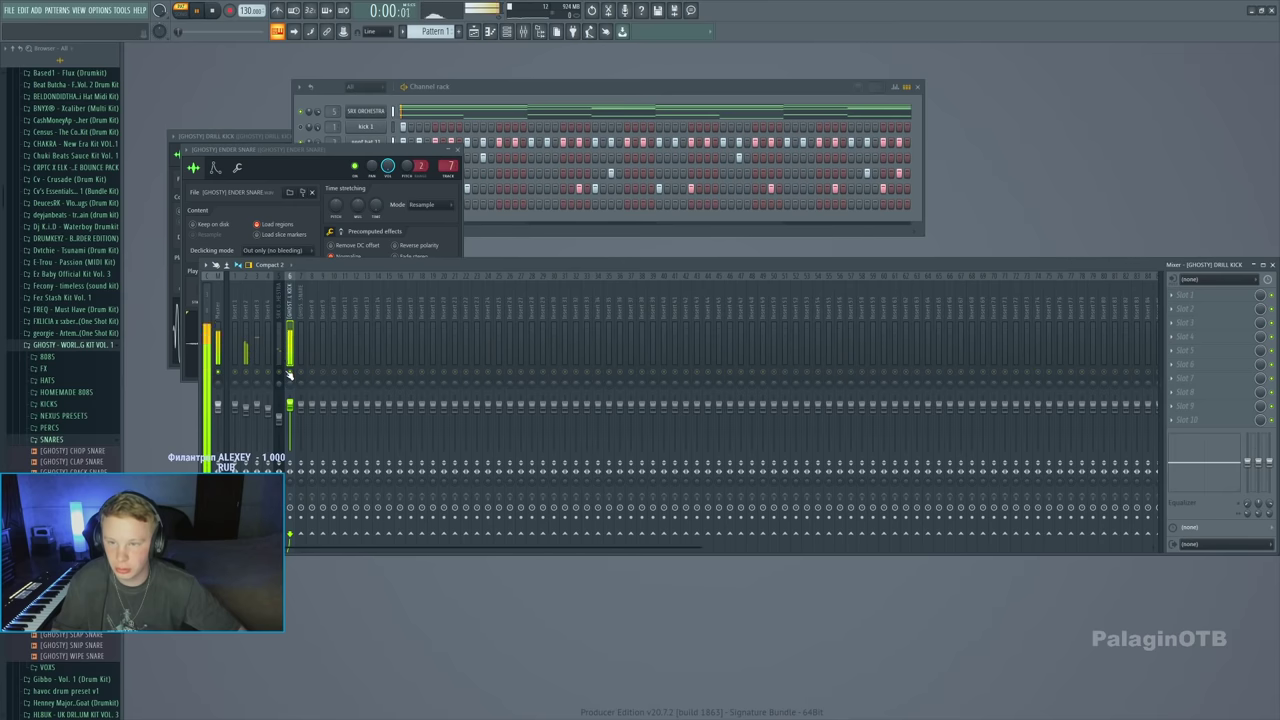
pyautogui.click(246, 409)
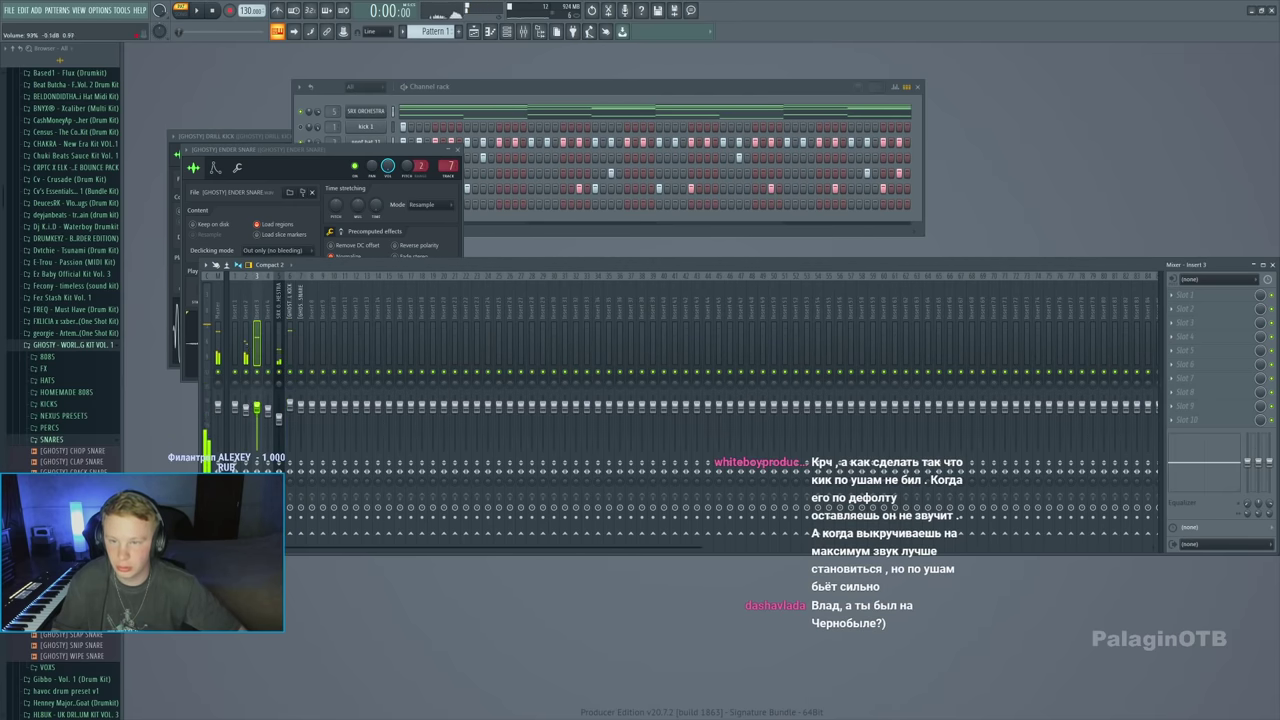
pyautogui.moveTo(258, 417); pyautogui.dragTo(259, 420)
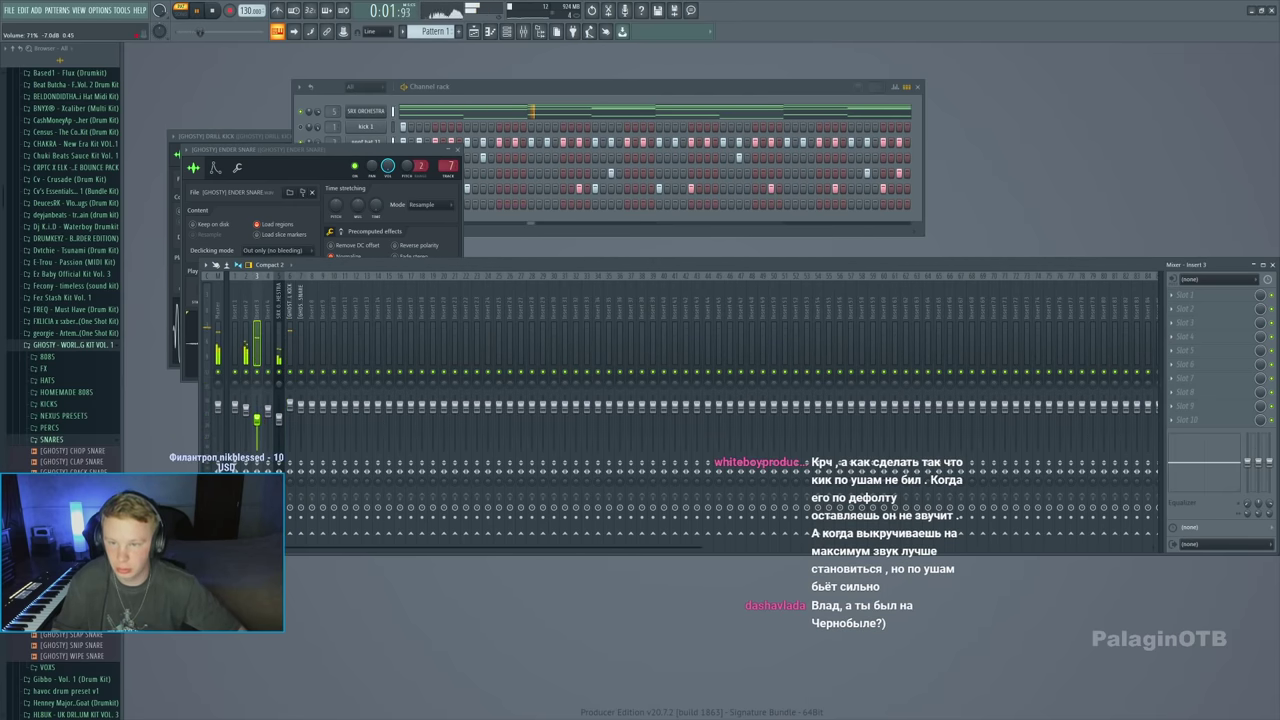
# Place ENDER SNARE hits in bars 2 to 4 and rebalance the mixer with SRX ORCHESTRA at 70%, the snare at 110% and insert 2 lower
pyautogui.press('F6')
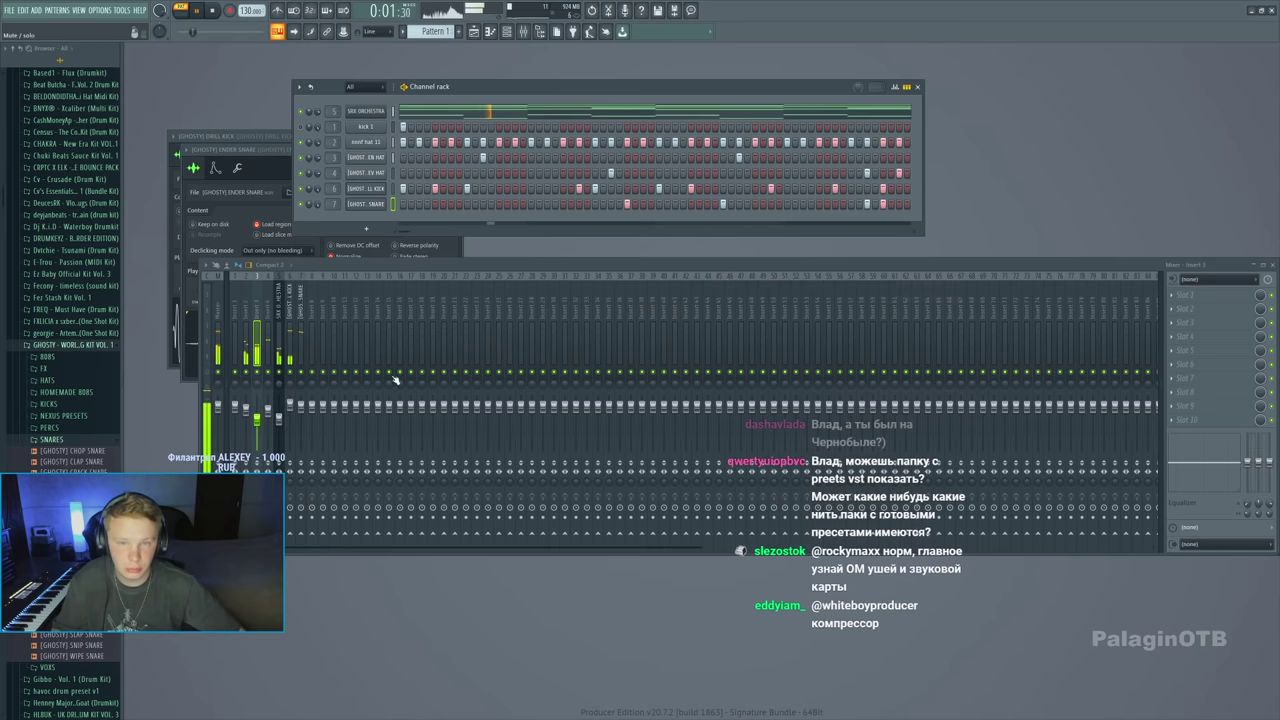
pyautogui.click(300, 406)
pyautogui.click(279, 418)
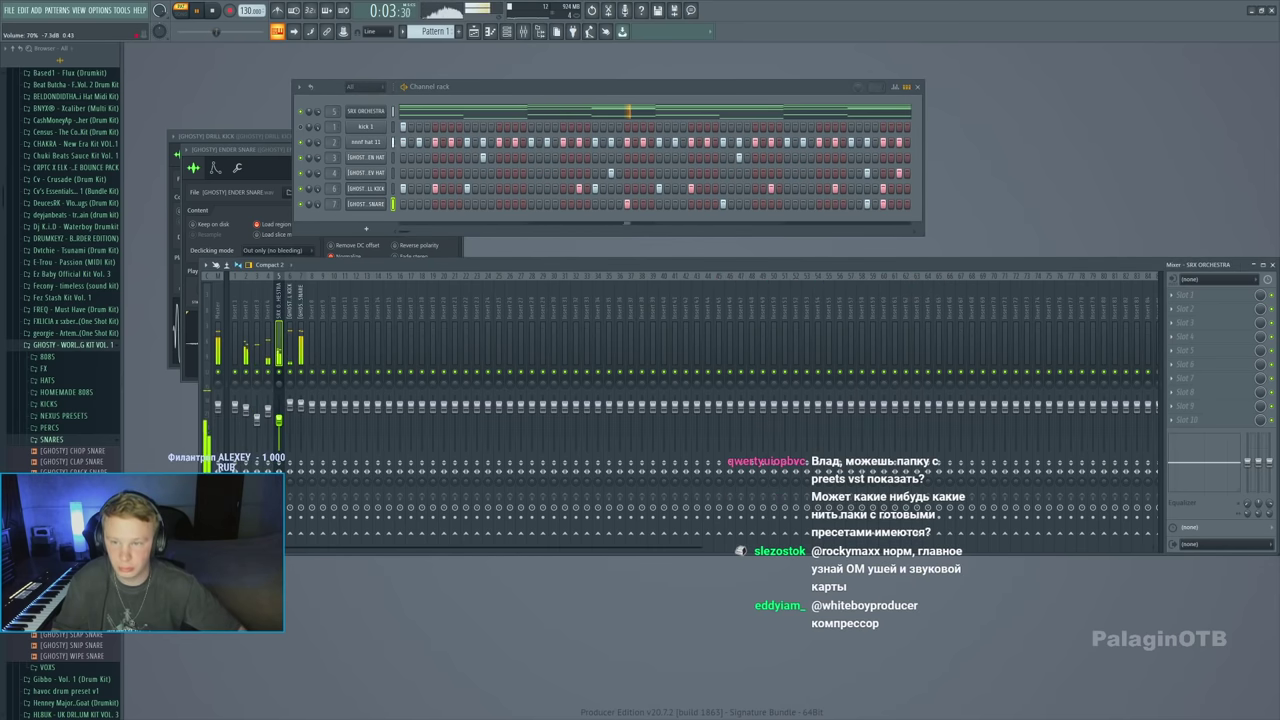
pyautogui.click(300, 406)
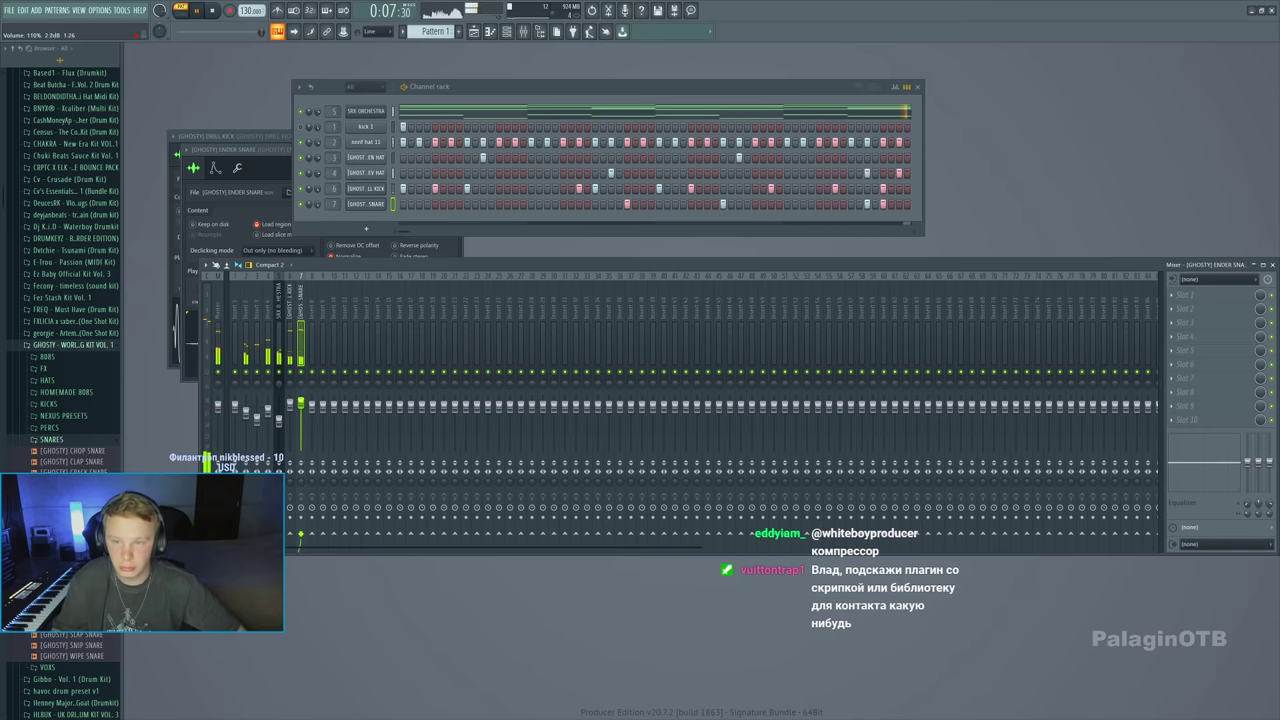
pyautogui.click(243, 418)
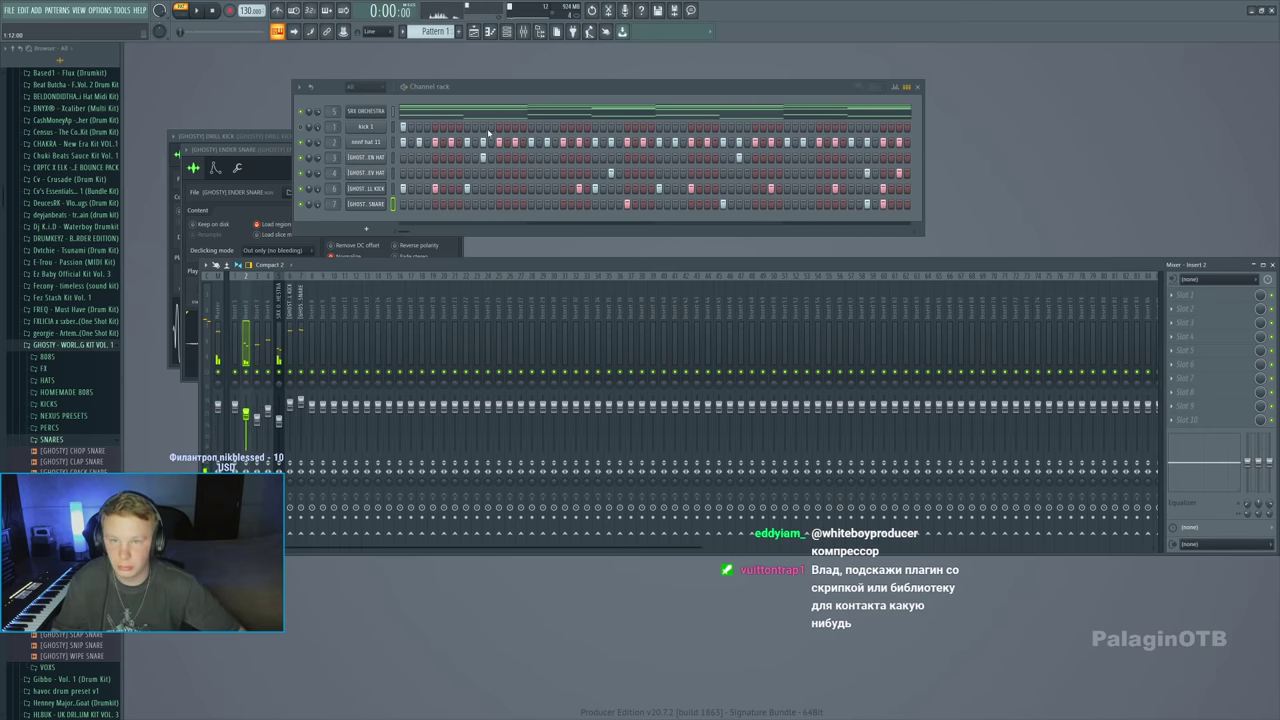
# Place an ENDER SNARE hit on step 13 of bar 1 and clone the SRX ORCHESTRA channel
pyautogui.click(495, 206)
pyautogui.click(498, 207)
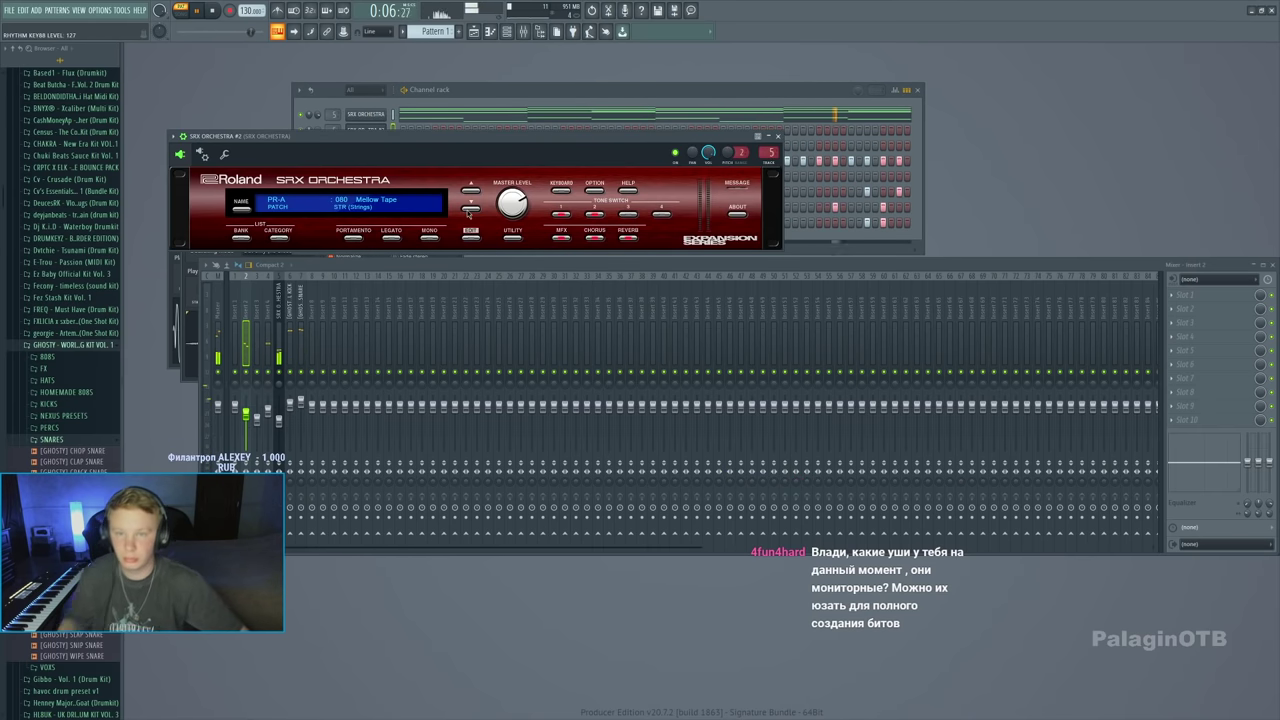
# Audition patches in SRX ORCHESTRA #2 over the playing loop, from 080 Mellow Tape up to patch 102 with strings and horns
pyautogui.click(469, 209)
pyautogui.click(470, 209)
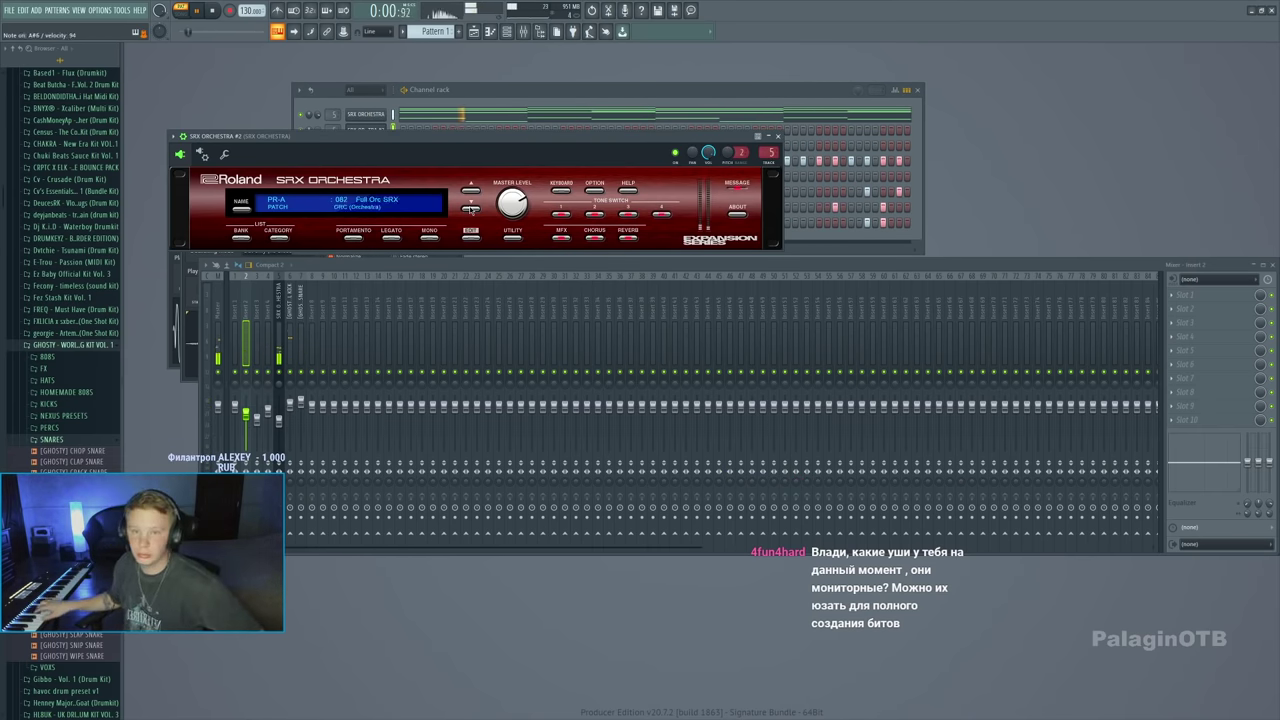
pyautogui.click(470, 209)
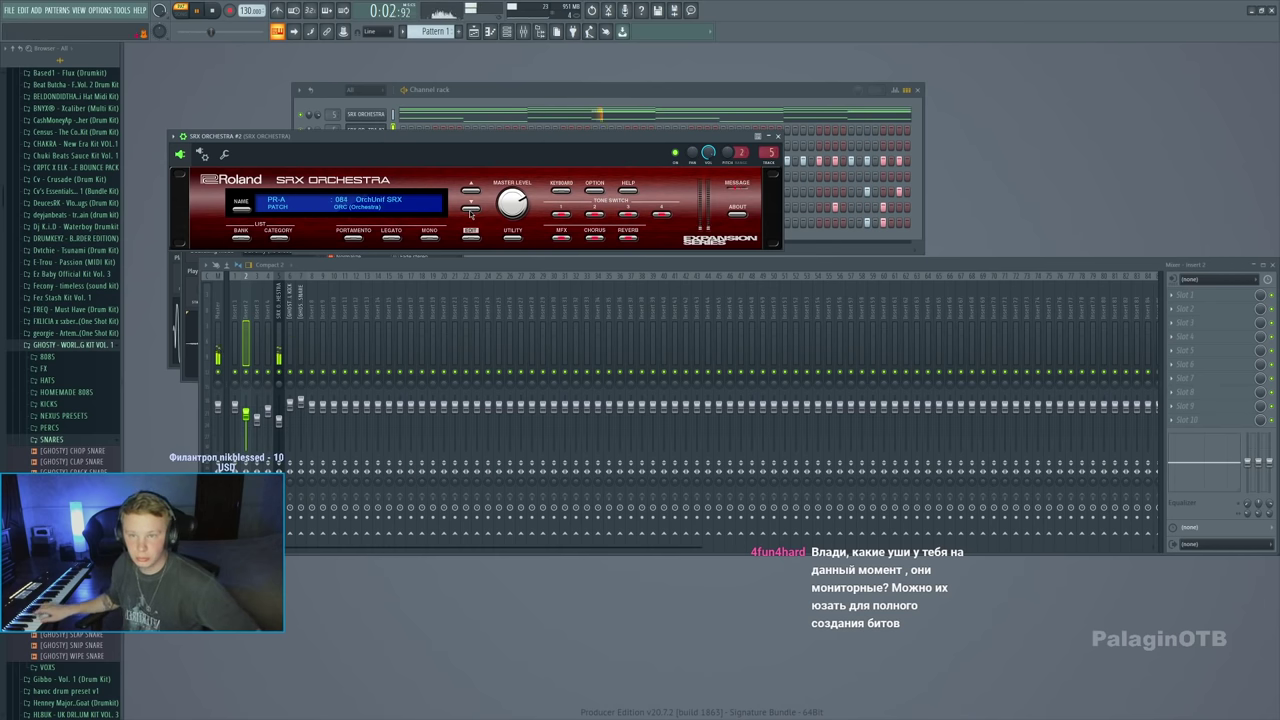
pyautogui.click(470, 209)
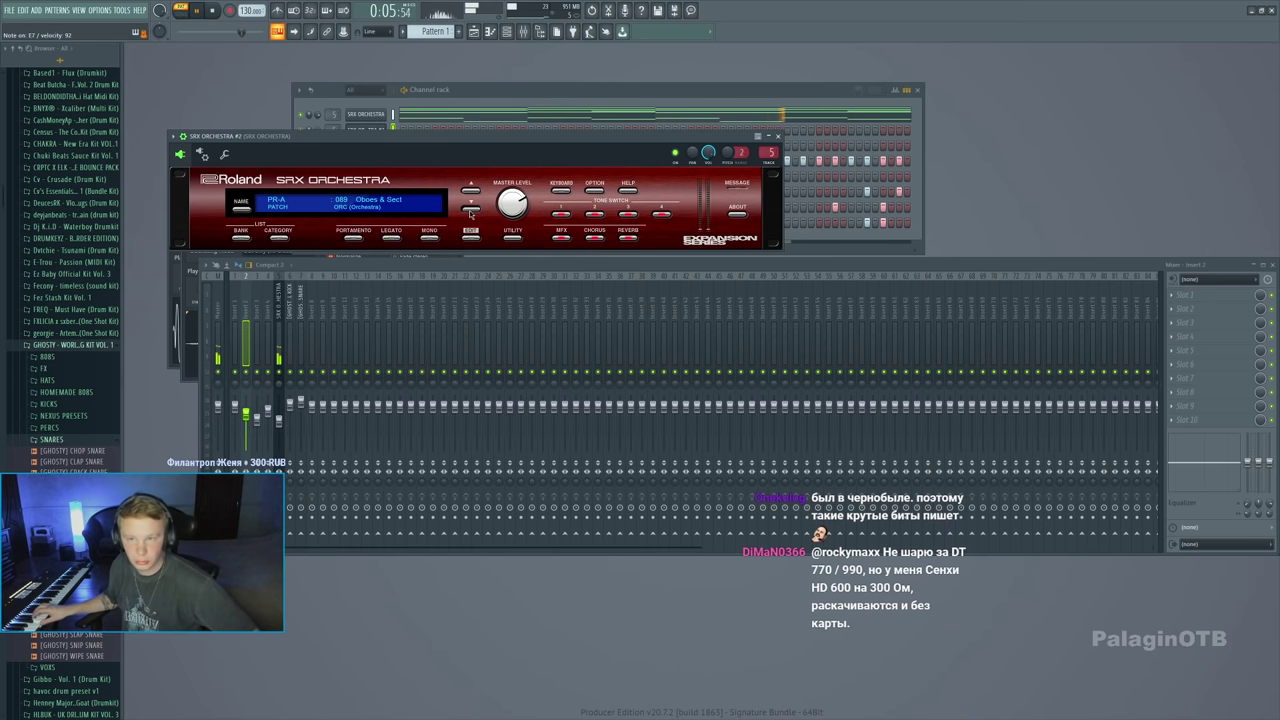
pyautogui.doubleClick(471, 210)
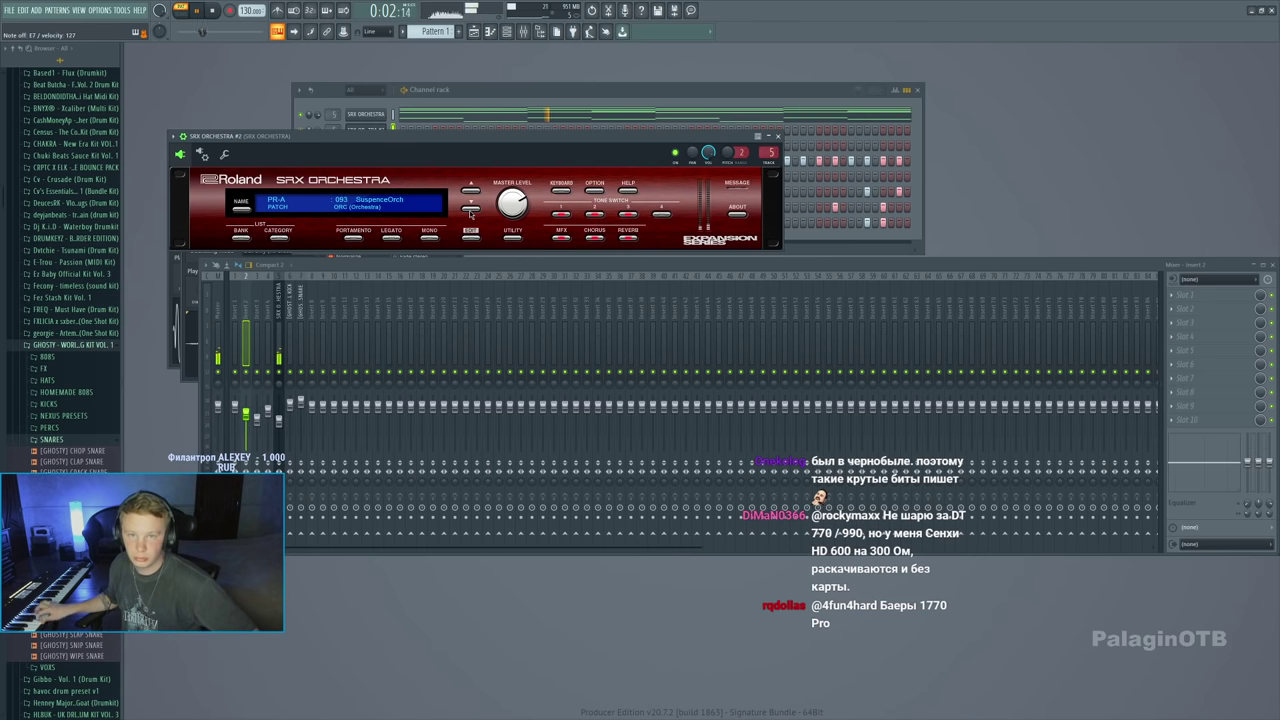
pyautogui.click(471, 210)
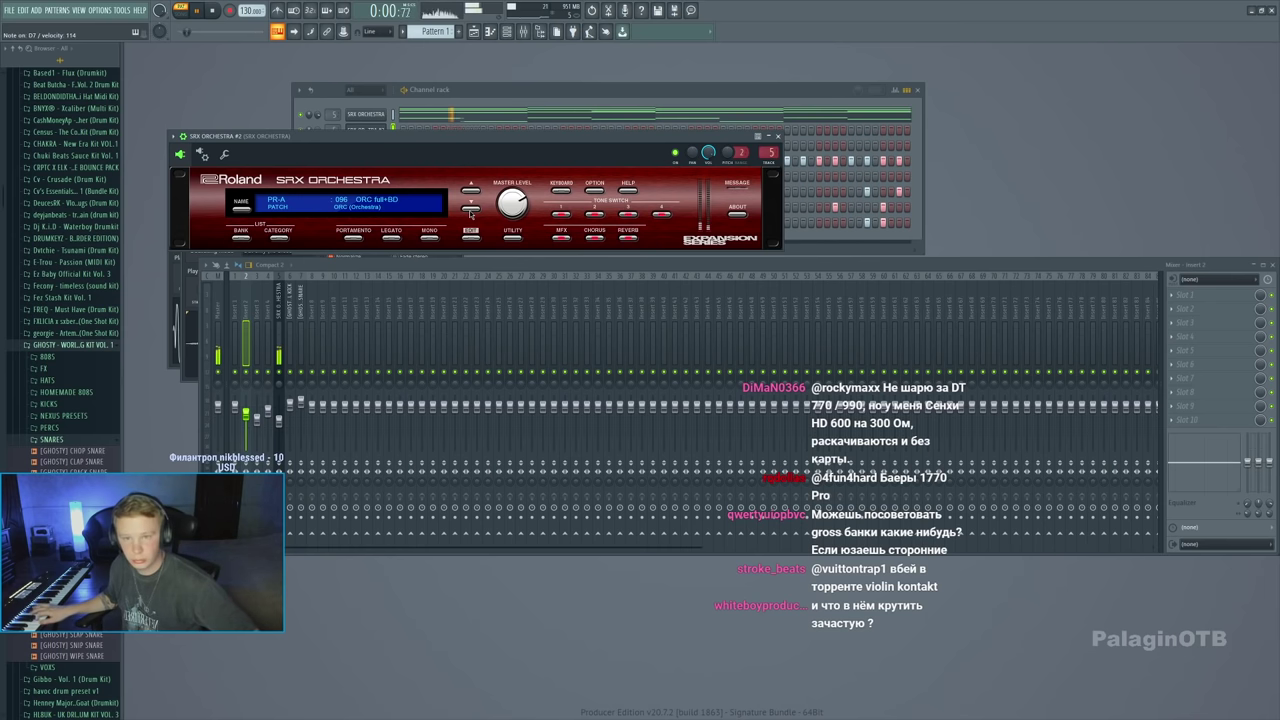
pyautogui.click(471, 210)
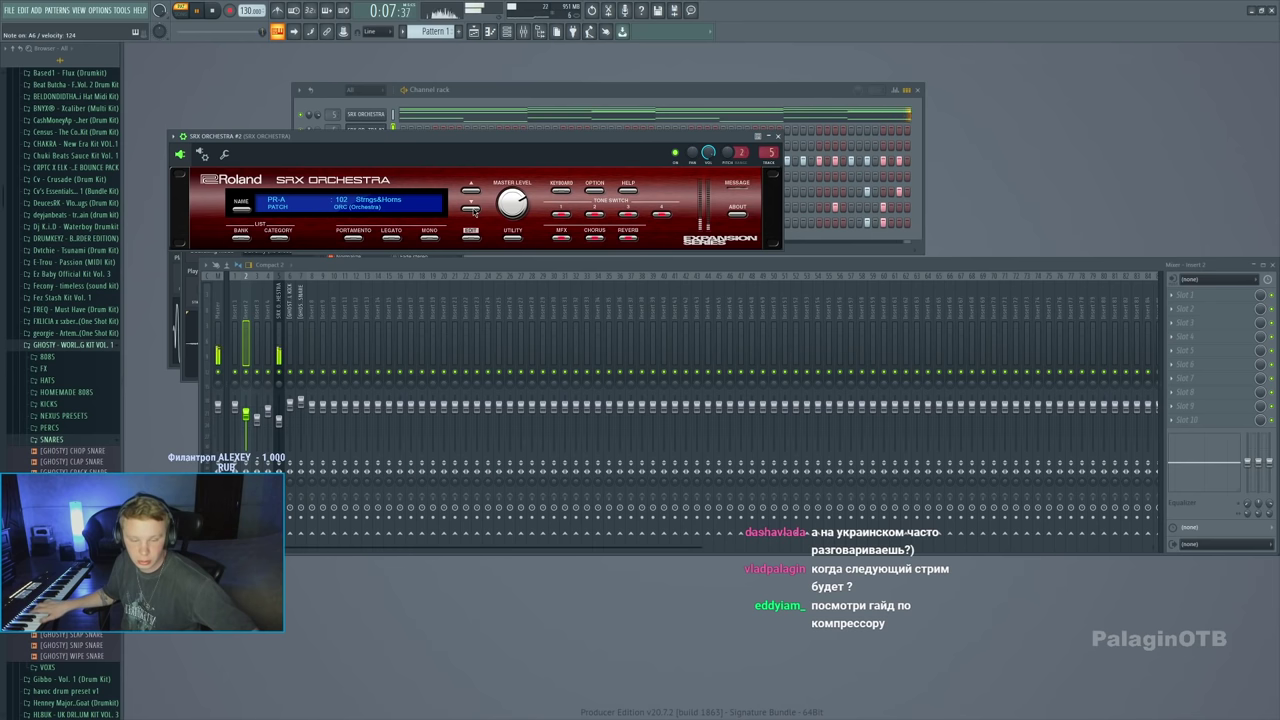
pyautogui.click(304, 118)
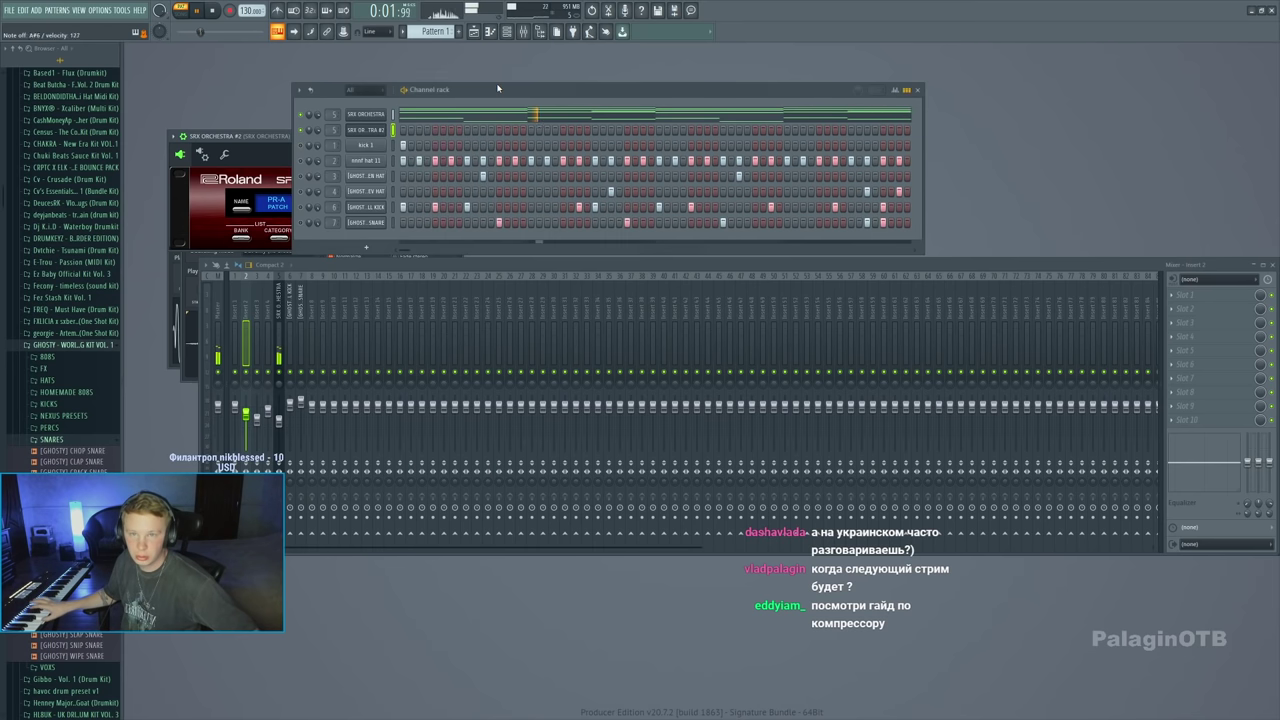
# Close the mixer, audition the GHOSTY percs, add the SPARTAN PERC as a new channel and place a hit on step 13 of bar 3
pyautogui.click(1272, 266)
pyautogui.click(40, 427)
pyautogui.click(56, 440)
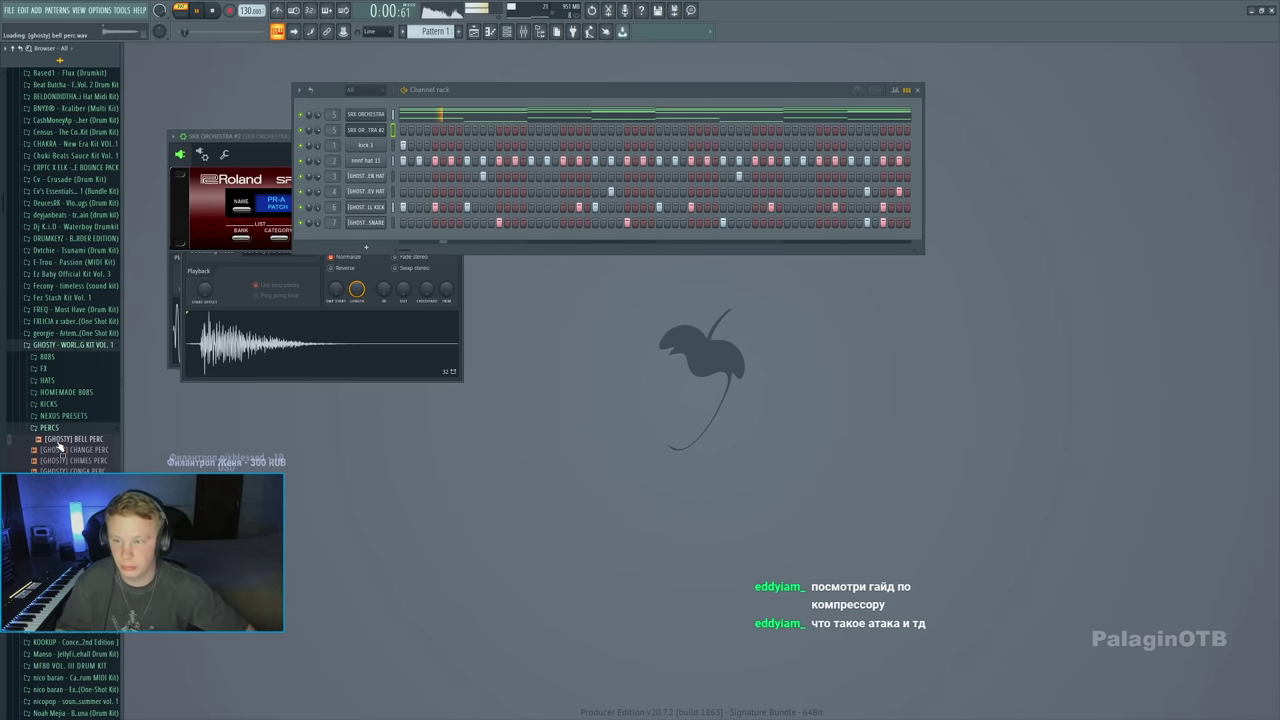
pyautogui.click(87, 451)
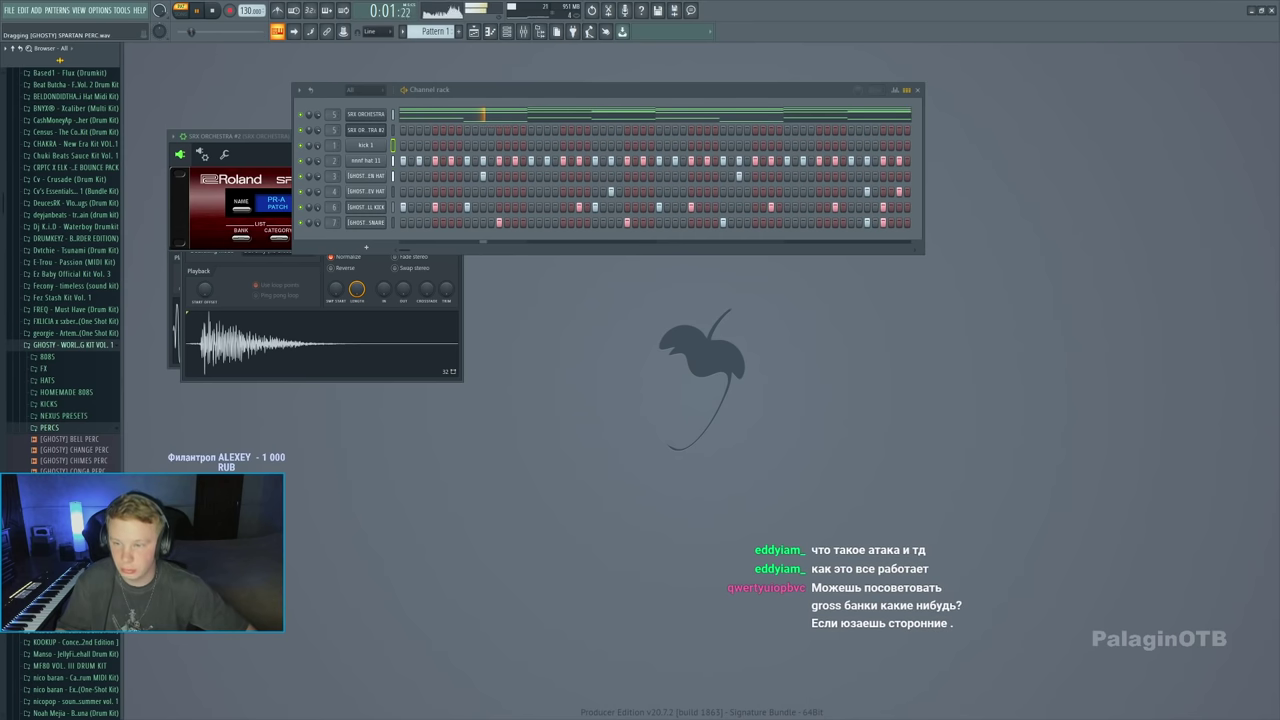
pyautogui.moveTo(385, 238); pyautogui.dragTo(380, 244)
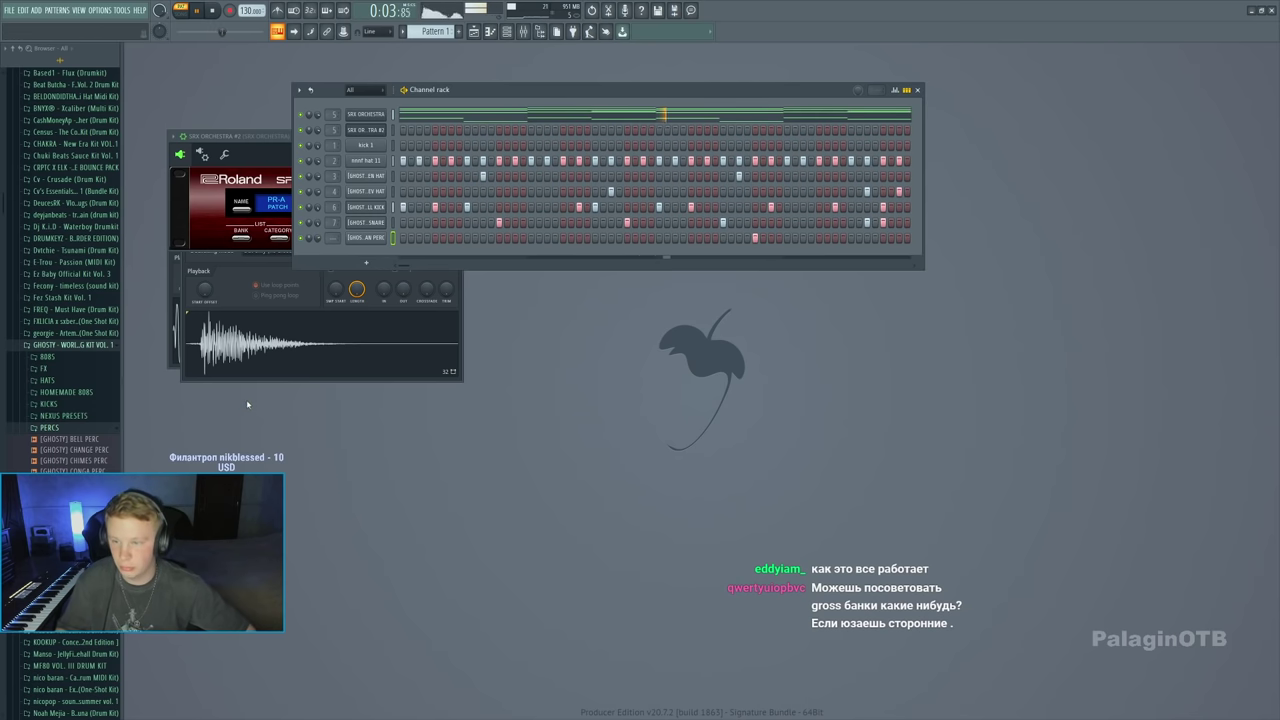
# Route the SPARTAN PERC channel to mixer insert 8 and bring the mixer back into view
pyautogui.click(365, 238)
pyautogui.press('F9')
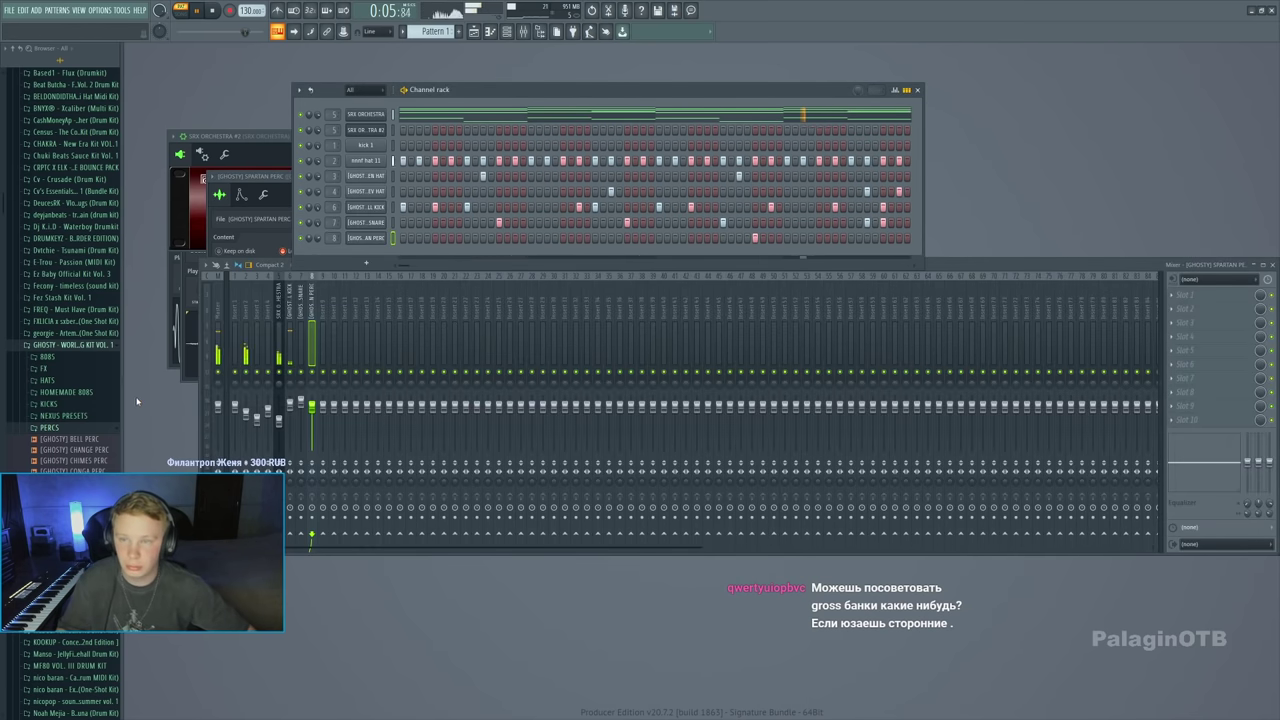
# Audition the GHOSTY kit's 808 samples over the playing loop, from BOUNCE 808 and CLAW 808 to RED MOON 808 and SPACE 808
pyautogui.click(48, 428)
pyautogui.click(45, 356)
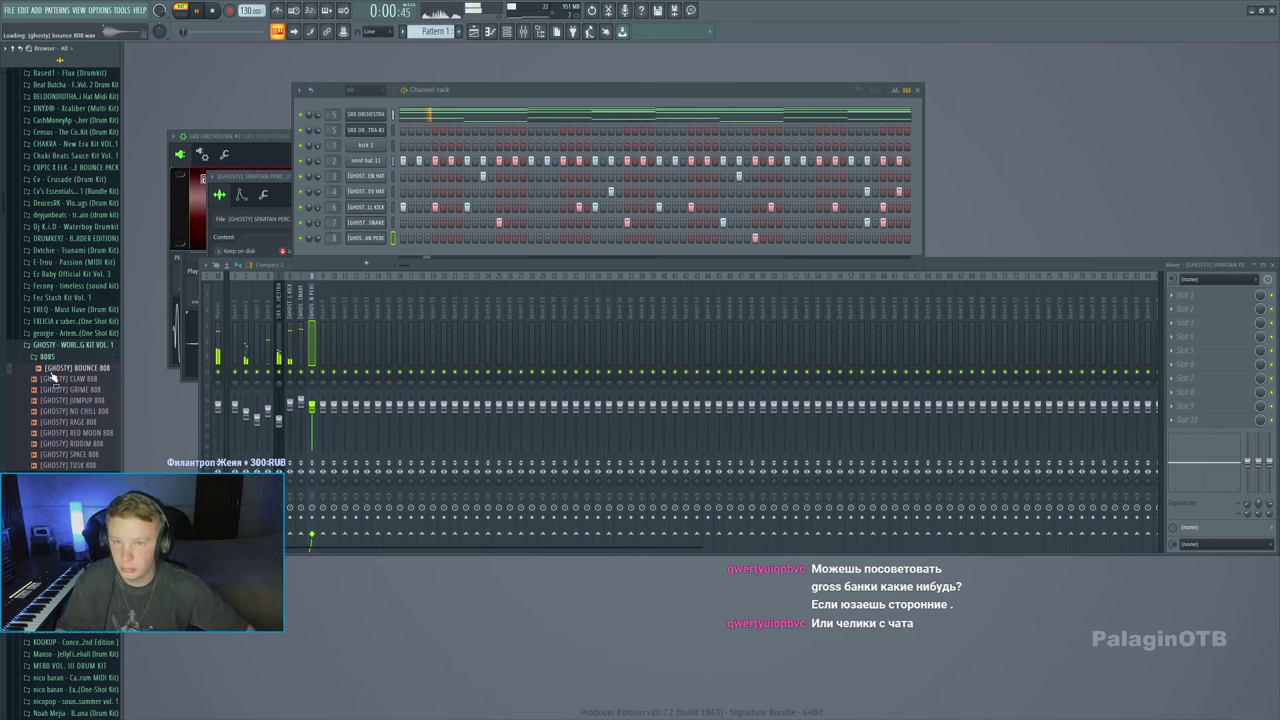
pyautogui.click(56, 380)
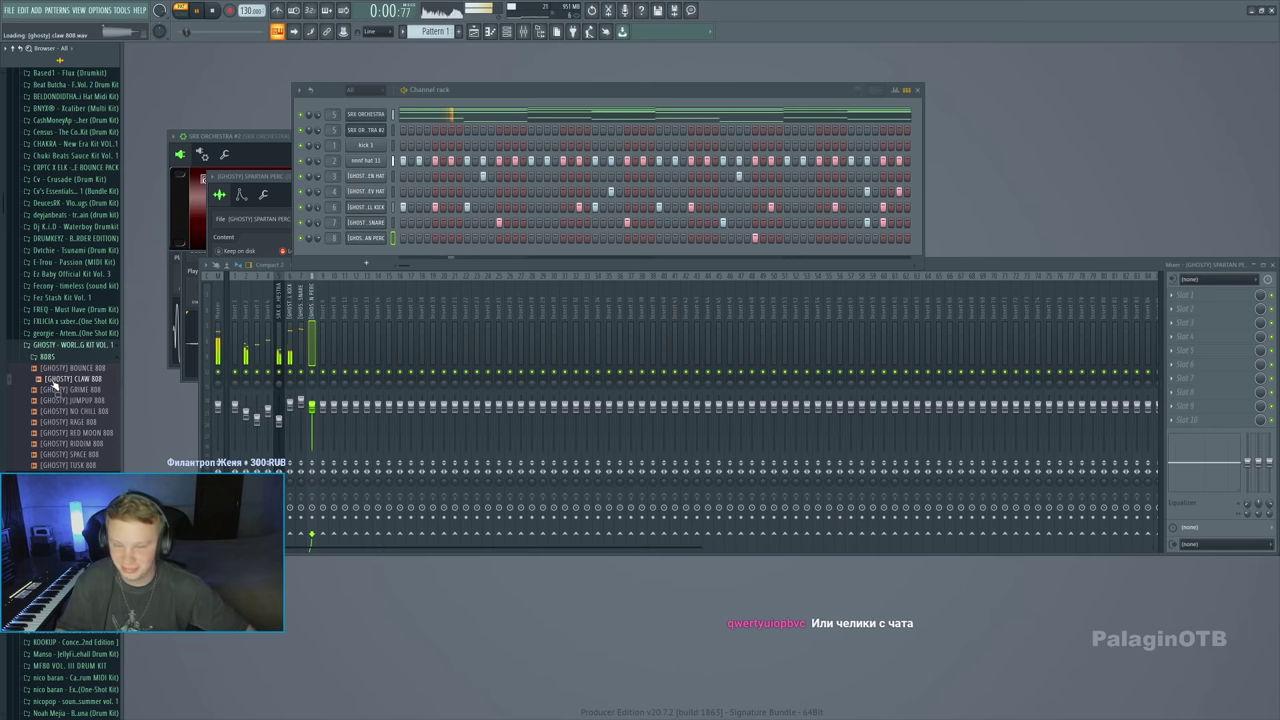
pyautogui.click(73, 432)
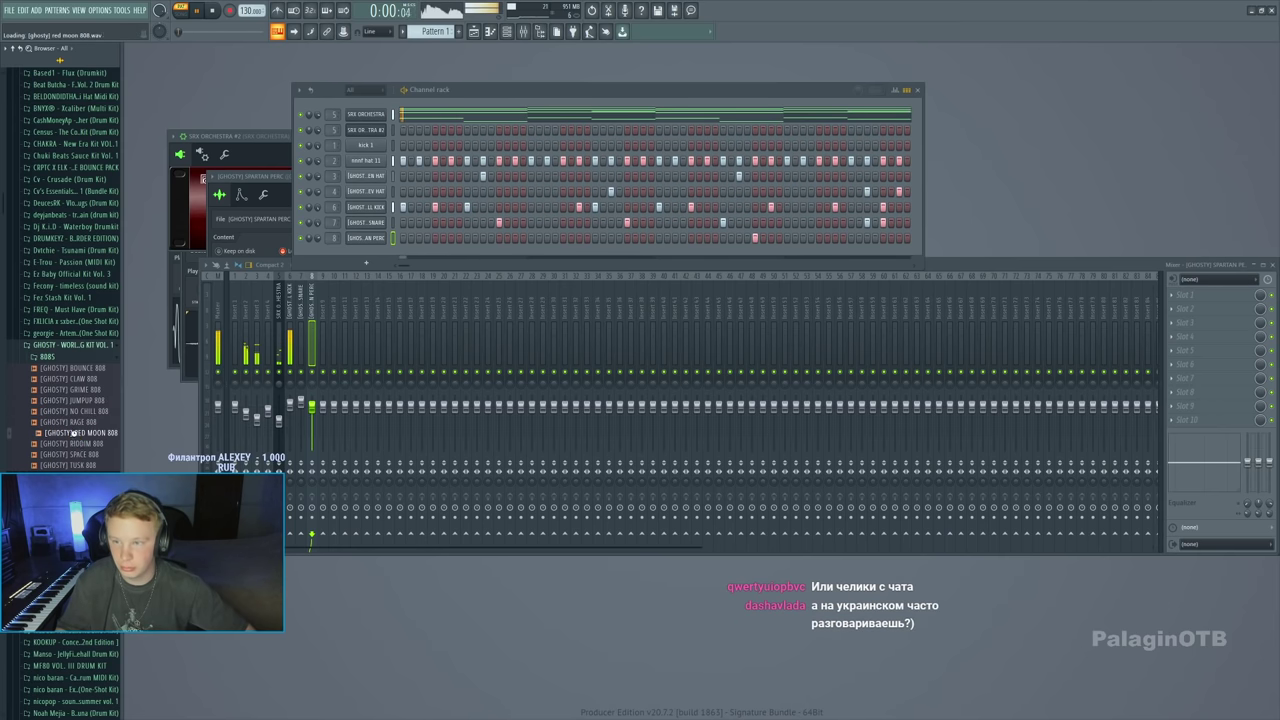
pyautogui.click(75, 443)
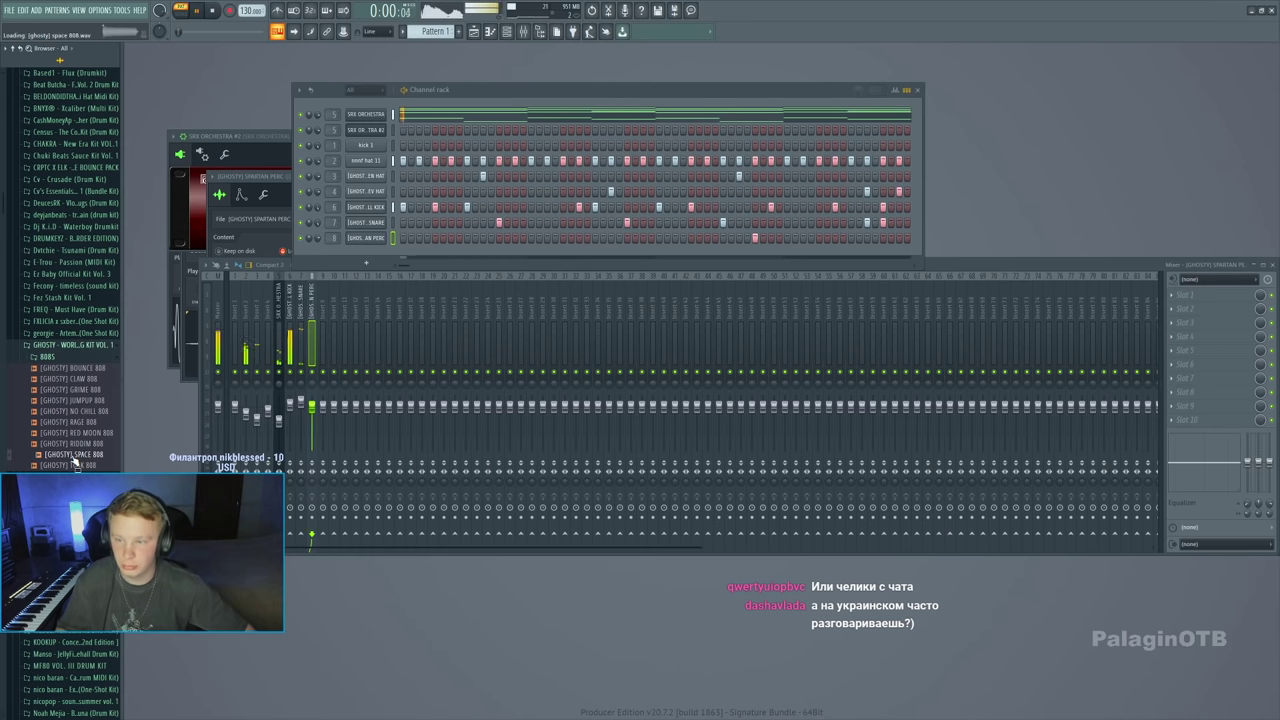
# Add CLAW 808 as a new channel, enable its volume envelope and route it to mixer insert 9
pyautogui.click(71, 379)
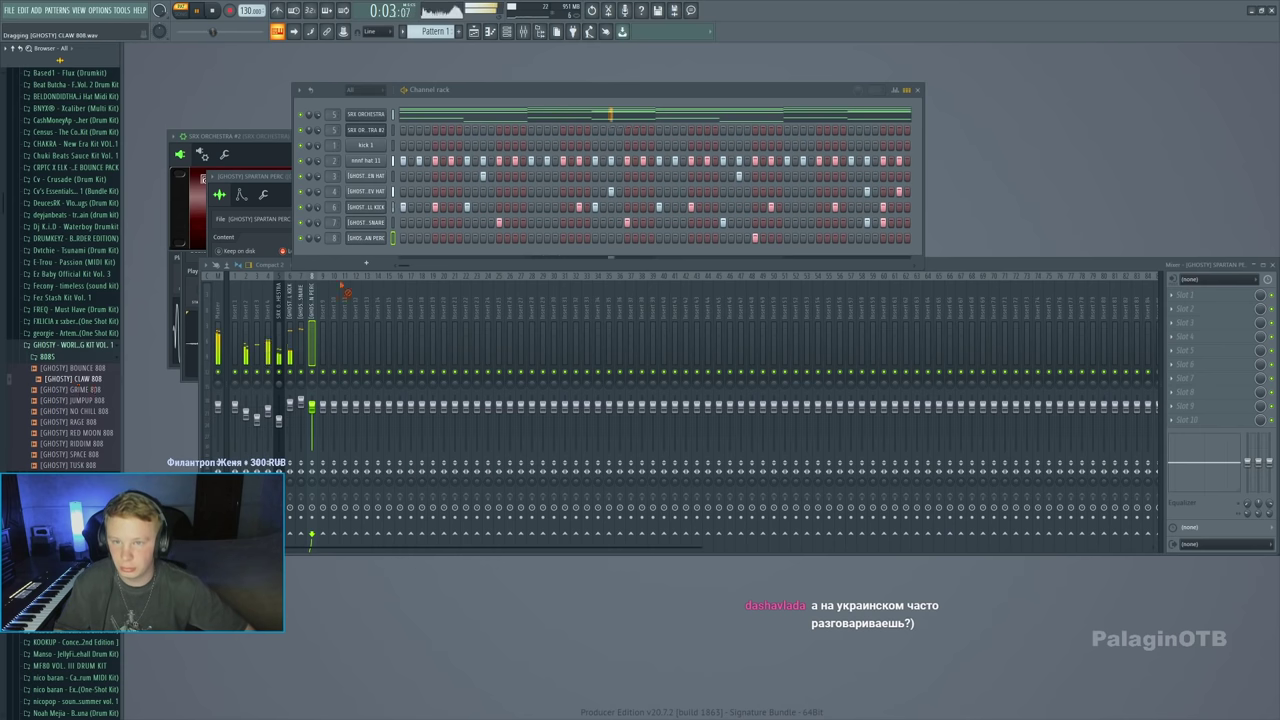
pyautogui.moveTo(367, 253); pyautogui.dragTo(360, 260)
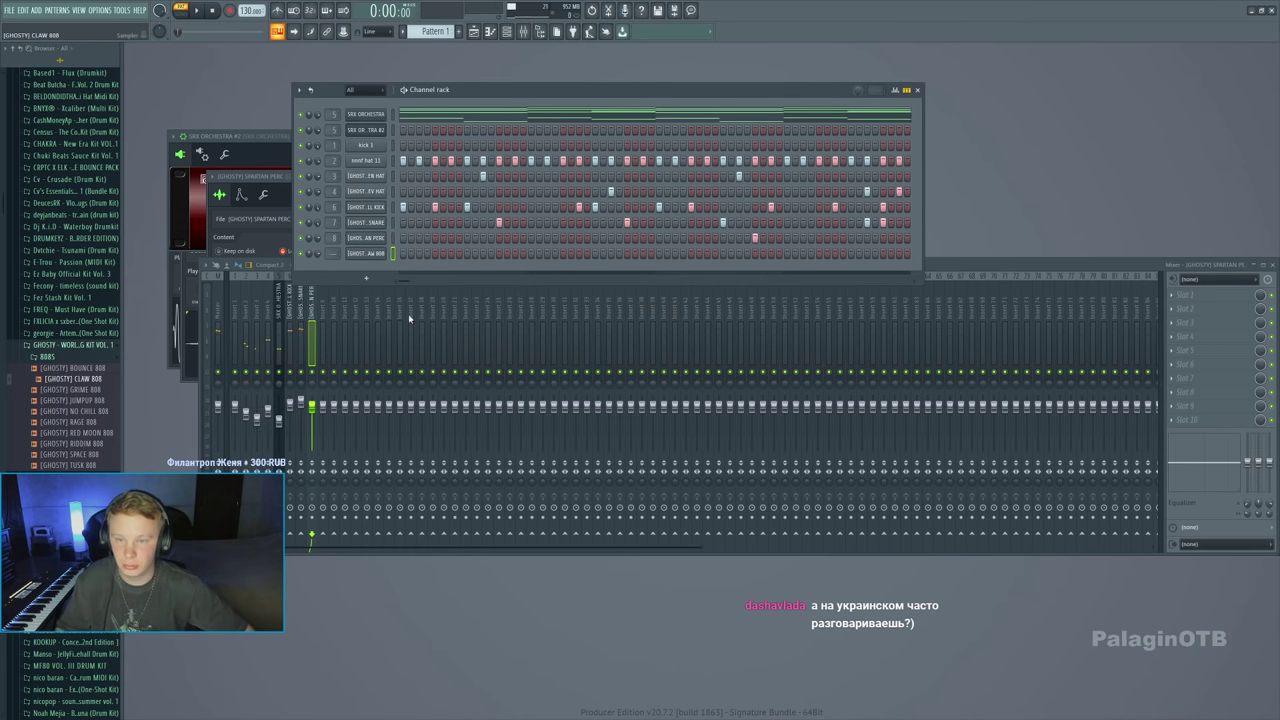
pyautogui.click(369, 256)
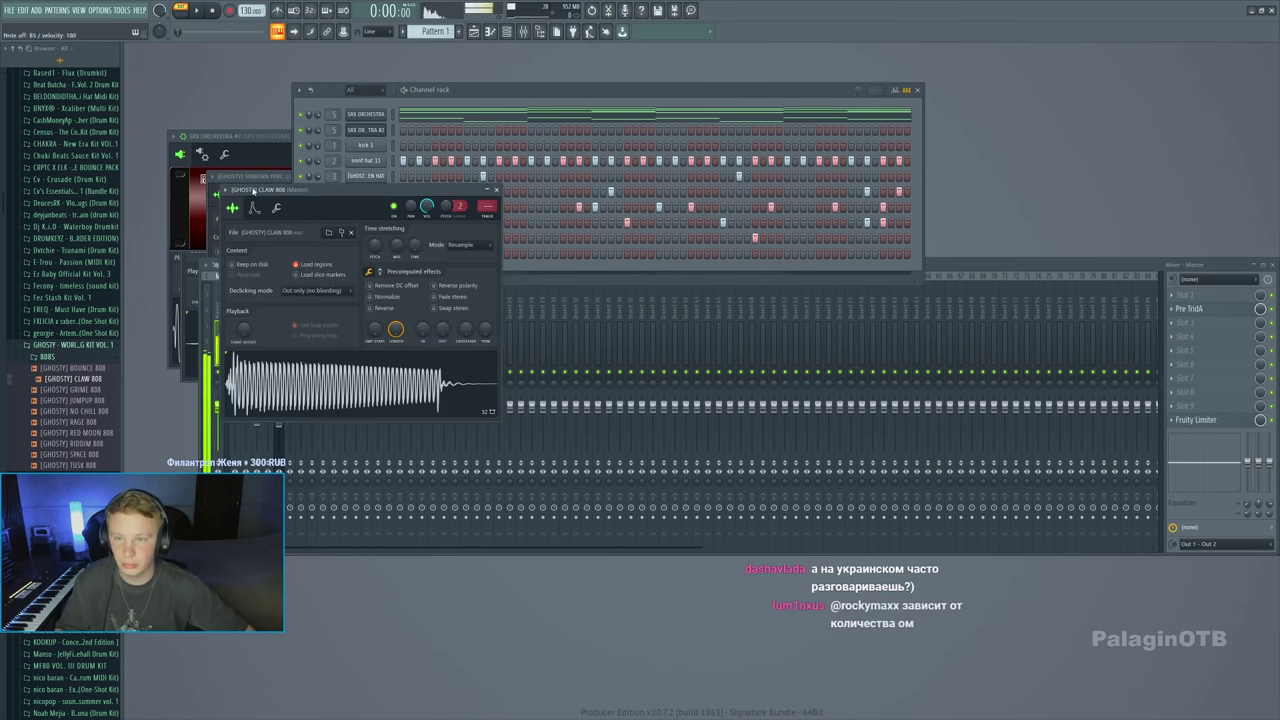
pyautogui.click(254, 207)
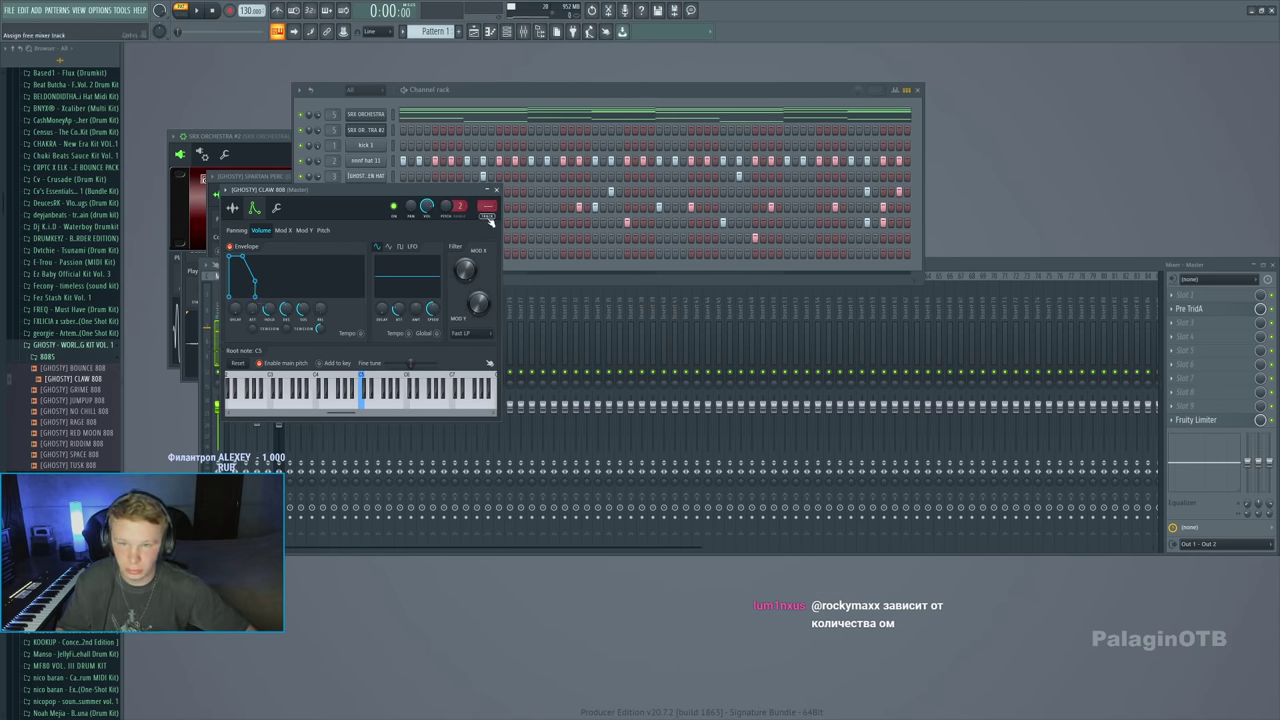
pyautogui.click(477, 87)
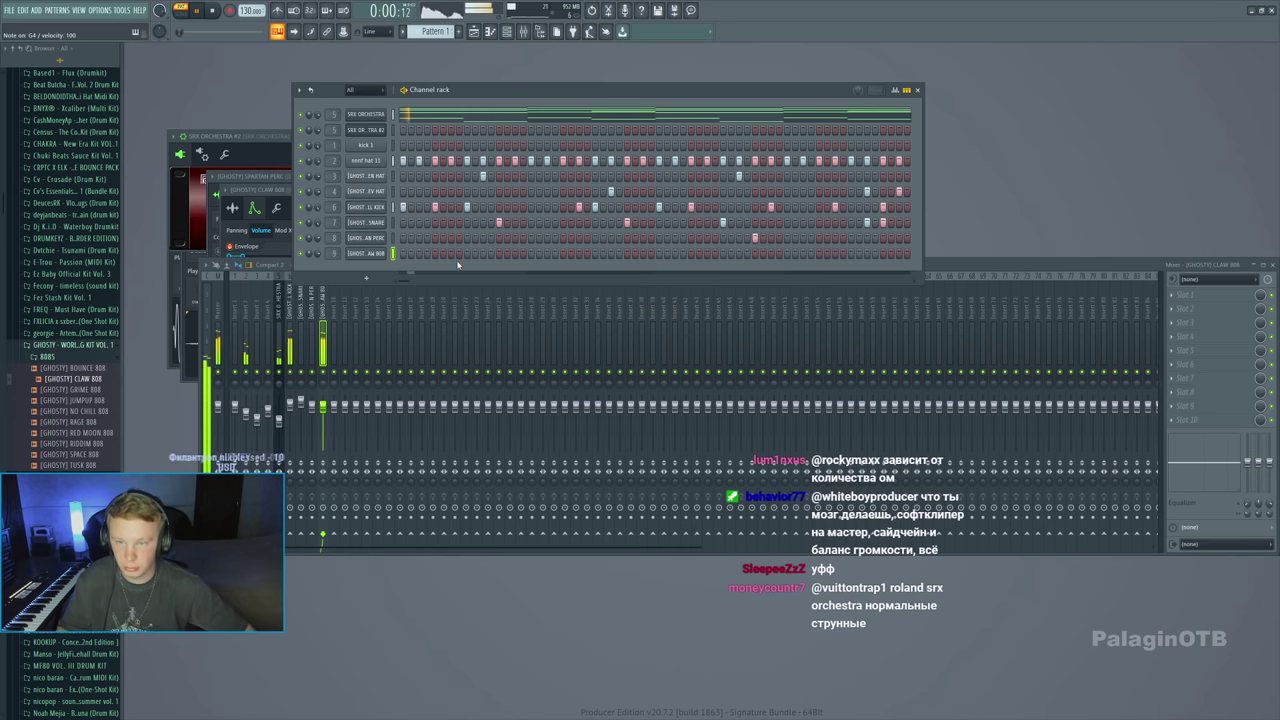
# Audition TUSK 808, replace the channel's CLAW 808 sample with SPACE 808 and test it over the loop
pyautogui.press('space')
pyautogui.click(75, 465)
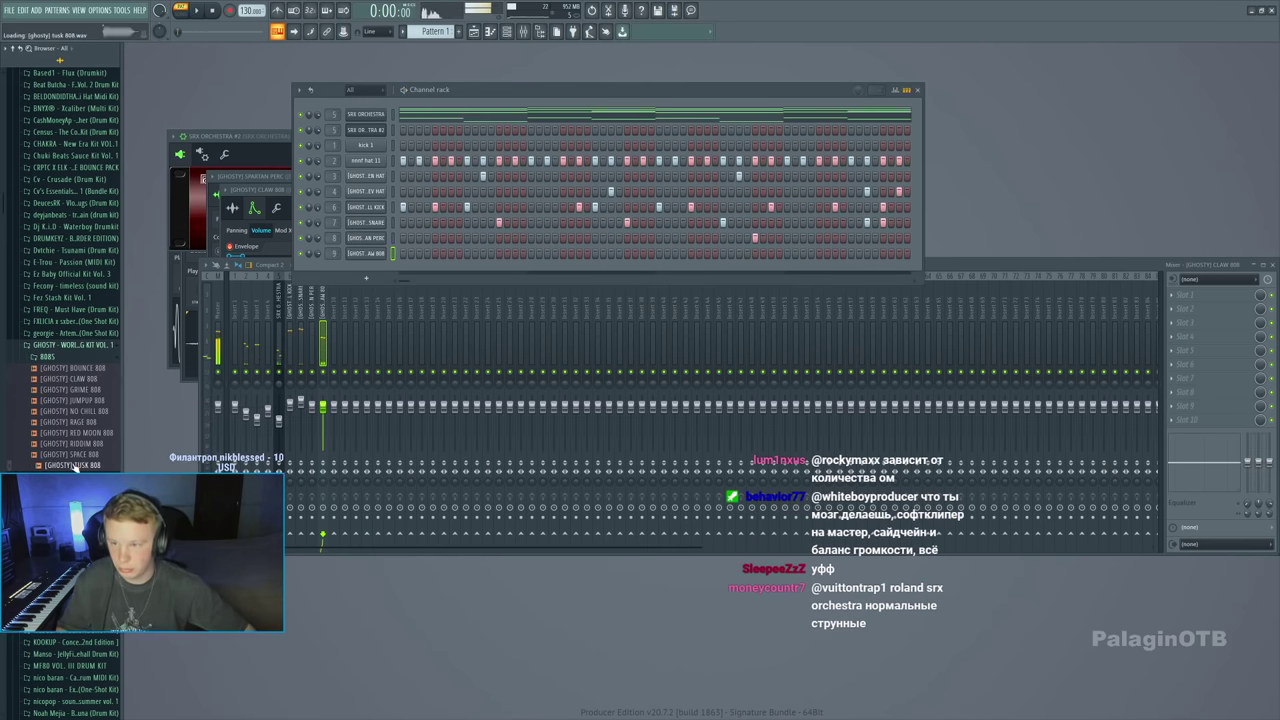
pyautogui.press('space')
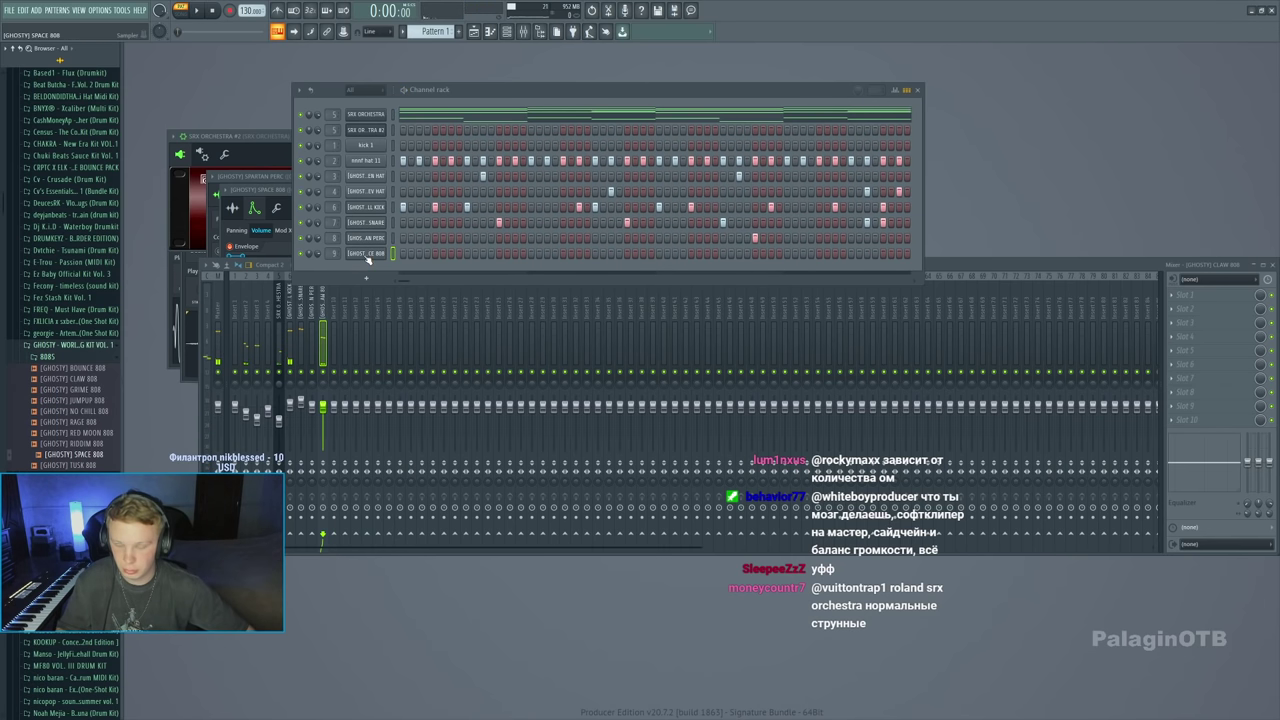
pyautogui.click(367, 256)
pyautogui.press('space')
pyautogui.click(364, 254)
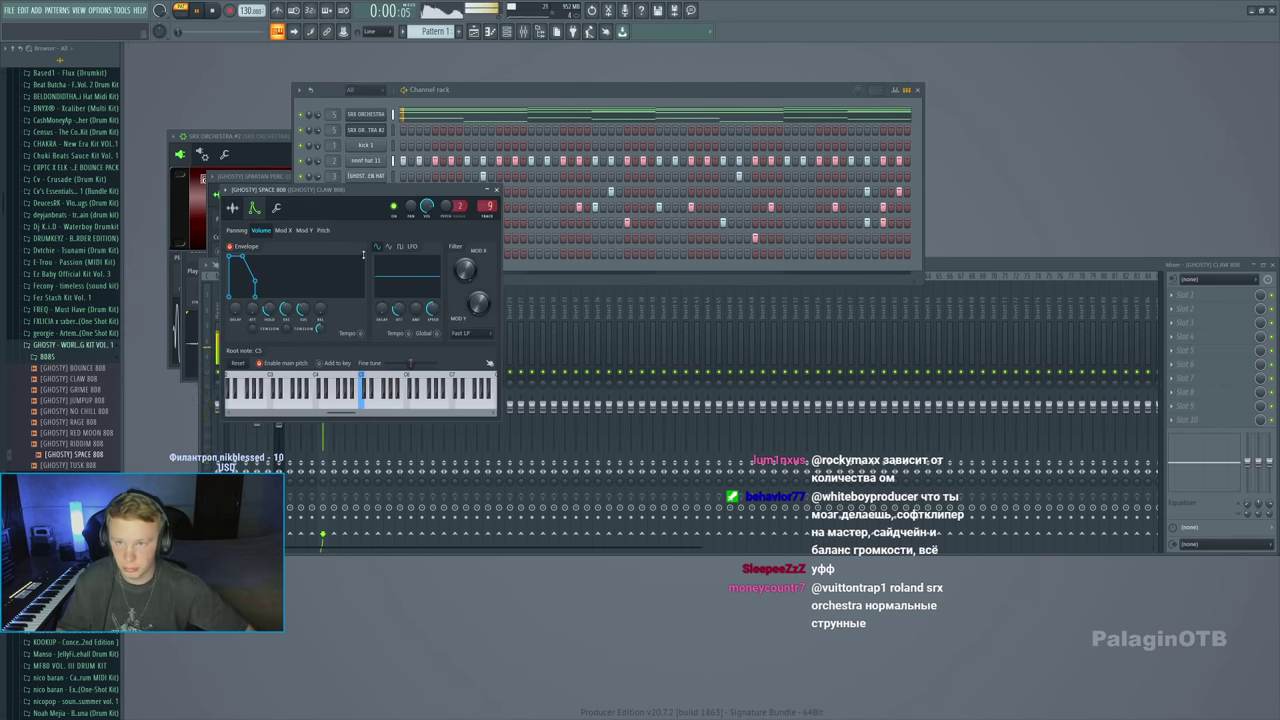
pyautogui.press('space')
pyautogui.press('Escape')
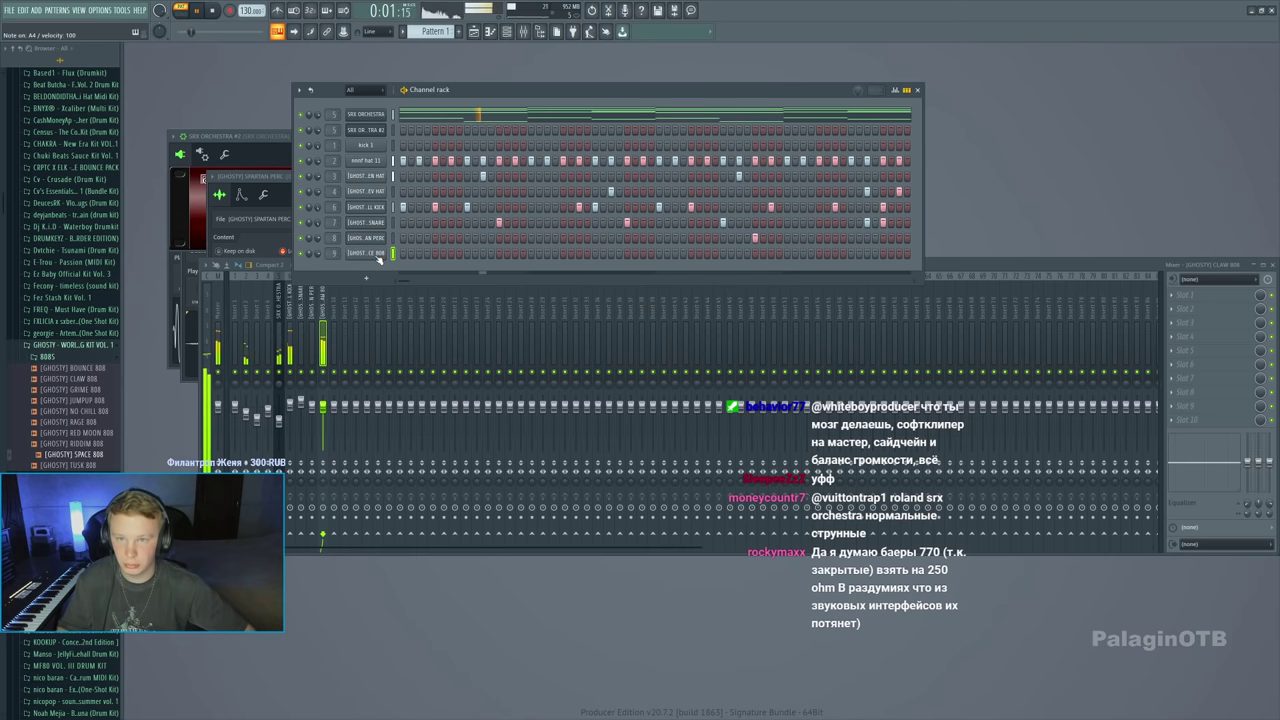
# Place three consecutive one-beat A4 notes from the start of bar 1 in the SPACE 808 piano roll
pyautogui.click(376, 255)
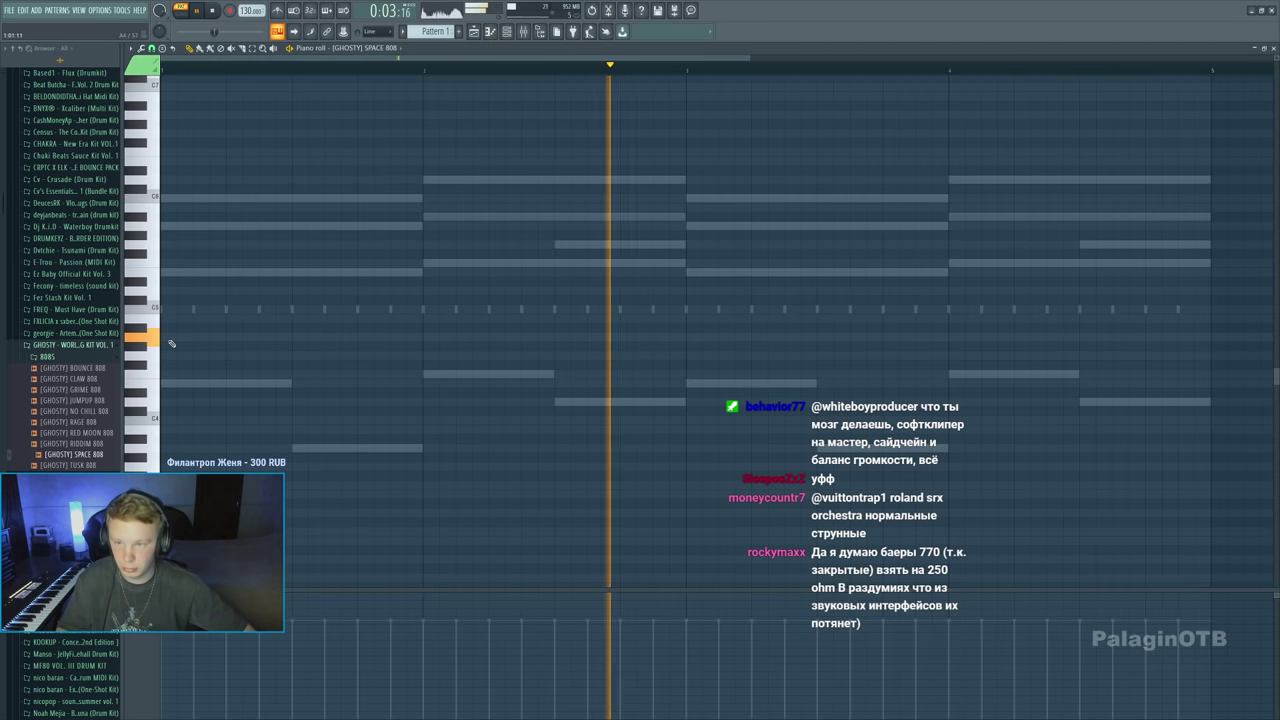
pyautogui.press('space')
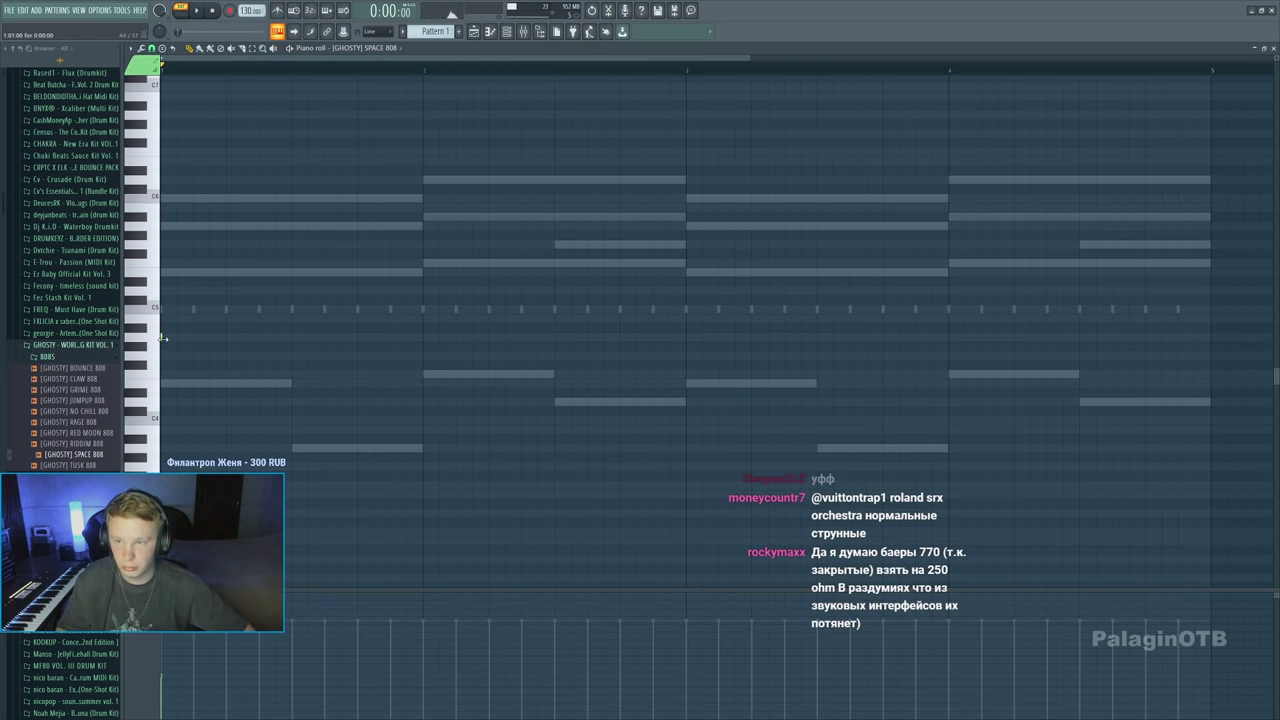
pyautogui.click(303, 339)
pyautogui.hotkey('ctrl', 'a')
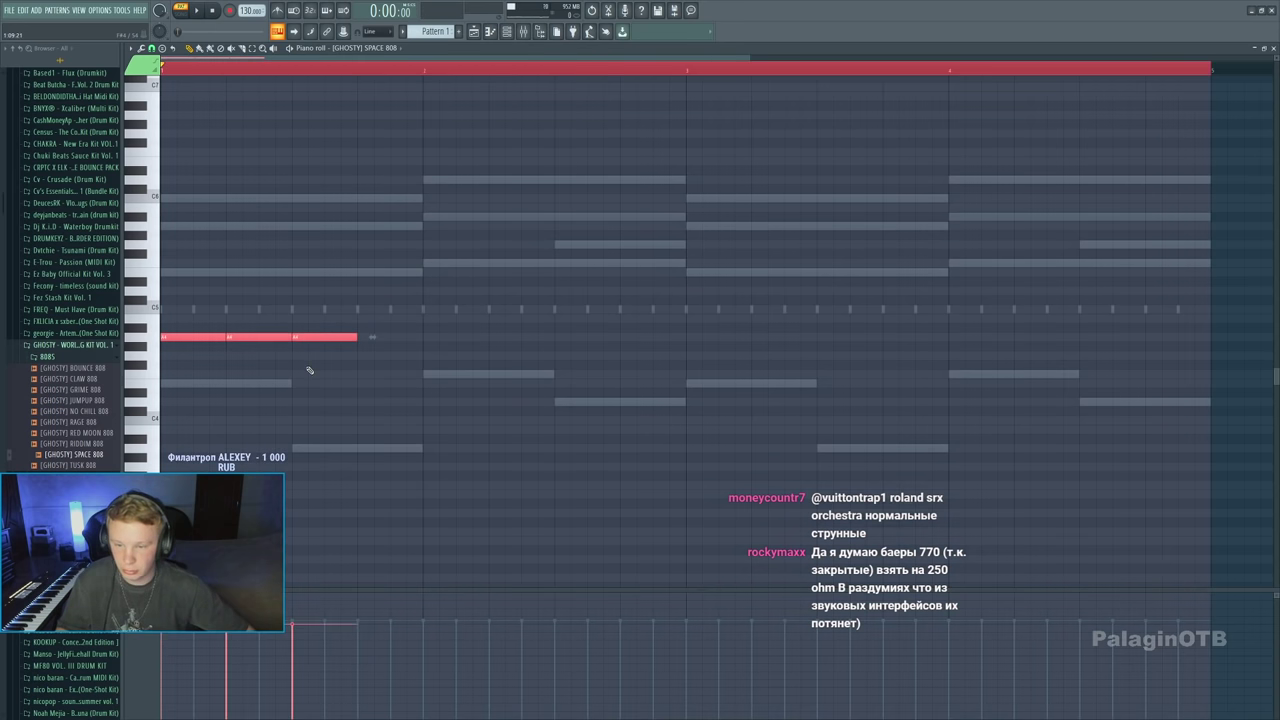
pyautogui.press('space')
pyautogui.scroll(-2, 449, 397)
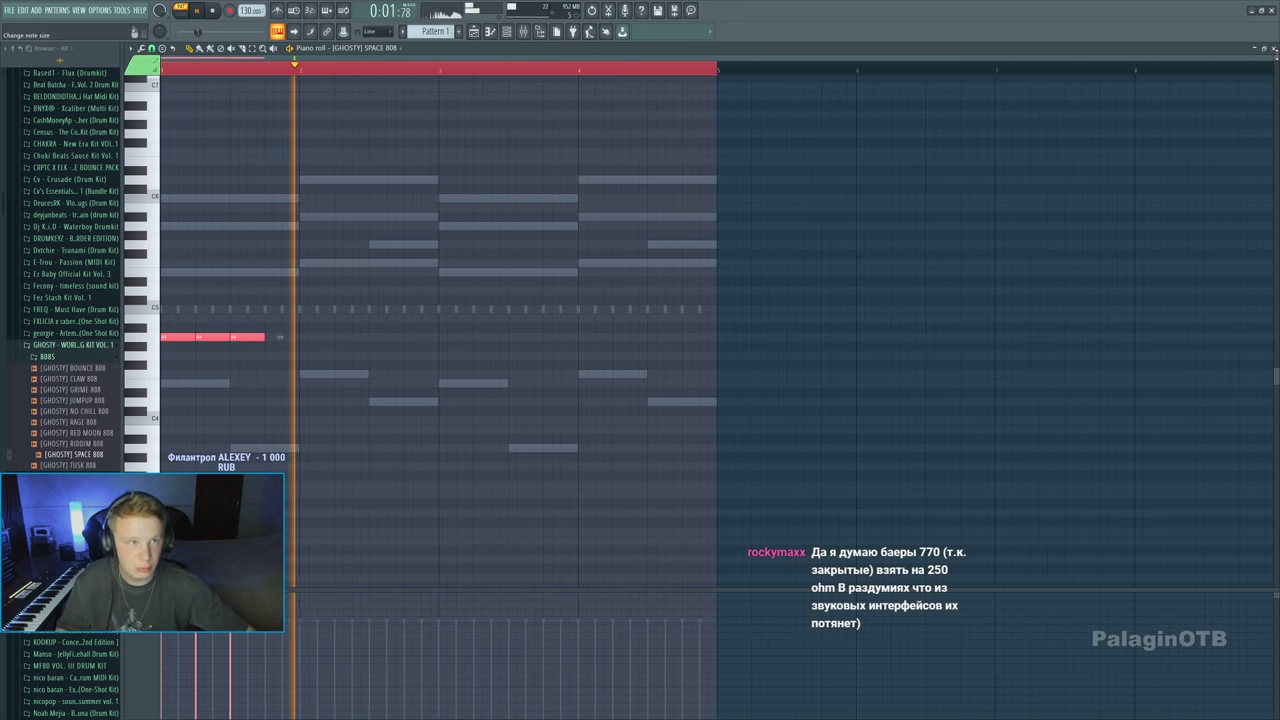
# Check the SRX ORCHESTRA notes on its channel keyboard and set the root note of SPACE 808 to A4
pyautogui.press('F7')
pyautogui.click(365, 114)
pyautogui.click(211, 141)
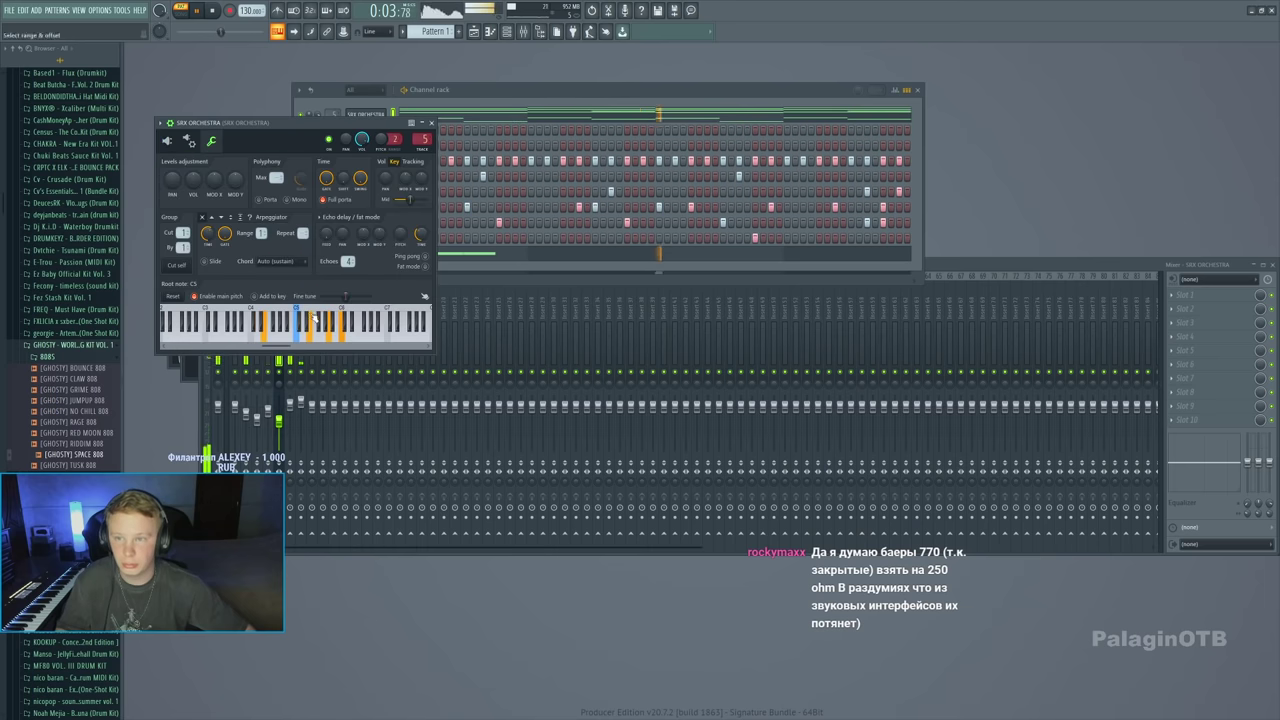
pyautogui.click(467, 96)
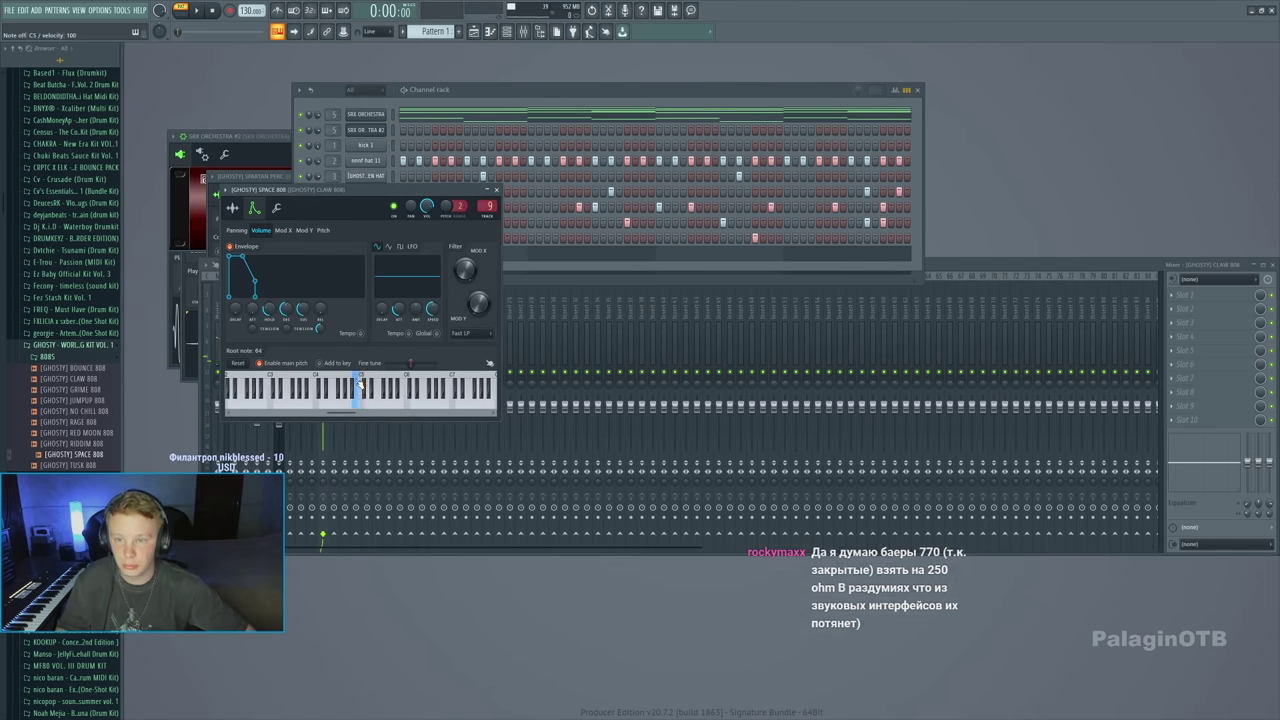
pyautogui.press('space')
pyautogui.click(494, 189)
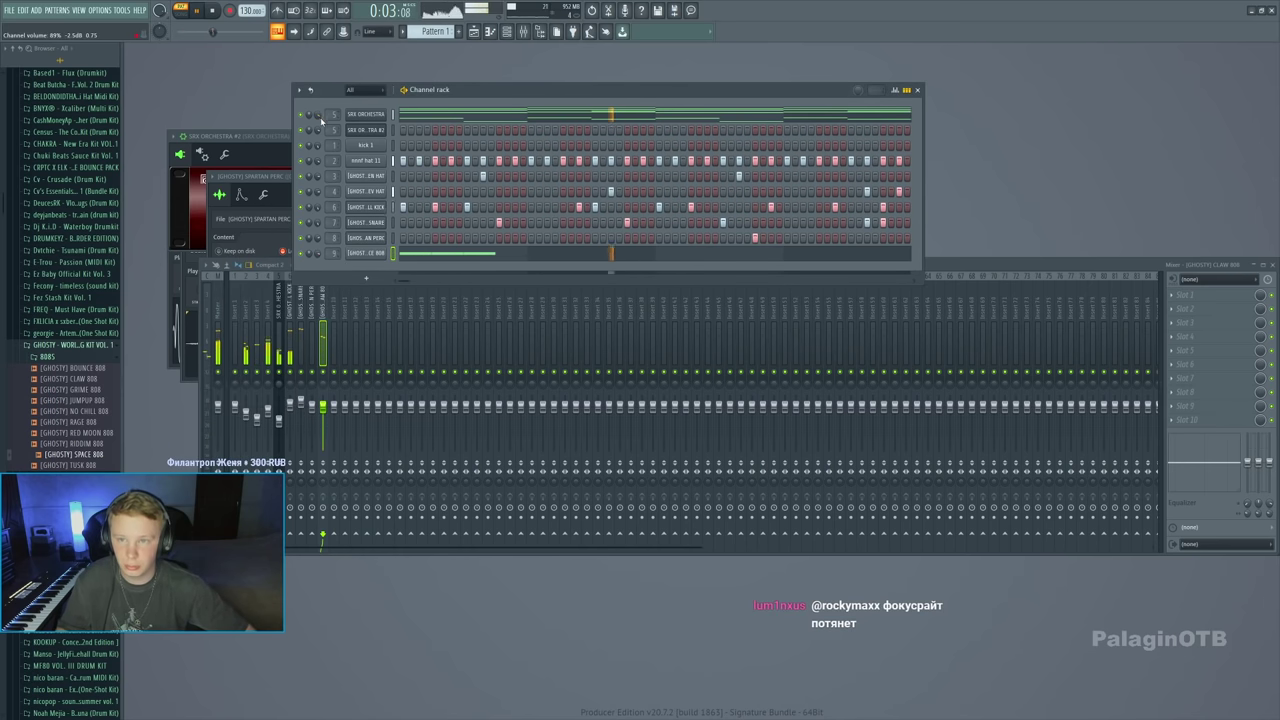
# Compare the SRX ORCHESTRA notes with the 808 line and enable Mono for the SPACE 808 channel
pyautogui.press('F7')
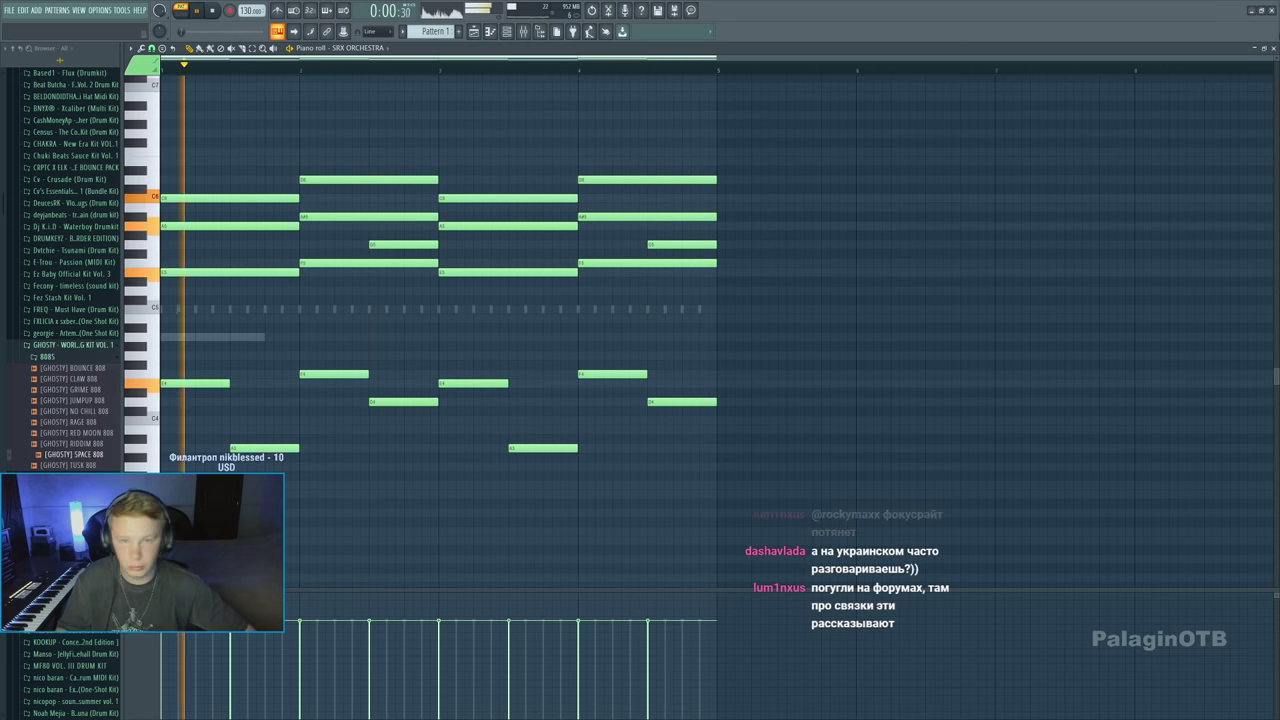
pyautogui.press('F7')
pyautogui.click(470, 255)
pyautogui.press('space')
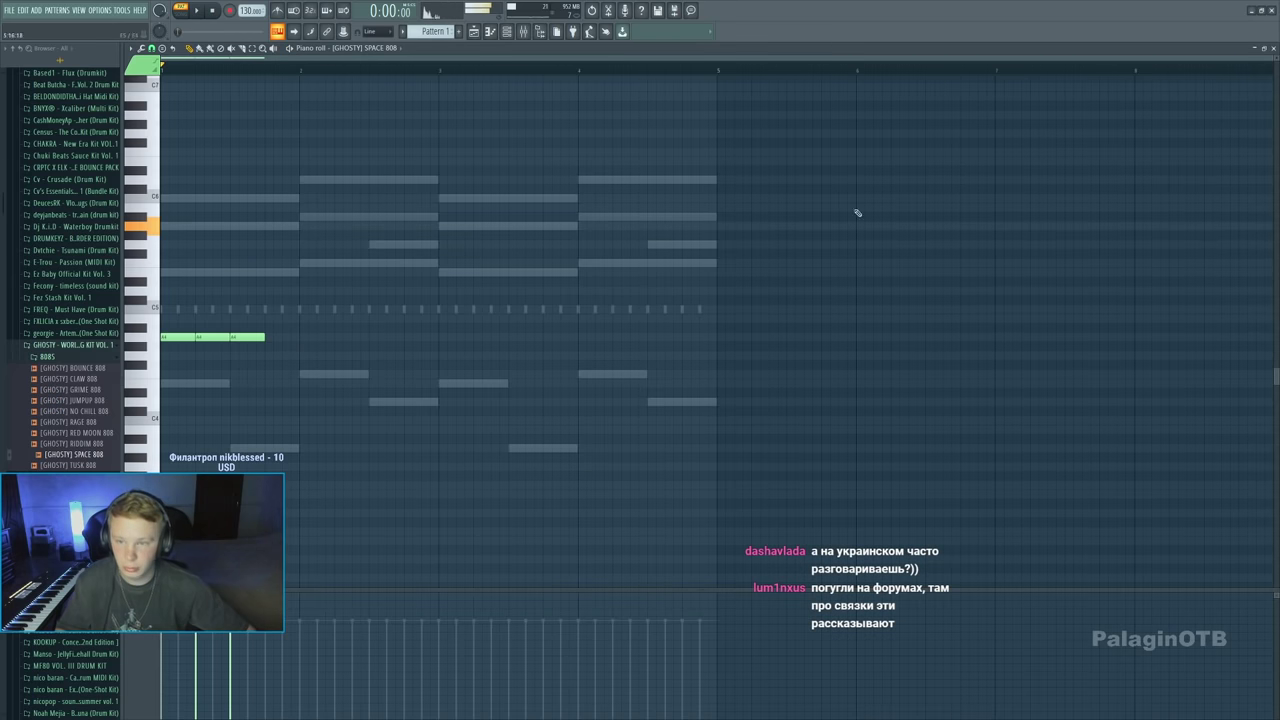
pyautogui.press('F7')
pyautogui.click(360, 256)
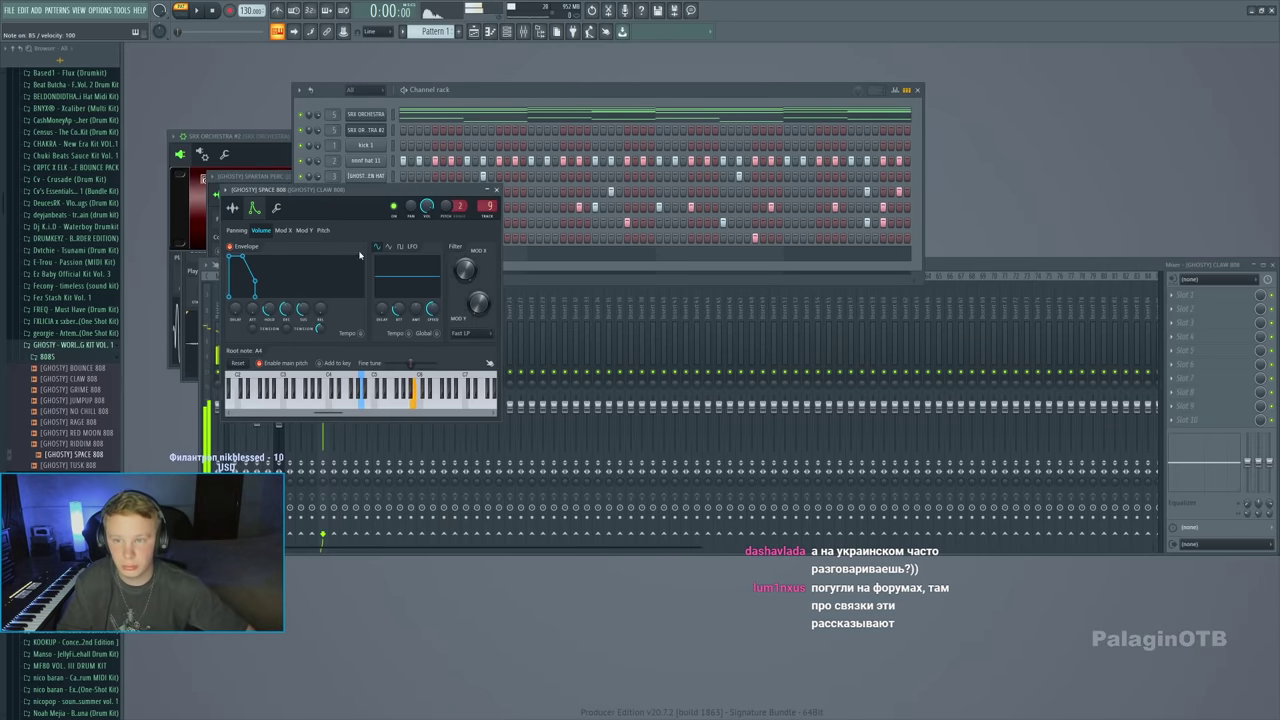
pyautogui.click(276, 207)
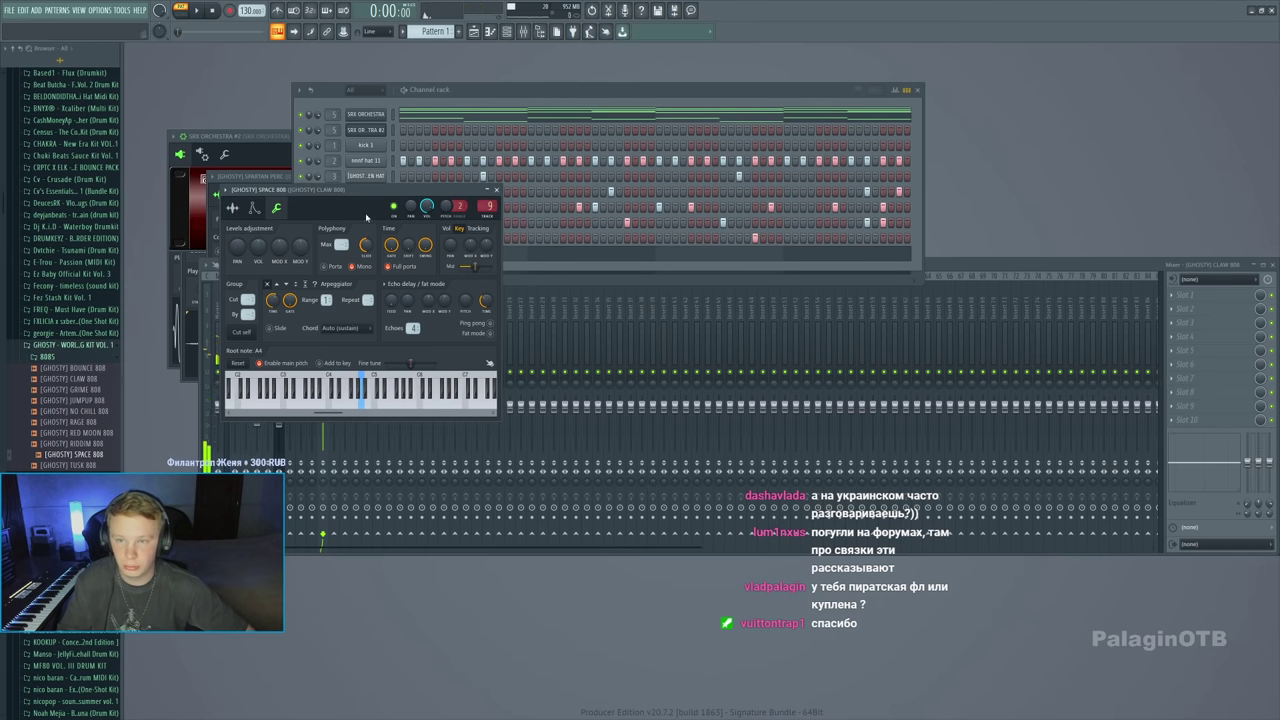
# Add two A4 notes to the 808 line in bar 2, six steps long on step 3 and two steps long on step 11
pyautogui.press('F7')
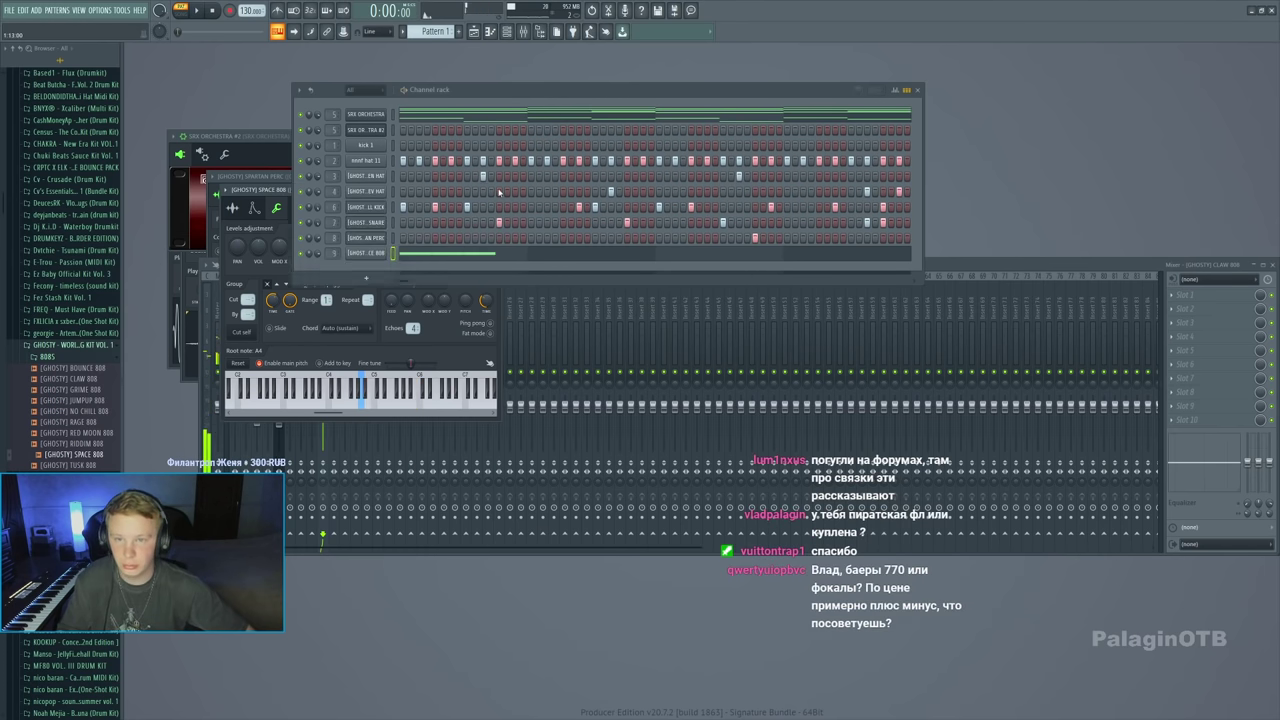
pyautogui.press('space')
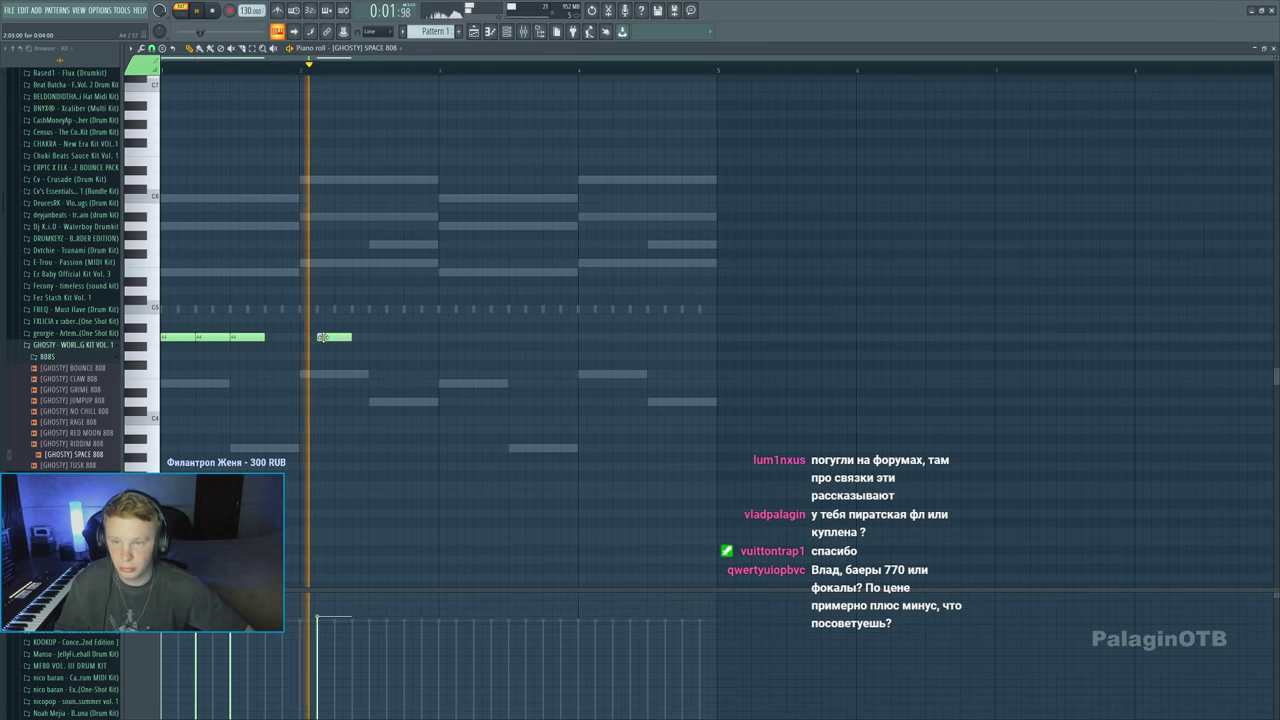
pyautogui.click(324, 337)
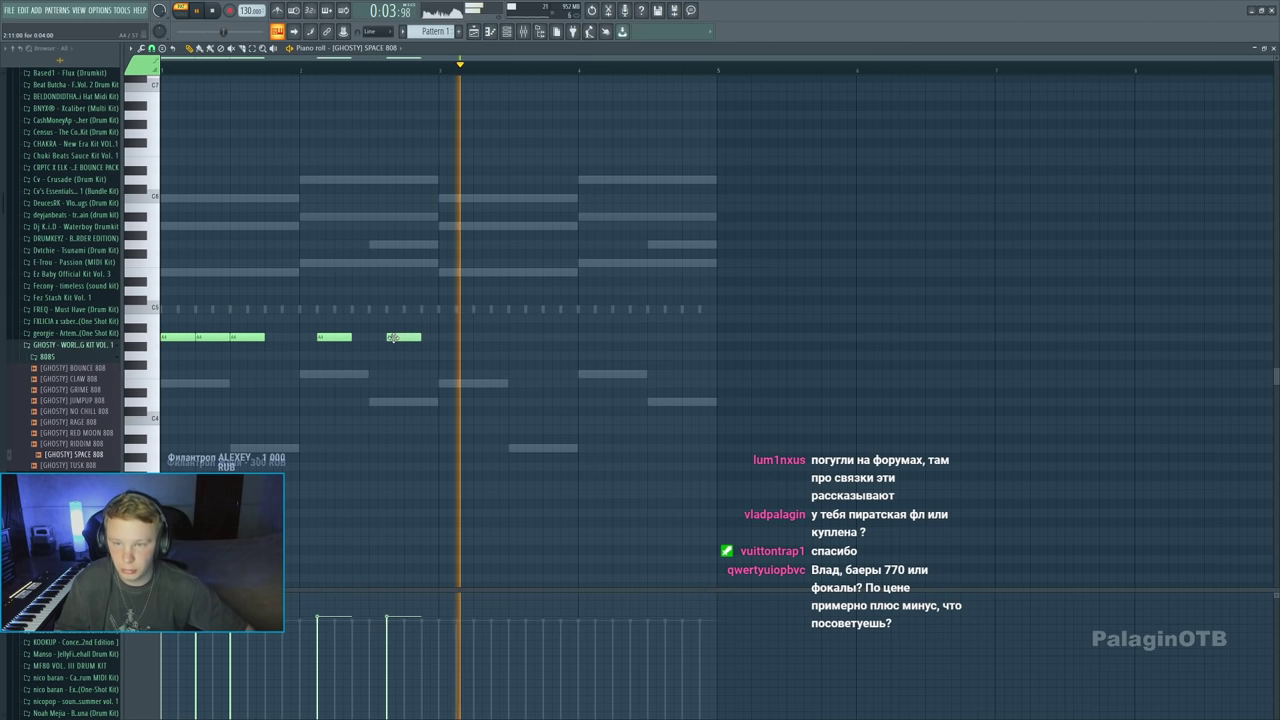
pyautogui.click(391, 337)
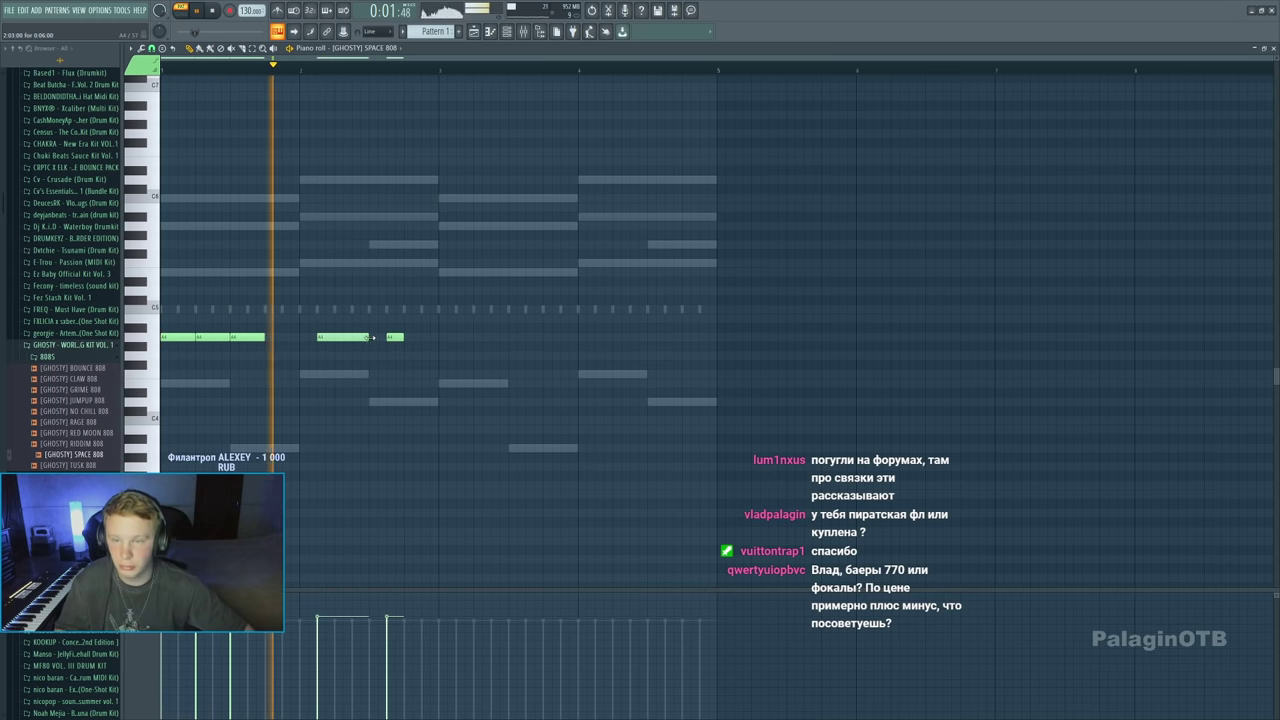
pyautogui.moveTo(351, 337); pyautogui.dragTo(370, 339)
# Duplicate the two-bar 808 line into bars 3 and 4 and rework bar 4's A4 notes to start on steps 7, 11 and 13
pyautogui.hotkey('ctrl', 'a')
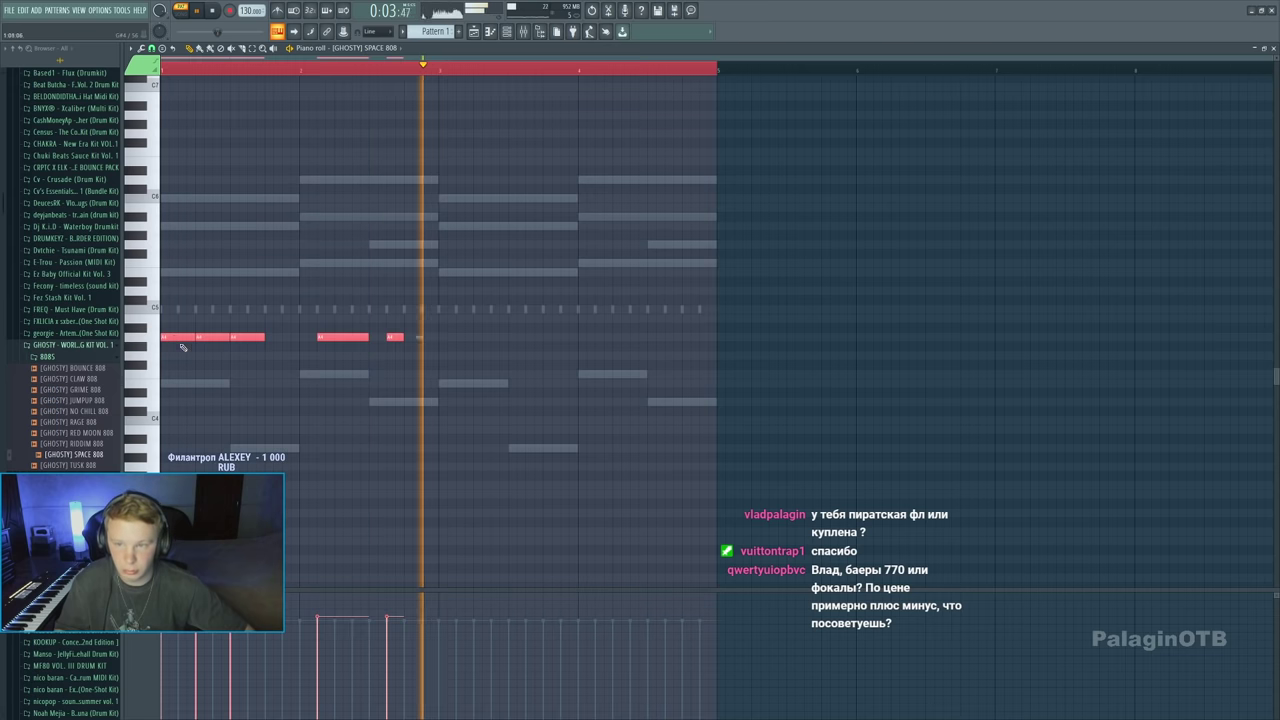
pyautogui.hotkey('ctrl', 'b')
pyautogui.click(449, 338)
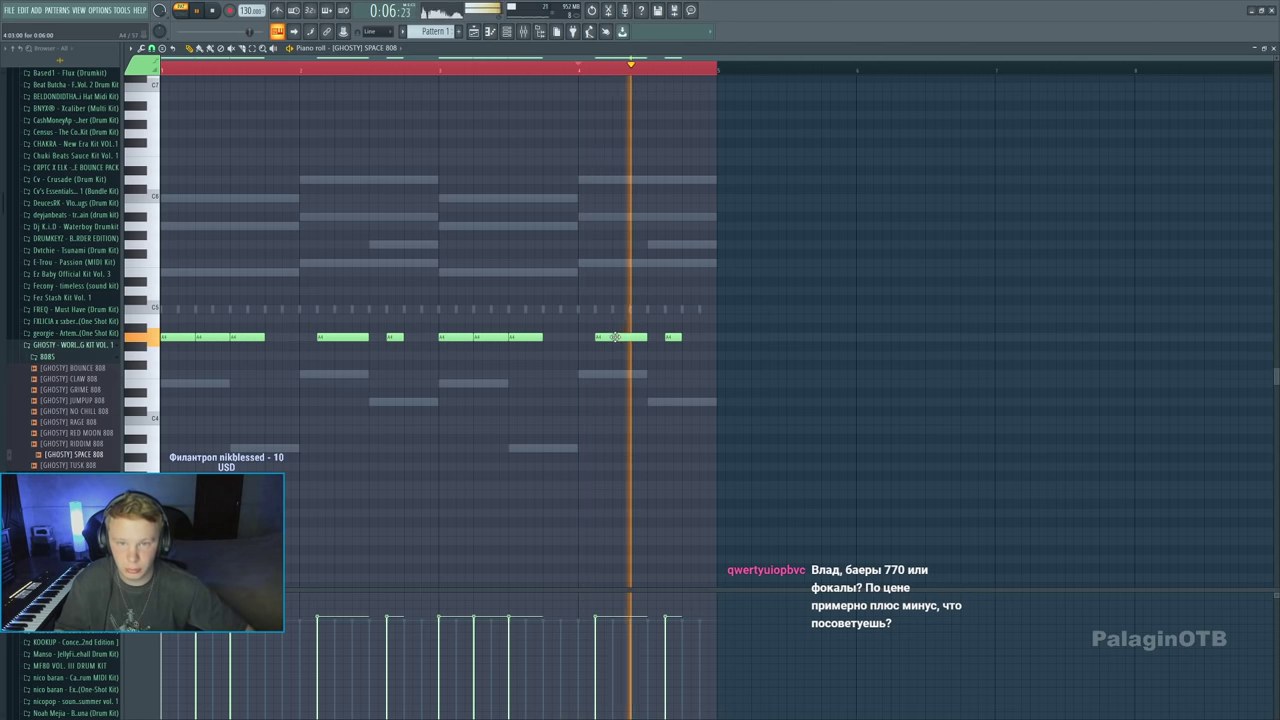
pyautogui.moveTo(615, 337); pyautogui.dragTo(716, 337)
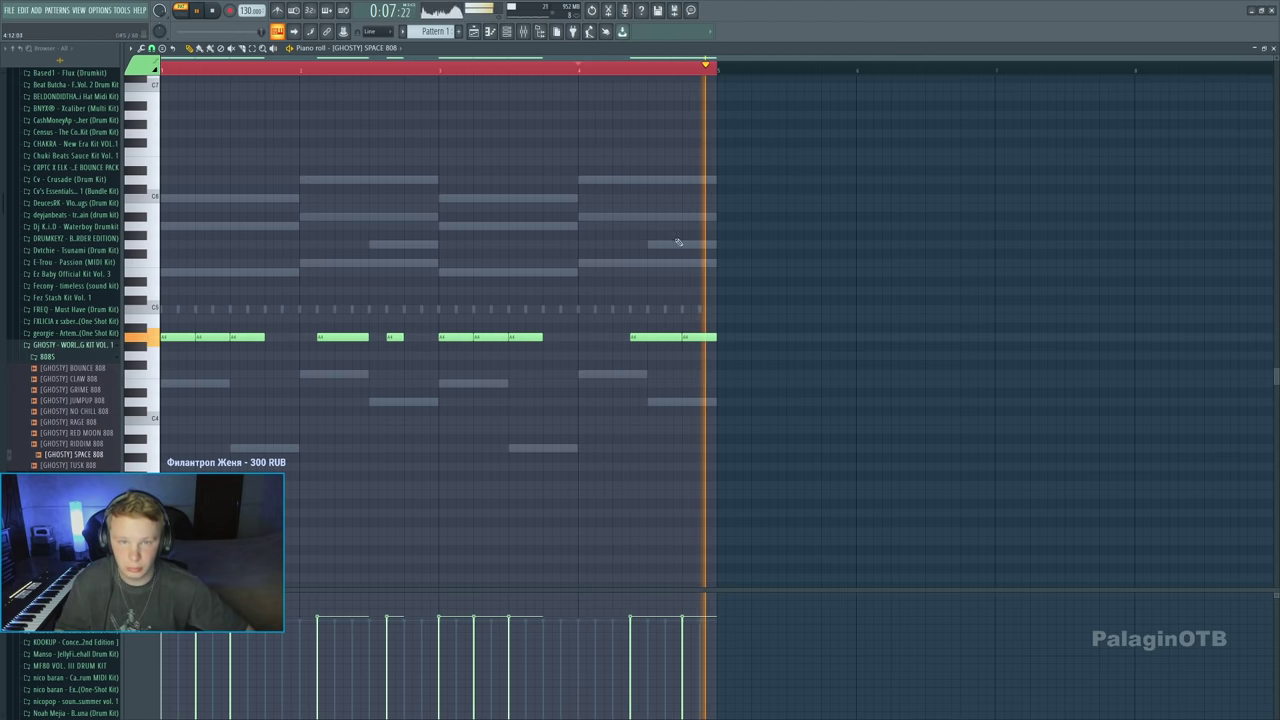
pyautogui.moveTo(714, 337); pyautogui.dragTo(682, 337)
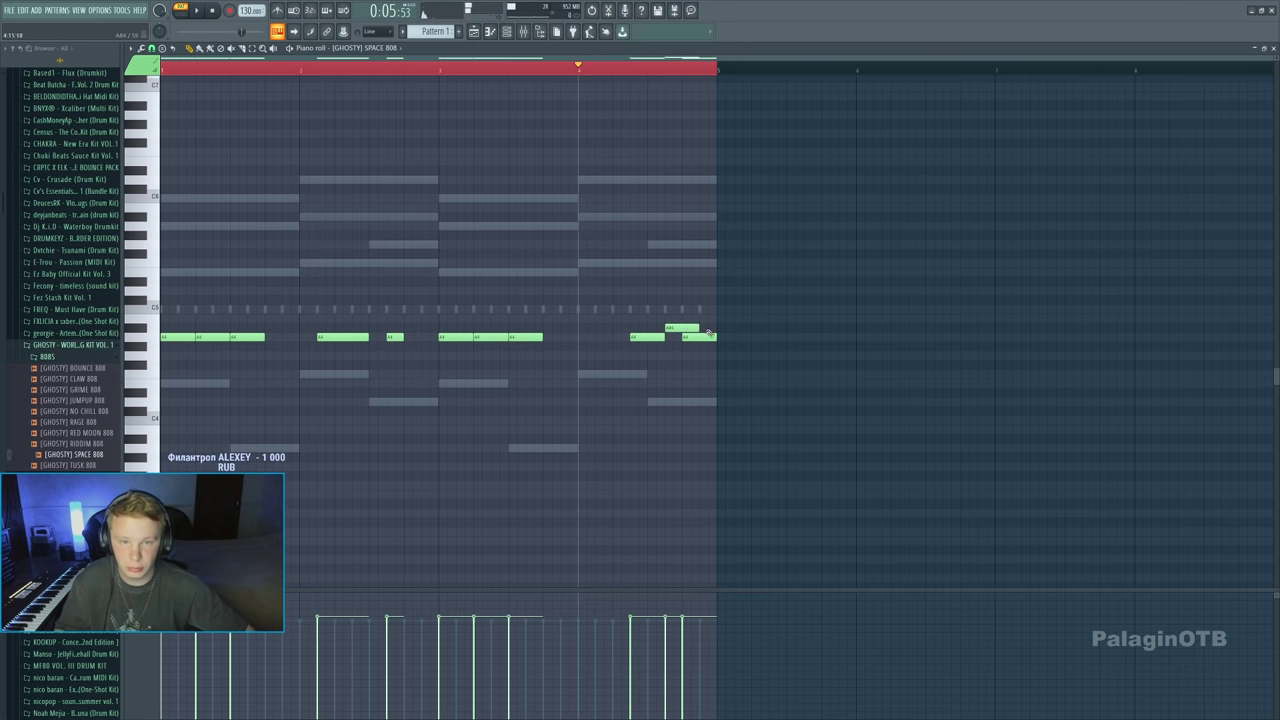
# Try short high slide notes on step 11 of bar 4 in the 808 line, ending with one on A6
pyautogui.click(672, 189)
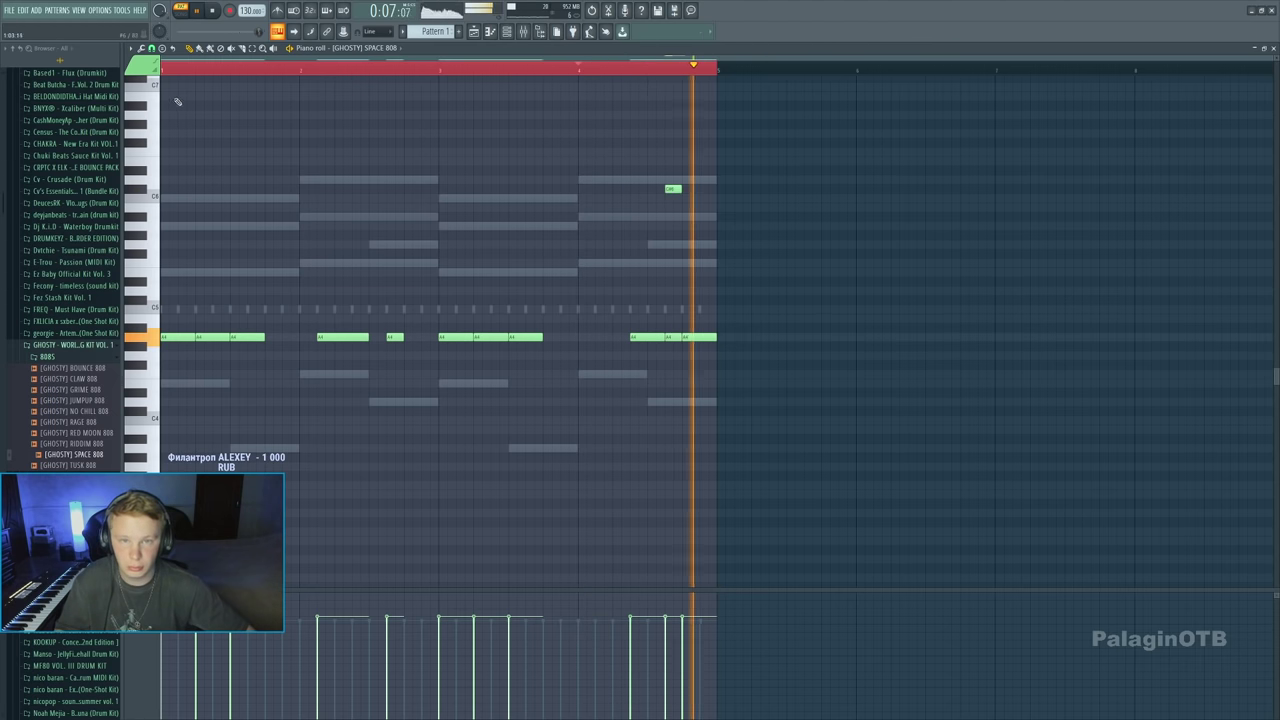
pyautogui.rightClick(672, 188)
pyautogui.click(672, 186)
pyautogui.rightClick(671, 183)
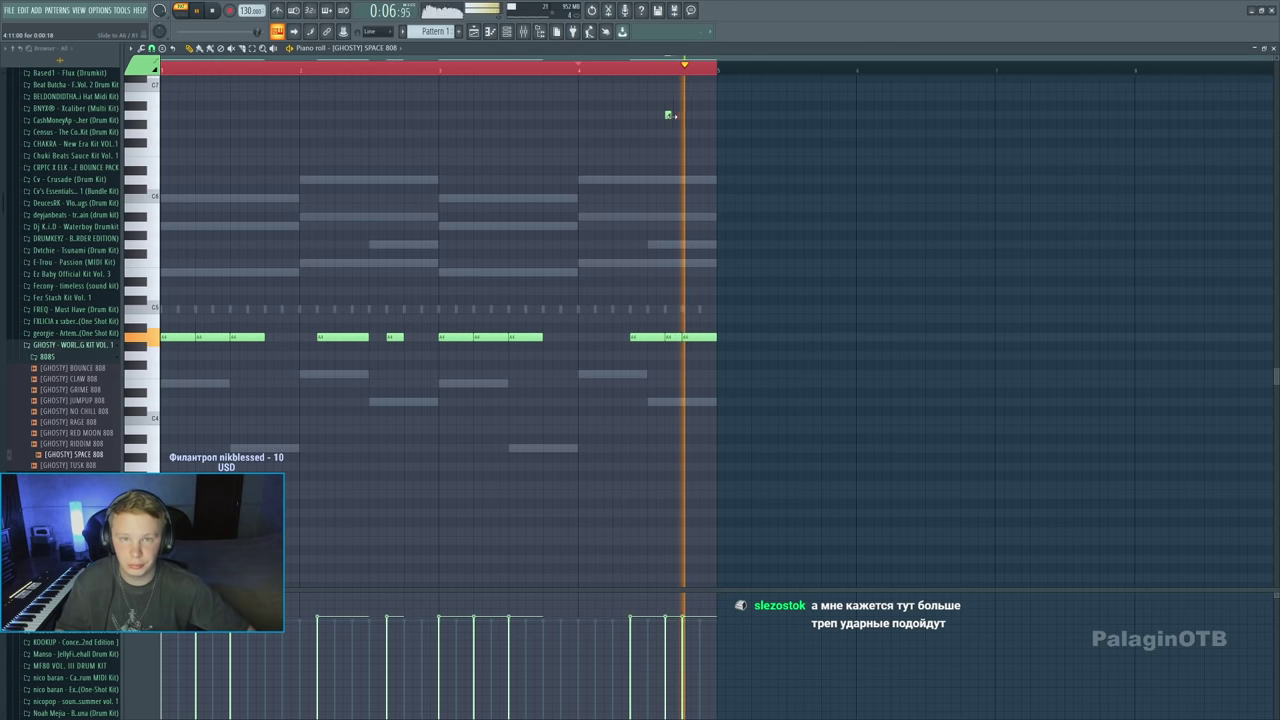
# Add a second short A6 slide note on step 15 of bar 4 in the 808 line and play it back
pyautogui.scroll(3, 668, 115)
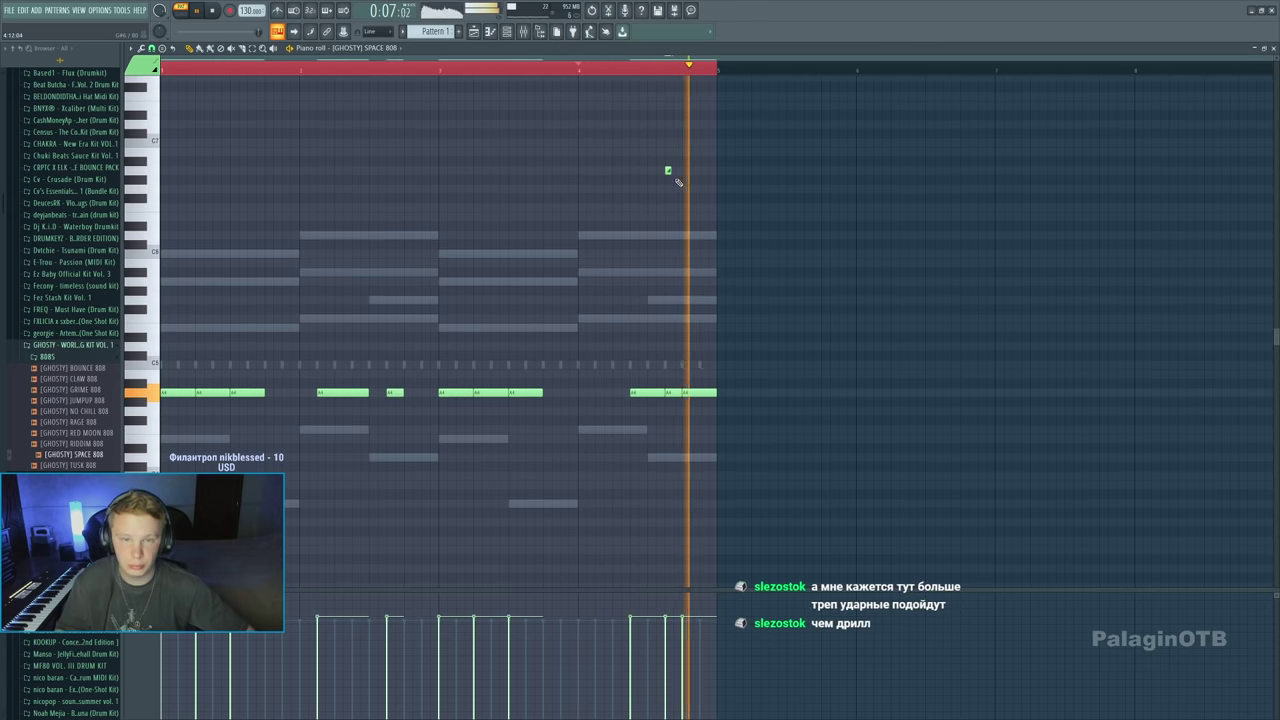
pyautogui.click(670, 171)
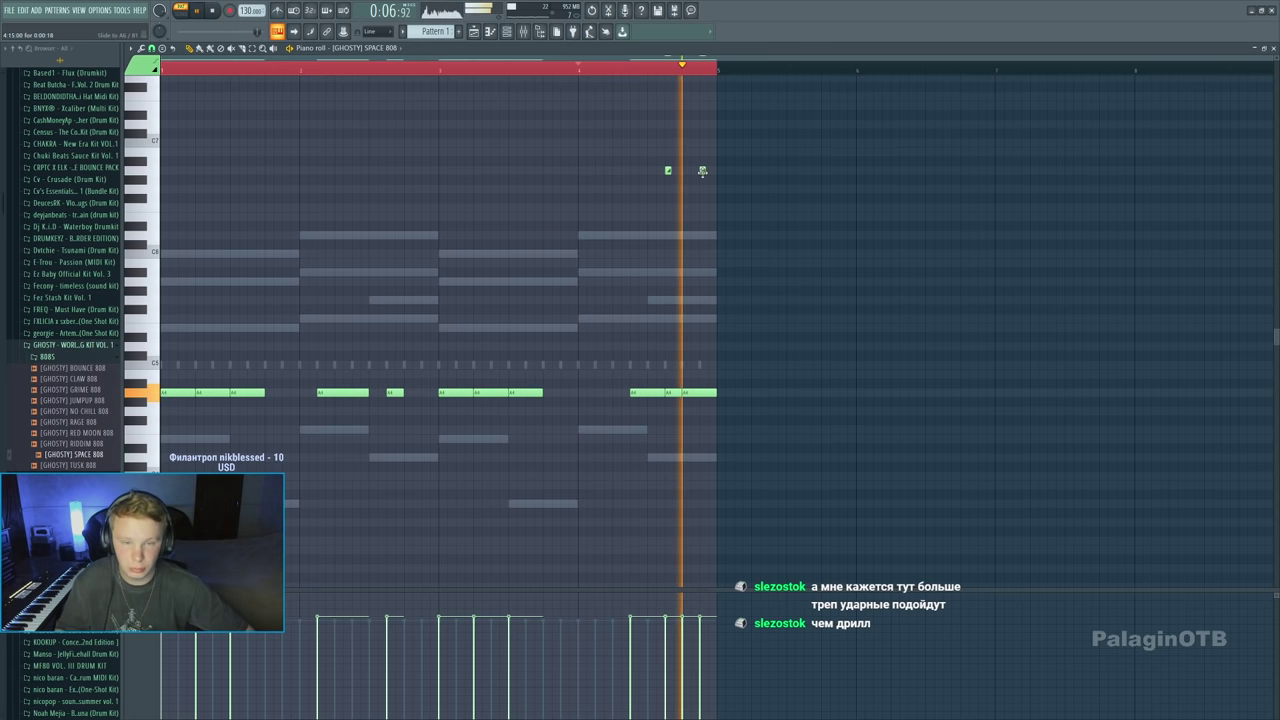
pyautogui.click(702, 171)
pyautogui.press('space')
pyautogui.press('space')
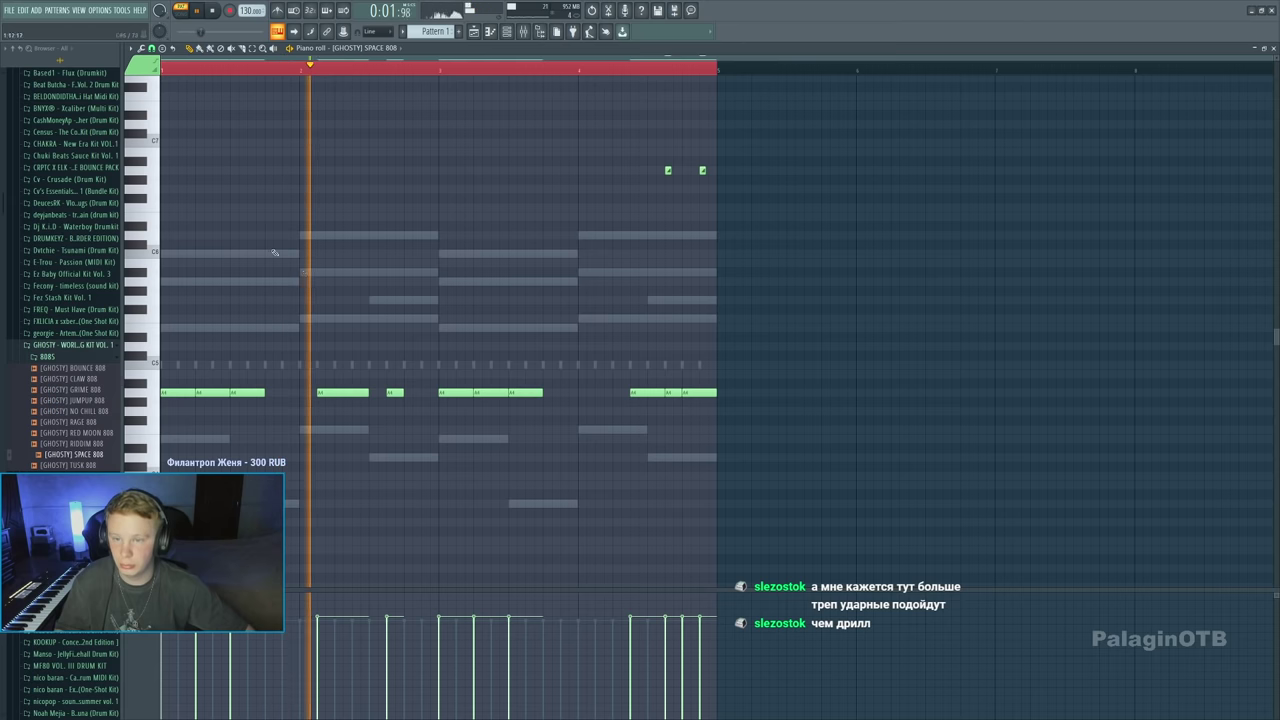
# Make both bar 2 A4 notes of the 808 line four steps long and remove bar 3's third A4 note
pyautogui.press('space')
pyautogui.press('space')
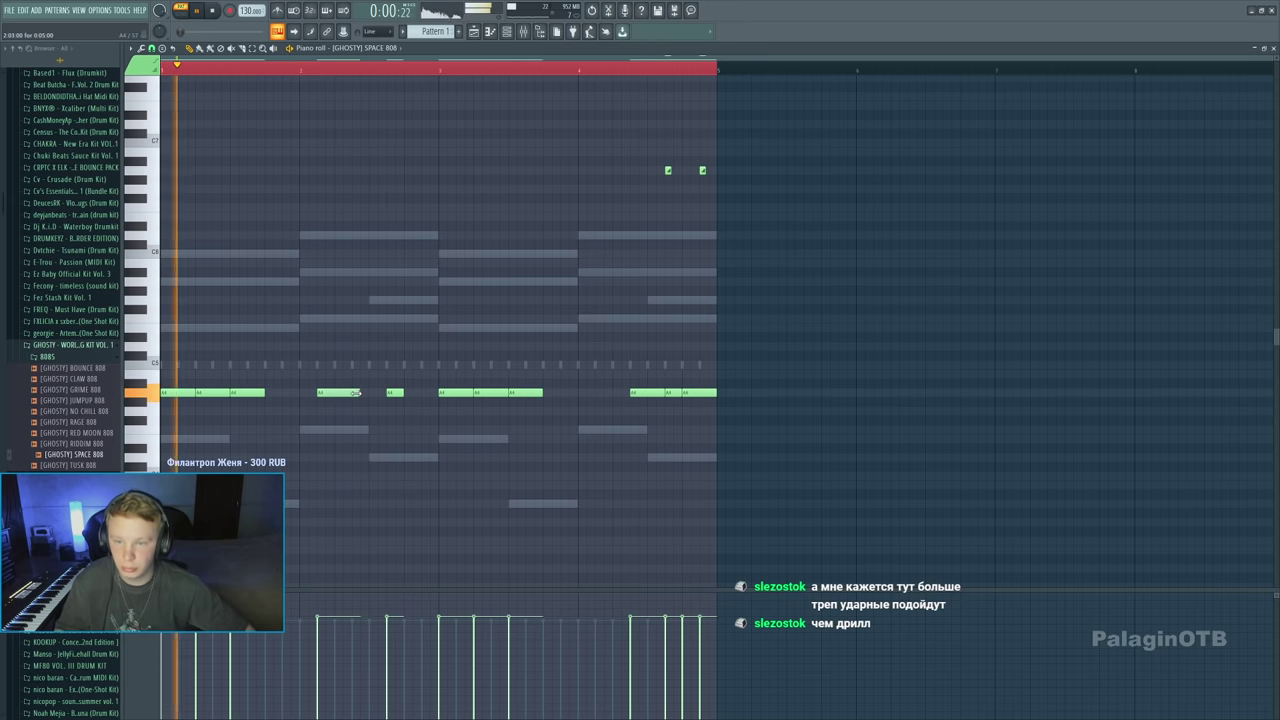
pyautogui.moveTo(403, 395); pyautogui.dragTo(421, 396)
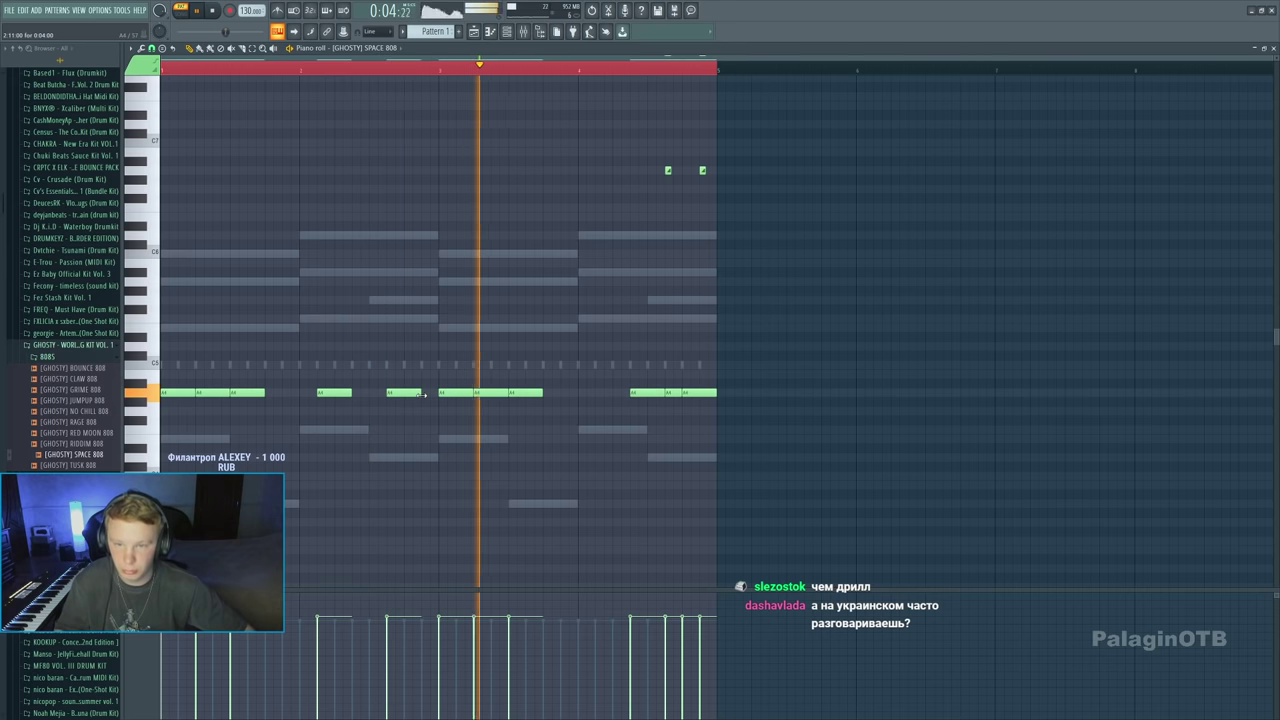
pyautogui.moveTo(542, 393); pyautogui.dragTo(508, 394)
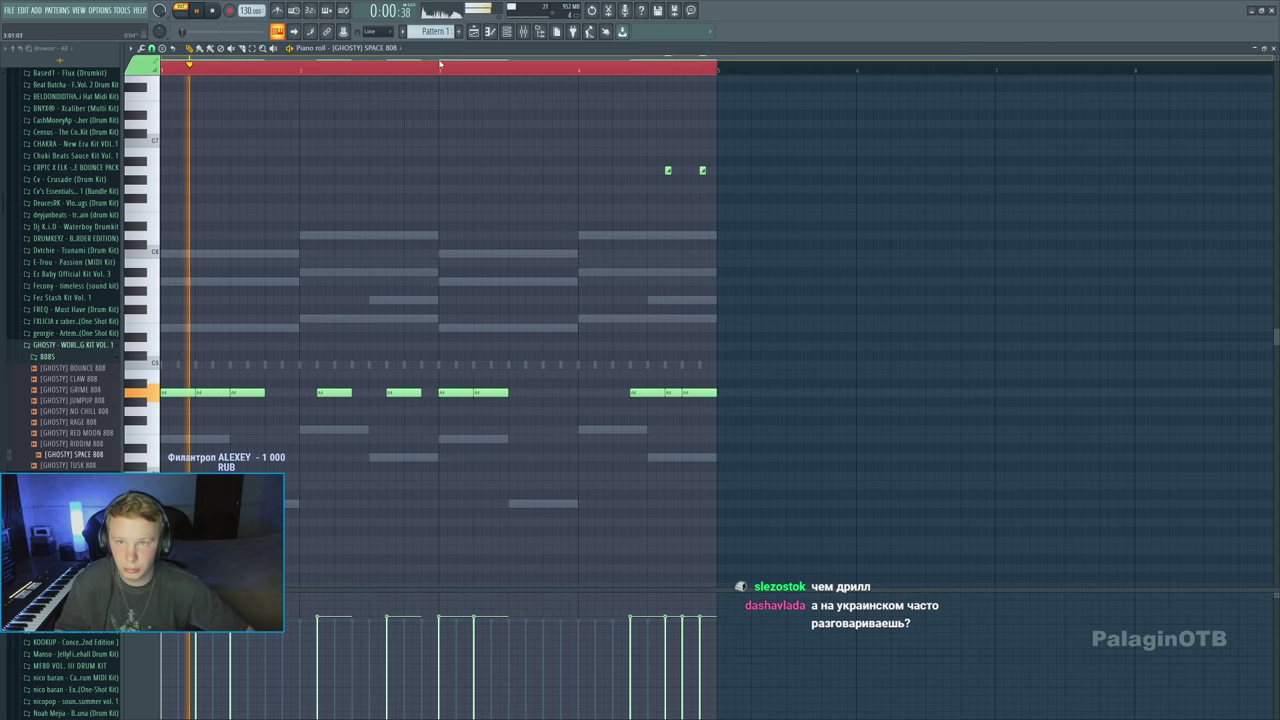
# Add an eight-step F5 note on step 15 of bar 3 in the 808 line and listen to it
pyautogui.click(566, 393)
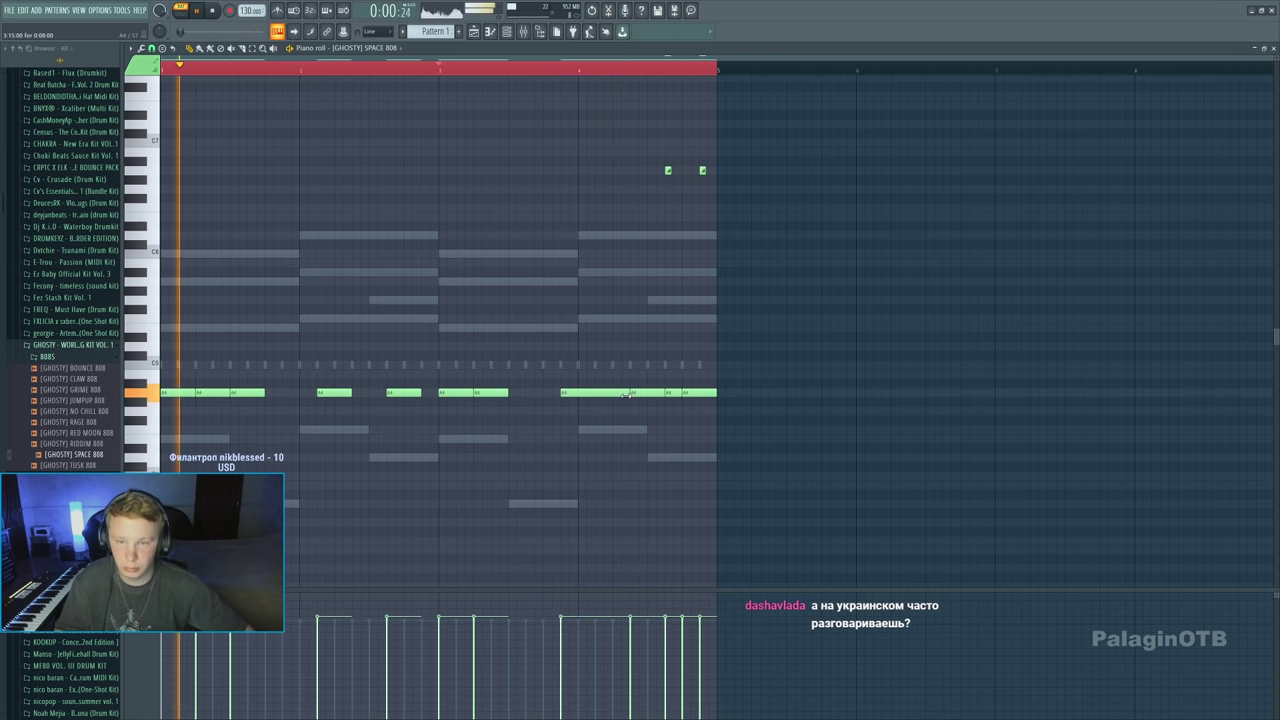
pyautogui.moveTo(626, 393); pyautogui.dragTo(627, 318)
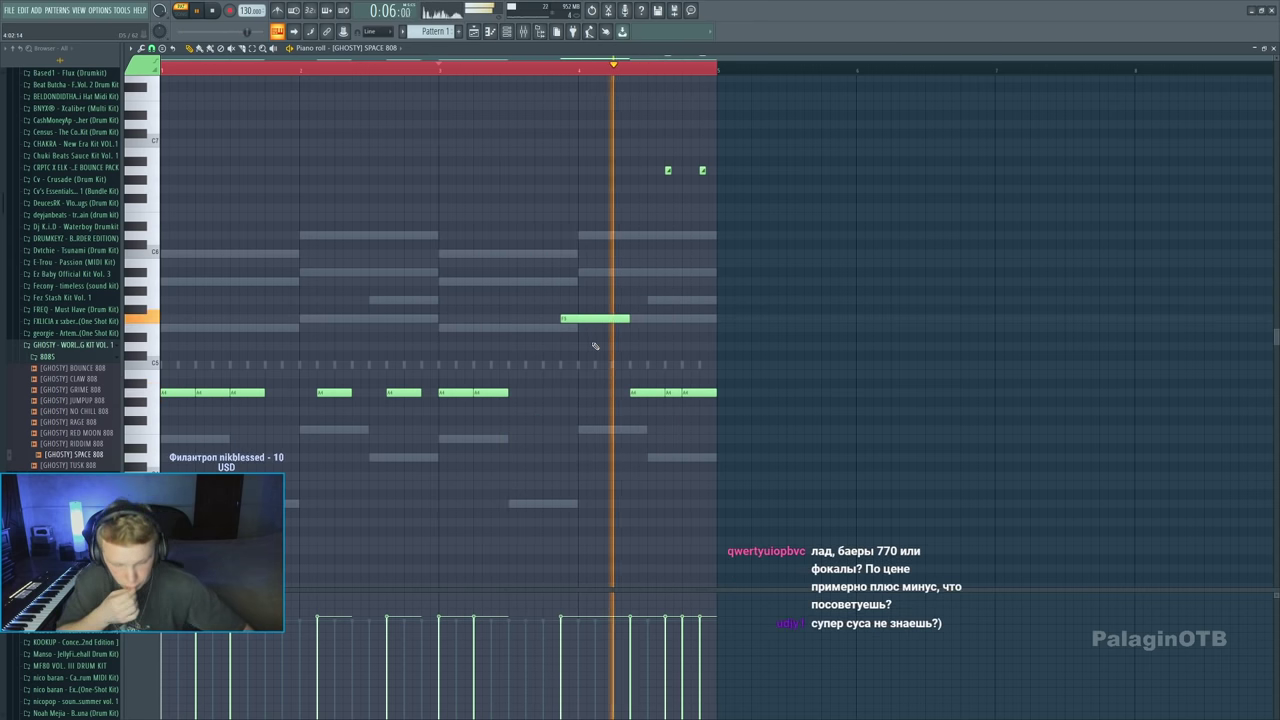
pyautogui.press('space')
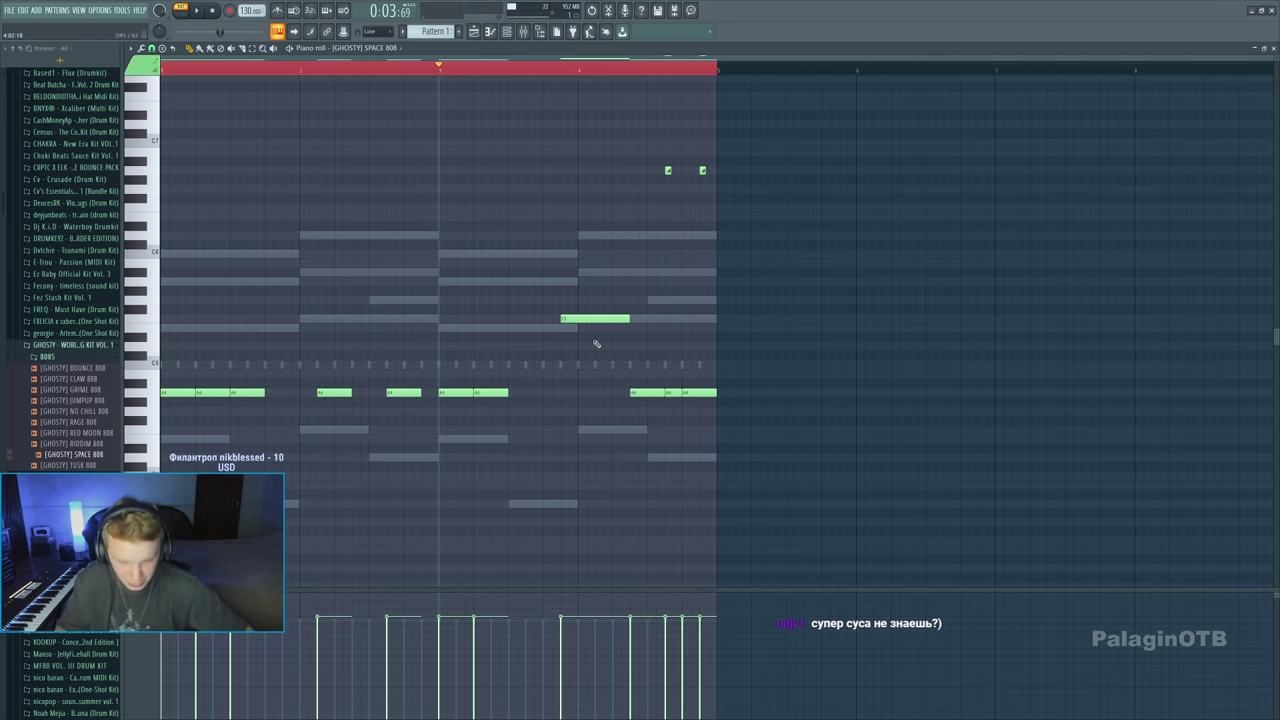
# Duplicate the whole four-bar 808 line into bars 5 to 8
pyautogui.hotkey('ctrl', 'a')
pyautogui.moveTo(165, 392); pyautogui.dragTo(730, 392)
pyautogui.scroll(-3, 314, 294)
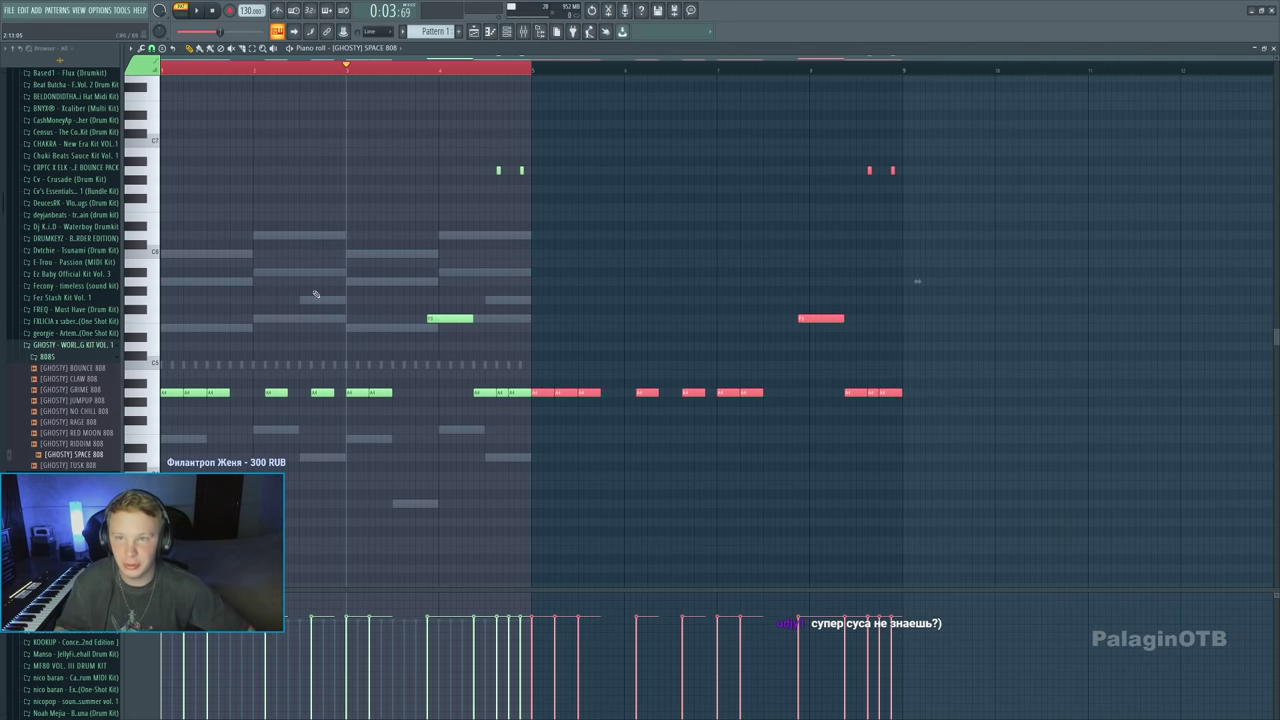
# Duplicate the four-bar SRX ORCHESTRA progression into bars 5 to 8 and return to the 808 notes
pyautogui.click(285, 281)
pyautogui.doubleClick(285, 281)
pyautogui.hotkey('ctrl', 'b')
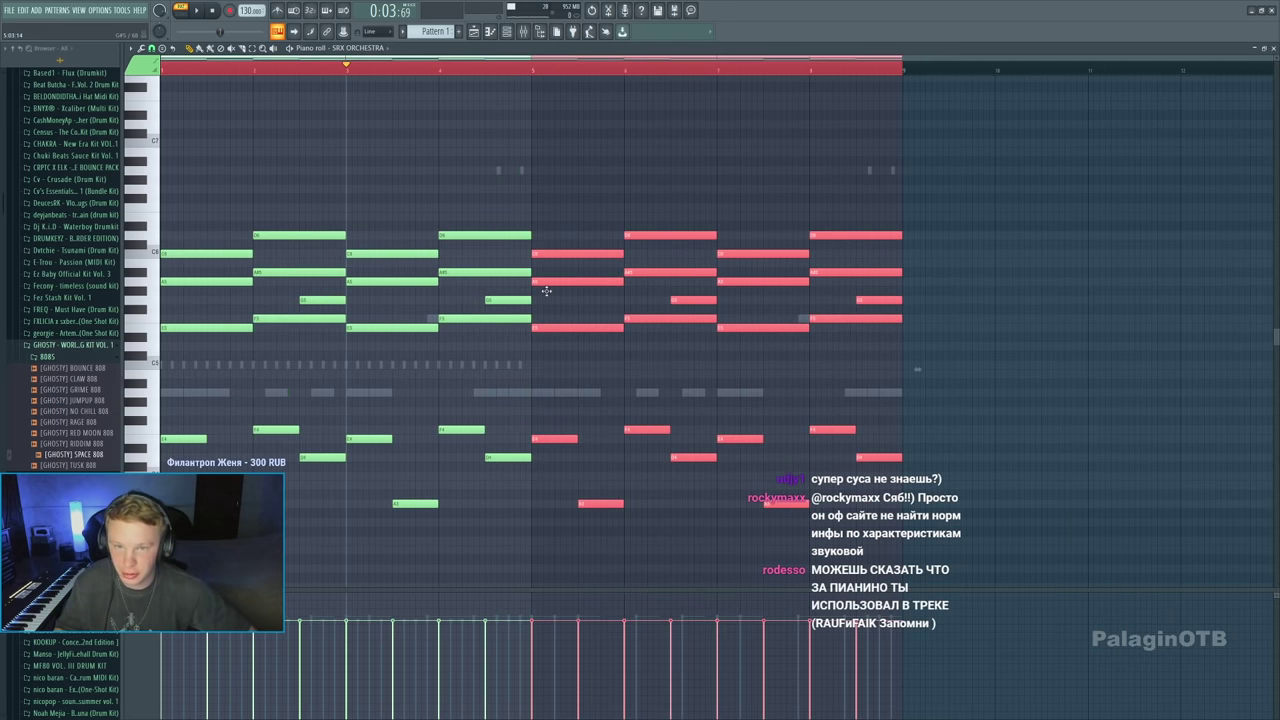
pyautogui.doubleClick(200, 392)
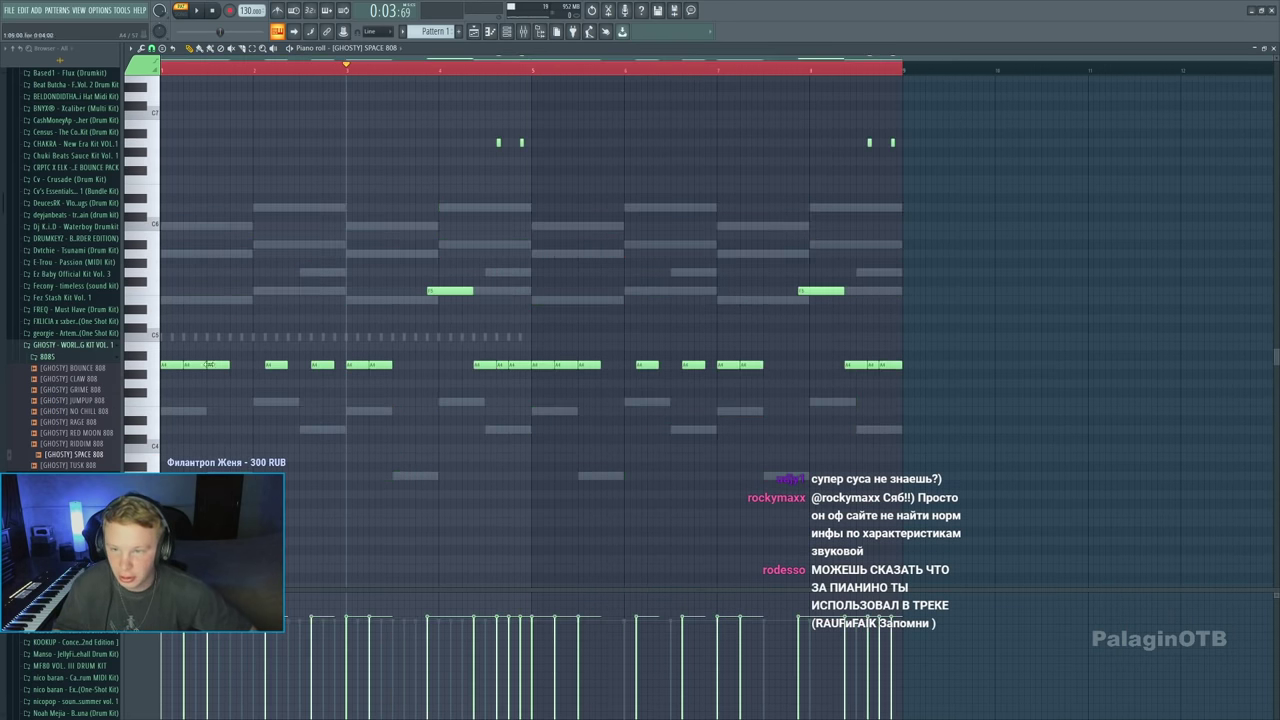
# Split the SRX ORCHESTRA and 808 notes from Pattern 1 into Pattern 2 and Pattern 3, placed at bar 1 on Tracks 1 and 2
pyautogui.click(1274, 48)
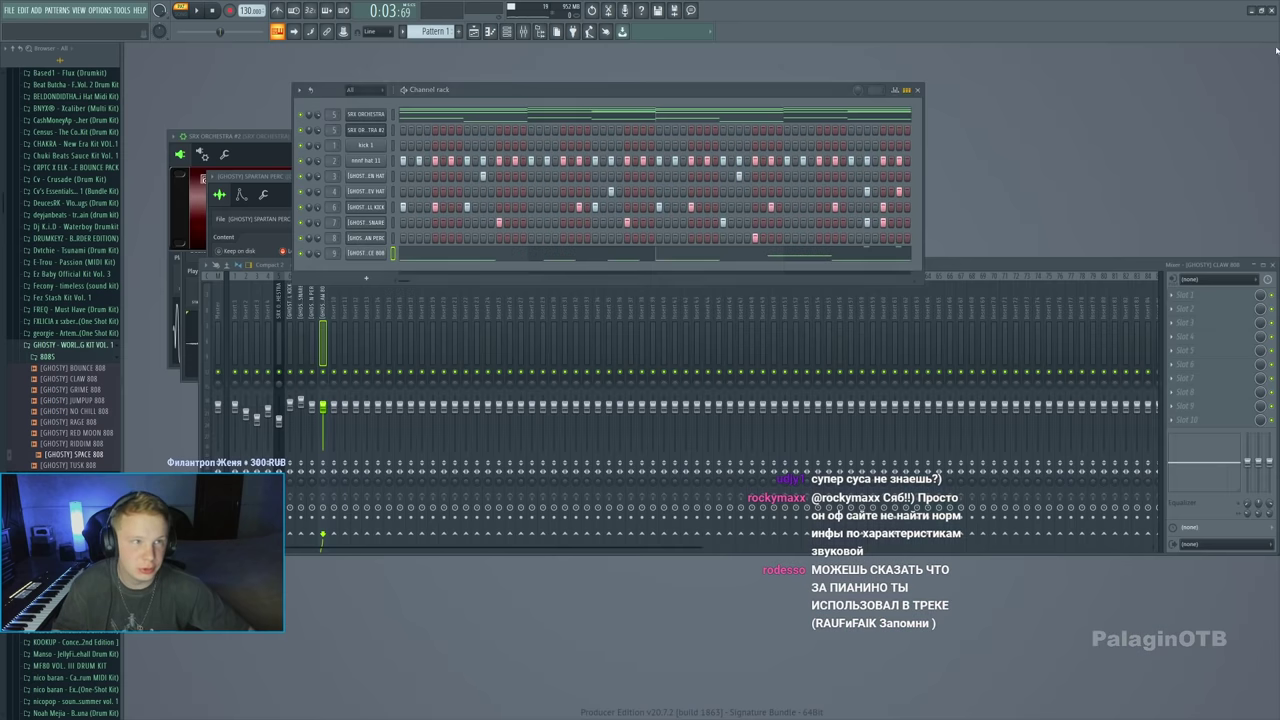
pyautogui.click(473, 31)
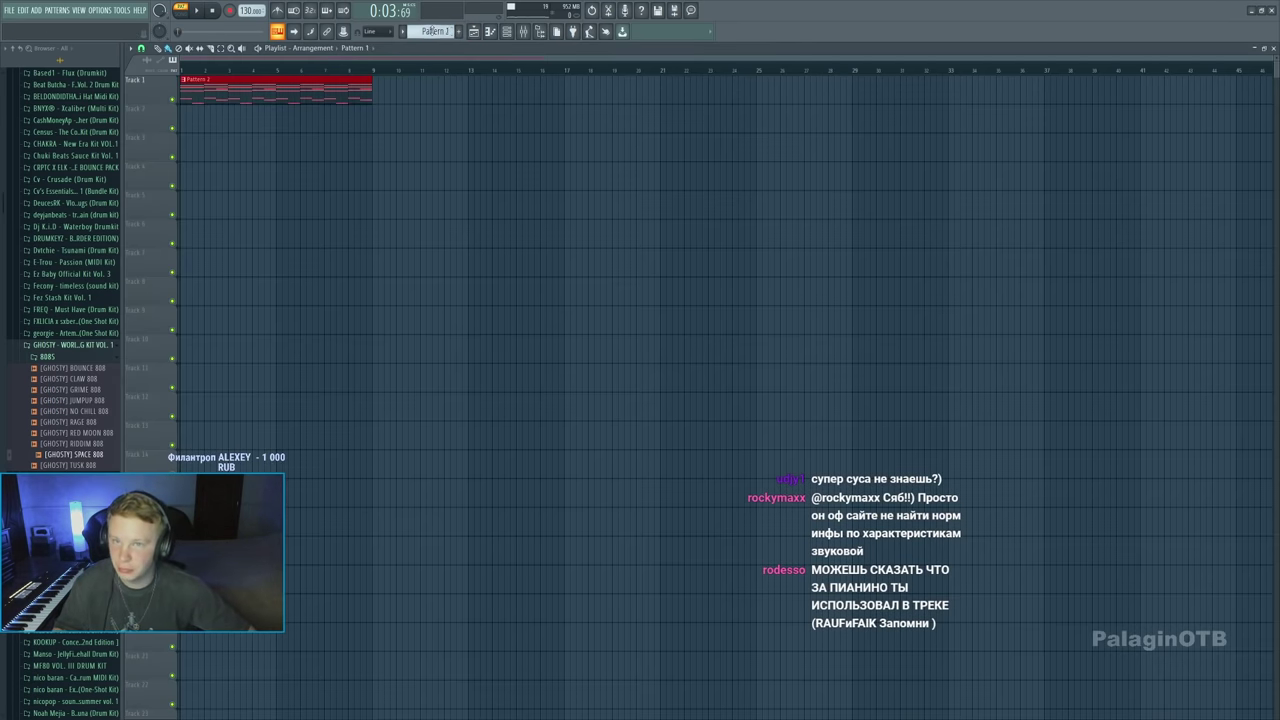
pyautogui.click(473, 31)
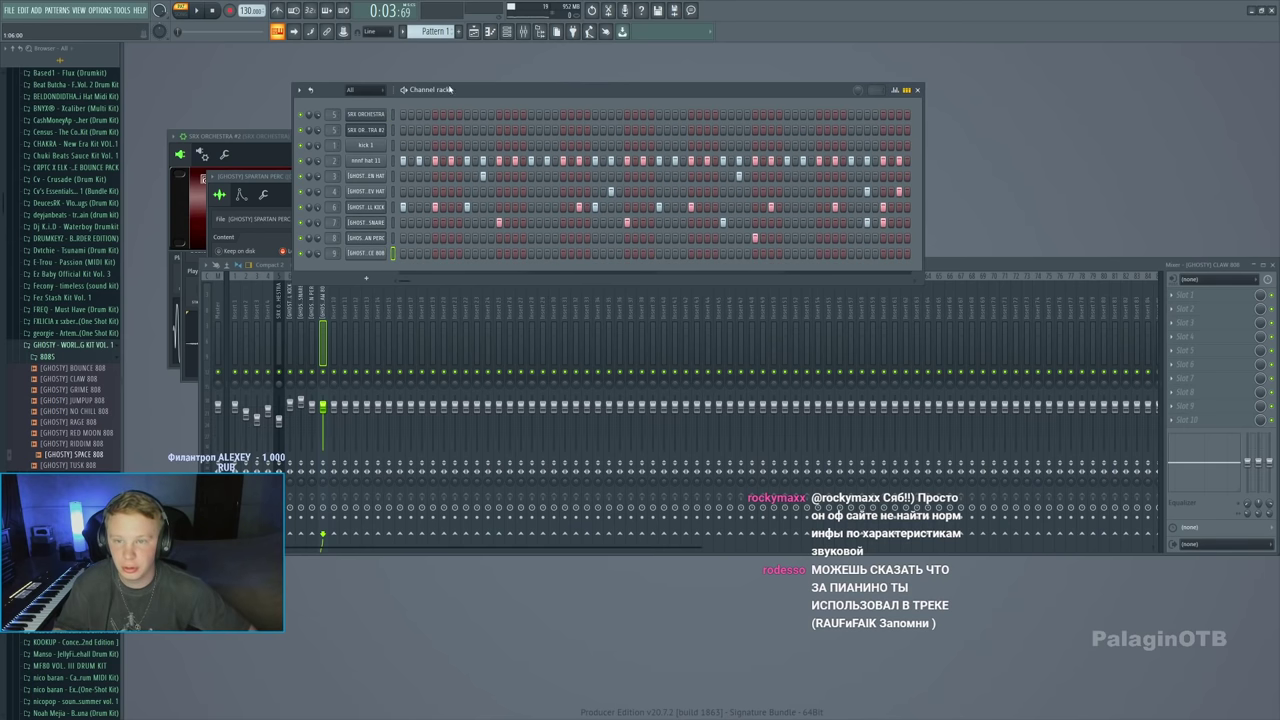
pyautogui.click(473, 31)
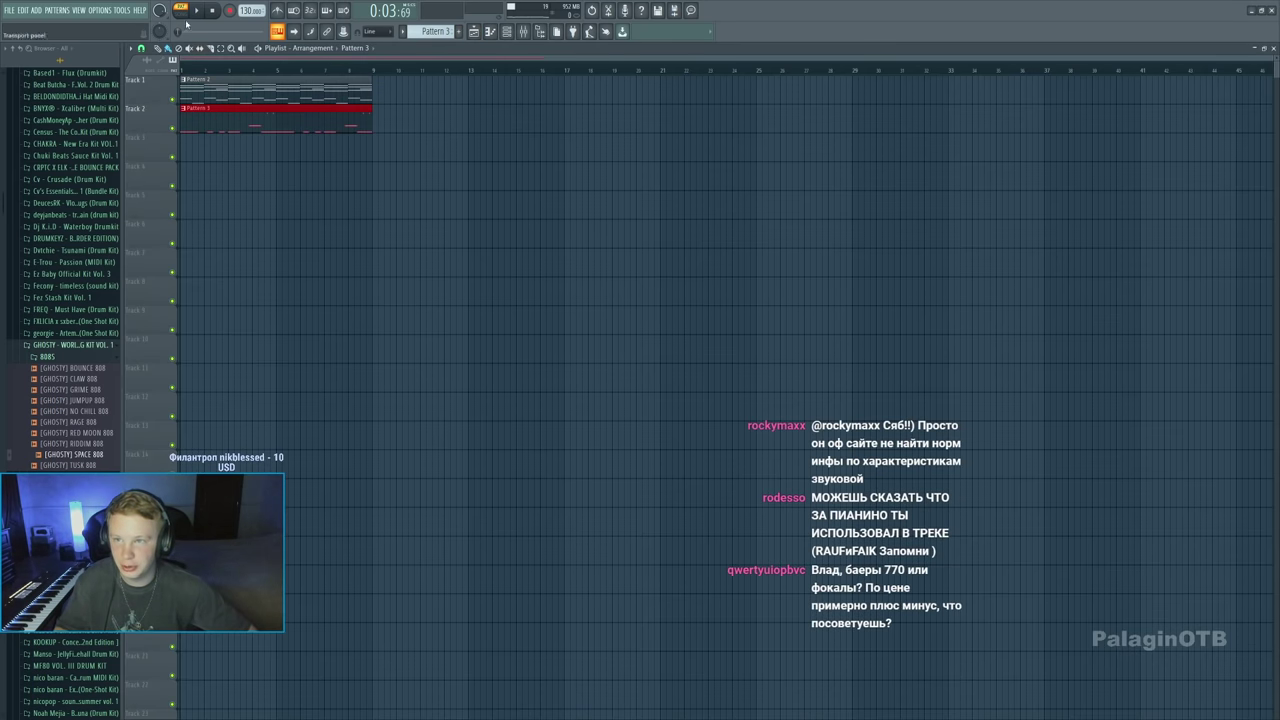
# Duplicate the Pattern 2 and Pattern 3 clips to bar 9 and play the looped first eight bars with the 808's mixer track selected
pyautogui.moveTo(207, 80); pyautogui.dragTo(400, 82)
pyautogui.press('space')
pyautogui.press('F9')
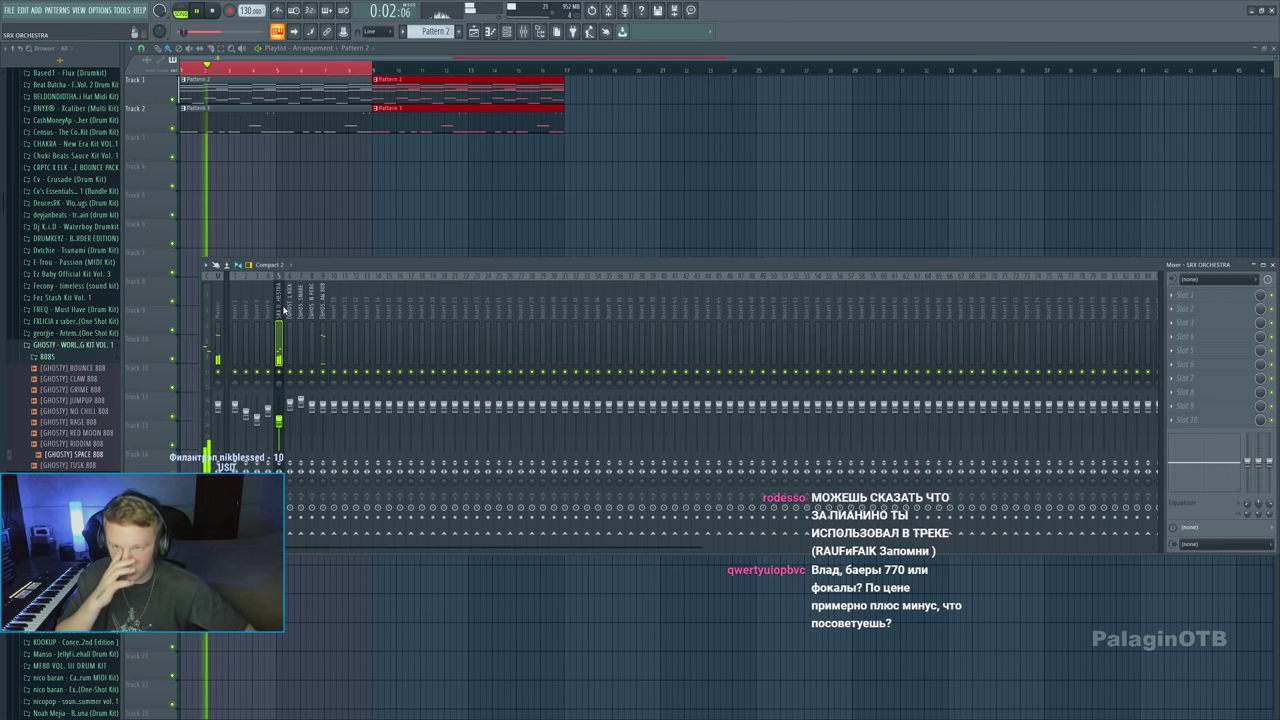
pyautogui.click(320, 314)
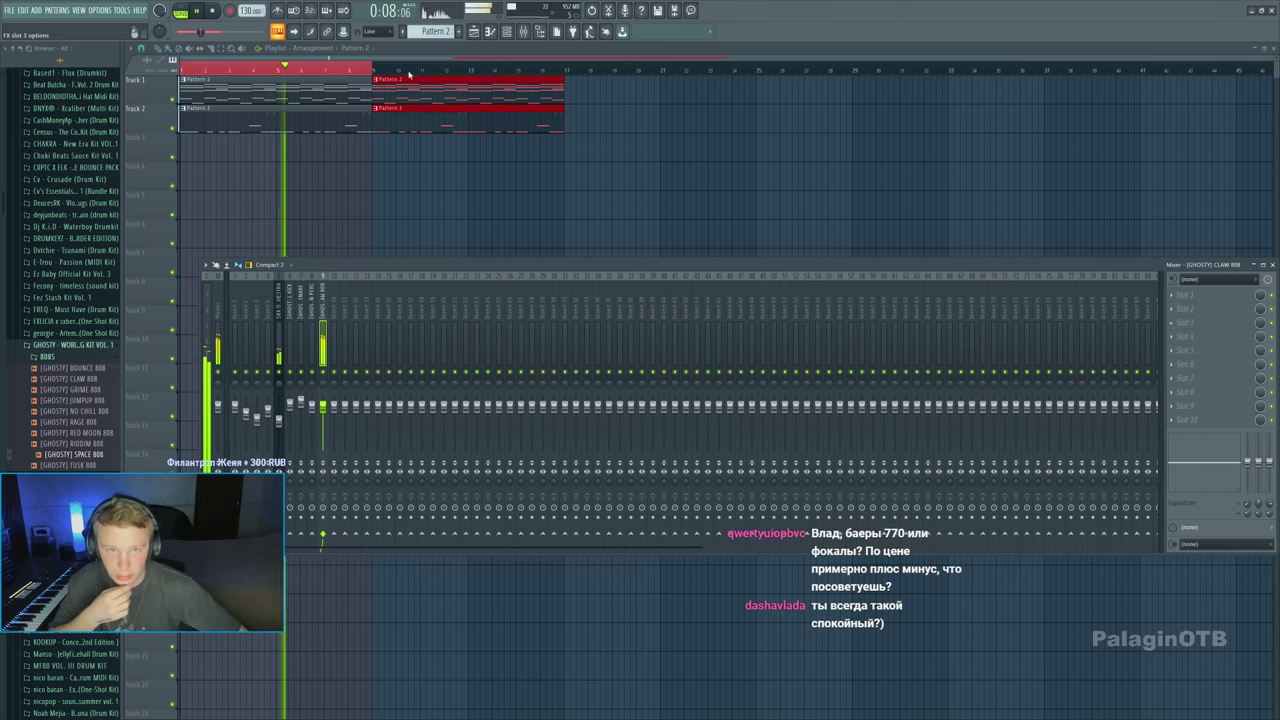
# Delete the second high note in bar 4 of Pattern 3's Space 808 part and try a short extra note just before bar 6
pyautogui.press('F9')
pyautogui.doubleClick(549, 127)
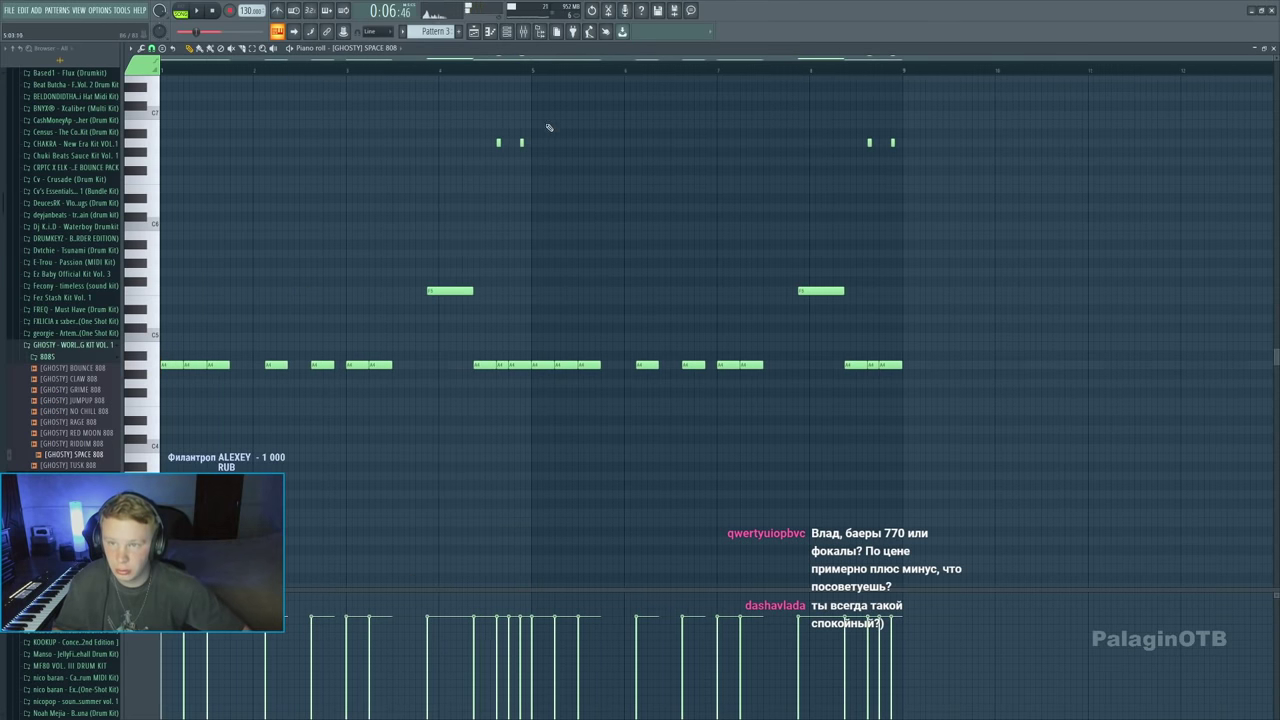
pyautogui.rightClick(521, 142)
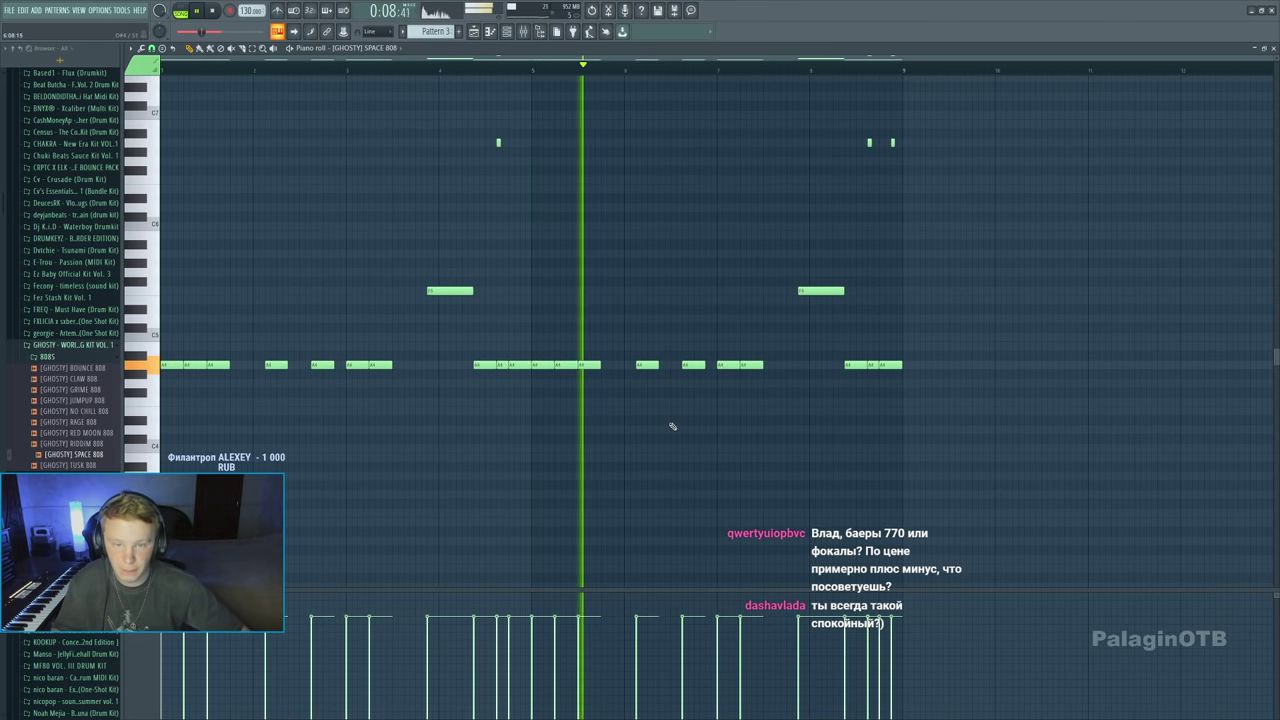
pyautogui.keyDown('ctrl'); pyautogui.scroll(4, 650, 410); pyautogui.keyUp('ctrl')
pyautogui.scroll(1, 640, 400)
pyautogui.click(632, 386)
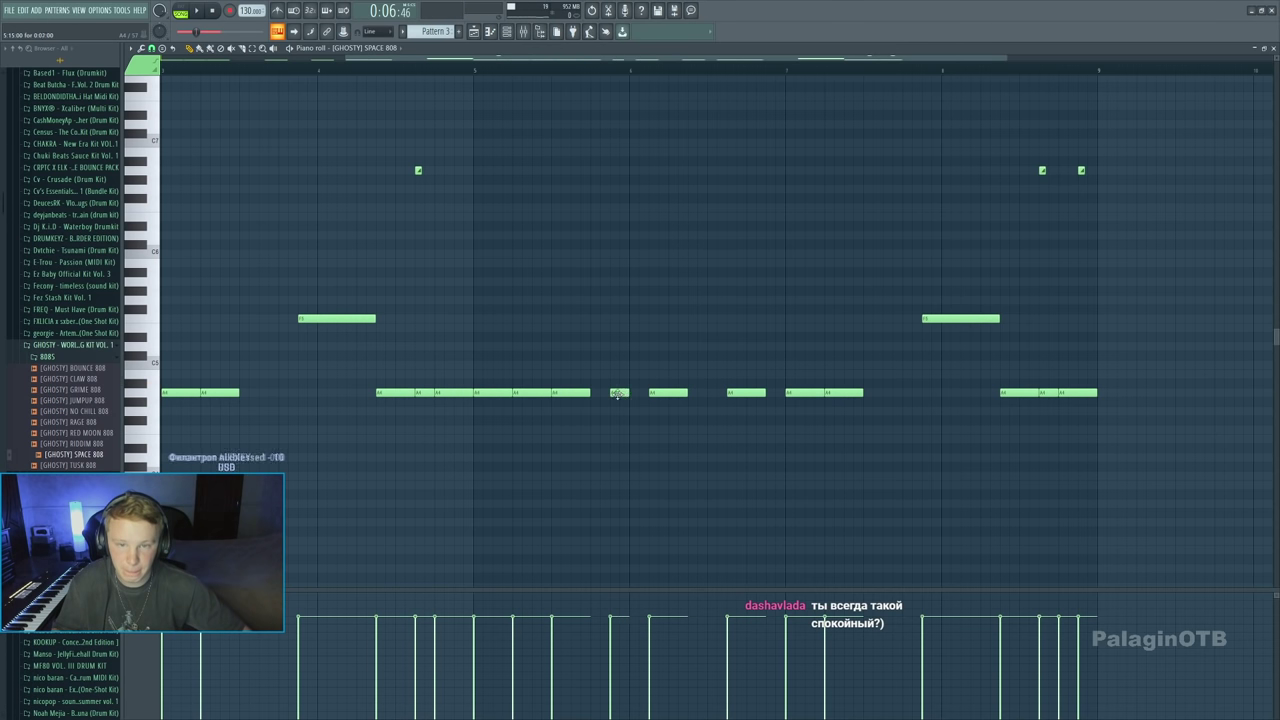
pyautogui.click(1271, 47)
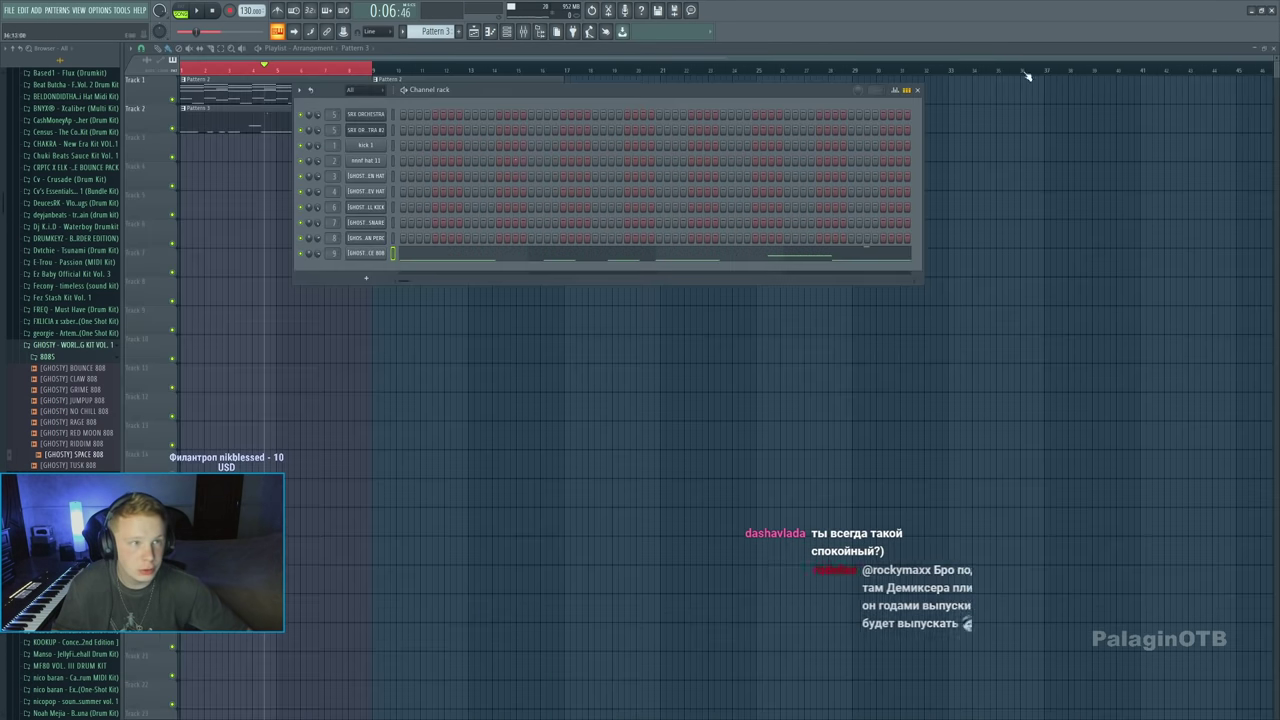
# Clone the Space 808 channel and route the copy to mixer track 11 with Fruity Parametric EQ 2 loaded on it
pyautogui.hotkey('alt', 'c')
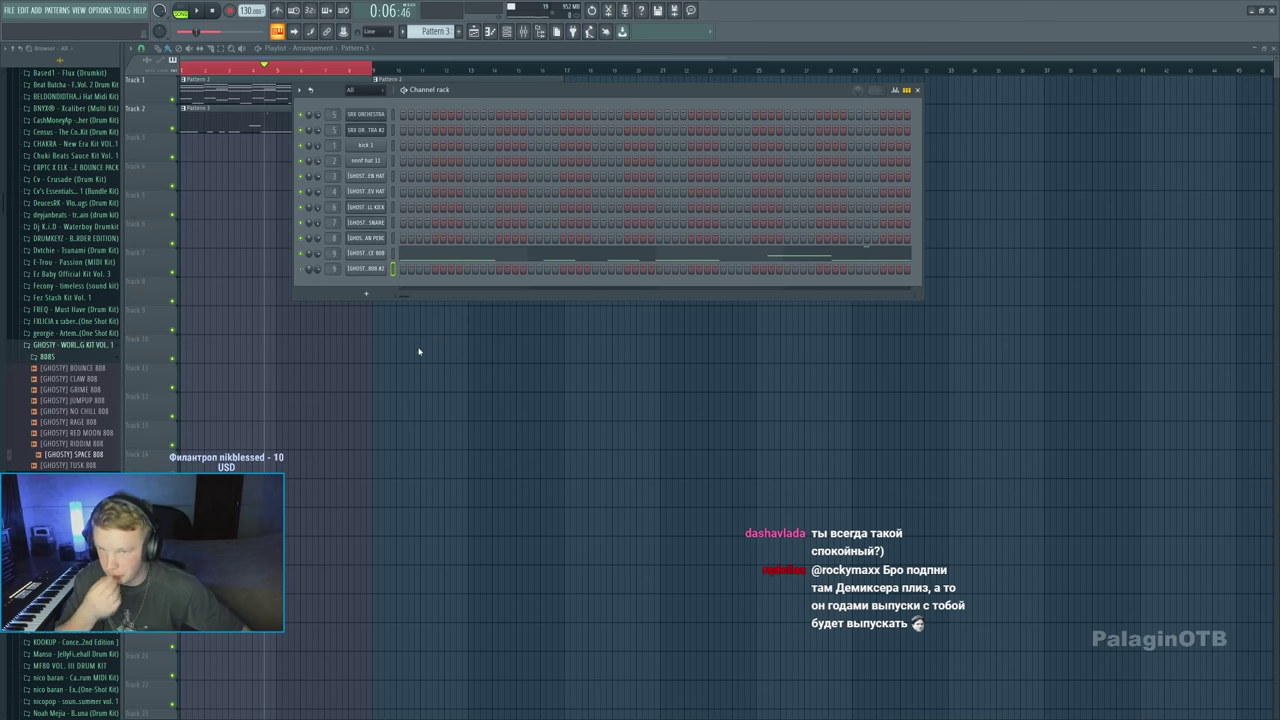
pyautogui.click(366, 269)
pyautogui.press('F9')
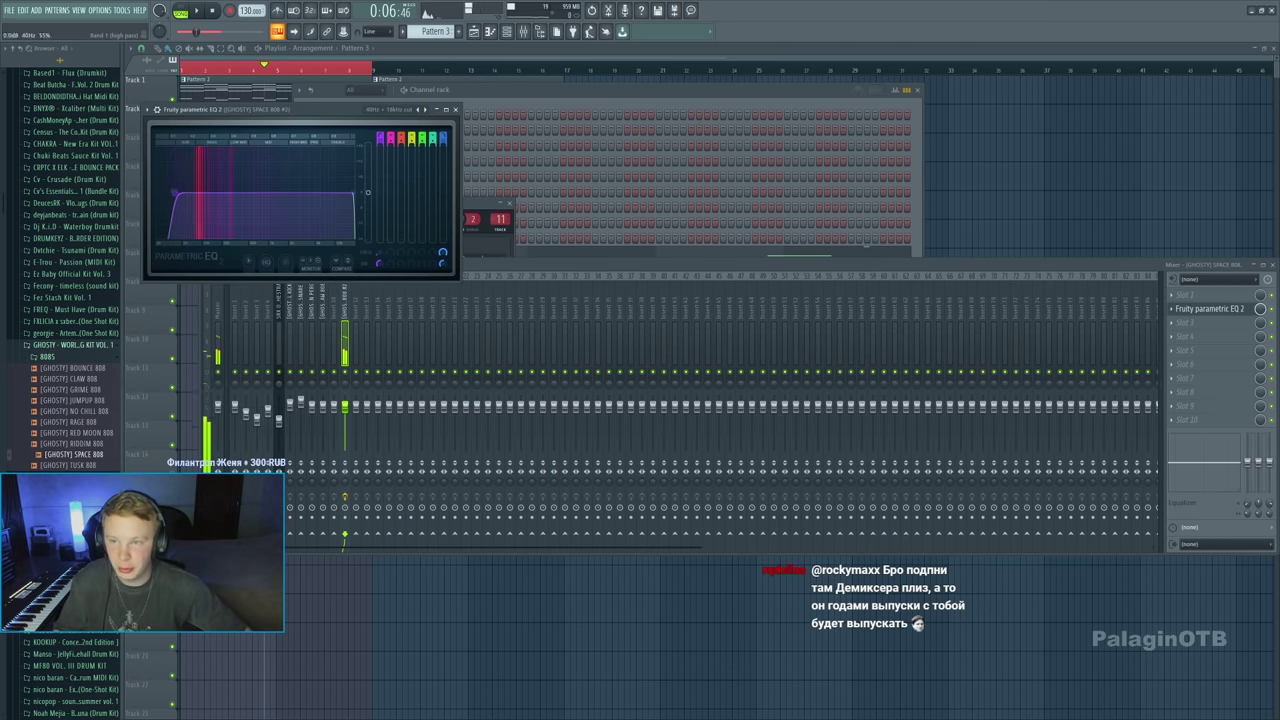
# Cut the lows and highs of the cloned 808 into a band-pass in Parametric EQ 2 and add Fruity Delay 3
pyautogui.moveTo(340, 193); pyautogui.dragTo(266, 197)
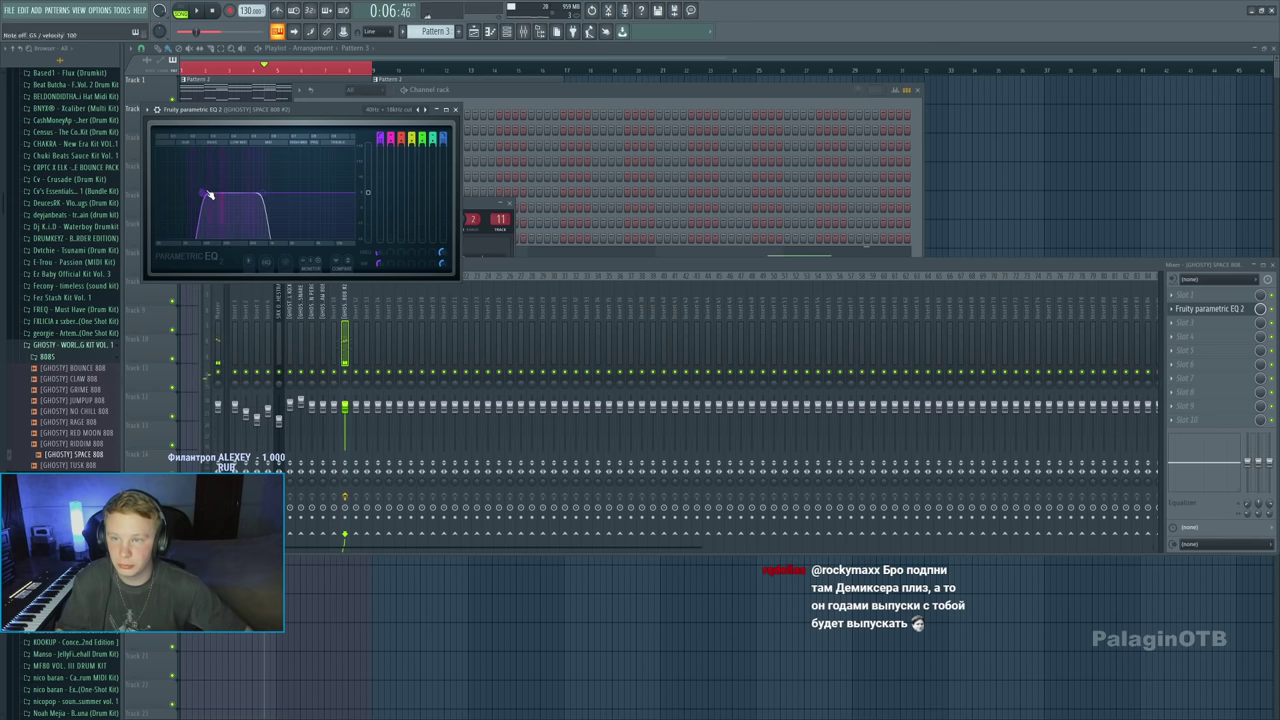
pyautogui.press('Escape')
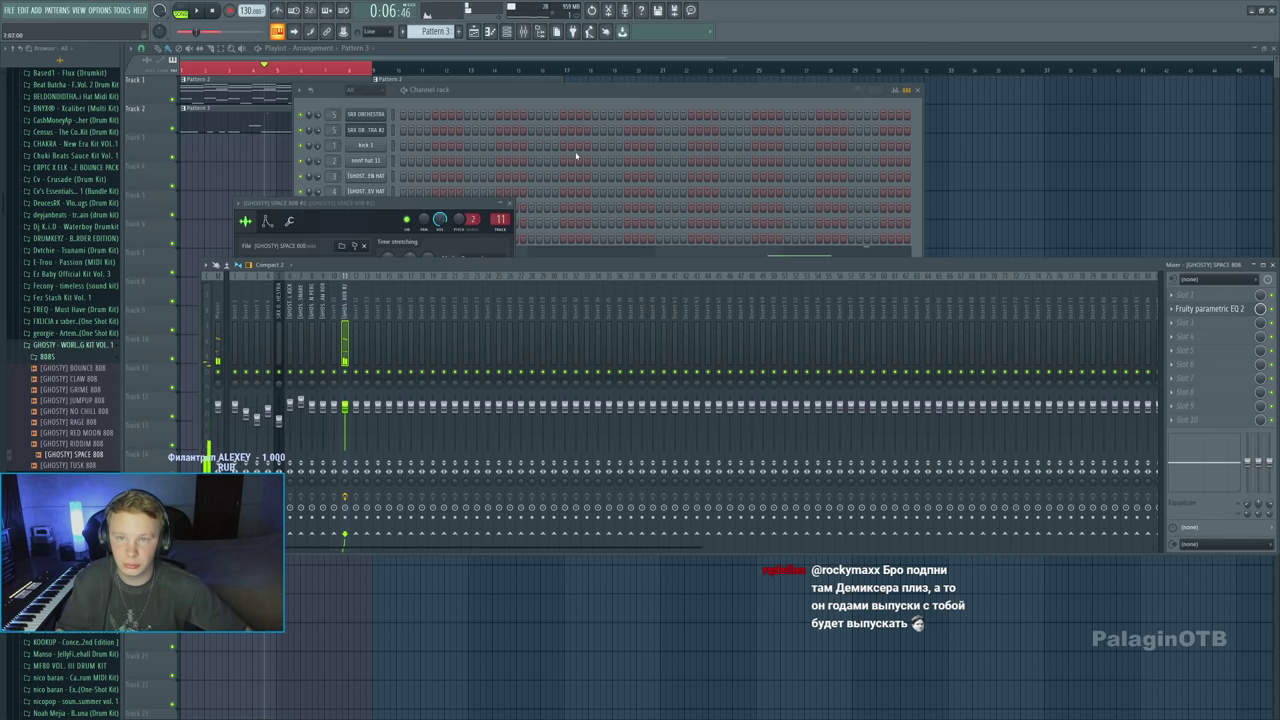
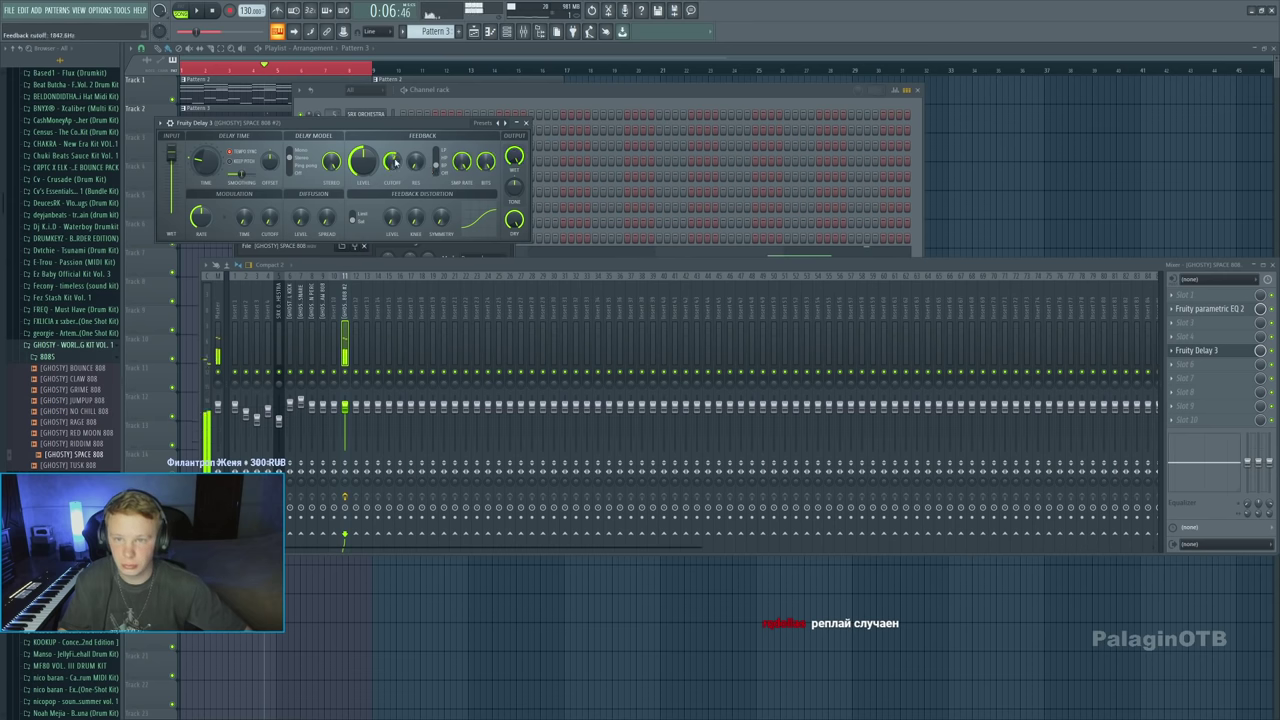
pyautogui.click(1209, 308)
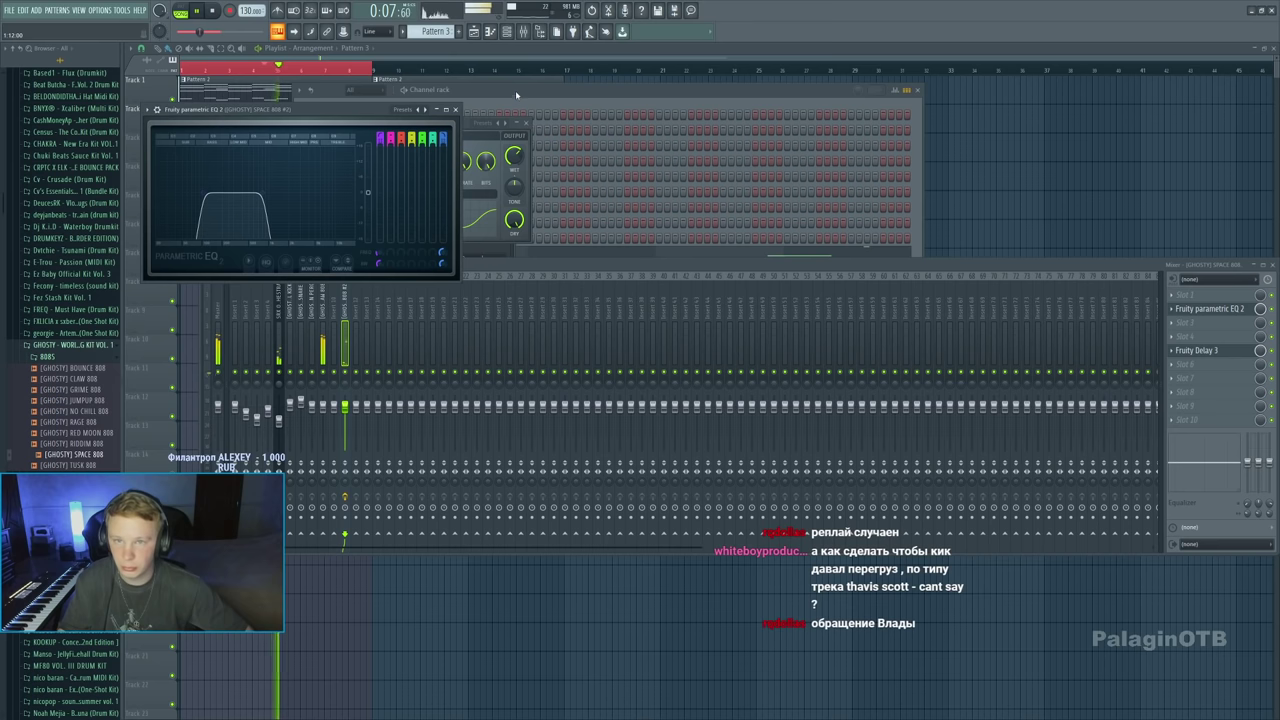
# Draw a short A4 note with a slide note on A6 at the start of bar 1 in the cloned 808's piano roll
pyautogui.click(515, 90)
pyautogui.click(401, 270)
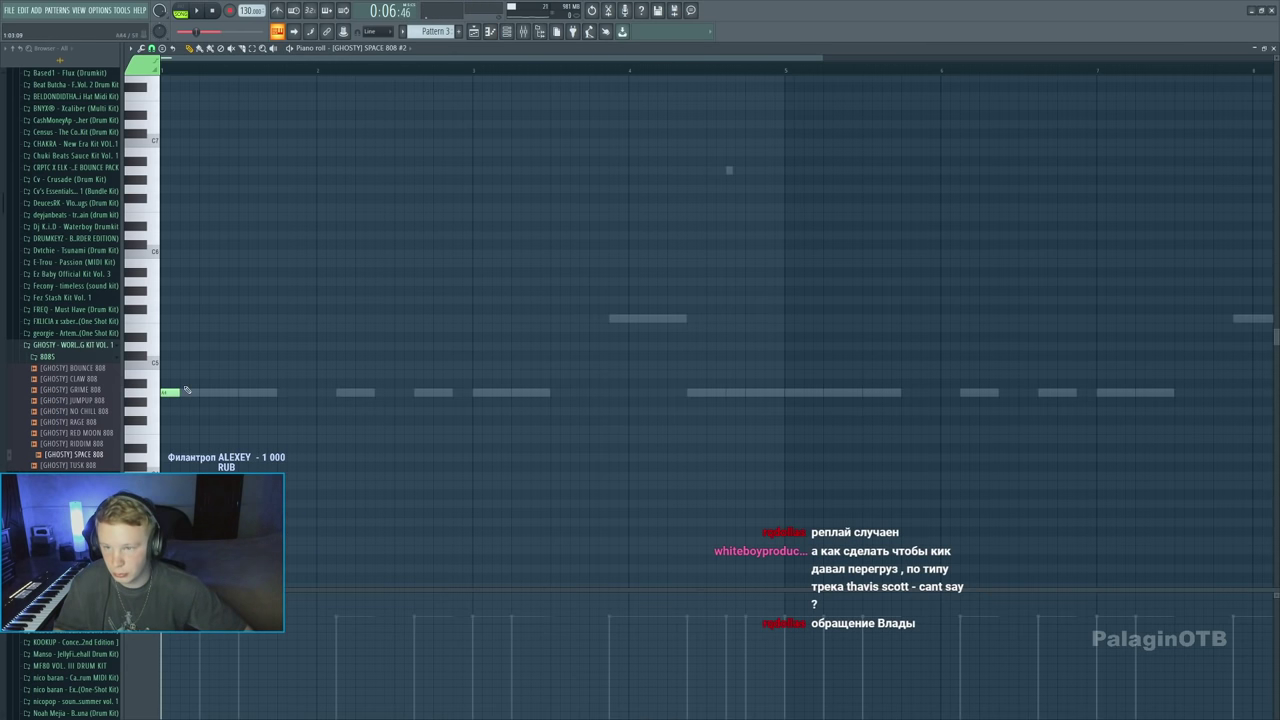
pyautogui.scroll(2, 168, 180)
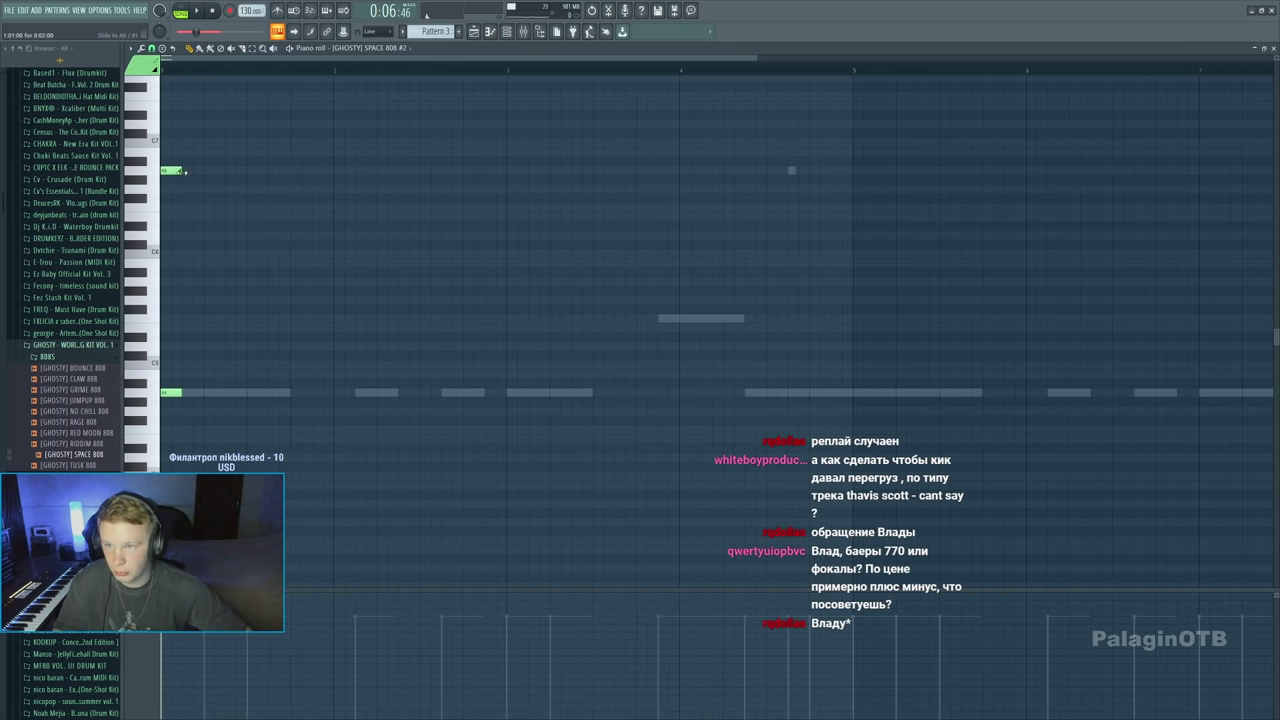
pyautogui.scroll(-2, 226, 133)
# Raise the bar 1 note pair one octave to A5 and add a copy on A4 and A6 at the start of bar 3
pyautogui.press('space')
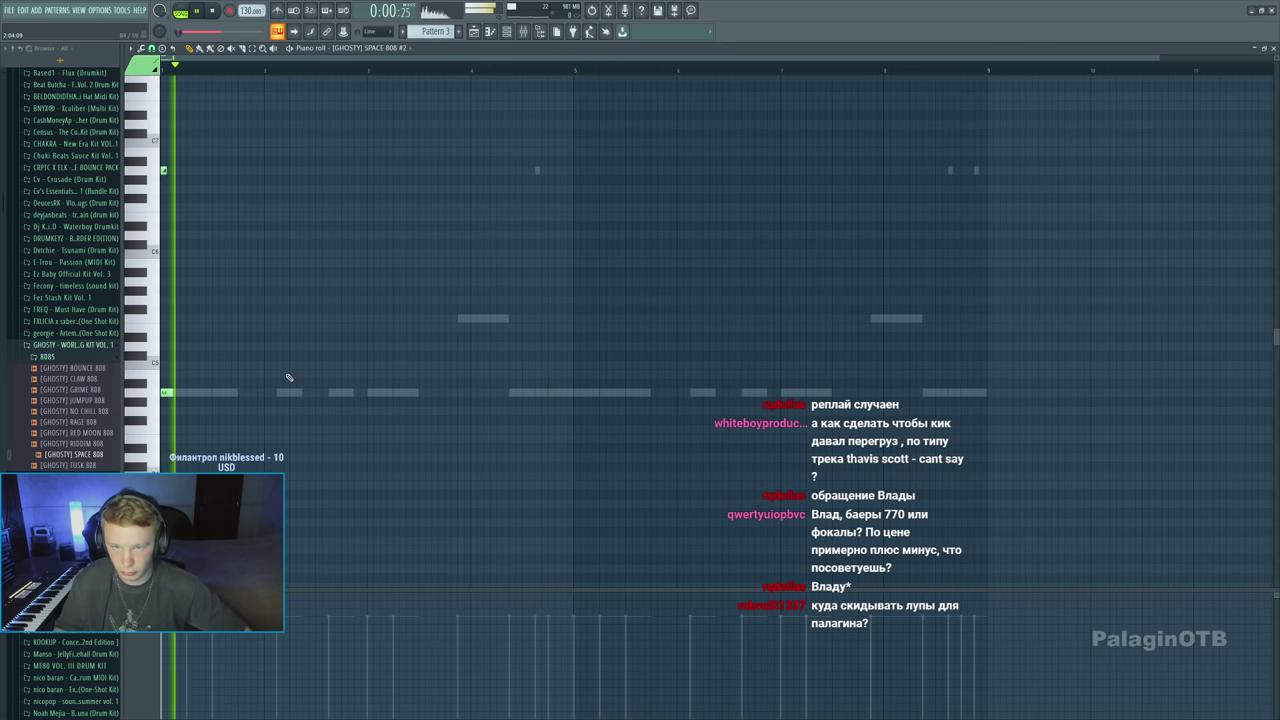
pyautogui.press('space')
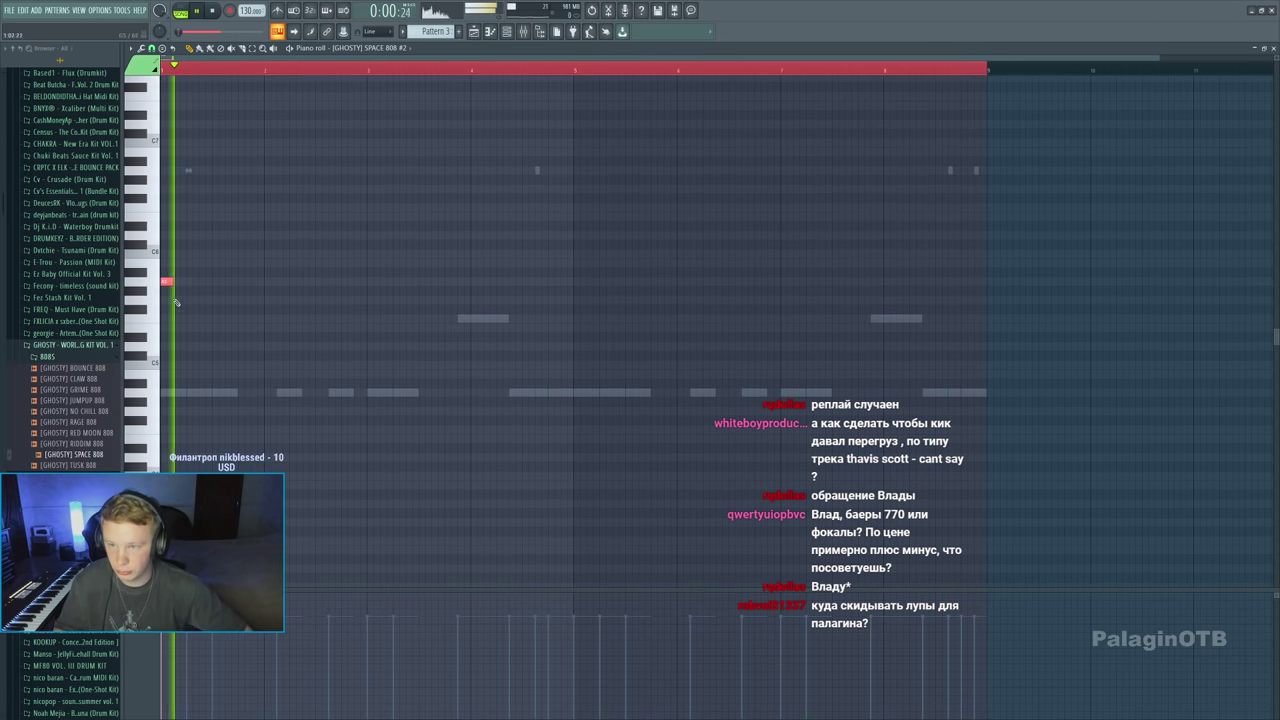
pyautogui.scroll(-1, 219, 315)
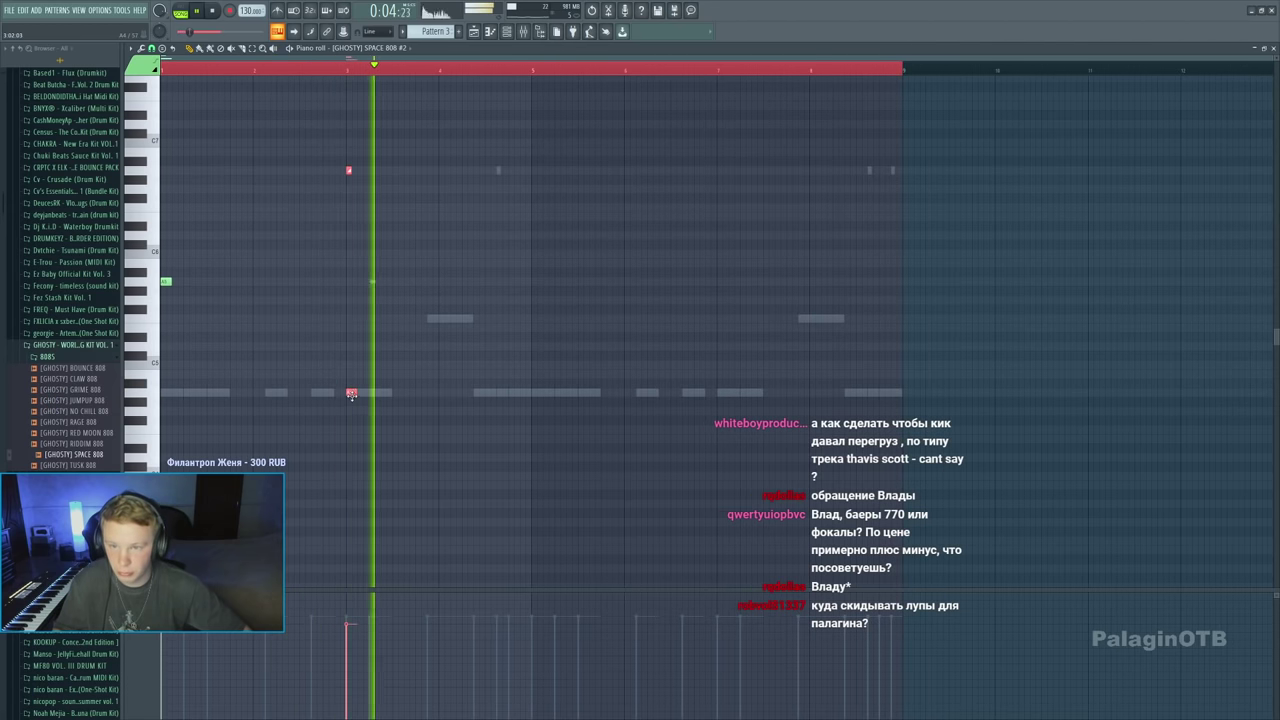
# Play the pattern from the start and slightly lower the cloned 808's mixer track volume
pyautogui.press('space')
pyautogui.press('space')
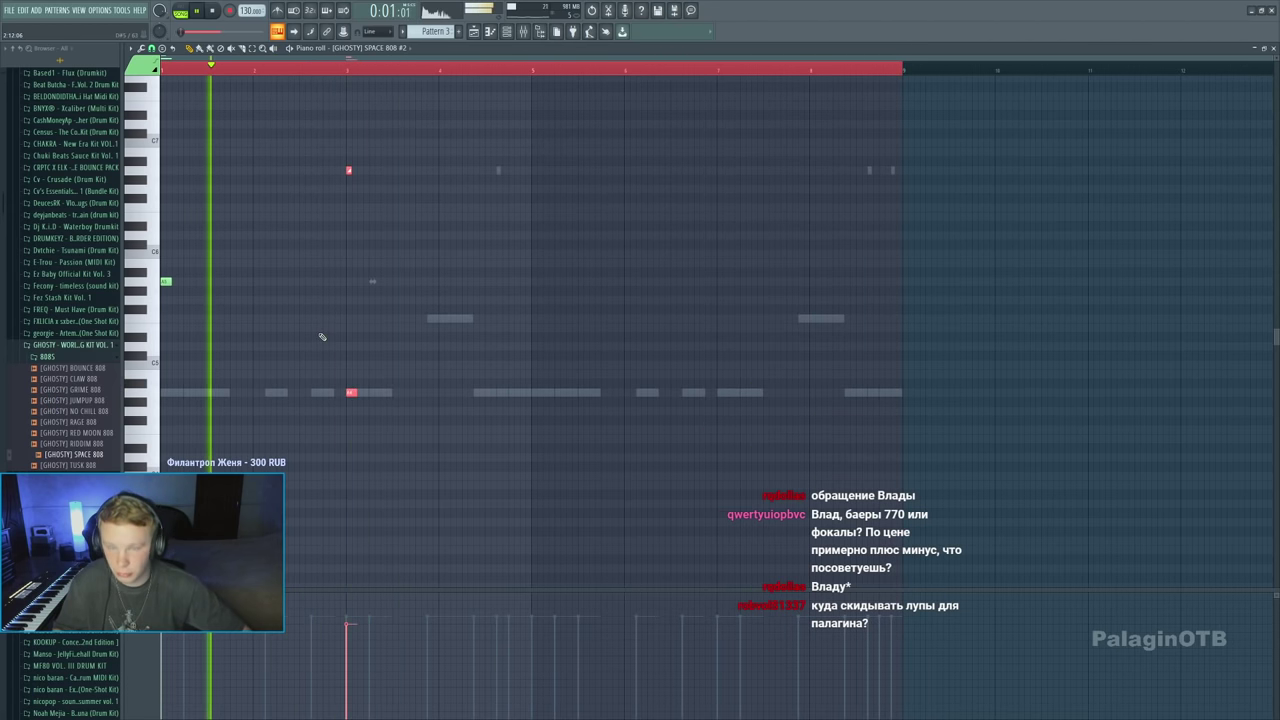
pyautogui.press('F9')
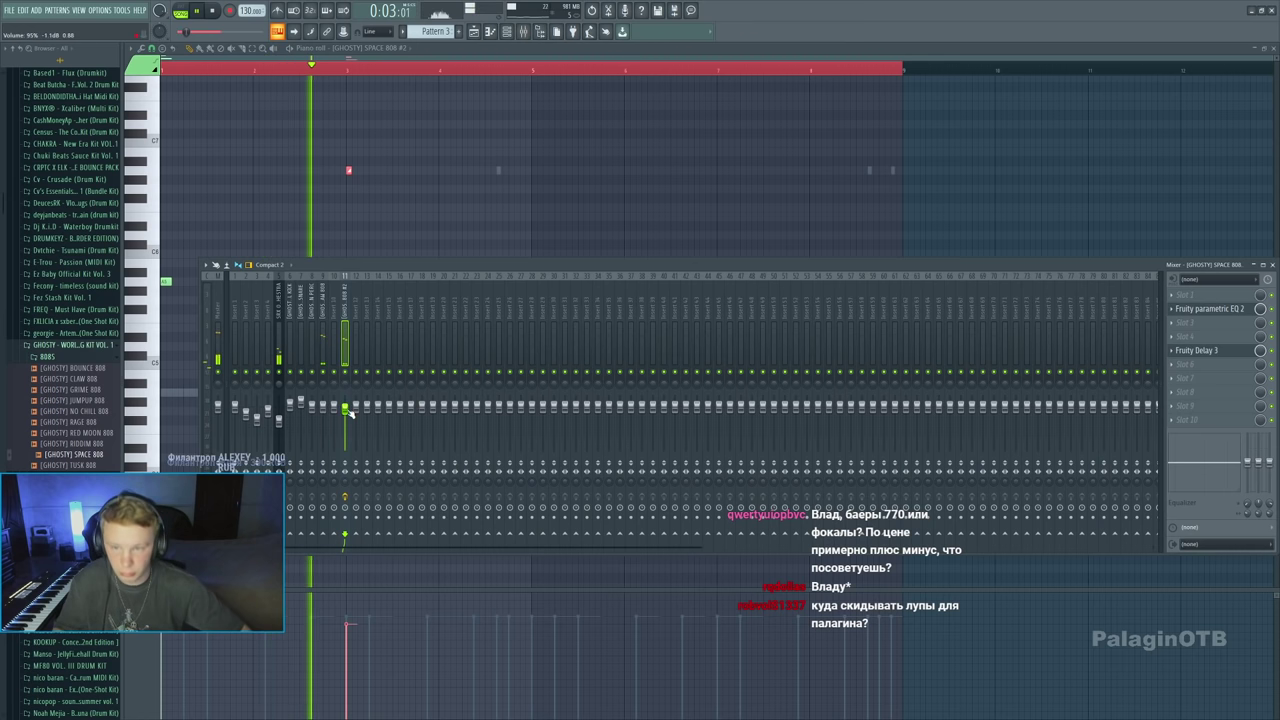
pyautogui.press('F9')
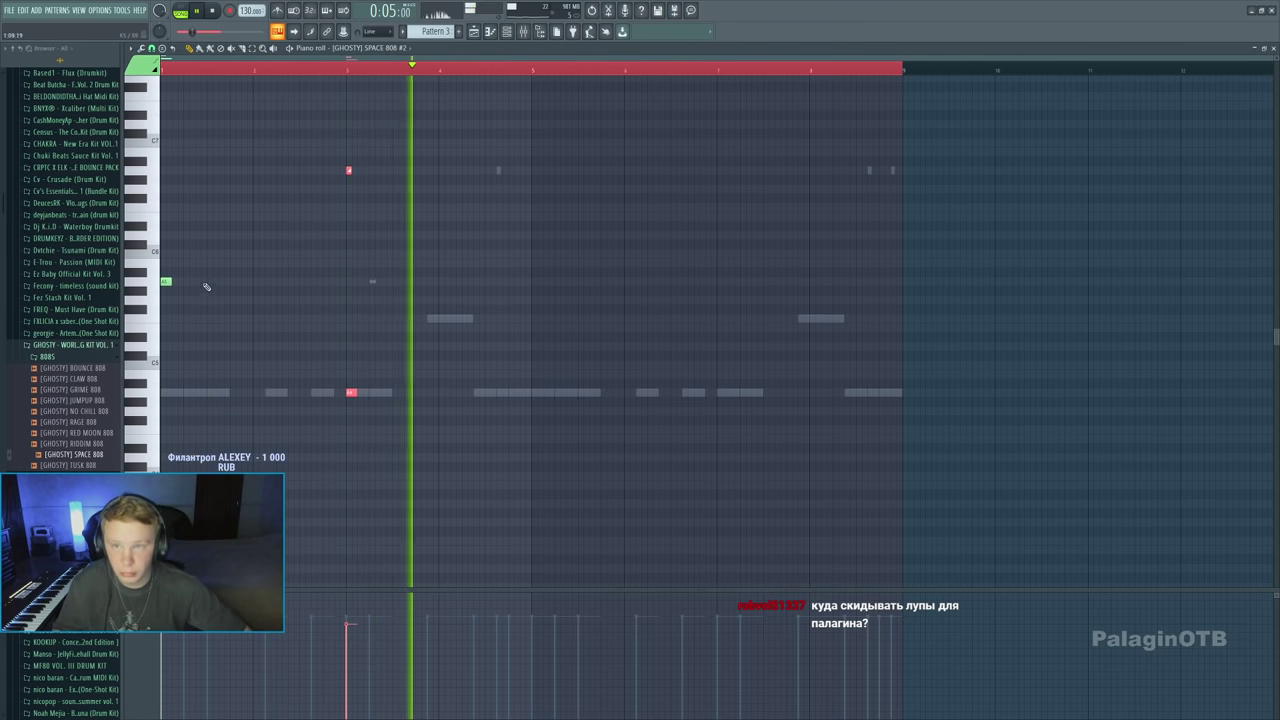
# Copy both note pairs to bars 5 and 7, and duplicate the bar 5 pair at the end of that bar
pyautogui.moveTo(166, 281); pyautogui.dragTo(537, 281)
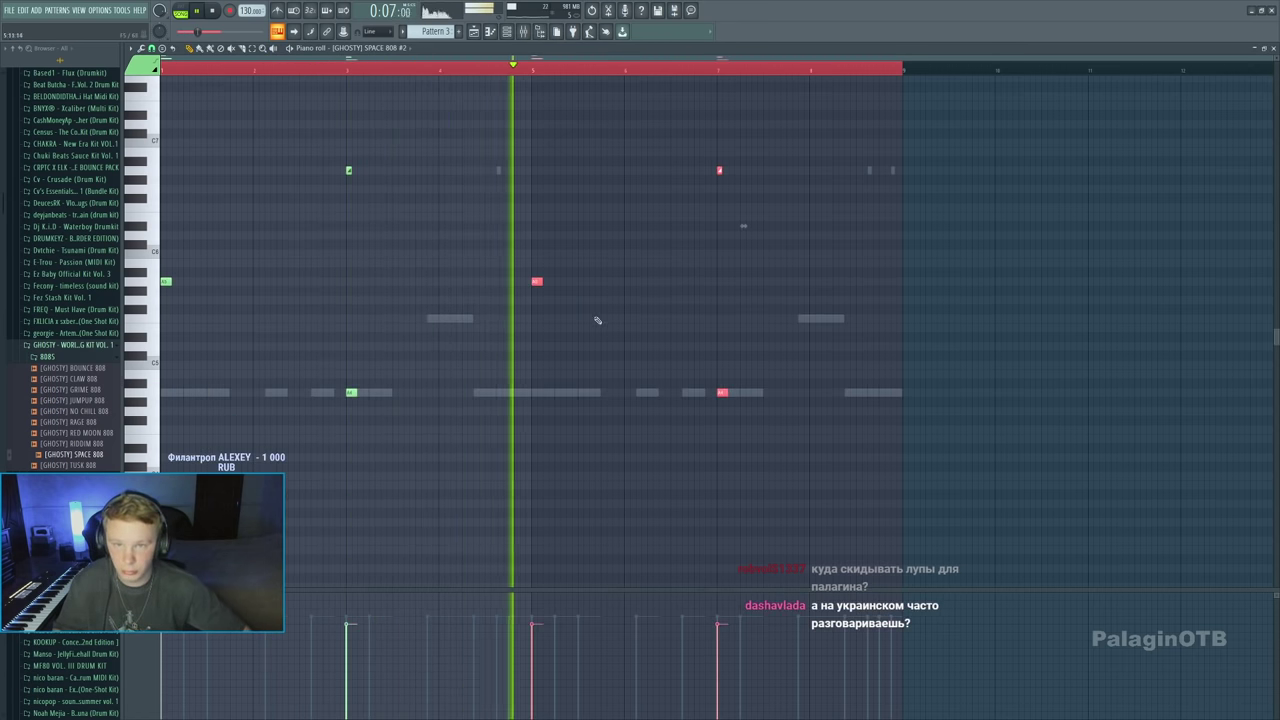
pyautogui.hscroll(2, 585, 321)
pyautogui.scroll(1, 491, 217)
pyautogui.moveTo(448, 88); pyautogui.dragTo(574, 313)
pyautogui.click(489, 67)
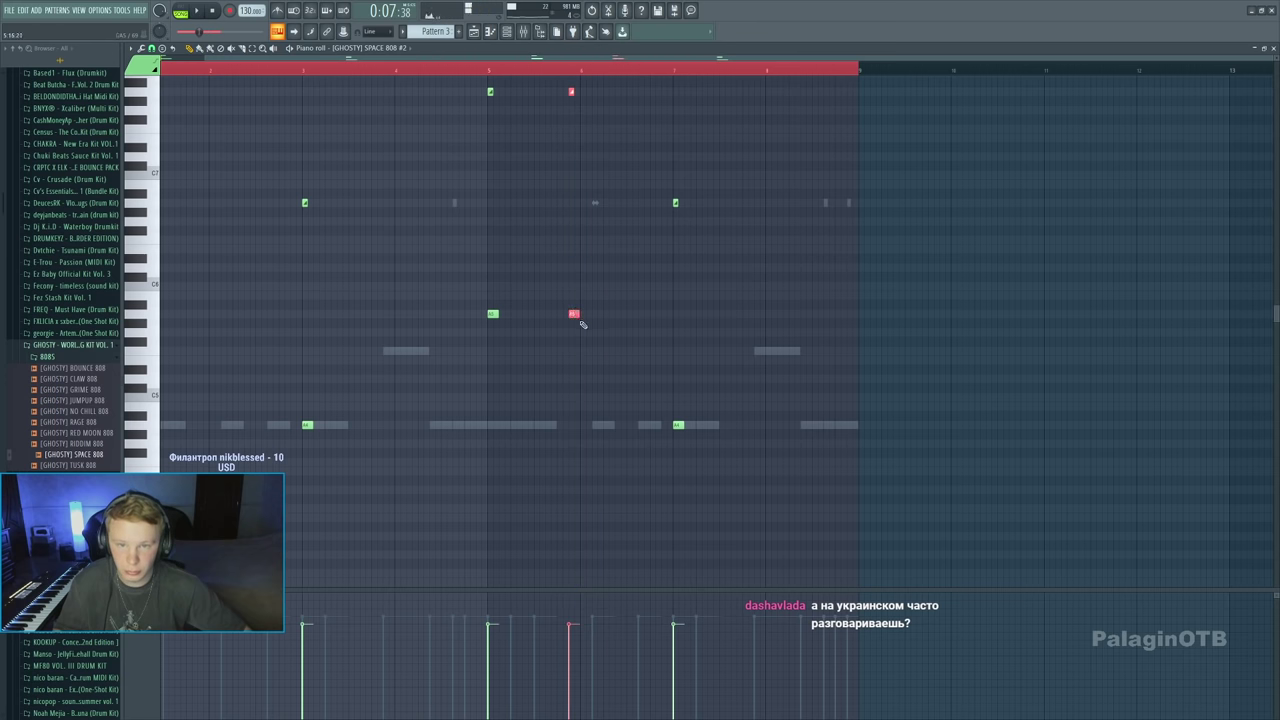
# Raise the pair ending bar 5 to F6 and F8, add a copy a semitone lower on E6 and E8, and shift both slightly earlier
pyautogui.scroll(3, 587, 216)
pyautogui.rightClick(578, 147)
pyautogui.scroll(3, 578, 145)
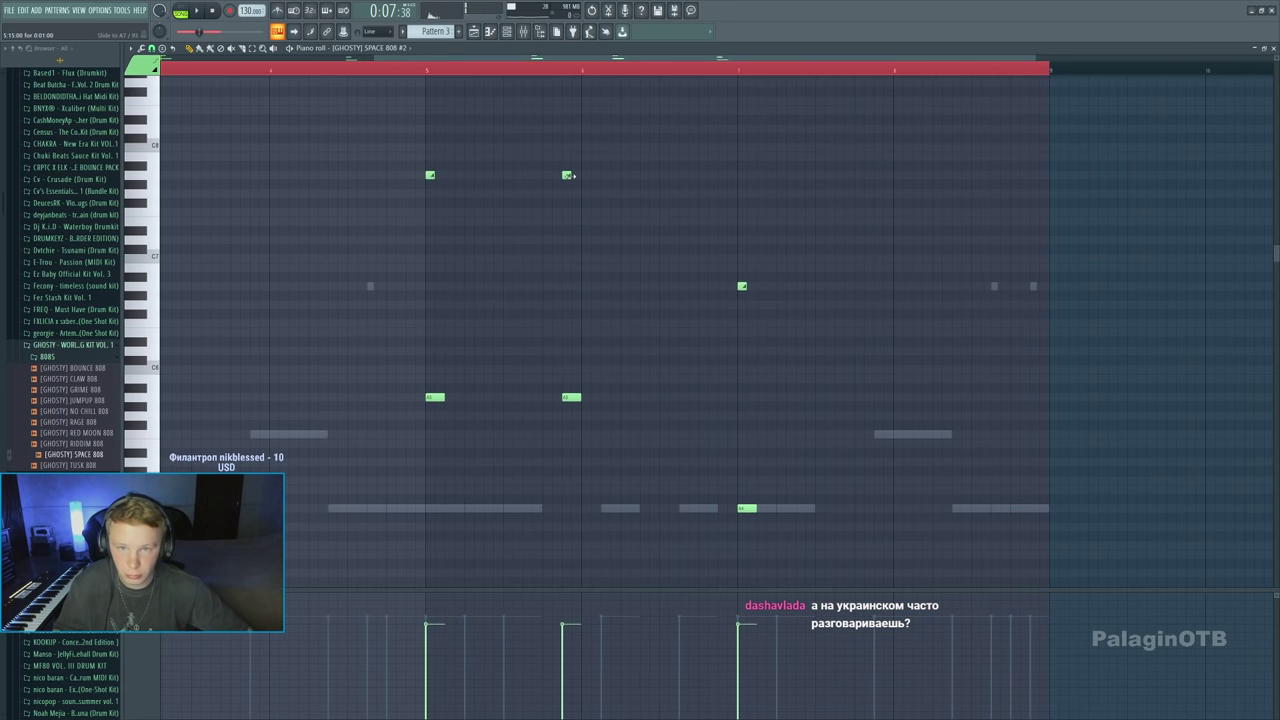
pyautogui.moveTo(568, 70); pyautogui.dragTo(580, 212)
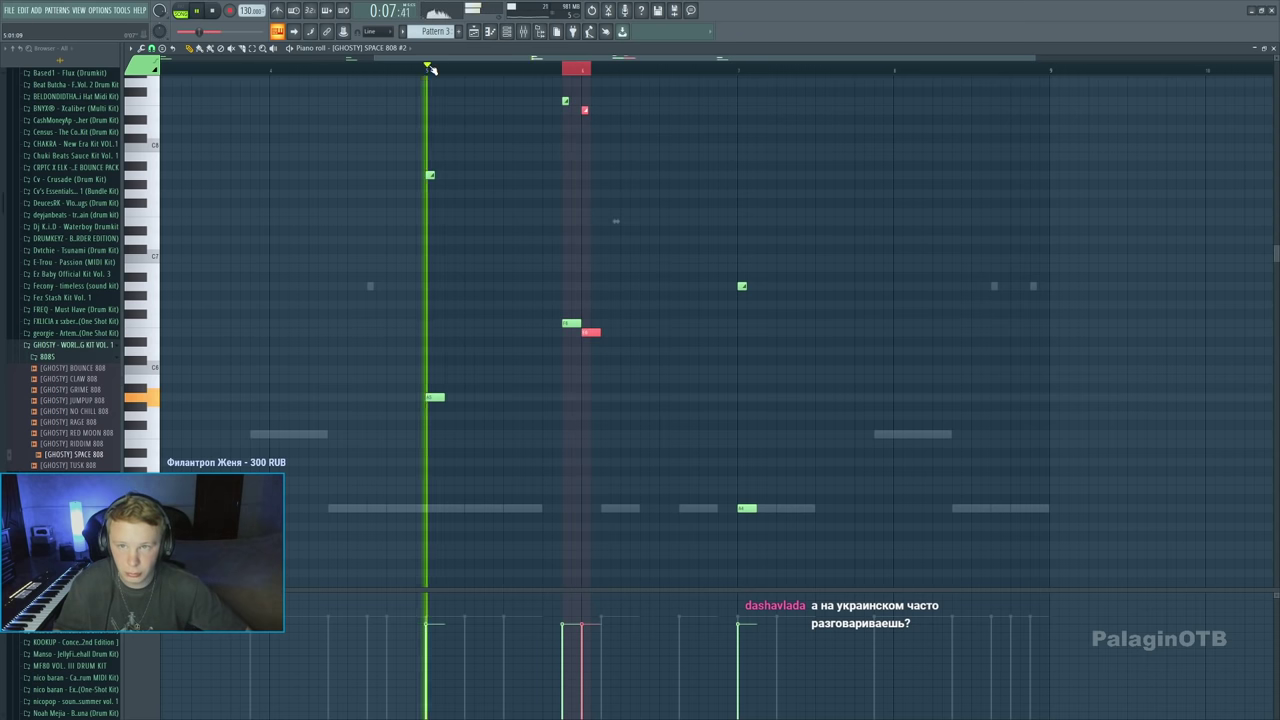
pyautogui.hotkey('ctrl', 'd')
pyautogui.moveTo(546, 78); pyautogui.dragTo(571, 333)
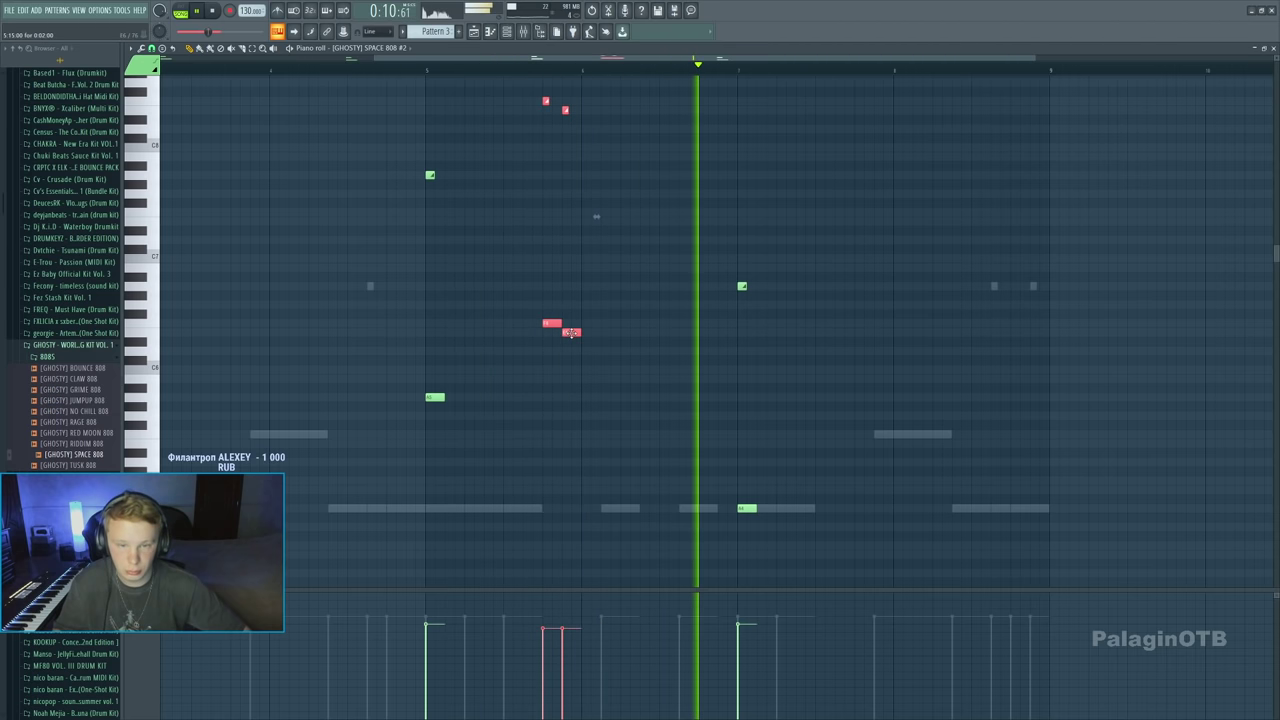
# Try a copy of the F6 and E6 note pairs at the end of bar 7, transposed to C6 and B5
pyautogui.moveTo(571, 332); pyautogui.dragTo(881, 446)
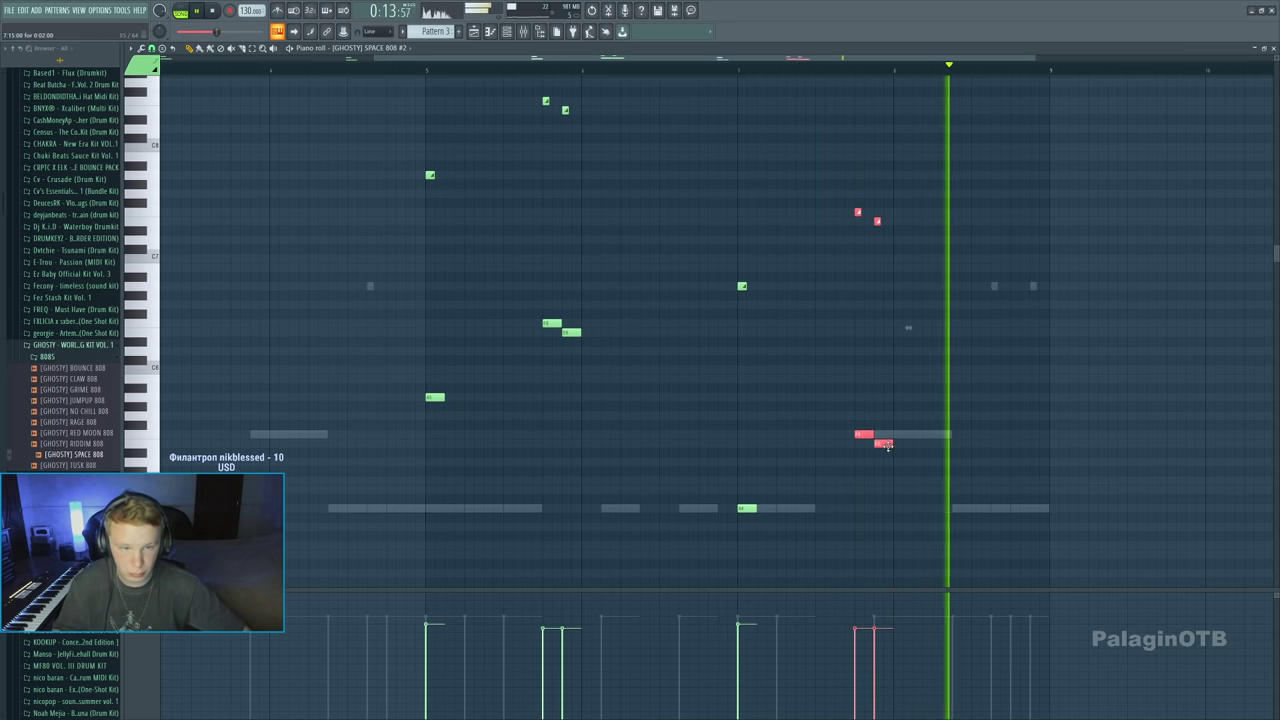
pyautogui.moveTo(886, 446); pyautogui.dragTo(884, 376)
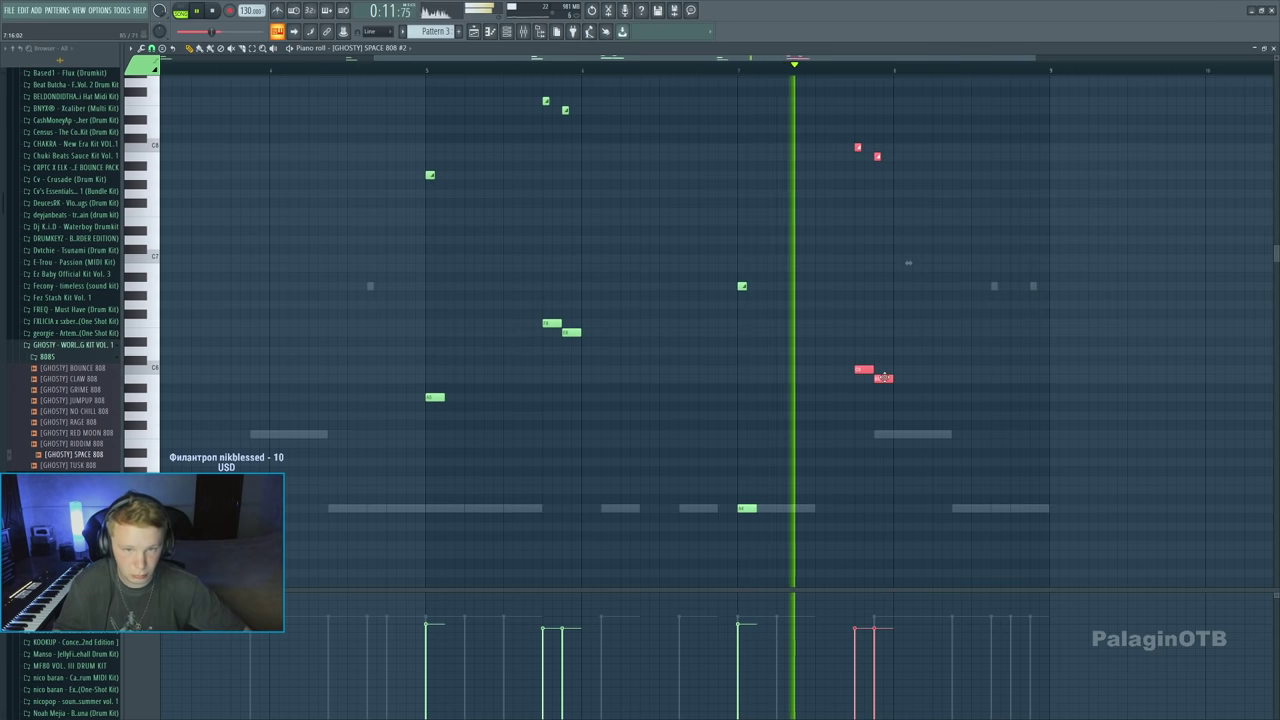
pyautogui.click(1034, 394)
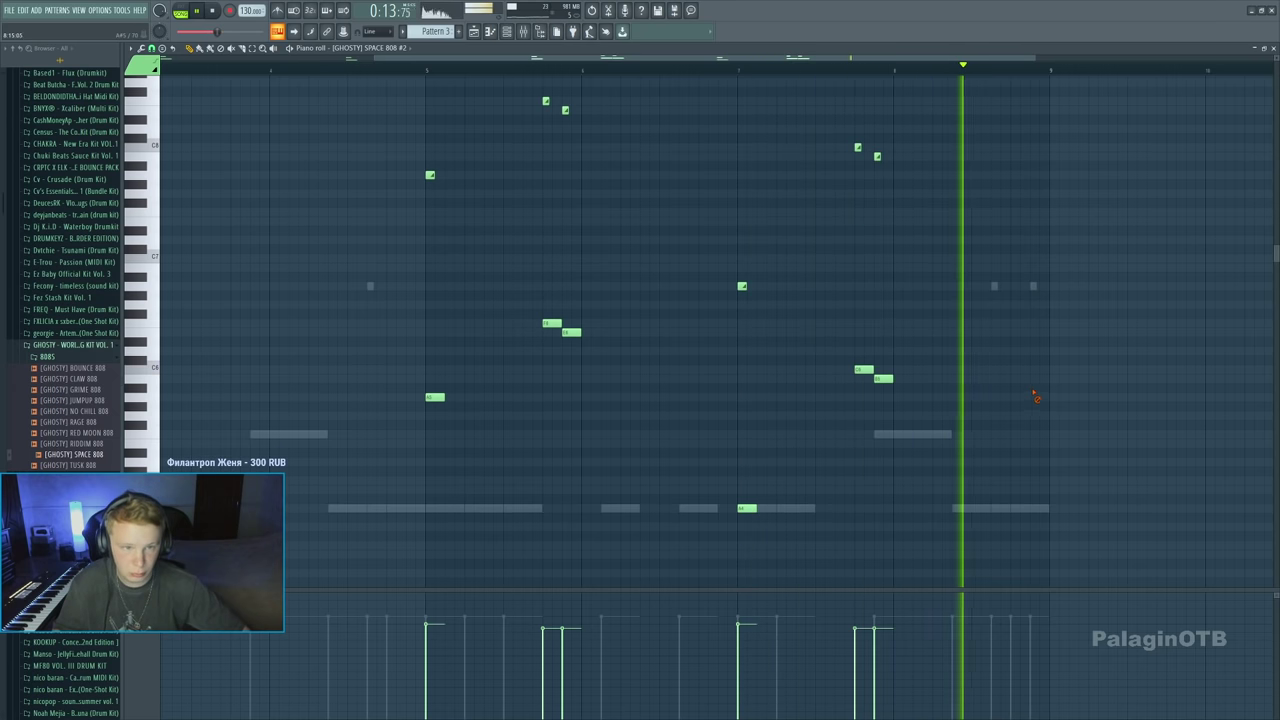
pyautogui.press('space')
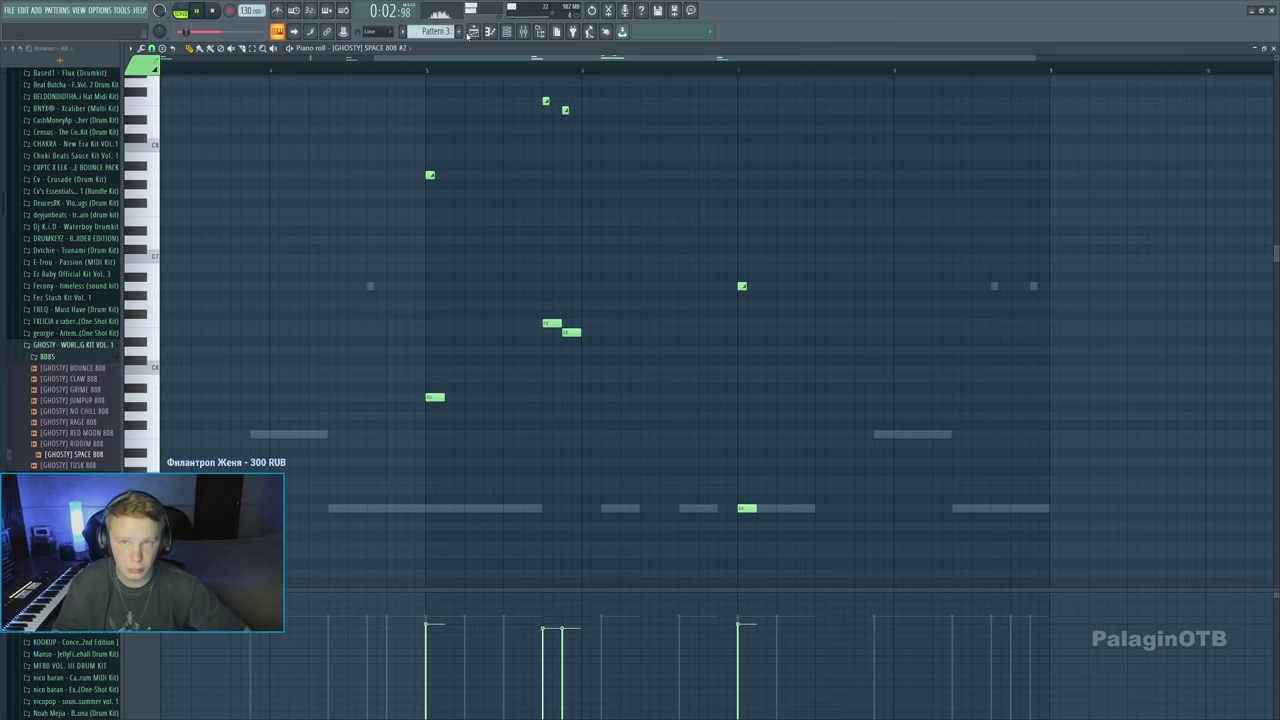
pyautogui.press('space')
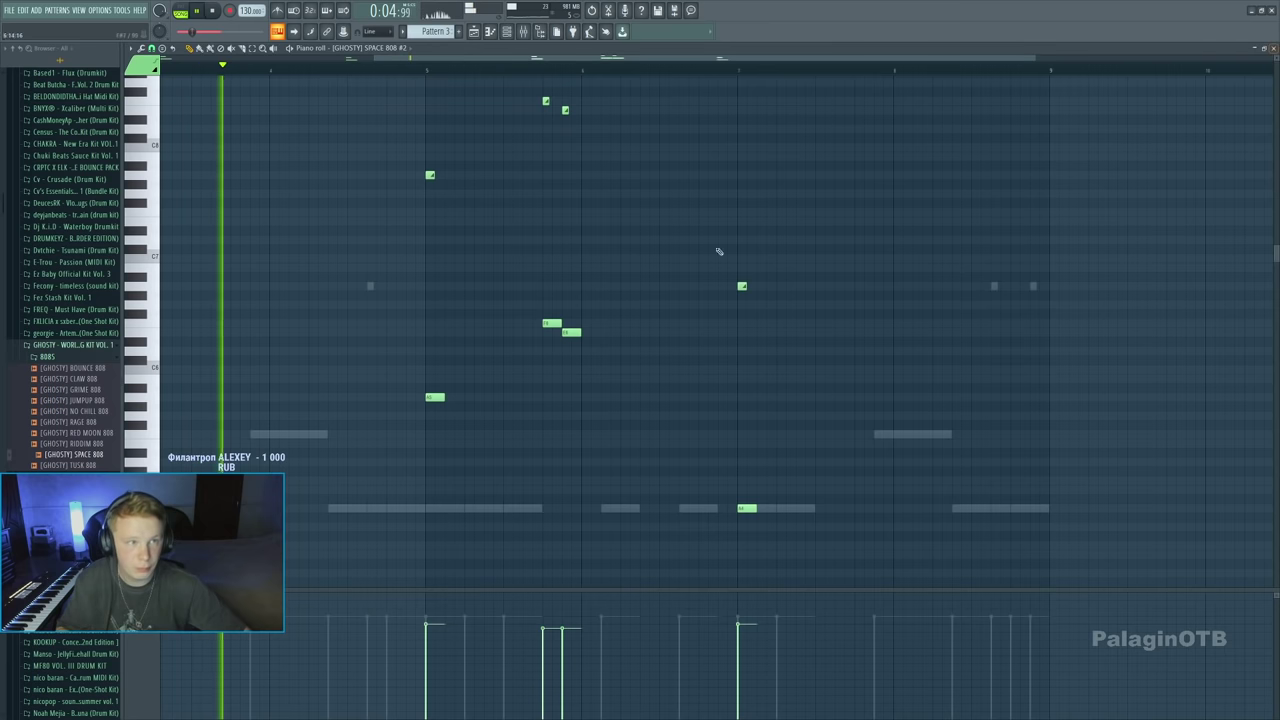
# Add Fruity Stereo Enhancer to slot 2 of the Claw 808 mixer track
pyautogui.click(523, 31)
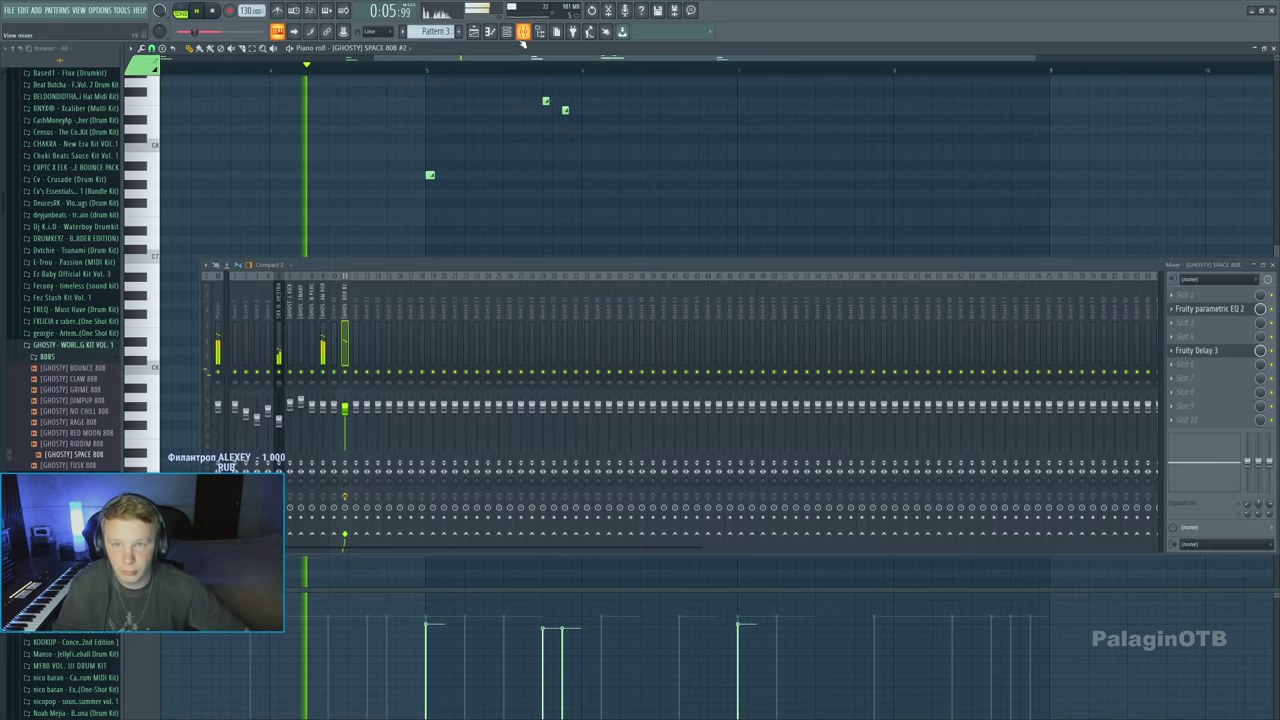
pyautogui.click(322, 316)
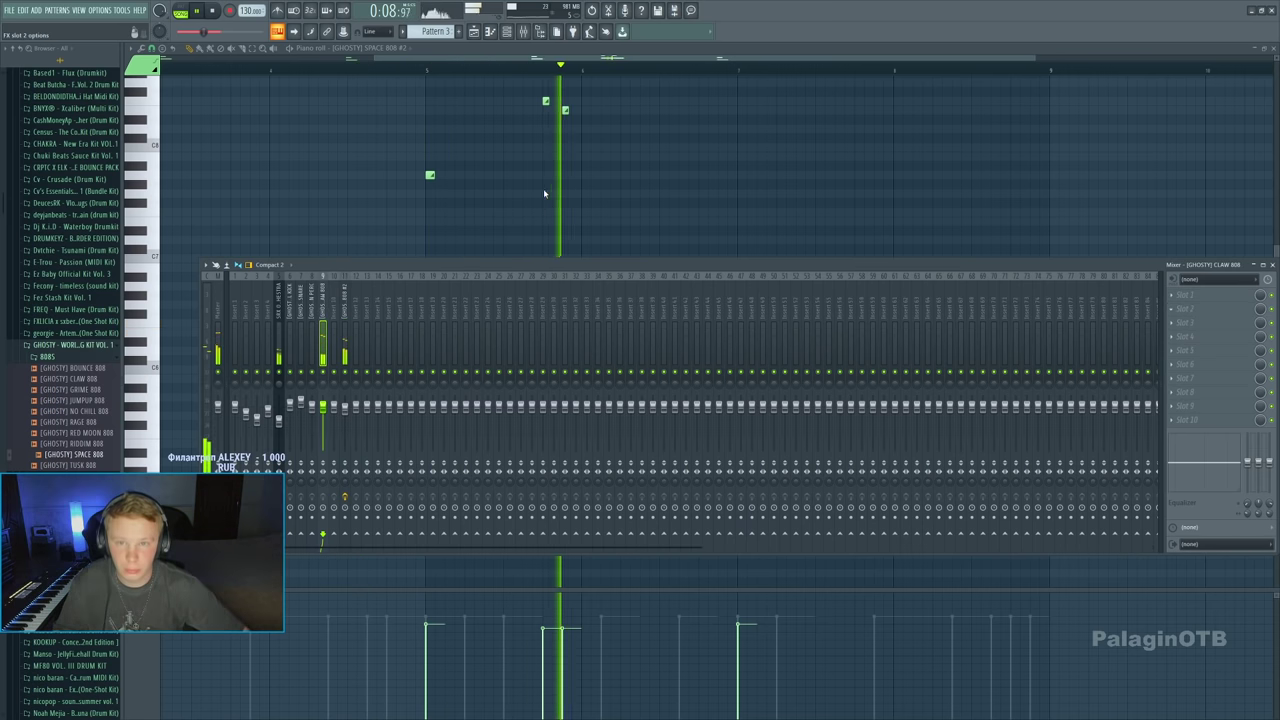
pyautogui.click(369, 137)
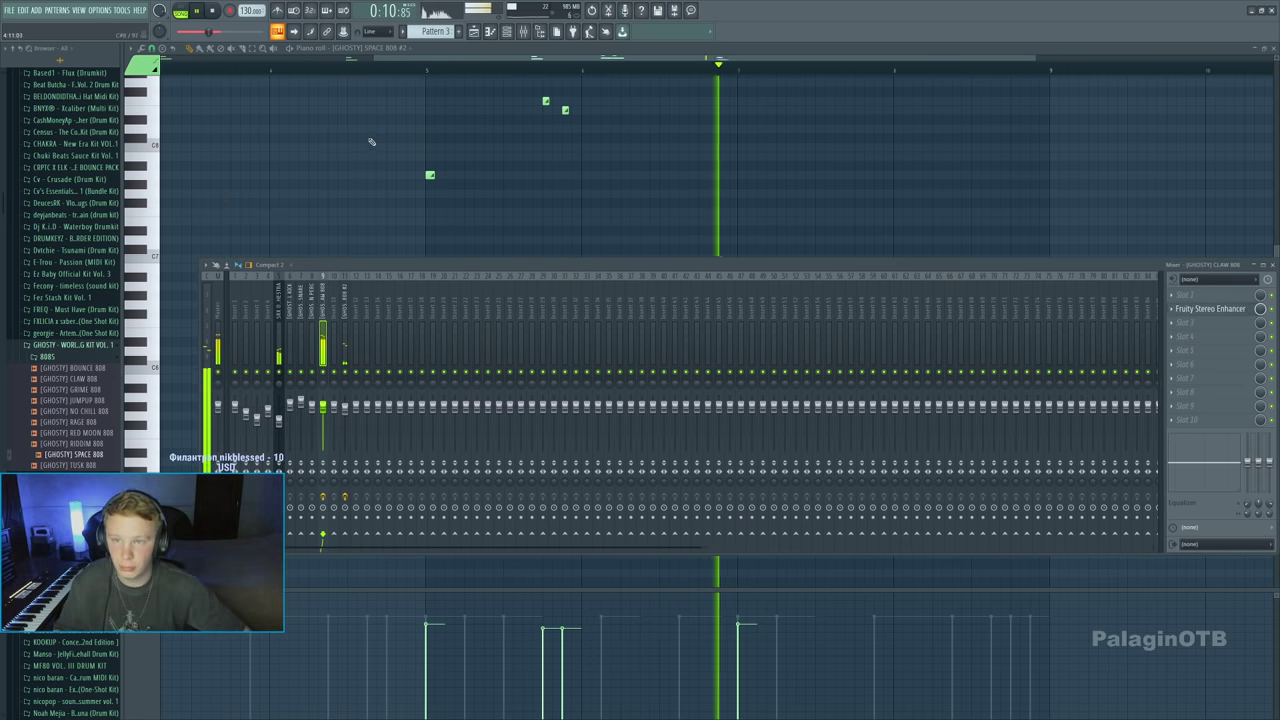
# Place Pattern 1 on Track 3 of the playlist and repeat it at bars 5, 9 and 13
pyautogui.press('F5')
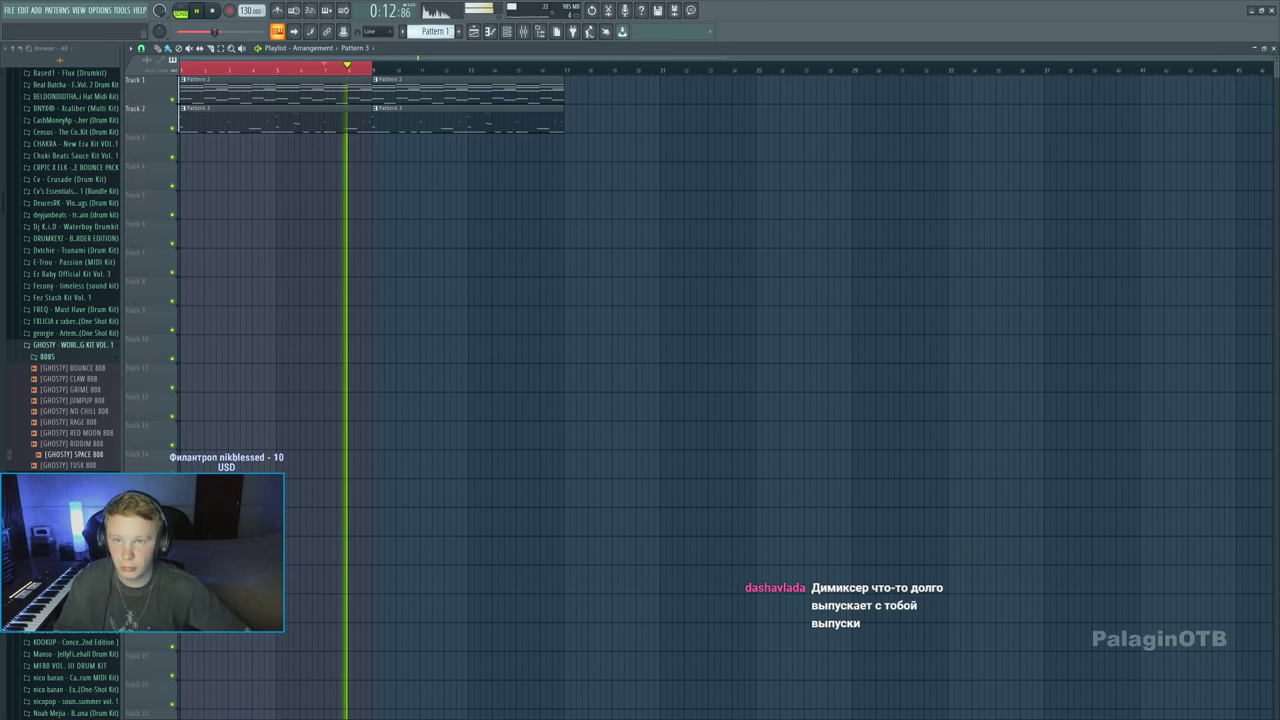
pyautogui.press('space')
pyautogui.moveTo(300, 140); pyautogui.dragTo(534, 137)
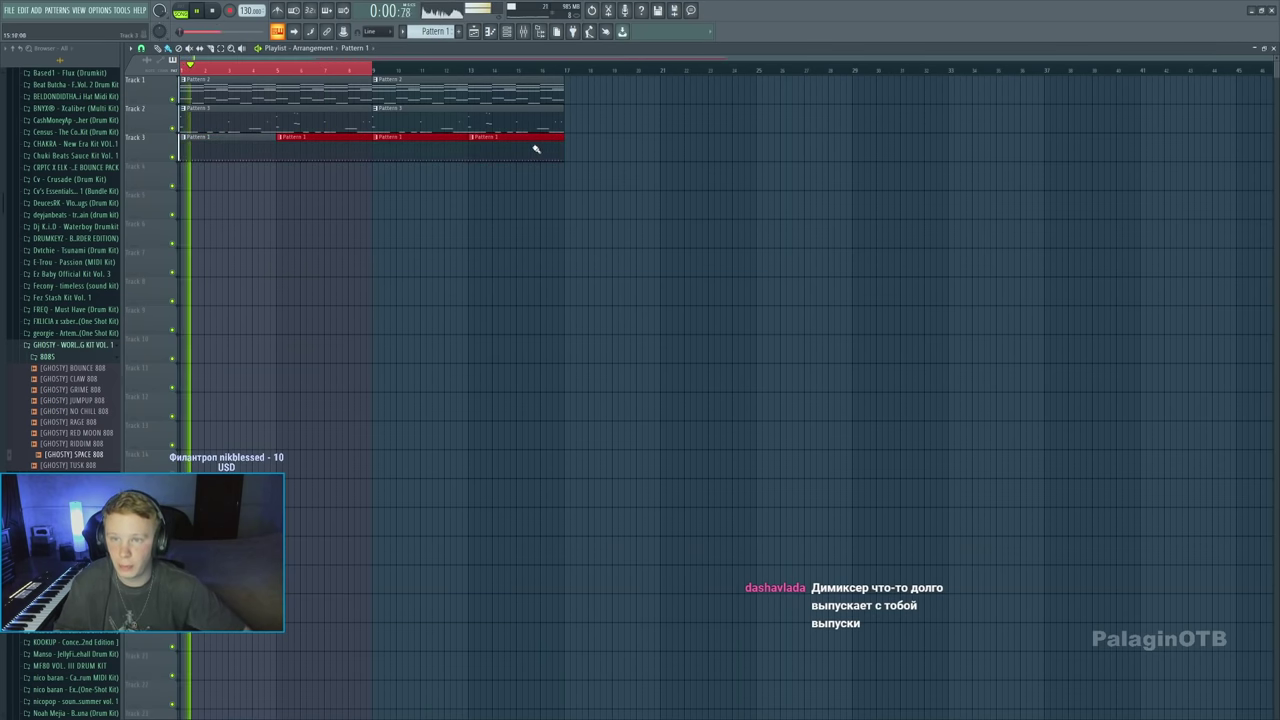
# On the Space 808 mixer track, raise ValhallaRoom's decay to 7.75 s and reduce its mix to 37.6%
pyautogui.press('F7')
pyautogui.press('F9')
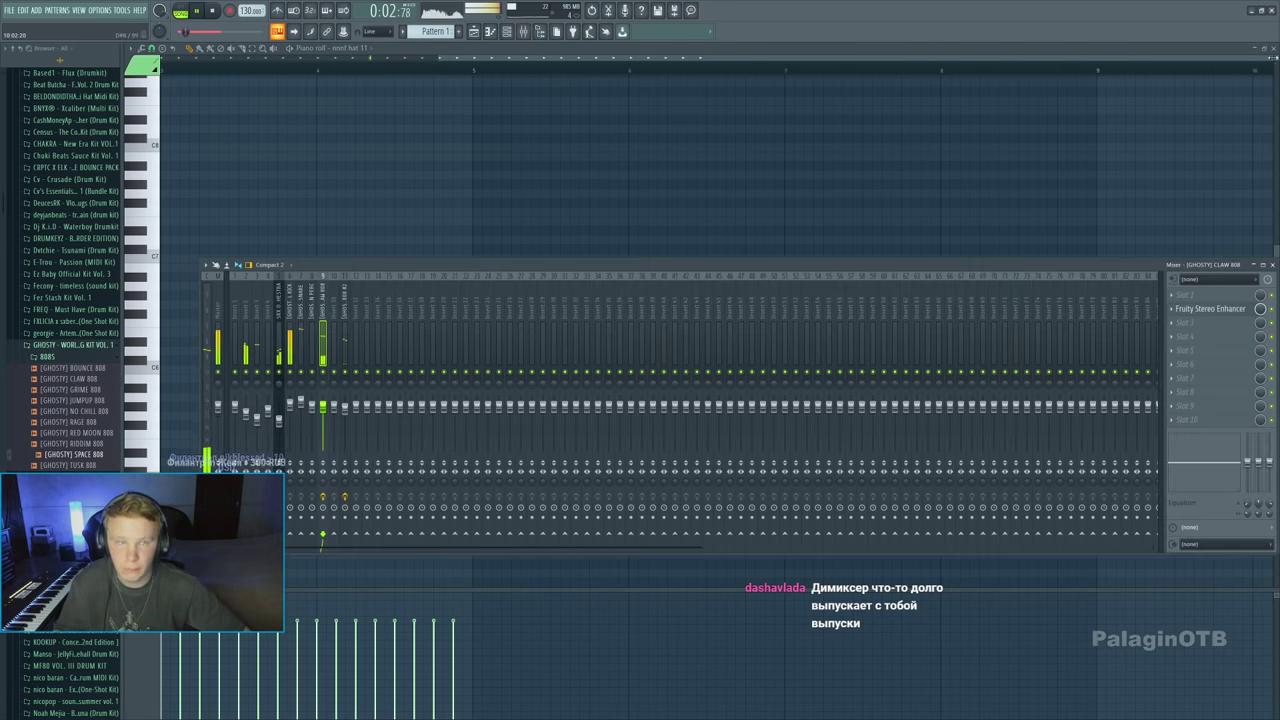
pyautogui.press('F7')
pyautogui.click(492, 89)
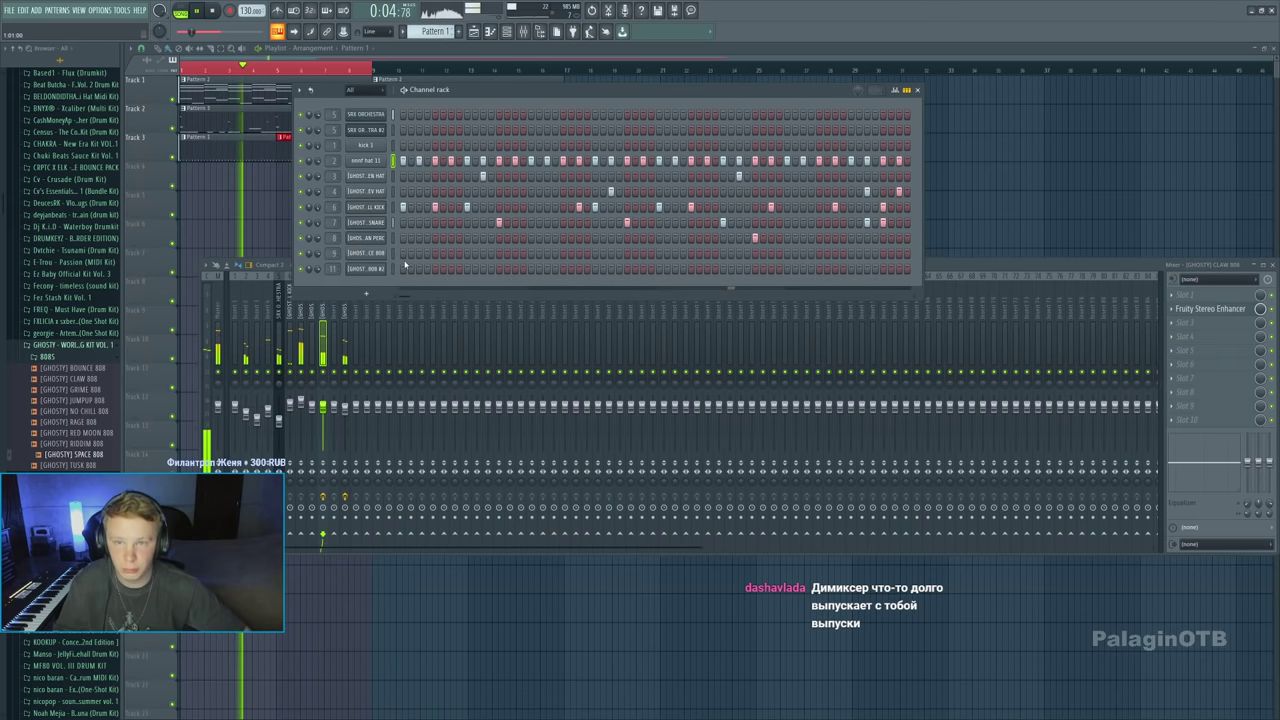
pyautogui.click(310, 320)
pyautogui.click(342, 318)
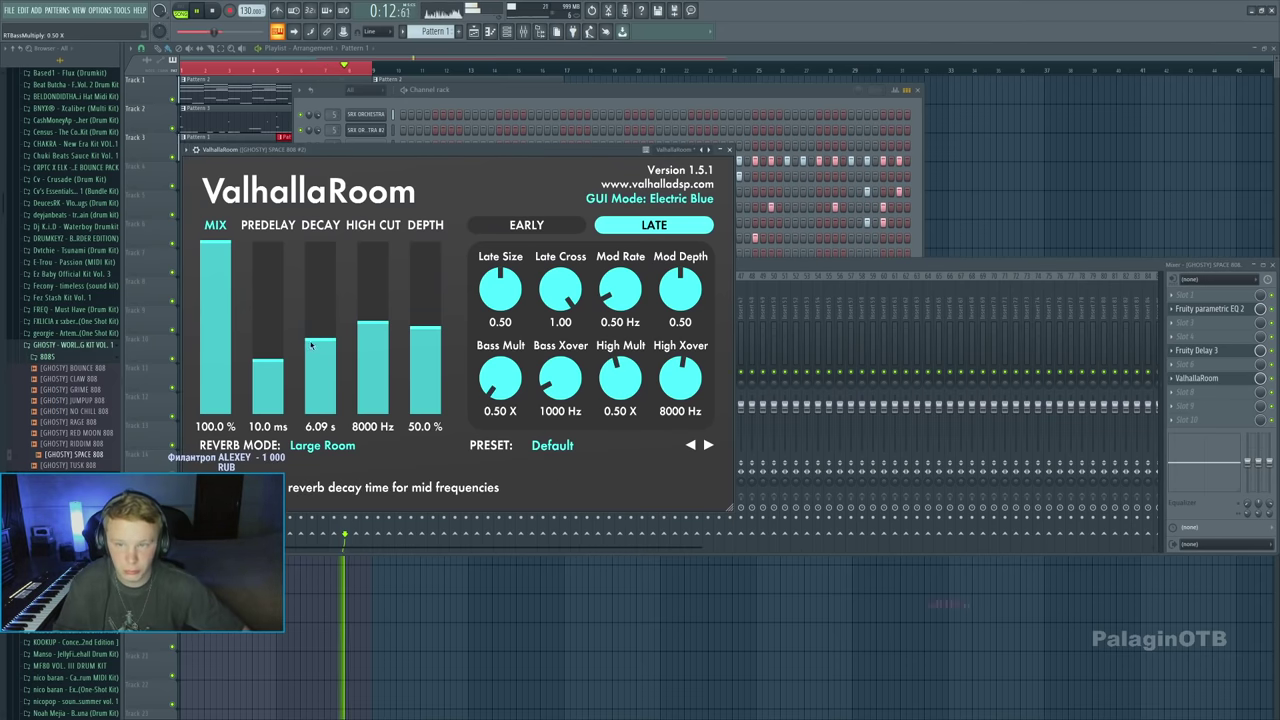
pyautogui.moveTo(310, 344); pyautogui.dragTo(310, 334)
pyautogui.moveTo(215, 250); pyautogui.dragTo(215, 348)
# Add a low-cutting Fruity Parametric EQ 2 after ValhallaRoom on the Space 808 track, and lower the reverb mix to 24.8%
pyautogui.press('F9')
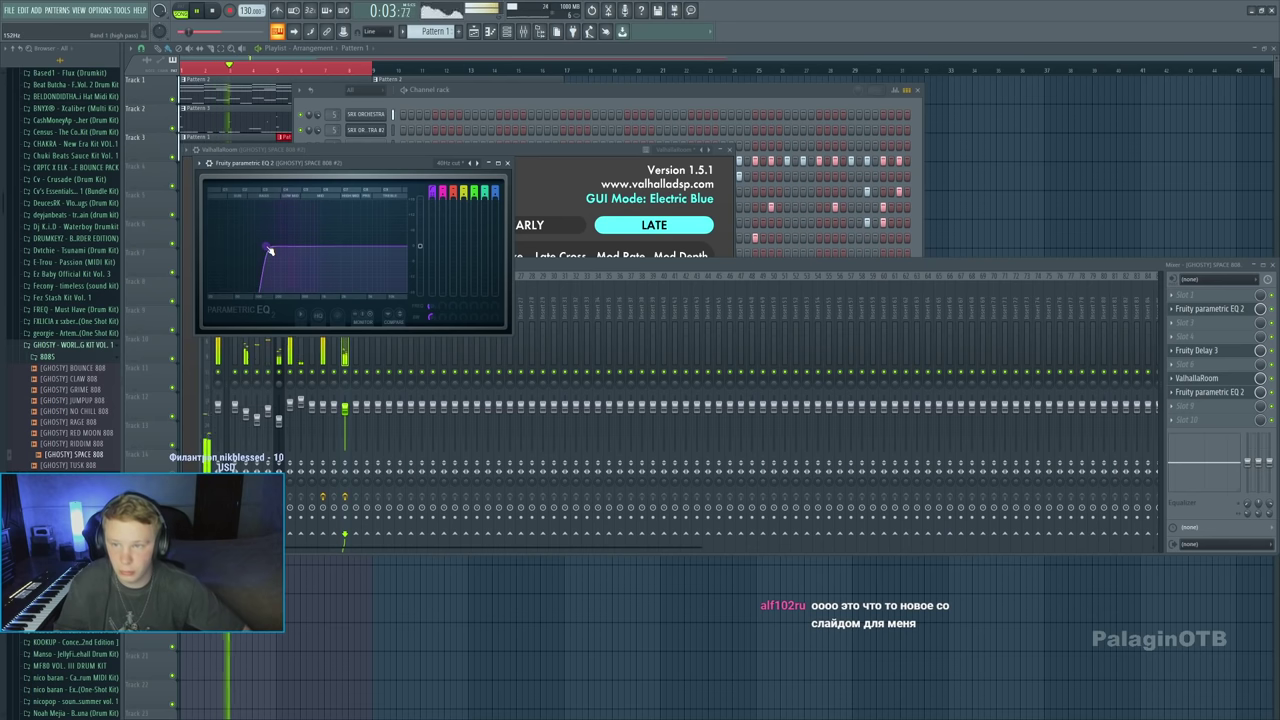
pyautogui.press('Escape')
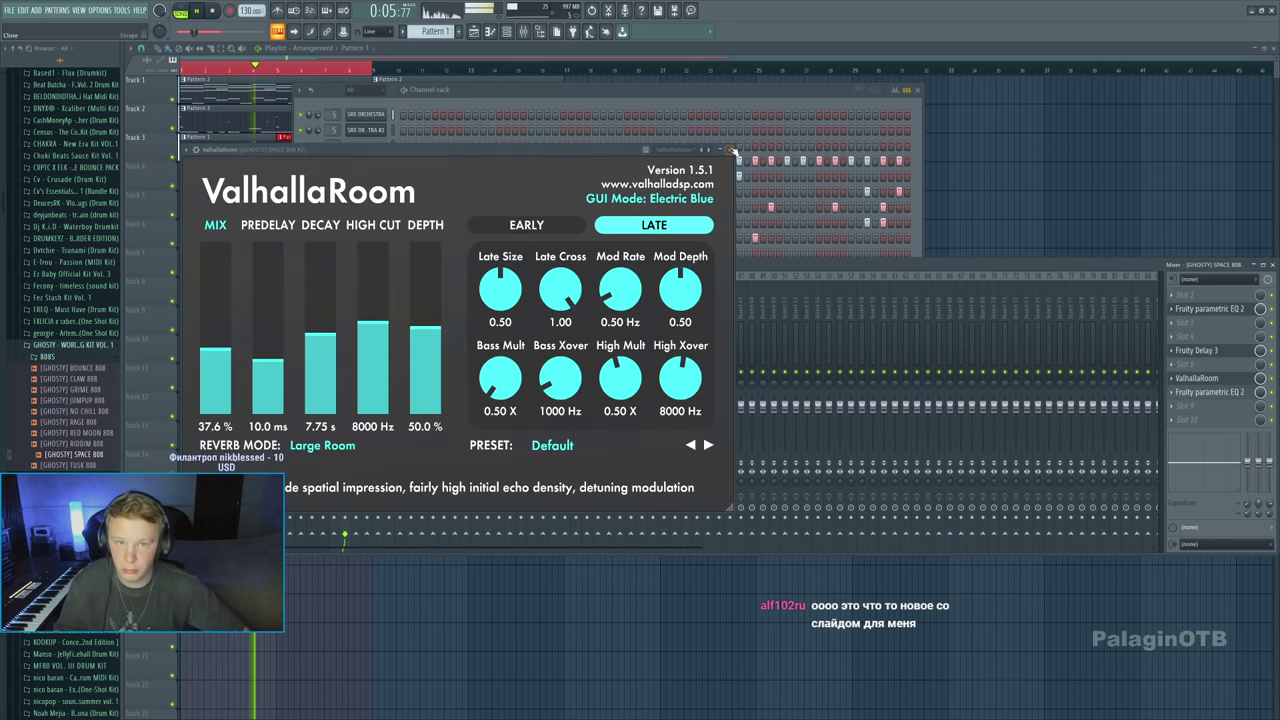
pyautogui.press('Escape')
pyautogui.press('Escape')
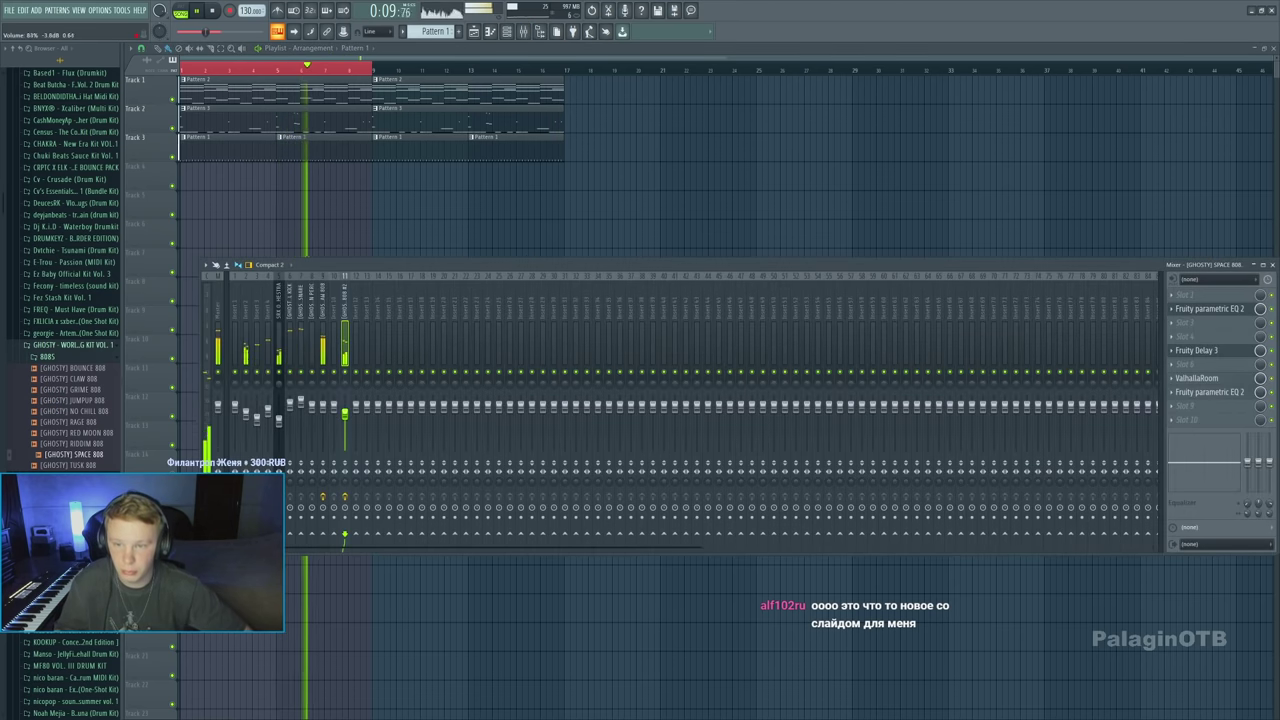
pyautogui.click(1229, 378)
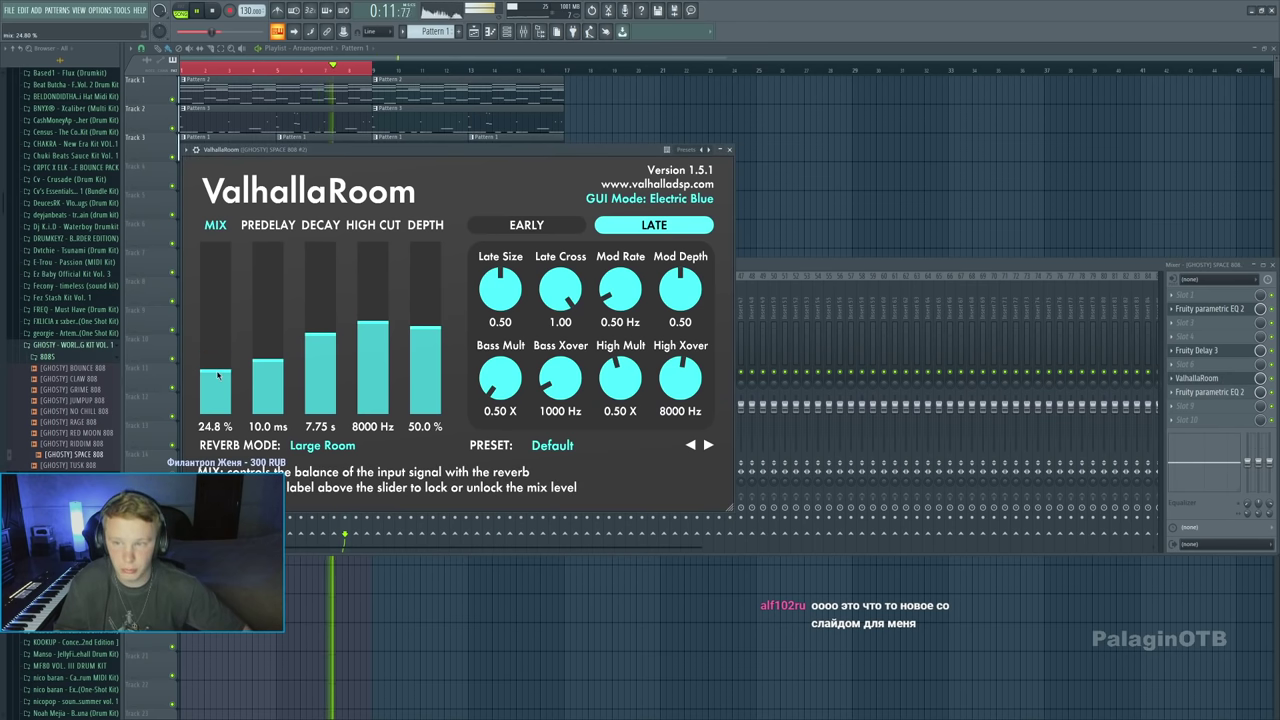
pyautogui.click(729, 149)
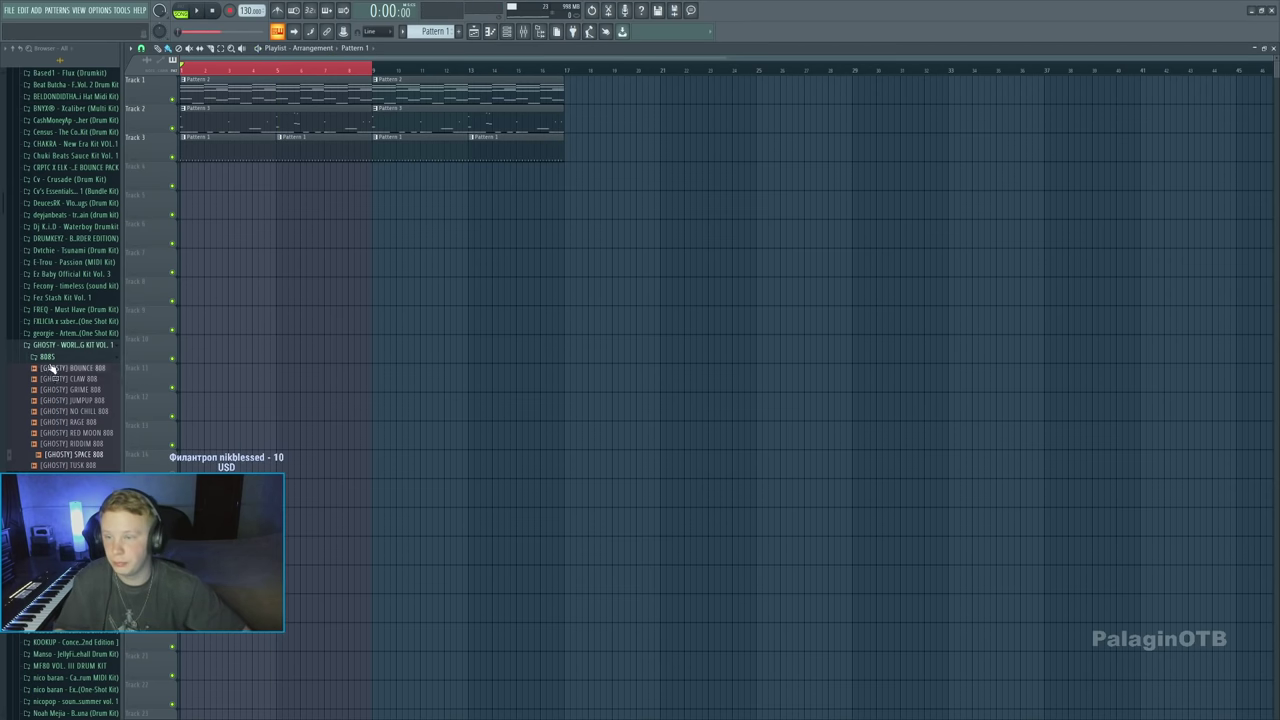
# Place the [GHOSTY] RISE UP FX sample from the kit's FX folder on Track 6 and trim its end to bar 9
pyautogui.click(47, 357)
pyautogui.click(48, 369)
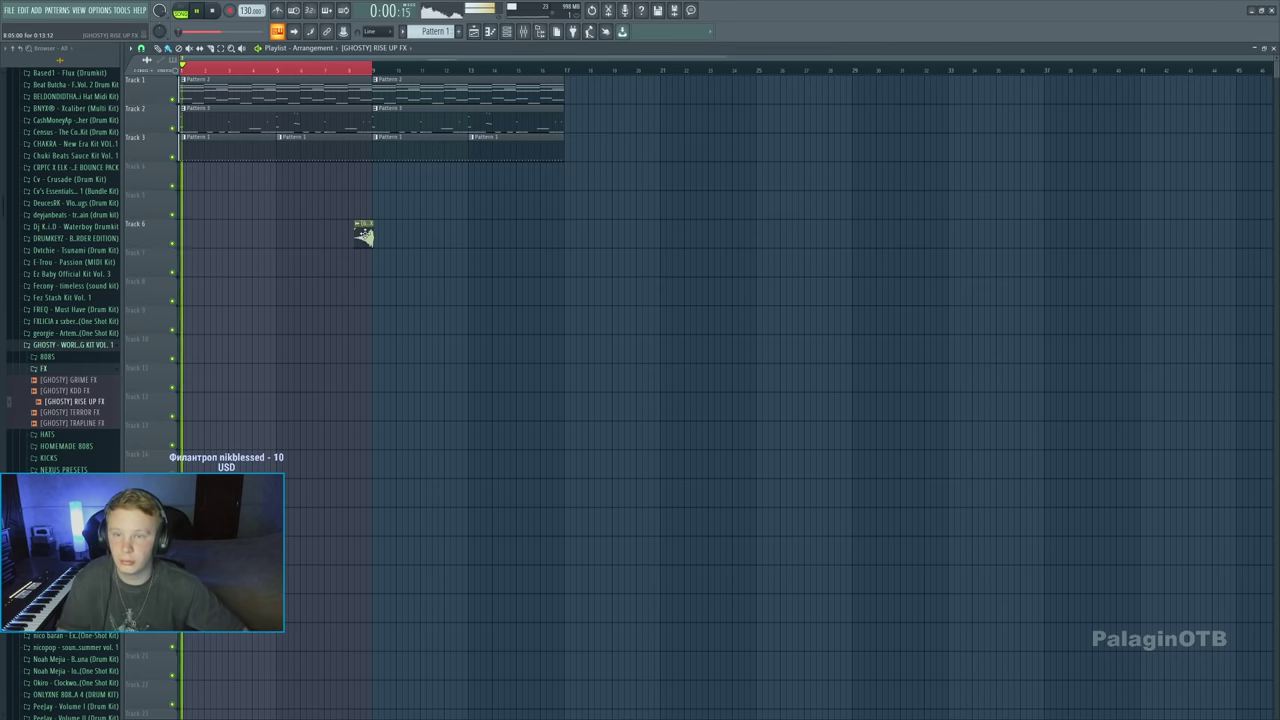
pyautogui.moveTo(363, 234); pyautogui.dragTo(500, 242)
pyautogui.scroll(3, 551, 221)
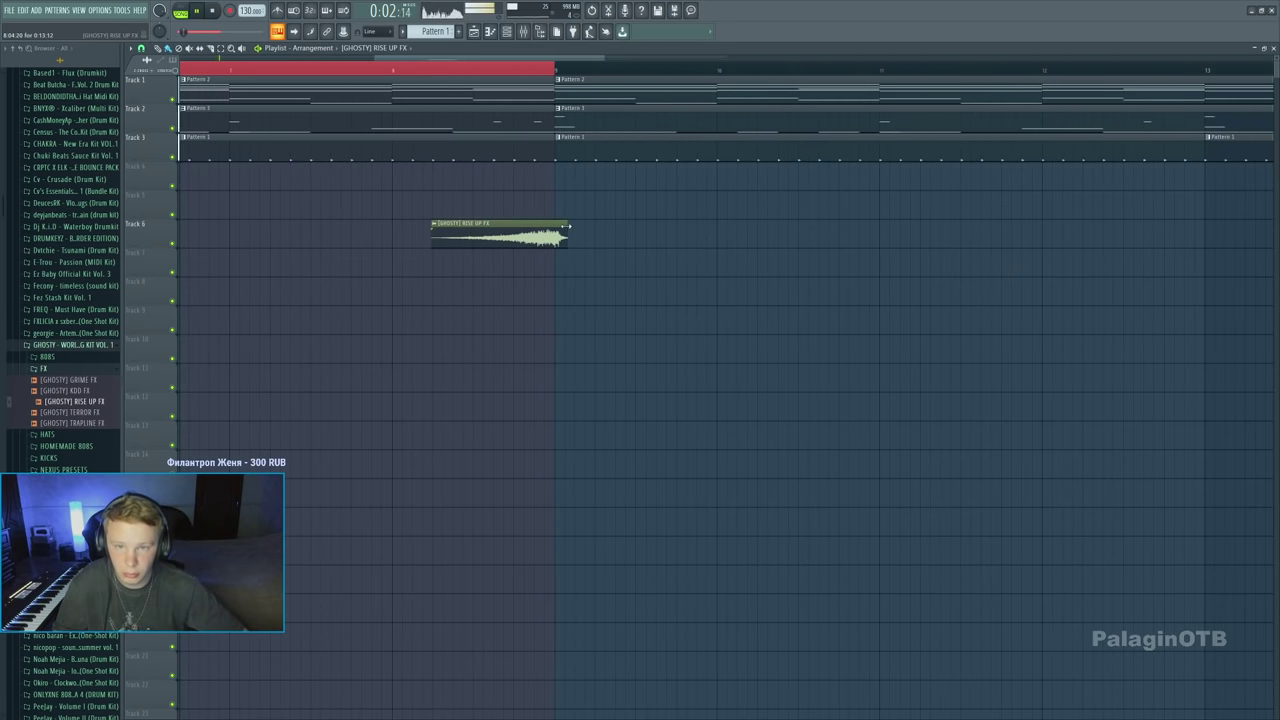
pyautogui.scroll(3, 564, 234)
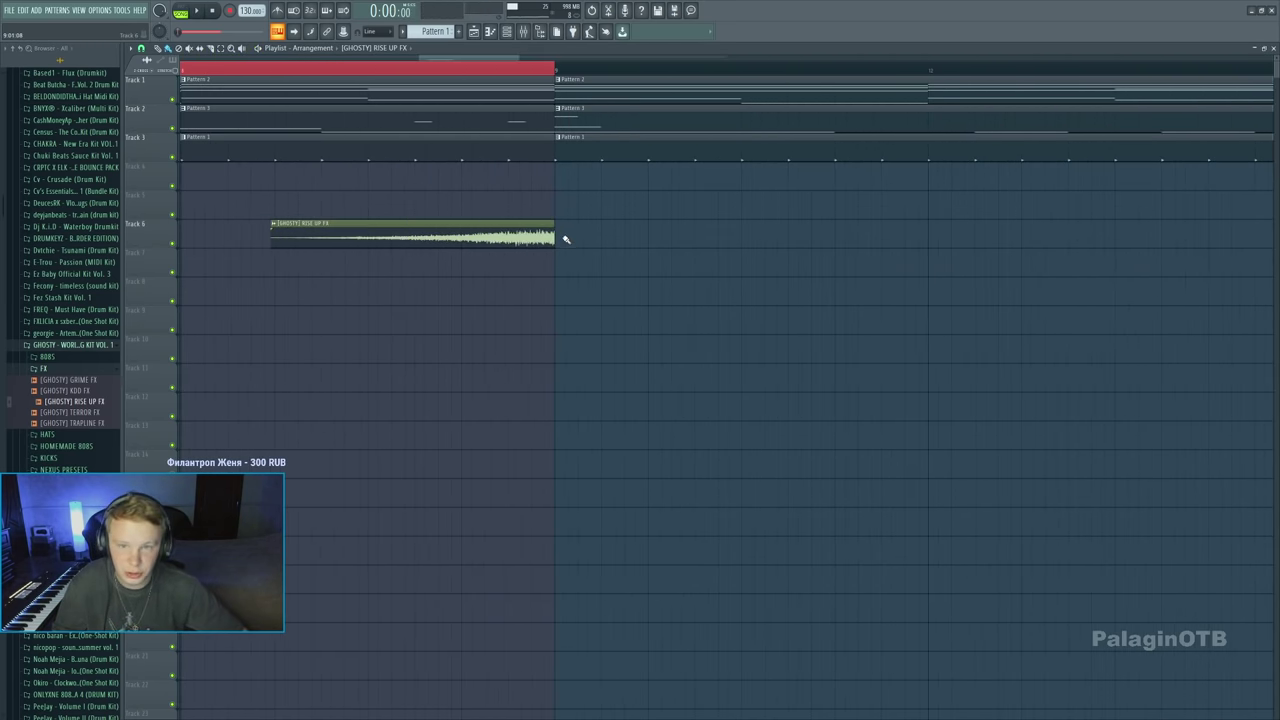
pyautogui.scroll(-3, 404, 199)
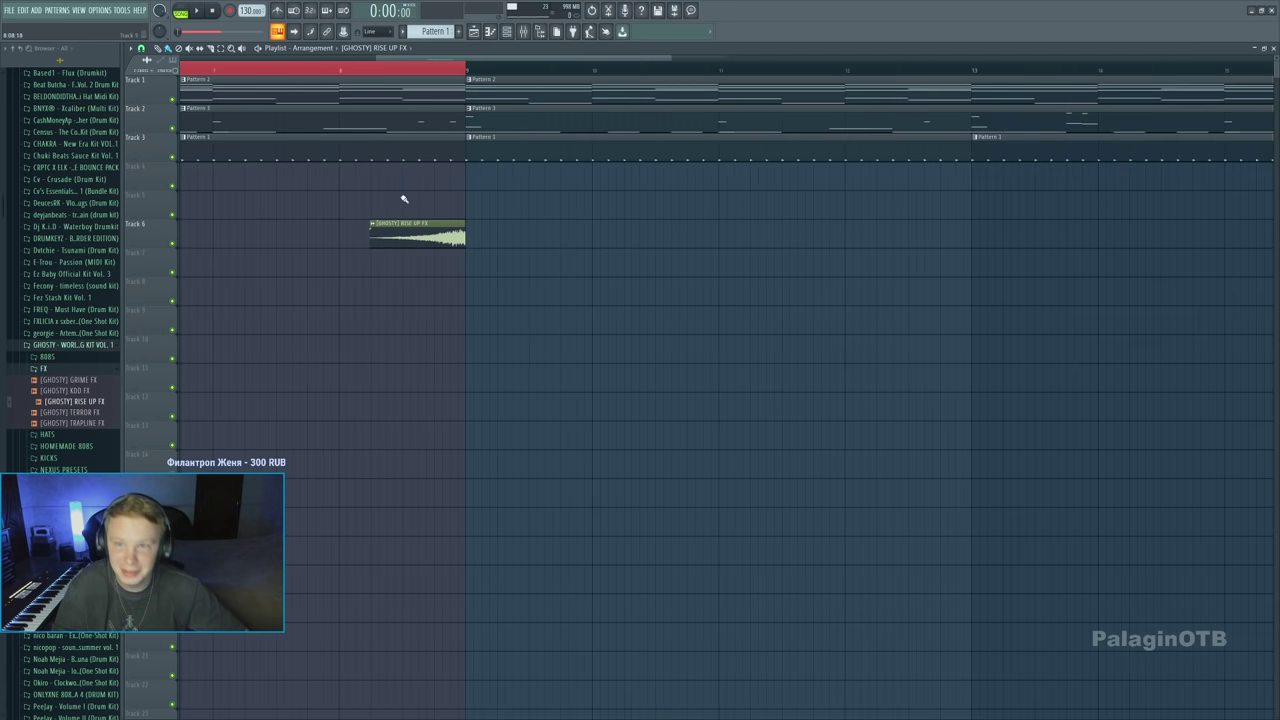
# Route the Rise Up FX sample to its own mixer track, insert 12, colored and named after the channel
pyautogui.click(343, 74)
pyautogui.doubleClick(425, 240)
pyautogui.doubleClick(411, 136)
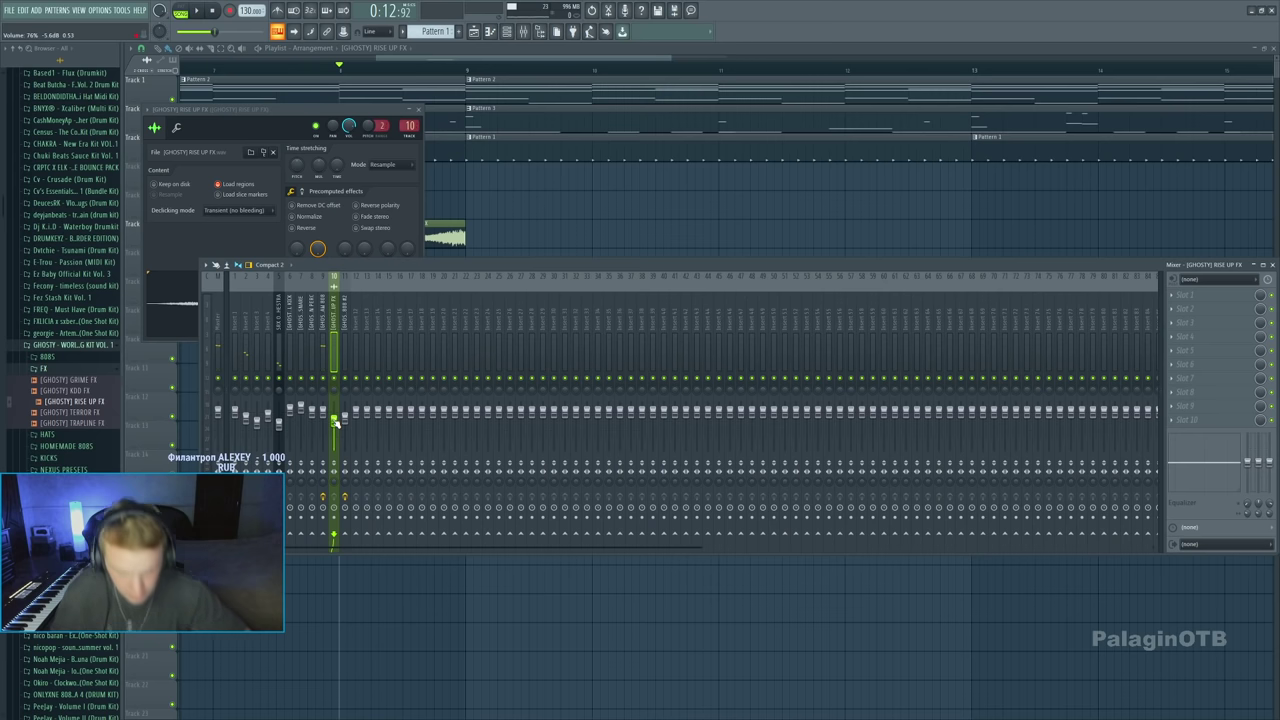
pyautogui.click(356, 326)
pyautogui.hotkey('ctrl', 'l')
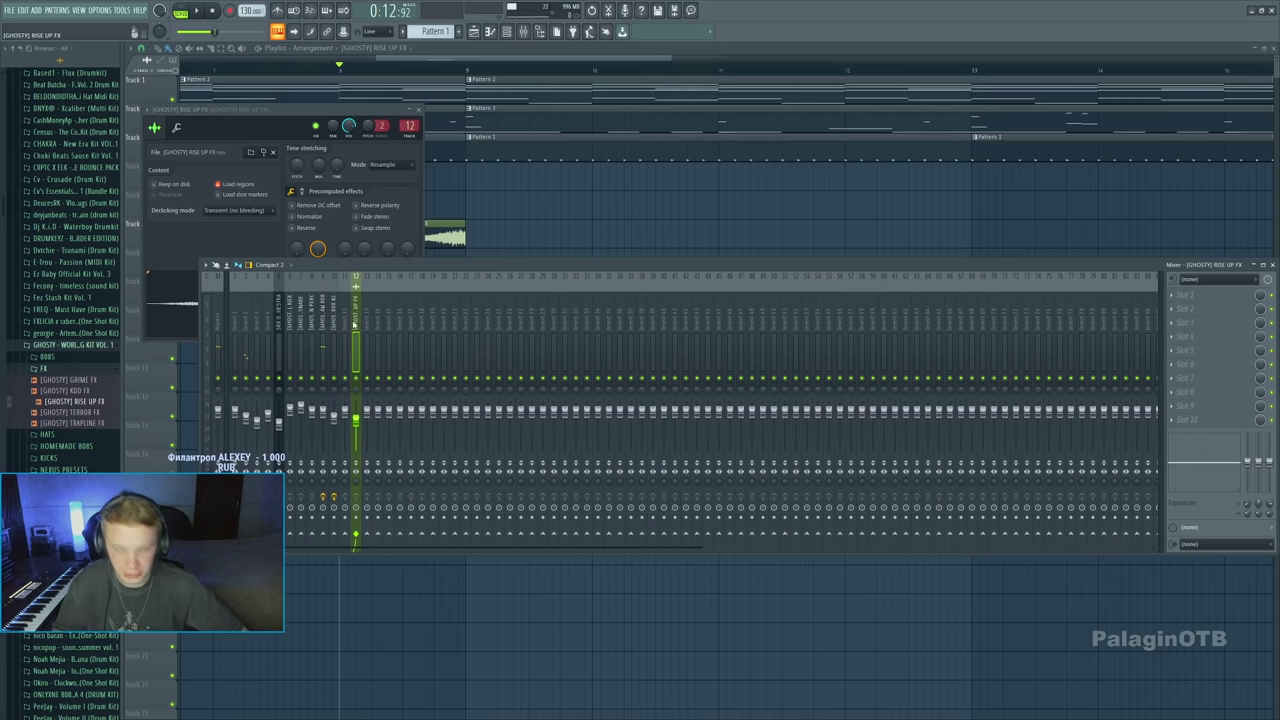
# Play the transition into bar 9 and lower the Rise Up FX mixer track's volume further
pyautogui.click(527, 60)
pyautogui.press('space')
pyautogui.press('F9')
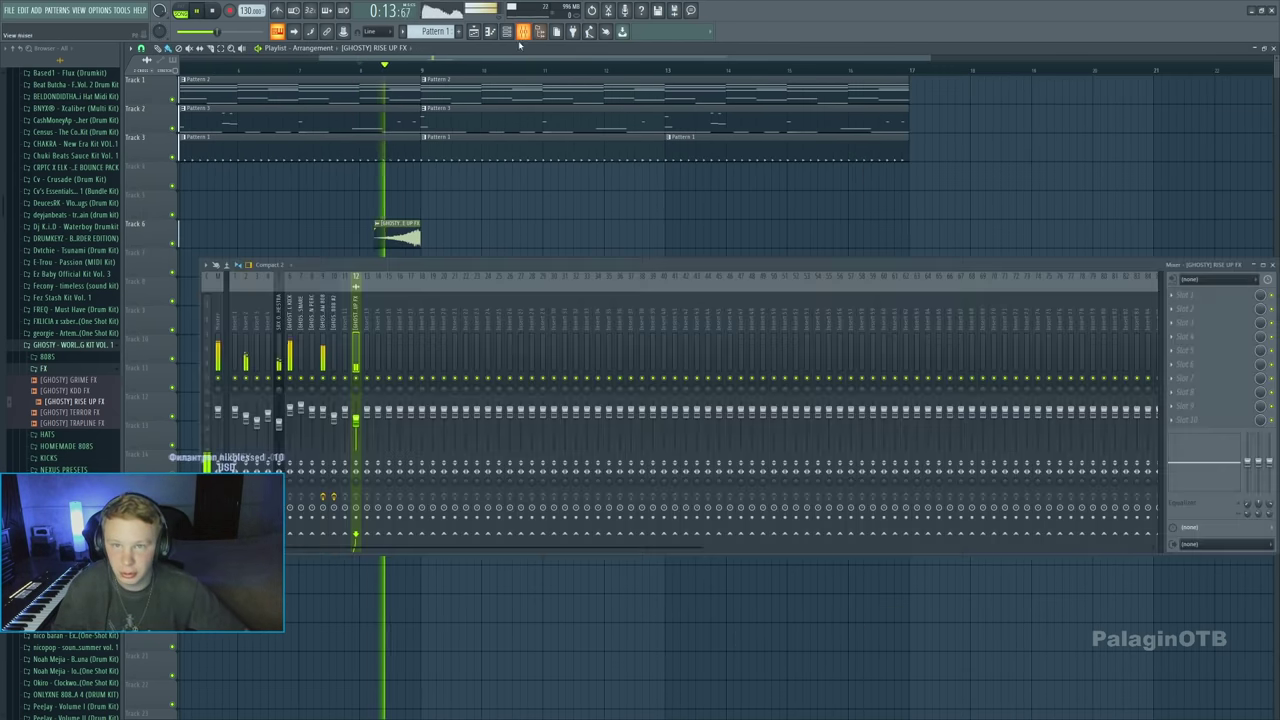
pyautogui.moveTo(355, 420); pyautogui.dragTo(355, 433)
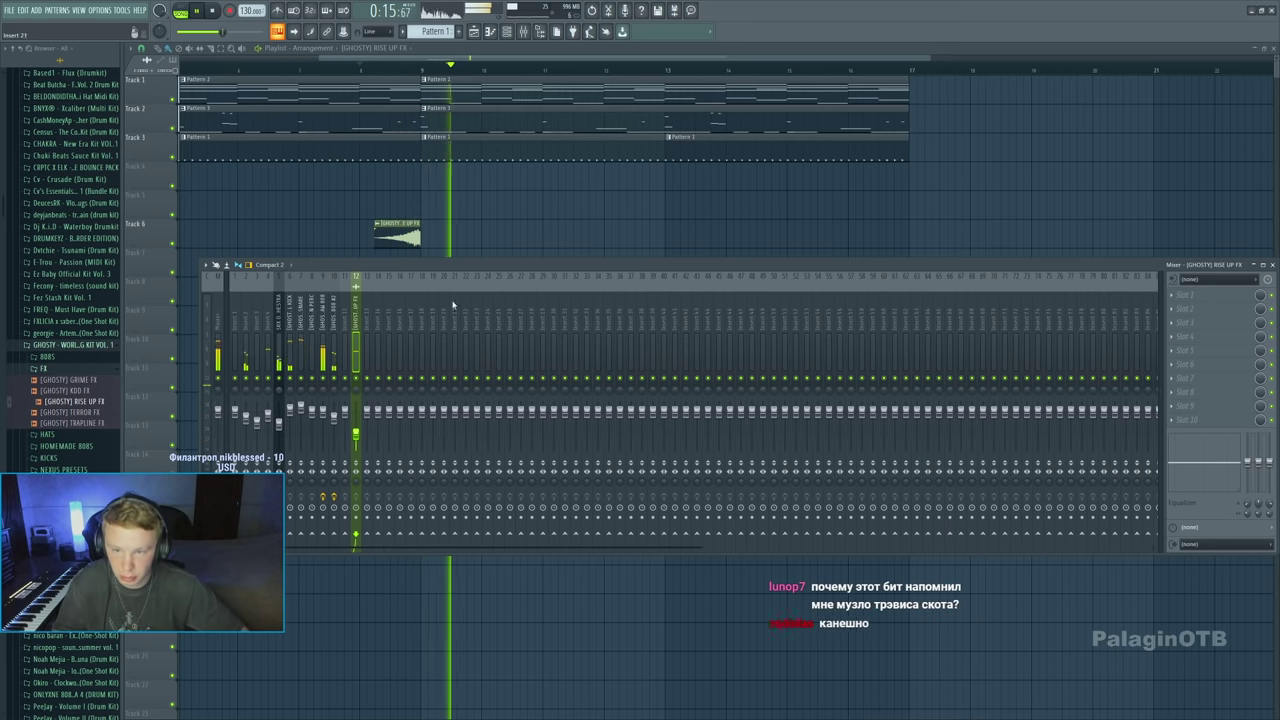
pyautogui.press('F9')
# Add a second Rise Up FX clip on Track 6 that ends at bar 17
pyautogui.scroll(-3, 491, 313)
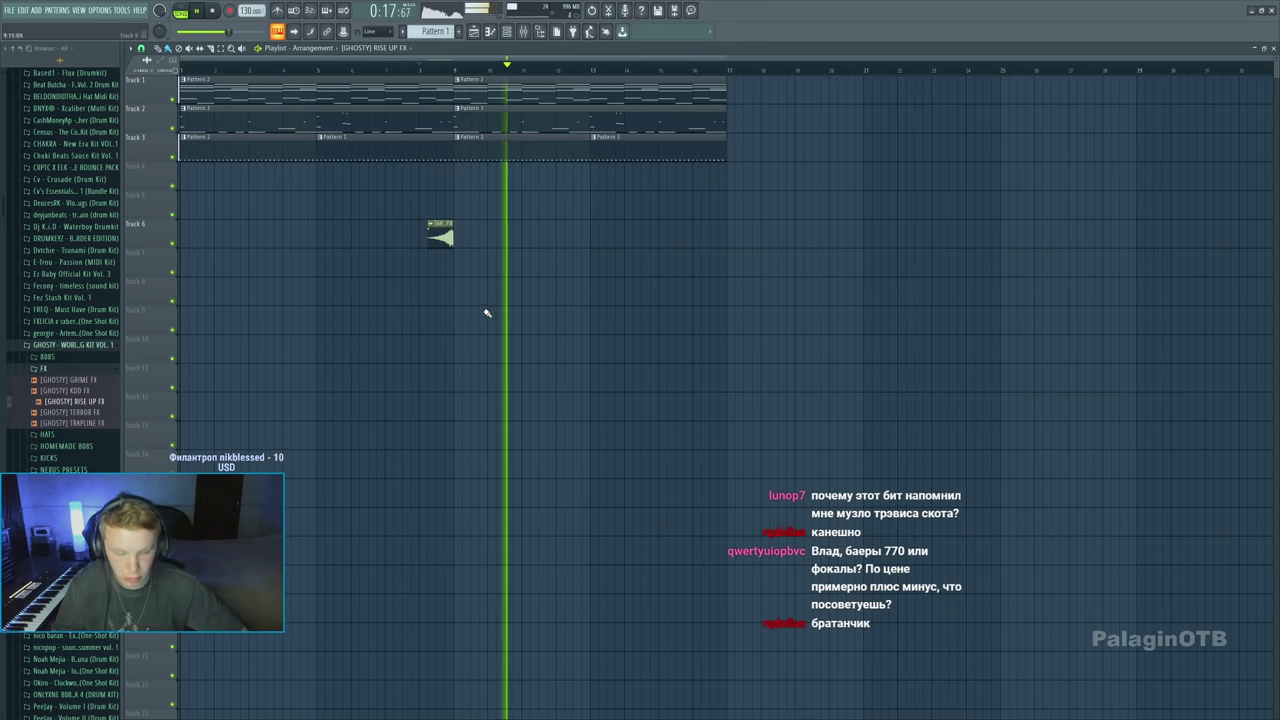
pyautogui.click(710, 235)
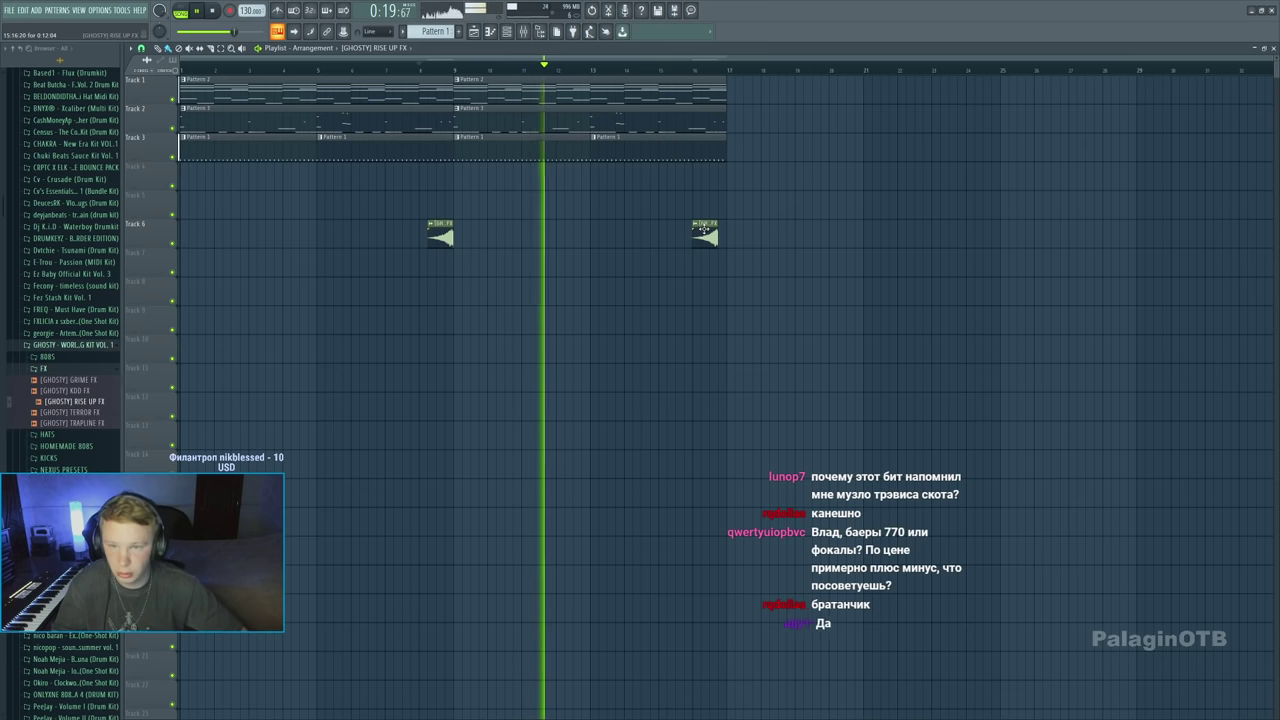
pyautogui.press('space')
# Audition the kit's remaining FX samples and the attack hat in the HATS folder against the beat
pyautogui.click(57, 412)
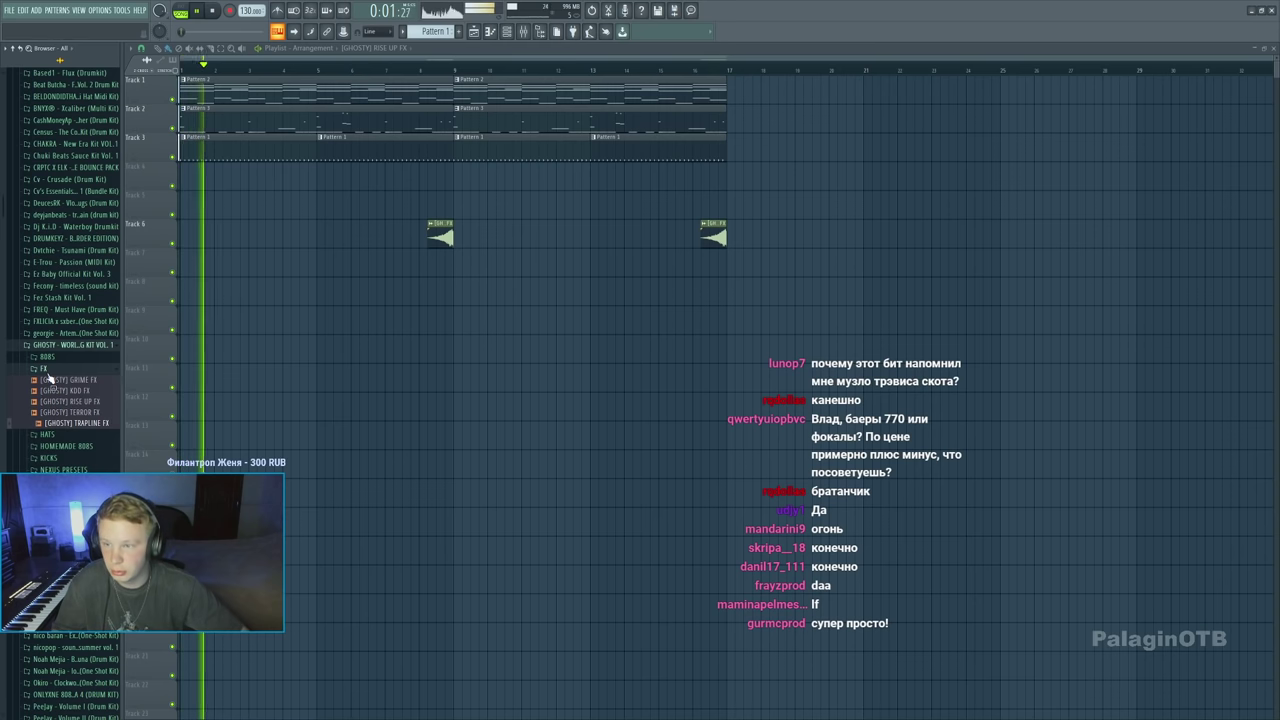
pyautogui.click(70, 434)
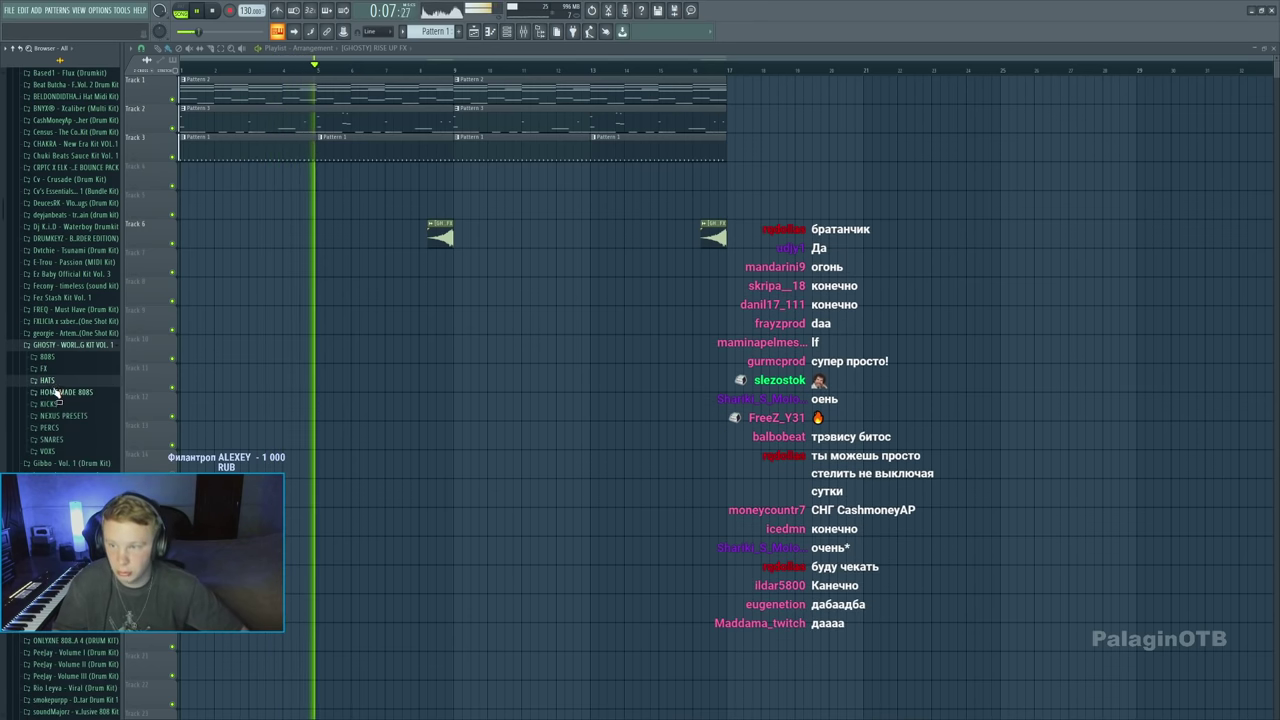
pyautogui.press('space')
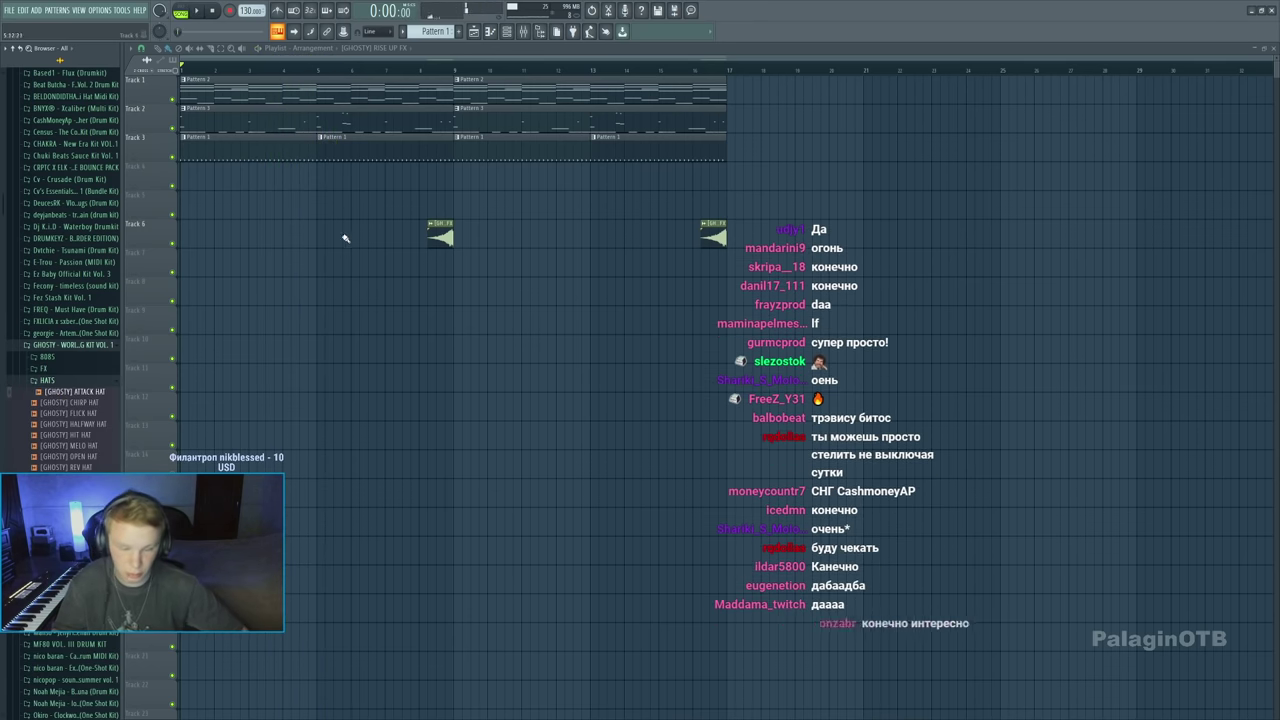
# Create a new pattern at bar 1 of Track 7, show all channels, and add [GHOSTY] ATTACK HAT as a new channel
pyautogui.press('F4')
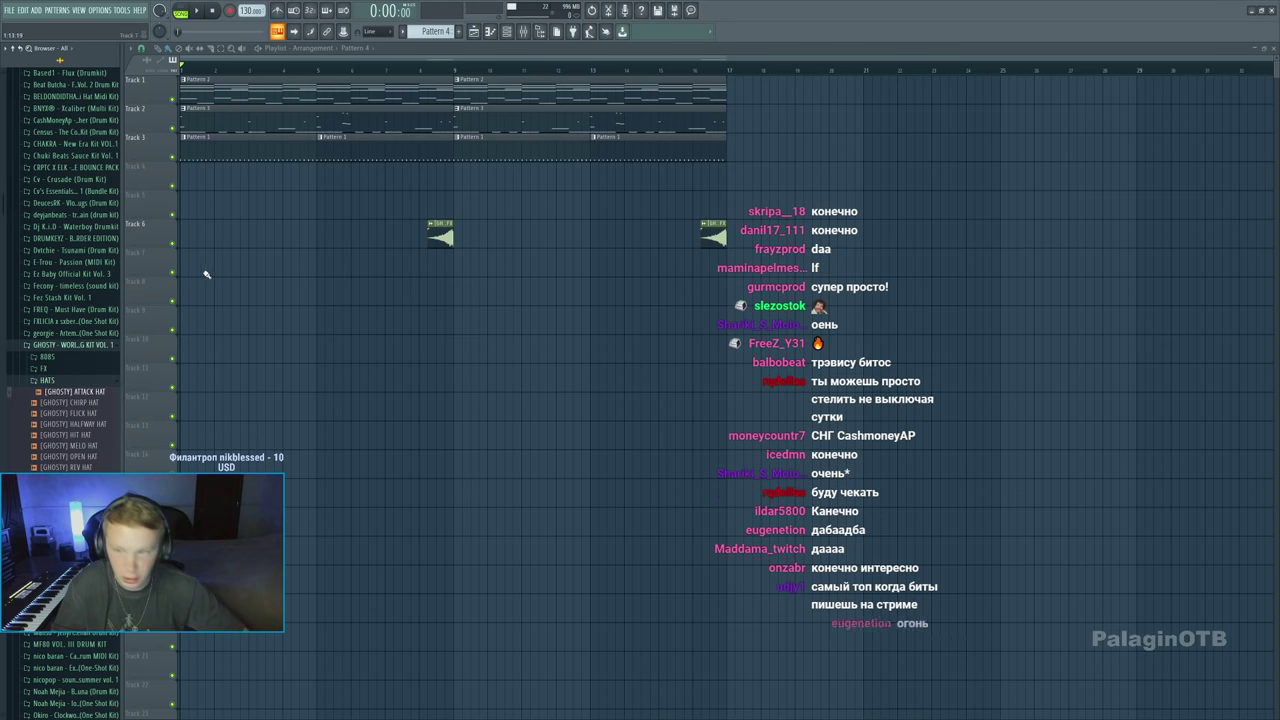
pyautogui.click(190, 253)
pyautogui.press('F6')
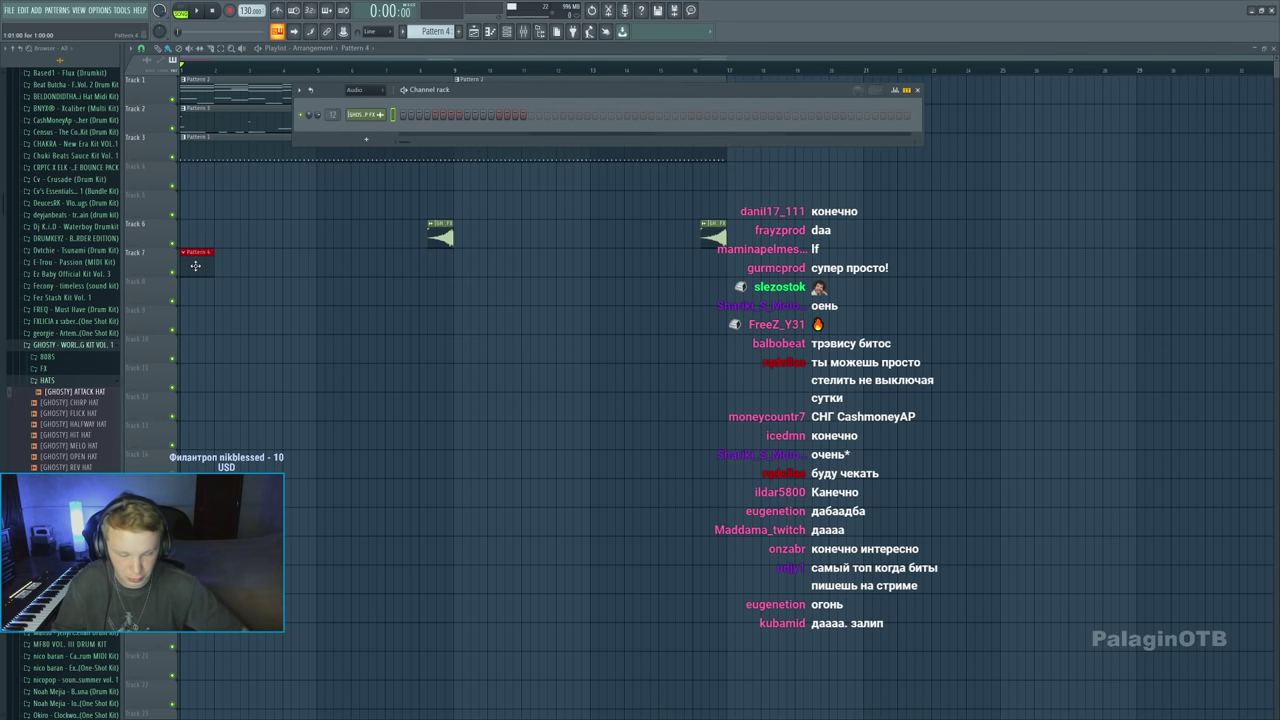
pyautogui.click(368, 91)
pyautogui.click(372, 104)
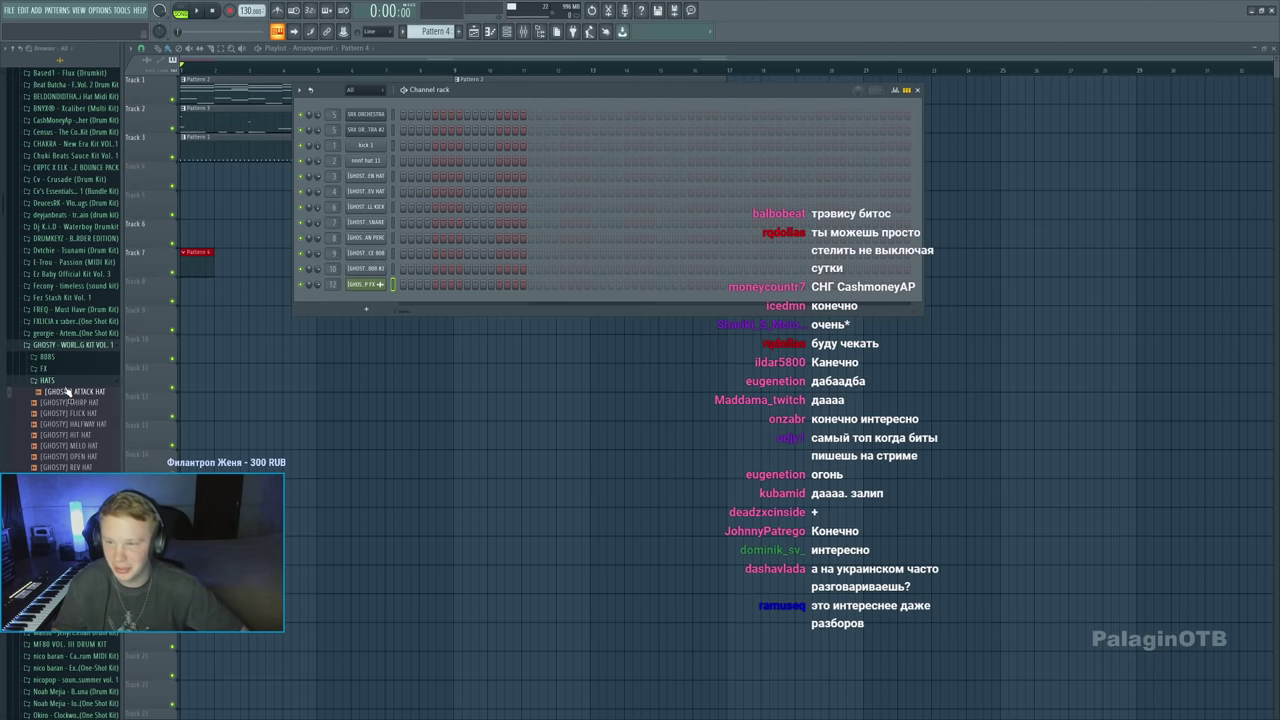
pyautogui.moveTo(66, 390); pyautogui.dragTo(403, 300)
pyautogui.press('space')
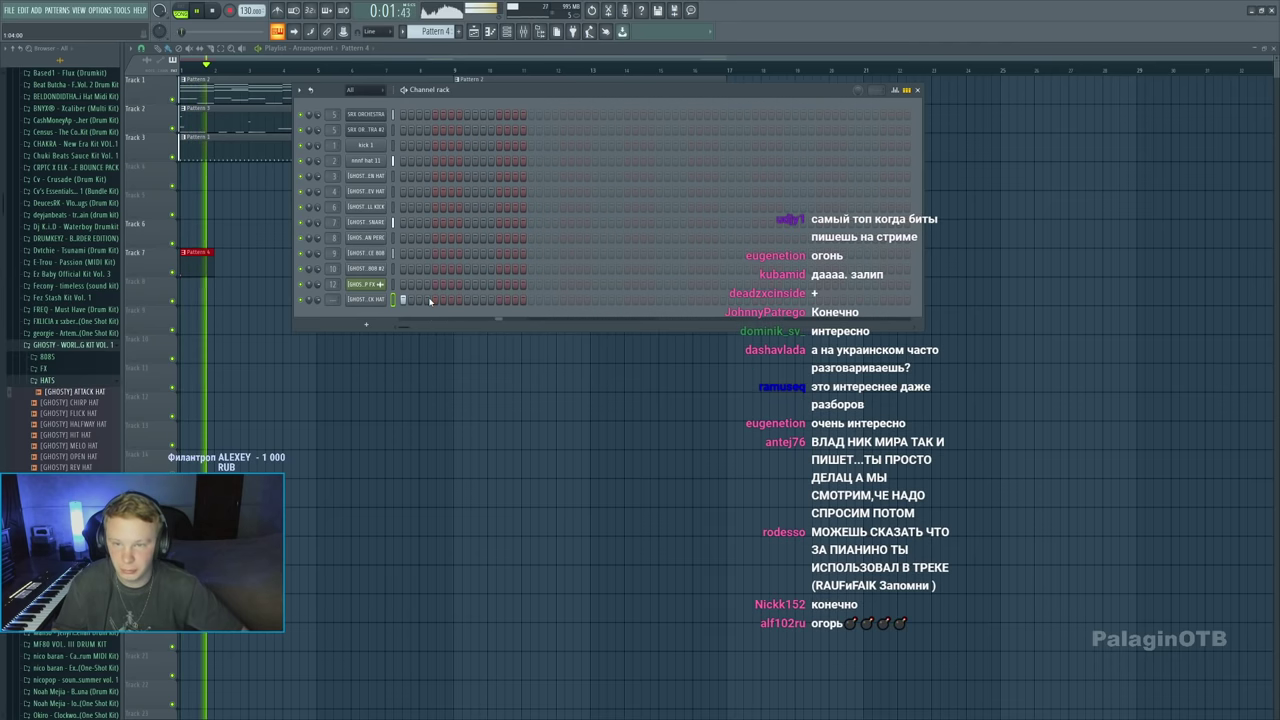
# Draw two C5 attack hat hits in bar 2 at steps 4 and 7, and duplicate the two-bar phrase into bars 3 and 4
pyautogui.press('F7')
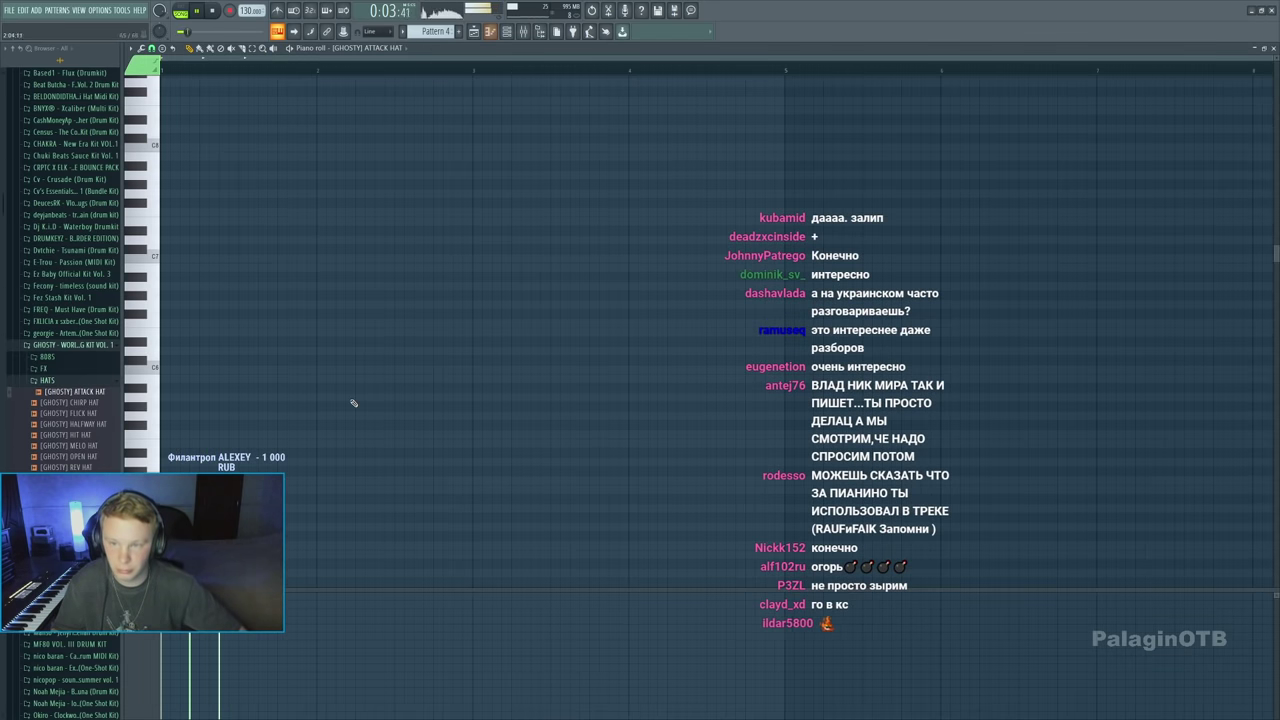
pyautogui.click(348, 481)
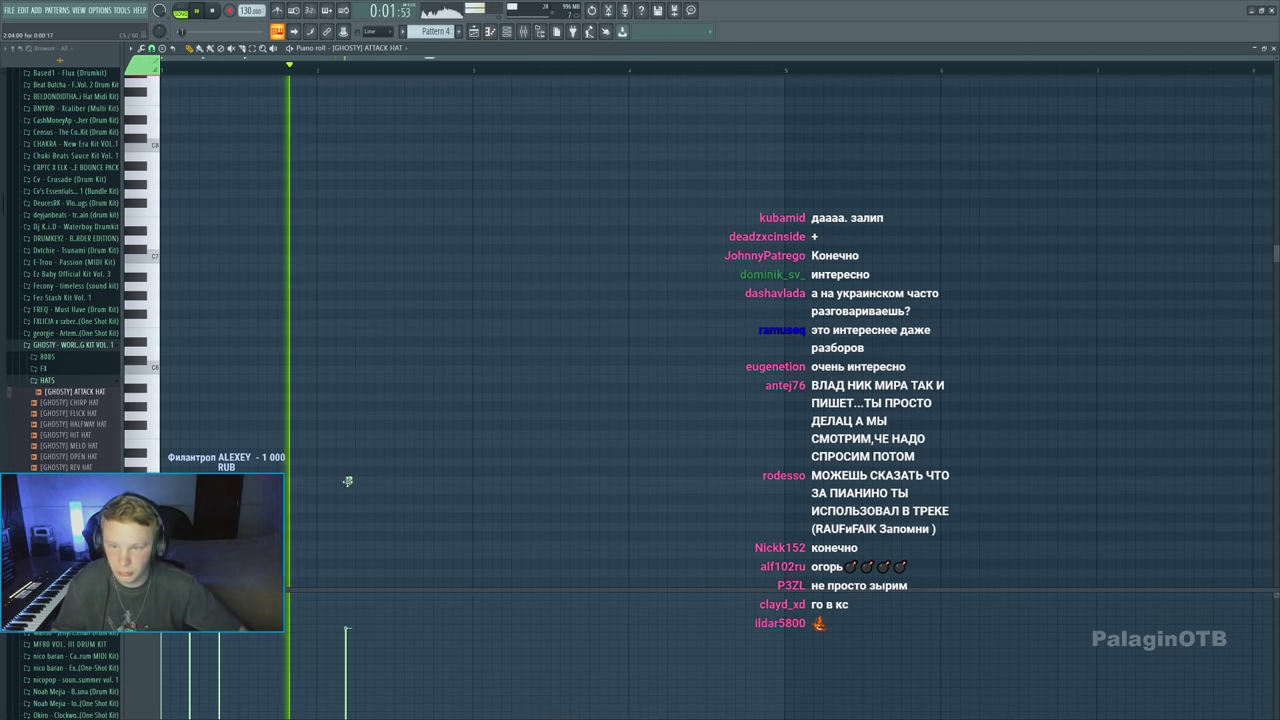
pyautogui.click(377, 481)
pyautogui.scroll(2, 378, 481)
pyautogui.hotkey('ctrl', 'a')
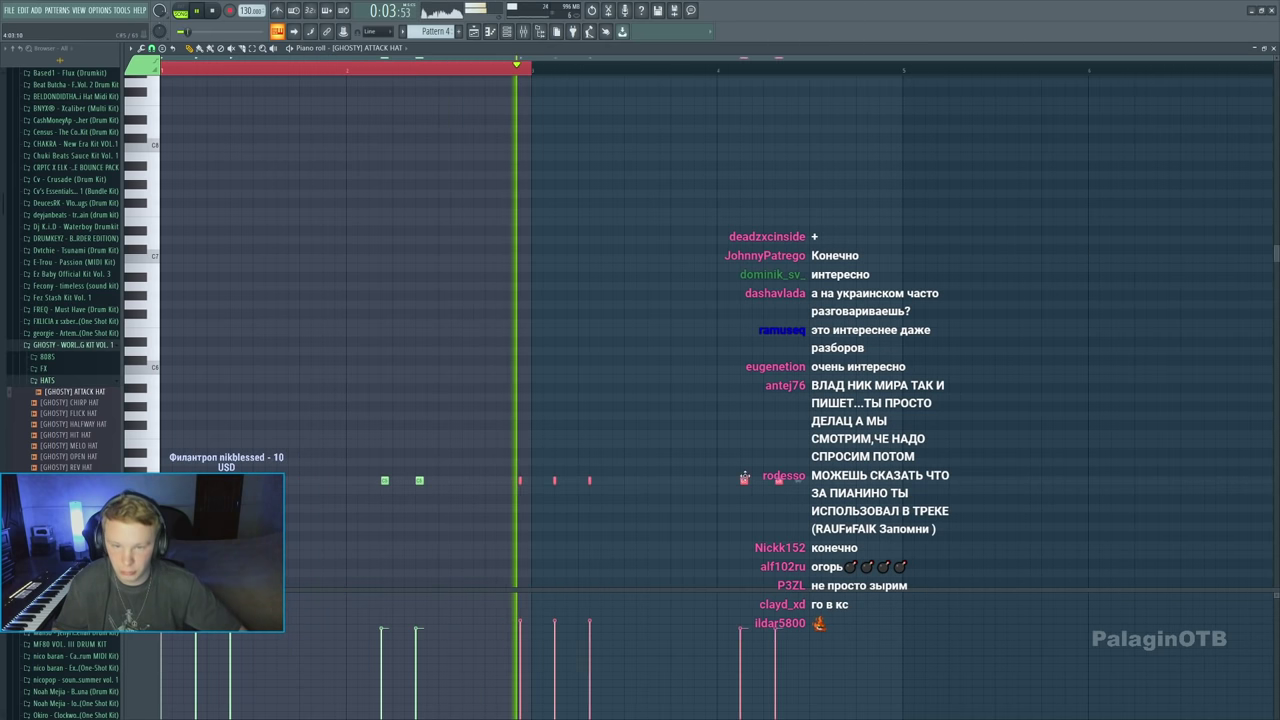
pyautogui.hotkey('ctrl', 'b')
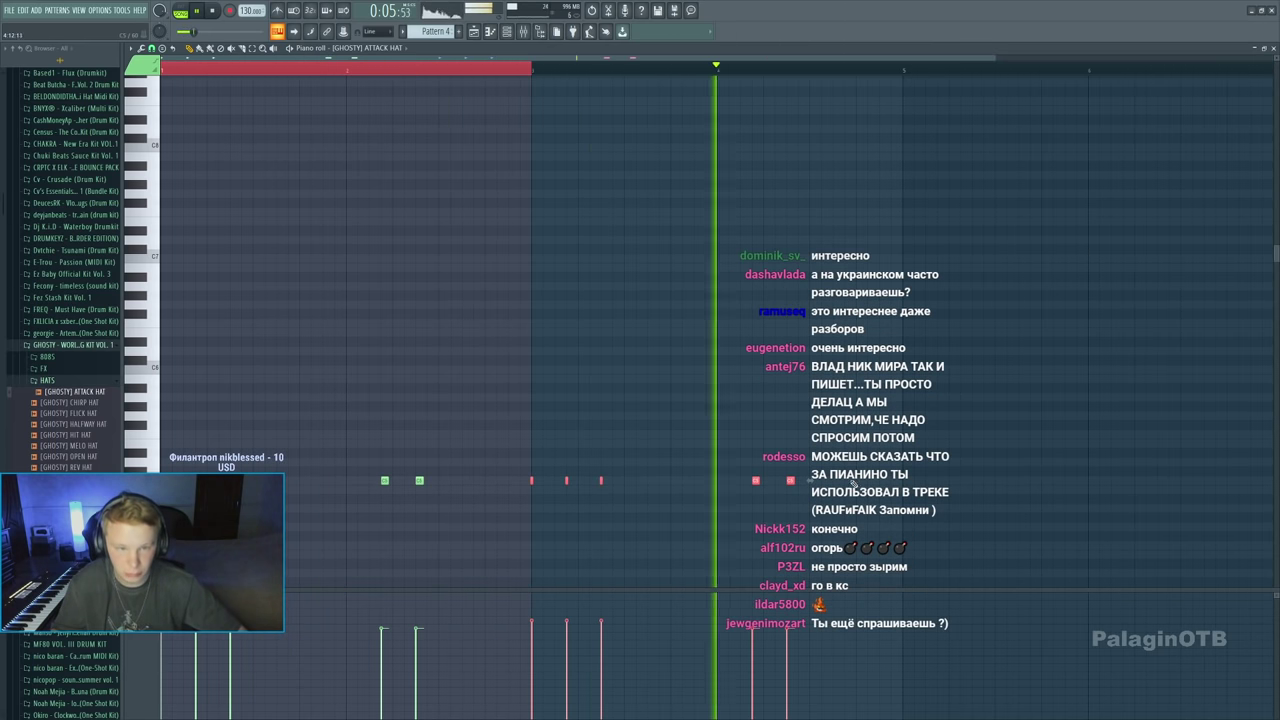
# Add three C5 attack hat hits at the end of bar 4, on steps 12, 13 and 15
pyautogui.click(847, 481)
pyautogui.click(858, 481)
pyautogui.click(870, 481)
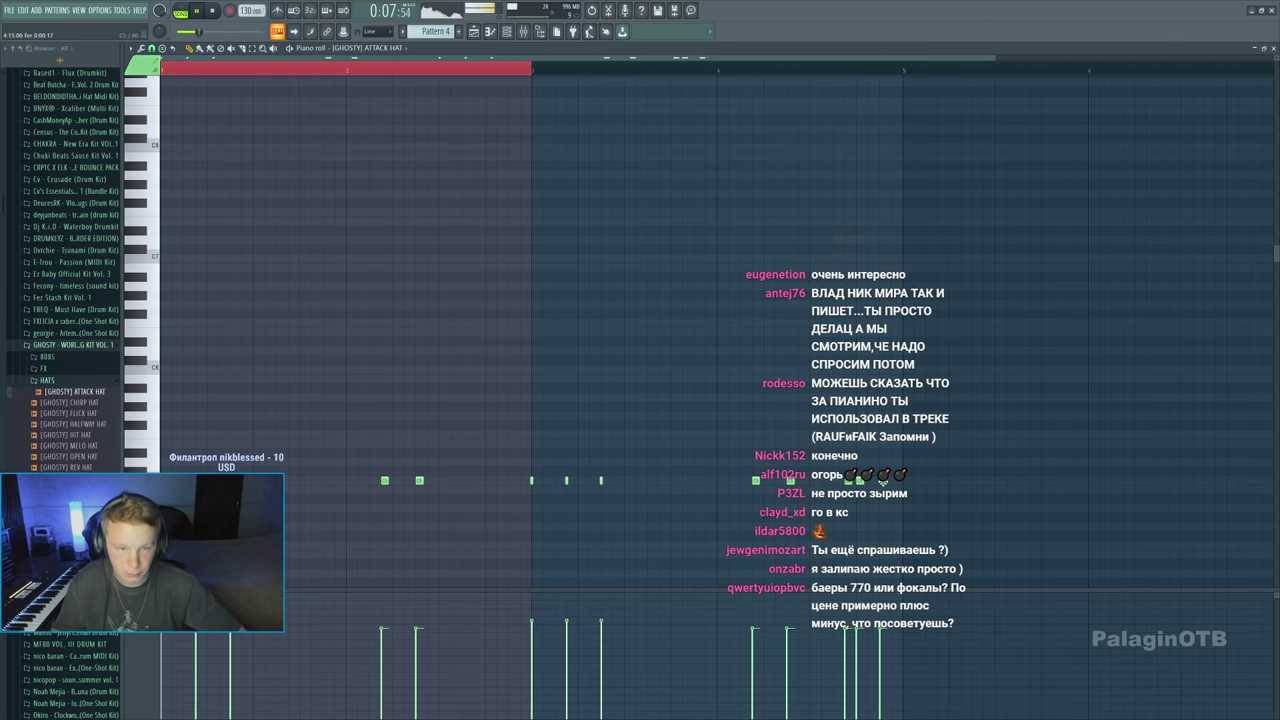
pyautogui.click(883, 481)
# Repeat the attack hat's Pattern 4 on Track 7 at bars 5, 9 and 13
pyautogui.hotkey('ctrl', 'a')
pyautogui.press('F5')
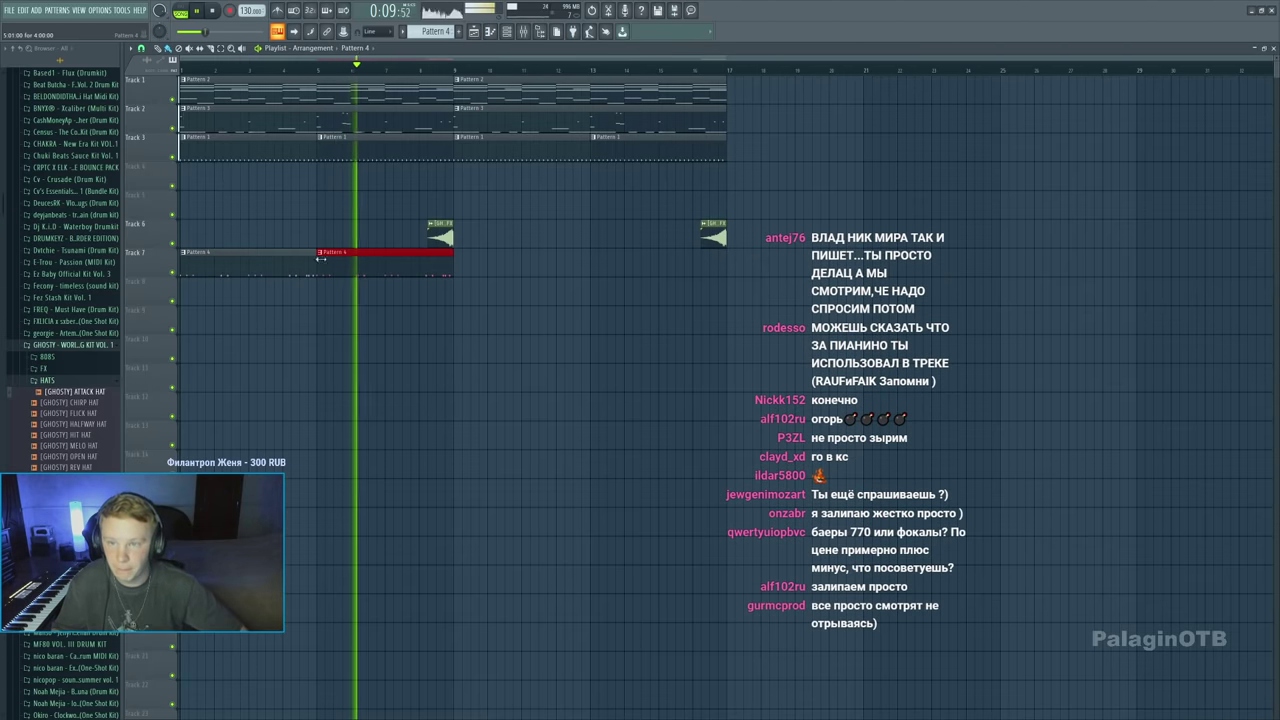
pyautogui.hotkey('ctrl', 'b')
pyautogui.hotkey('ctrl', 'b')
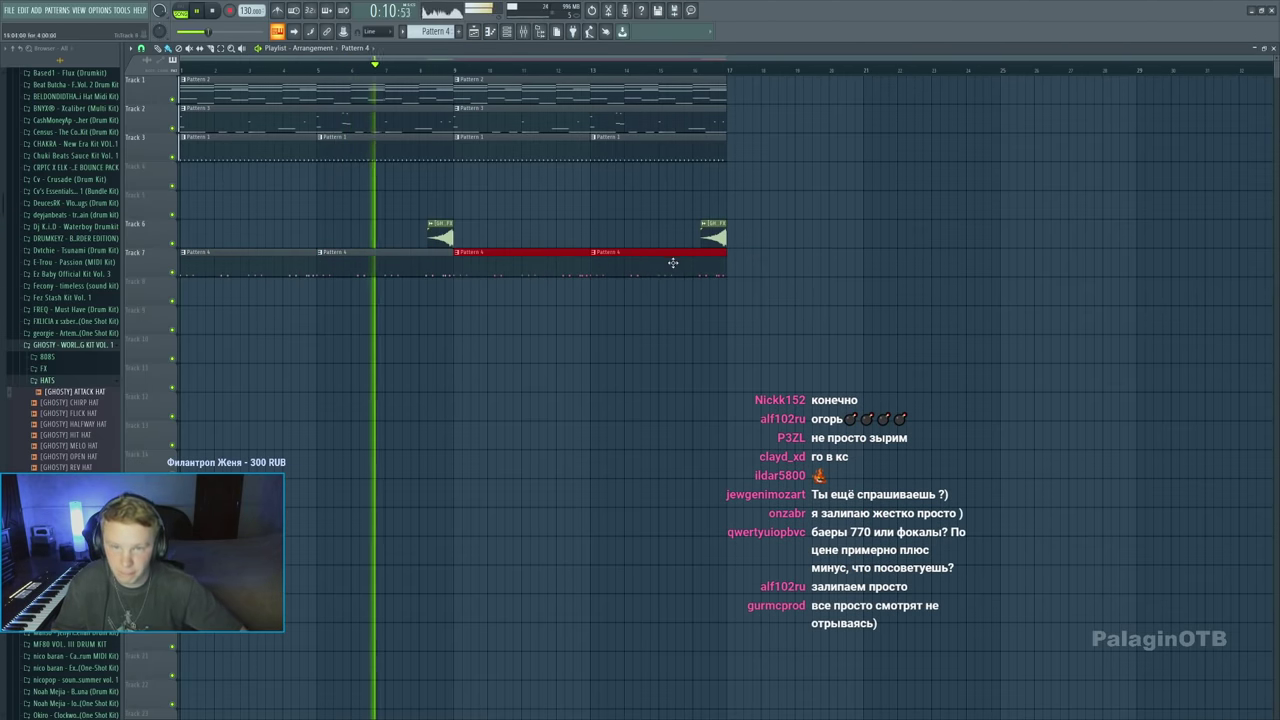
# Build a fast three-hit attack hat roll in bar 1 of Pattern 4, with velocities rising from hit to hit
pyautogui.doubleClick(375, 272)
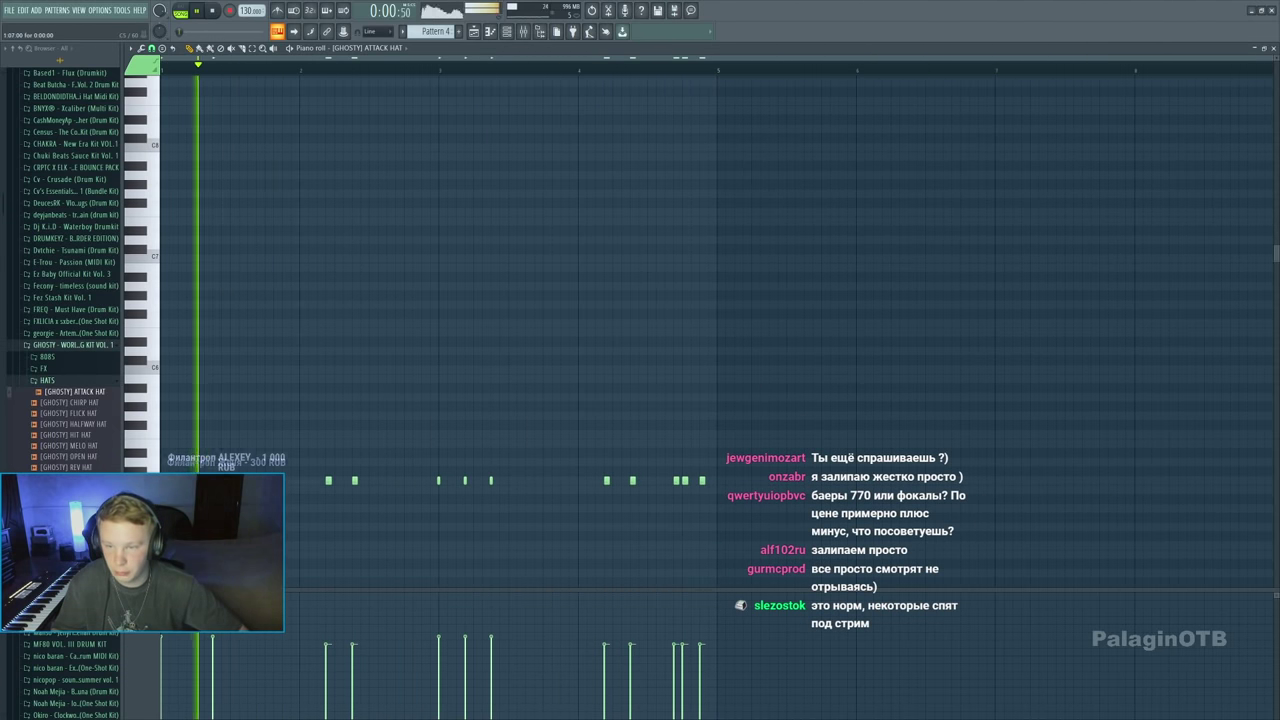
pyautogui.press('space')
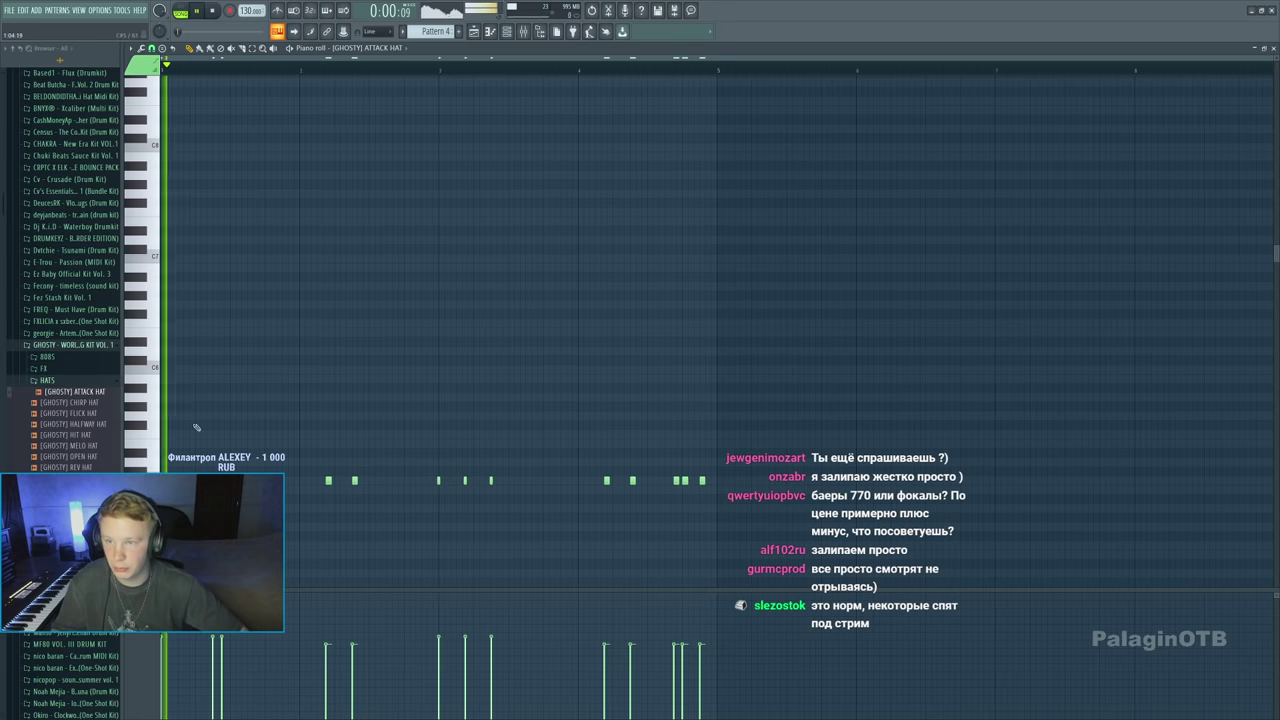
pyautogui.scroll(2, 640, 300)
pyautogui.press('space')
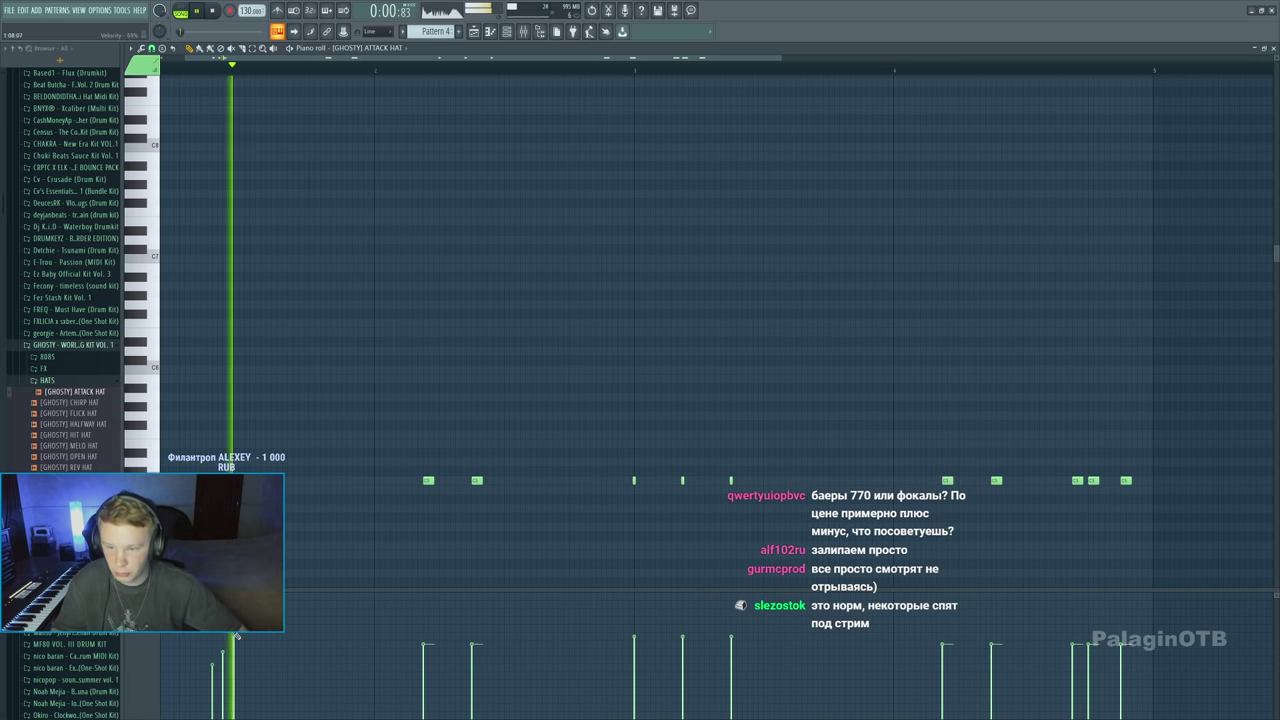
# Remove the attack hat hit on step 12 of bar 4 in Pattern 4
pyautogui.scroll(-1, 402, 517)
pyautogui.scroll(-2, 402, 517)
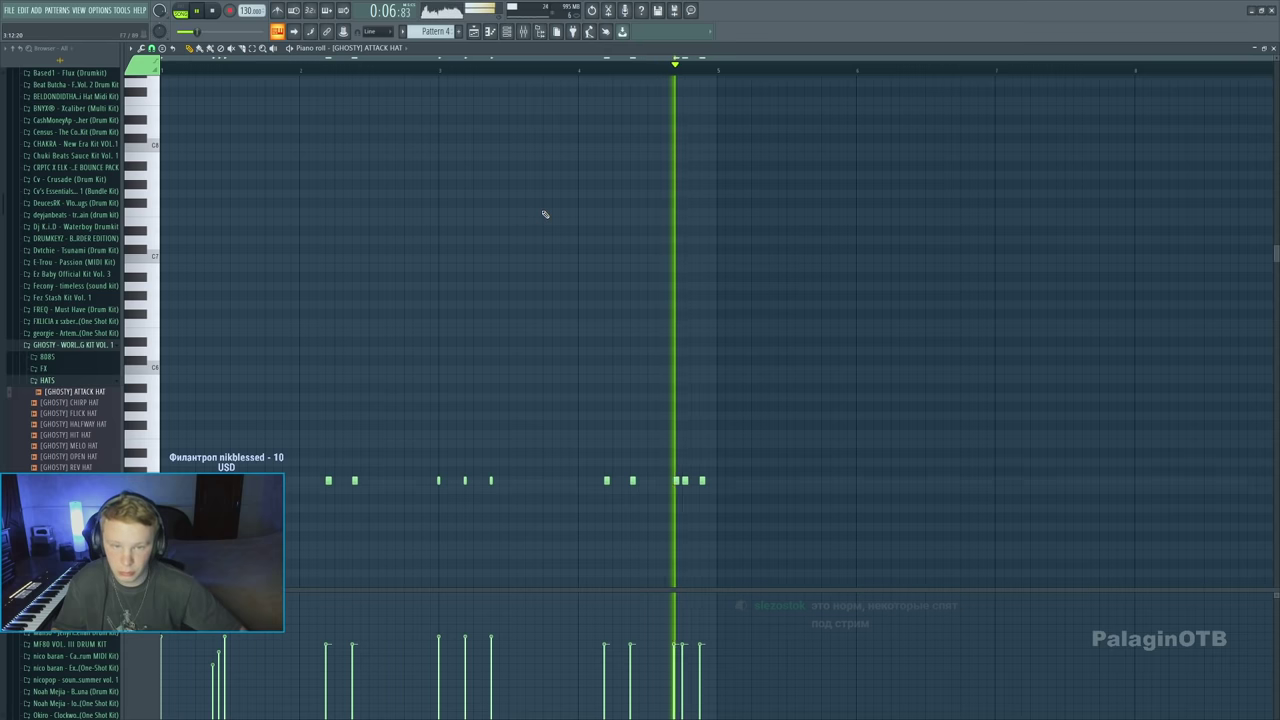
pyautogui.click(587, 65)
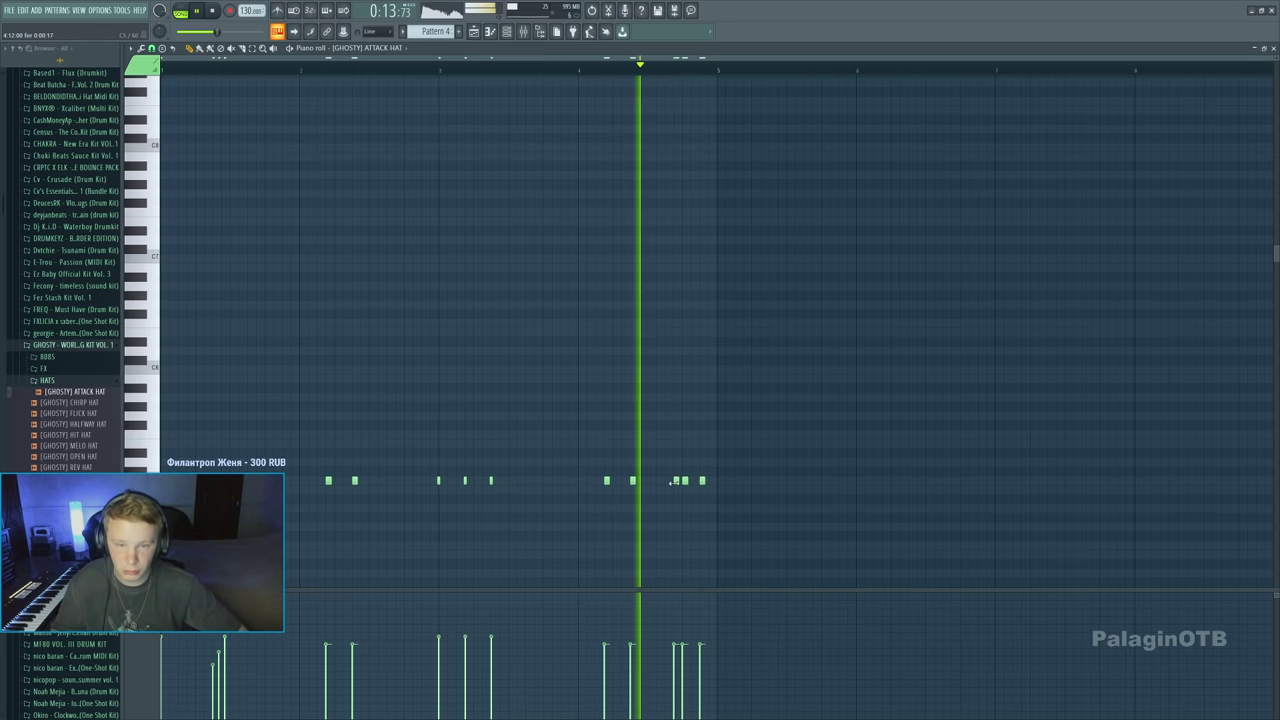
pyautogui.hotkey('ctrl', 'z')
pyautogui.click(476, 33)
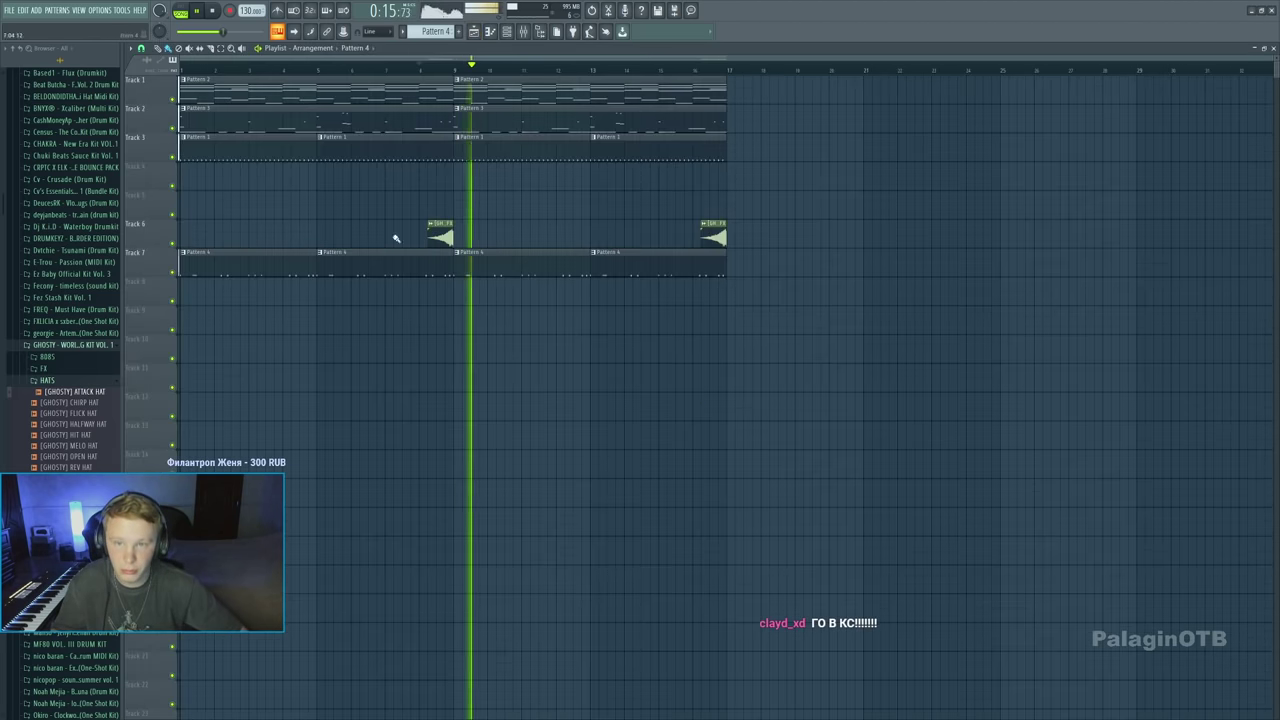
pyautogui.press('F7')
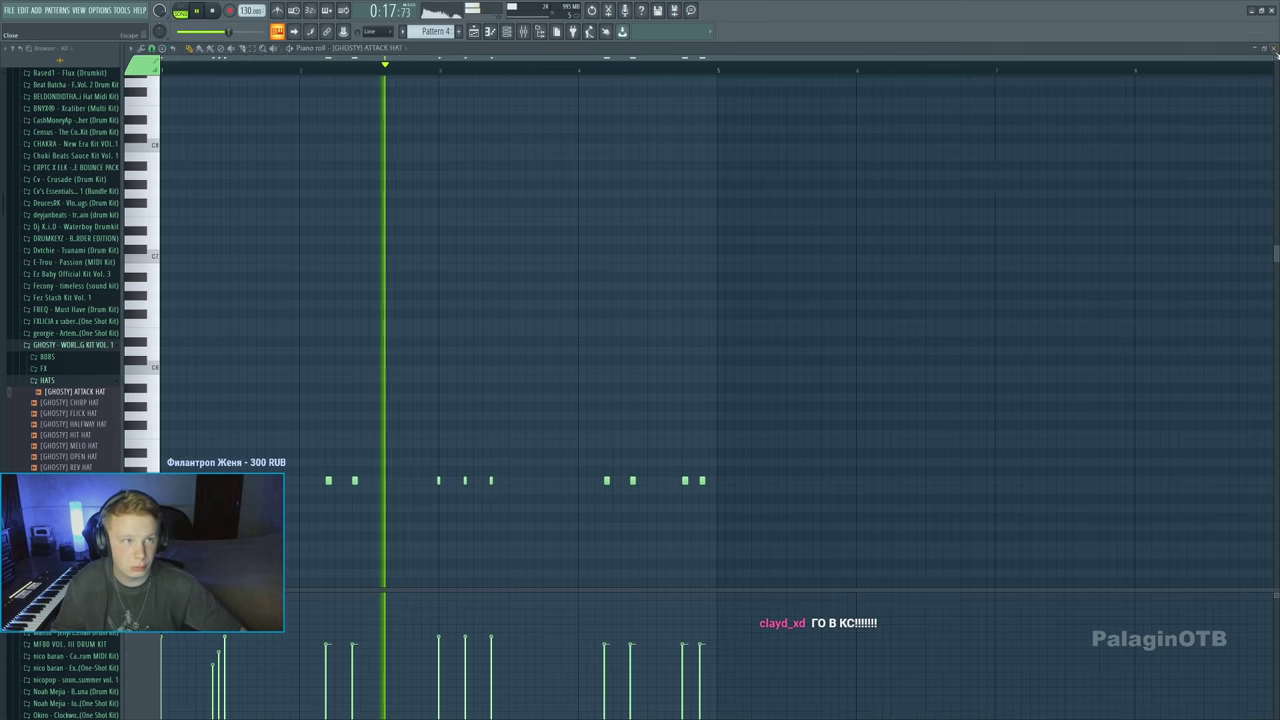
# Audition hat samples and the SNARES folder of the GHOSTY kit against the playing beat
pyautogui.press('F7')
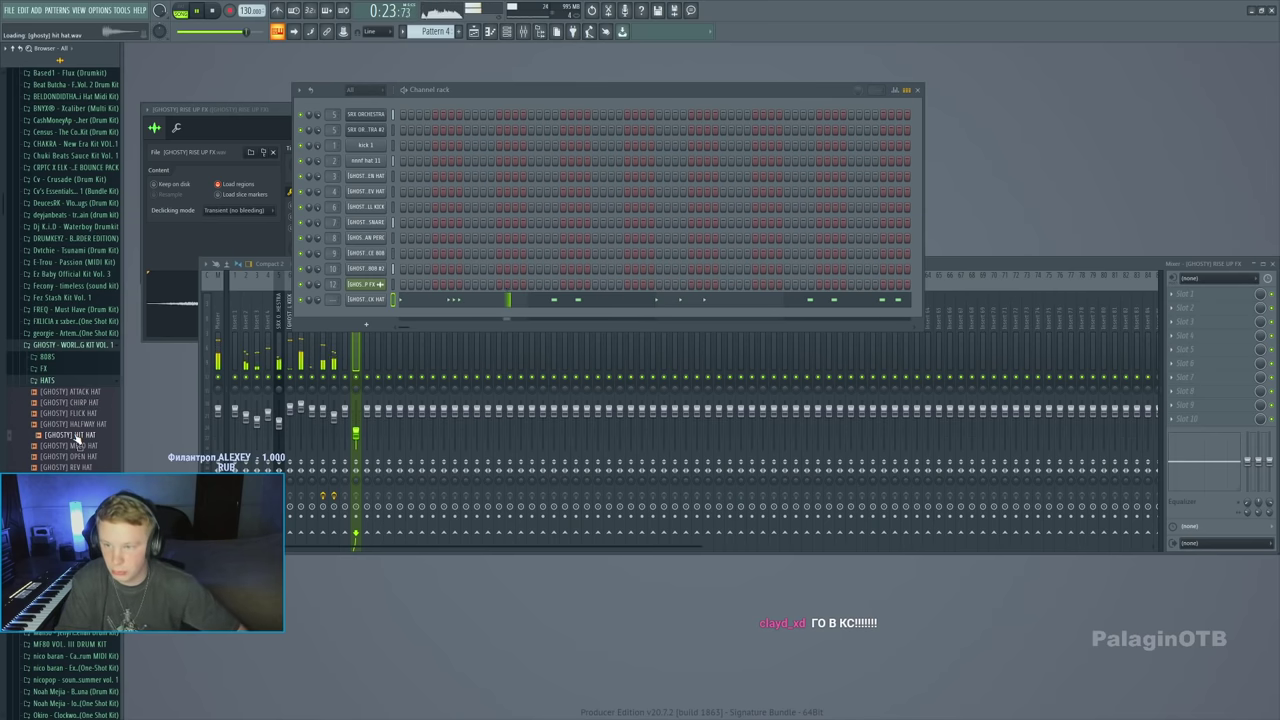
pyautogui.click(44, 380)
pyautogui.click(50, 439)
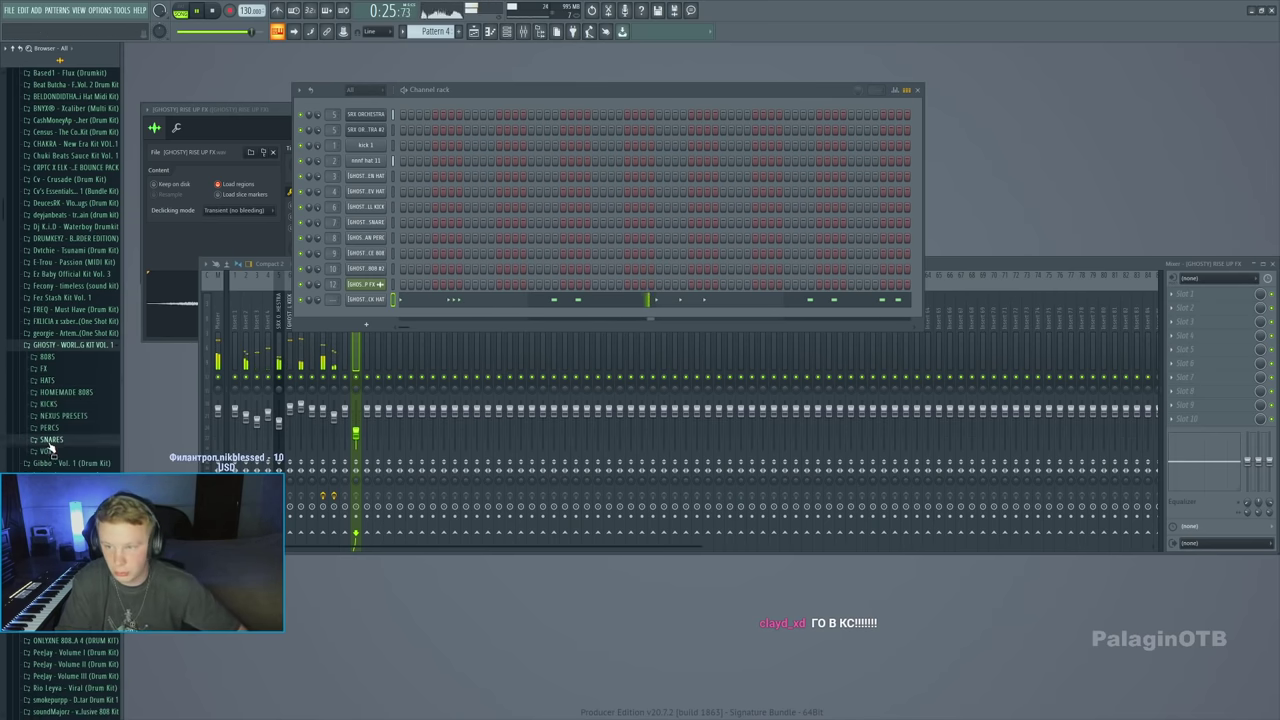
pyautogui.click(70, 472)
pyautogui.press('Down')
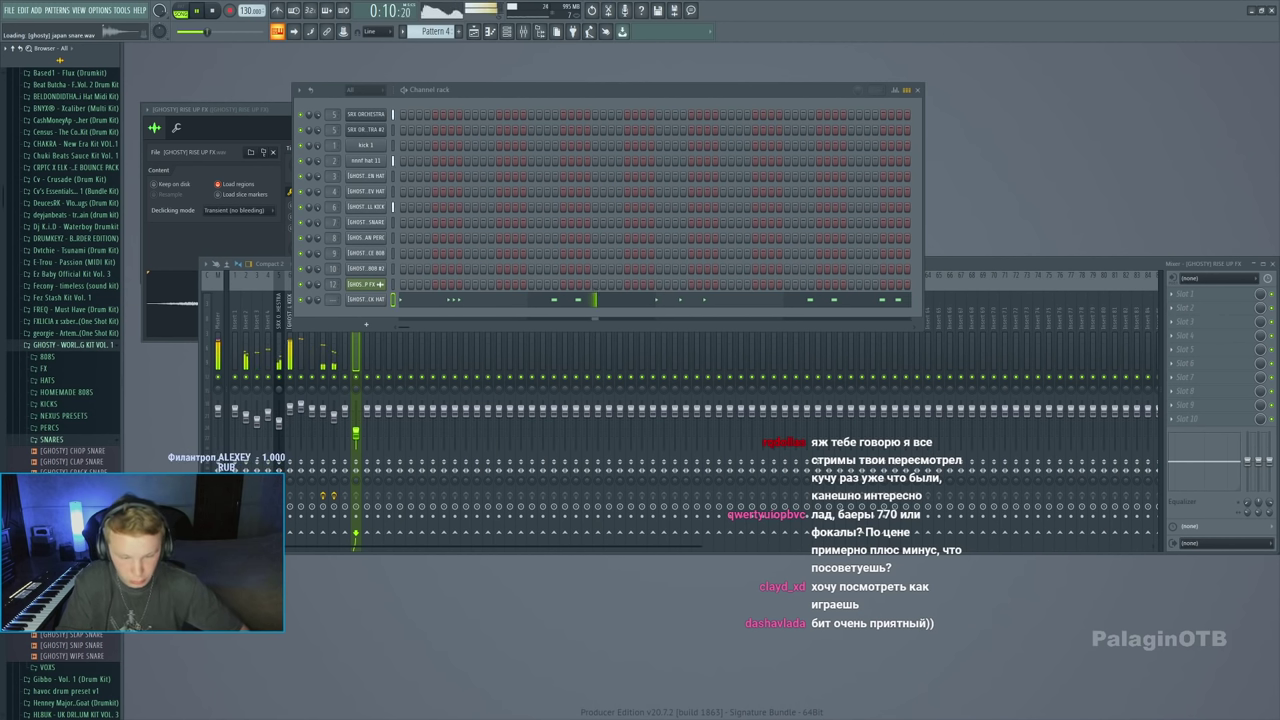
pyautogui.press('Down')
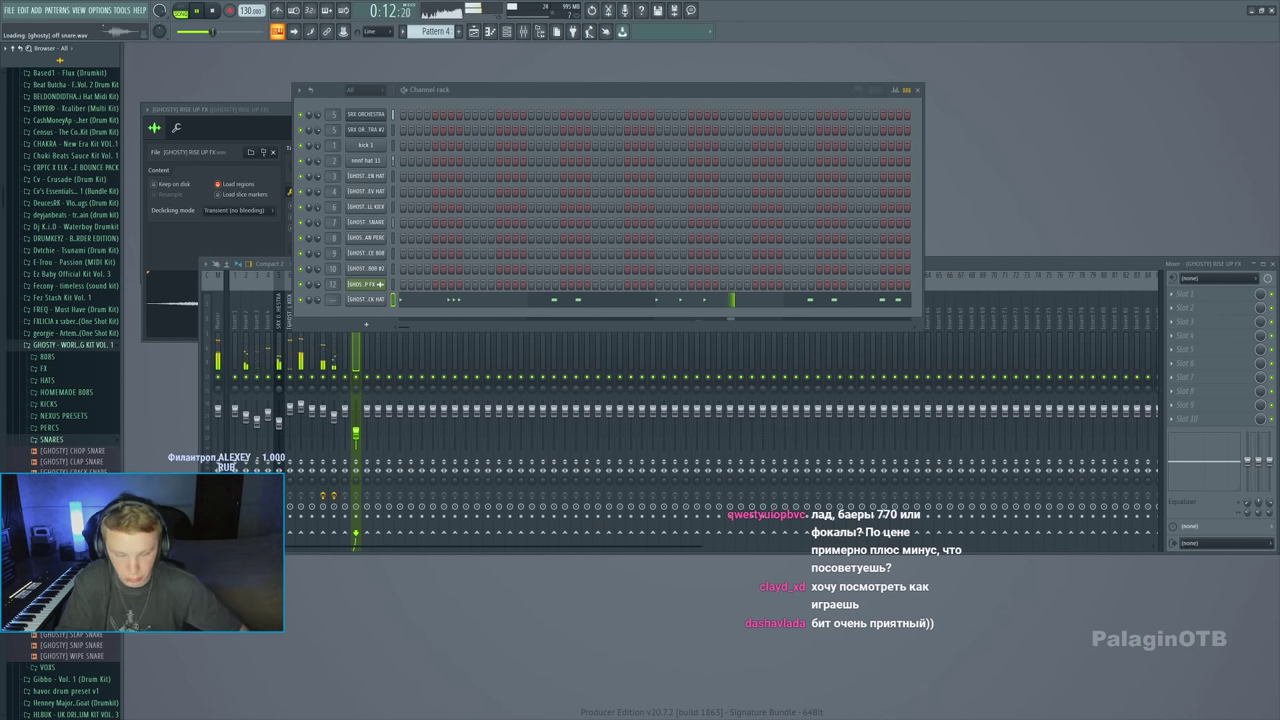
pyautogui.press('Down')
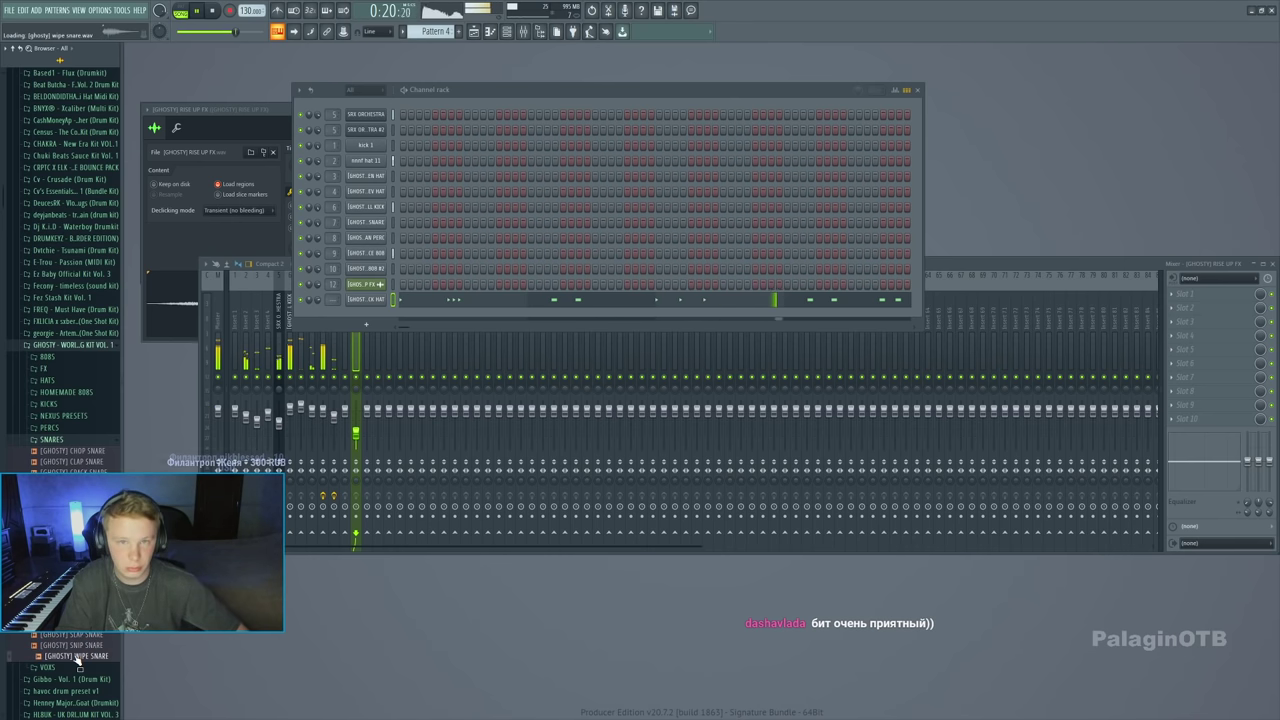
# Look through the PERCS and KICKS folders of the GHOSTY kit for another sound
pyautogui.press('Left')
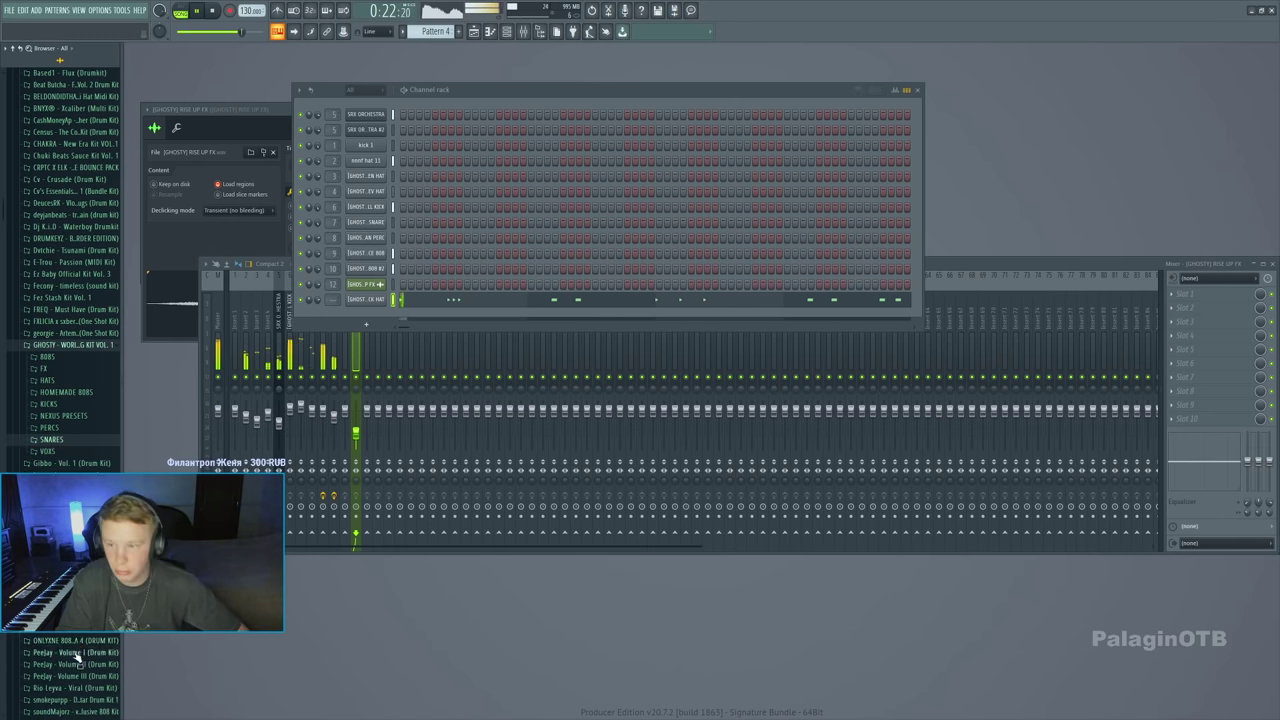
pyautogui.press('Up')
pyautogui.press('Right')
pyautogui.press('Left')
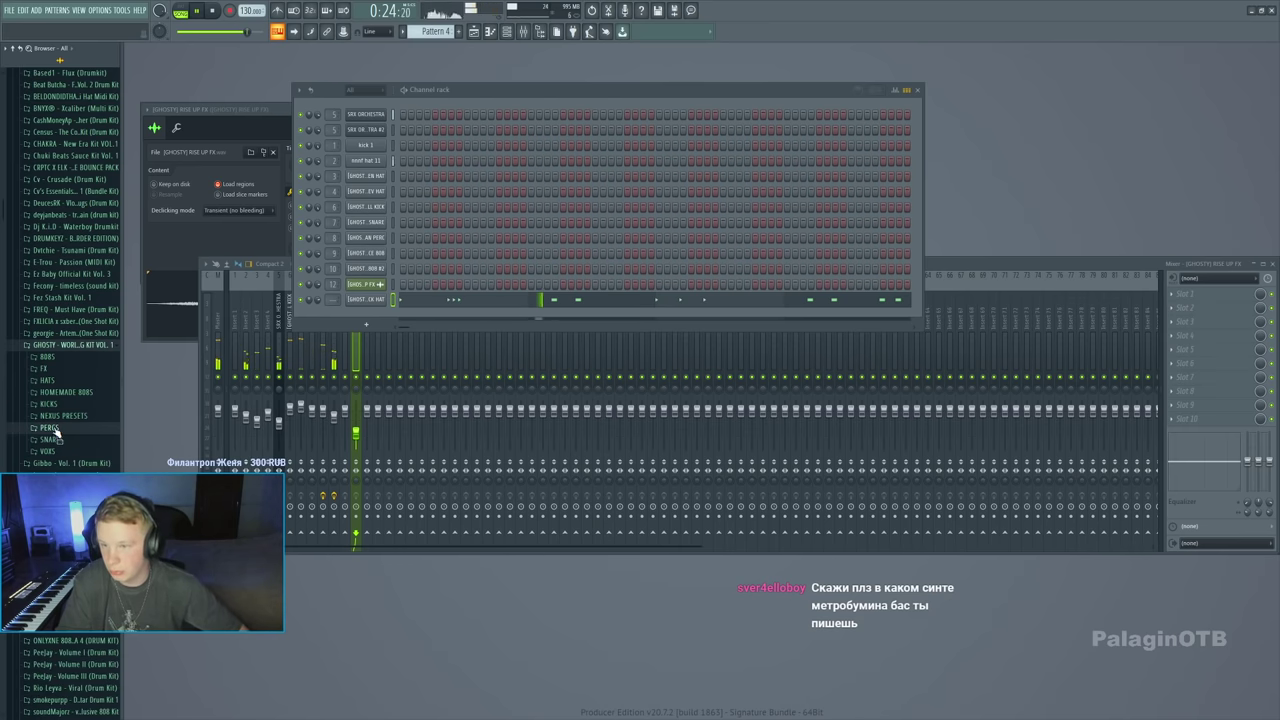
pyautogui.press('Up')
pyautogui.press('Up')
pyautogui.press('Right')
pyautogui.press('Left')
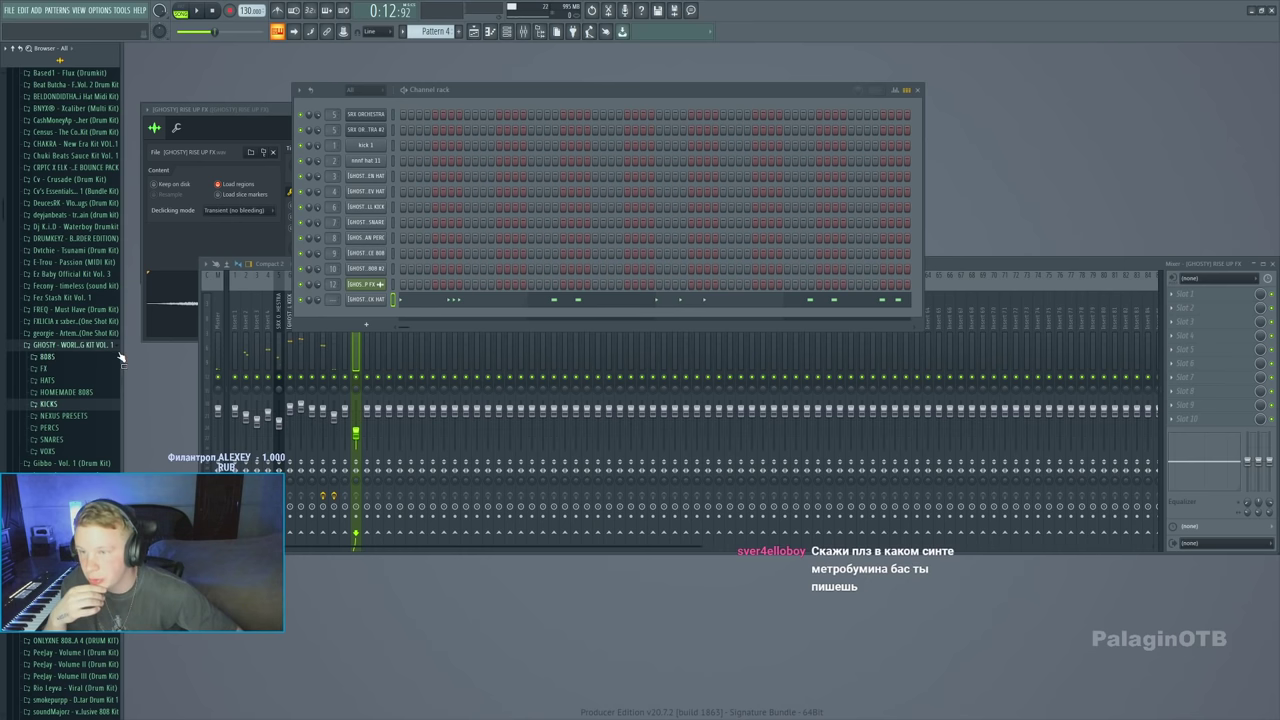
# Widen the sample browser and preview sounds from the GHOSTY kit's FX and KICKS folders
pyautogui.moveTo(121, 357)
pyautogui.mouseDown()
pyautogui.moveTo(161, 357)
pyautogui.moveTo(131, 368)
pyautogui.mouseUp()
pyautogui.click(43, 368)
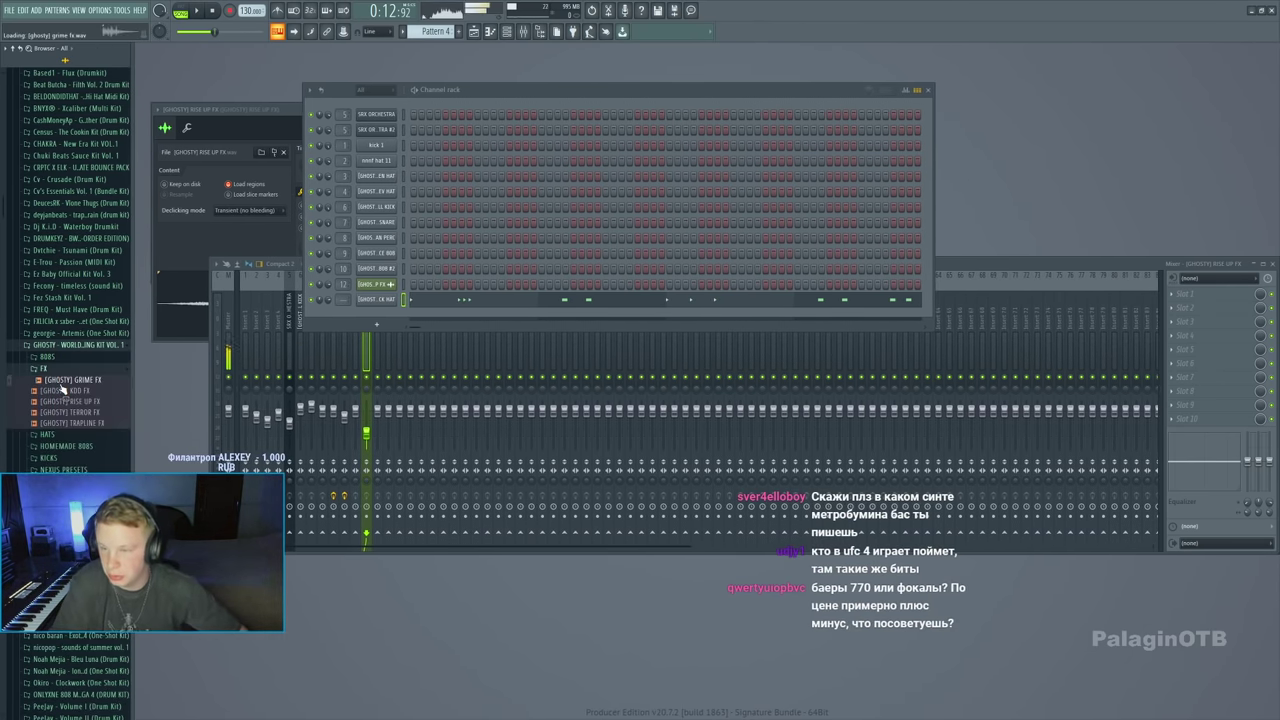
pyautogui.click(44, 368)
pyautogui.click(44, 368)
pyautogui.click(44, 368)
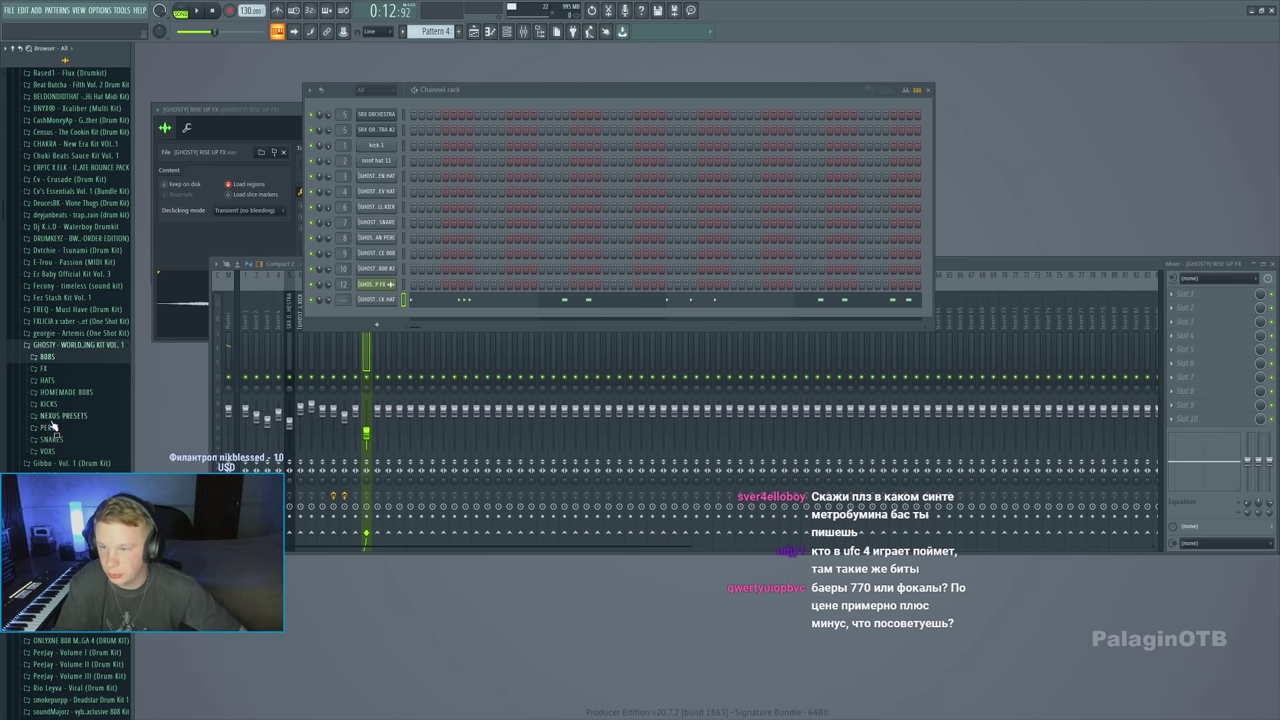
pyautogui.click(48, 404)
pyautogui.click(50, 404)
pyautogui.click(50, 404)
pyautogui.click(50, 404)
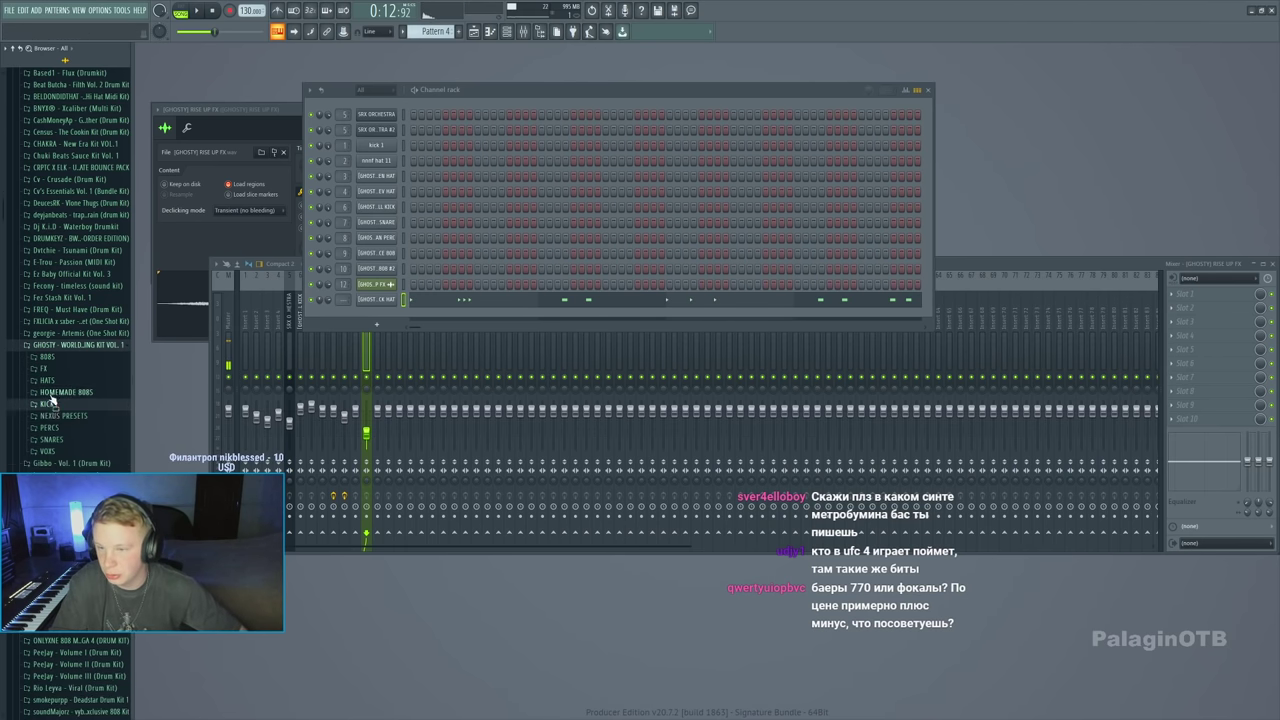
# Preview samples from the HOMEMADE 808S and HATS folders of the GHOSTY kit
pyautogui.click(54, 393)
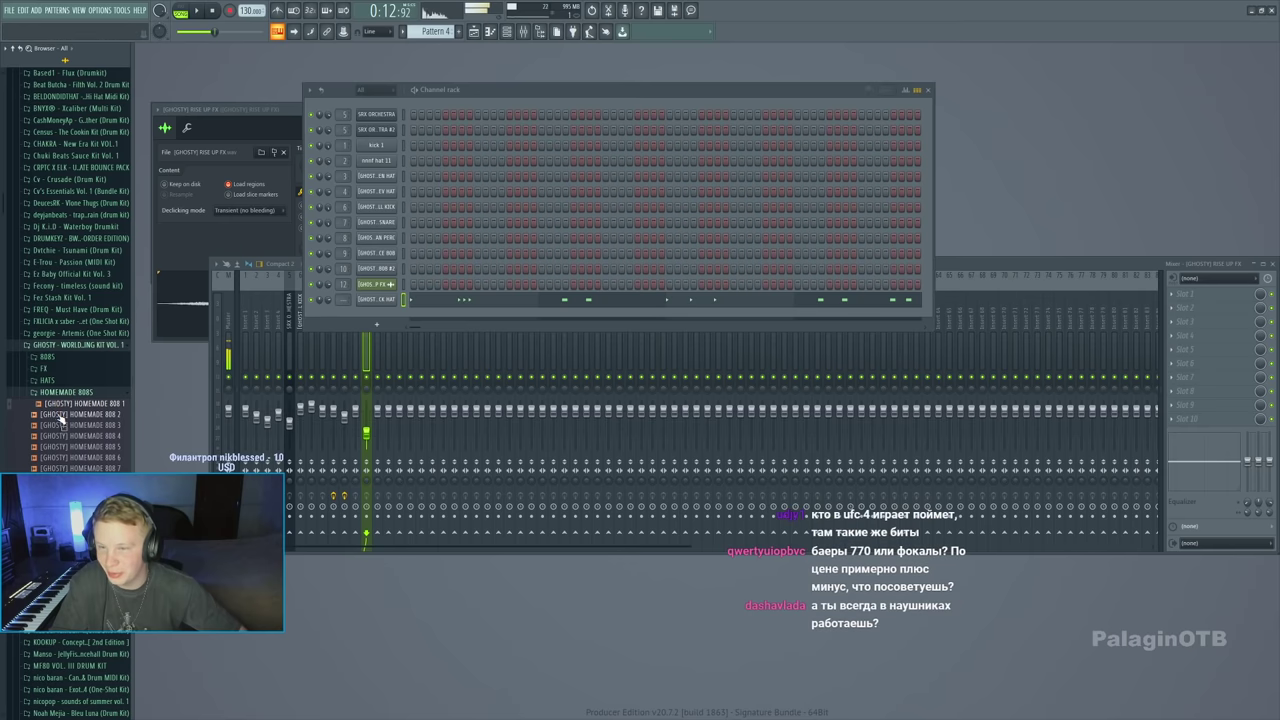
pyautogui.click(75, 425)
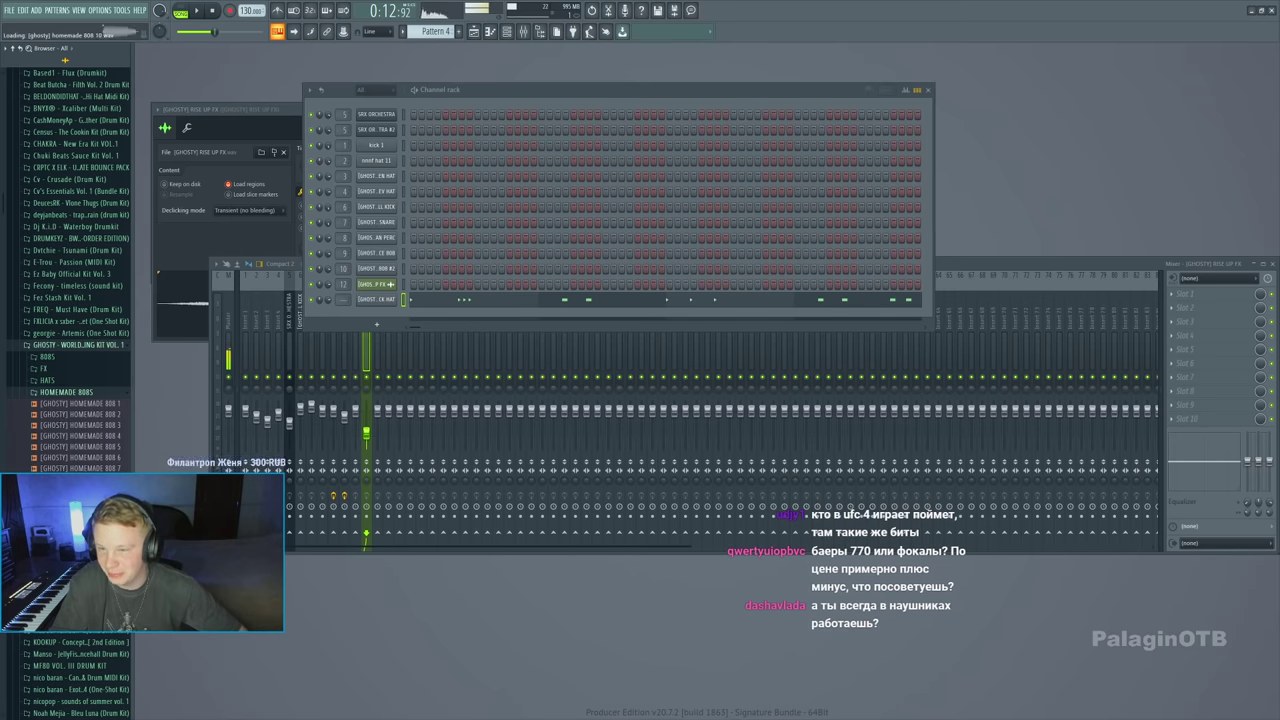
pyautogui.click(62, 392)
pyautogui.click(47, 380)
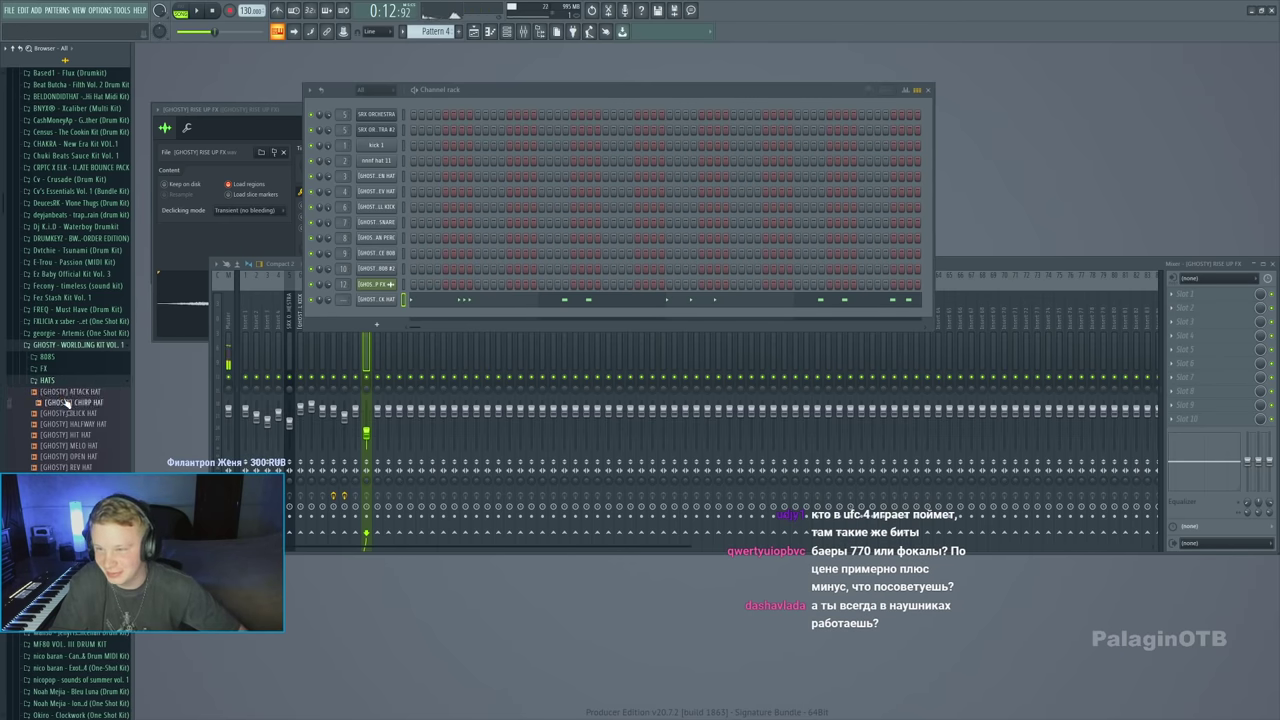
pyautogui.click(47, 380)
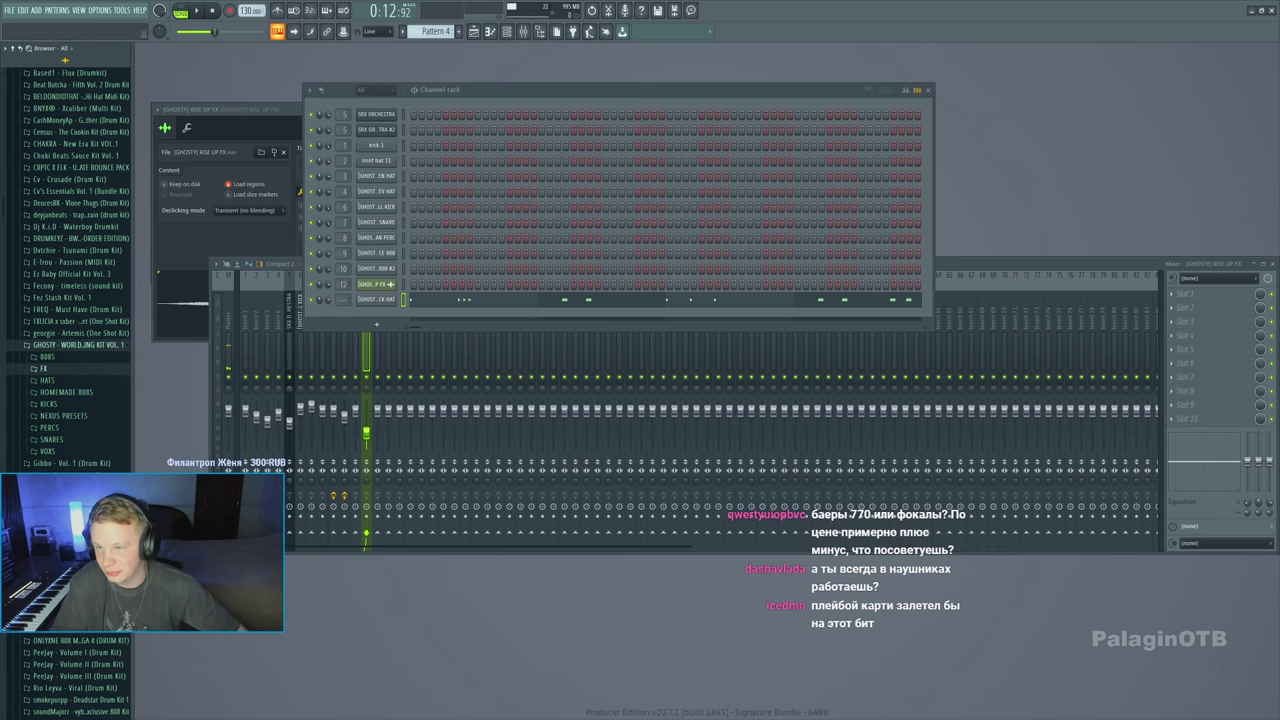
# Add [GHOSTY] OOOH VOX from the VOXS folder as a new channel and adjust its time-stretching pitch during playback
pyautogui.click(50, 452)
pyautogui.click(50, 475)
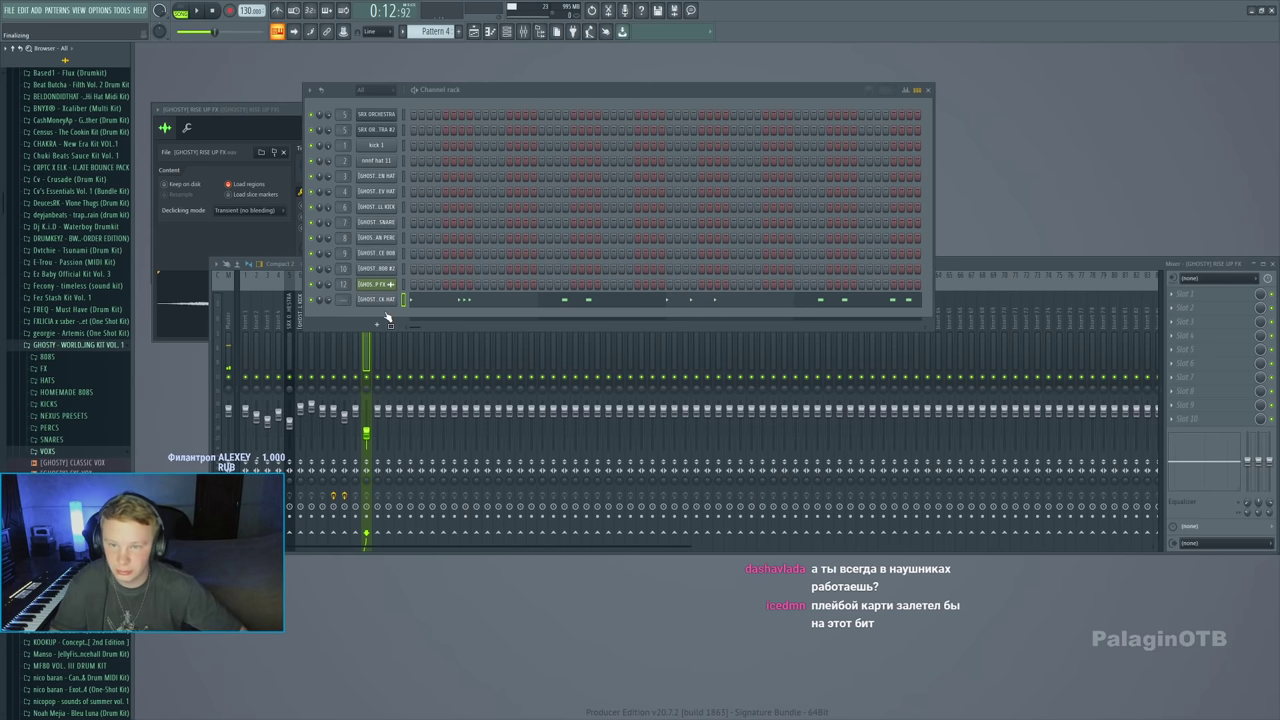
pyautogui.moveTo(388, 318); pyautogui.dragTo(340, 315)
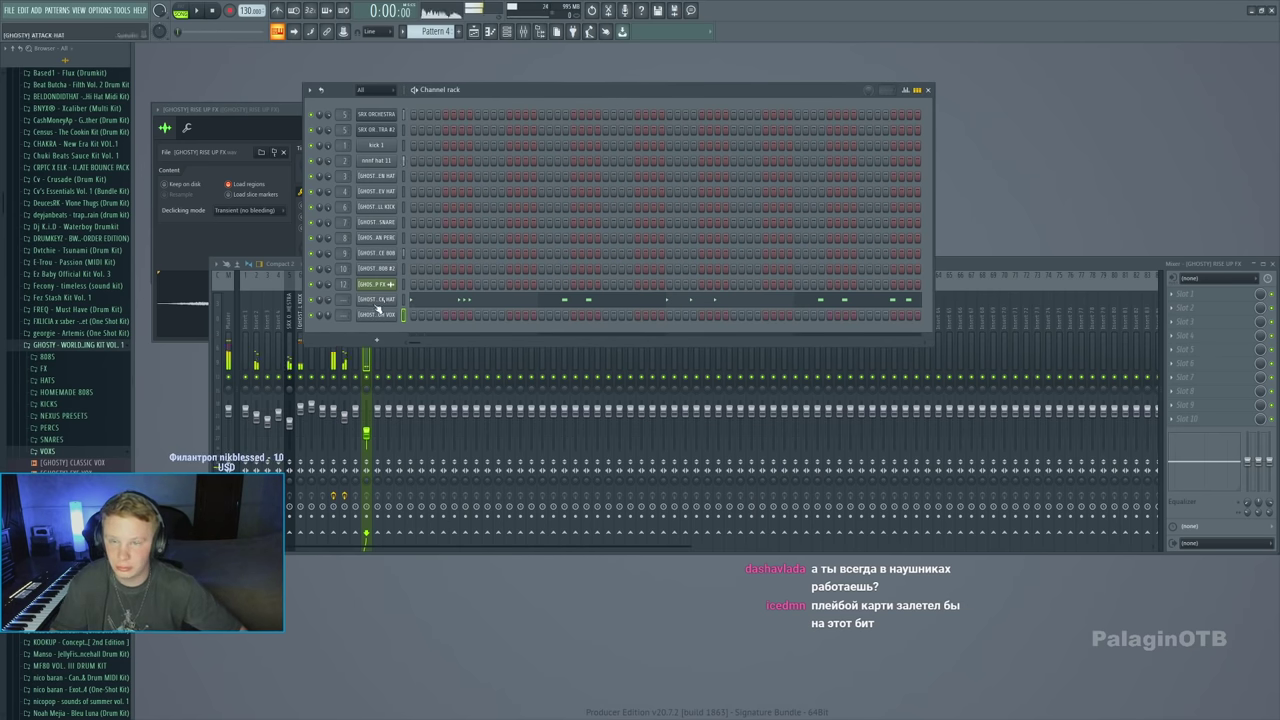
pyautogui.click(378, 313)
pyautogui.press('space')
pyautogui.moveTo(334, 191); pyautogui.dragTo(334, 191)
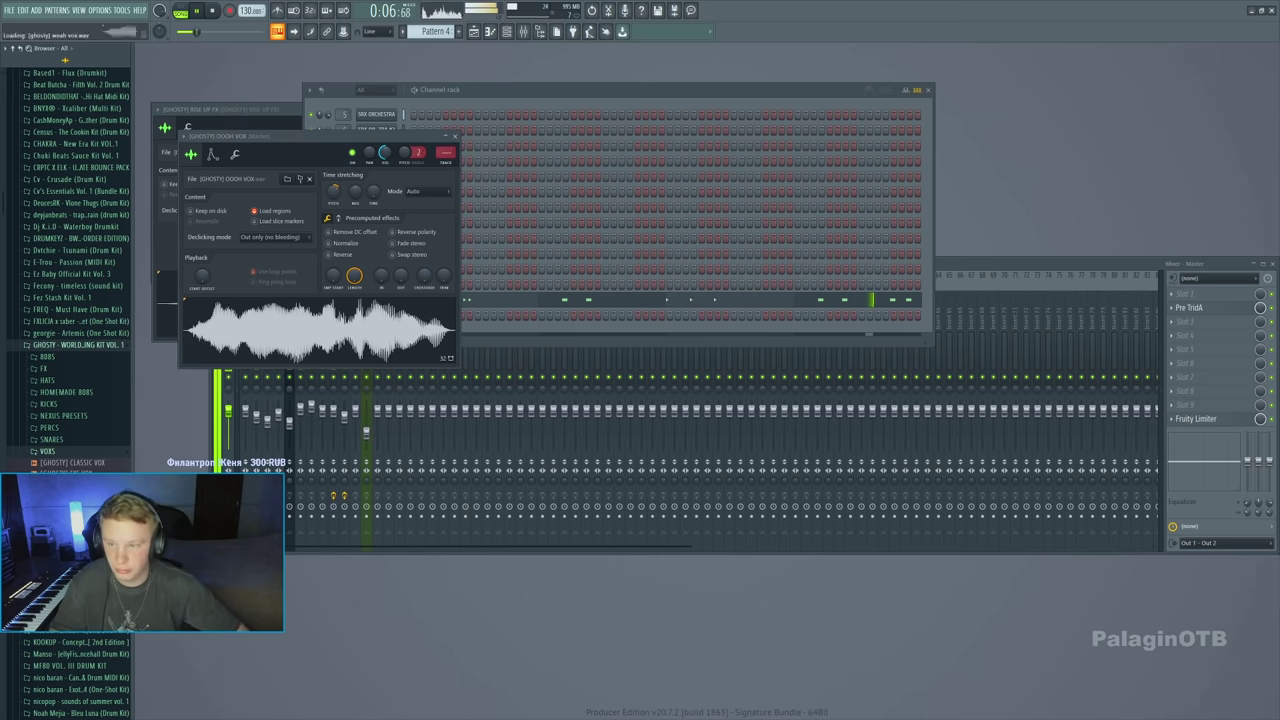
# Load StandardCLIP in slot 2 of the ENDER SNARE mixer track and set its Clip level to -5.20 dB
pyautogui.click(1008, 263)
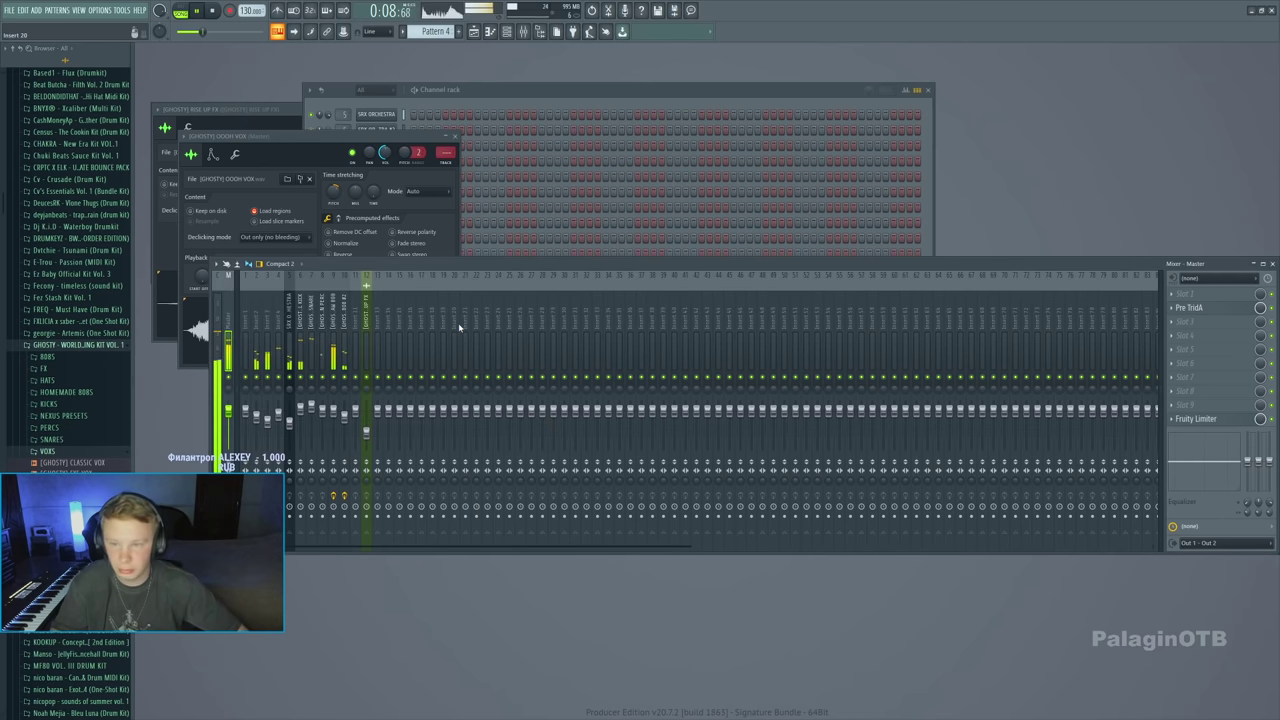
pyautogui.click(315, 317)
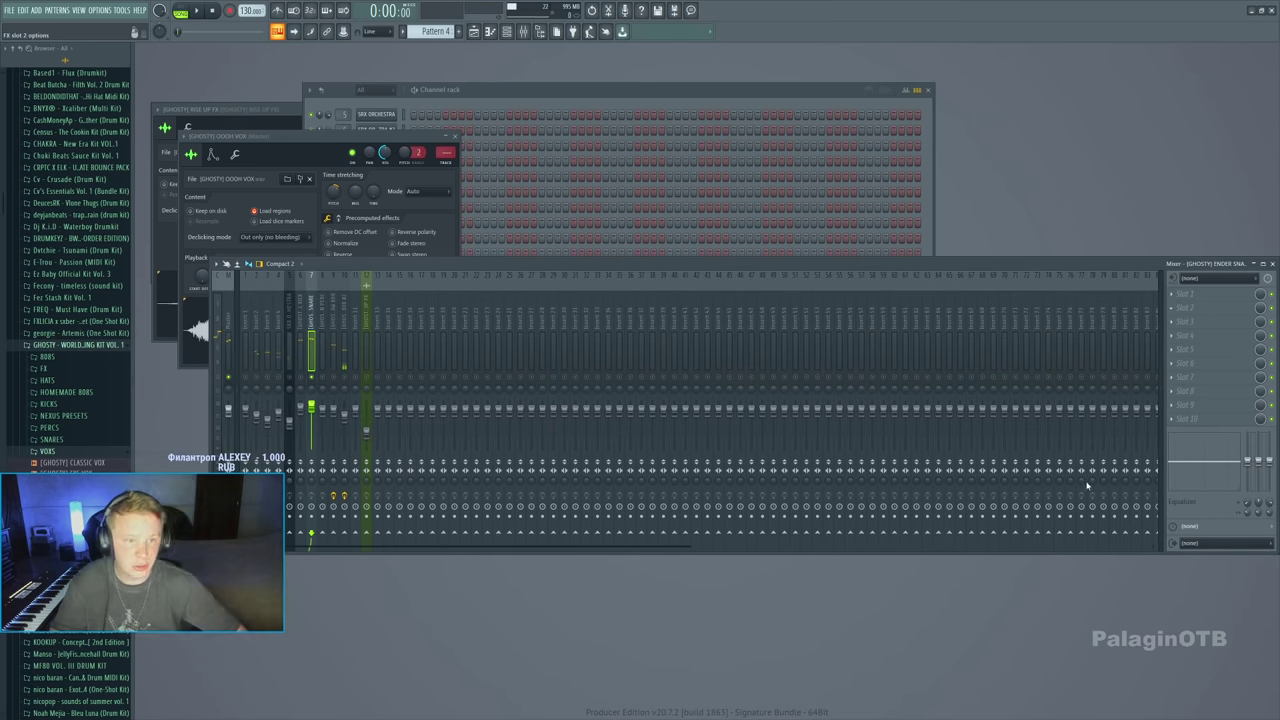
pyautogui.click(1116, 381)
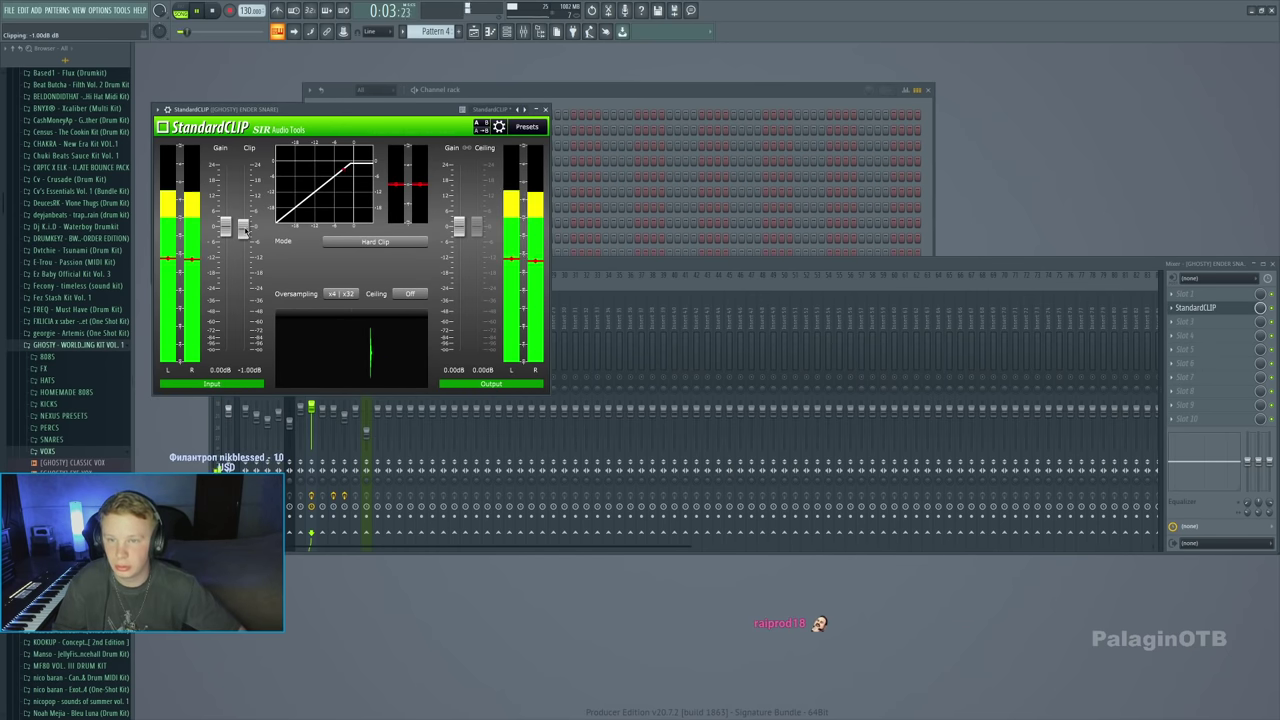
pyautogui.moveTo(243, 228); pyautogui.dragTo(244, 229)
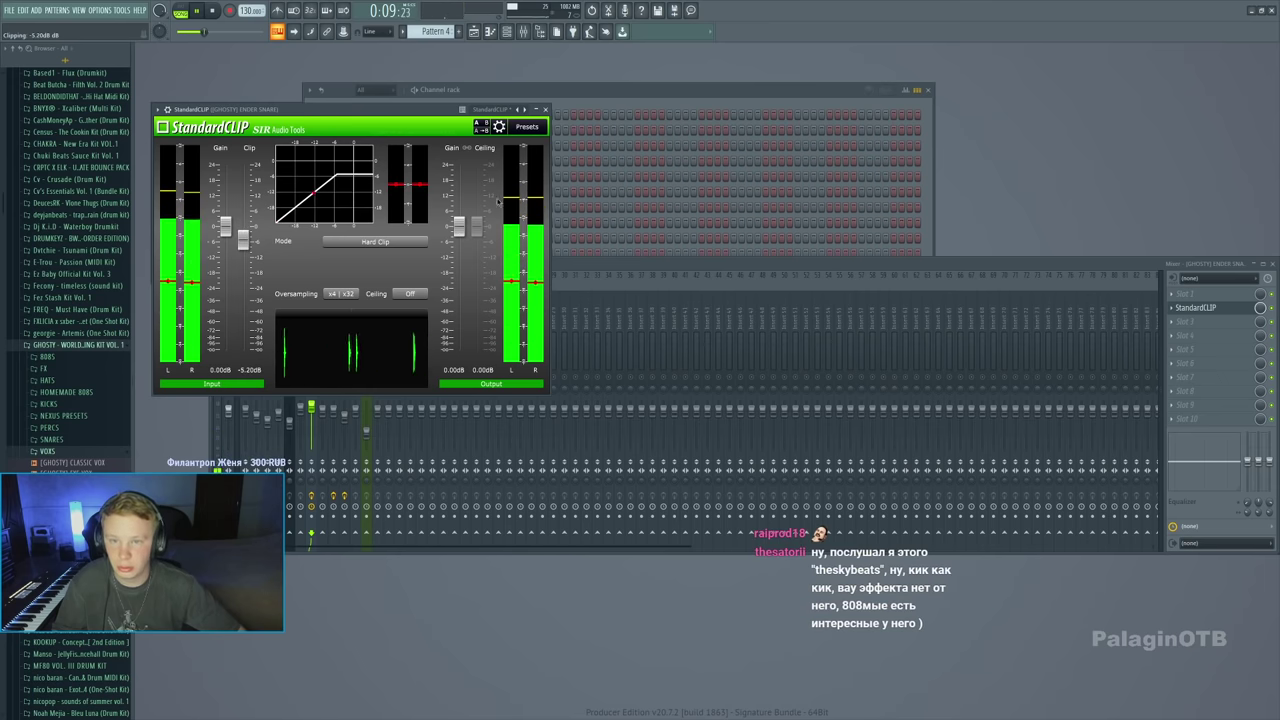
pyautogui.click(545, 110)
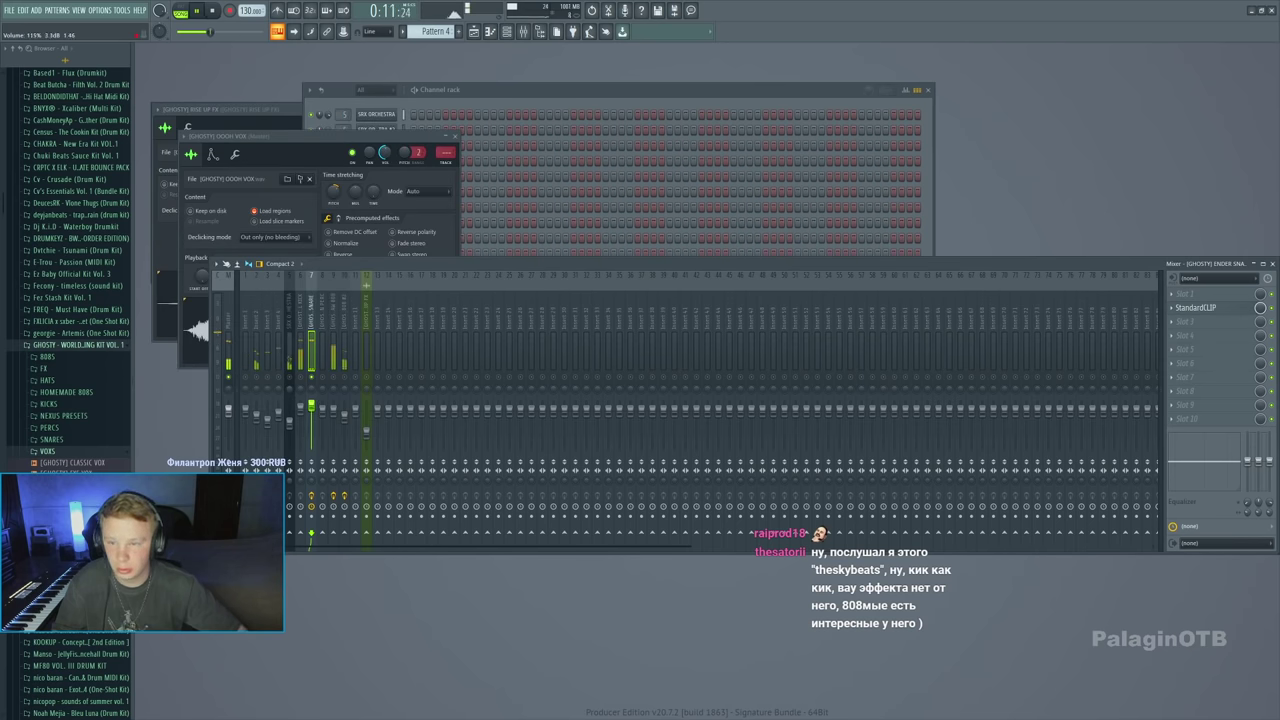
# Route the attack hat channel to mixer track 11 and return to the playlist
pyautogui.click(488, 116)
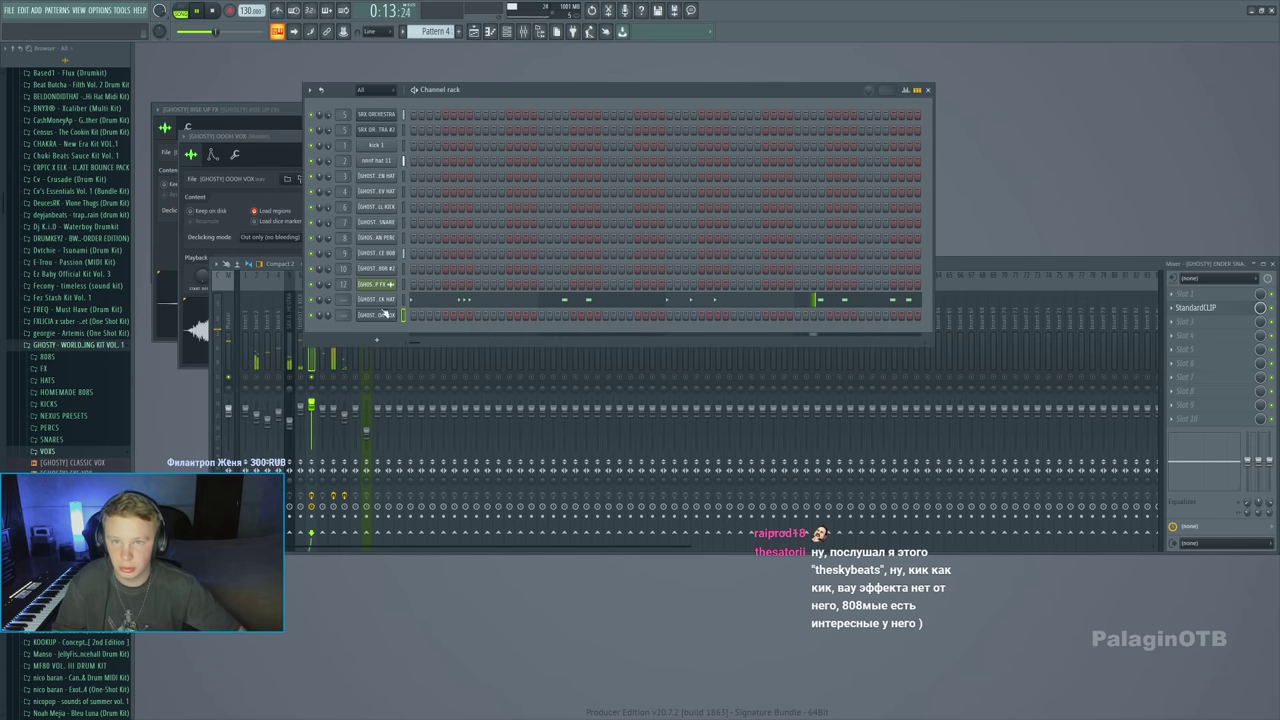
pyautogui.click(378, 300)
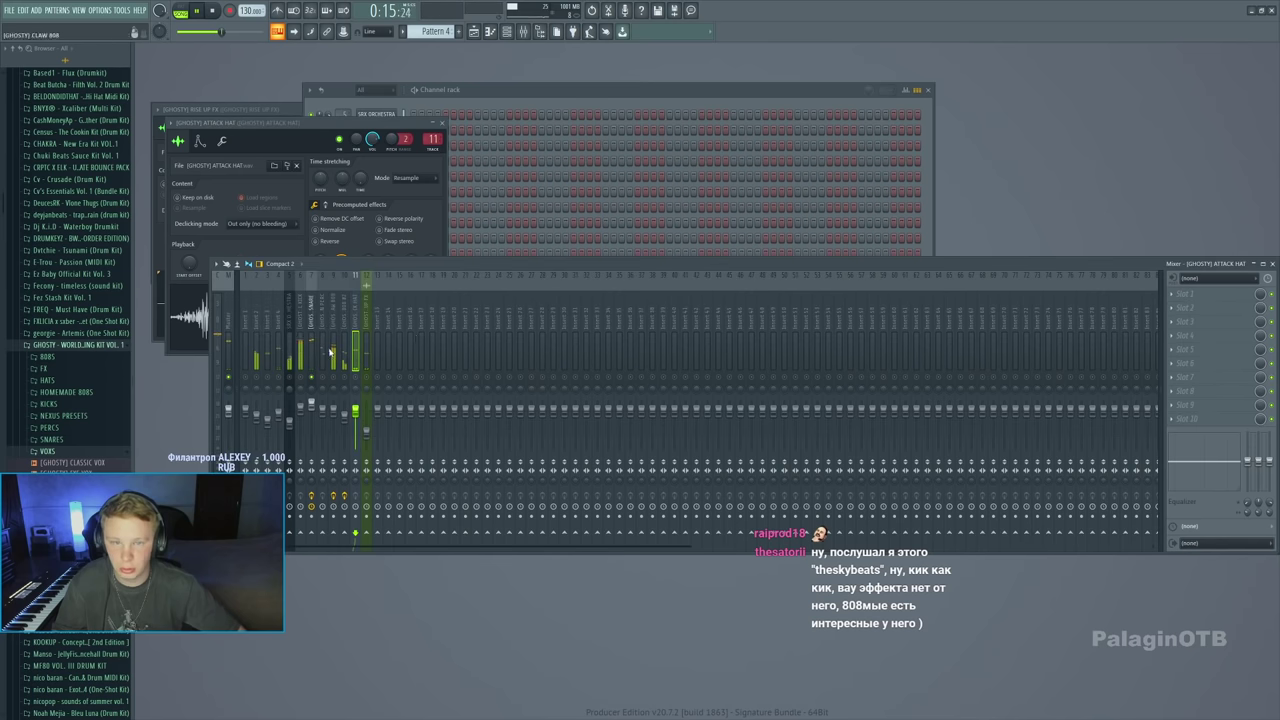
pyautogui.click(474, 31)
pyautogui.press('space')
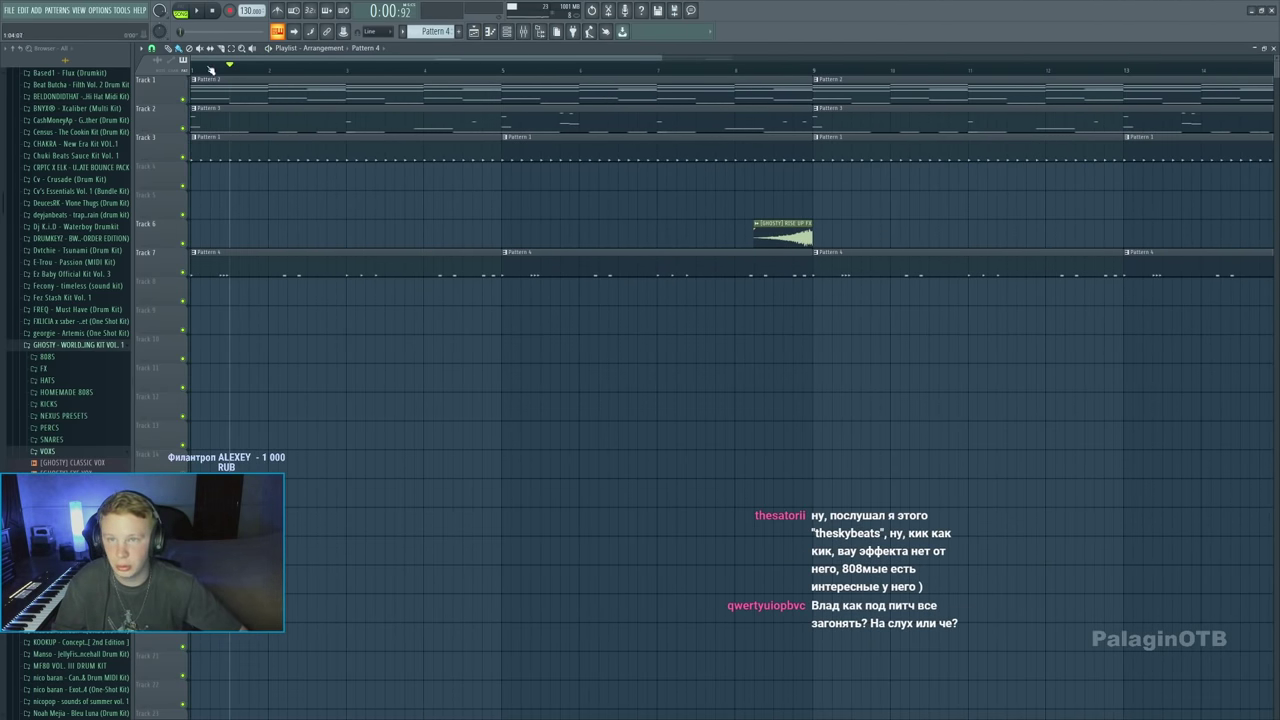
# Add Fruity parametric EQ 2 in slot 1 of the ENDER SNARE mixer track and boost its high band
pyautogui.click(524, 31)
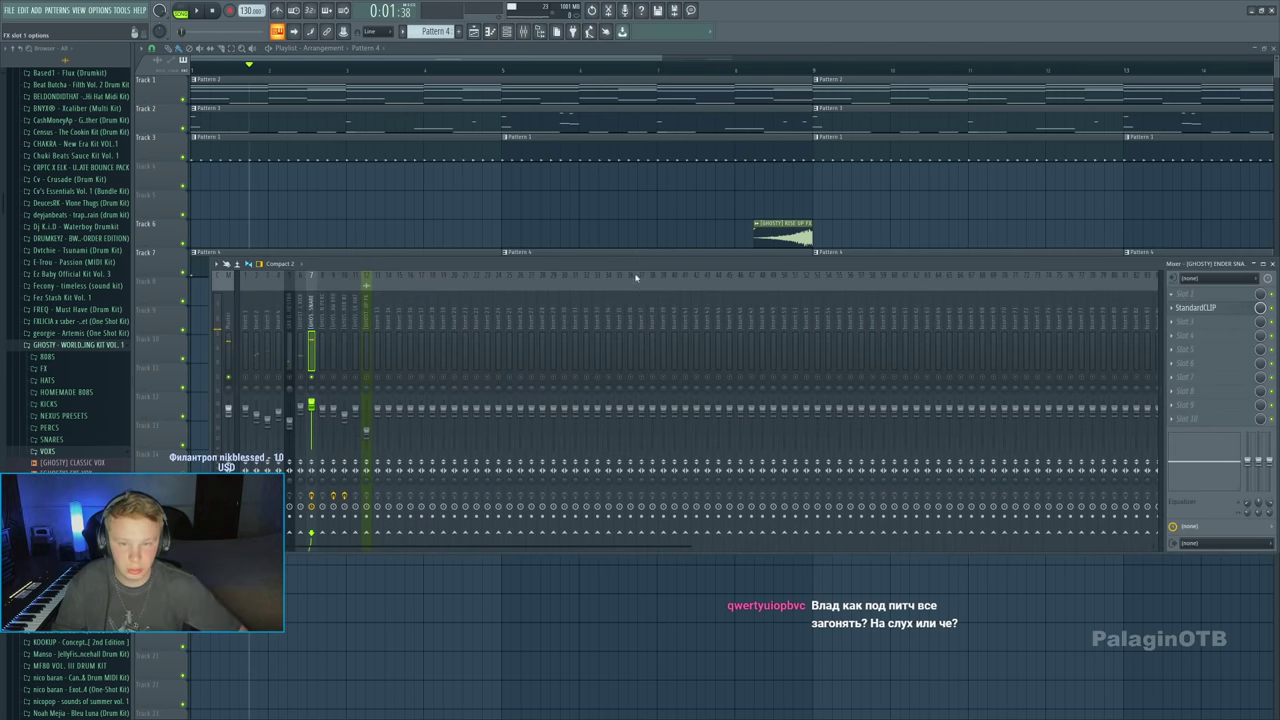
pyautogui.moveTo(272, 180); pyautogui.dragTo(330, 168)
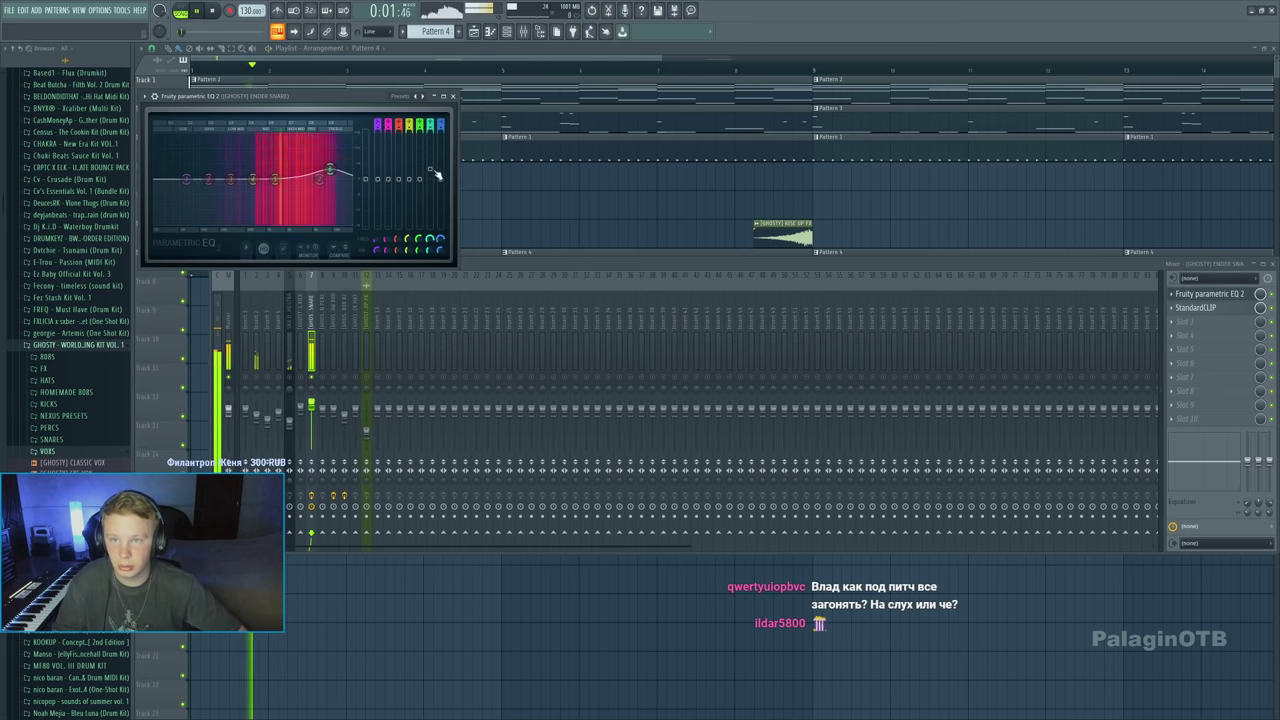
# Load Fruity Convolver in slot 3 of the ENDER SNARE mixer track and adjust its wet level
pyautogui.click(730, 290)
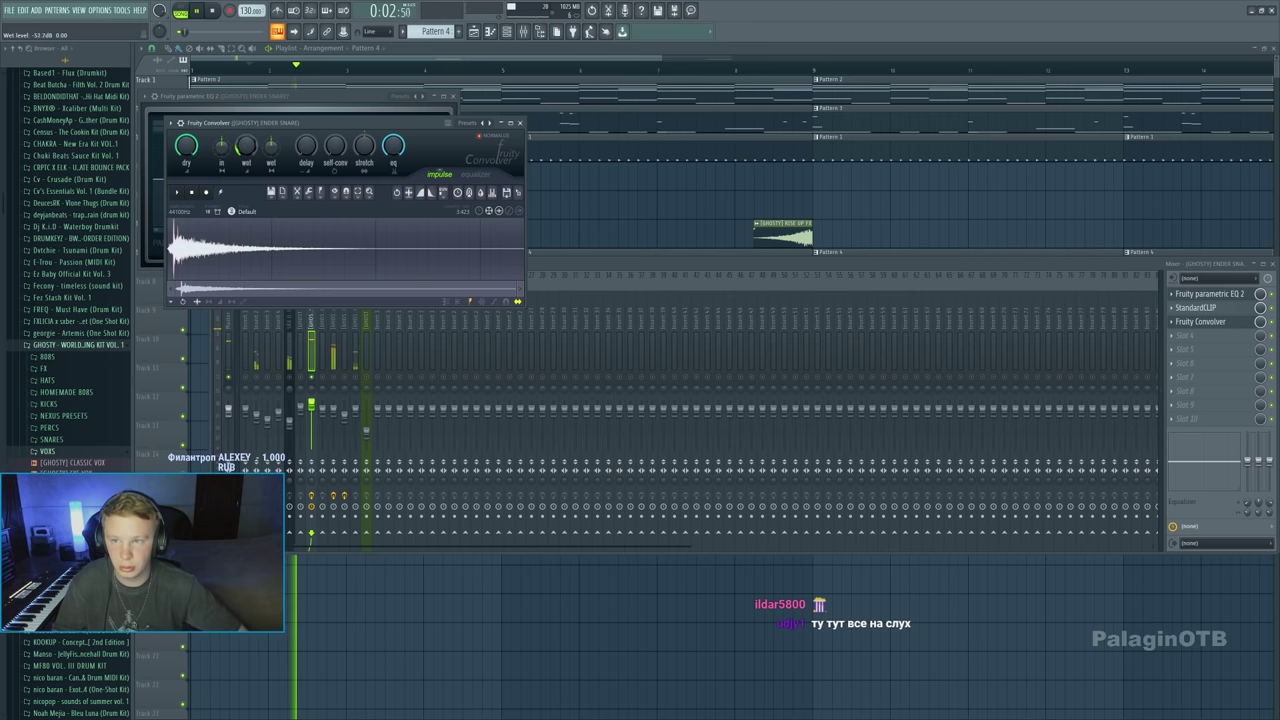
pyautogui.press('F12')
pyautogui.press('space')
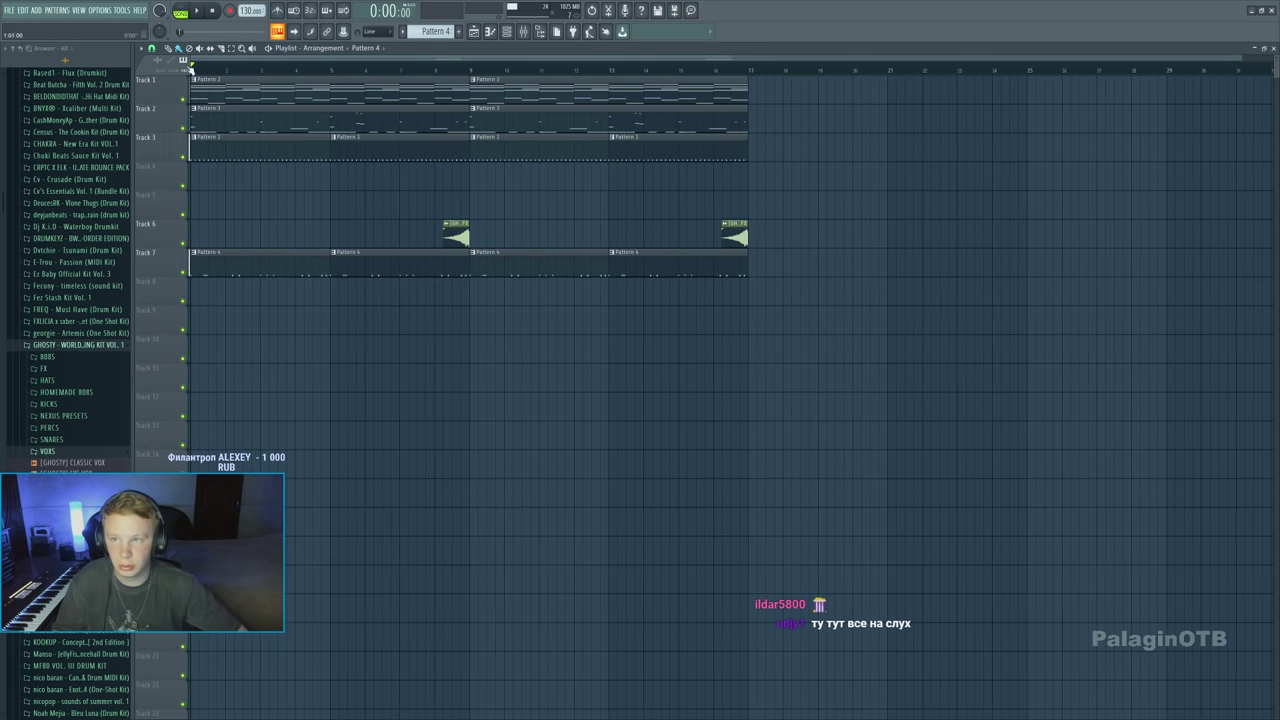
# Play the arrangement with the mixer open and inspect the second SPACE 808 mixer track
pyautogui.press('F9')
pyautogui.press('space')
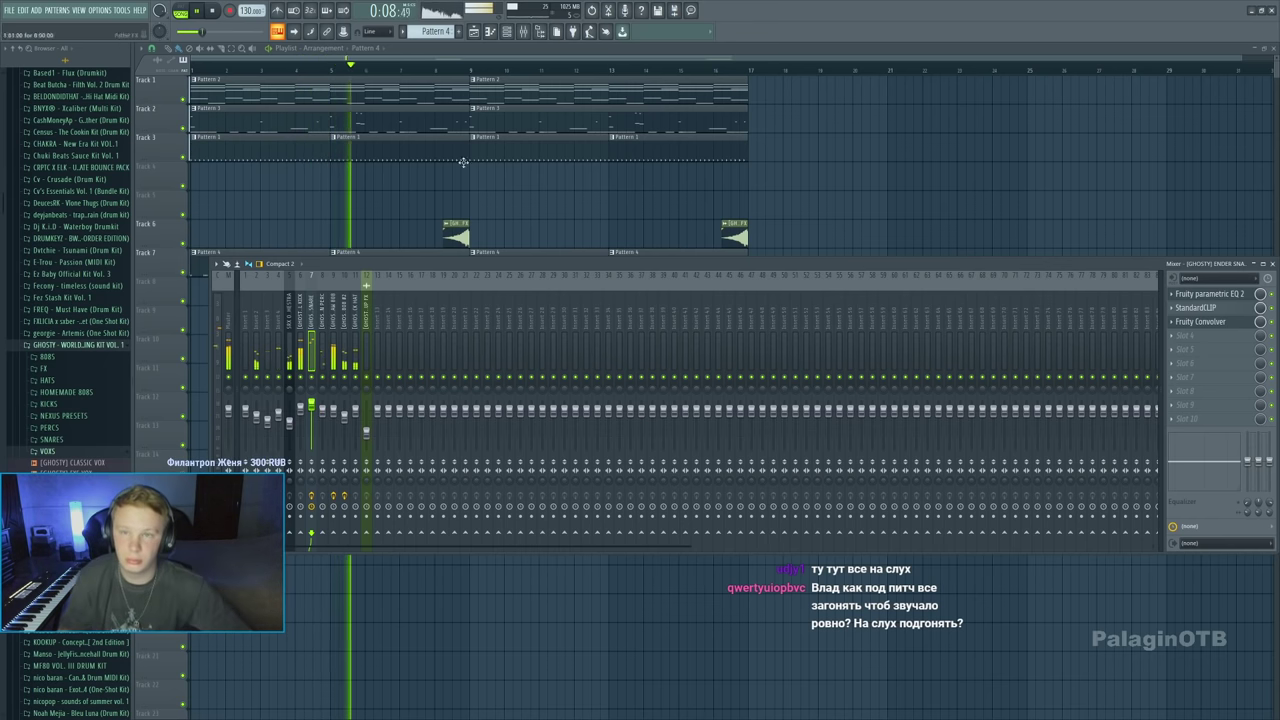
pyautogui.click(345, 414)
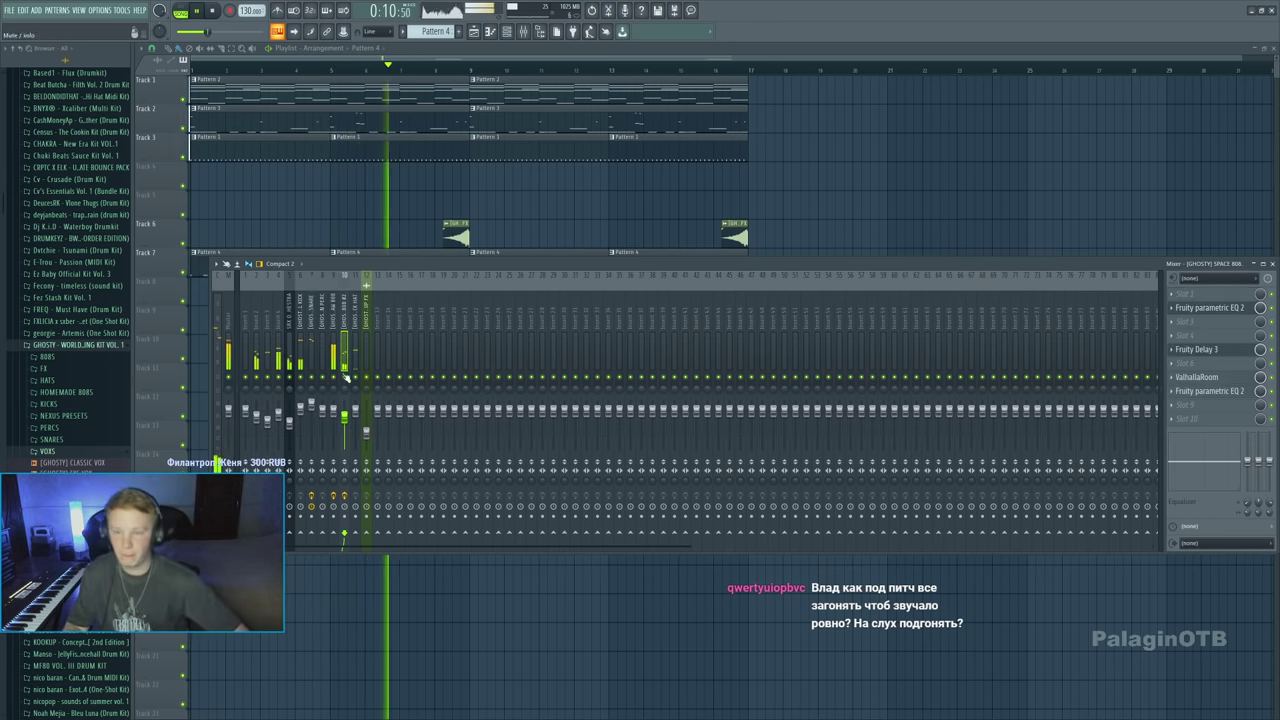
pyautogui.press('F9')
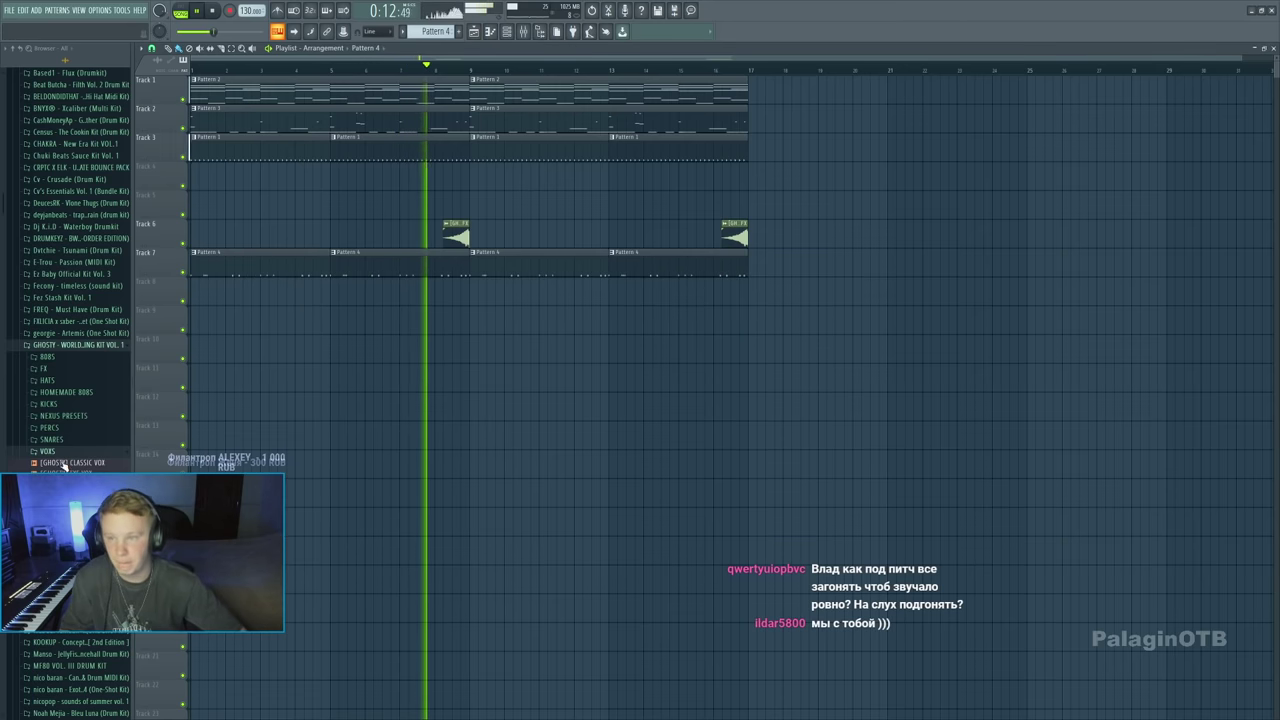
# Collapse the GHOSTY kit folder in the browser and adjust the channel volume of the RISE UP FX clip
pyautogui.click(55, 345)
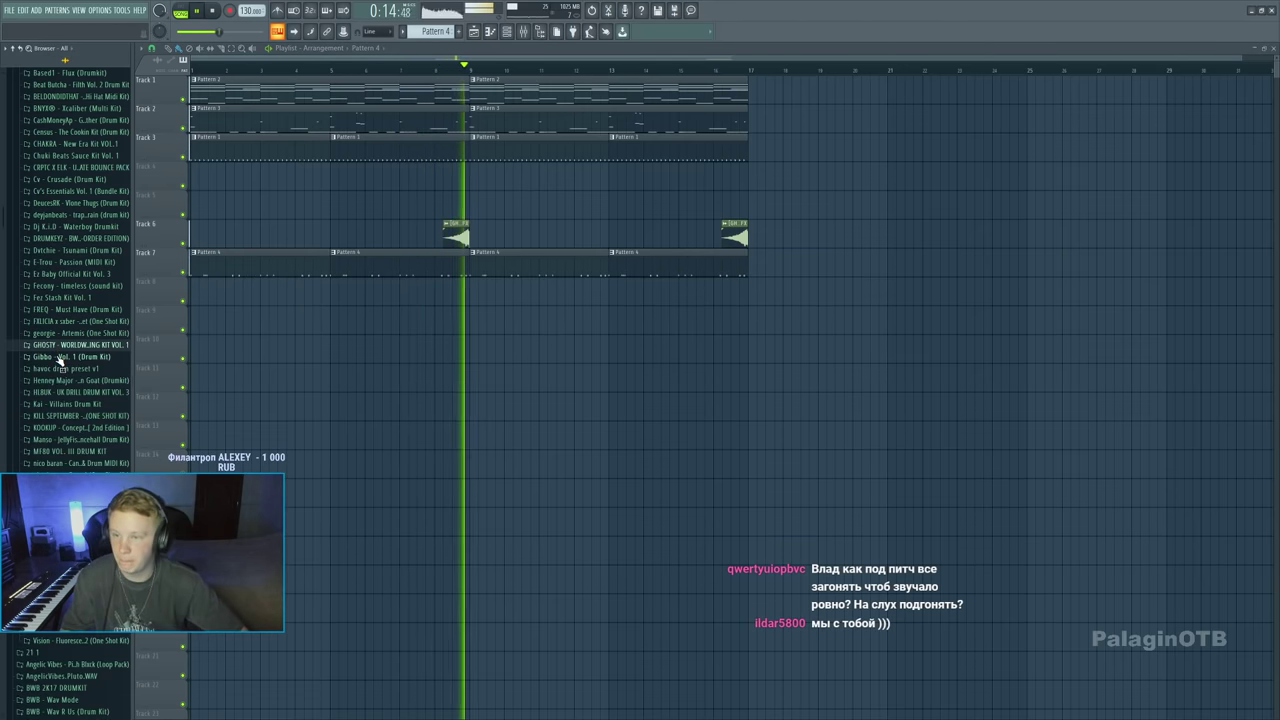
pyautogui.click(455, 224)
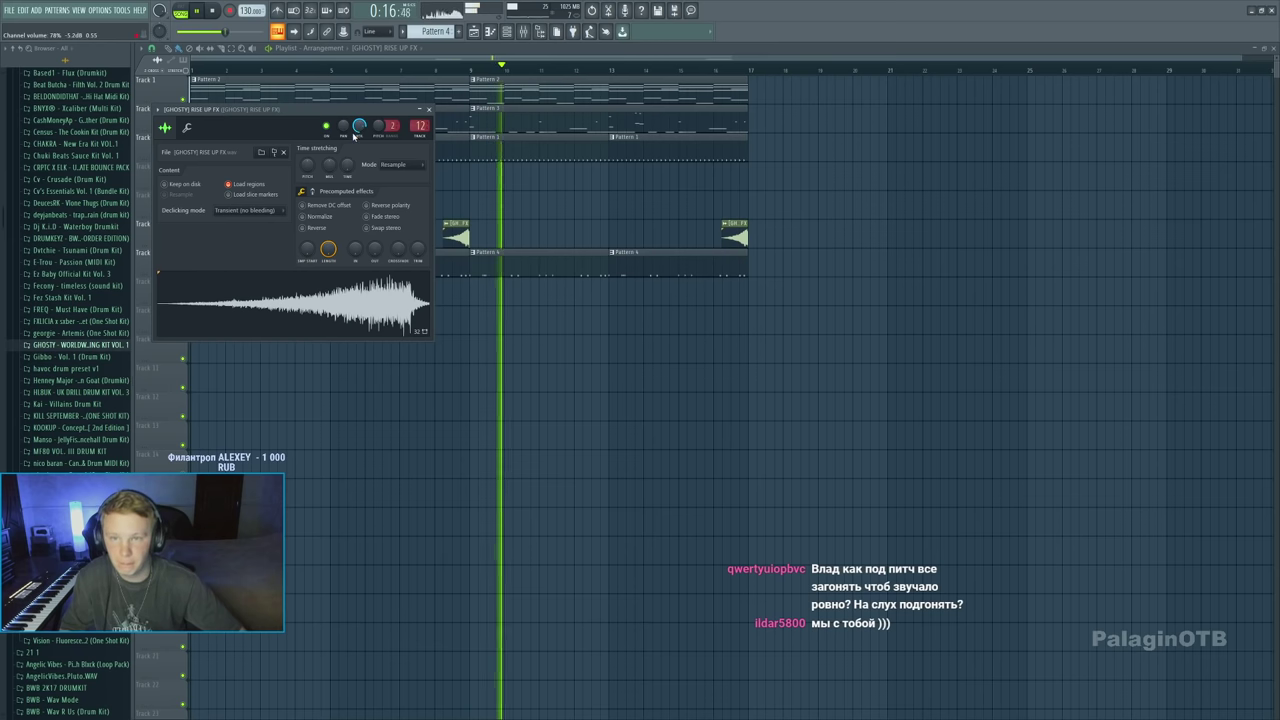
pyautogui.click(450, 230)
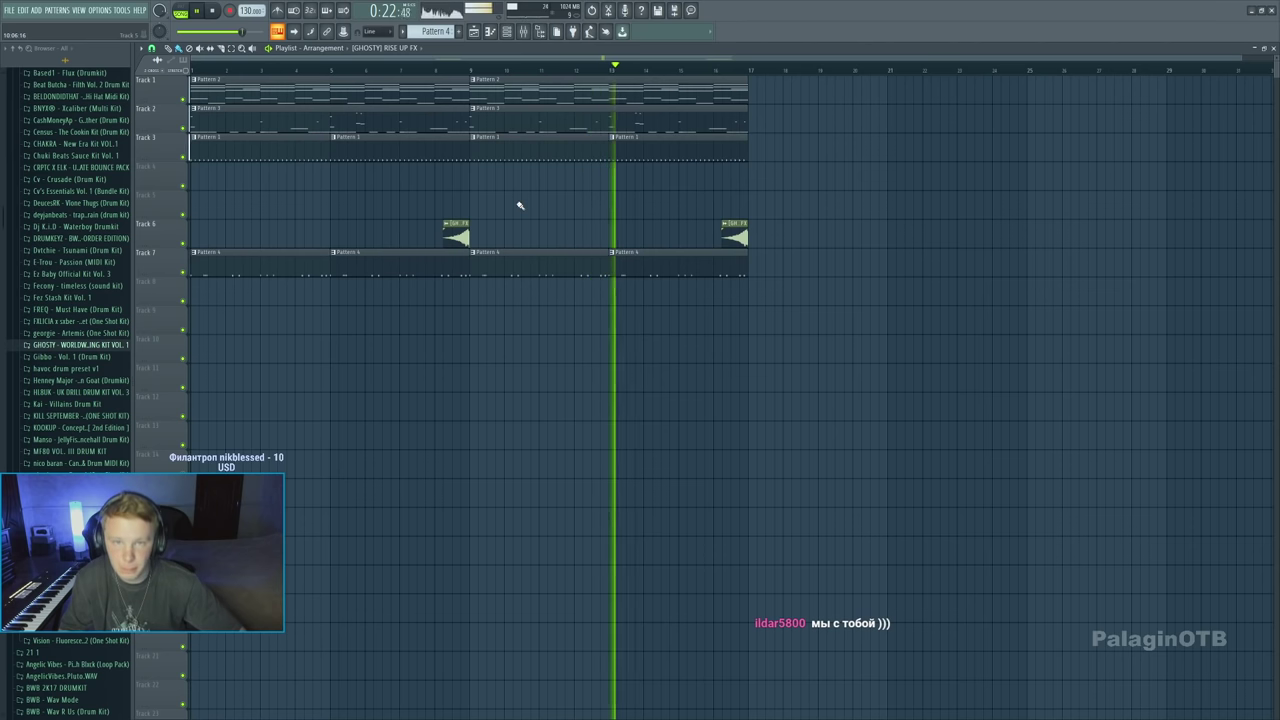
# Move the DRILL KICK steps from Pattern 1 to the empty Pattern 5
pyautogui.click(611, 68)
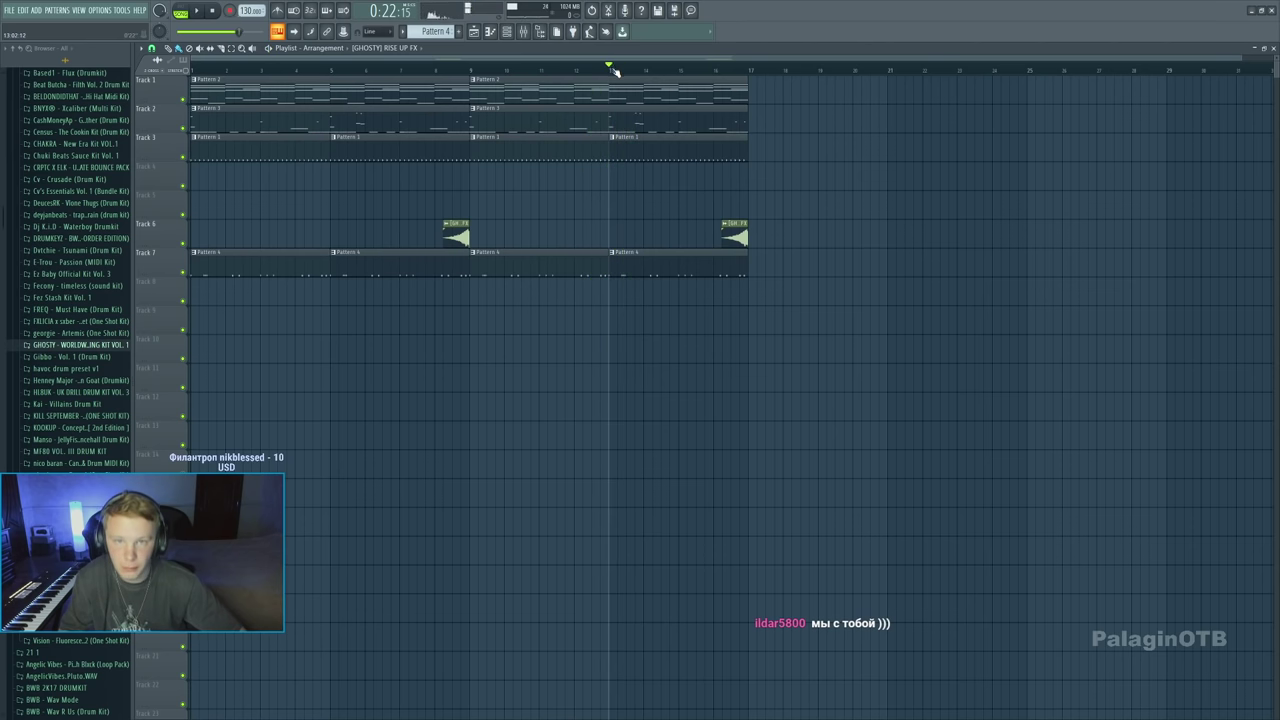
pyautogui.doubleClick(613, 124)
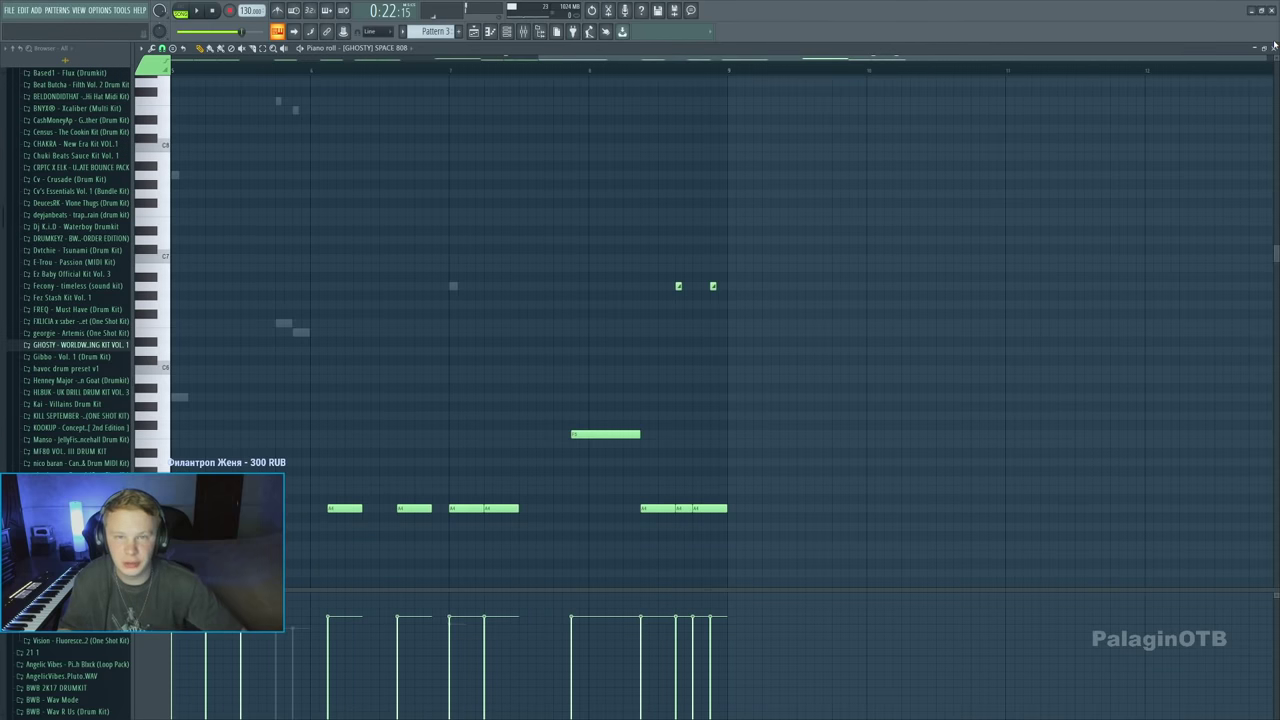
pyautogui.press('F6')
pyautogui.scroll(2, 434, 31)
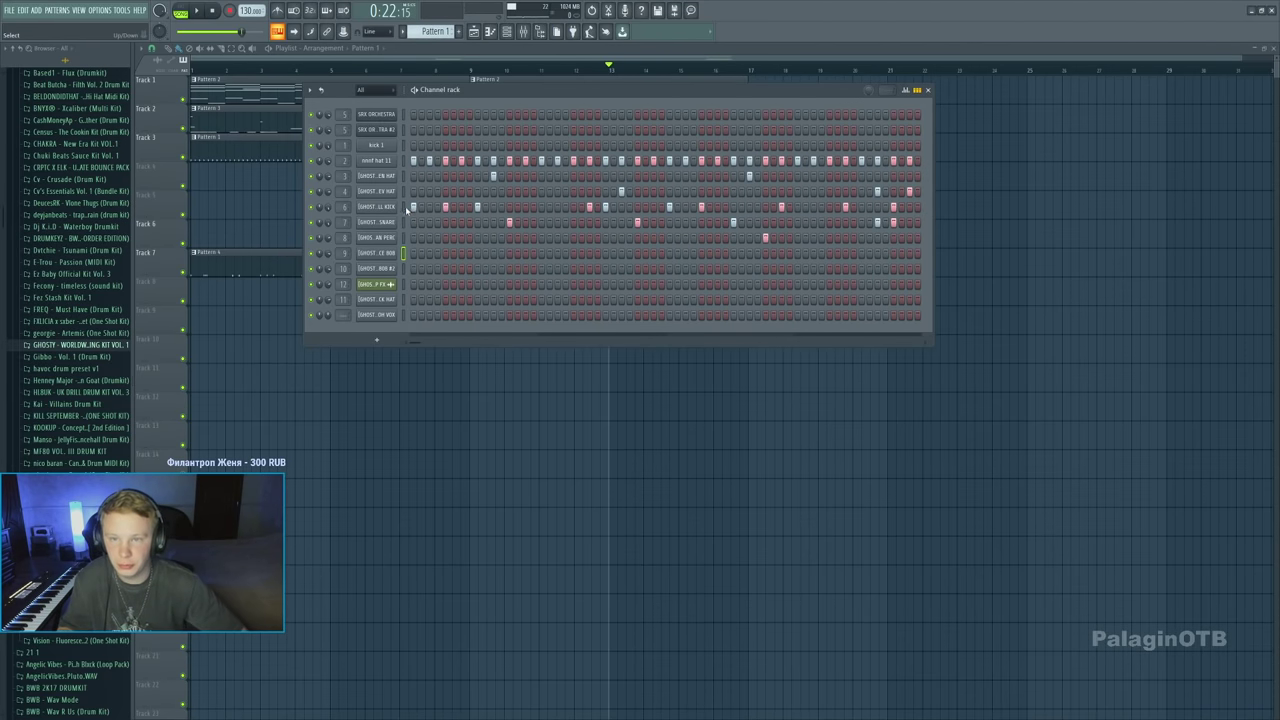
pyautogui.scroll(-4, 462, 38)
pyautogui.press('F6')
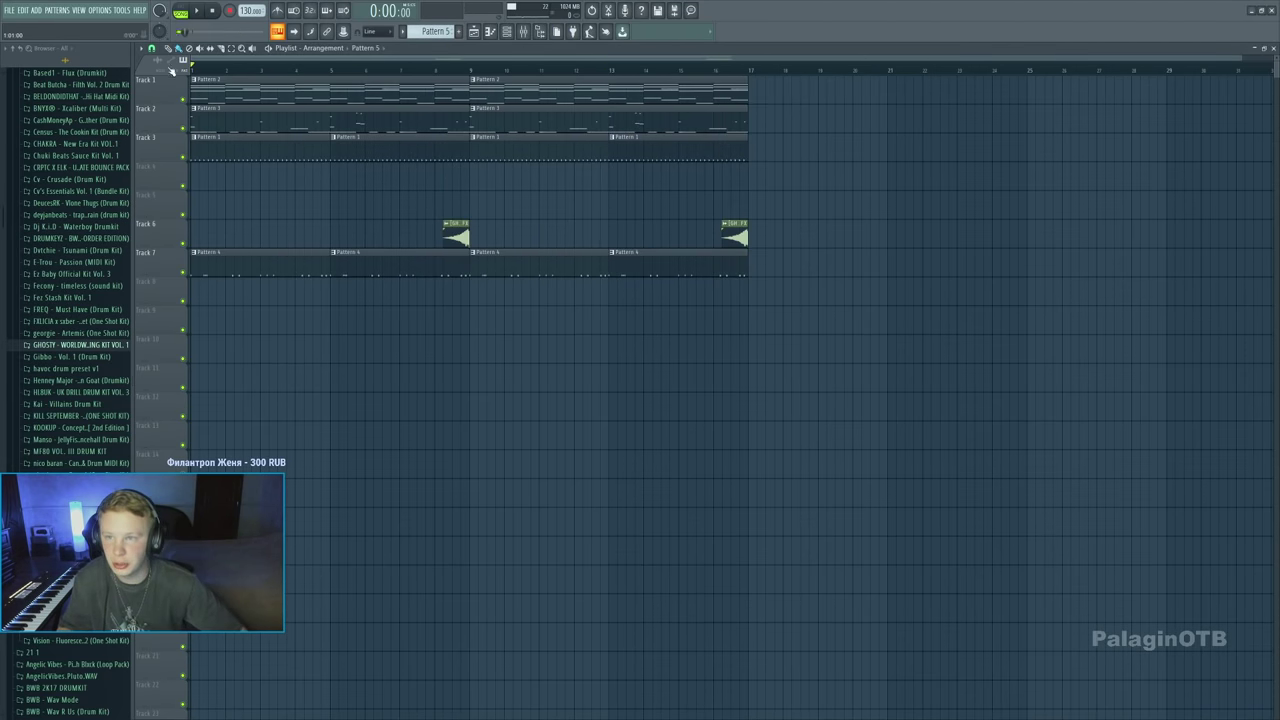
# Place Pattern 5 at the start of Track 8 and duplicate its DRILL KICK notes into bars 5 to 8
pyautogui.doubleClick(271, 294)
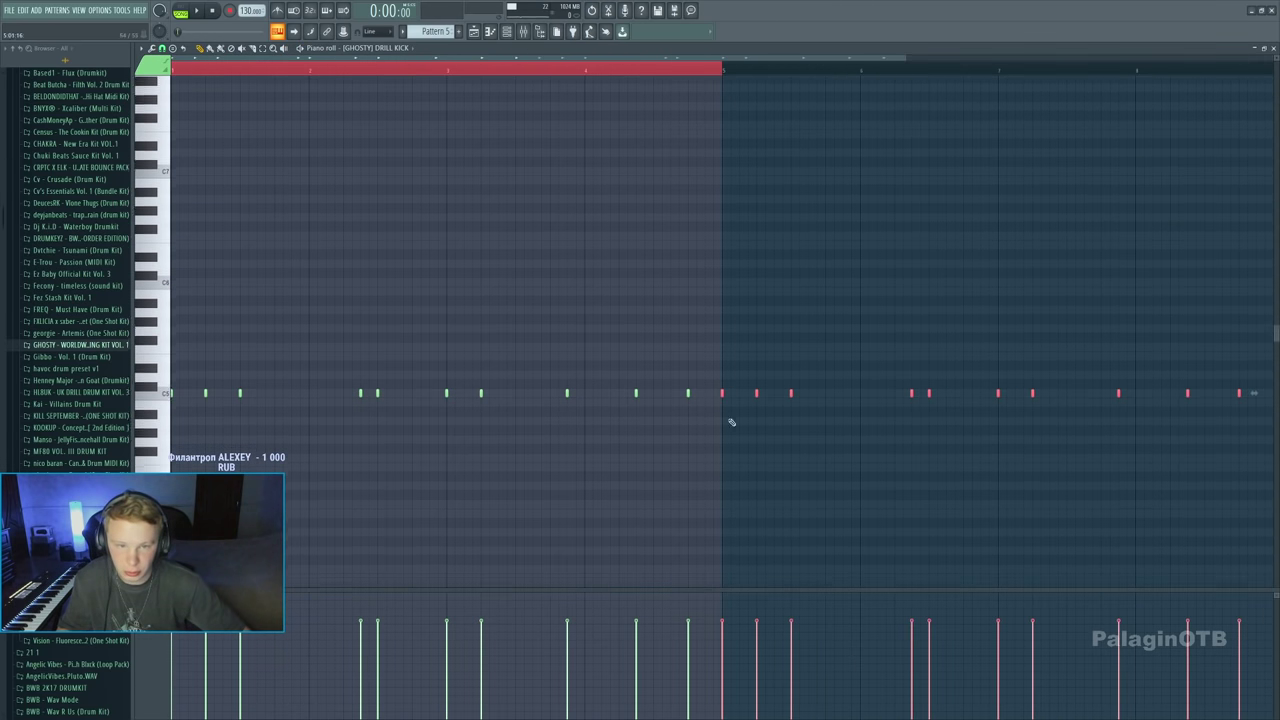
pyautogui.press('F5')
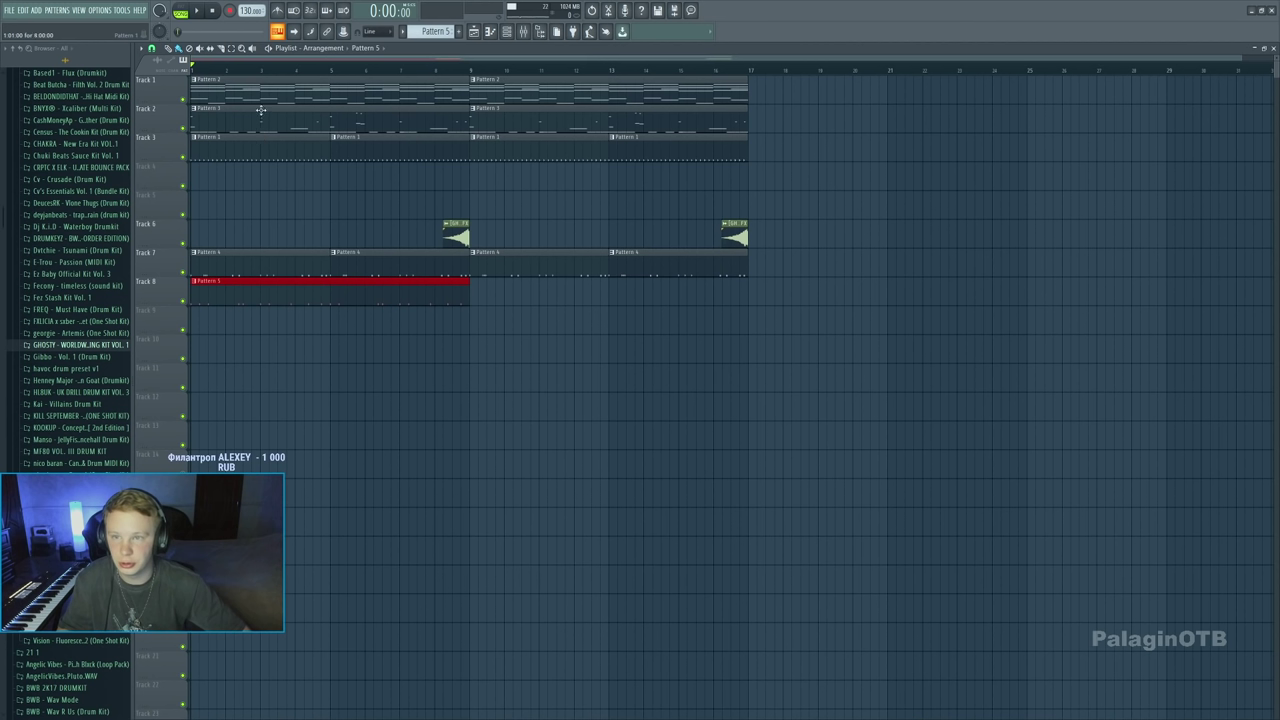
# Move the ENDER SNARE steps from Pattern 1 to Pattern 5
pyautogui.doubleClick(251, 132)
pyautogui.click(1274, 49)
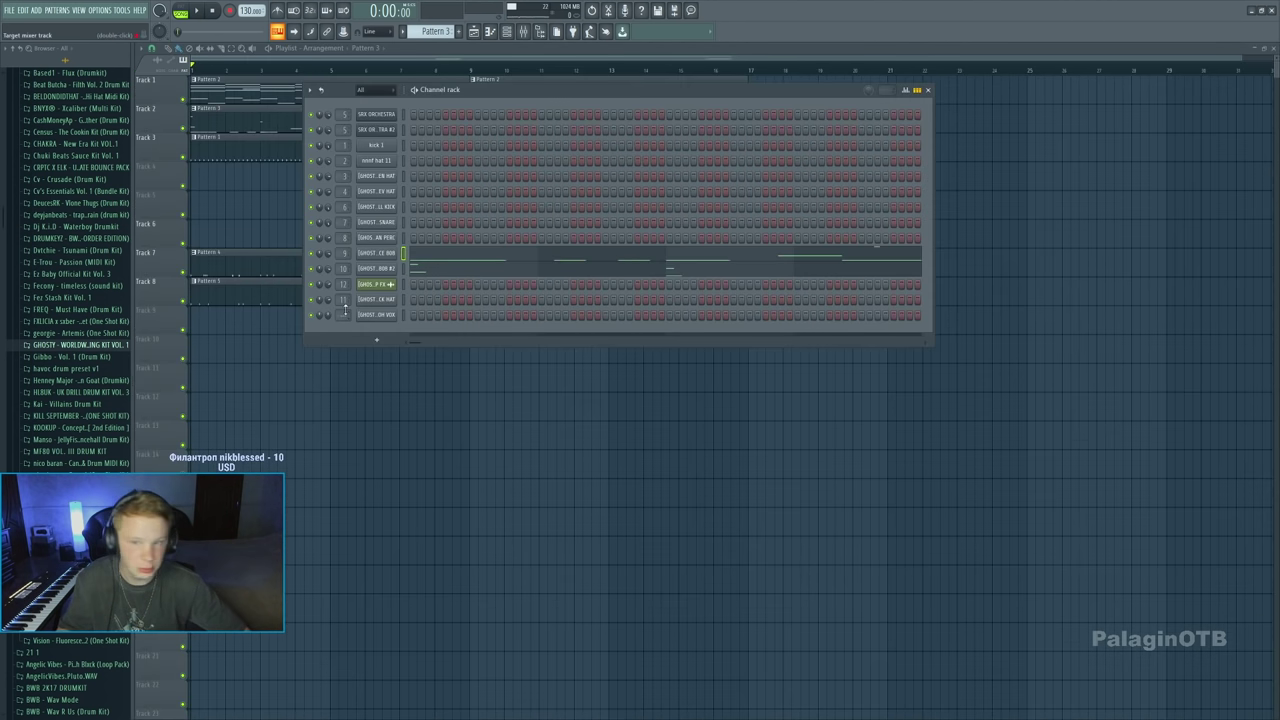
pyautogui.scroll(2, 453, 33)
pyautogui.click(394, 225)
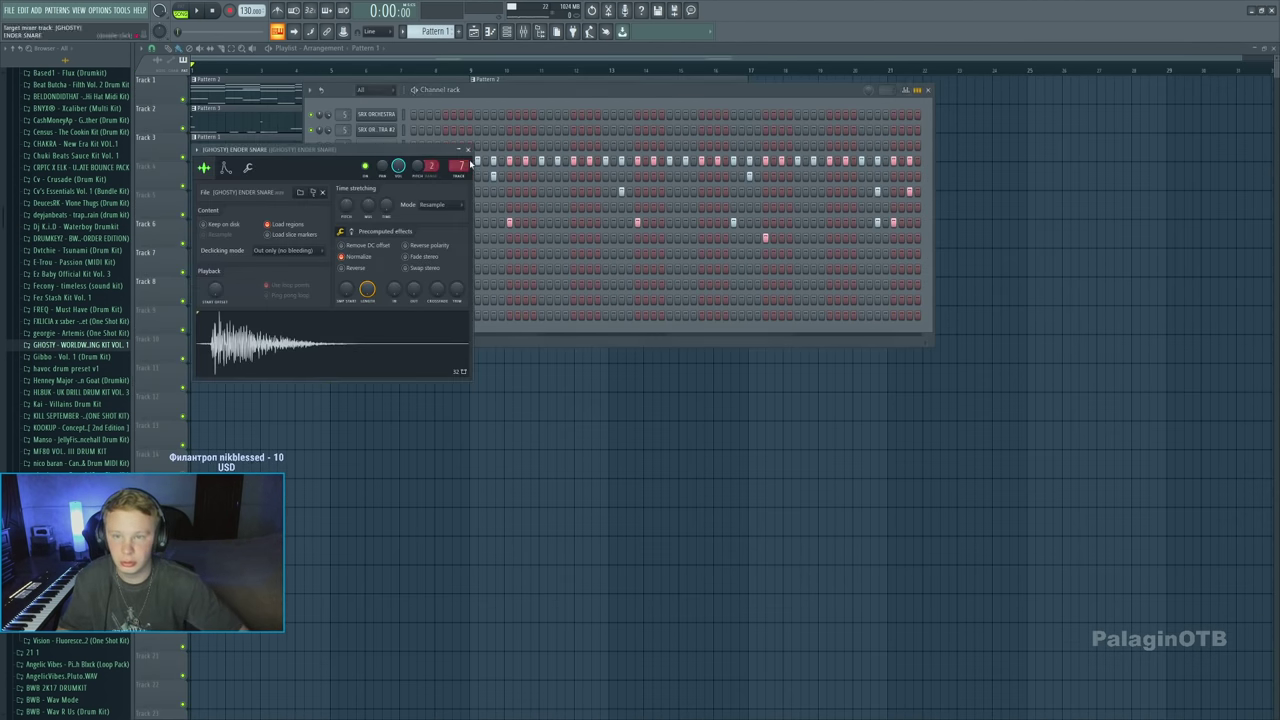
pyautogui.click(467, 157)
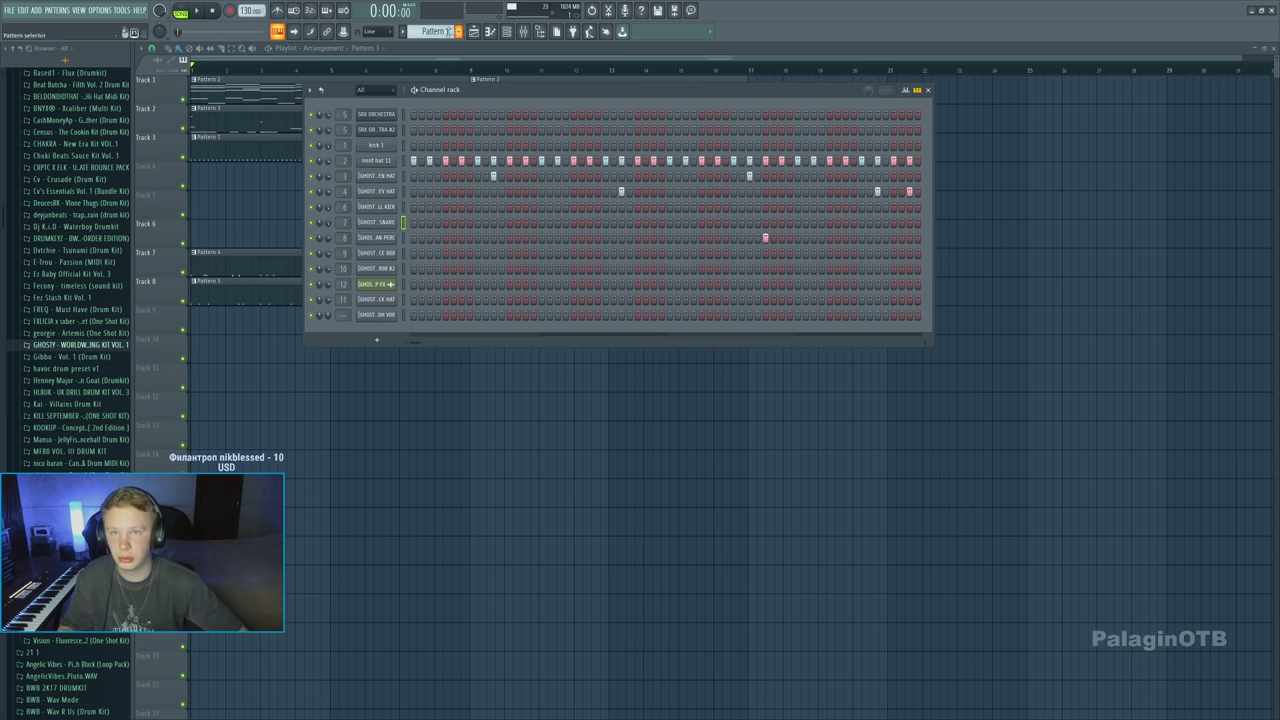
pyautogui.scroll(-4, 449, 31)
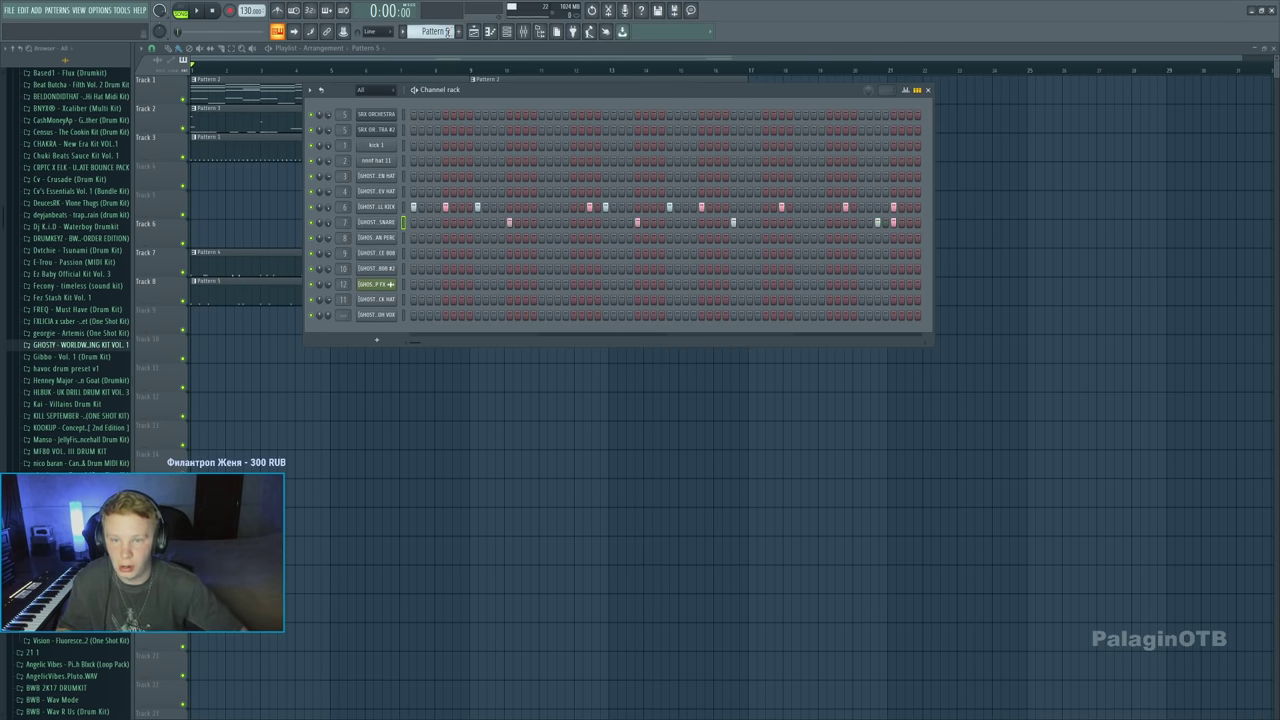
# Duplicate the ENDER SNARE notes into bars 5 to 8 of Pattern 5 and shift the bar 5 snare hit earlier to beat 3
pyautogui.press('F7')
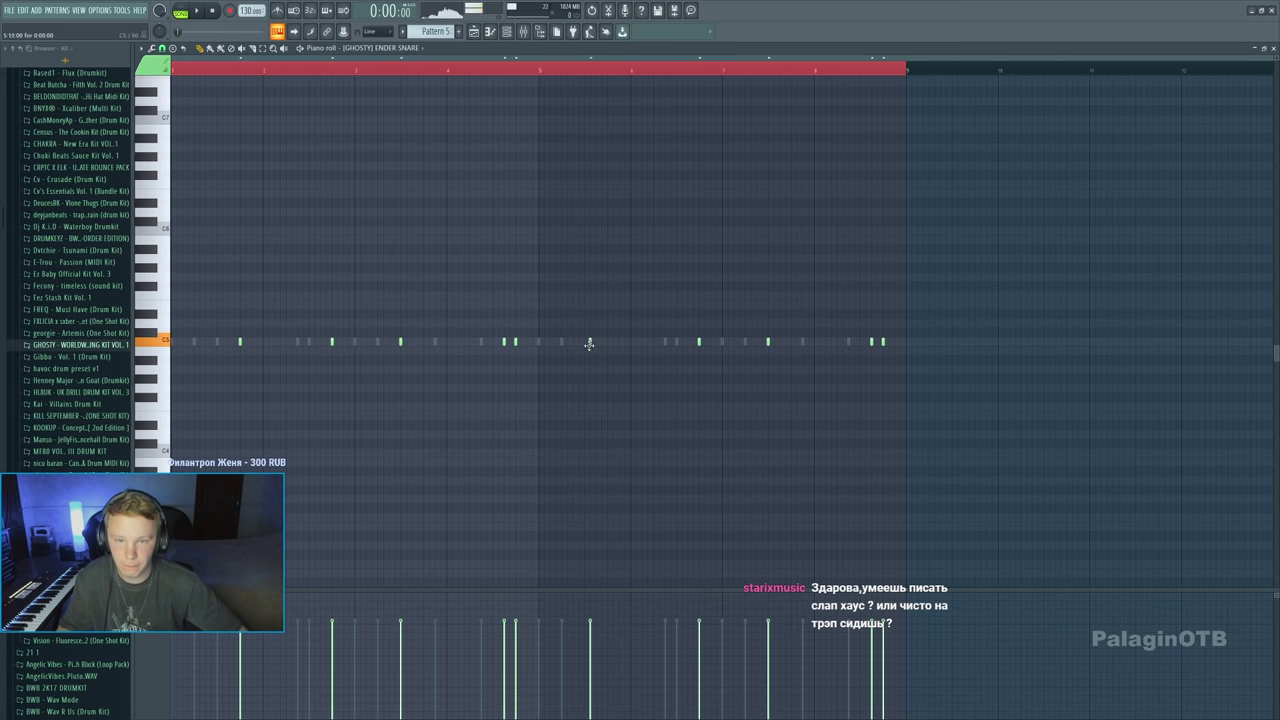
pyautogui.hotkey('ctrl', 'a')
pyautogui.press('space')
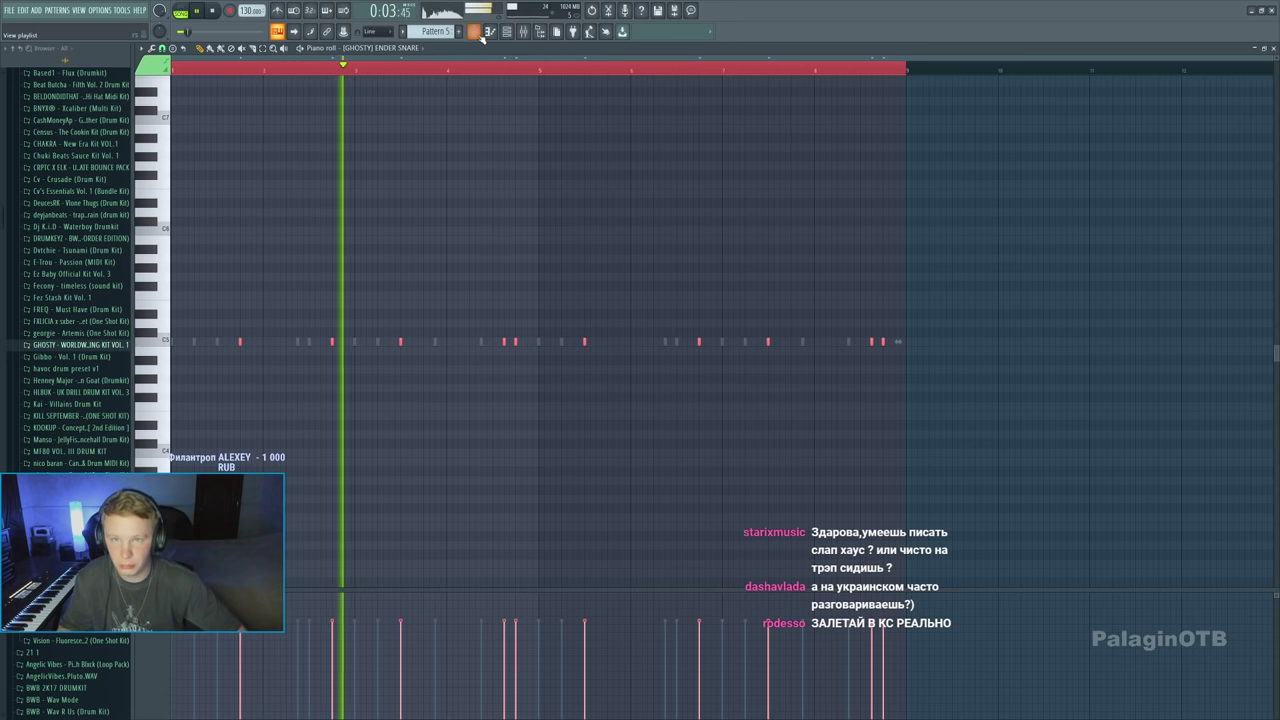
# Place a second Pattern 5 clip on Track 8 at bar 9
pyautogui.press('F5')
pyautogui.click(471, 288)
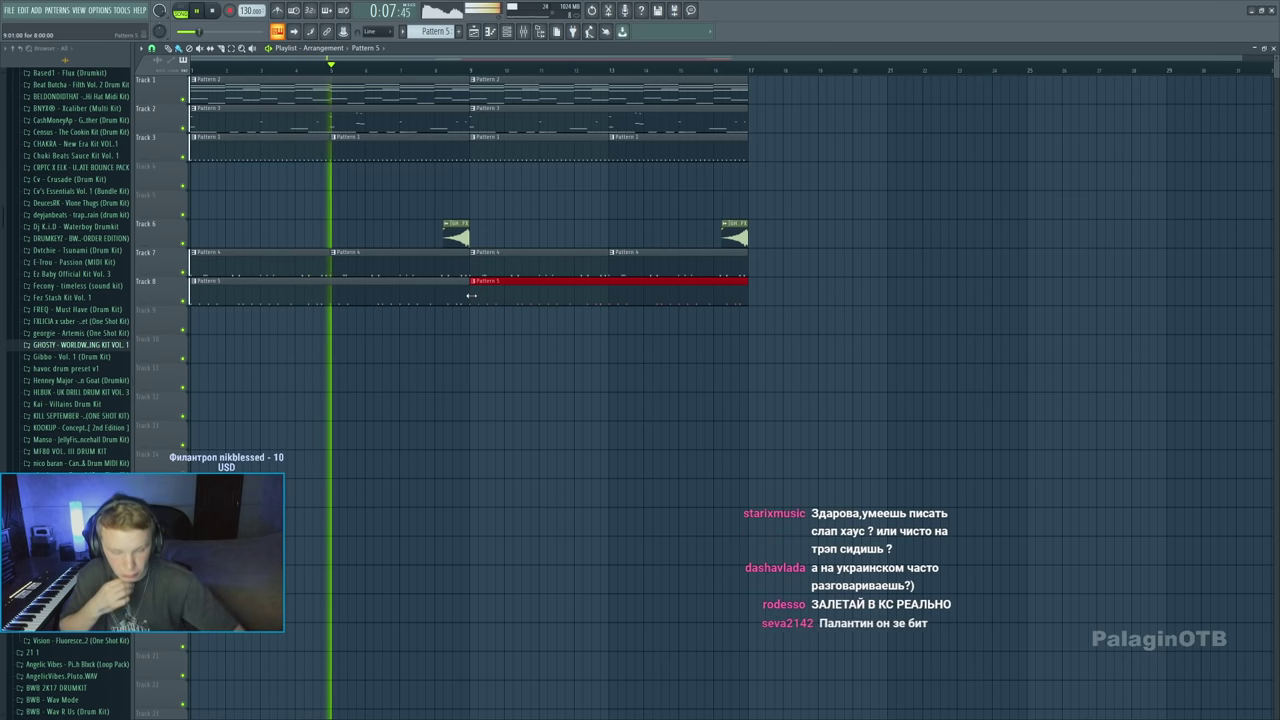
# Add an A4 note on beat 3 of bar 5 in Pattern 3's SPACE 808 part, with an A5 slide note above it
pyautogui.click(336, 71)
pyautogui.doubleClick(343, 134)
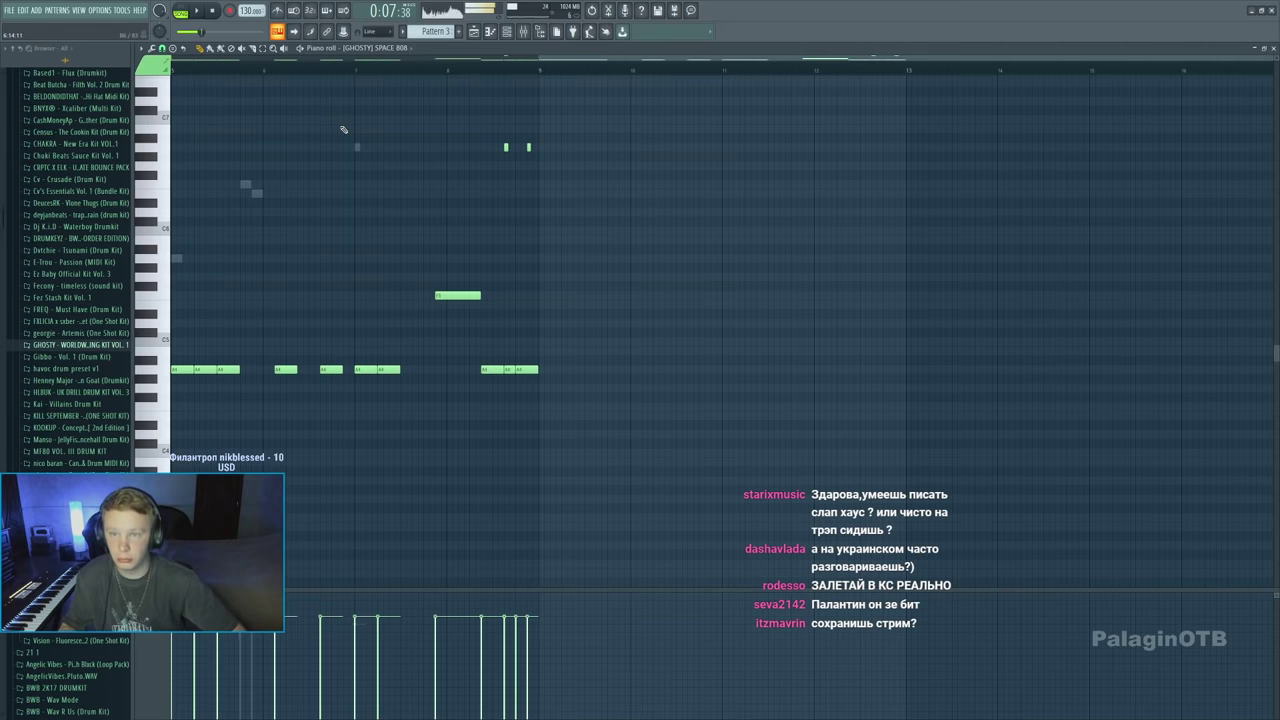
pyautogui.scroll(2, 366, 341)
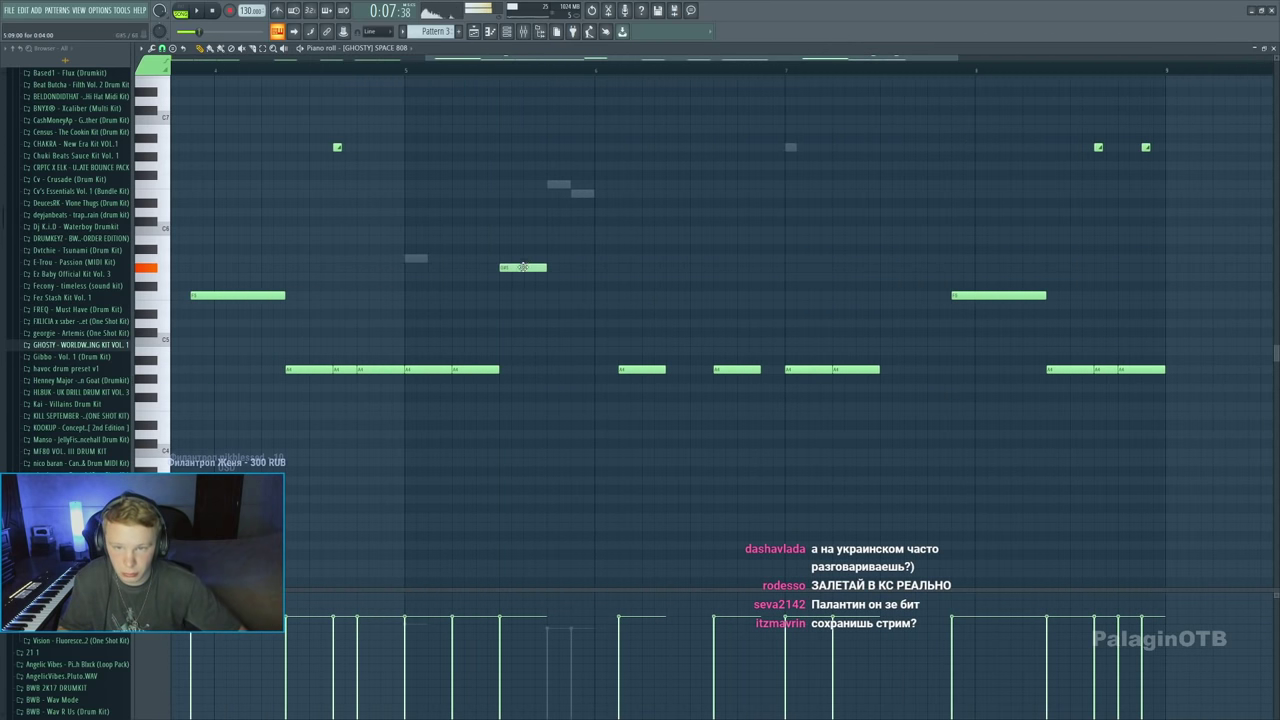
pyautogui.click(503, 258)
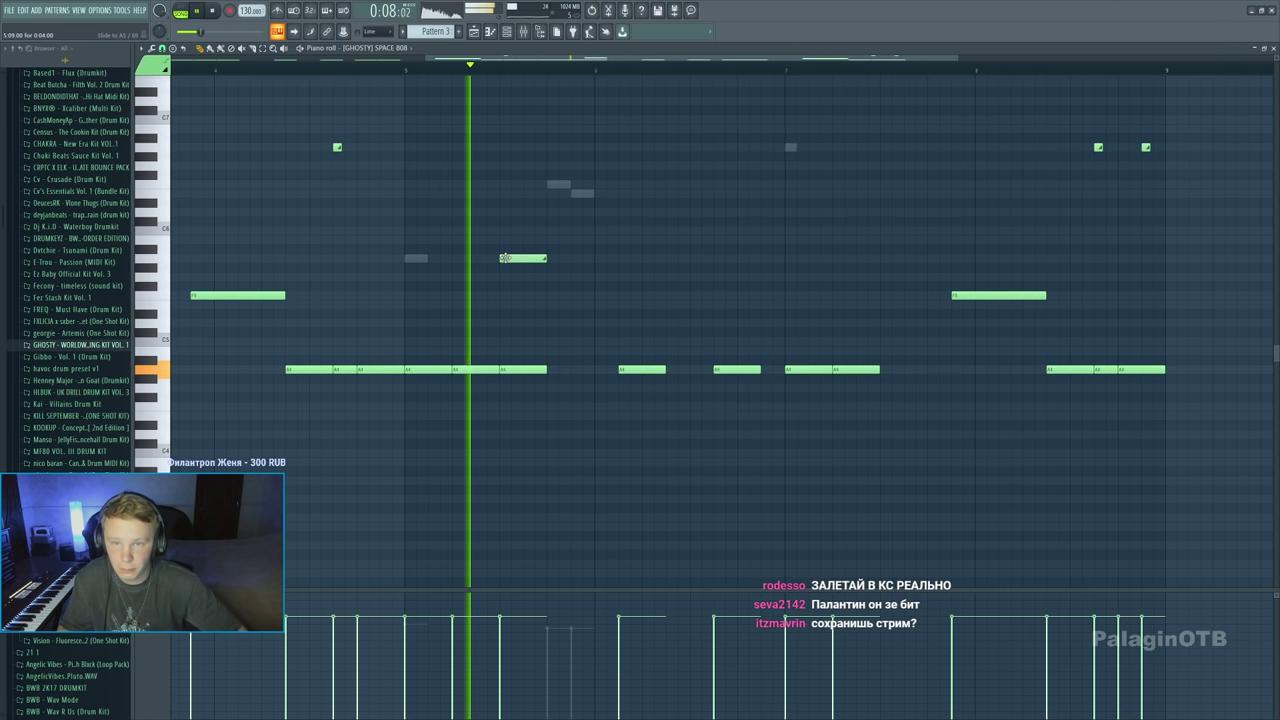
# Audition the bar 5 slide note at F6 and replace it with a short E4 slide just before the added A4 note
pyautogui.moveTo(516, 258); pyautogui.dragTo(519, 150)
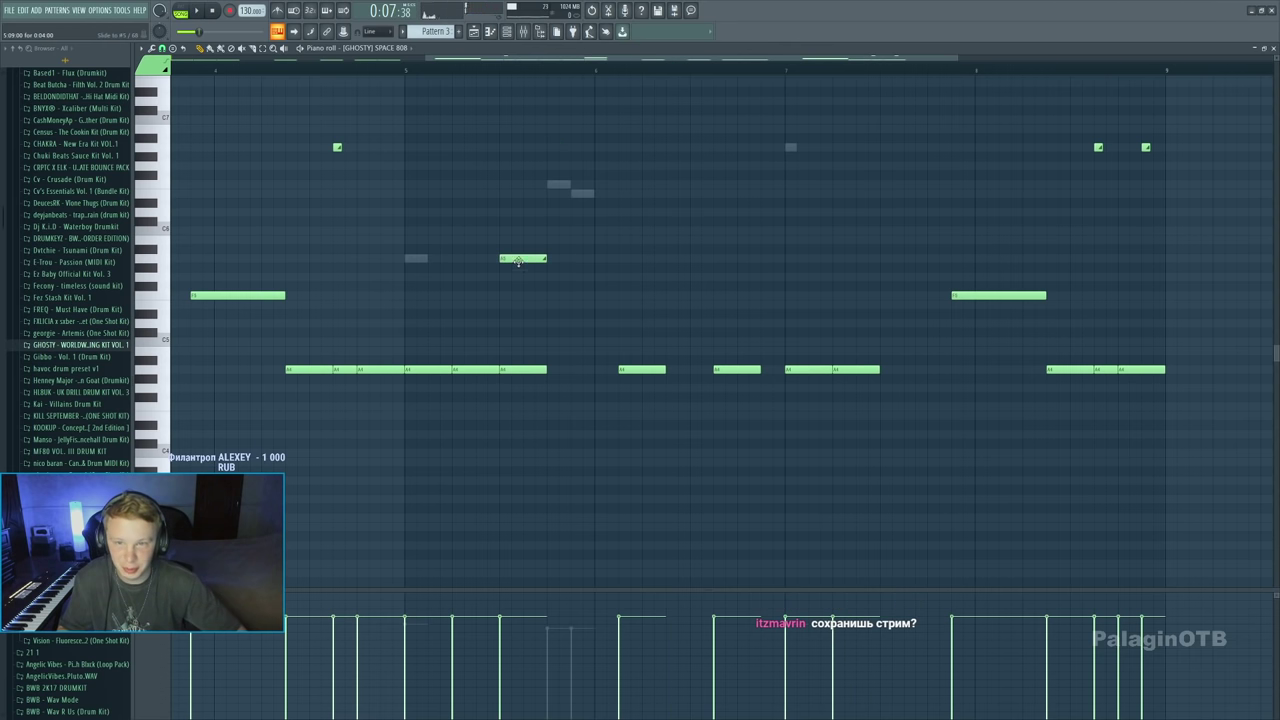
pyautogui.press('space')
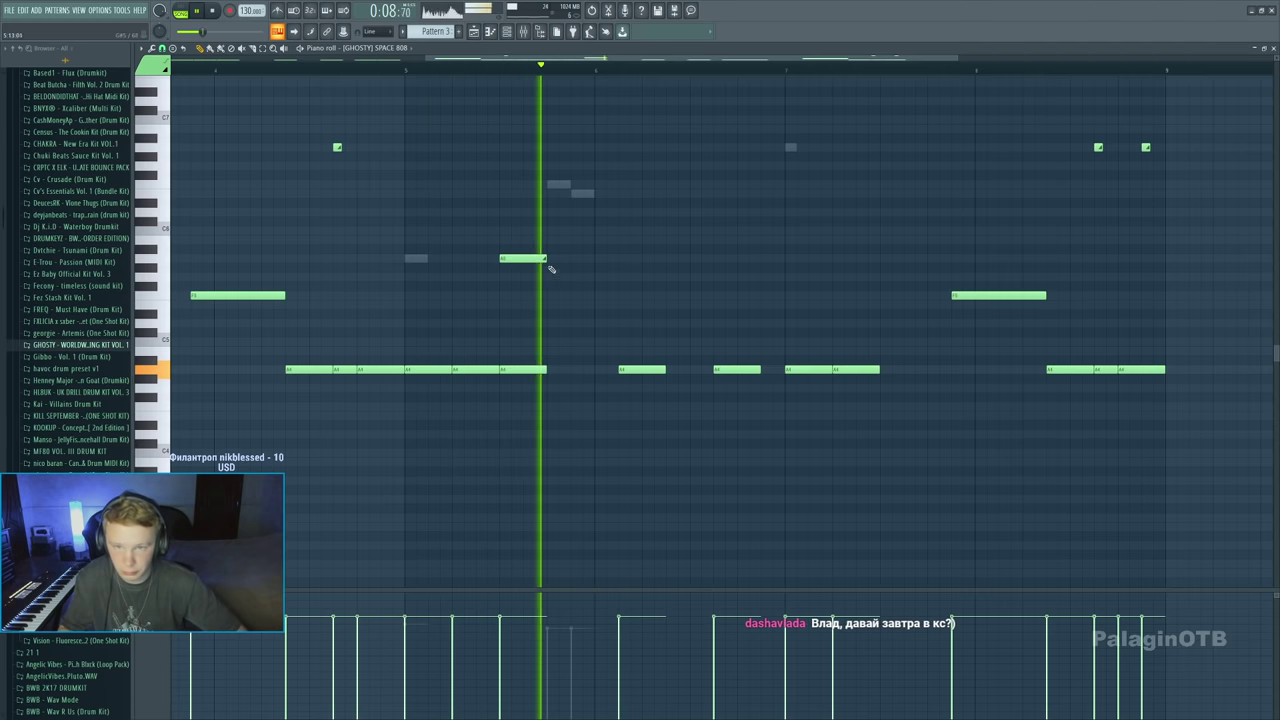
pyautogui.moveTo(532, 258); pyautogui.dragTo(532, 181)
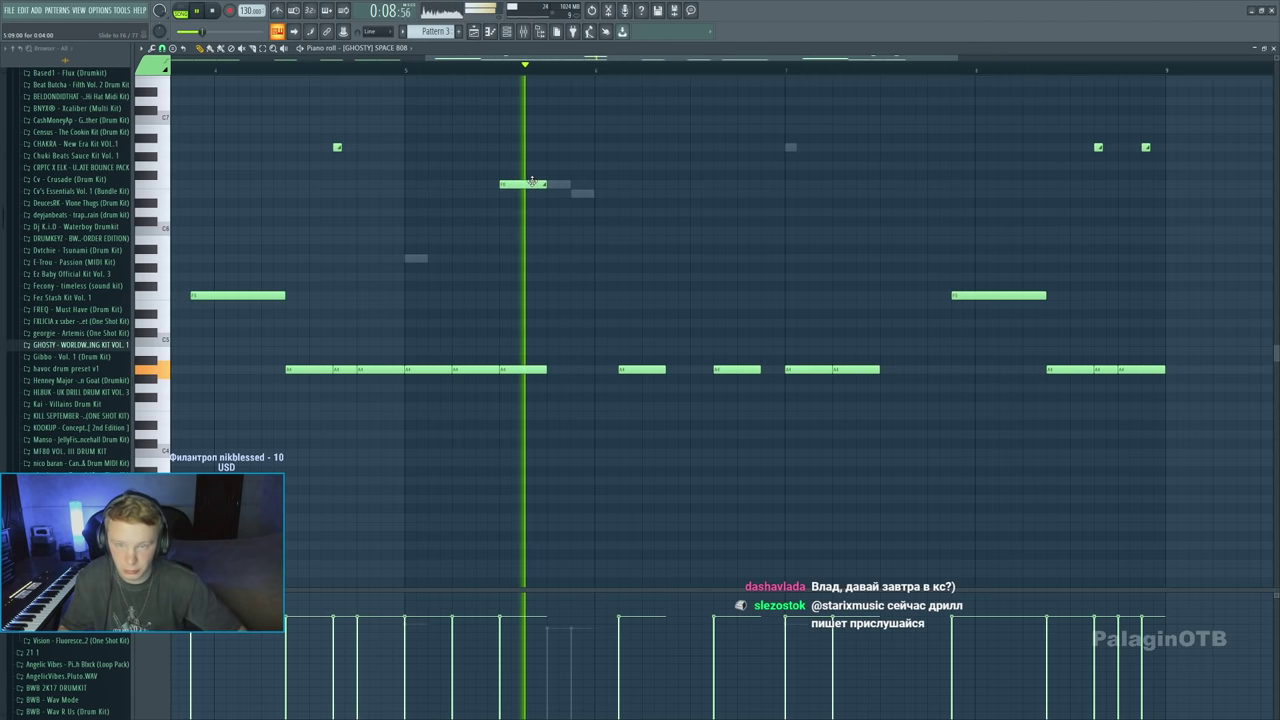
pyautogui.scroll(3, 514, 268)
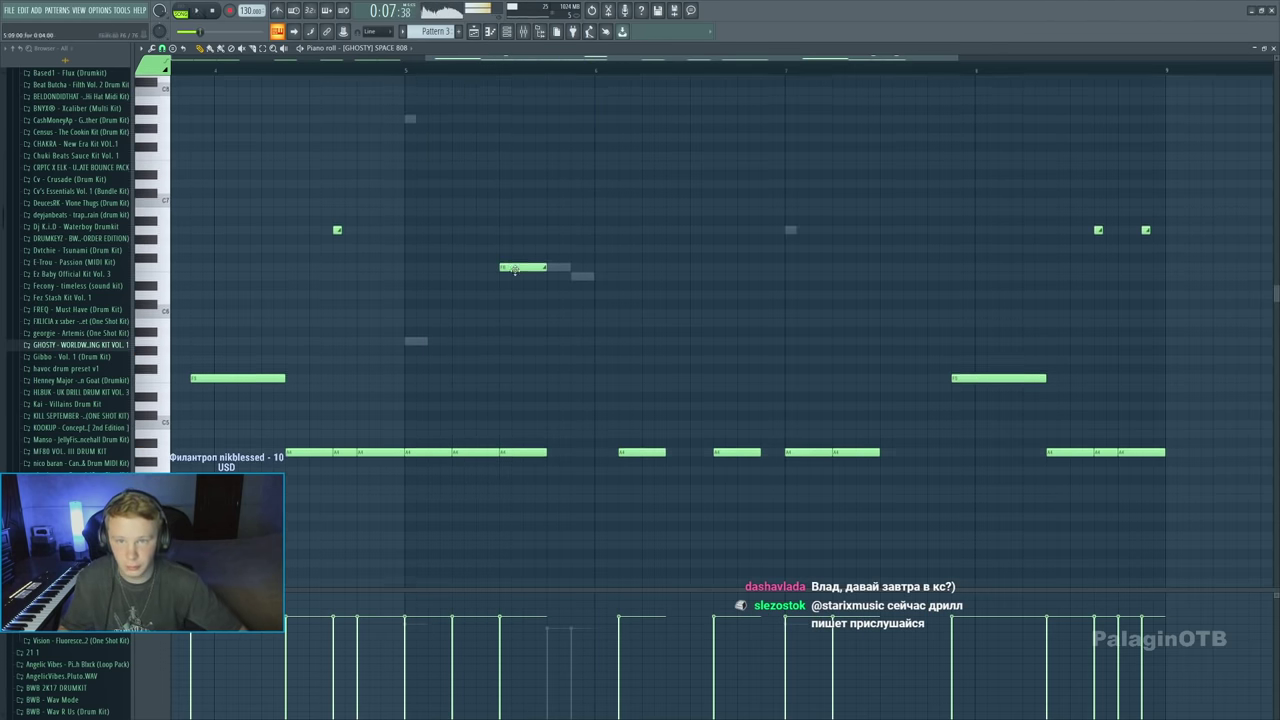
pyautogui.moveTo(514, 268); pyautogui.dragTo(502, 388)
pyautogui.scroll(-4, 527, 452)
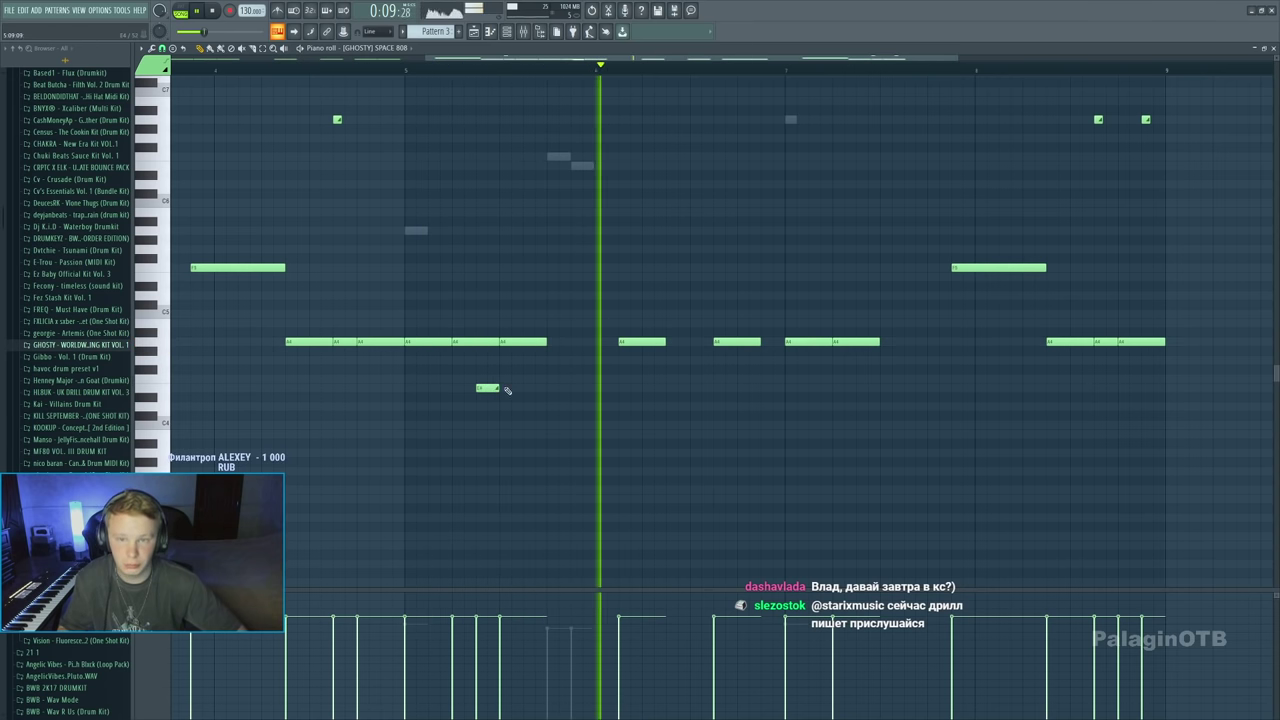
# Try a short A5 slide note in the middle of bar 6 and undo it
pyautogui.hscroll(3, 500, 250)
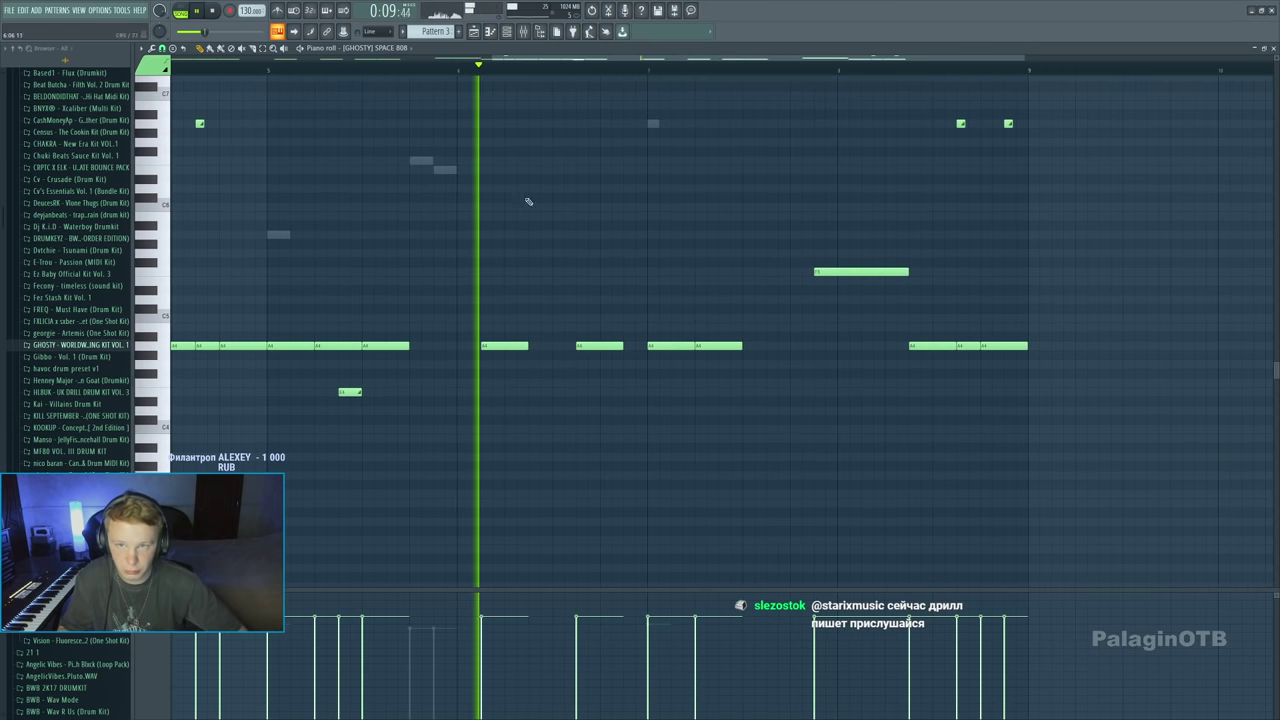
pyautogui.click(559, 234)
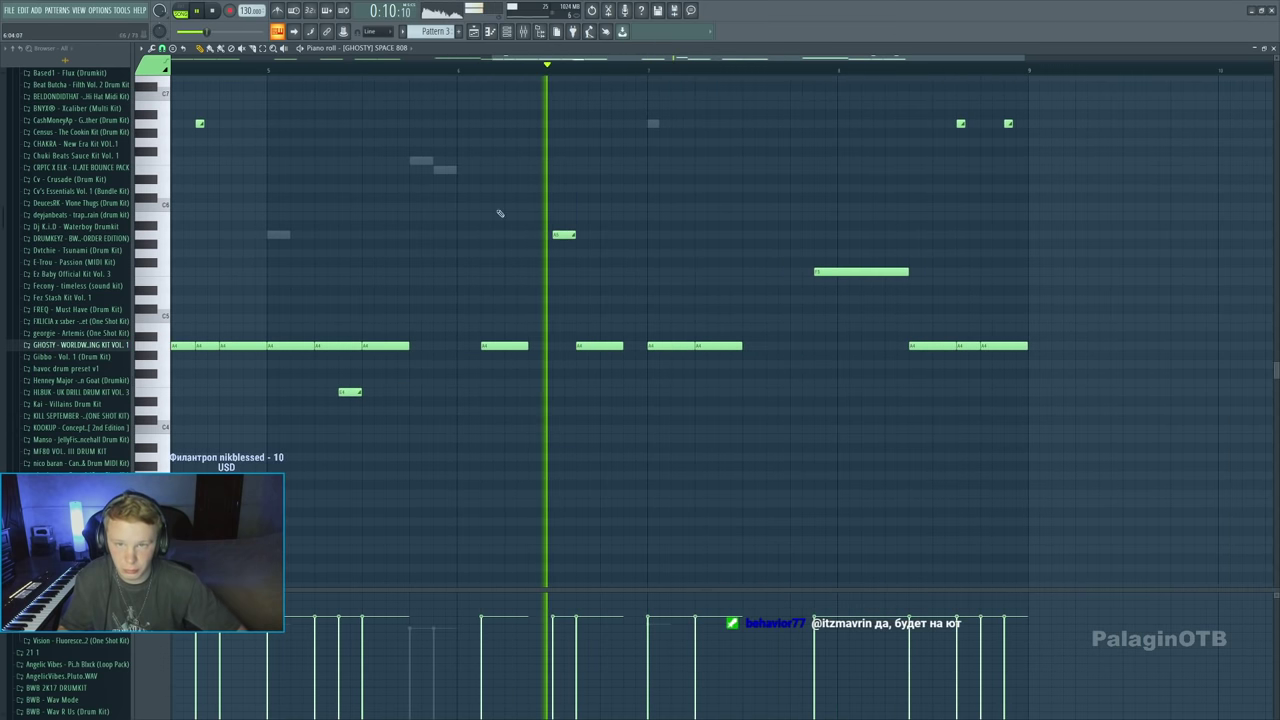
pyautogui.hotkey('ctrl', 'z')
pyautogui.press('space')
pyautogui.press('space')
# Add an A4 note of the SPACE 808 in the middle of bar 6, directly before the existing second note
pyautogui.click(564, 324)
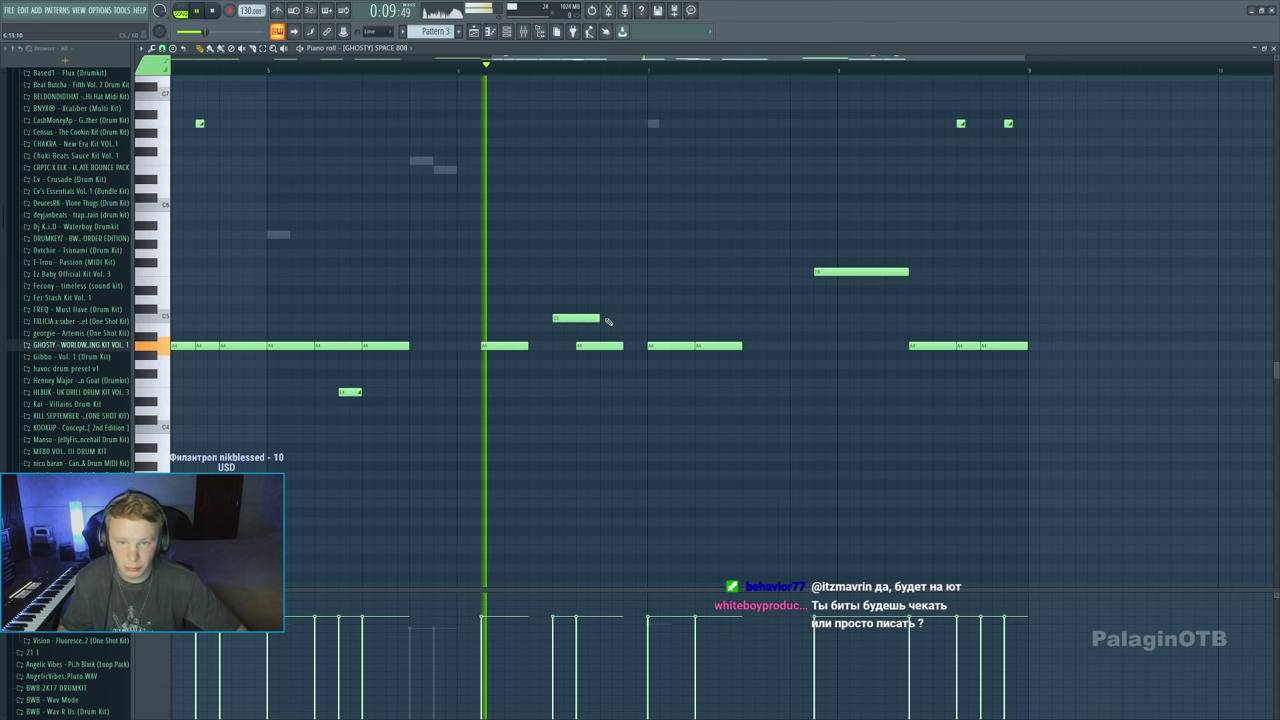
pyautogui.moveTo(564, 324); pyautogui.dragTo(564, 346)
pyautogui.press('space')
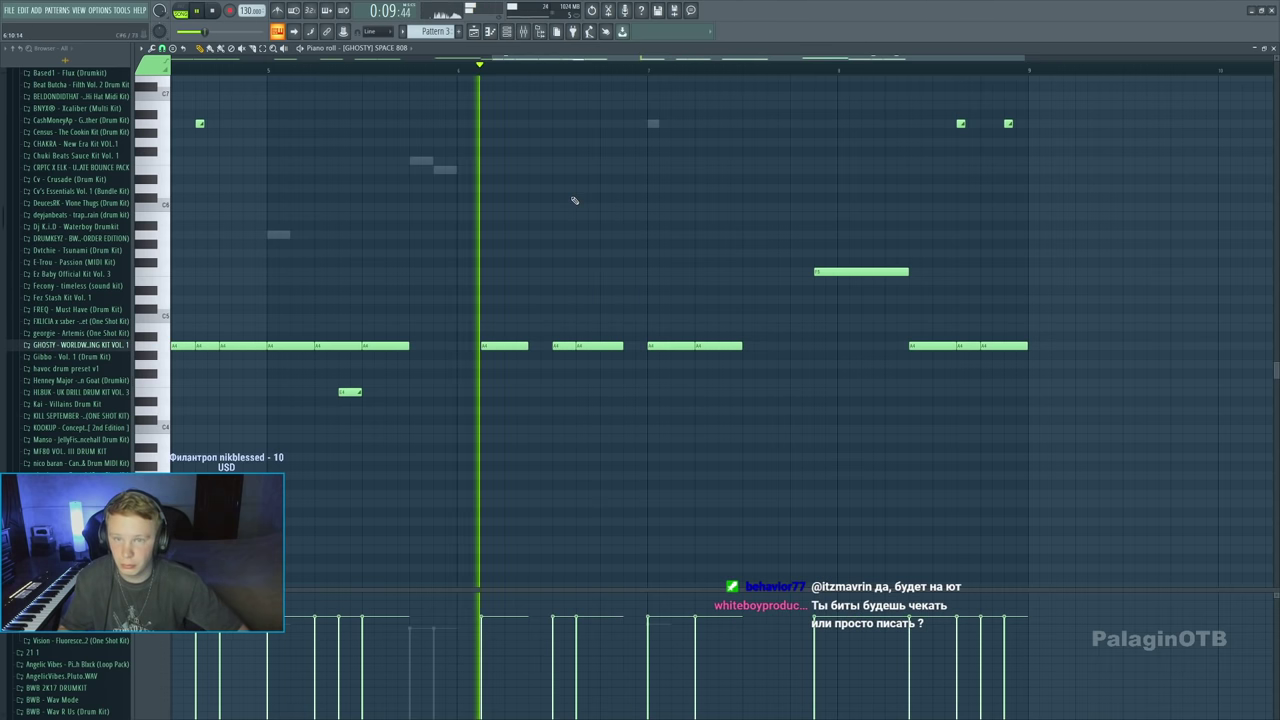
# Add a very short A6 slide note above the new A4 note in bar 6
pyautogui.moveTo(575, 200); pyautogui.dragTo(566, 123)
pyautogui.press('space')
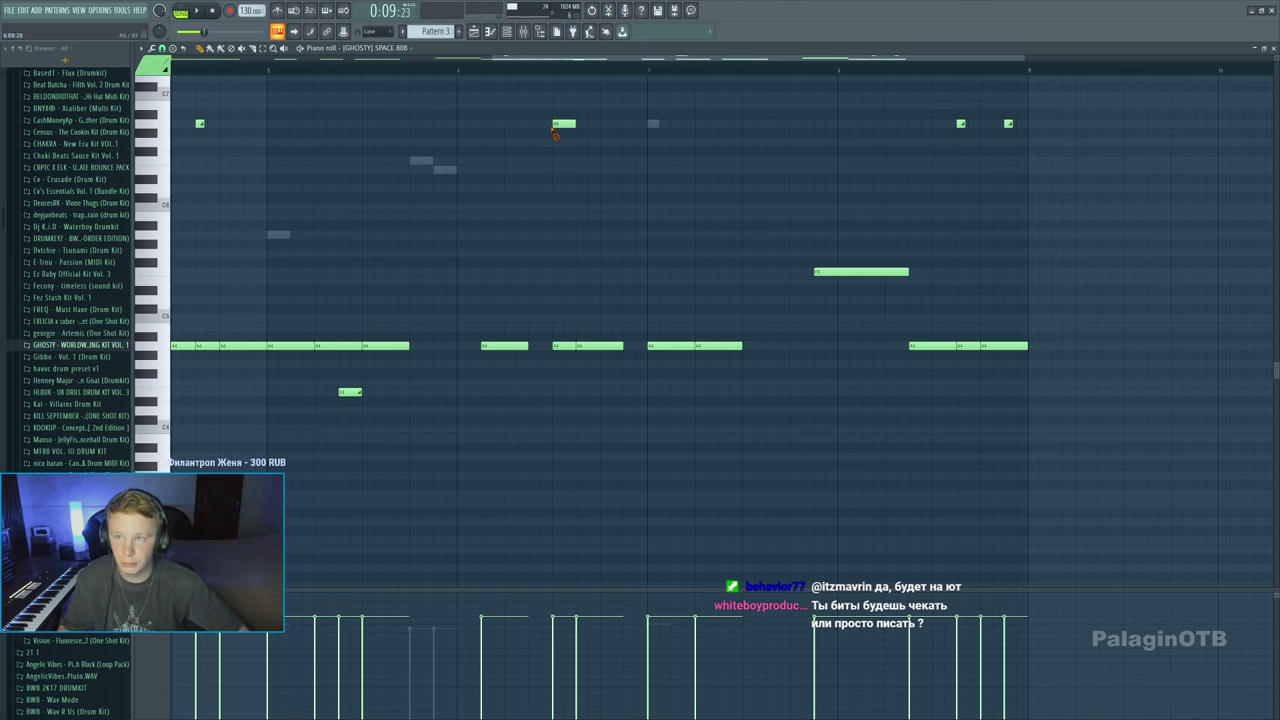
pyautogui.press('space')
pyautogui.press('space')
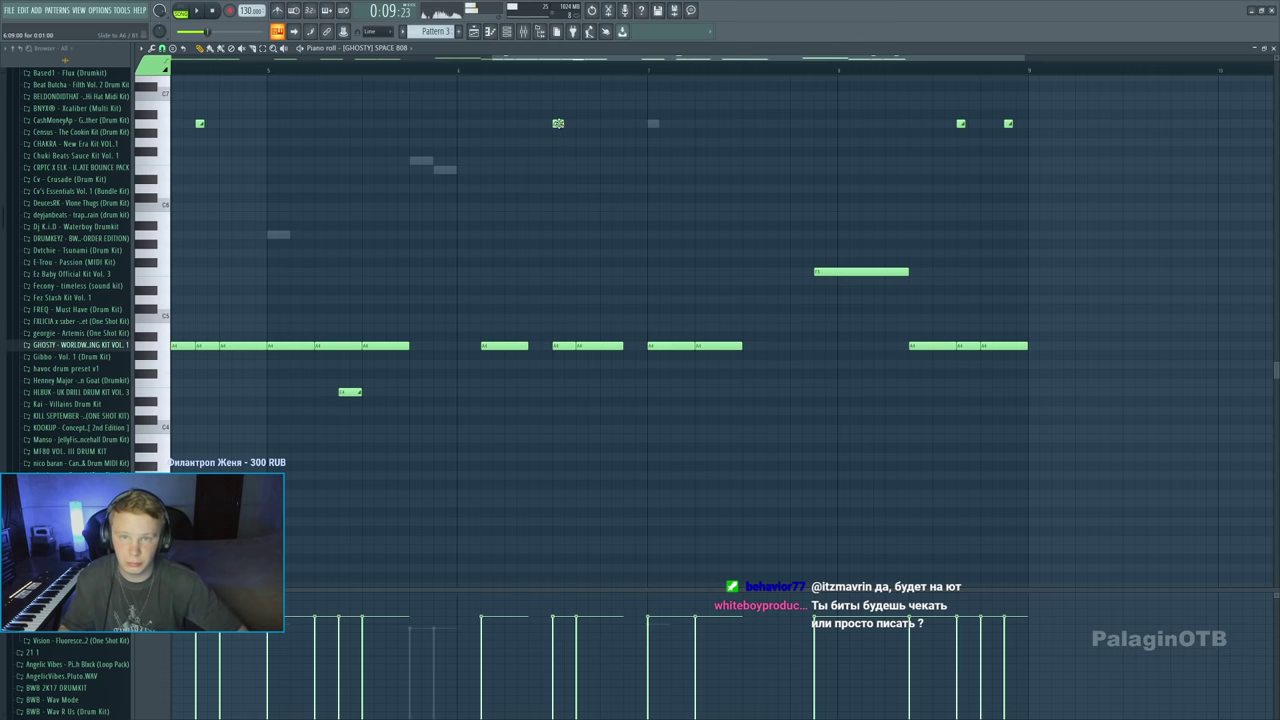
# Add a short E6 note of the SPACE 808 at the very end of bar 6 and audition it in playback
pyautogui.press('space')
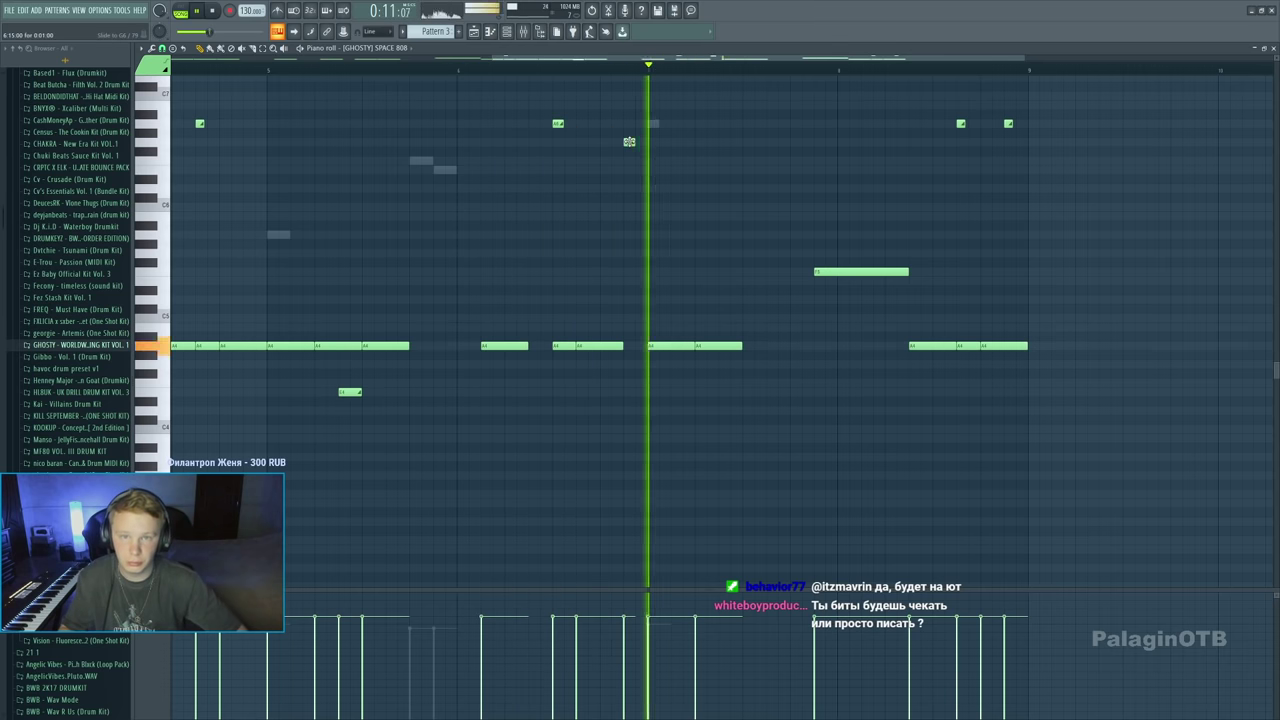
pyautogui.press('space')
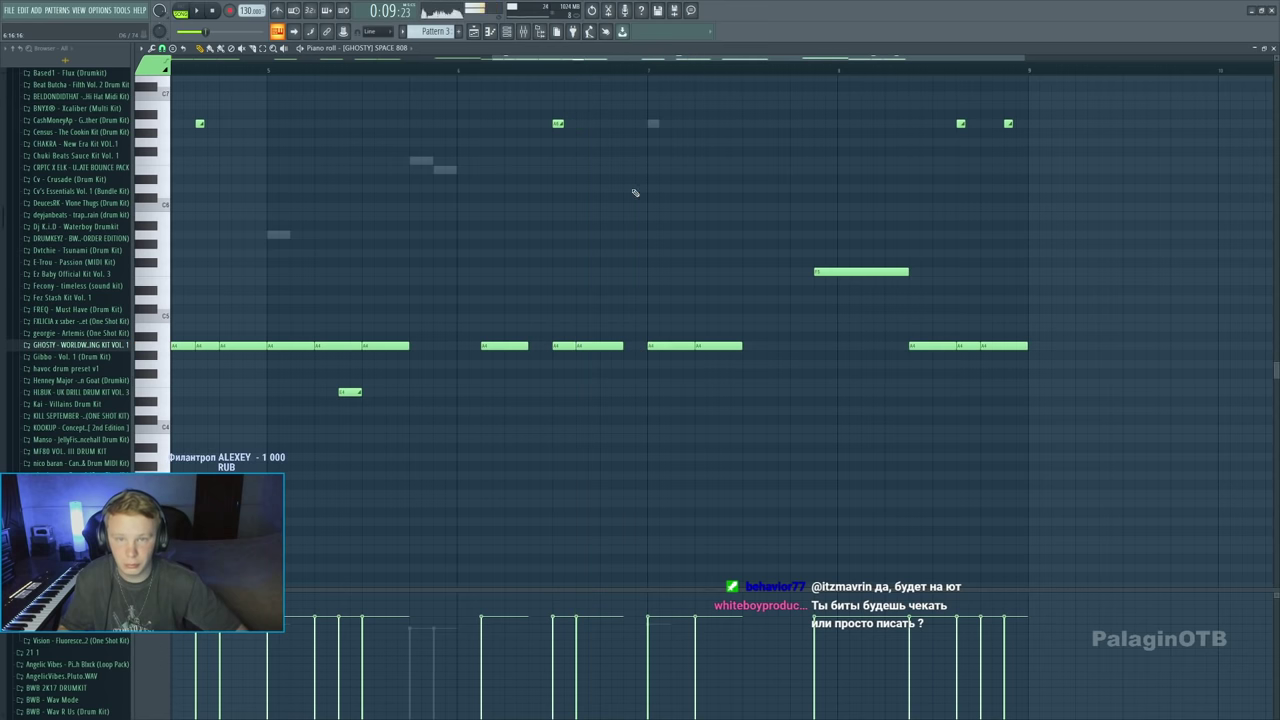
pyautogui.press('space')
pyautogui.click(630, 160)
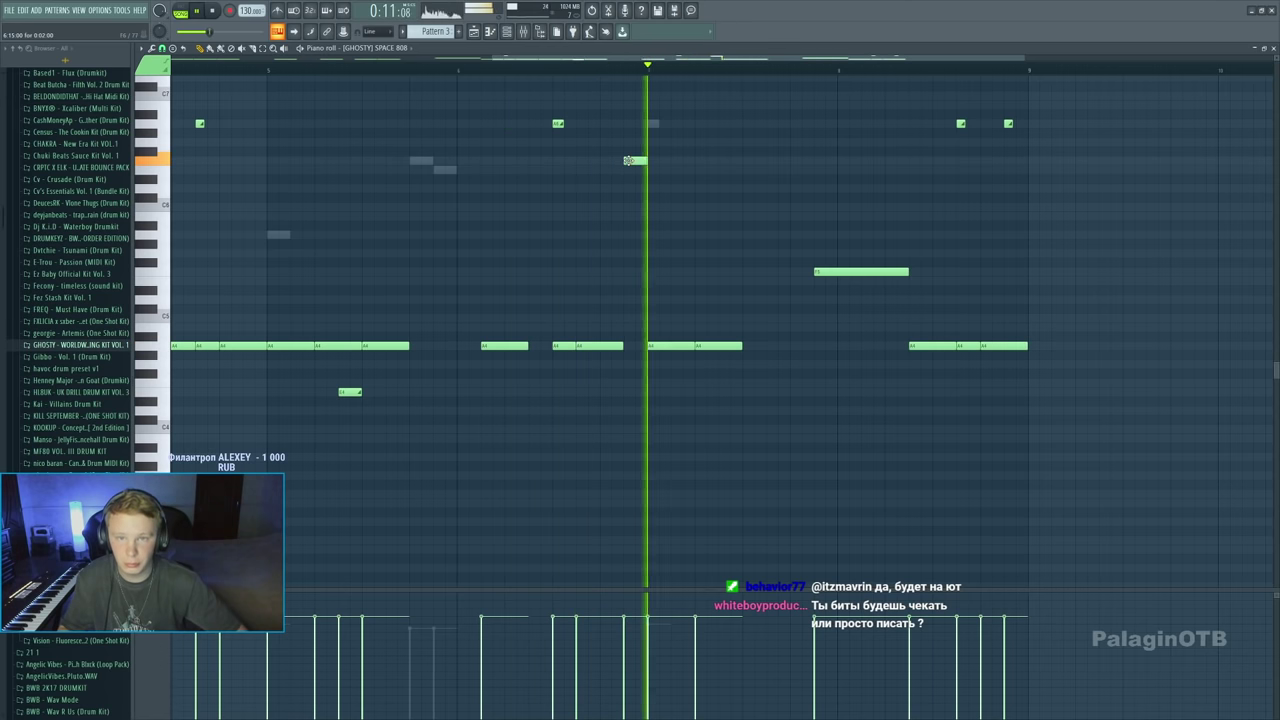
pyautogui.press('space')
pyautogui.press('space')
pyautogui.moveTo(630, 160); pyautogui.dragTo(633, 170)
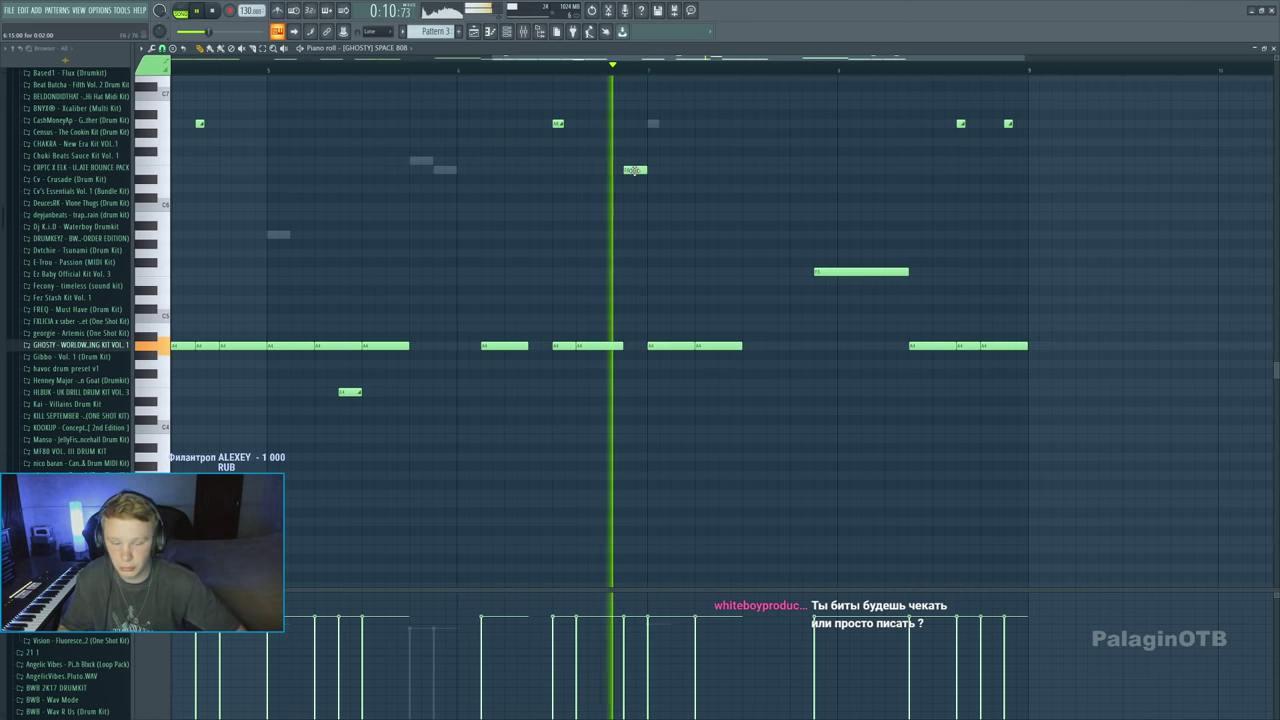
pyautogui.press('space')
pyautogui.press('space')
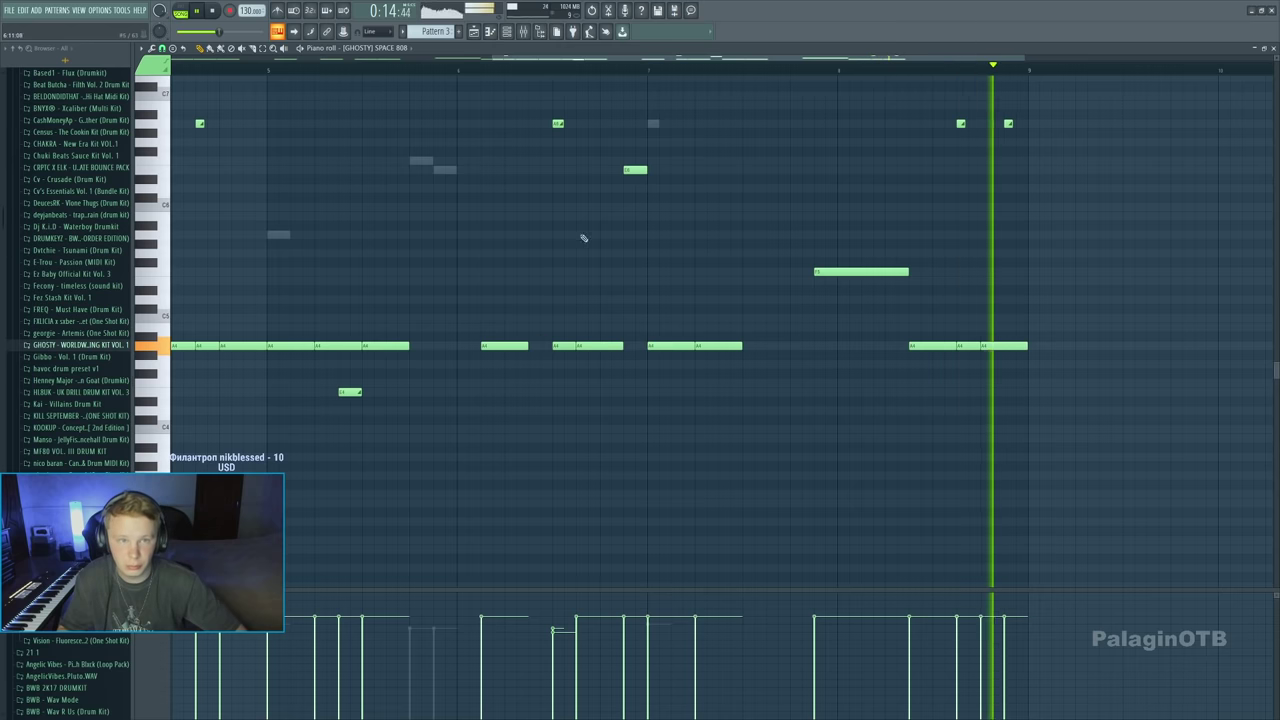
# Return to the playlist, stop playback and preview Grammy (OH) from the Gibbo - Vol. 1 drum kit
pyautogui.click(476, 31)
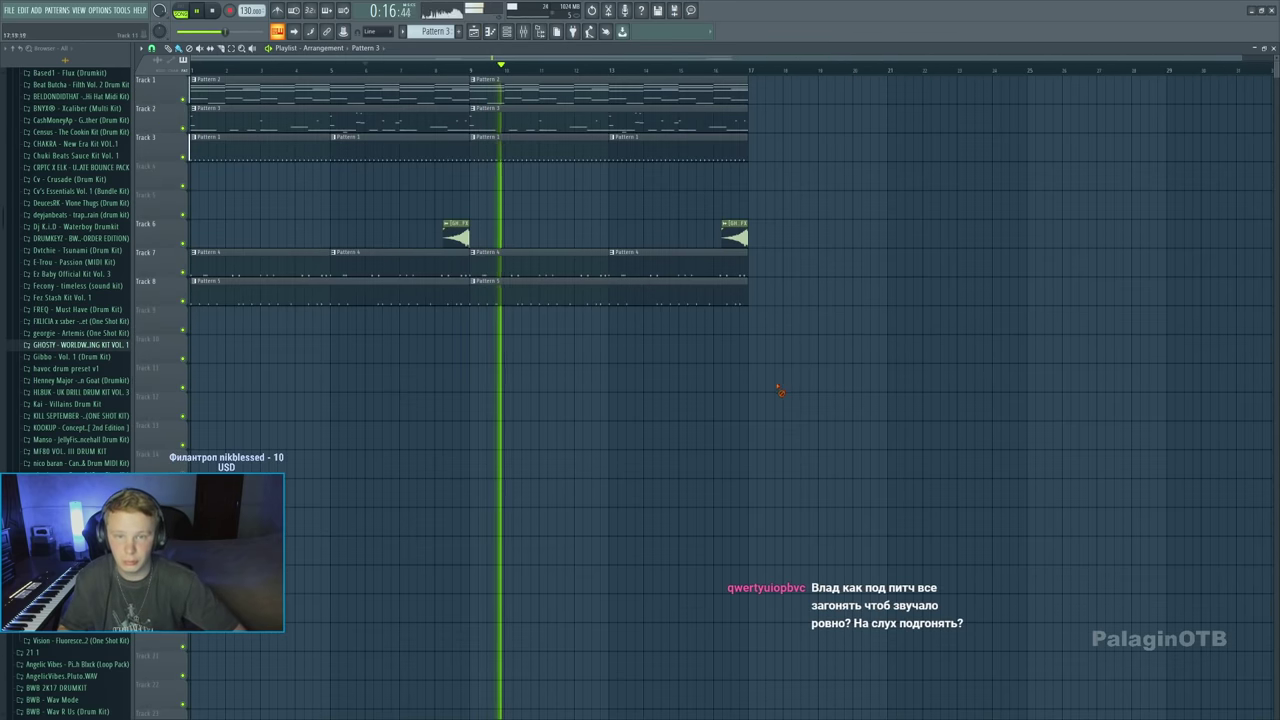
pyautogui.press('space')
pyautogui.click(68, 359)
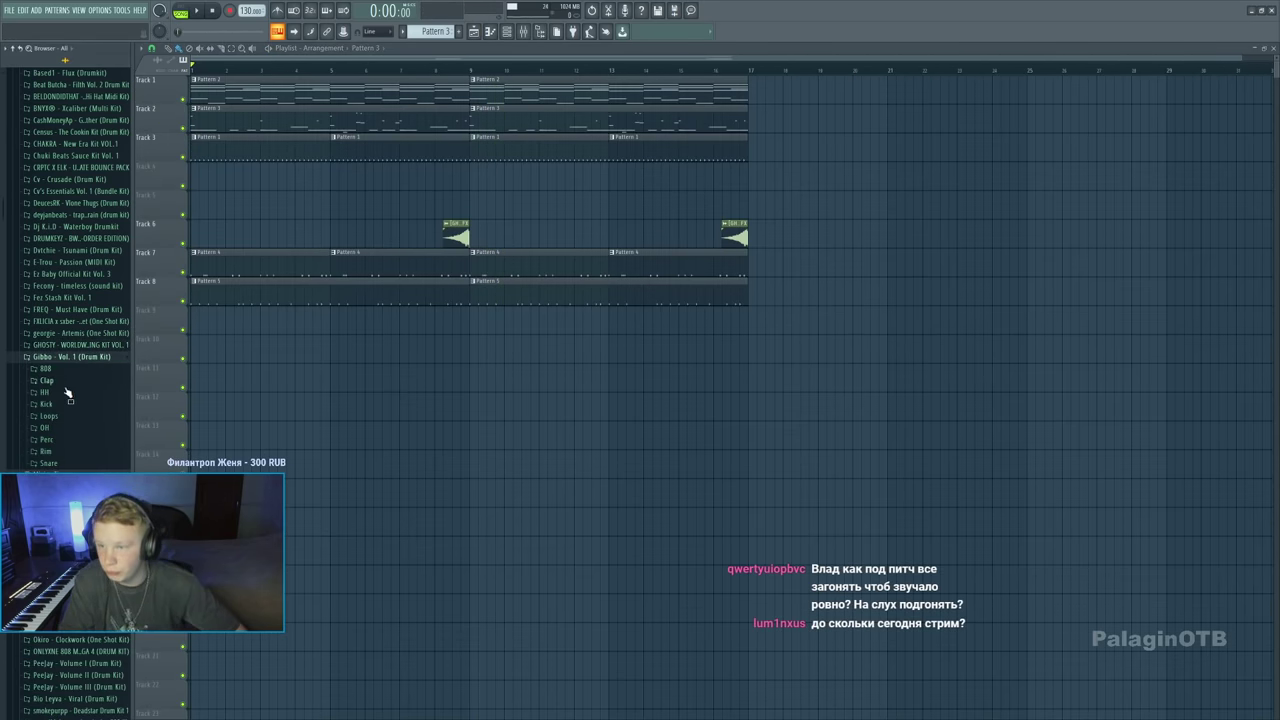
pyautogui.click(48, 430)
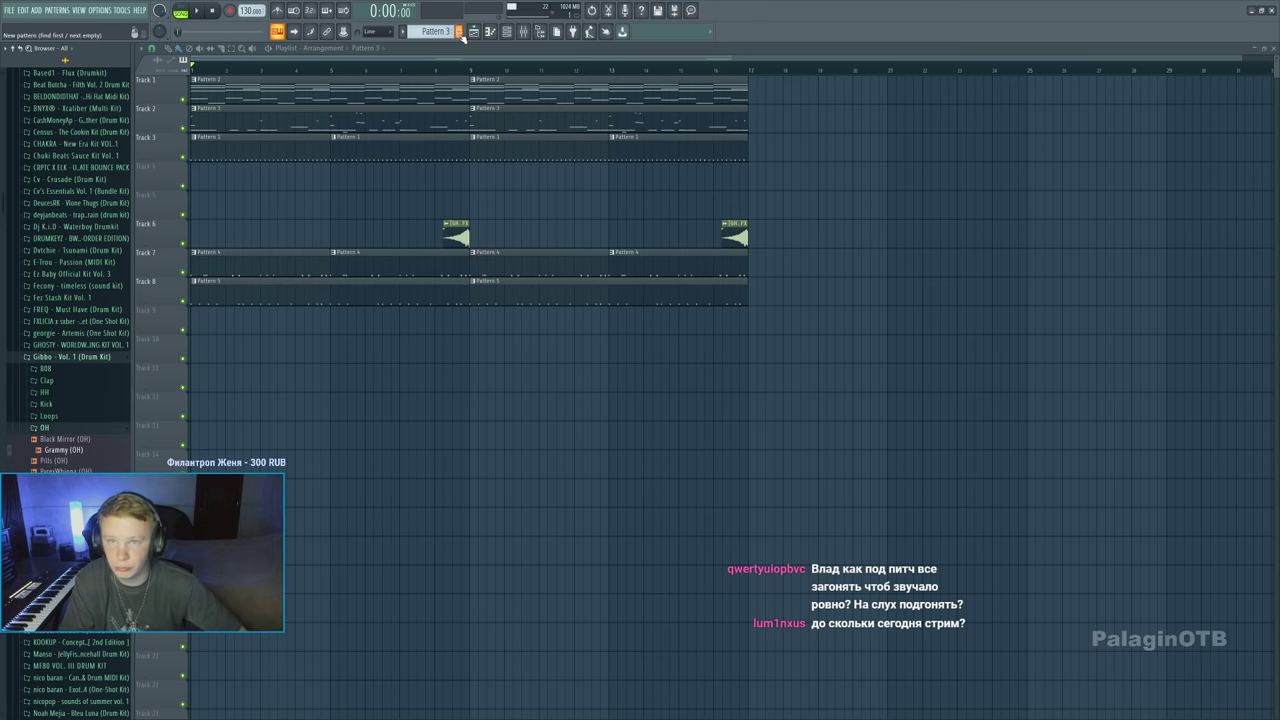
# Create Pattern 6 and preview the PyrexWhippa (OH) and Be Water (Rim) samples over the playing beat
pyautogui.press('F6')
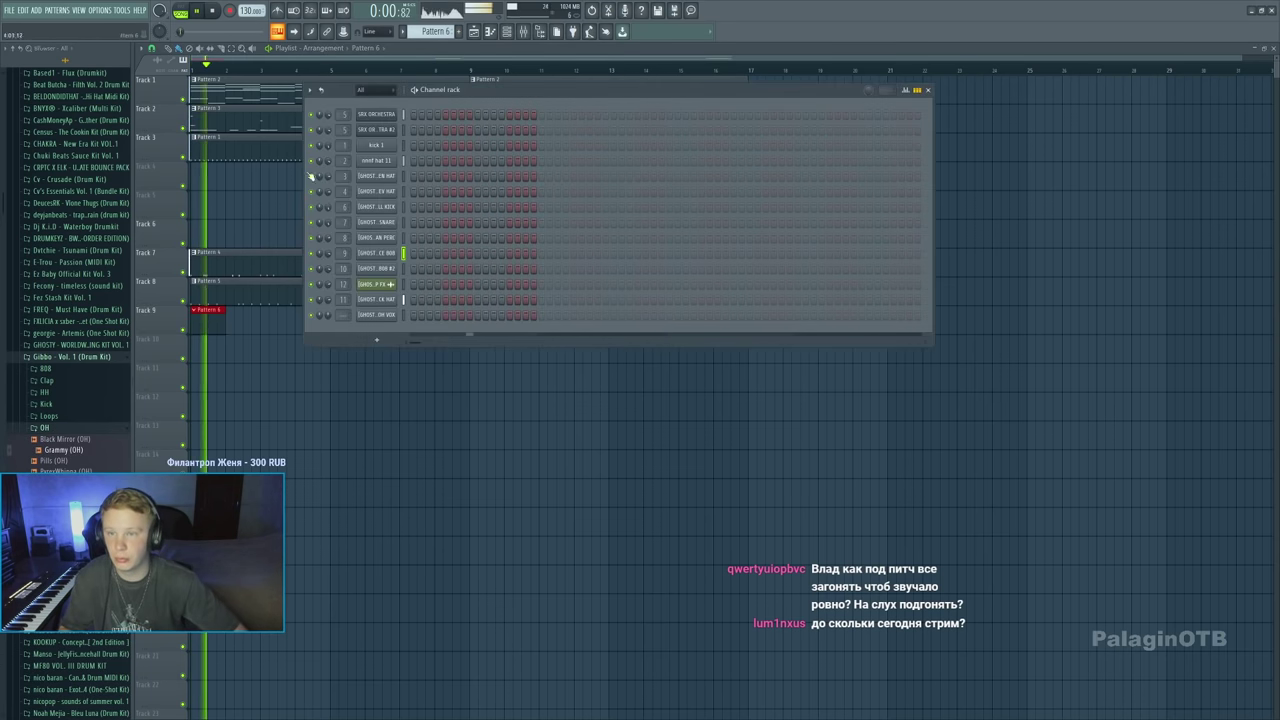
pyautogui.press('space')
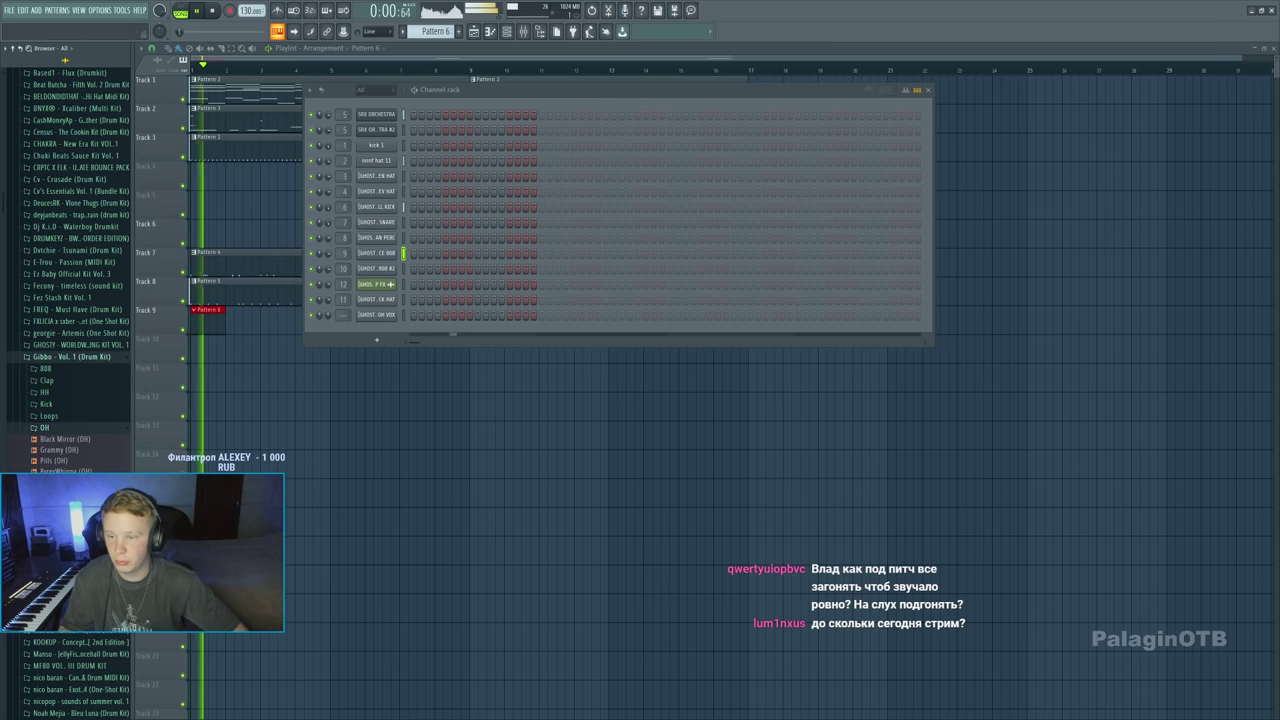
pyautogui.click(70, 471)
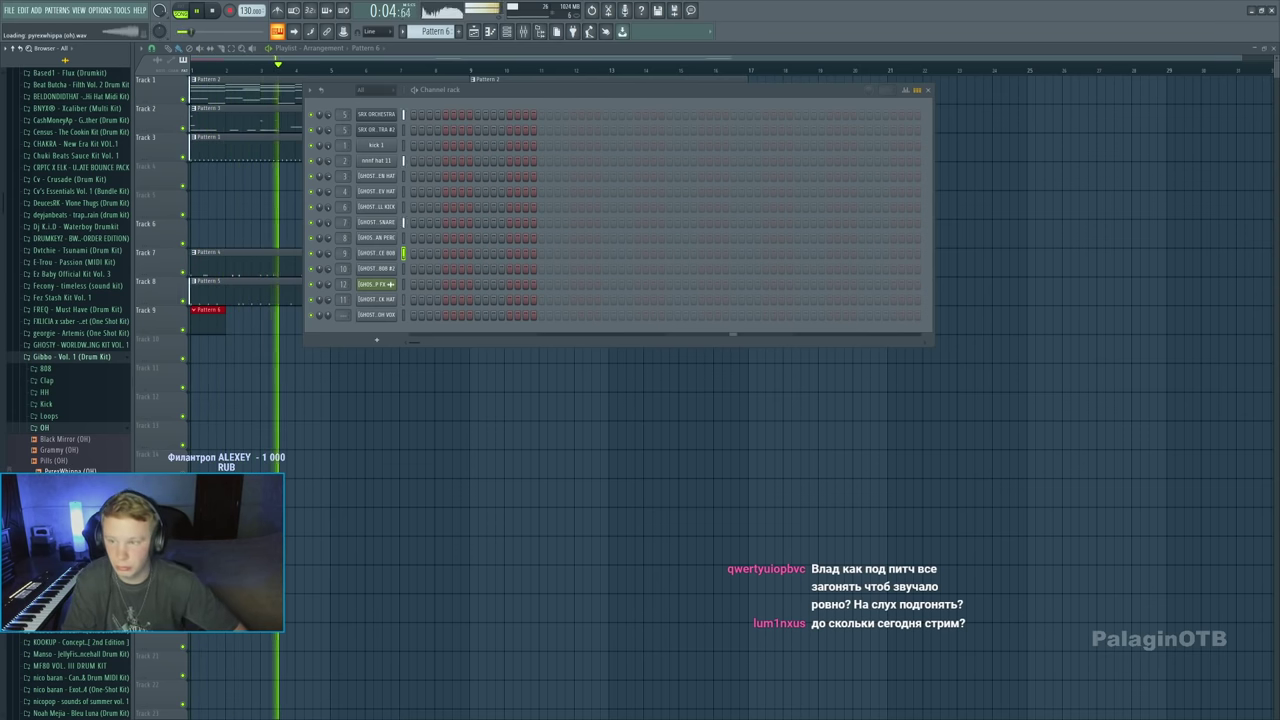
pyautogui.click(44, 427)
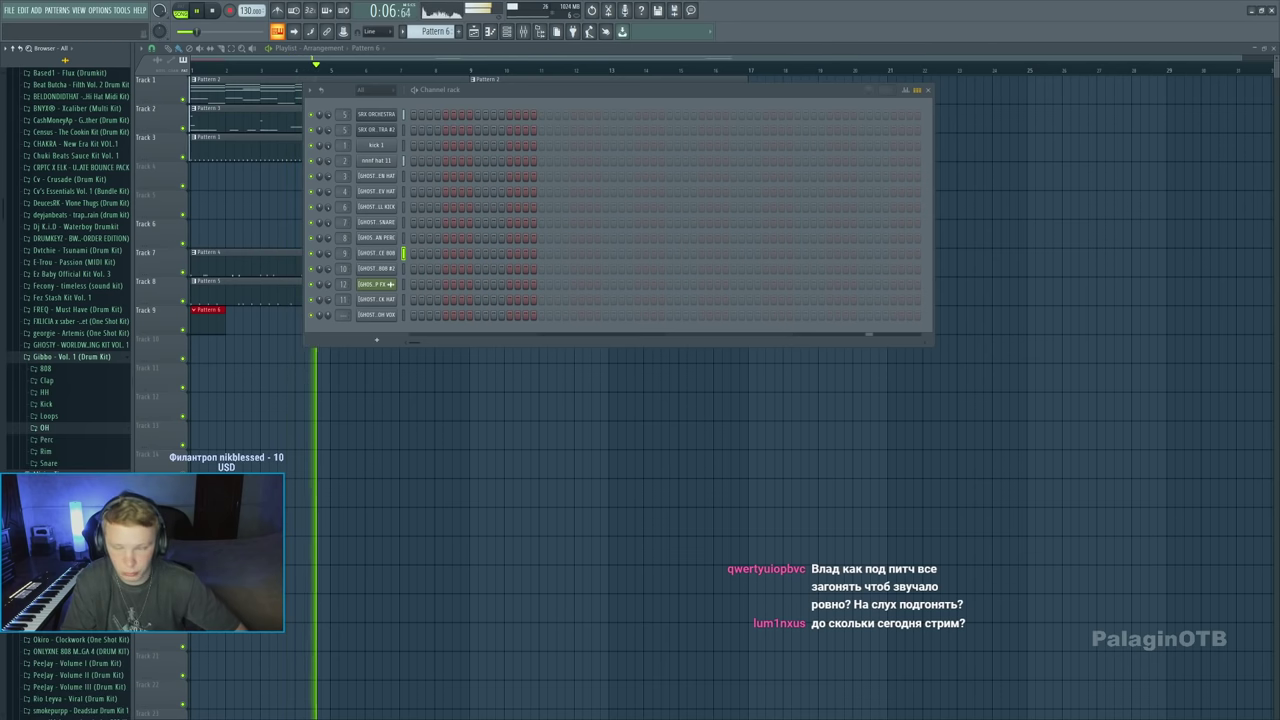
pyautogui.click(45, 451)
pyautogui.click(62, 463)
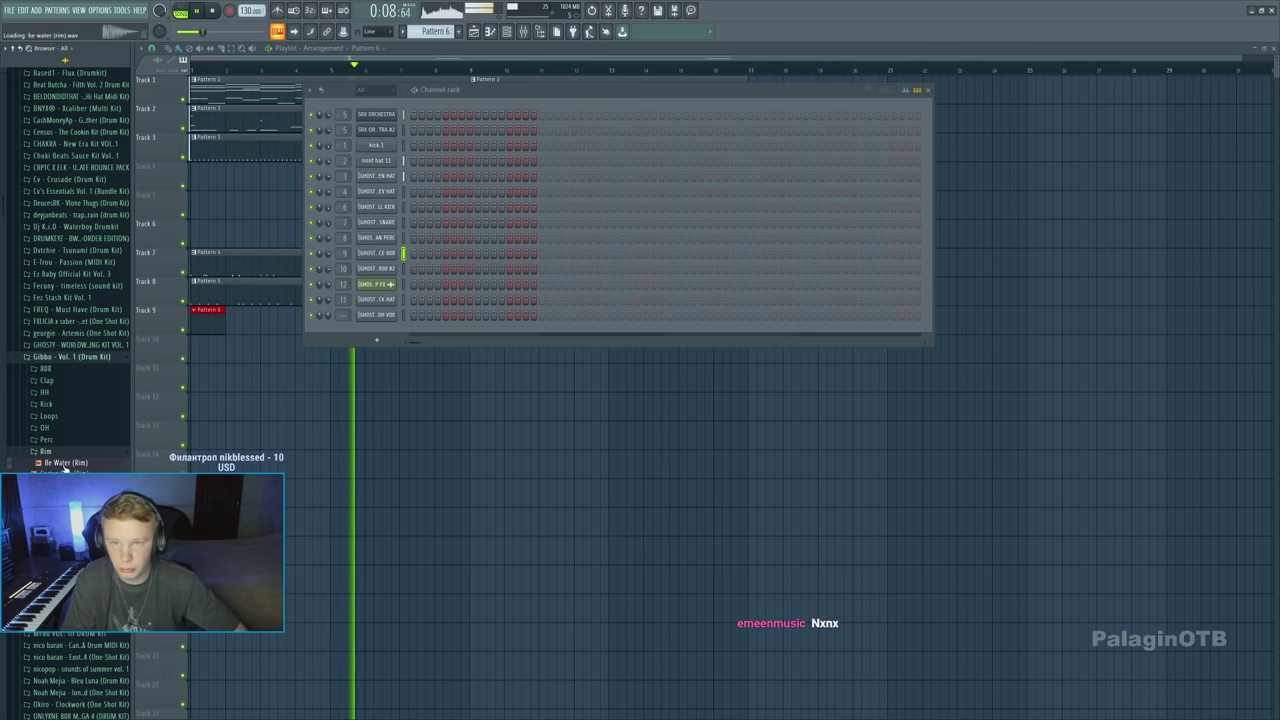
# Layer Be Water (Rim) under the snare in Pattern 5 using the snare's steps and lower its channel volume to 35%
pyautogui.click(435, 31)
pyautogui.click(437, 68)
pyautogui.scroll(-2, 441, 29)
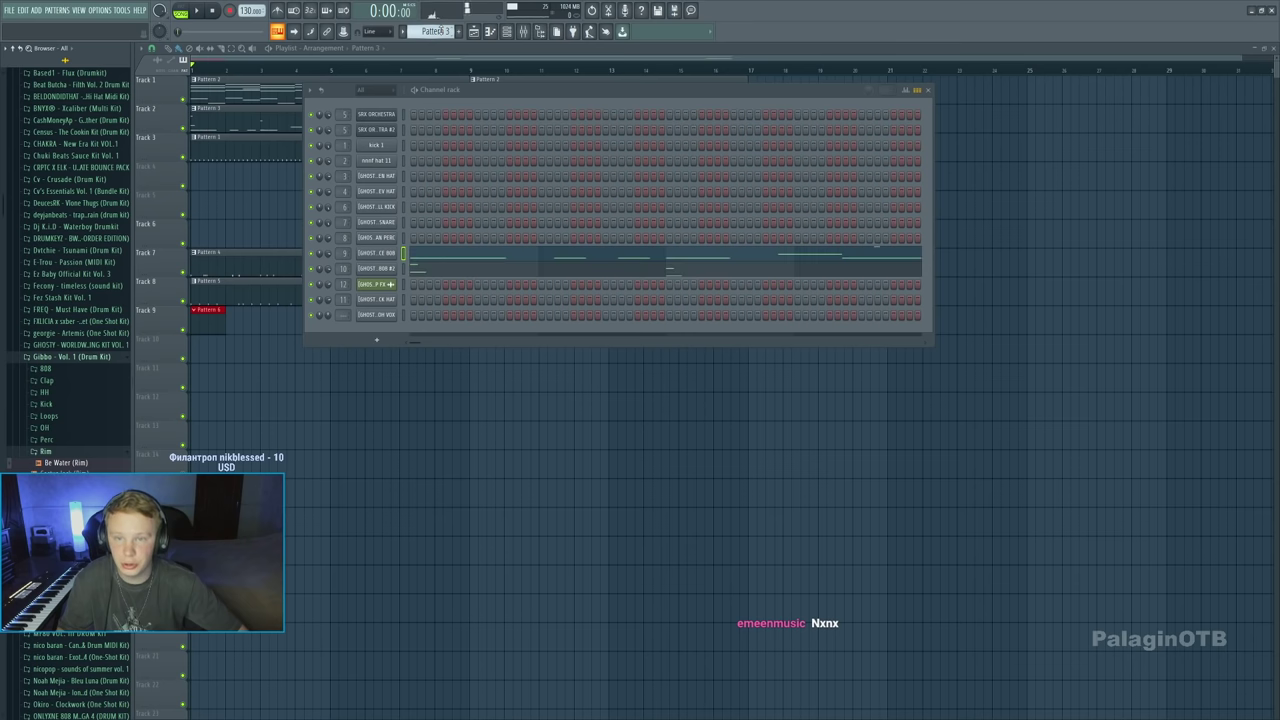
pyautogui.scroll(-1, 438, 30)
pyautogui.scroll(1, 437, 30)
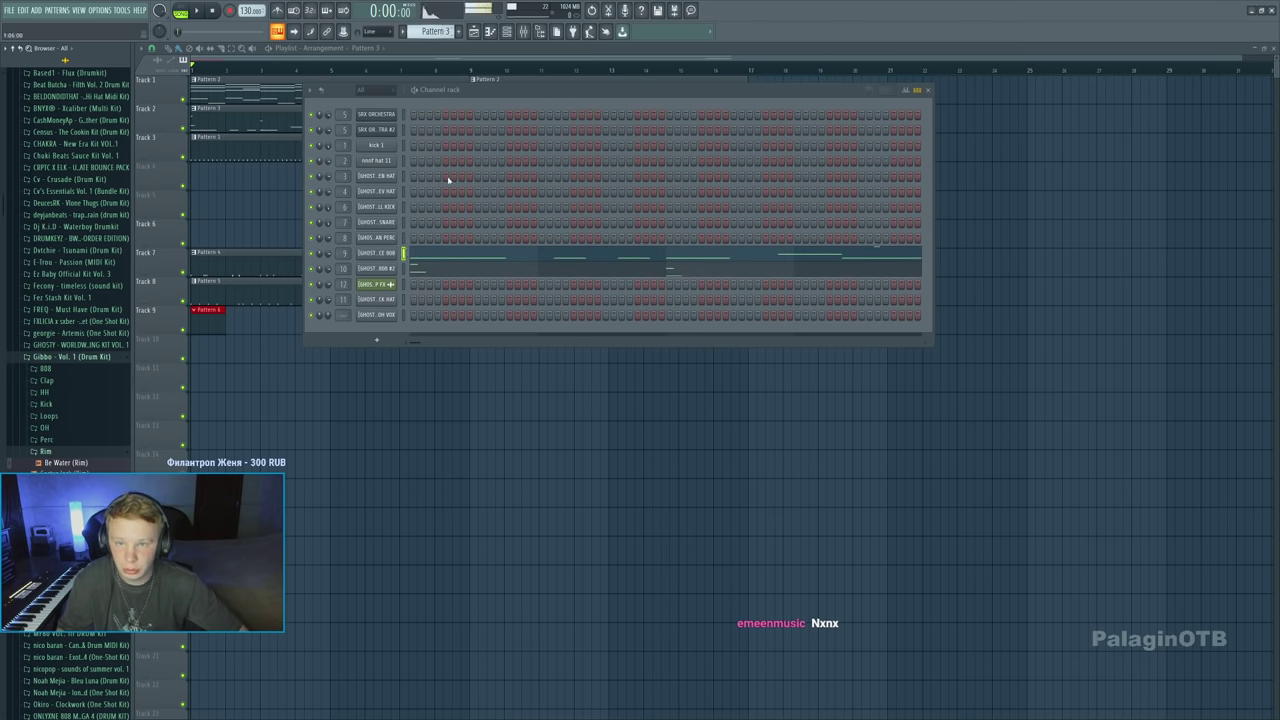
pyautogui.scroll(-2, 436, 33)
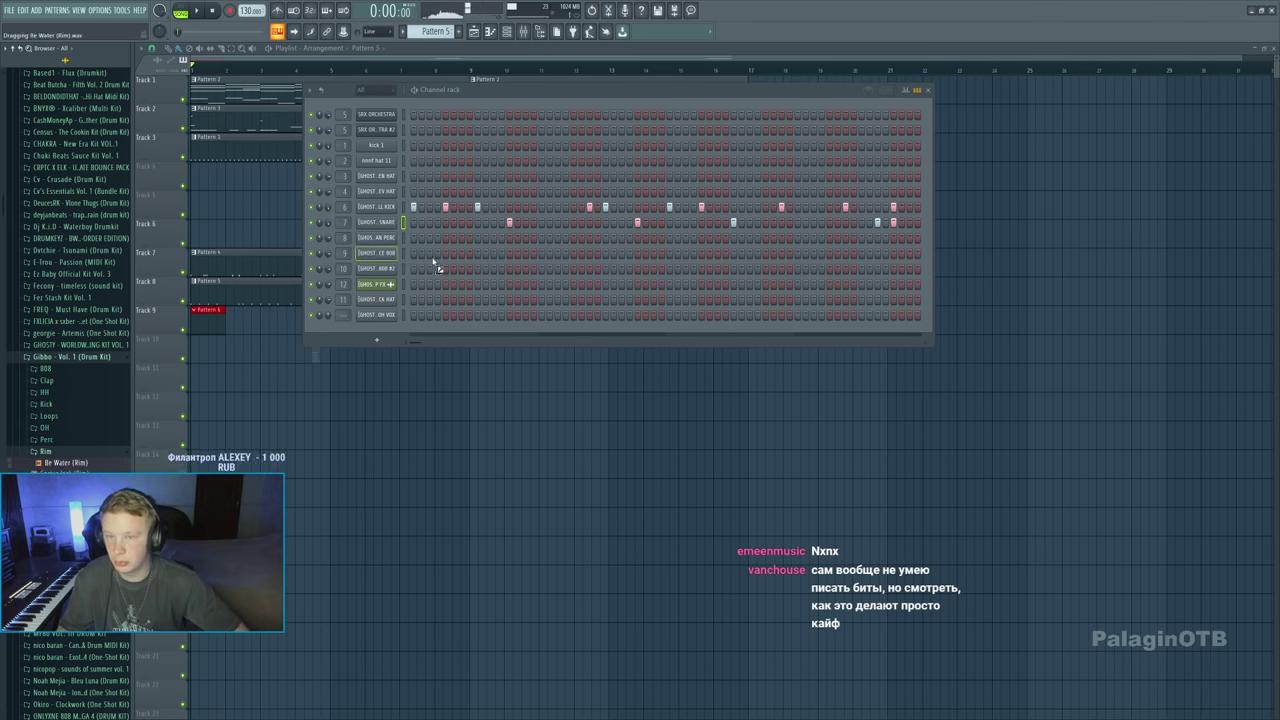
pyautogui.moveTo(397, 238); pyautogui.dragTo(399, 236)
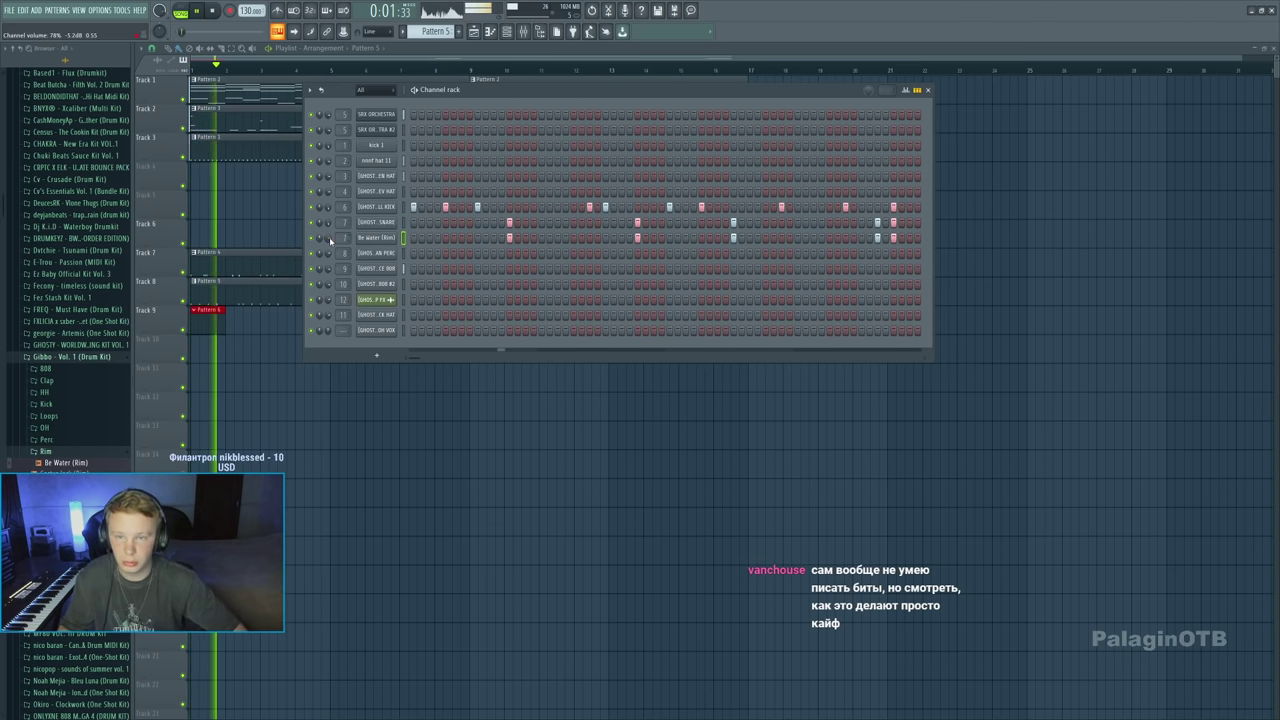
pyautogui.moveTo(330, 240); pyautogui.dragTo(330, 280)
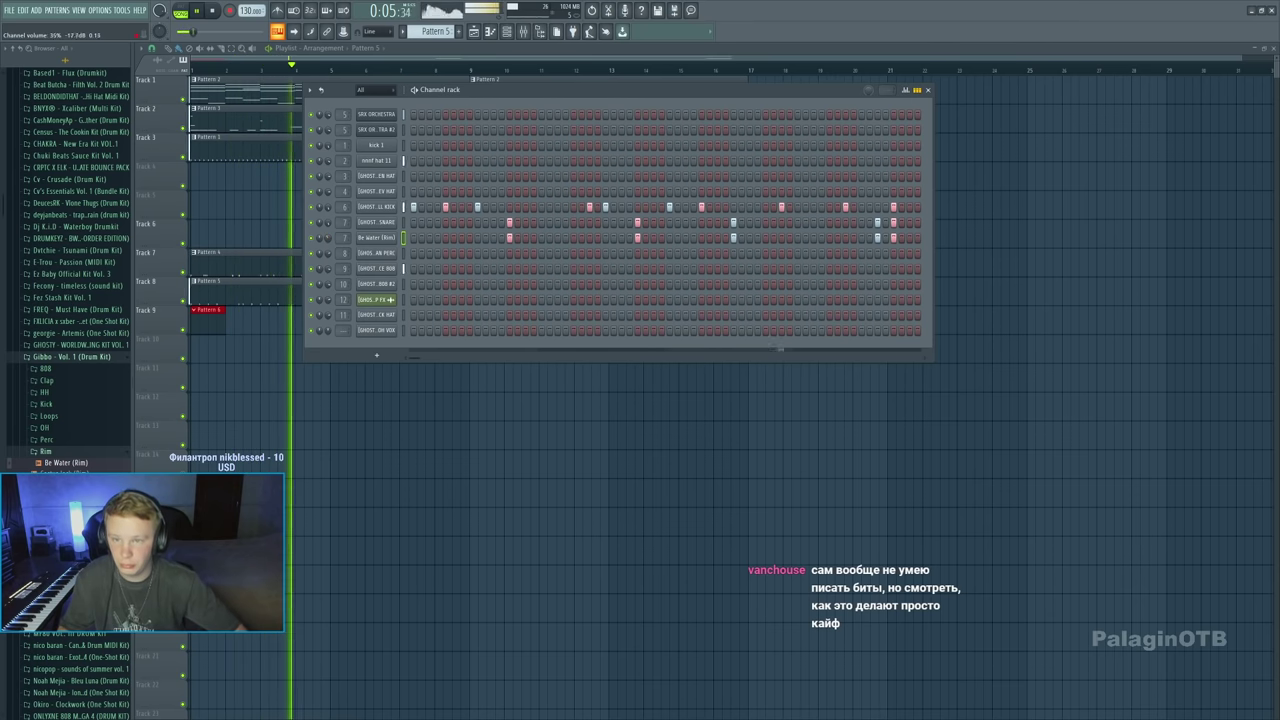
# Preview the Hollywood (Rim) and Grammy (OH) samples from the Gibbo kit over the beat
pyautogui.click(60, 474)
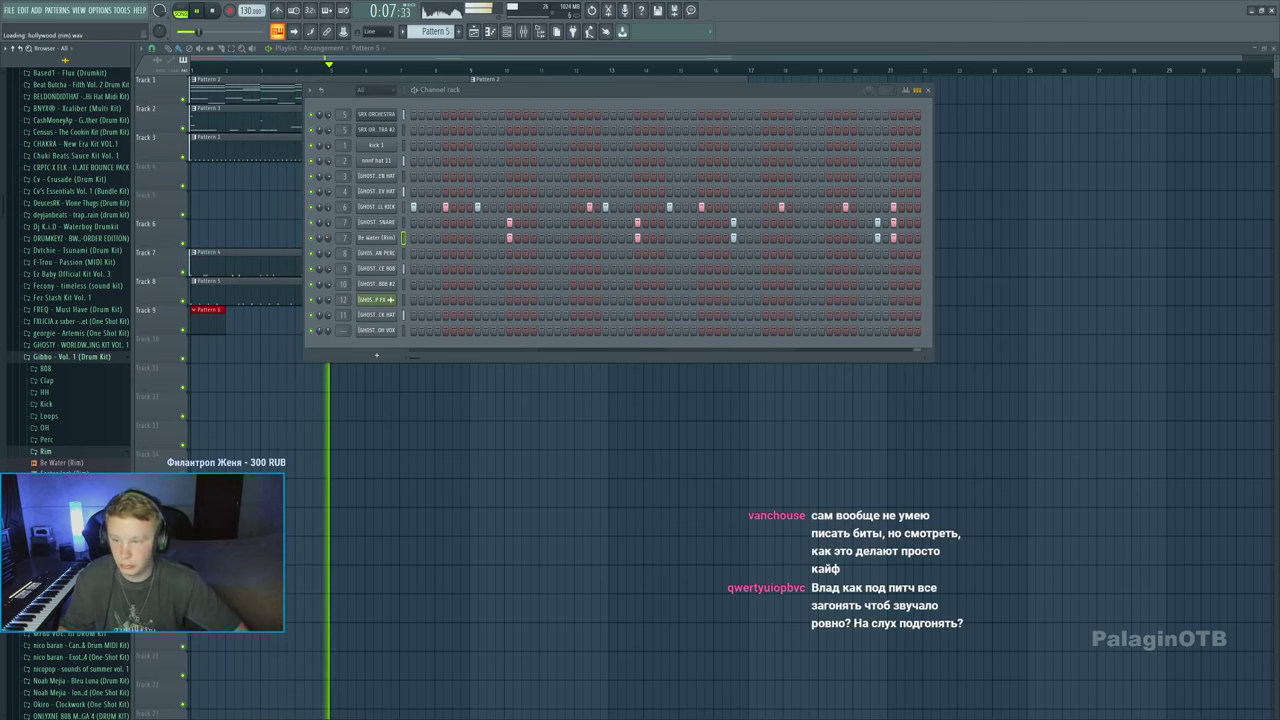
pyautogui.click(44, 427)
pyautogui.click(60, 450)
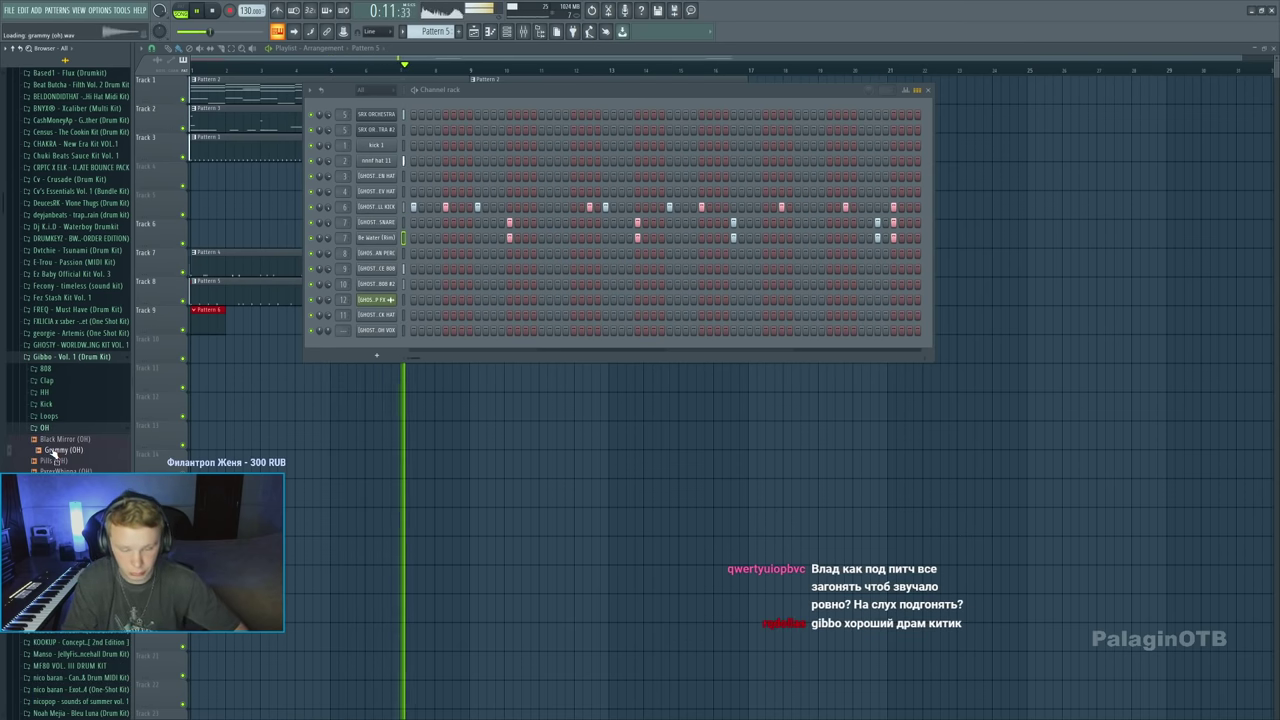
pyautogui.press('Up')
pyautogui.press('Up')
pyautogui.press('Left')
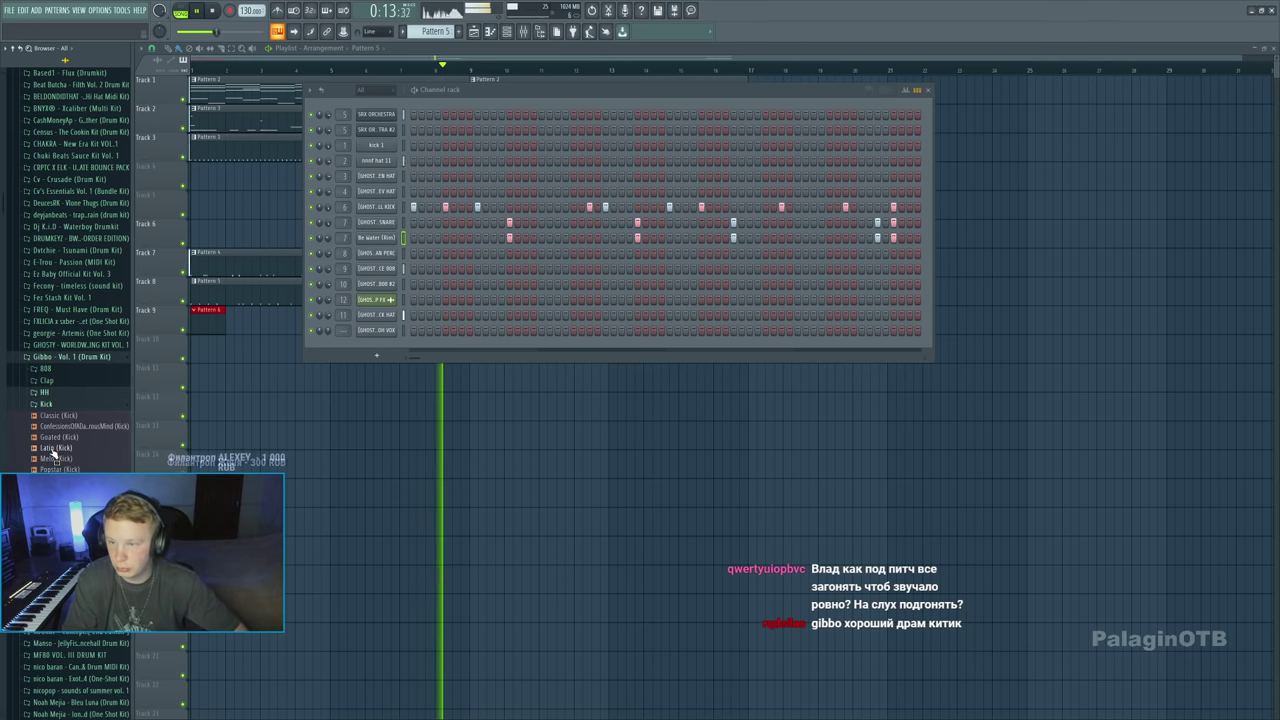
# Preview the Classic (HH) and Life Is Good (HH) samples in the Gibbo kit's HH folder
pyautogui.press('Up')
pyautogui.press('Up')
pyautogui.press('Up')
pyautogui.press('Right')
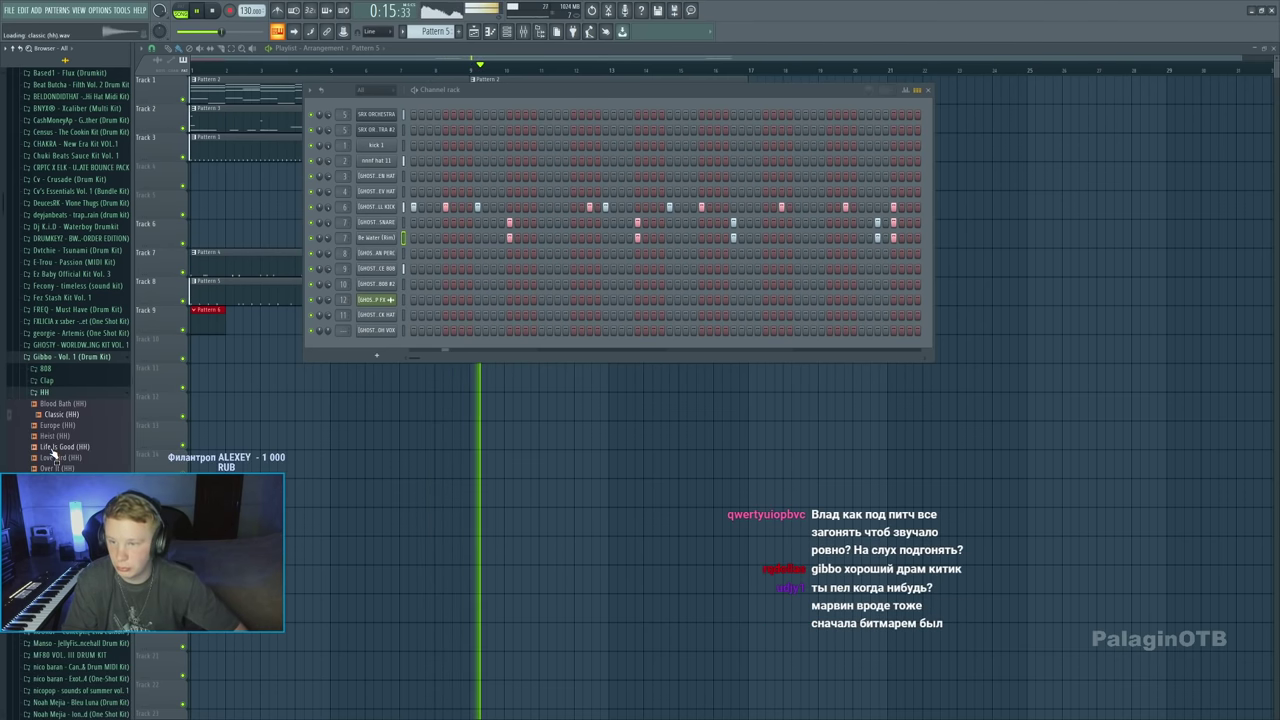
pyautogui.click(60, 414)
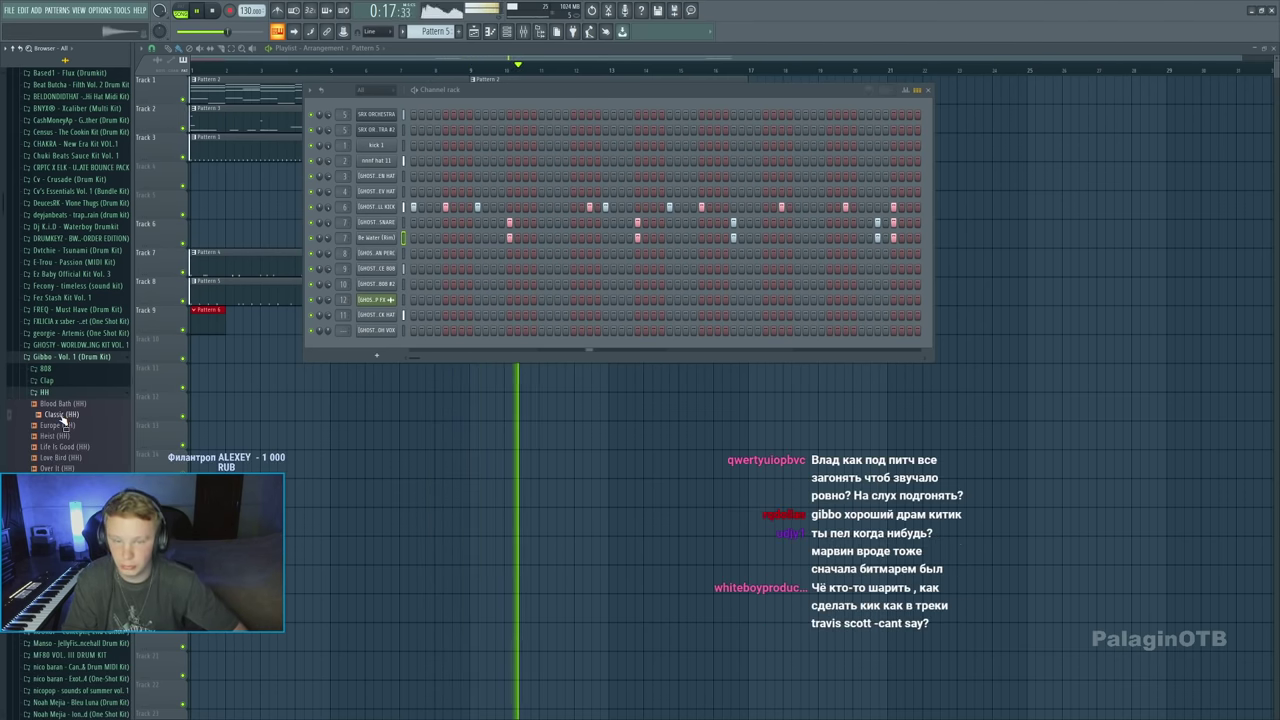
pyautogui.click(54, 448)
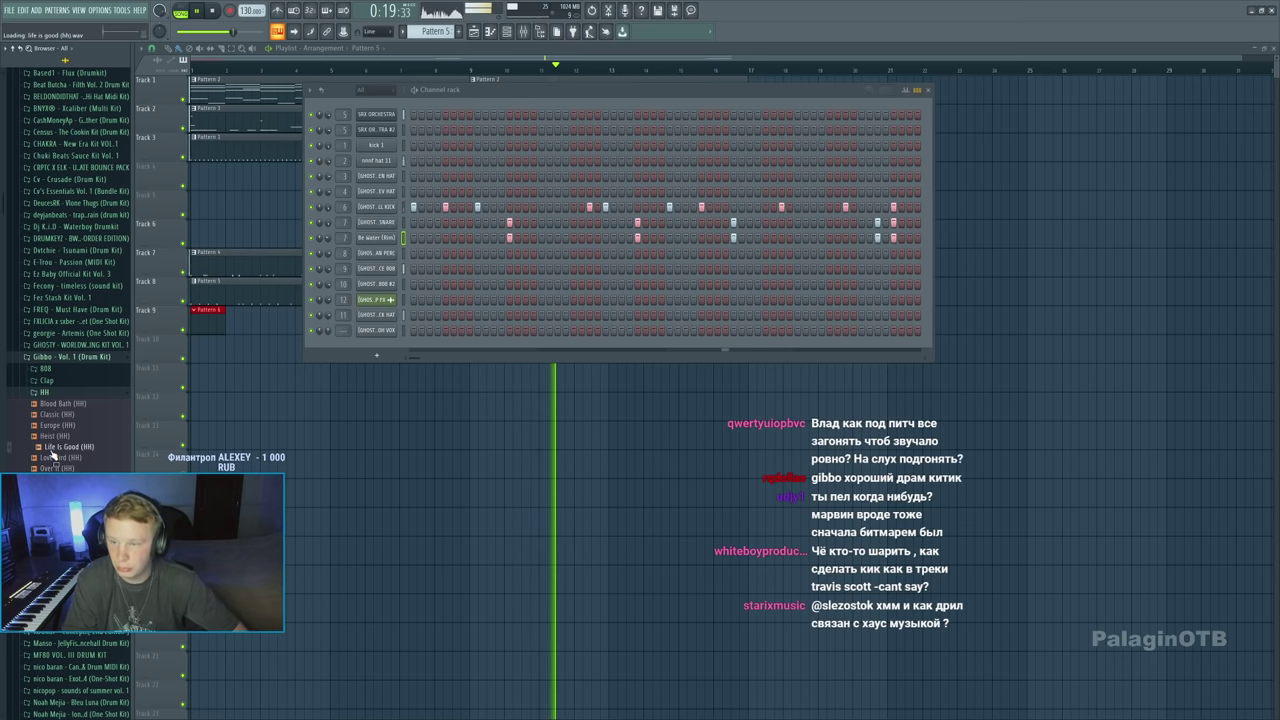
# Put Life Is Good (HH) on a channel below the original hat in Pattern 1 and check its envelope and time settings
pyautogui.press('1')
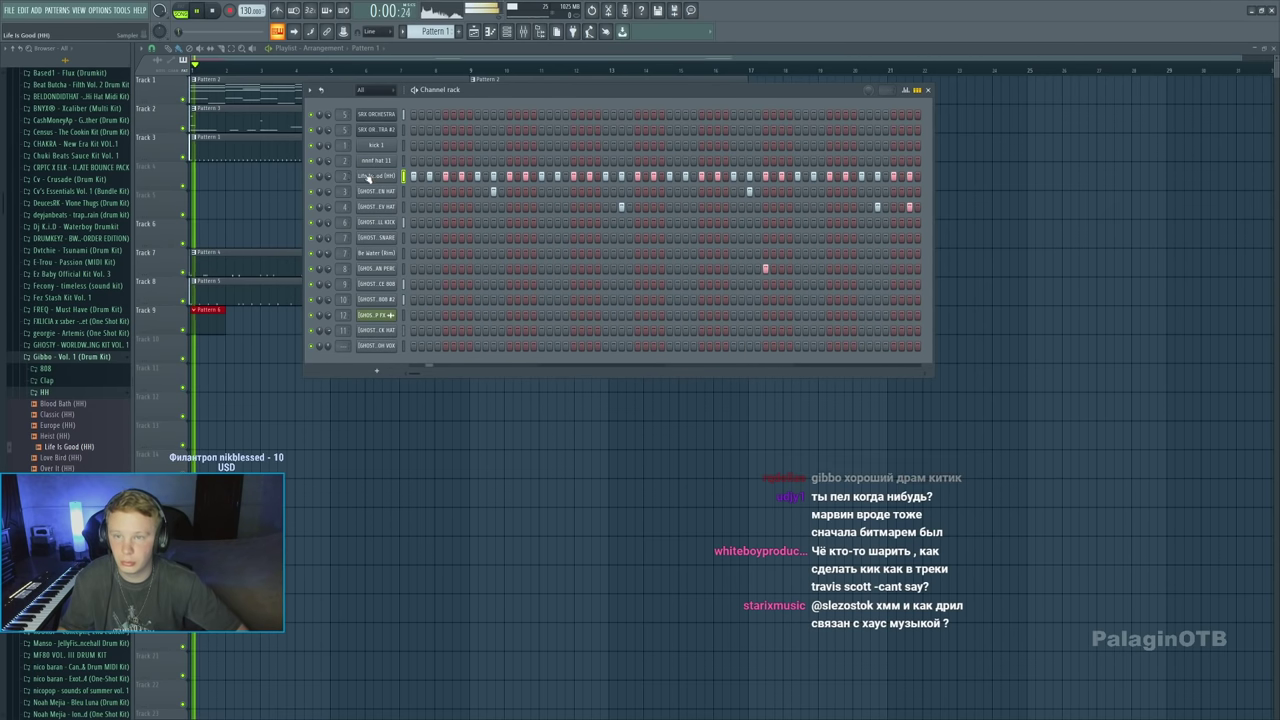
pyautogui.click(369, 177)
pyautogui.click(239, 181)
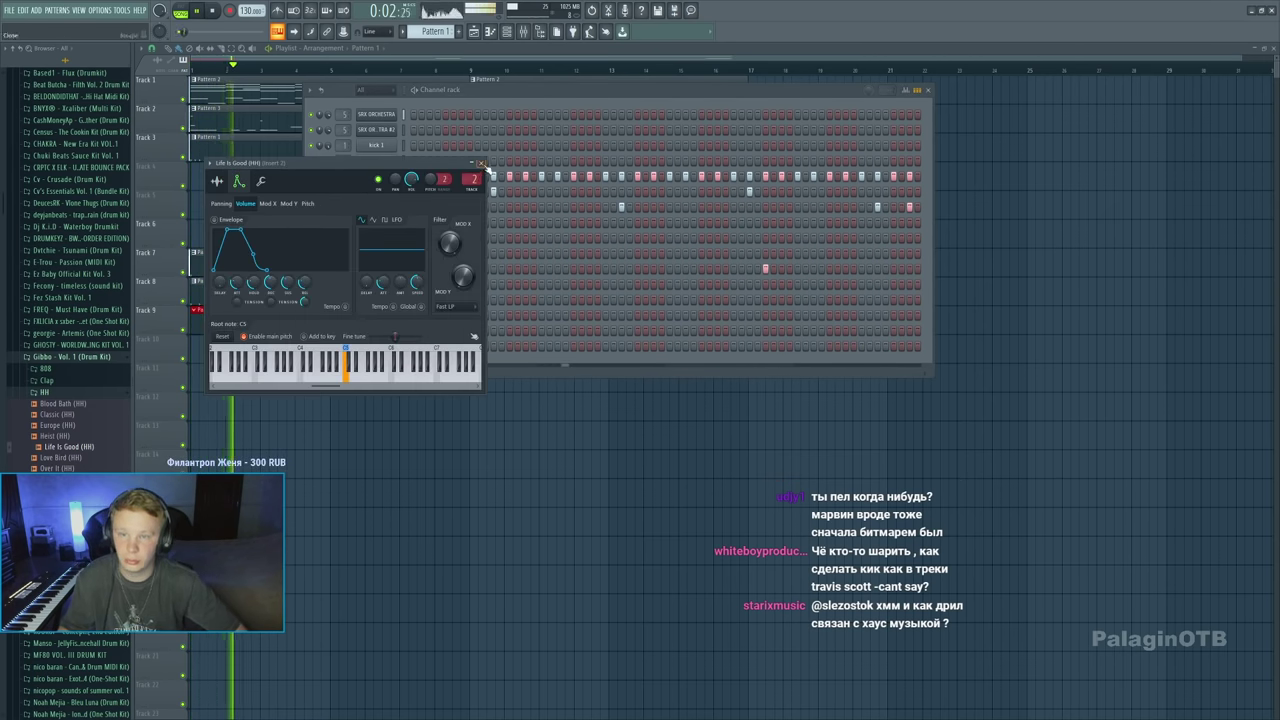
pyautogui.click(261, 181)
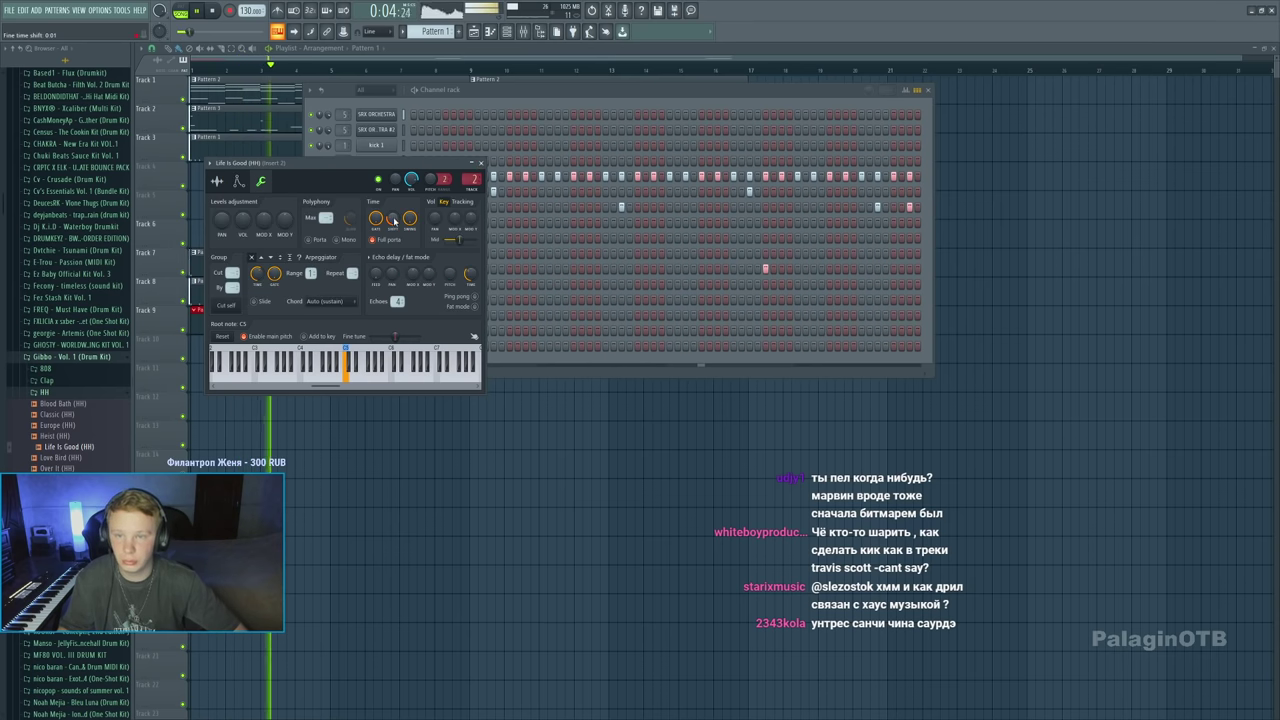
pyautogui.click(480, 163)
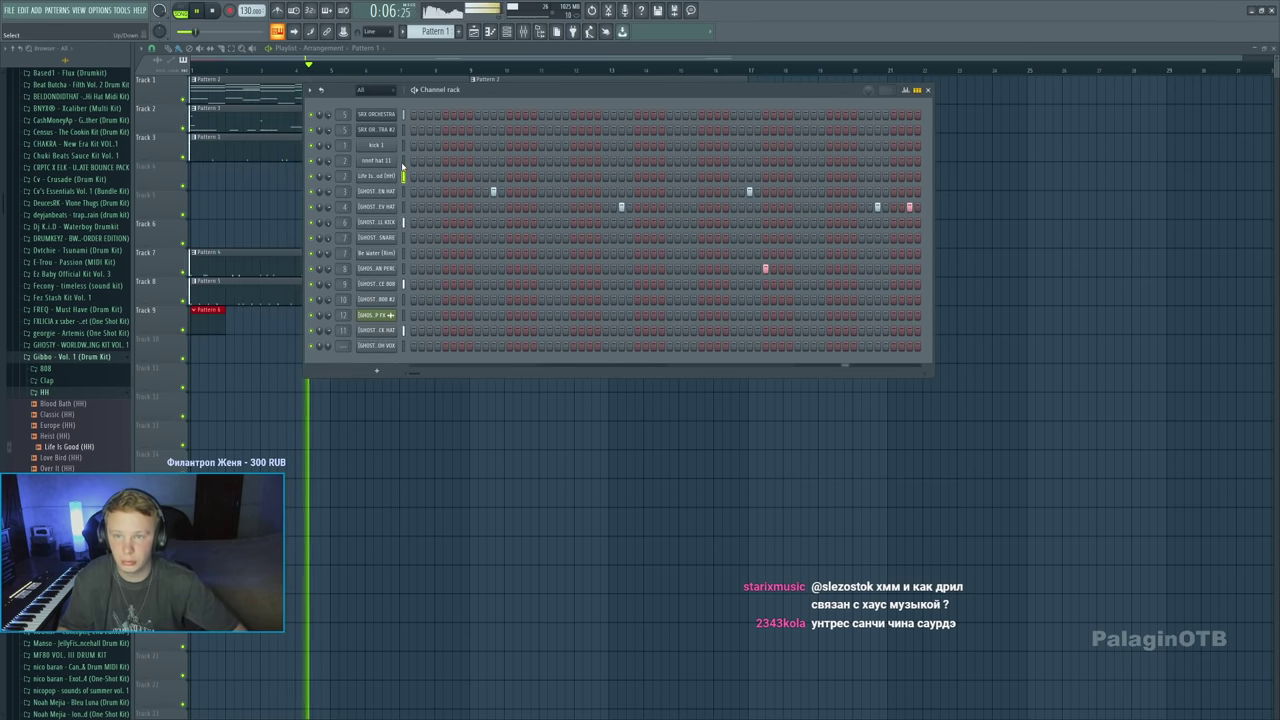
# Move the hi-hat steps back and forth between the Life Is Good (HH) and original hat channels to compare the sounds
pyautogui.hotkey('ctrl', 'x')
pyautogui.click(406, 175)
pyautogui.hotkey('ctrl', 'v')
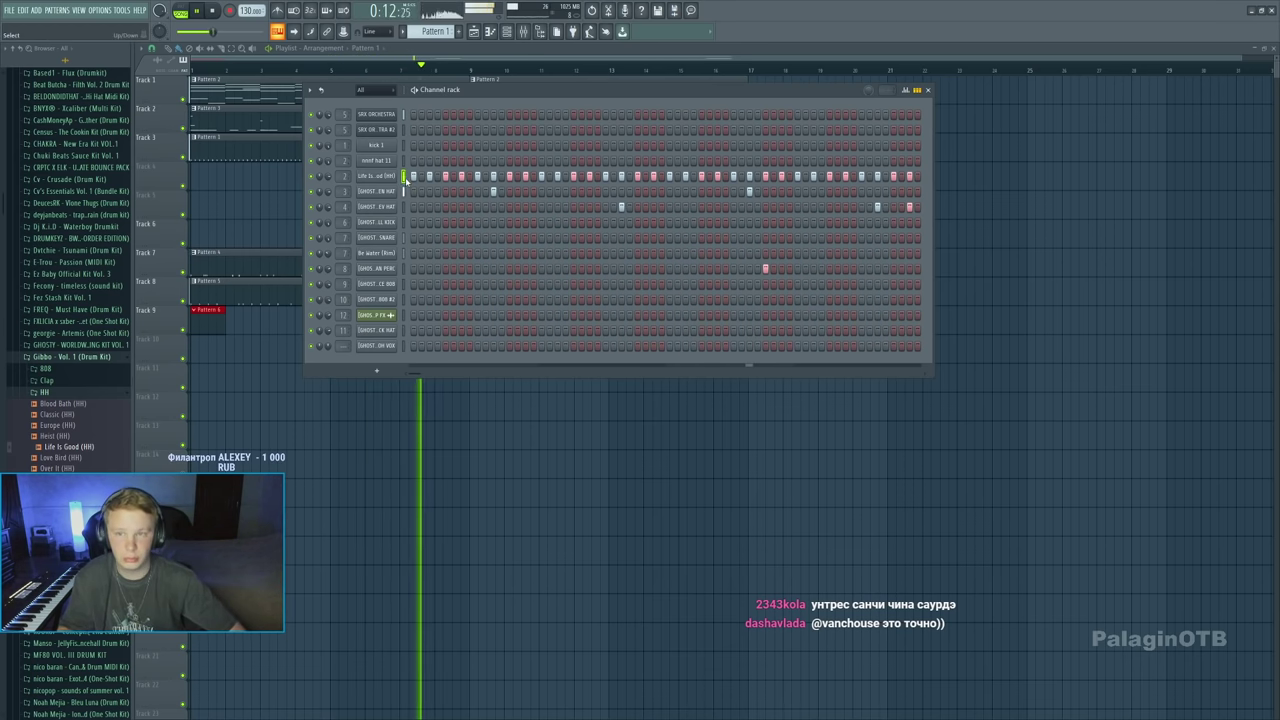
pyautogui.hotkey('ctrl', 'x')
pyautogui.click(404, 160)
pyautogui.hotkey('ctrl', 'v')
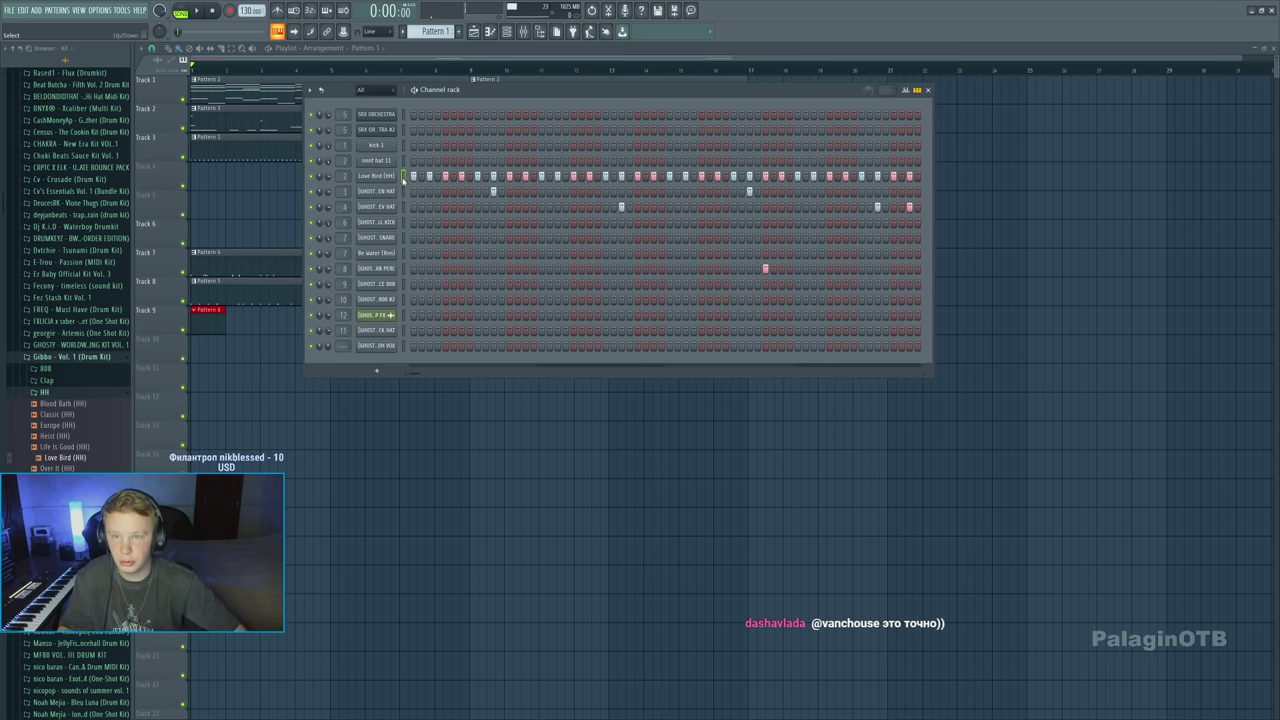
# Try Love Bird (HH) and Travis (HH) on the new hat channel and load Blood Bath (HH) instead
pyautogui.click(372, 177)
pyautogui.press('Escape')
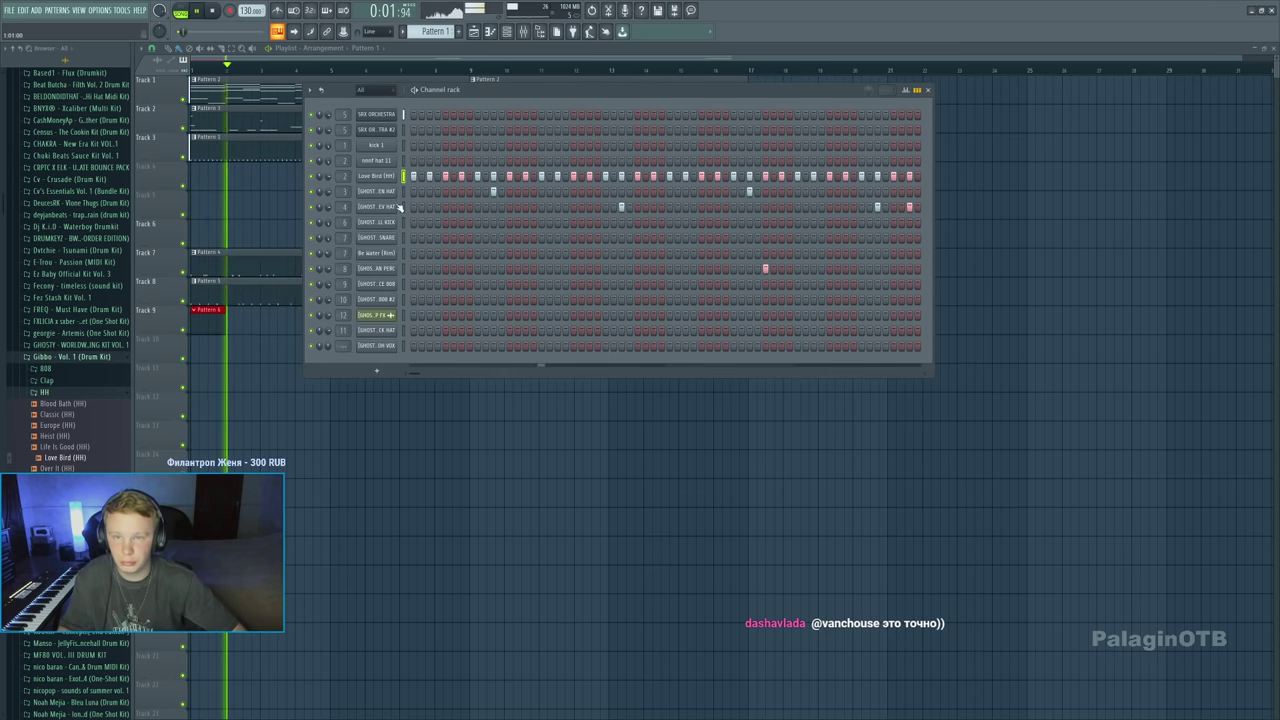
pyautogui.press('space')
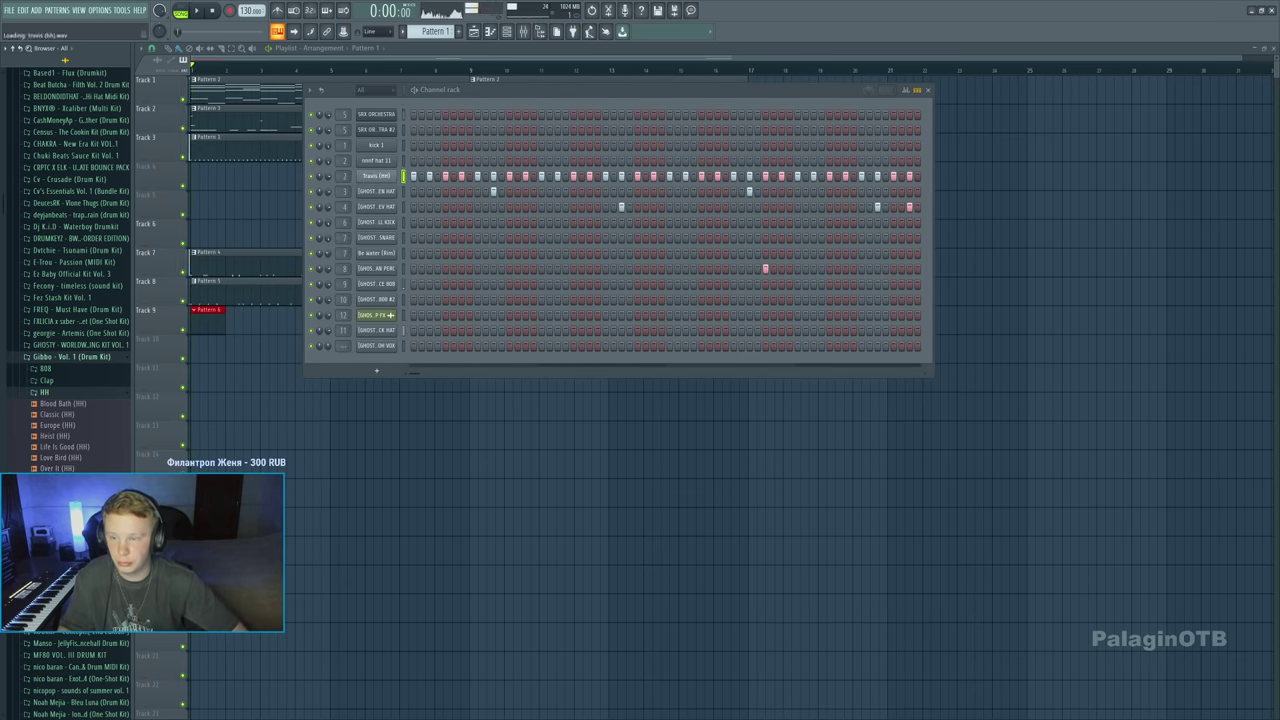
pyautogui.press('space')
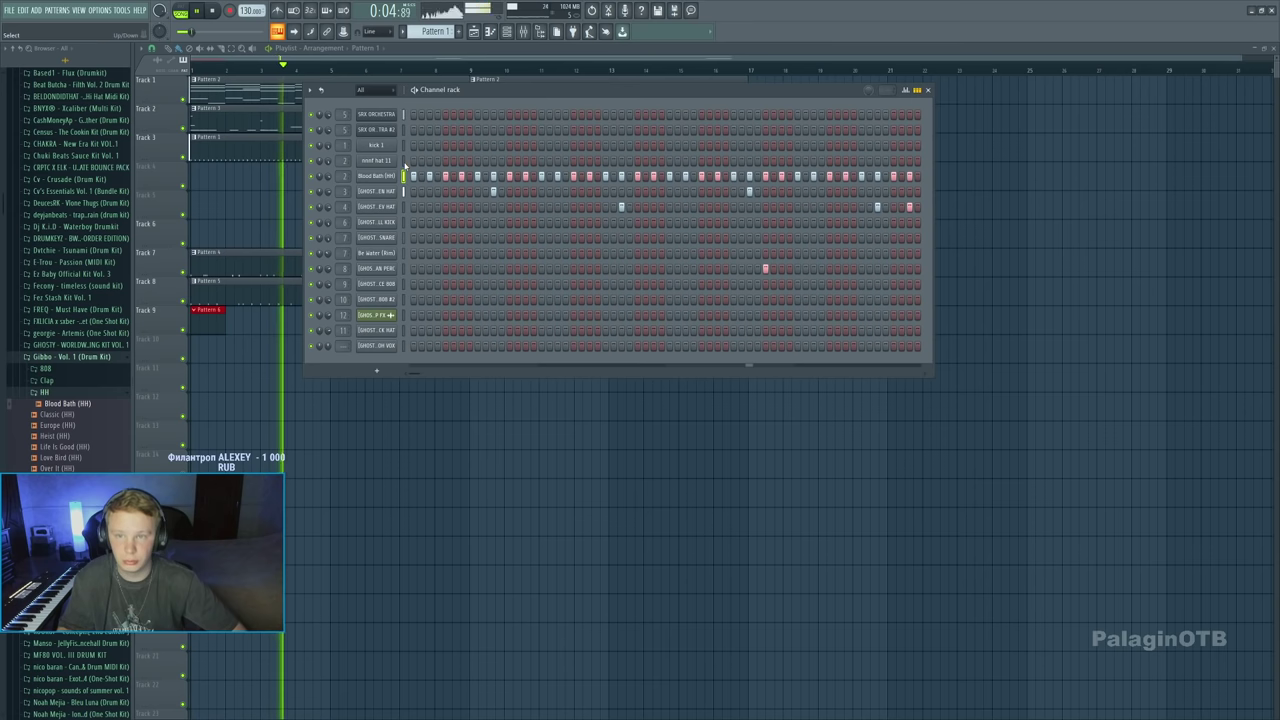
# Audition Blood Bath (HH) in the beat and set its sample's quick fade out to 25%
pyautogui.hotkey('alt', 'Up')
pyautogui.hotkey('alt', 'Down')
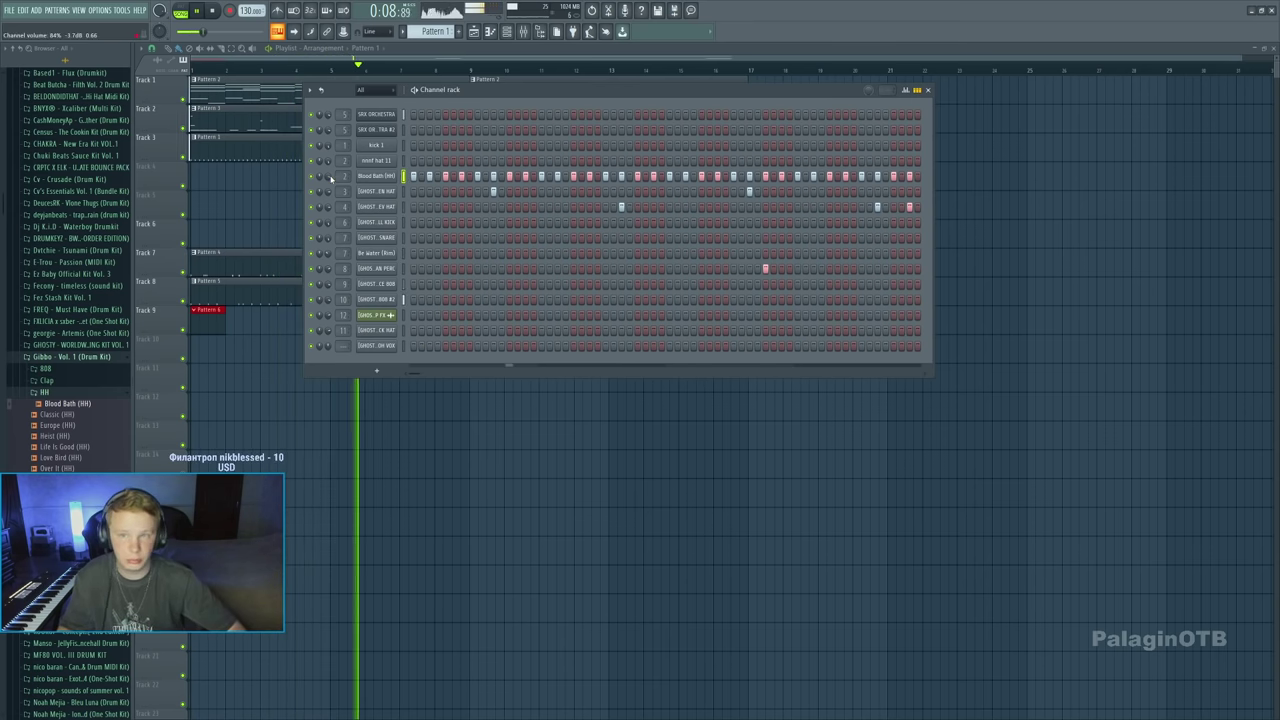
pyautogui.click(376, 176)
pyautogui.press('space')
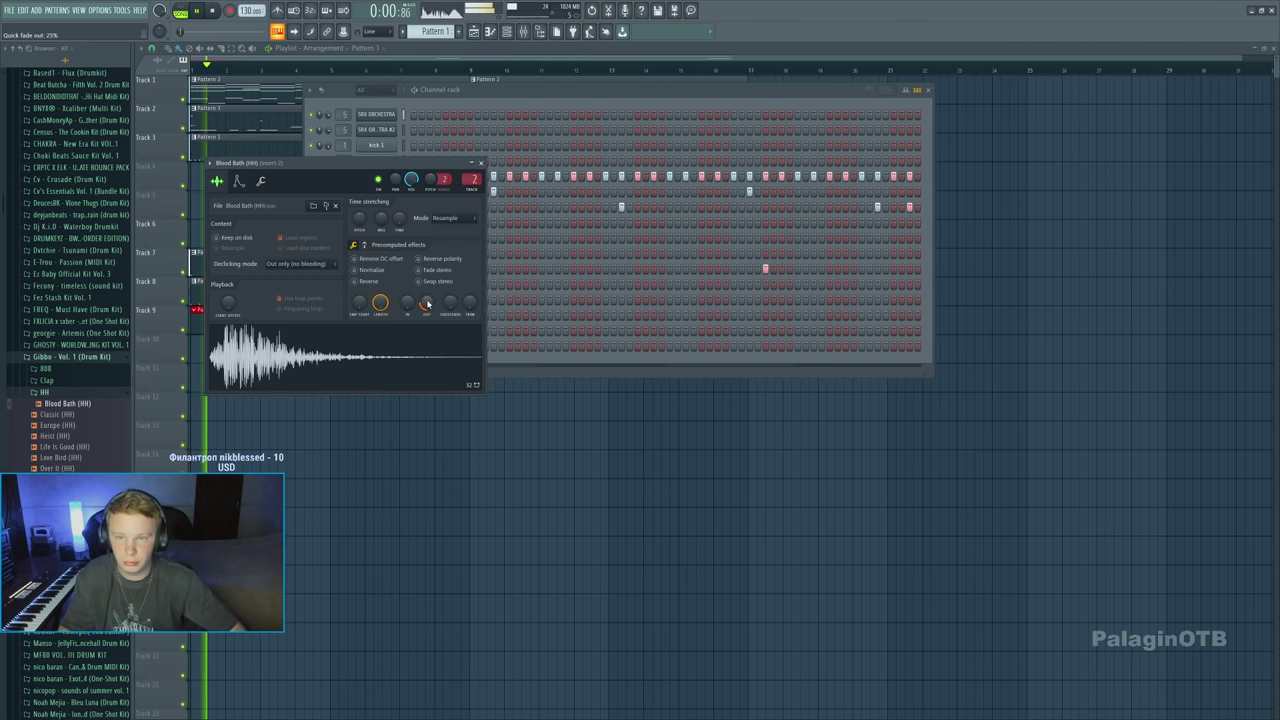
# Play Pattern 1 and check the sample settings of the ENDER SNARE and Be Water (Rim) channels
pyautogui.click(480, 162)
pyautogui.click(68, 394)
pyautogui.press('space')
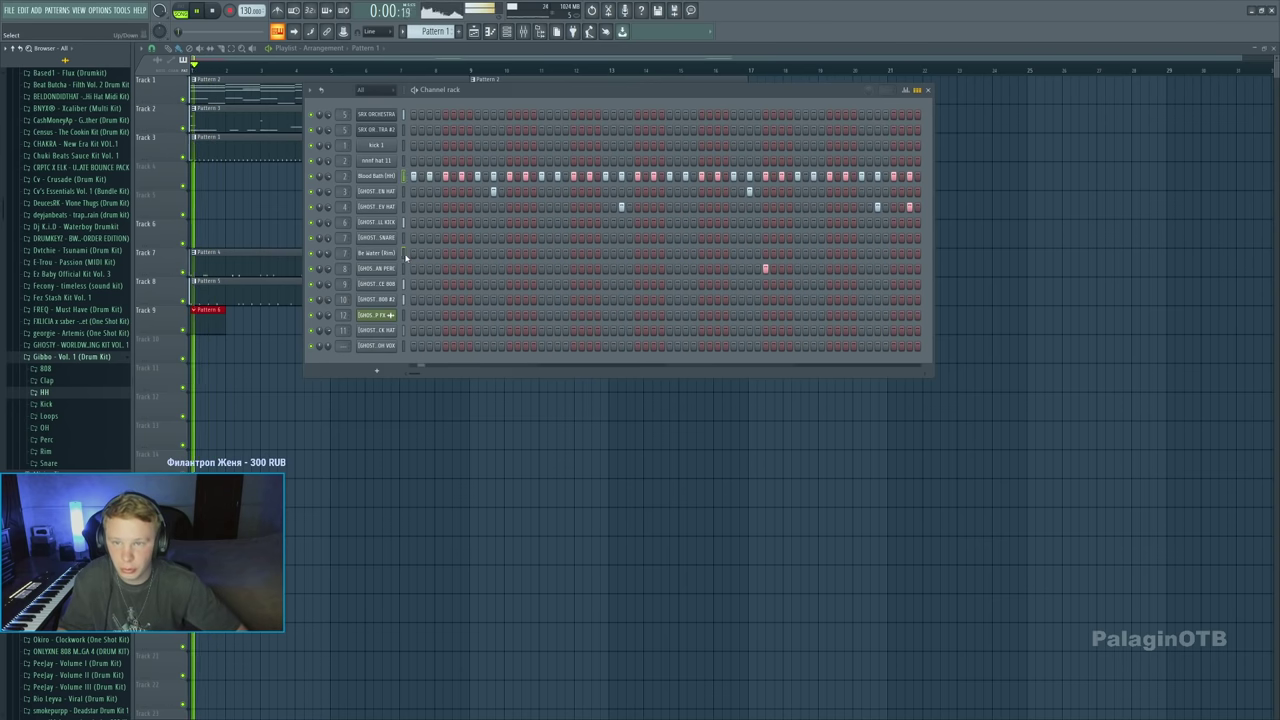
pyautogui.click(384, 240)
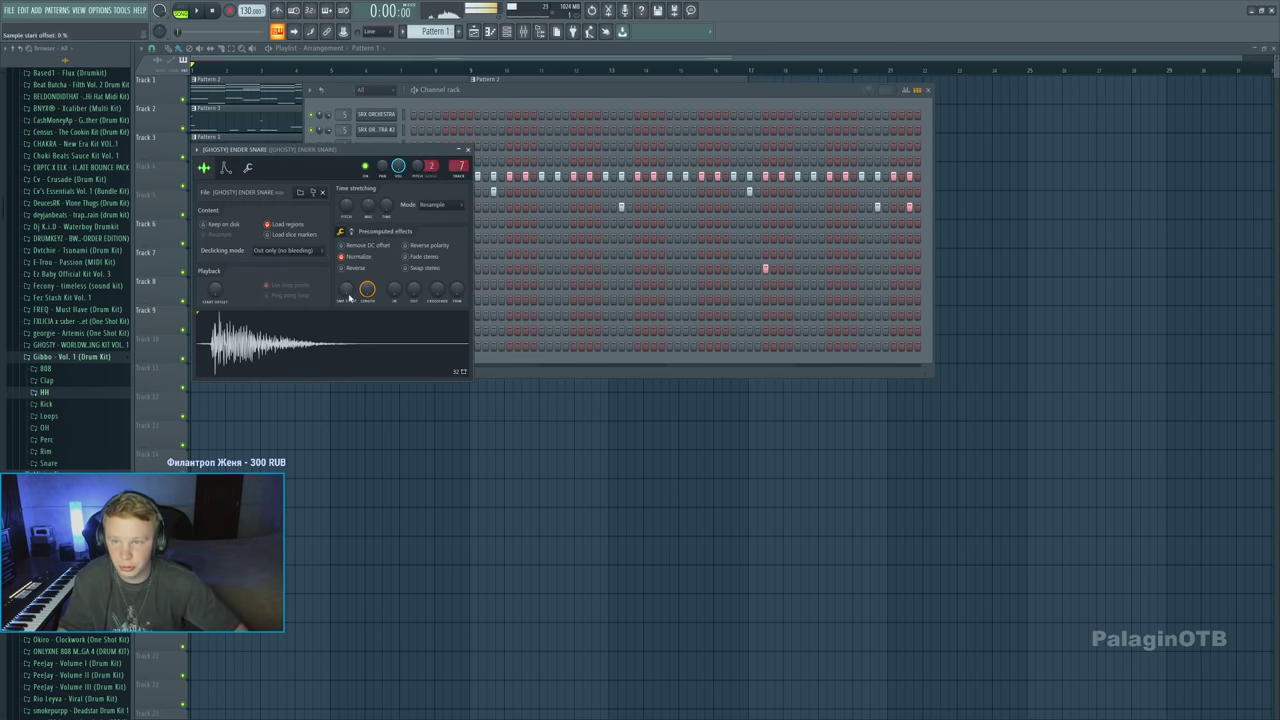
pyautogui.click(468, 150)
pyautogui.click(380, 251)
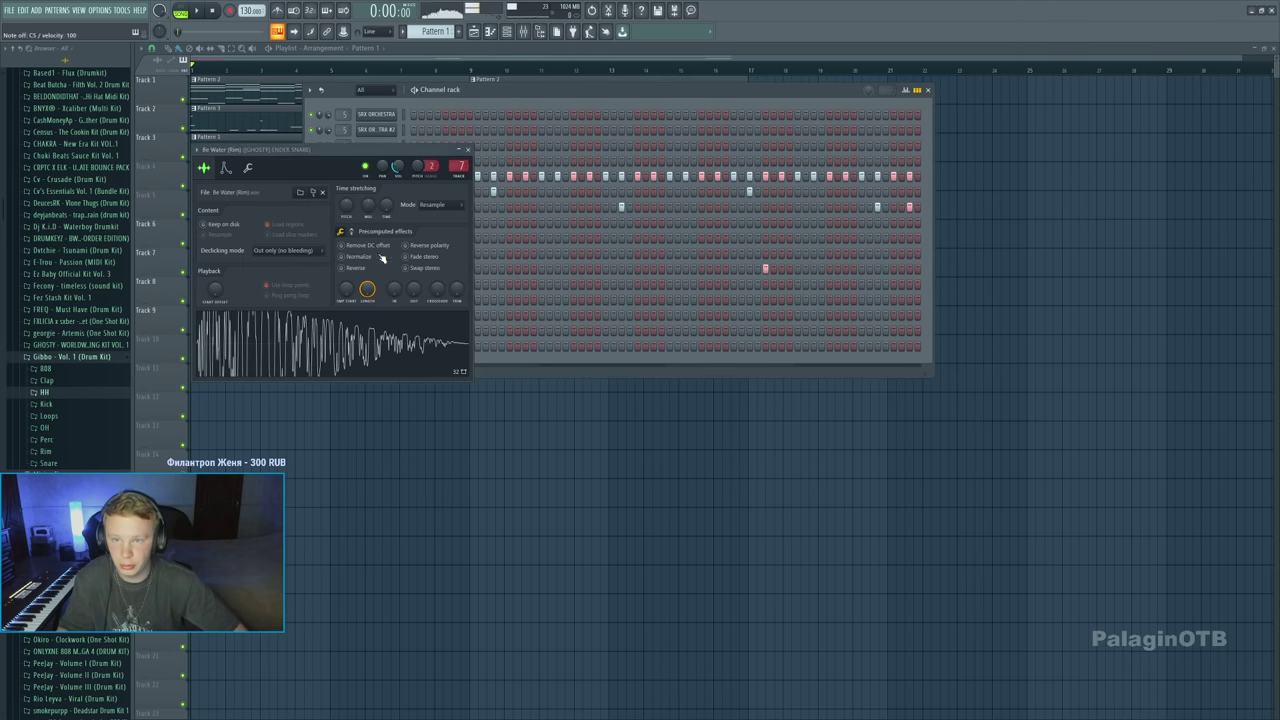
pyautogui.click(246, 167)
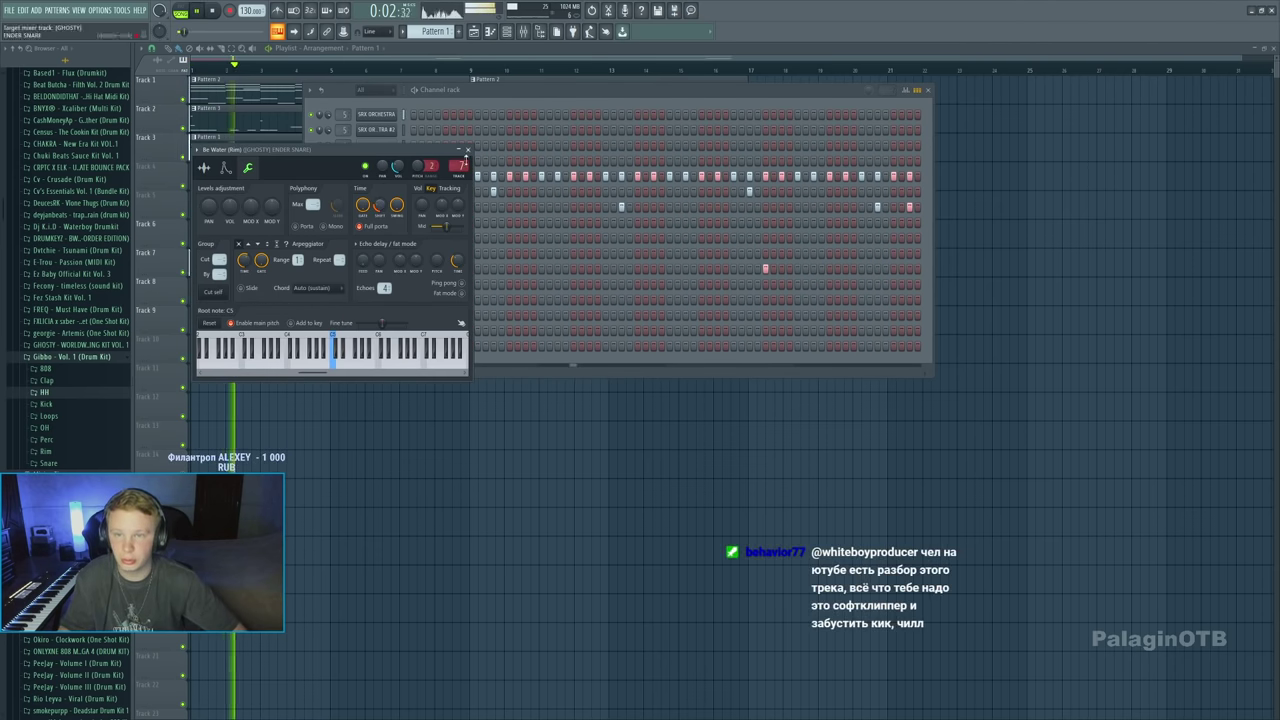
pyautogui.click(467, 149)
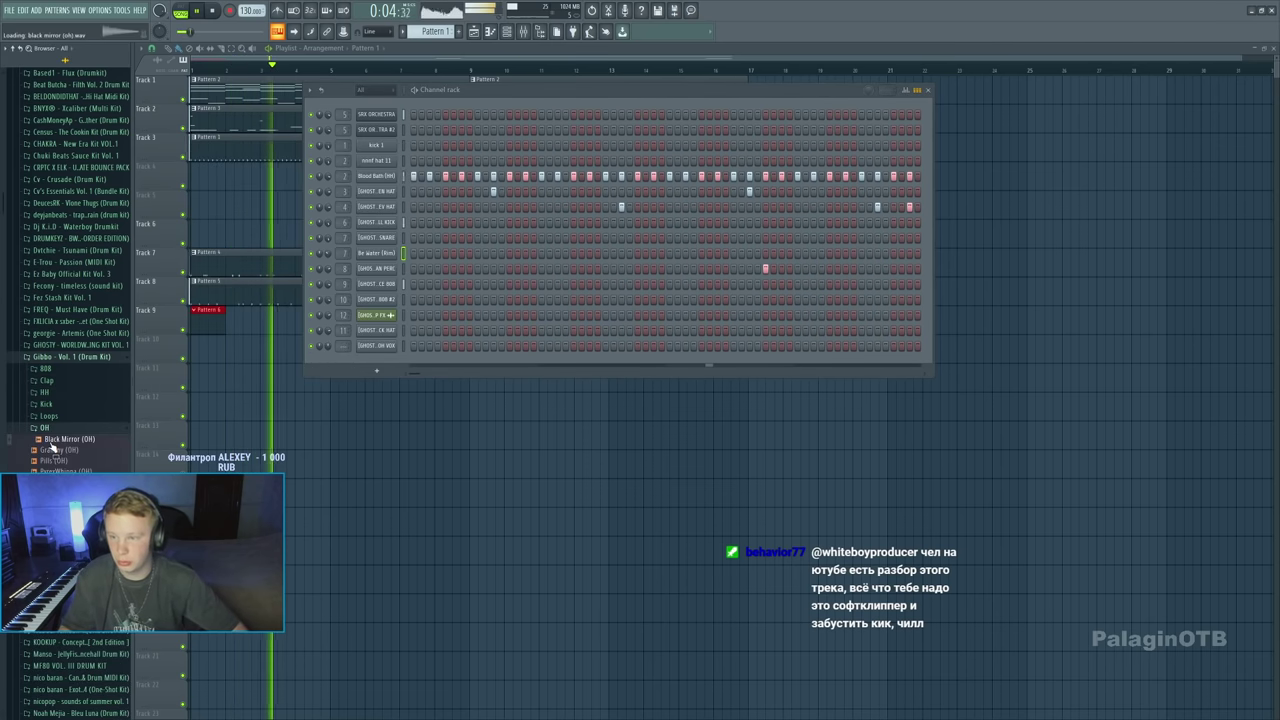
pyautogui.click(55, 359)
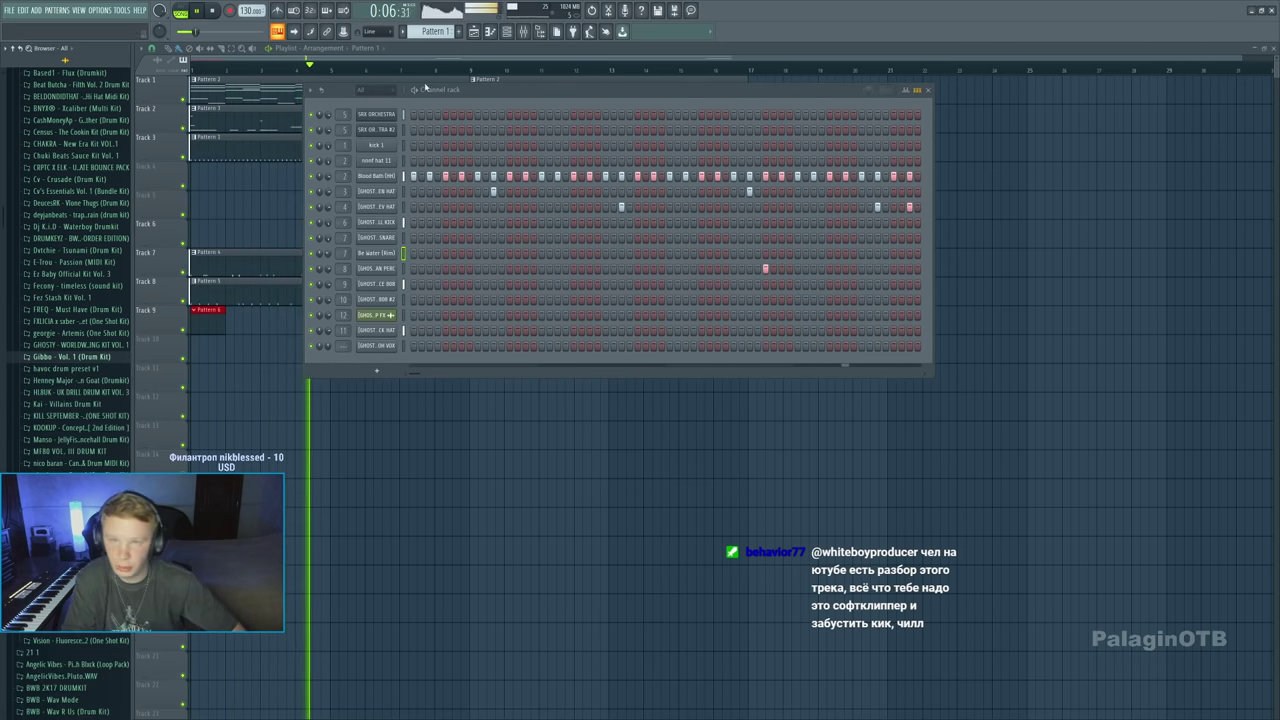
# Shift the whole arrangement to start at bar 9, place Pattern 2 at bar 1 on Track 1, and solo that track
pyautogui.press('F6')
pyautogui.press('space')
pyautogui.hotkey('ctrl', 'a')
pyautogui.moveTo(232, 93); pyautogui.dragTo(503, 93)
pyautogui.click(253, 145)
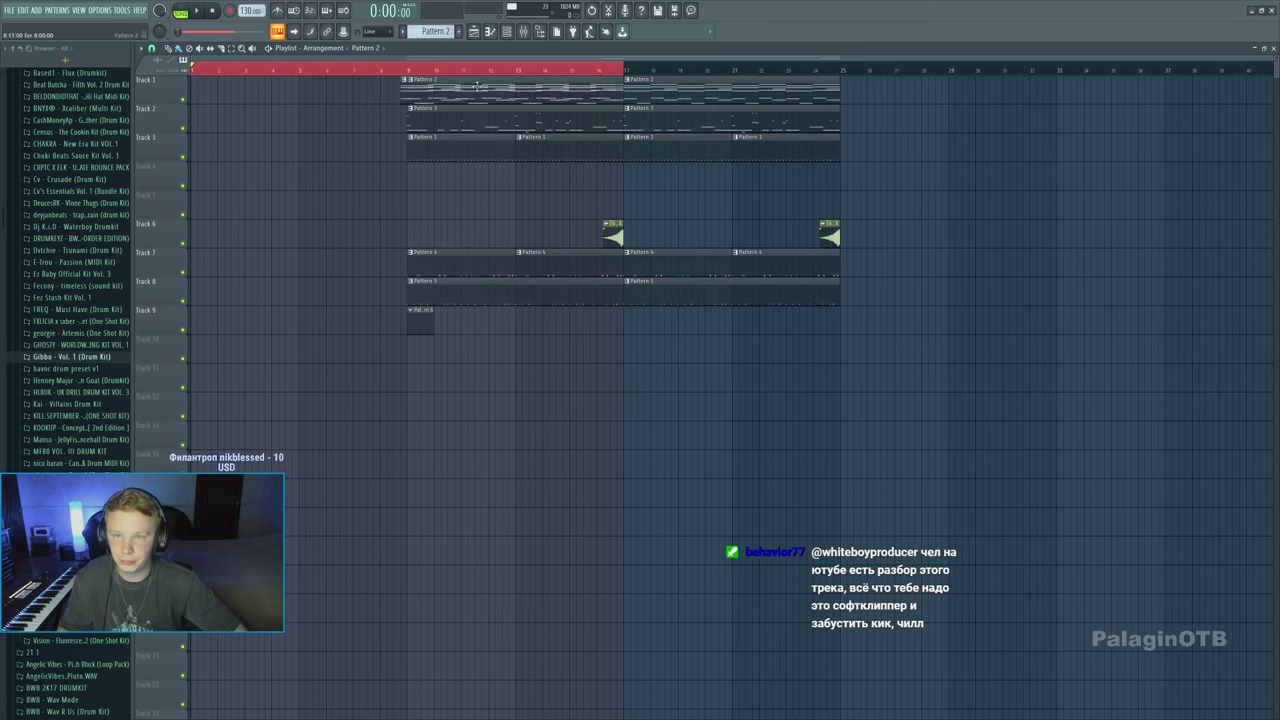
pyautogui.click(200, 88)
pyautogui.keyDown('ctrl'); pyautogui.click(182, 100); pyautogui.keyUp('ctrl')
pyautogui.click(199, 73)
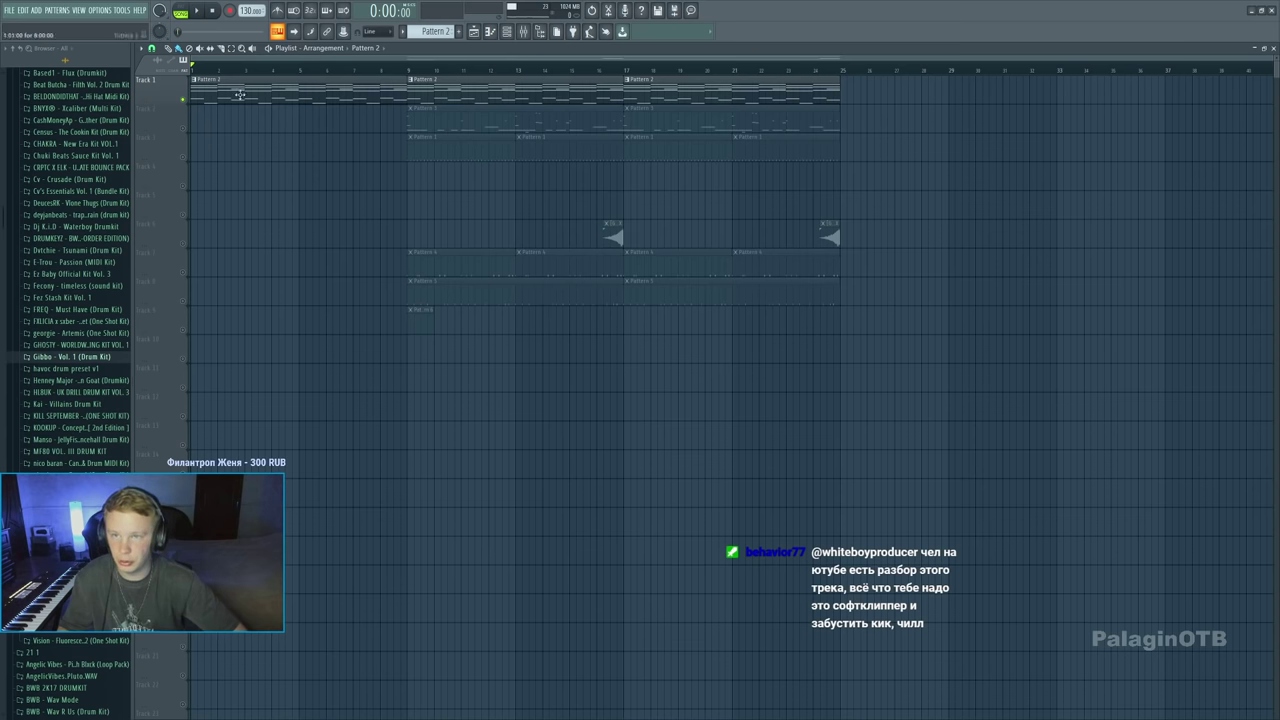
# Copy all SRX ORCHESTRA notes from Pattern 2 into Pattern 6 and flip them horizontally so the melody runs backwards
pyautogui.doubleClick(220, 88)
pyautogui.hotkey('ctrl', 'a')
pyautogui.hotkey('ctrl', 'c')
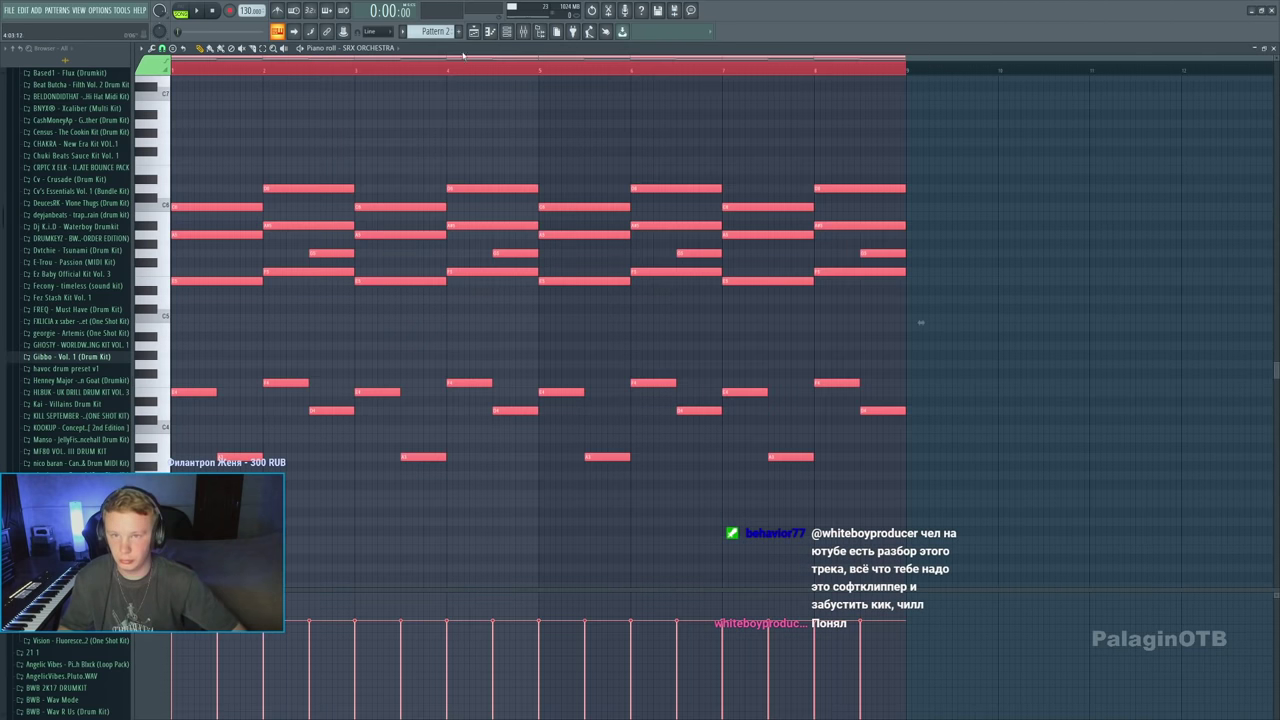
pyautogui.scroll(-4, 455, 31)
pyautogui.hotkey('ctrl', 'v')
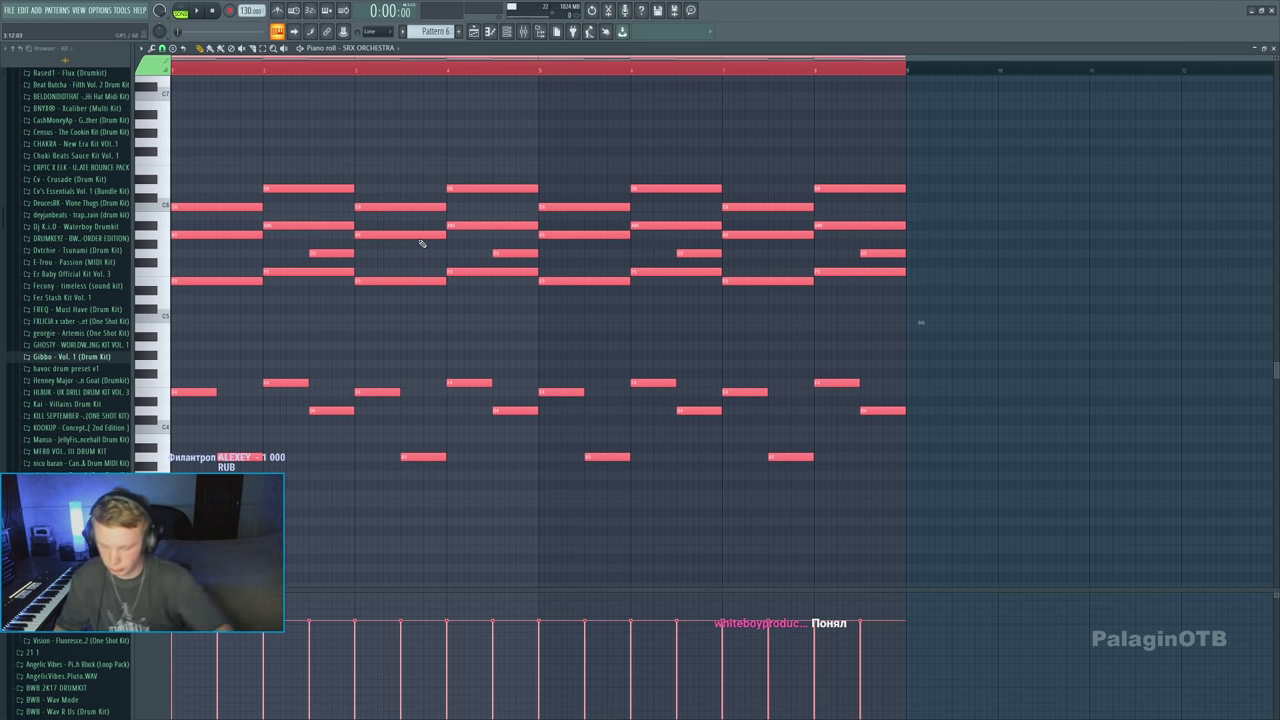
pyautogui.hotkey('alt', 'y')
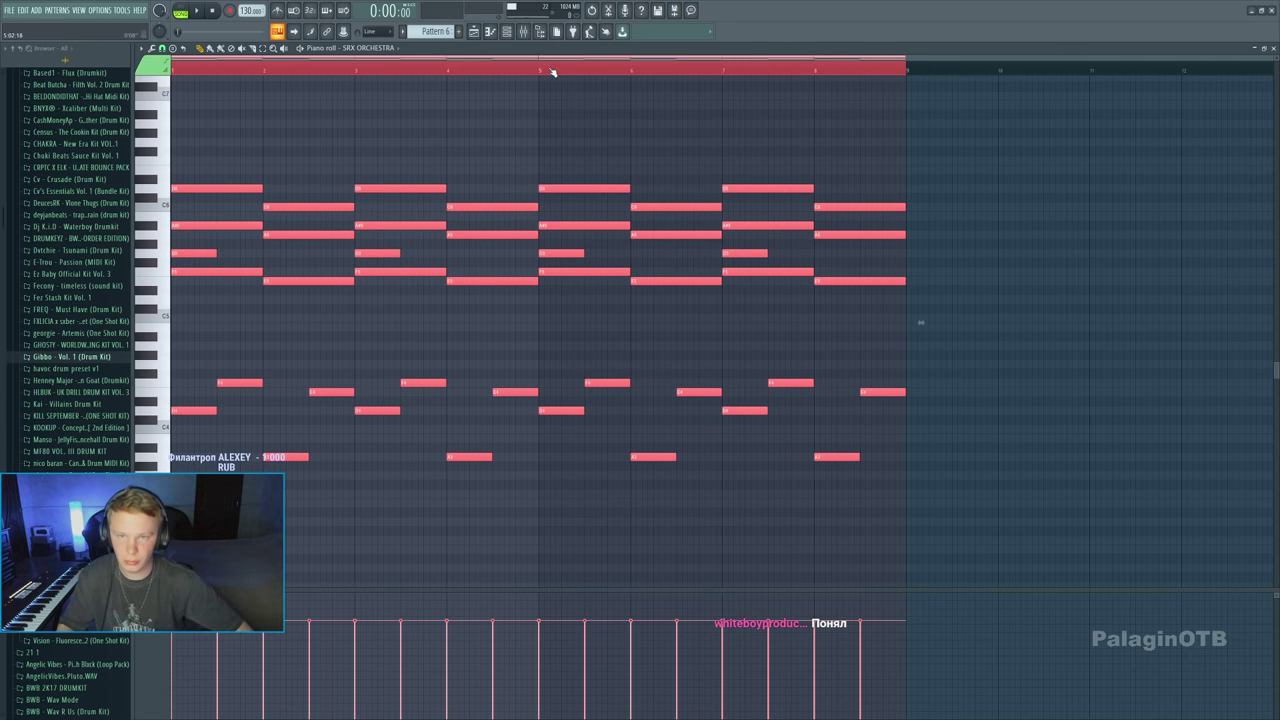
# Delete Pattern 6's notes from bar 5 onward and place the pattern twice in a row on Track 4 from bar 1
pyautogui.moveTo(552, 72); pyautogui.dragTo(1152, 72)
pyautogui.press('Delete')
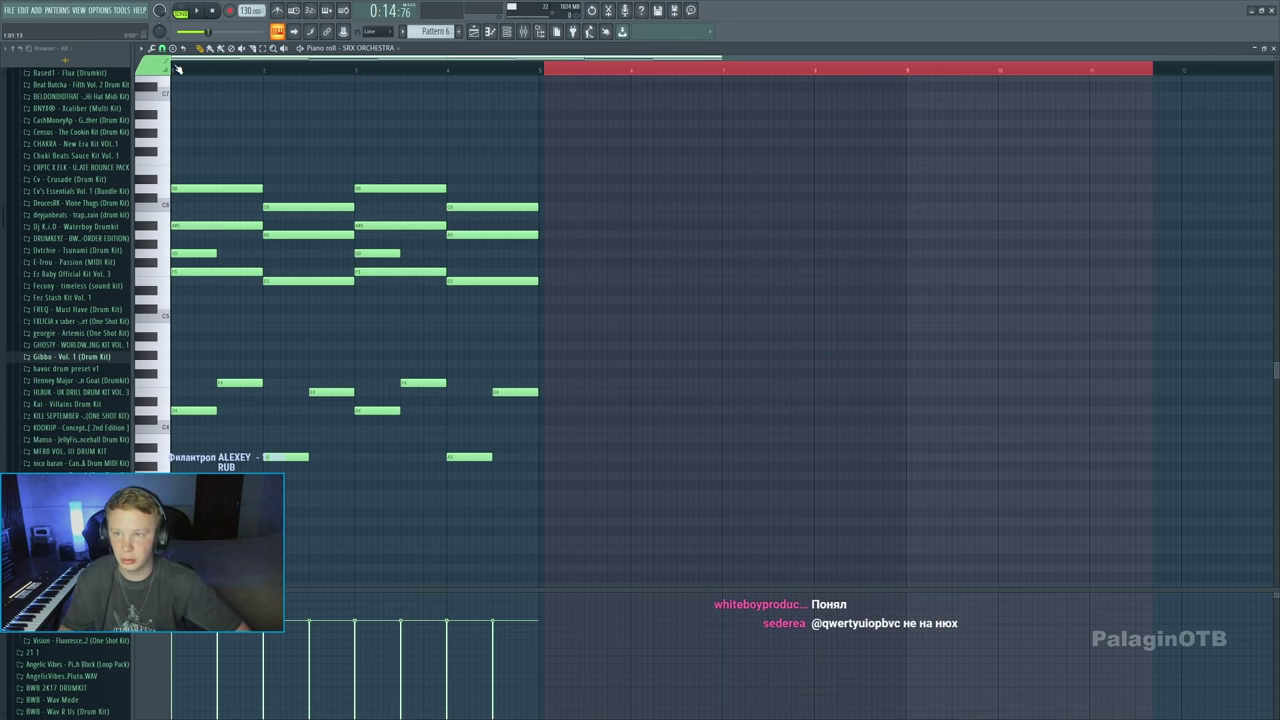
pyautogui.press('F5')
pyautogui.click(199, 188)
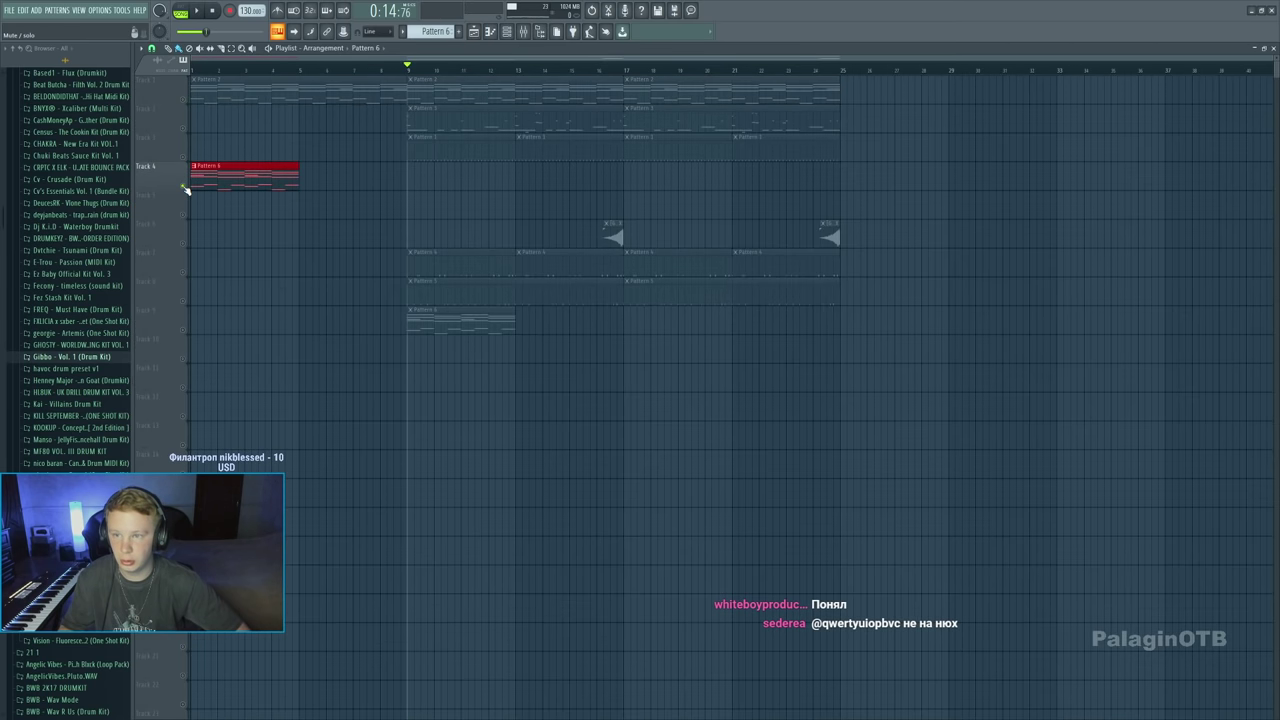
pyautogui.click(303, 174)
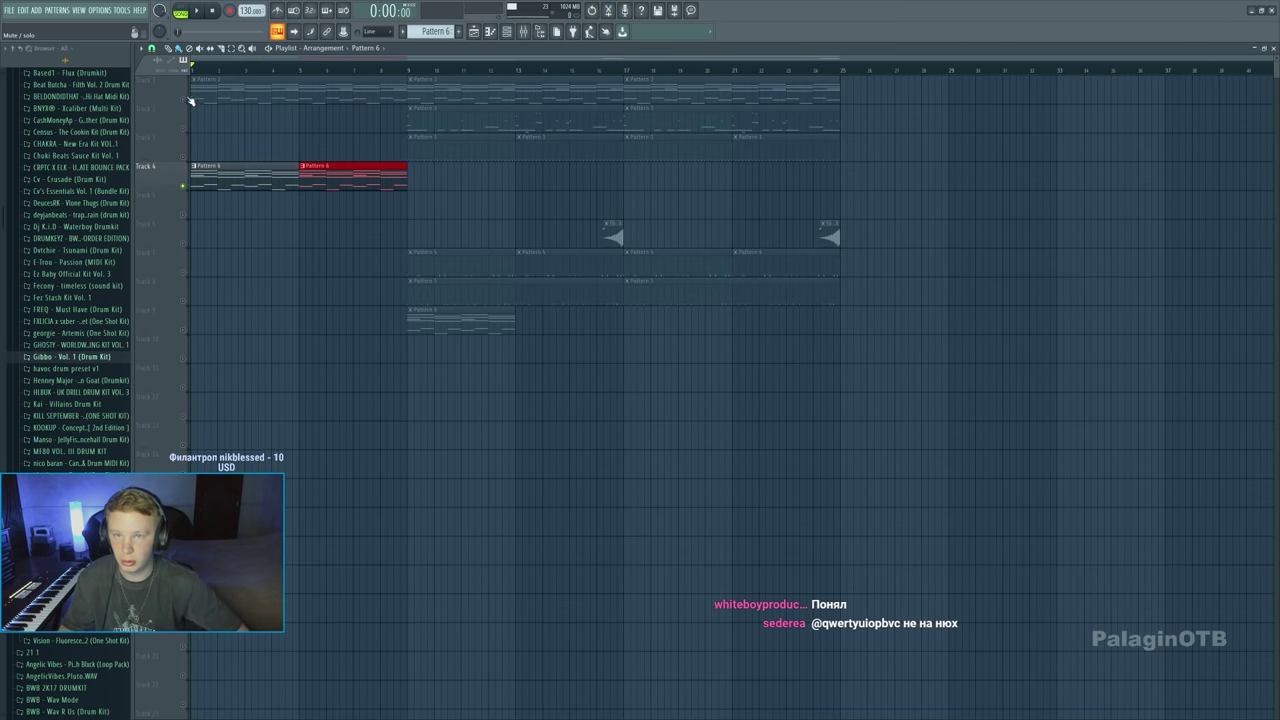
# Select bars 1 to 4 of the soloed Pattern 6 and render the SRX ORCHESTRA part to an audio clip on Track 2
pyautogui.moveTo(197, 72); pyautogui.dragTo(299, 80)
pyautogui.click(521, 33)
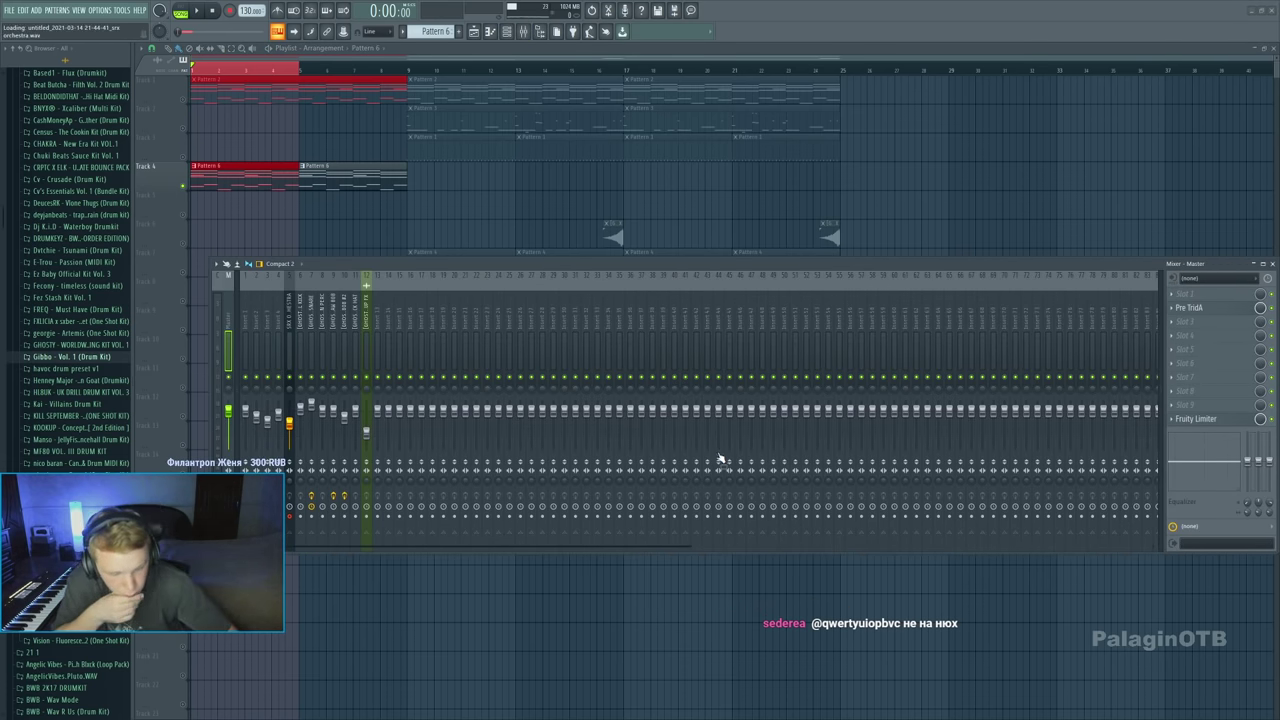
pyautogui.click(525, 48)
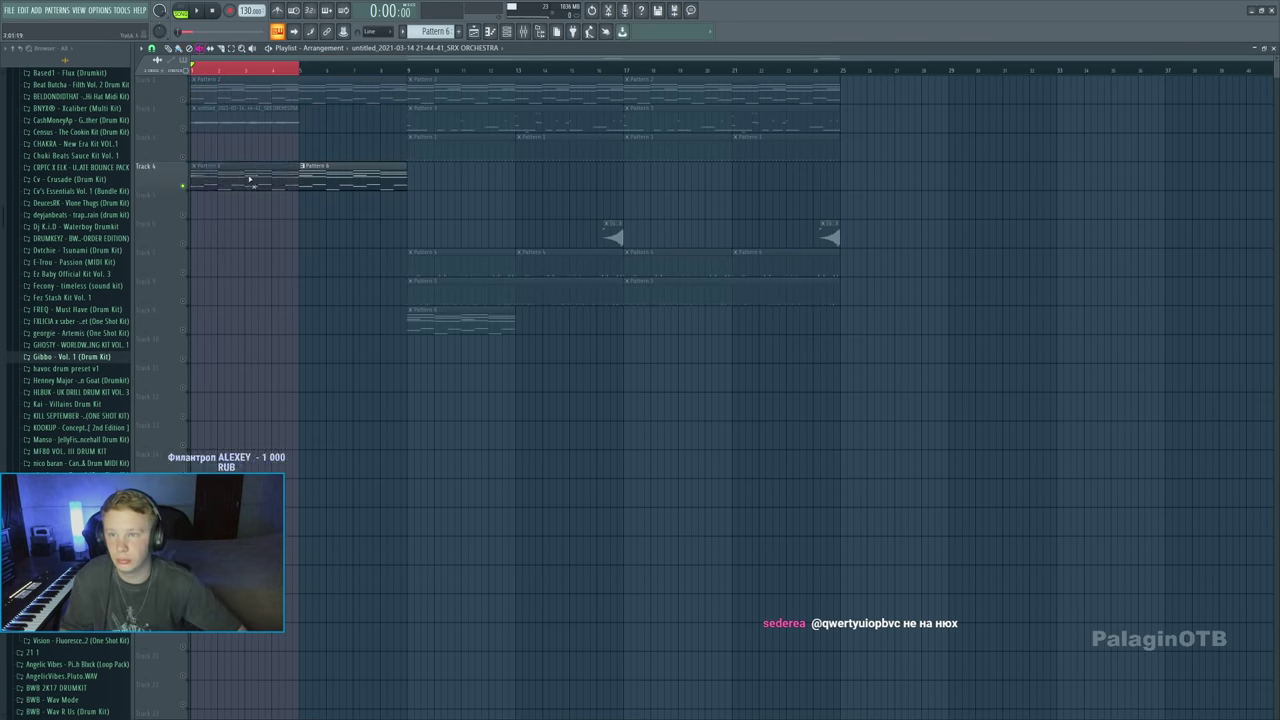
# Reverse the rendered orchestra sample, route it to its own mixer track, and add Kickstart there with a 1/2 note length
pyautogui.doubleClick(230, 116)
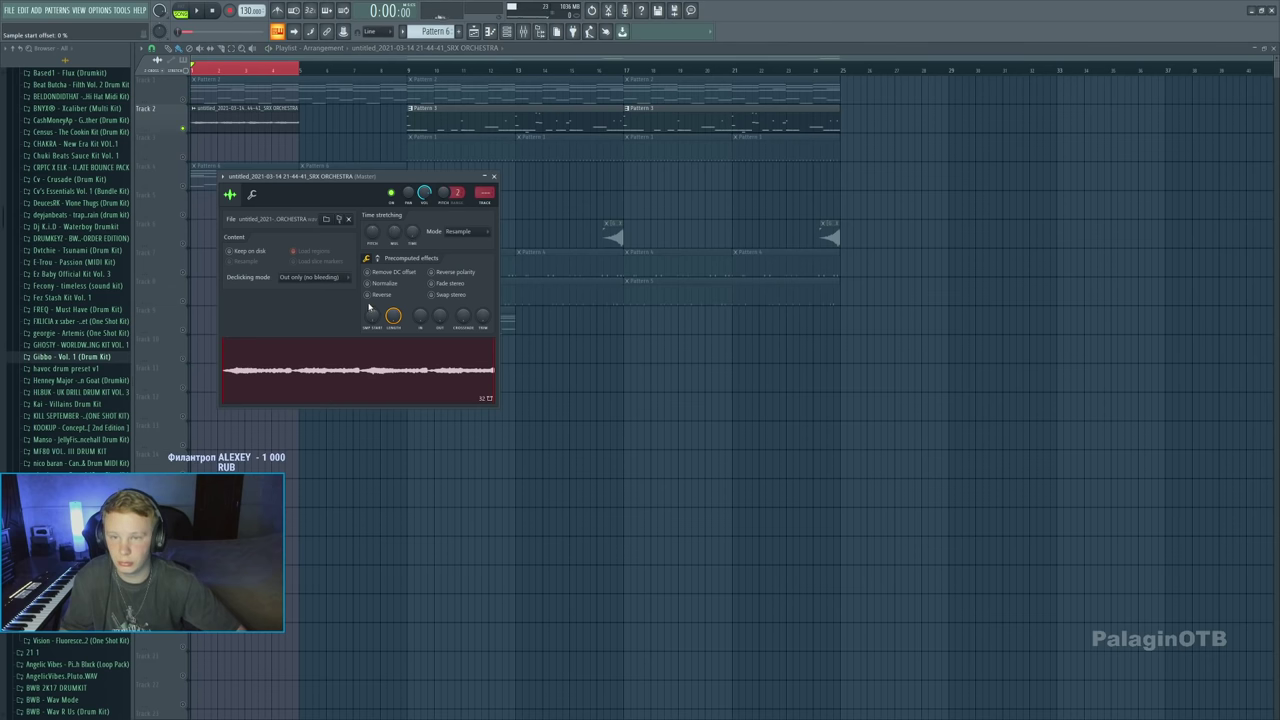
pyautogui.press('space')
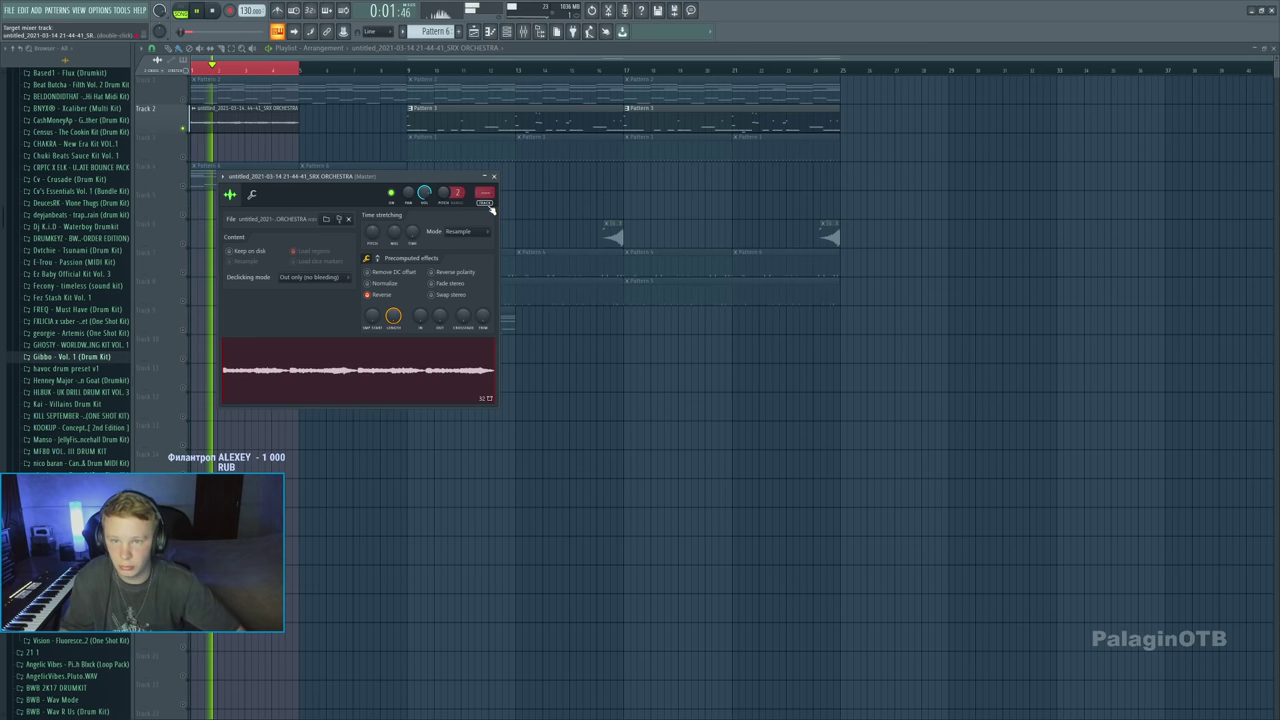
pyautogui.press('F9')
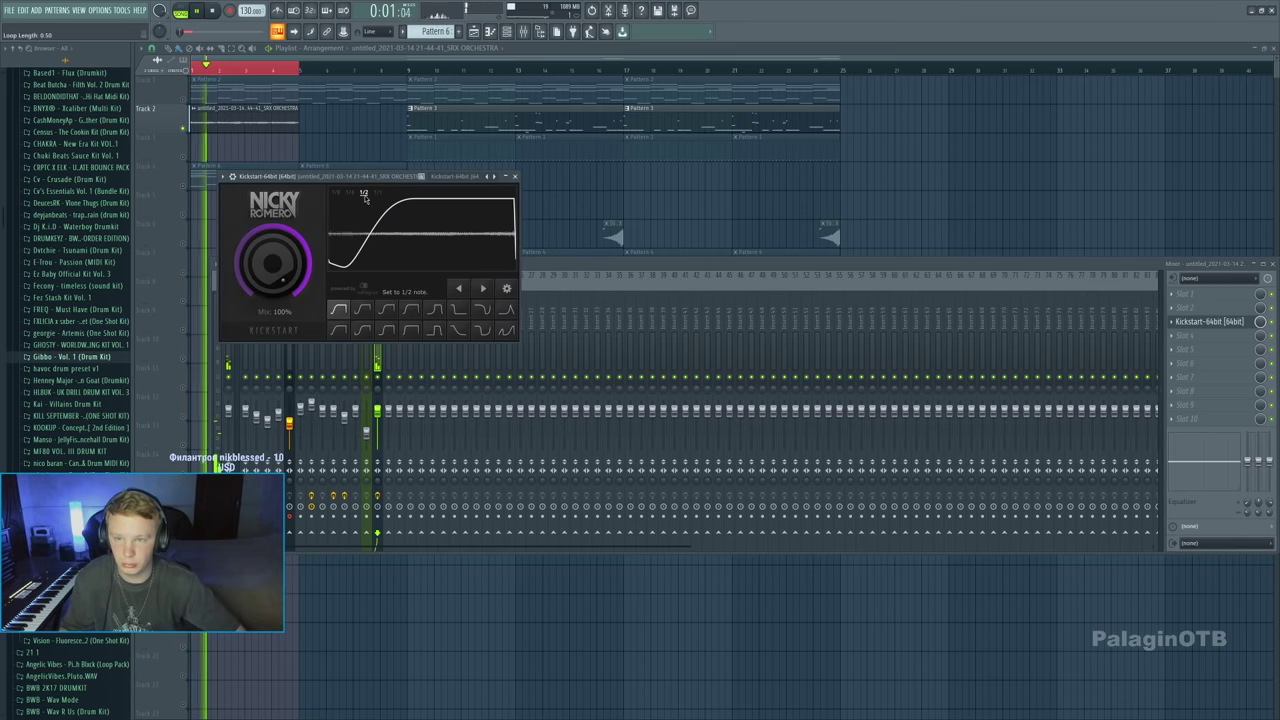
pyautogui.click(514, 176)
pyautogui.press('F9')
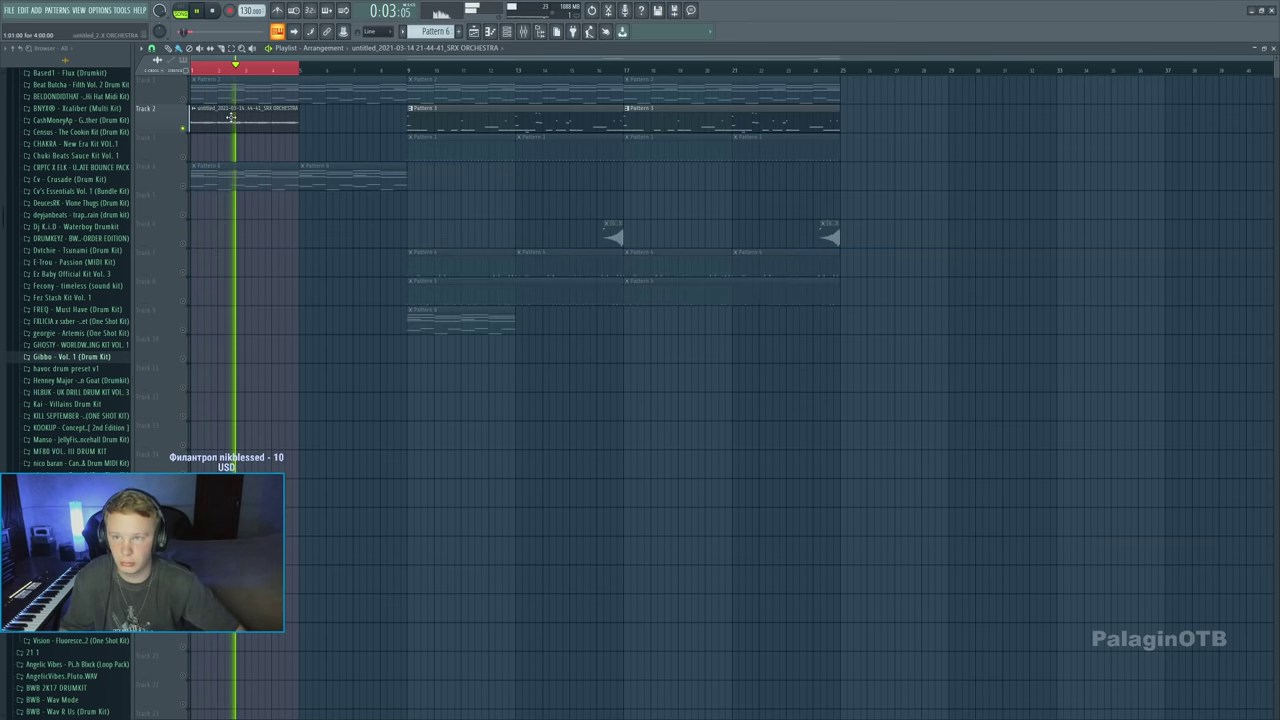
# Trim a tiny piece off the start of the reversed orchestra clip and open its sample settings to try the pitch
pyautogui.scroll(3, 265, 110)
pyautogui.press('space')
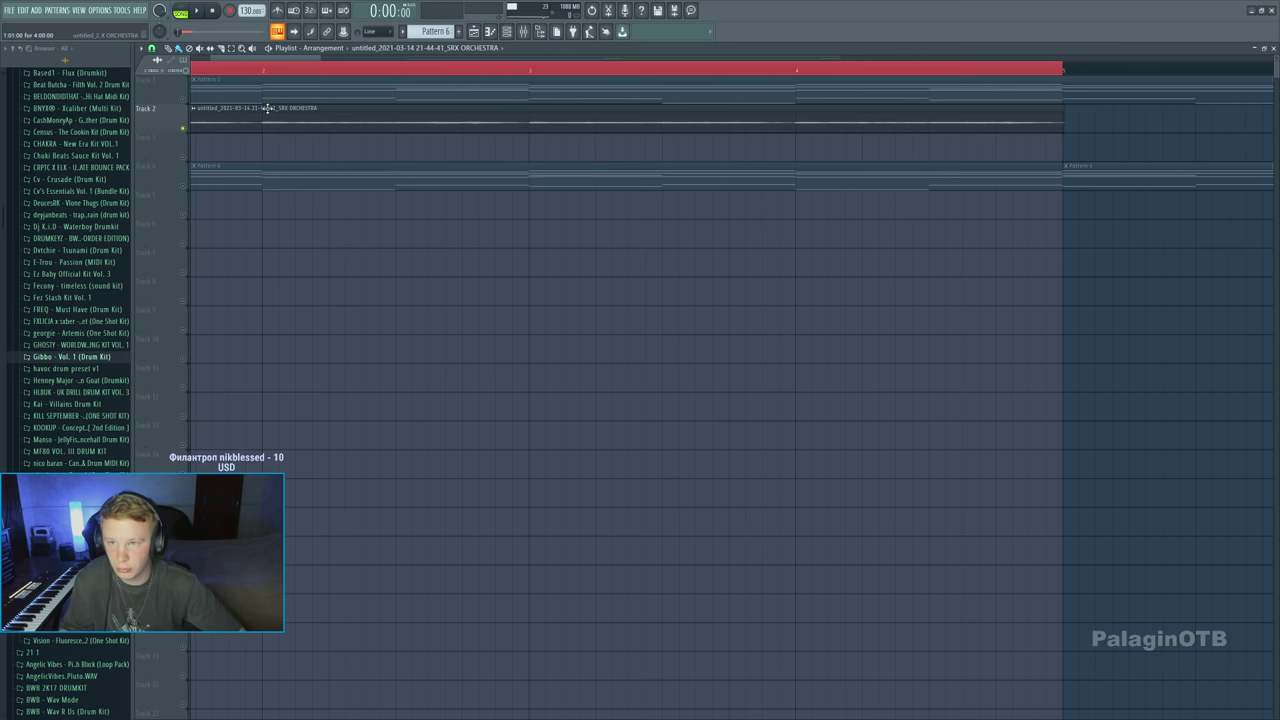
pyautogui.scroll(1, 1086, 127)
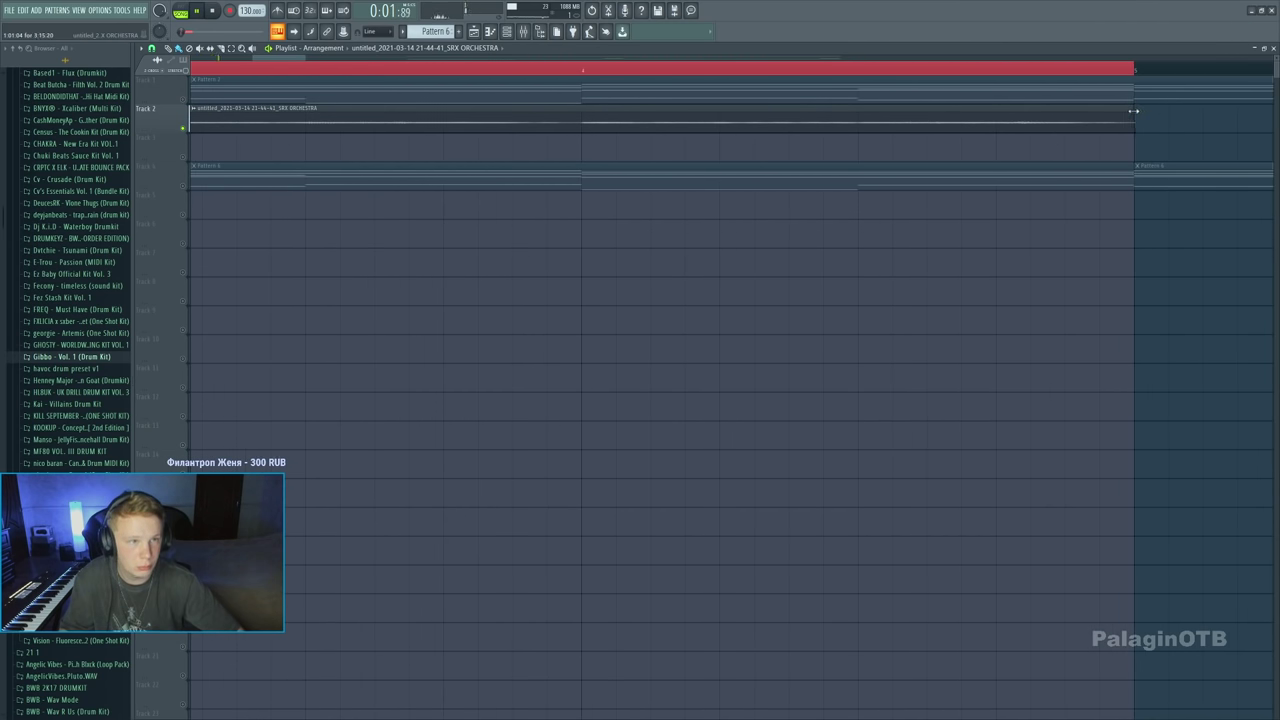
pyautogui.scroll(-5, 443, 157)
pyautogui.doubleClick(305, 126)
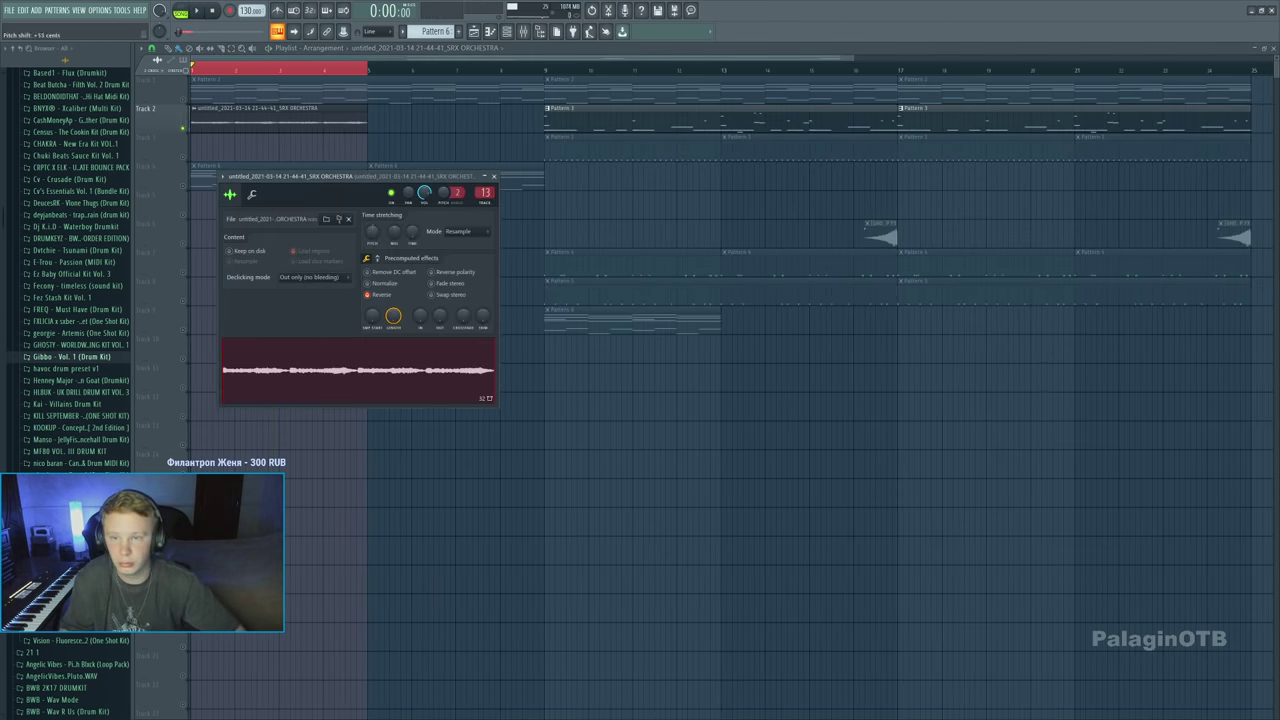
# Move the reversed orchestra clip to Track 6, enable Tracks 1 and 6, and play them together
pyautogui.click(184, 101)
pyautogui.moveTo(254, 120); pyautogui.dragTo(252, 236)
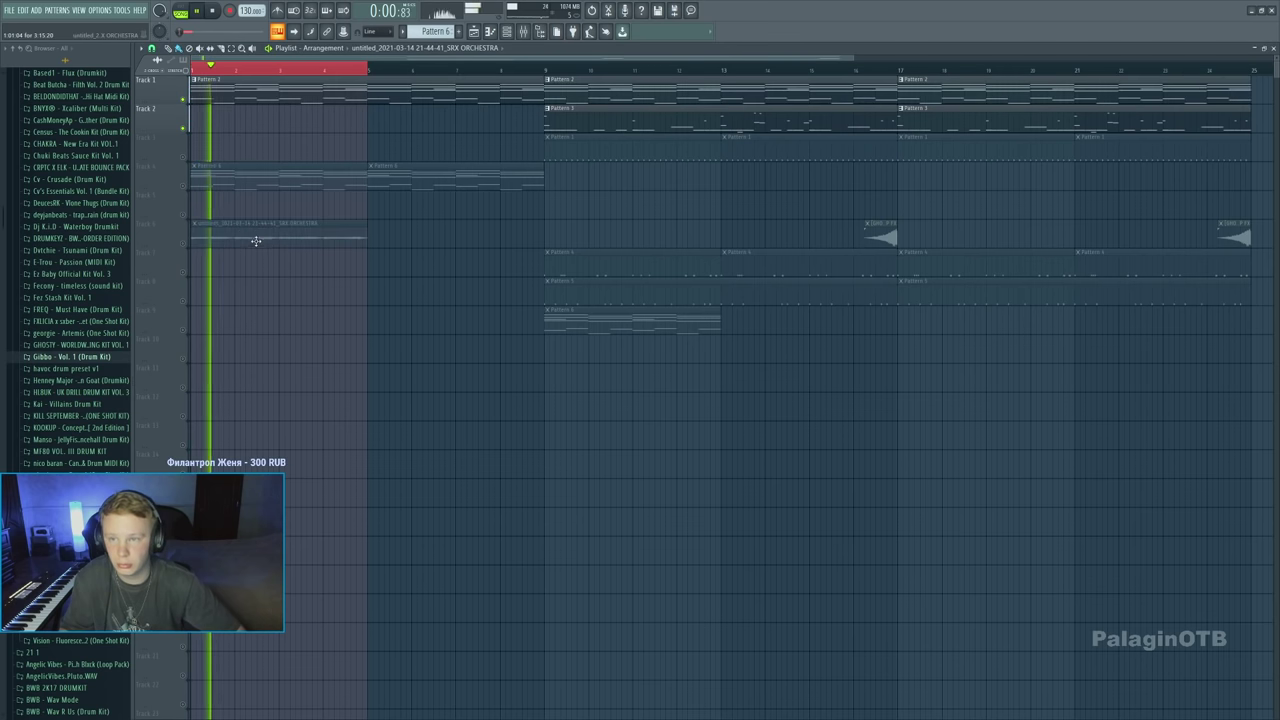
pyautogui.click(184, 243)
pyautogui.press('space')
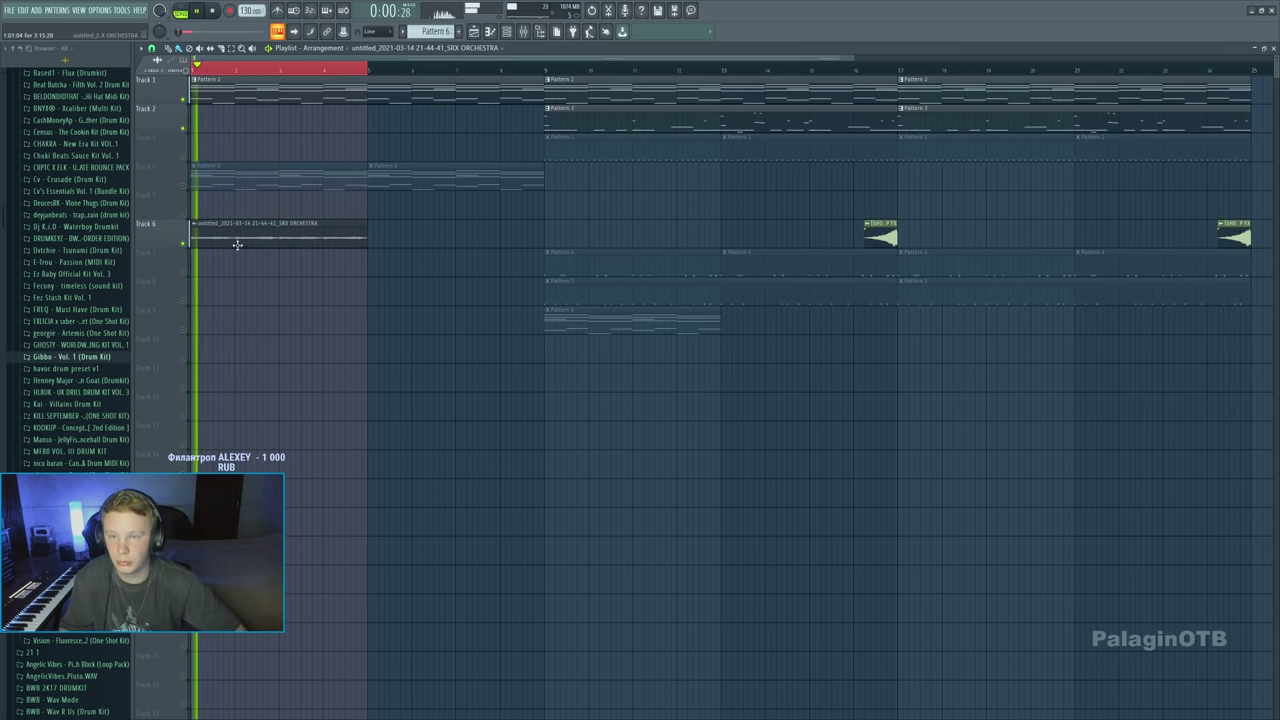
# Pitch the reversed orchestra sample to -1100 cents in Auto mode and filter it with Fruity parametric EQ 2's low and high cuts
pyautogui.scroll(-2, 237, 245)
pyautogui.doubleClick(340, 231)
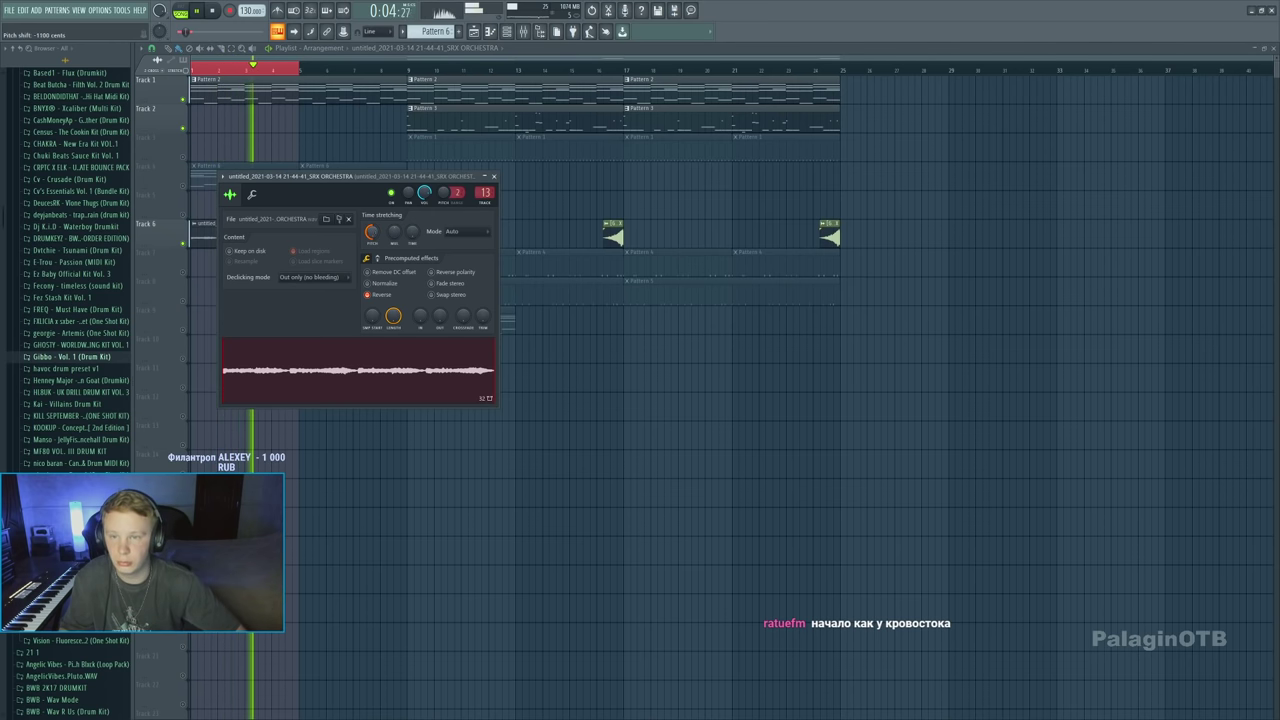
pyautogui.click(522, 31)
pyautogui.click(1209, 349)
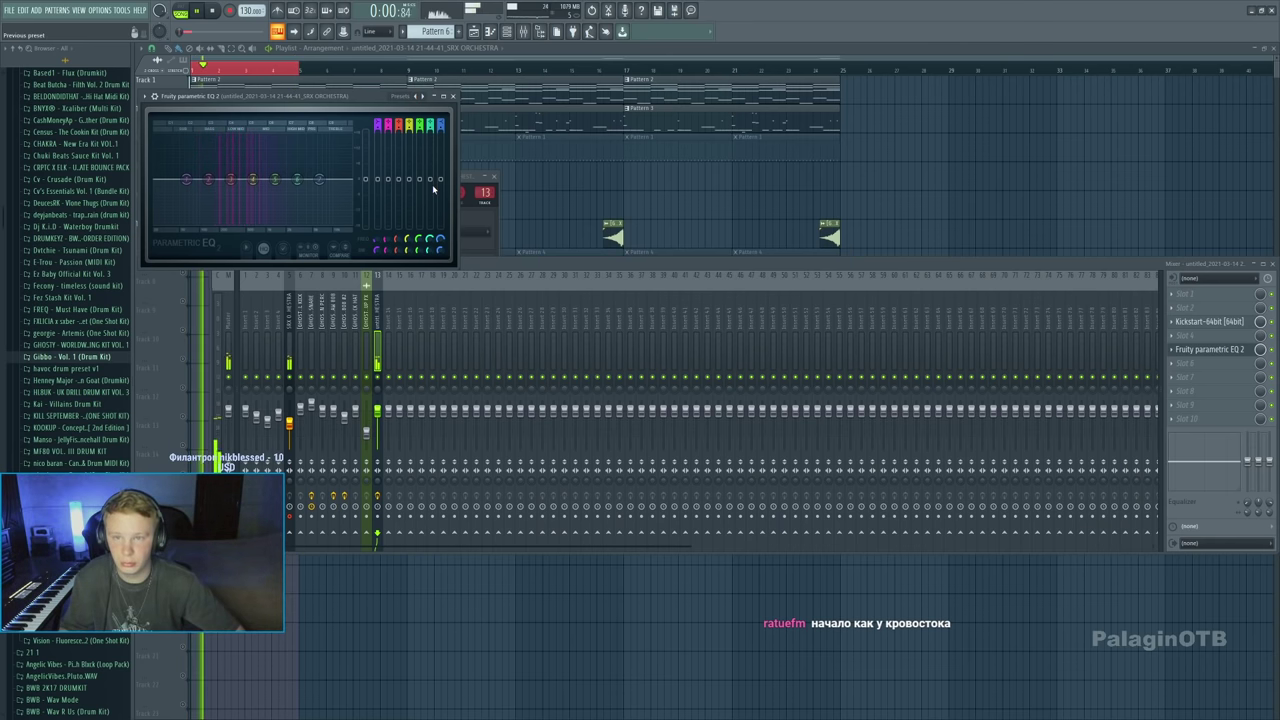
pyautogui.click(421, 96)
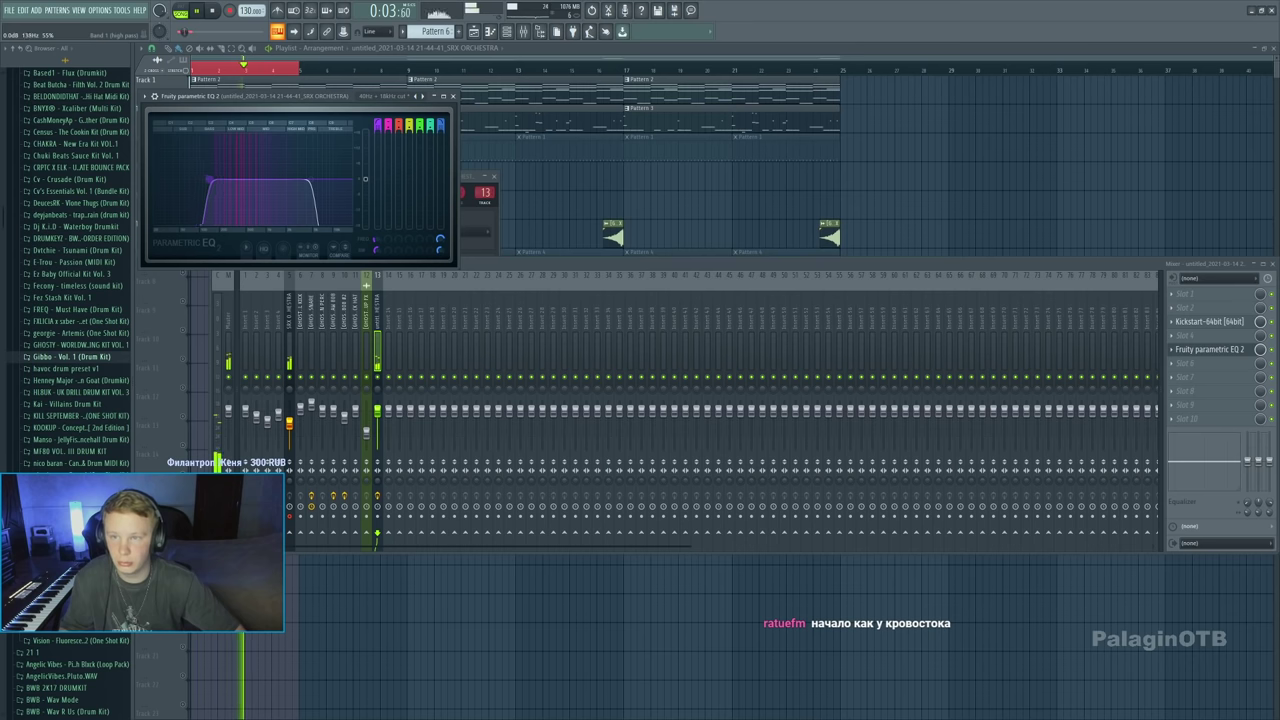
pyautogui.moveTo(290, 179); pyautogui.dragTo(251, 180)
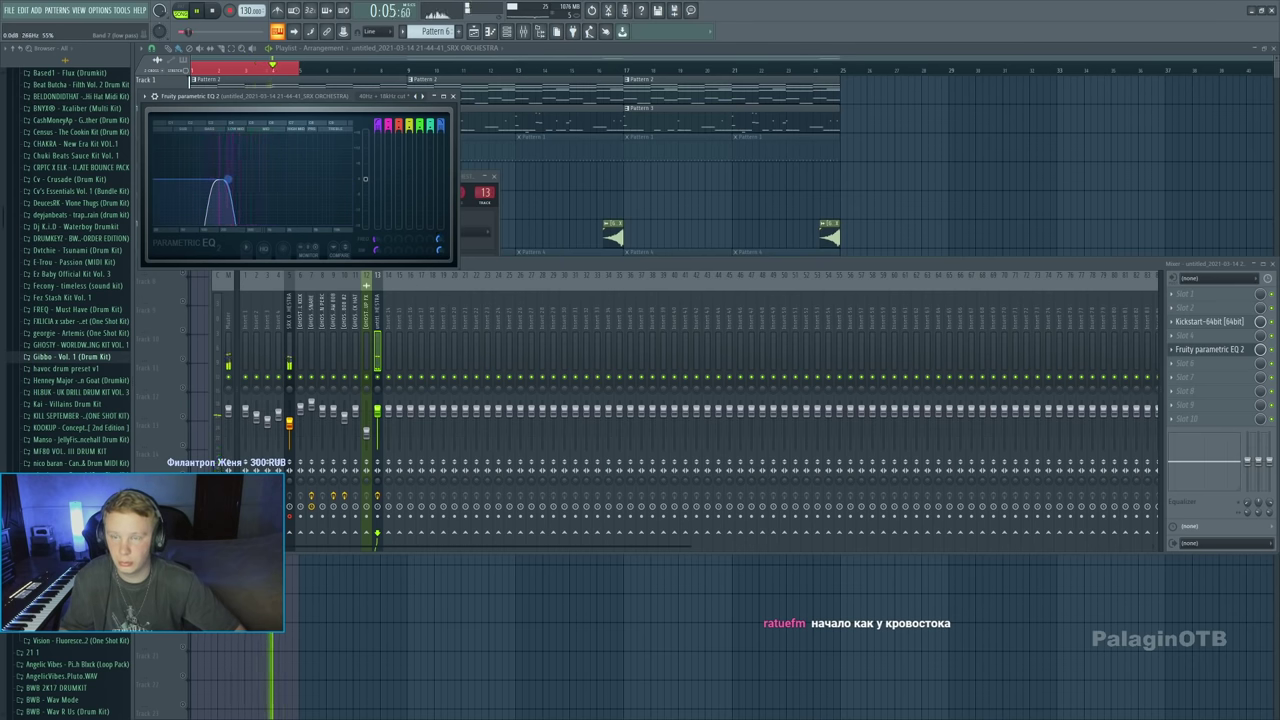
pyautogui.click(452, 96)
pyautogui.press('F9')
# Re-enable the other tracks and repeat the reversed orchestra clip along Track 10 from bar 1 through bar 24
pyautogui.rightClick(184, 97)
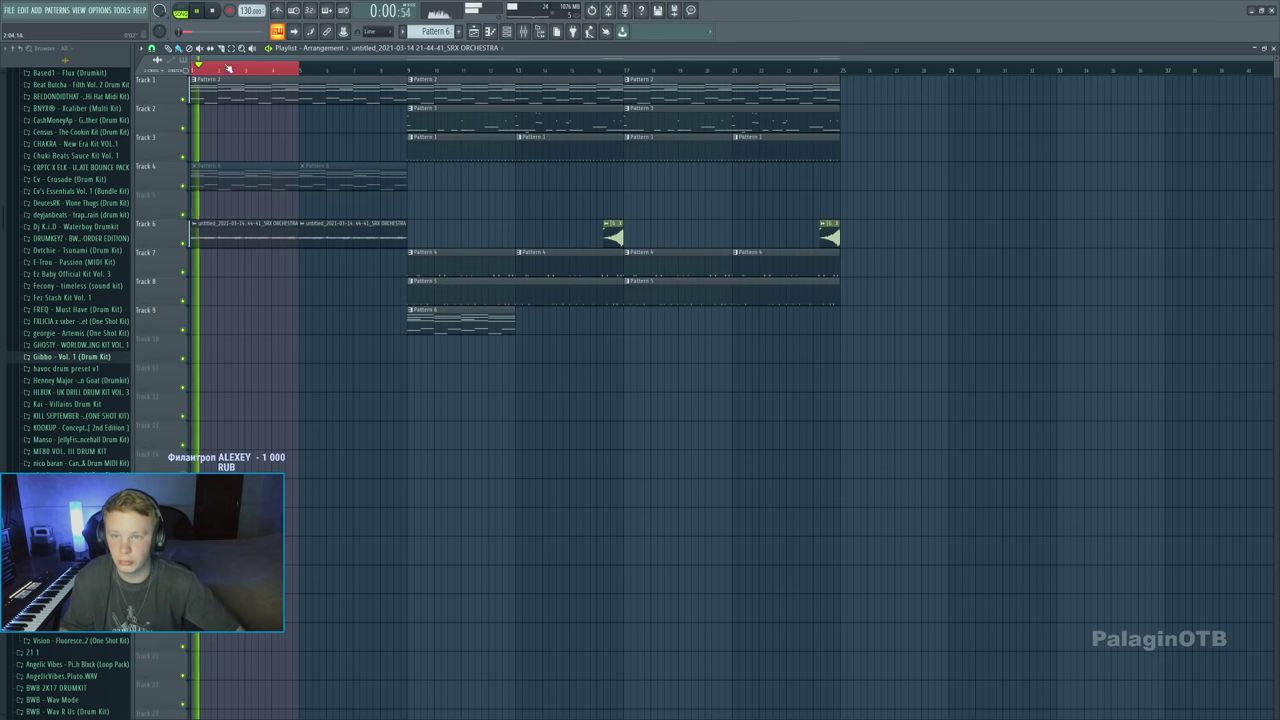
pyautogui.press('space')
pyautogui.click(418, 236)
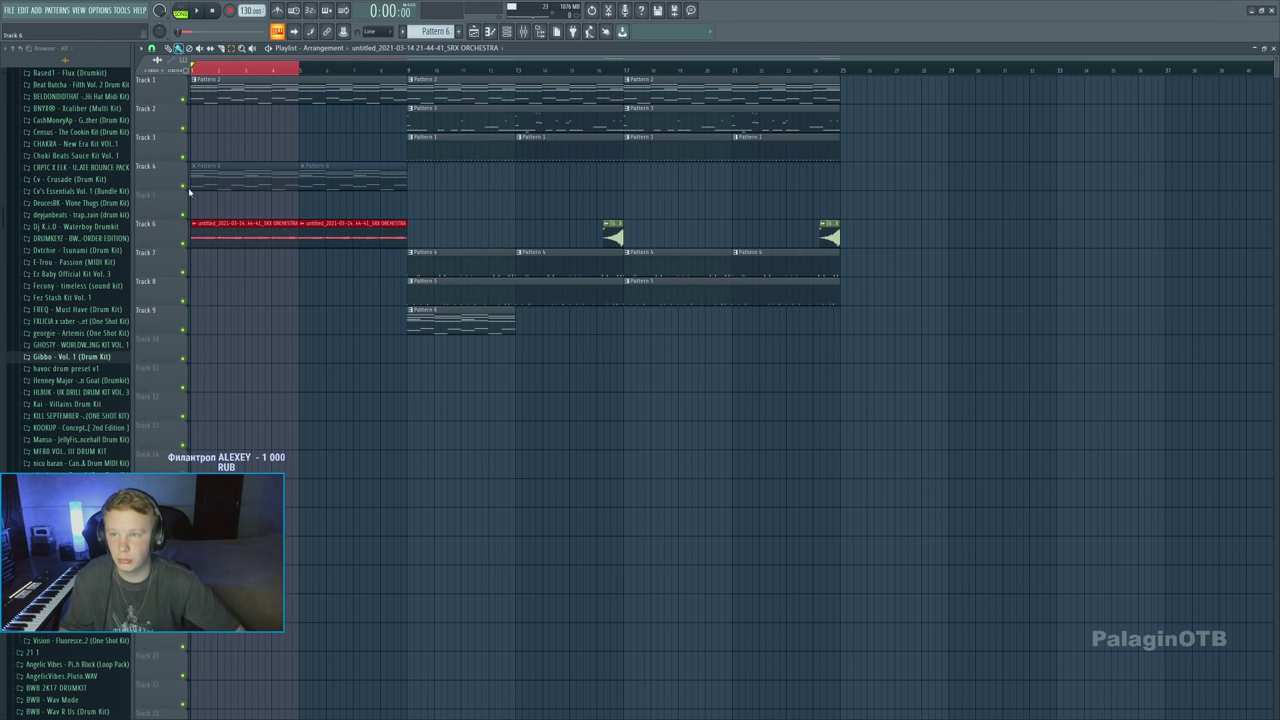
pyautogui.moveTo(204, 237); pyautogui.dragTo(204, 350)
pyautogui.hotkey('ctrl', 'b')
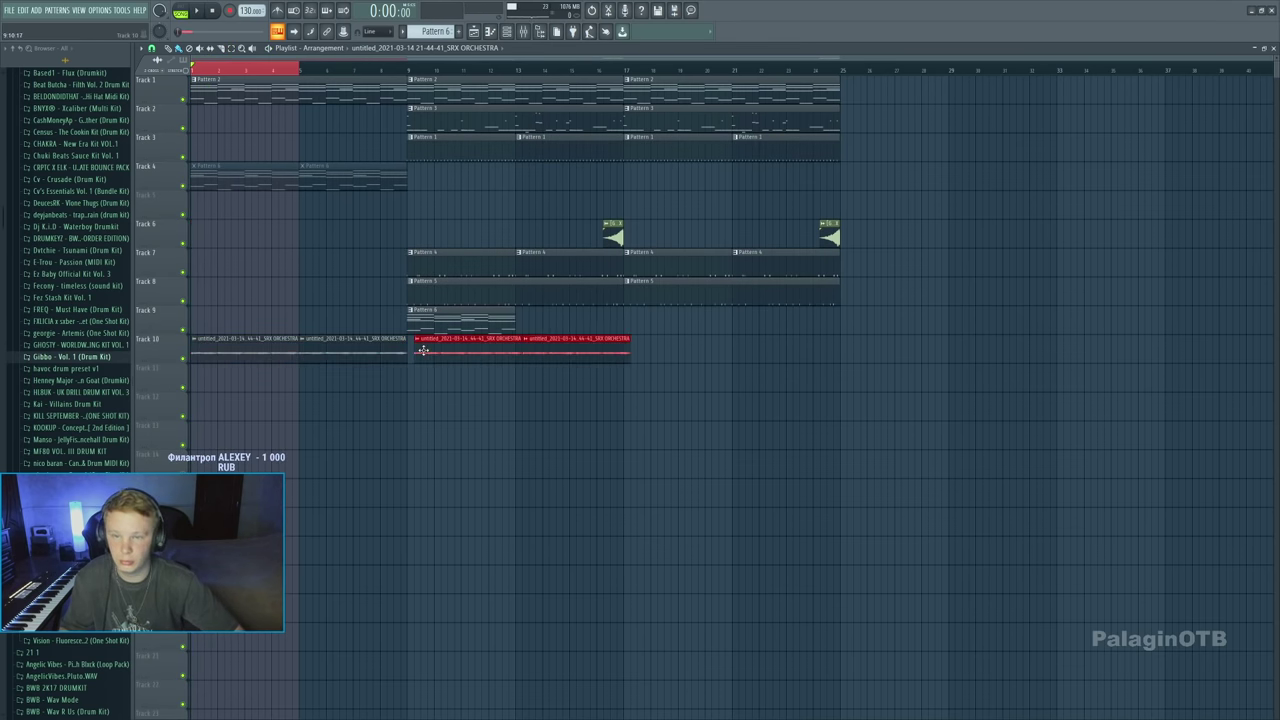
pyautogui.hotkey('ctrl', 'b')
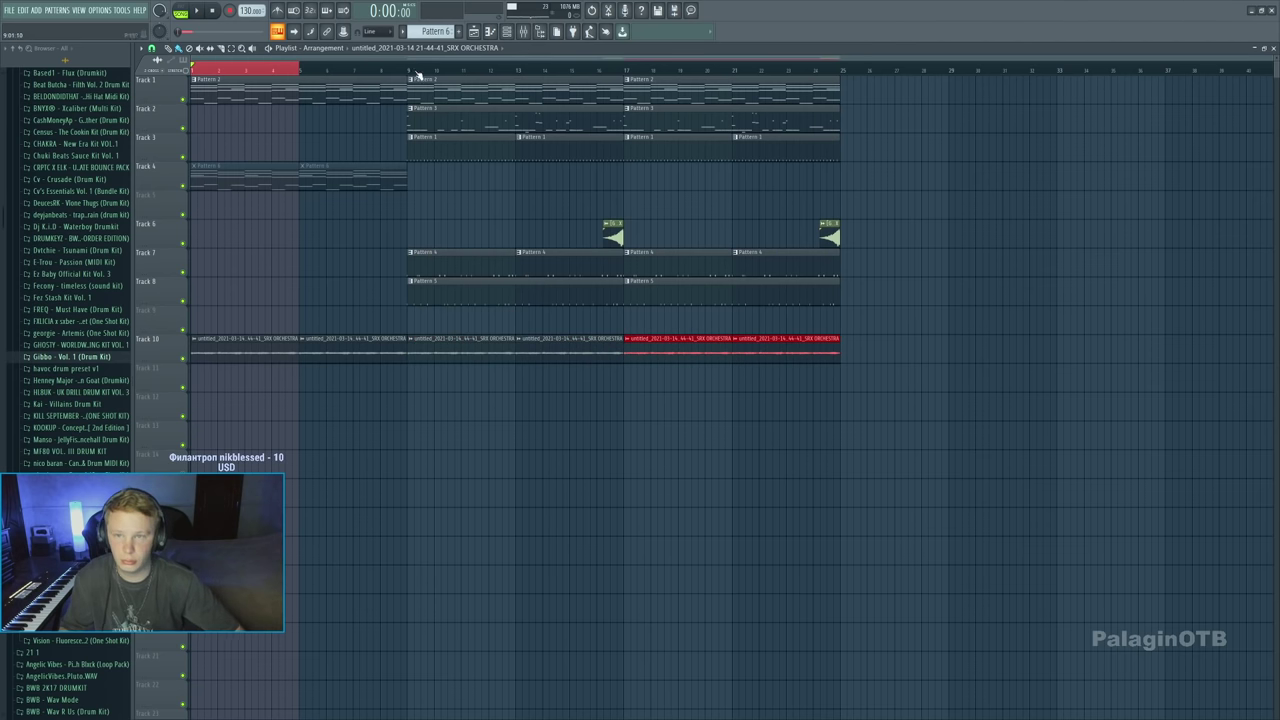
# Add another RISE UP FX clip on Track 6 leading into bar 9 and play the arrangement
pyautogui.click(605, 232)
pyautogui.click(395, 235)
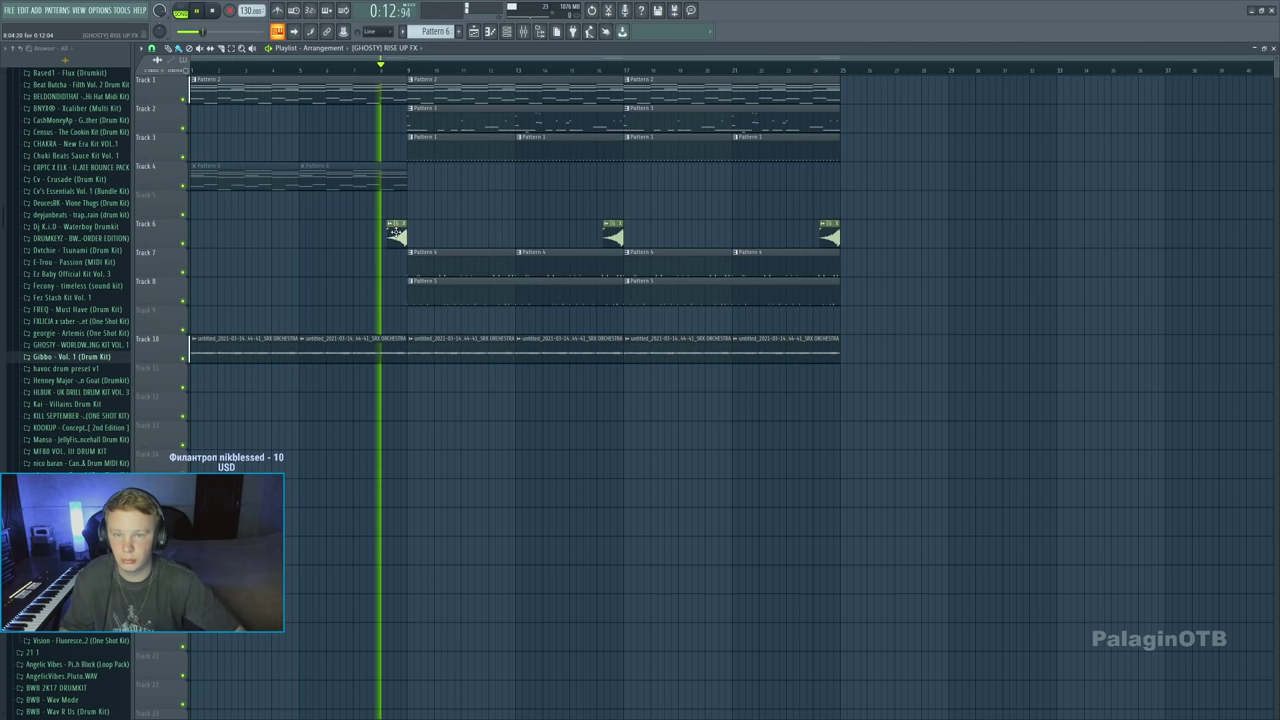
pyautogui.press('space')
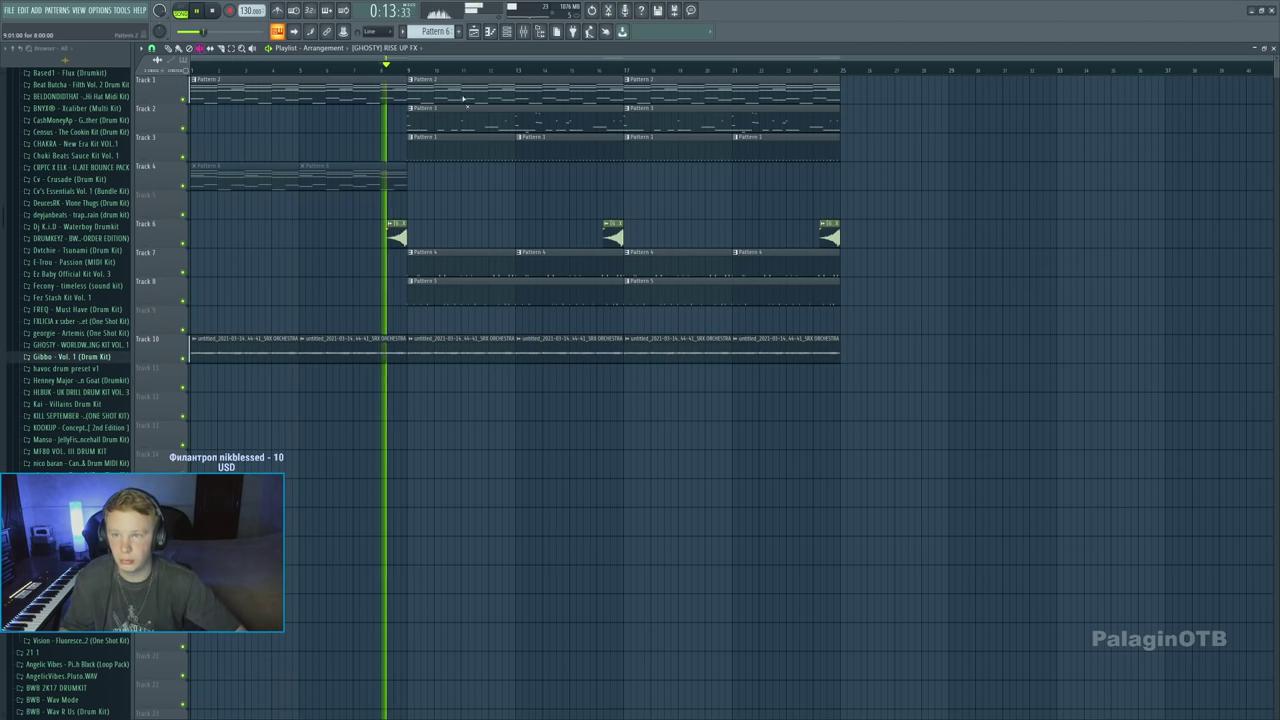
pyautogui.click(523, 31)
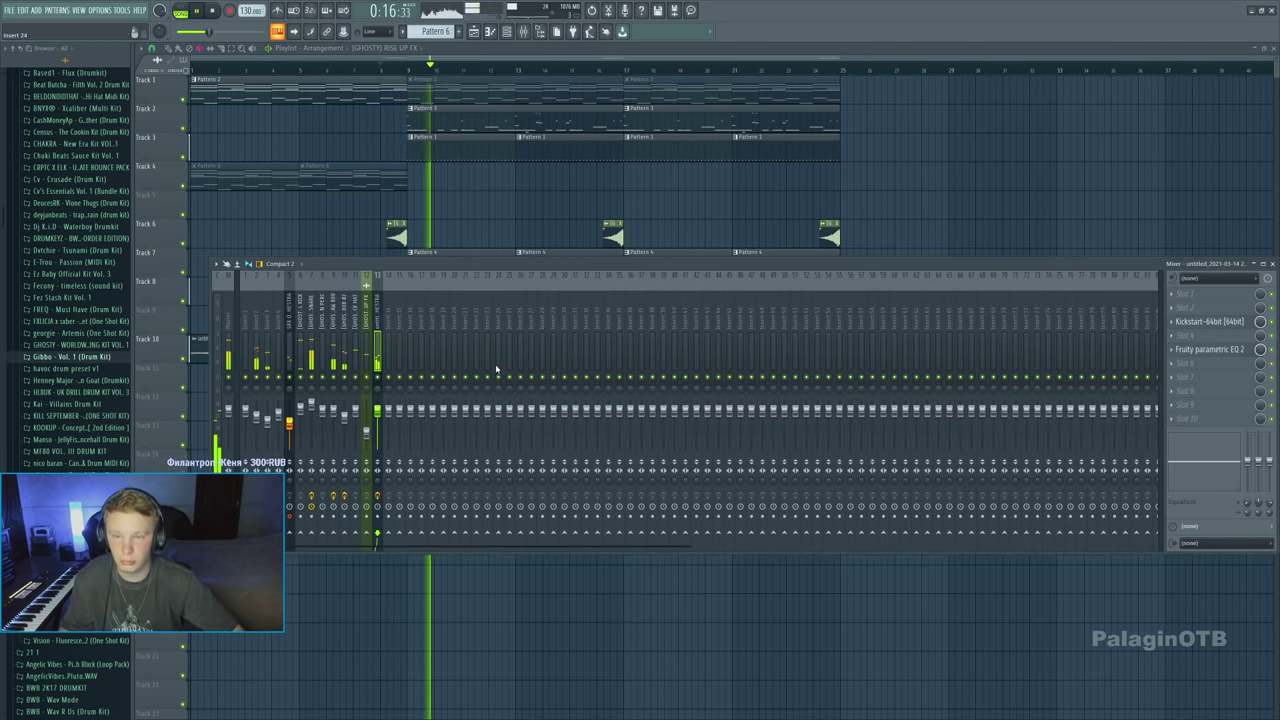
pyautogui.click(523, 31)
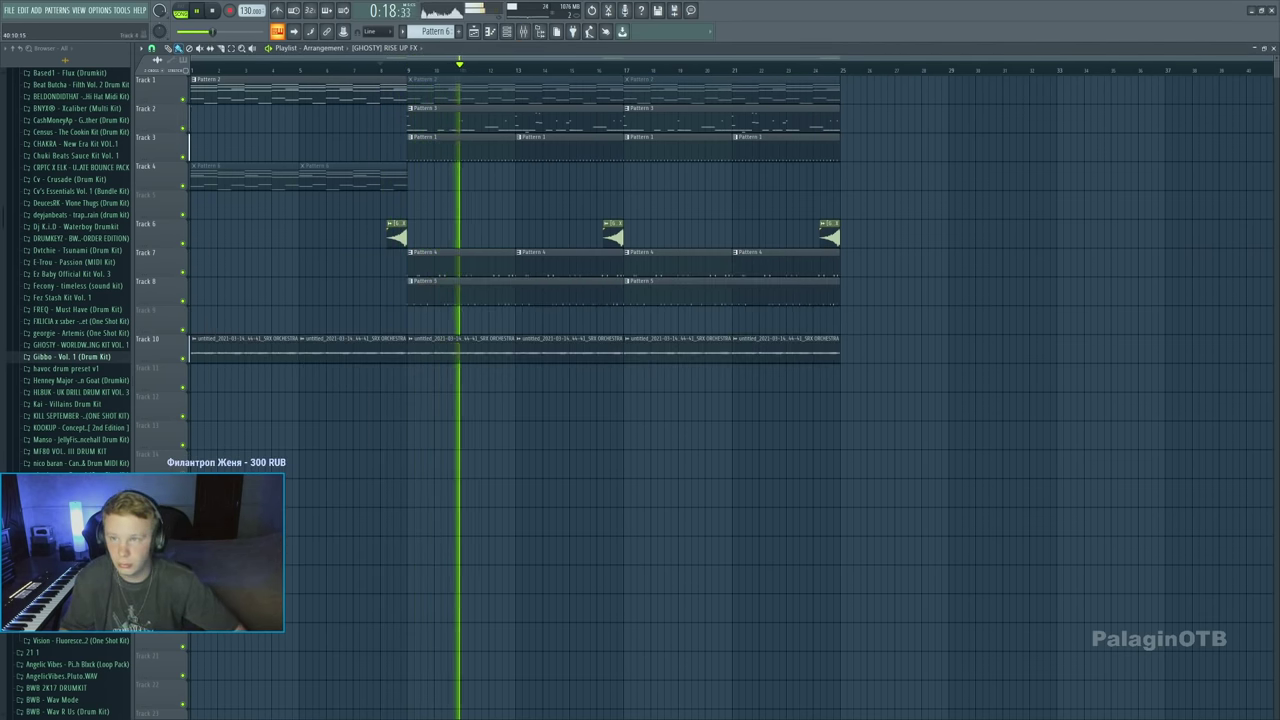
pyautogui.click(1273, 48)
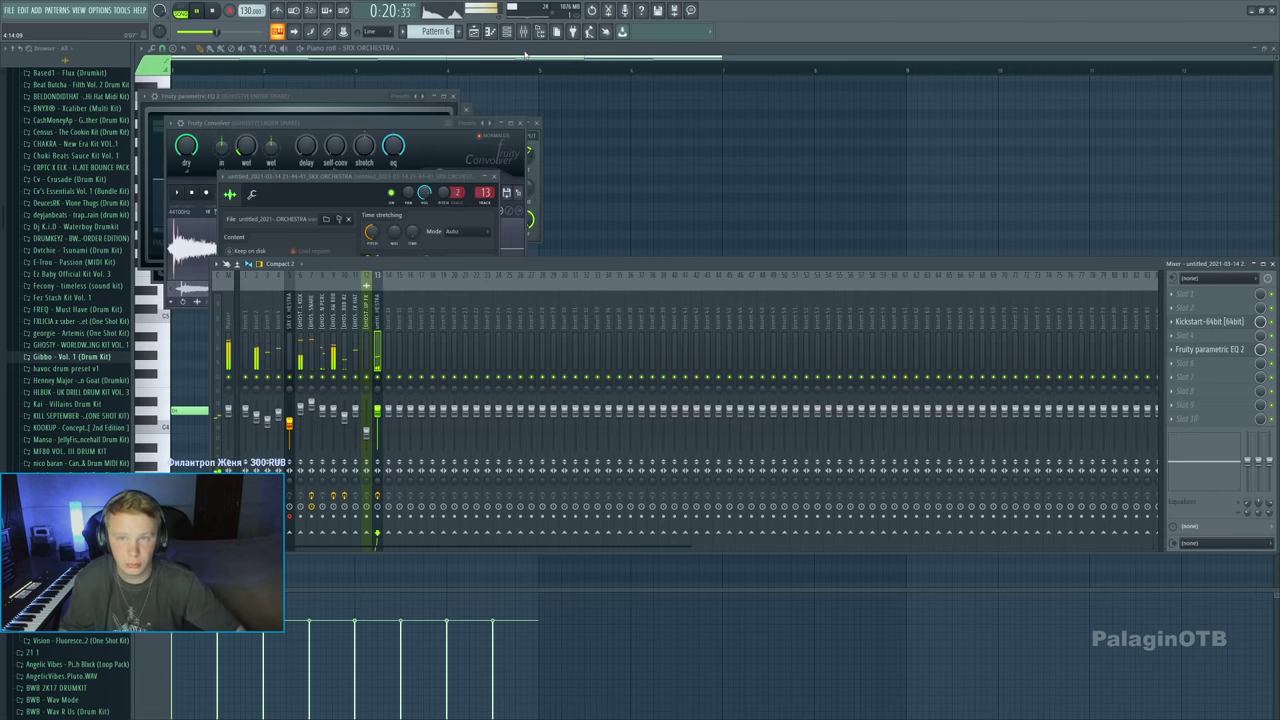
# Start a new empty pattern, audition the drum channels and check the REV HAT channel's settings
pyautogui.click(490, 31)
pyautogui.click(490, 31)
pyautogui.click(506, 31)
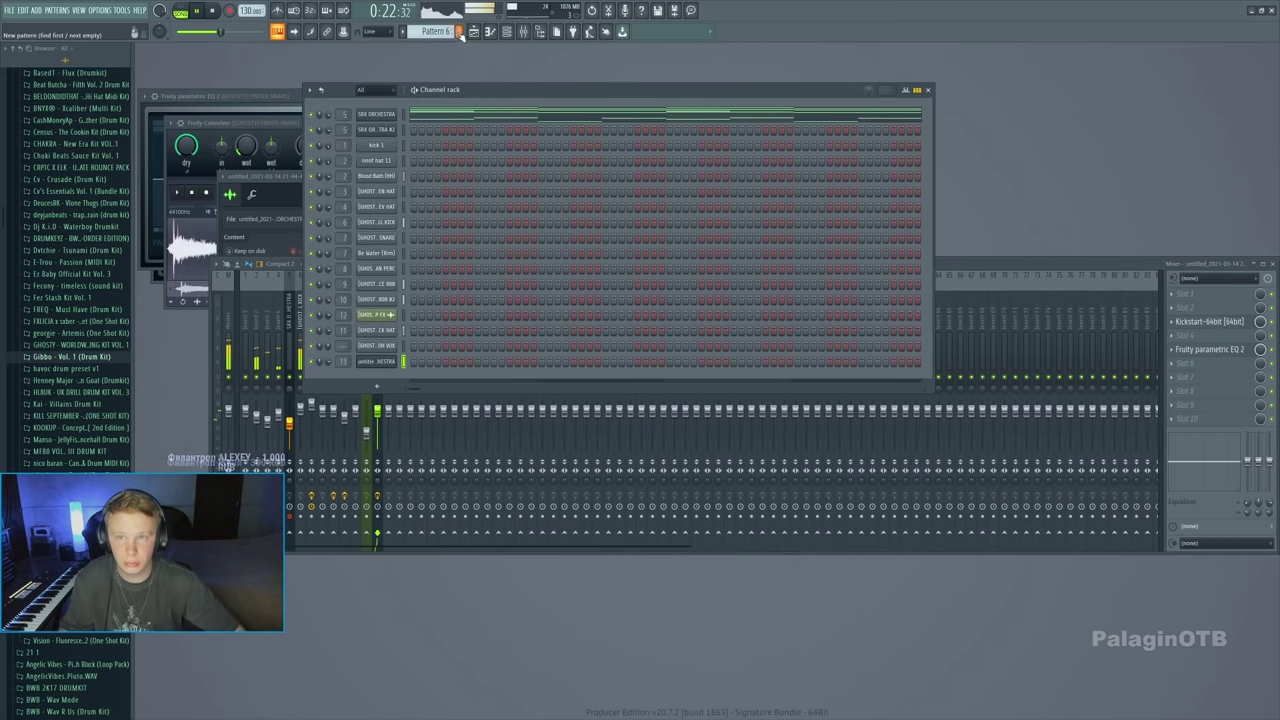
pyautogui.click(458, 31)
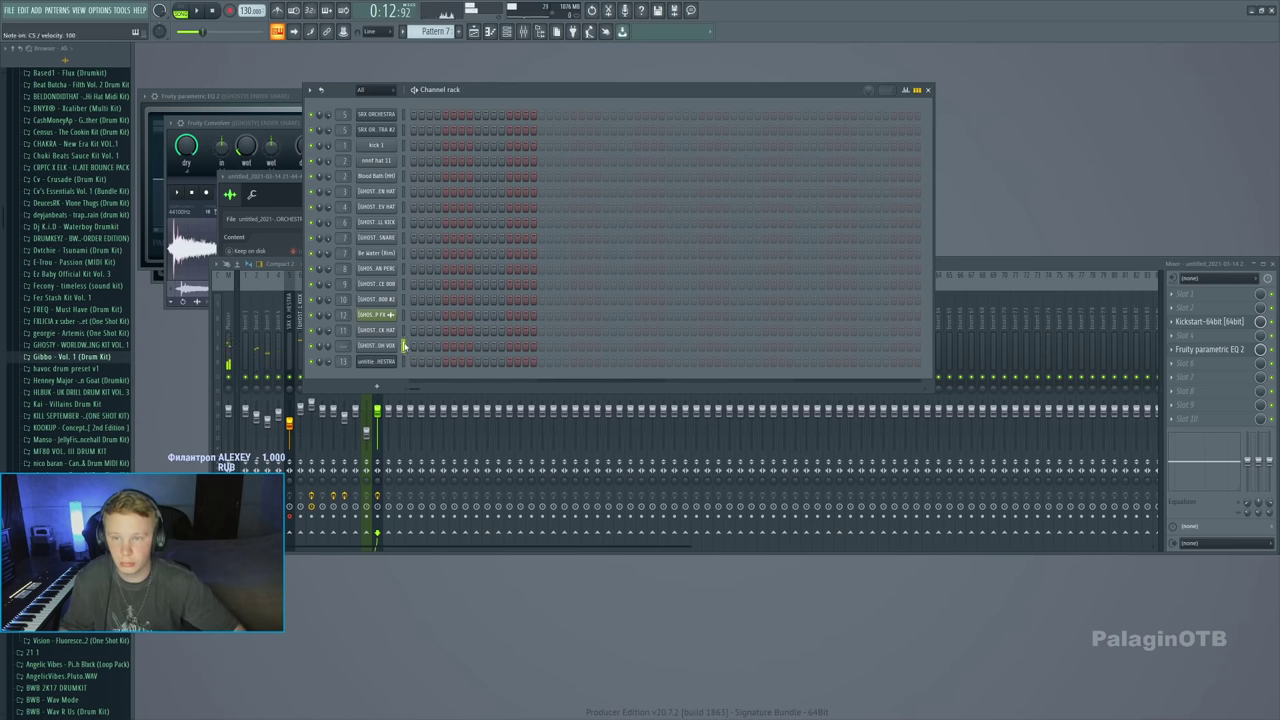
pyautogui.click(376, 206)
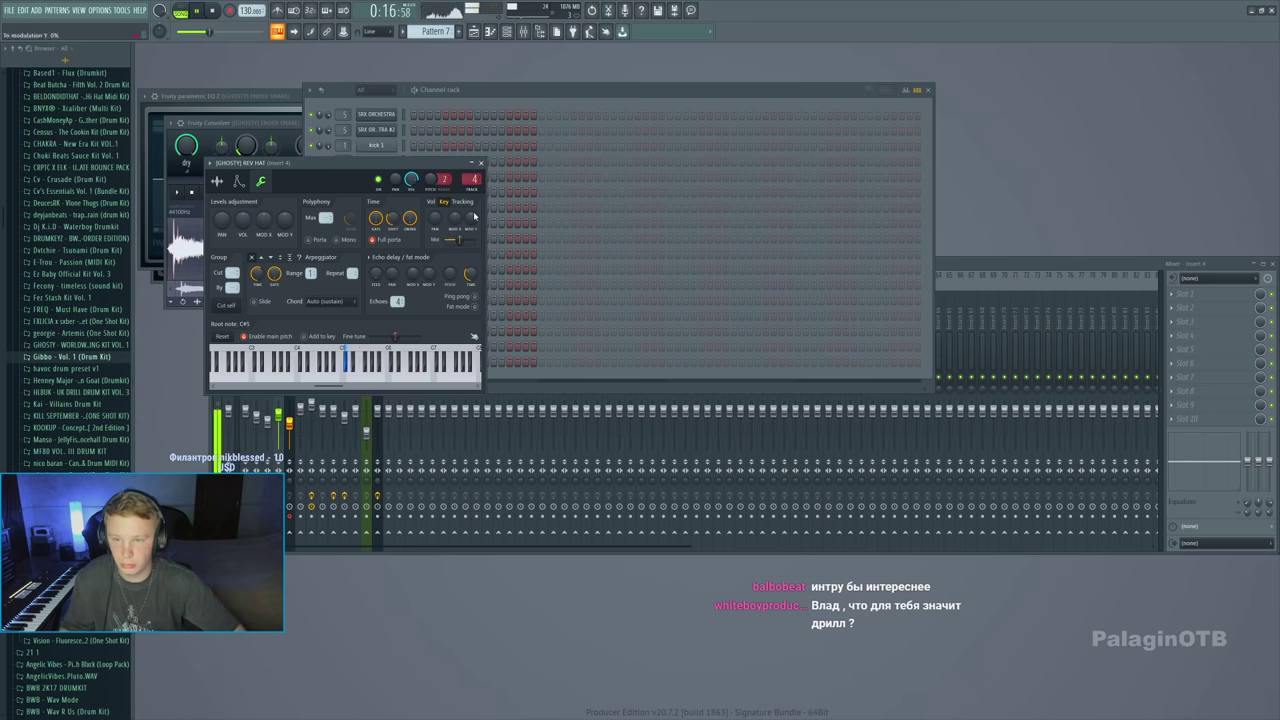
pyautogui.click(480, 162)
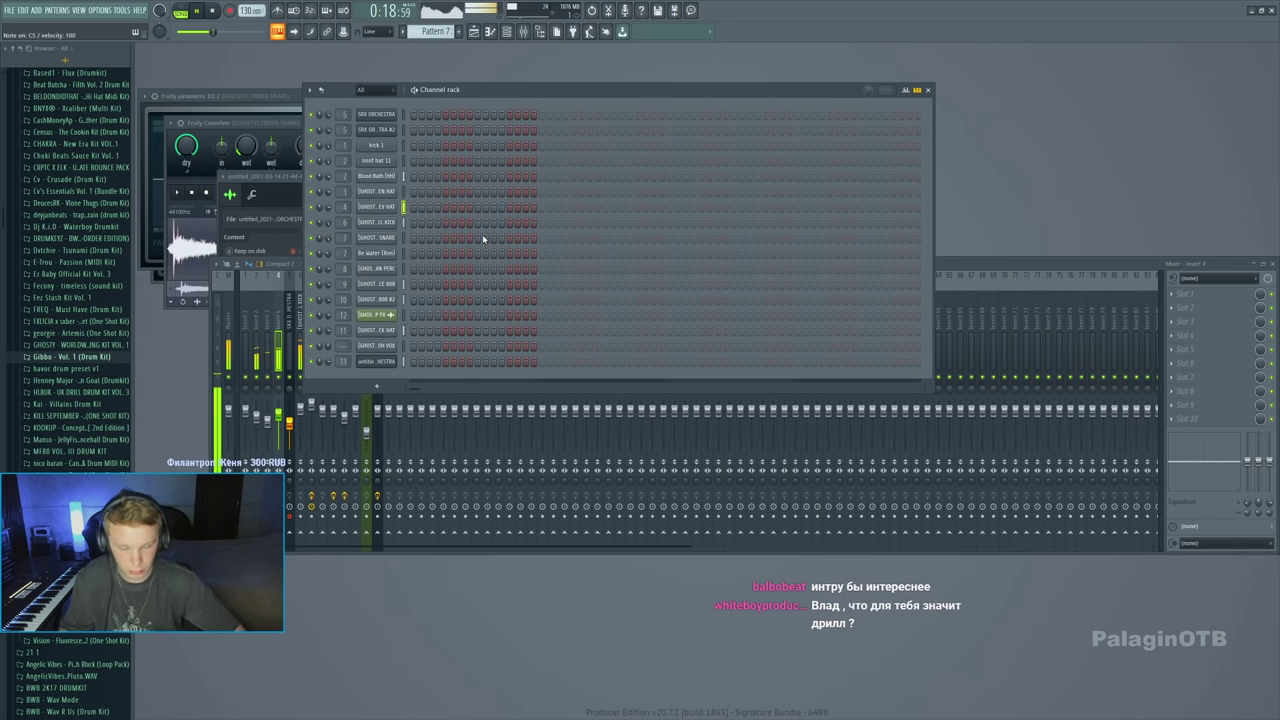
# Stop playback, solo Track 2 and place a Pattern 3 clip on it at bar 1 to fill the intro
pyautogui.click(474, 31)
pyautogui.press('space')
pyautogui.press('space')
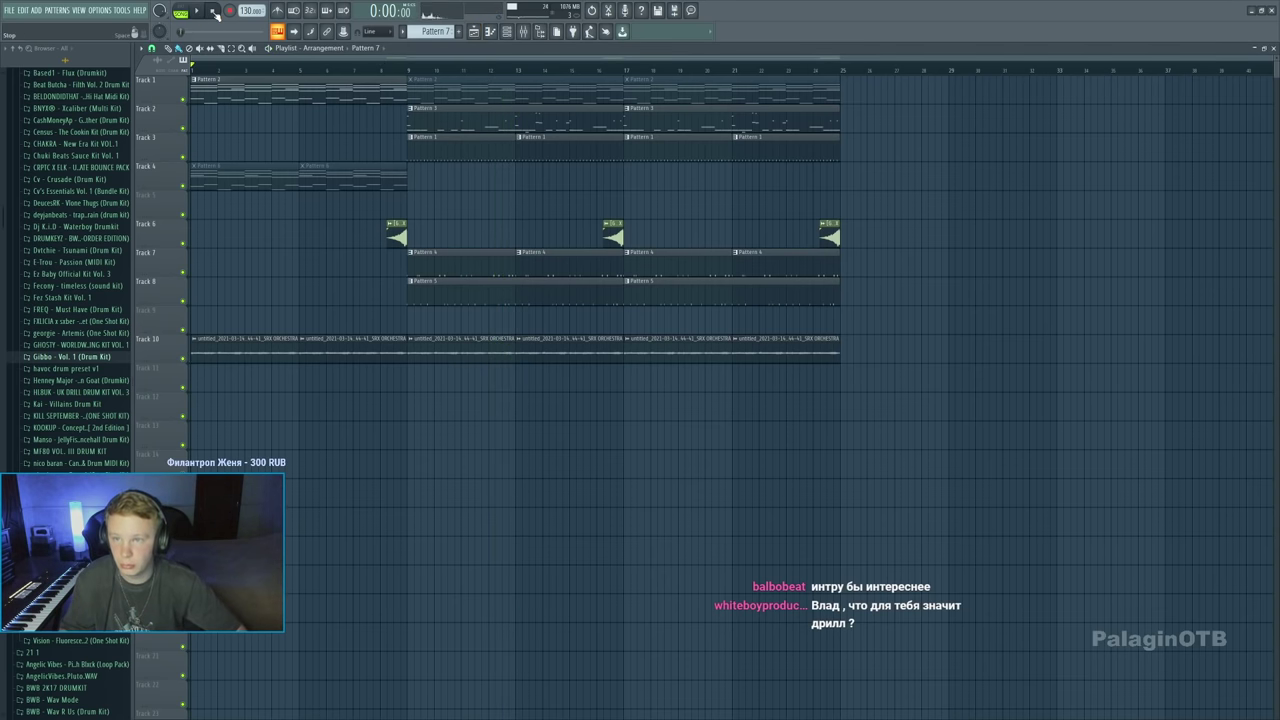
pyautogui.press('space')
pyautogui.click(428, 128)
pyautogui.click(195, 115)
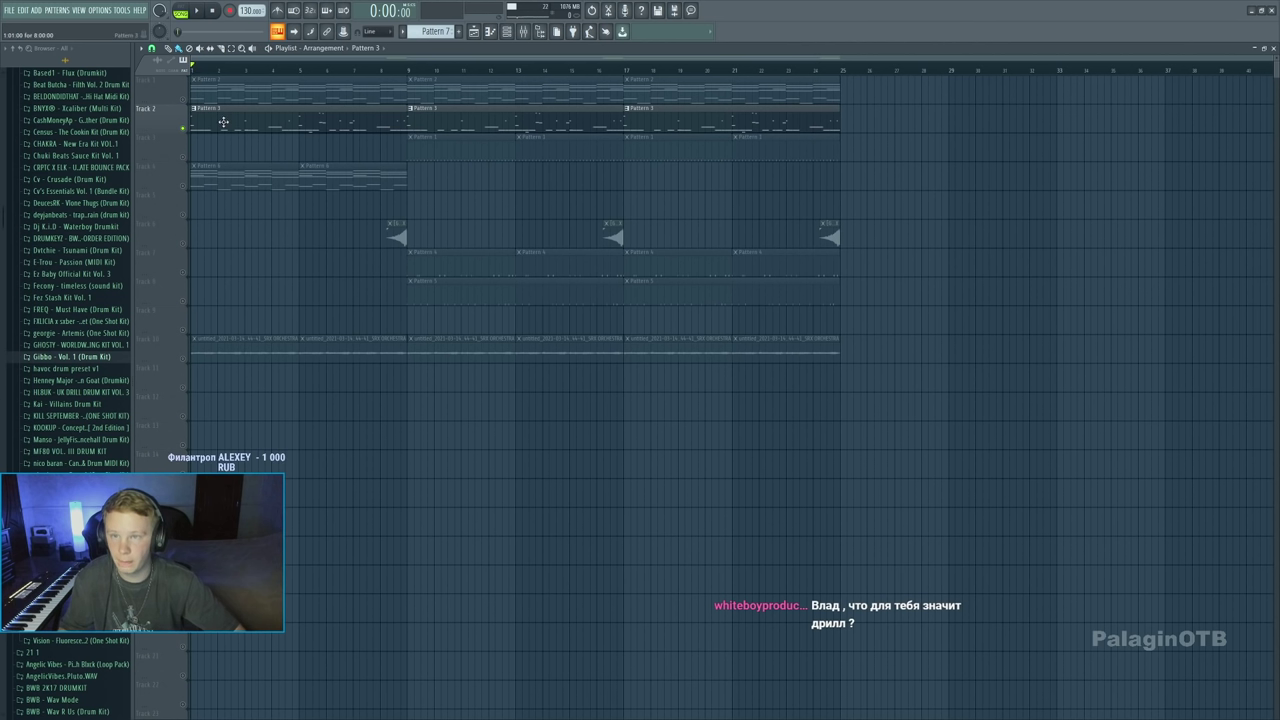
# Select the intro up to bar 9 and render the SPACE 808 mixer insert to an audio clip on Track 3
pyautogui.doubleClick(213, 119)
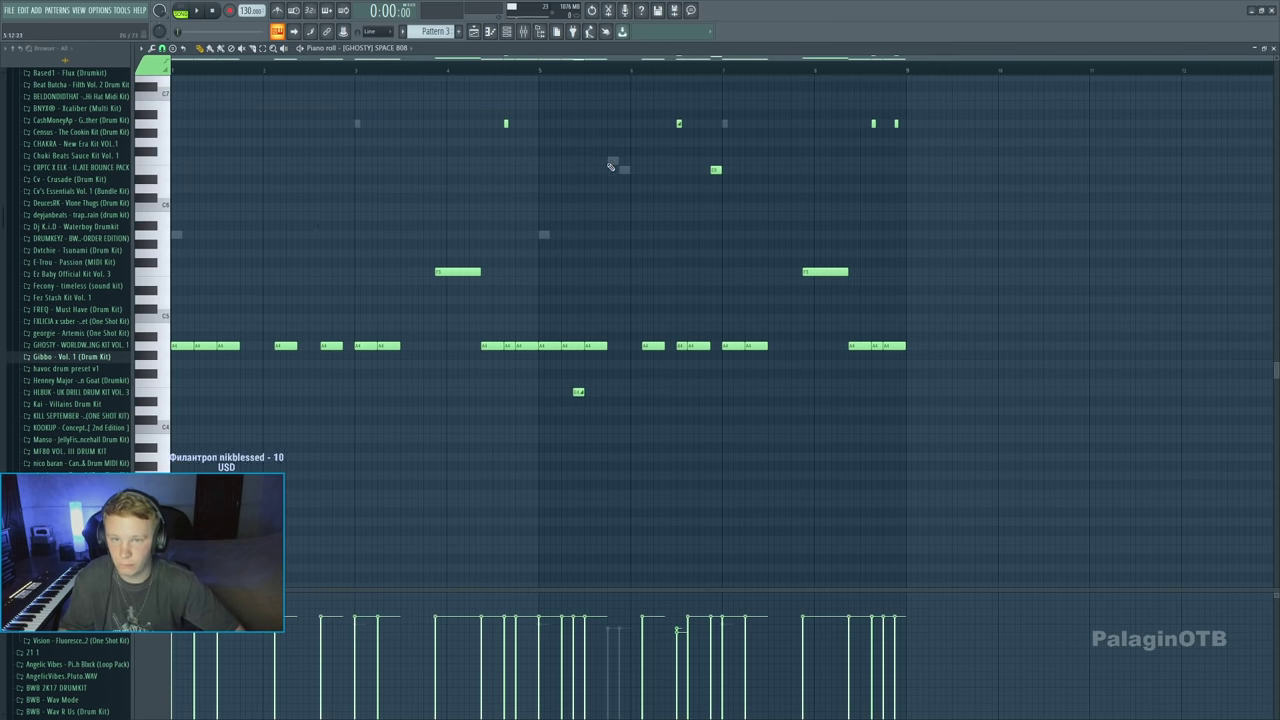
pyautogui.press('F5')
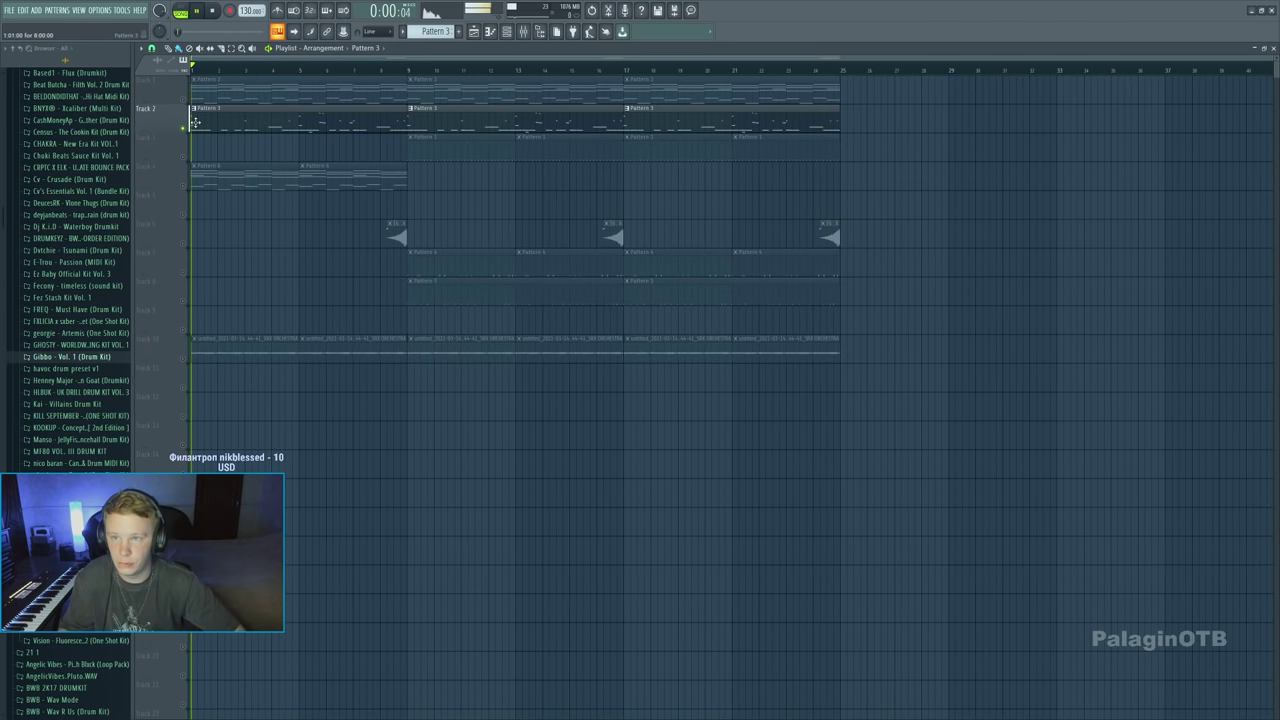
pyautogui.press('F9')
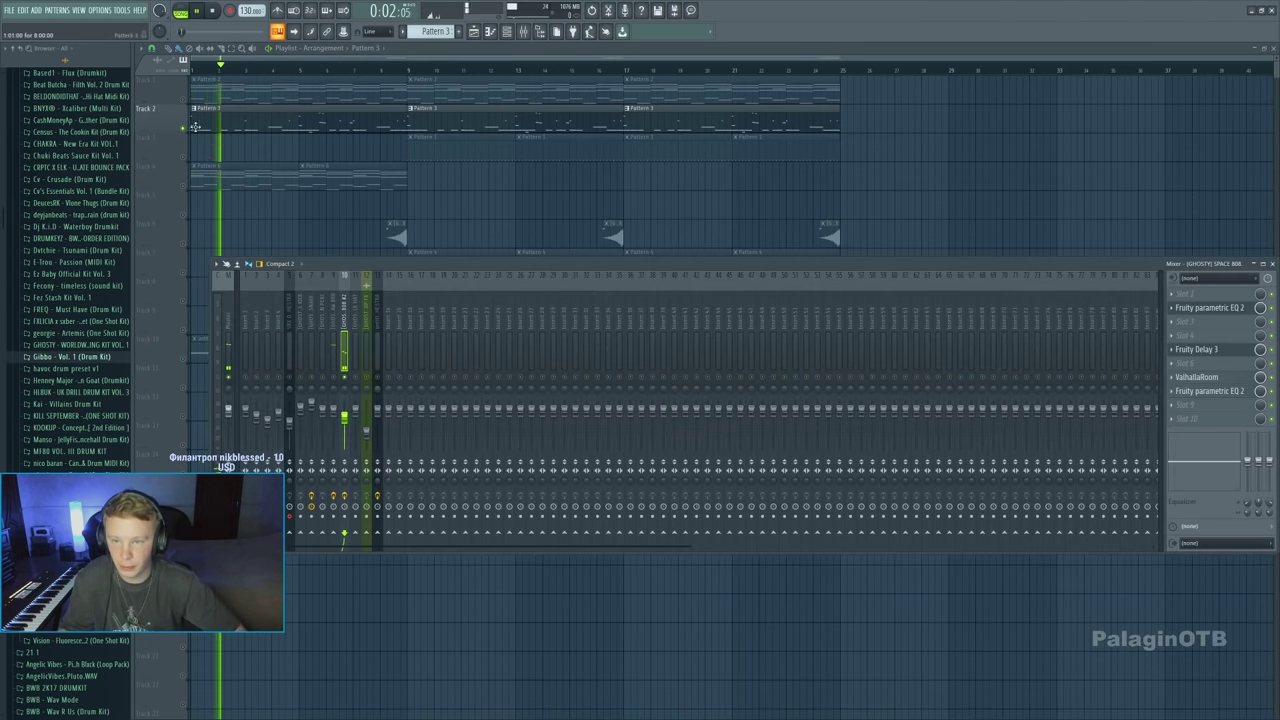
pyautogui.moveTo(199, 72); pyautogui.dragTo(410, 77)
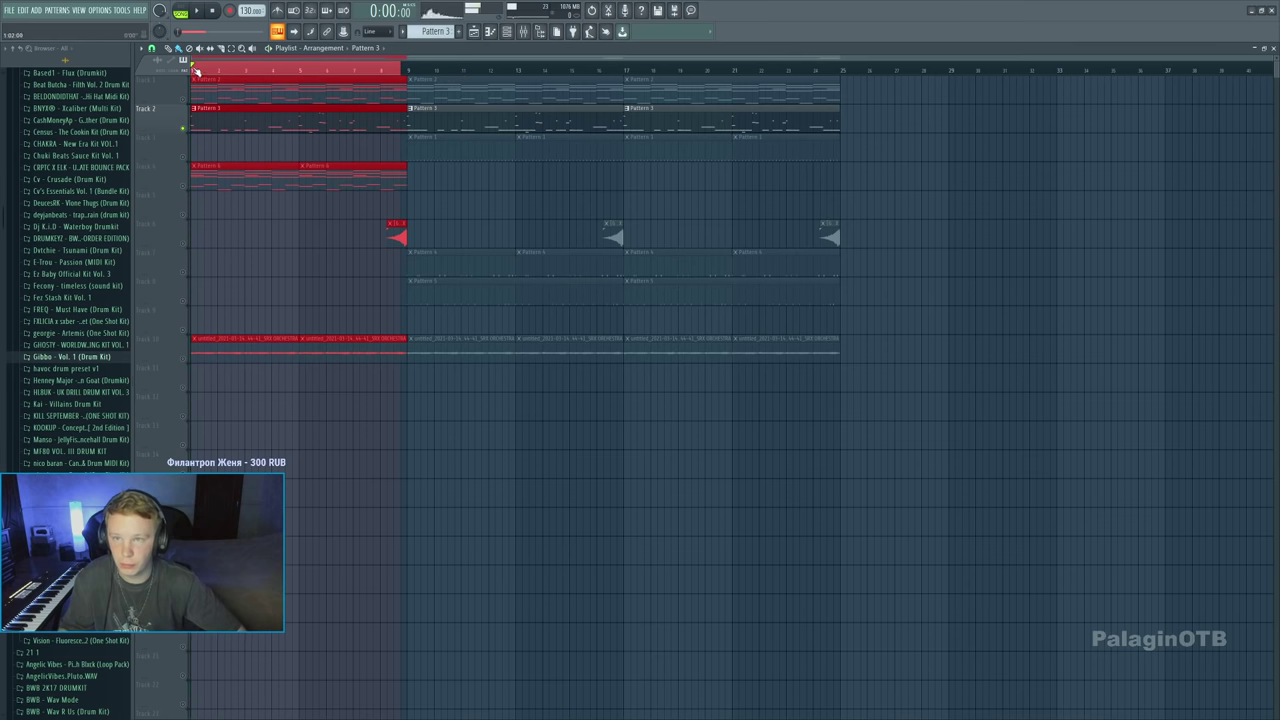
pyautogui.click(524, 32)
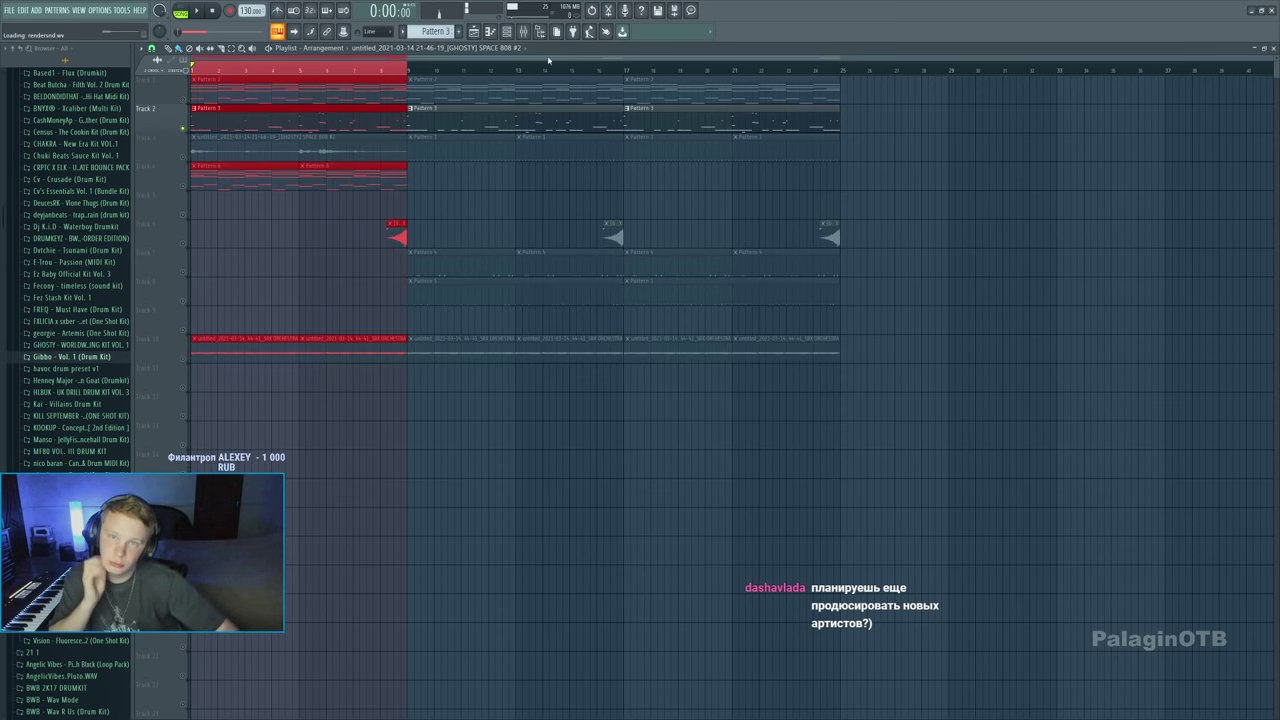
# Reverse the rendered SPACE 808 sample and play it together with the orchestra layer on Track 10
pyautogui.doubleClick(197, 150)
pyautogui.press('space')
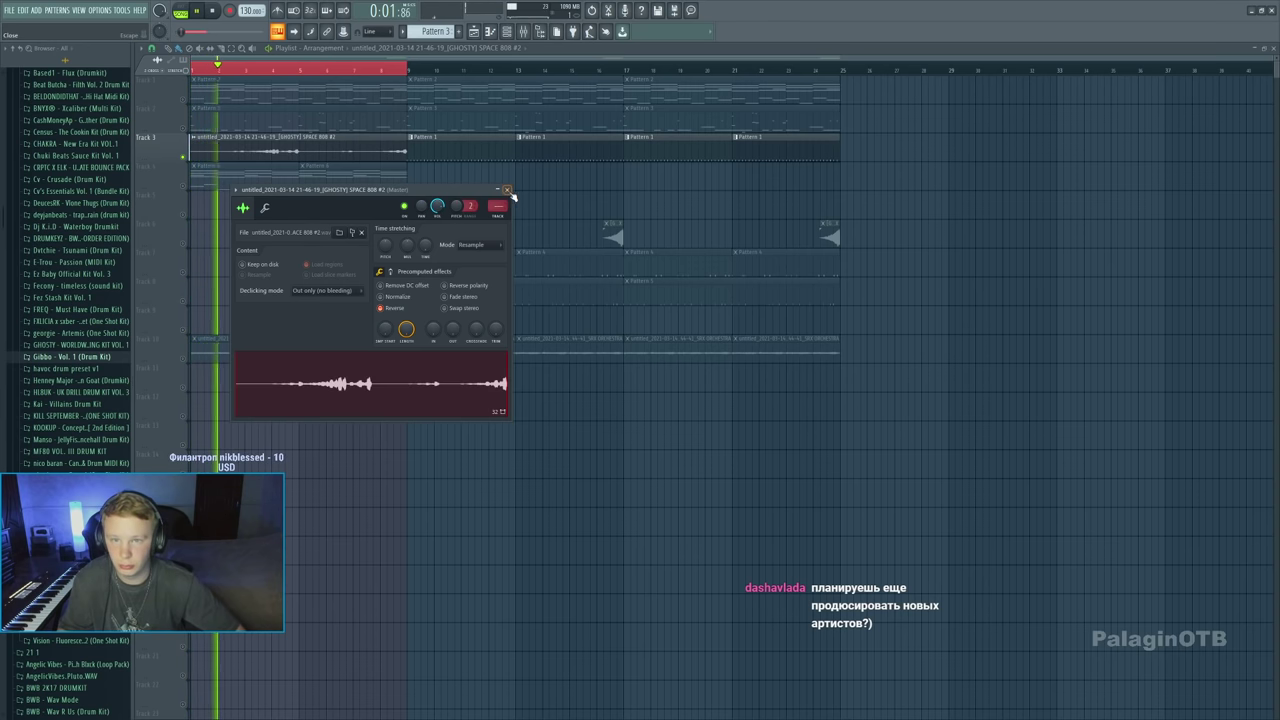
pyautogui.press('Escape')
pyautogui.click(183, 357)
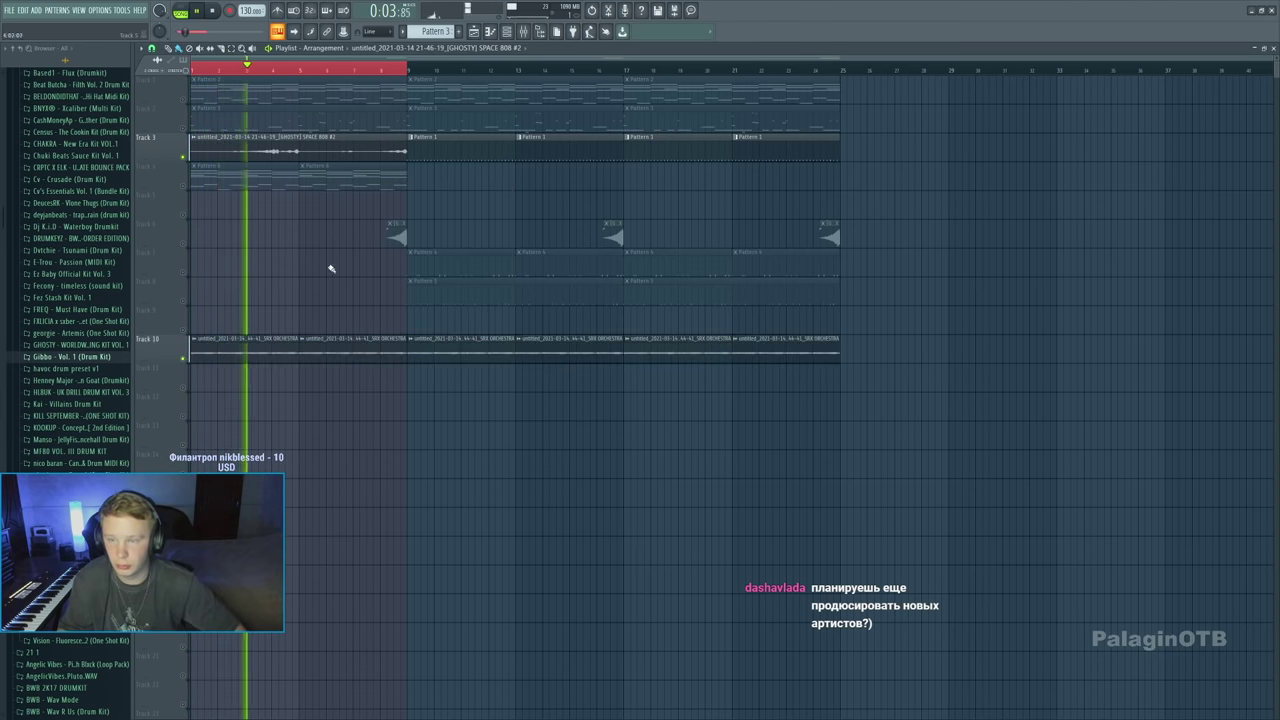
pyautogui.press('F9')
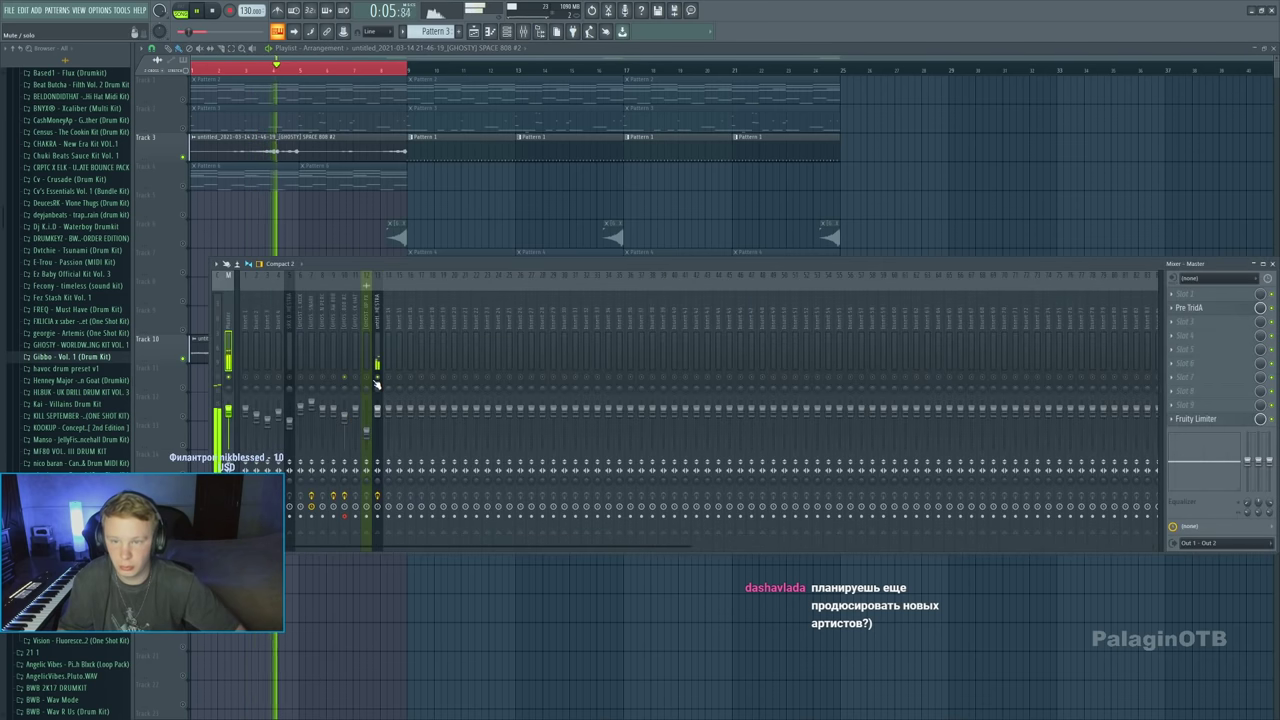
pyautogui.press('F9')
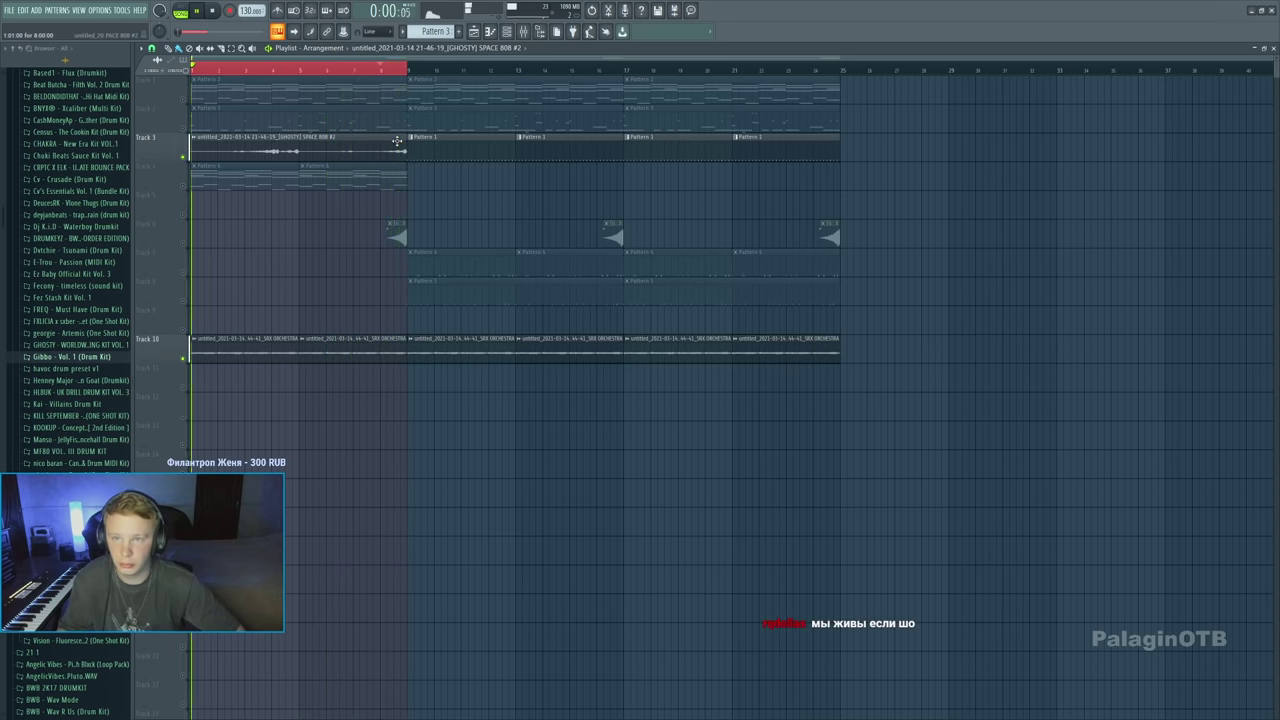
# Cut the reversed 808 audio into two shorter clips ending at bars 5 and 9, re-enable all tracks and replay the intro
pyautogui.moveTo(406, 140); pyautogui.dragTo(376, 148)
pyautogui.click(271, 68)
pyautogui.rightClick(182, 157)
pyautogui.click(268, 68)
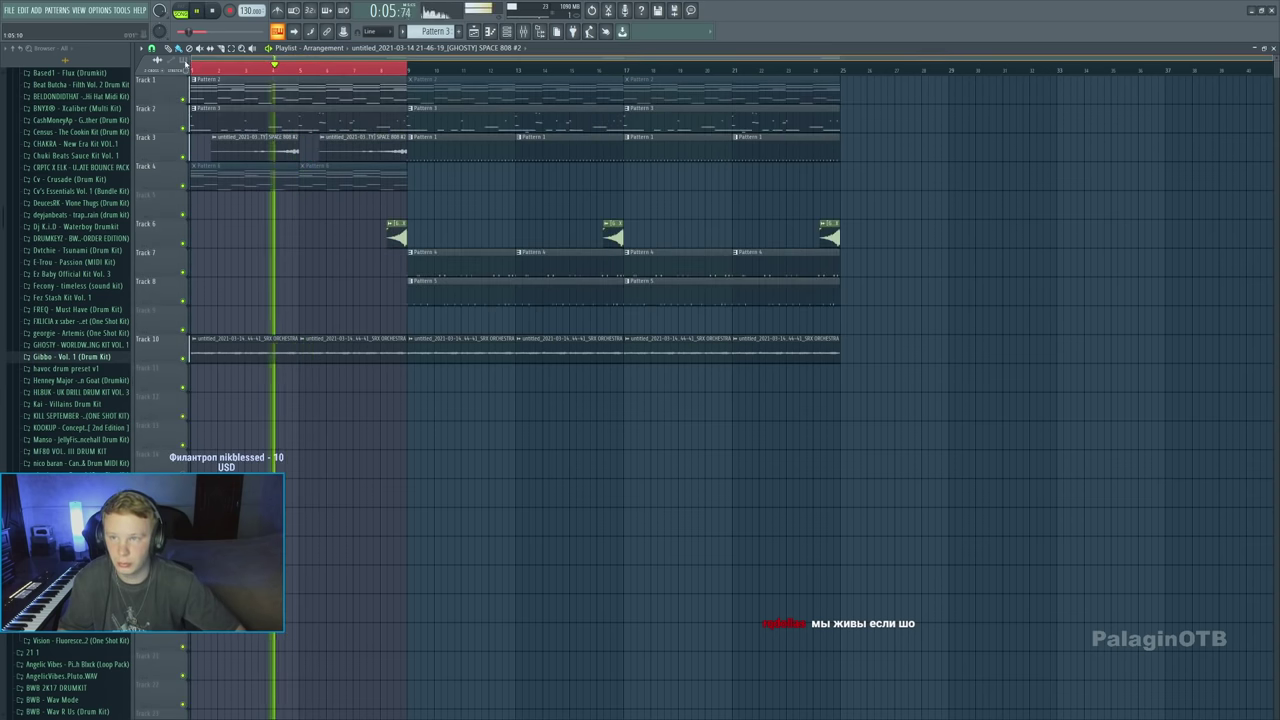
pyautogui.click(199, 70)
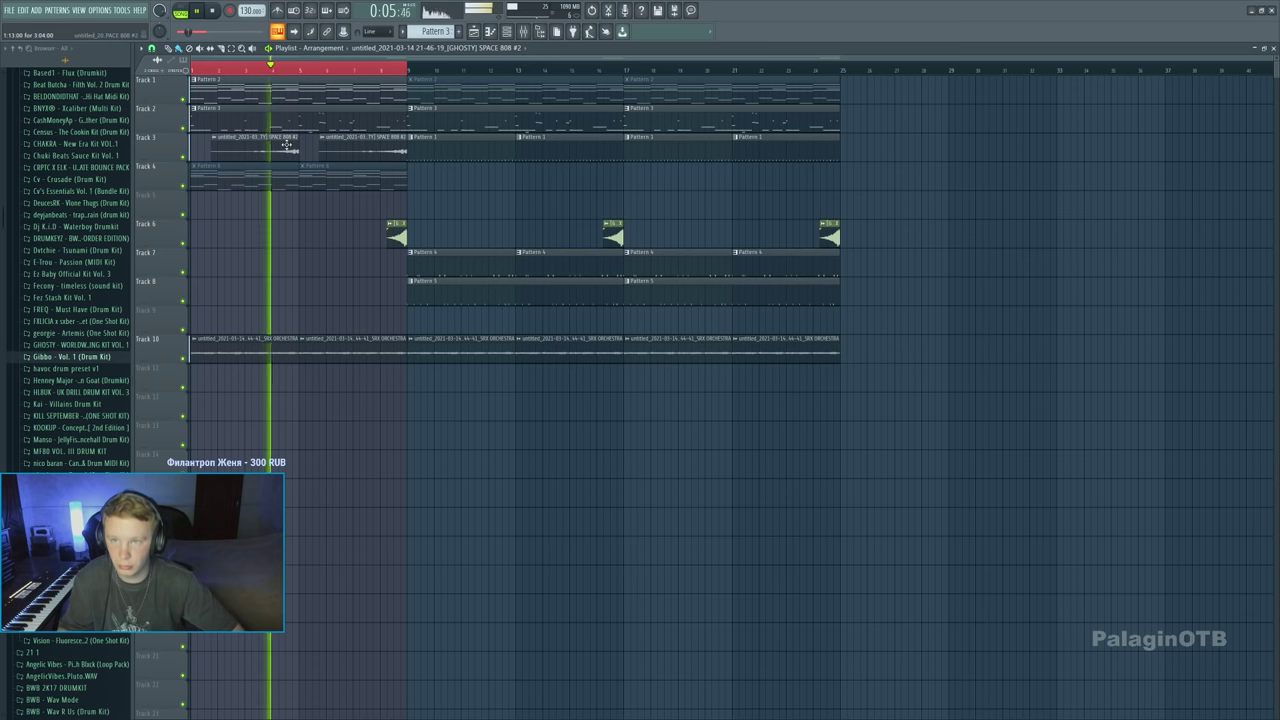
# Trim the first reversed 808 clip to start at bar 4, check its sample settings and place a matching one-bar clip at bar 8
pyautogui.moveTo(212, 151); pyautogui.dragTo(272, 150)
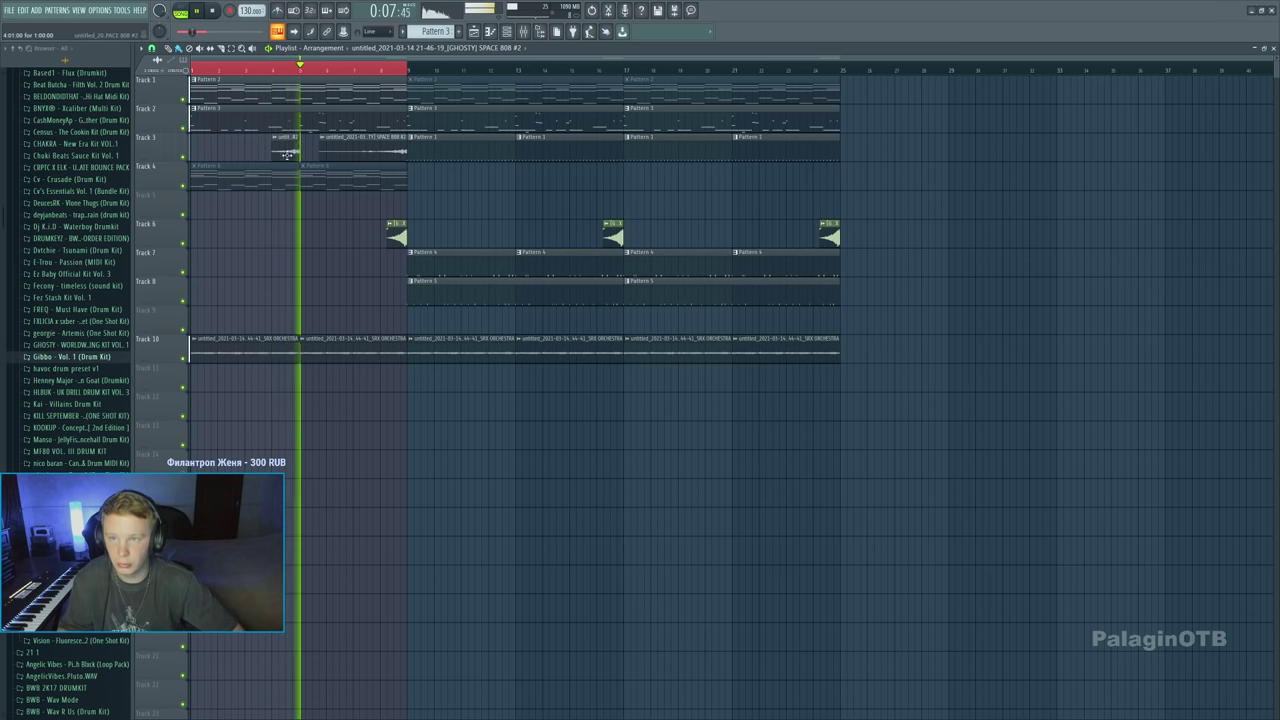
pyautogui.doubleClick(288, 150)
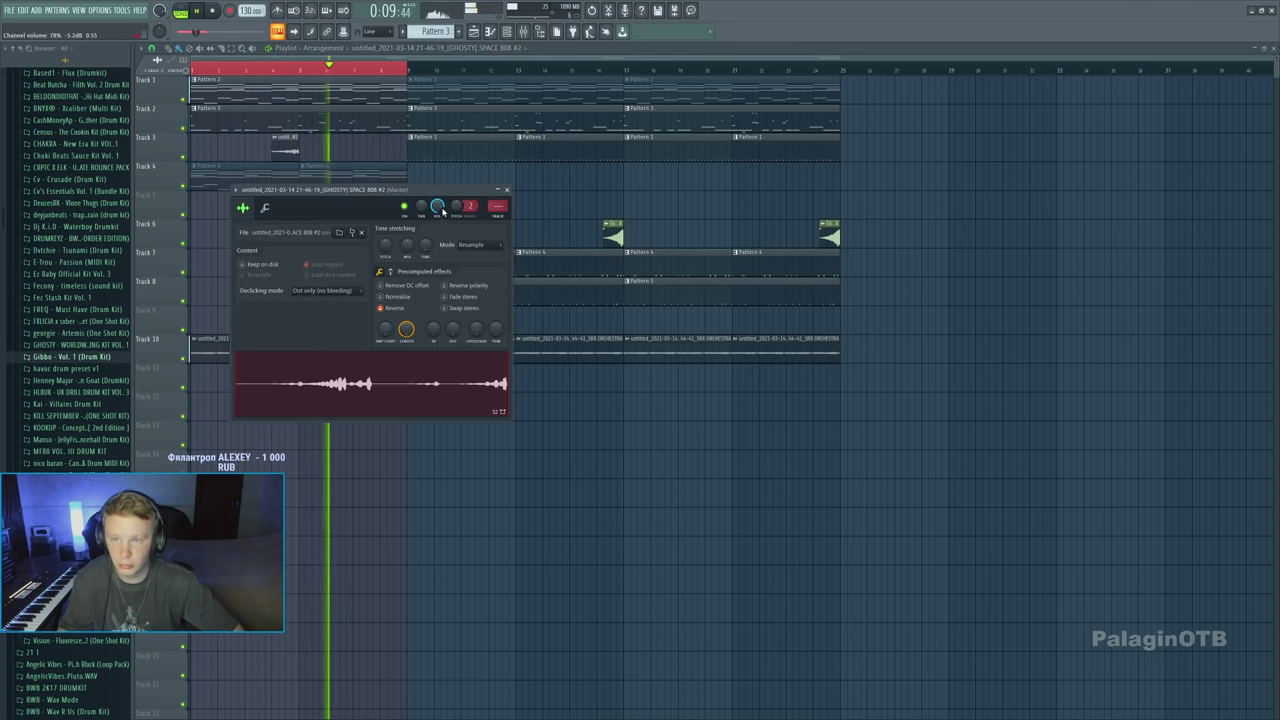
pyautogui.press('Escape')
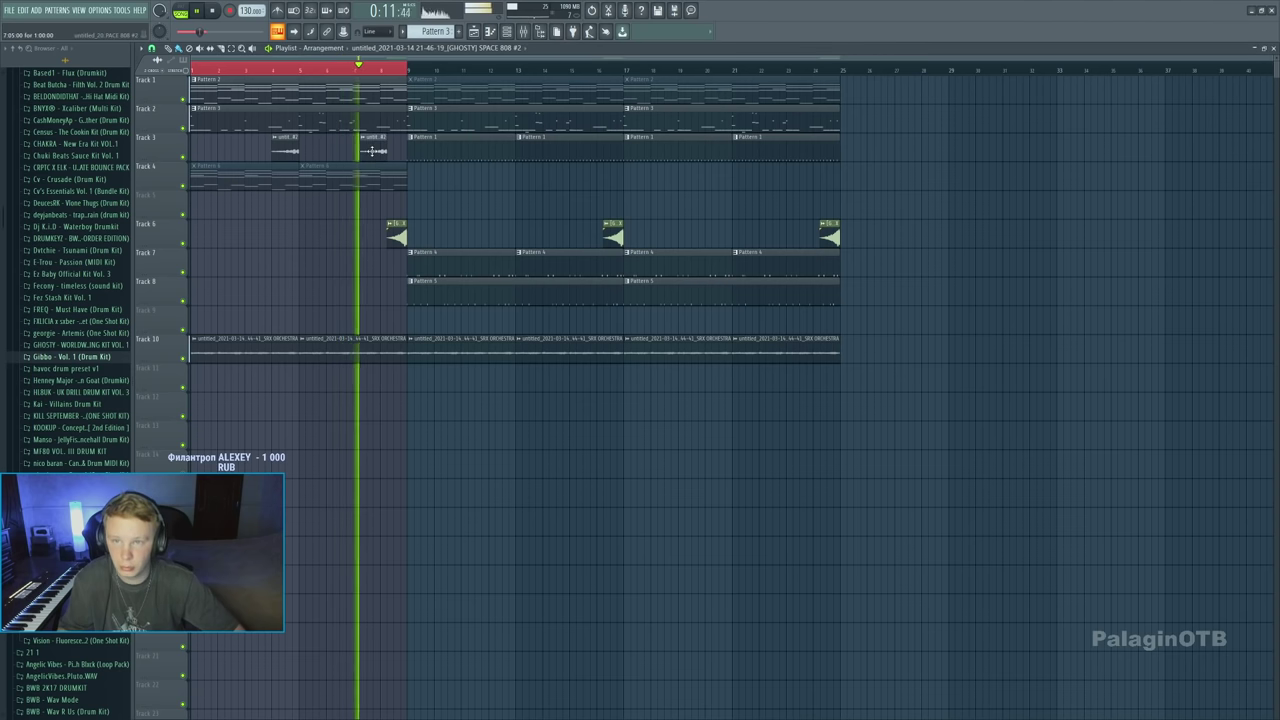
pyautogui.click(366, 150)
pyautogui.moveTo(366, 150); pyautogui.dragTo(394, 150)
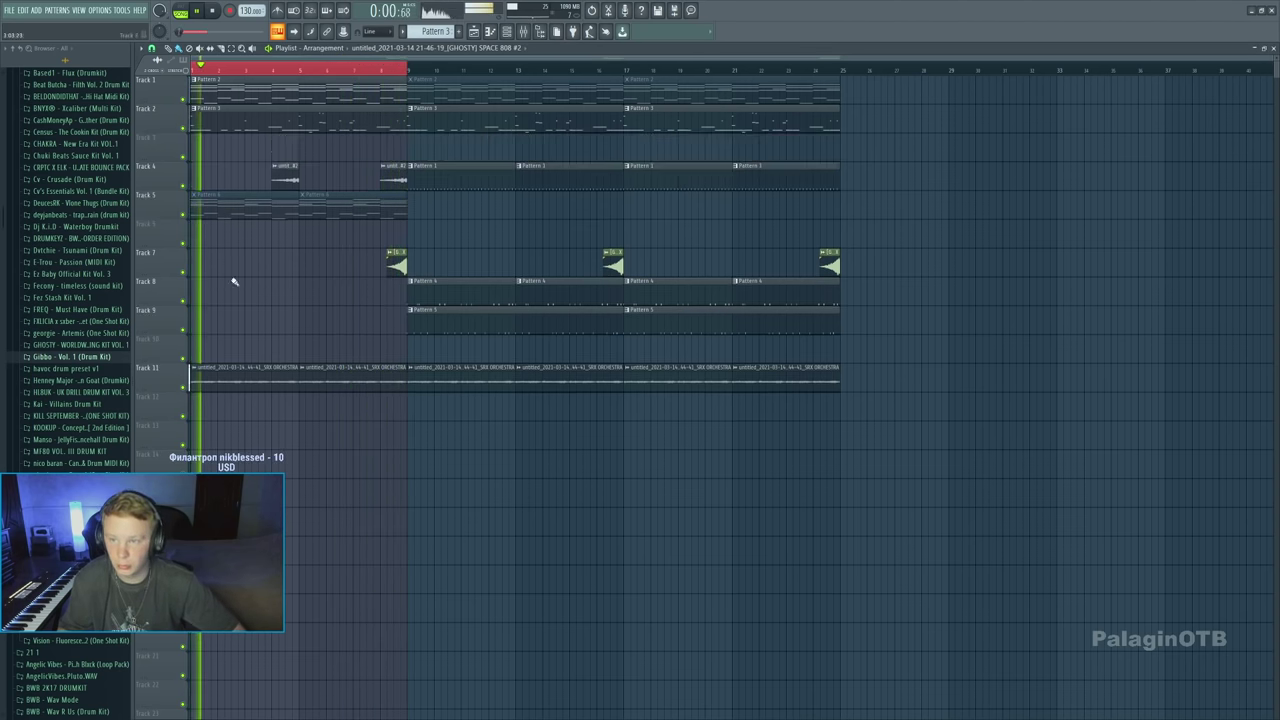
# Insert a playlist track so the two reversed 808 clips sit alone on Track 3, and remove the extra copy at bar 9
pyautogui.moveTo(289, 162); pyautogui.dragTo(289, 140)
pyautogui.click(500, 140)
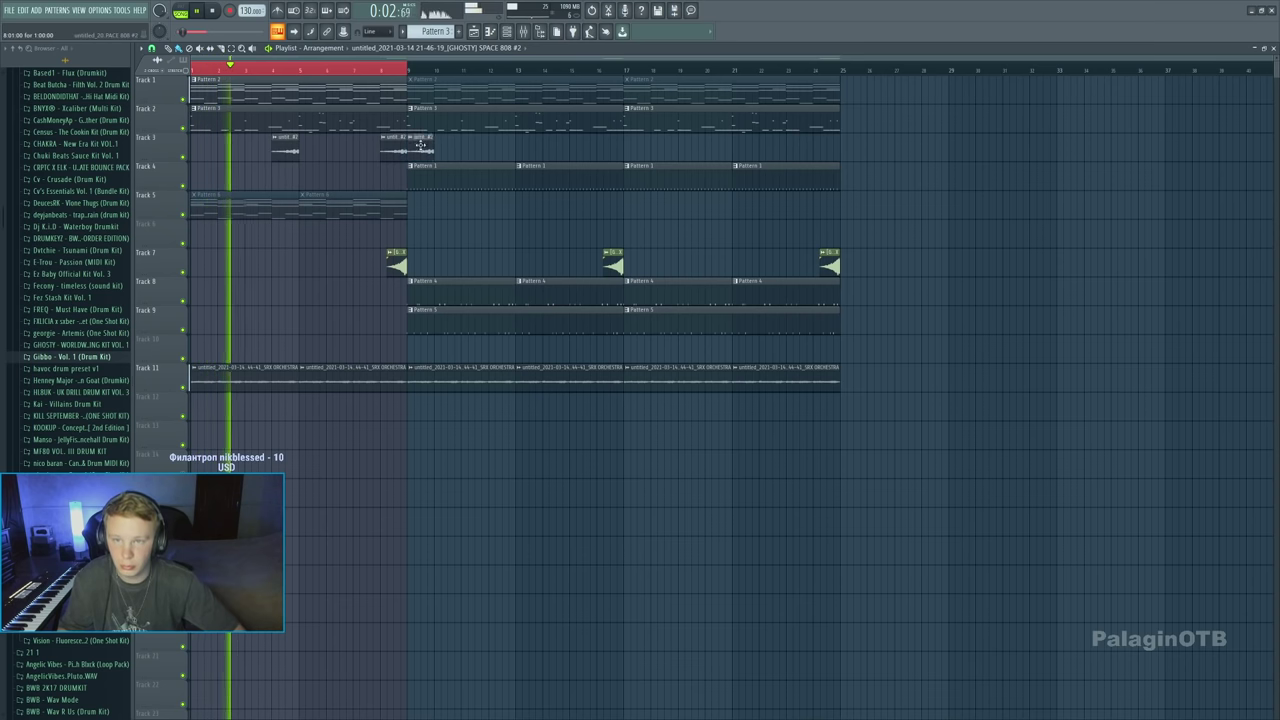
pyautogui.rightClick(500, 140)
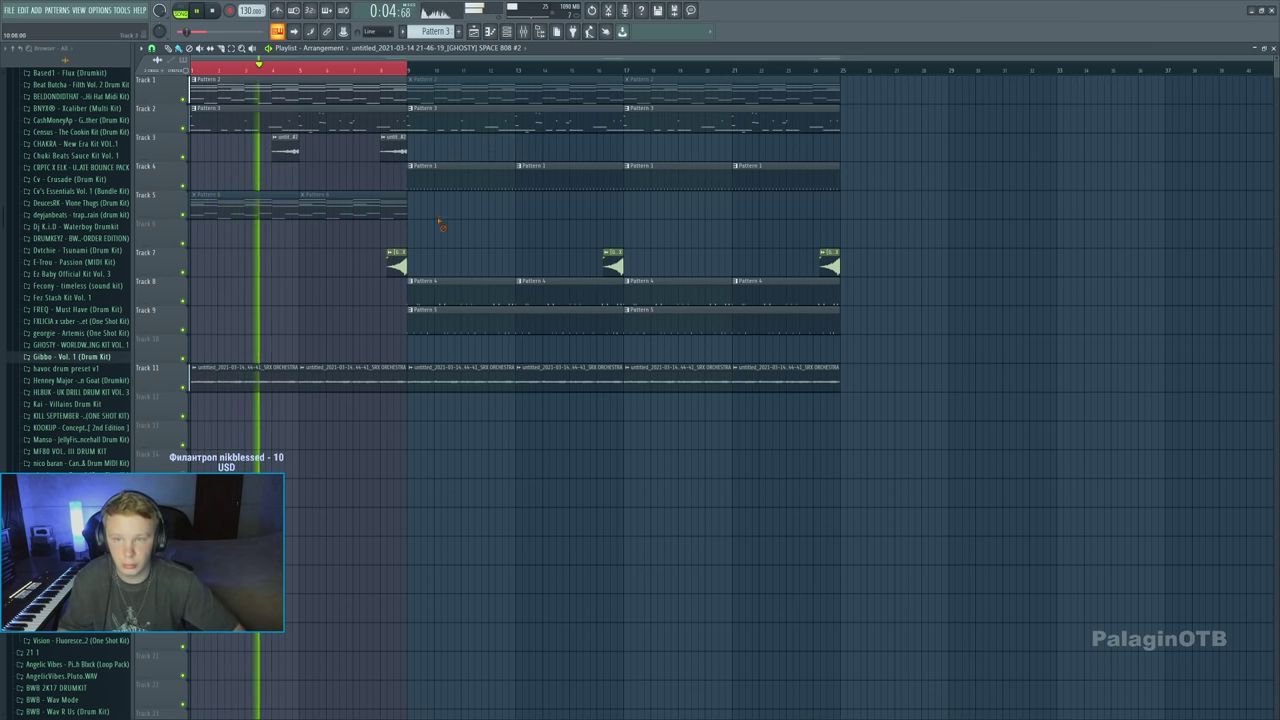
# Add Fruity parametric EQ 2 to the Master with the 40Hz + 18kHz cut preset and narrow it, moving the high cut to about 1772 Hz
pyautogui.press('F9')
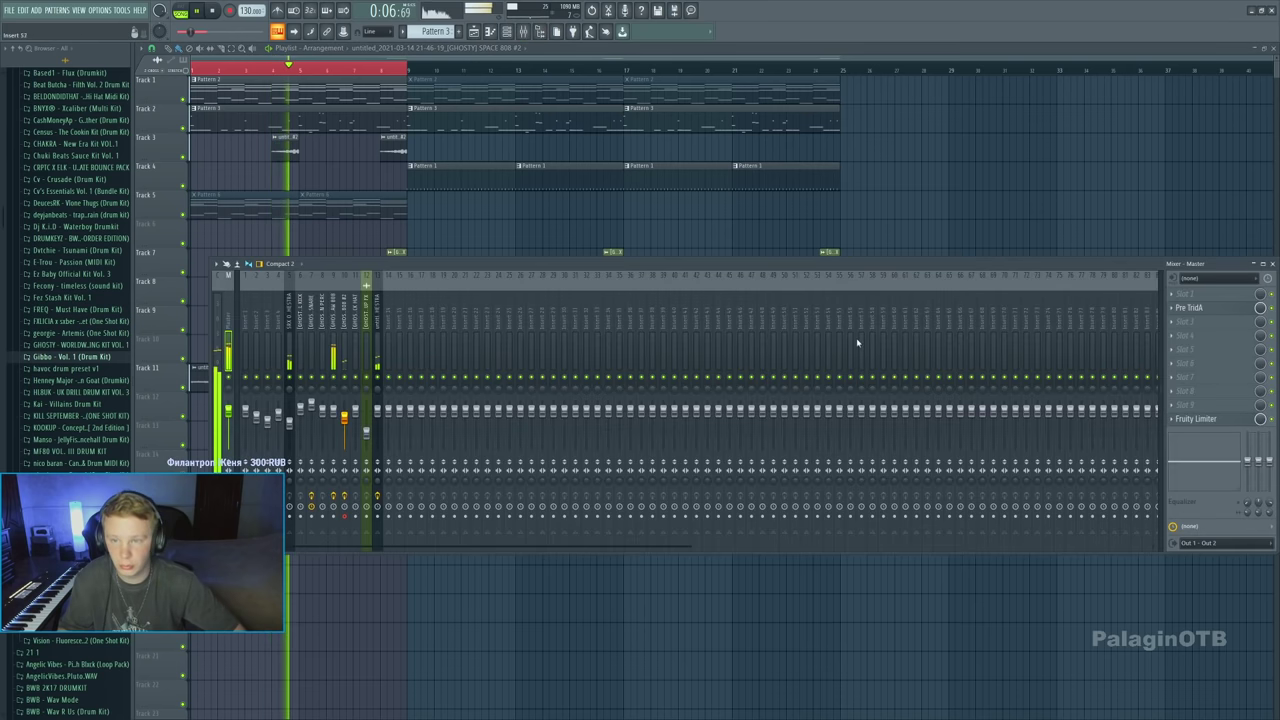
pyautogui.click(1185, 335)
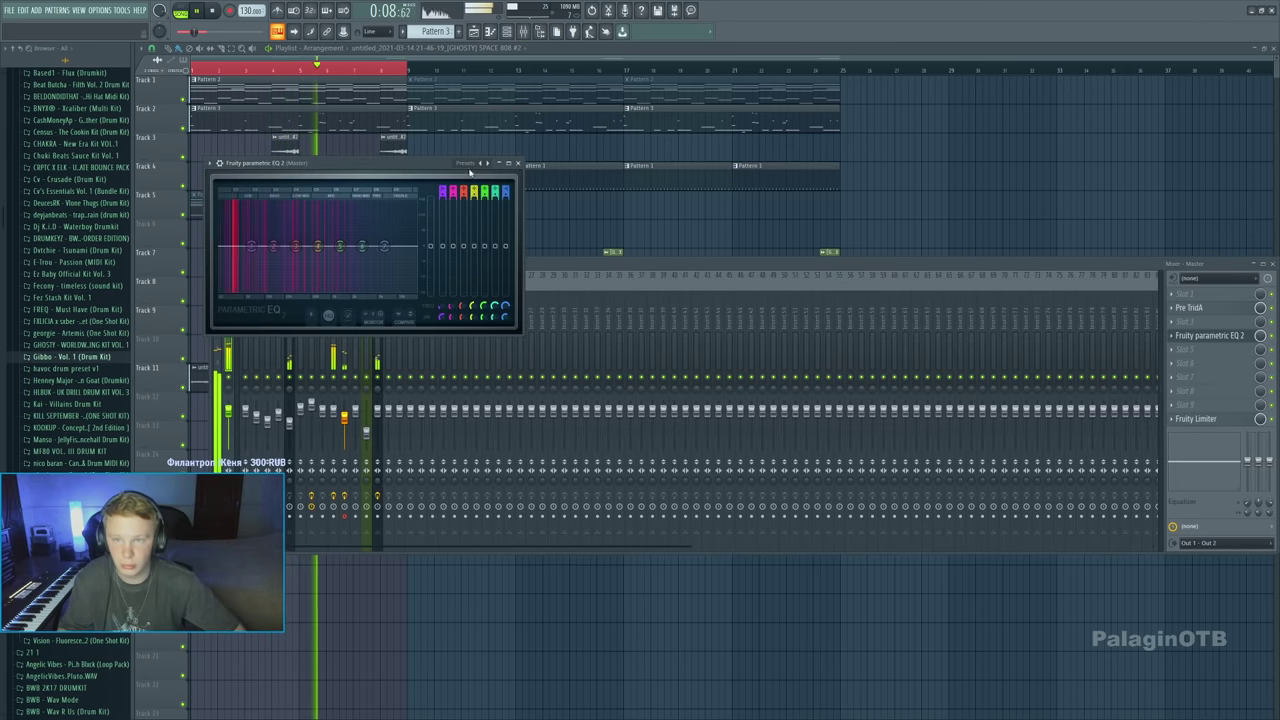
pyautogui.moveTo(414, 246); pyautogui.dragTo(351, 249)
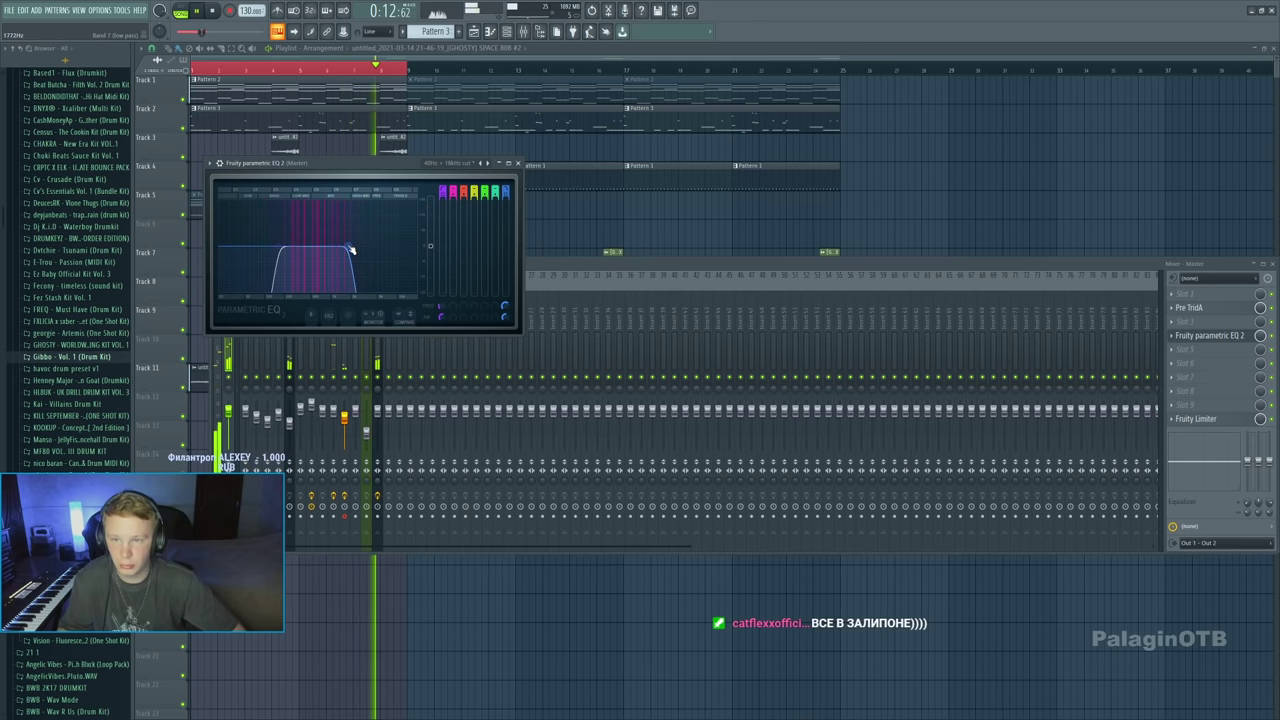
pyautogui.moveTo(271, 246)
pyautogui.mouseDown()
pyautogui.moveTo(290, 248)
pyautogui.moveTo(248, 248)
pyautogui.moveTo(272, 248)
pyautogui.mouseUp()
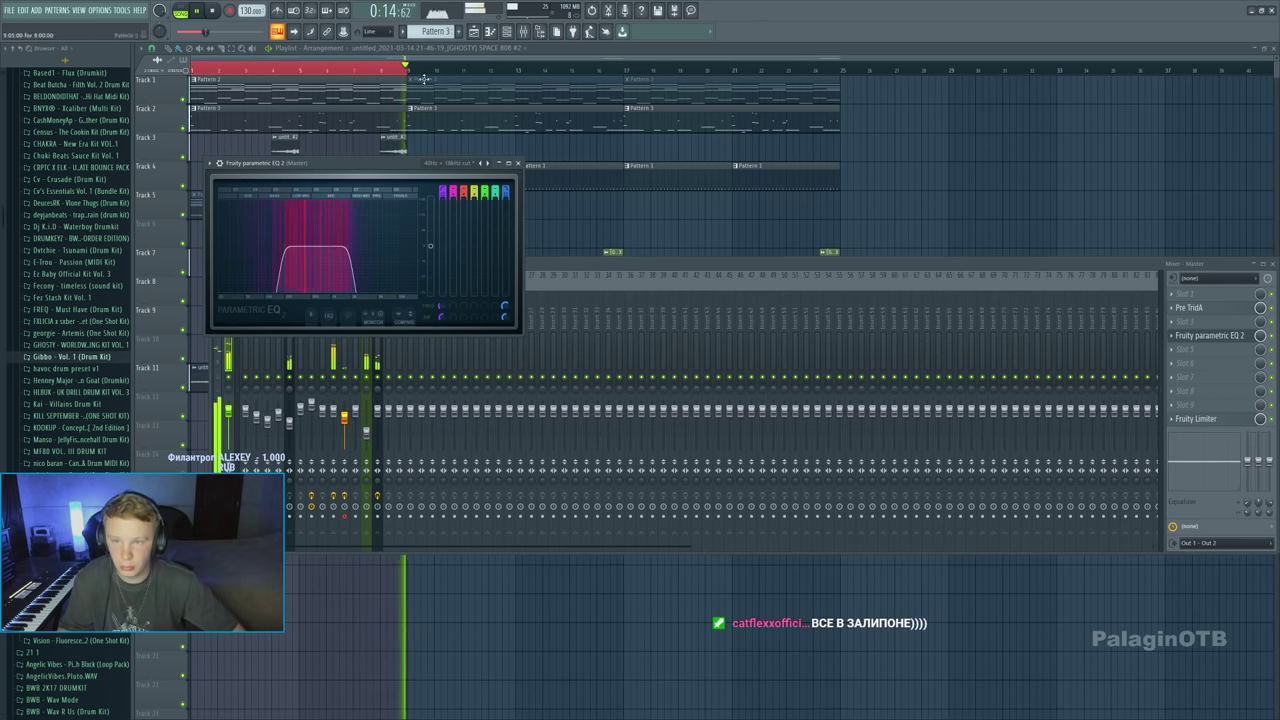
# Clear the time selection and play the arrangement from the drop at bar 9
pyautogui.click(410, 73)
pyautogui.click(410, 73)
pyautogui.click(523, 31)
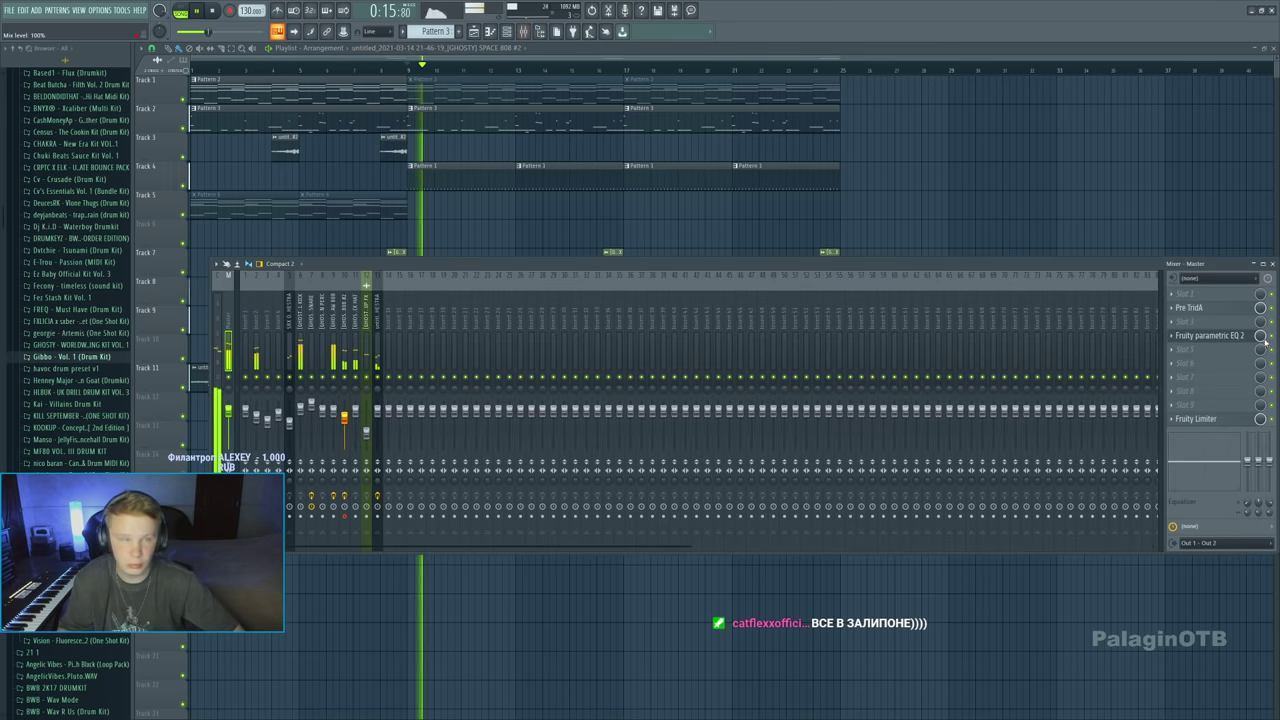
pyautogui.click(1272, 263)
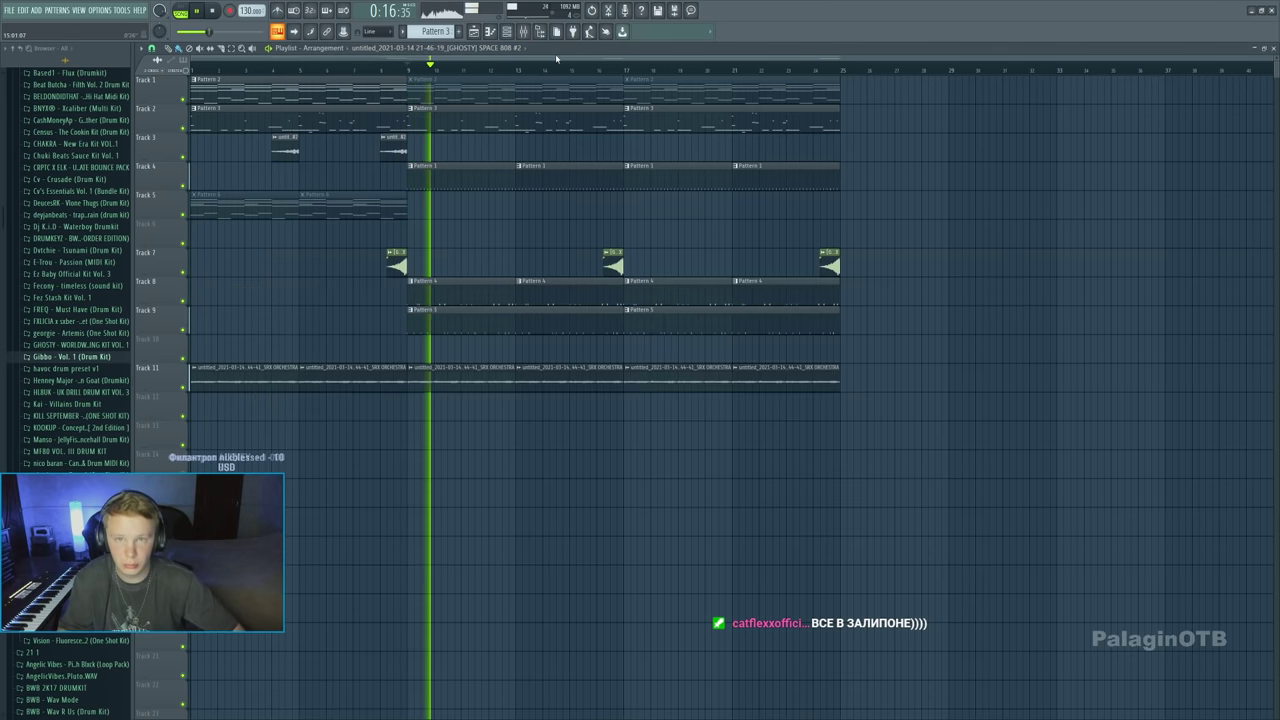
pyautogui.scroll(5, 37, 183)
pyautogui.scroll(-5, 71, 337)
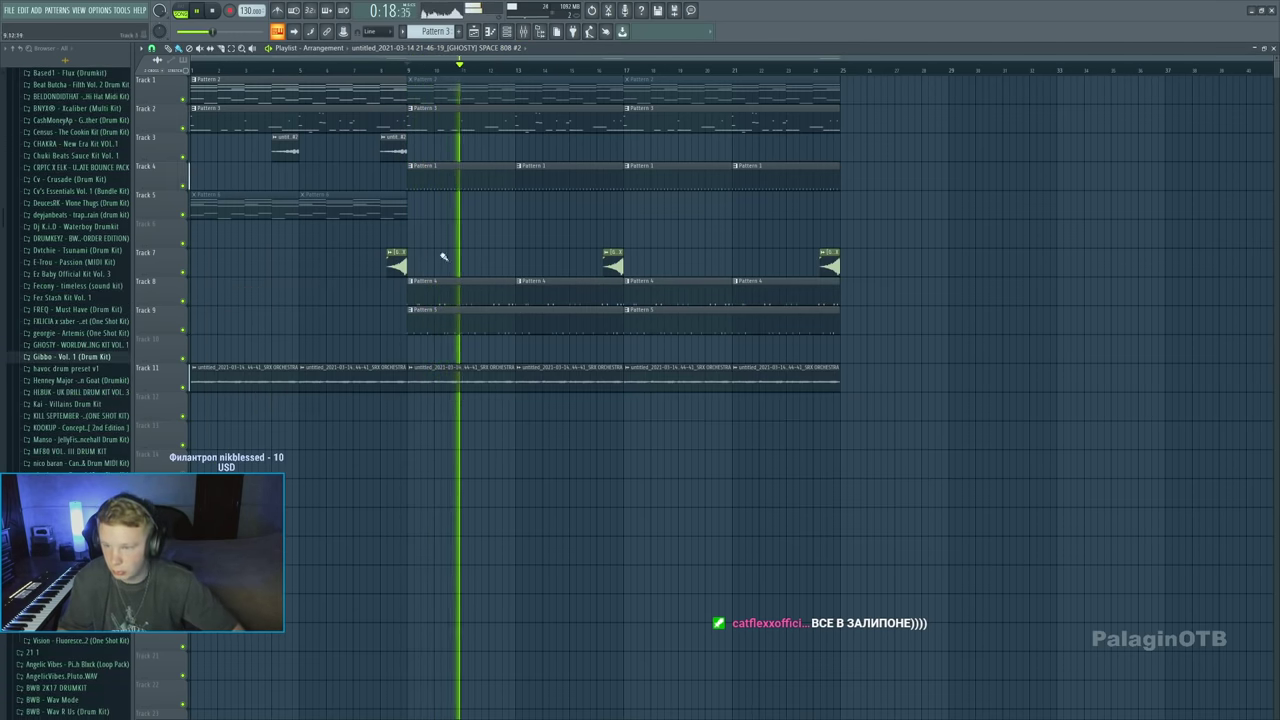
# Start the new empty Pattern 7 and clone the SRX ORCHESTRA channel, with the copy's plugin window open
pyautogui.press('F7')
pyautogui.press('F9')
pyautogui.press('F6')
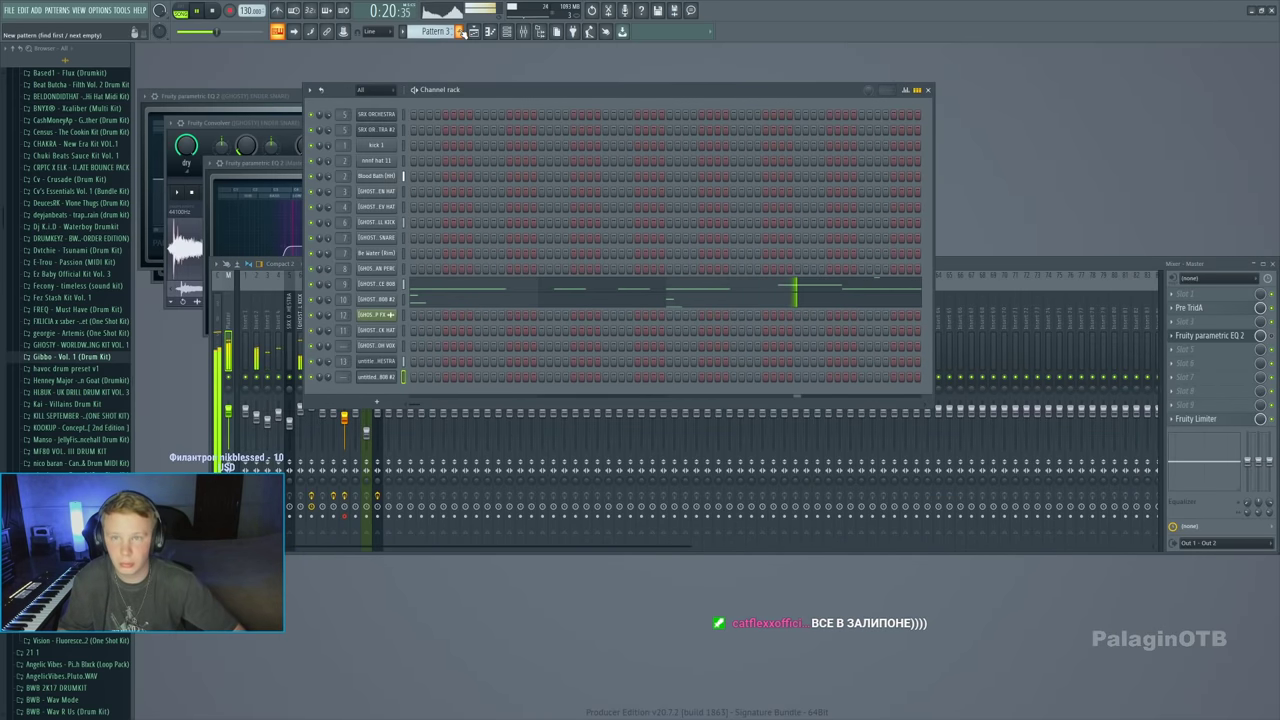
pyautogui.click(376, 114)
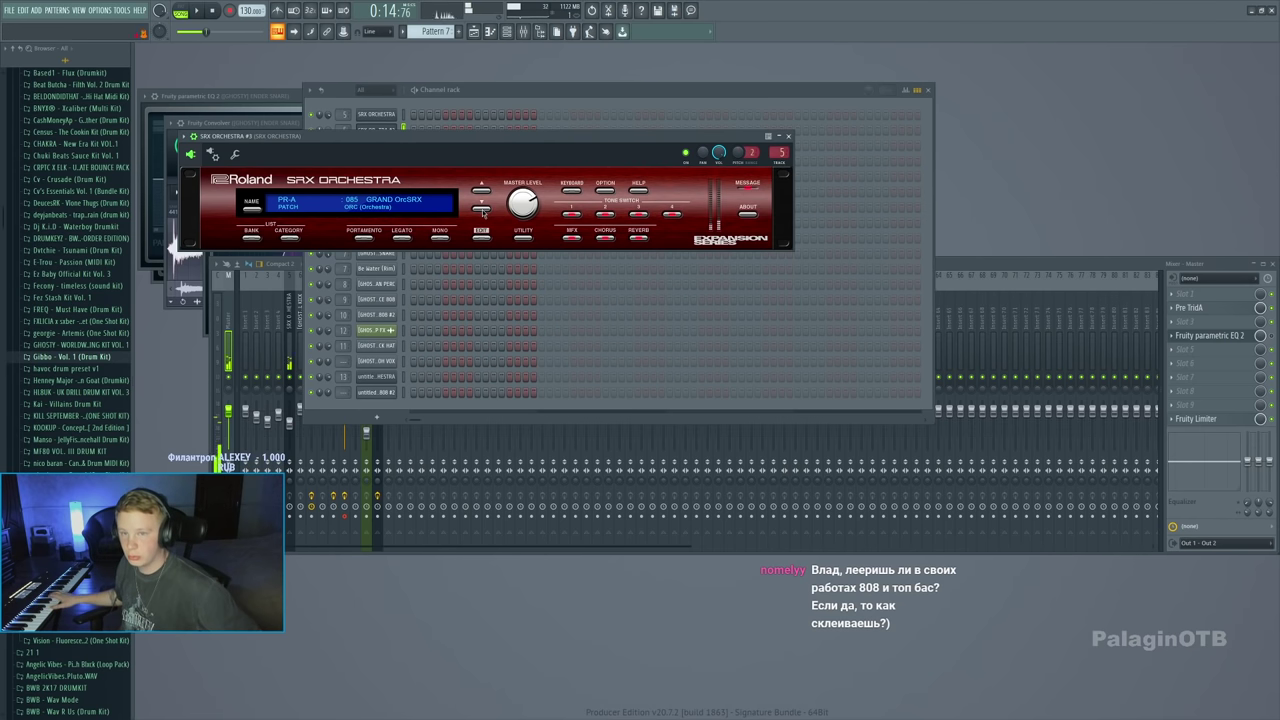
# Audition patches on the cloned SRX ORCHESTRA channel, from the GRAND OrcSRX orchestra sound through to FullHarpsi 2
pyautogui.click(483, 212)
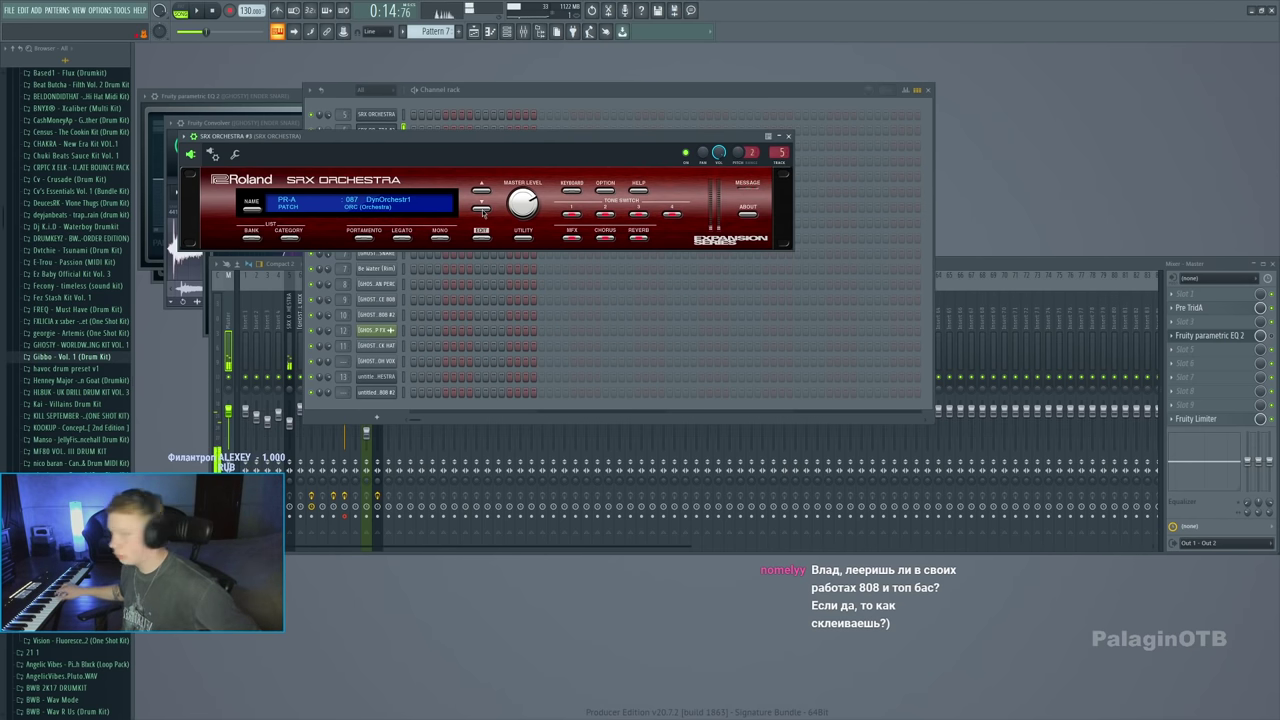
pyautogui.click(483, 212)
pyautogui.click(483, 212)
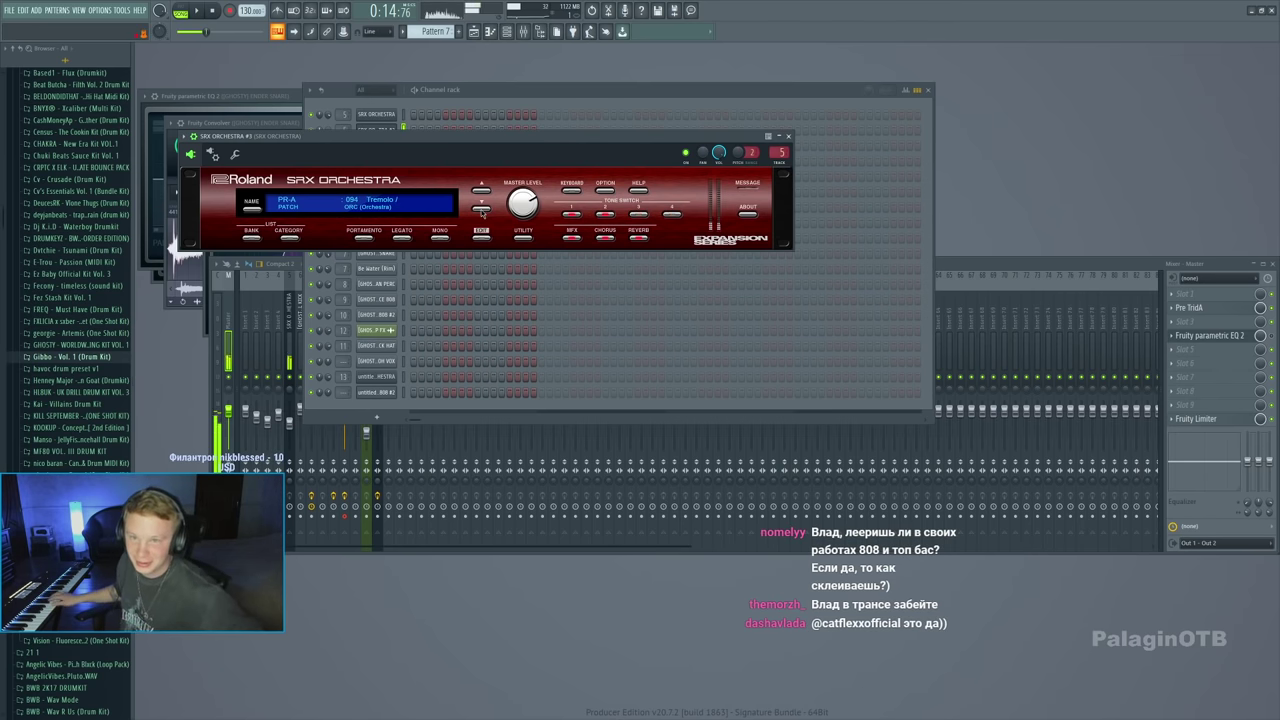
pyautogui.click(481, 212)
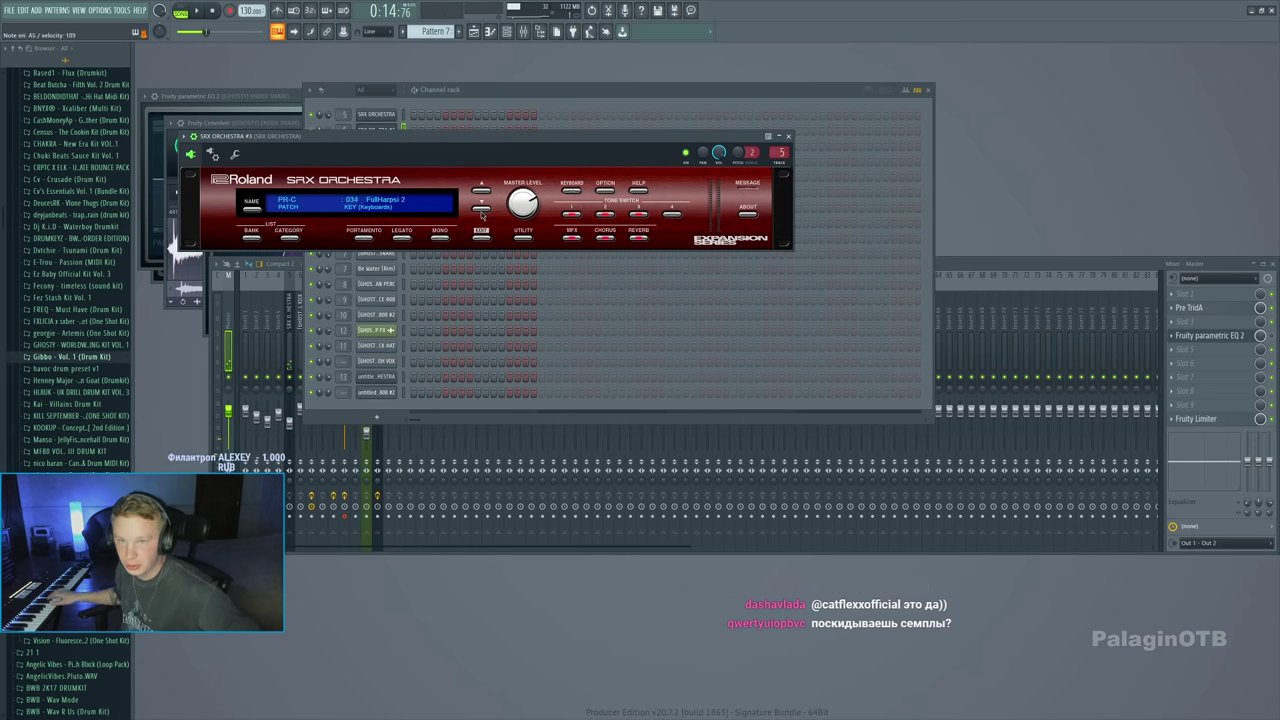
# Play Pattern 2 and audition further SRX ORCHESTRA #3 patches over its chords, going on to the organ patch Psyche Pipes
pyautogui.click(453, 87)
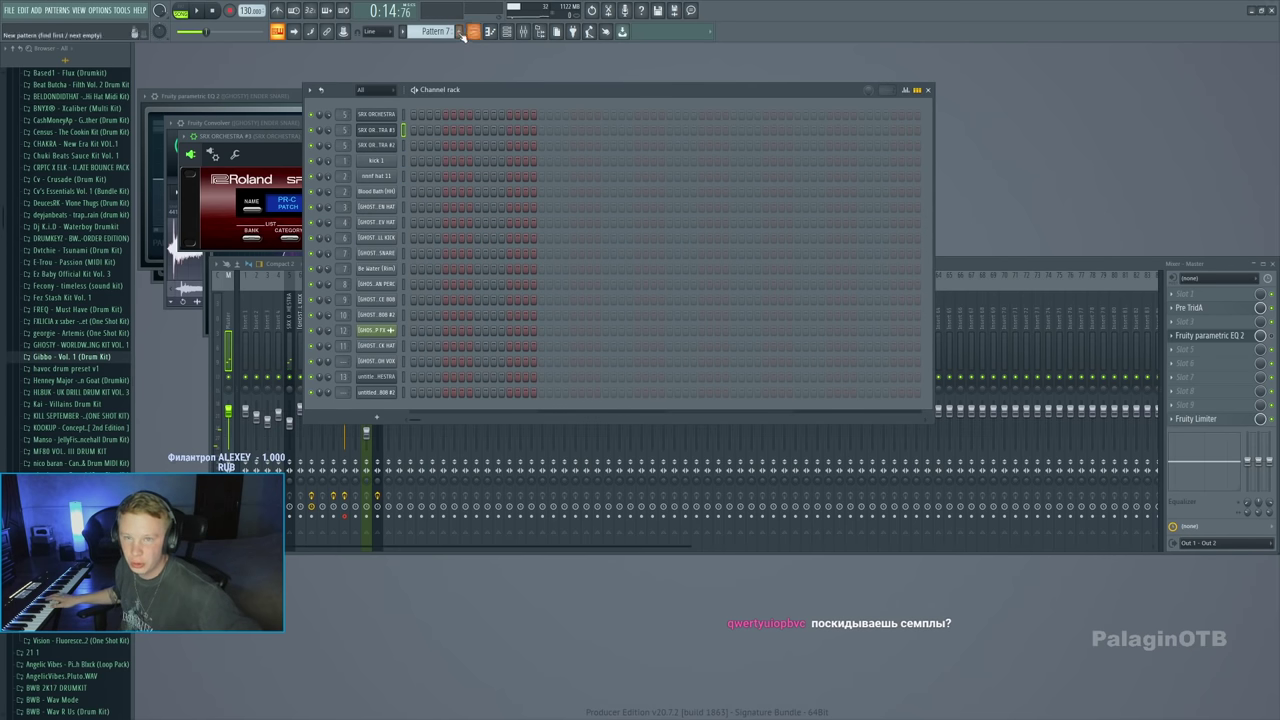
pyautogui.scroll(6, 440, 32)
pyautogui.scroll(-1, 432, 32)
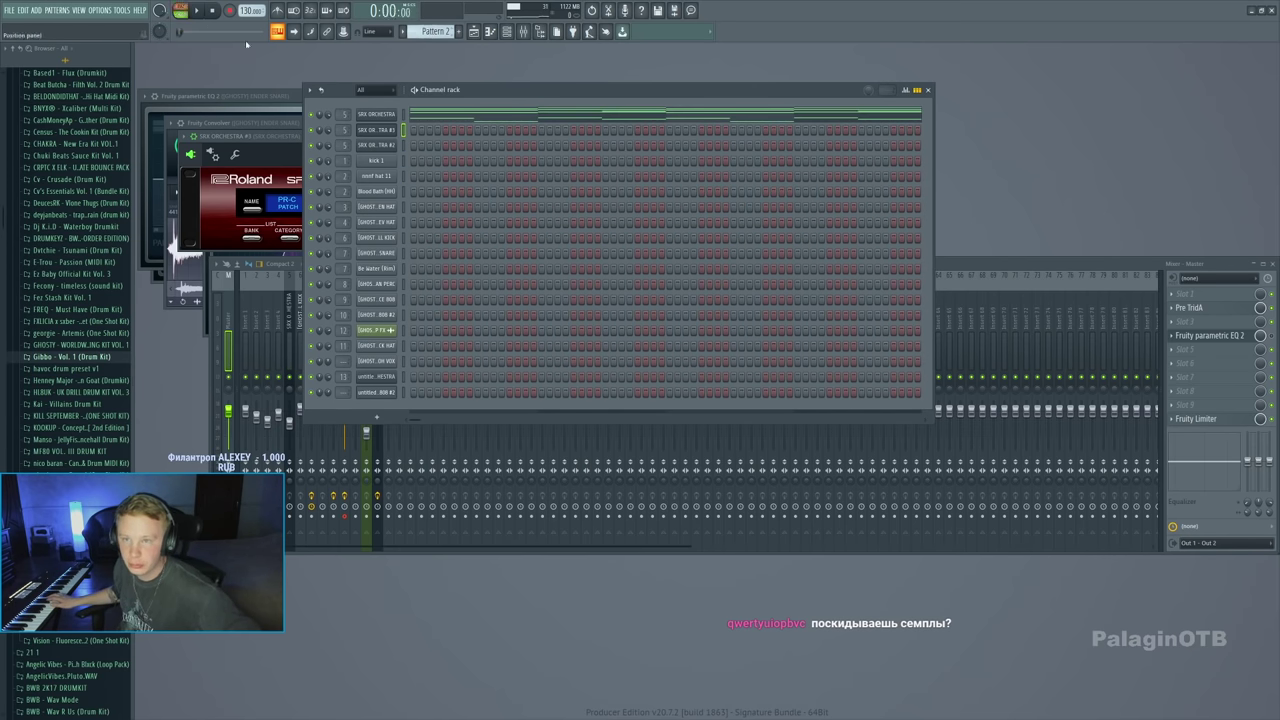
pyautogui.press('space')
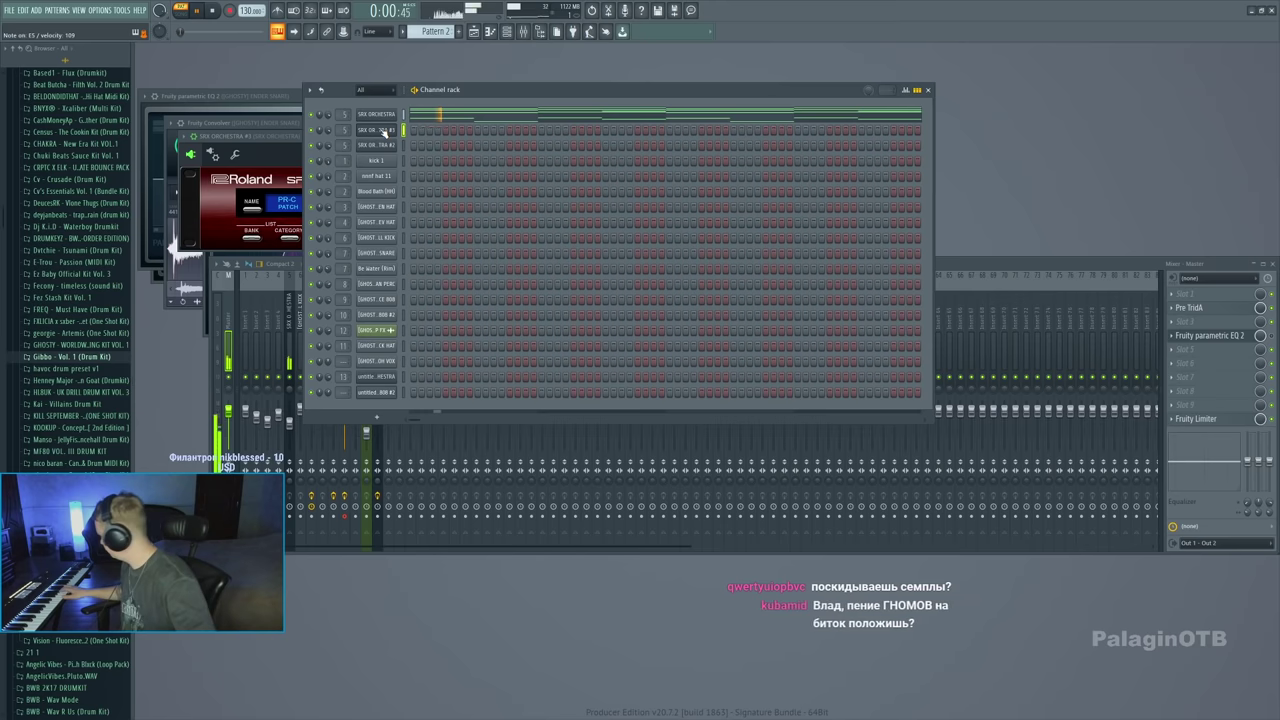
pyautogui.click(382, 131)
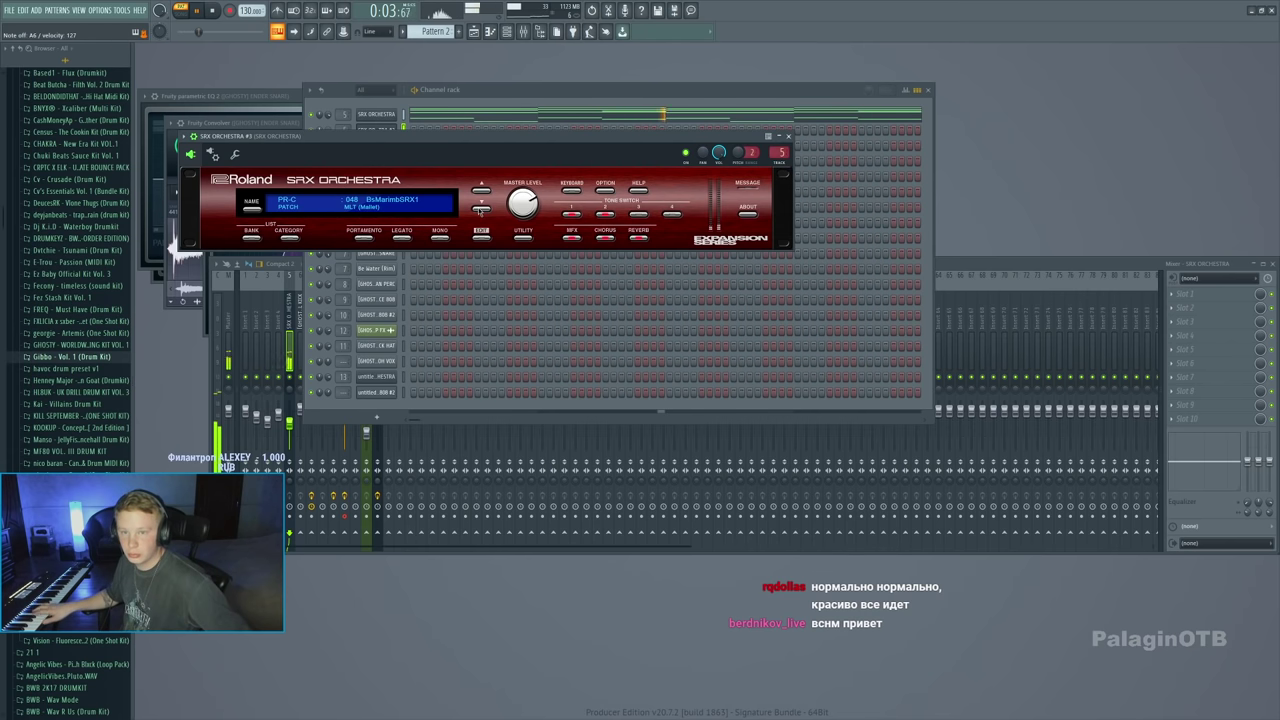
pyautogui.click(481, 209)
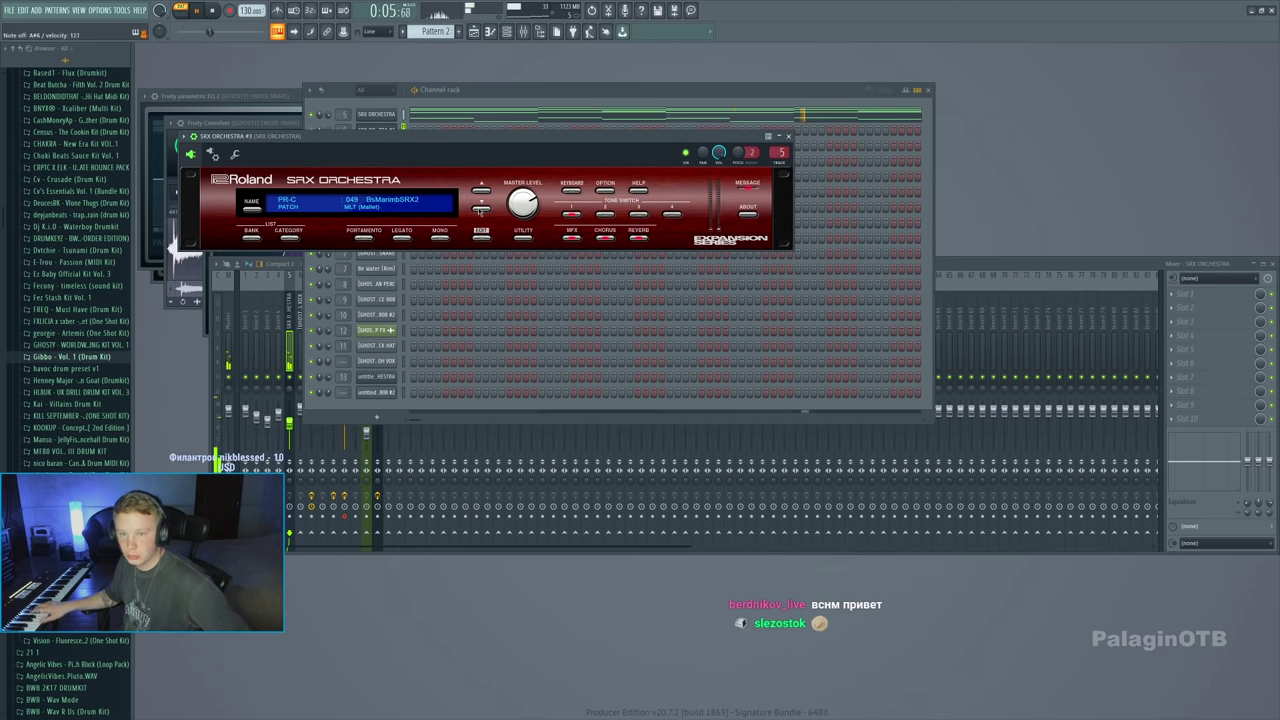
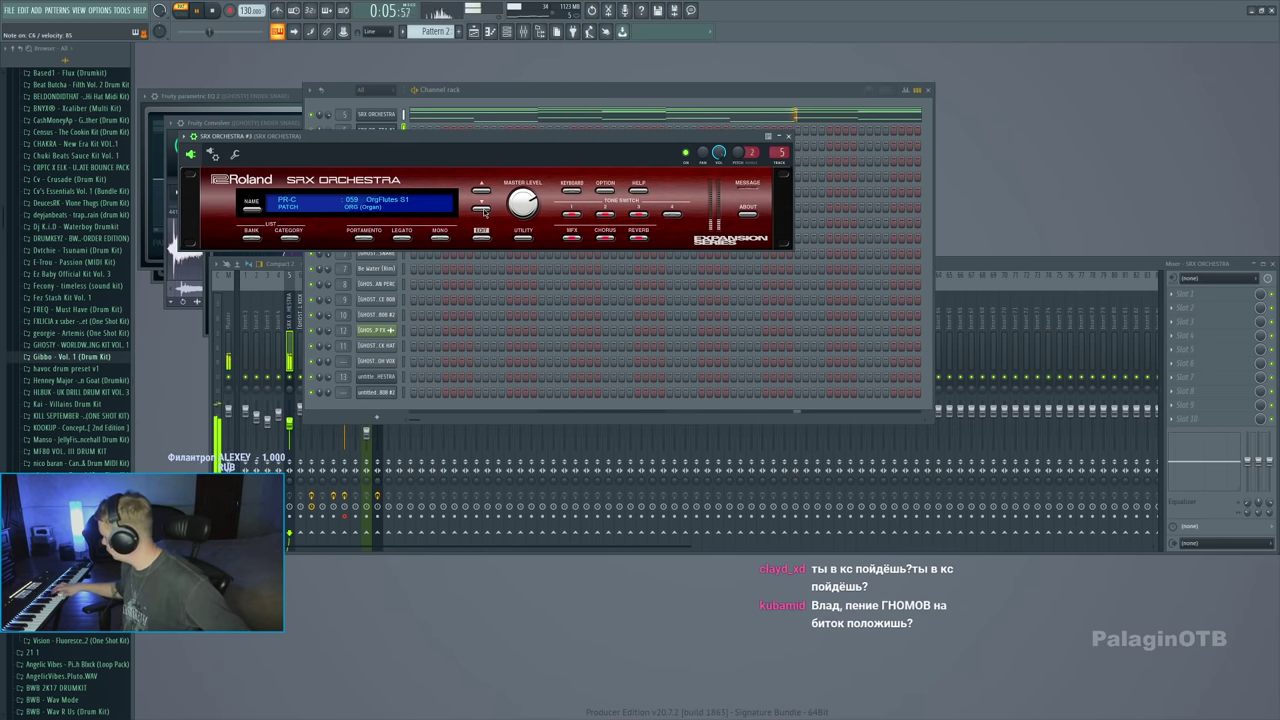
pyautogui.click(481, 210)
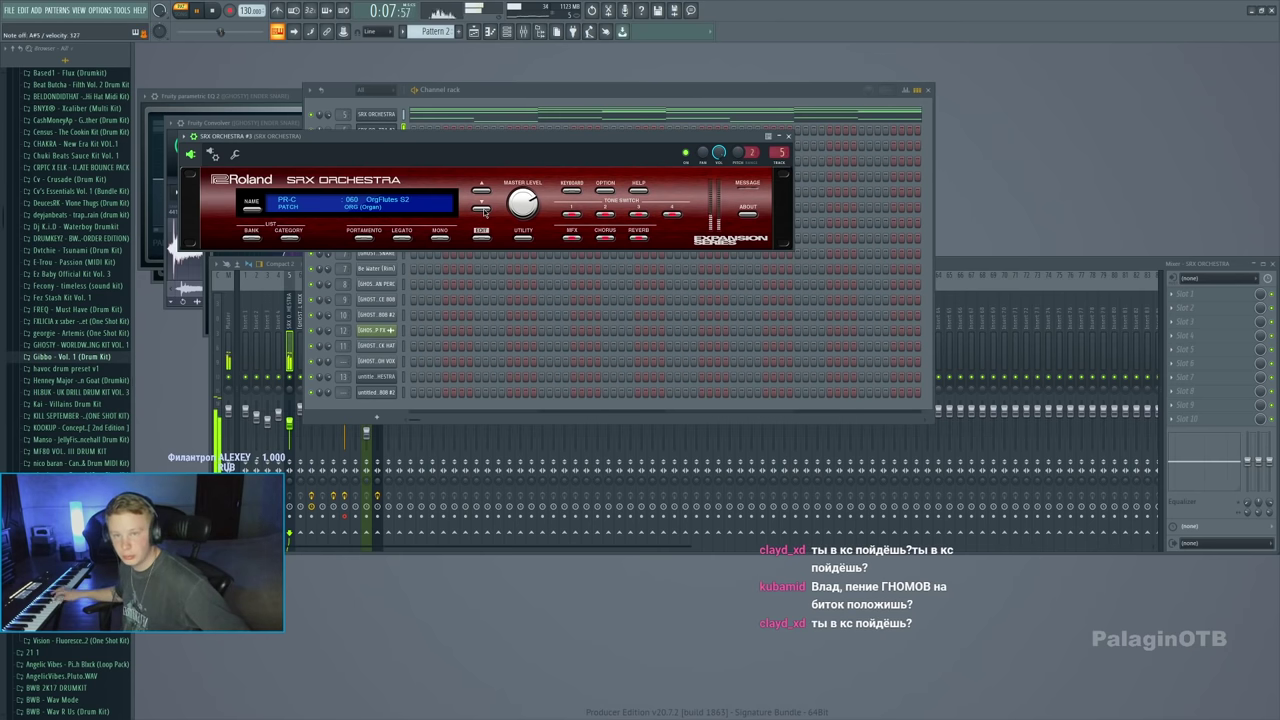
pyautogui.click(481, 210)
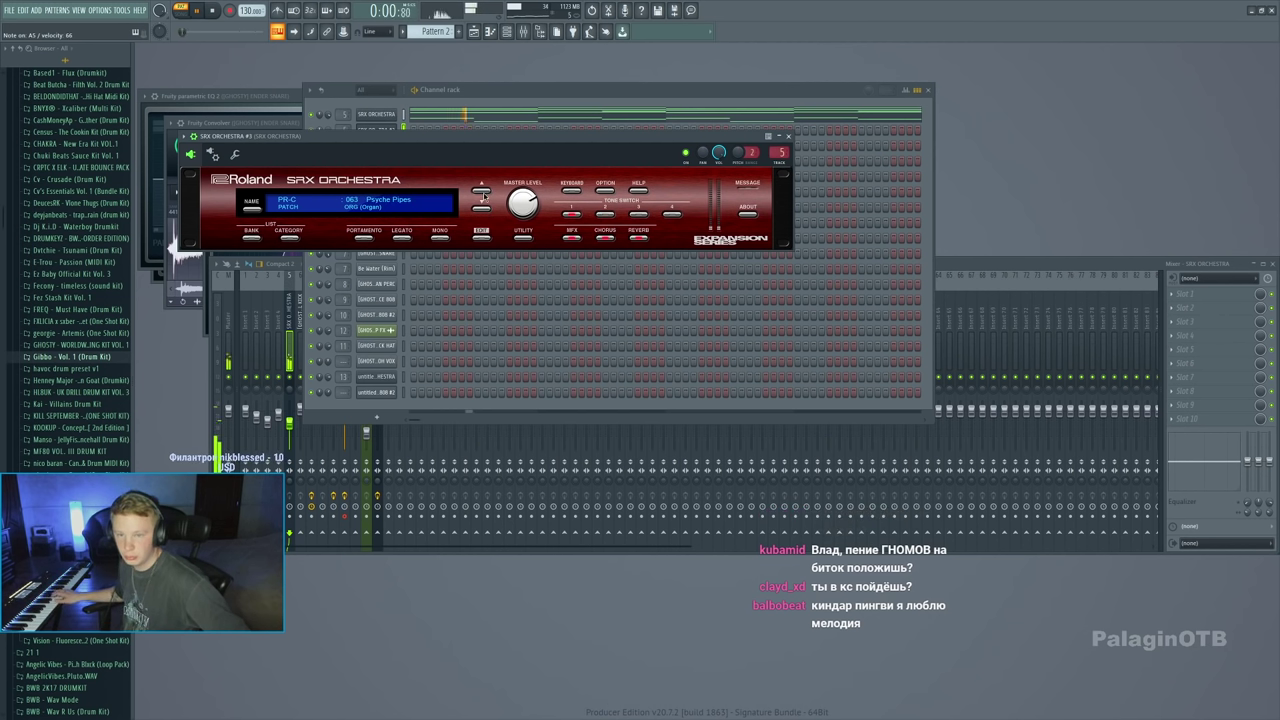
# Draw a two-bar melody for SRX ORCHESTRA #3 over the ghost chords: a long A5, followed by E5, D5, F5 and E5
pyautogui.click(481, 114)
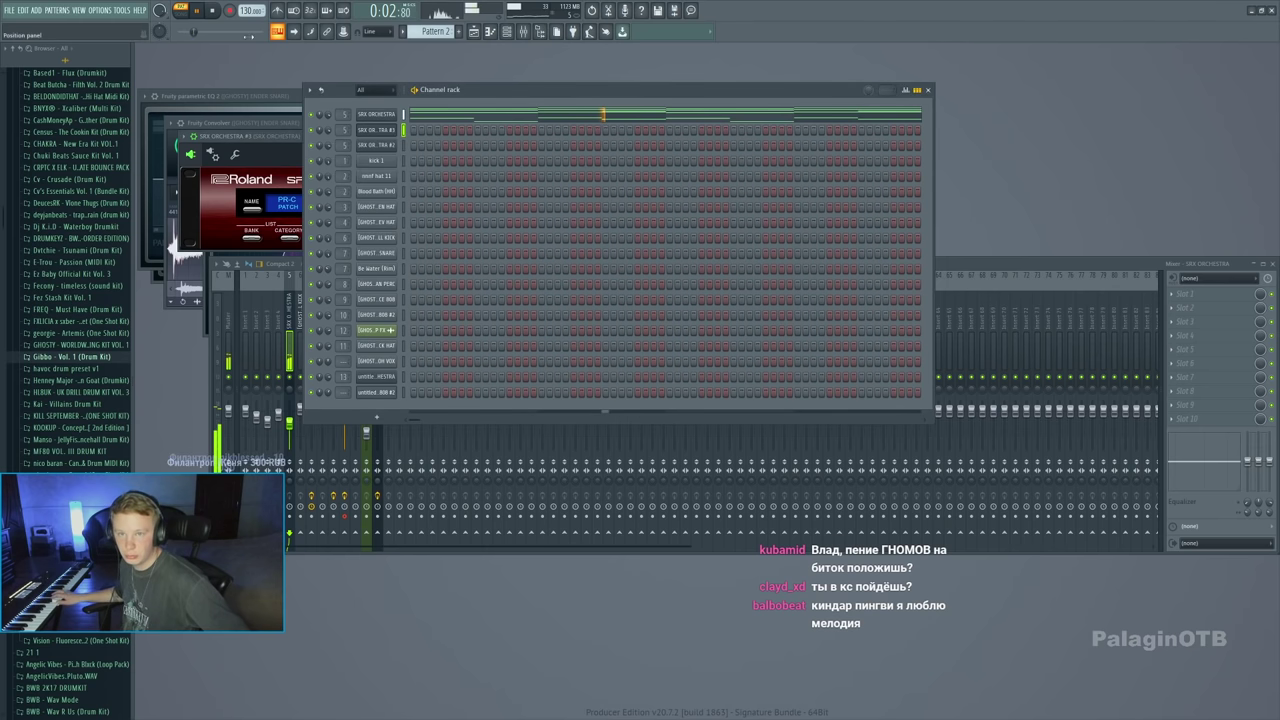
pyautogui.click(409, 131)
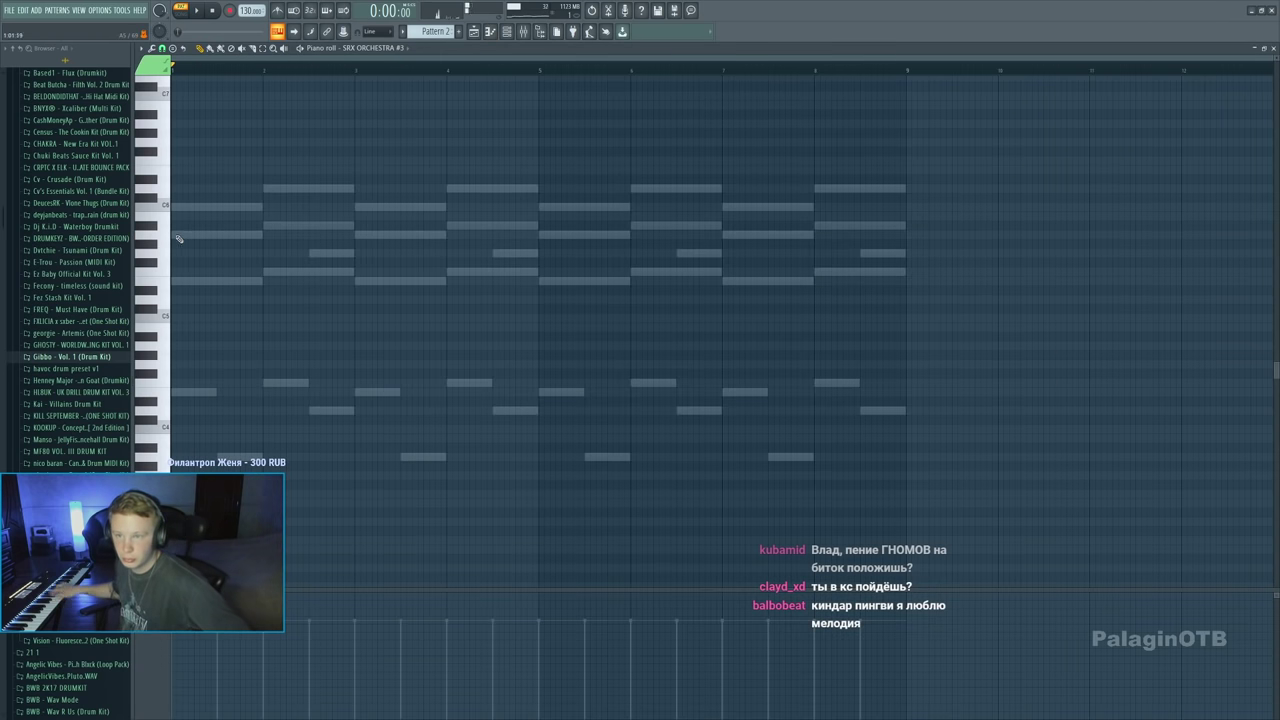
pyautogui.press('space')
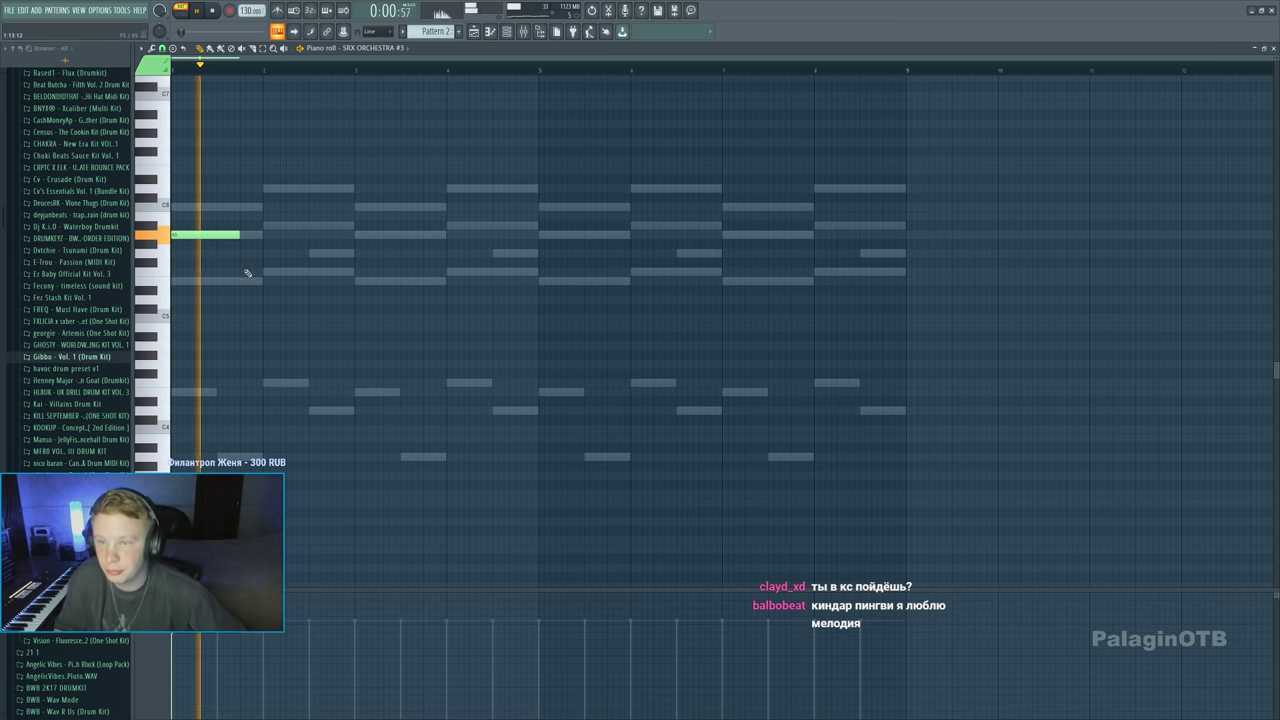
pyautogui.click(244, 281)
pyautogui.click(275, 271)
pyautogui.moveTo(310, 281); pyautogui.dragTo(288, 298)
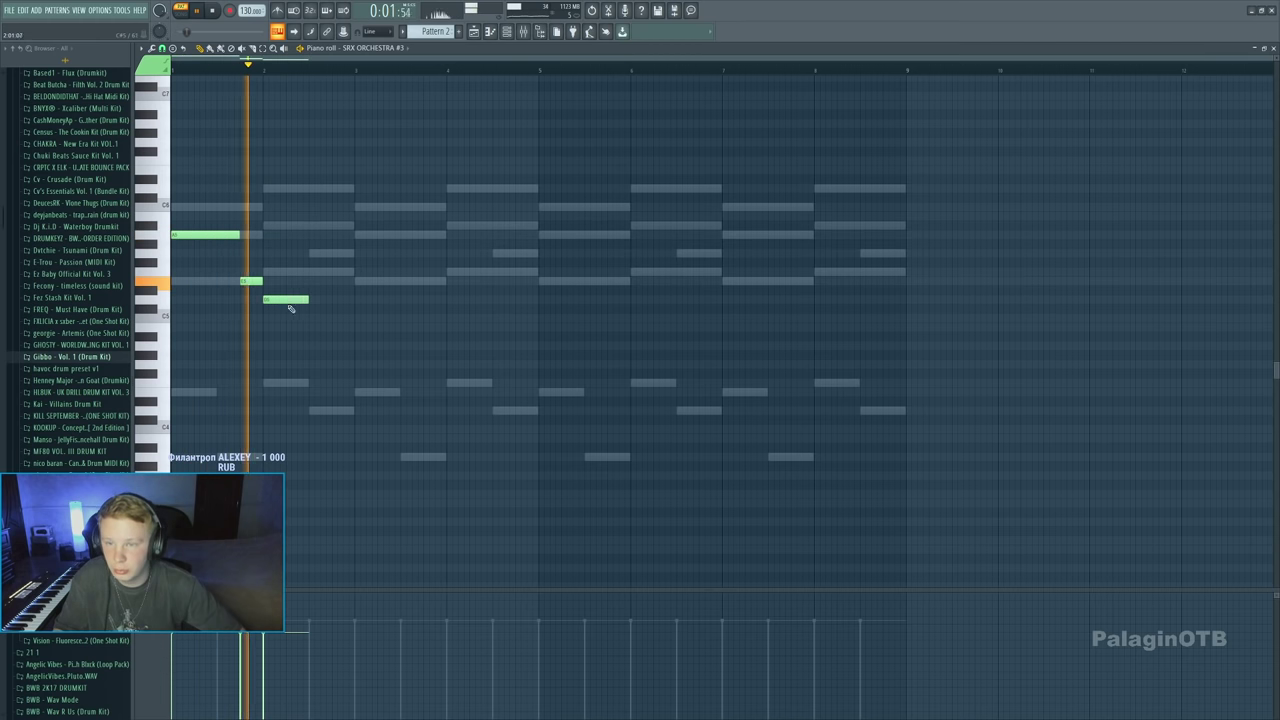
pyautogui.press('space')
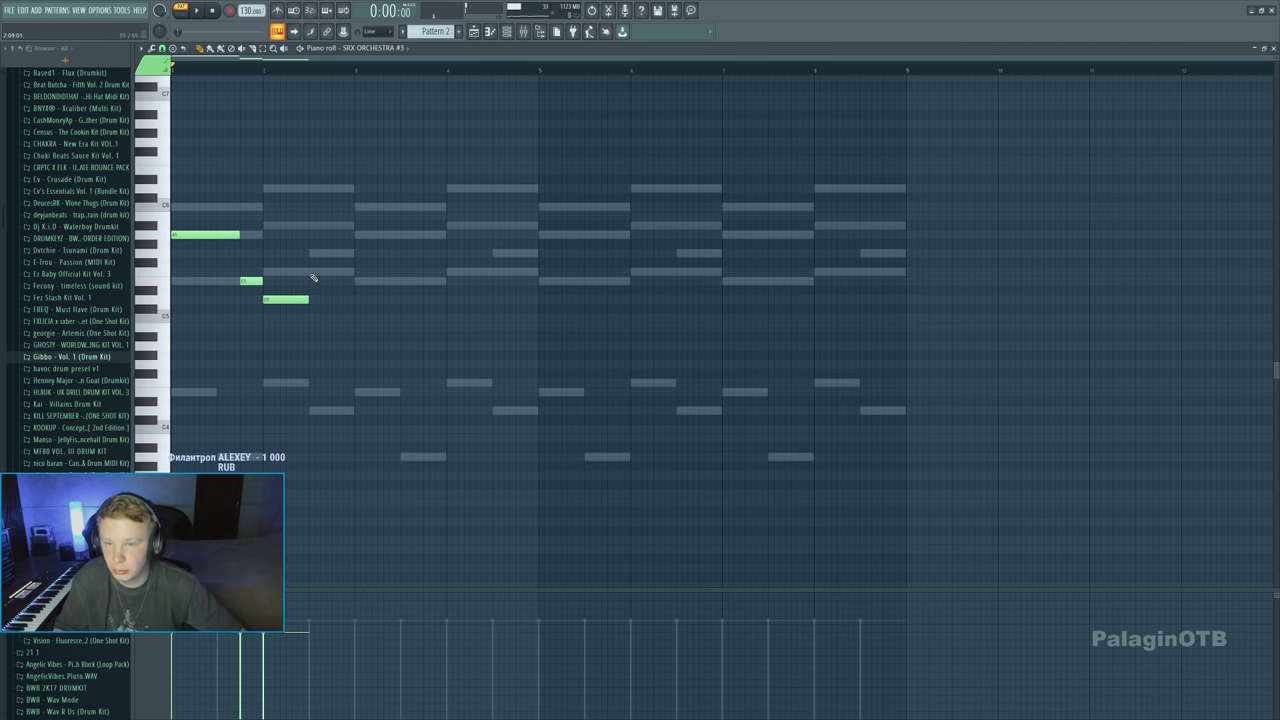
pyautogui.press('space')
pyautogui.moveTo(310, 272); pyautogui.dragTo(344, 281)
# Duplicate the two-bar melody into bars 3 and 4, ending the copy on G5, and play it back
pyautogui.press('space')
pyautogui.press('space')
pyautogui.hotkey('ctrl', 'b')
pyautogui.press('space')
pyautogui.press('space')
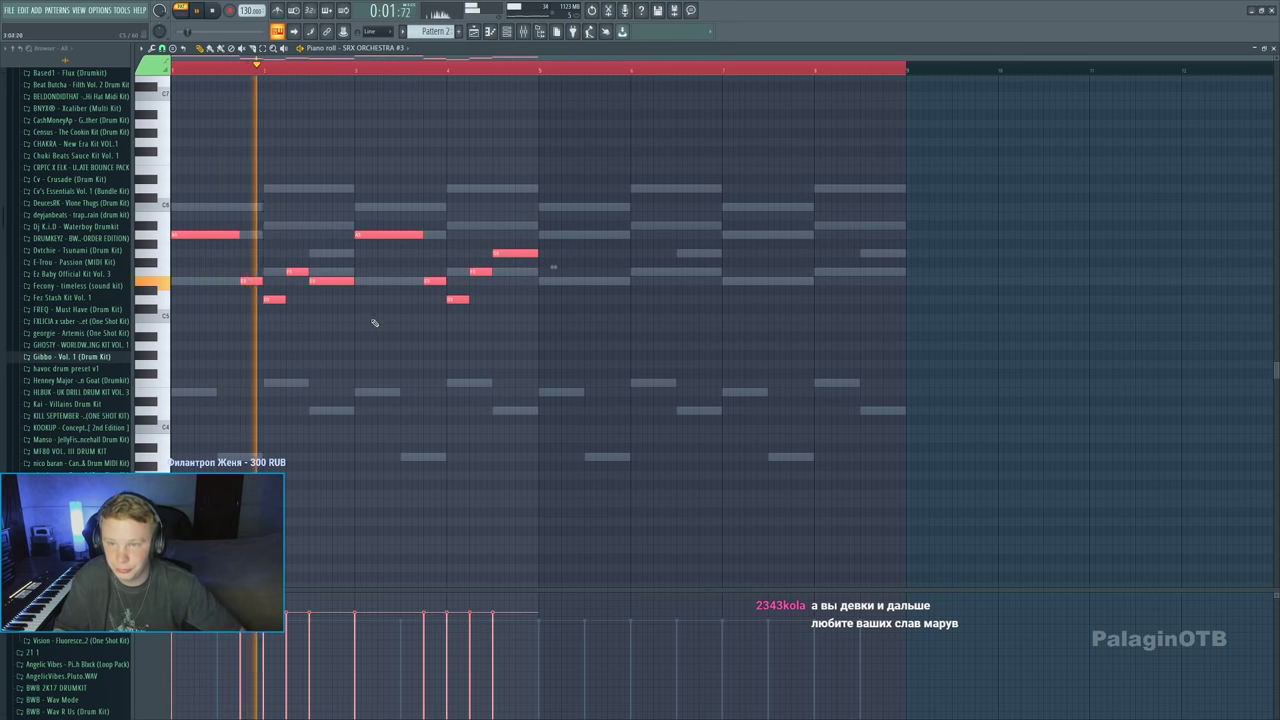
pyautogui.press('space')
pyautogui.press('space')
# Vary the phrase endings: lengthen bar 2's F5 and finish that bar on C5, and end bar 4 with A#5 and G5
pyautogui.moveTo(308, 280); pyautogui.dragTo(335, 273)
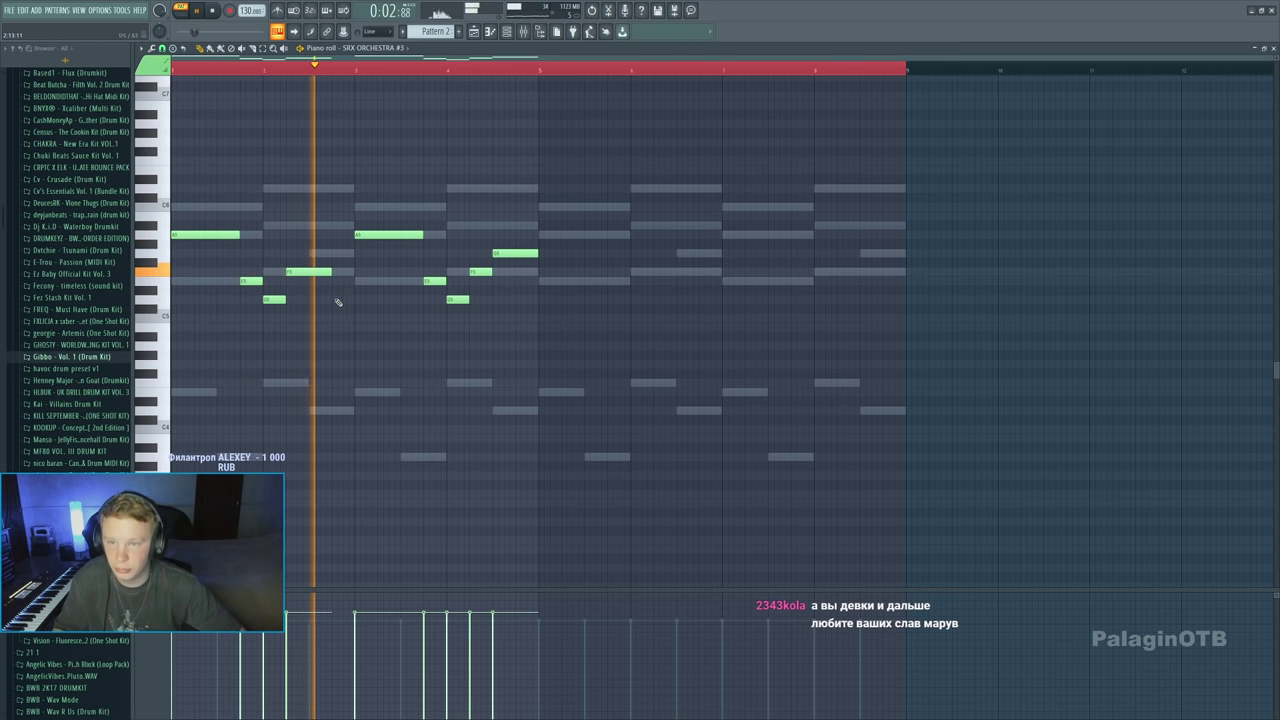
pyautogui.click(340, 318)
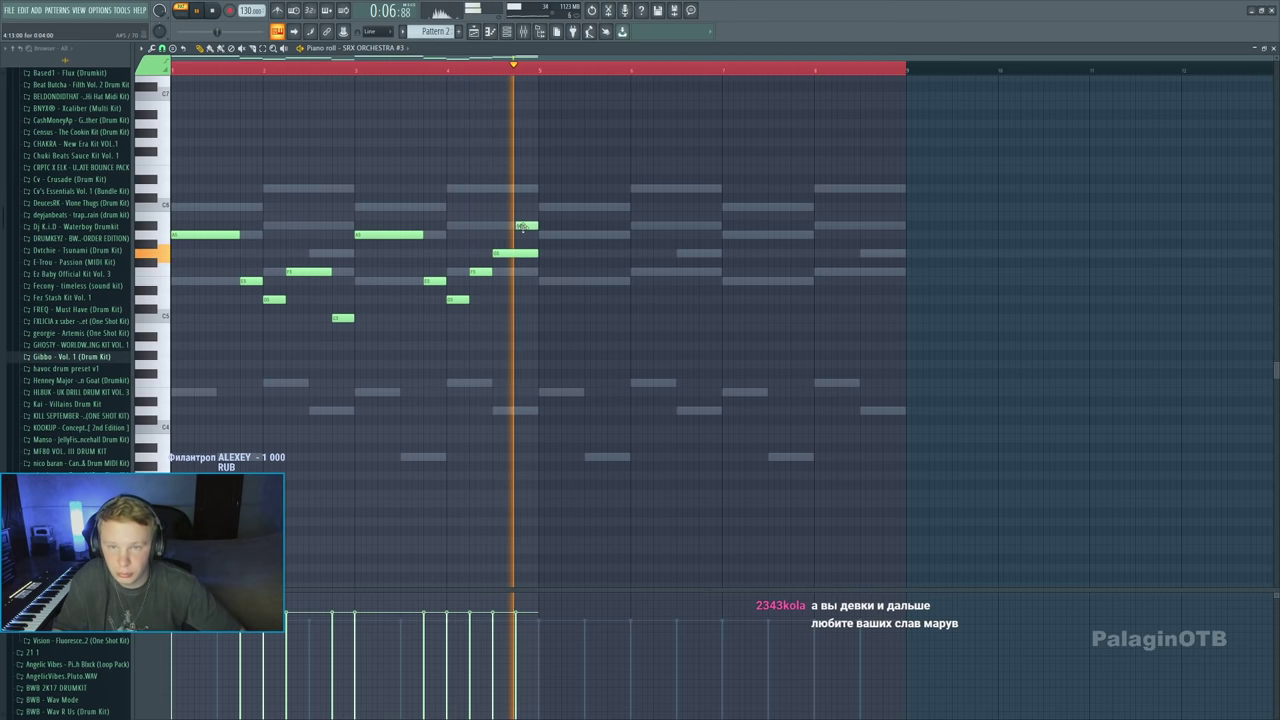
pyautogui.click(526, 225)
pyautogui.moveTo(537, 253); pyautogui.dragTo(499, 225)
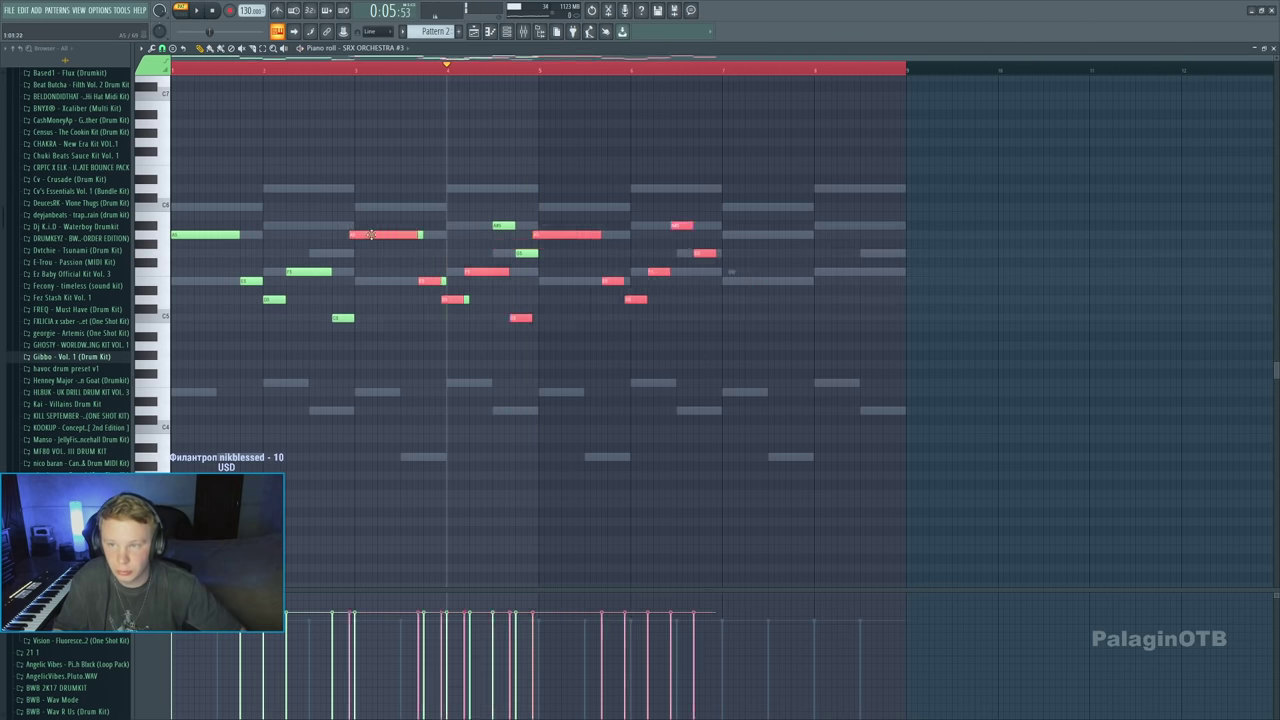
# Place a copy of the four-bar melody in bars 5 to 8 and play the whole phrase
pyautogui.moveTo(371, 234); pyautogui.dragTo(561, 234)
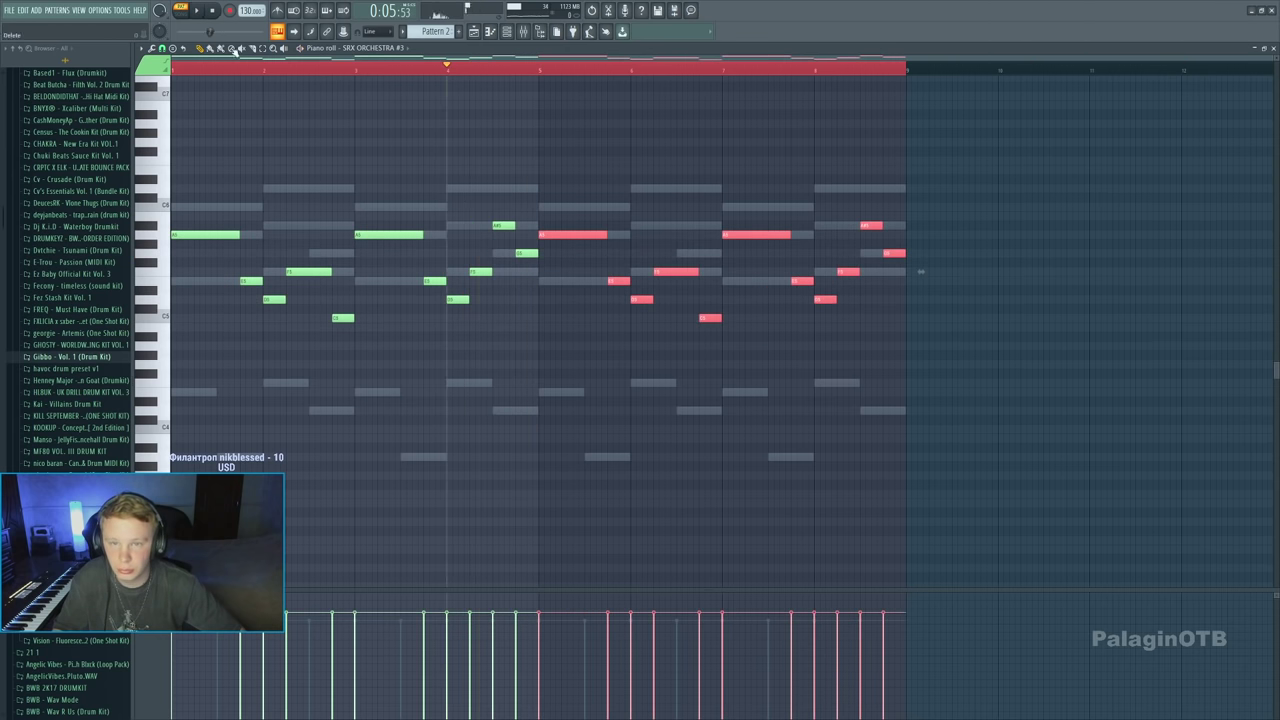
pyautogui.press('space')
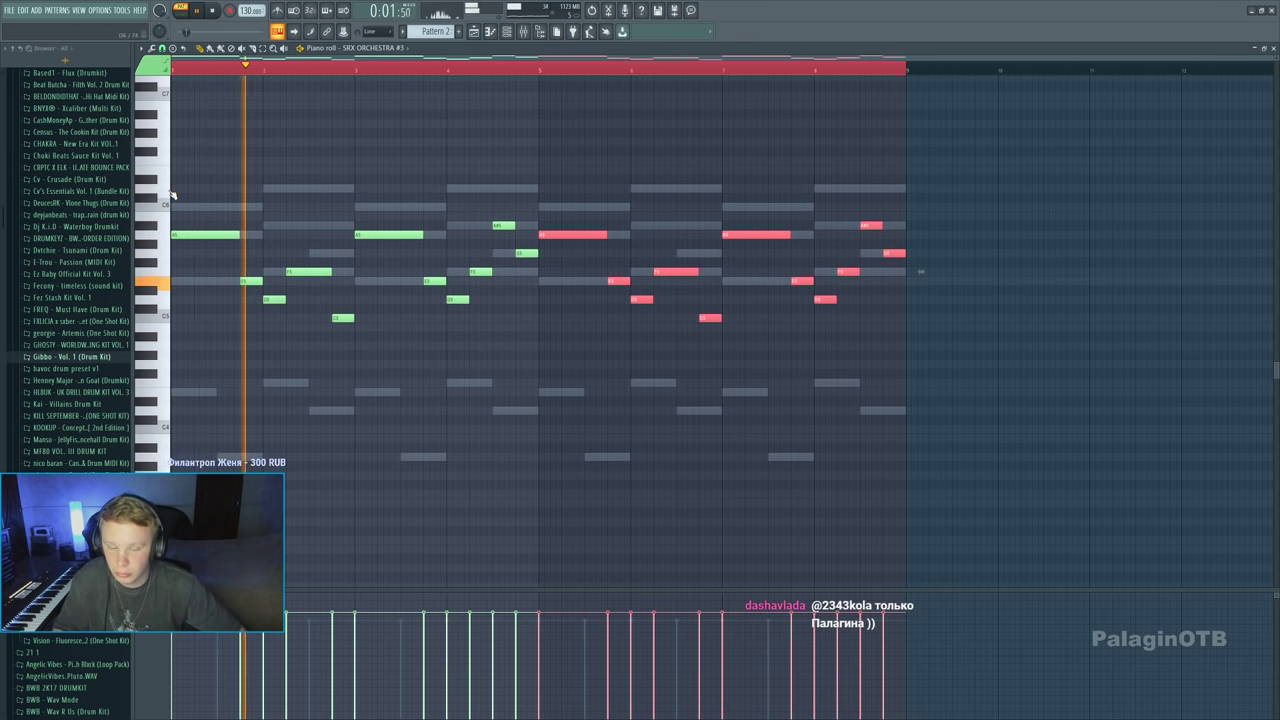
pyautogui.click(330, 193)
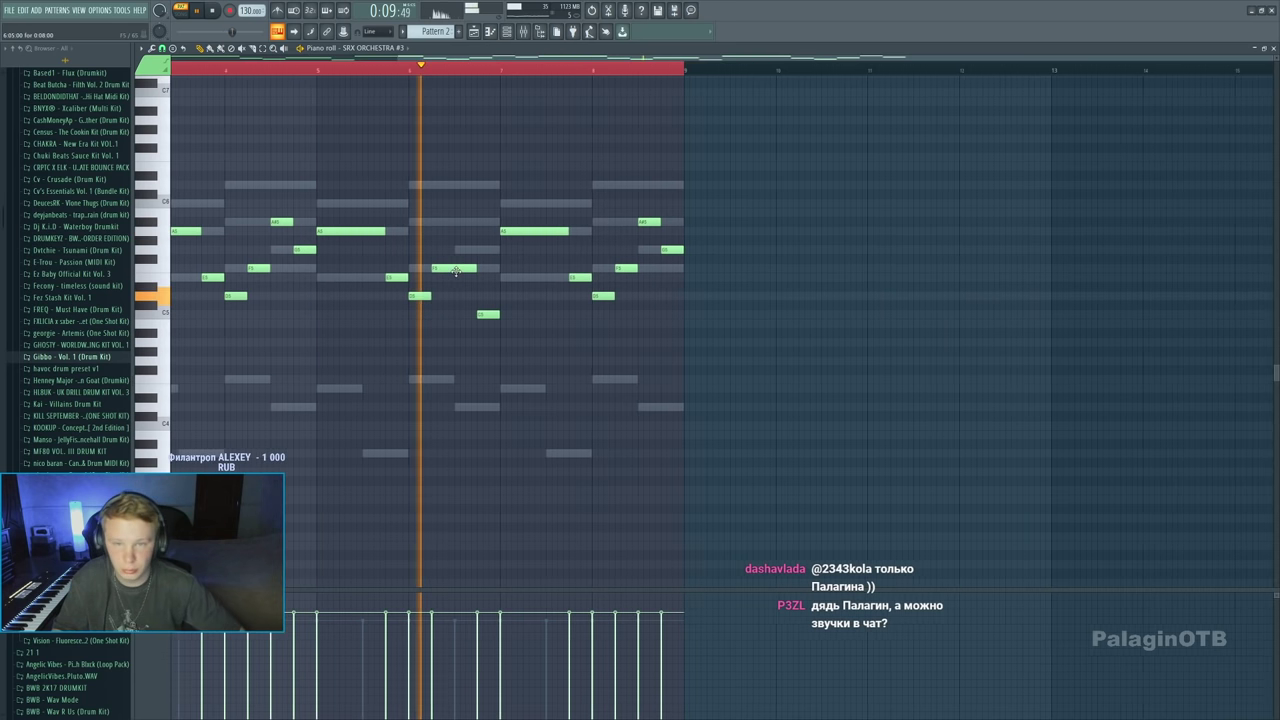
# Lower the long note at bar 7 to E5 and raise the last note of bar 8 to C6
pyautogui.moveTo(506, 231); pyautogui.dragTo(510, 277)
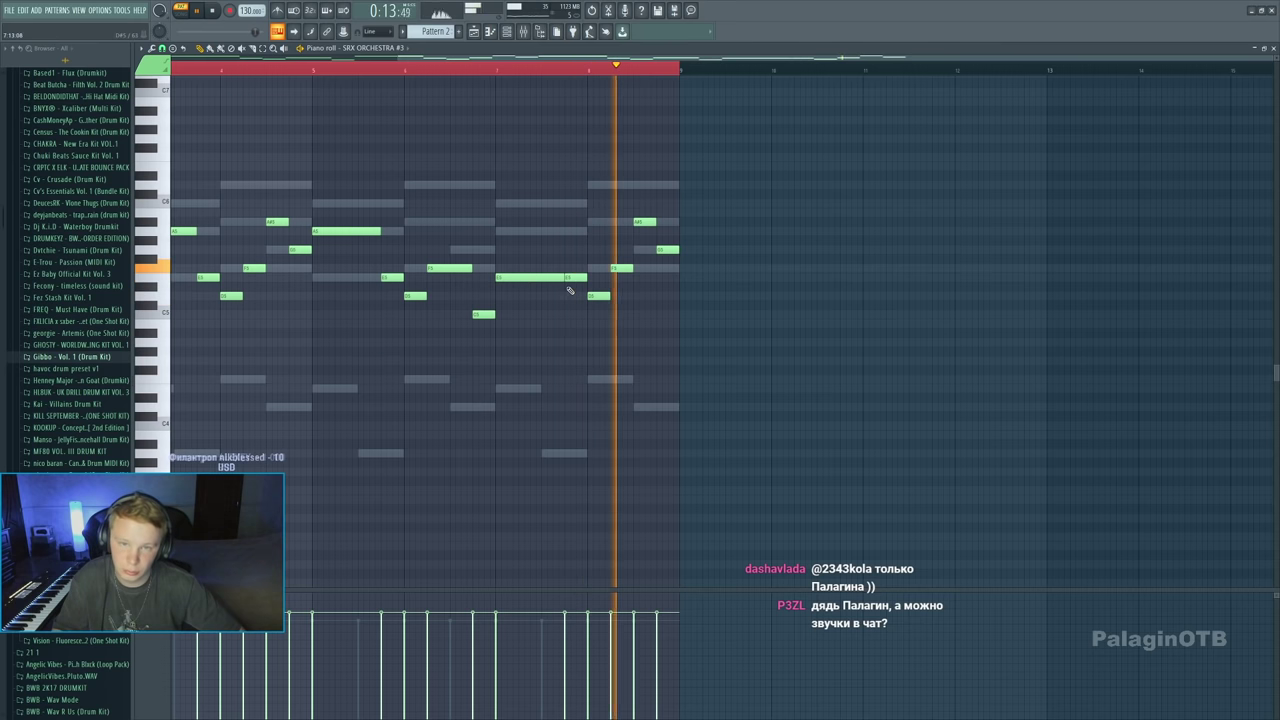
pyautogui.moveTo(667, 249); pyautogui.dragTo(668, 205)
pyautogui.scroll(-3, 486, 123)
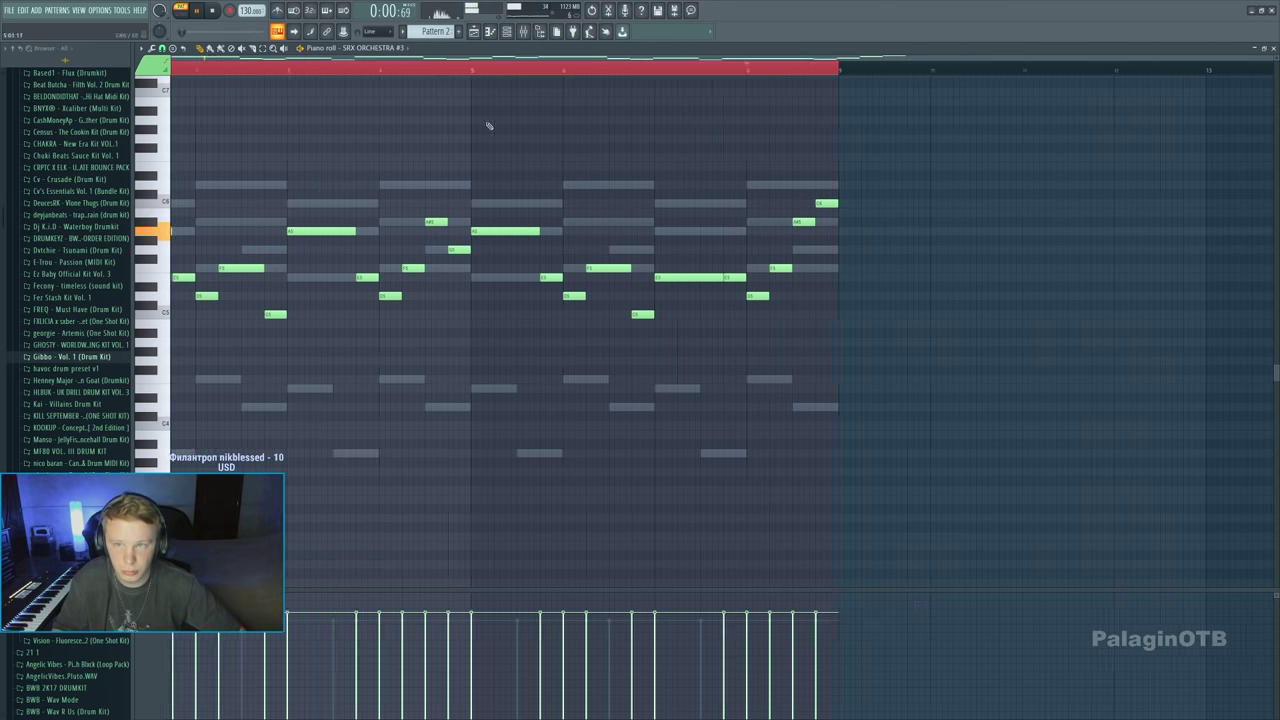
pyautogui.scroll(-1, 436, 20)
# Place the melody as Pattern 7 on playlist Track 12 at bars 9 and 17, playing in song mode
pyautogui.click(474, 31)
pyautogui.press('l')
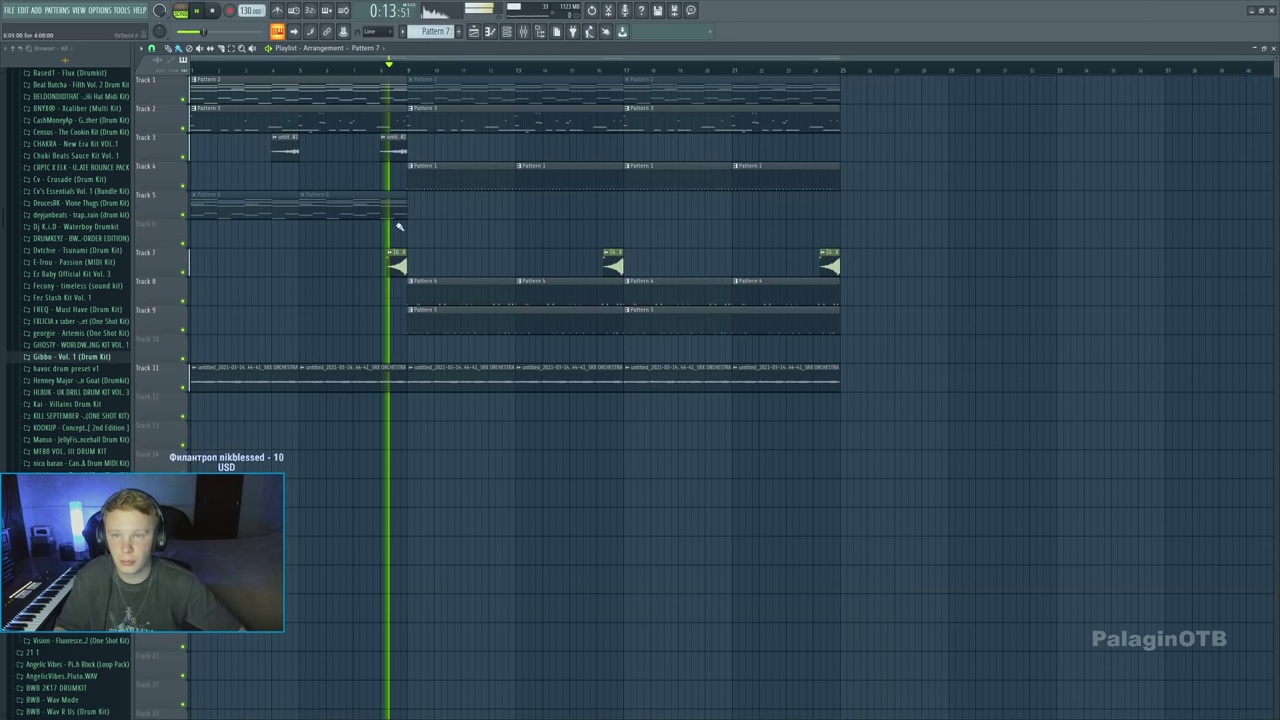
pyautogui.click(660, 420)
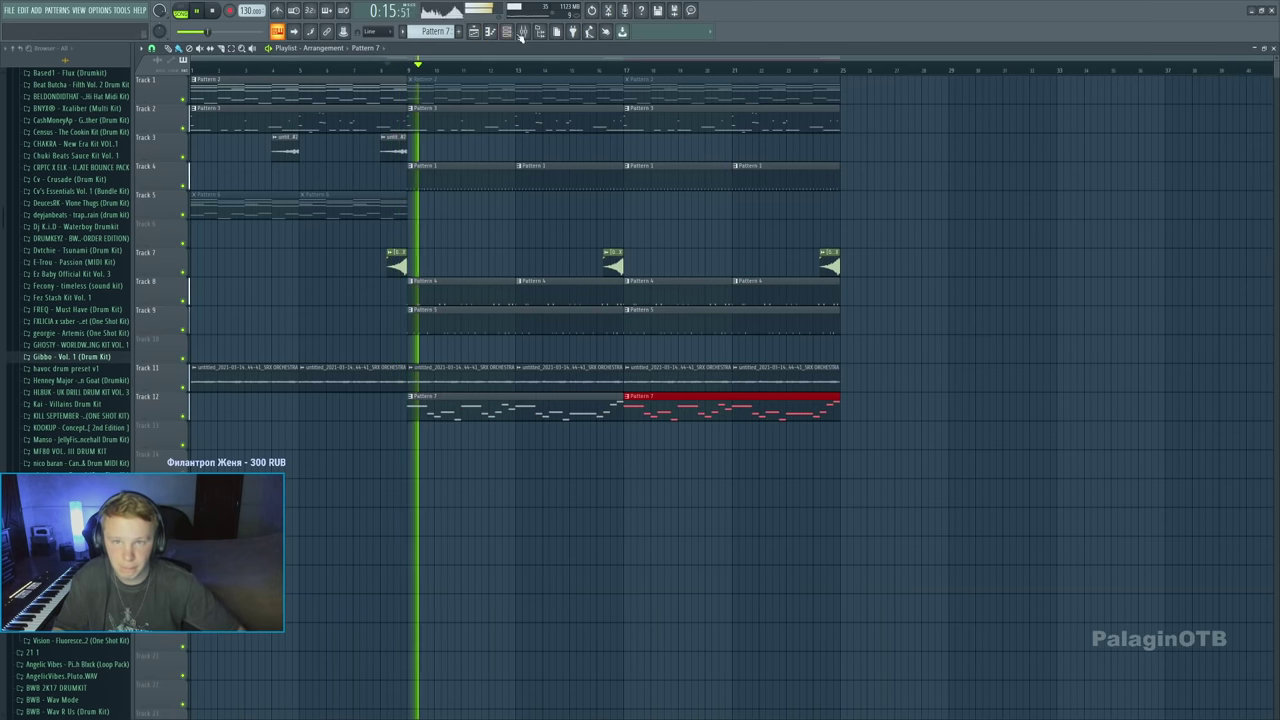
pyautogui.press('F9')
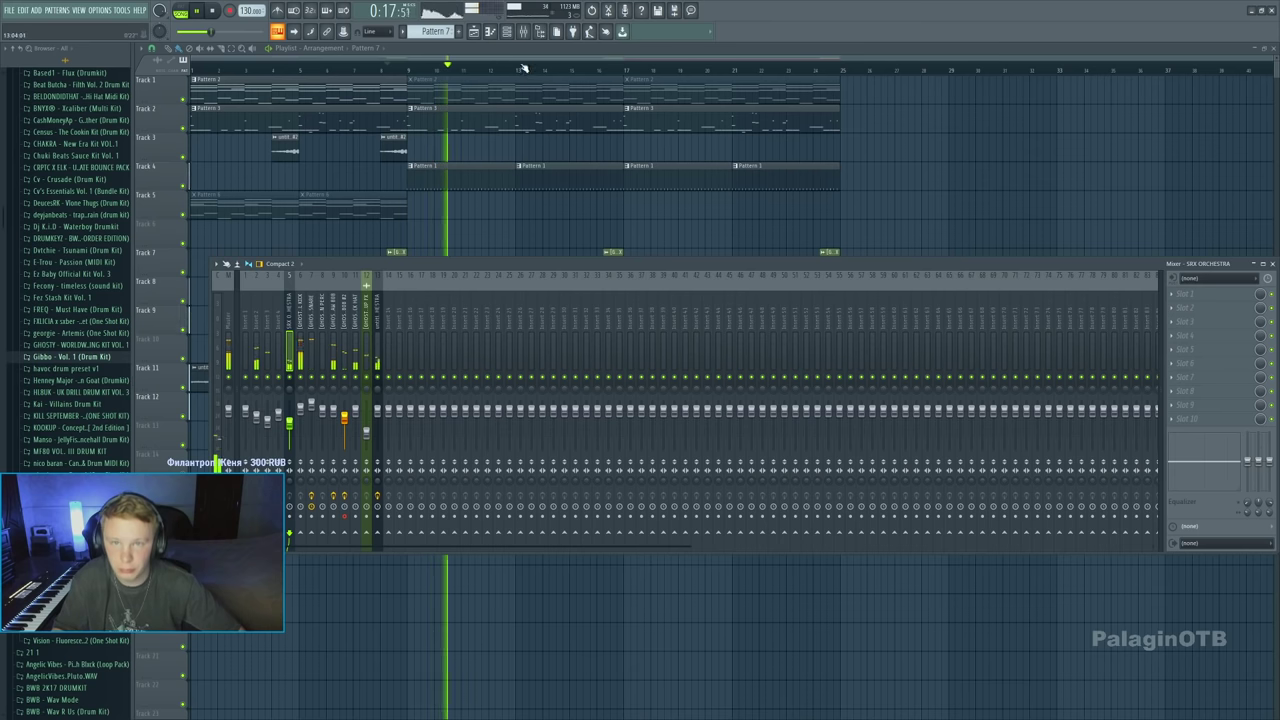
pyautogui.press('F9')
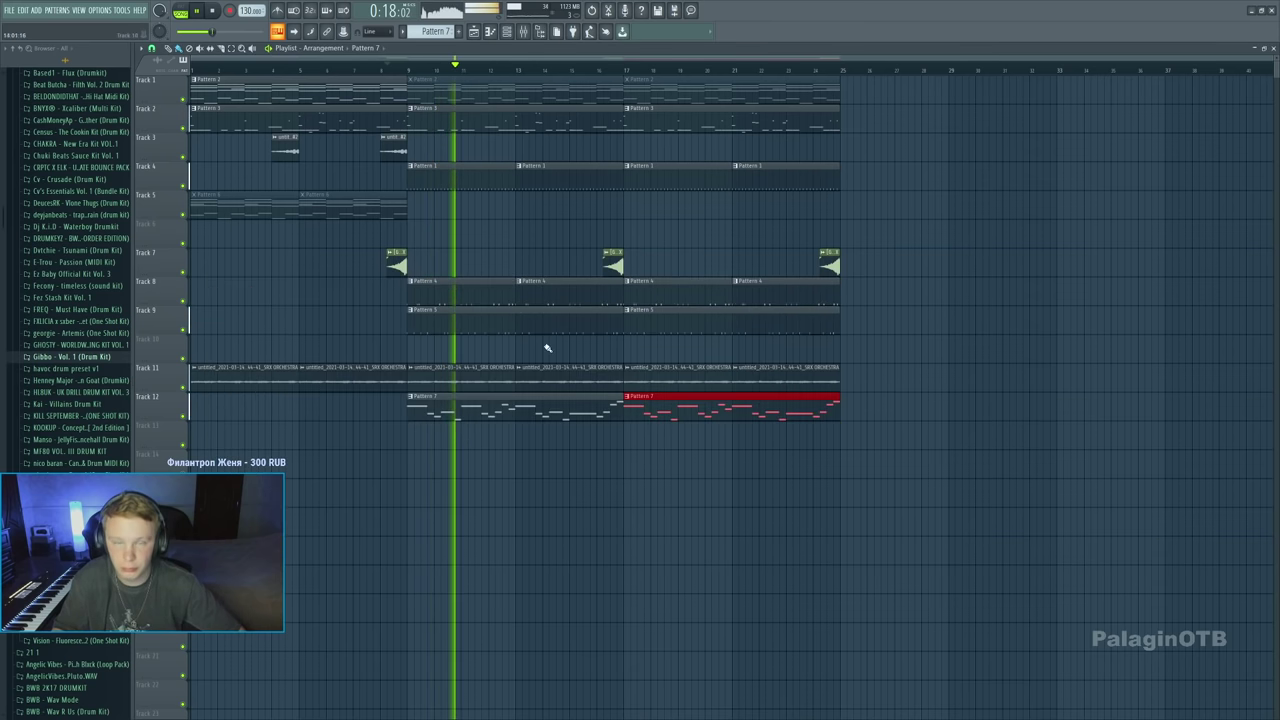
# Remove the bar 9 Pattern 7 clip and, from bar 17, unmute Pattern 2 and mute the Track 11 and Track 12 clips
pyautogui.rightClick(502, 412)
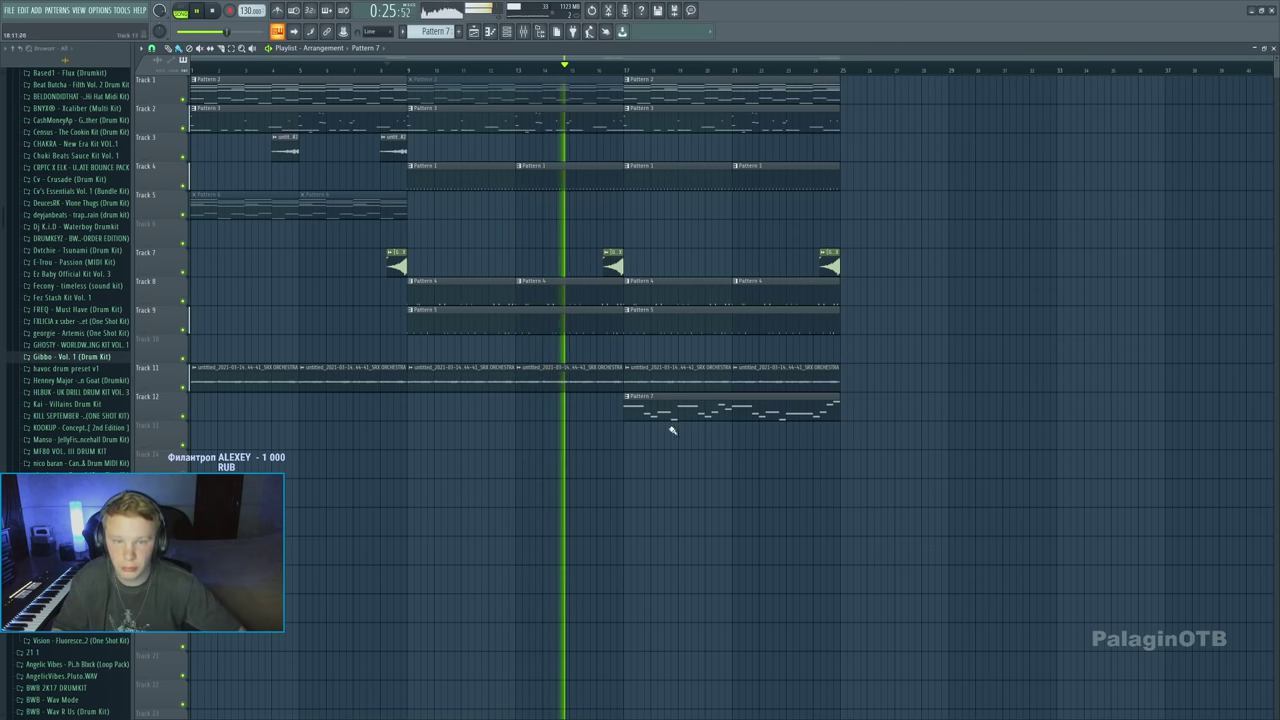
pyautogui.press('t')
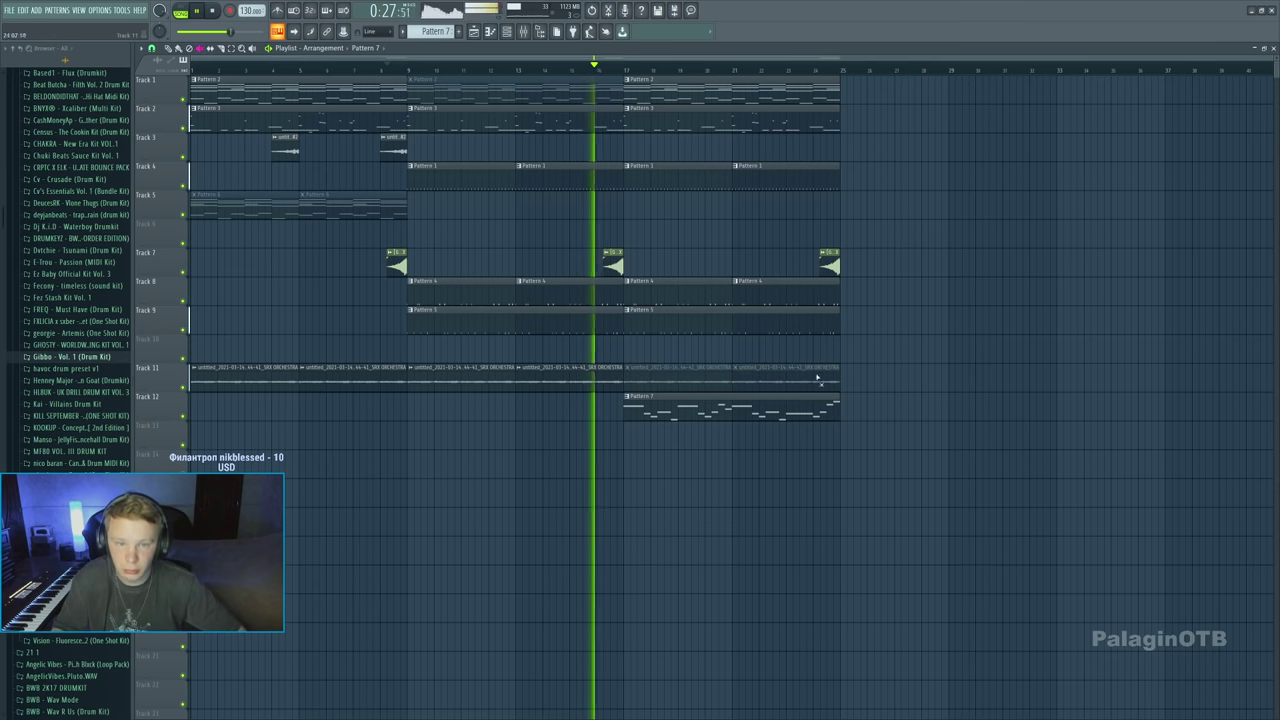
pyautogui.moveTo(820, 374); pyautogui.dragTo(683, 425)
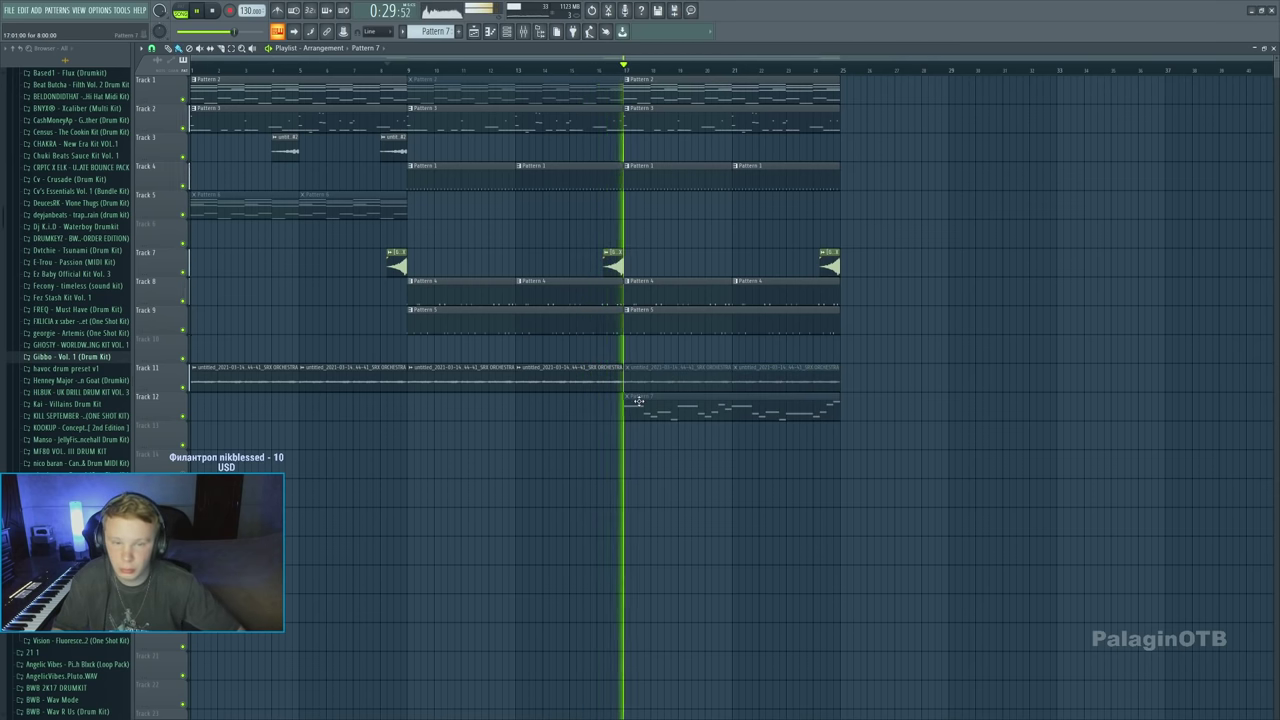
# Unmute the Track 11 clips and the Pattern 7 clip from bar 17, play from there, and remove the extra Pattern 7 clip at bar 25
pyautogui.click(855, 402)
pyautogui.click(199, 48)
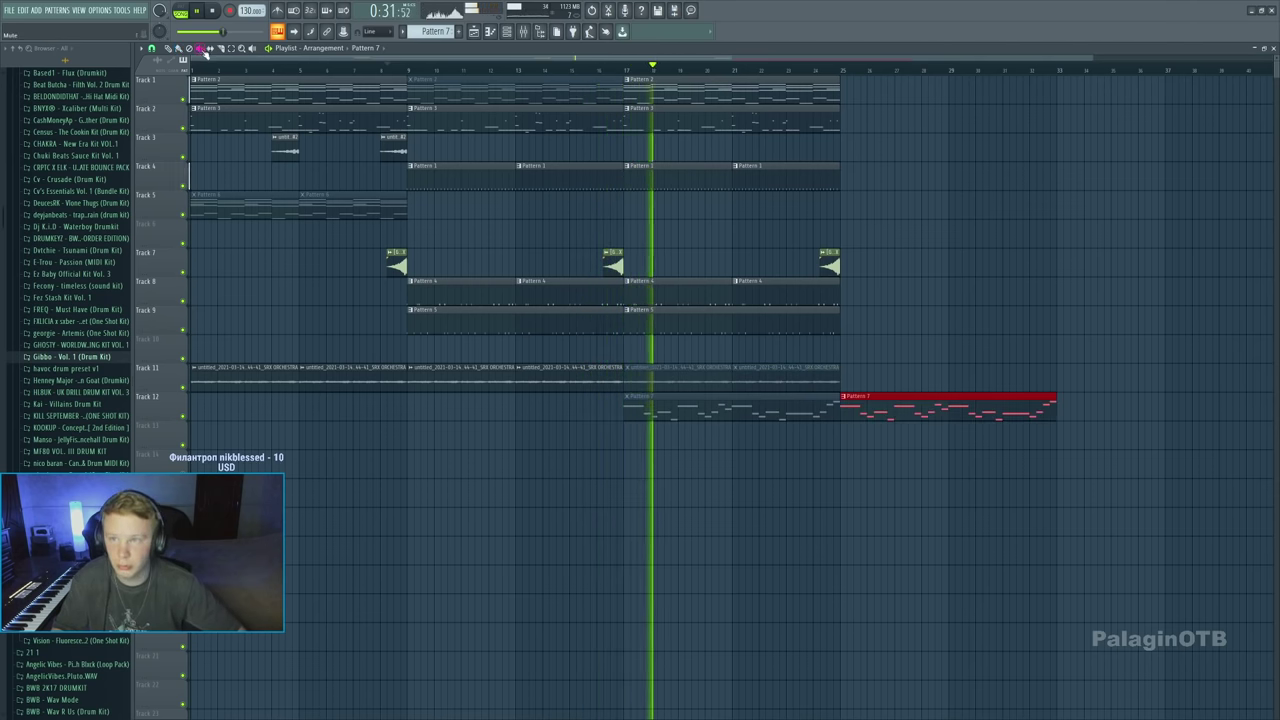
pyautogui.click(615, 64)
pyautogui.click(652, 410)
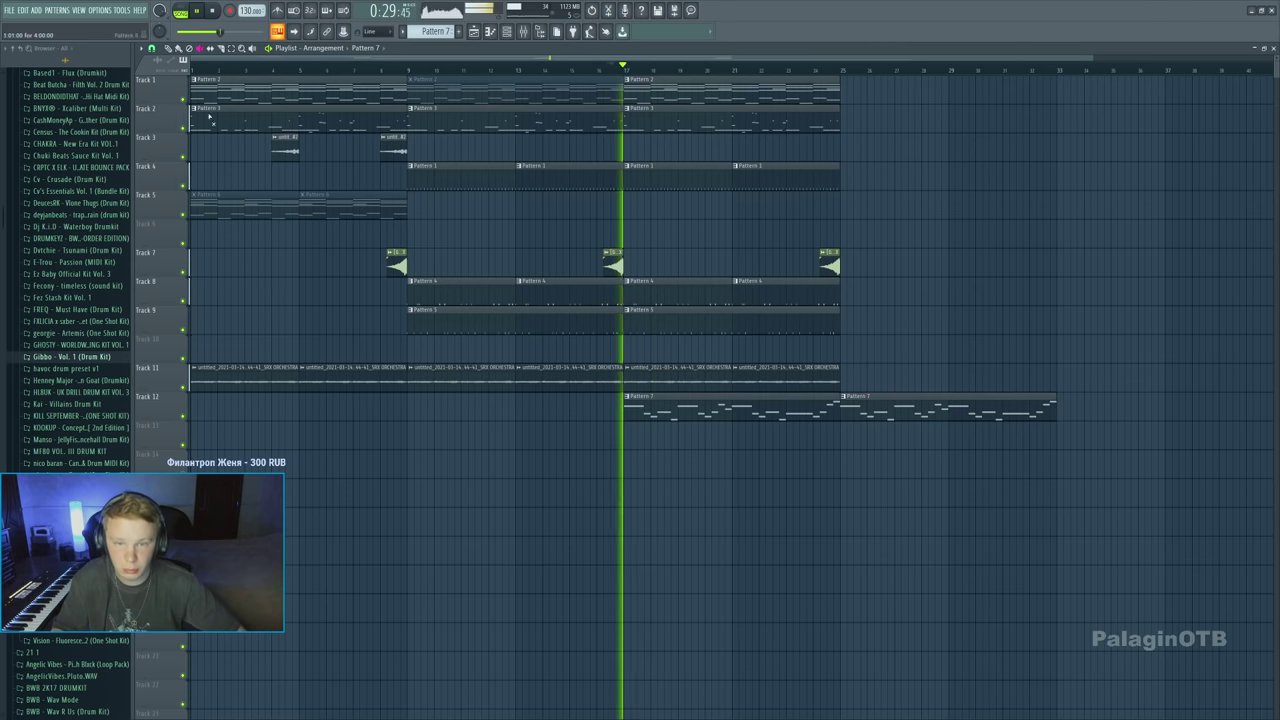
pyautogui.rightClick(914, 402)
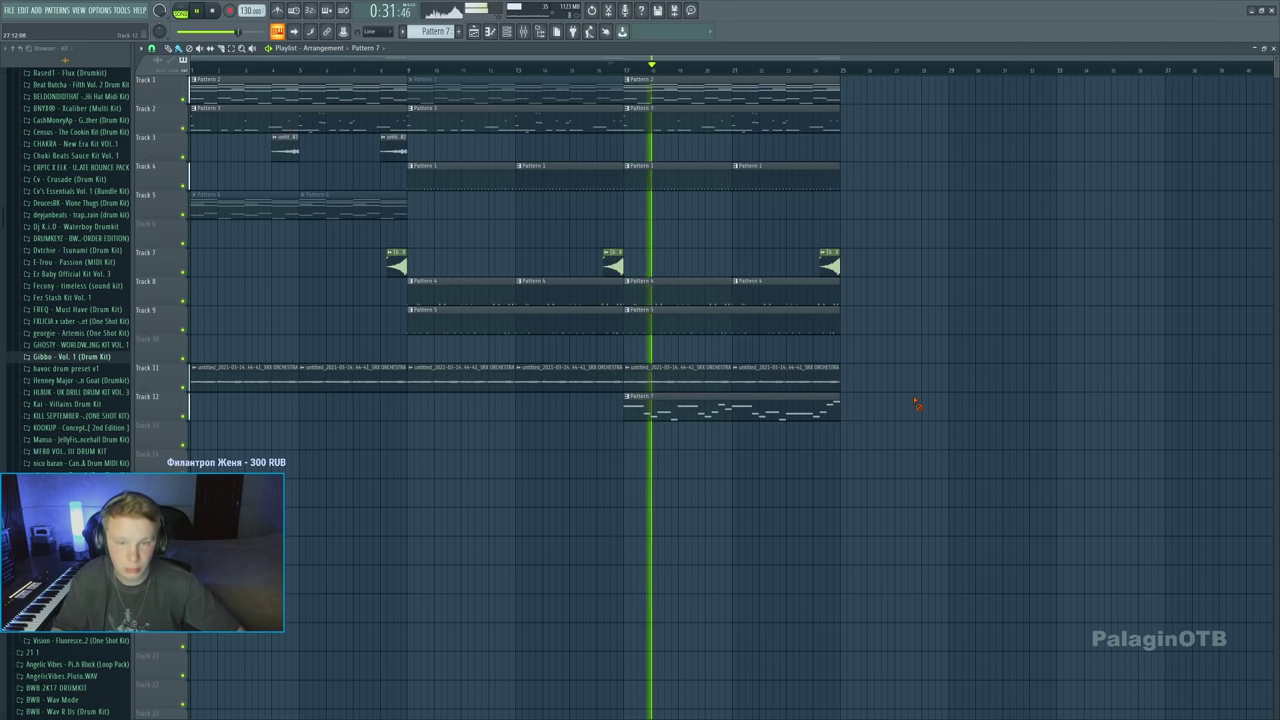
# In Pattern 7's melody, delete the last notes of bars 4 and 6 and lengthen the preceding A#5 and F5 to each bar's end
pyautogui.doubleClick(745, 409)
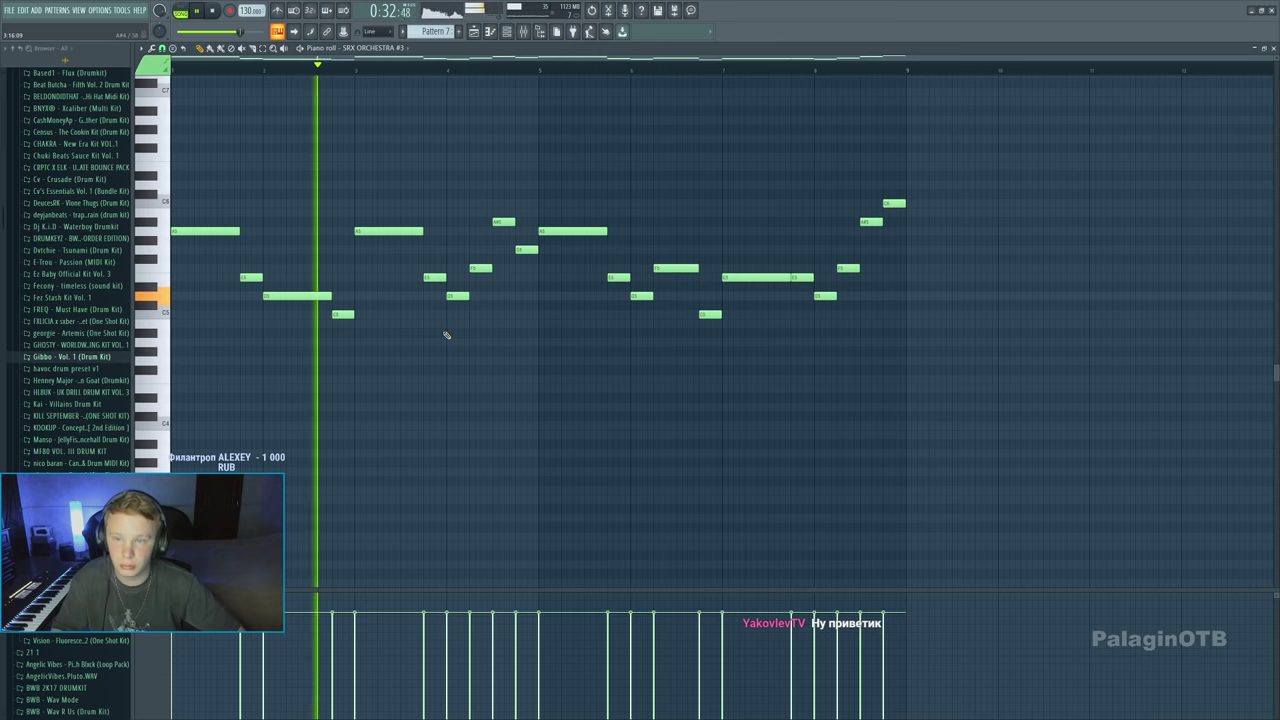
pyautogui.rightClick(527, 249)
pyautogui.moveTo(515, 221); pyautogui.dragTo(538, 222)
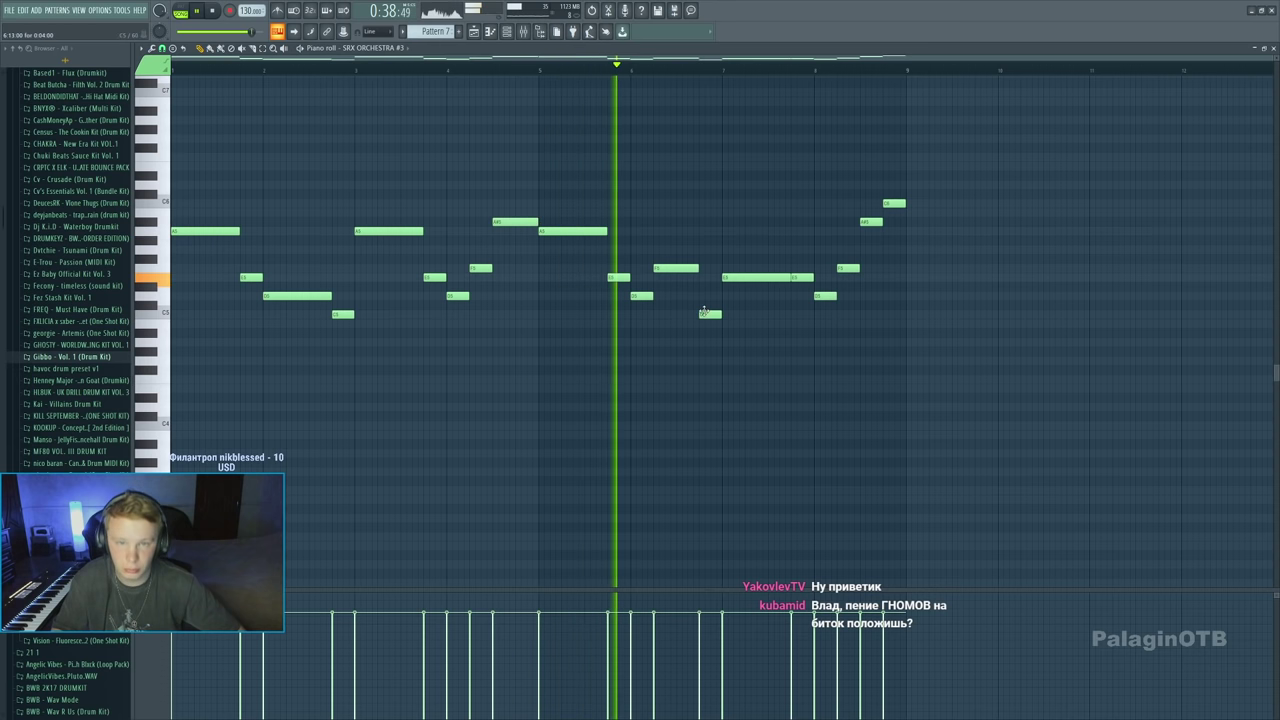
pyautogui.moveTo(696, 268); pyautogui.dragTo(721, 268)
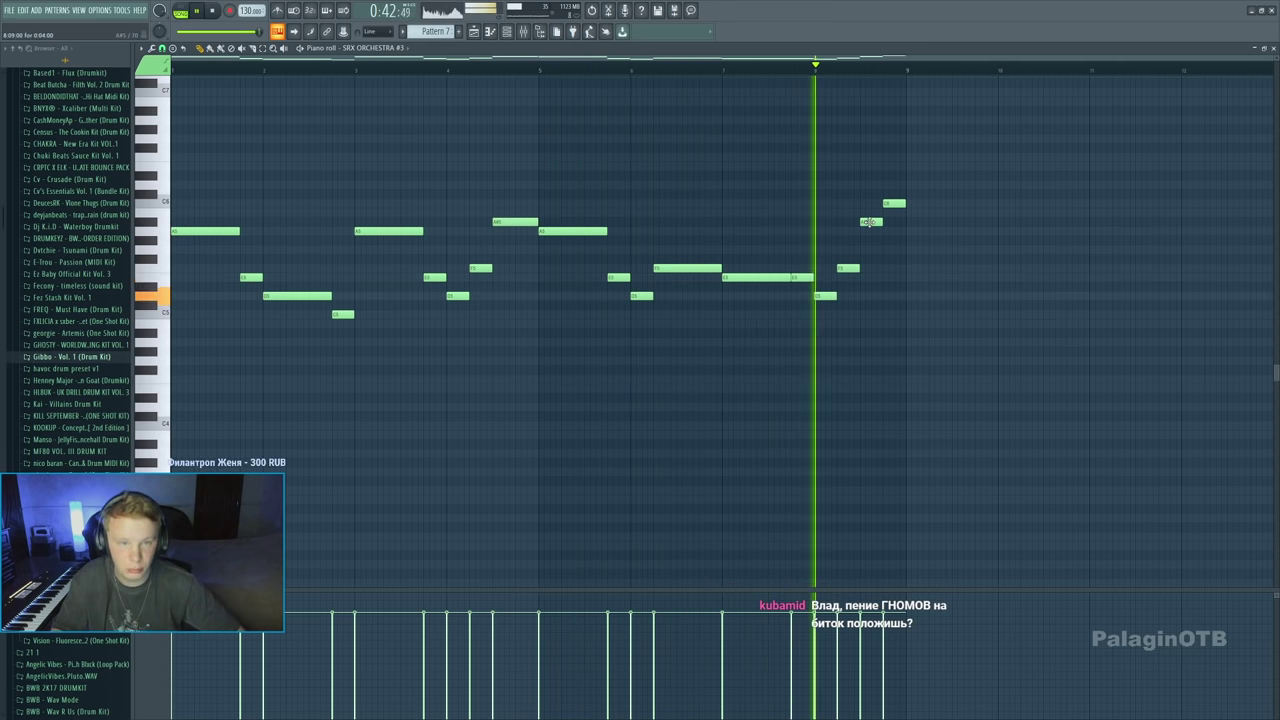
# Rework the end of bar 8 into a descent: C5, a longer A#4, and no C6 note, and return to the playlist with playback stopped
pyautogui.click(847, 315)
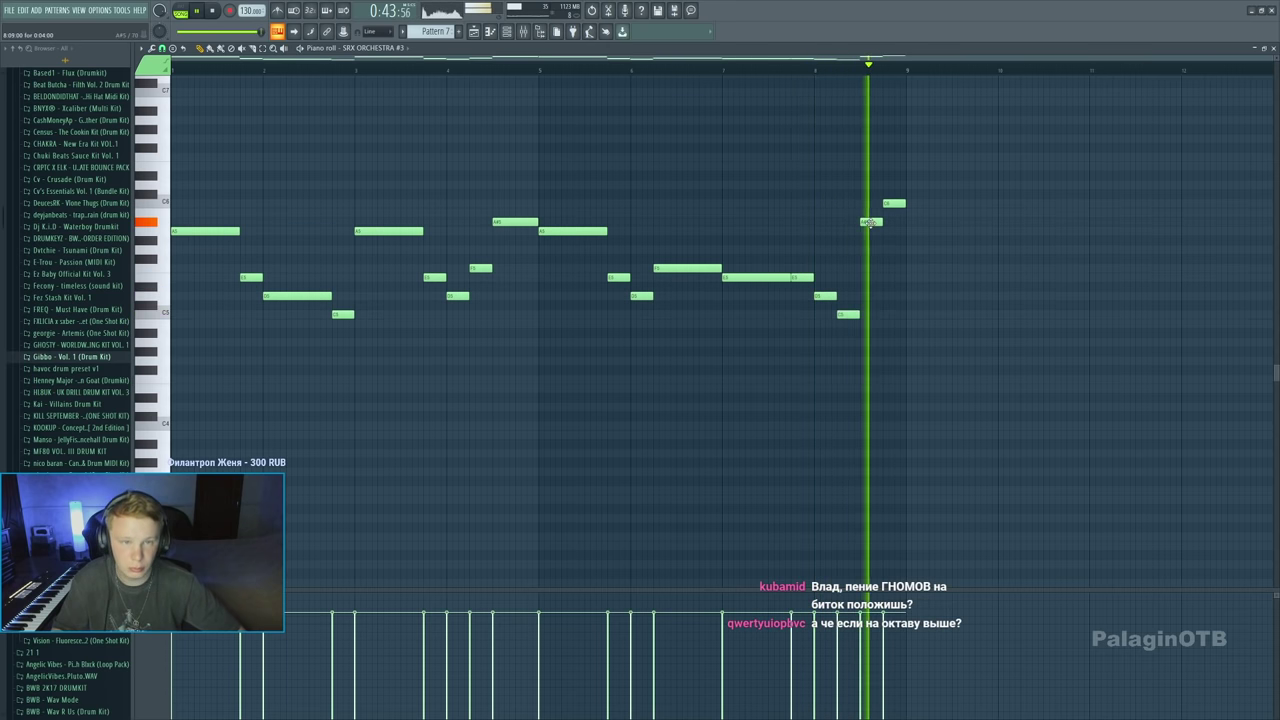
pyautogui.moveTo(871, 221); pyautogui.dragTo(906, 333)
pyautogui.rightClick(894, 204)
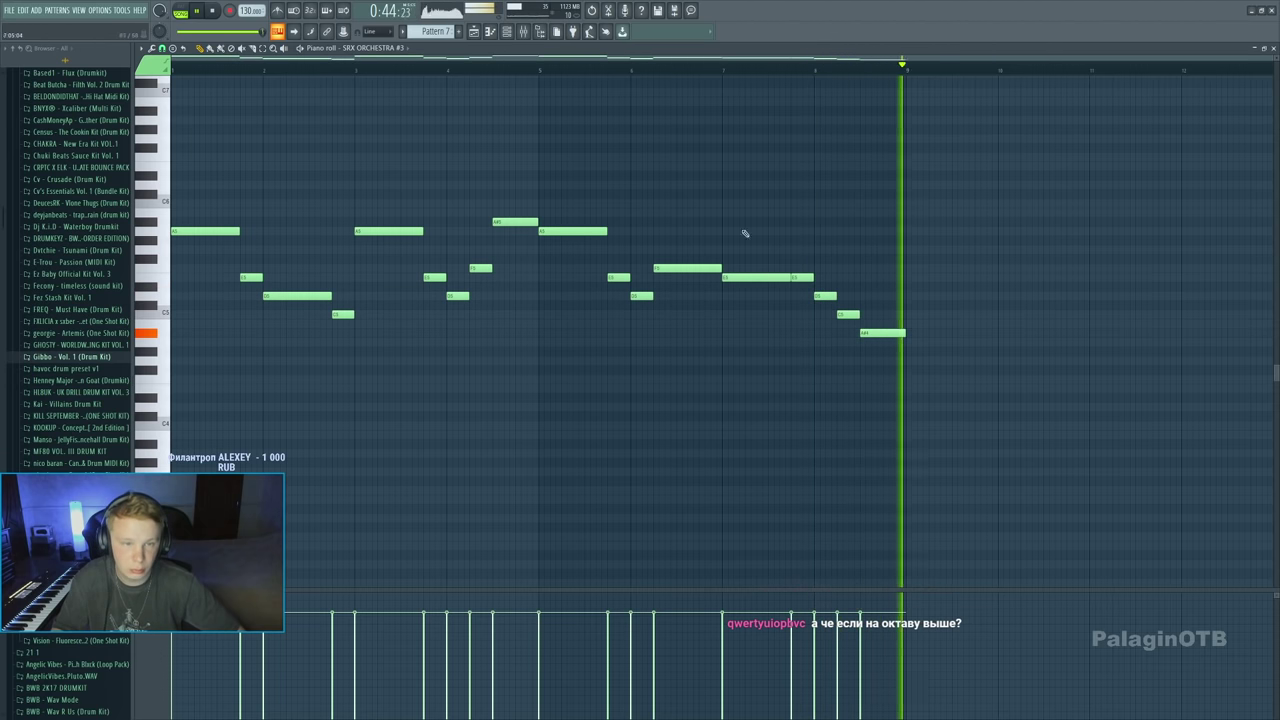
pyautogui.press('space')
pyautogui.press('F5')
pyautogui.click(947, 229)
pyautogui.rightClick(947, 229)
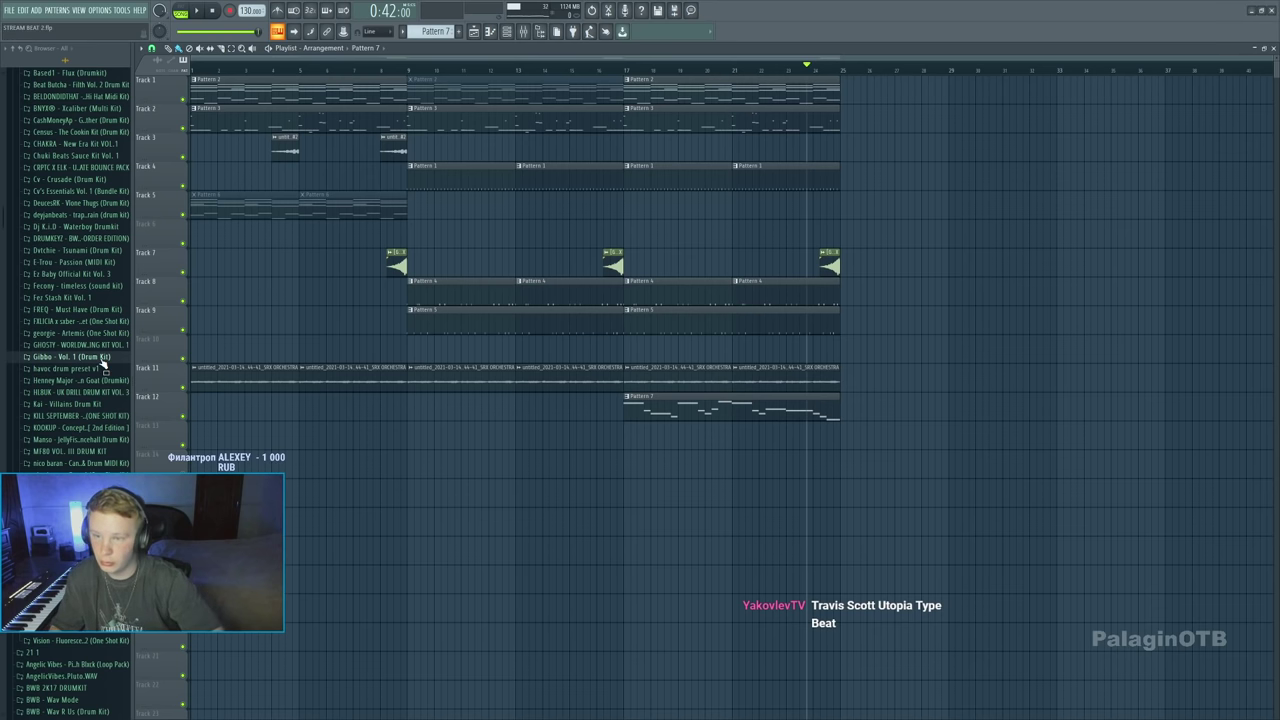
# Start a new empty project and collapse the expanded drum kit folders in the file browser
pyautogui.hotkey('ctrl', 'n')
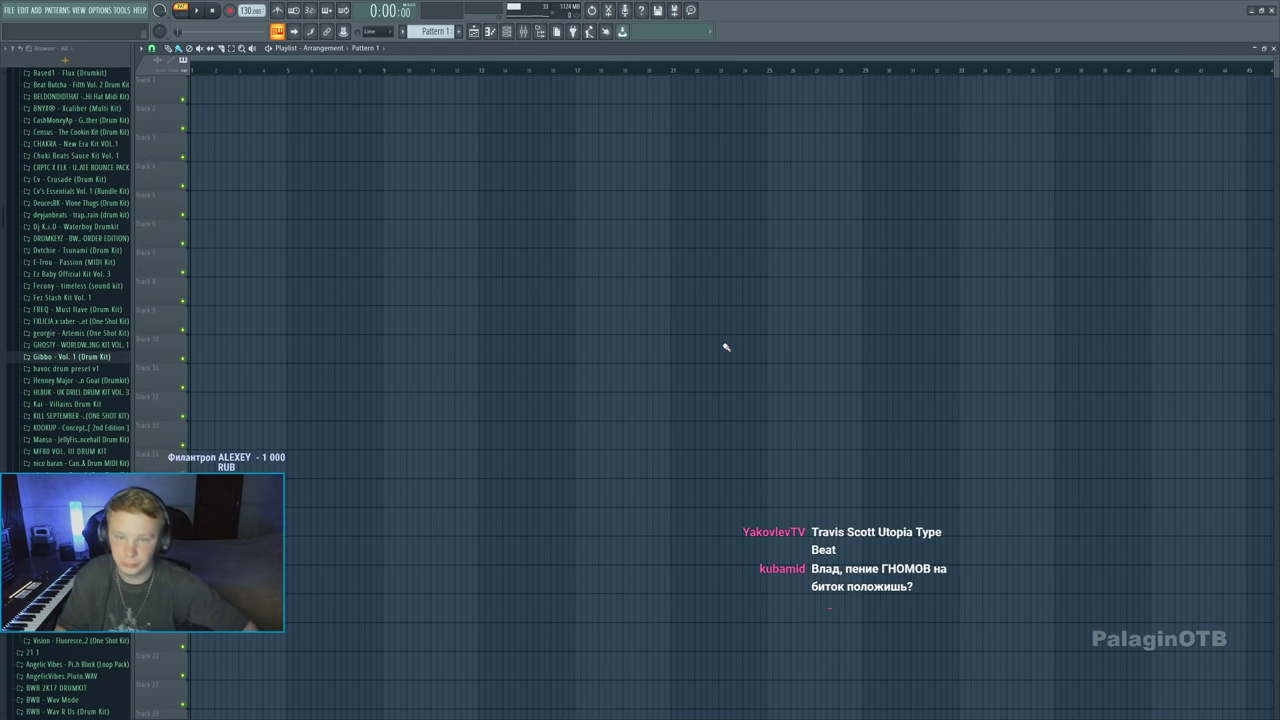
pyautogui.scroll(4, 40, 310)
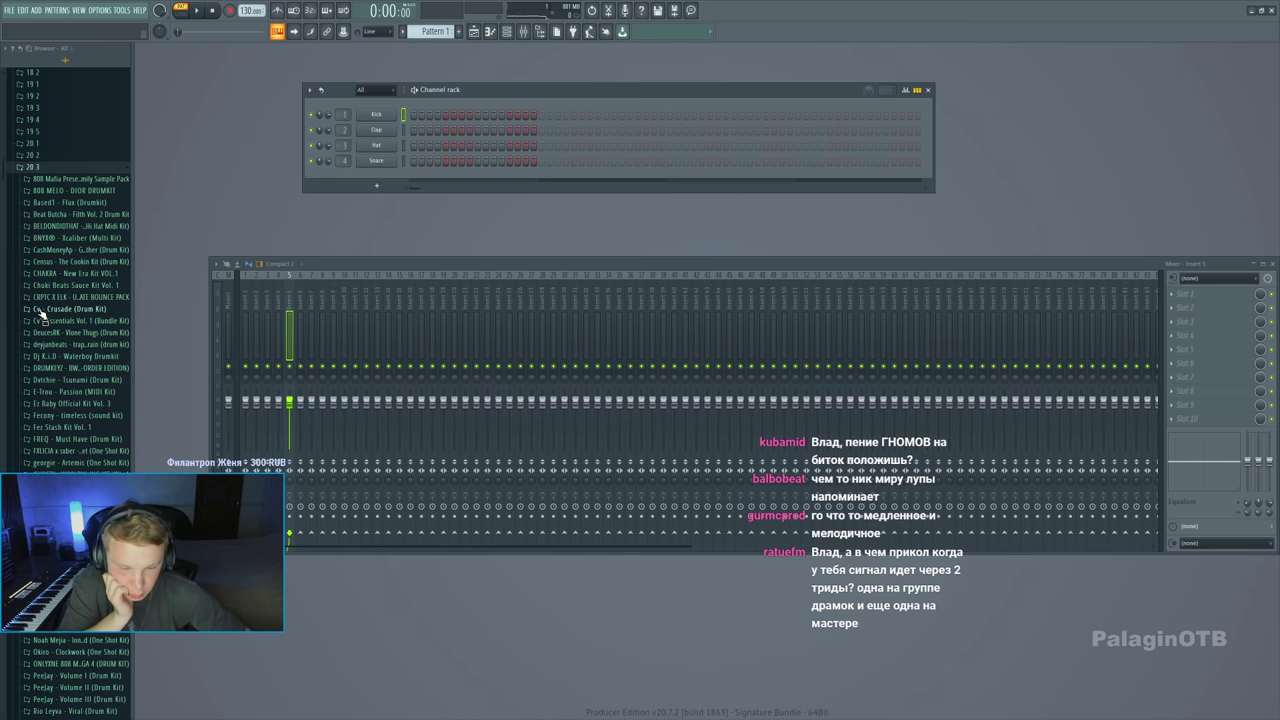
pyautogui.click(33, 170)
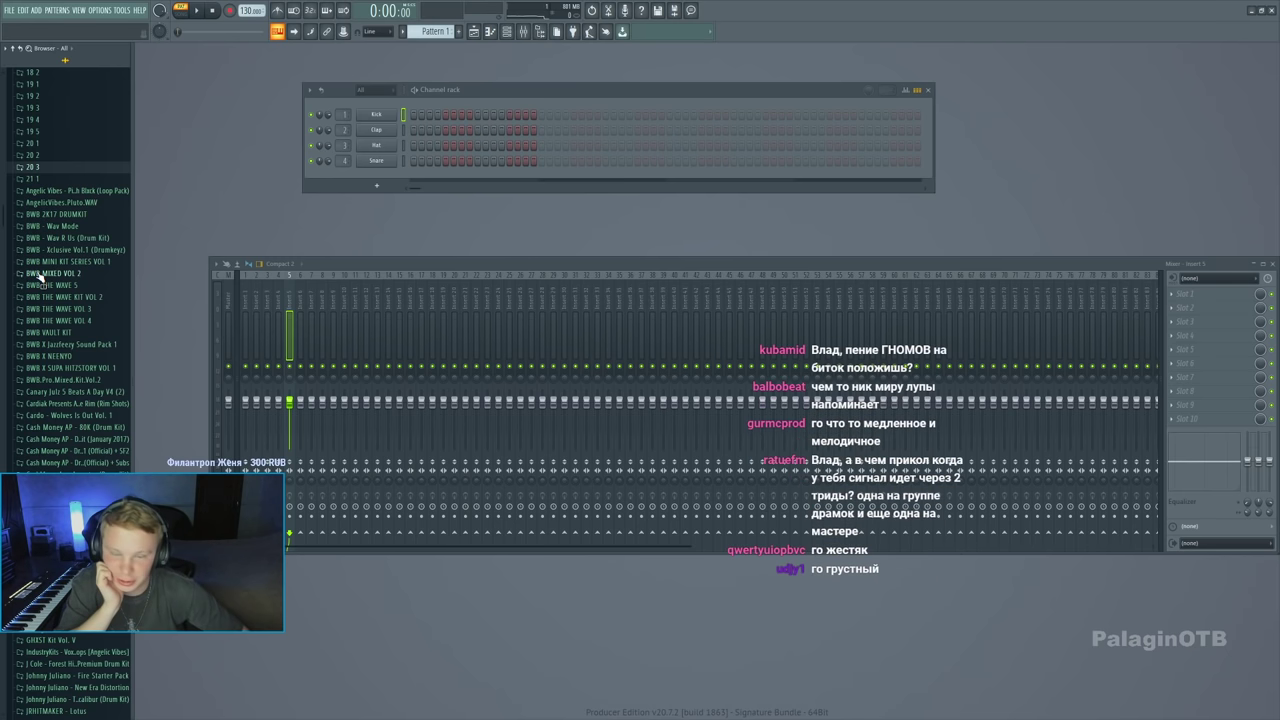
pyautogui.scroll(2, 44, 282)
pyautogui.click(36, 68)
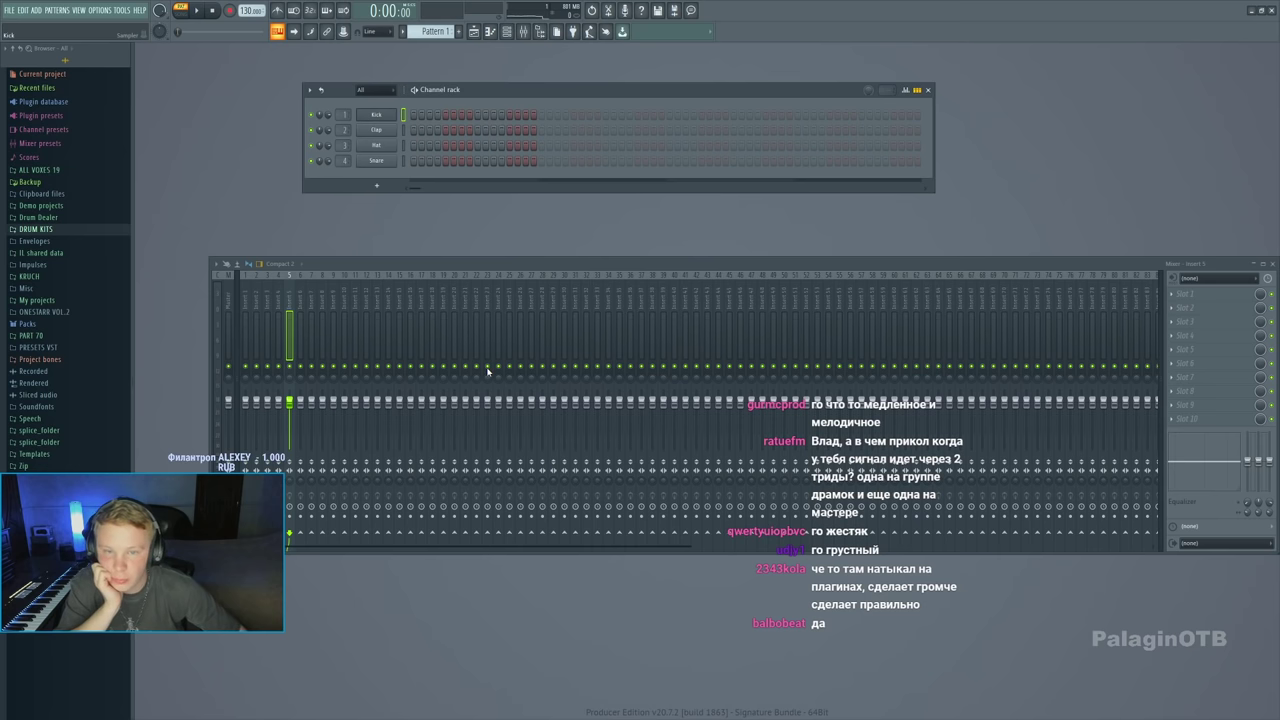
# Browse the ONESTARR VOL.2 library's SAMAYA SAMAYA folder, including the Palagin G presets in BIO INTRO and MARVIN VOVOEM
pyautogui.click(36, 323)
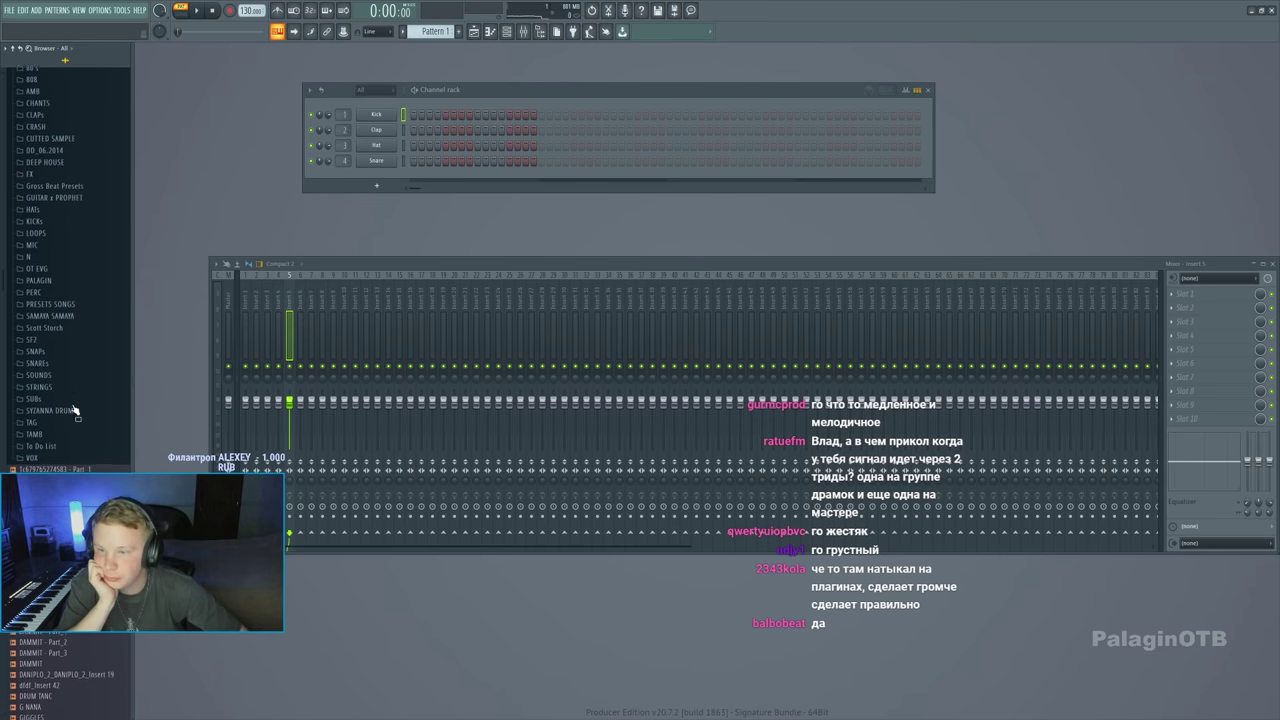
pyautogui.click(53, 313)
pyautogui.click(46, 239)
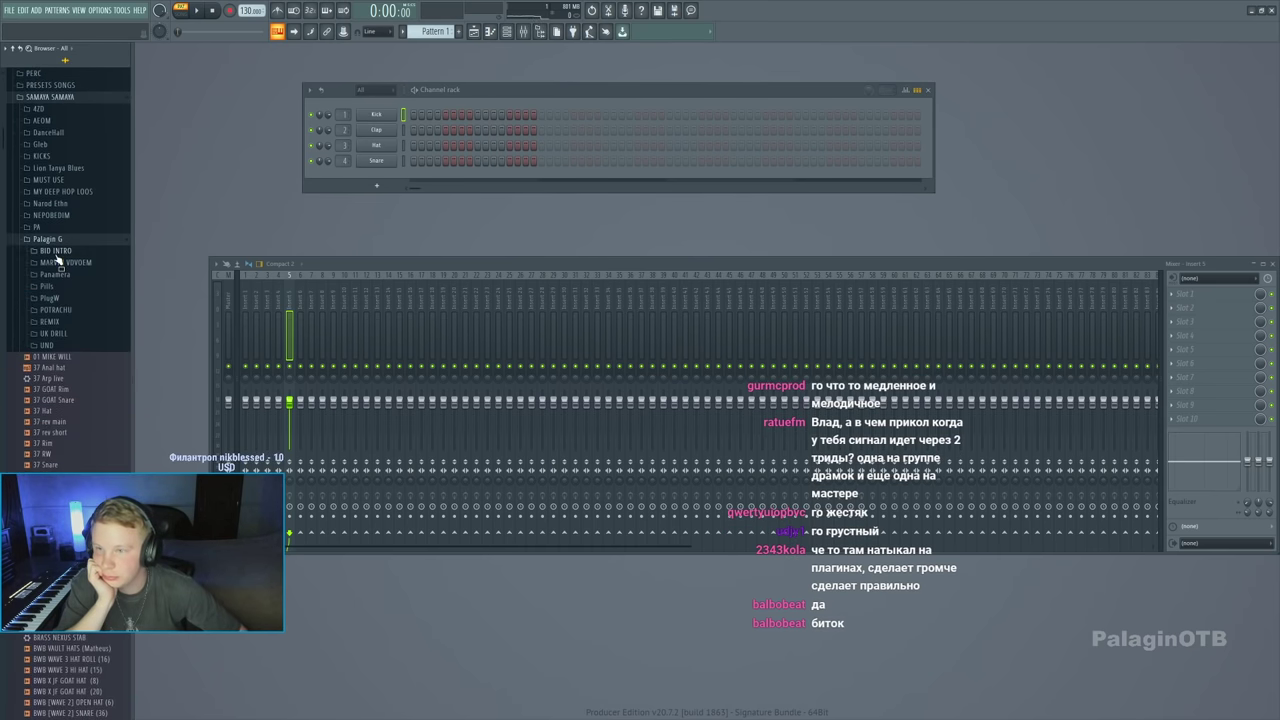
pyautogui.click(55, 250)
pyautogui.click(55, 251)
pyautogui.click(60, 262)
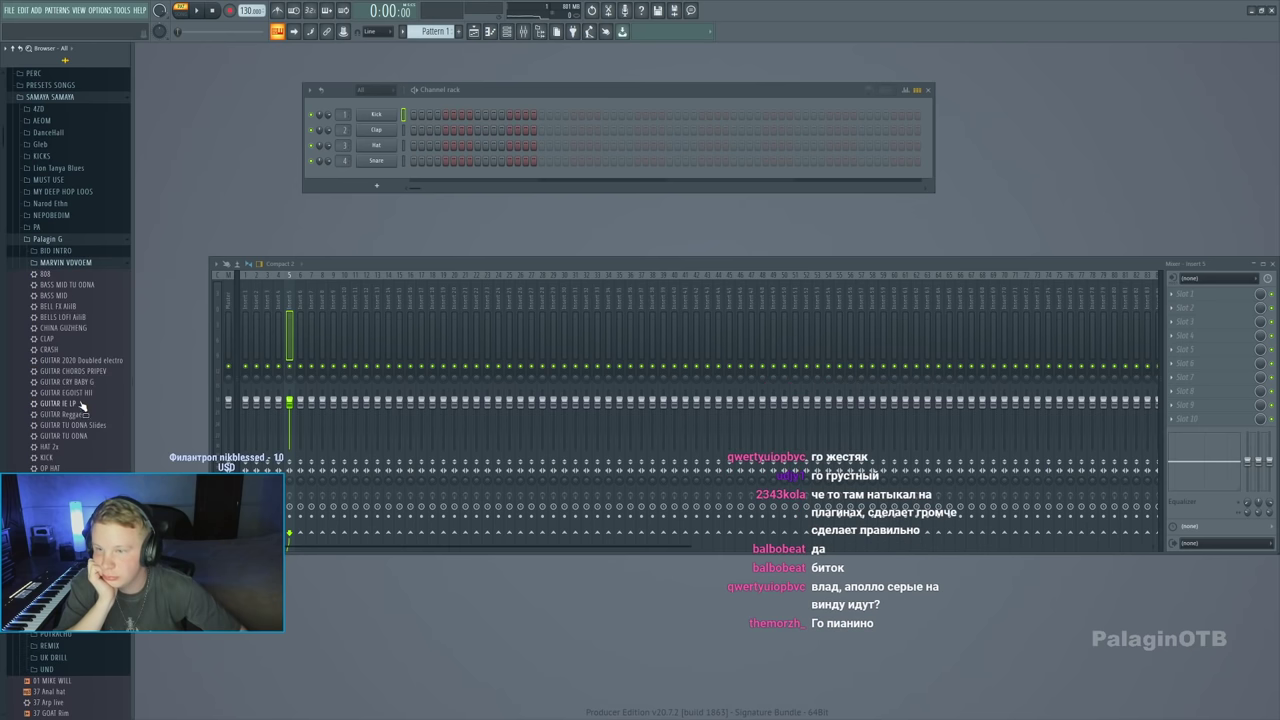
pyautogui.click(76, 362)
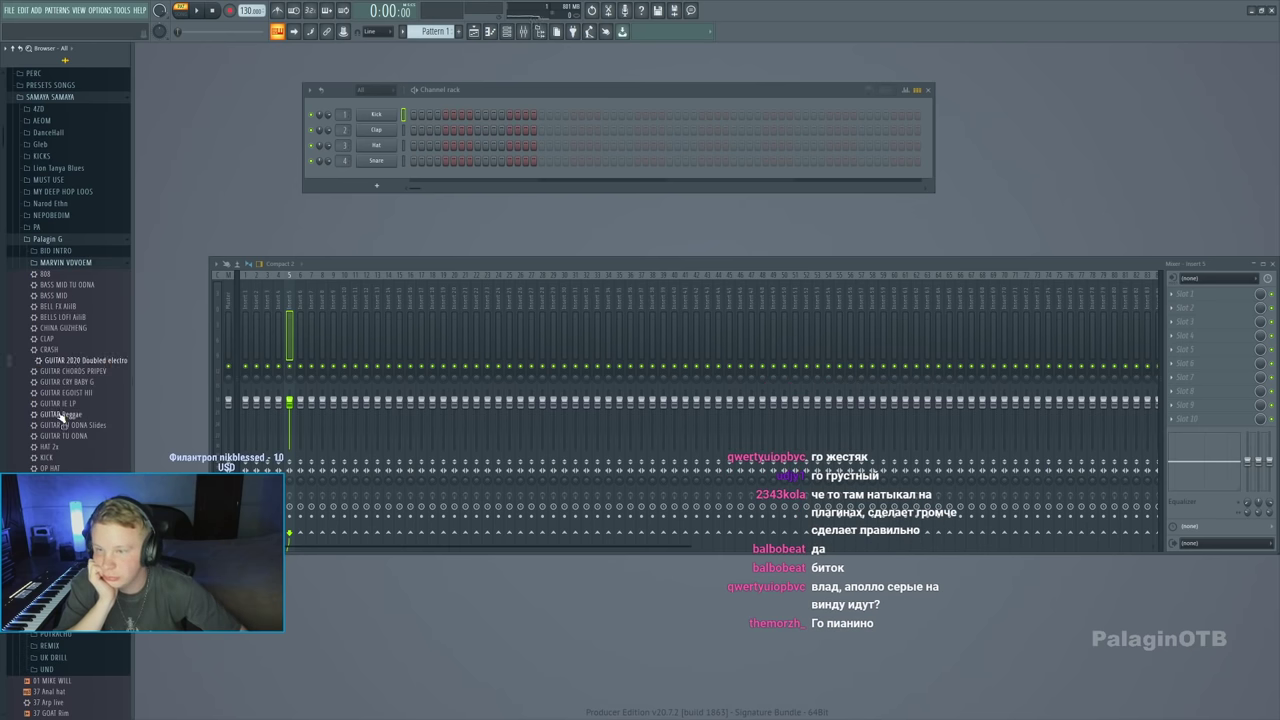
pyautogui.click(55, 240)
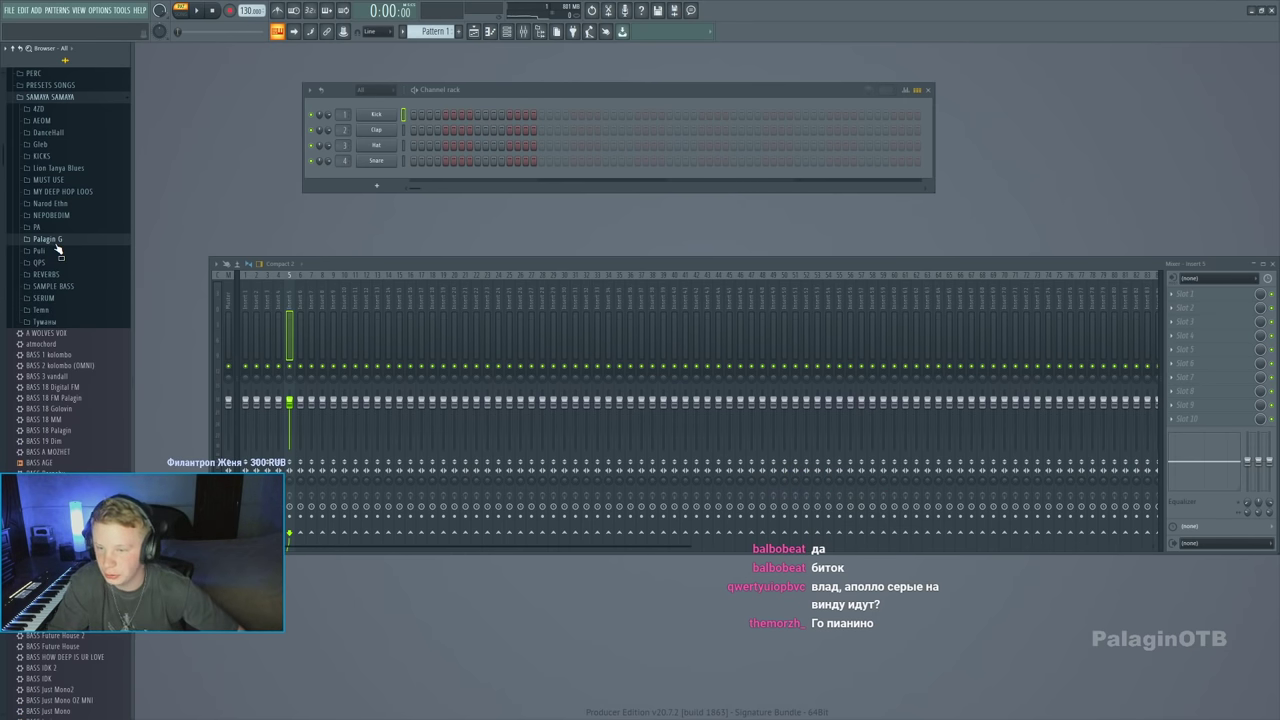
pyautogui.scroll(10, 57, 251)
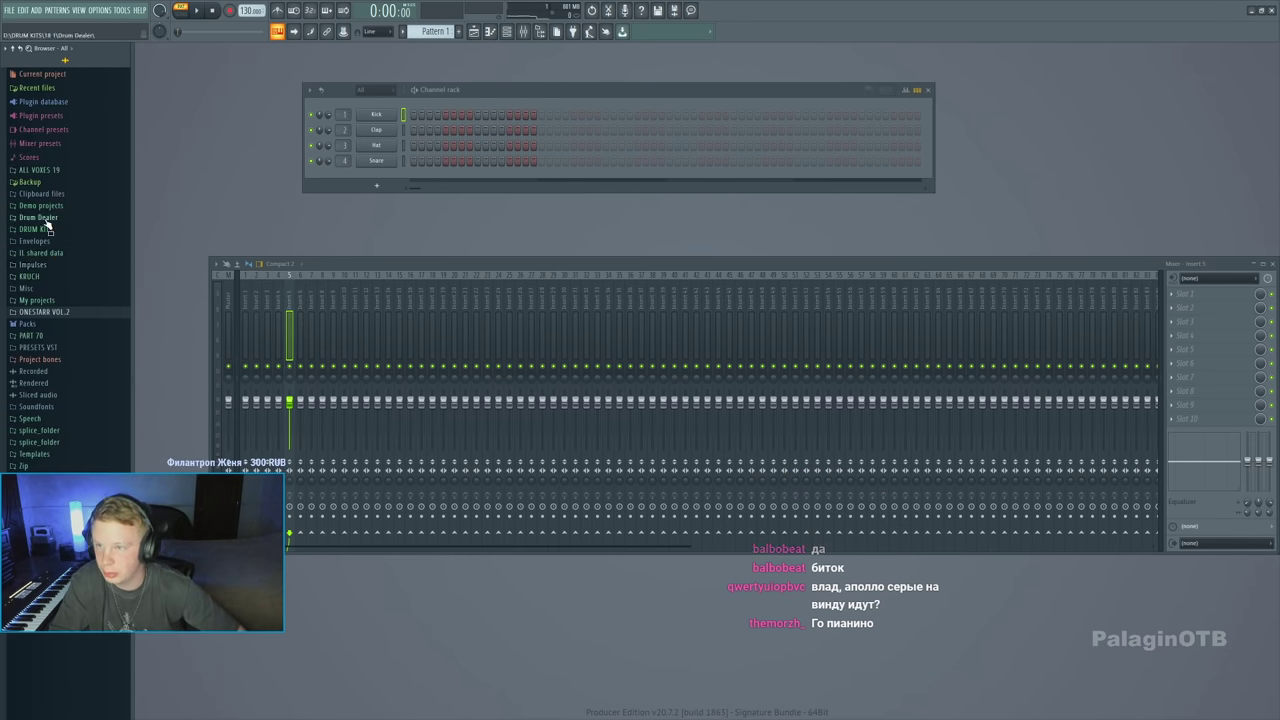
# Audition the song samples in Drum Dealer's OWN SAMPLES > SONGS folder, from Stella by Starlight through Django
pyautogui.click(44, 218)
pyautogui.click(46, 300)
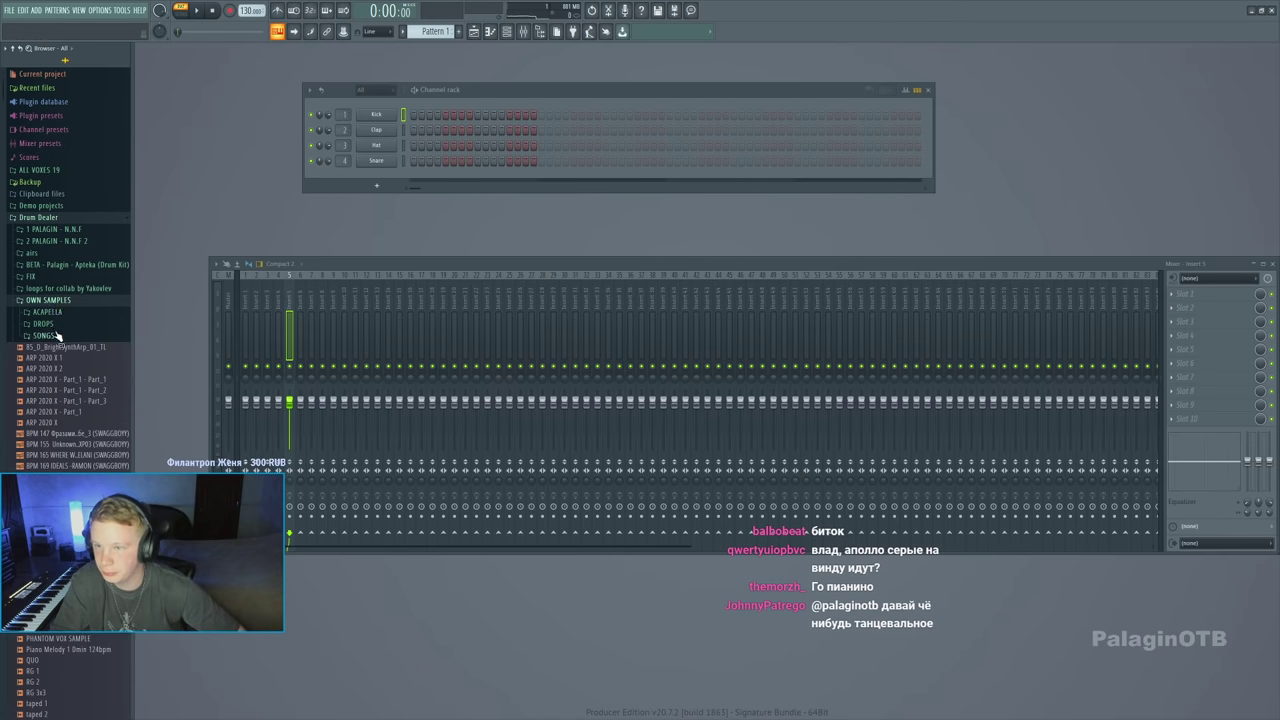
pyautogui.click(45, 336)
pyautogui.doubleClick(60, 348)
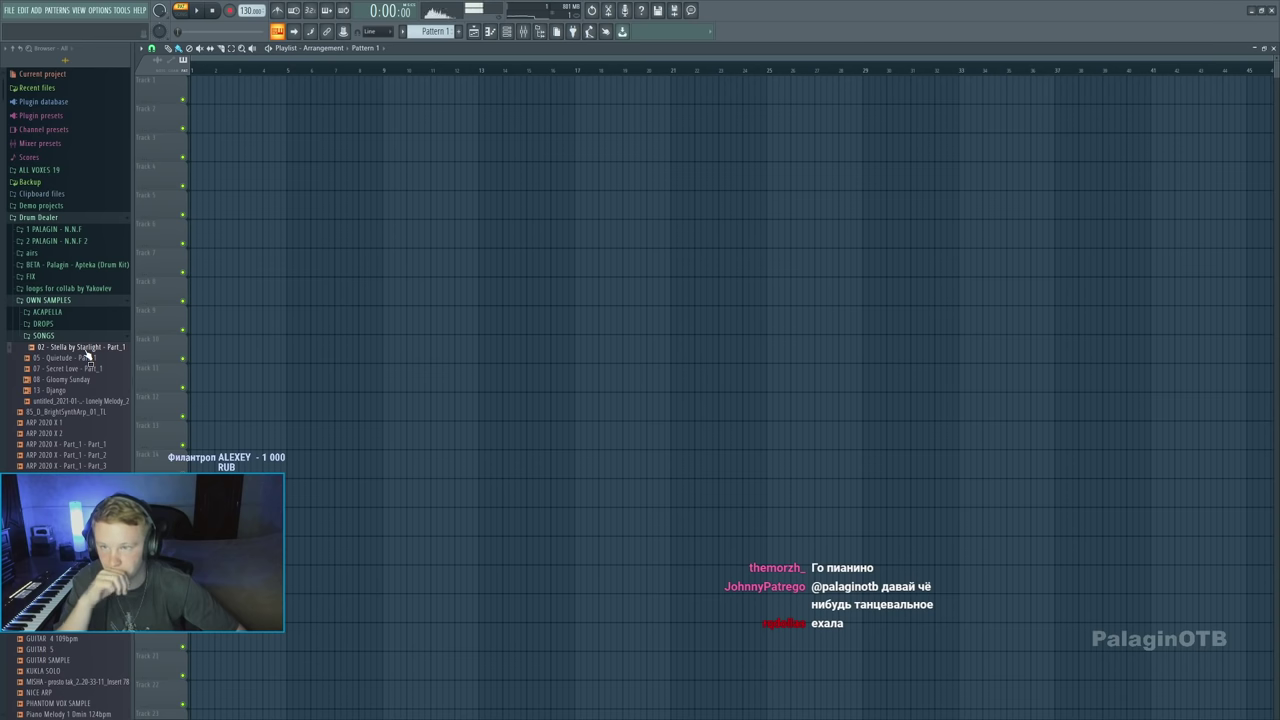
pyautogui.click(82, 359)
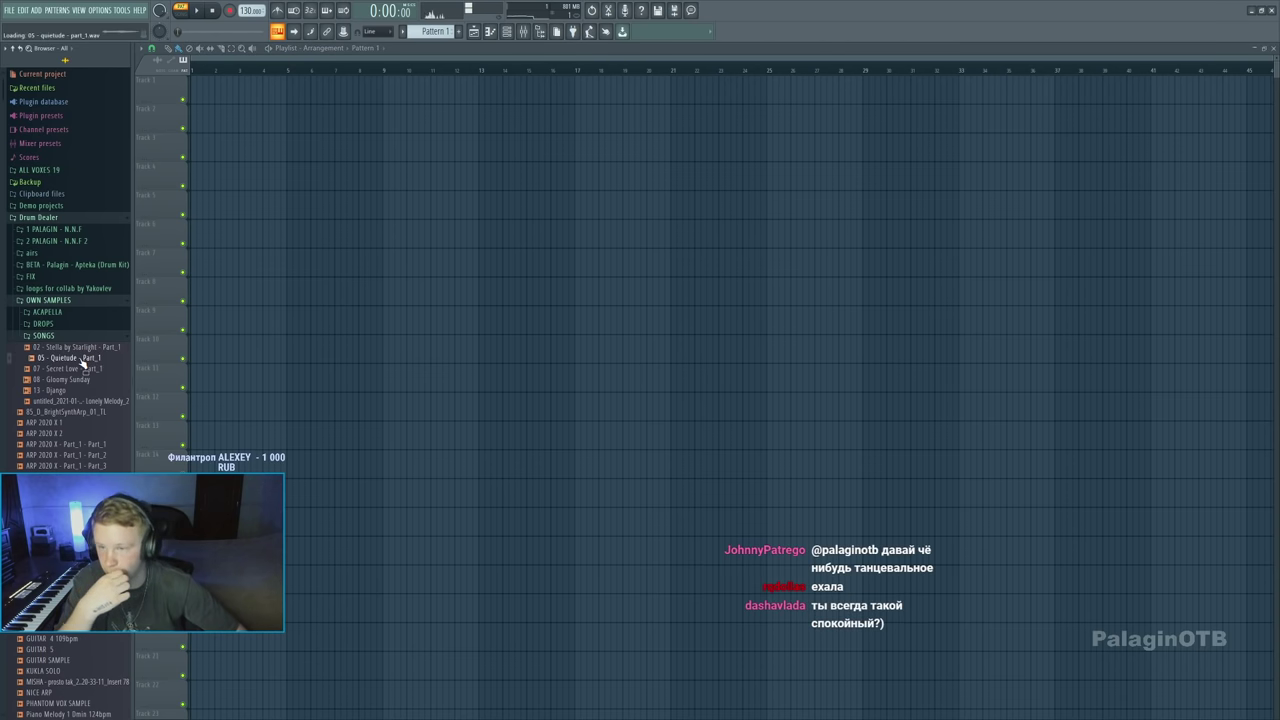
pyautogui.click(78, 369)
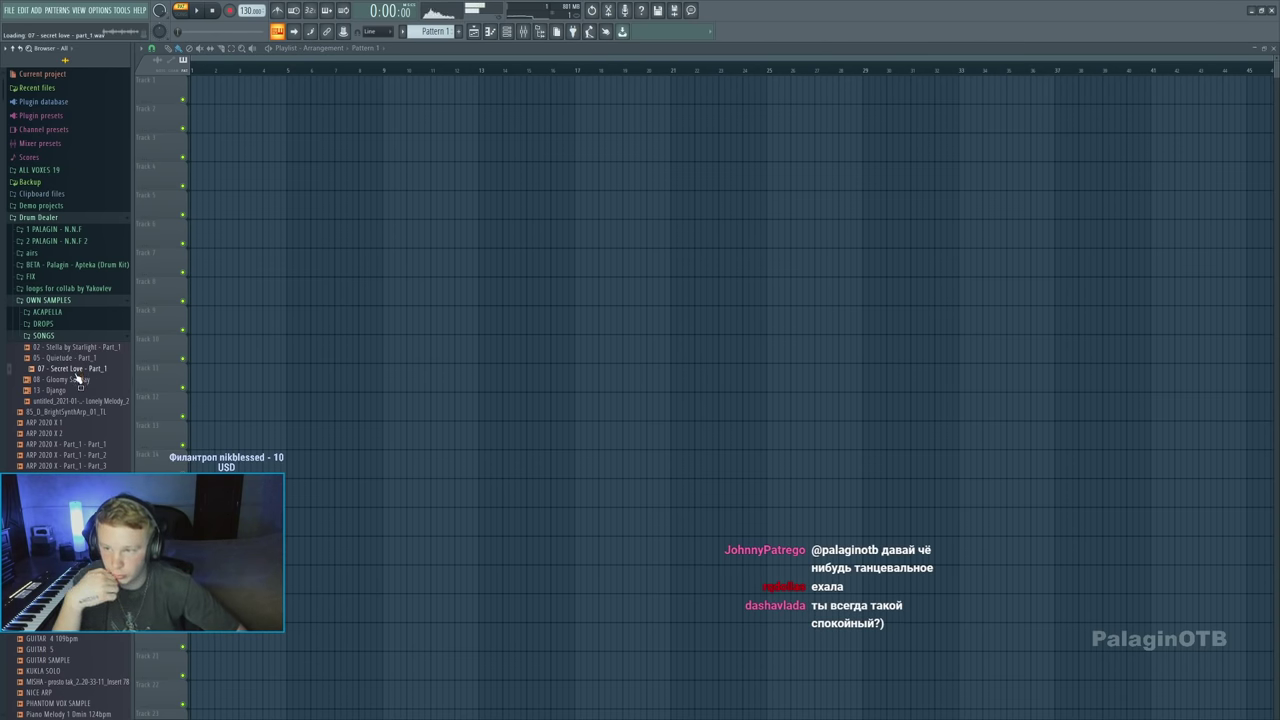
pyautogui.click(70, 381)
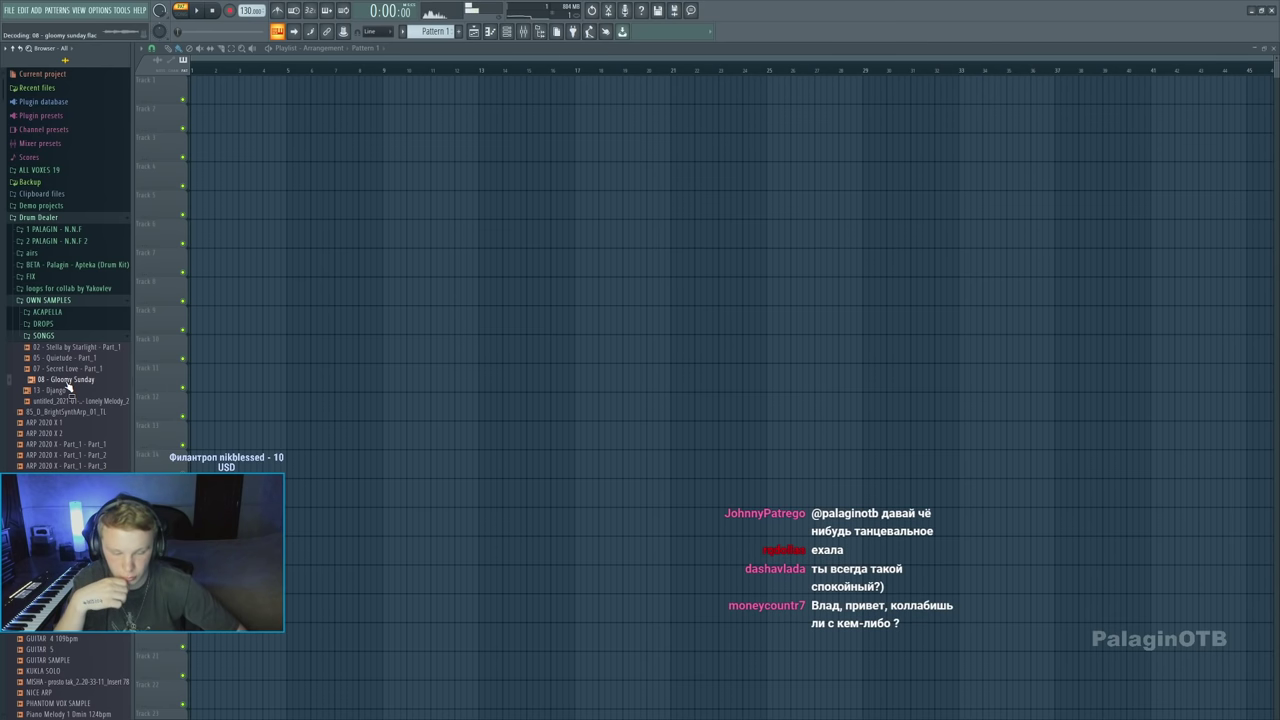
pyautogui.click(62, 390)
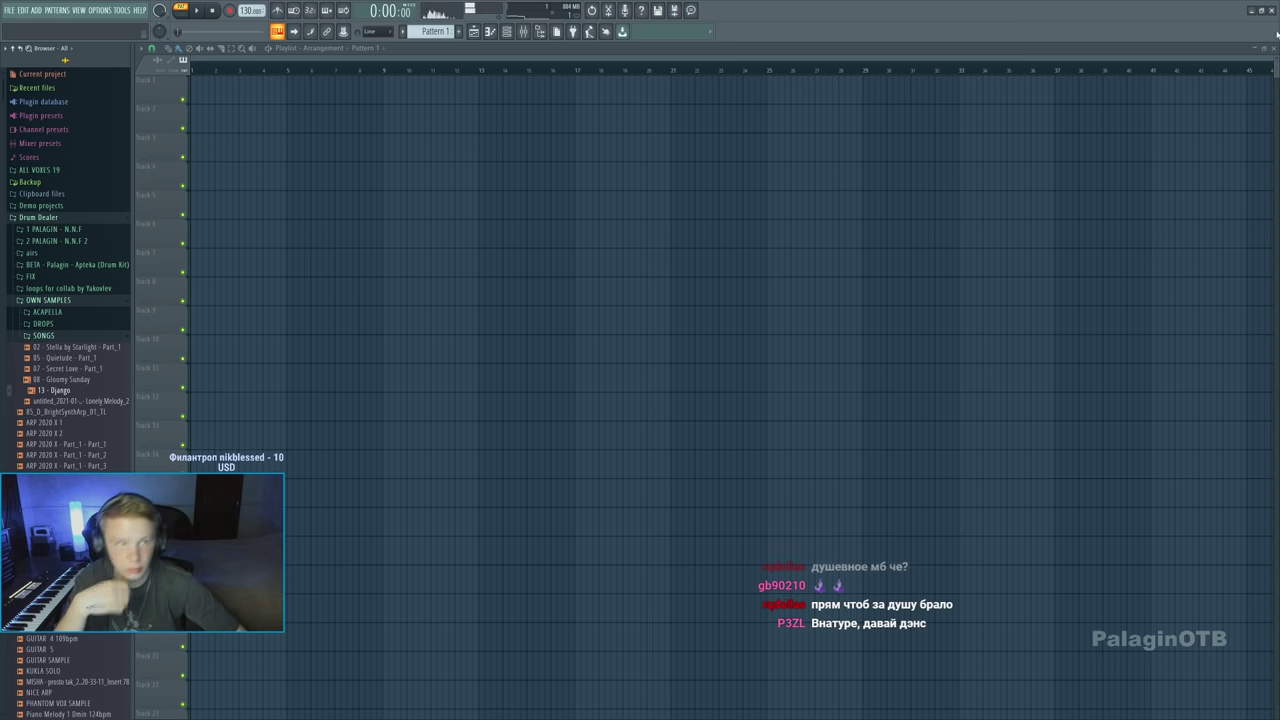
# Audition kicks in the two N.N.F drum kits and load kick 1 from 1 PALAGIN - N.N.F into the Kick channel
pyautogui.press('F5')
pyautogui.click(46, 220)
pyautogui.click(46, 218)
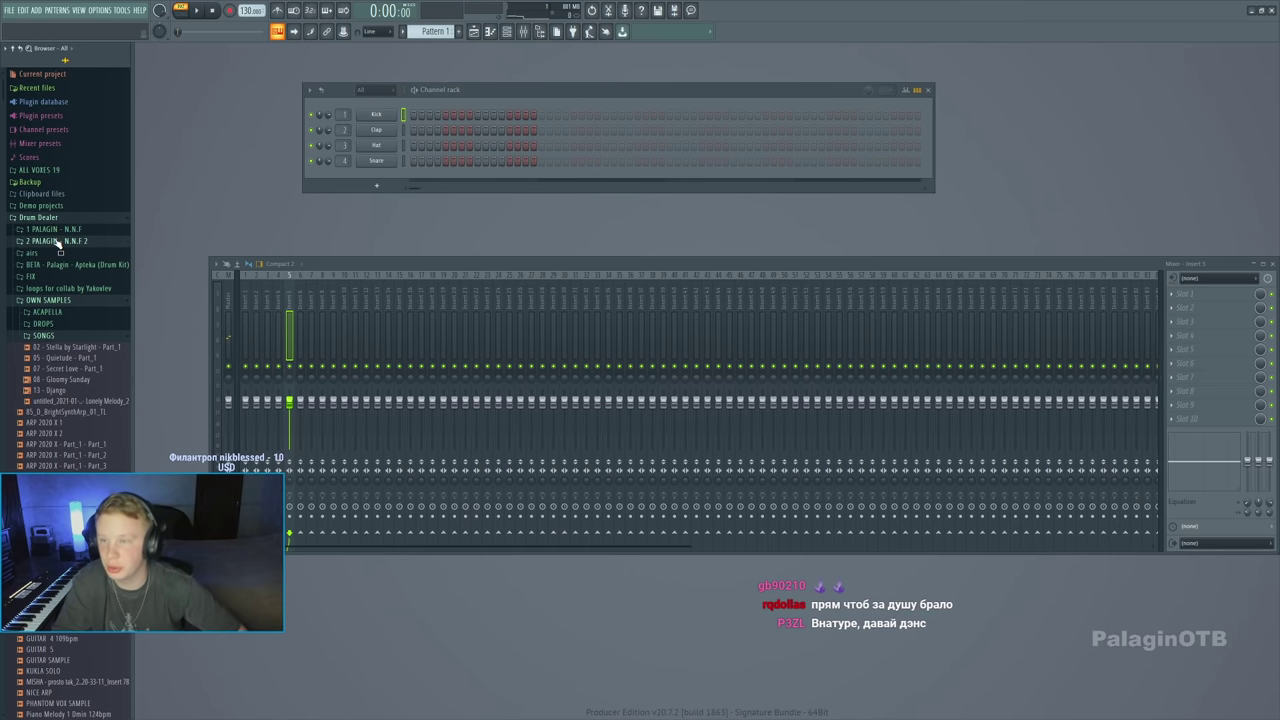
pyautogui.click(57, 241)
pyautogui.click(38, 324)
pyautogui.click(52, 336)
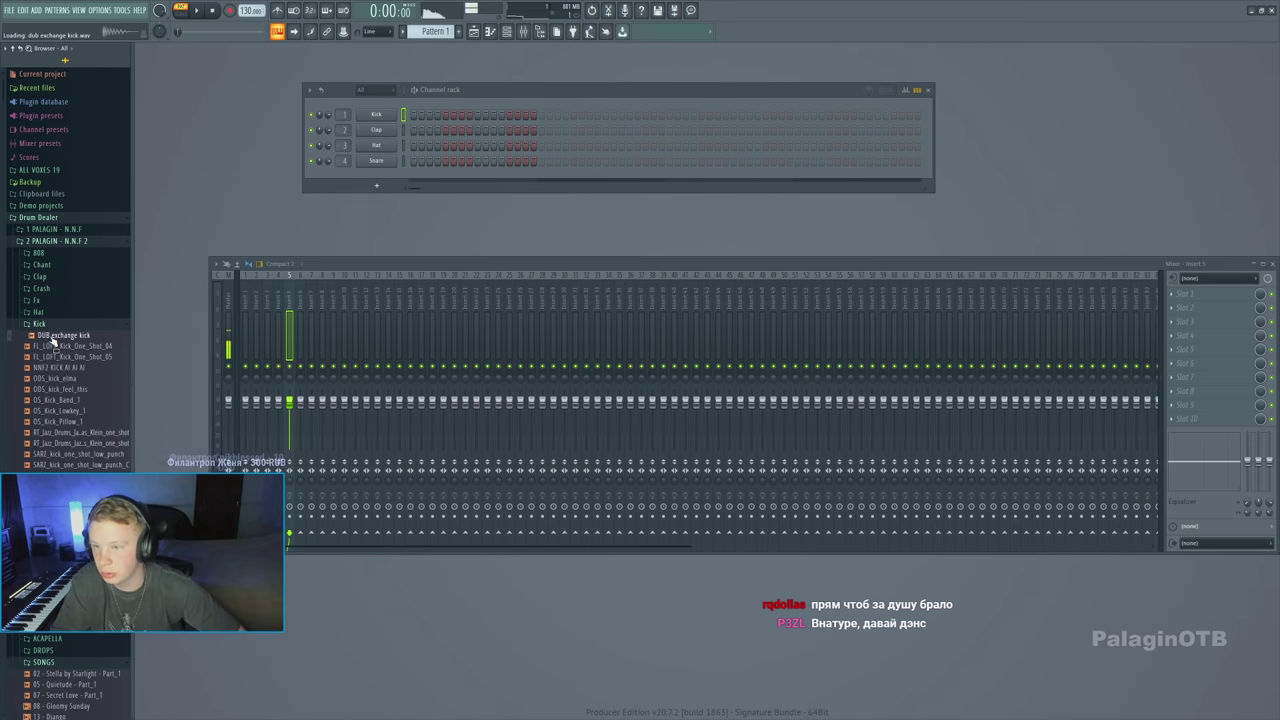
pyautogui.click(55, 230)
pyautogui.click(40, 312)
pyautogui.click(44, 334)
pyautogui.moveTo(47, 340); pyautogui.dragTo(380, 118)
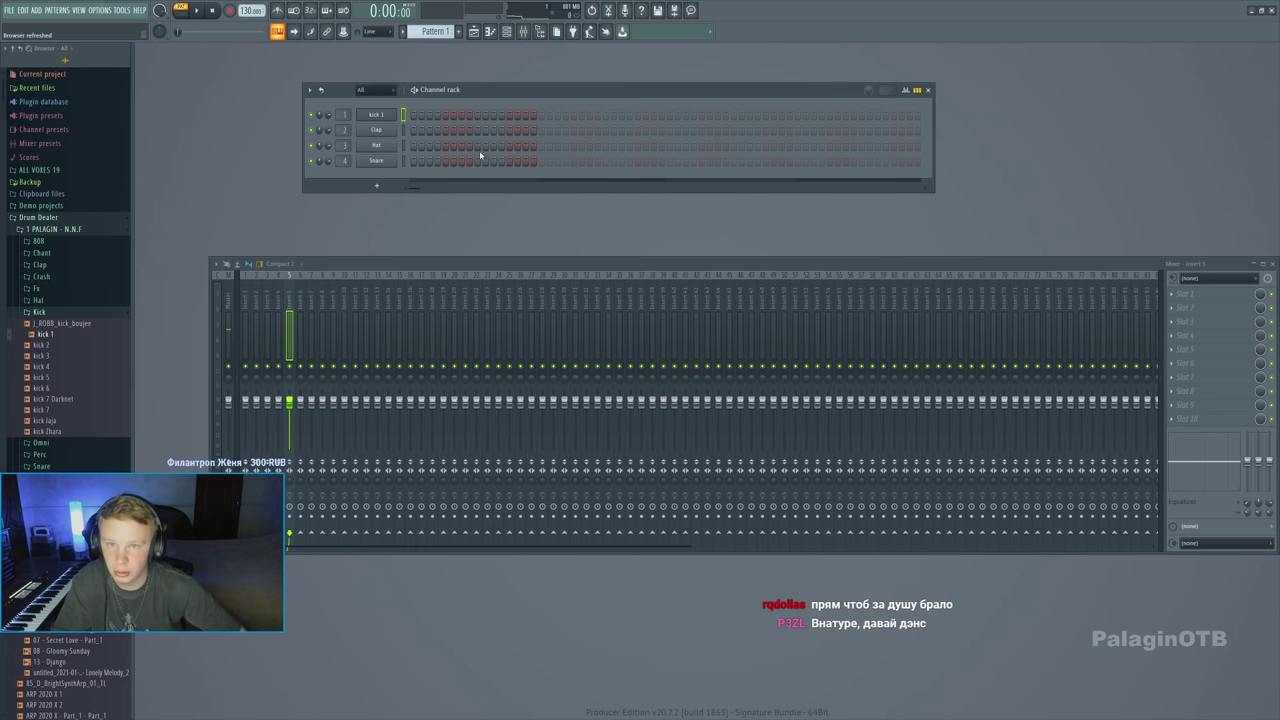
# Program a kick on every fourth step, open the N.N.F 2 percussion samples, and paint Pattern 1 across bars 1 to 8 of Track 1
pyautogui.click(55, 229)
pyautogui.click(60, 241)
pyautogui.click(40, 359)
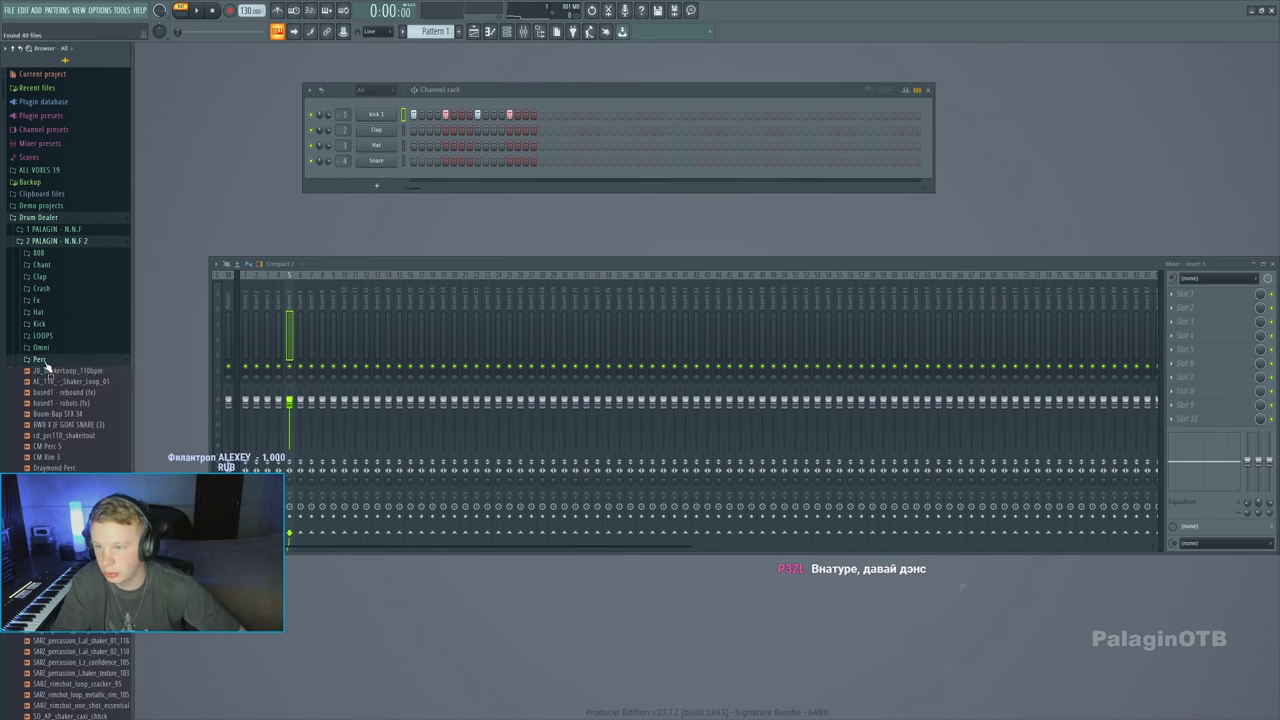
pyautogui.click(474, 31)
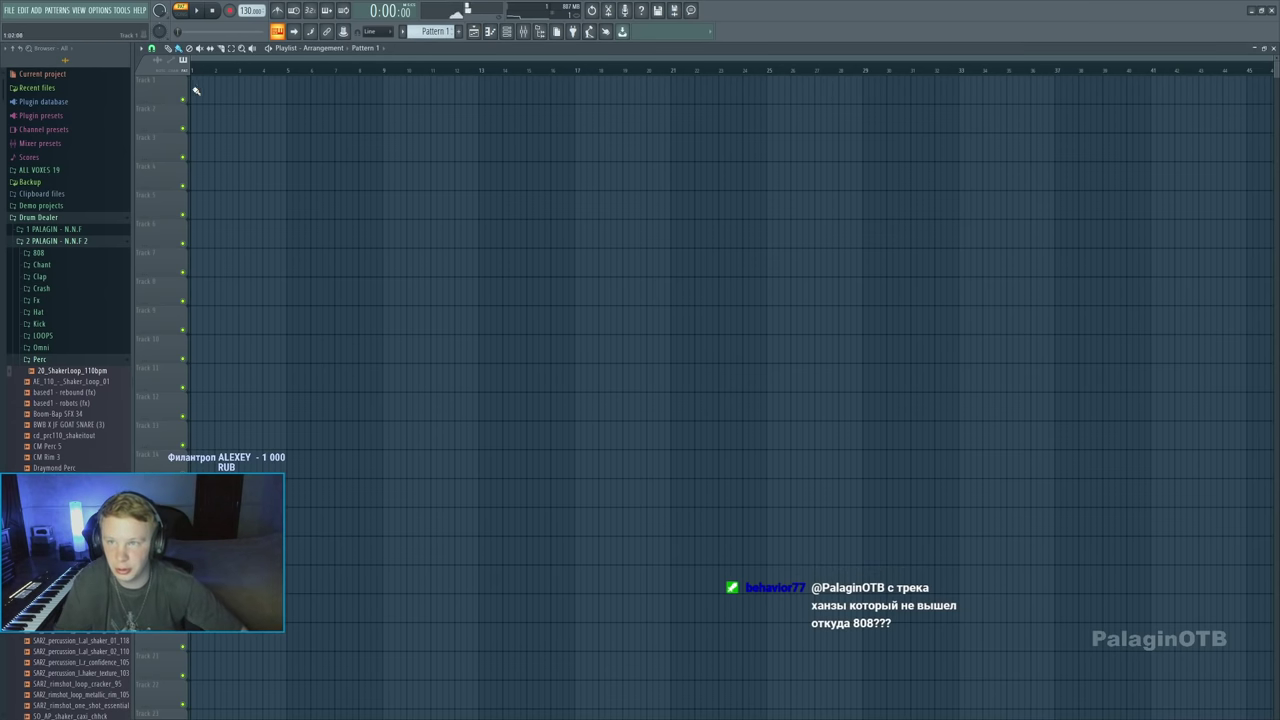
pyautogui.moveTo(195, 80); pyautogui.dragTo(385, 80)
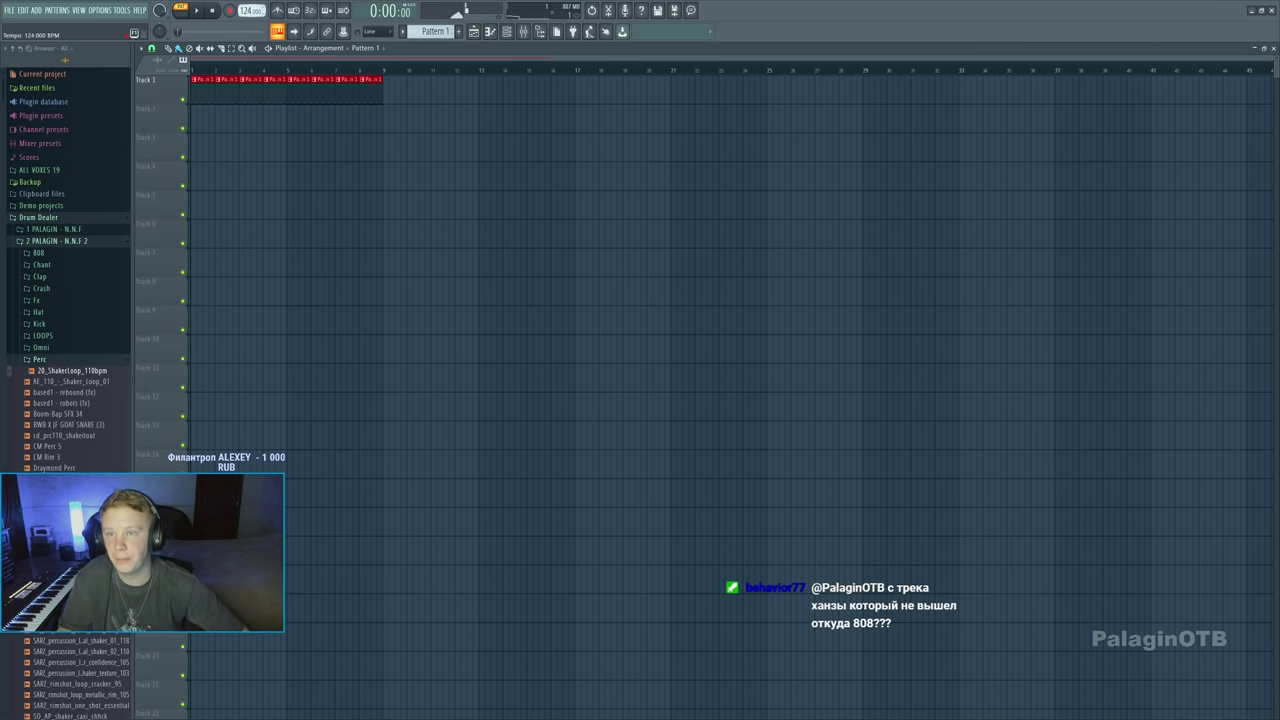
# Set the tempo to 105 BPM and place the SARZ_percussion_loop_shaker_confidence_105 sample at the start of Track 2
pyautogui.scroll(-4, 65, 290)
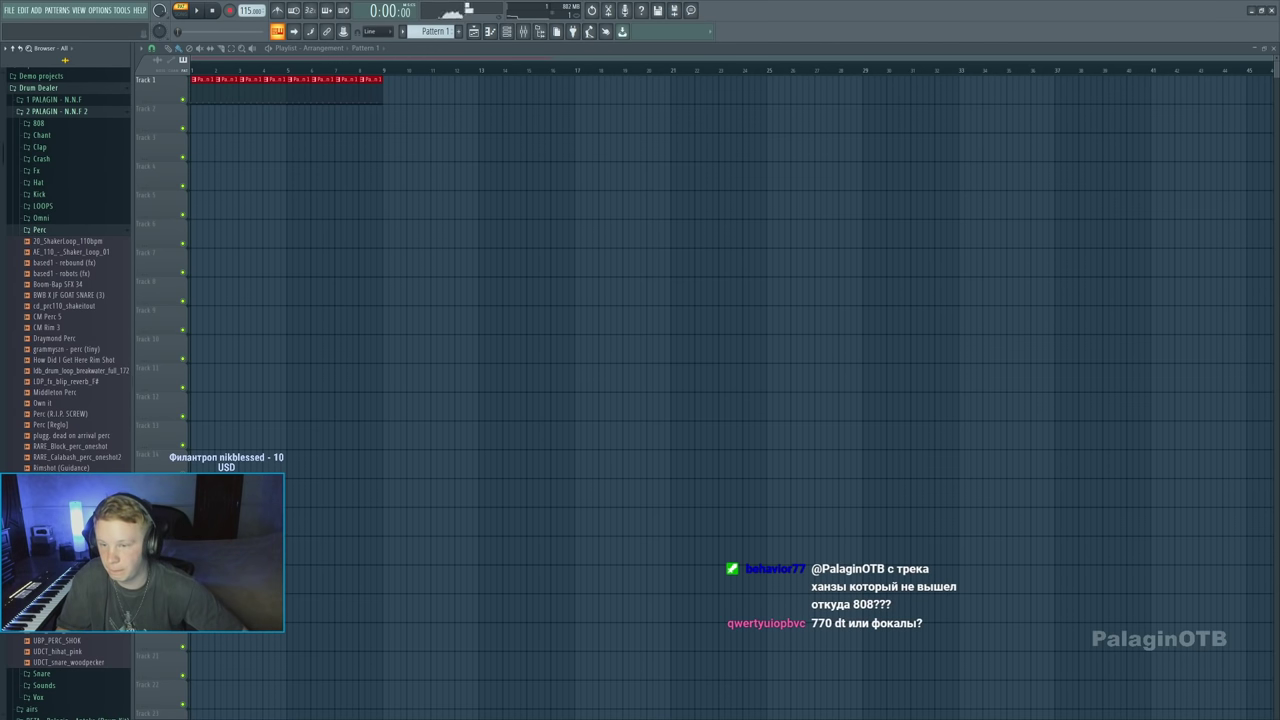
pyautogui.moveTo(250, 155); pyautogui.dragTo(200, 118)
pyautogui.scroll(-3, 251, 11)
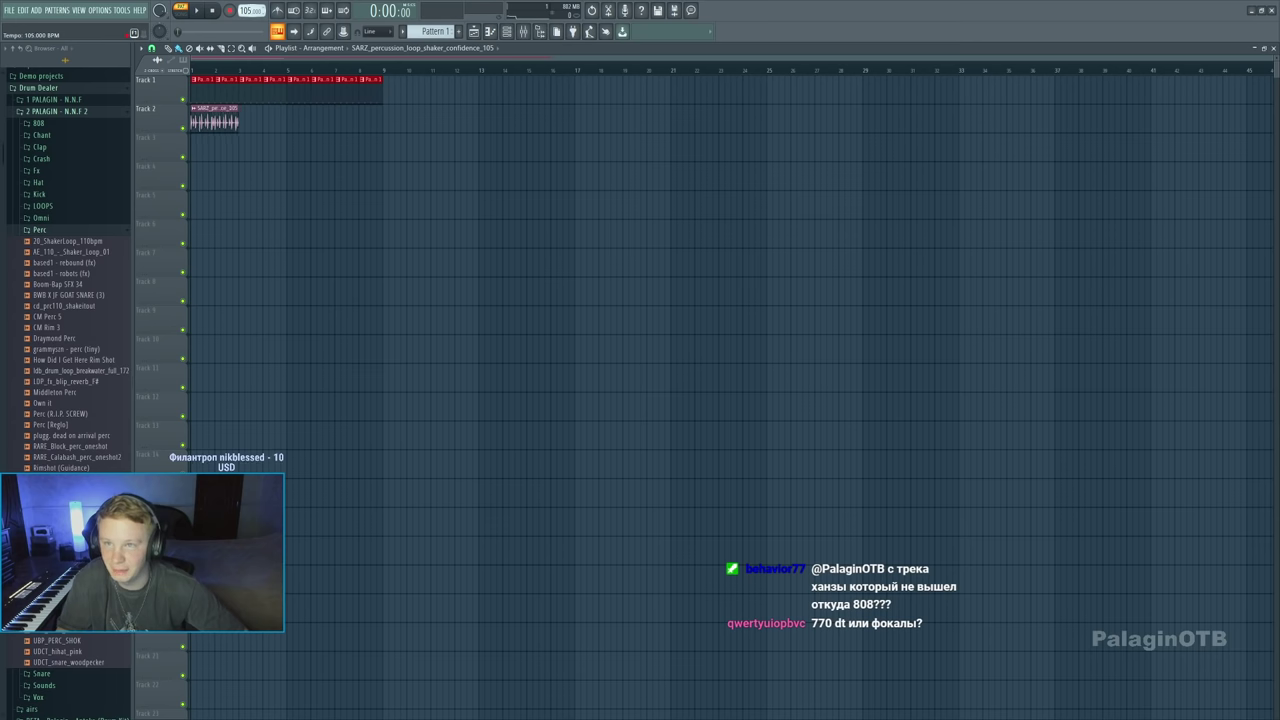
# Play the song and duplicate the two-bar shaker loop along Track 2 to fill bars 1 to 8
pyautogui.click(214, 117)
pyautogui.press('space')
pyautogui.hotkey('ctrl', 'b')
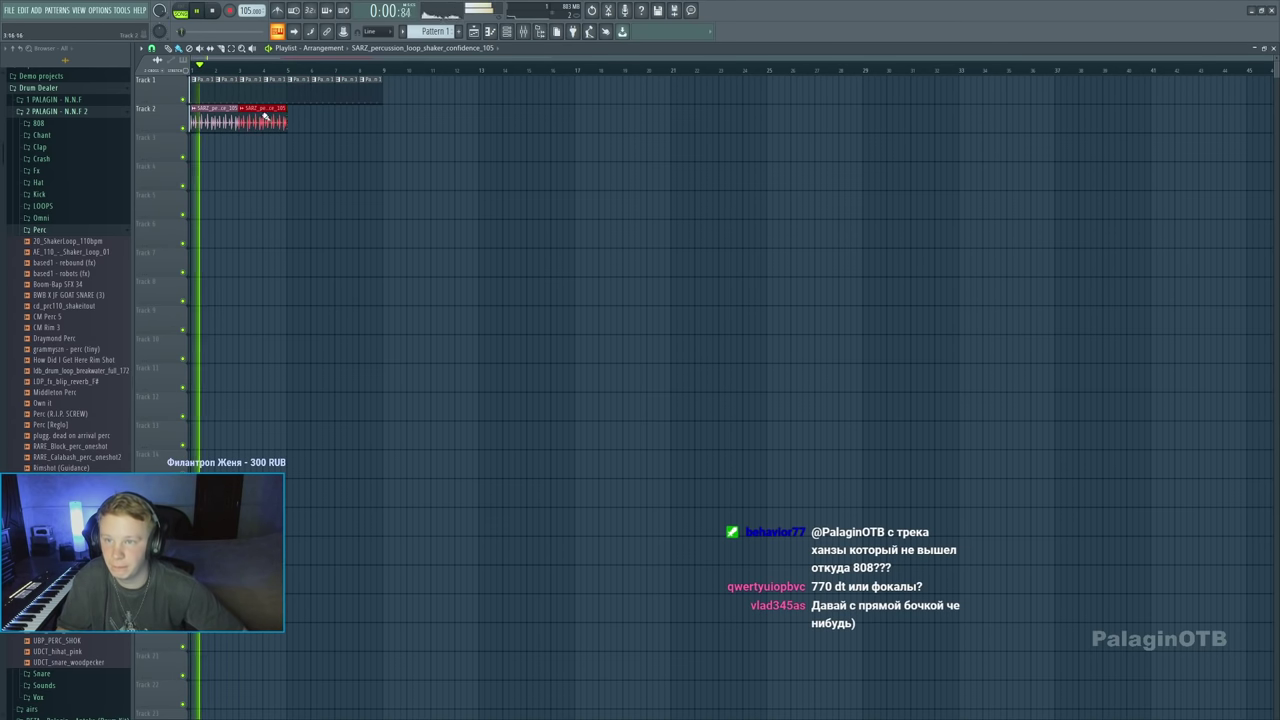
pyautogui.hotkey('ctrl', 'b')
# Open the shaker loop's channel settings, link it to mixer track 5, and stop playback
pyautogui.doubleClick(265, 117)
pyautogui.press('F9')
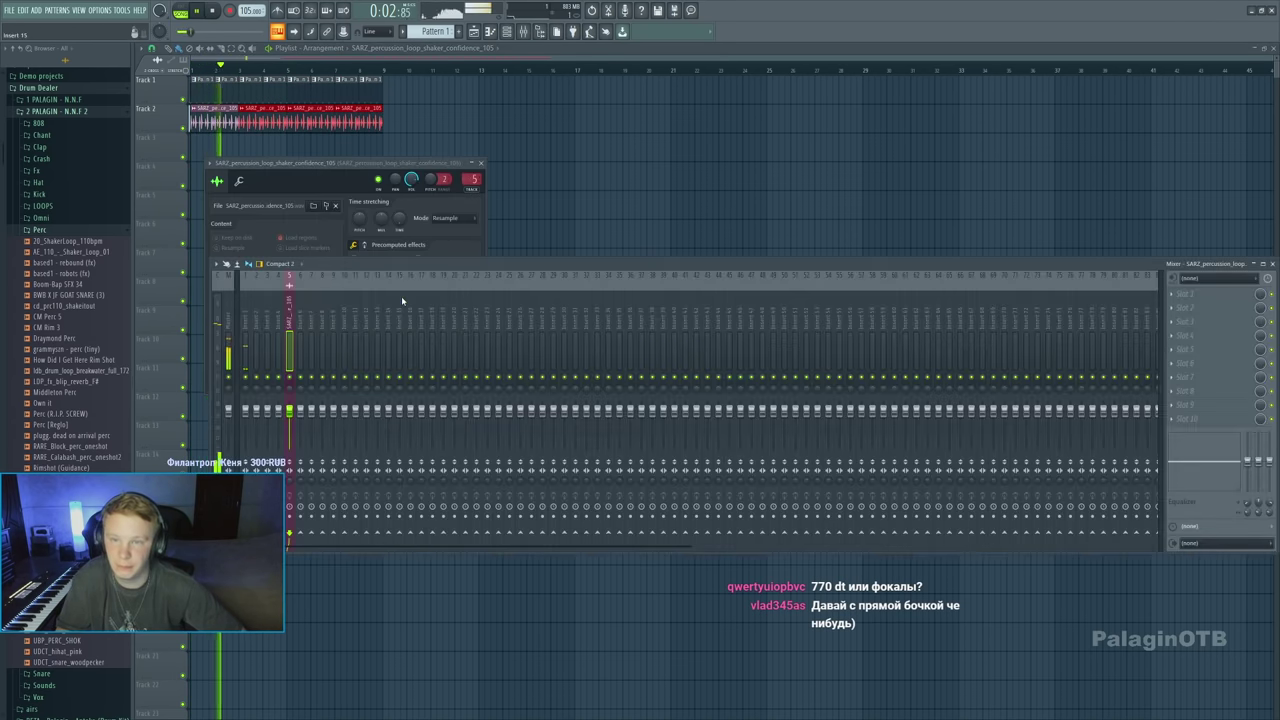
pyautogui.press('space')
# In the kick's piano roll, keep only kicks on steps 1 and 11 of bar 1 and copy them into bar 2
pyautogui.press('F7')
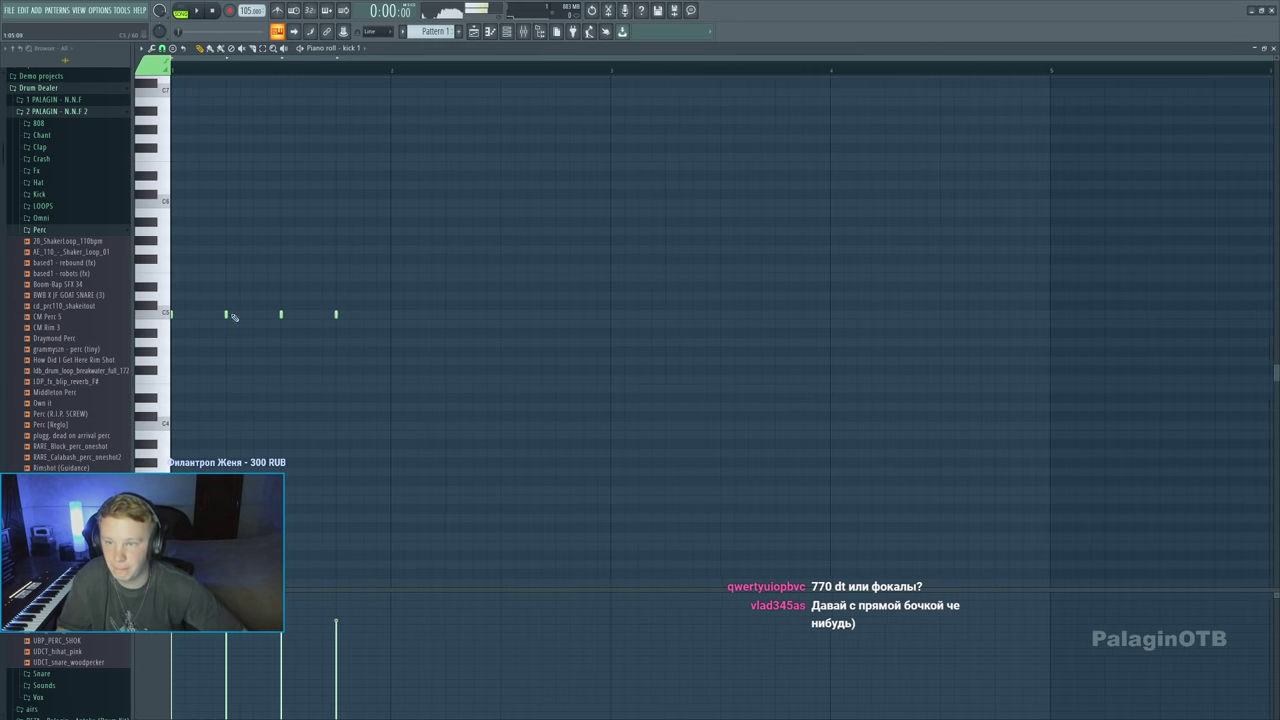
pyautogui.press('space')
pyautogui.rightClick(226, 315)
pyautogui.rightClick(281, 315)
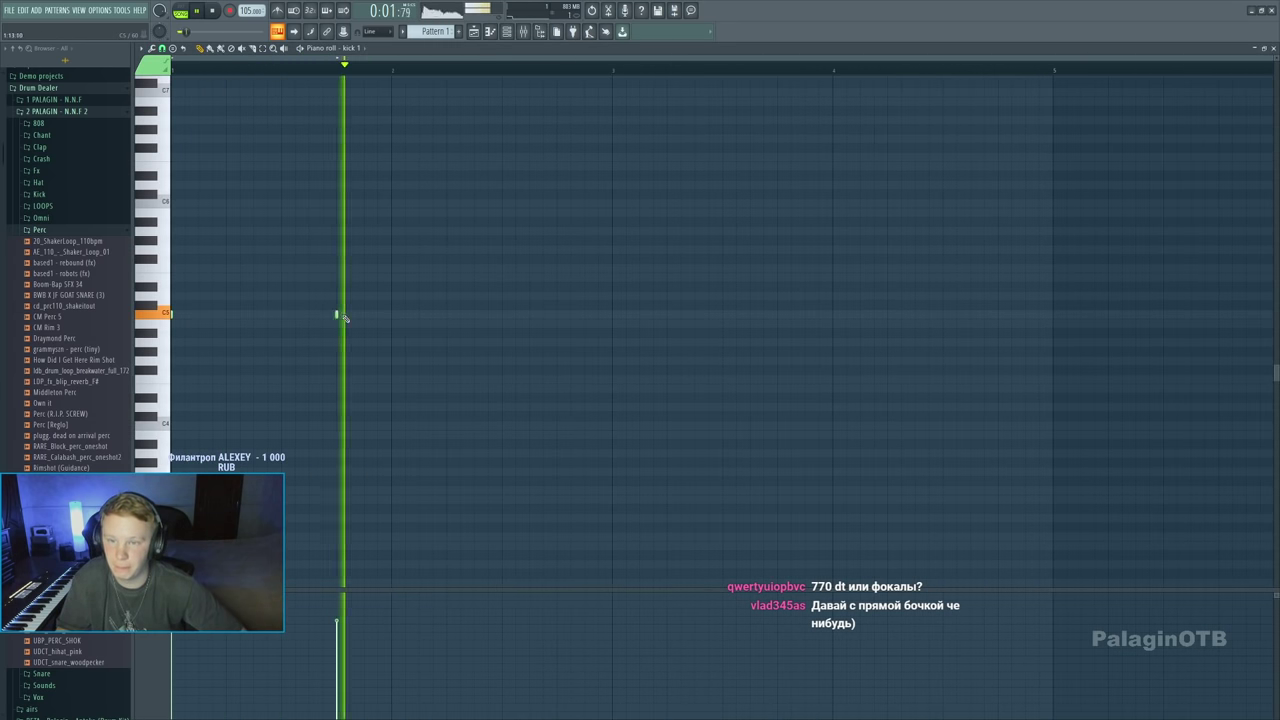
pyautogui.hotkey('ctrl', 'a')
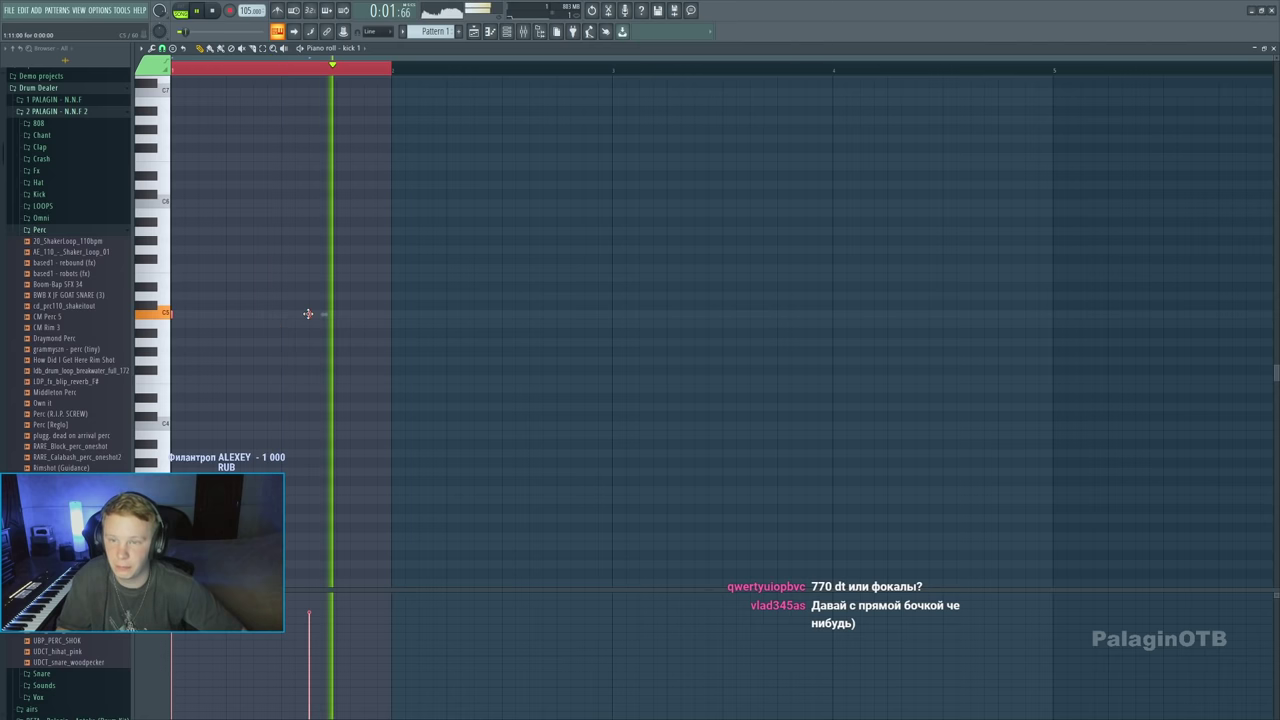
pyautogui.click(391, 314)
pyautogui.click(529, 314)
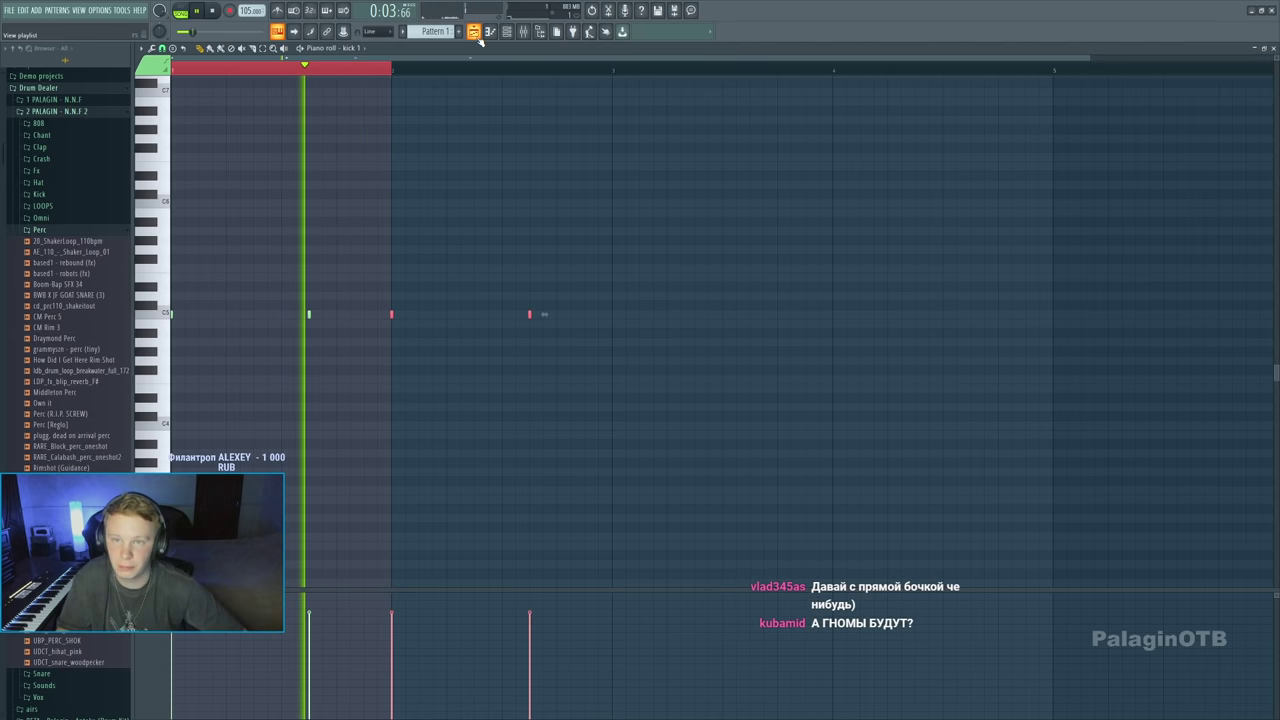
pyautogui.click(434, 214)
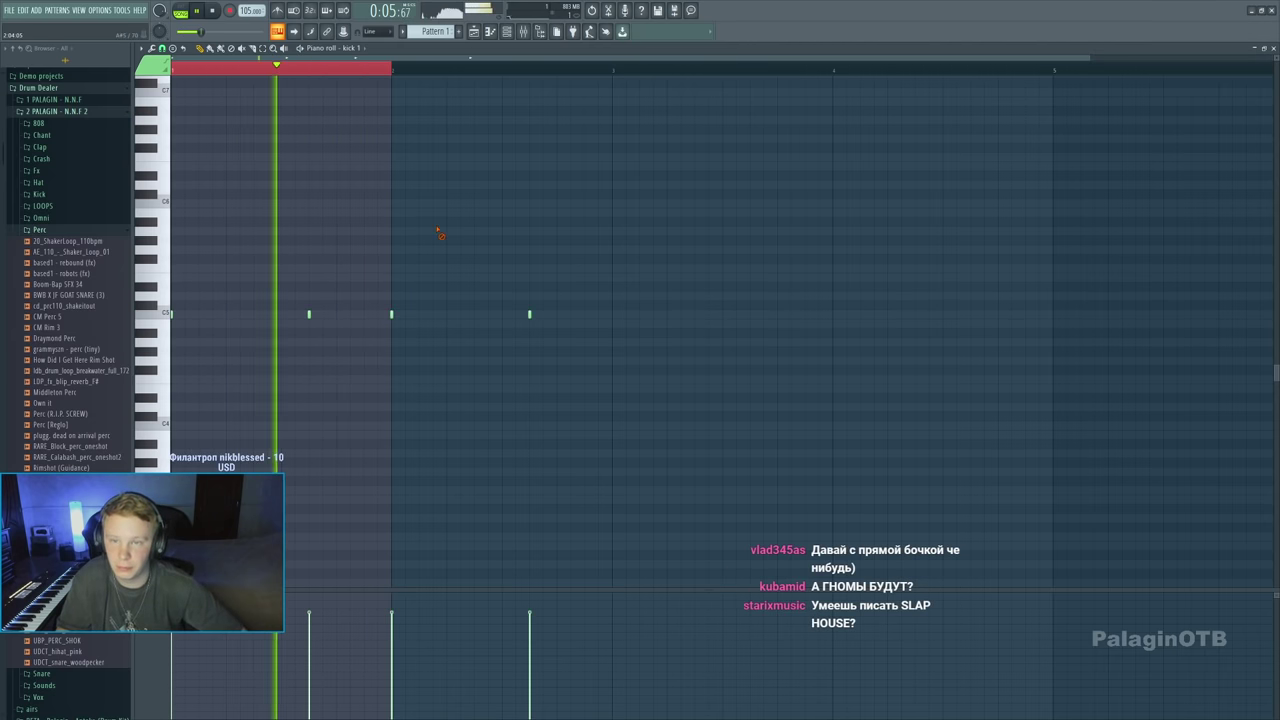
# Replace the one-bar clips on Track 1 with a single two-bar Pattern 1 clip at bar 1 and play the song
pyautogui.press('F5')
pyautogui.press('space')
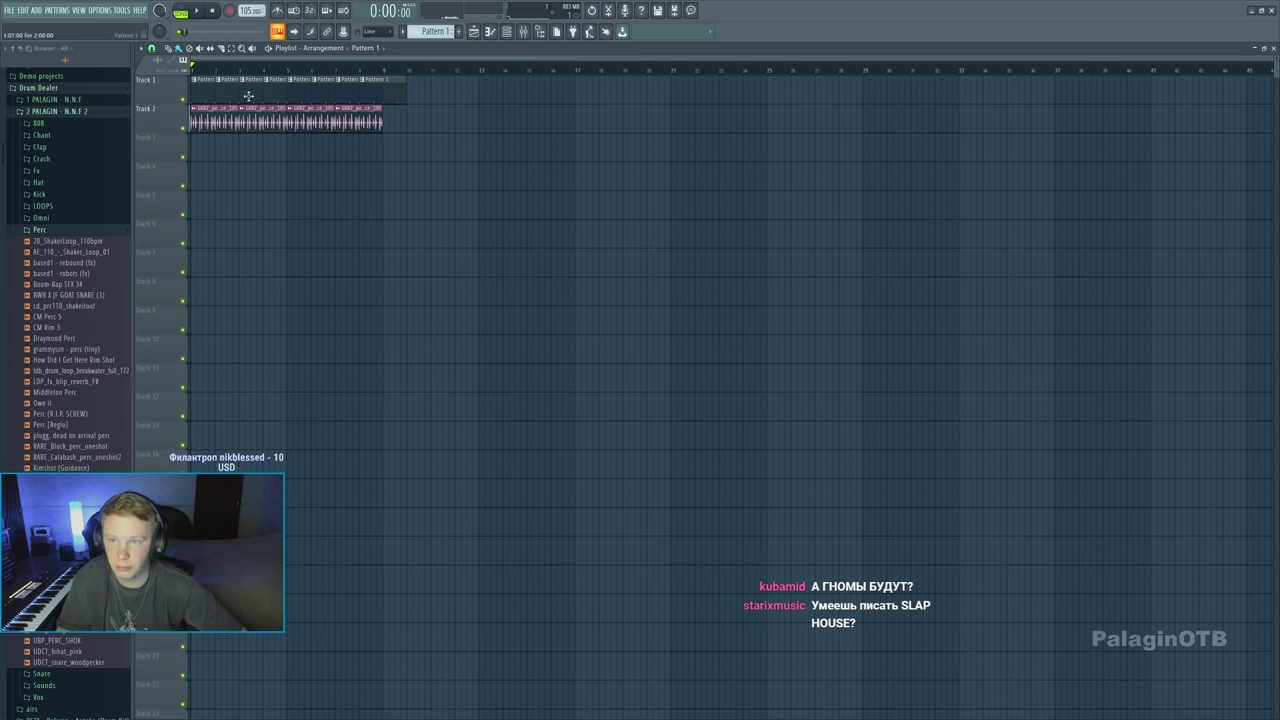
pyautogui.click(195, 80)
pyautogui.press('space')
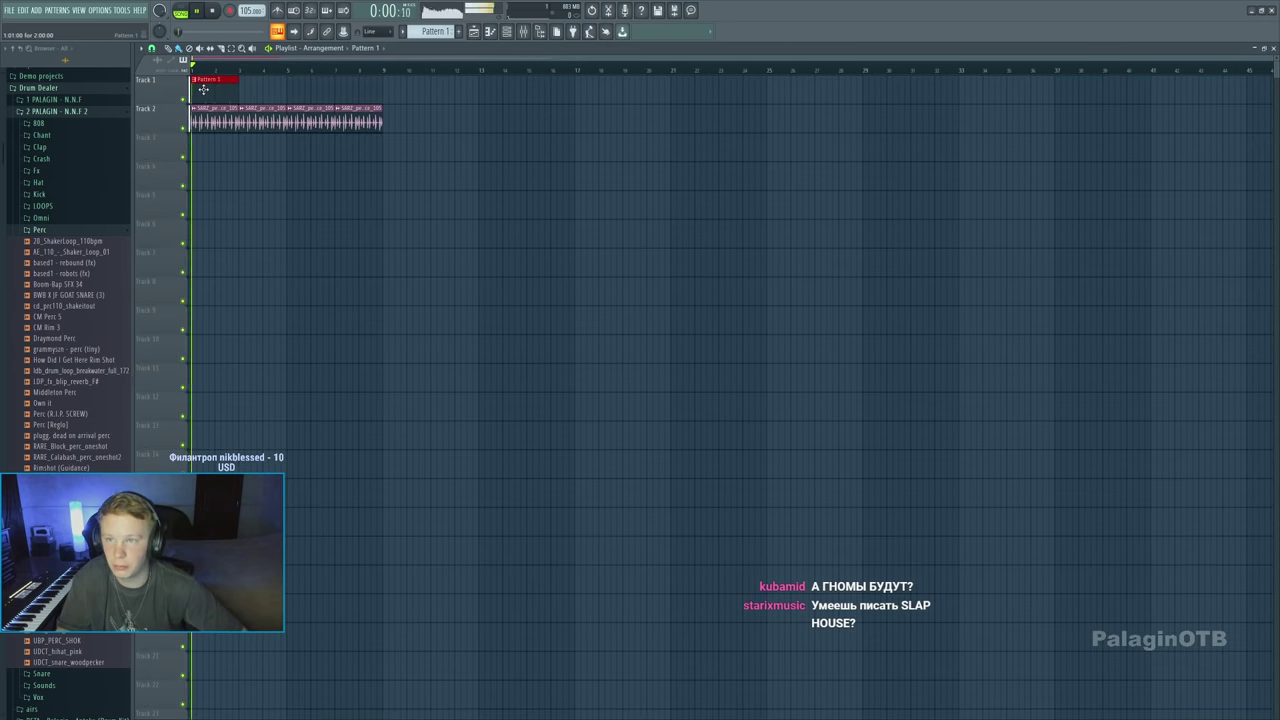
# Move bar 2's second kick to step 9, add a kick on step 13, and duplicate both bars into bars 3 and 4
pyautogui.press('F7')
pyautogui.moveTo(471, 316); pyautogui.dragTo(448, 316)
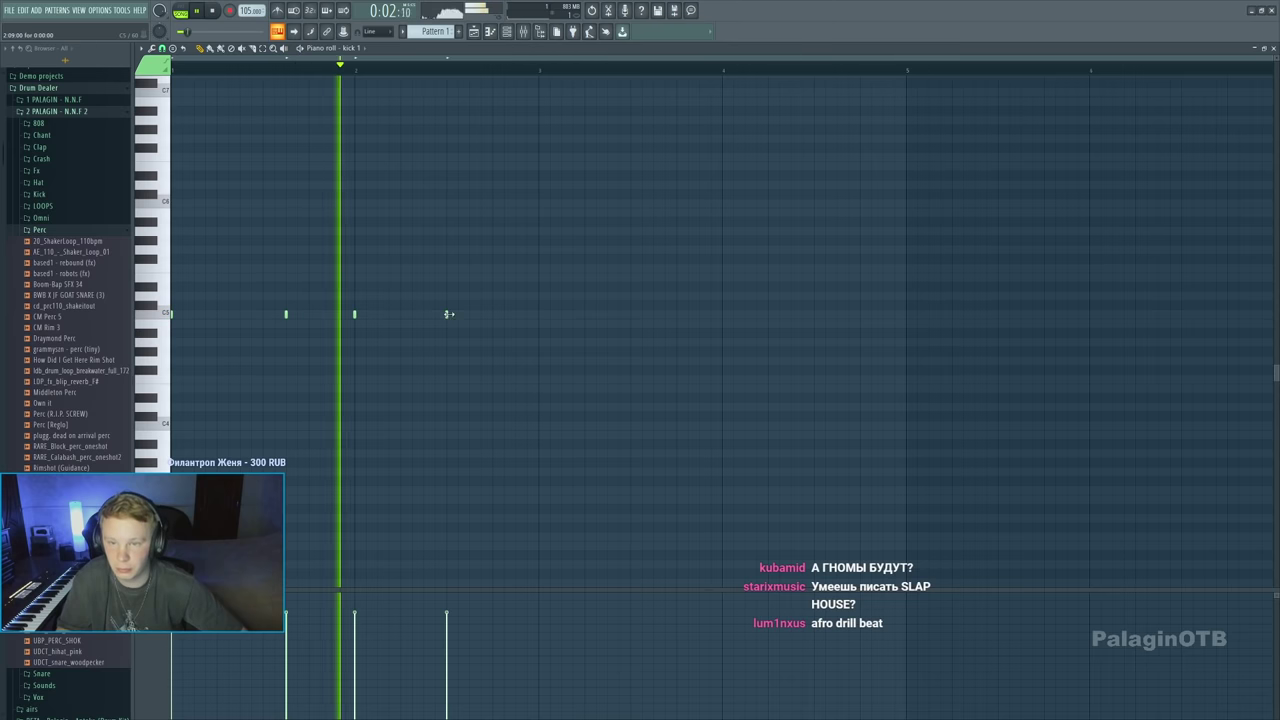
pyautogui.click(494, 316)
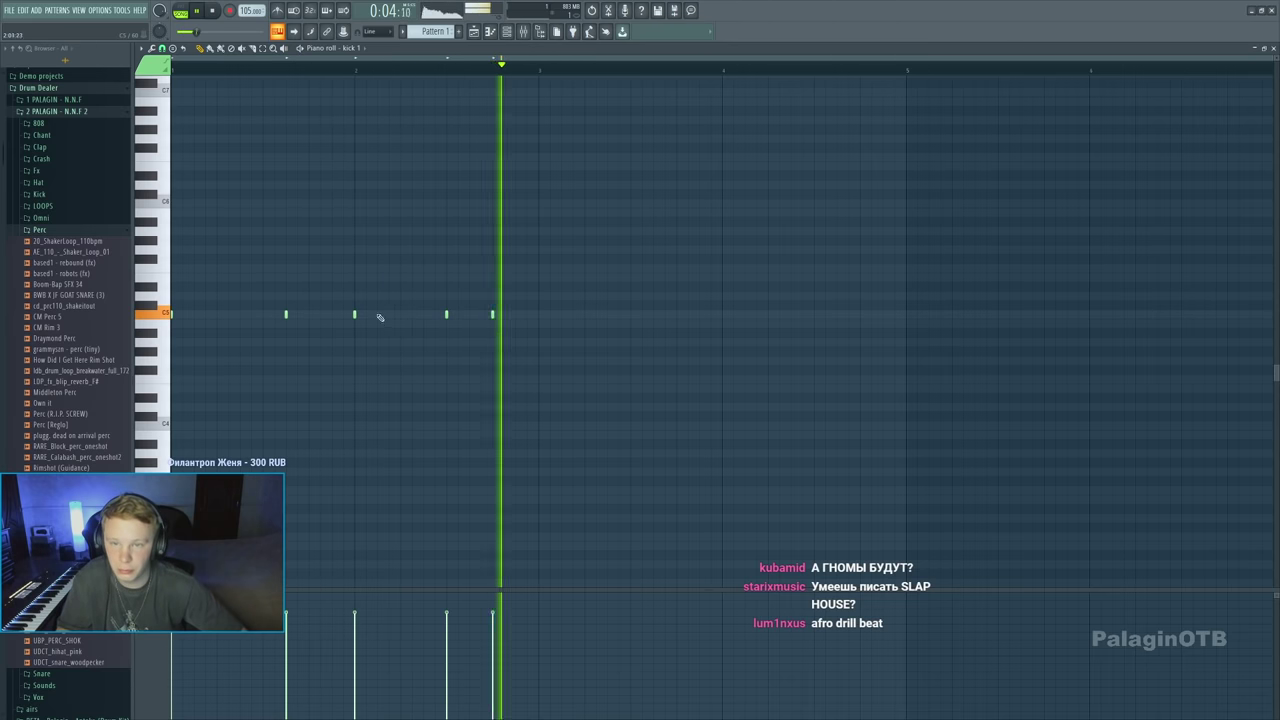
pyautogui.hotkey('ctrl', 'a')
pyautogui.moveTo(354, 315); pyautogui.dragTo(720, 318)
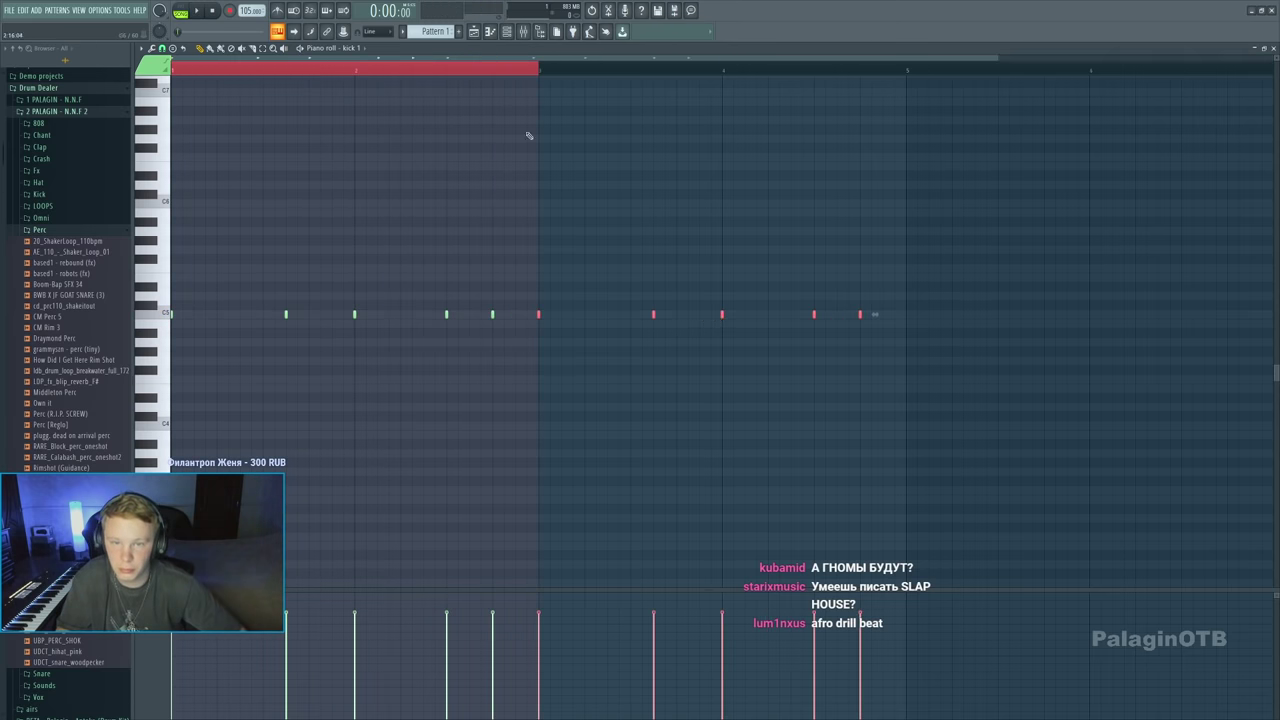
# Fill bars 1 to 8 of Track 1 with two four-bar Pattern 1 clips and loop playback over those bars
pyautogui.press('F5')
pyautogui.press('space')
pyautogui.moveTo(192, 71); pyautogui.dragTo(317, 94)
pyautogui.hotkey('ctrl', 'a')
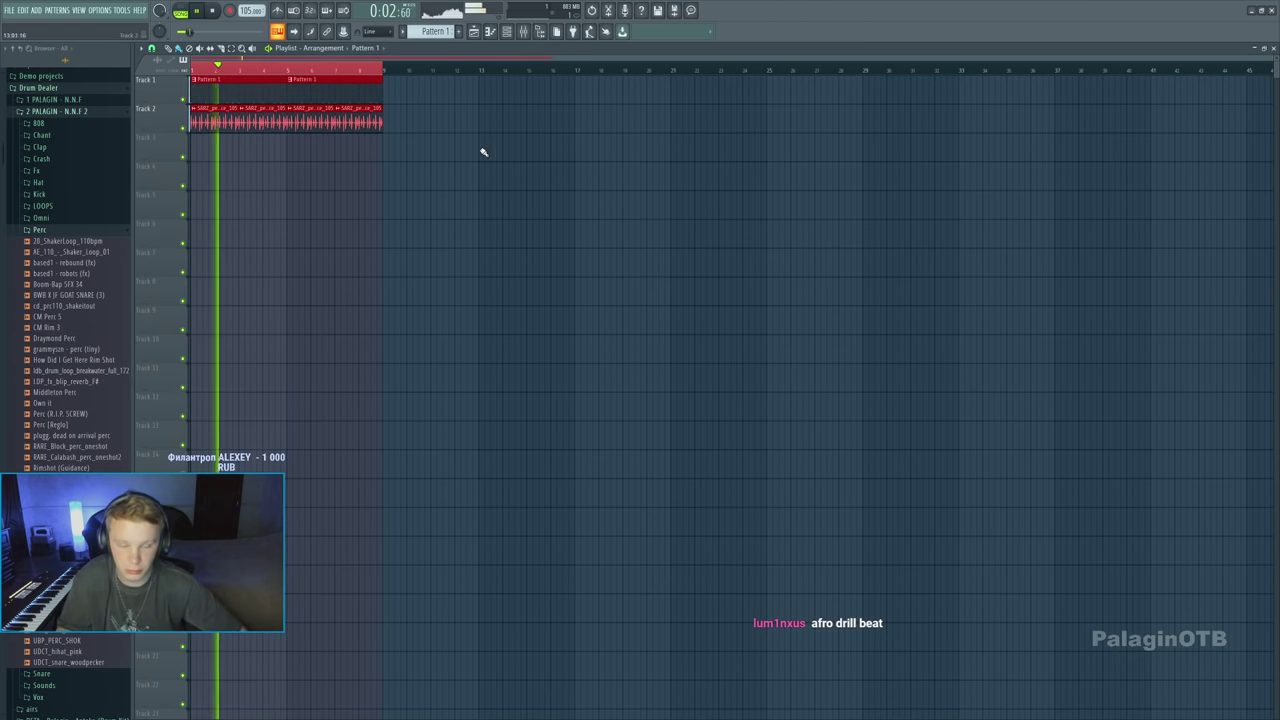
# Audition the N.N.F 2 percussion samples over the beat and load Rimshot (Guidance) into the Clap channel
pyautogui.press('F5')
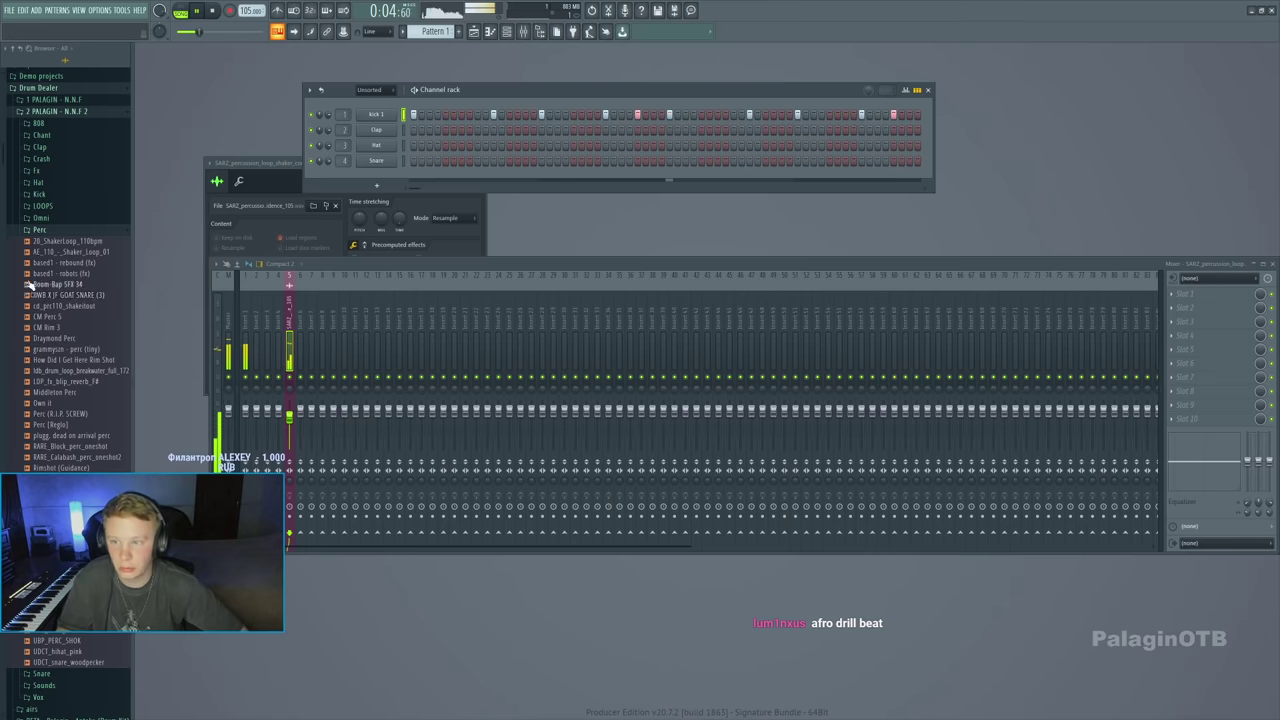
pyautogui.click(50, 296)
pyautogui.click(50, 370)
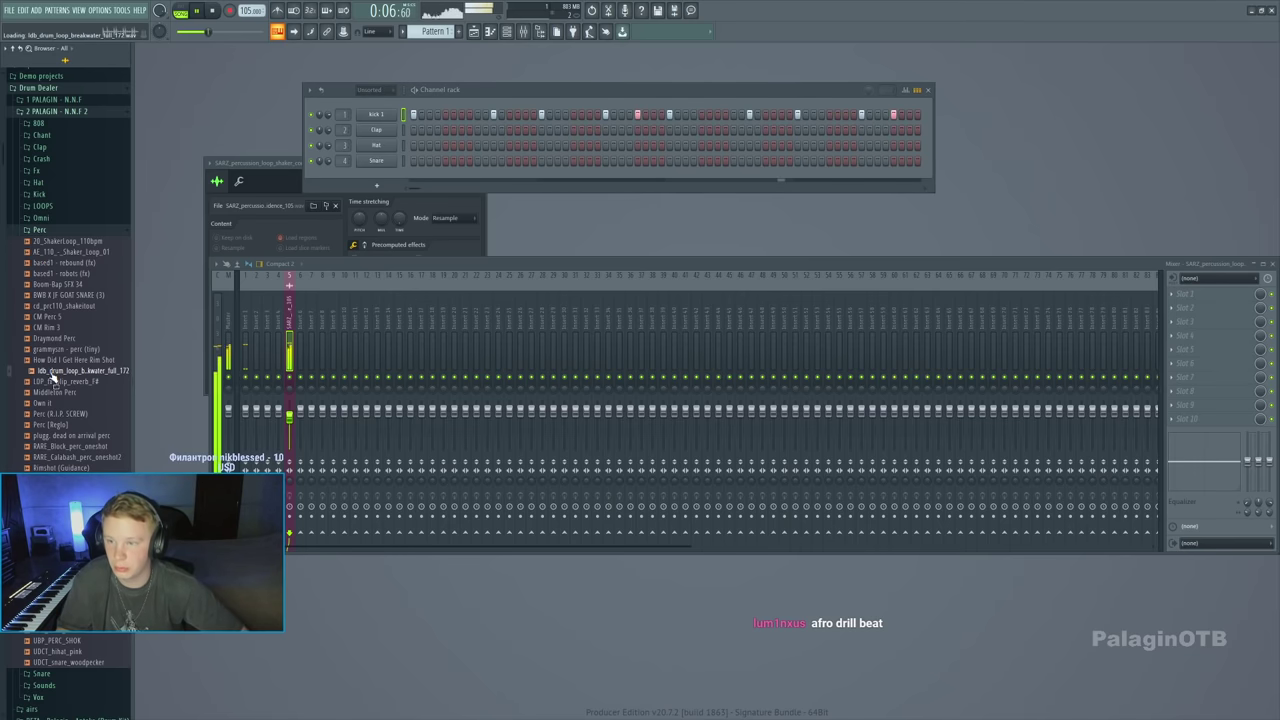
pyautogui.click(50, 392)
pyautogui.click(46, 403)
pyautogui.click(50, 413)
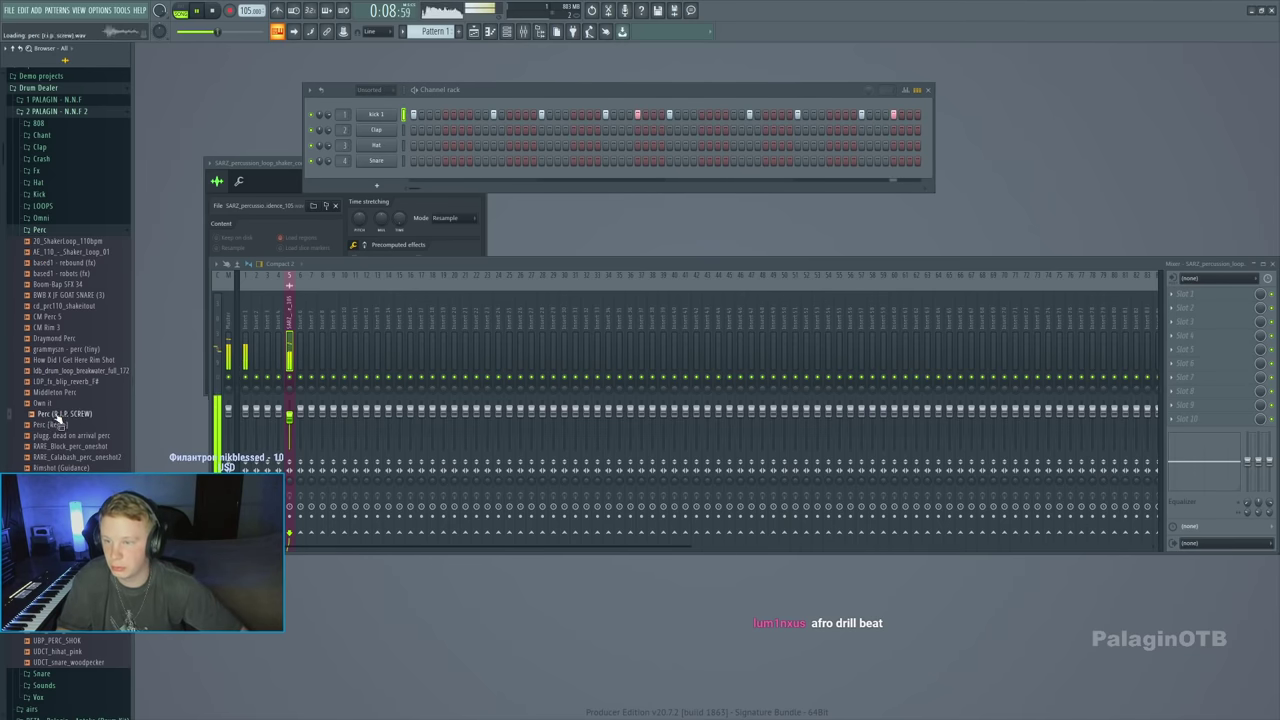
pyautogui.click(55, 424)
pyautogui.click(60, 435)
pyautogui.click(60, 446)
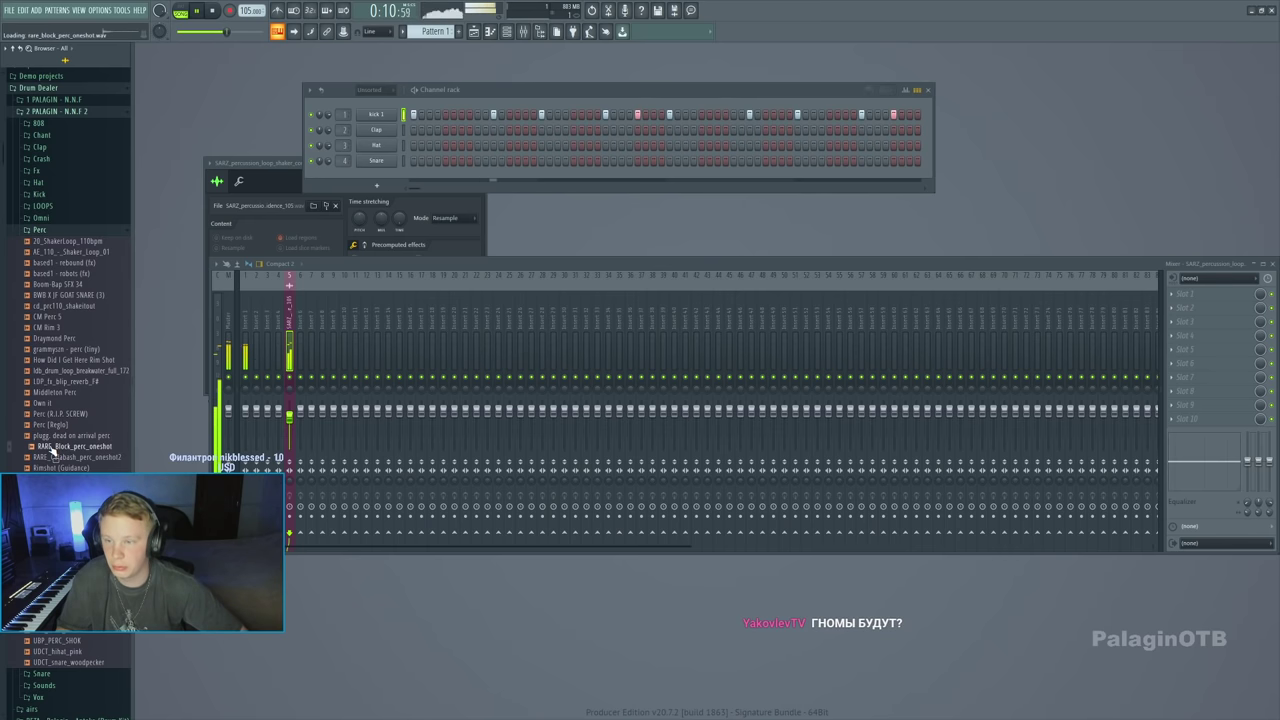
pyautogui.click(60, 457)
pyautogui.click(60, 467)
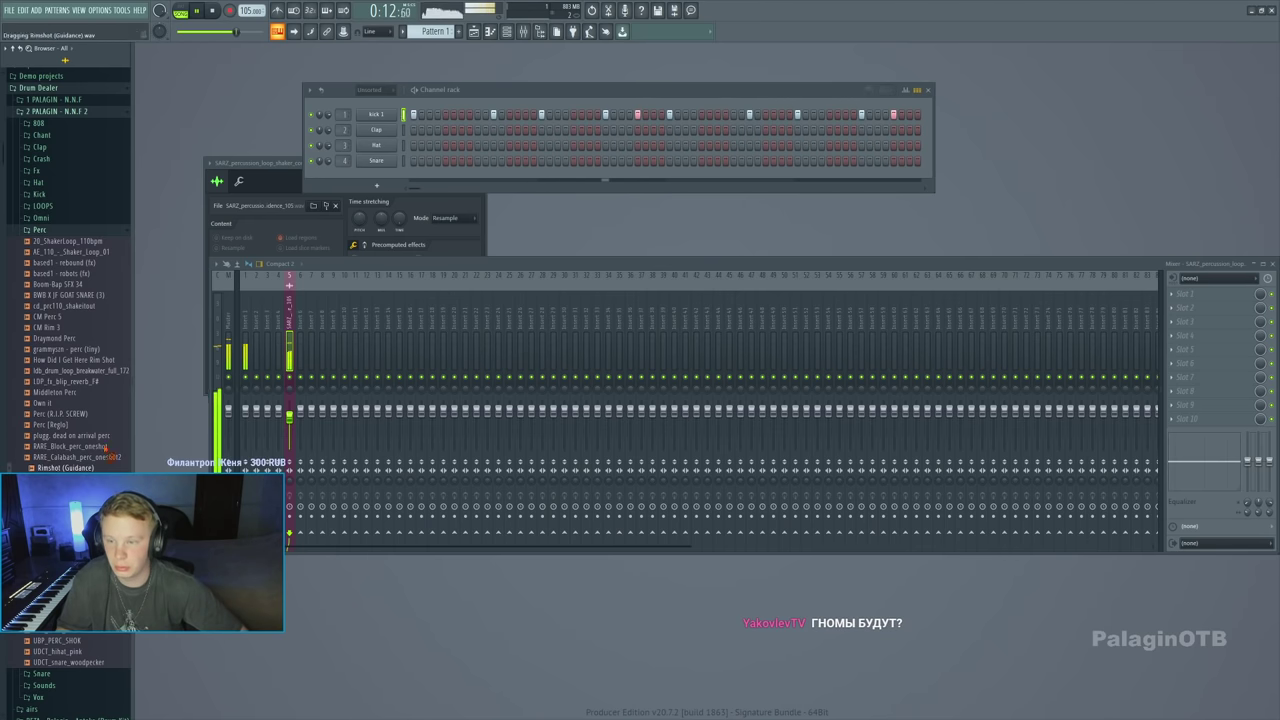
pyautogui.moveTo(376, 135); pyautogui.dragTo(376, 130)
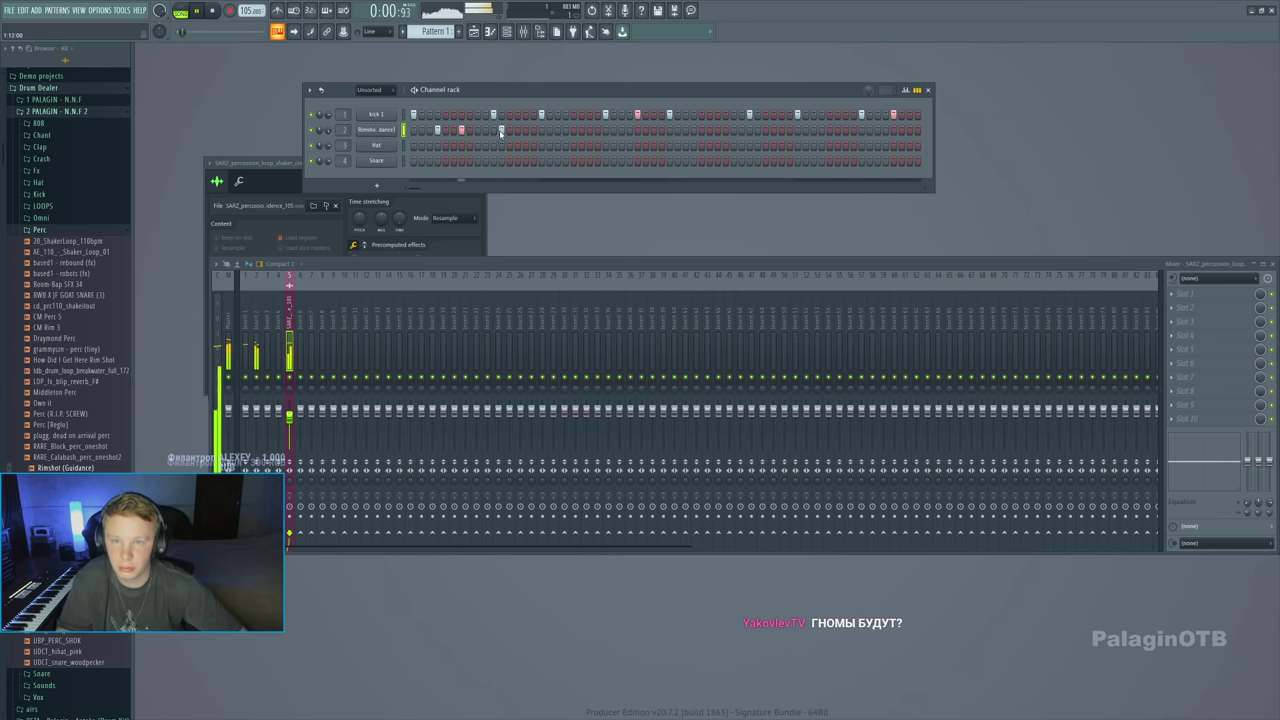
# Program the rimshot on steps 1, 4, 7, 12 and 15 of both bar 1 and bar 2
pyautogui.rightClick(525, 130)
pyautogui.rightClick(501, 130)
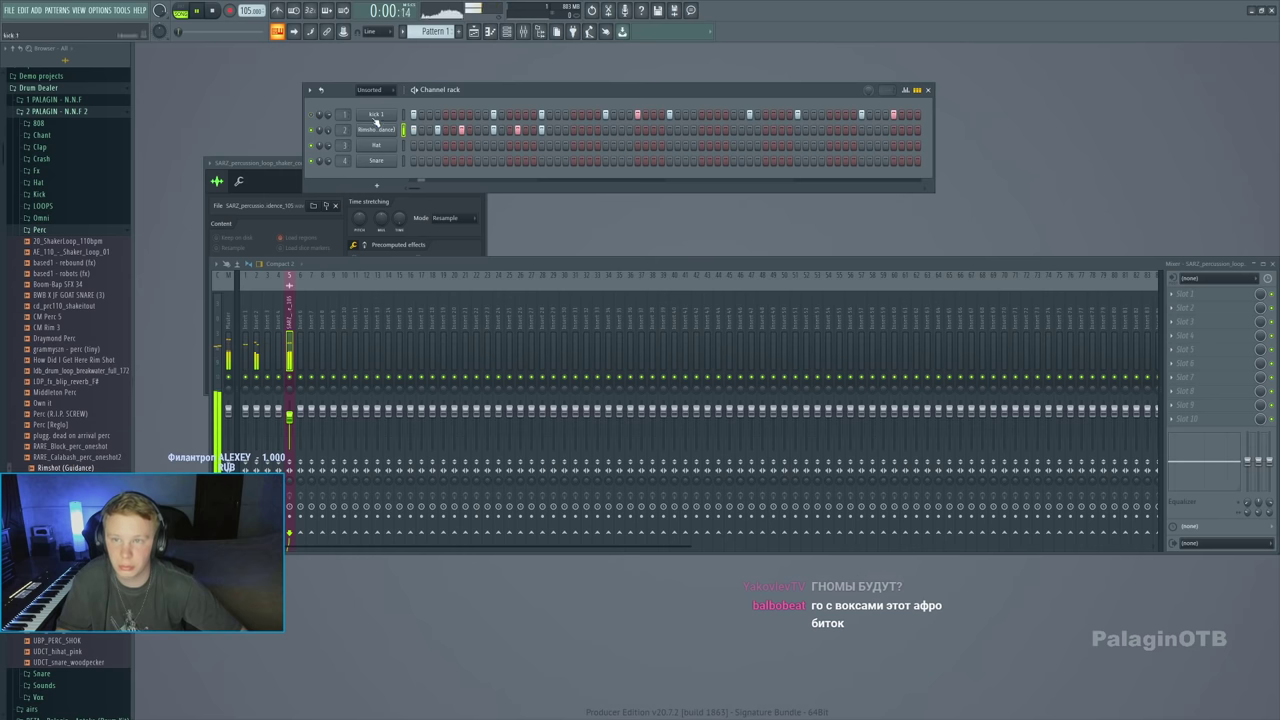
pyautogui.rightClick(493, 130)
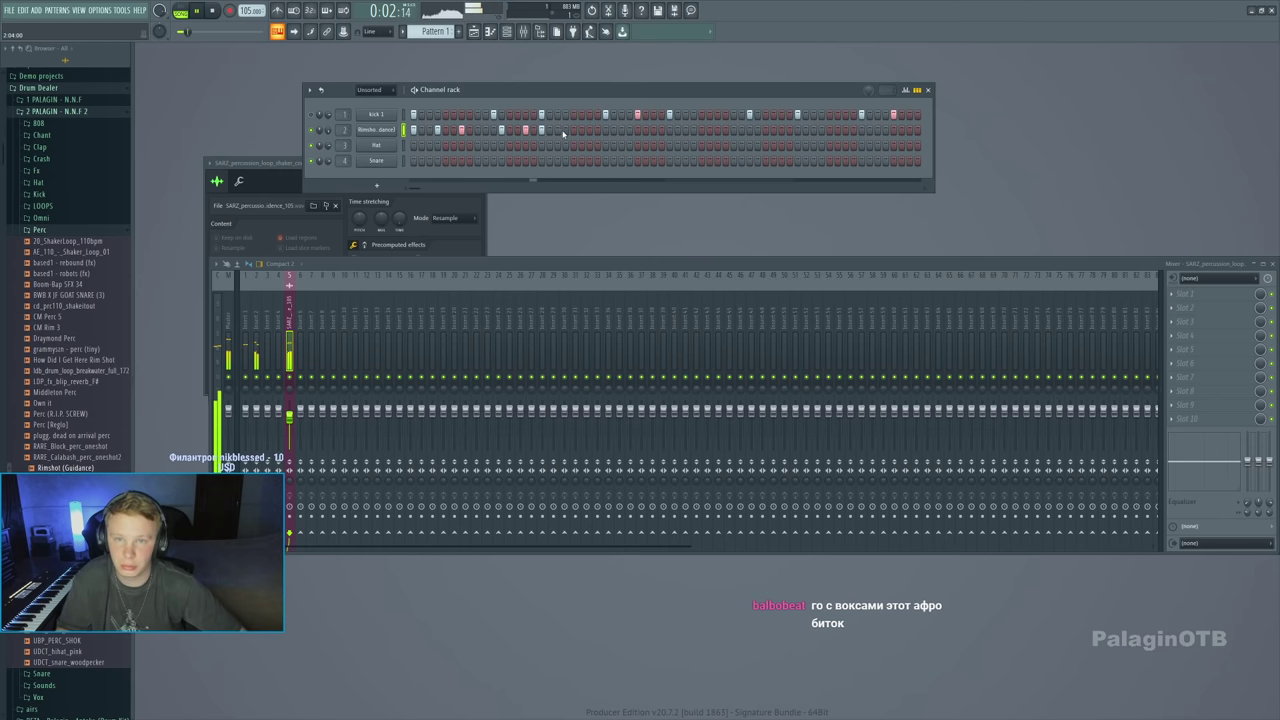
pyautogui.click(652, 131)
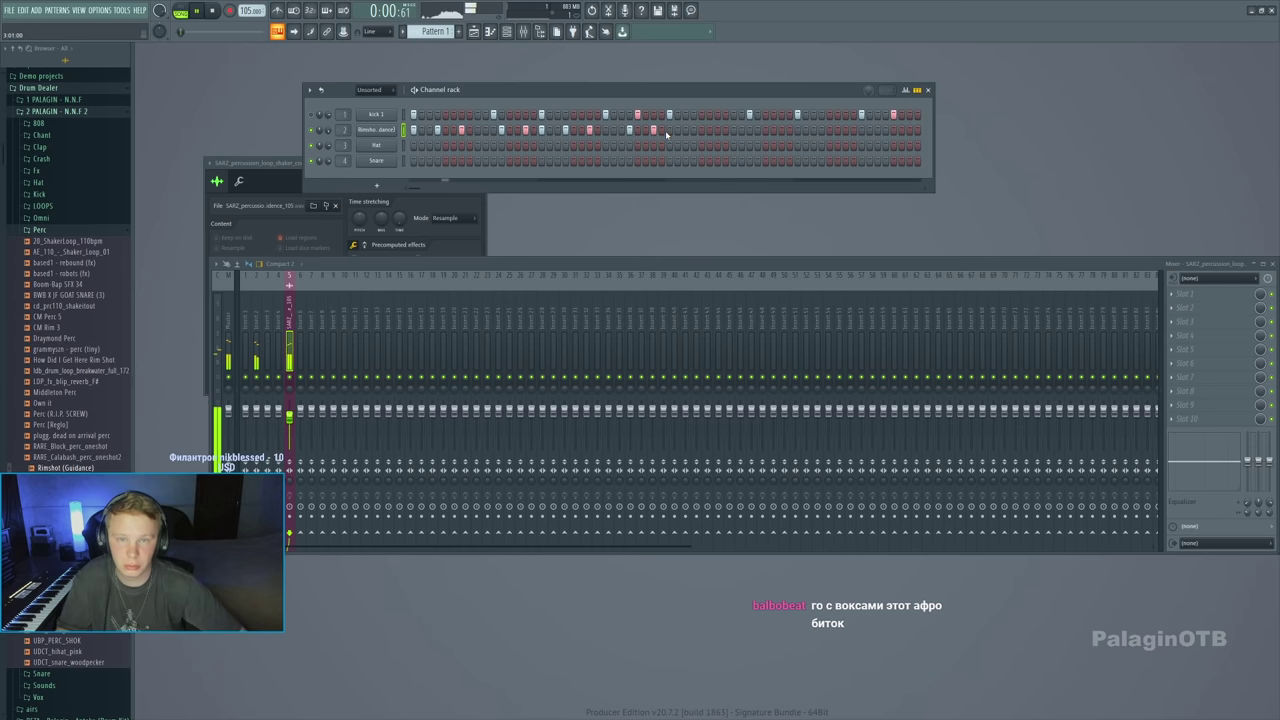
# Duplicate the two-bar rimshot rhythm into bars 3 and 4 and play it with the kick unmuted
pyautogui.rightClick(376, 130)
pyautogui.click(391, 147)
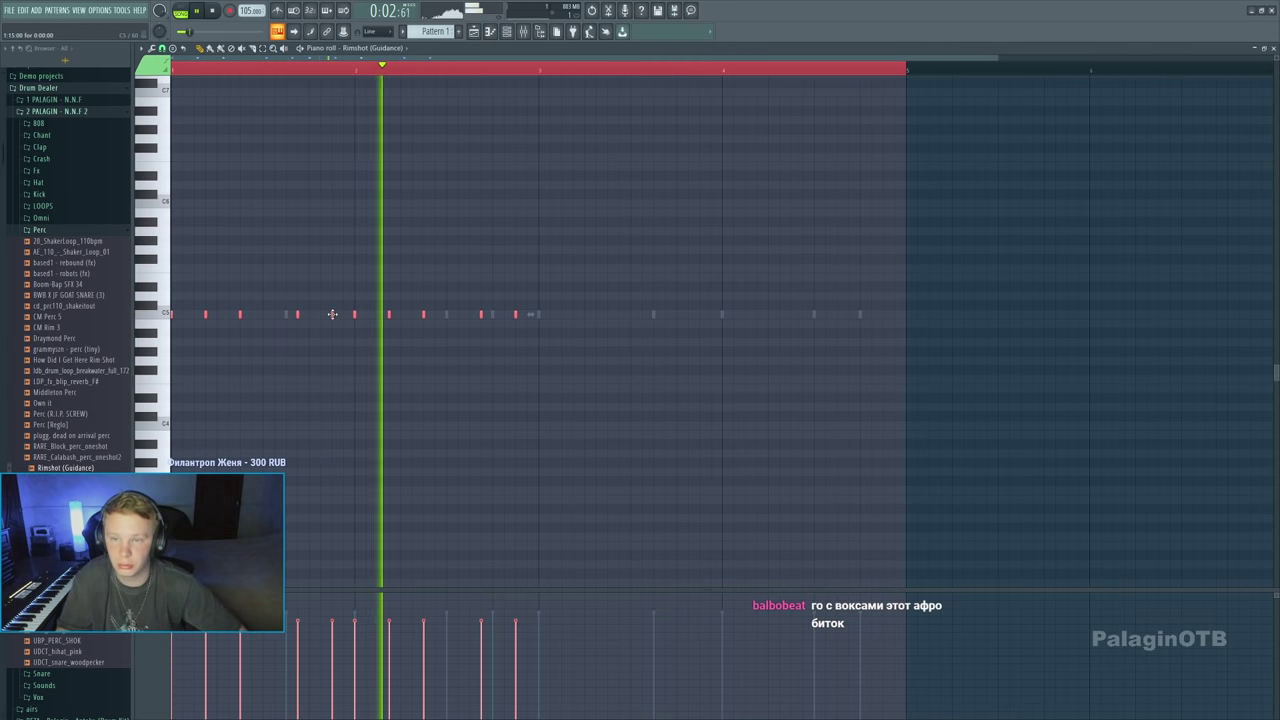
pyautogui.hotkey('ctrl', 'b')
pyautogui.hotkey('ctrl', 'd')
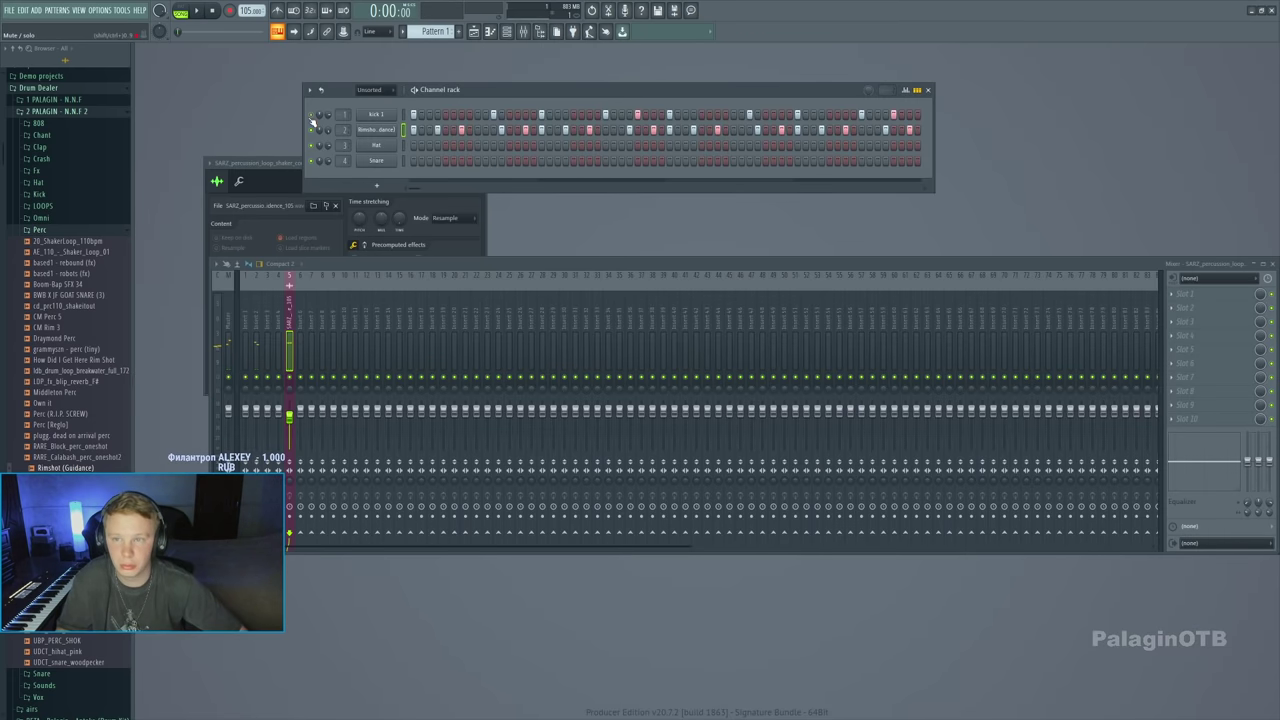
pyautogui.press('space')
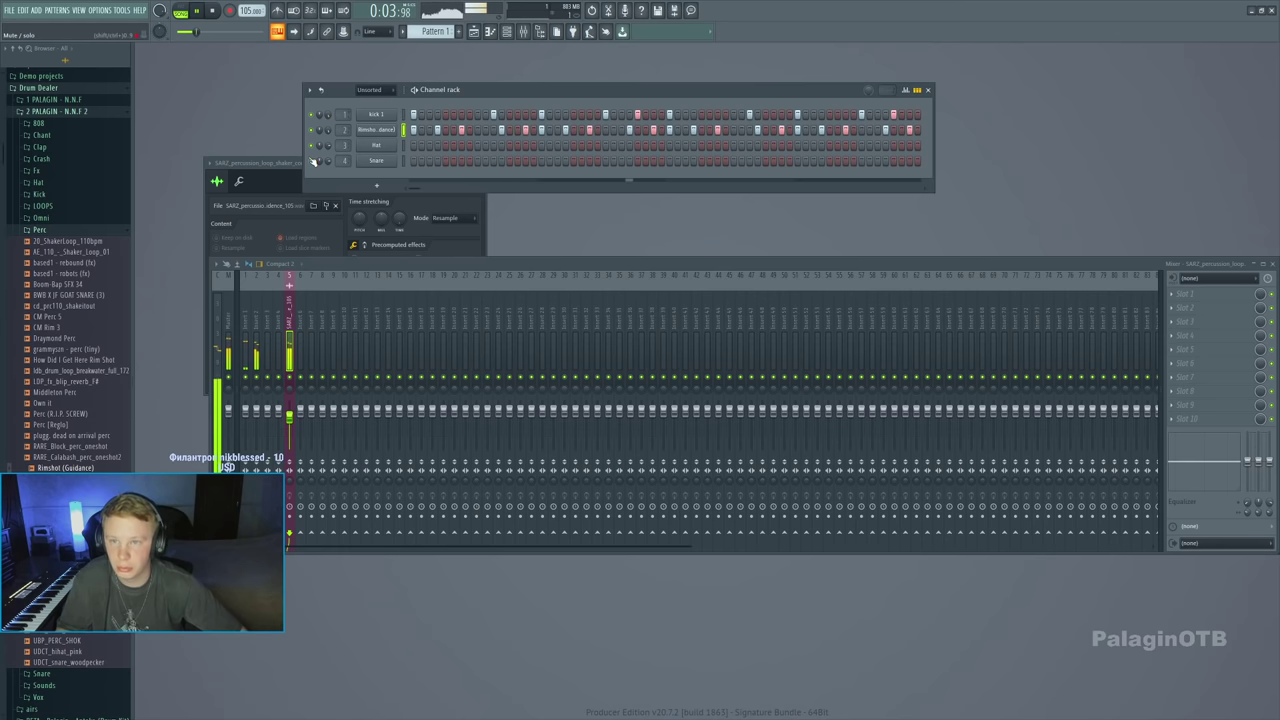
# Collapse the Perc sample folder, stop playback, and create the empty Pattern 2
pyautogui.click(45, 228)
pyautogui.press('space')
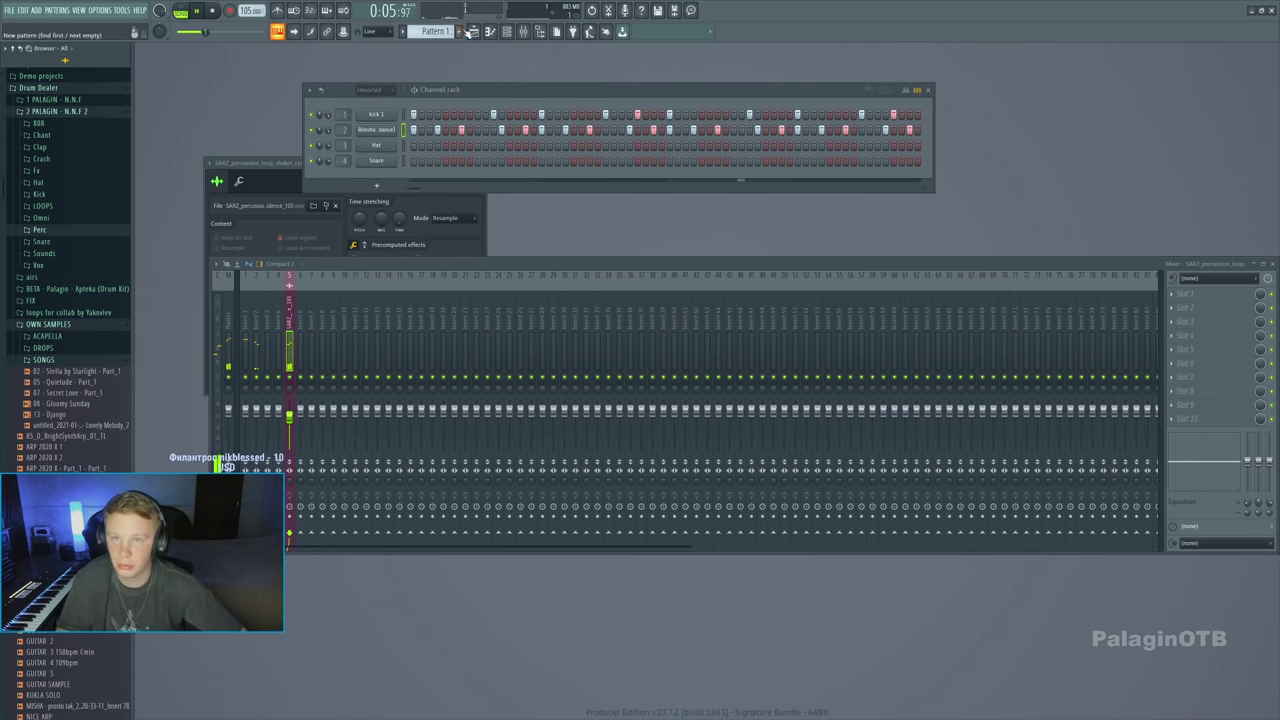
pyautogui.click(459, 31)
# Browse to SAMAYA SAMAYA's Palagin G folder and look through its MARVIN VDVOEM and BID INTRO presets
pyautogui.click(45, 88)
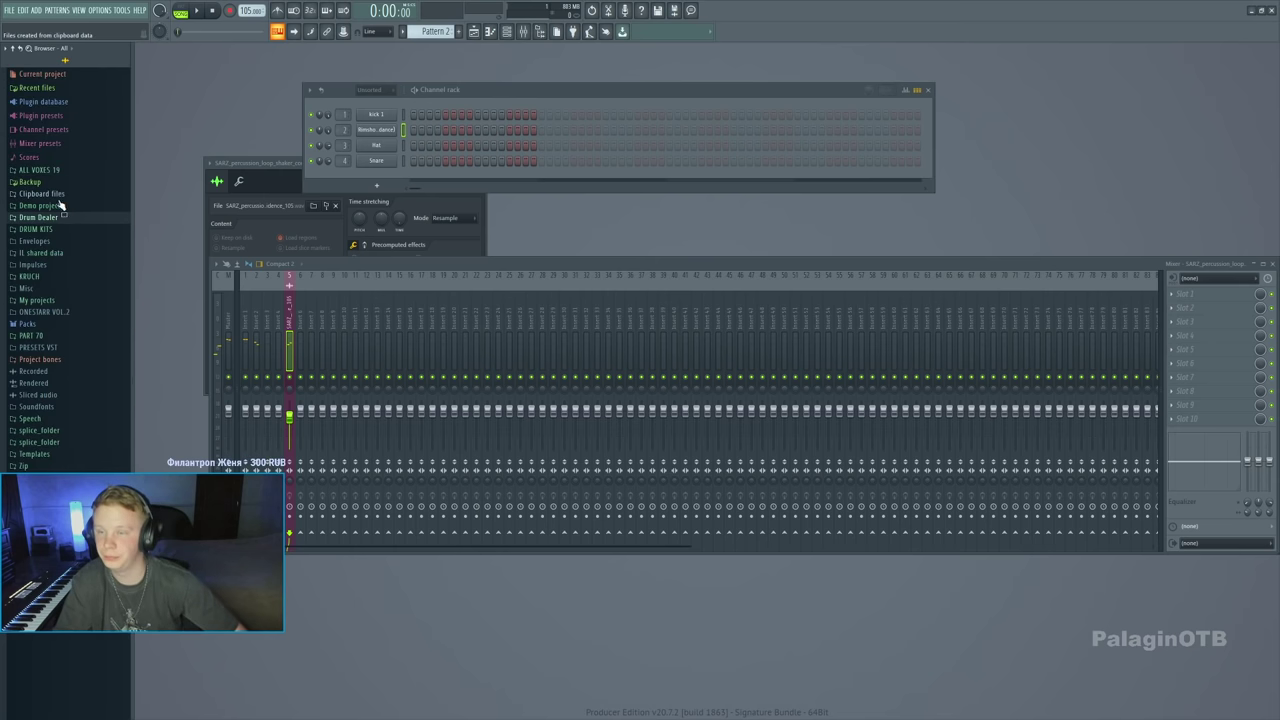
pyautogui.click(58, 278)
pyautogui.scroll(-4, 60, 325)
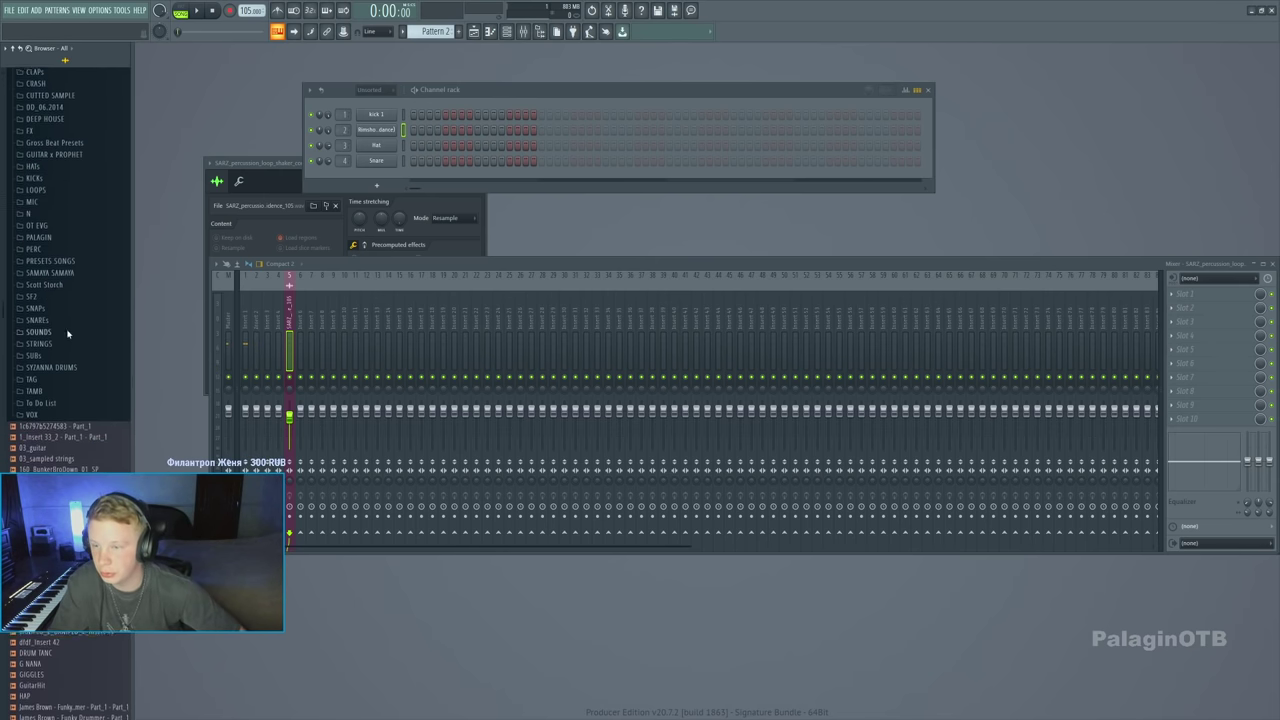
pyautogui.click(57, 270)
pyautogui.click(60, 413)
pyautogui.scroll(-4, 55, 360)
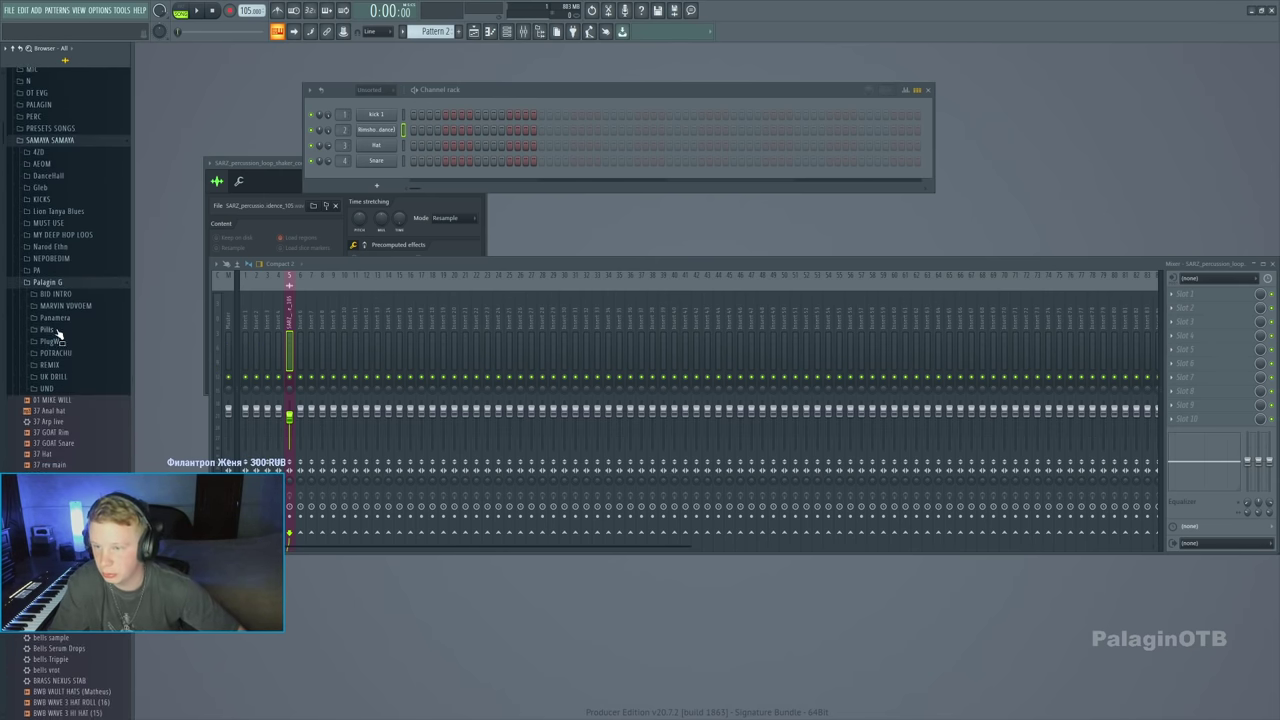
pyautogui.click(57, 320)
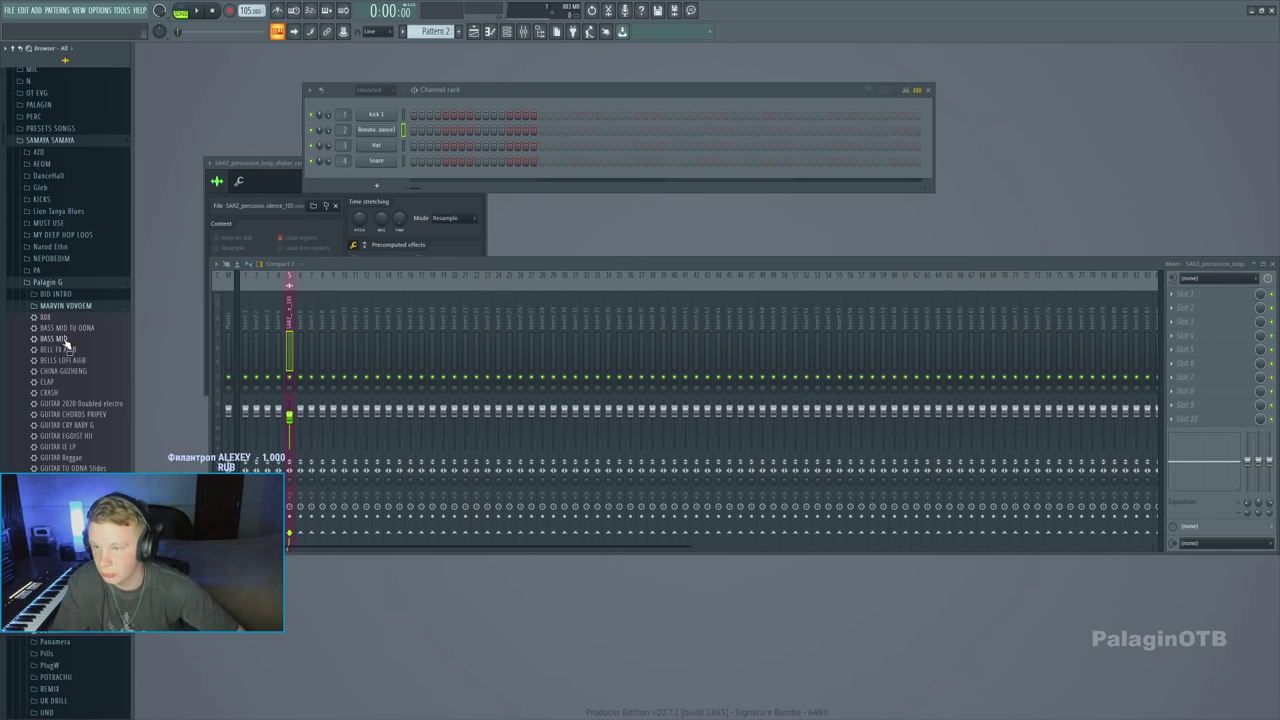
pyautogui.click(64, 340)
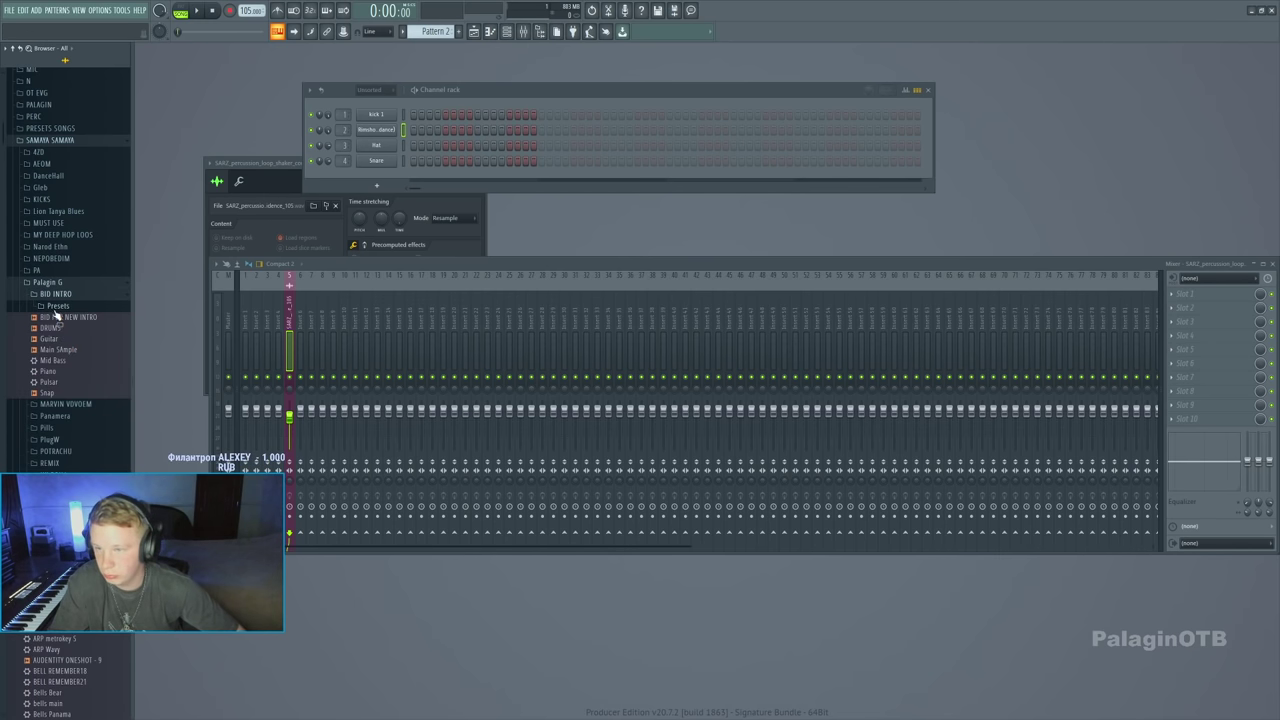
pyautogui.click(57, 314)
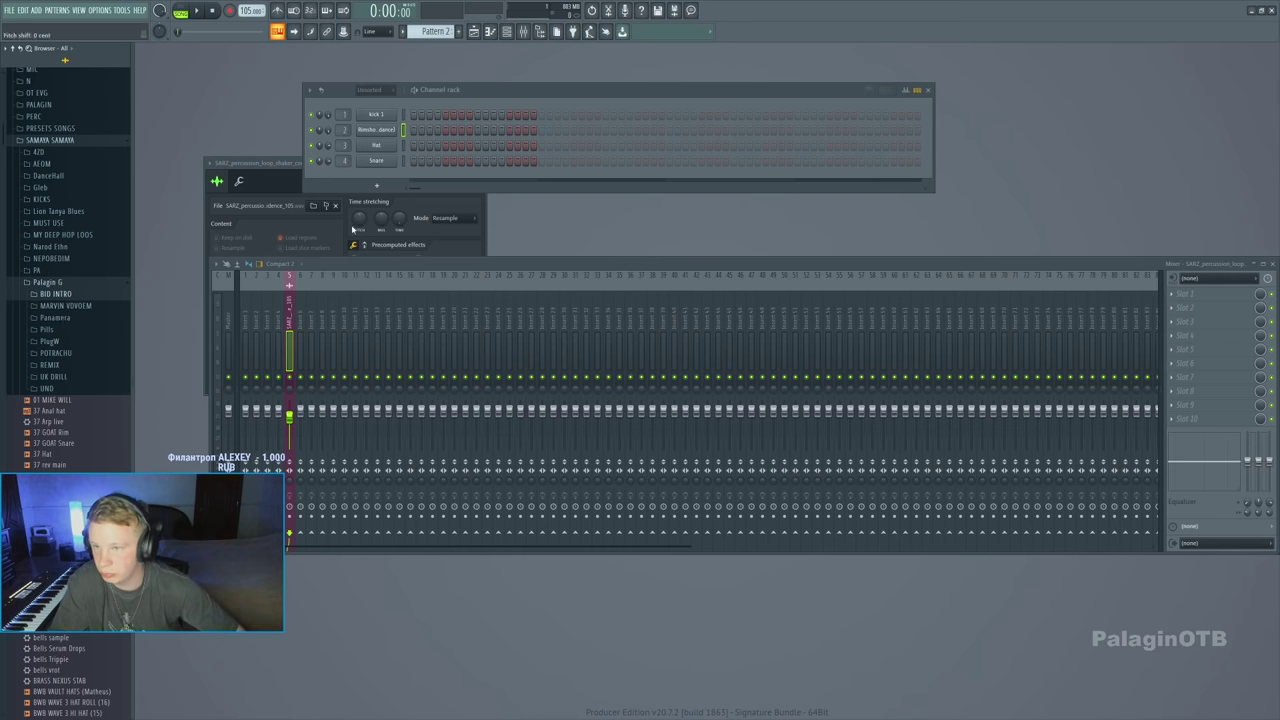
# Replace the Snare channel with Omnisphere, load the PLUCK DAVE preset on mixer track 6, and open its piano roll
pyautogui.click(376, 162)
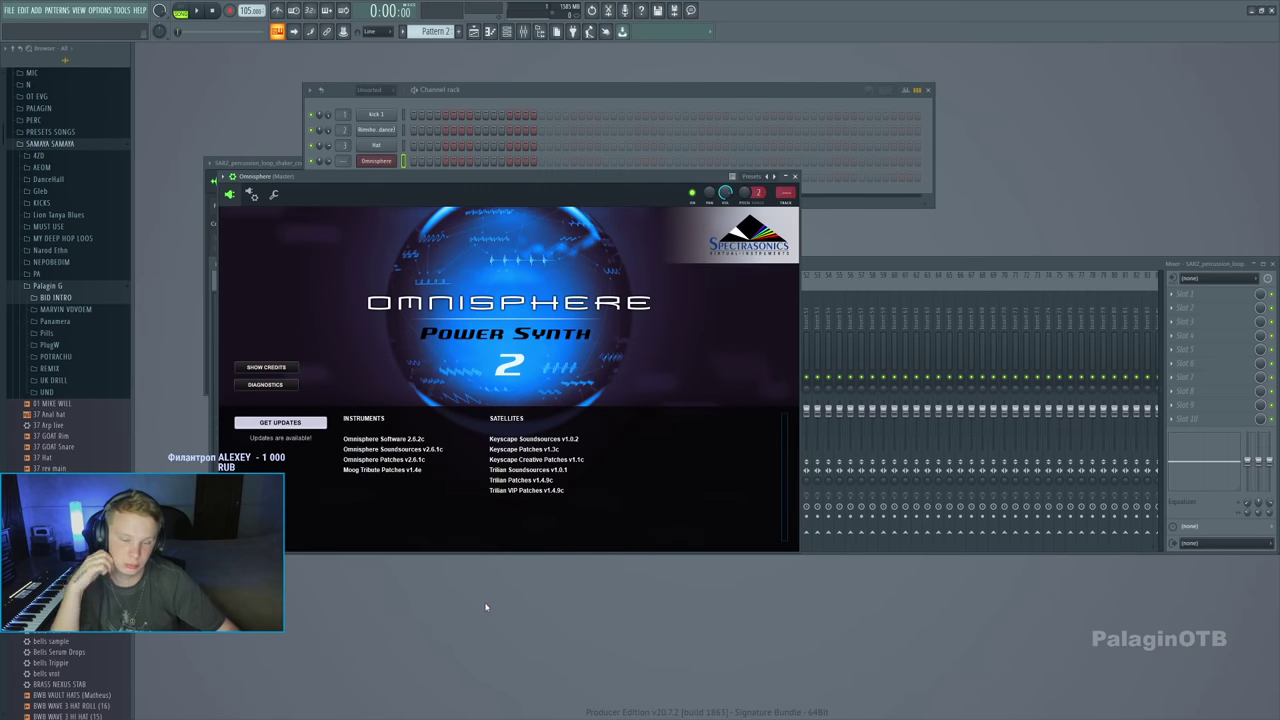
pyautogui.click(488, 428)
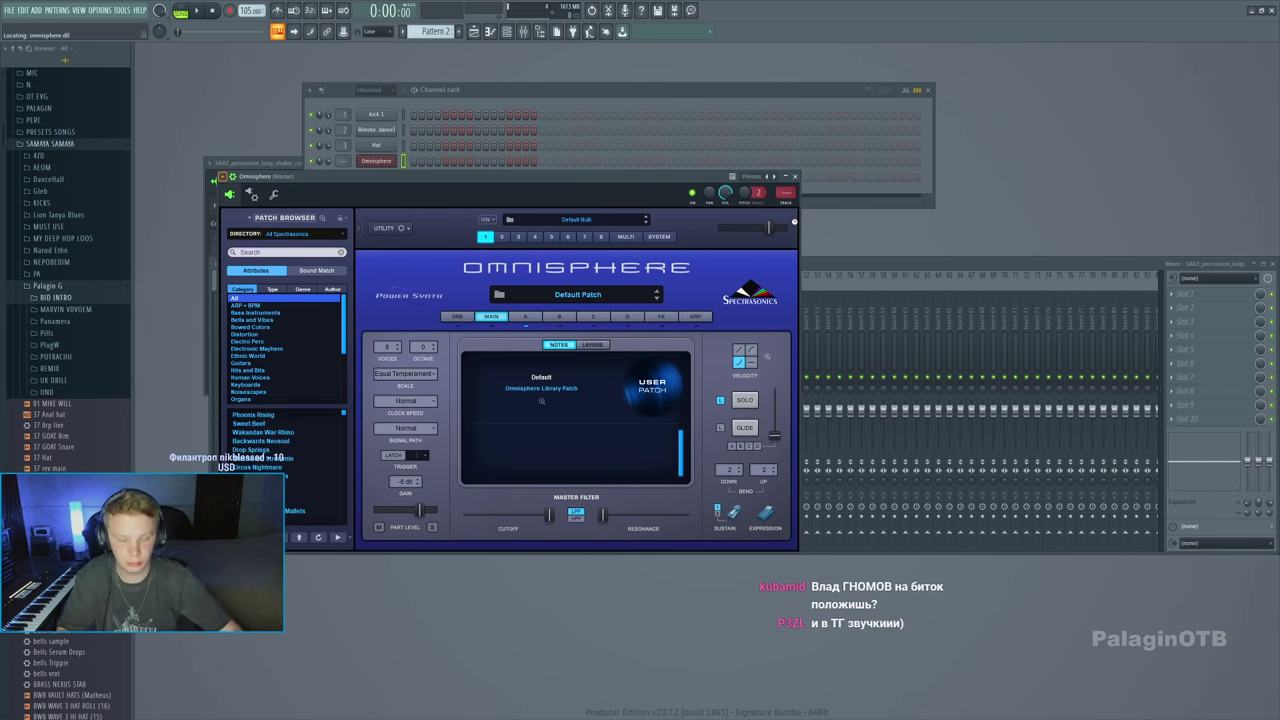
pyautogui.click(789, 205)
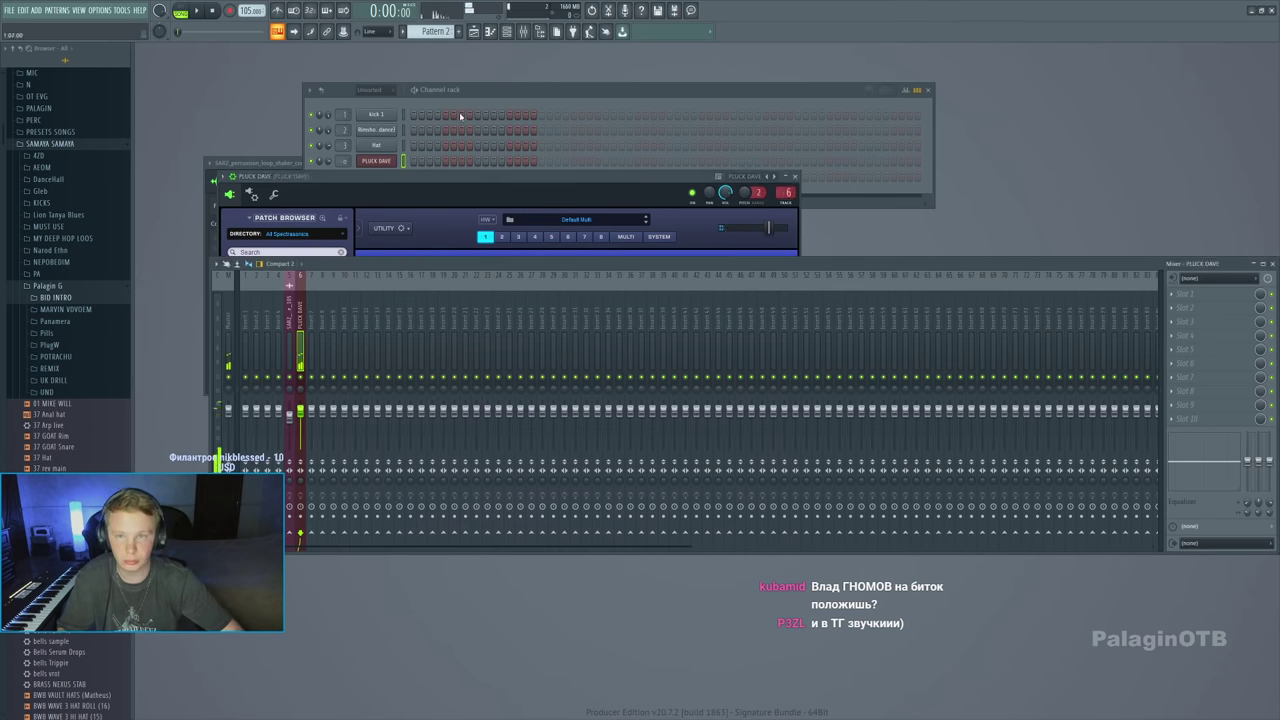
pyautogui.press('F7')
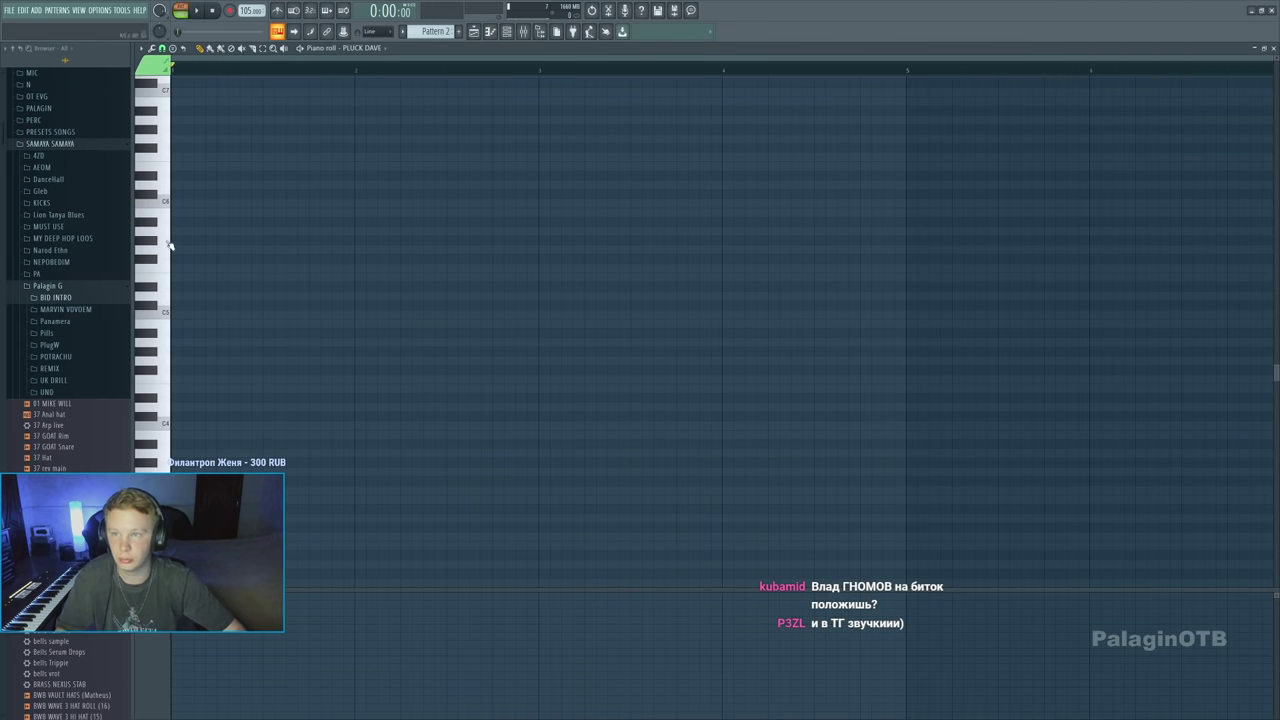
# Play the kick, rimshot and shaker arrangement in the playlist to hear the groove before writing the melody
pyautogui.scroll(-3, 181, 411)
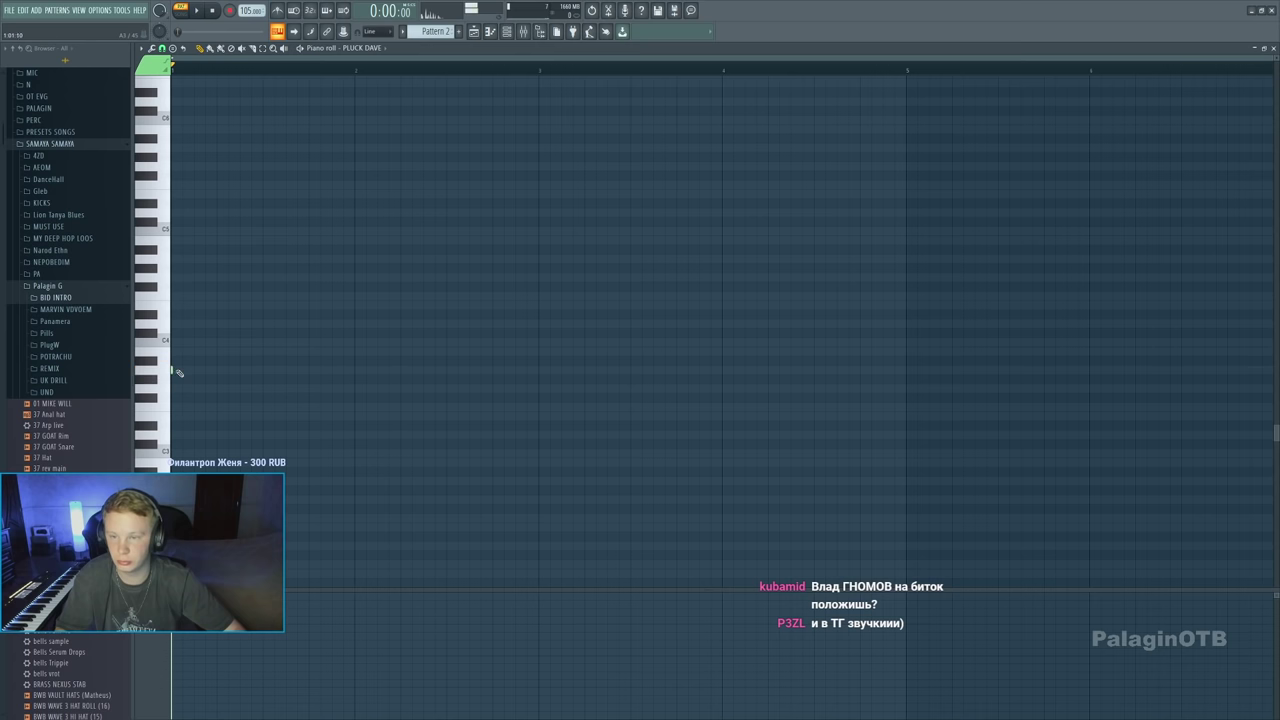
pyautogui.press('F5')
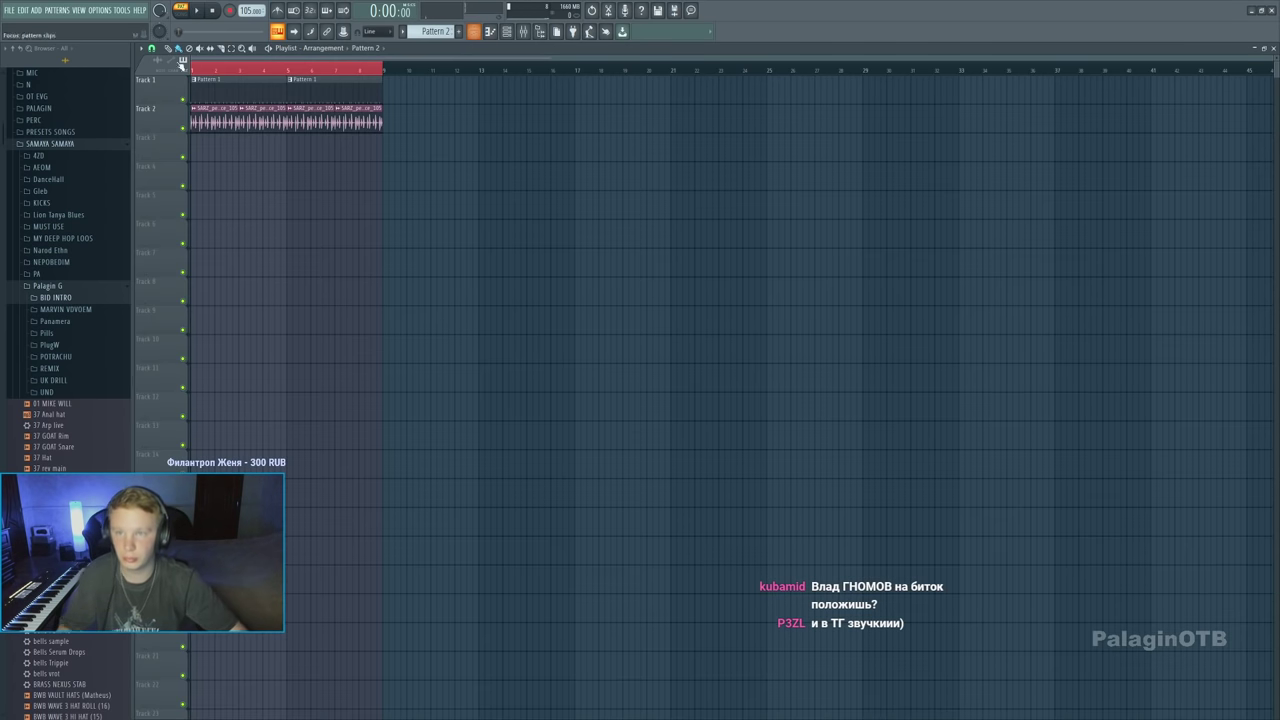
pyautogui.press('space')
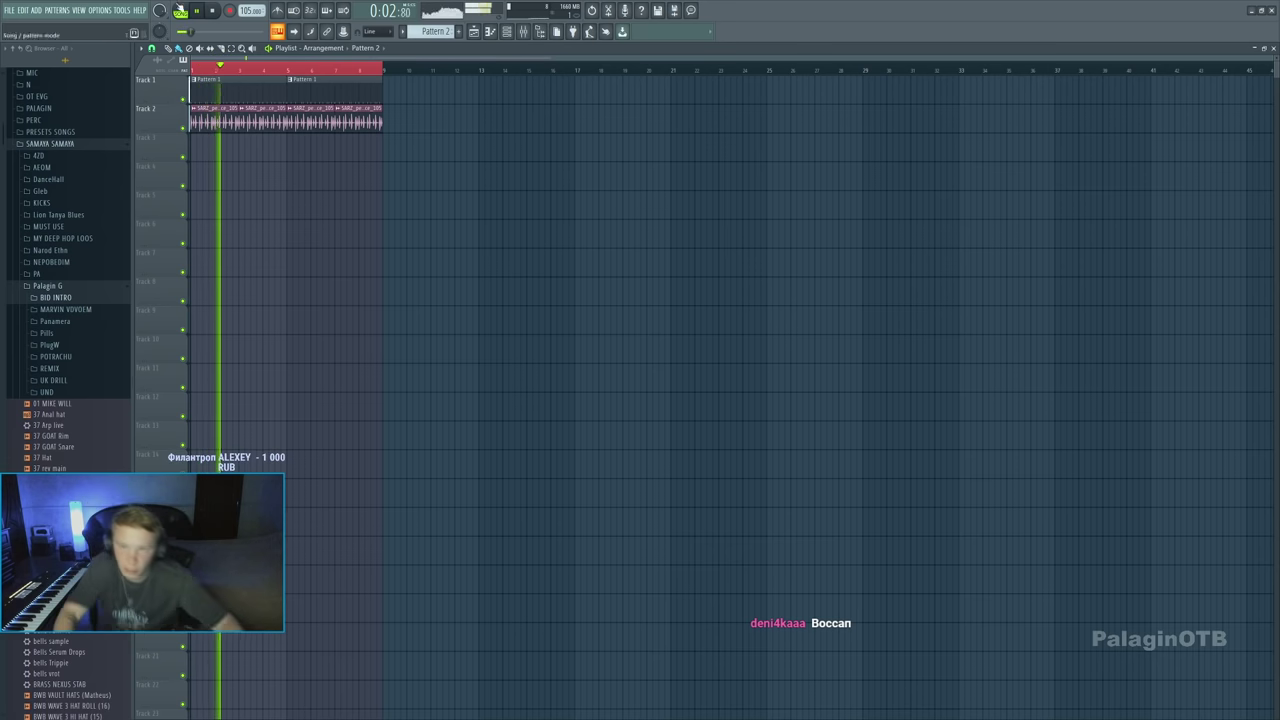
pyautogui.press('space')
# Add an Xpand!2 channel with a fingered nylon guitar patch on mixer track 7 and open its piano roll
pyautogui.press('F5')
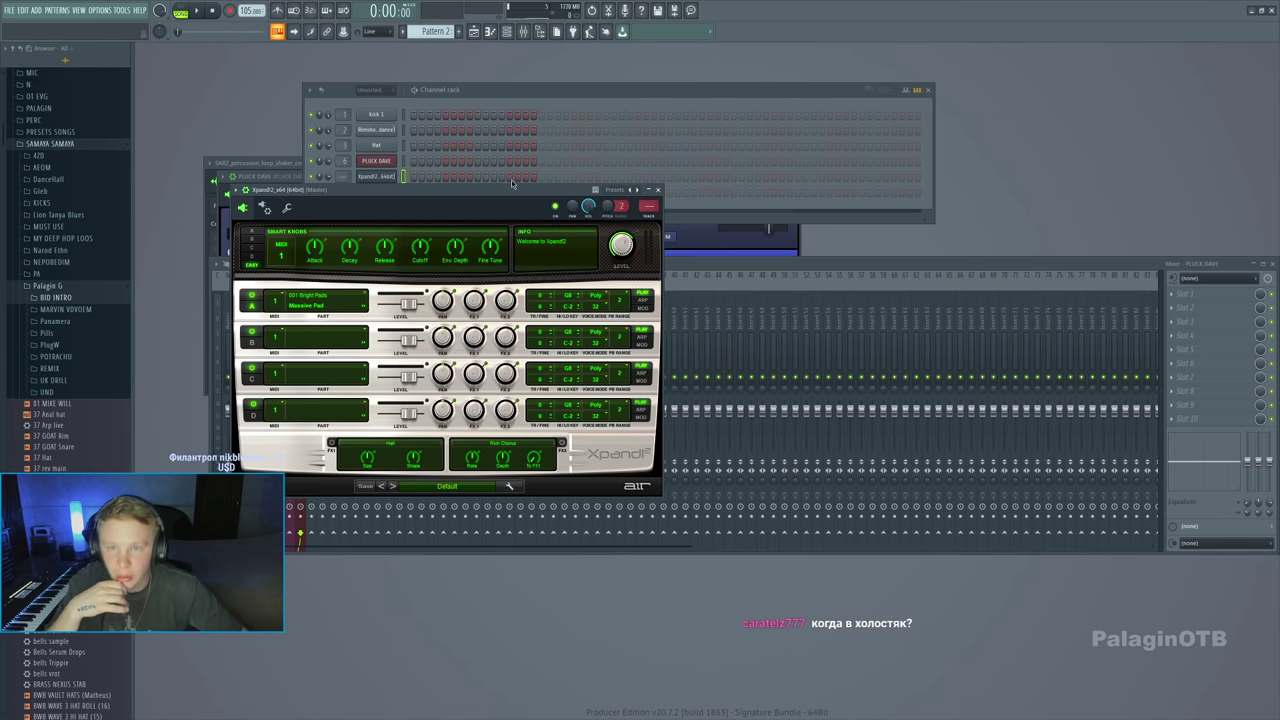
pyautogui.click(497, 95)
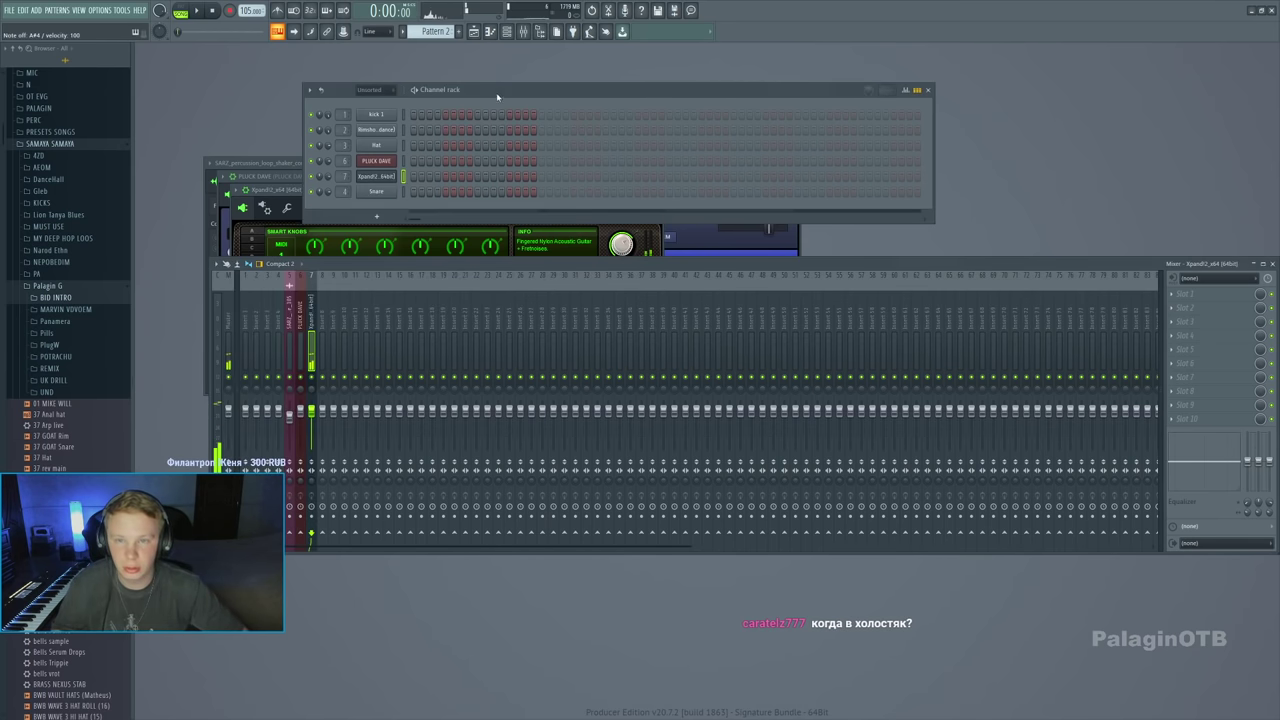
pyautogui.press('F7')
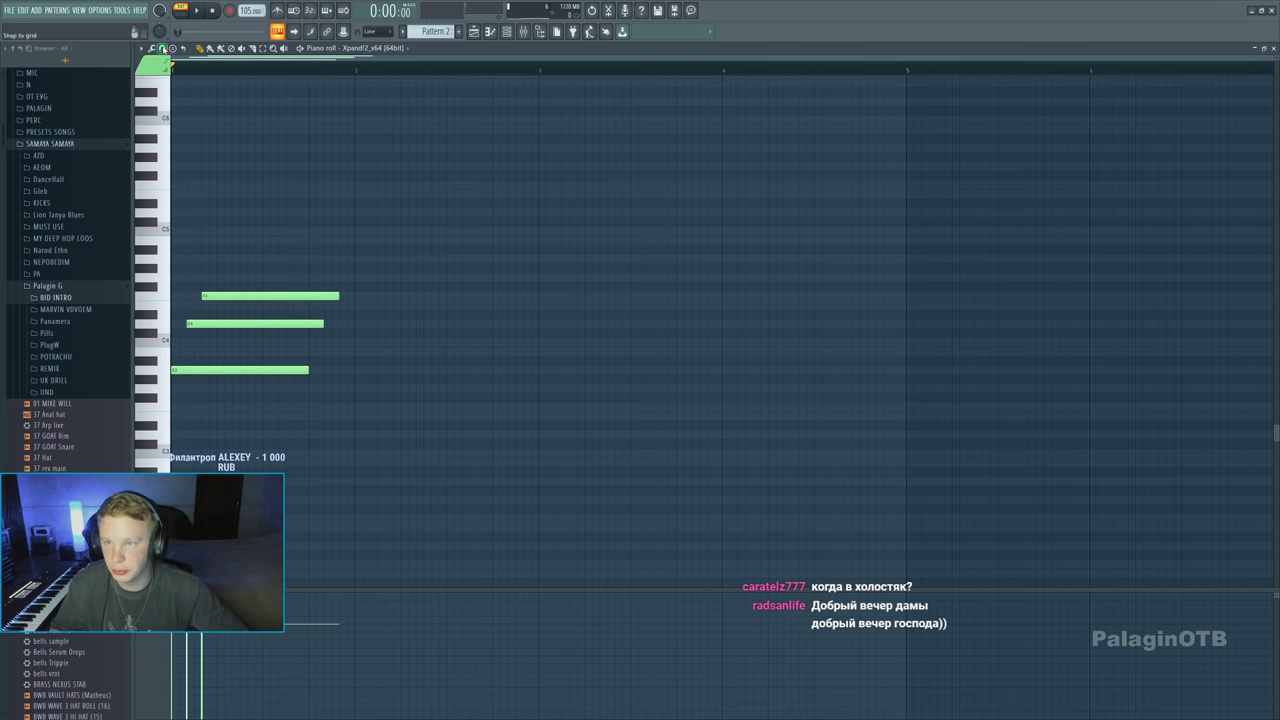
# Raise the third note of bar 1 to E5, add a B4 note after it, and shorten both upper notes
pyautogui.press('space')
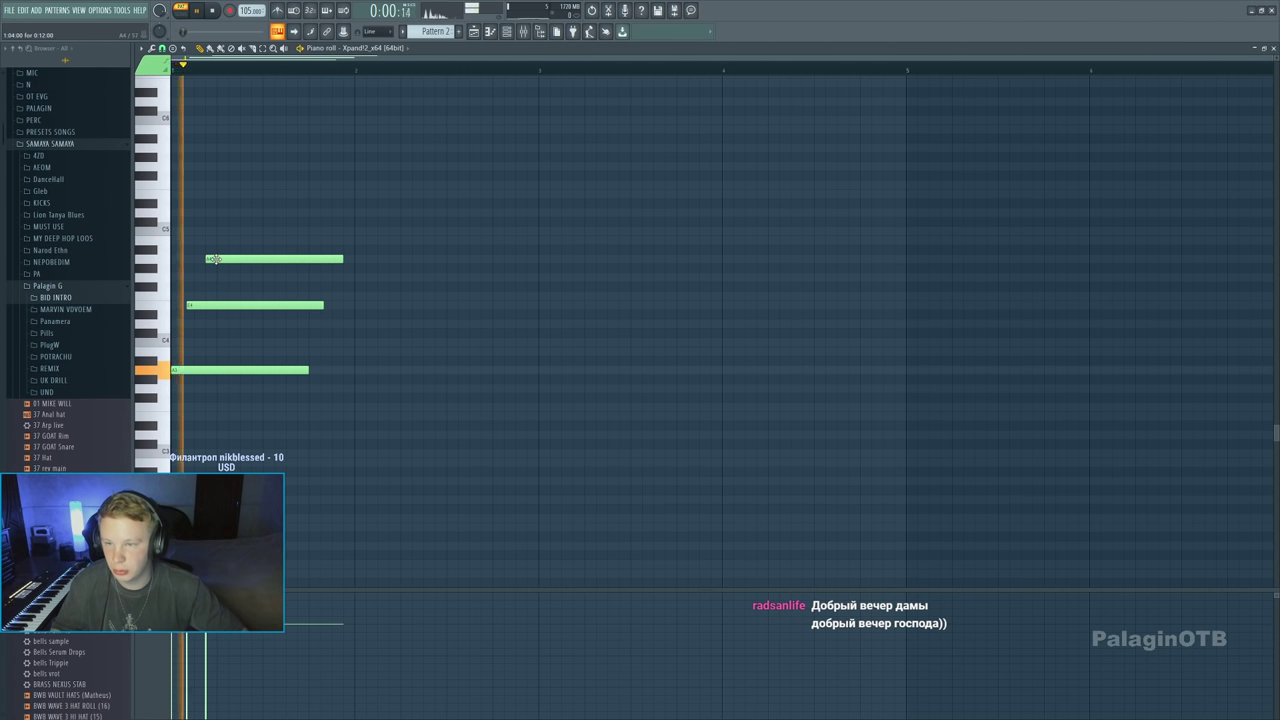
pyautogui.moveTo(214, 259); pyautogui.dragTo(290, 194)
pyautogui.click(243, 240)
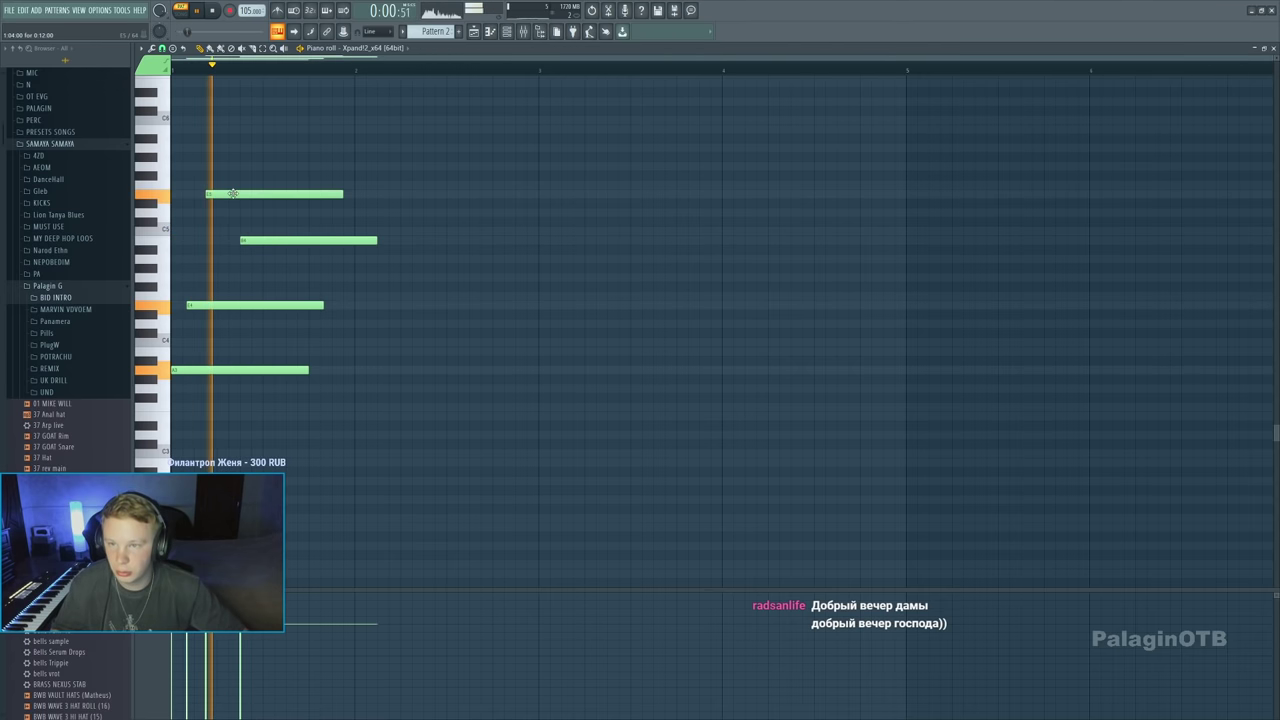
pyautogui.moveTo(376, 240); pyautogui.dragTo(263, 240)
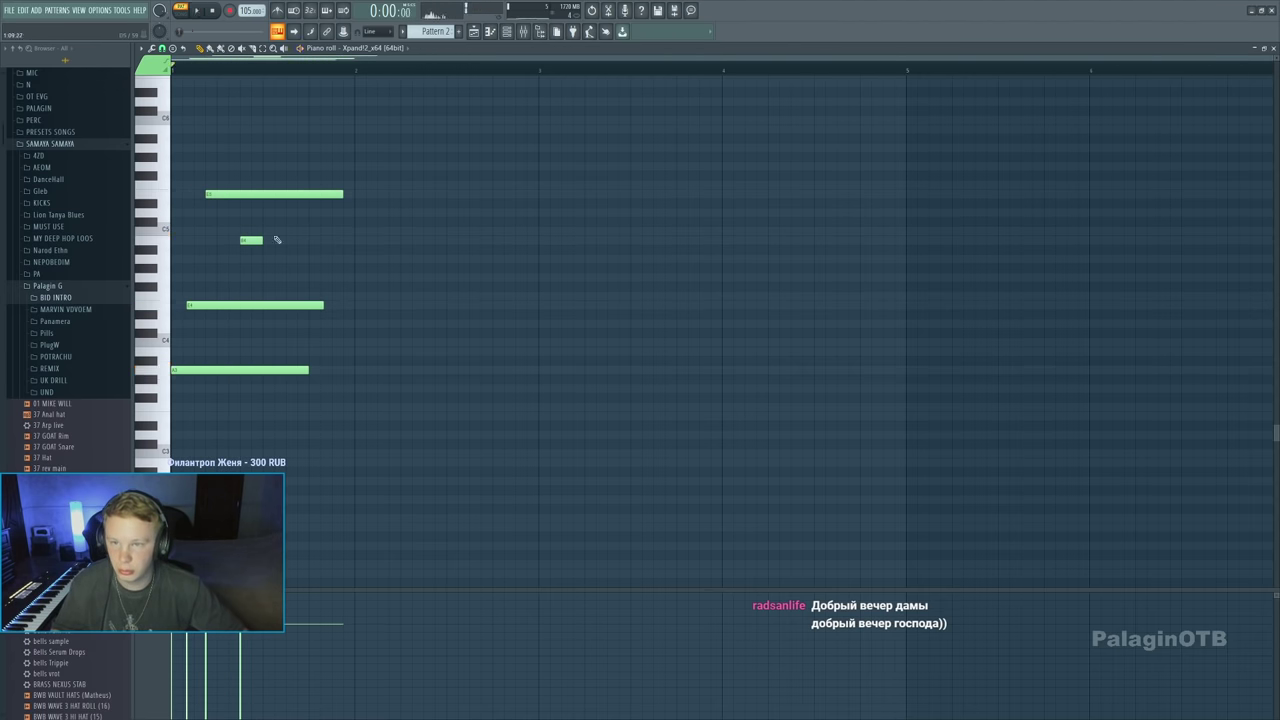
pyautogui.moveTo(342, 194); pyautogui.dragTo(232, 198)
pyautogui.moveTo(262, 241)
pyautogui.mouseDown()
pyautogui.moveTo(306, 241)
pyautogui.moveTo(274, 241)
pyautogui.mouseUp()
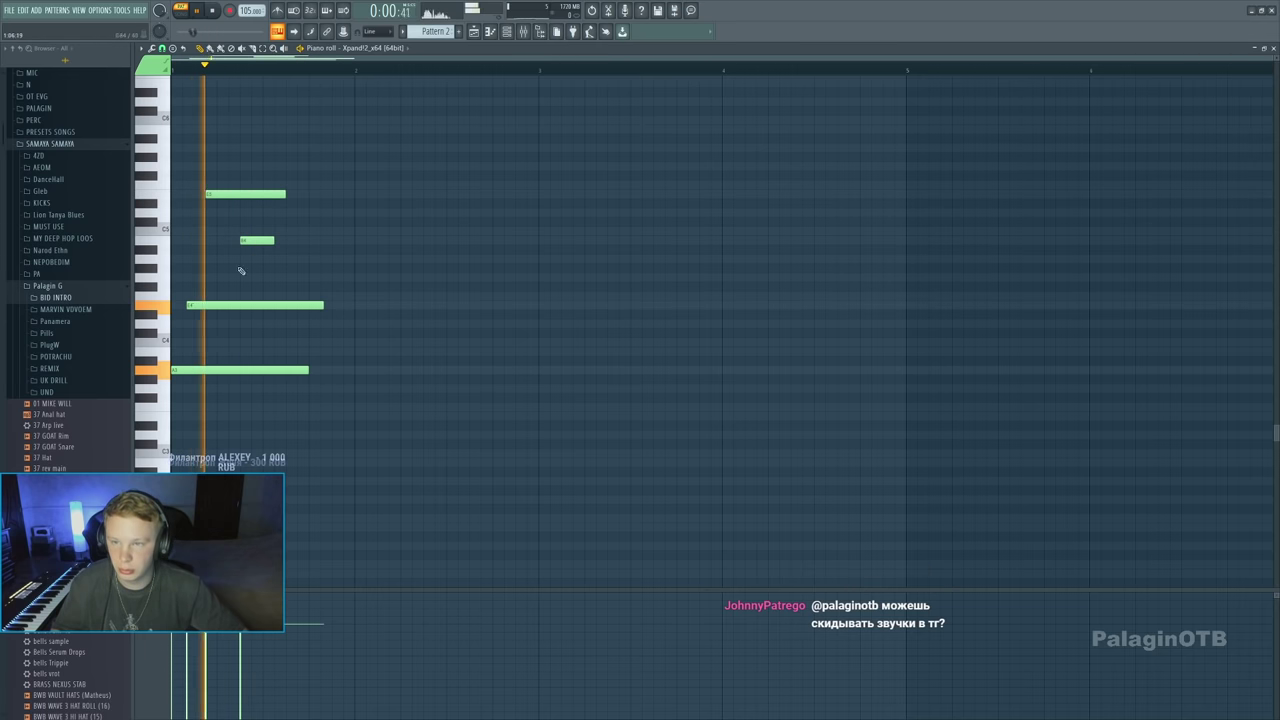
# Set bar 1's lower notes to F3 and F4 lasting to the bar's end, and alternate E5 and C5 twice above them
pyautogui.moveTo(187, 397); pyautogui.dragTo(187, 406)
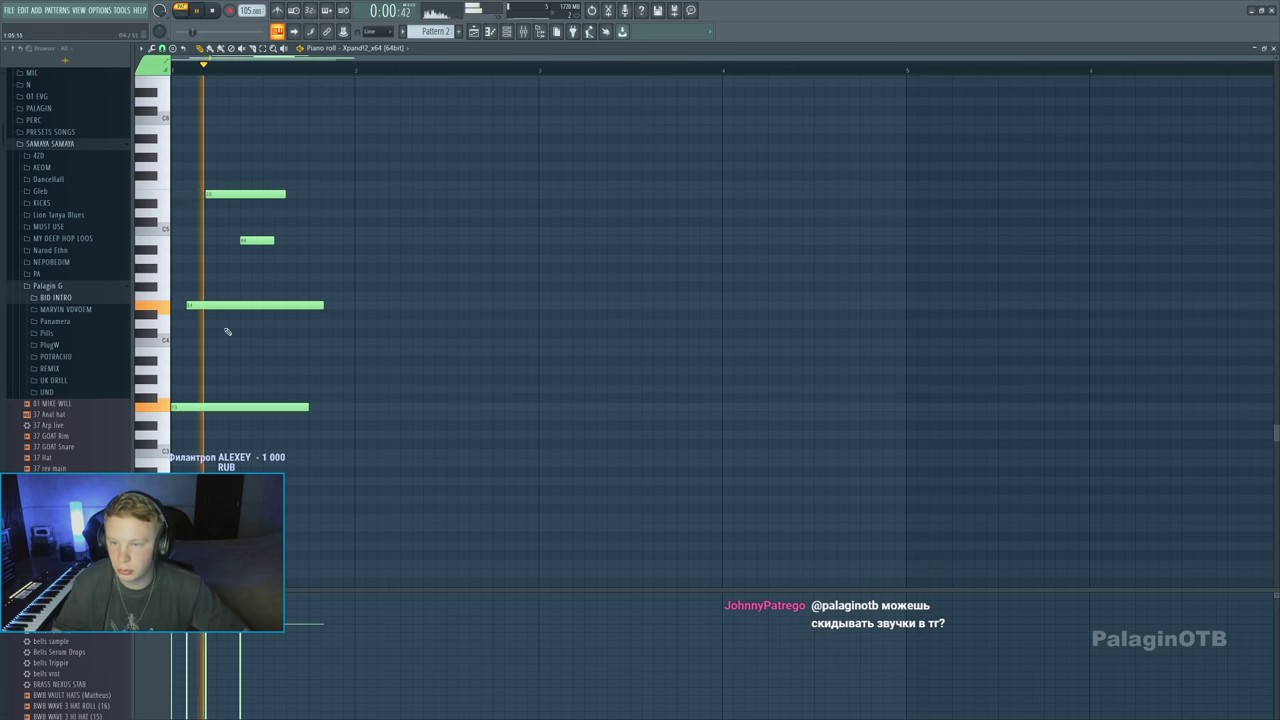
pyautogui.moveTo(206, 316)
pyautogui.mouseDown()
pyautogui.moveTo(203, 306)
pyautogui.moveTo(201, 325)
pyautogui.moveTo(201, 297)
pyautogui.mouseUp()
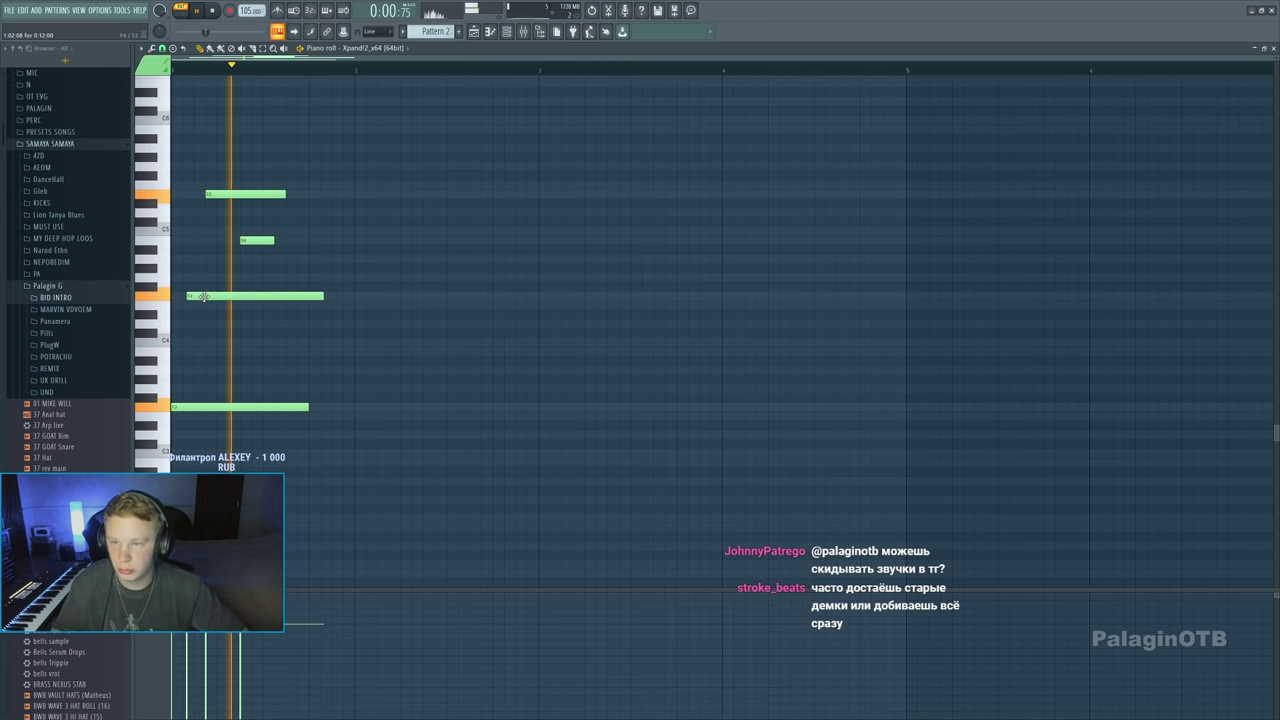
pyautogui.moveTo(259, 241); pyautogui.dragTo(354, 194)
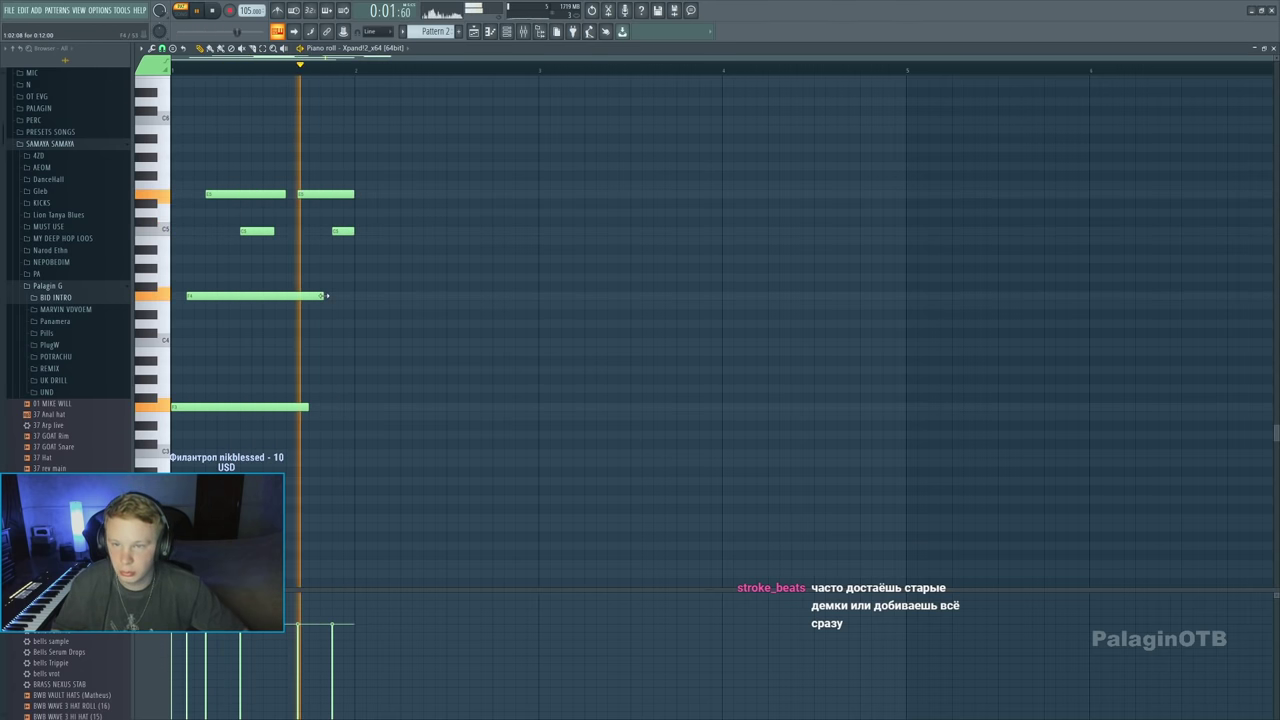
pyautogui.moveTo(327, 296); pyautogui.dragTo(354, 296)
# Duplicate the complete one-bar guitar phrase into bars 2, 3 and 4
pyautogui.press('space')
pyautogui.hotkey('ctrl', 'a')
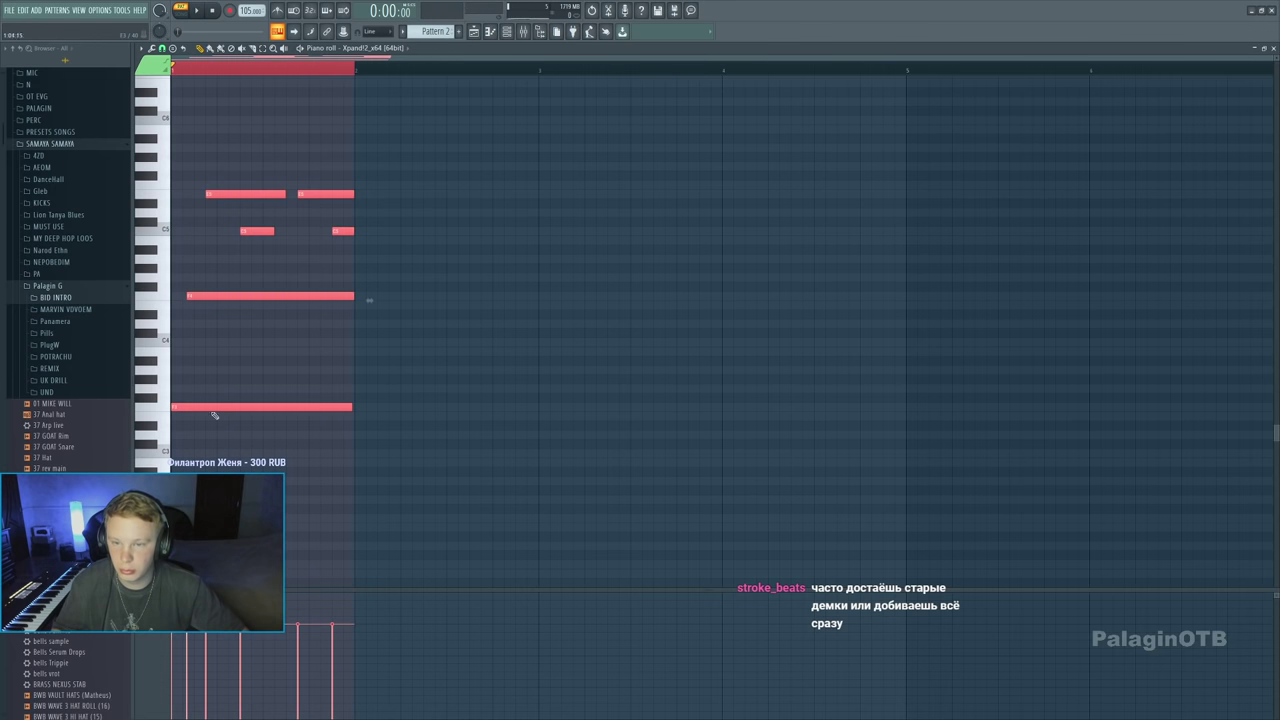
pyautogui.moveTo(187, 407); pyautogui.dragTo(741, 407)
pyautogui.click(481, 370)
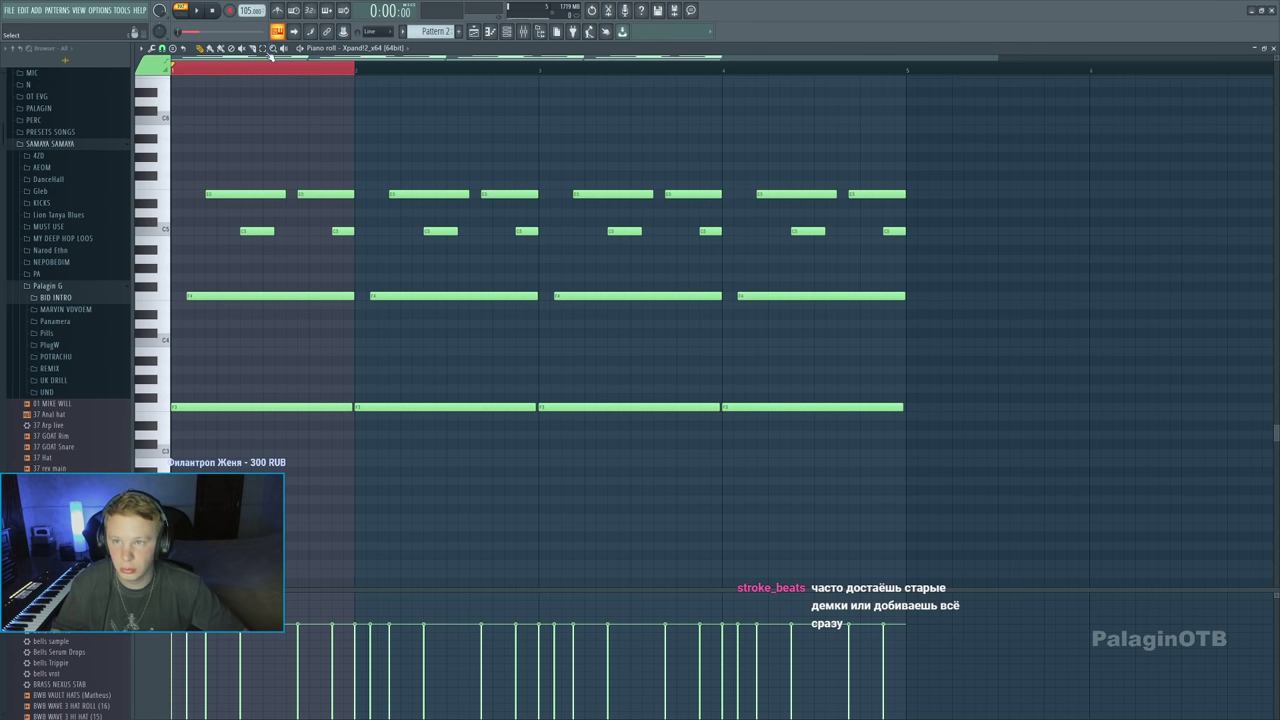
# Split bar 2's two low notes at mid-bar and raise the second halves to G3 and G4
pyautogui.moveTo(462, 385); pyautogui.dragTo(463, 415)
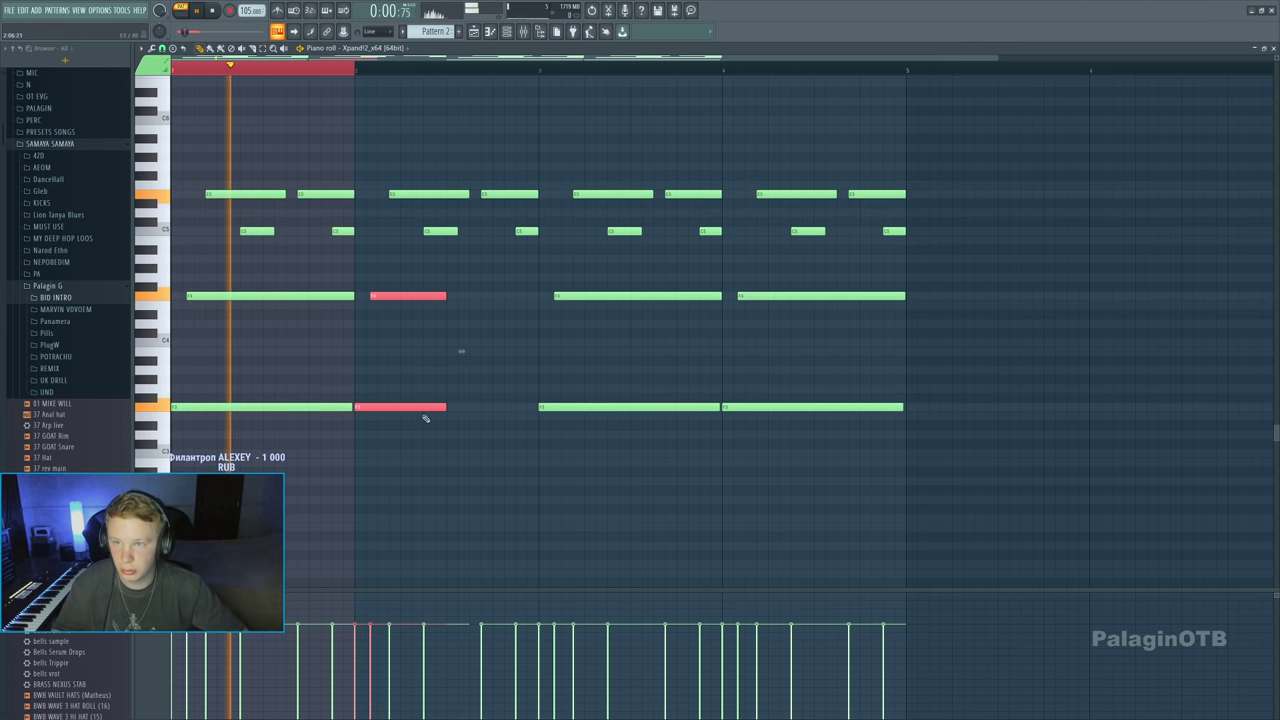
pyautogui.moveTo(460, 354); pyautogui.dragTo(551, 337)
pyautogui.hotkey('ctrl', 'a')
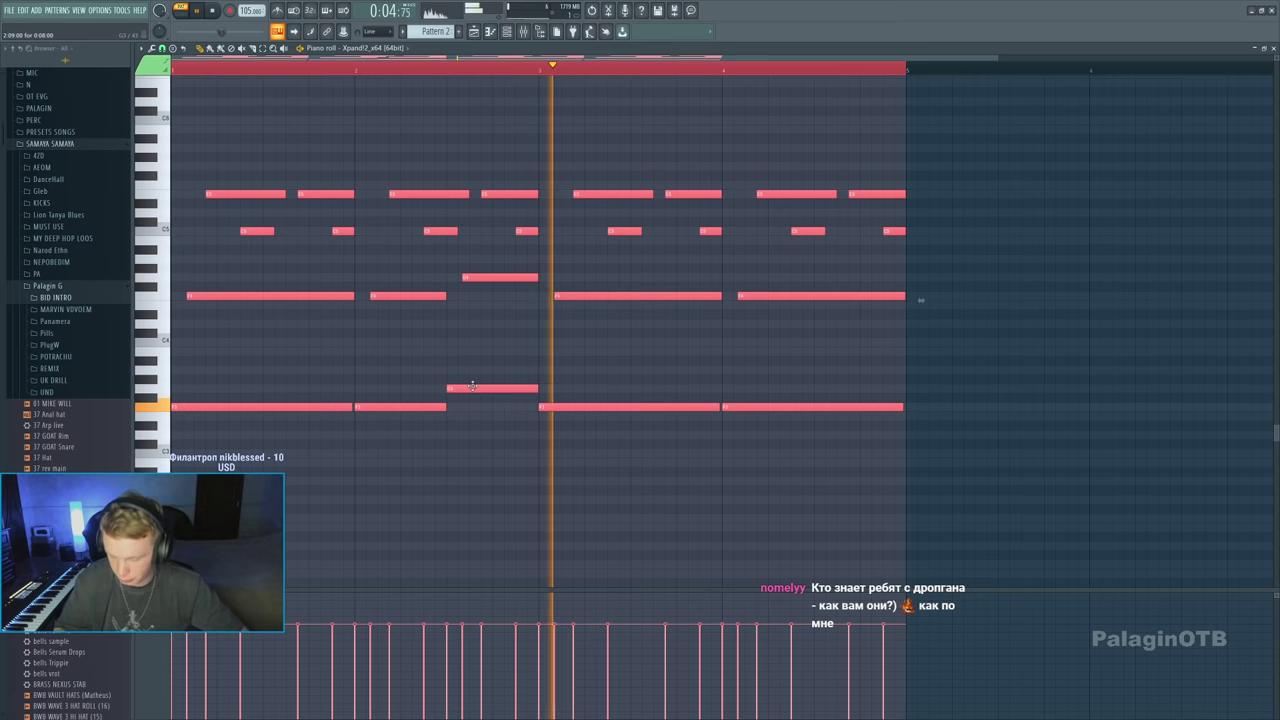
# Raise the two low notes of bar 3 to A3 and A4 and play the phrase
pyautogui.press('space')
pyautogui.moveTo(598, 256); pyautogui.dragTo(560, 484)
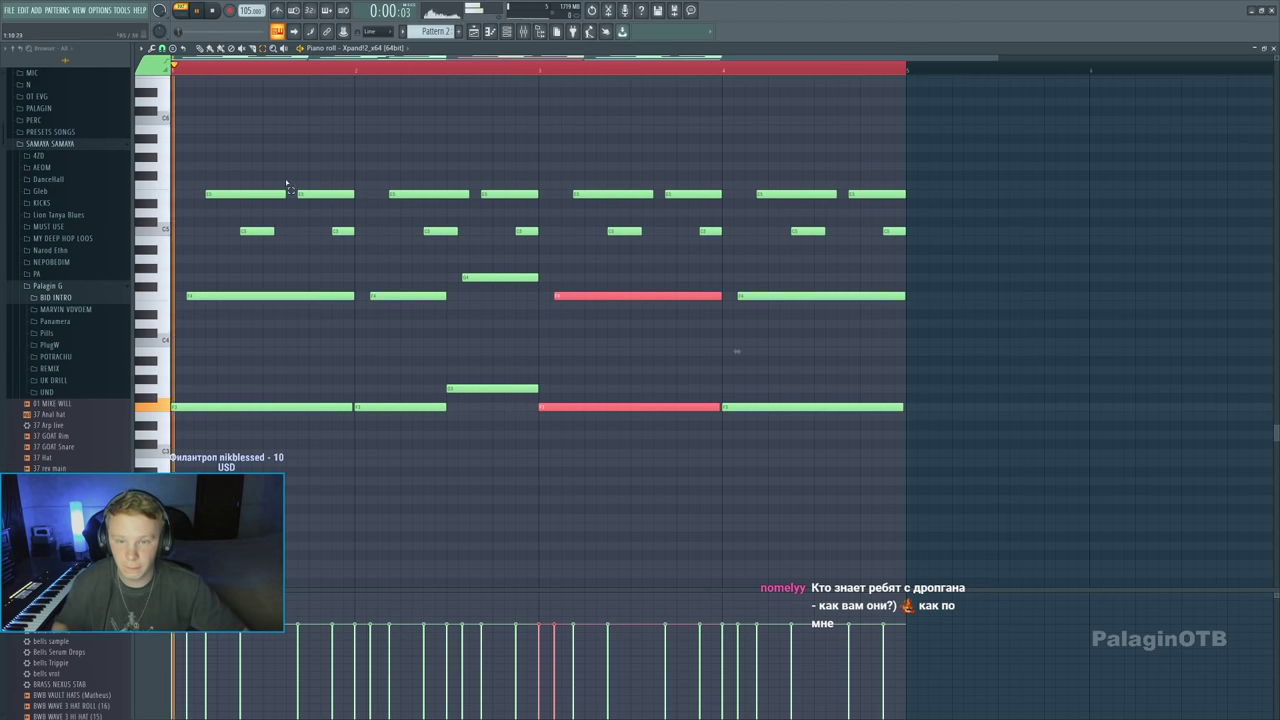
pyautogui.press('space')
pyautogui.moveTo(557, 406); pyautogui.dragTo(557, 369)
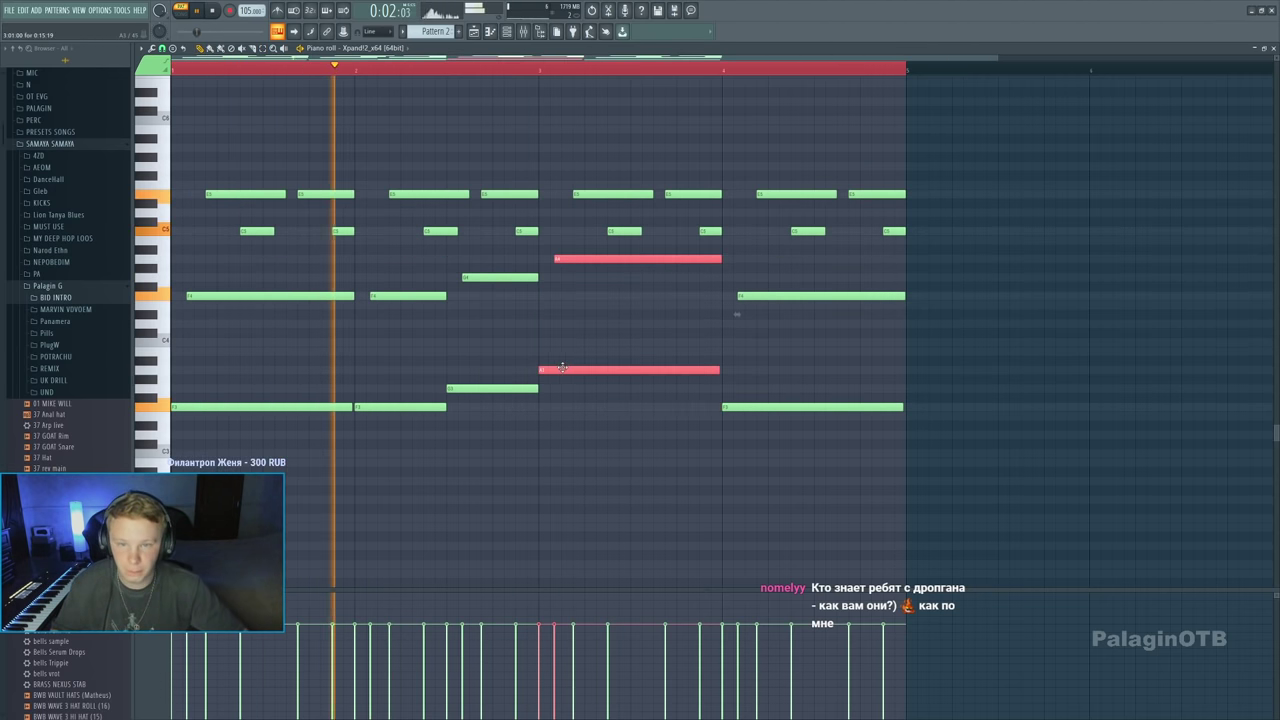
pyautogui.click(594, 306)
# Try different pitches for bar 4's two low notes during playback and settle them on E3 and E4
pyautogui.keyDown('ctrl'); pyautogui.scroll(-1, 573, 324); pyautogui.keyUp('ctrl')
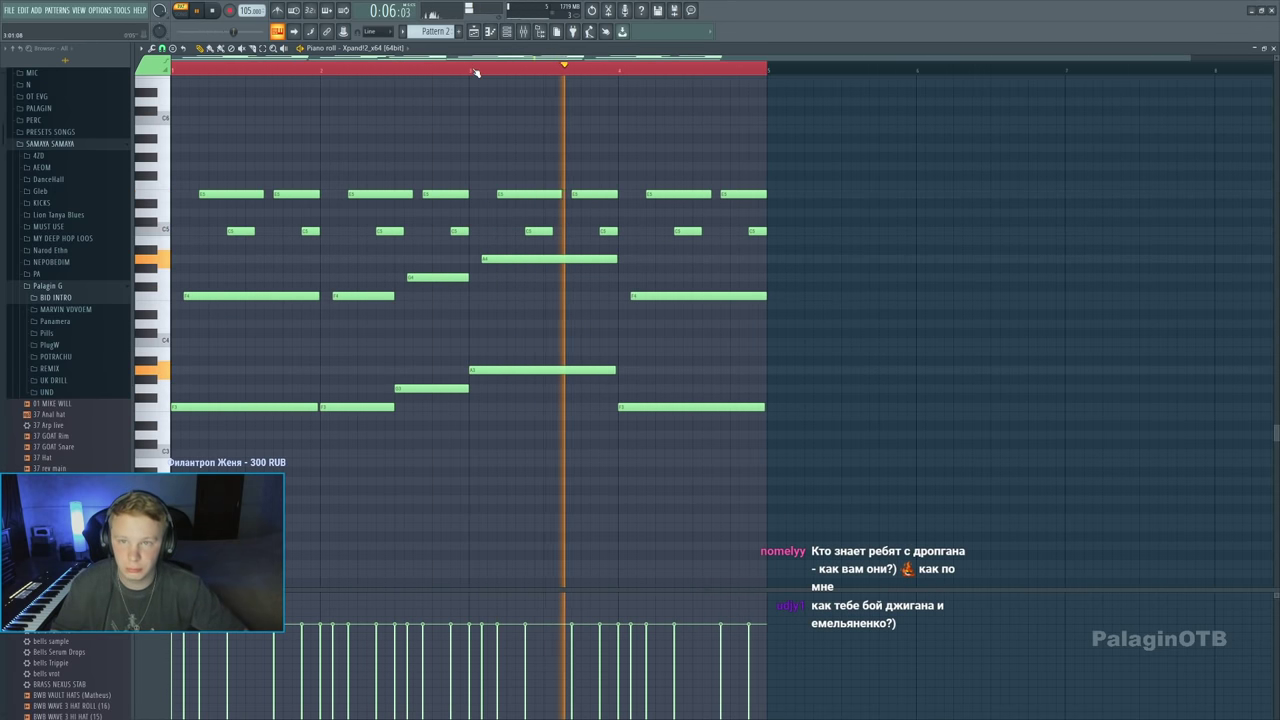
pyautogui.press('space')
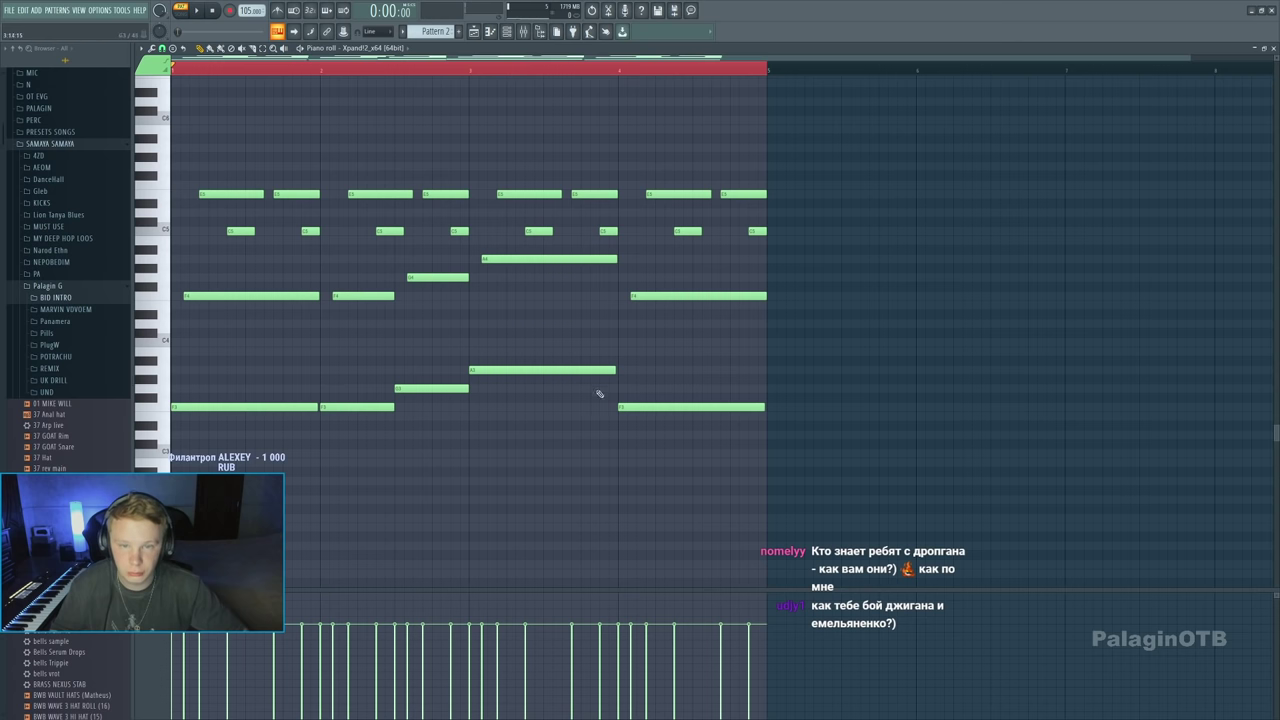
pyautogui.moveTo(629, 384); pyautogui.dragTo(633, 366)
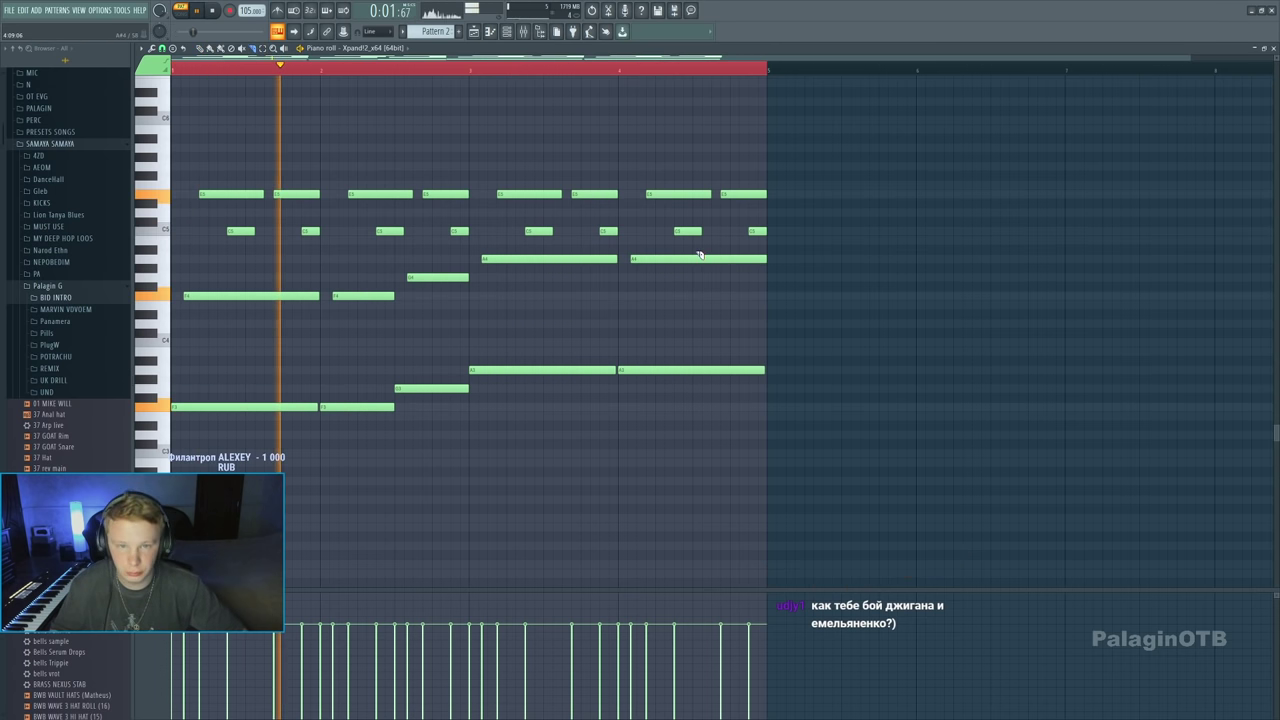
pyautogui.moveTo(640, 248); pyautogui.dragTo(633, 438)
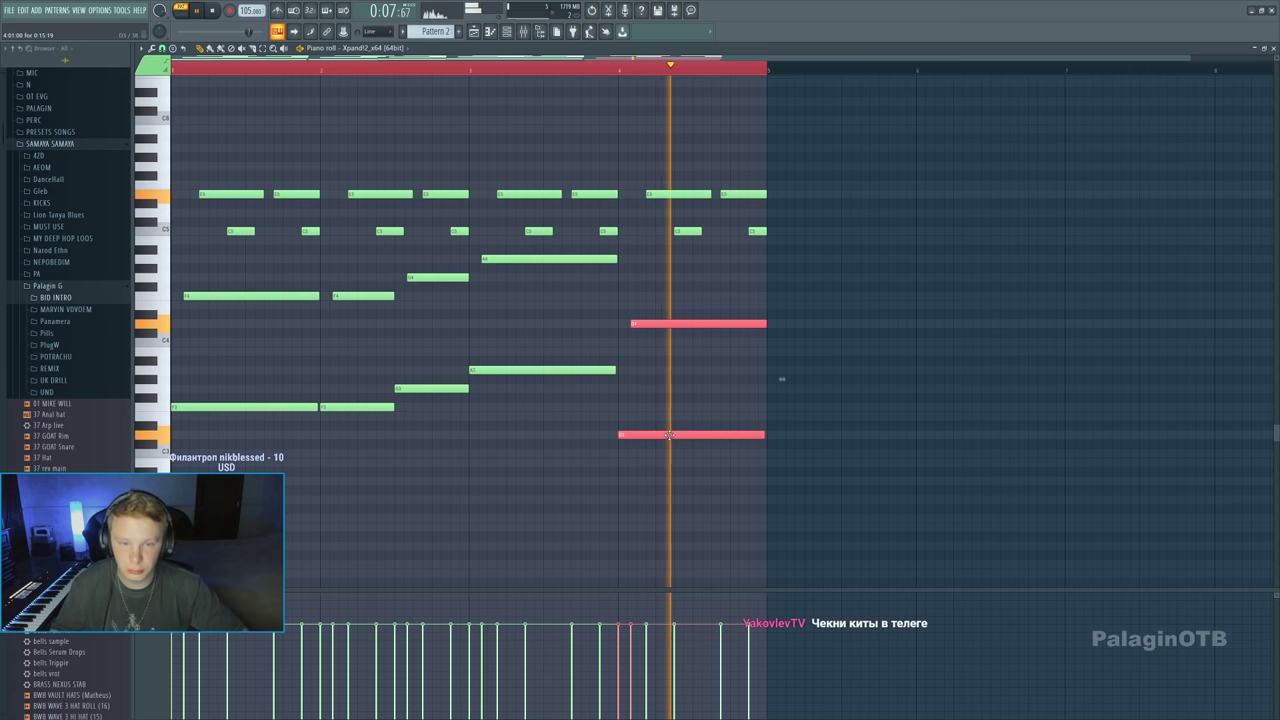
pyautogui.press('space')
pyautogui.press('space')
pyautogui.click(477, 68)
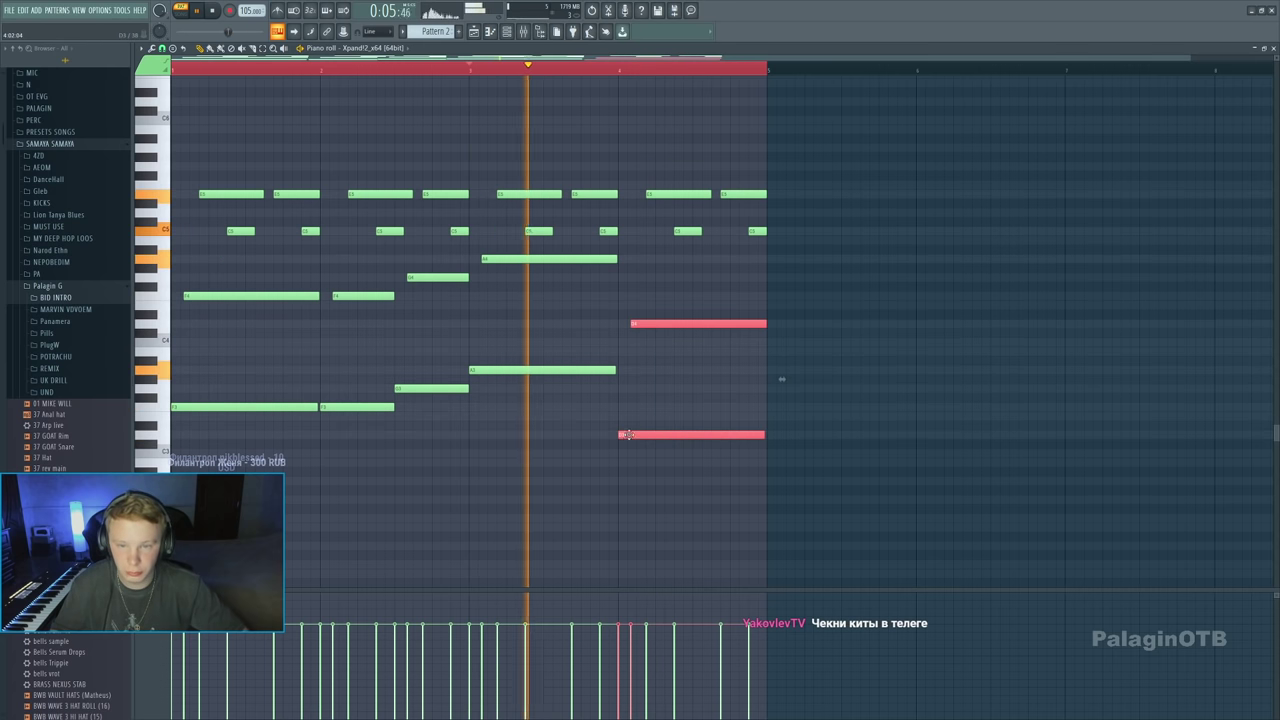
pyautogui.moveTo(628, 436); pyautogui.dragTo(628, 417)
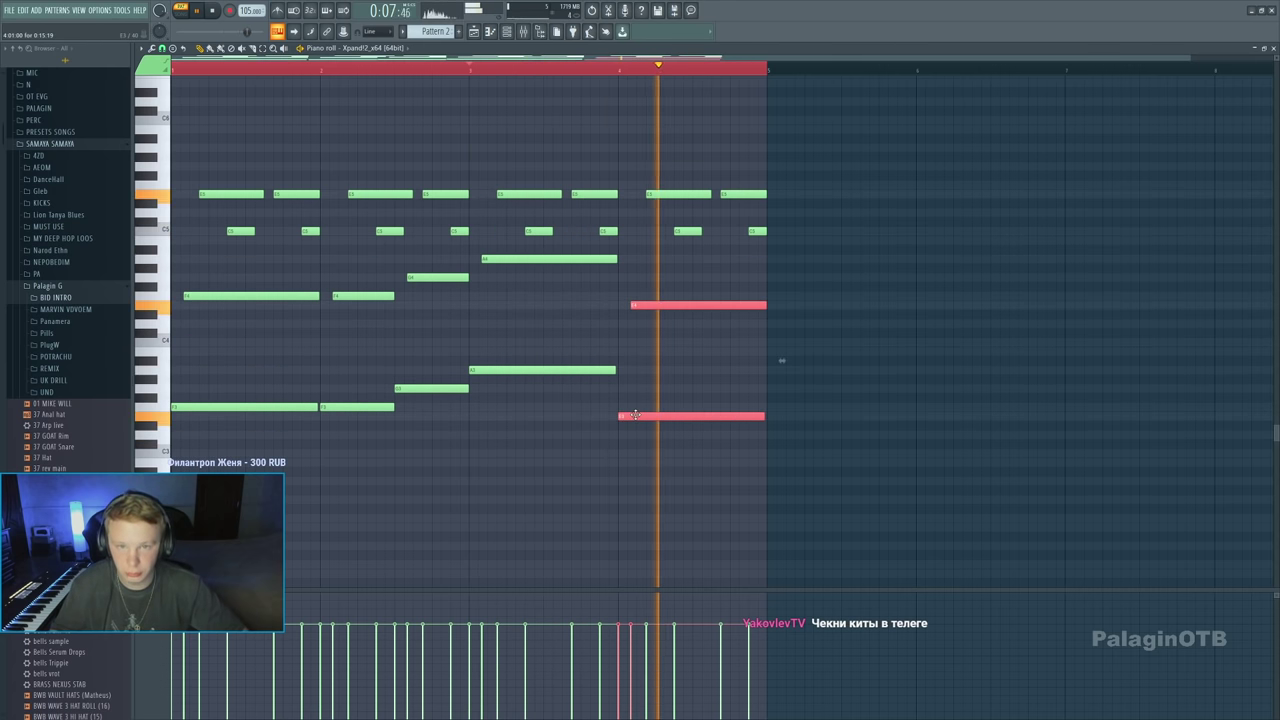
# Remove the stray note in bar 5, lower bar 4's short C5 notes to B4, and close the piano roll
pyautogui.click(792, 266)
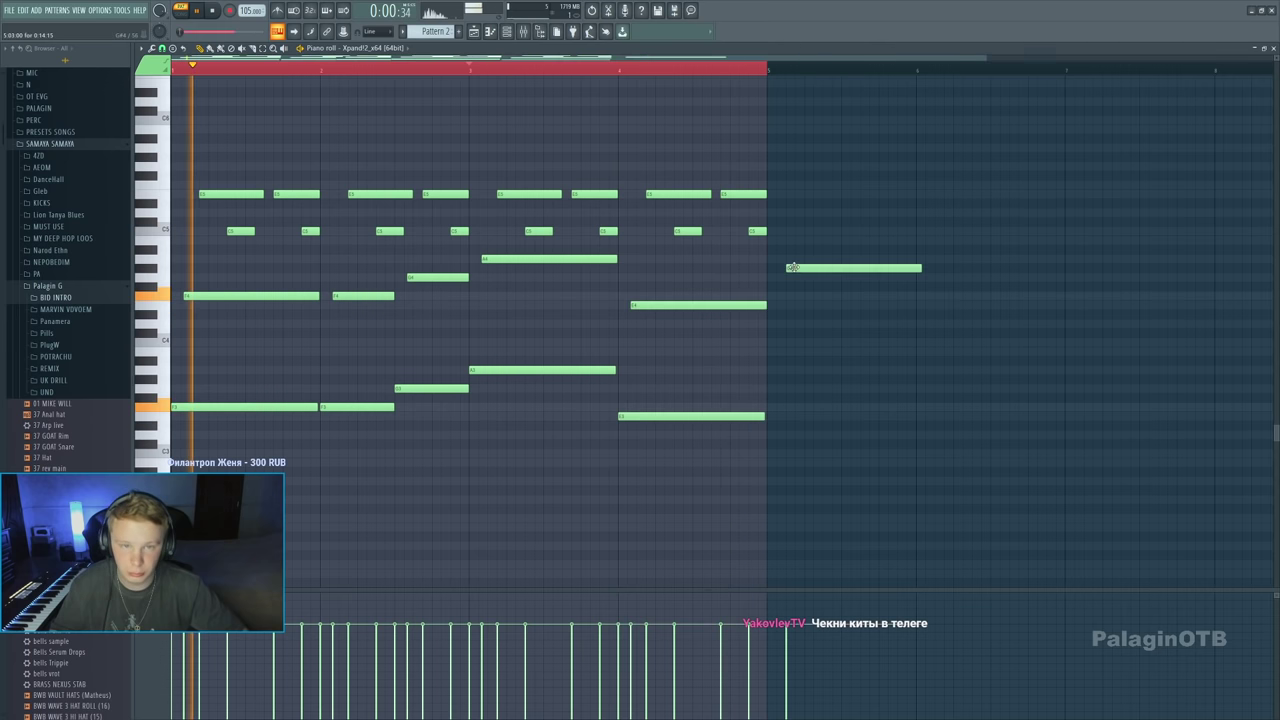
pyautogui.rightClick(820, 266)
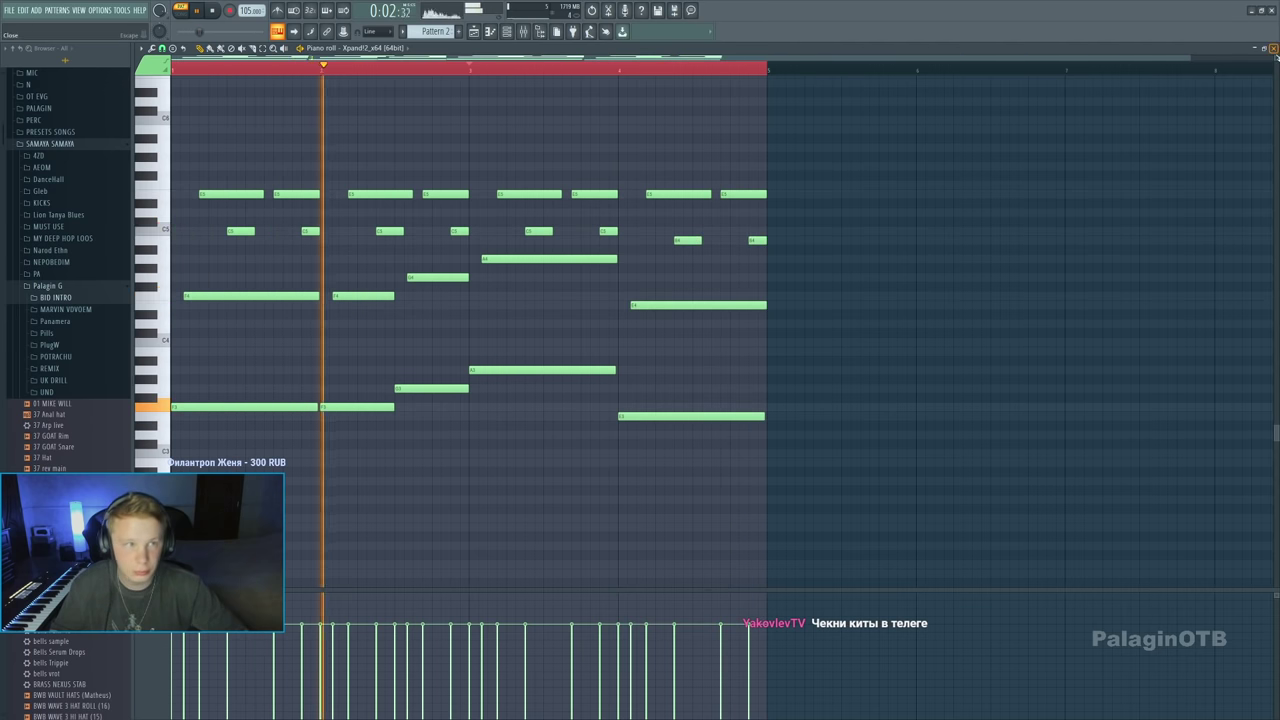
pyautogui.press('F7')
# Switch Xpand!2 to the Nylon Harmonics preset and add ValhallaRoom in slot 2 of its mixer track, adjusting the reverb mix
pyautogui.click(376, 176)
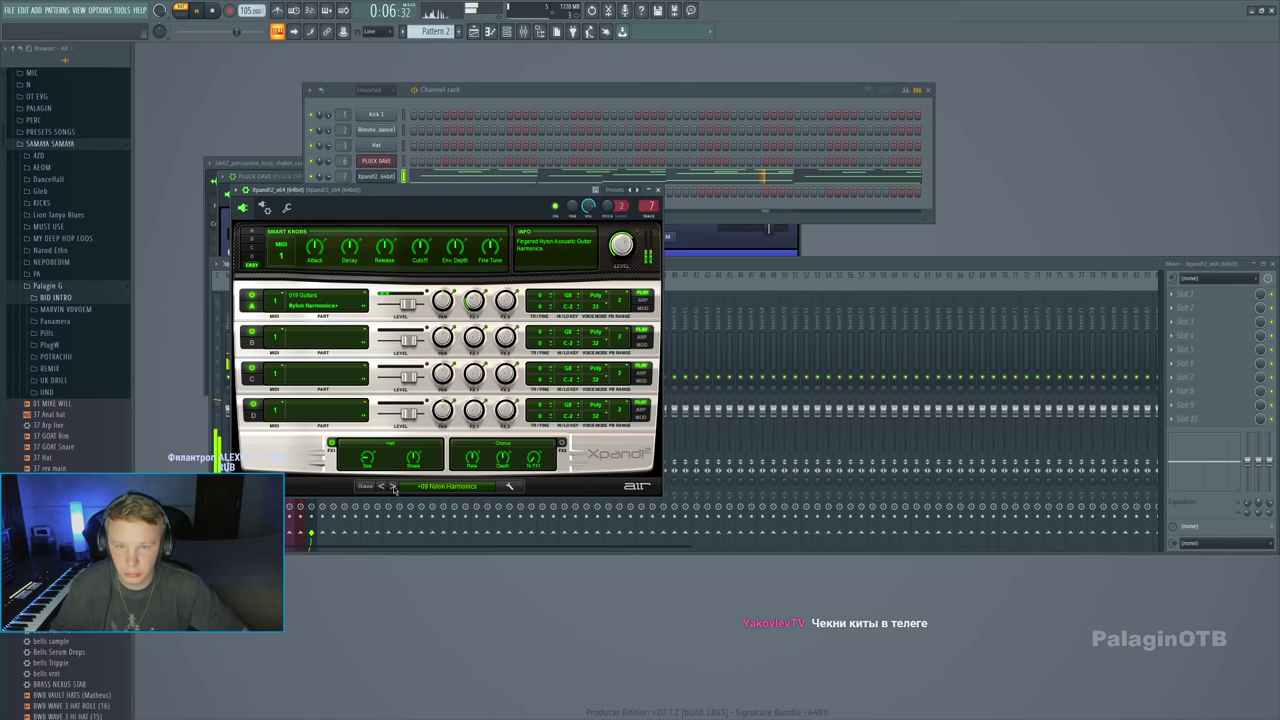
pyautogui.click(287, 208)
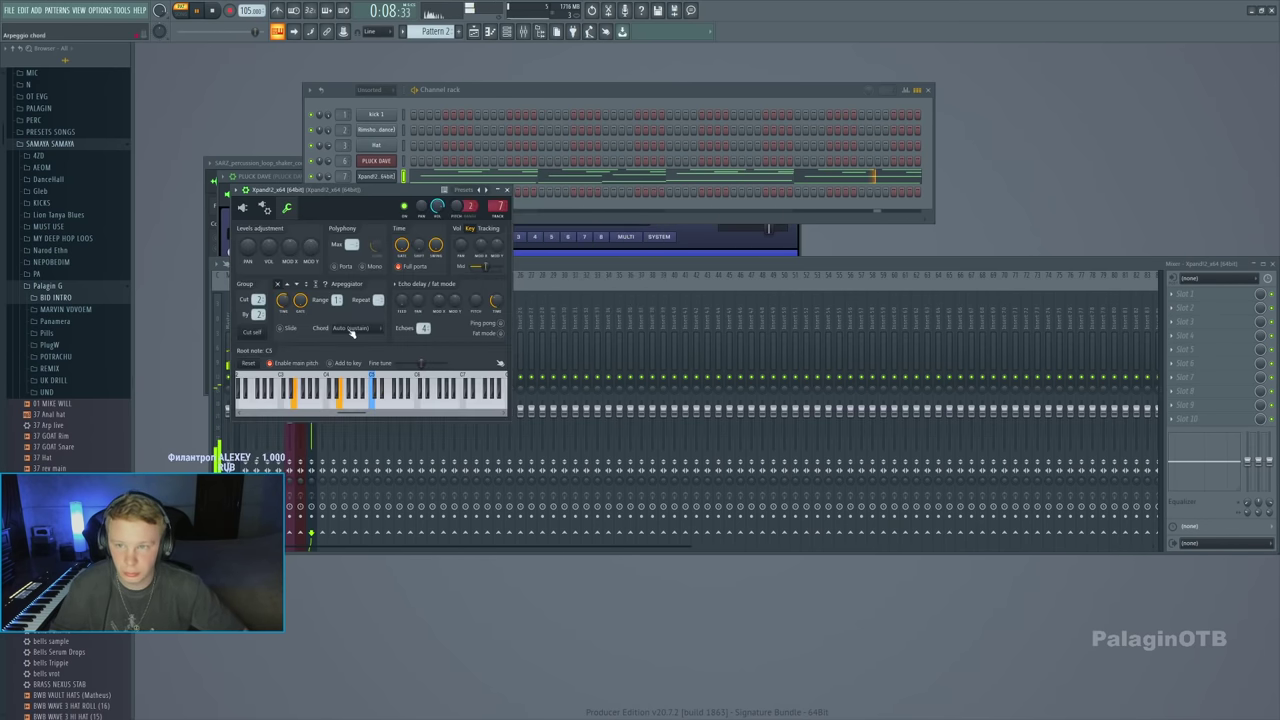
pyautogui.click(508, 190)
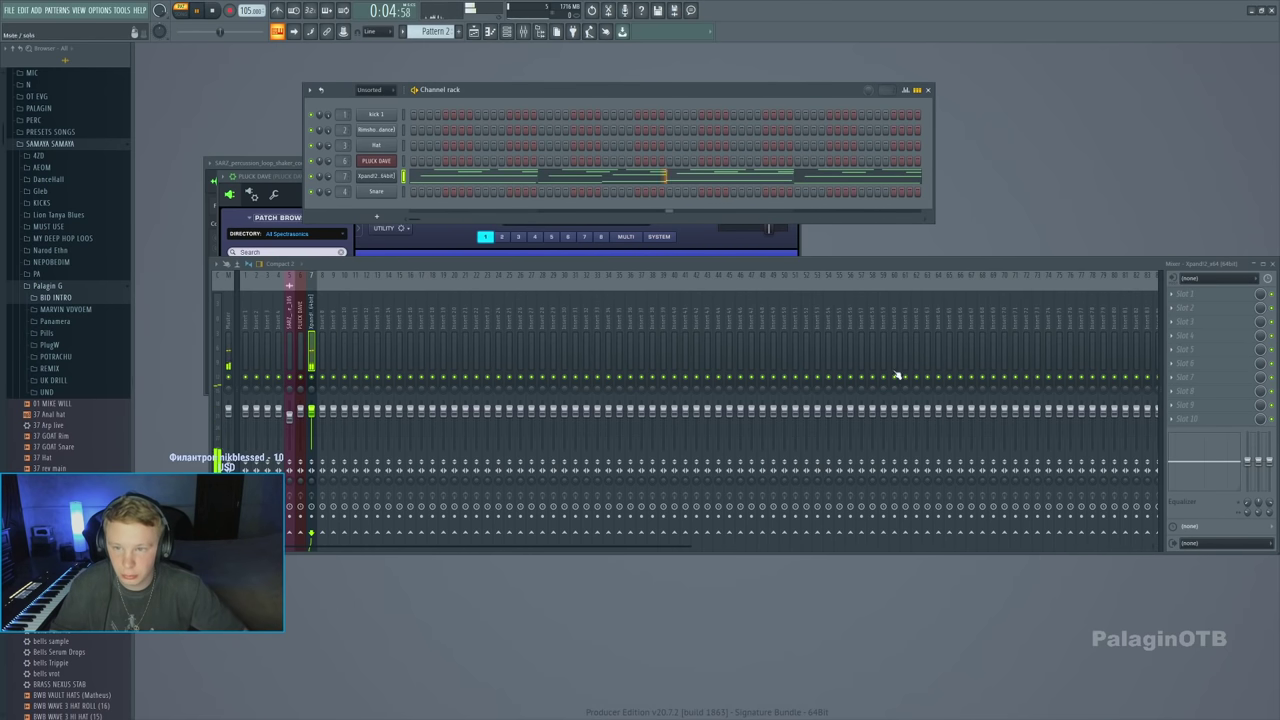
pyautogui.click(1207, 316)
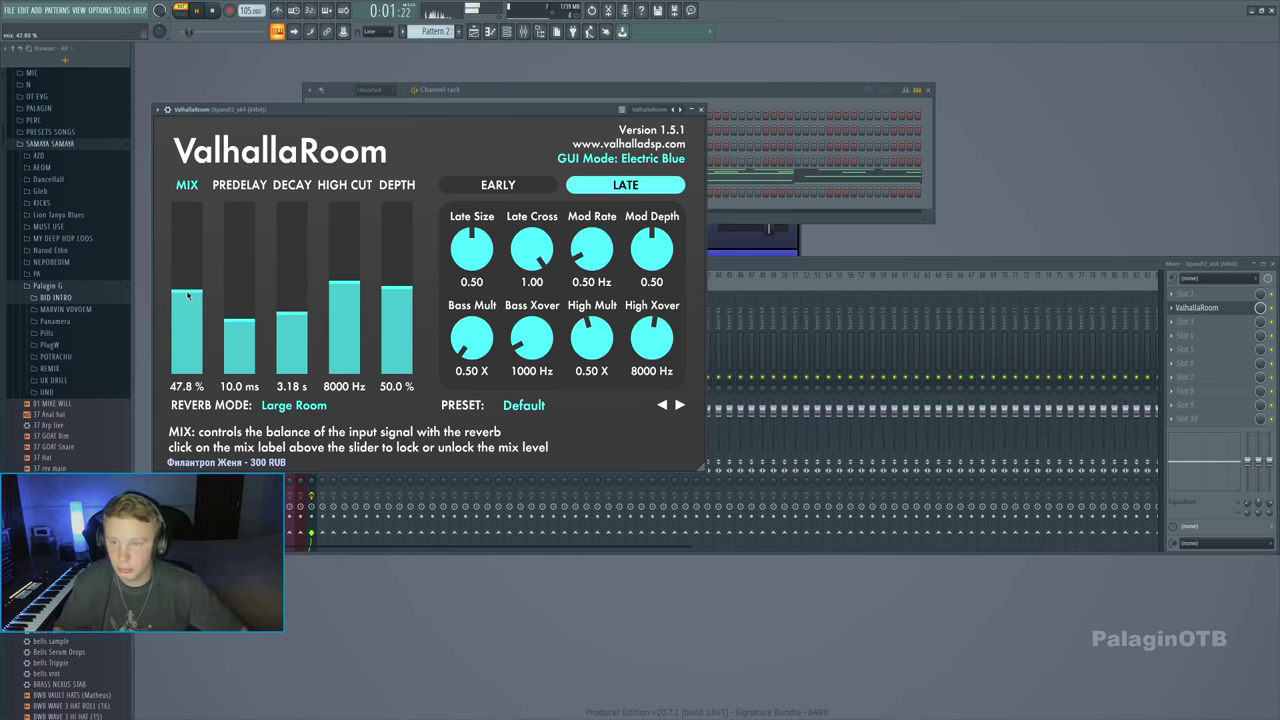
# Place Pattern 2 twice on playlist Track 3 to fill bars 1 to 8, and select Pattern 1
pyautogui.click(474, 33)
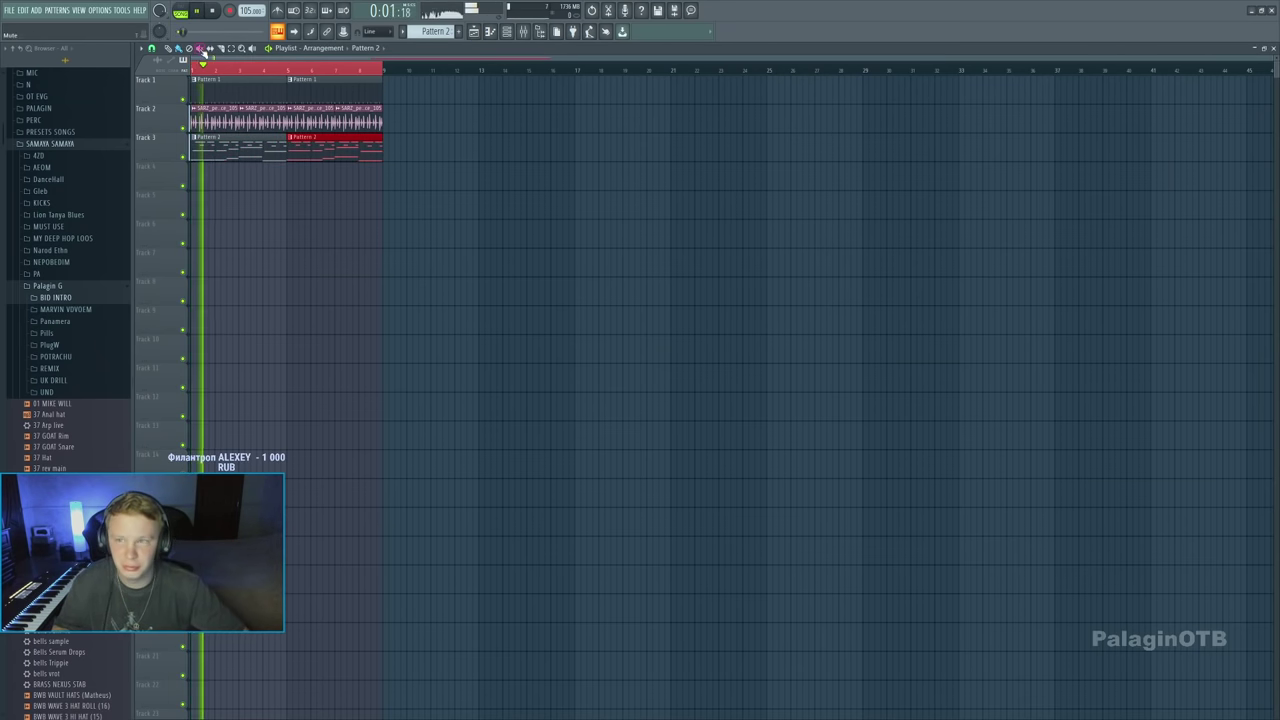
pyautogui.click(251, 80)
# Audition the 37-series drum samples in the browser and add 37 Rim to the channel rack as a new channel
pyautogui.press('F7')
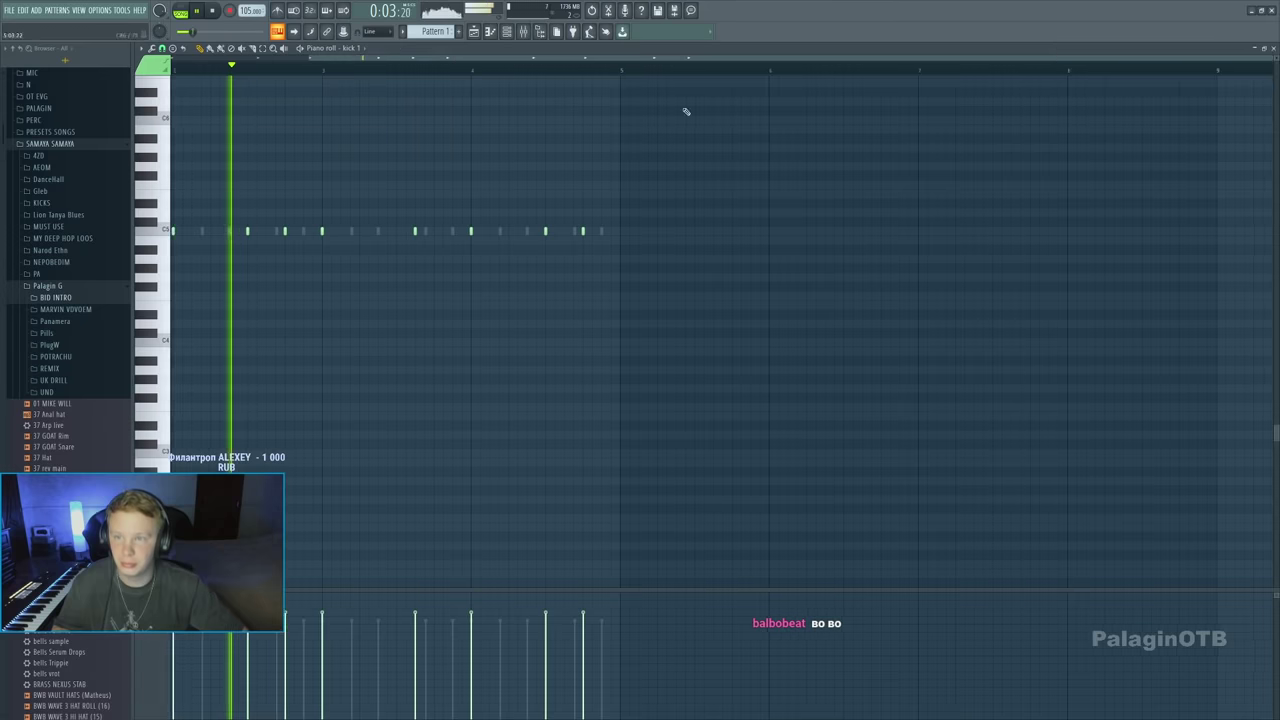
pyautogui.press('F7')
pyautogui.press('F6')
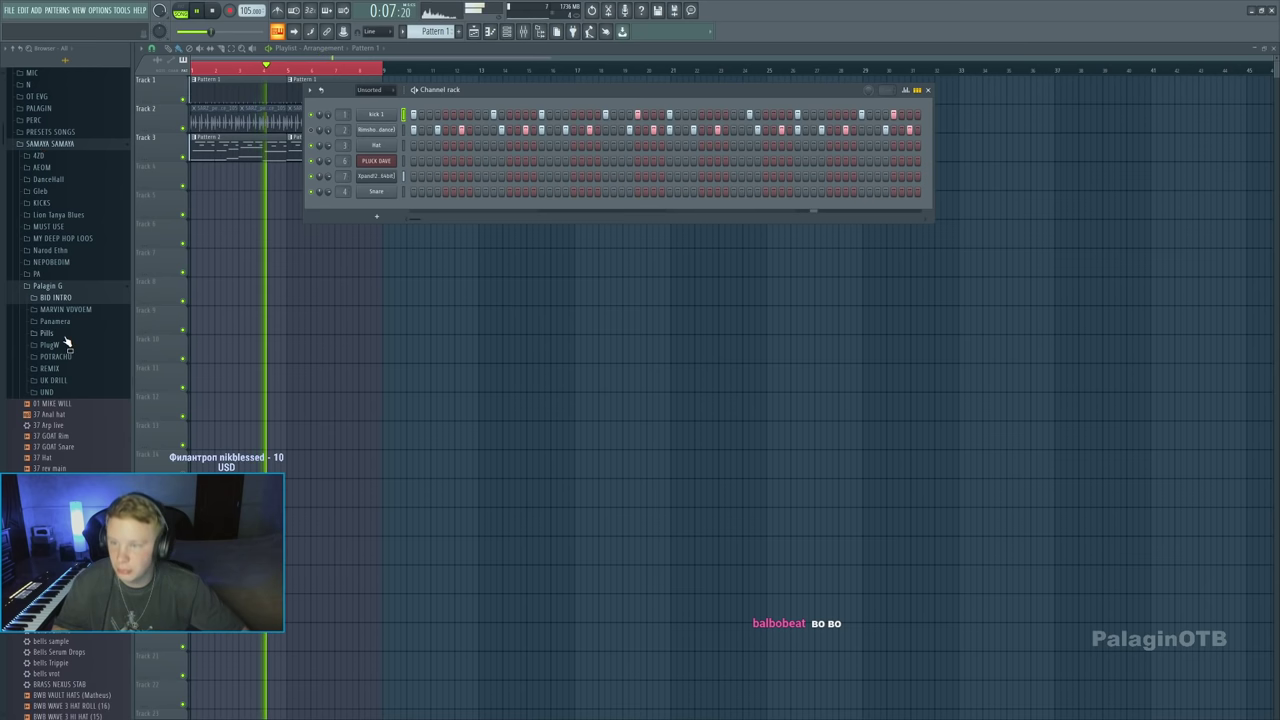
pyautogui.click(55, 448)
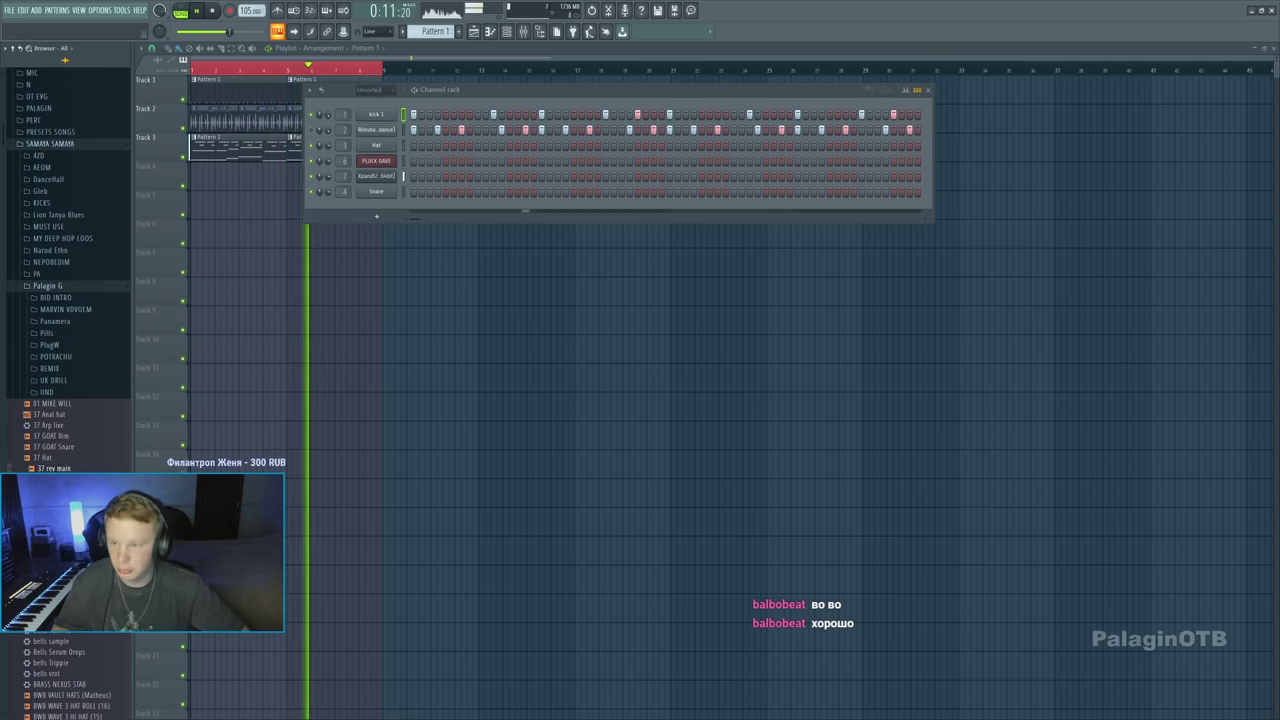
pyautogui.click(50, 436)
pyautogui.moveTo(50, 436); pyautogui.dragTo(420, 205)
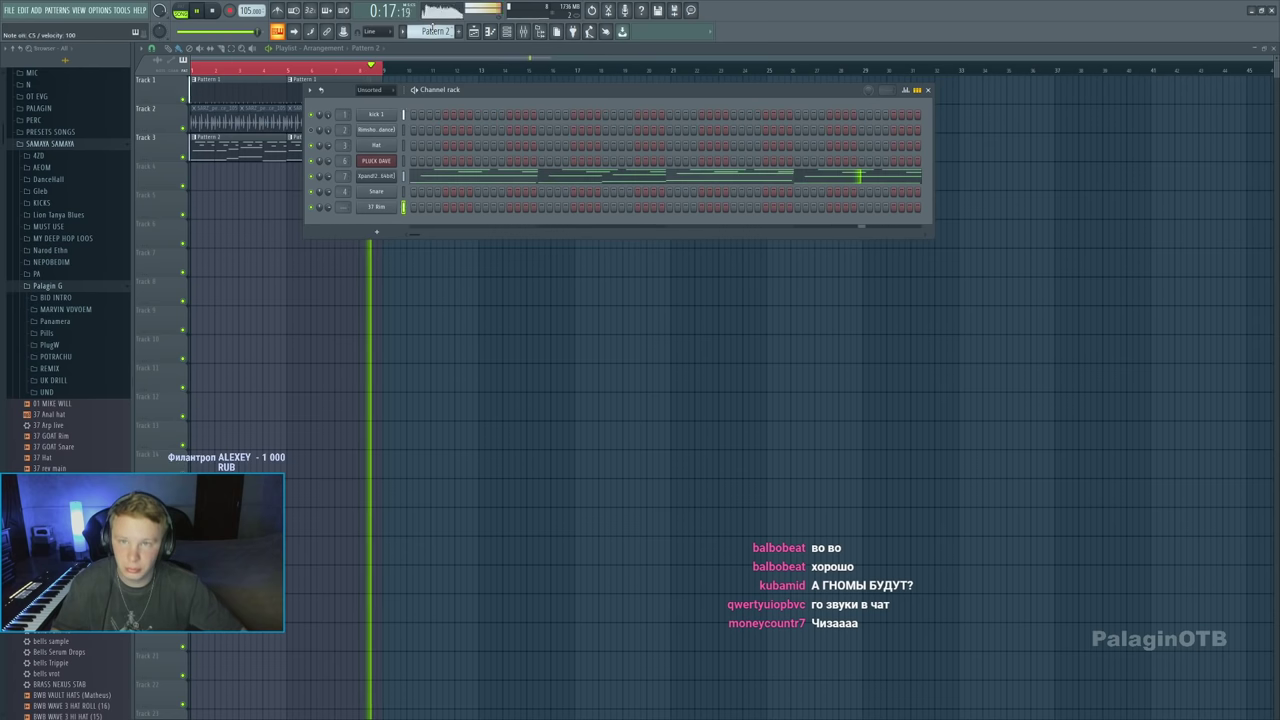
# Browse Drum Dealer's 2 PALAGIN - N.N.F 2 kit and audition sounds from its Snare and Perc folders
pyautogui.scroll(10, 45, 180)
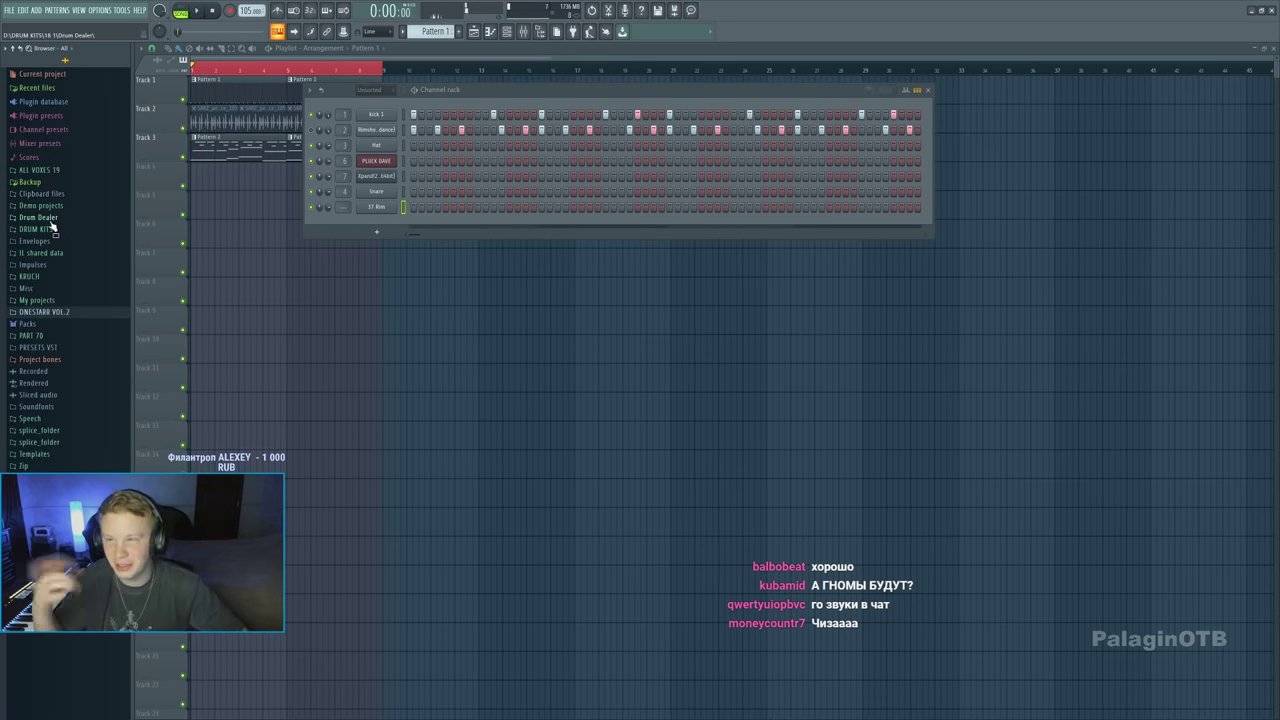
pyautogui.click(50, 218)
pyautogui.click(60, 241)
pyautogui.click(40, 371)
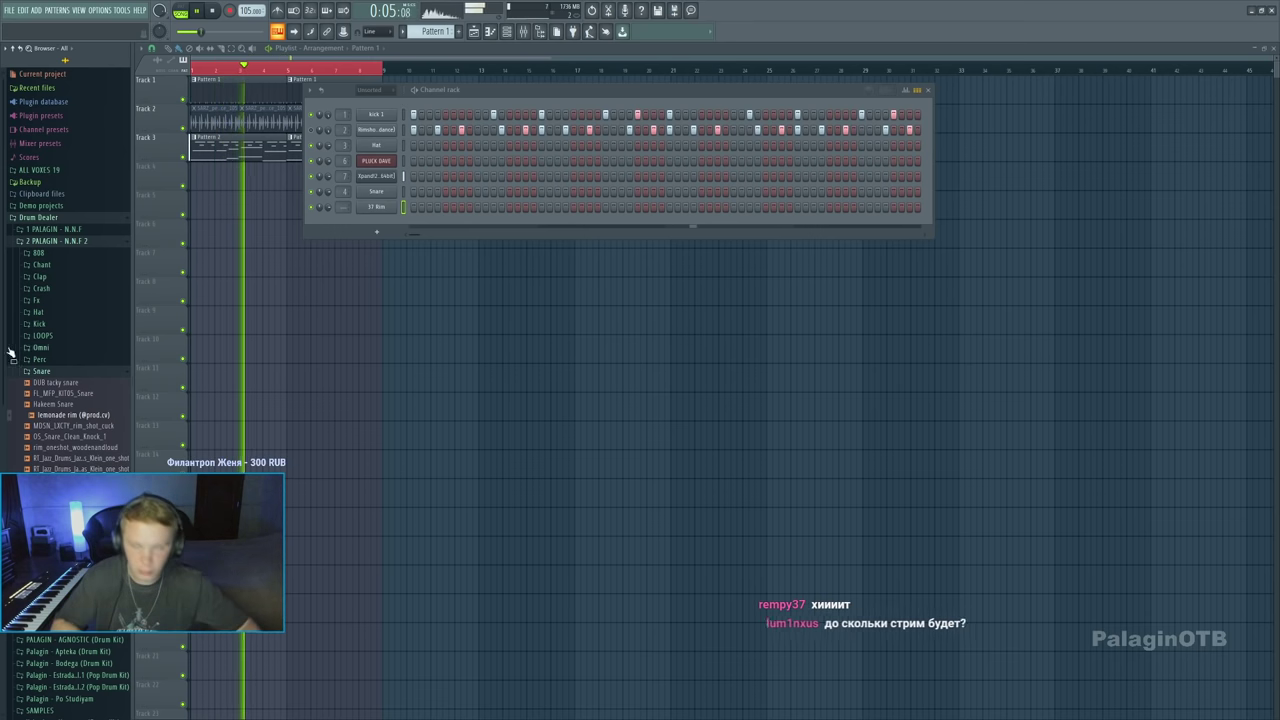
pyautogui.click(40, 359)
pyautogui.press('space')
pyautogui.click(50, 383)
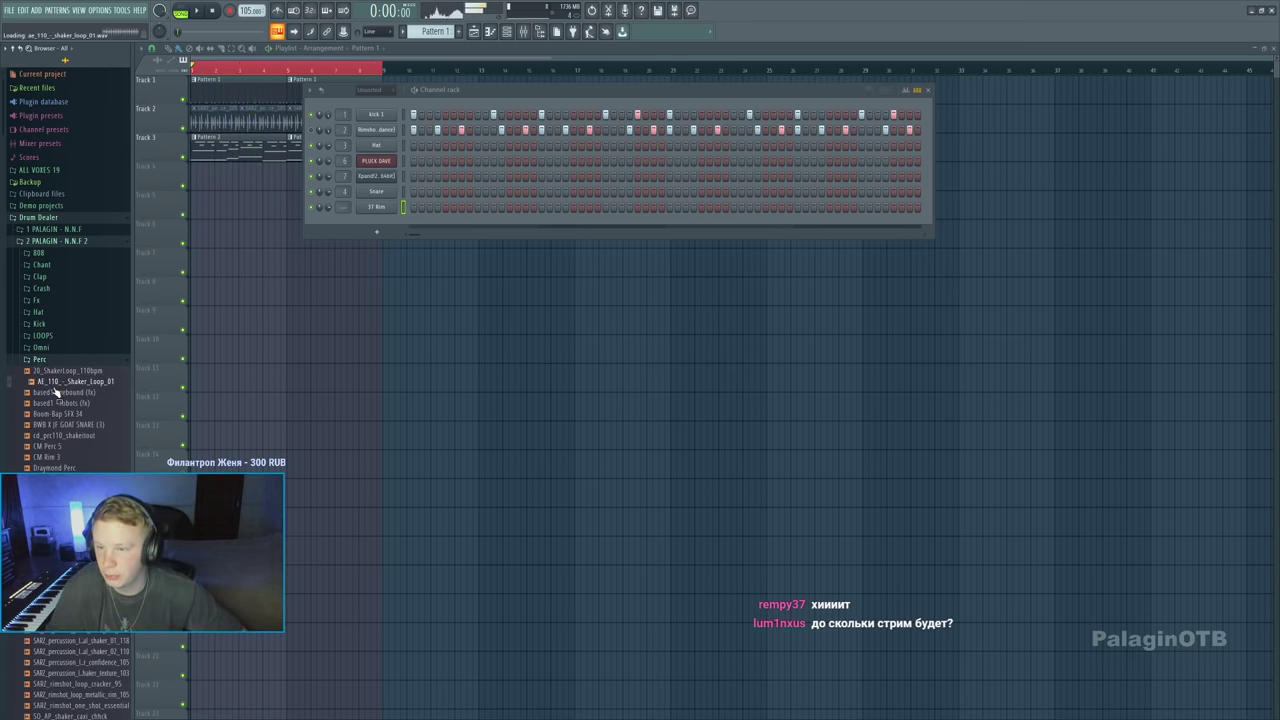
# Try AE_110_-_Shaker_Loop_01 twice on playlist Track 4, stretched to fill bars 1 to 8, routed to its own mixer track
pyautogui.press('F6')
pyautogui.moveTo(75, 381); pyautogui.dragTo(248, 179)
pyautogui.doubleClick(248, 179)
pyautogui.moveTo(297, 126); pyautogui.dragTo(680, 285)
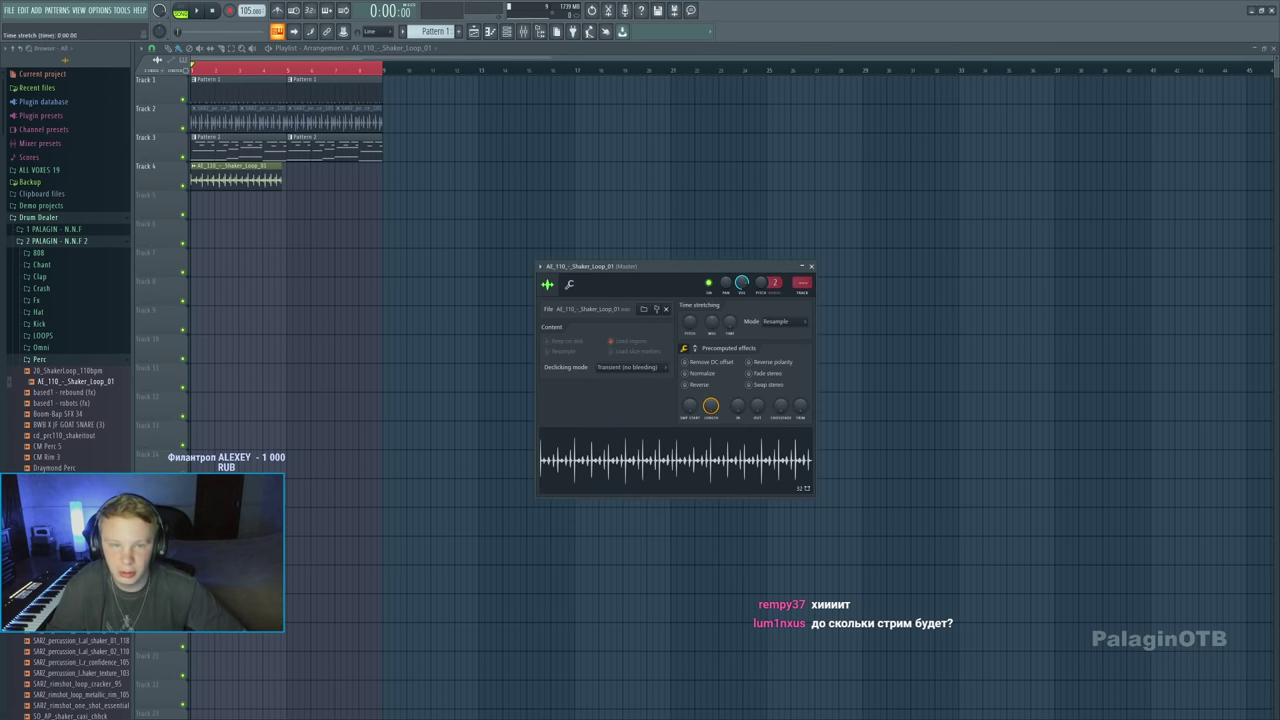
pyautogui.click(299, 180)
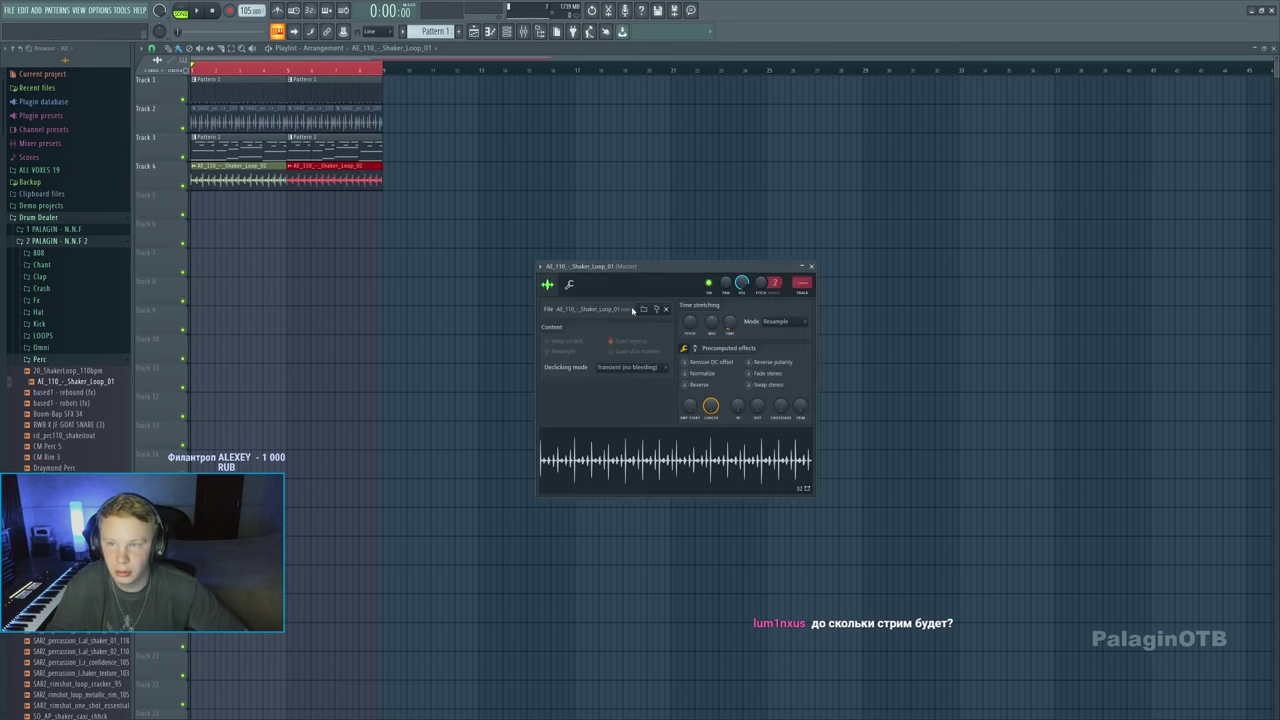
pyautogui.press('F9')
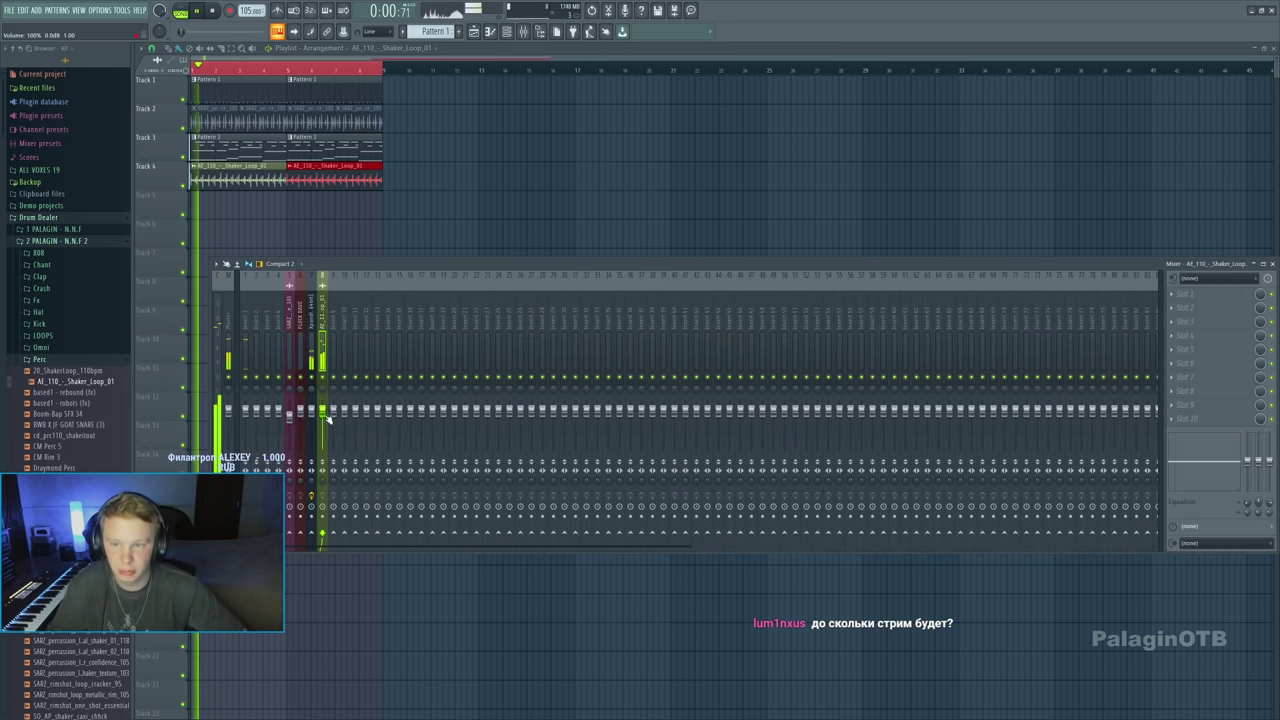
pyautogui.press('F12')
pyautogui.press('space')
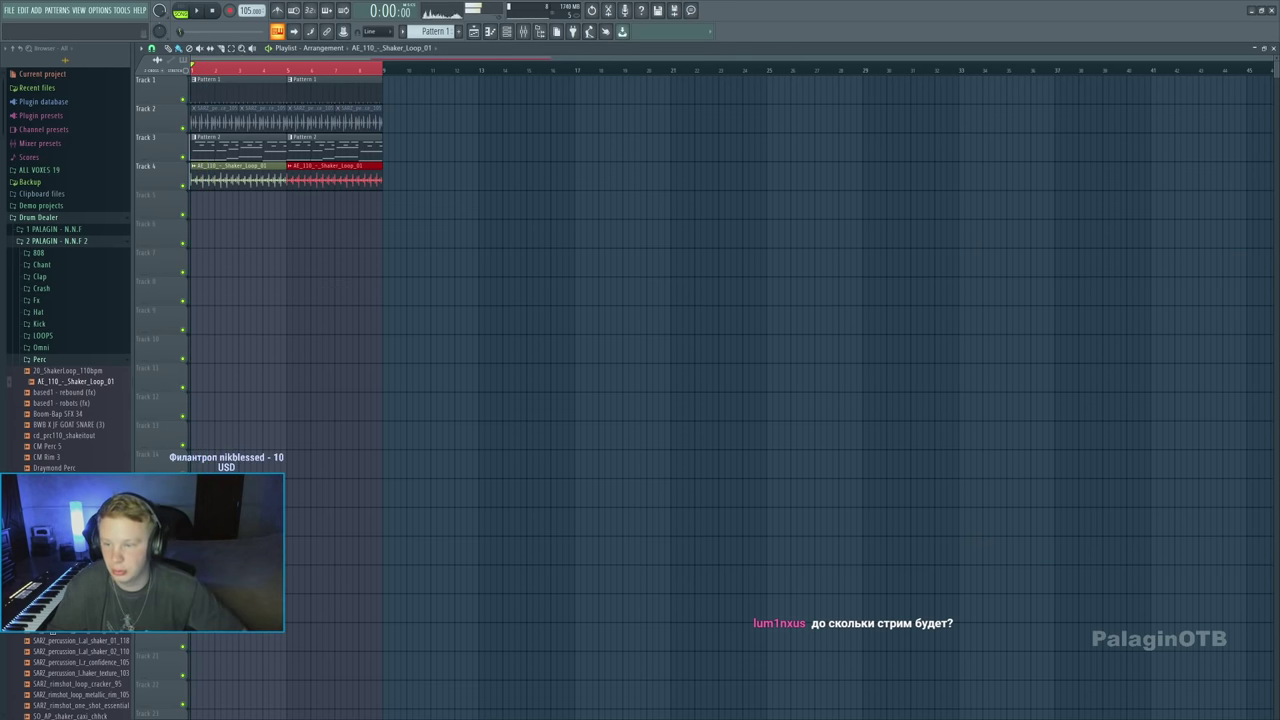
# Try replacing Track 4's shaker loop with SARZ_percussion_loop_shaker_texture_103 and SARZ_percussion_loop_essential_shaker_01_118, auditioning each with the beat
pyautogui.scroll(-2, 88, 382)
pyautogui.scroll(-4, 88, 382)
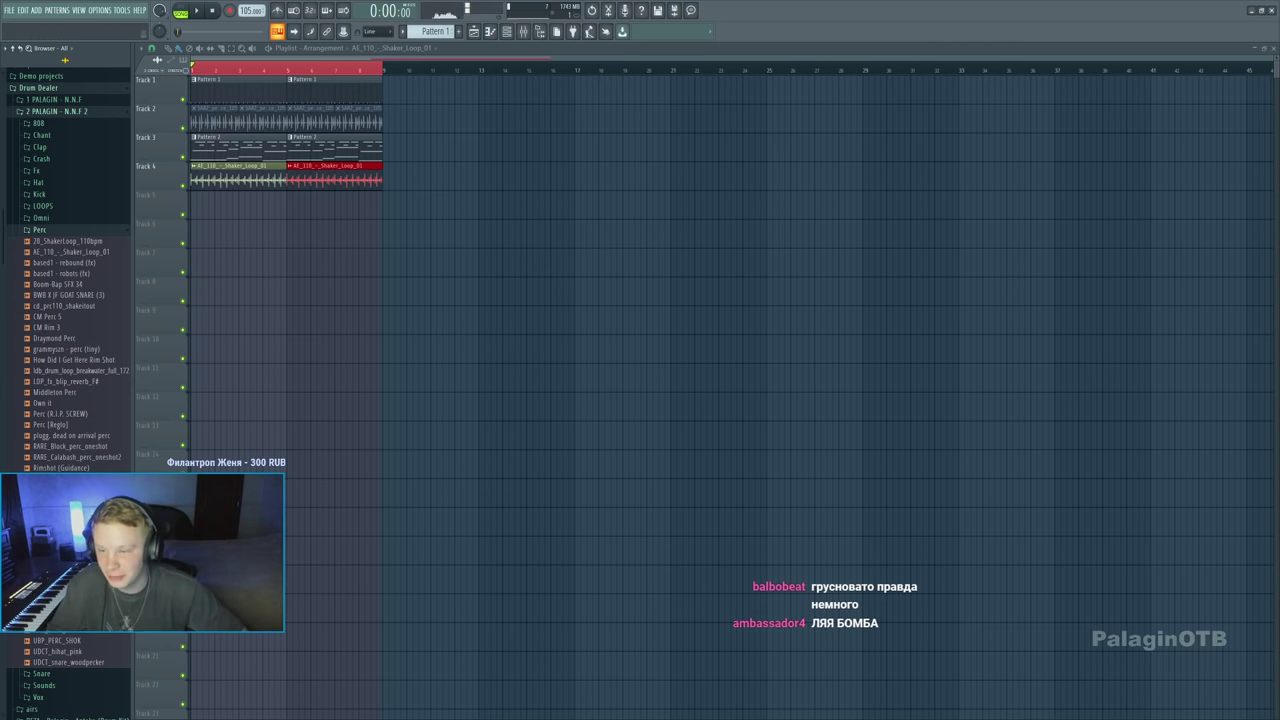
pyautogui.moveTo(60, 540); pyautogui.dragTo(230, 175)
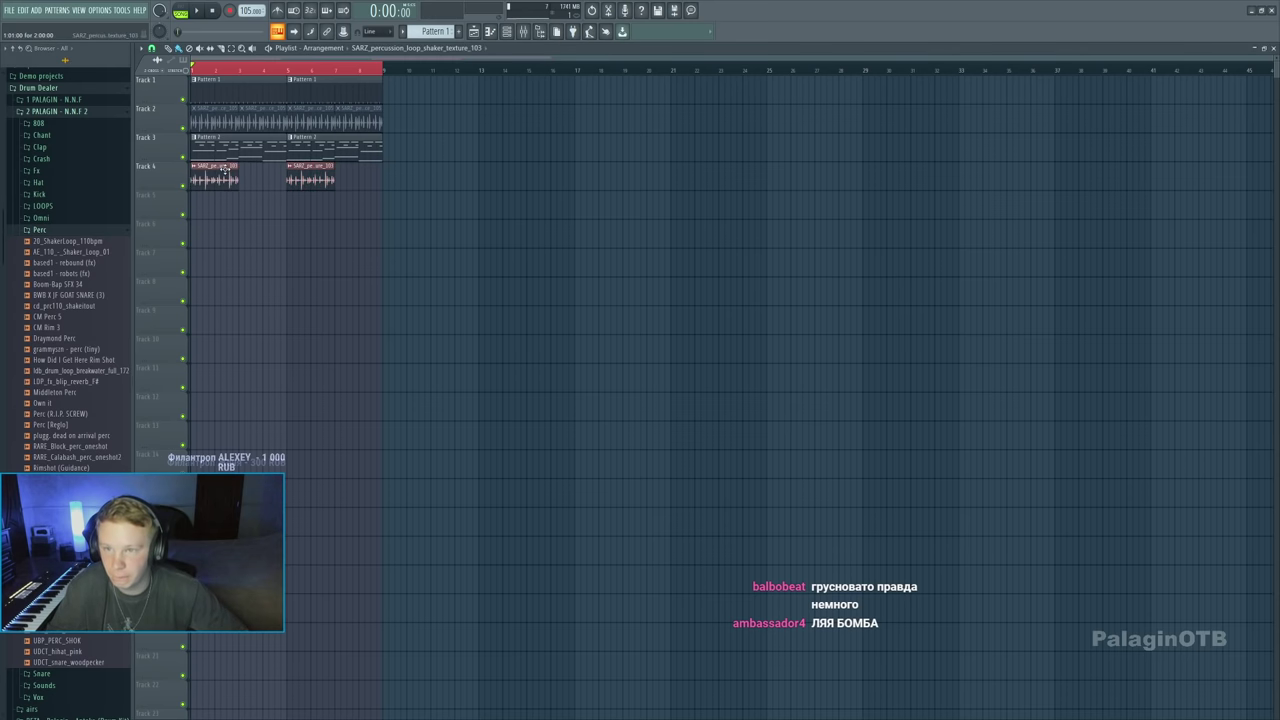
pyautogui.press('space')
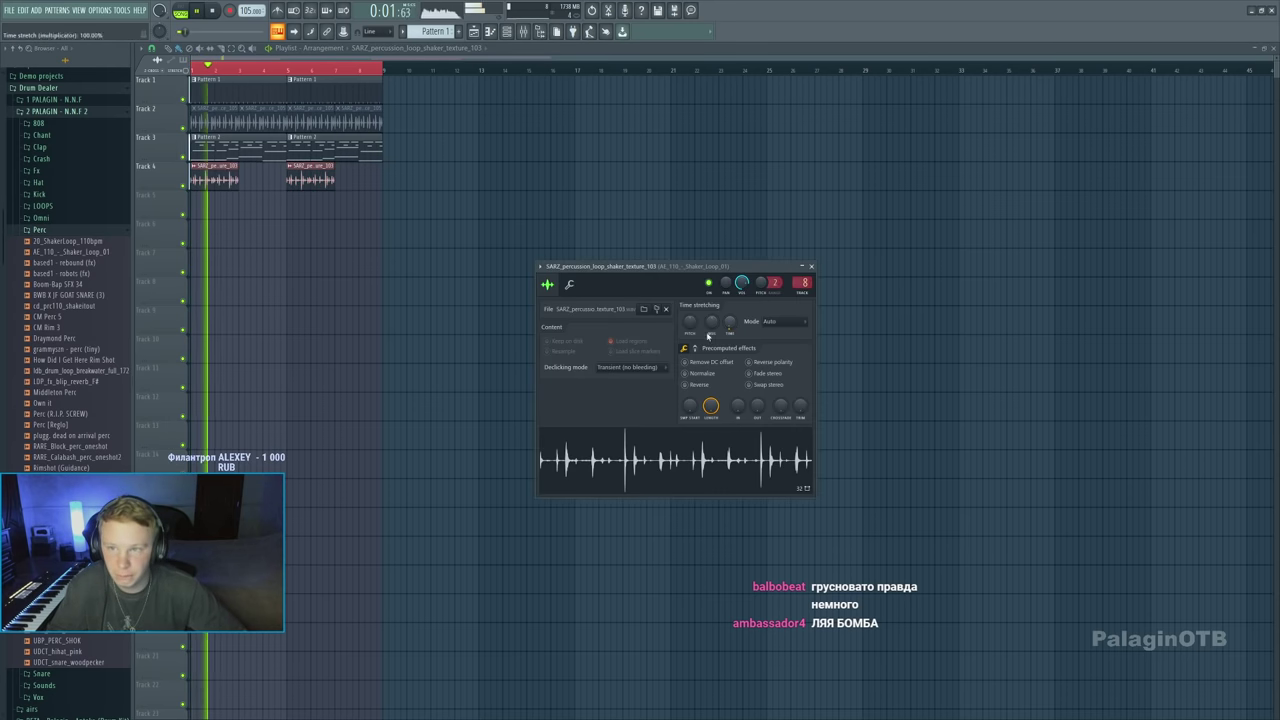
pyautogui.press('space')
pyautogui.moveTo(60, 530); pyautogui.dragTo(260, 176)
pyautogui.press('space')
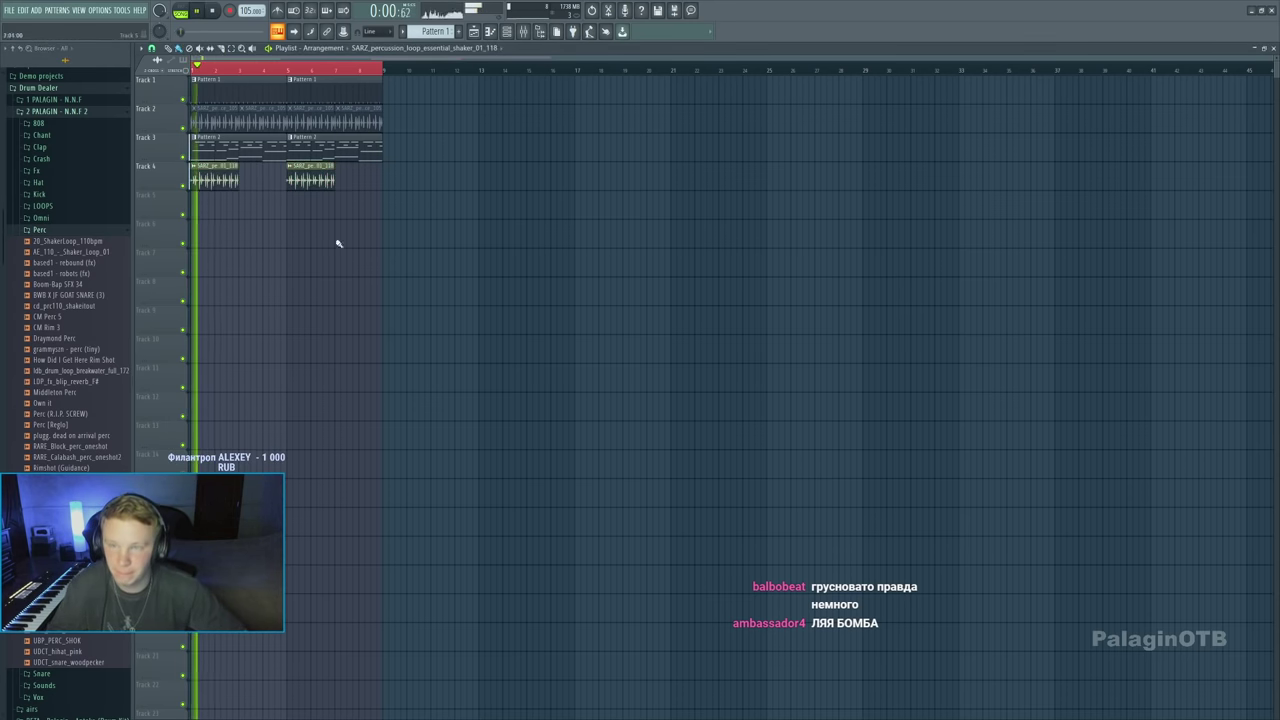
pyautogui.press('space')
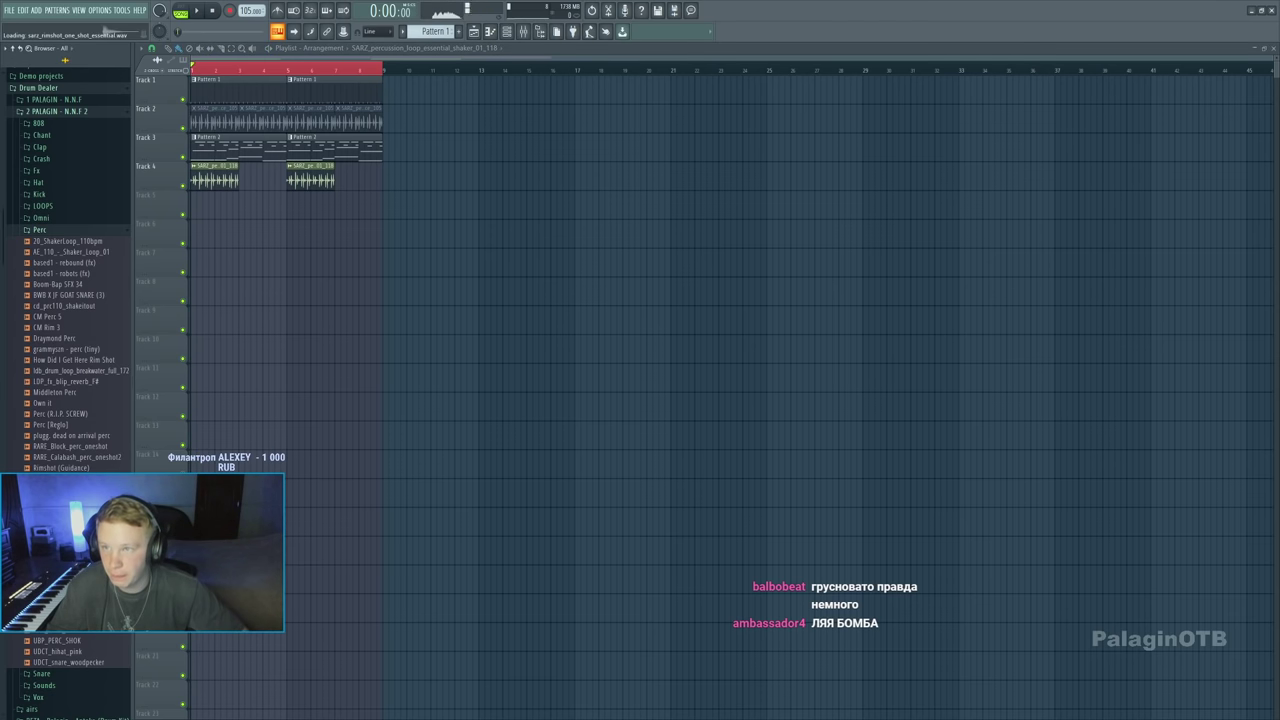
# Clear the shaker loop clips from Track 4 and add a rim shot sample from the Perc folder as a new channel
pyautogui.press('F7')
pyautogui.press('space')
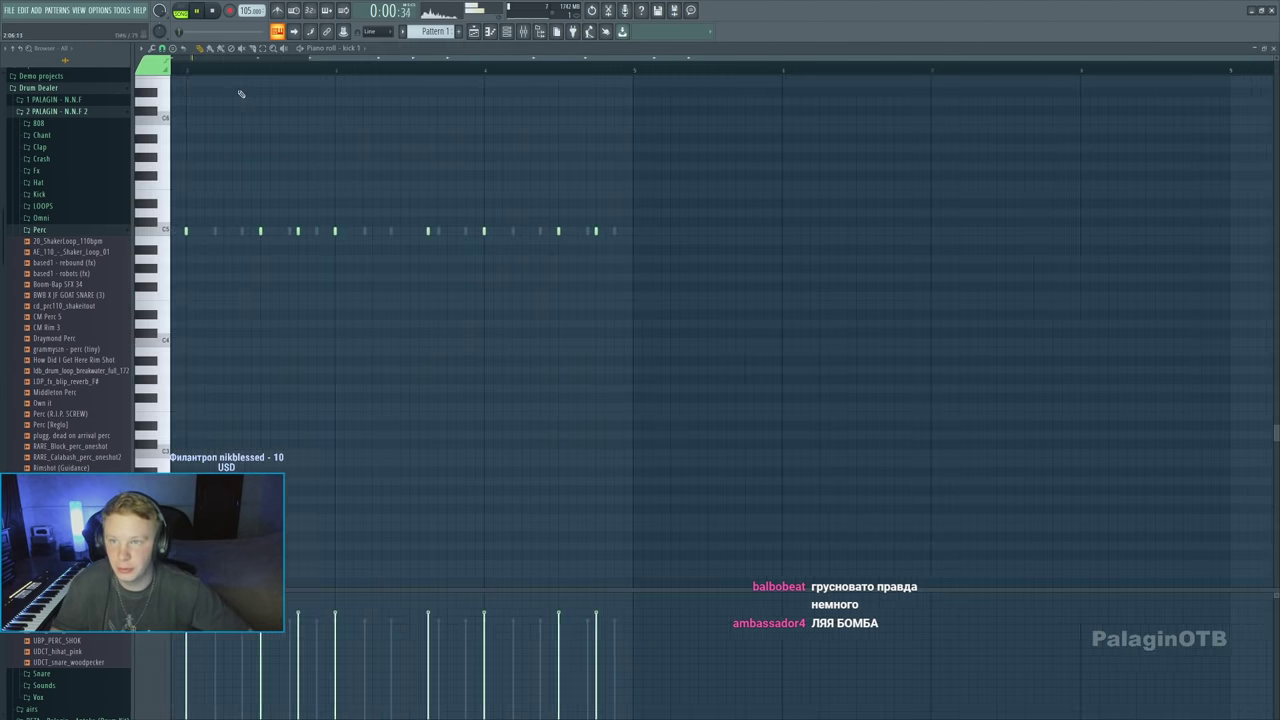
pyautogui.press('F7')
pyautogui.press('F6')
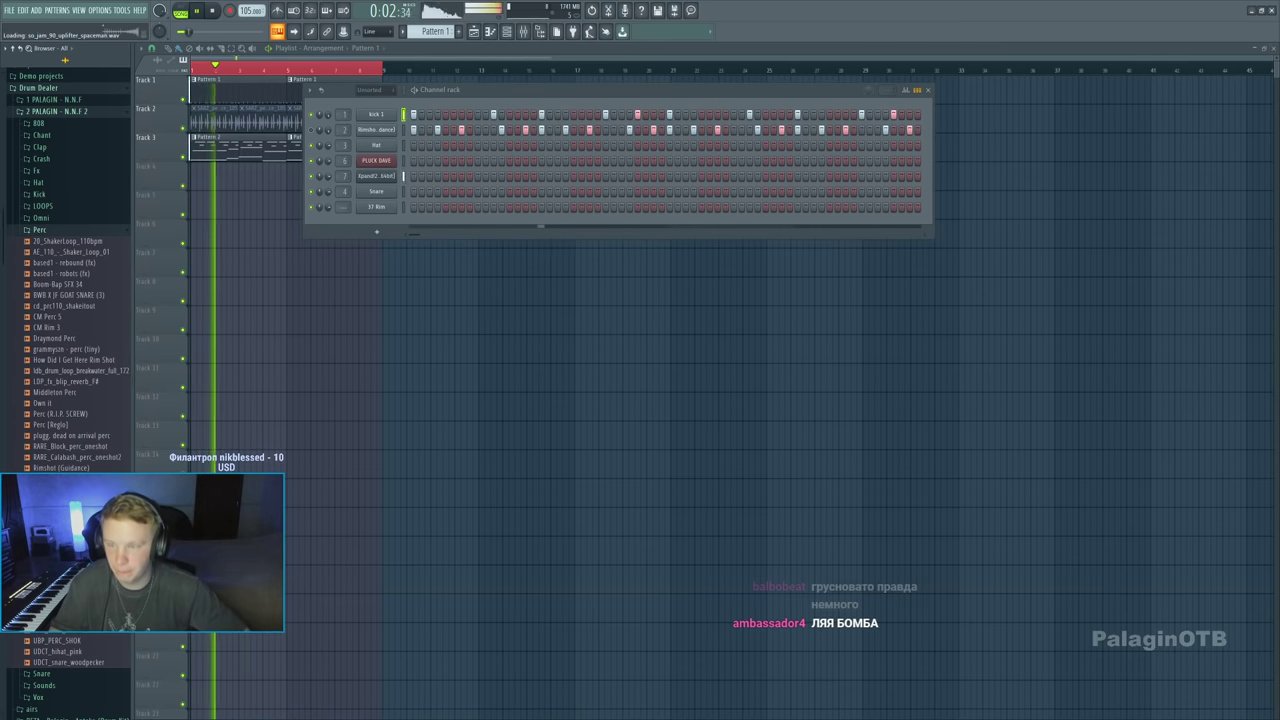
pyautogui.moveTo(66, 634); pyautogui.dragTo(371, 221)
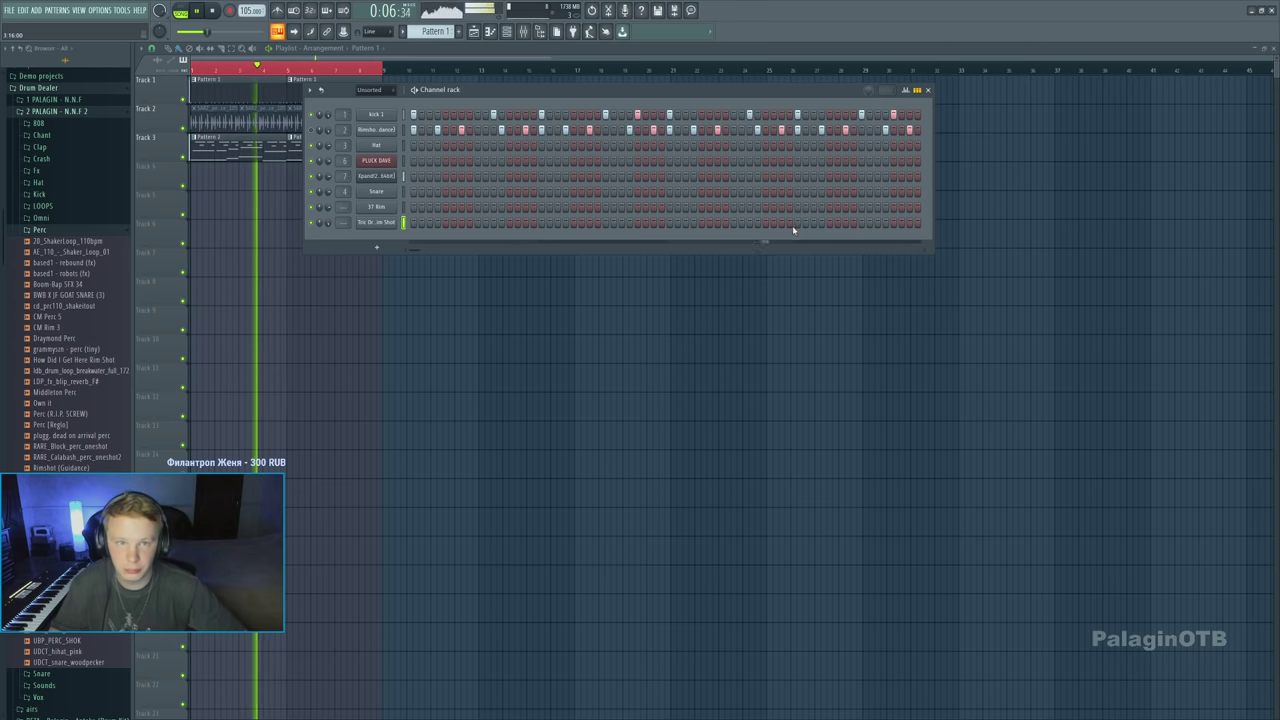
# Program the new rim shot channel in Pattern 1 with hits on steps 4, 13, 20, 45, 52 and 61
pyautogui.click(765, 222)
pyautogui.click(821, 222)
pyautogui.click(893, 222)
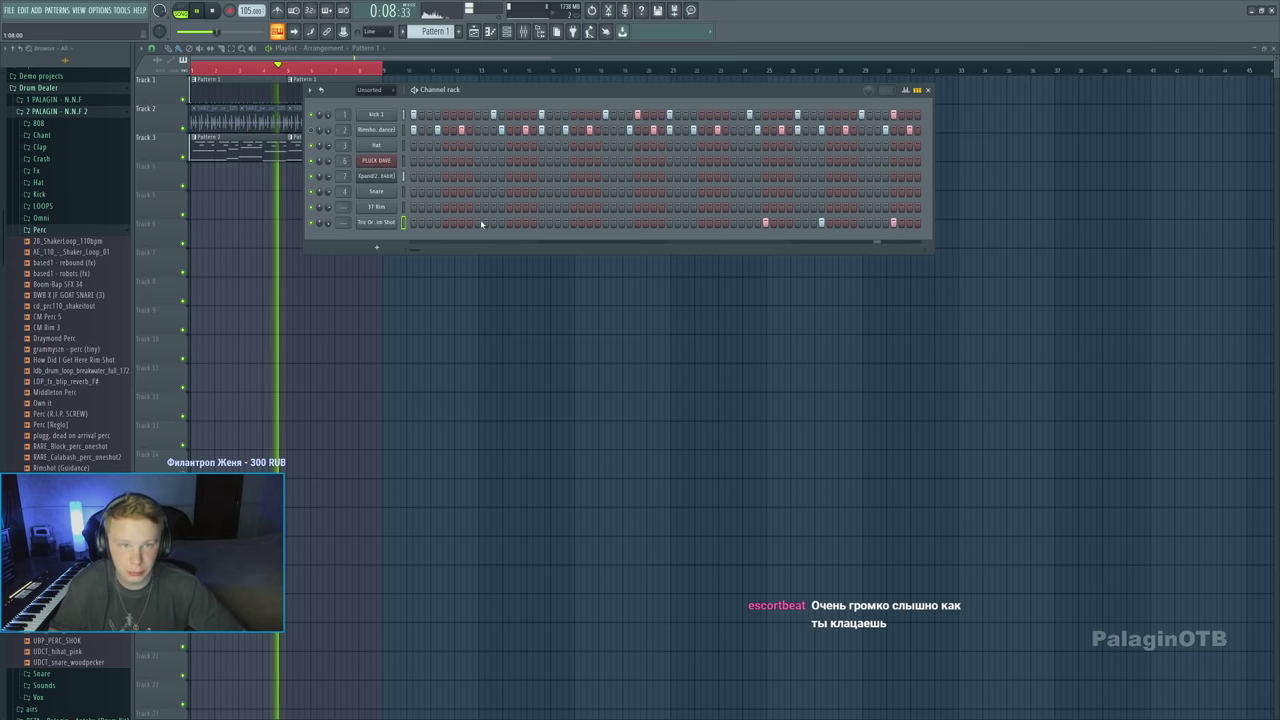
pyautogui.click(437, 222)
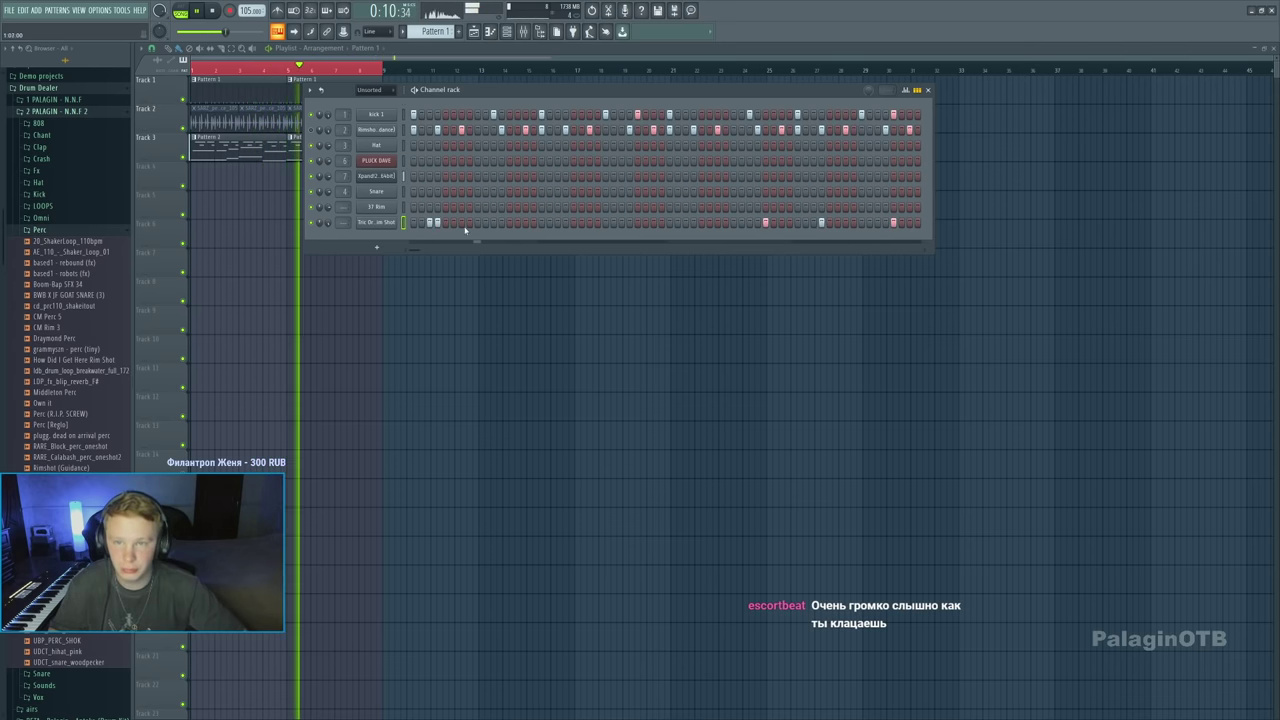
pyautogui.click(509, 222)
pyautogui.click(565, 222)
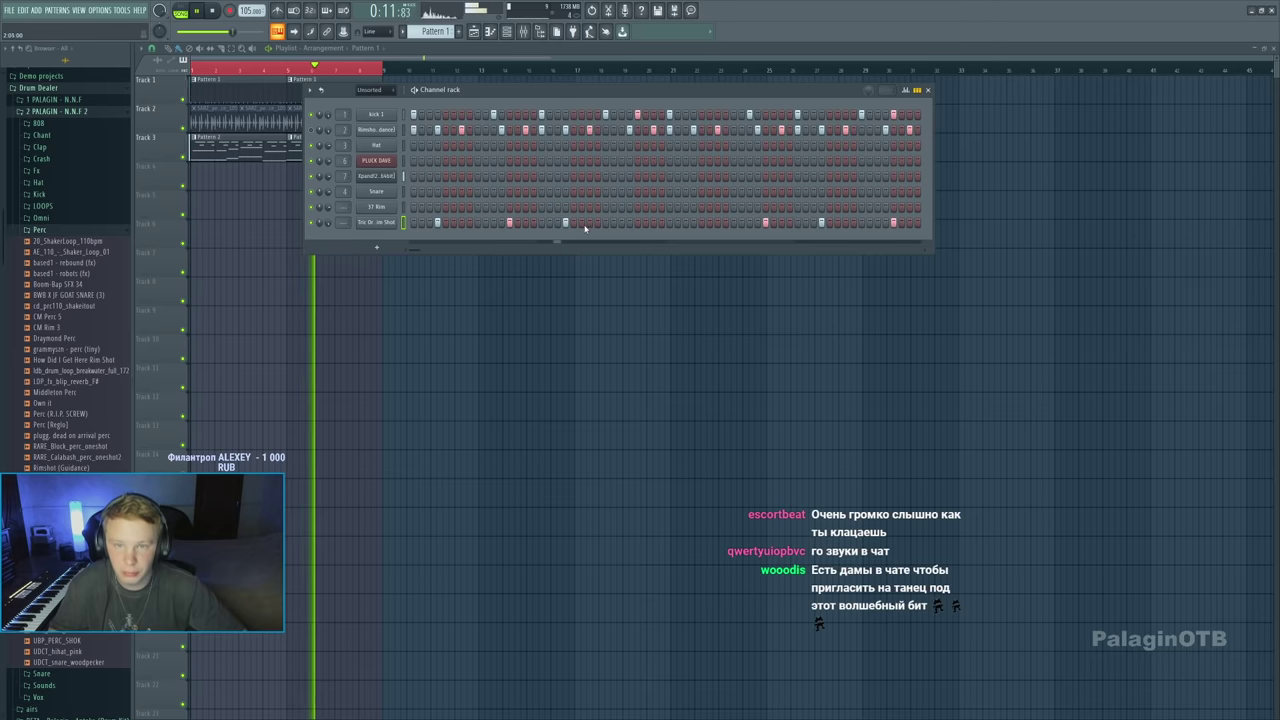
# Add hits on steps 29 and 36 of the lowest channel's pattern and replace its sample with UDCT_snare_woodpecker
pyautogui.click(637, 222)
pyautogui.click(693, 222)
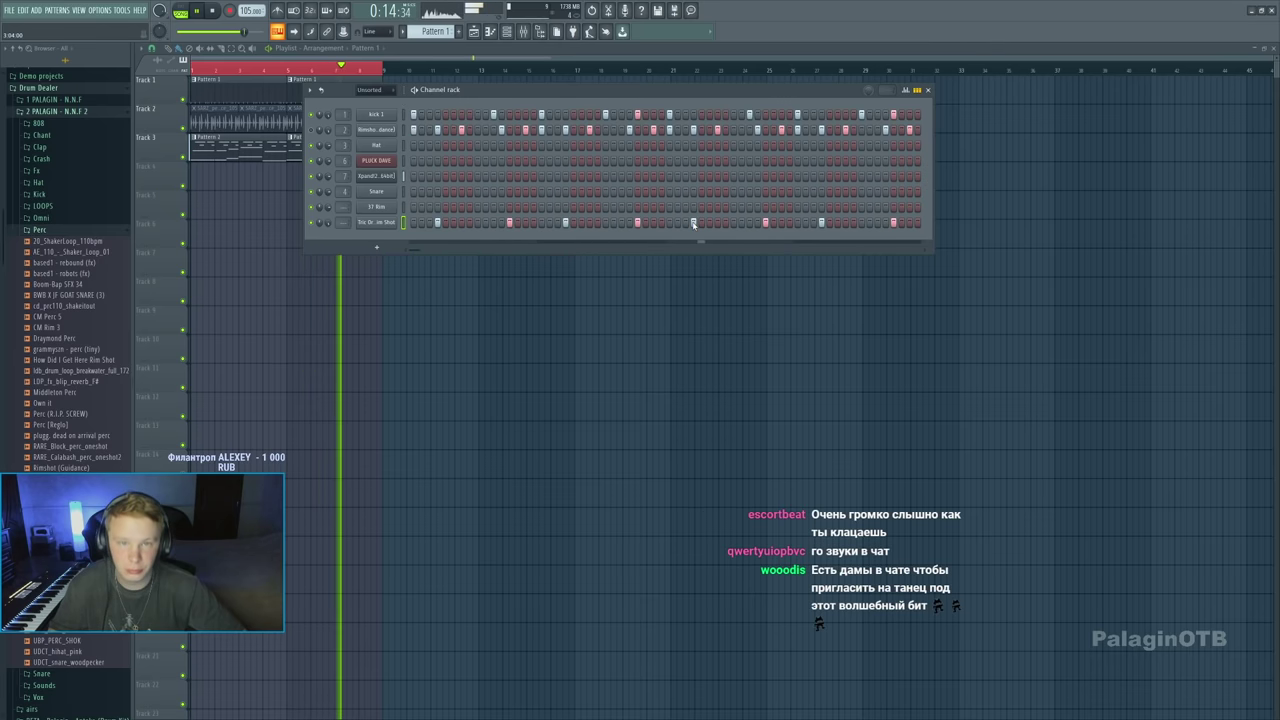
pyautogui.click(60, 662)
pyautogui.moveTo(58, 668); pyautogui.dragTo(376, 222)
# Audition other samples in the Perc folder and load CM Rim 3 onto the lowest channel
pyautogui.click(60, 295)
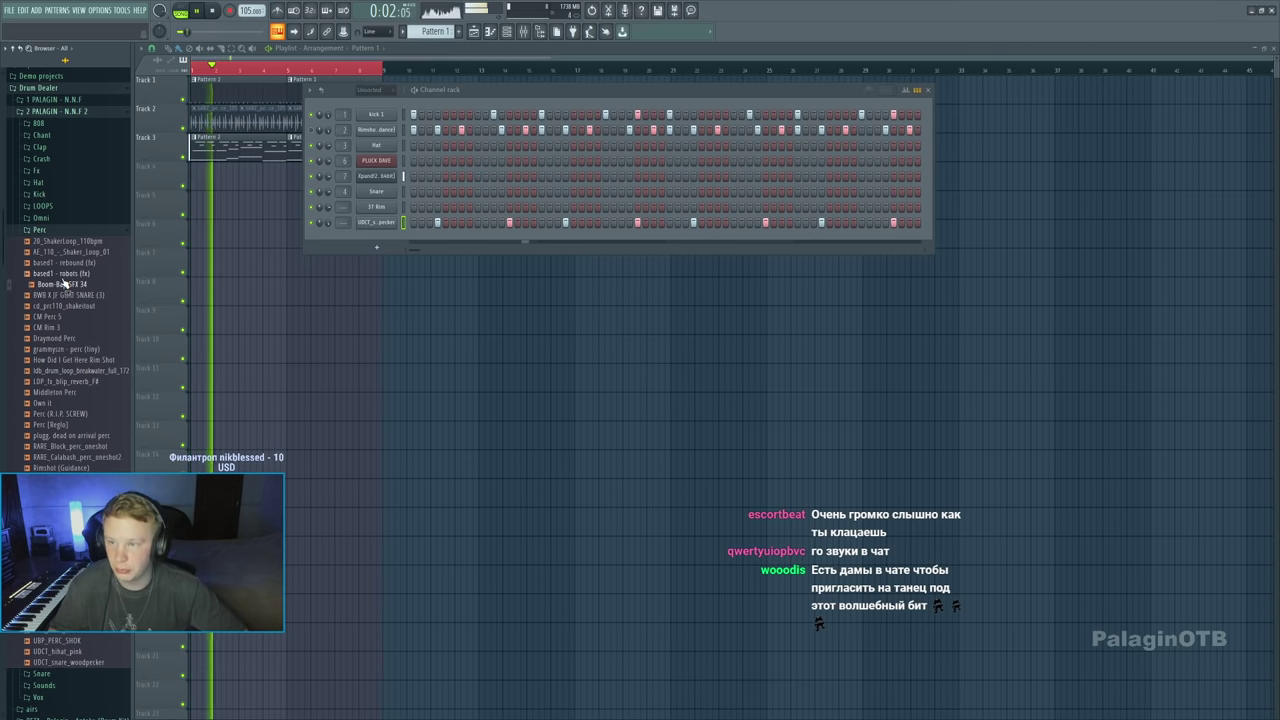
pyautogui.click(62, 241)
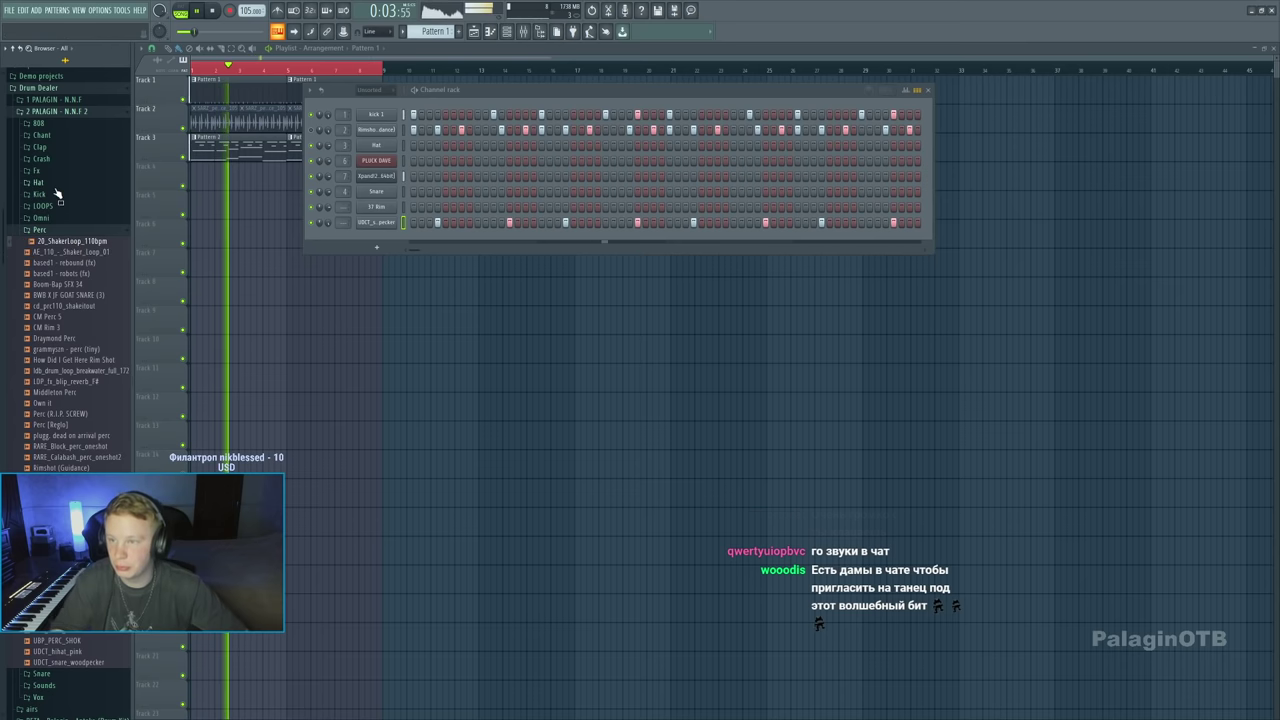
pyautogui.click(48, 327)
pyautogui.press('space')
# Route the CM Rim 3 channel to mixer track 9
pyautogui.click(376, 222)
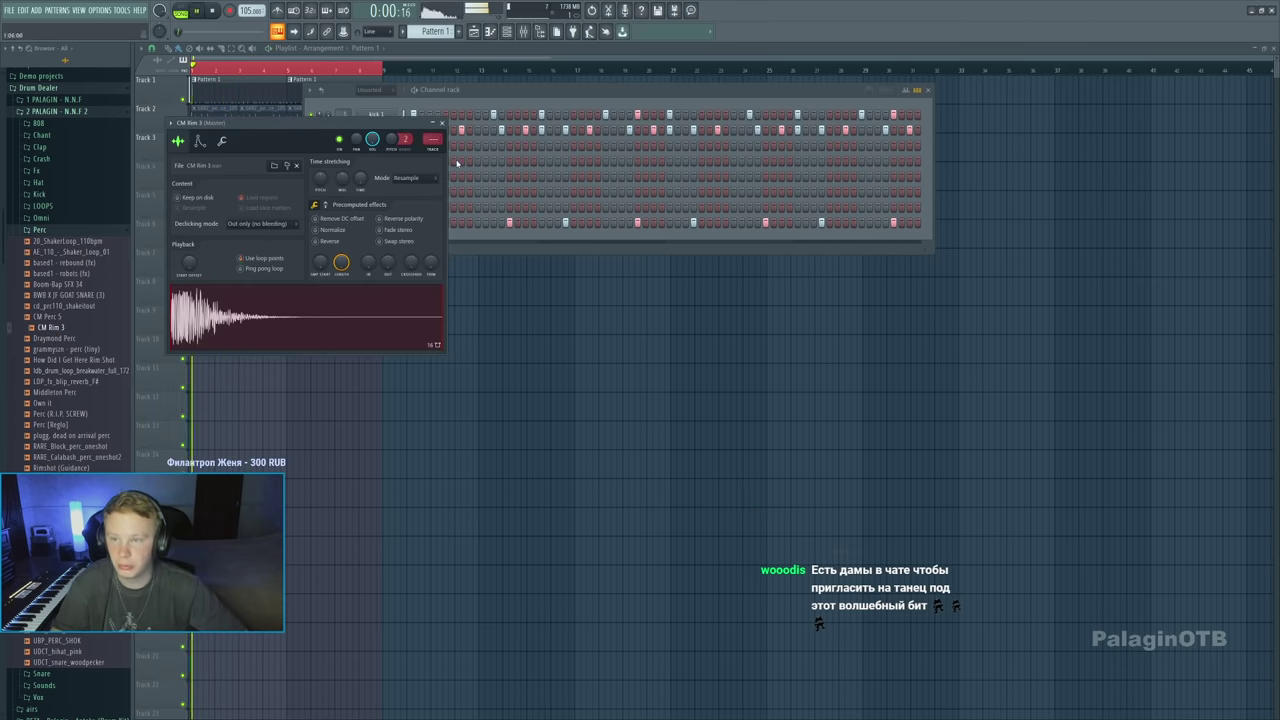
pyautogui.press('F9')
pyautogui.click(333, 410)
pyautogui.hotkey('ctrl', 'l')
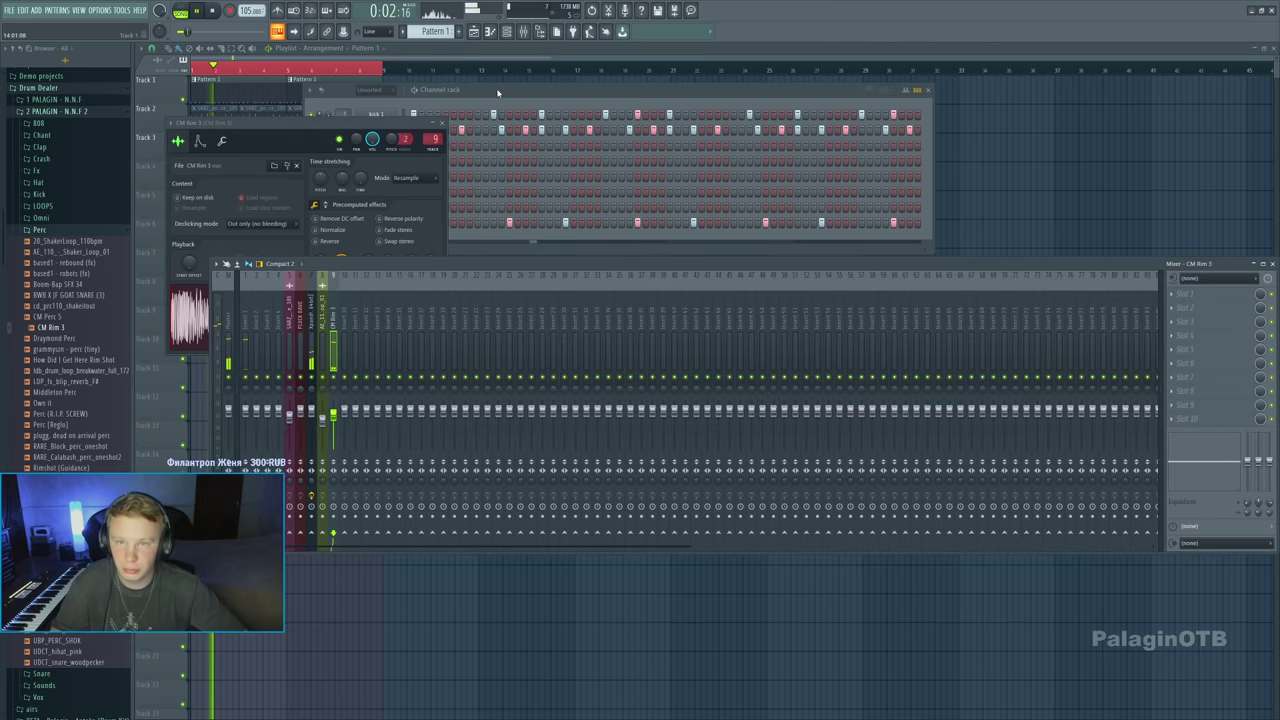
pyautogui.click(497, 92)
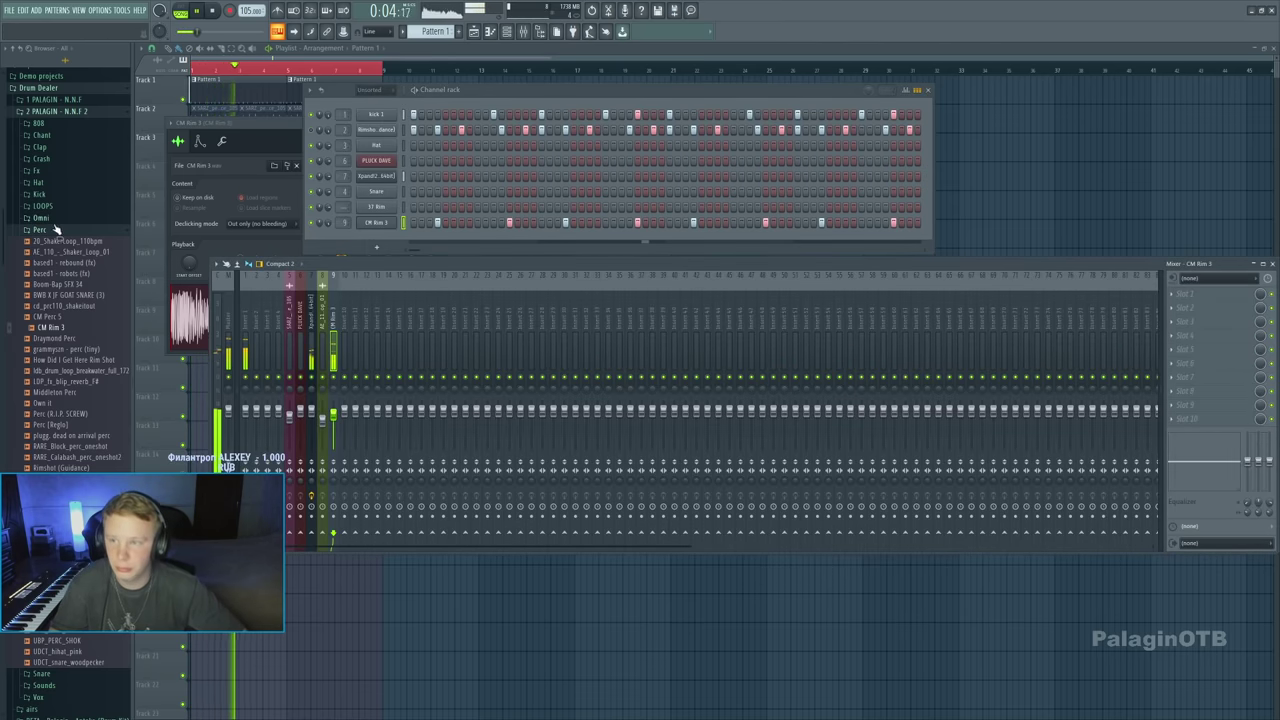
# Replace the rim channel's sample with nnf Rim 4 from the Snare folder of 1 PALAGIN - N.N.F
pyautogui.click(57, 229)
pyautogui.scroll(5, 57, 220)
pyautogui.click(57, 229)
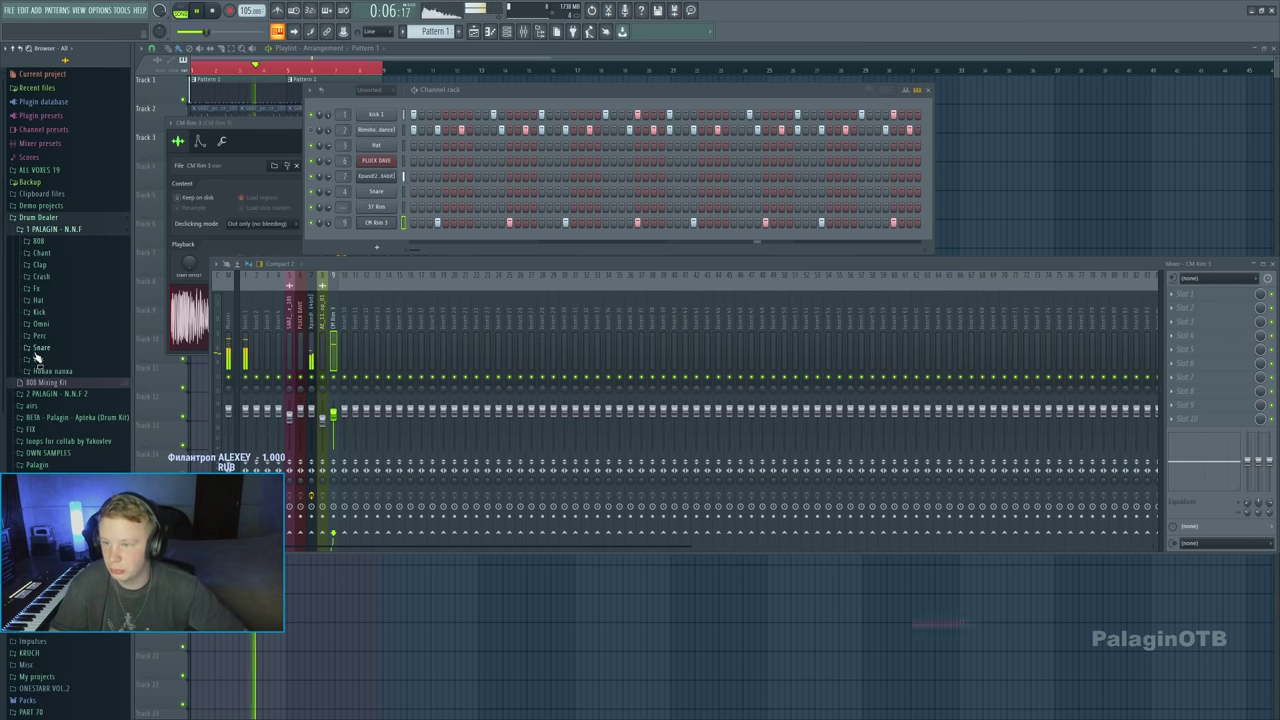
pyautogui.click(38, 348)
pyautogui.click(47, 402)
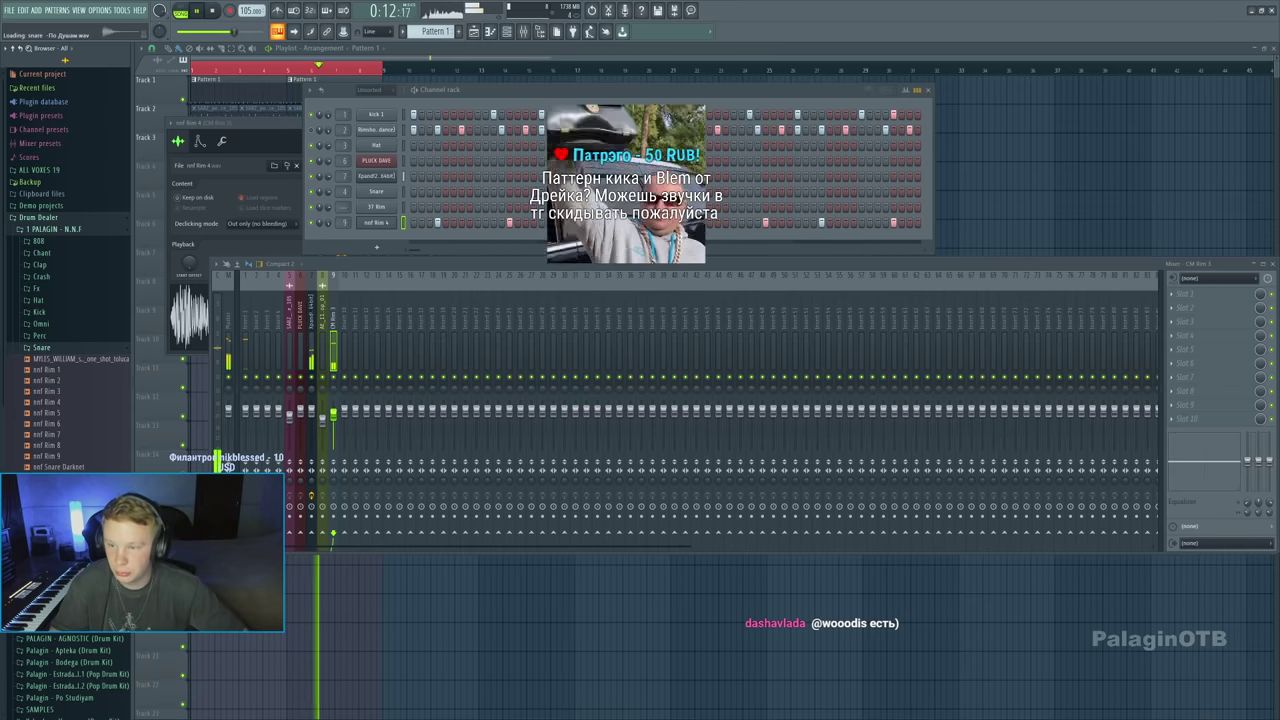
# Audition samples in the Hat folder of 1 PALAGIN - N.N.F and add nnnf hat 4 as a new channel
pyautogui.click(38, 347)
pyautogui.click(38, 300)
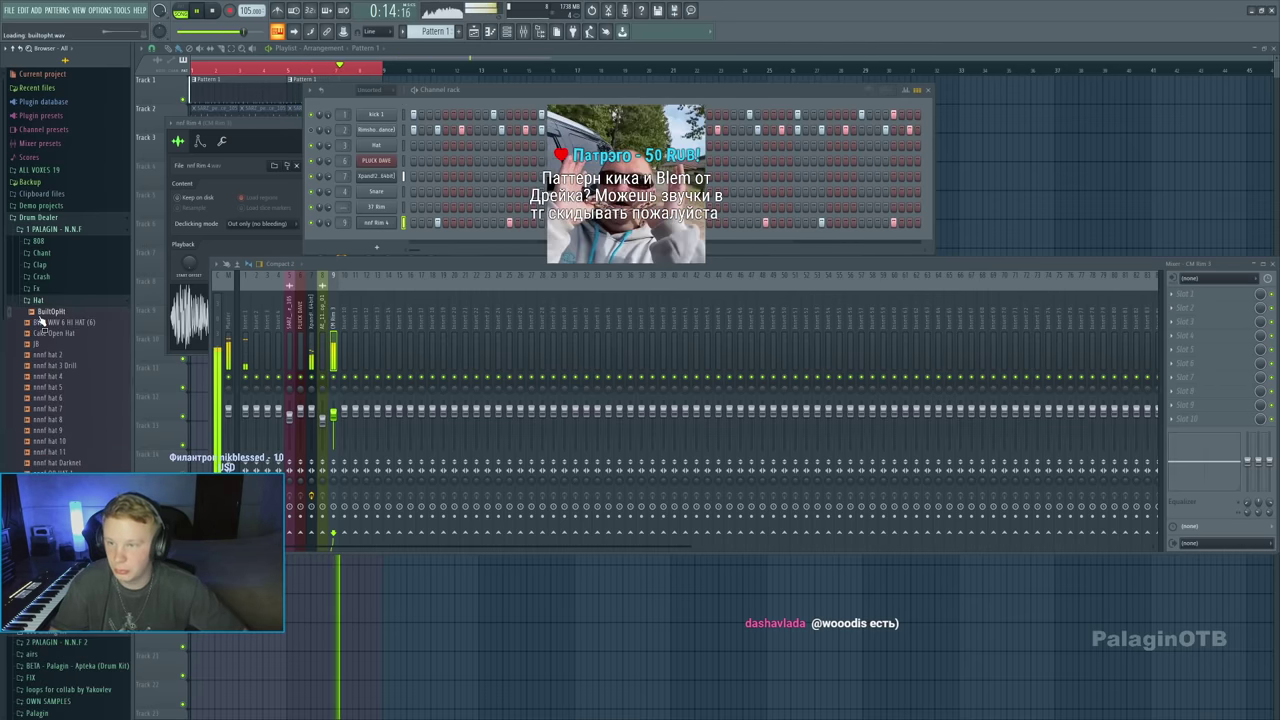
pyautogui.click(44, 376)
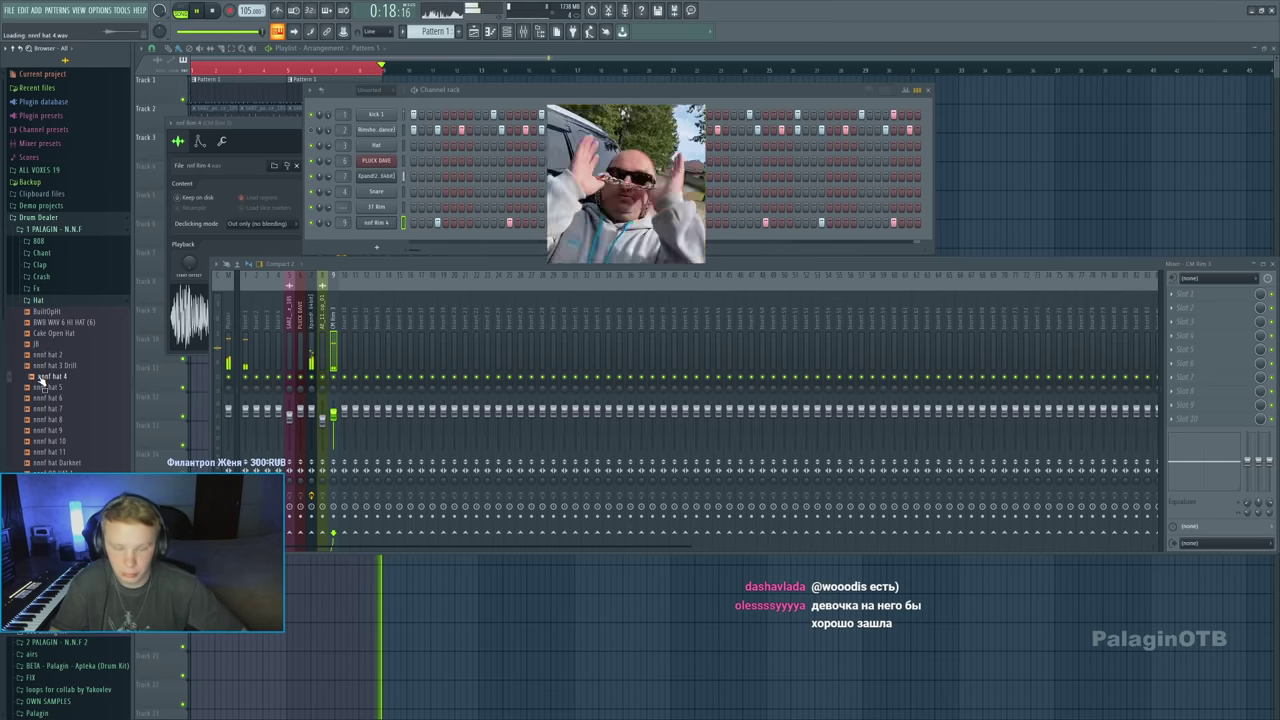
pyautogui.moveTo(40, 380); pyautogui.dragTo(386, 238)
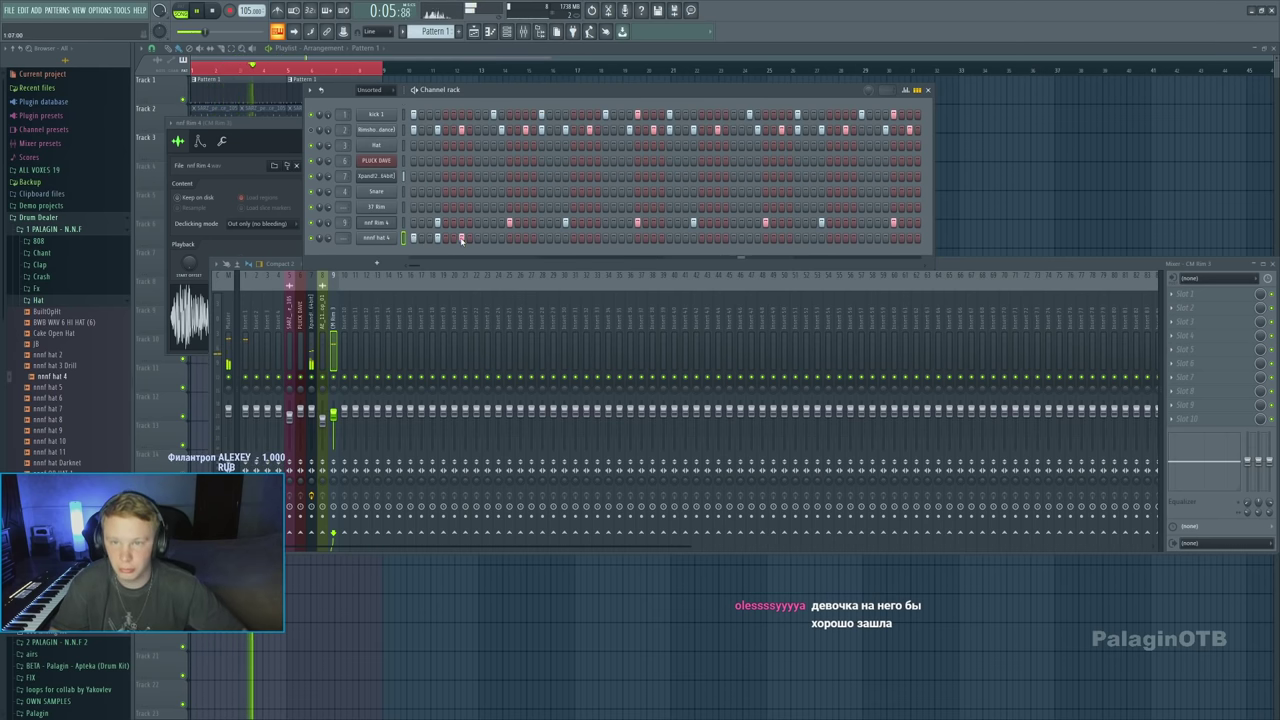
# Program a five-hit hat pattern for nnnf hat 4 in the piano roll and repeat it across all four bars
pyautogui.press('F7')
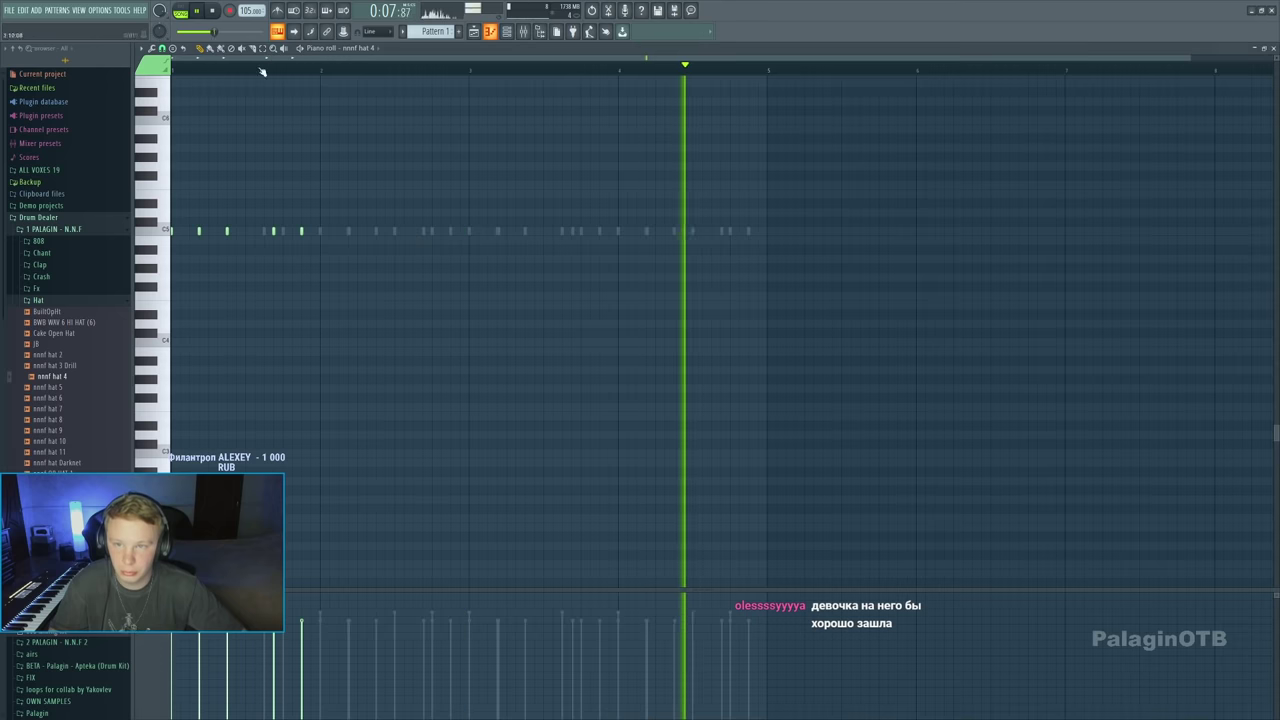
pyautogui.moveTo(386, 231)
pyautogui.mouseDown()
pyautogui.moveTo(321, 230)
pyautogui.moveTo(617, 232)
pyautogui.mouseUp()
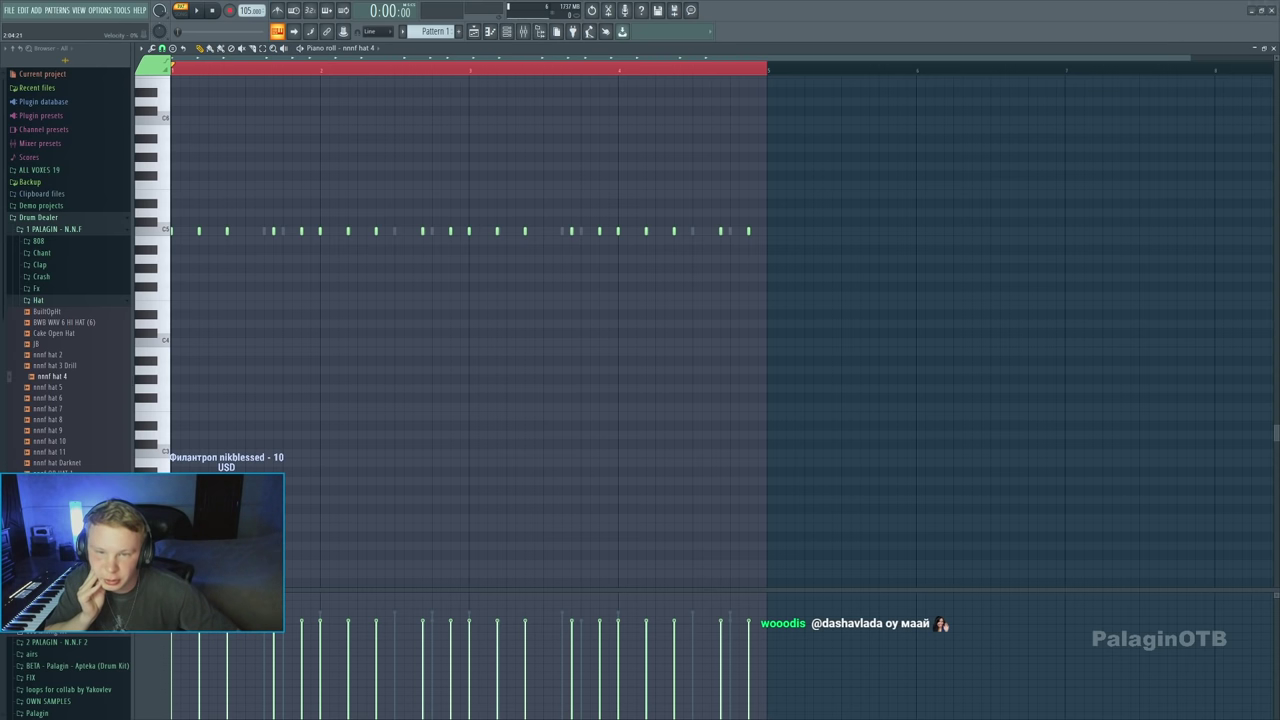
pyautogui.click(1265, 52)
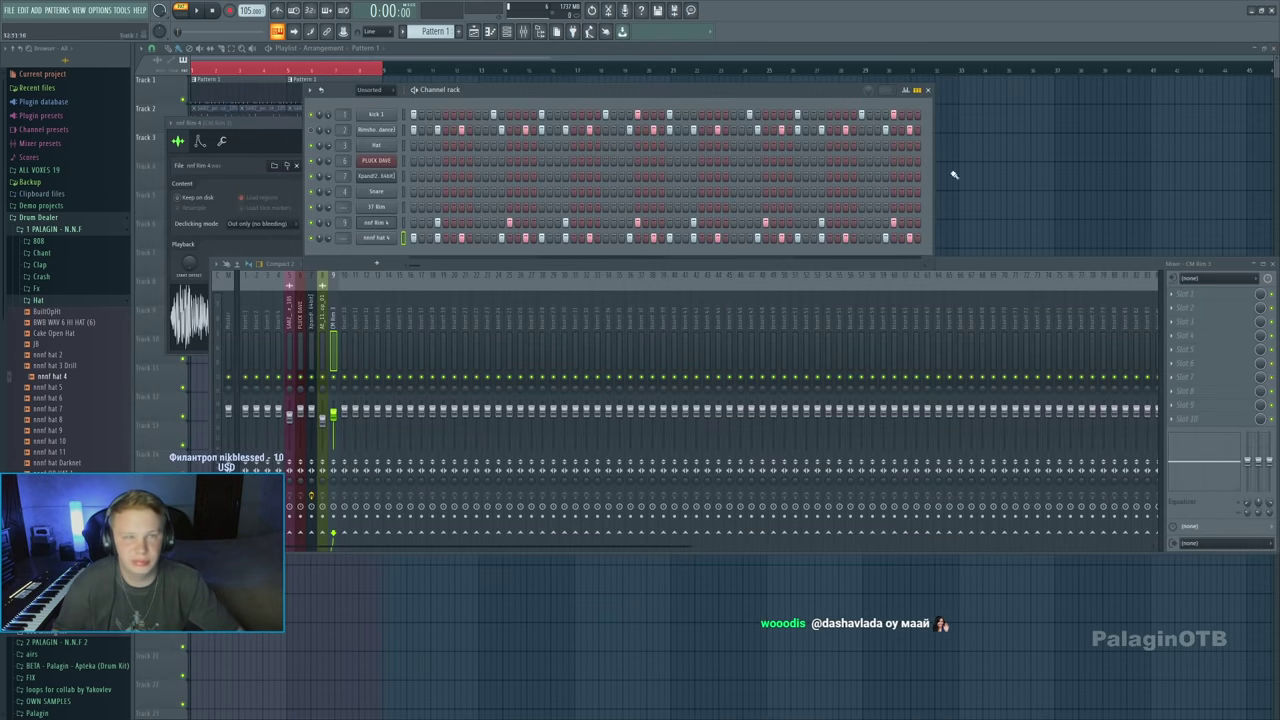
# Route the nnnf hat 4 channel to mixer track 10 and play the pattern back
pyautogui.click(376, 238)
pyautogui.press('space')
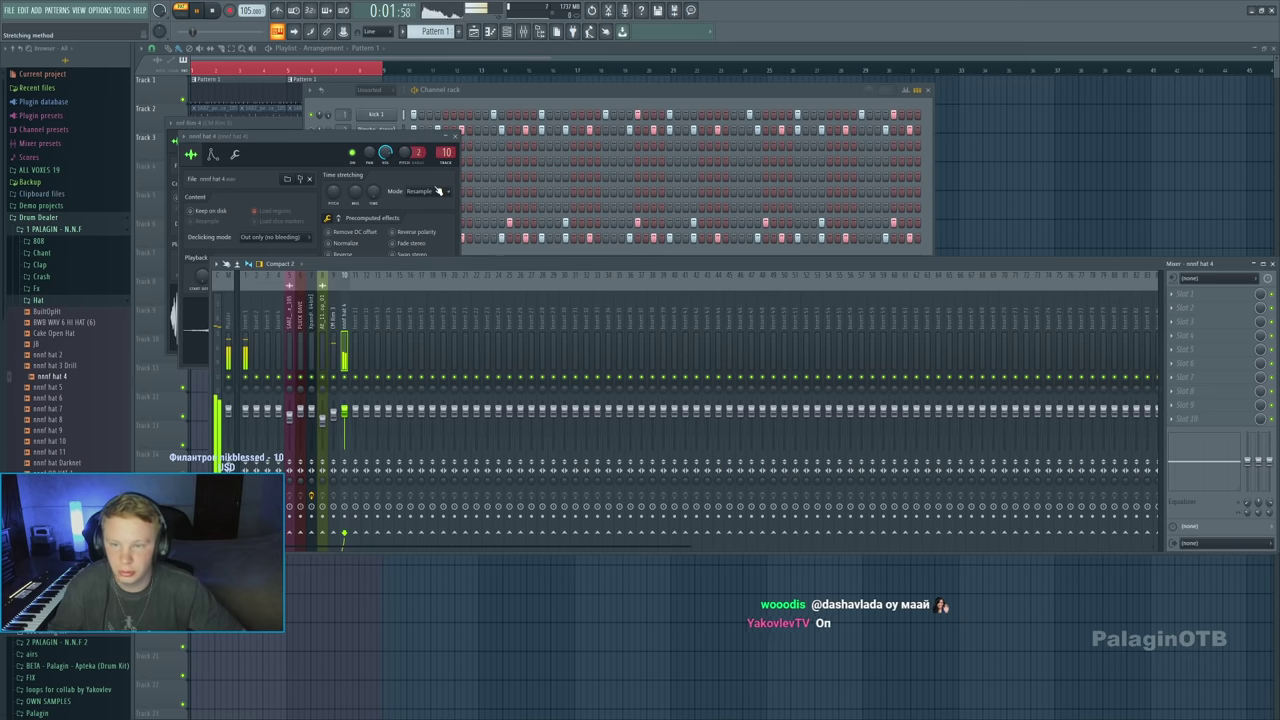
pyautogui.press('space')
pyautogui.press('F12')
pyautogui.press('F12')
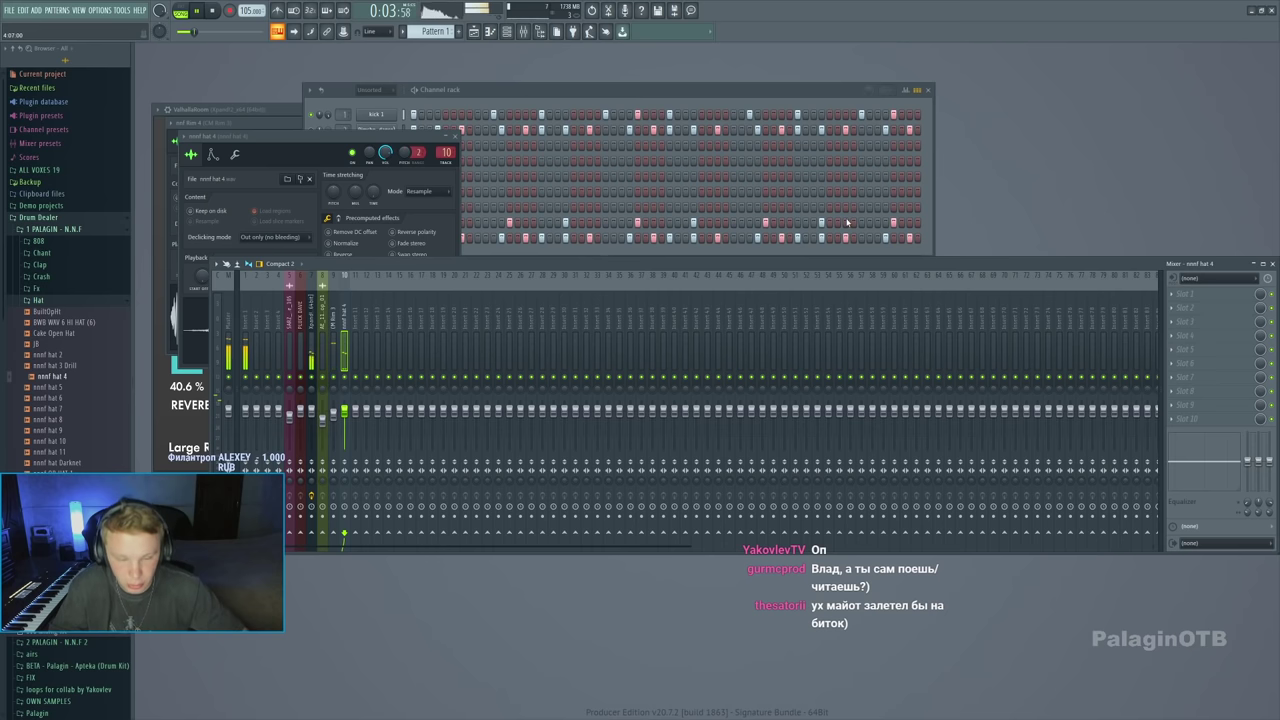
# Try extra nnnf hat 4 hits near the ends of bars 2 and 3, and add a quieter one before bar 4's last hit
pyautogui.click(555, 86)
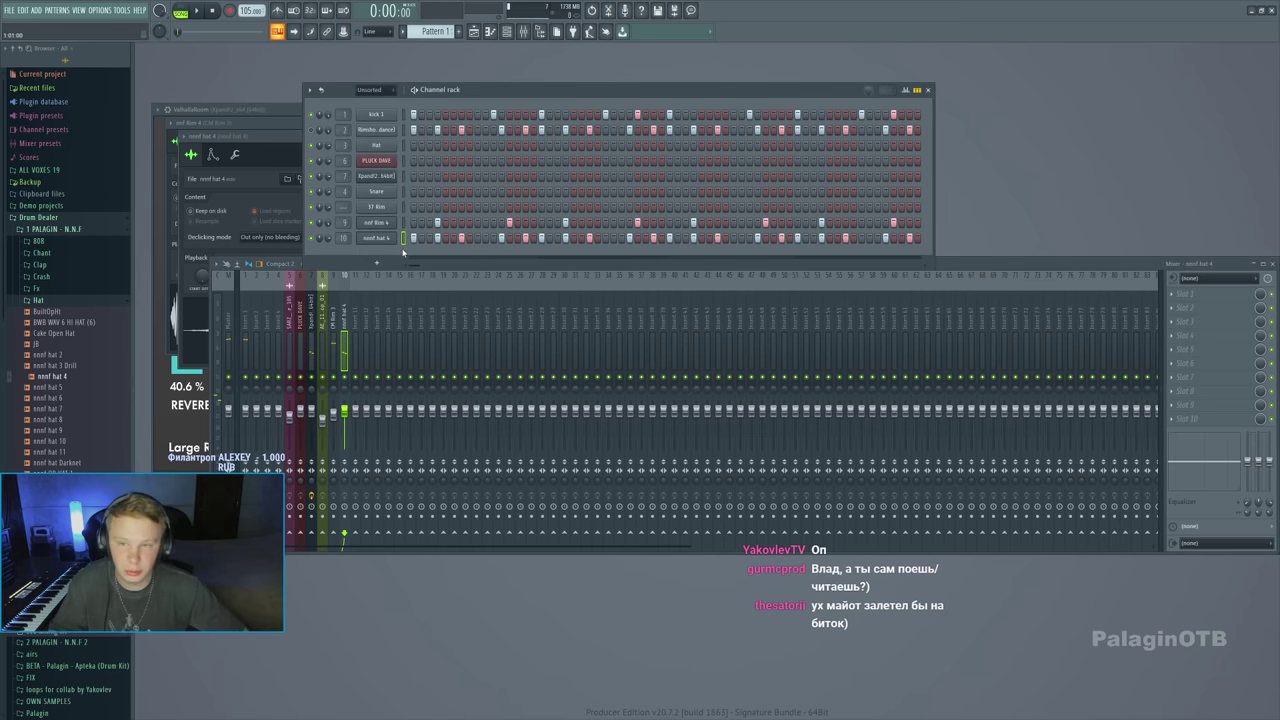
pyautogui.press('F7')
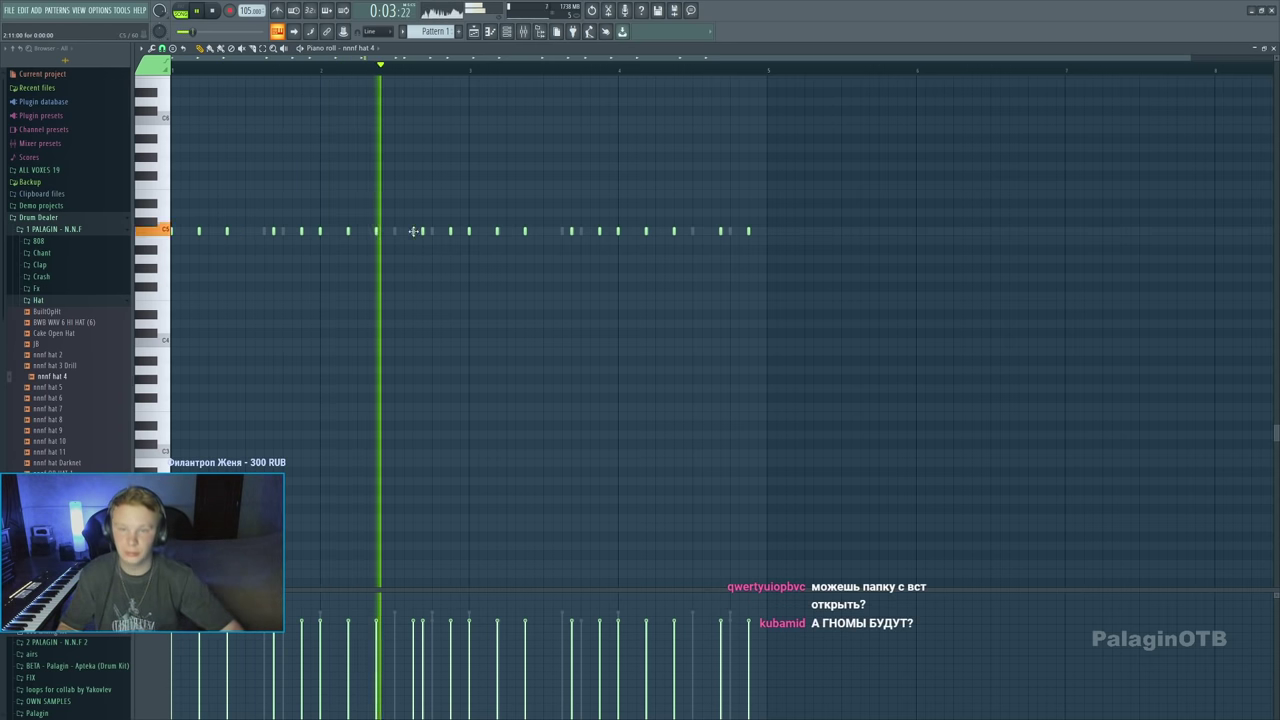
pyautogui.click(560, 231)
pyautogui.rightClick(560, 231)
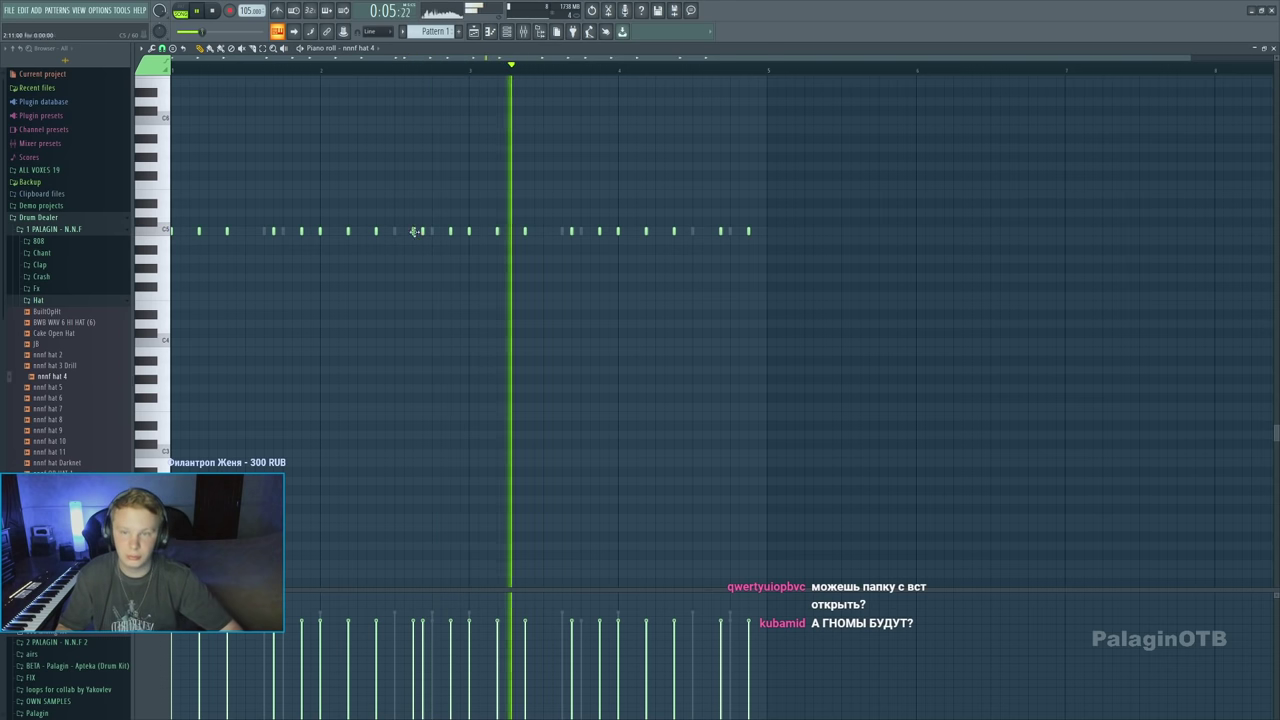
pyautogui.click(590, 231)
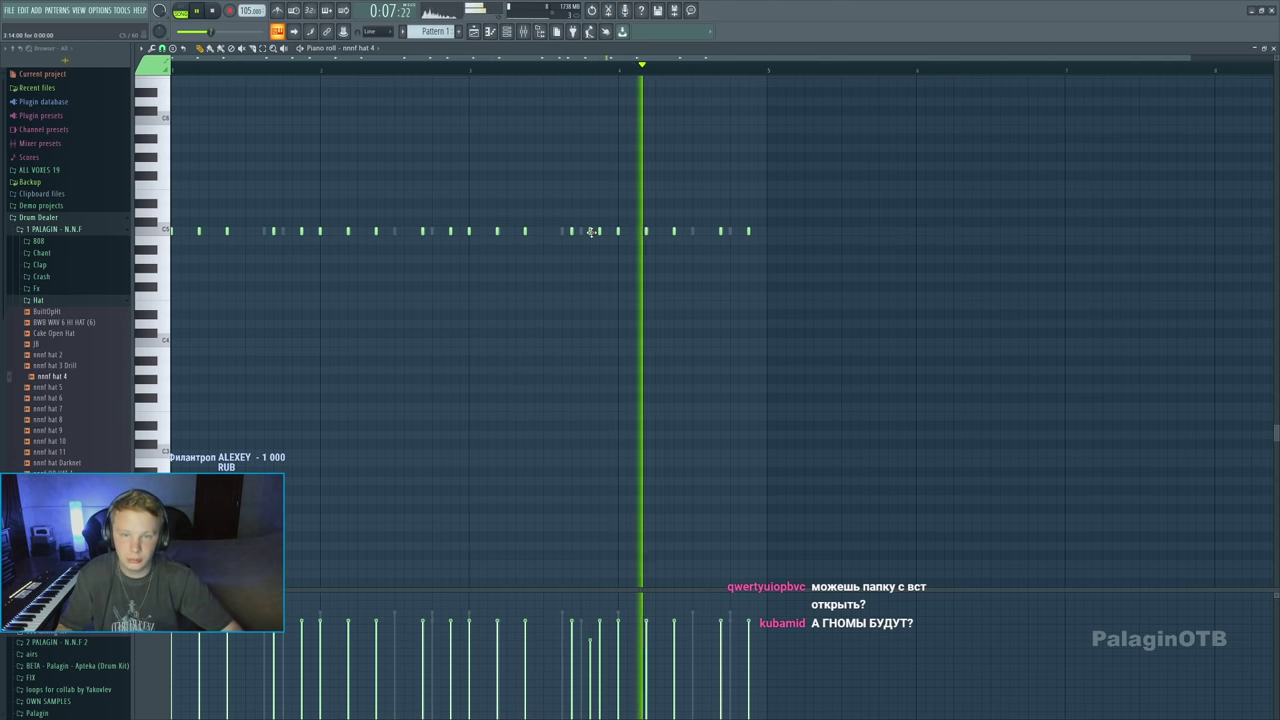
pyautogui.click(739, 231)
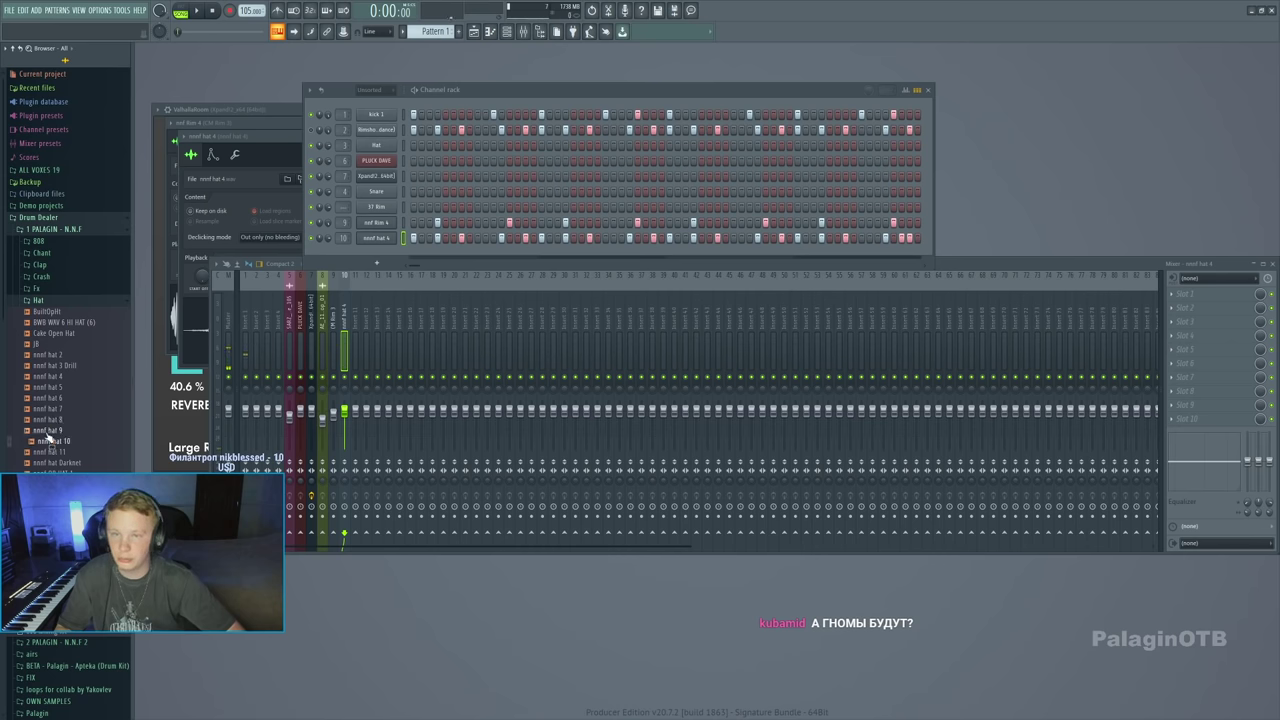
# Chop a note of the nnnf hat 9 channel into short hits and place them as a roll on beat 3 of bar 1
pyautogui.press('F7')
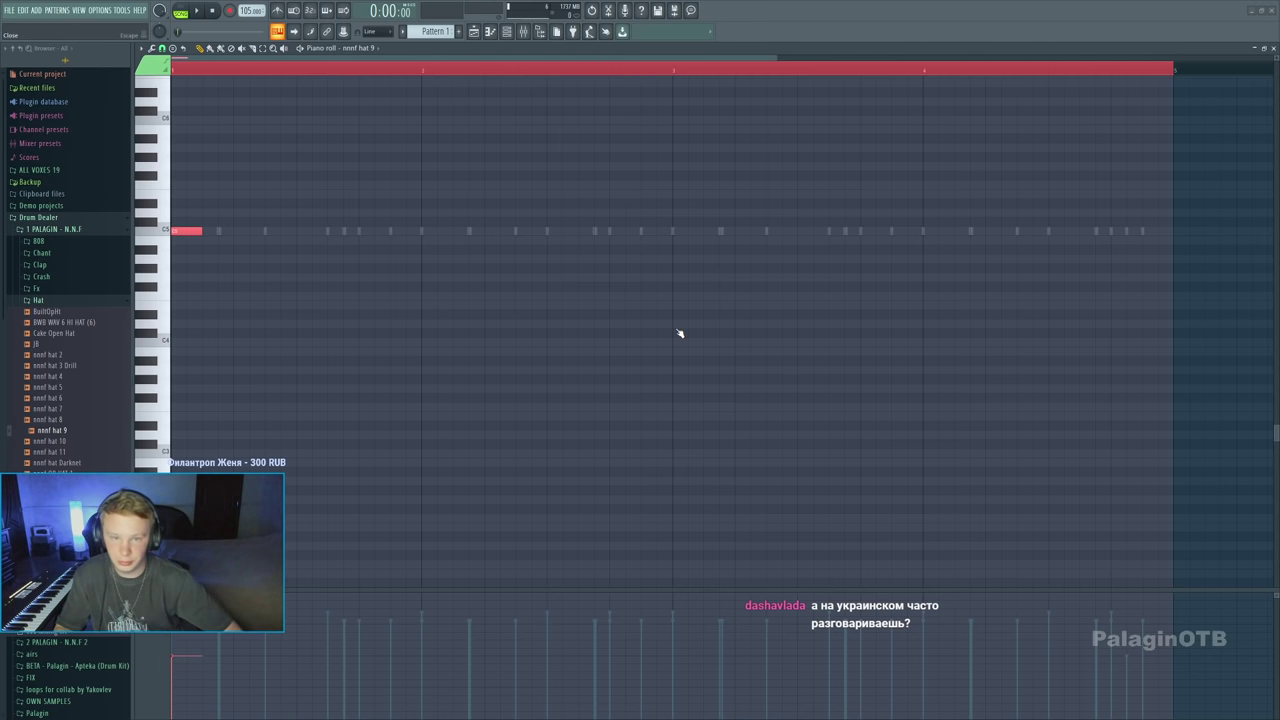
pyautogui.hotkey('ctrl', 'u')
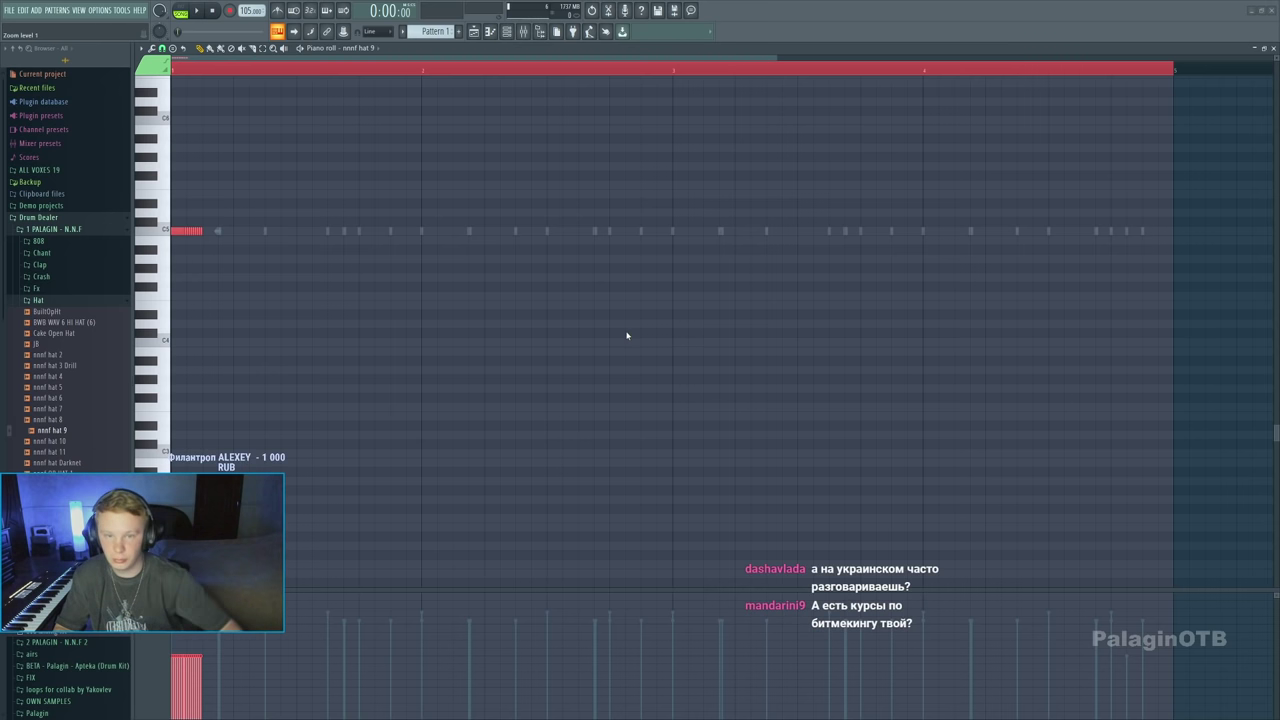
pyautogui.press('space')
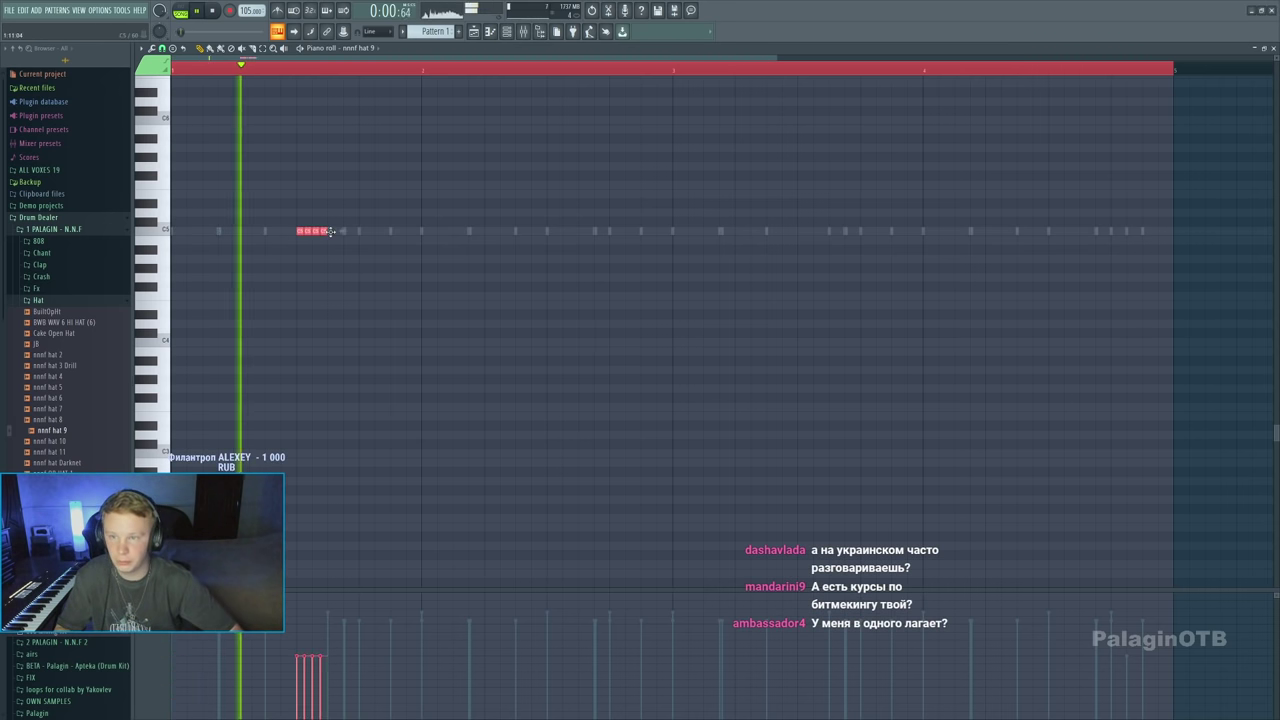
pyautogui.scroll(-1, 284, 261)
pyautogui.scroll(-1, 284, 261)
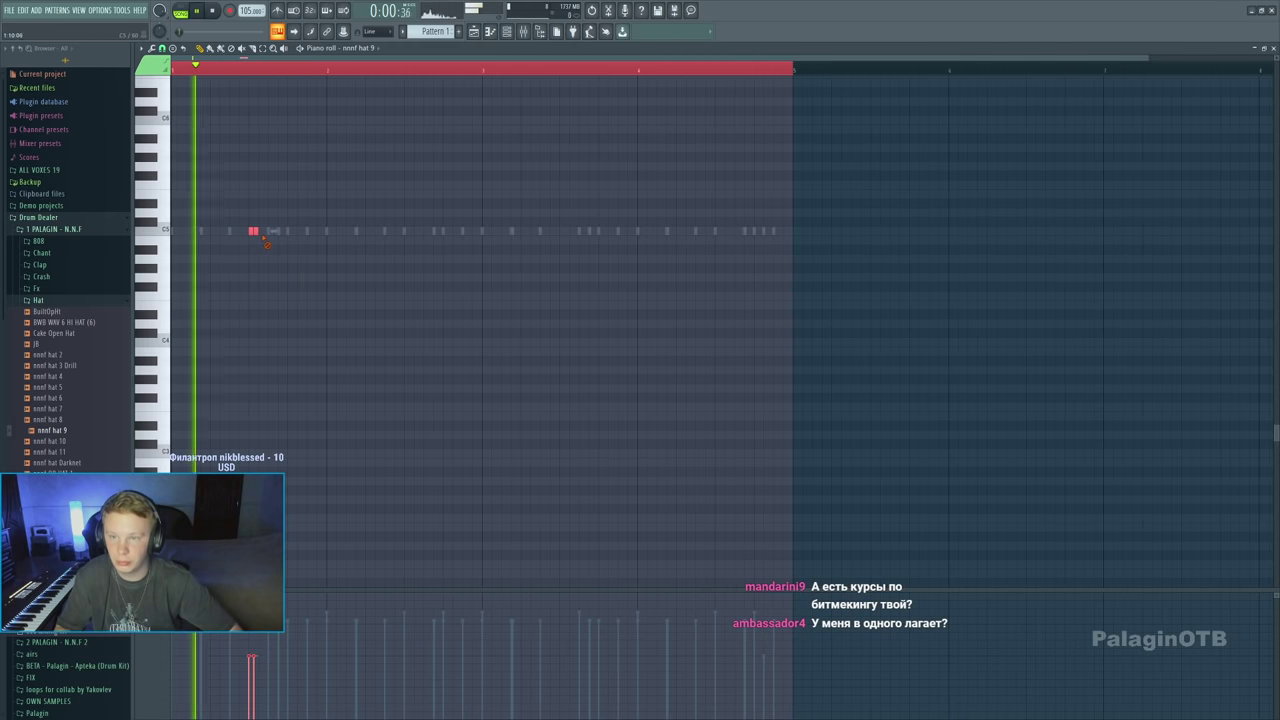
pyautogui.scroll(3, 270, 239)
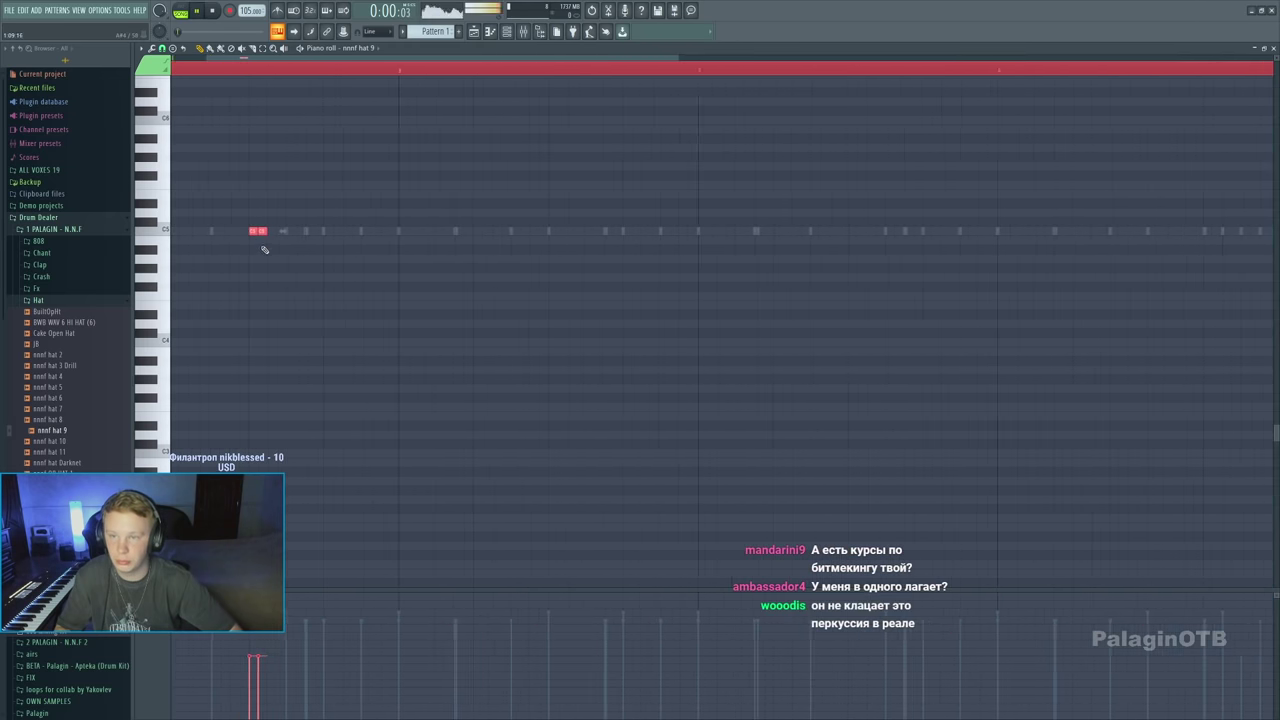
pyautogui.click(272, 232)
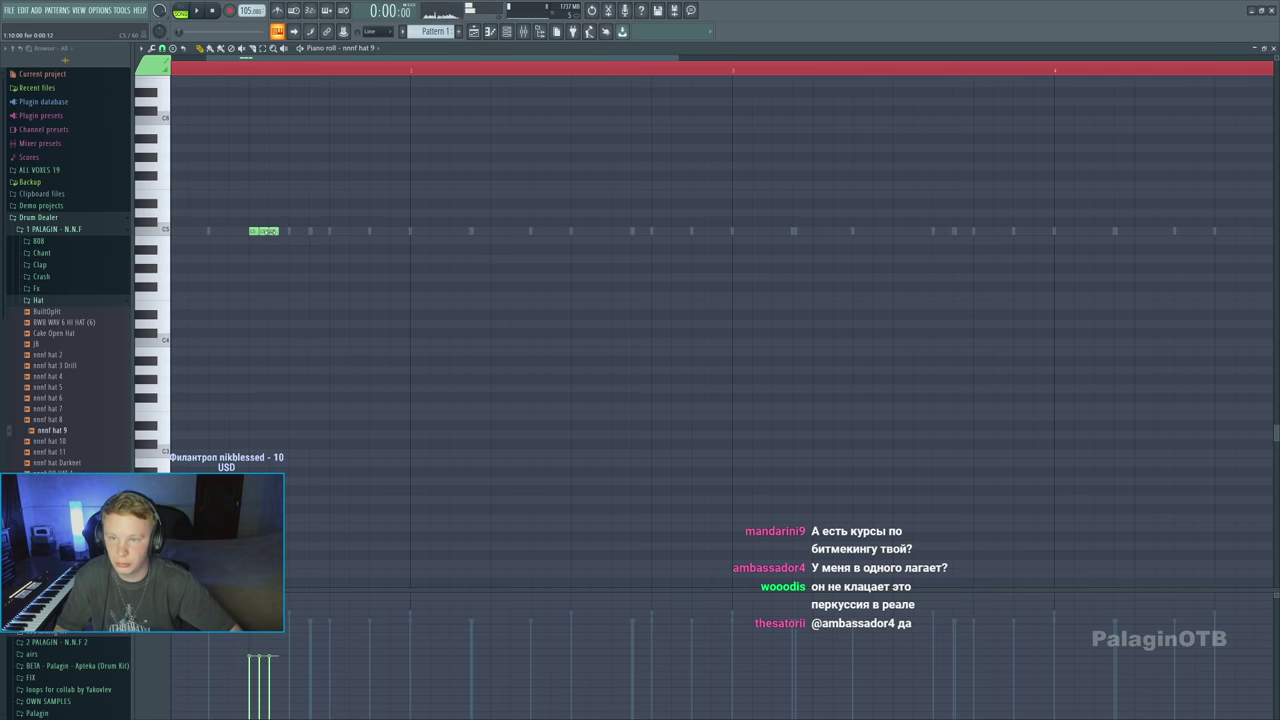
pyautogui.scroll(-1, 265, 232)
# Copy the three-hit nnnf hat 9 roll to bars 2, 3 and 4, spacing the hits evenly in bar 4
pyautogui.click(415, 231)
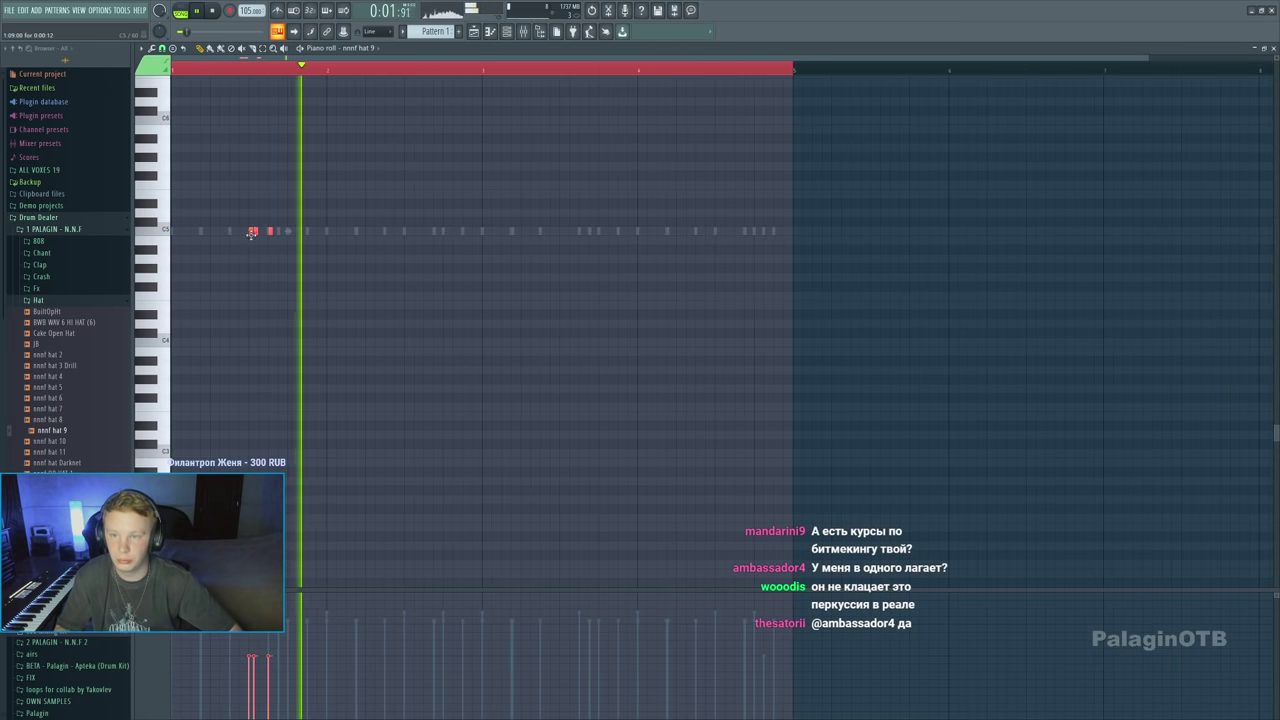
pyautogui.click(400, 231)
pyautogui.scroll(-1, 385, 250)
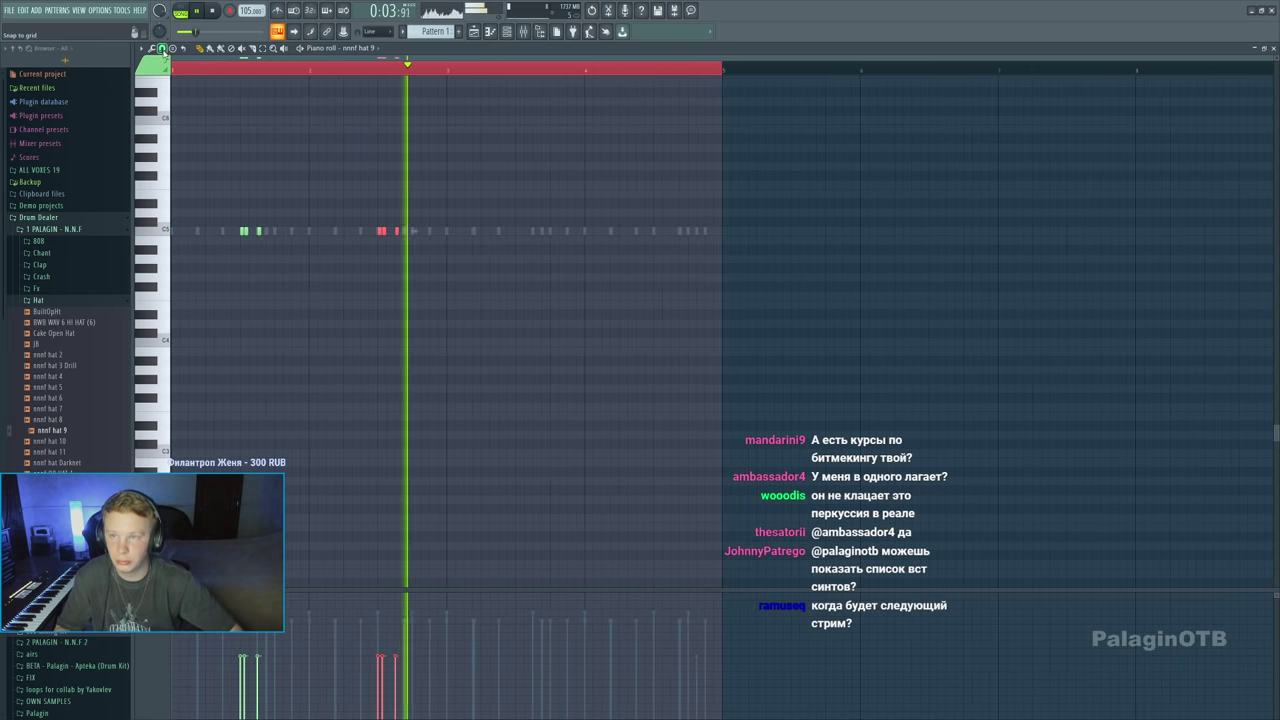
pyautogui.hotkey('ctrl', 'b')
pyautogui.hotkey('ctrl', 'b')
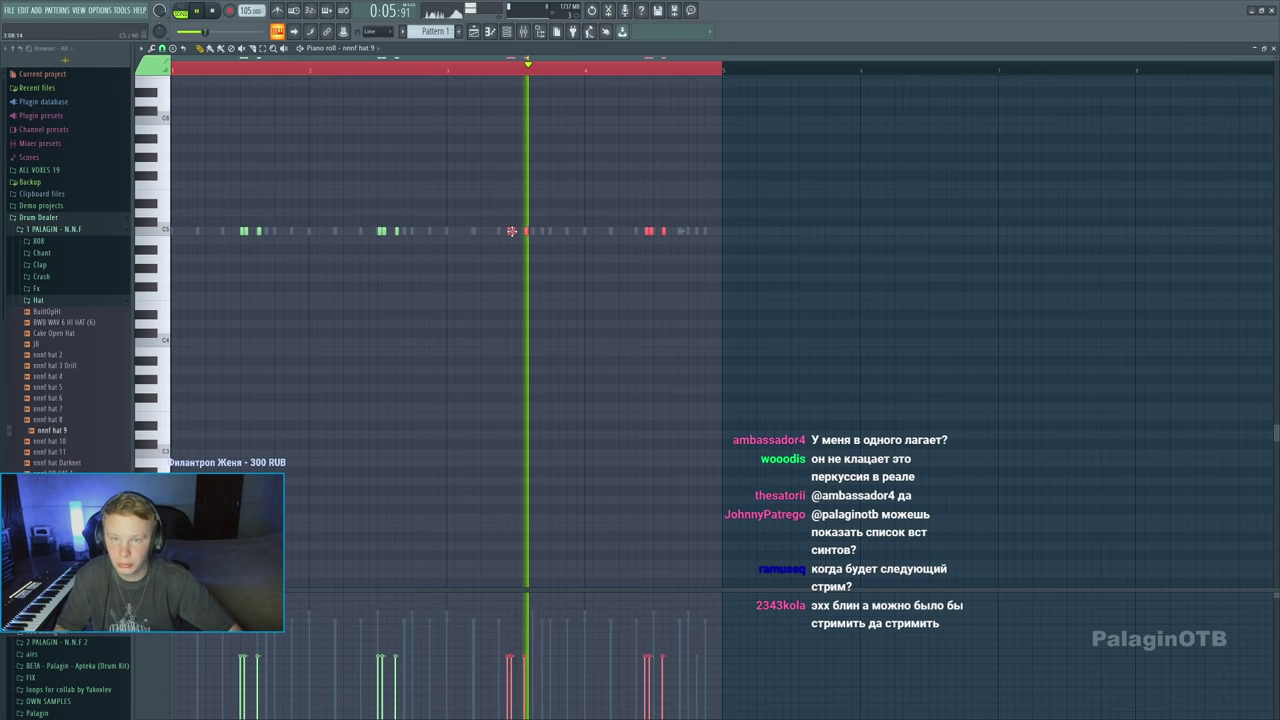
pyautogui.hotkey('ctrl', 'd')
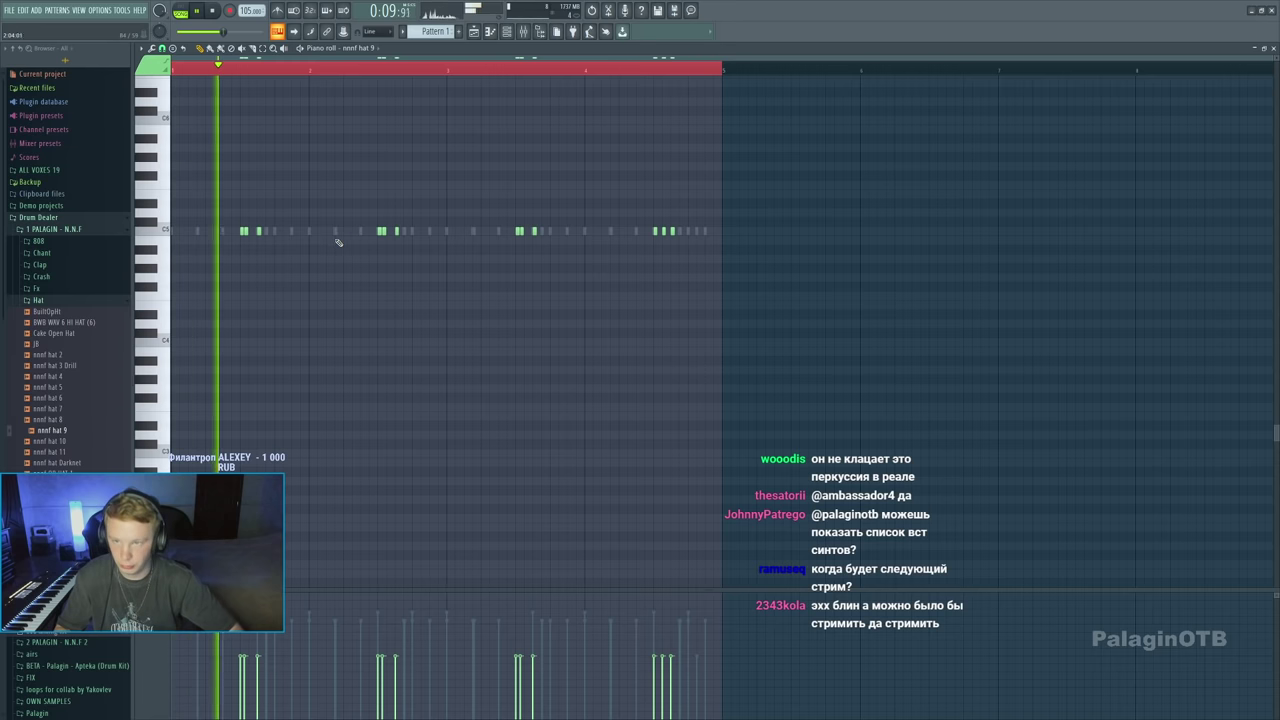
# Rework the nnnf hat 9 roll in bar 2 into three tight short hits followed by one shortened hit
pyautogui.scroll(2, 426, 260)
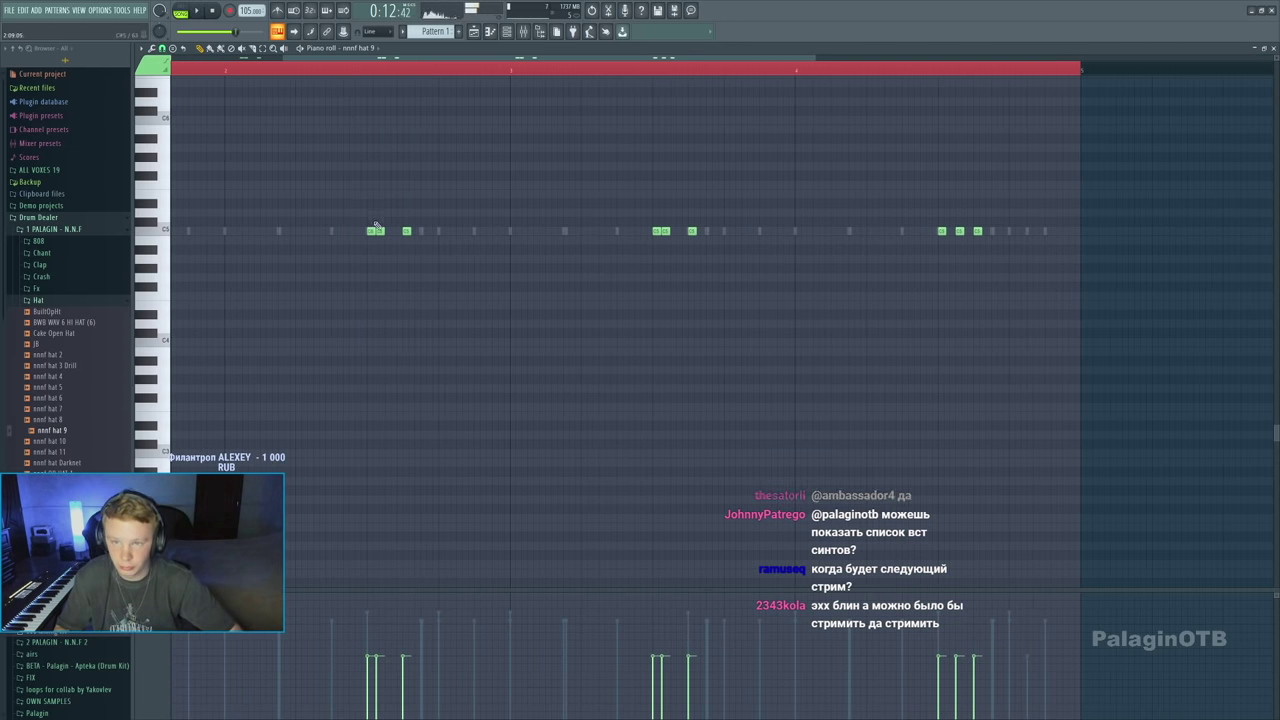
pyautogui.click(375, 231)
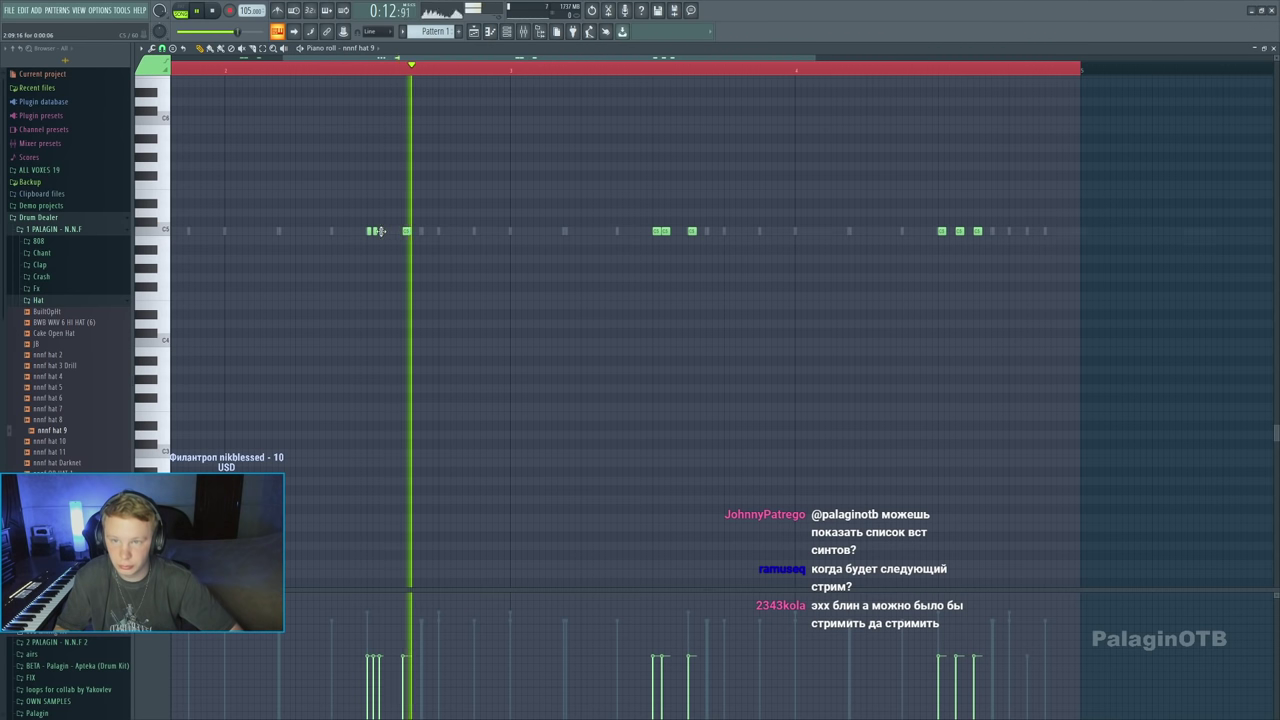
pyautogui.click(380, 231)
pyautogui.click(405, 231)
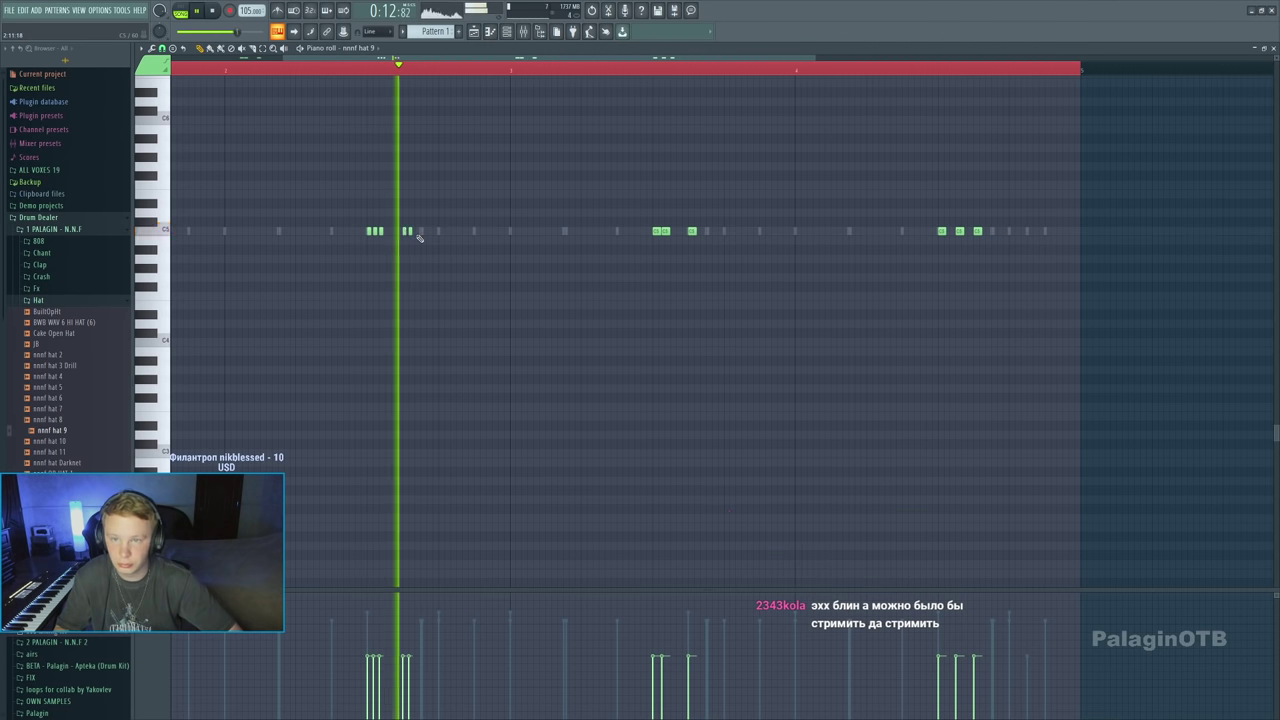
pyautogui.hscroll(2, 450, 248)
pyautogui.hscroll(4, 423, 256)
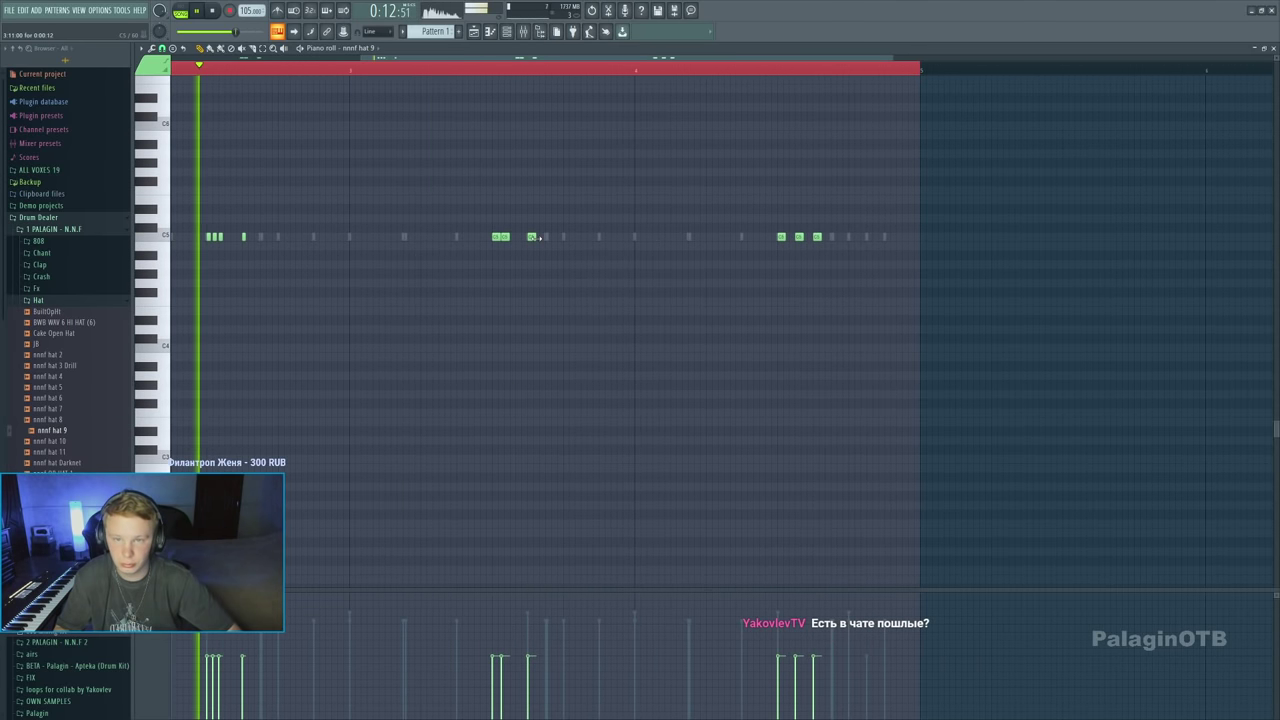
# Chop the nnnf hat 9 note on beat 3 of bar 3 into three short hits, and audition the nnnf hat 11 sample
pyautogui.click(535, 237)
pyautogui.click(541, 237)
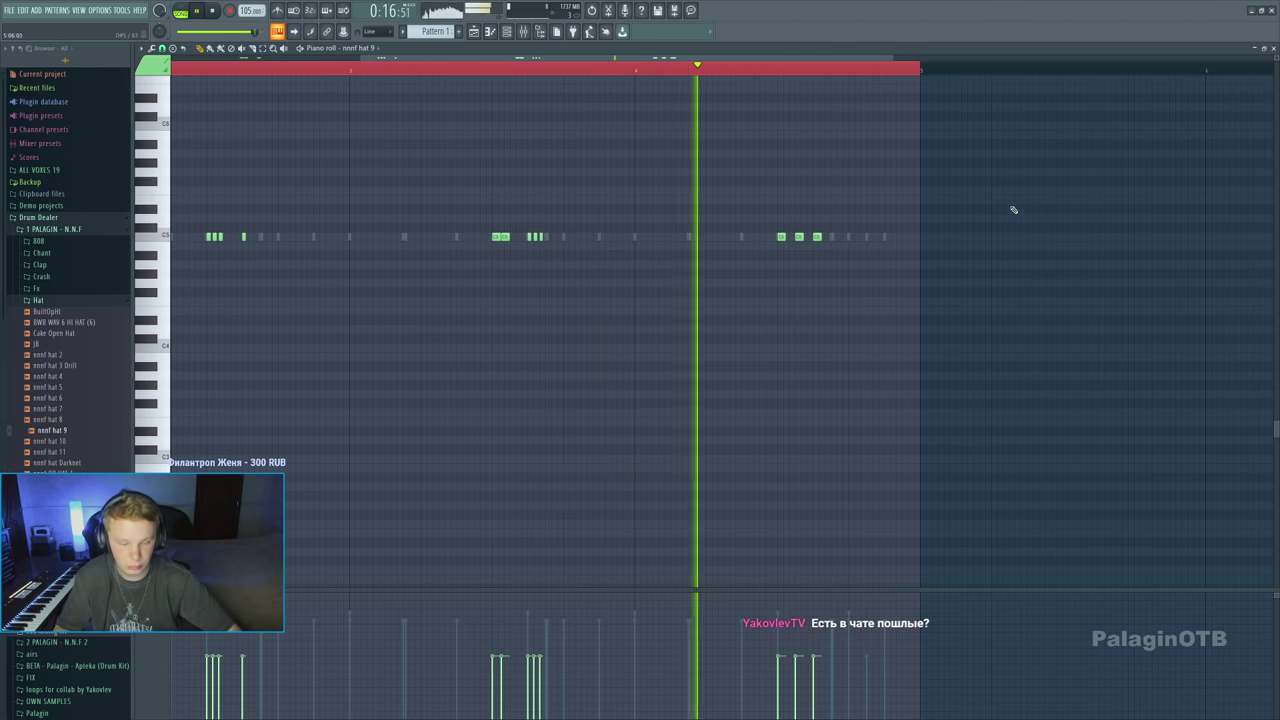
pyautogui.click(1265, 48)
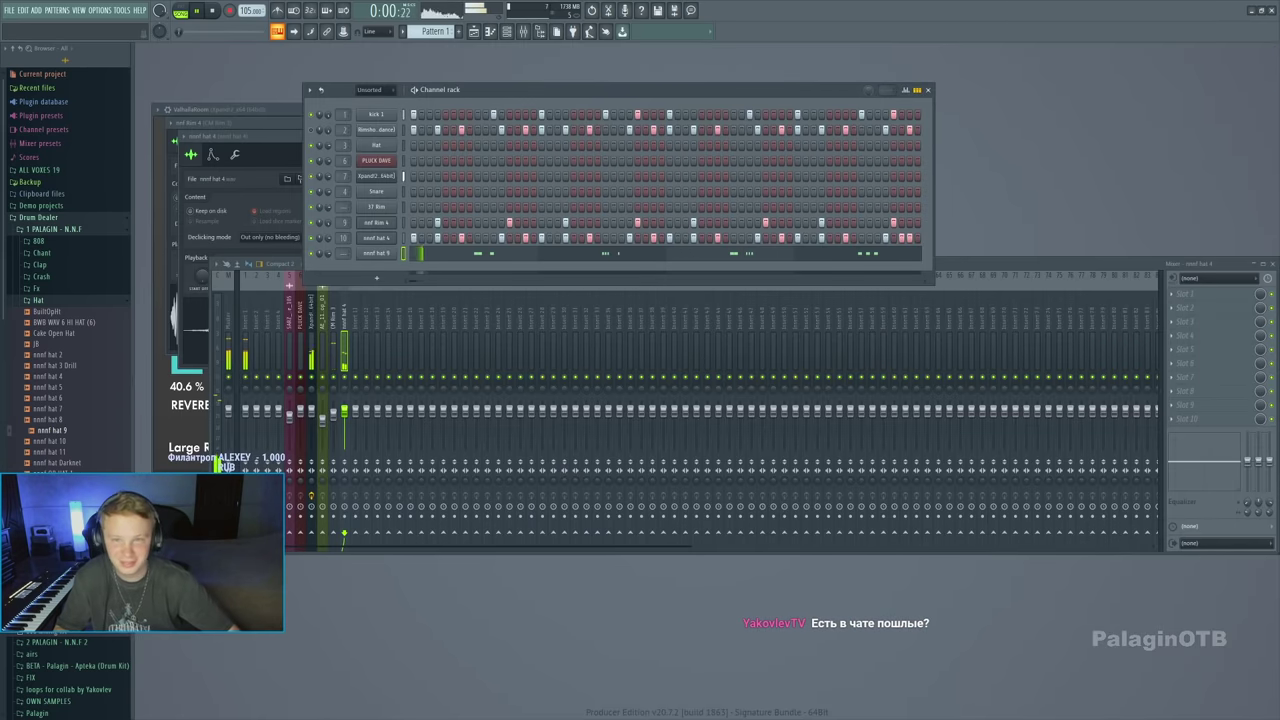
pyautogui.click(50, 452)
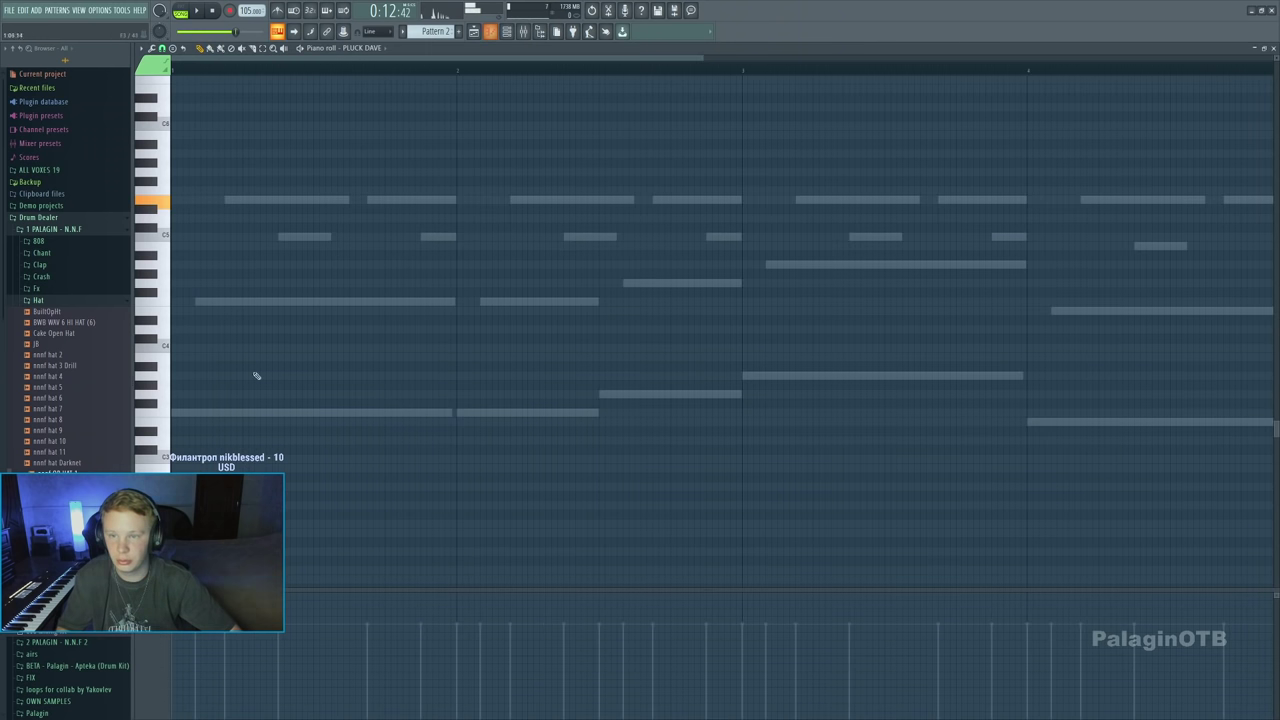
pyautogui.click(165, 415)
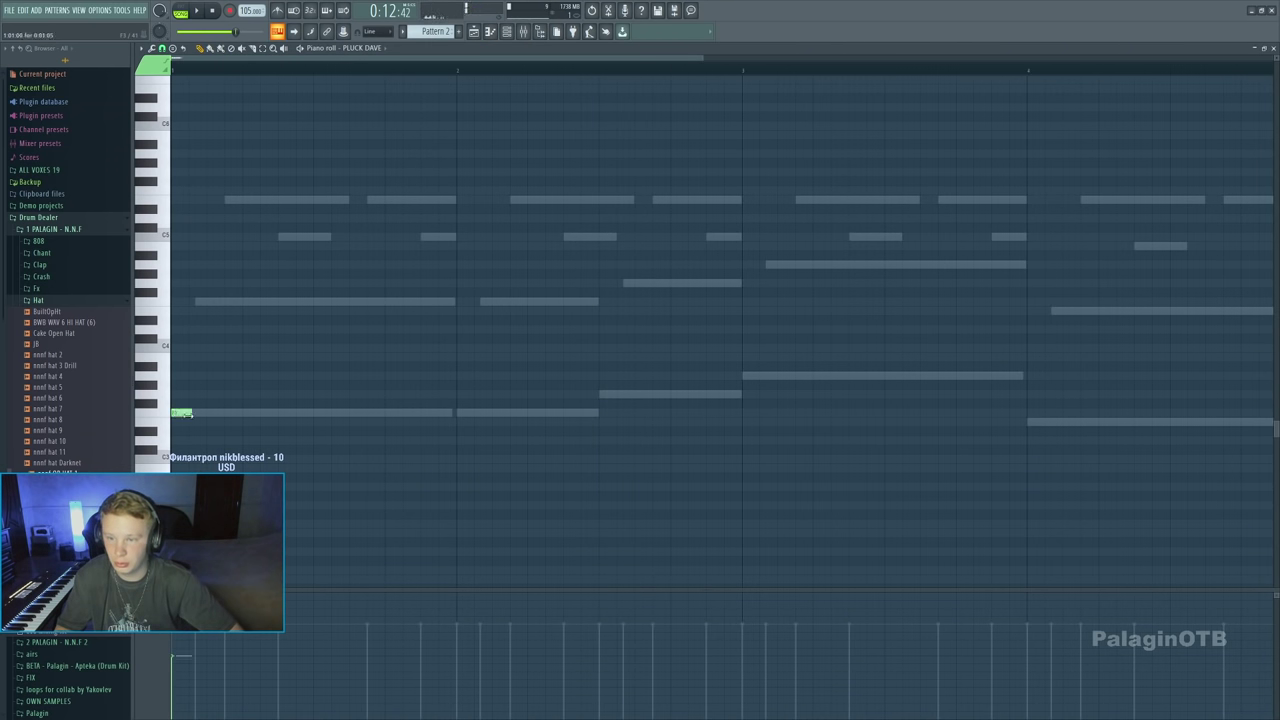
pyautogui.moveTo(190, 412); pyautogui.dragTo(372, 412)
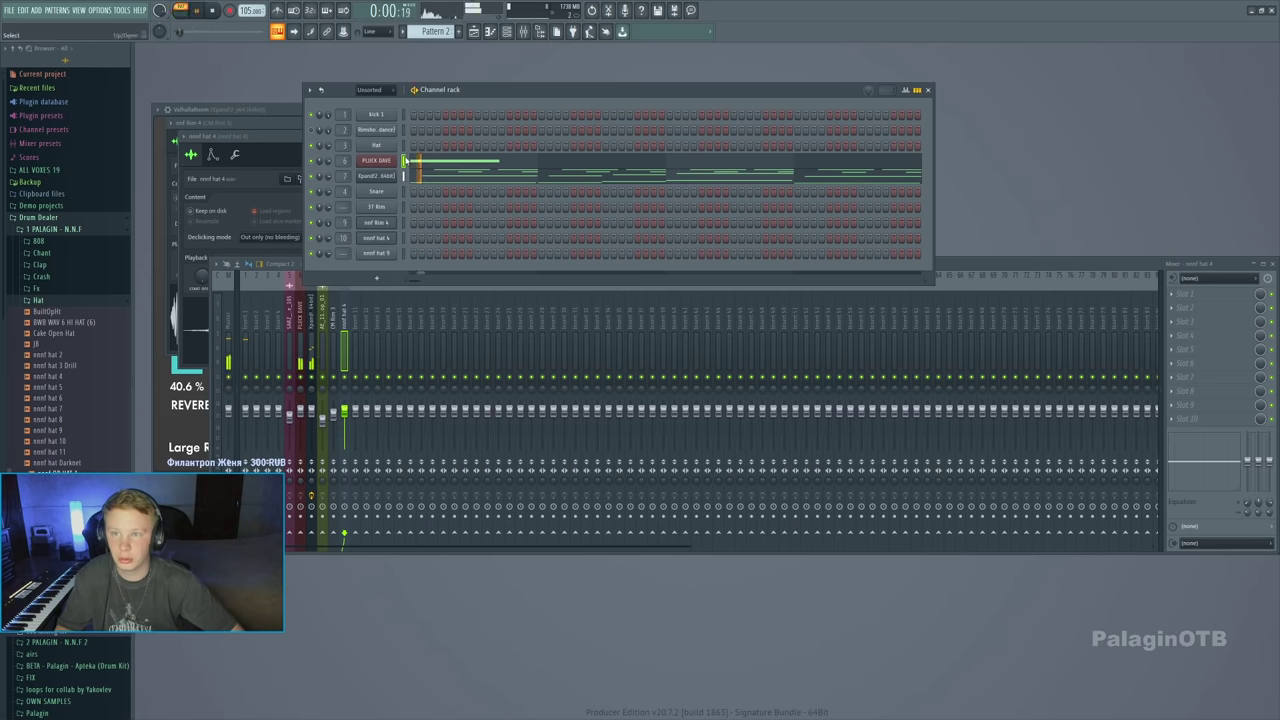
pyautogui.press('space')
pyautogui.click(377, 177)
pyautogui.click(377, 160)
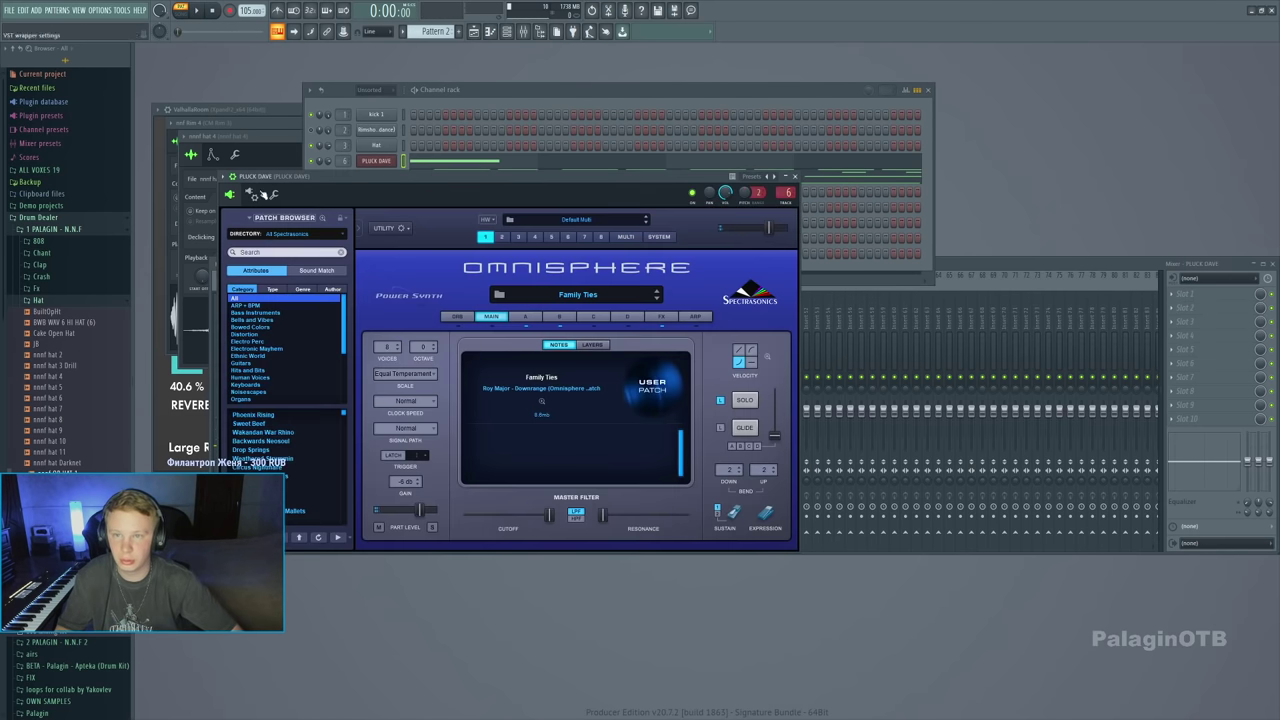
pyautogui.press('space')
pyautogui.press('F7')
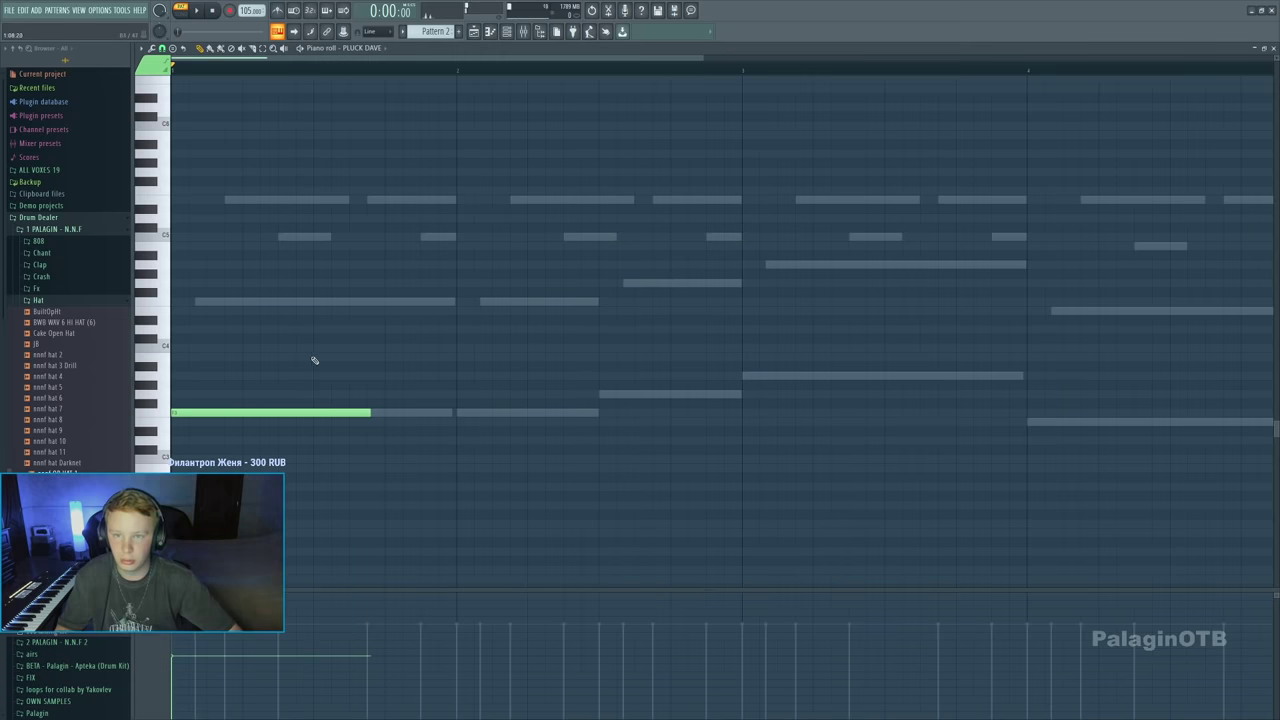
pyautogui.moveTo(367, 413); pyautogui.dragTo(444, 419)
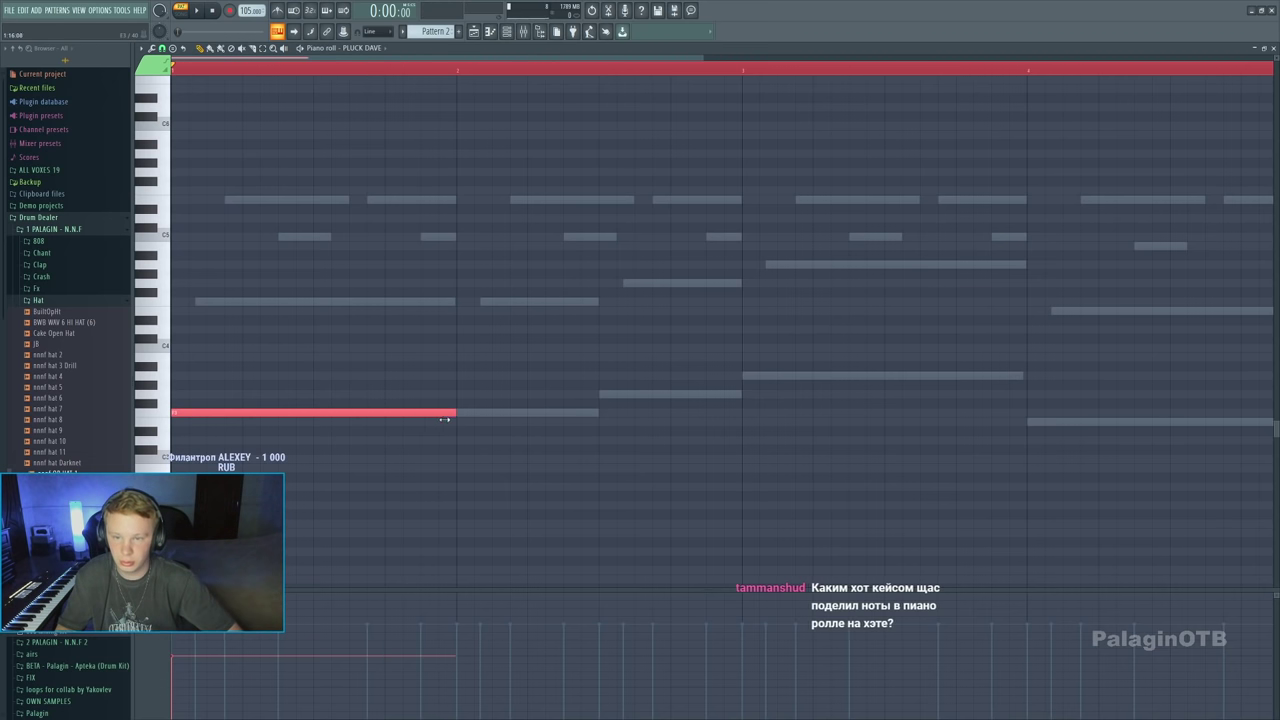
# Copy the five low bass notes from the Xpand!2 channel into the PLUCK DAVE channel of Pattern 2 and play them
pyautogui.doubleClick(469, 414)
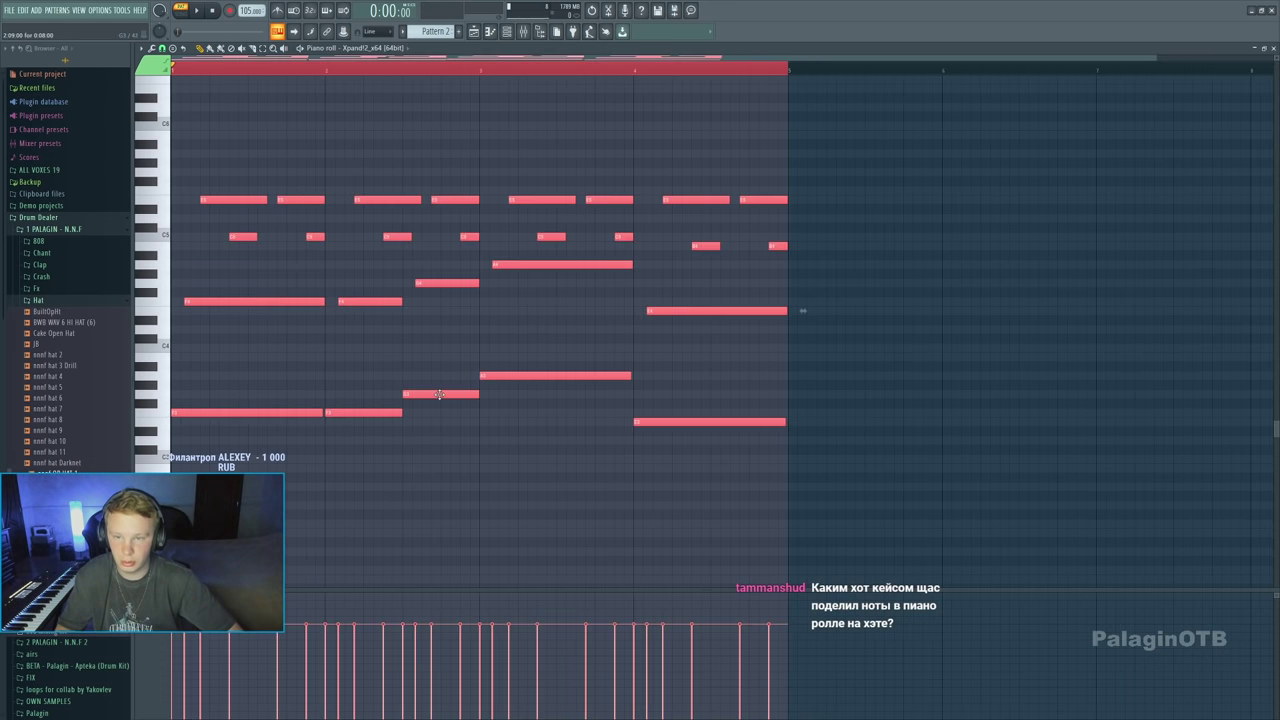
pyautogui.moveTo(225, 363); pyautogui.dragTo(800, 399)
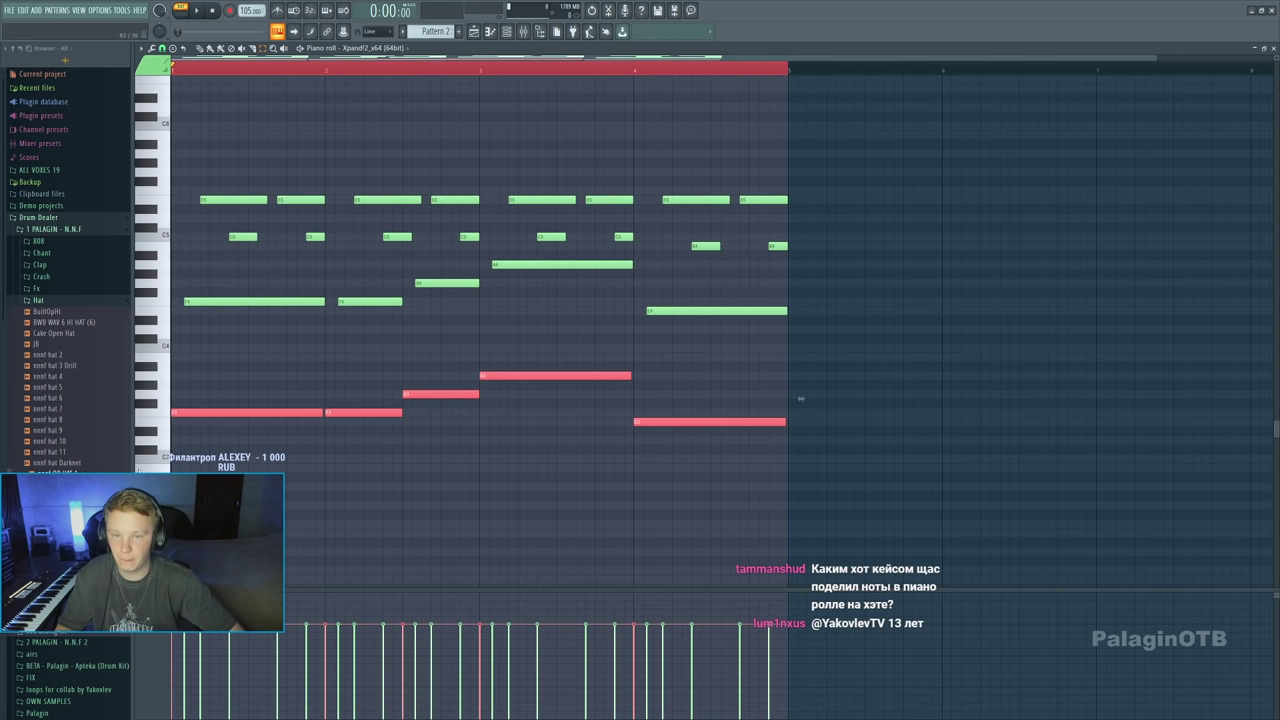
pyautogui.click(1272, 47)
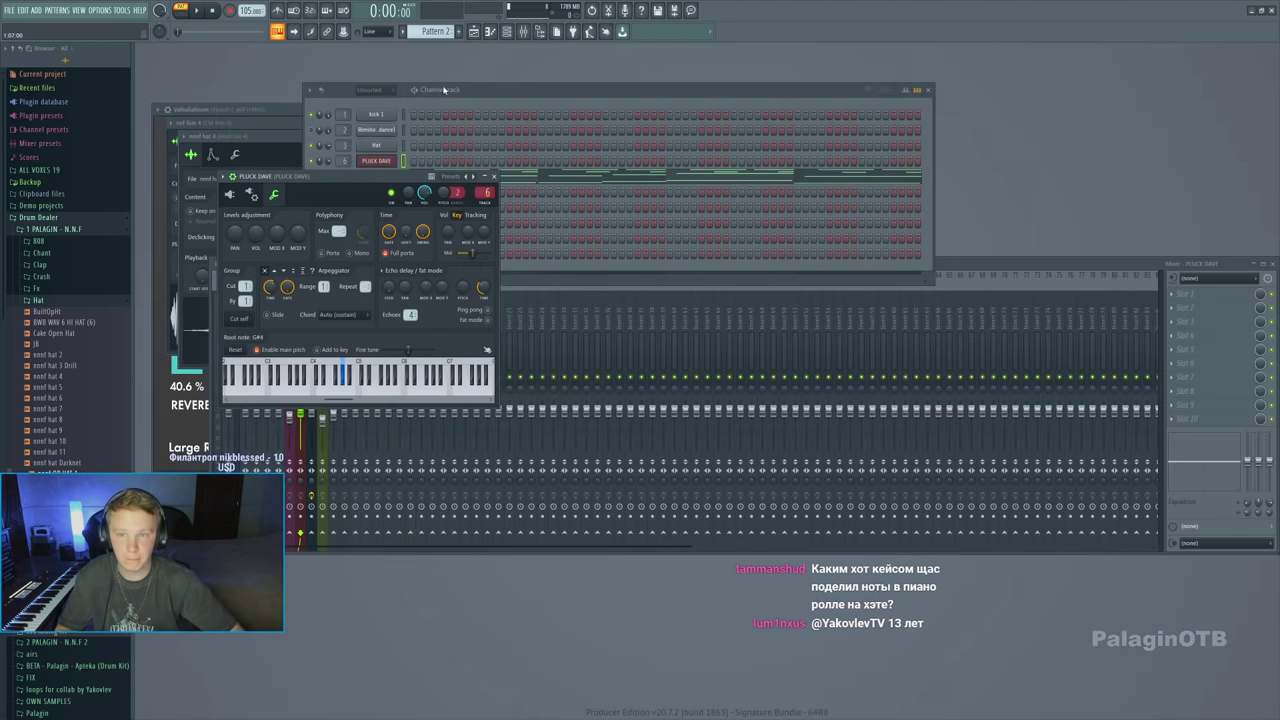
pyautogui.click(408, 165)
pyautogui.press('space')
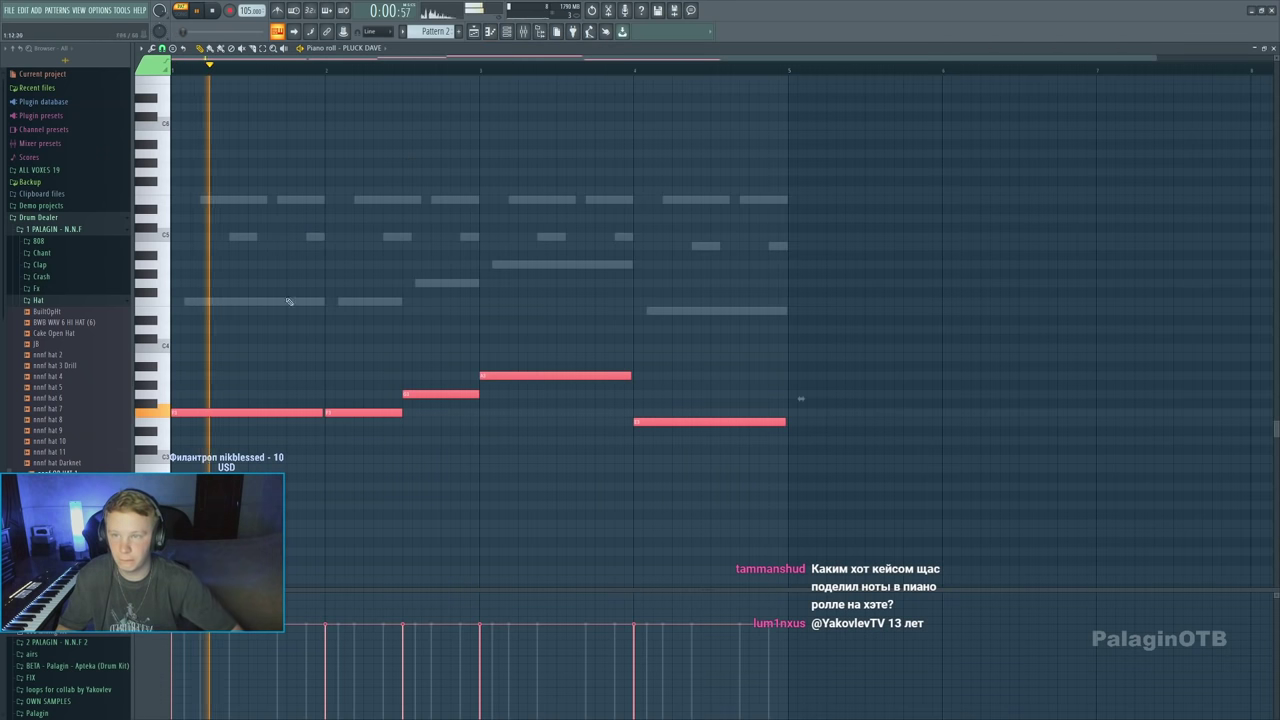
# Stack copies of the PLUCK DAVE bass notes above themselves to form three-note major chords across all four bars, and play them
pyautogui.press('space')
pyautogui.hotkey('ctrl', 'a')
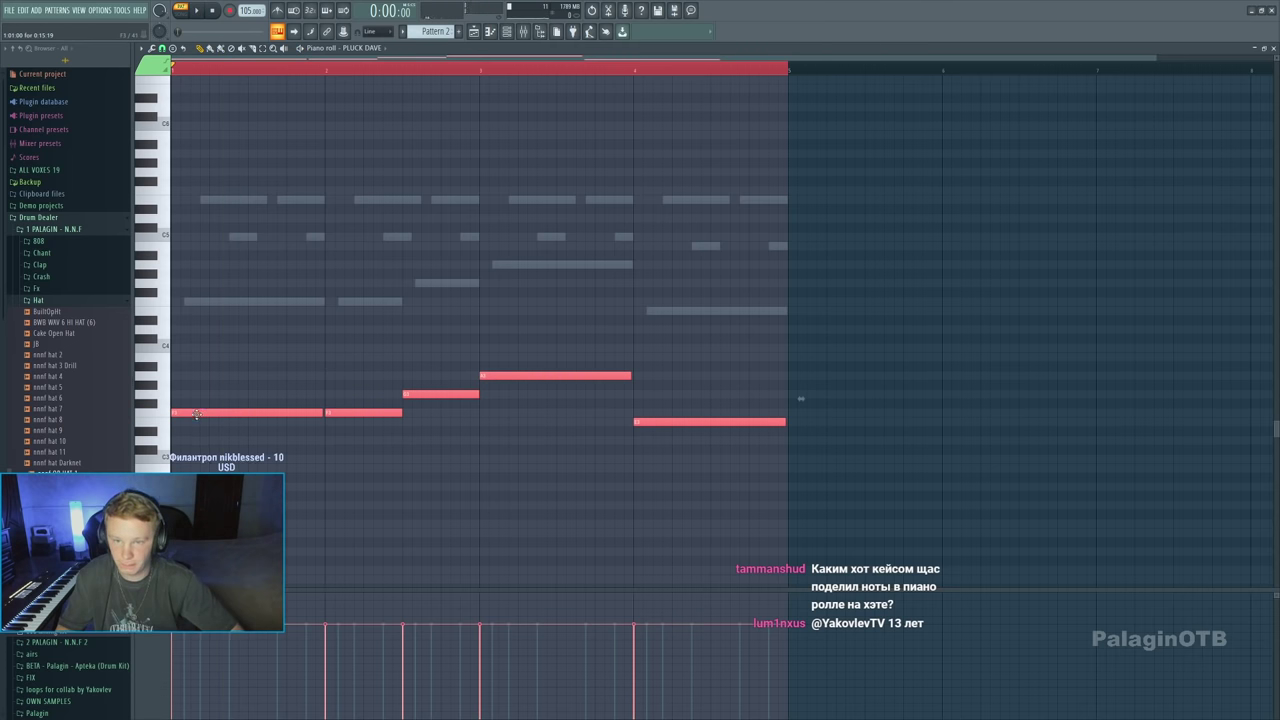
pyautogui.moveTo(191, 414); pyautogui.dragTo(191, 347)
pyautogui.press('space')
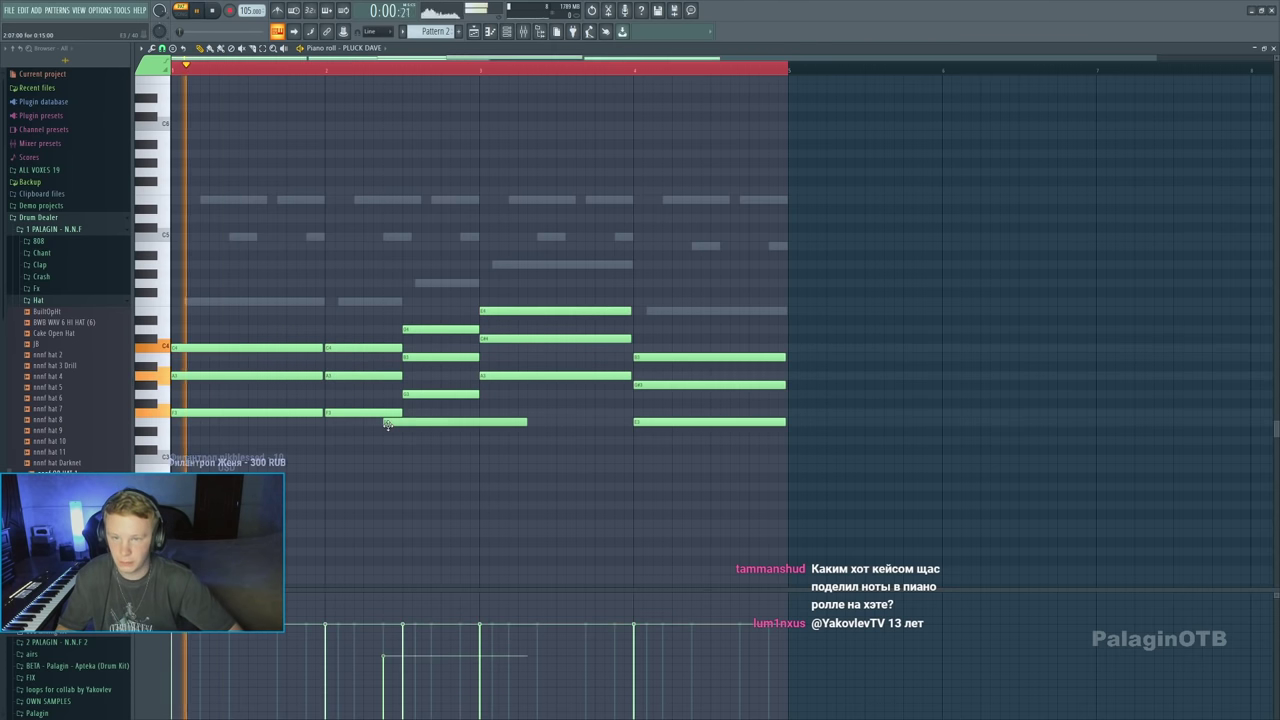
# Transpose all PLUCK DAVE chords up one octave
pyautogui.hotkey('ctrl', 'a')
pyautogui.hotkey('ctrl', 'Up')
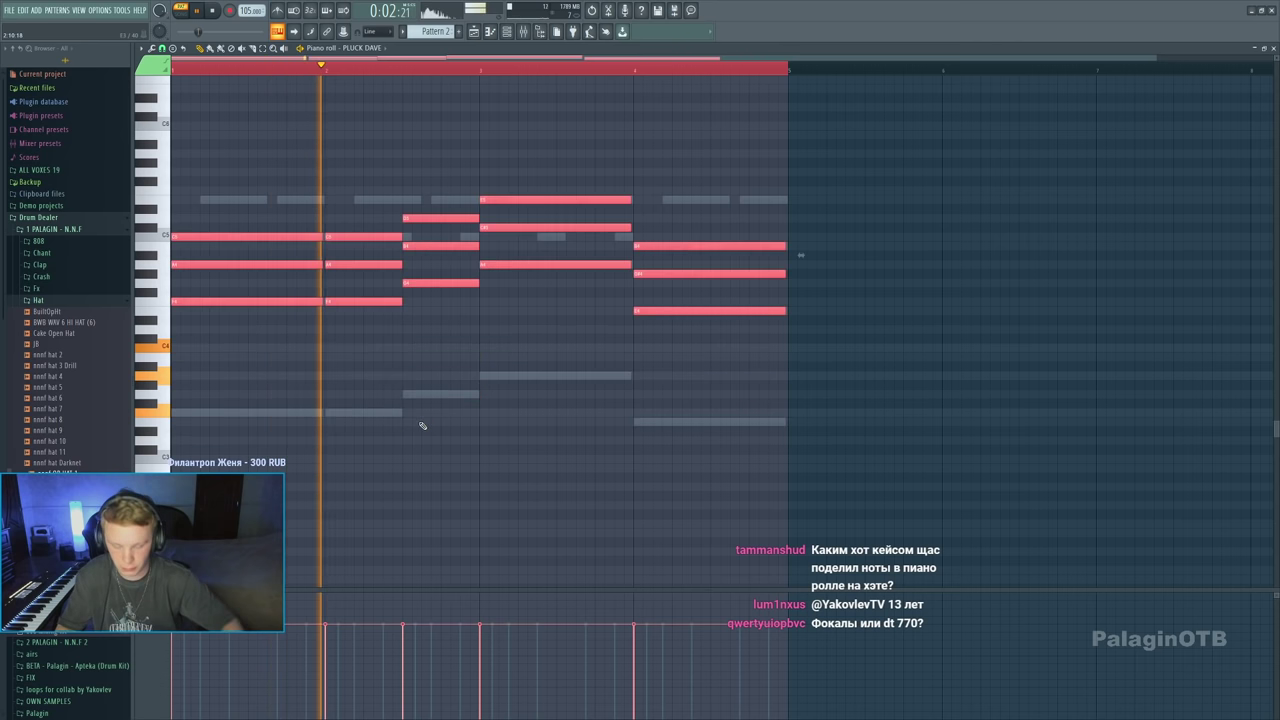
pyautogui.click(489, 343)
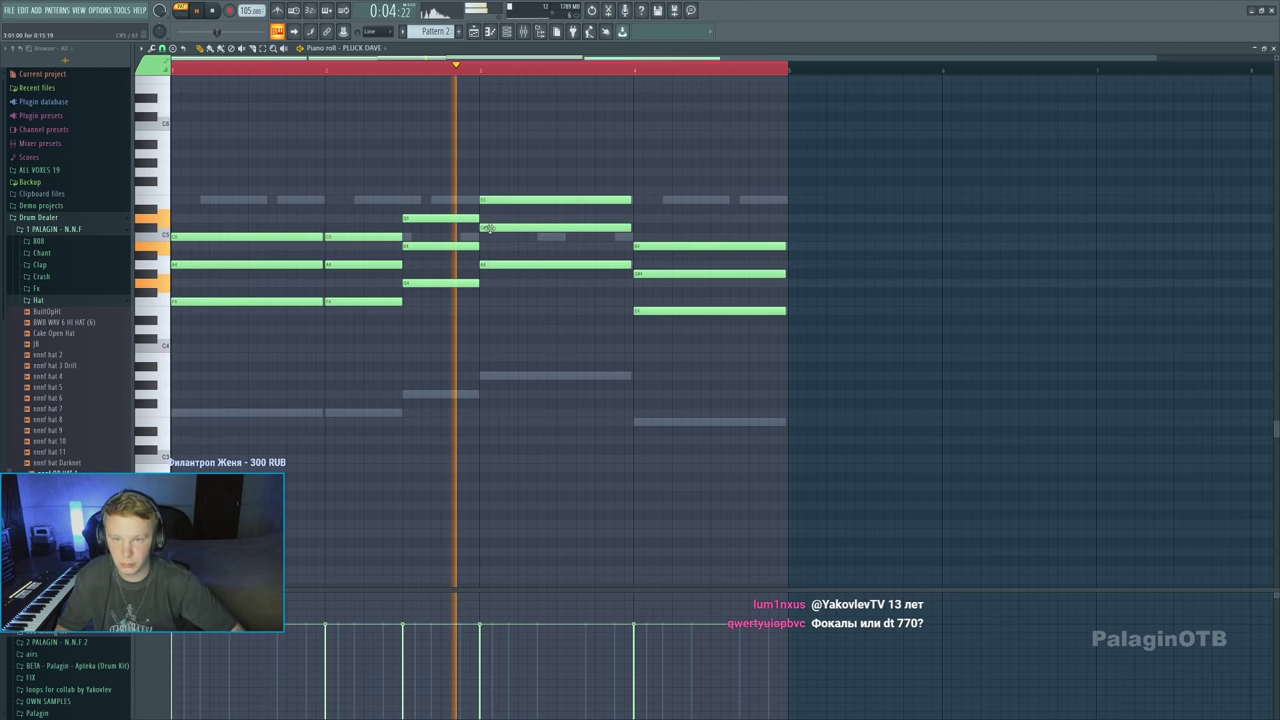
# Lower the middle chord notes by a semitone, to C5 in bar 3 and G4 in bar 4, and close the note editor
pyautogui.moveTo(490, 228); pyautogui.dragTo(492, 247)
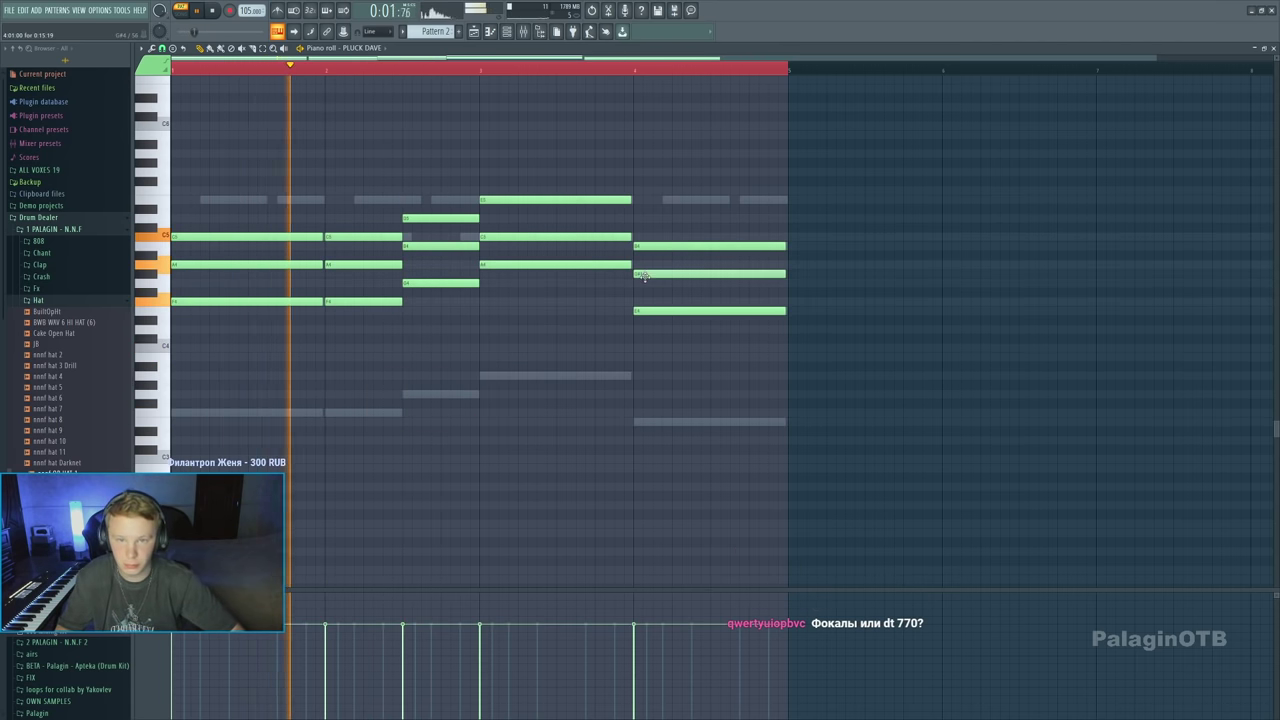
pyautogui.moveTo(645, 274); pyautogui.dragTo(645, 285)
pyautogui.hotkey('ctrl', 'a')
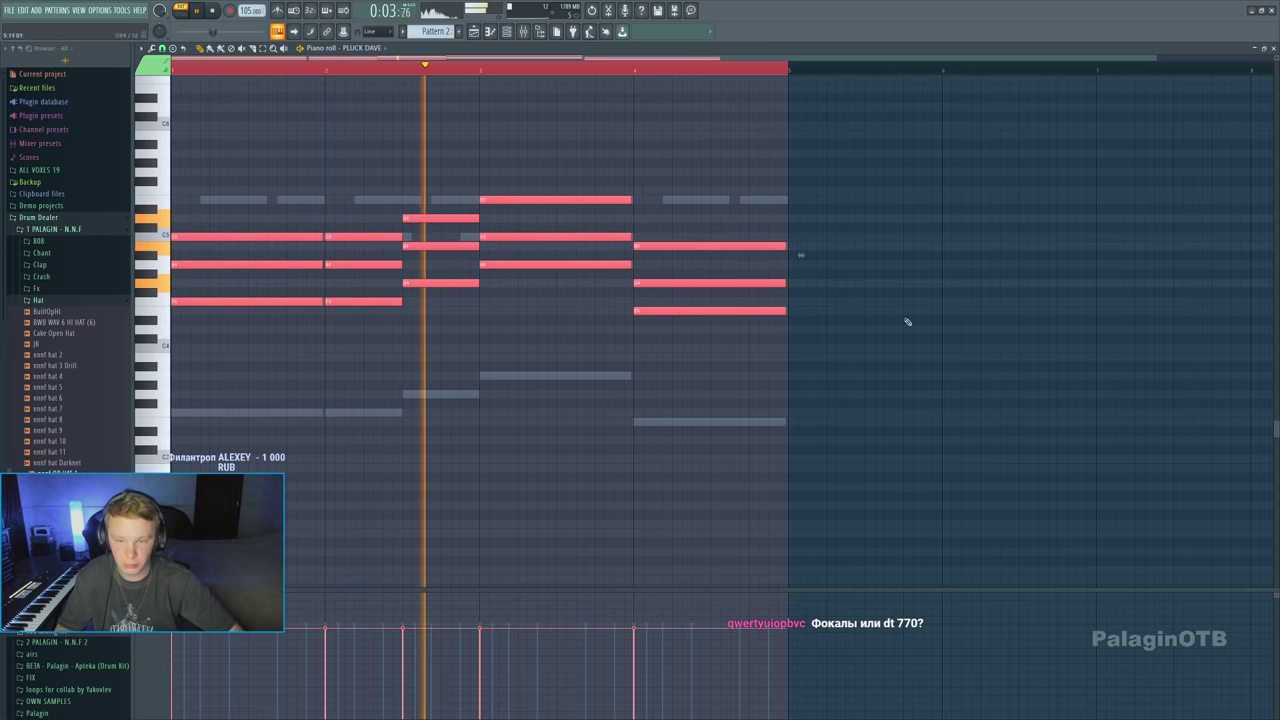
pyautogui.click(1273, 47)
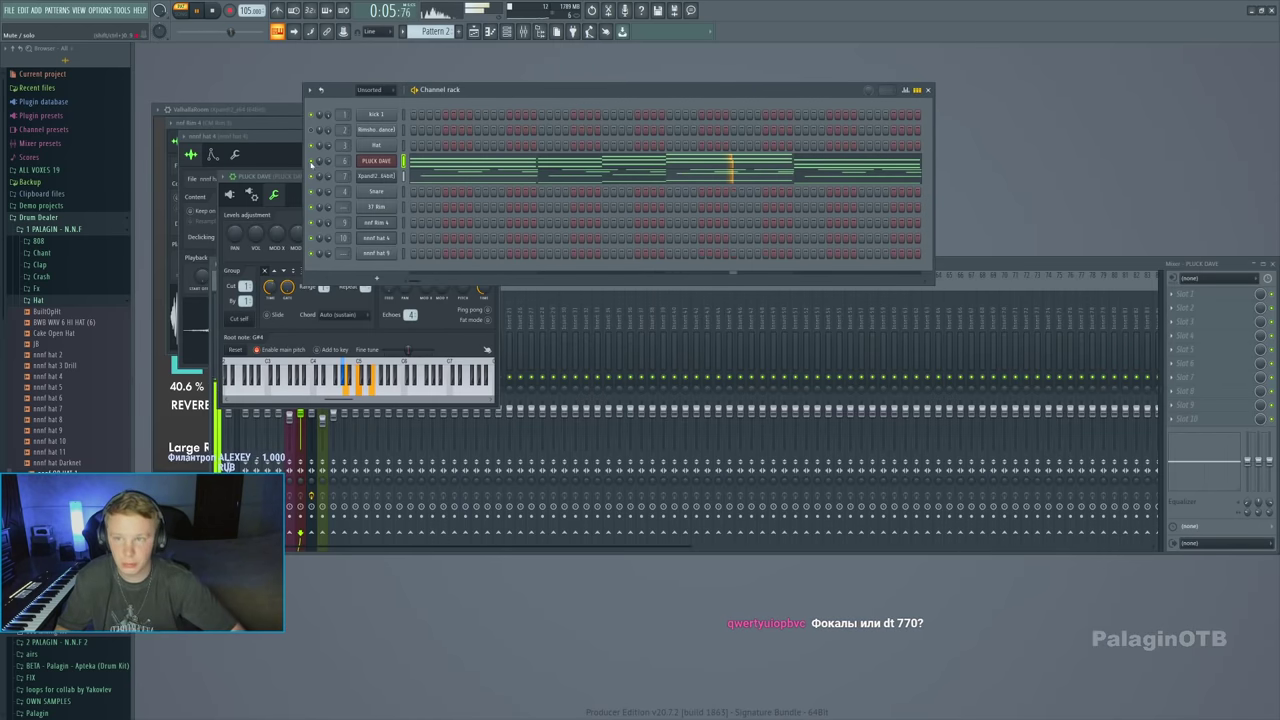
# Switch PLUCK DAVE's Omnisphere patch directory to KC Supreme - Euphoria and audition bass and bell patches from BASS - Plucker to BELL - Hospice
pyautogui.click(377, 161)
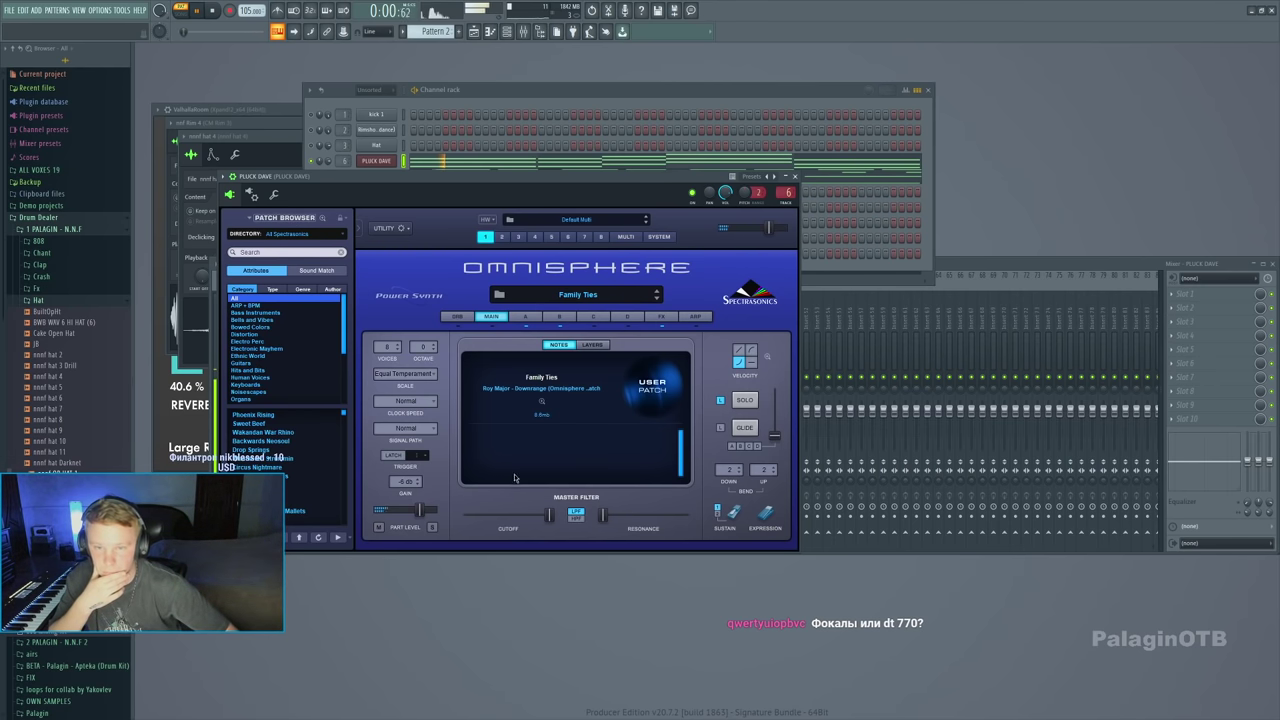
pyautogui.click(258, 432)
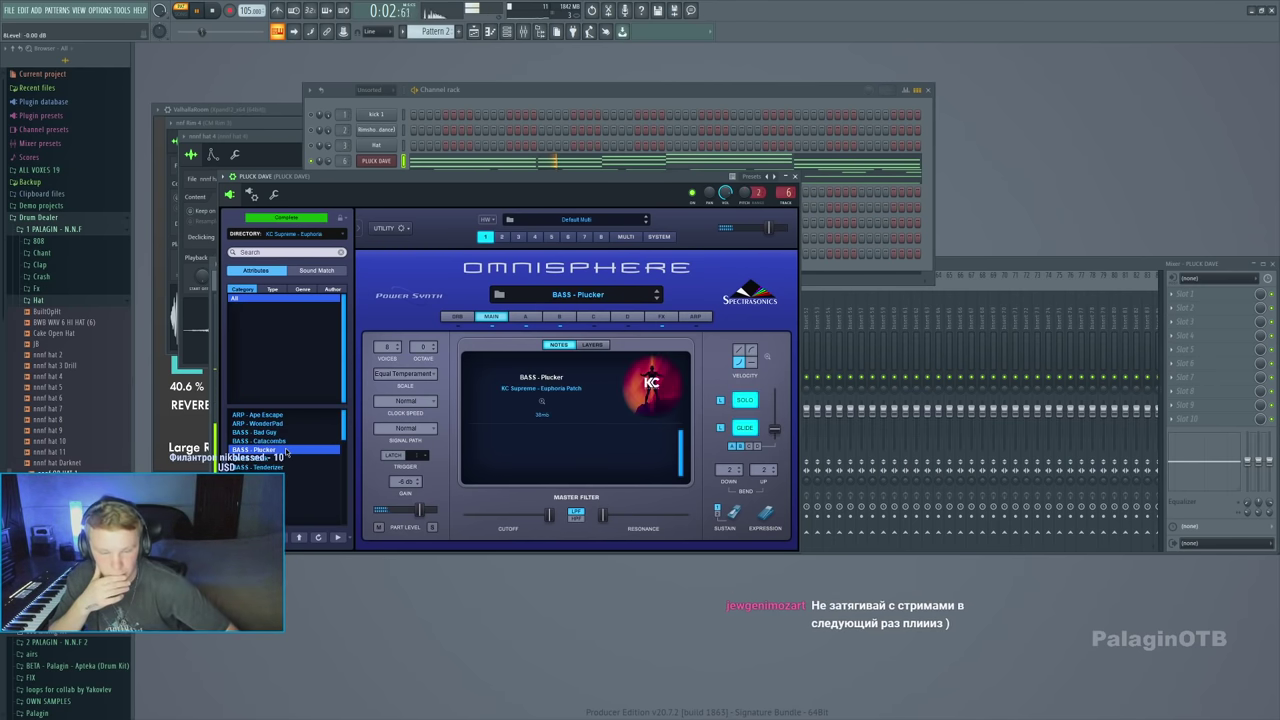
pyautogui.click(285, 476)
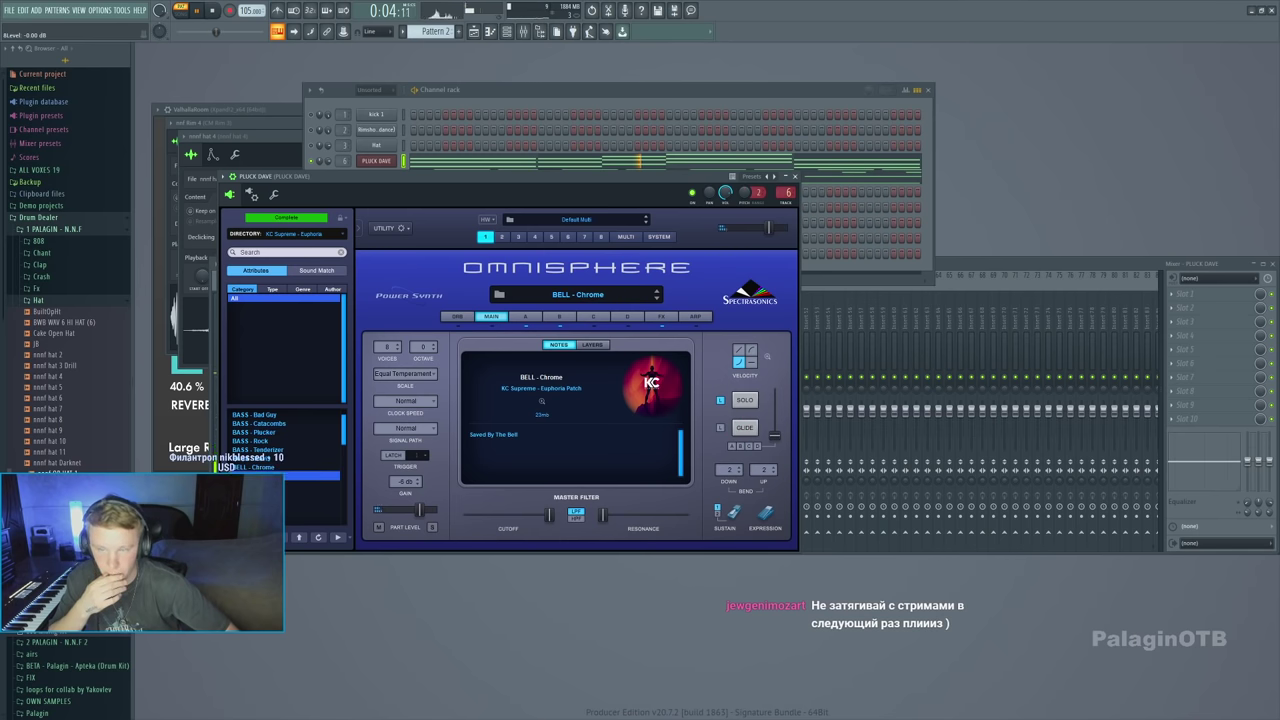
pyautogui.press('Down')
pyautogui.press('Down')
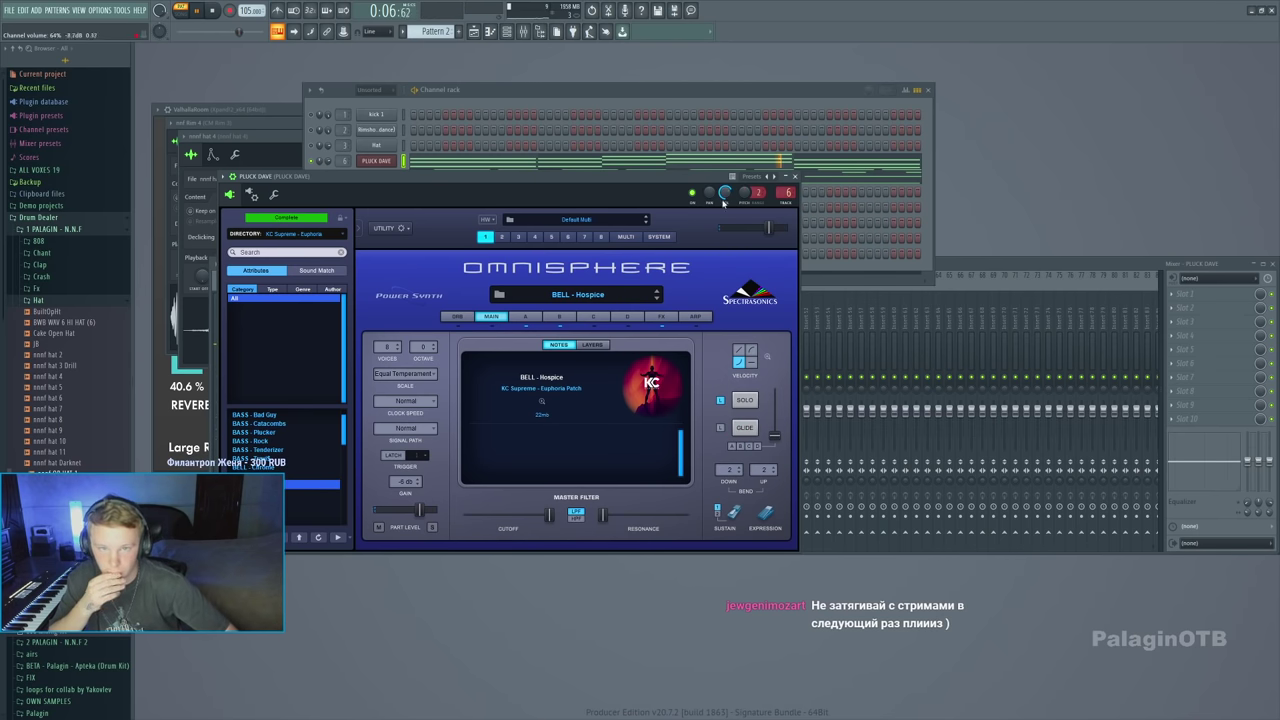
# Audition the Euphoria bell, flute and key patches on the PLUCK DAVE chords, from BELL - Tower to KEY - Chanel
pyautogui.click(318, 165)
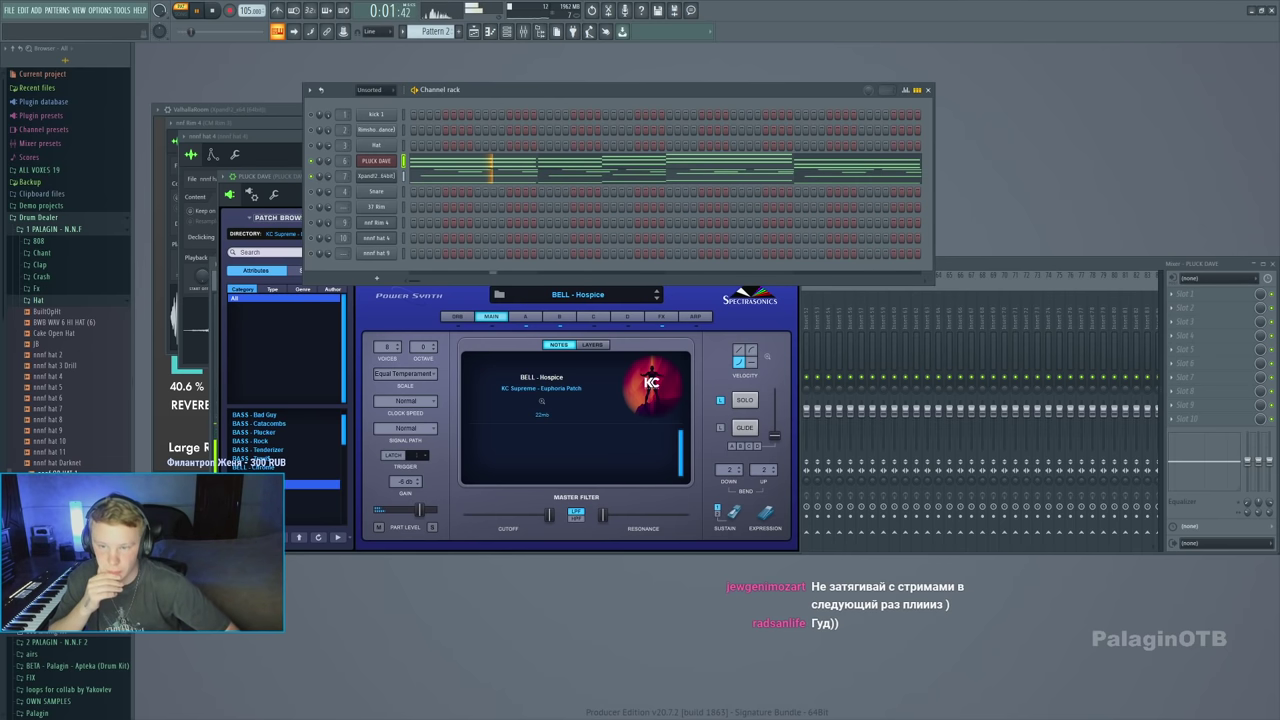
pyautogui.click(376, 160)
pyautogui.press('Down')
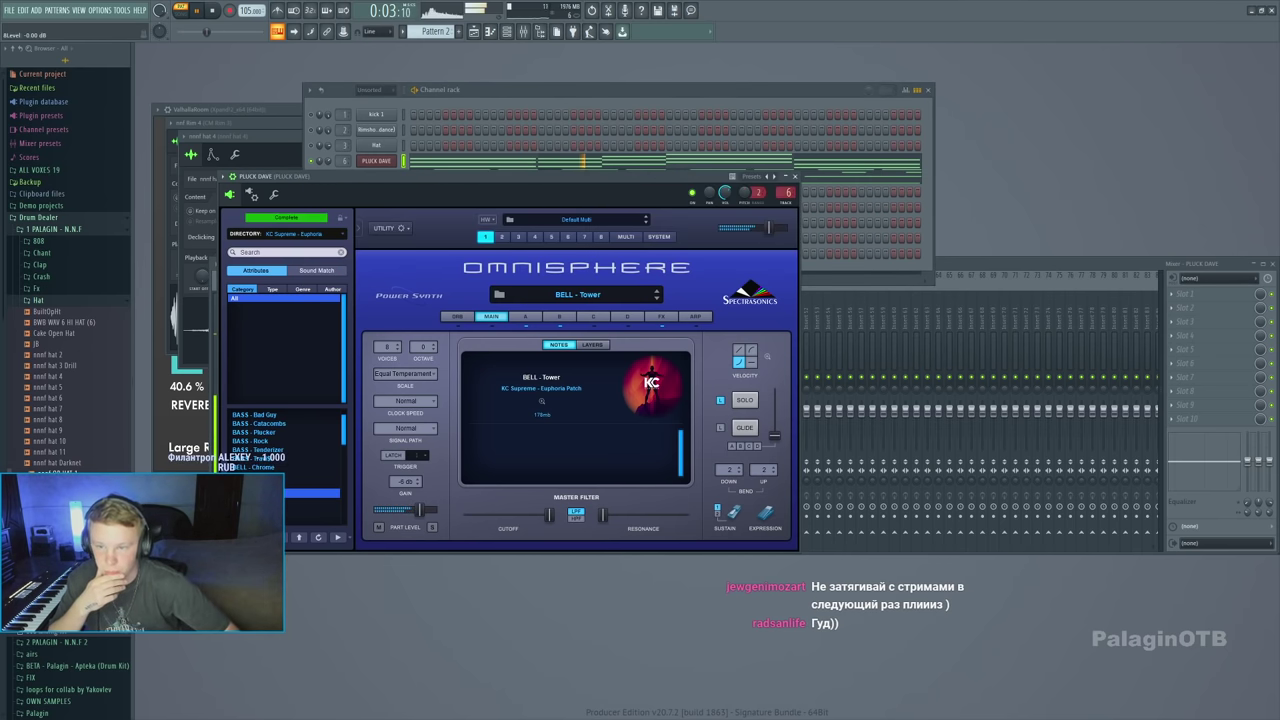
pyautogui.press('Down')
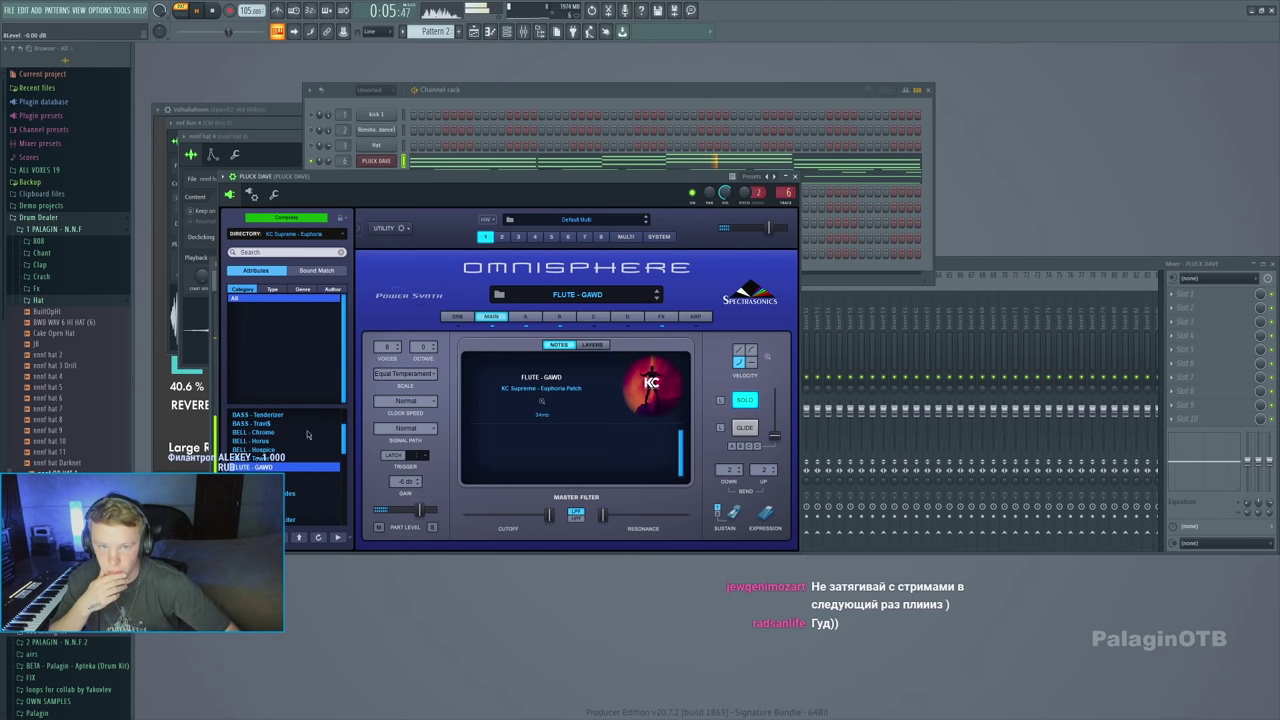
pyautogui.press('Down')
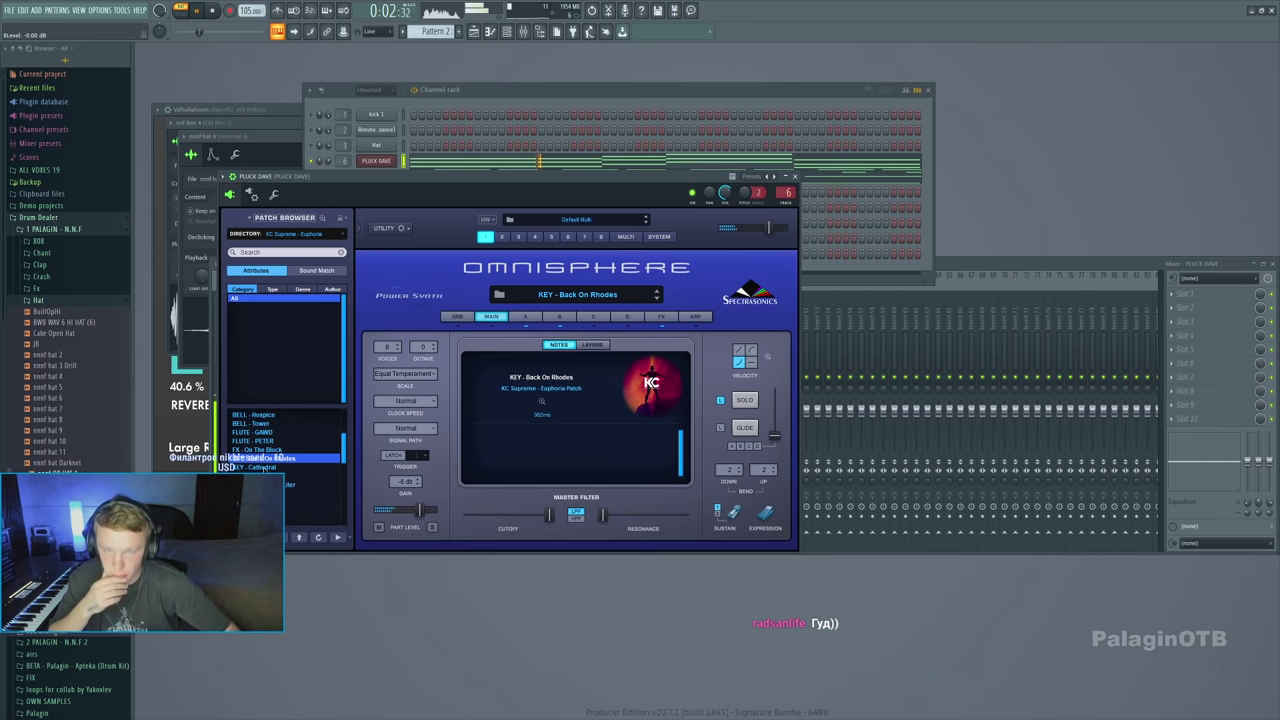
pyautogui.press('Down')
pyautogui.press('Down')
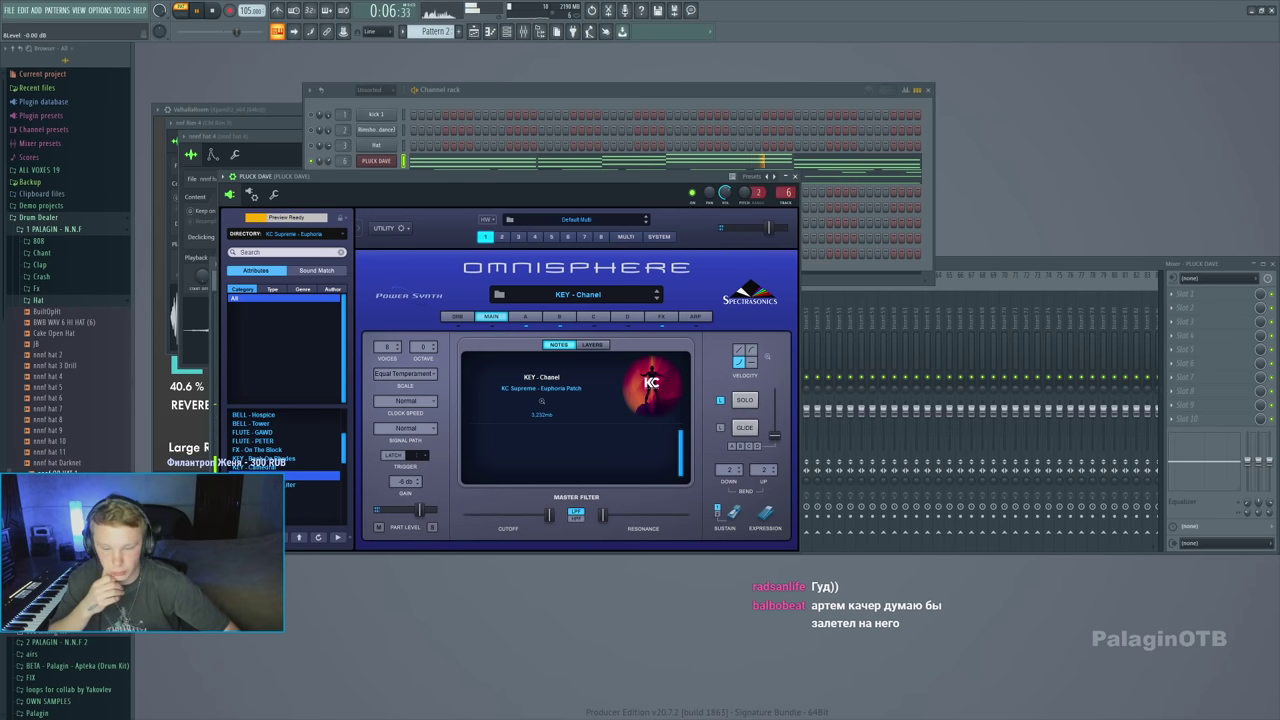
# Audition the remaining Euphoria key patches on the PLUCK DAVE chords, from KEY - Eigth In The Liter to KEY - Rainfall
pyautogui.press('Down')
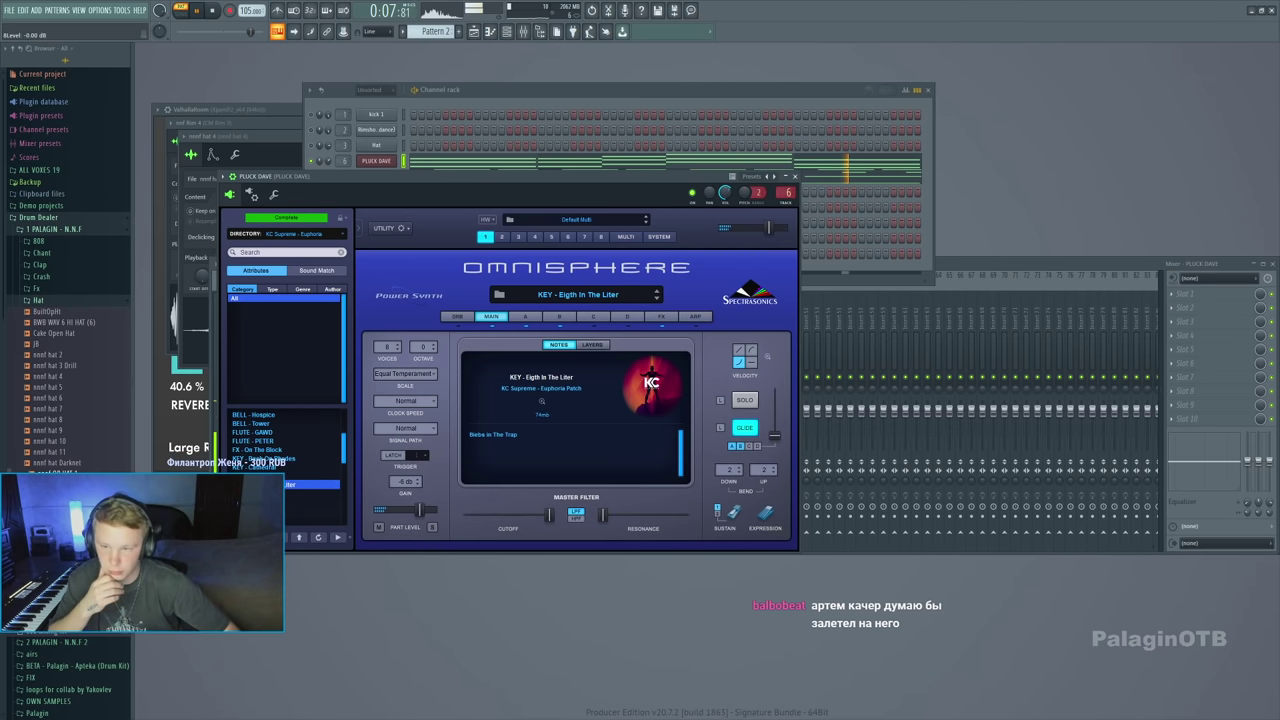
pyautogui.press('Down')
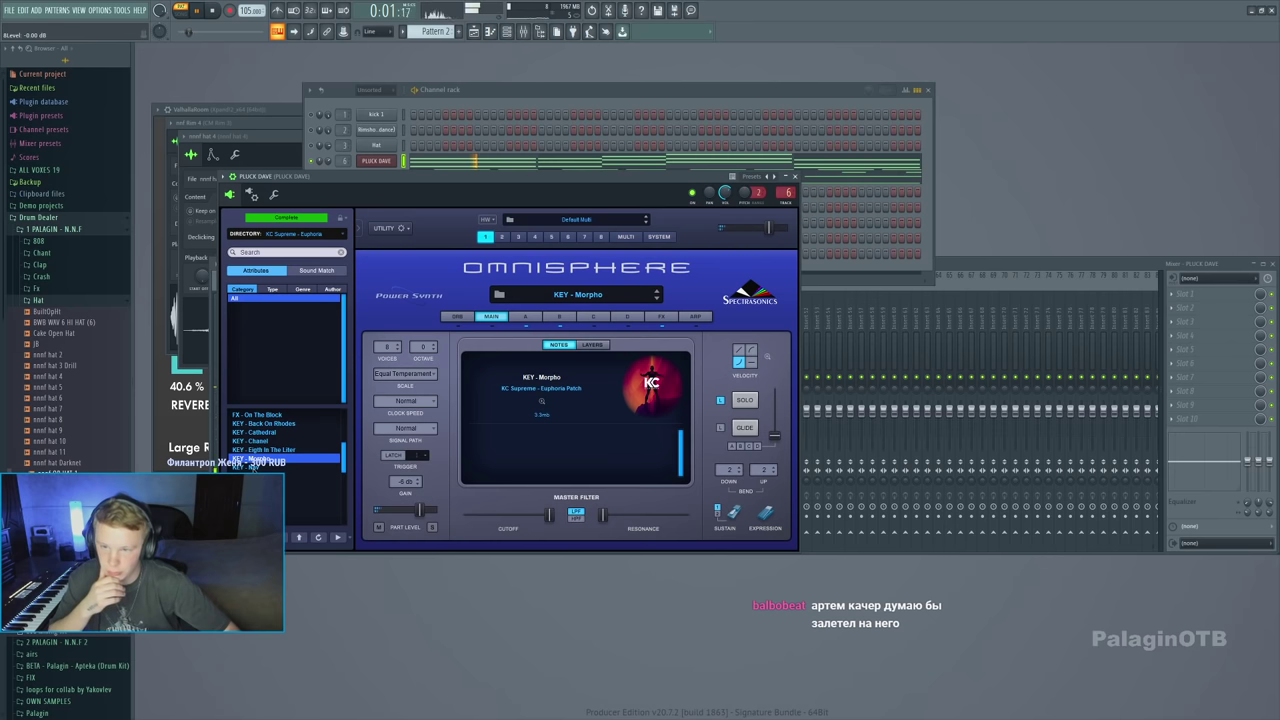
pyautogui.press('Down')
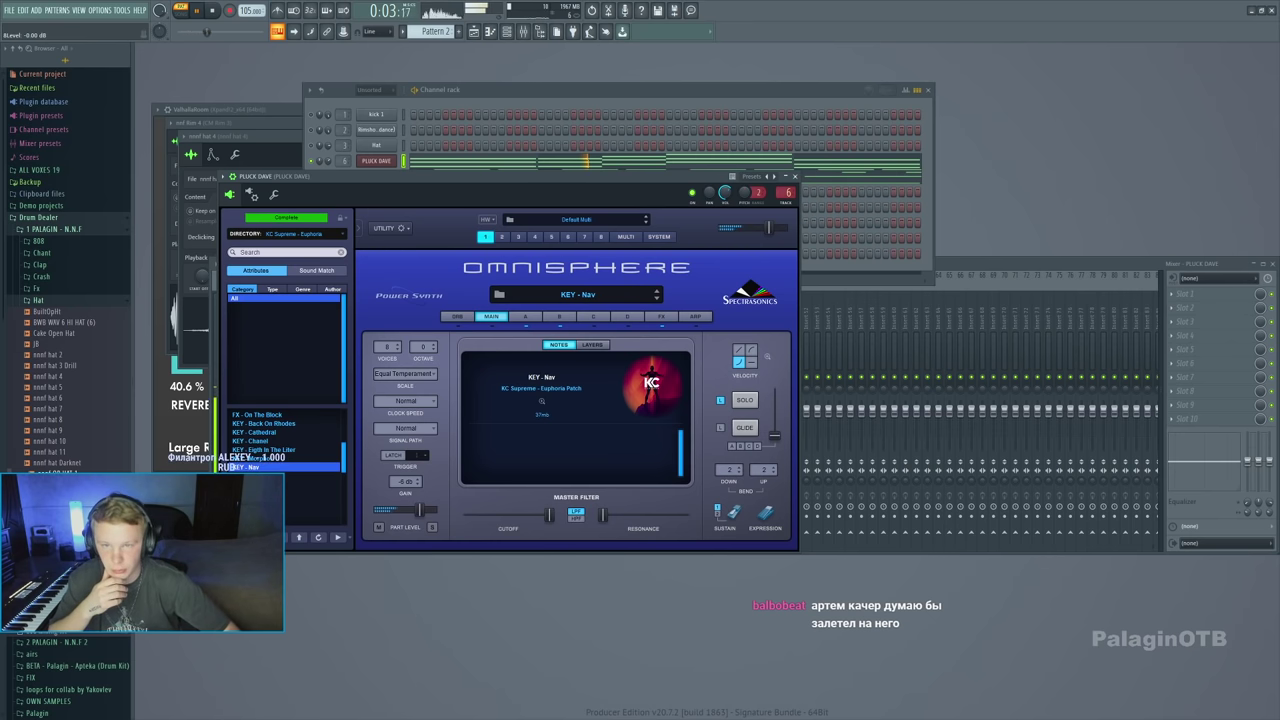
pyautogui.press('Down')
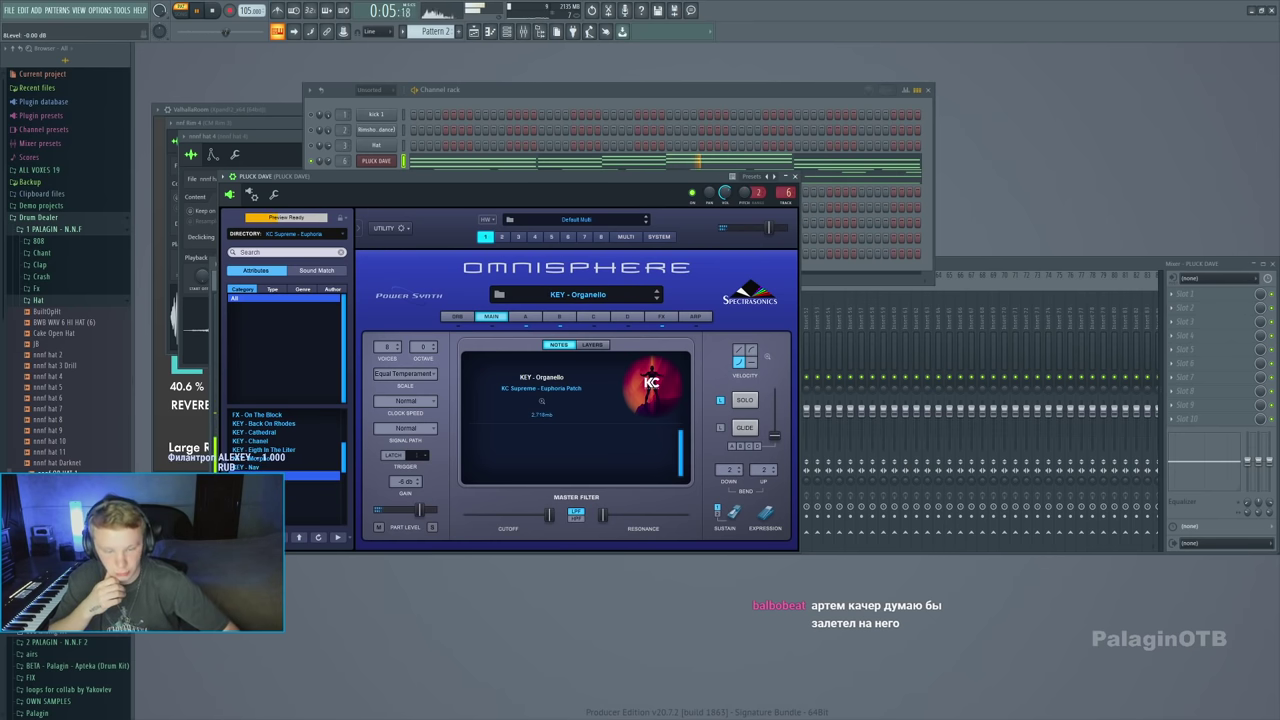
pyautogui.press('Down')
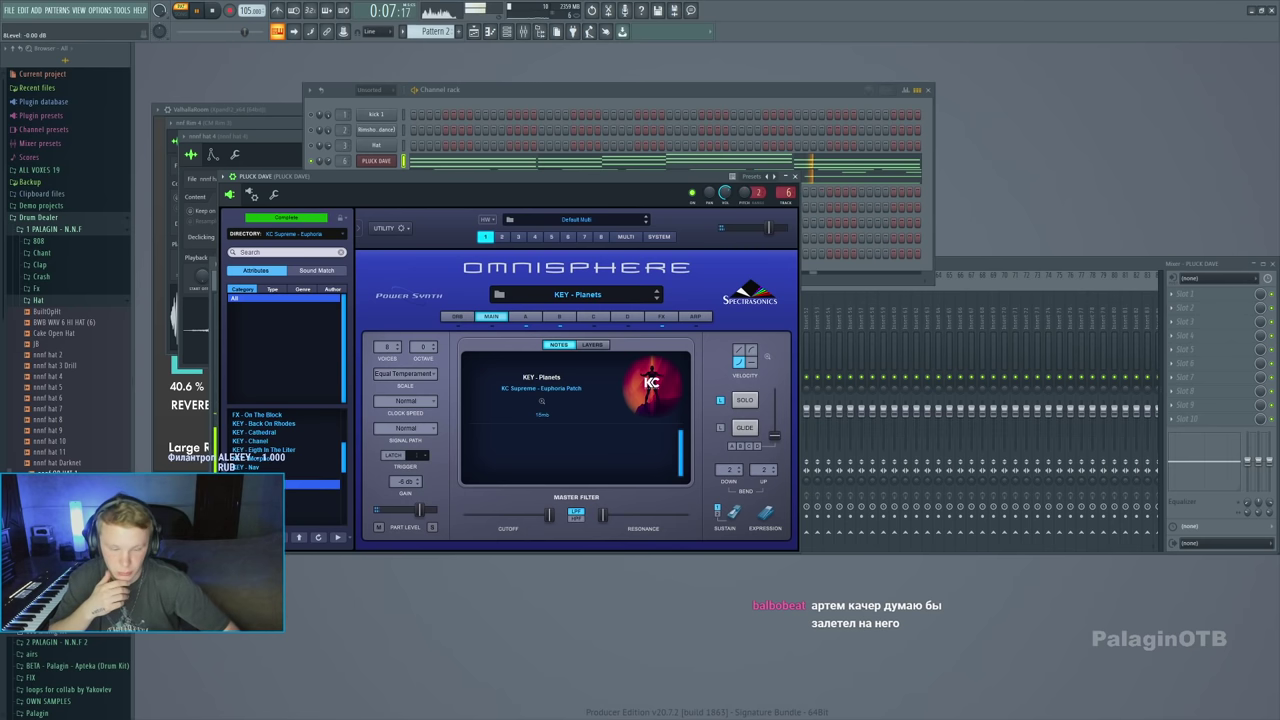
pyautogui.press('Down')
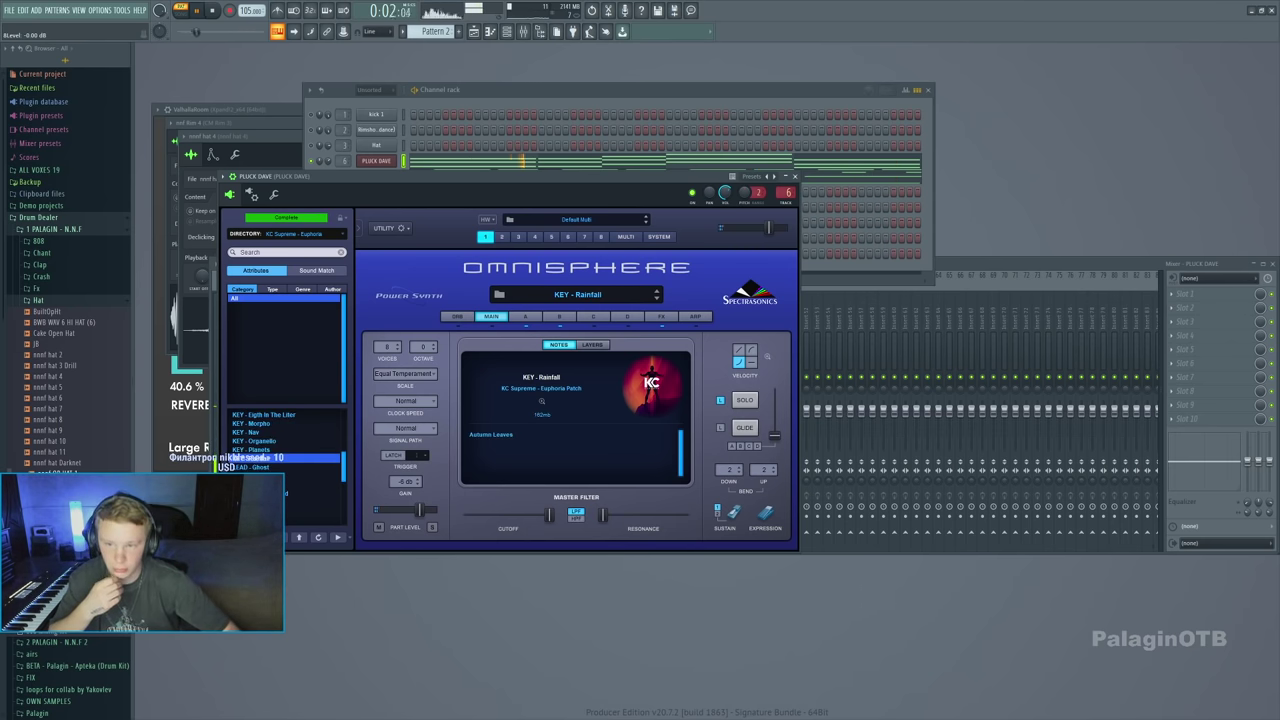
# Audition the Euphoria pad patches from PAD - Apache onward, ending on PLUCK - Danger
pyautogui.press('Down')
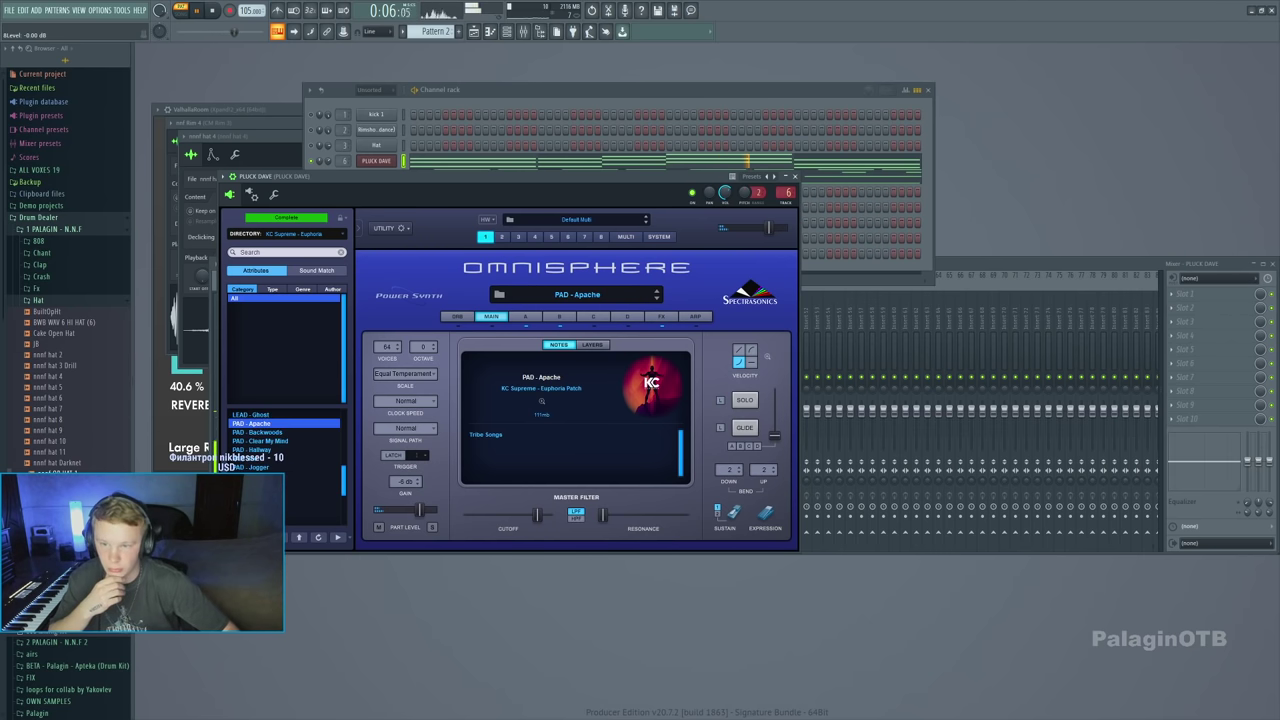
pyautogui.press('Down')
pyautogui.press('Down')
pyautogui.press('Down')
pyautogui.press('Down')
pyautogui.press('Down')
pyautogui.press('Down')
pyautogui.press('Down')
pyautogui.press('Down')
pyautogui.press('Down')
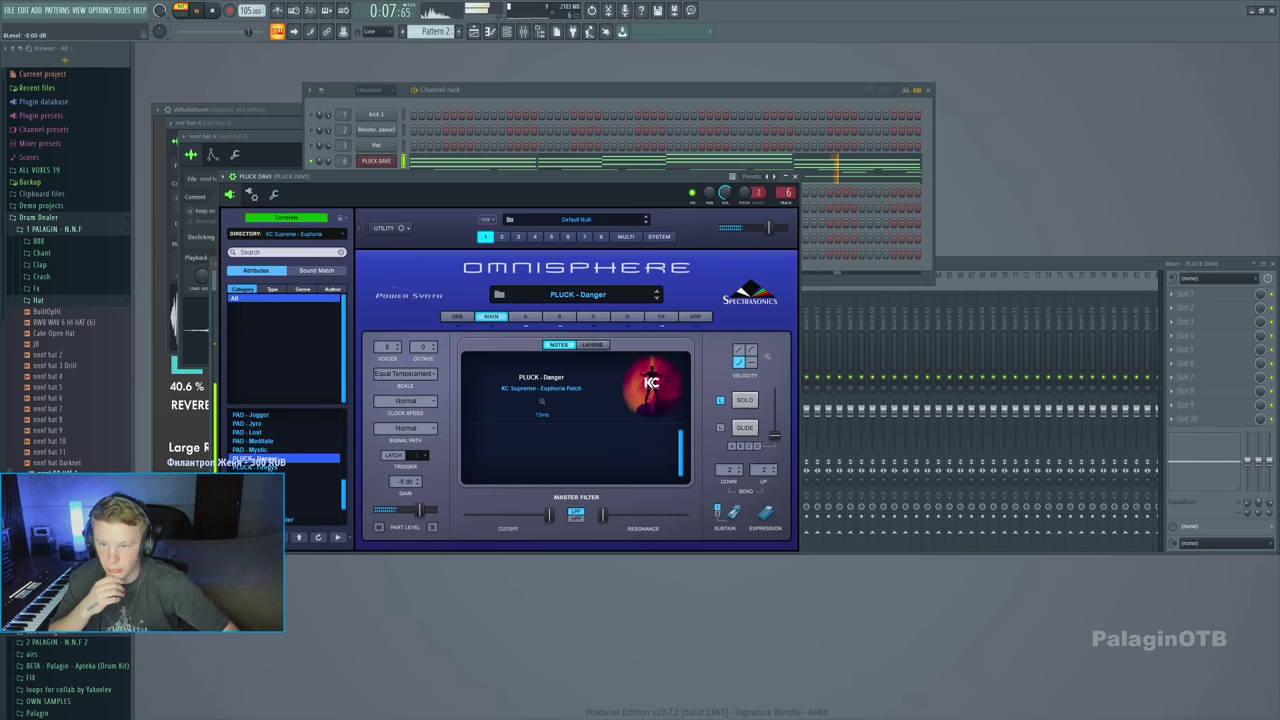
# Audition the Euphoria pluck patches from PLUCK - Fireflys to PLUCK - Sky on the chords
pyautogui.press('Down')
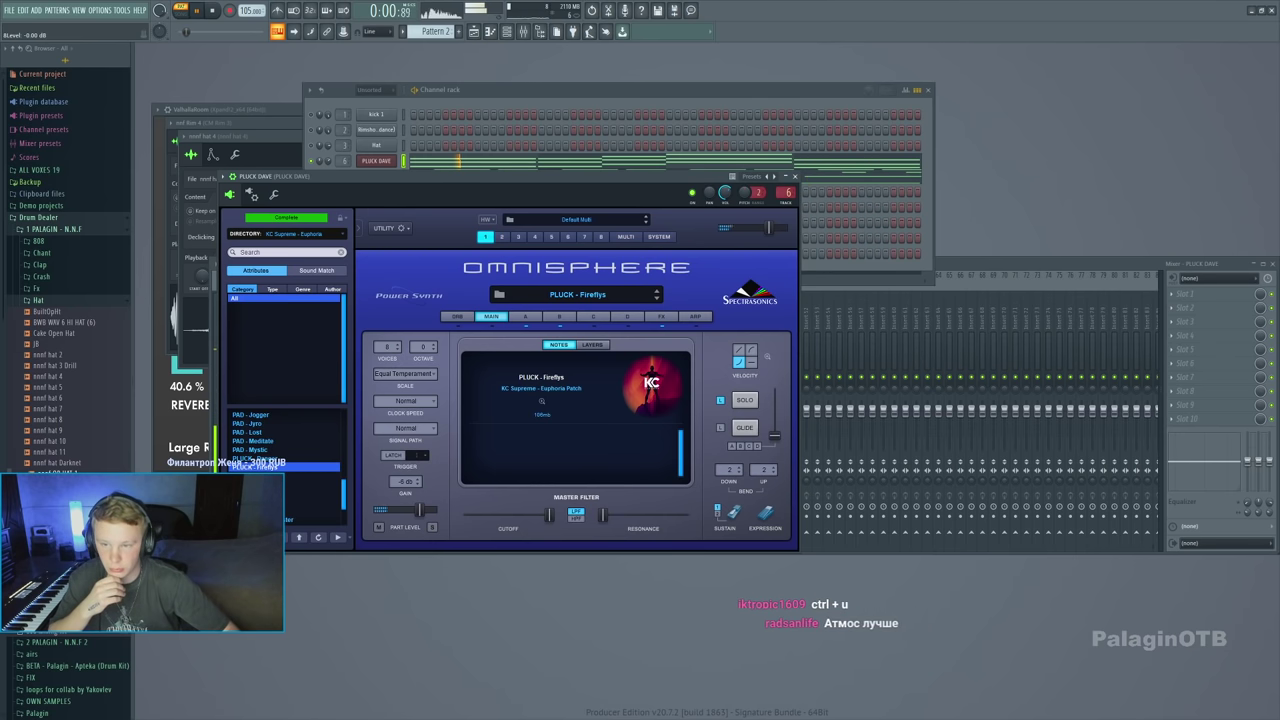
pyautogui.press('Down')
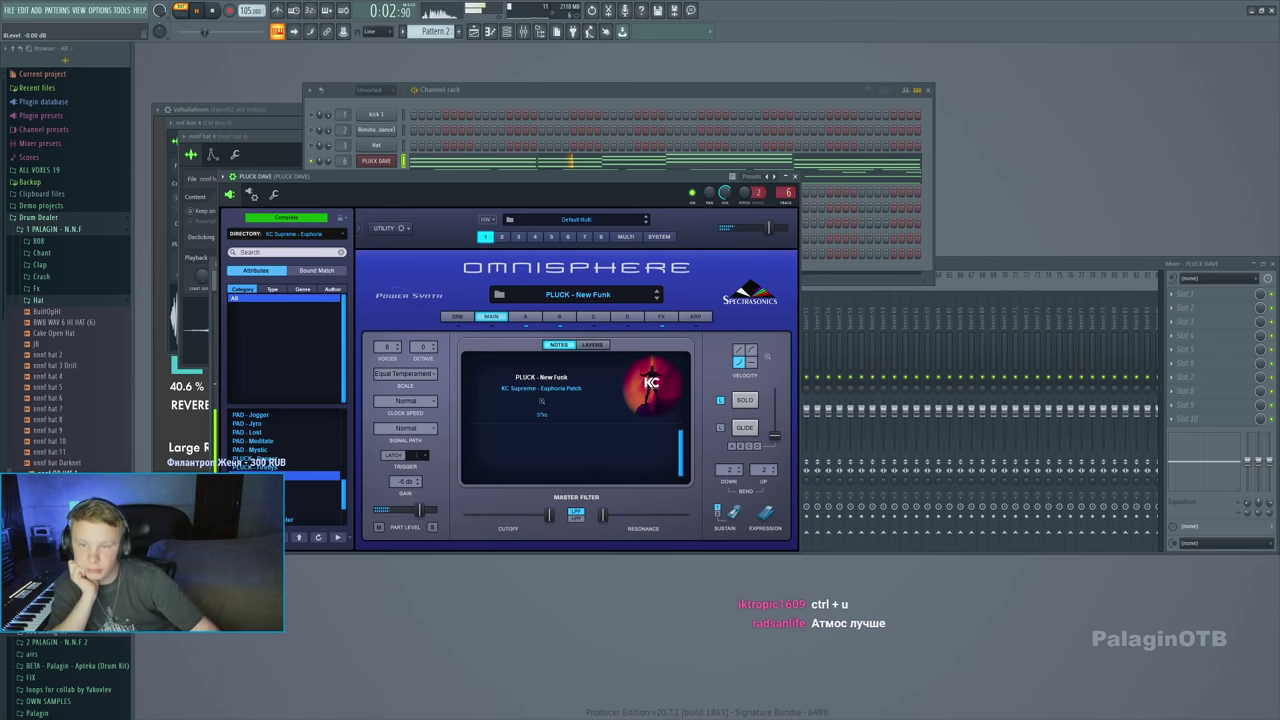
pyautogui.press('Down')
pyautogui.press('Down')
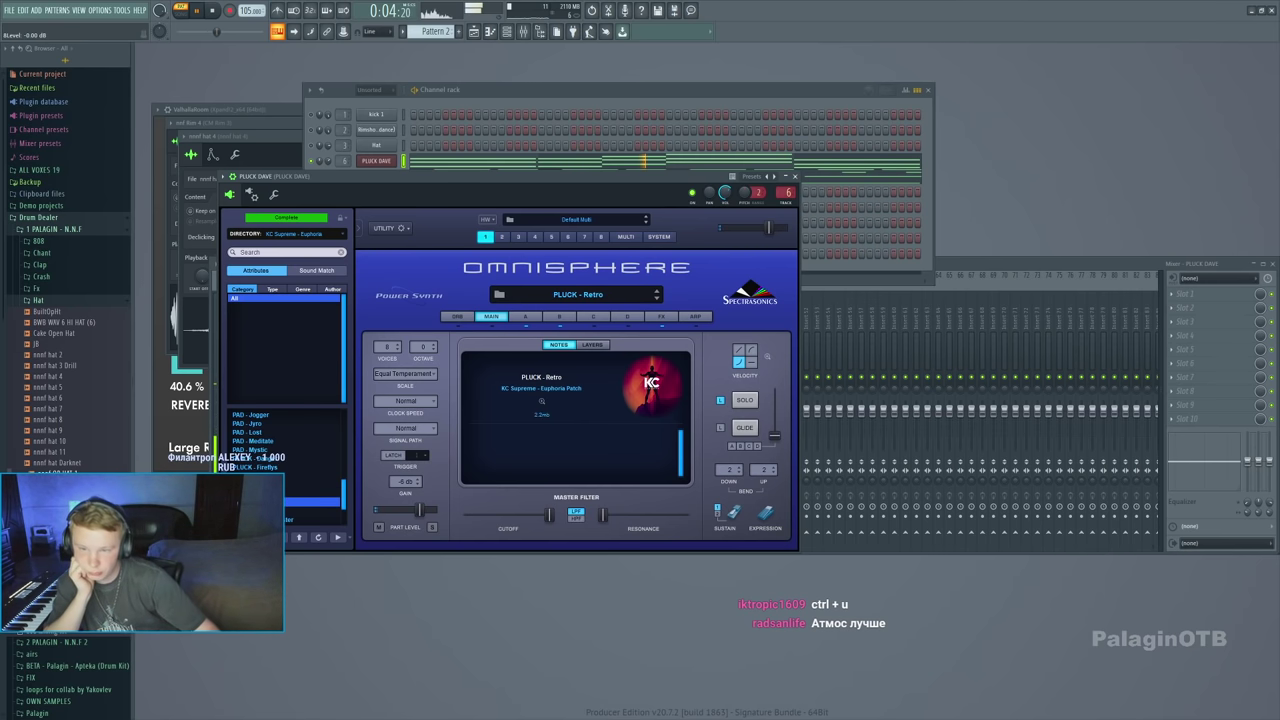
pyautogui.press('Down')
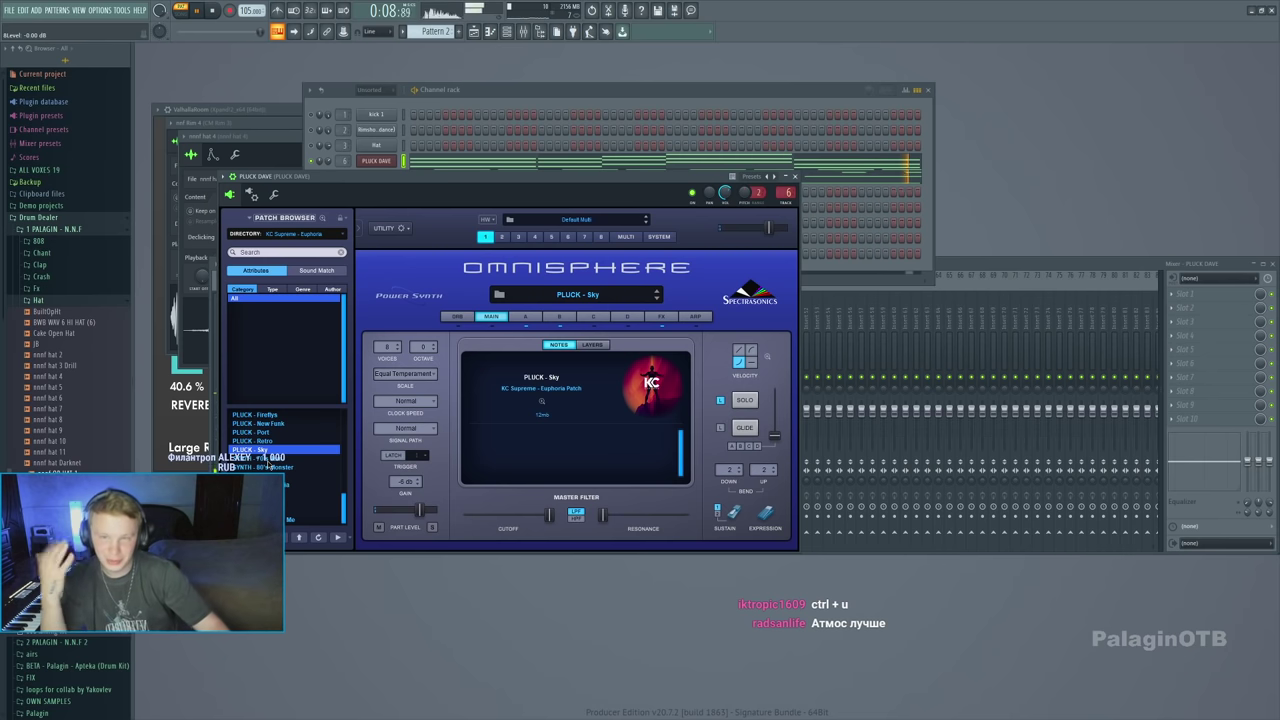
# Audition the Euphoria synth patches from SYNTH - 70's Jam to SYNTH - Grand
pyautogui.press('Down')
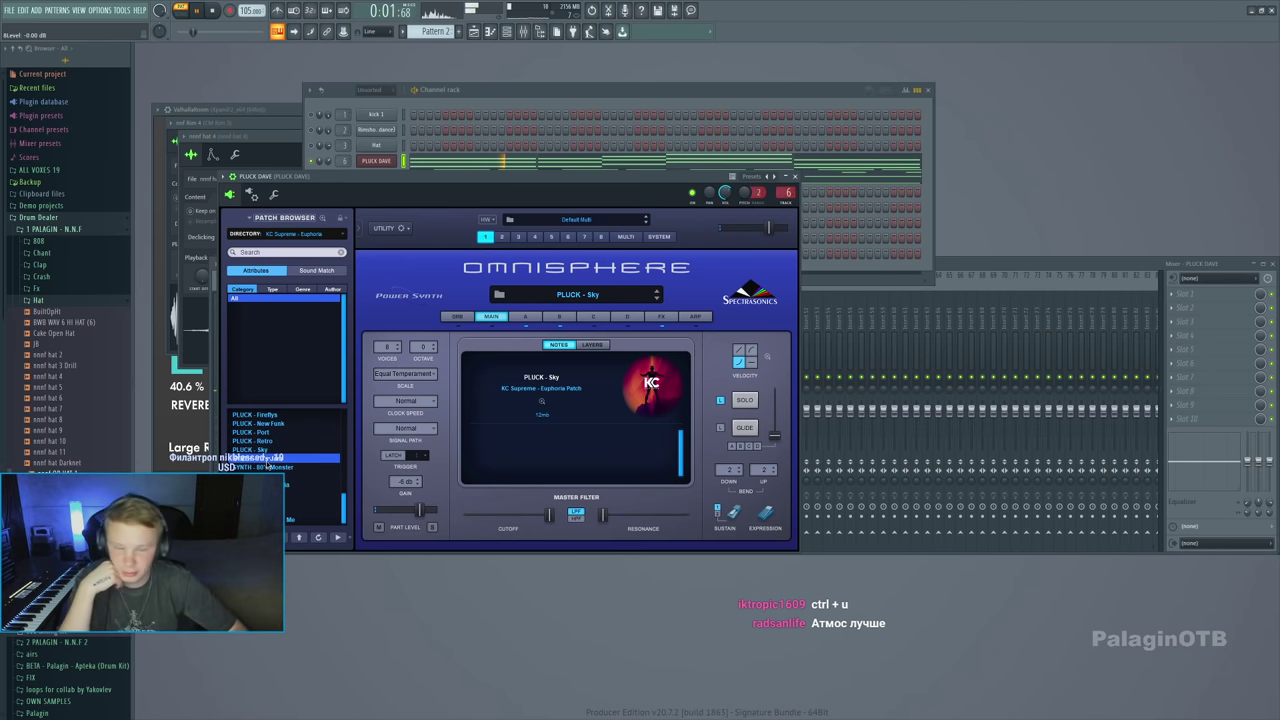
pyautogui.press('Down')
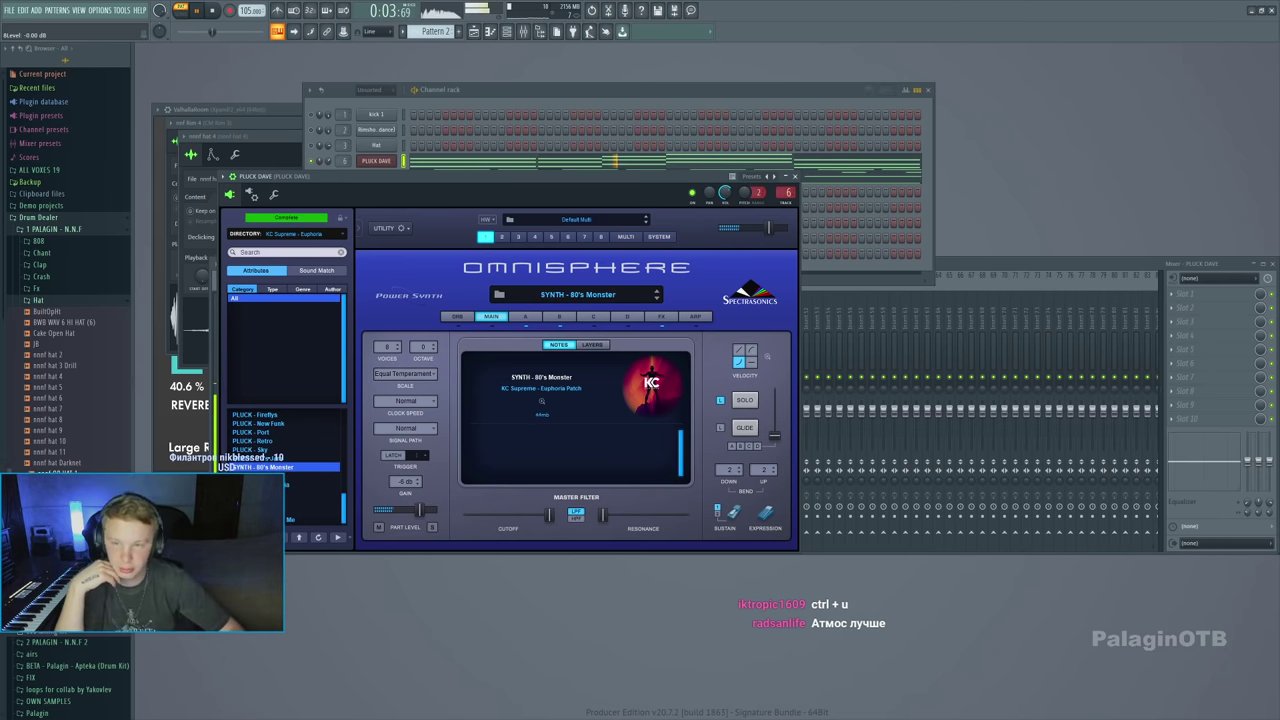
pyautogui.press('Down')
pyautogui.press('Down')
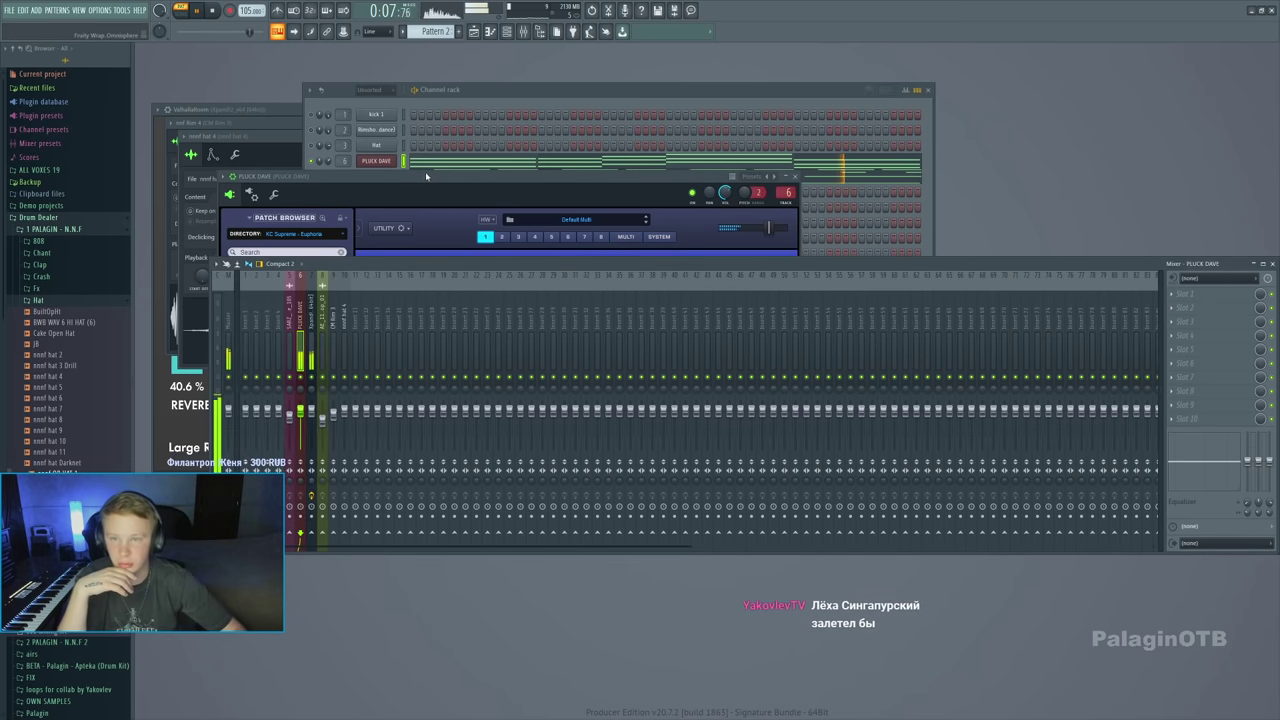
pyautogui.press('Down')
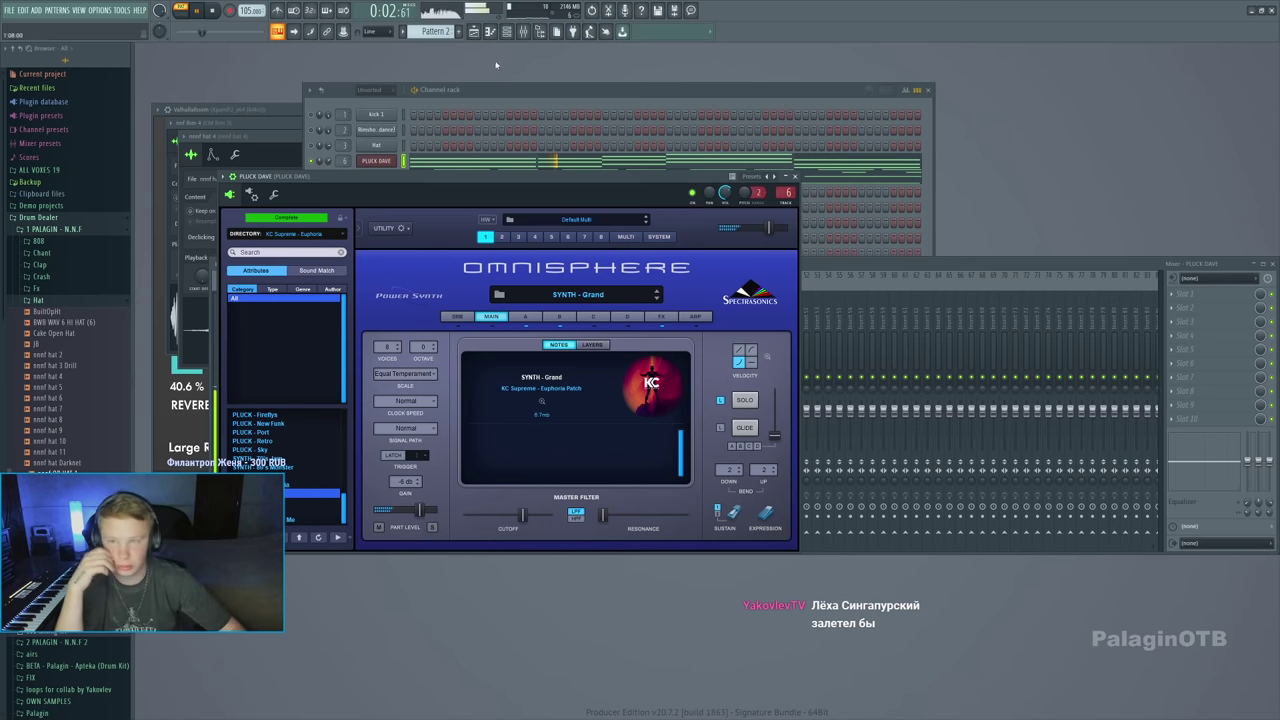
# Re-enable all channels to play alongside PLUCK DAVE, and lower its mixer track volume to about -7.4 dB
pyautogui.press('F5')
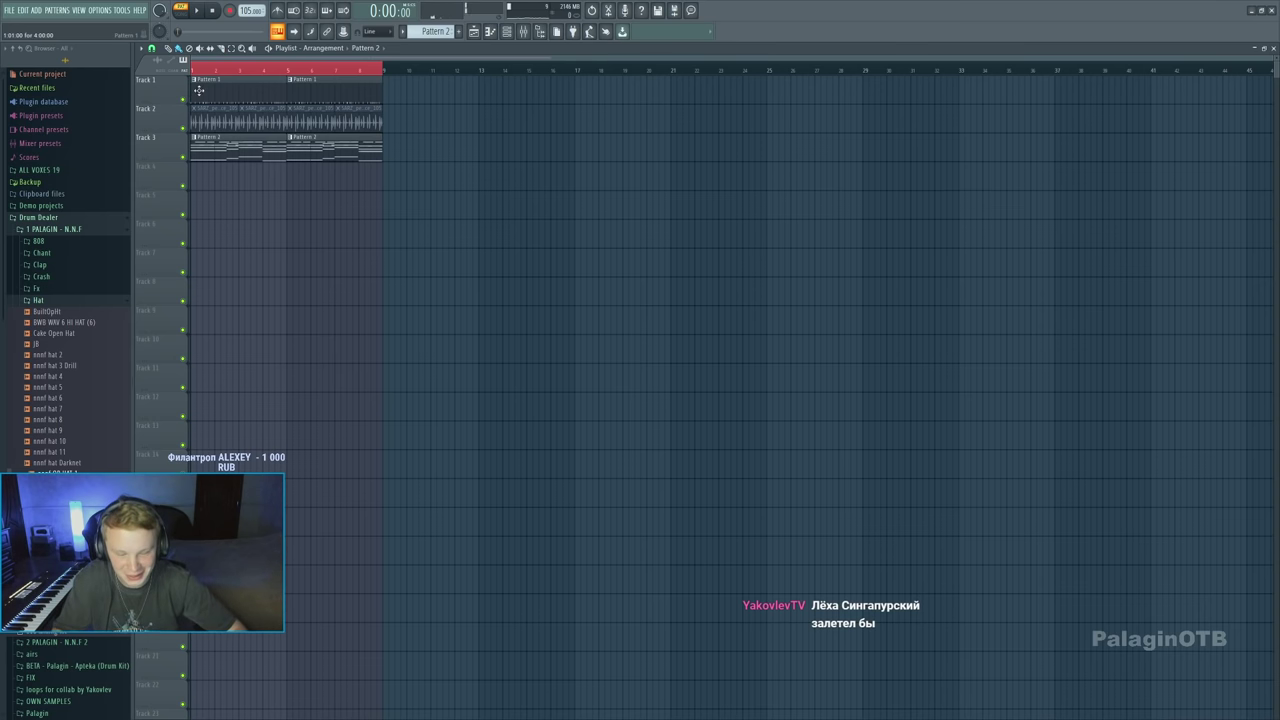
pyautogui.click(1274, 48)
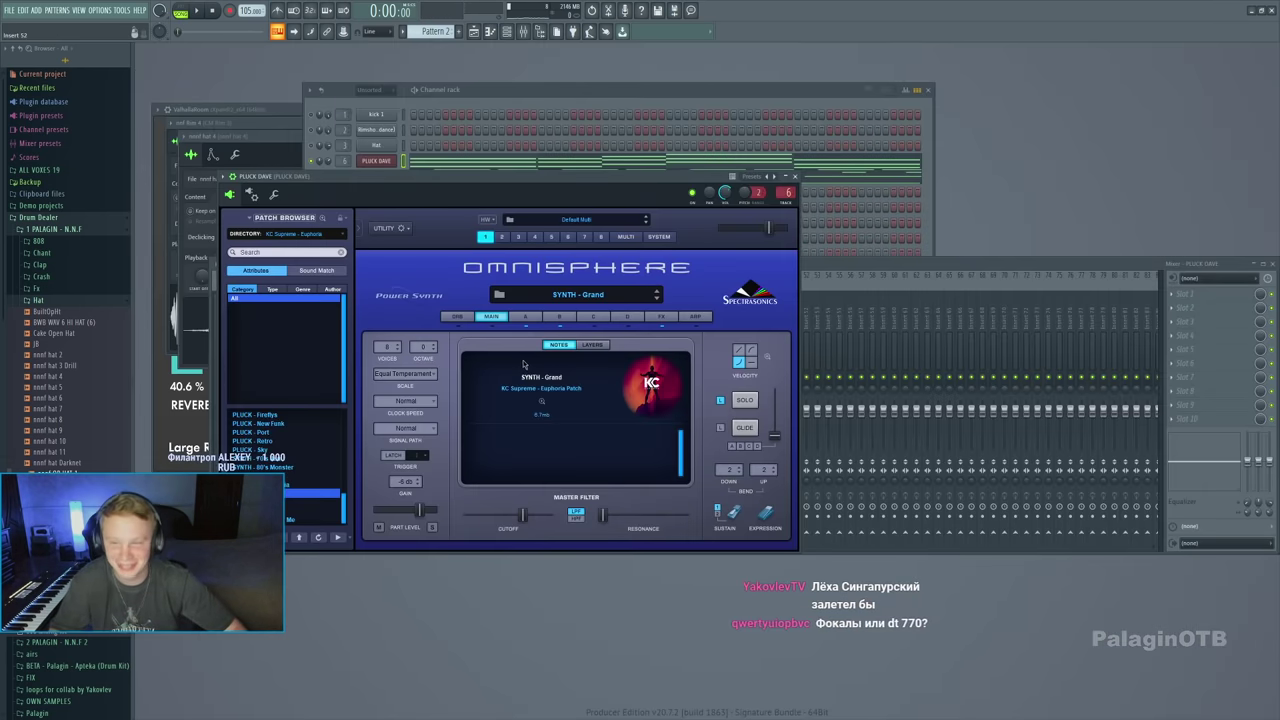
pyautogui.click(498, 93)
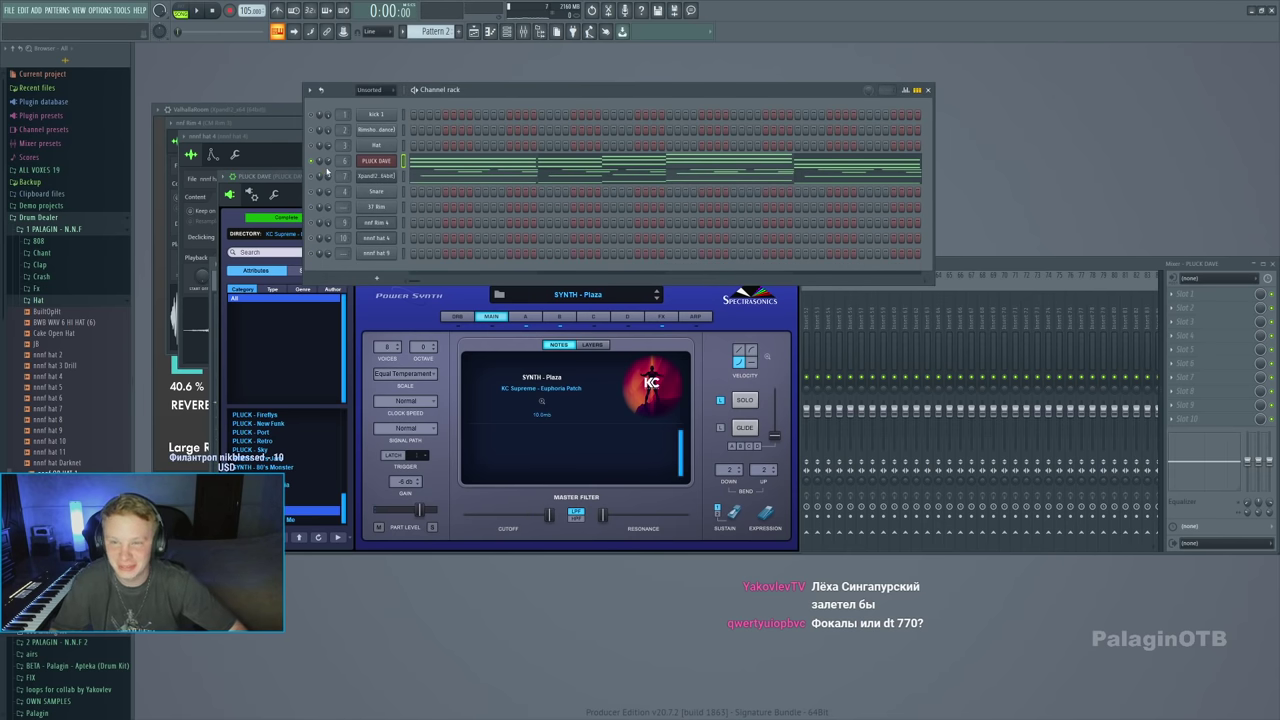
pyautogui.press('space')
pyautogui.click(1003, 262)
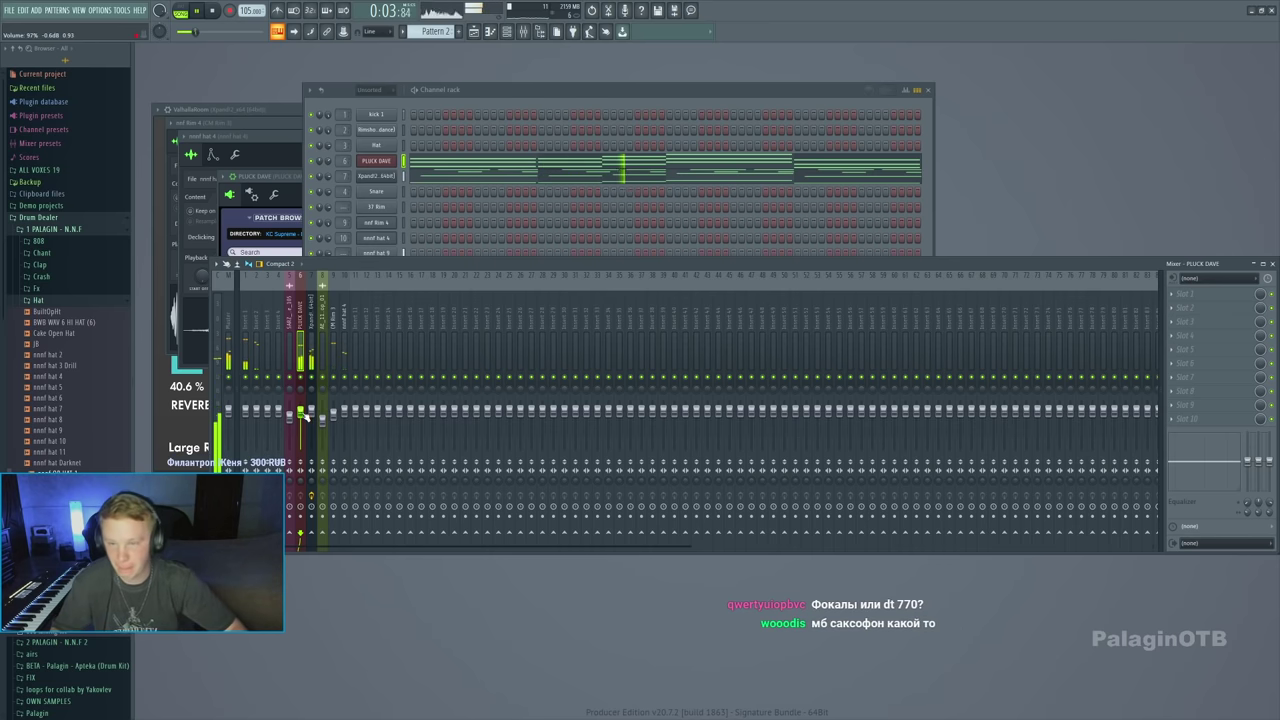
pyautogui.moveTo(306, 416); pyautogui.dragTo(304, 425)
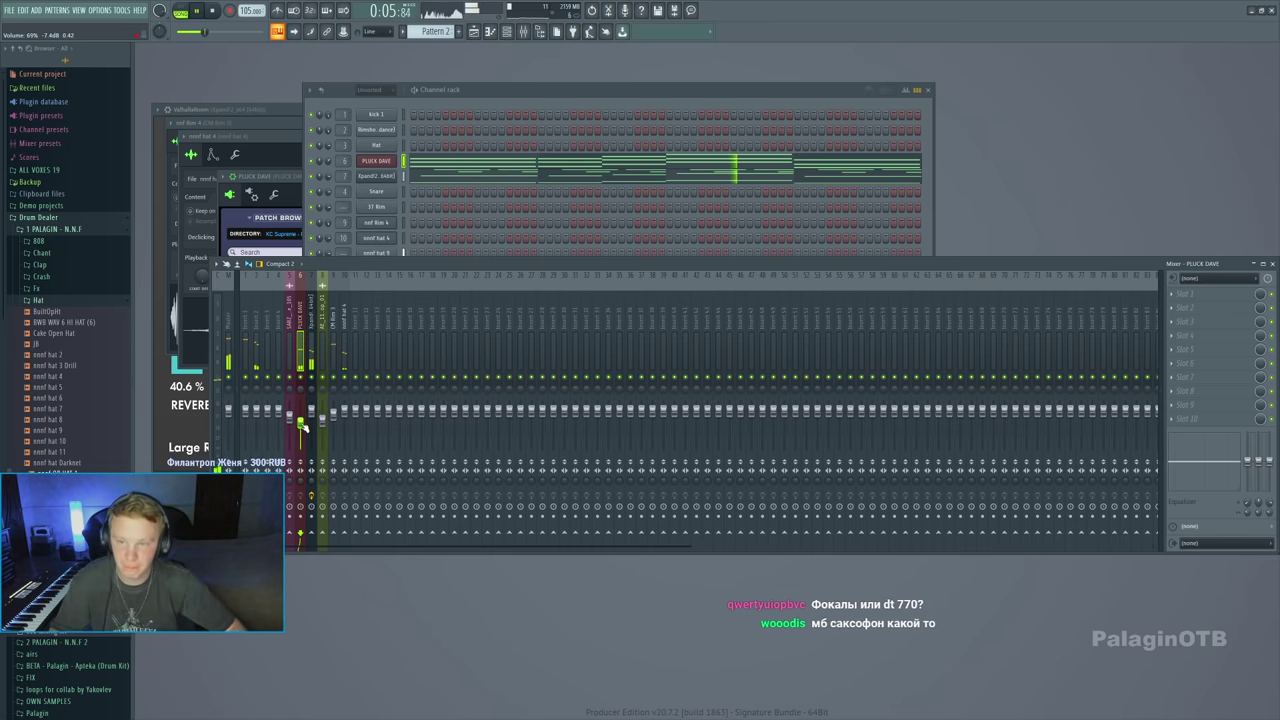
# In Pattern 1, replace the rimshot channel's steps with single hits on step 7 of bars 2 and 4
pyautogui.scroll(1, 437, 31)
pyautogui.click(405, 131)
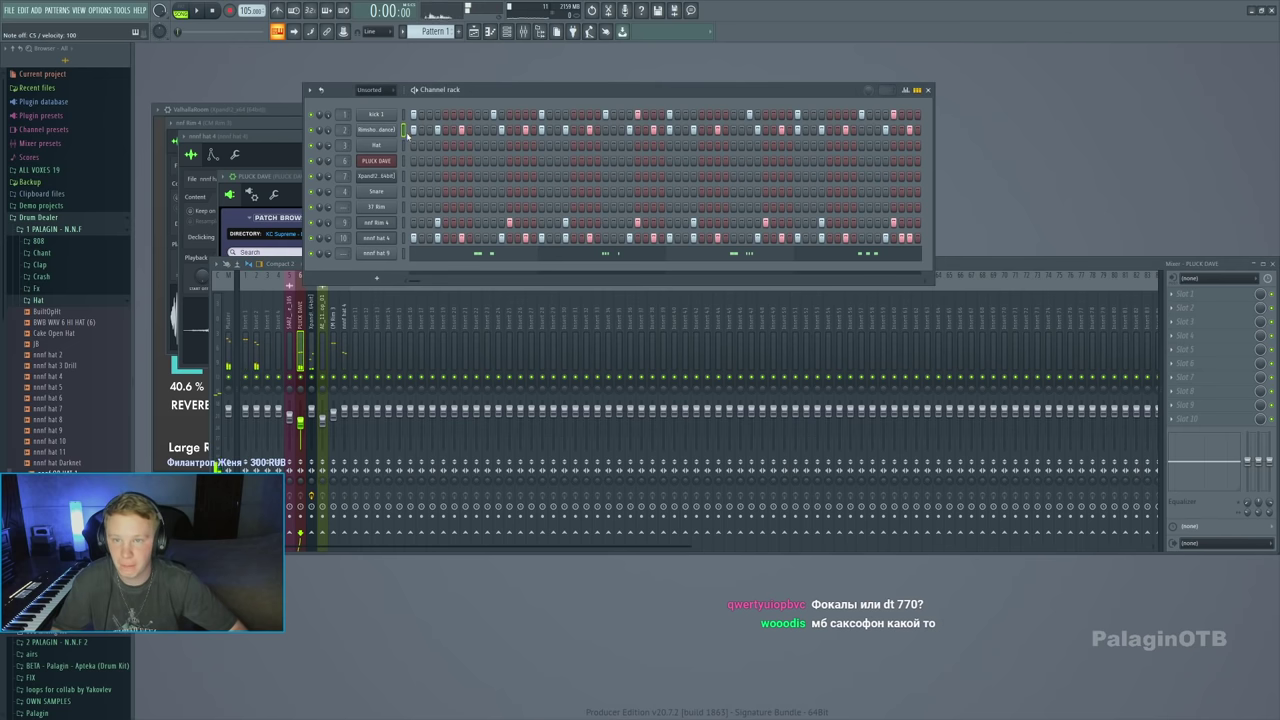
pyautogui.click(461, 130)
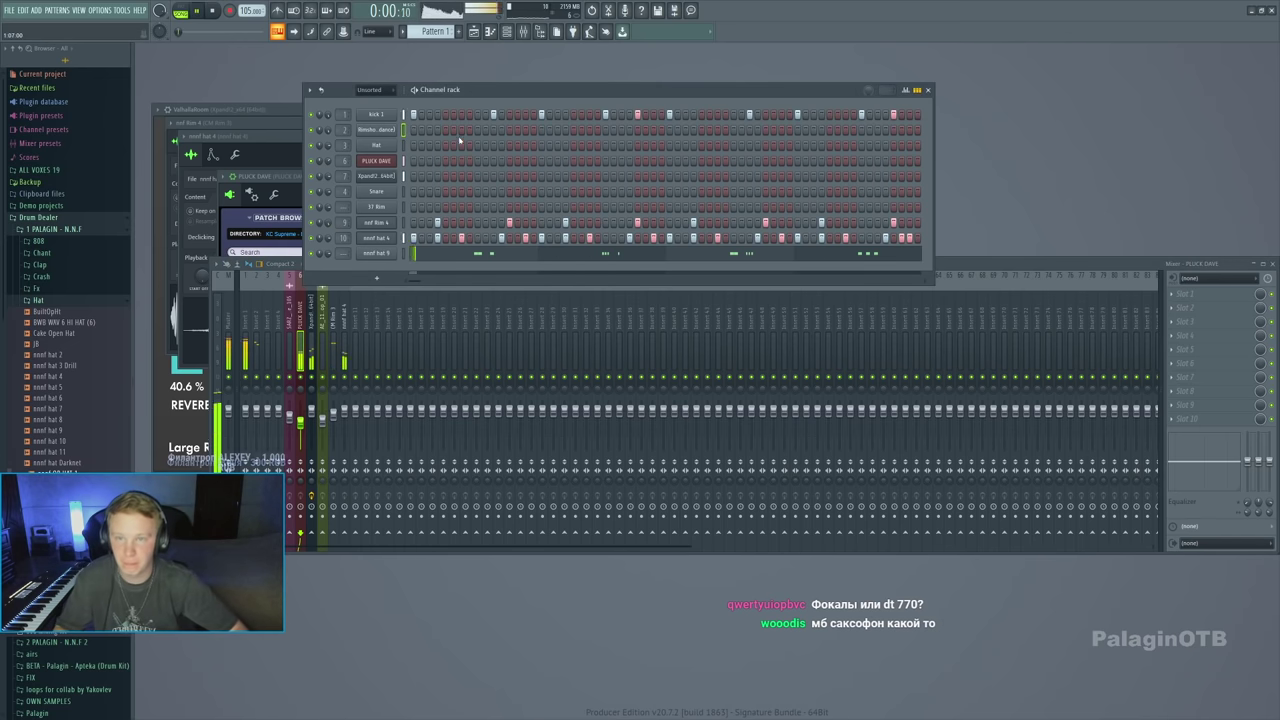
pyautogui.click(589, 130)
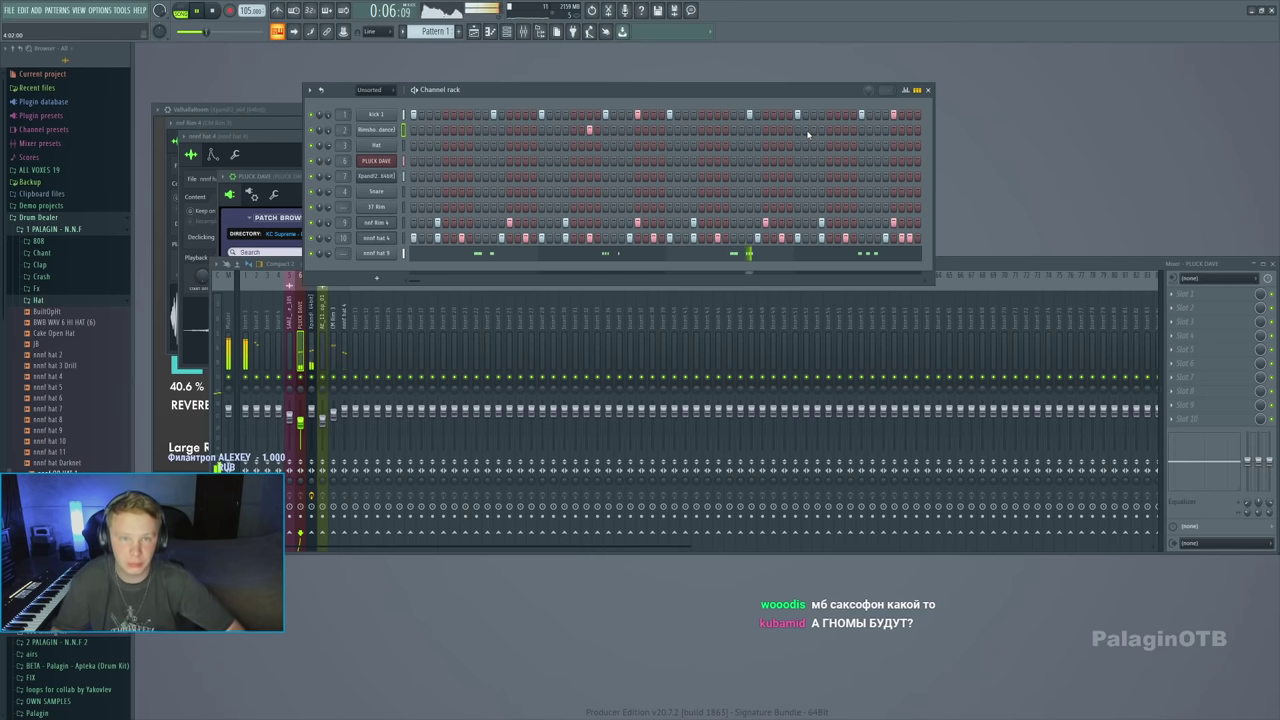
pyautogui.click(845, 130)
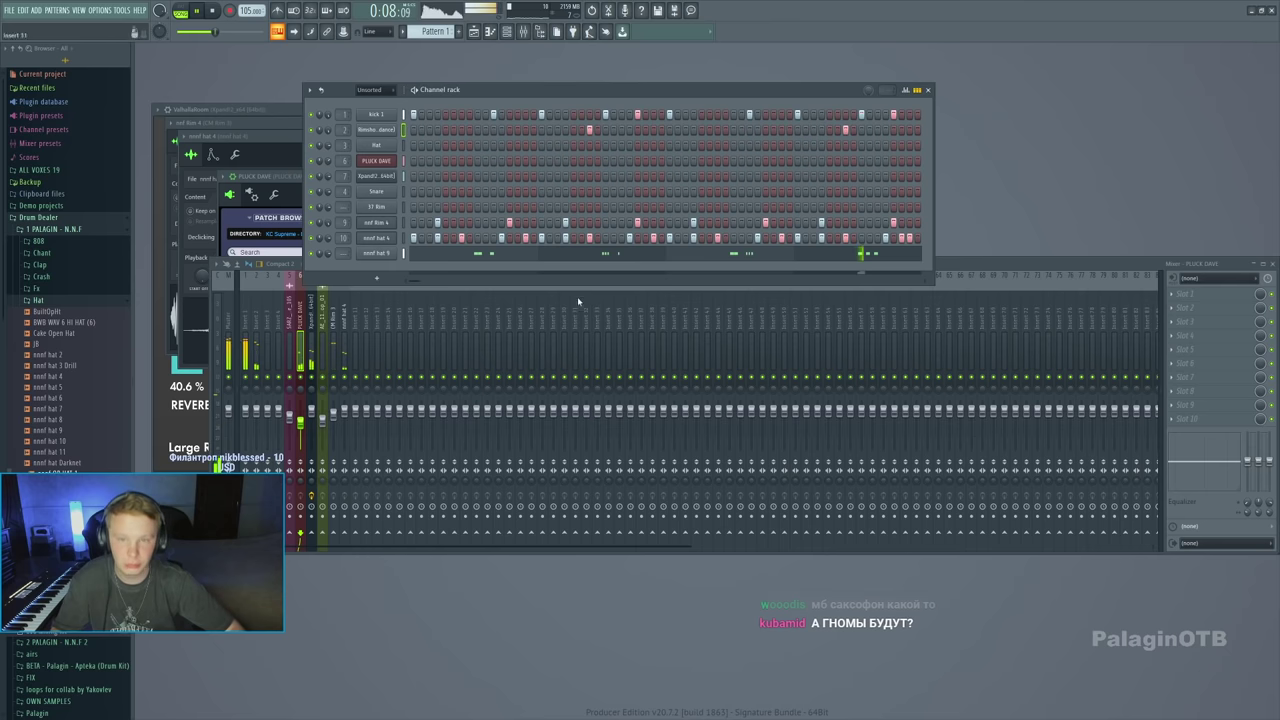
# Reopen PLUCK DAVE's Omnisphere and audition the Euphoria patch SYNTH - Yesm against the beat
pyautogui.click(376, 160)
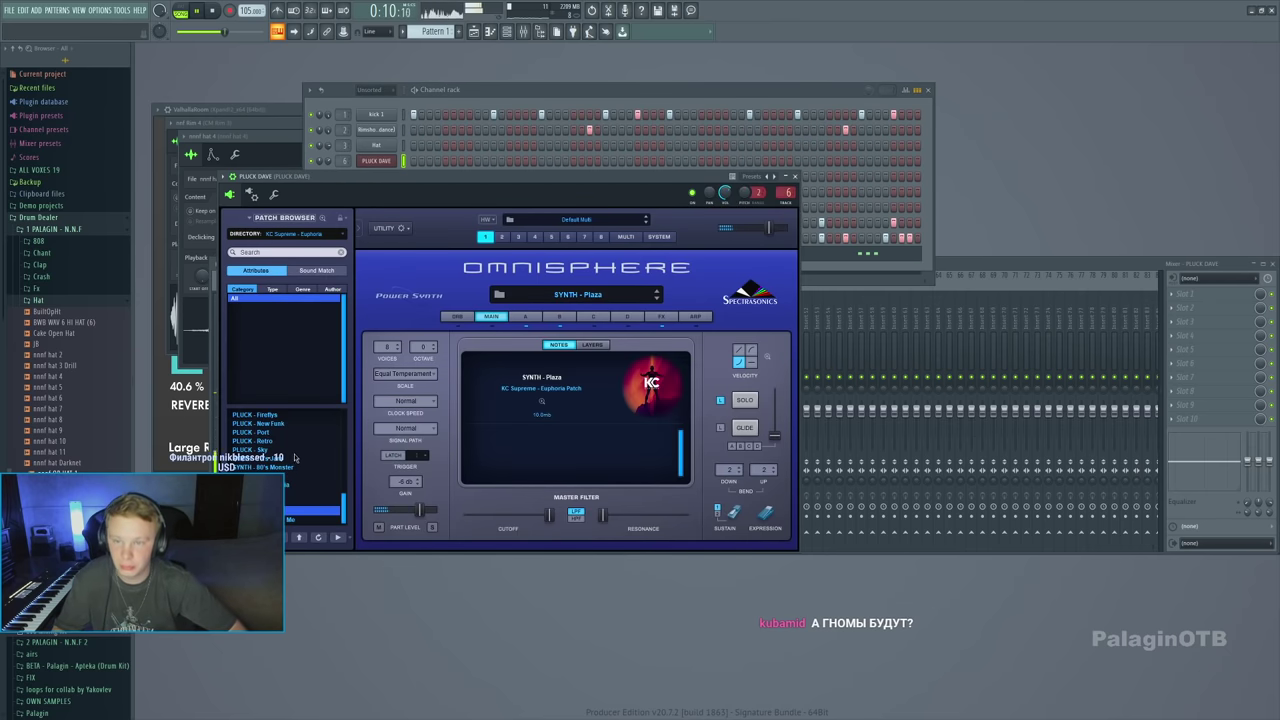
pyautogui.scroll(-1, 294, 457)
pyautogui.click(296, 463)
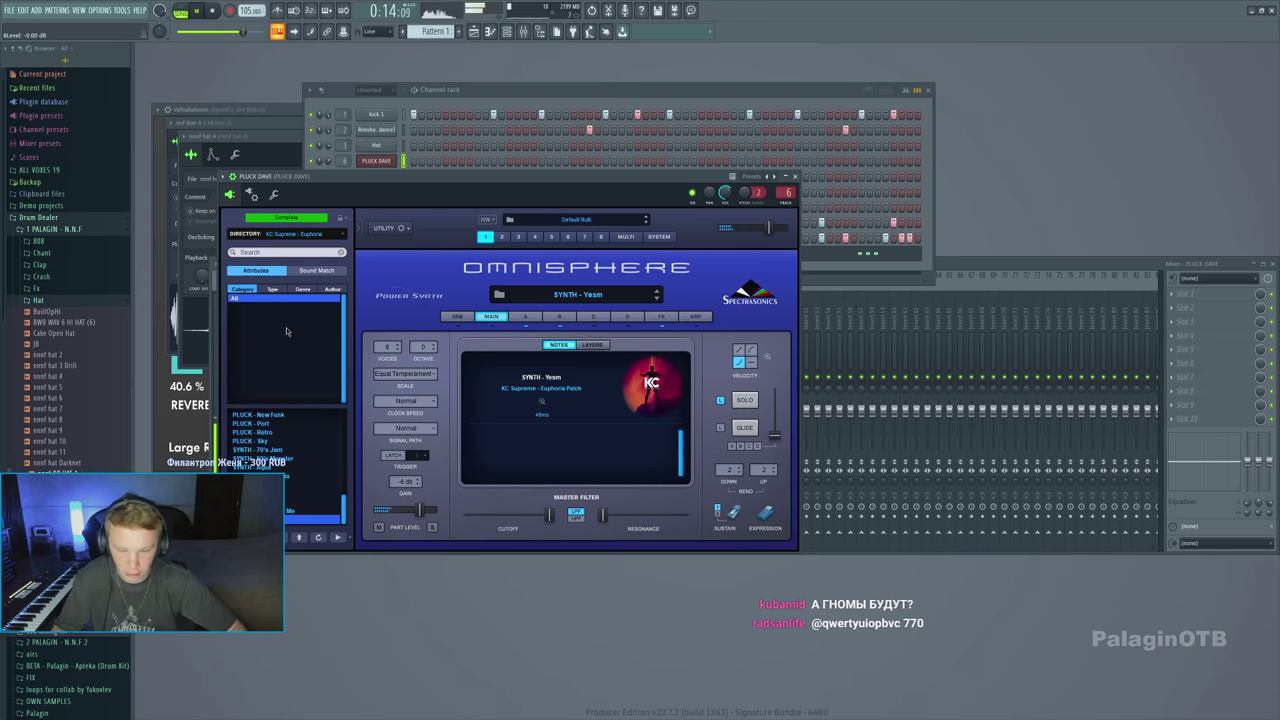
# Switch the patch directory to PS - The Big Blazee - Stagnate and audition BELL - Analogue, BELL - Currency and BELL - GLOCK 23
pyautogui.click(211, 11)
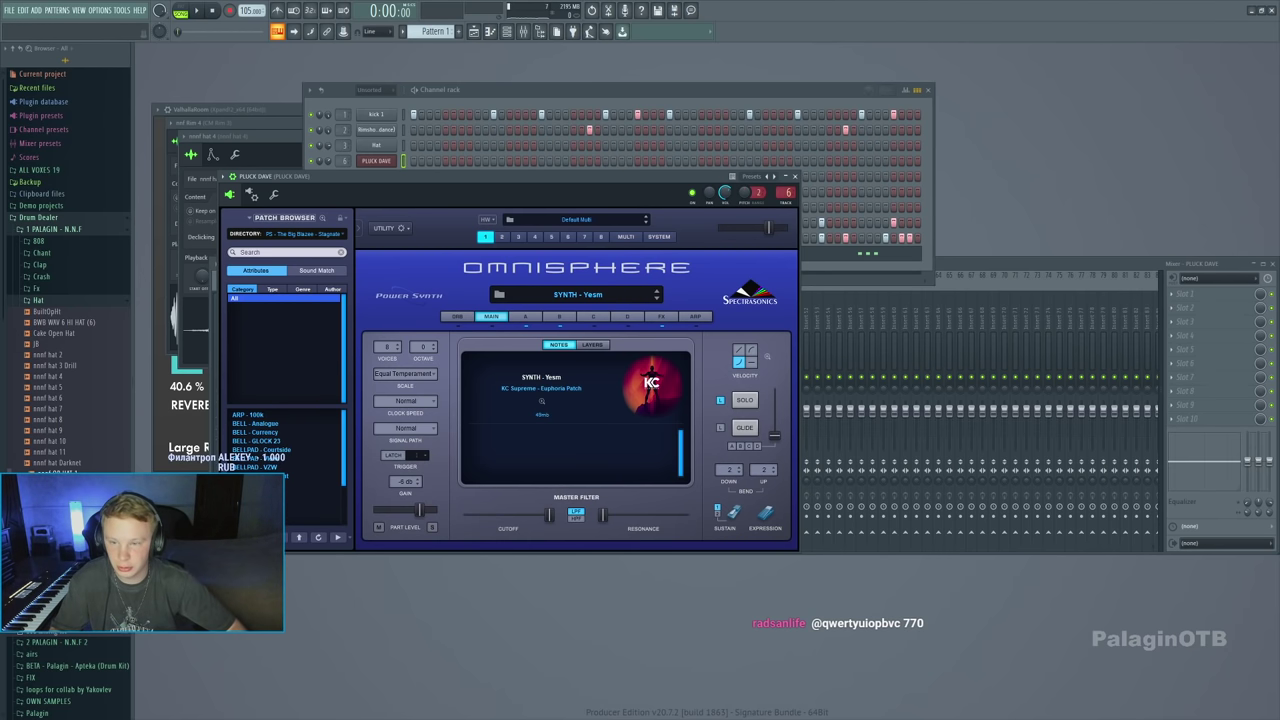
pyautogui.click(255, 424)
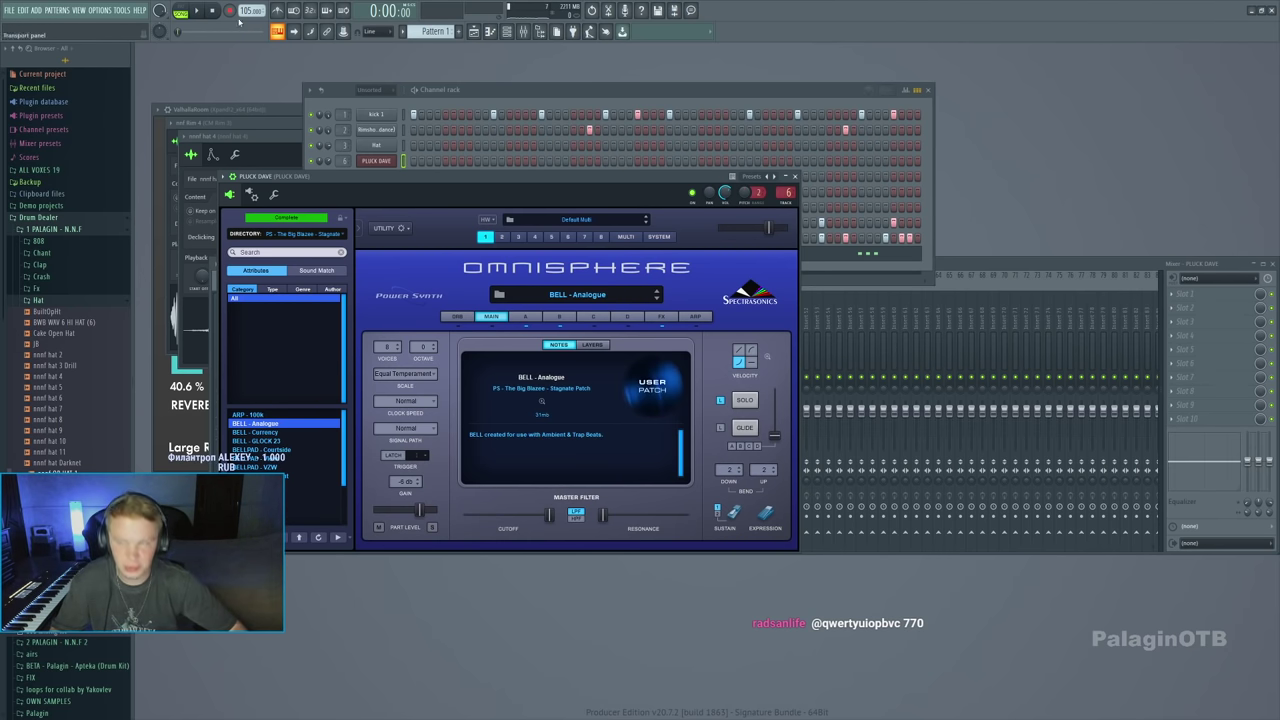
pyautogui.click(264, 433)
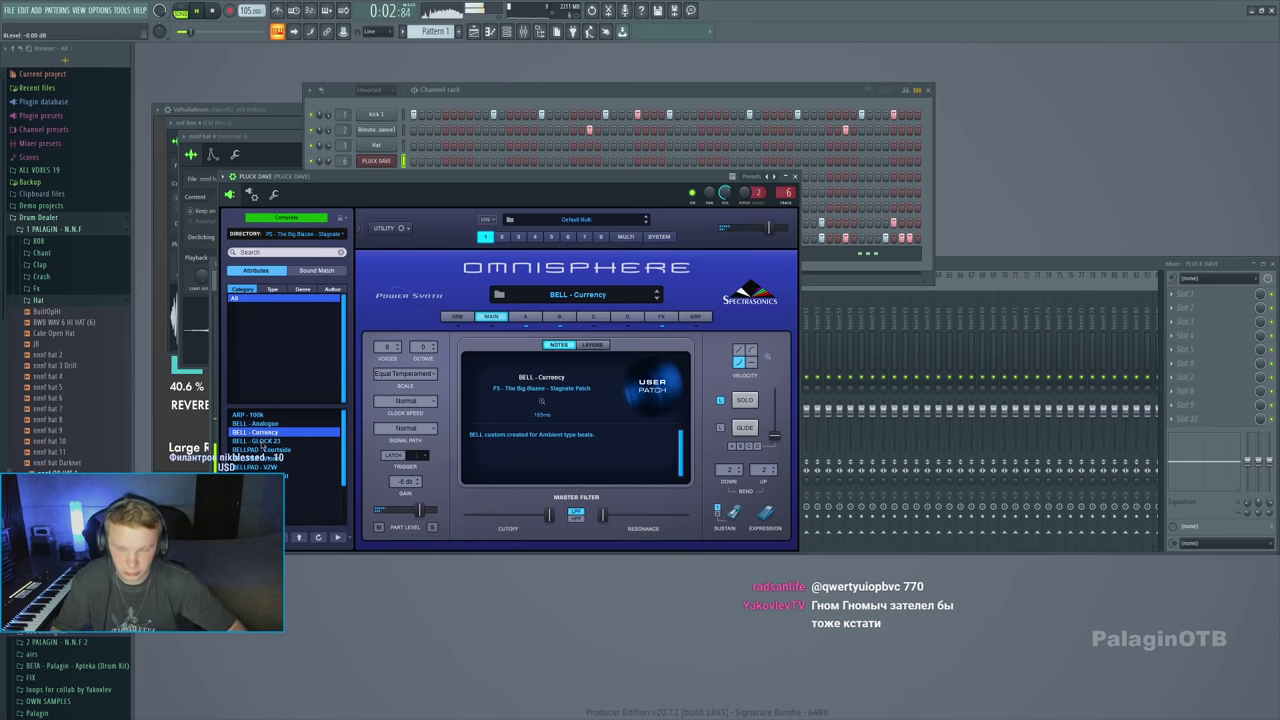
pyautogui.click(261, 443)
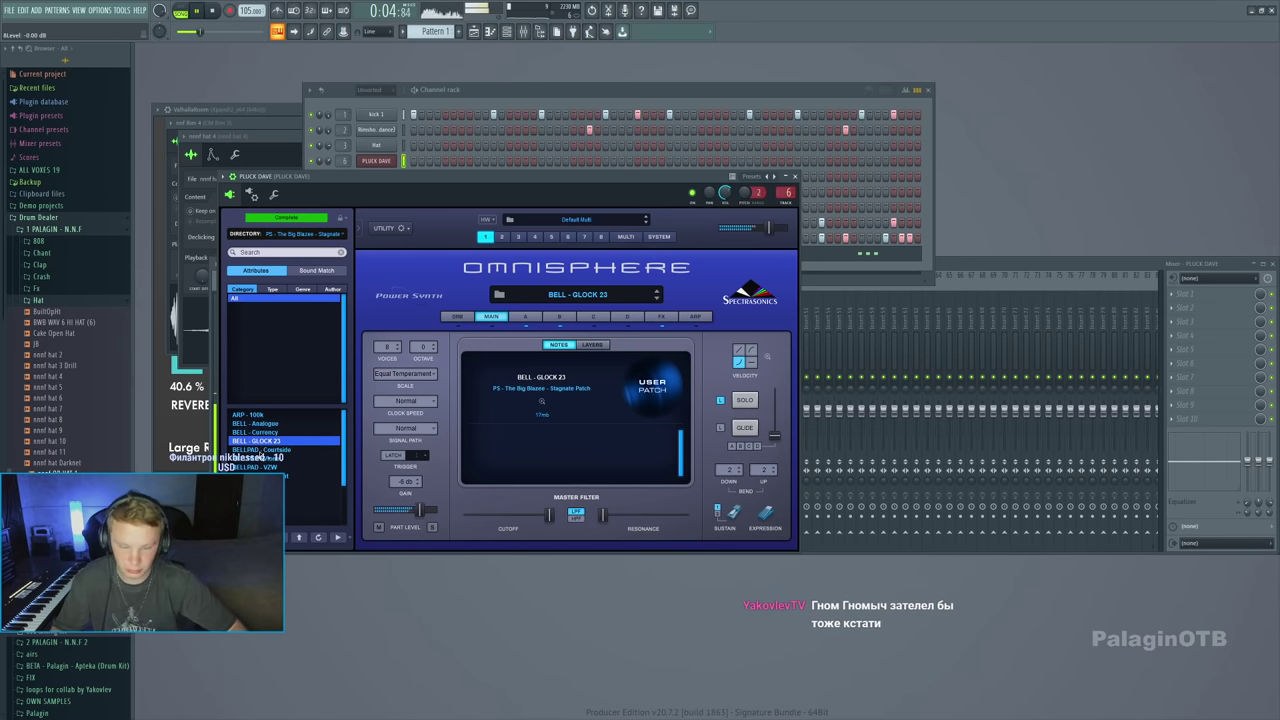
# Audition GTR - Abandonment and GTR - Dogma, load GTR - Fortnite on PLUCK DAVE, and close the instrument window
pyautogui.click(261, 476)
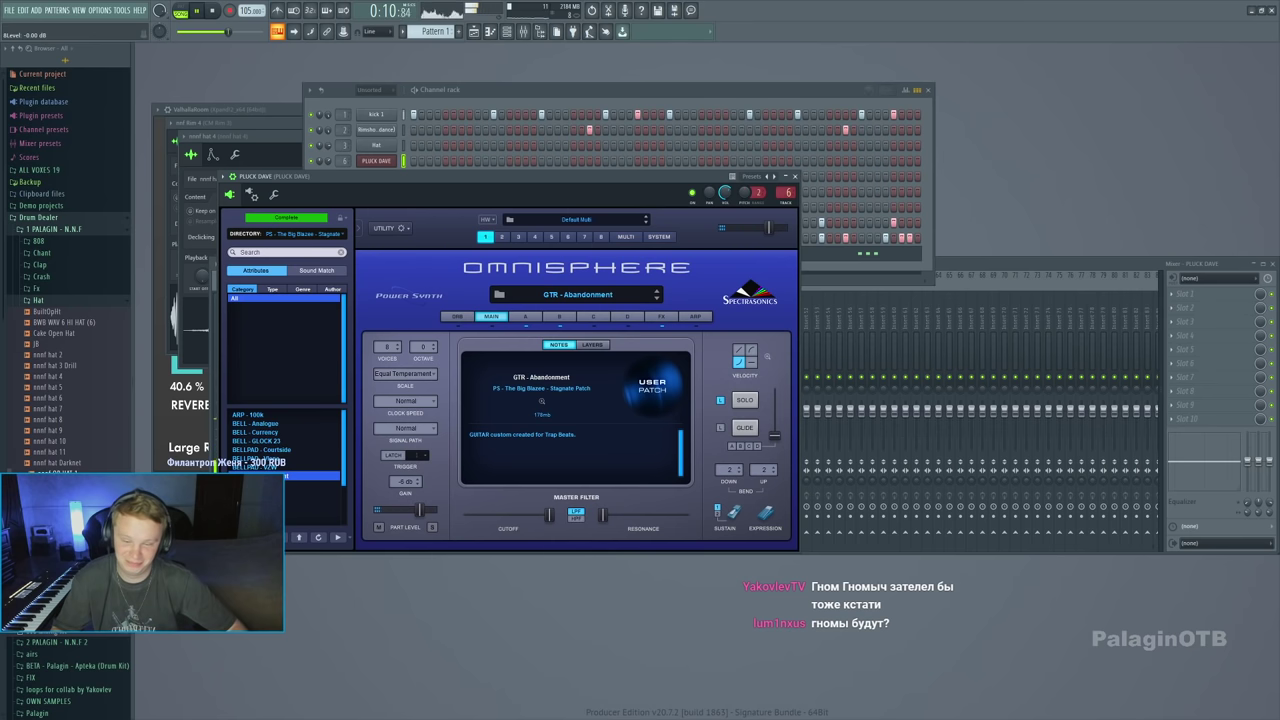
pyautogui.press('Down')
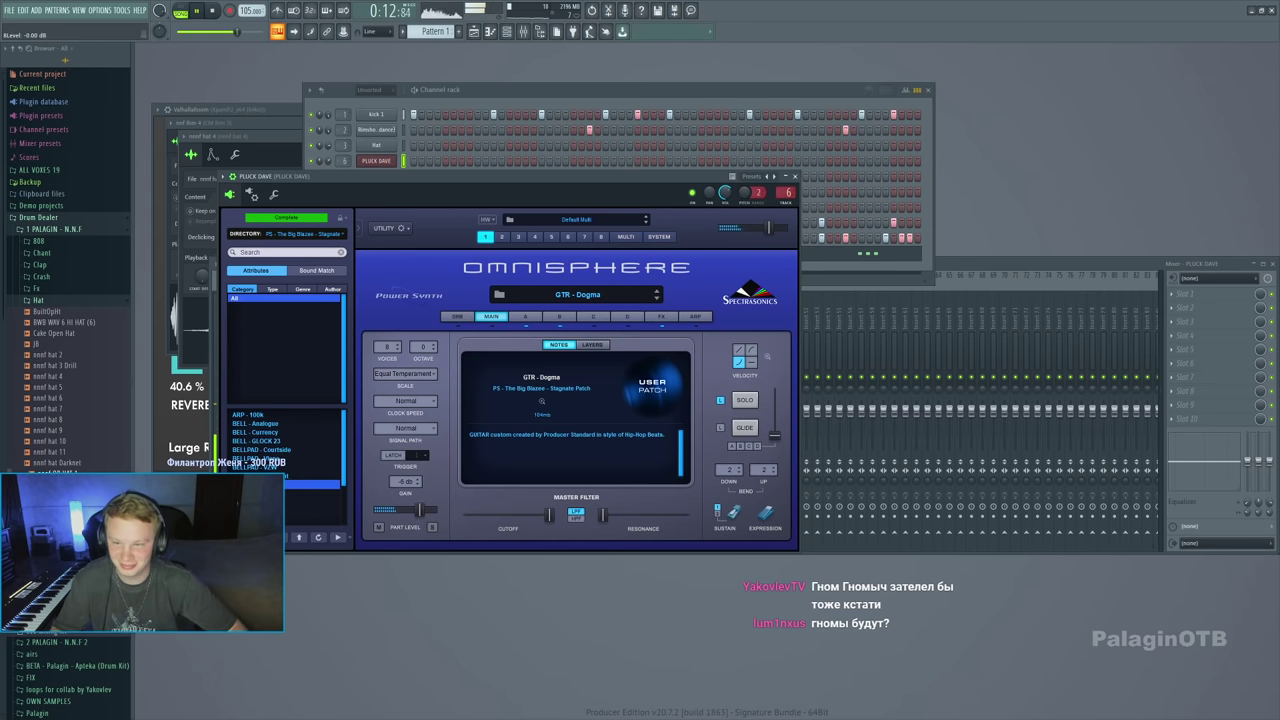
pyautogui.press('Down')
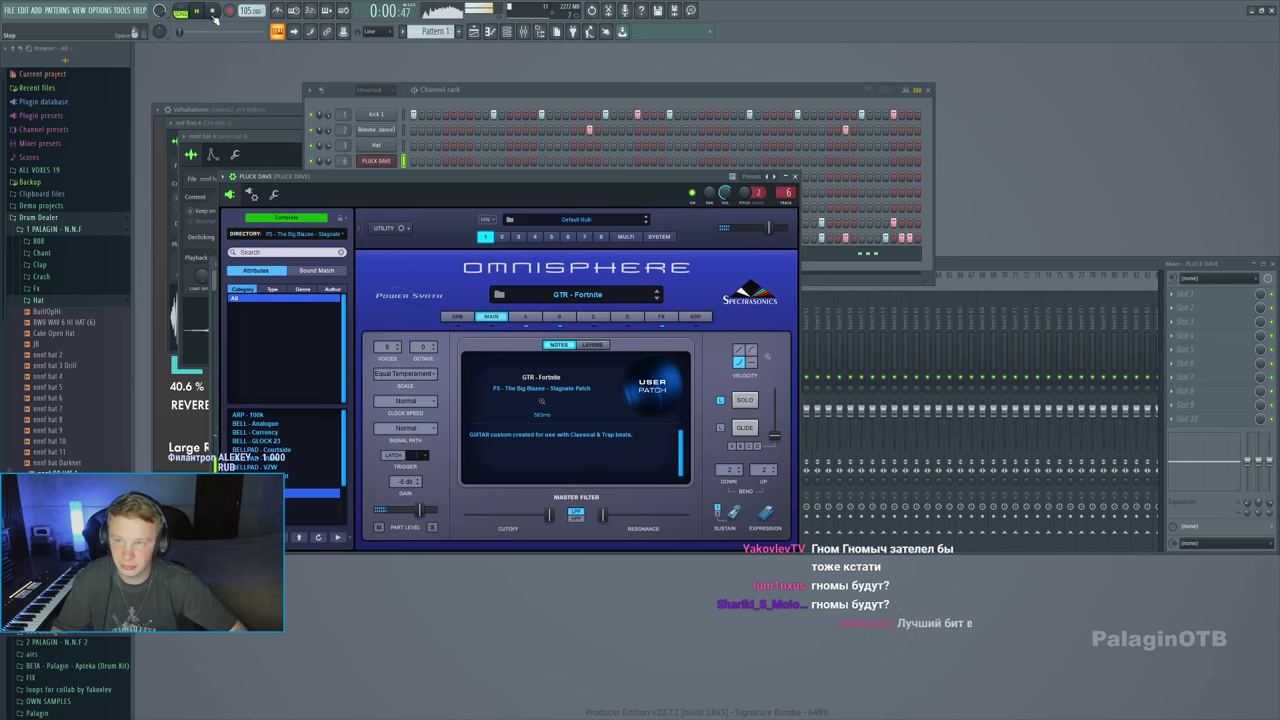
pyautogui.click(795, 176)
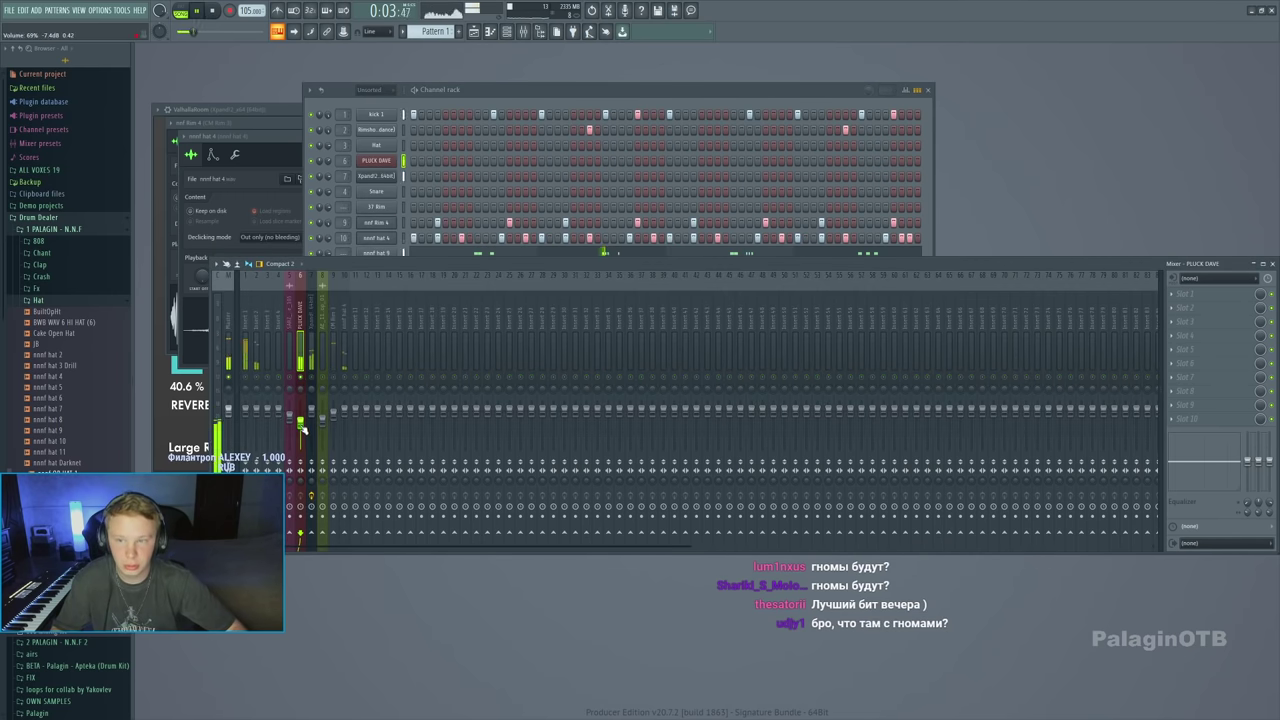
# Route the nnnf hat 9 channel to its own mixer track and place an empty insert after the Xpand!2 track
pyautogui.press('space')
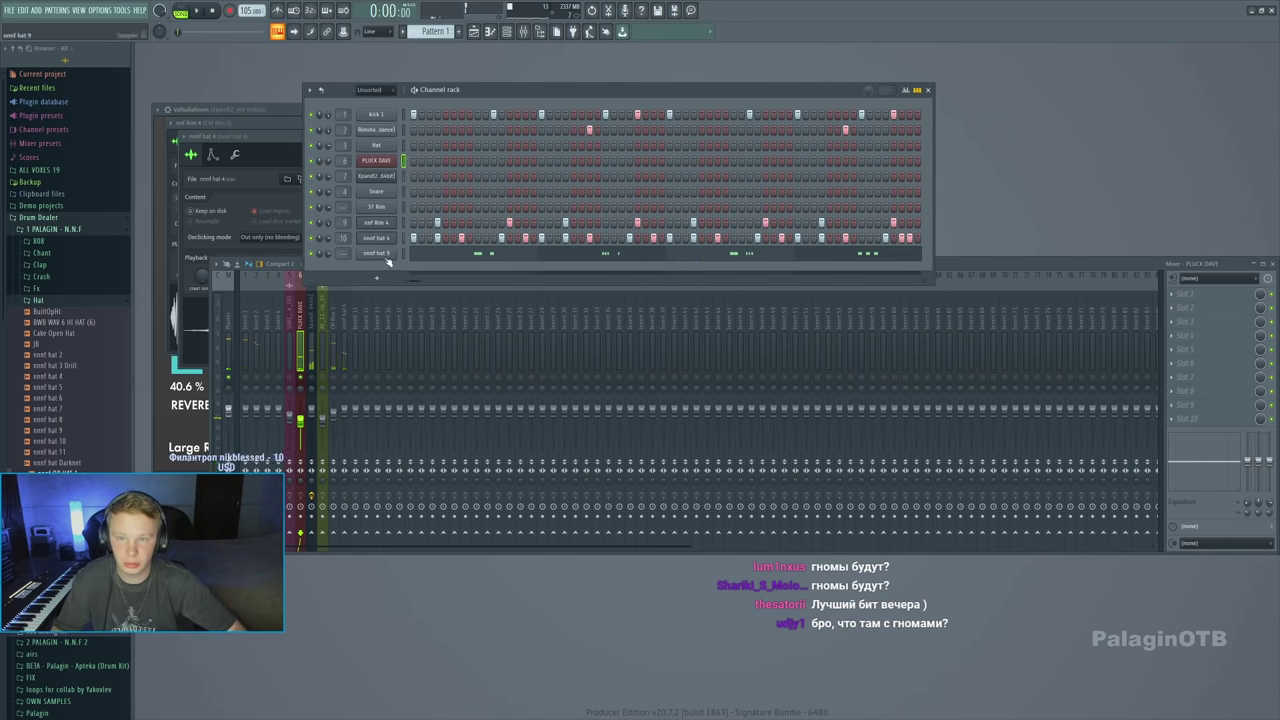
pyautogui.click(392, 254)
pyautogui.click(460, 177)
pyautogui.press('space')
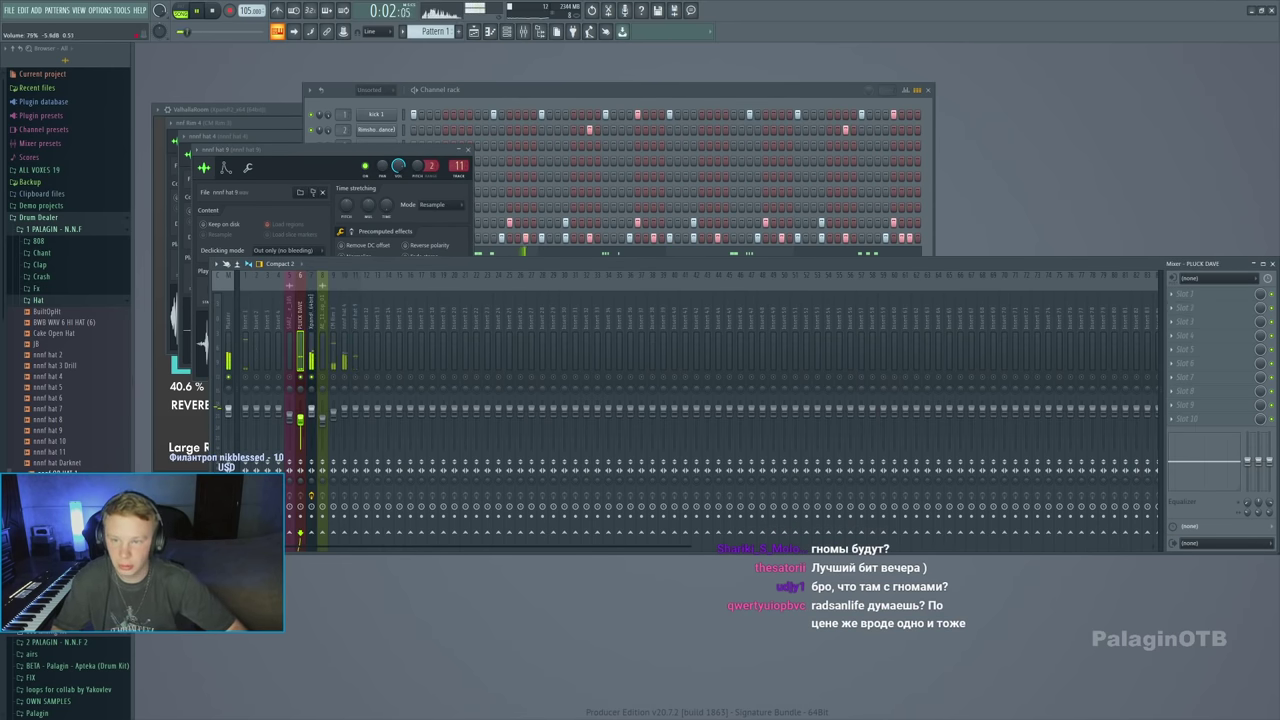
pyautogui.click(366, 345)
pyautogui.hotkey('ctrl', 'l')
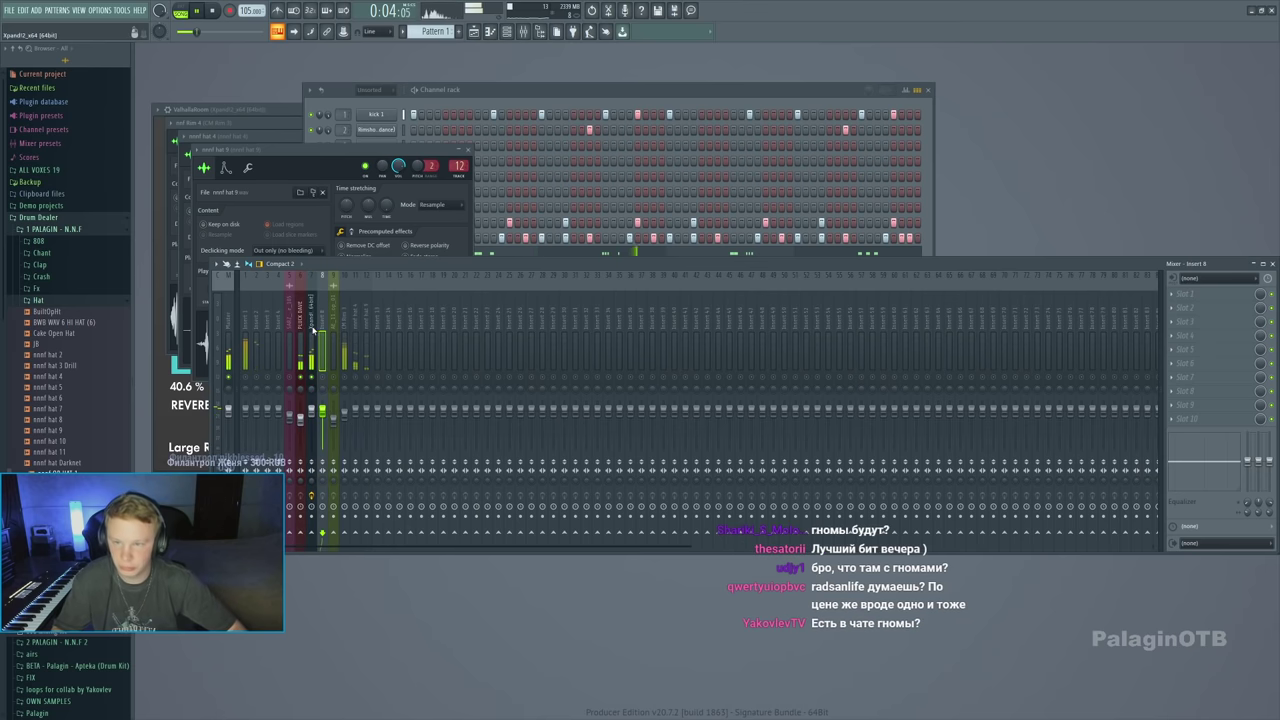
# Add Fruity Parametric EQ 2 to slot 3 of the PLUCK DAVE mixer track and turn its lowest band into a low cut
pyautogui.click(1185, 322)
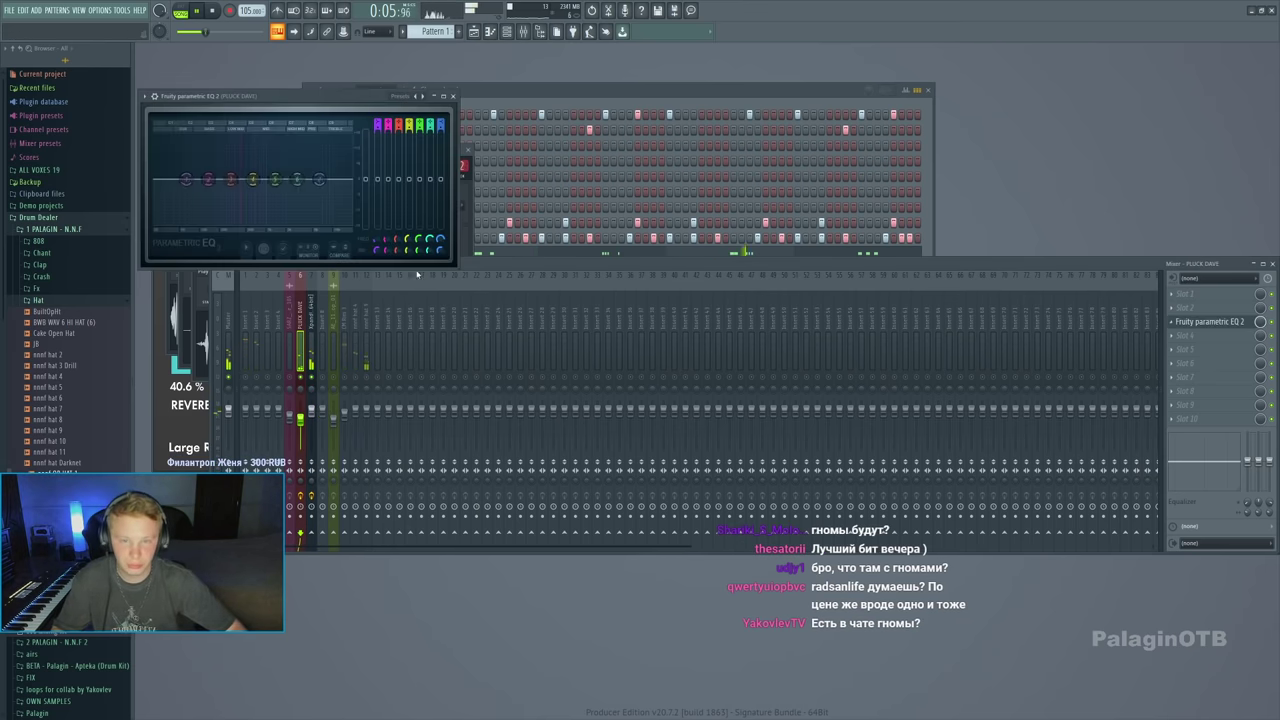
pyautogui.moveTo(186, 179); pyautogui.dragTo(210, 200)
pyautogui.press('F6')
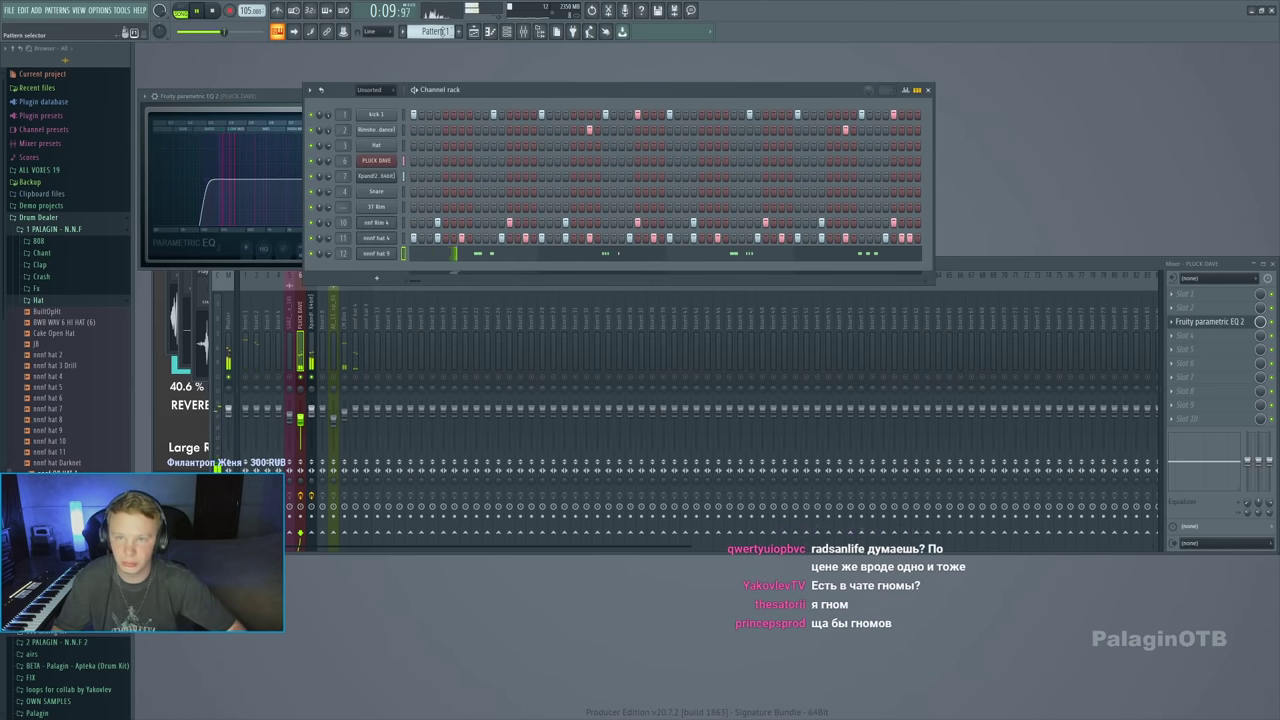
# In Pattern 2's PLUCK DAVE piano roll, move the top note of the bar 3 chord down one octave to E4
pyautogui.scroll(-1, 437, 31)
pyautogui.press('F7')
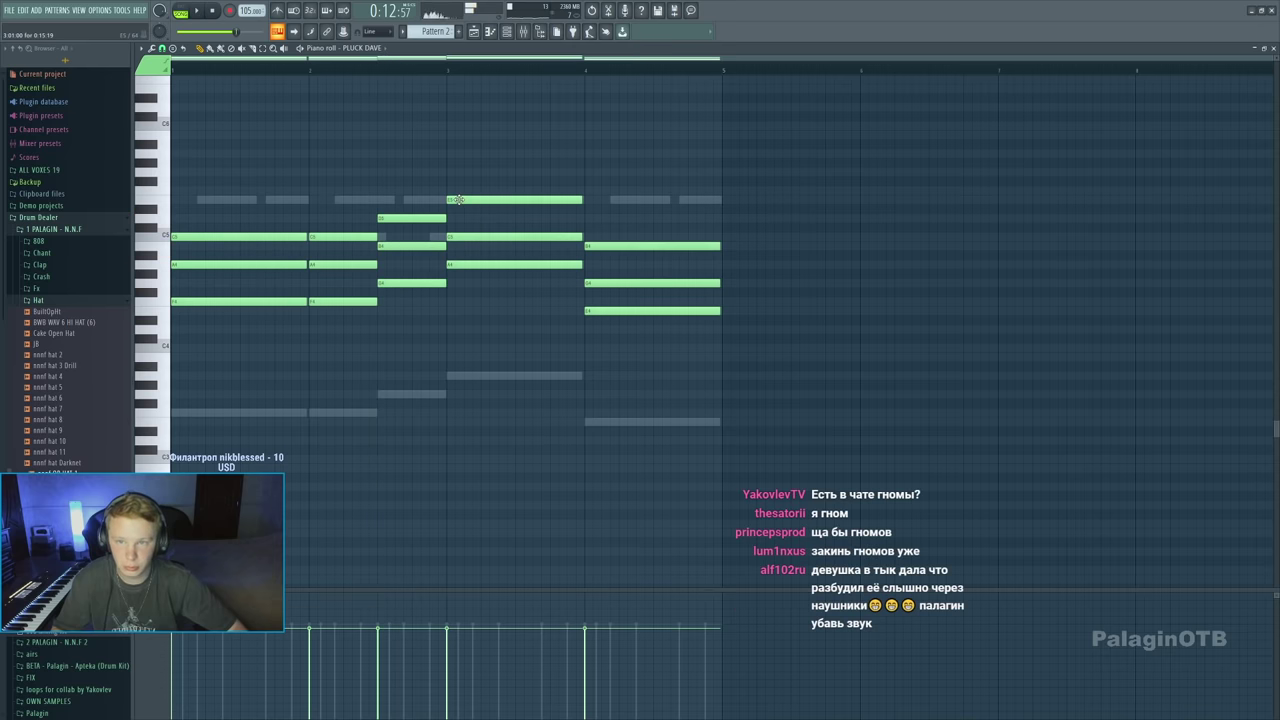
pyautogui.moveTo(459, 200); pyautogui.dragTo(459, 311)
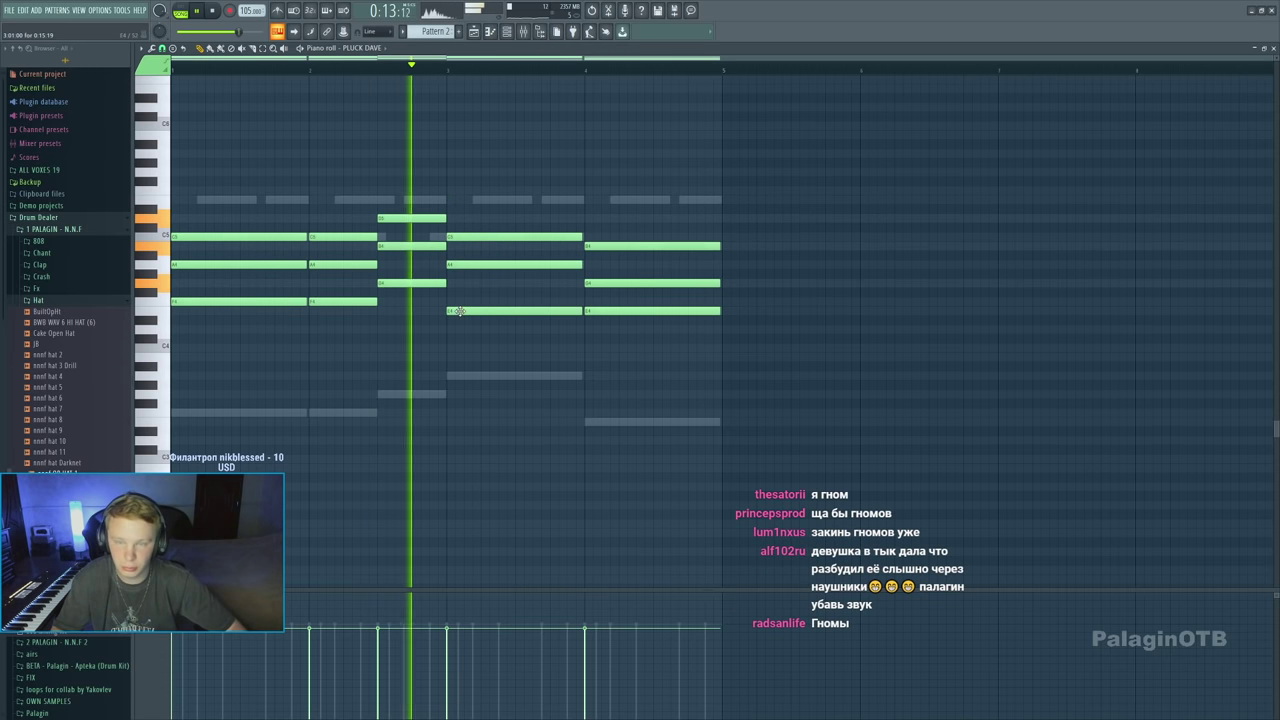
pyautogui.click(628, 348)
pyautogui.rightClick(628, 349)
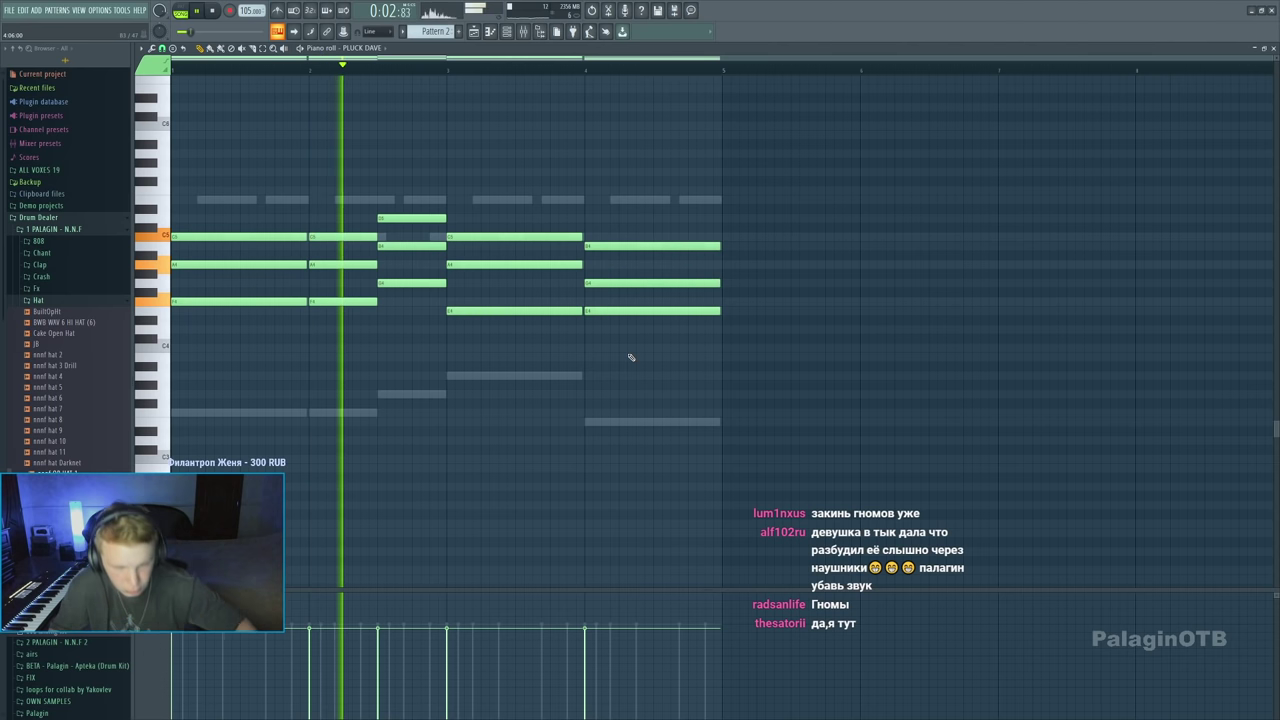
pyautogui.press('F7')
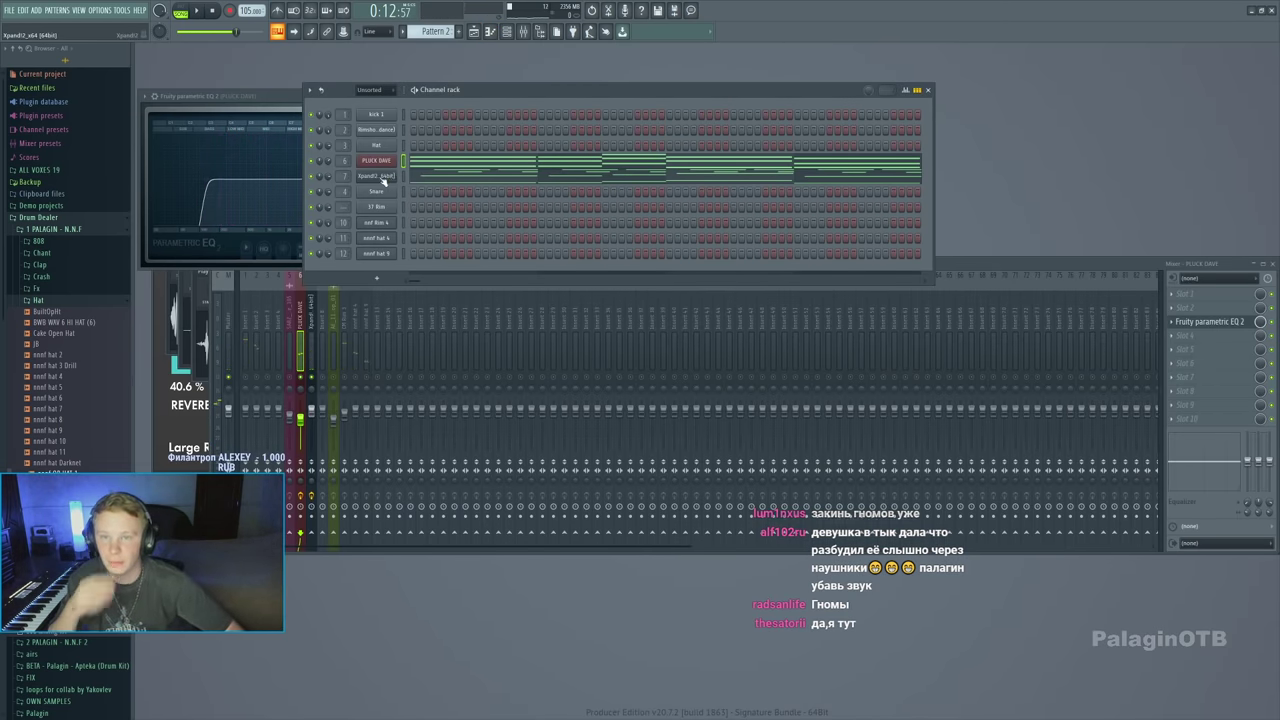
# Add a second Xpand!2 channel and audition its presets +11 Nylon Dulci, +12 Phasing Guitars and +13 Harp Guitar over the beat
pyautogui.click(380, 177)
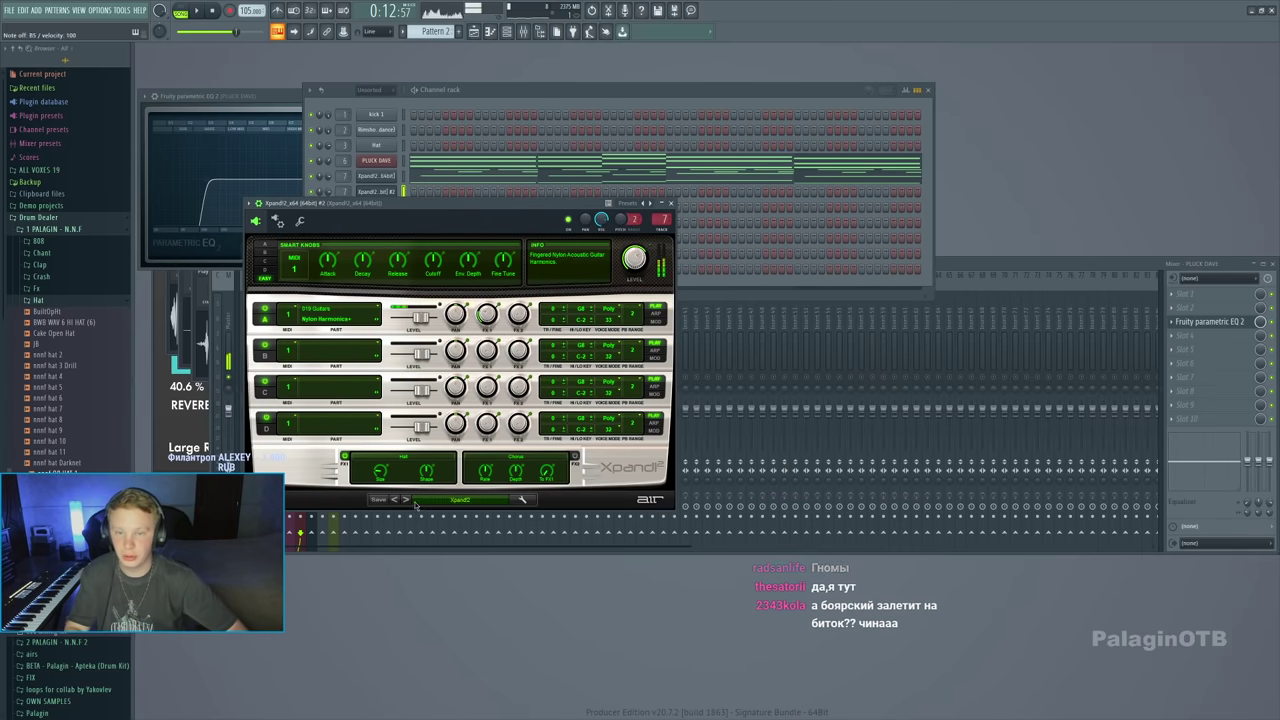
pyautogui.click(406, 500)
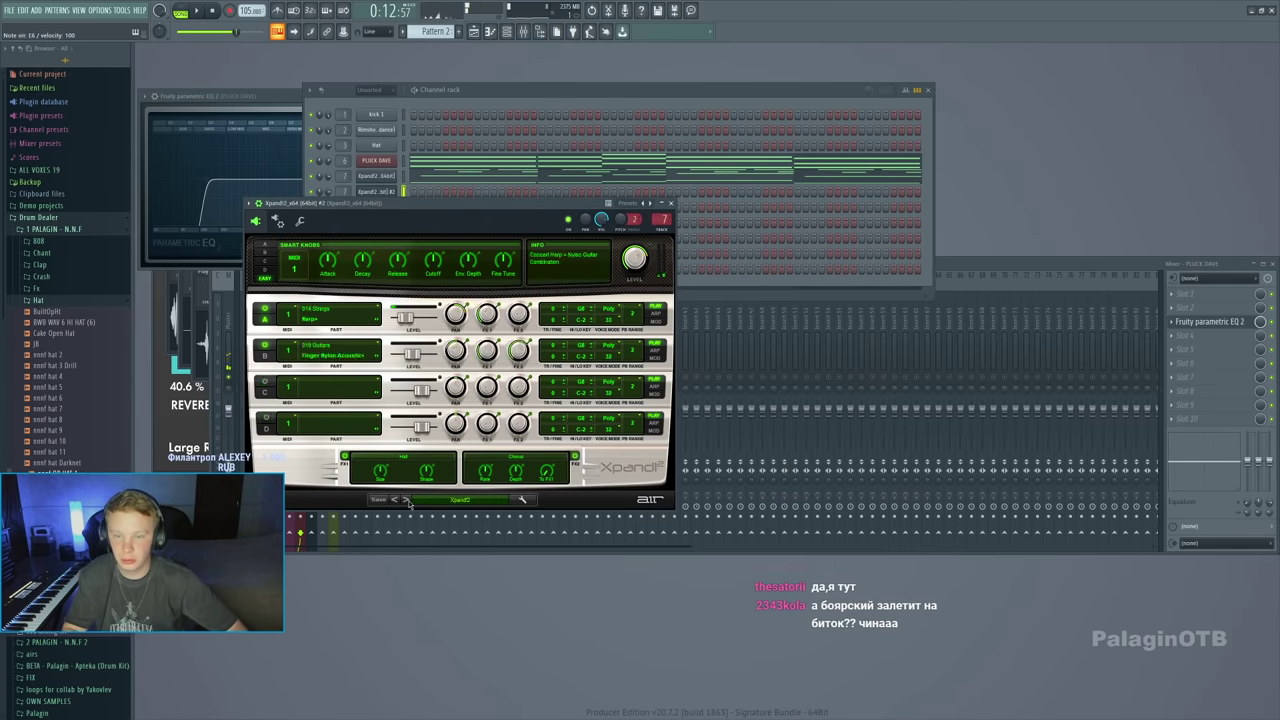
pyautogui.click(467, 91)
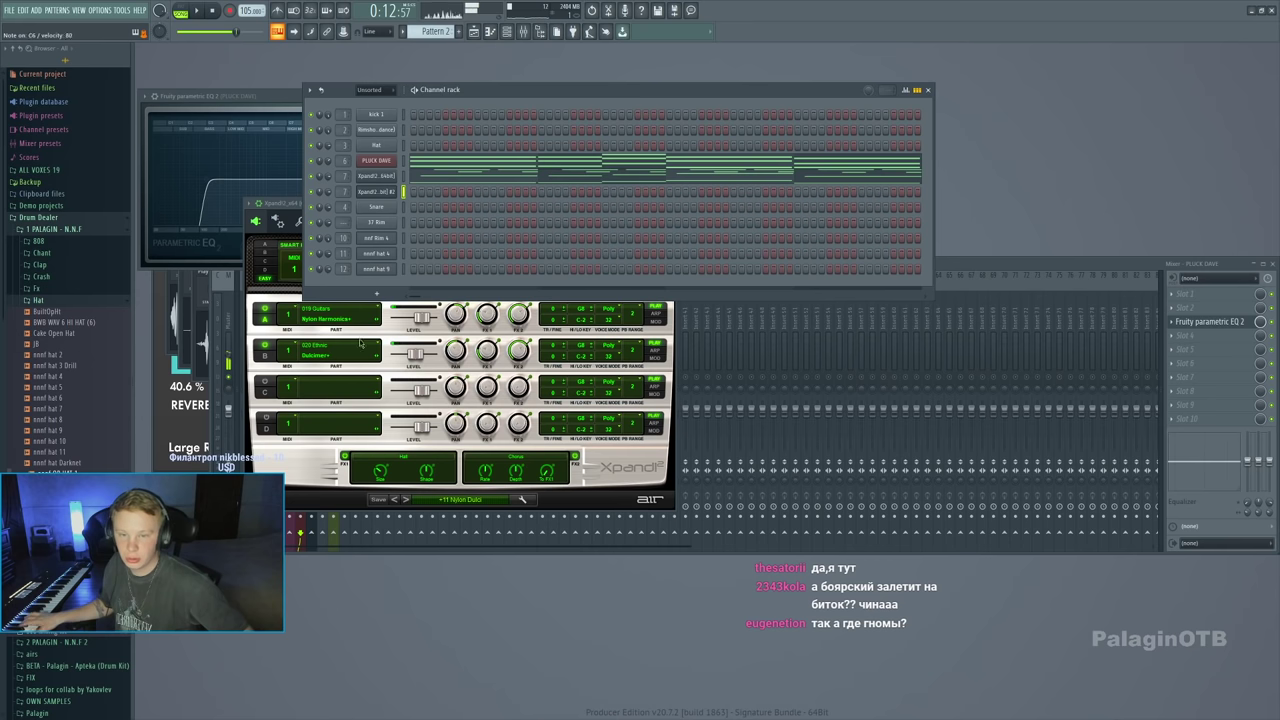
pyautogui.click(406, 500)
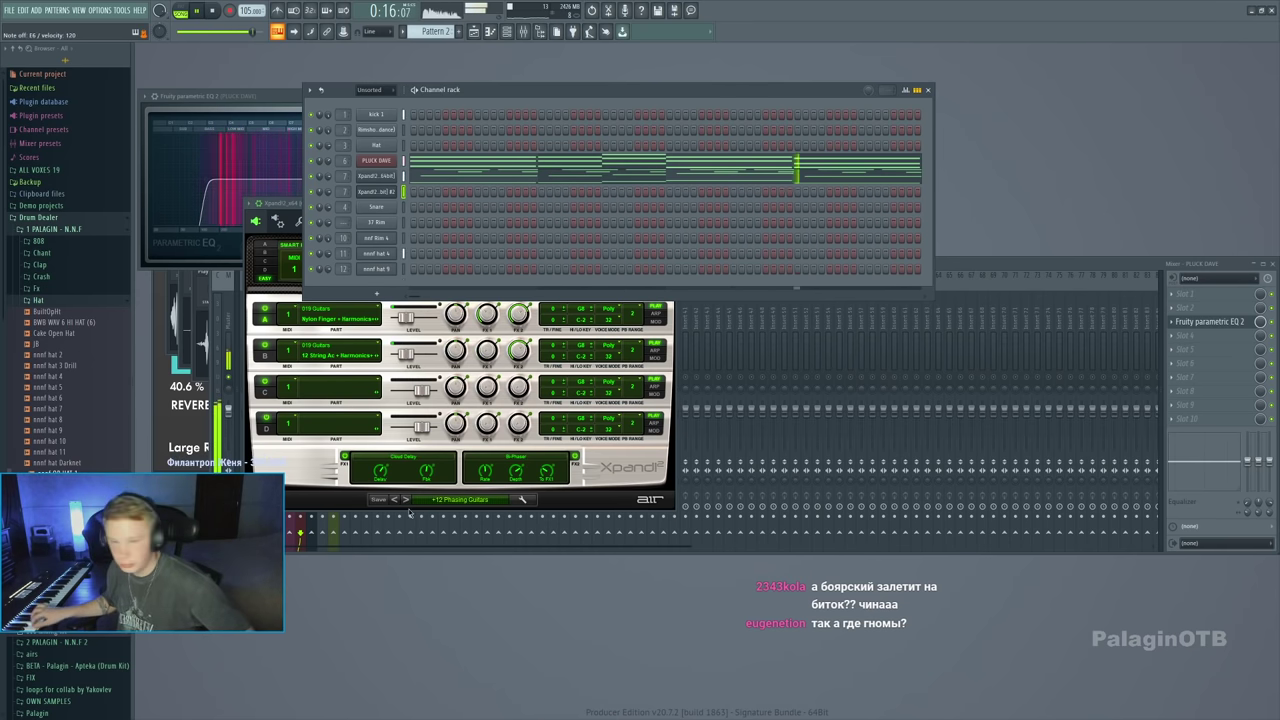
pyautogui.click(406, 500)
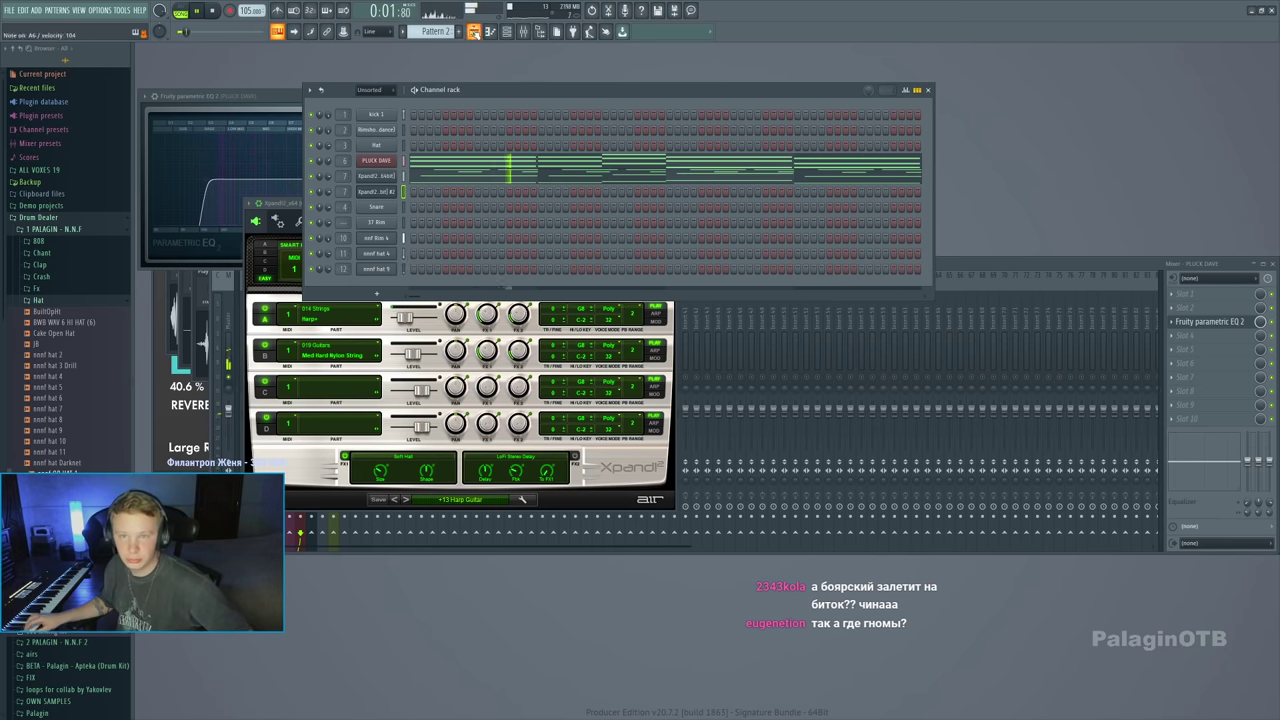
pyautogui.press('F5')
pyautogui.press('F5')
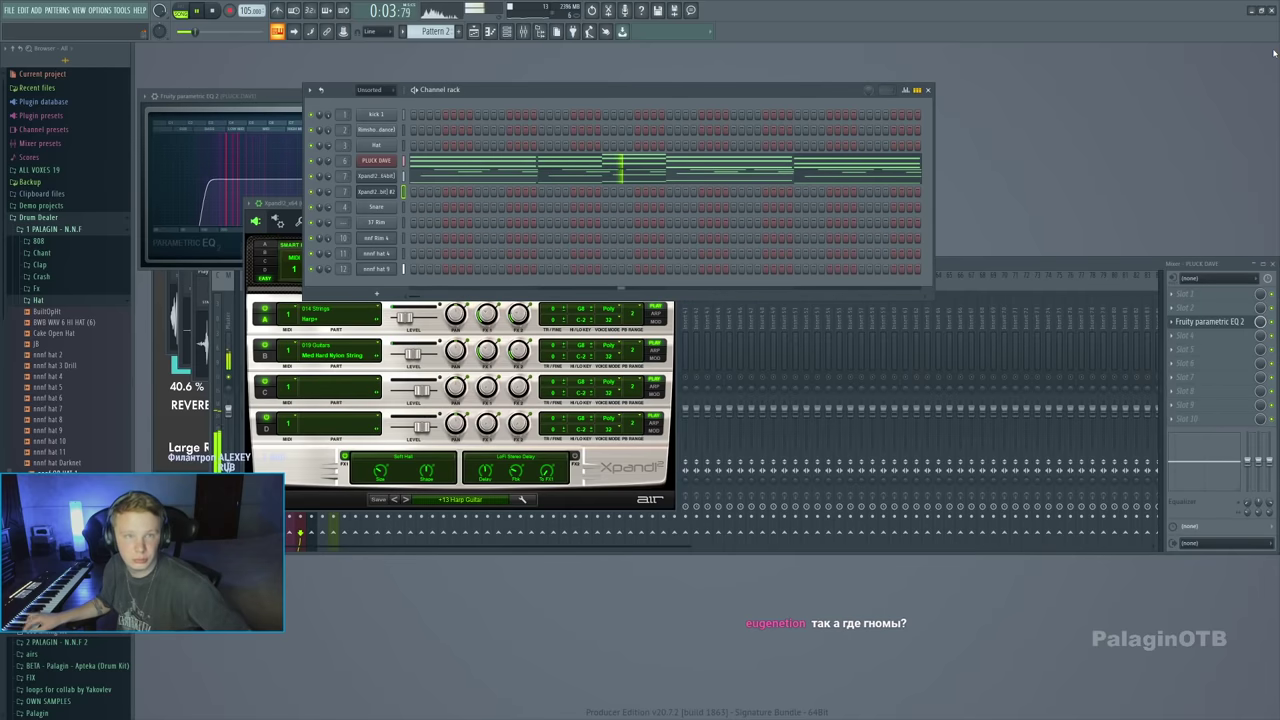
pyautogui.click(989, 271)
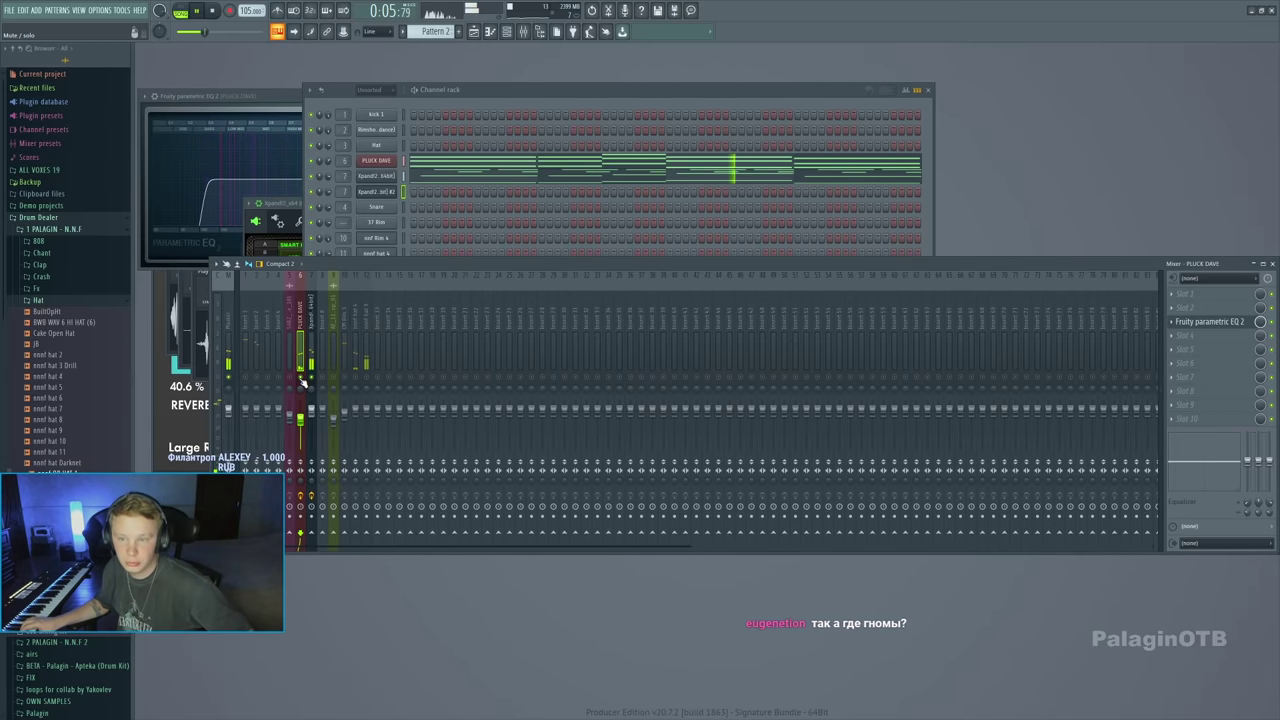
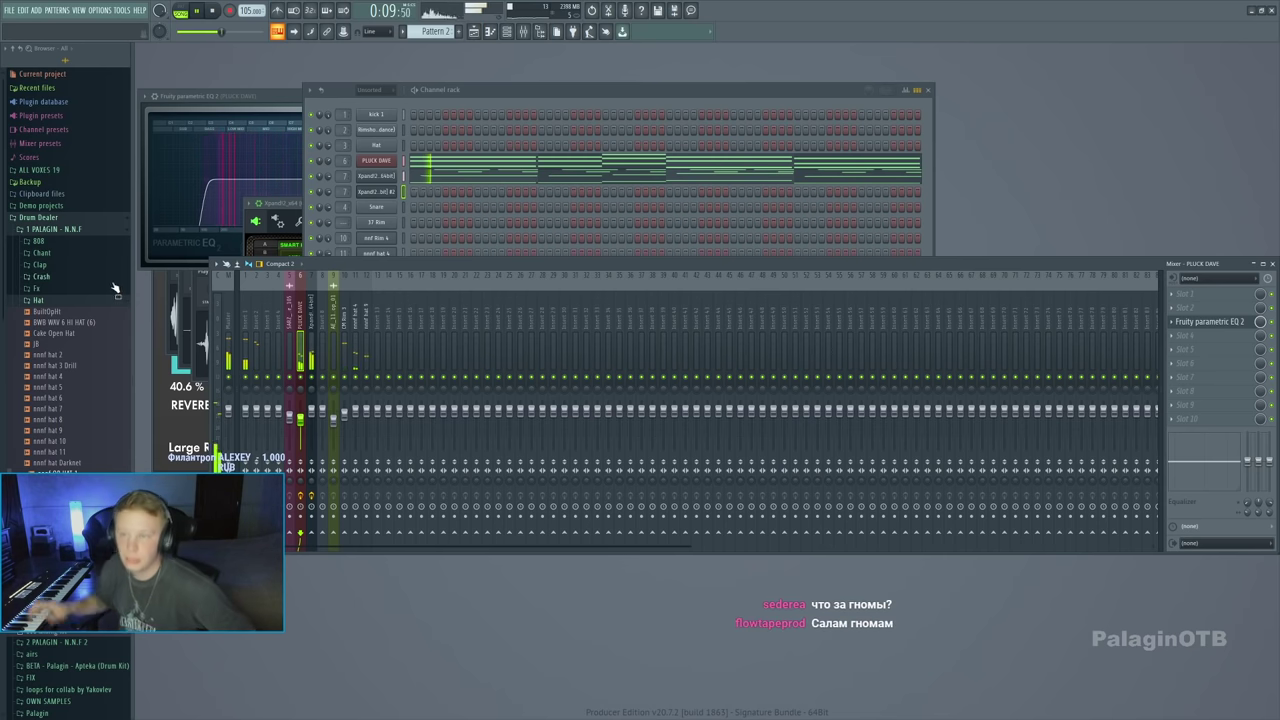
# Audition samples from the 1 PALAGIN - N.N.F 808 folder, including touched 808 and the KING_DOUDOU 808s, and replay Pattern 1
pyautogui.click(55, 301)
pyautogui.click(38, 243)
pyautogui.scroll(1, 440, 31)
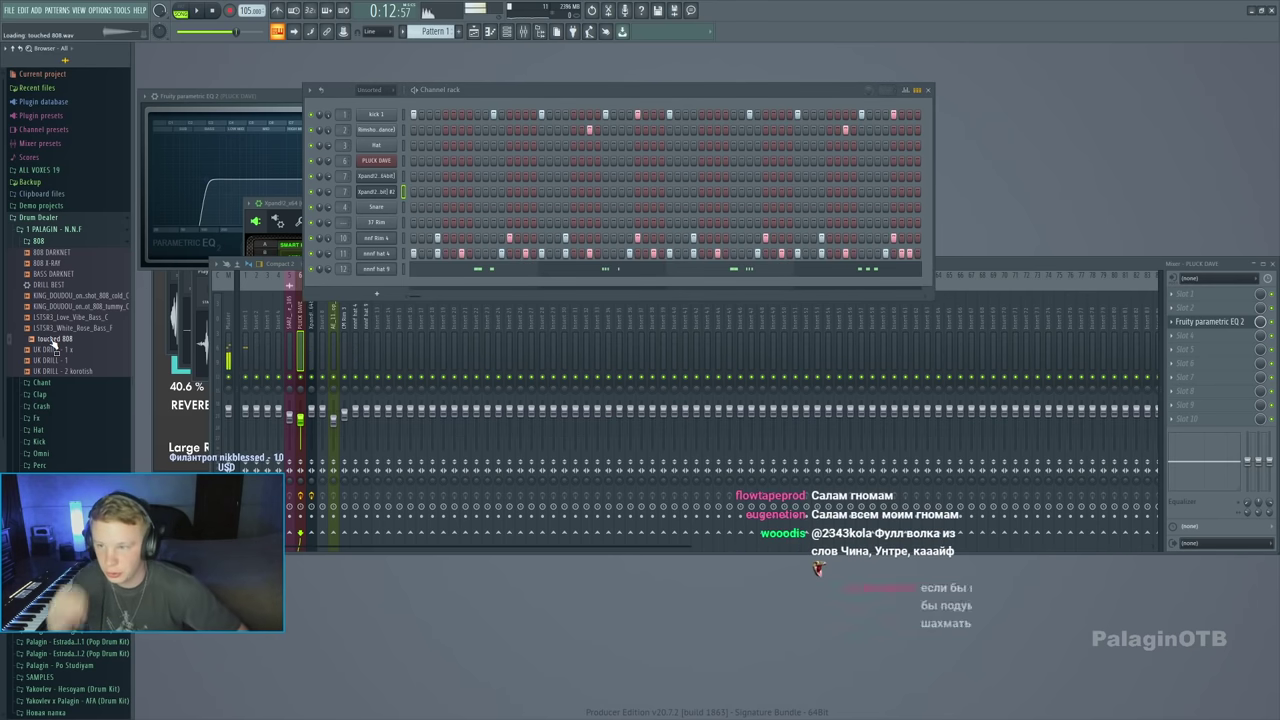
pyautogui.click(61, 307)
pyautogui.click(60, 296)
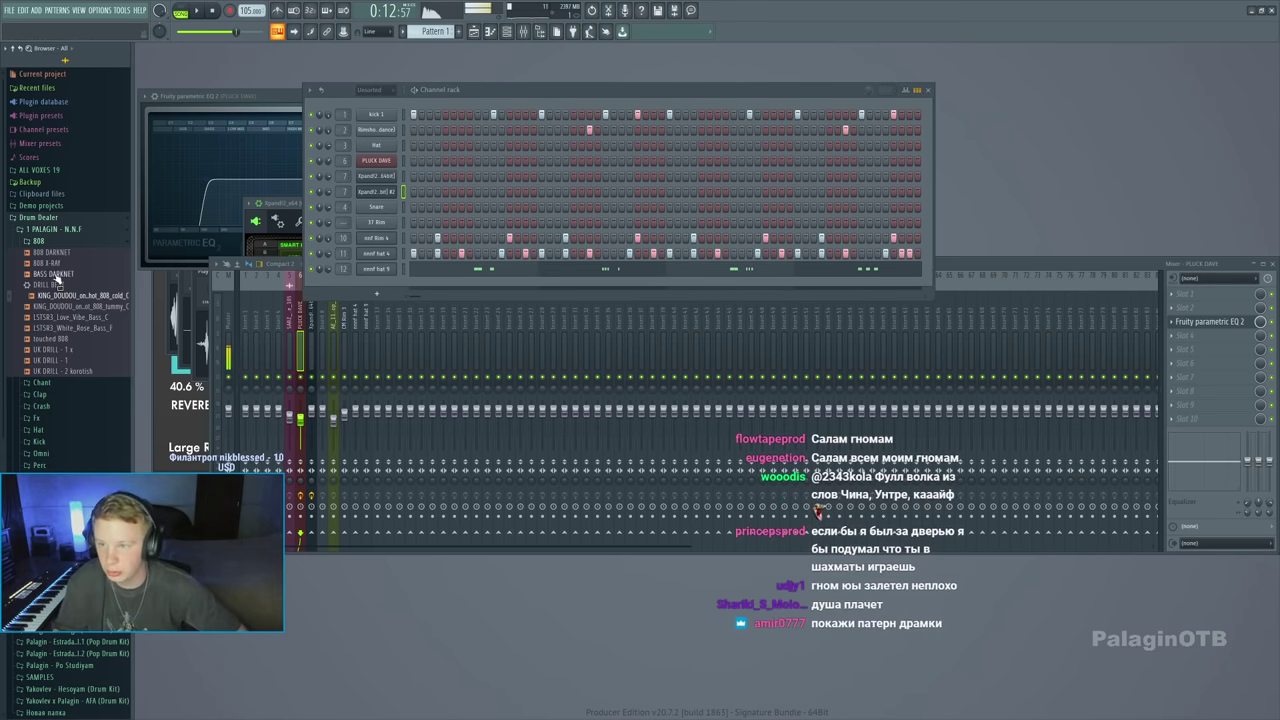
pyautogui.click(64, 351)
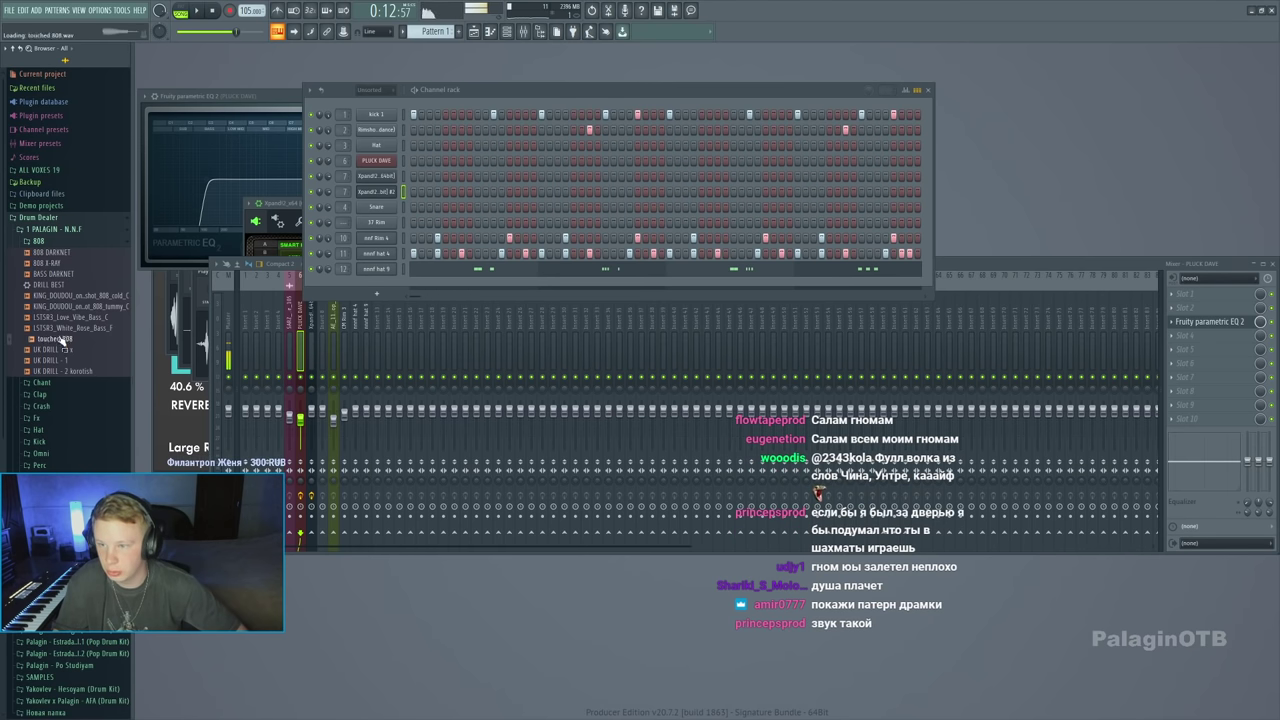
pyautogui.click(63, 297)
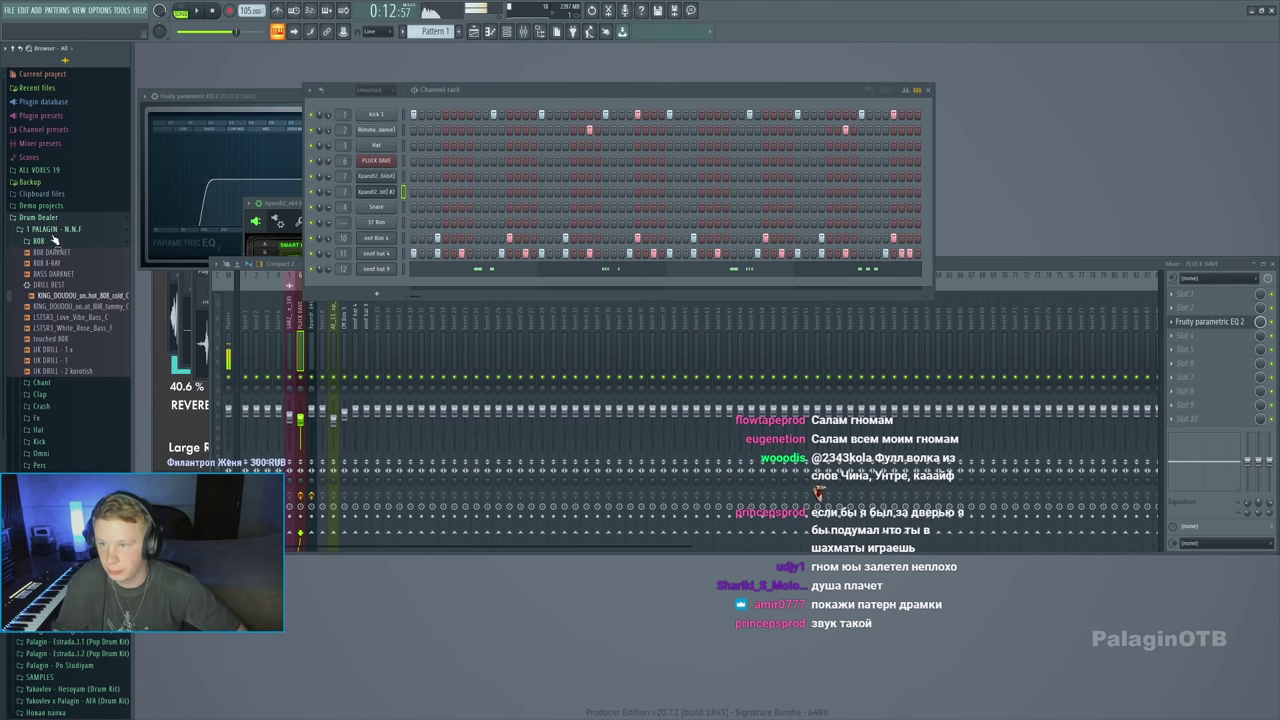
pyautogui.press('space')
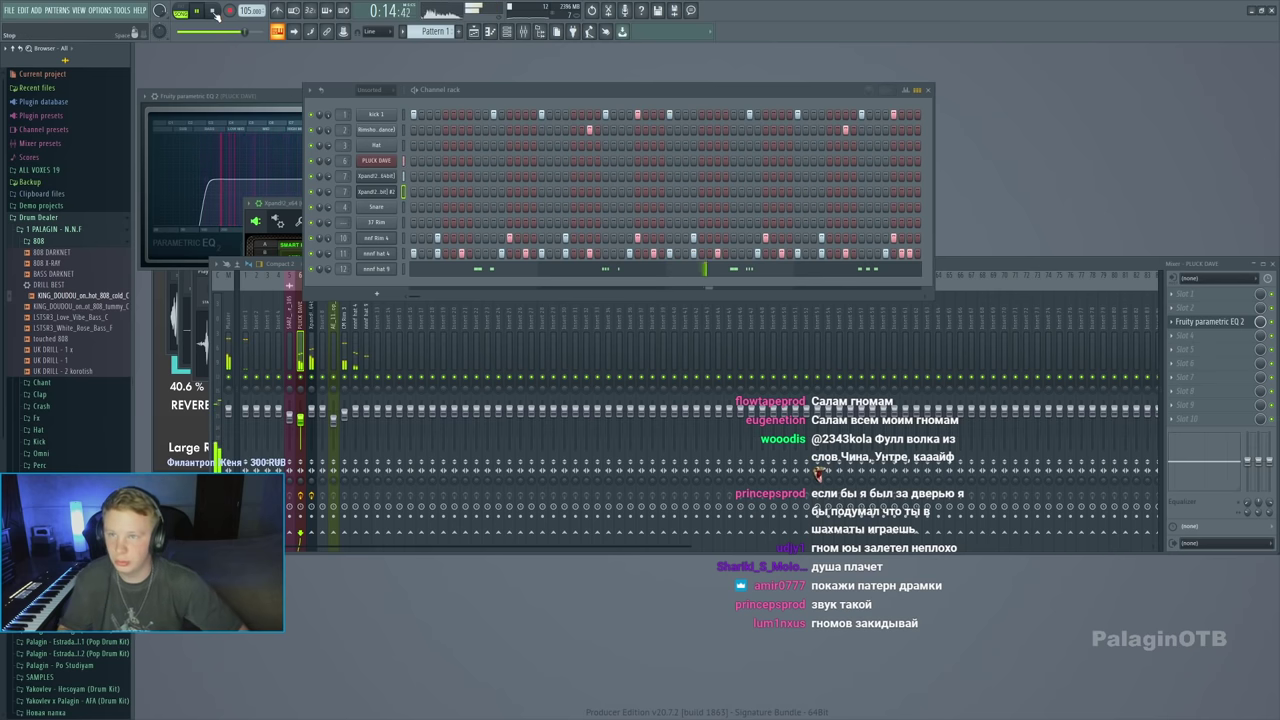
pyautogui.press('space')
# Preview 808 KTO 2 from the 2 PALAGIN - N.N.F 2 808 folder and add 808 KTO 4 as a new channel
pyautogui.click(55, 229)
pyautogui.click(57, 241)
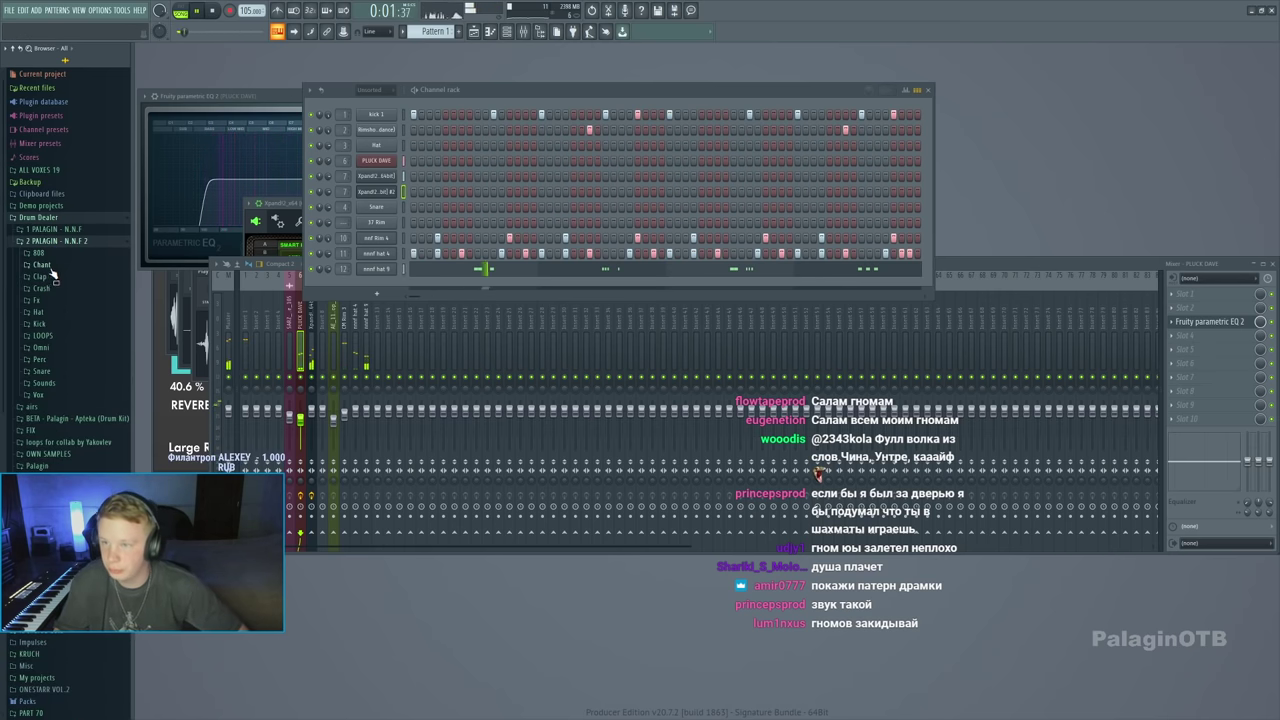
pyautogui.click(38, 252)
pyautogui.click(47, 286)
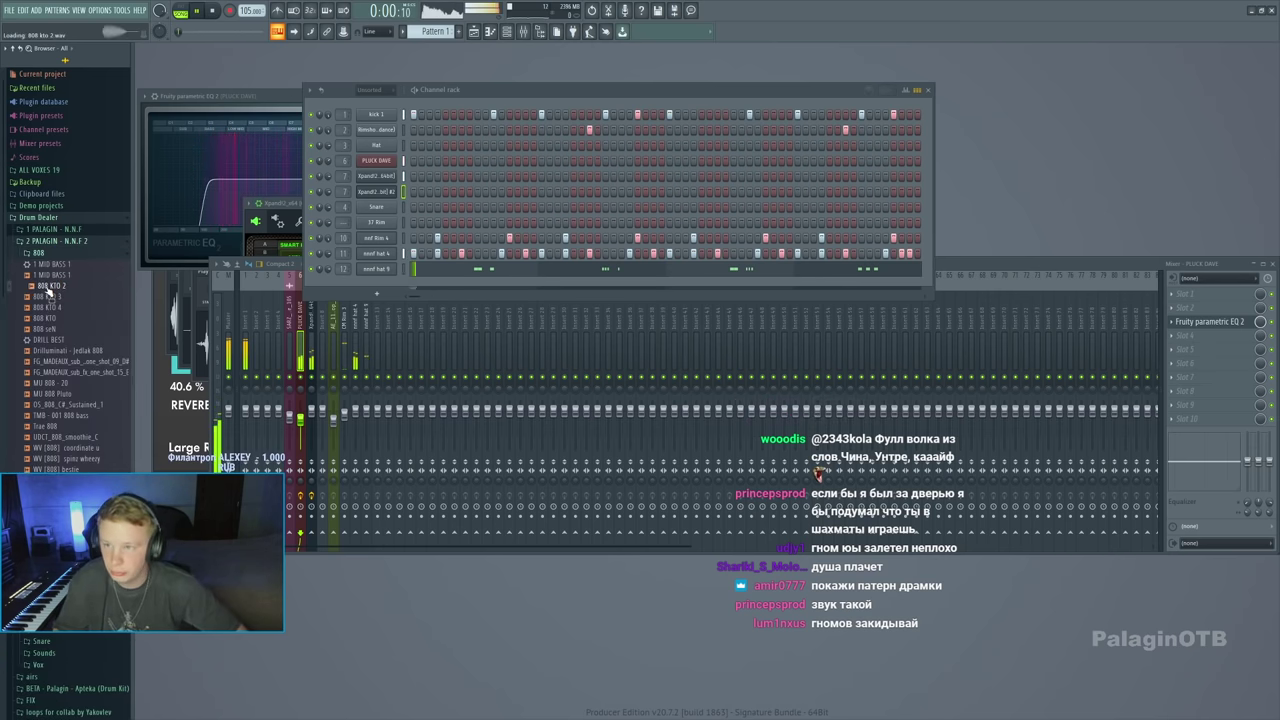
pyautogui.moveTo(48, 308); pyautogui.dragTo(378, 290)
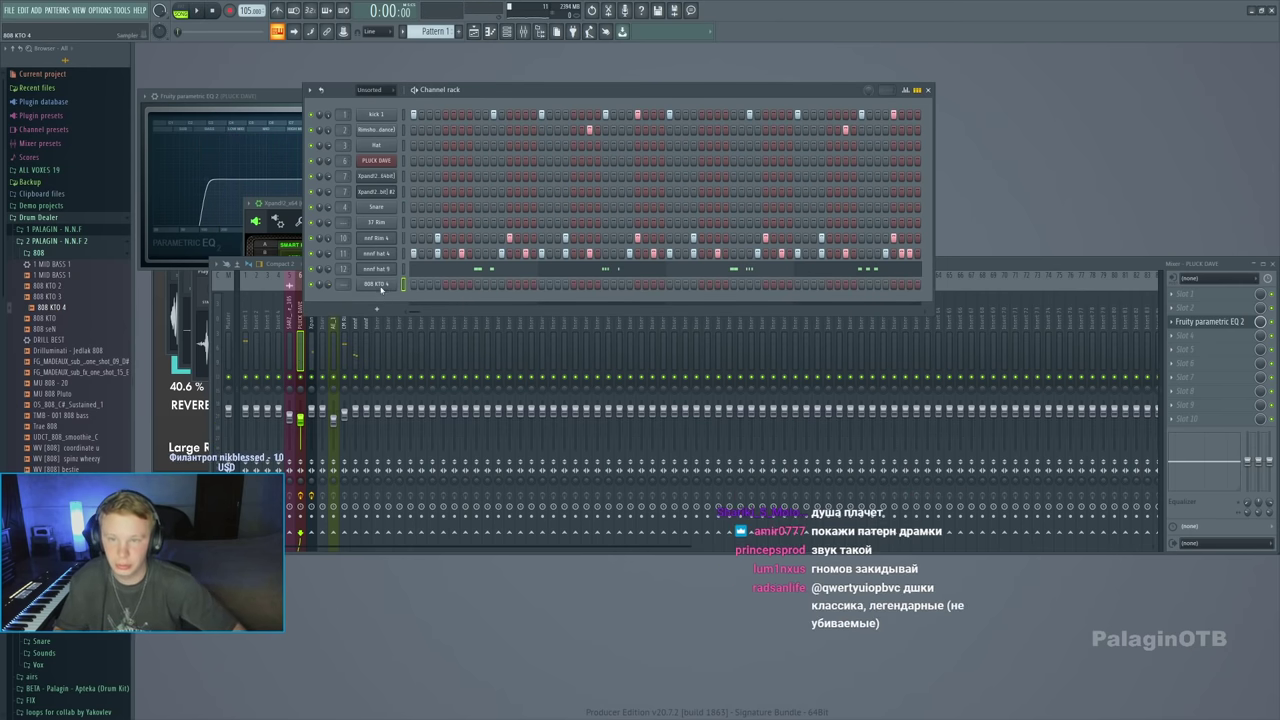
# Place a one-bar F3 note for 808 KTO 4 at the start of Pattern 2 and set the channel's root note to A2
pyautogui.press('F7')
pyautogui.click(272, 237)
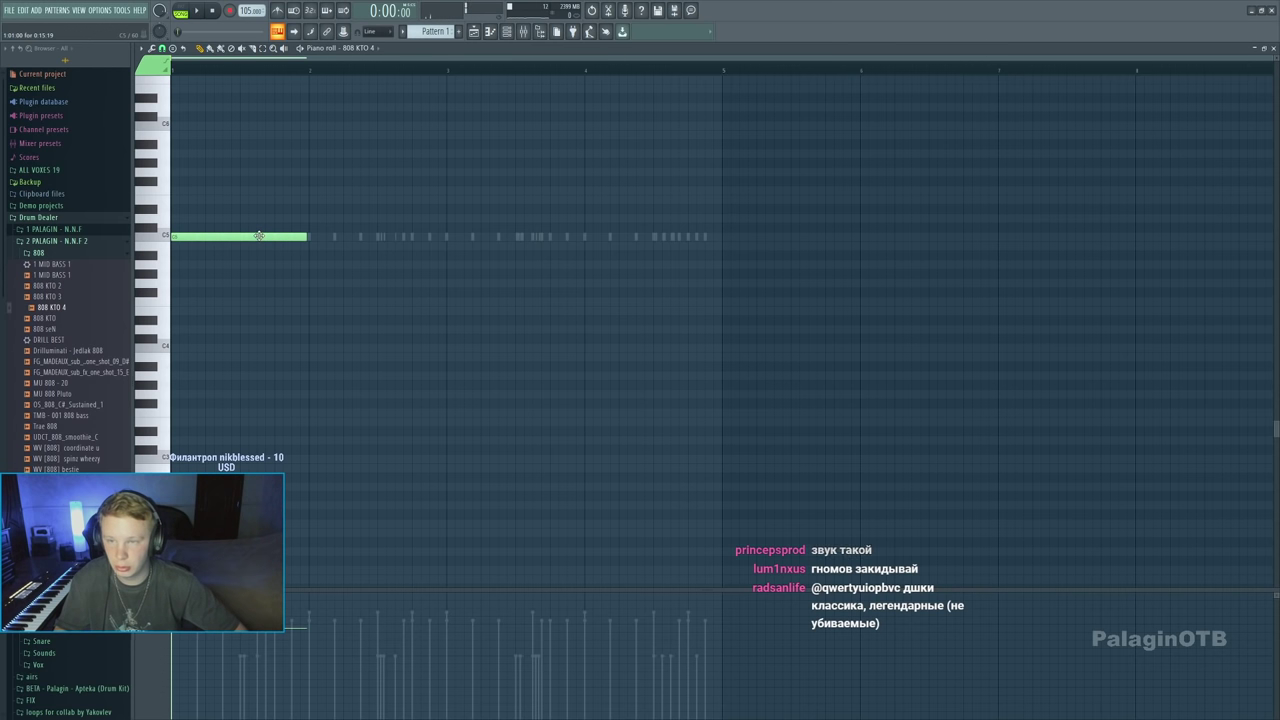
pyautogui.hotkey('ctrl', 'a')
pyautogui.press('KP_Add')
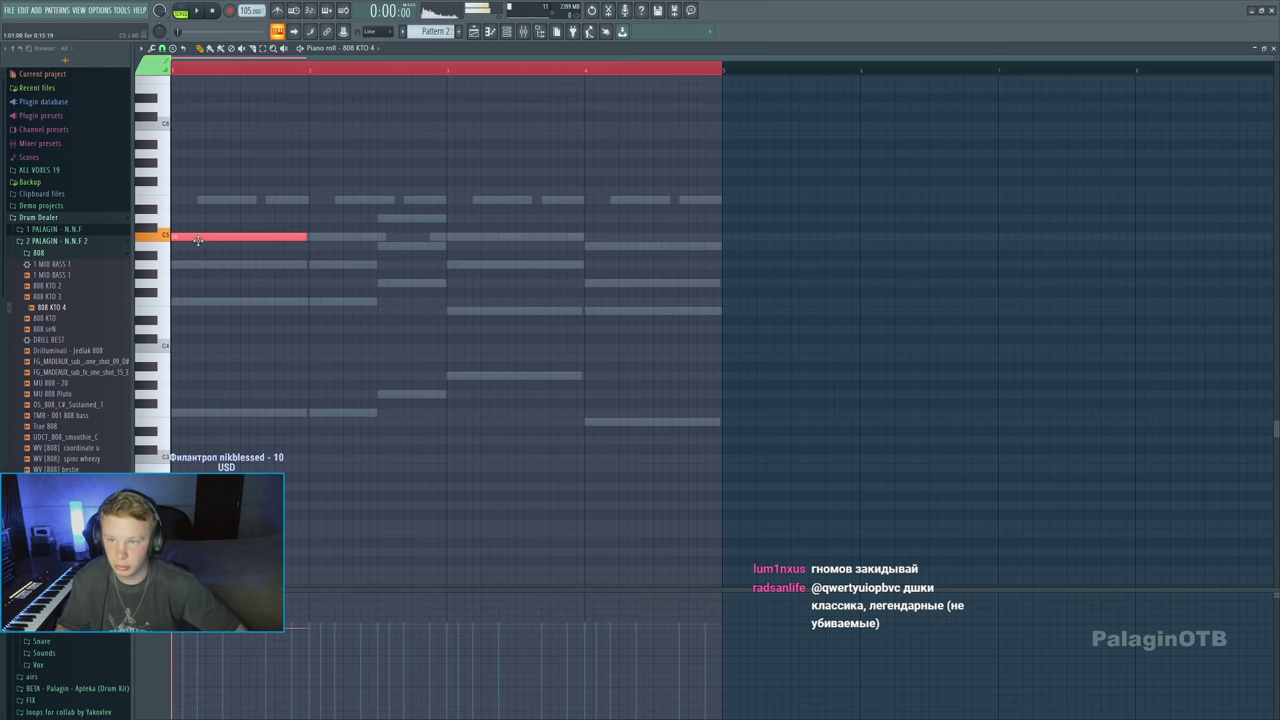
pyautogui.moveTo(190, 238); pyautogui.dragTo(190, 404)
pyautogui.press('space')
pyautogui.press('F7')
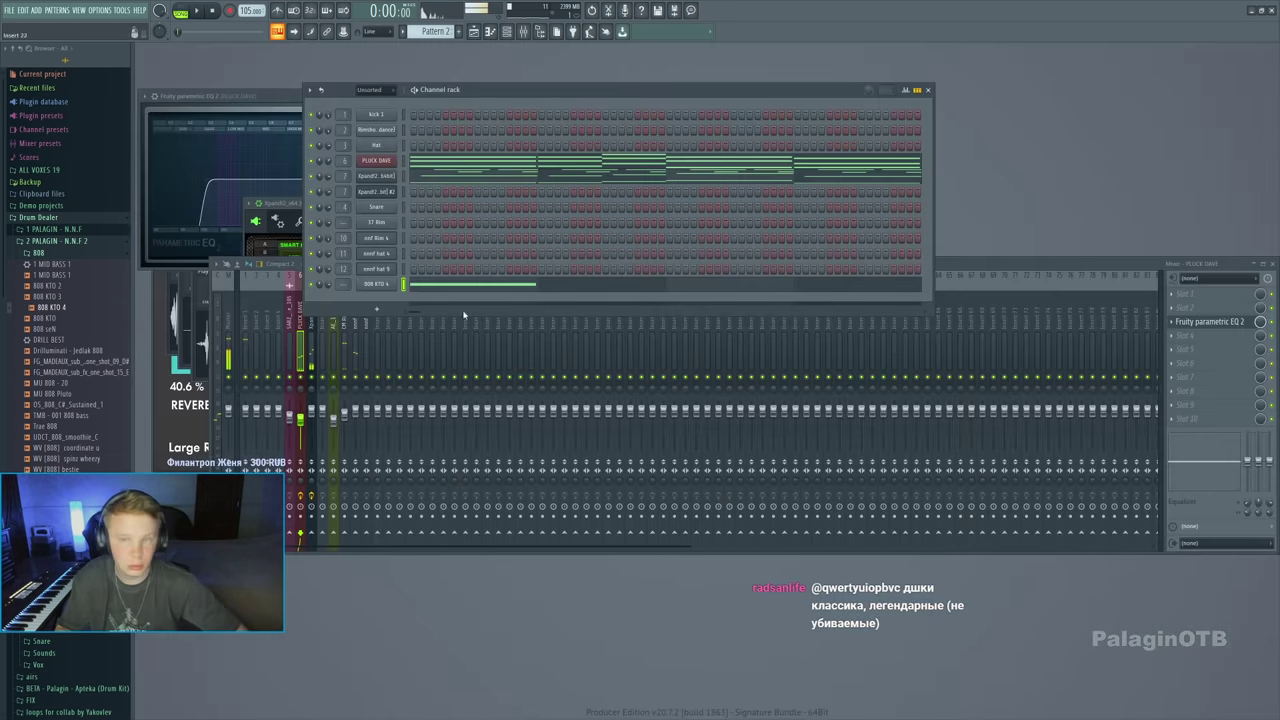
pyautogui.click(273, 194)
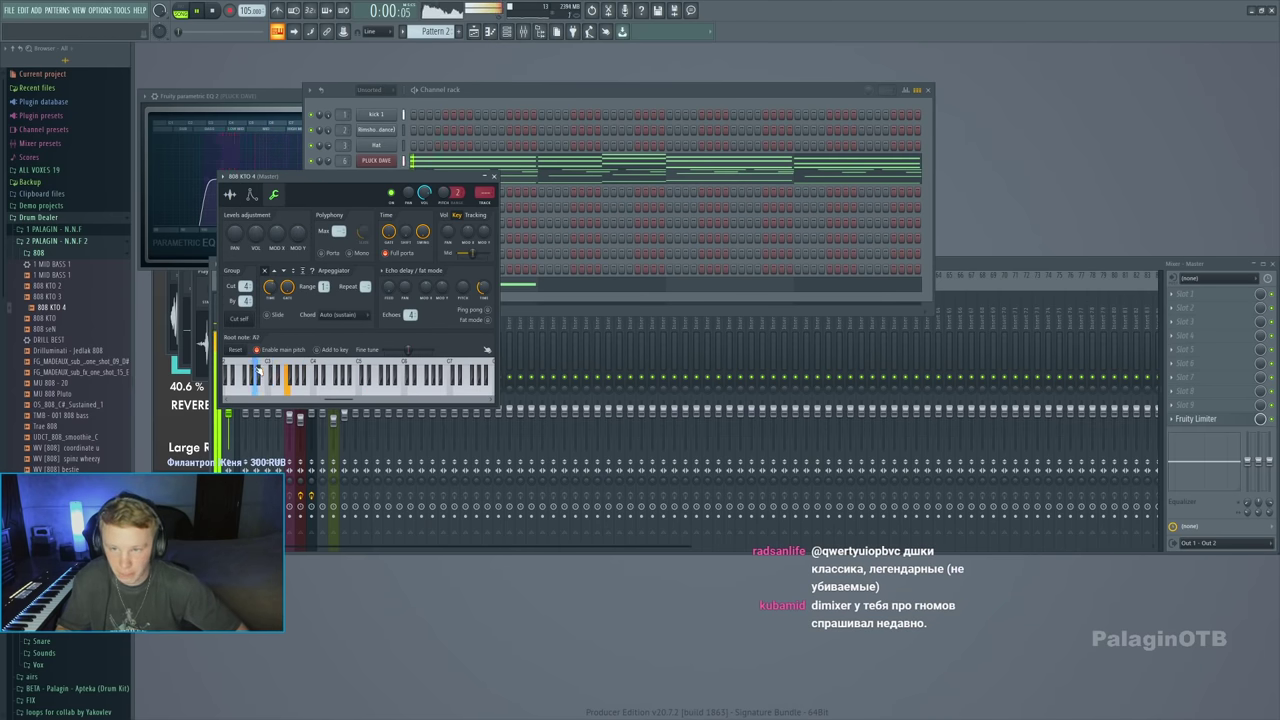
# Write the 808 KTO 4 bassline: F3 in bars 1 and 2, G3 mid-bar 2, A3 then A2 in bar 3, and two E3 notes in bar 4
pyautogui.press('F7')
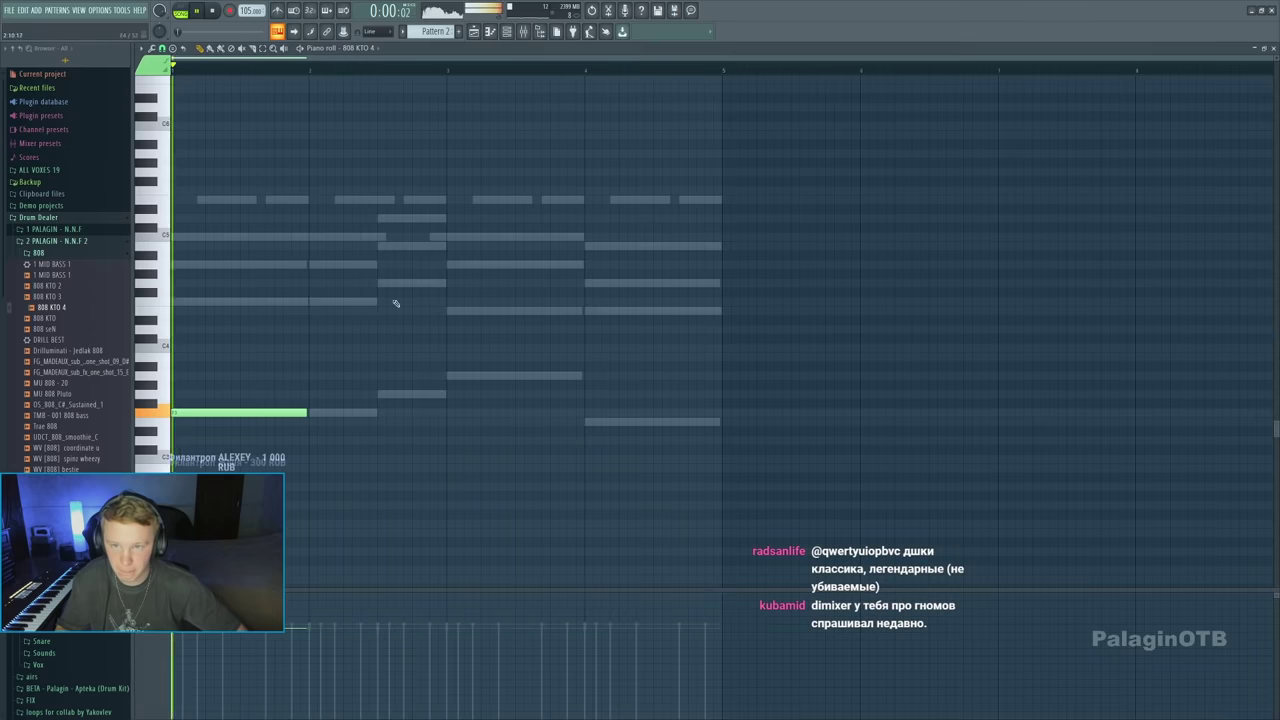
pyautogui.moveTo(268, 412); pyautogui.dragTo(306, 416)
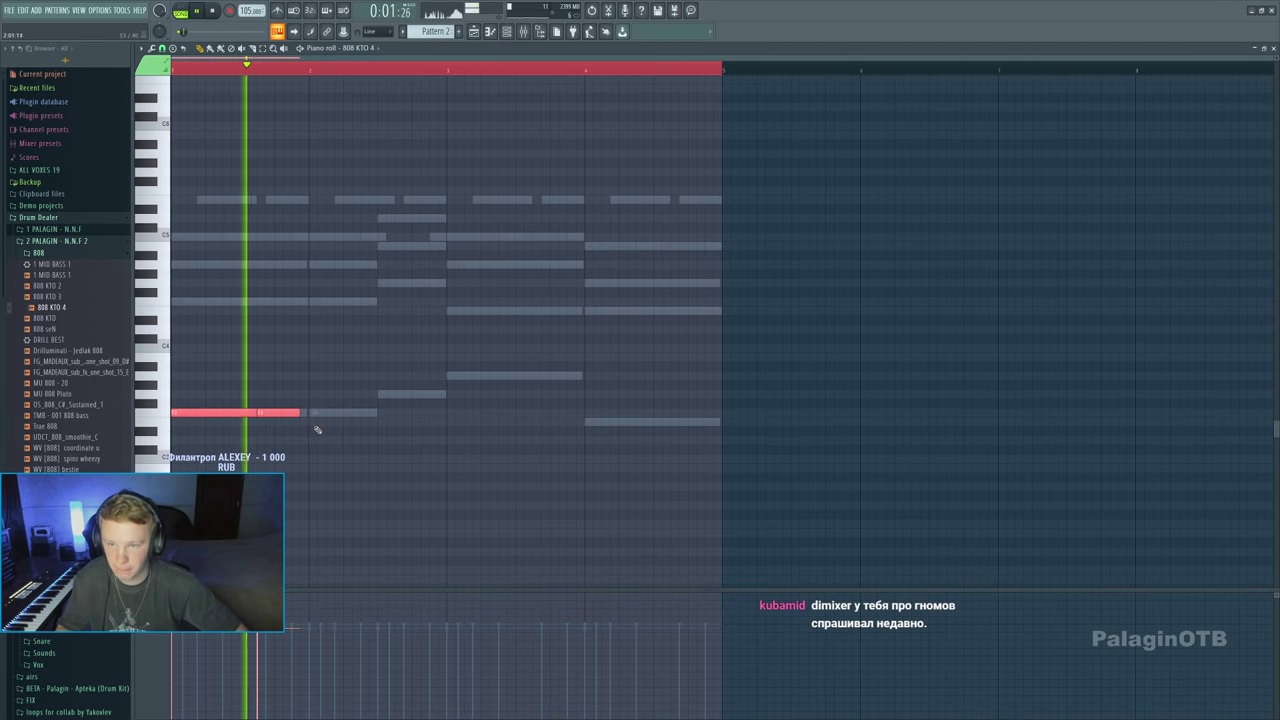
pyautogui.click(322, 413)
pyautogui.click(392, 394)
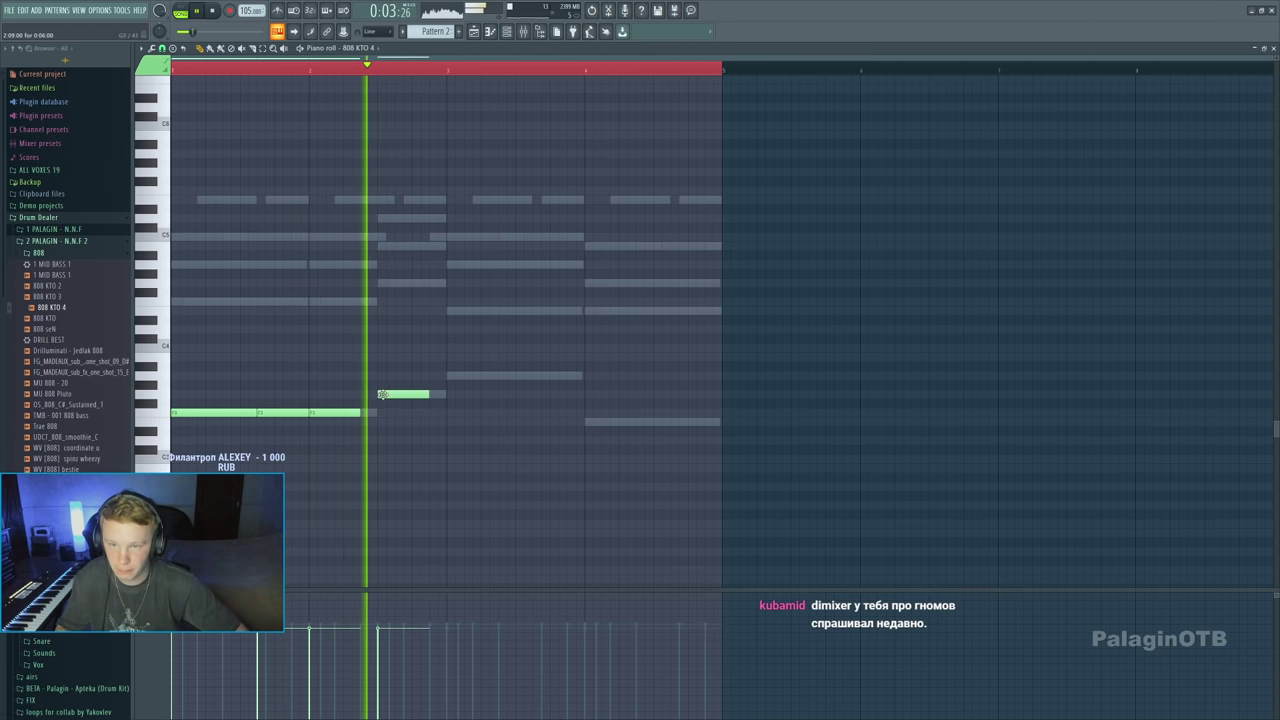
pyautogui.click(453, 376)
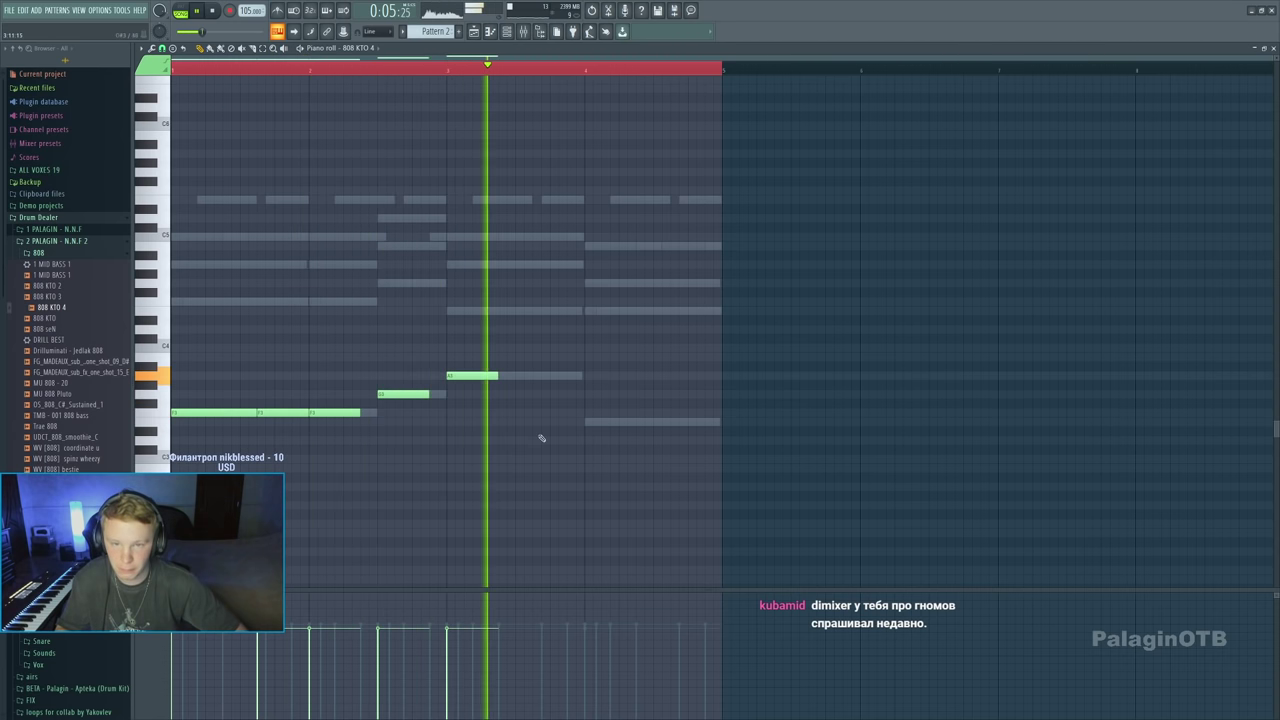
pyautogui.click(540, 487)
pyautogui.click(592, 421)
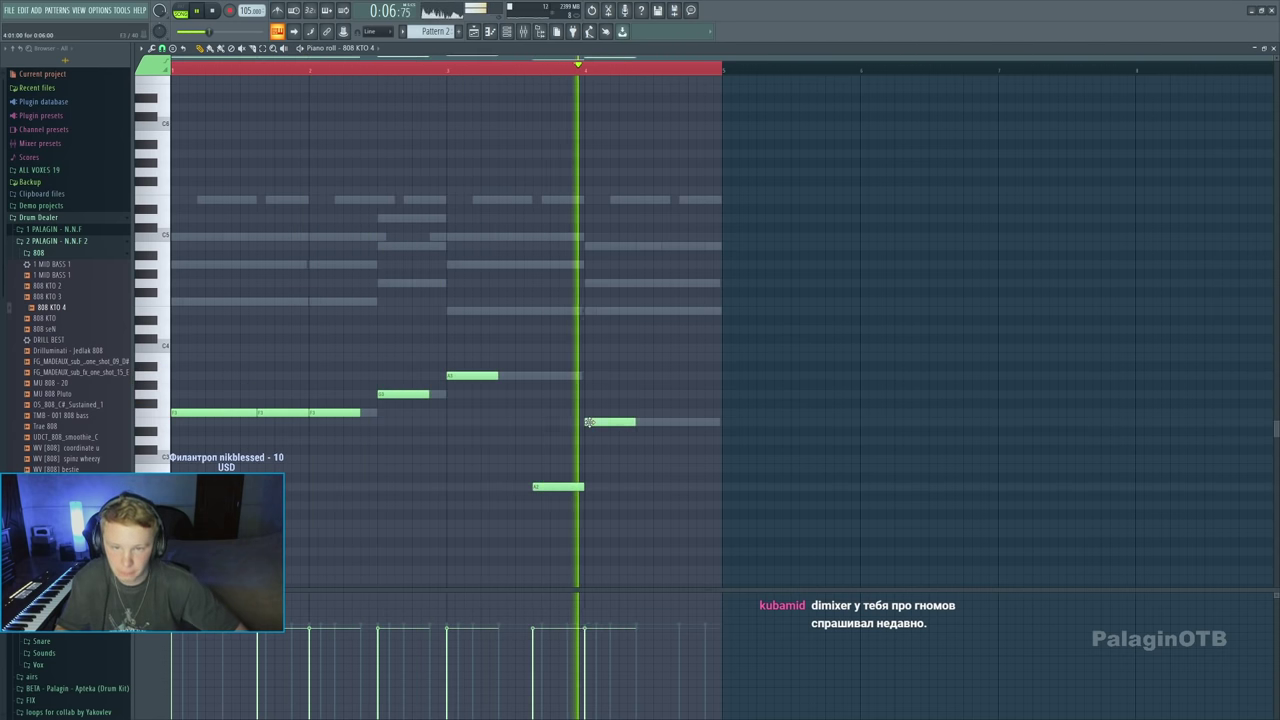
pyautogui.click(672, 422)
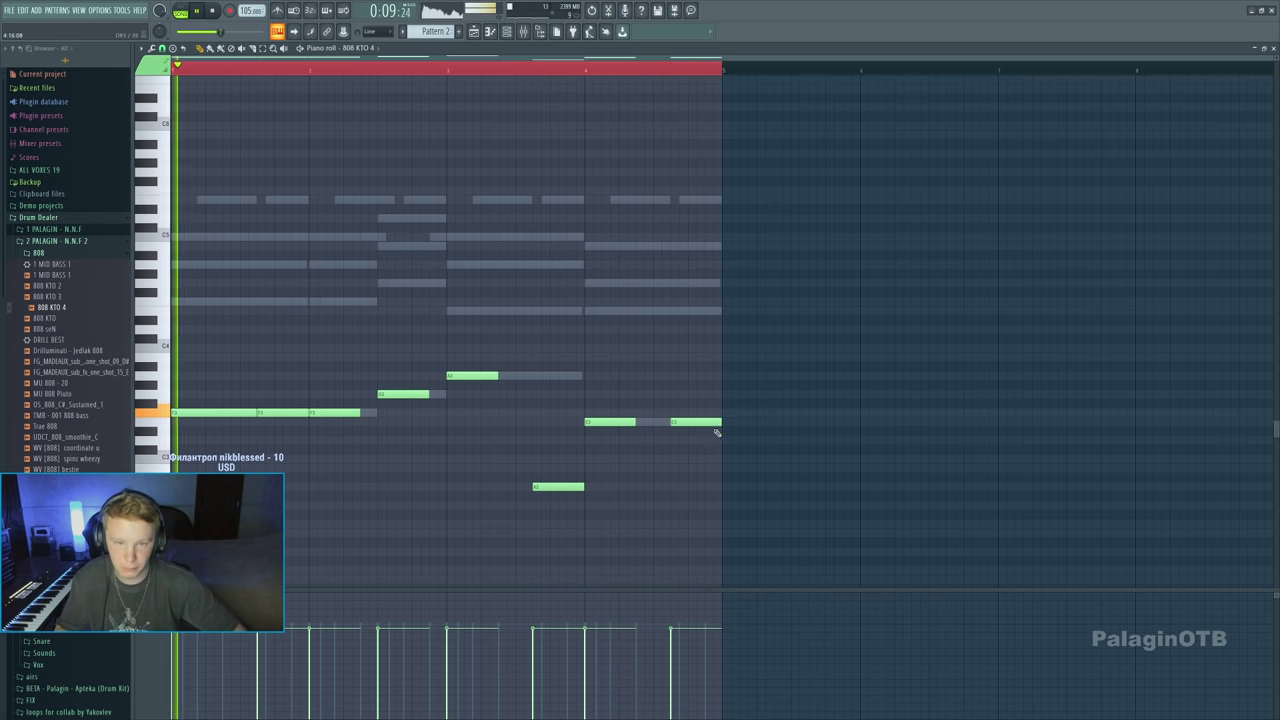
# Fill the bar 2 G3 span with two adjoining notes and extend the last F3, the A3 and first E3 to meet the following notes
pyautogui.moveTo(697, 422); pyautogui.dragTo(690, 423)
pyautogui.hotkey('ctrl', 'z')
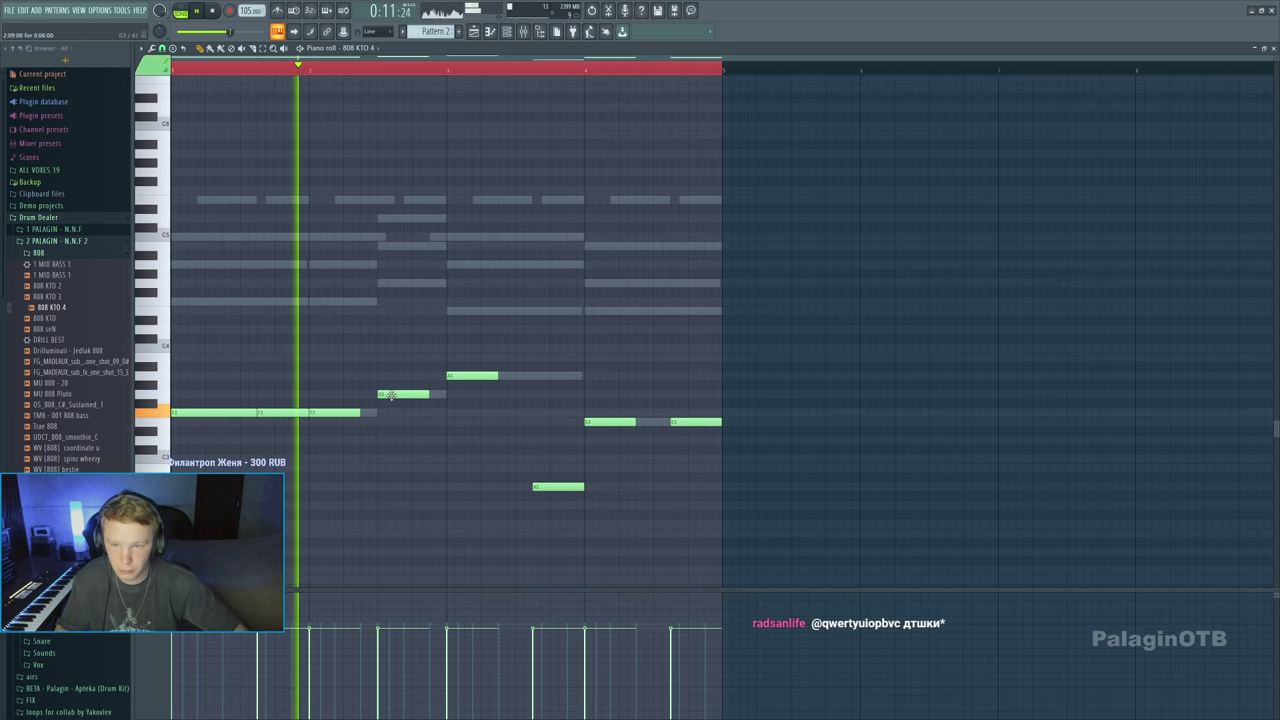
pyautogui.moveTo(427, 394); pyautogui.dragTo(412, 394)
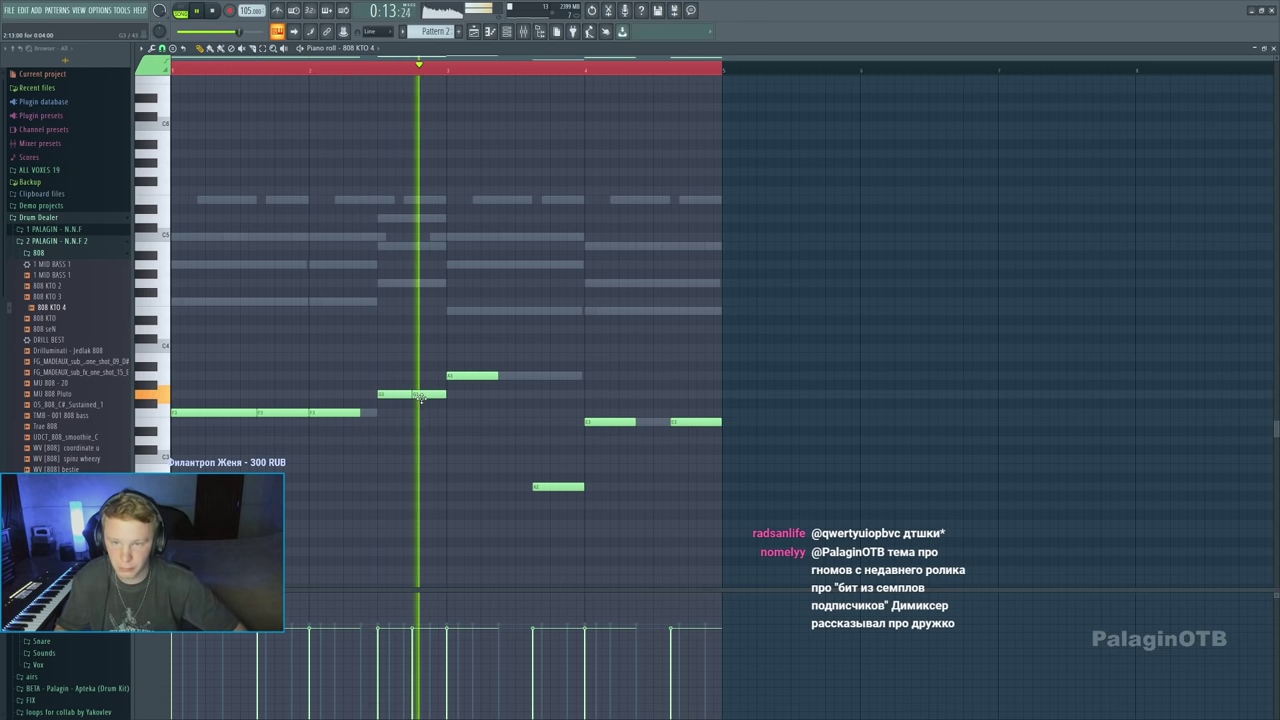
pyautogui.click(420, 394)
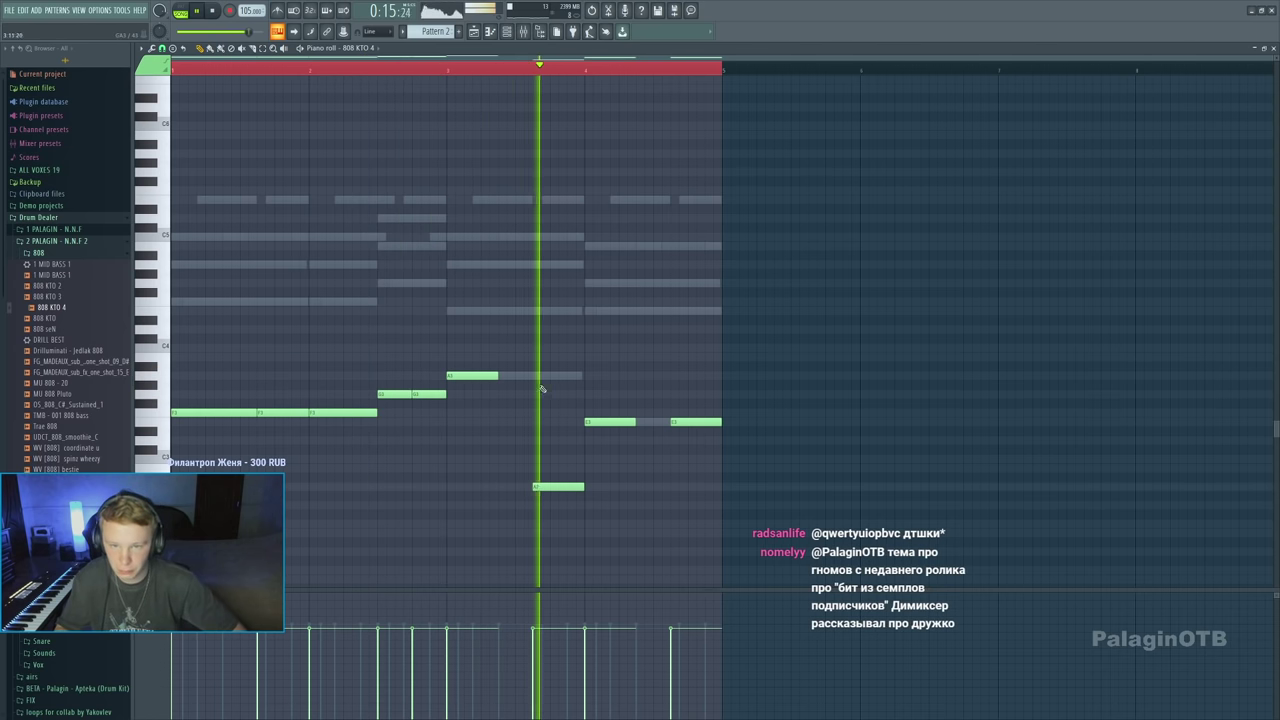
pyautogui.moveTo(497, 375); pyautogui.dragTo(532, 376)
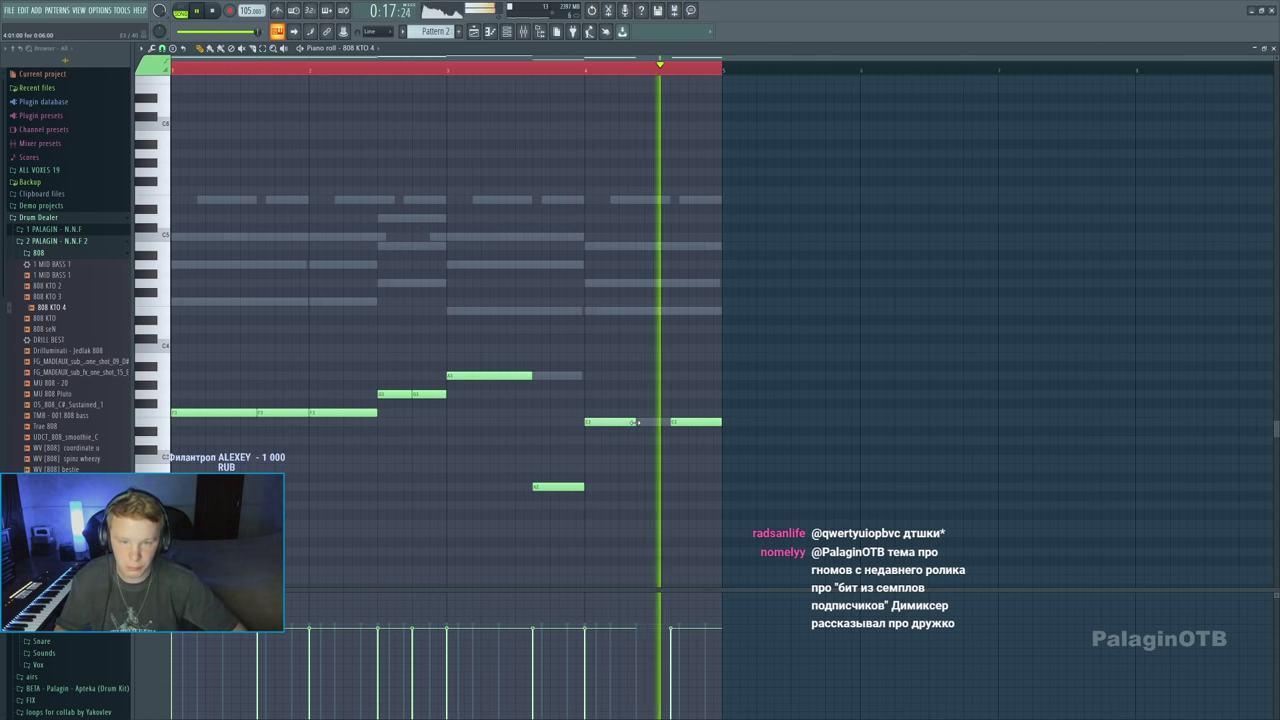
pyautogui.moveTo(636, 421); pyautogui.dragTo(670, 421)
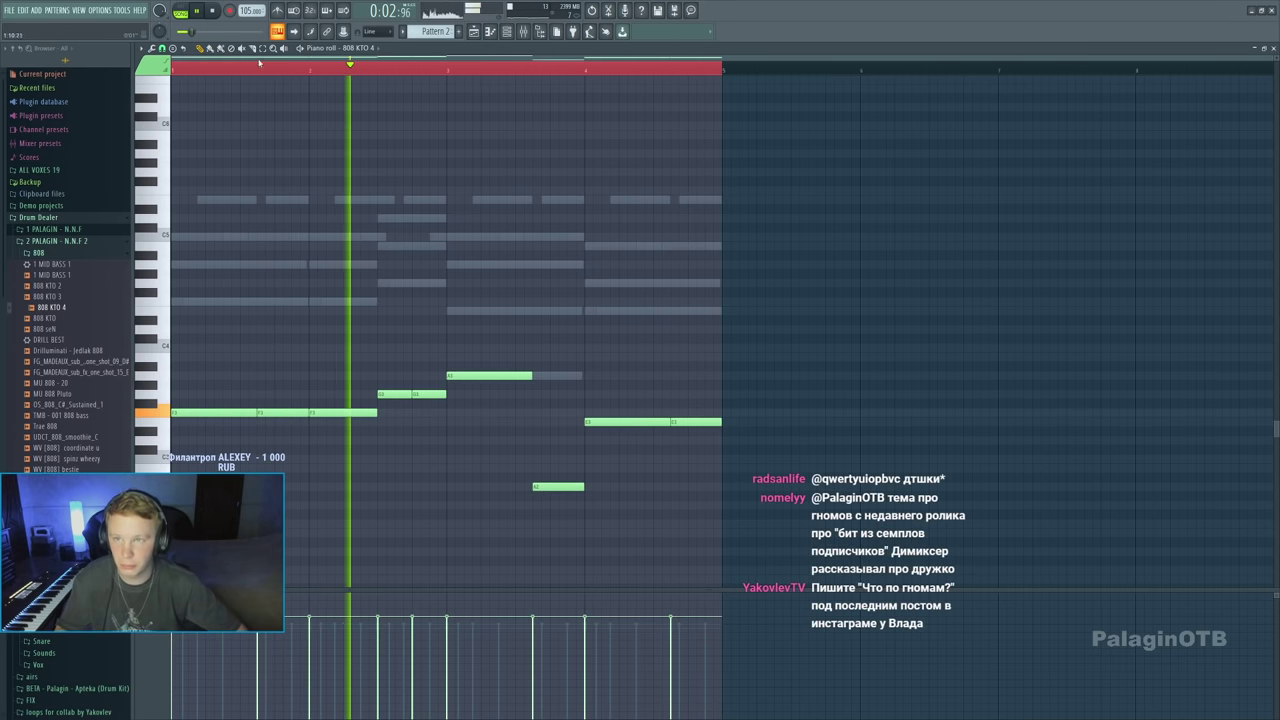
# Stop playback and load Pre TridA into slot 2 of the Master mixer track
pyautogui.click(523, 31)
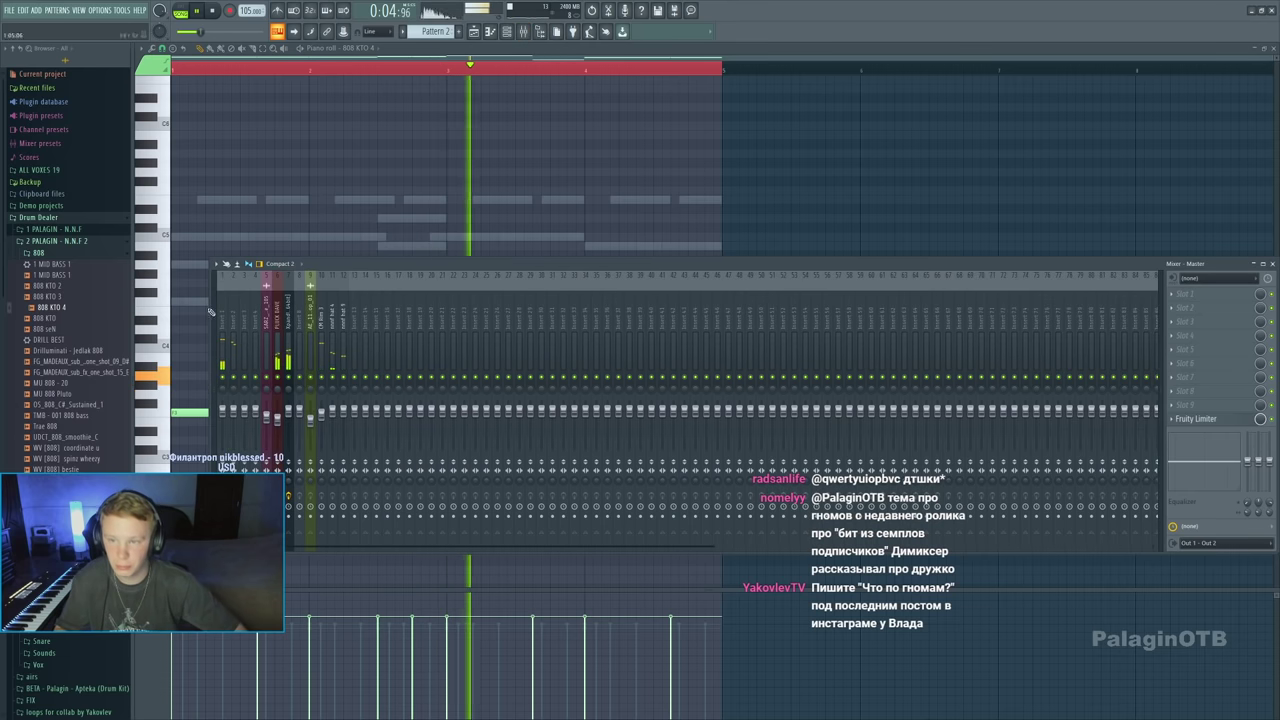
pyautogui.press('space')
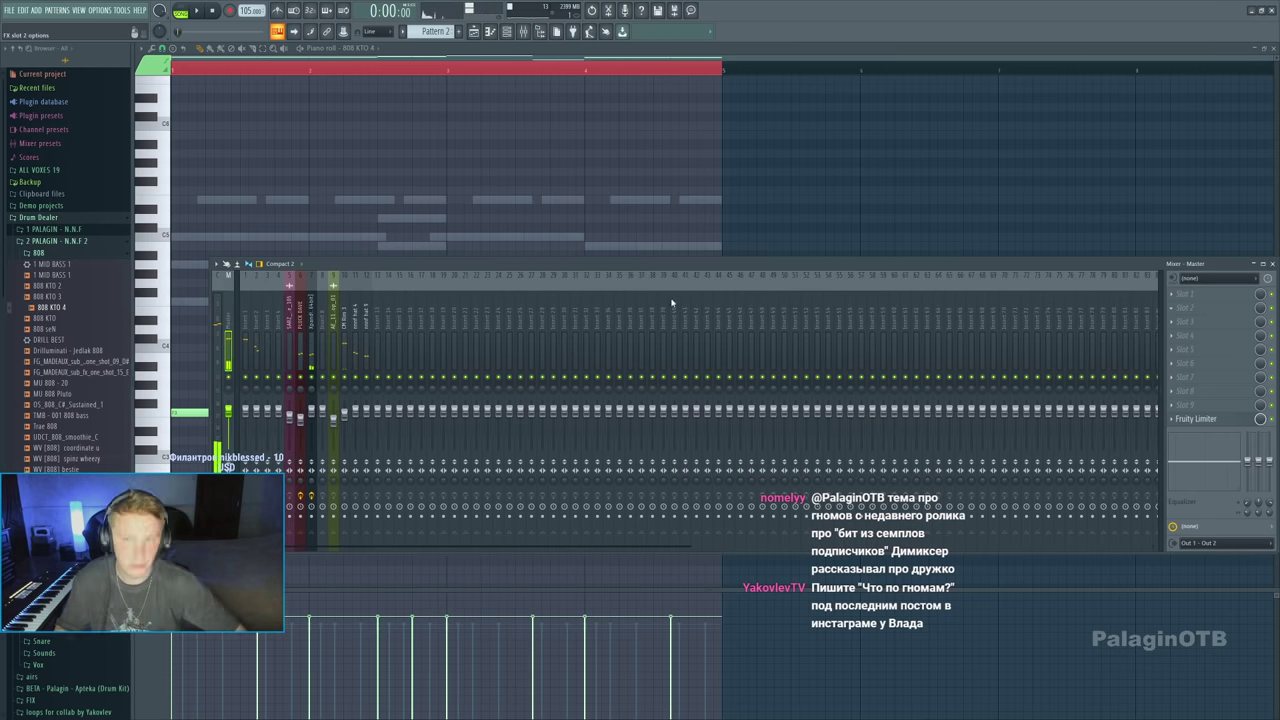
pyautogui.click(453, 500)
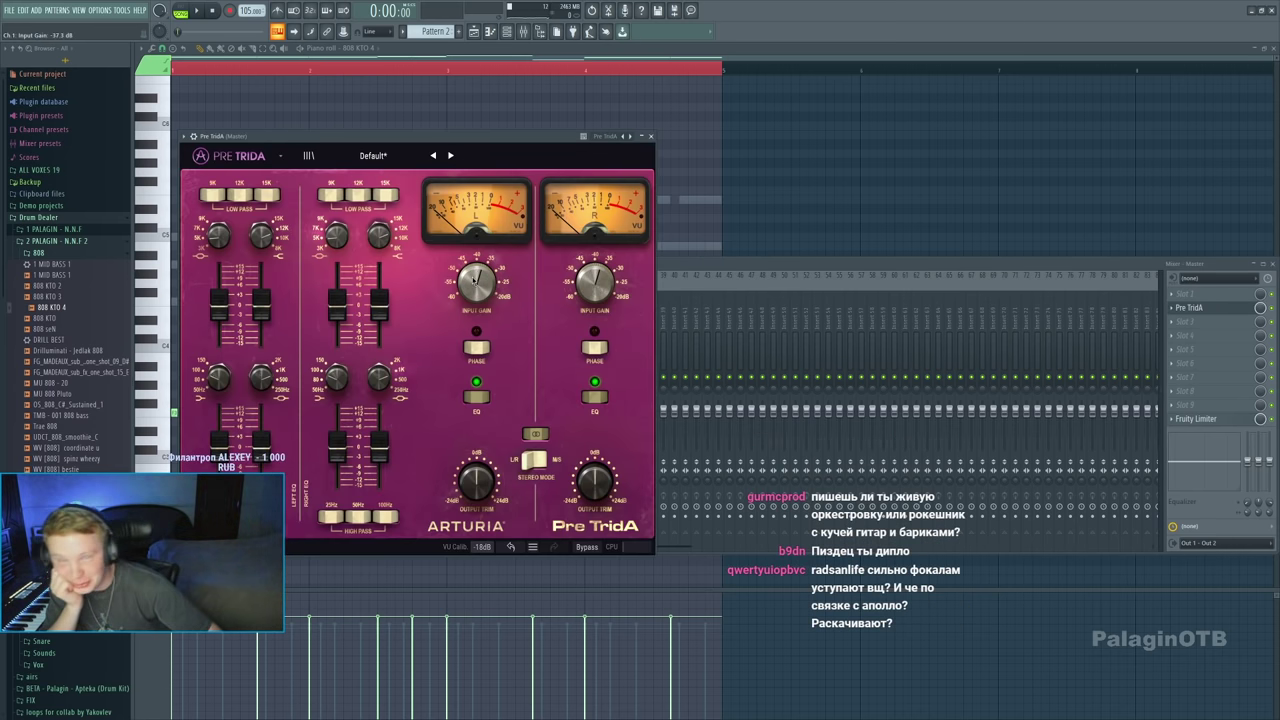
pyautogui.press('Escape')
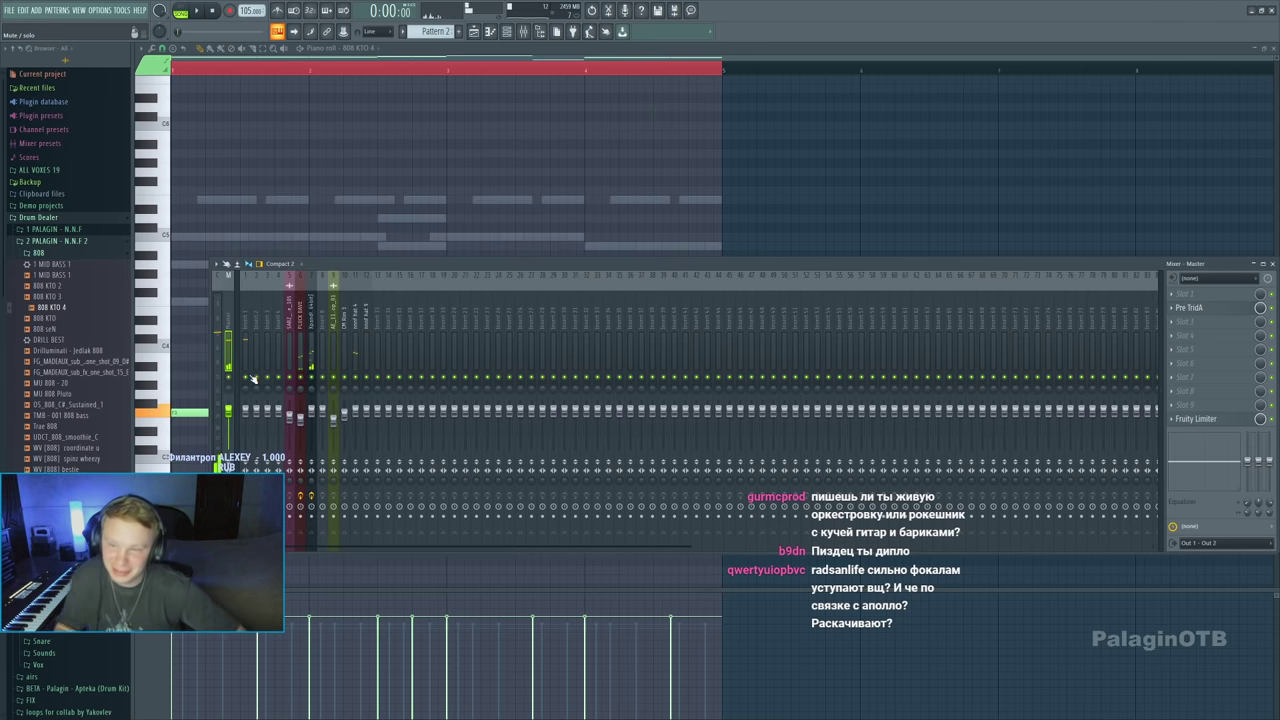
# Close the piano roll, route the 808 KTO 4 channel to mixer track 8, and play Pattern 2
pyautogui.click(1270, 47)
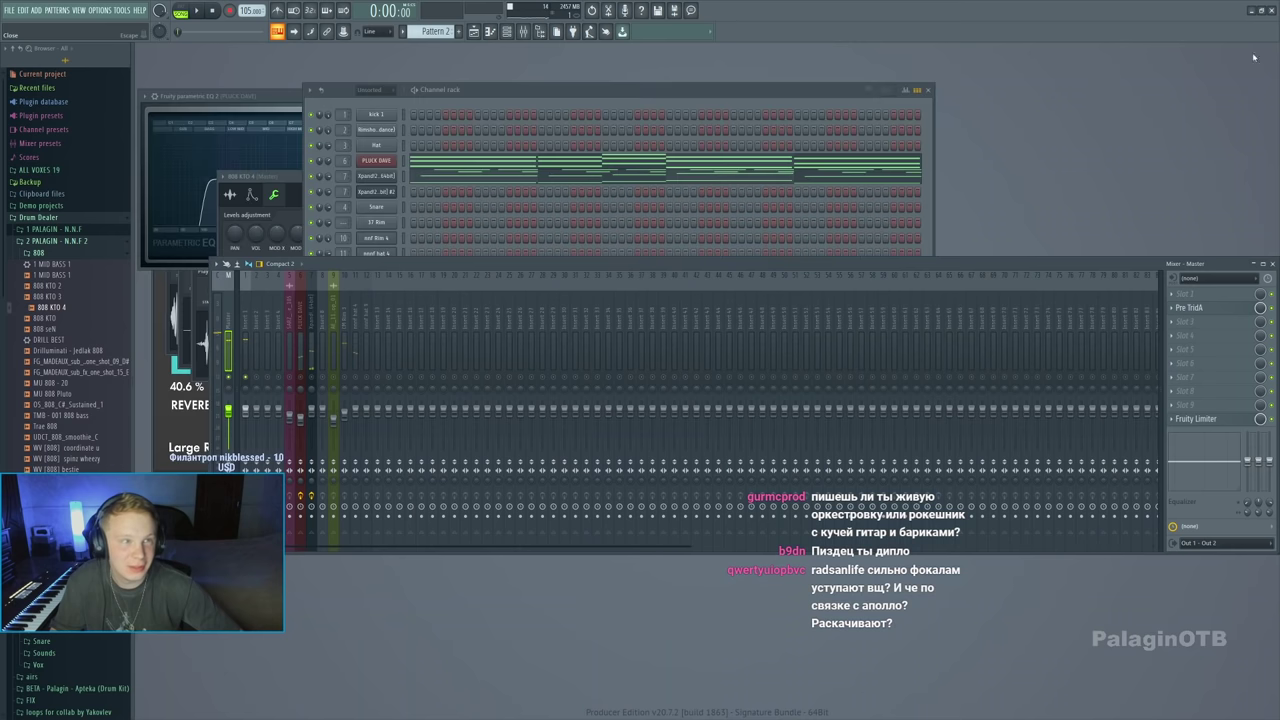
pyautogui.click(503, 93)
pyautogui.click(376, 285)
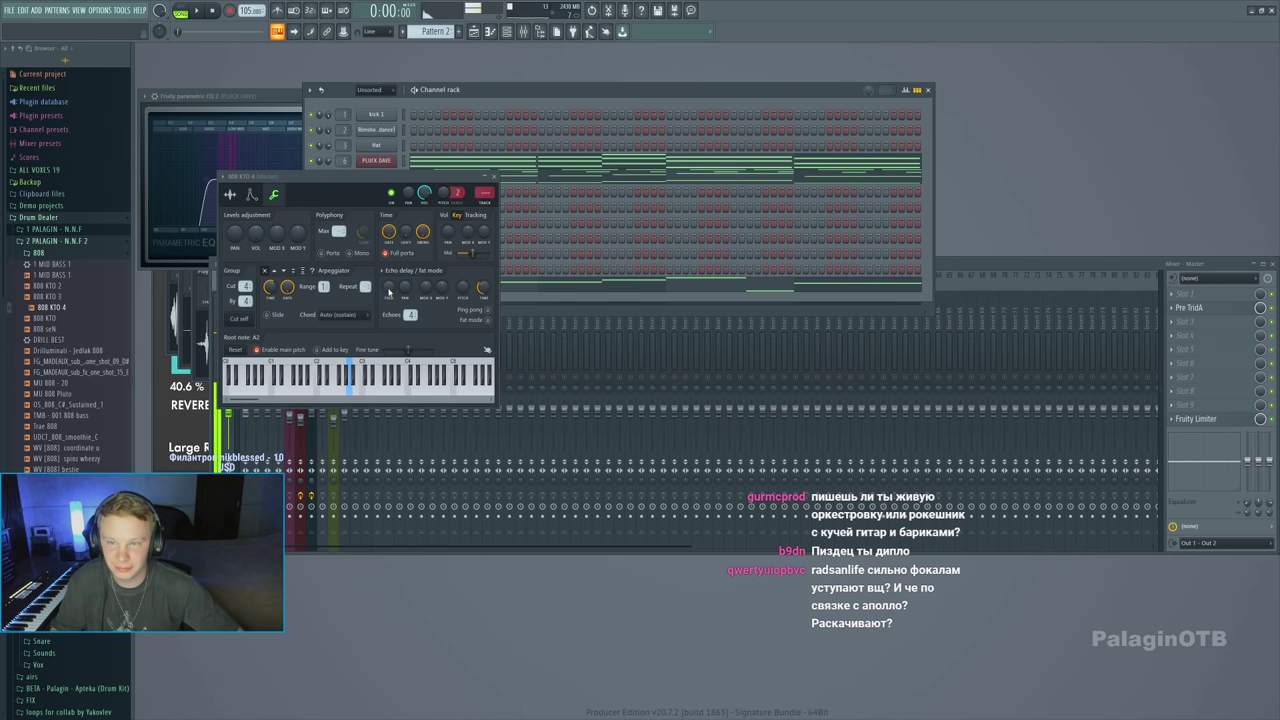
pyautogui.click(485, 202)
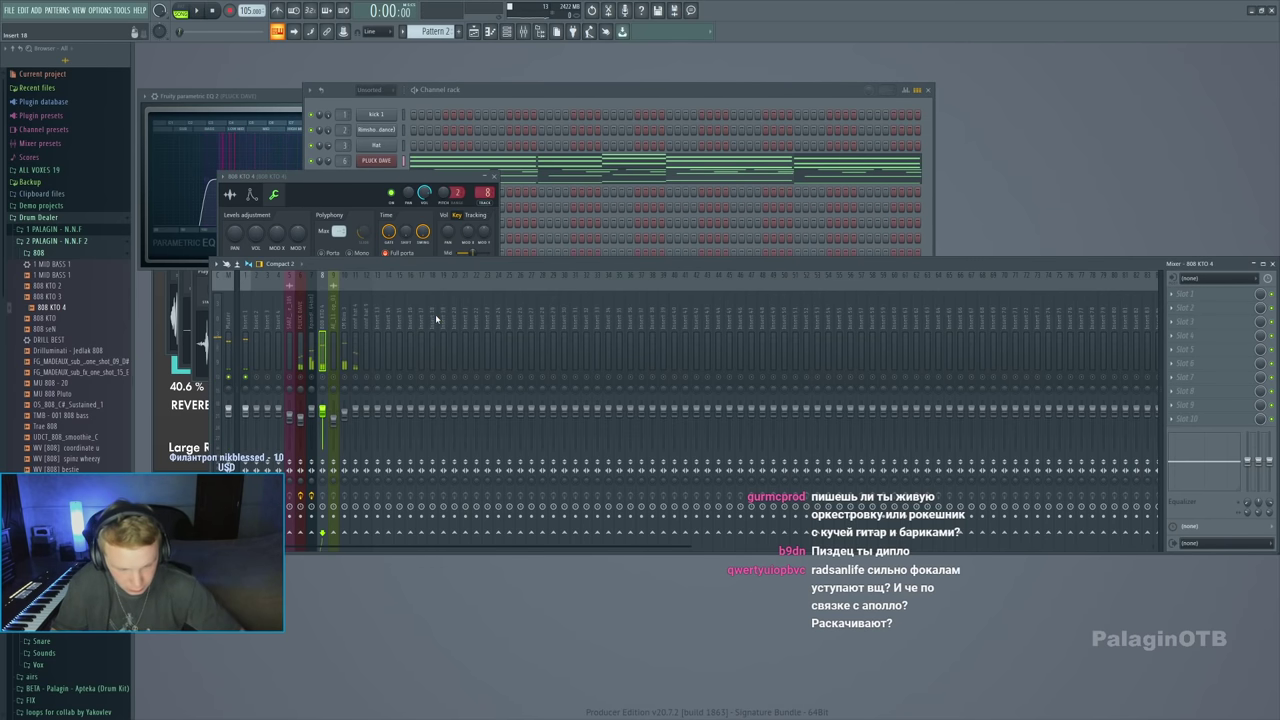
pyautogui.press('space')
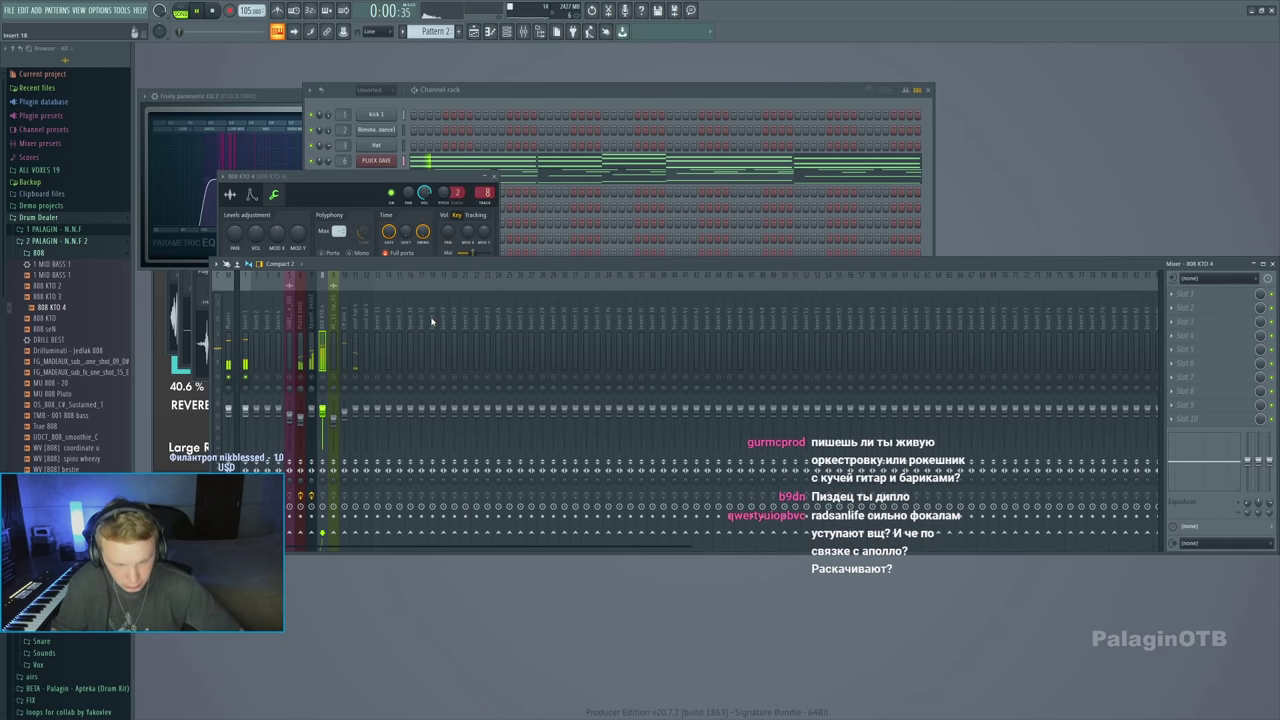
# Audition Pattern 2 with the Xpand2 mixer track selected and check the settings of its channel
pyautogui.click(310, 363)
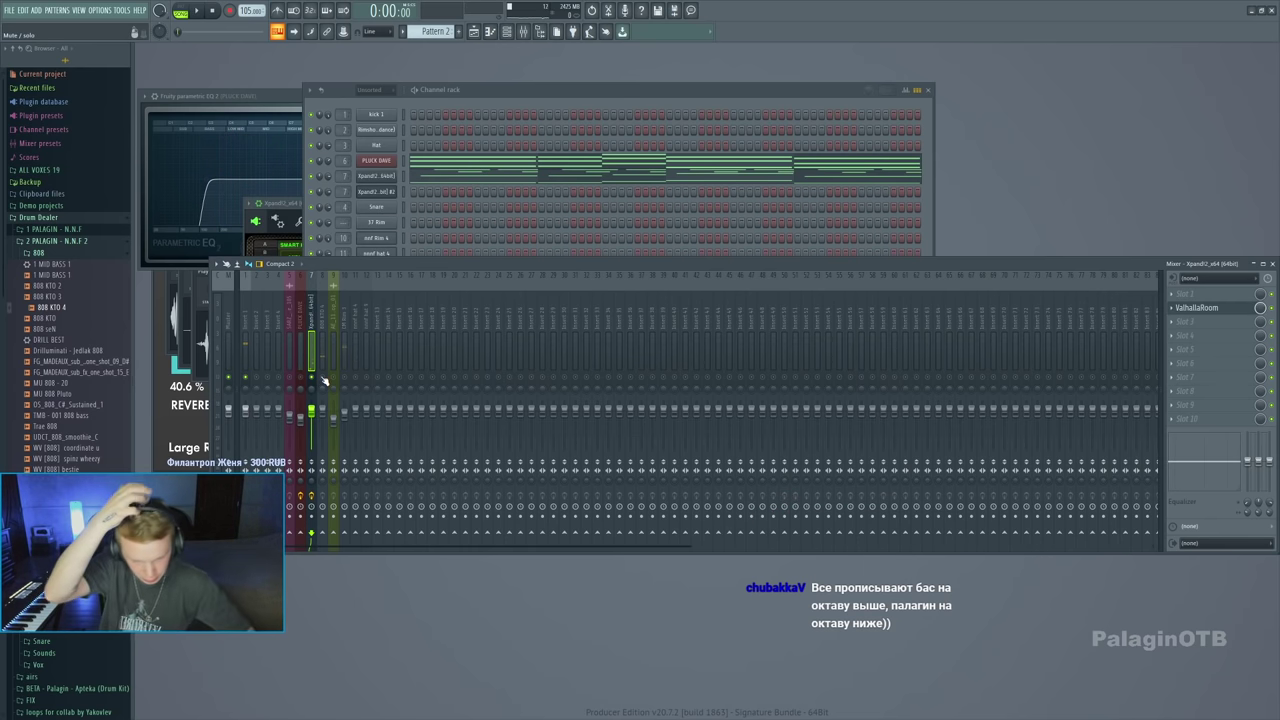
pyautogui.press('space')
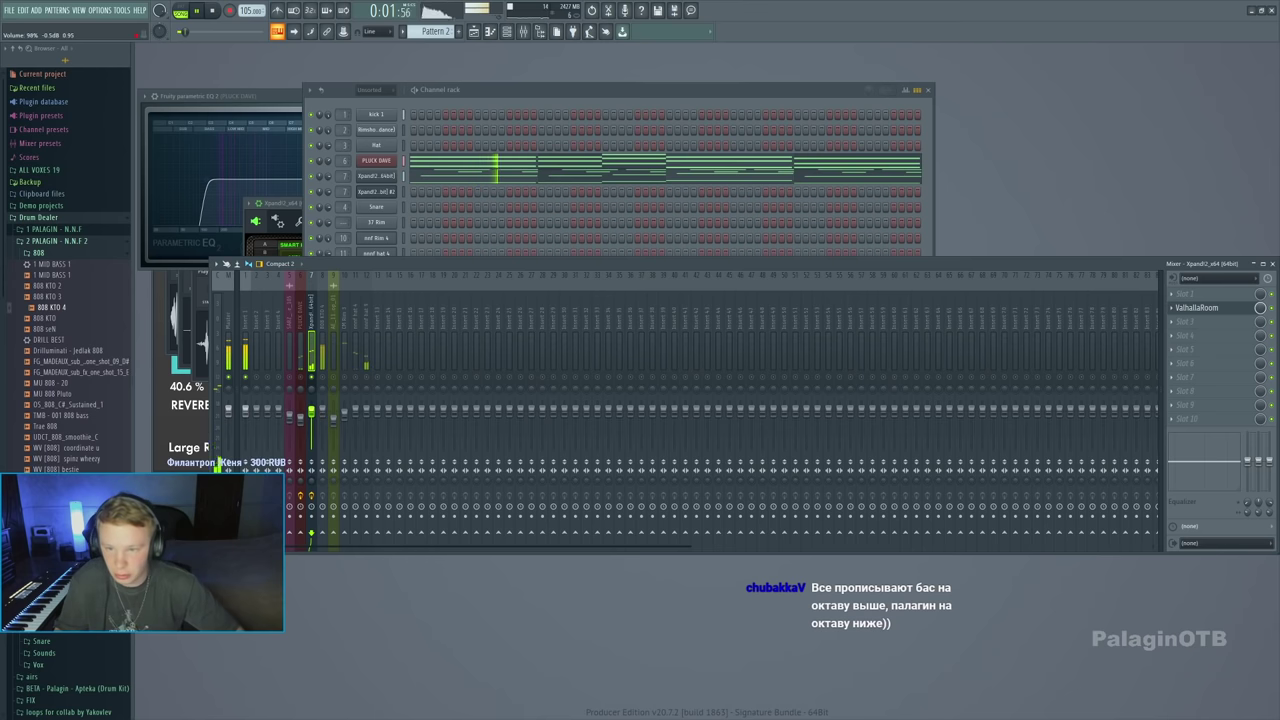
pyautogui.click(376, 176)
pyautogui.press('space')
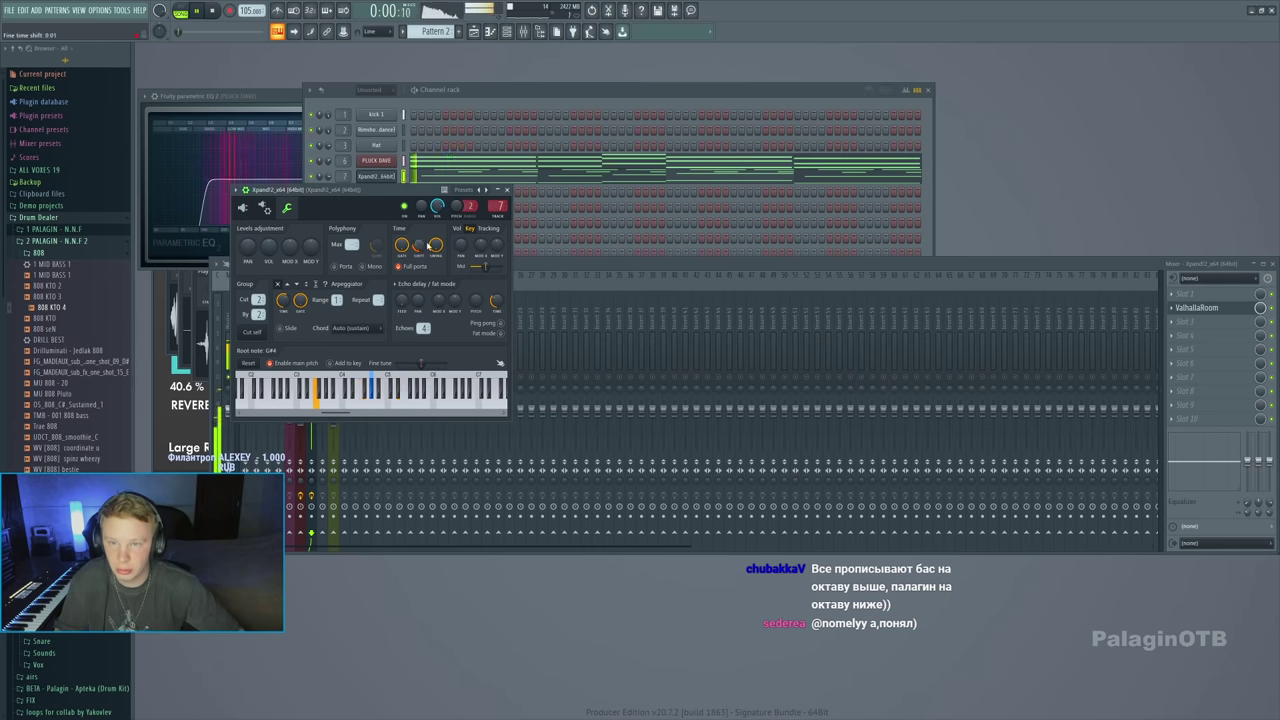
# Add Fruity Parametric EQ 2 to slot 5 of the Xpand2 track and boost band 5 by about 7.7 dB near 3128 Hz
pyautogui.click(800, 302)
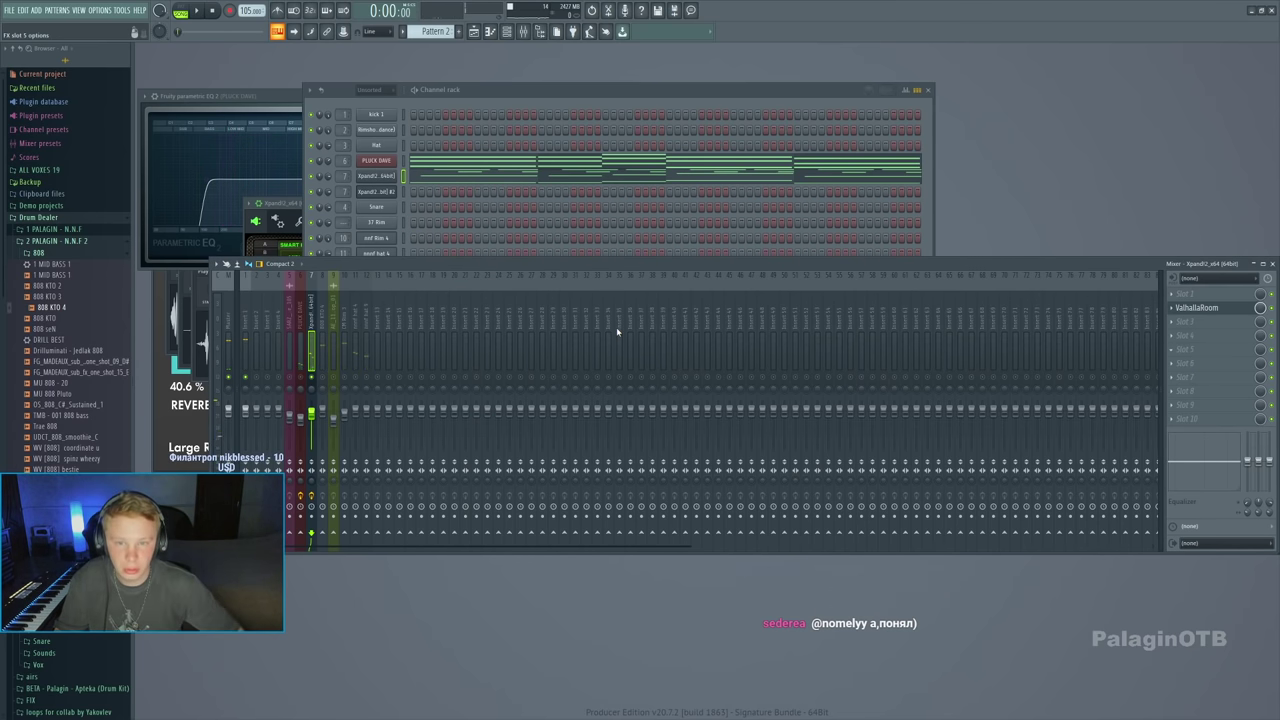
pyautogui.click(410, 326)
pyautogui.moveTo(472, 232); pyautogui.dragTo(472, 205)
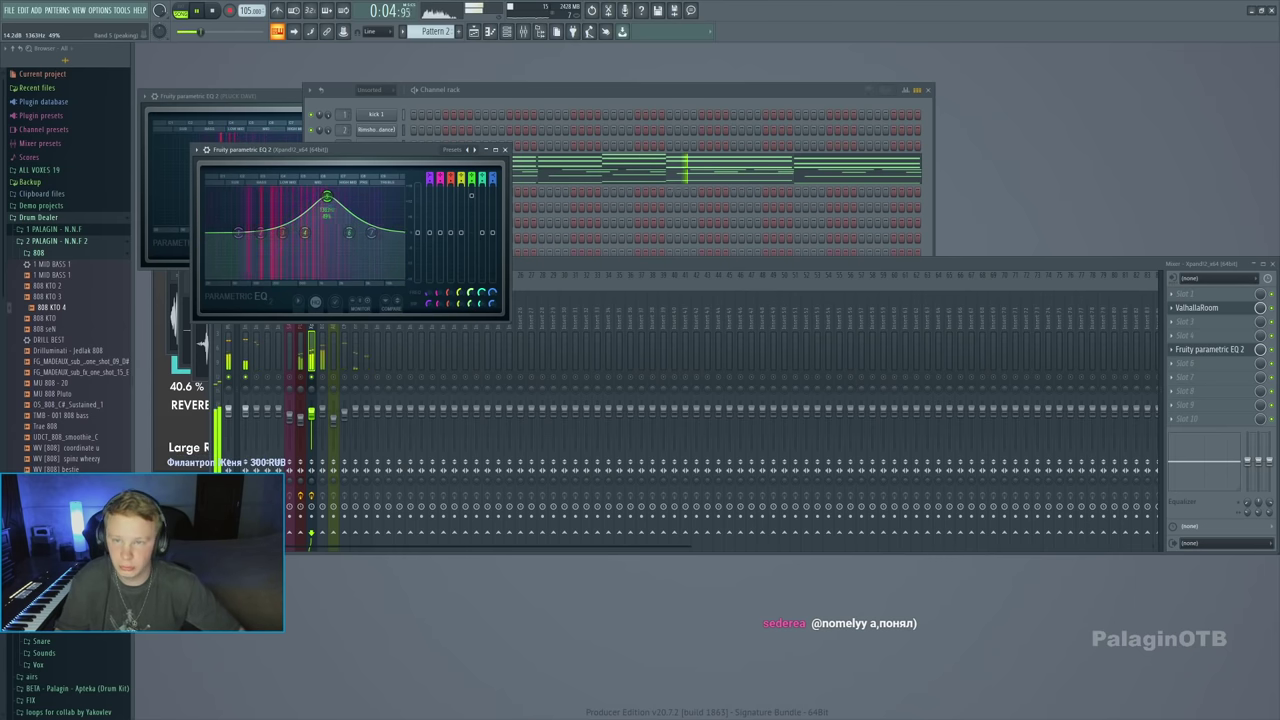
pyautogui.scroll(4, 470, 303)
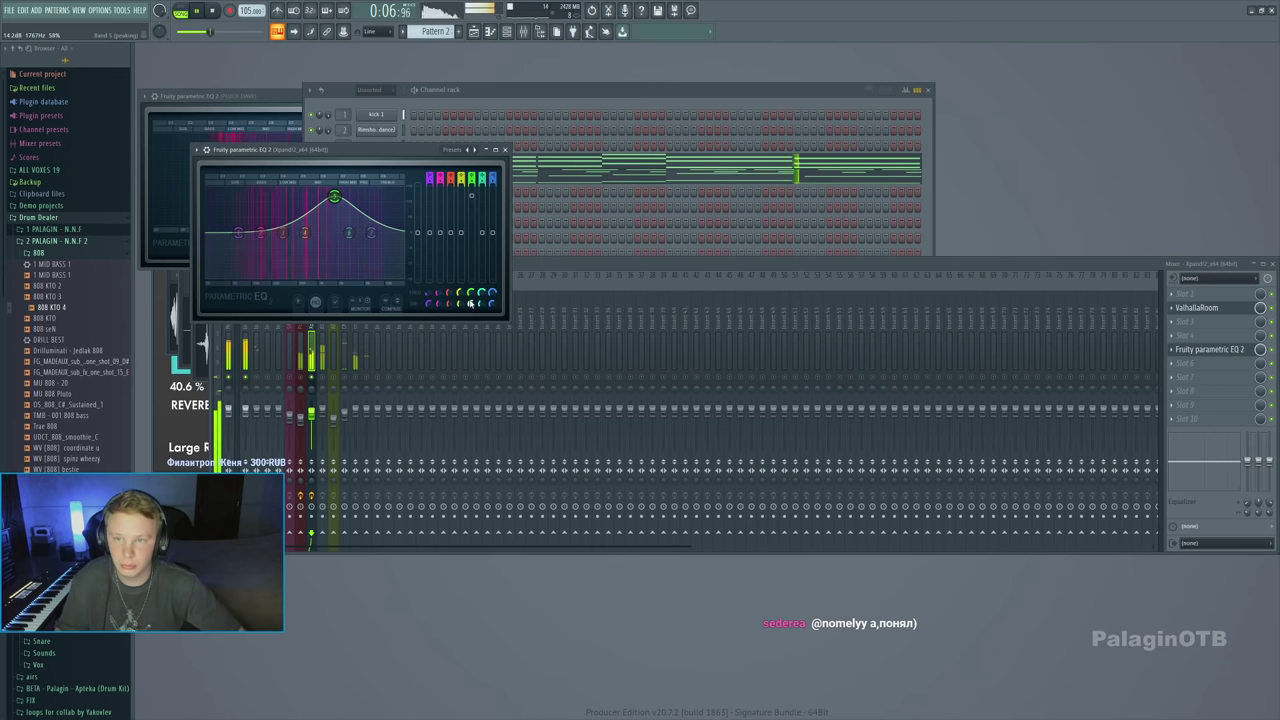
pyautogui.scroll(2, 470, 303)
pyautogui.scroll(4, 470, 303)
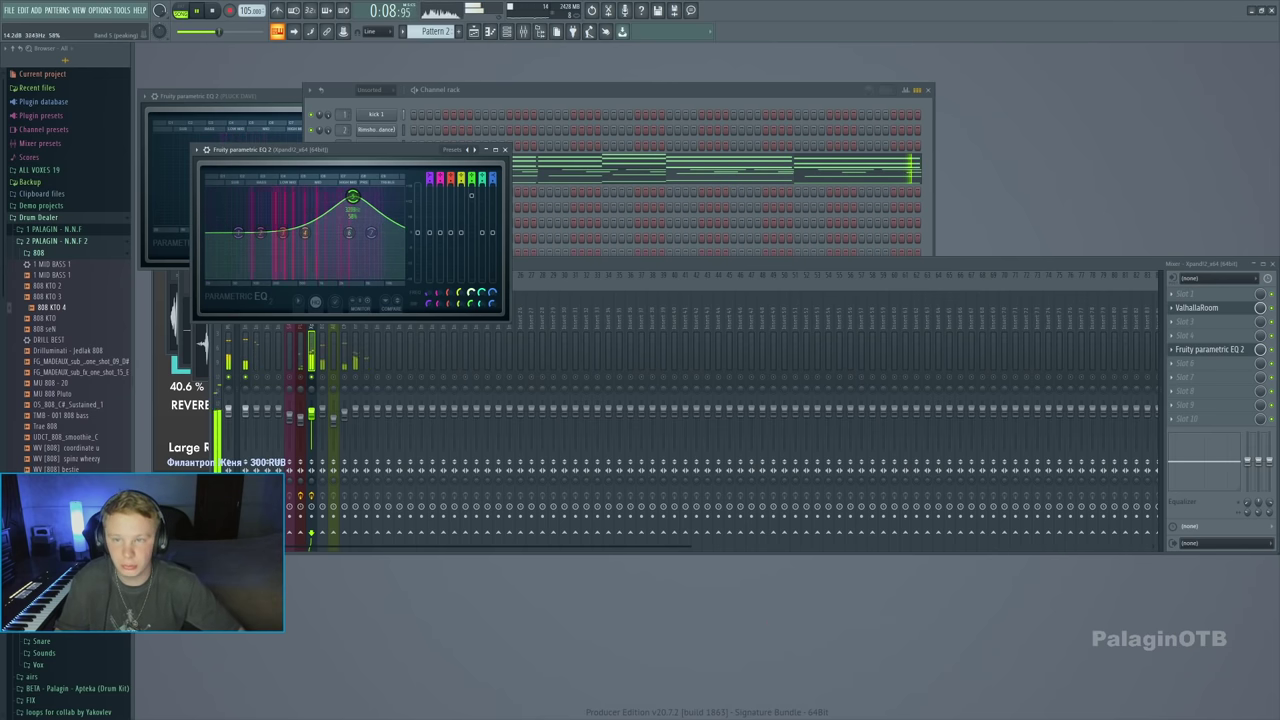
pyautogui.moveTo(357, 197); pyautogui.dragTo(350, 213)
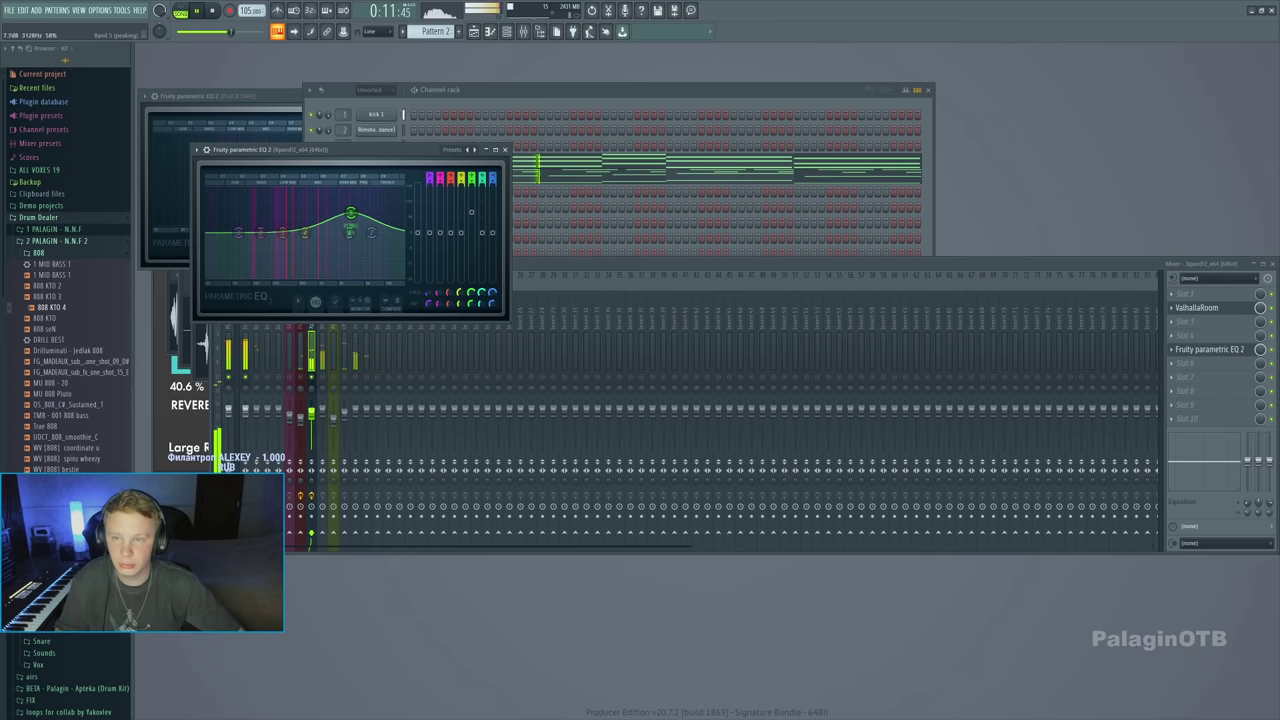
# Lower the Xpand2 mixer level while comparing it with PLUCK DAVE, and select the 808 KTO 4 mixer track
pyautogui.click(560, 88)
pyautogui.click(996, 265)
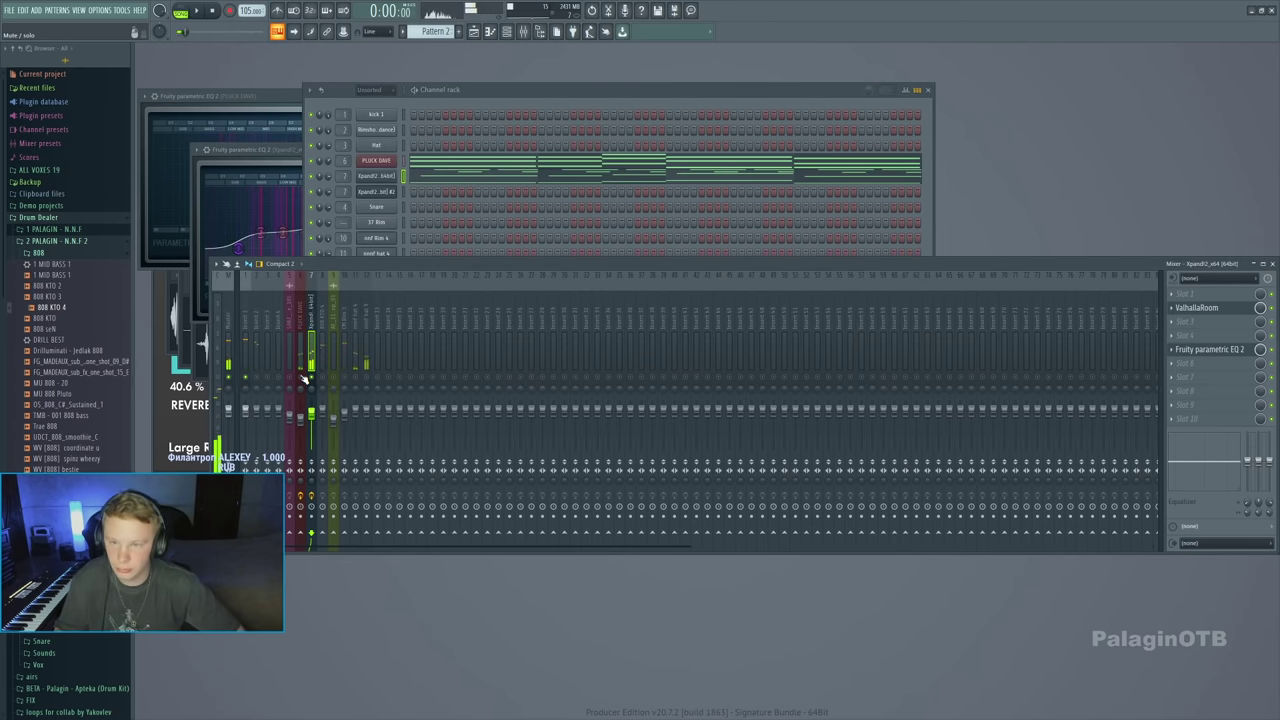
pyautogui.click(300, 320)
pyautogui.click(314, 420)
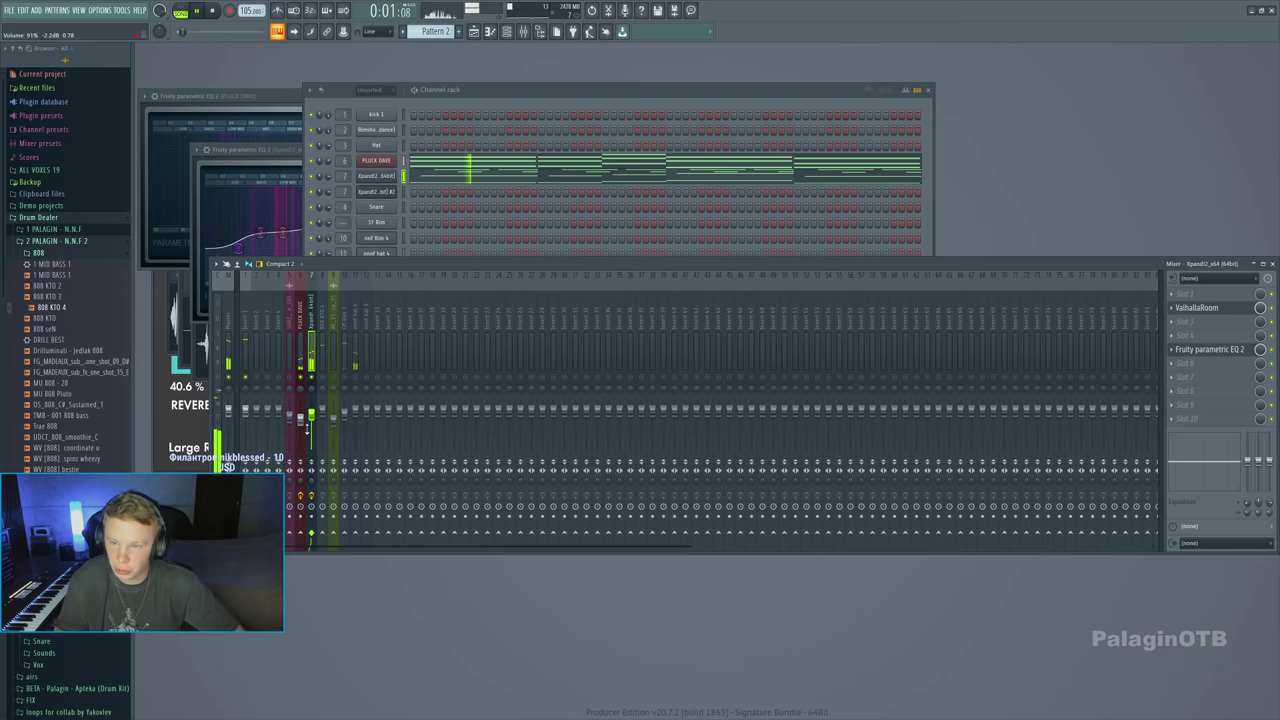
pyautogui.click(322, 415)
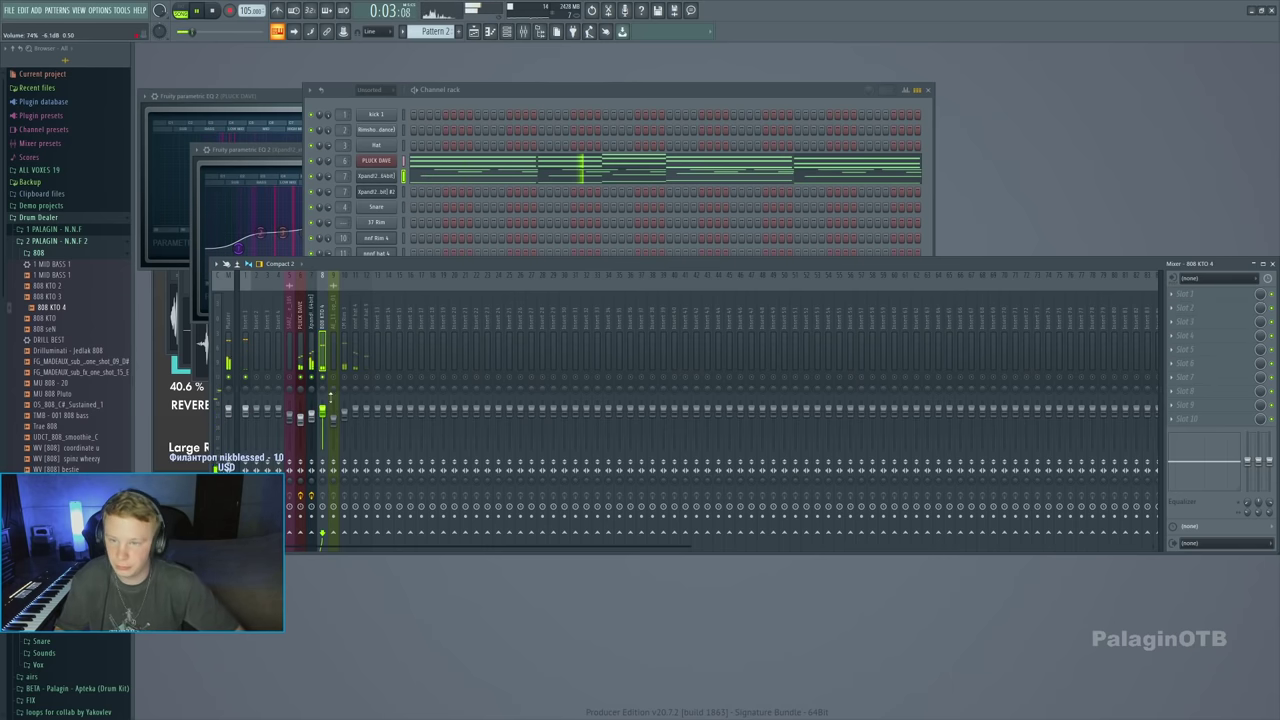
# Transpose the 808 KTO 4 F3 and G3 notes and the A3 note in bars 1 to 3 down one octave
pyautogui.click(495, 88)
pyautogui.press('F7')
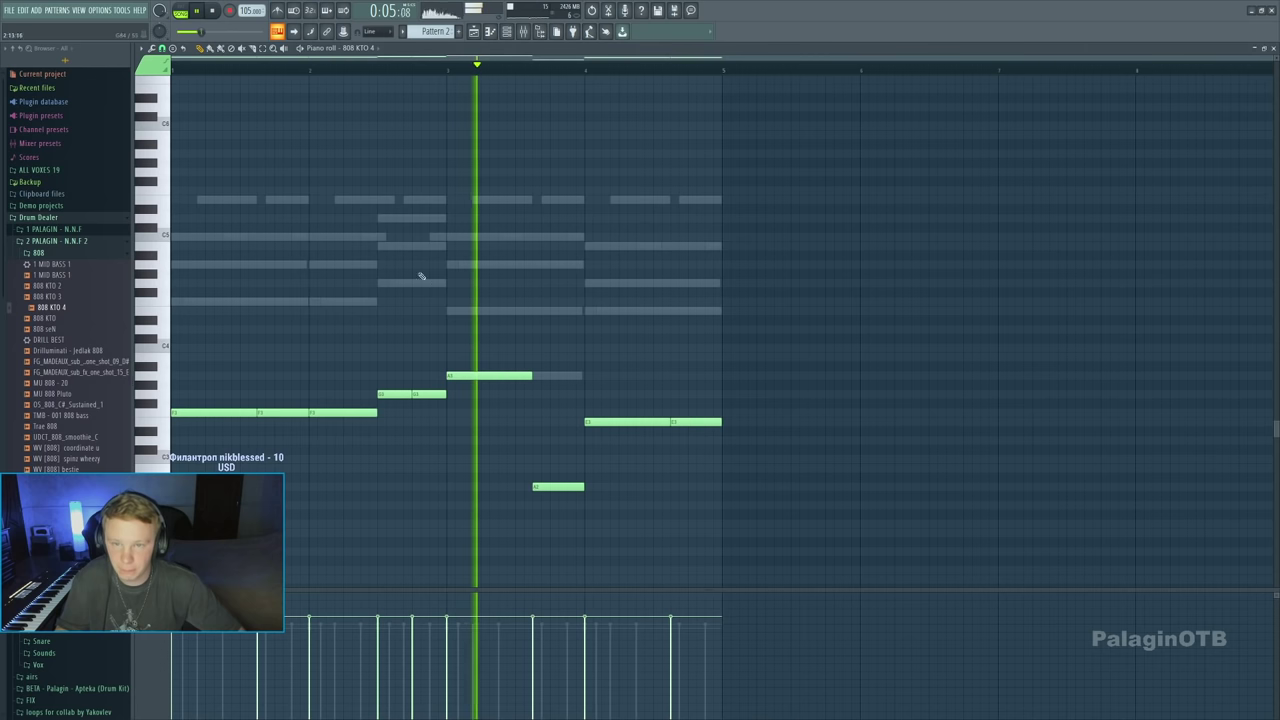
pyautogui.moveTo(477, 370); pyautogui.dragTo(172, 425)
pyautogui.hotkey('ctrl', 'Down')
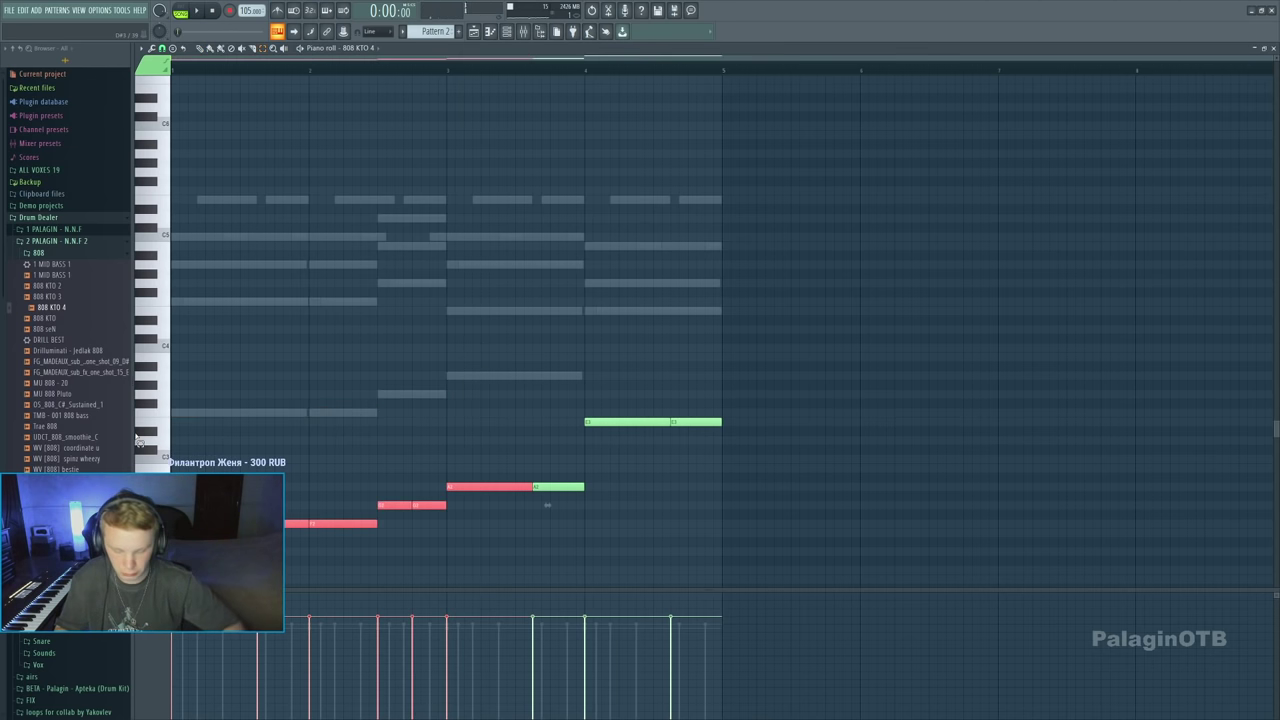
pyautogui.scroll(-5, 210, 97)
pyautogui.click(443, 223)
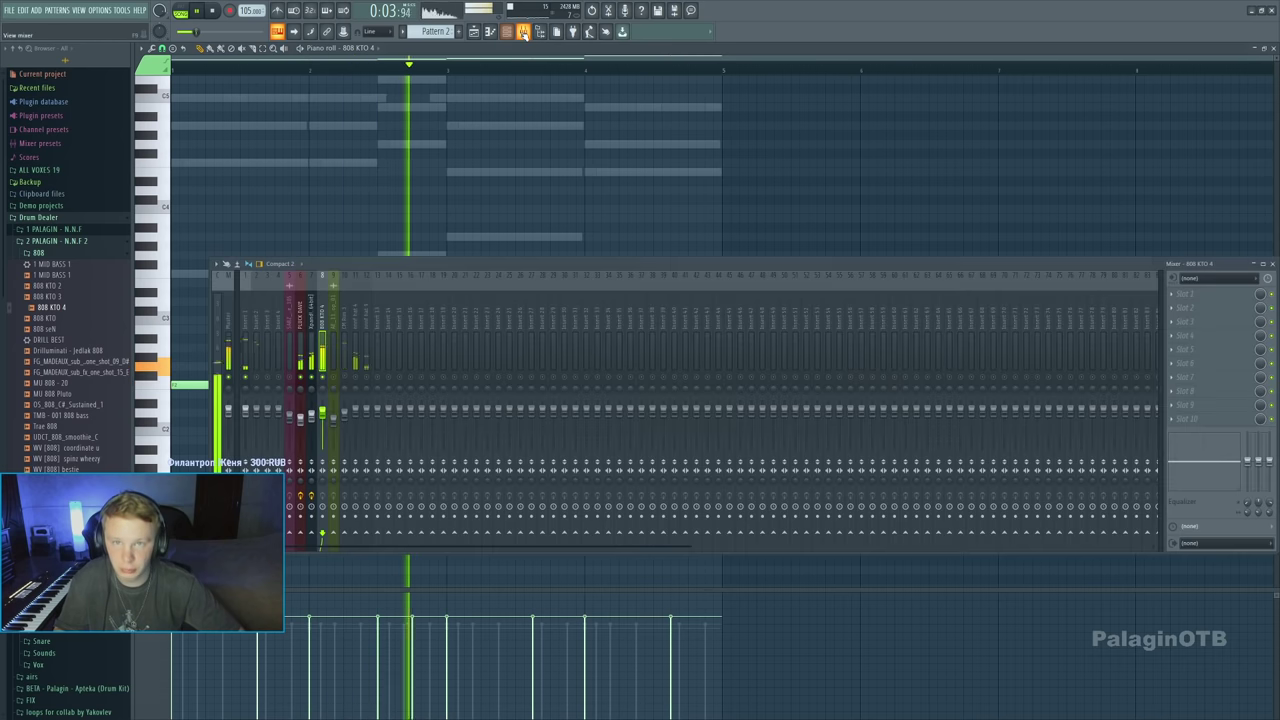
# Slightly lower the 808 KTO 4 mixer level during playback, and stop Pattern 2
pyautogui.press('F9')
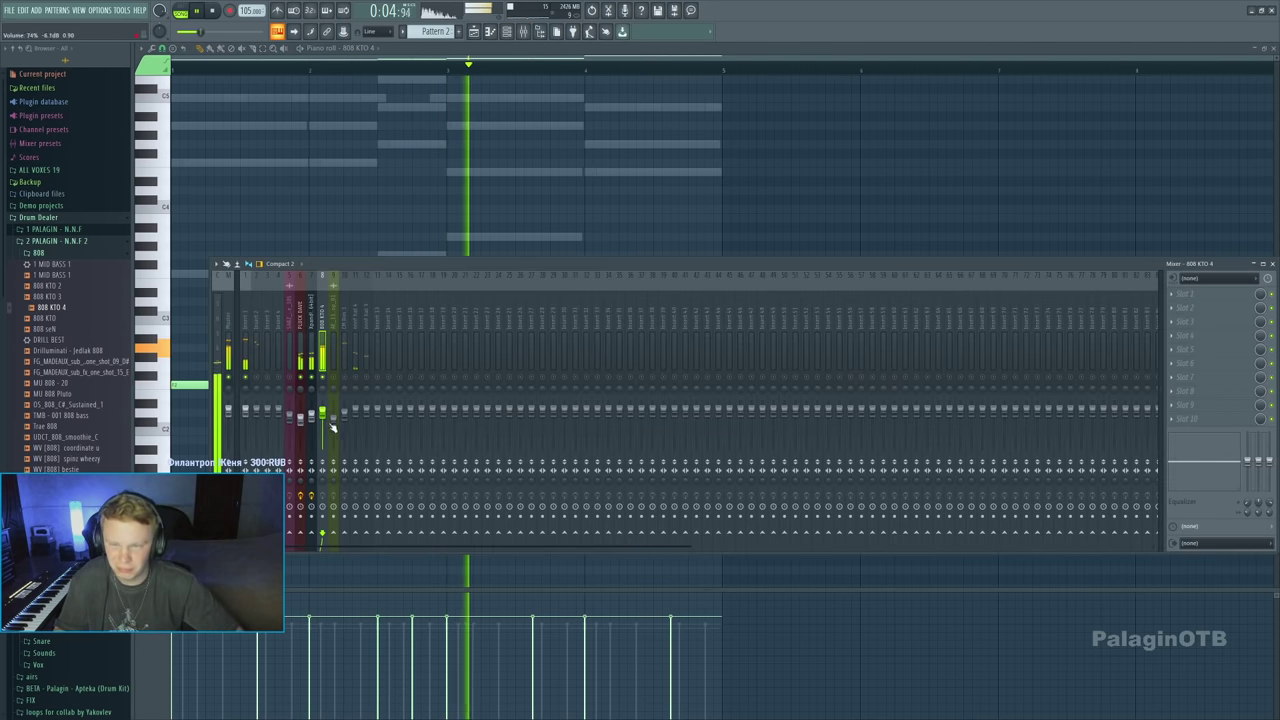
pyautogui.click(509, 32)
pyautogui.press('space')
# Compare the root notes in the channel settings of Xpand2, PLUCK DAVE and 808 KTO 4
pyautogui.press('F7')
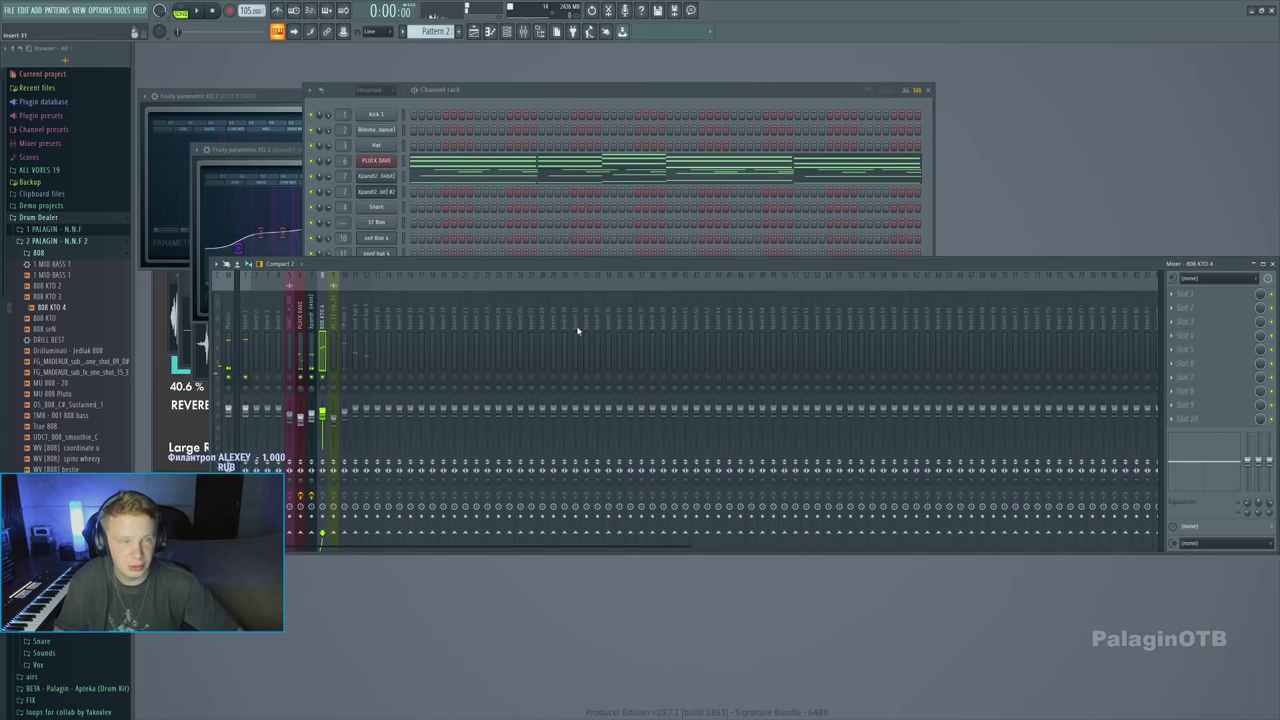
pyautogui.click(378, 176)
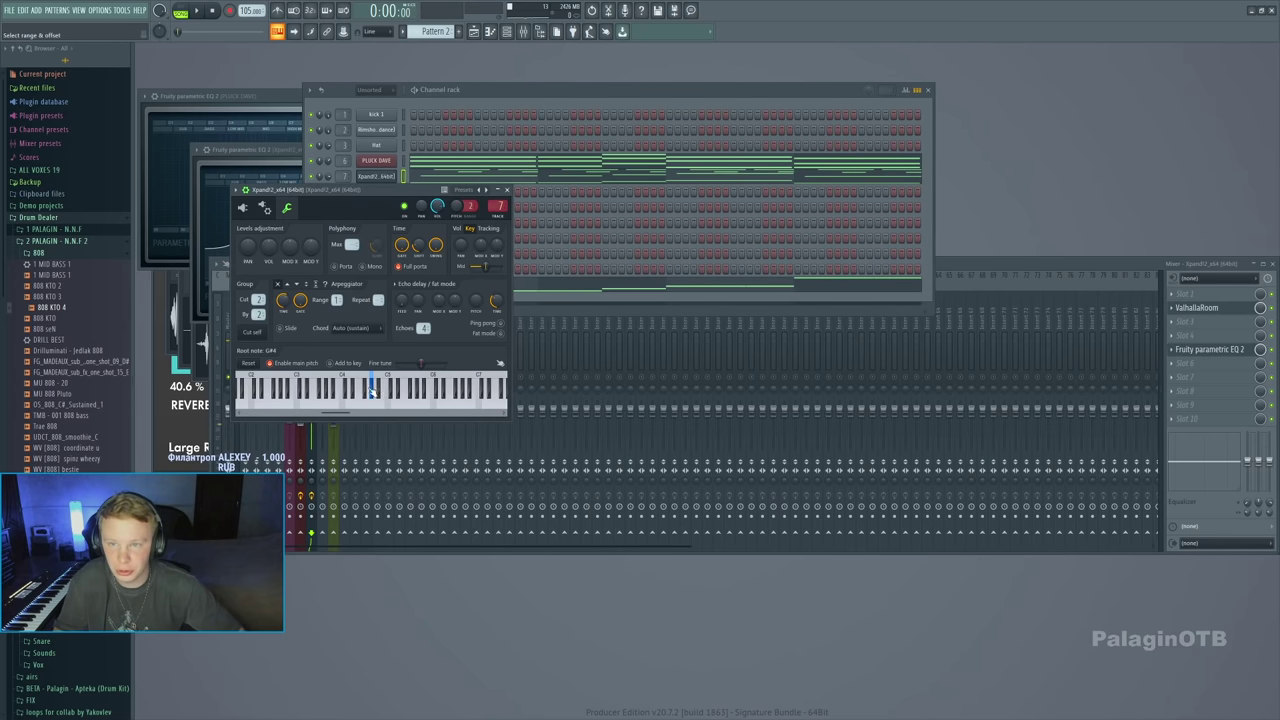
pyautogui.click(376, 160)
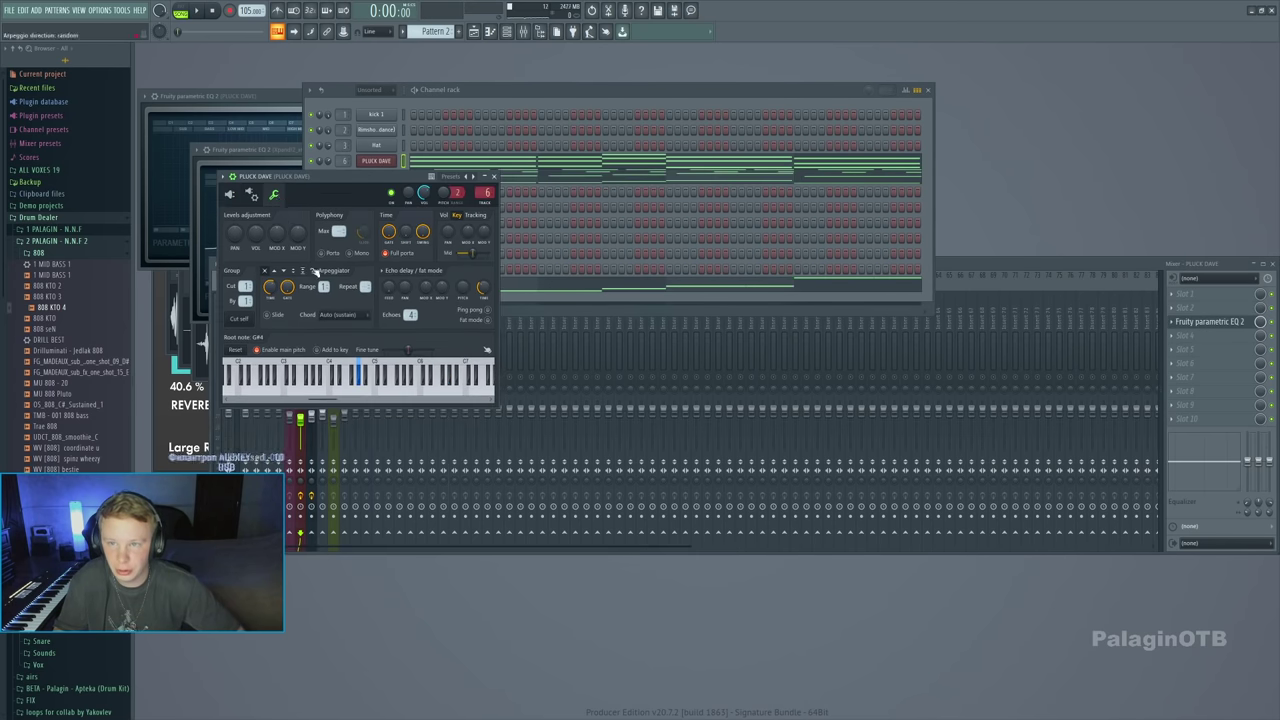
pyautogui.click(502, 90)
pyautogui.click(373, 372)
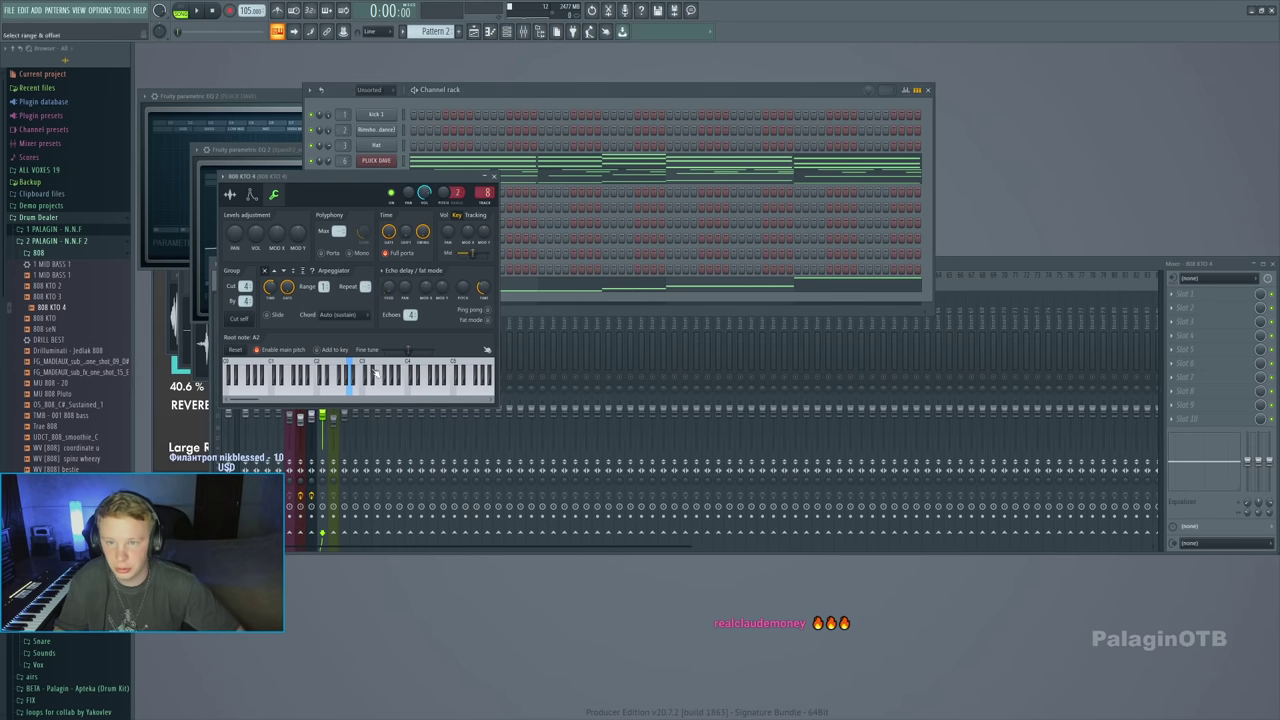
# Replay Pattern 2 and check the rim and hat tracks in the mixer
pyautogui.click(600, 217)
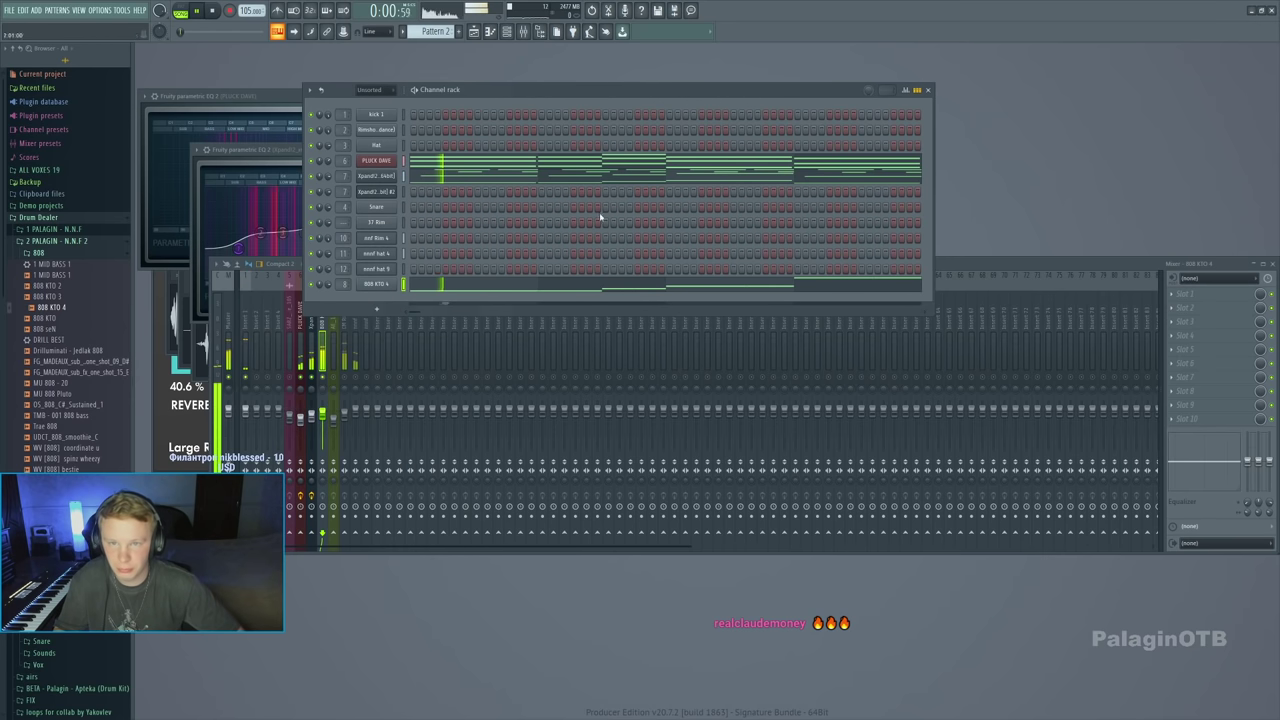
pyautogui.click(987, 268)
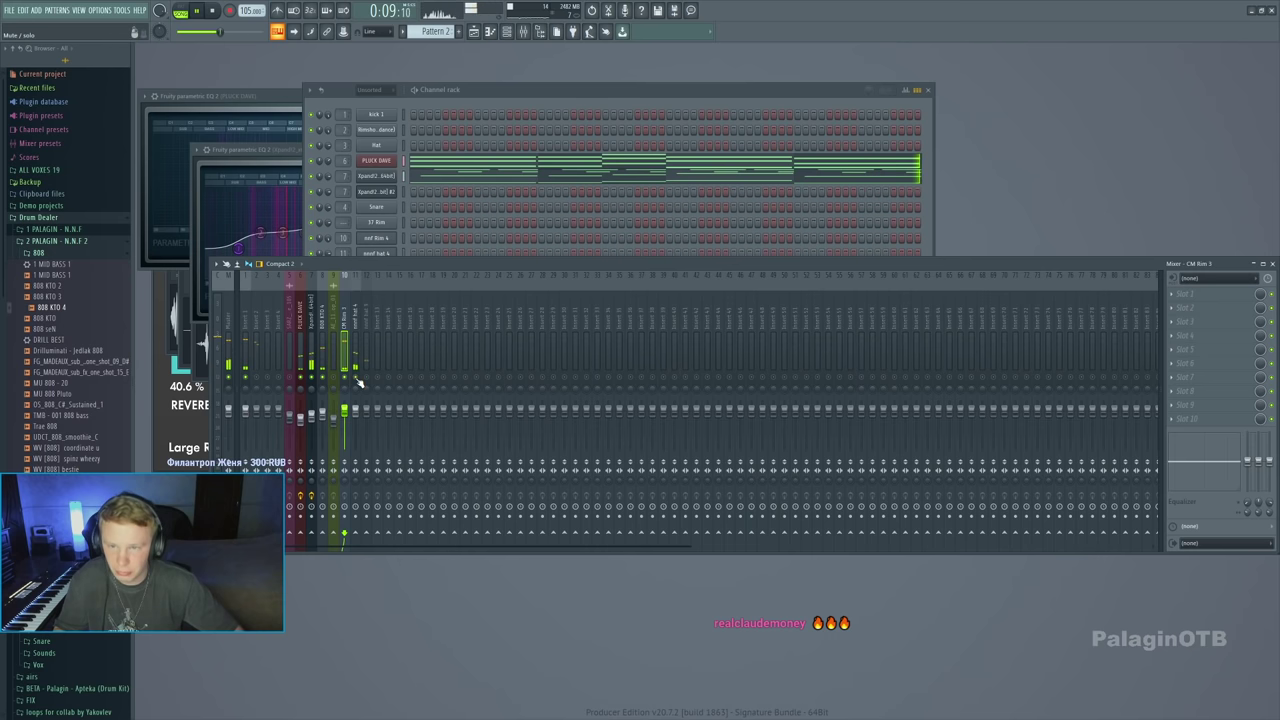
pyautogui.click(355, 412)
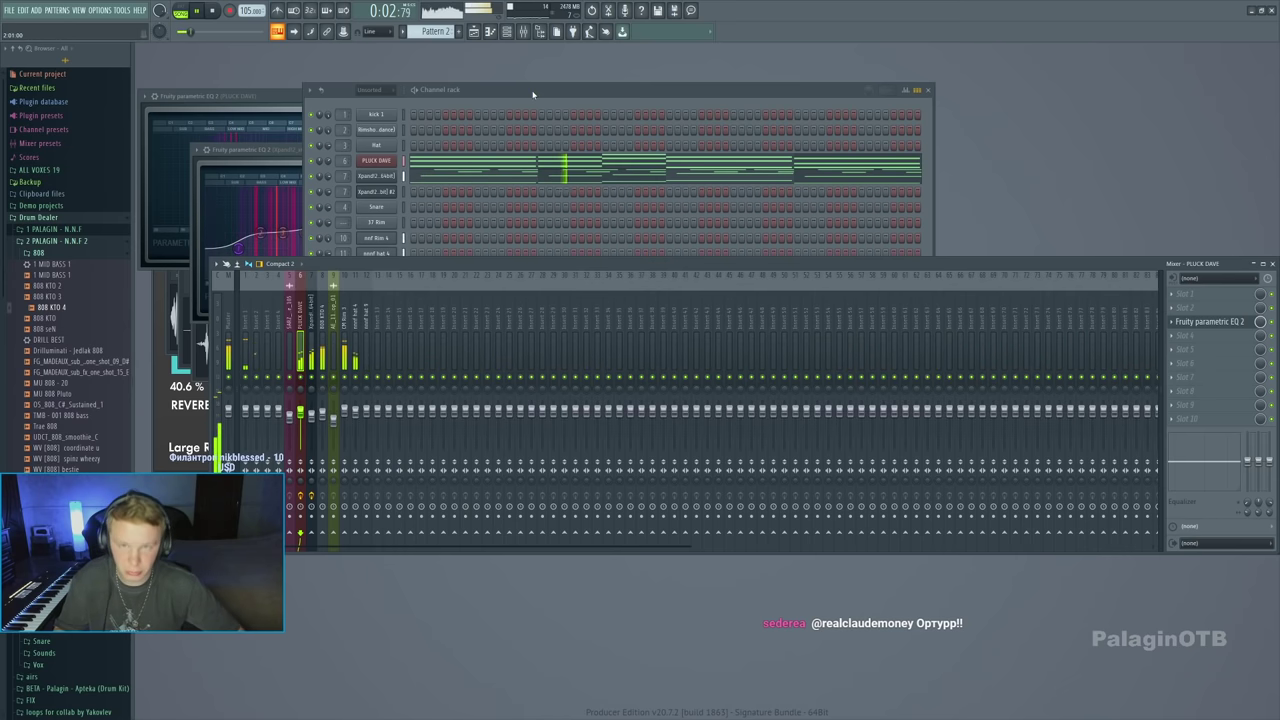
# Place the Crash (2) sample from the 2 PALAGIN - N.N.F 2 kit at bar 1 of playlist Track 4
pyautogui.press('space')
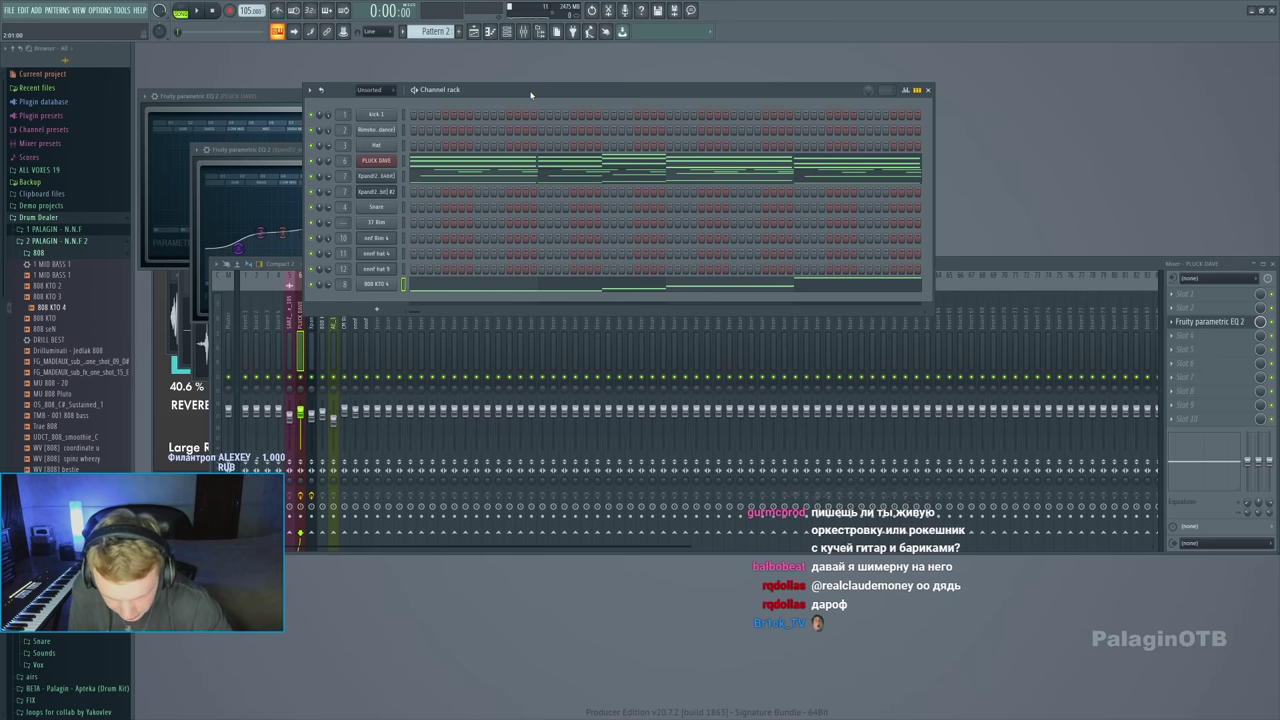
pyautogui.press('space')
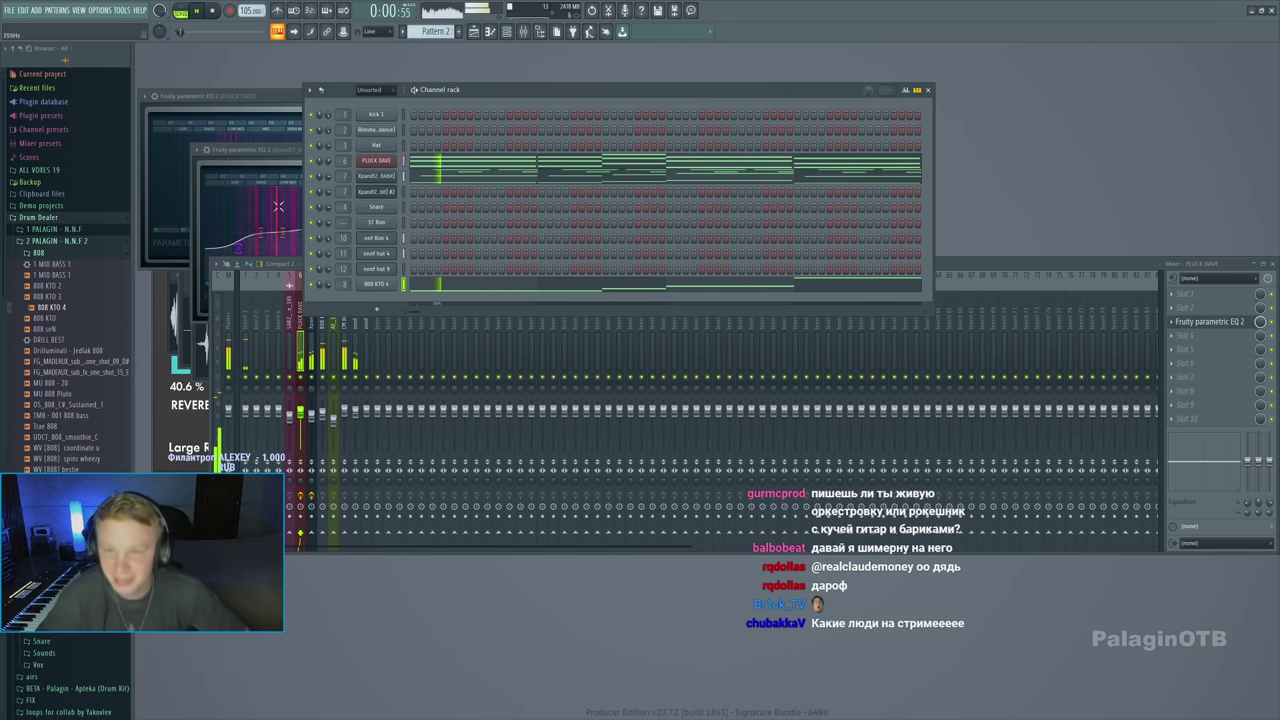
pyautogui.click(40, 253)
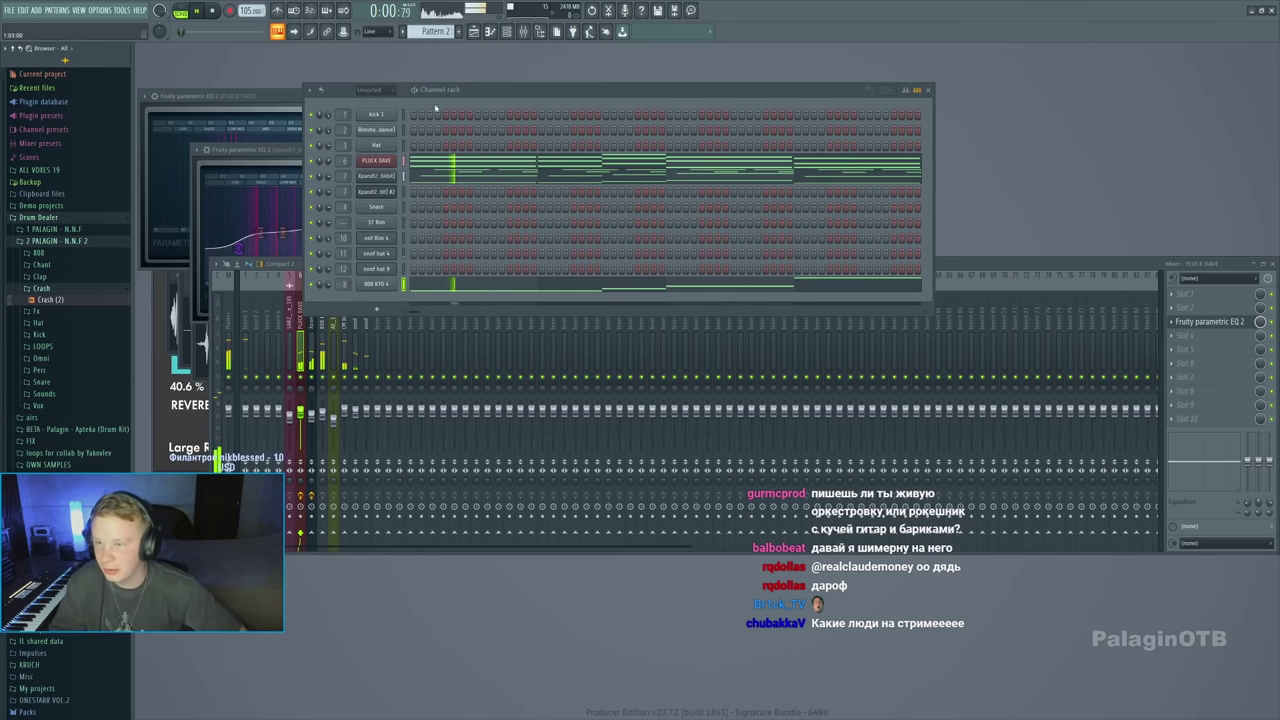
pyautogui.press('F5')
pyautogui.press('space')
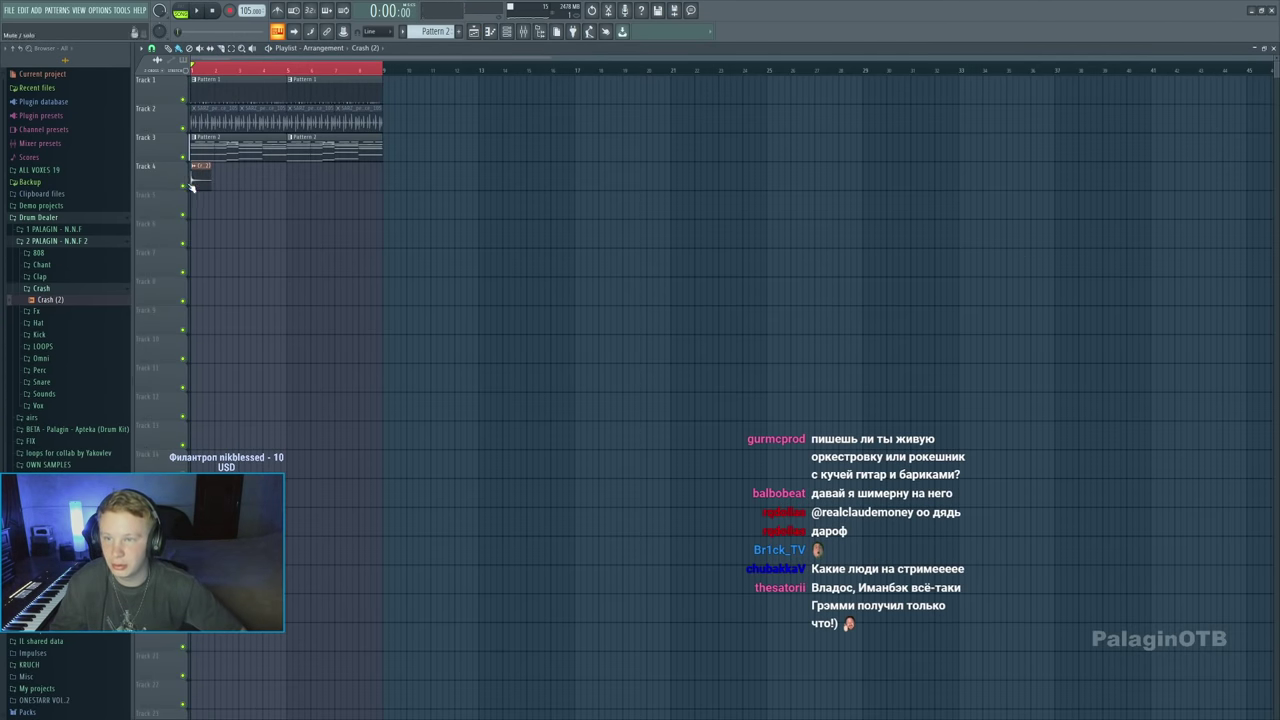
pyautogui.rightClick(288, 178)
pyautogui.scroll(5, 198, 220)
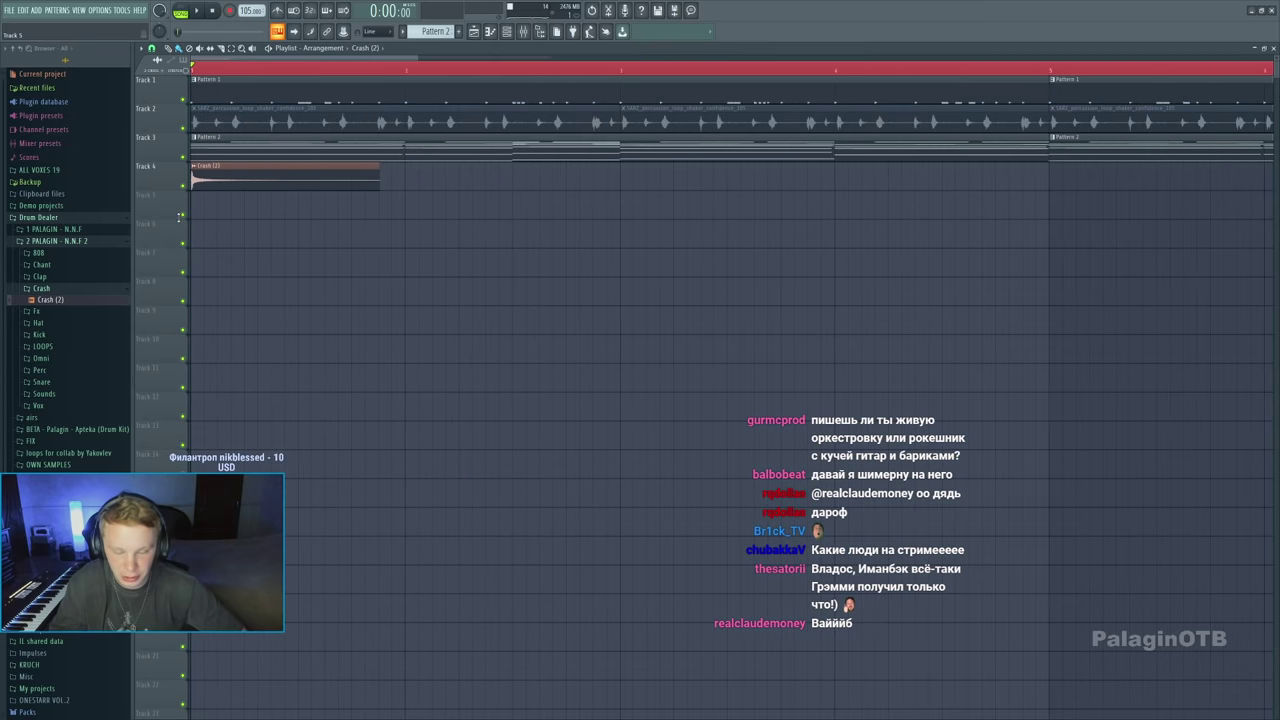
pyautogui.scroll(4, 205, 228)
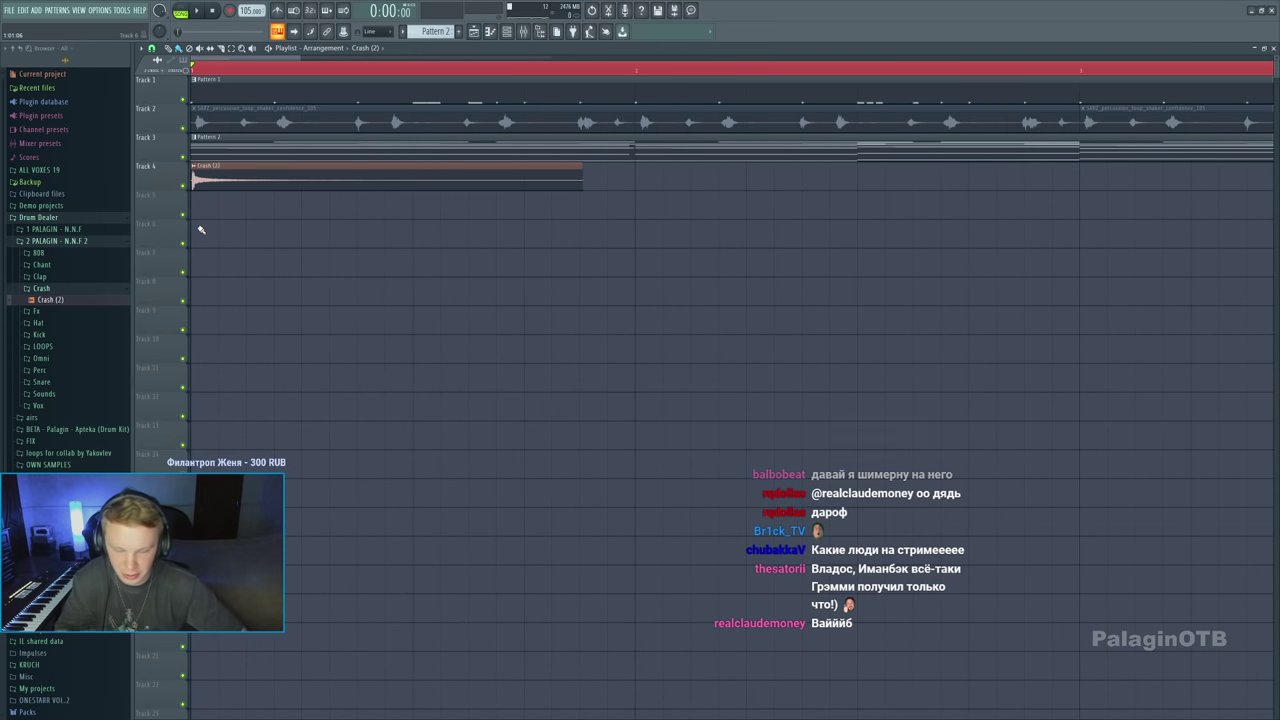
pyautogui.scroll(-8, 215, 230)
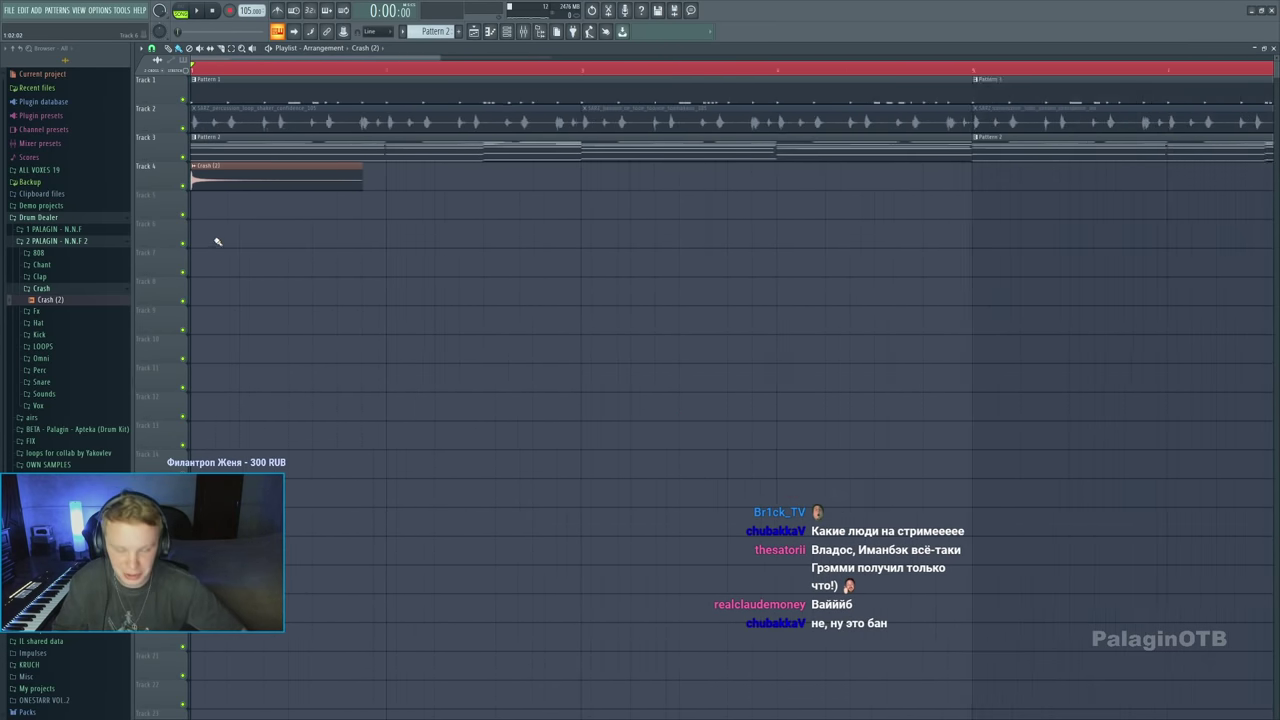
# Route Crash (2) to mixer track 13 and add ValhallaRoom with 9.34 s decay, 6460 Hz high cut and 26.3 % mix
pyautogui.doubleClick(210, 180)
pyautogui.doubleClick(498, 213)
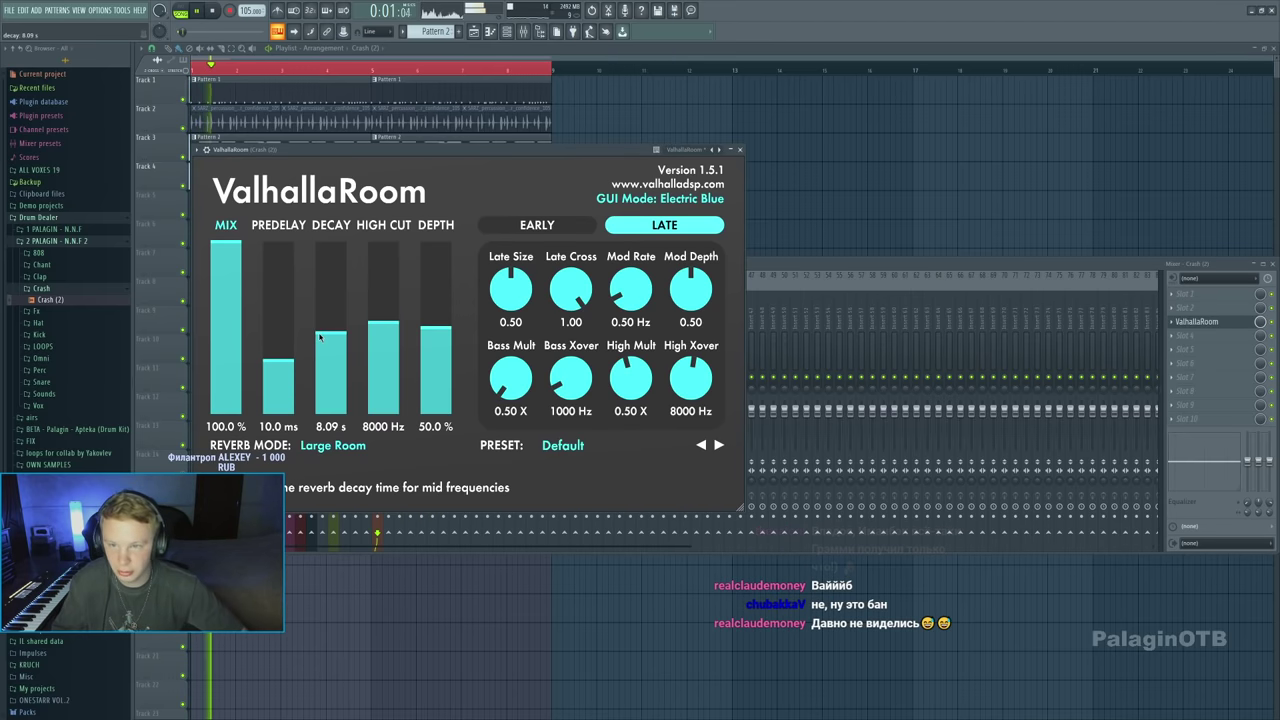
pyautogui.moveTo(305, 381); pyautogui.dragTo(306, 374)
pyautogui.moveTo(383, 360); pyautogui.dragTo(383, 378)
pyautogui.moveTo(225, 320); pyautogui.dragTo(222, 375)
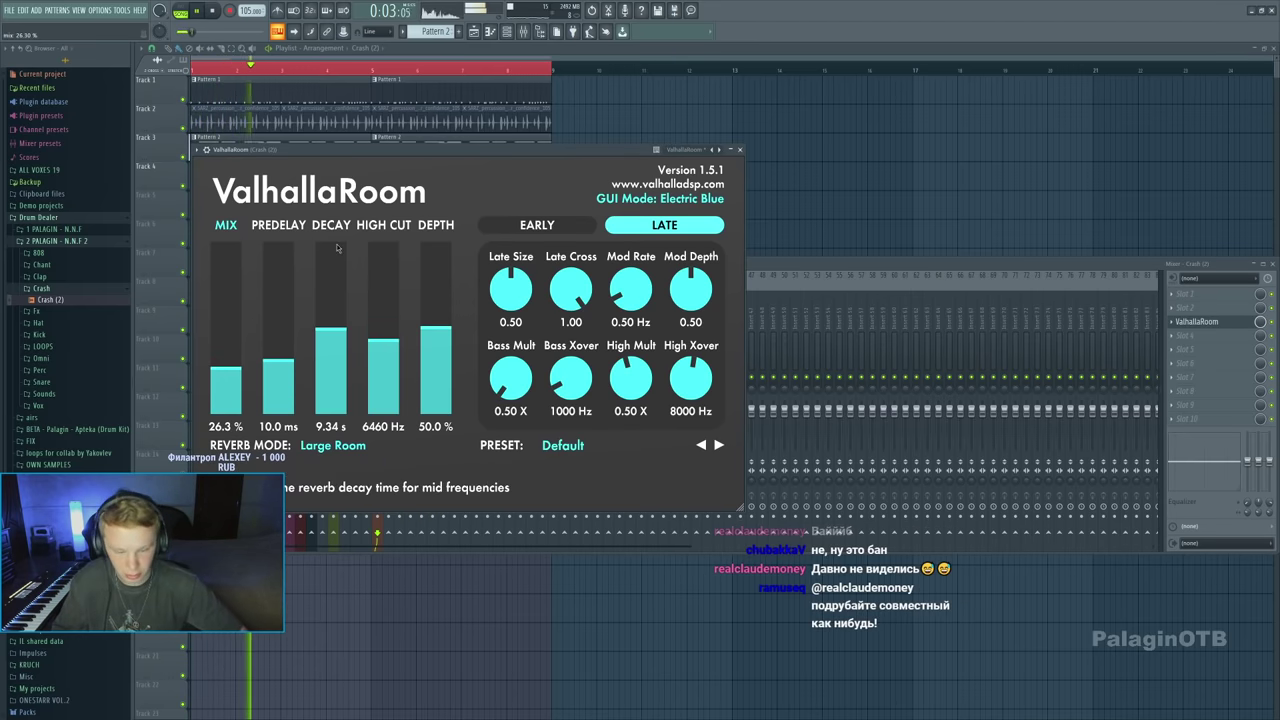
pyautogui.click(478, 60)
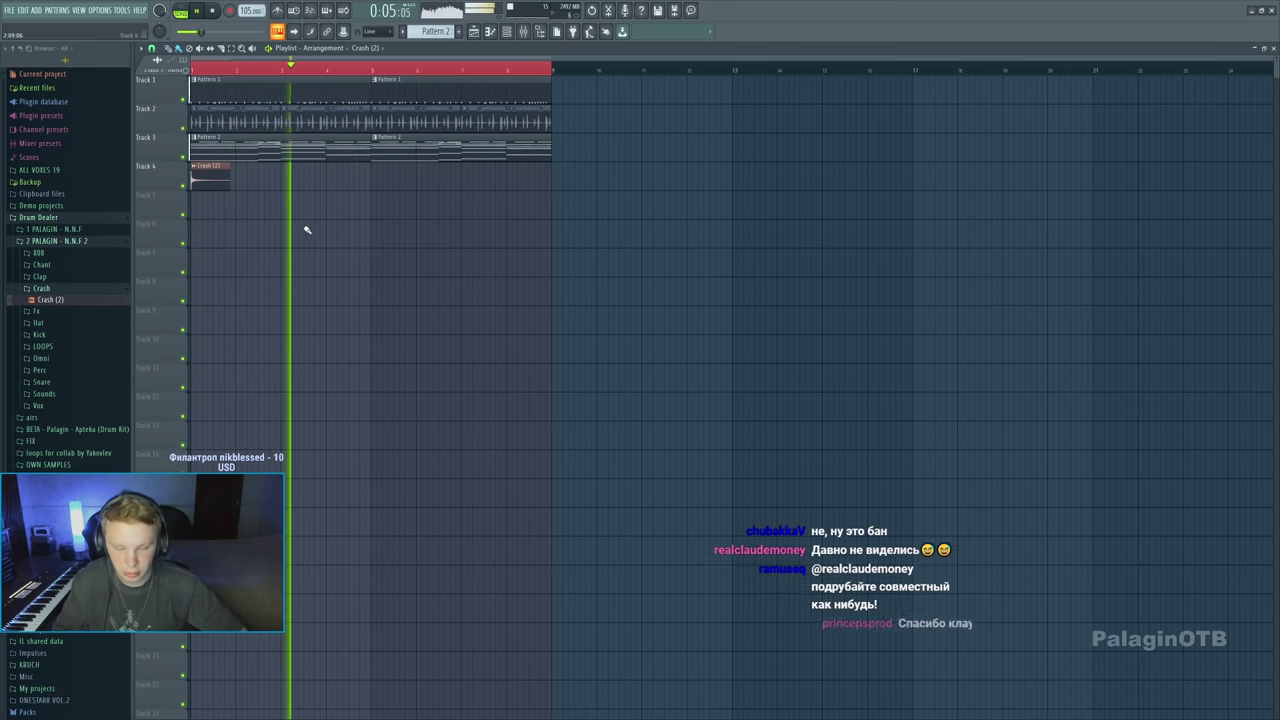
# Audition different root notes for Crash (2) against the beat and set its root note to B4
pyautogui.press('space')
pyautogui.click(207, 166)
pyautogui.click(265, 207)
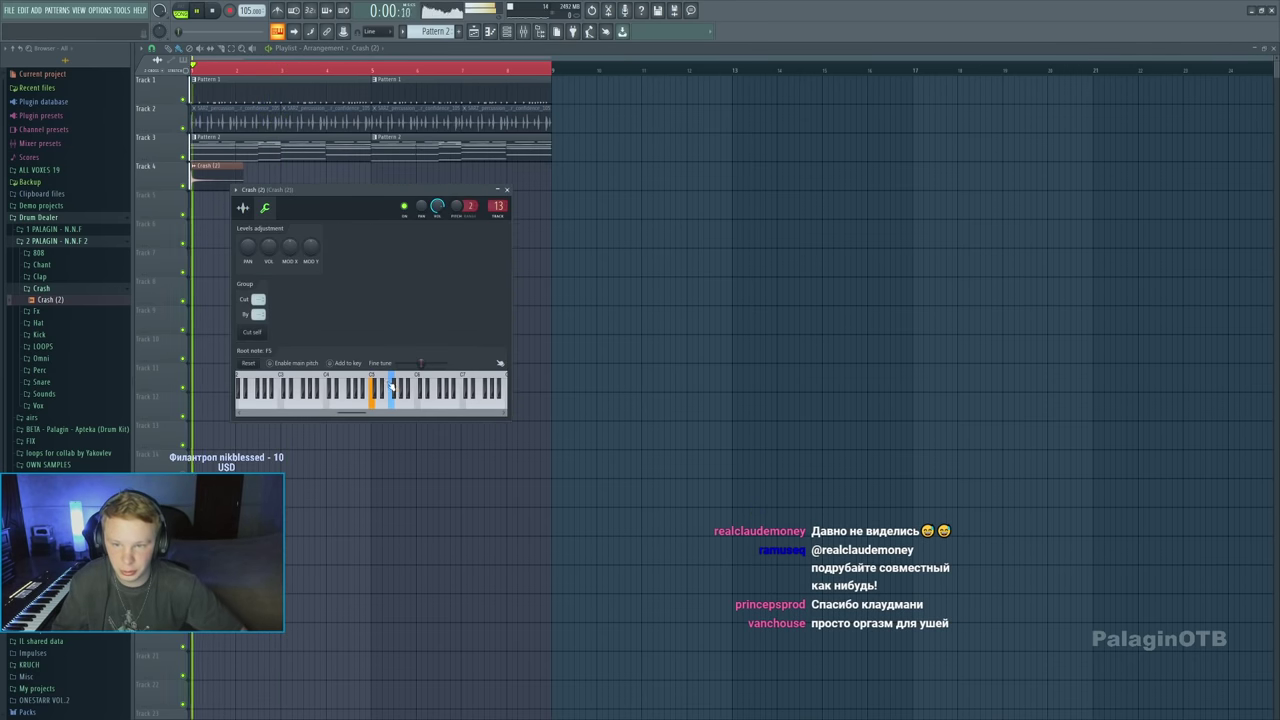
pyautogui.click(378, 388)
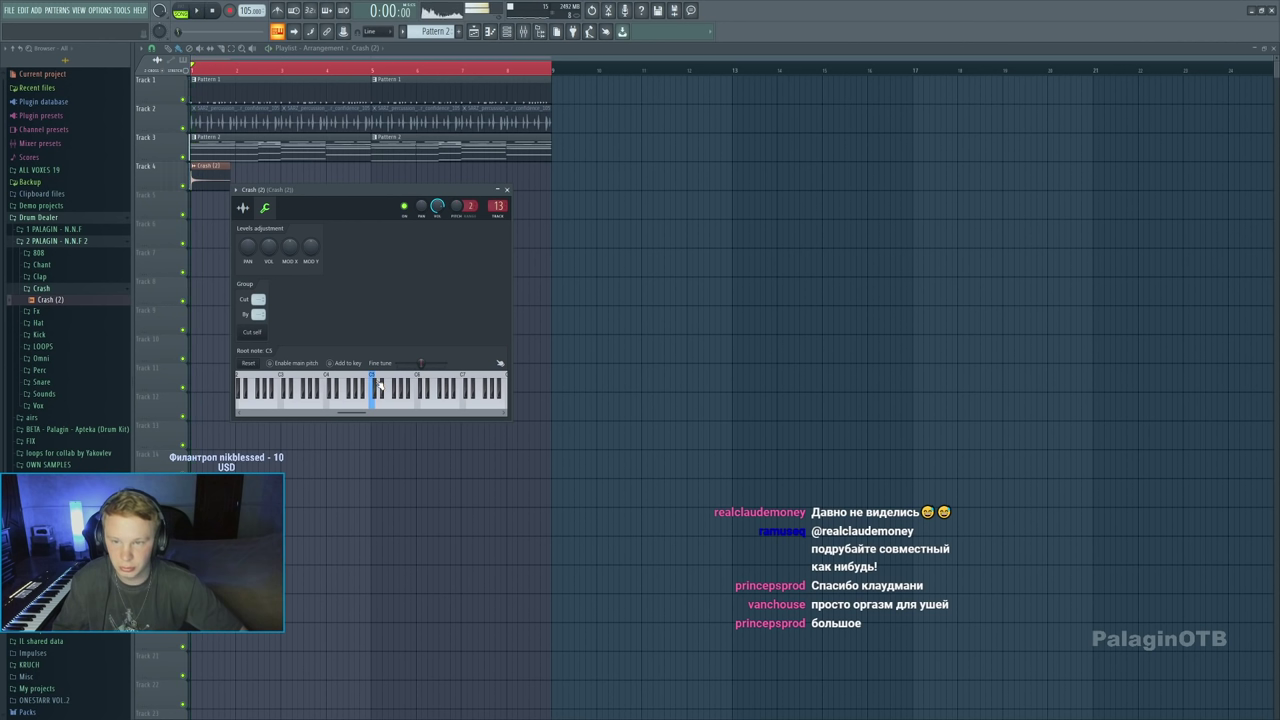
pyautogui.press('space')
pyautogui.click(377, 388)
pyautogui.press('space')
pyautogui.click(374, 388)
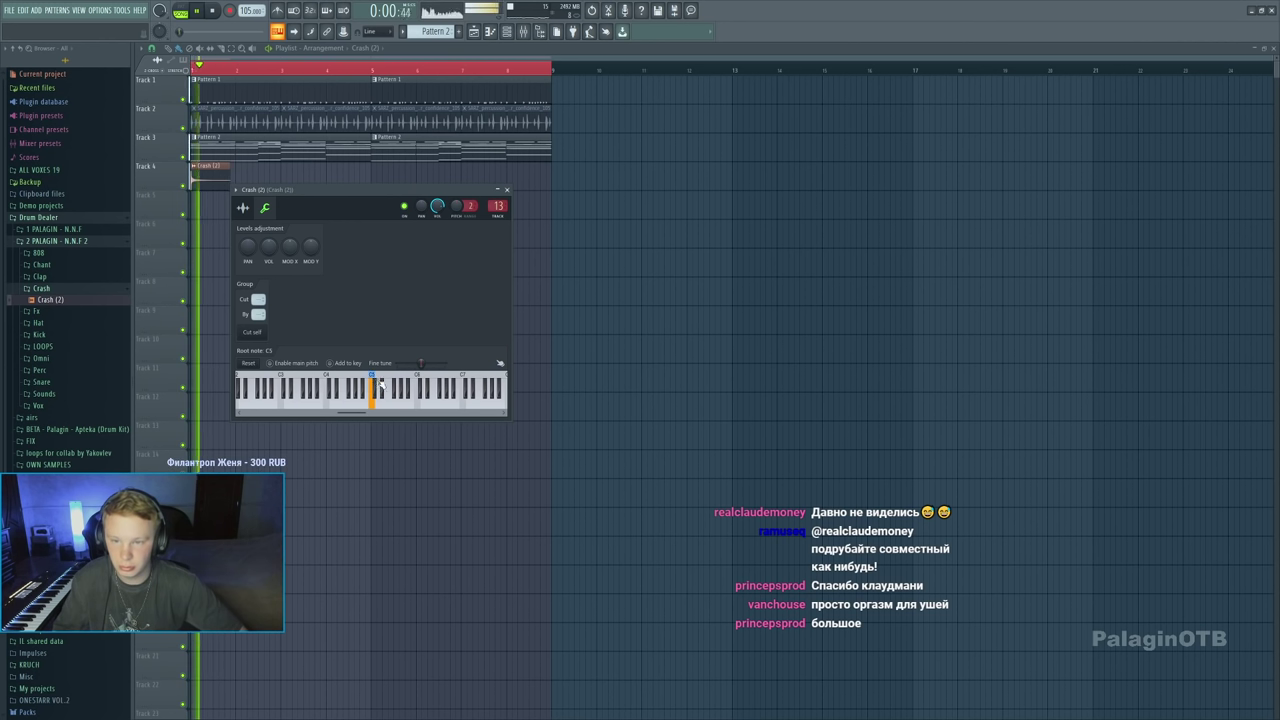
pyautogui.click(376, 386)
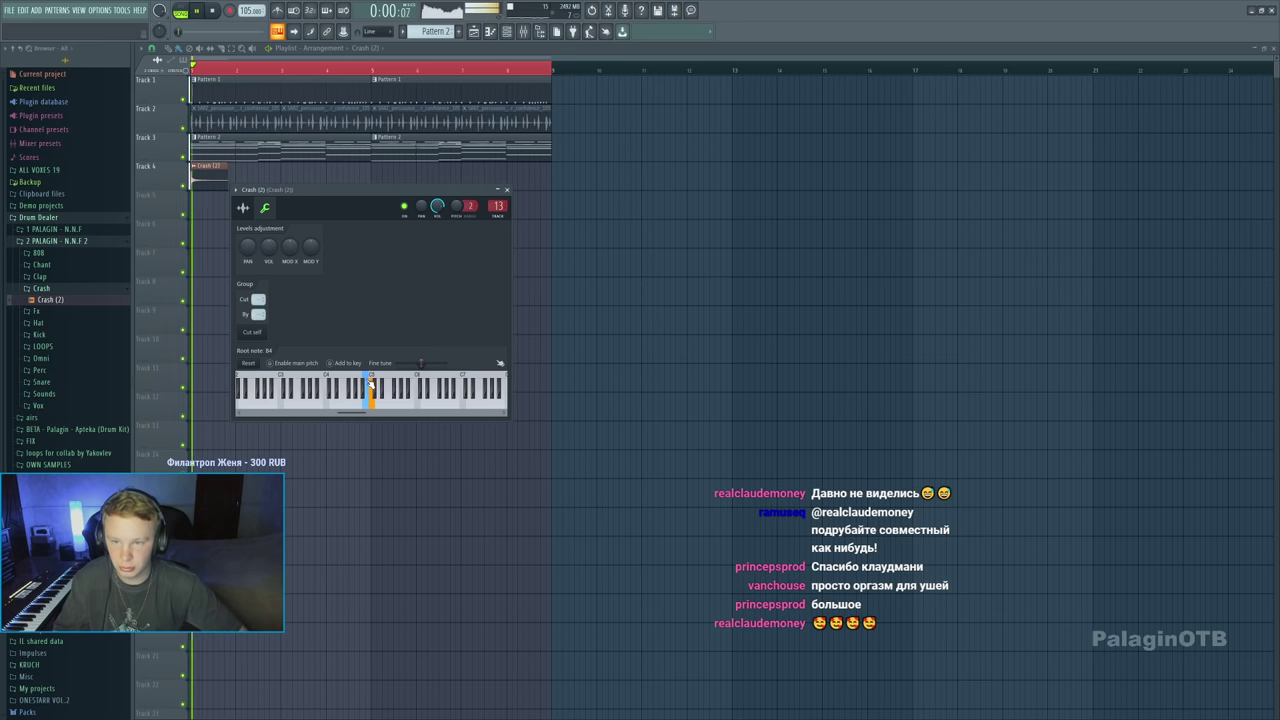
pyautogui.click(506, 189)
# Lower the Crash (2) mixer level and cut the low shelf on the Xpand2 mixer track
pyautogui.click(522, 31)
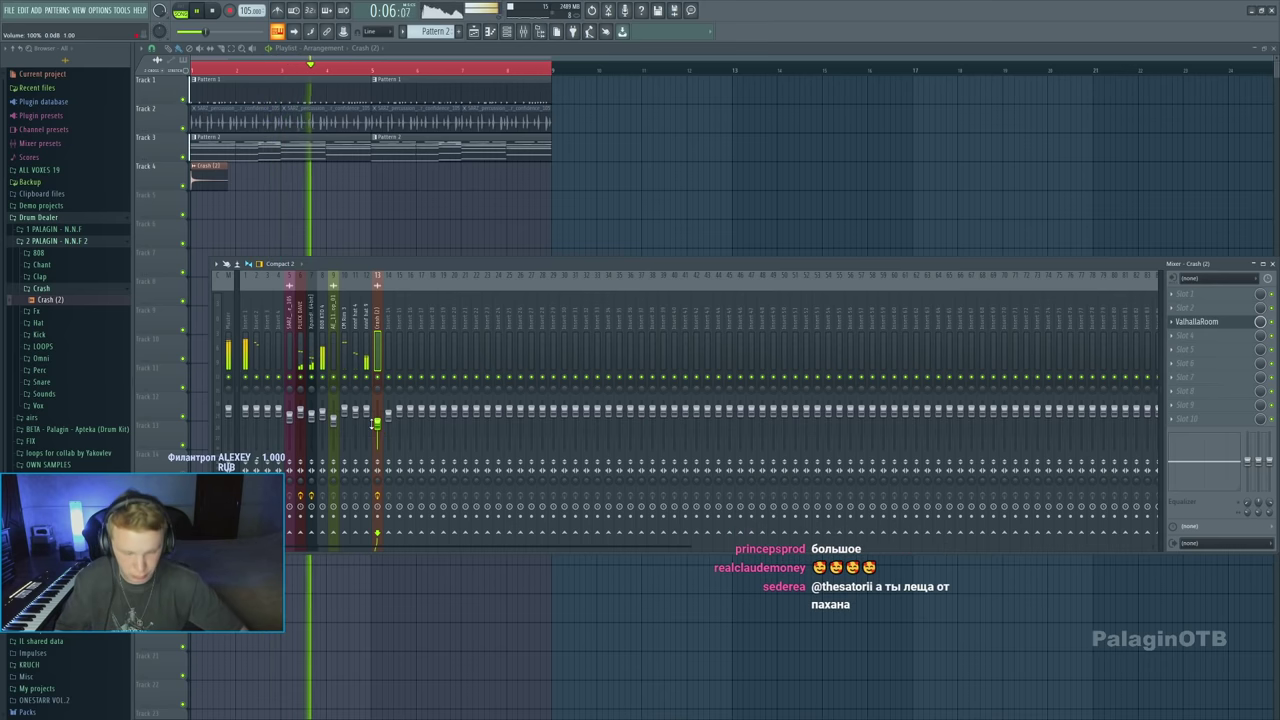
pyautogui.click(313, 385)
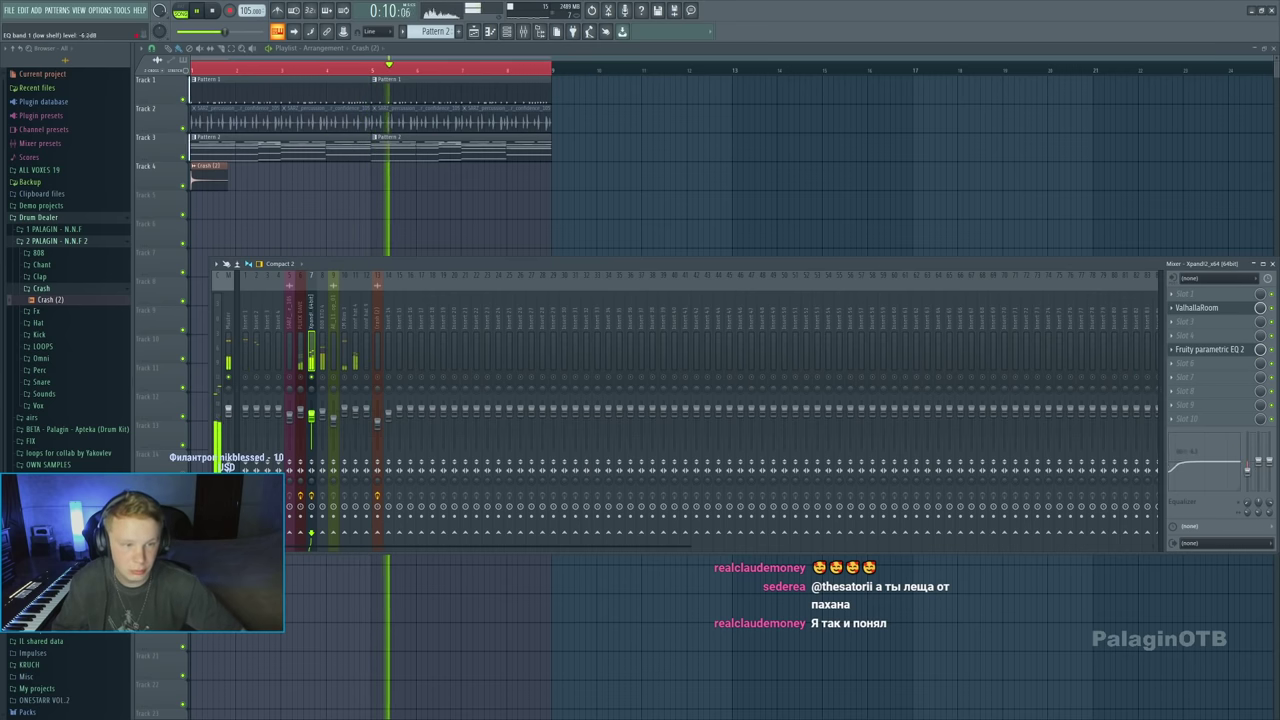
# On the PLUCK DAVE mixer track, cut the low shelf and boost the peaking EQ band to about 15.3 dB, checking during playback
pyautogui.click(300, 372)
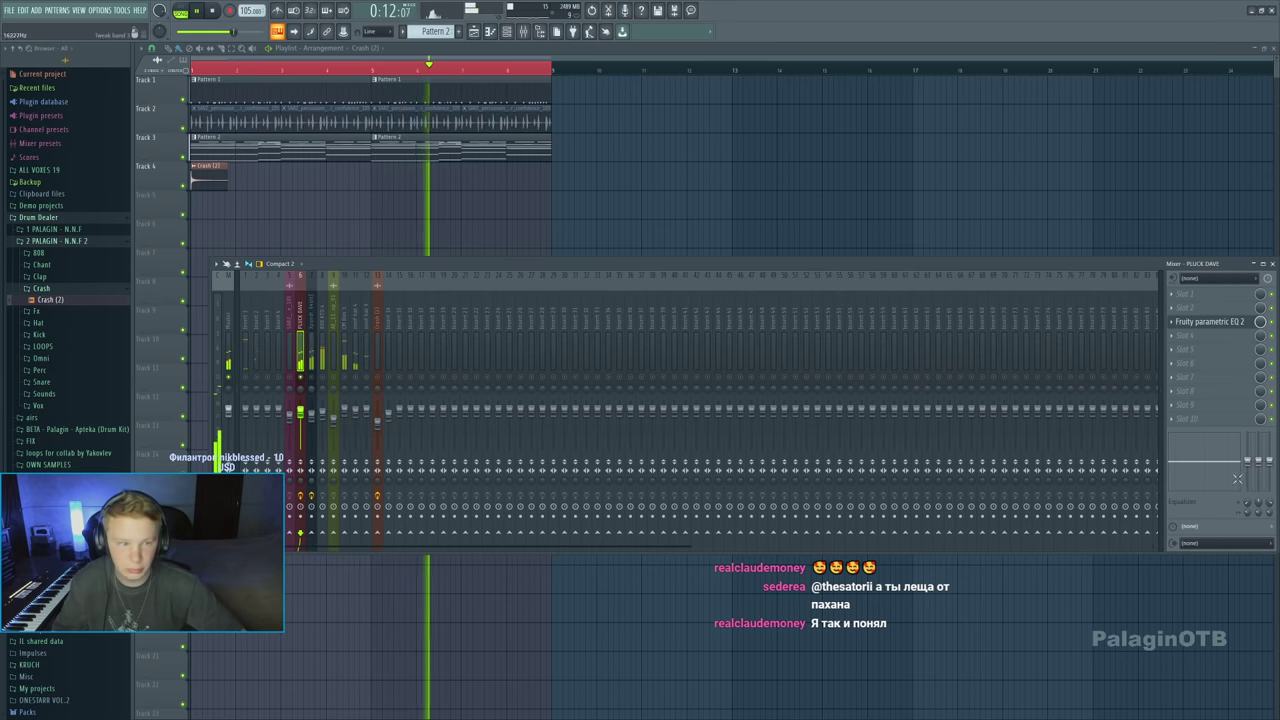
pyautogui.press('space')
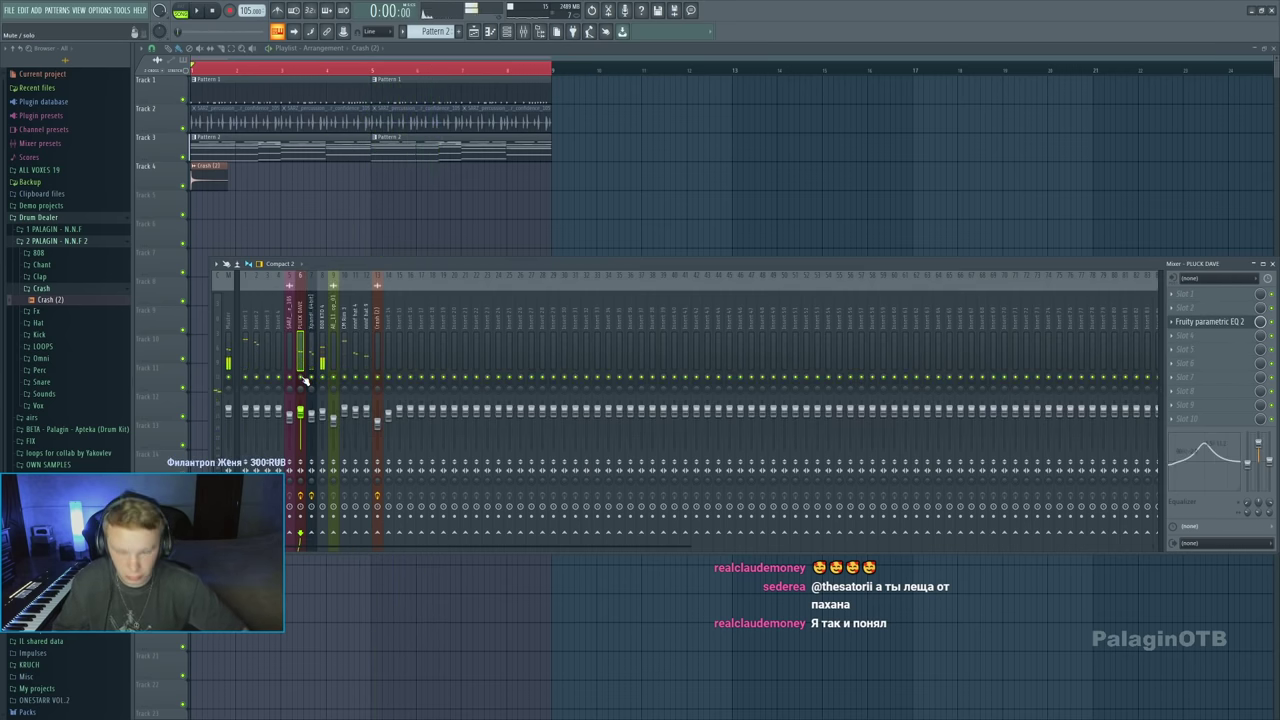
pyautogui.press('space')
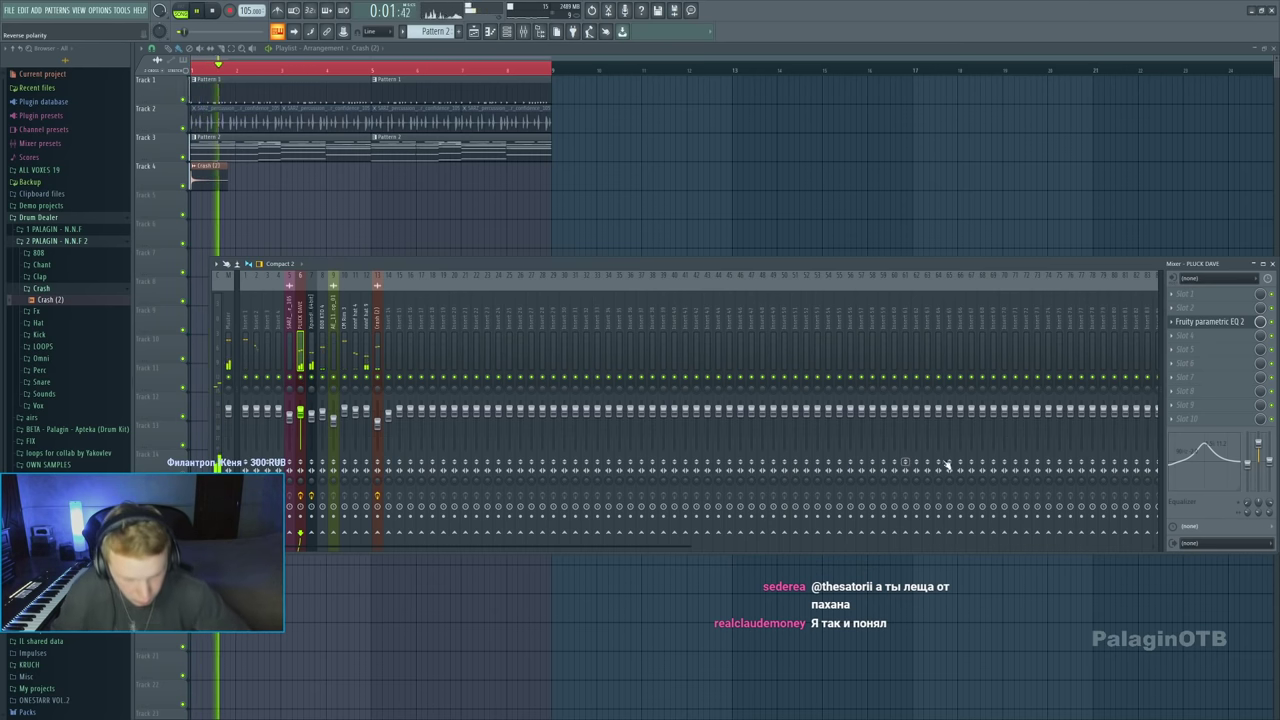
pyautogui.press('space')
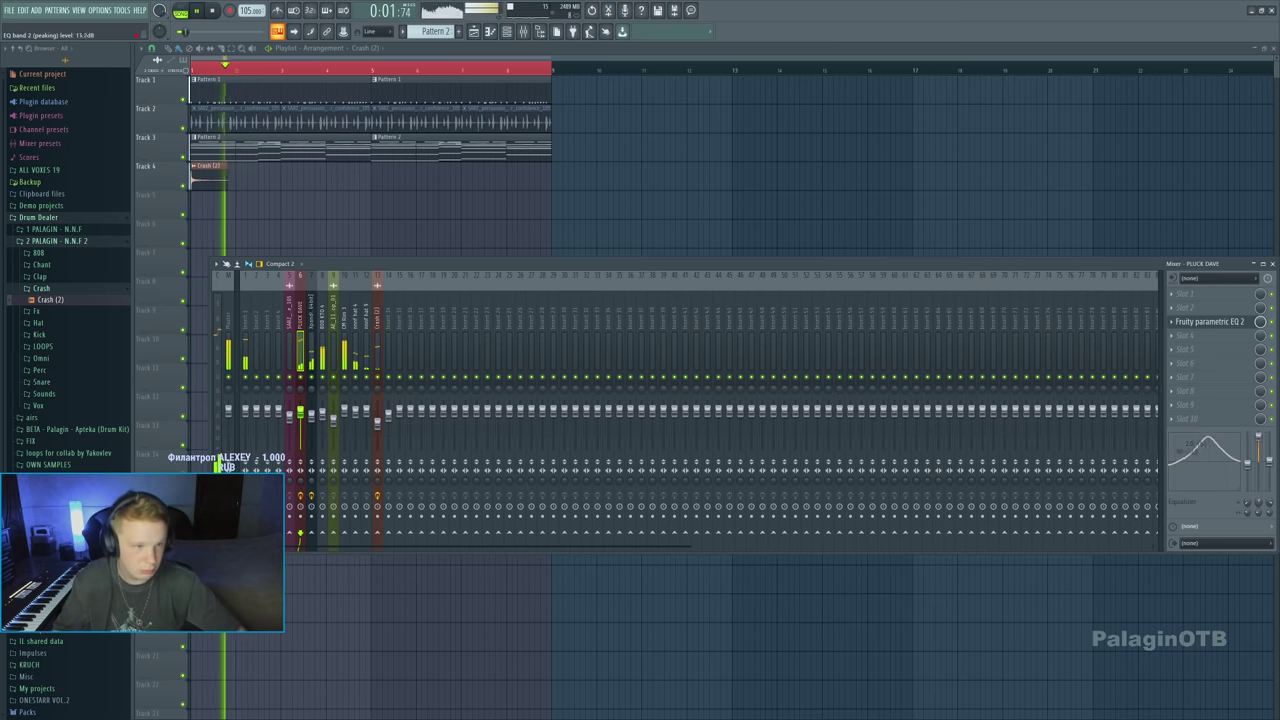
pyautogui.press('F9')
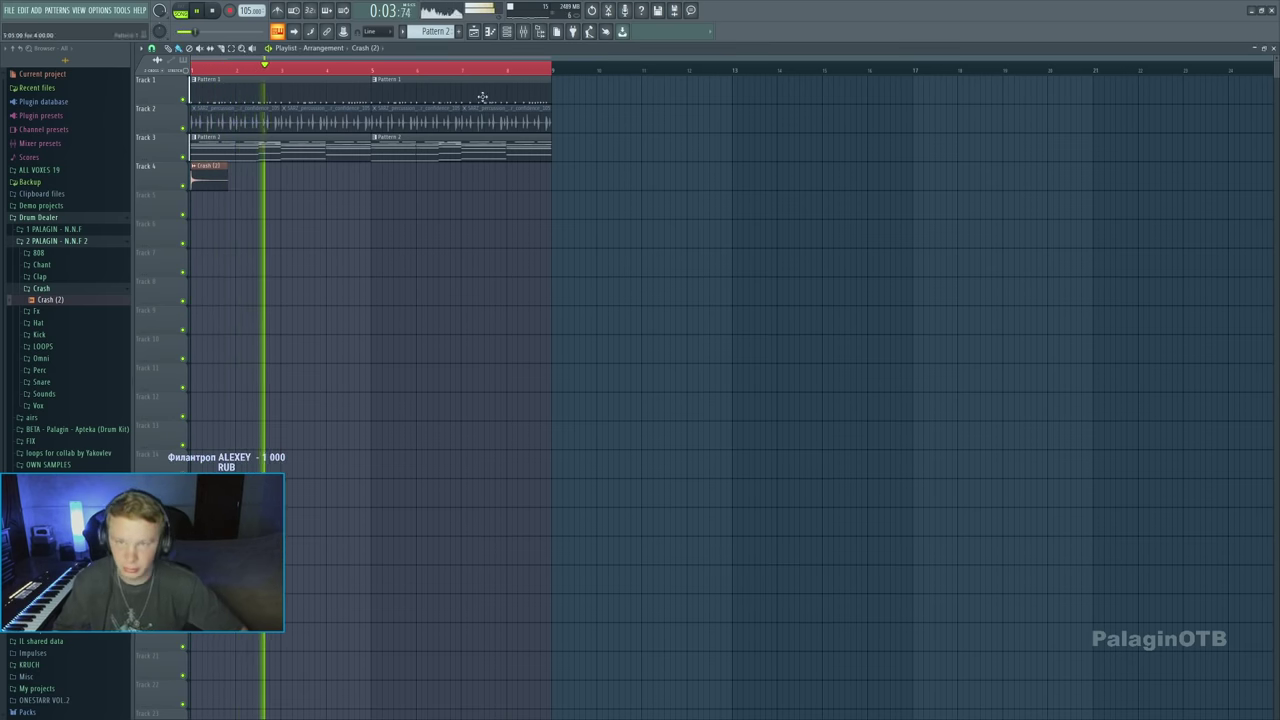
# Browse the DRUM KITS library and inspect the drum kits in its 21 1 folder
pyautogui.click(45, 241)
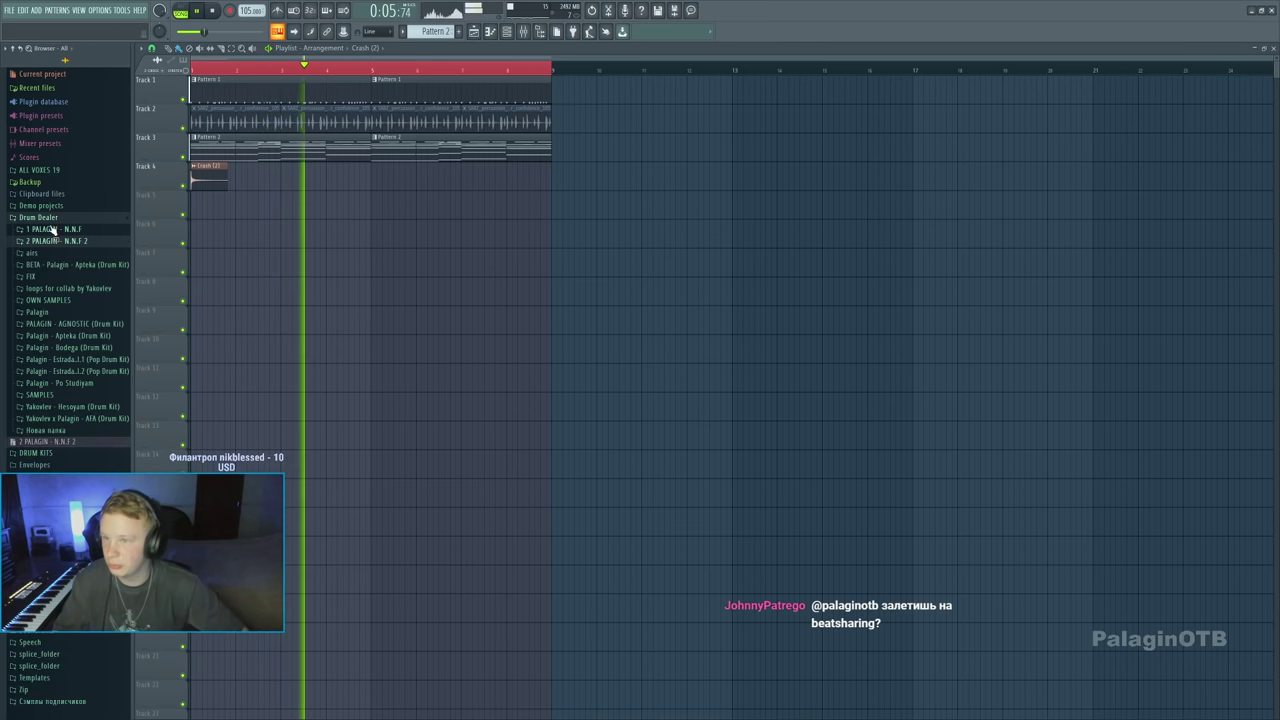
pyautogui.click(40, 217)
pyautogui.click(40, 229)
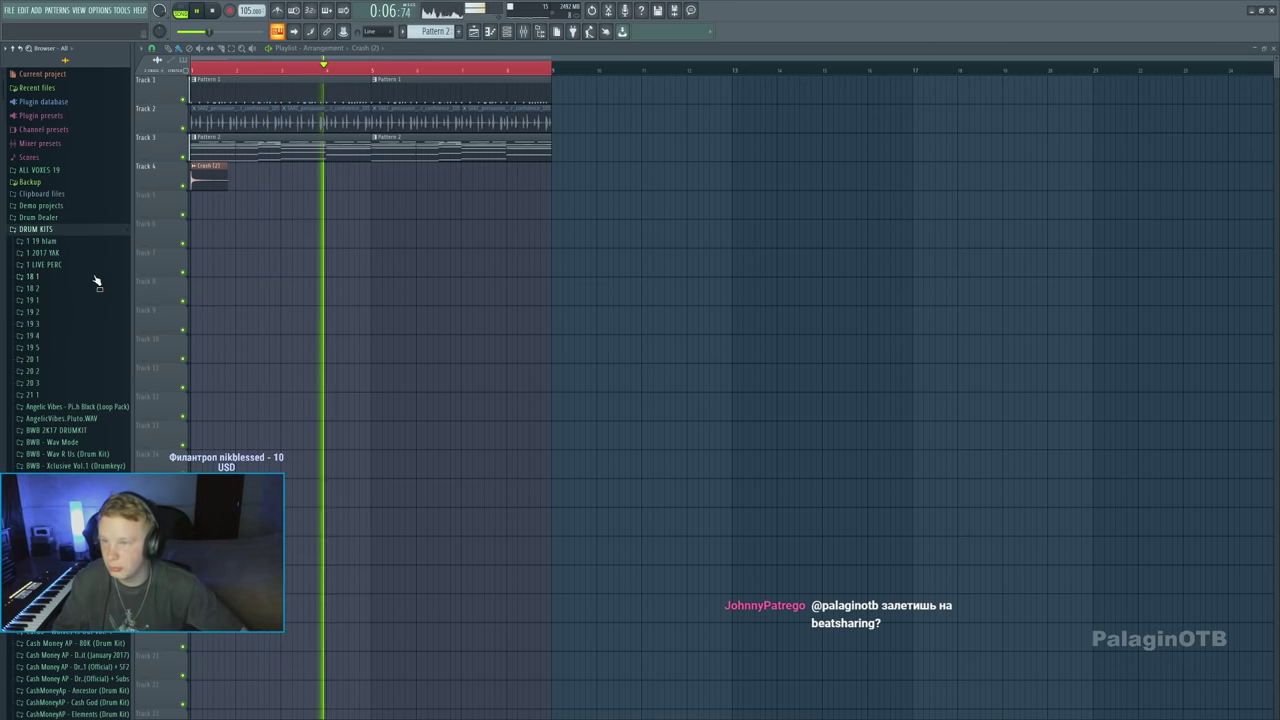
pyautogui.click(34, 396)
pyautogui.scroll(-5, 60, 340)
pyautogui.click(46, 224)
pyautogui.press('space')
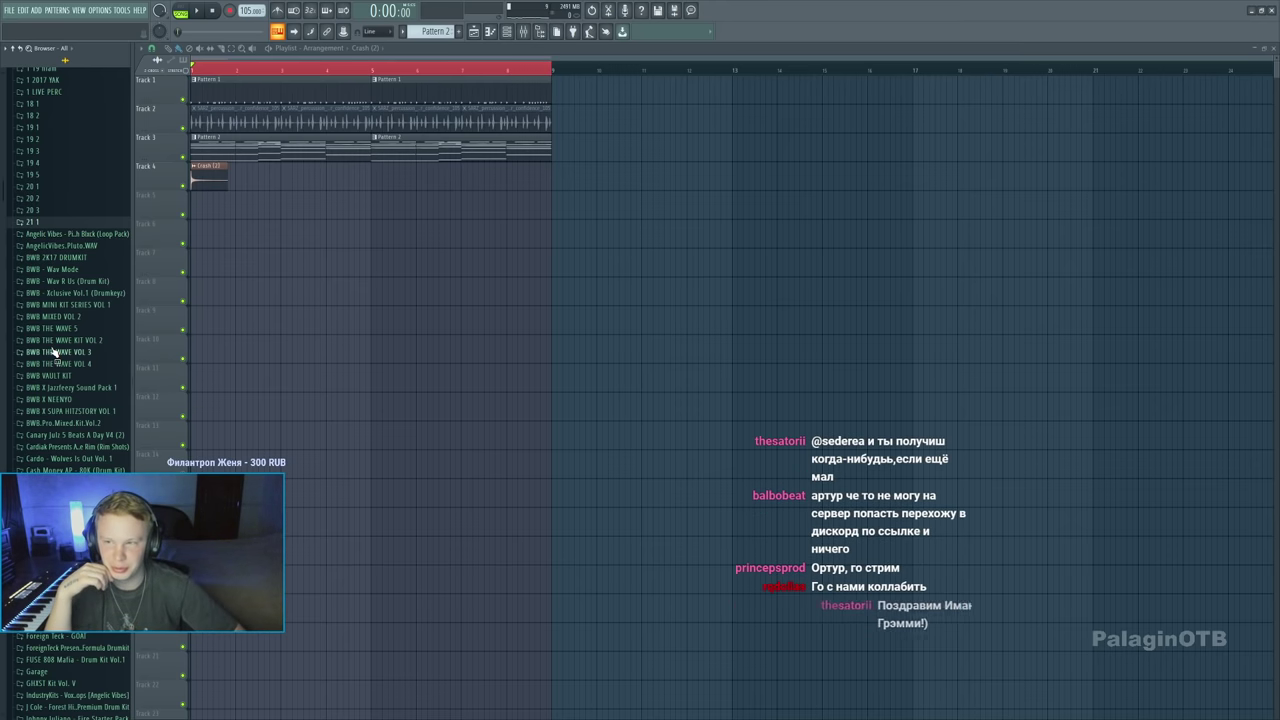
pyautogui.click(33, 222)
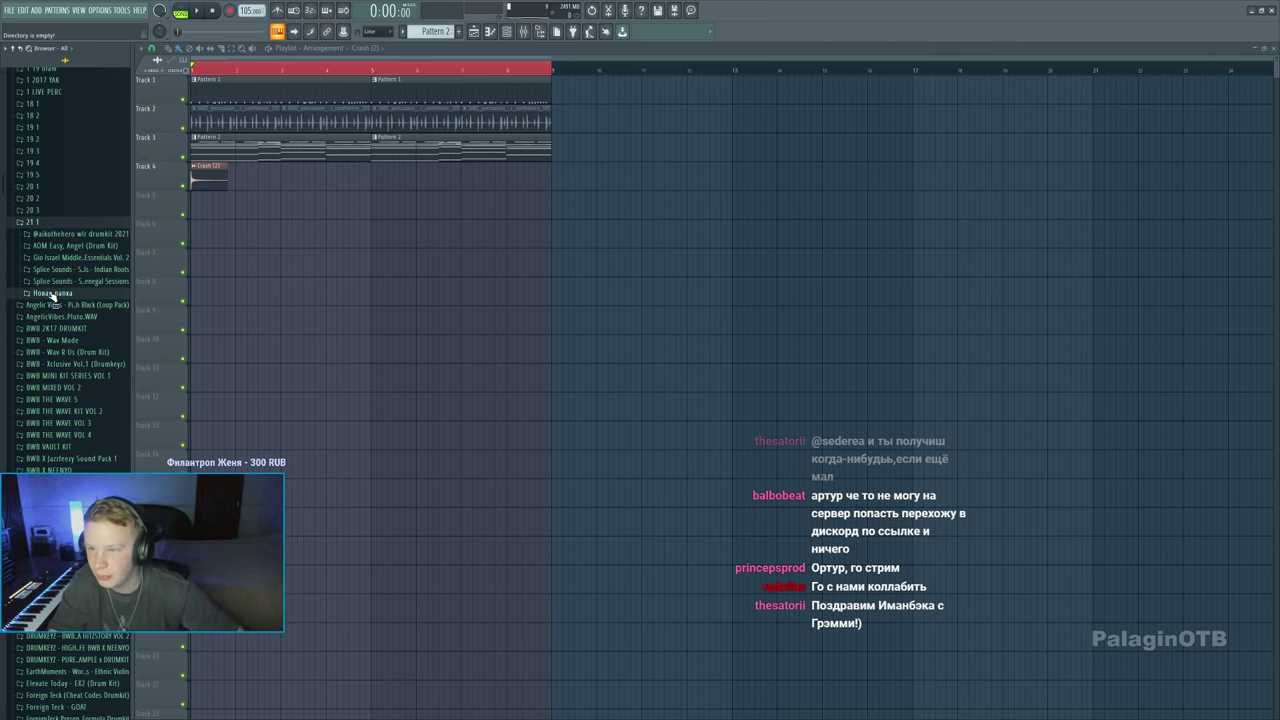
# Preview the hi-hat roll samples in the Dj K.i.D - Waterboy Drumkit within the 20 3 folder over the playing beat
pyautogui.click(33, 210)
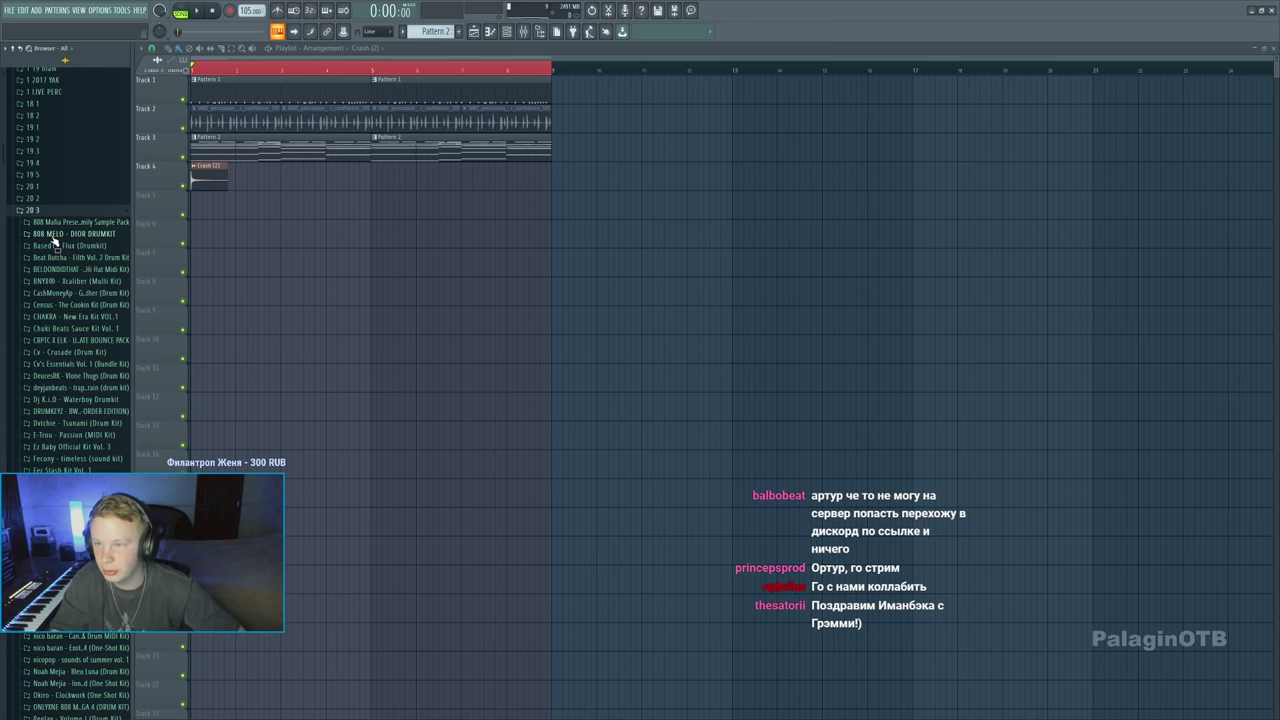
pyautogui.click(57, 400)
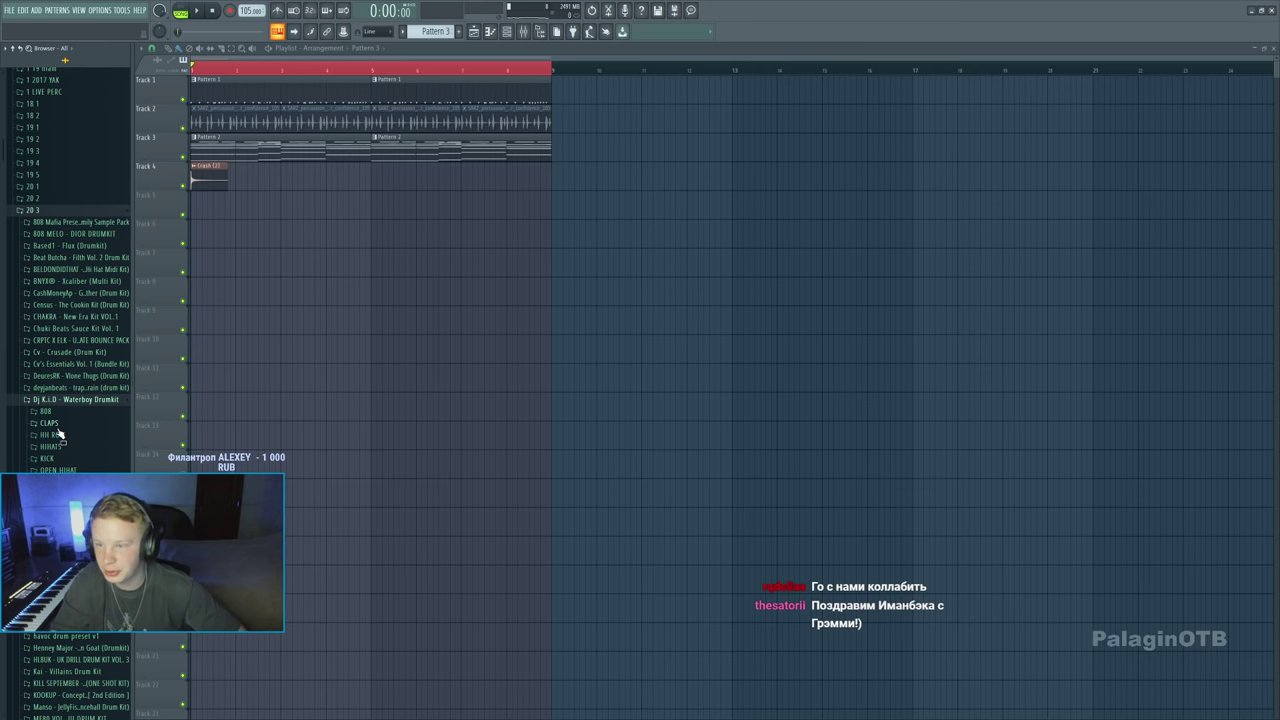
pyautogui.click(52, 436)
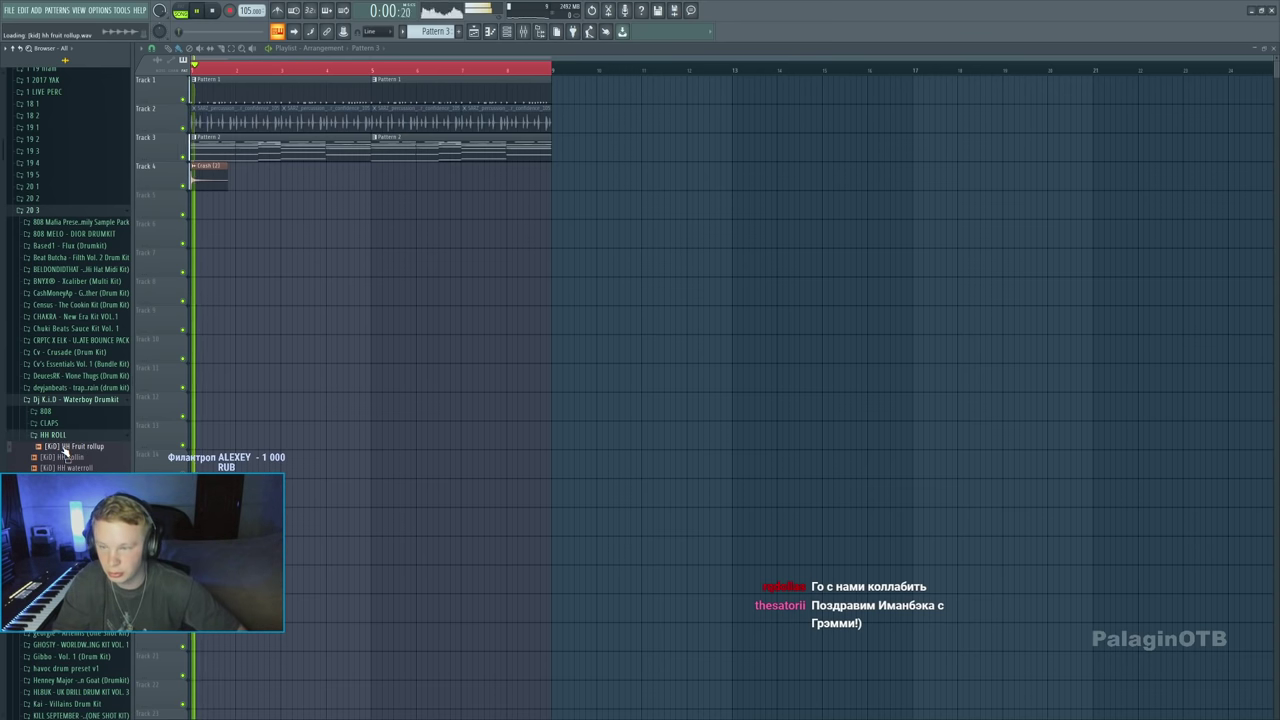
pyautogui.click(63, 457)
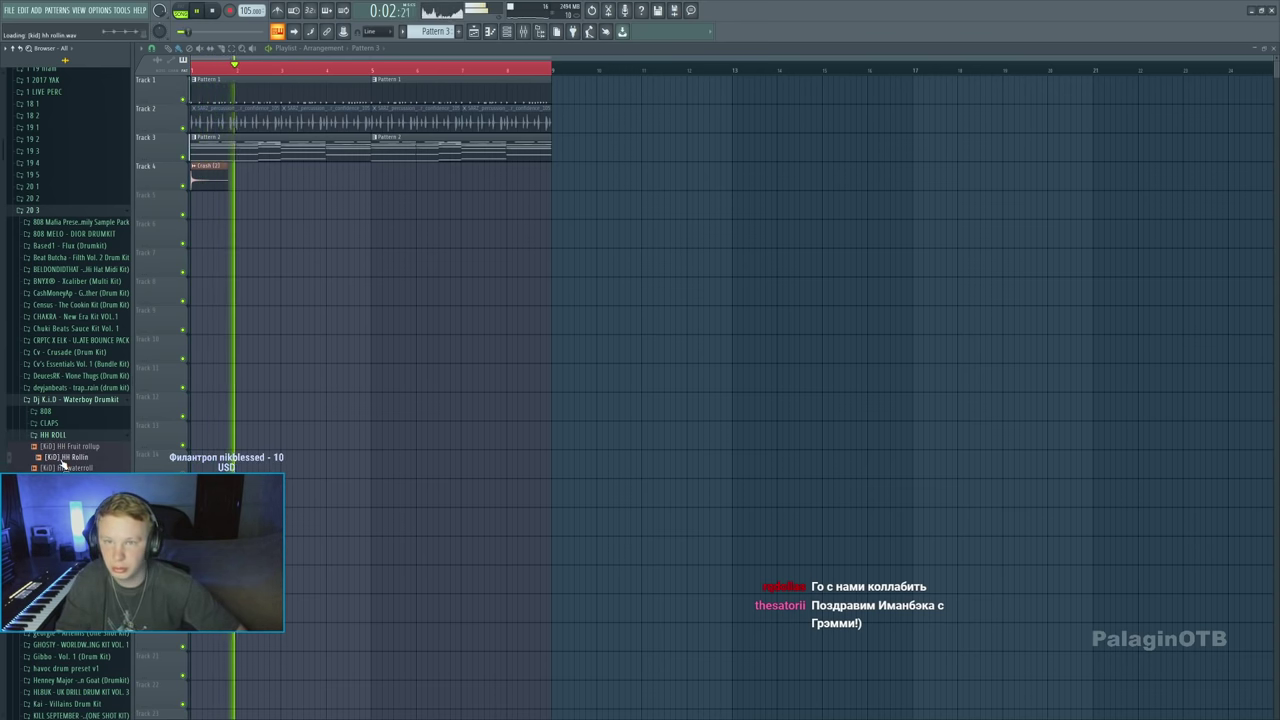
pyautogui.click(72, 468)
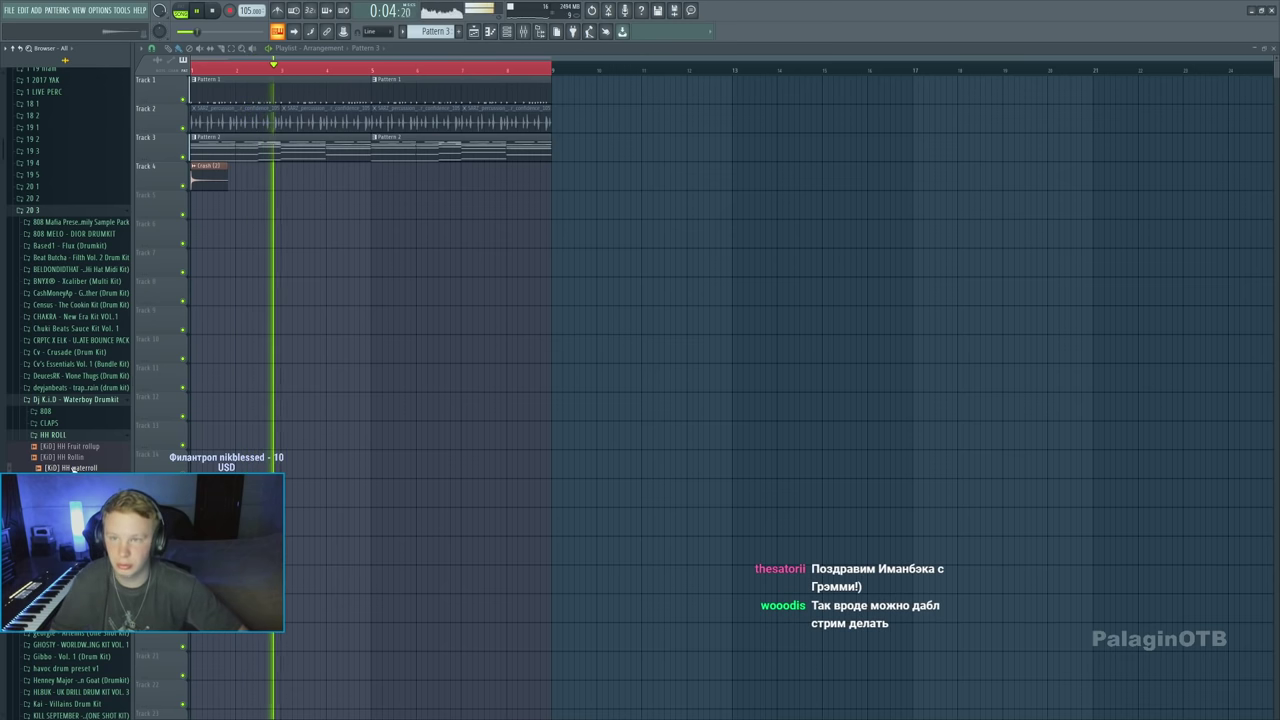
# Add [KiD] HH Rollin as a new channel in Pattern 1 and replace its sample with [KiD] HH waterroll
pyautogui.press('F7')
pyautogui.press('F6')
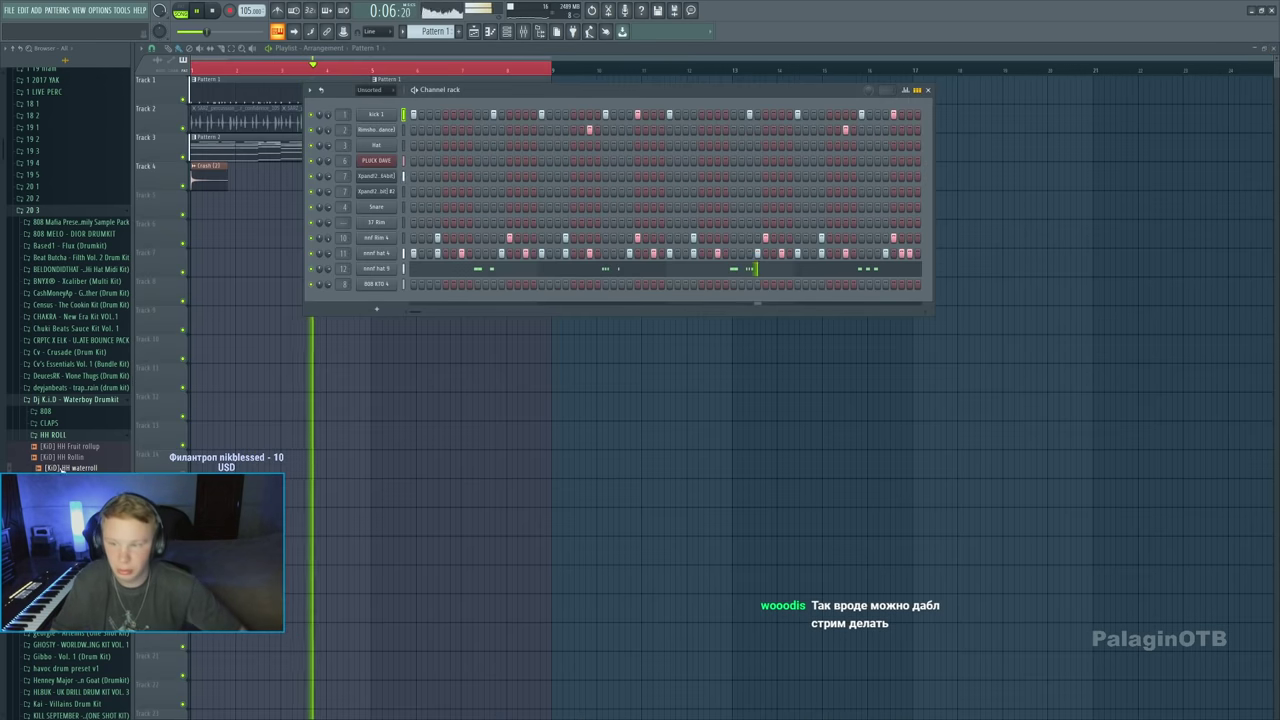
pyautogui.moveTo(63, 457); pyautogui.dragTo(390, 300)
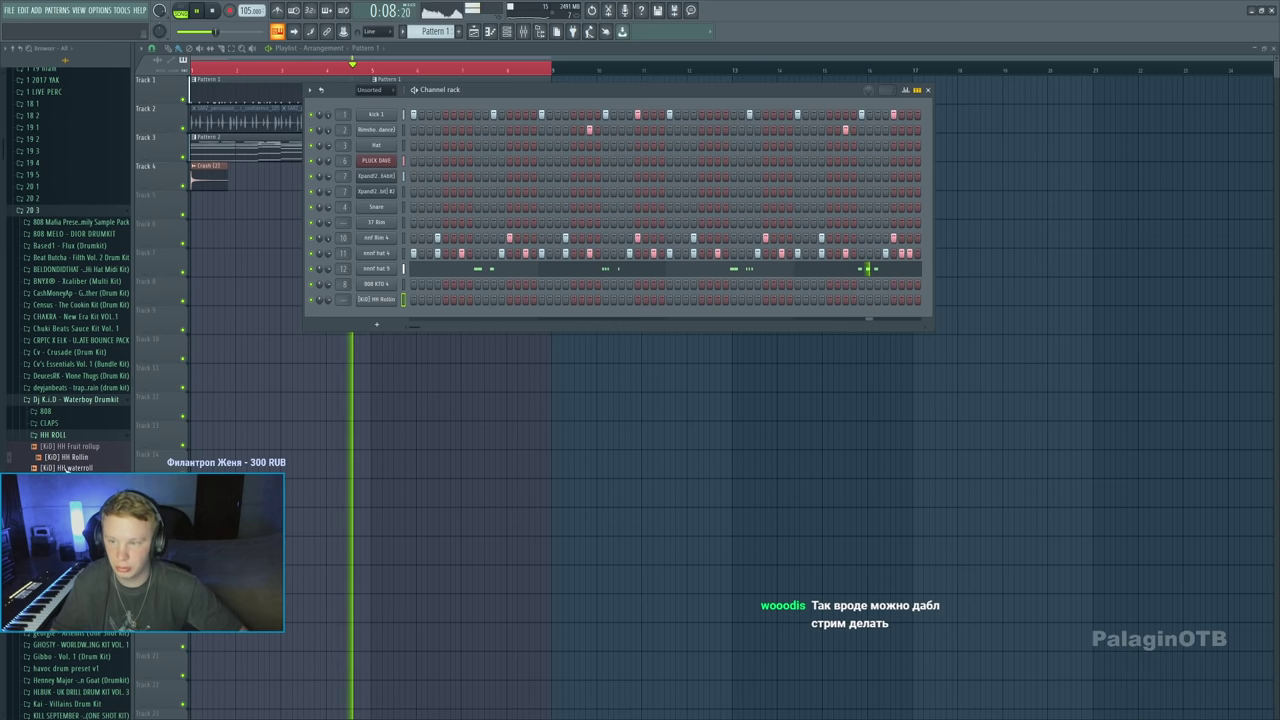
pyautogui.moveTo(66, 467); pyautogui.dragTo(386, 300)
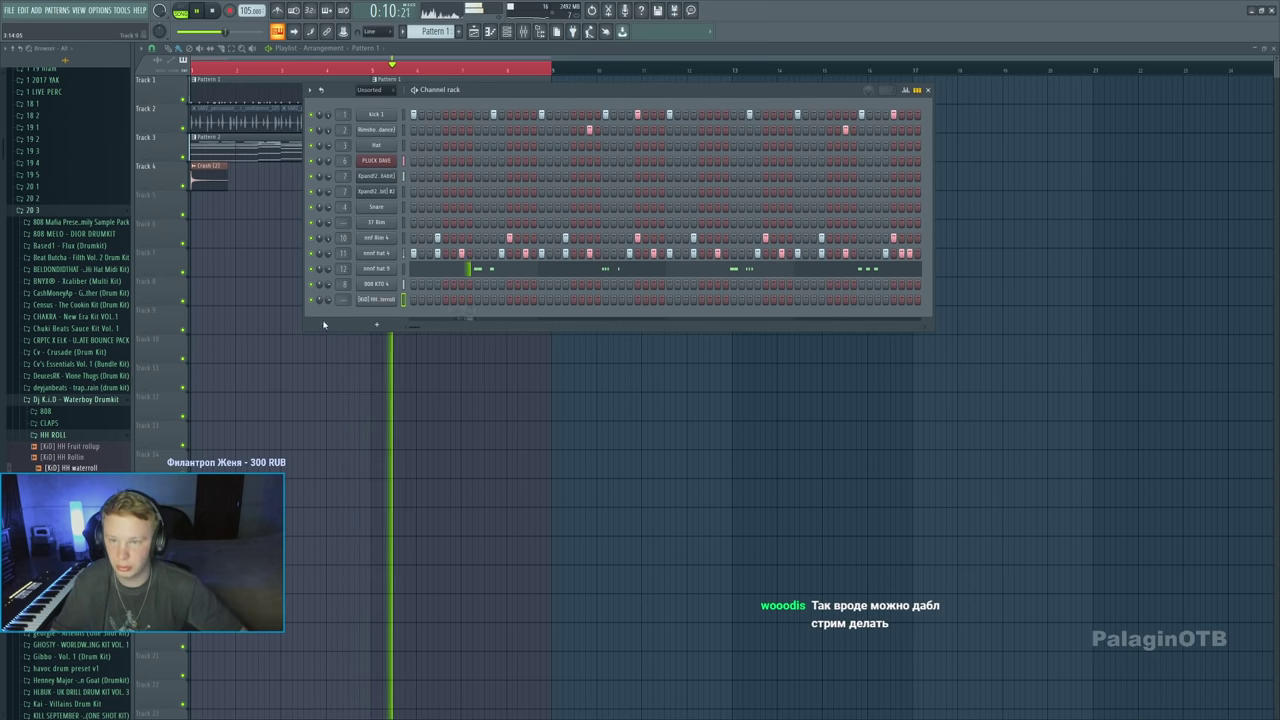
# Draw a C5 note about 1.5 beats long for [KiD] HH waterroll, ending at bar 3, and select the pattern's full range
pyautogui.press('F7')
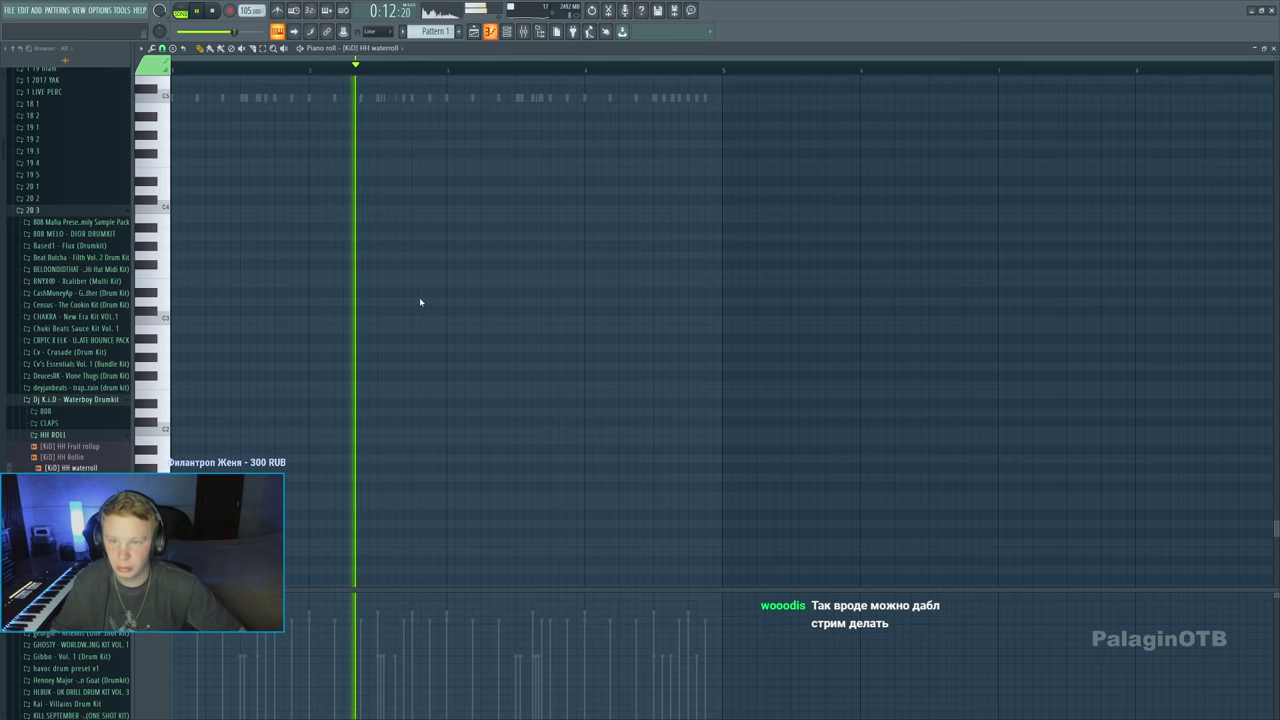
pyautogui.scroll(2, 408, 283)
pyautogui.moveTo(396, 152)
pyautogui.mouseDown()
pyautogui.moveTo(476, 152)
pyautogui.moveTo(446, 152)
pyautogui.mouseUp()
pyautogui.hotkey('ctrl', 'a')
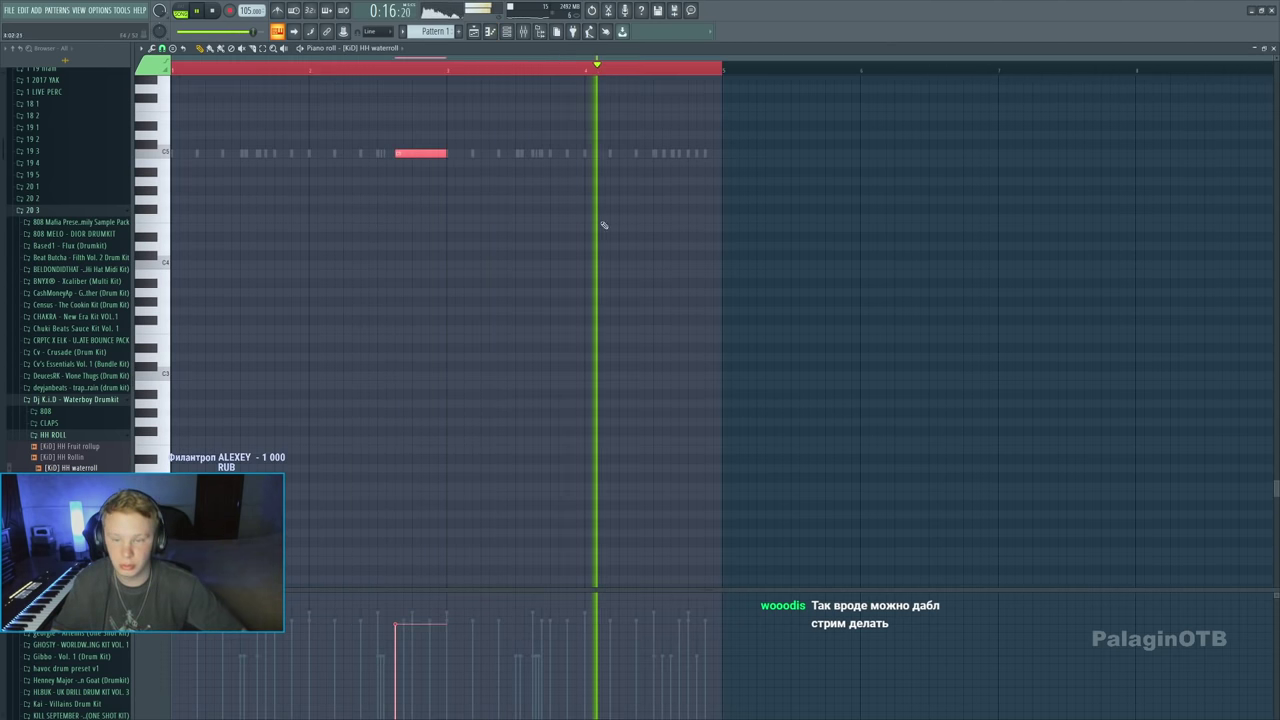
# Add [KiD] HH Rollin as a new channel above the 808, trigger one hit after mid-pattern, and route it to mixer track 12
pyautogui.press('F7')
pyautogui.click(63, 457)
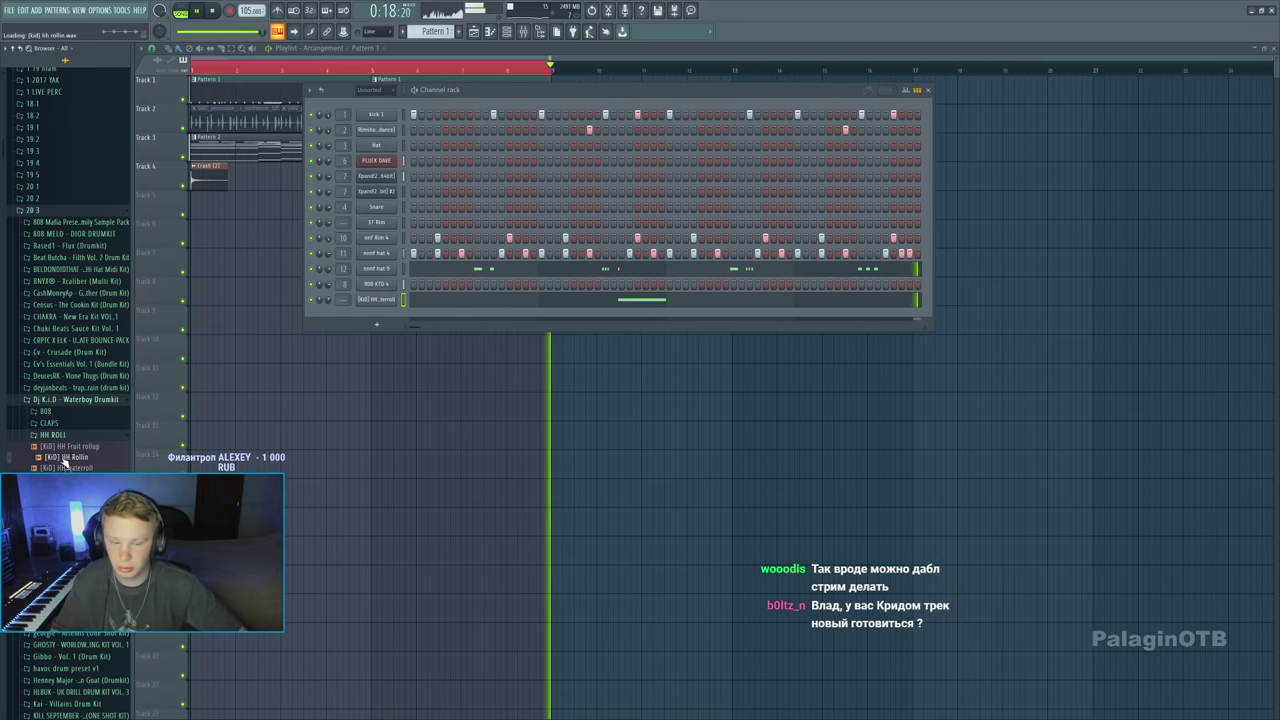
pyautogui.moveTo(63, 462); pyautogui.dragTo(388, 318)
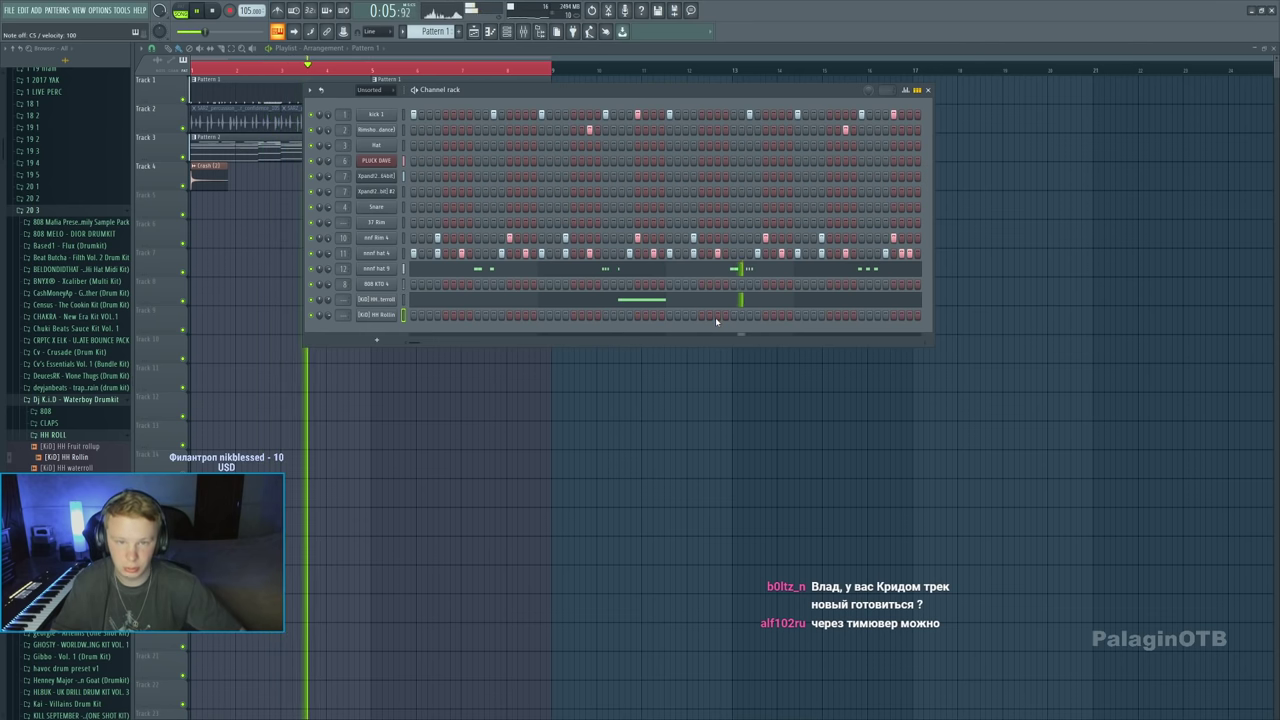
pyautogui.moveTo(375, 316); pyautogui.dragTo(380, 288)
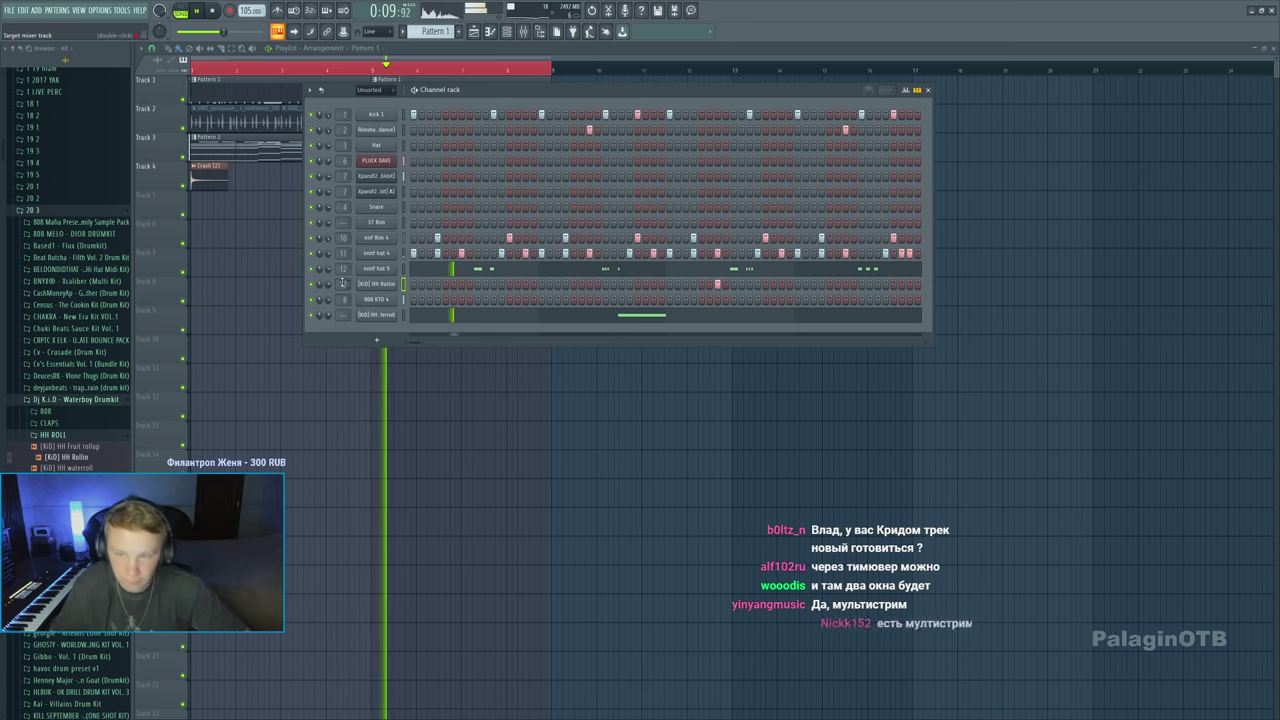
pyautogui.press('space')
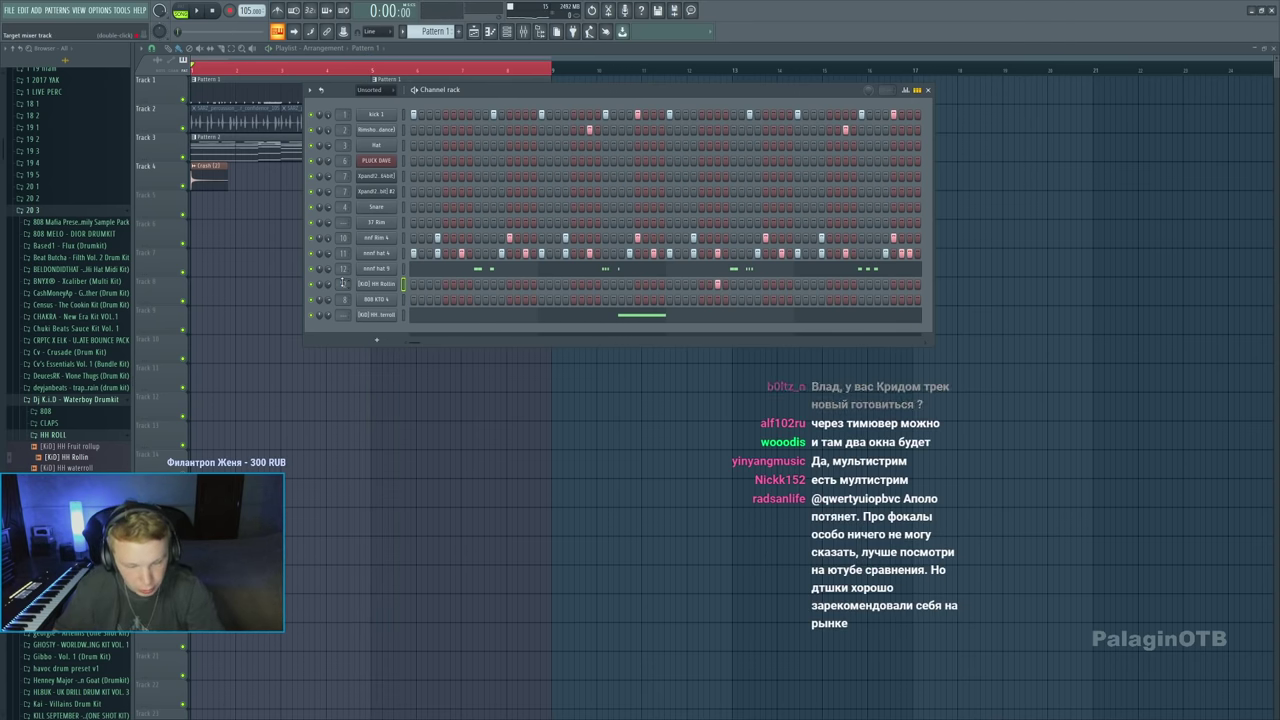
pyautogui.press('space')
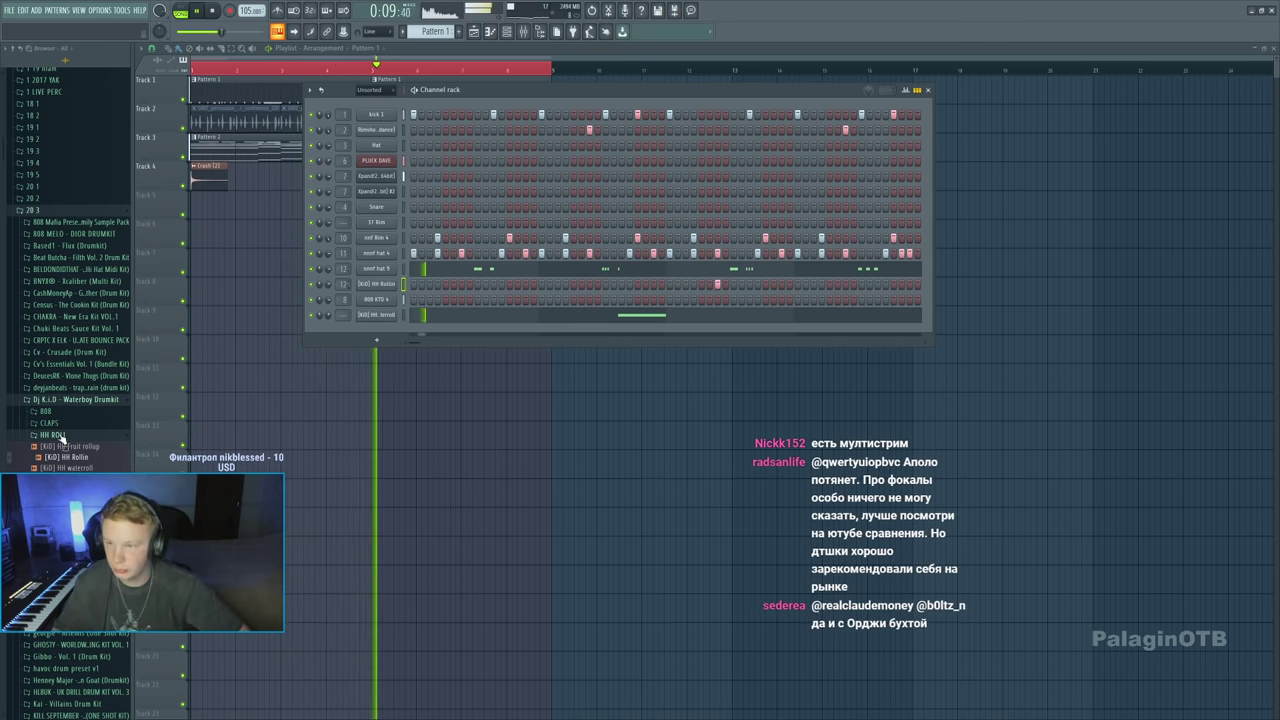
# Add the open hi-hat [KiD] Use this as a new channel in Pattern 1 and paste the copied step sequence into it
pyautogui.press('Left')
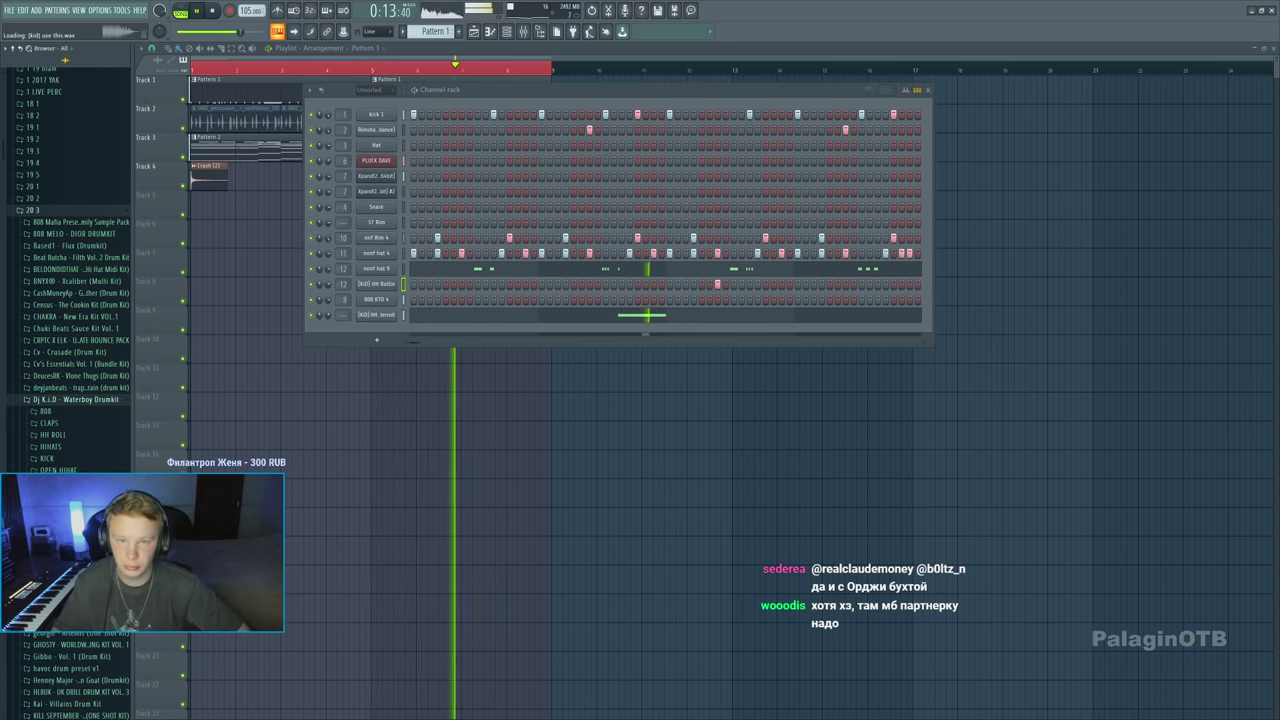
pyautogui.moveTo(400, 366); pyautogui.dragTo(391, 336)
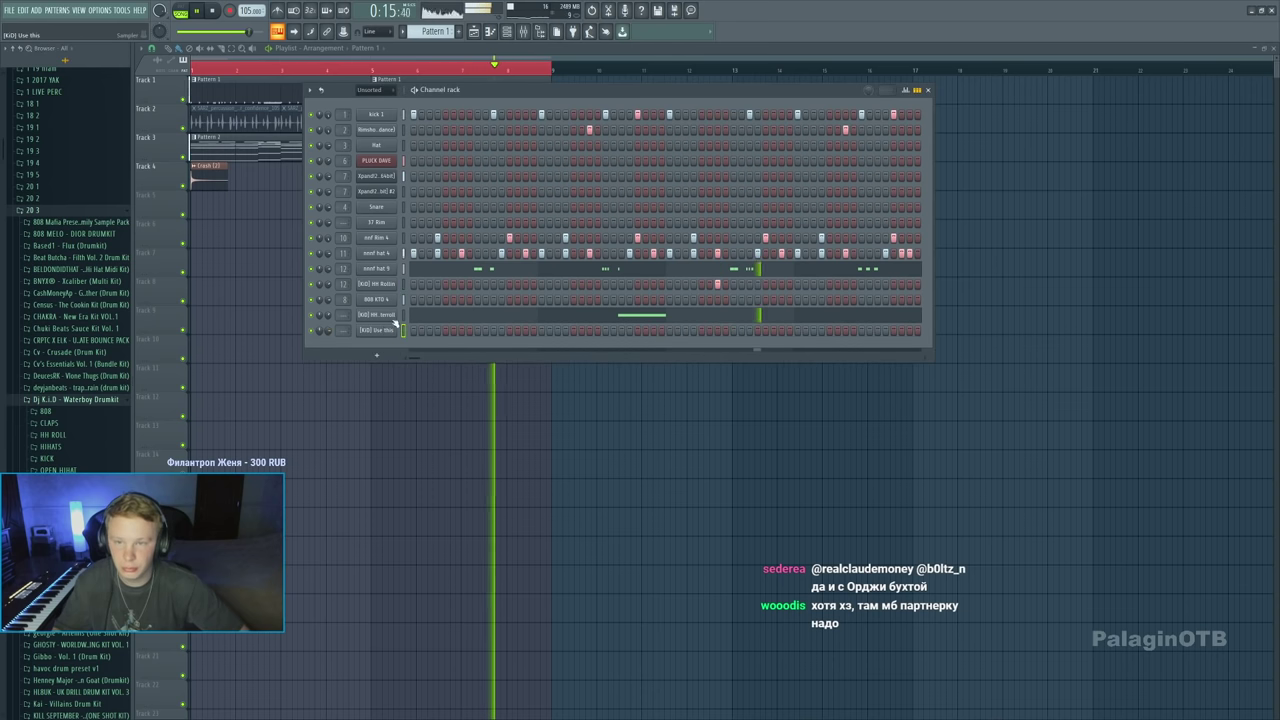
pyautogui.click(403, 330)
pyautogui.hotkey('ctrl', 'v')
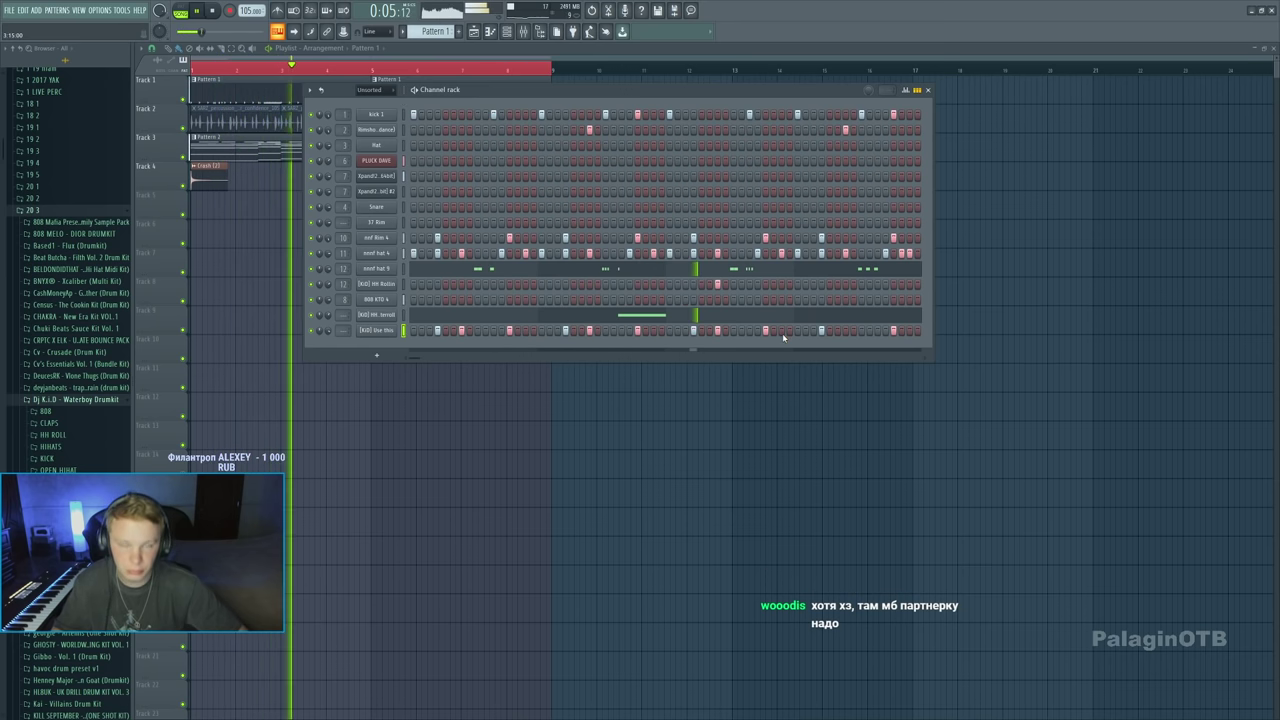
# Route [KiD] Use this to mixer track 14, lower its level, boost its high shelf about 6.5 dB and remove the surplus hits
pyautogui.click(376, 330)
pyautogui.click(432, 140)
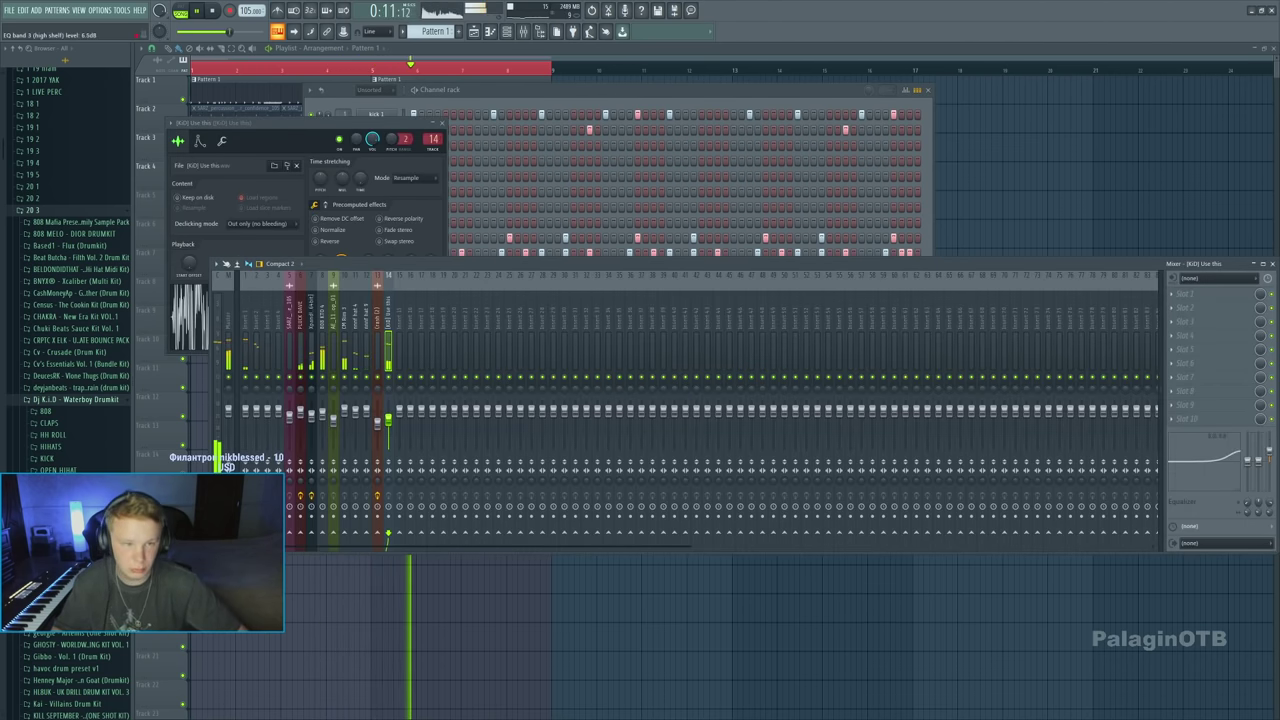
pyautogui.click(585, 116)
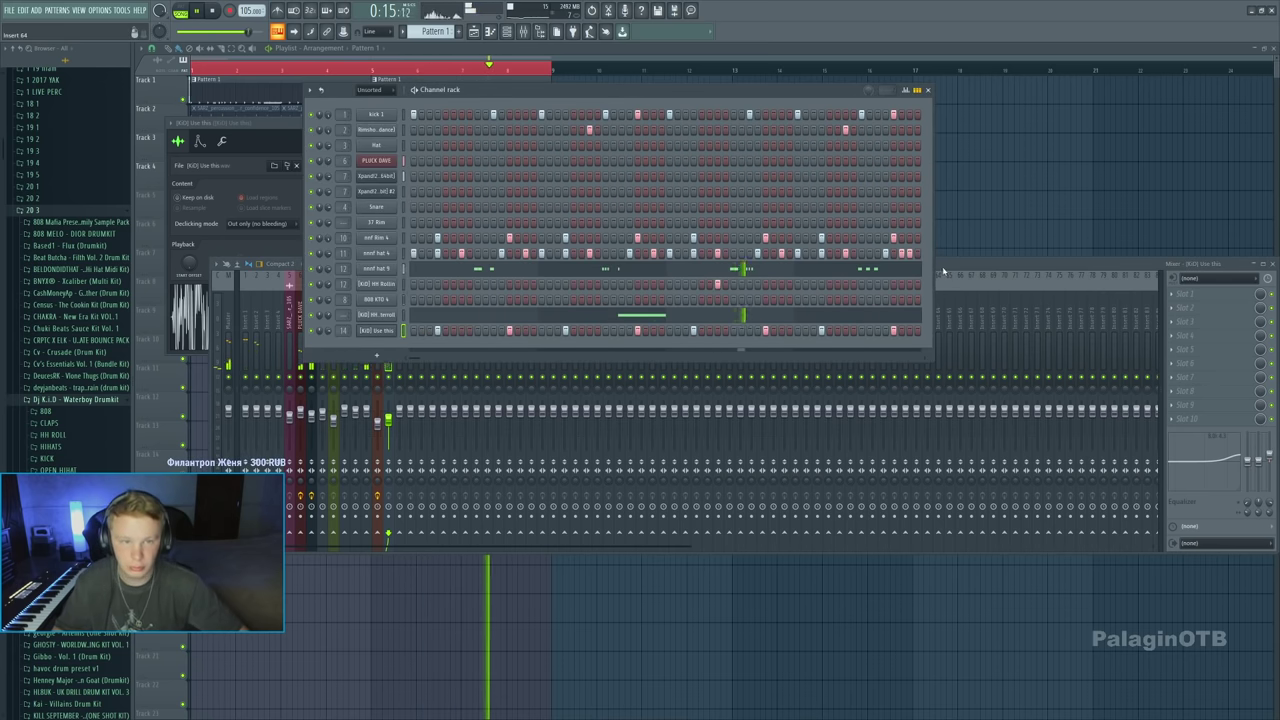
pyautogui.click(449, 389)
pyautogui.click(460, 127)
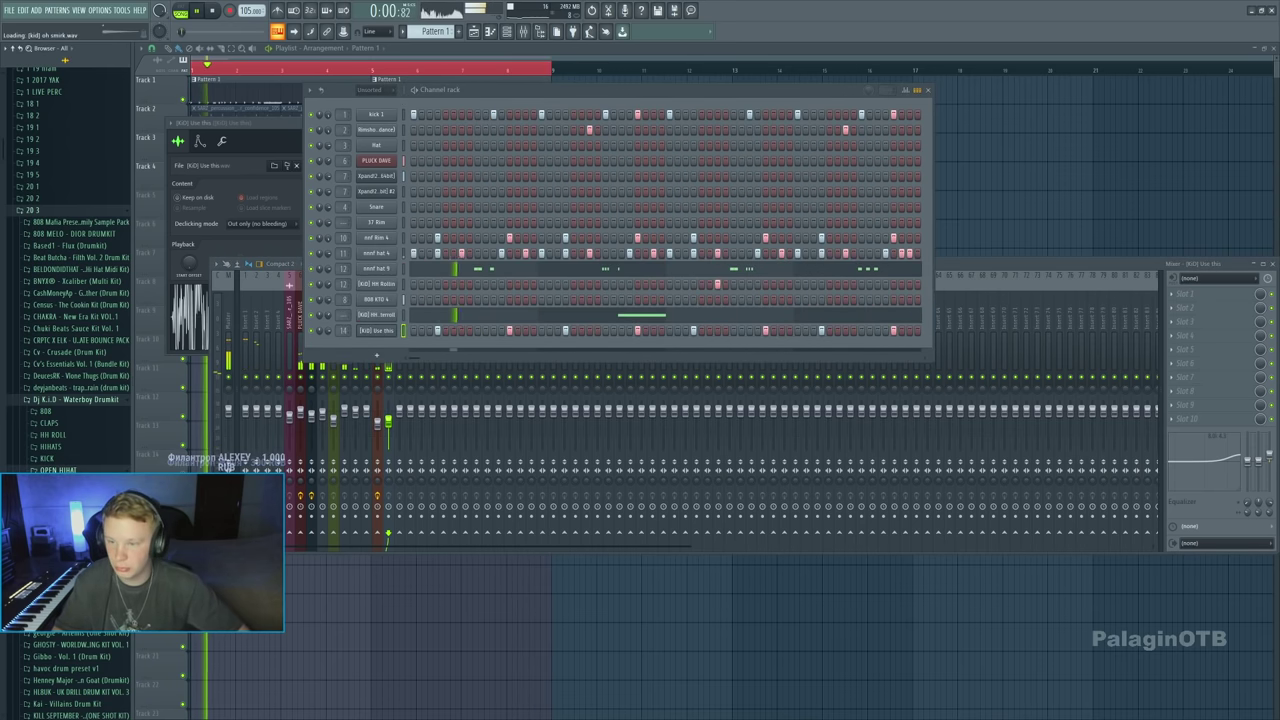
# Check the hi-hat folders of the Waterboy Drumkit and open Cameron F - Tastes V1 in the ALL VOXES 19 library of 19 1
pyautogui.click(48, 446)
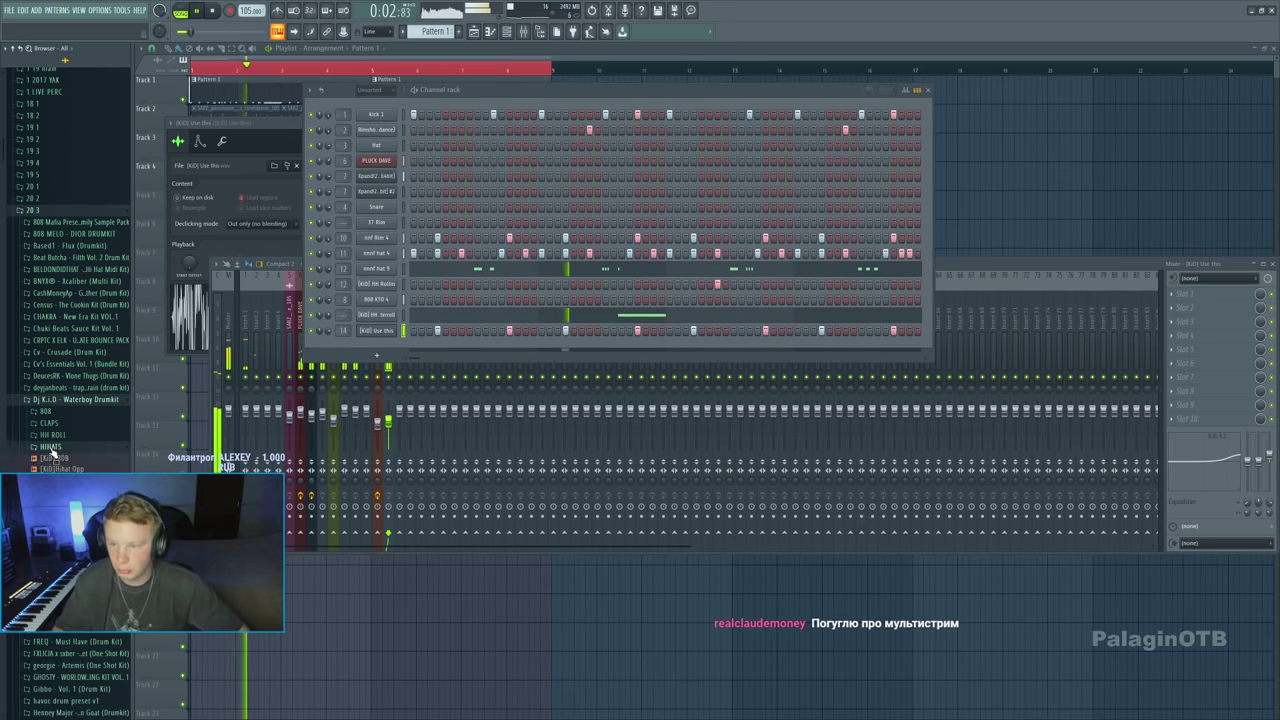
pyautogui.click(75, 399)
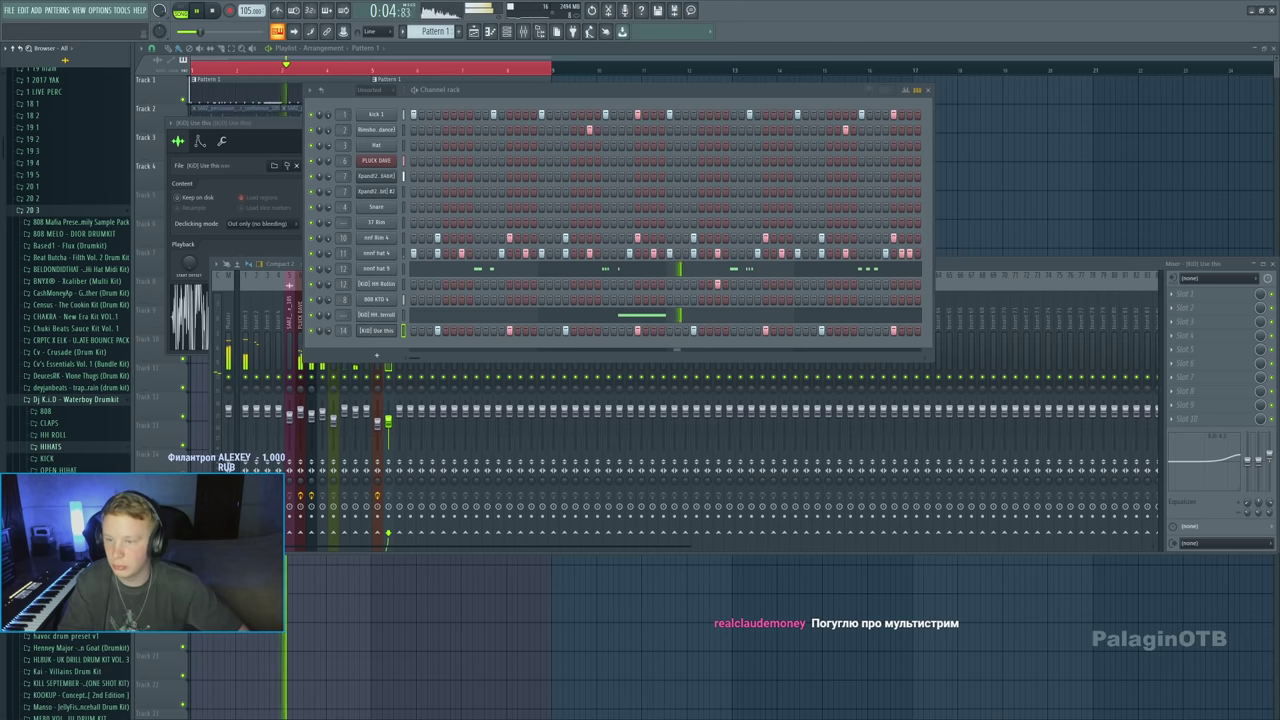
pyautogui.click(36, 211)
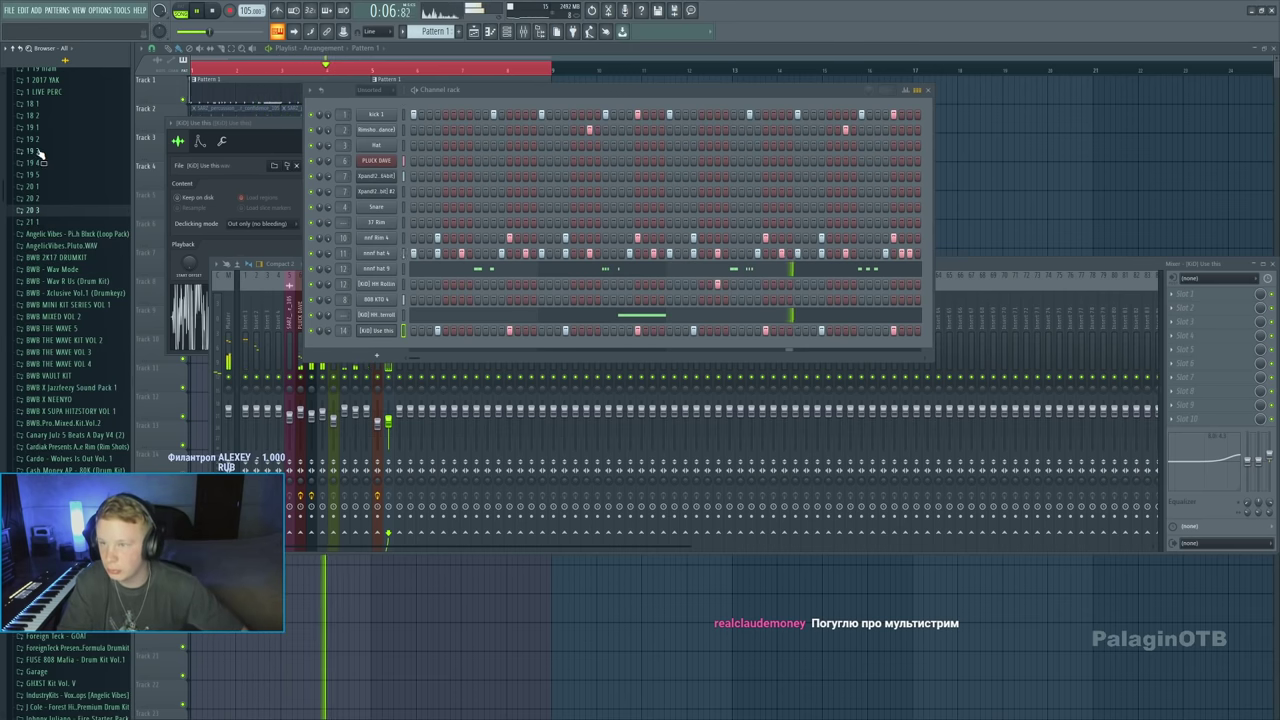
pyautogui.click(38, 127)
pyautogui.click(48, 139)
pyautogui.click(62, 282)
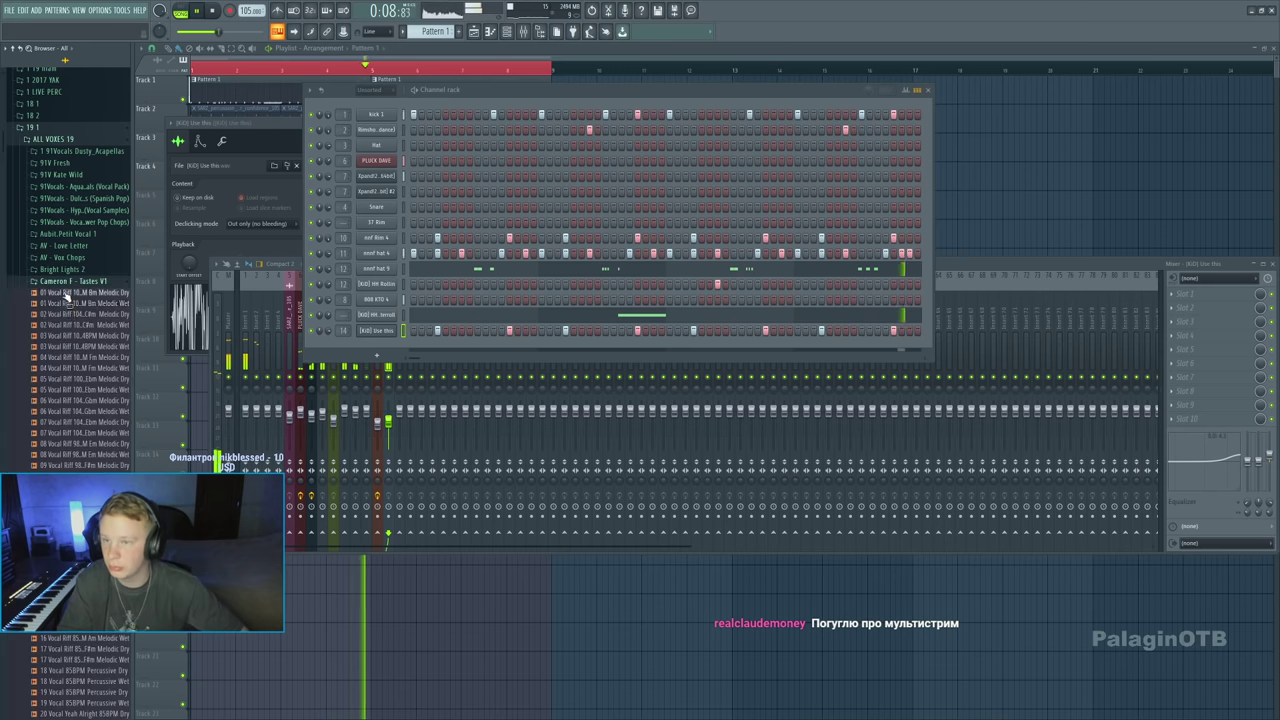
# Preview the melodic vocal riffs in Cameron F - Tastes V1 over the playing beat
pyautogui.press('F12')
pyautogui.scroll(-3, 65, 395)
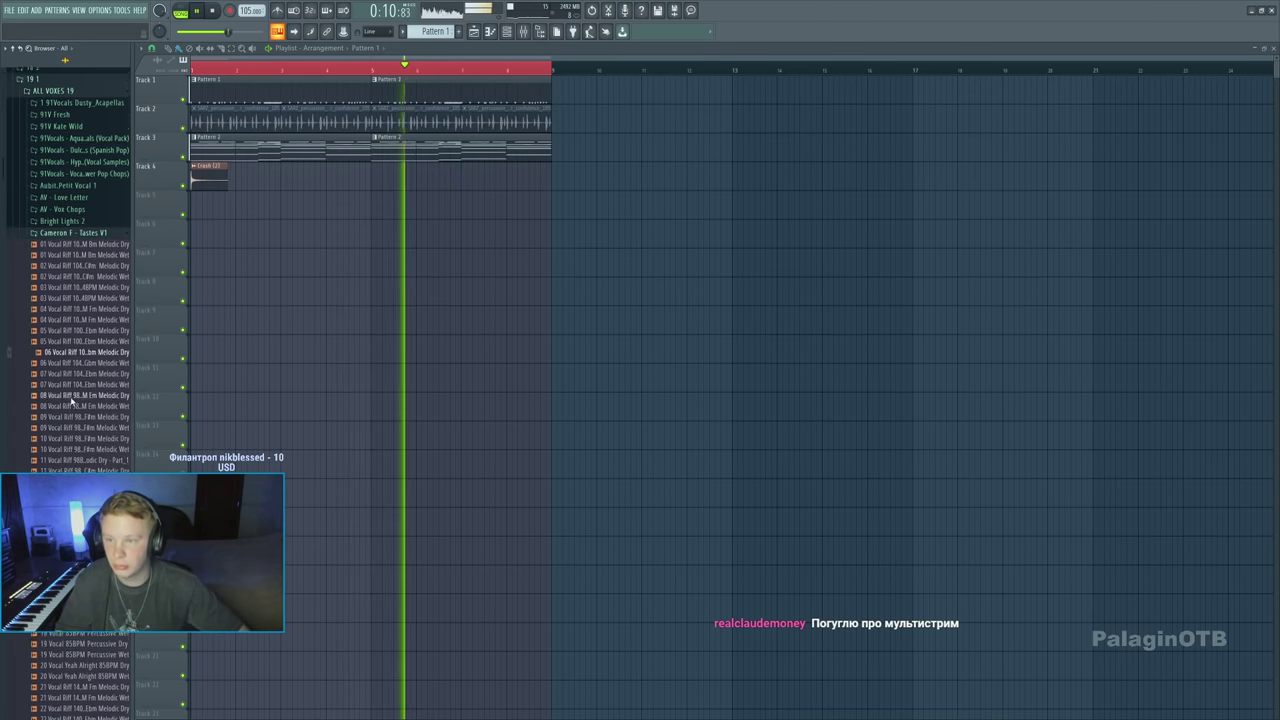
pyautogui.click(75, 411)
pyautogui.scroll(-2, 75, 411)
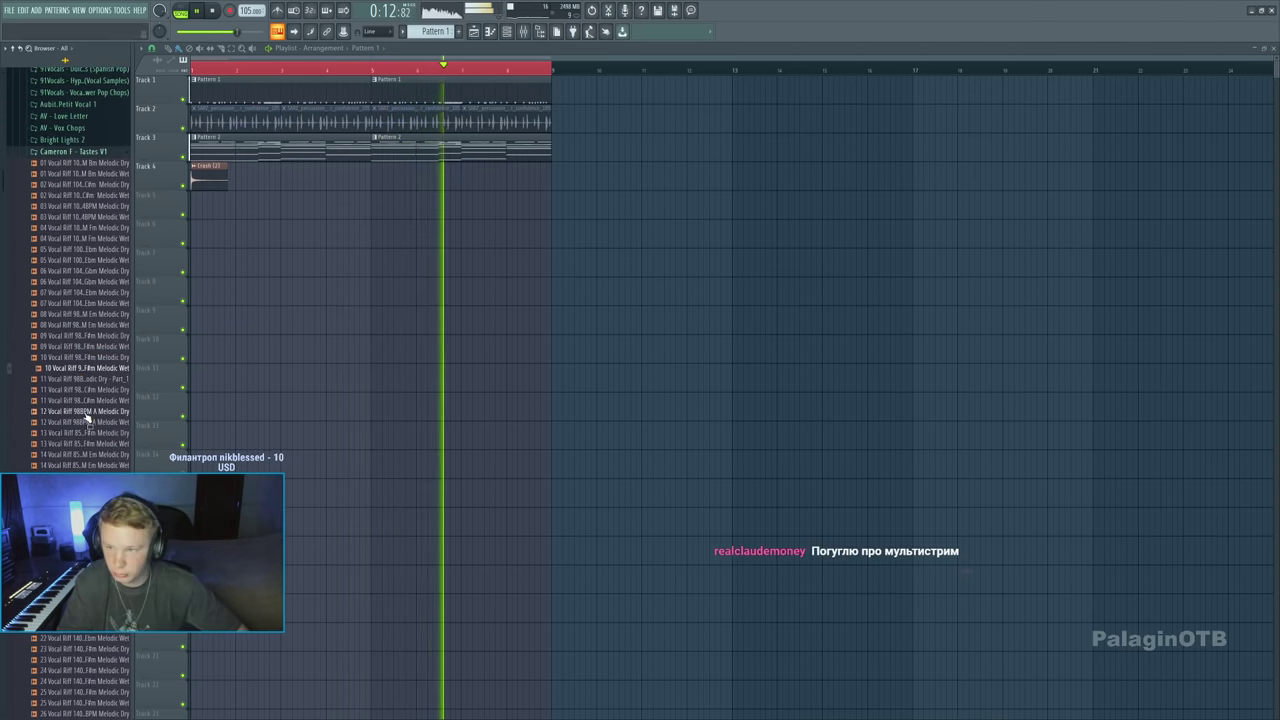
pyautogui.click(86, 444)
pyautogui.scroll(-3, 90, 420)
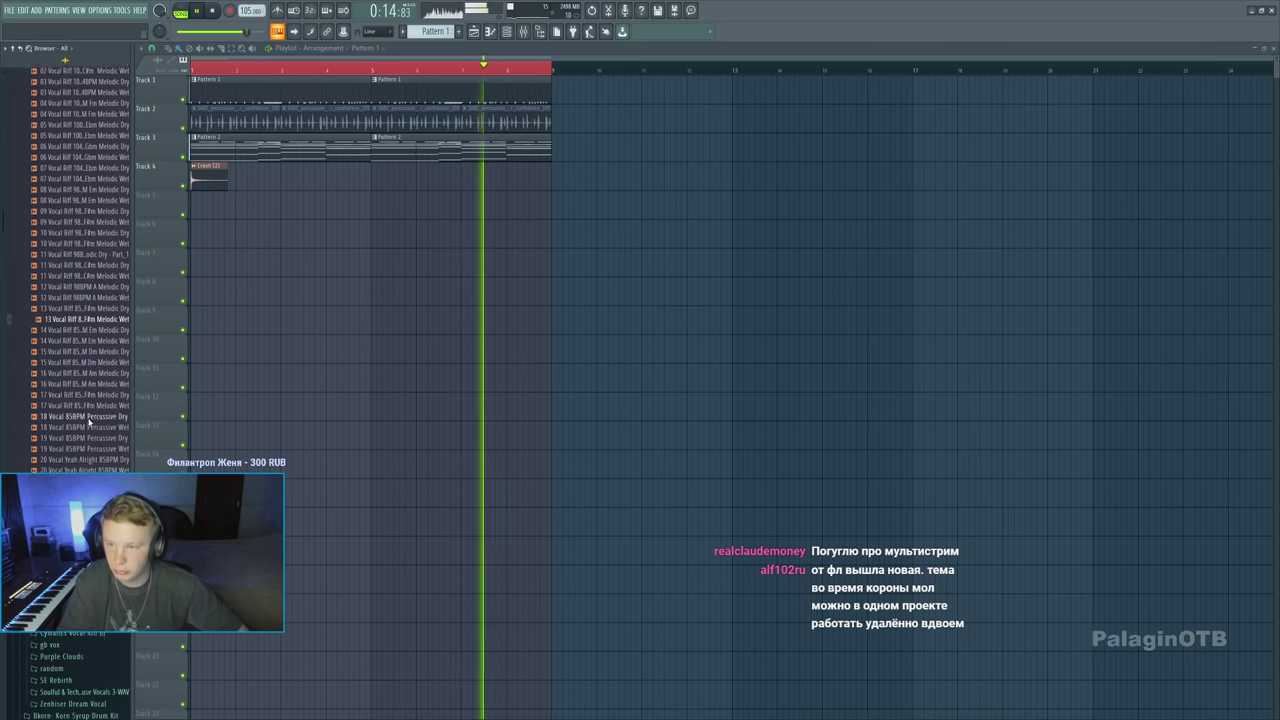
pyautogui.click(90, 401)
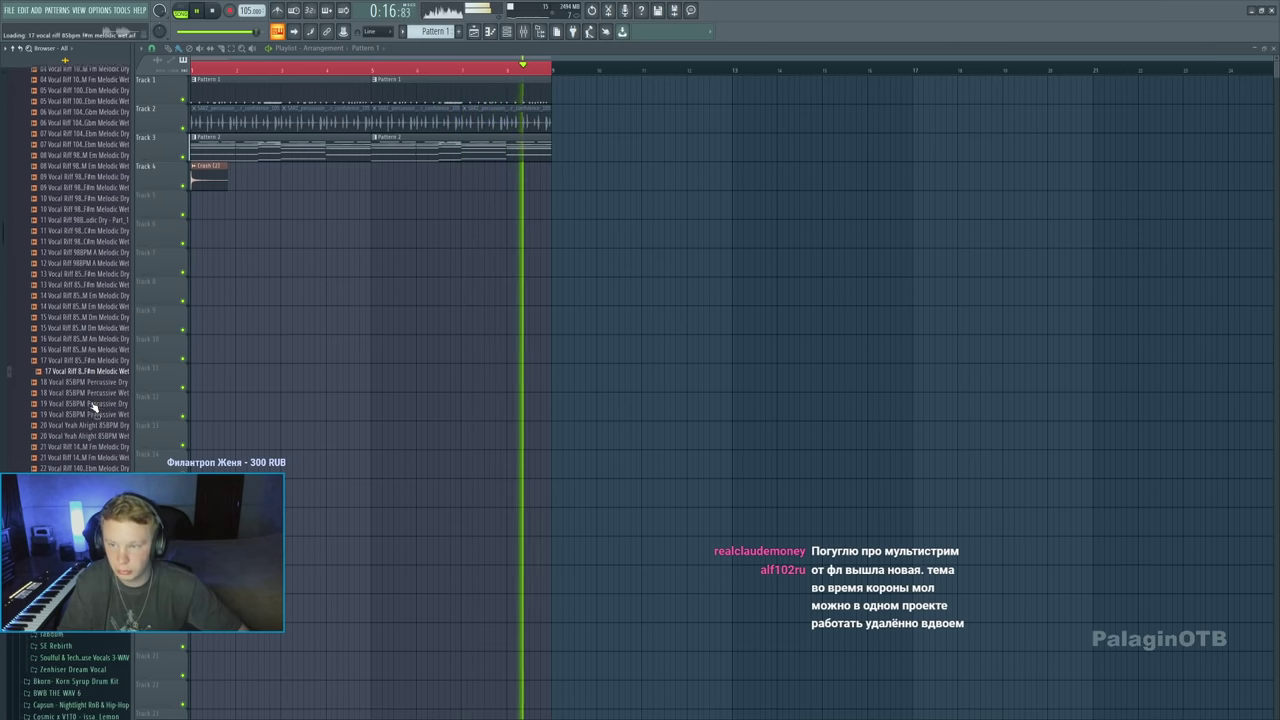
# Preview the Bright Lights 2 one-shots and the male and female loops in AV - Vox Chops over the beat
pyautogui.scroll(5, 90, 402)
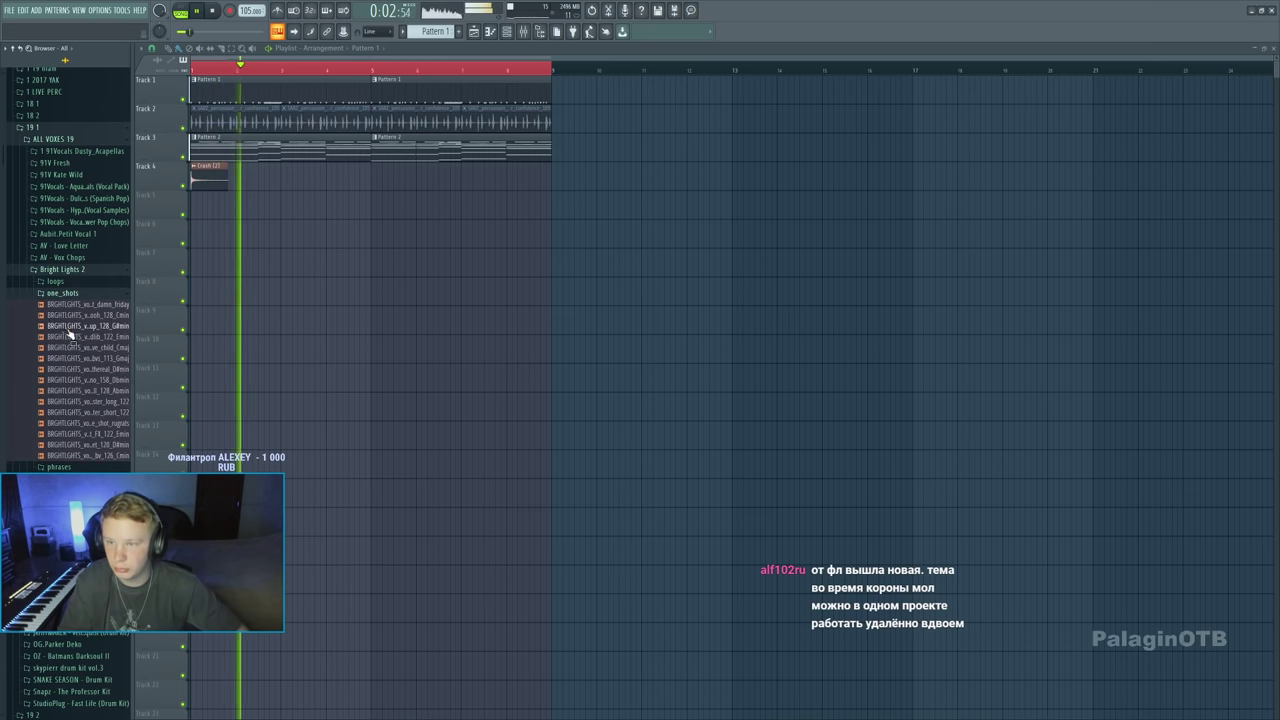
pyautogui.press('Down')
pyautogui.press('Down')
pyautogui.press('Down')
pyautogui.press('Down')
pyautogui.scroll(-5, 68, 338)
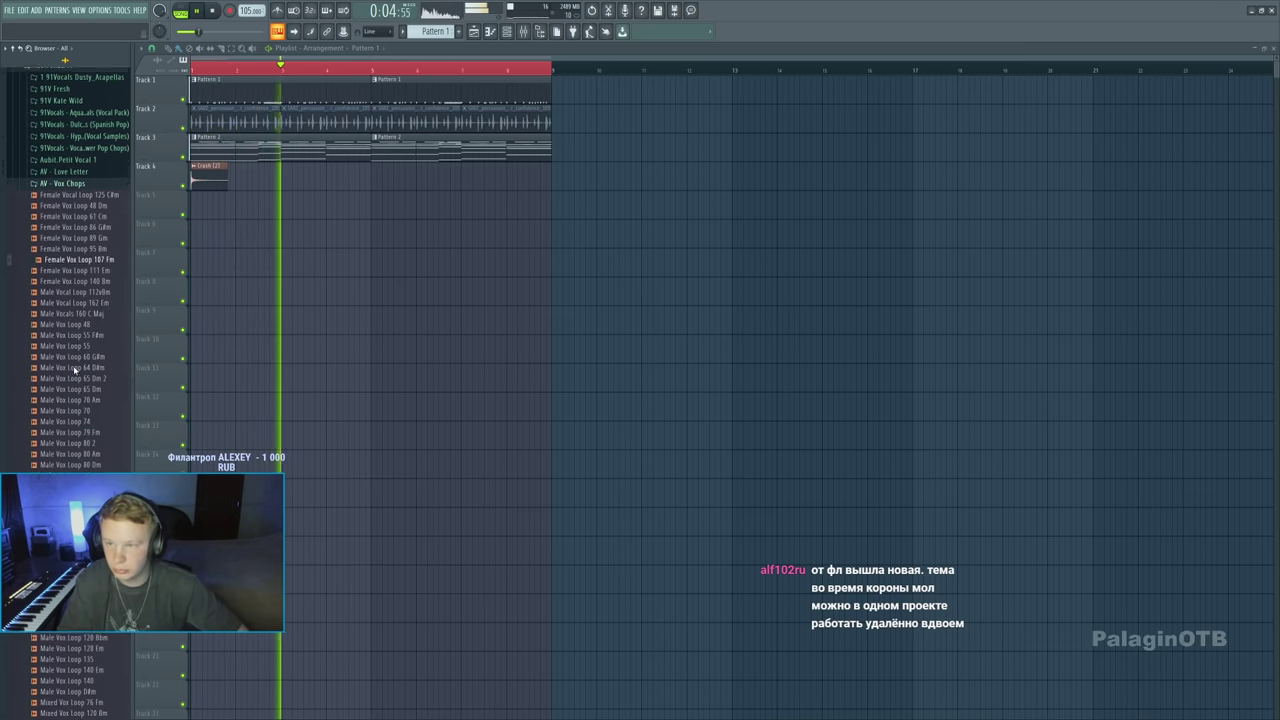
pyautogui.click(68, 334)
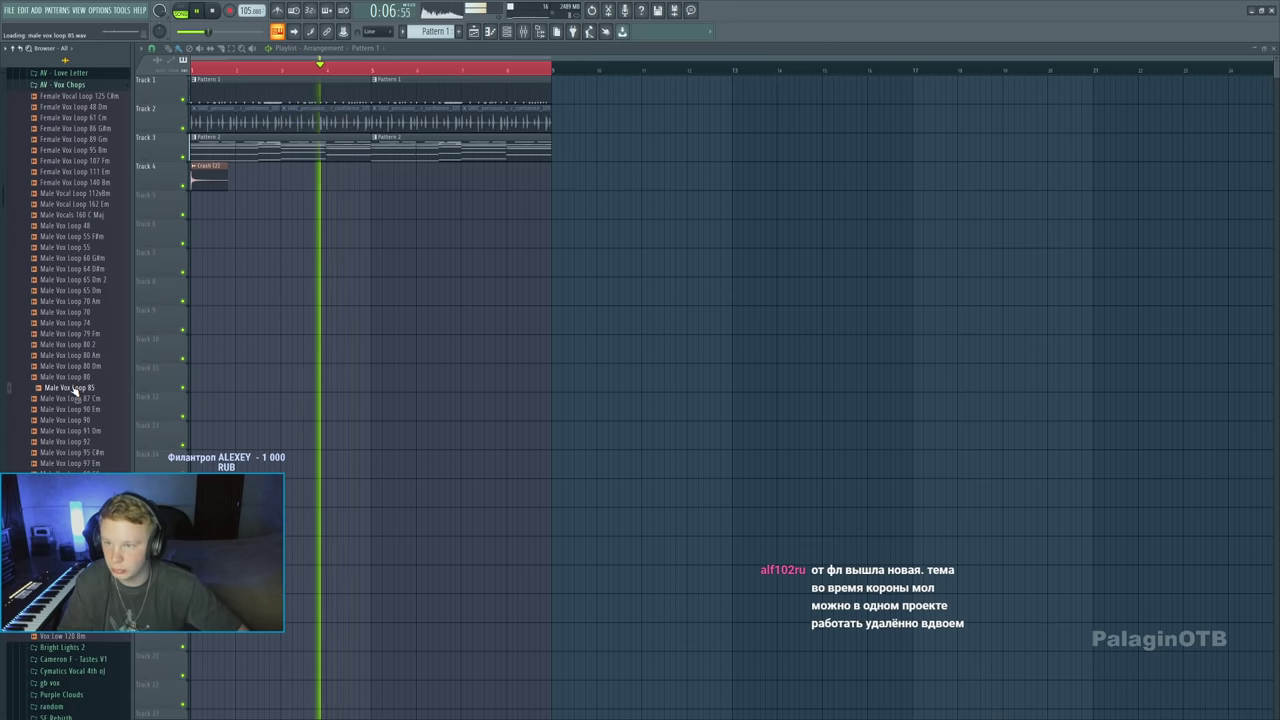
# Preview the wet vocal loops in the Aubit.Petit Vocal 1 folder over the beat
pyautogui.press('Left')
pyautogui.press('Left')
pyautogui.press('Up')
pyautogui.press('Up')
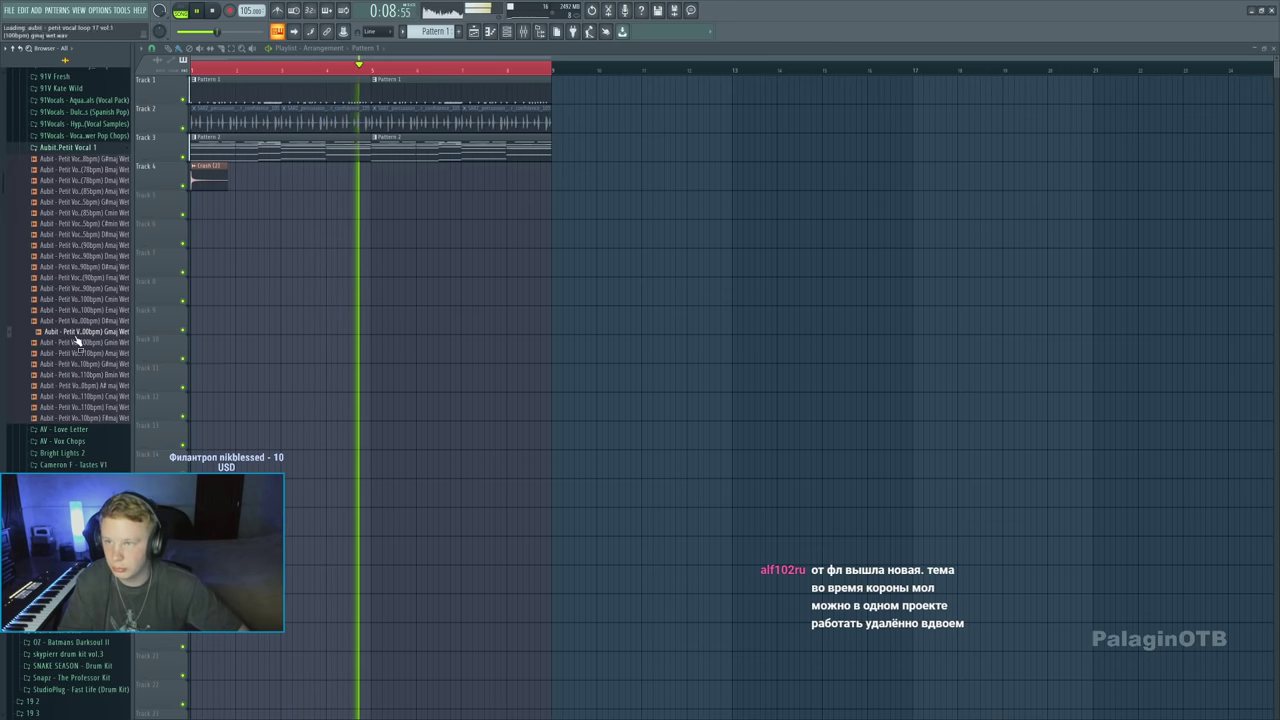
pyautogui.scroll(2, 58, 180)
# Preview the 100 and 110 BPM samples in the Vocal_Phrases folder of 91V Kate Wild over the beat
pyautogui.click(56, 175)
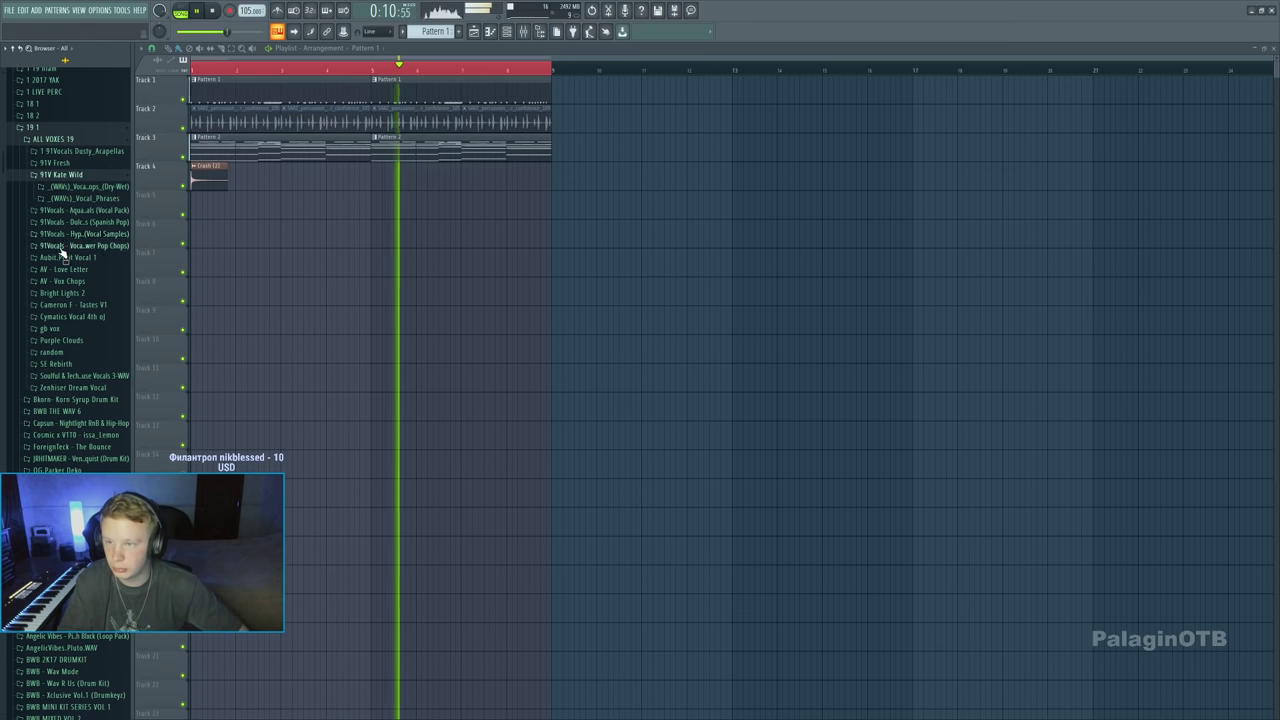
pyautogui.click(60, 198)
pyautogui.press('Down')
pyautogui.press('Down')
pyautogui.press('Down')
pyautogui.press('Down')
pyautogui.press('Down')
pyautogui.press('Down')
pyautogui.press('Down')
pyautogui.press('Down')
pyautogui.press('Down')
pyautogui.press('Down')
pyautogui.press('Down')
pyautogui.press('Down')
pyautogui.press('Down')
pyautogui.press('Down')
pyautogui.press('Down')
pyautogui.press('Down')
pyautogui.press('Down')
pyautogui.press('Down')
pyautogui.press('Down')
pyautogui.press('Down')
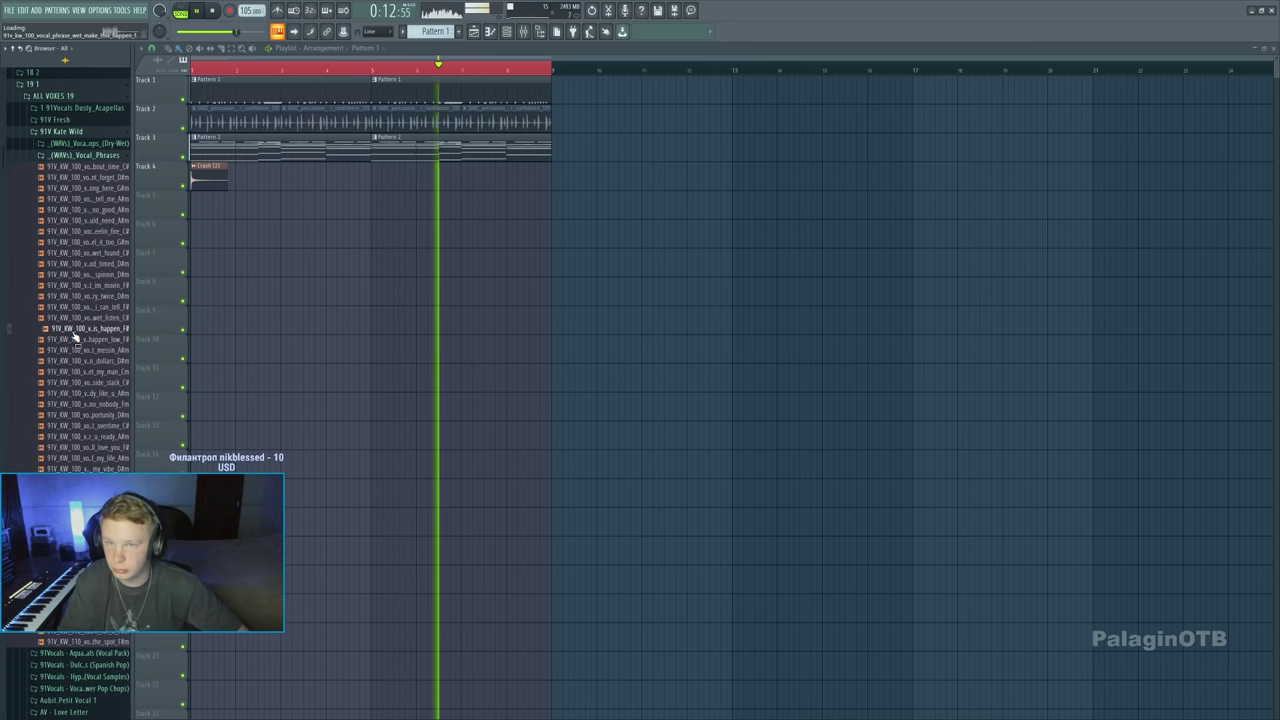
pyautogui.press('Up')
pyautogui.press('Up')
pyautogui.press('Up')
pyautogui.press('Up')
pyautogui.press('Up')
pyautogui.press('Up')
pyautogui.press('Up')
pyautogui.press('Up')
pyautogui.press('Up')
pyautogui.press('Up')
pyautogui.press('Up')
pyautogui.press('Up')
pyautogui.press('Up')
pyautogui.press('Up')
pyautogui.press('Up')
pyautogui.press('Up')
pyautogui.press('Up')
pyautogui.press('Up')
pyautogui.press('Up')
pyautogui.press('Up')
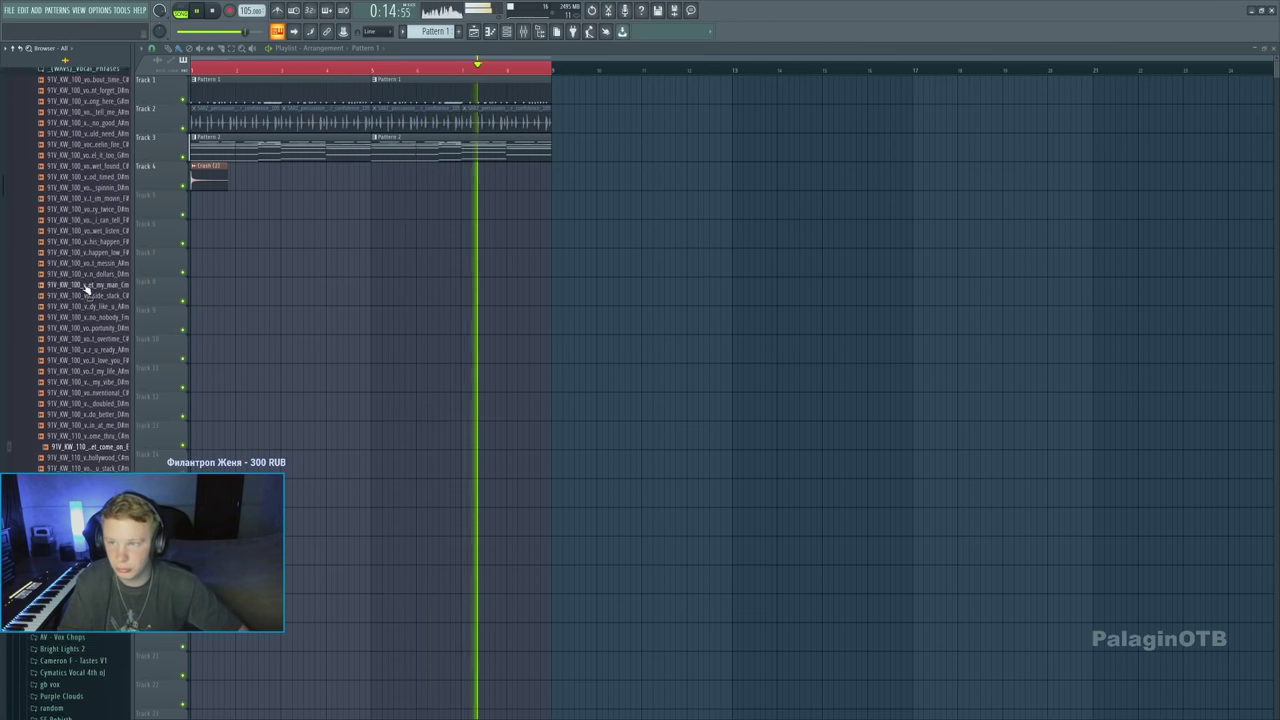
pyautogui.scroll(4, 82, 233)
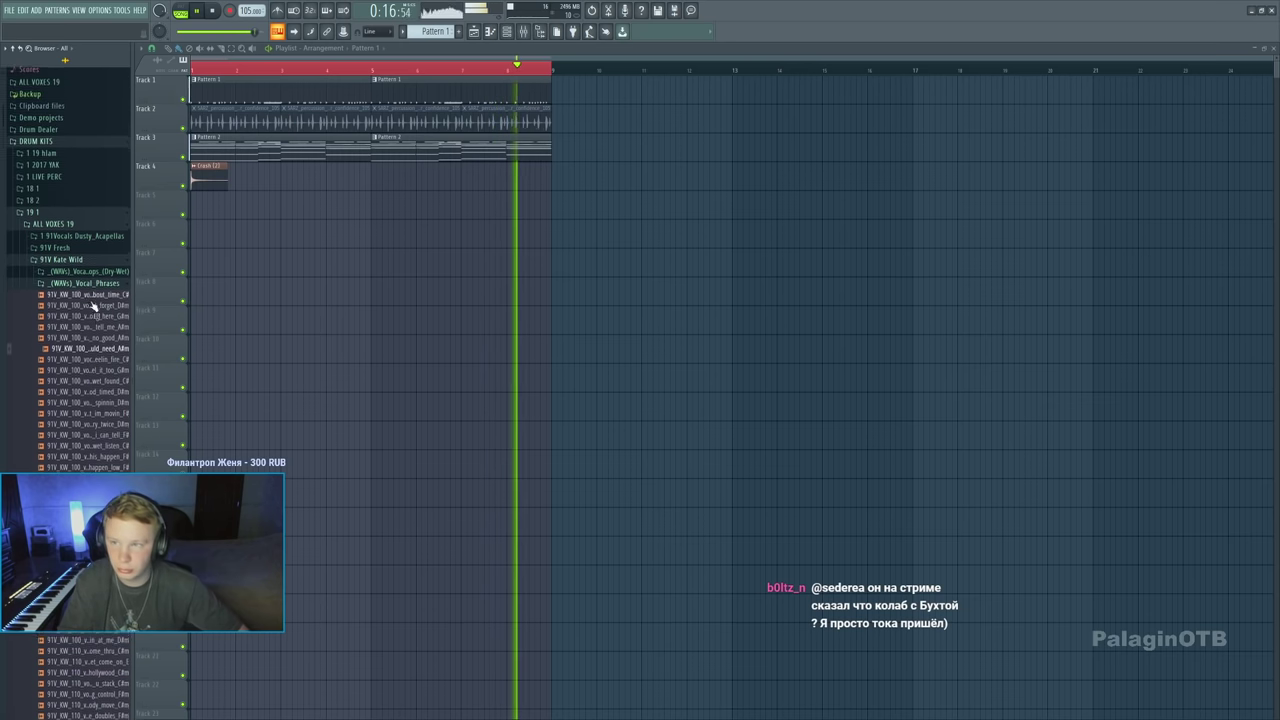
# Preview the wet 100 BPM vocal hooks in the Dry-Wet folder of 91V Kate Wild and close that pack
pyautogui.click(80, 272)
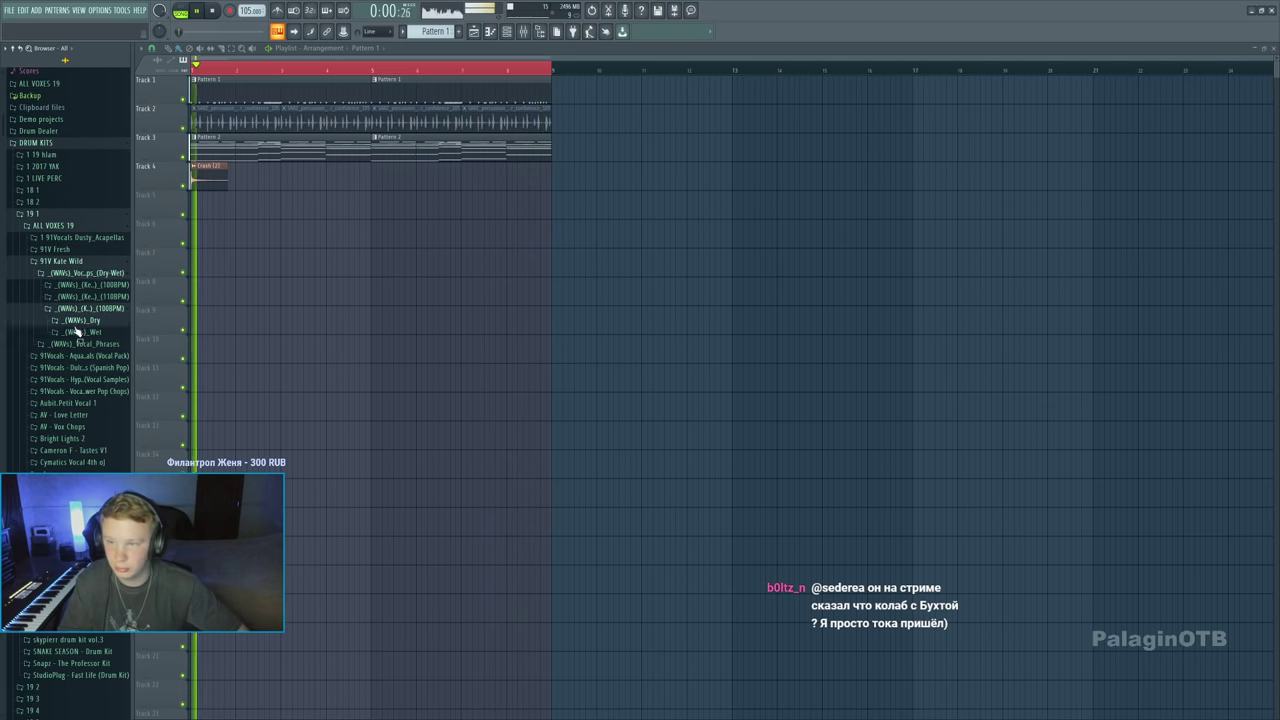
pyautogui.click(77, 332)
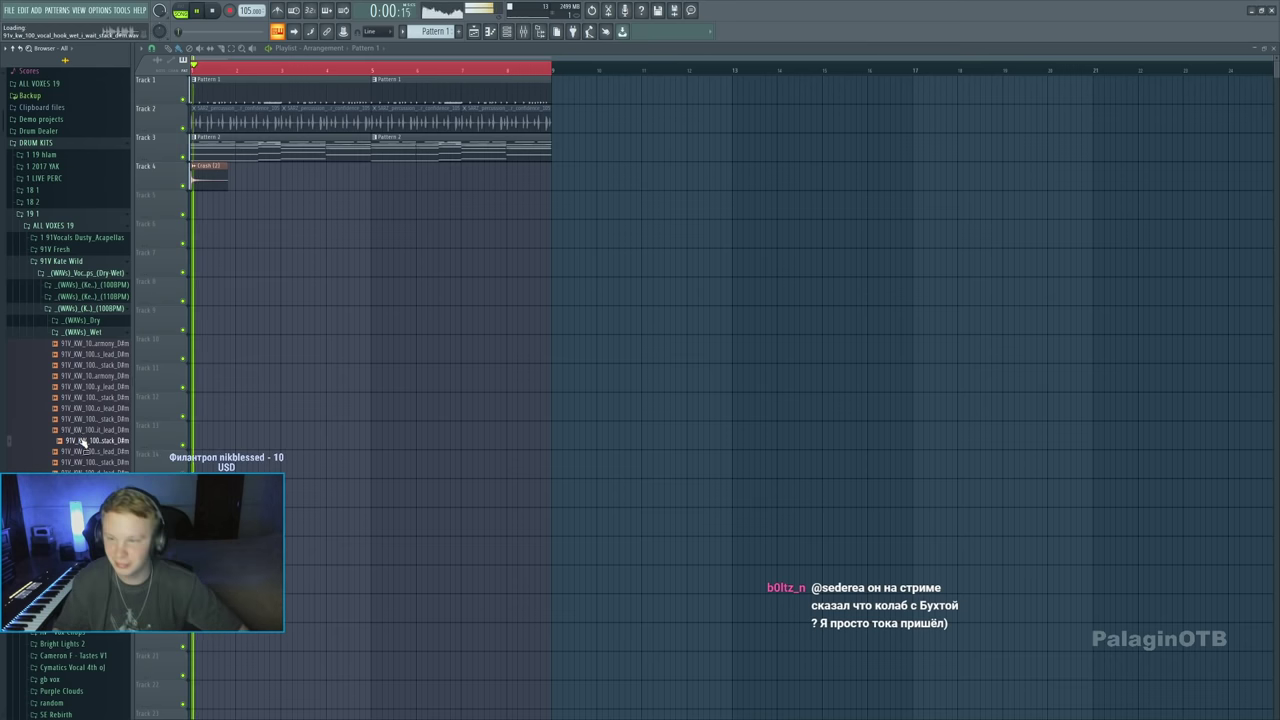
pyautogui.click(62, 263)
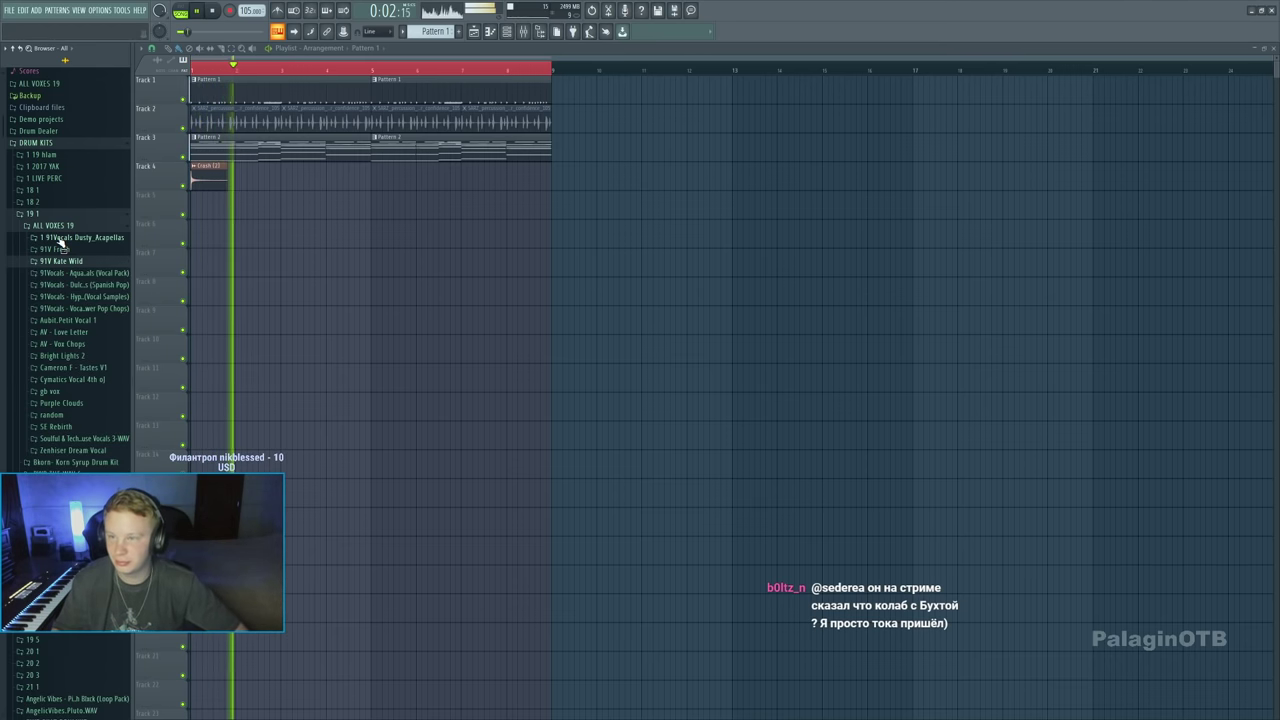
# Preview the Vocal_Phrases one-shots in 1 91Vocals Dusty_Acapellas and try DAL_vocal_phrase_dont_know_where_id_be_Cm on Track 5
pyautogui.click(62, 240)
pyautogui.click(68, 261)
pyautogui.press('space')
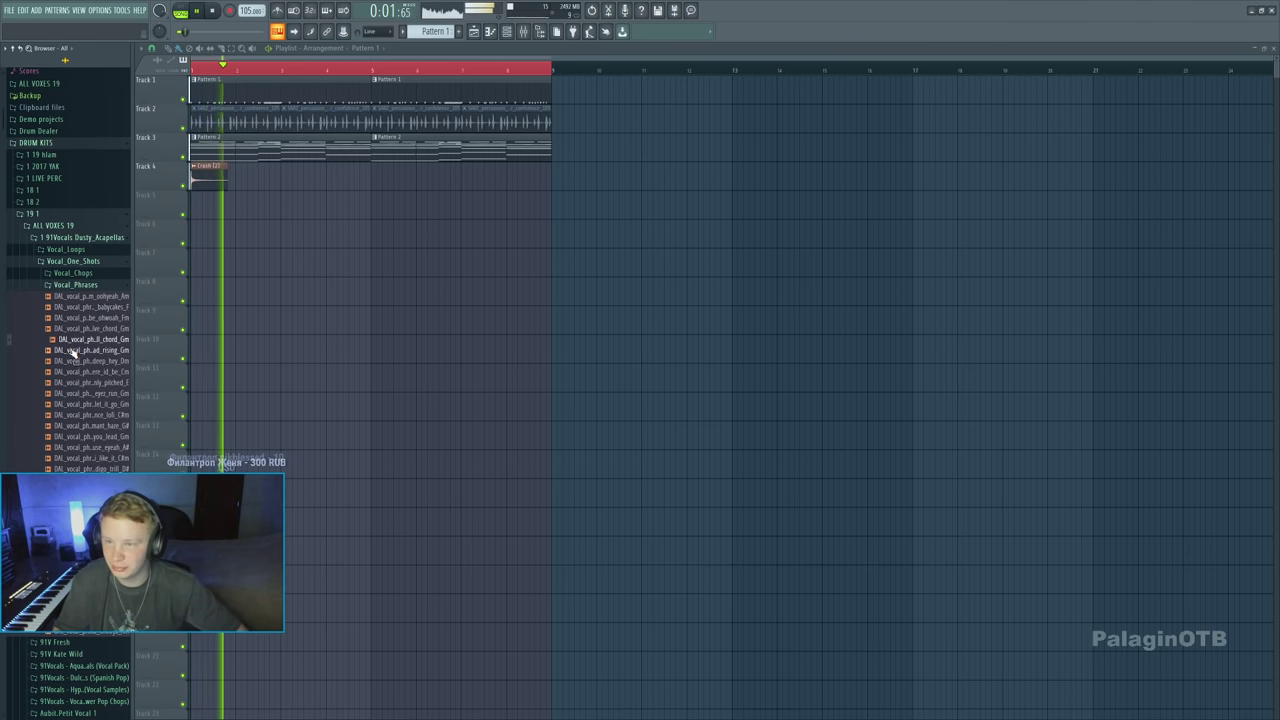
pyautogui.press('Down')
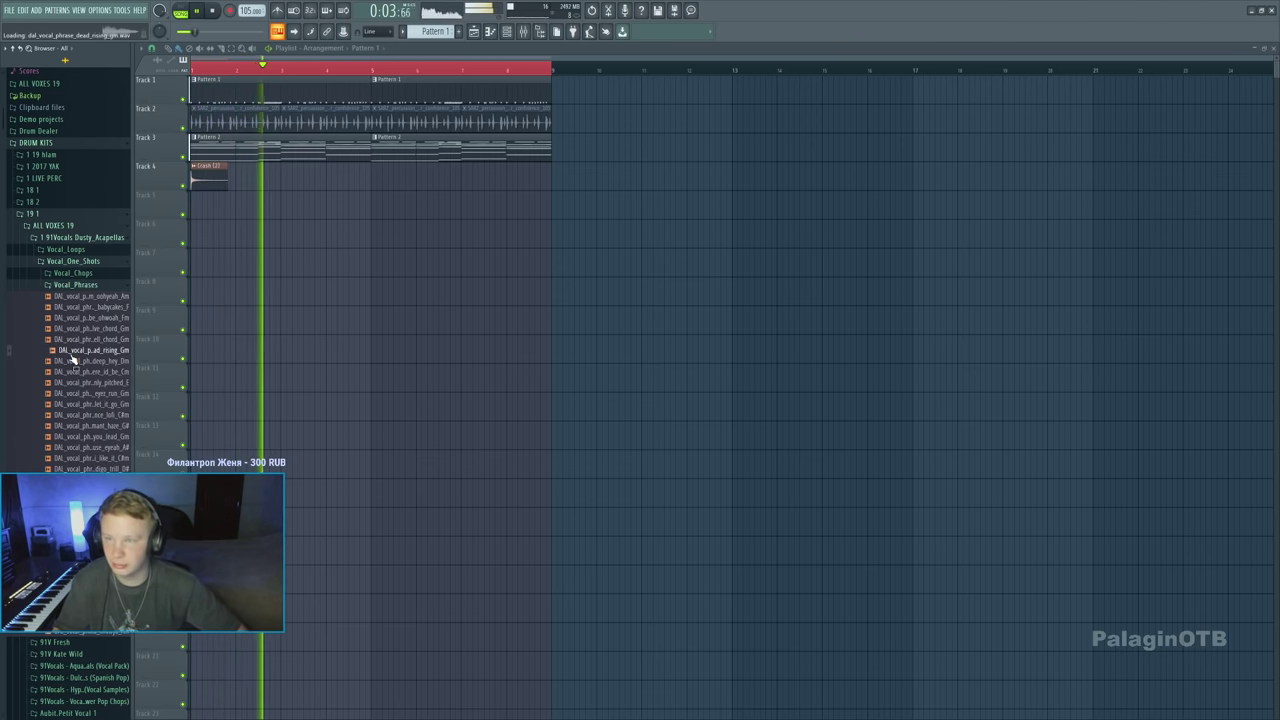
pyautogui.click(73, 370)
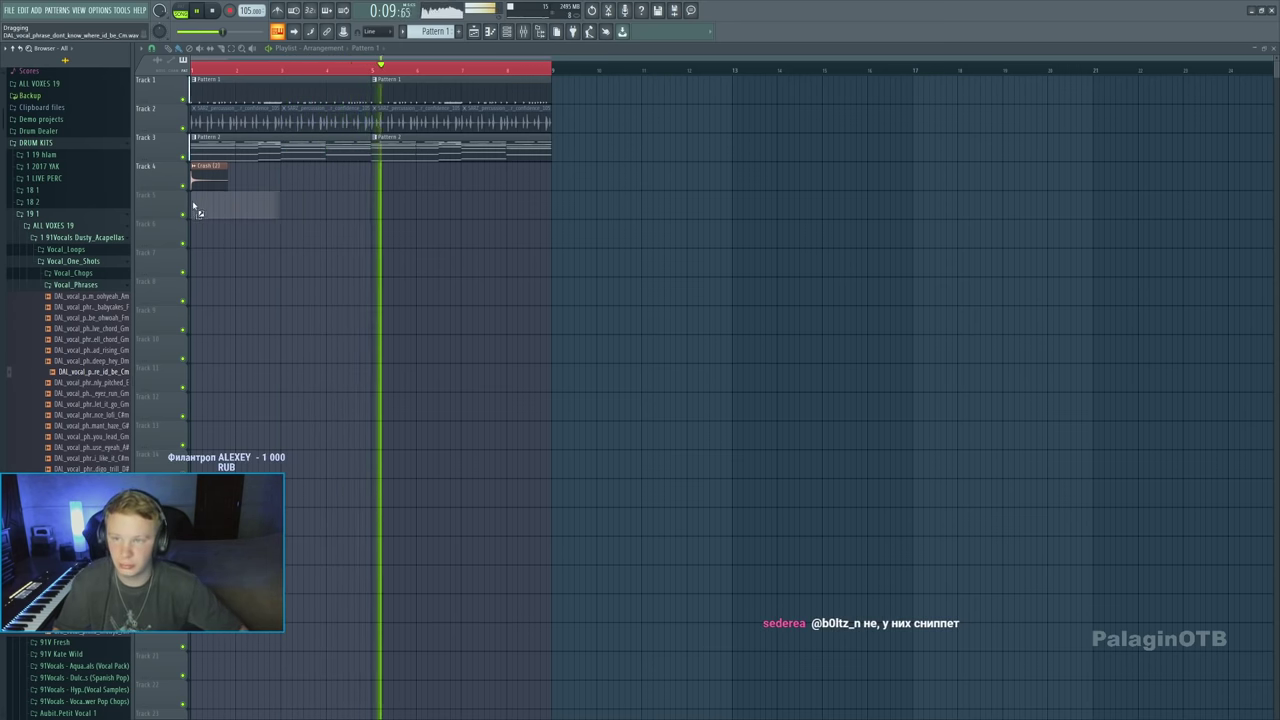
pyautogui.click(81, 392)
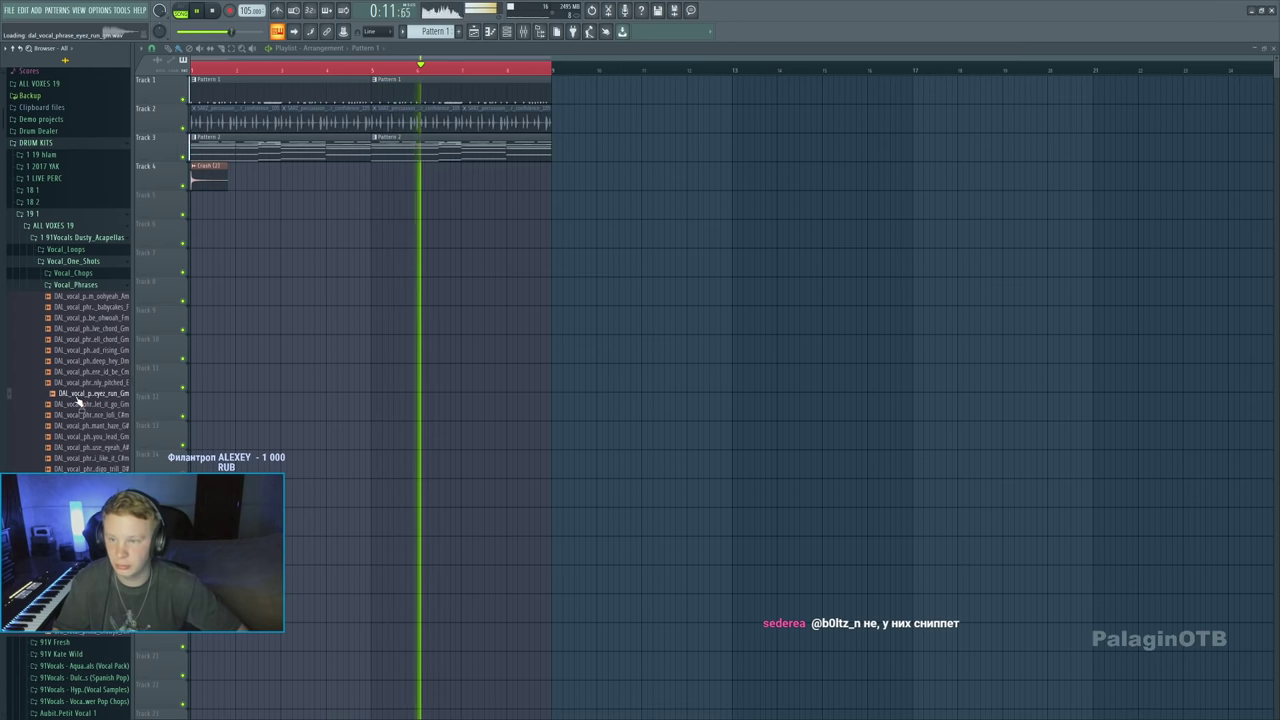
pyautogui.click(83, 425)
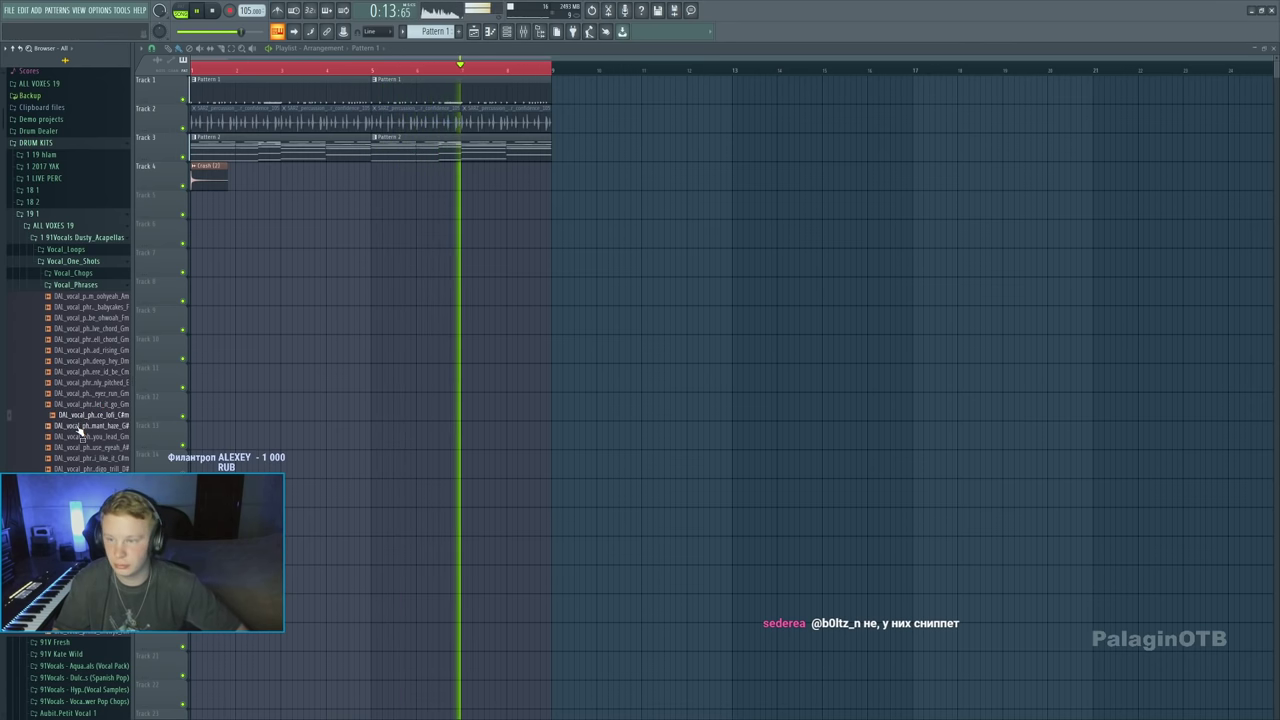
# Preview the remaining Vocal_Phrases one-shots, down to DAL_vocal_phrase_palm_island_distorted_F, over the beat
pyautogui.press('Up')
pyautogui.press('Down')
pyautogui.press('Down')
pyautogui.press('Down')
pyautogui.press('Down')
pyautogui.press('Down')
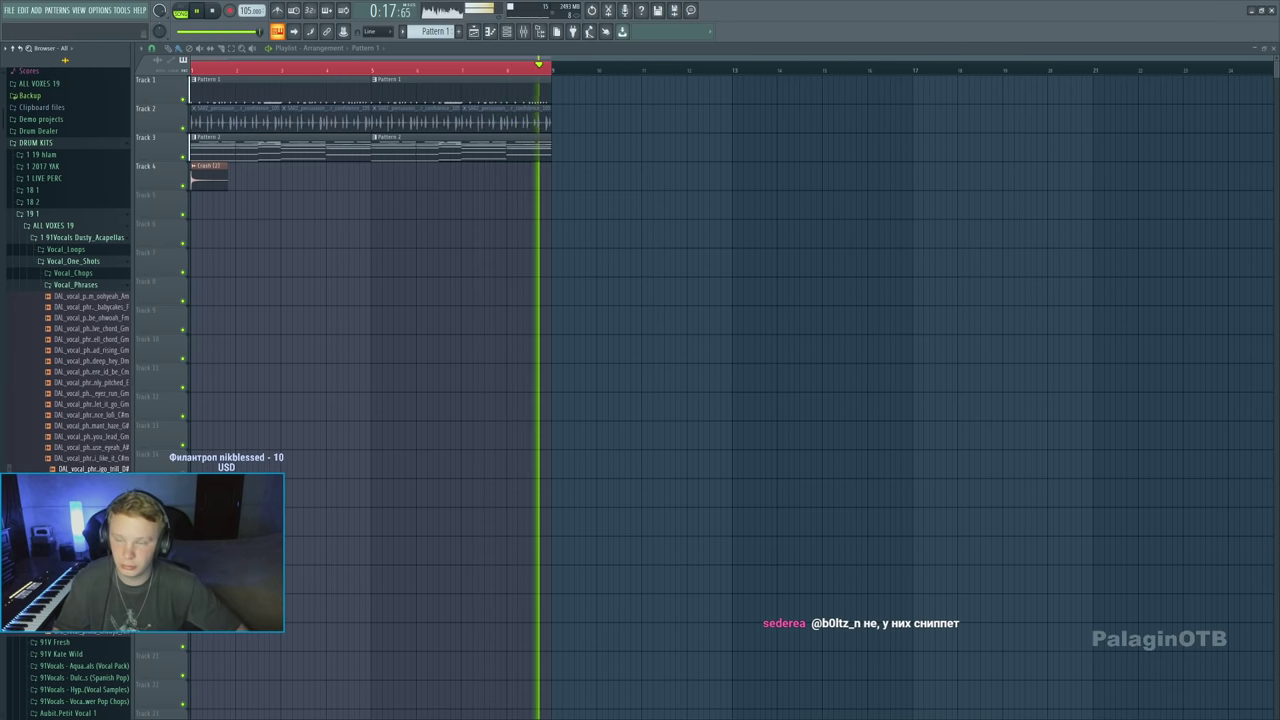
pyautogui.scroll(-3, 86, 430)
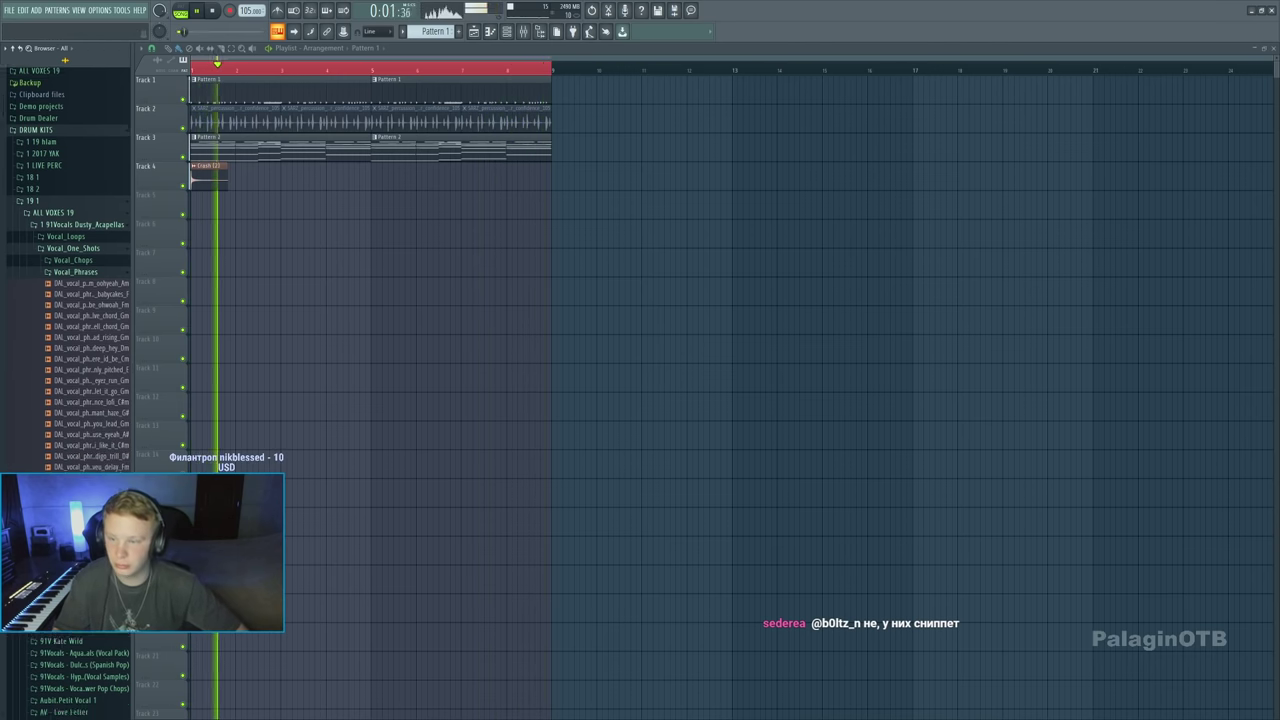
pyautogui.click(86, 426)
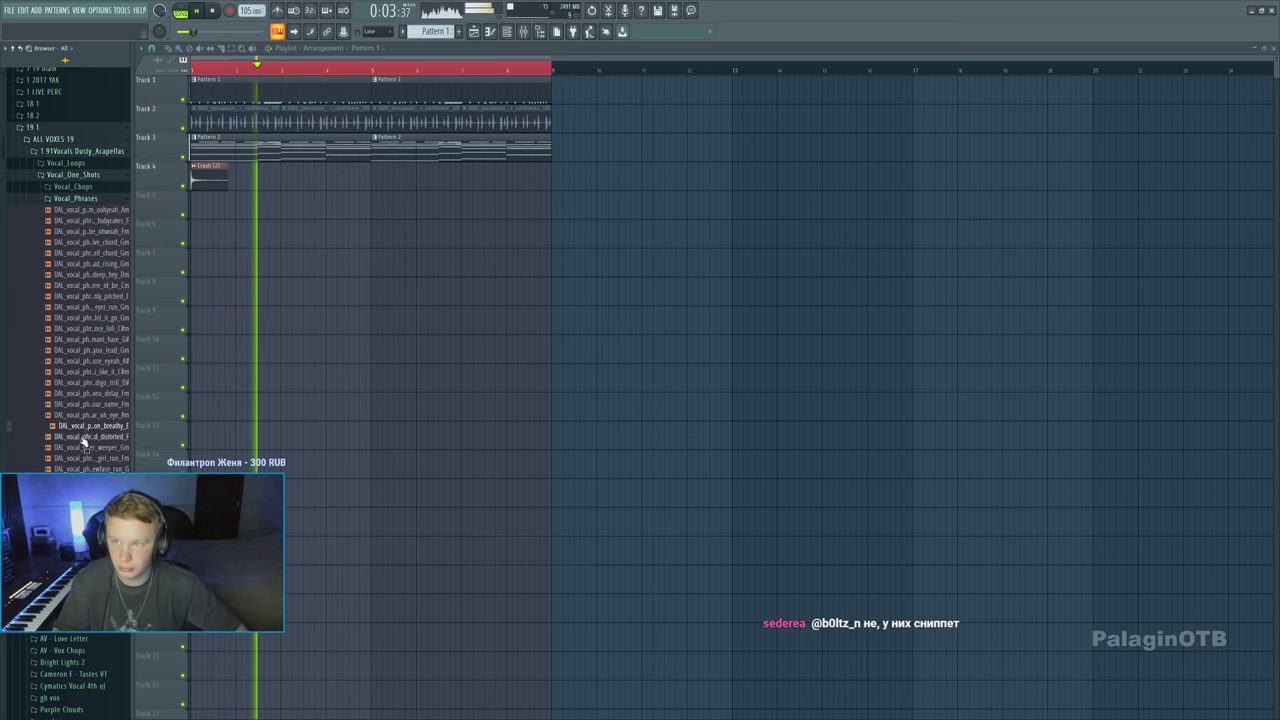
pyautogui.click(85, 439)
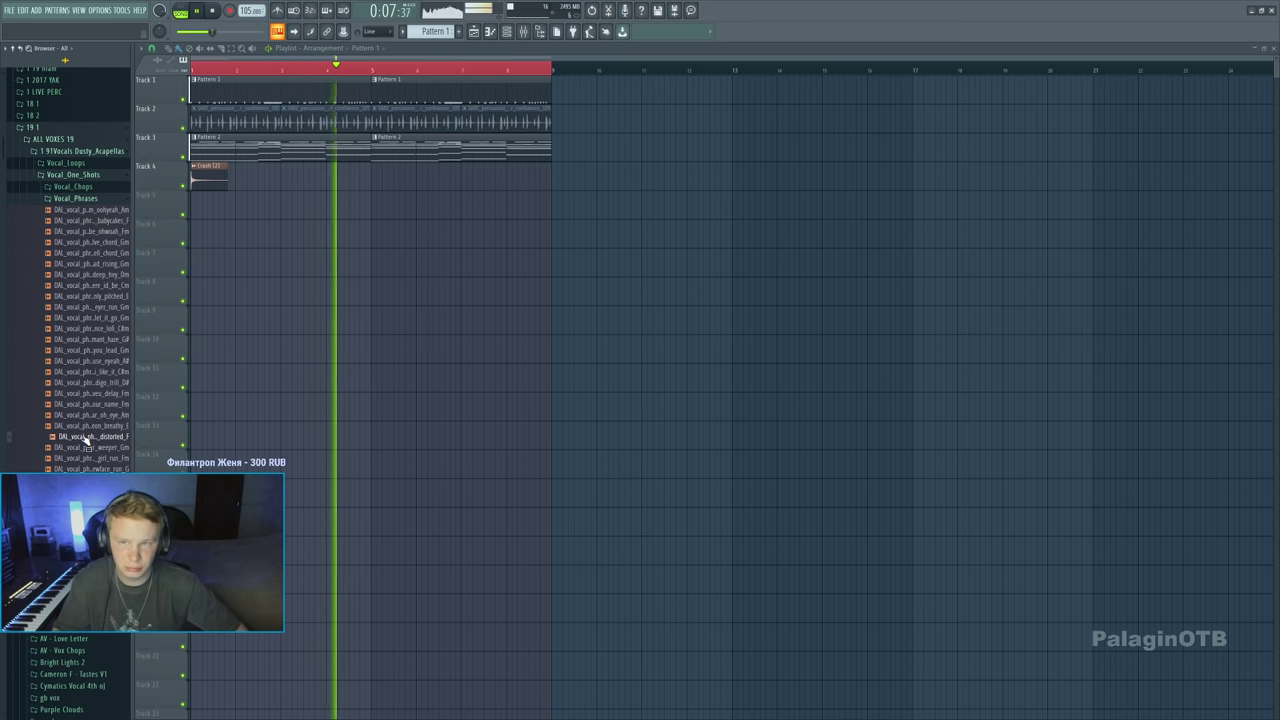
# Place DAL_vocal_phrase_palm_island_distorted_F on Track 5 halfway through bar 4 and remove the stray copy
pyautogui.moveTo(85, 439); pyautogui.dragTo(352, 206)
pyautogui.click(457, 210)
pyautogui.rightClick(457, 213)
pyautogui.press('space')
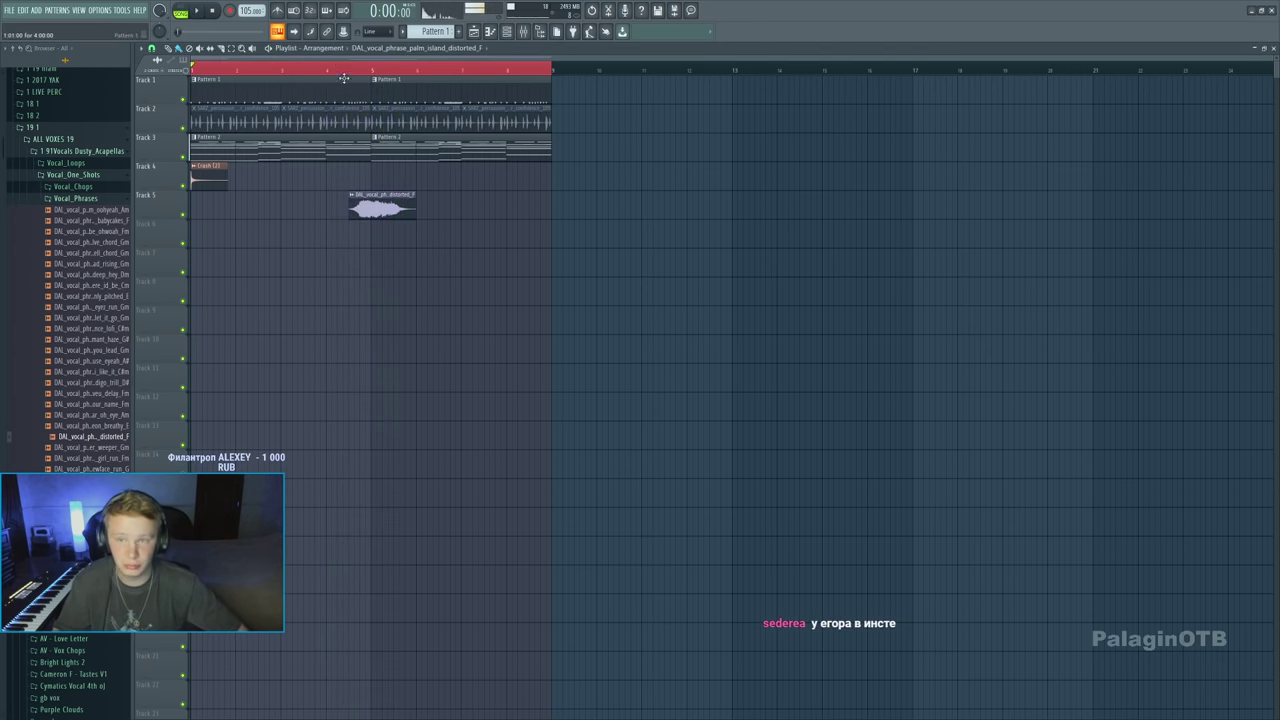
# Route the distorted vocal to mixer track 15, narrow its band with Fruity Parametric EQ 2 low and high cuts, and lower its volume to 53%
pyautogui.doubleClick(376, 211)
pyautogui.click(446, 158)
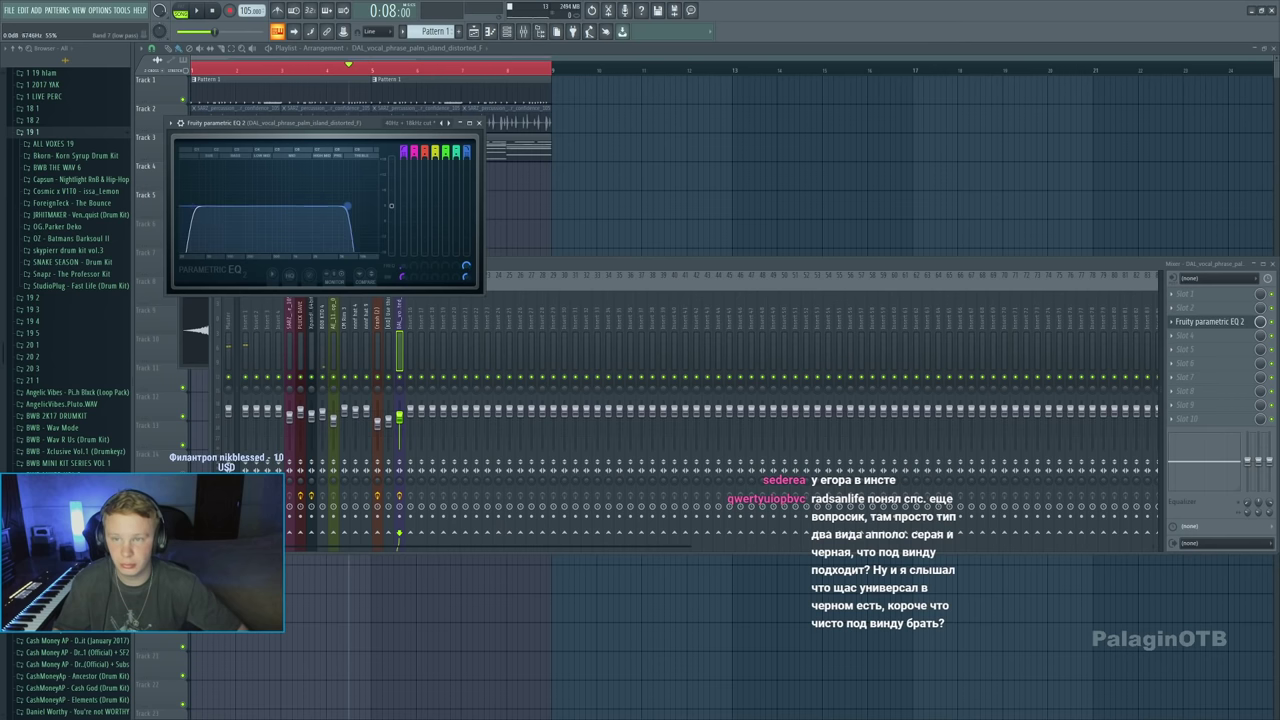
pyautogui.press('space')
pyautogui.moveTo(195, 207); pyautogui.dragTo(251, 209)
pyautogui.moveTo(345, 207); pyautogui.dragTo(327, 212)
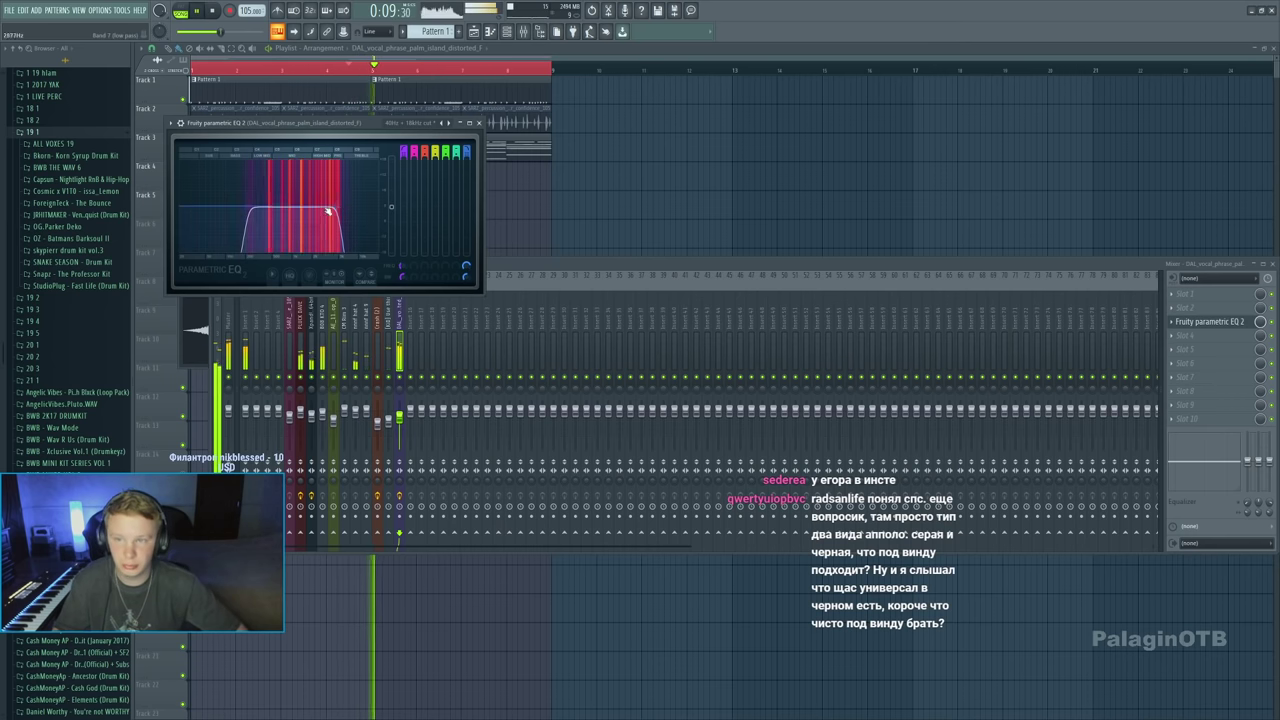
pyautogui.press('F9')
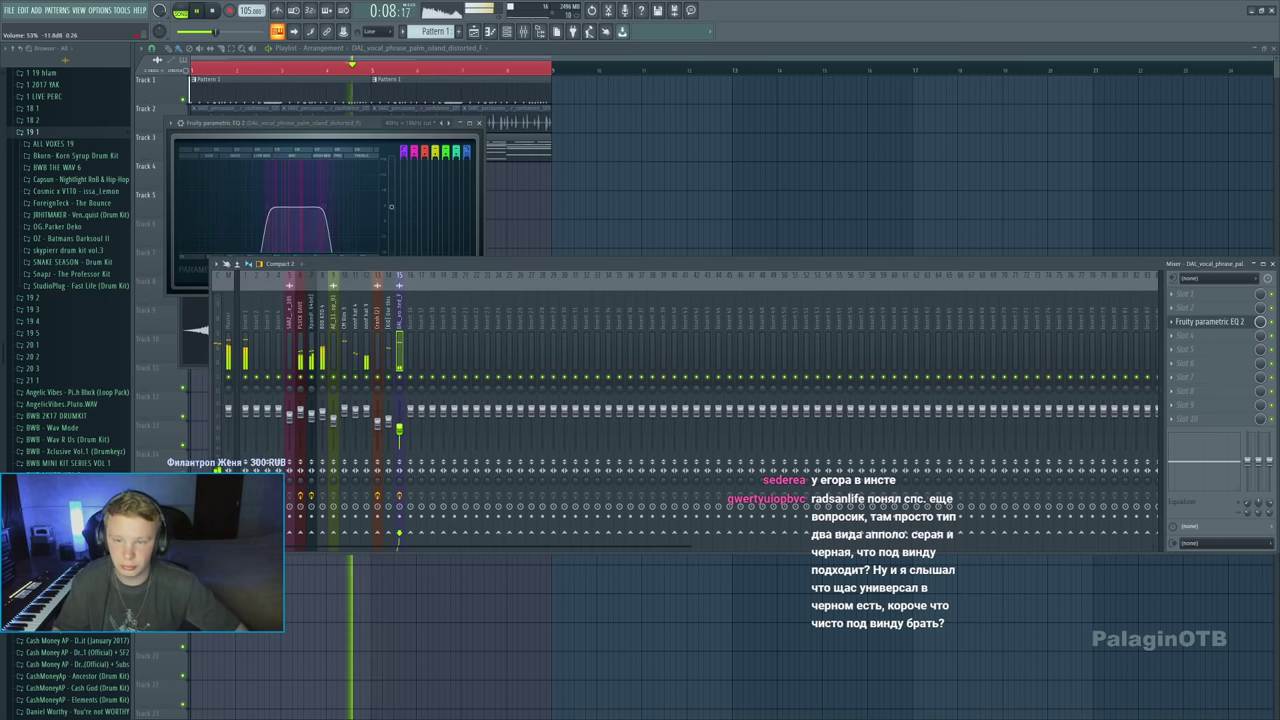
pyautogui.click(280, 207)
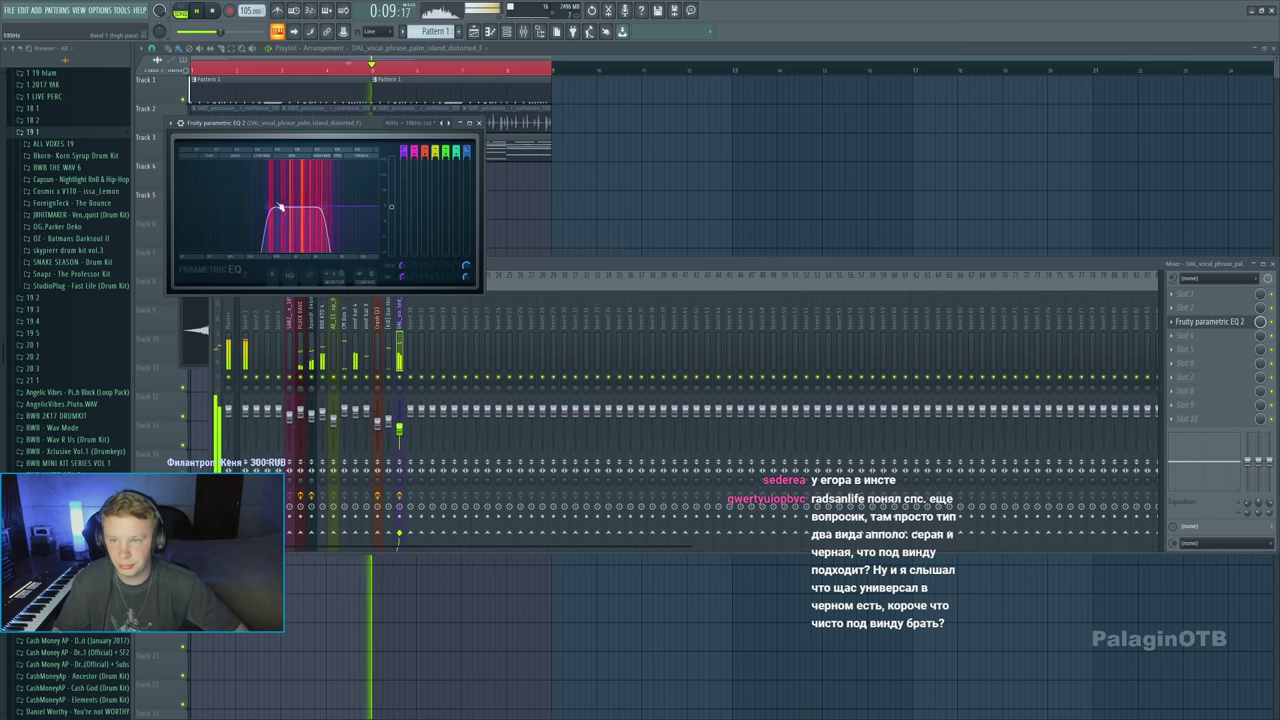
pyautogui.click(478, 122)
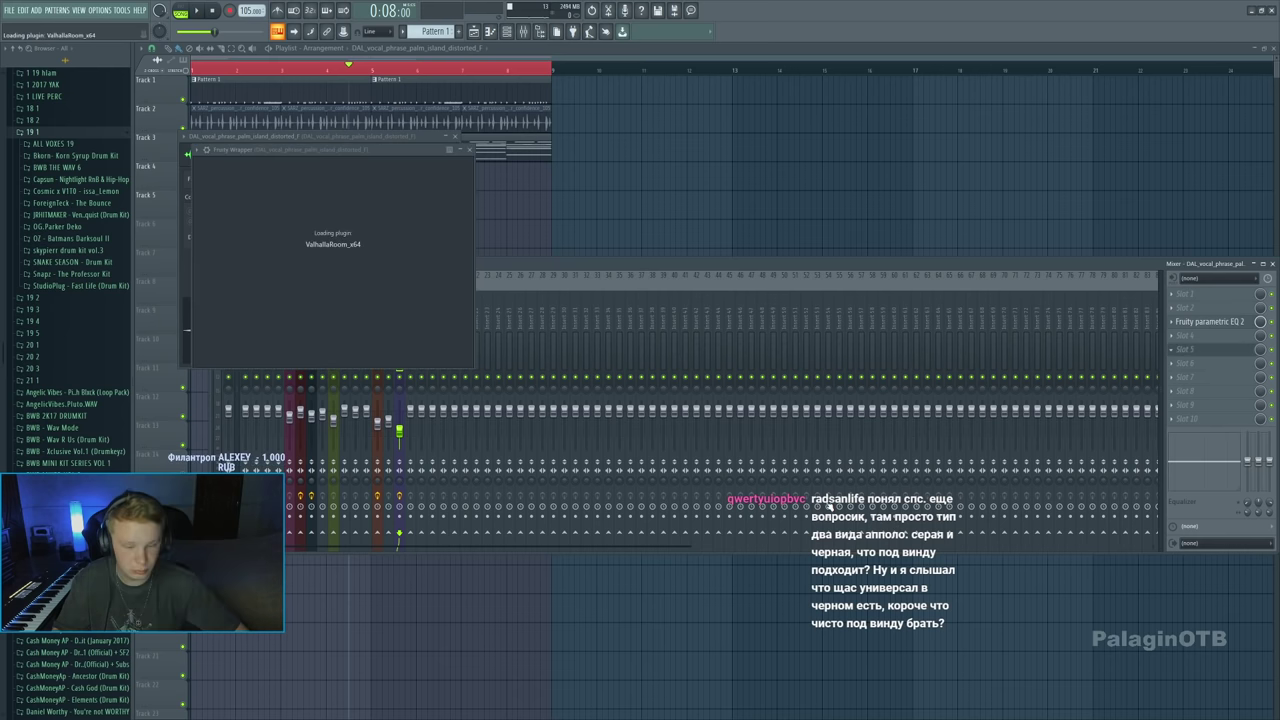
# Add ValhallaRoom to the vocal's mixer track with the mix at about 40% and the decay at 8.43 s
pyautogui.press('space')
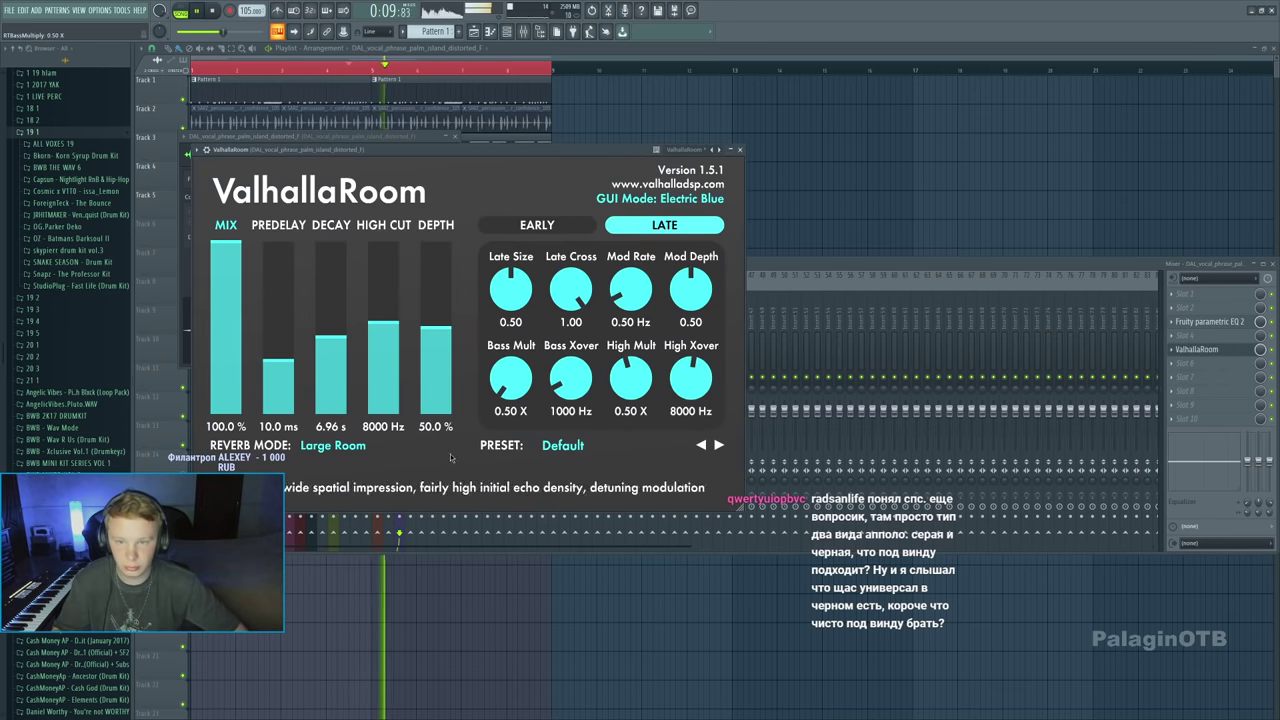
pyautogui.moveTo(226, 300); pyautogui.dragTo(226, 344)
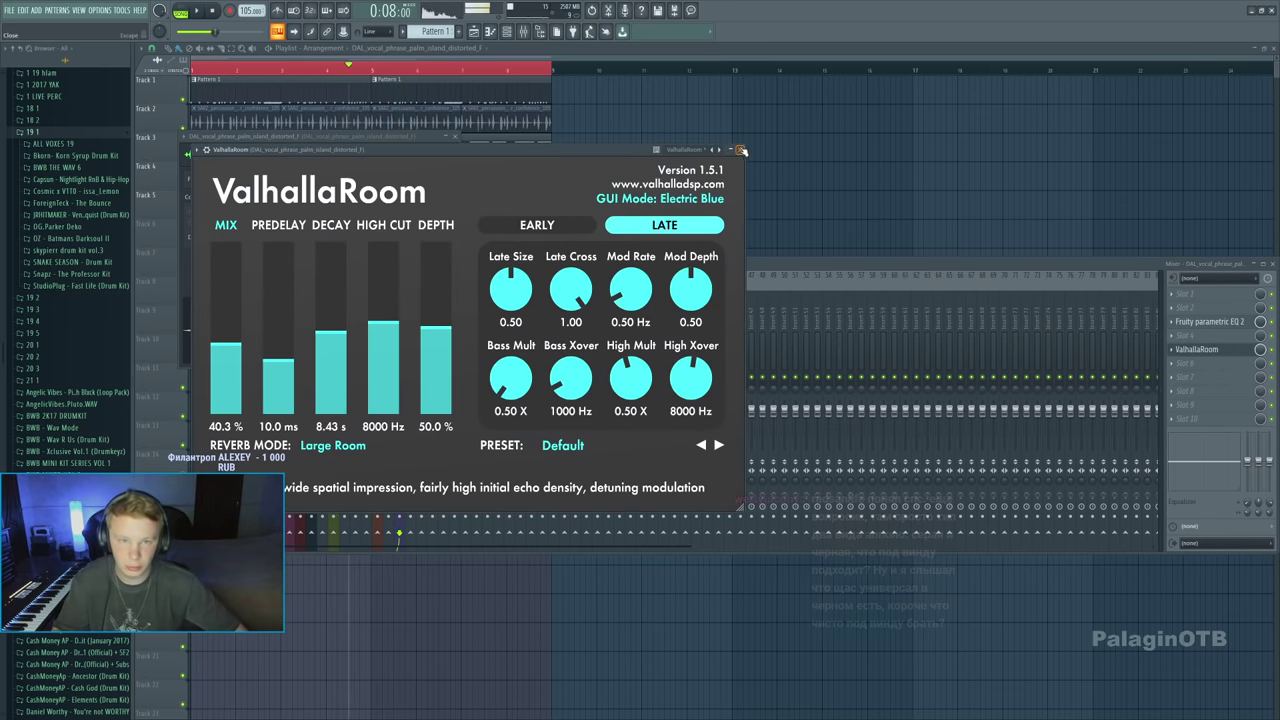
pyautogui.press('space')
pyautogui.press('Escape')
# Move the vocal clip to halfway through bar 8 on Track 5 and repeat Pattern 2 at bar 9 on Track 3
pyautogui.press('F12')
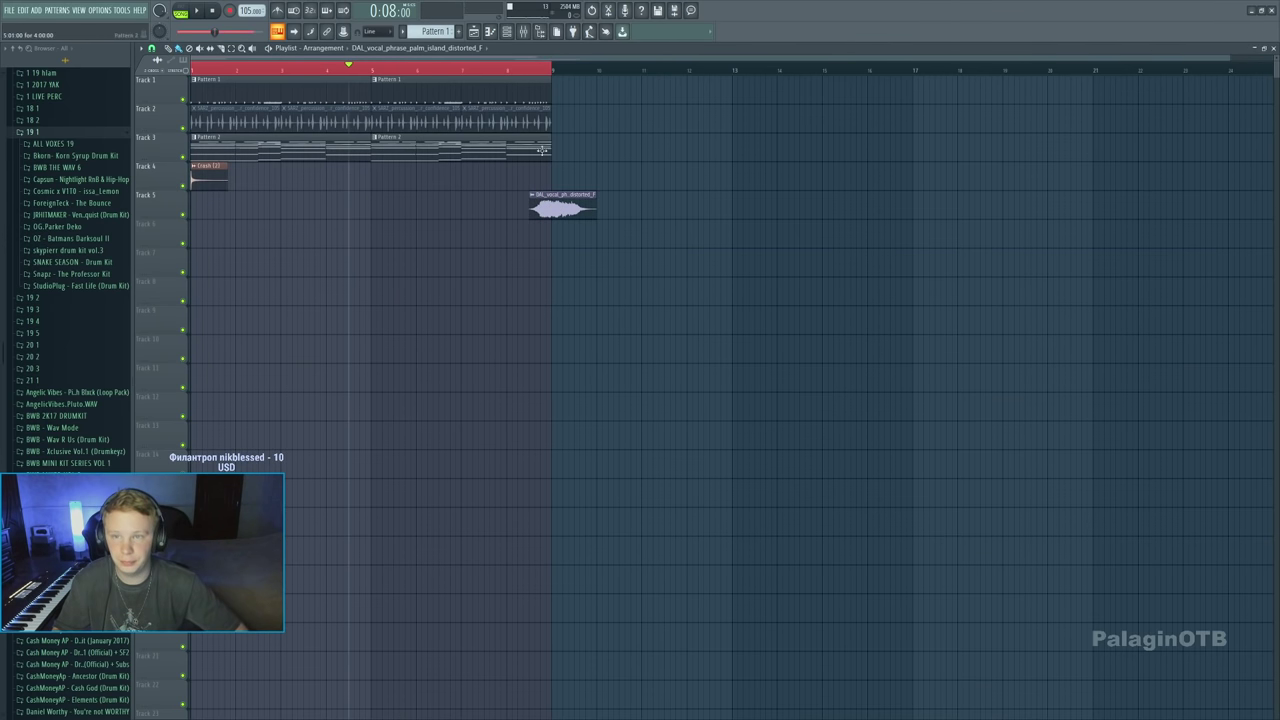
pyautogui.click(532, 67)
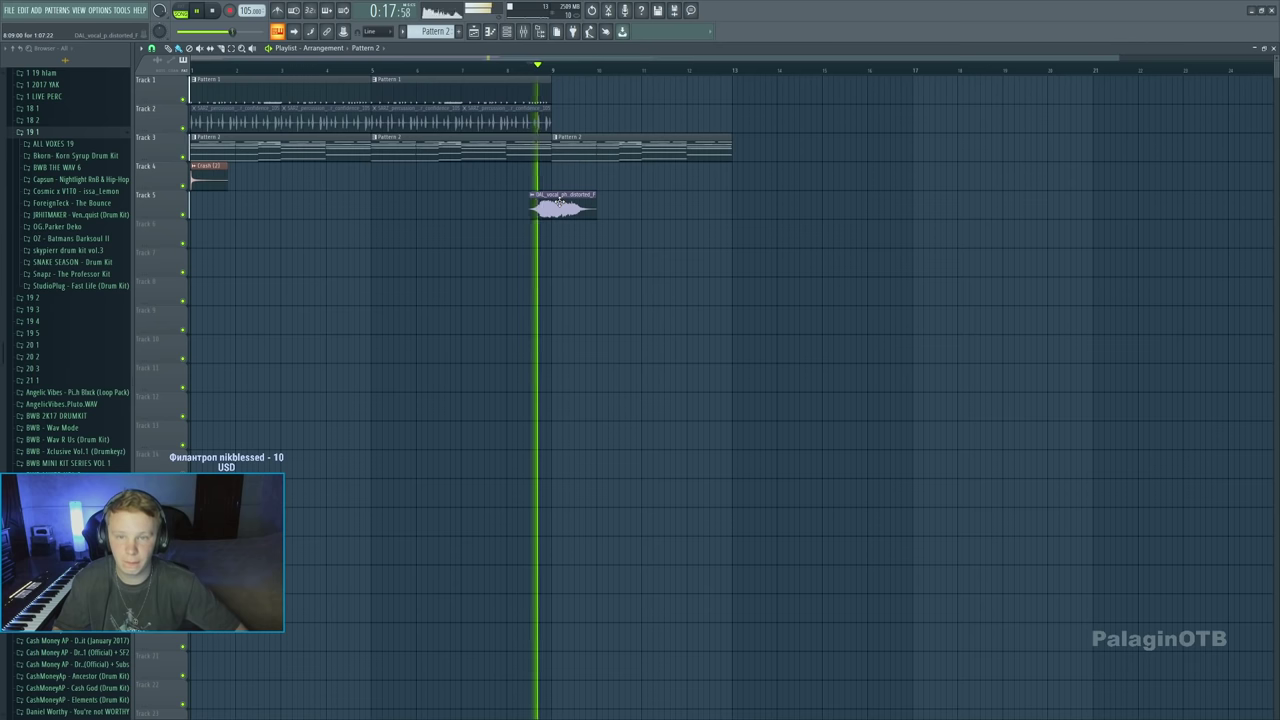
pyautogui.click(522, 31)
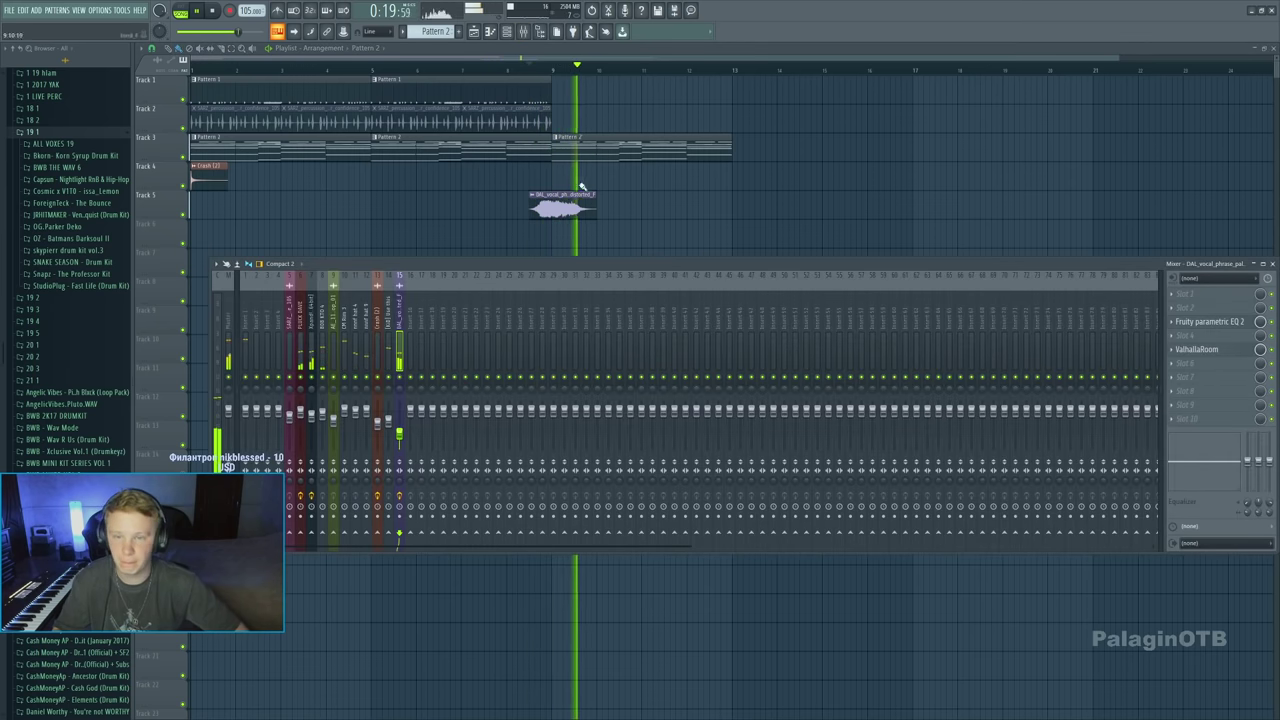
# Move the 808 KTU 4 notes from Pattern 2 into a new Pattern 3 and lay it across bars 1 to 8 on Track 6
pyautogui.press('F7')
pyautogui.press('F6')
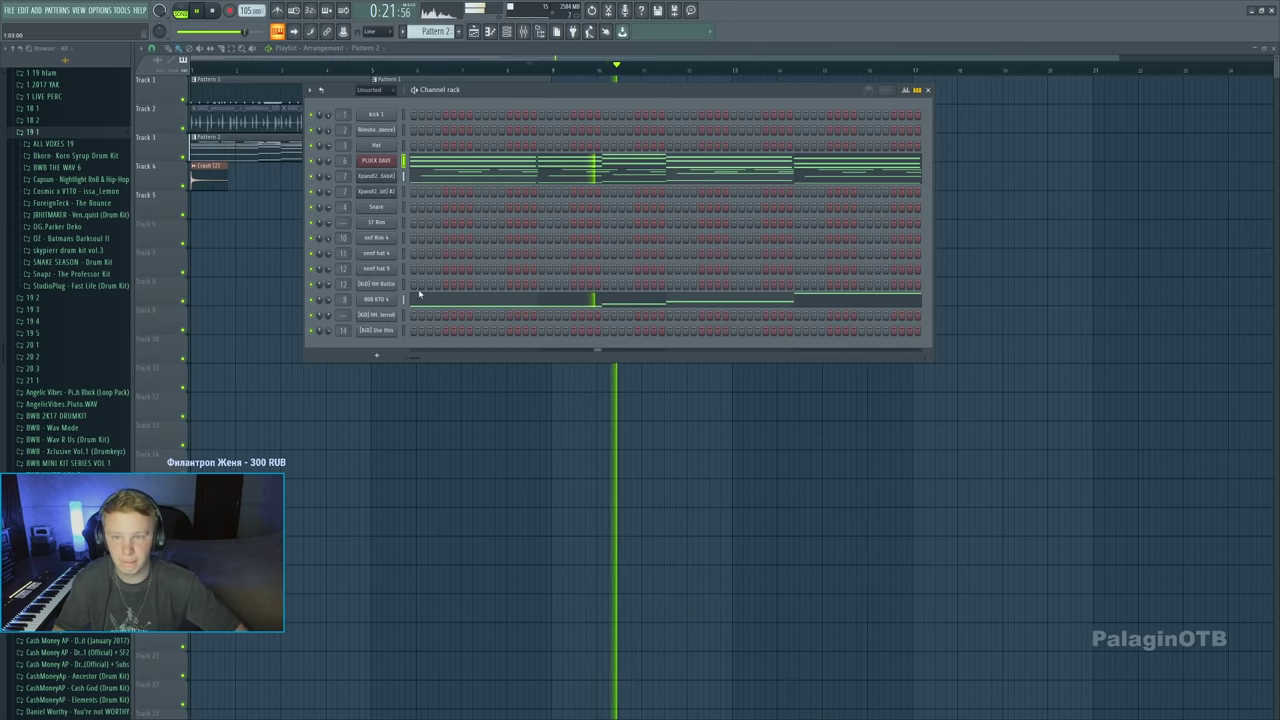
pyautogui.press('space')
pyautogui.press('KP_Add')
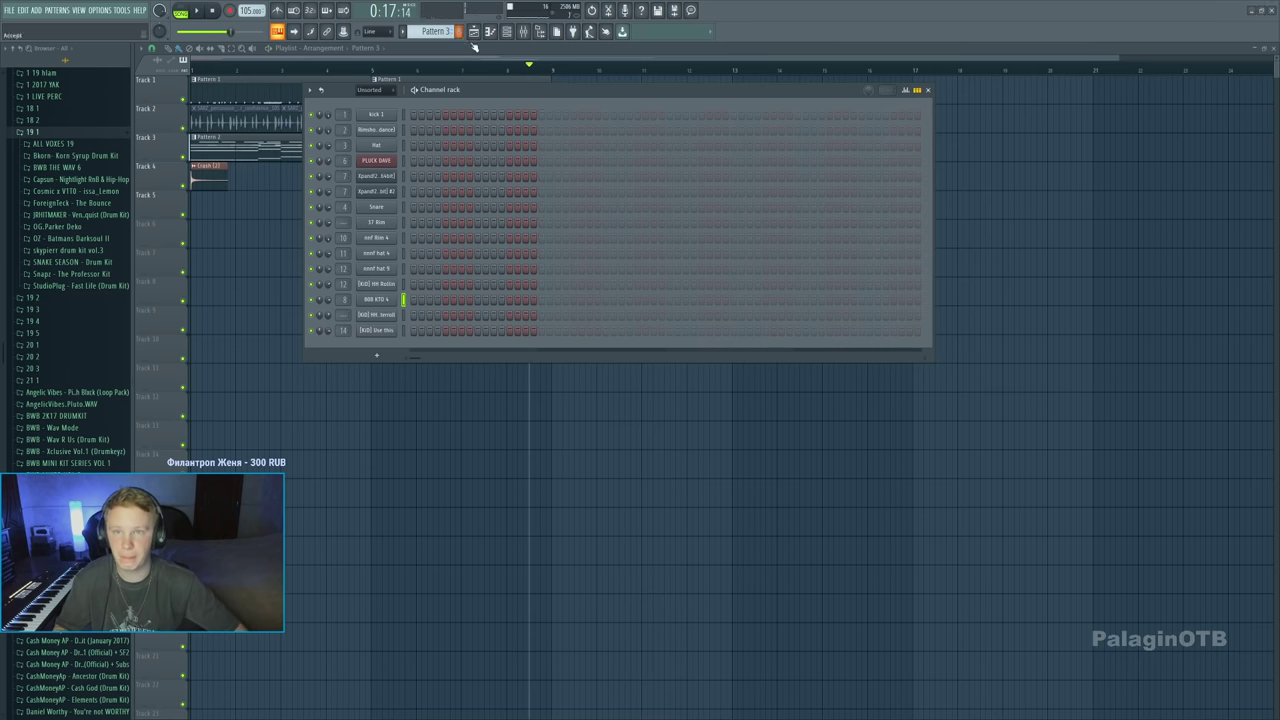
pyautogui.press('F6')
pyautogui.moveTo(199, 236); pyautogui.dragTo(464, 224)
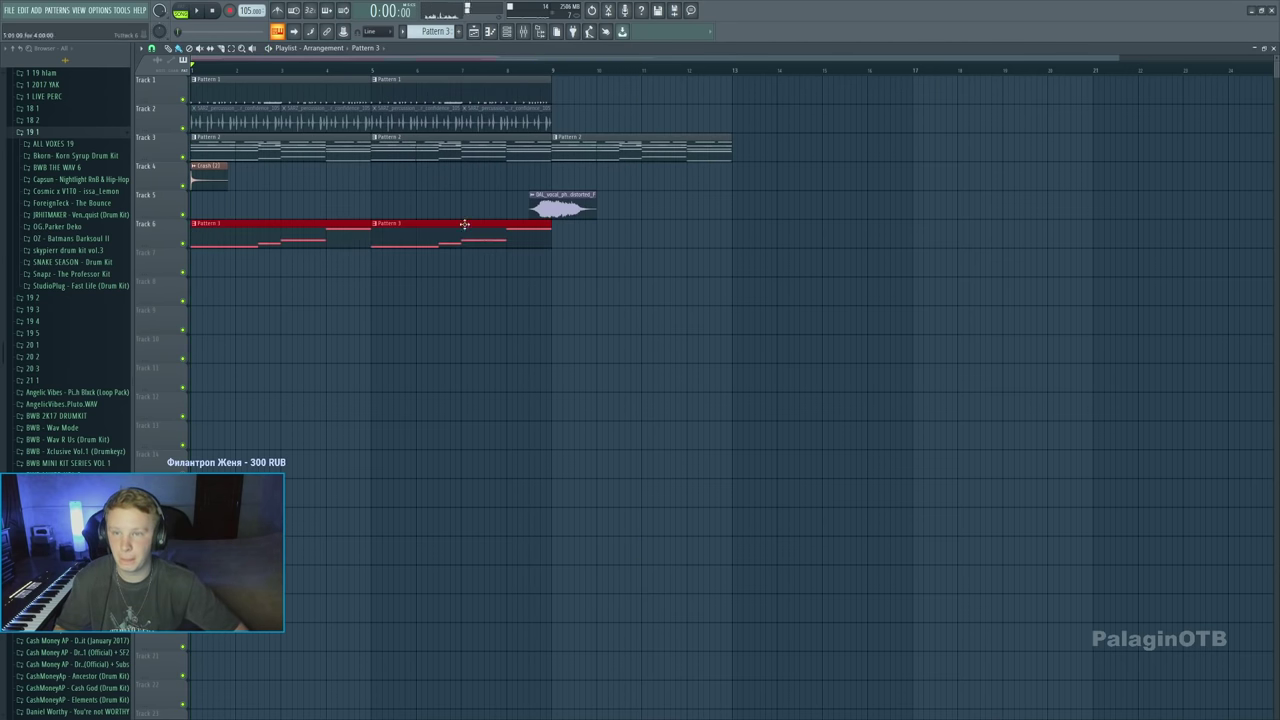
# Loop bars 9 to 12 in the playlist and listen to the section without the 808
pyautogui.moveTo(554, 70); pyautogui.dragTo(731, 70)
pyautogui.press('space')
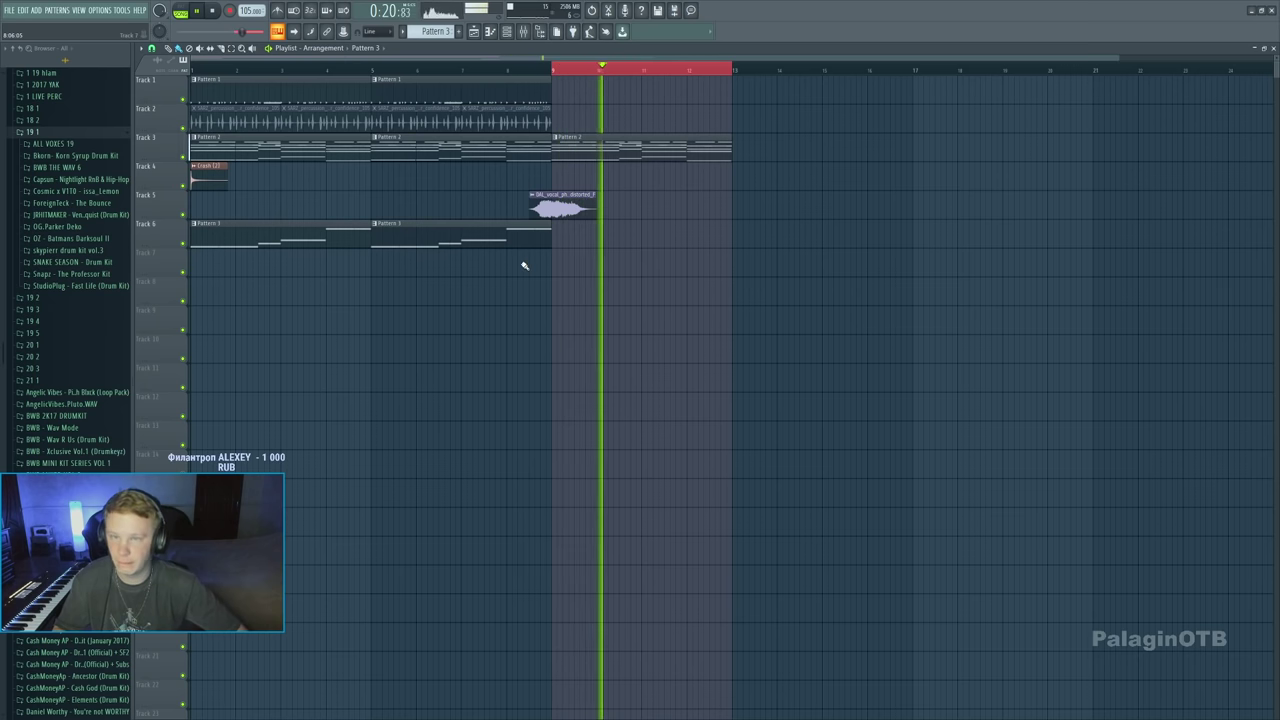
pyautogui.click(1274, 49)
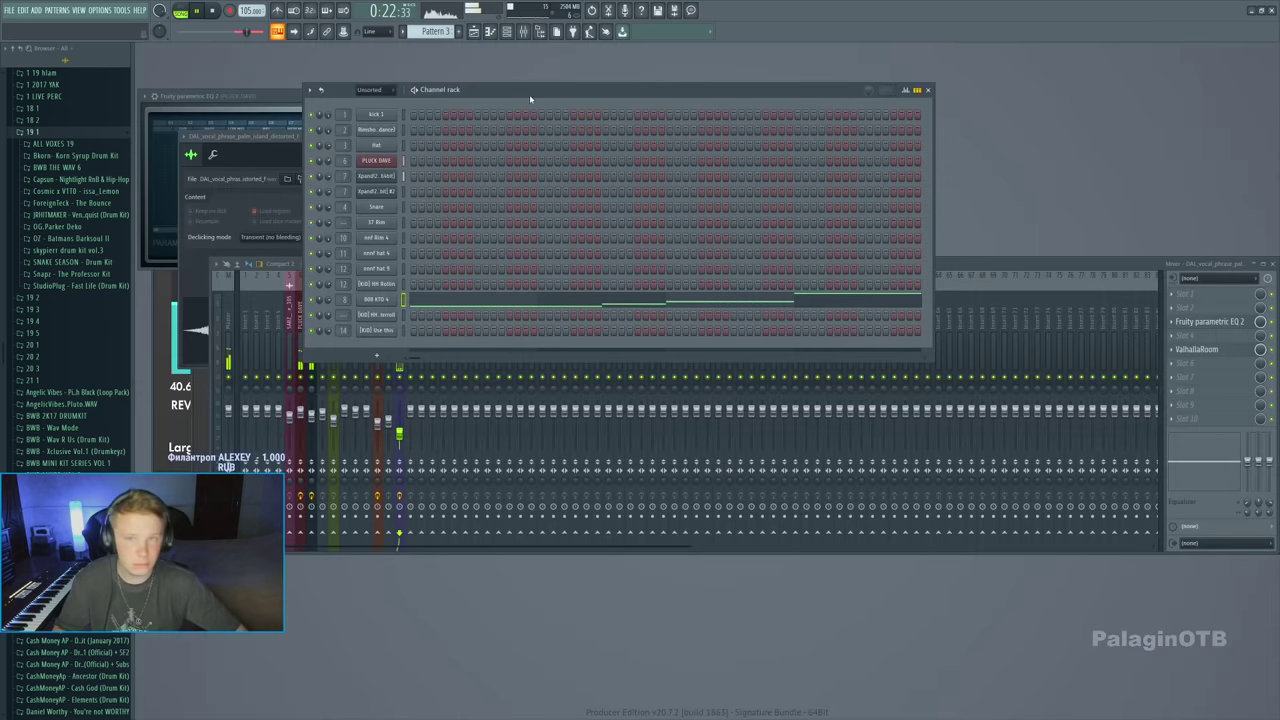
# Create Pattern 4 and add the BELL REMEMBER21 preset from the Palagin G folder in SAMAYA SAMAYA as a new channel
pyautogui.click(460, 33)
pyautogui.scroll(-10, 51, 230)
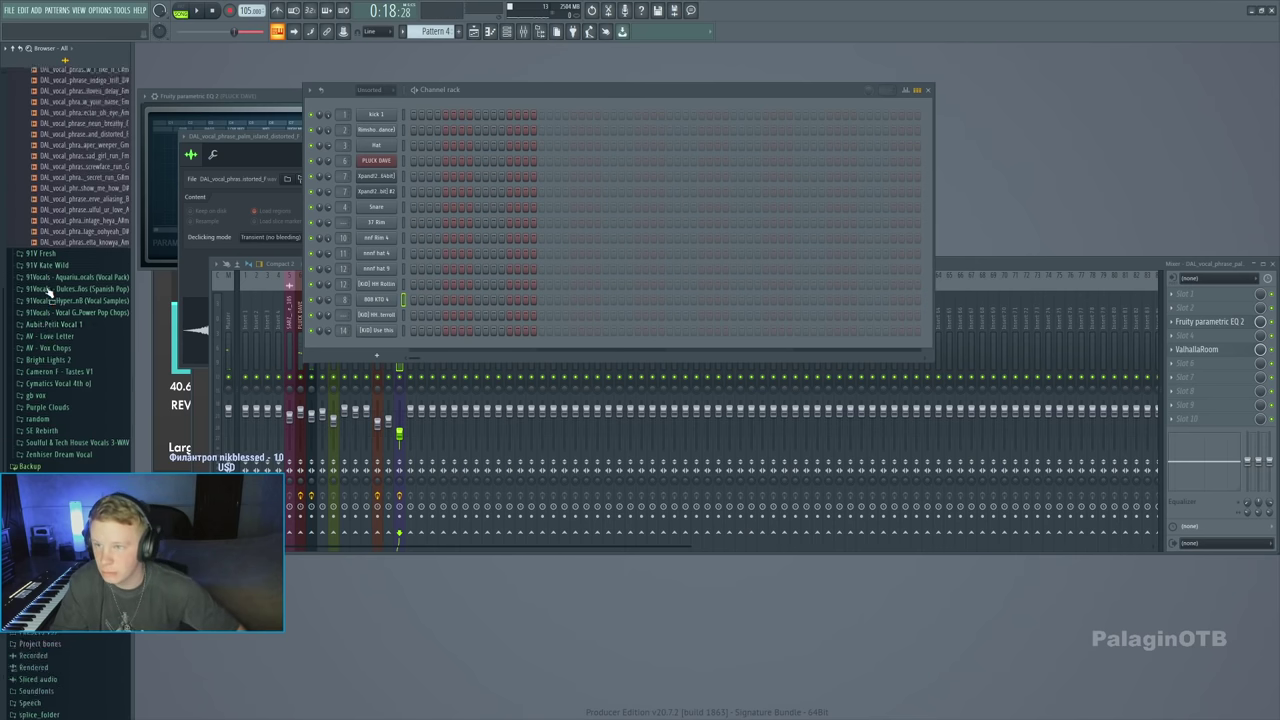
pyautogui.click(38, 135)
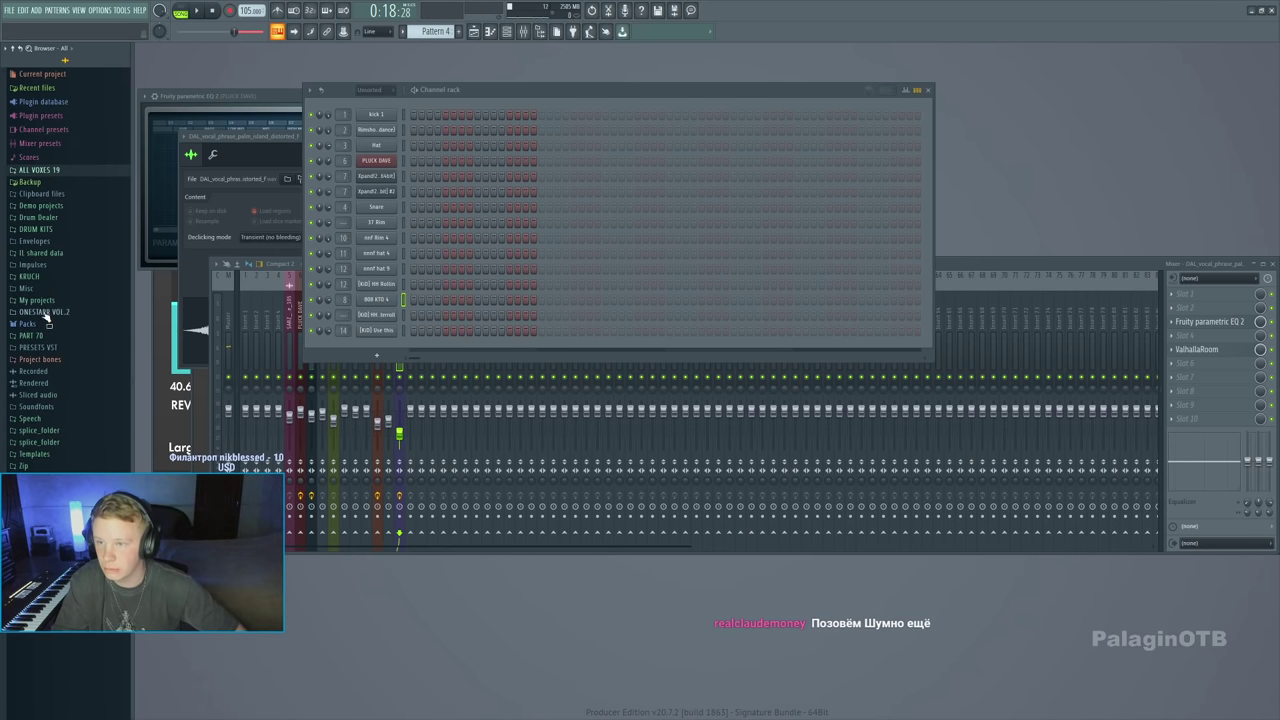
pyautogui.scroll(-8, 45, 300)
pyautogui.click(50, 411)
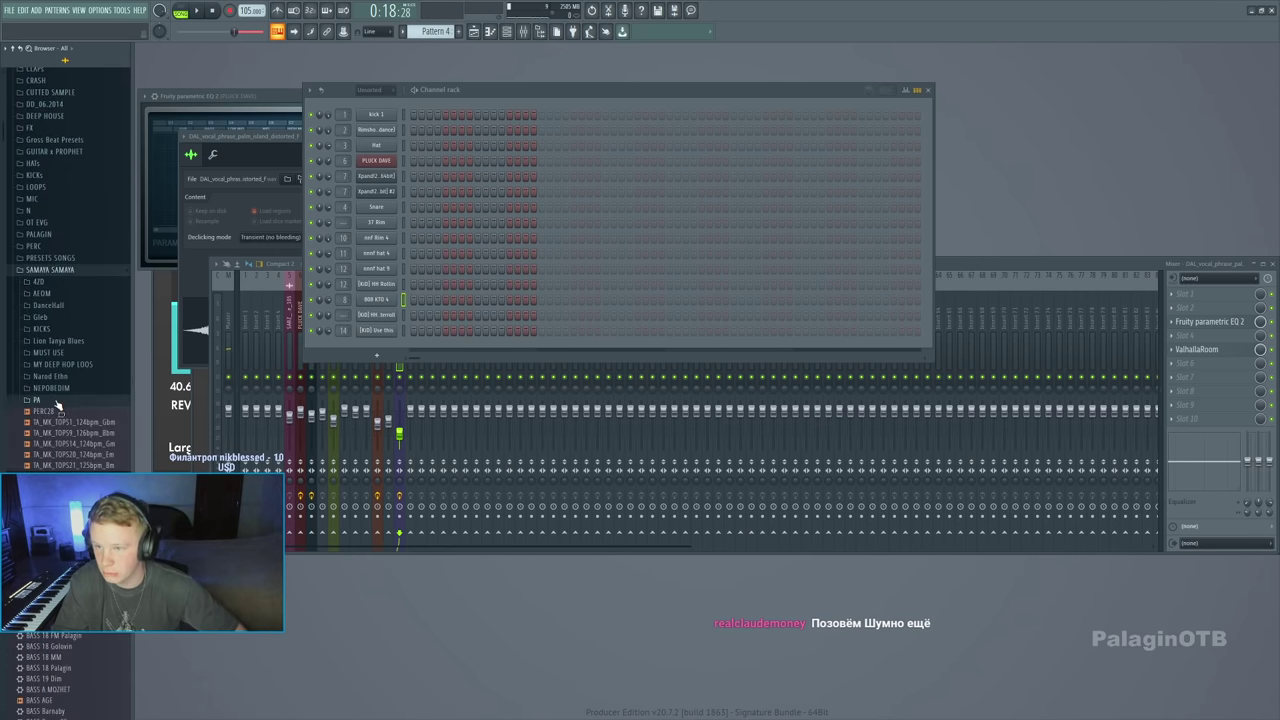
pyautogui.scroll(-6, 62, 300)
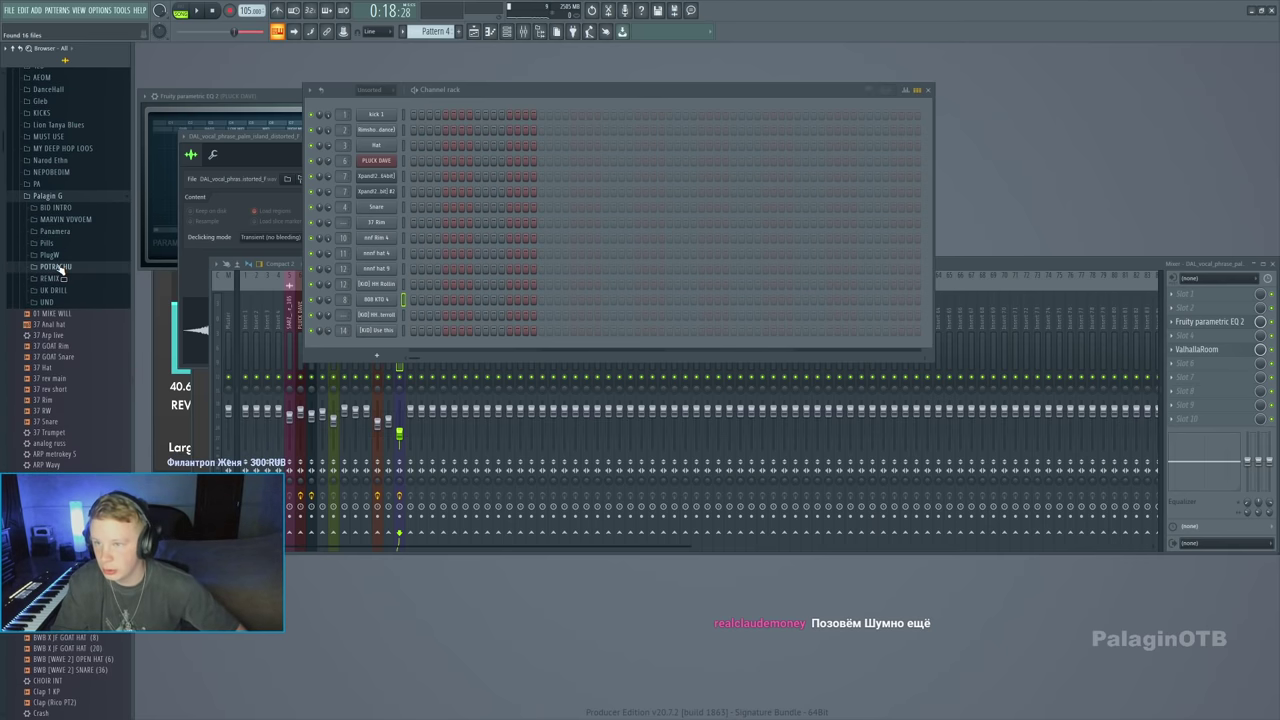
pyautogui.click(58, 233)
pyautogui.scroll(-8, 74, 346)
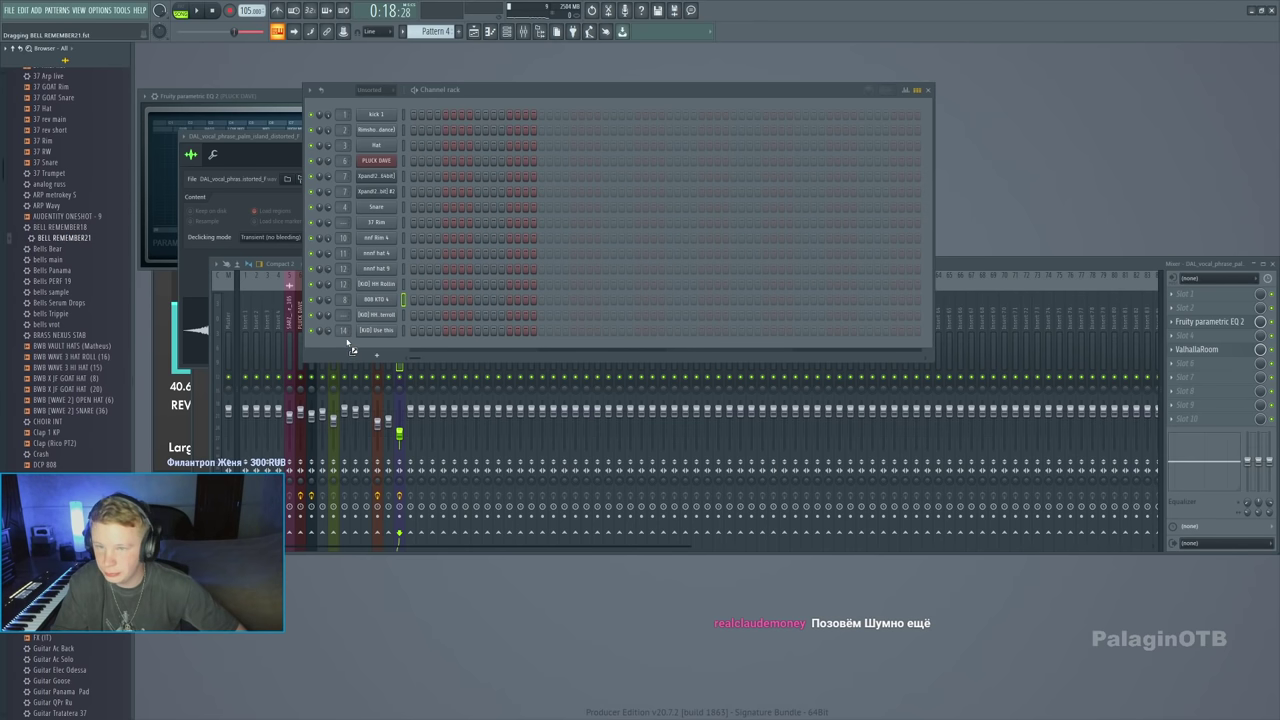
pyautogui.moveTo(379, 352); pyautogui.dragTo(375, 345)
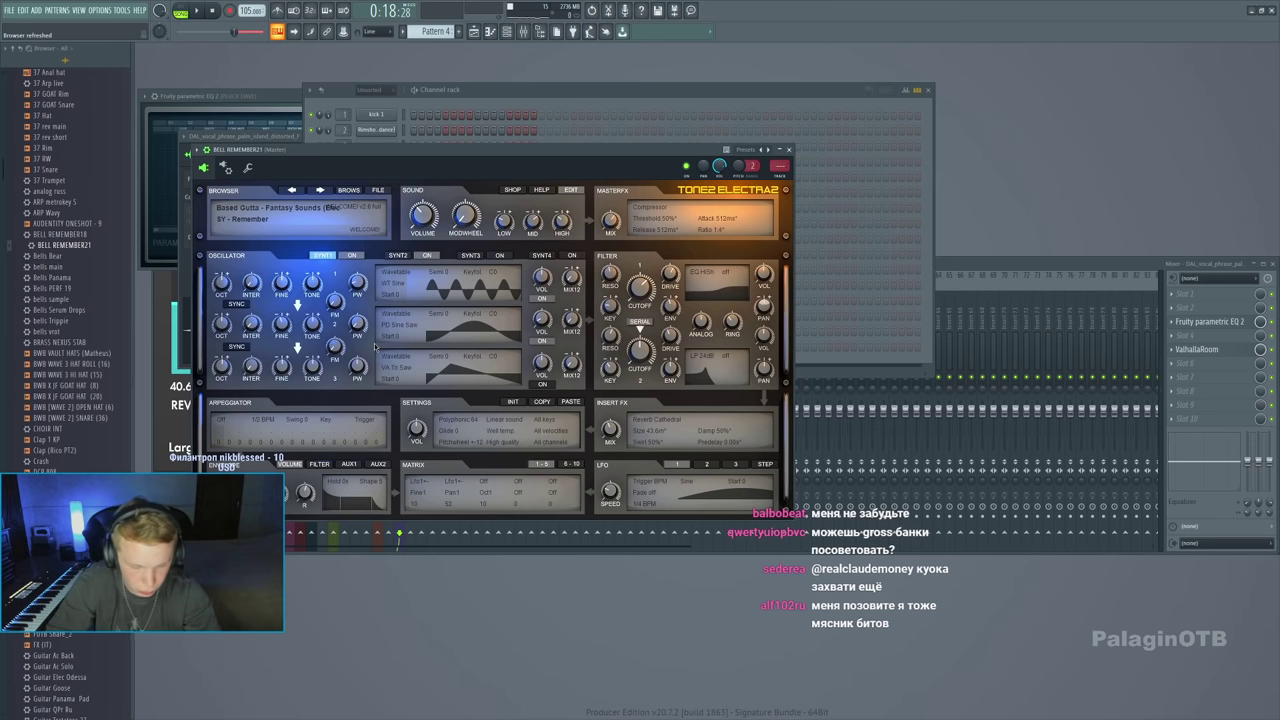
# Check the Xpand!2 channel's root note and set BELL REMEMBER21 to the same root note, G4
pyautogui.click(591, 97)
pyautogui.click(384, 177)
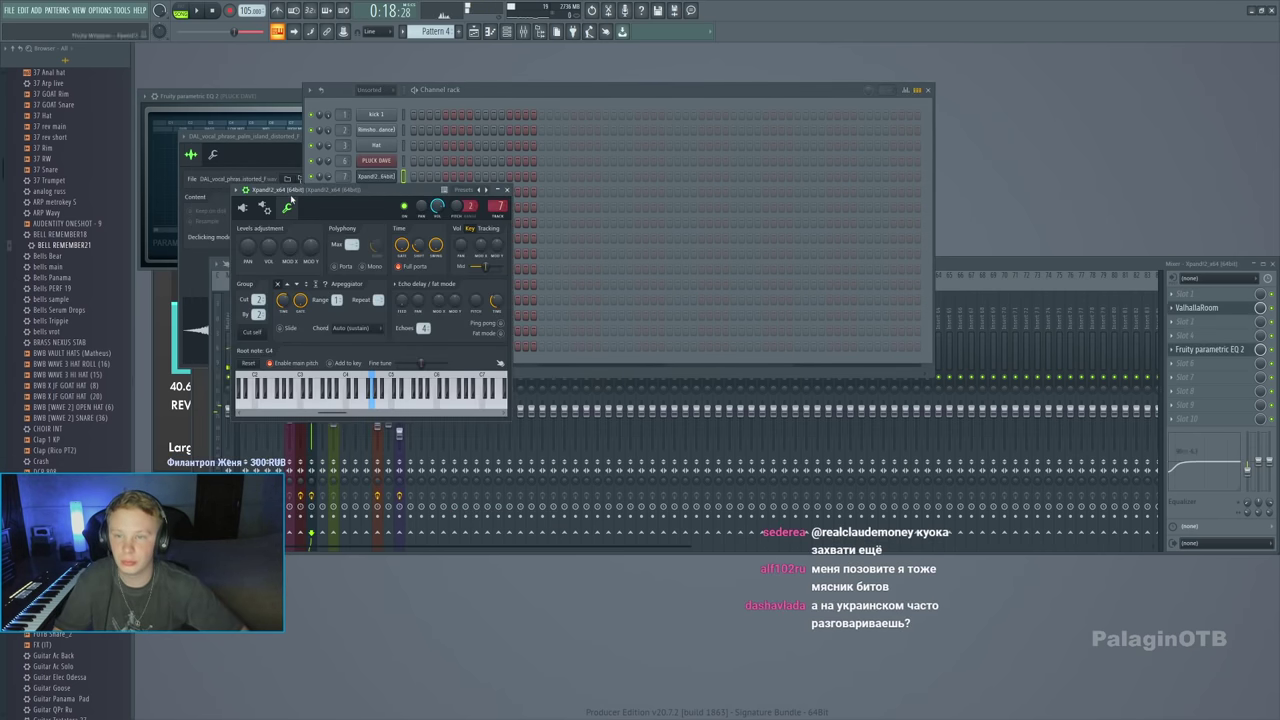
pyautogui.click(493, 90)
pyautogui.click(307, 228)
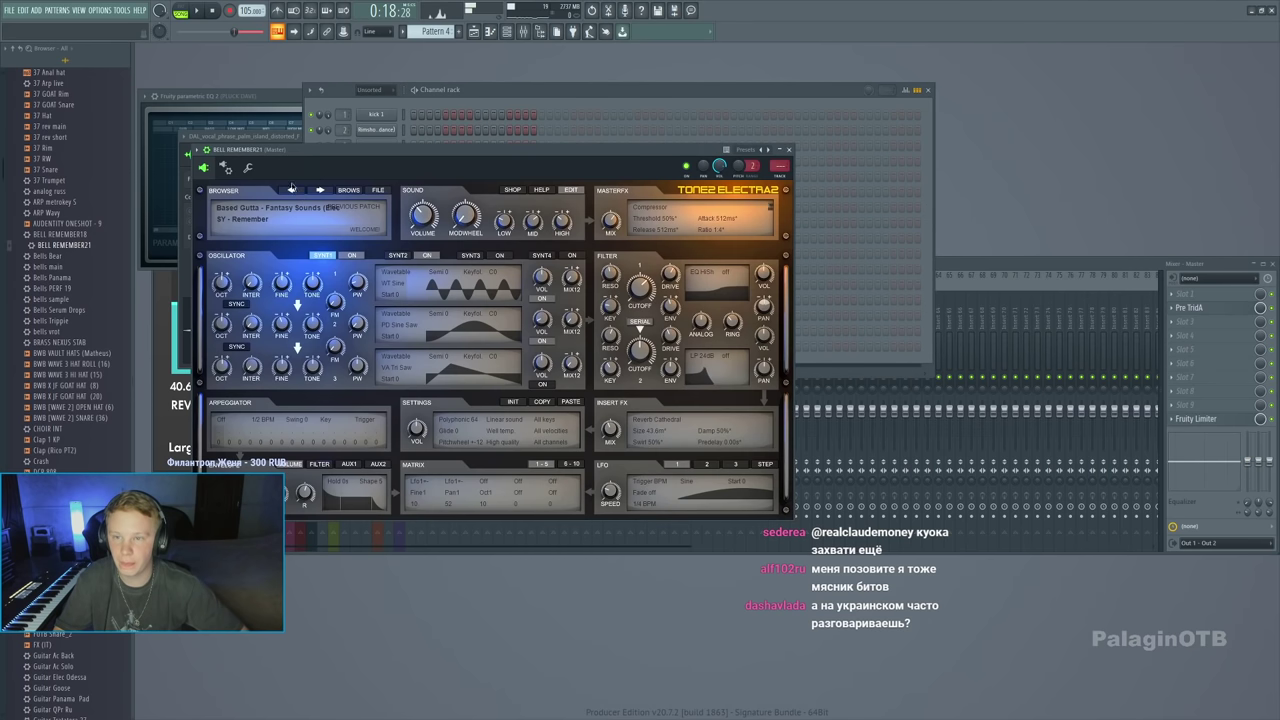
pyautogui.click(456, 117)
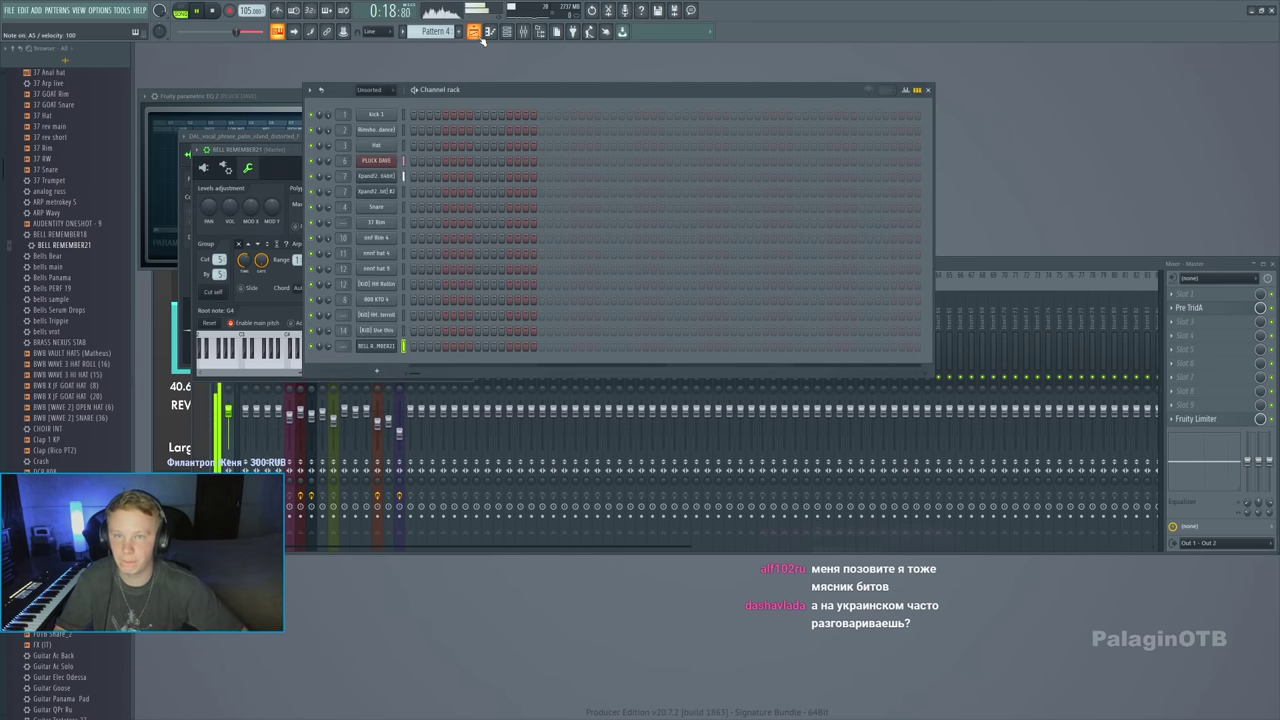
# Rehearse a bell melody over the looped bars 9 to 12 and repeat Pattern 1 at bar 9 on Track 1
pyautogui.press('F5')
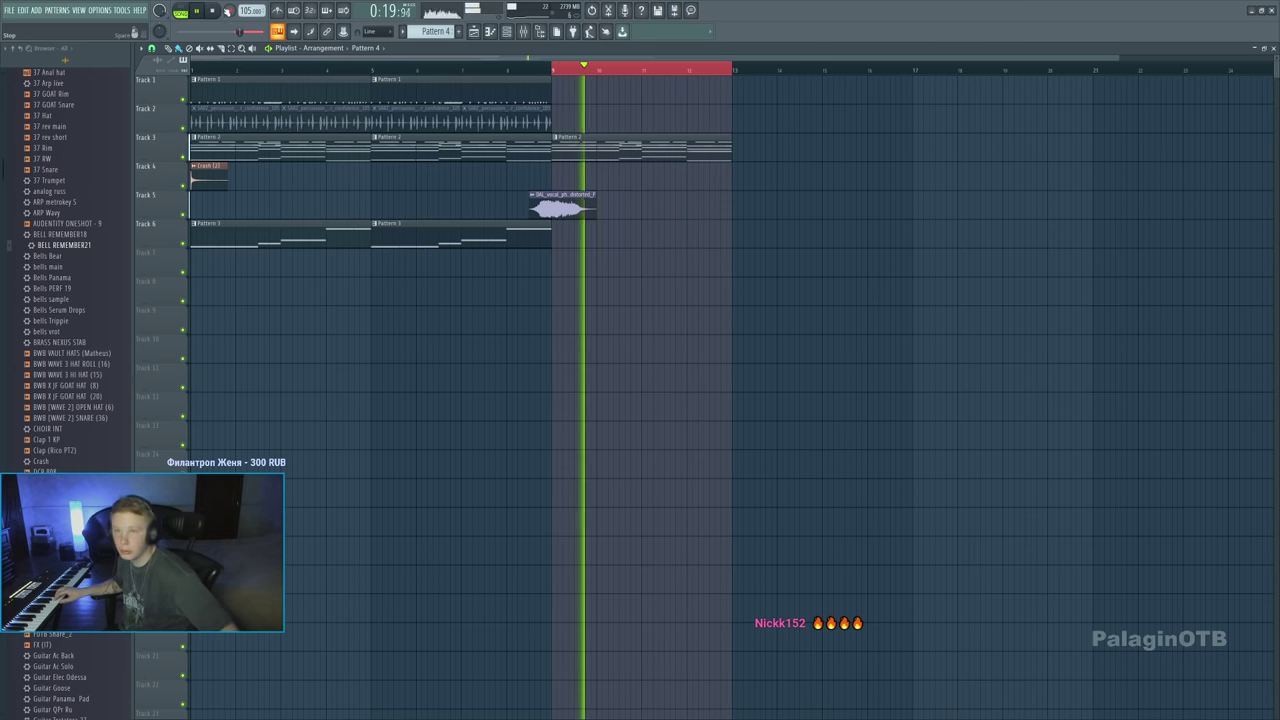
pyautogui.press('space')
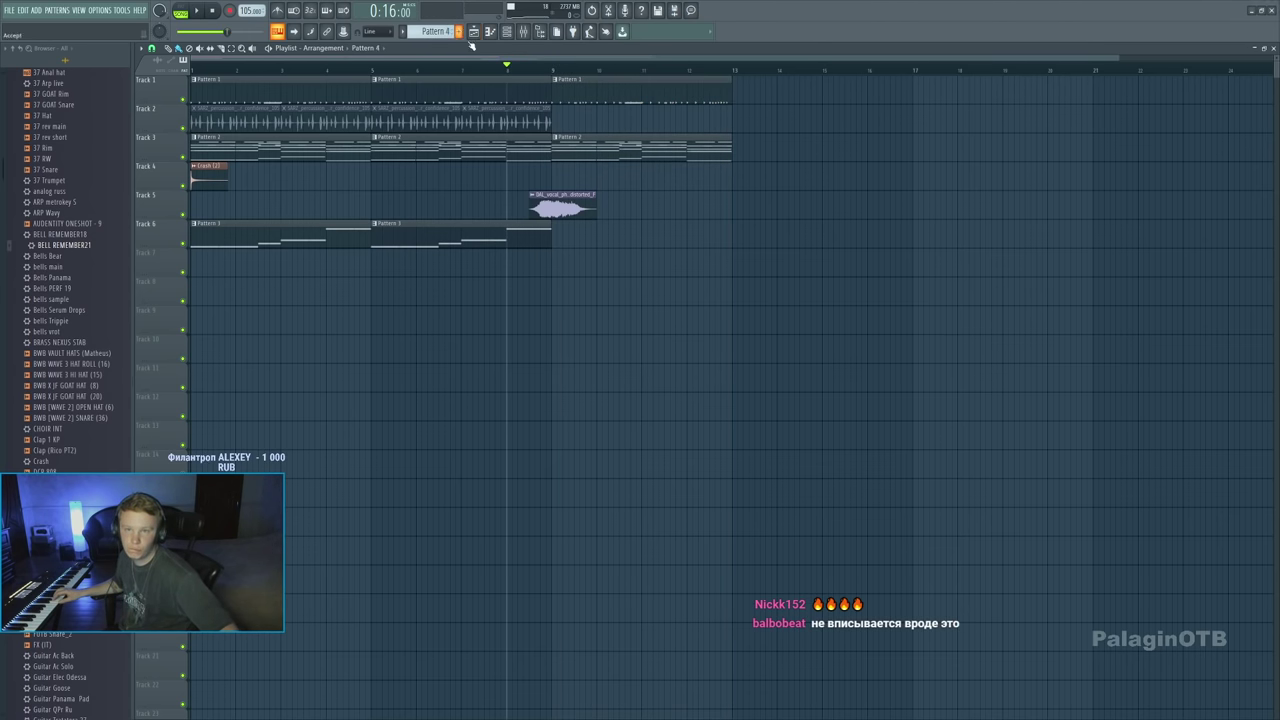
# Record the BELL REMEMBER21 melody into Pattern 4 on Track 7 from bar 8 and open it in the piano roll
pyautogui.click(198, 11)
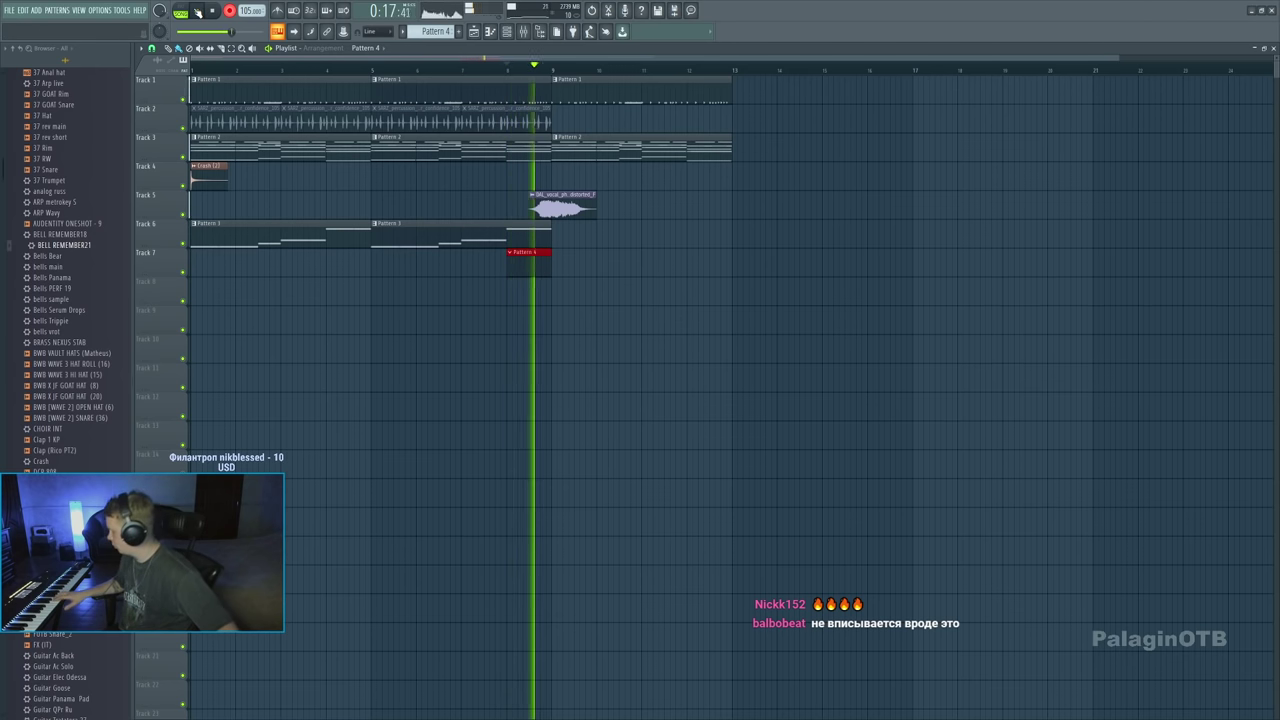
pyautogui.press('space')
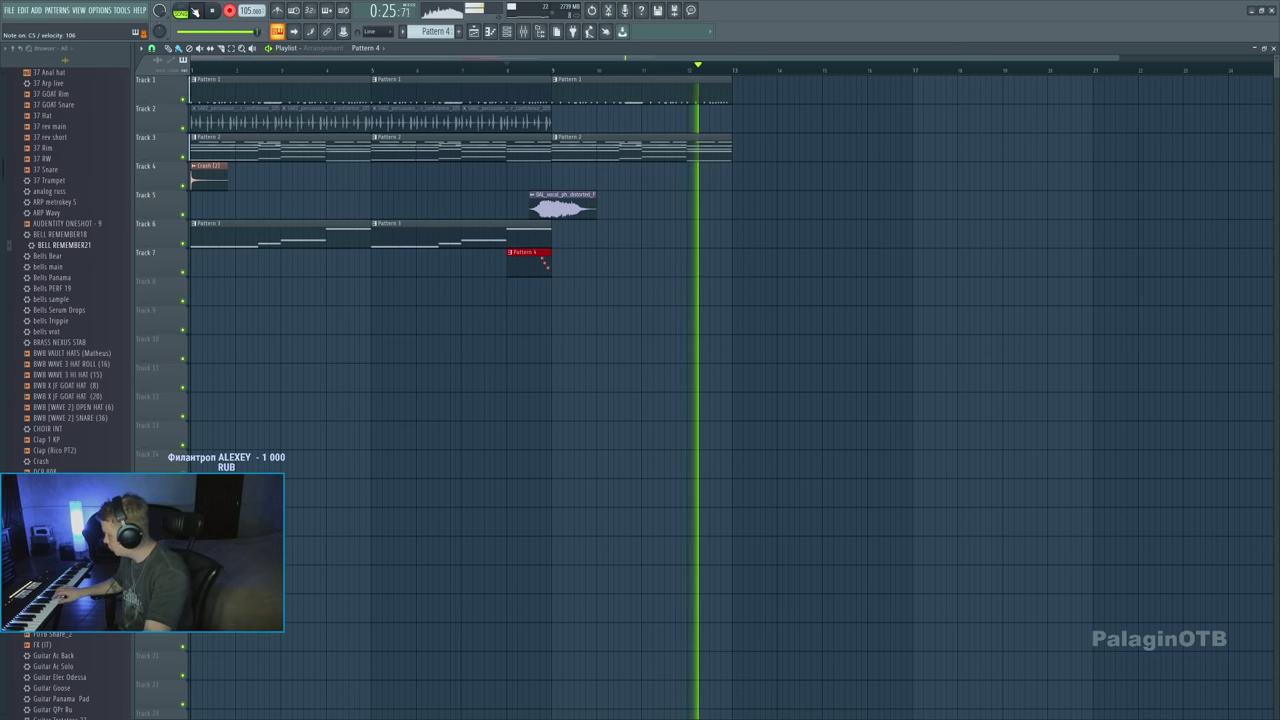
pyautogui.press('space')
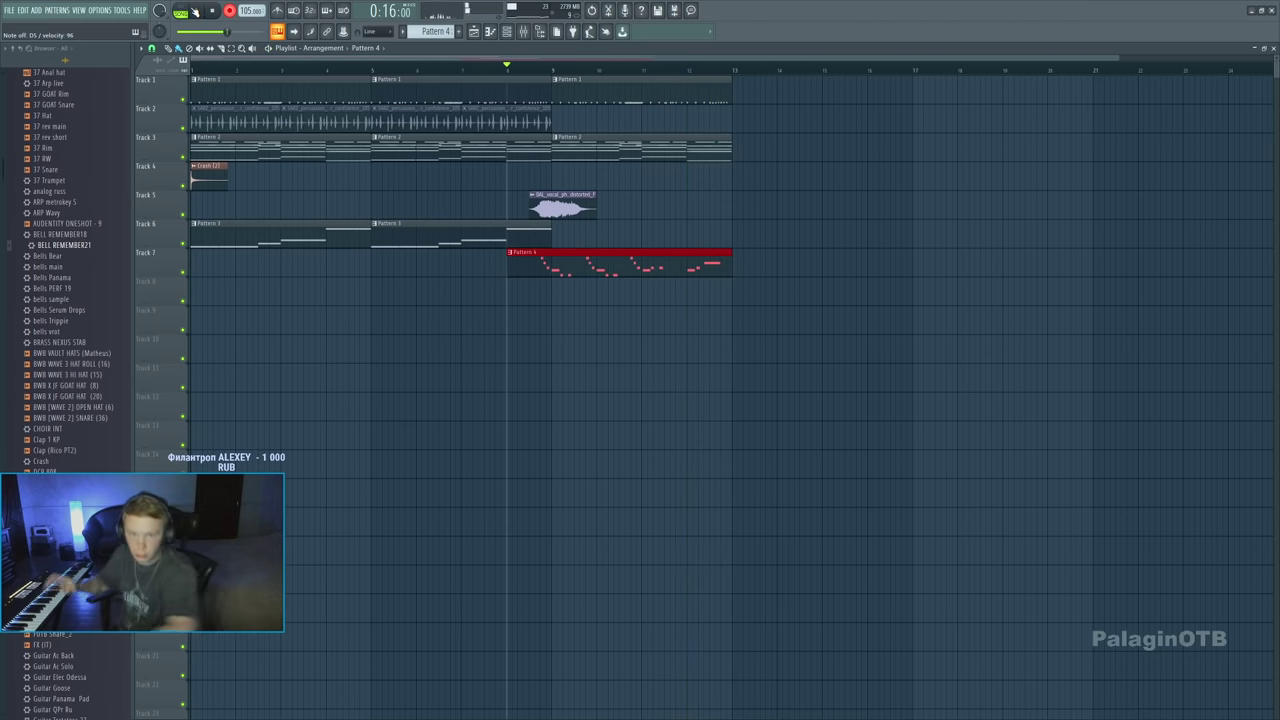
pyautogui.doubleClick(575, 276)
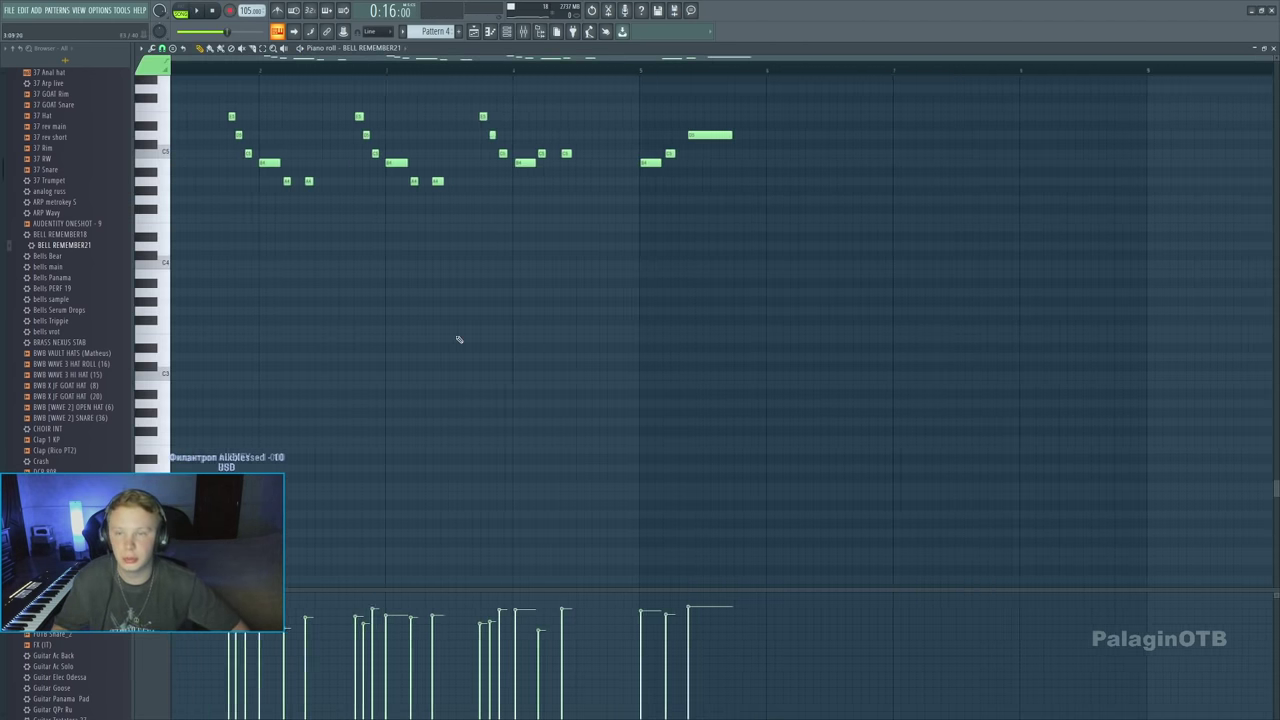
# Duplicate the four-bar bell phrase in Pattern 4 so the melody repeats over the next four bars
pyautogui.moveTo(250, 144); pyautogui.dragTo(995, 144)
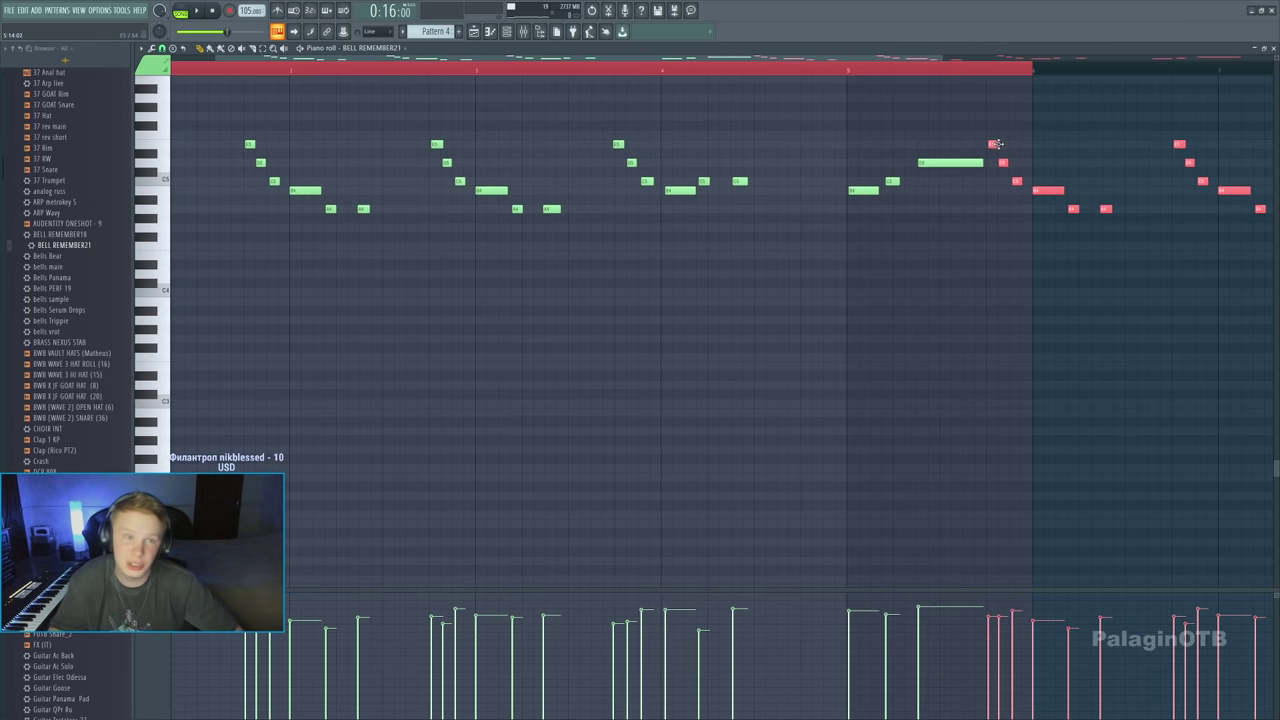
pyautogui.scroll(-3, 670, 237)
pyautogui.click(485, 255)
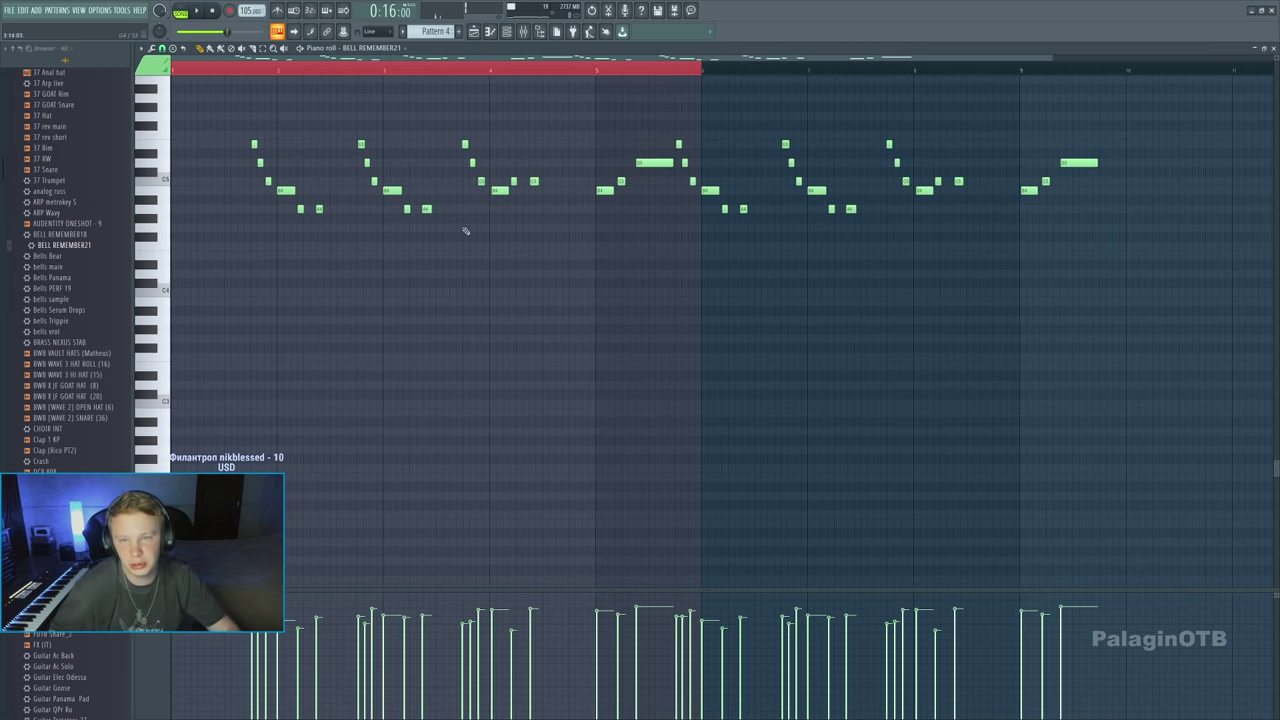
pyautogui.scroll(2, 360, 266)
pyautogui.scroll(-2, 224, 115)
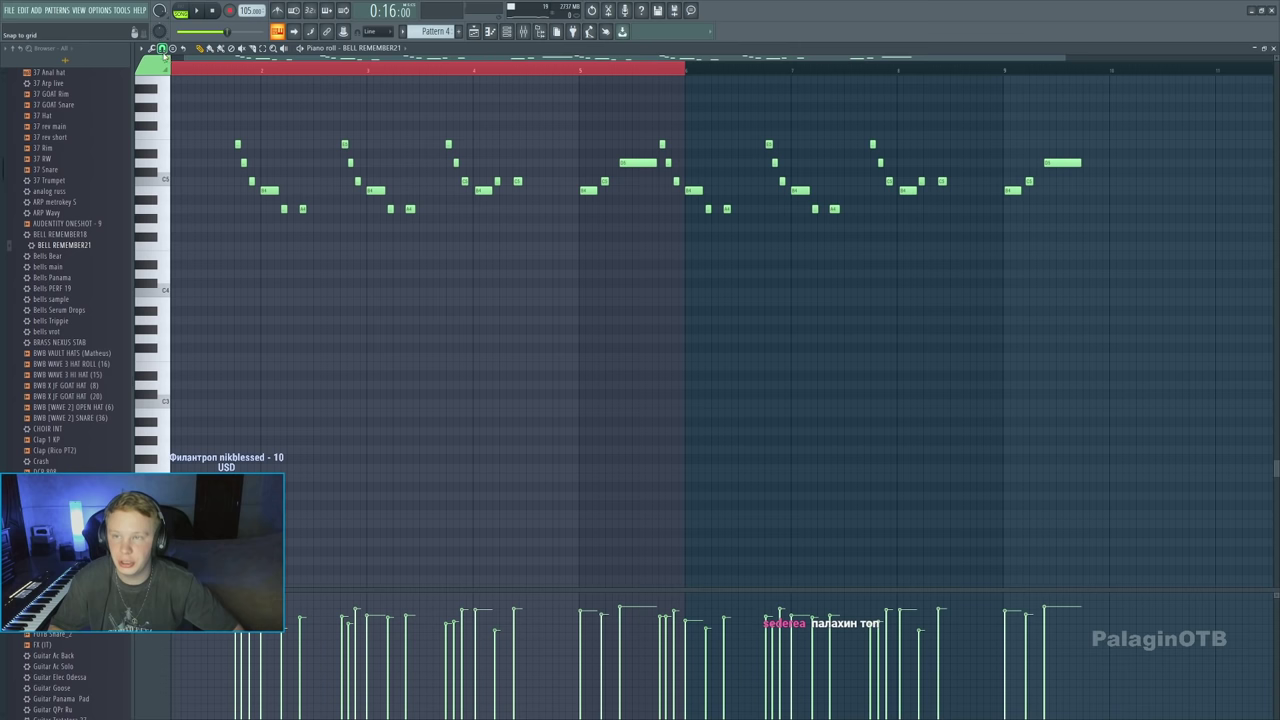
# Quantize all BELL REMEMBER21 notes in Pattern 4 to the current grid and play the result in the playlist
pyautogui.hotkey('ctrl', 'a')
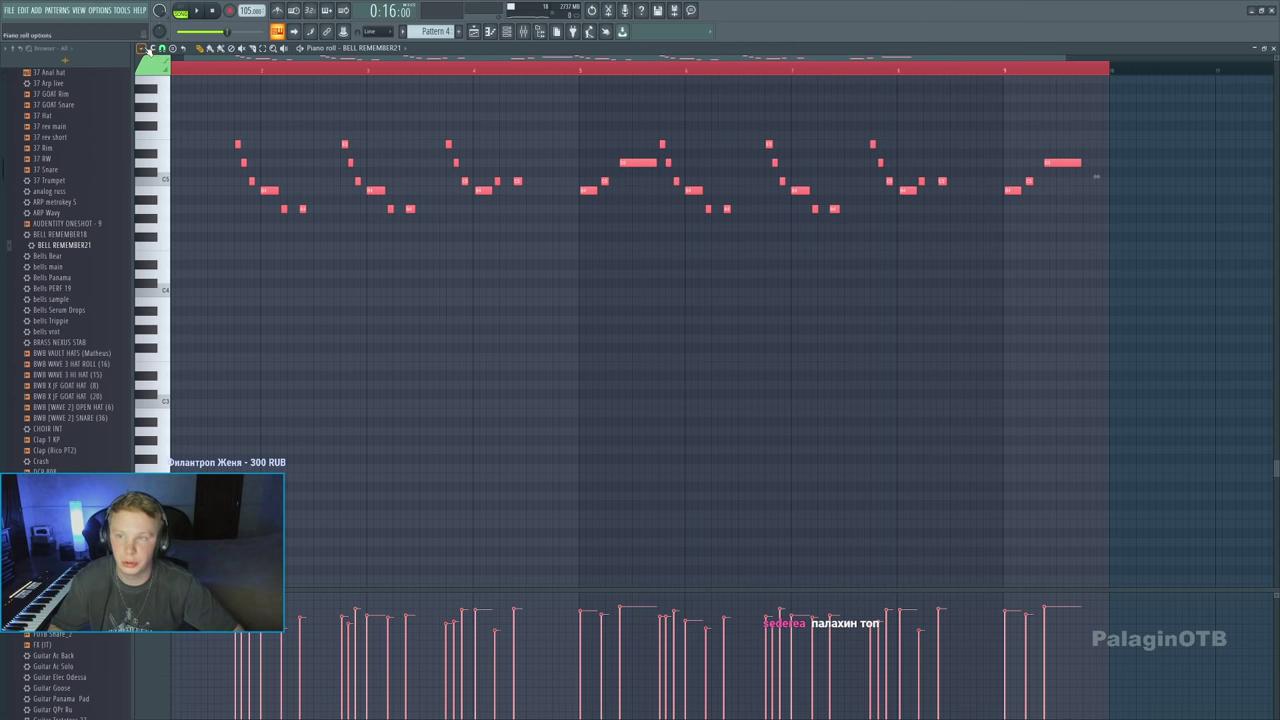
pyautogui.hotkey('ctrl', 'q')
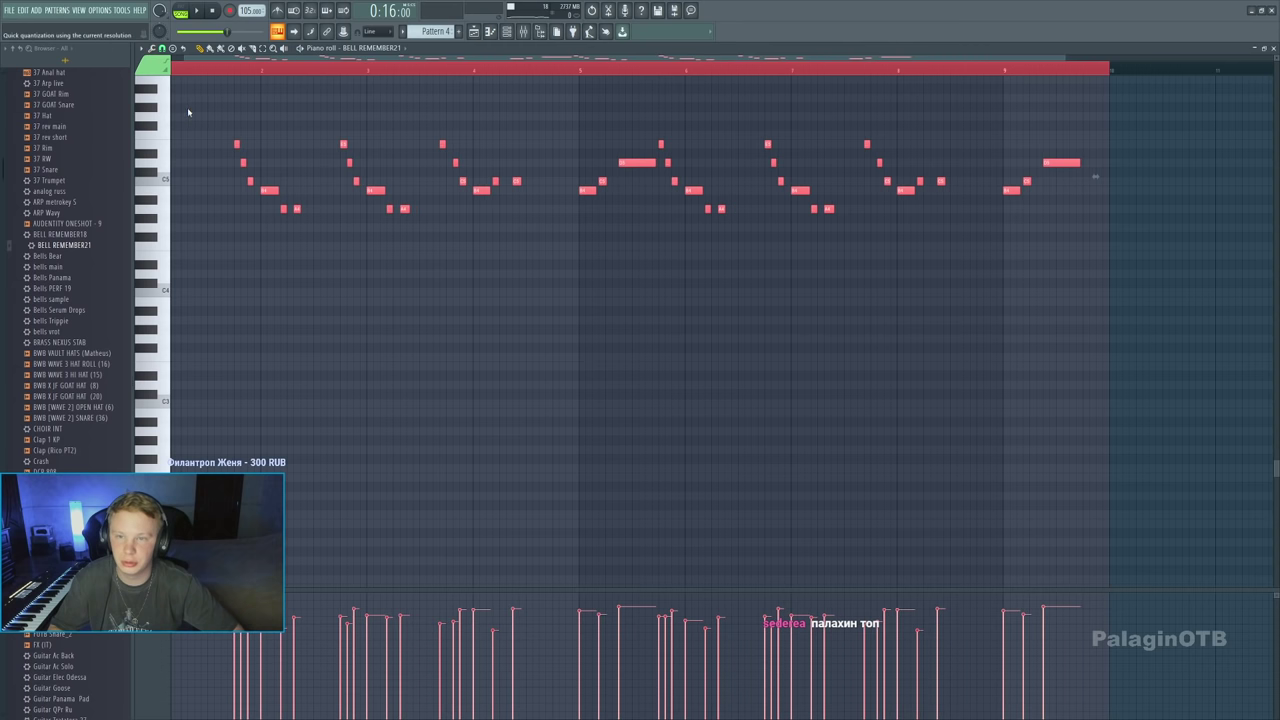
pyautogui.press('F5')
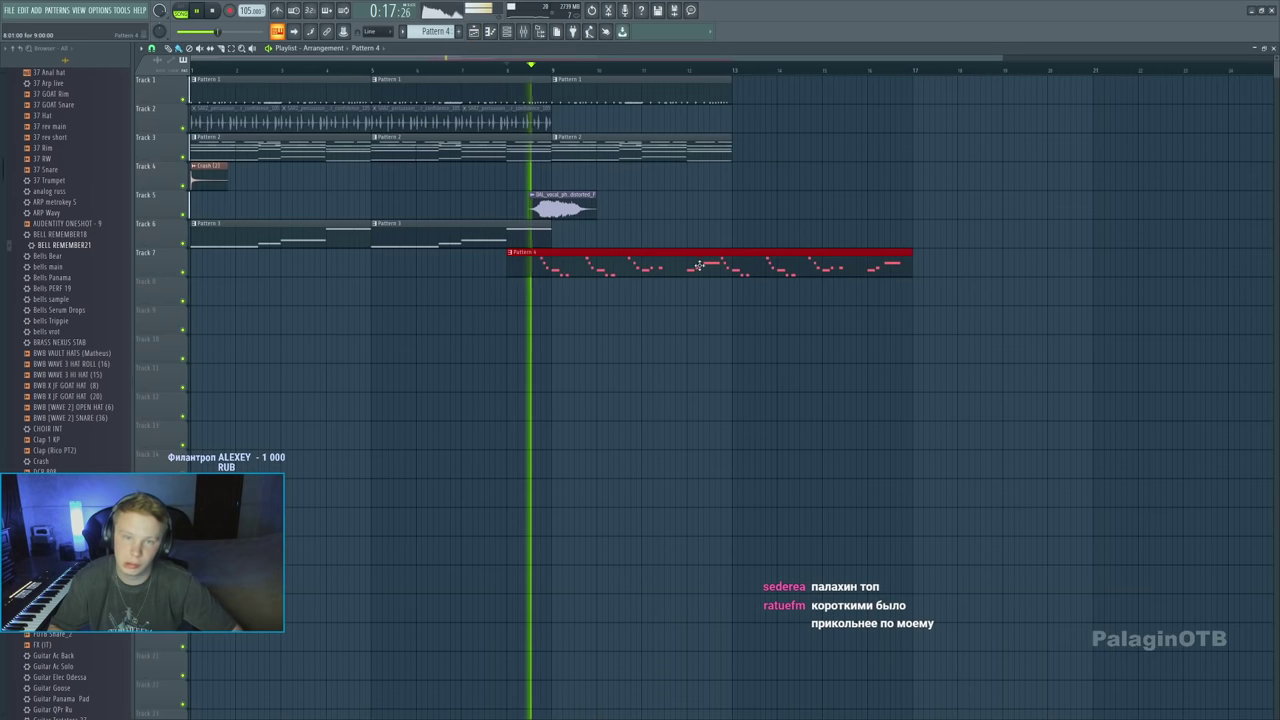
pyautogui.click(794, 209)
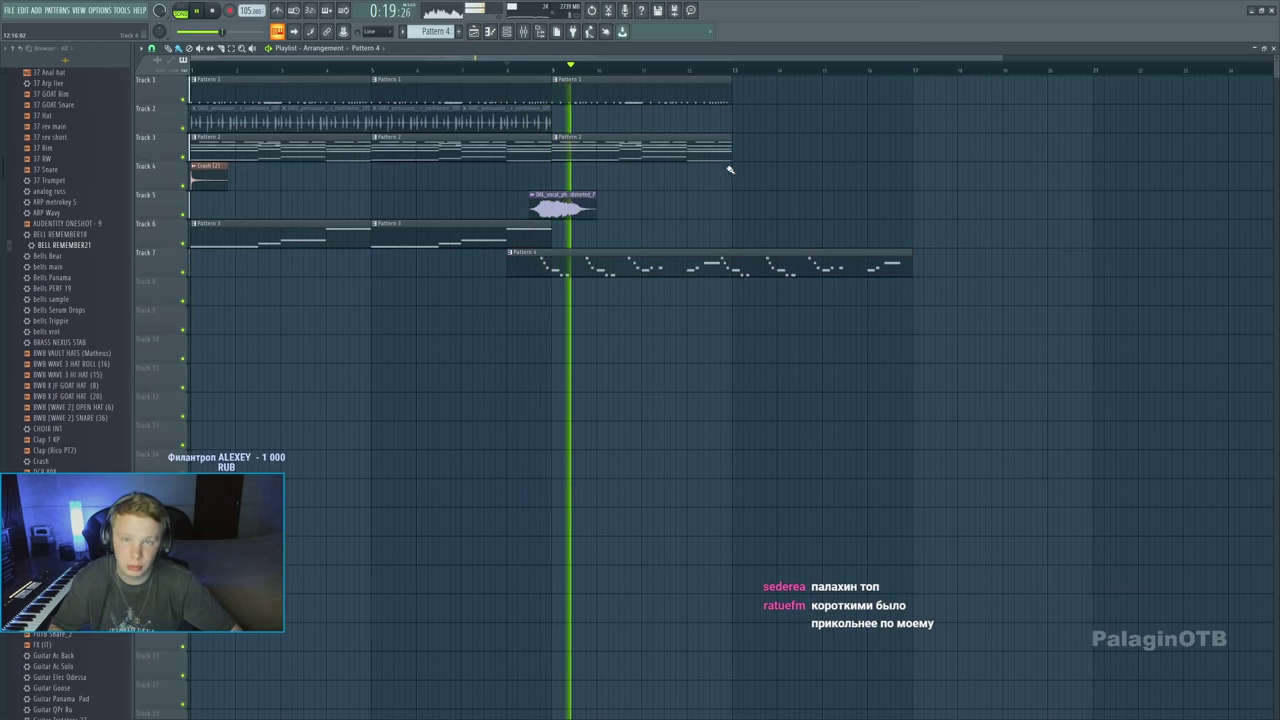
# Shift the closing A4 note of the first bell phrase and of its repeat slightly later in Pattern 4
pyautogui.doubleClick(580, 266)
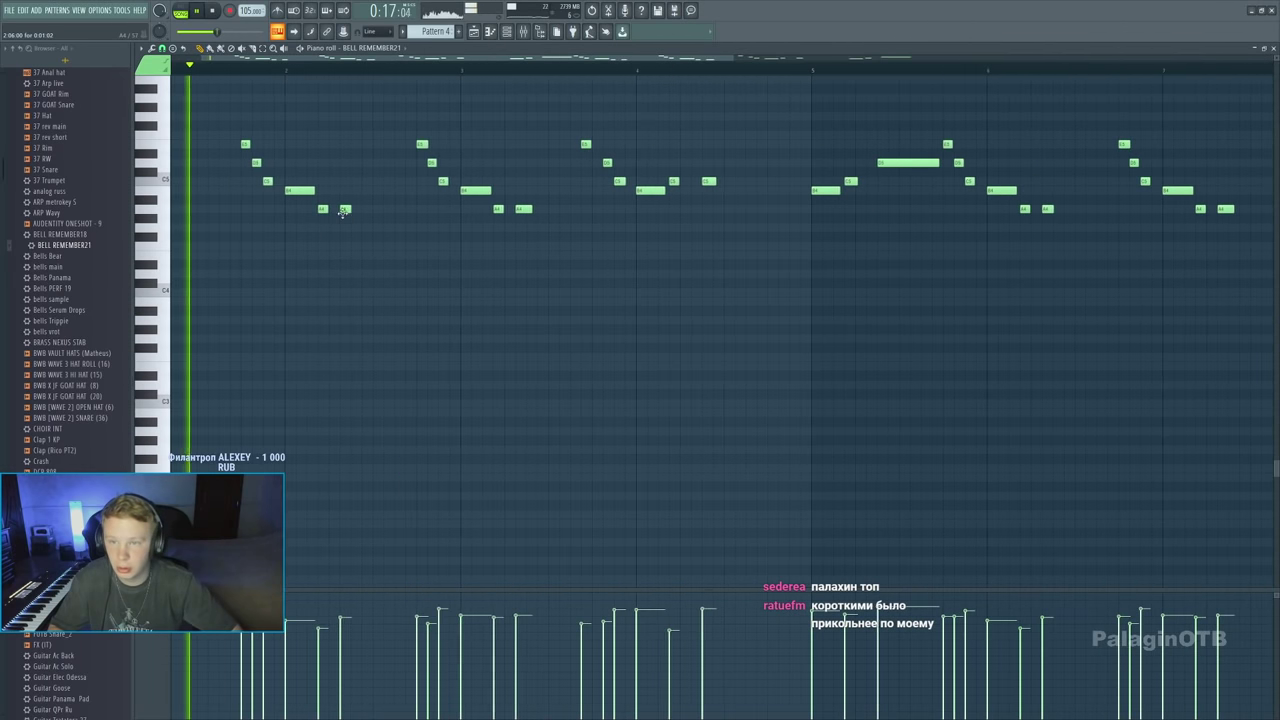
pyautogui.moveTo(343, 210); pyautogui.dragTo(354, 210)
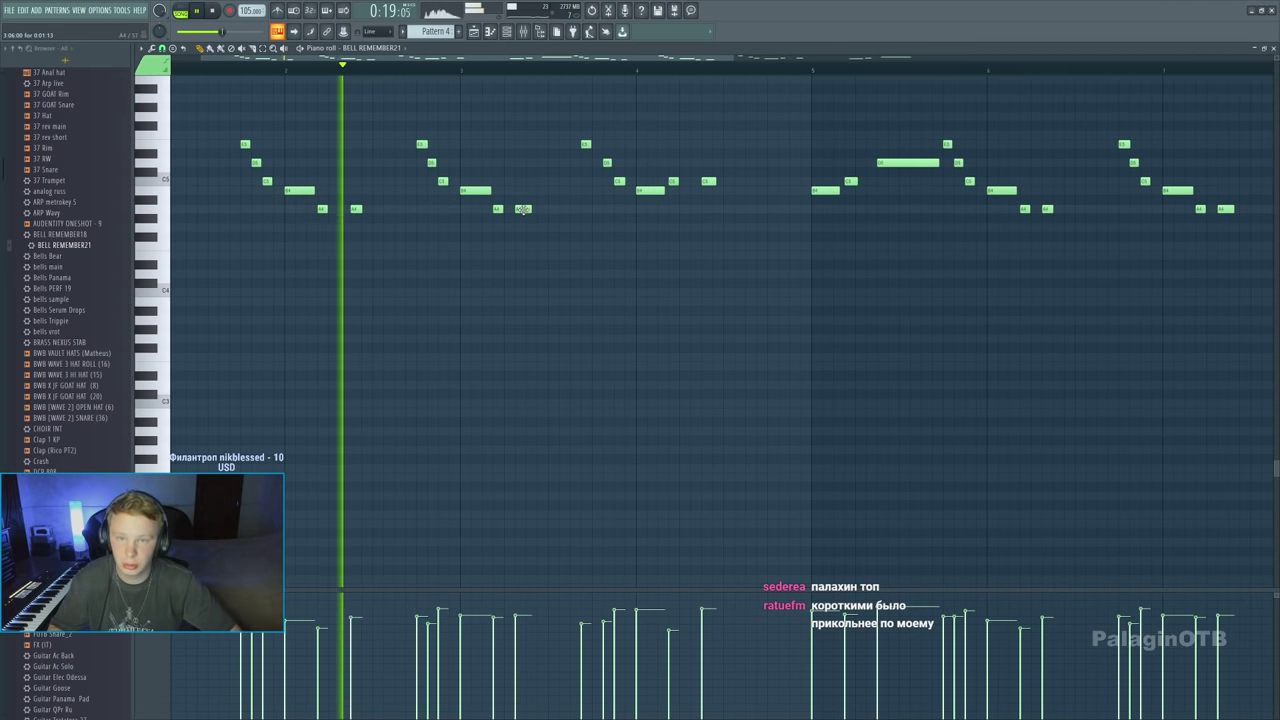
pyautogui.hscroll(3, 740, 220)
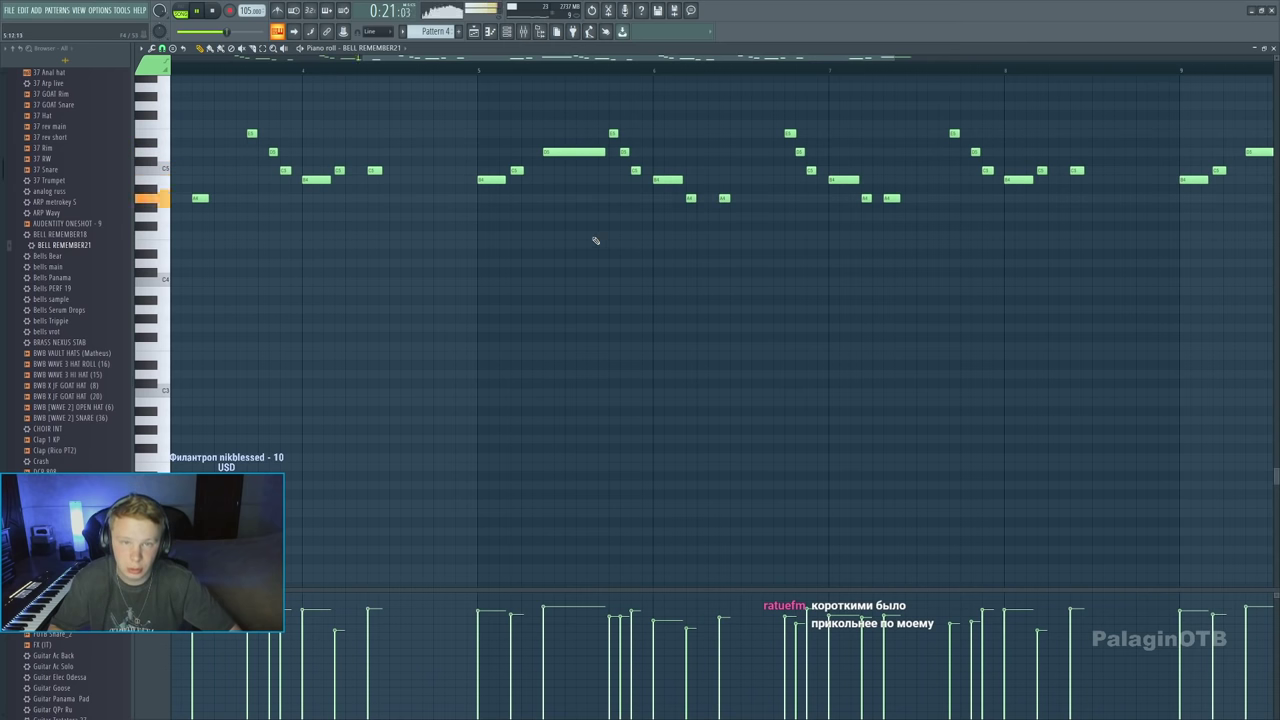
pyautogui.hscroll(1, 680, 236)
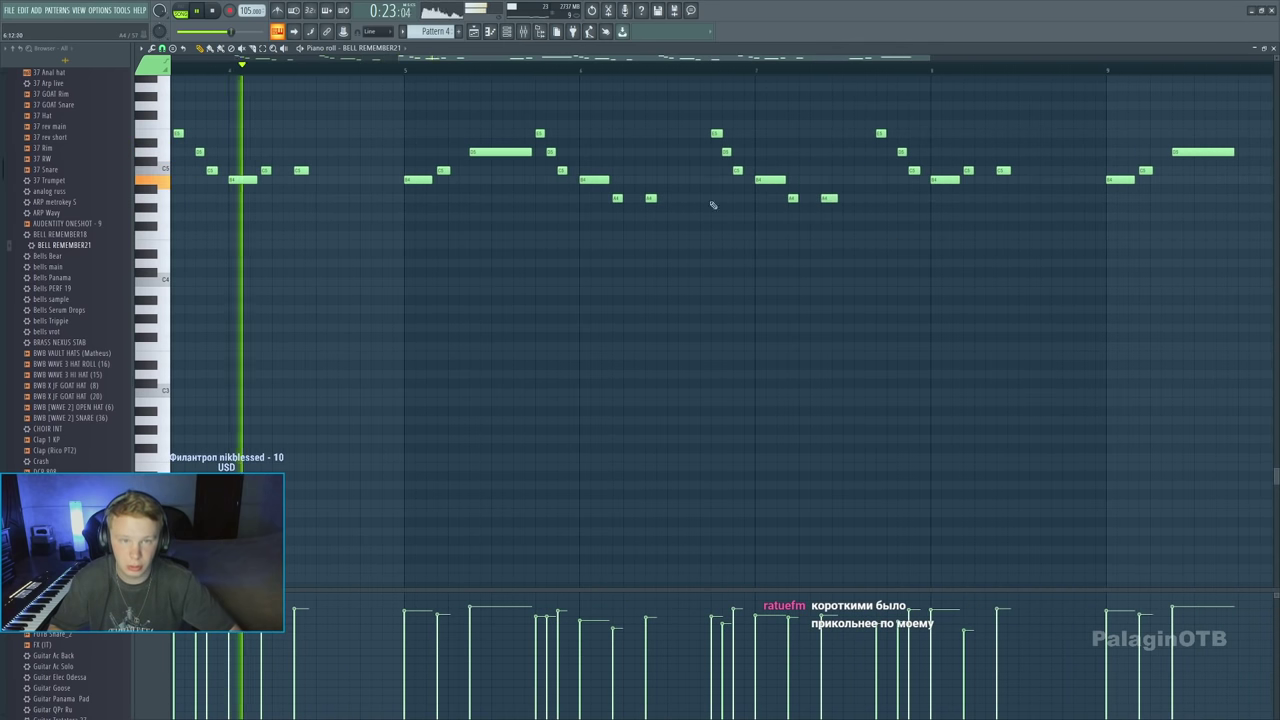
pyautogui.hscroll(1, 713, 205)
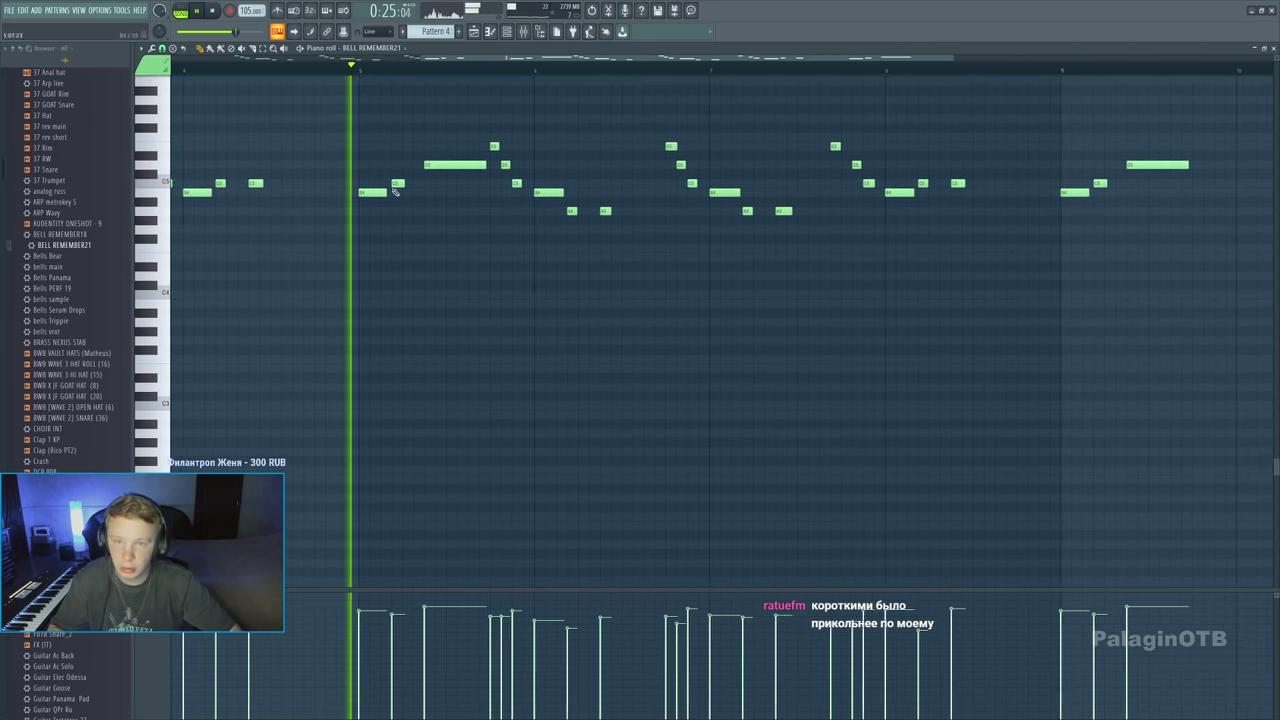
pyautogui.hscroll(2, 394, 190)
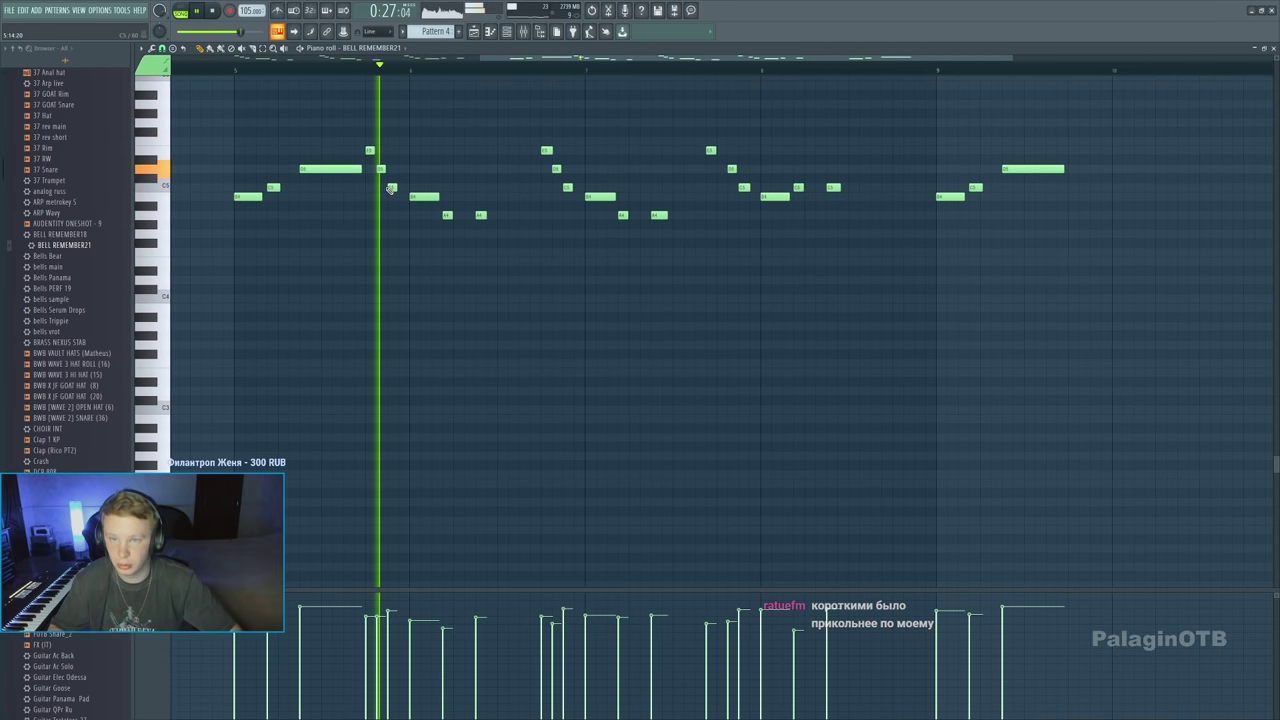
pyautogui.hscroll(1, 390, 188)
# Repeat Patterns 1, 2 and 3 in the playlist at bar 13 on Tracks 1, 3 and 6
pyautogui.press('F5')
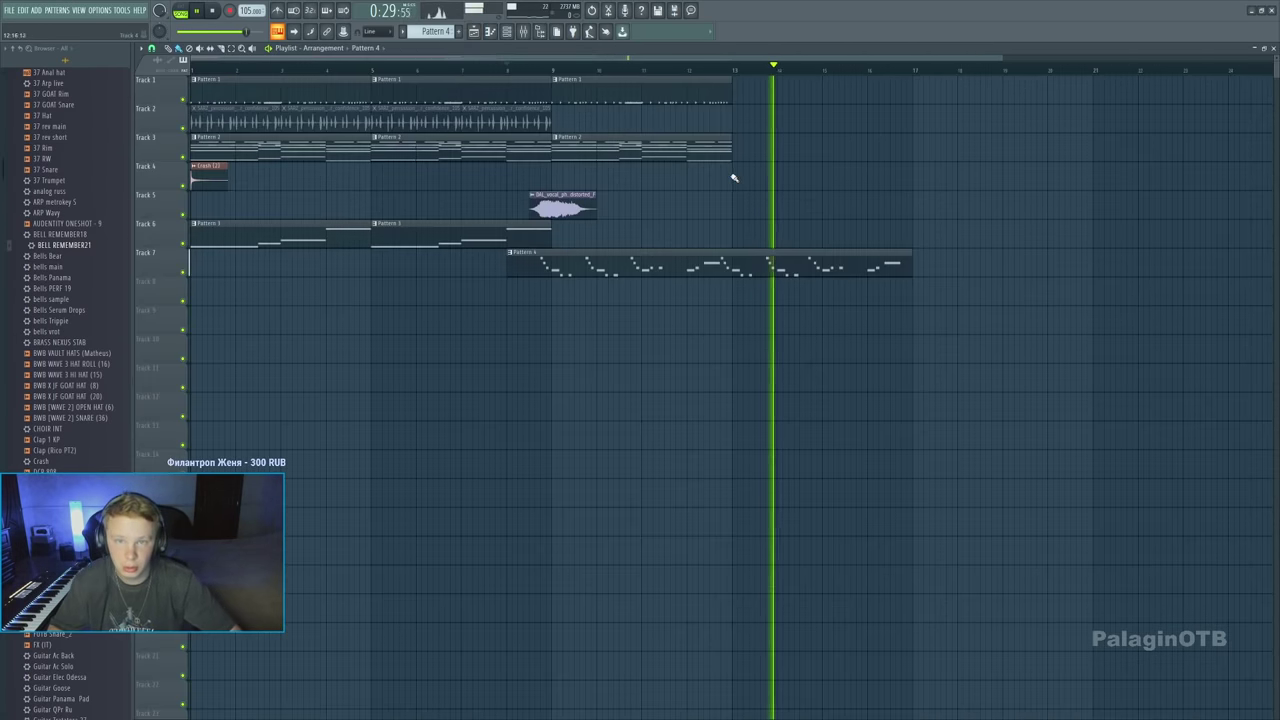
pyautogui.press('space')
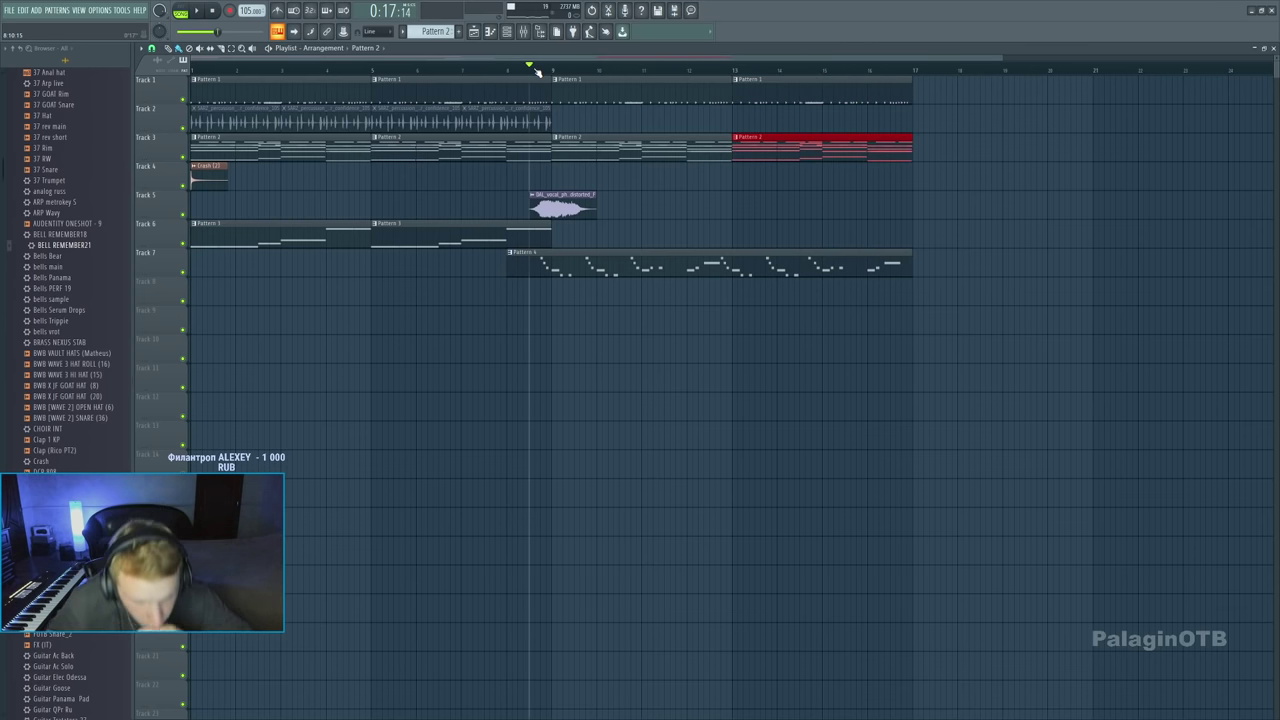
pyautogui.press('space')
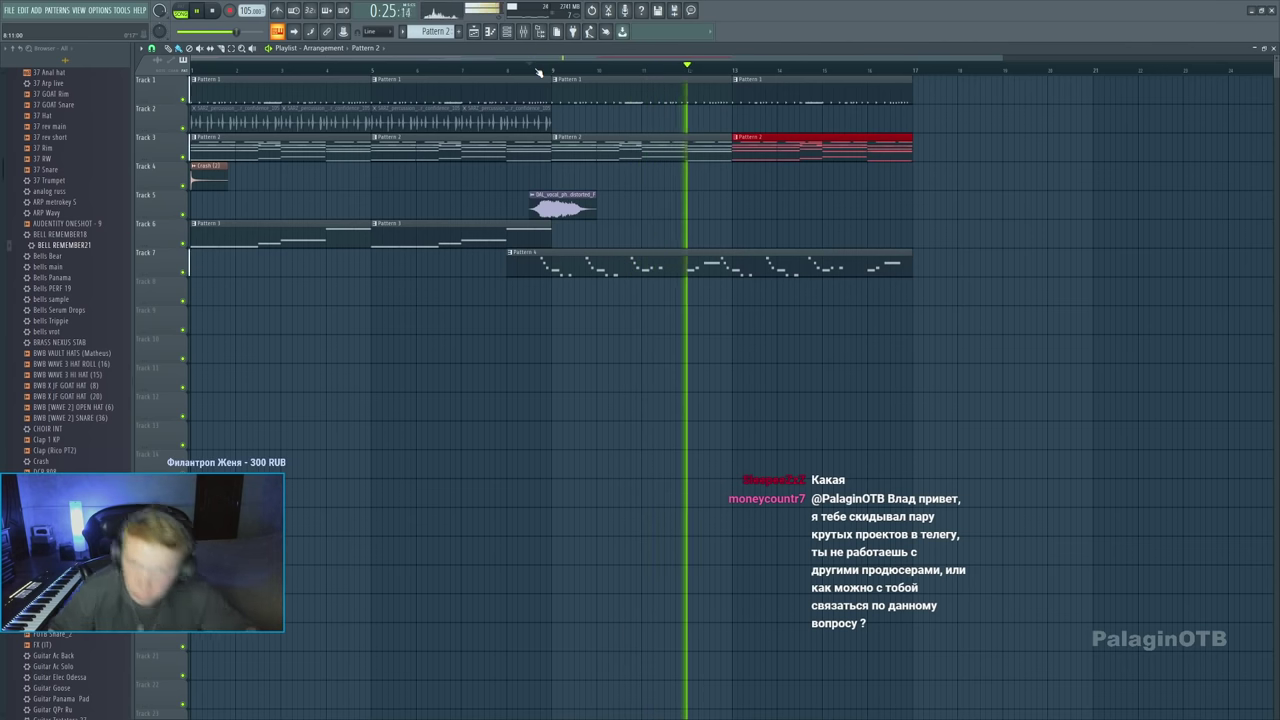
pyautogui.click(772, 224)
pyautogui.click(772, 224)
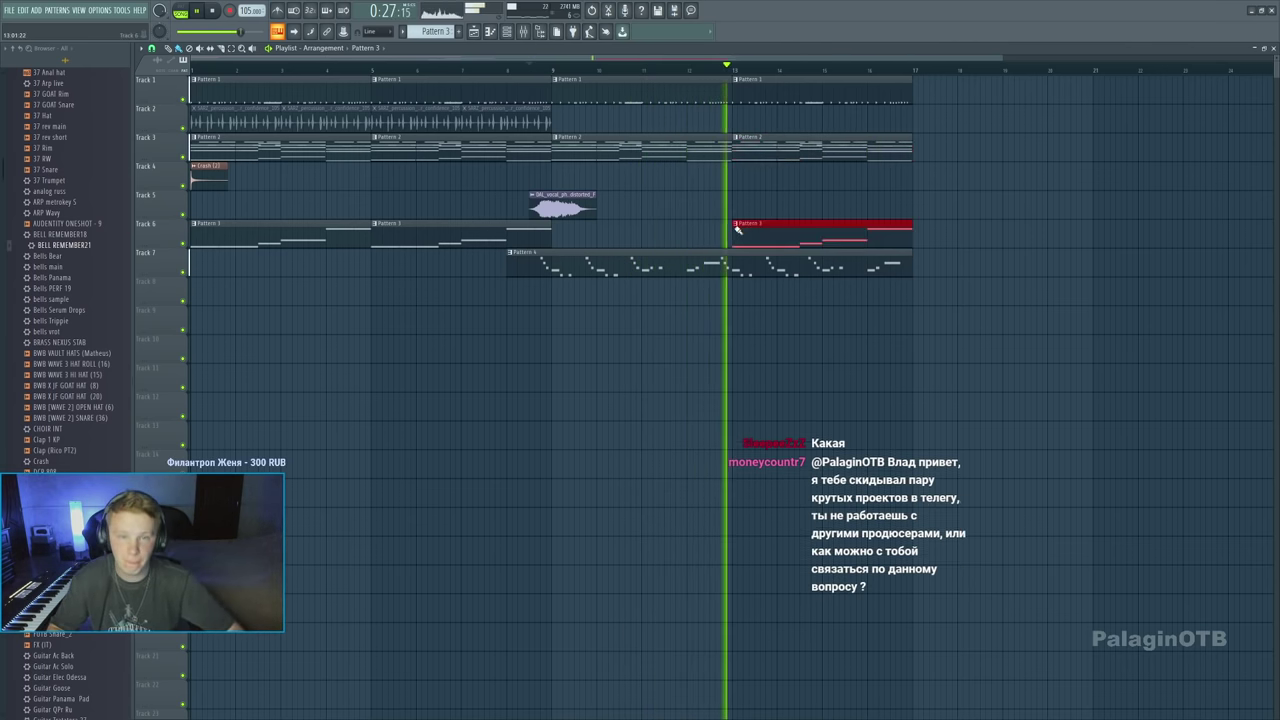
# Rework the end of the bell melody in bar 9 of Pattern 4 by shortening the last D5 and adding E5 and B4
pyautogui.click(523, 31)
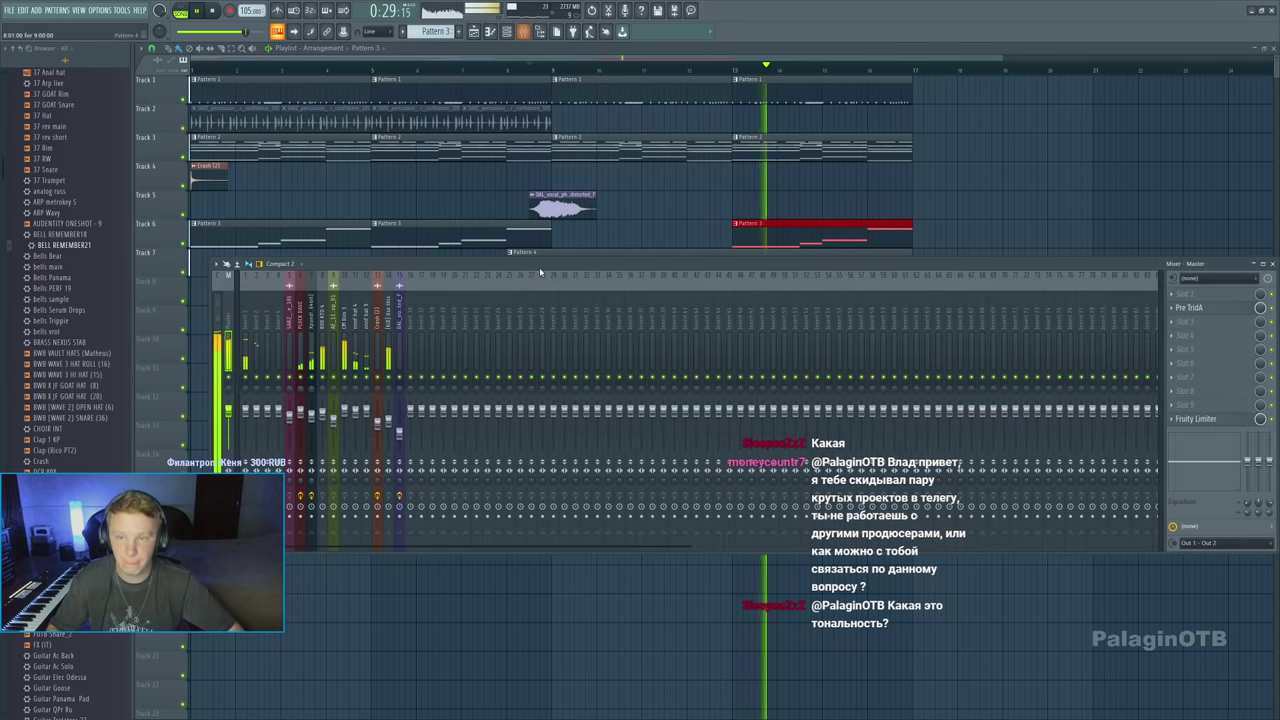
pyautogui.press('F9')
pyautogui.press('F7')
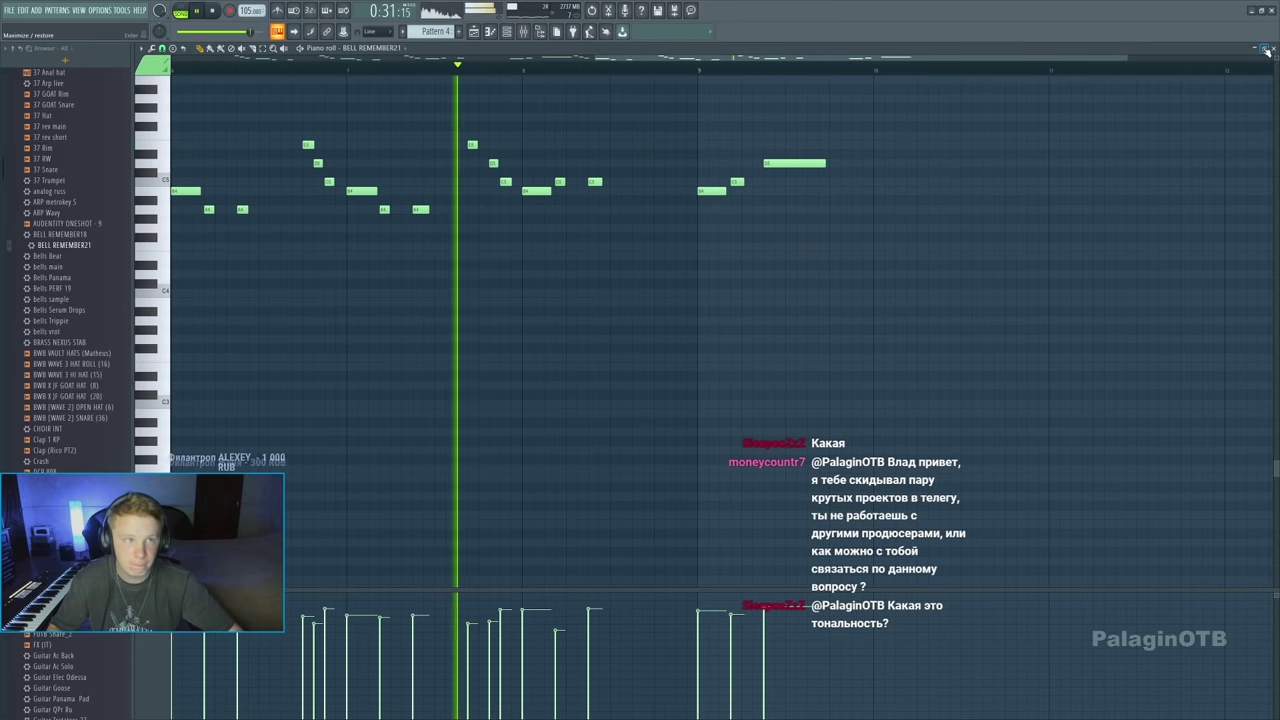
pyautogui.press('F6')
pyautogui.click(471, 346)
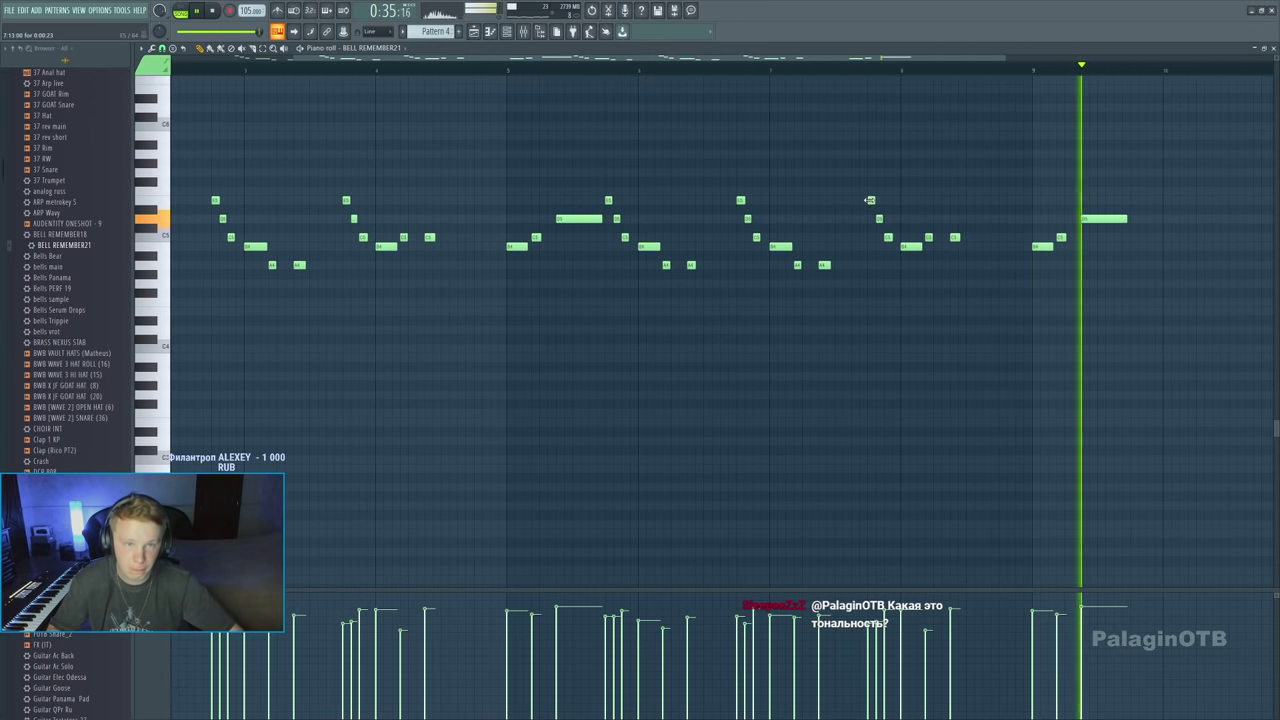
pyautogui.moveTo(1126, 218)
pyautogui.mouseDown()
pyautogui.moveTo(1111, 218)
pyautogui.moveTo(1136, 201)
pyautogui.mouseUp()
pyautogui.click(1120, 200)
pyautogui.click(1140, 246)
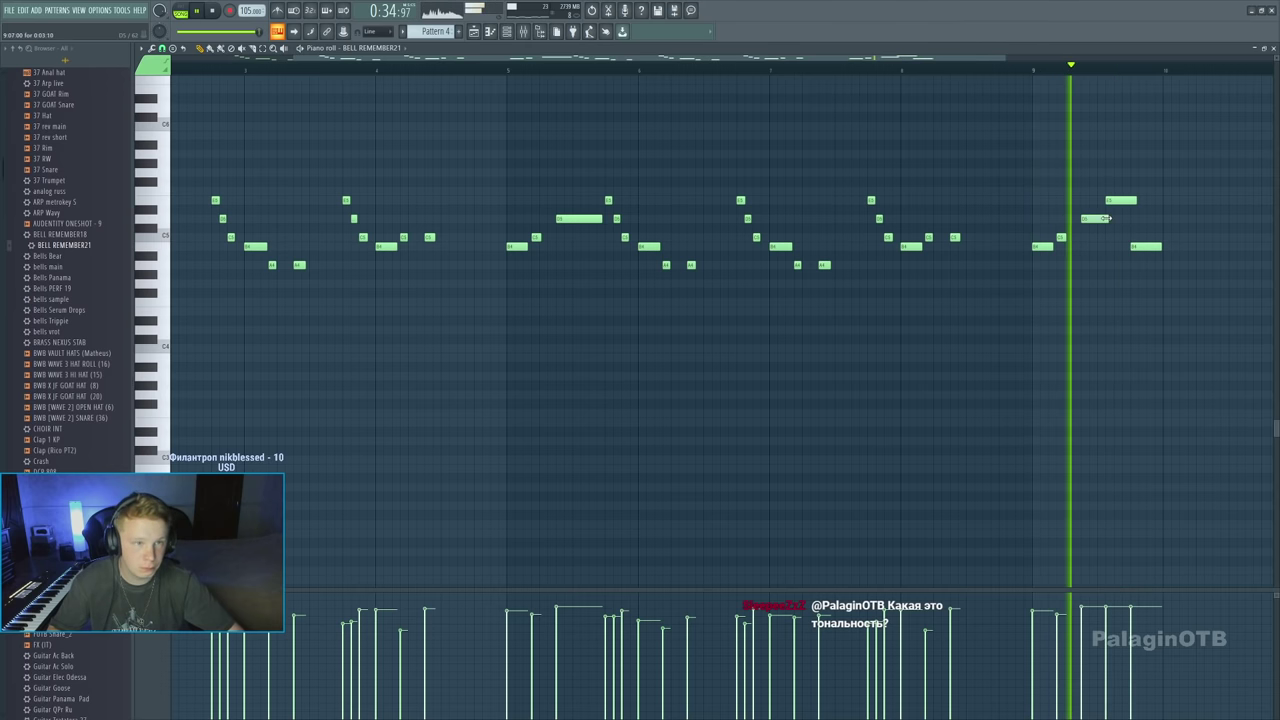
pyautogui.click(524, 31)
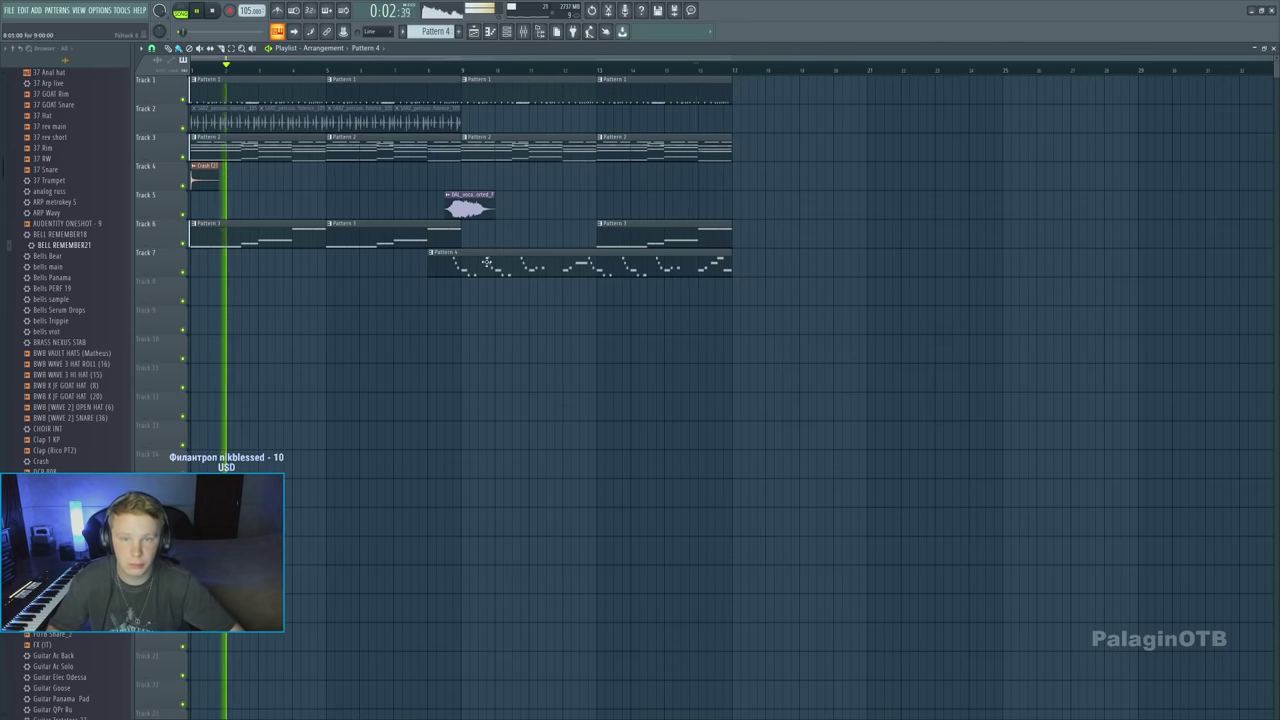
# Move the whole arrangement eight bars later so that it starts at bar 9
pyautogui.hotkey('ctrl', 'a')
pyautogui.moveTo(206, 101); pyautogui.dragTo(479, 103)
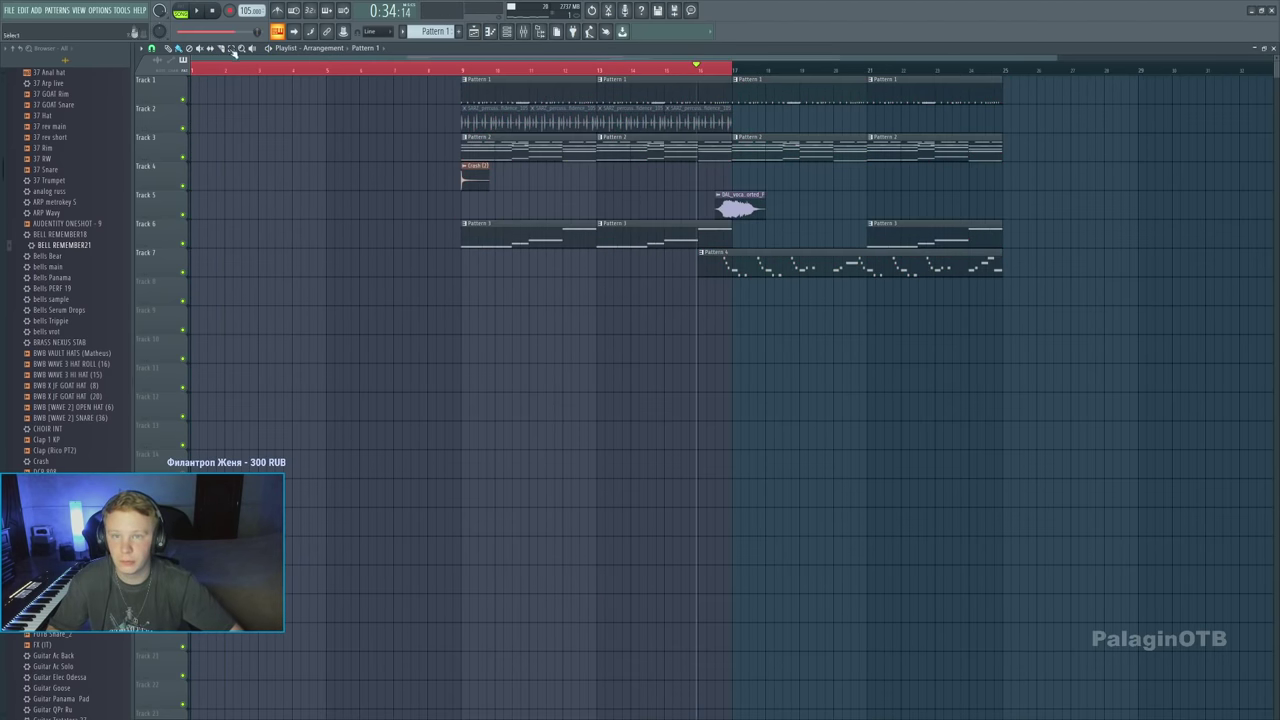
pyautogui.click(196, 72)
# Separate the Xpand!2 parts of Pattern 2 into Pattern 5, leaving PLUCK DAVE, and place Pattern 5 on Track 9 from bar 5 through bar 24
pyautogui.doubleClick(361, 141)
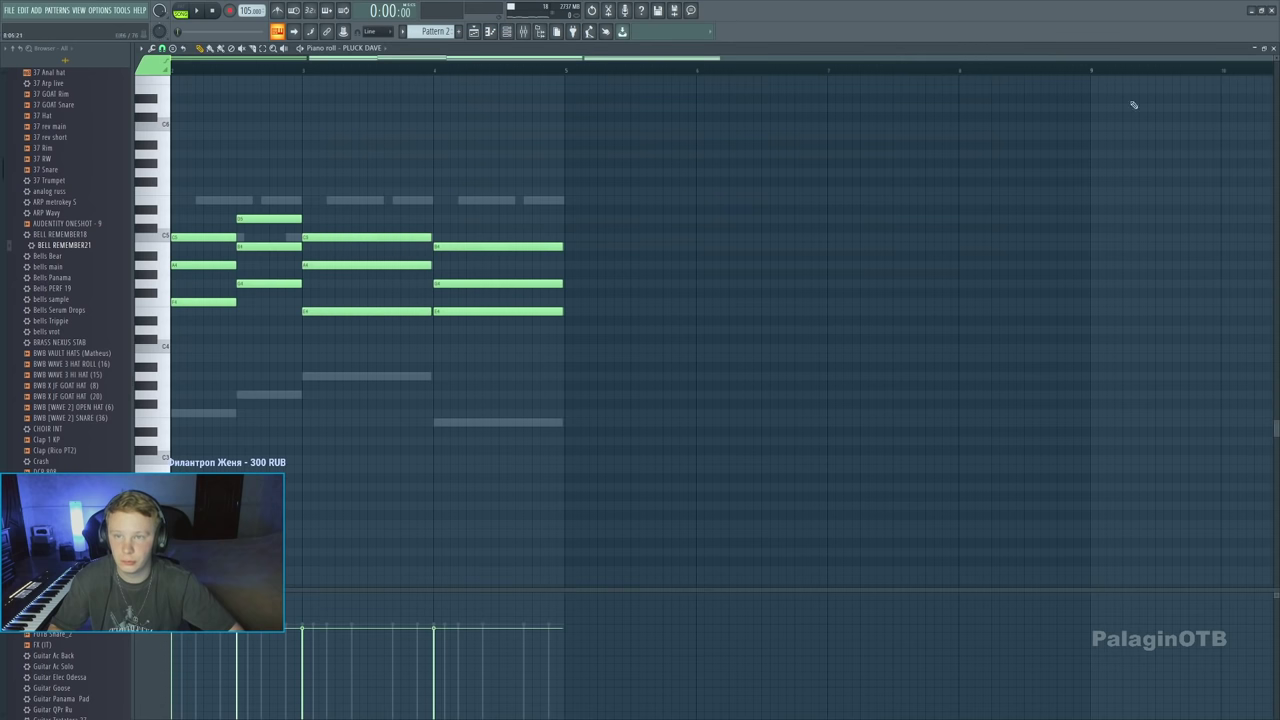
pyautogui.click(1273, 48)
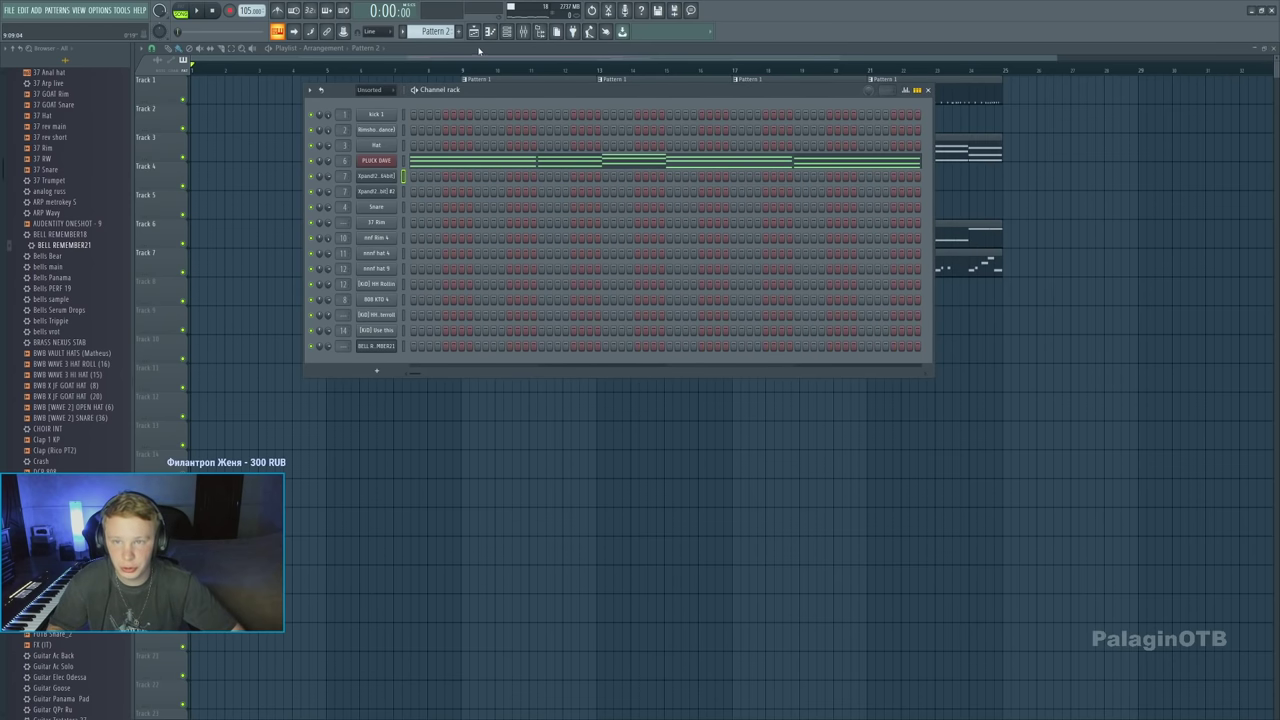
pyautogui.press('F4')
pyautogui.press('F6')
pyautogui.moveTo(332, 322)
pyautogui.mouseDown()
pyautogui.moveTo(715, 320)
pyautogui.moveTo(877, 306)
pyautogui.mouseUp()
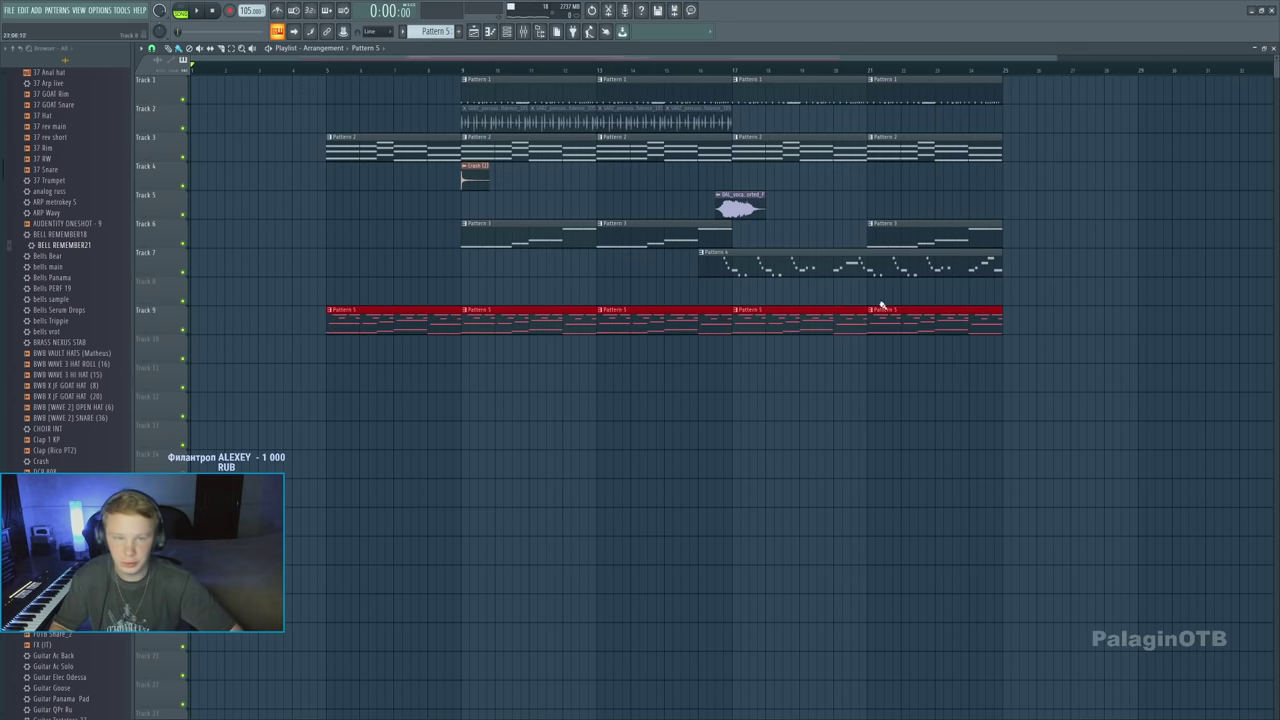
# Remove the Pattern 2 clip at bar 5 and shift all clips four bars earlier so Pattern 5 starts at bar 1
pyautogui.click(378, 258)
pyautogui.hotkey('ctrl', 'a')
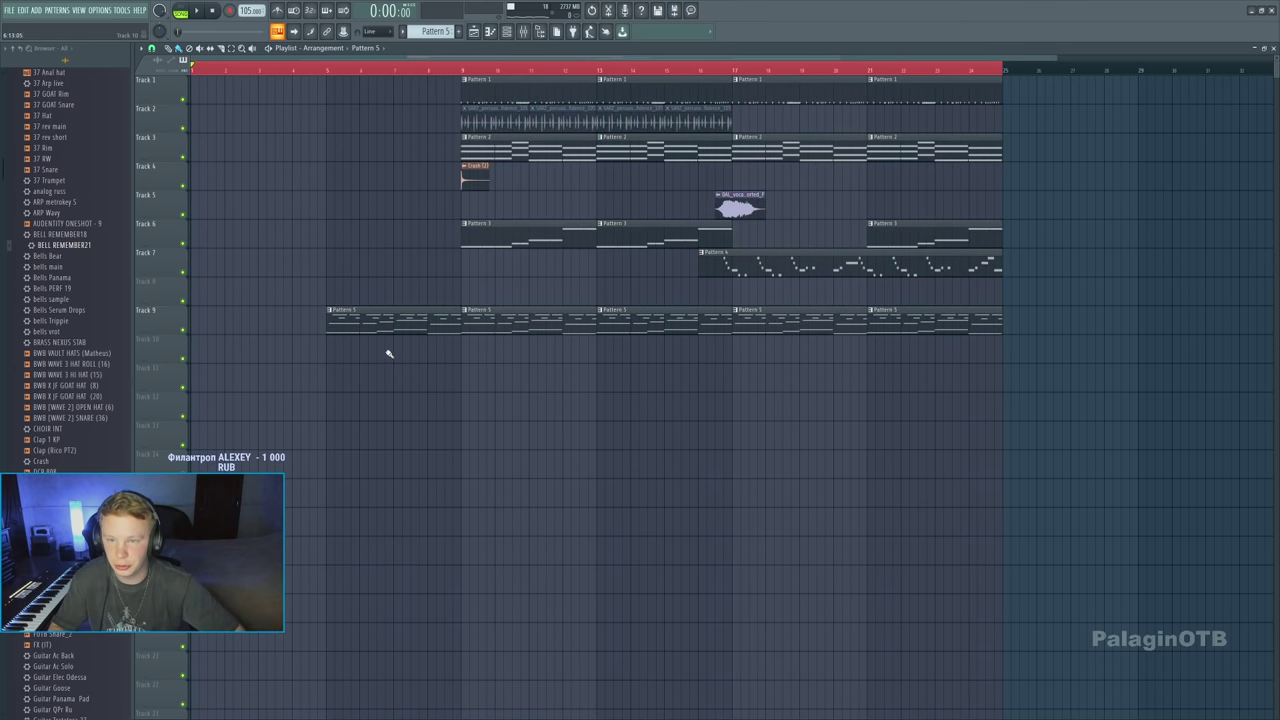
pyautogui.hotkey('shift', 'Left')
pyautogui.hotkey('shift', 'Left')
pyautogui.hotkey('shift', 'Left')
pyautogui.hotkey('shift', 'Left')
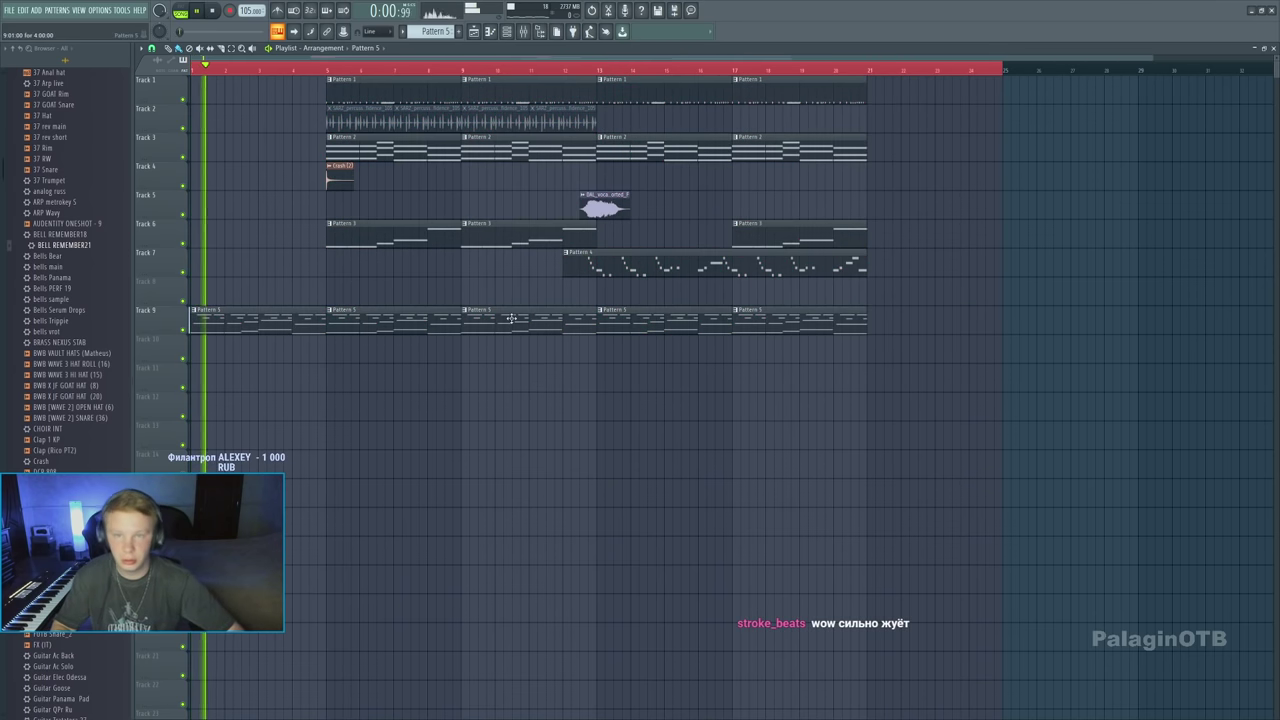
# Add the TAG WAVY sample from the TAG folder at bar 1 on Track 11 and open its channel settings
pyautogui.scroll(10, 65, 265)
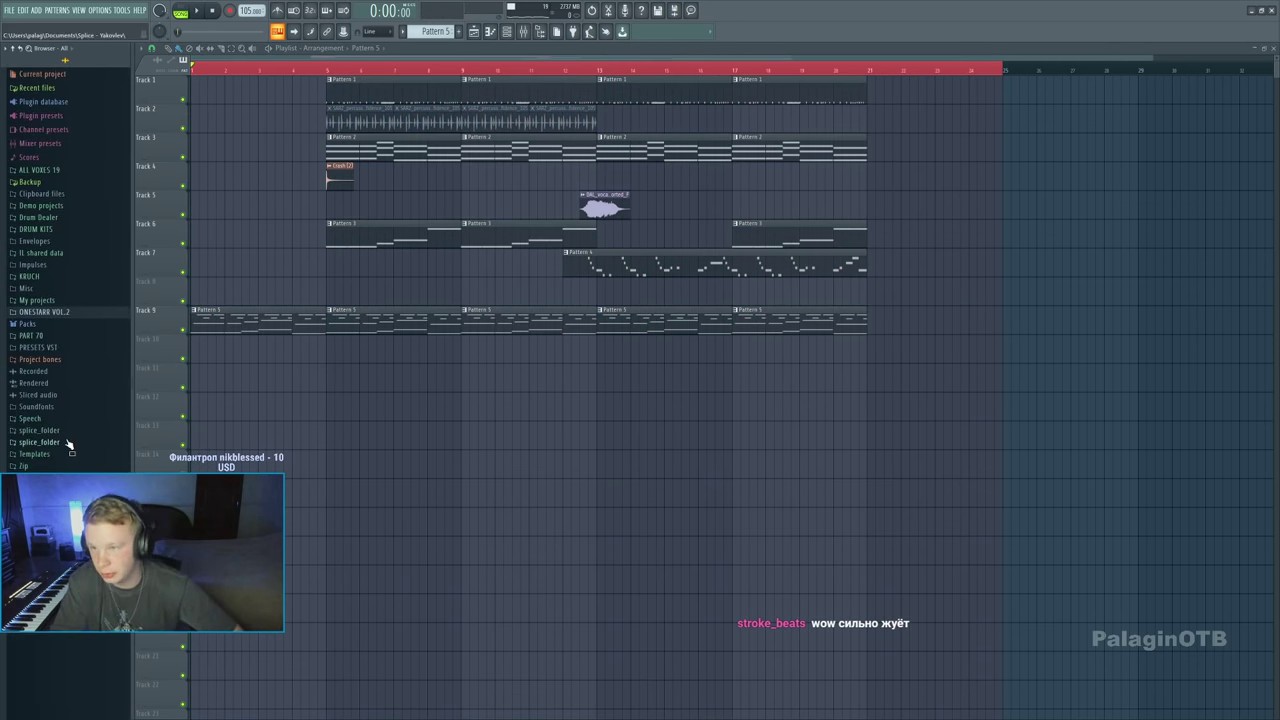
pyautogui.scroll(-8, 52, 347)
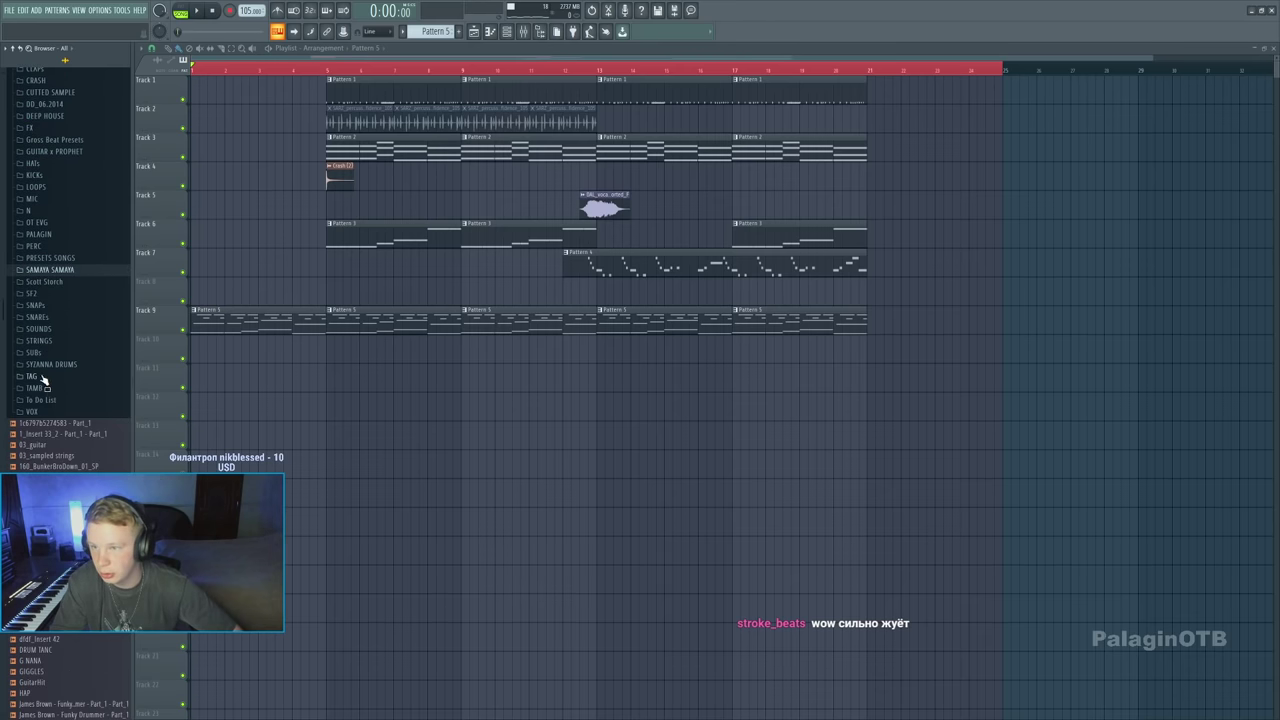
pyautogui.click(40, 377)
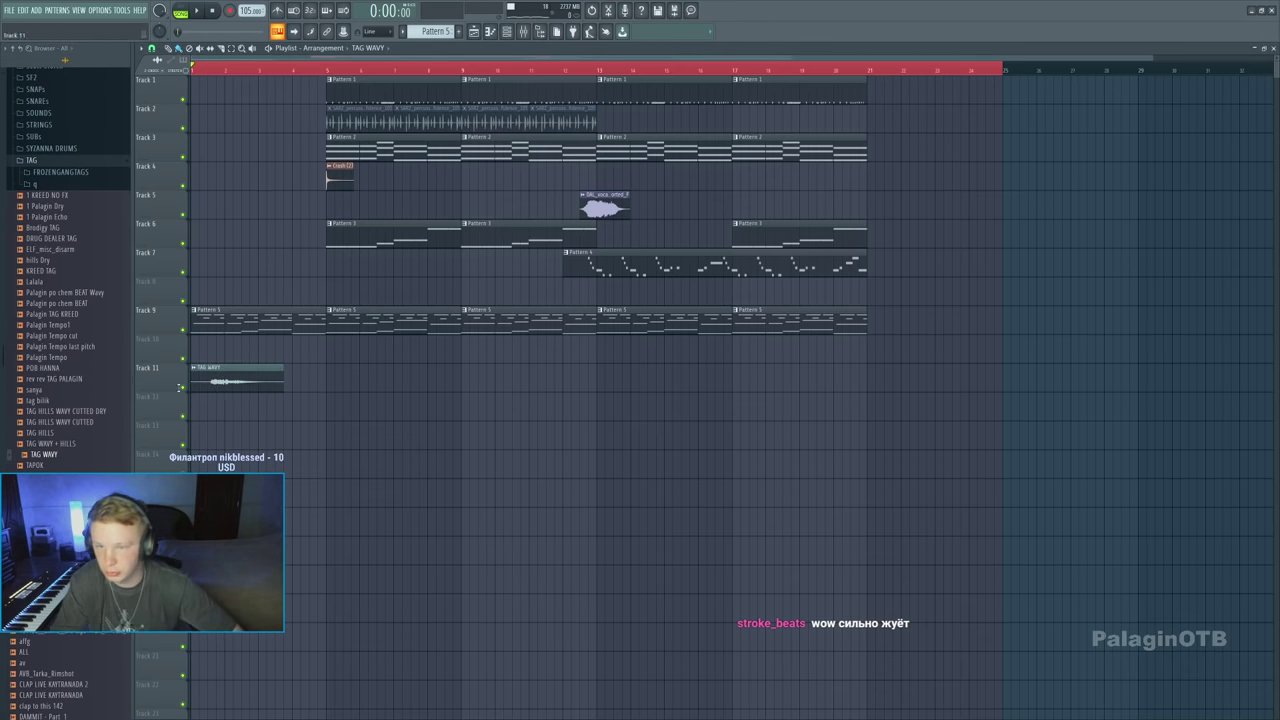
pyautogui.doubleClick(215, 379)
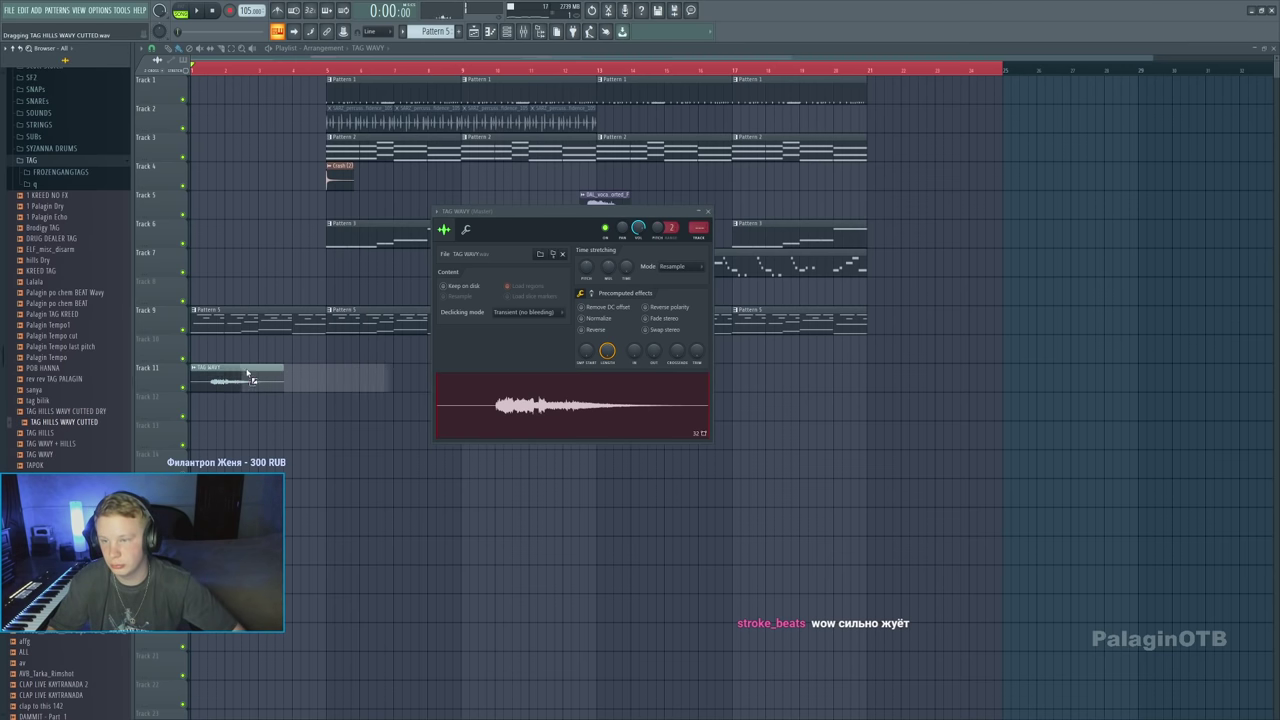
# Try TAG HILLS WAVY CUTTED, replace it with TIM FULL on Track 11, and route TIM FULL to mixer track 16 with Fruity Stereo Enhancer
pyautogui.moveTo(252, 380); pyautogui.dragTo(250, 378)
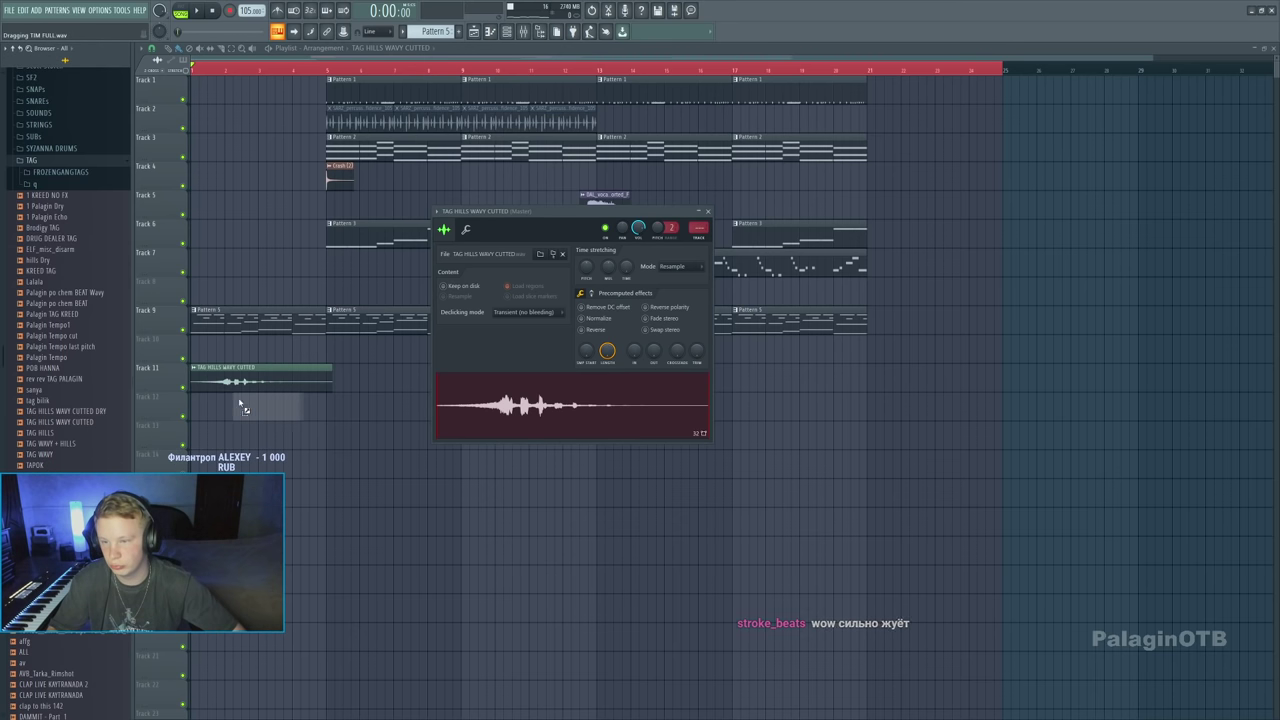
pyautogui.moveTo(243, 408); pyautogui.dragTo(243, 400)
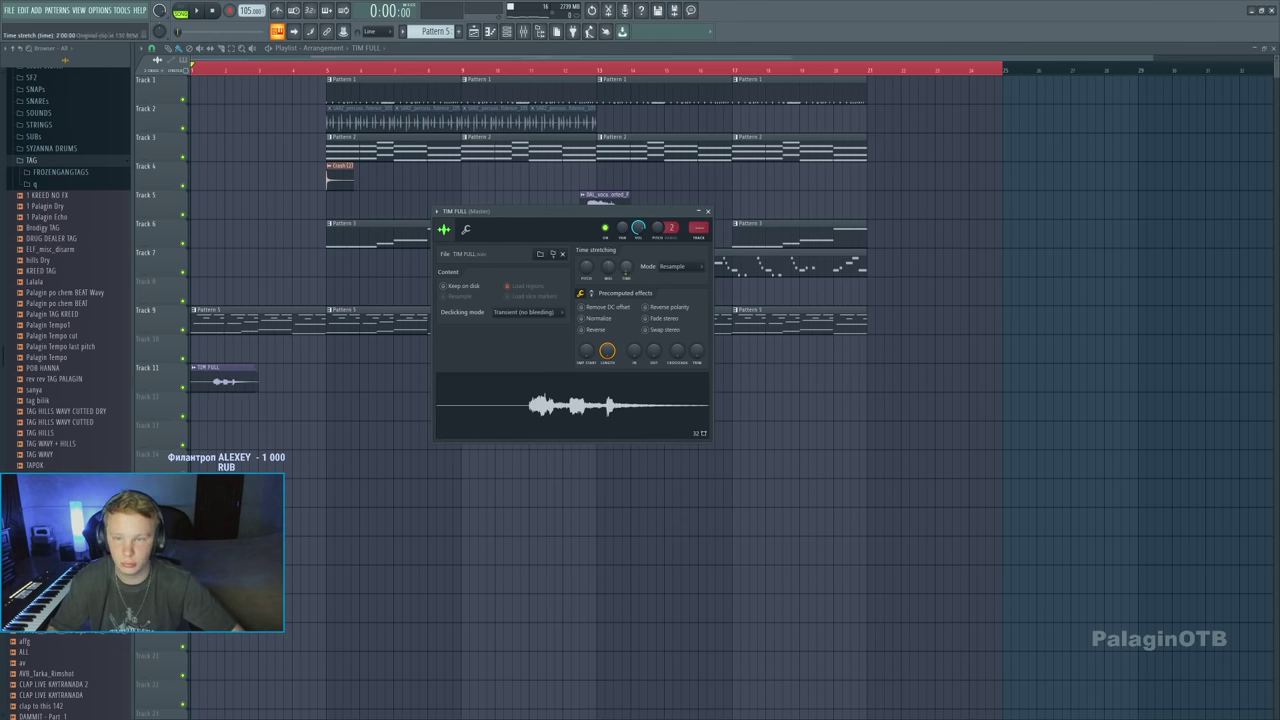
pyautogui.hotkey('ctrl', 'l')
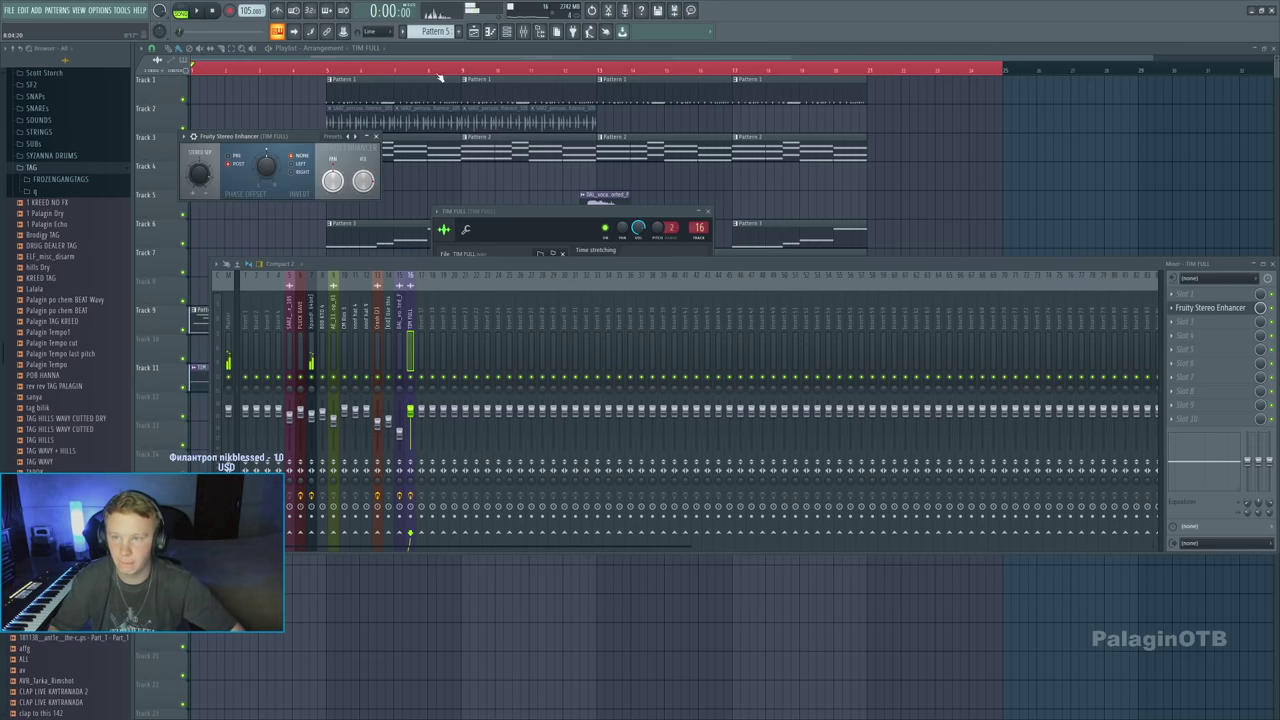
# Move the TIM FULL clip on Track 11 to bar 3 so it leads into bar 5, and audition it in playback
pyautogui.press('F12')
pyautogui.press('space')
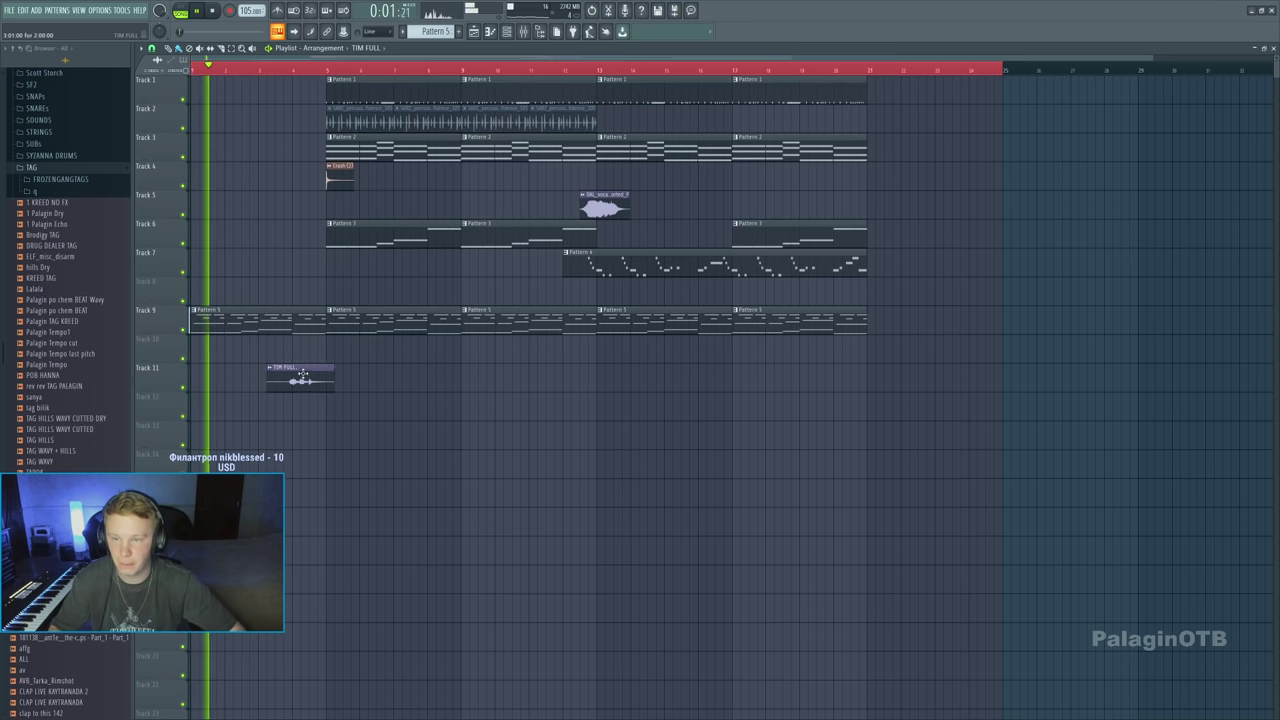
pyautogui.doubleClick(310, 384)
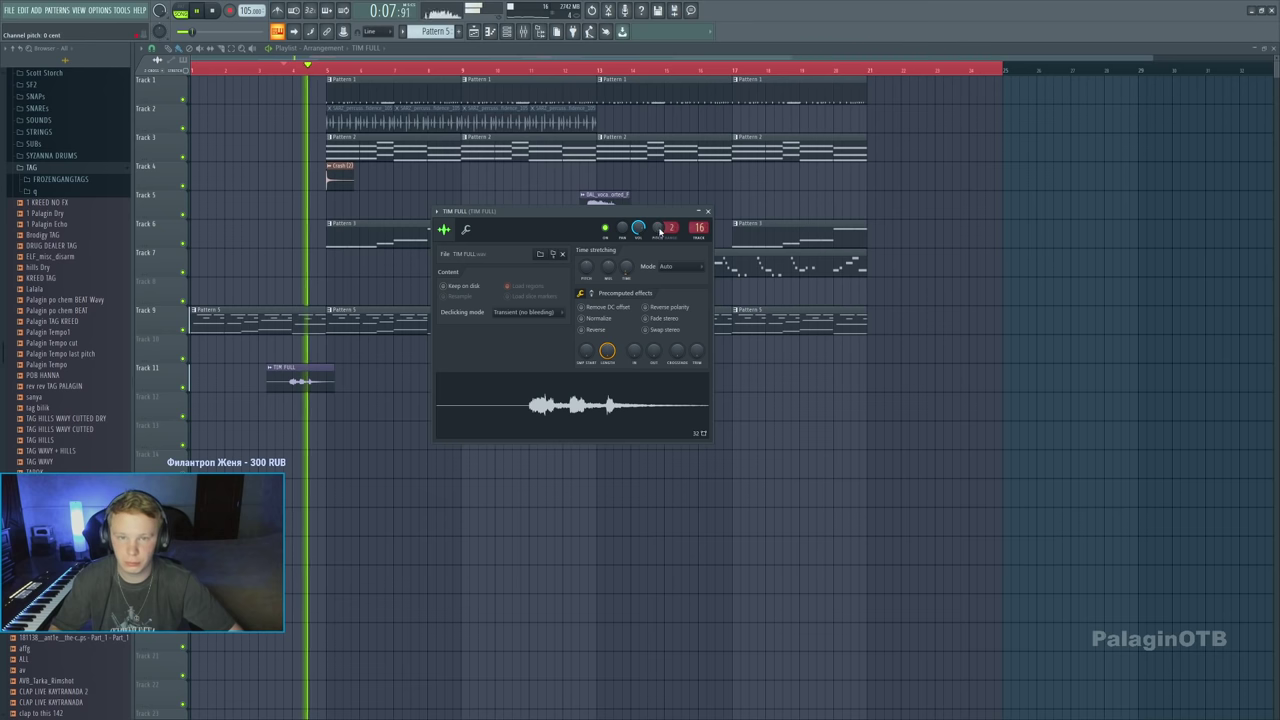
pyautogui.click(707, 211)
pyautogui.press('F9')
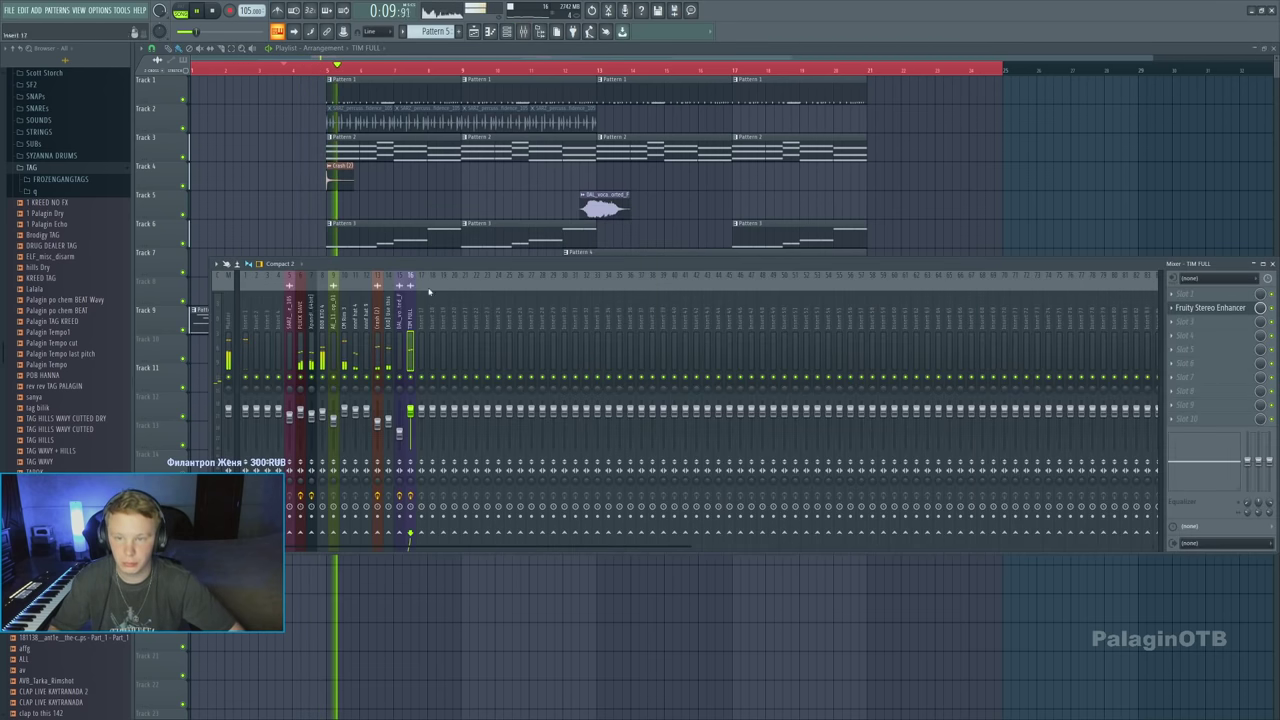
pyautogui.press('F9')
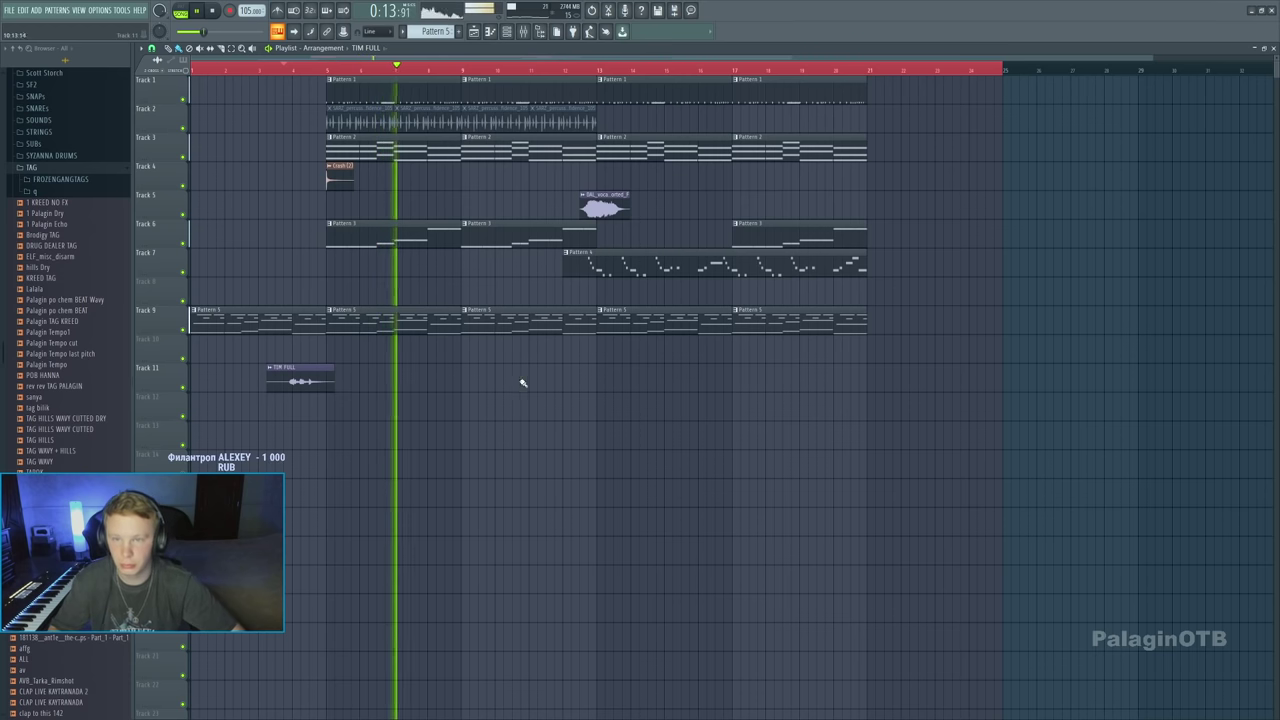
# Place the Crash clip at bar 13 on Track 4 and NNF FX - Darknet from the N.N.F Fx folder around it on Track 13
pyautogui.click(596, 173)
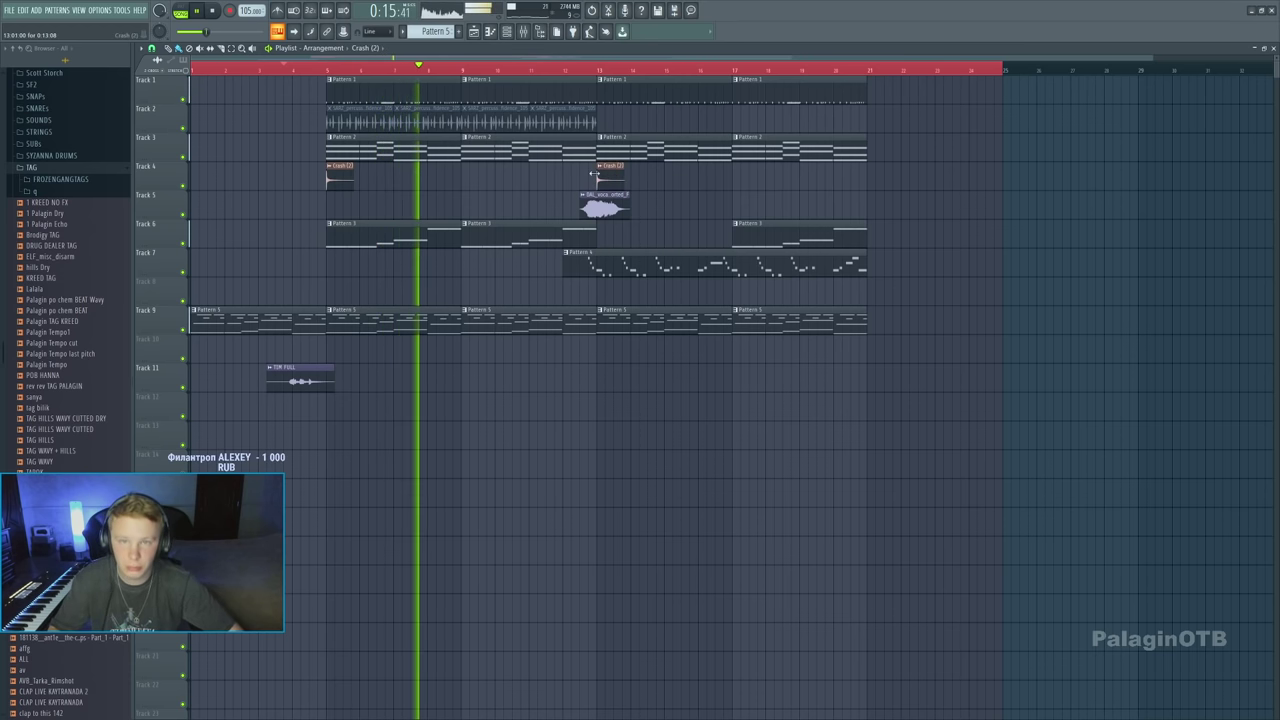
pyautogui.click(49, 170)
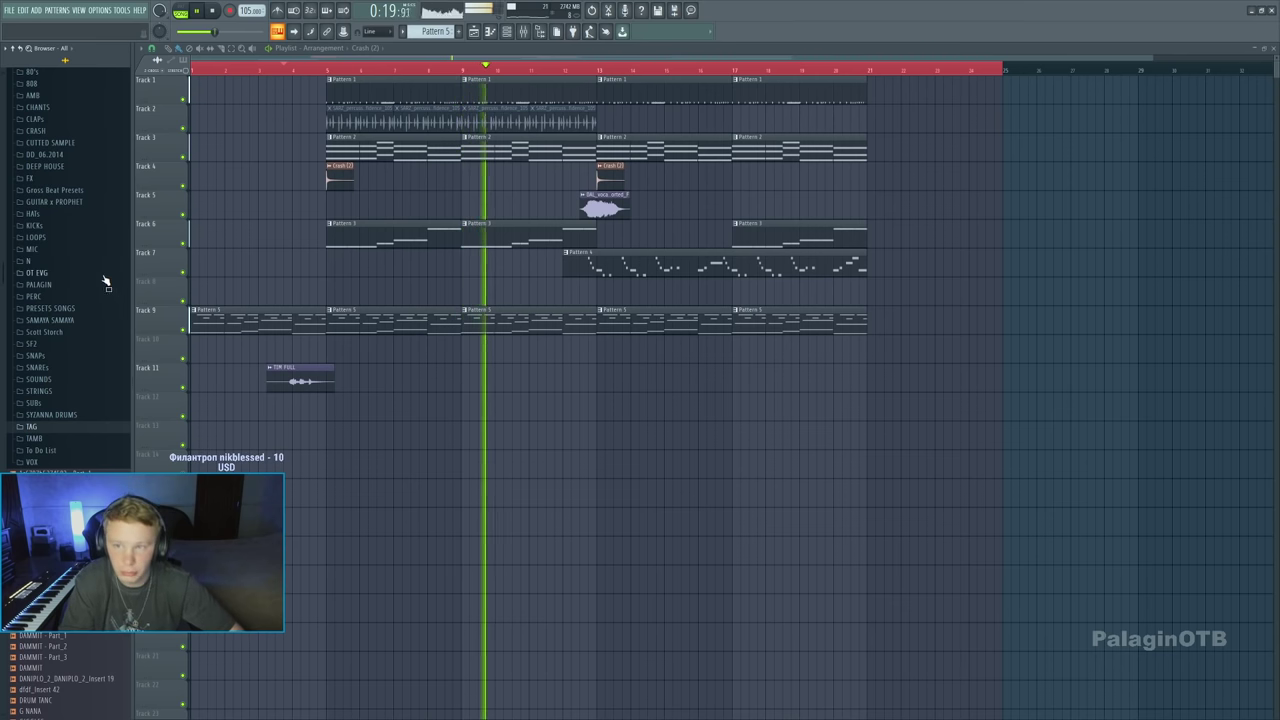
pyautogui.scroll(10, 80, 275)
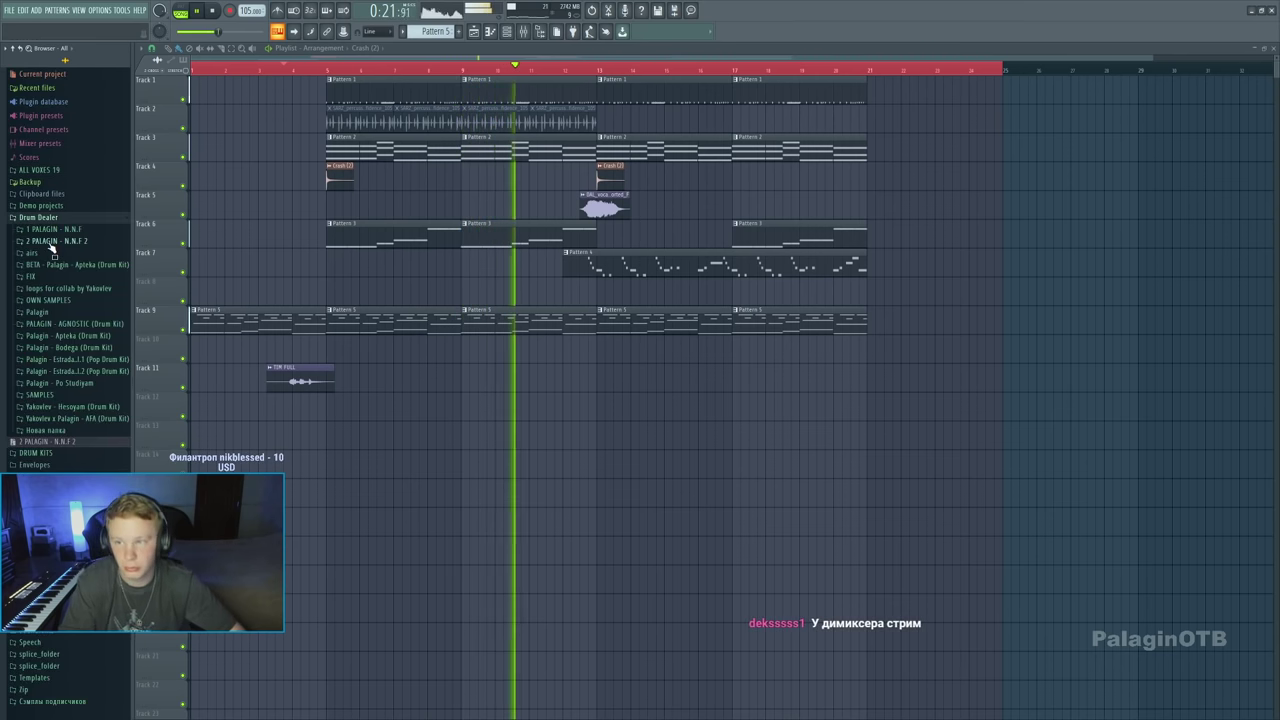
pyautogui.click(50, 229)
pyautogui.click(50, 290)
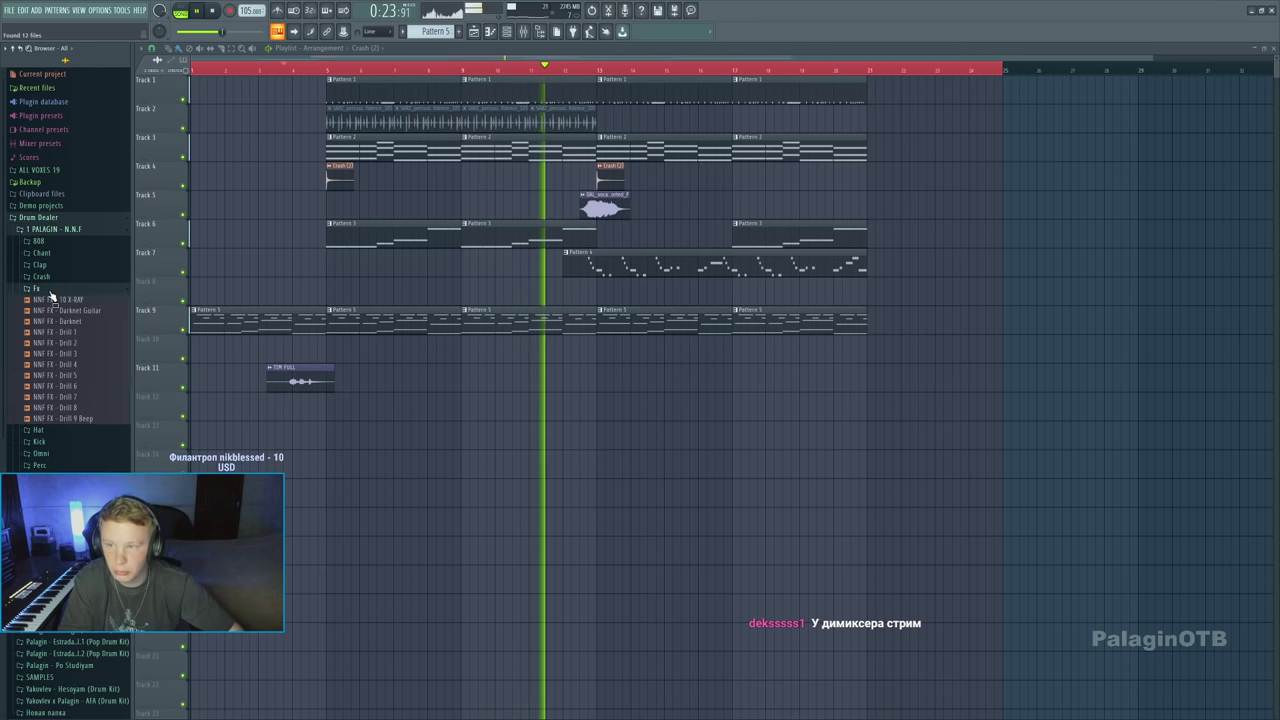
pyautogui.moveTo(57, 321); pyautogui.dragTo(600, 429)
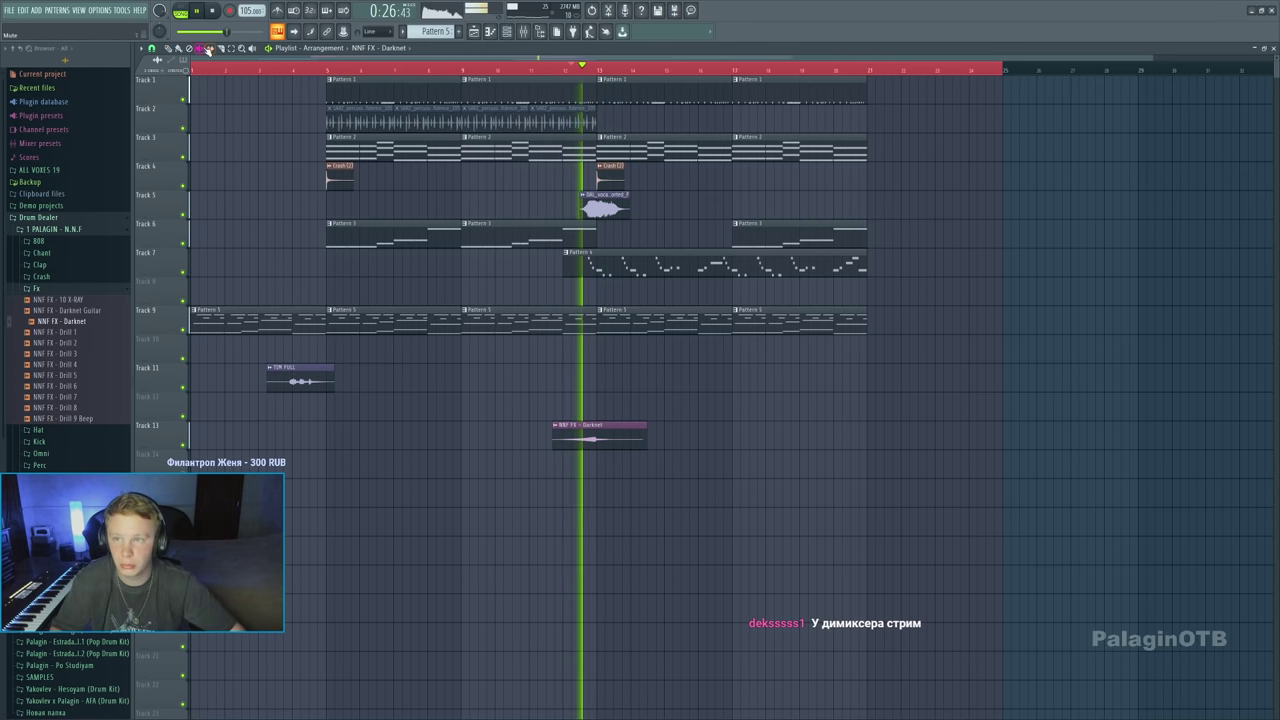
# Mute the Pattern 1 clips on Track 1 at bars 13 and 17, and replay the transition
pyautogui.scroll(2, 587, 430)
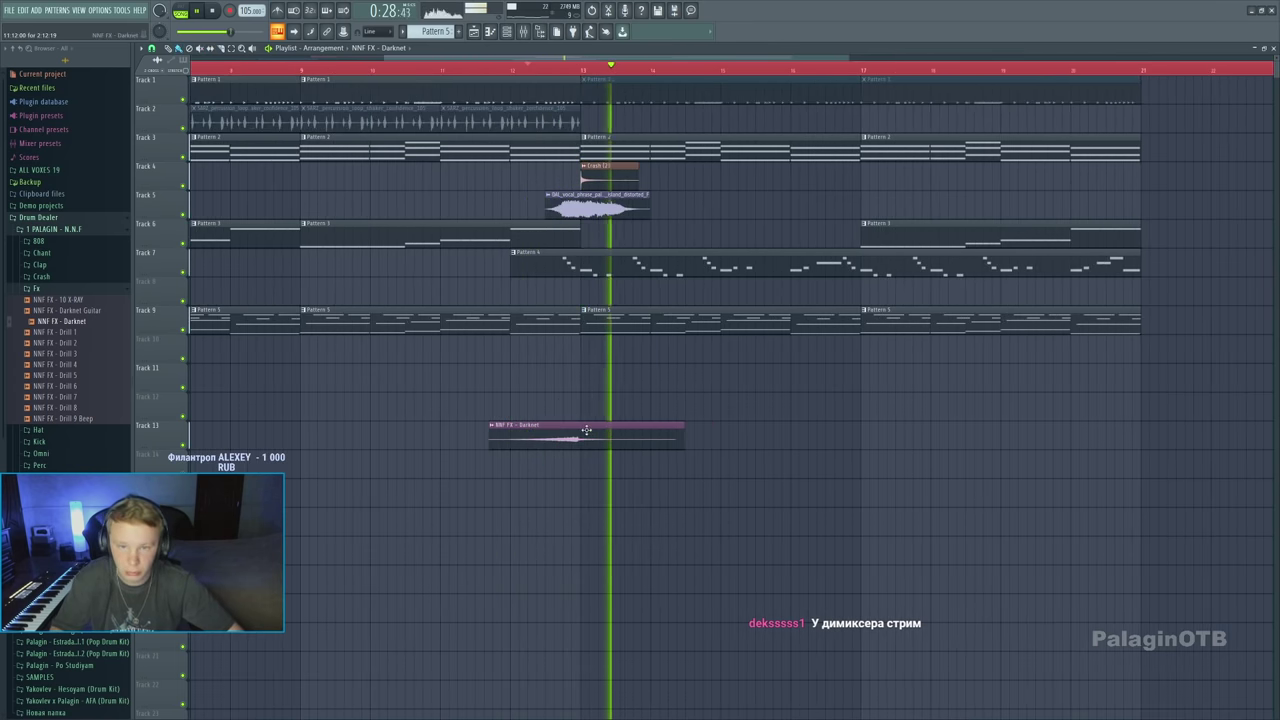
pyautogui.scroll(-2, 557, 80)
pyautogui.click(557, 72)
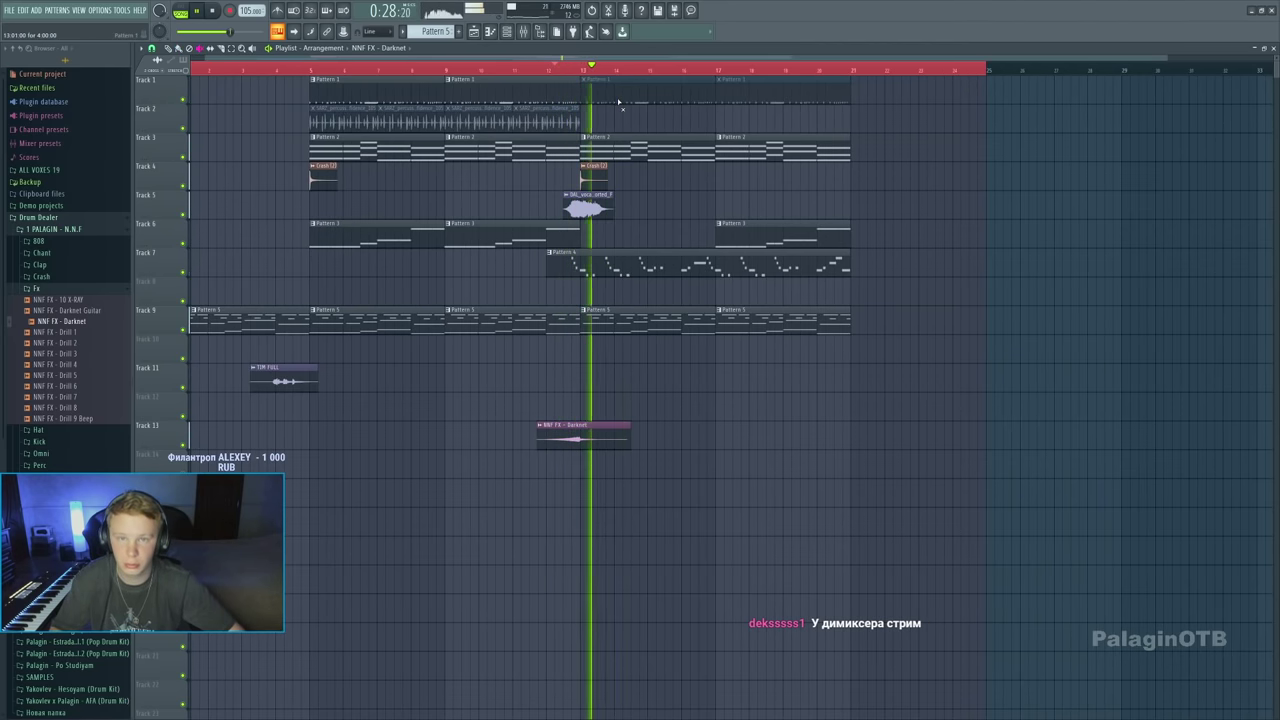
# Create Pattern 6 from a drum part of Pattern 1 and place it on Track 10 from bar 5 through bar 20
pyautogui.click(383, 70)
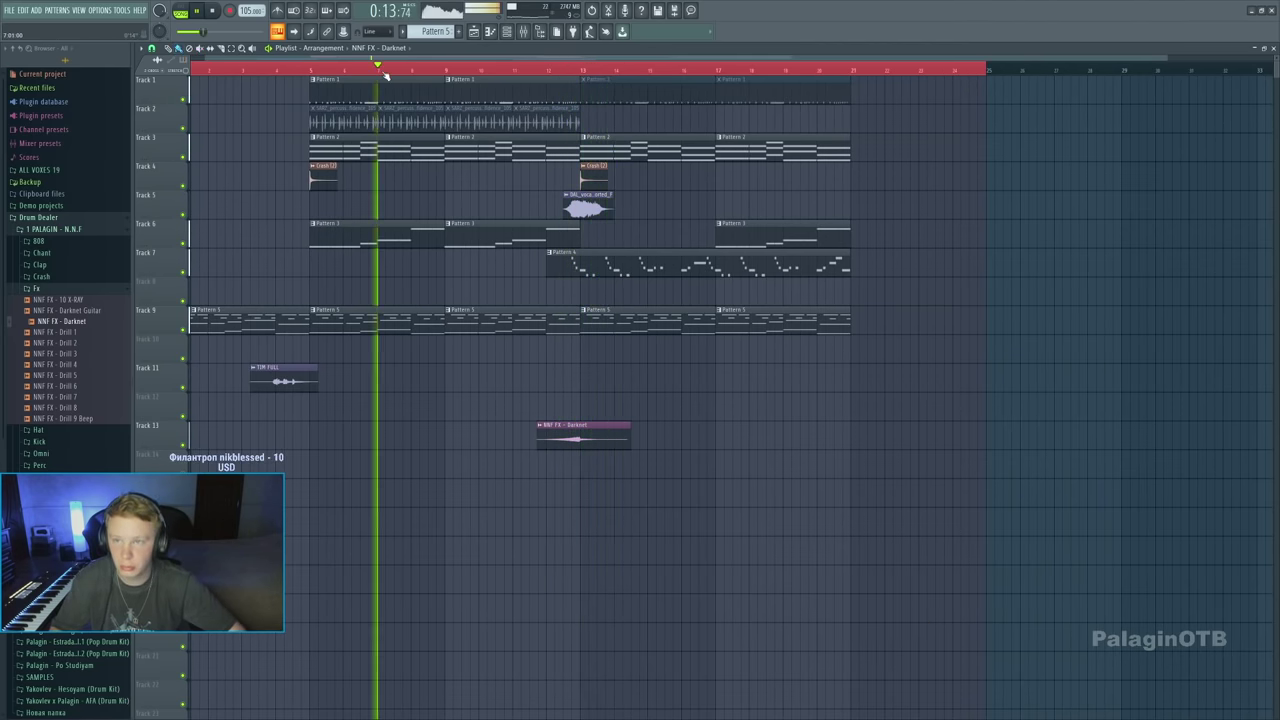
pyautogui.doubleClick(385, 80)
pyautogui.click(1273, 48)
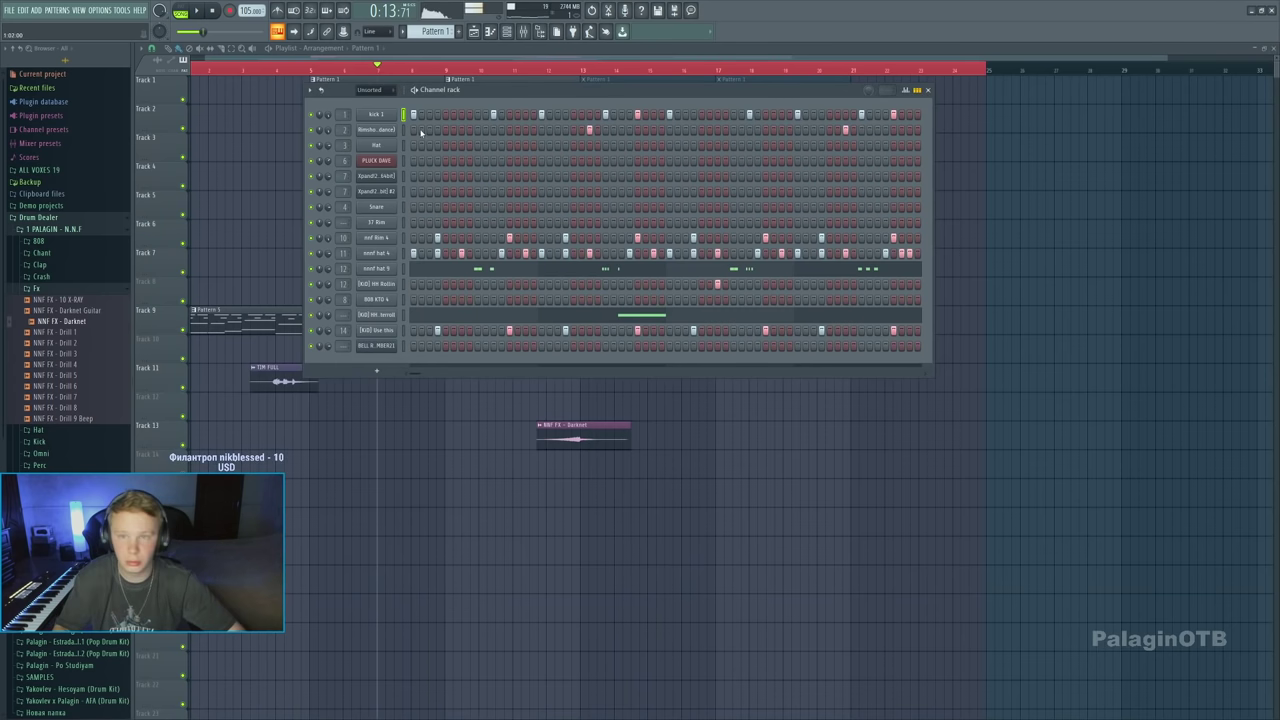
pyautogui.click(460, 33)
pyautogui.press('F6')
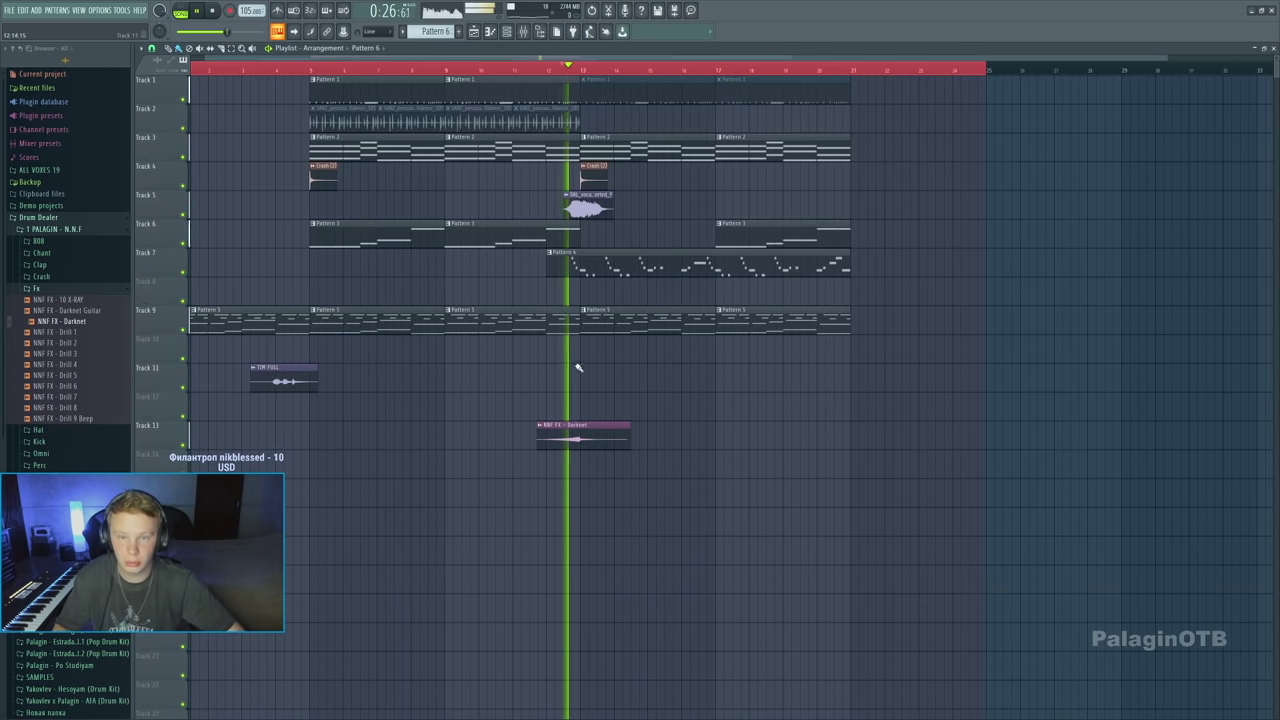
pyautogui.moveTo(313, 355); pyautogui.dragTo(716, 339)
pyautogui.click(738, 348)
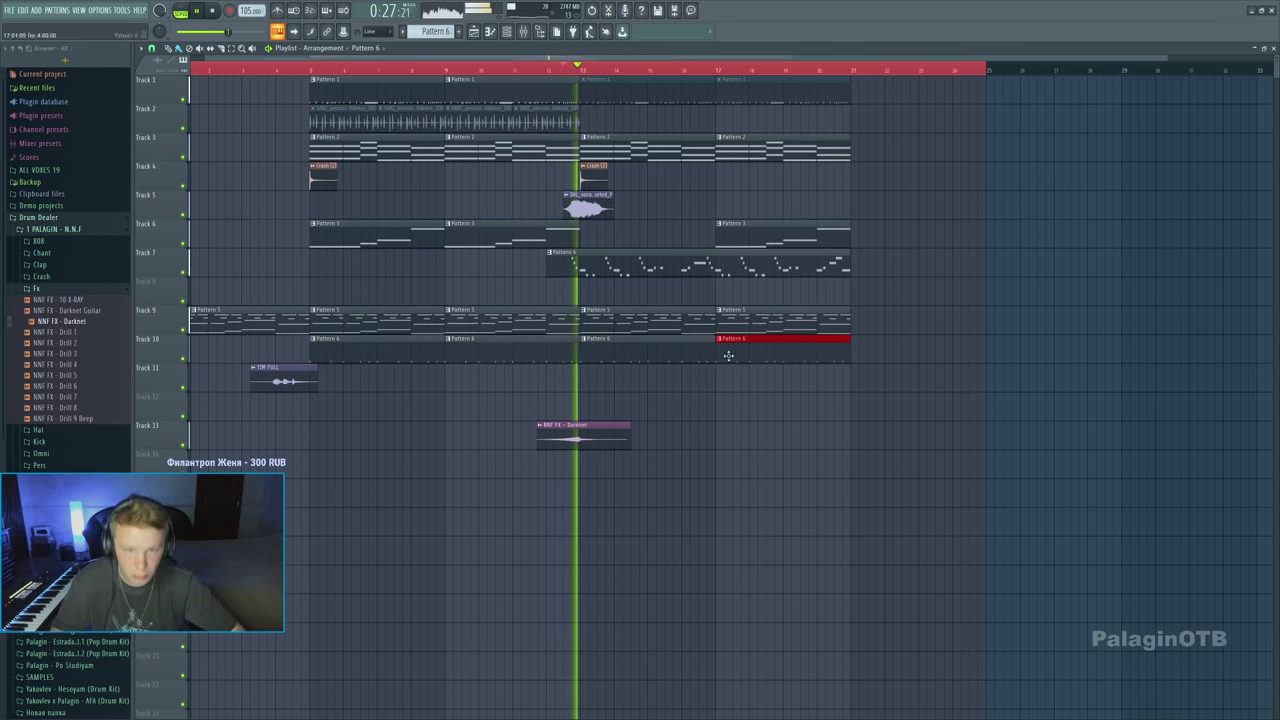
# Route NNF FX - Darknet to mixer track 17 and lower its level slightly
pyautogui.doubleClick(597, 437)
pyautogui.hotkey('ctrl', 'l')
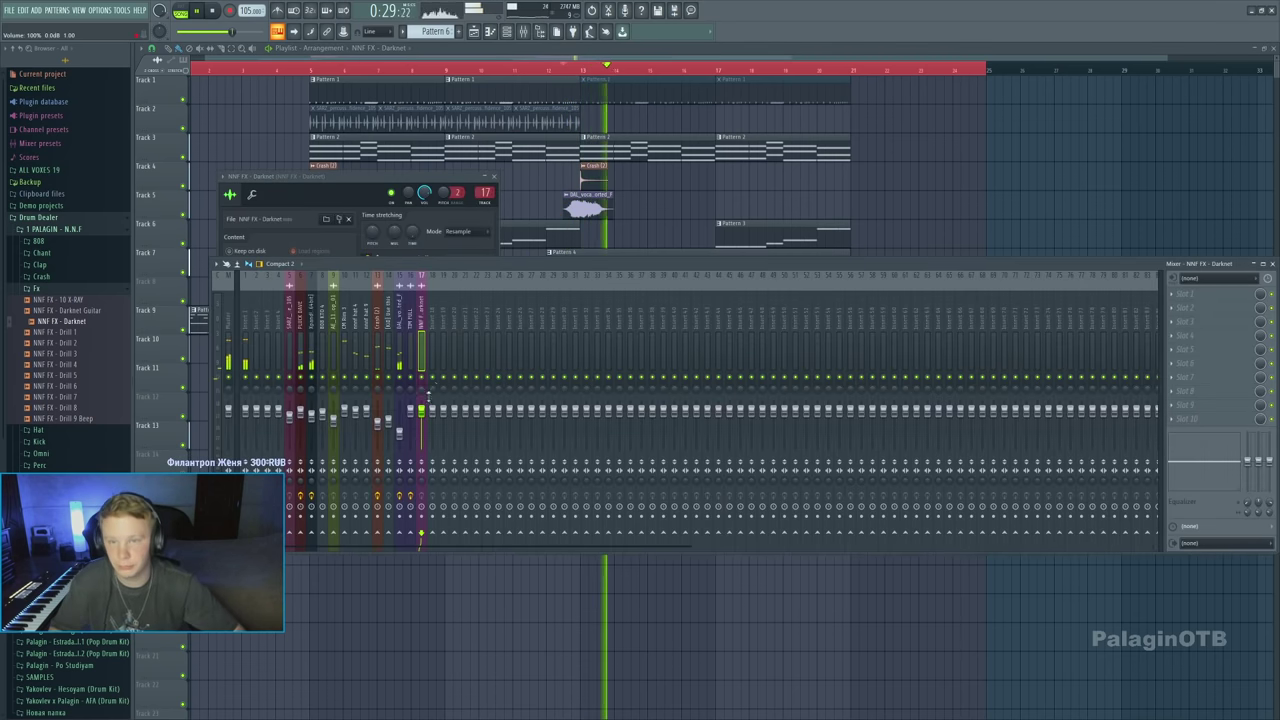
pyautogui.press('space')
# Start Pattern 7 on Track 11 and load nnf Snare wide 1 from the Snare folder as a channel routed to mixer track 18
pyautogui.press('F12')
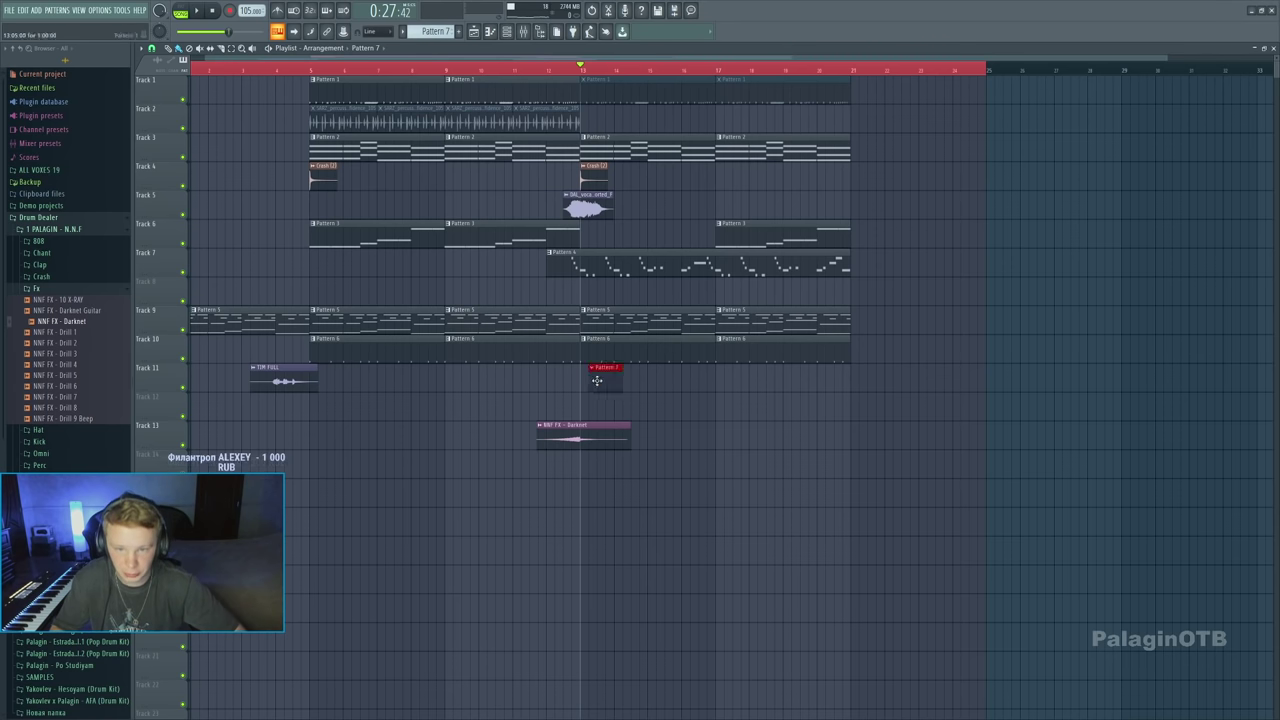
pyautogui.press('F6')
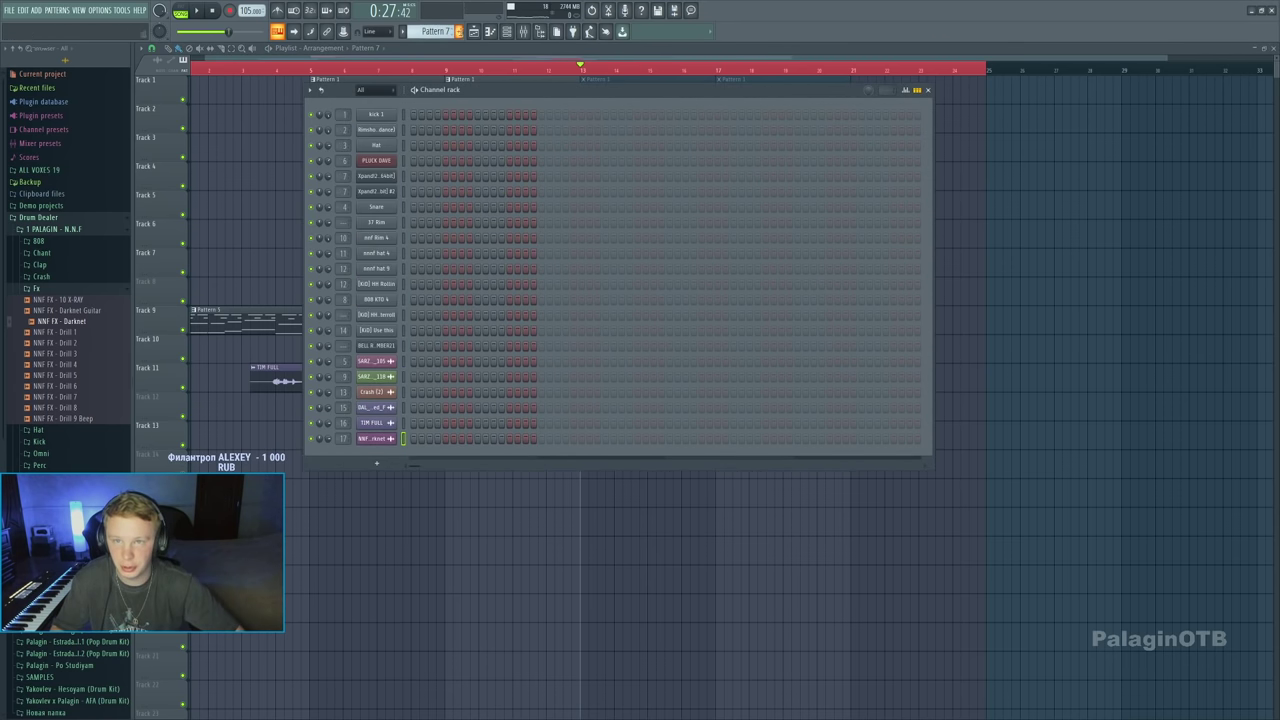
pyautogui.click(28, 288)
pyautogui.click(40, 347)
pyautogui.click(47, 381)
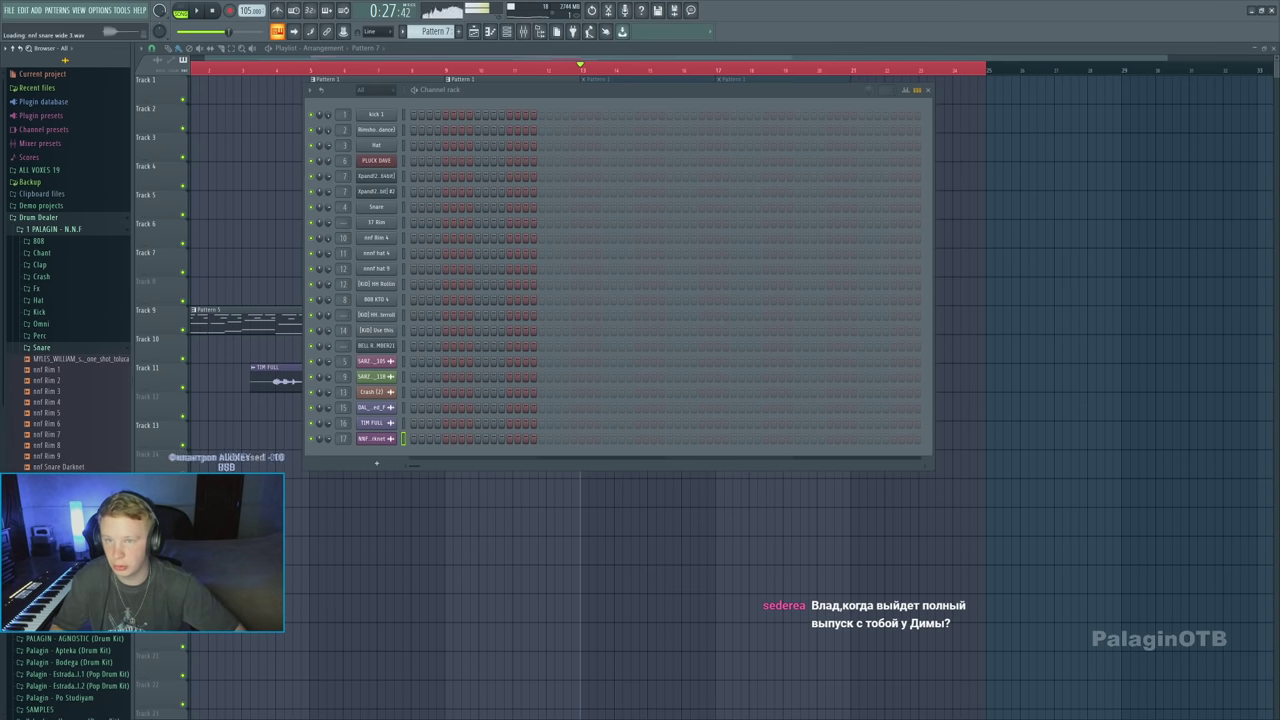
pyautogui.moveTo(188, 389); pyautogui.dragTo(378, 117)
pyautogui.hotkey('ctrl', 'l')
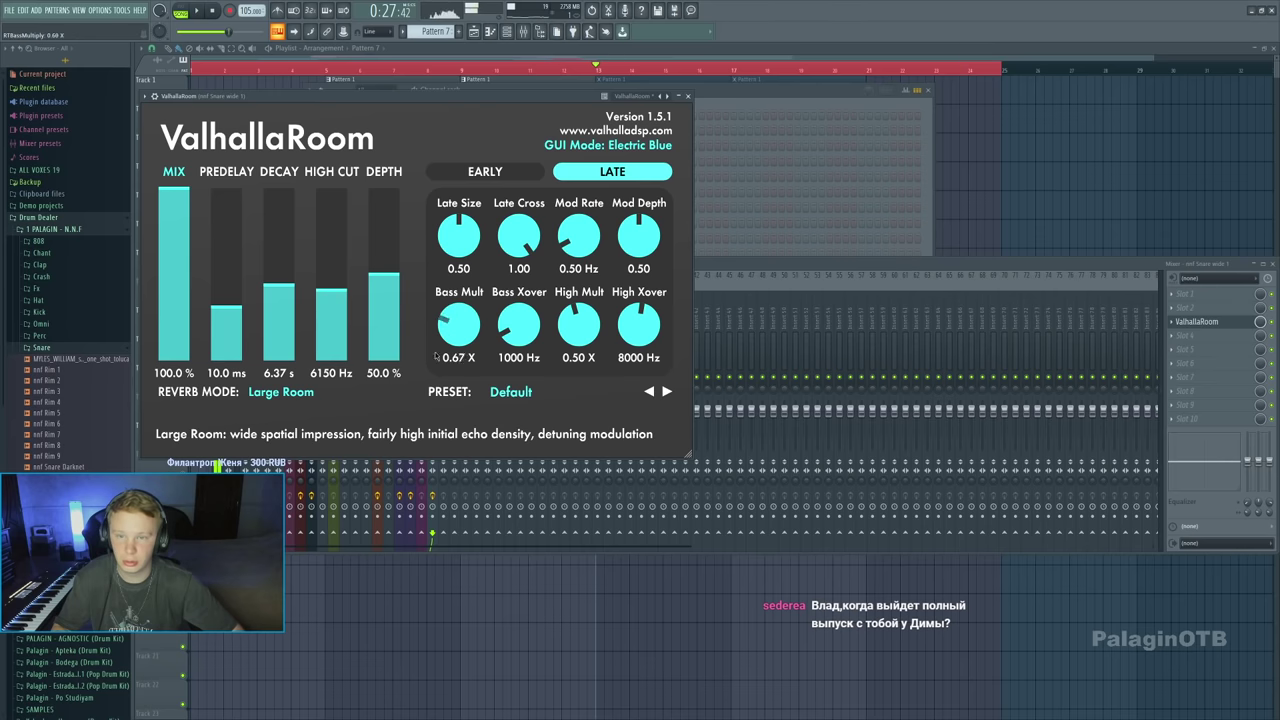
# Add Fruity Filter after ValhallaRoom on the snare's mixer track and set ValhallaRoom's mix to 26.3 % and predelay to 0.0 ms
pyautogui.click(760, 418)
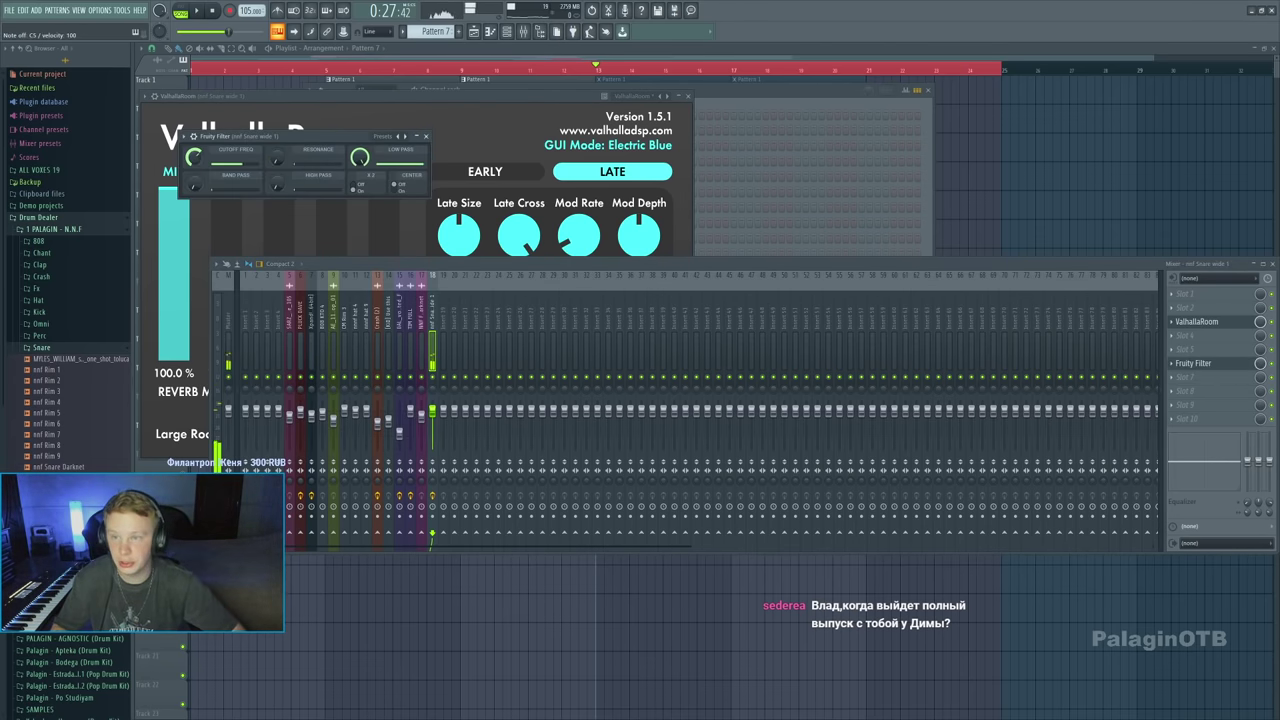
pyautogui.moveTo(195, 248); pyautogui.dragTo(175, 315)
pyautogui.click(450, 255)
# Adjust the root note of nnf Snare wide 1, align the Pattern 7 clip to bar 13, and play that section
pyautogui.click(390, 116)
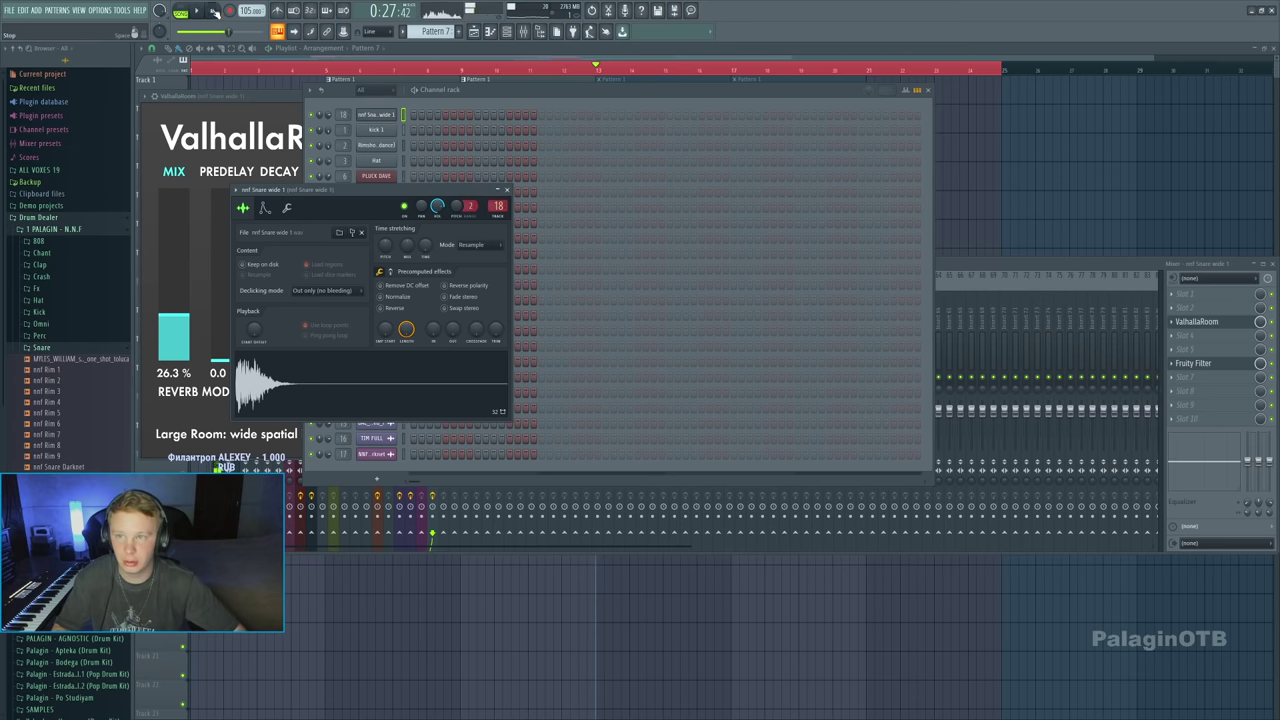
pyautogui.click(287, 207)
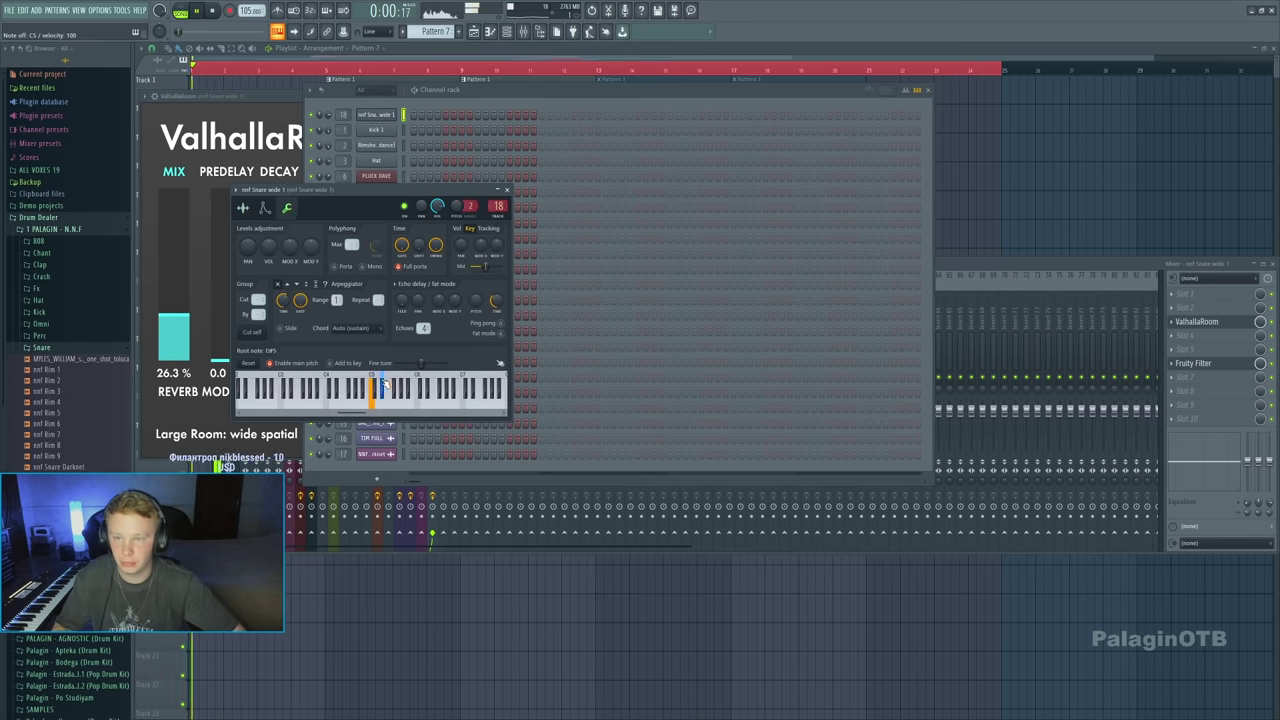
pyautogui.press('F5')
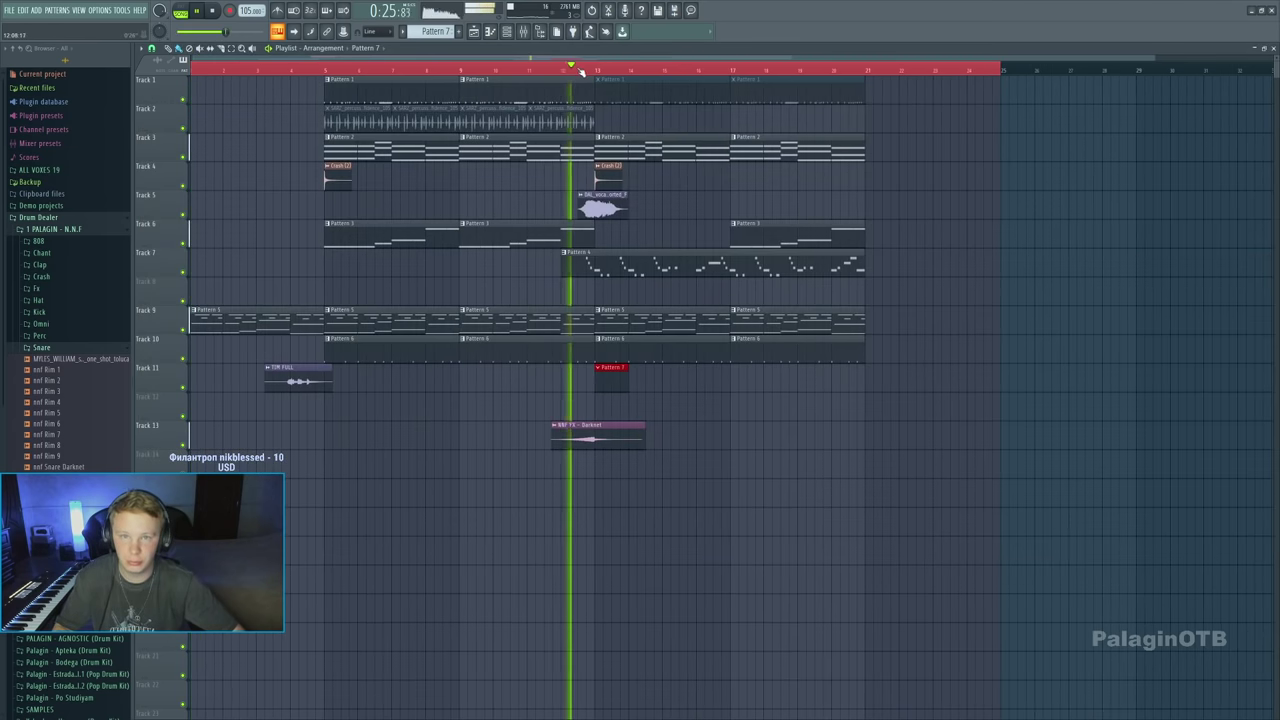
pyautogui.press('space')
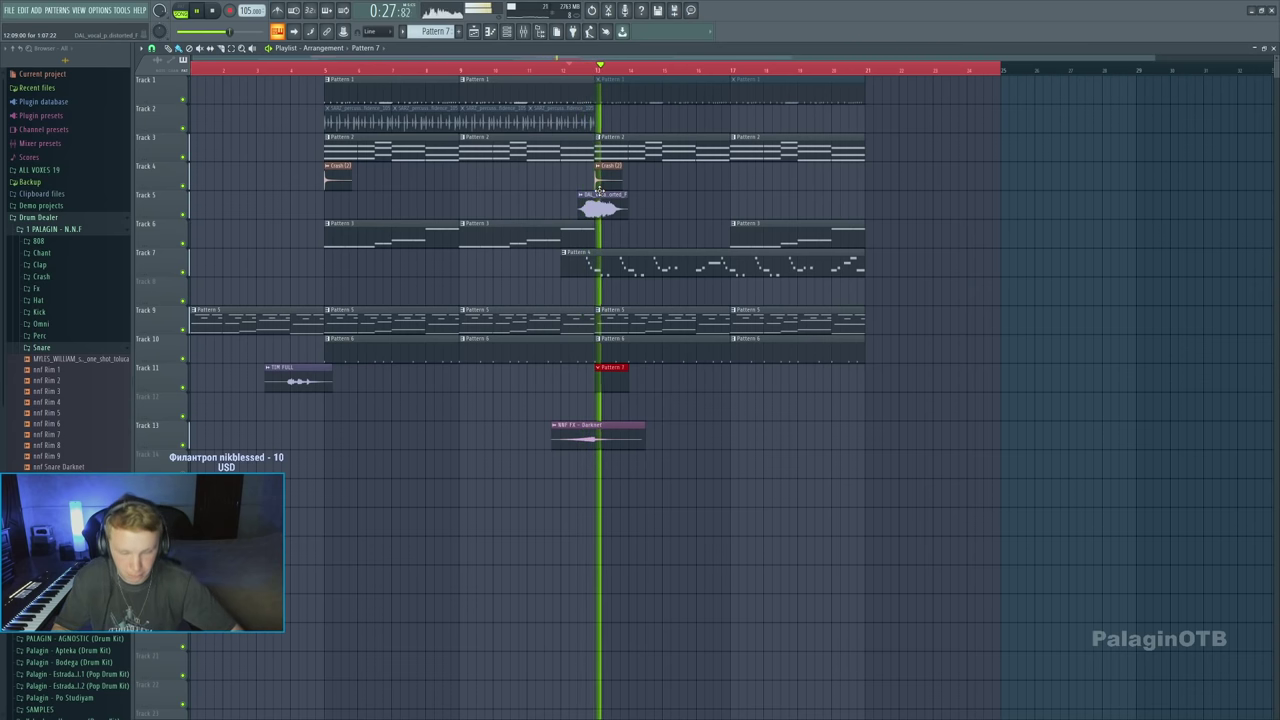
# Draw three C5 notes for nnf Snare wide 1 in bars 1, 3 and 4 of Pattern 7
pyautogui.press('F6')
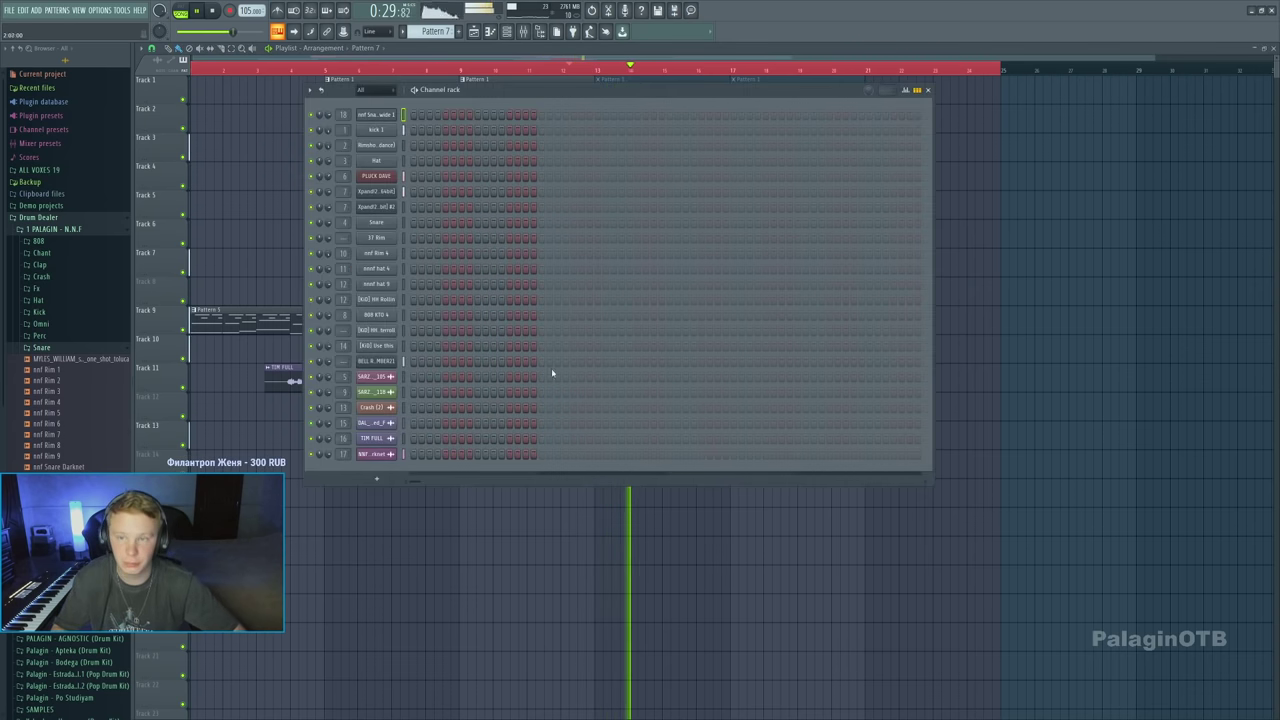
pyautogui.press('F7')
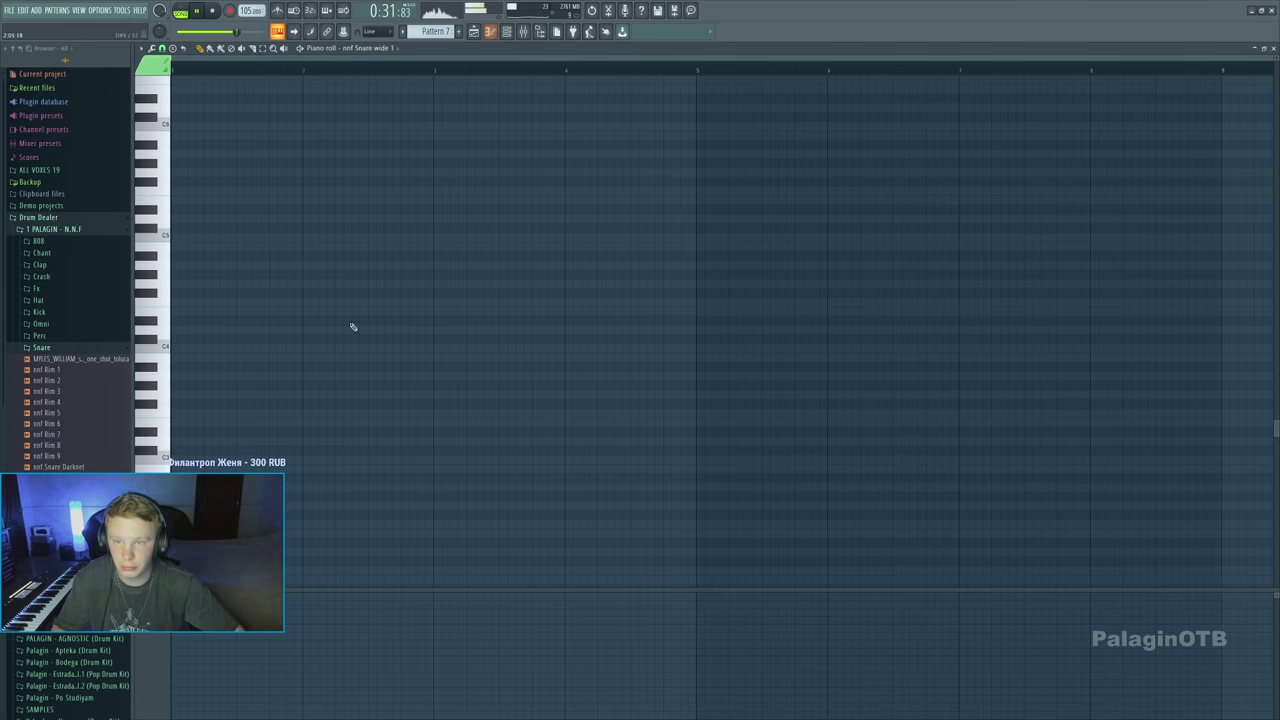
pyautogui.click(684, 237)
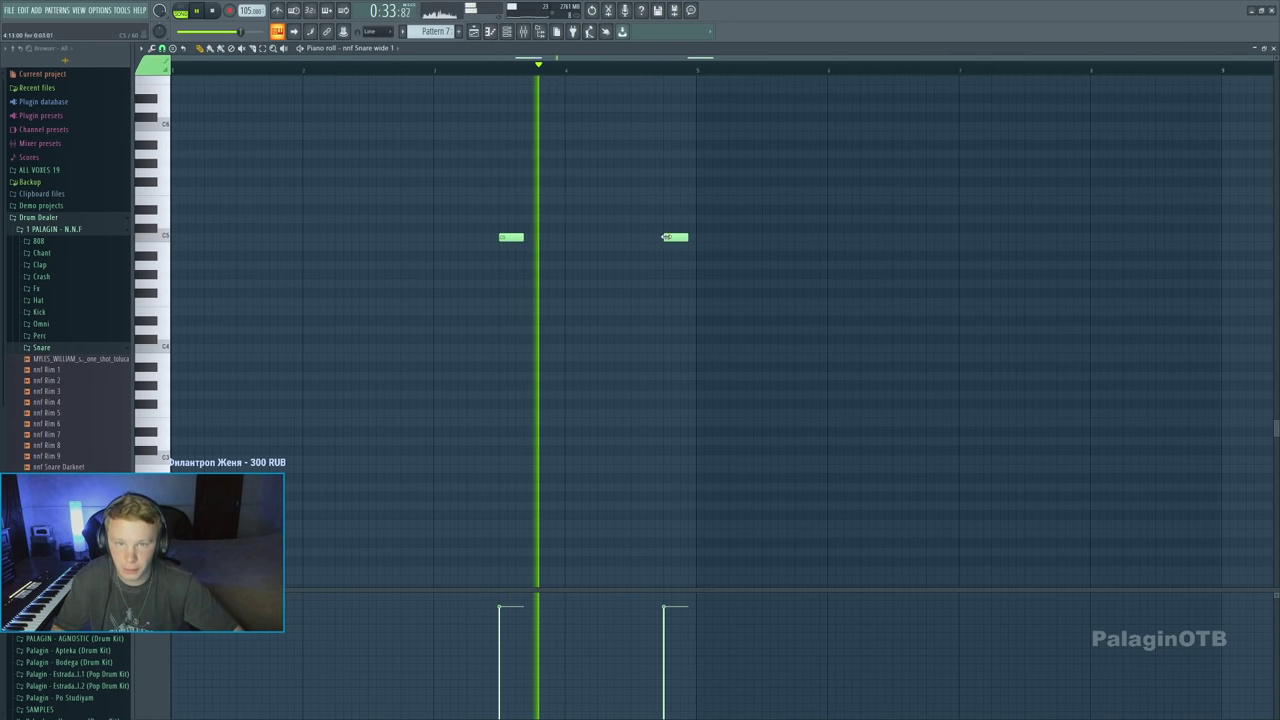
pyautogui.click(242, 238)
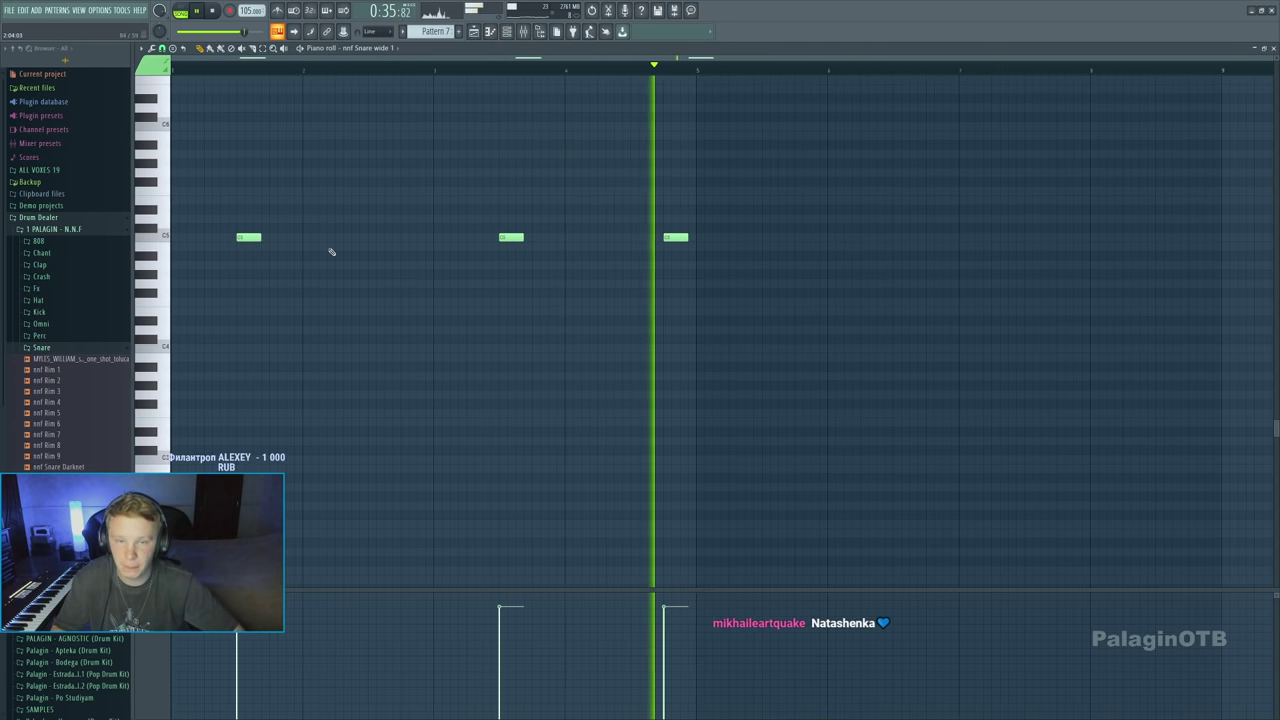
pyautogui.hotkey('ctrl', 'a')
# Duplicate the Pattern 7 clip on Track 11 so it also covers bars 17 through 20
pyautogui.press('F5')
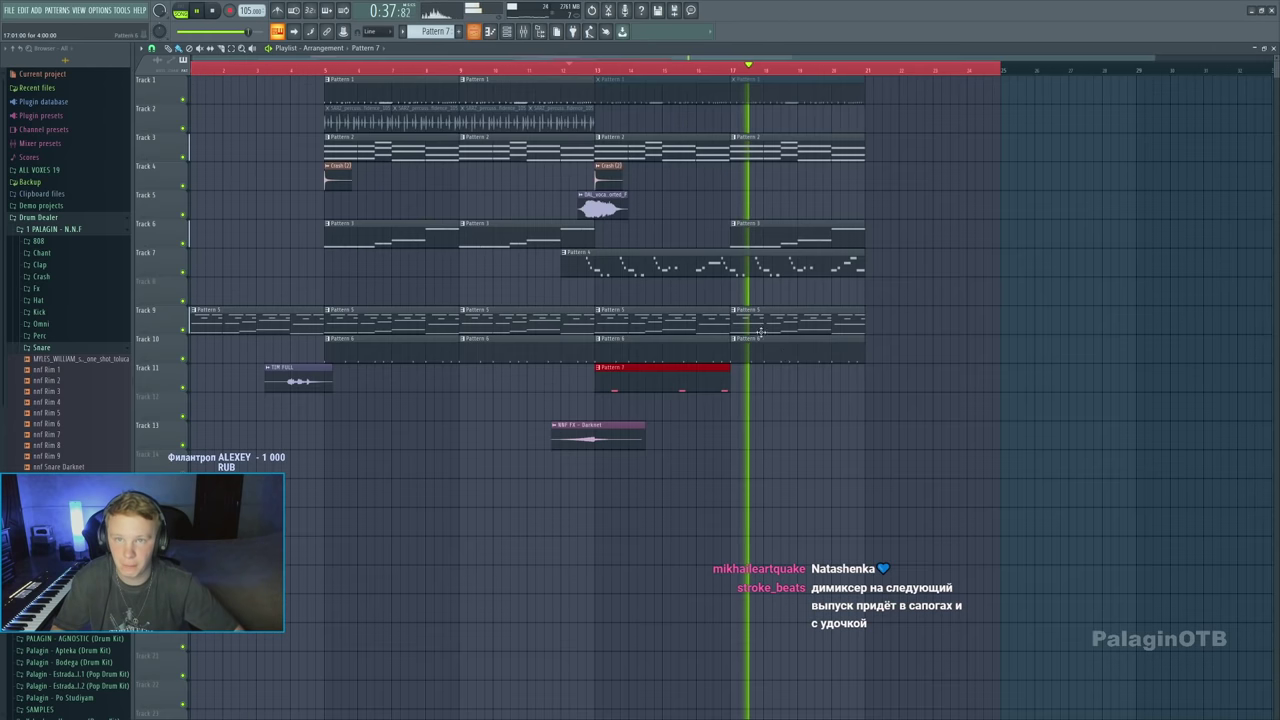
pyautogui.hotkey('ctrl', 'b')
pyautogui.click(831, 371)
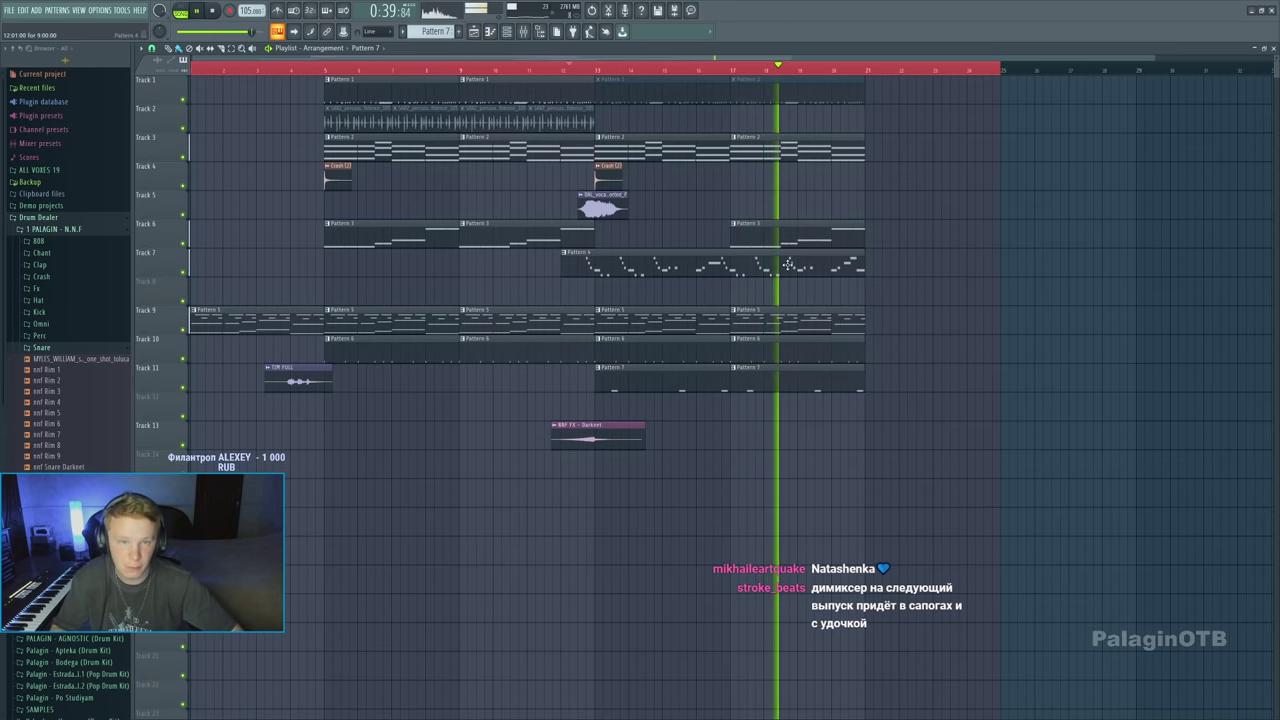
# Select the section from bar 5 through bar 12 and copy its clips to start at bar 21
pyautogui.press('space')
pyautogui.moveTo(324, 66); pyautogui.dragTo(596, 66)
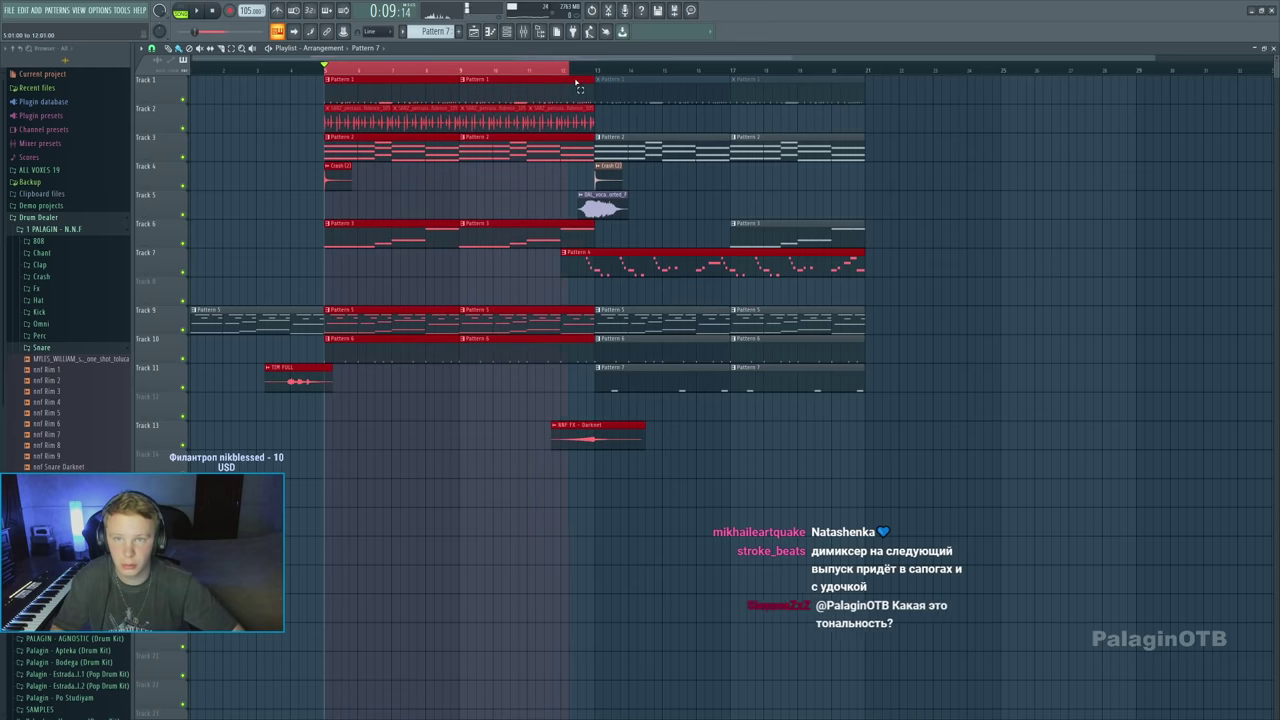
pyautogui.moveTo(365, 90); pyautogui.dragTo(915, 112)
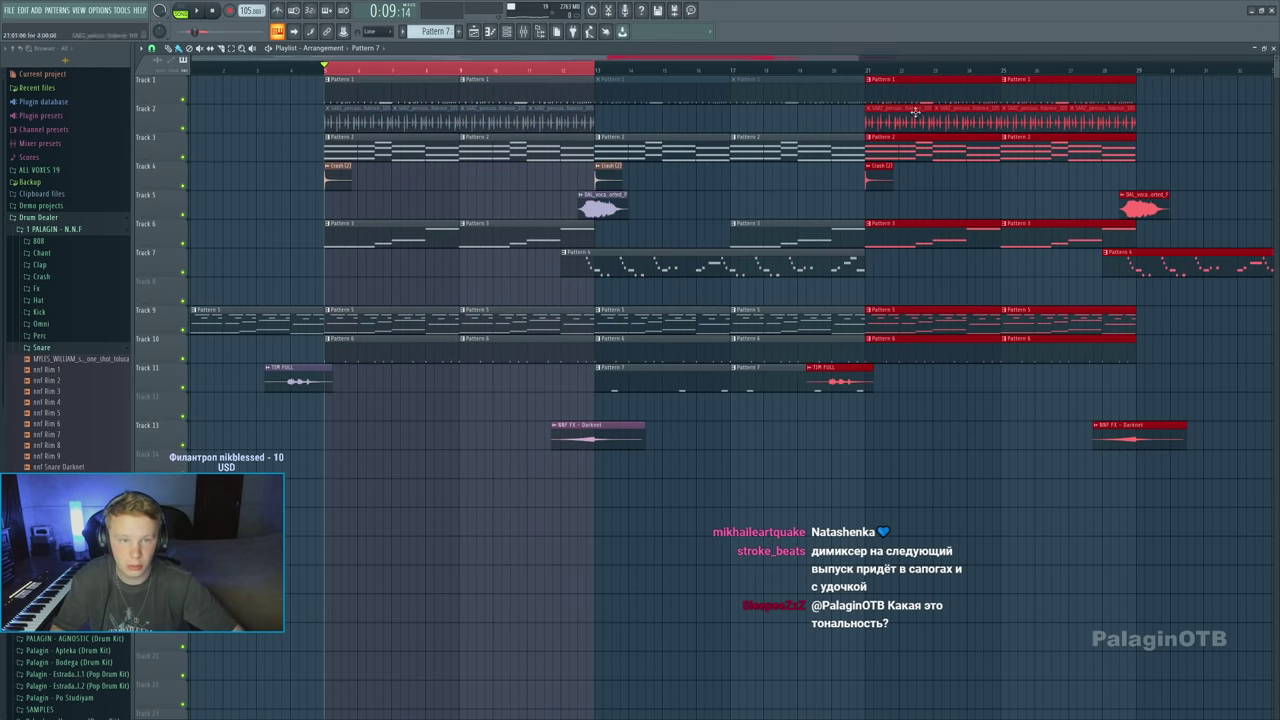
# Copy the pluck chord notes from Pattern 2 and create an empty Pattern 8
pyautogui.doubleClick(908, 158)
pyautogui.press('F6')
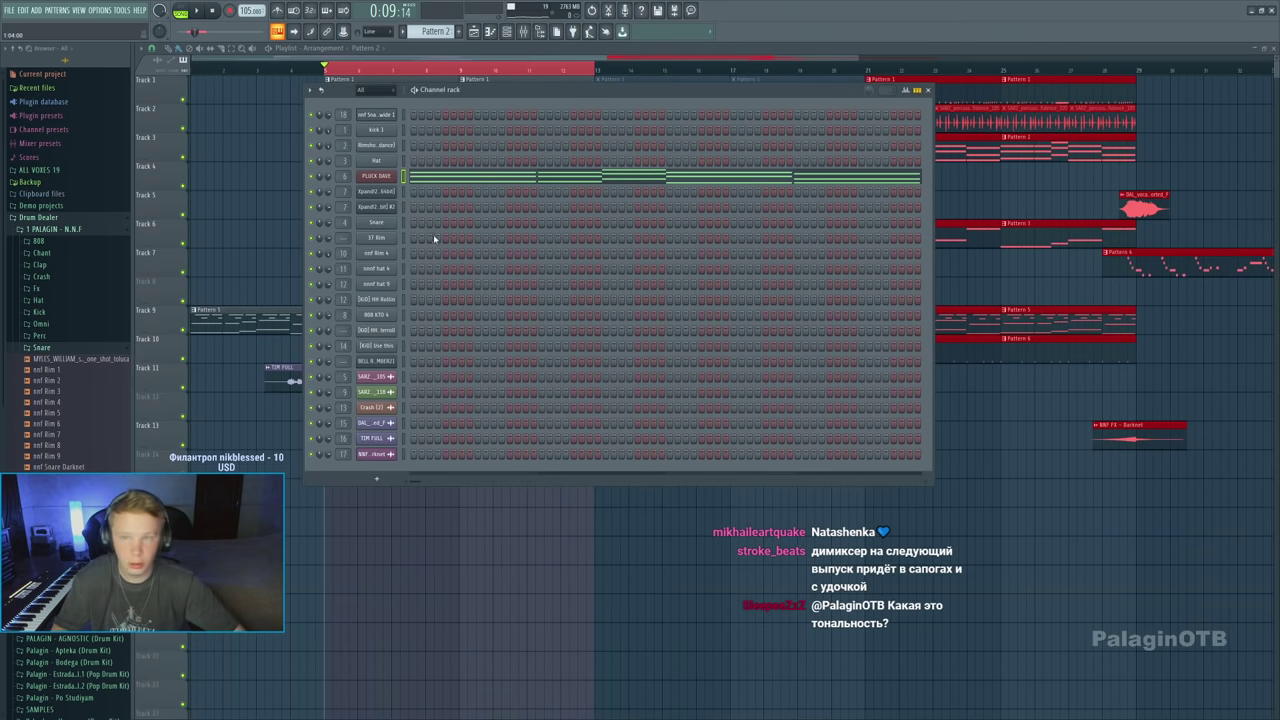
pyautogui.click(461, 31)
# Load the brass chordik preset from the Palagin G folder into the channel rack as a new channel
pyautogui.click(33, 215)
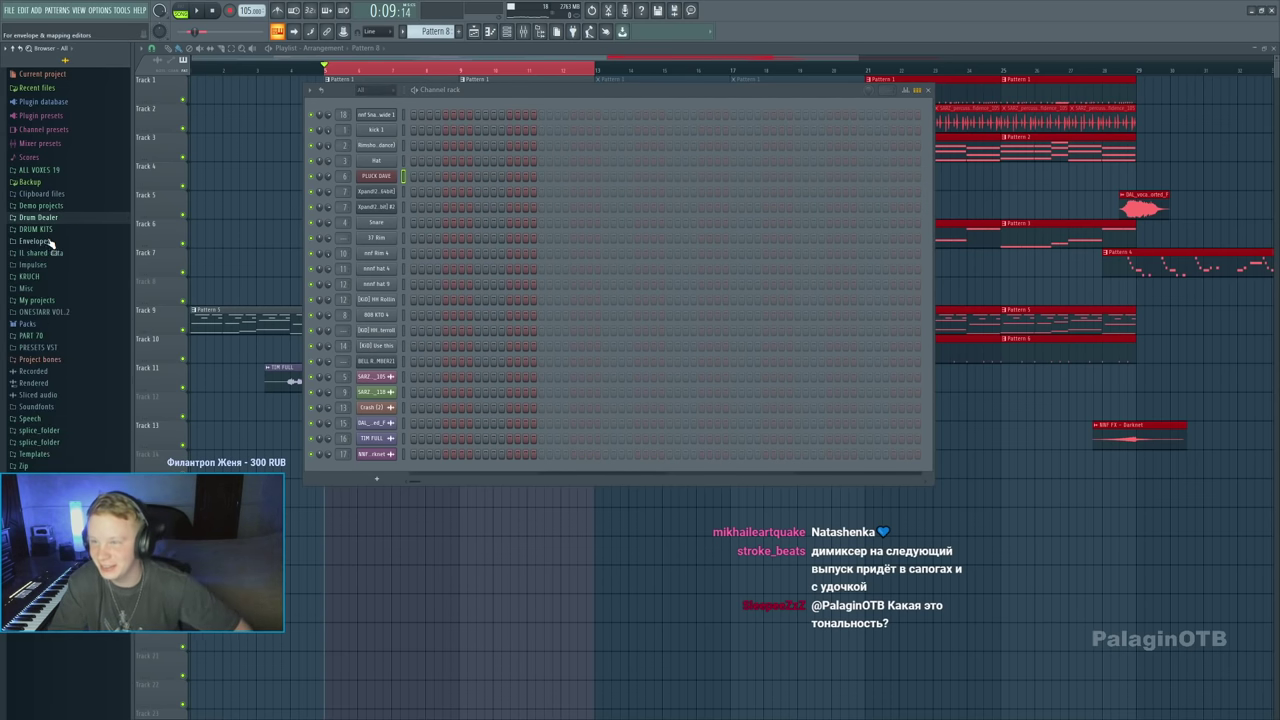
pyautogui.scroll(-5, 55, 320)
pyautogui.click(50, 270)
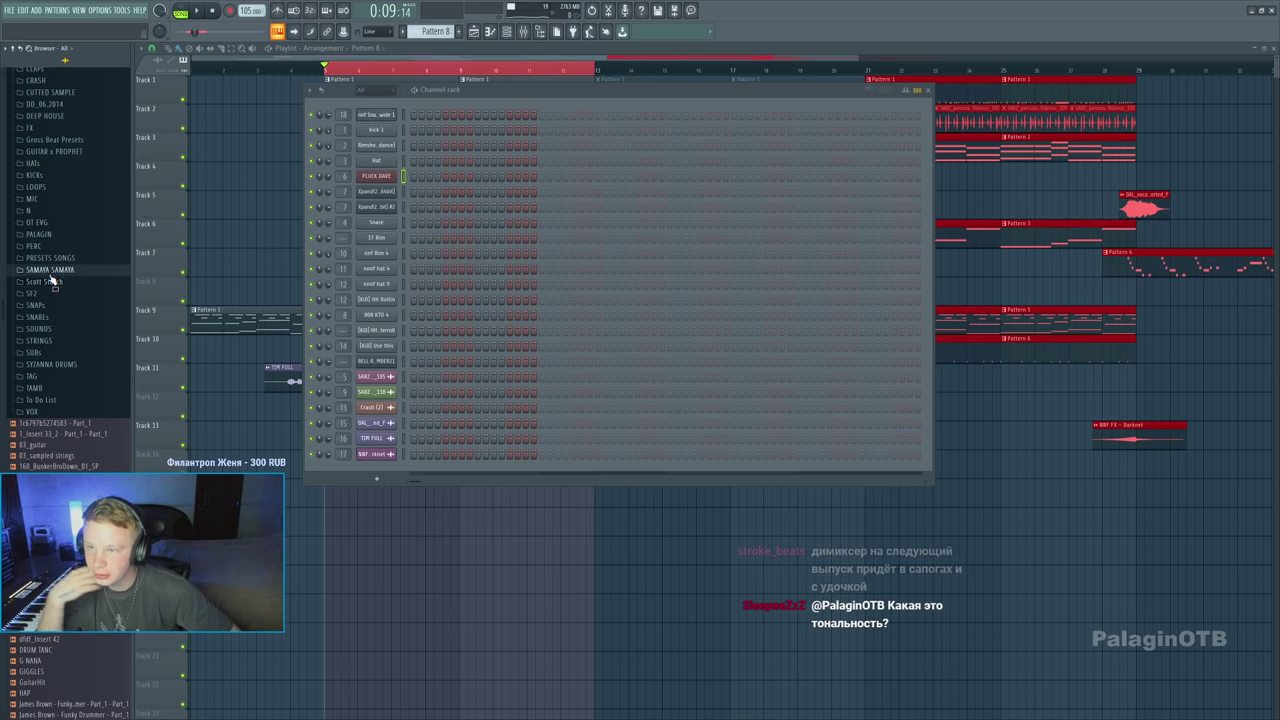
pyautogui.click(45, 411)
pyautogui.scroll(-5, 65, 330)
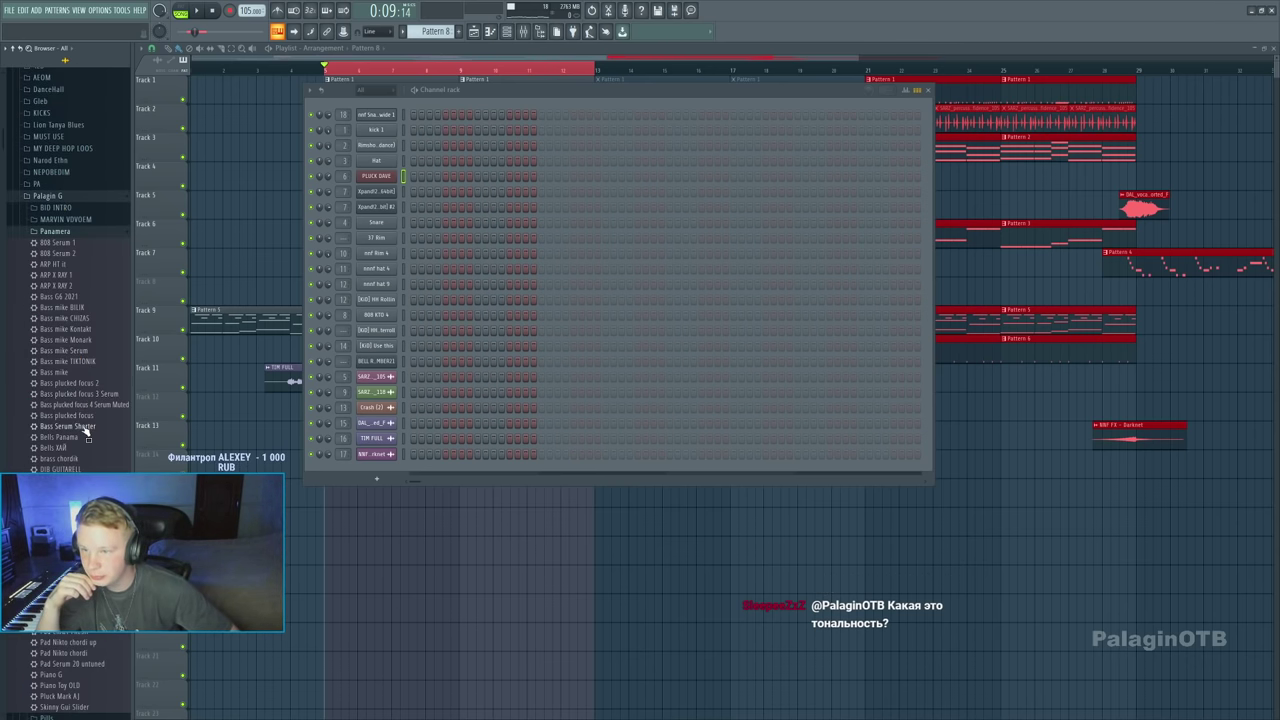
pyautogui.moveTo(66, 458); pyautogui.dragTo(387, 110)
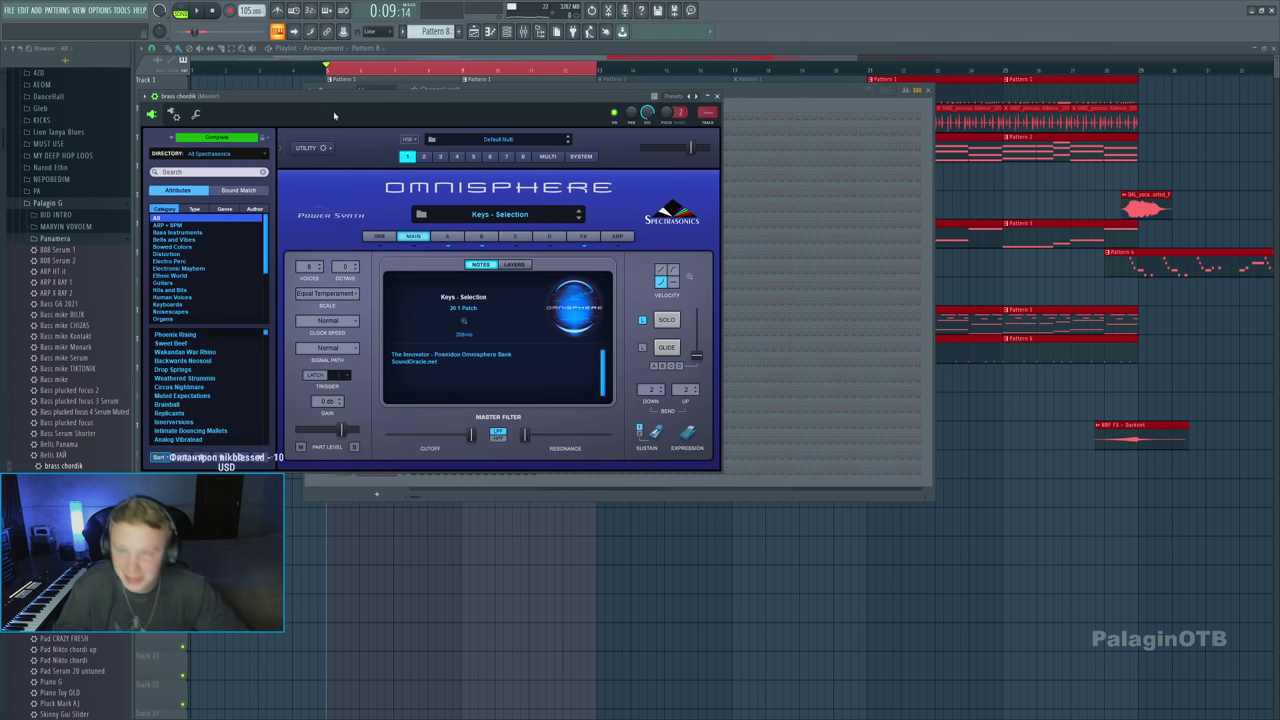
# Check the Xpand channel's root note, set brass chordik's root note to G4, and route it to mixer track 19
pyautogui.click(196, 115)
pyautogui.click(467, 112)
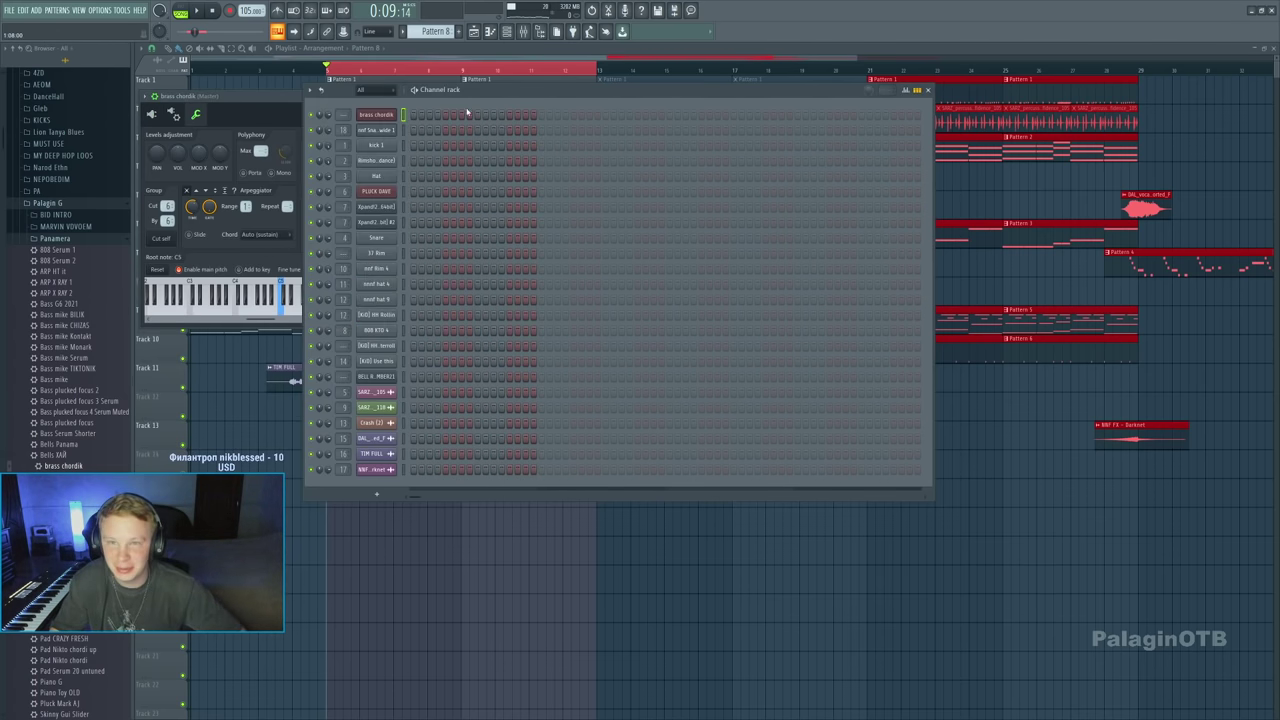
pyautogui.click(389, 207)
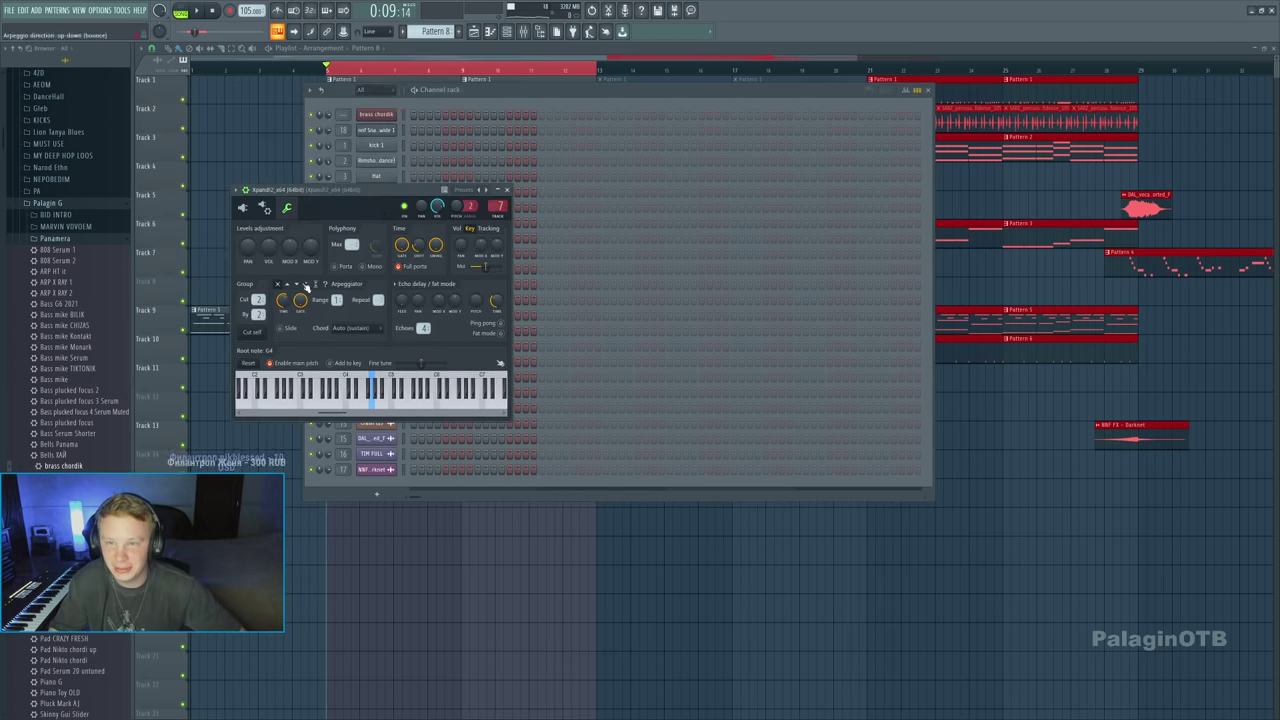
pyautogui.click(508, 190)
pyautogui.click(376, 114)
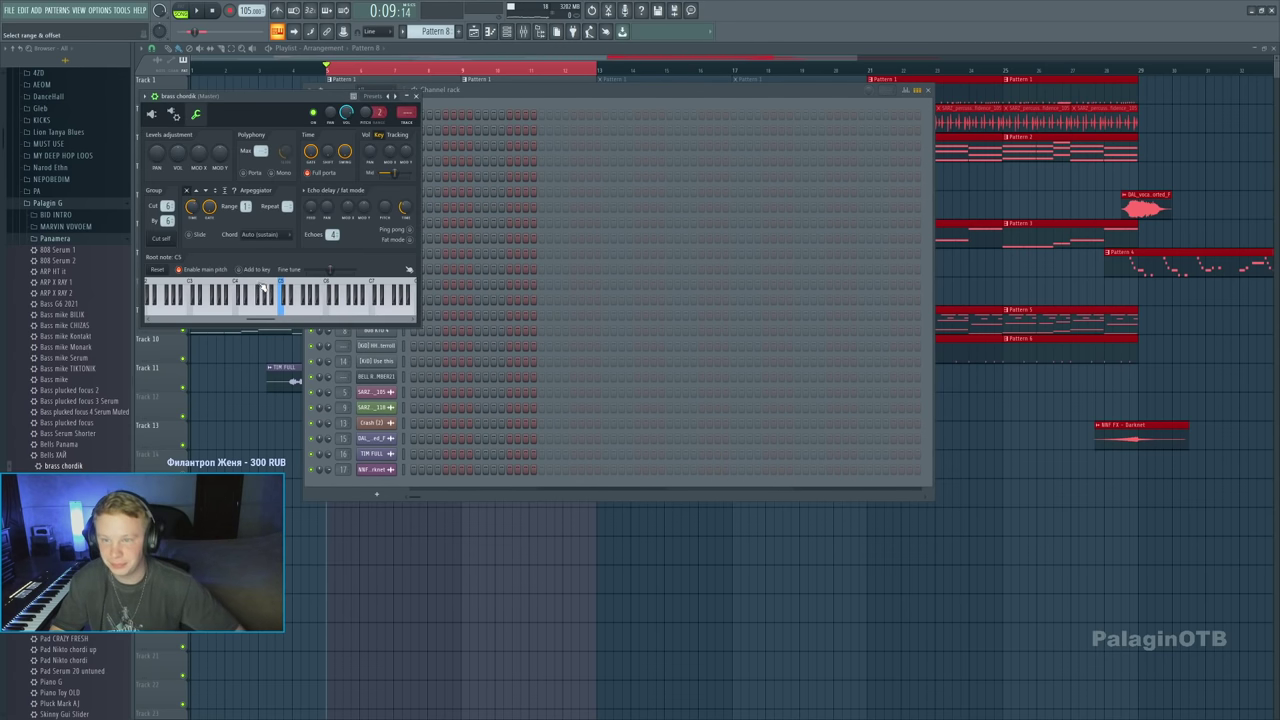
pyautogui.click(411, 126)
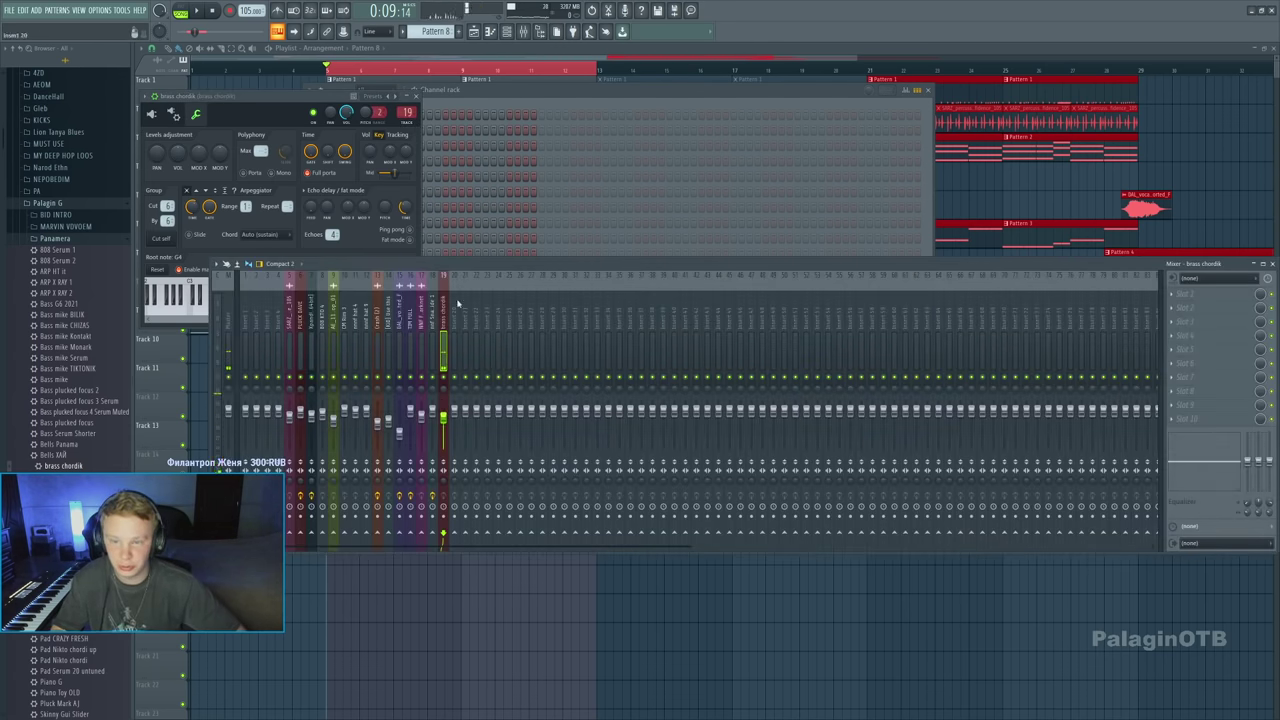
# Paste the copied chords into the brass chordik piano roll in Pattern 8 and transpose them two octaves down
pyautogui.click(489, 90)
pyautogui.hotkey('ctrl', 'v')
pyautogui.press('F7')
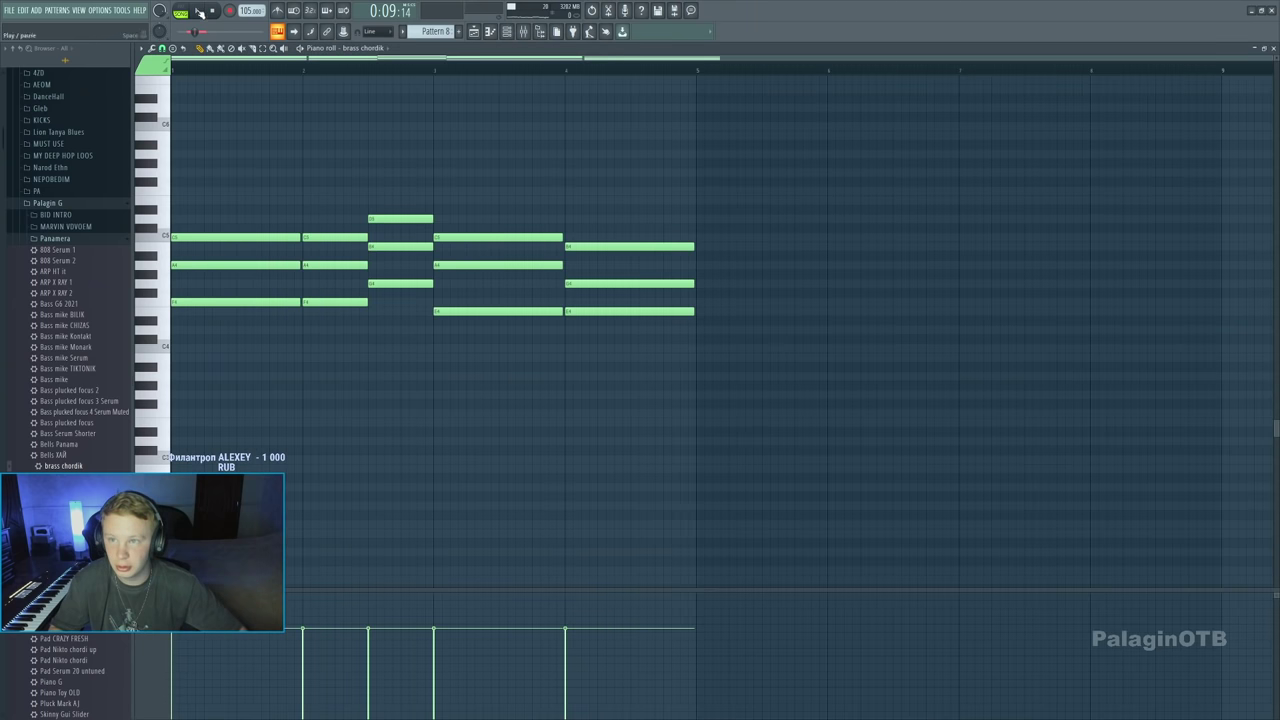
pyautogui.hotkey('ctrl', 'Down')
pyautogui.hotkey('ctrl', 'Down')
pyautogui.scroll(-4, 503, 294)
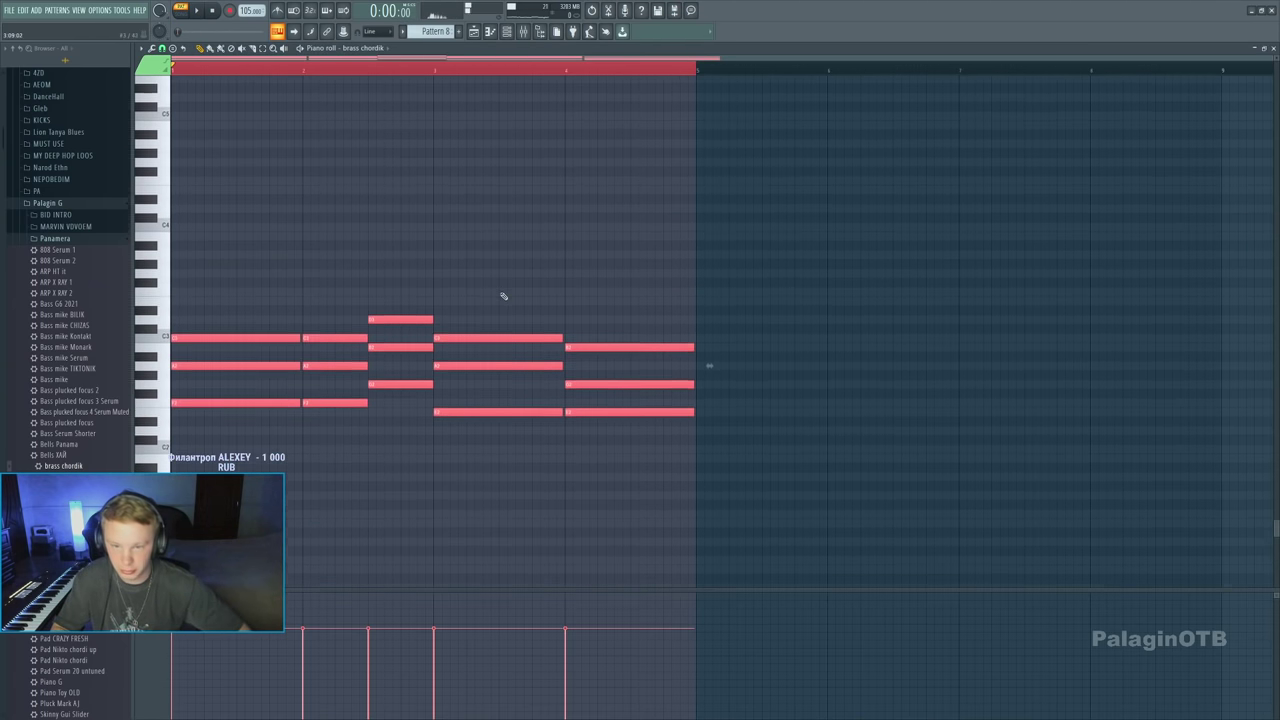
# Raise the lowest note of the bar 3 chord by one octave, to E3
pyautogui.hotkey('ctrl', 'd')
pyautogui.moveTo(453, 396); pyautogui.dragTo(455, 282)
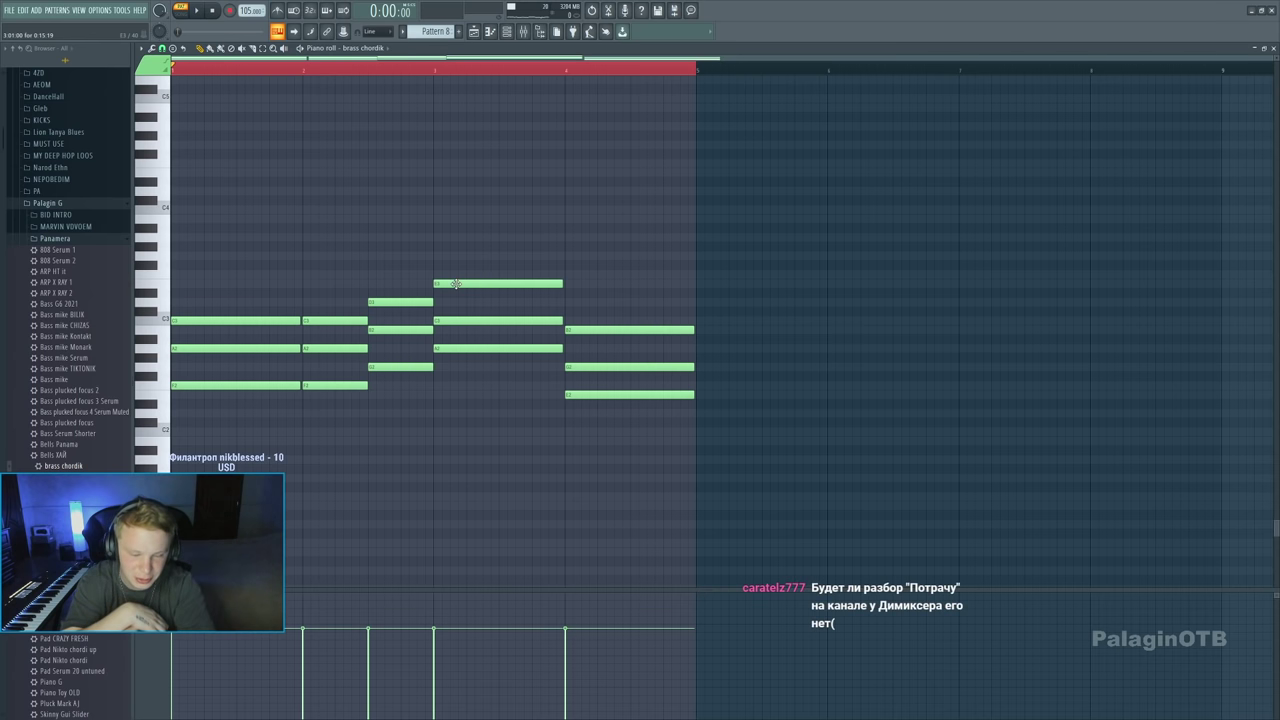
pyautogui.scroll(-3, 306, 286)
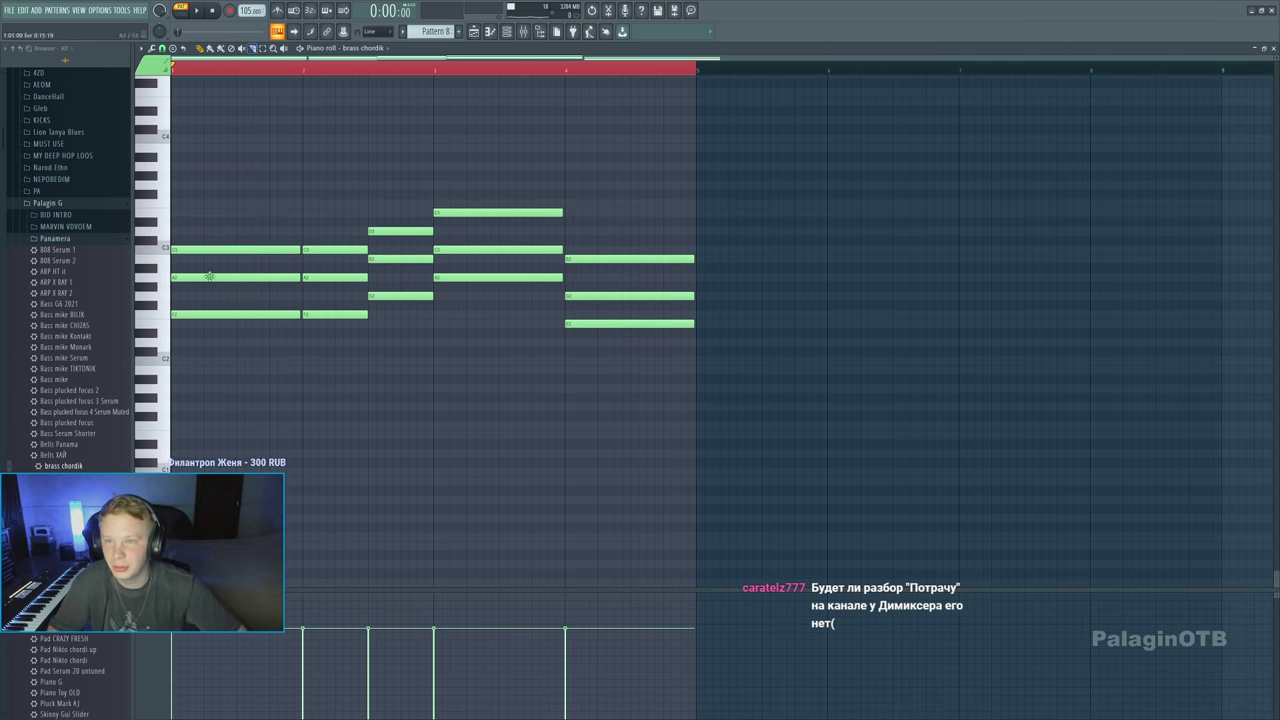
# Play Pattern 8 and transpose all brass chordik chords down one more octave
pyautogui.press('space')
pyautogui.hotkey('ctrl', 'a')
pyautogui.hotkey('ctrl', 'Down')
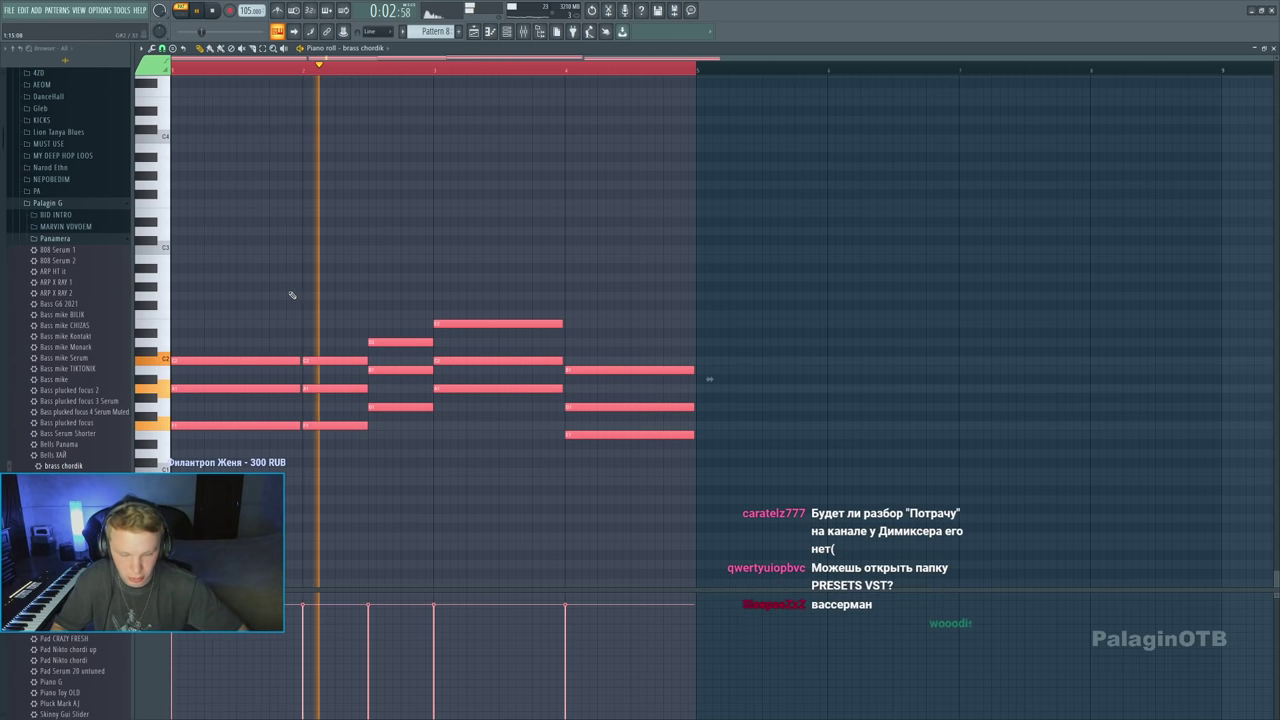
# Place a Pattern 8 clip on Track 12 of the playlist at bar 21
pyautogui.click(474, 31)
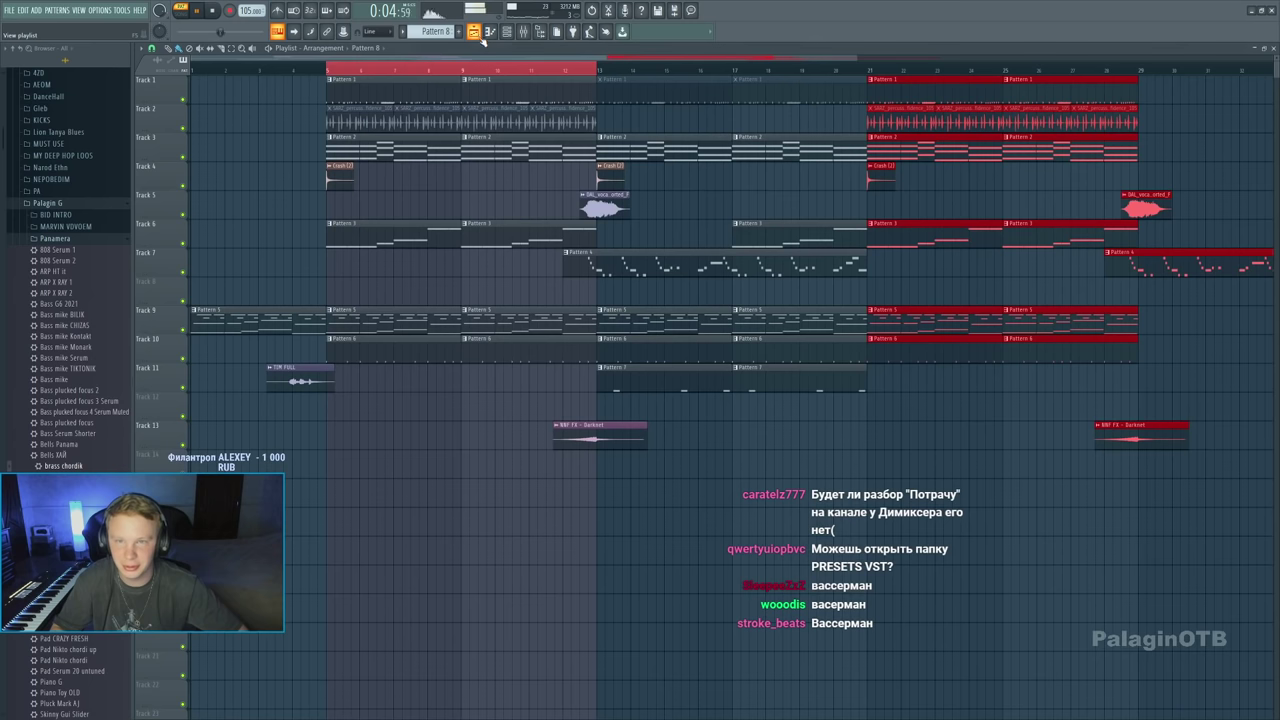
pyautogui.press('l')
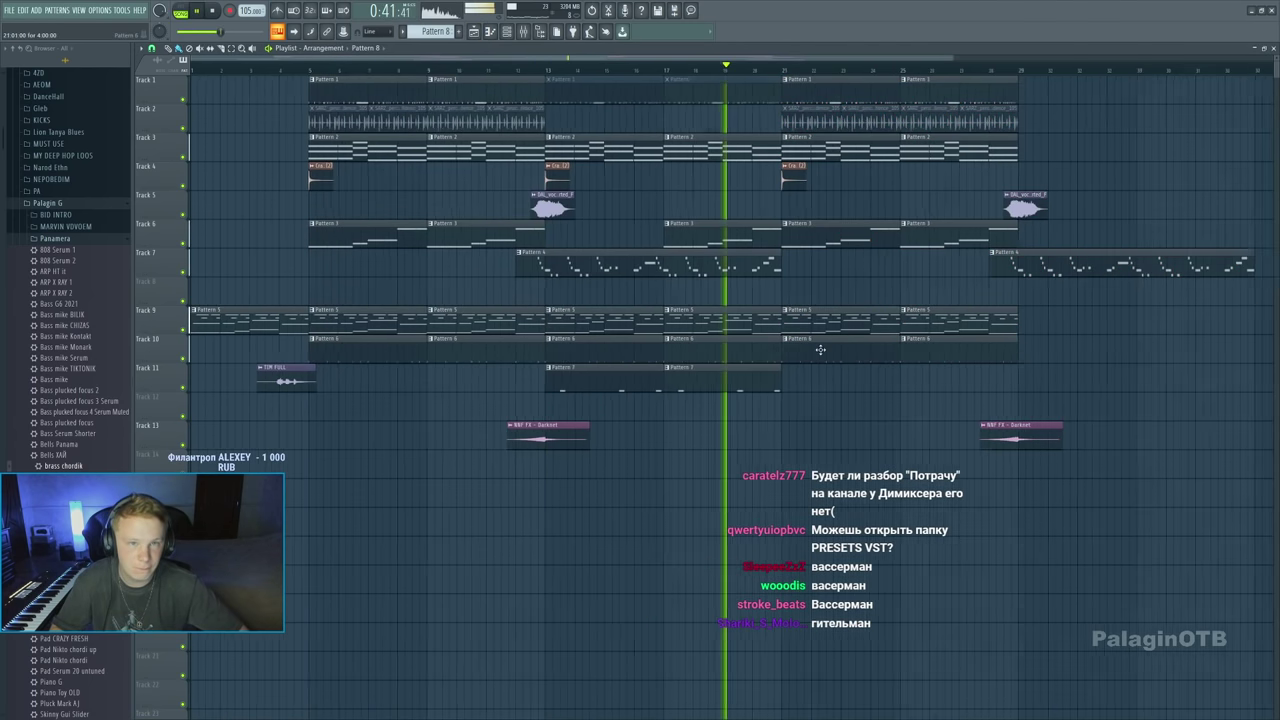
pyautogui.scroll(-1, 820, 349)
pyautogui.click(729, 400)
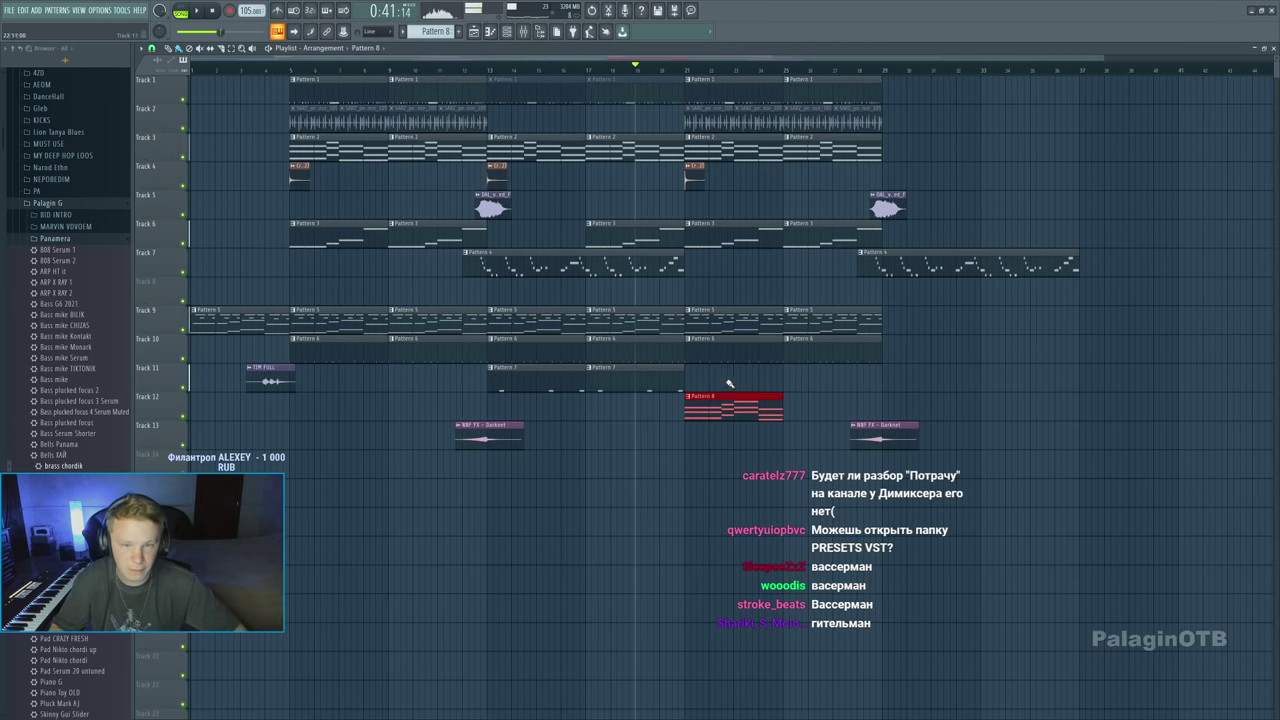
# Delete the Track 6 clip at bars 17 to 20 and add an NNF FX - Darknet clip on Track 13 across bar 21
pyautogui.rightClick(662, 230)
pyautogui.moveTo(683, 262); pyautogui.dragTo(671, 262)
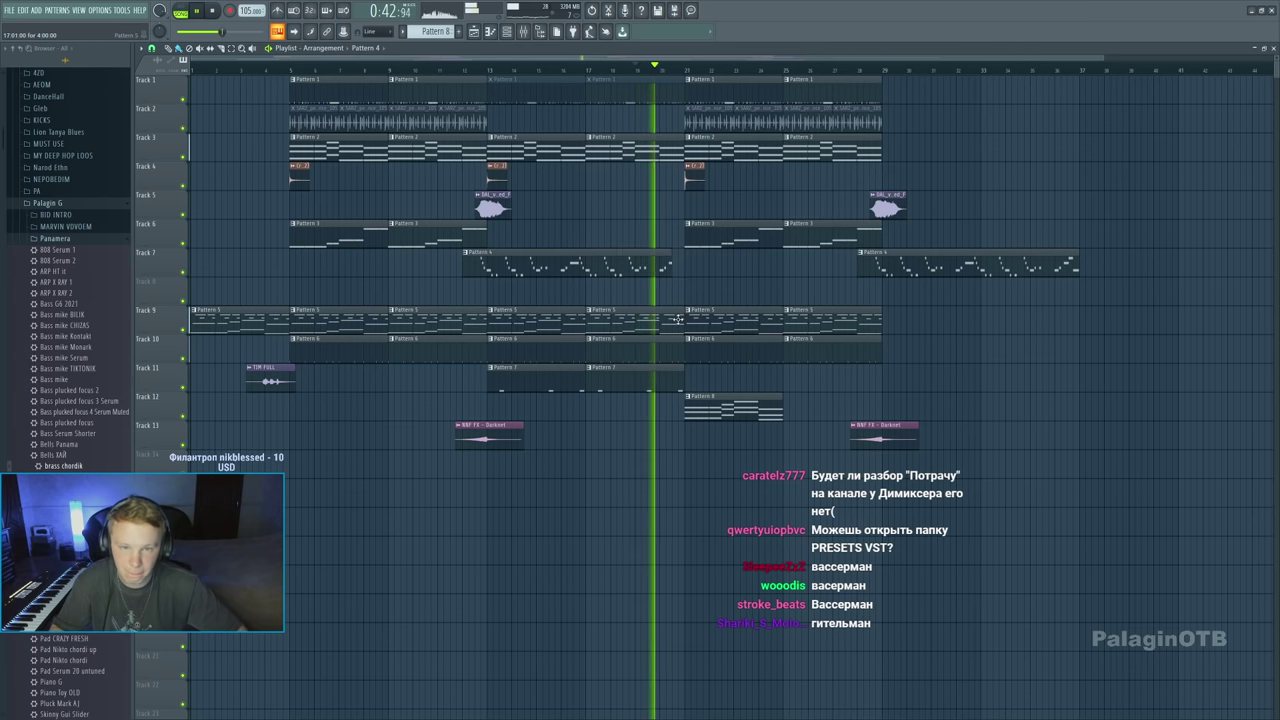
pyautogui.click(688, 428)
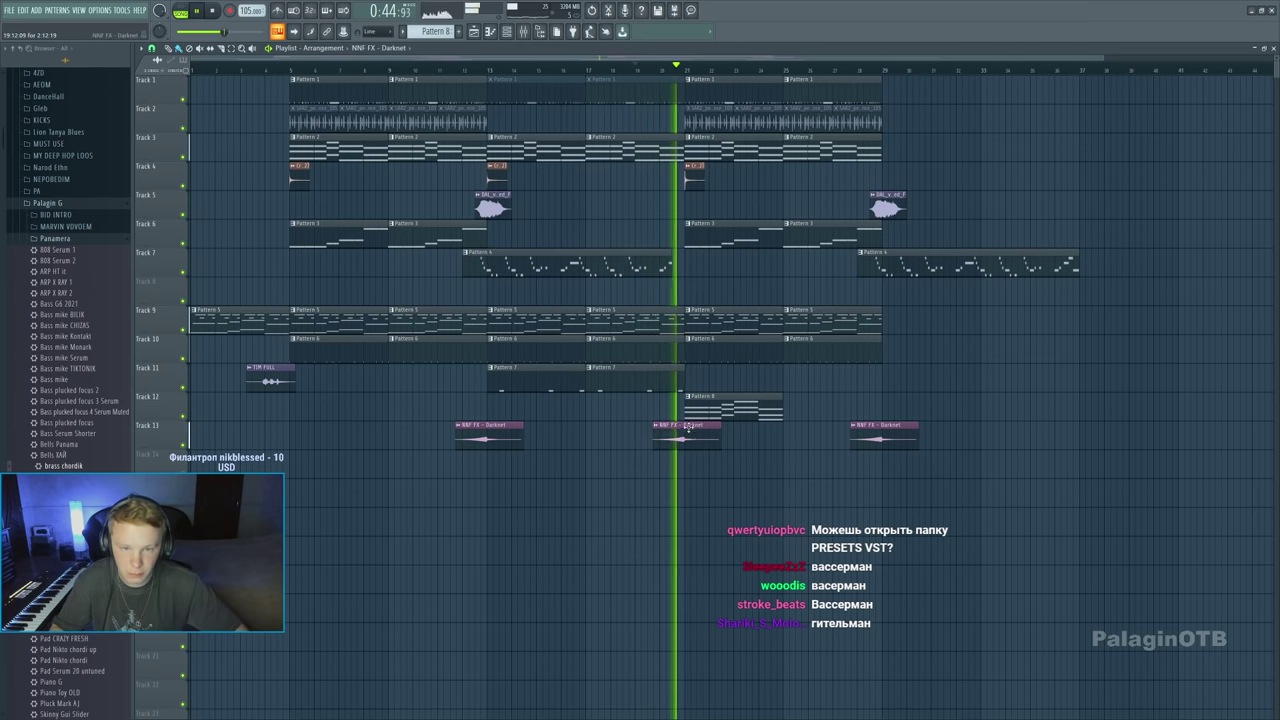
# Trim the clips on Tracks 3, 9, 10 and 11 to end half a bar before bar 21, and add the DAL_vocal clip there
pyautogui.moveTo(683, 378); pyautogui.dragTo(671, 378)
pyautogui.click(682, 270)
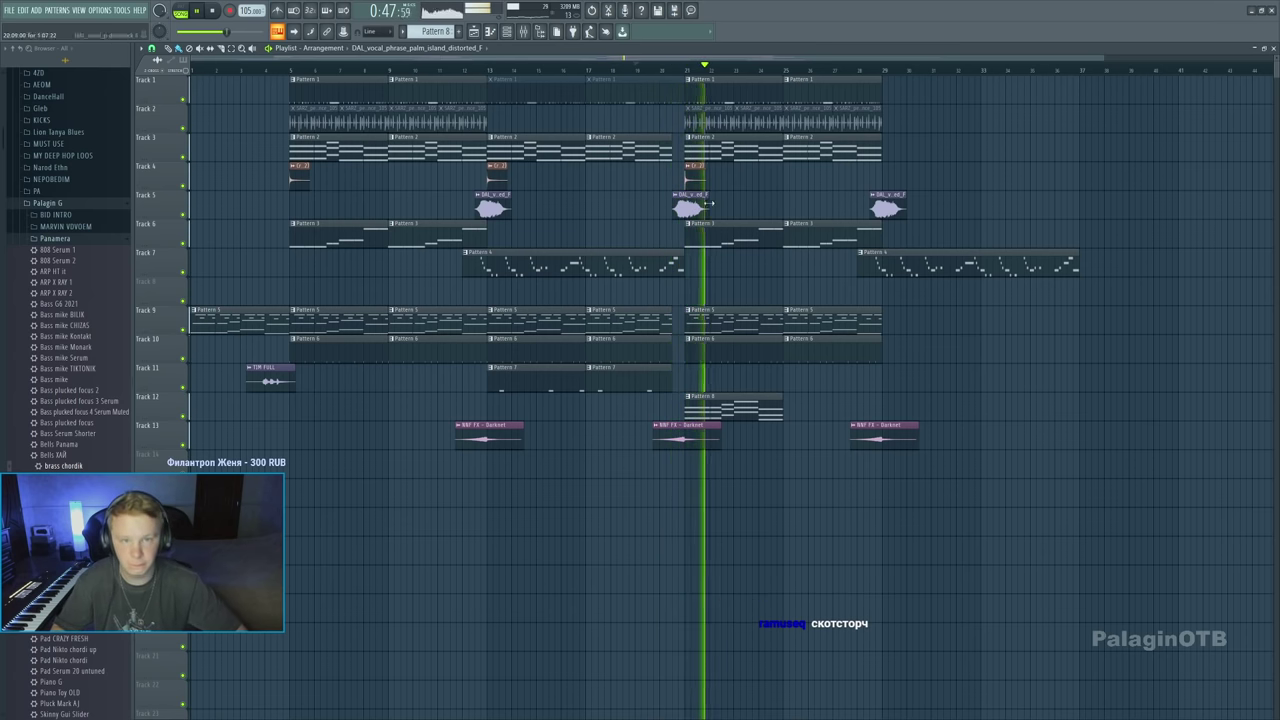
# Shorten the end of the DAL_vocal clip on Track 5 so it stops soon after bar 21 begins
pyautogui.scroll(3, 692, 68)
pyautogui.moveTo(705, 202); pyautogui.dragTo(684, 203)
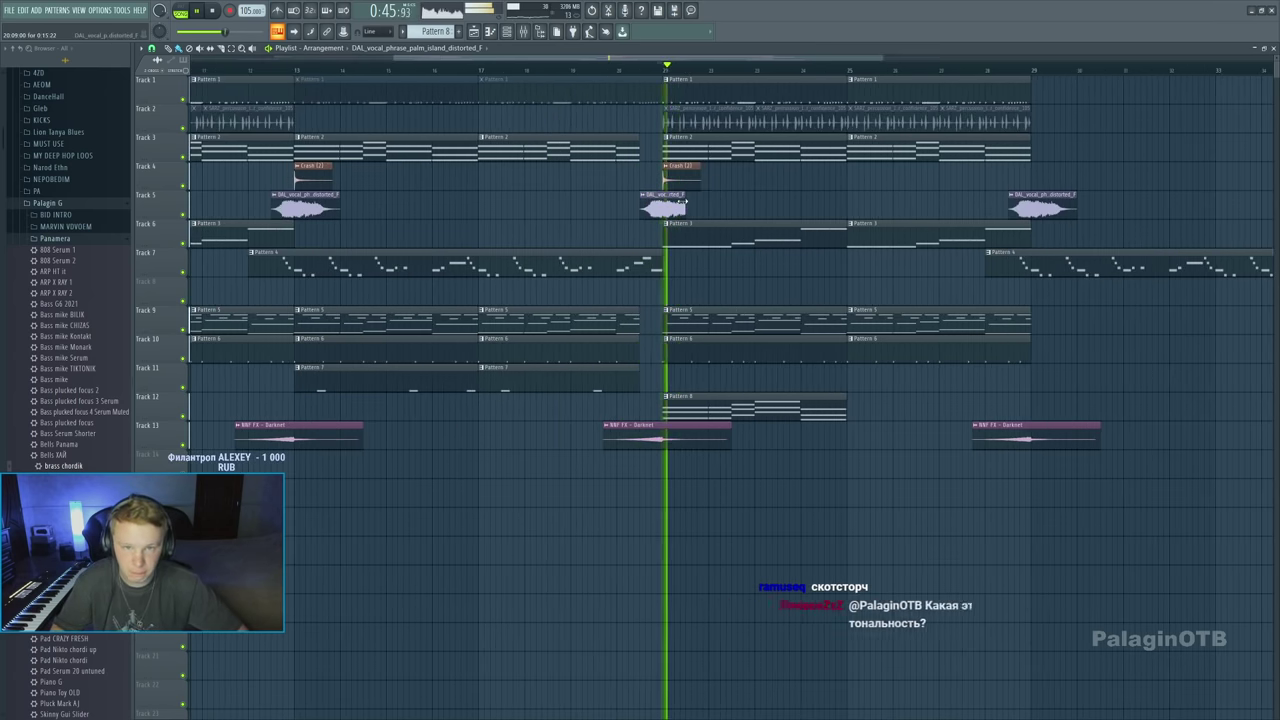
pyautogui.scroll(3, 687, 201)
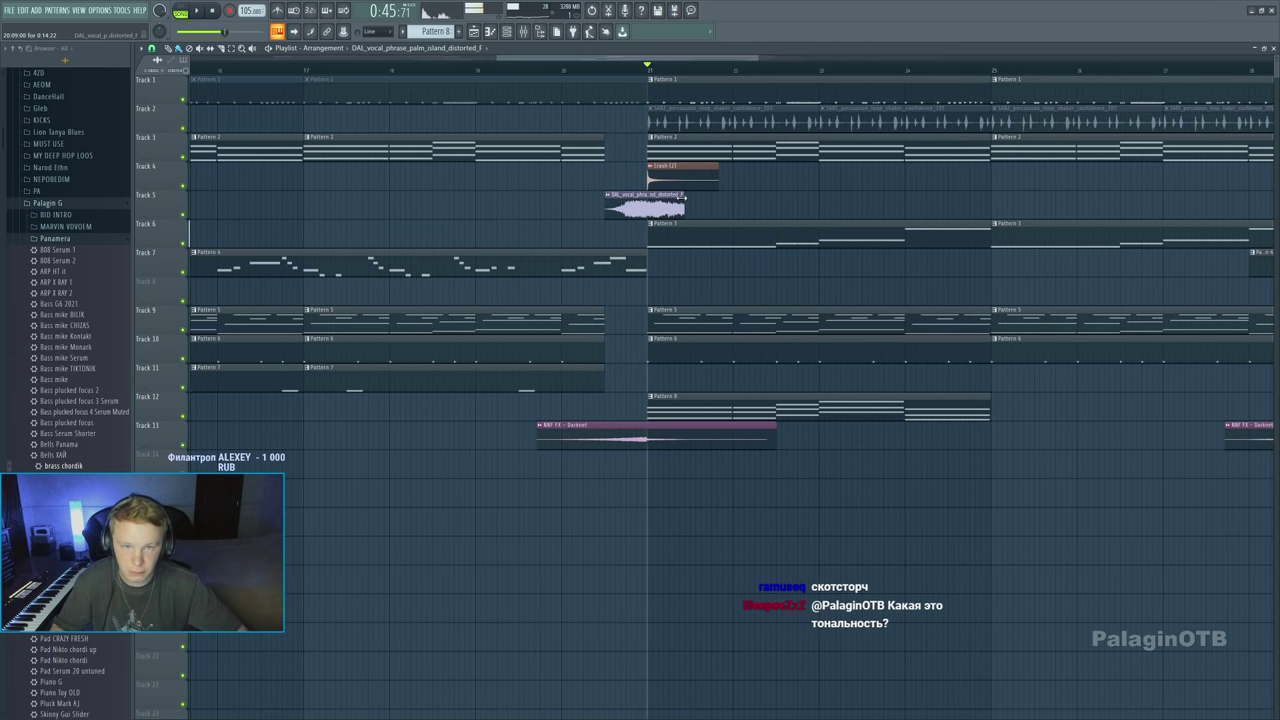
pyautogui.moveTo(686, 199); pyautogui.dragTo(682, 201)
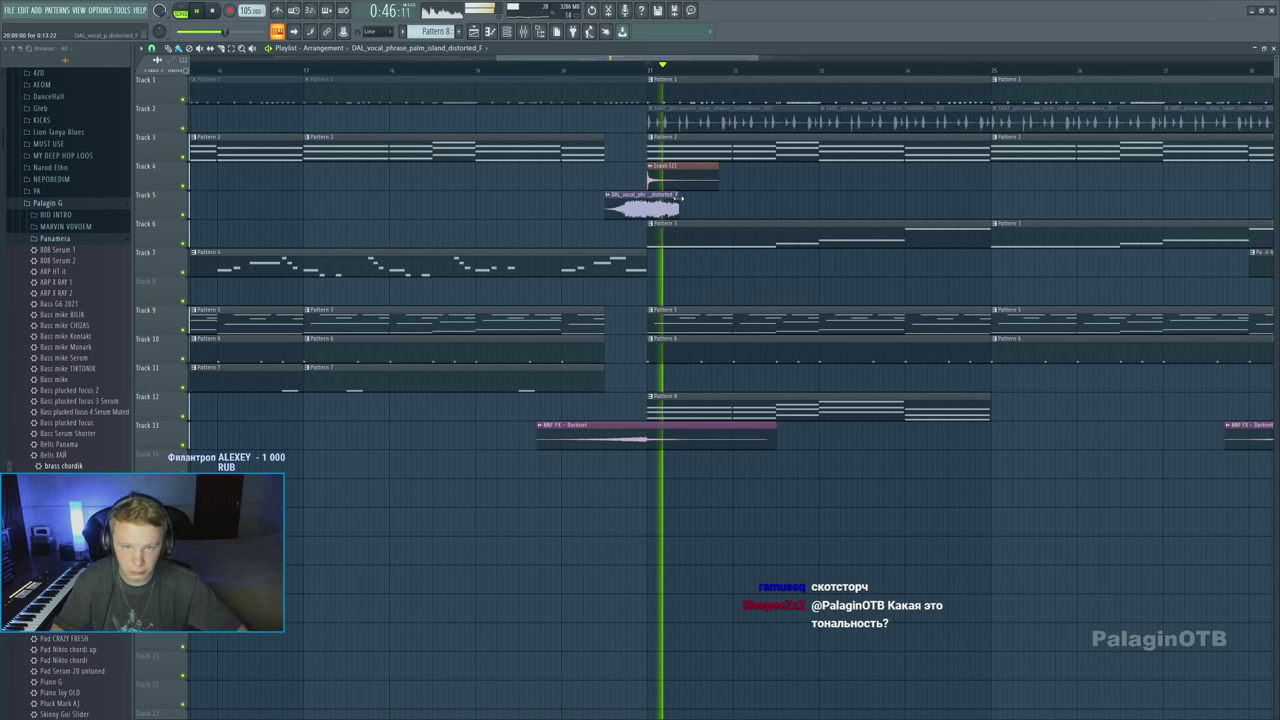
# Check ValhallaRoom on the DAL_vocal mixer track and add Fruity parametric EQ 2 in slot 8
pyautogui.press('F9')
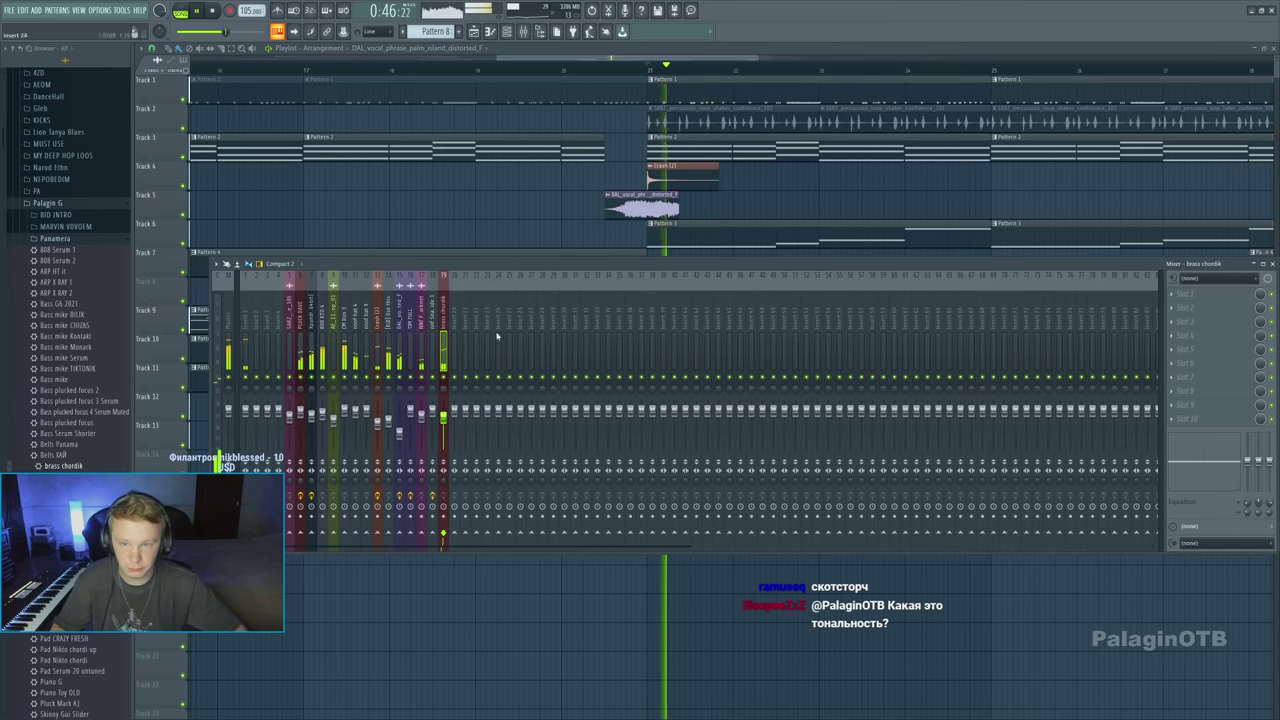
pyautogui.click(1196, 349)
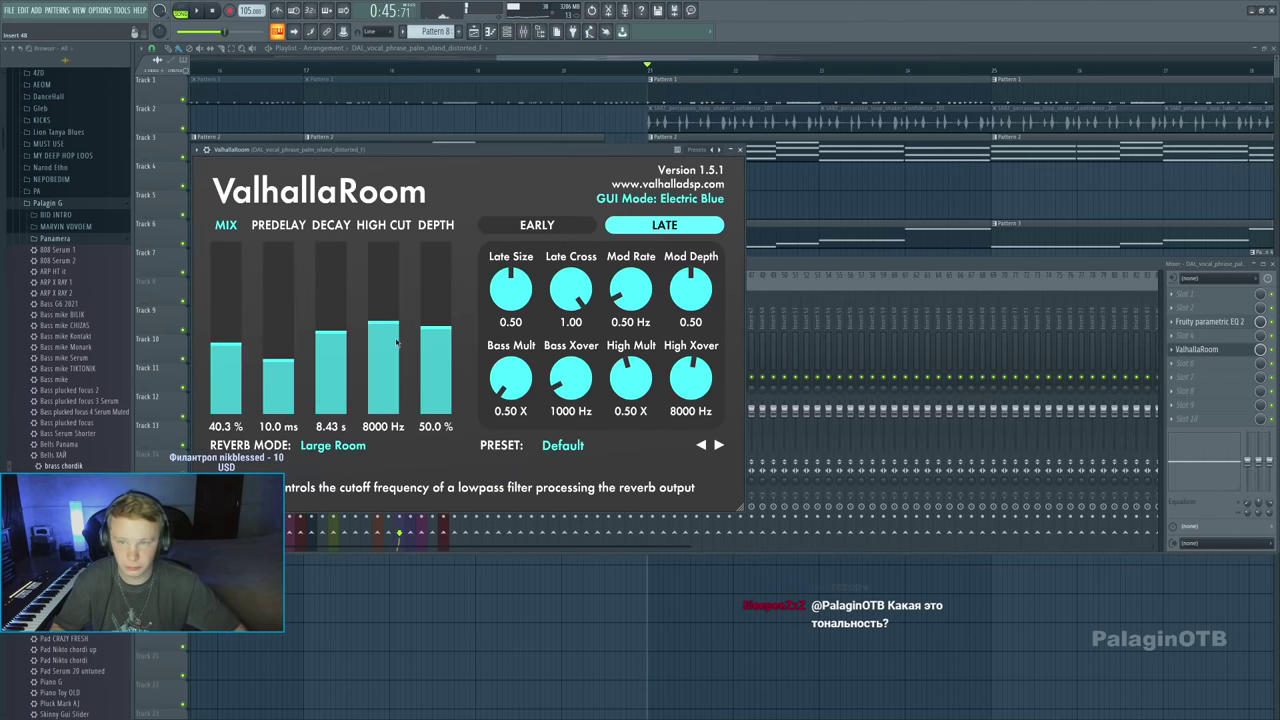
pyautogui.click(1070, 383)
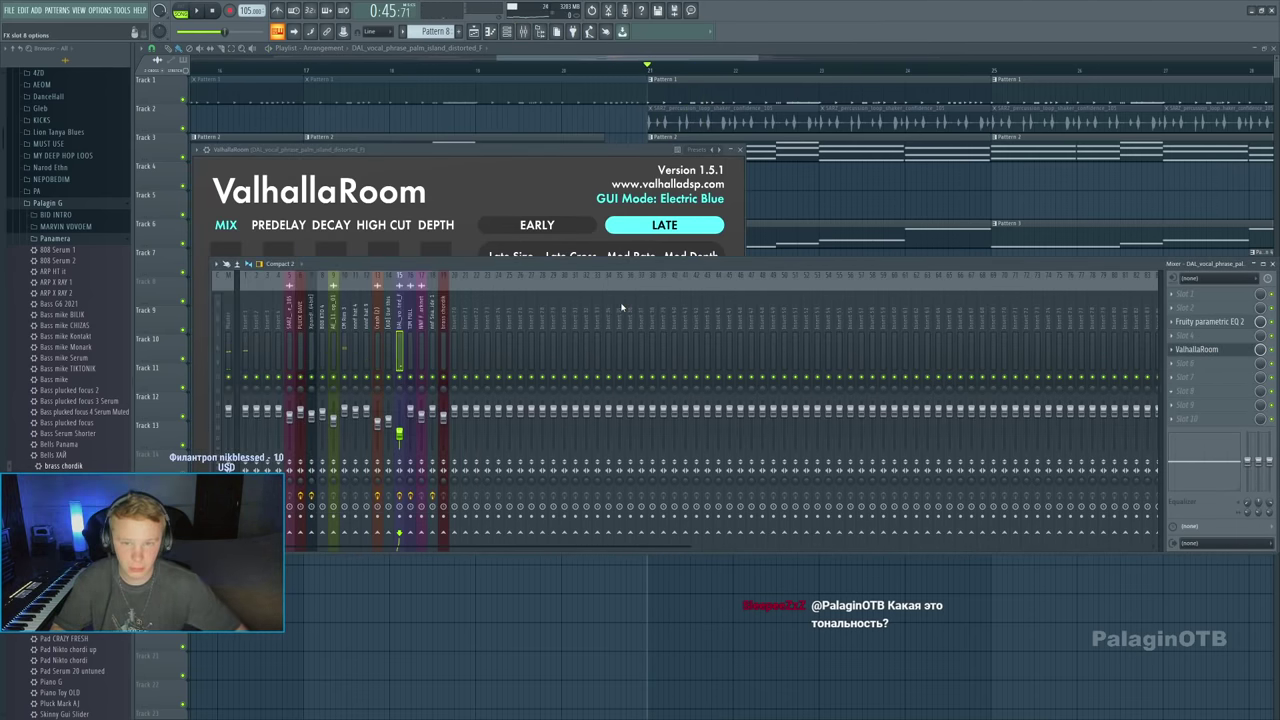
pyautogui.press('space')
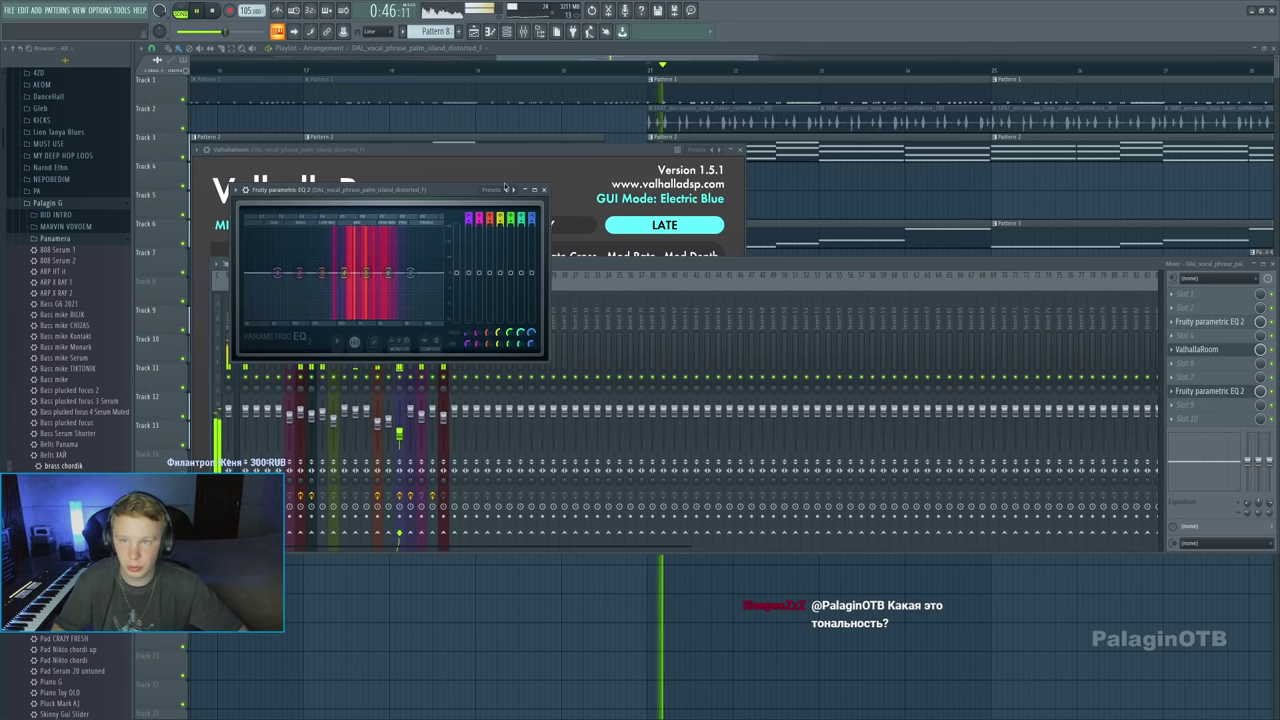
# Choose an EQ preset that cuts both the lows and highs of the DAL_vocal track while auditioning the transition
pyautogui.click(513, 189)
pyautogui.press('space')
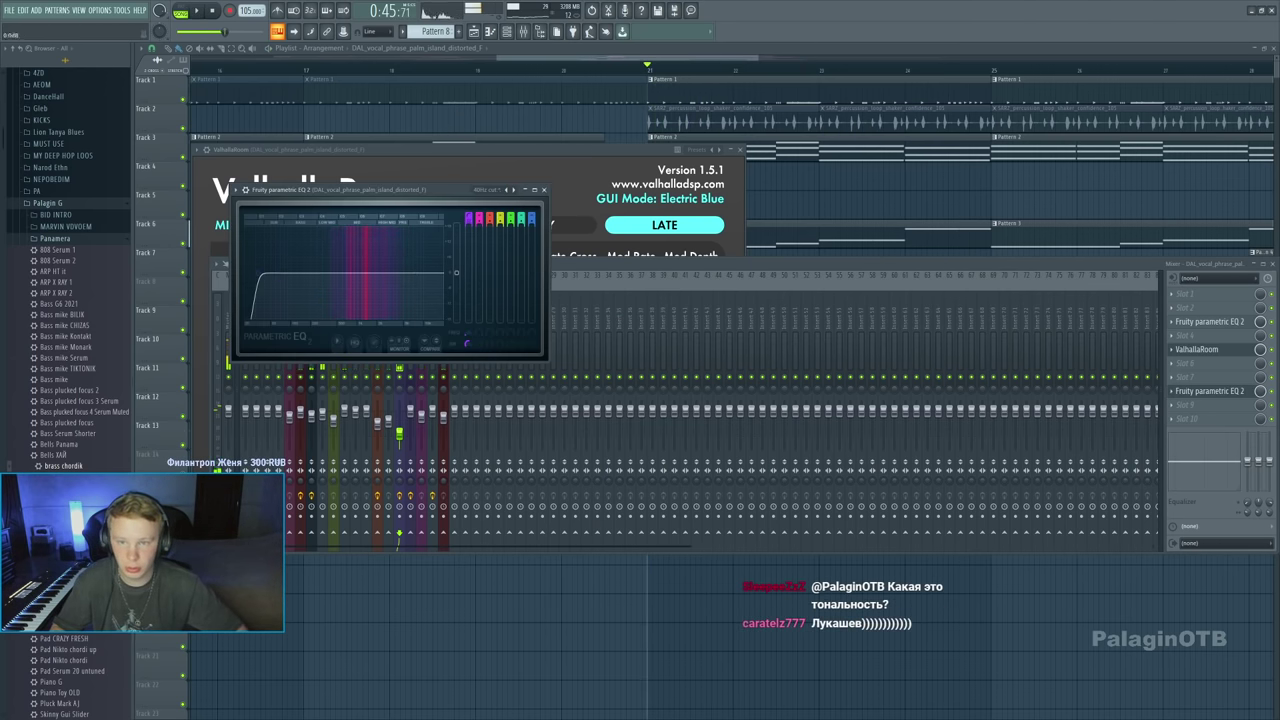
pyautogui.press('space')
pyautogui.click(513, 189)
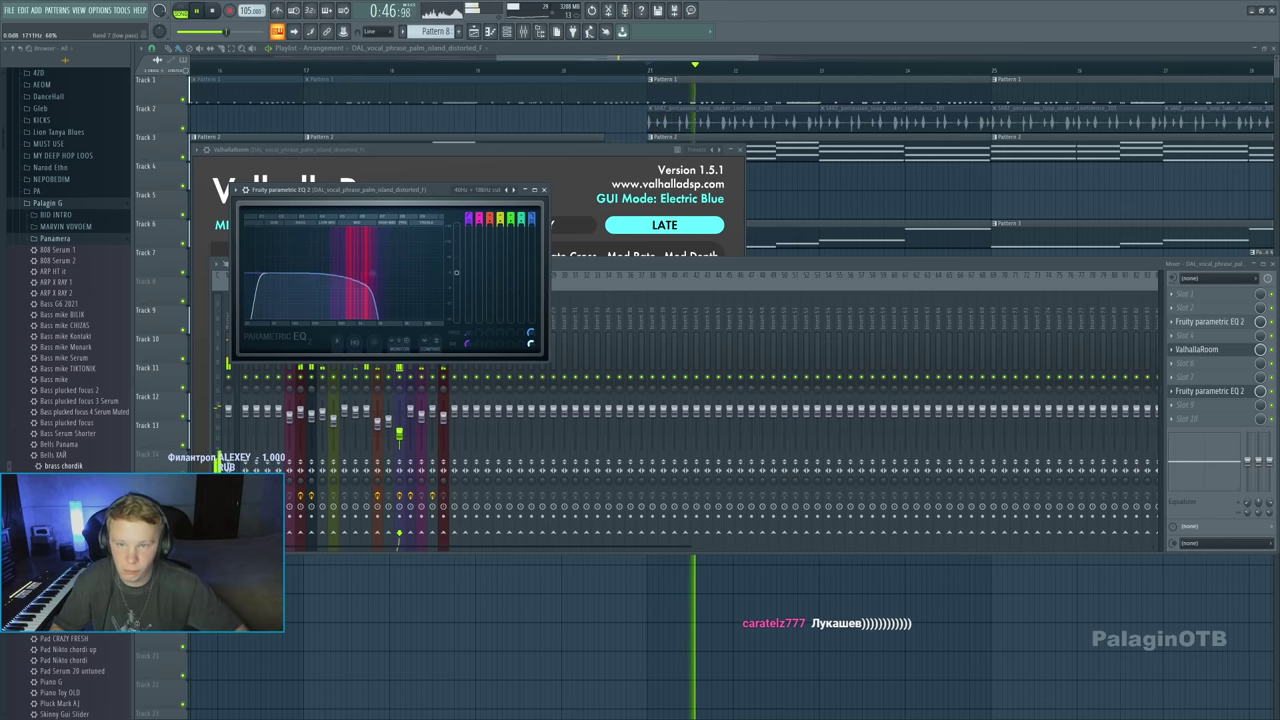
pyautogui.press('F12')
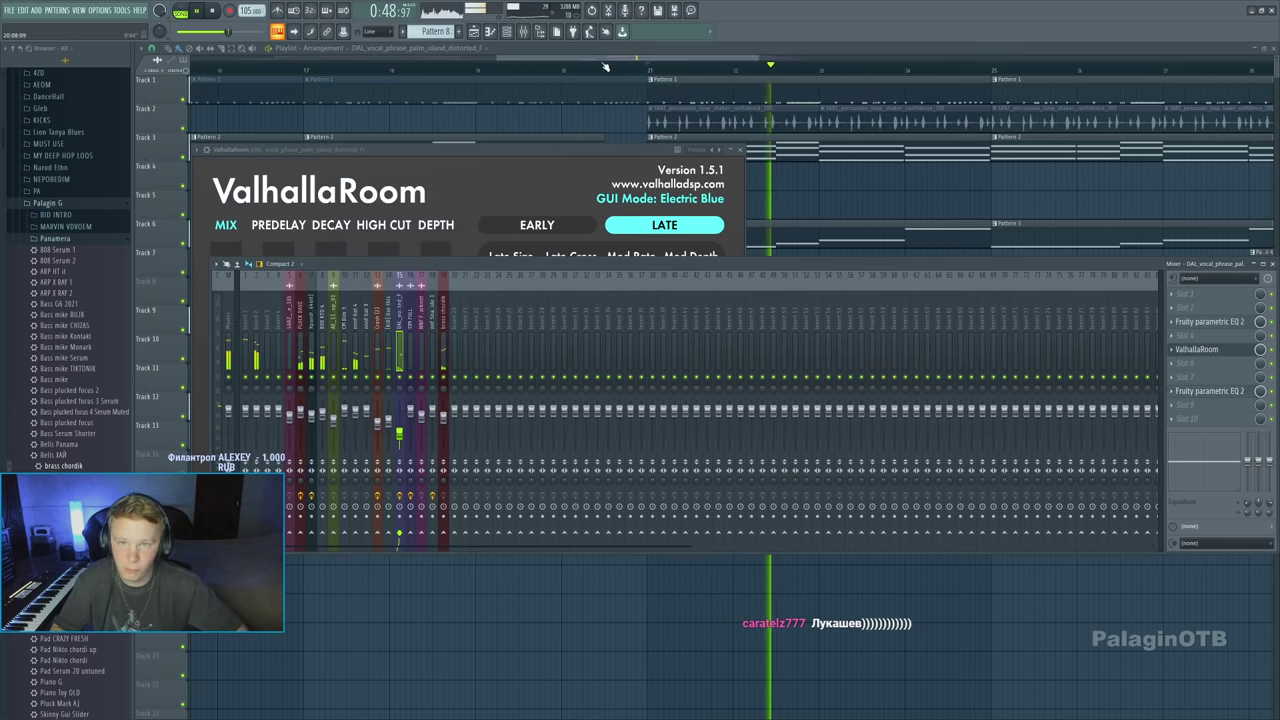
# Duplicate the Pattern 8 clip on Track 12 to cover bars 25 through 28 and play the section from bar 21
pyautogui.scroll(-3, 735, 398)
pyautogui.moveTo(735, 398); pyautogui.dragTo(845, 398)
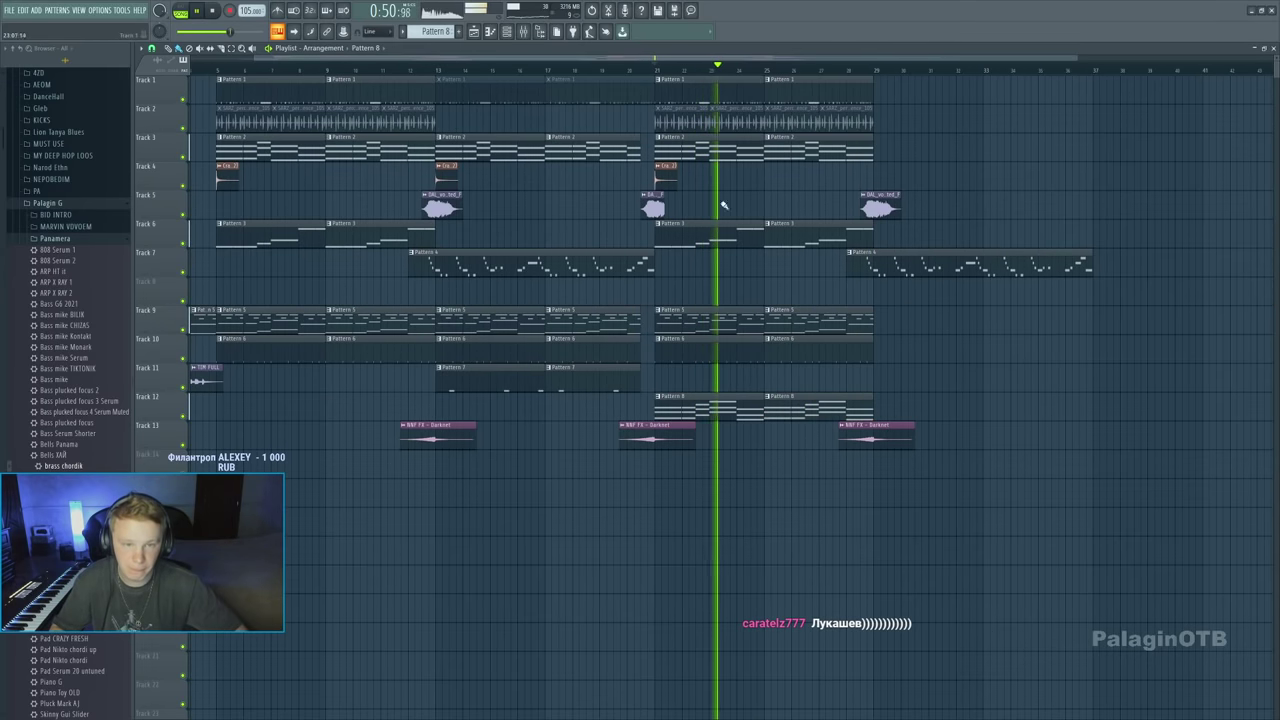
pyautogui.press('space')
pyautogui.press('space')
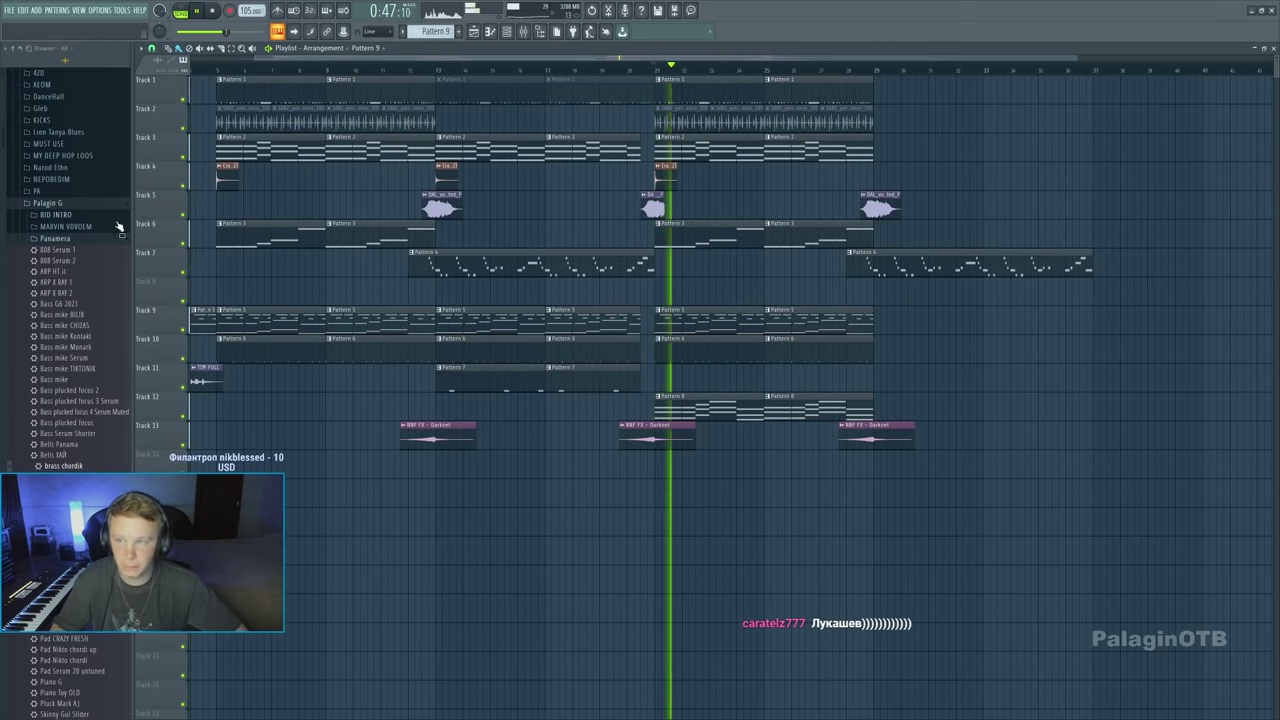
pyautogui.press('space')
# Open Pattern 4 in the channel rack and move the BELL REMEMBER21 channel directly below the second Xpand!2 channel
pyautogui.press('F4')
pyautogui.press('F6')
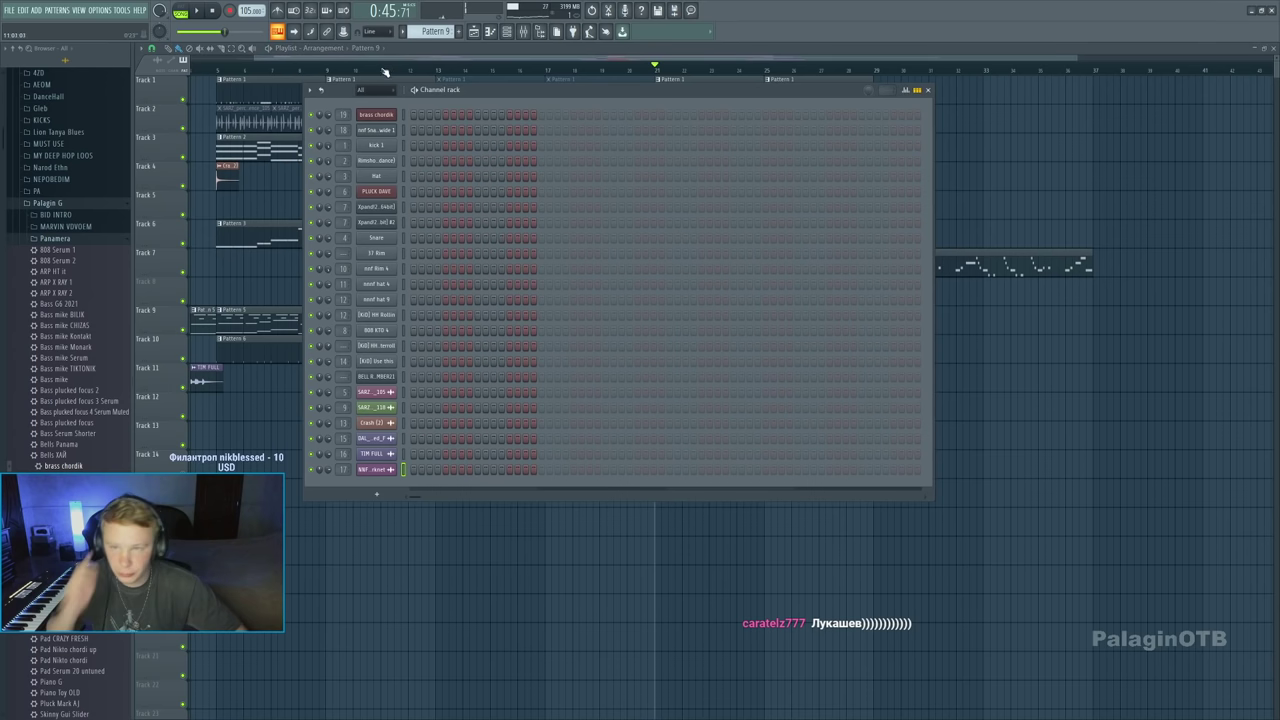
pyautogui.click(62, 205)
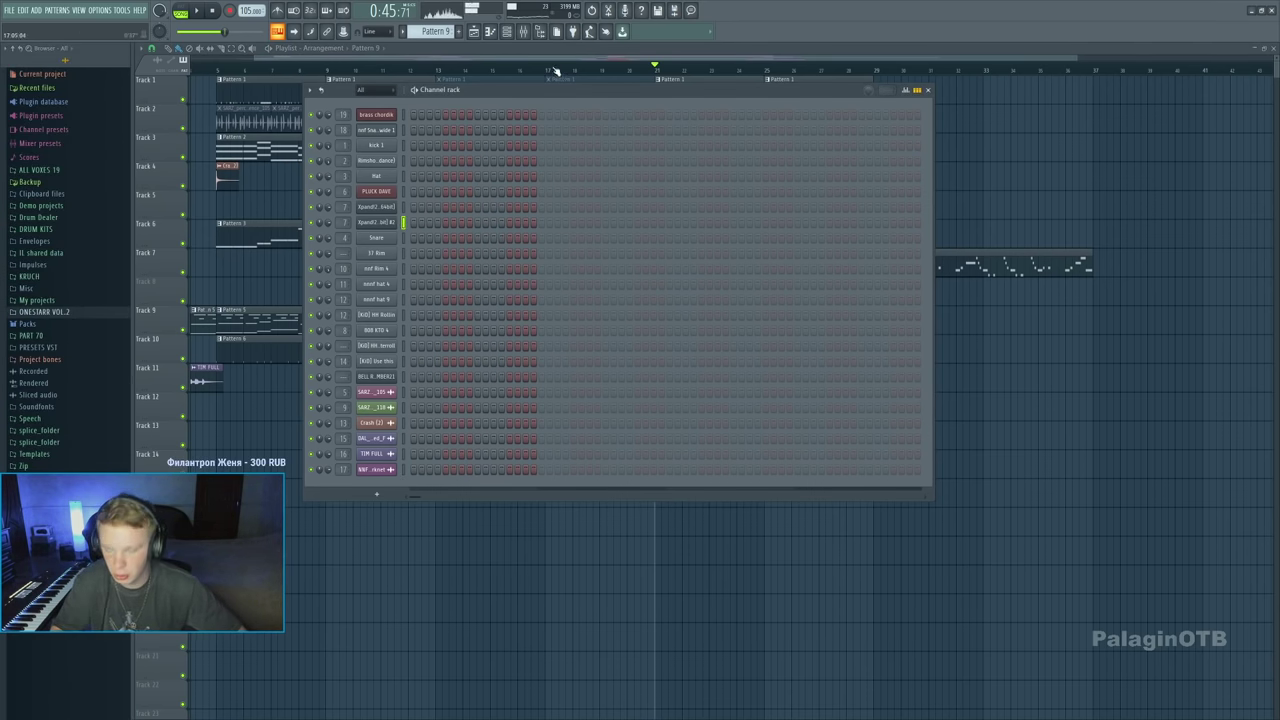
pyautogui.press('F6')
pyautogui.doubleClick(441, 271)
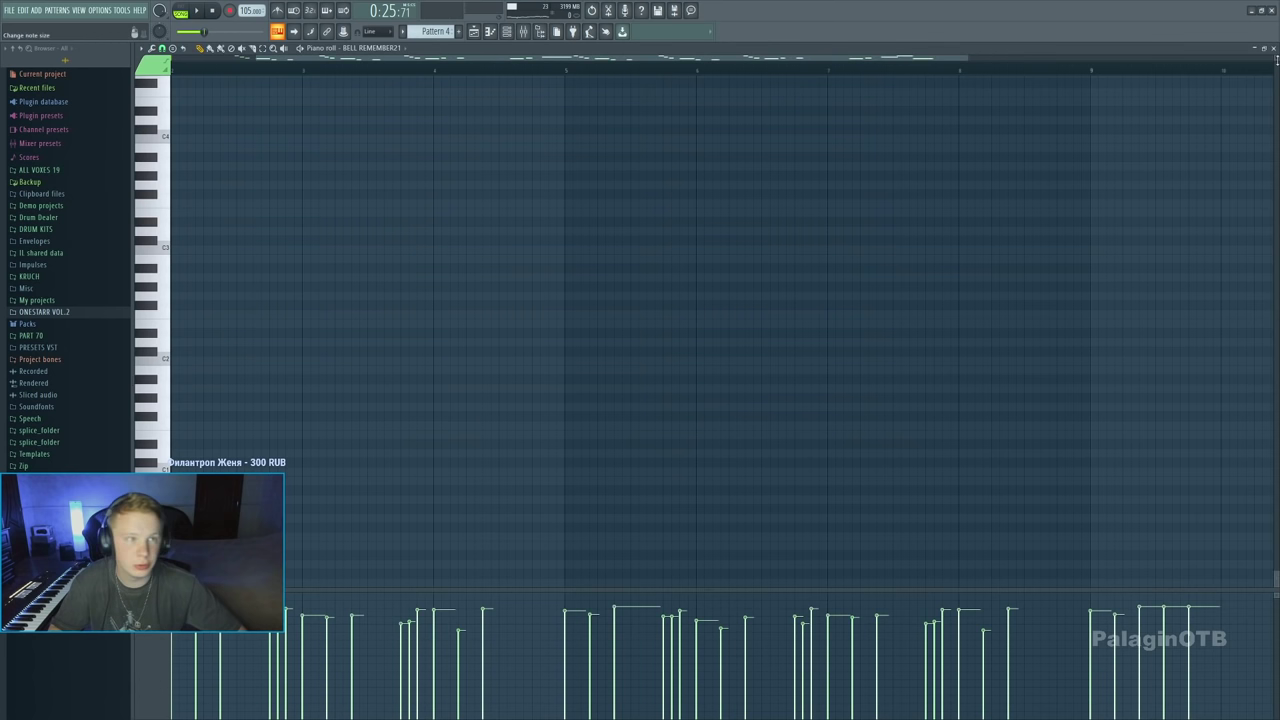
pyautogui.press('F7')
pyautogui.press('F6')
pyautogui.press('space')
pyautogui.moveTo(393, 362); pyautogui.dragTo(380, 243)
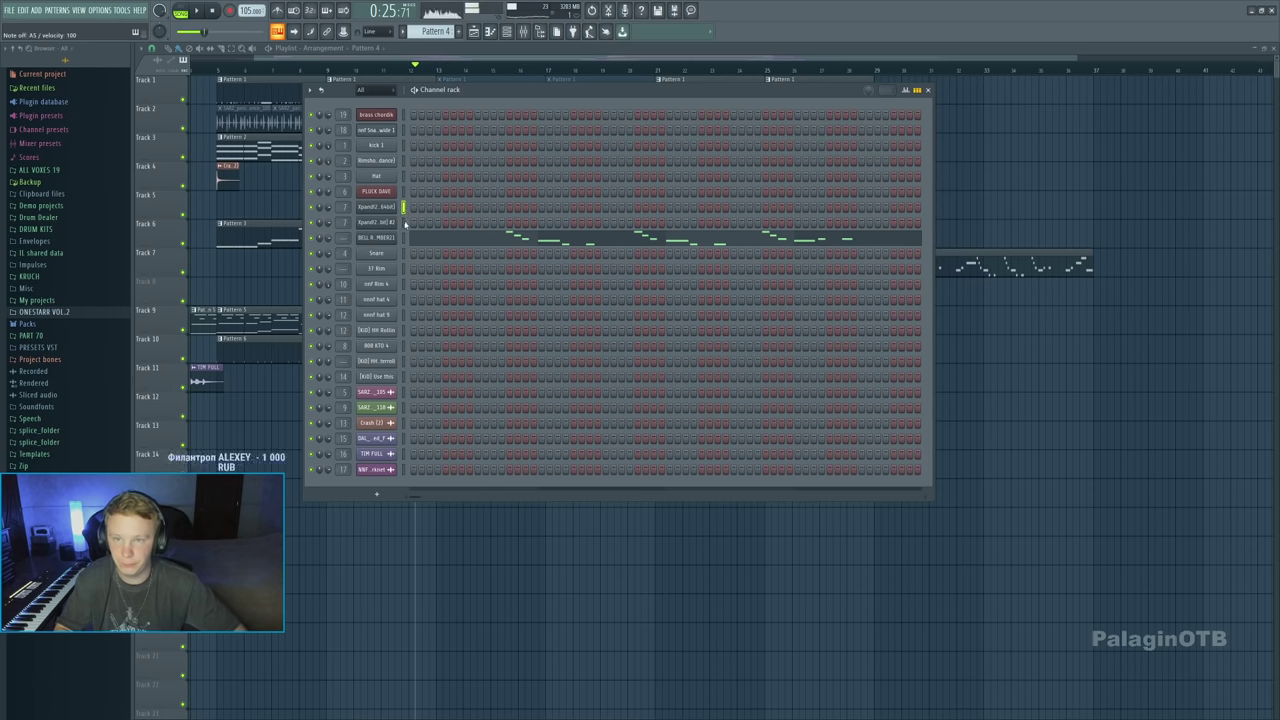
# Copy the Pattern 4 bell melody to the second Xpand!2 channel and lower that channel's root note
pyautogui.click(380, 222)
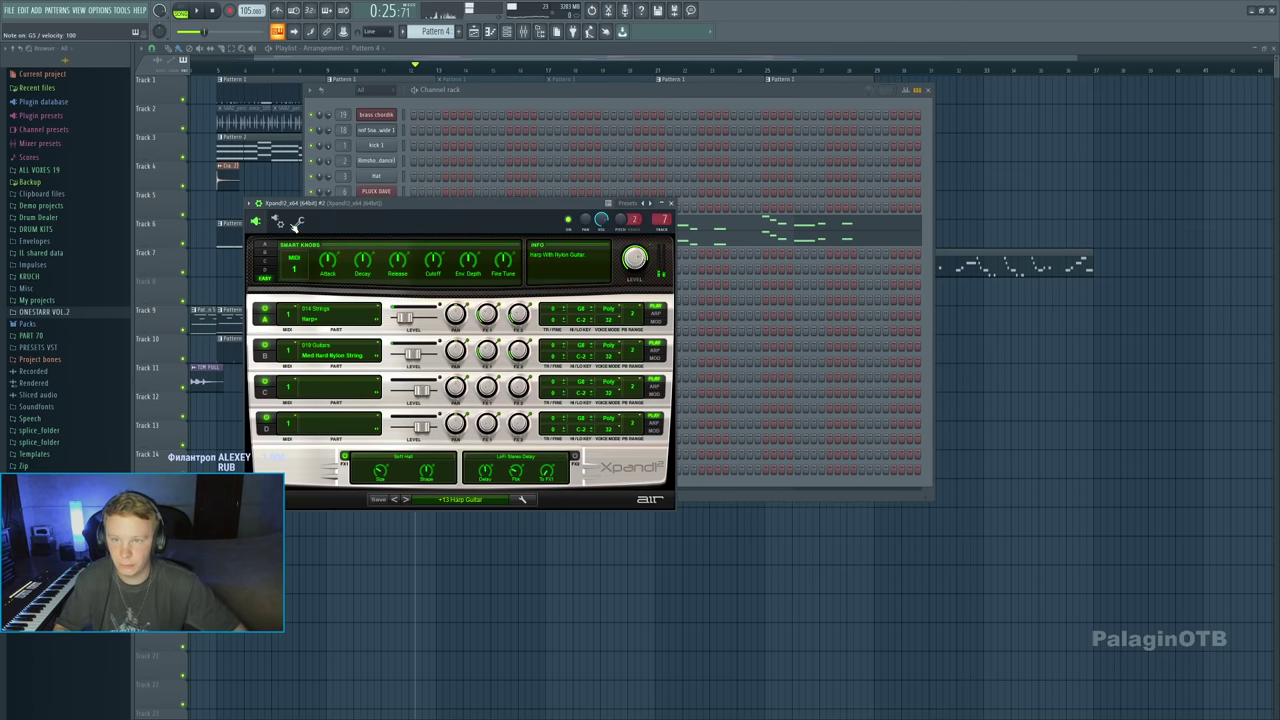
pyautogui.click(519, 203)
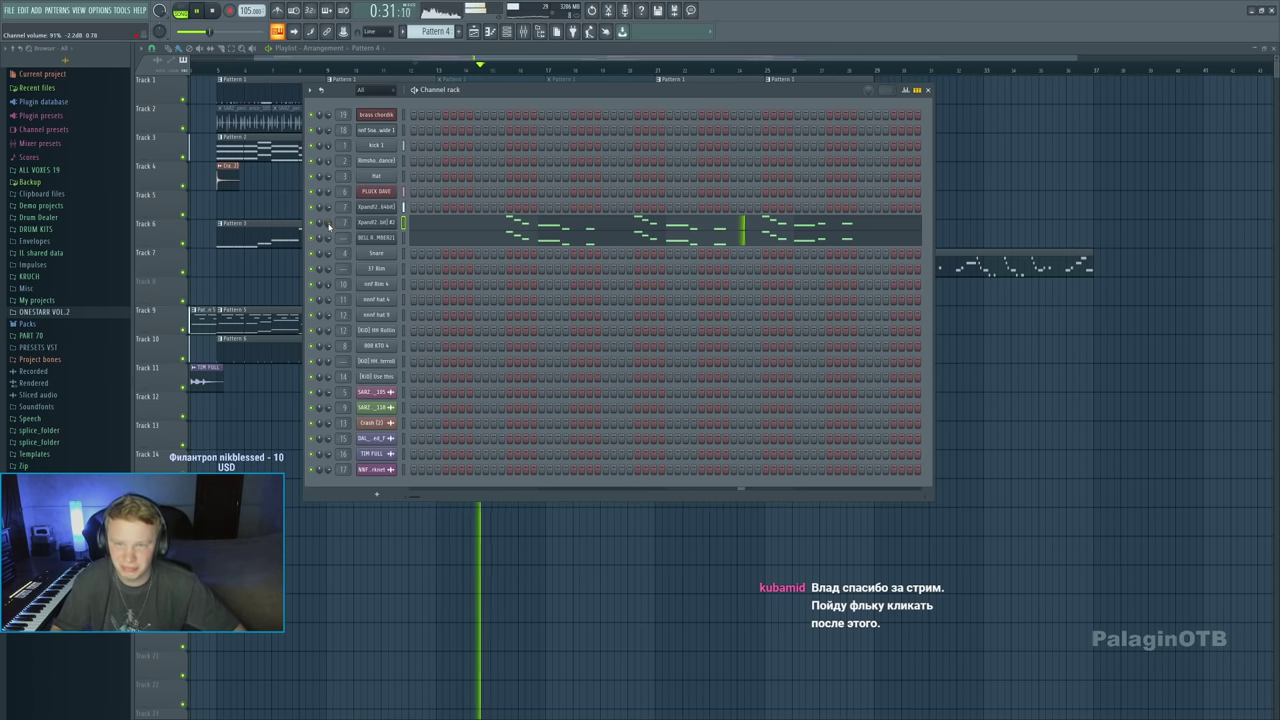
pyautogui.click(371, 225)
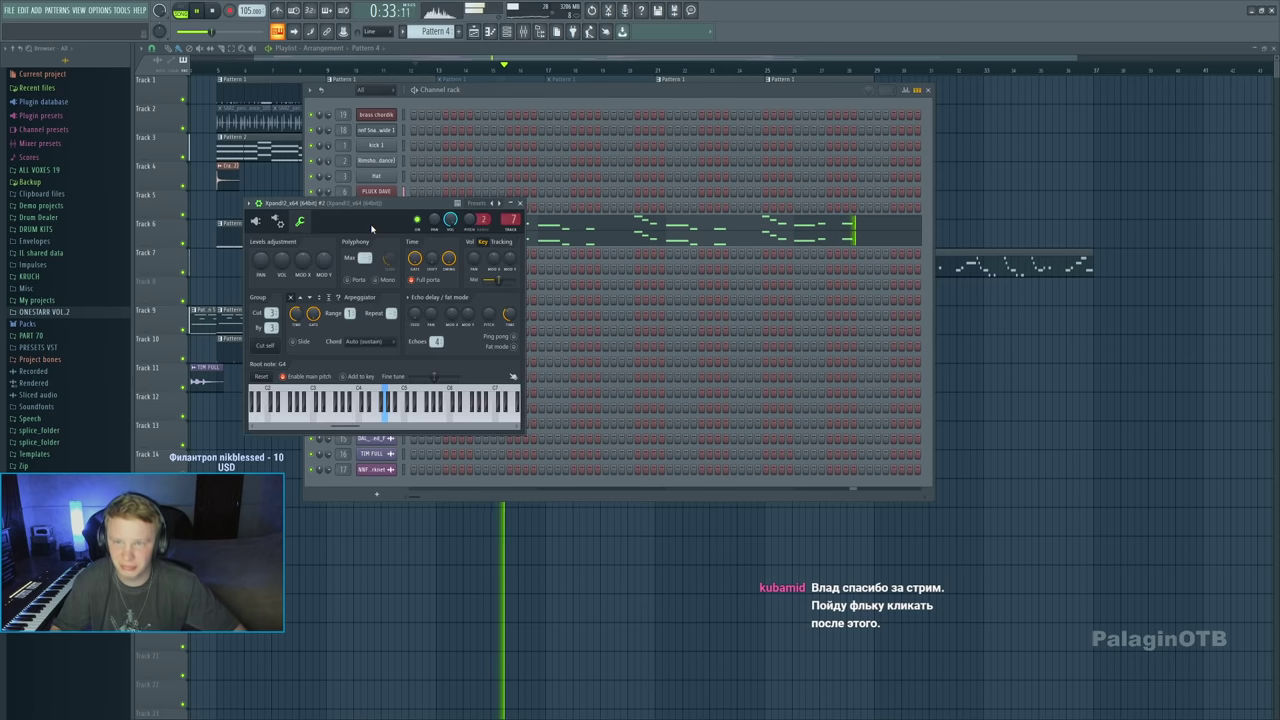
pyautogui.rightClick(341, 405)
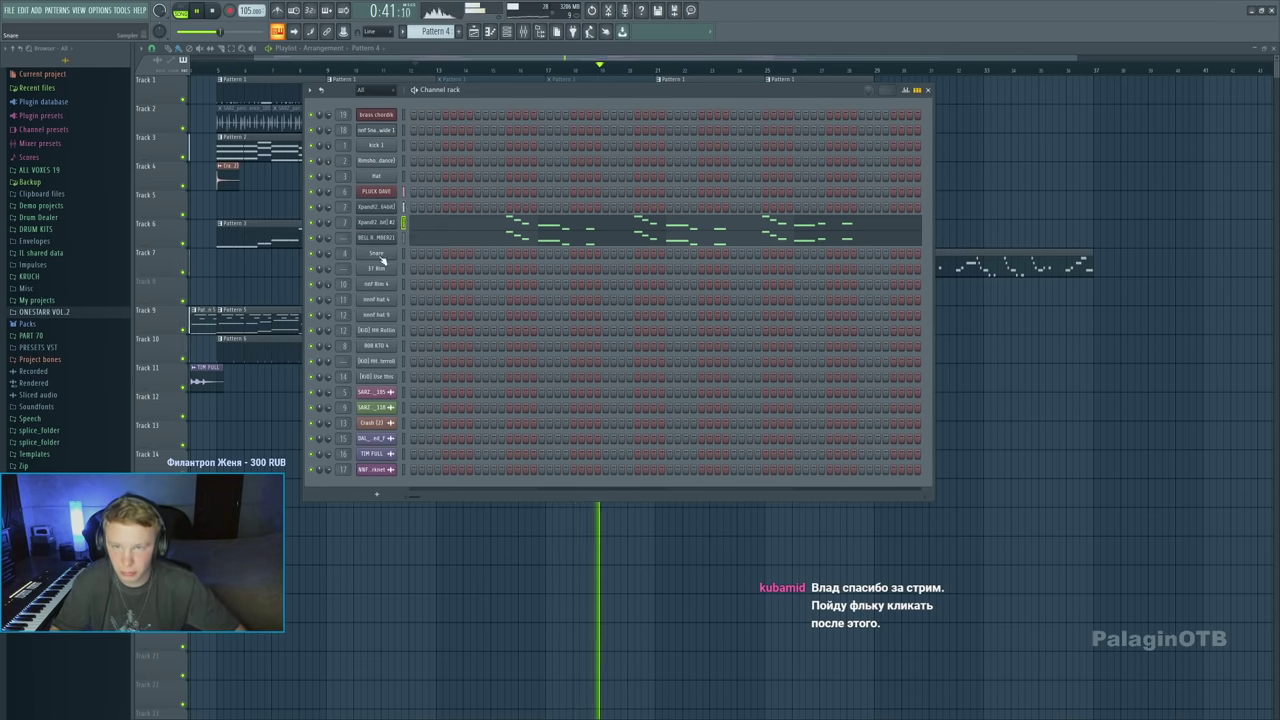
pyautogui.click(511, 203)
# Switch the second Xpand!2 to the +16 Friday Night In SF preset and lower the channel volume to about 77%
pyautogui.click(378, 221)
pyautogui.click(257, 222)
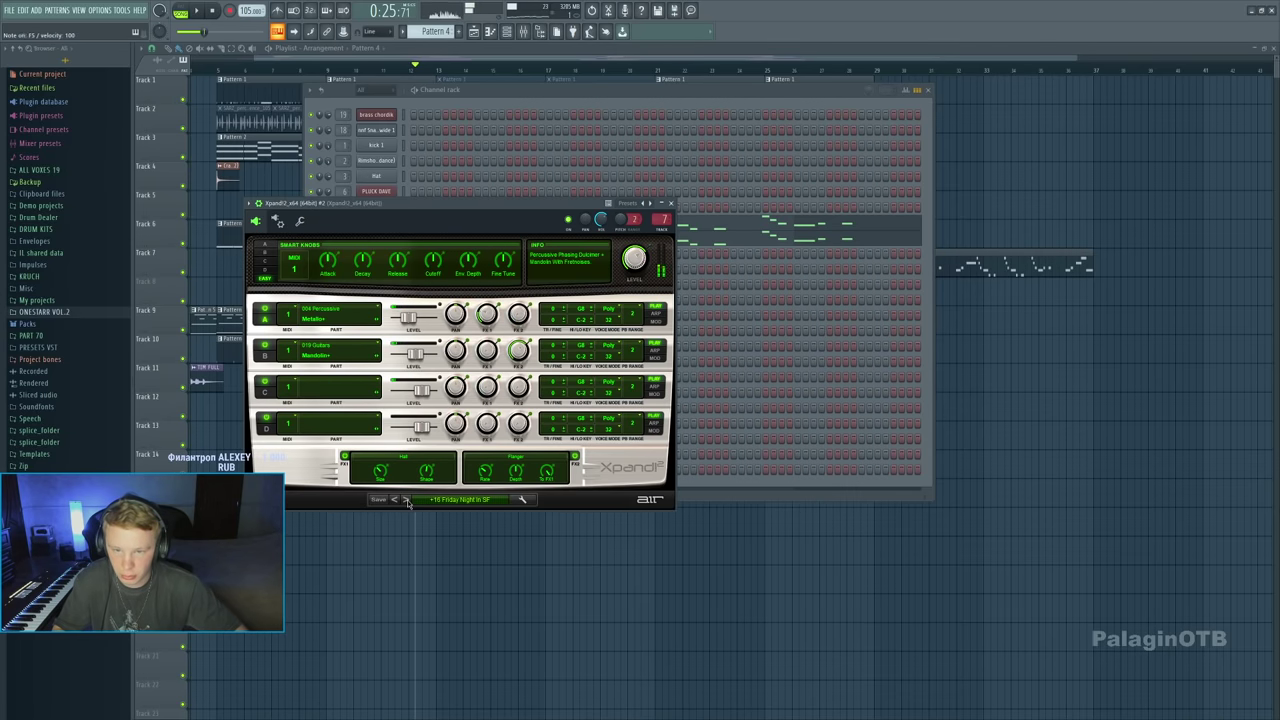
pyautogui.click(516, 103)
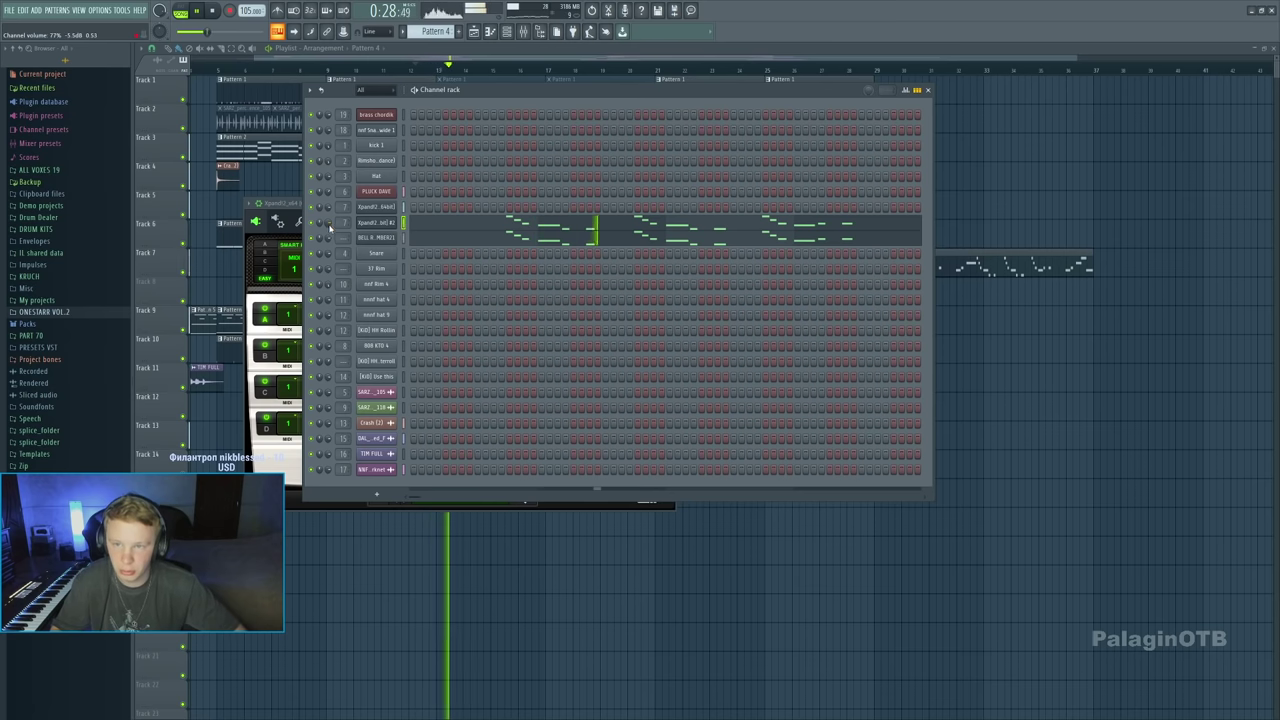
# Route the BELL REMEMBER21 channel to mixer track 20 and return to the playlist
pyautogui.click(379, 241)
pyautogui.press('F9')
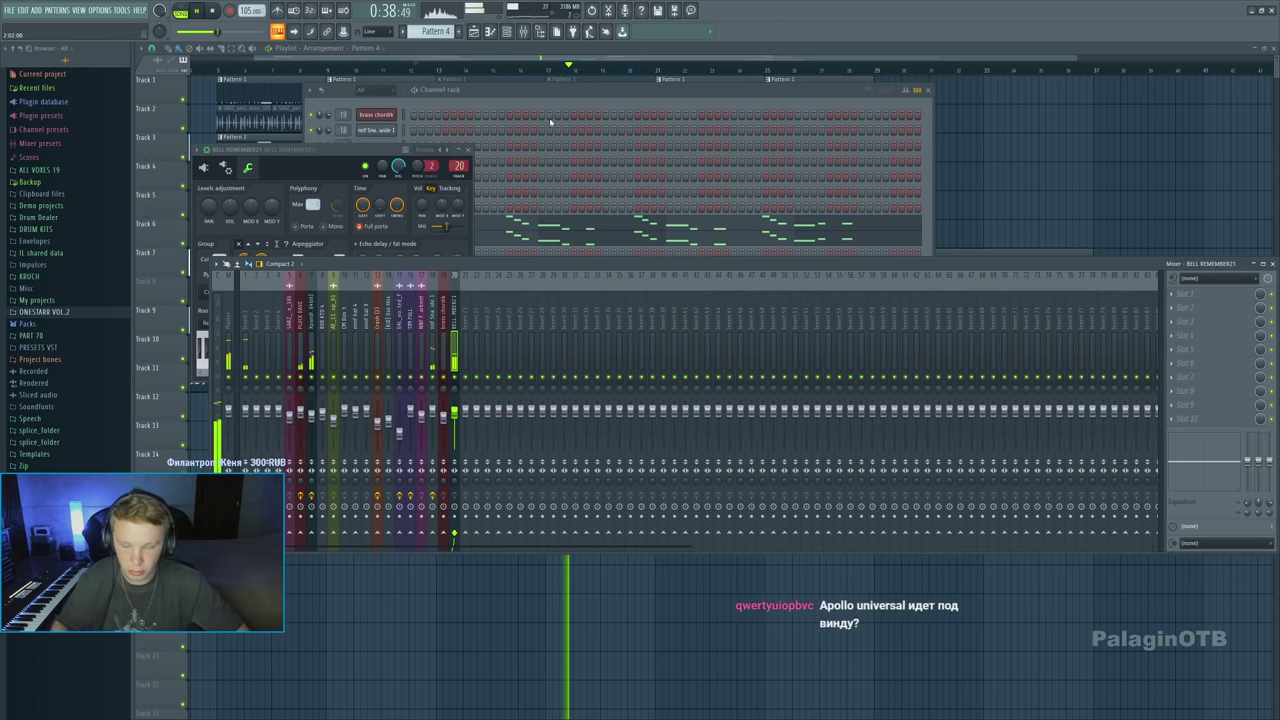
pyautogui.press('F12')
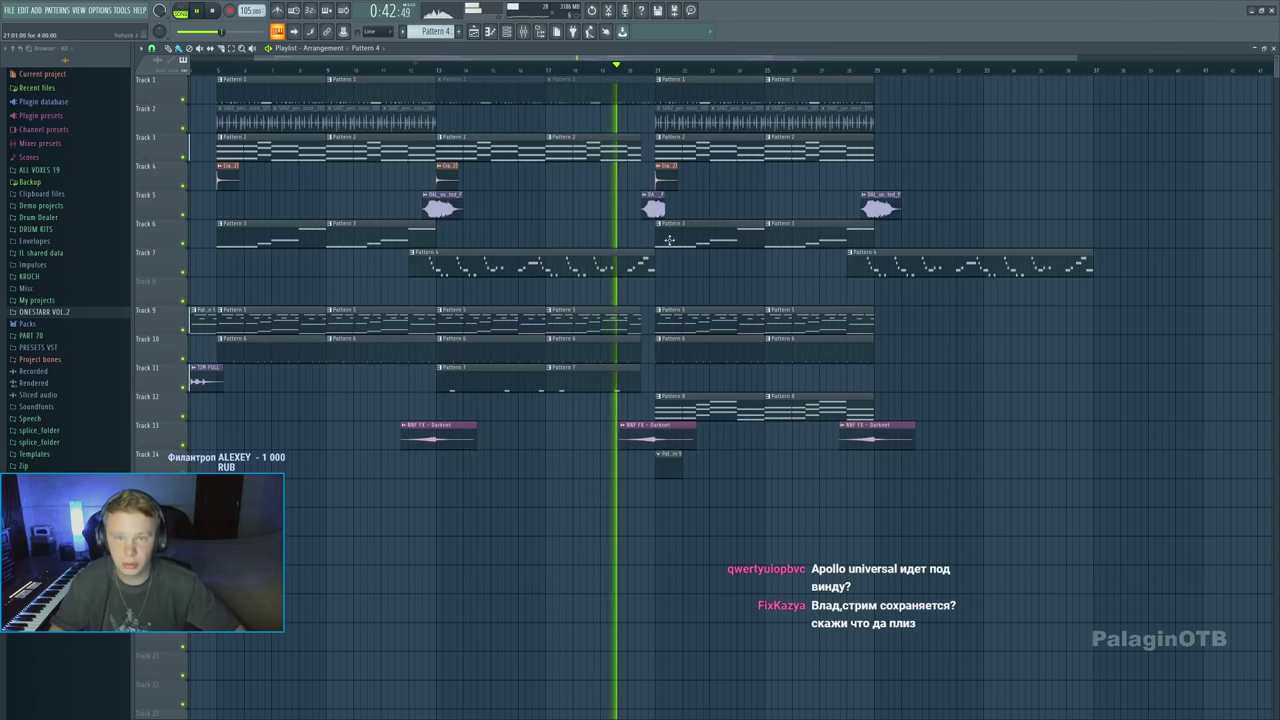
# Shorten the Pattern 6 clip before bar 21 on Track 10 and replace Track 7's later Pattern 4 clip with a start-trimmed copy
pyautogui.click(627, 345)
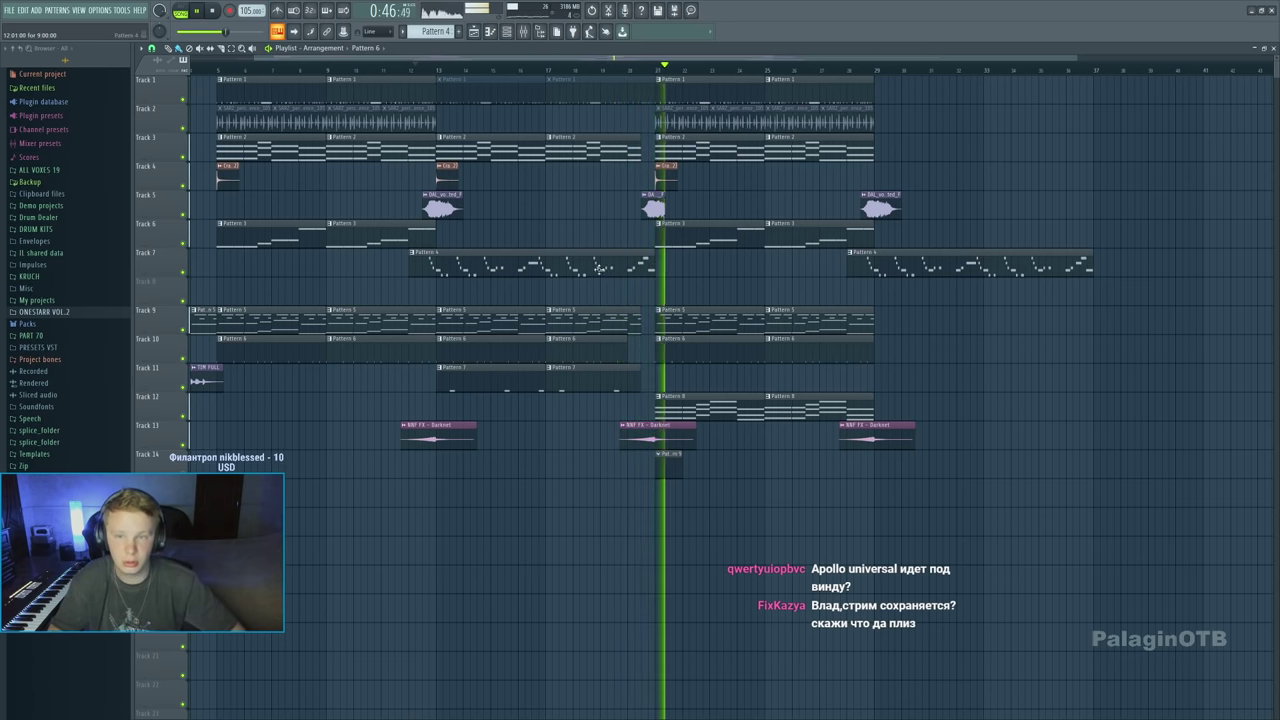
pyautogui.click(654, 259)
pyautogui.moveTo(654, 259); pyautogui.dragTo(662, 267)
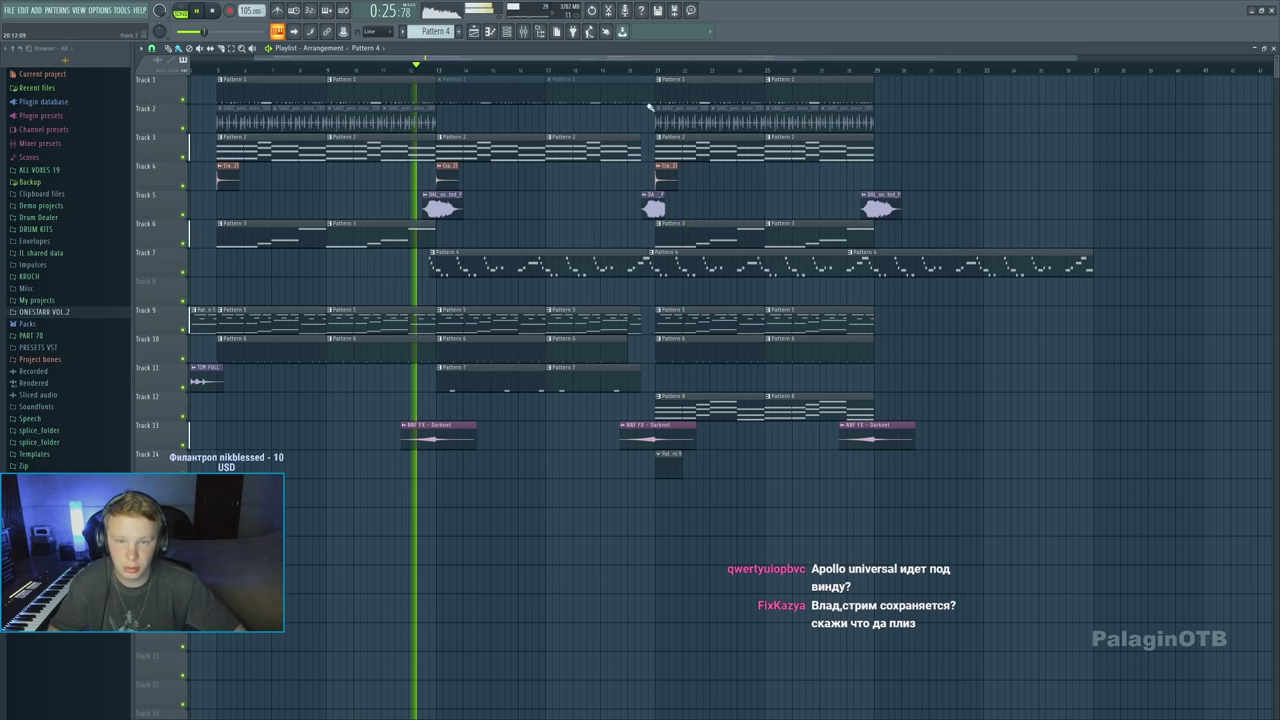
pyautogui.rightClick(928, 271)
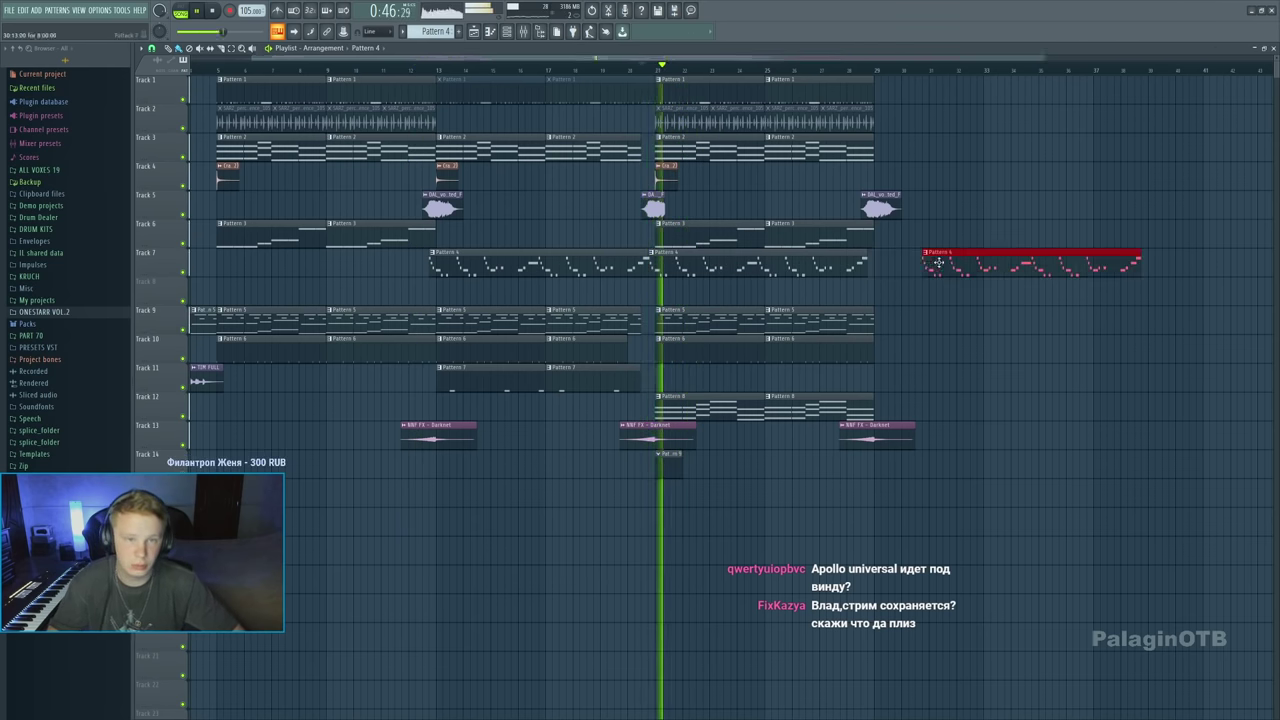
# Place PEV1 - FX Down 2 (Fx) from the Palagin Estrada 1 kit's Fx folder on Track 15 at bar 21
pyautogui.click(48, 229)
pyautogui.click(38, 217)
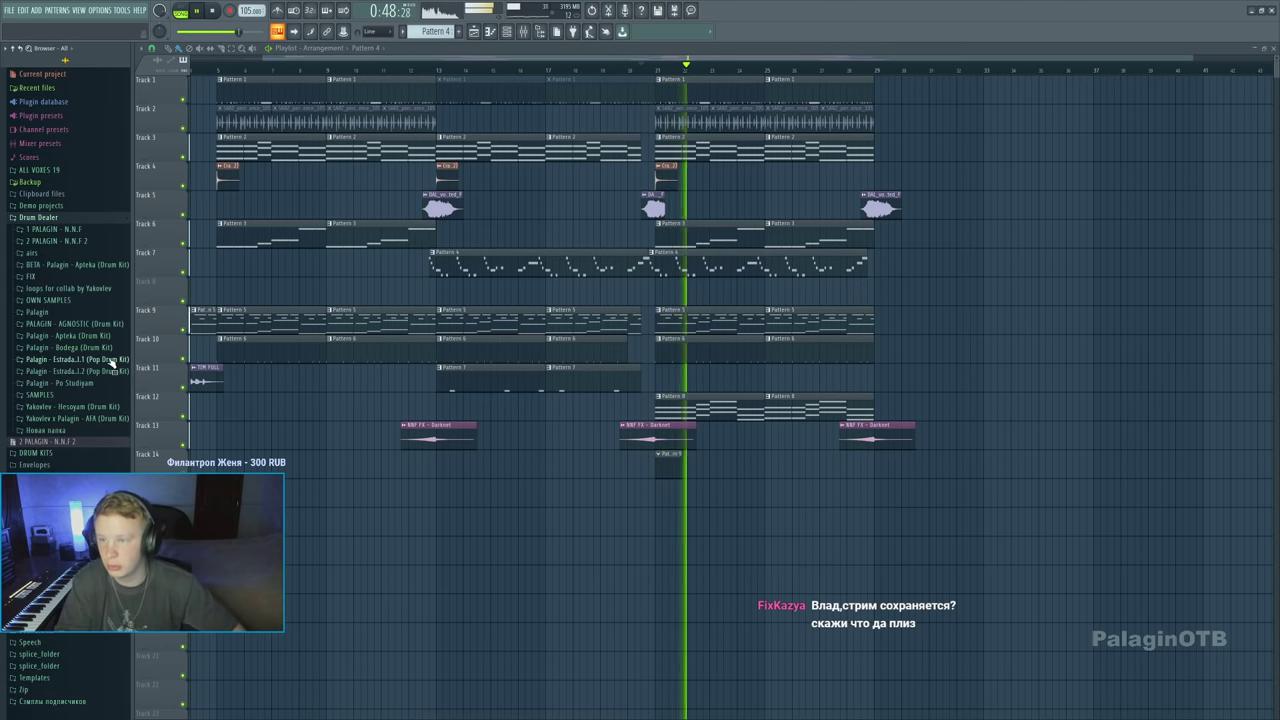
pyautogui.click(70, 359)
pyautogui.click(36, 395)
pyautogui.press('space')
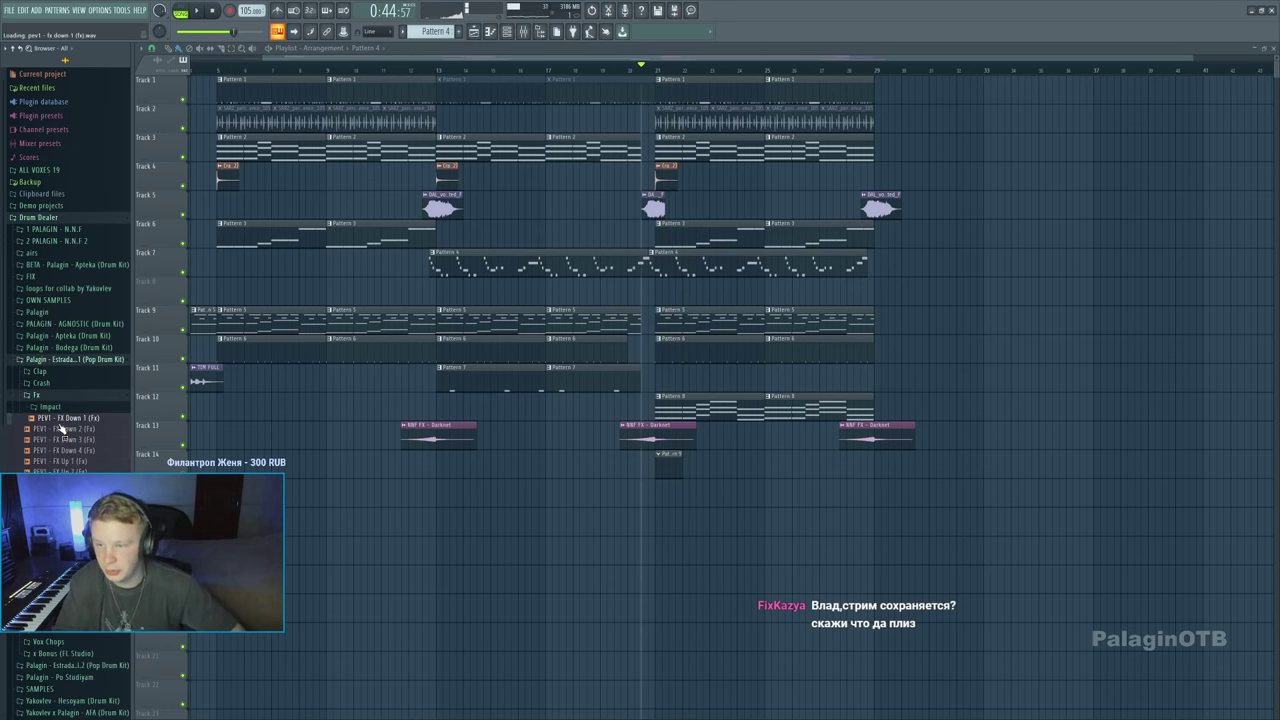
pyautogui.moveTo(57, 435); pyautogui.dragTo(655, 490)
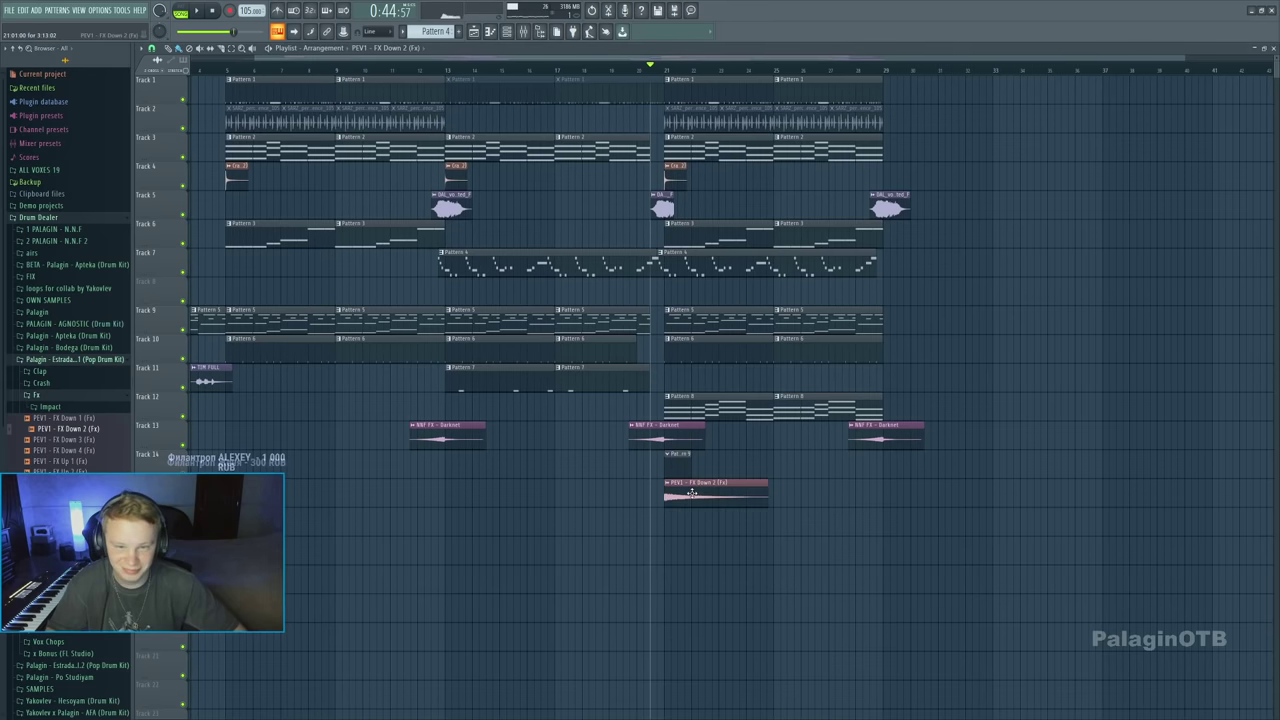
# Route the FX Down 2 sample to mixer track 21, lower its fader to about 32%, and audition the transition
pyautogui.doubleClick(690, 490)
pyautogui.click(419, 128)
pyautogui.press('space')
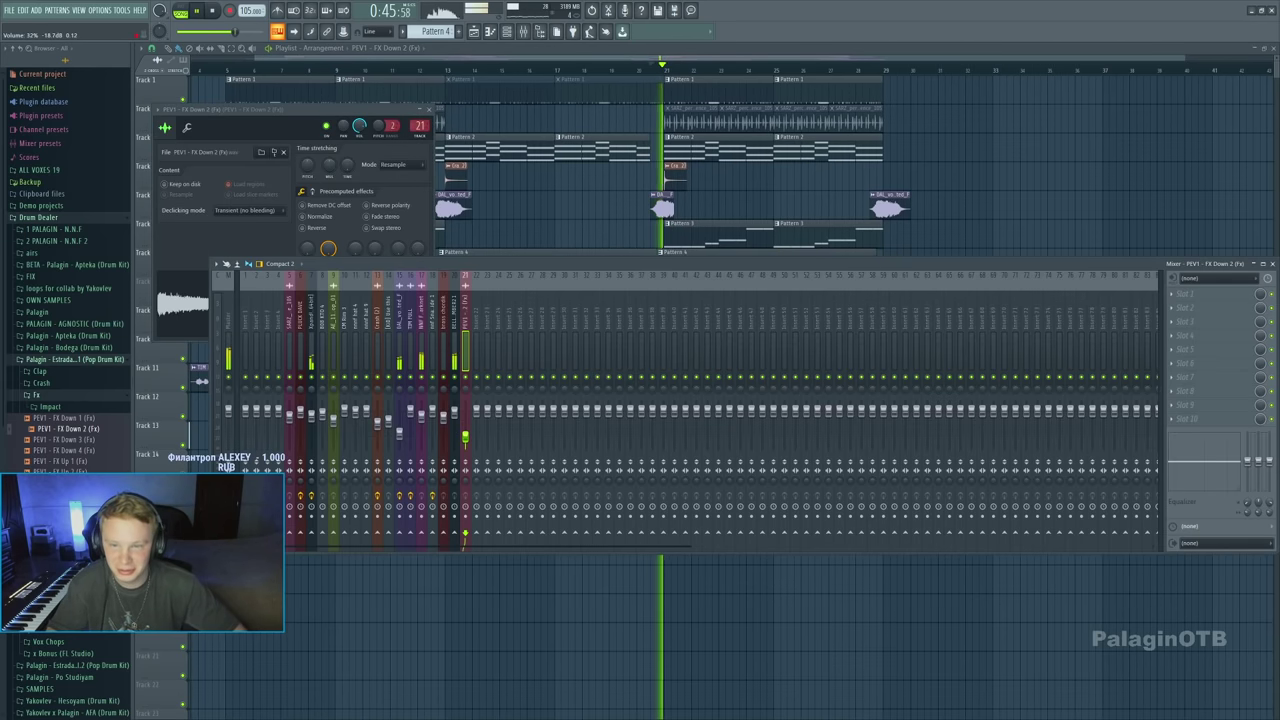
pyautogui.moveTo(465, 410); pyautogui.dragTo(465, 438)
pyautogui.click(1014, 220)
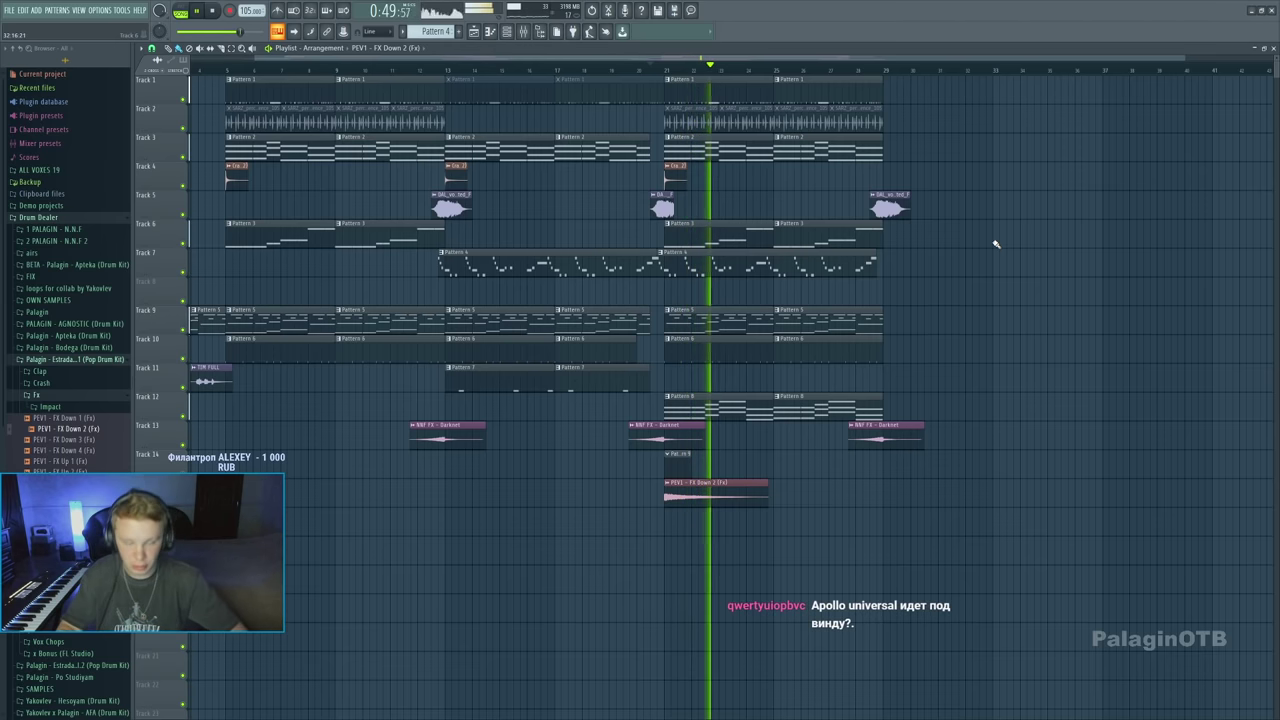
pyautogui.press('space')
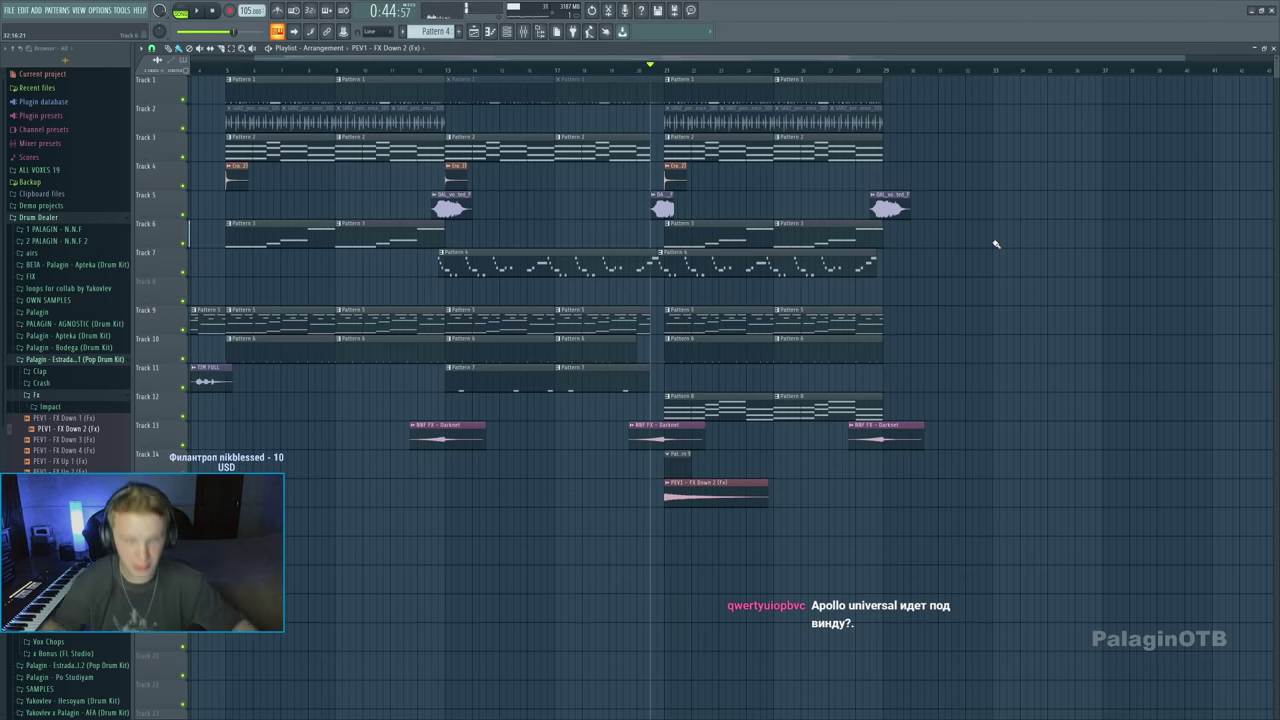